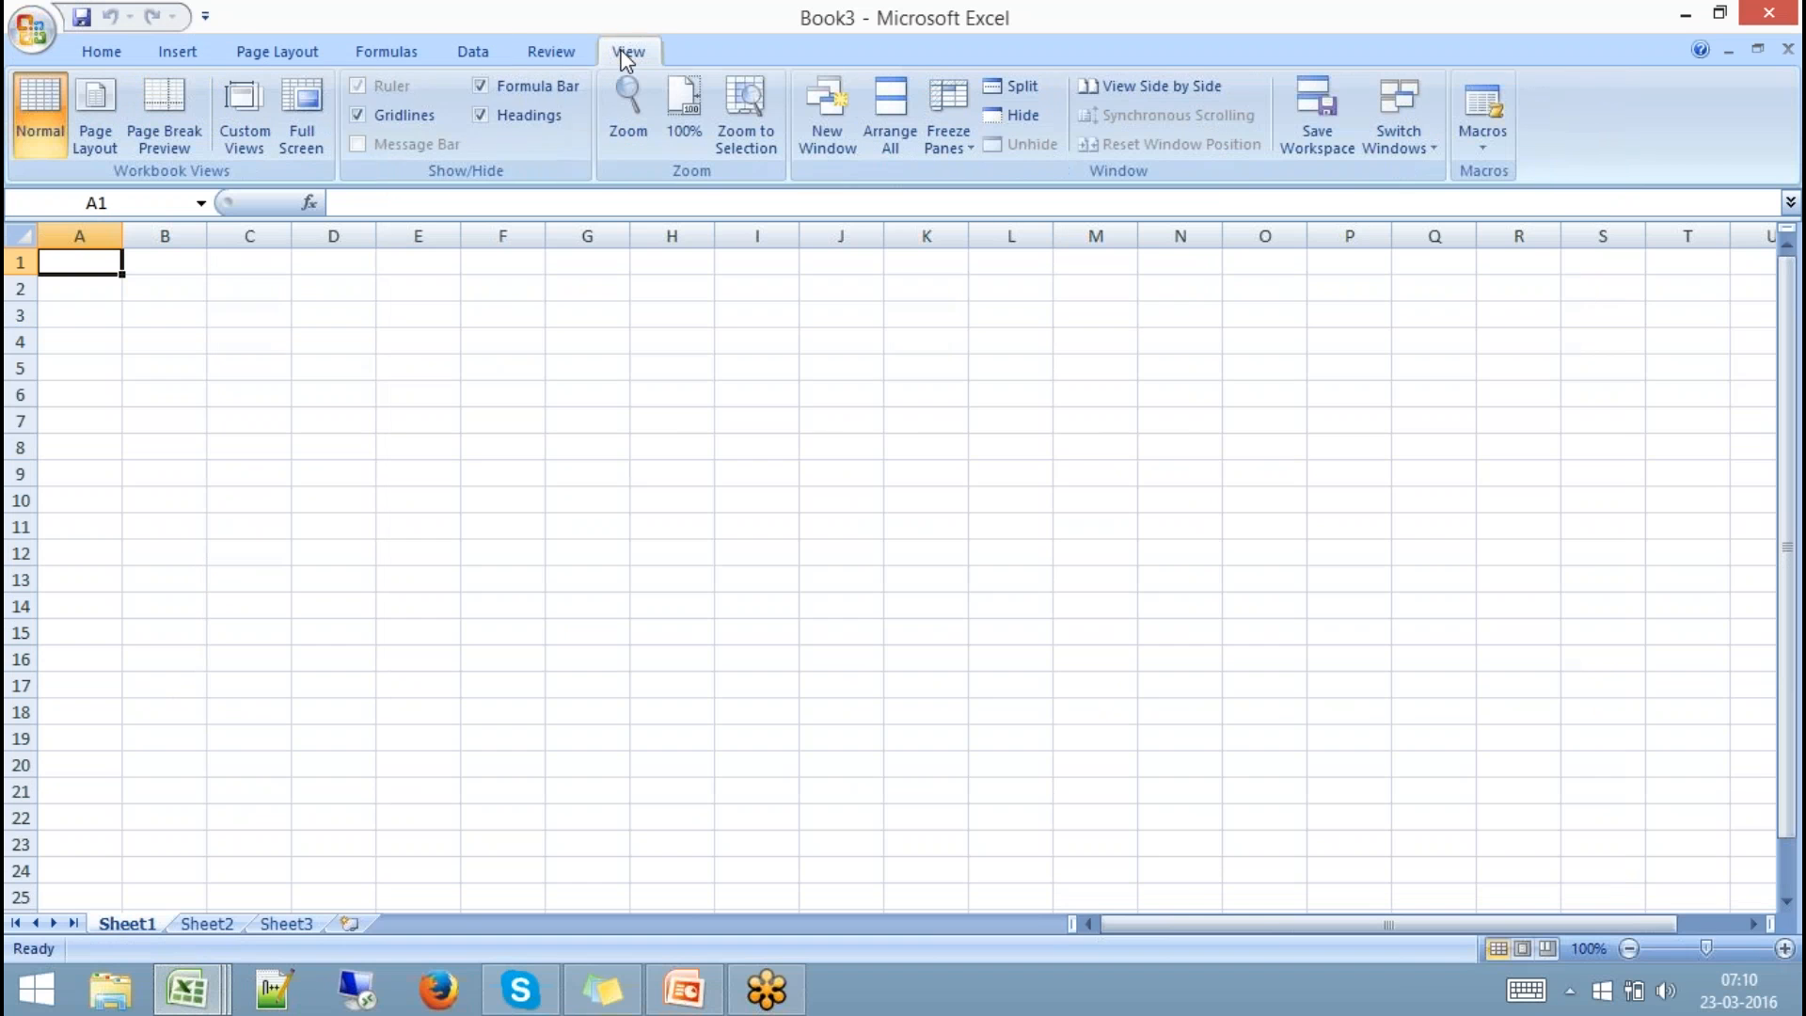
Hide the gridlines on Sheet1 to leave a blank white worksheet.
left_click(388, 117)
left_click(442, 340)
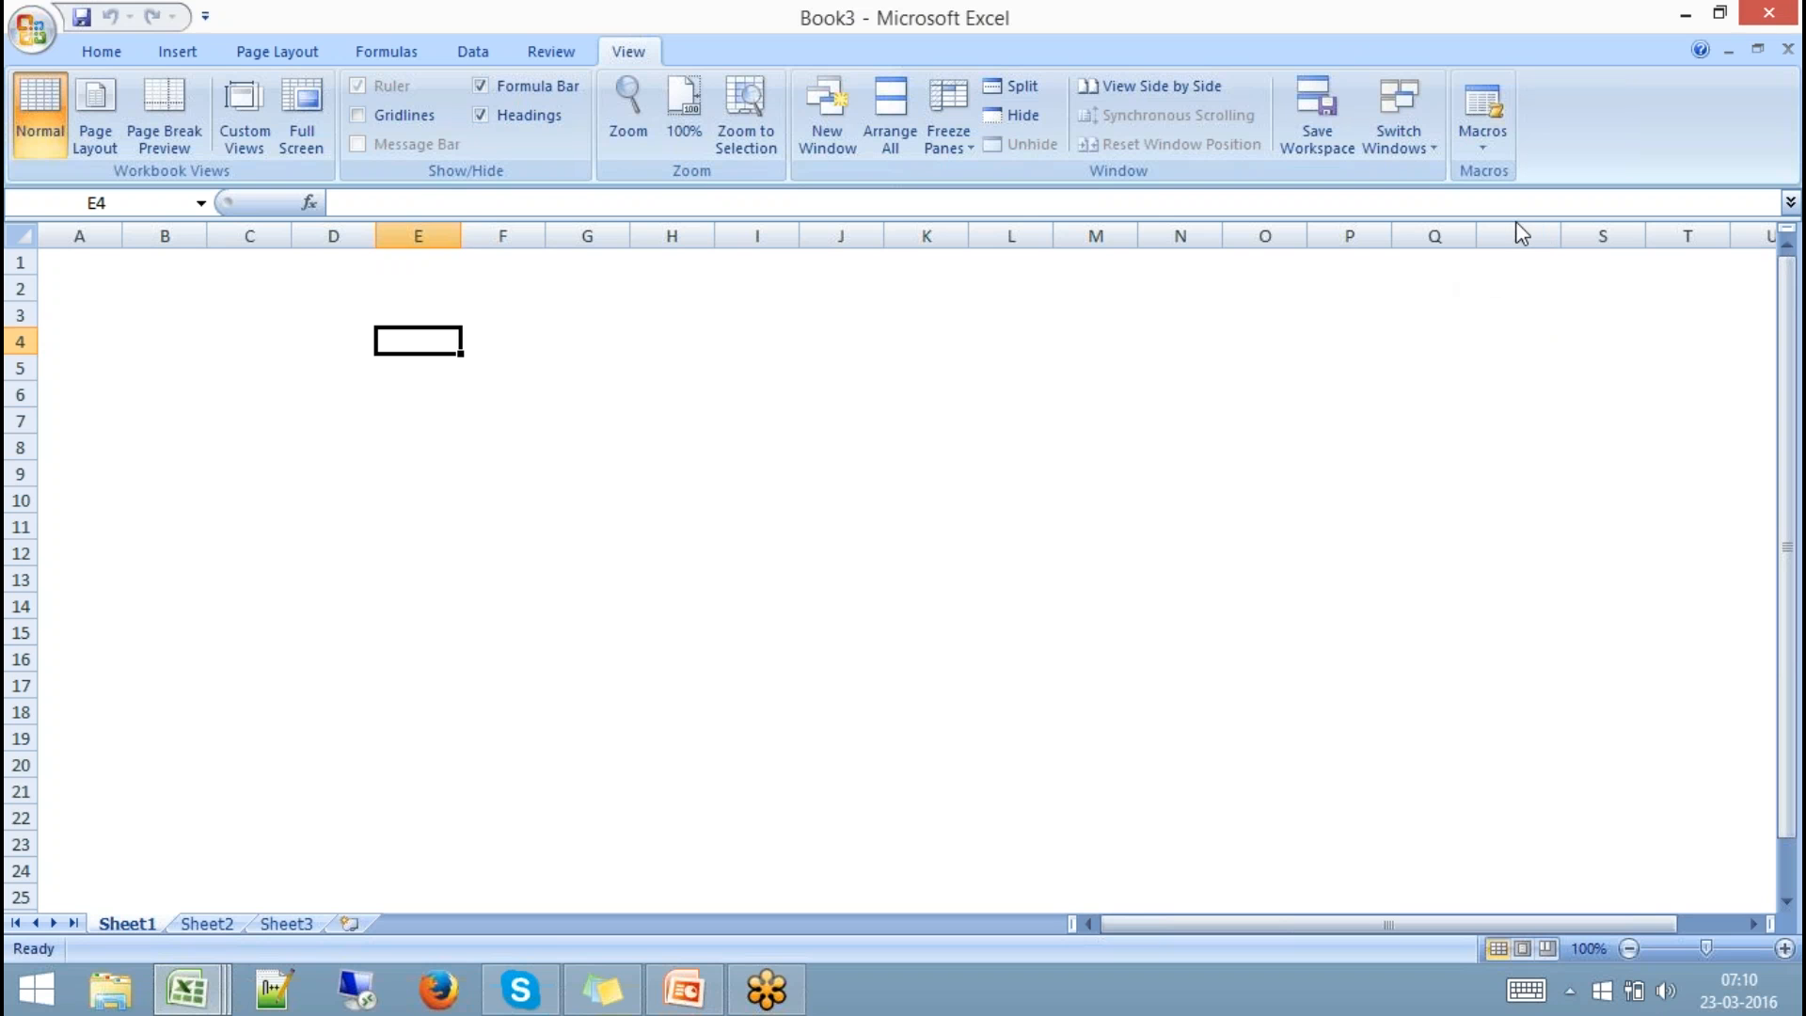
key("alt+F11")
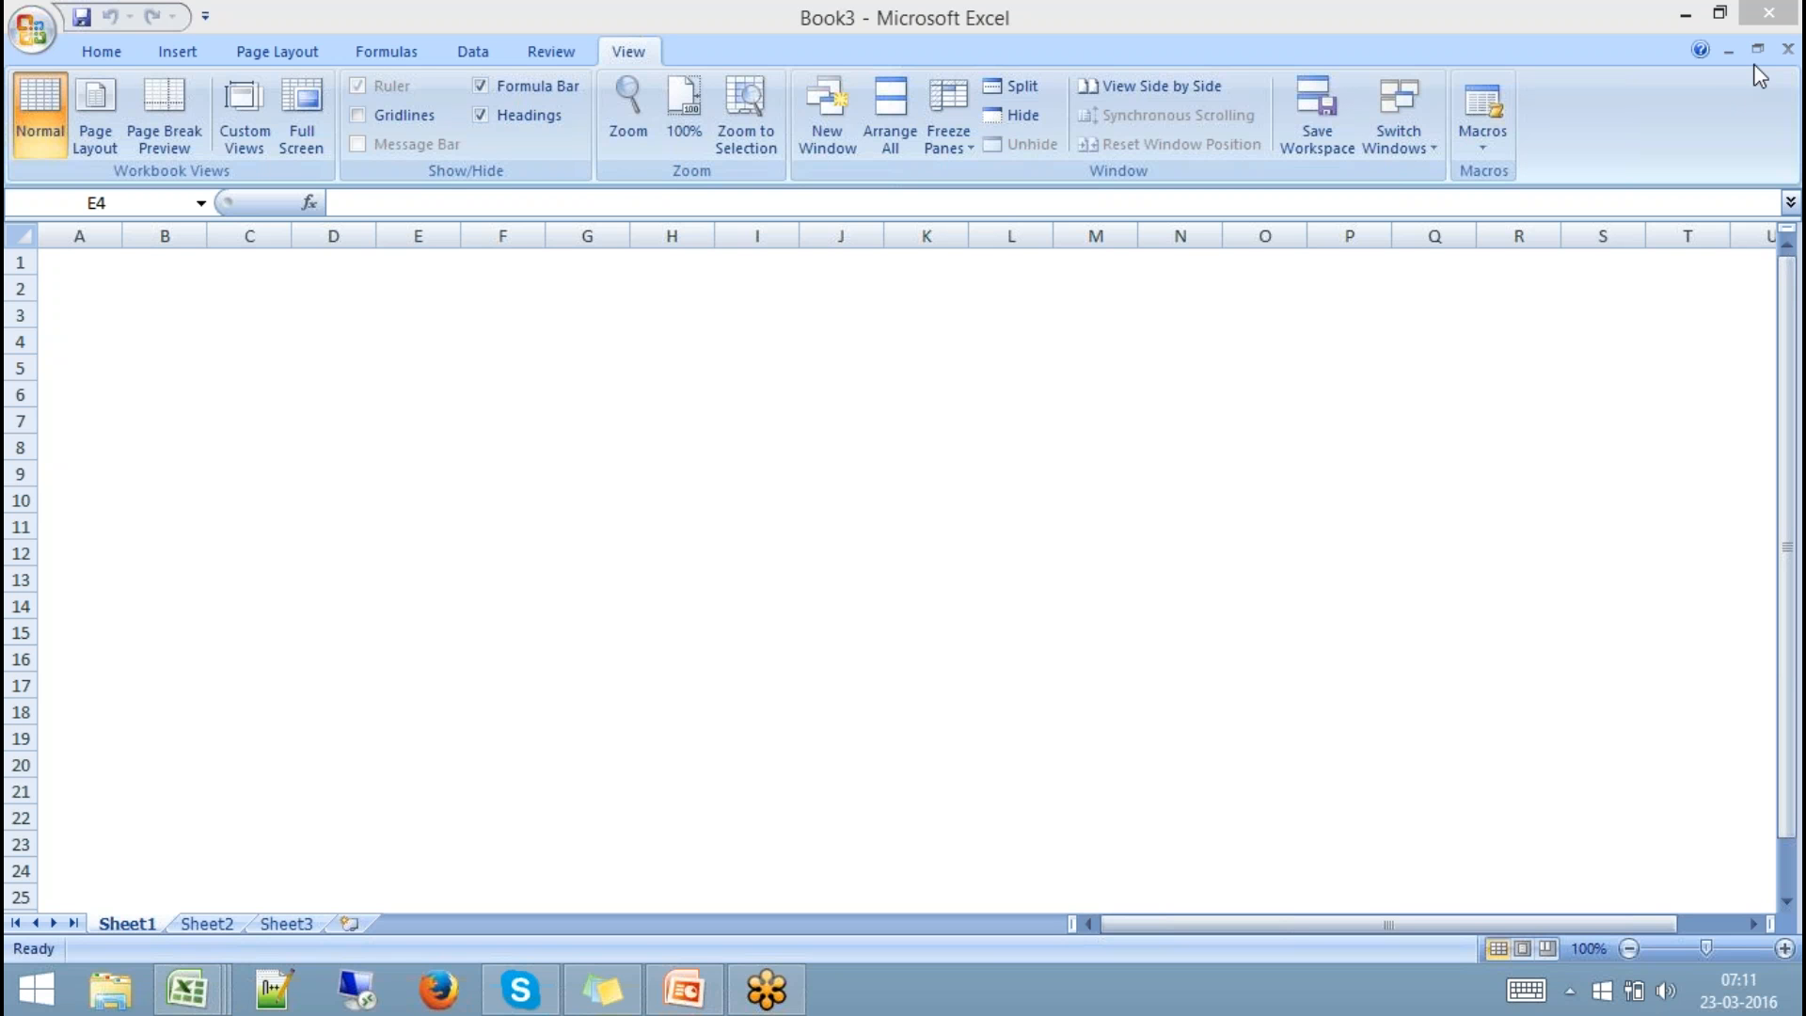
Put a thick box border around cells D4:G11.
left_click(342, 344)
left_click_drag(330, 339, 553, 536)
left_click(100, 51)
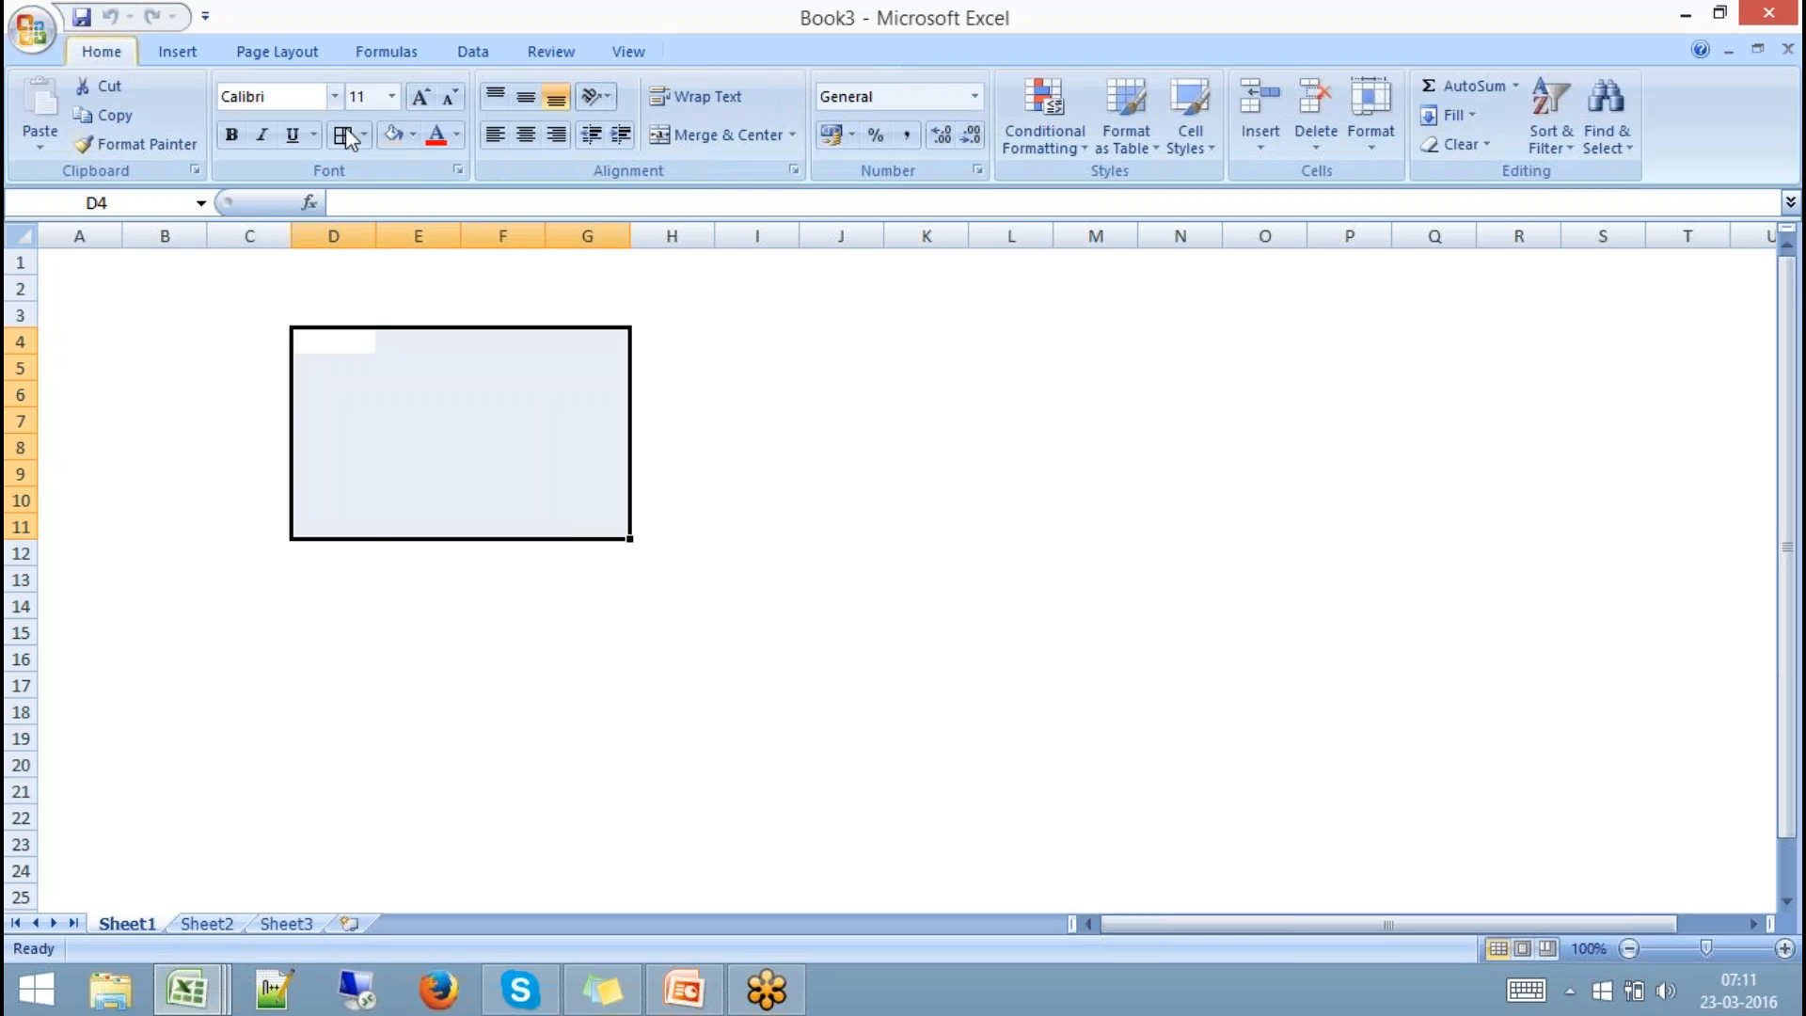
left_click(363, 137)
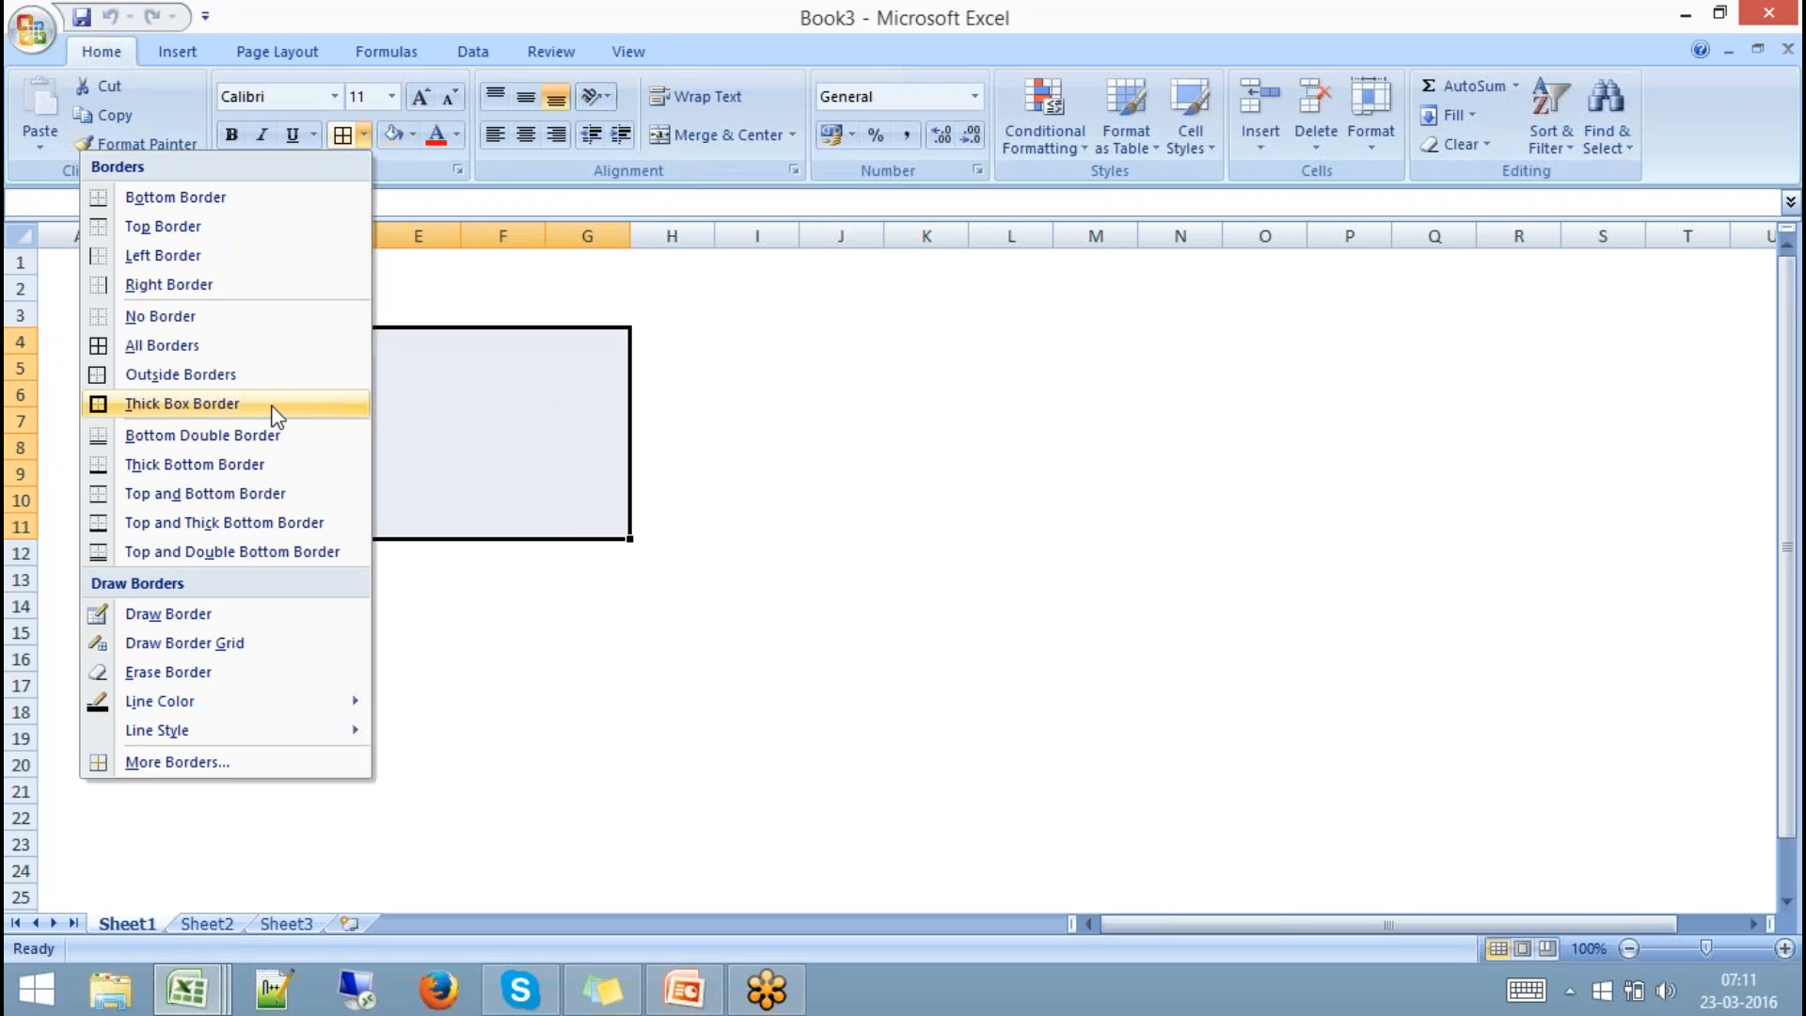
left_click(270, 406)
Label the bordered box in cell D3 with "HANA Server - 192.168.1.100".
left_click(348, 316)
type("HA")
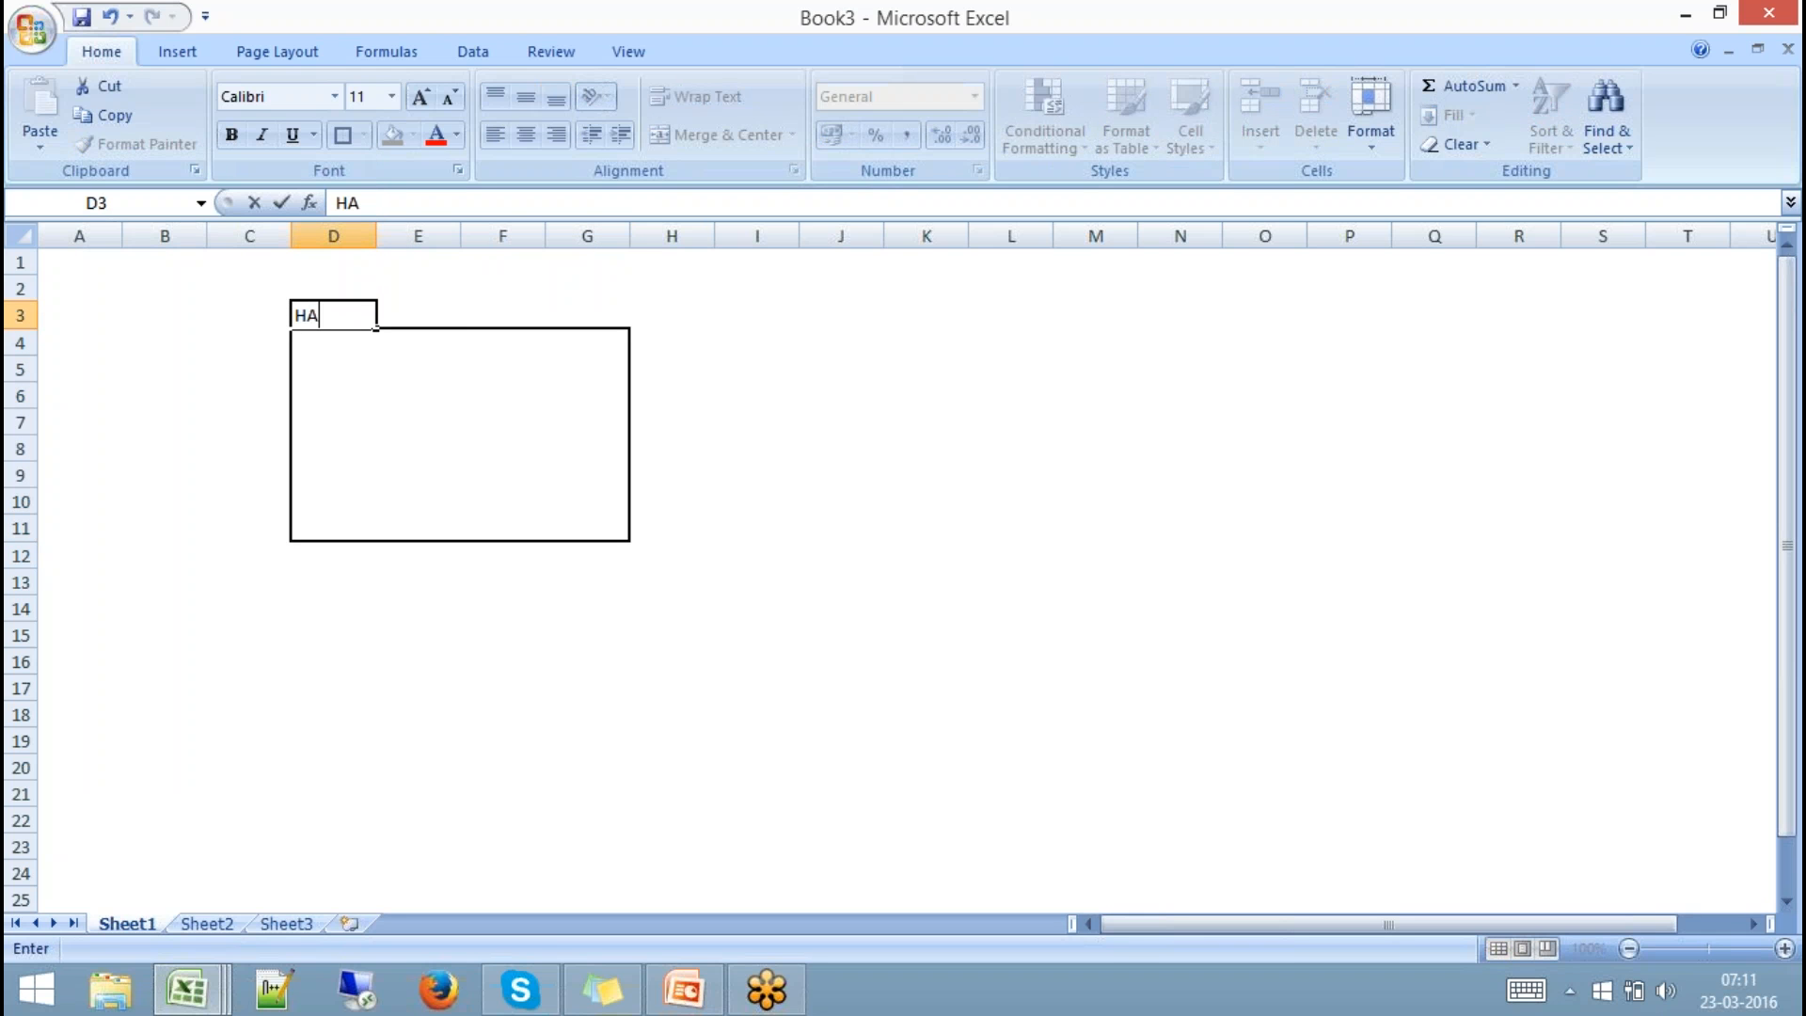
type("NA Server")
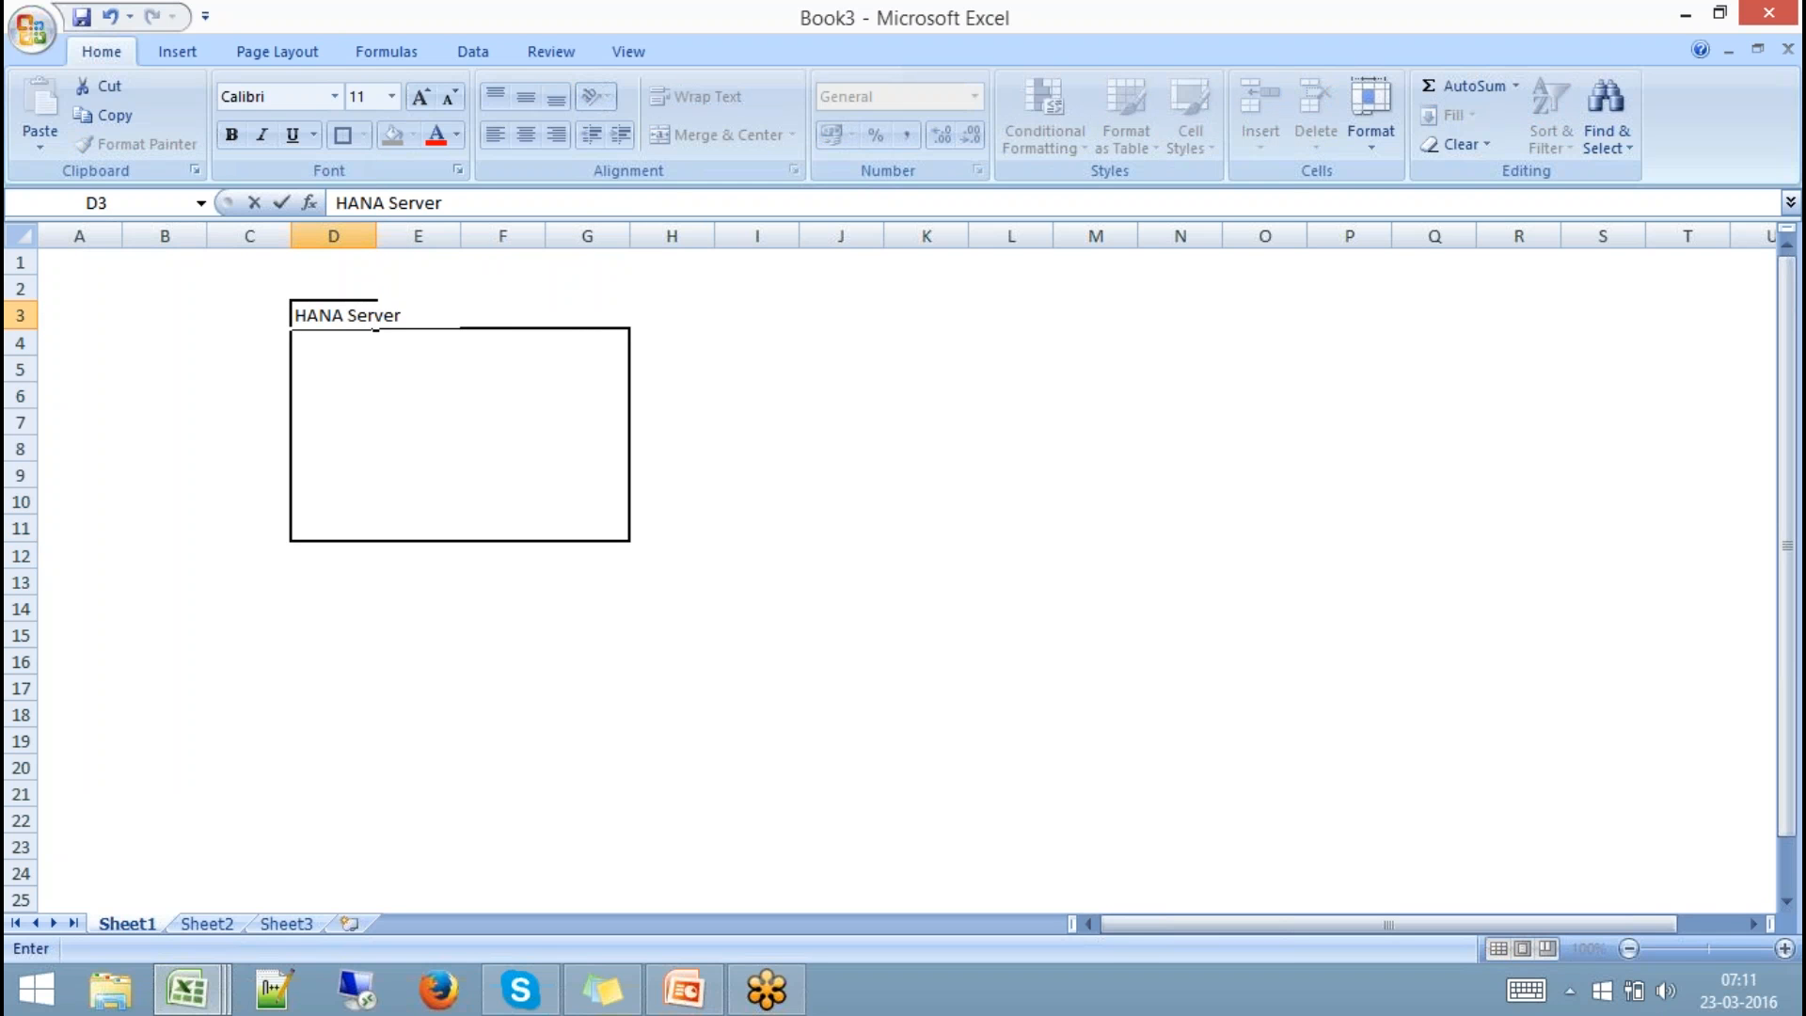
type(" - 192.168.1.100")
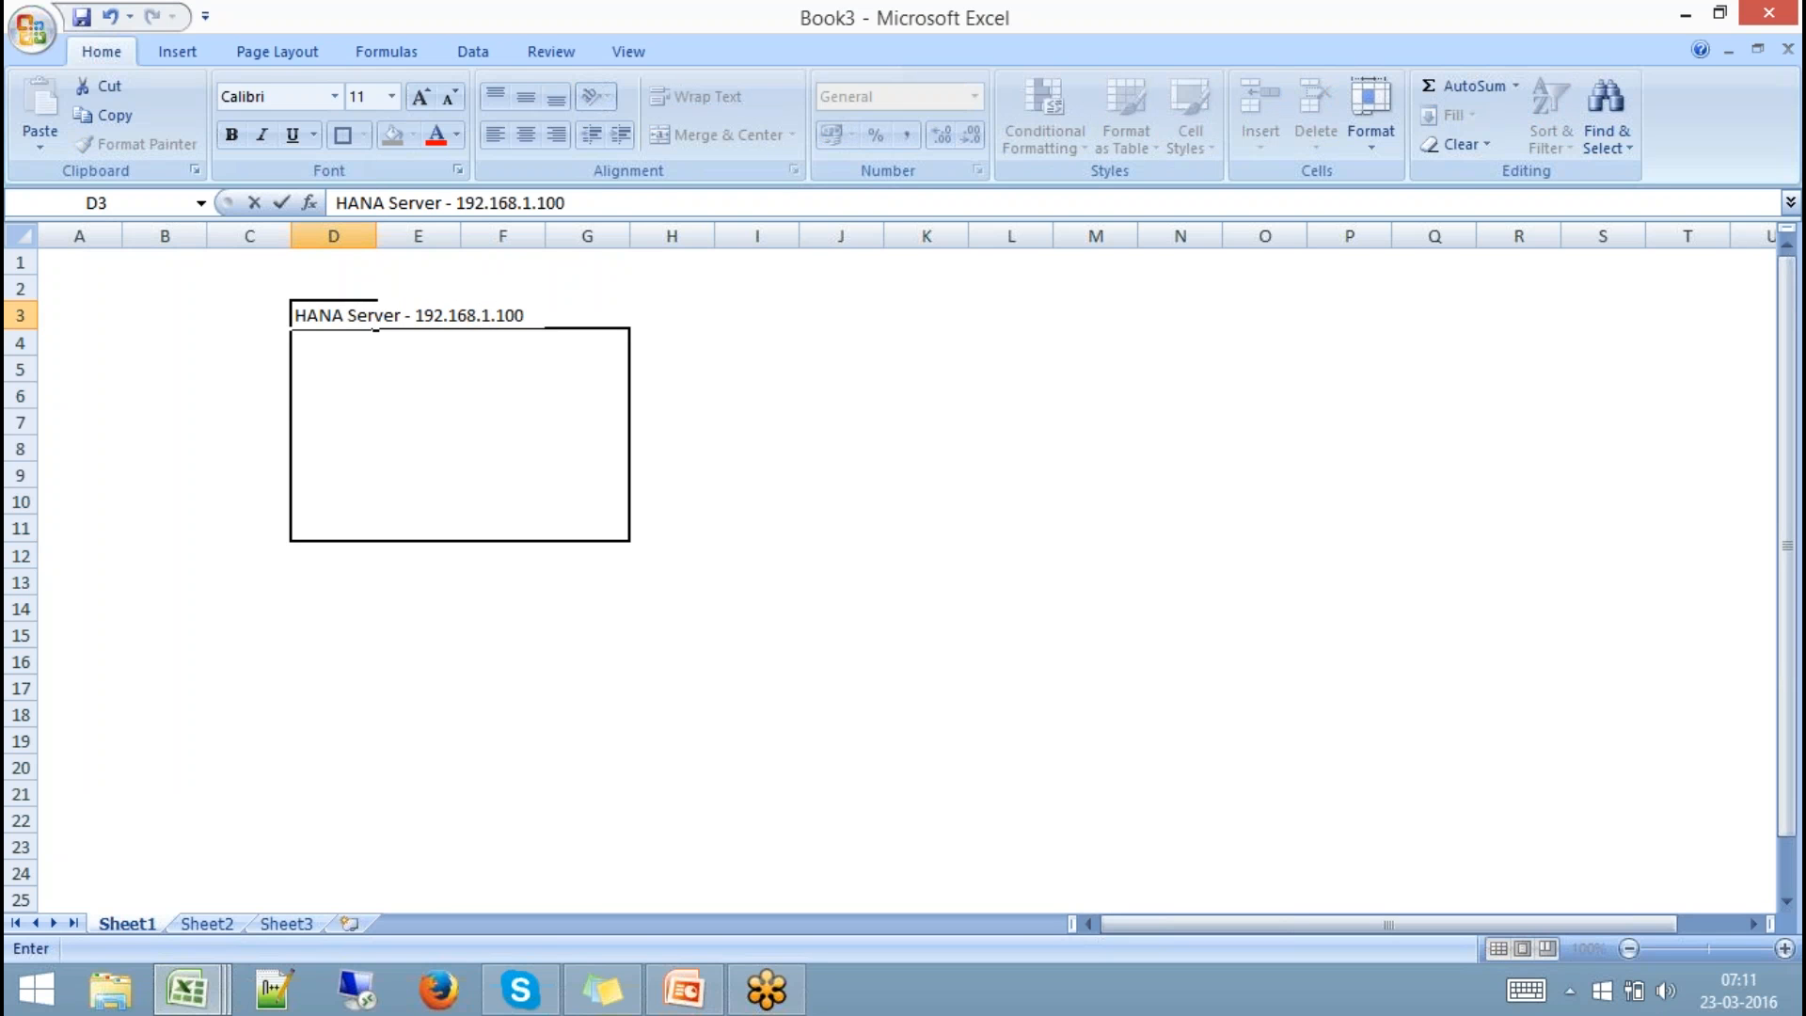
Enter "os : Suse Linux" in cell D6 and "HANA Server Software" in cell D7.
left_click(371, 393)
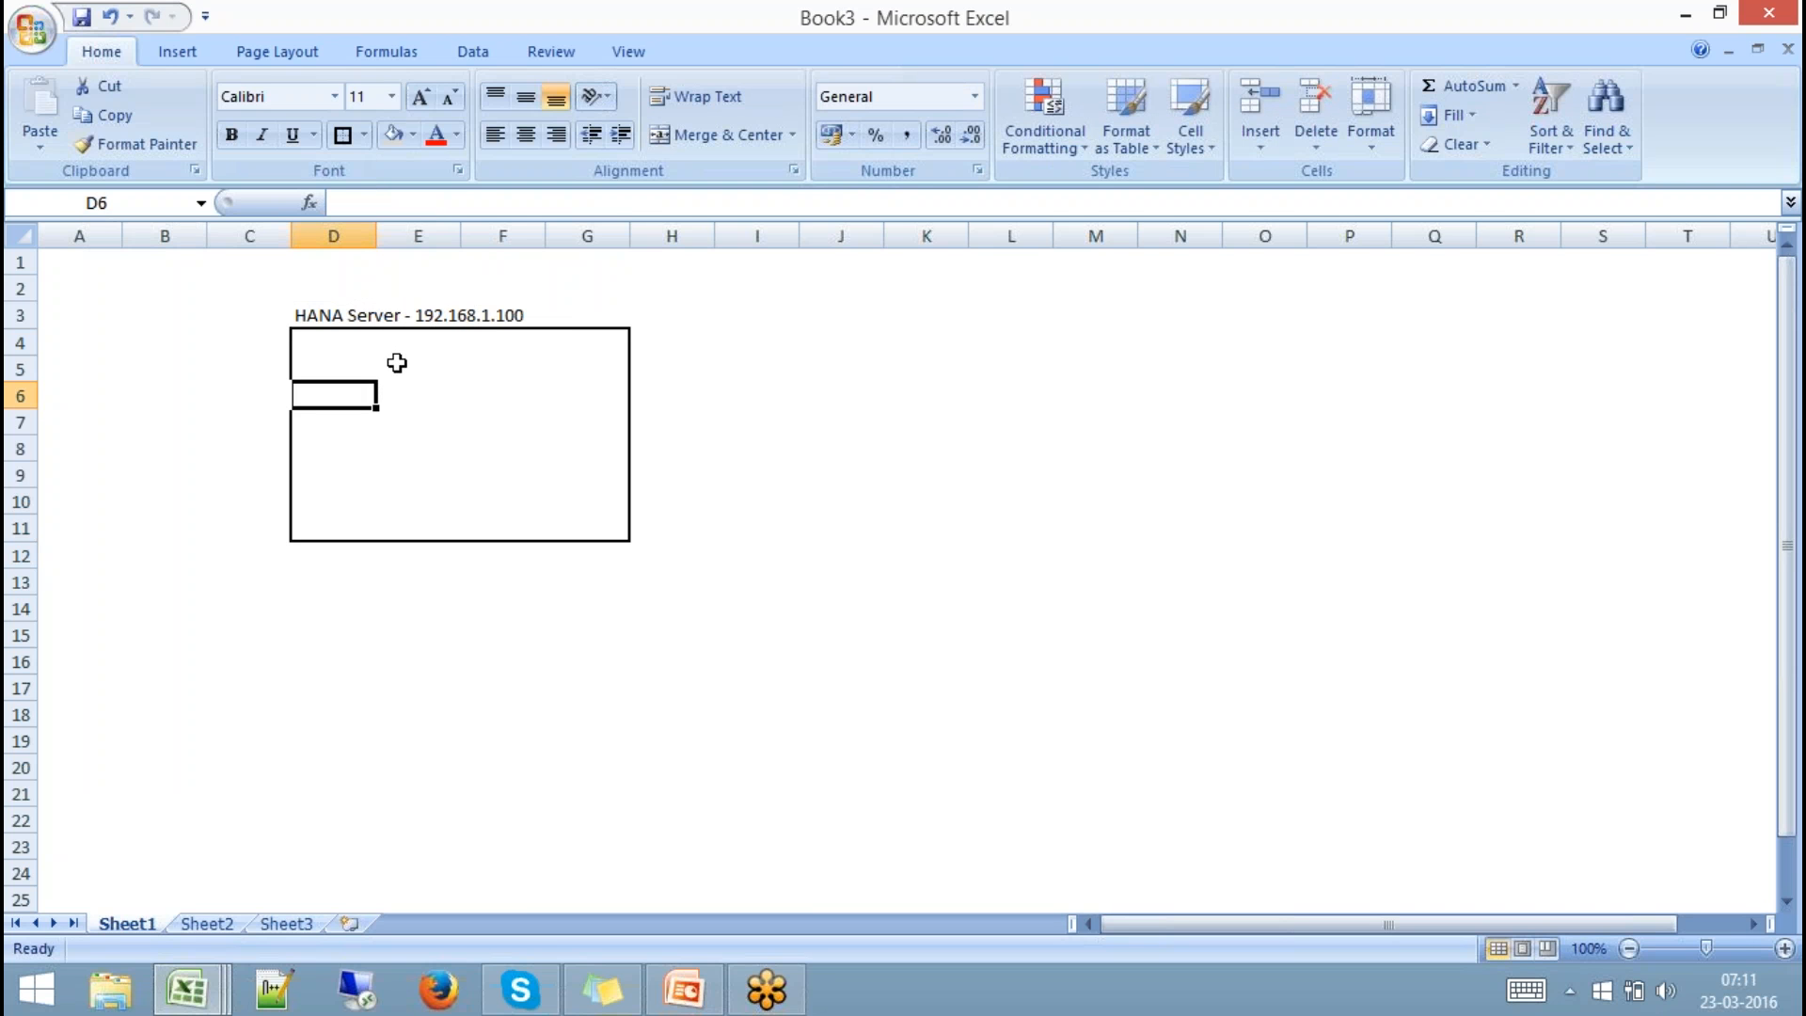
type("os")
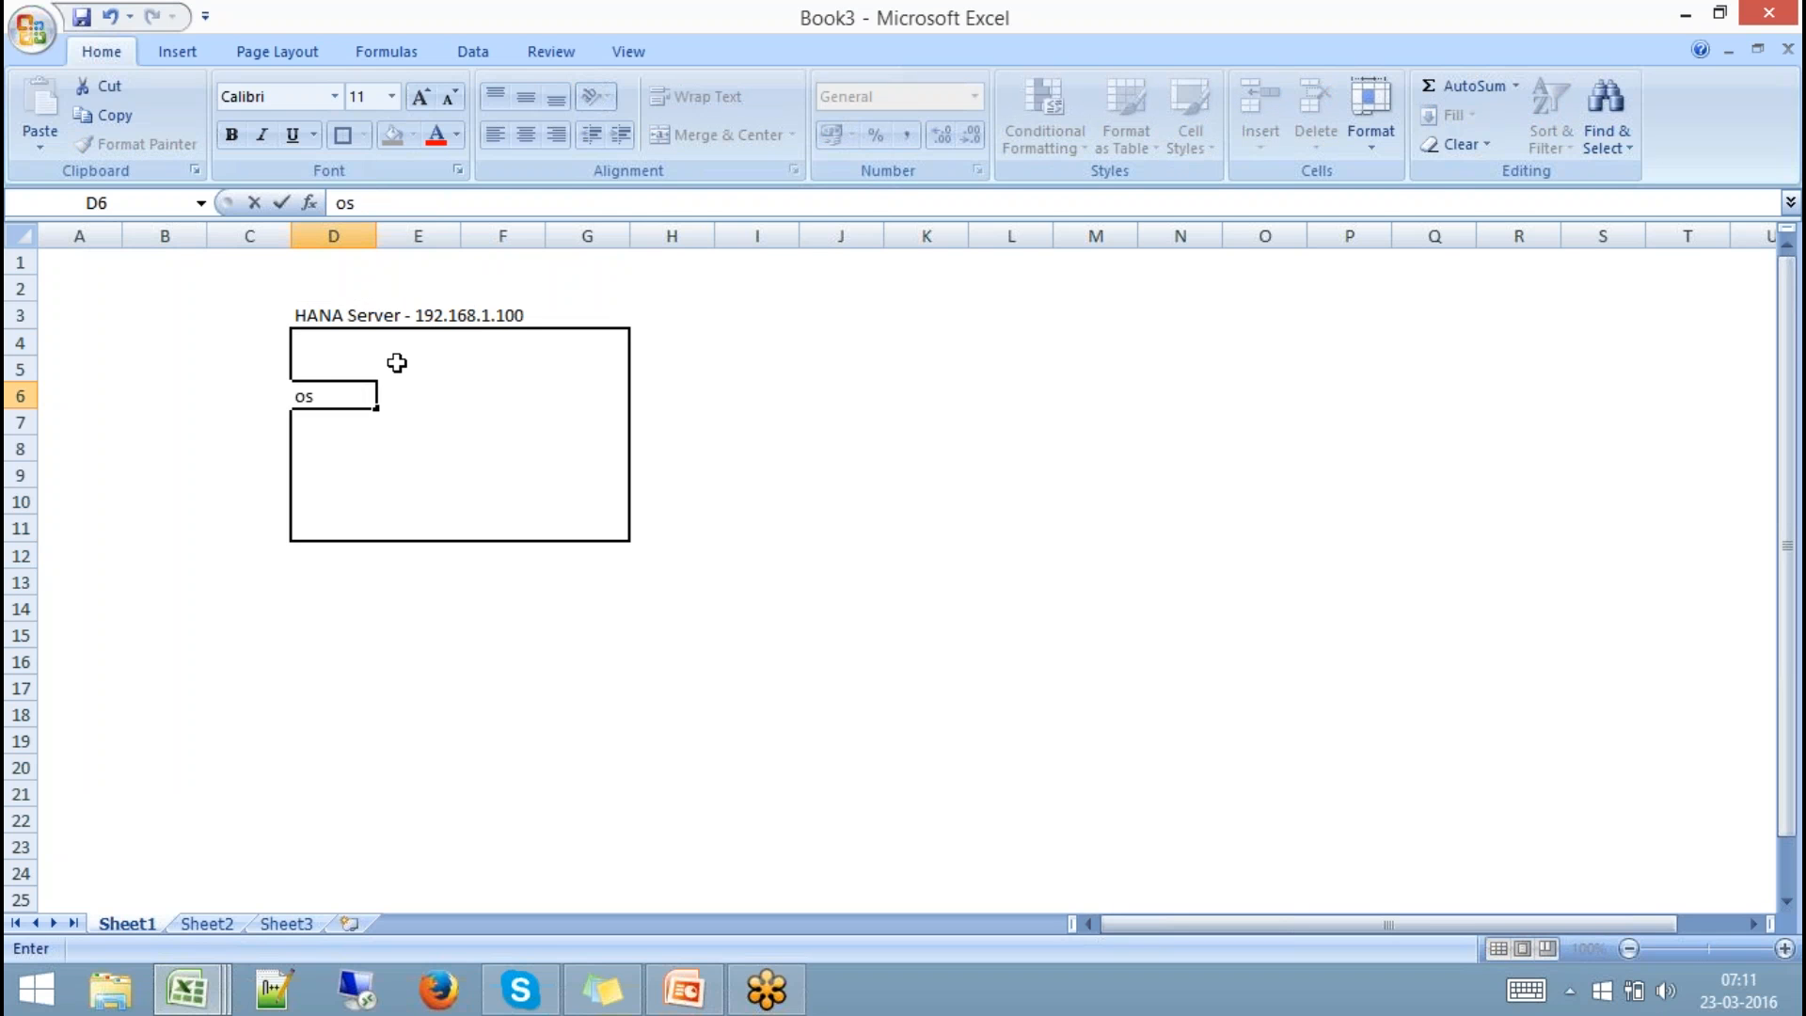
type(" : Suse Linux")
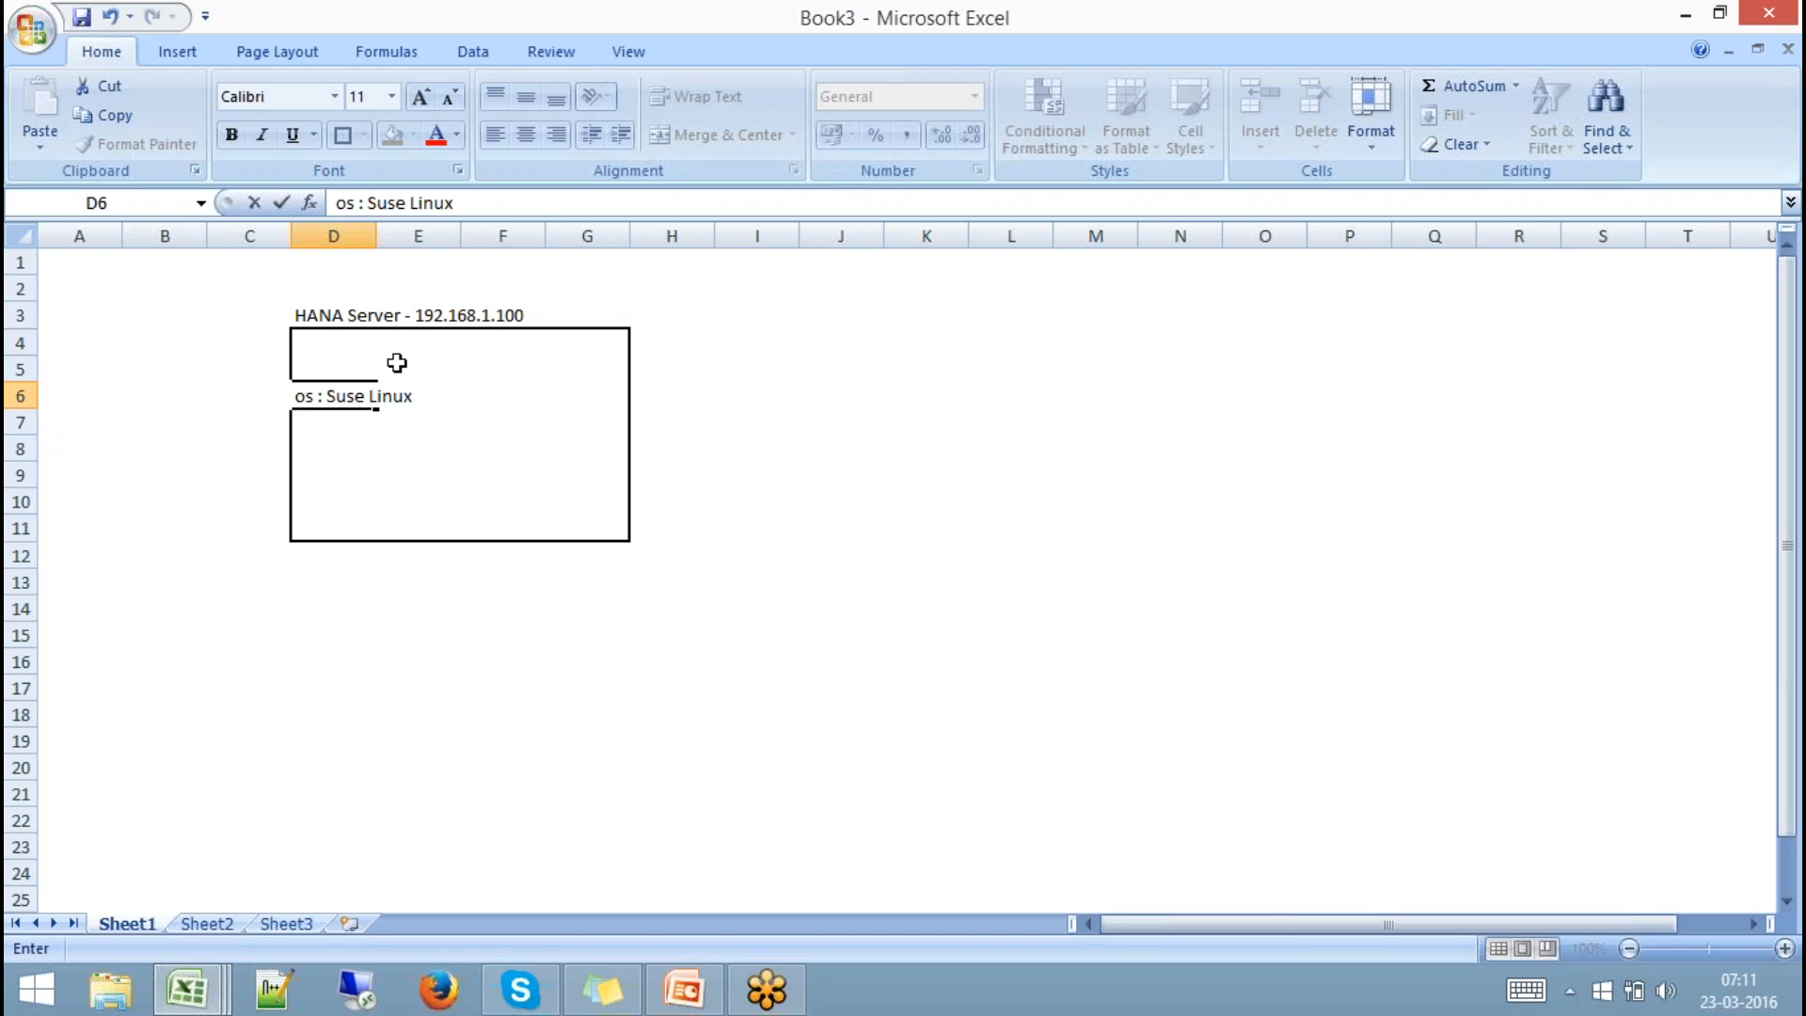
left_click(311, 423)
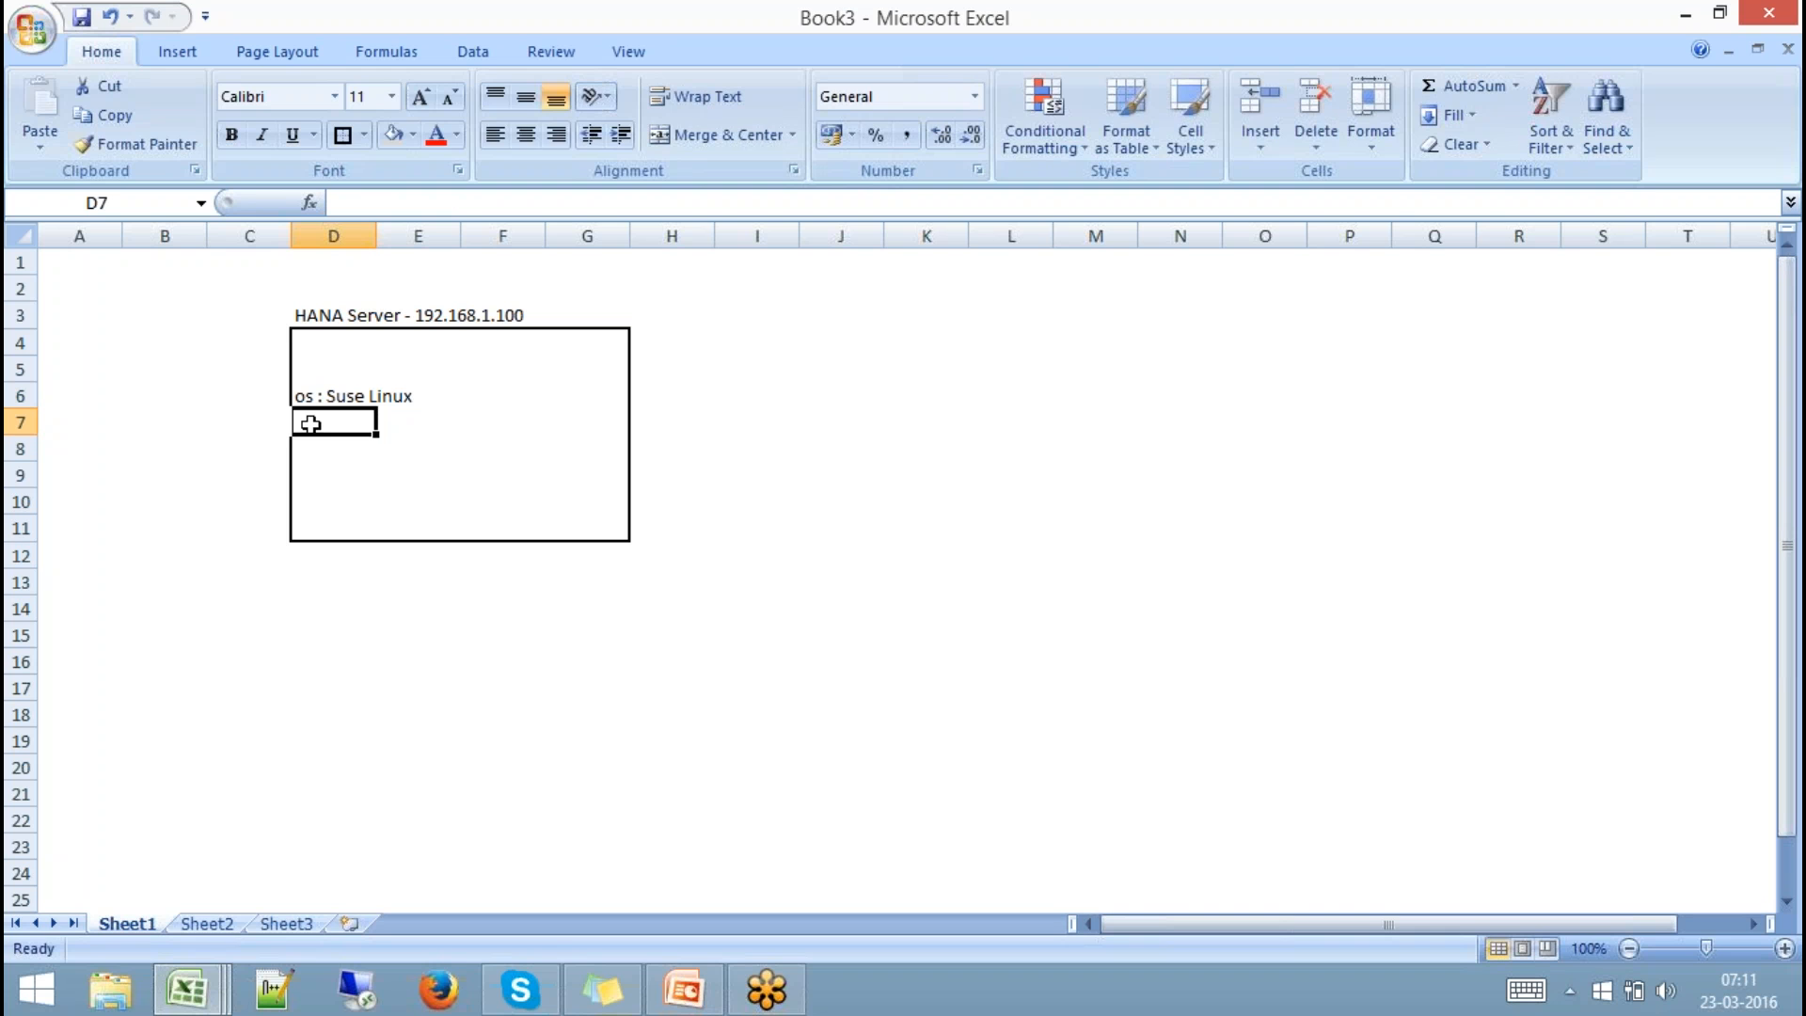
type("HANA Ser")
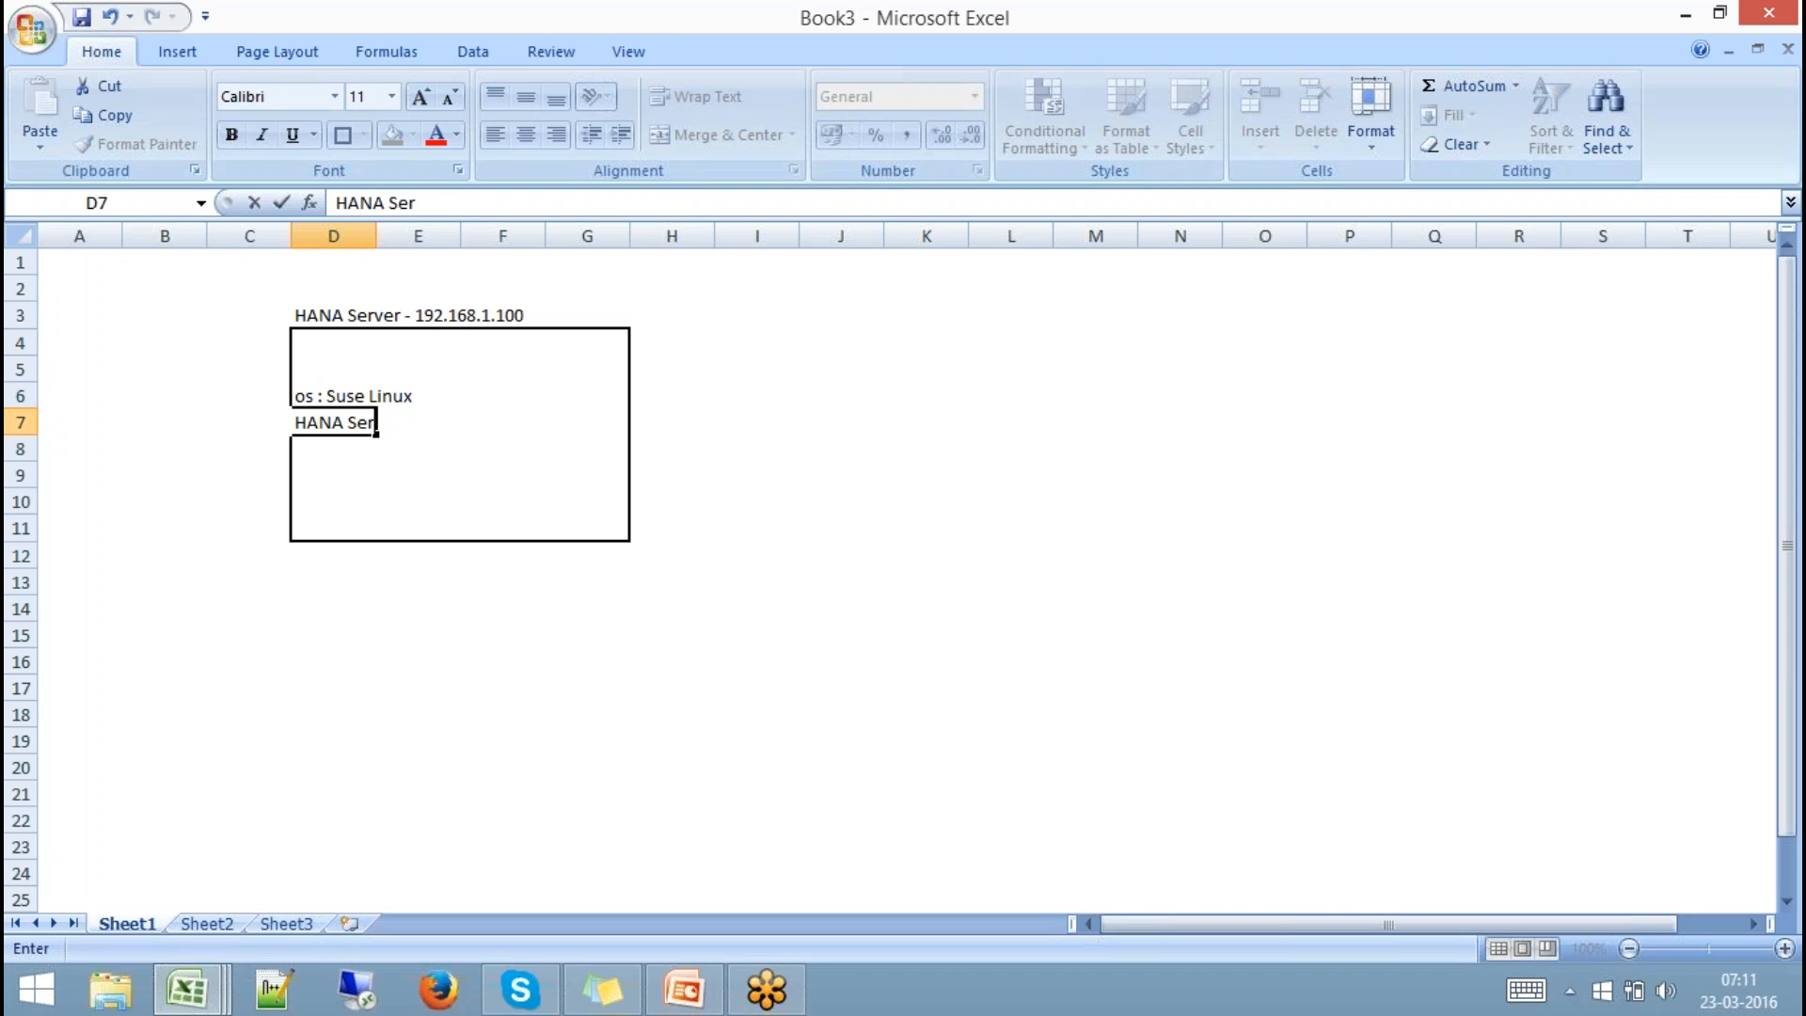
type("ver Software")
left_click(754, 585)
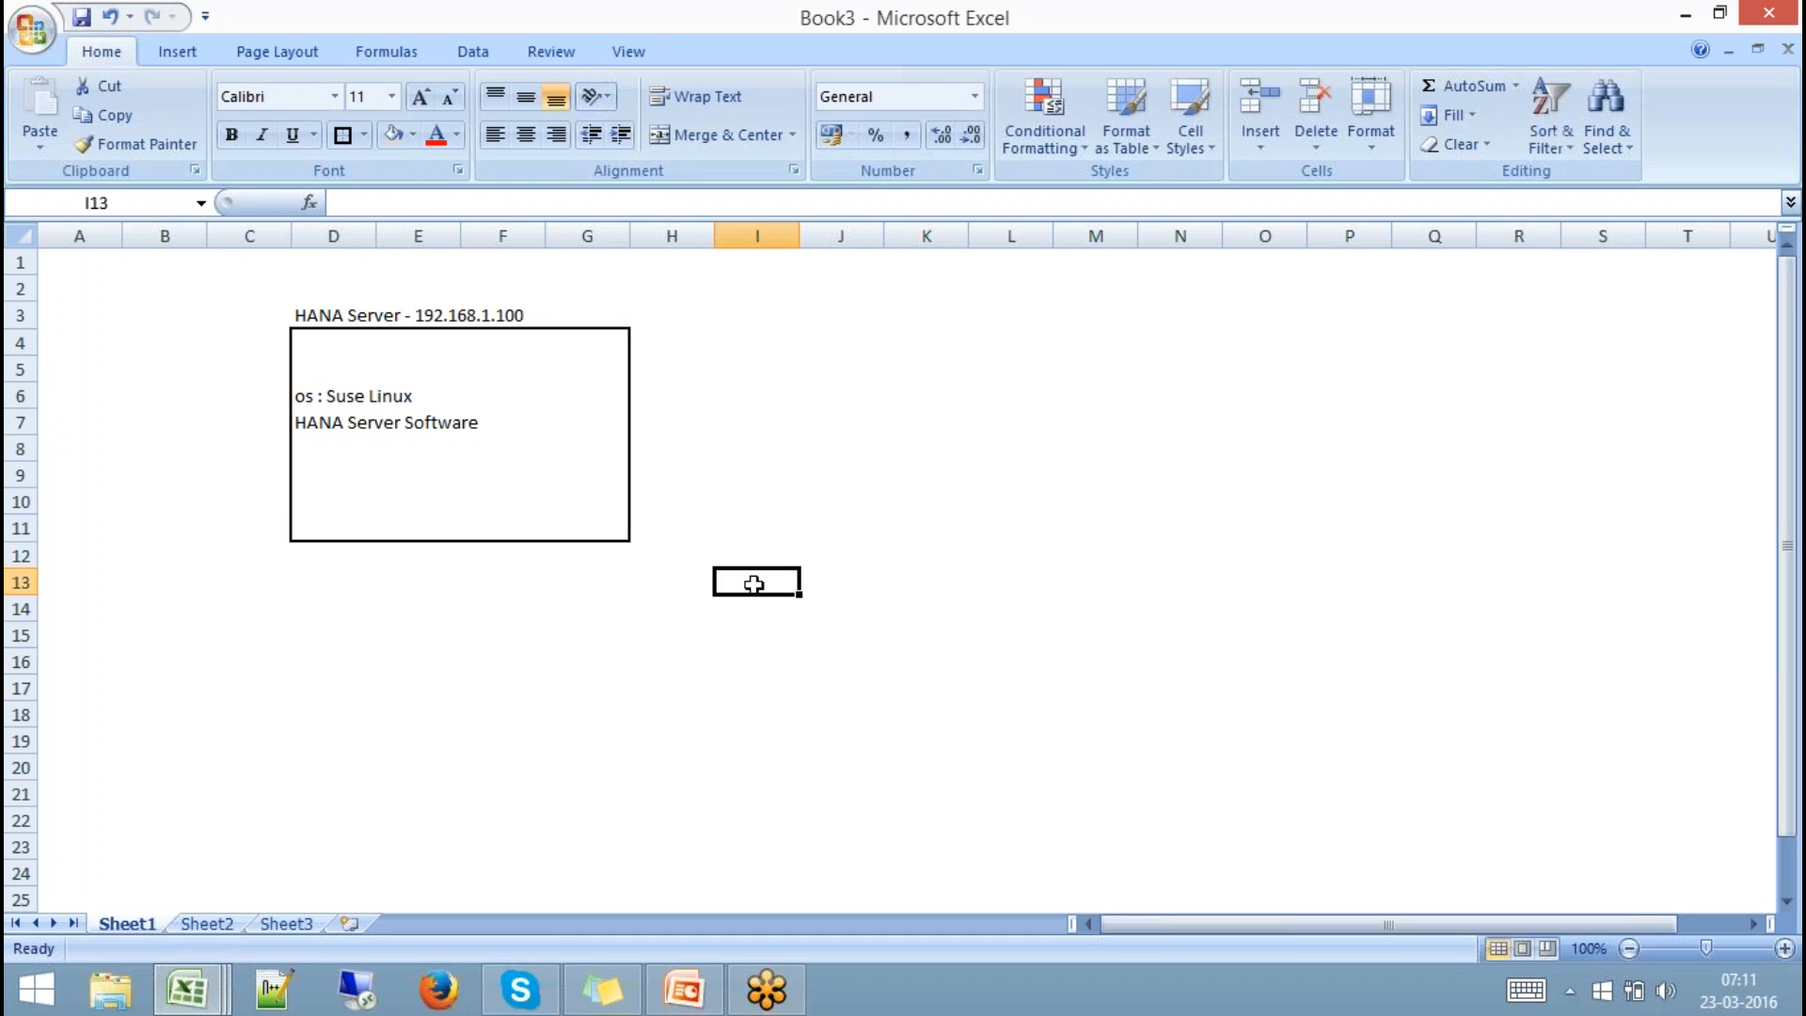
Draw a second thick box border around cells K10:L14.
left_click_drag(354, 343, 576, 524)
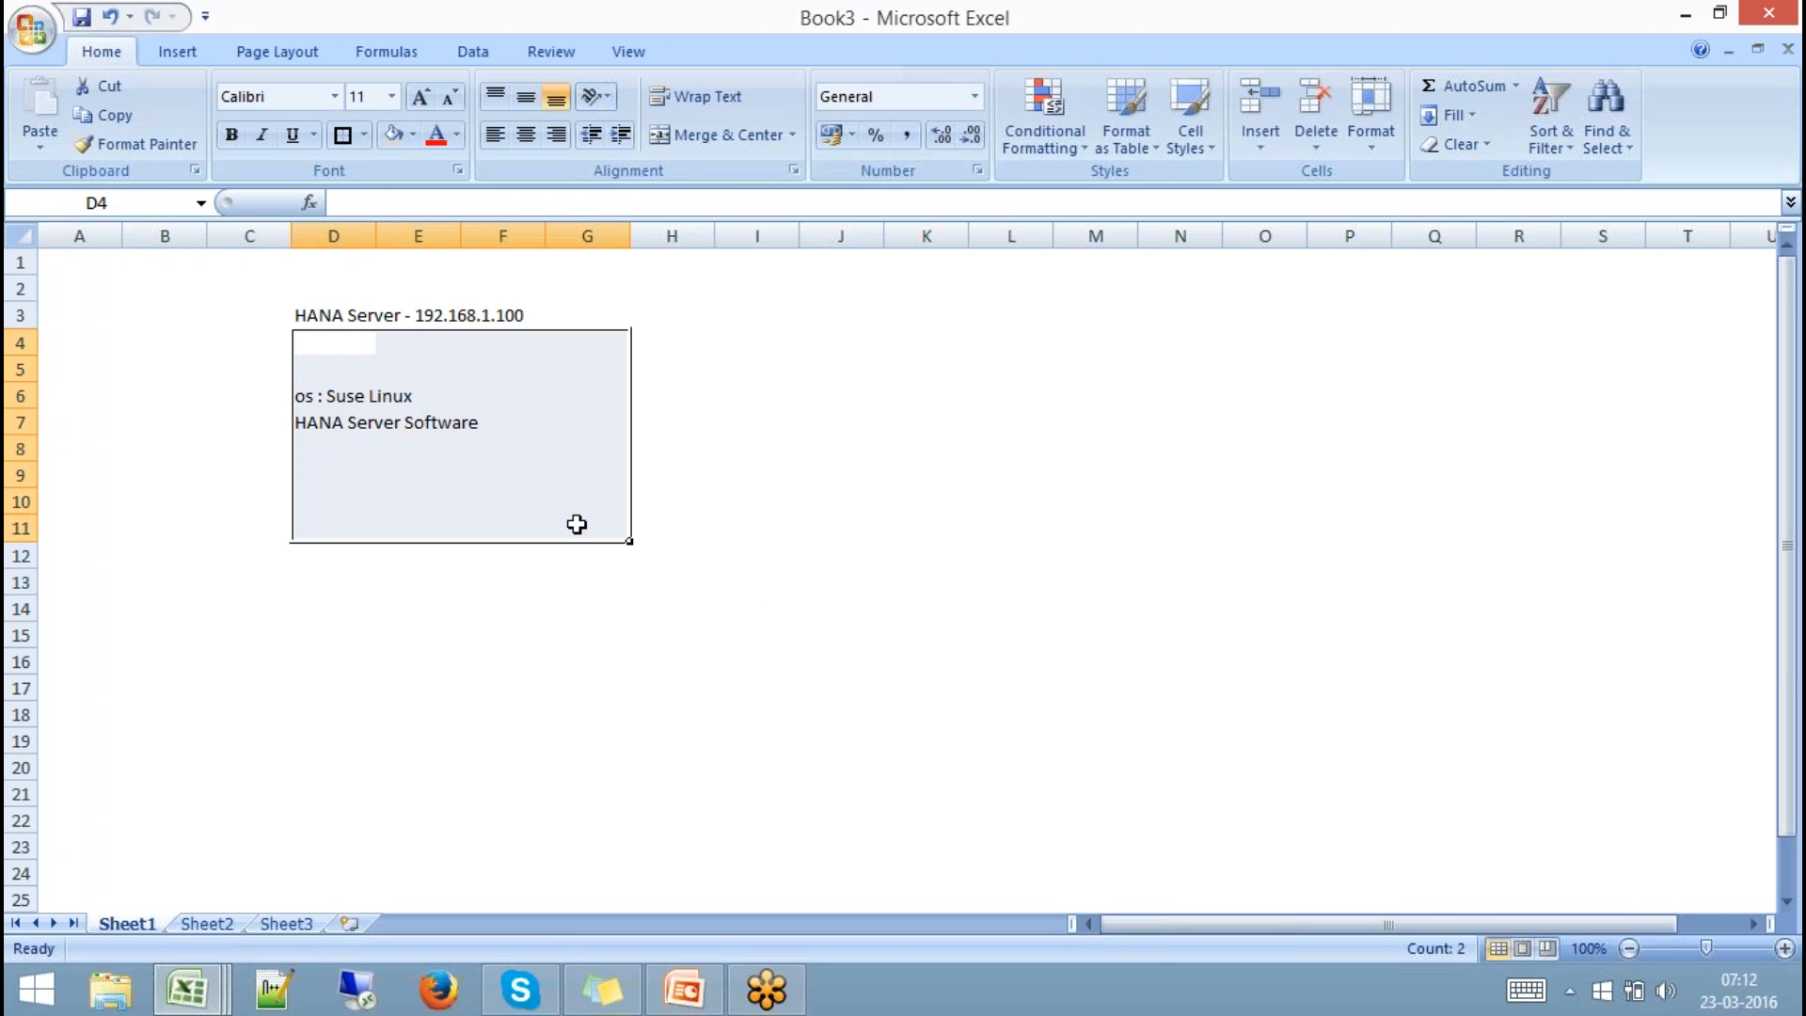
left_click(945, 501)
left_click_drag(940, 501, 1024, 599)
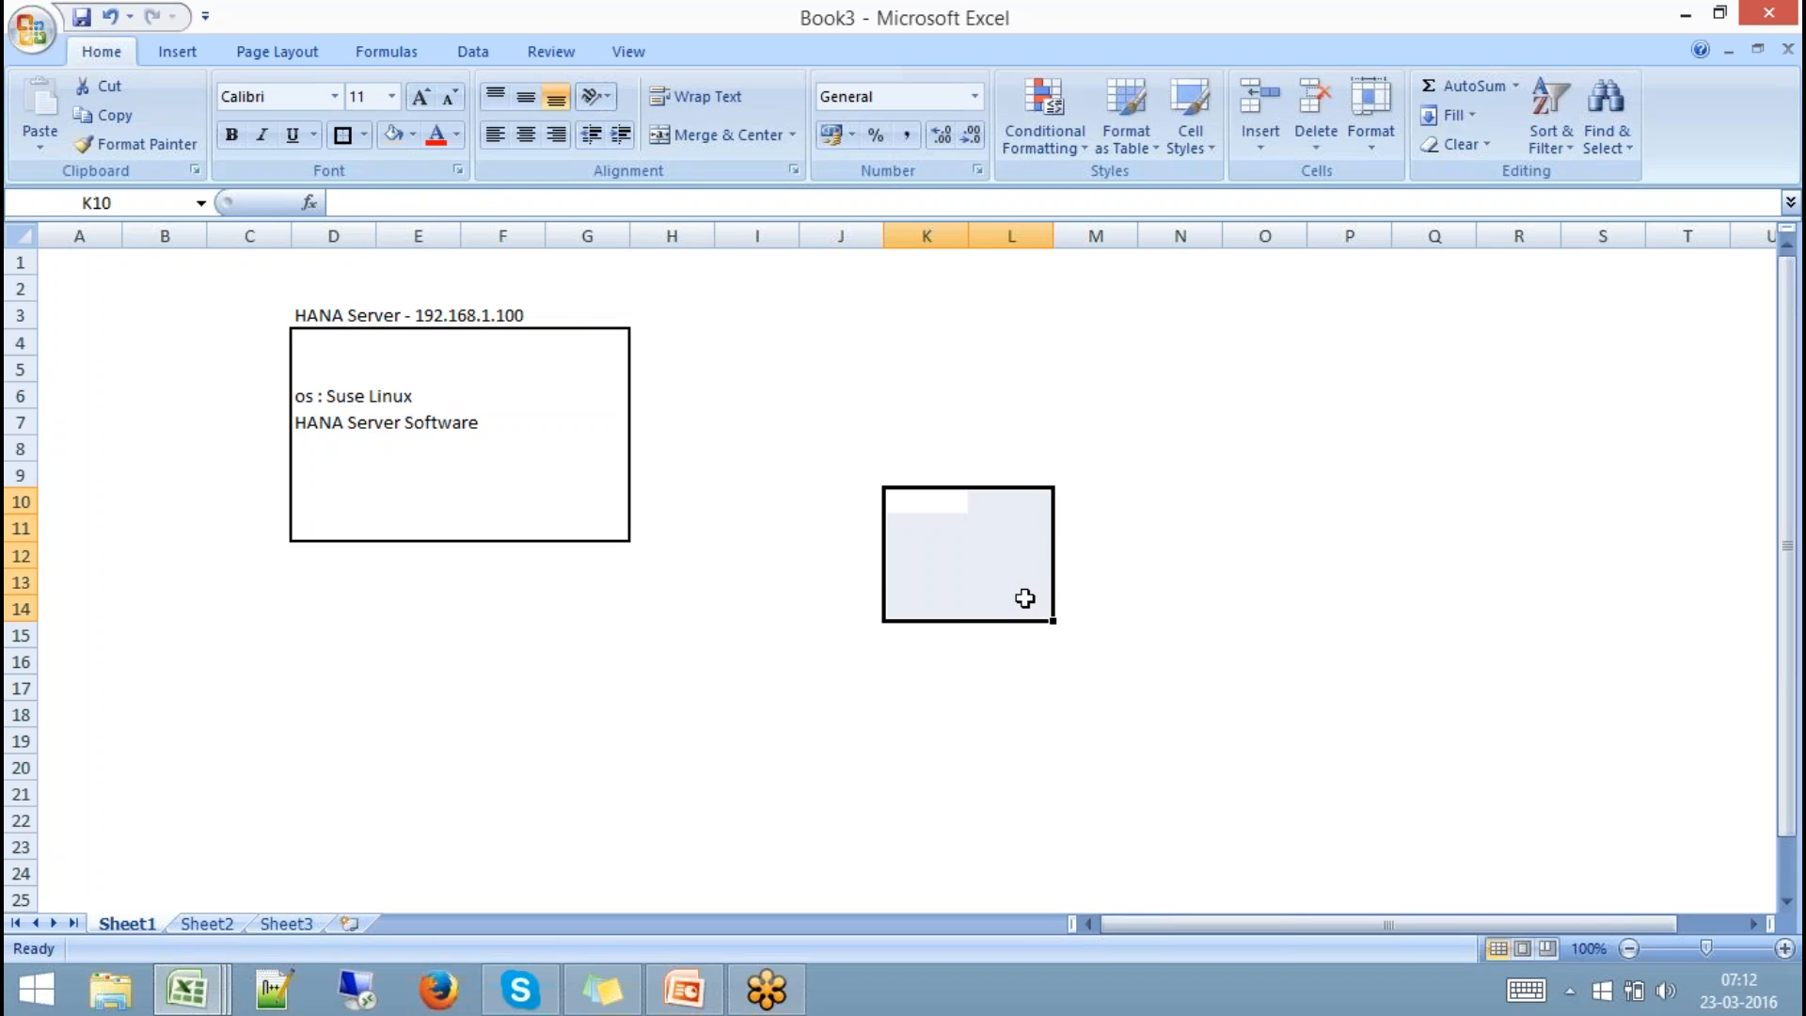
left_click(342, 134)
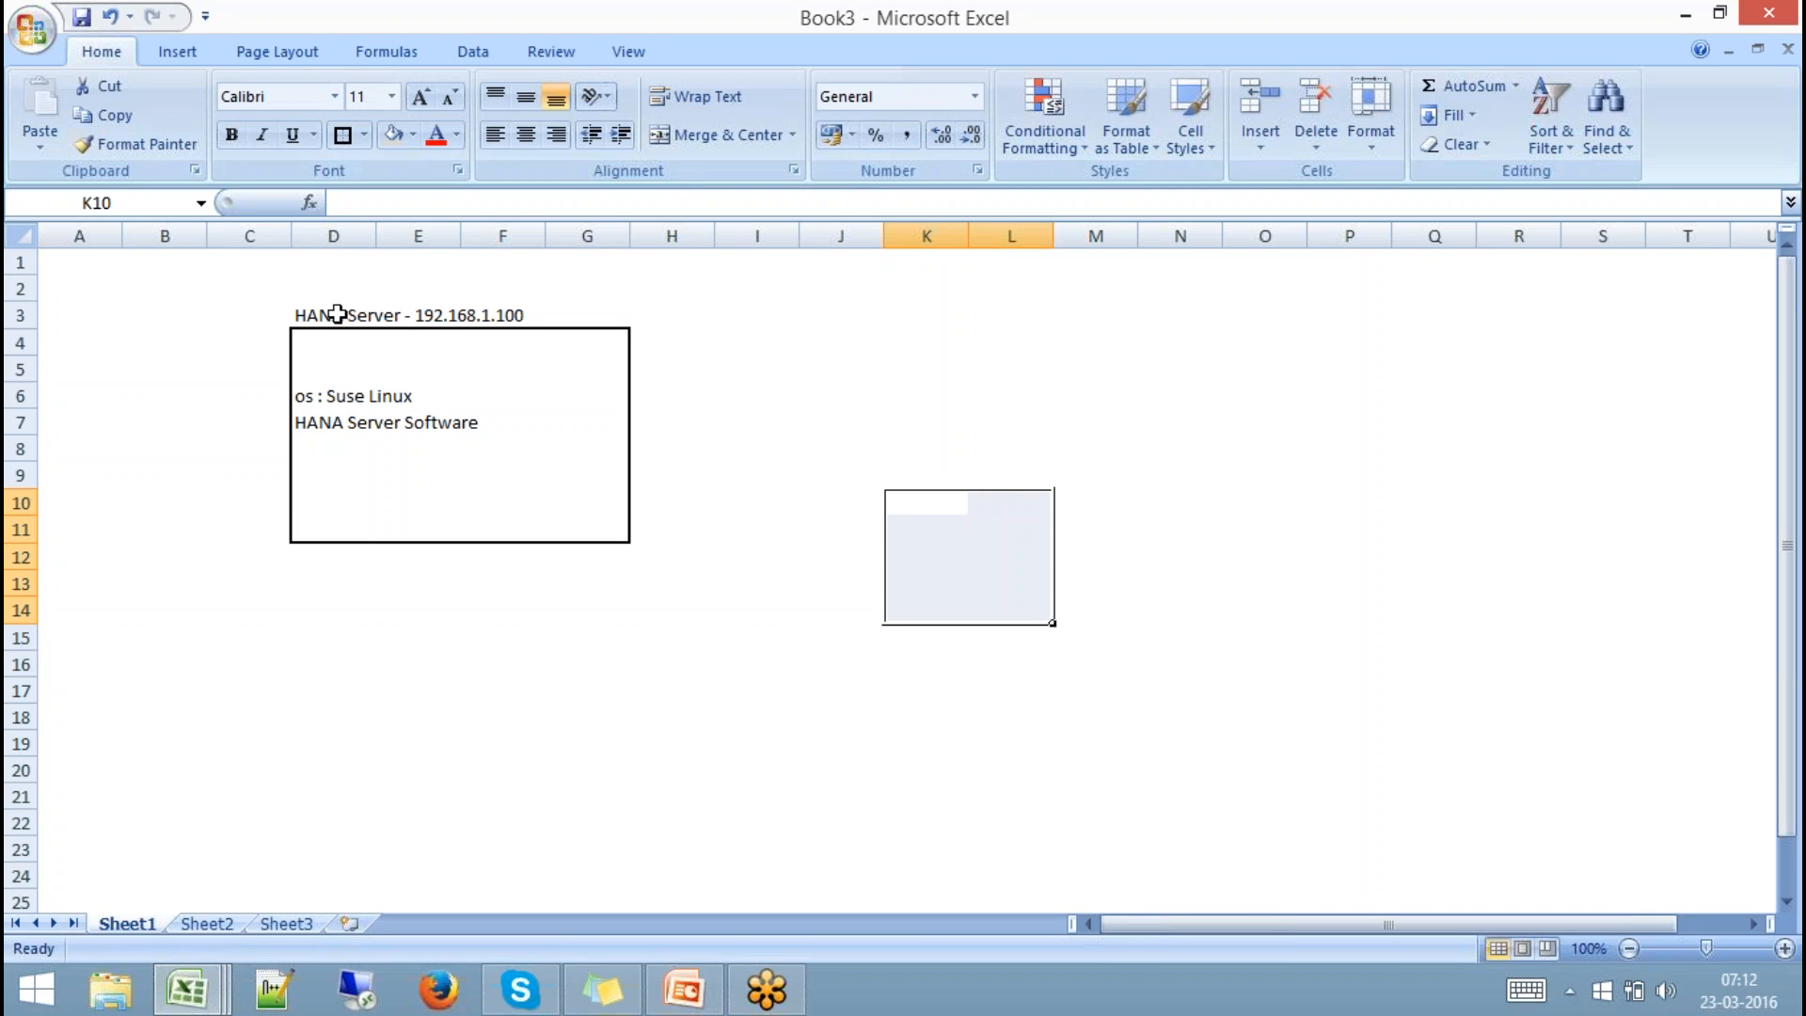
Enter "server : sapqbex" in cell D8 and "system ID : SP9" in cell D9.
left_click(323, 458)
type("ser")
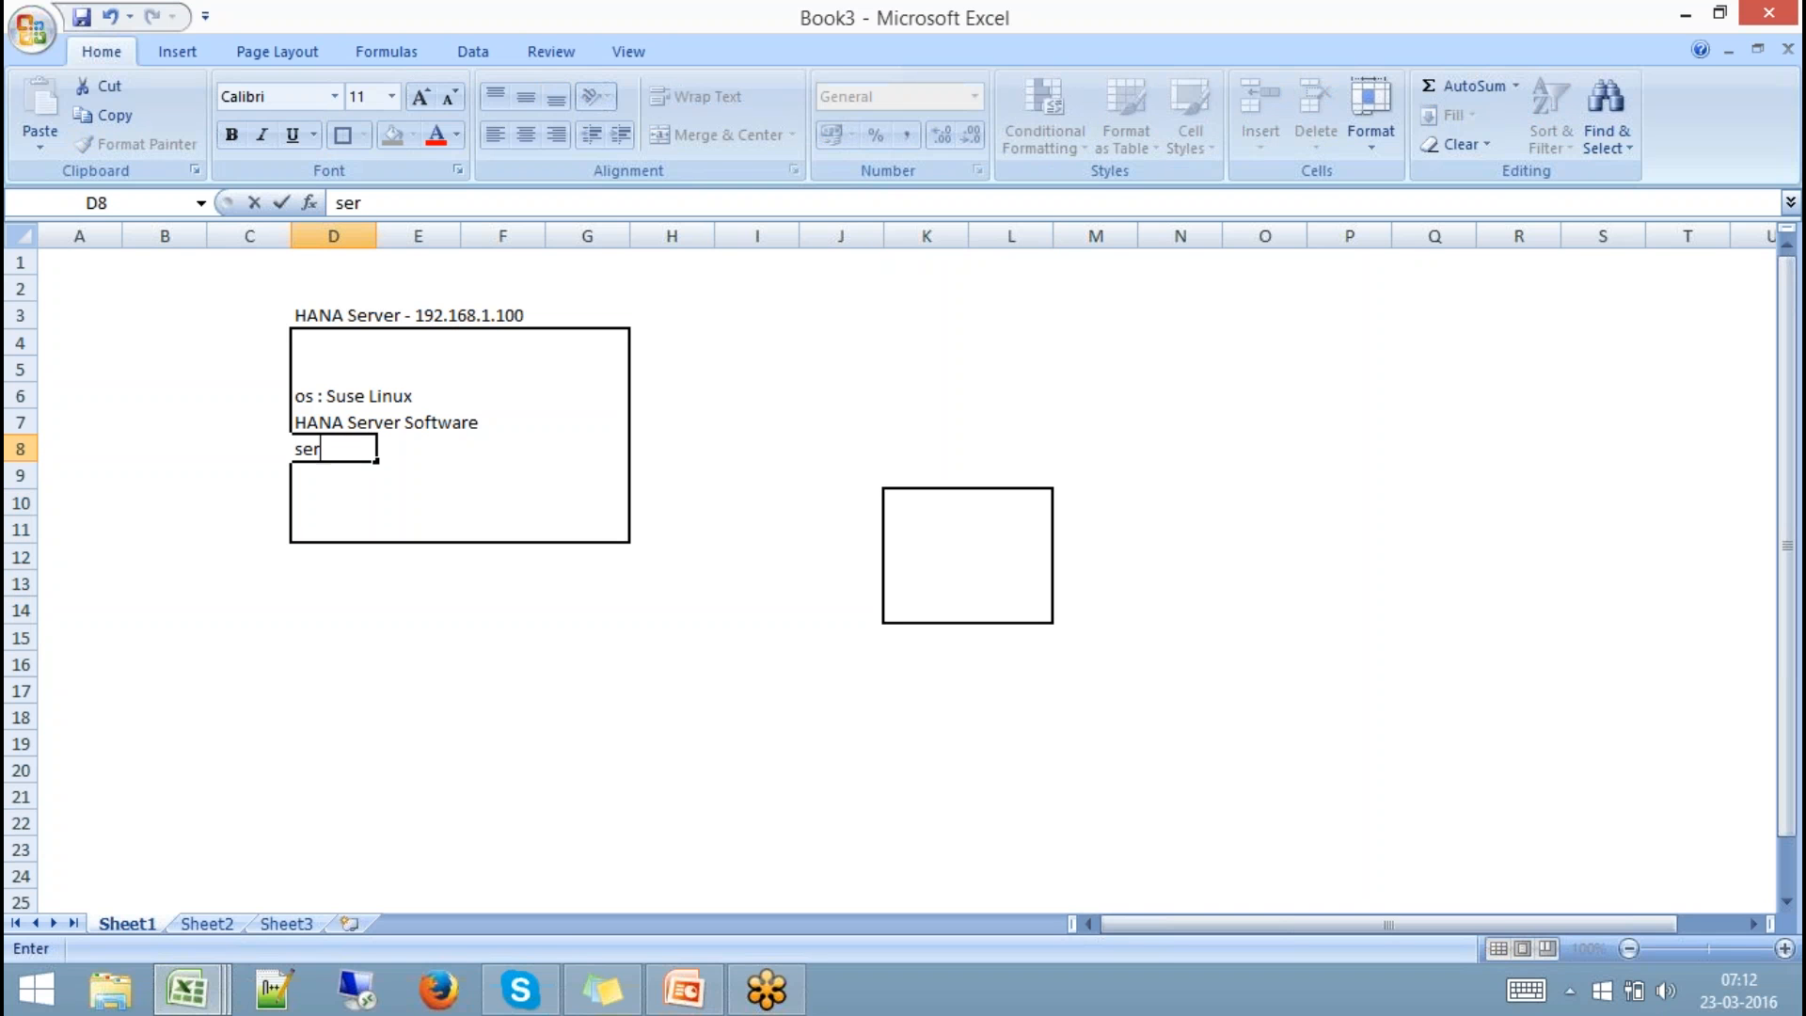
type("ver : sapqbex")
key("Return")
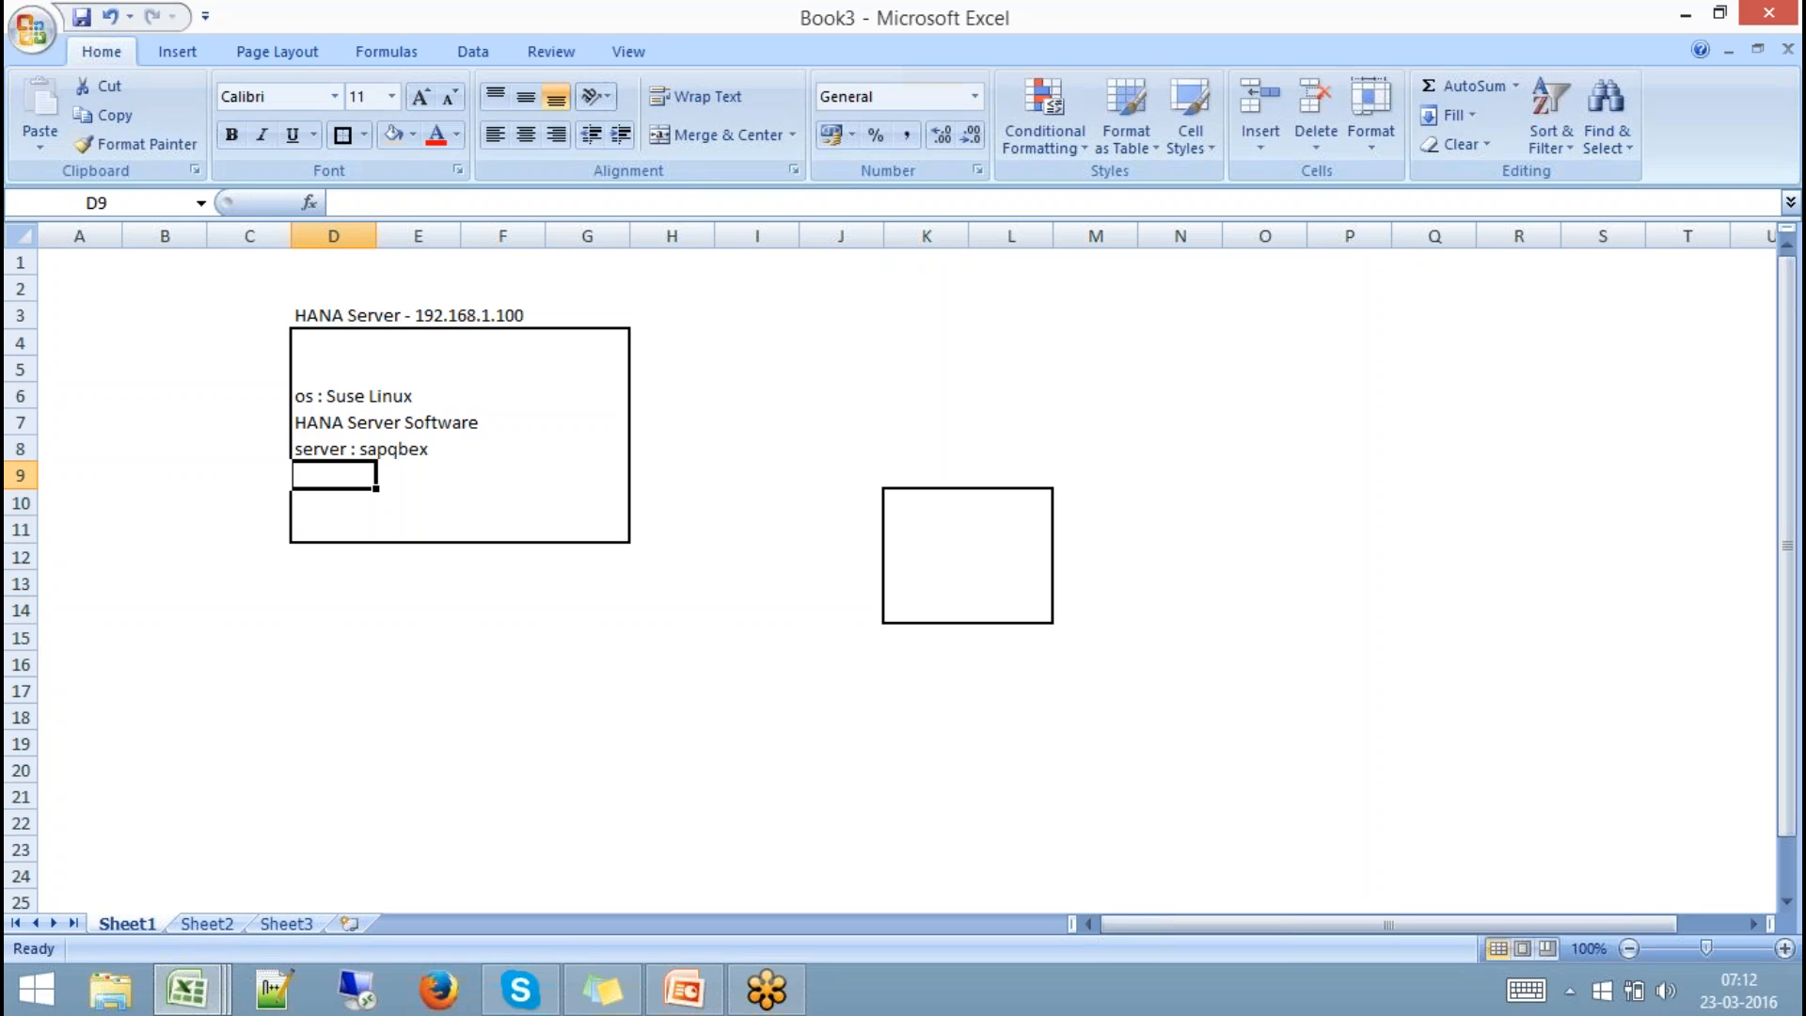
type("system ID")
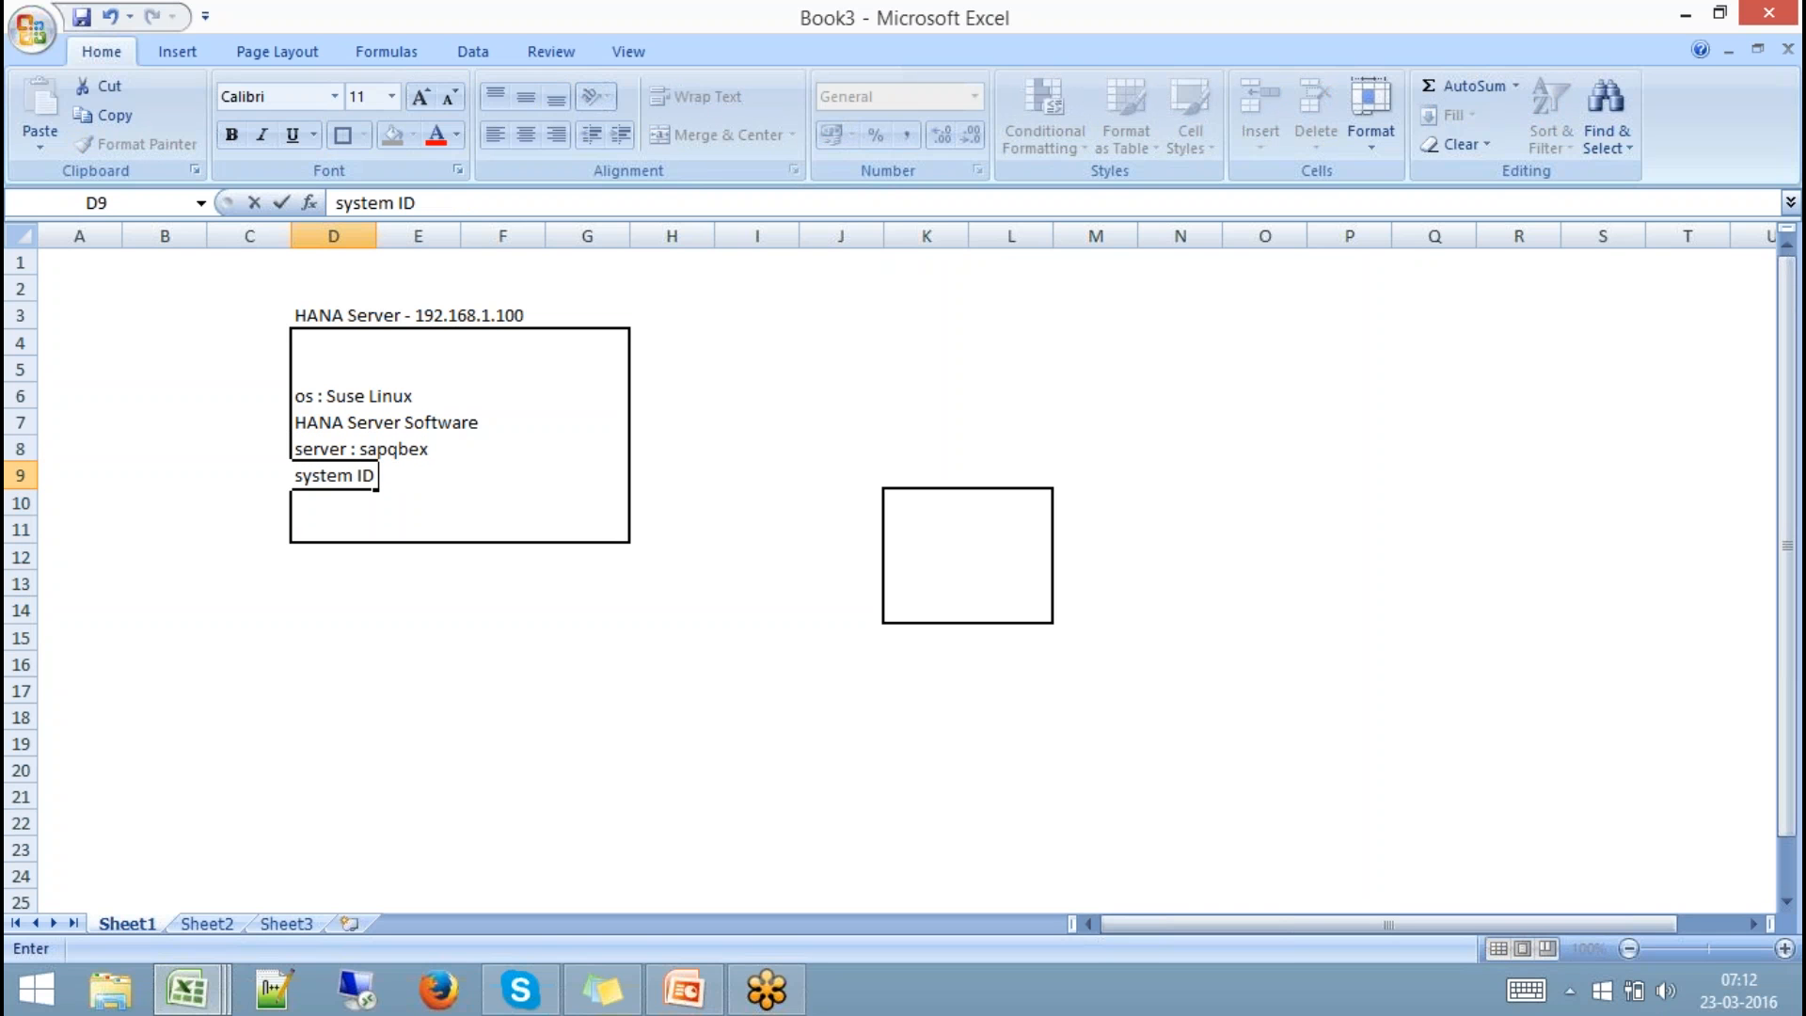
type(" : SP9")
left_click(398, 607)
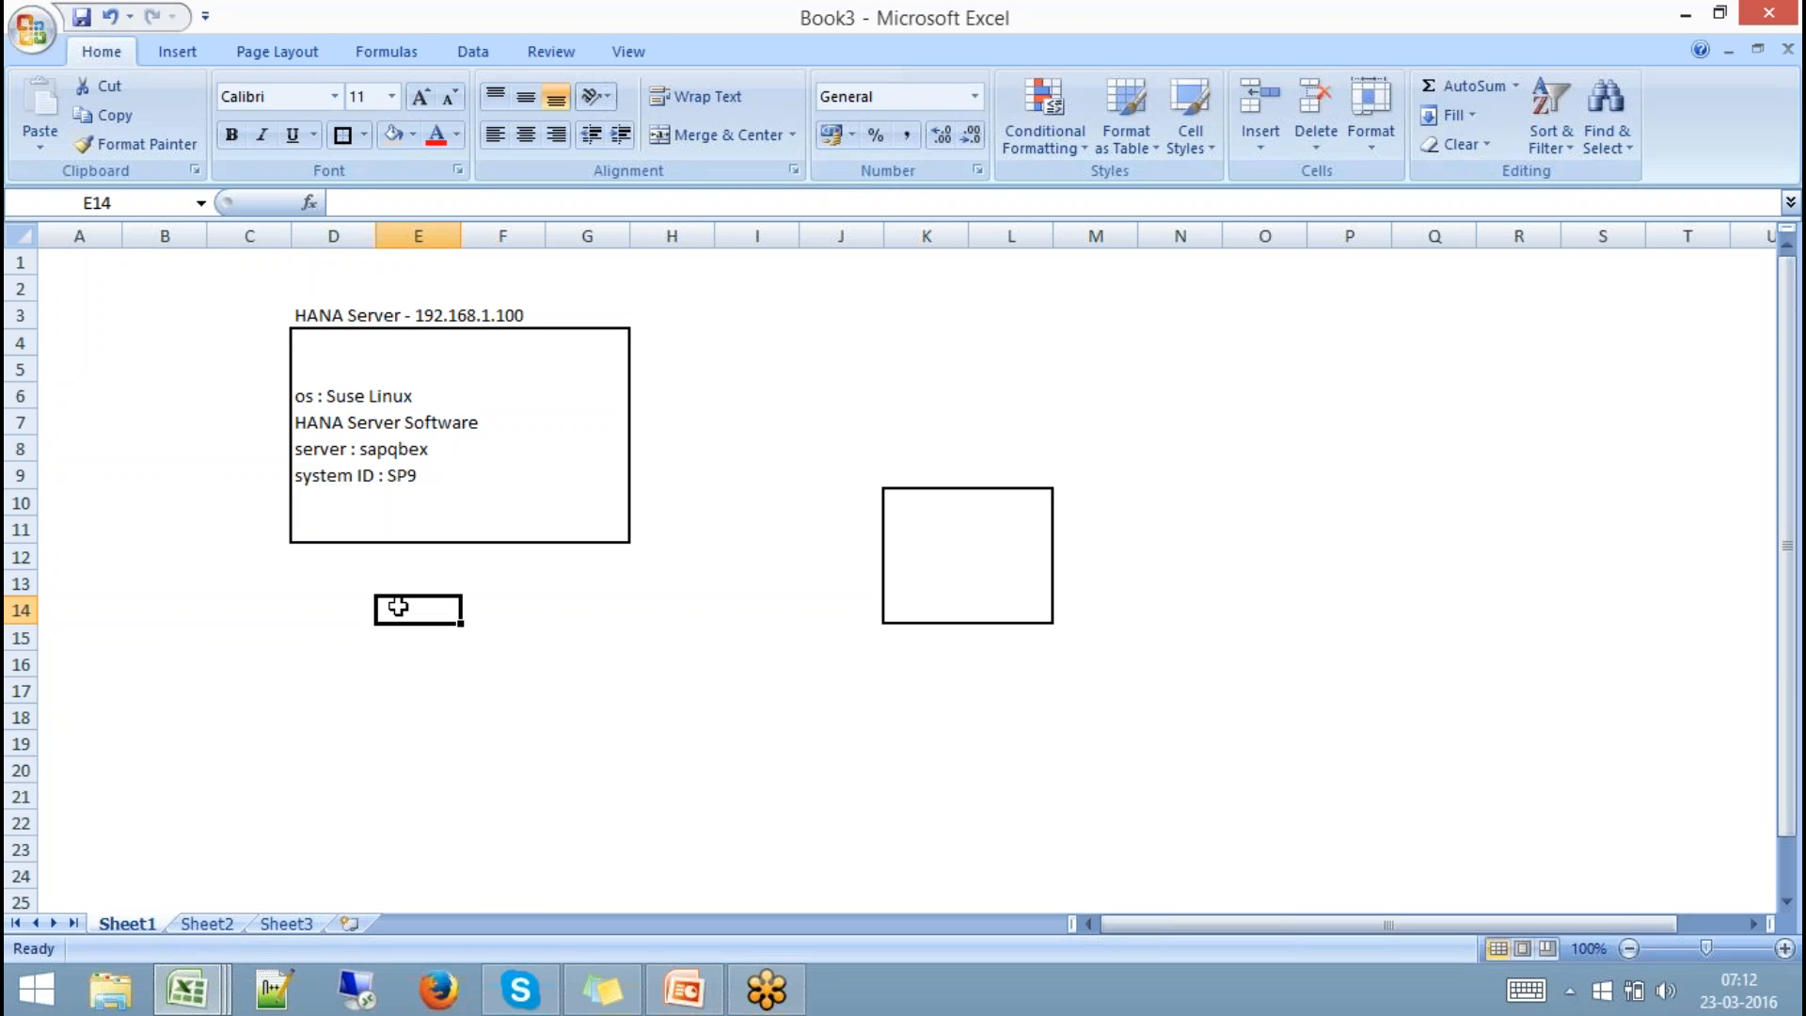
left_click(378, 453)
left_click(338, 473)
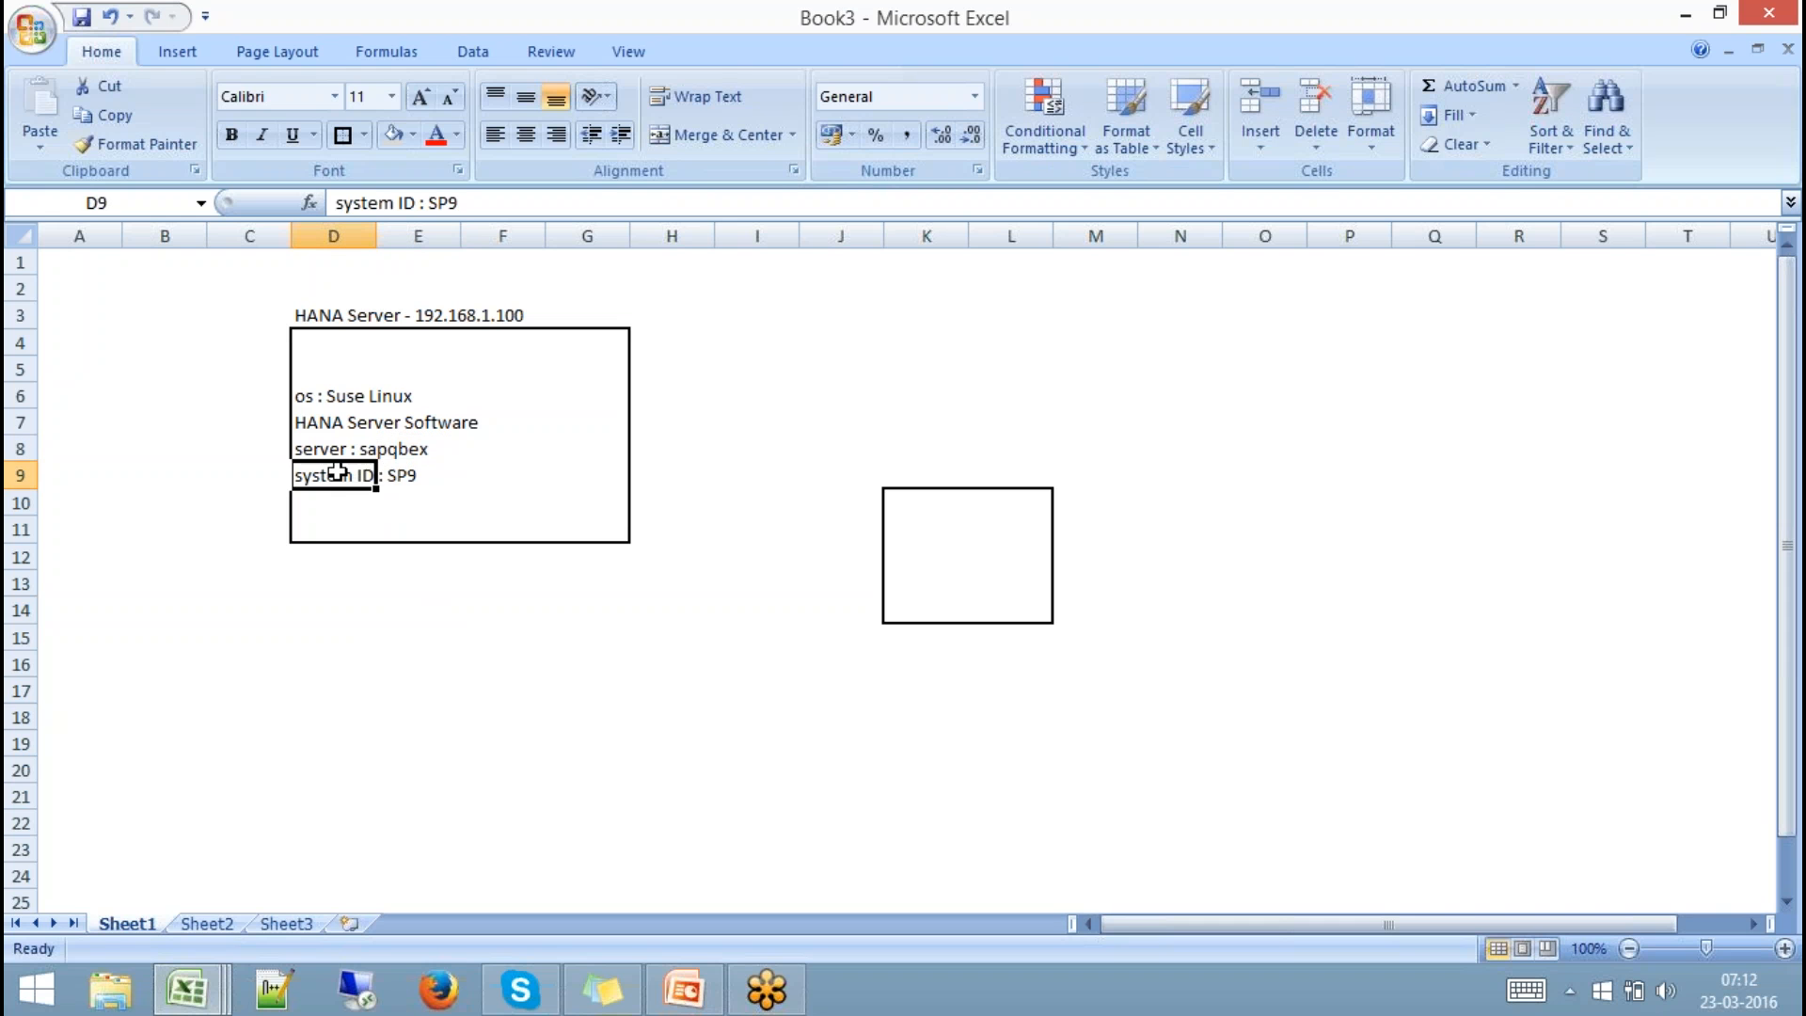
left_click(318, 397)
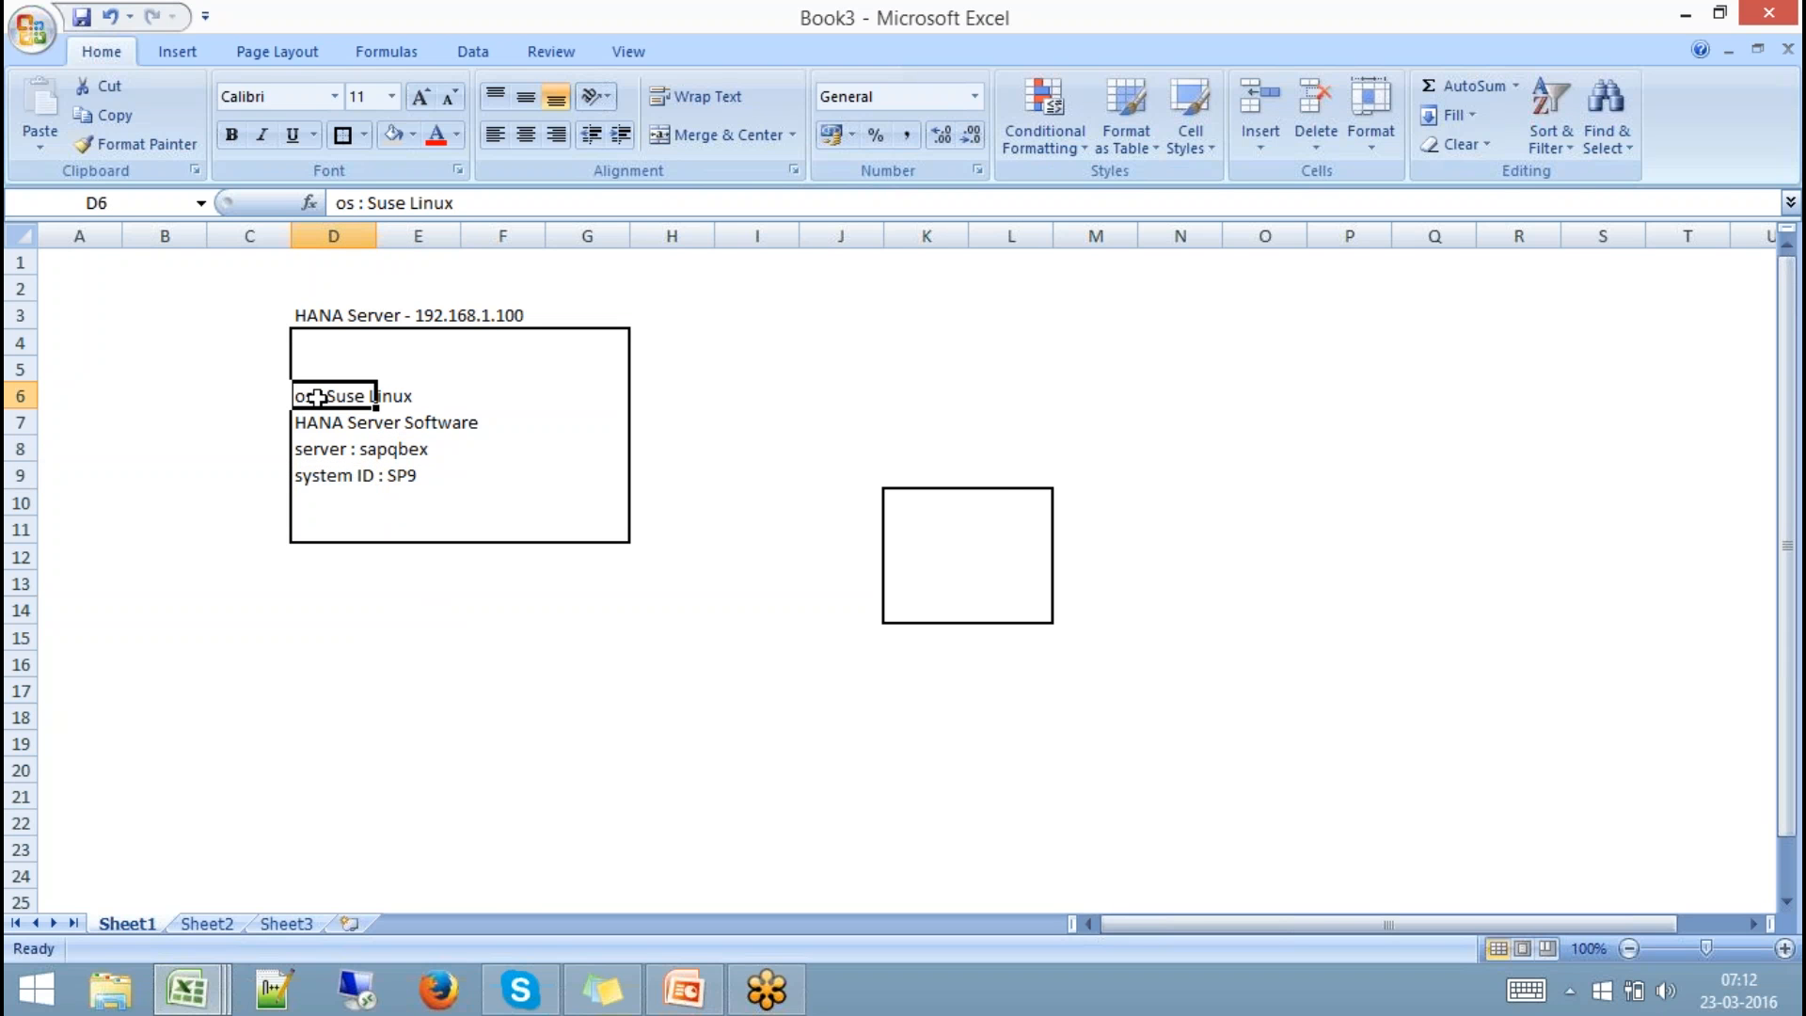
Label the second box in cell K9 with "Clinet Worksatation".
left_click(917, 468)
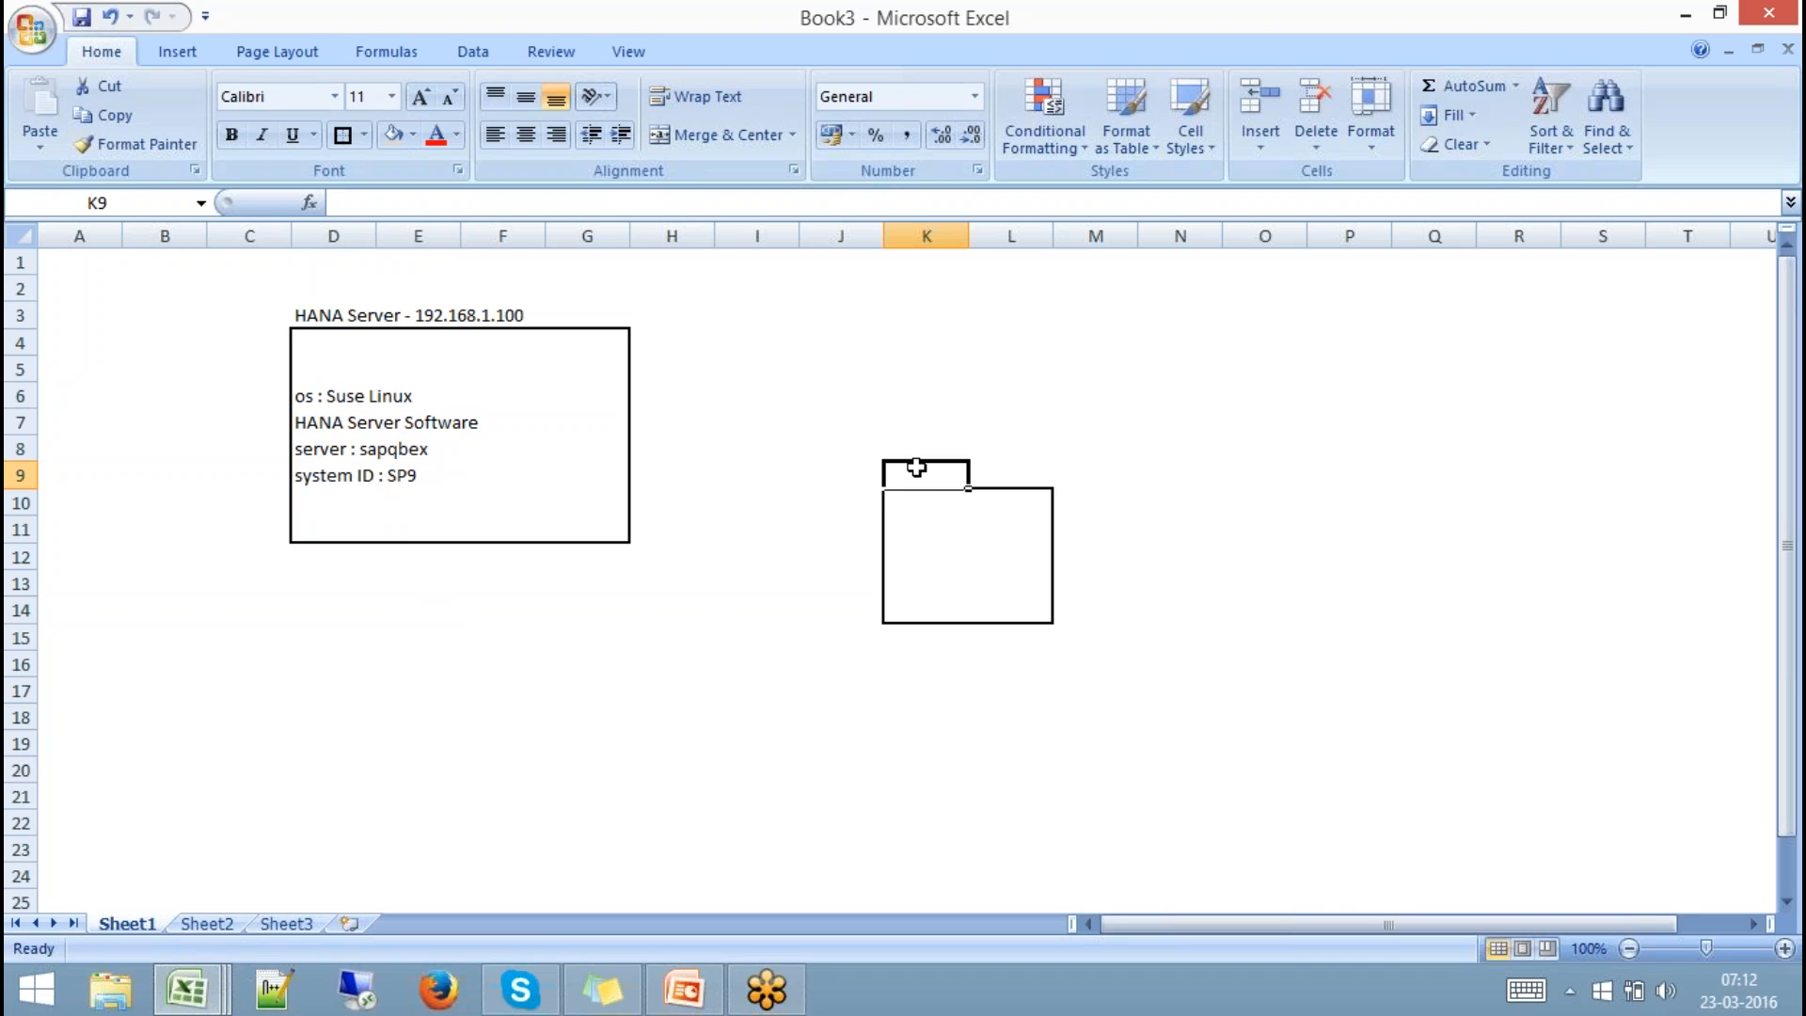
type("Clinet")
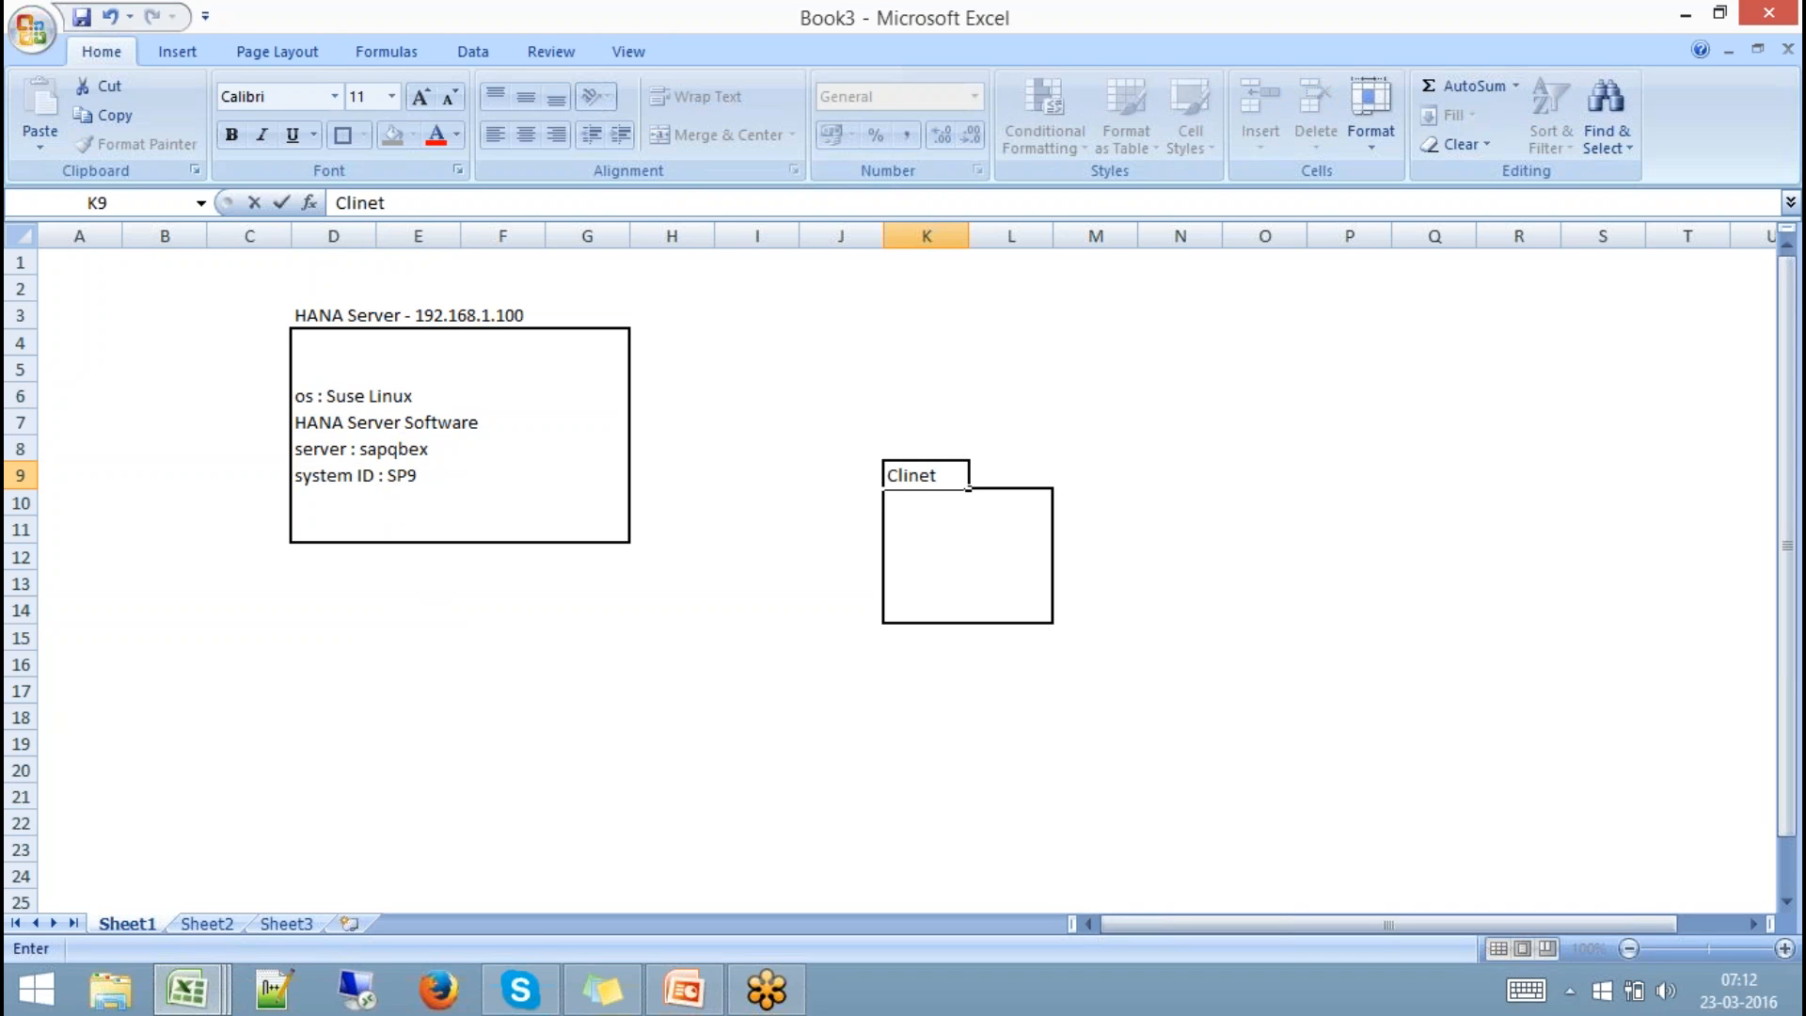
type(" Worksatatio")
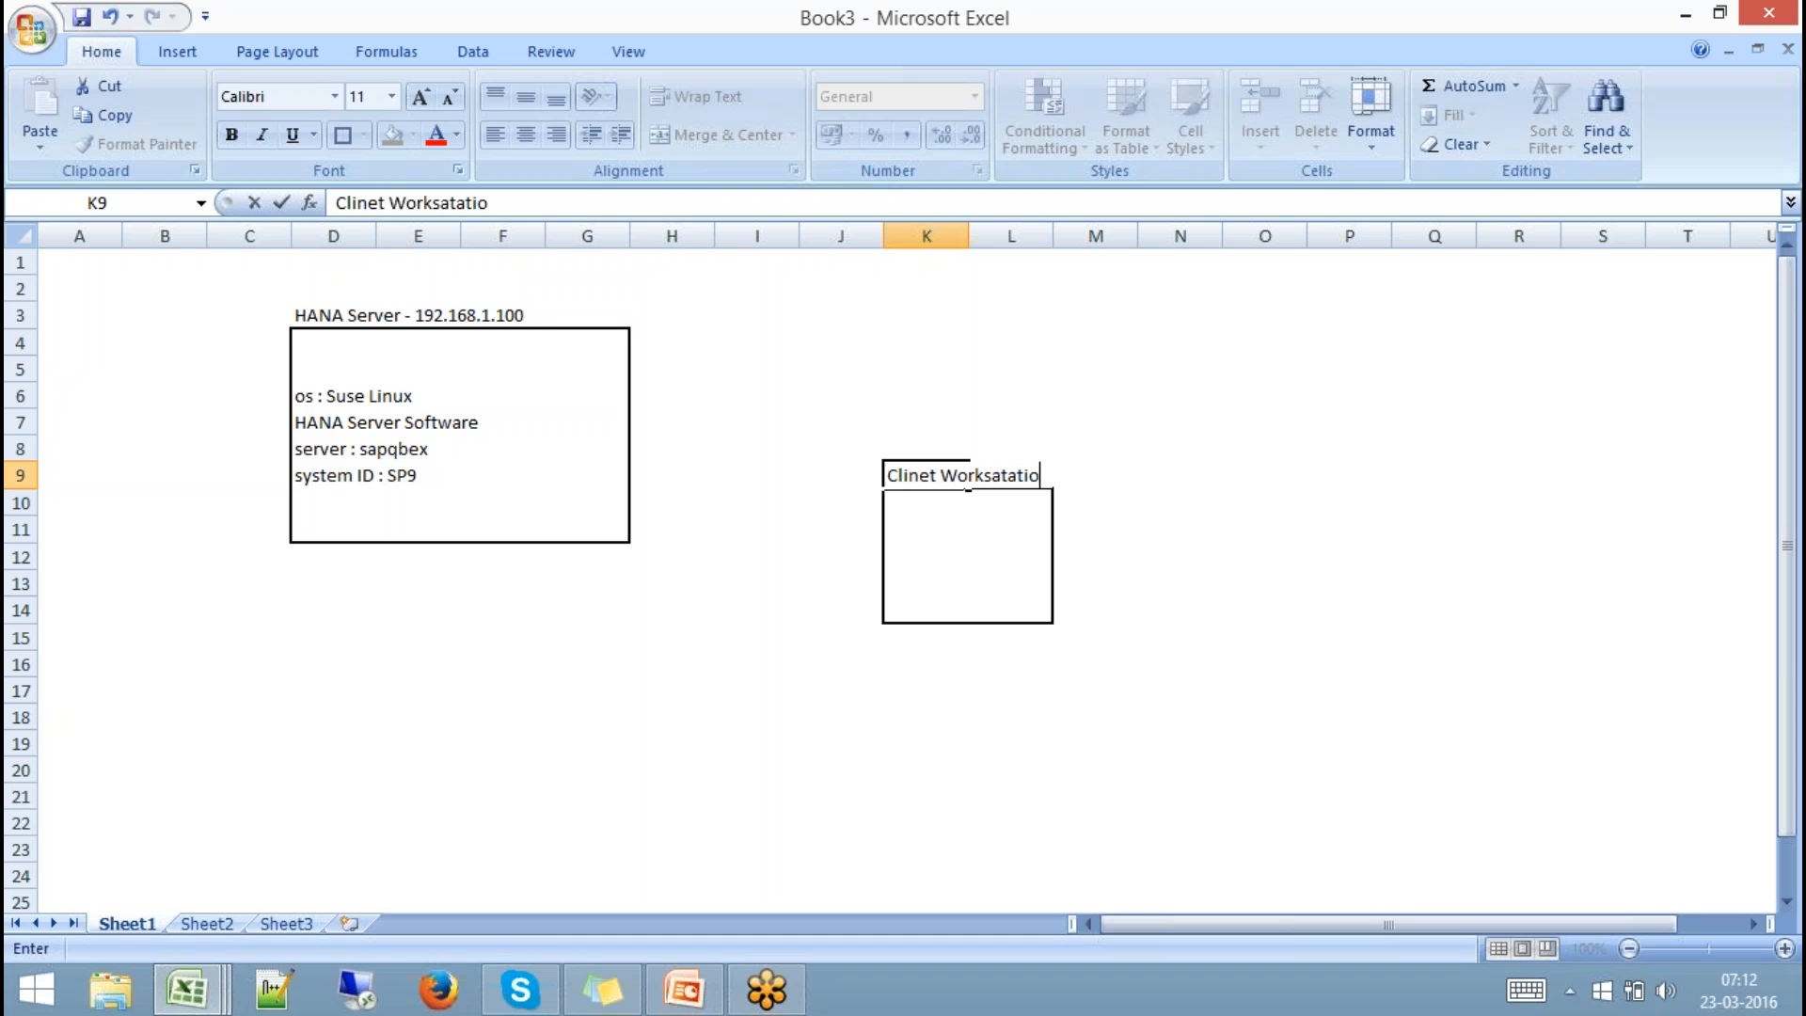
type("n")
Enter "Windows 8.1 Professional (os)" in cell K11 and widen column L so the text fits inside the box.
left_click(941, 530)
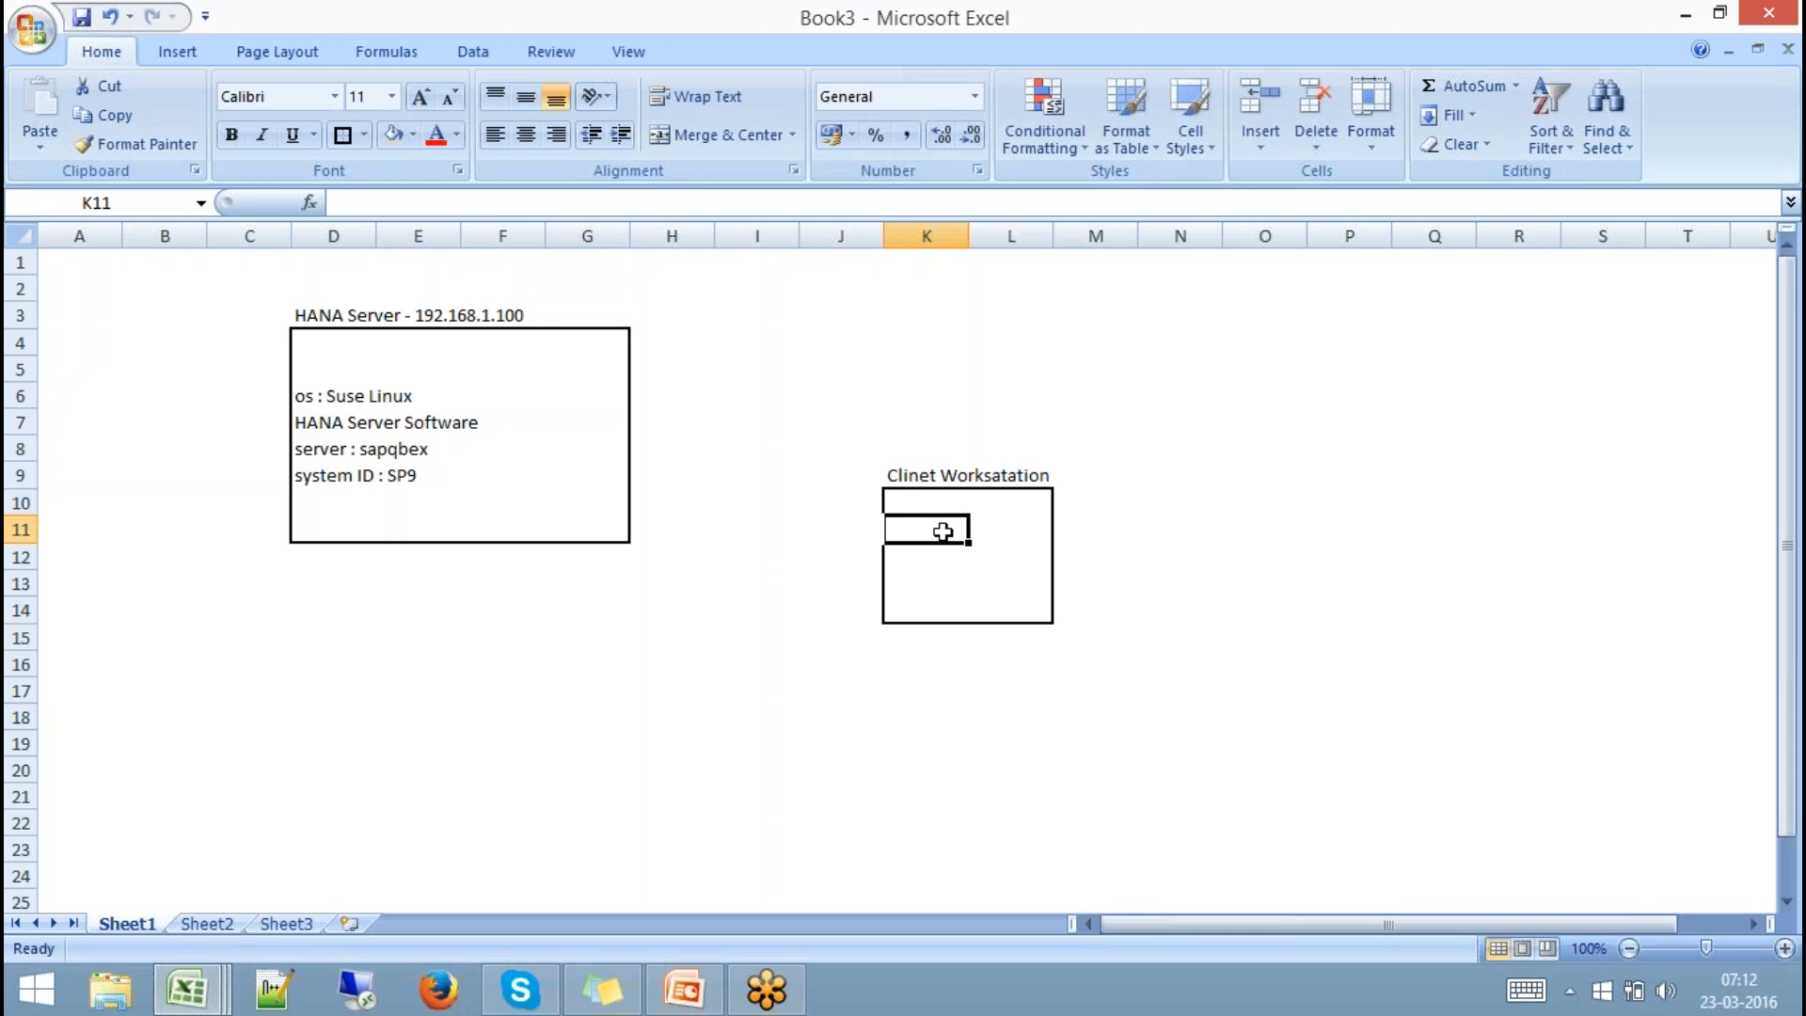
type("Window")
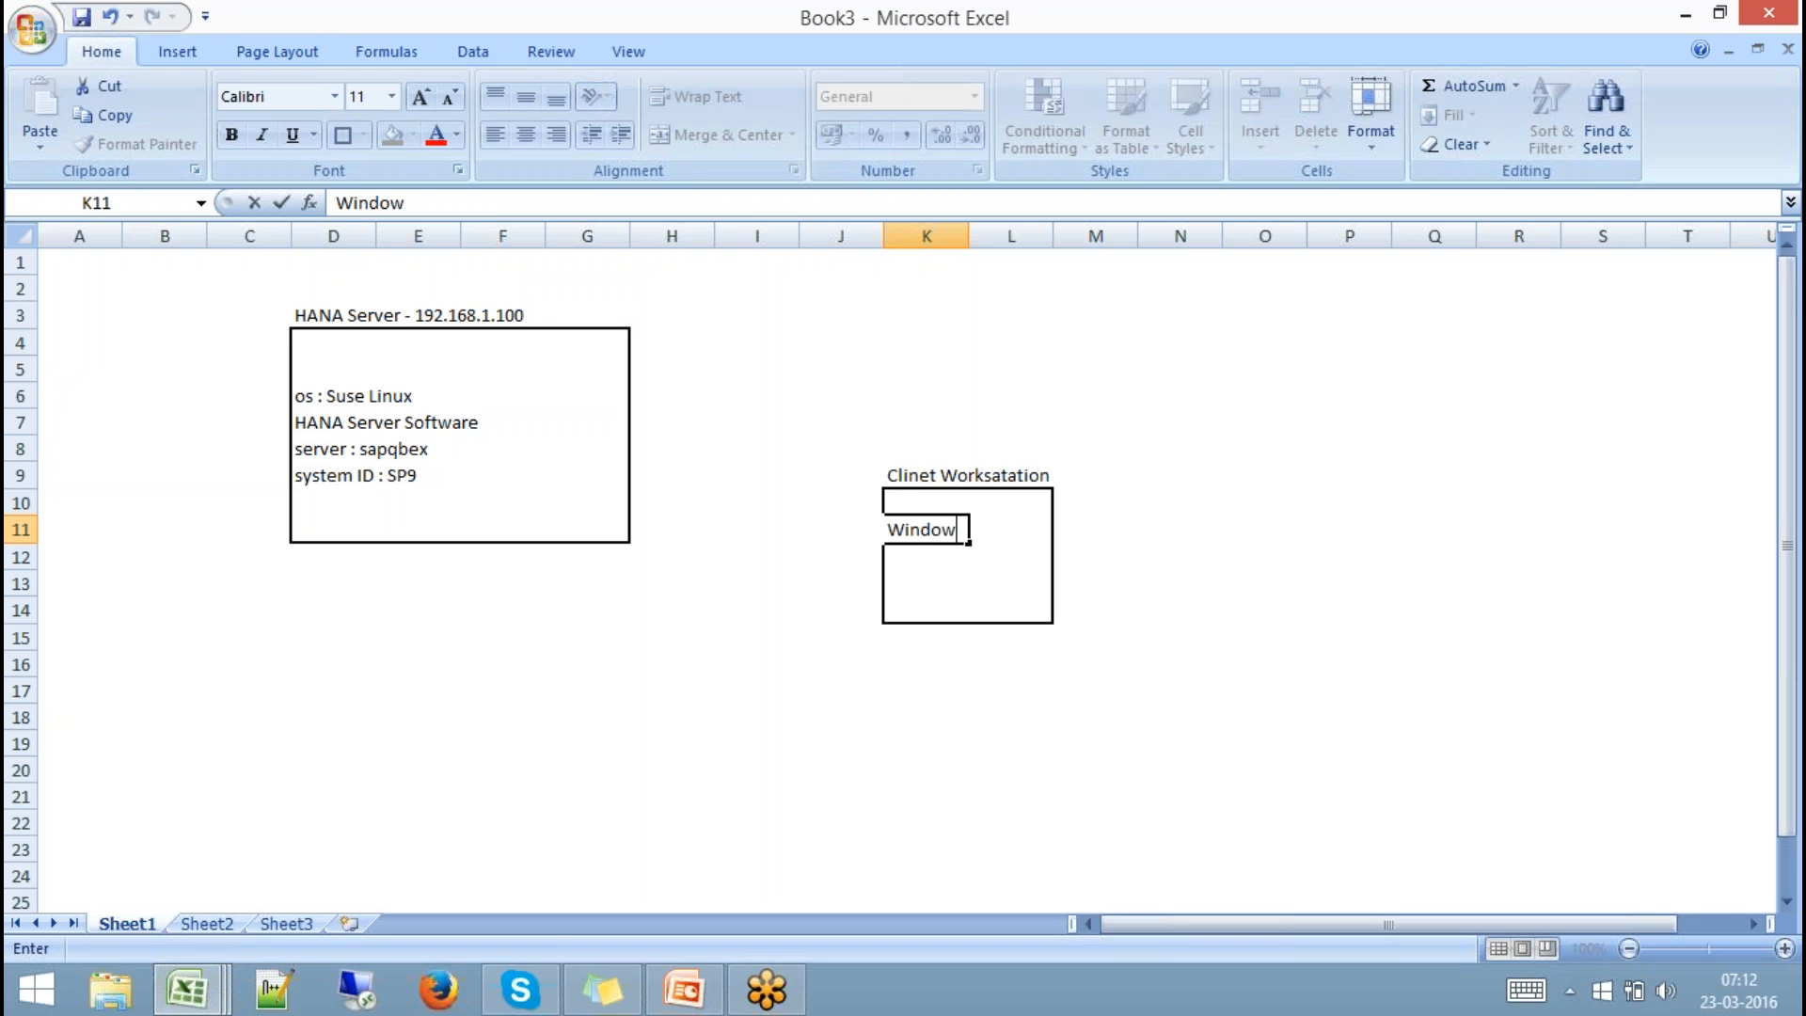
type("s 8.1 Prof")
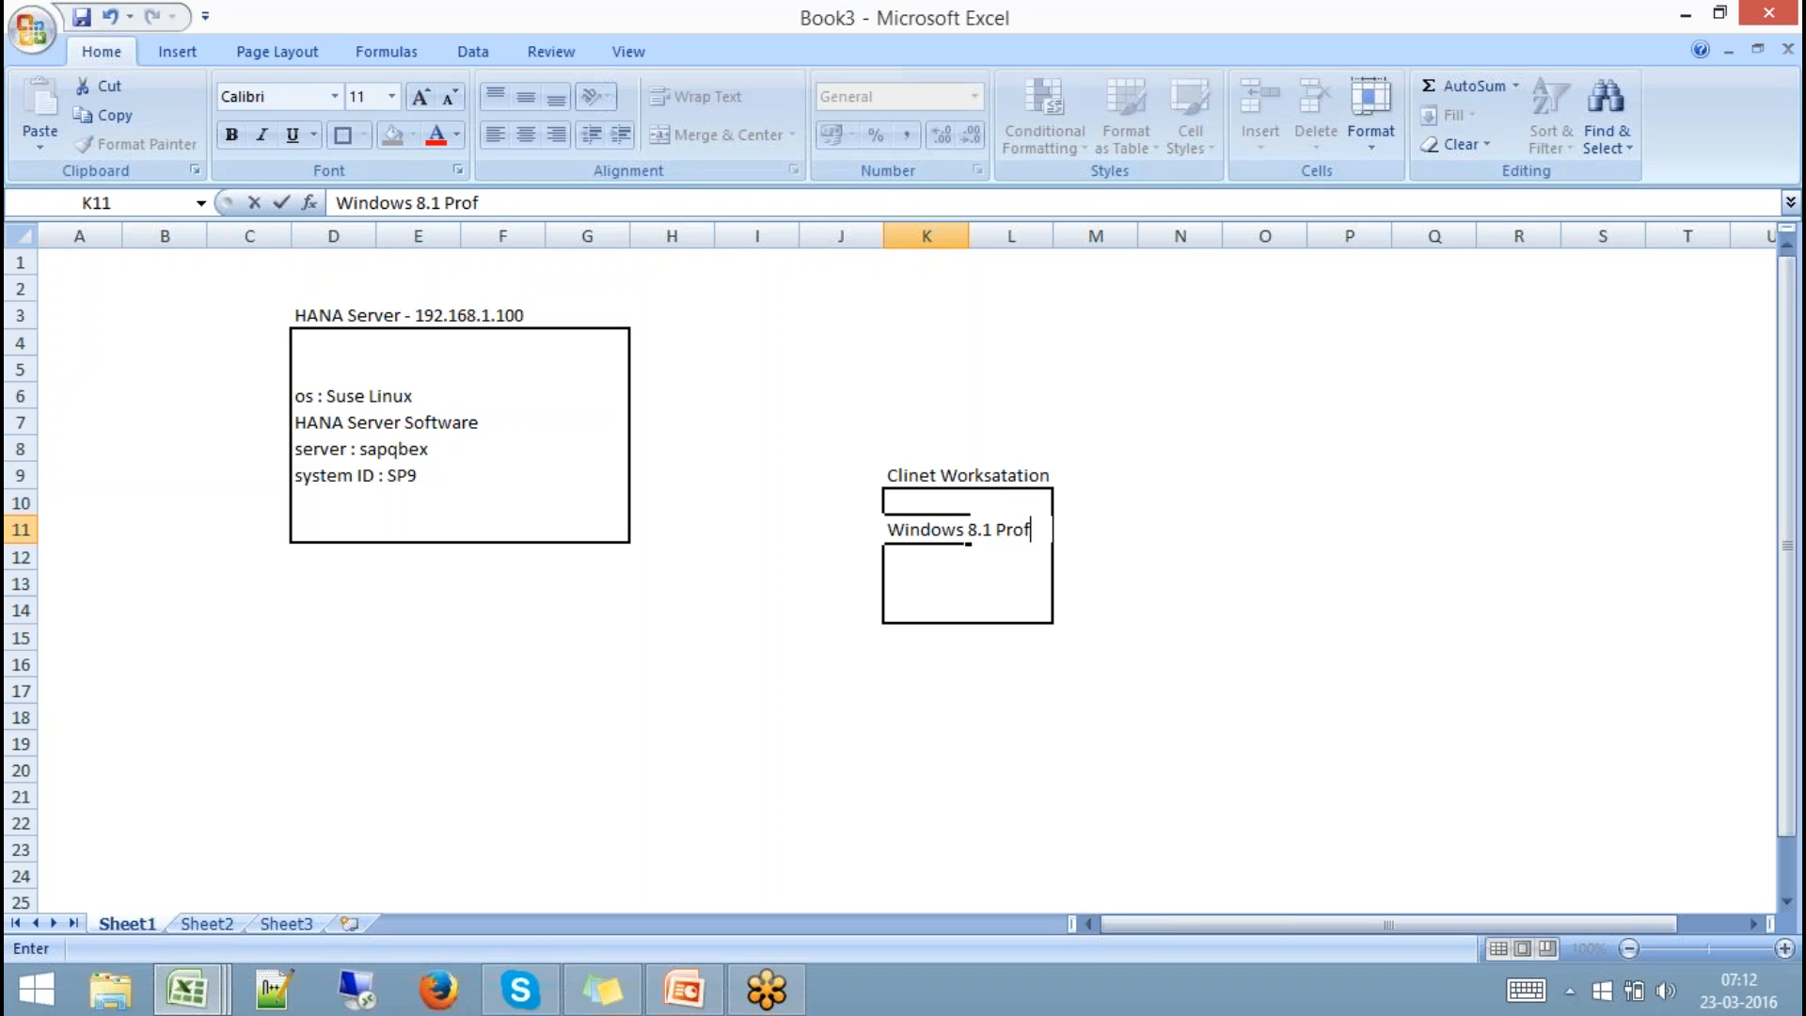
type("essional")
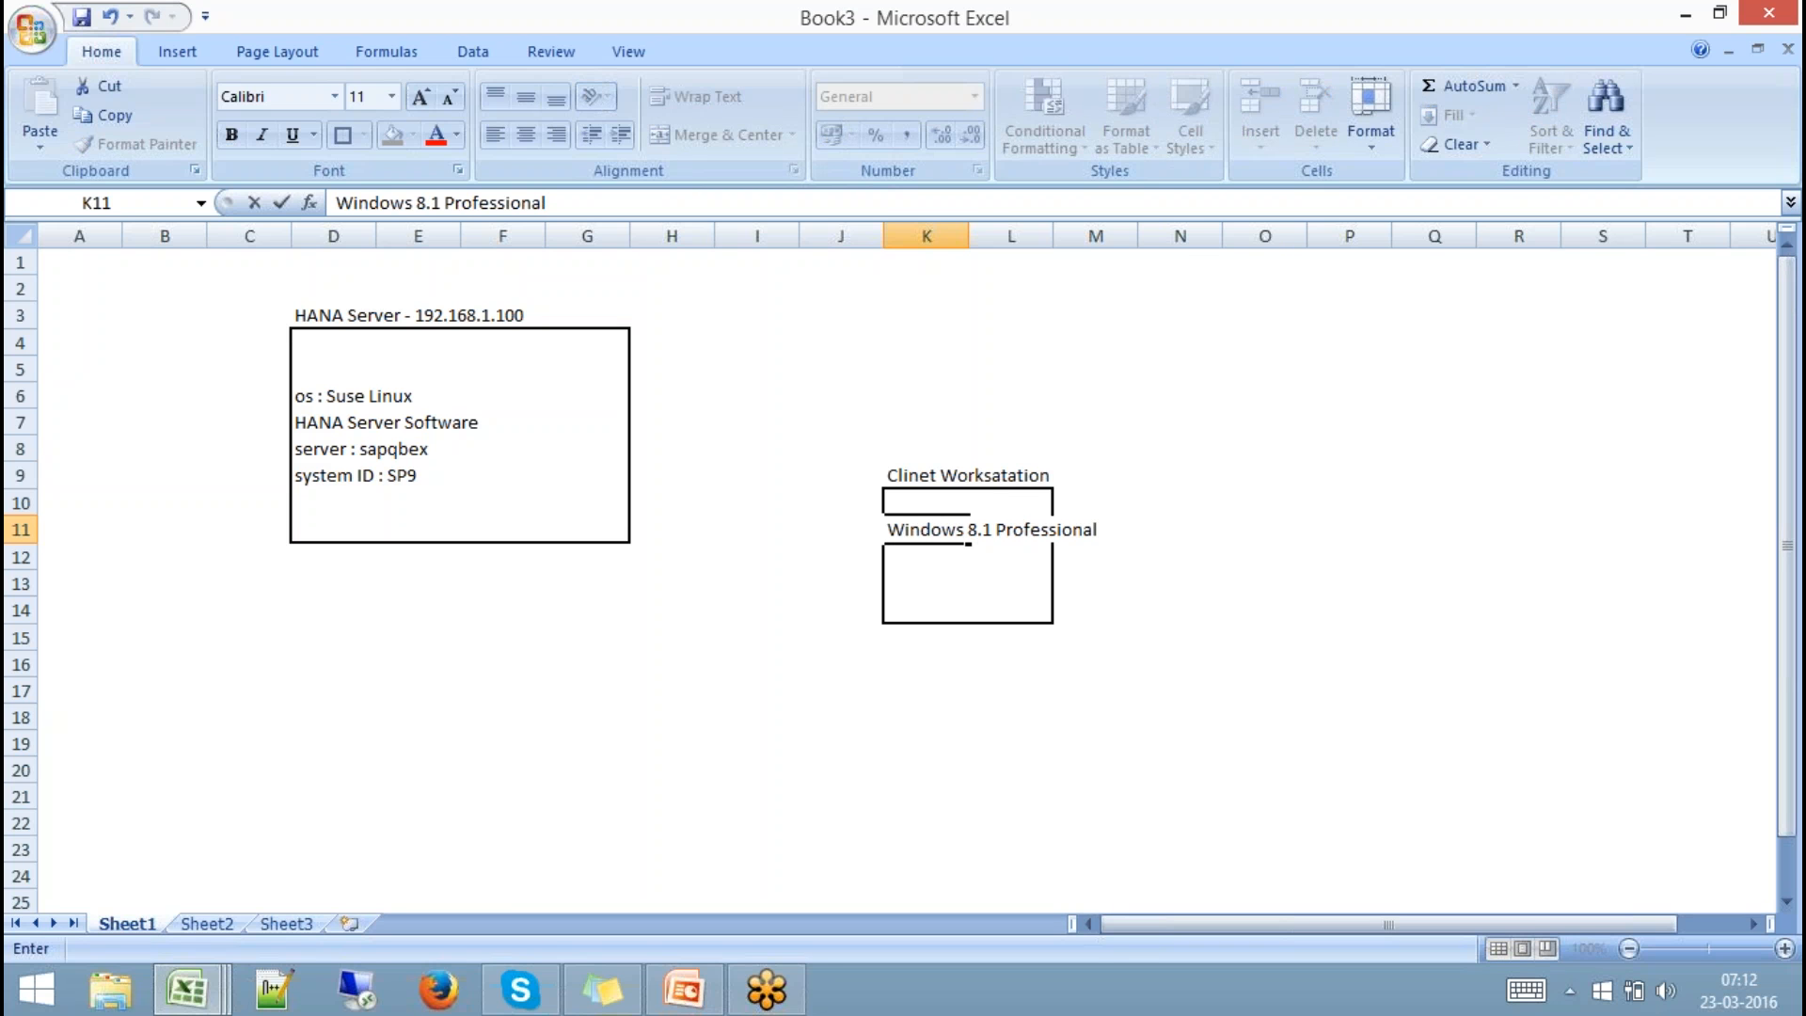
left_click(632, 200)
type("(os)")
left_click(1081, 376)
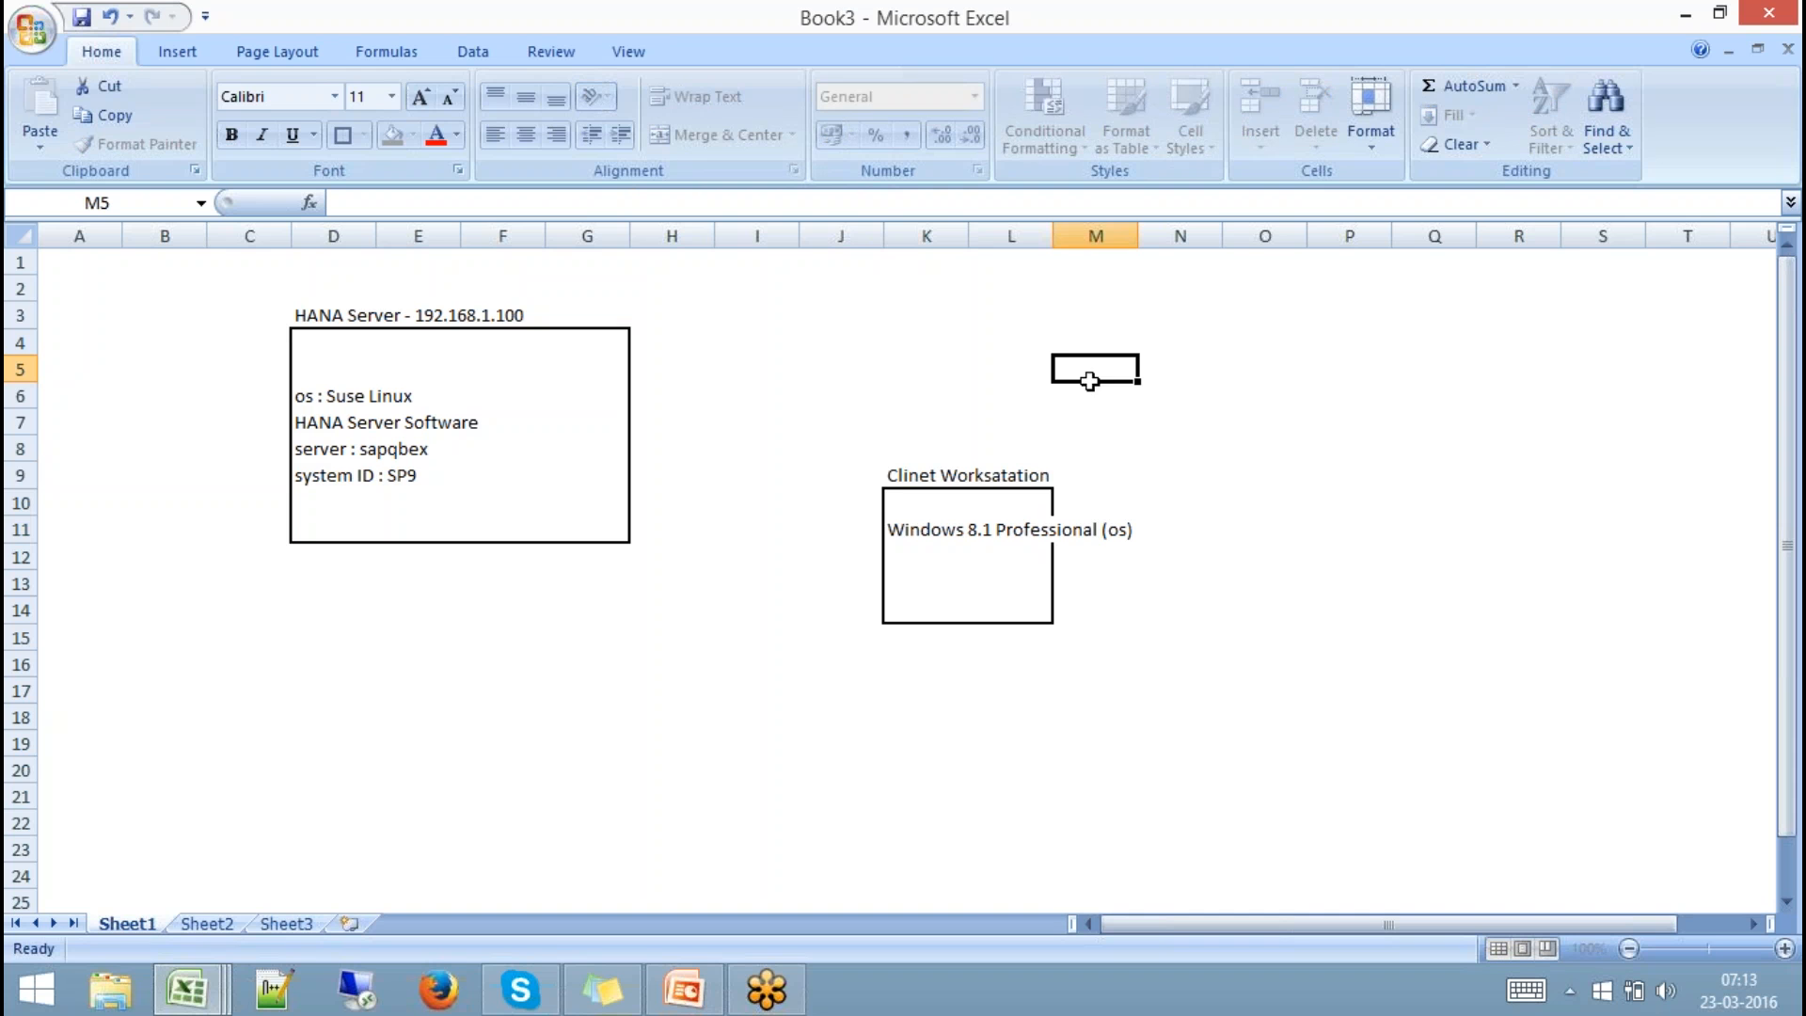
left_click_drag(1054, 236, 1179, 241)
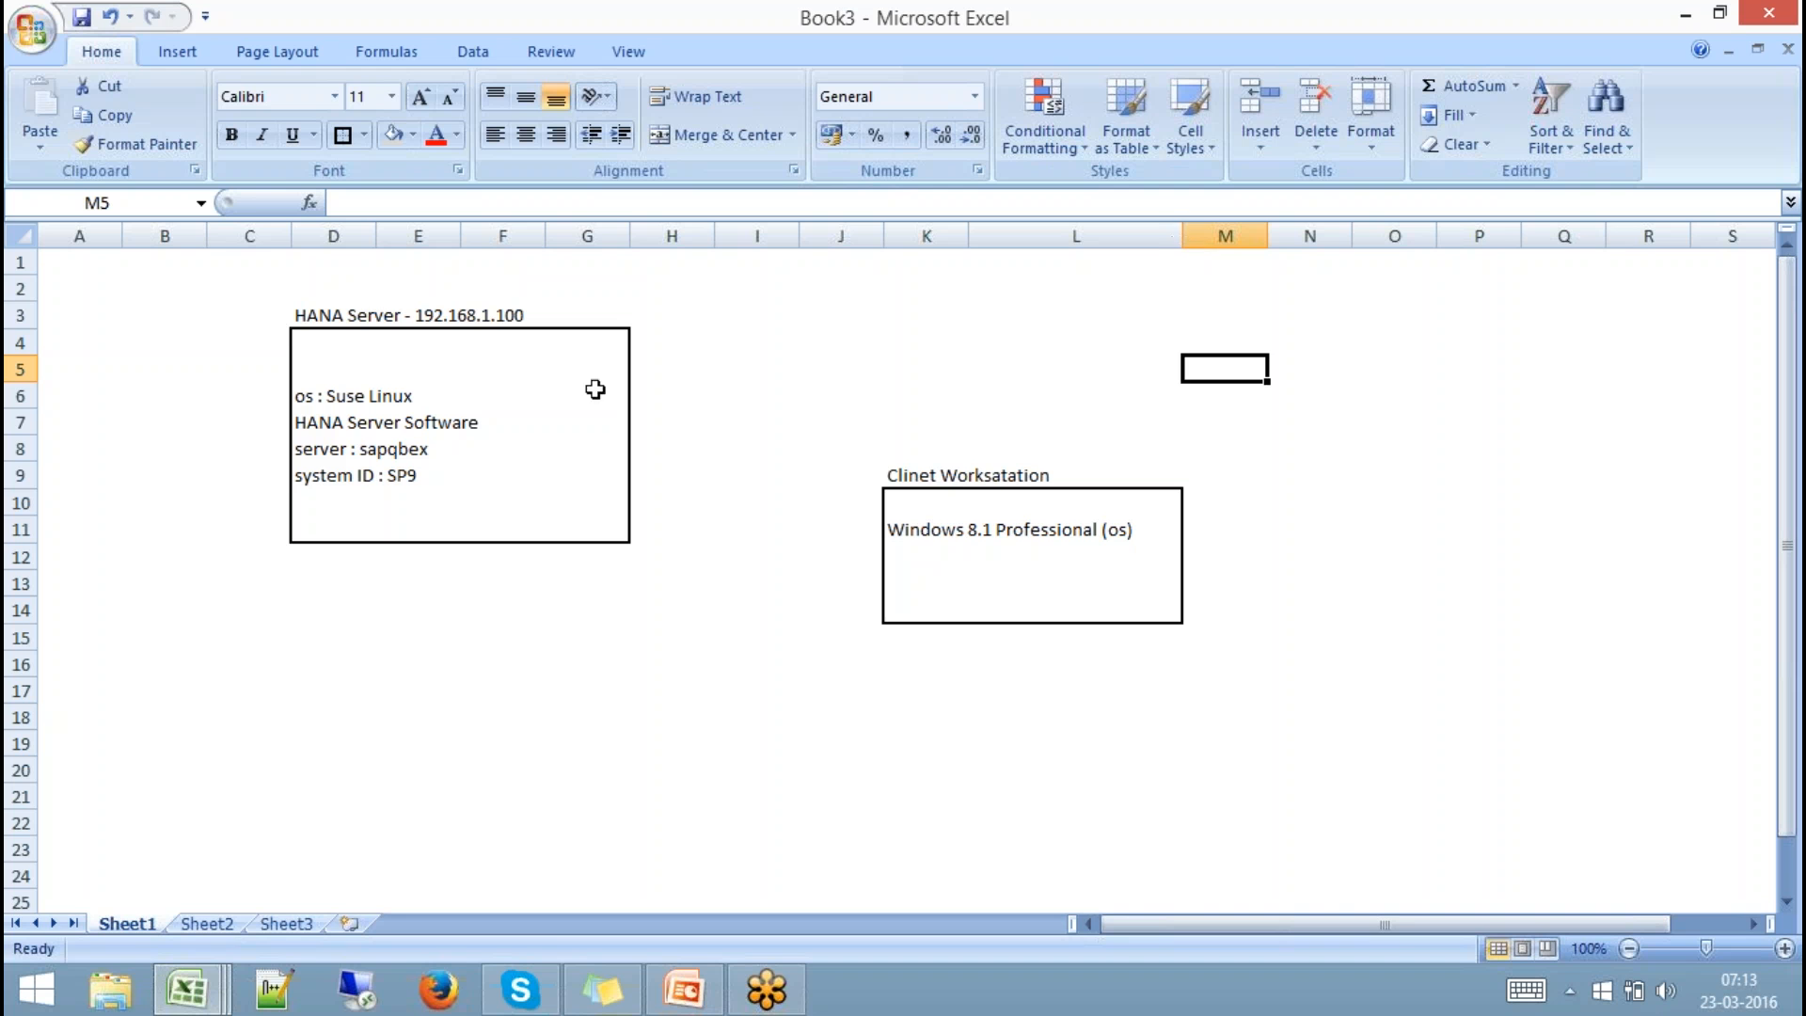
left_click(319, 314)
mouse_move(319, 314)
left_mouse_down()
mouse_move(585, 492)
mouse_move(589, 524)
mouse_move(637, 534)
left_mouse_up()
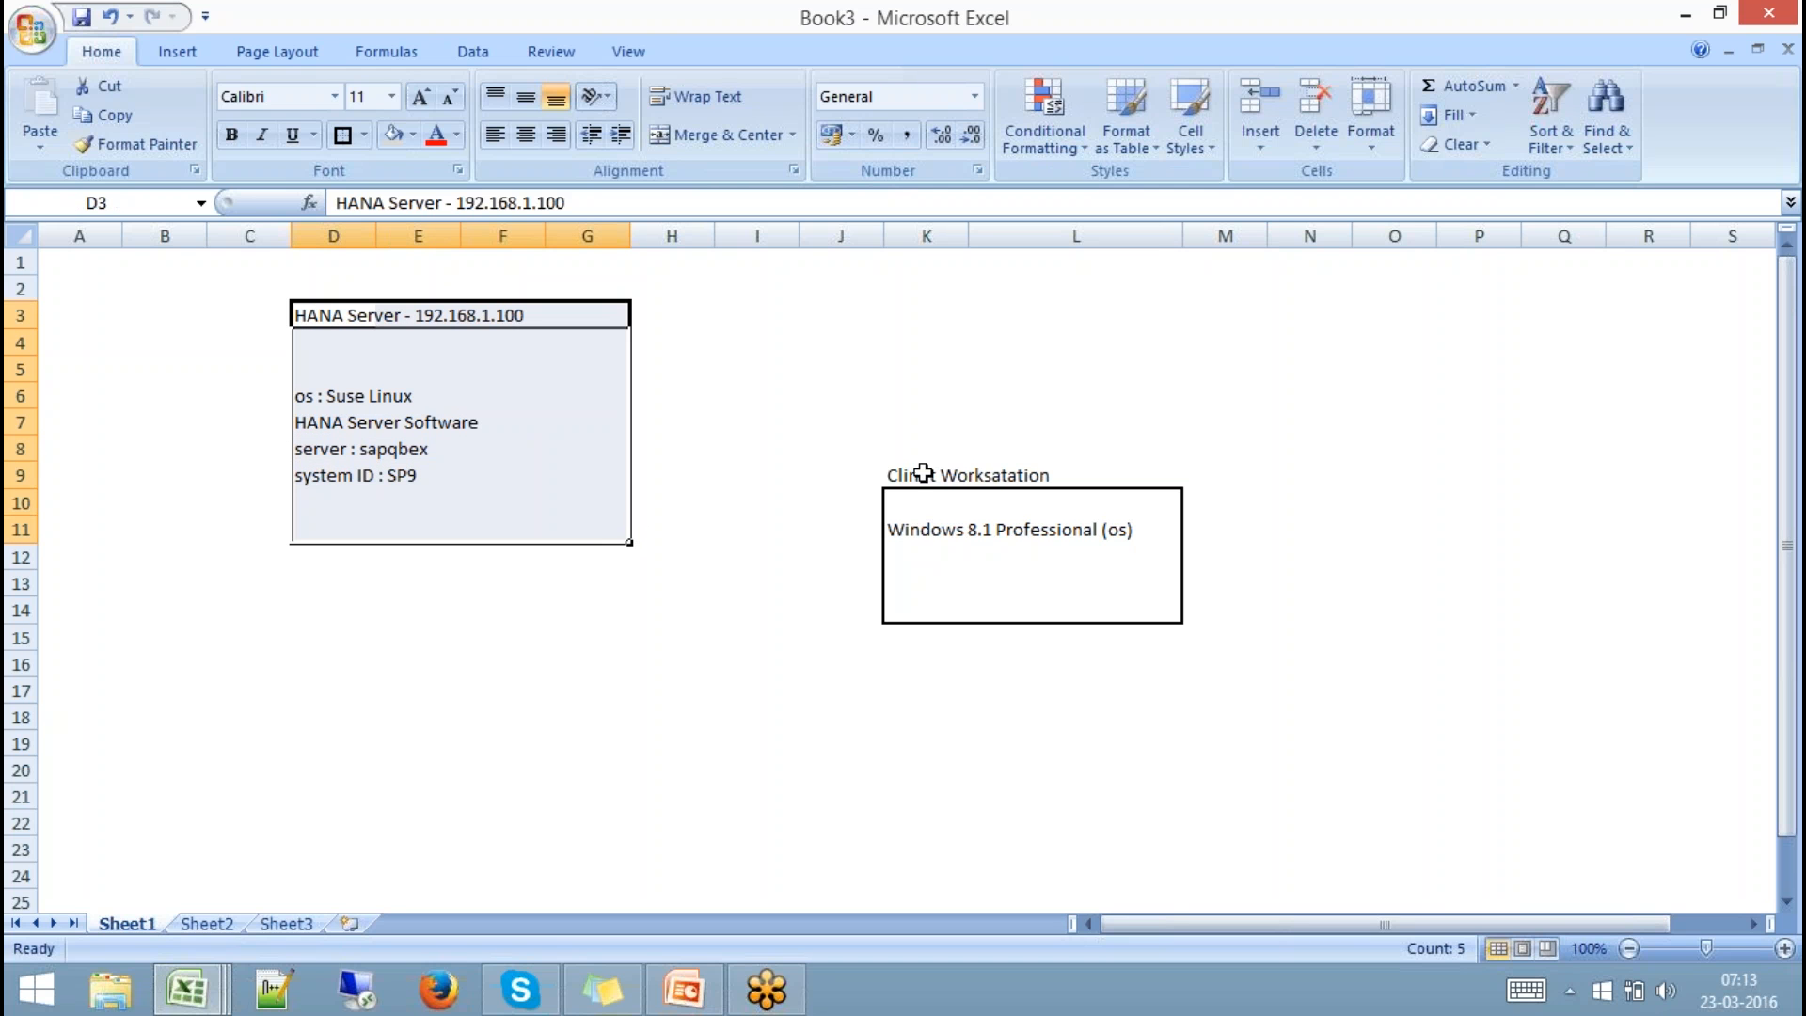
left_click_drag(924, 475, 1077, 614)
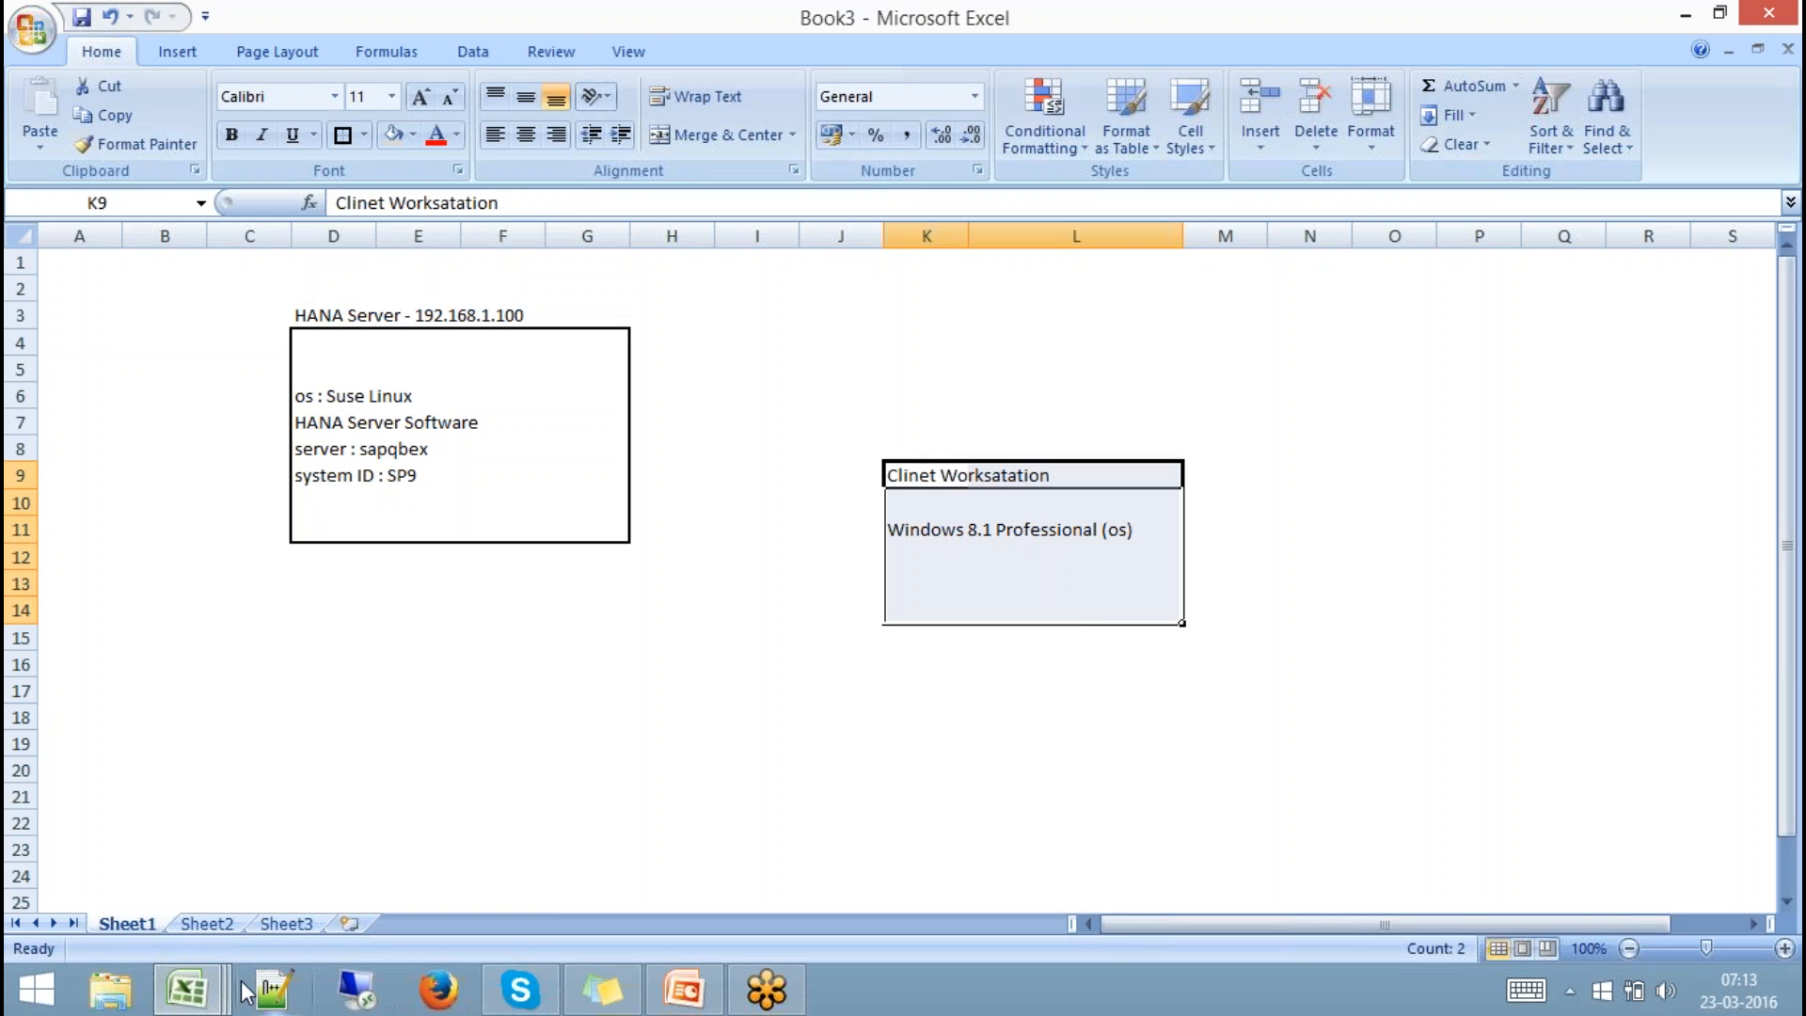
Open a Command Prompt window and run ipconfig to list the workstation's network adapter addresses.
key("super+r")
key("Return")
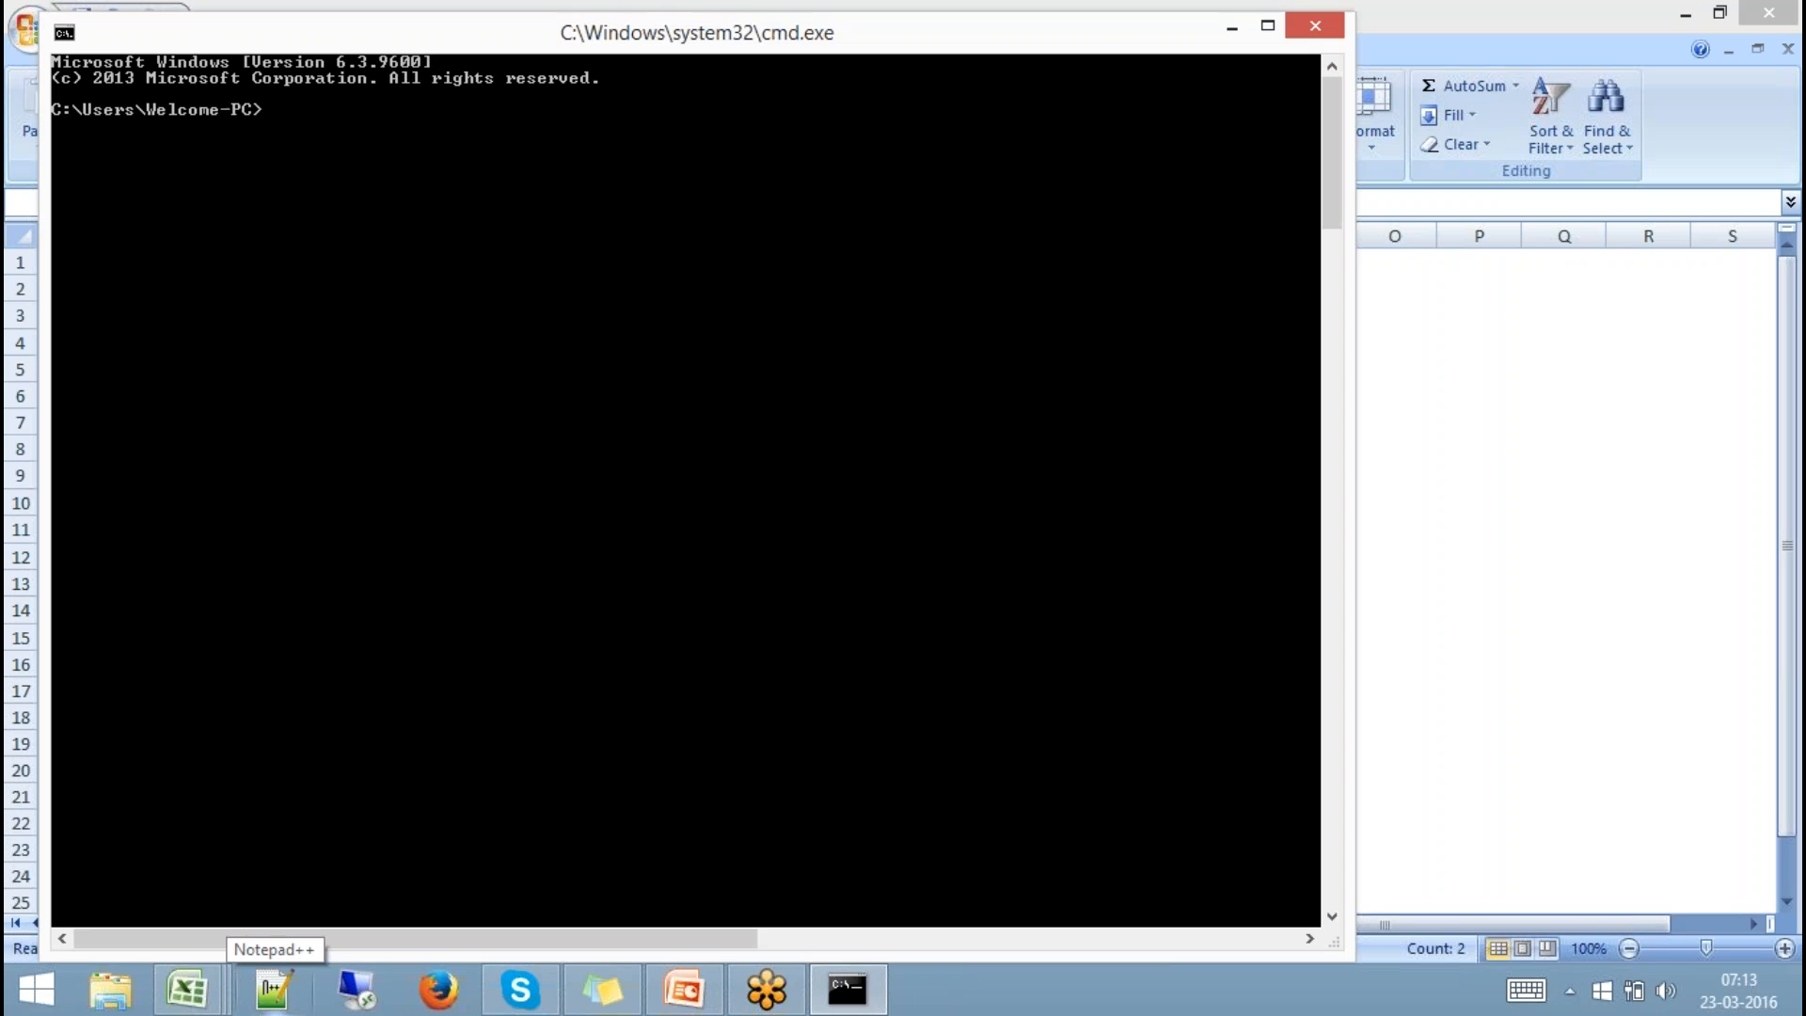
type("ipo")
key("BackSpace")
type("config")
key("Return")
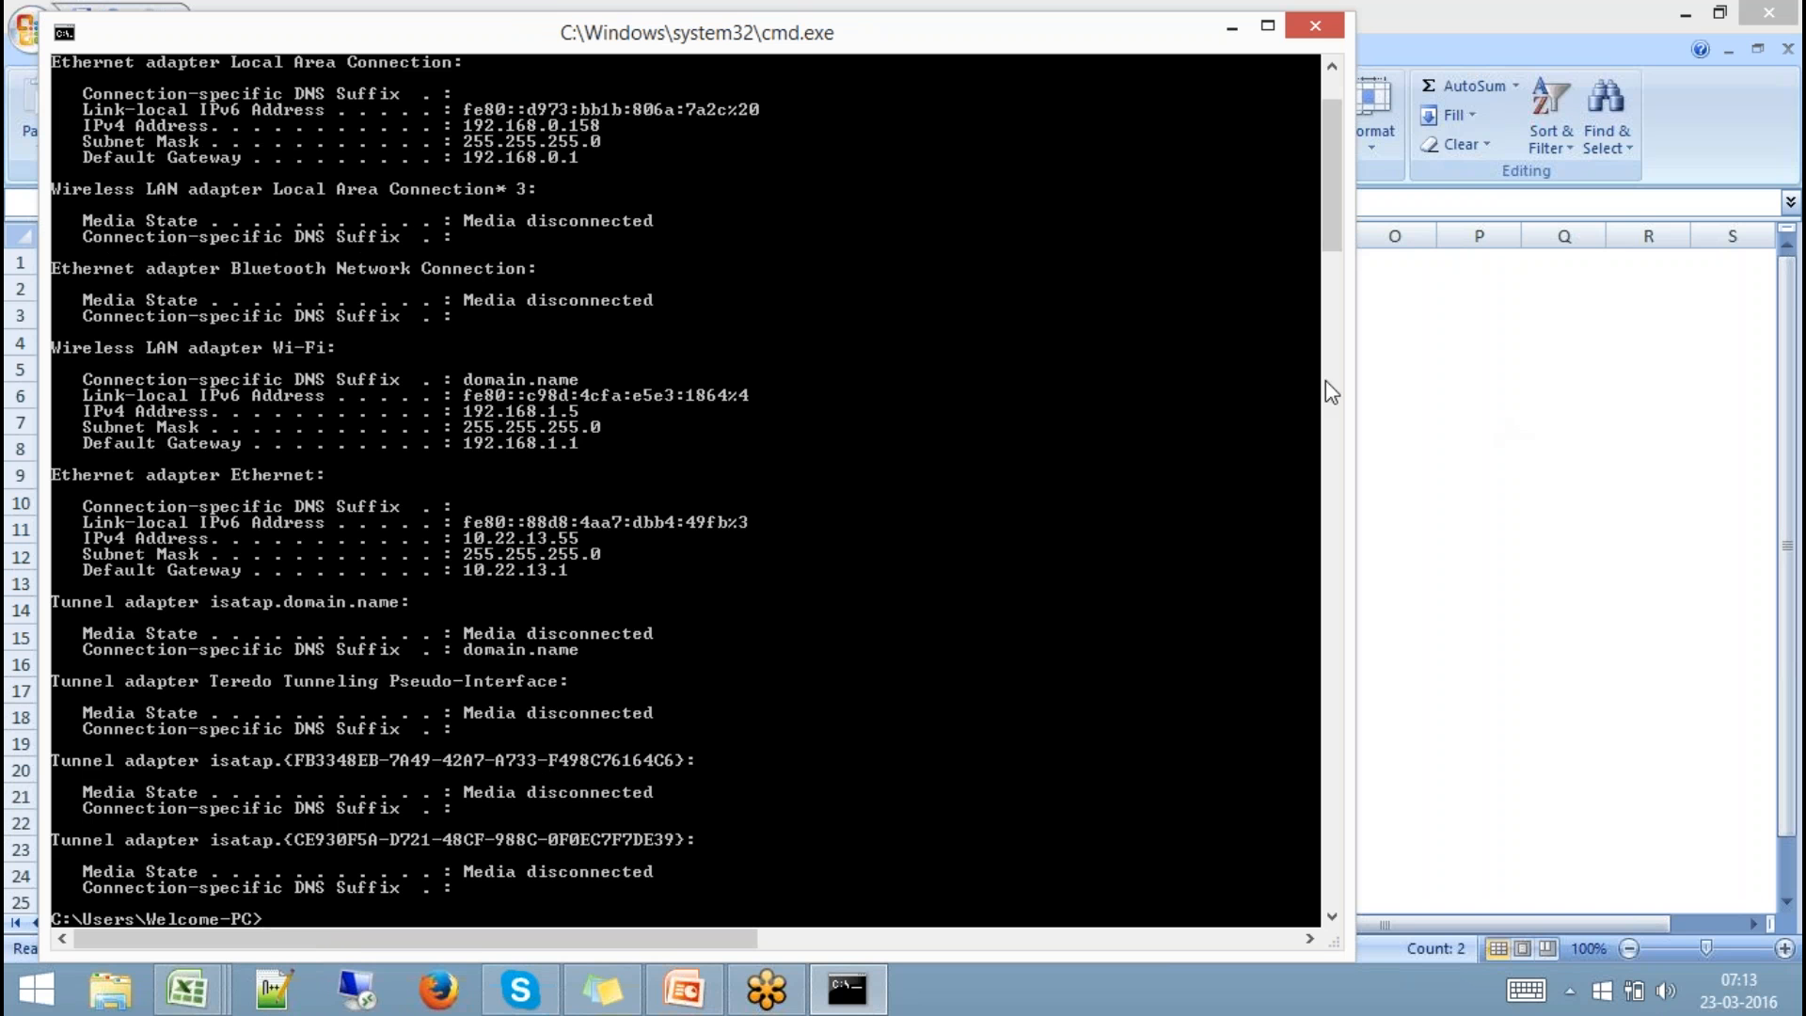
Review the ipconfig output from its beginning and close the Command Prompt window.
left_click_drag(1334, 233, 1335, 224)
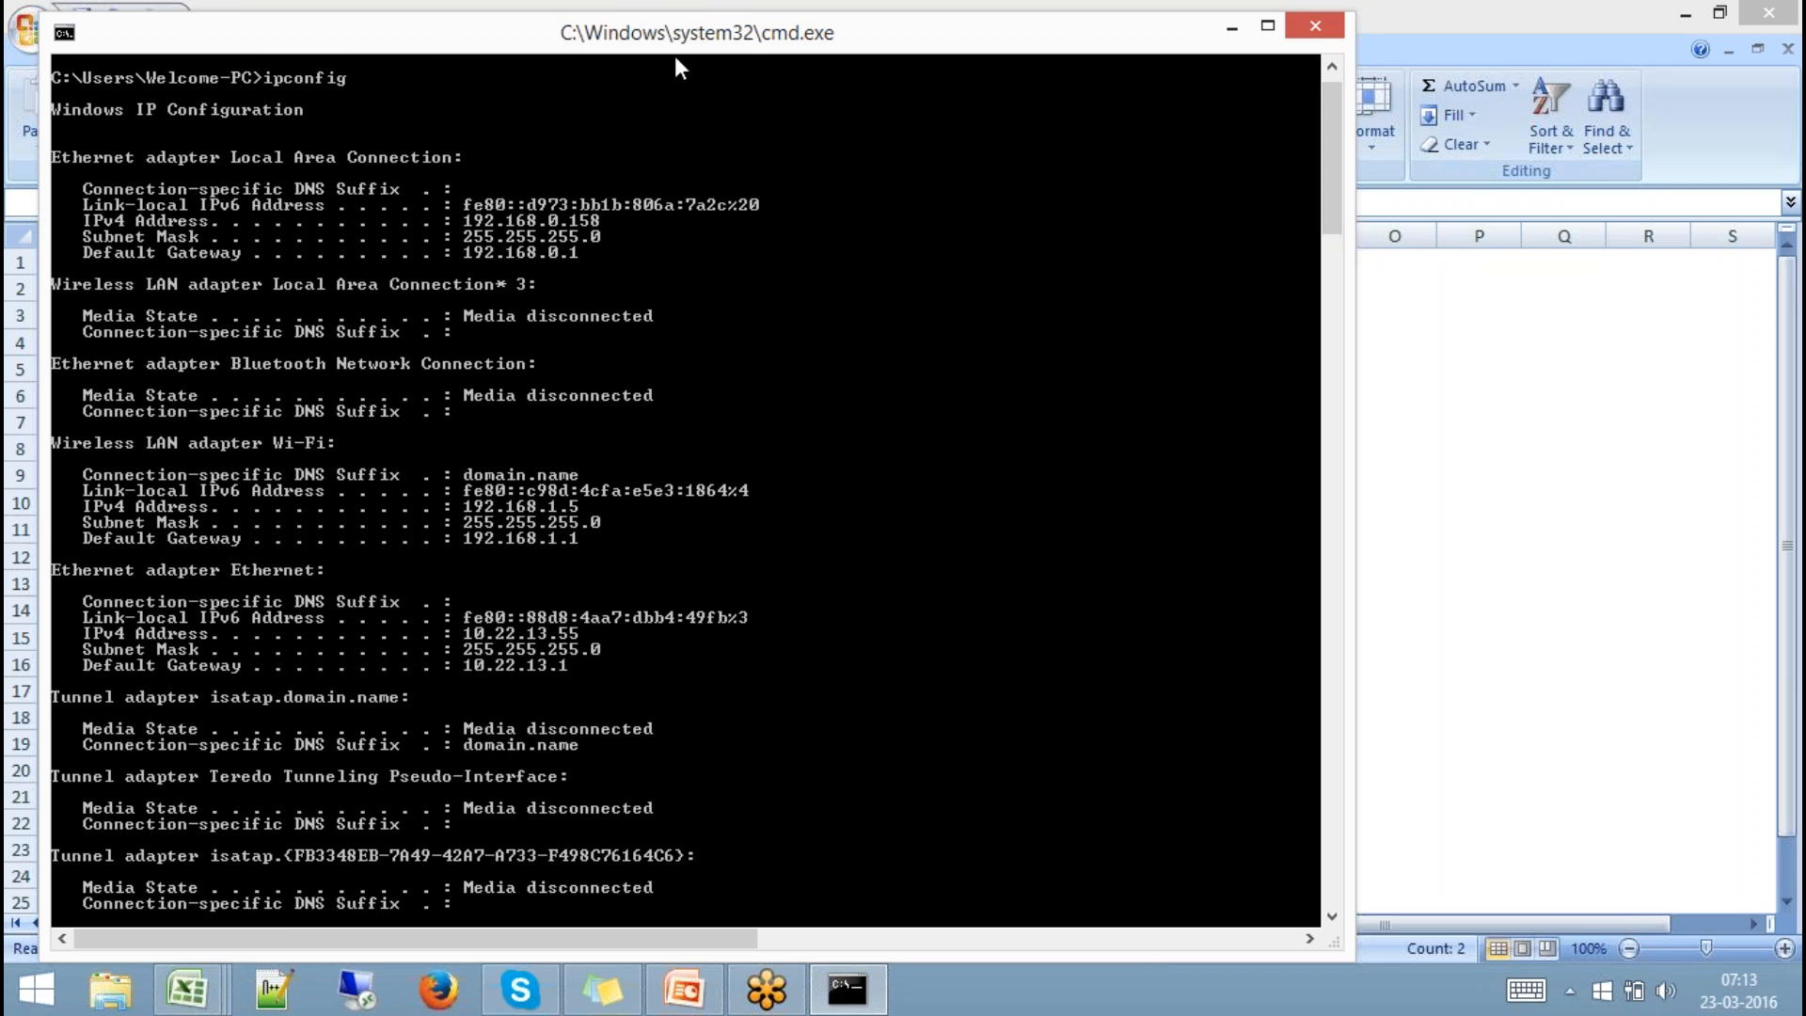
left_click_drag(679, 68, 684, 153)
left_click(1323, 138)
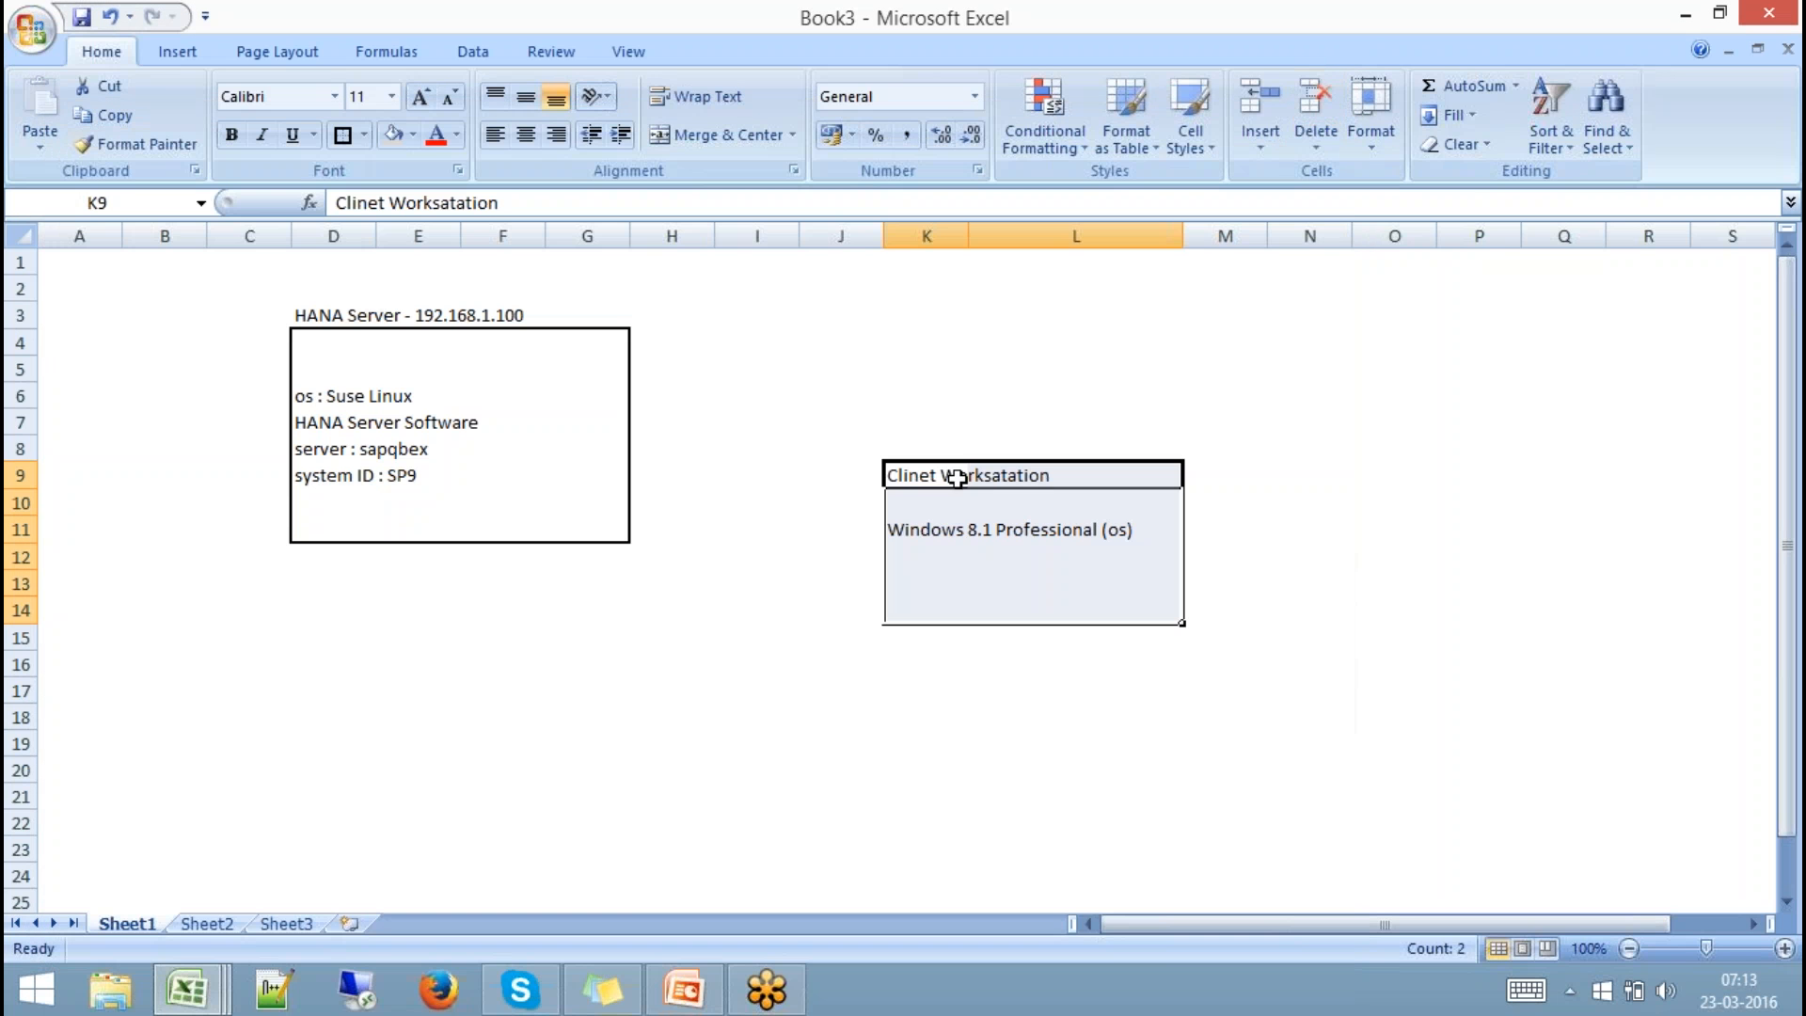
Enter the client's IP address "192.168.1.5" in cell K8 above the client workstation label.
left_click(936, 448)
type("1")
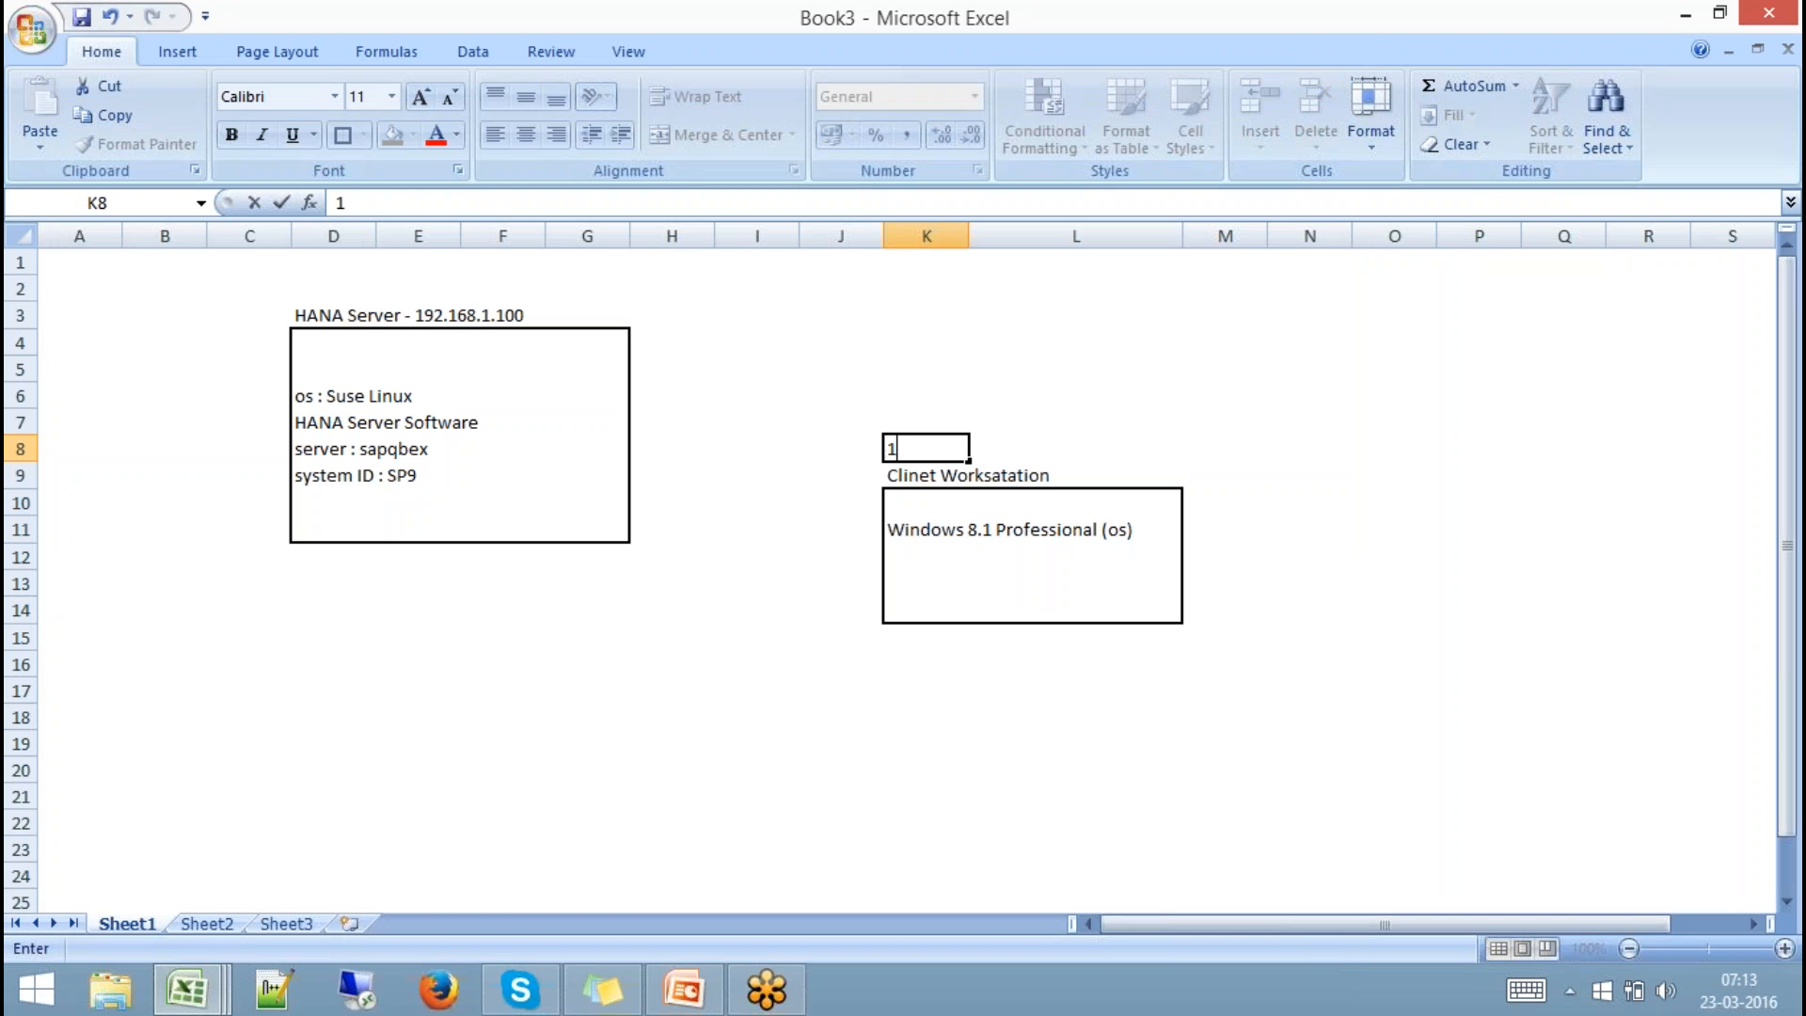
type("92.168.1.5")
left_click(1030, 624)
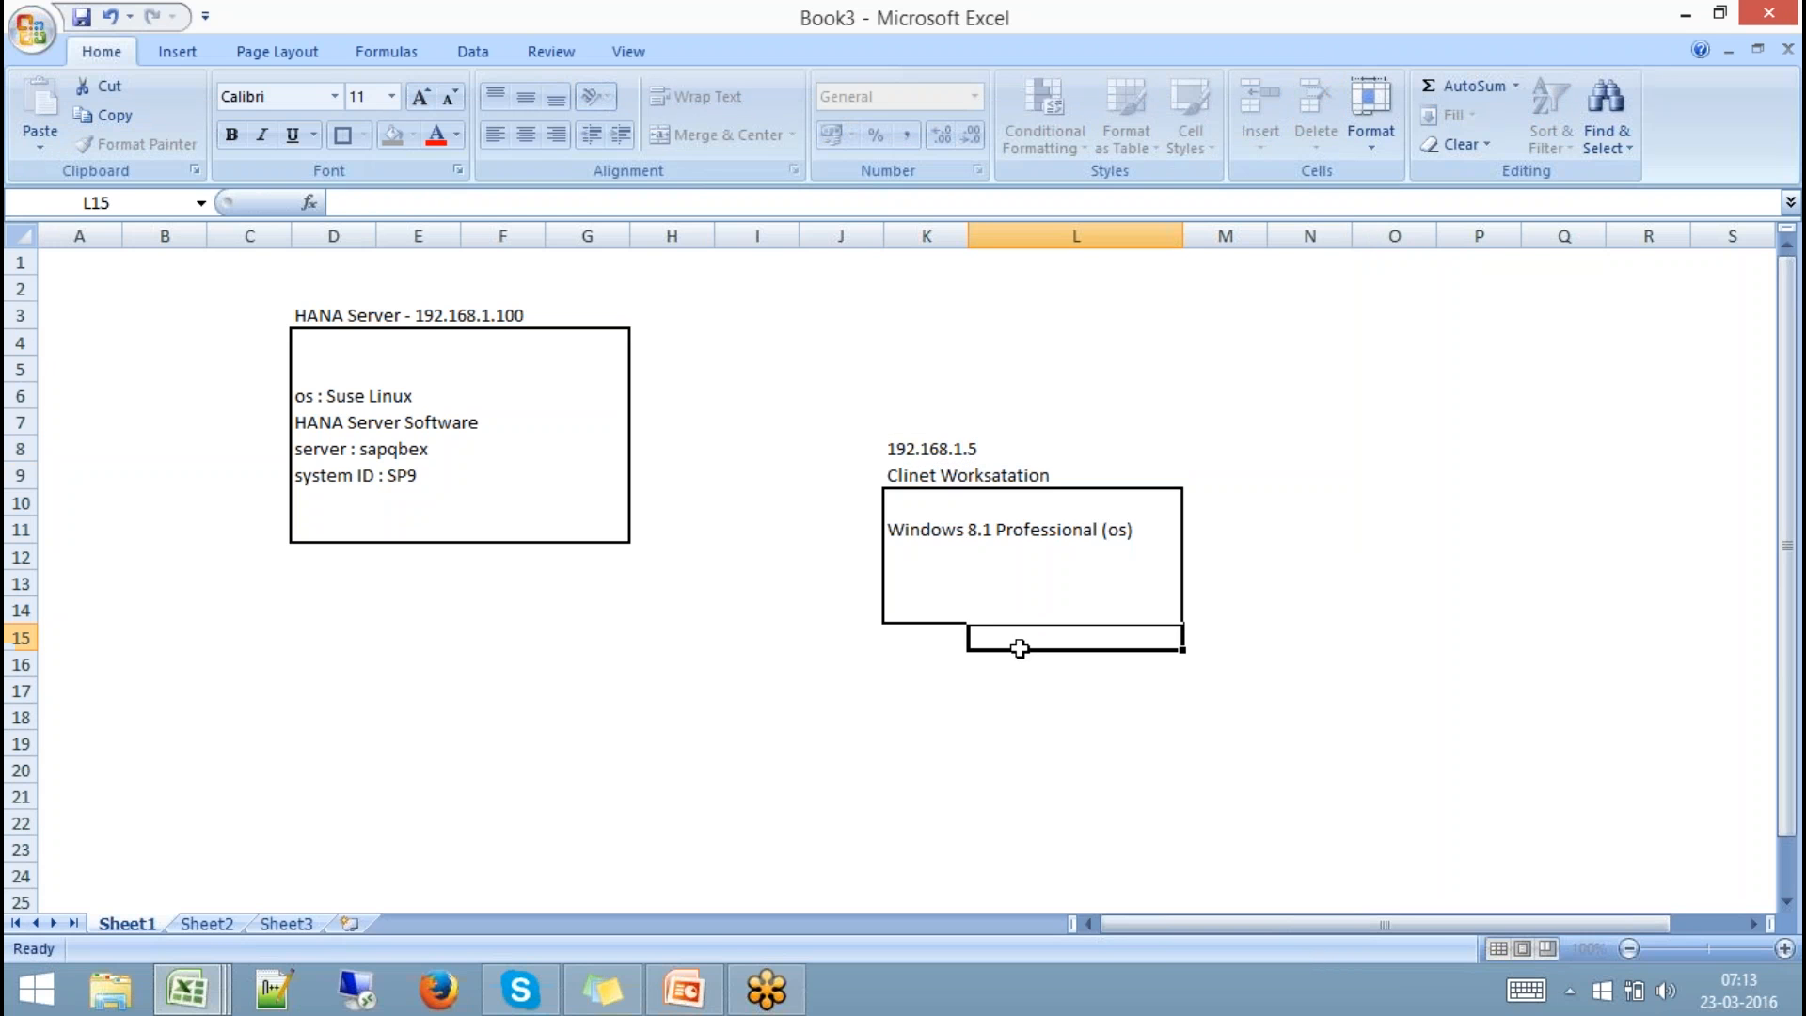
left_click(928, 448)
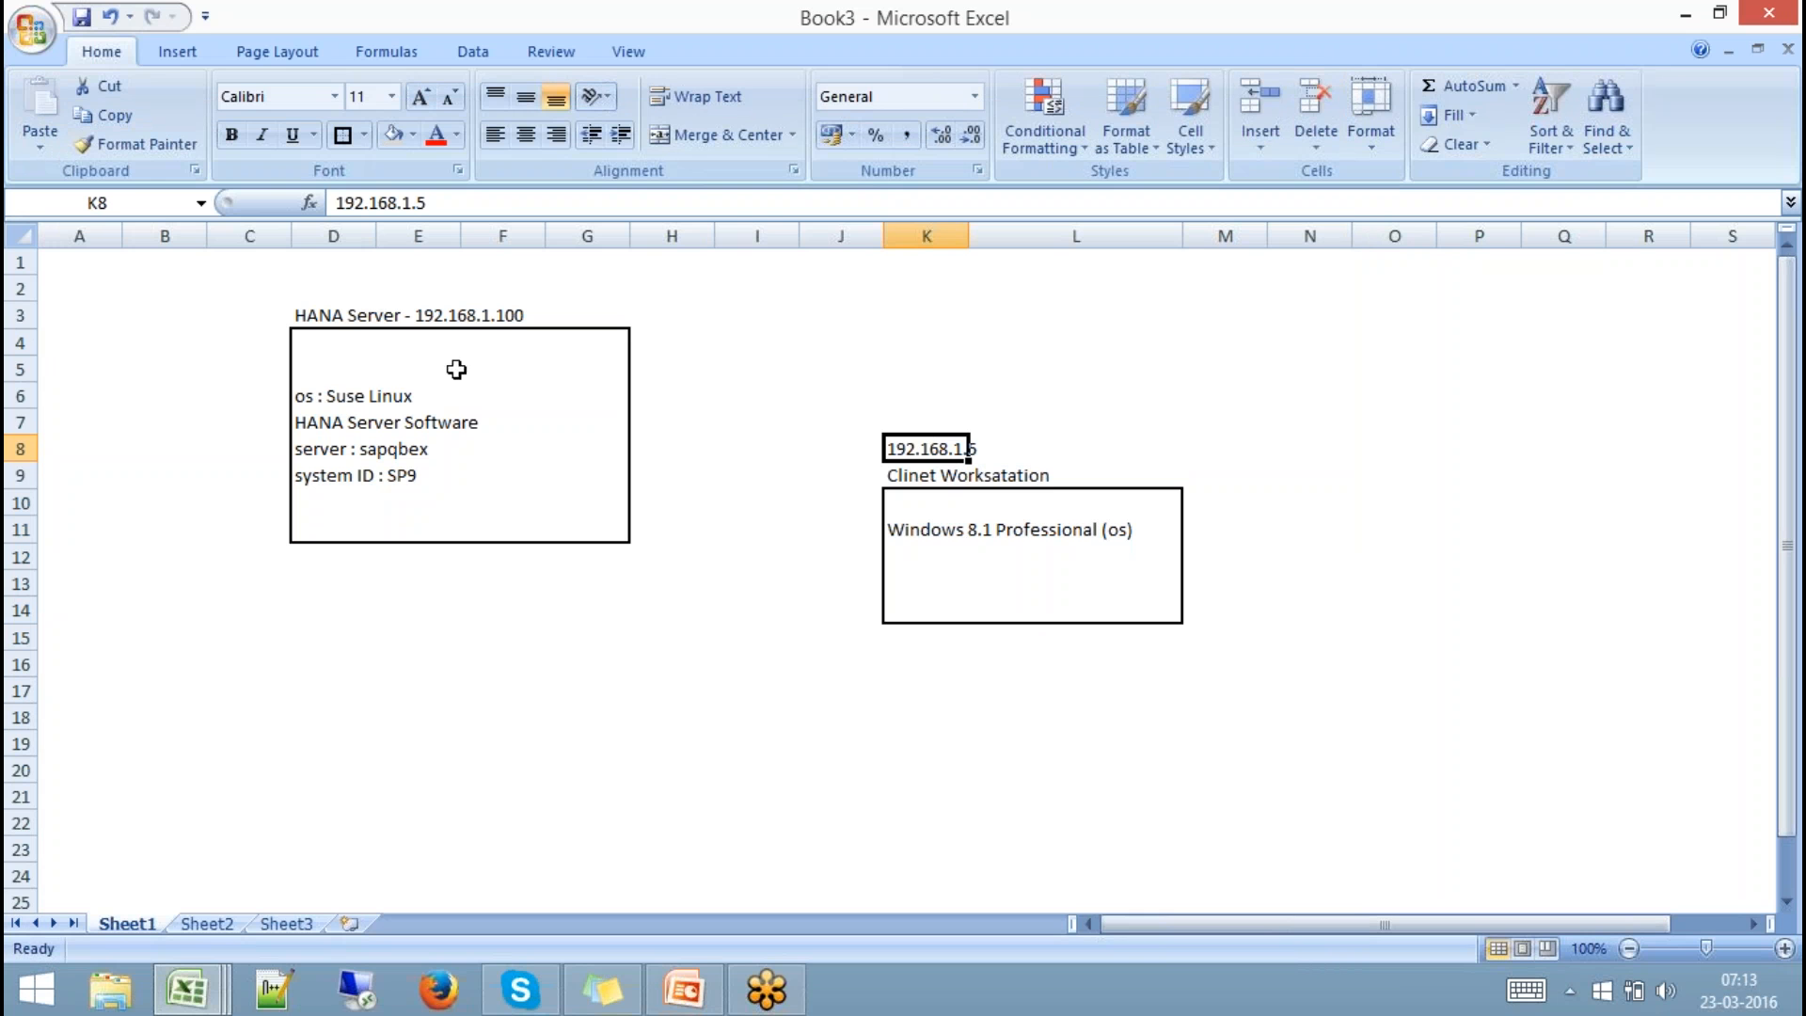
Draw a straight arrow about 5.05 cm wide and 1.83 cm high from the client workstation box to the HANA server box.
left_click(175, 51)
left_click(299, 132)
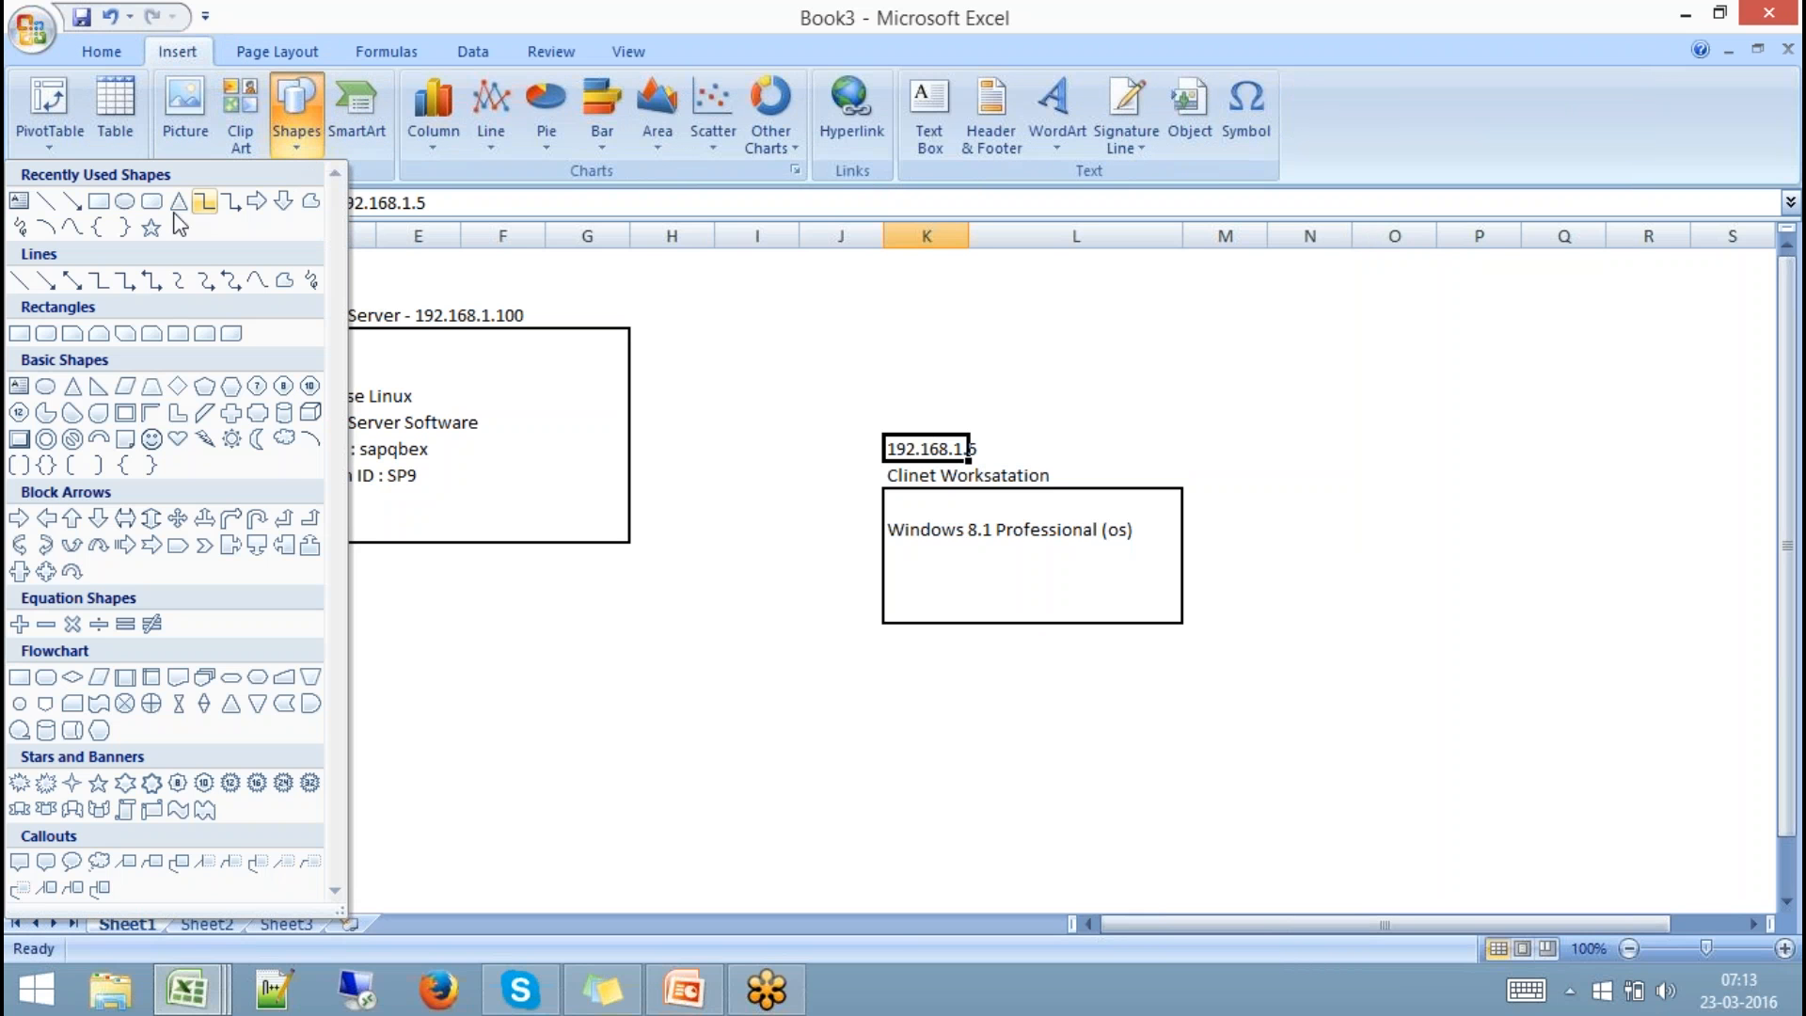
left_click(98, 200)
left_click_drag(881, 481, 627, 389)
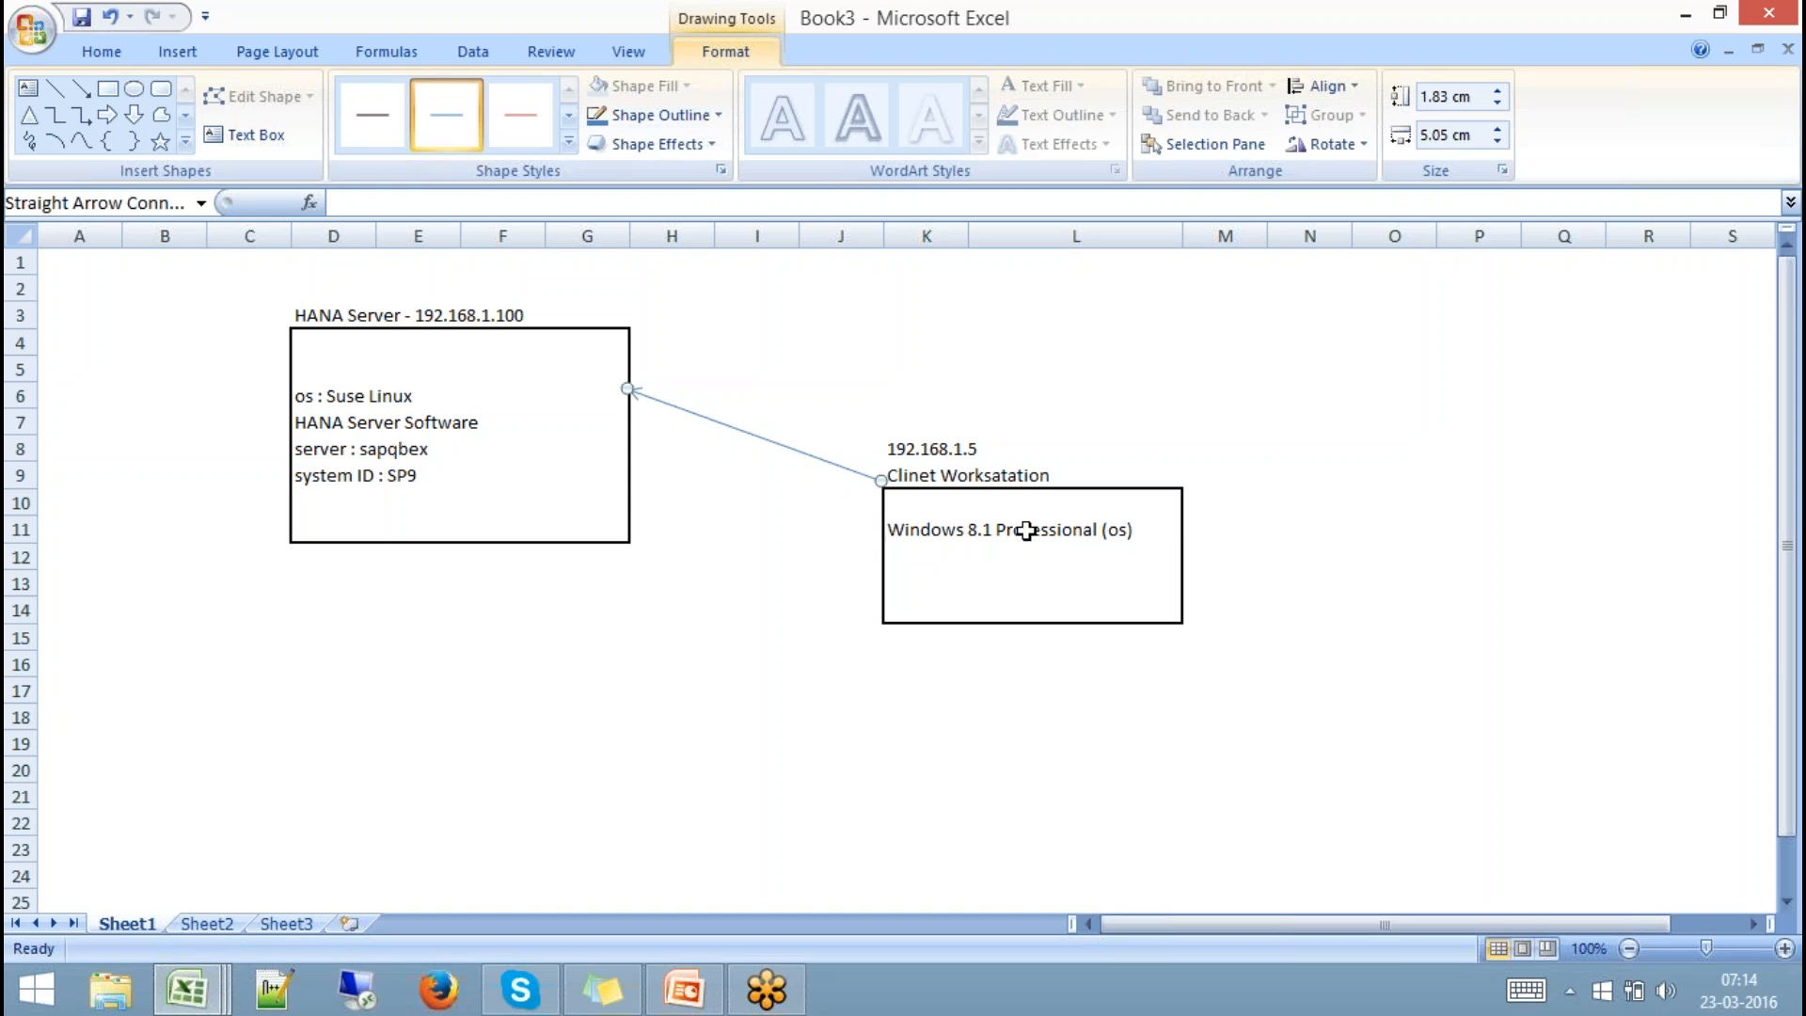
Enter "HANA Studio" in cell K12 under the operating system line of the client box.
left_click(926, 501)
left_click_drag(942, 508, 1114, 609)
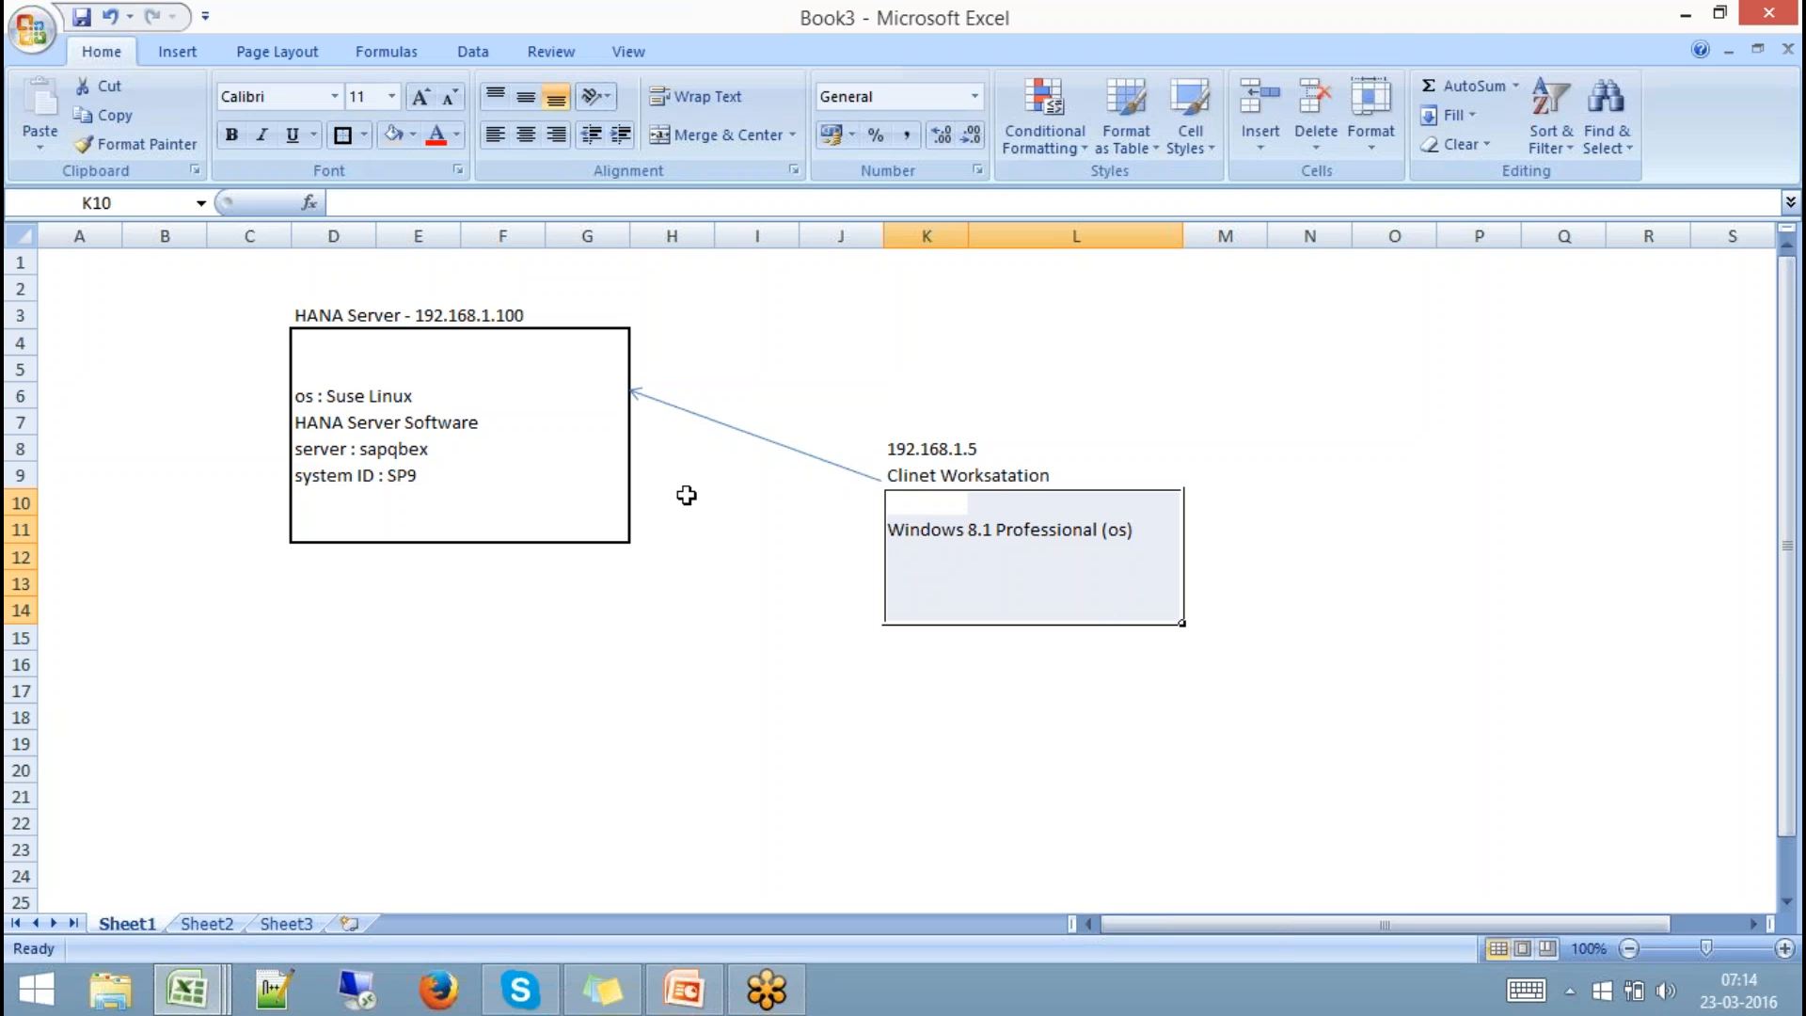
left_click(908, 569)
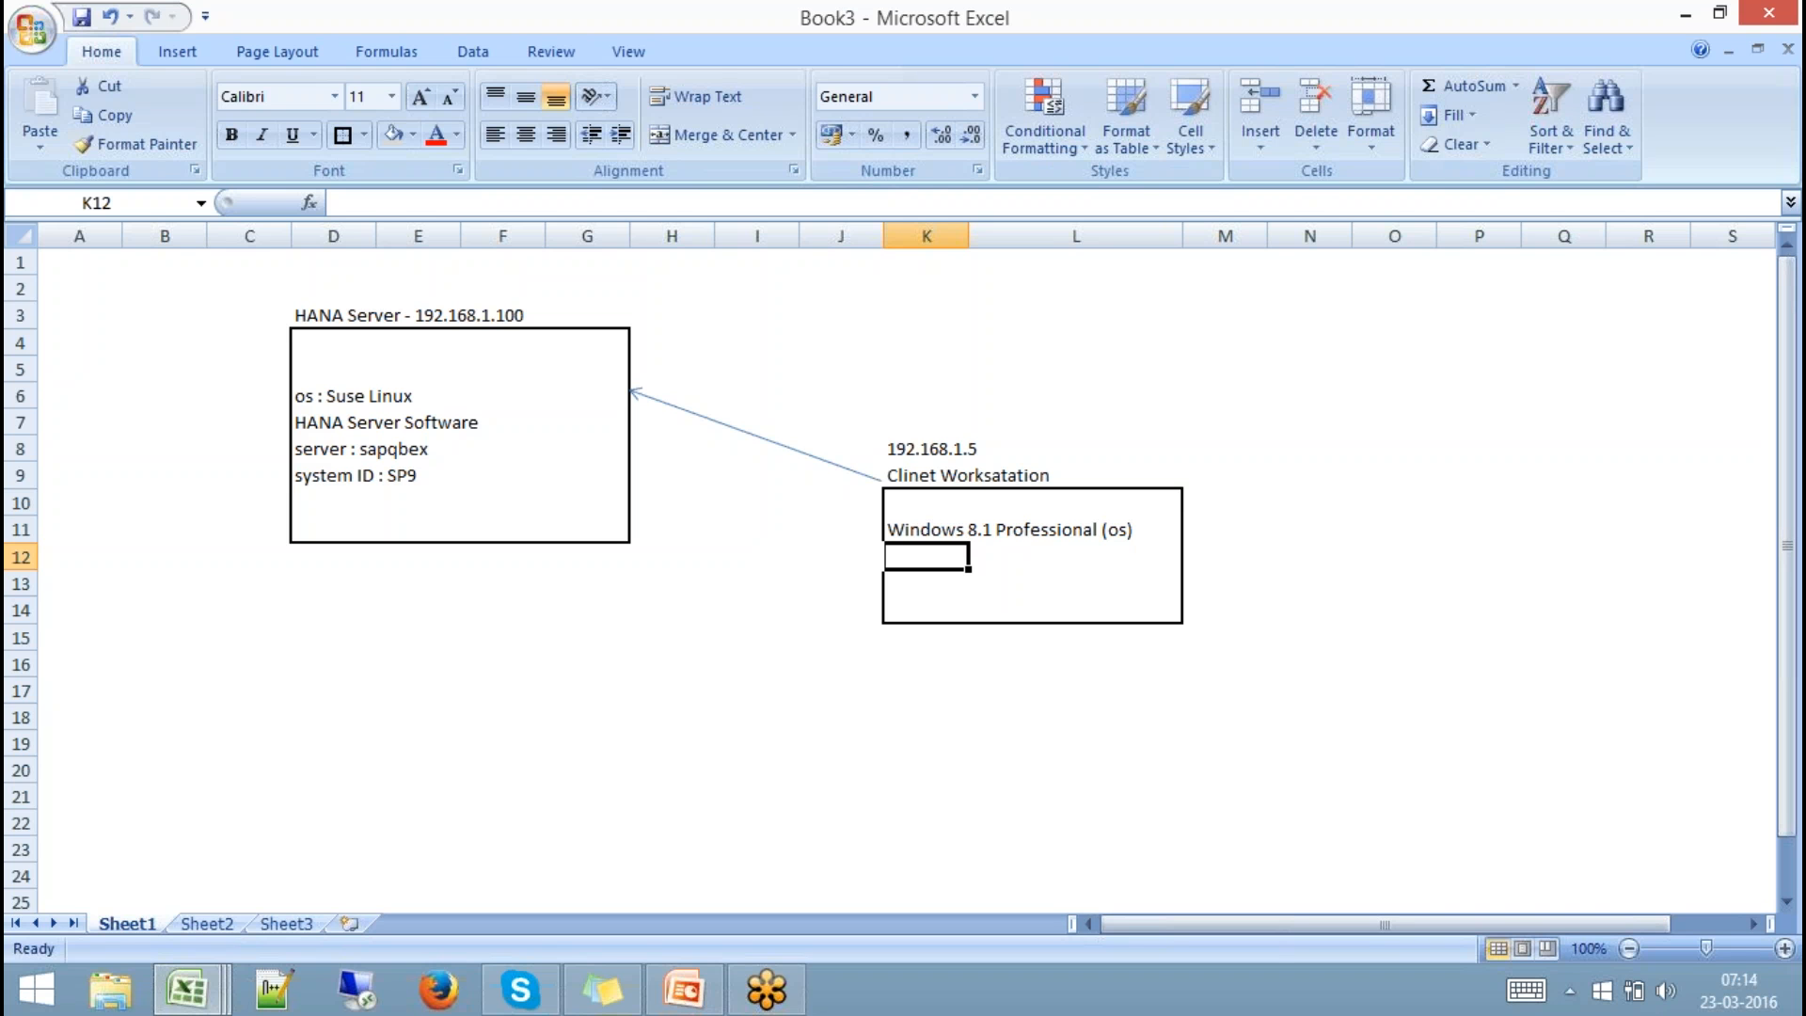
type("HANA S")
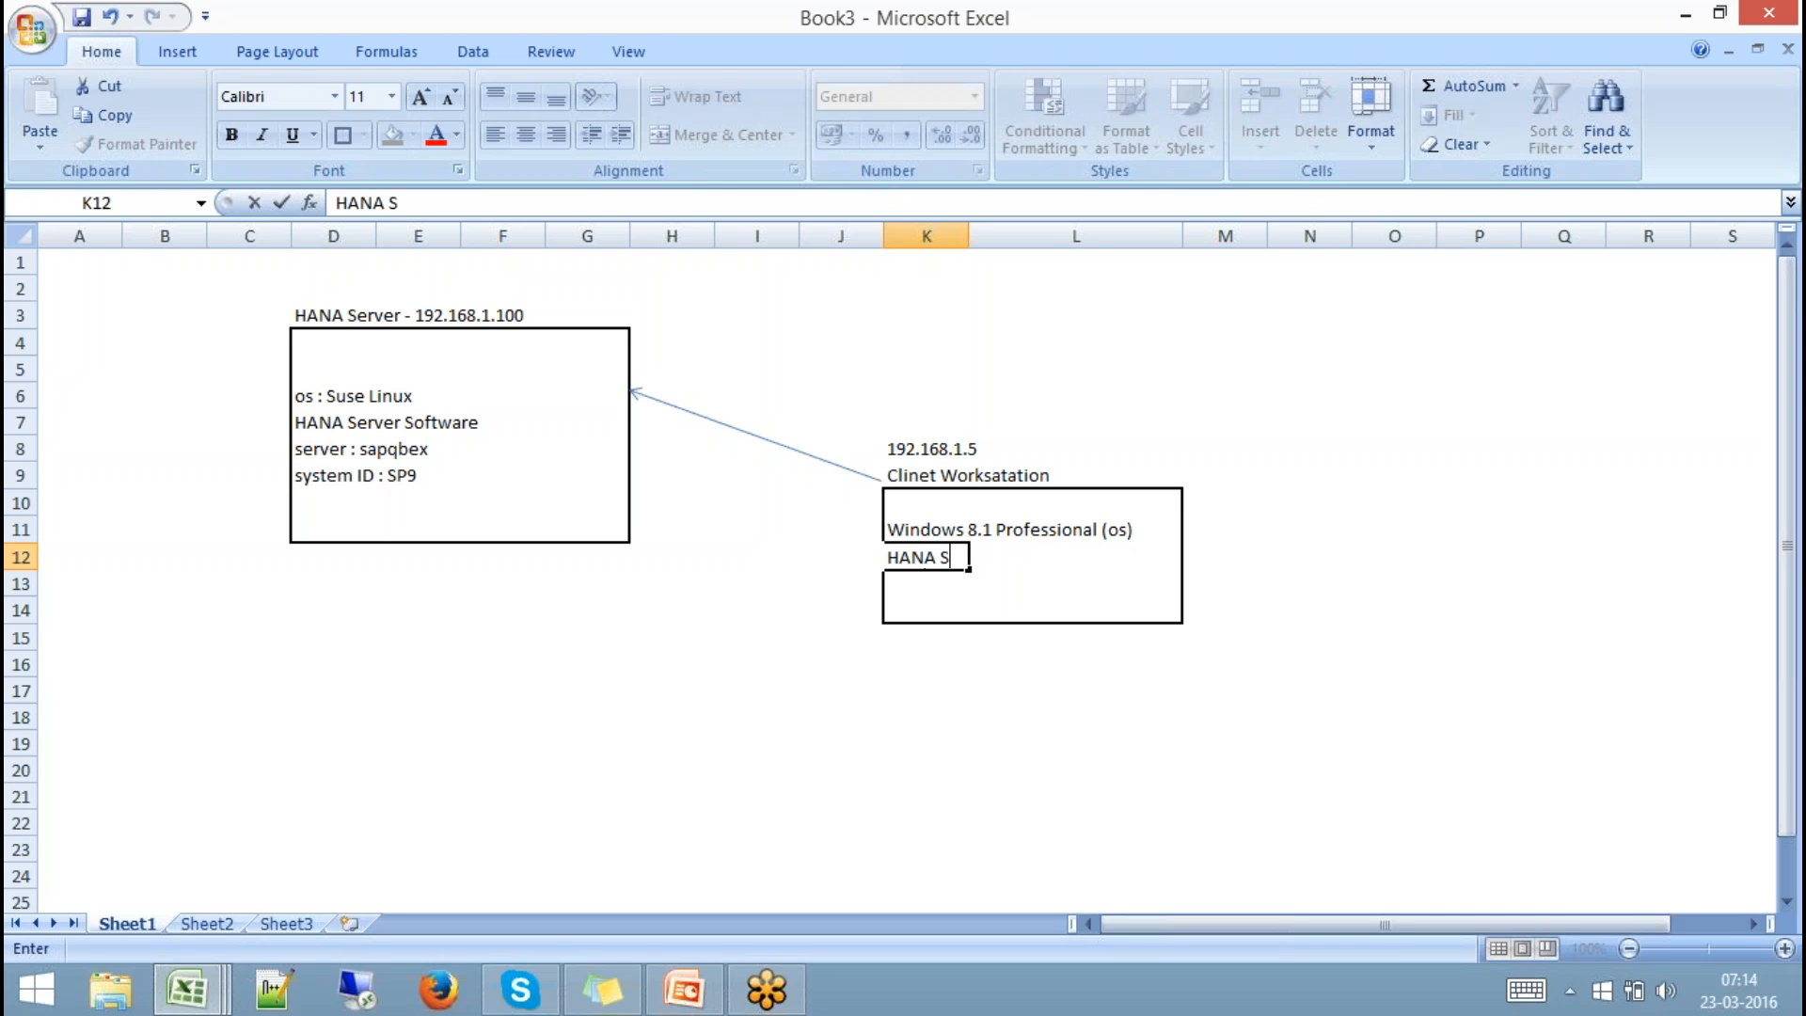
type("tudio")
left_click(951, 661)
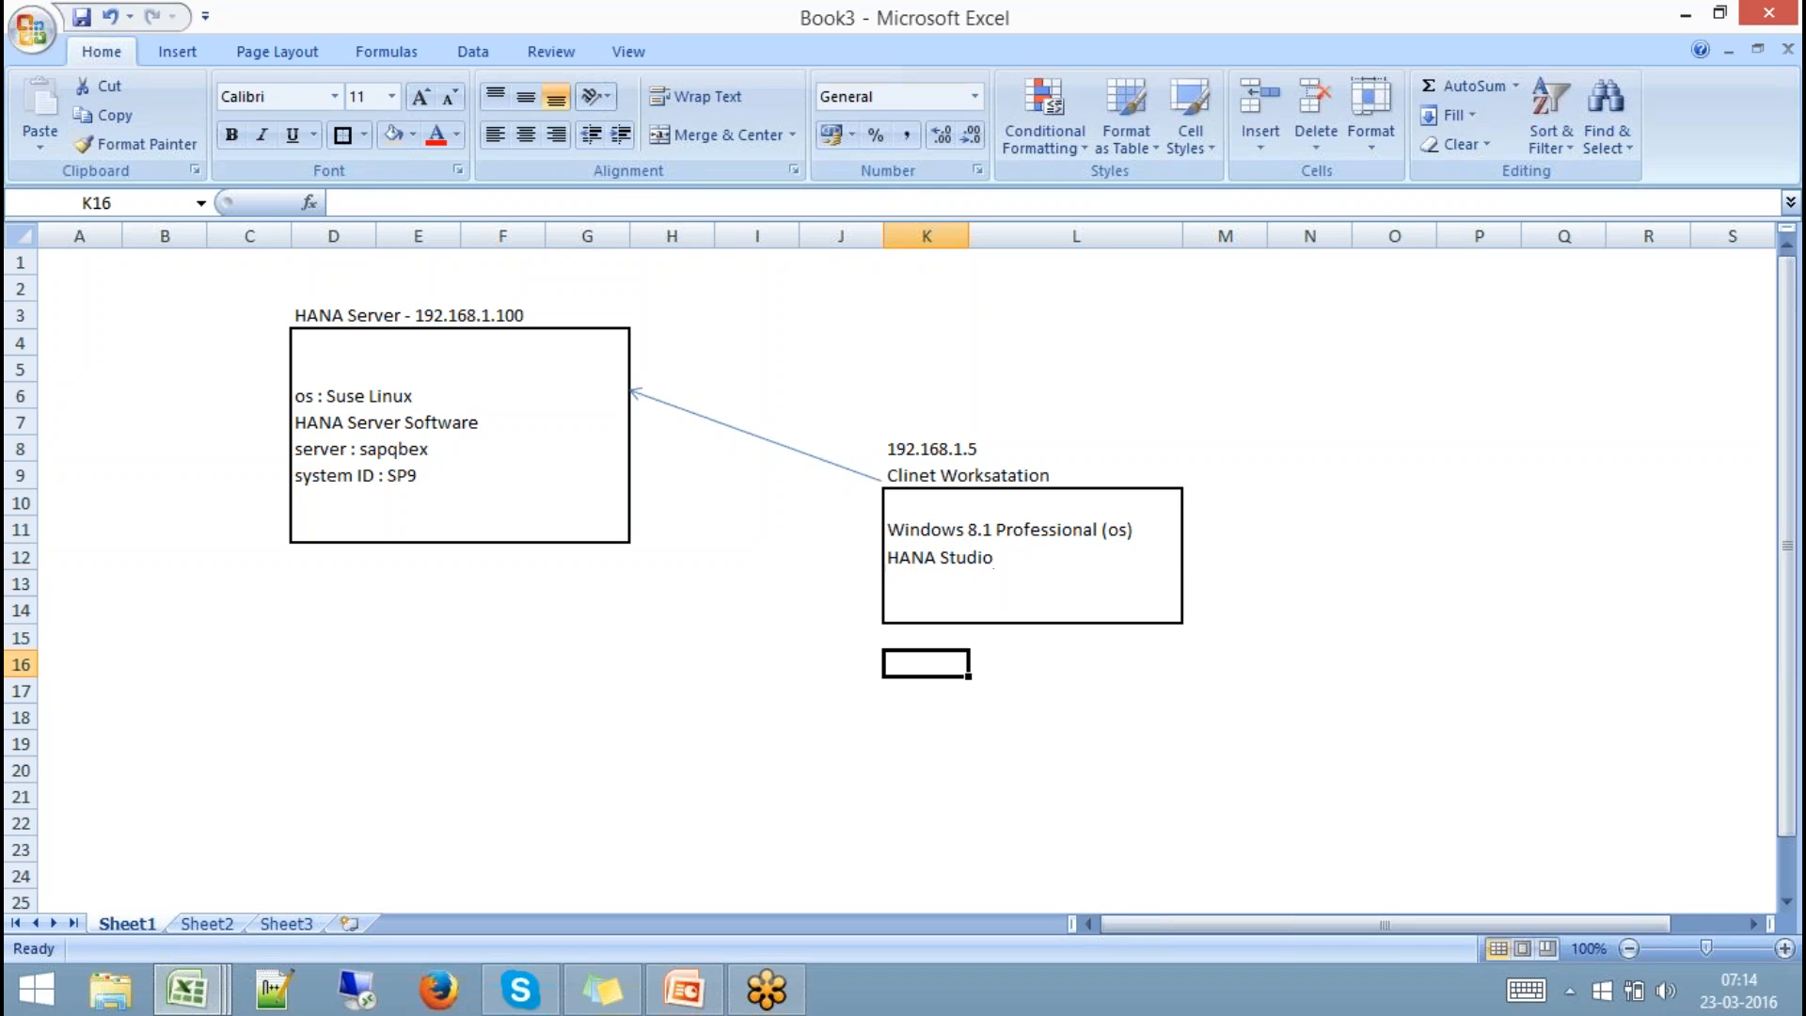
Enter "SAP GUI" in cell K13 and select both client software entries, range K12:L13.
left_click(907, 558)
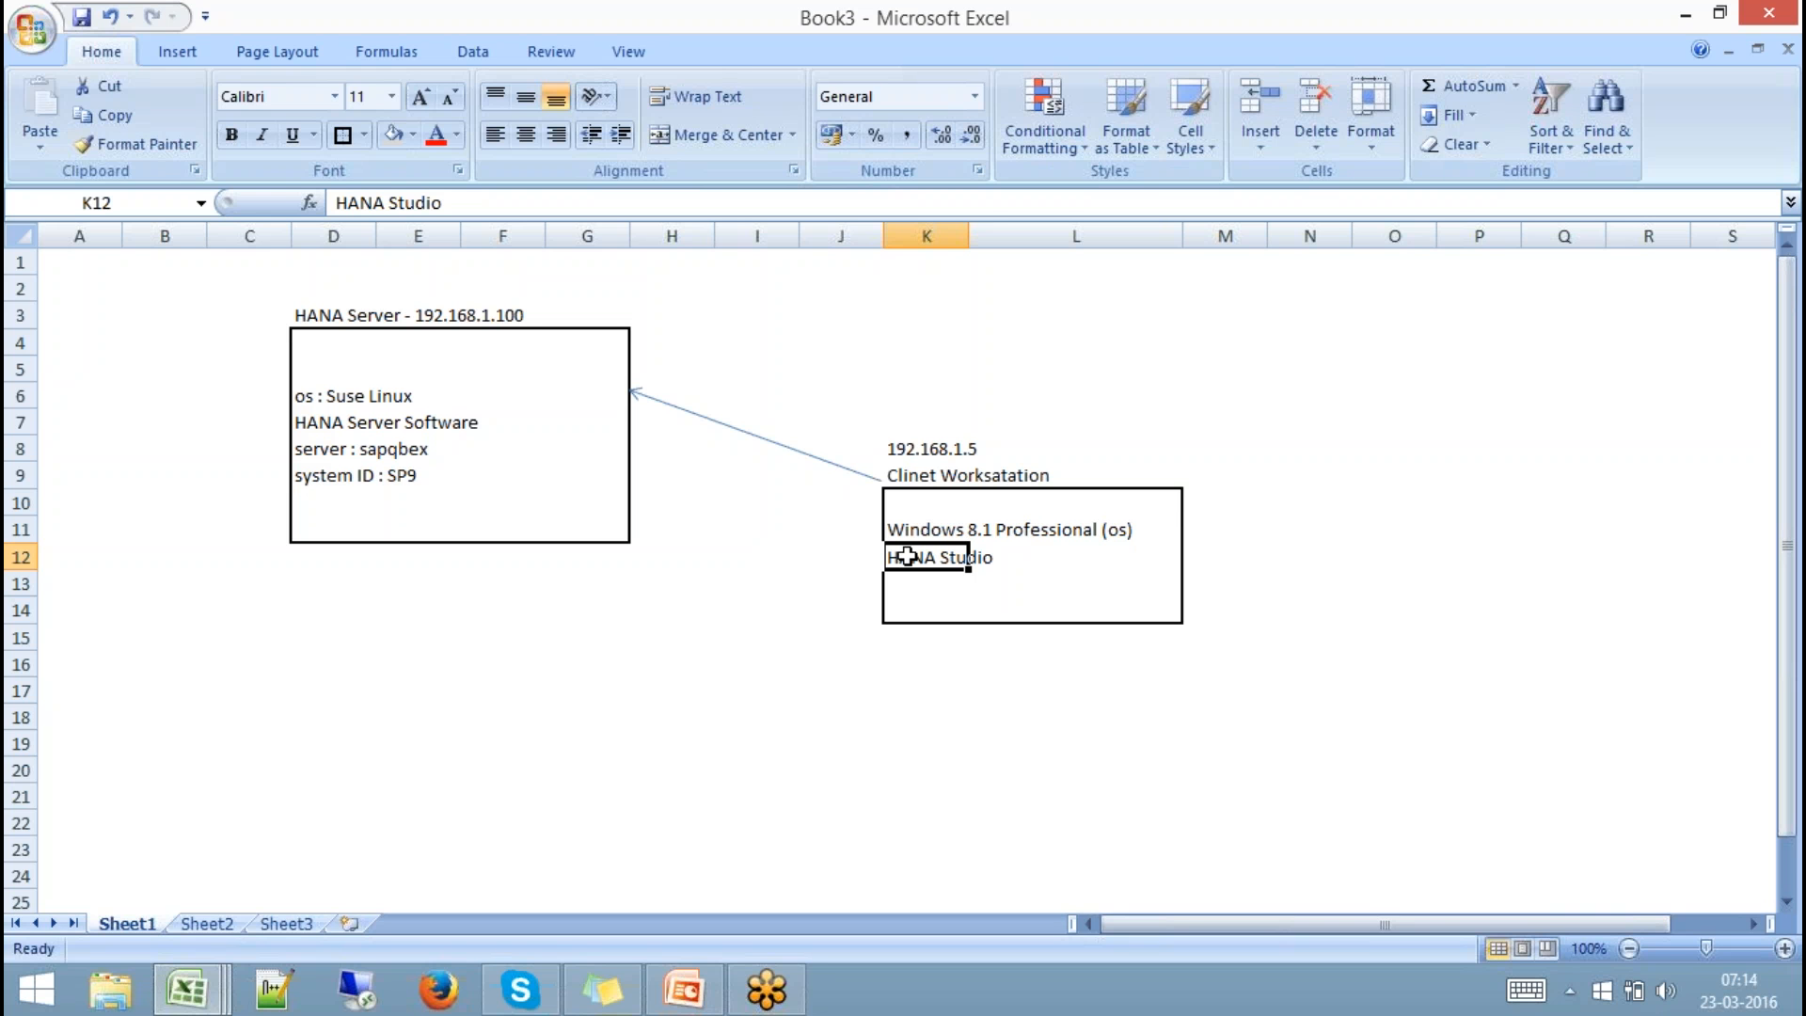
key("Down")
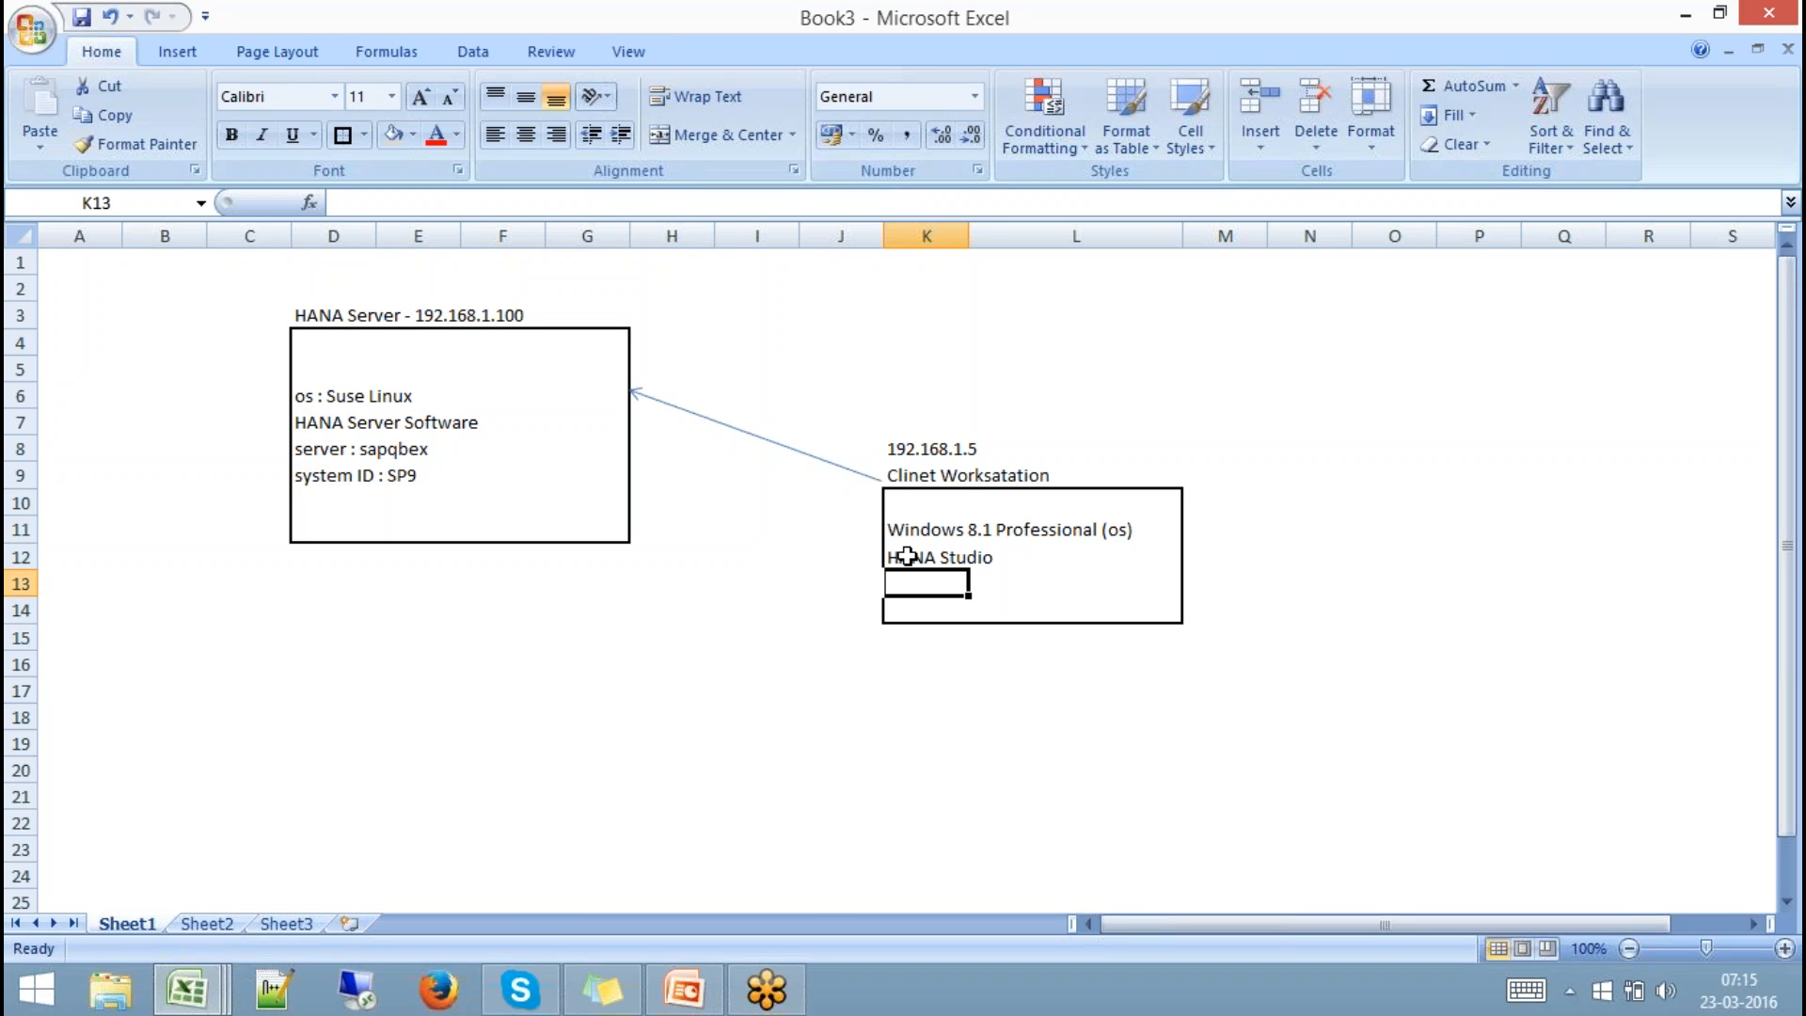
type("SAP GUI")
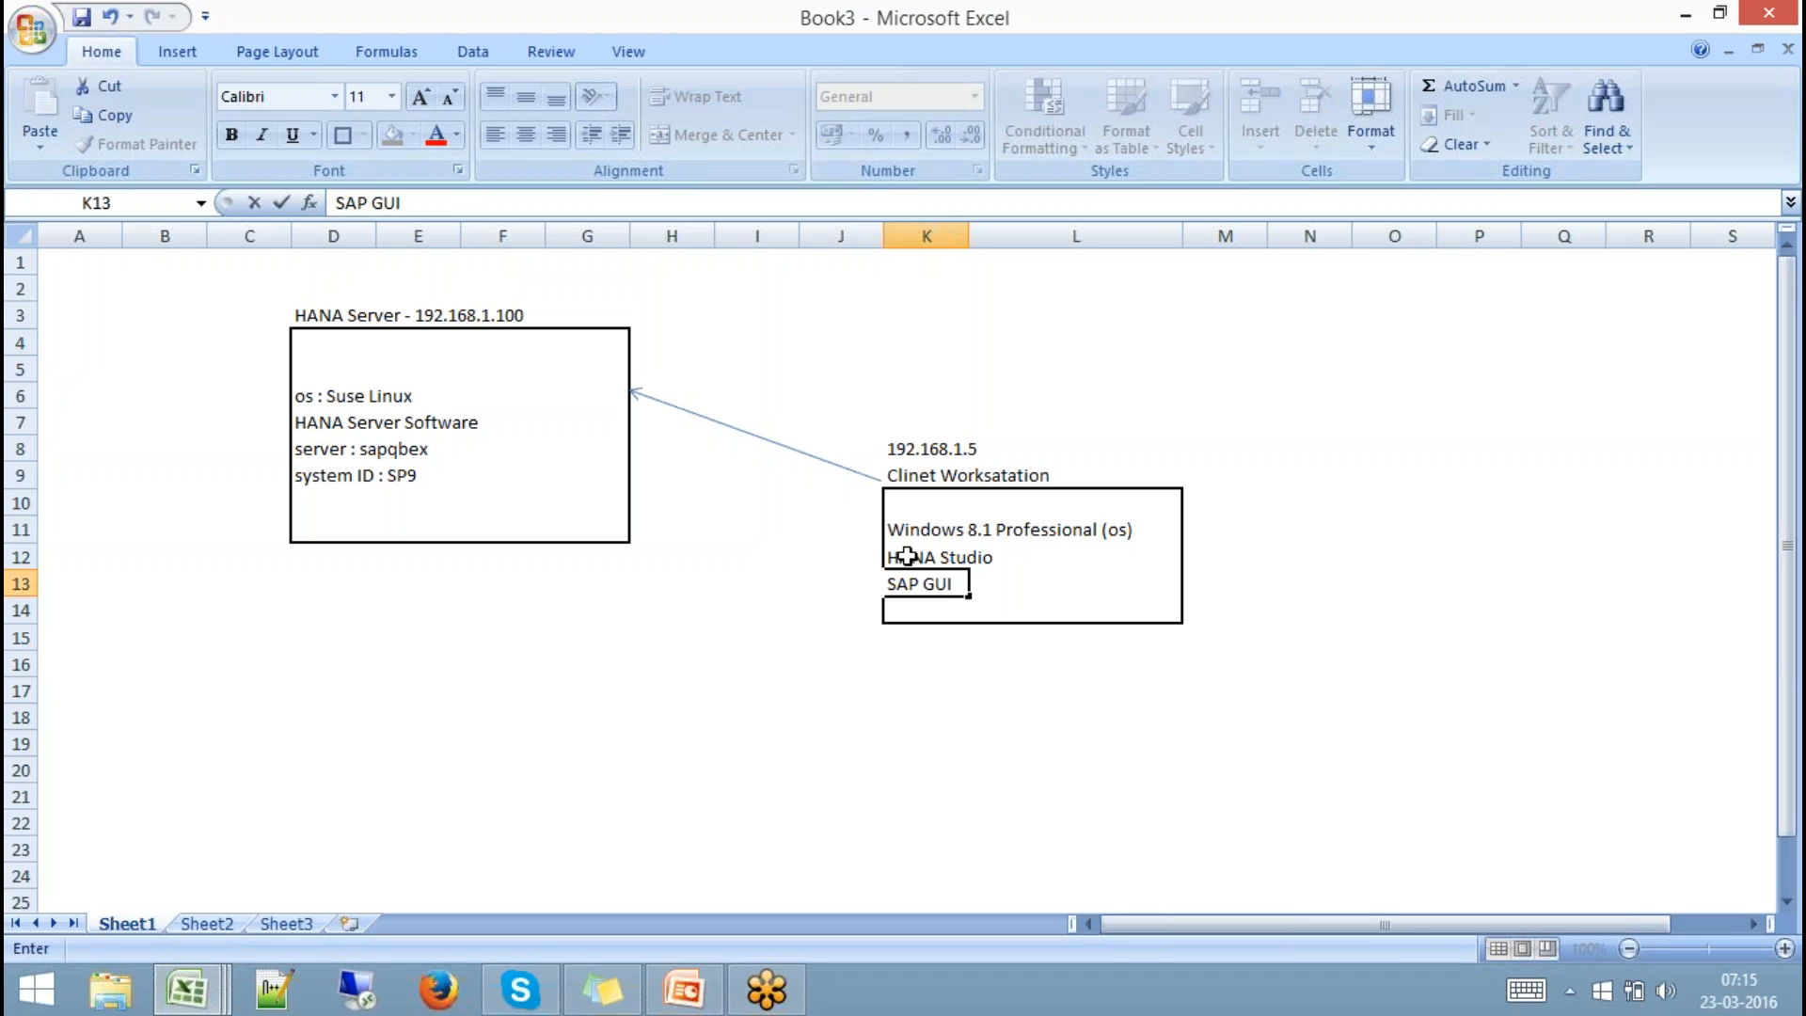
left_click(935, 645)
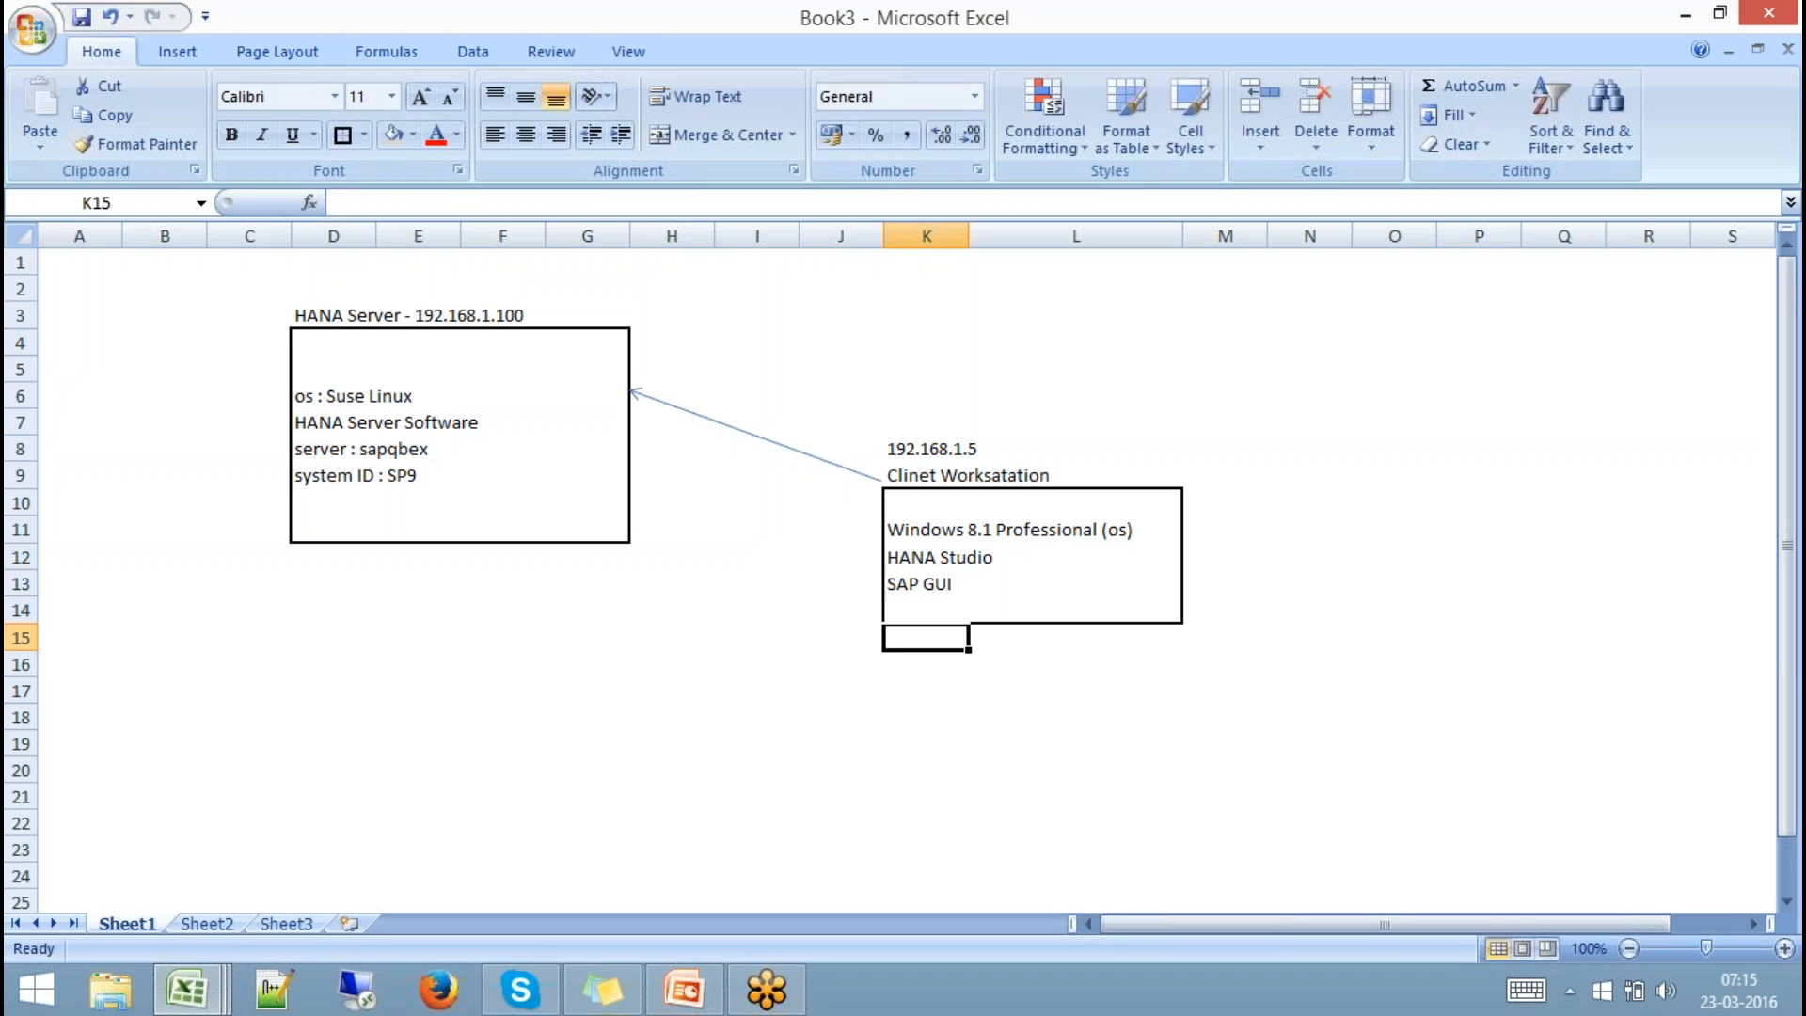
left_click(930, 557)
left_click_drag(930, 557, 1014, 582)
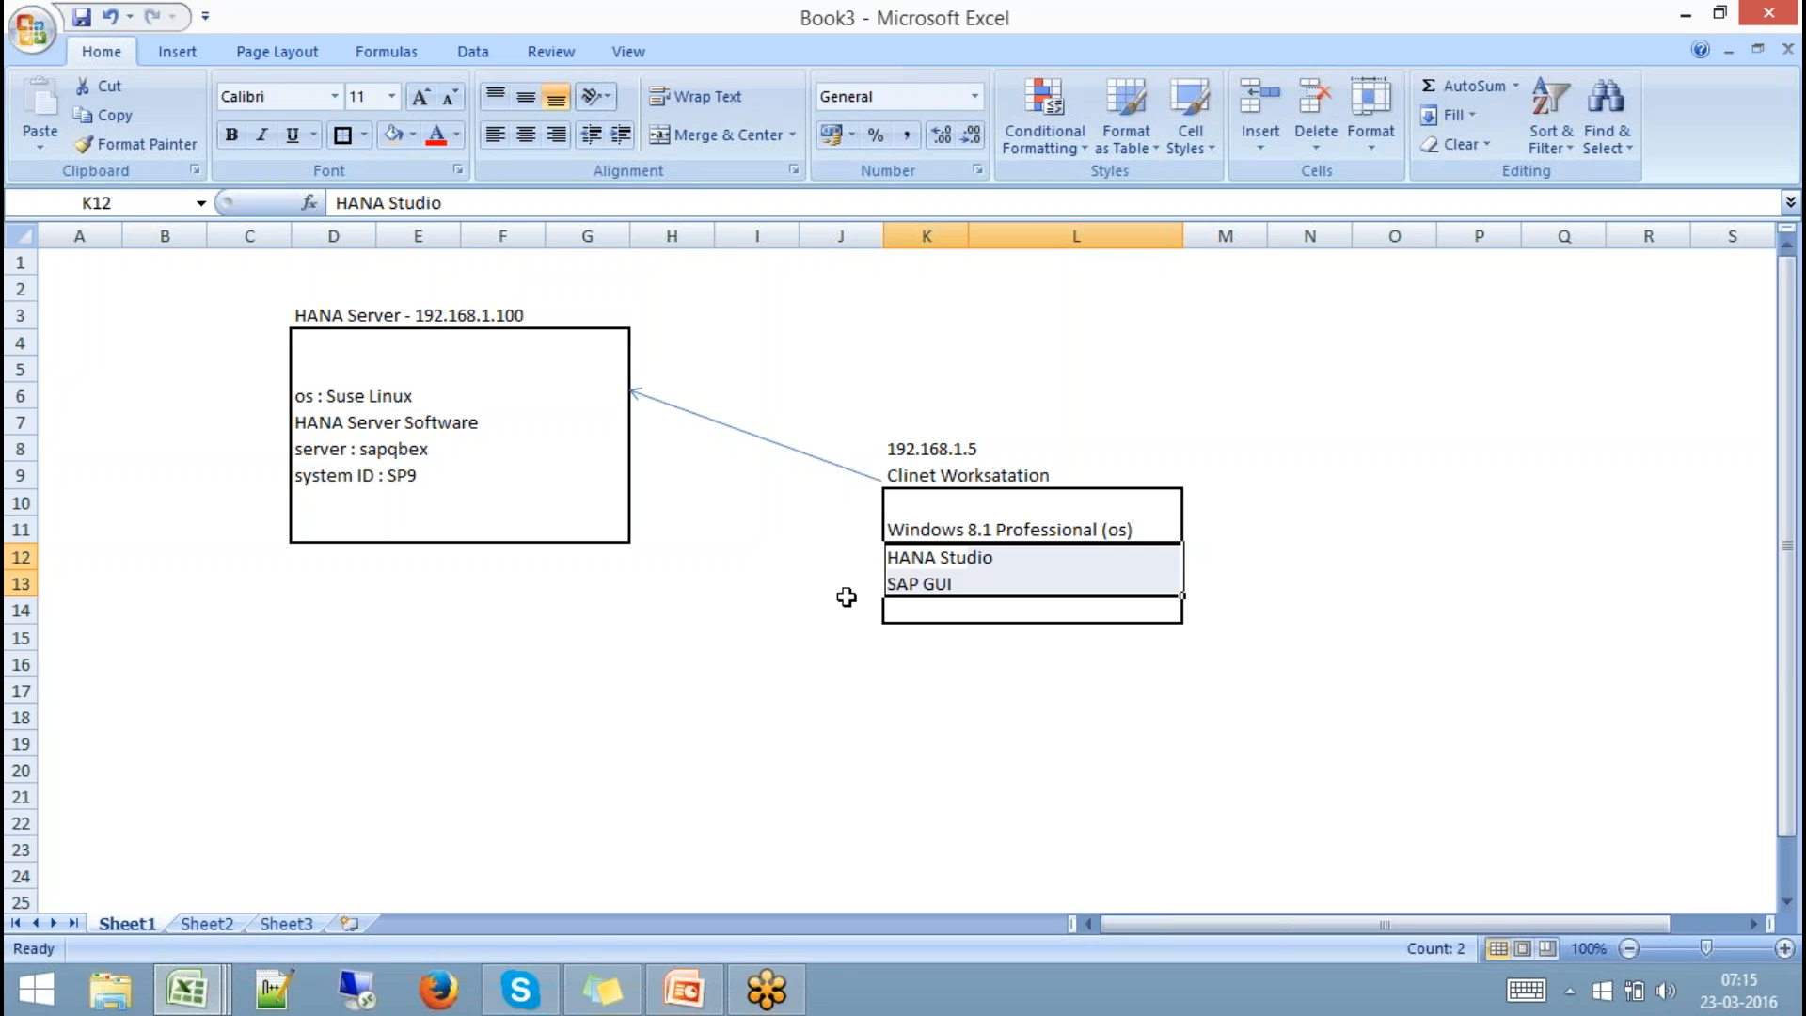
Open the properties of This PC in File Explorer to check the Windows edition and system type, and close them.
left_click(449, 987)
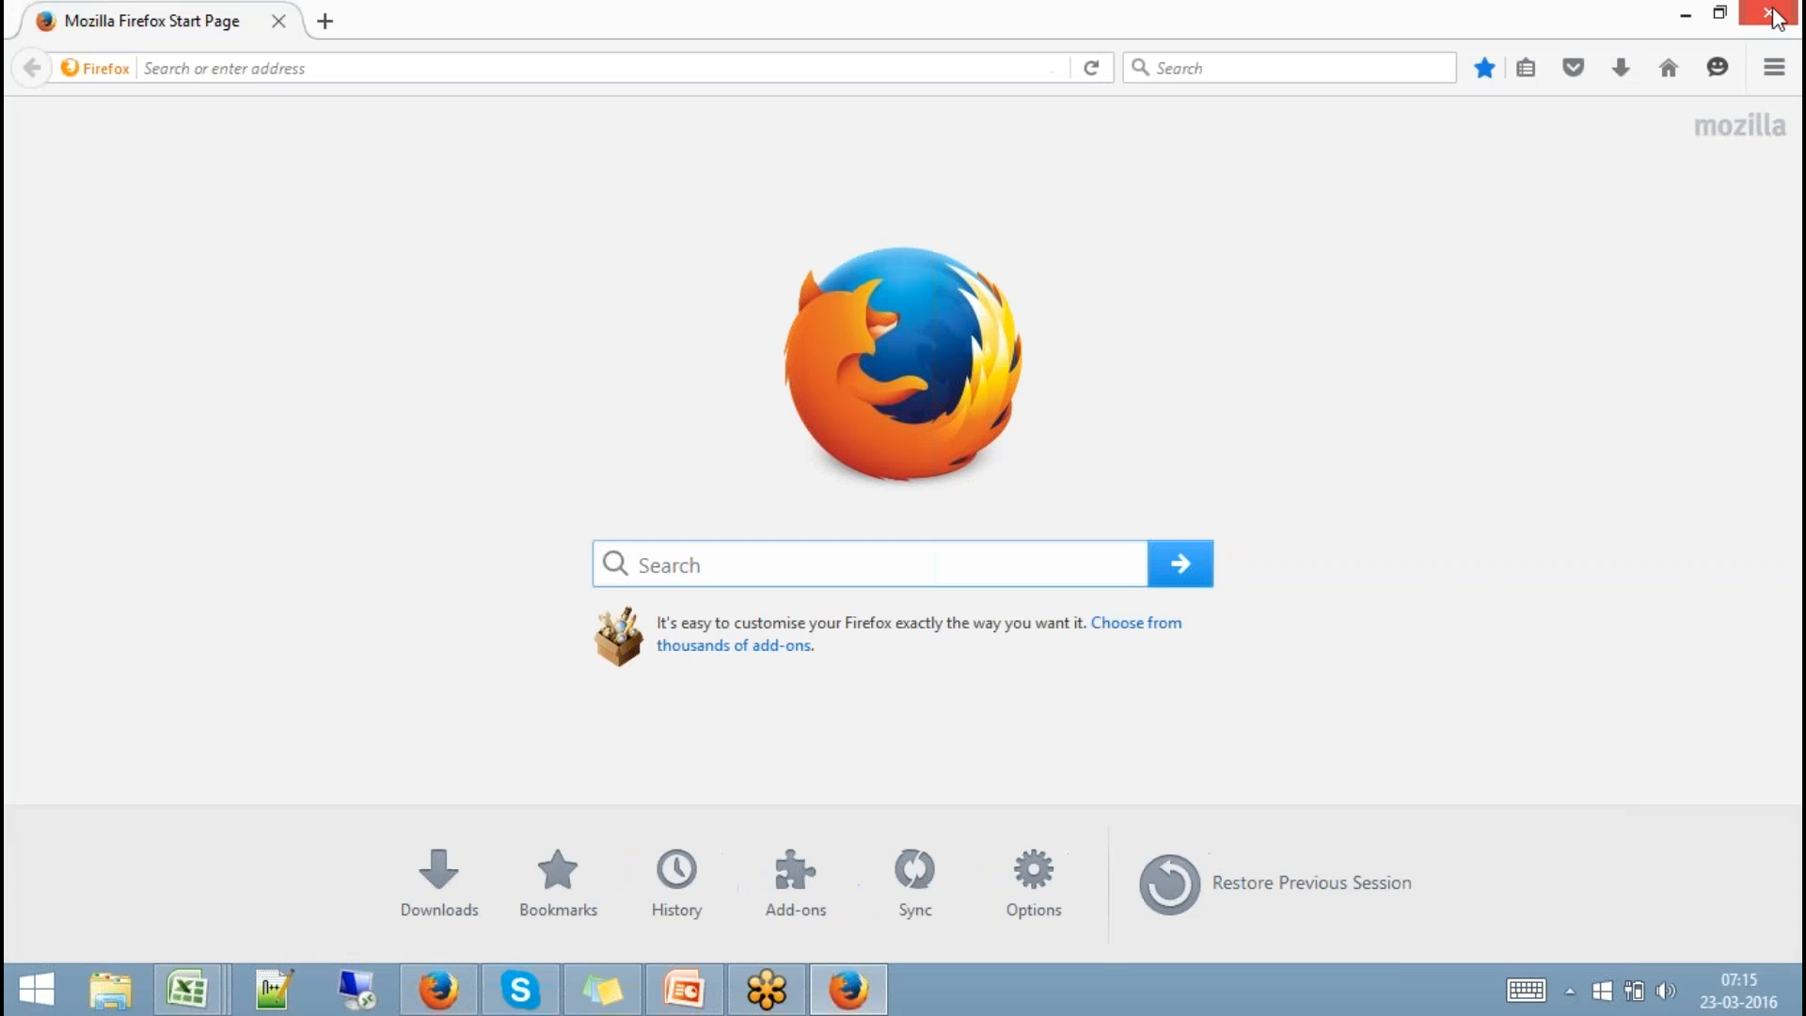
left_click(1774, 15)
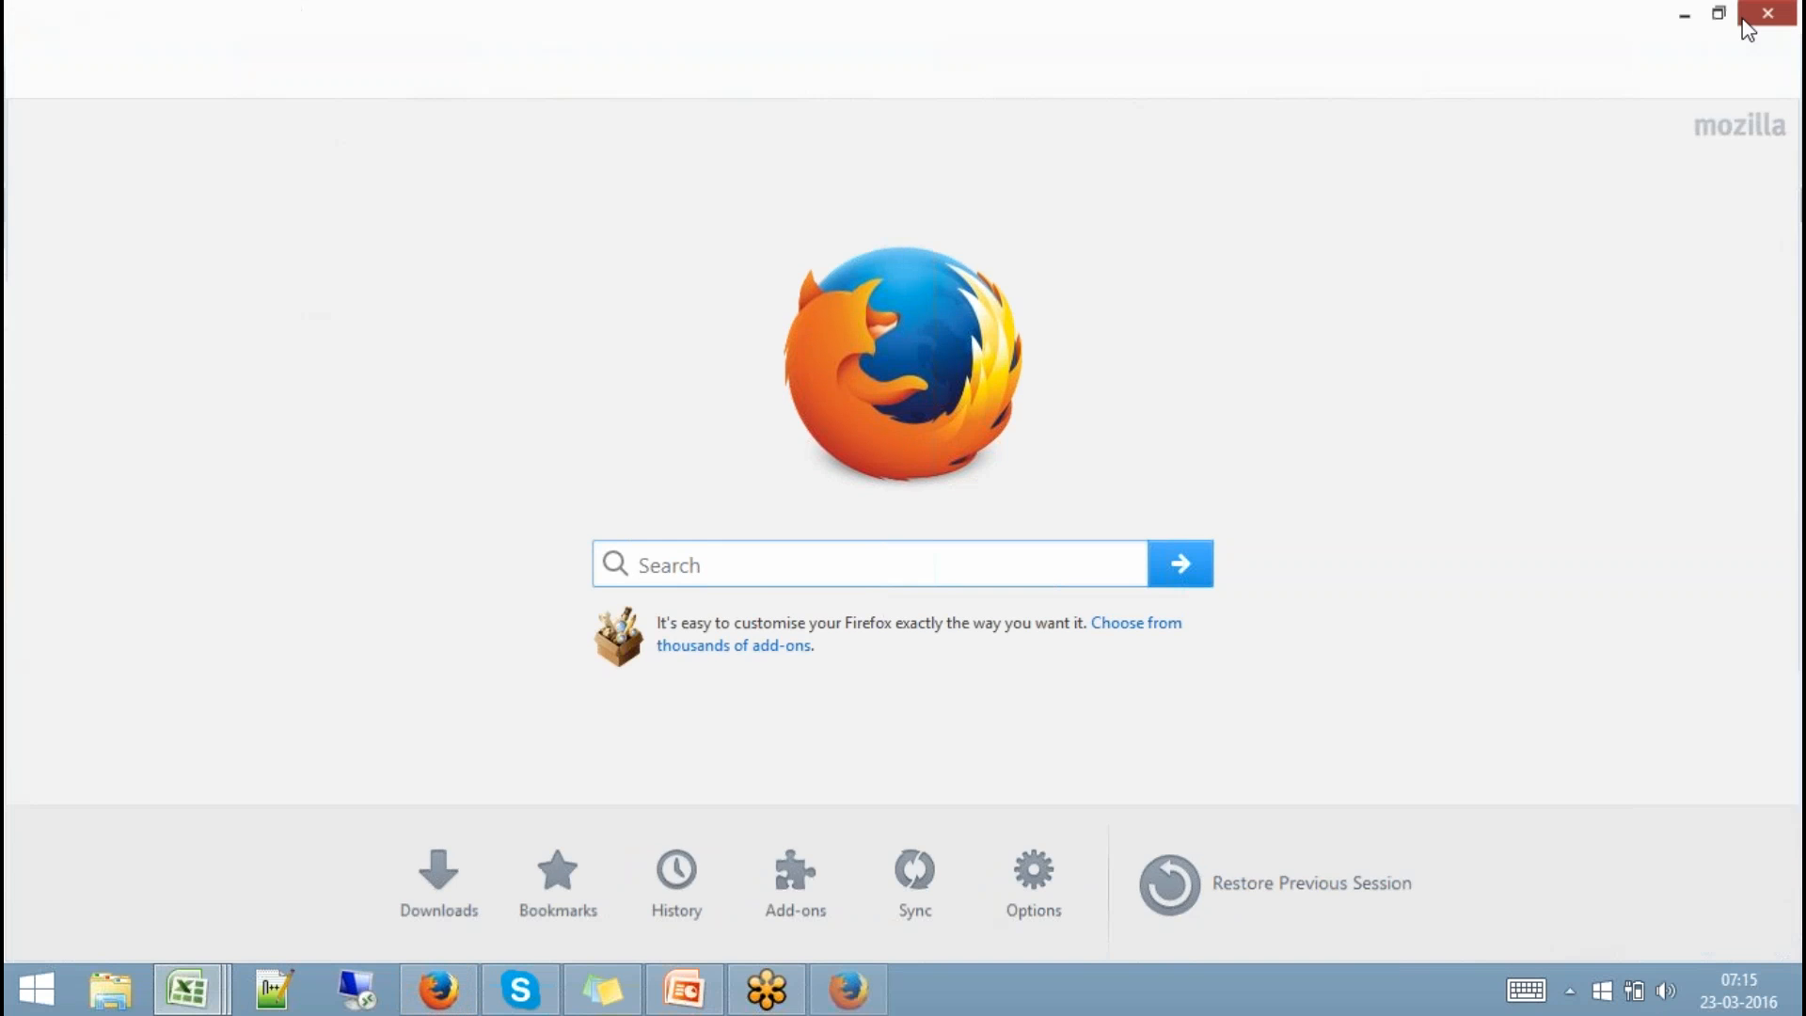
left_click(111, 988)
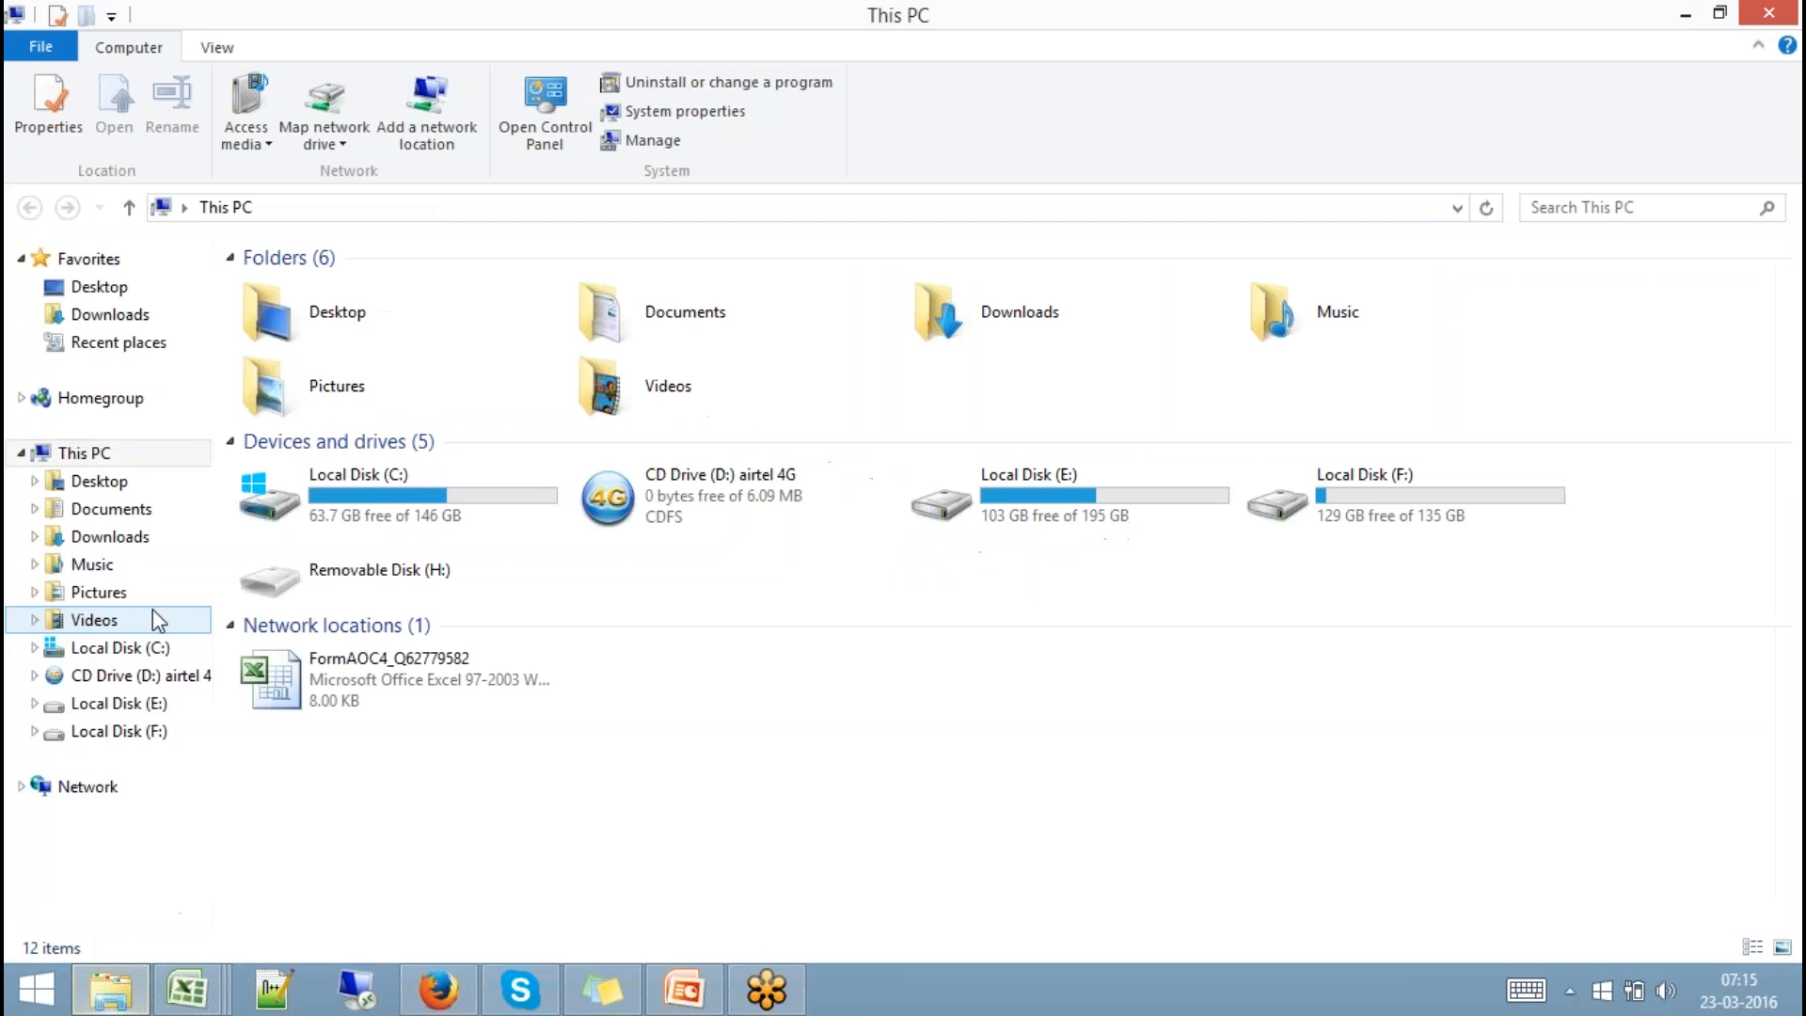
right_click(103, 465)
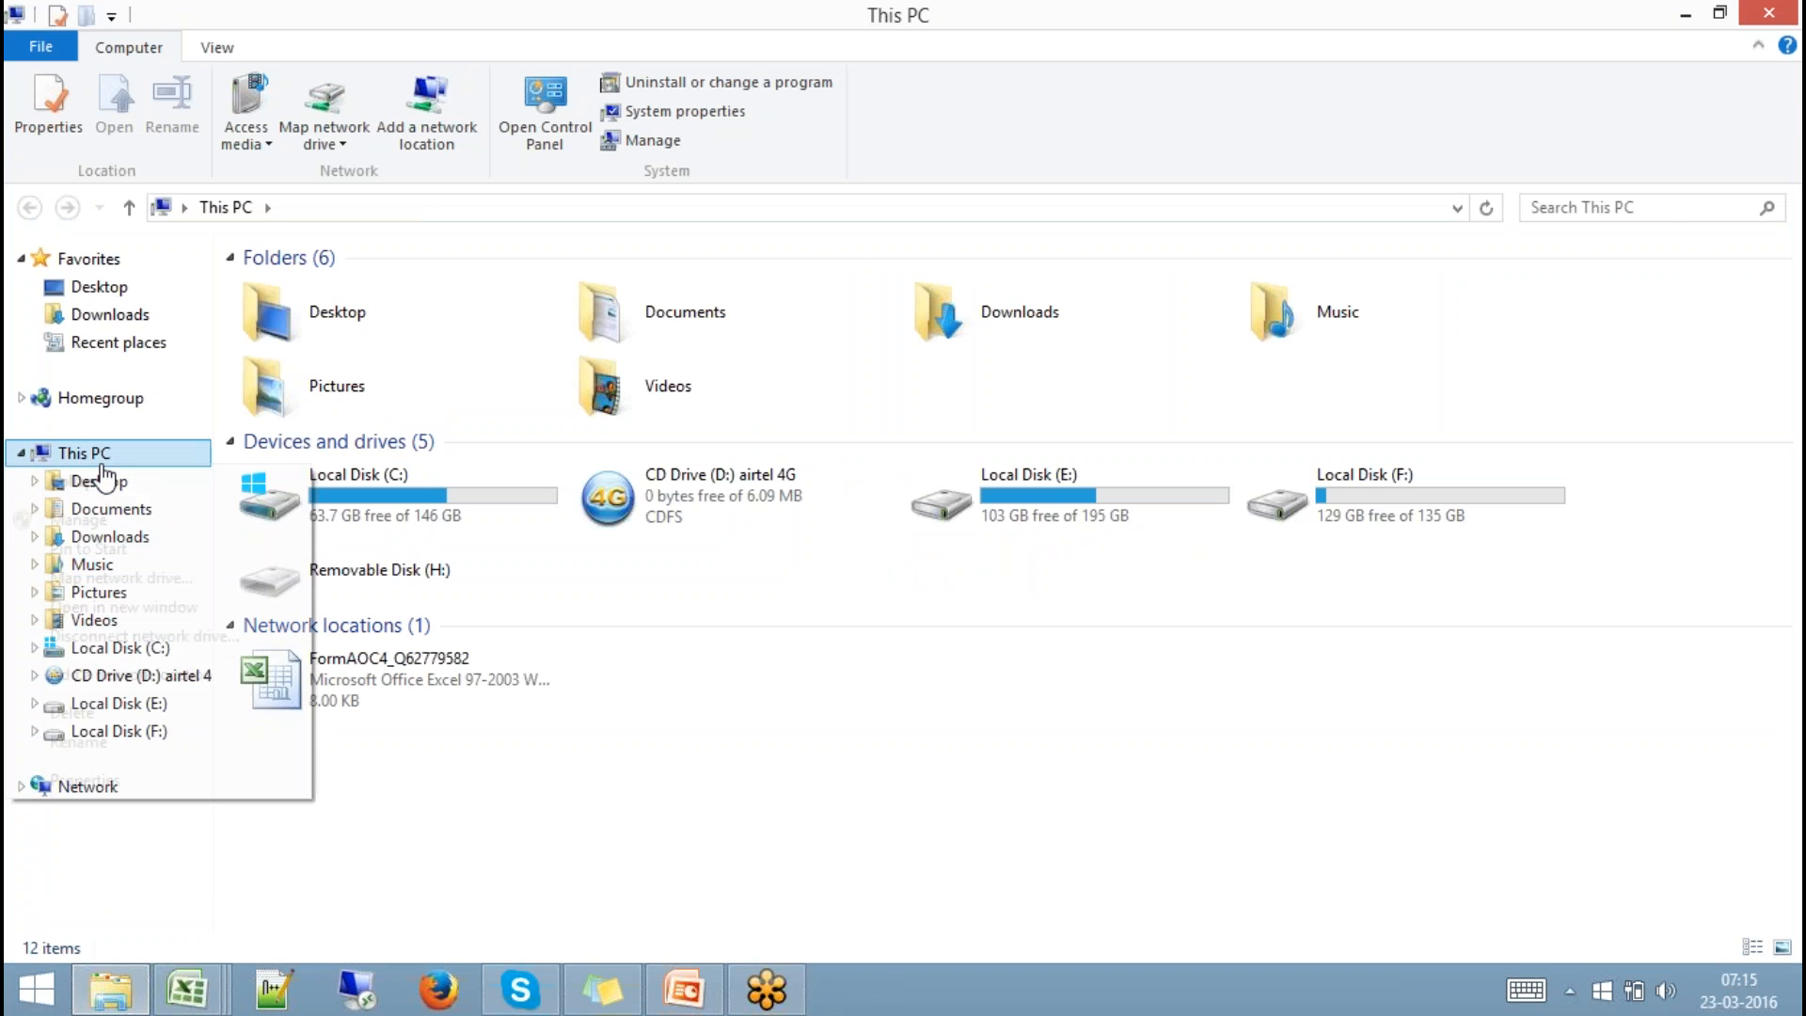
left_click(111, 898)
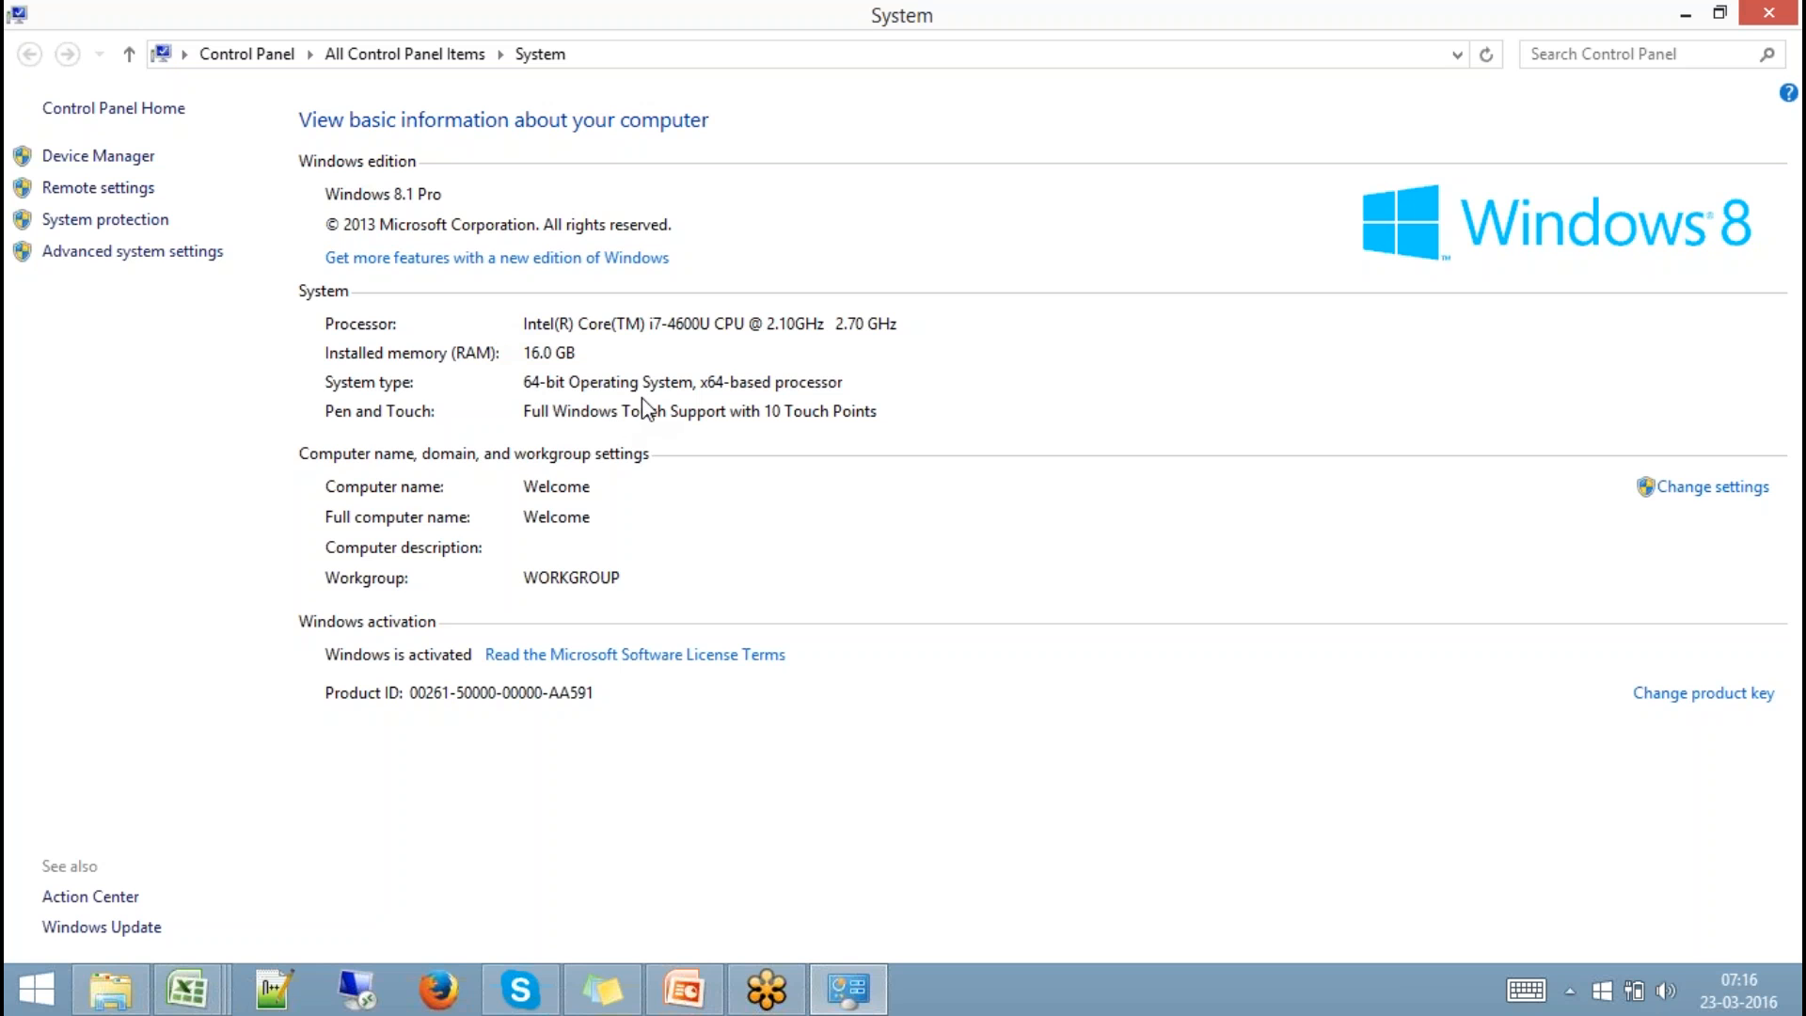
left_click(1768, 13)
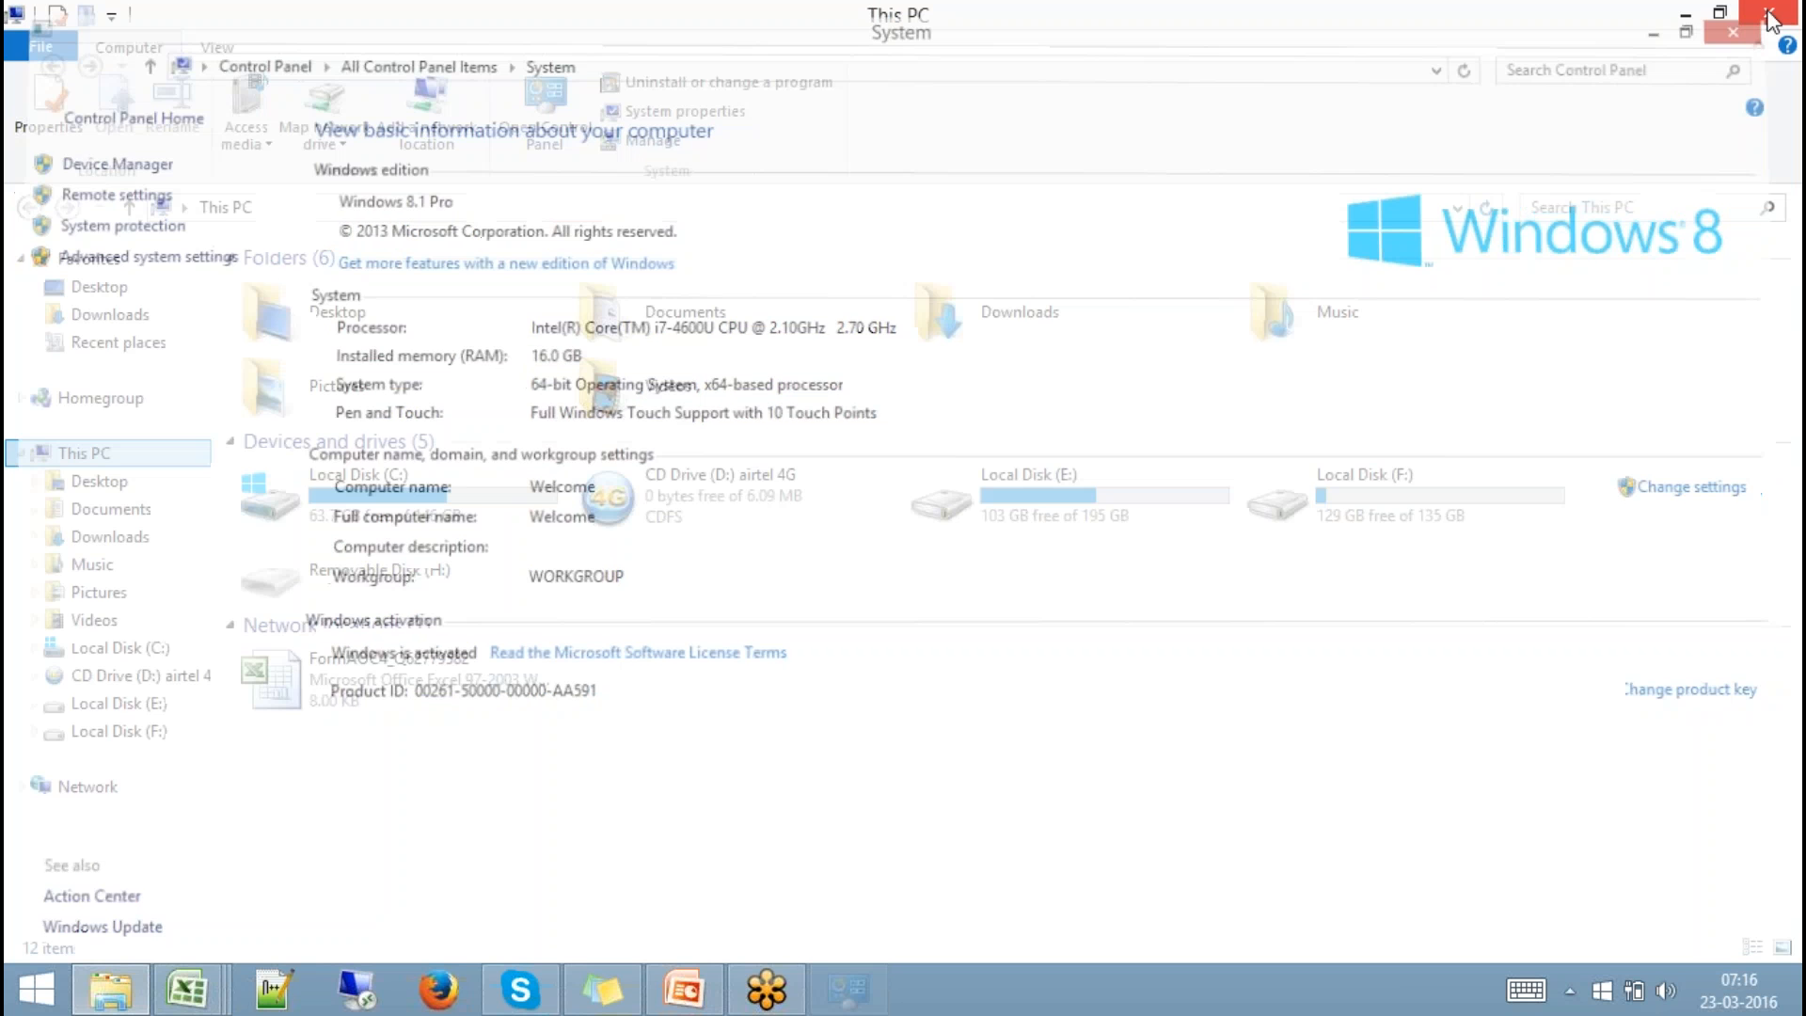
Switch to Firefox and open the SAP Service Marketplace at service.sap.com.
left_click(439, 988)
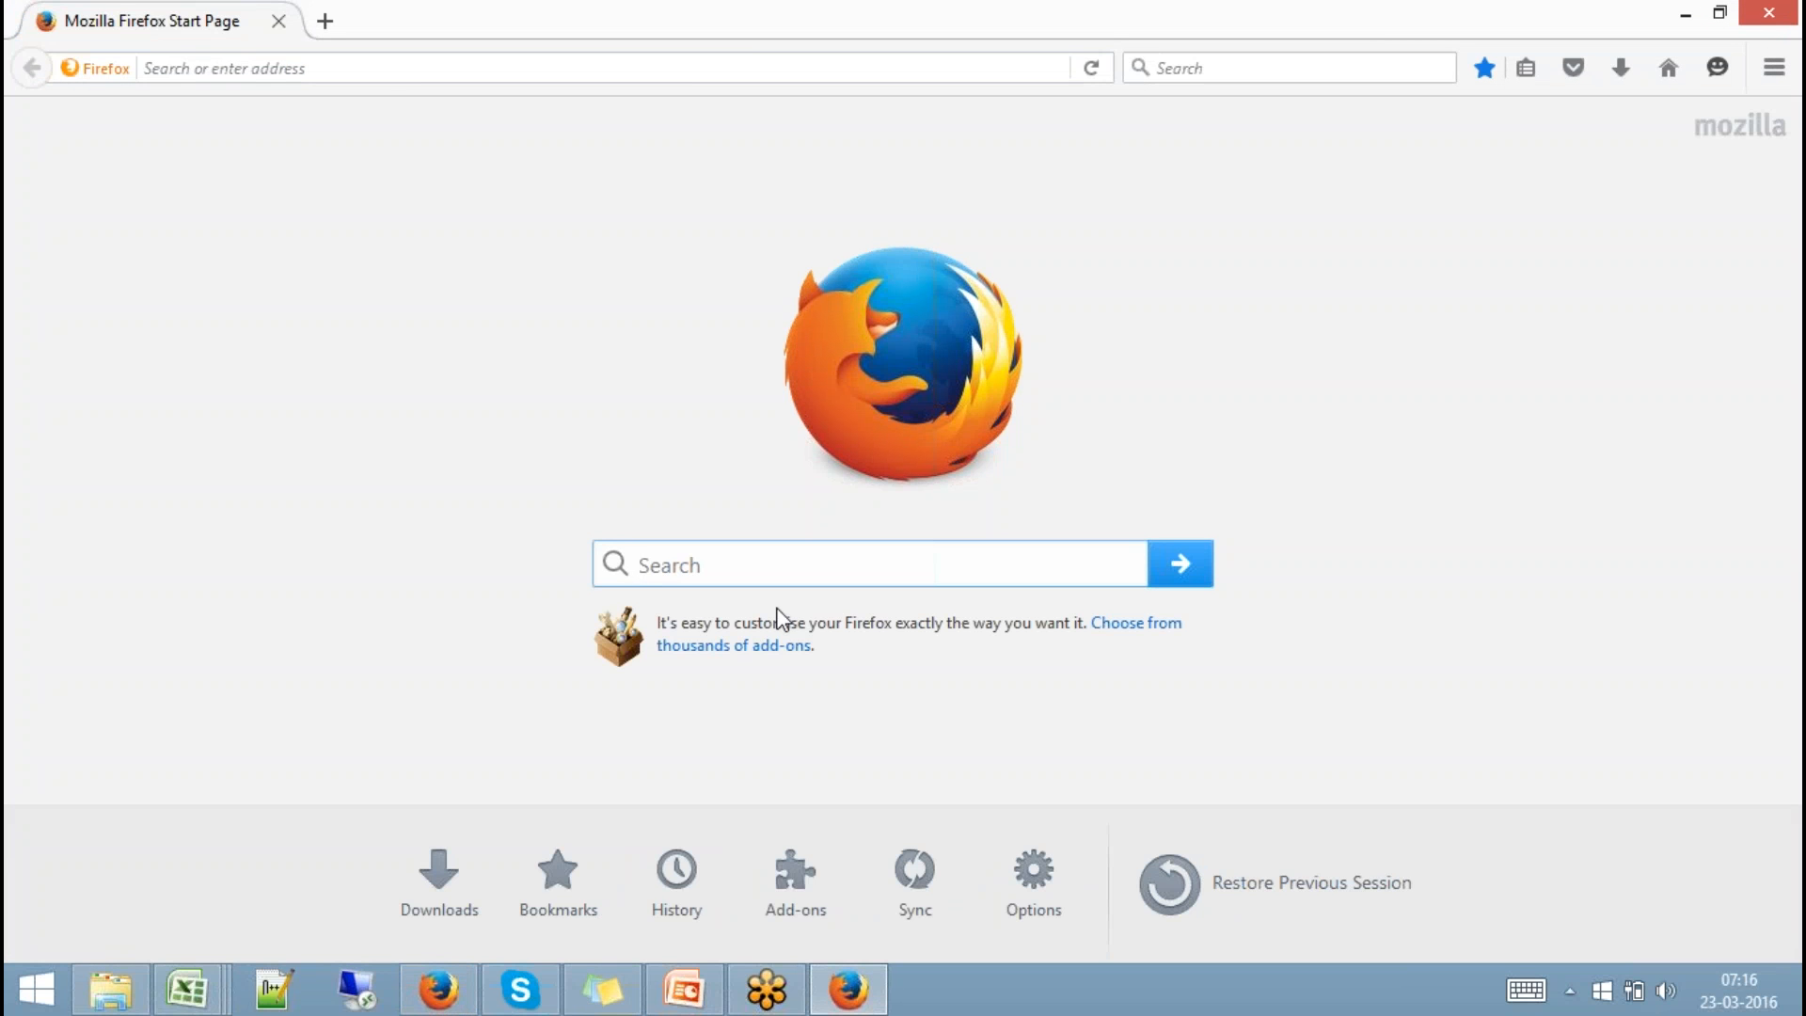
left_click(746, 66)
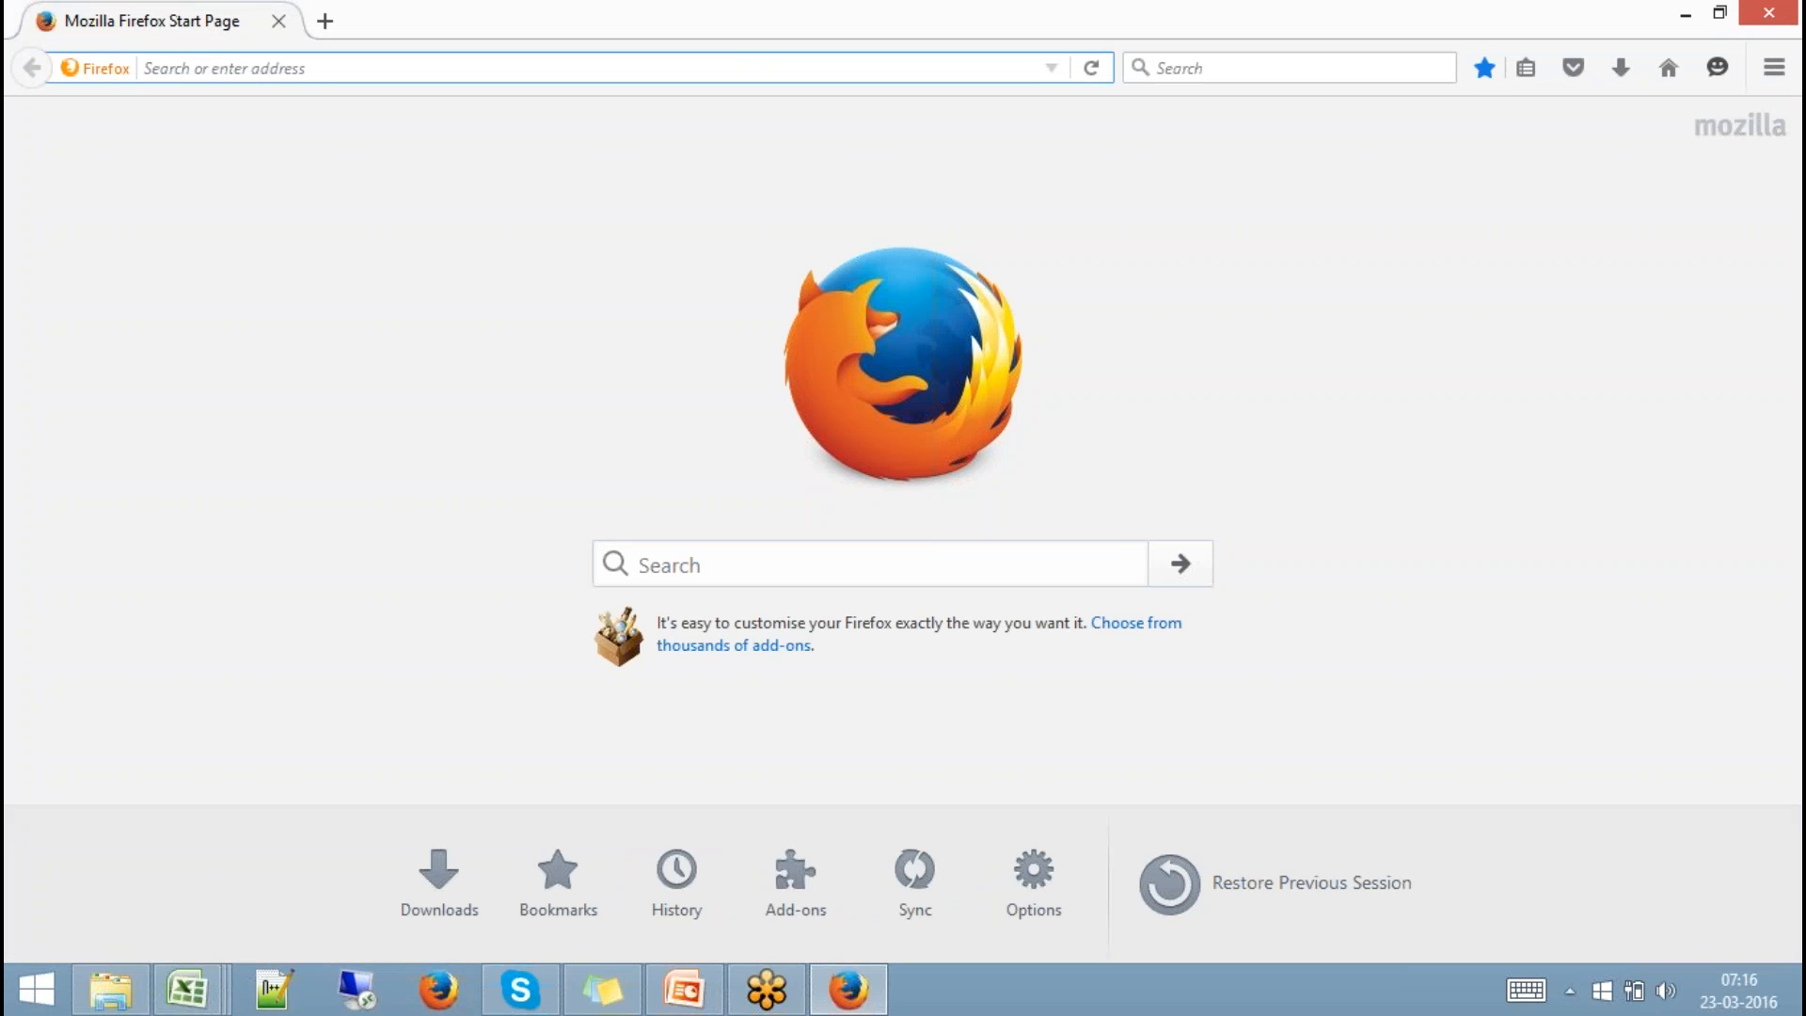
type("service.sap.com/")
key("Return")
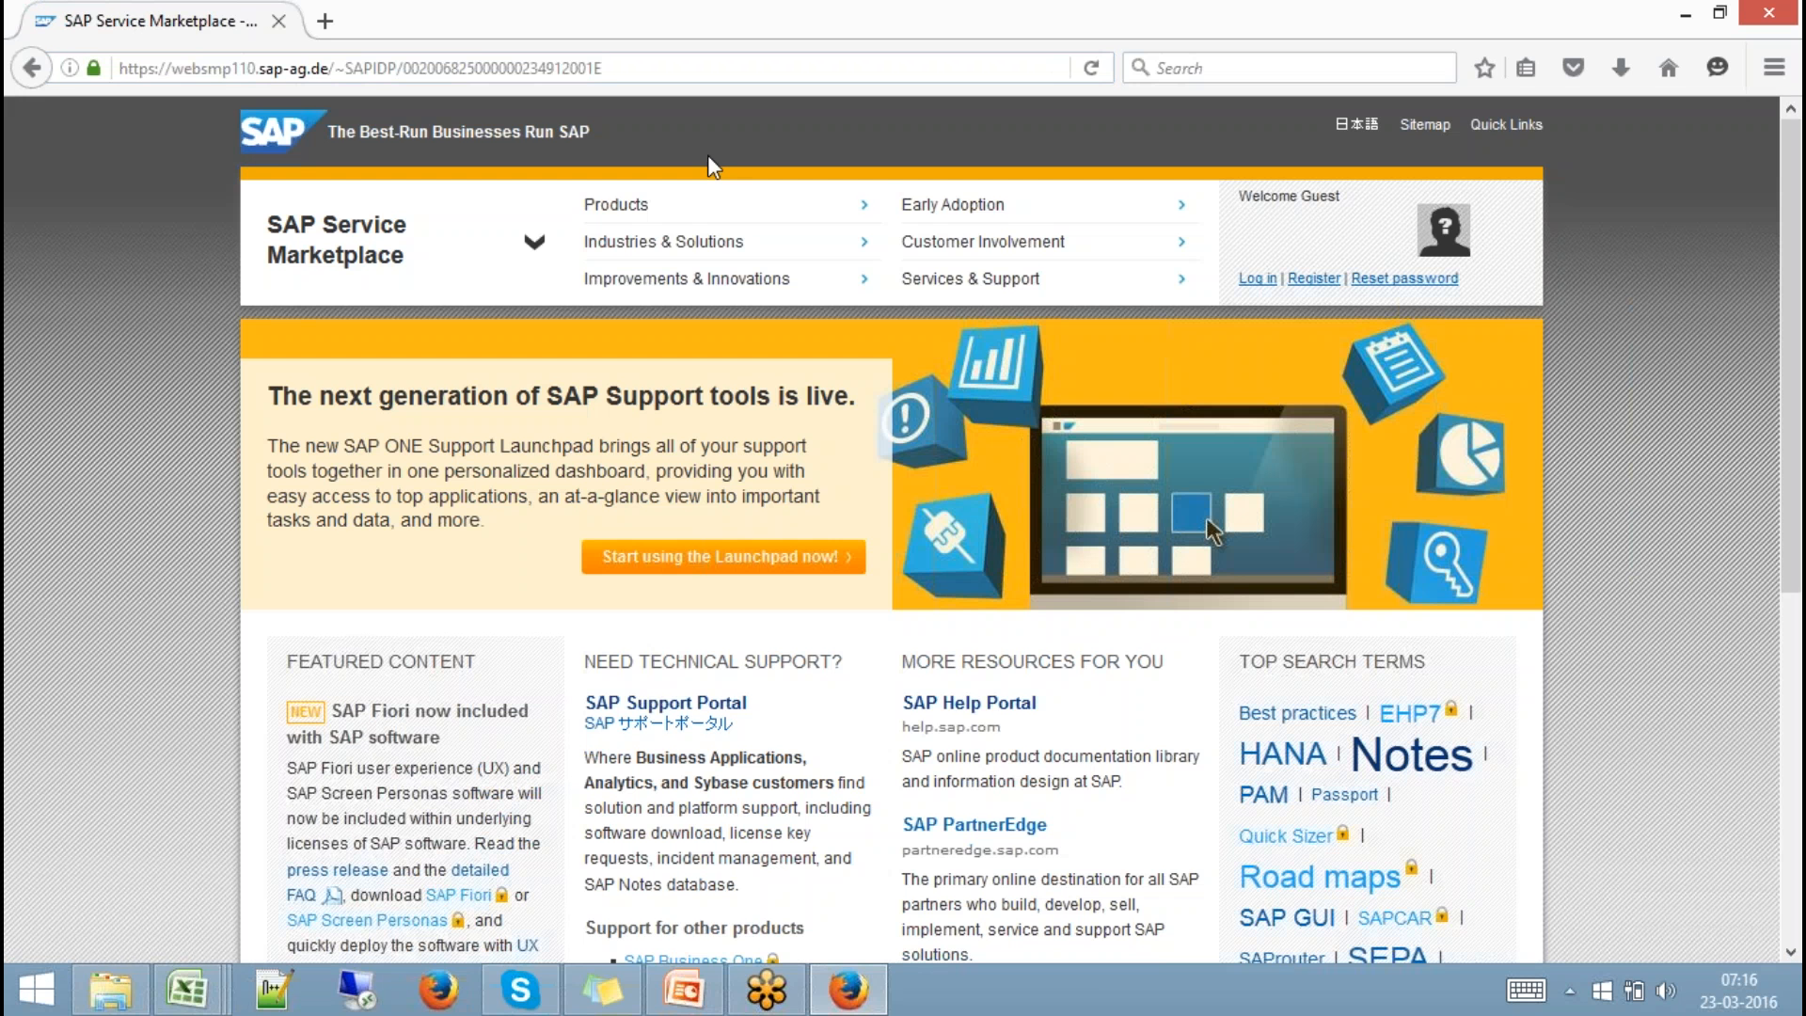
Go to the SAP Support Portal and open Installations and Upgrades within Software Downloads.
left_click(723, 707)
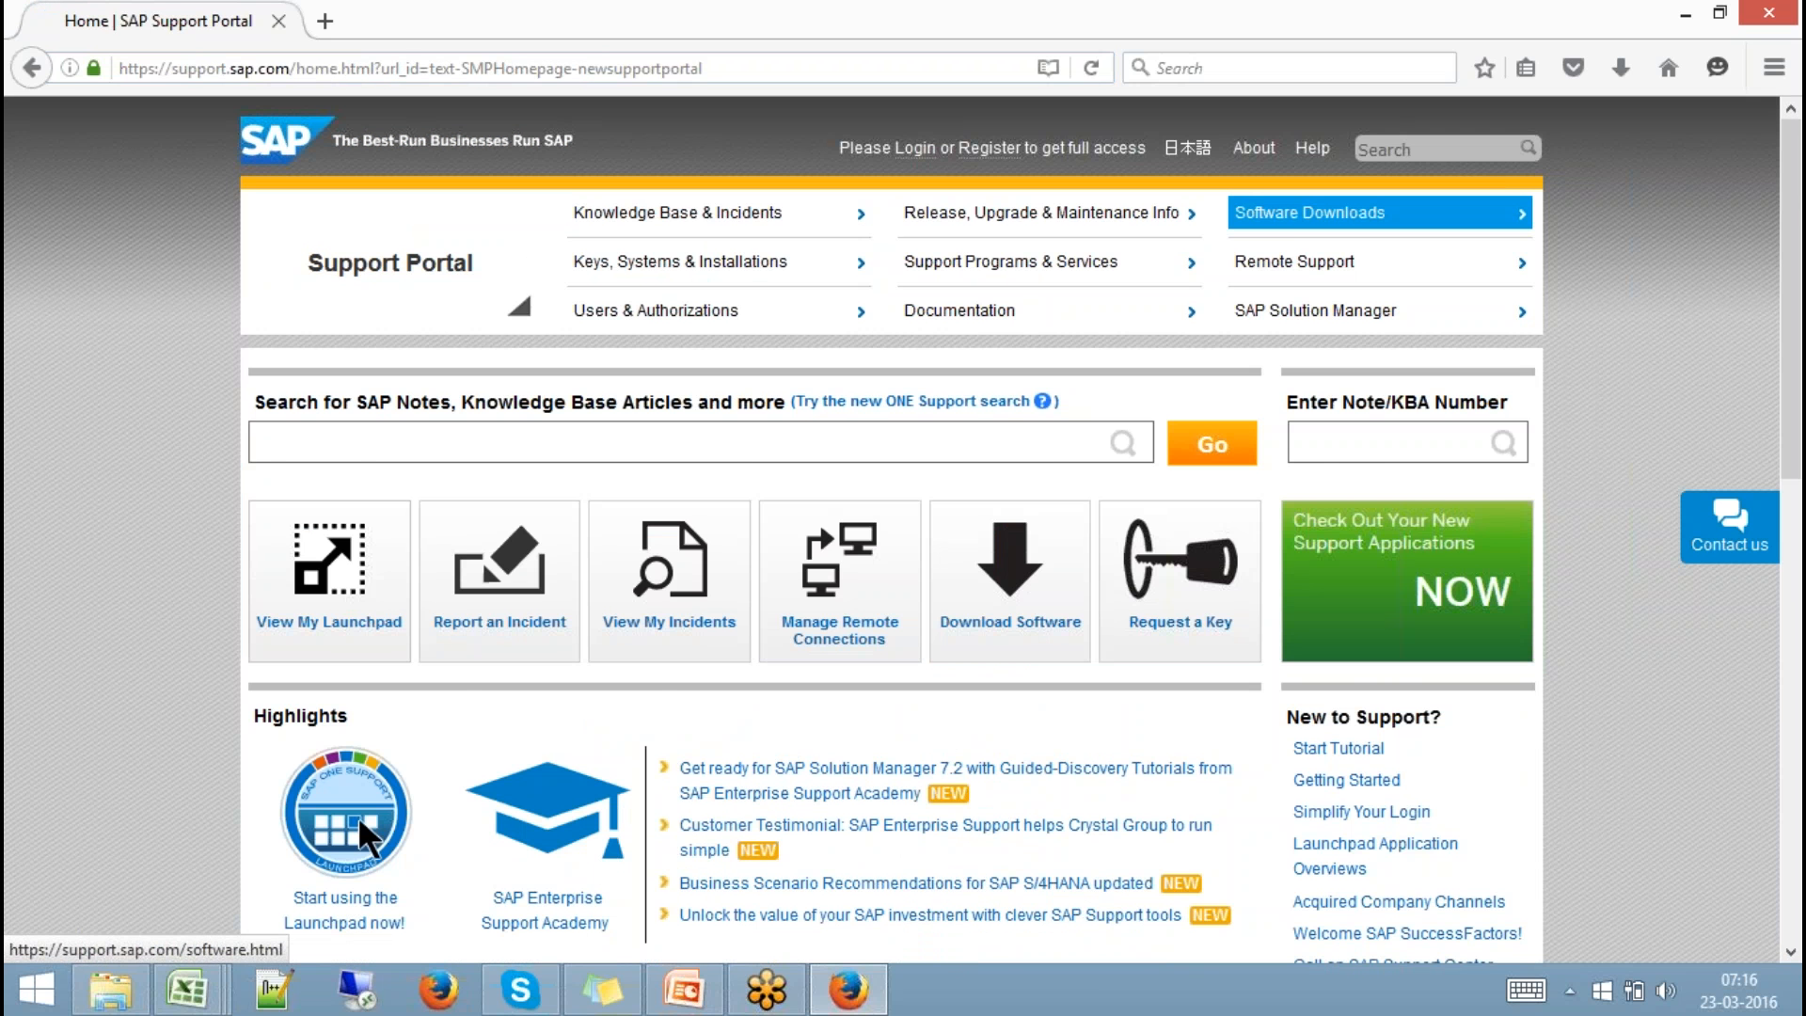
left_click(1467, 215)
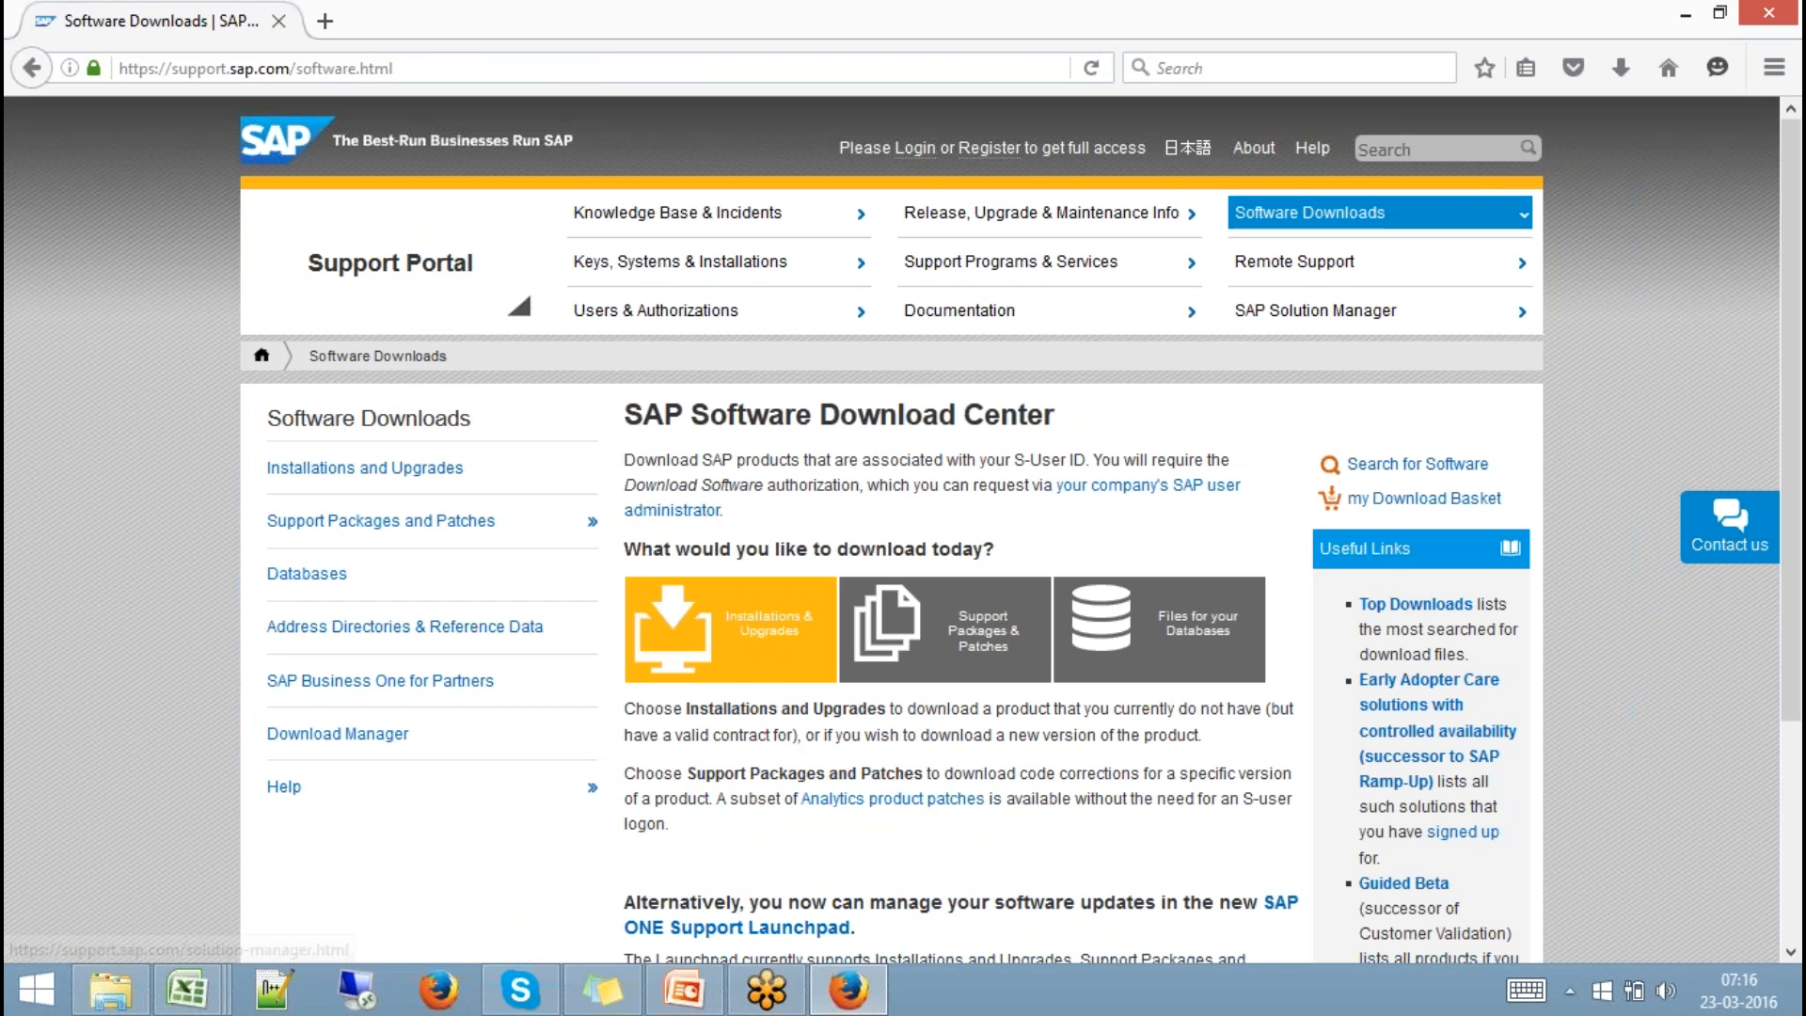
left_click(730, 625)
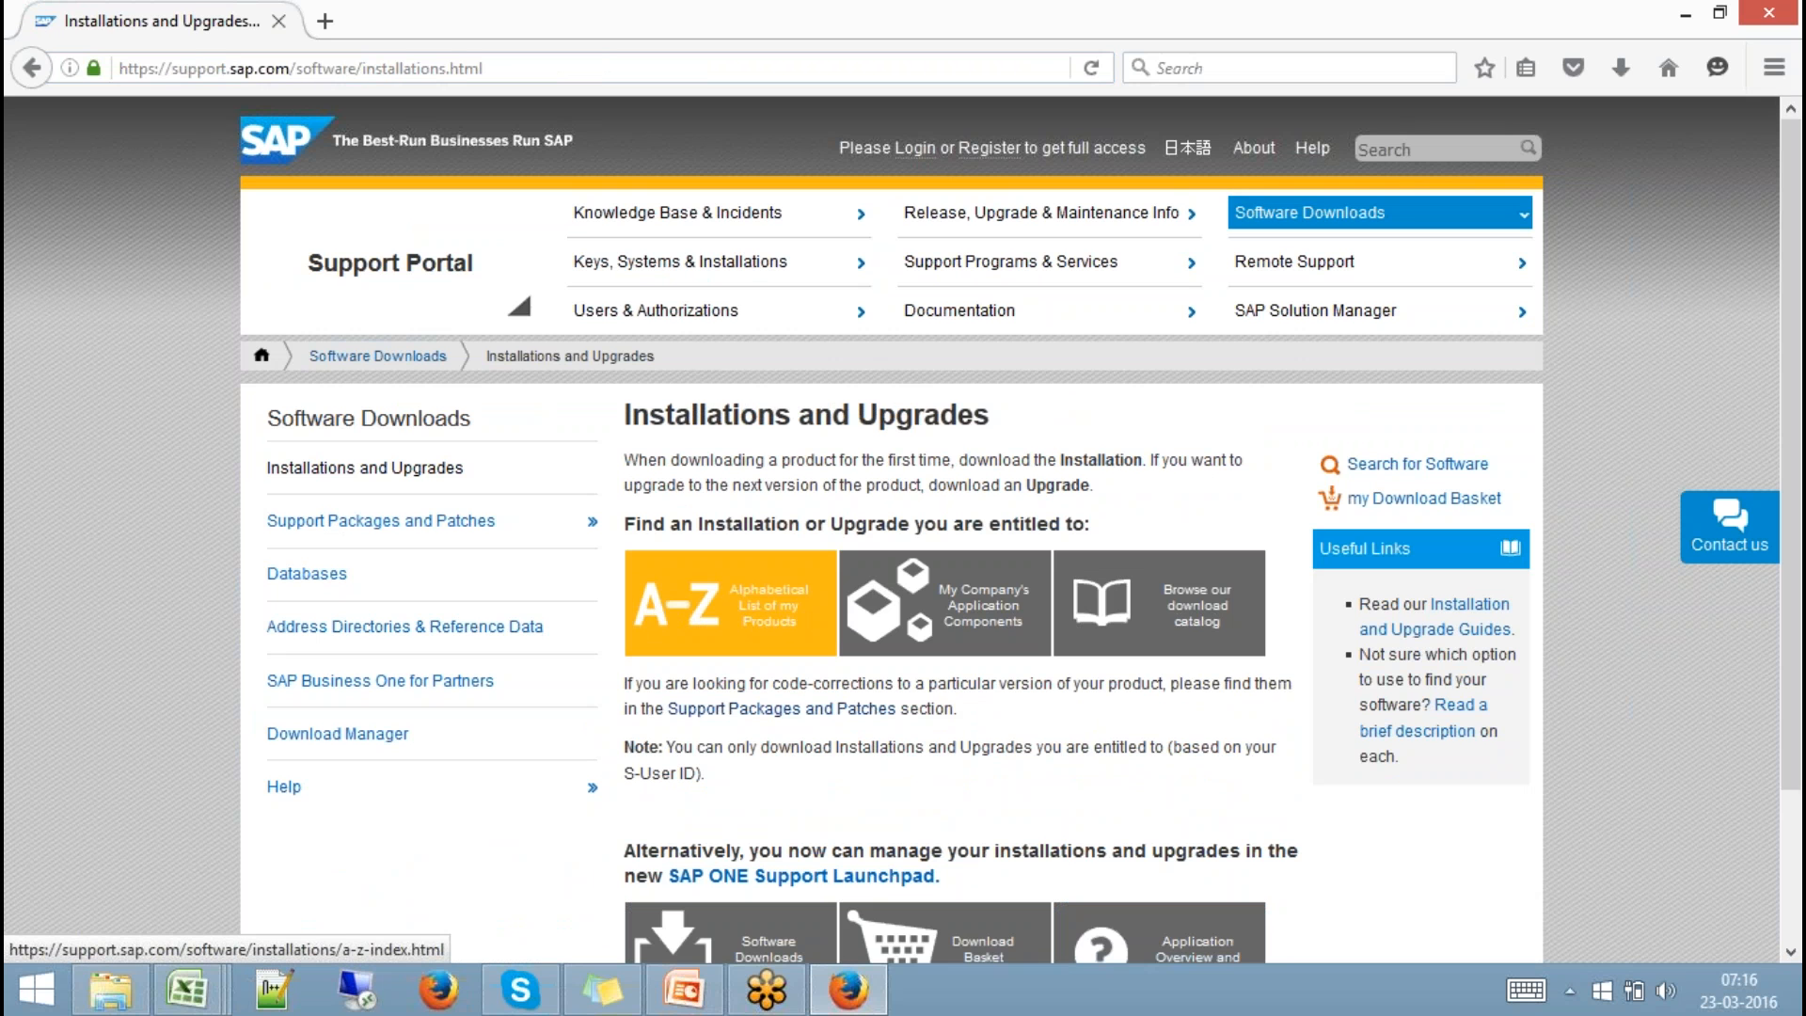
Open the alphabetical product index at letter H, signing in with the saved account credentials.
left_click(743, 618)
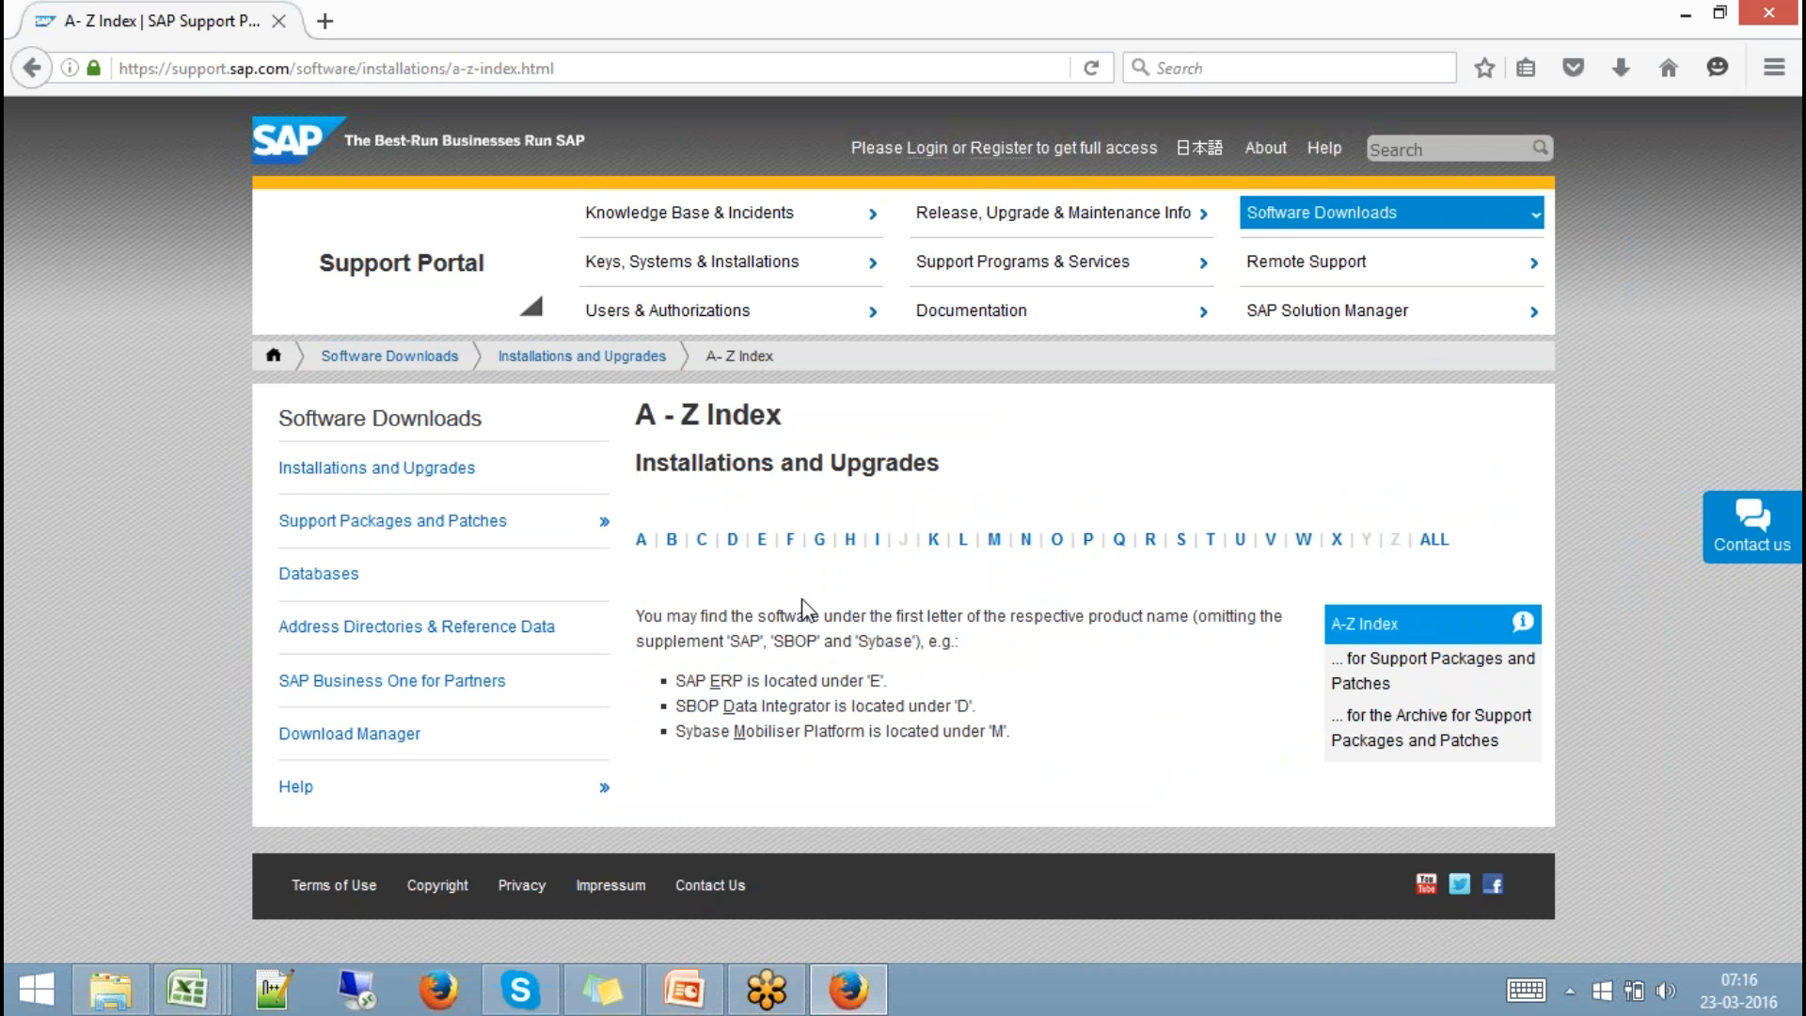
left_click(851, 542)
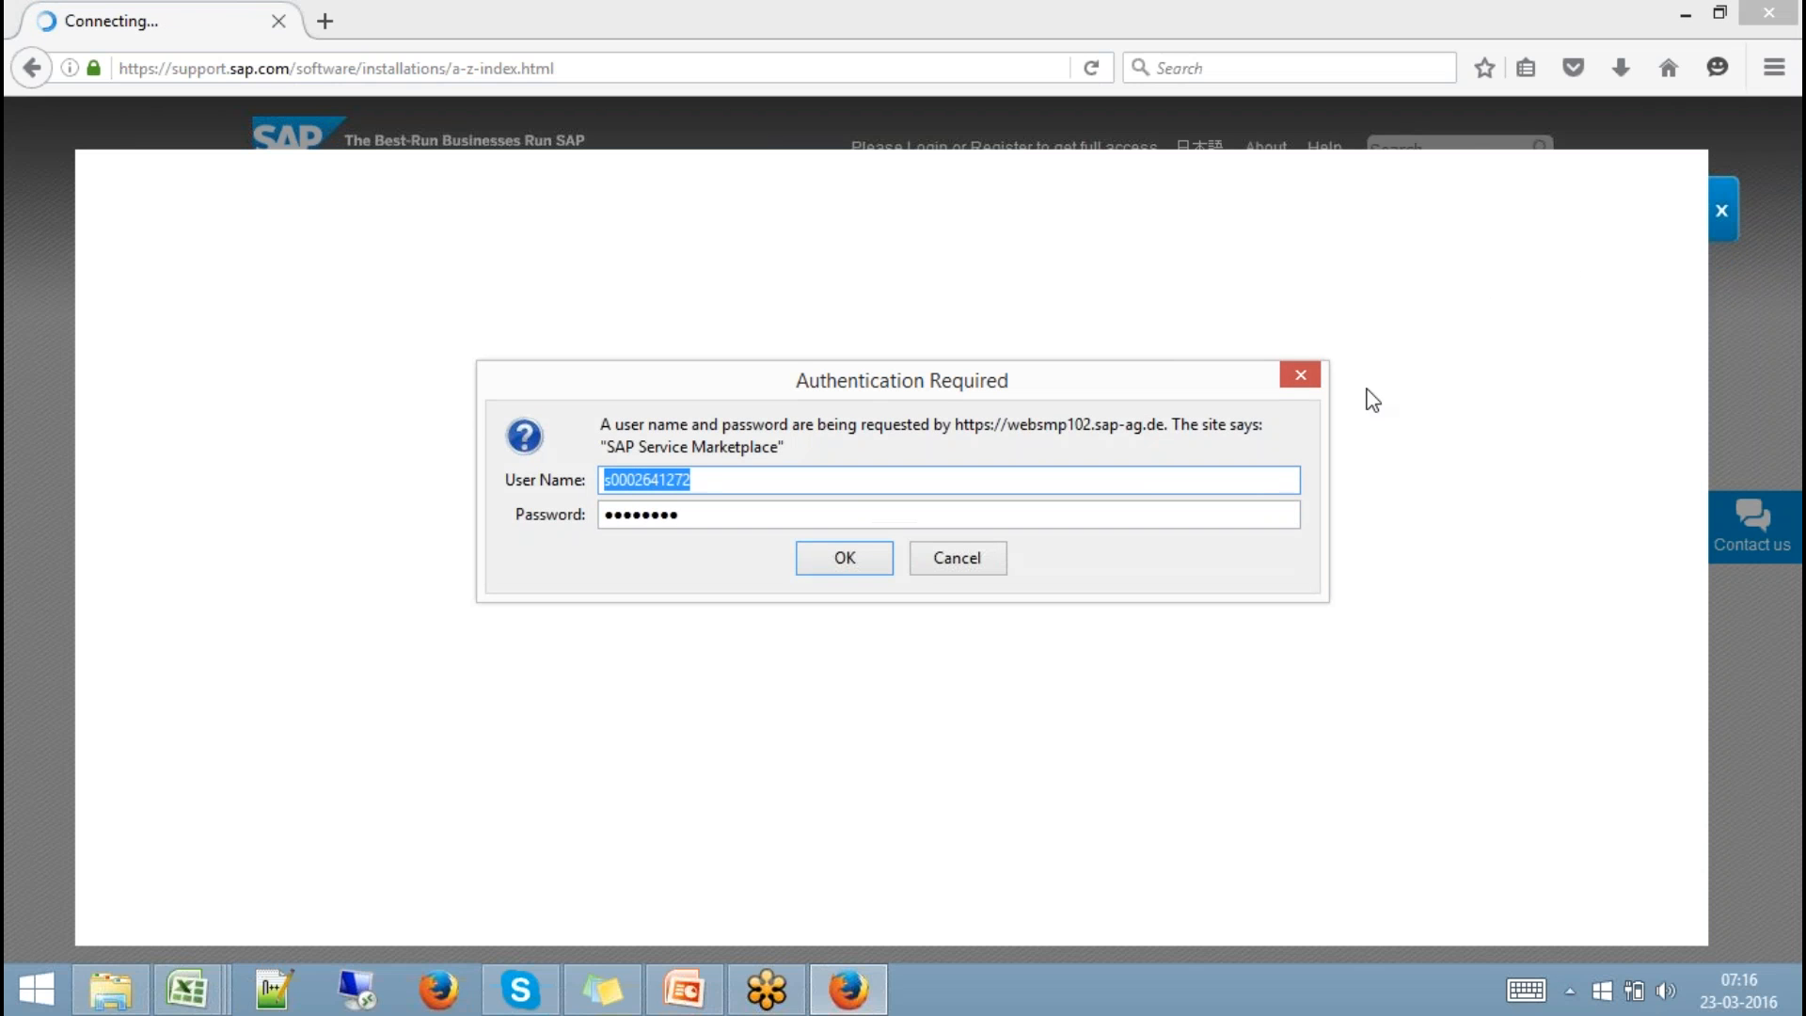
left_click(866, 554)
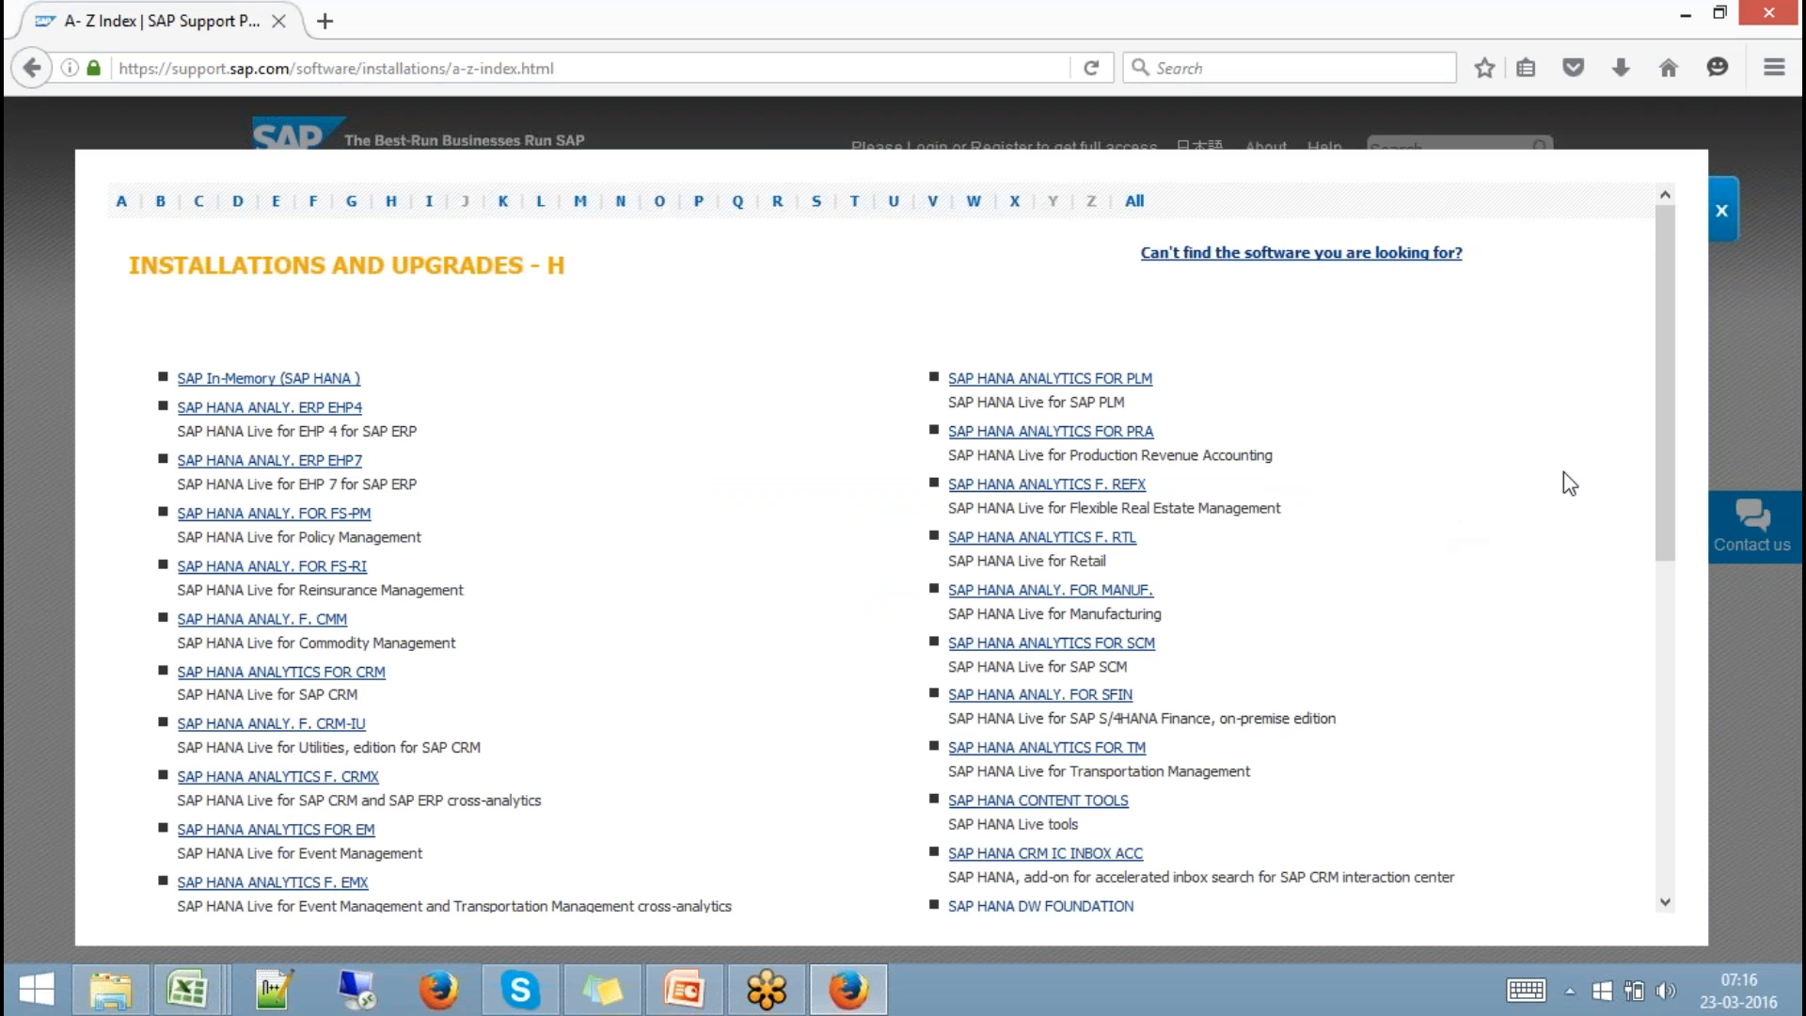
Open the Installation downloads of SAP HANA PLATFORM EDIT. 1.0 under SAP HANA PLATFORM EDITION.
left_click_drag(1670, 381, 1684, 613)
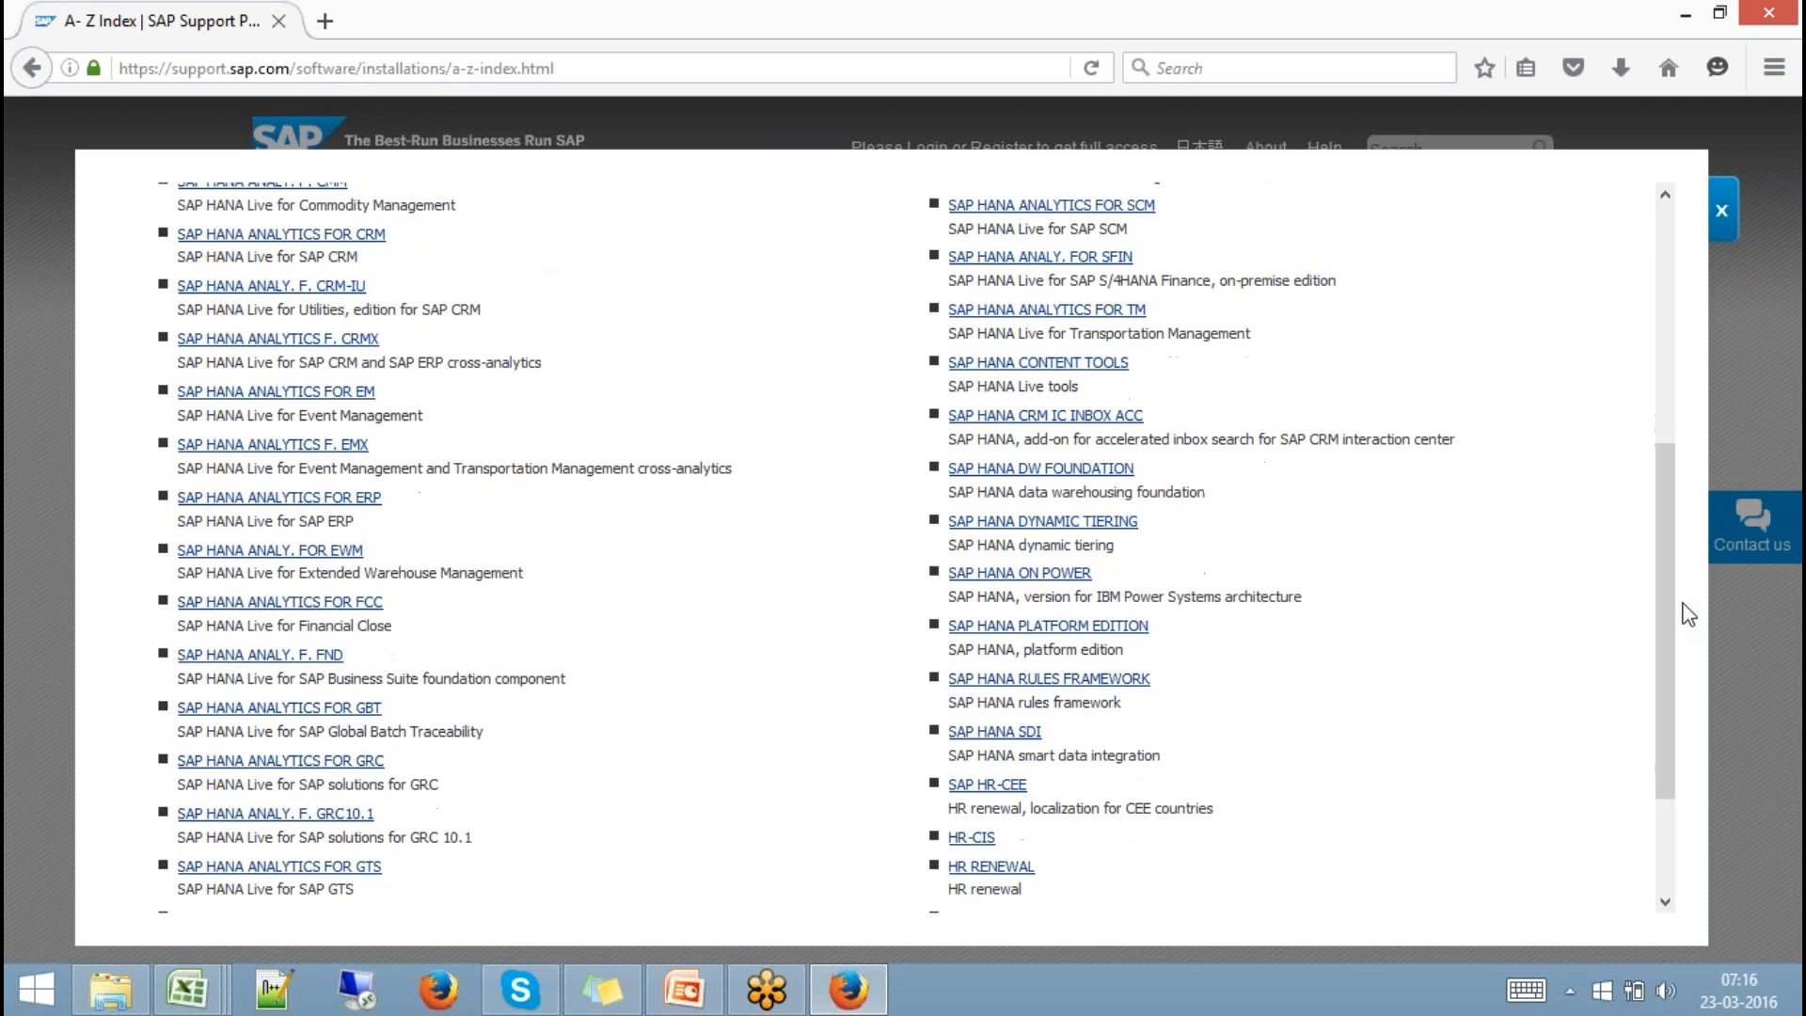
left_click(1108, 628)
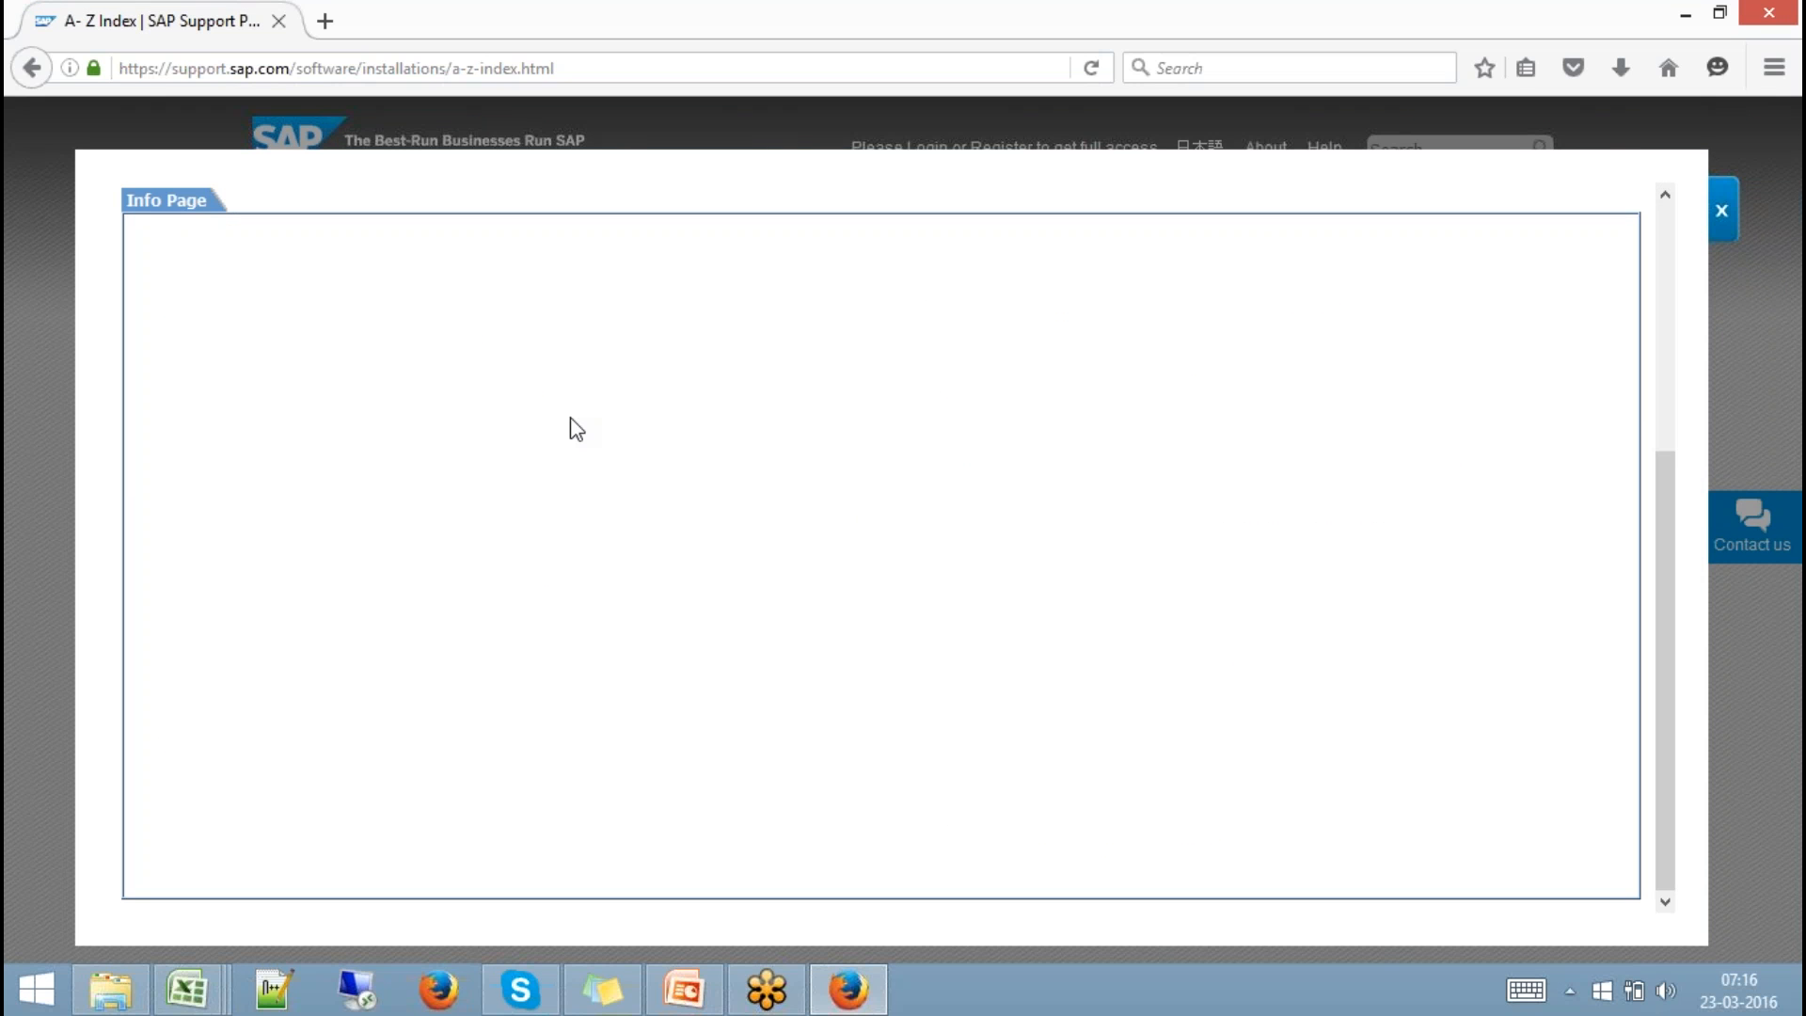
left_click(1672, 358)
left_click(371, 459)
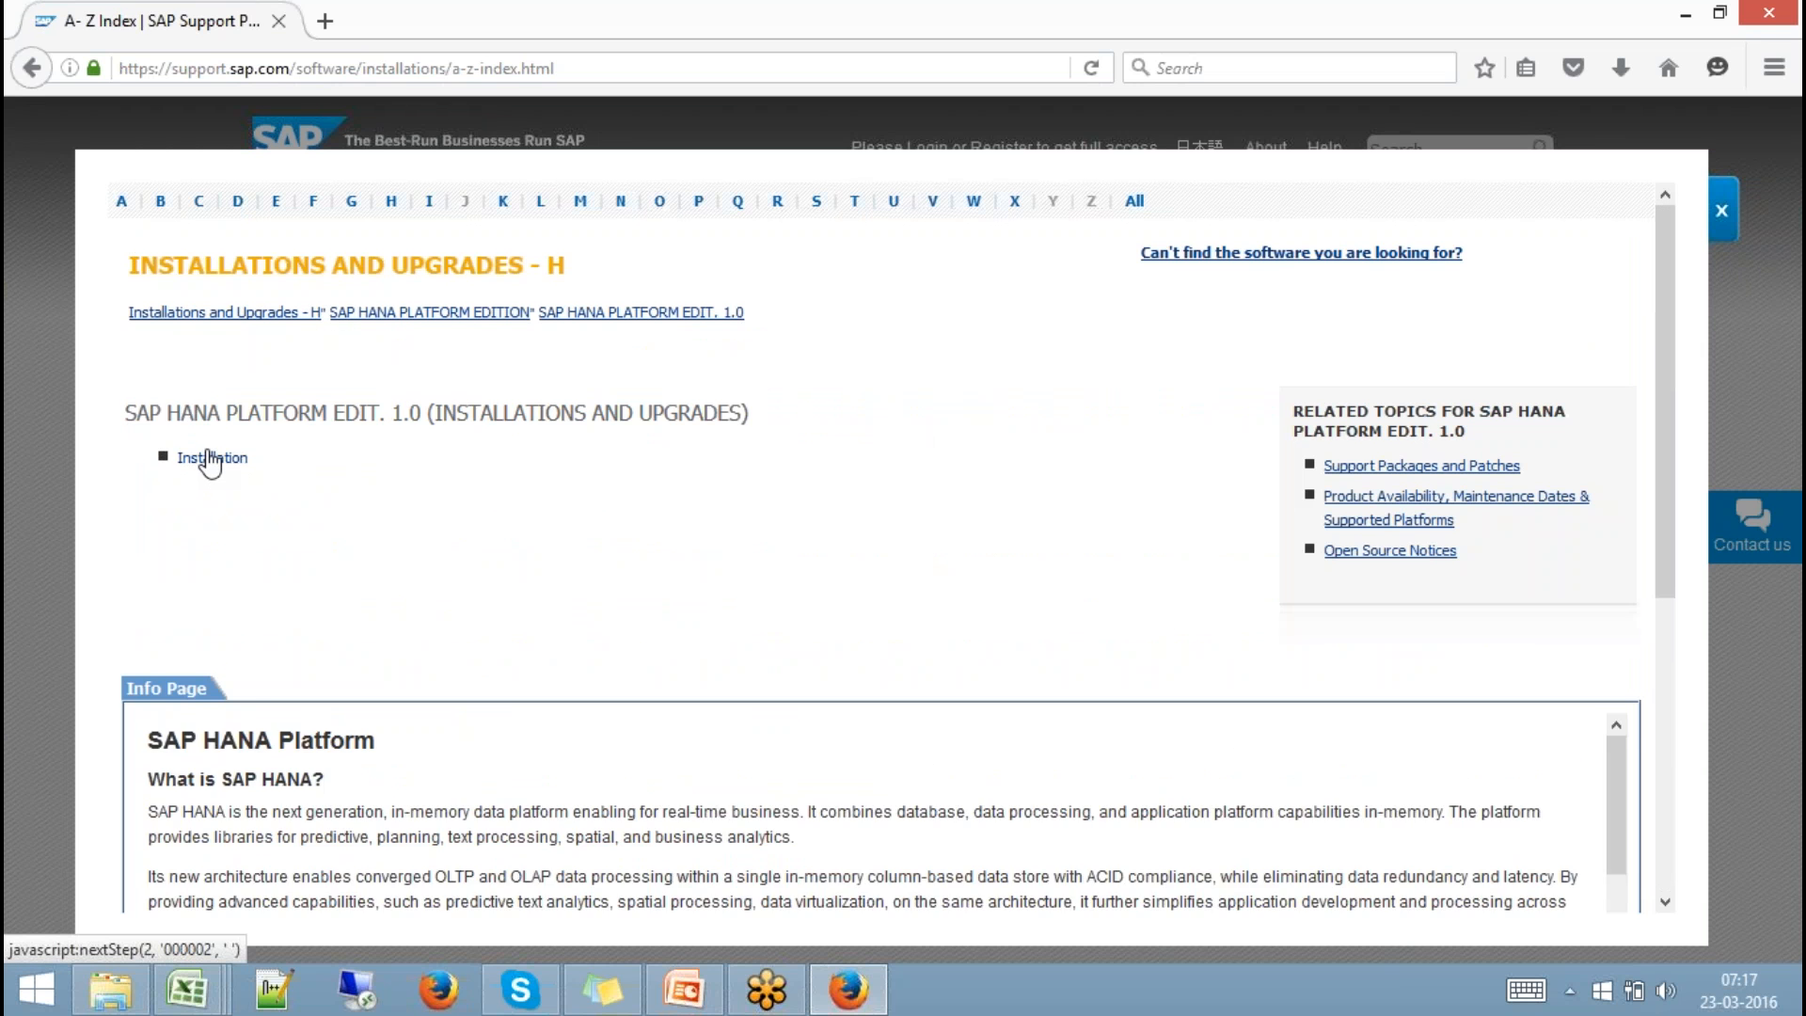
left_click(212, 459)
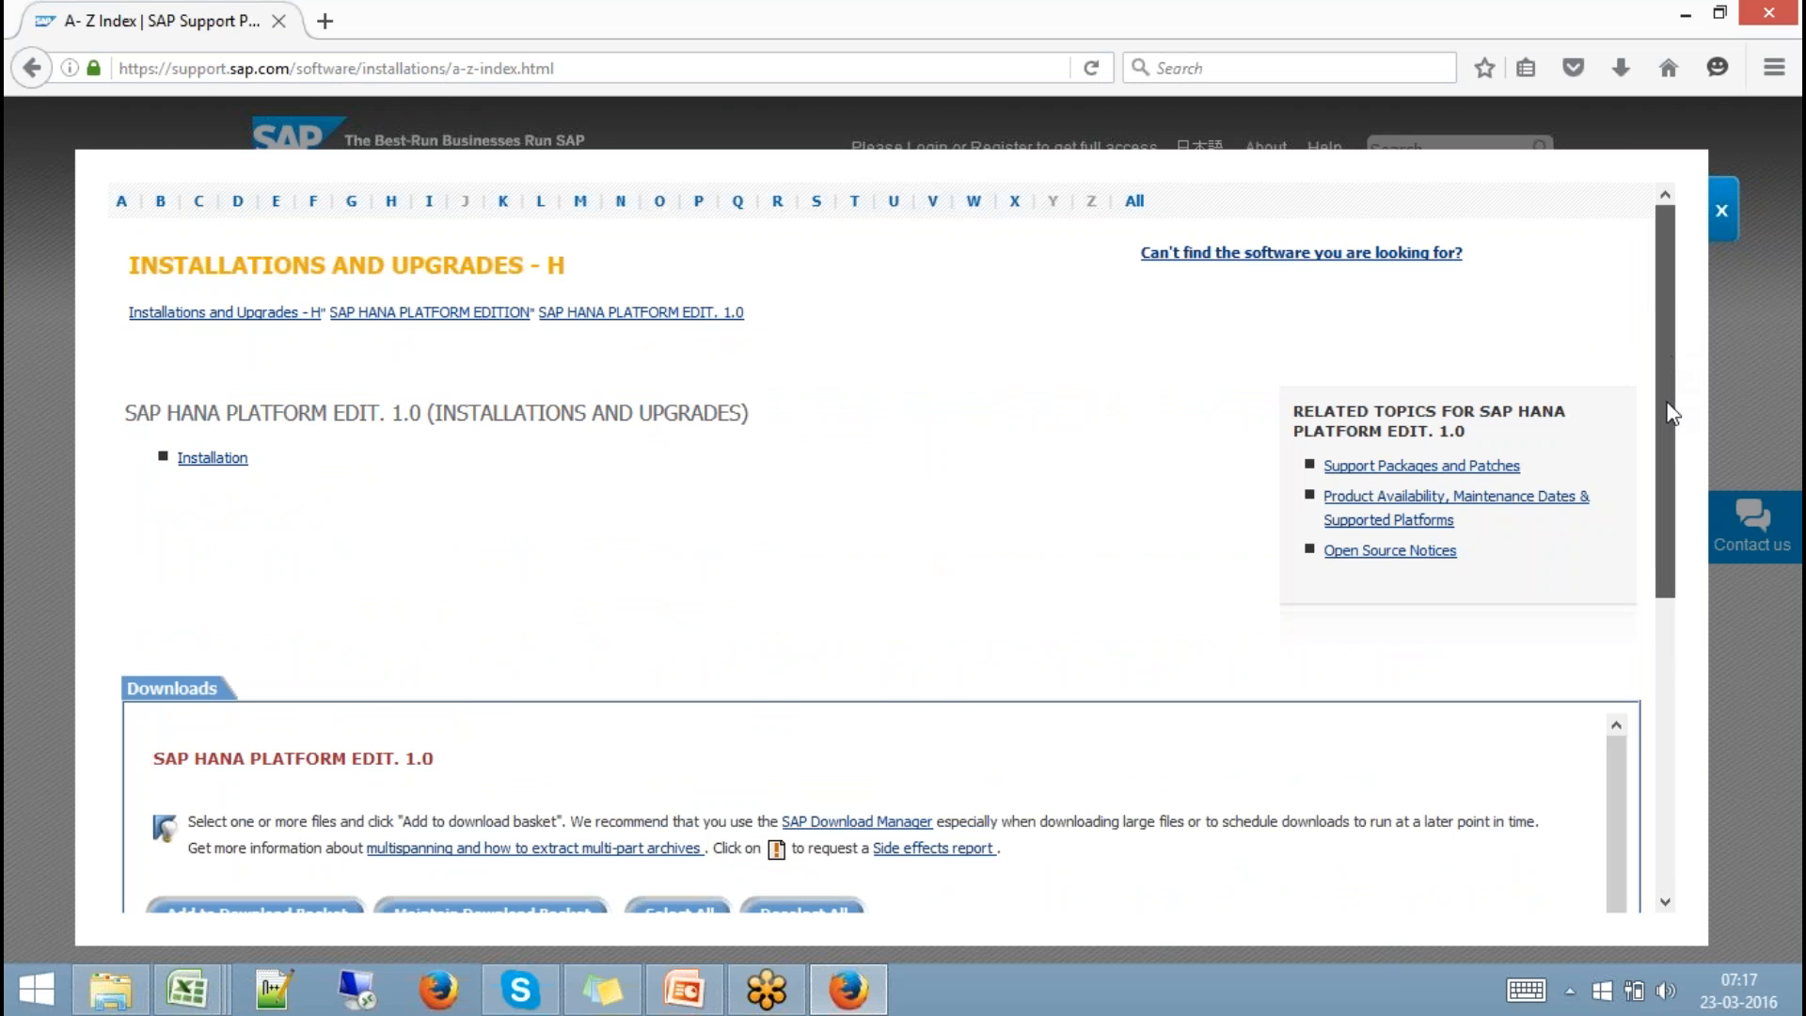
Look through the alphabetical installation index under letters H and S for the HANA client software.
left_click_drag(1670, 414, 1660, 505)
left_click_drag(1654, 433, 1625, 329)
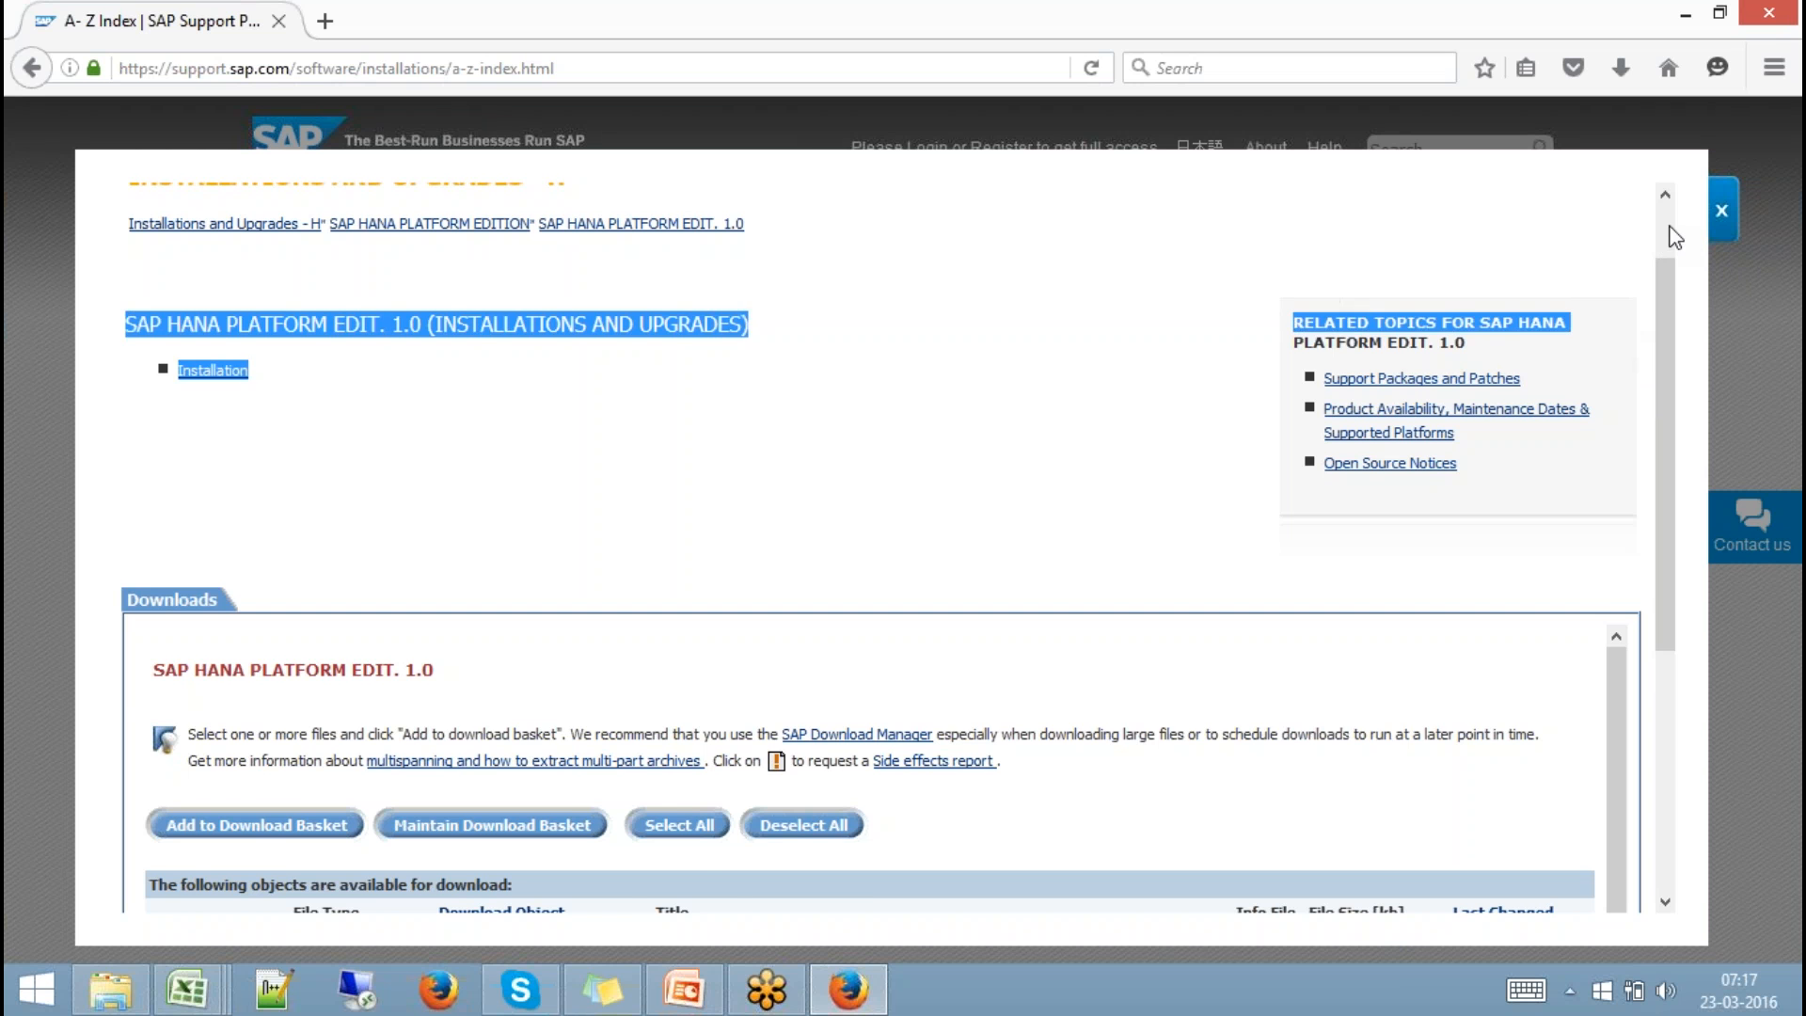
scroll(1669, 229, "up", 2)
left_click(392, 204)
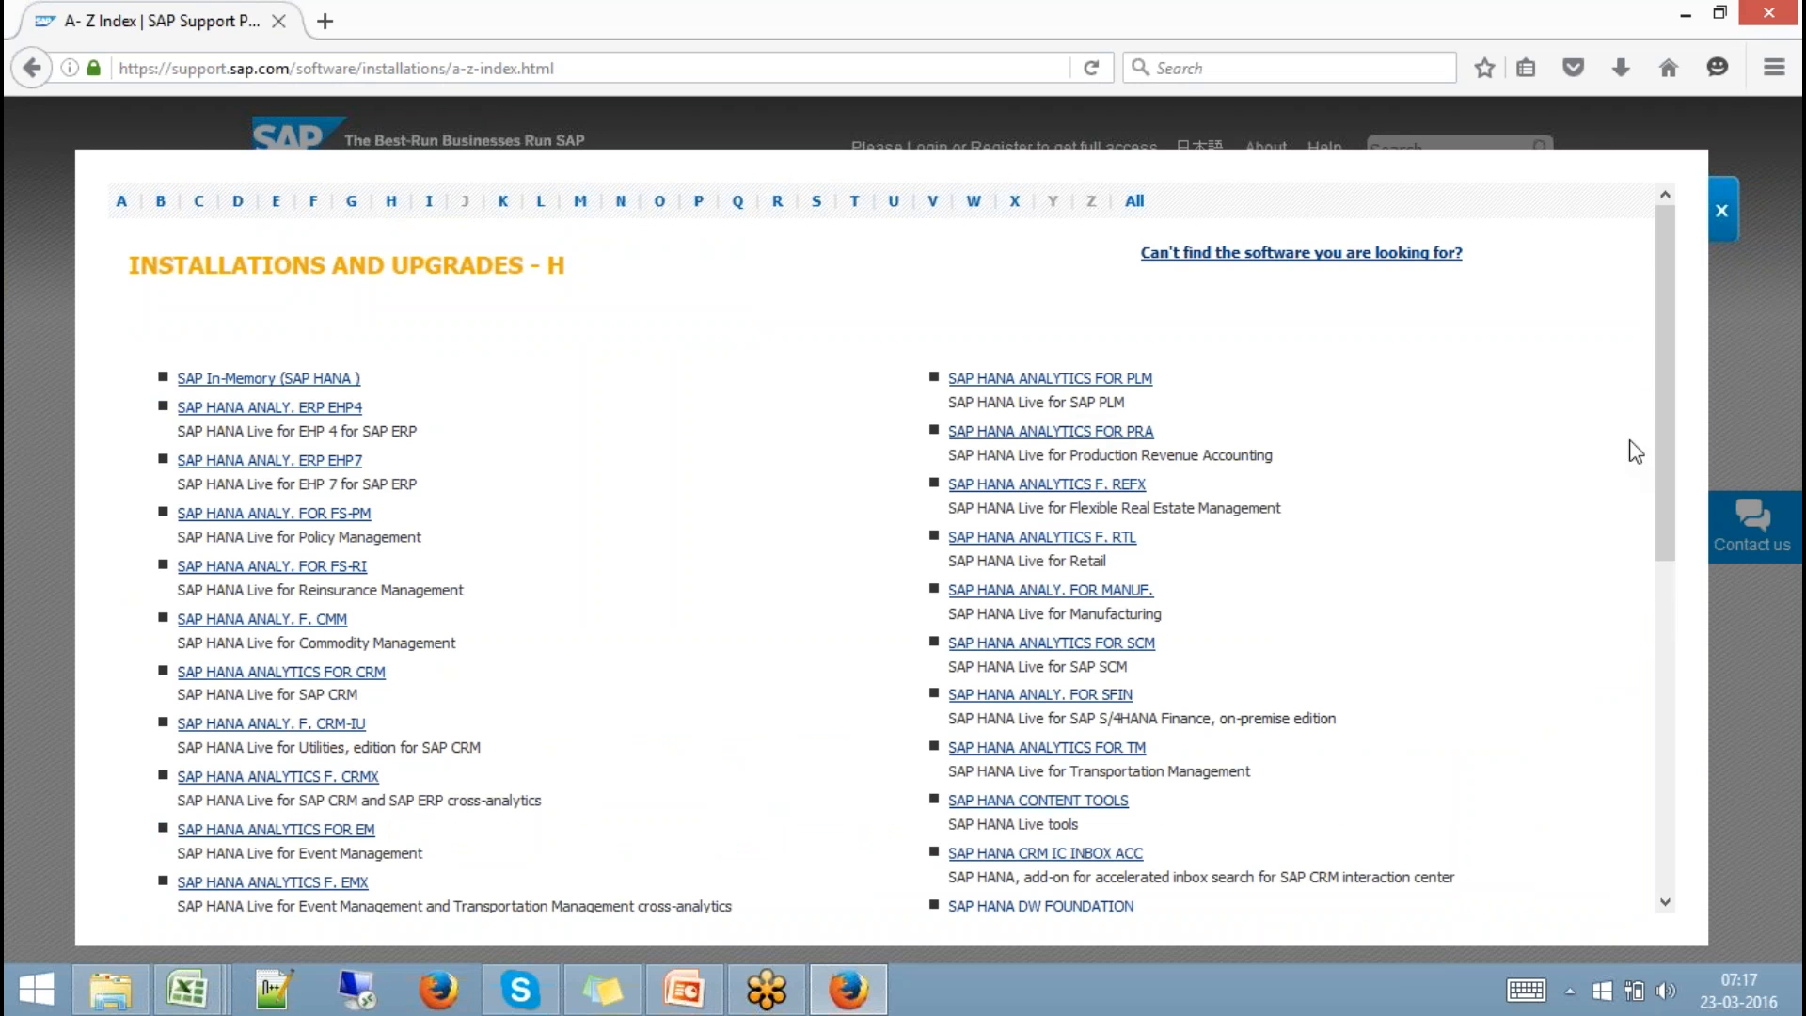
left_click_drag(1664, 367, 1651, 318)
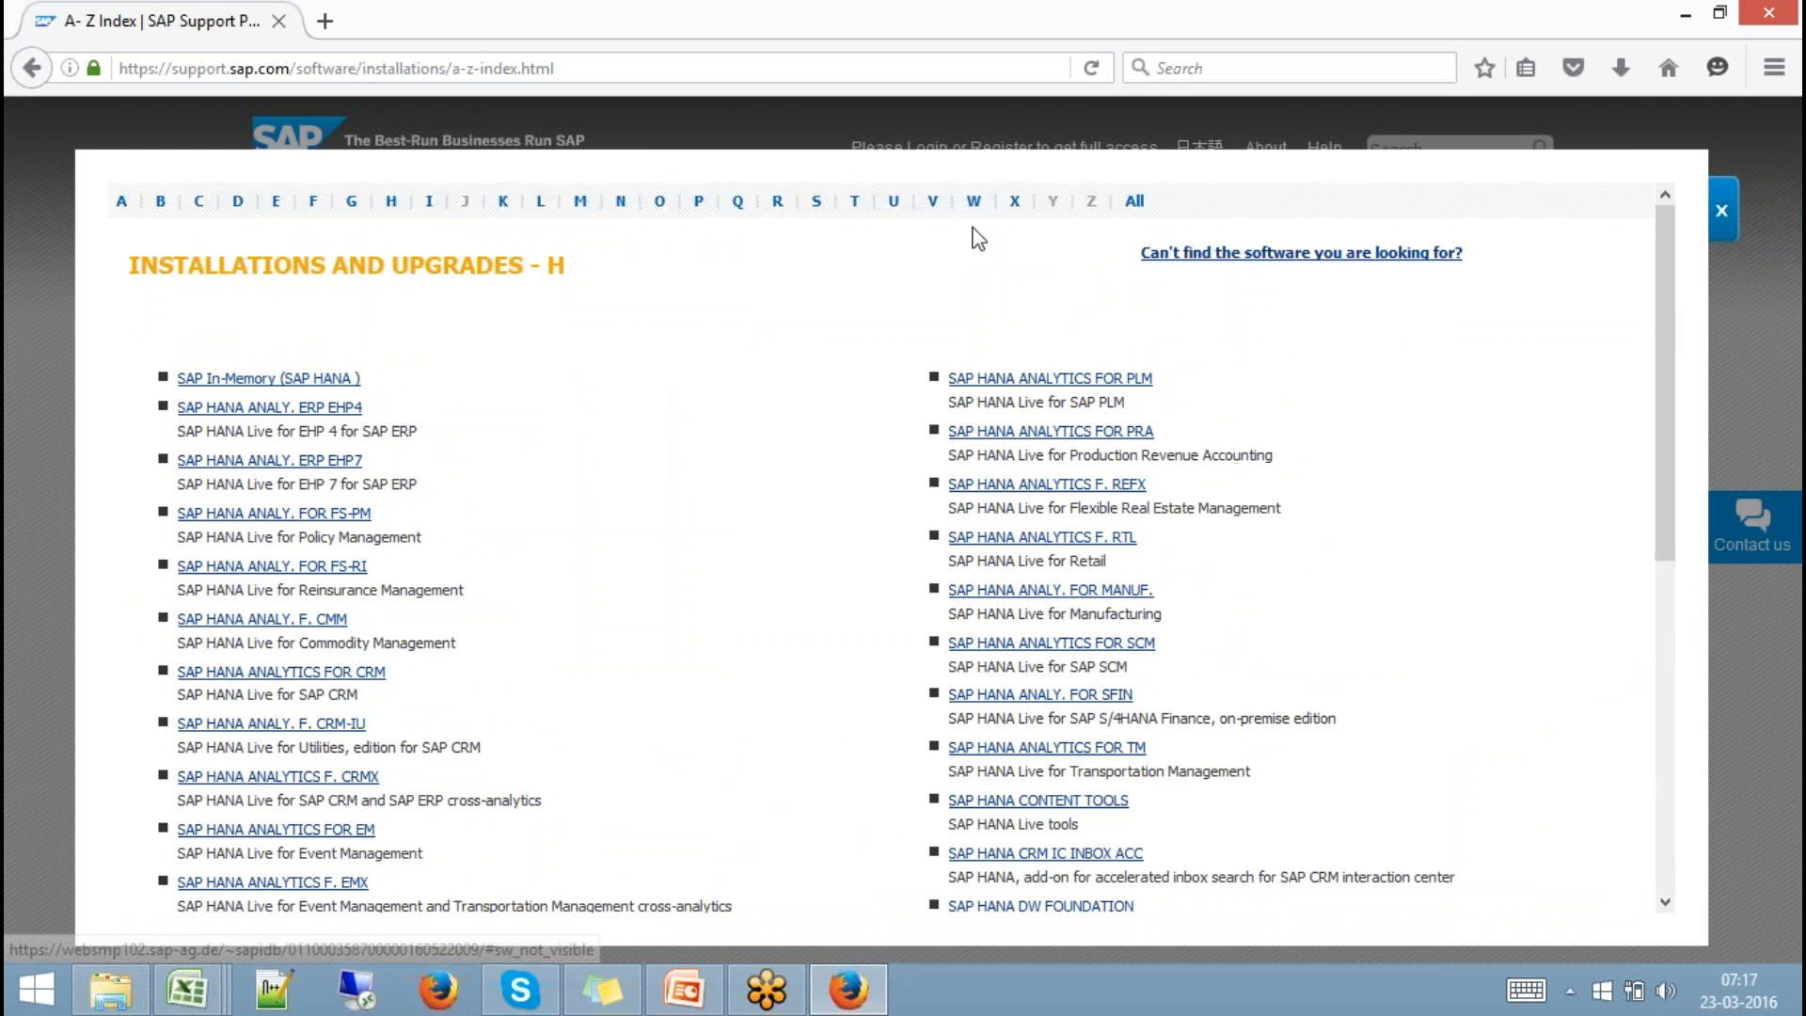
left_click(815, 203)
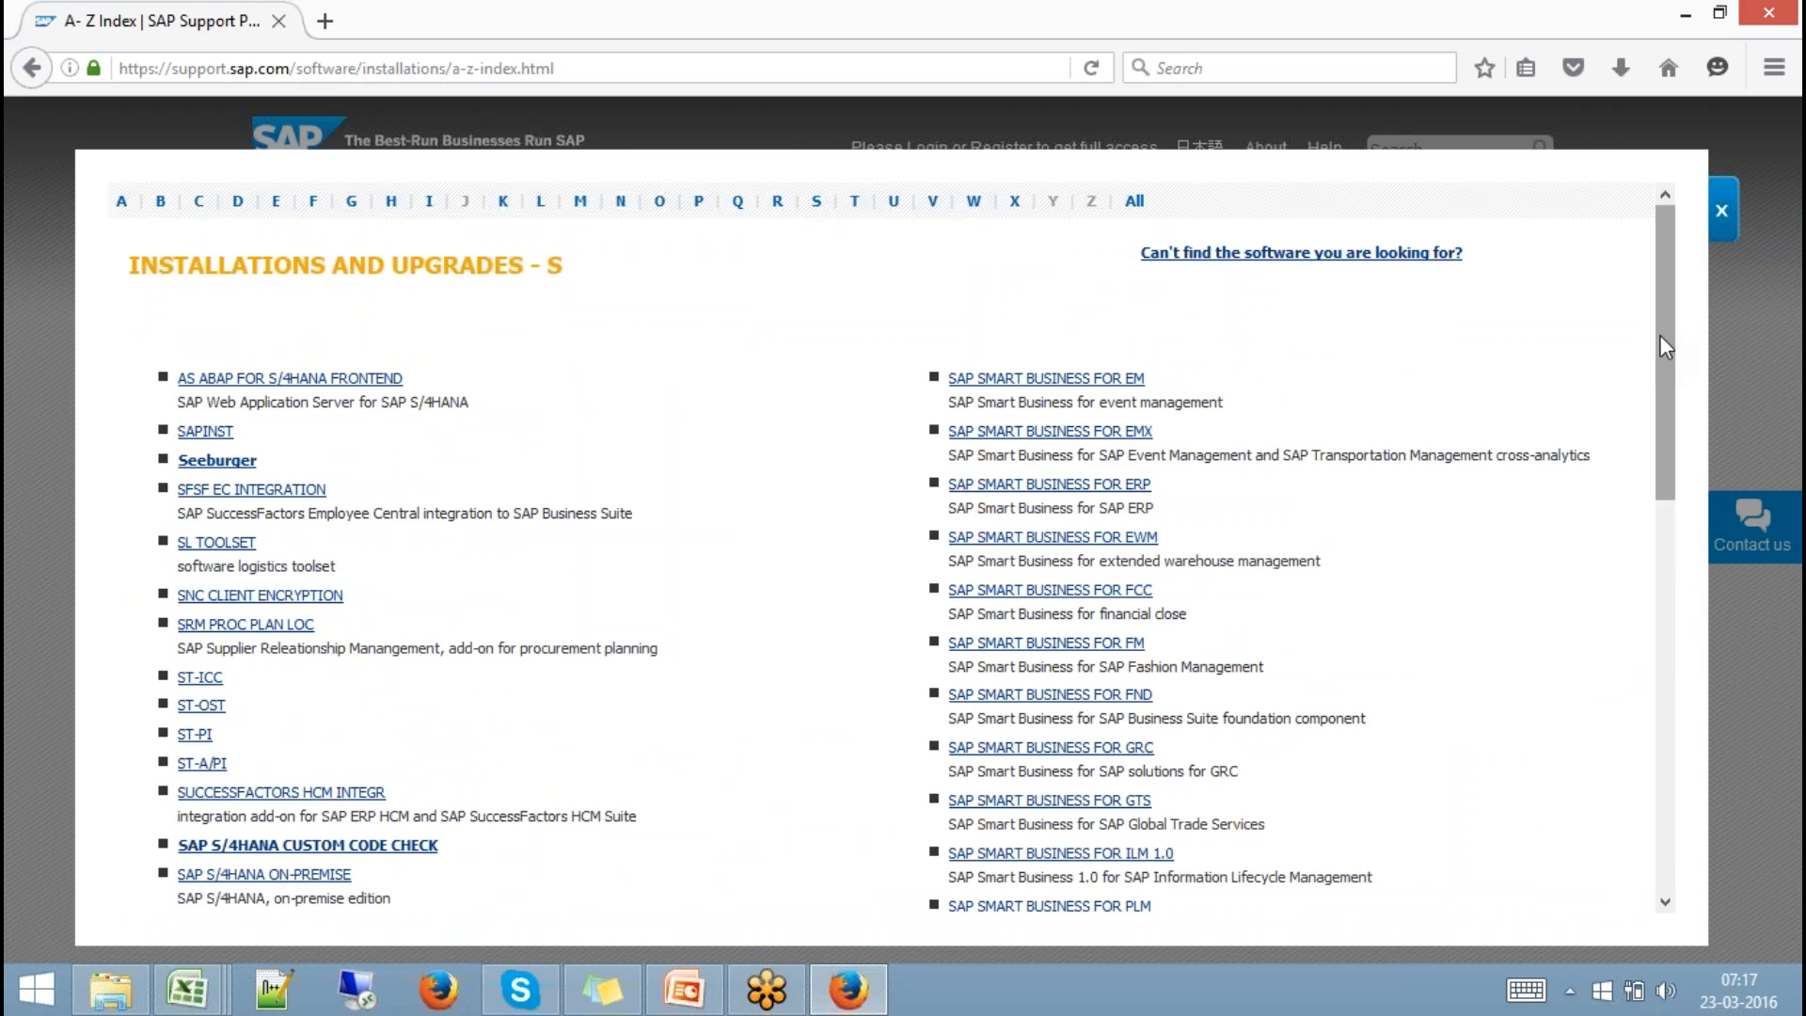
left_click_drag(1665, 356, 1693, 650)
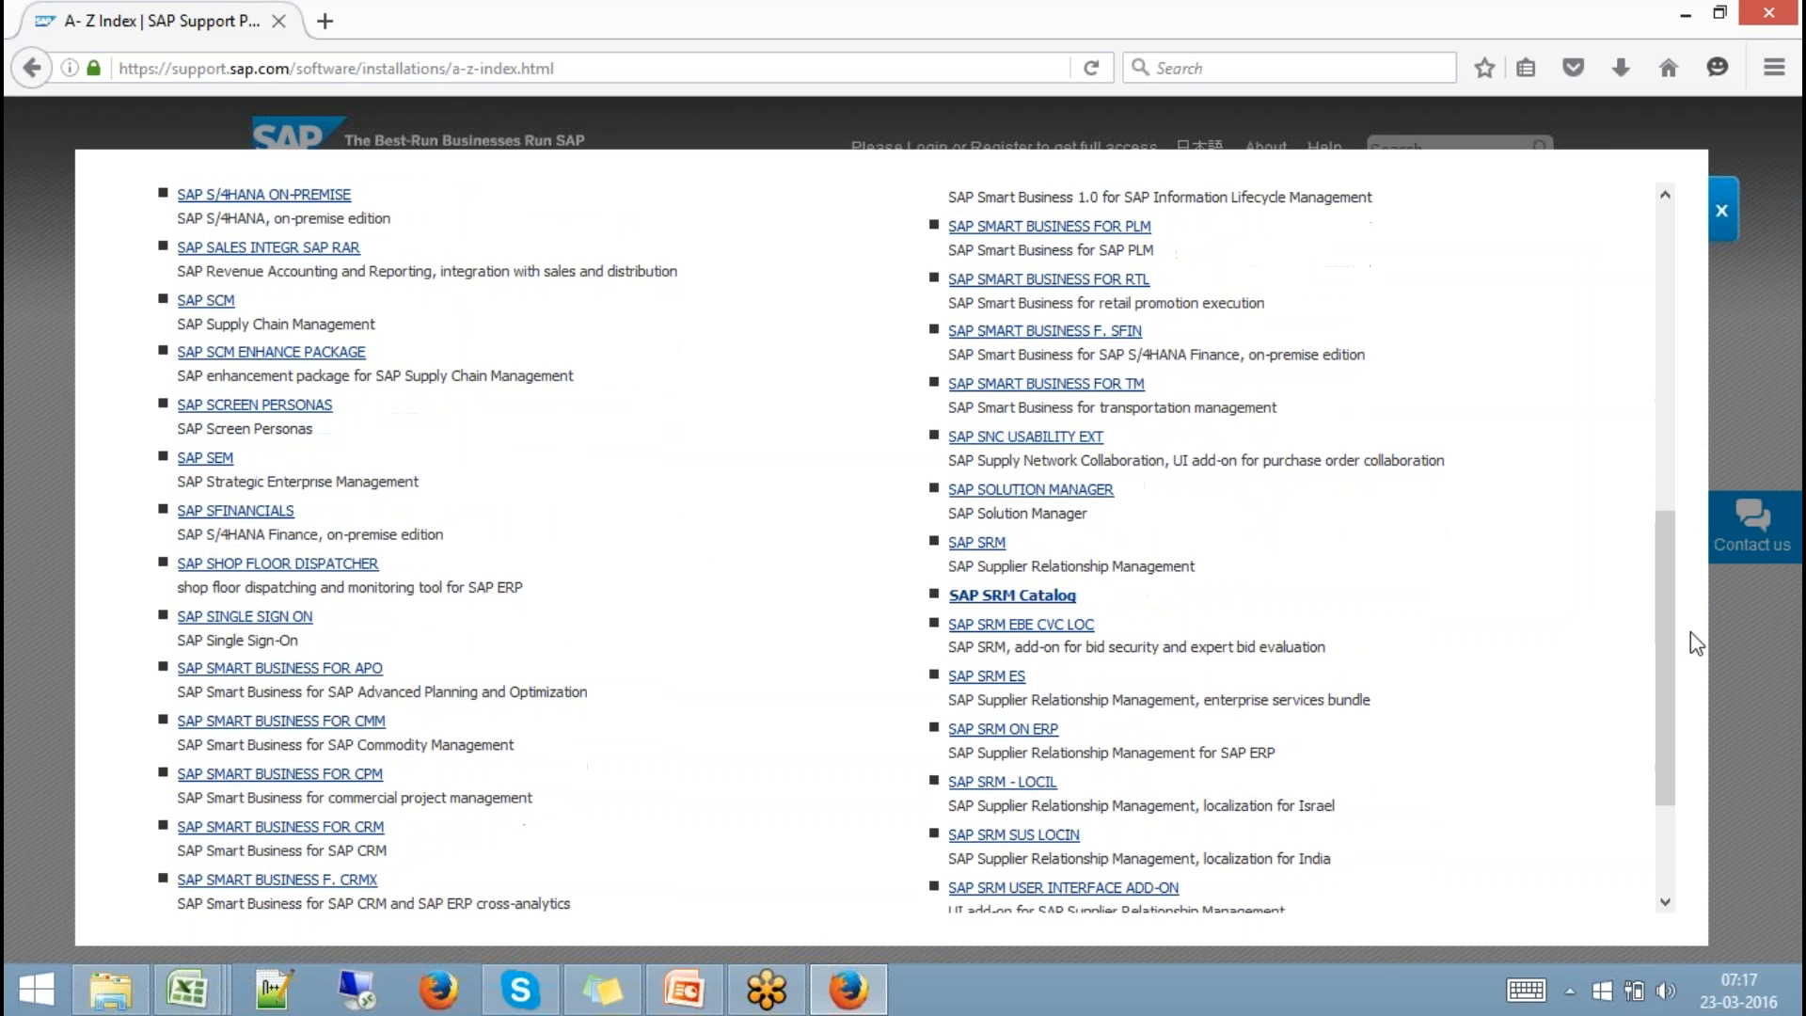
Leave the index and open Search for Software from Software Downloads, signing in with the saved account credentials.
left_click(1734, 226)
left_click(1355, 211)
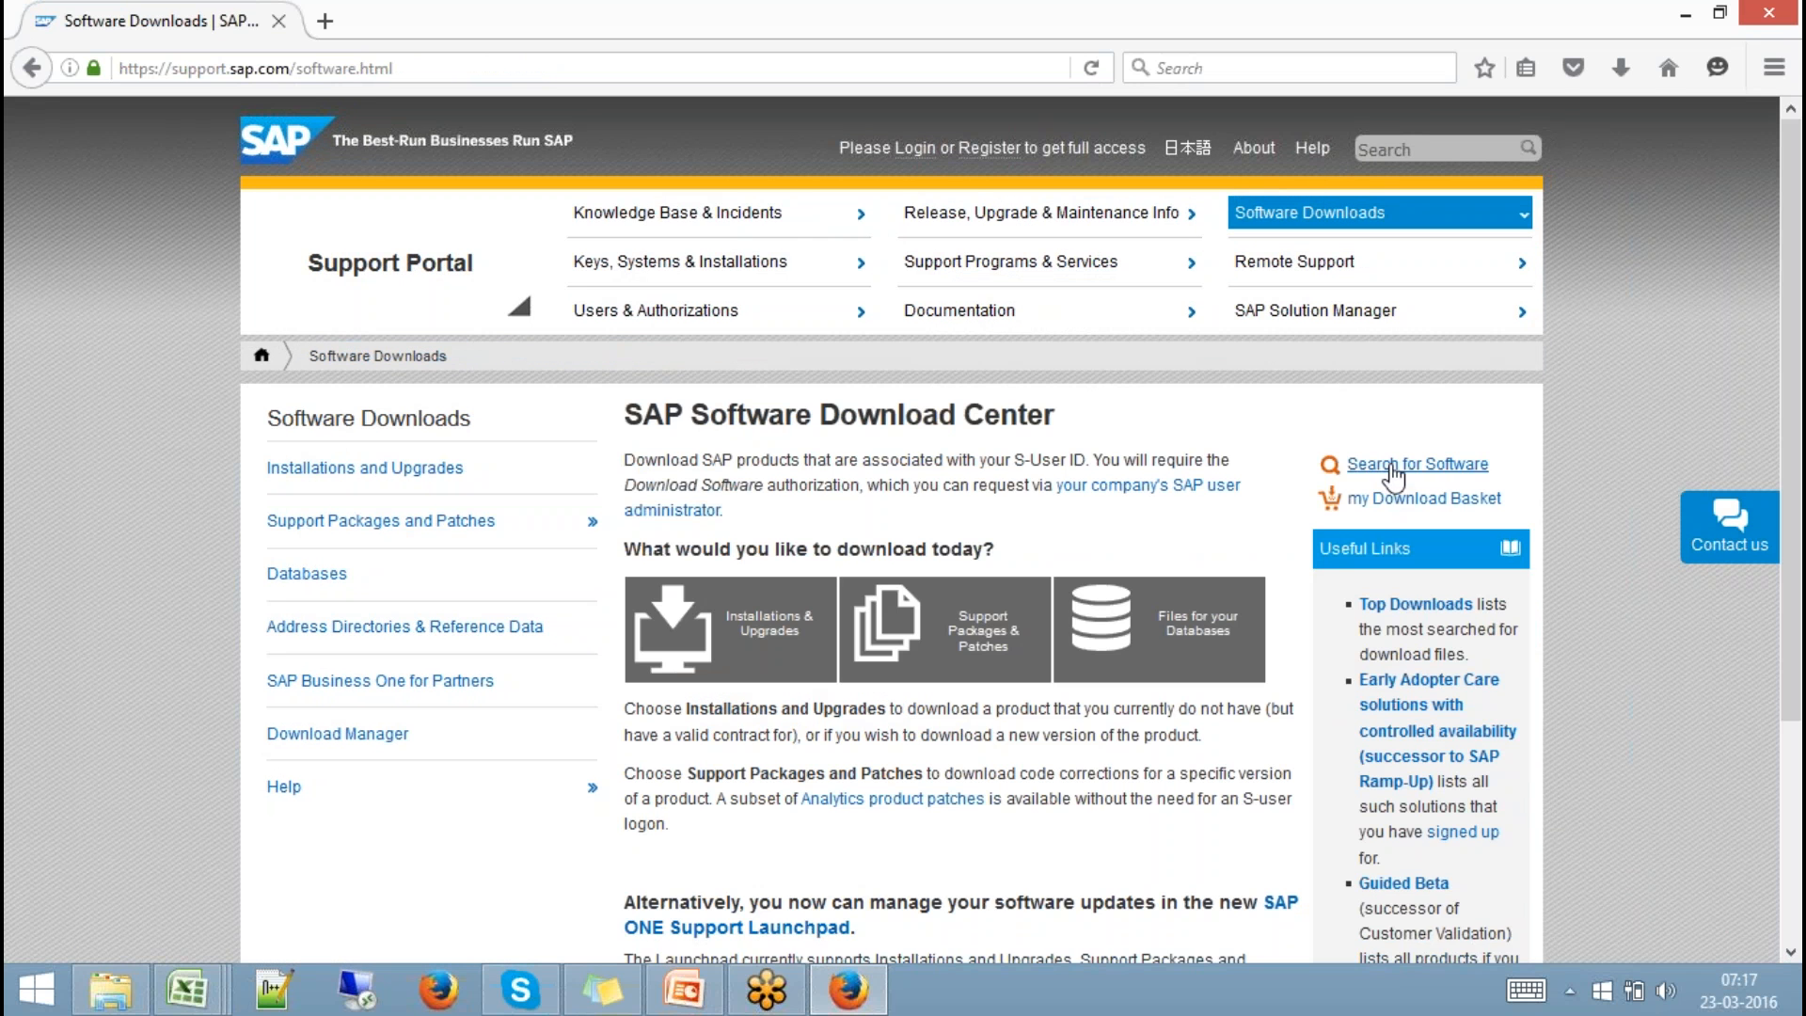
left_click(1392, 467)
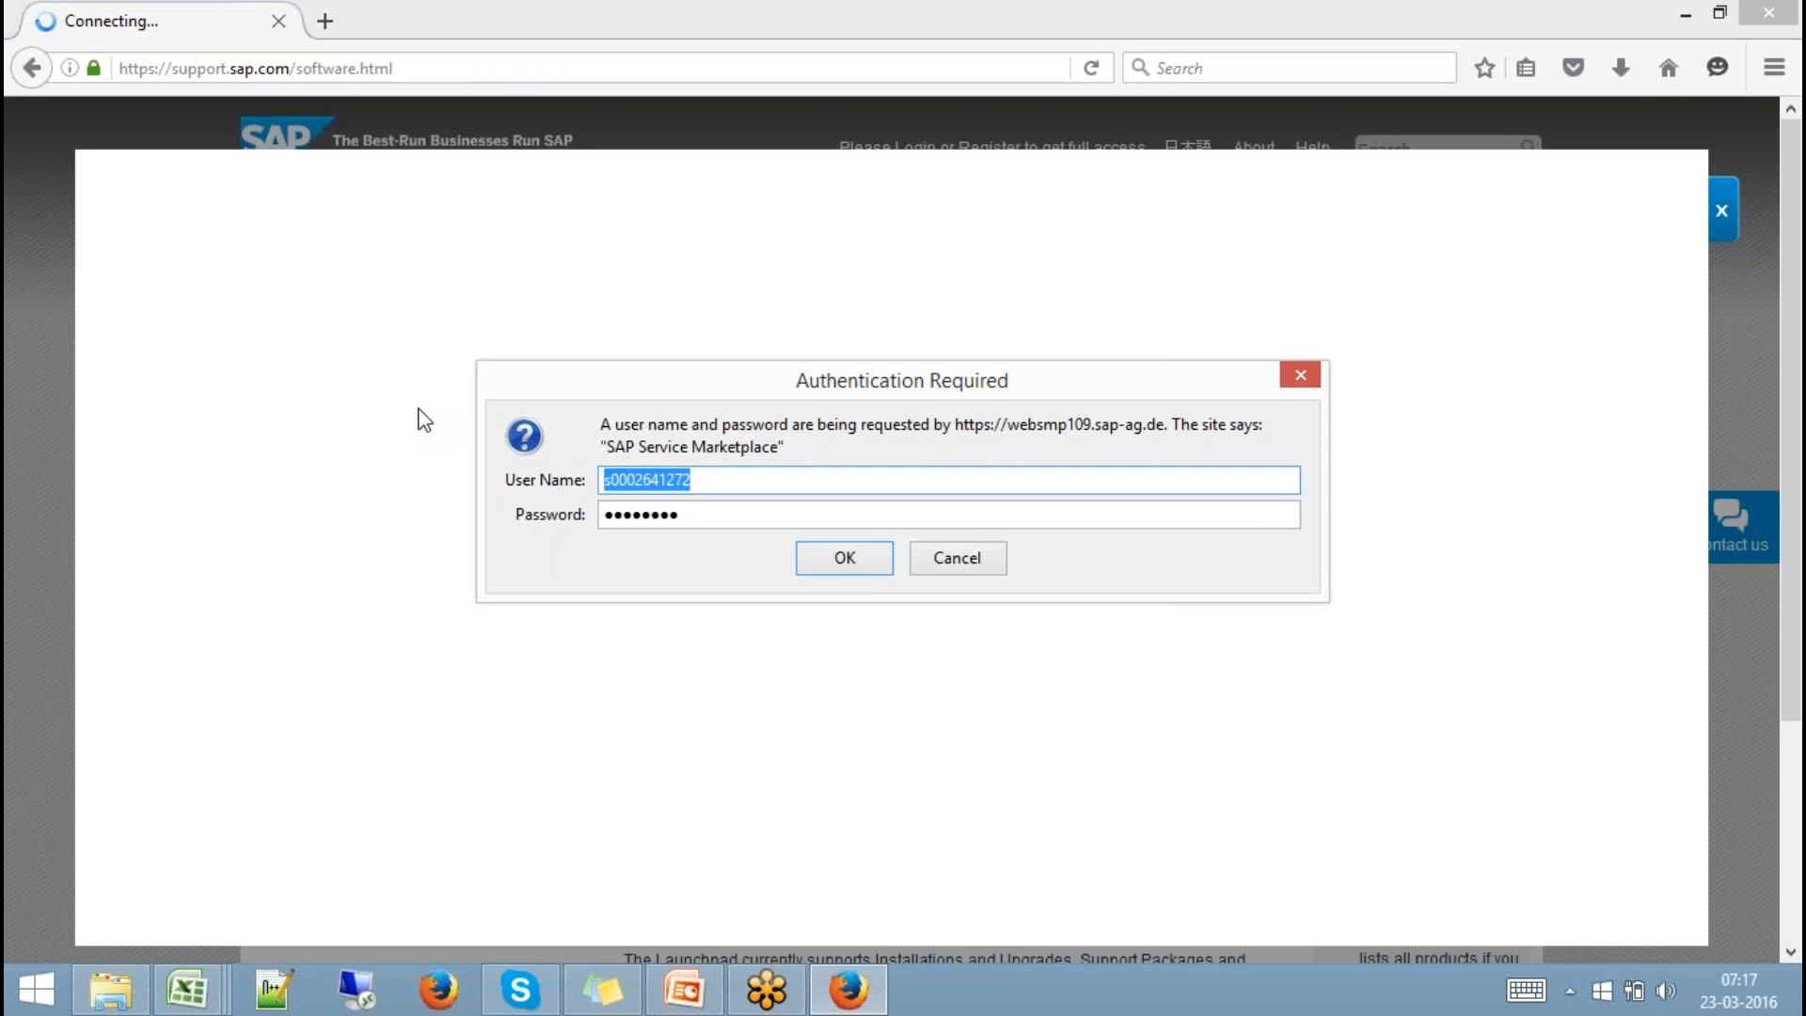
left_click(847, 561)
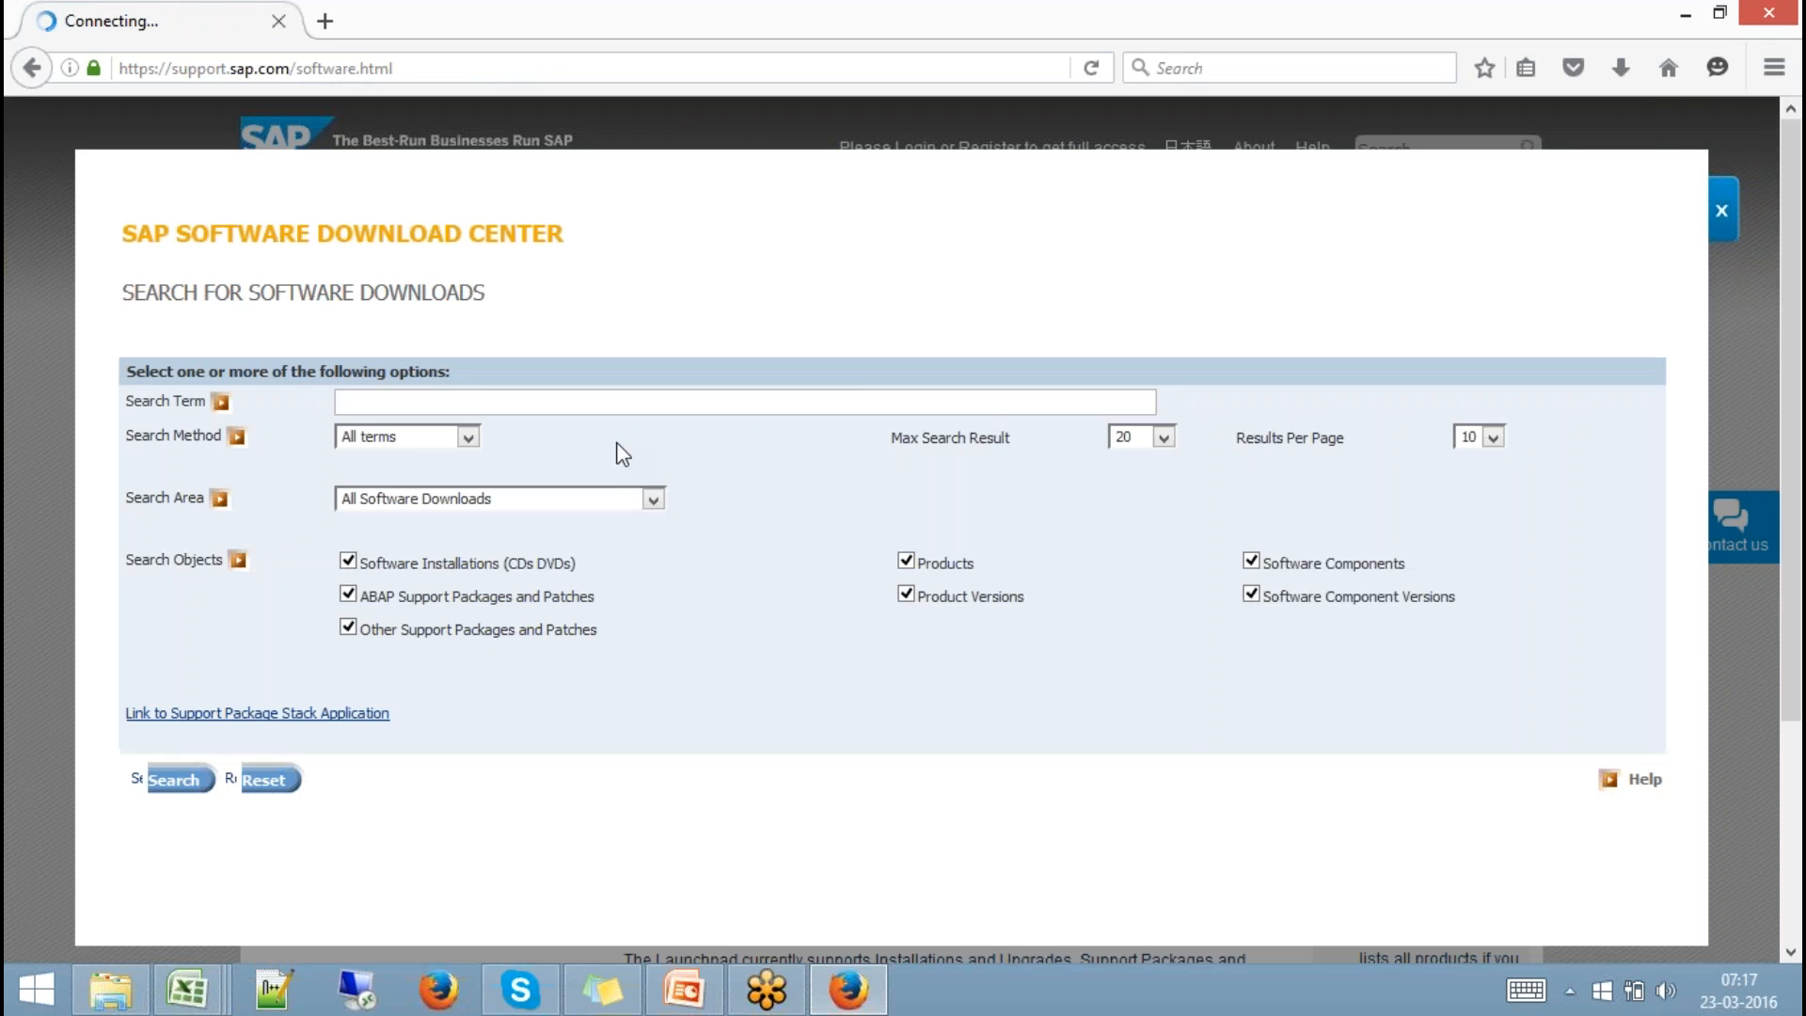
Search all software downloads for "HANA Studio".
left_click(533, 400)
type("HAN")
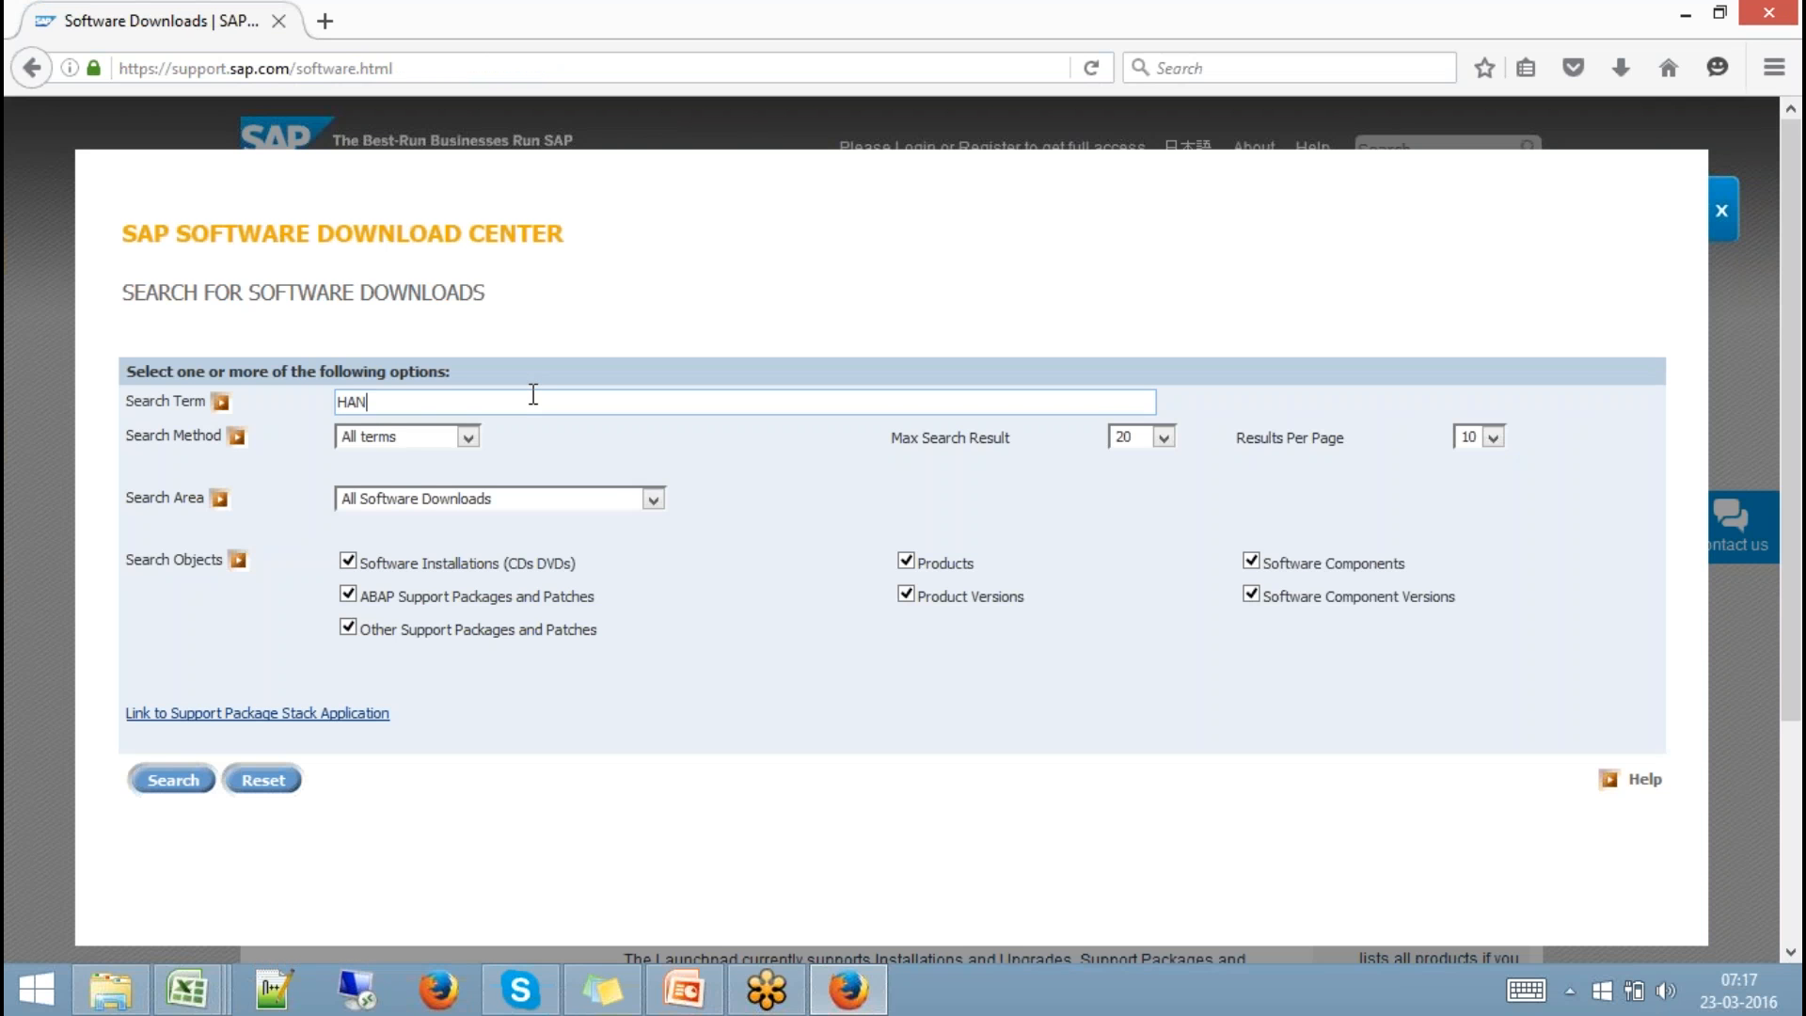
type("A Stusio")
key("BackSpace")
key("BackSpace")
key("BackSpace")
type("dio")
left_click(192, 781)
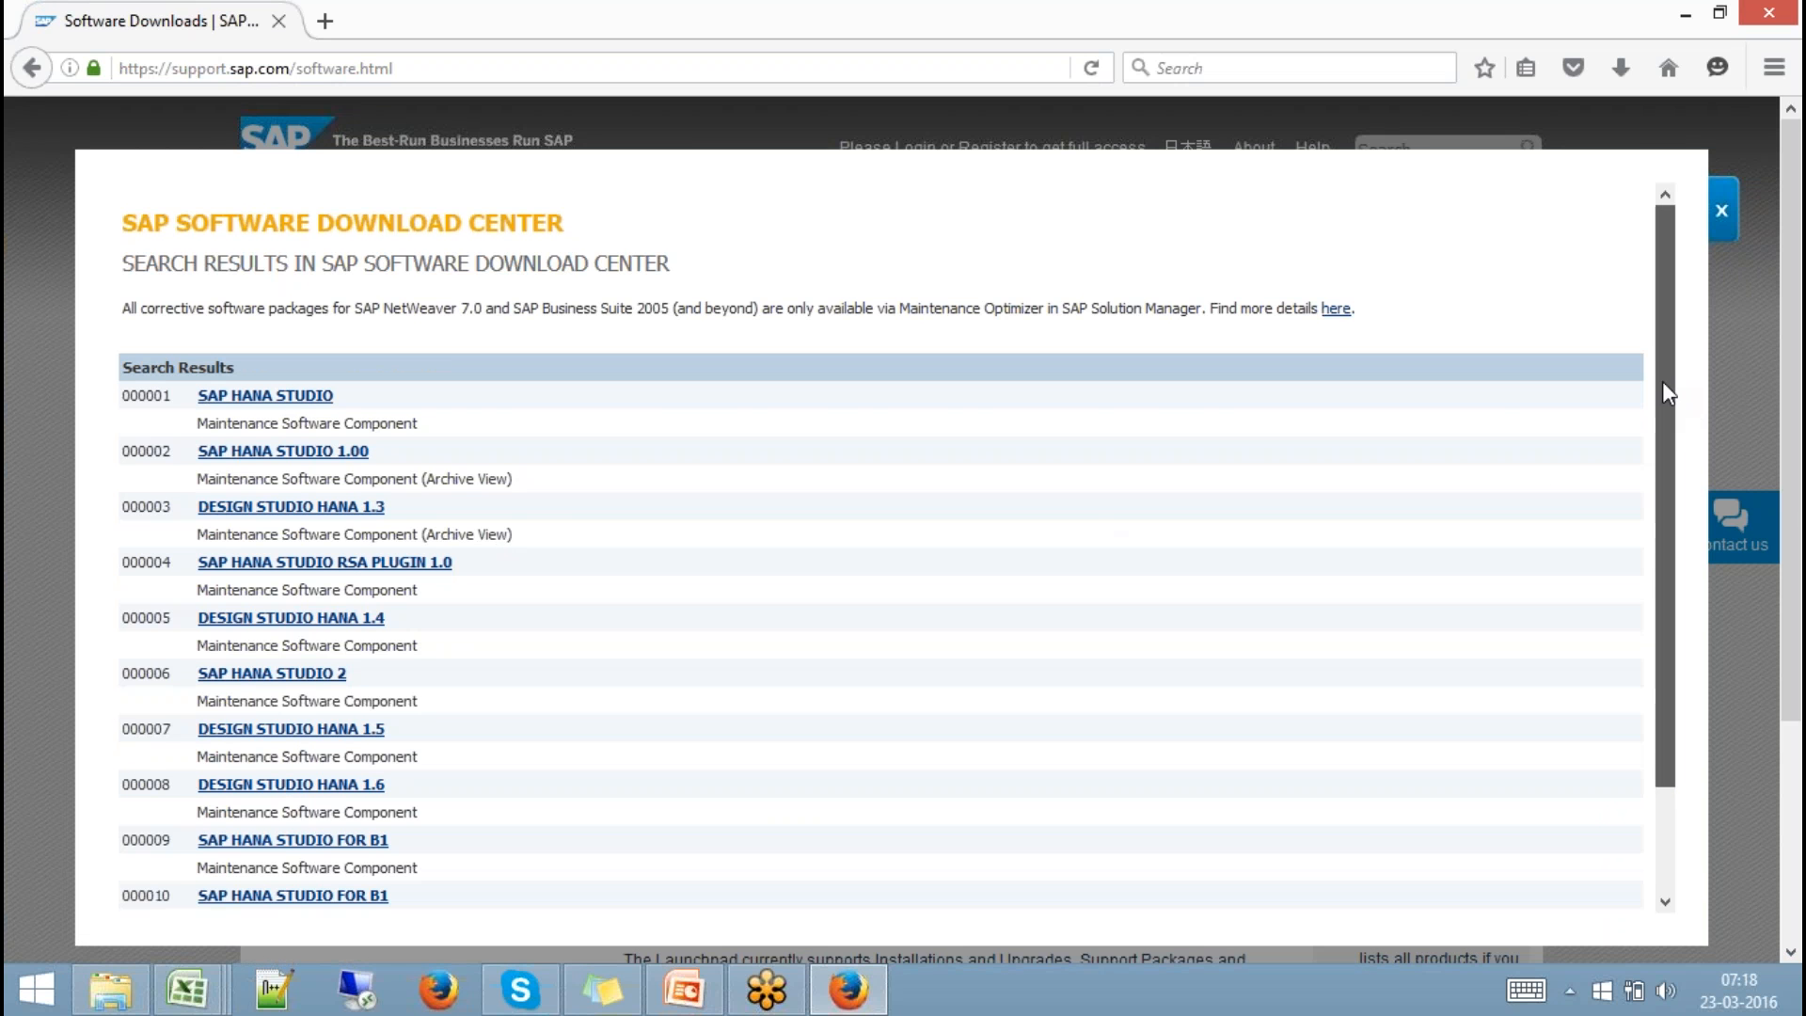
Check the Windows on x64 64bit downloads of SAP HANA STUDIO 1.00, closing its window when done.
left_click_drag(1663, 381, 1662, 473)
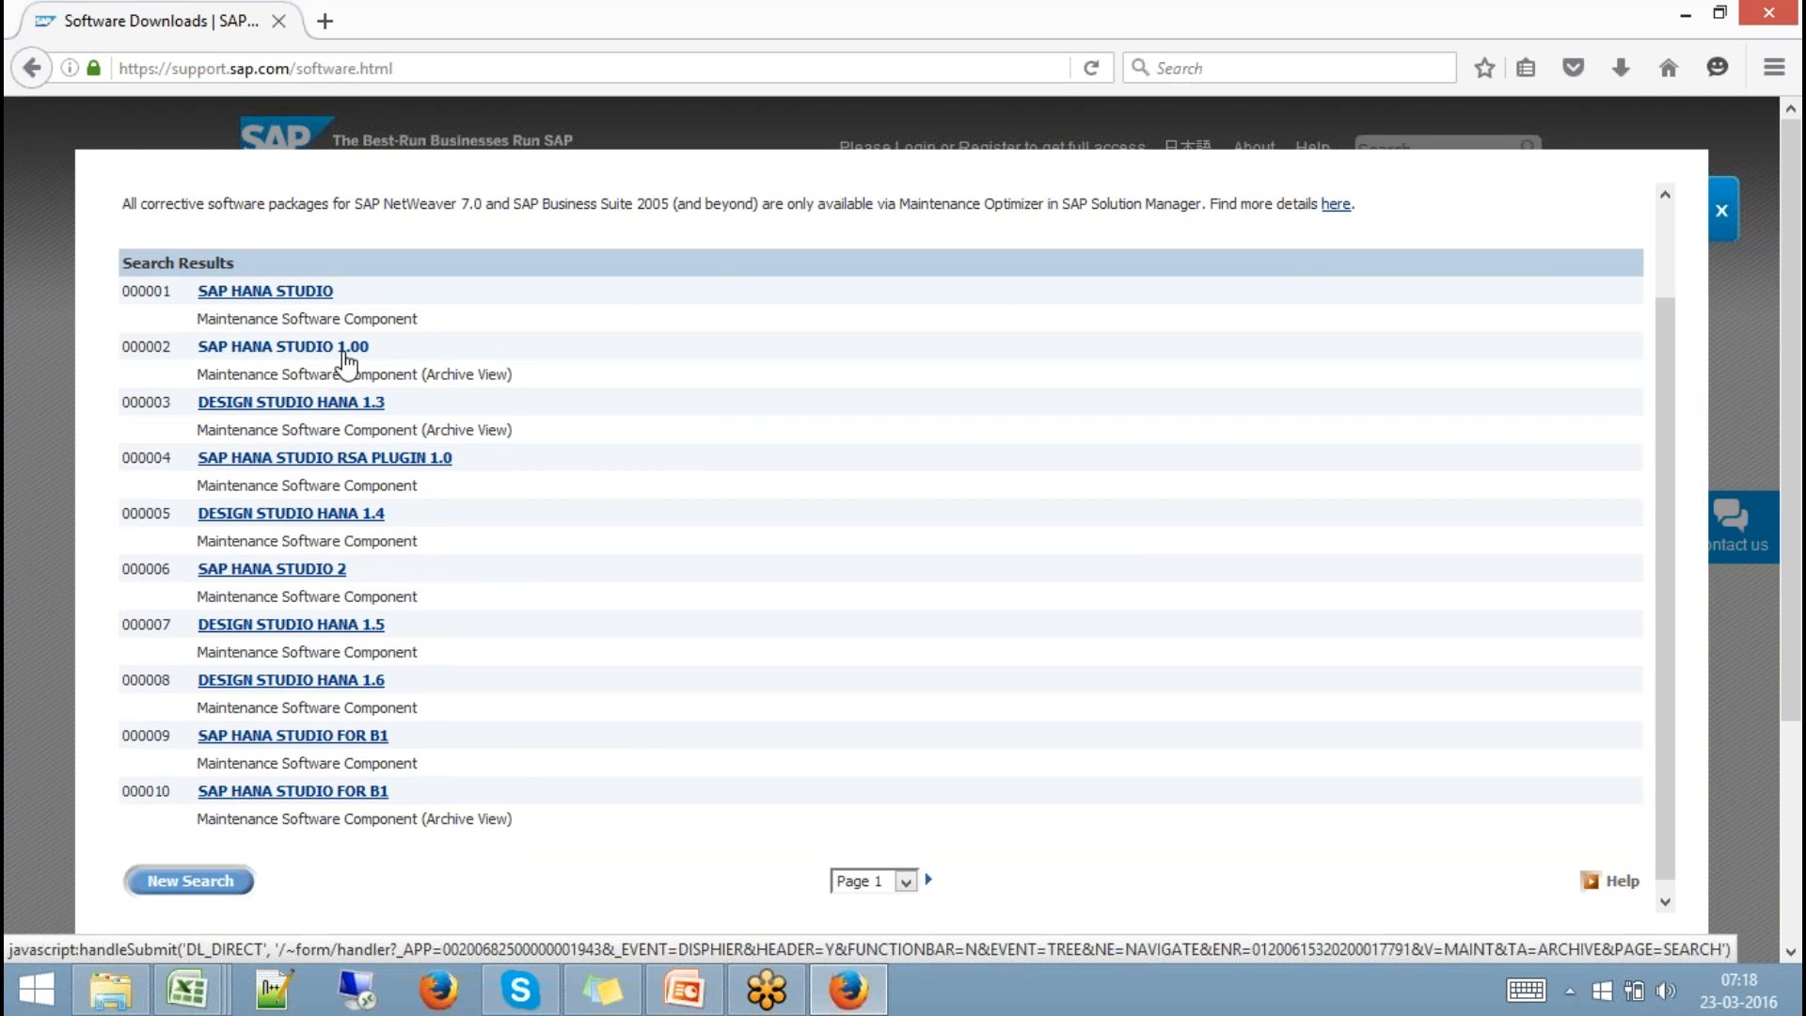
left_click(346, 349)
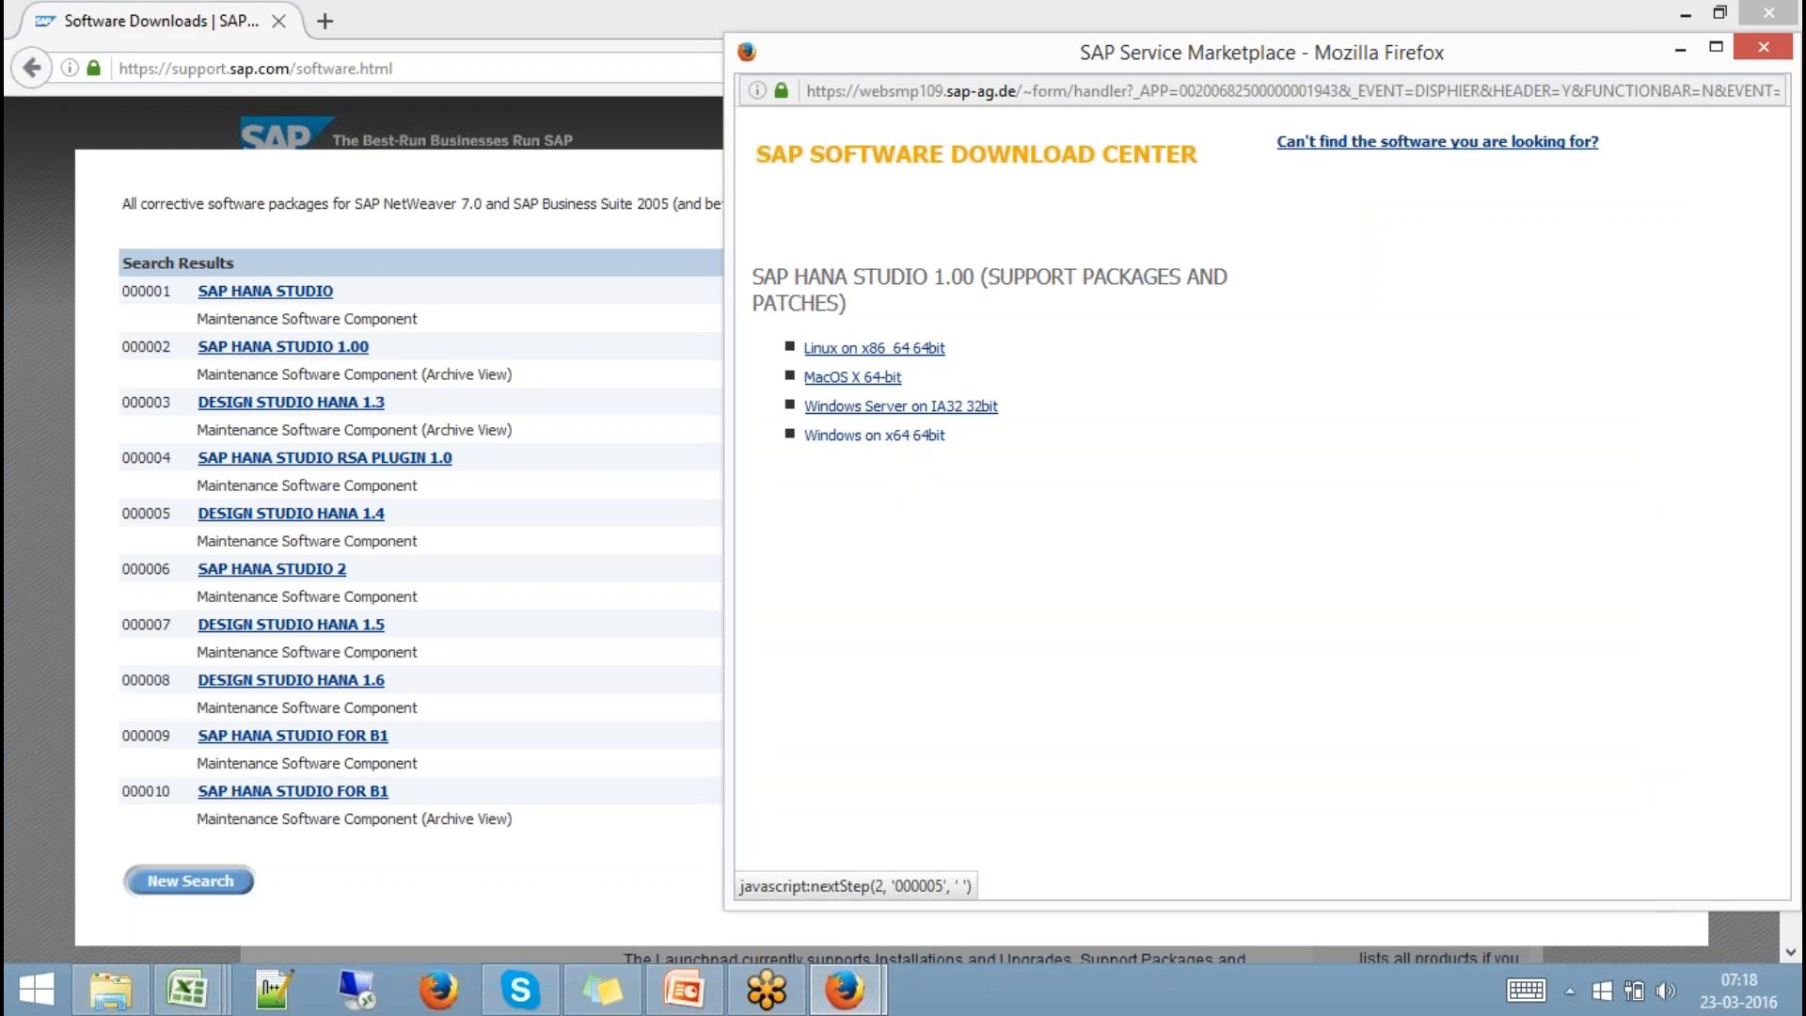
left_click(875, 435)
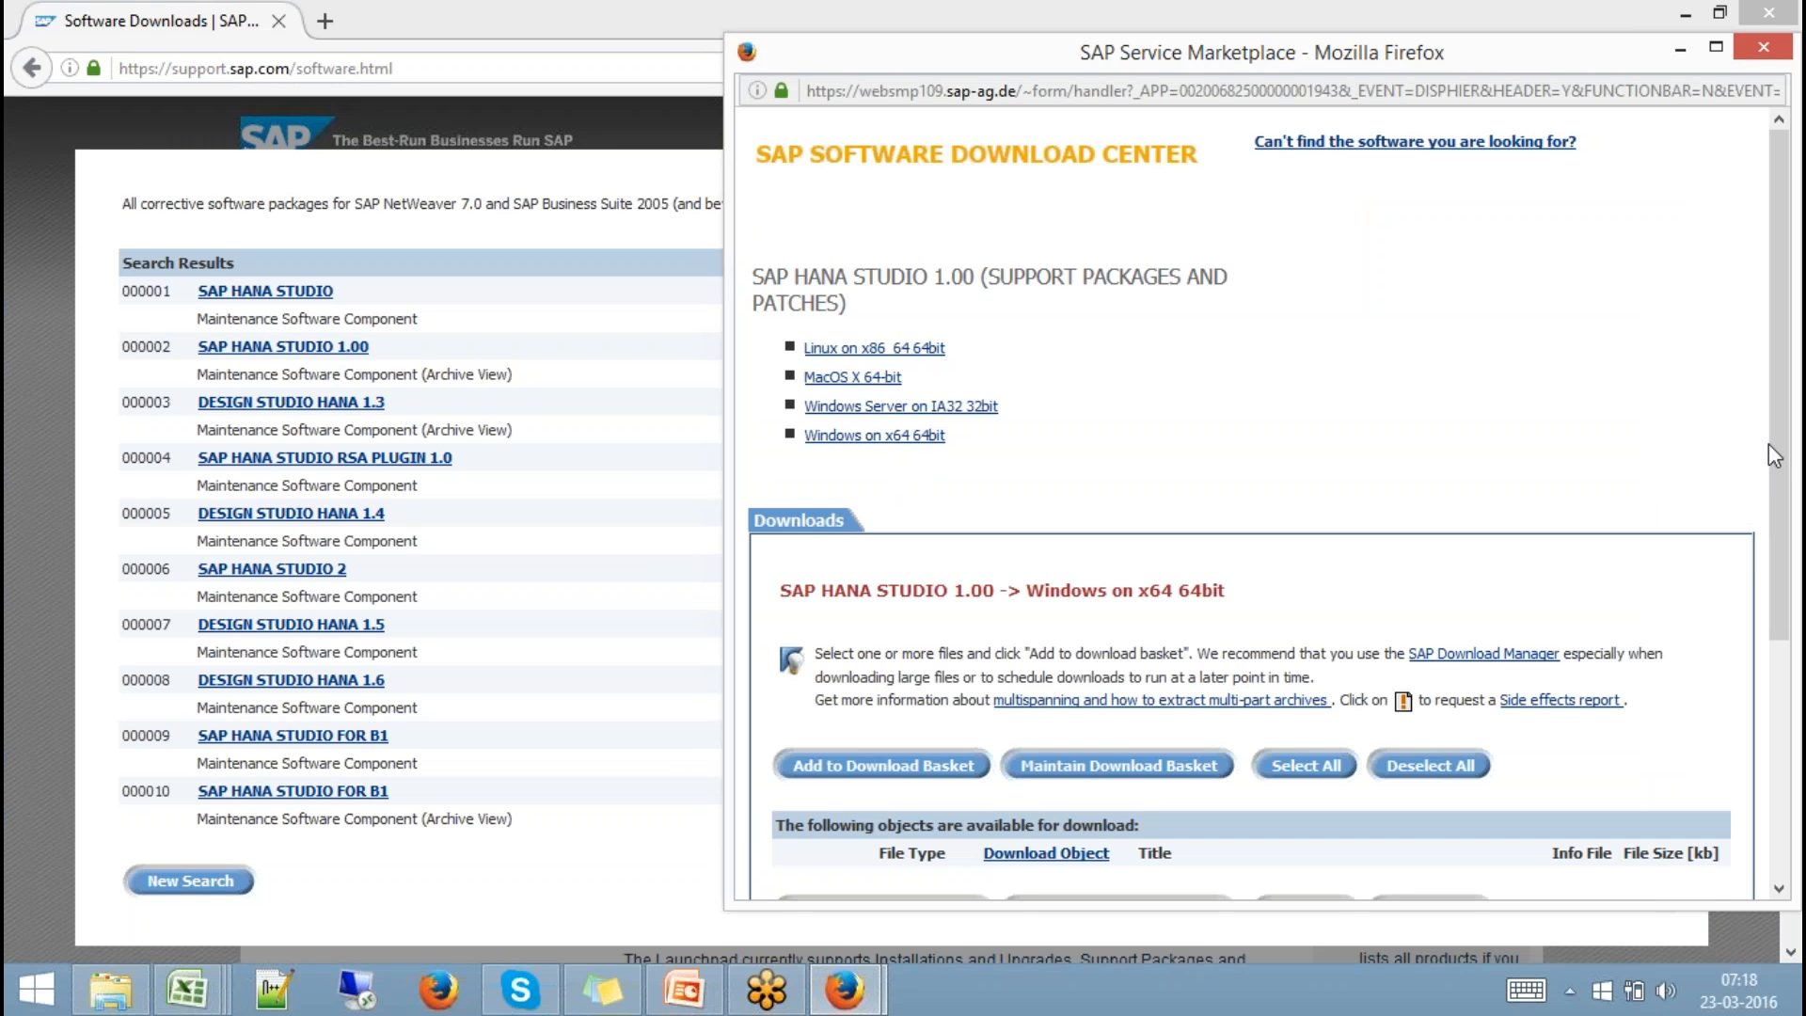
mouse_move(1772, 444)
left_mouse_down()
mouse_move(1772, 628)
mouse_move(1763, 476)
left_mouse_up()
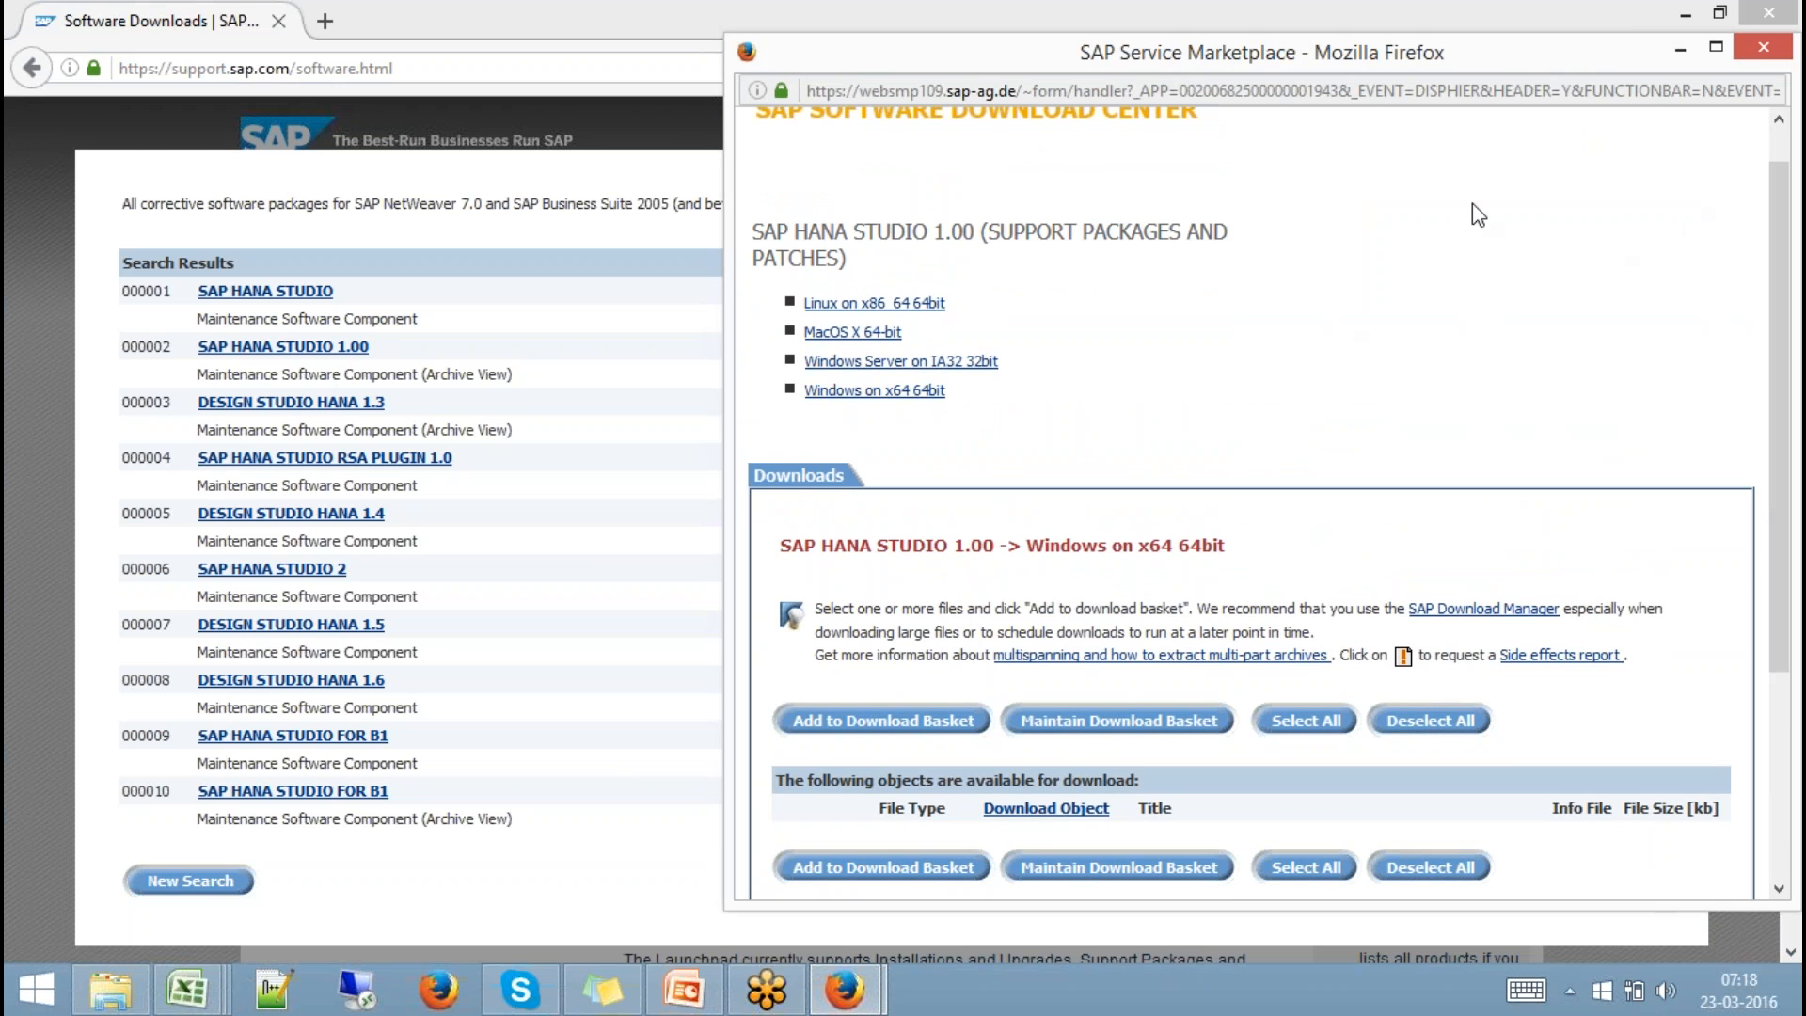
left_click(1762, 49)
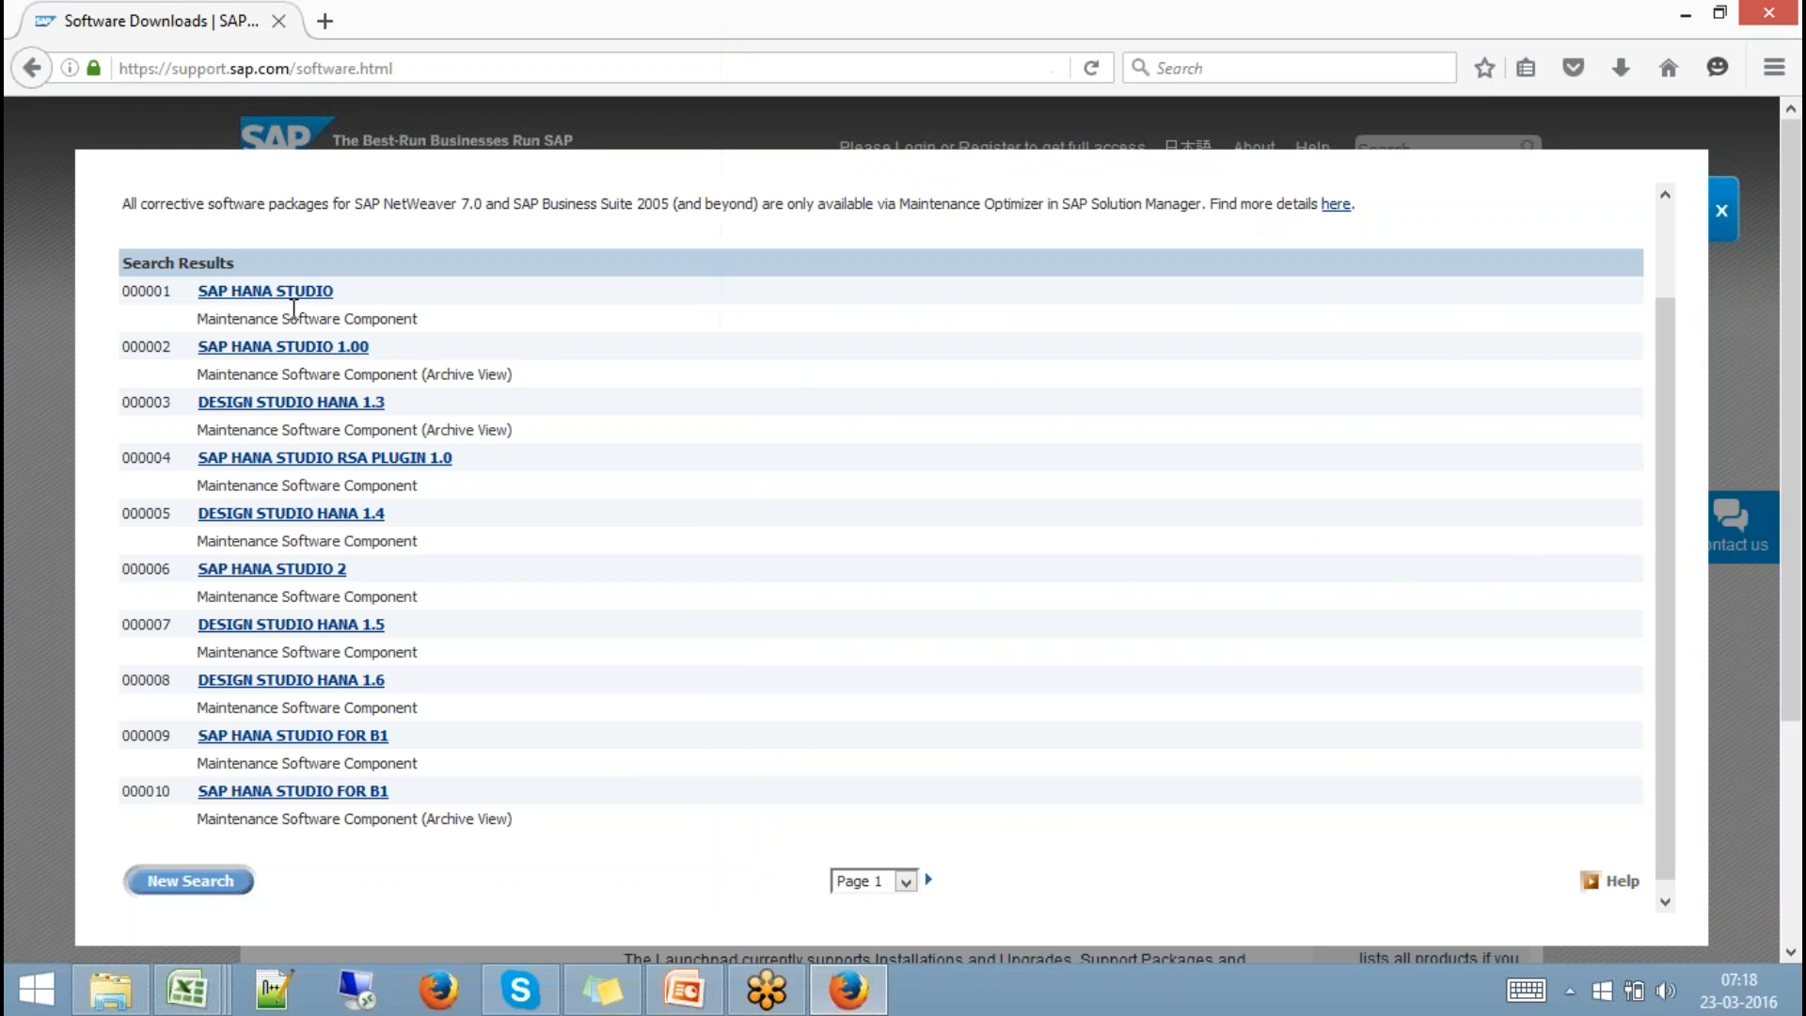
Open the Windows on x64 64bit downloads of SAP HANA STUDIO 2 from the SAP HANA STUDIO search result.
left_click(296, 295)
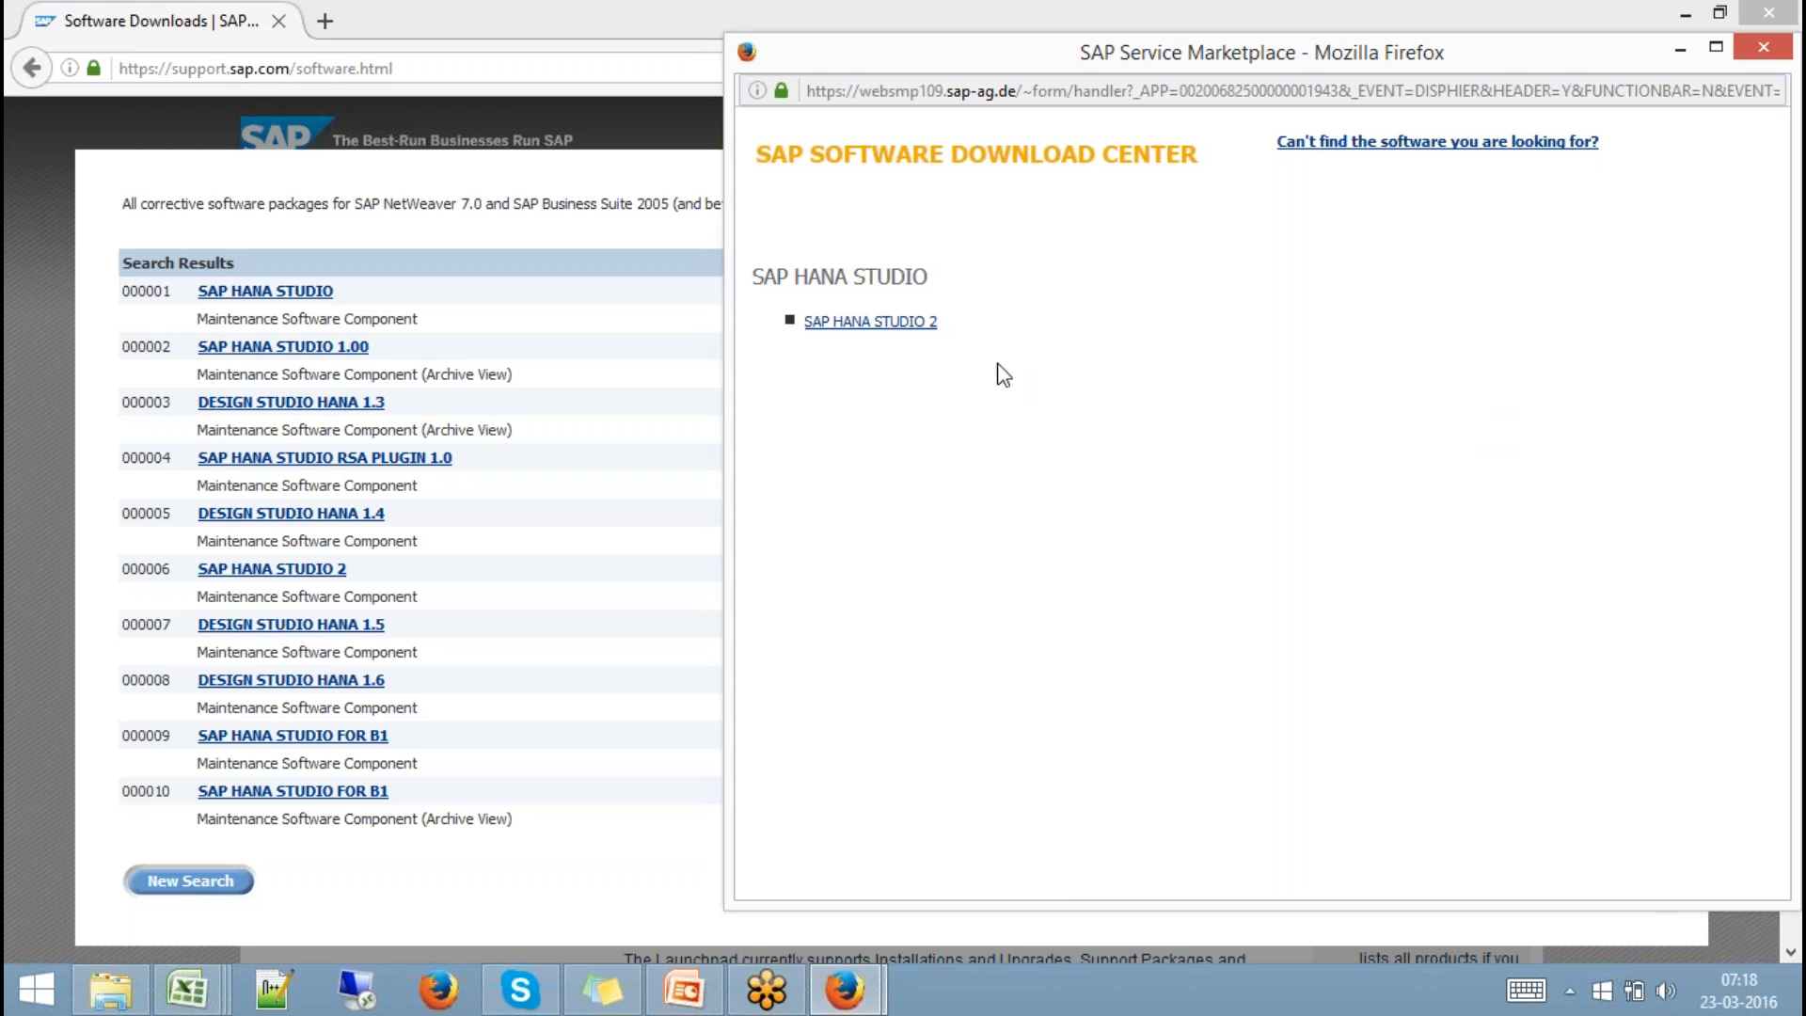
left_click(918, 347)
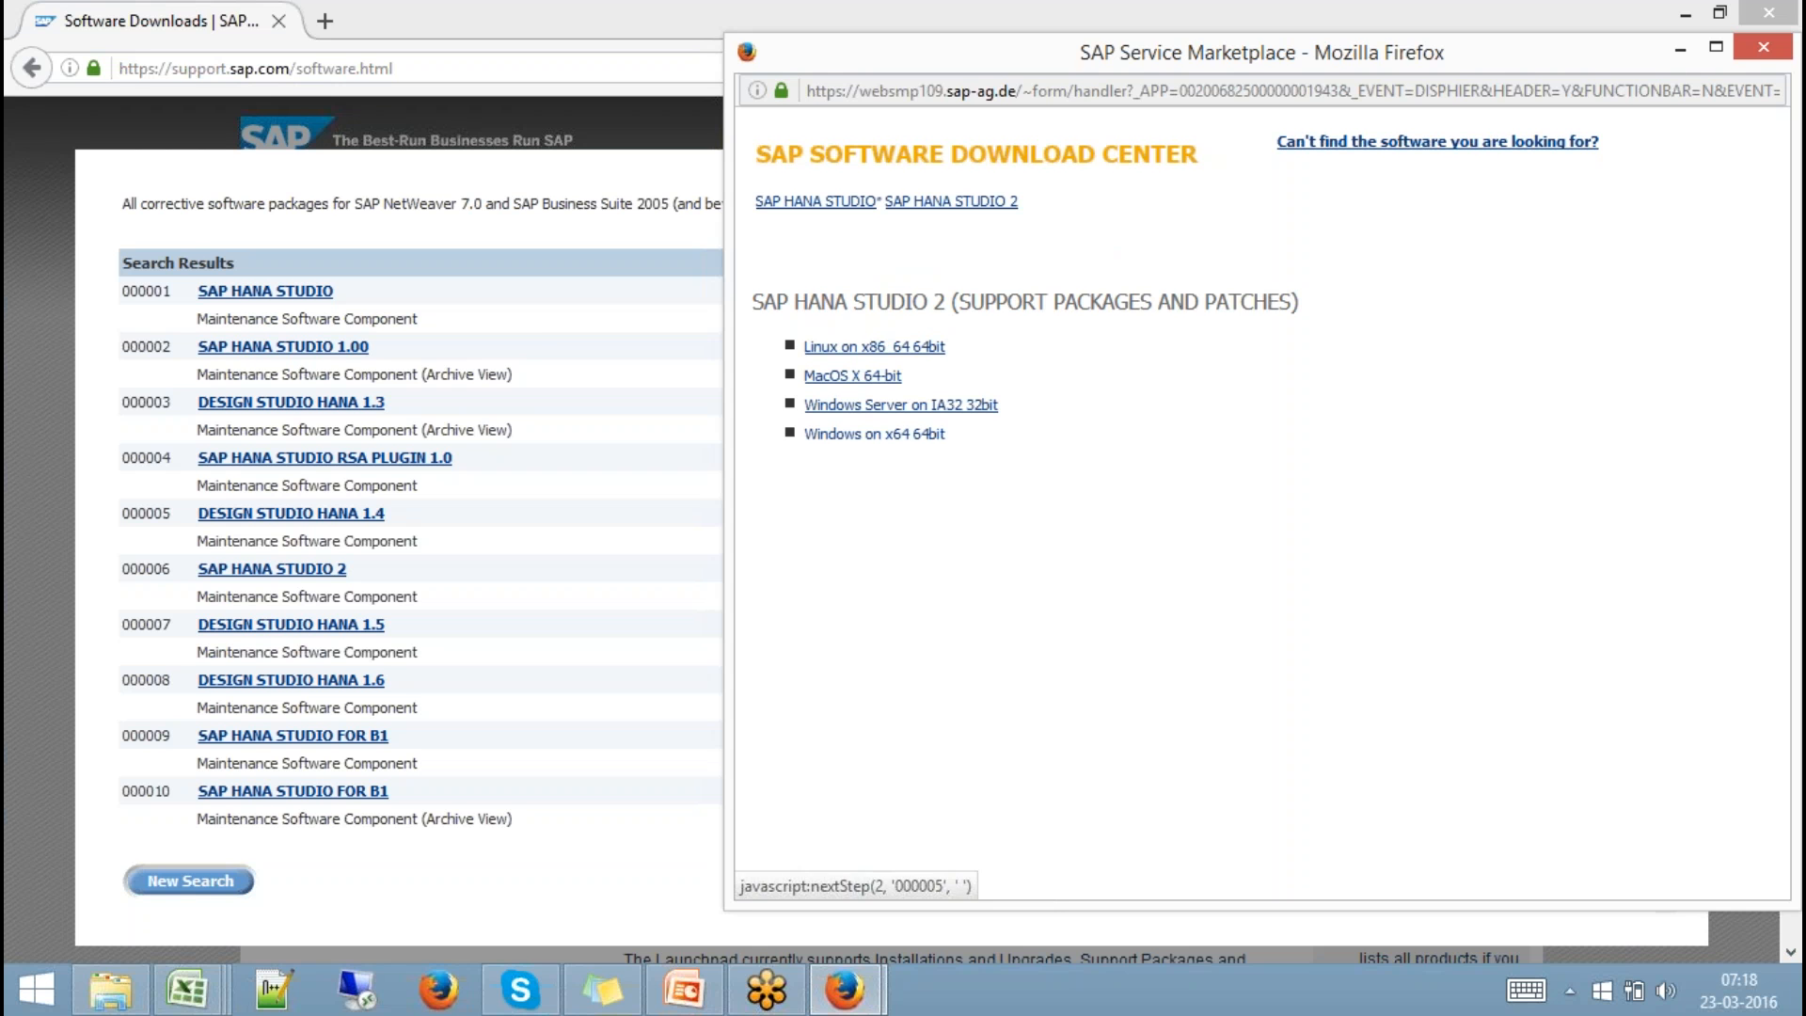
left_click(898, 435)
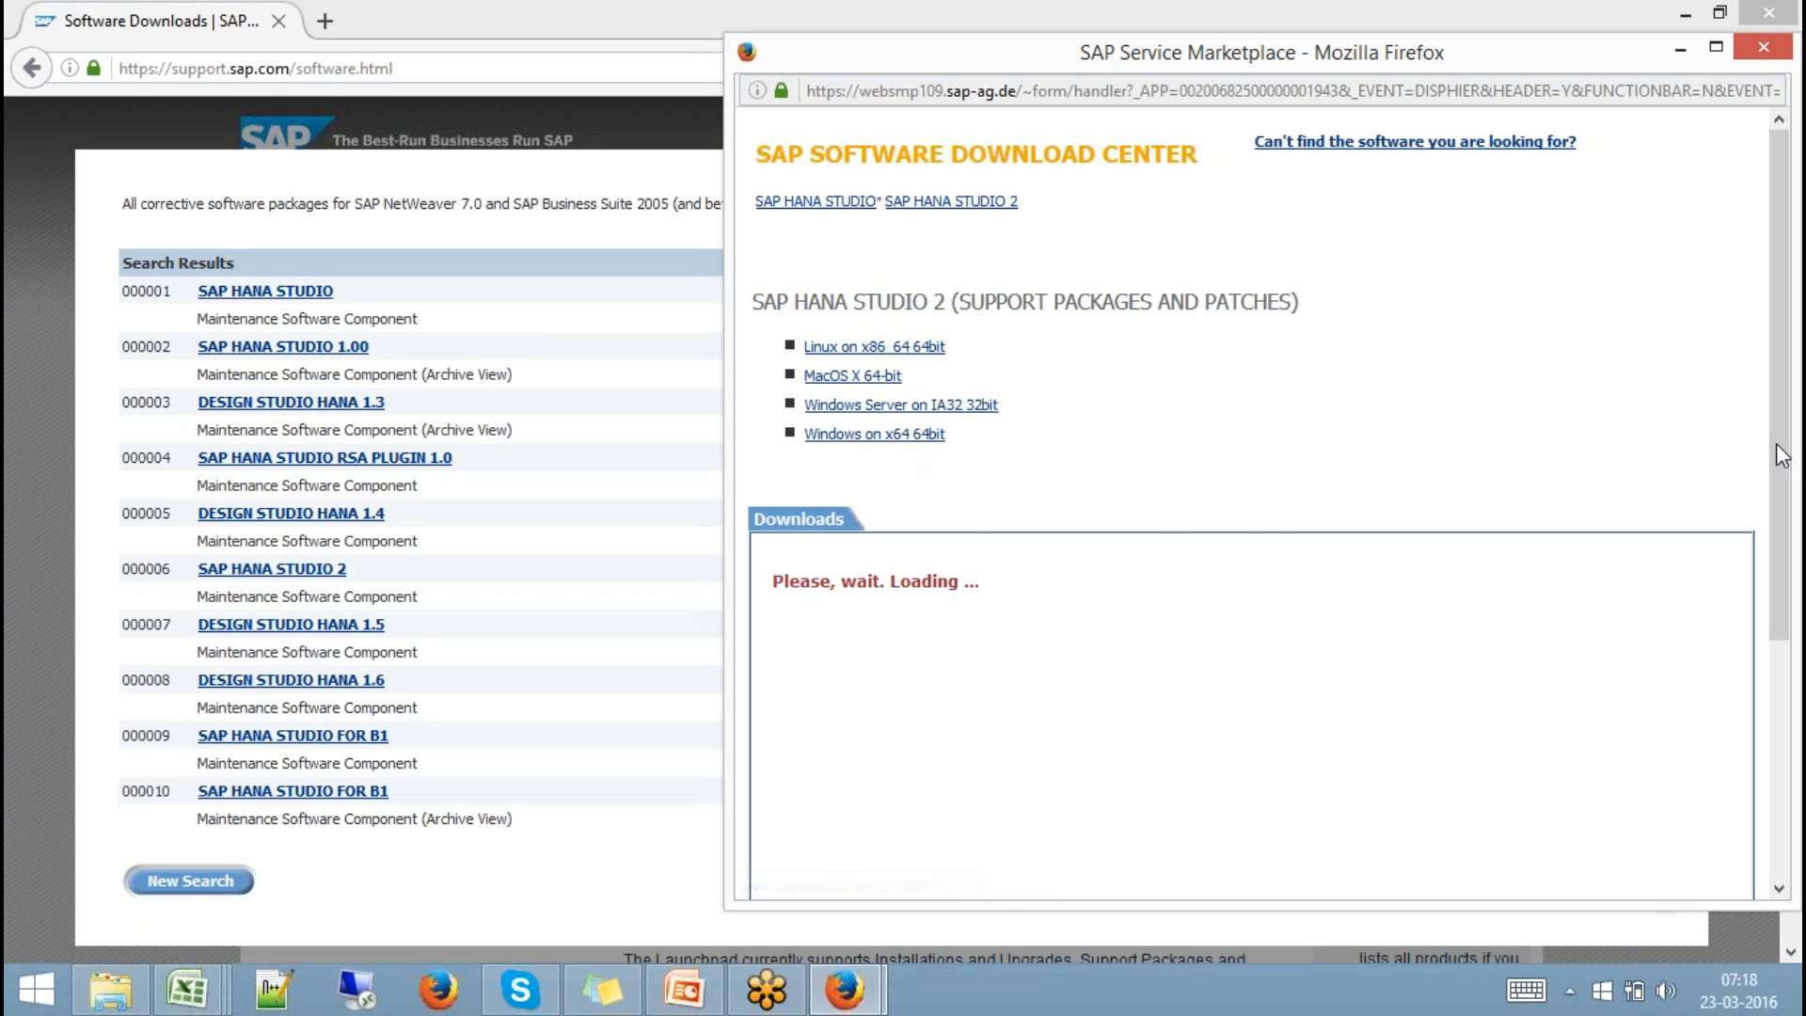
left_click_drag(1779, 470, 1777, 725)
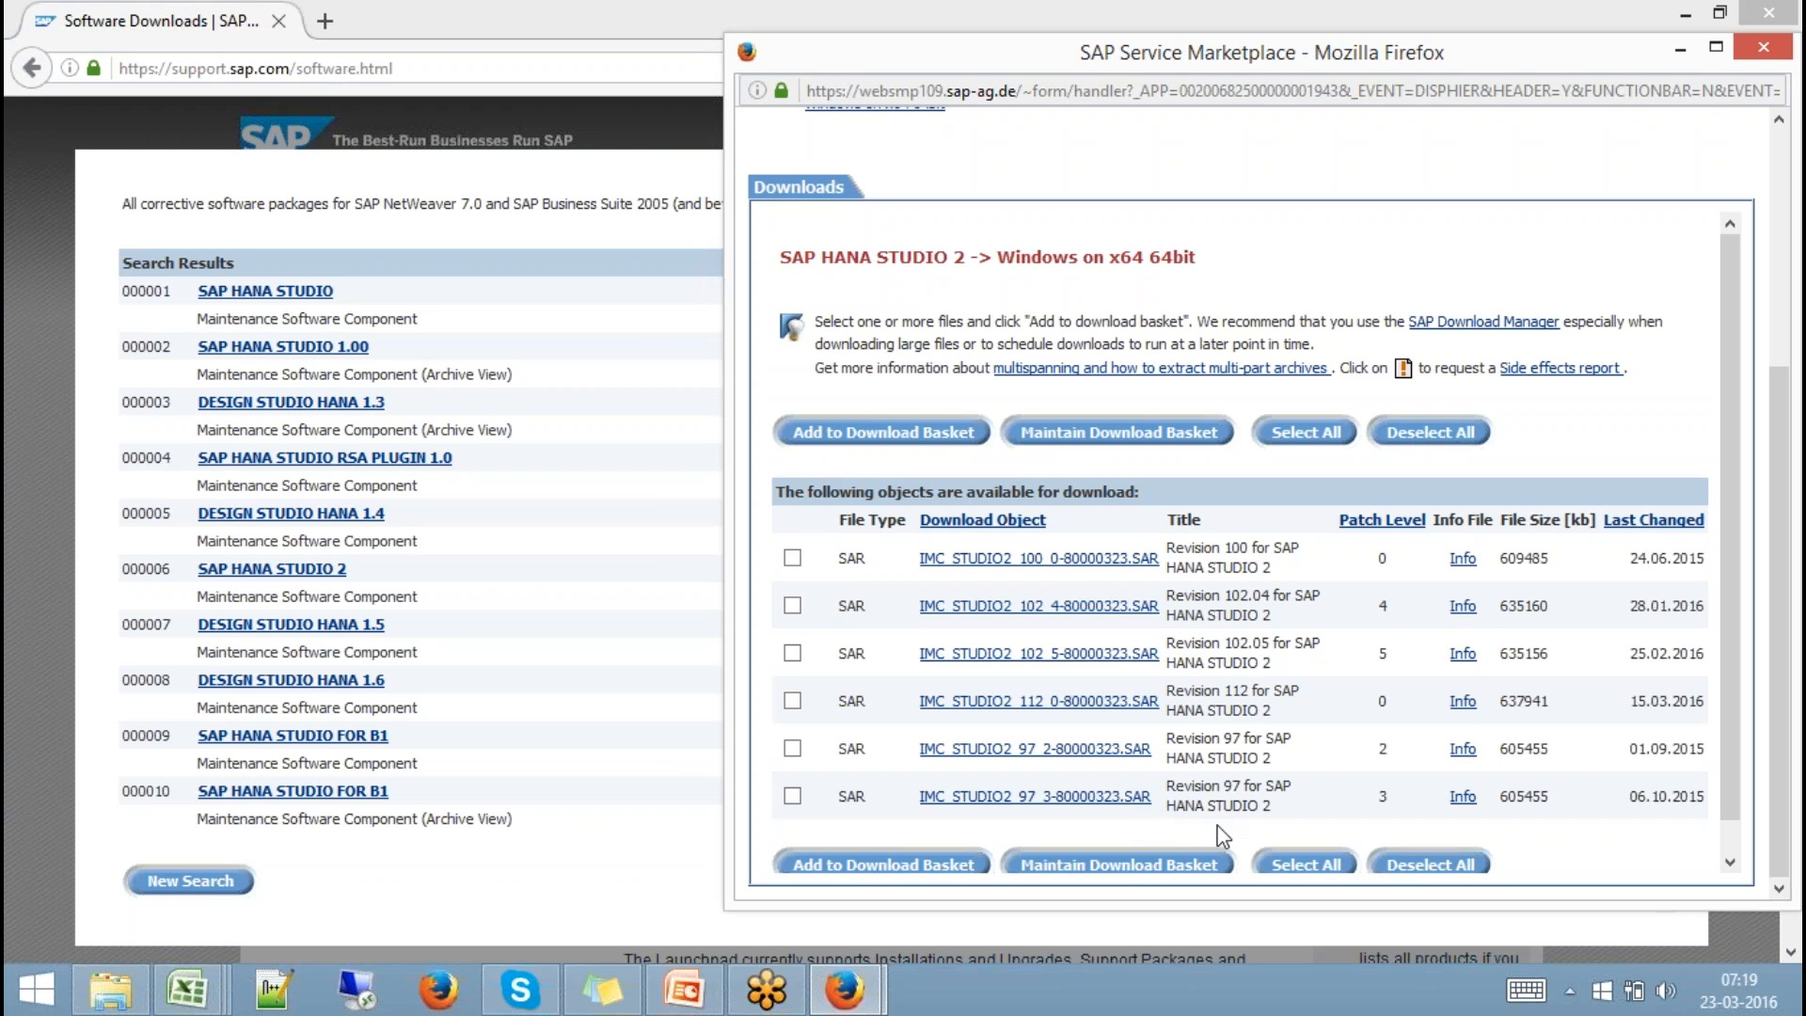
Switch to File Explorer and open the Hana Studio folder on Local Disk (F:).
left_click(95, 989)
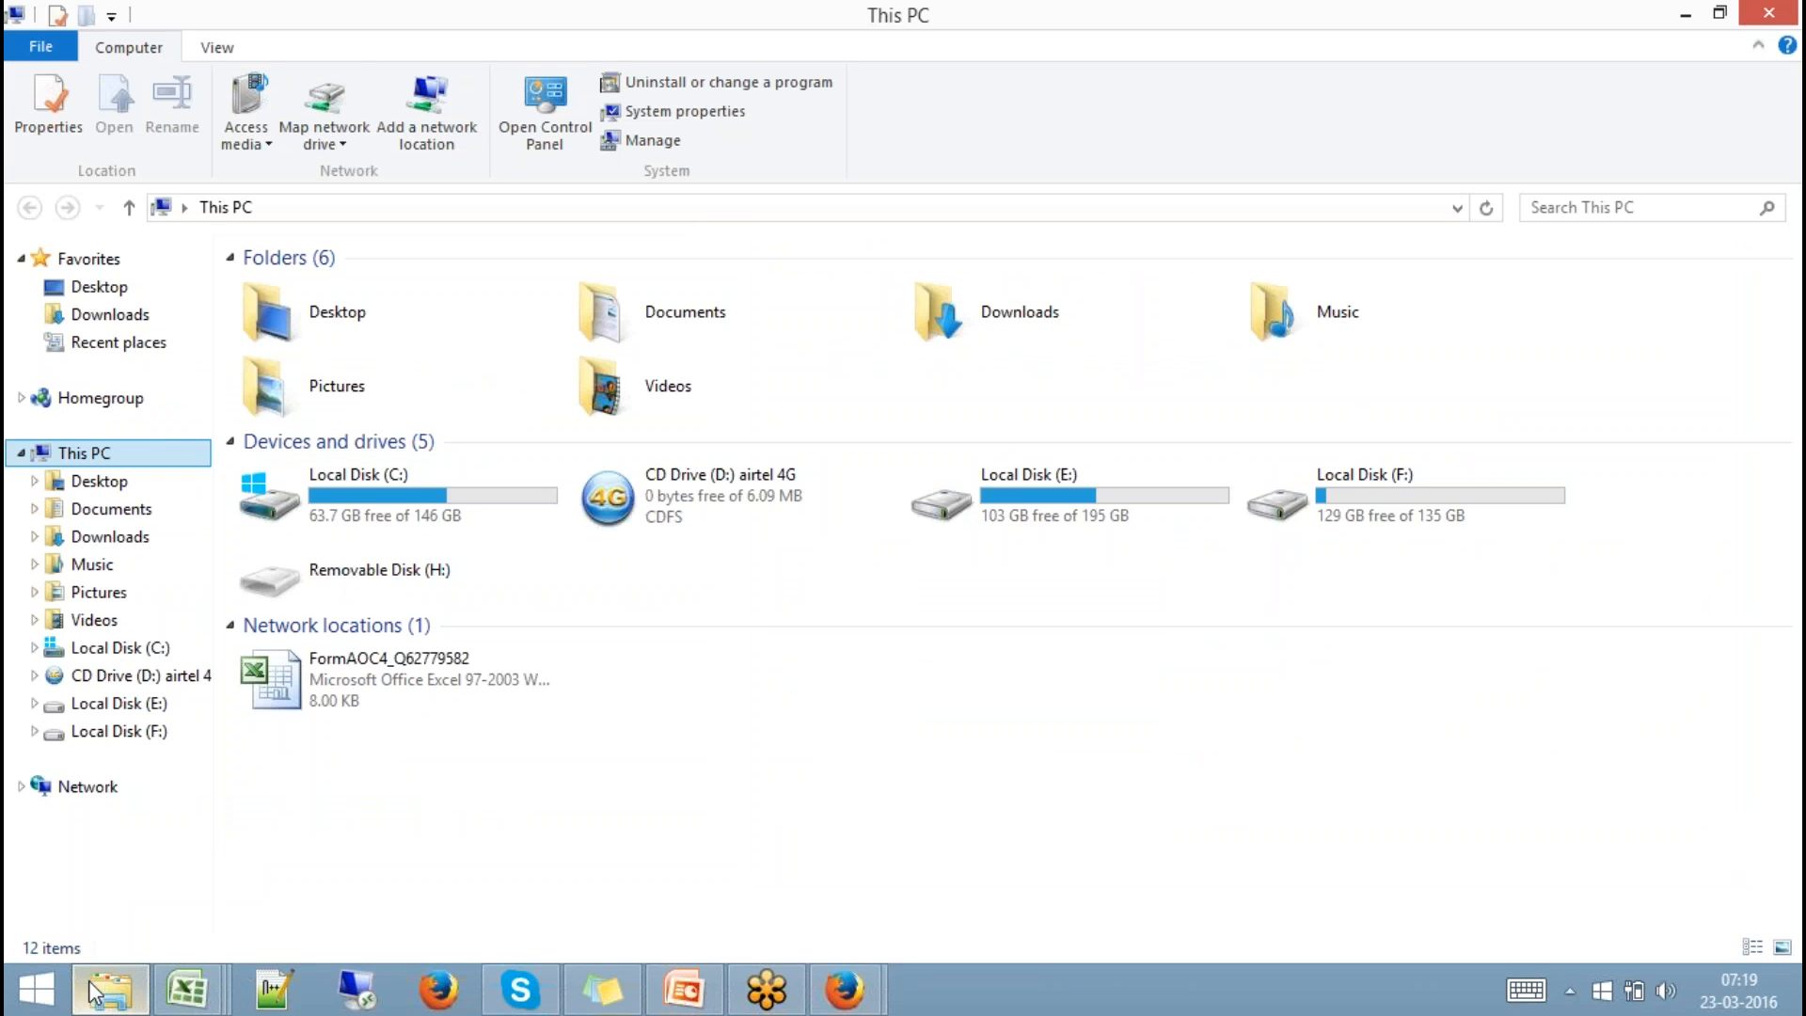
left_click(127, 731)
double_click(351, 342)
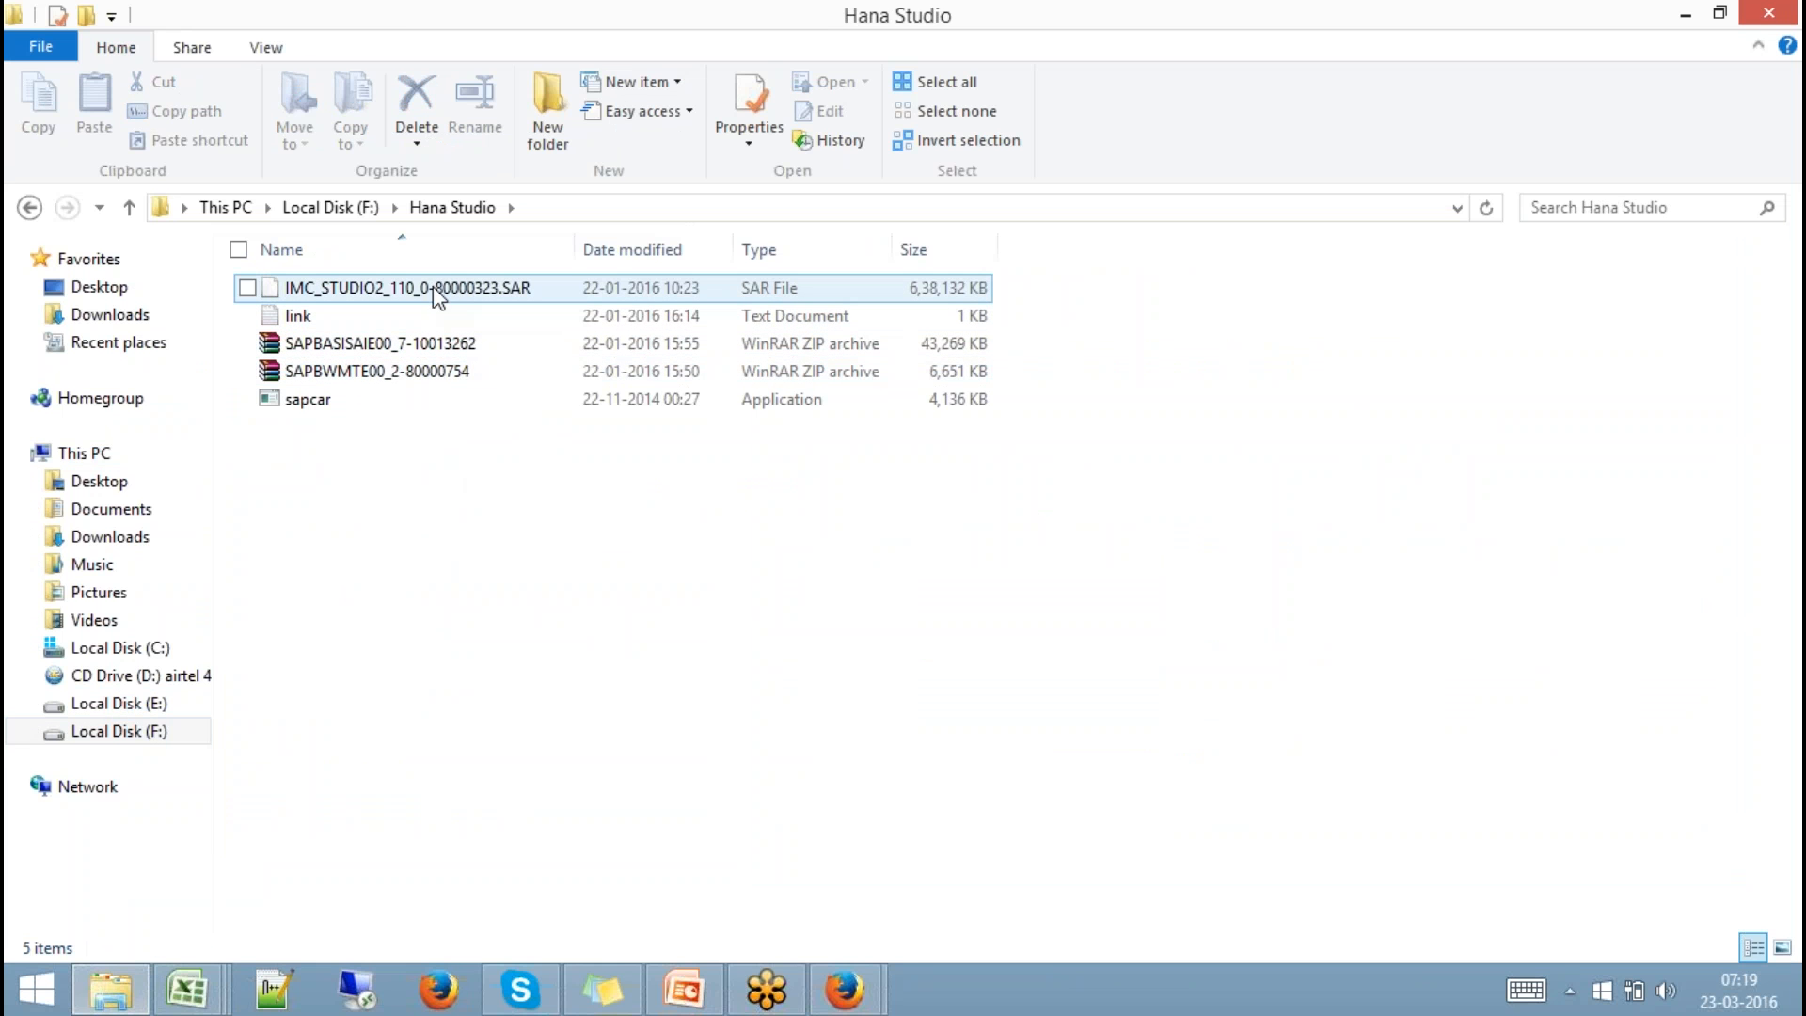
Compare the marketplace's HANA Studio 2 download list with the files in the local Hana Studio folder.
left_click(845, 988)
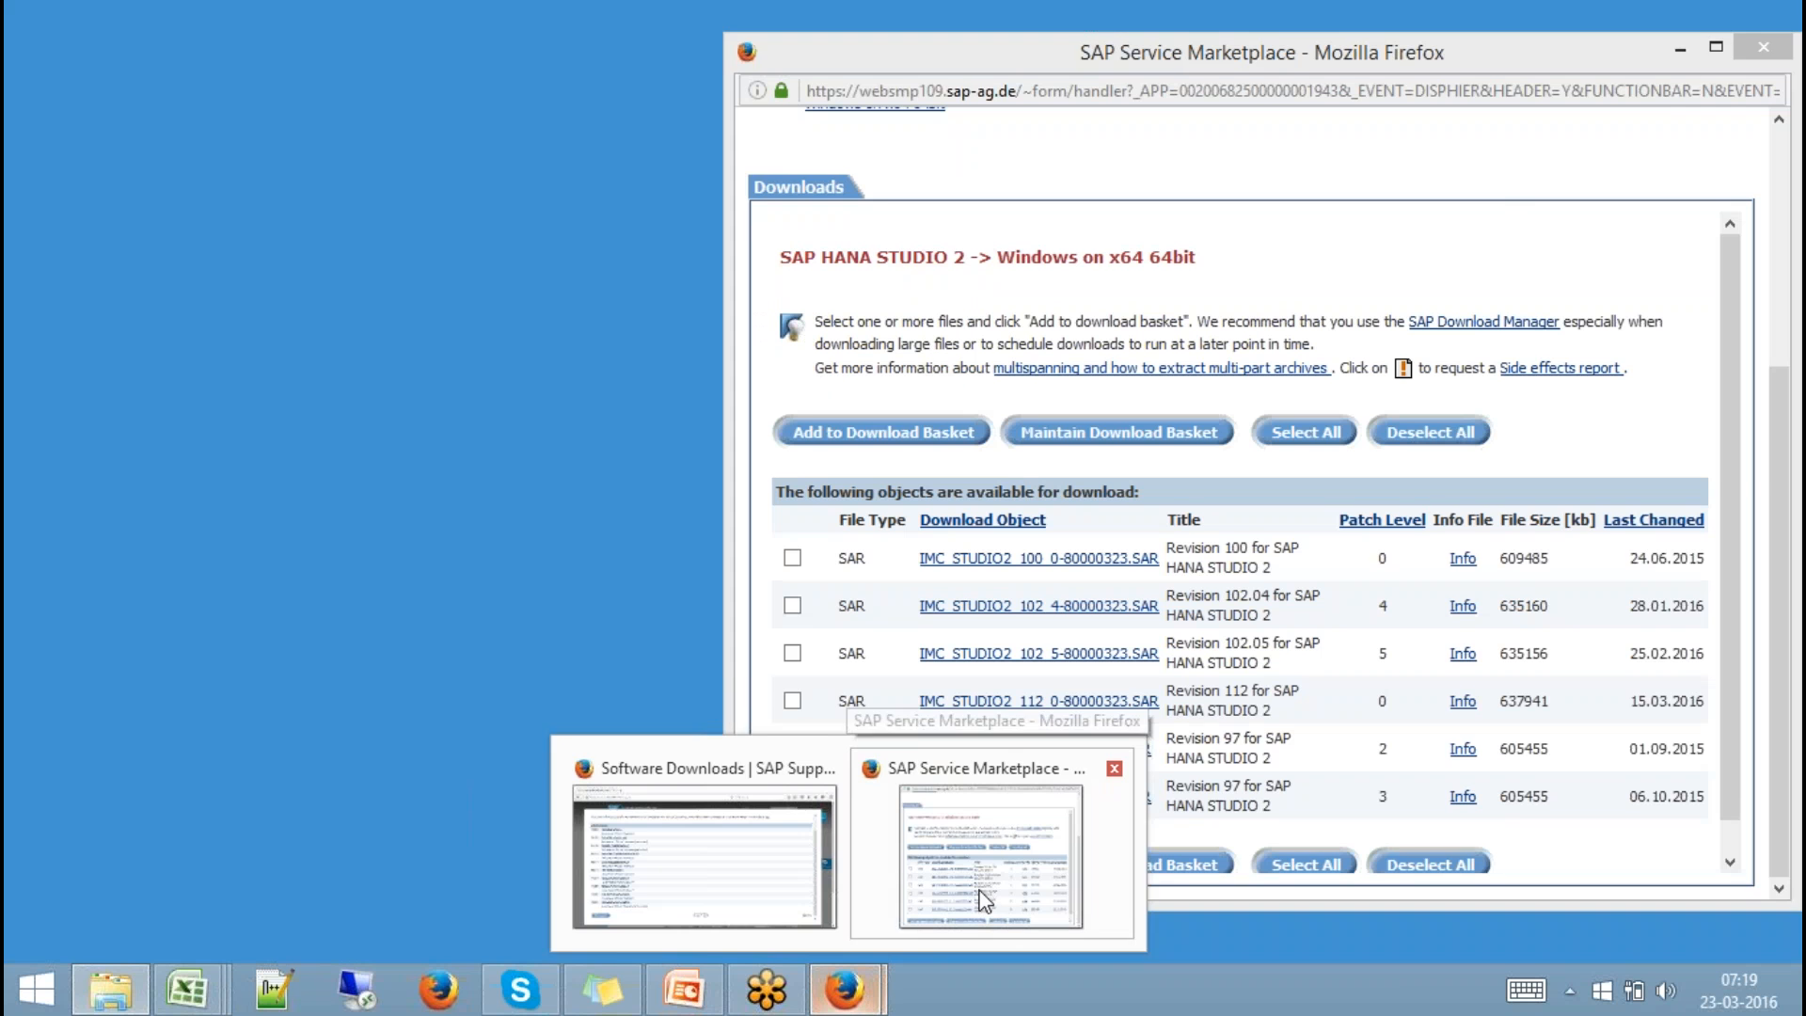
left_click(976, 899)
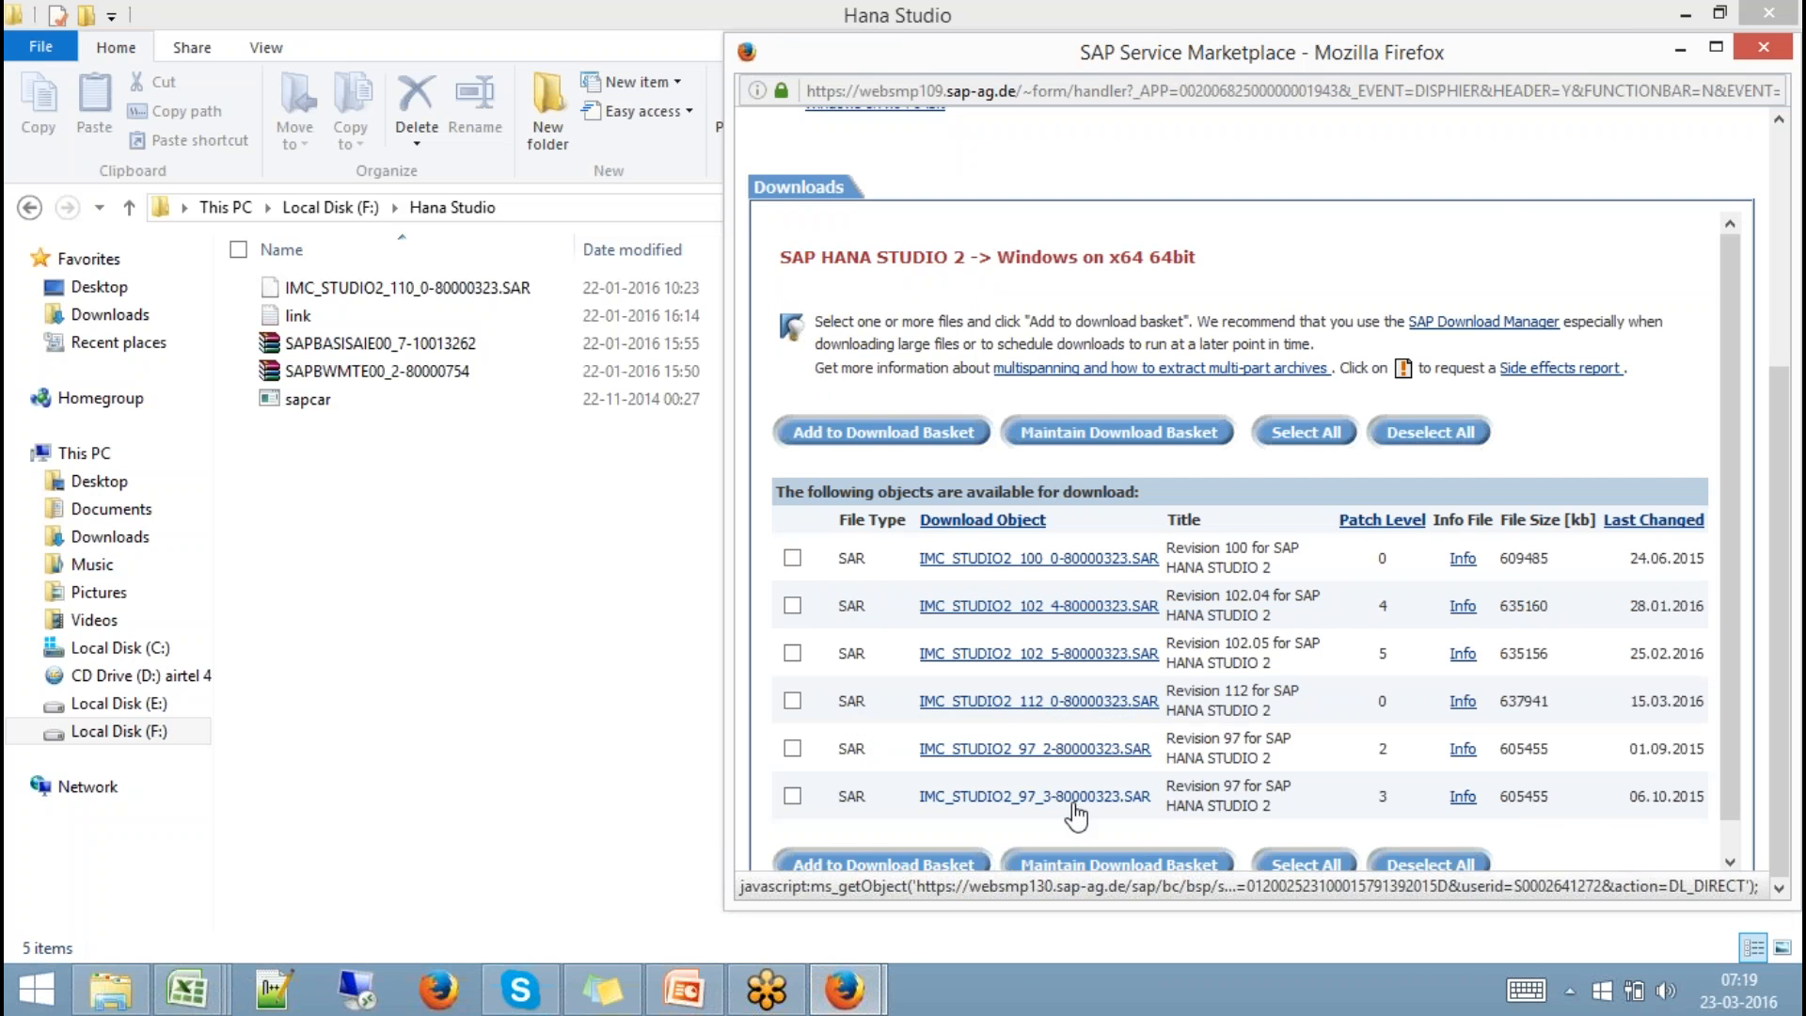
left_click(693, 576)
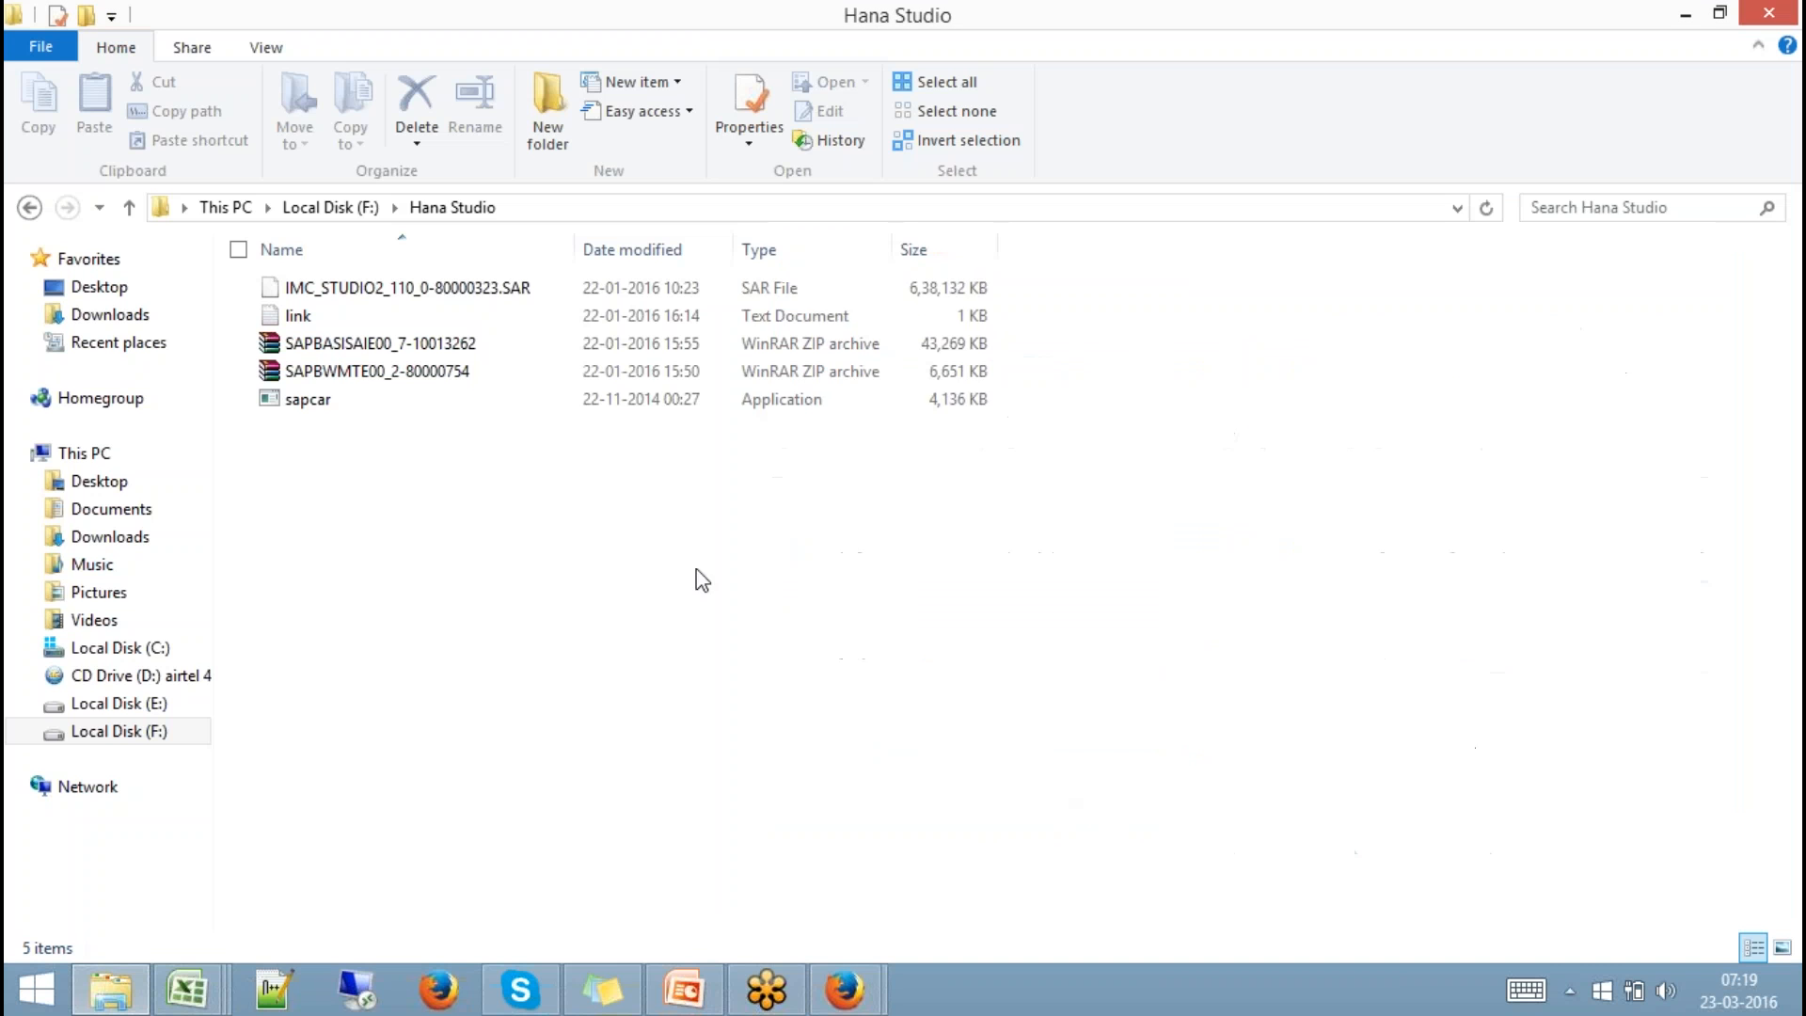
Examine the IMC_STUDIO2_110_0-80000323.SAR archive and the sapcar application in the Hana Studio folder.
left_click(488, 292)
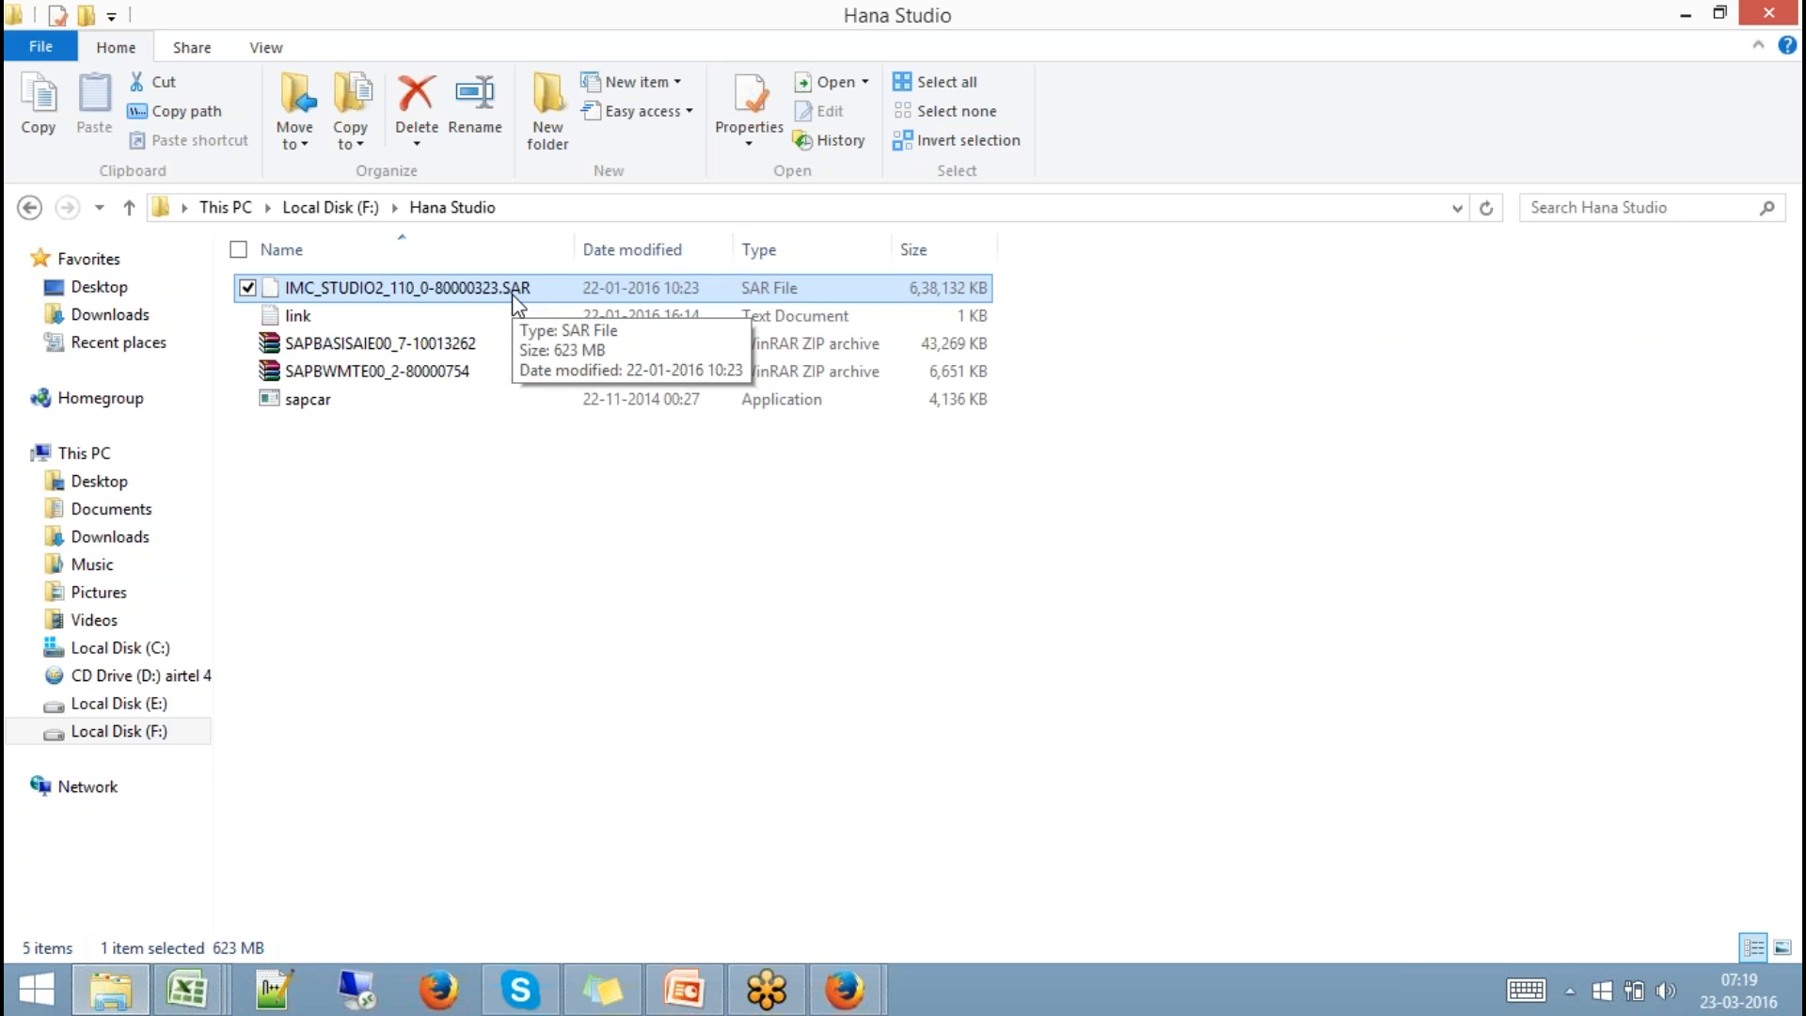
left_click(315, 404)
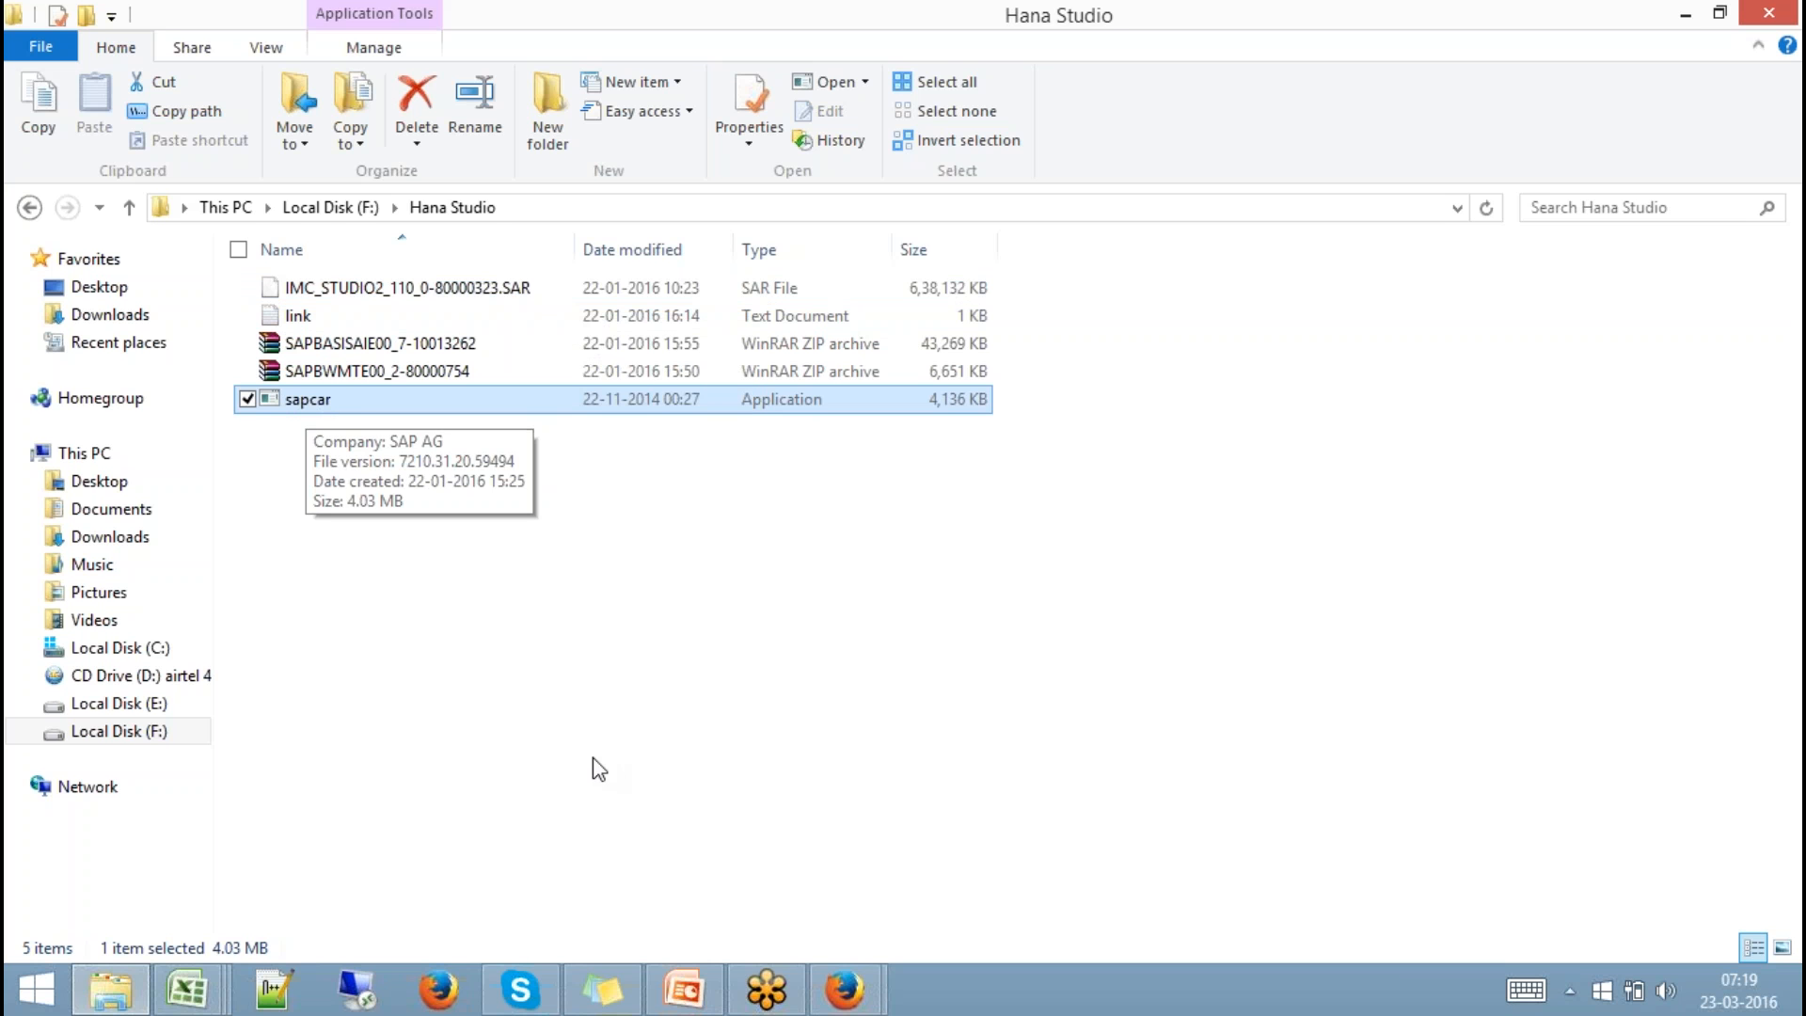
left_click(443, 295)
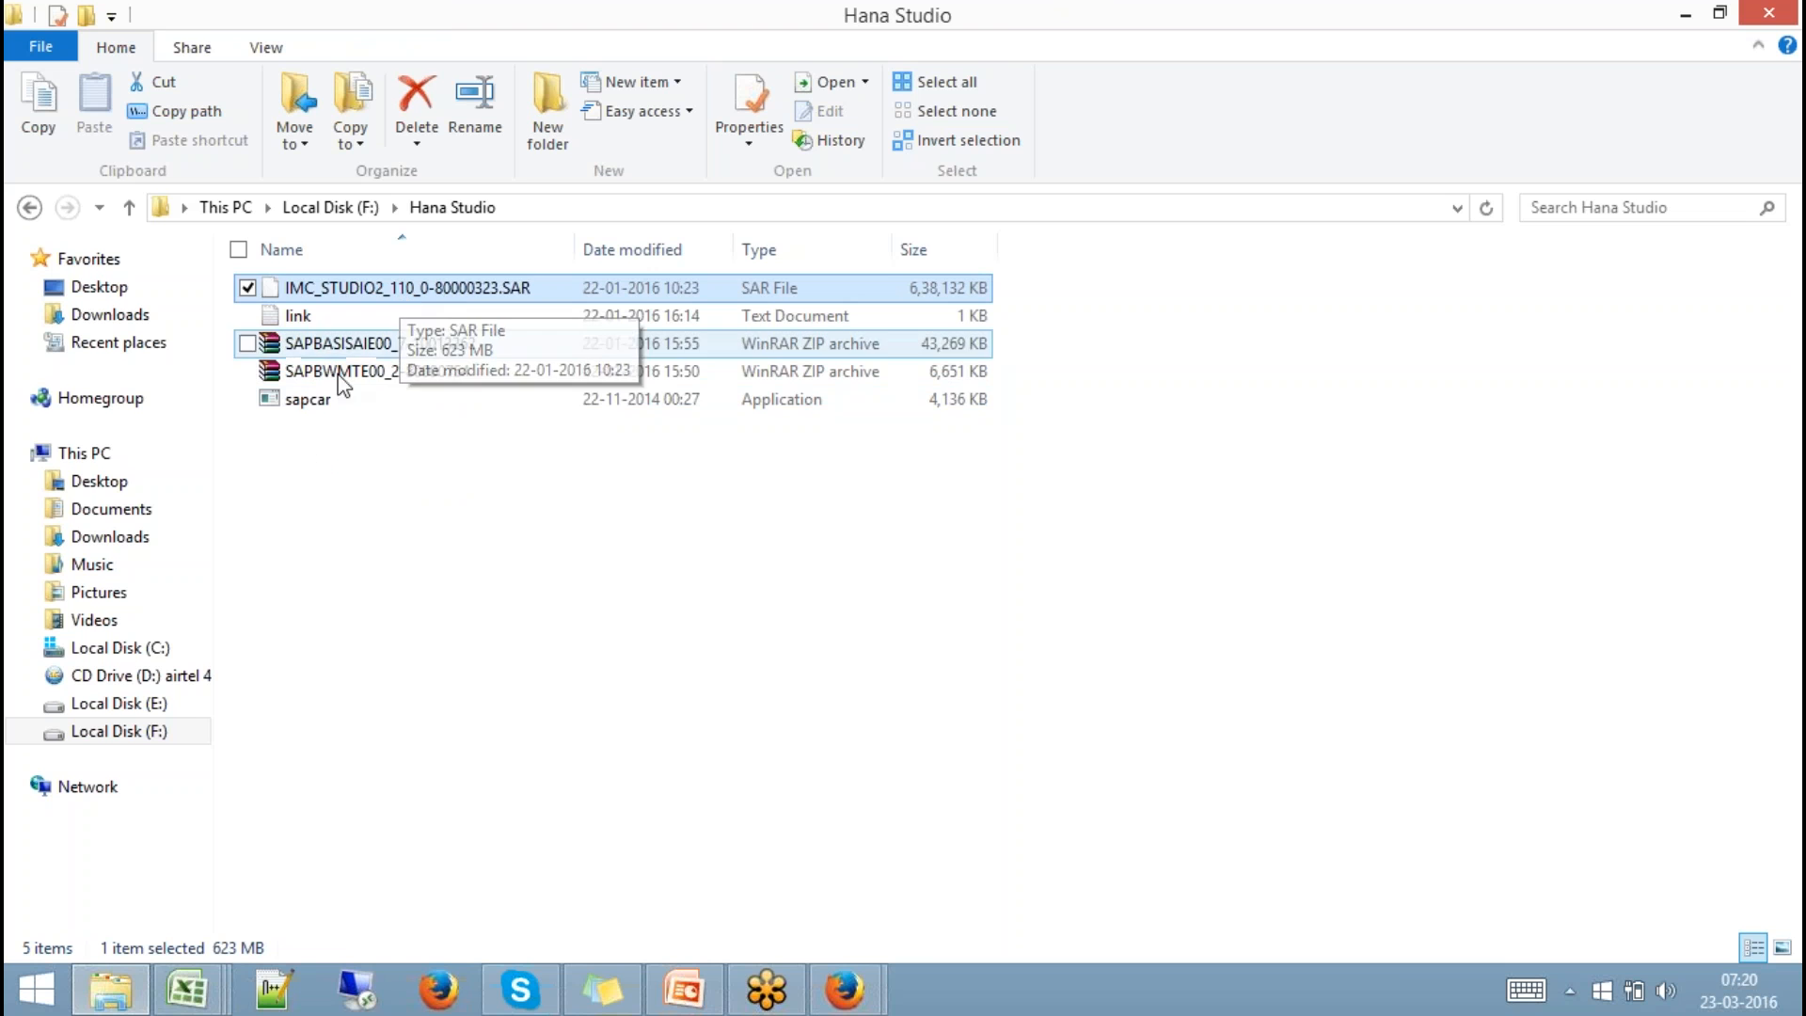
left_click(320, 400)
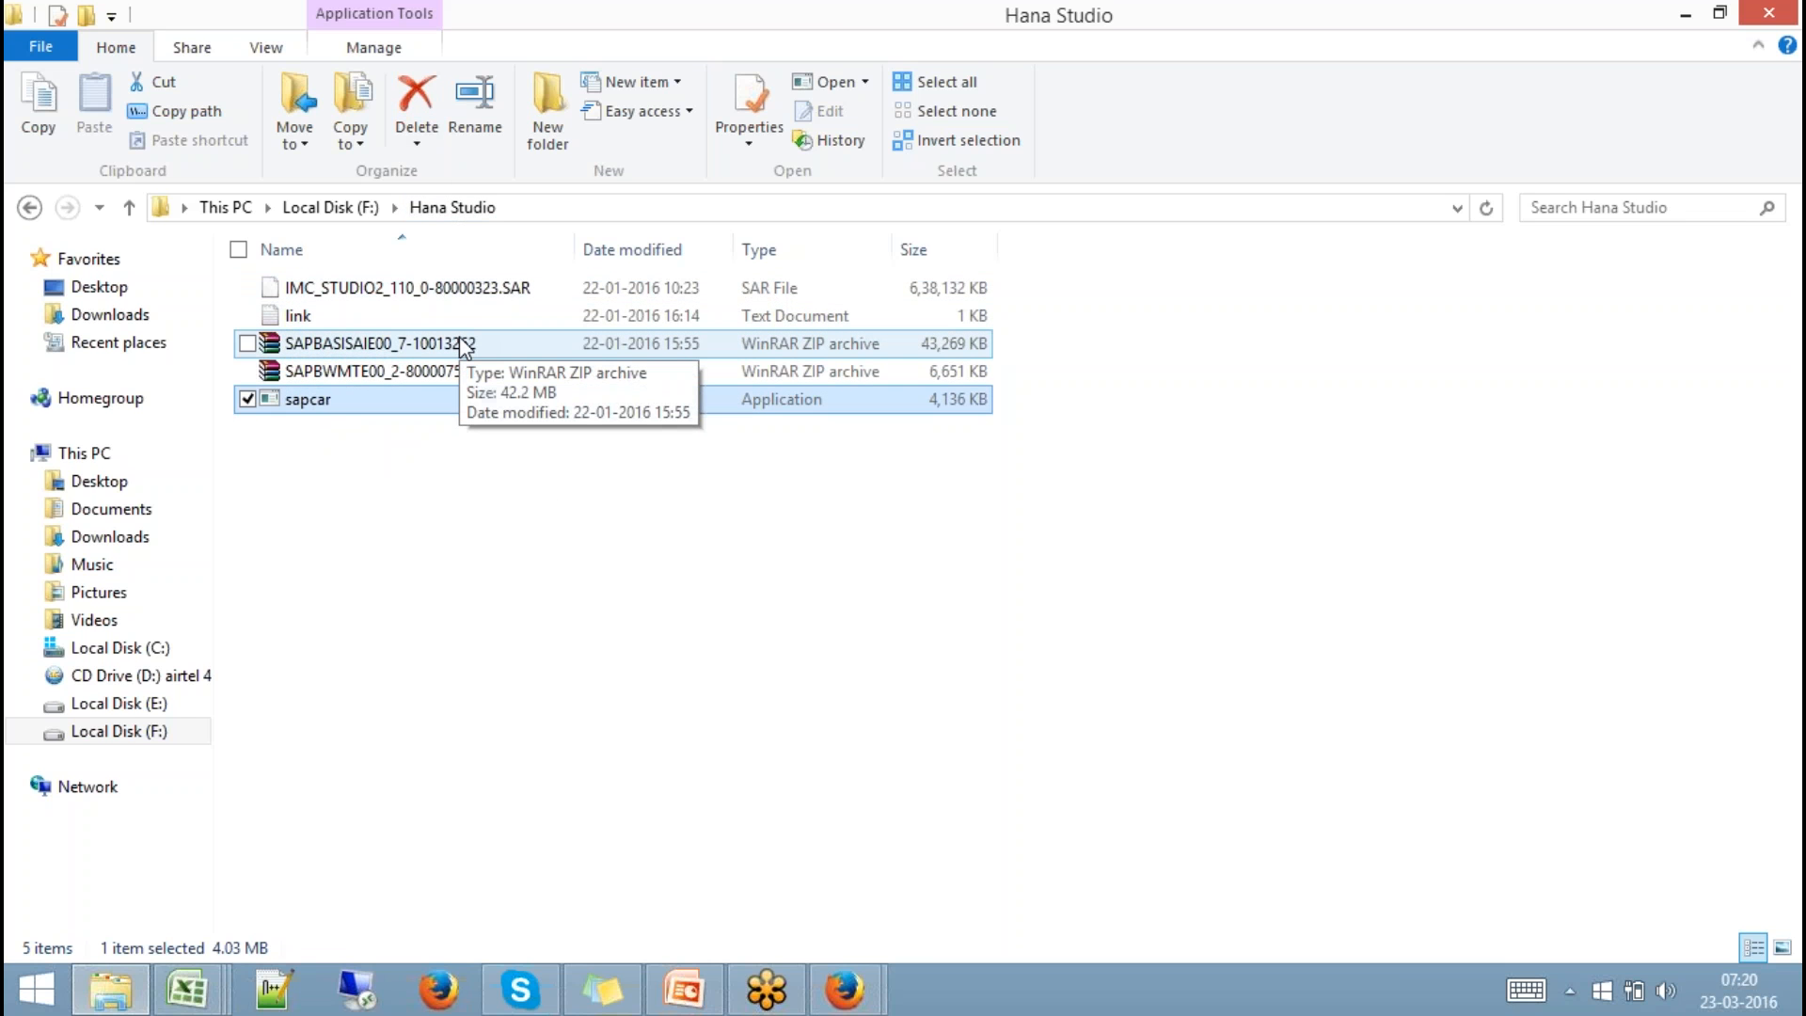
Open a Command Prompt with cmd and place its window beside the folder's file names.
key("super")
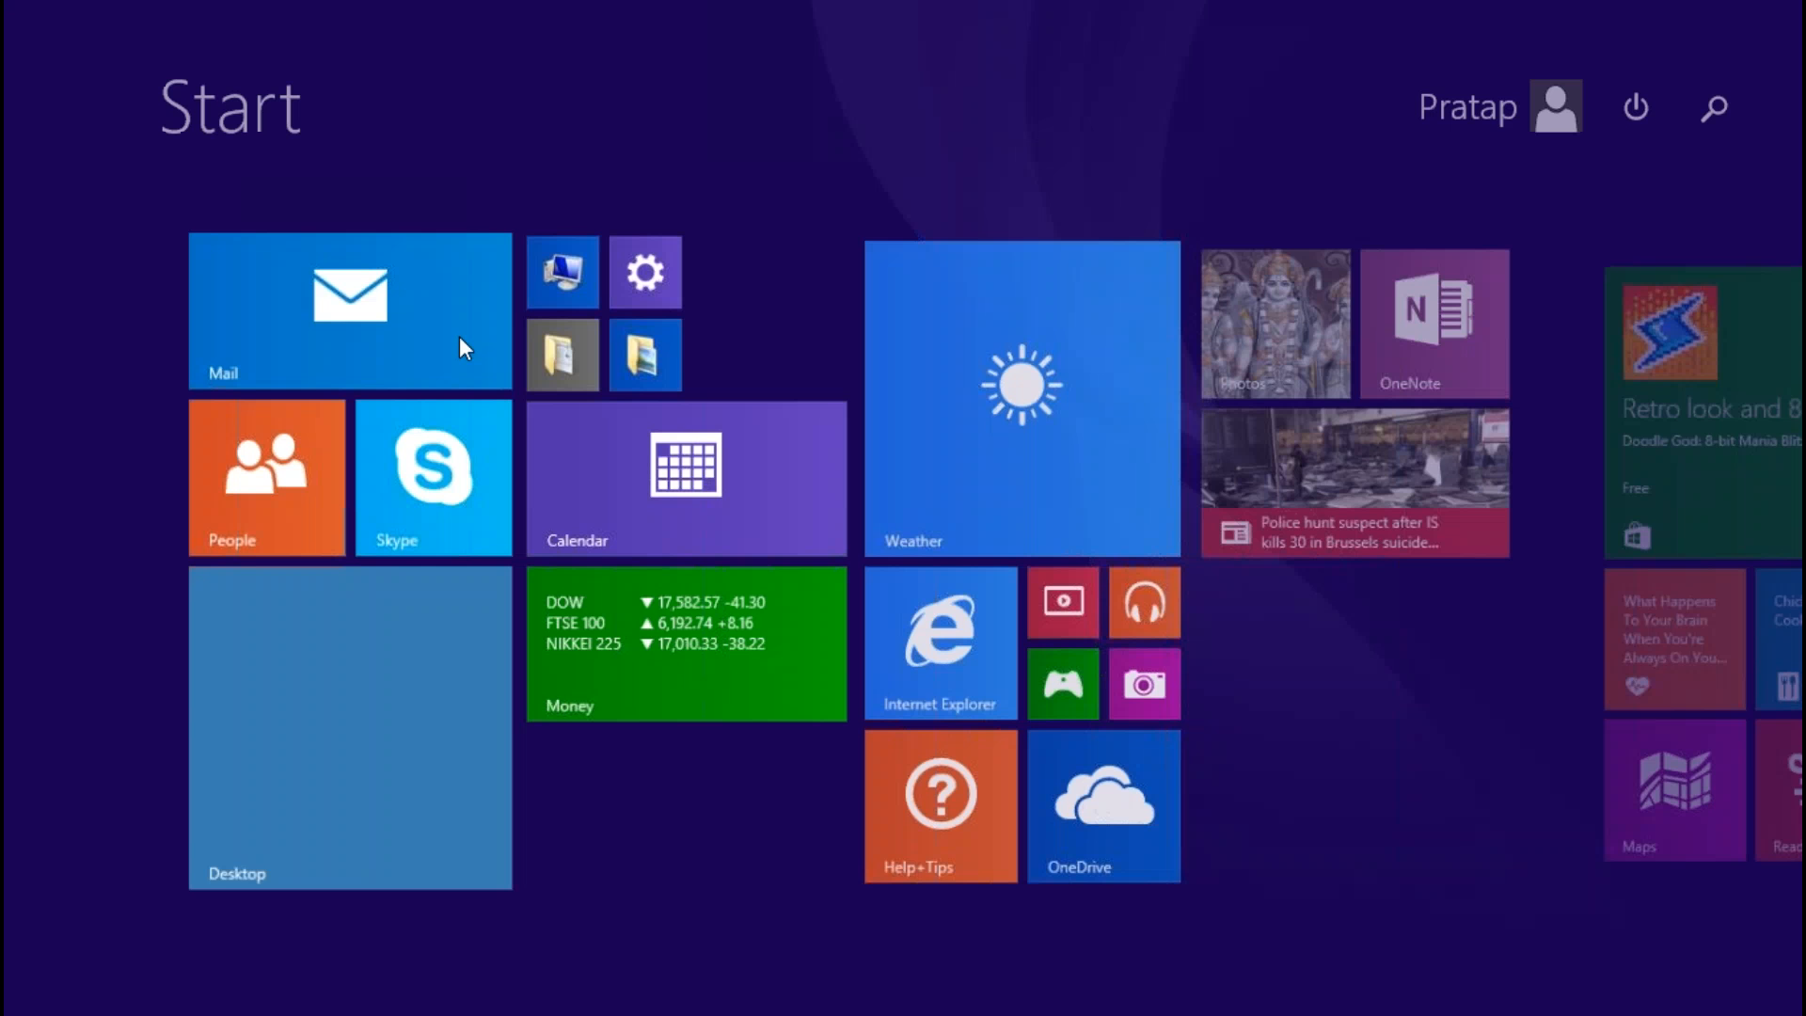
key("super")
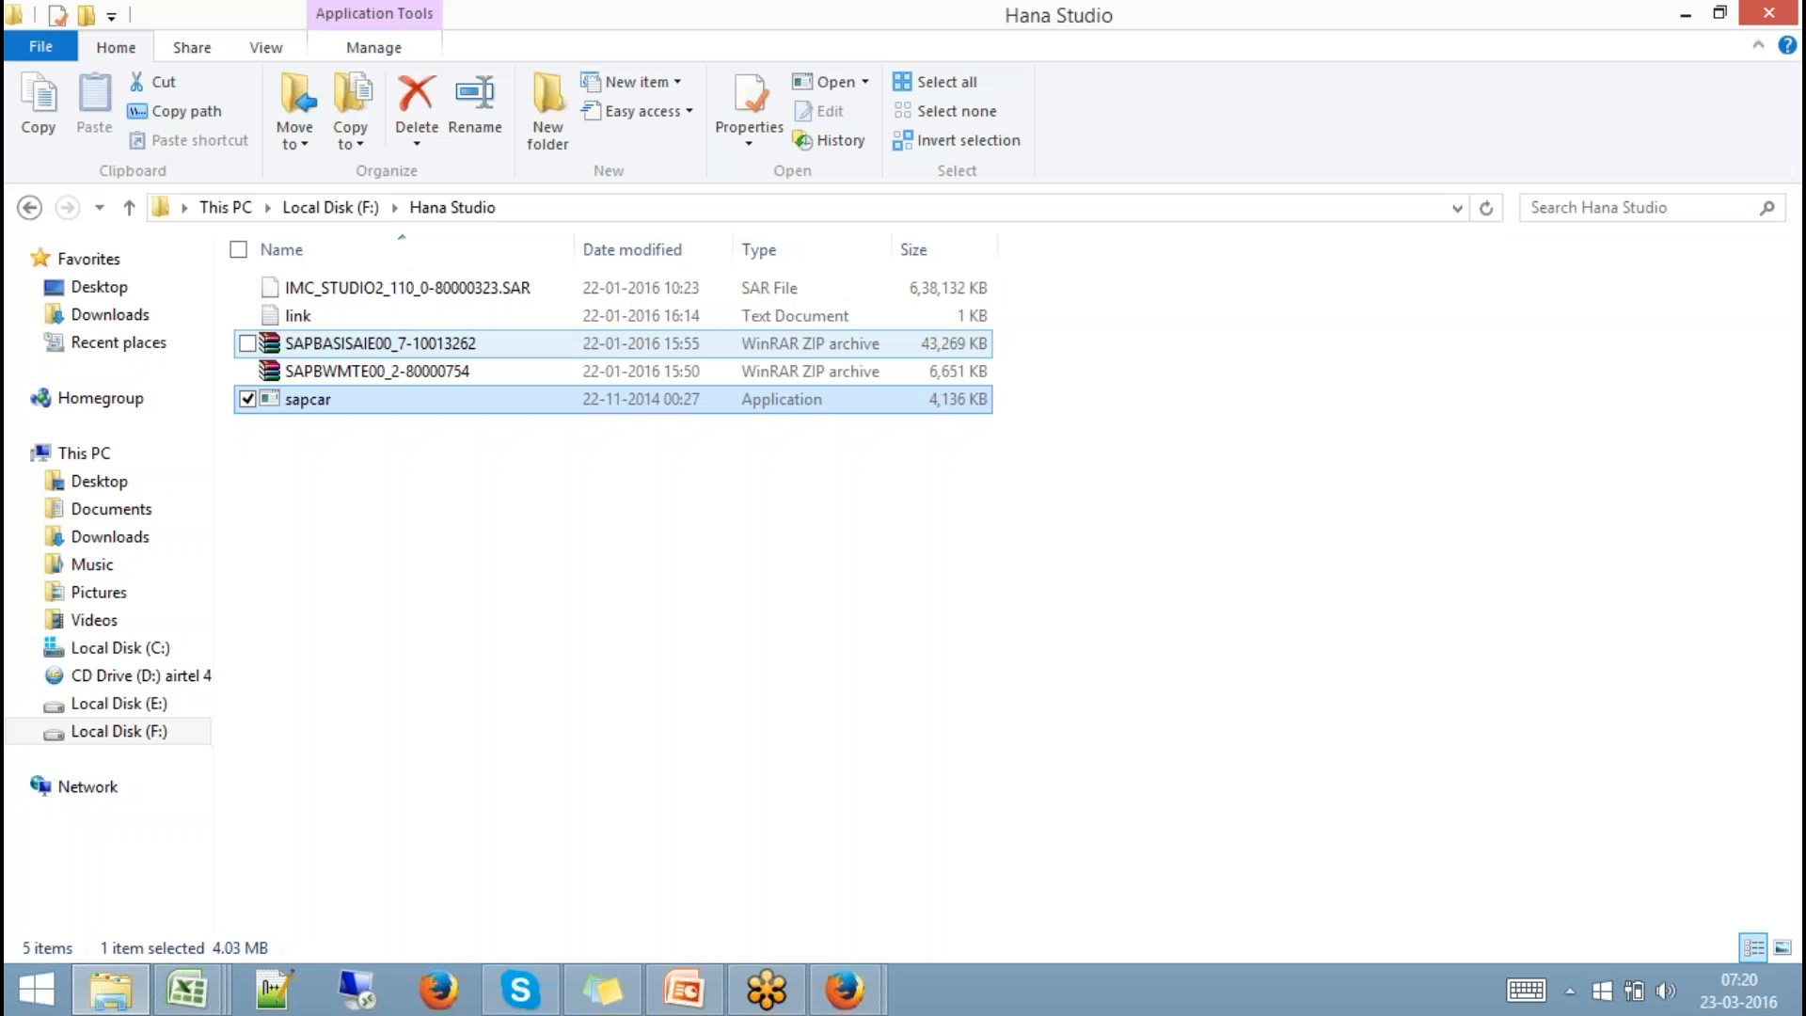
key("super+r")
key("Return")
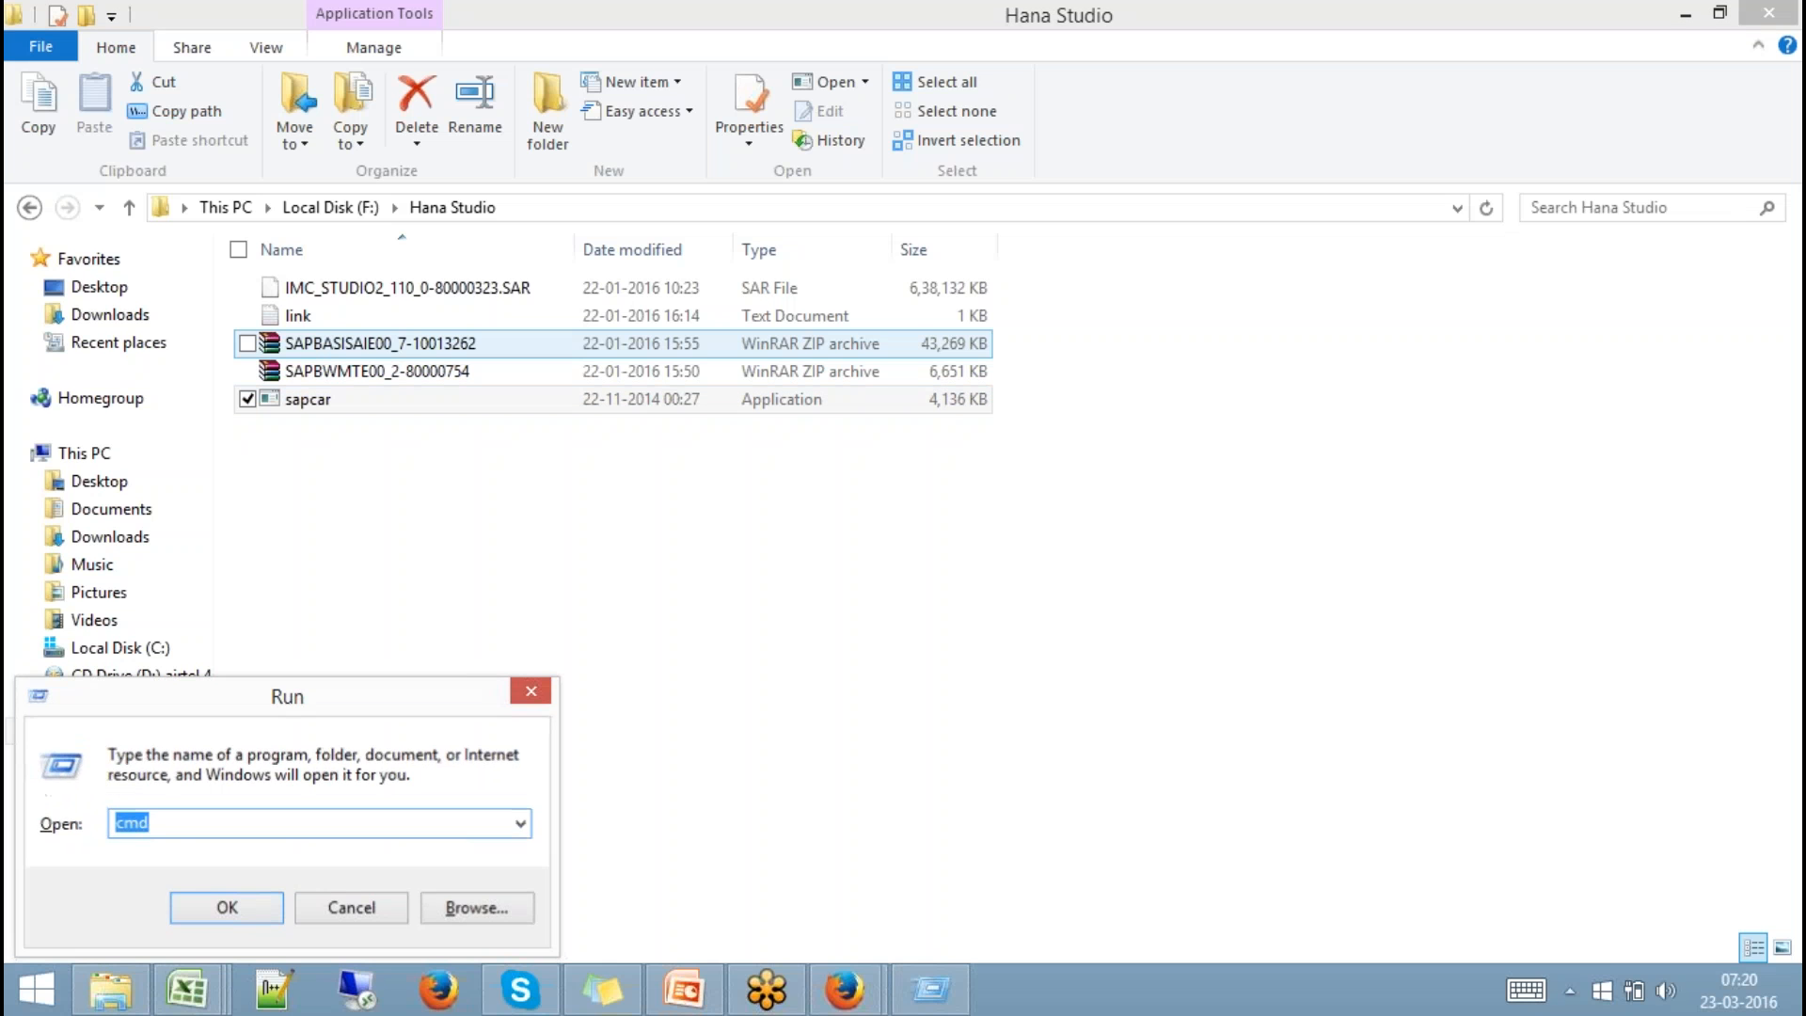
left_click_drag(541, 42, 1169, 287)
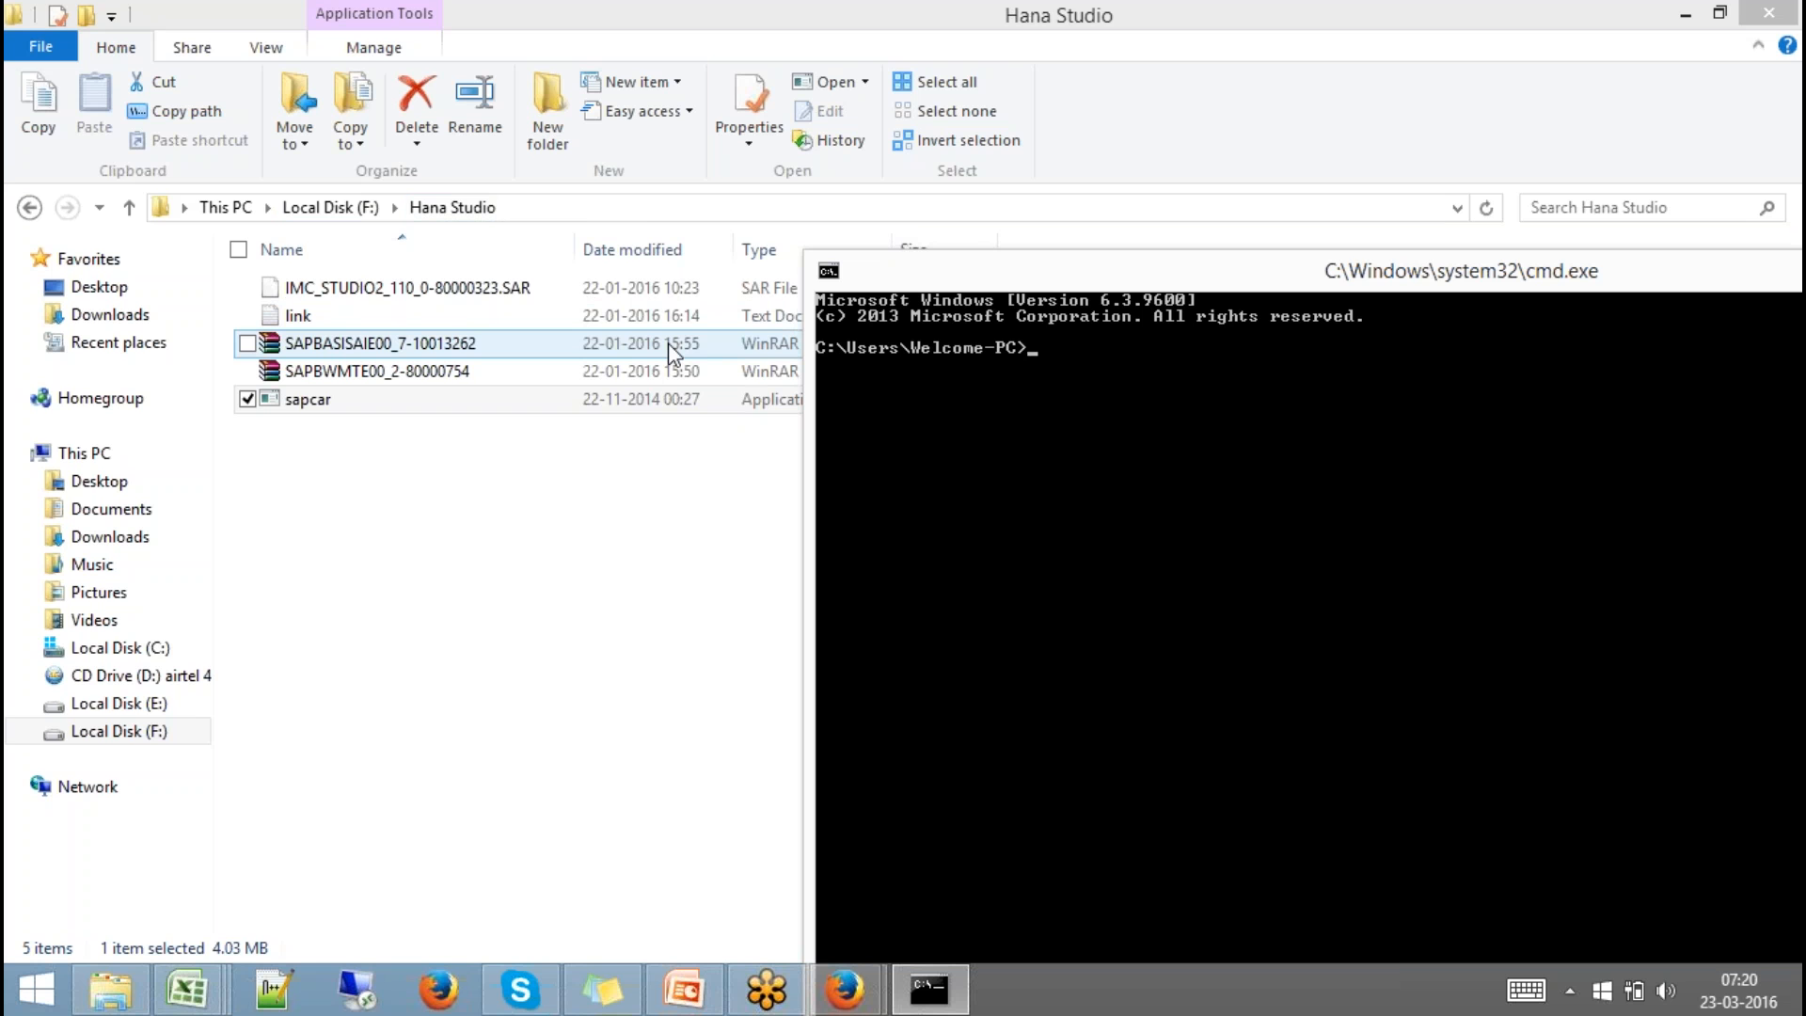
Change the Command Prompt's working directory to the "Hana Studio" folder on drive F:.
type("F:")
key("Return")
type("CD ")
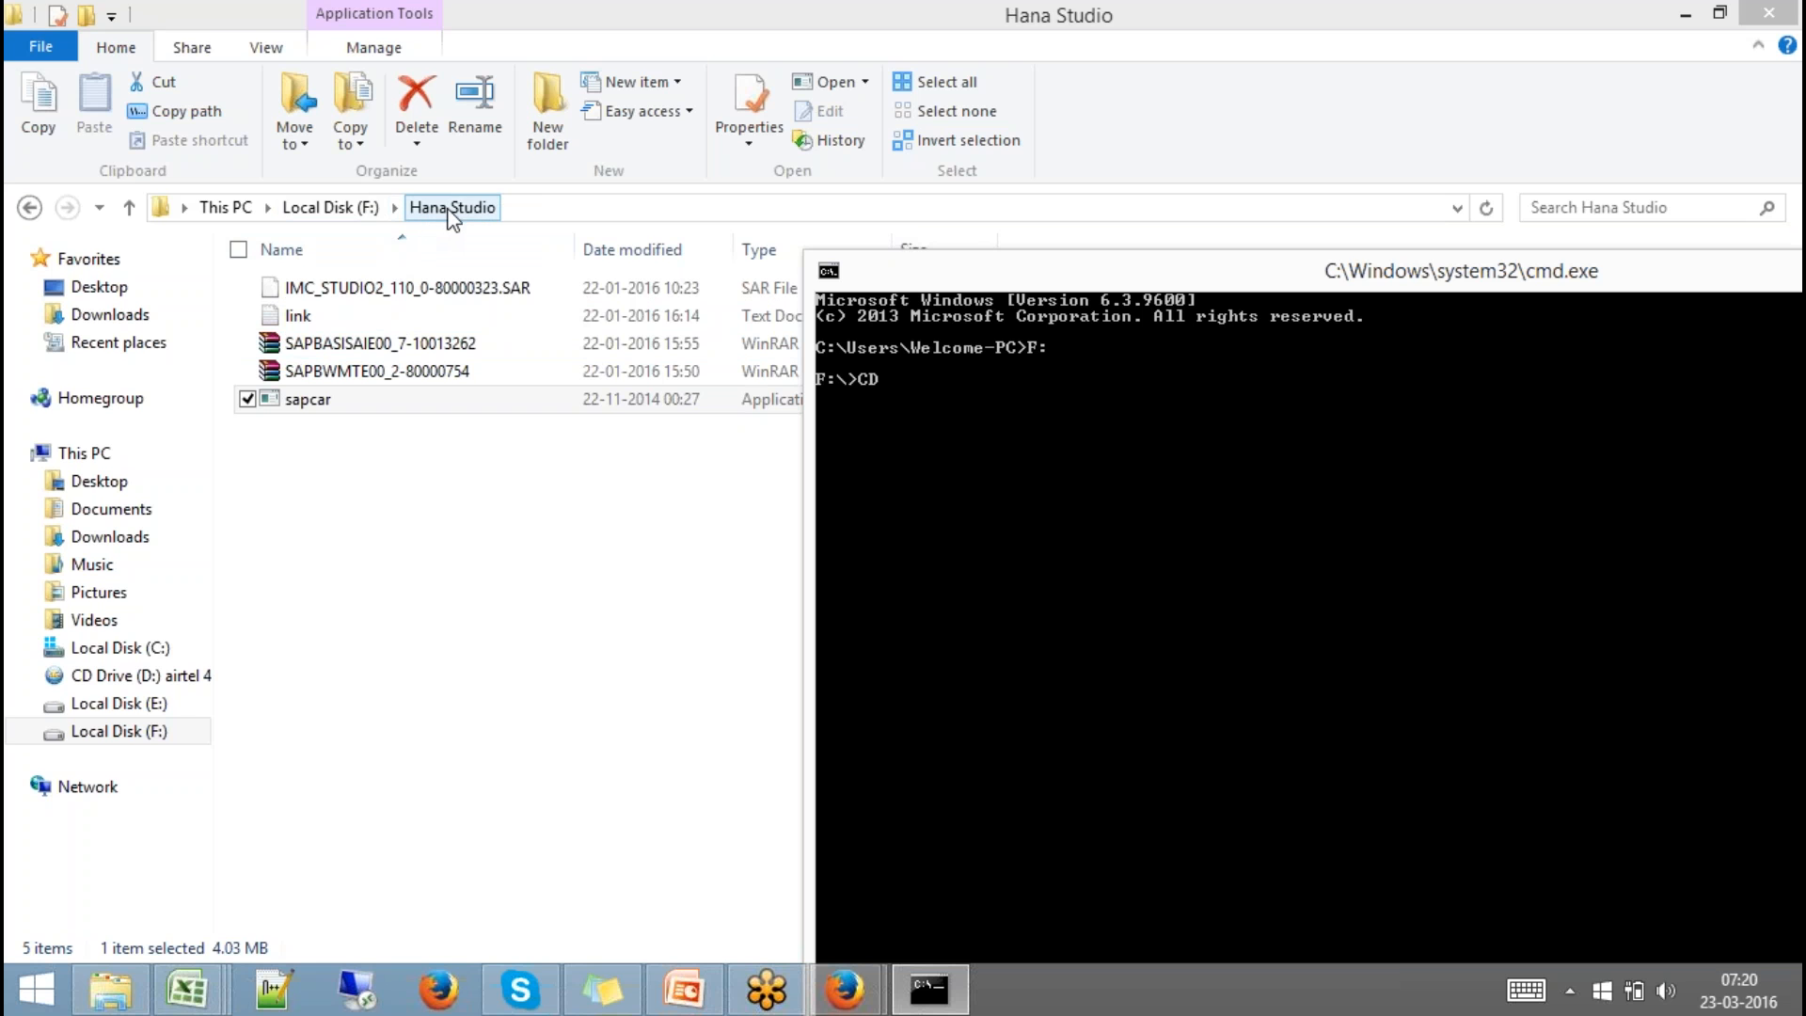
type("\"Hana Studio\"")
key("Return")
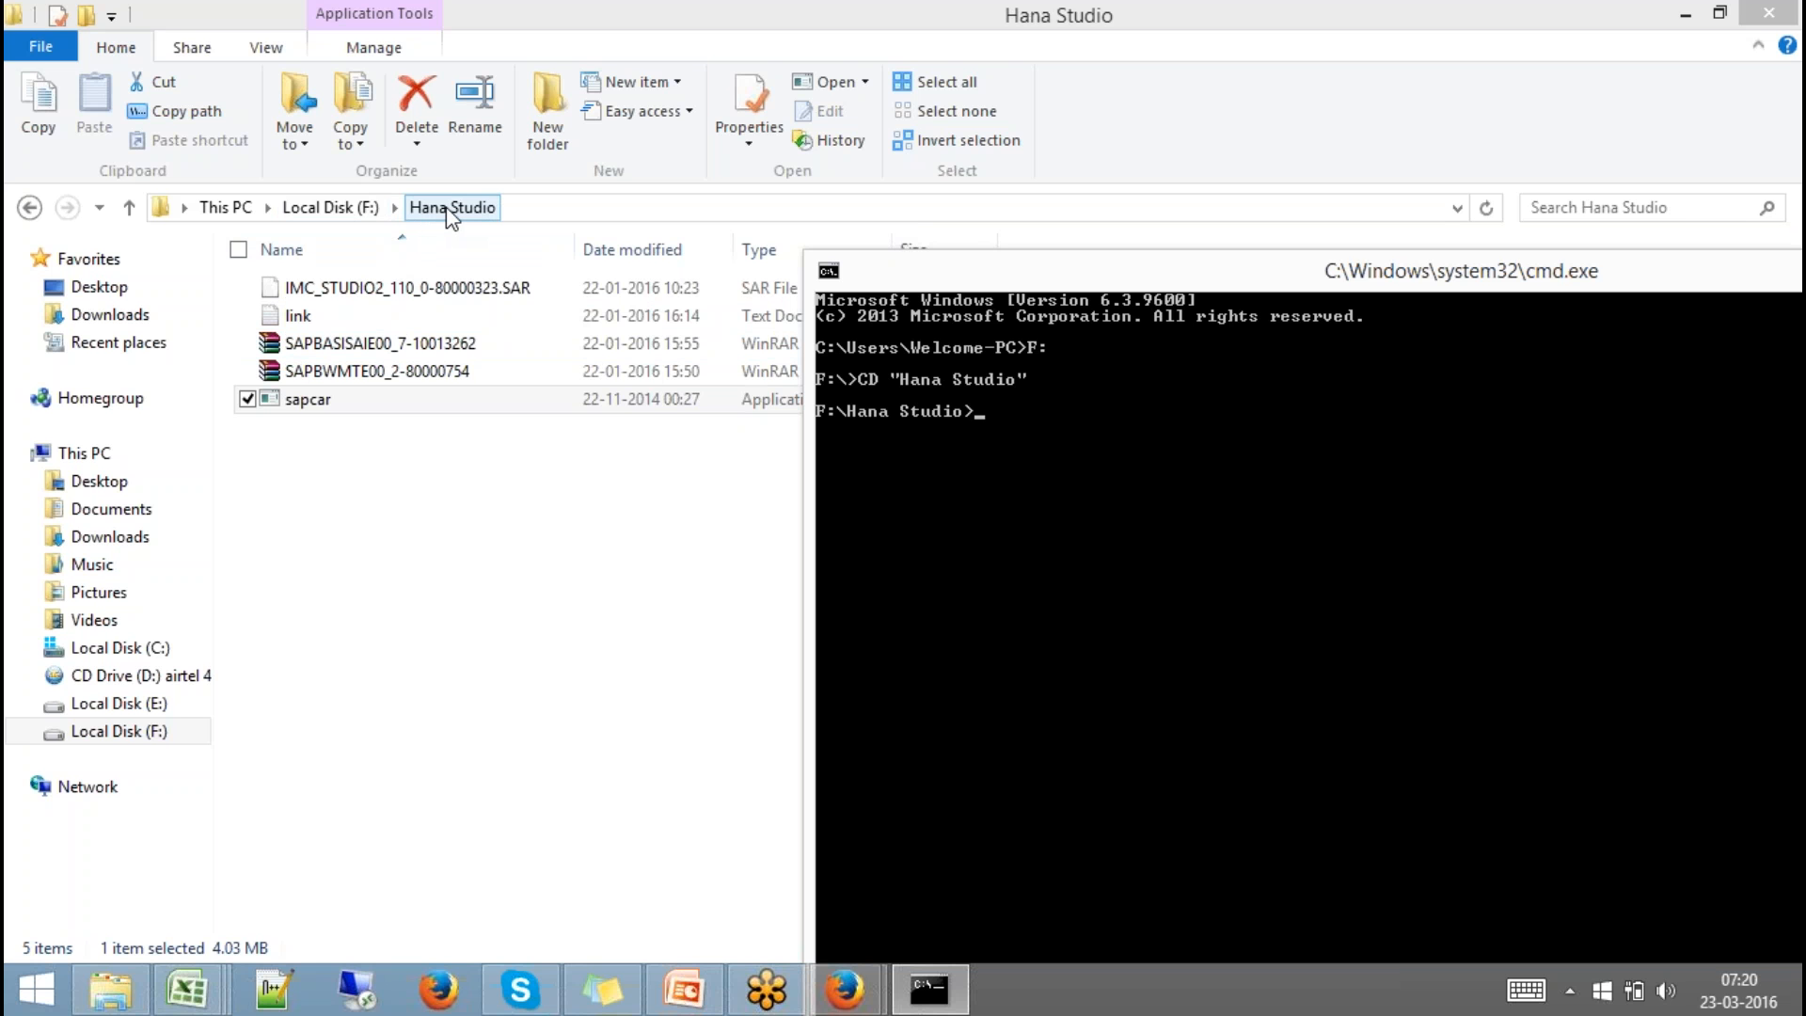
Extract IMC_STUDIO2_110_0-80000323.SAR in the Command Prompt with sapcar -xvf and bring the full output into view.
type("SA")
key("BackSpace")
key("BackSpace")
type("sapcar -x")
type("vf")
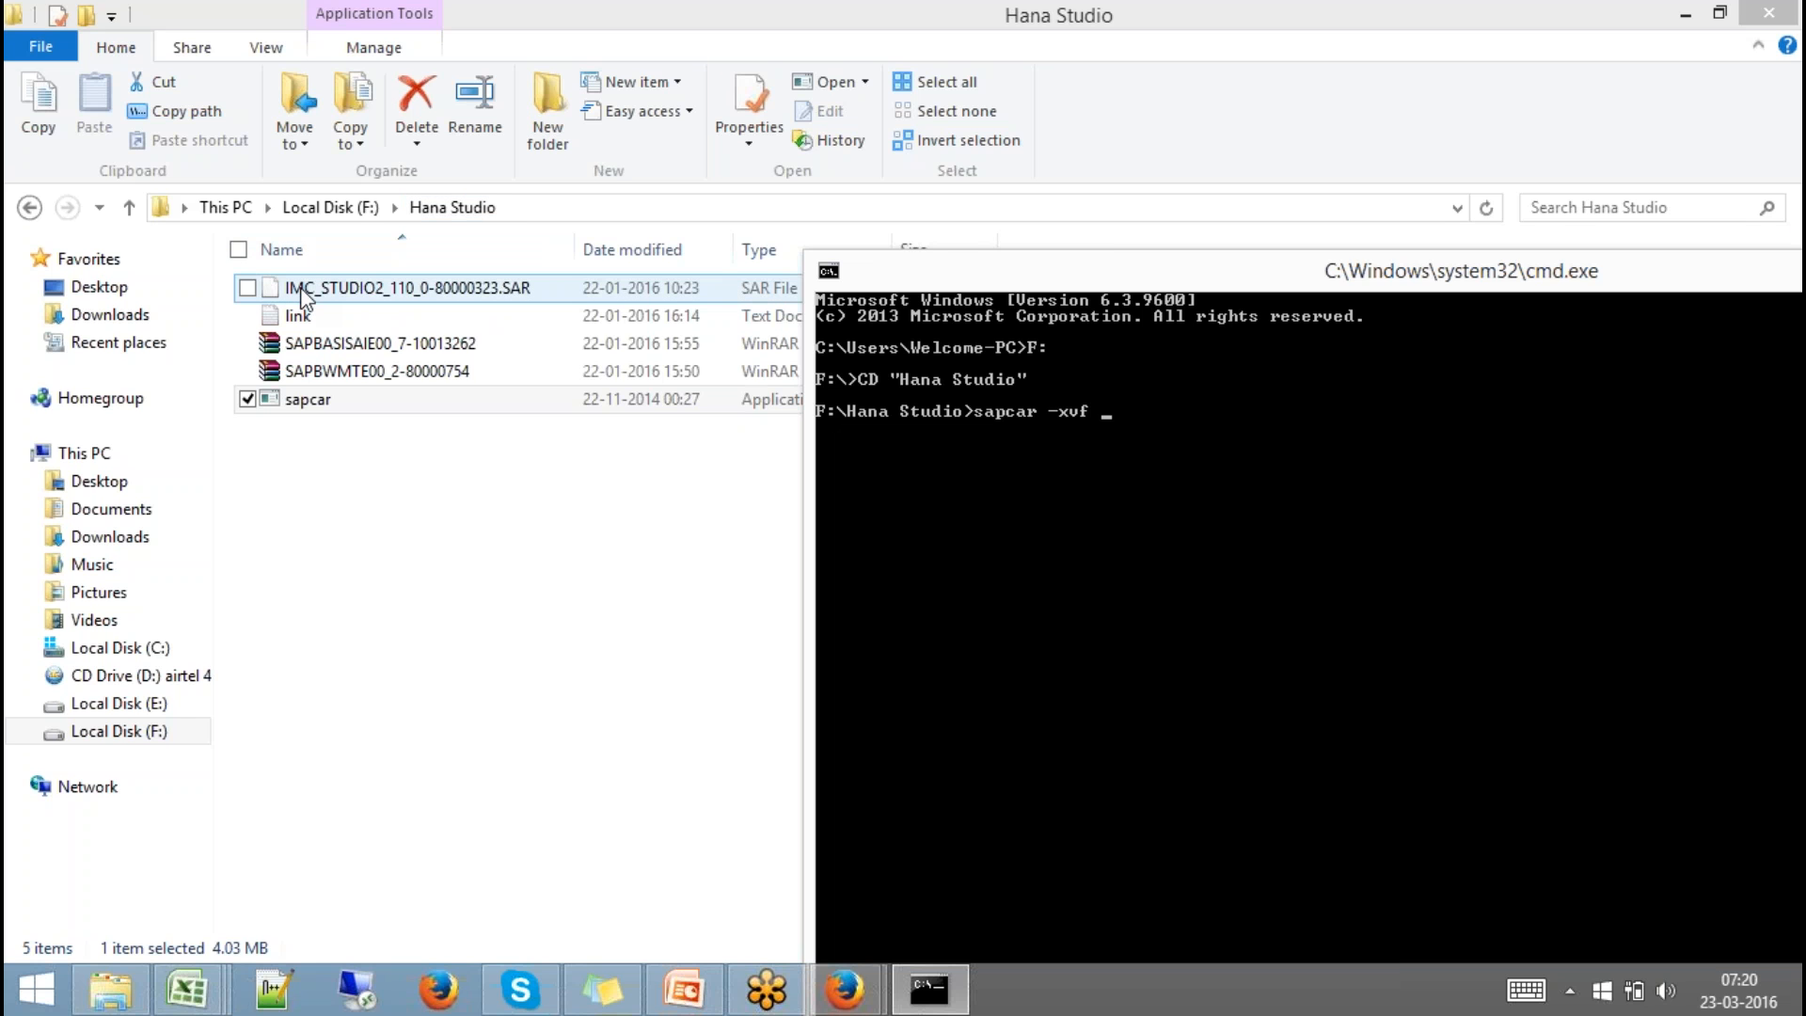
type(" I")
key("Tab")
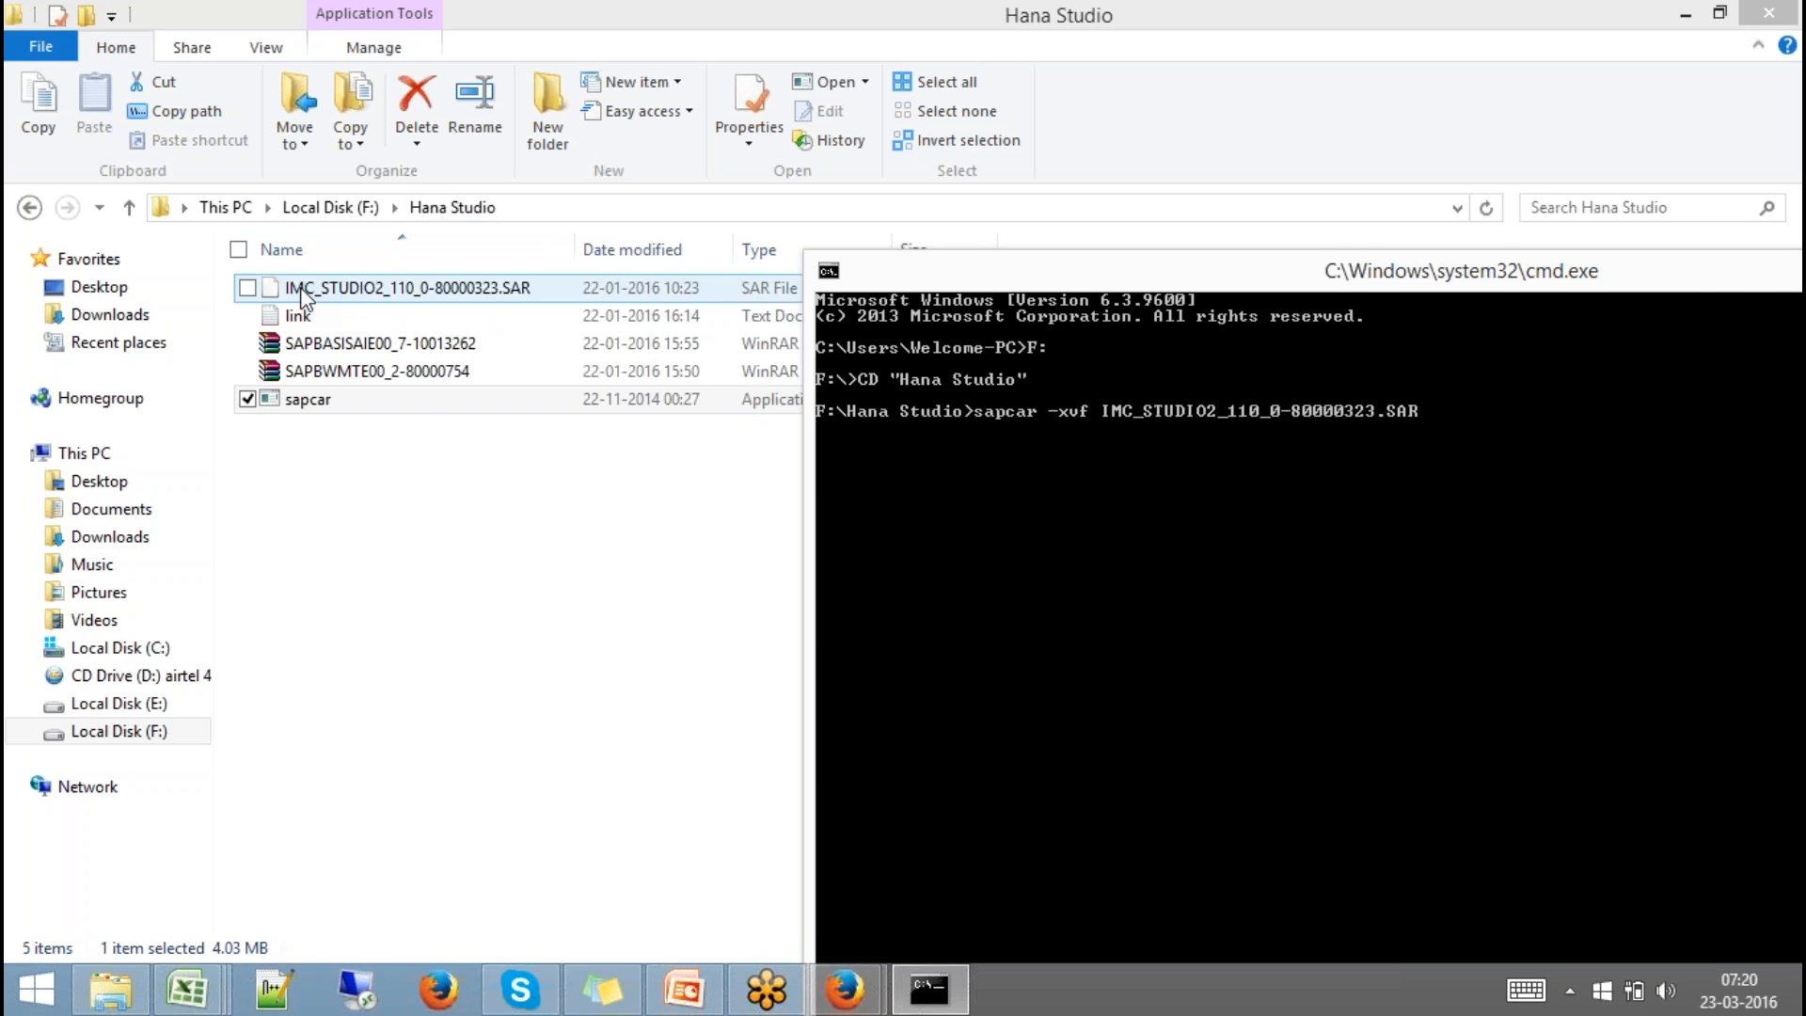
key("Return")
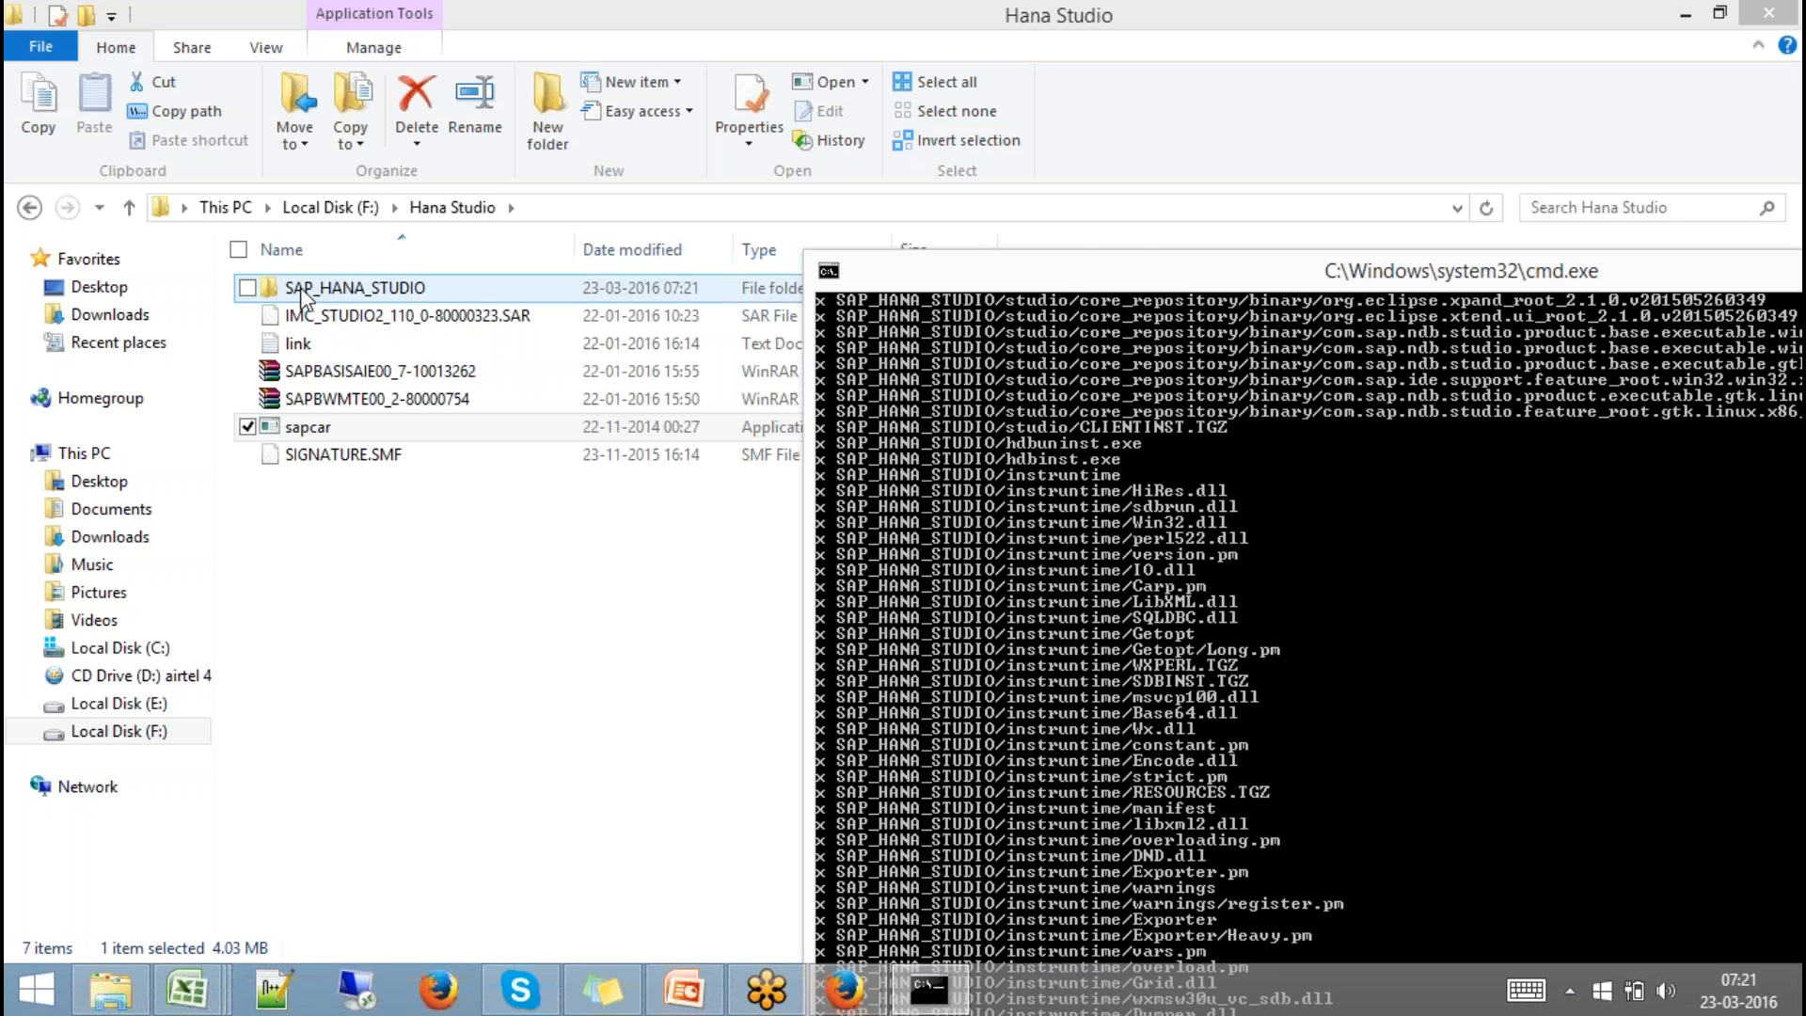
left_click_drag(1030, 275, 673, 55)
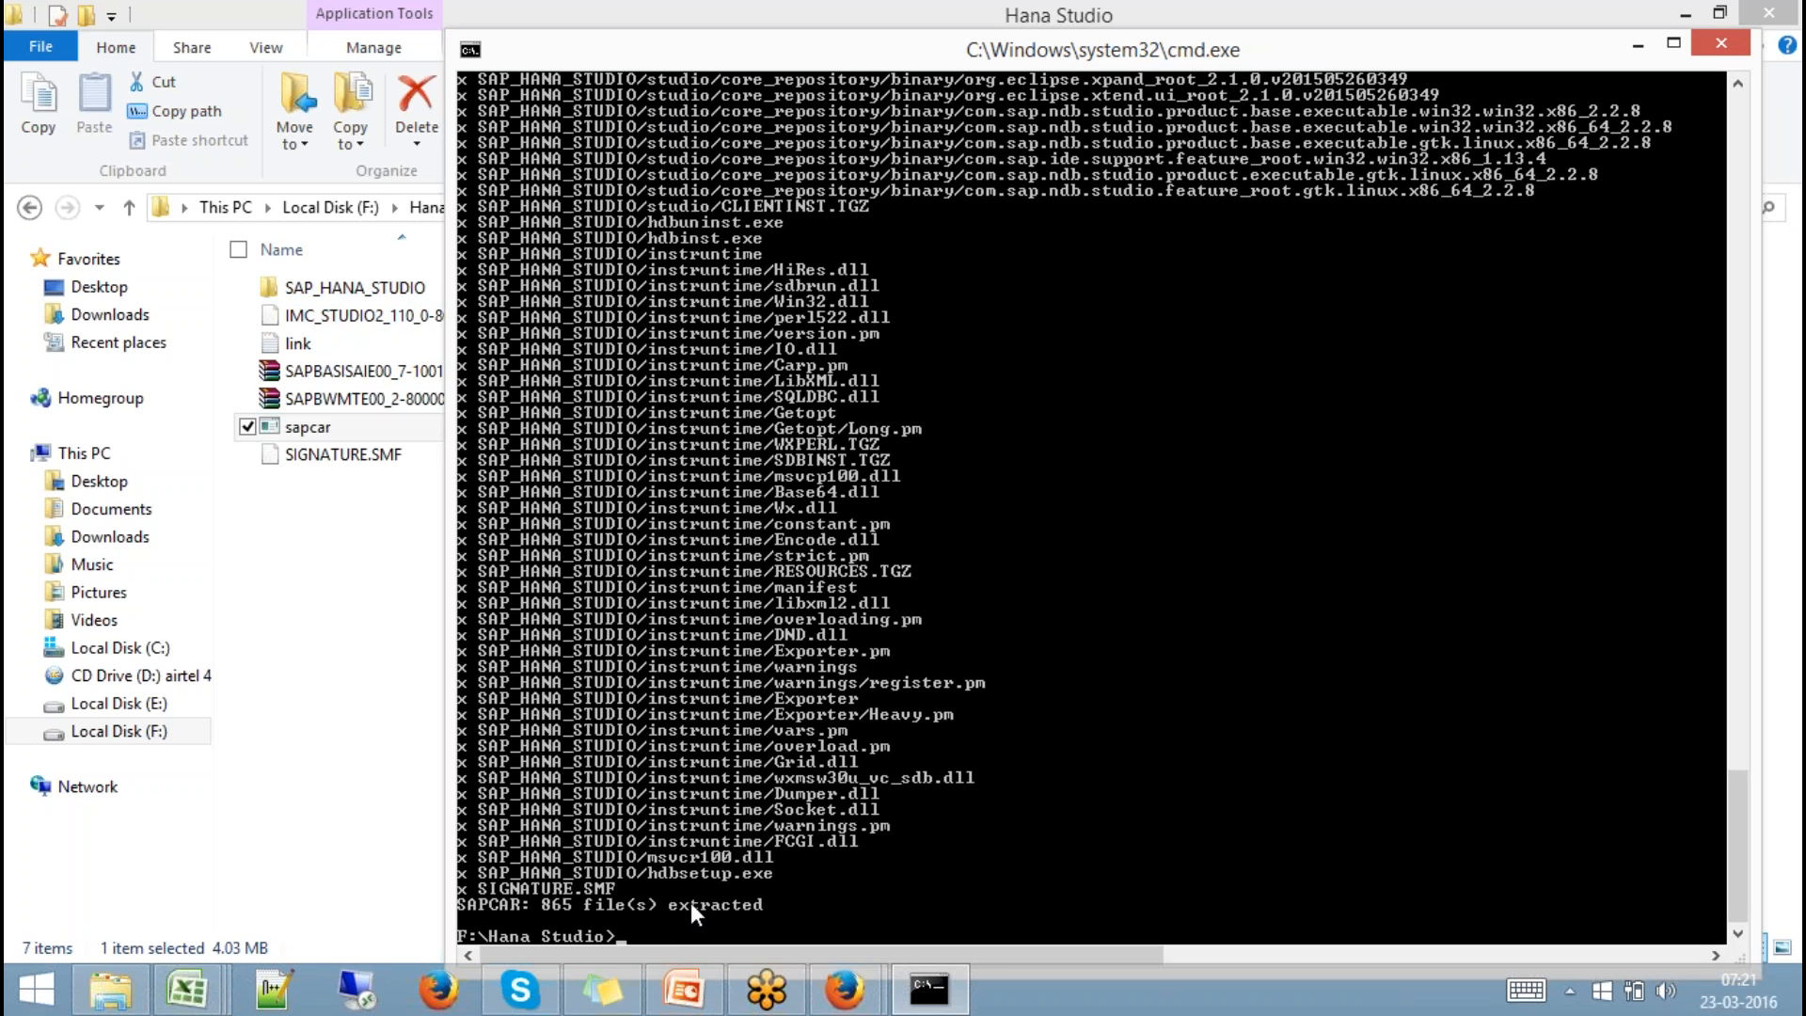
Examine the contents of the extracted SAP_HANA_STUDIO folder inside Hana Studio.
left_click(310, 799)
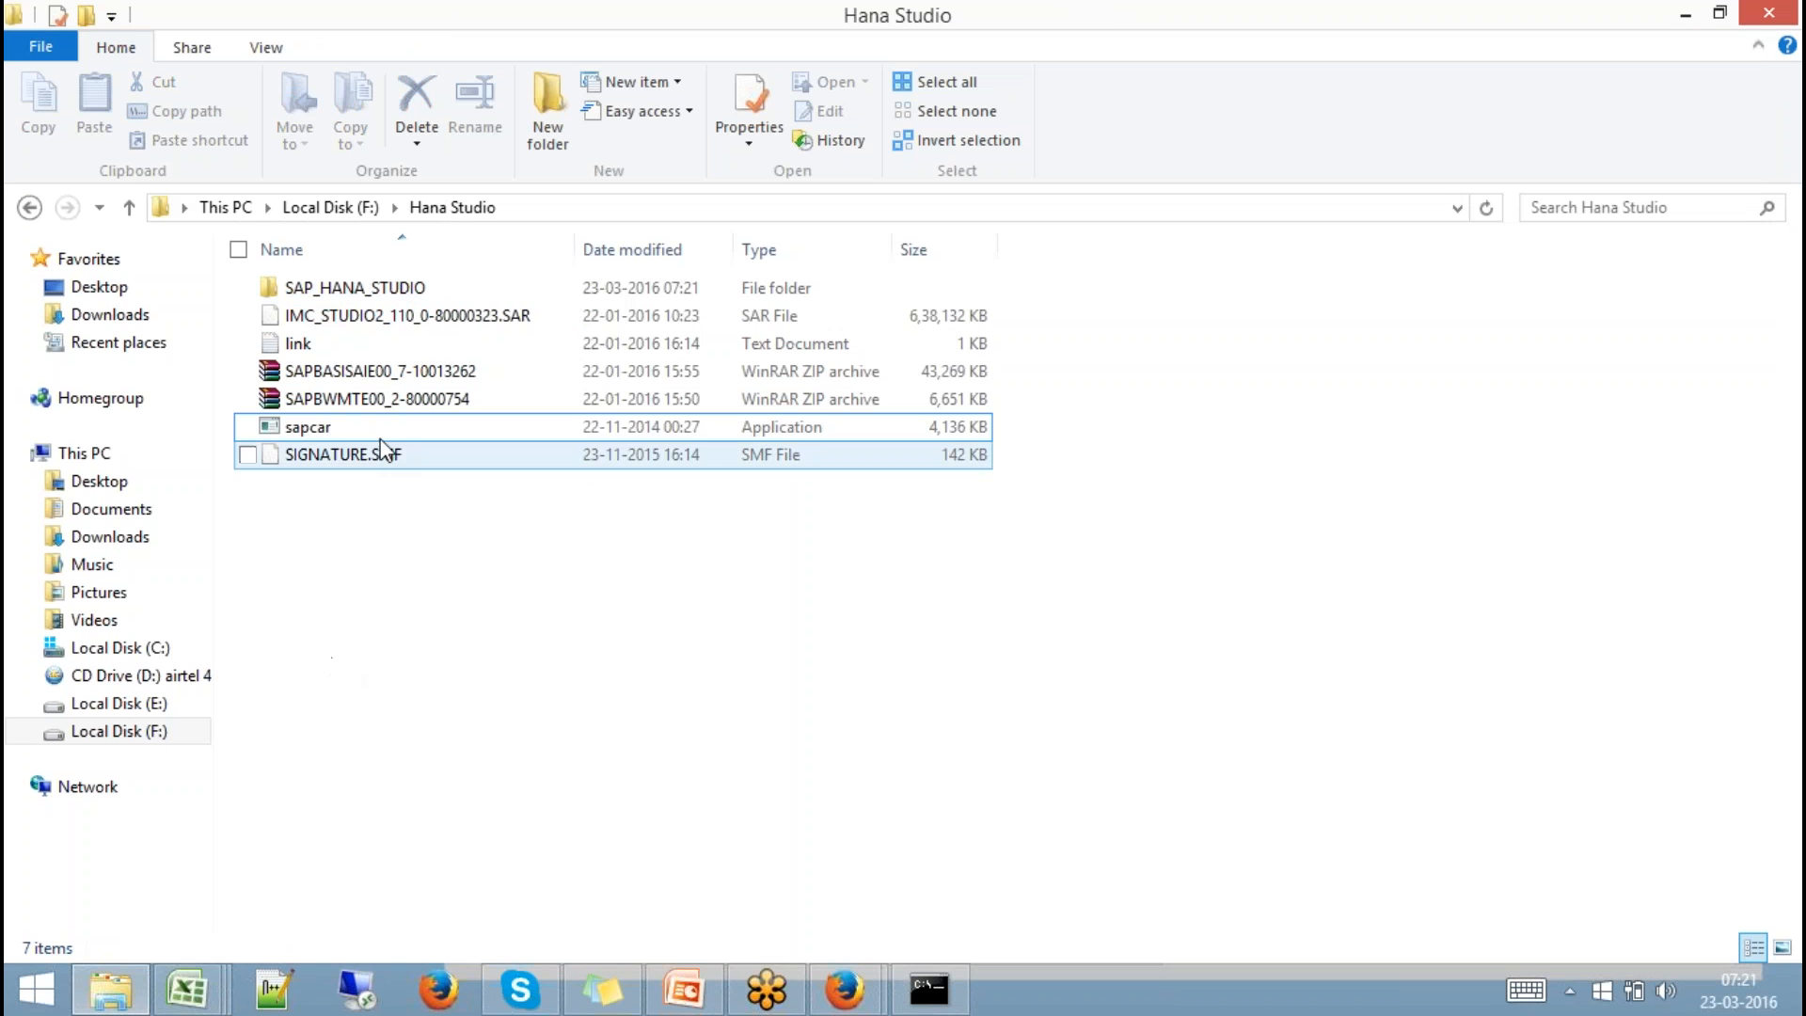
left_click(373, 291)
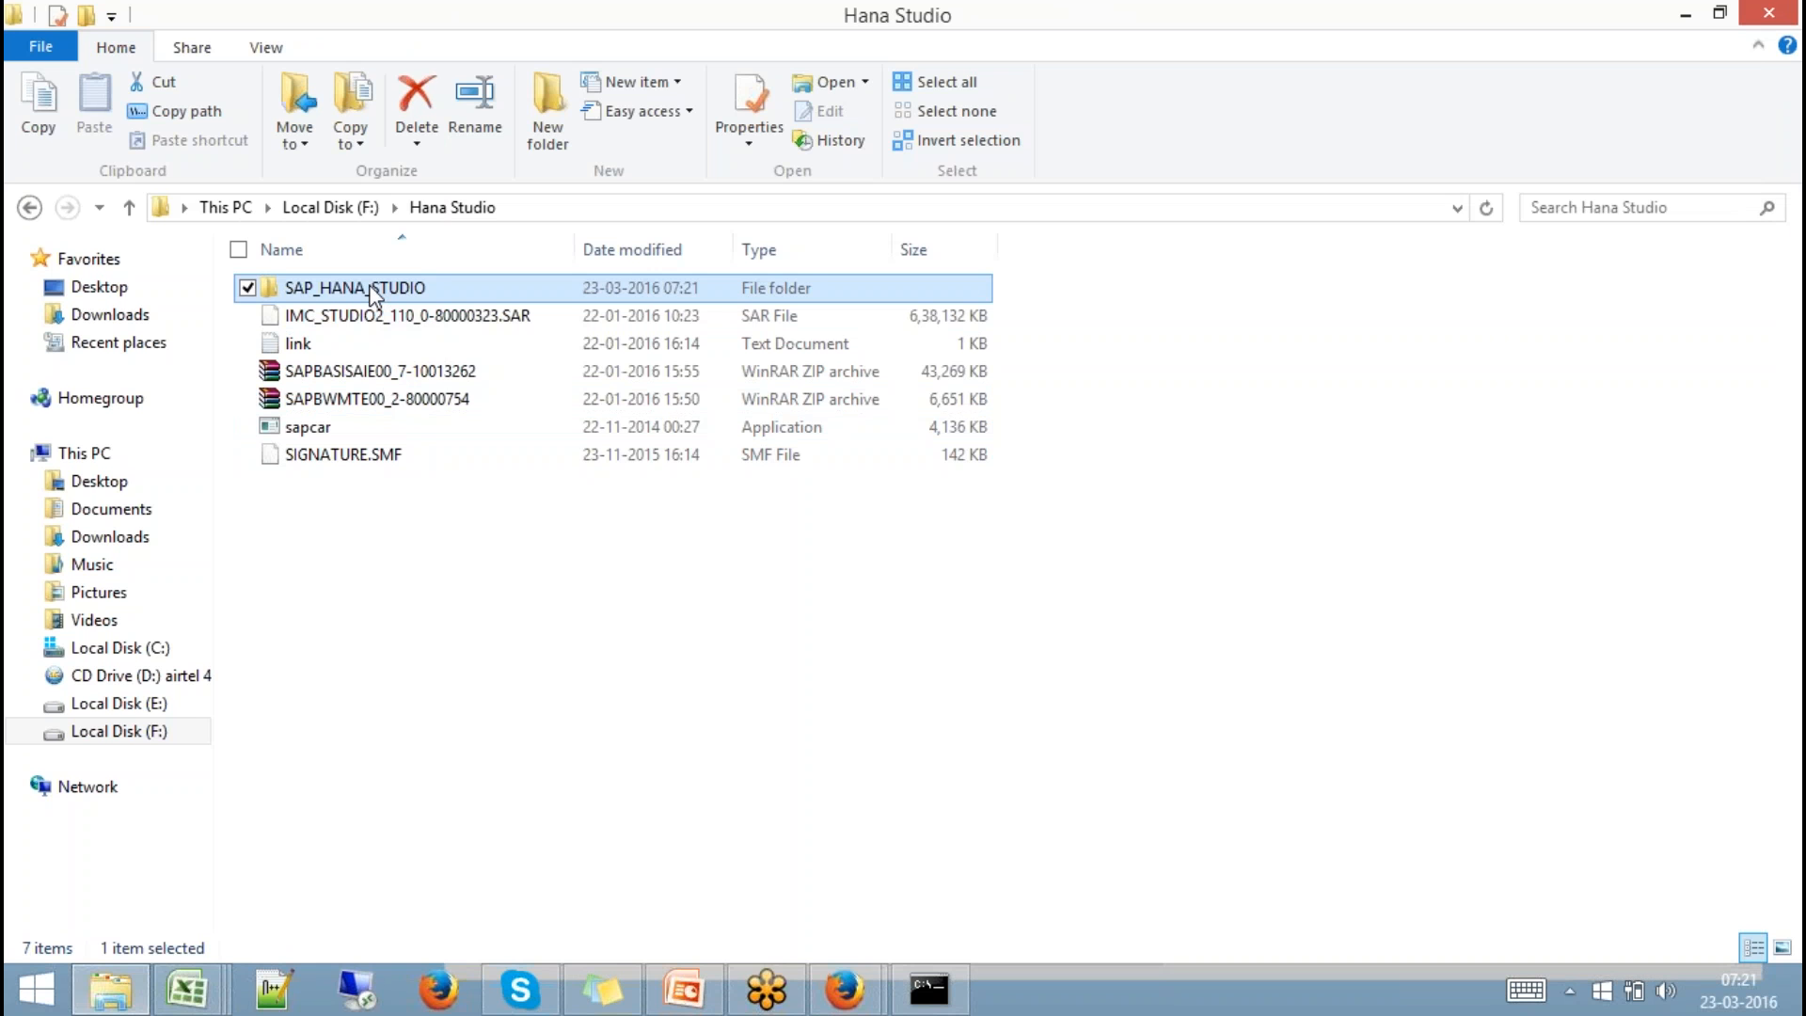
double_click(374, 292)
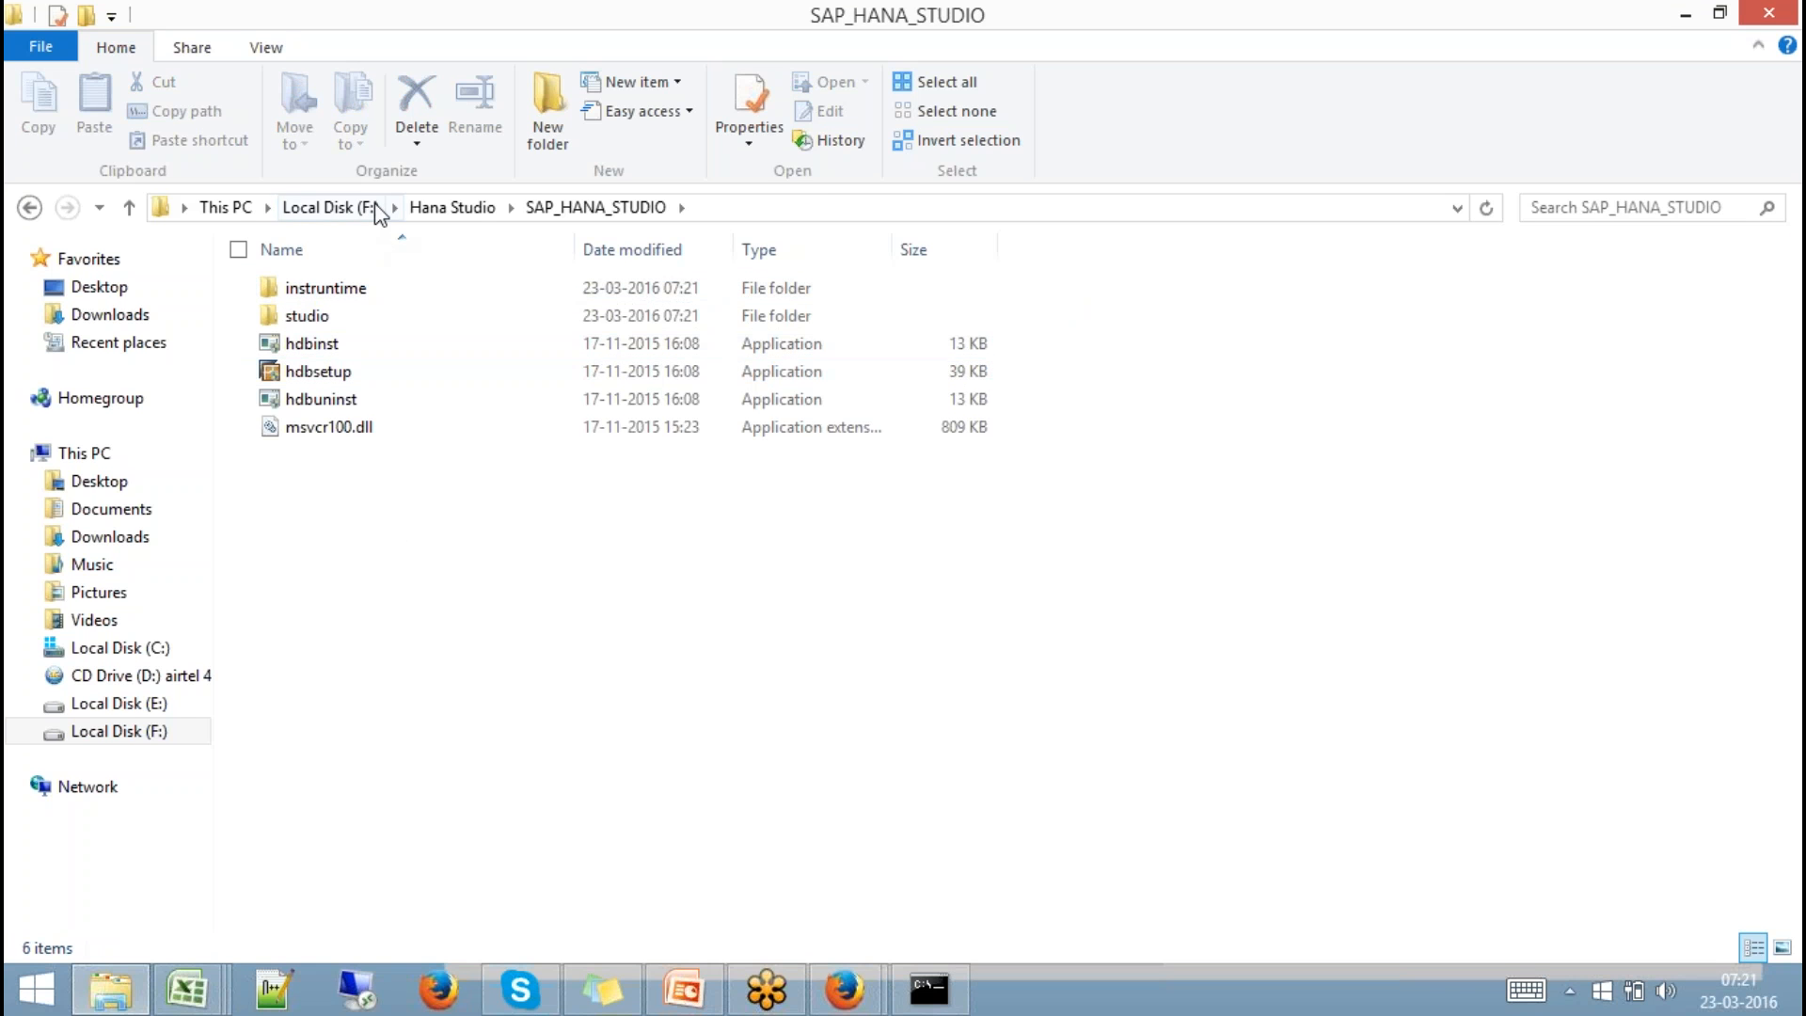
Return to the Hana Studio folder and cut the extracted SAP_HANA_STUDIO folder.
left_click(436, 201)
right_click(365, 295)
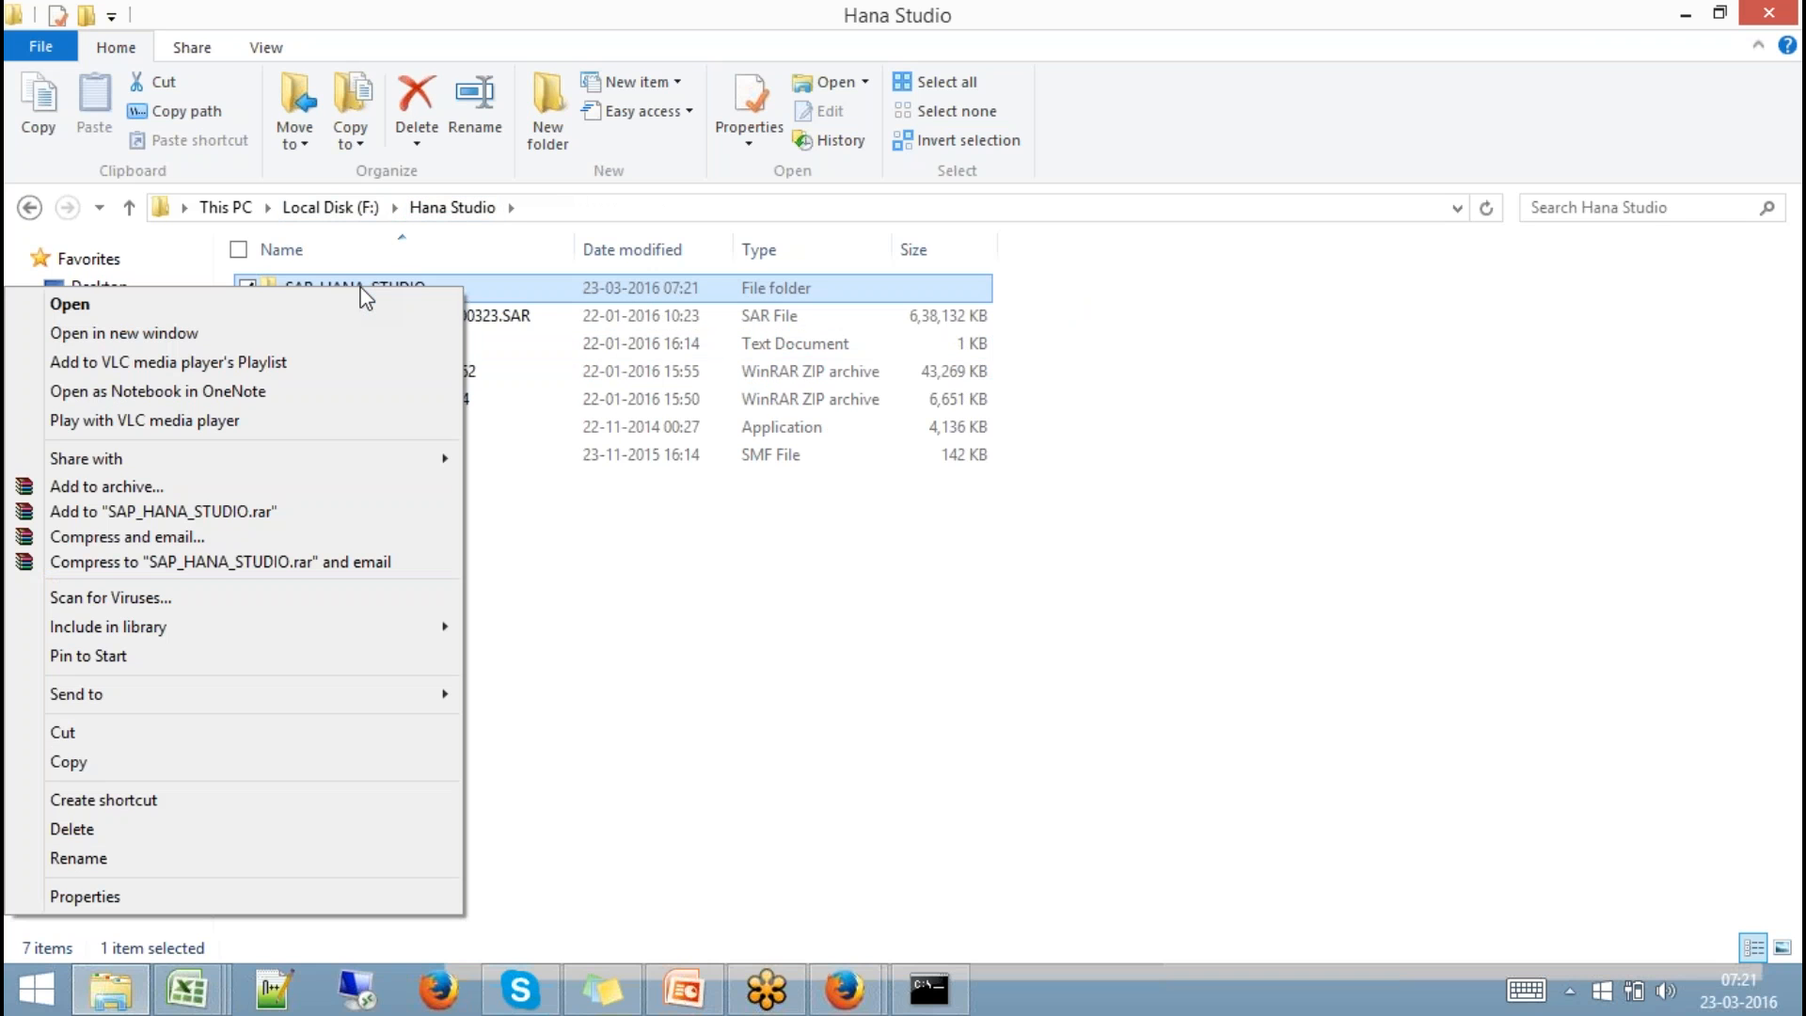
left_click(154, 733)
Create a new folder named "Batch 9" at the root of drive F:.
left_click(367, 210)
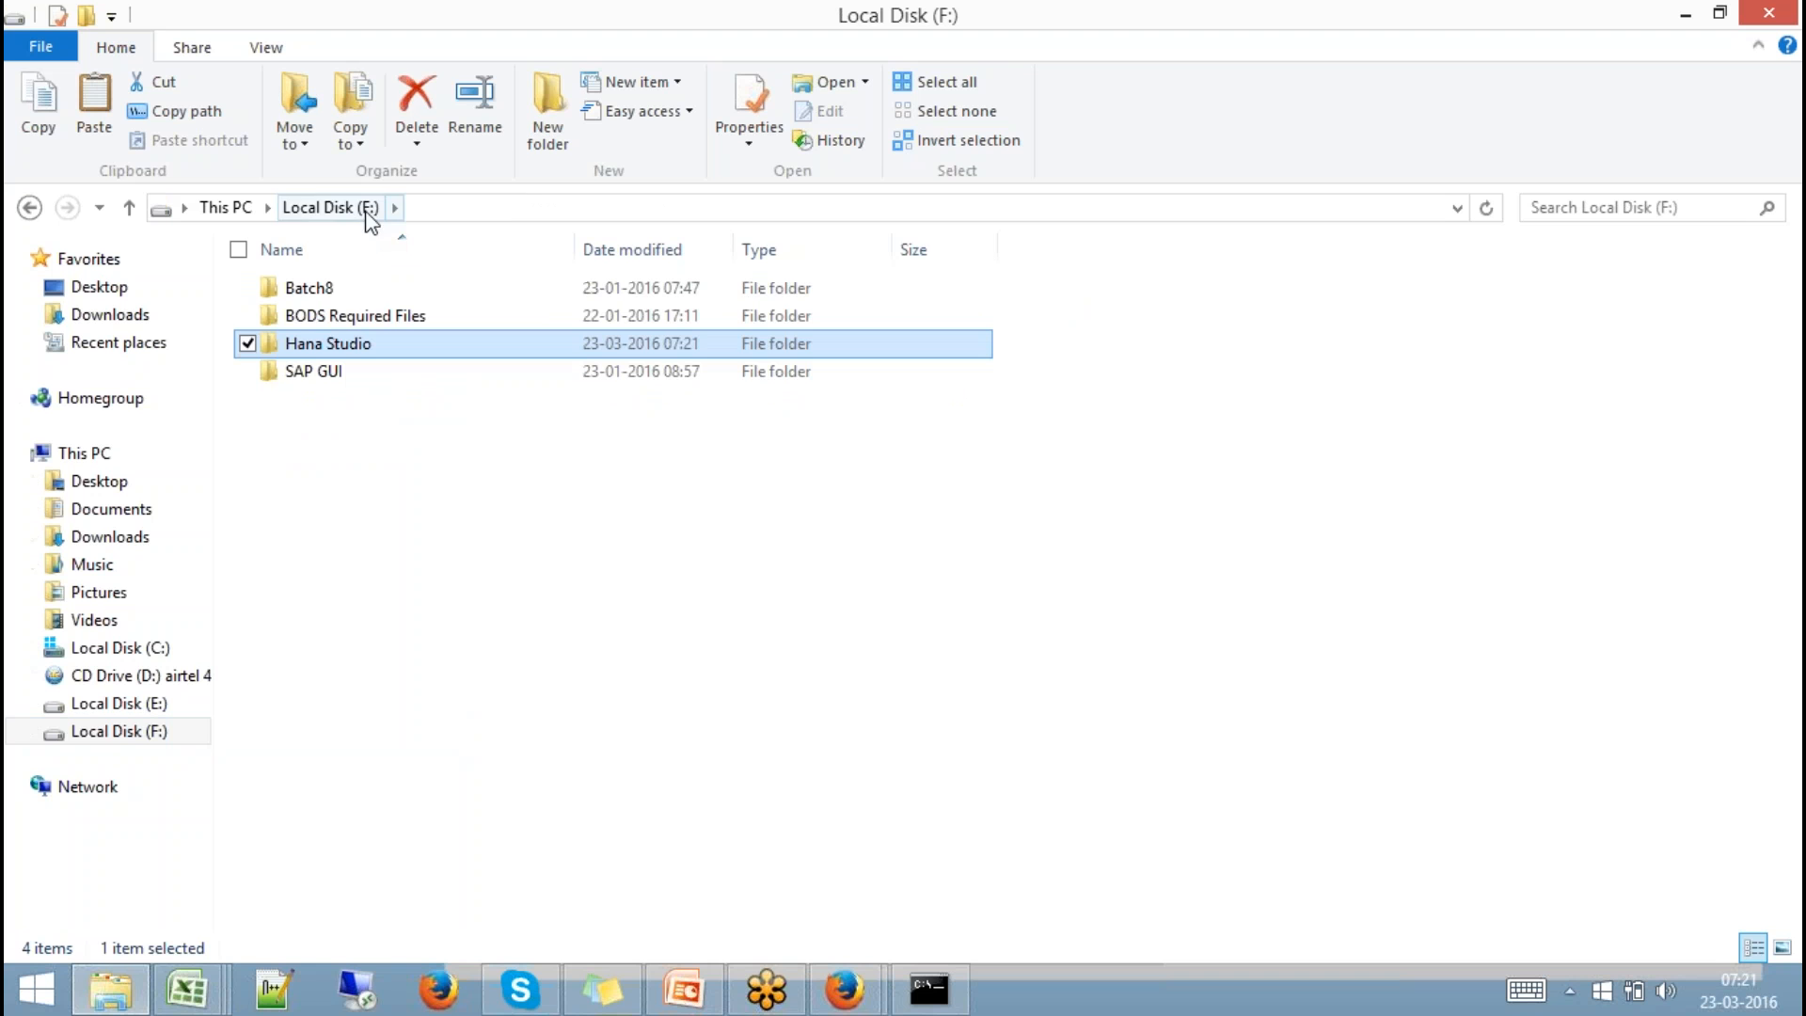
left_click(542, 116)
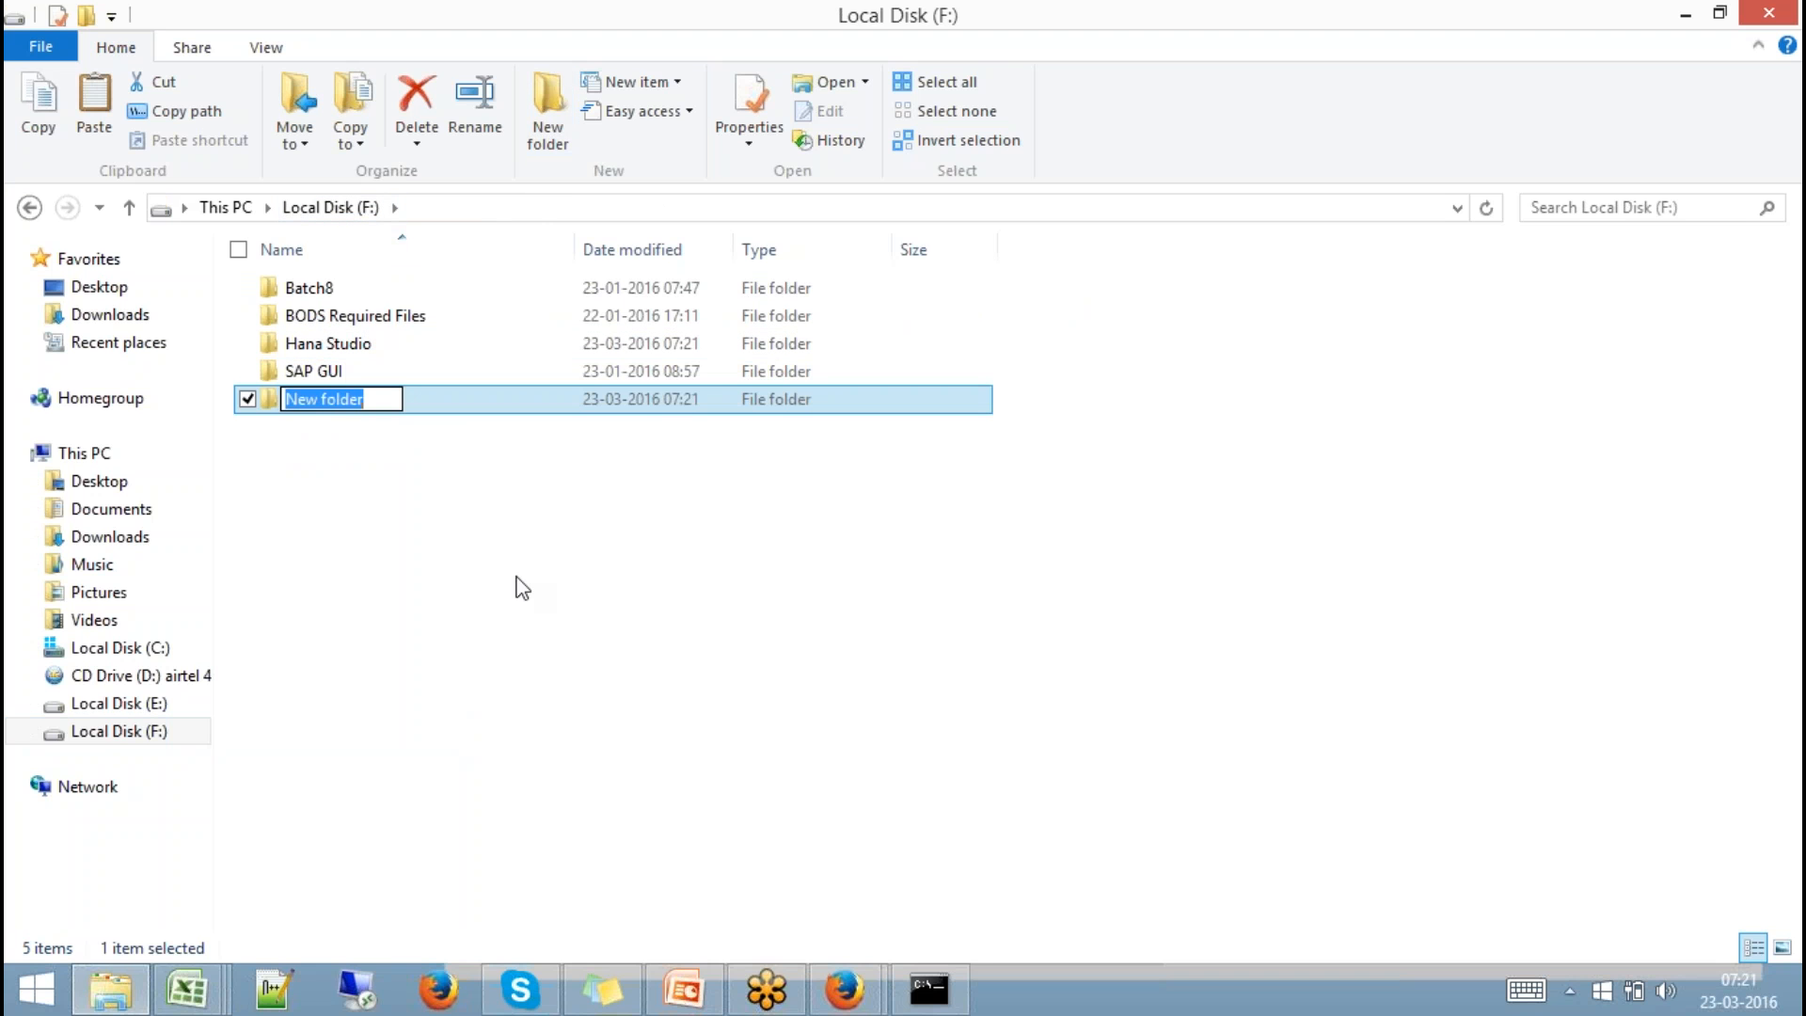
type("Batch ")
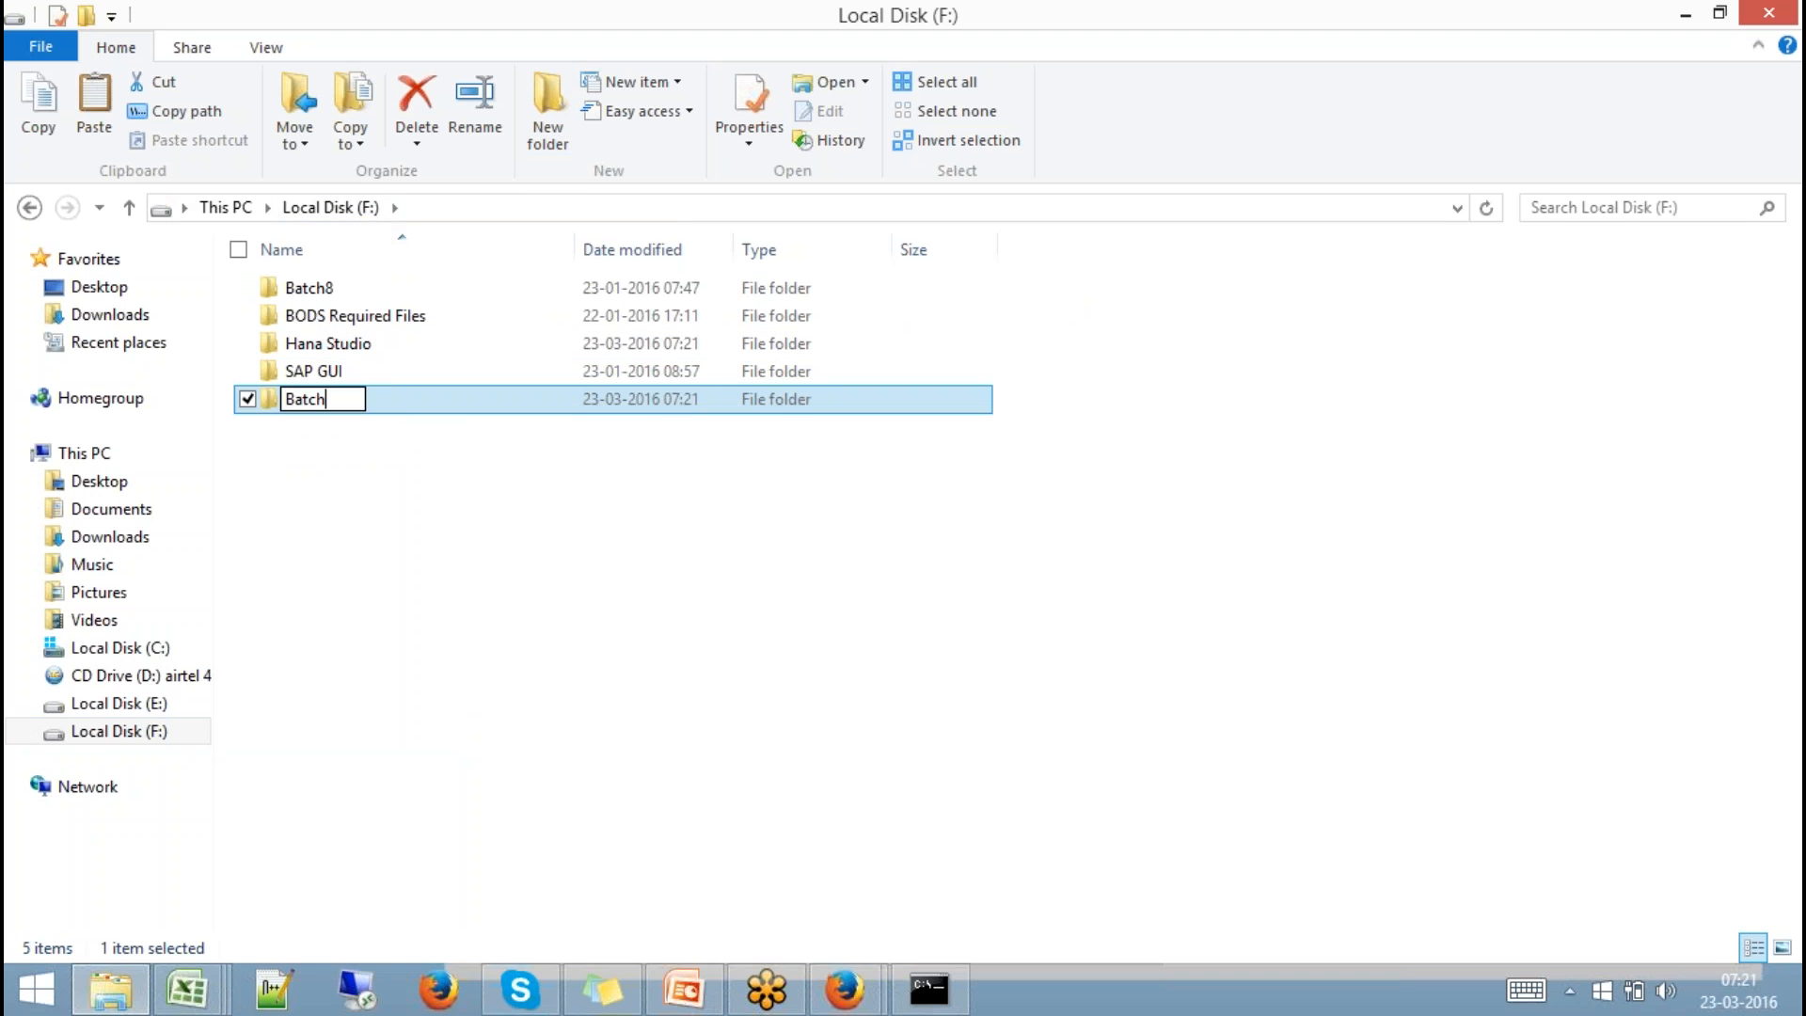
type("9")
key("Return")
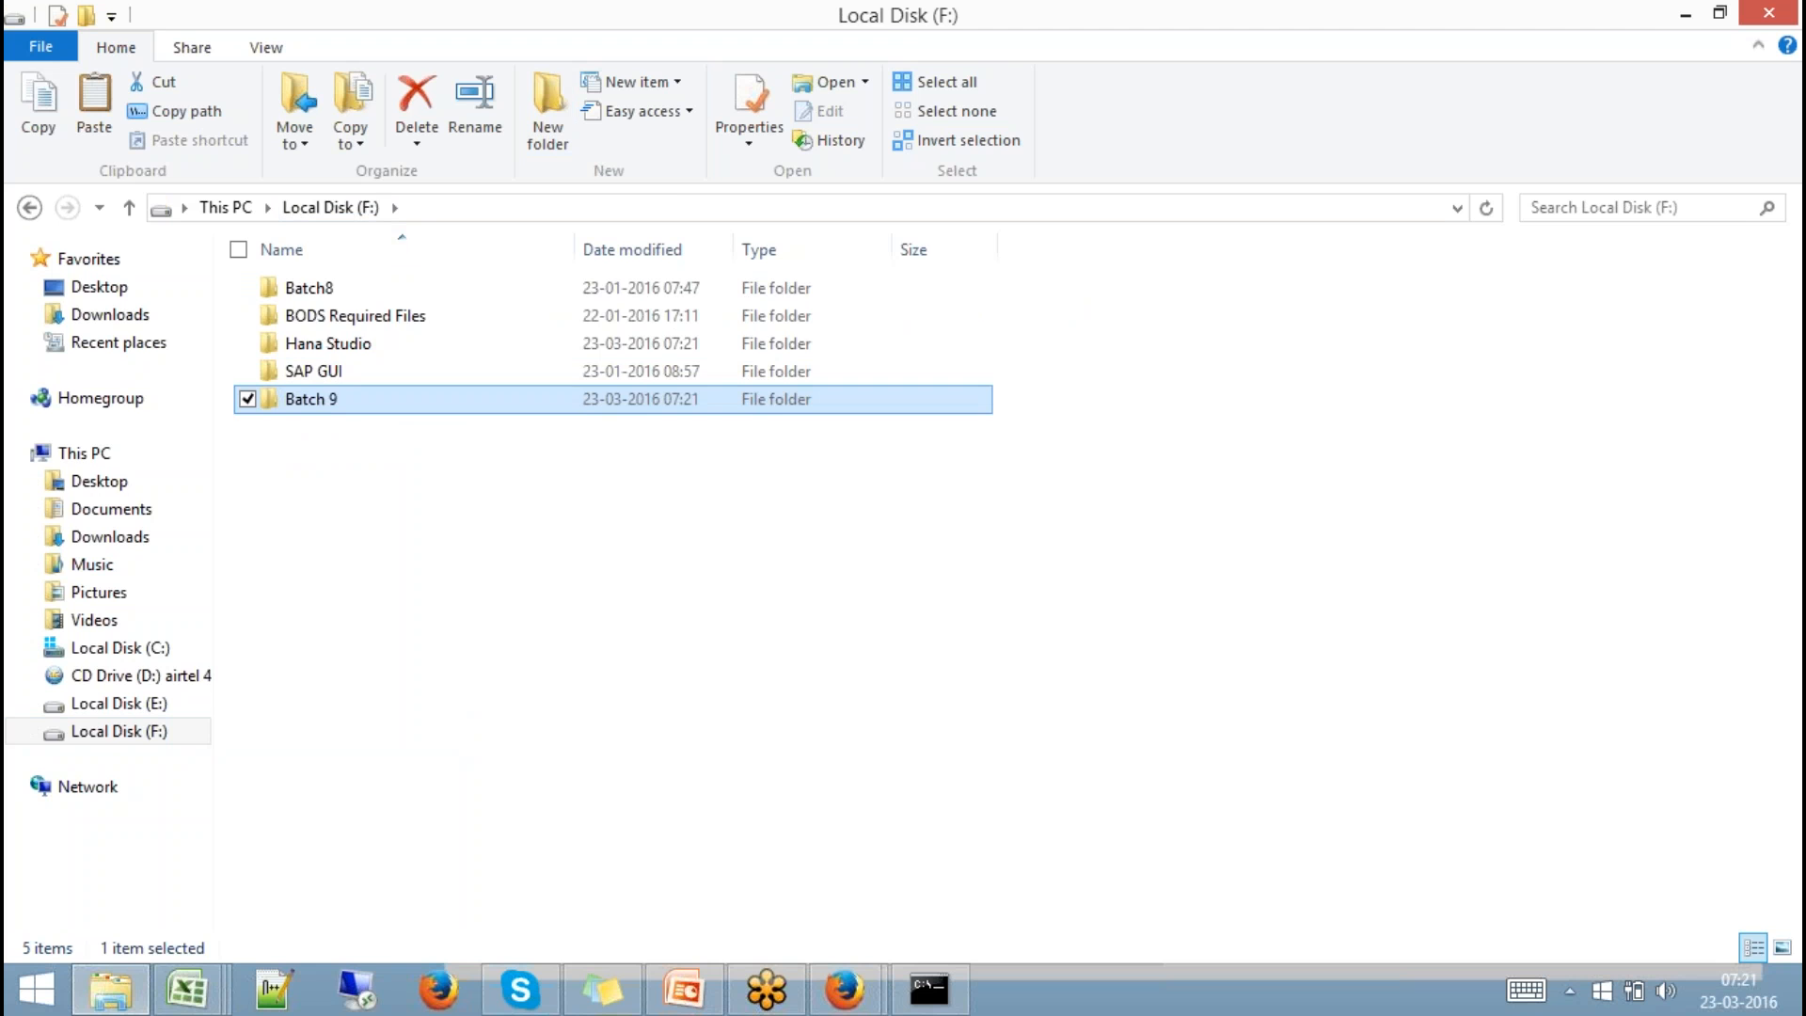
Paste the cut SAP_HANA_STUDIO folder into the Batch 9 folder.
double_click(329, 404)
right_click(353, 379)
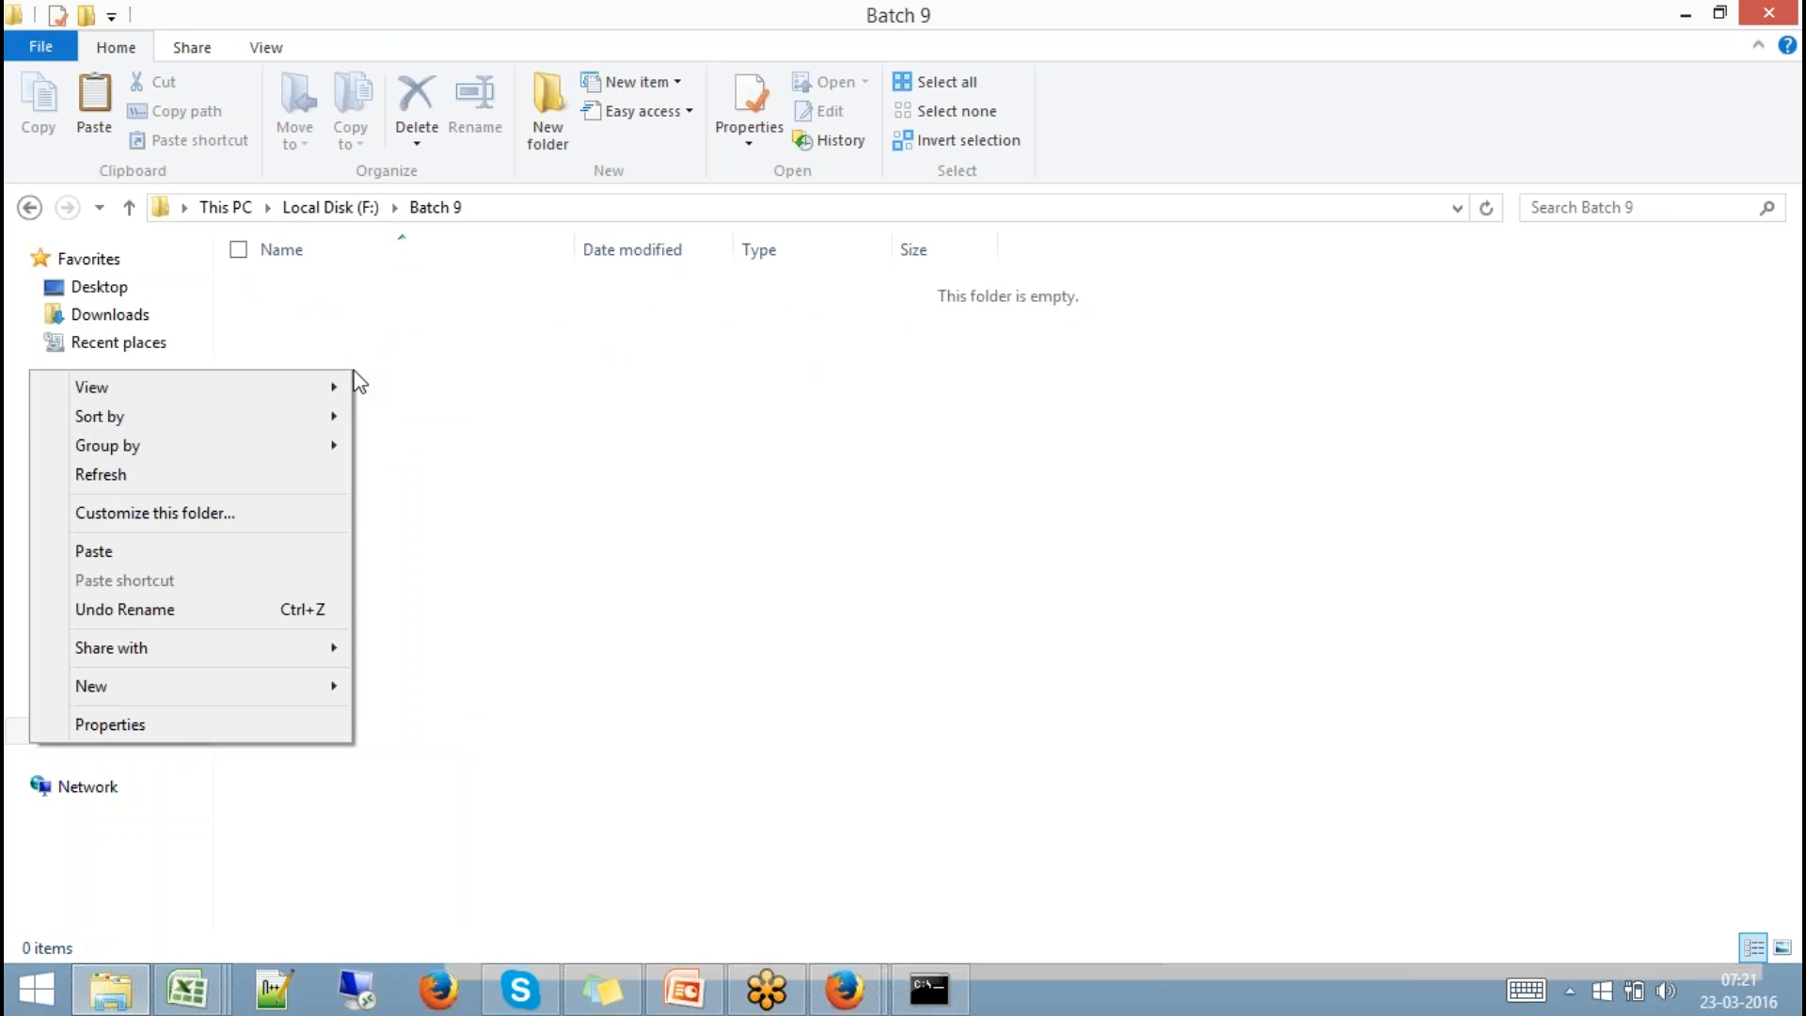
left_click(237, 562)
left_click(560, 386)
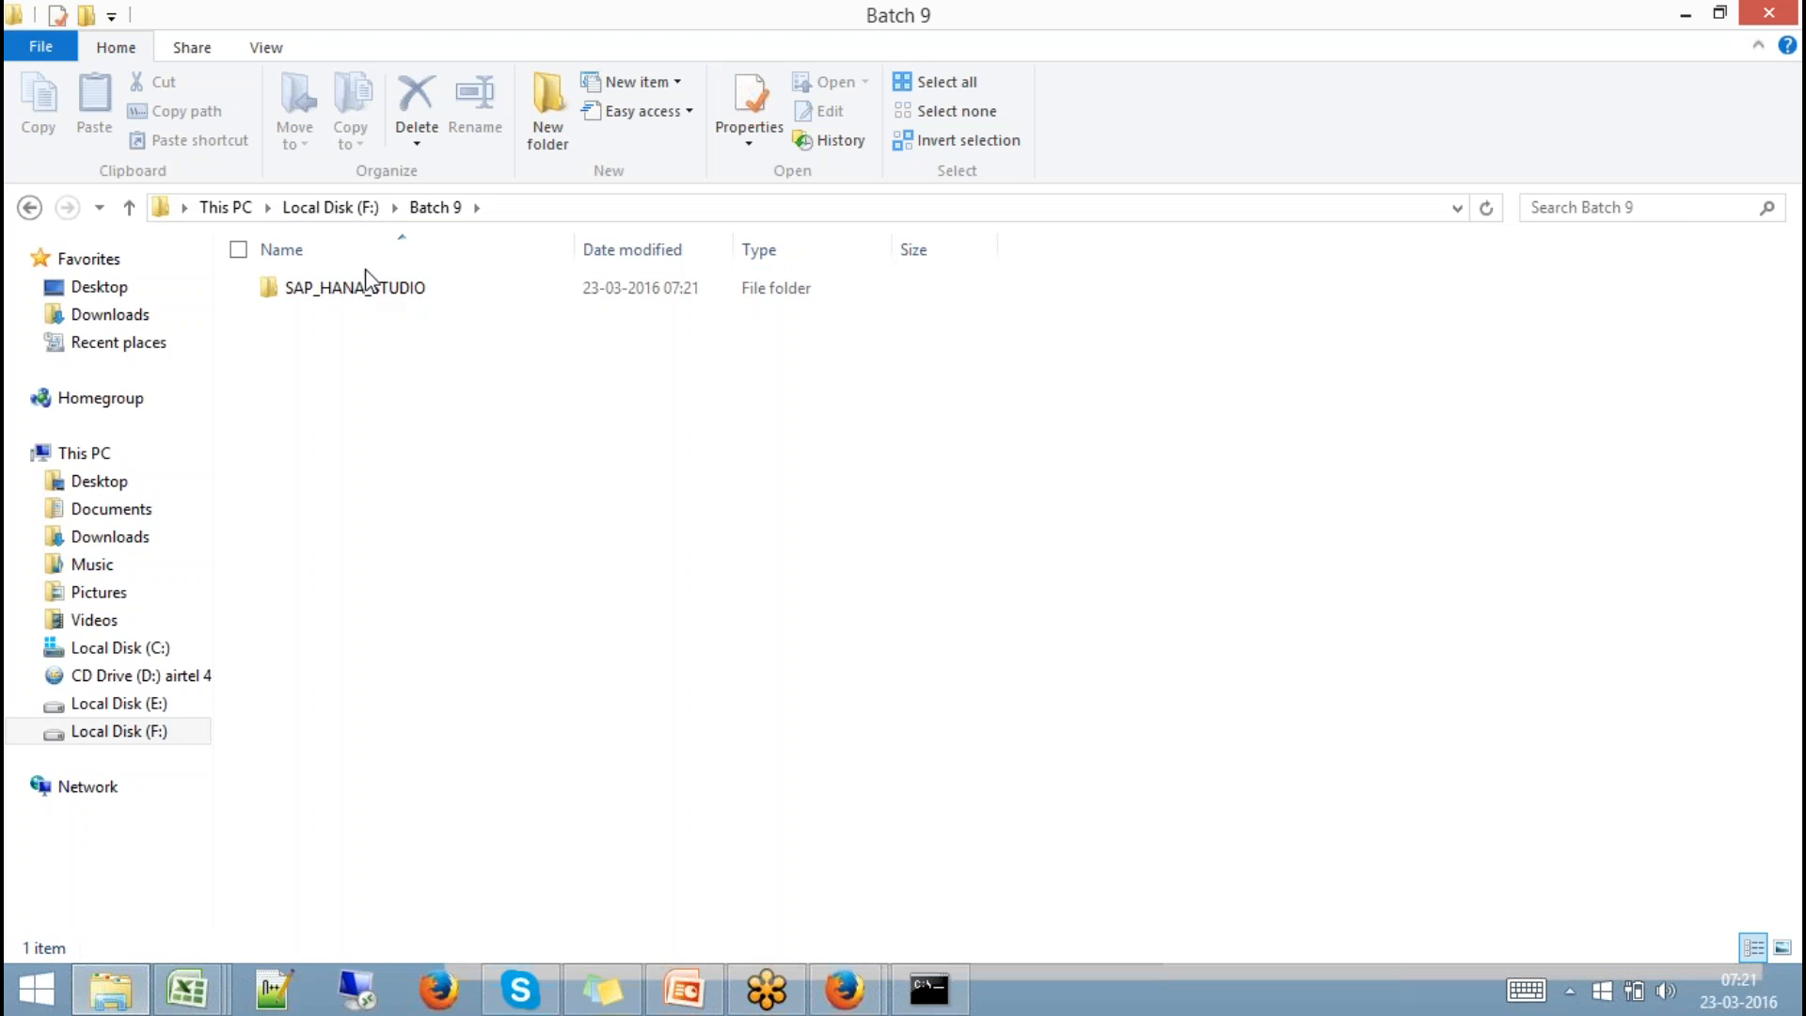
Run hdbsetup from the SAP_HANA_STUDIO folder in Batch 9 and place the installer window fully in view.
double_click(377, 293)
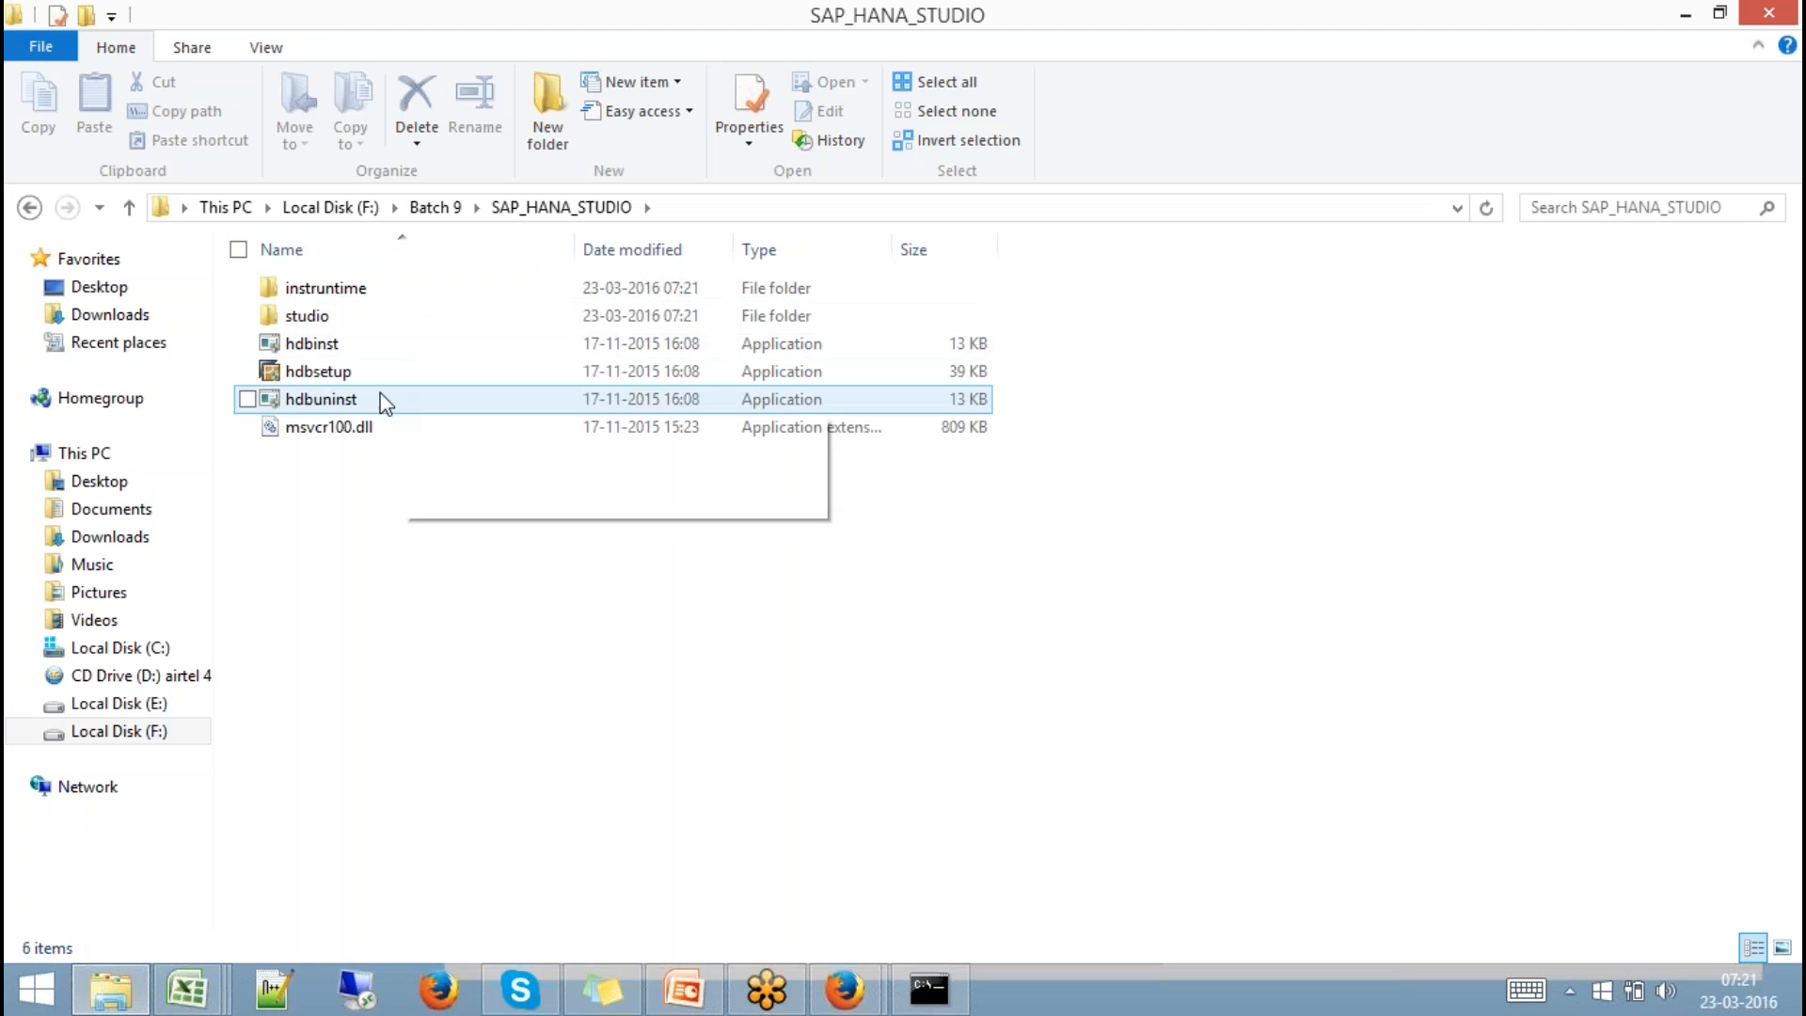
left_click(334, 376)
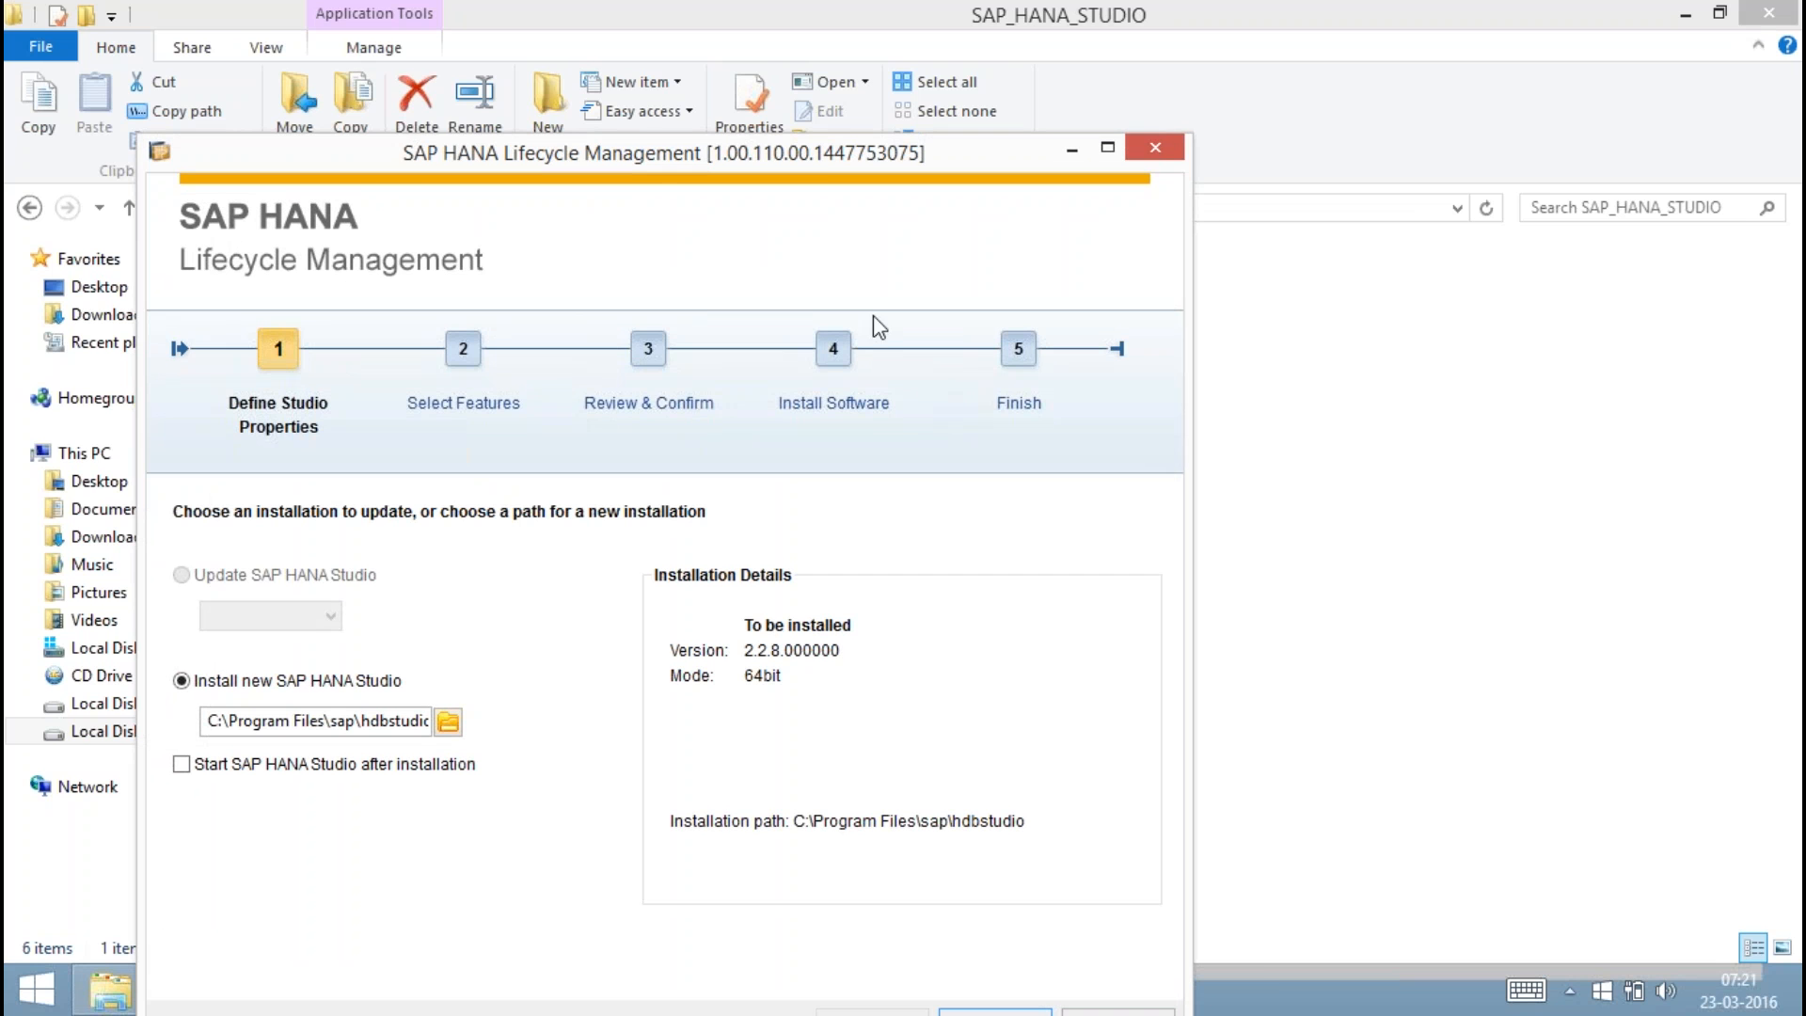
left_click_drag(832, 165, 1132, 34)
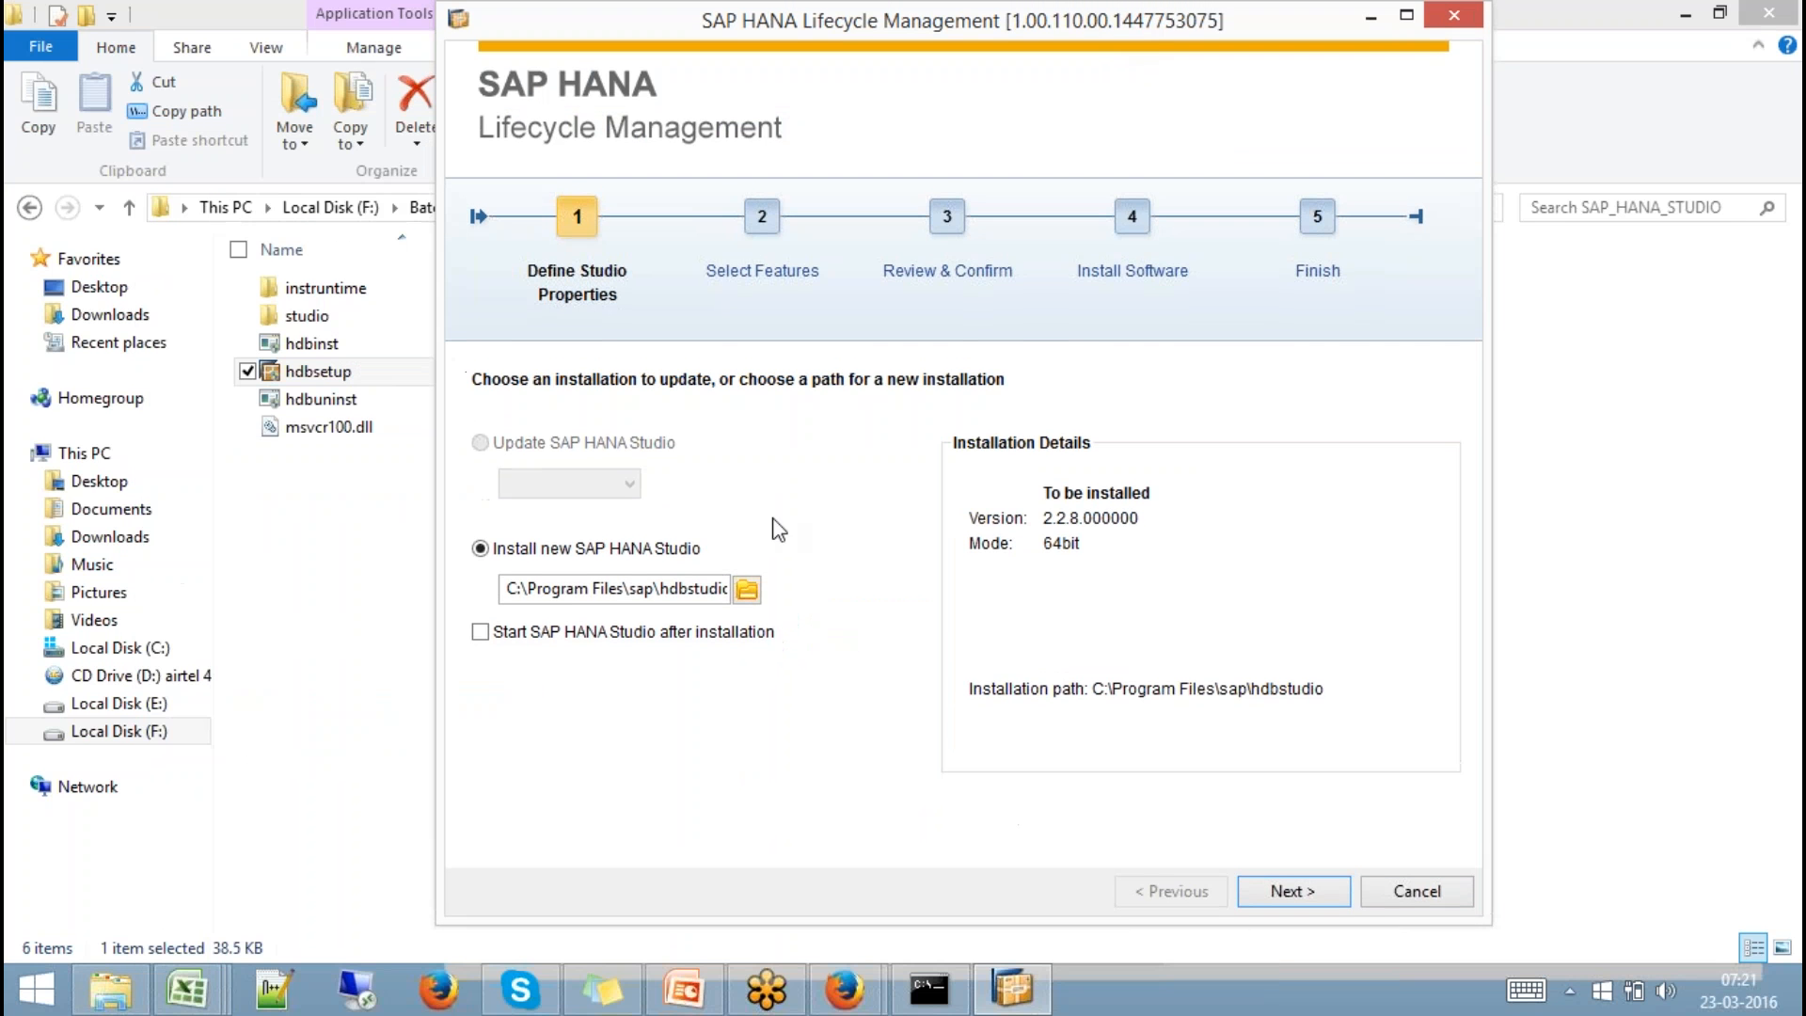
Install a new SAP HANA Studio in C:\Program Files\sap\hdbstudio with the Administration, Application Development and Database Development features, and finish the installer.
left_click_drag(573, 590, 739, 588)
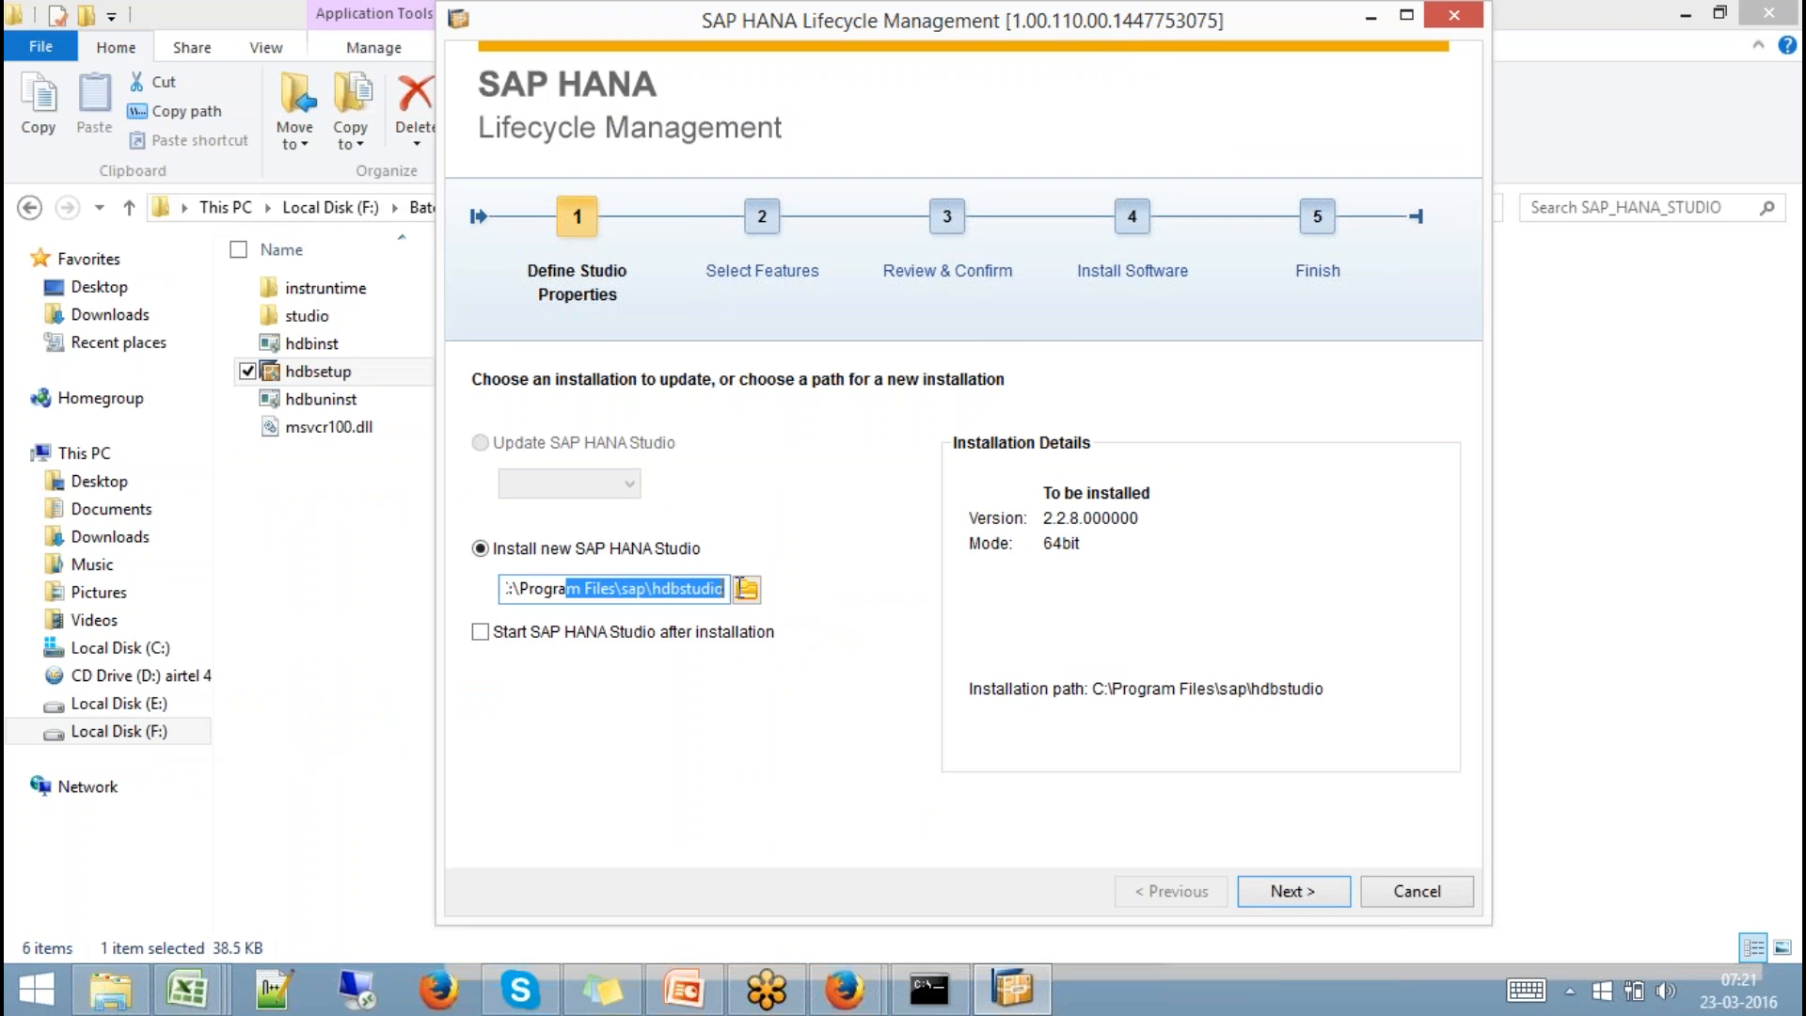
left_click(1287, 890)
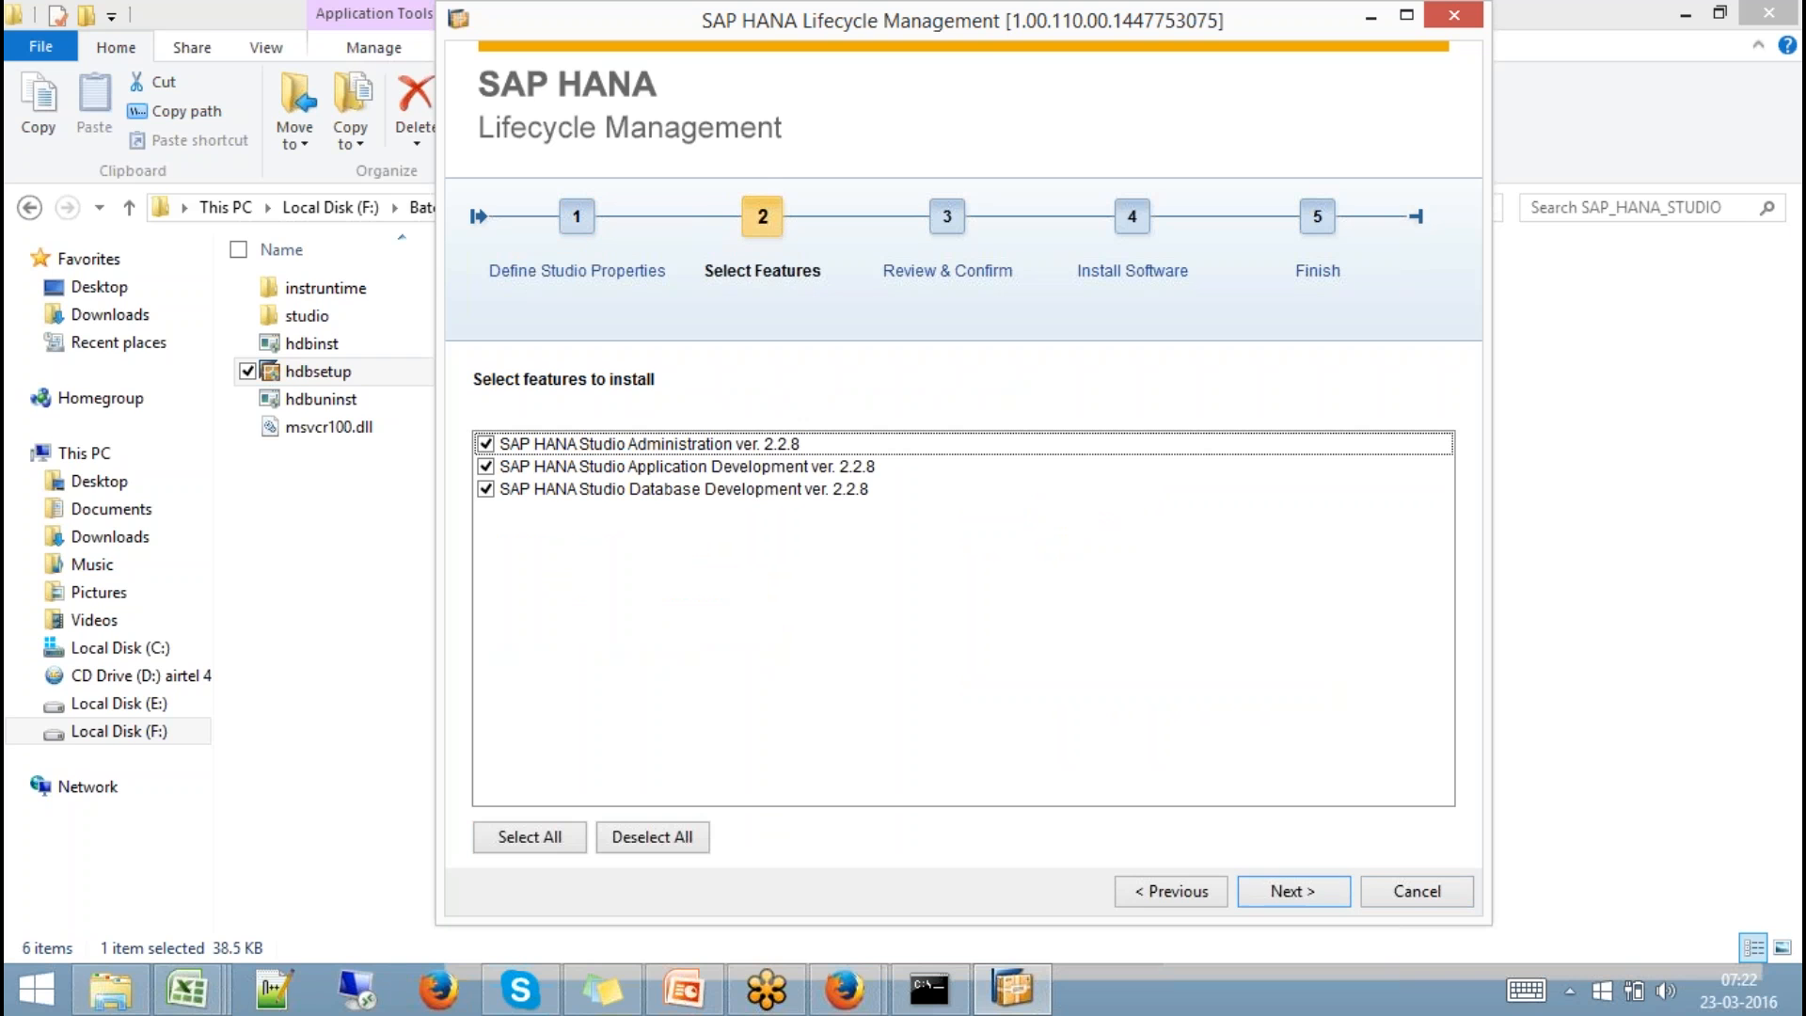
left_click(1306, 889)
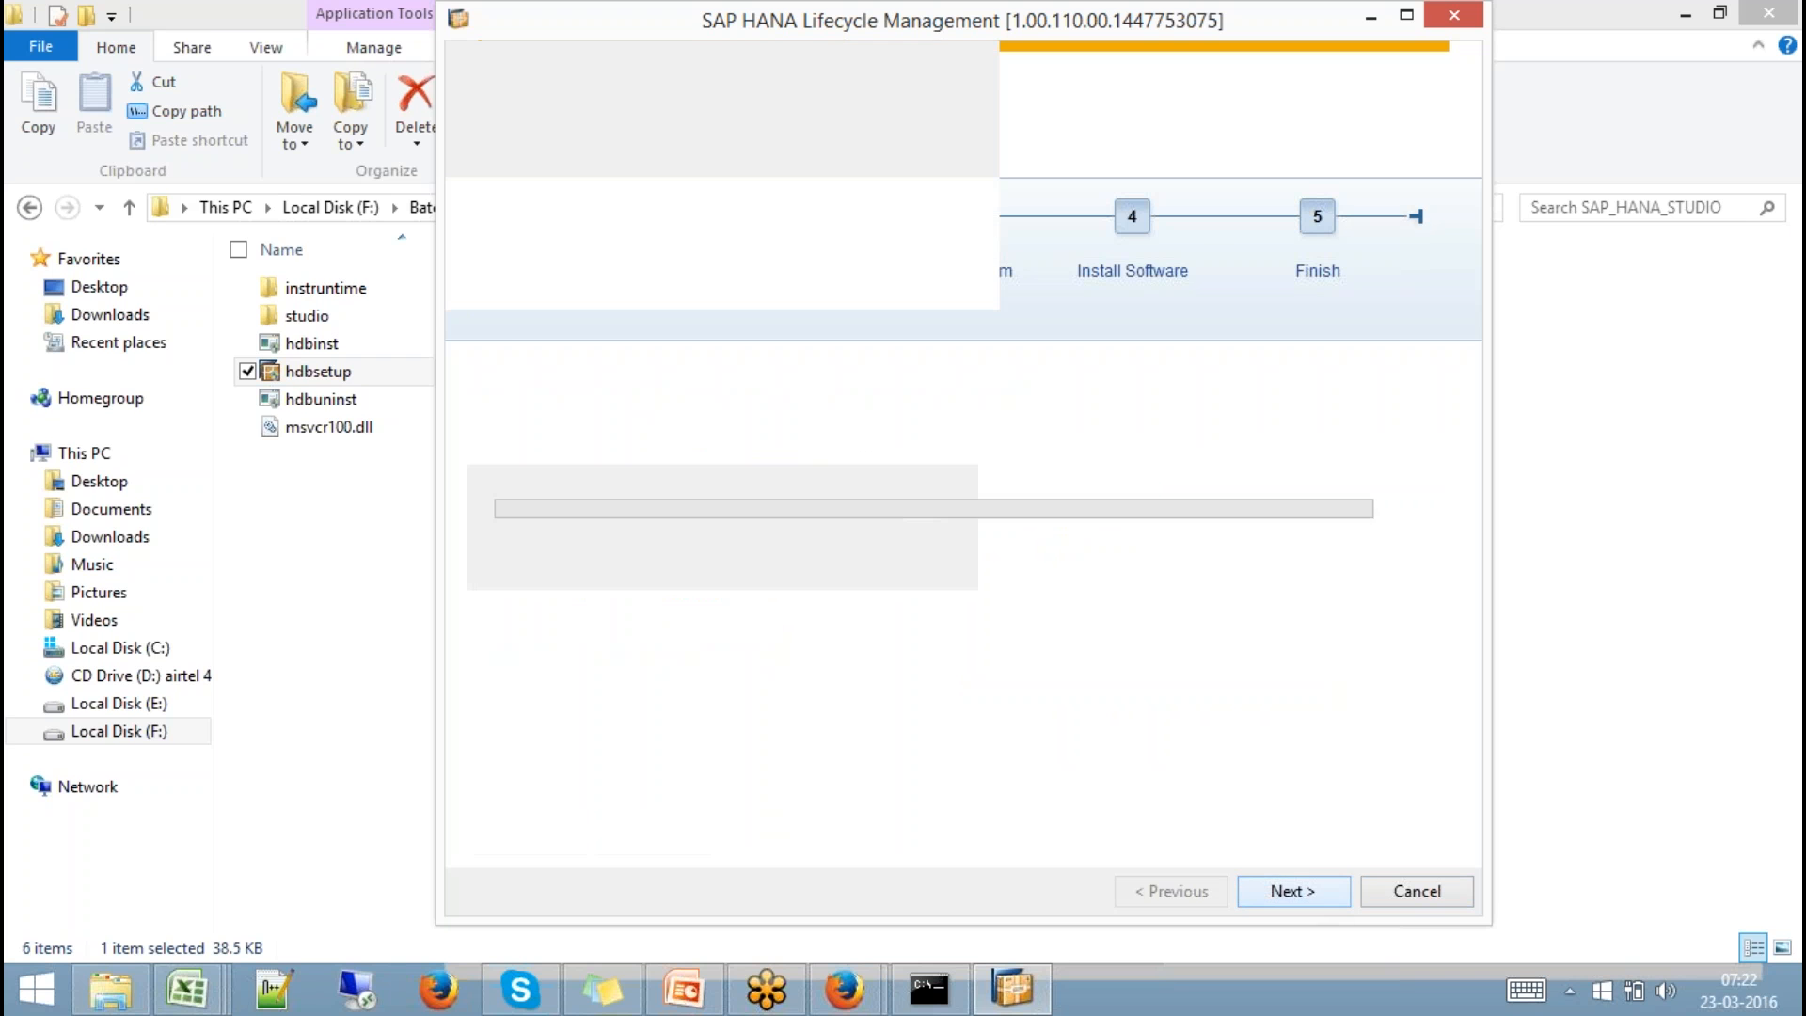
left_click(1293, 890)
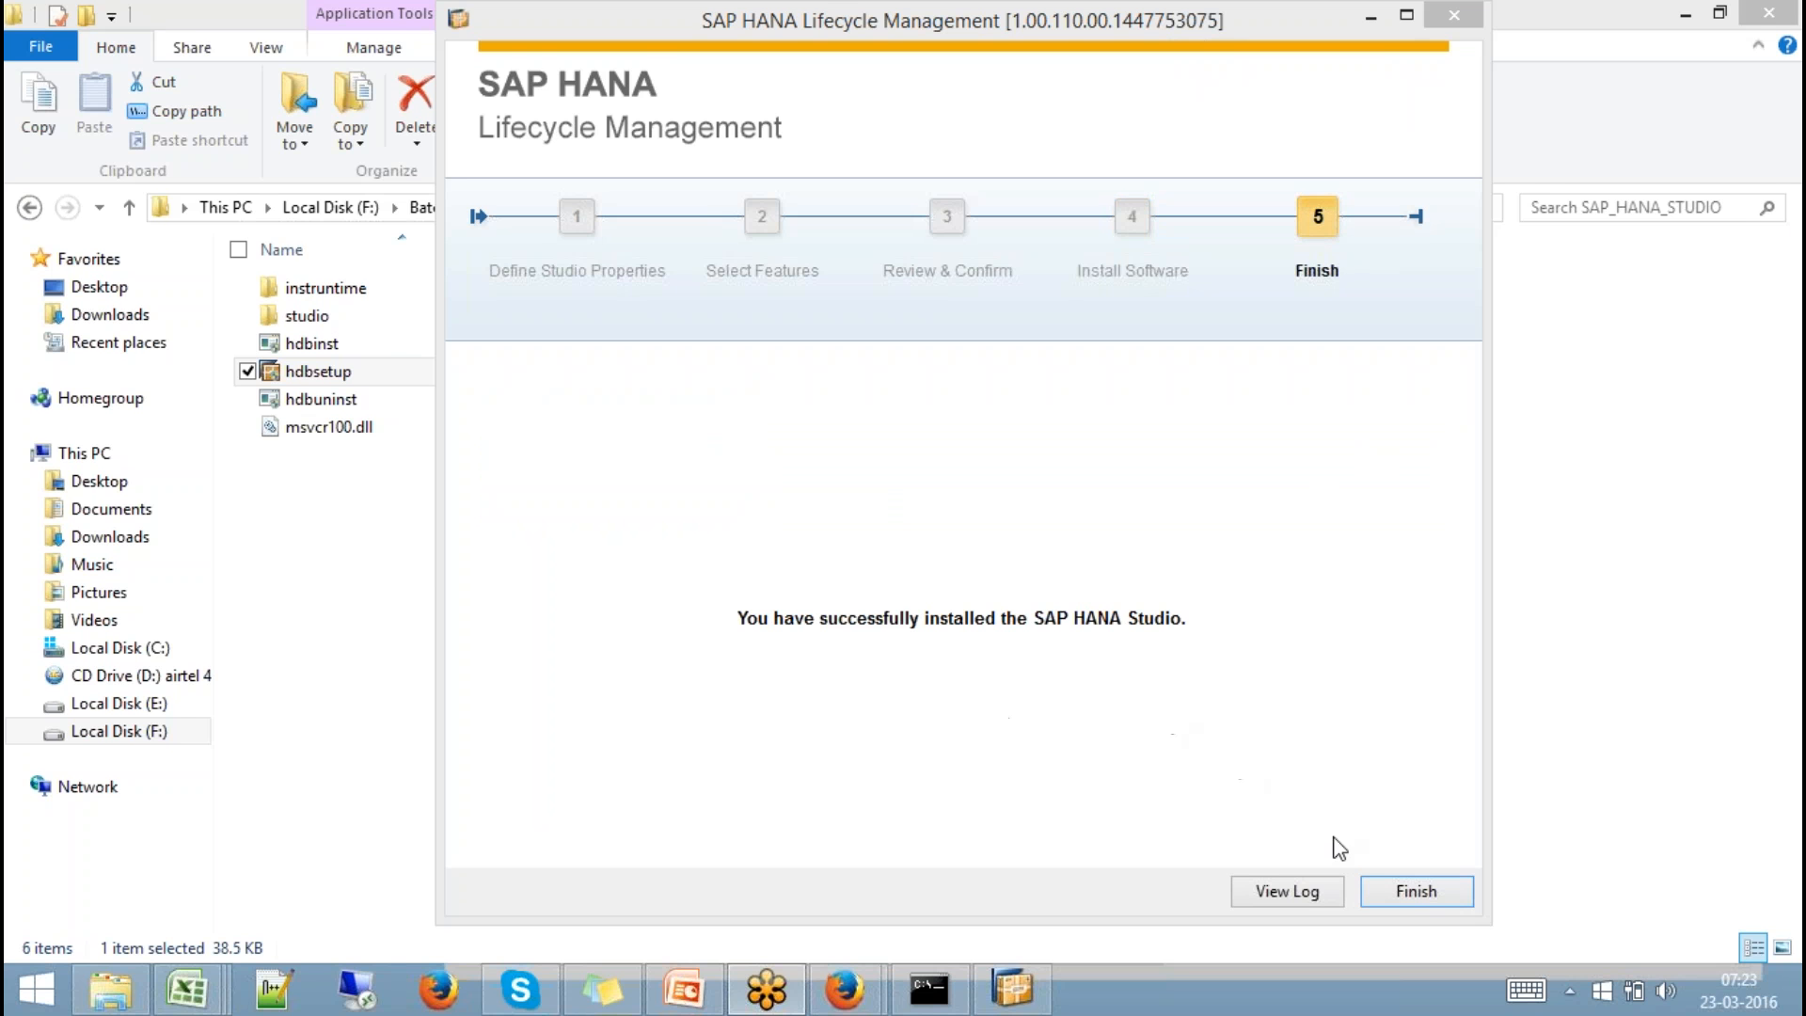
left_click(1402, 892)
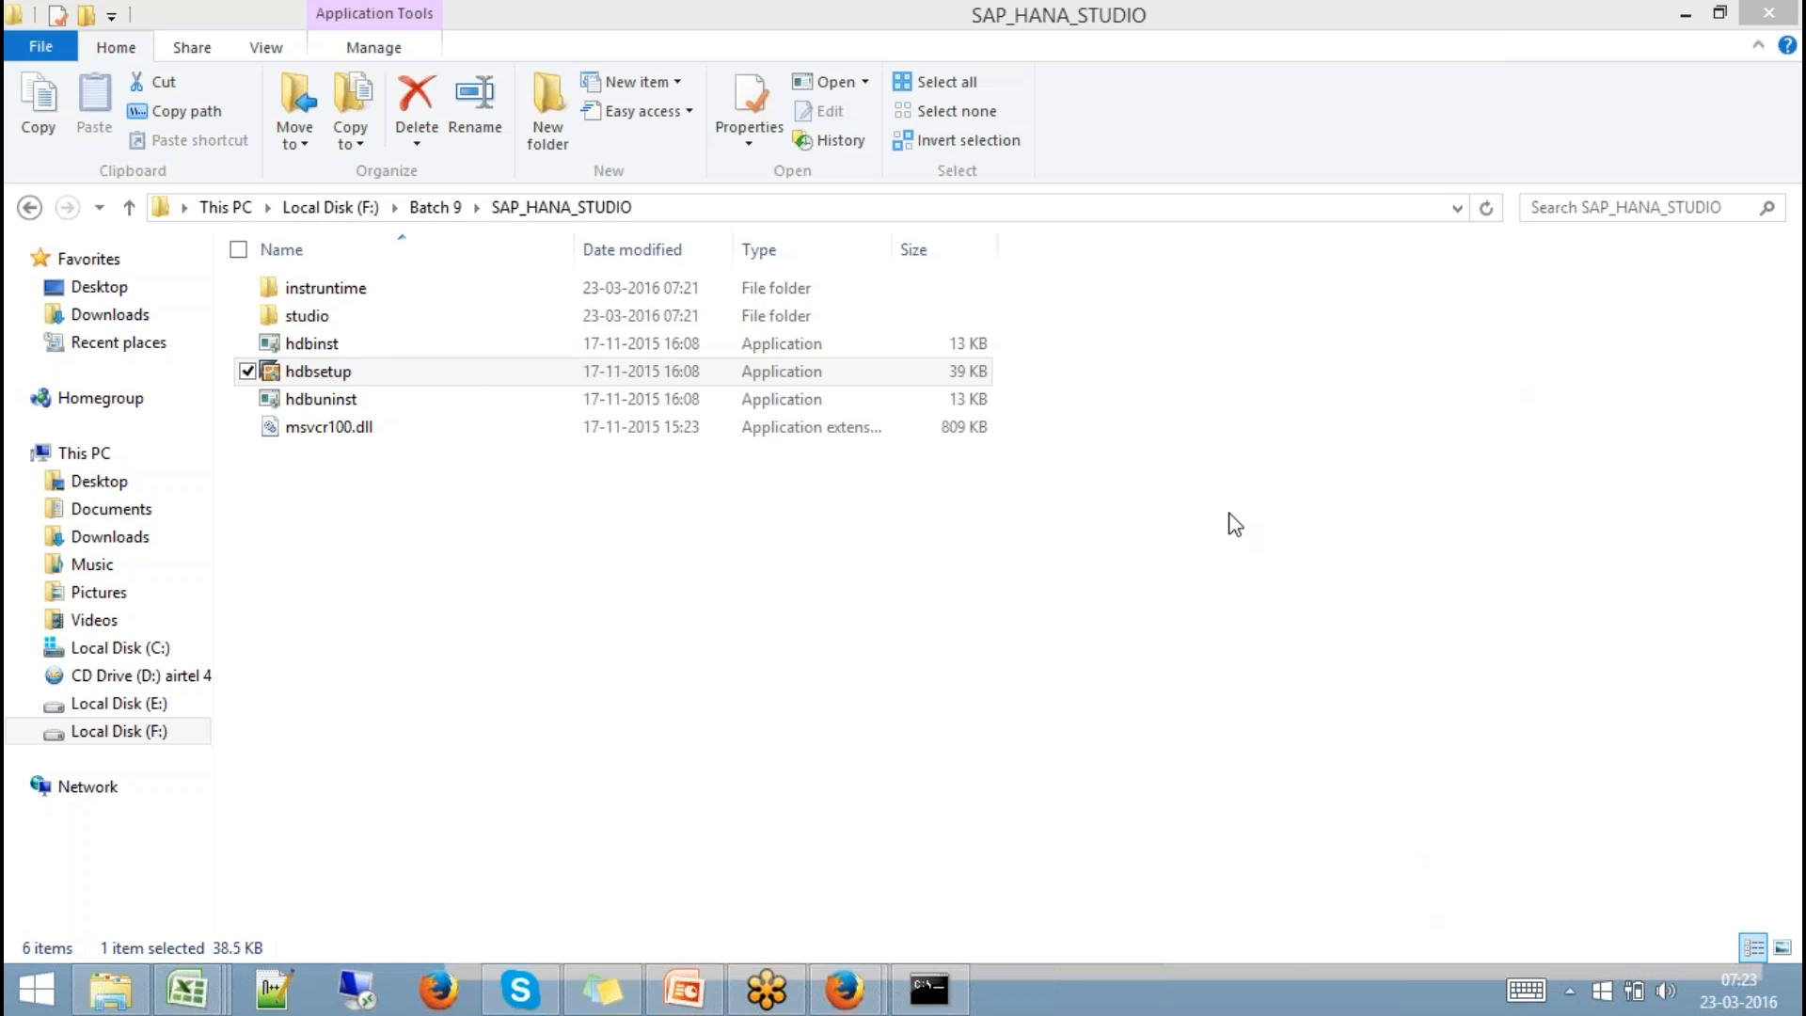
Look through the Windows list of installed apps for SAP HANA Studio.
left_click(33, 999)
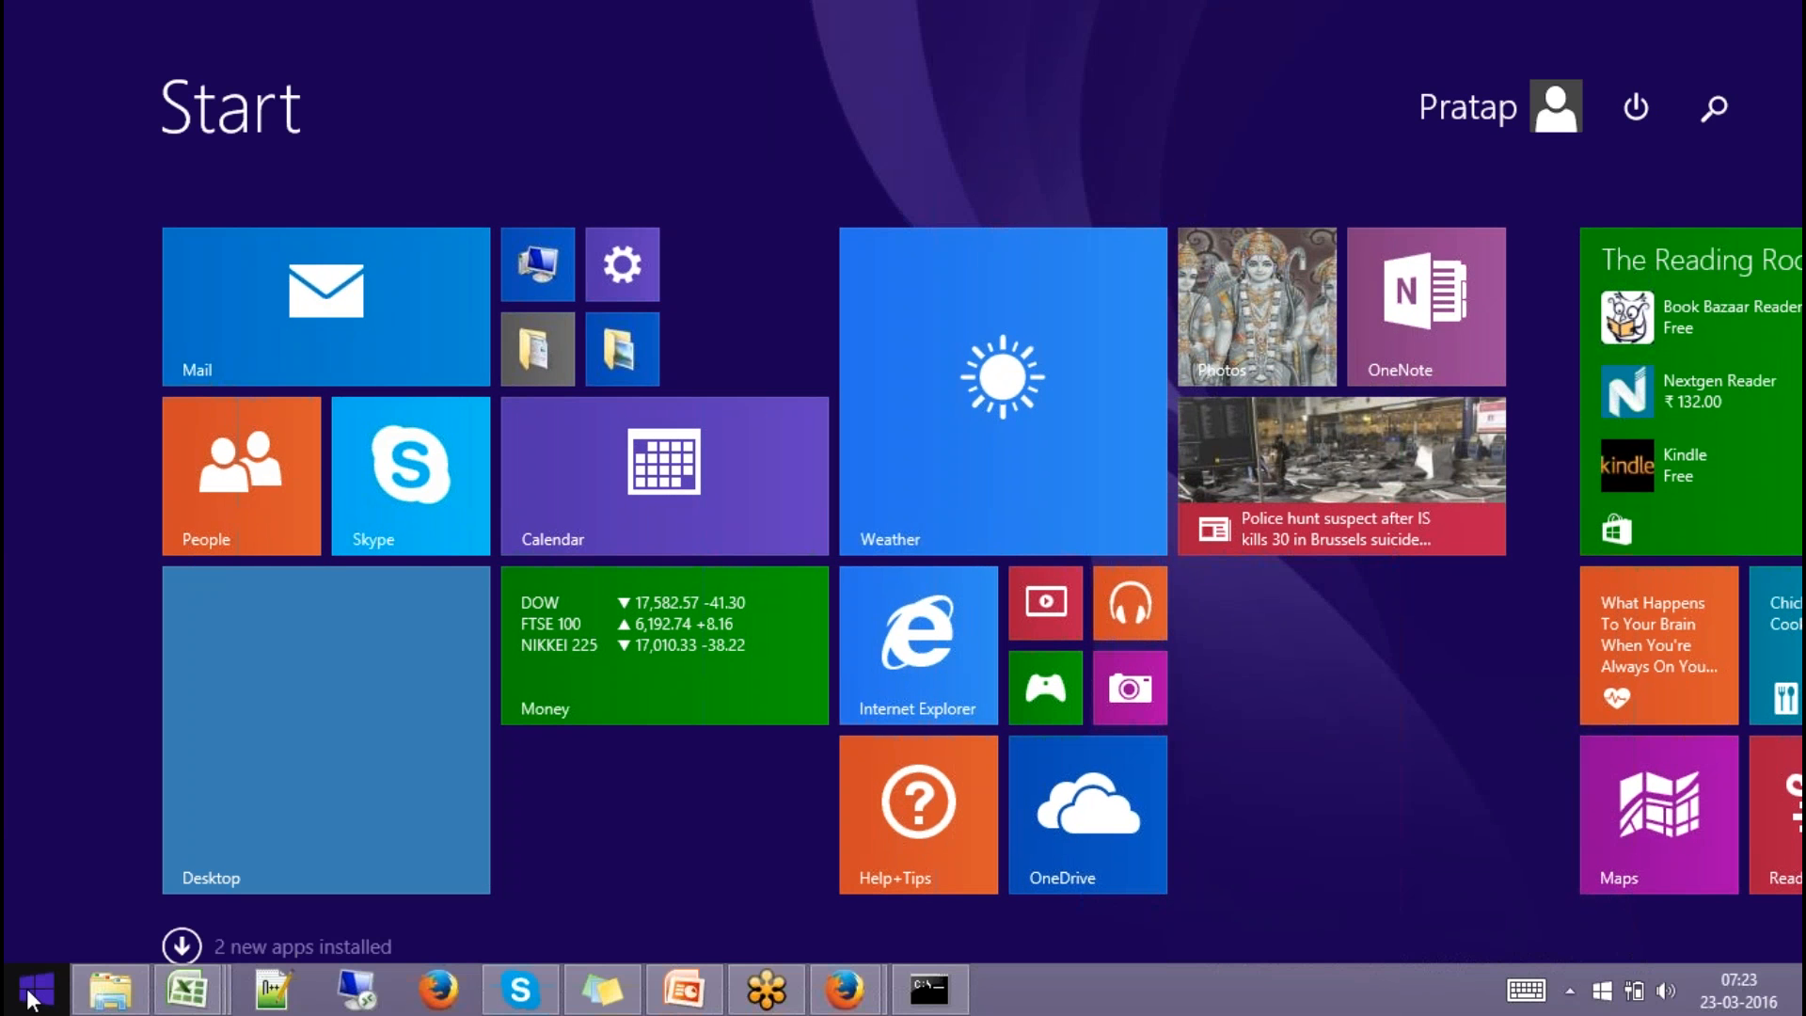
type("app")
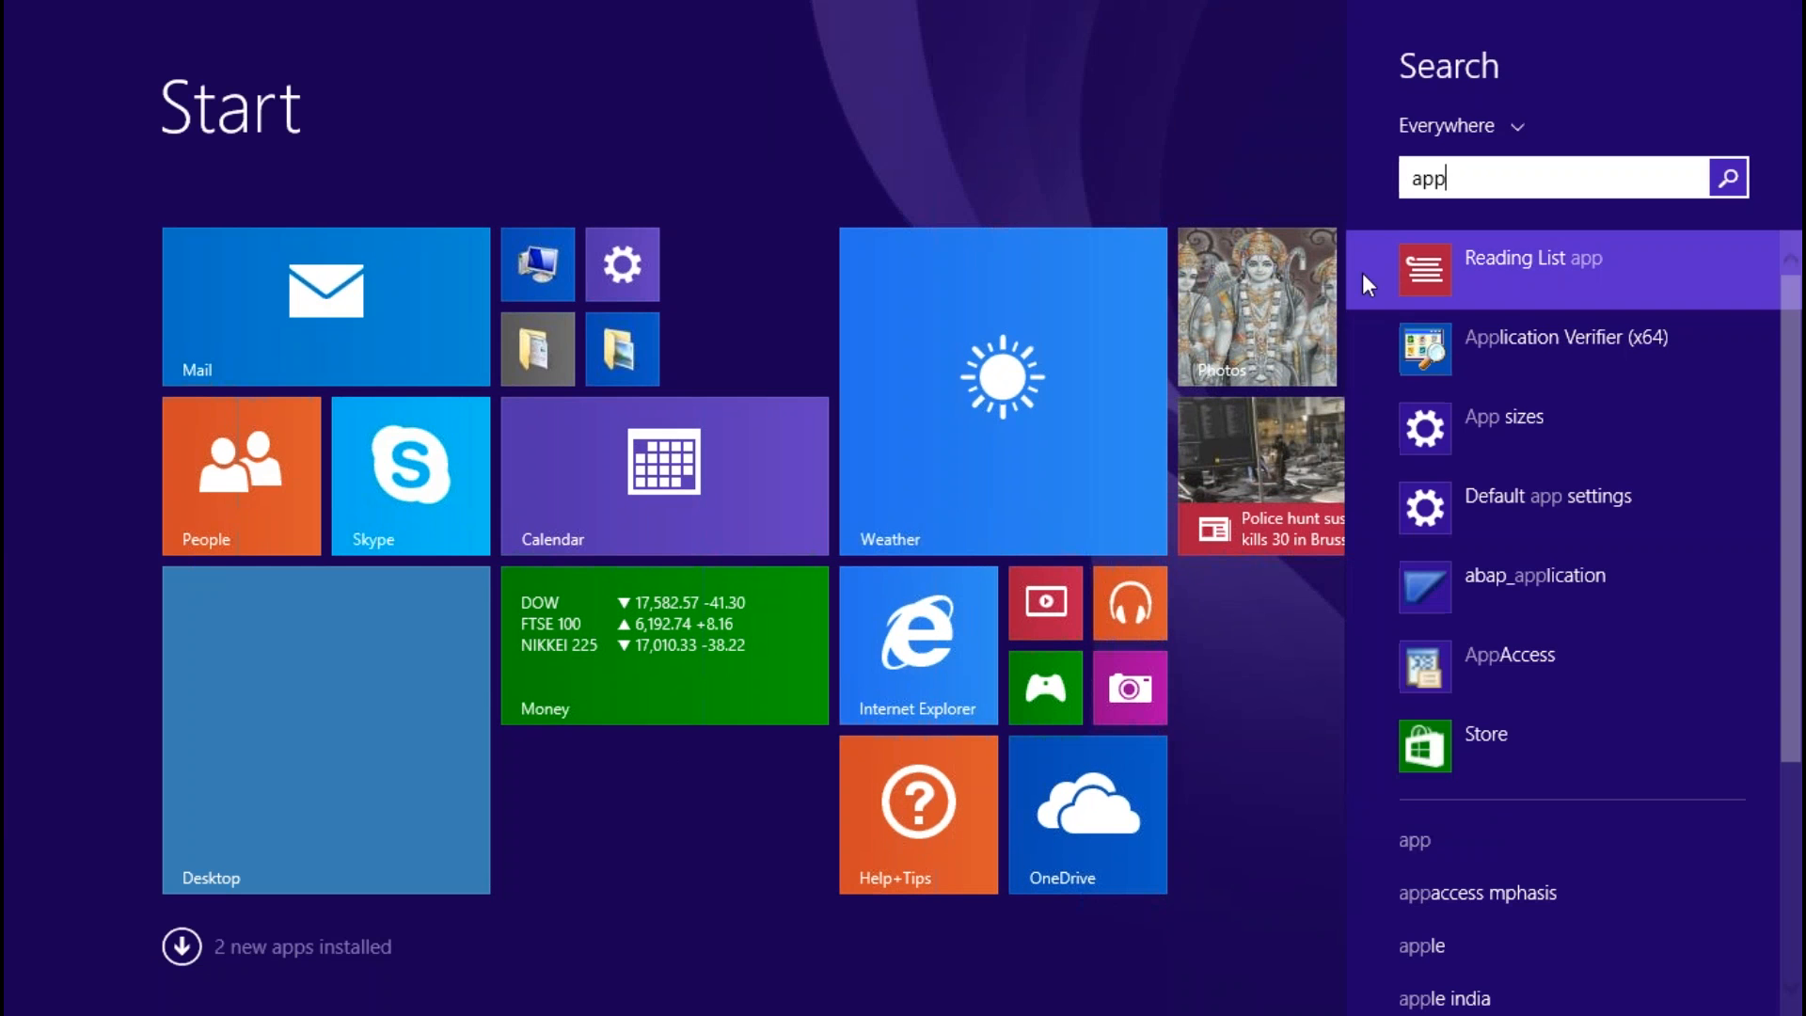
left_click(1152, 151)
left_click(182, 946)
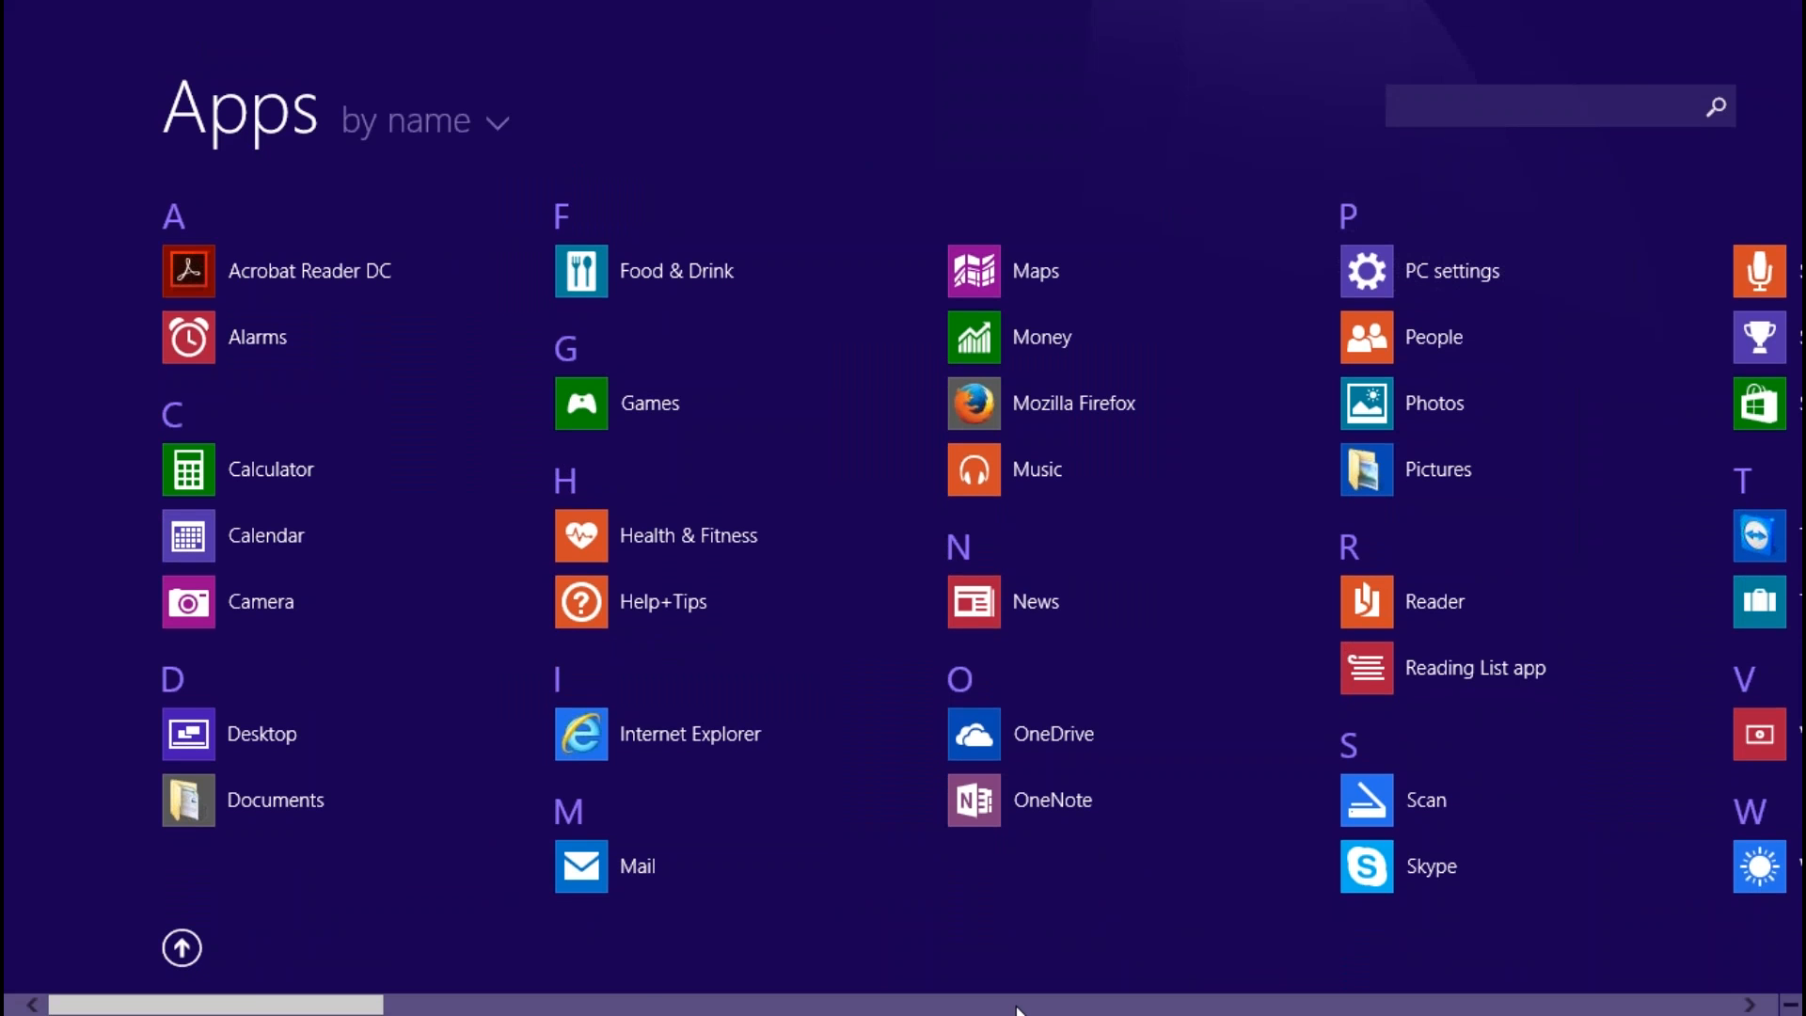
scroll(1016, 1012, "down", 5)
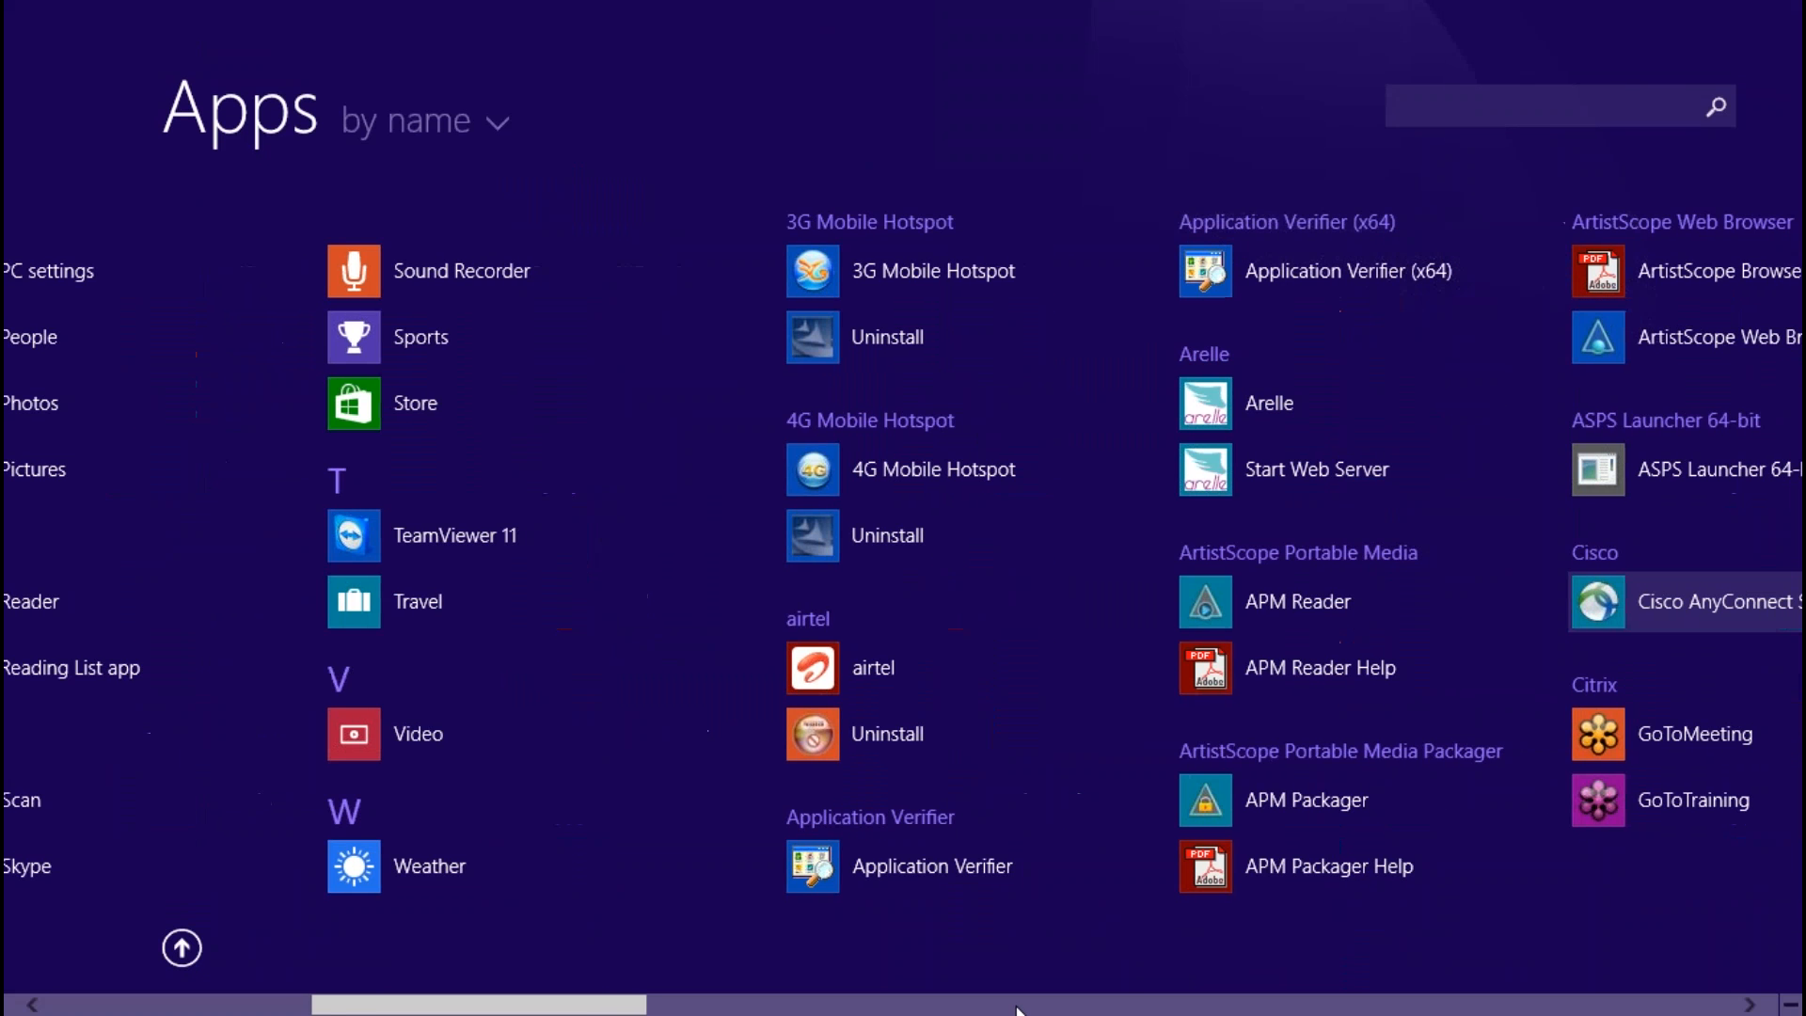
scroll(1016, 1011, "down", 5)
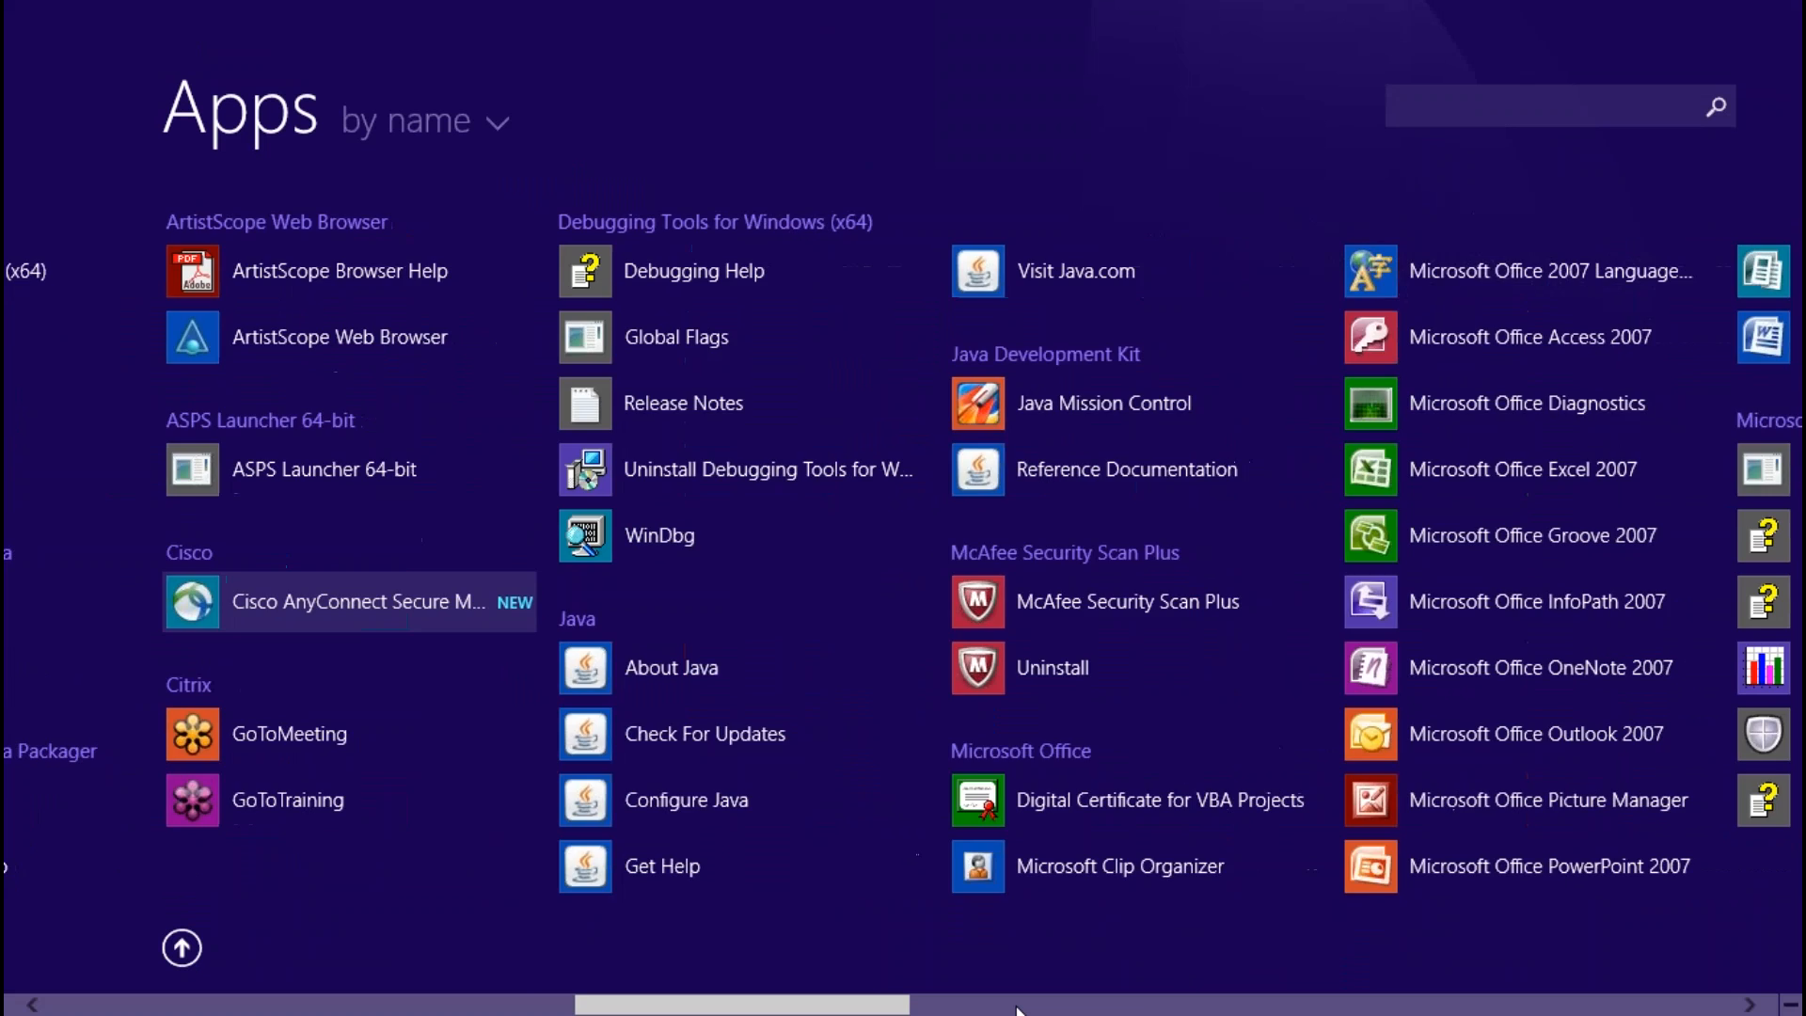
scroll(1016, 1011, "down", 5)
scroll(1016, 1012, "down", 1)
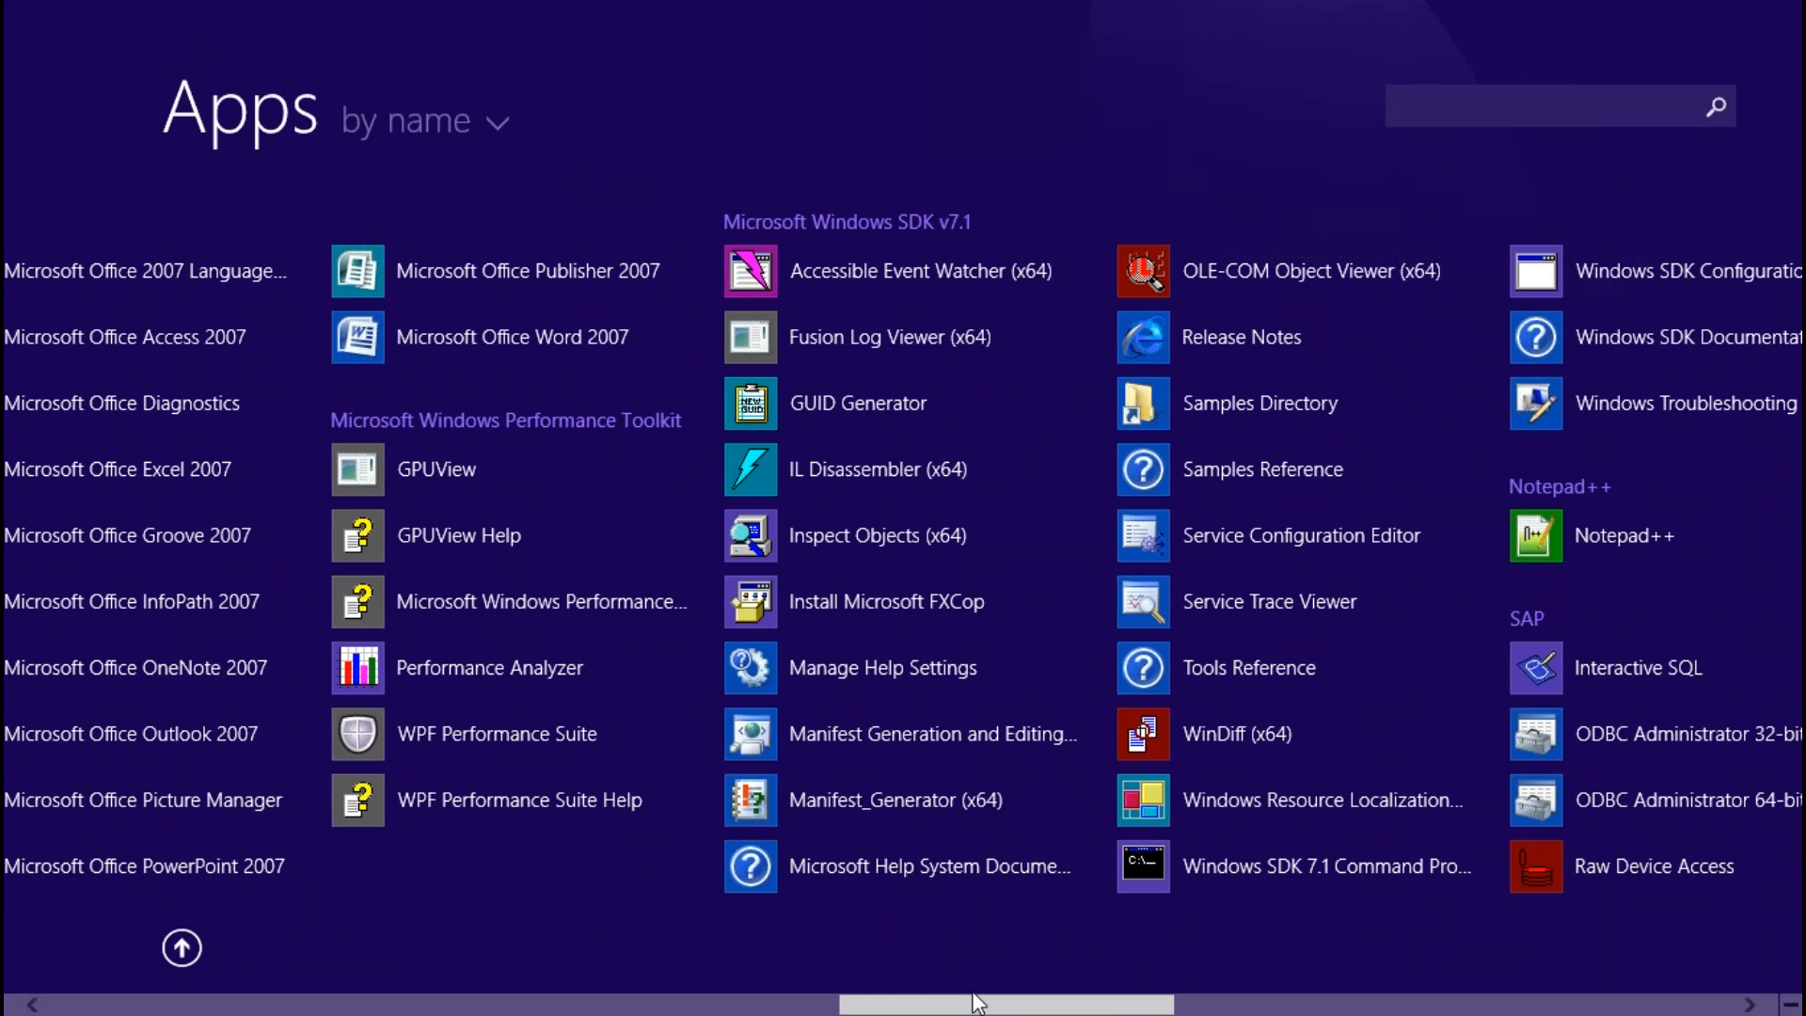
scroll(1222, 1002, "down", 8)
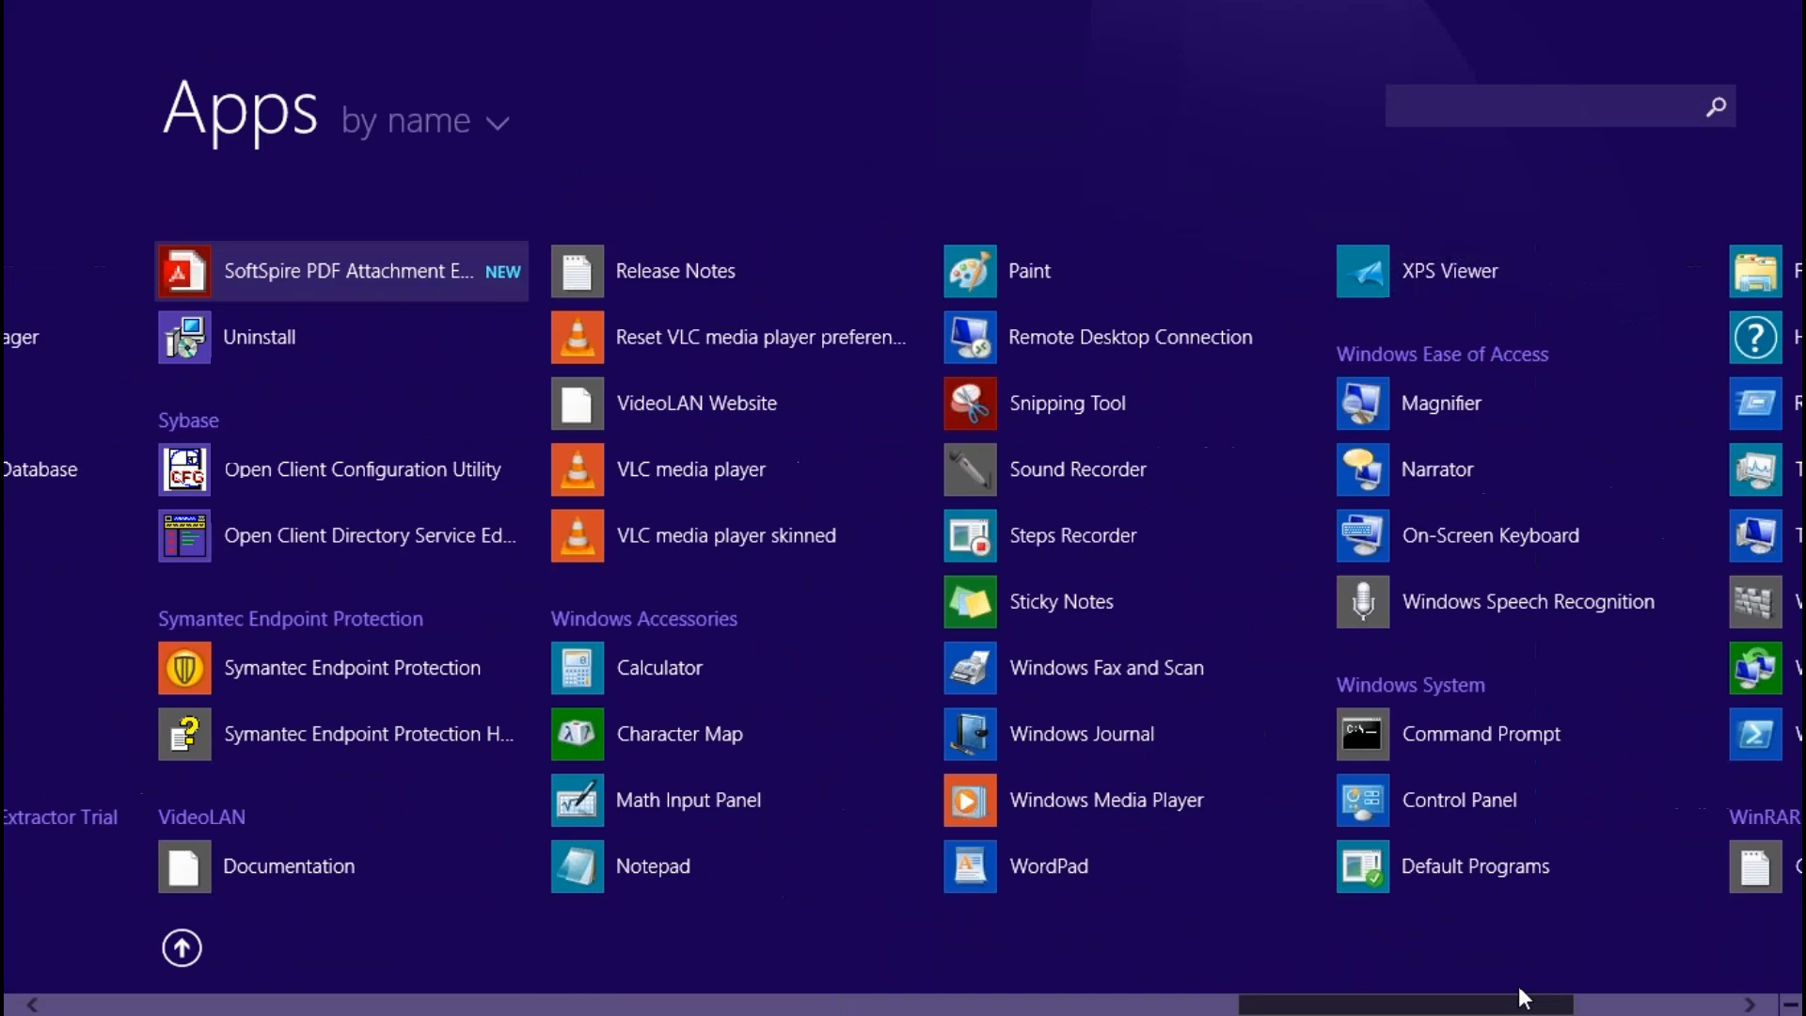
scroll(1535, 981, "down", 1)
scroll(1562, 980, "down", 4)
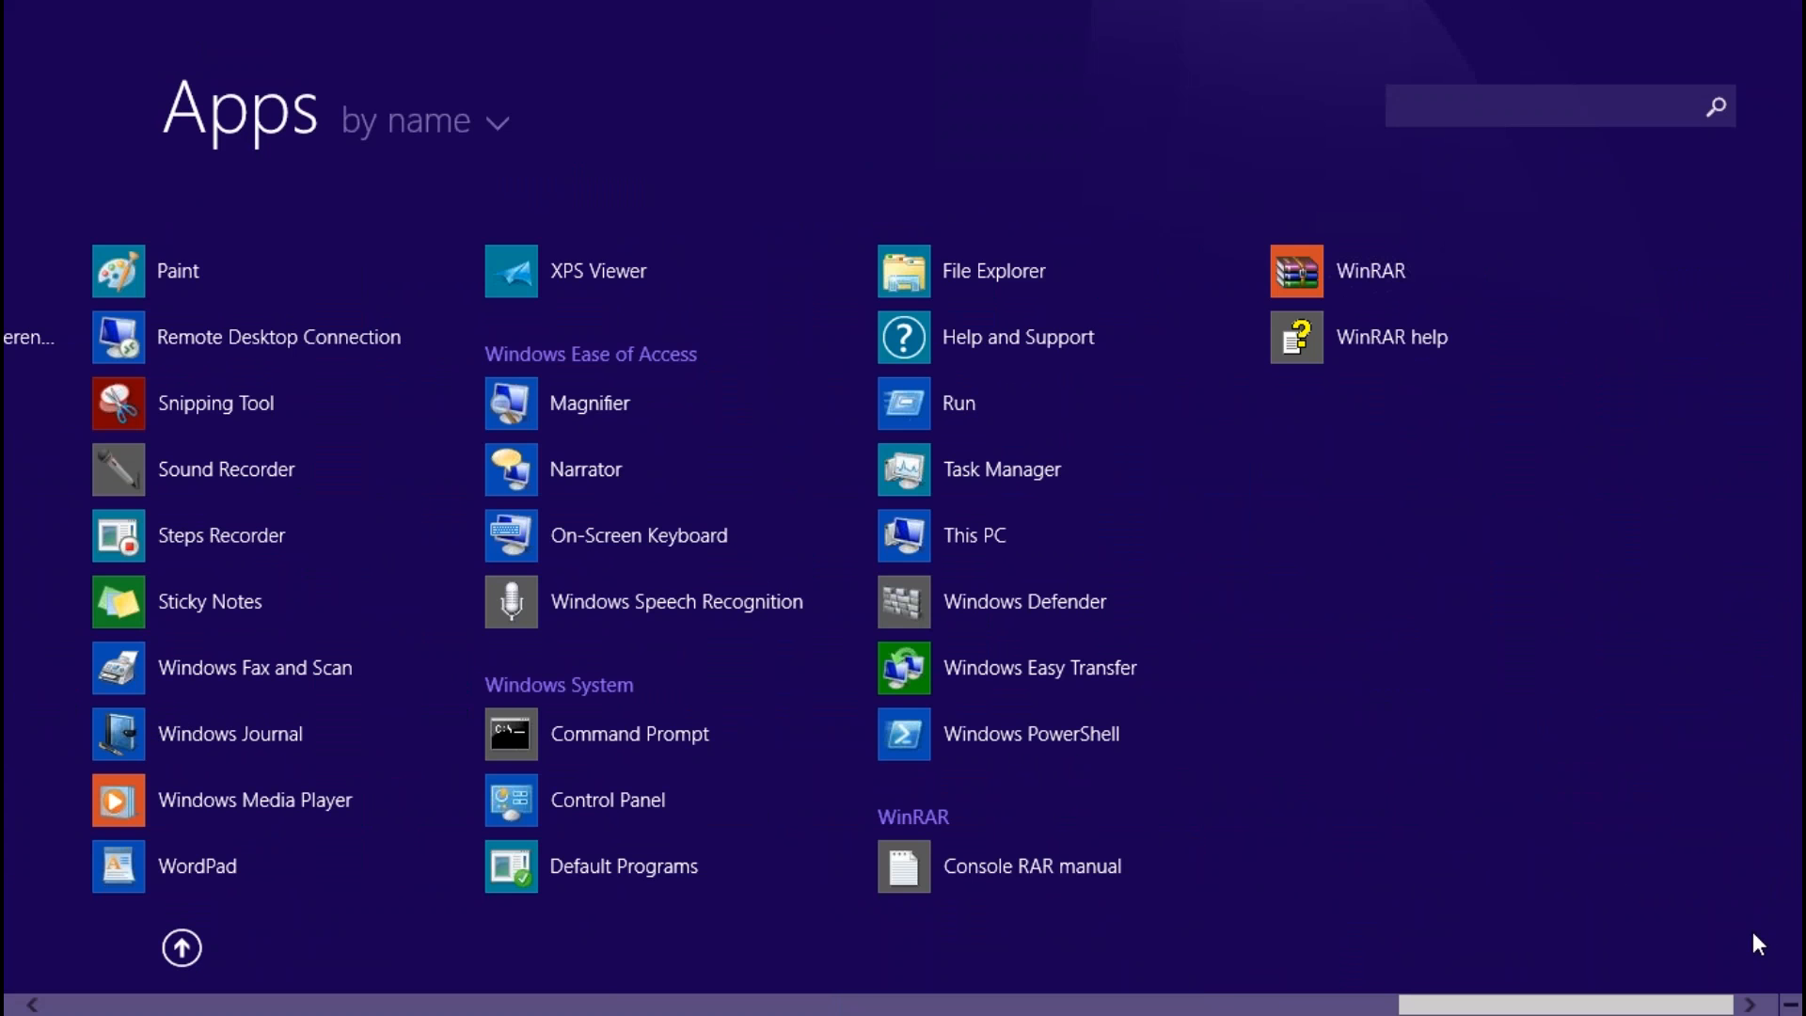
Search the apps for "hana", launch SAP HANA Studio and bring its window to the front.
type("hana")
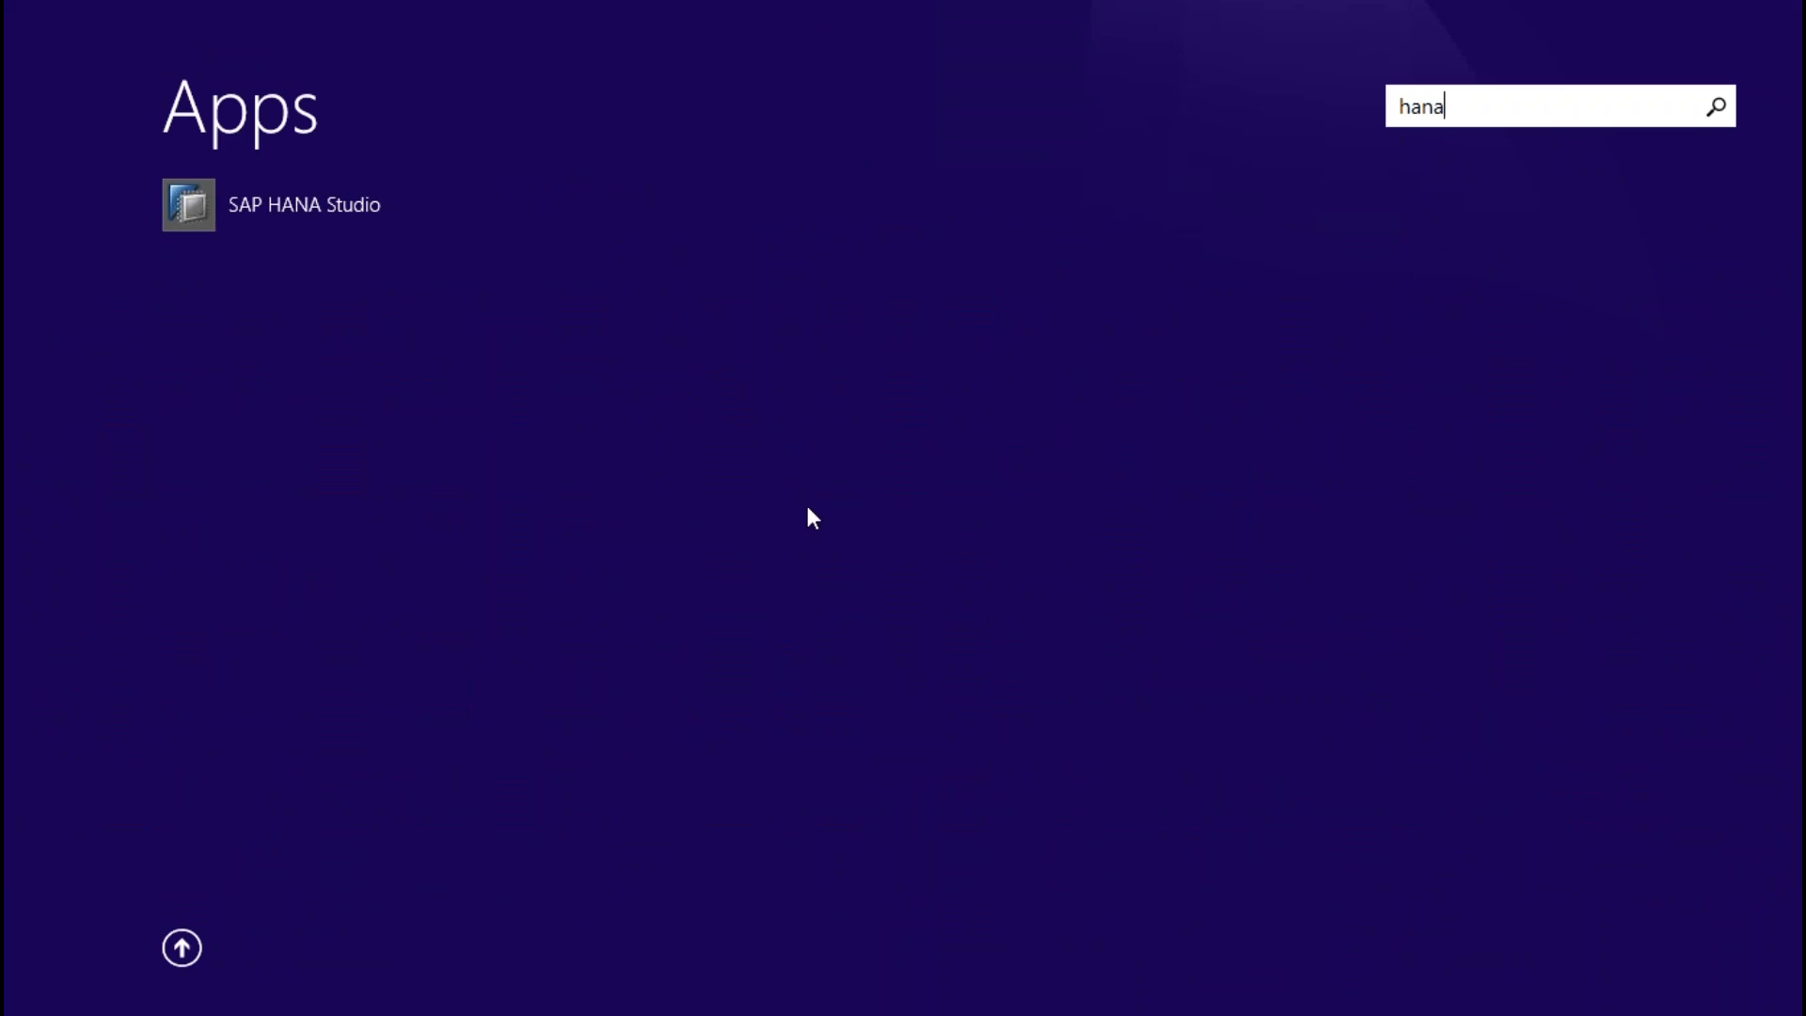
left_click(292, 210)
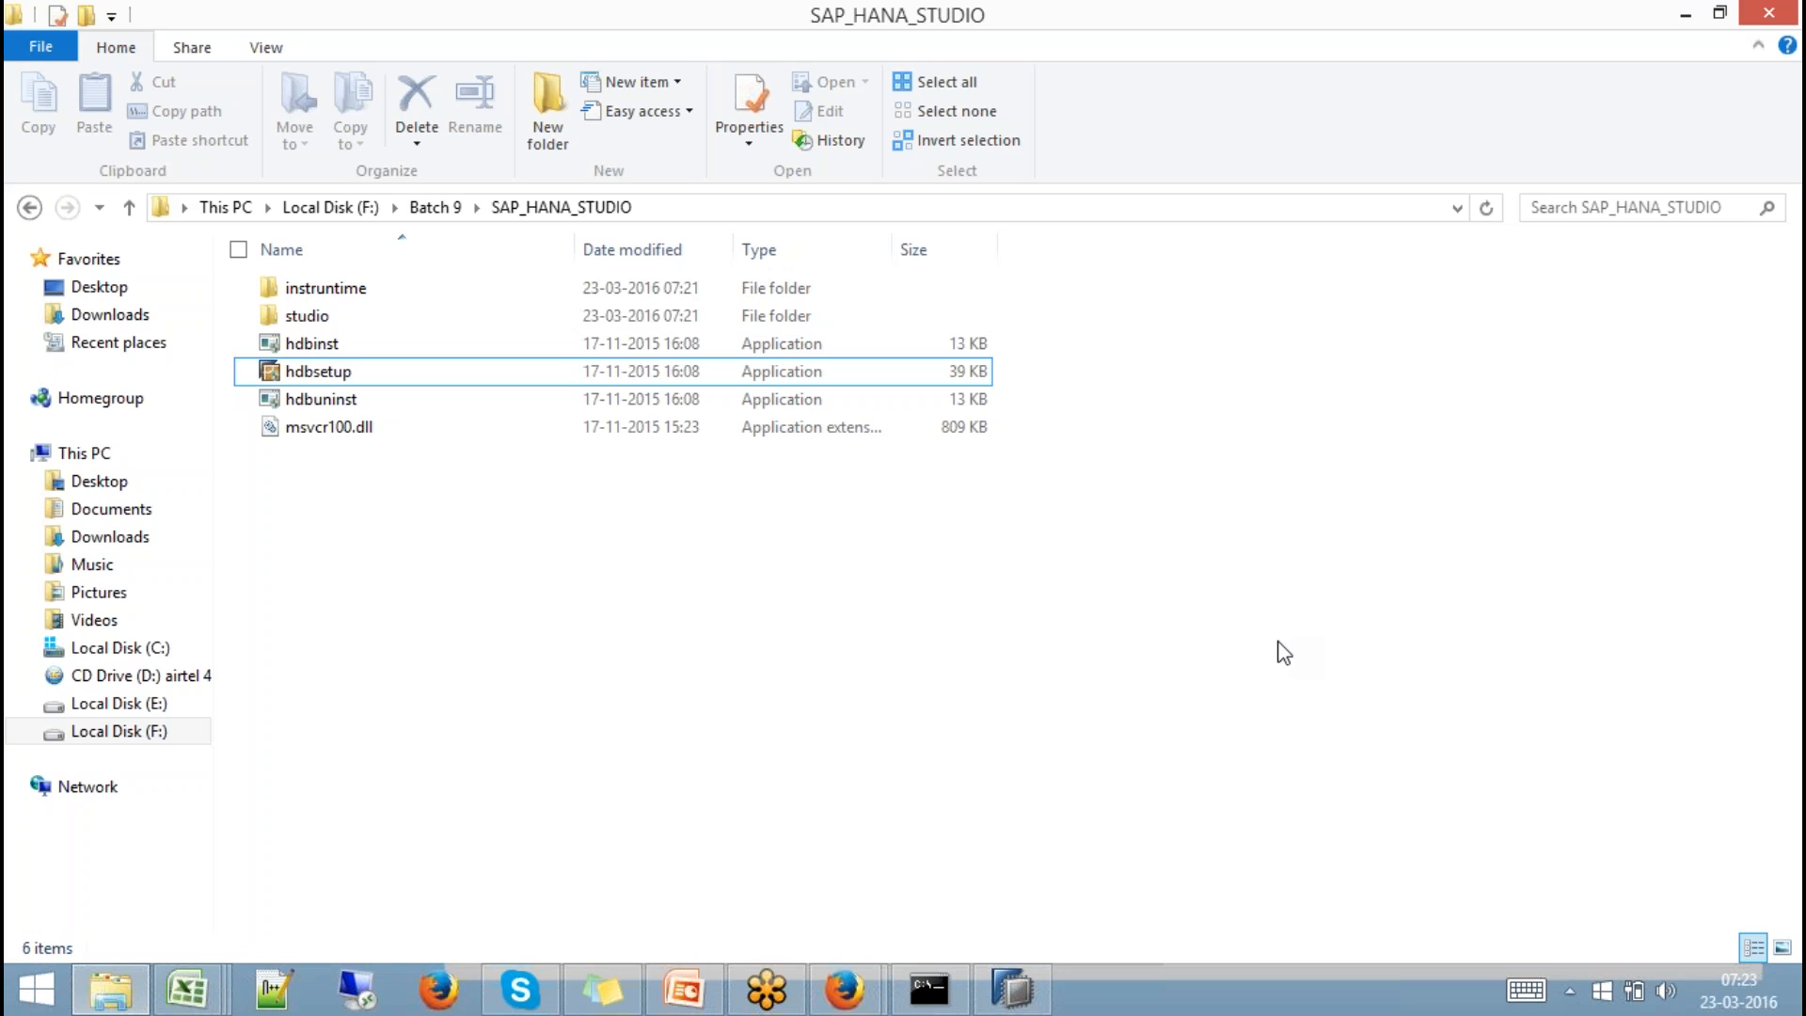
left_click(1014, 995)
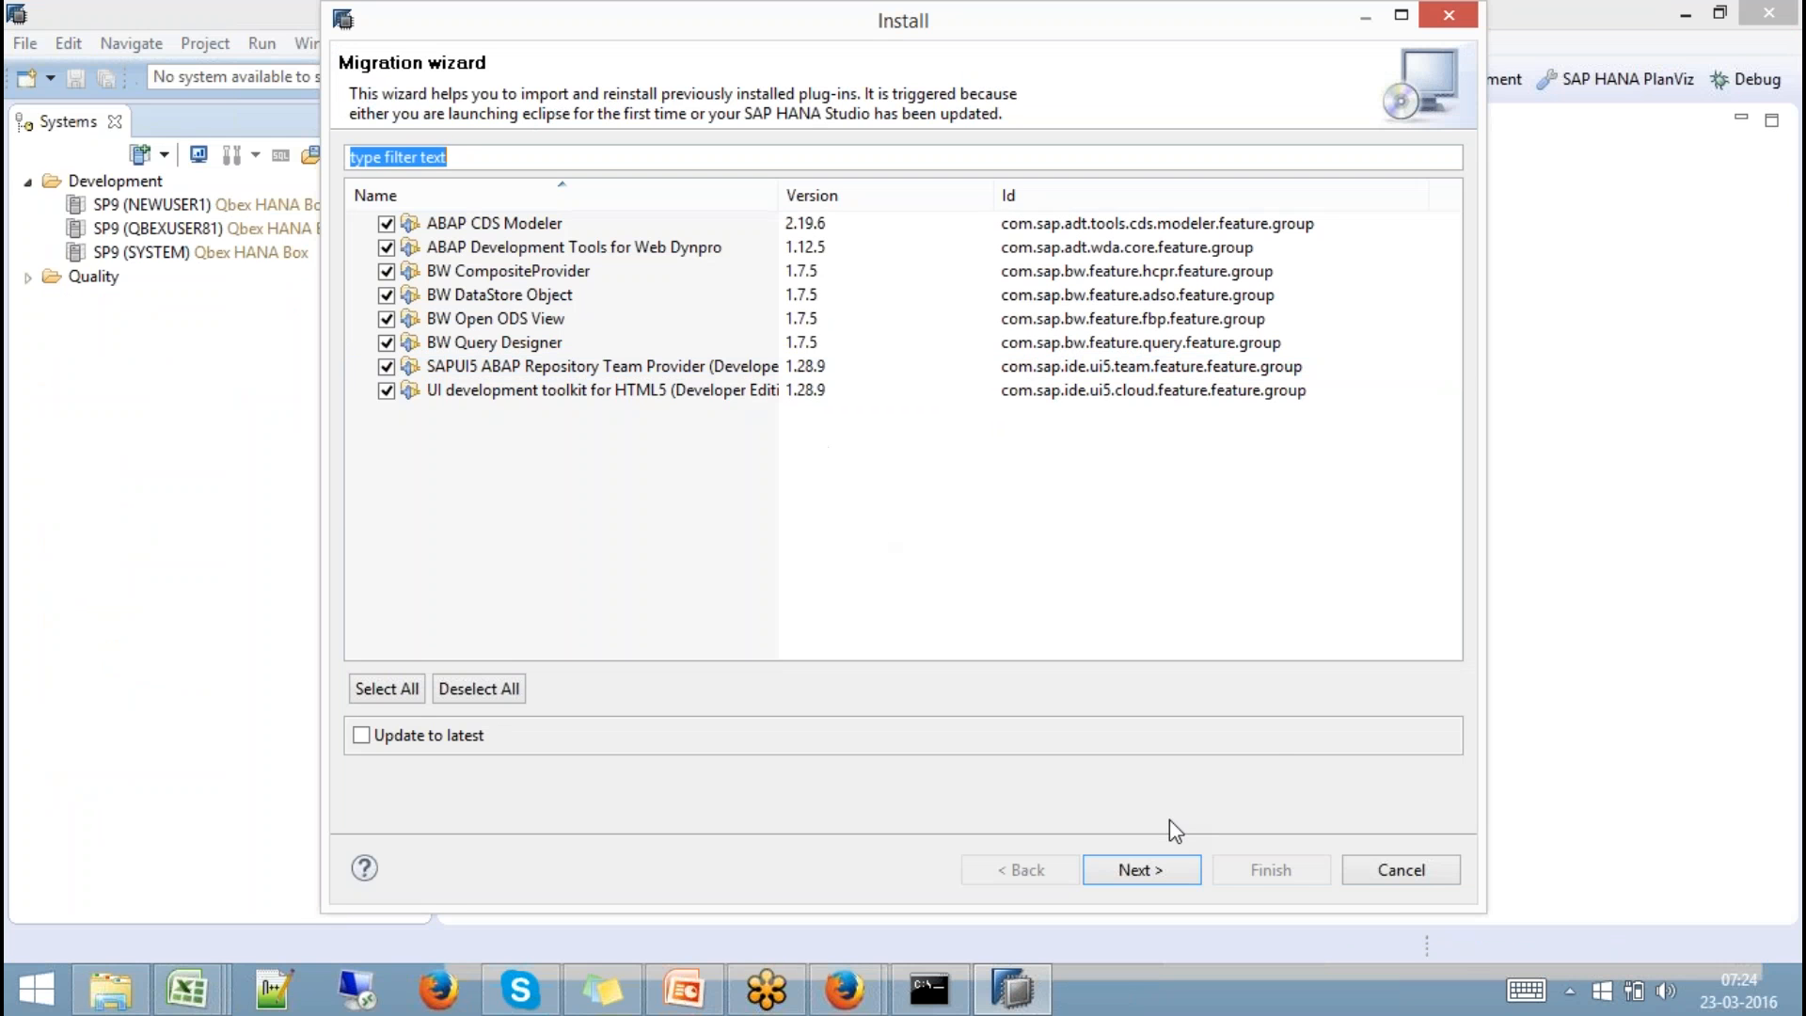
Cancel the plug-in Migration wizard, choosing the "Yes, remind me later" option.
left_click(1417, 878)
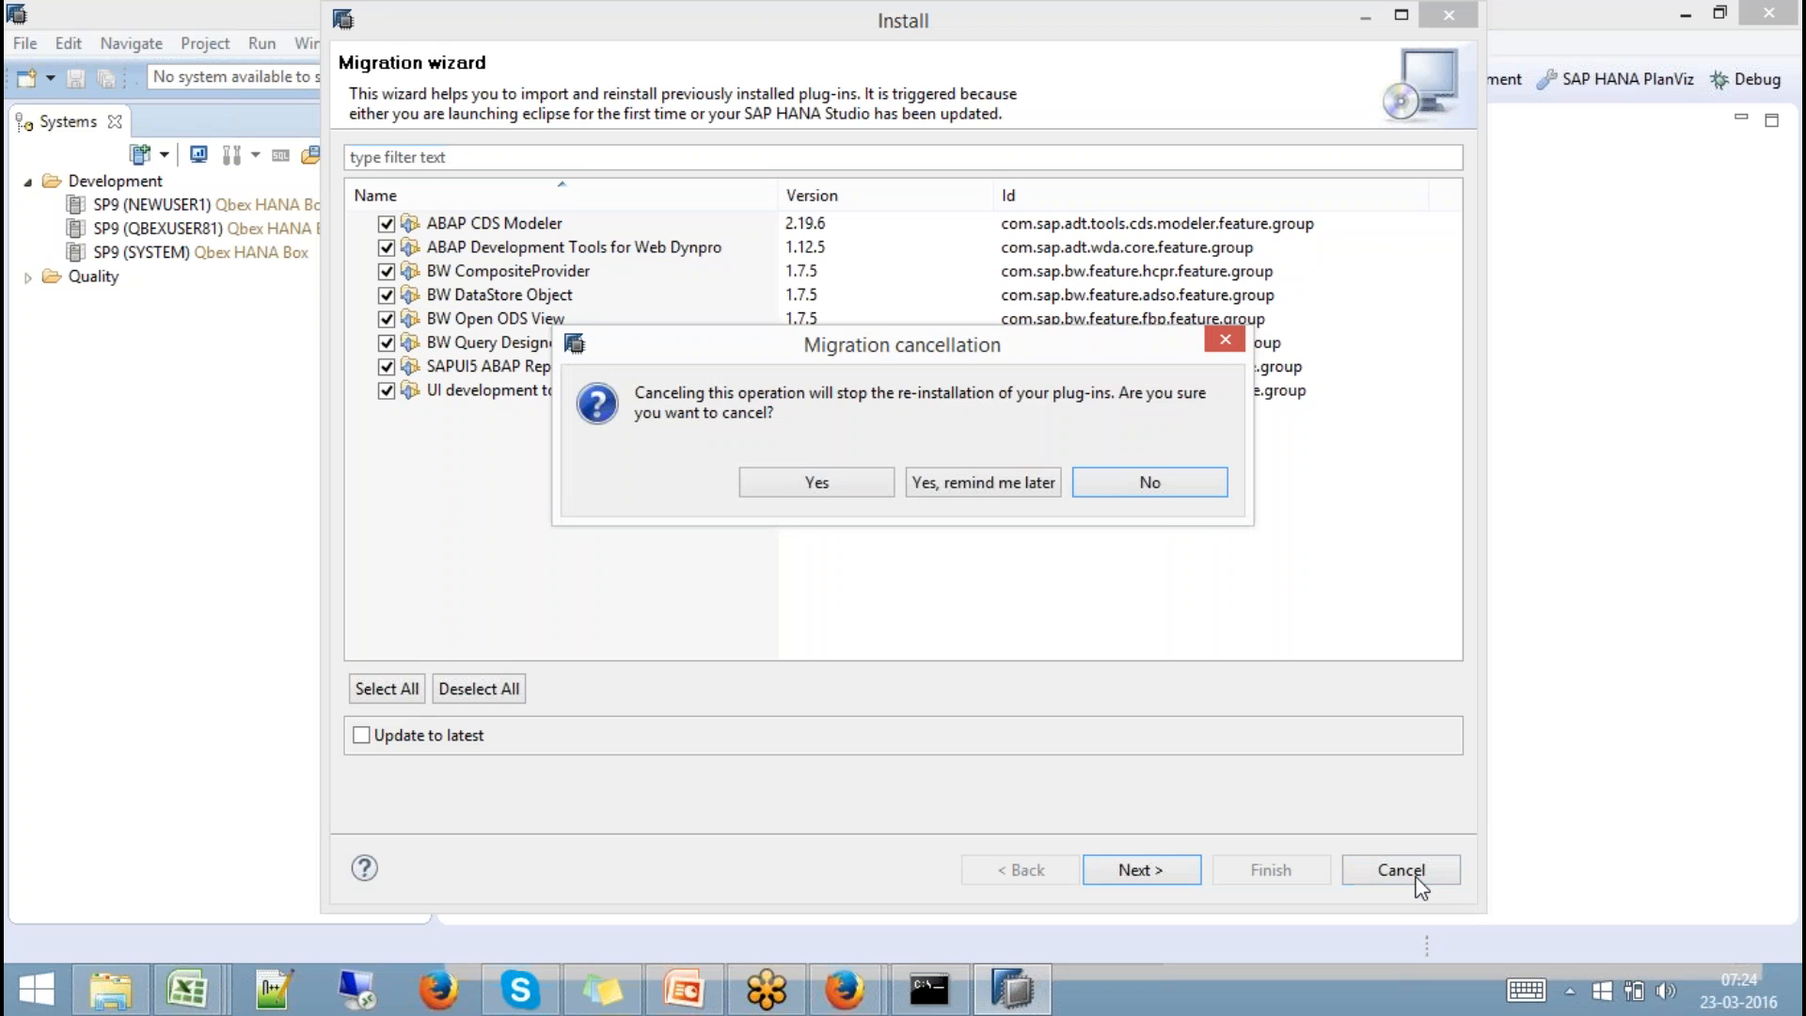
left_click(958, 483)
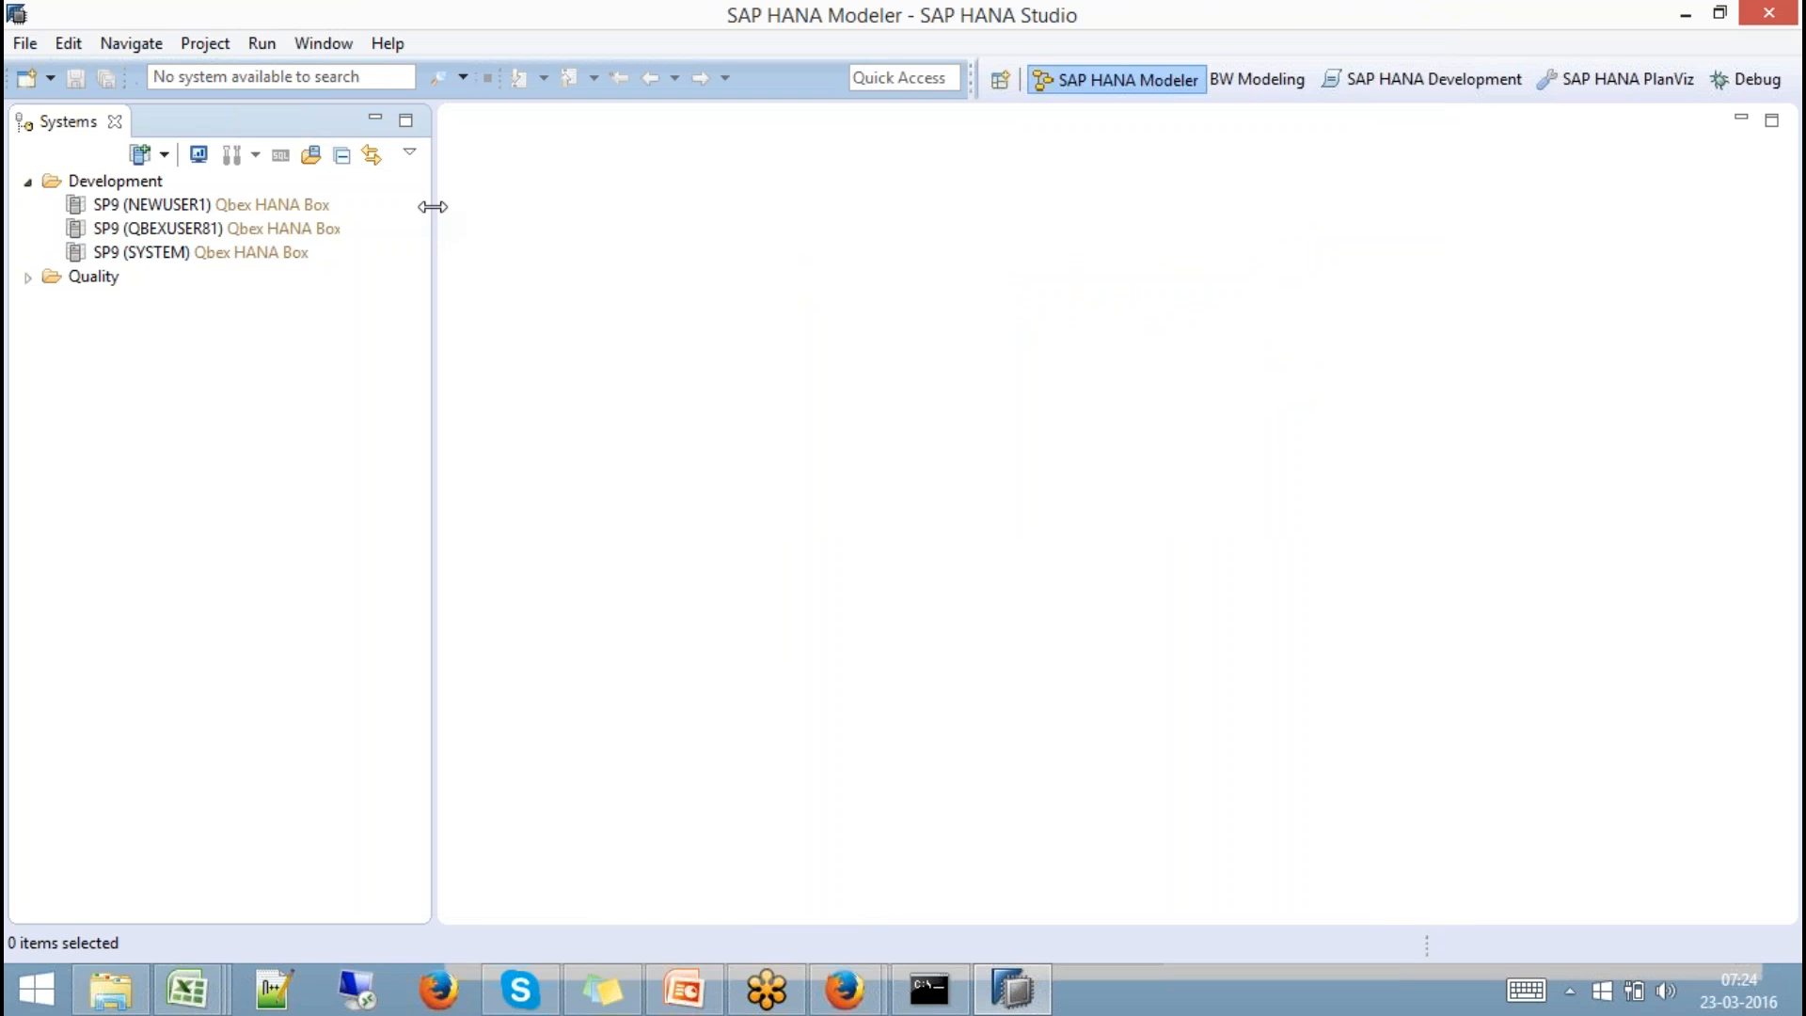
Widen the Systems view and delete the three SP9 systems from the Development folder.
left_click_drag(432, 207, 492, 211)
left_click(186, 210)
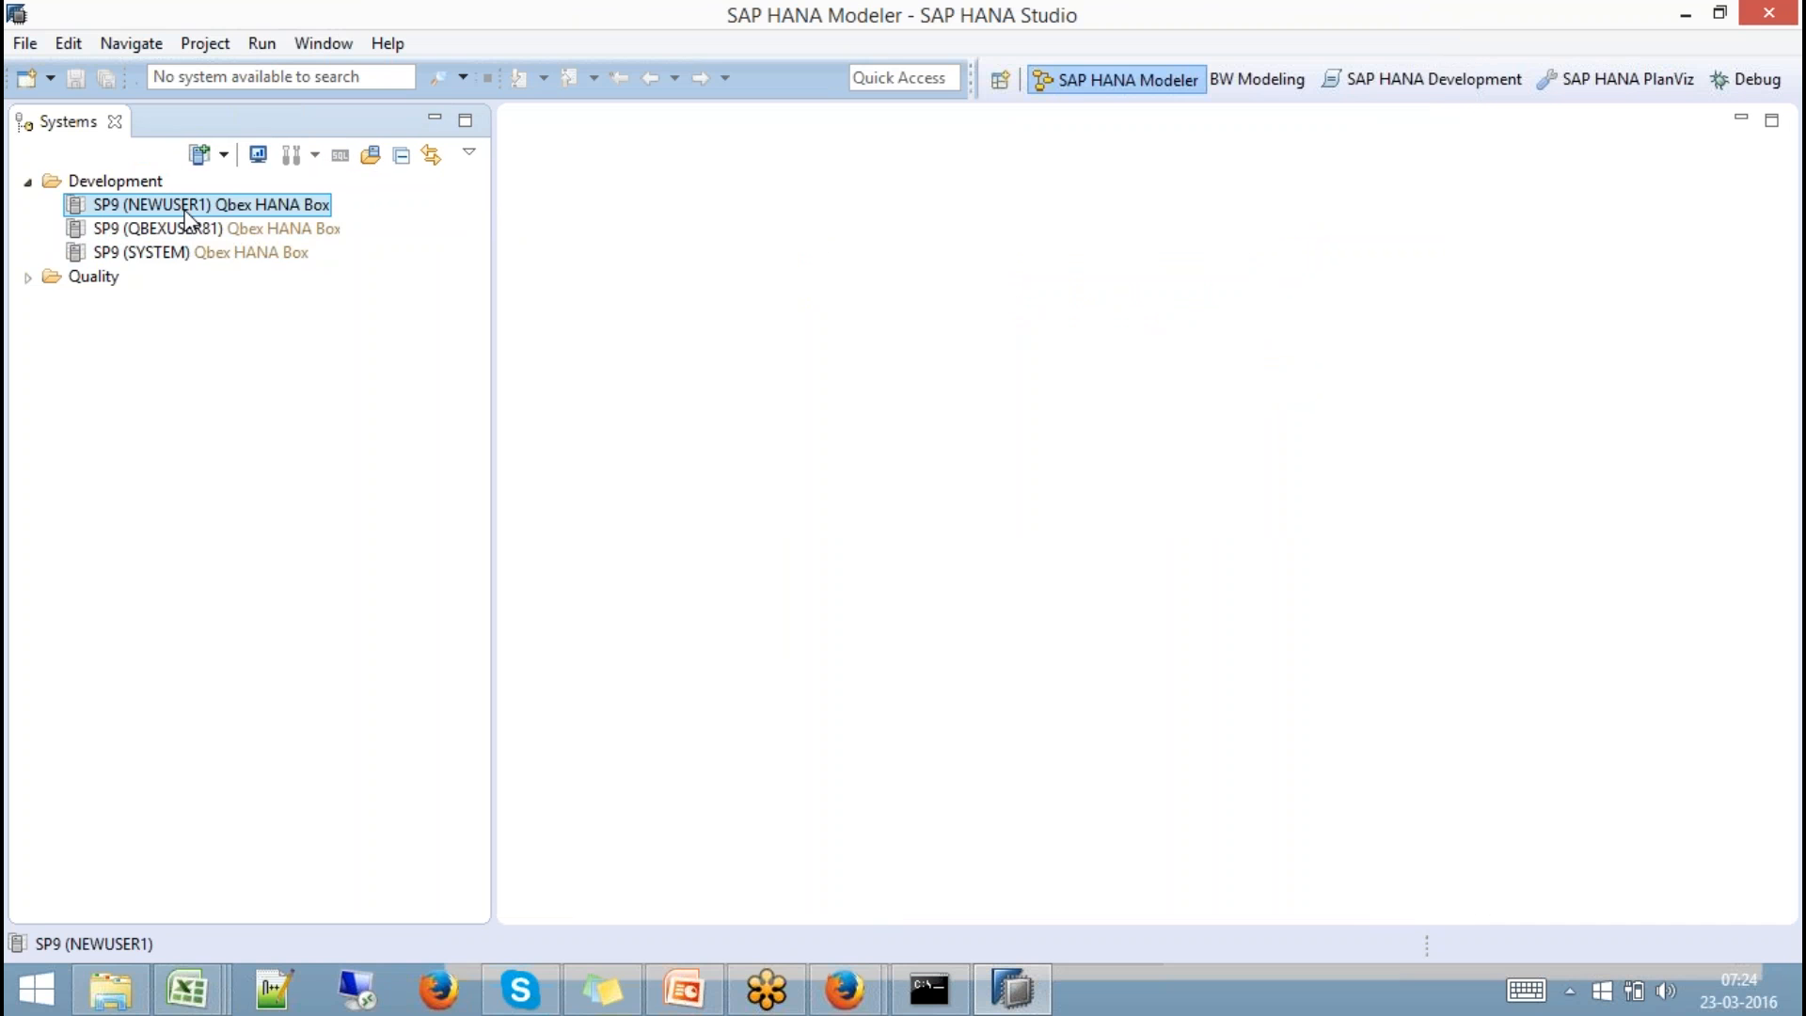
left_click(194, 254, "shift")
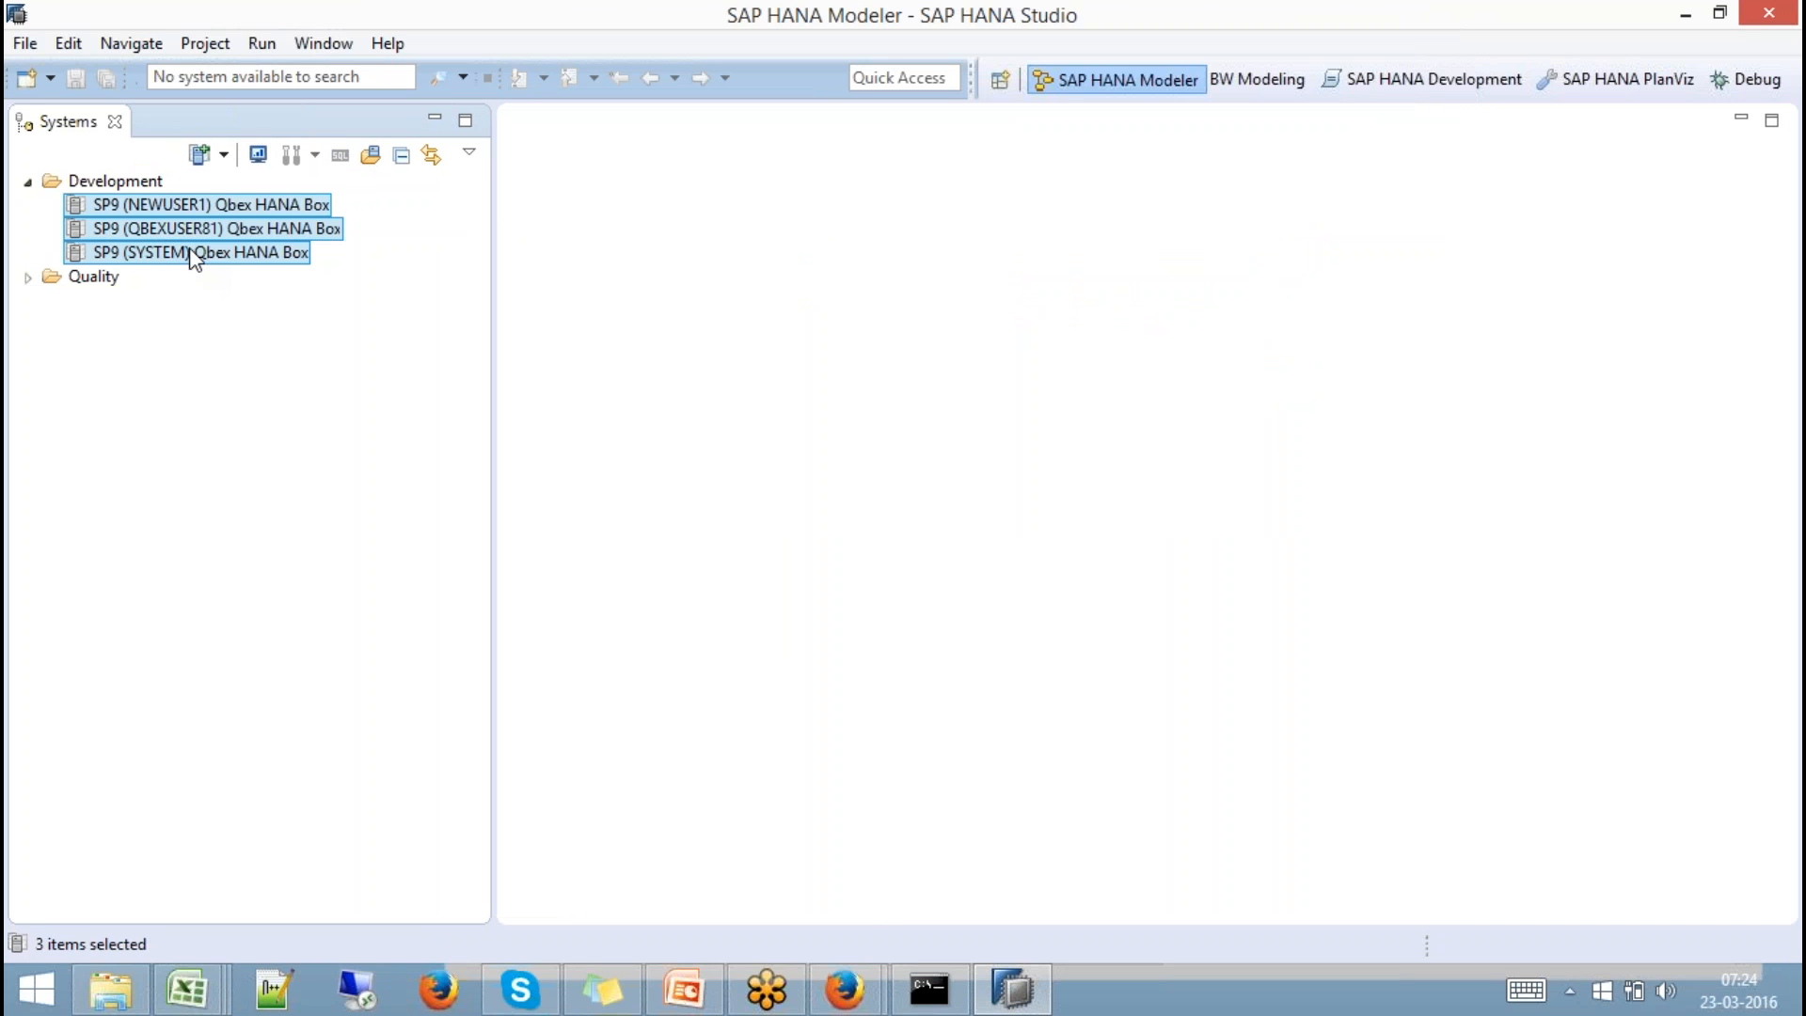
right_click(194, 257)
left_click(269, 267)
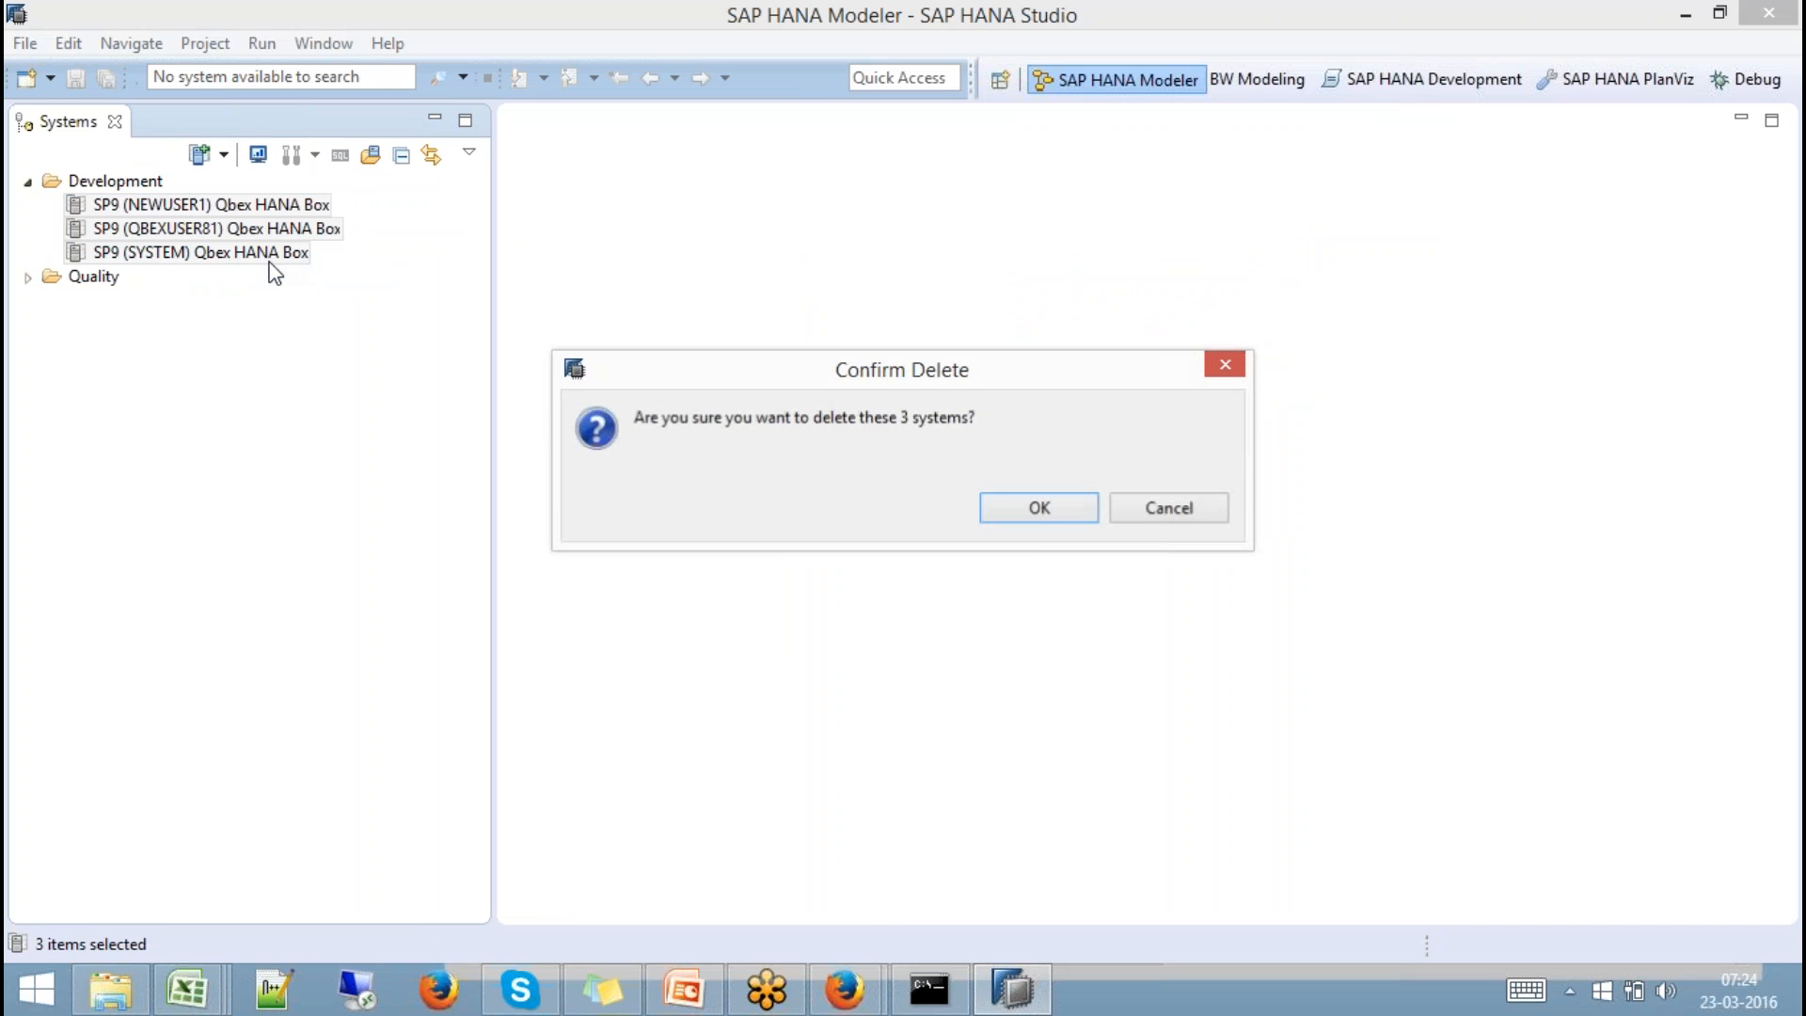
left_click(1040, 509)
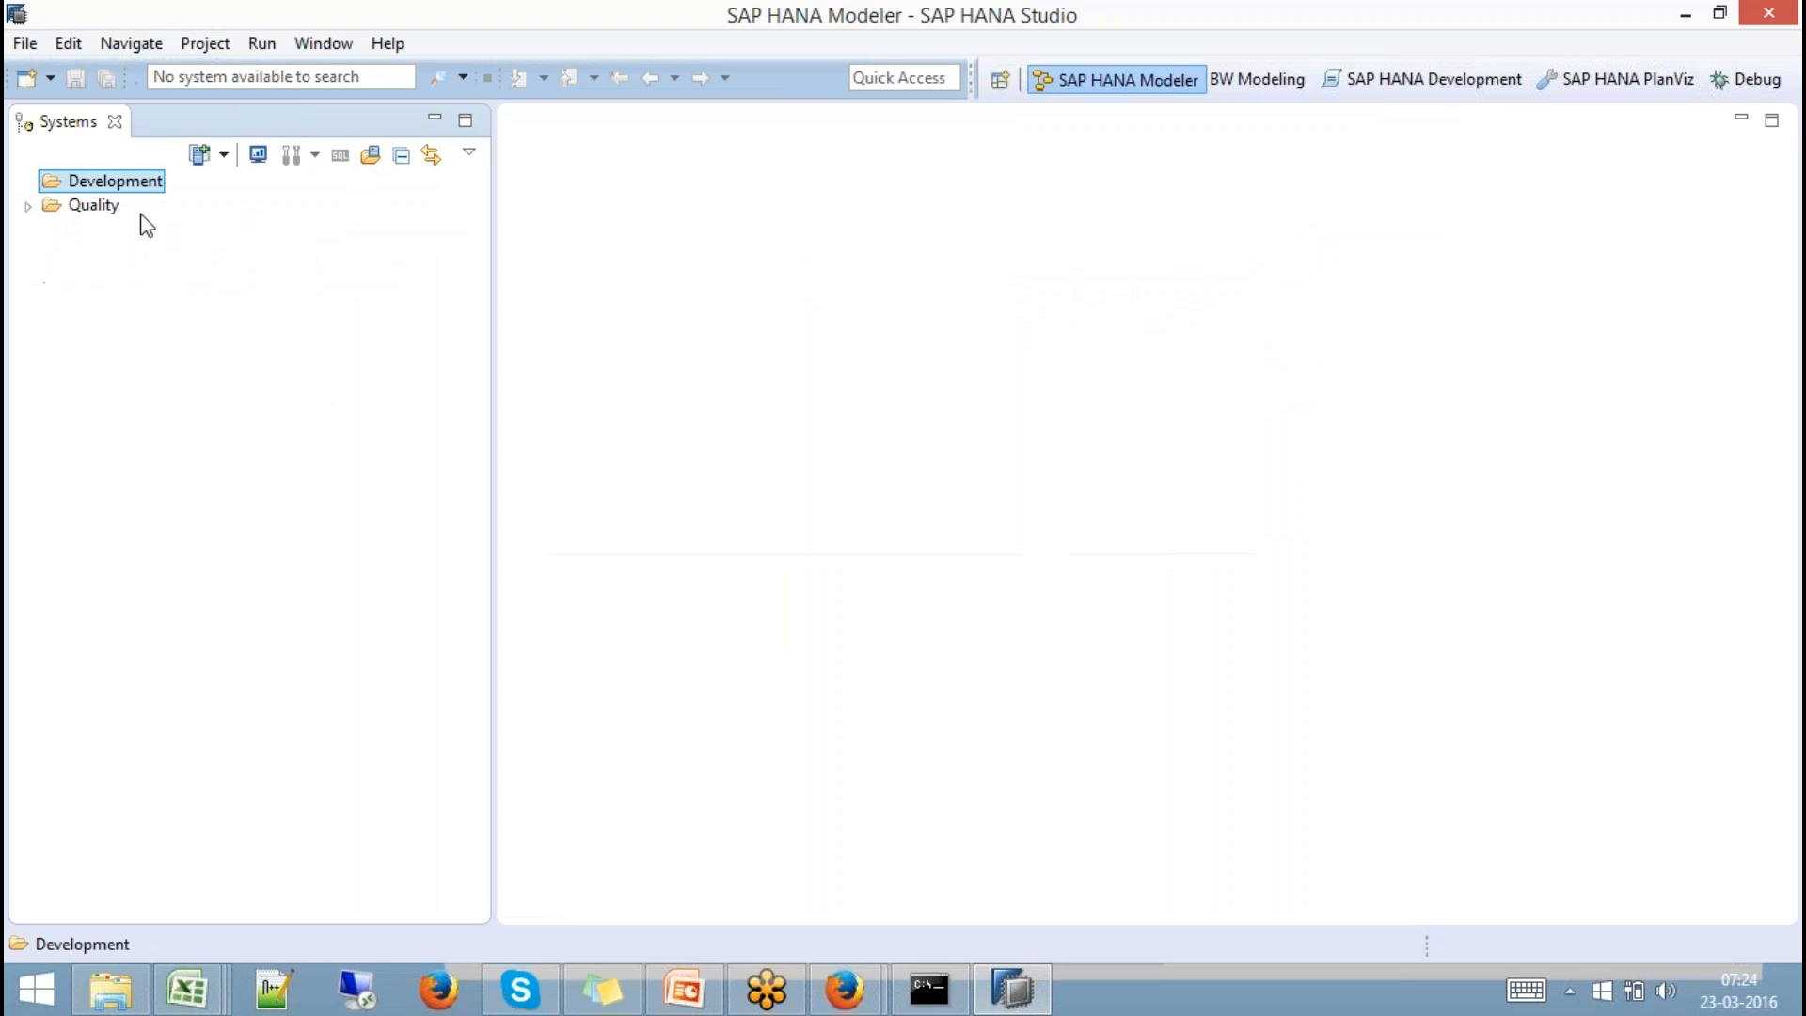
Delete the Development folder and the Quality folder with its contents from the Systems view.
right_click(120, 173)
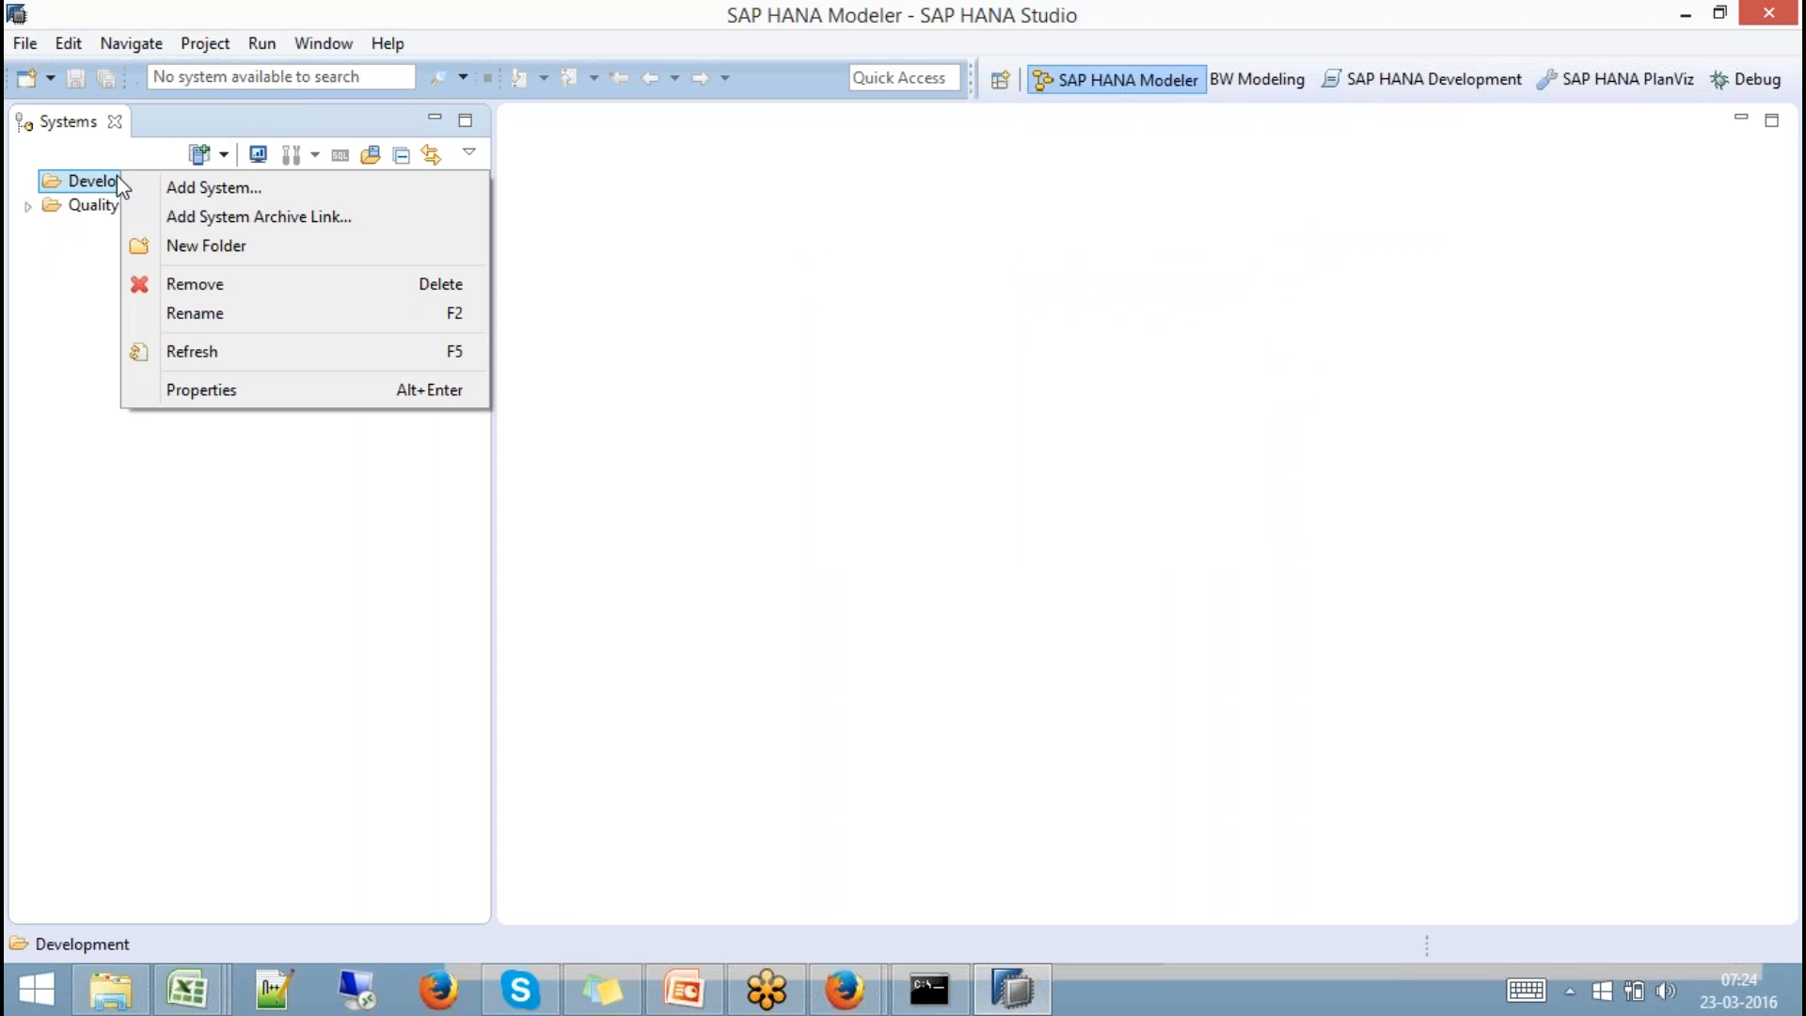
left_click(183, 282)
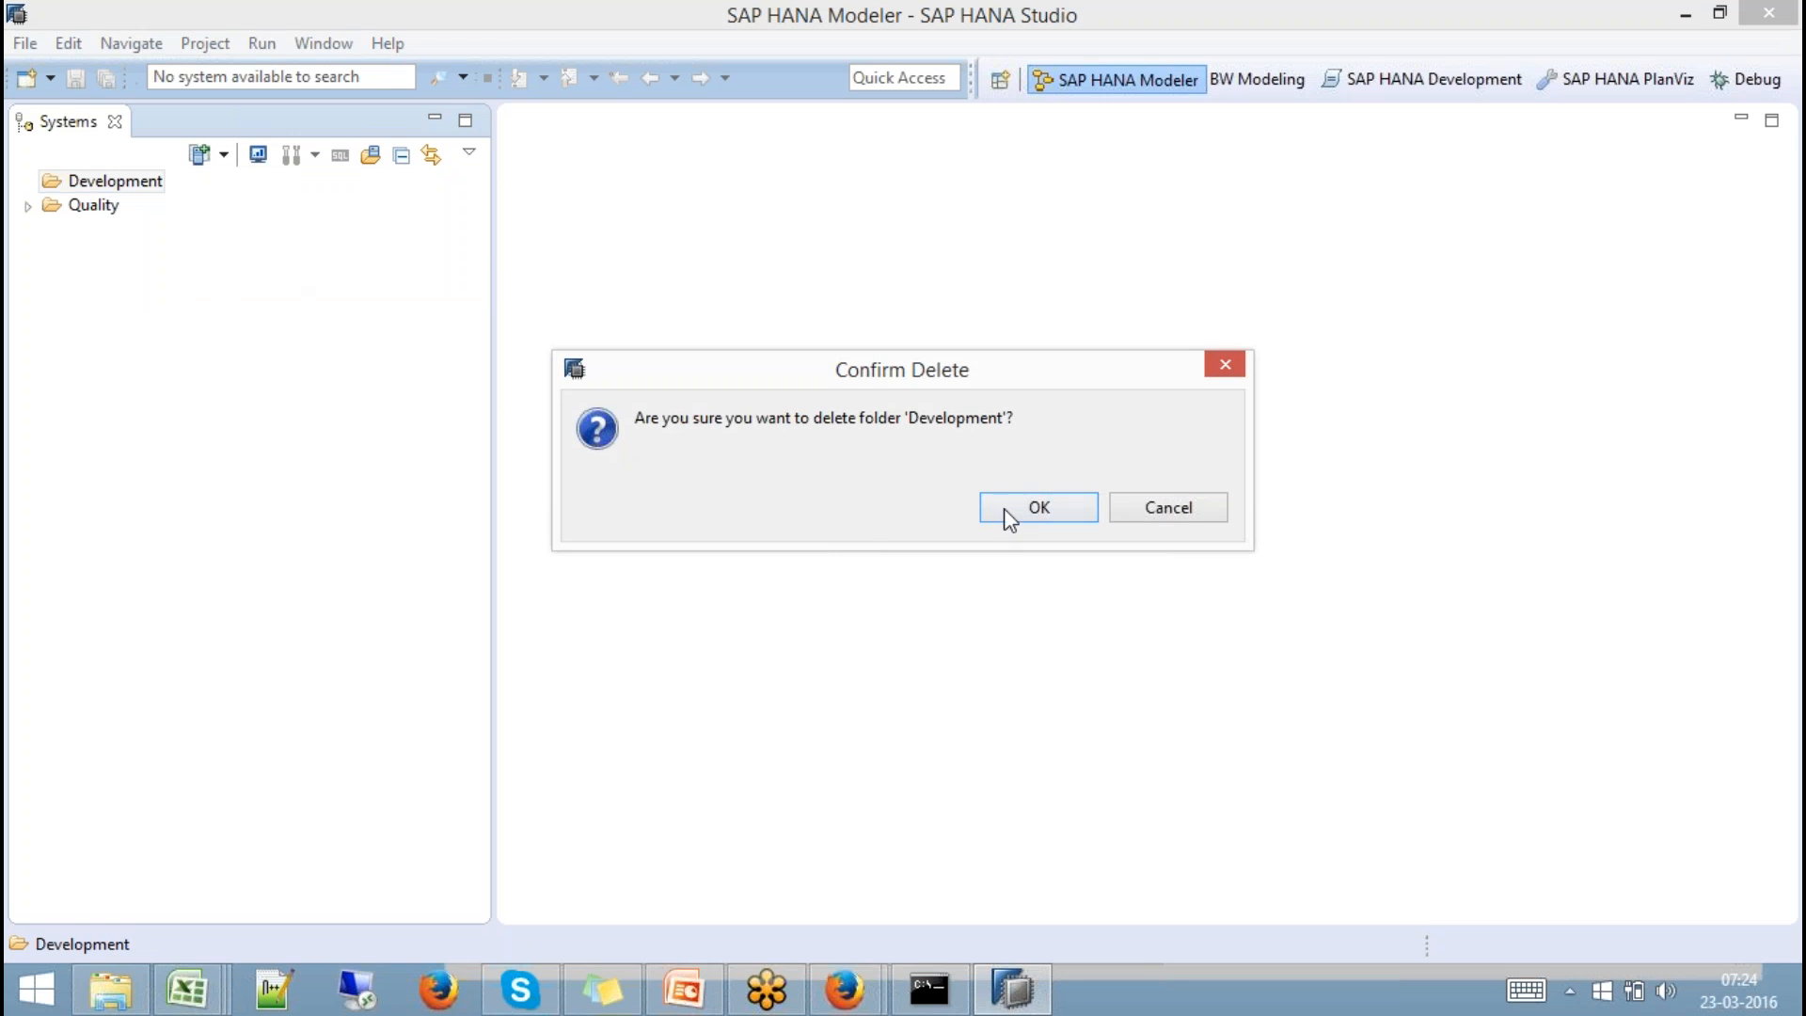
left_click(1003, 508)
left_click(29, 182)
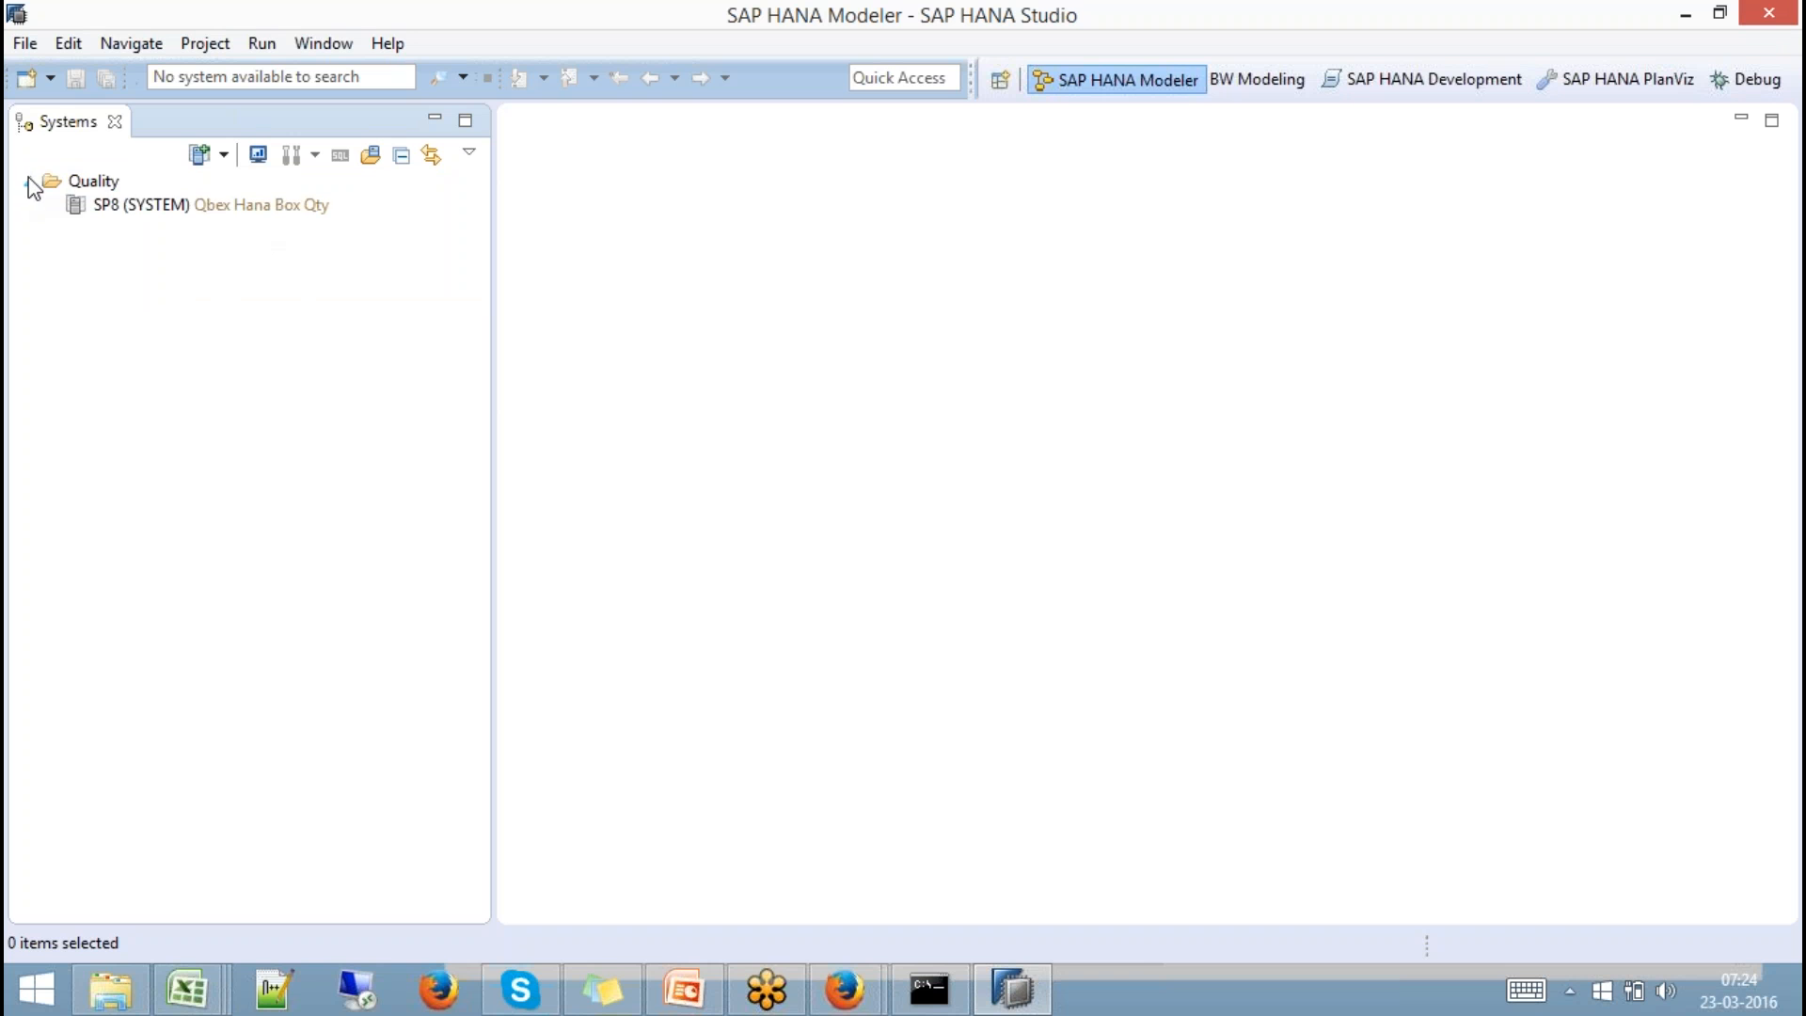
right_click(79, 182)
left_click(150, 291)
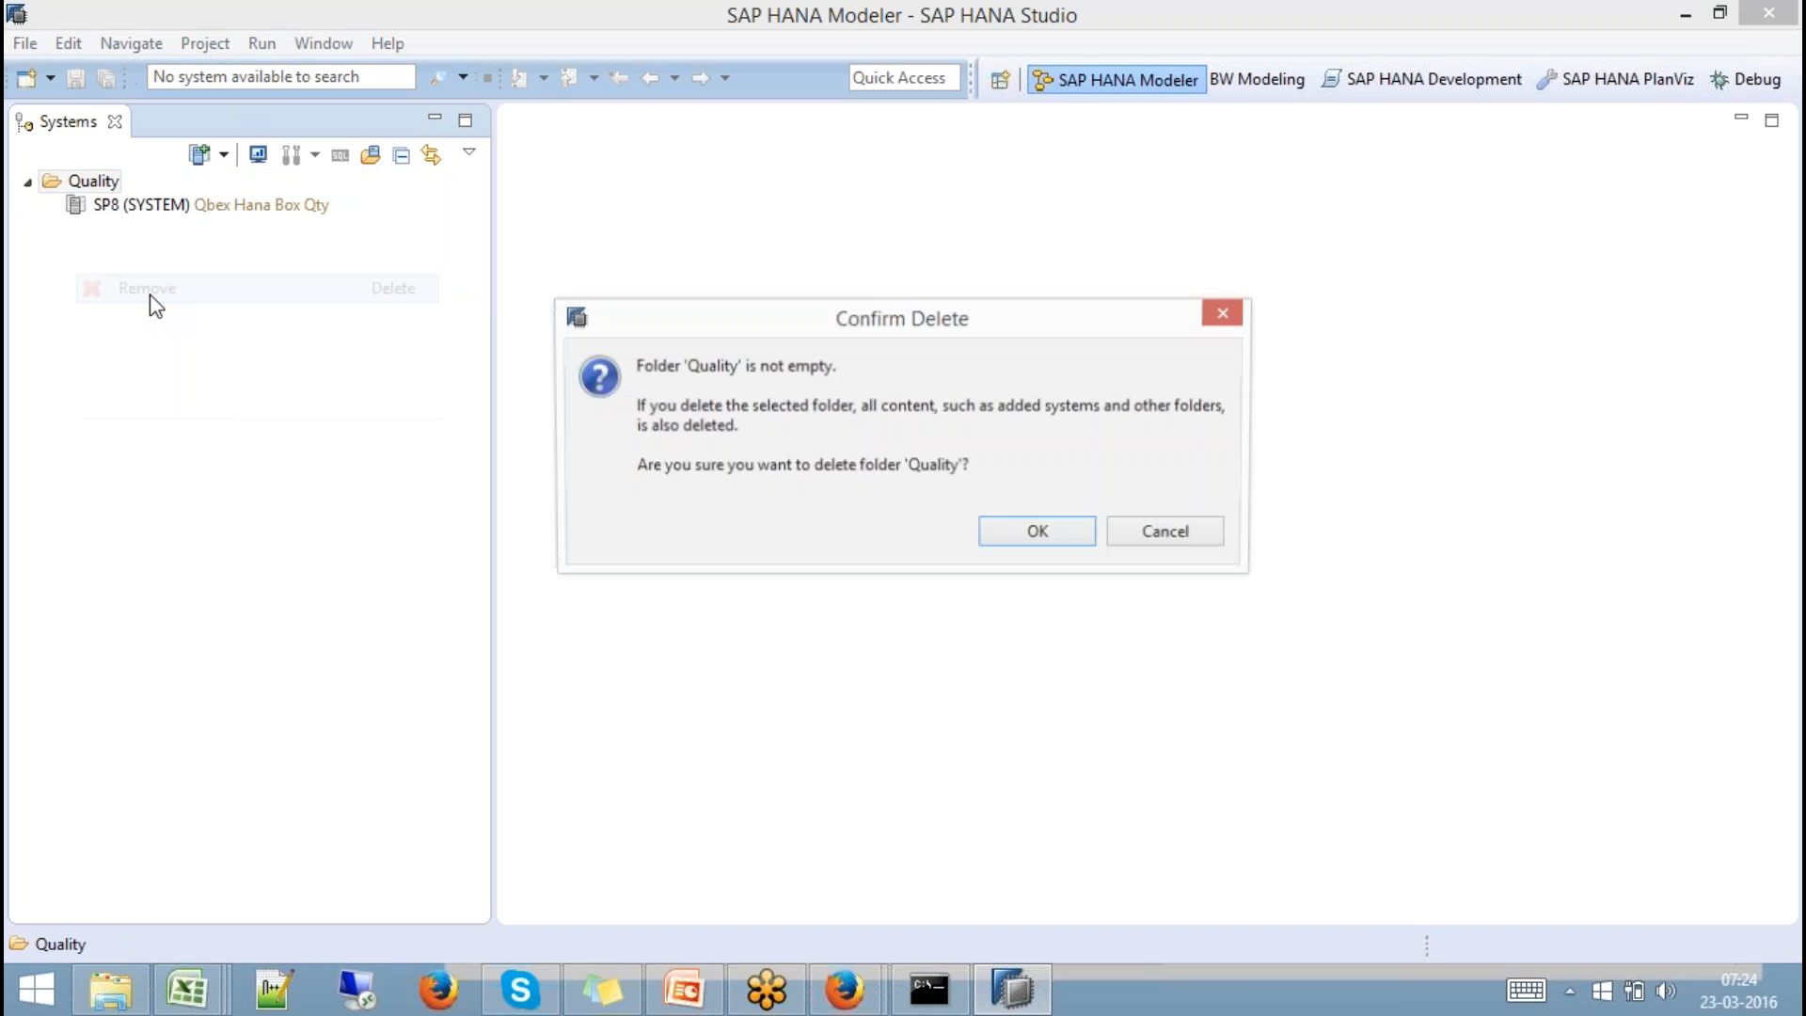
left_click(1021, 530)
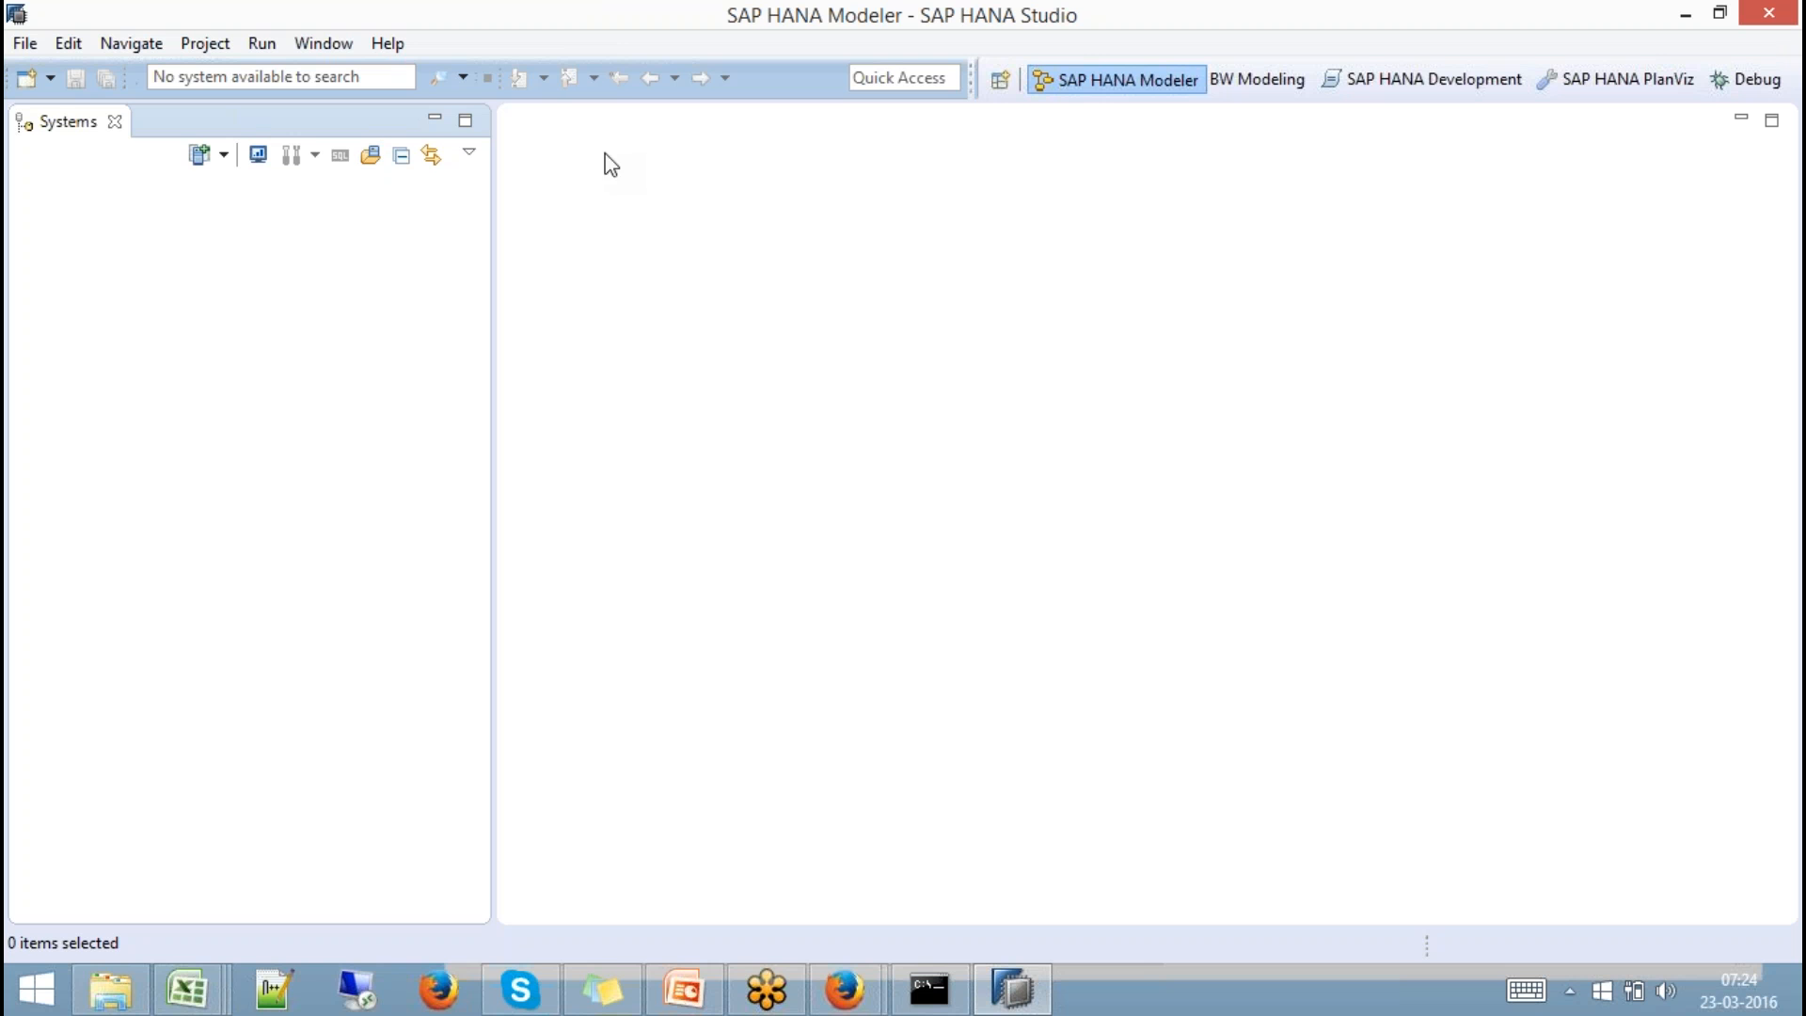
Look through the available perspectives, view the BW Modeling perspective and return to SAP HANA Modeler.
left_click(1002, 81)
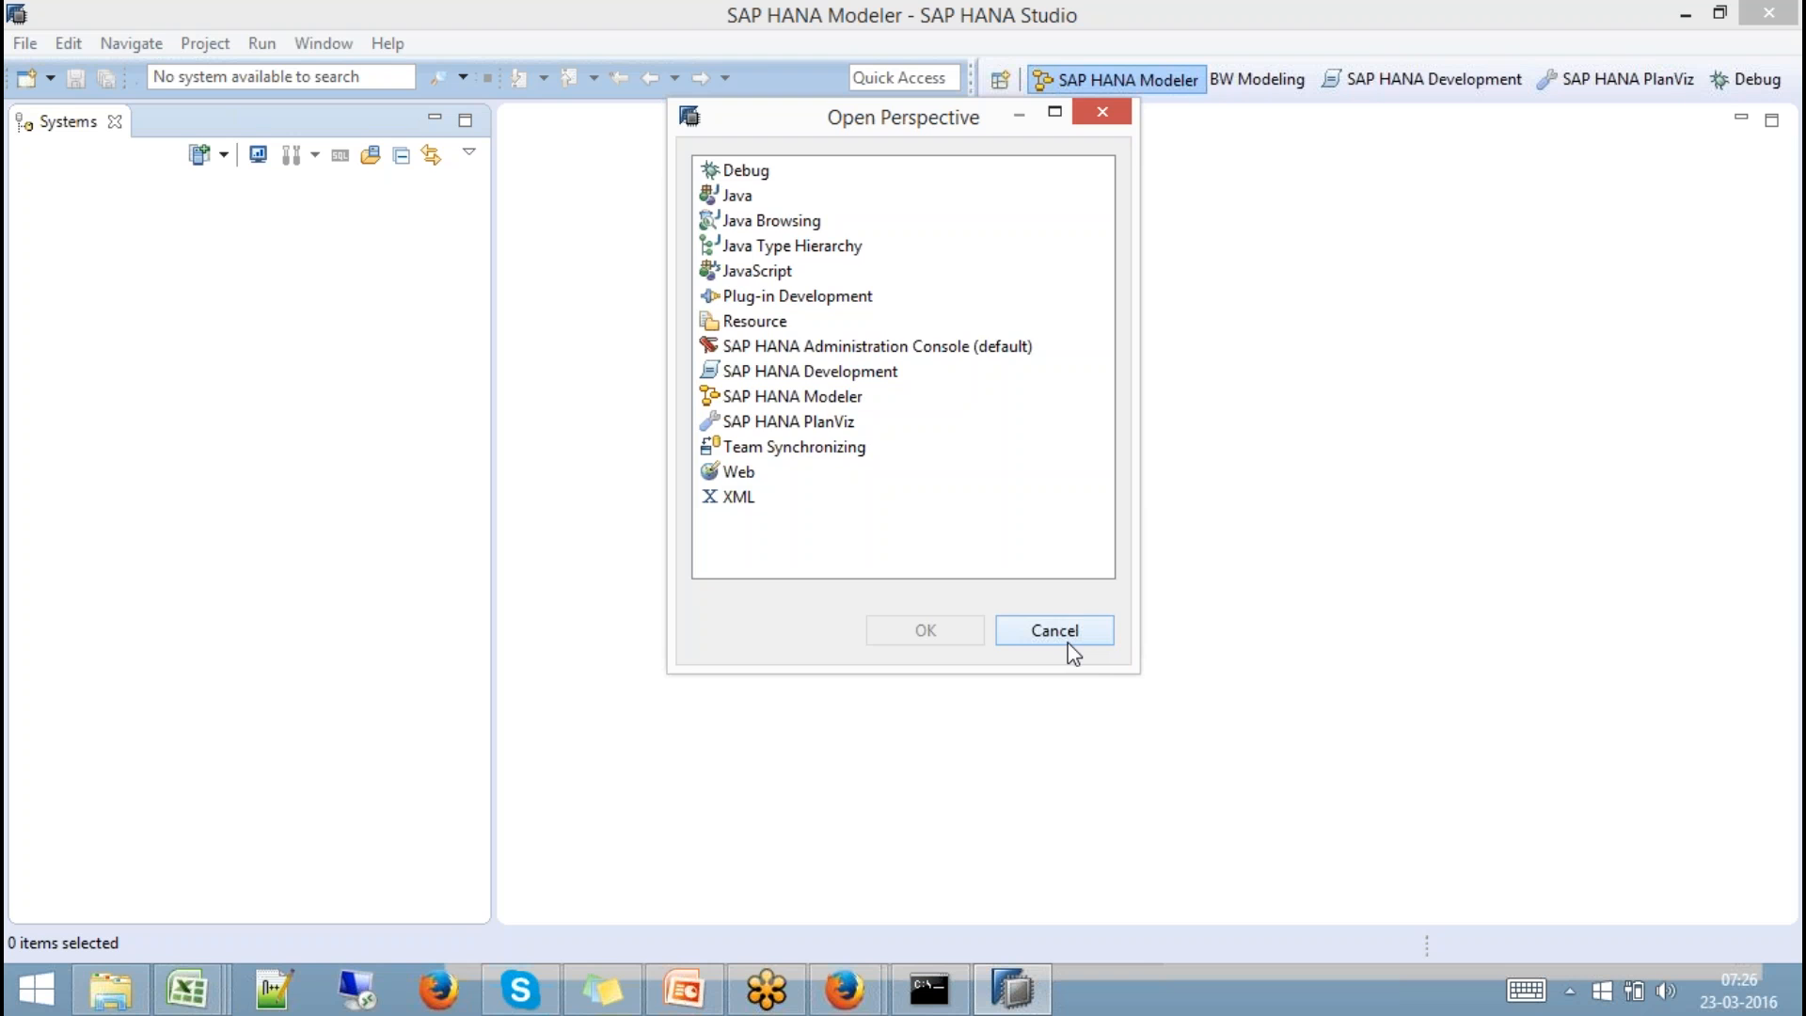
left_click(1053, 631)
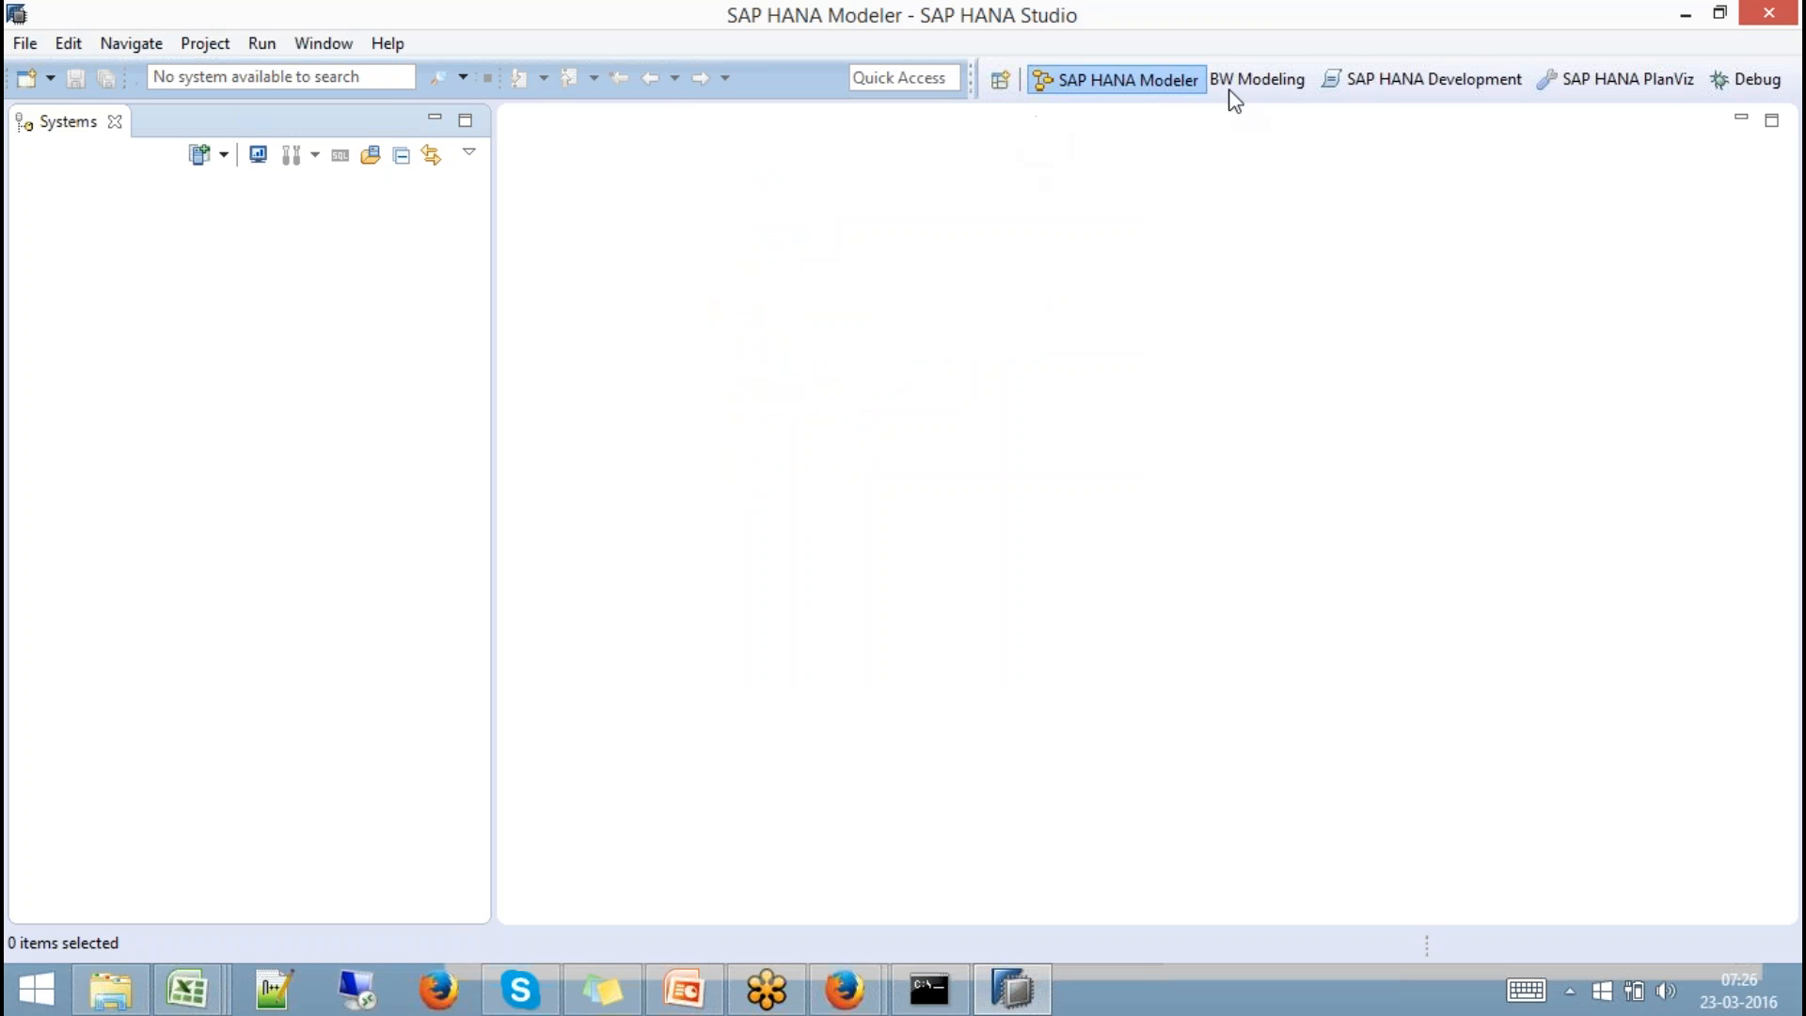
left_click(1299, 89)
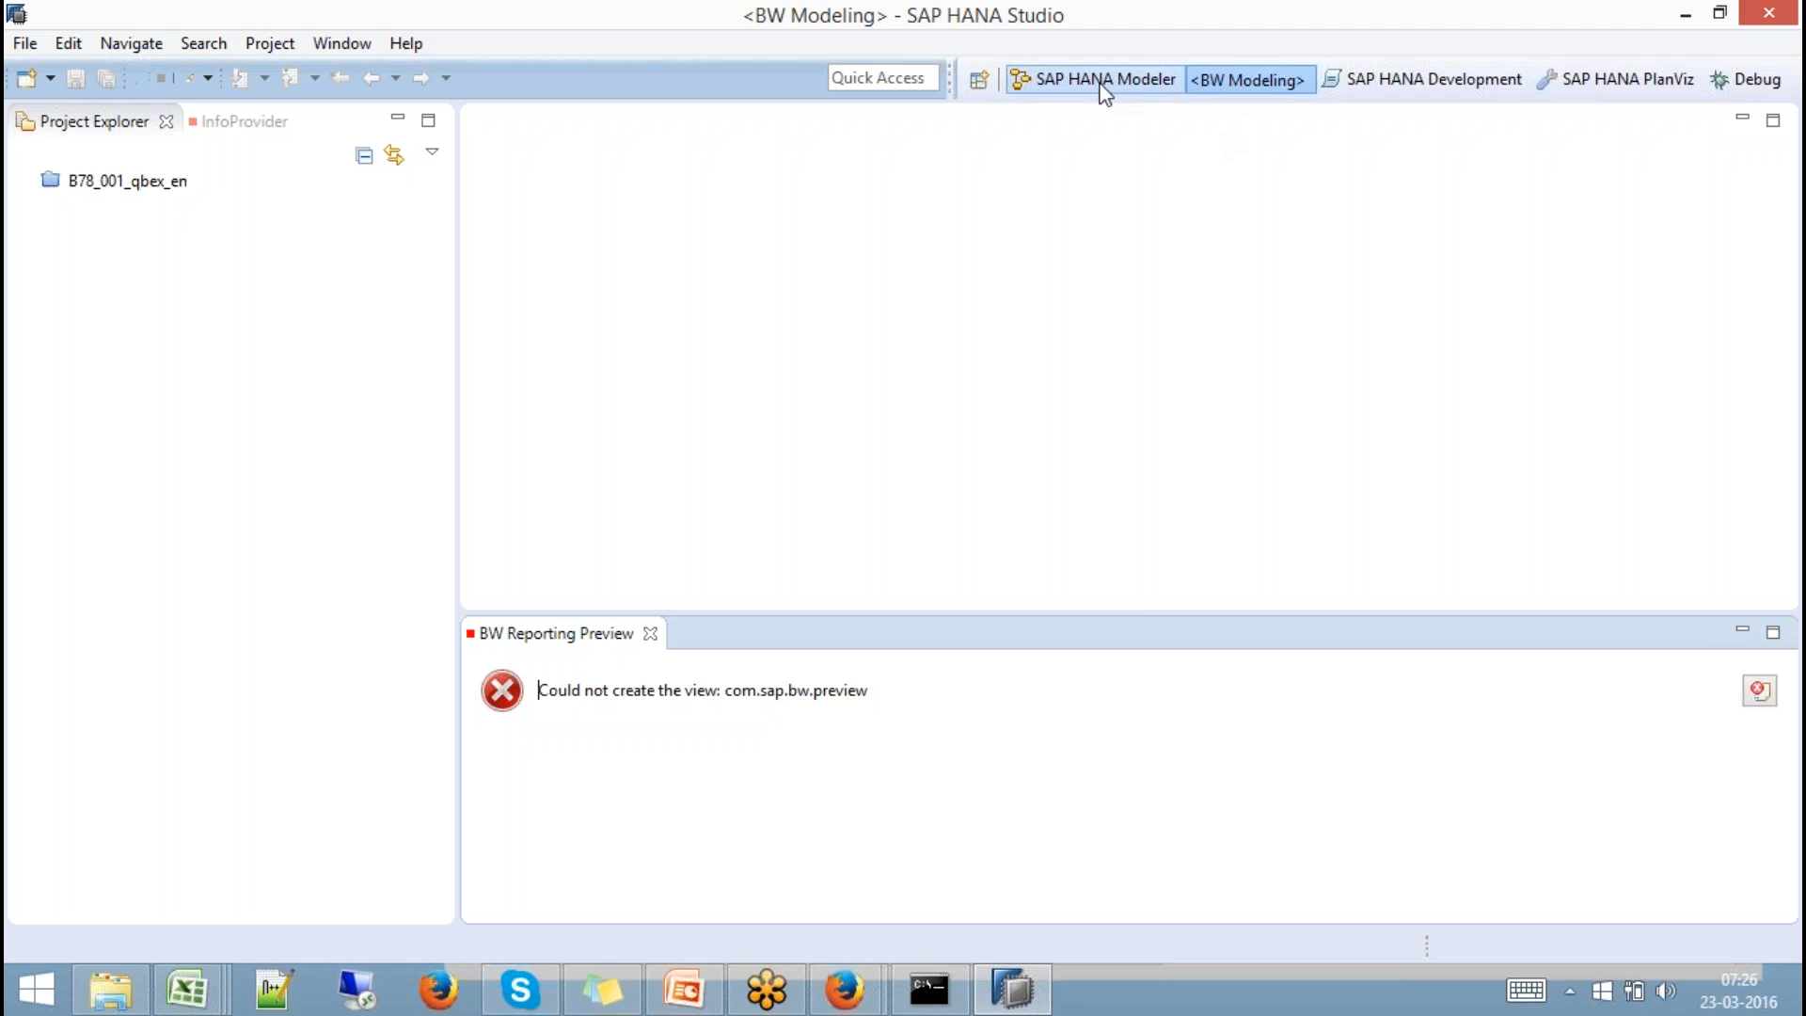
left_click(981, 82)
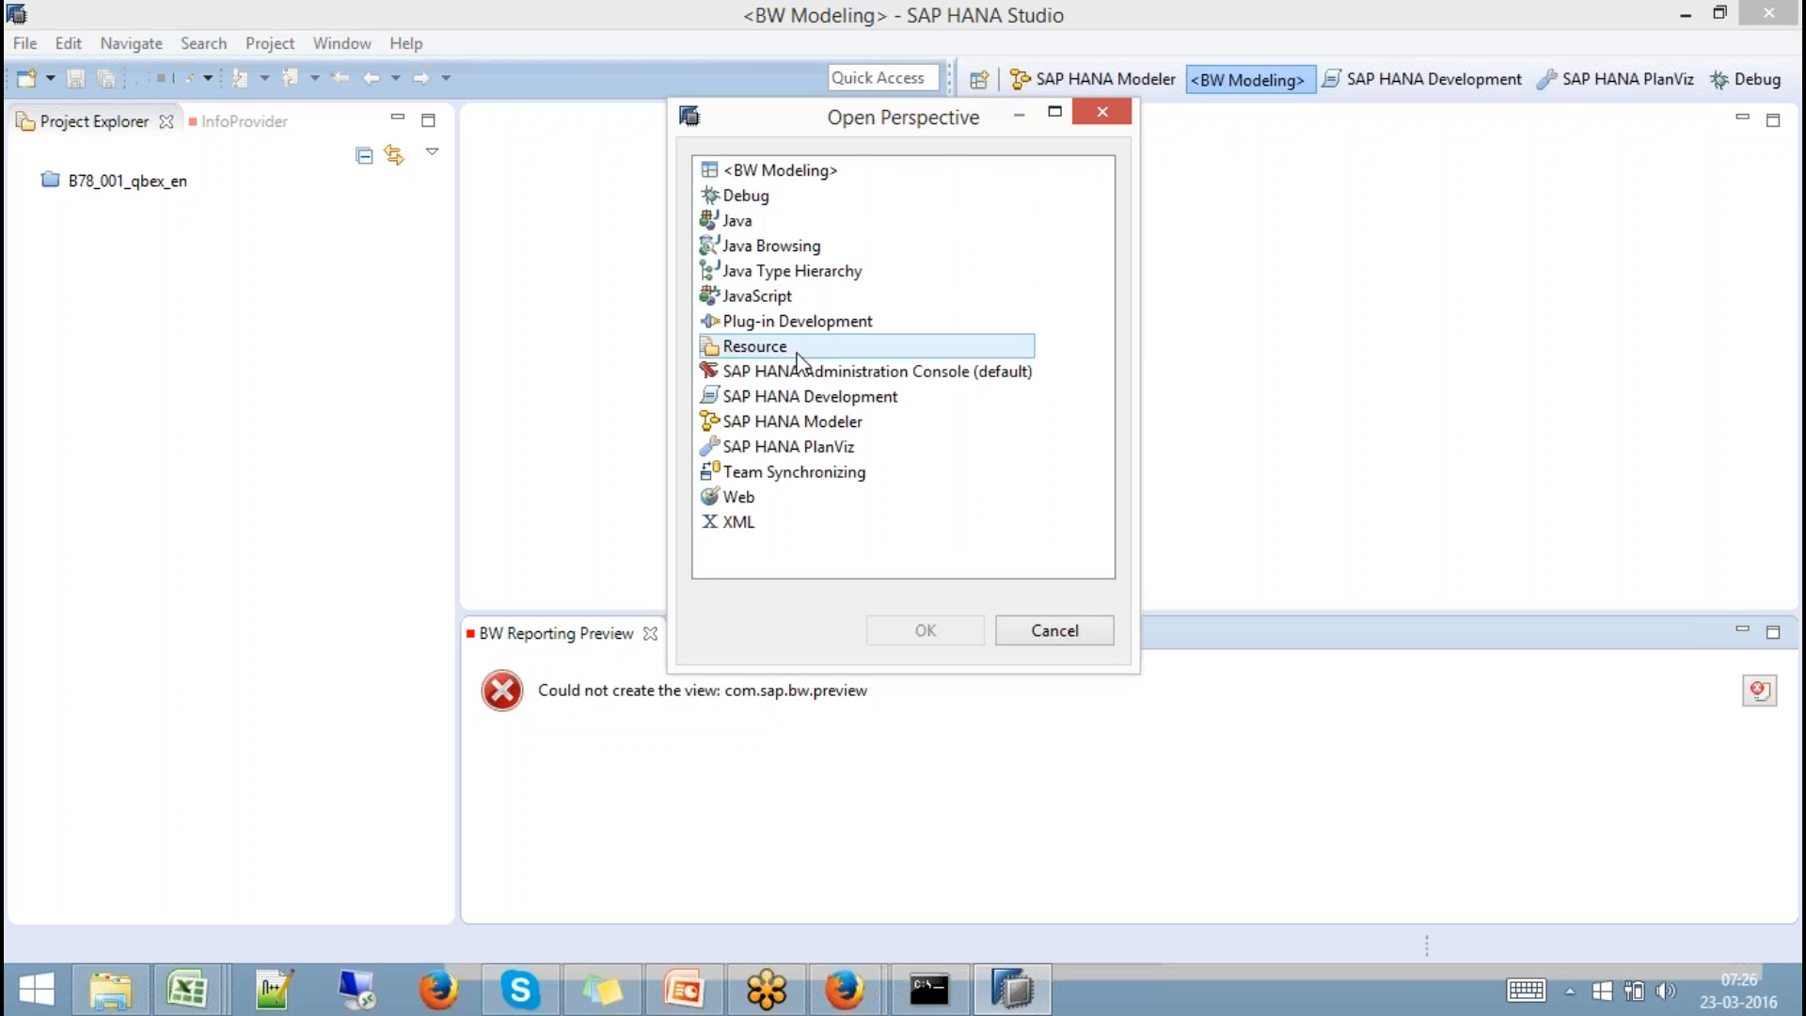
left_click(804, 423)
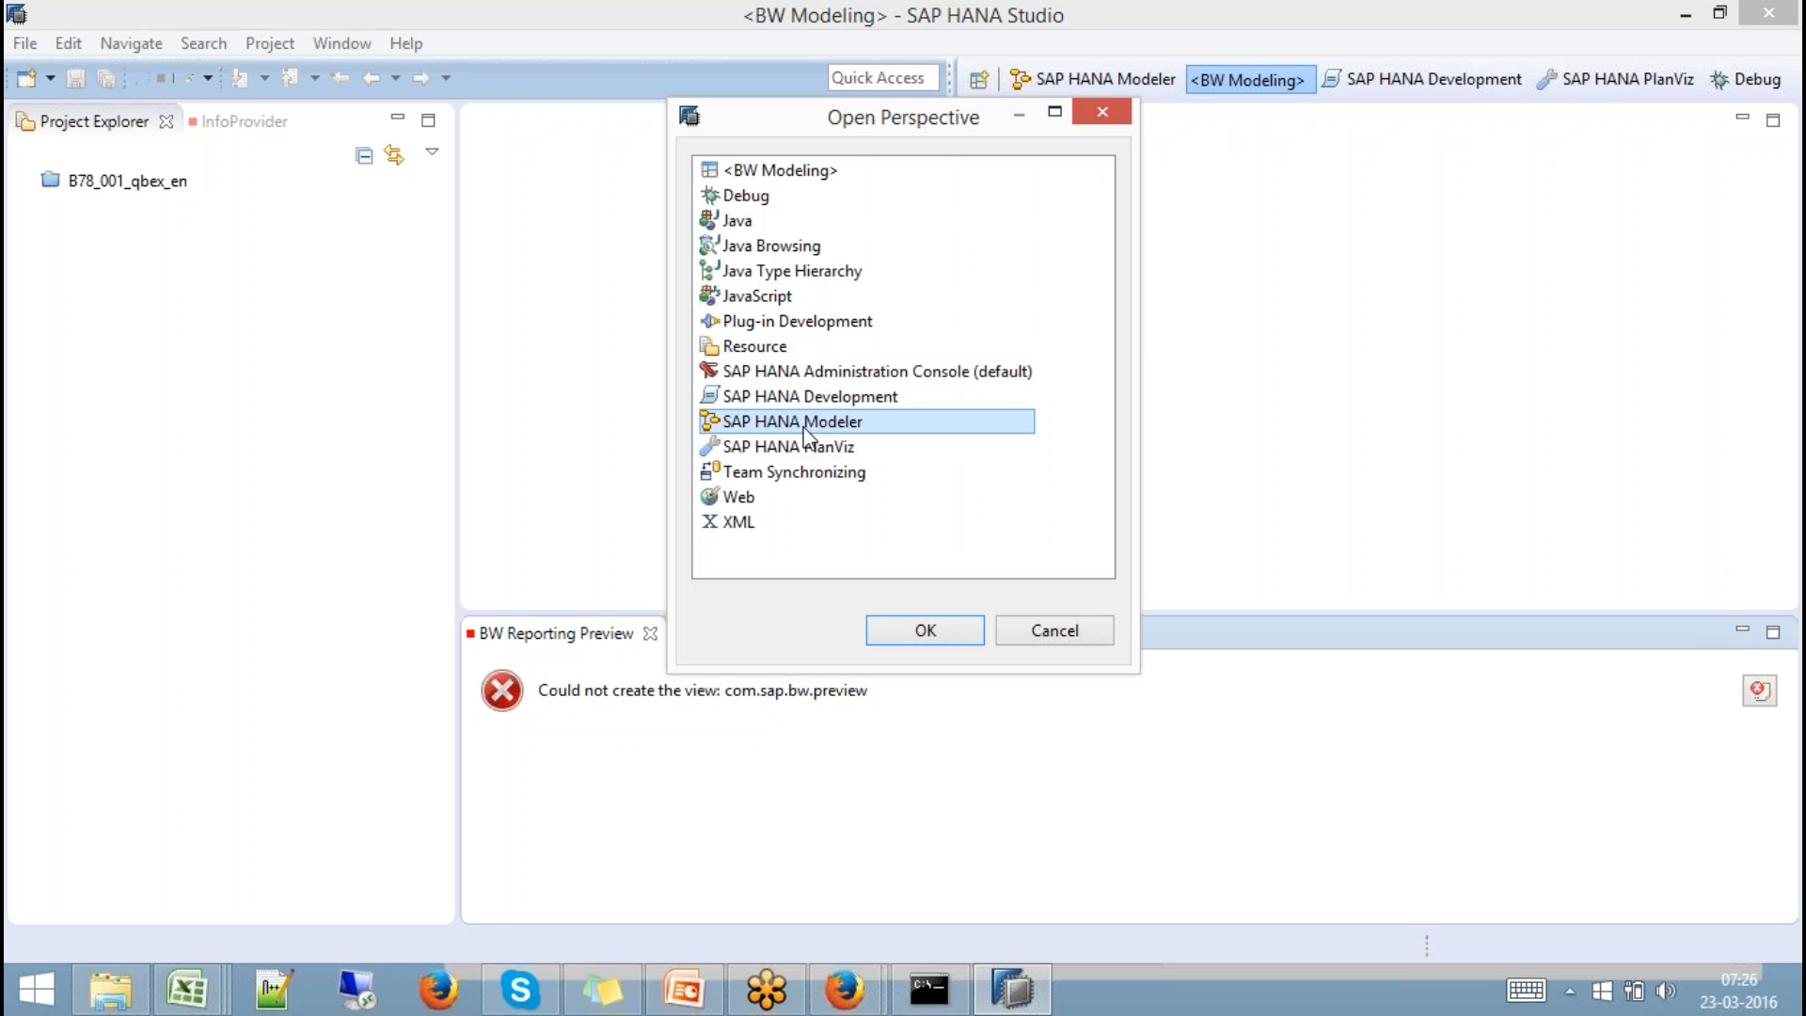
left_click(923, 629)
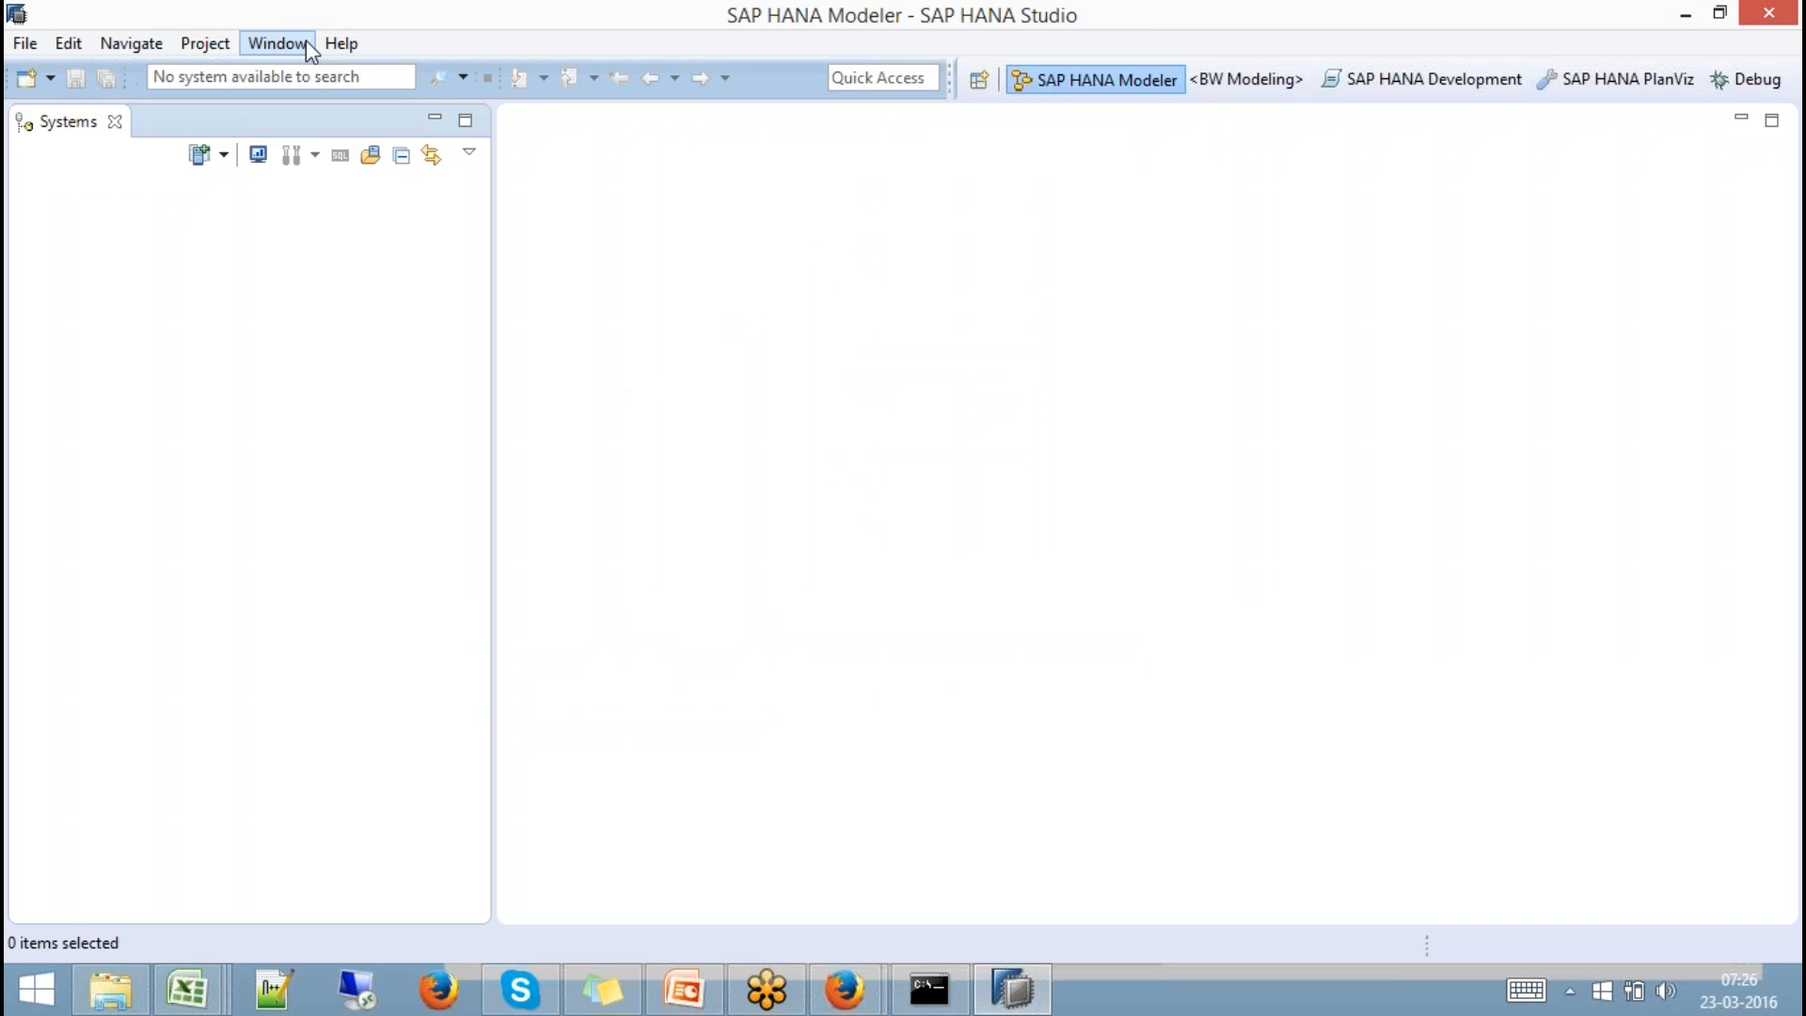
Reset the SAP HANA Modeler perspective to its default layout.
left_click(273, 44)
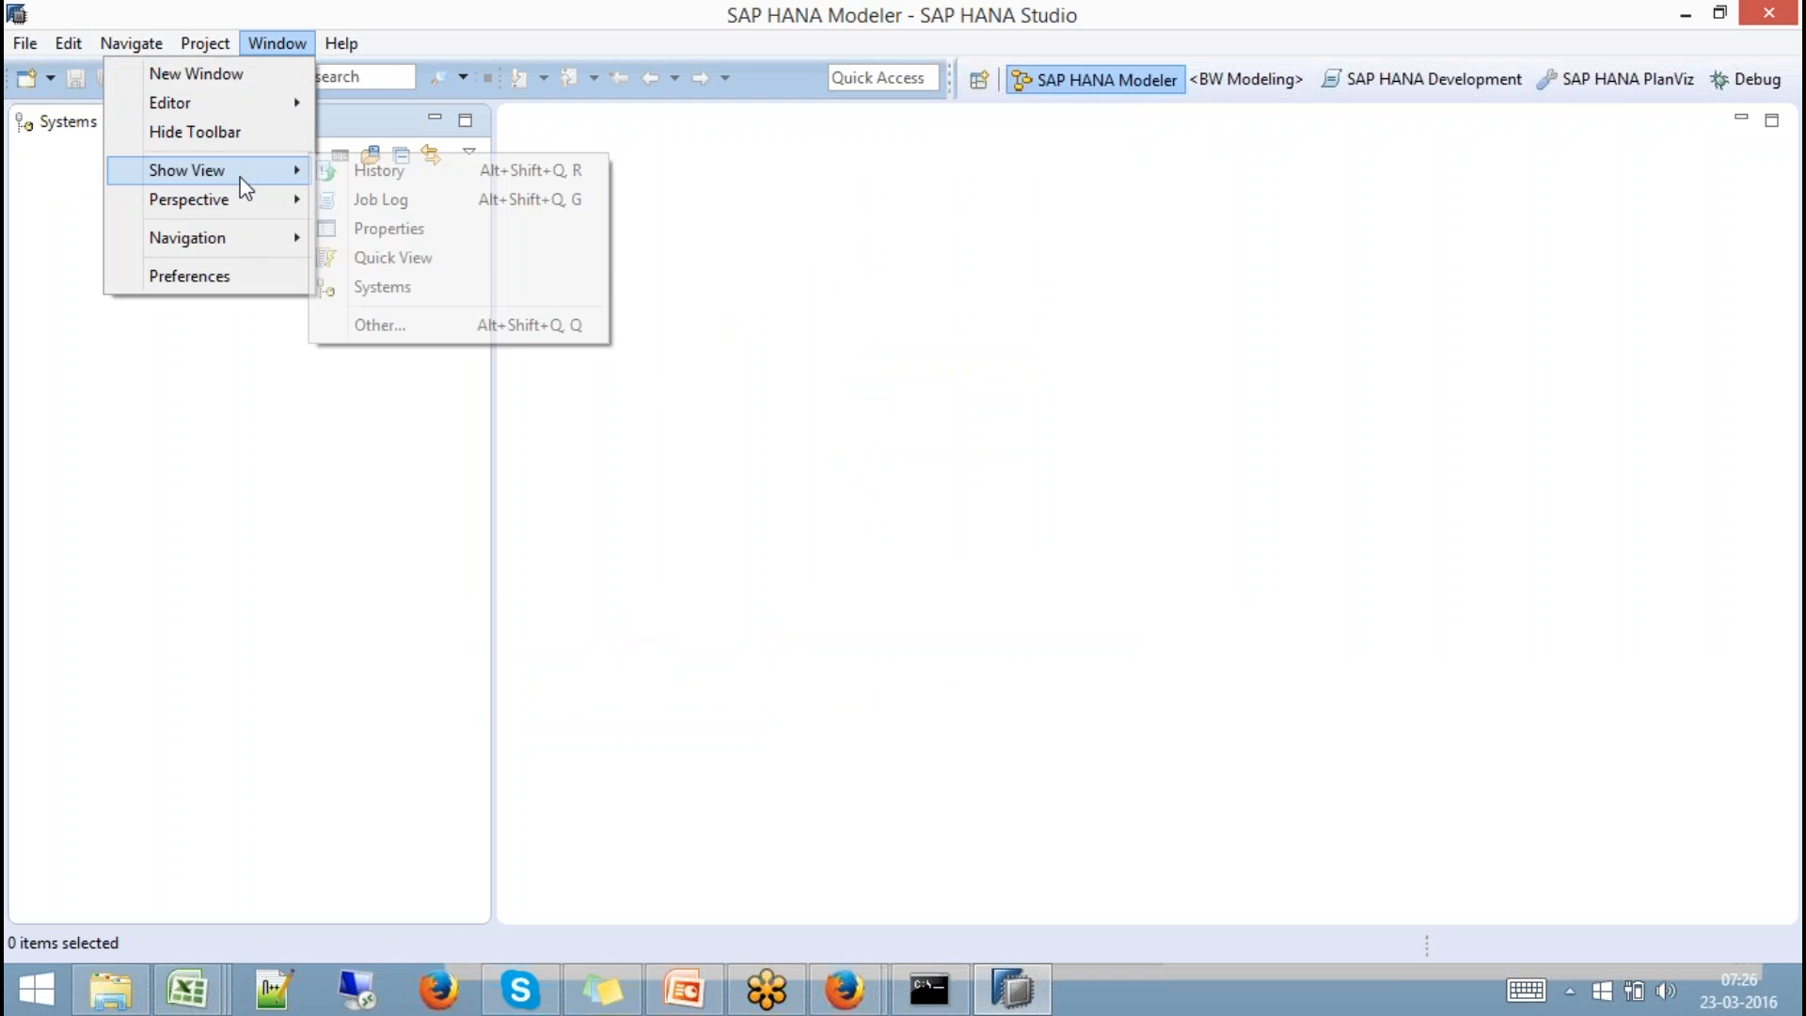
mouse_move(242, 202)
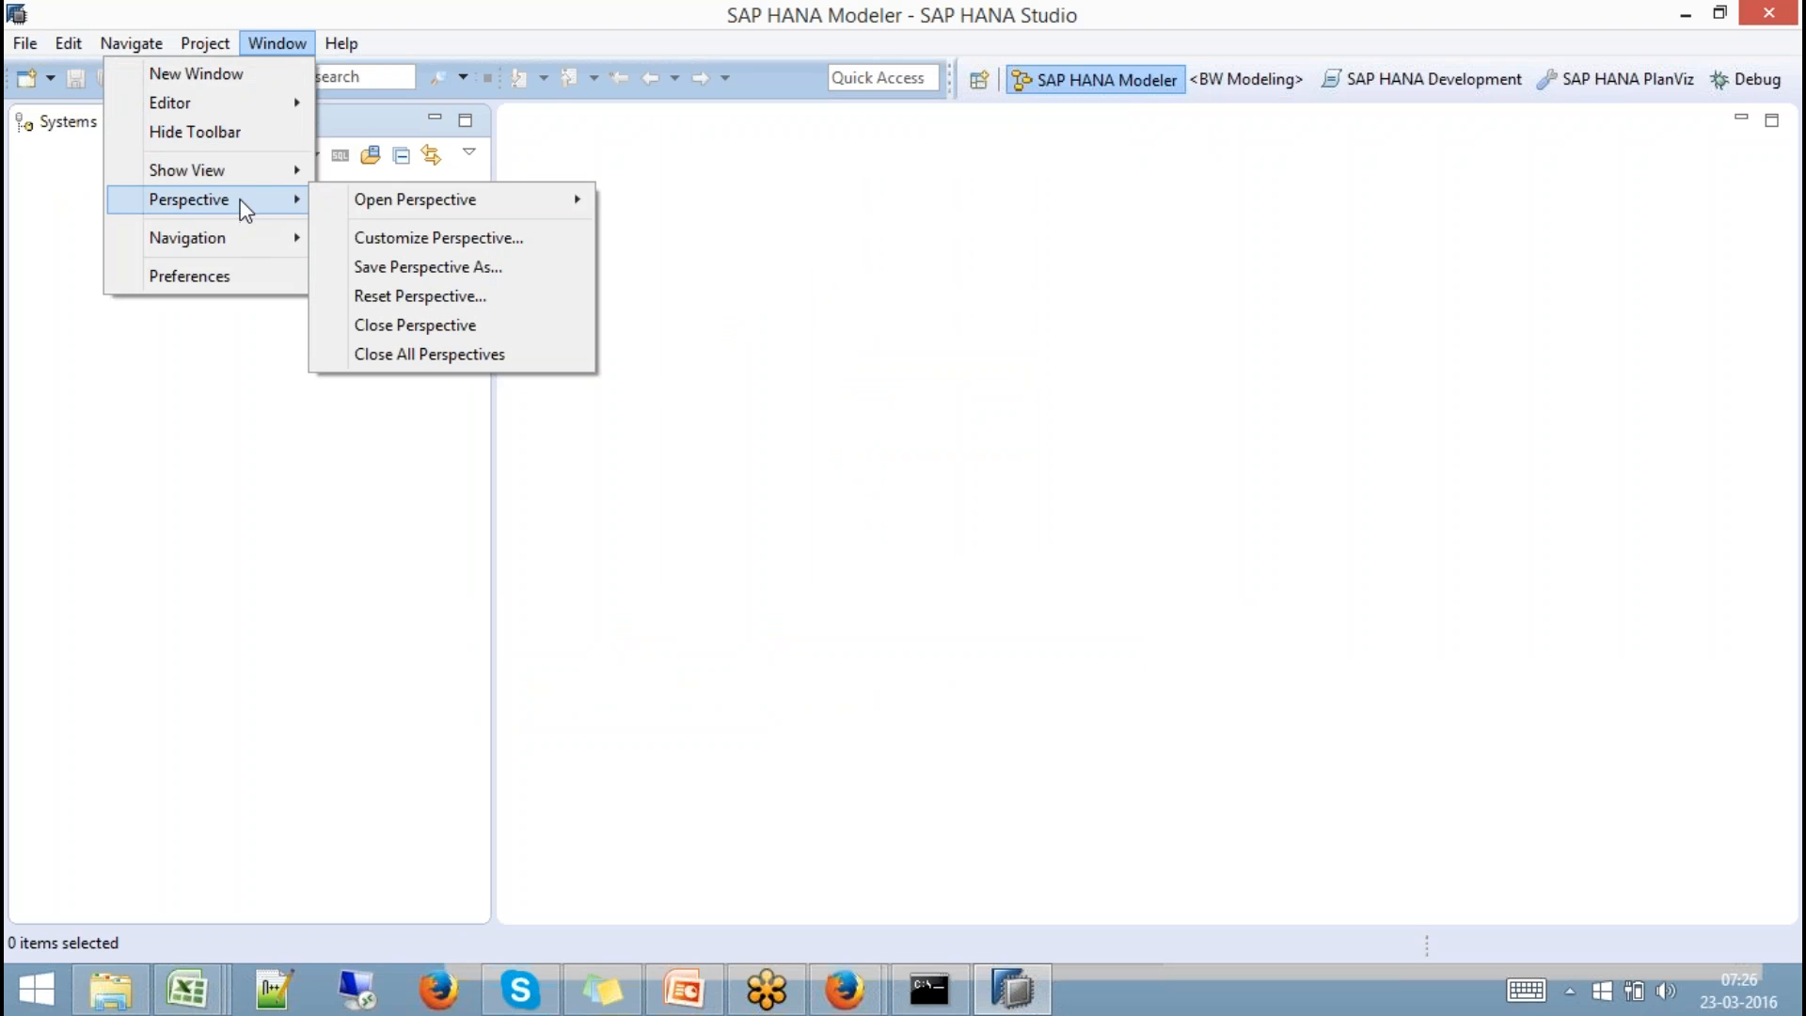
left_click(393, 294)
left_click(1063, 507)
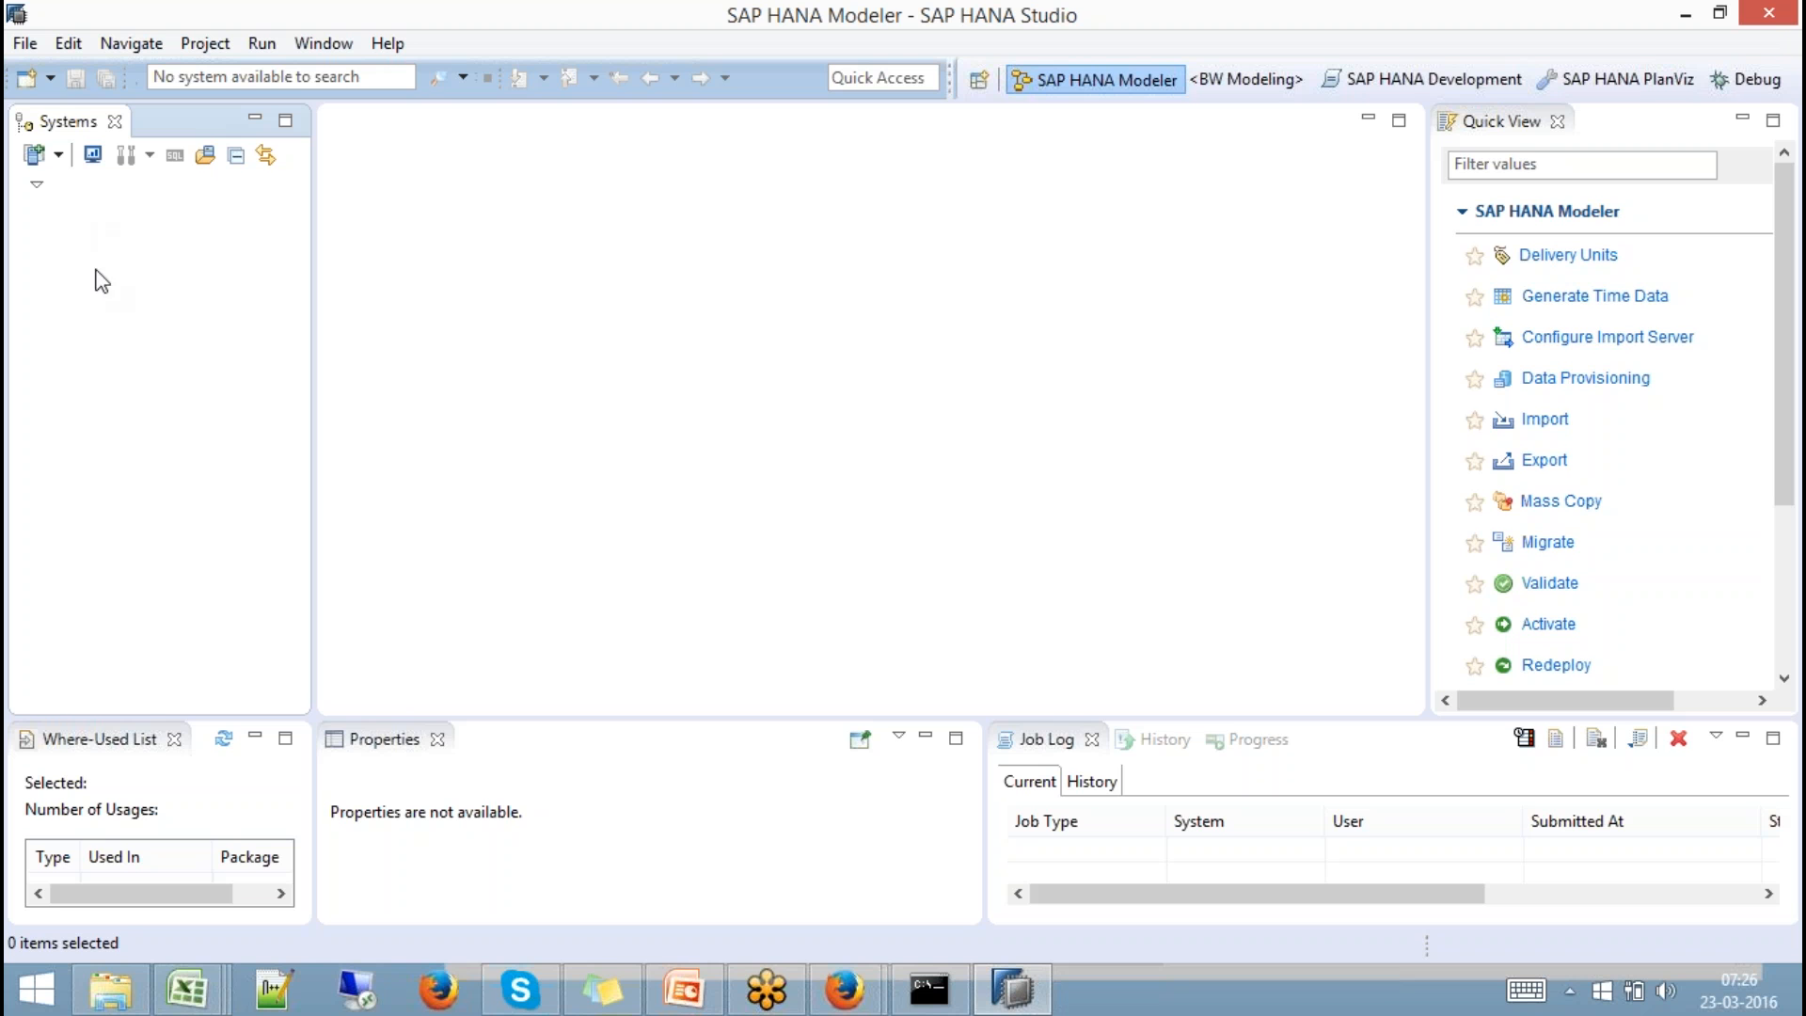
Look over the Where-Used List, Properties, Job Log and Quick View views of the Modeler perspective.
left_click(106, 742)
left_click(373, 738)
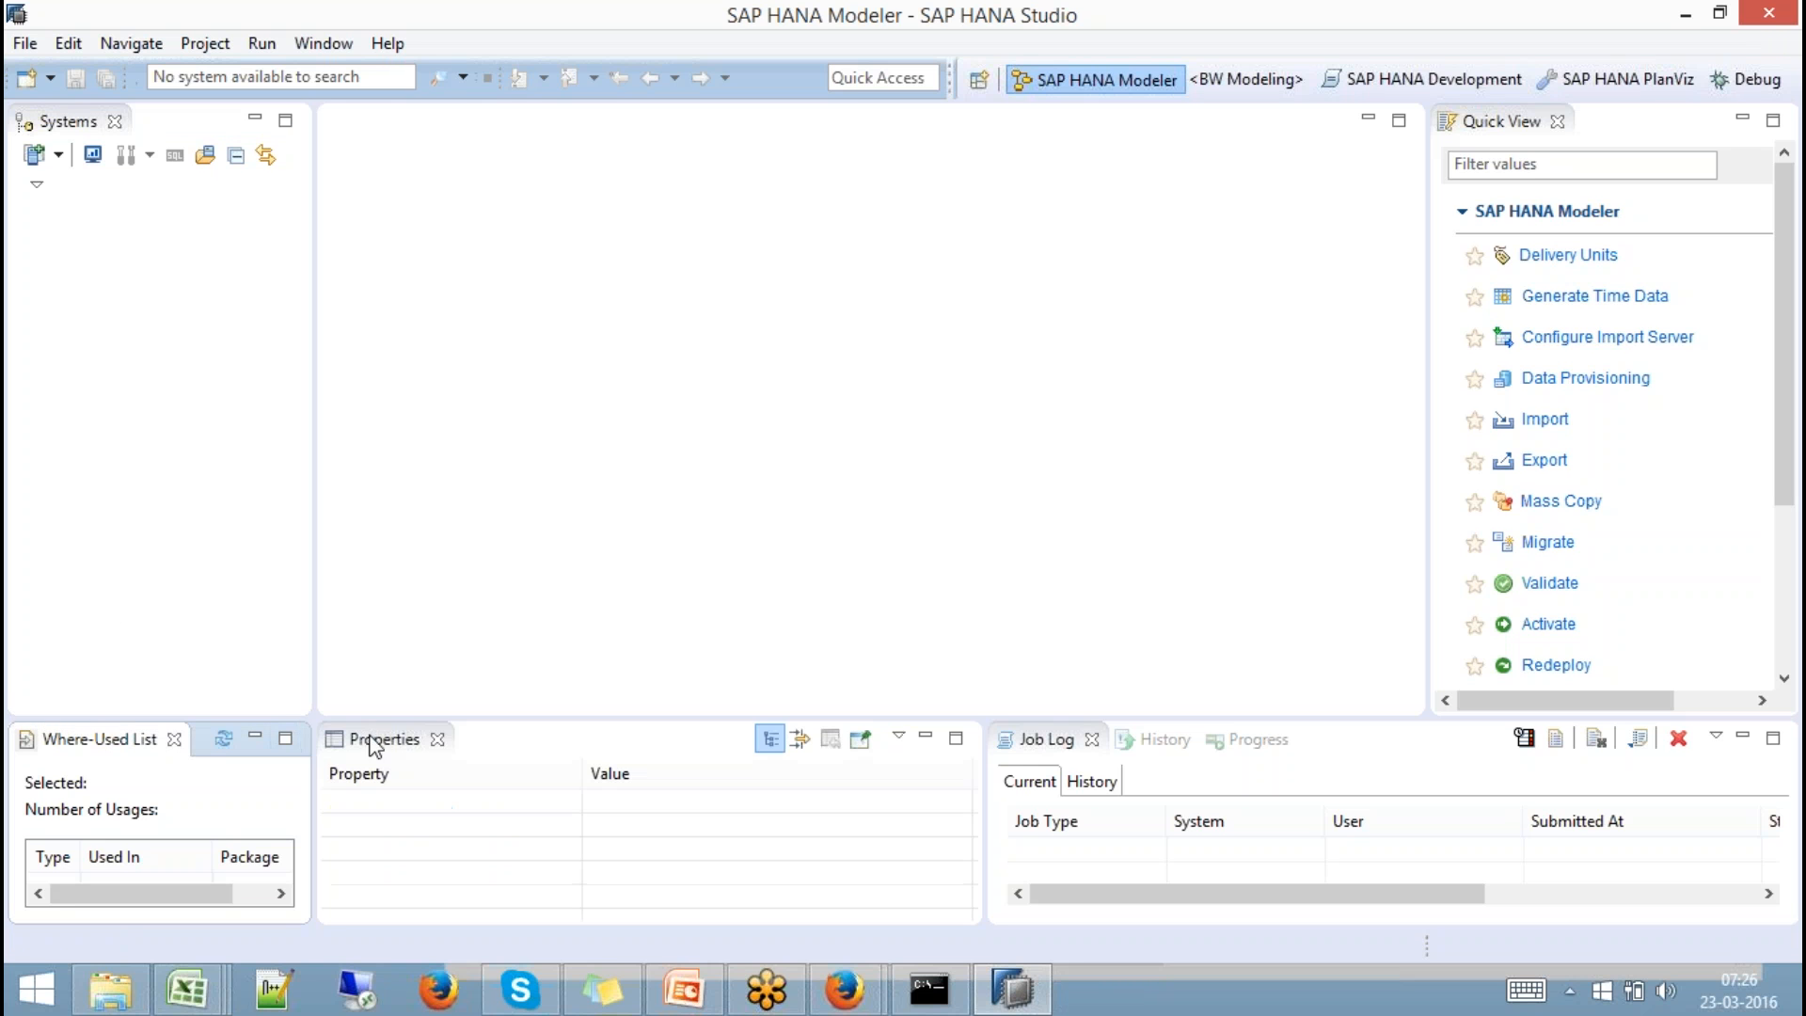
left_click(1052, 739)
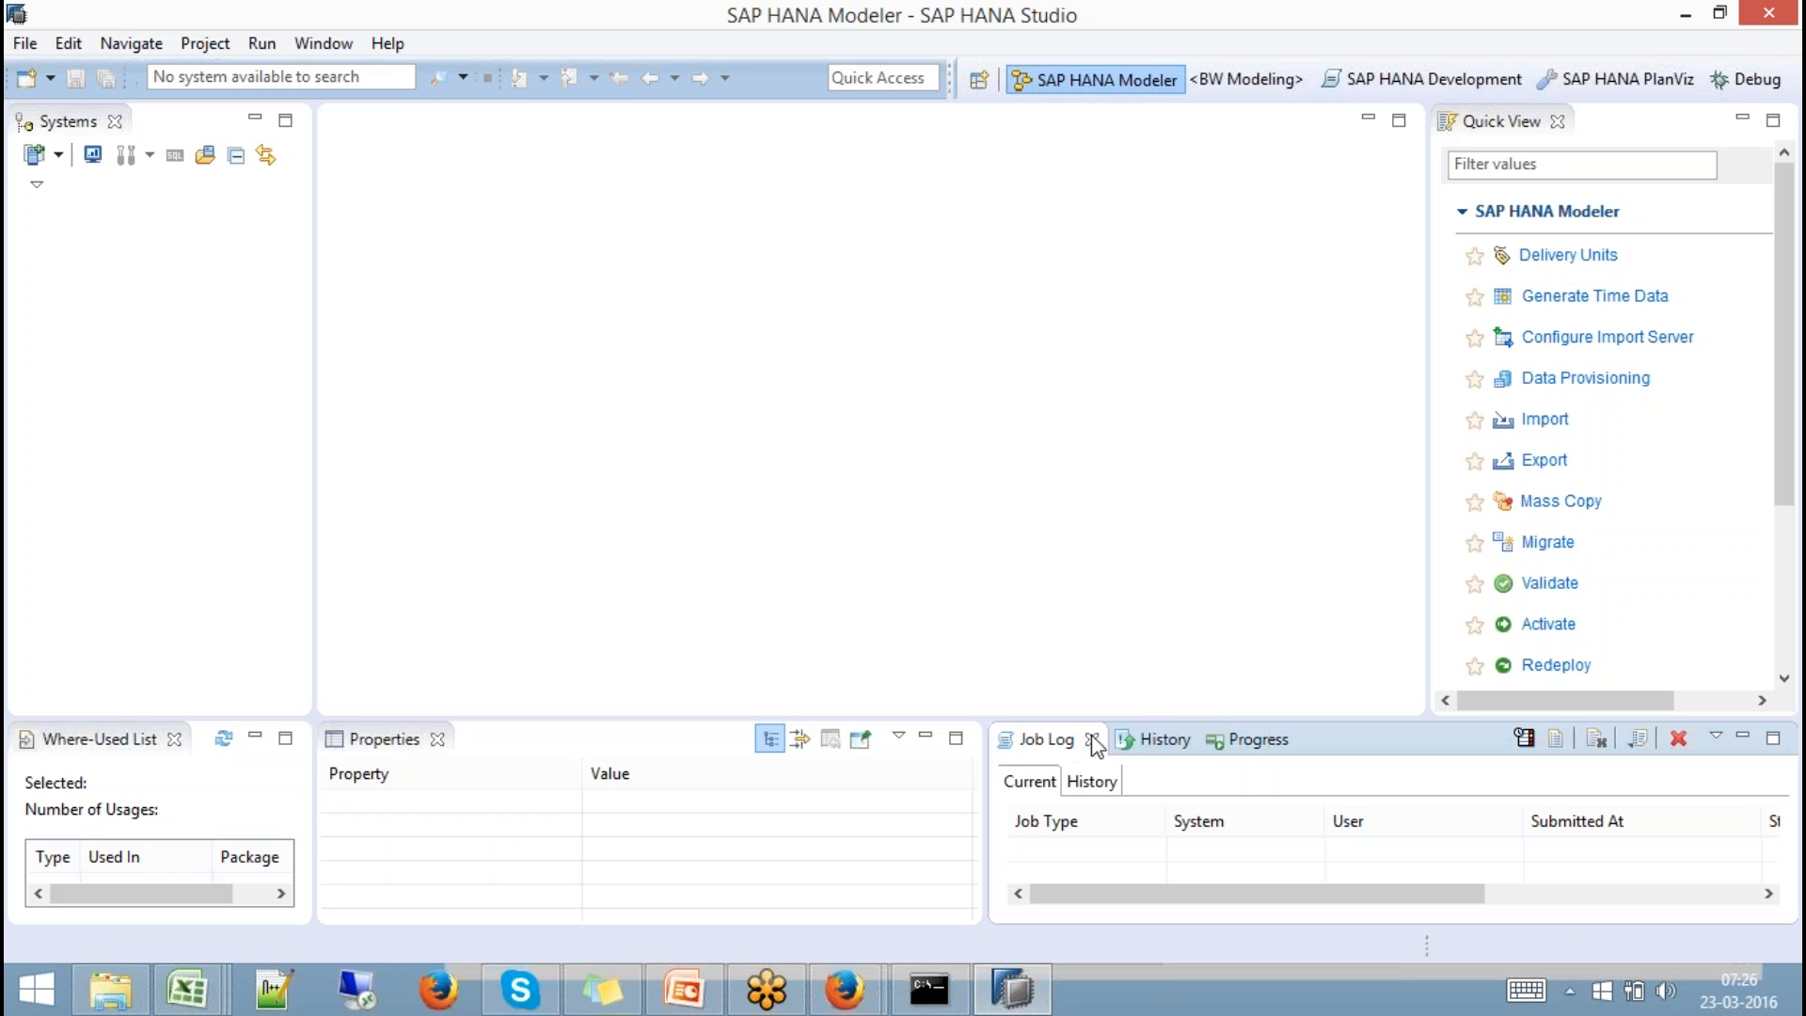
left_click(1502, 123)
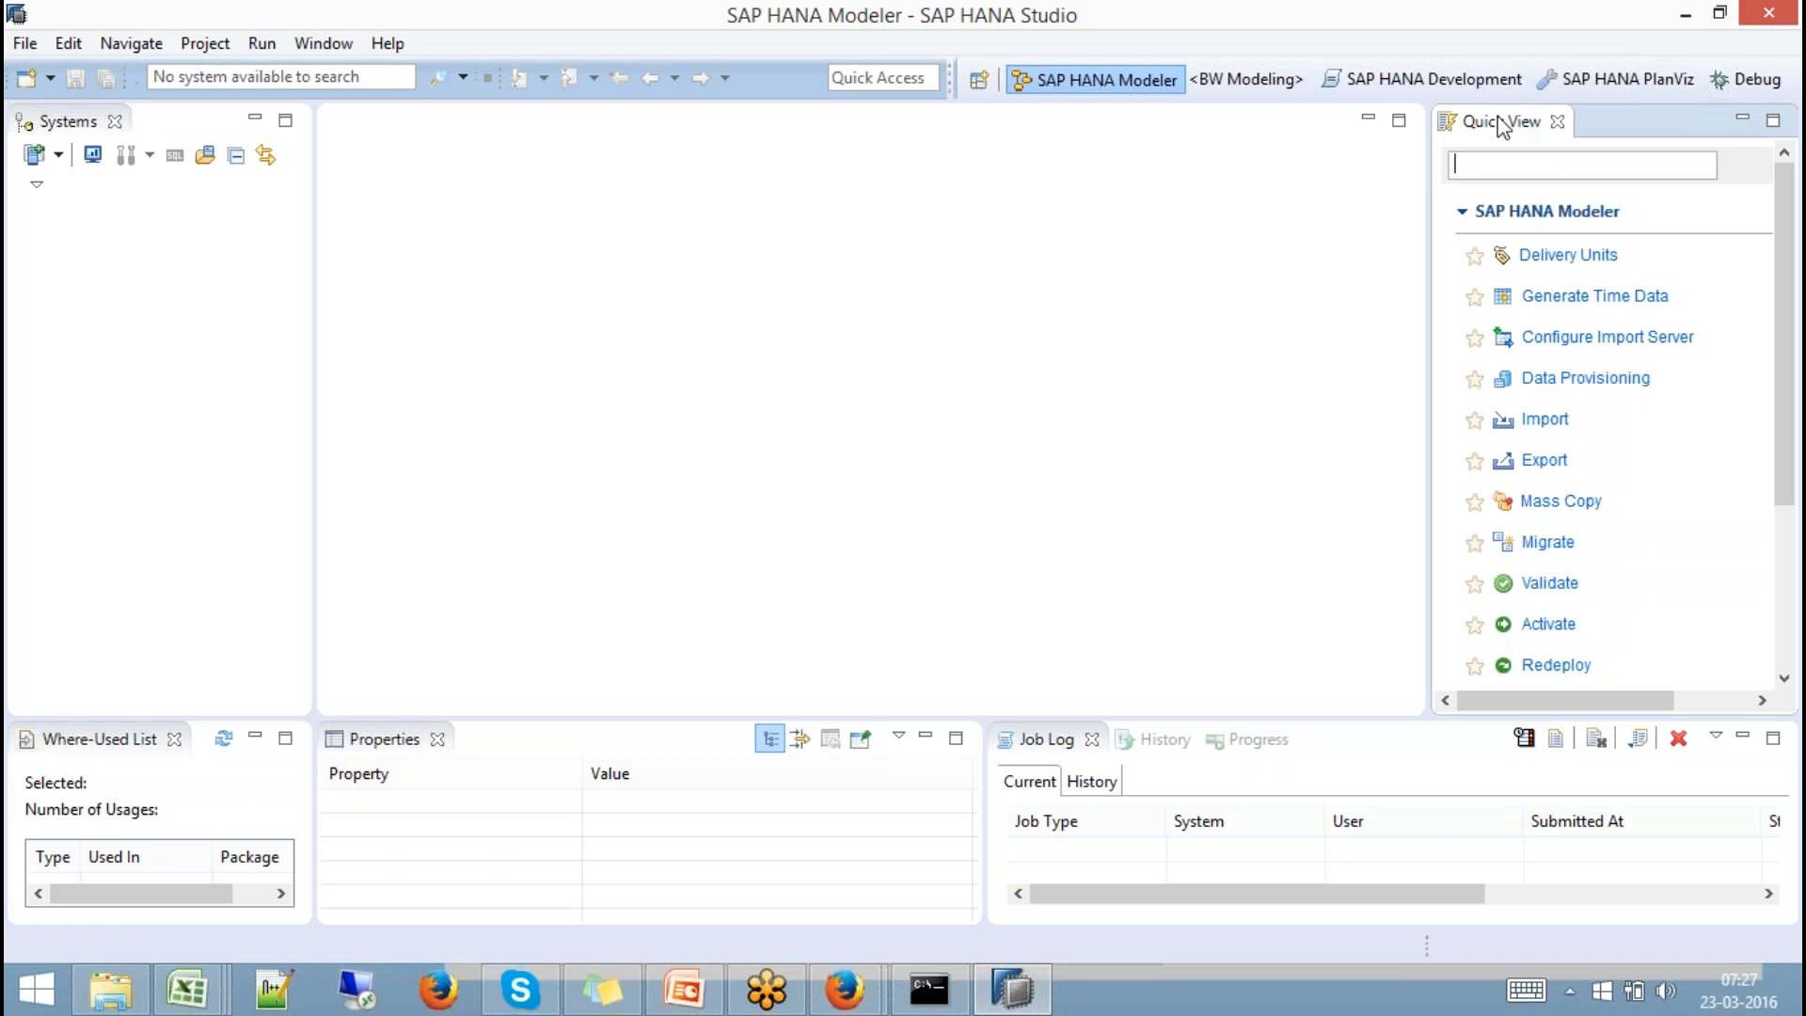
Open the SAP HANA Development perspective and look at its Repositories and Project Explorer views.
left_click(981, 81)
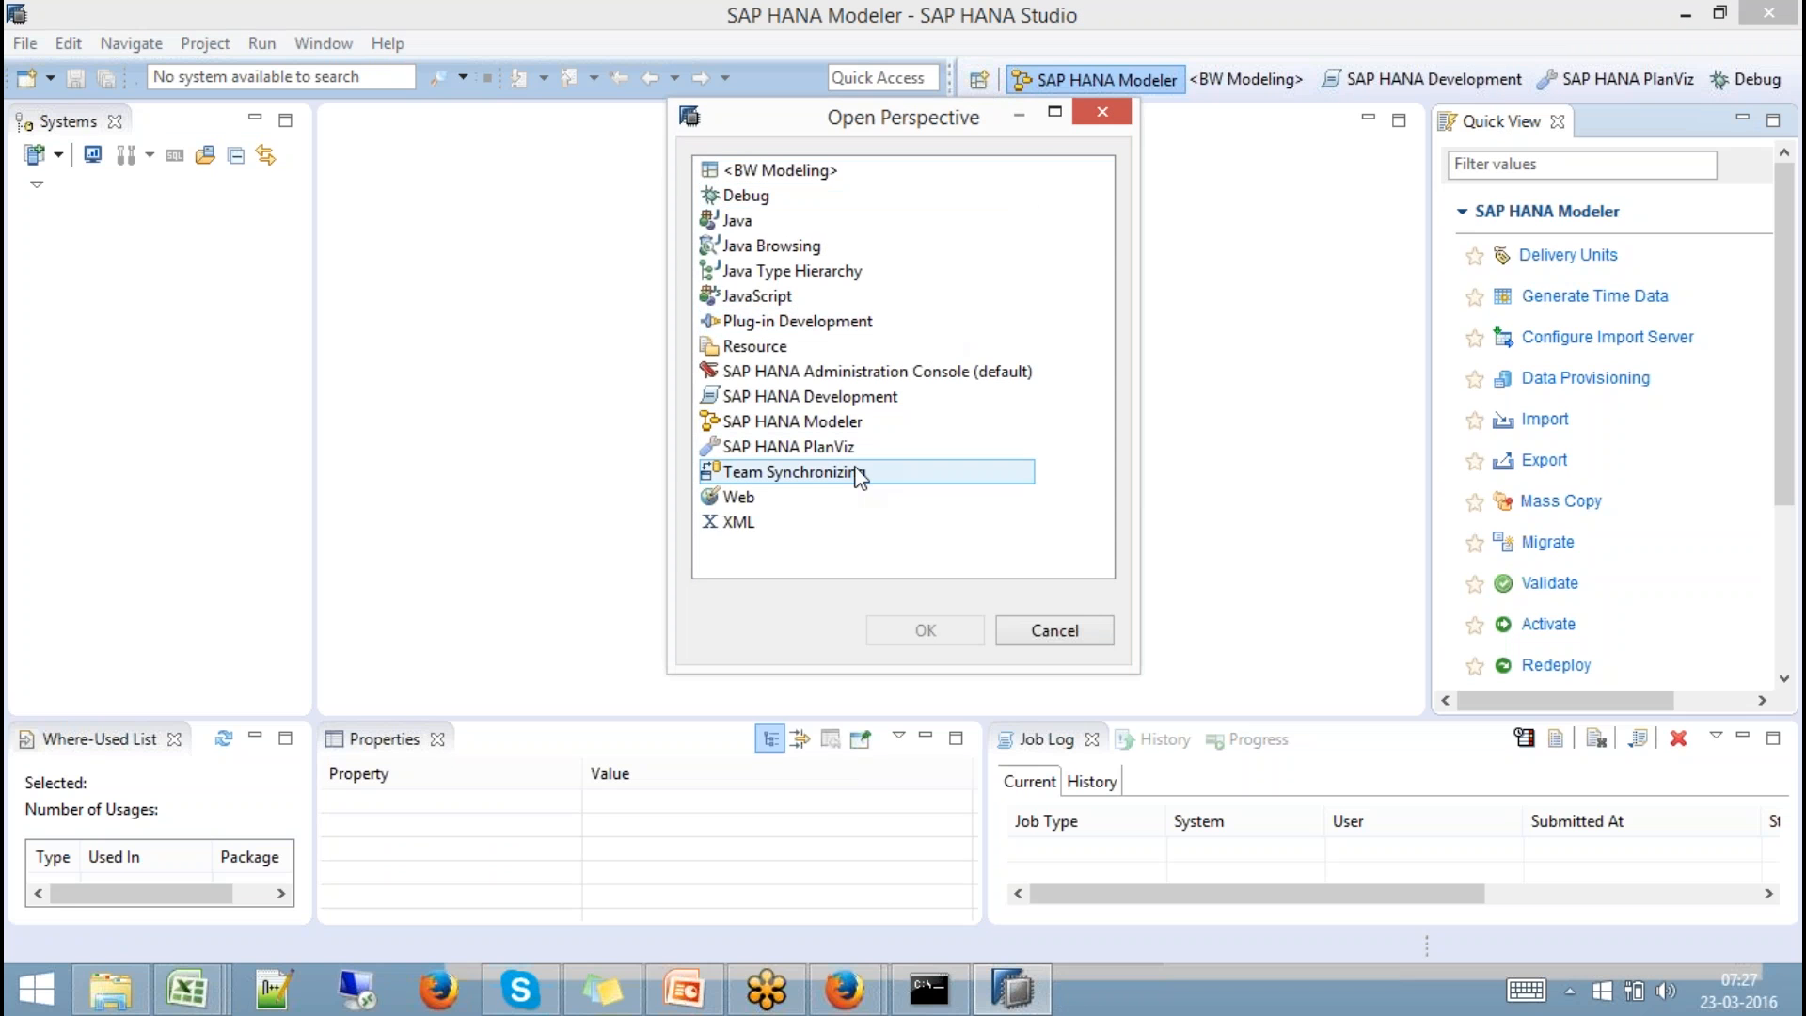
left_click(810, 399)
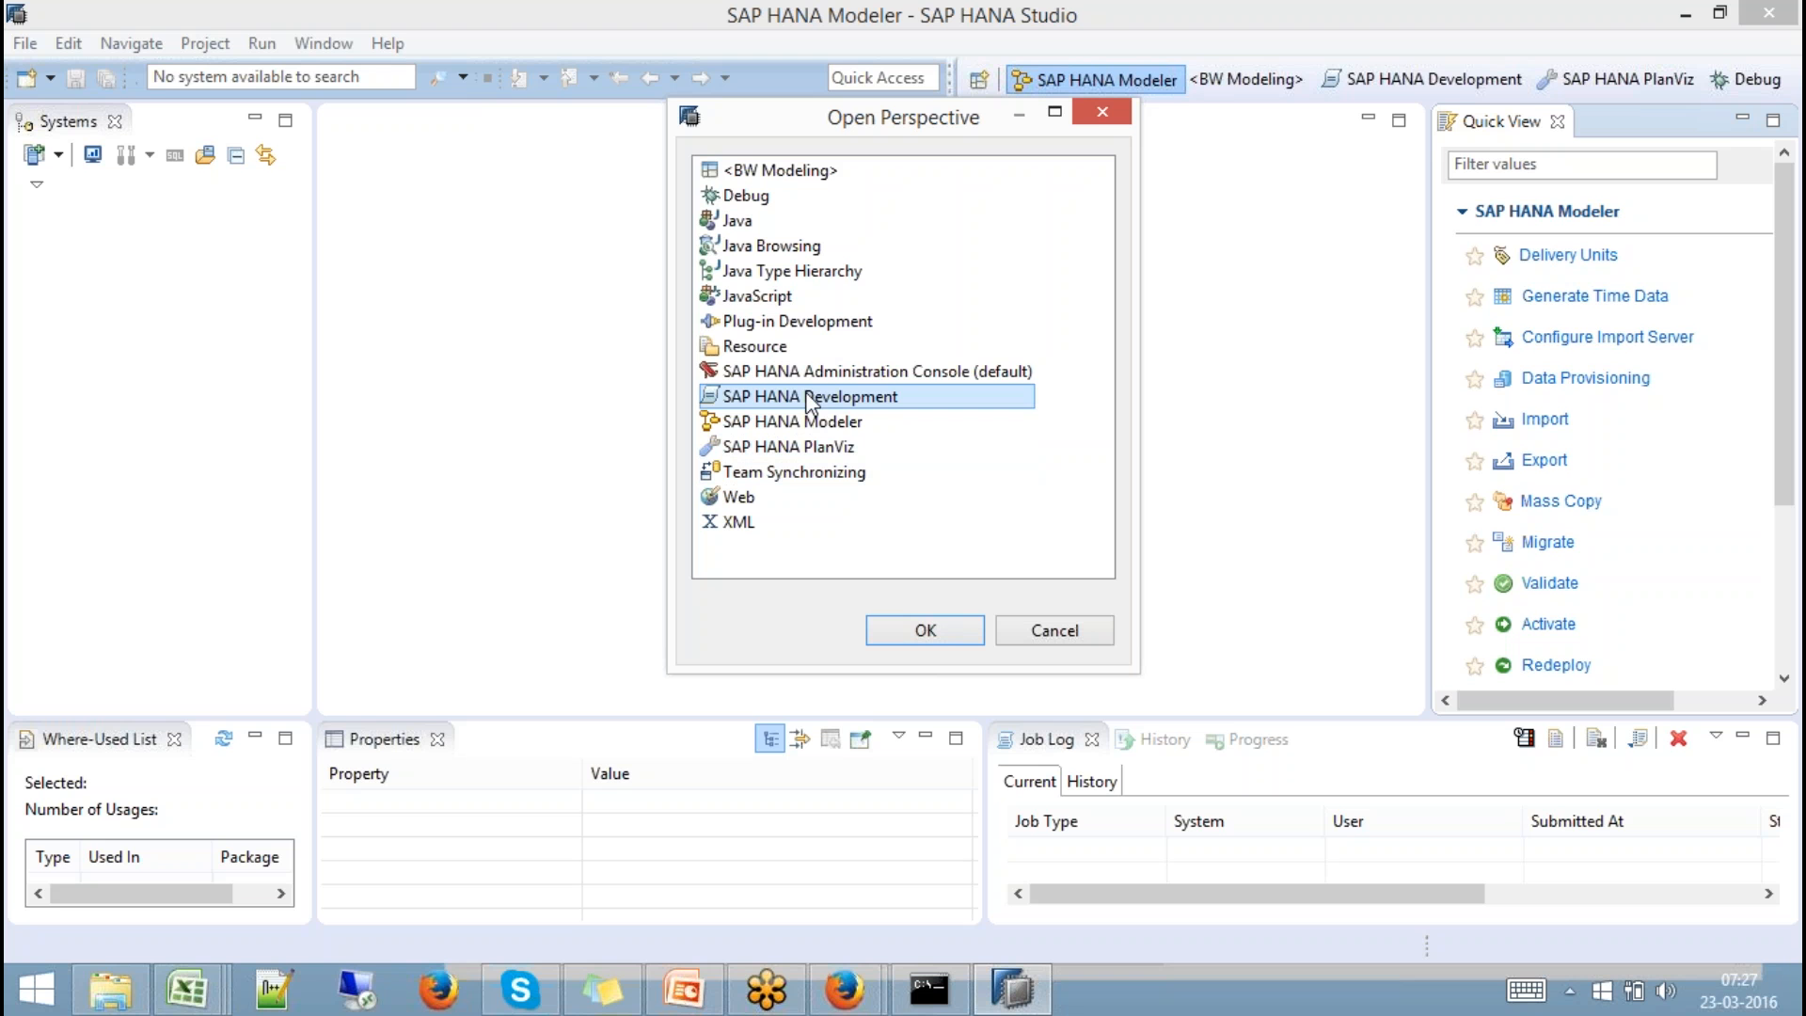
left_click(906, 632)
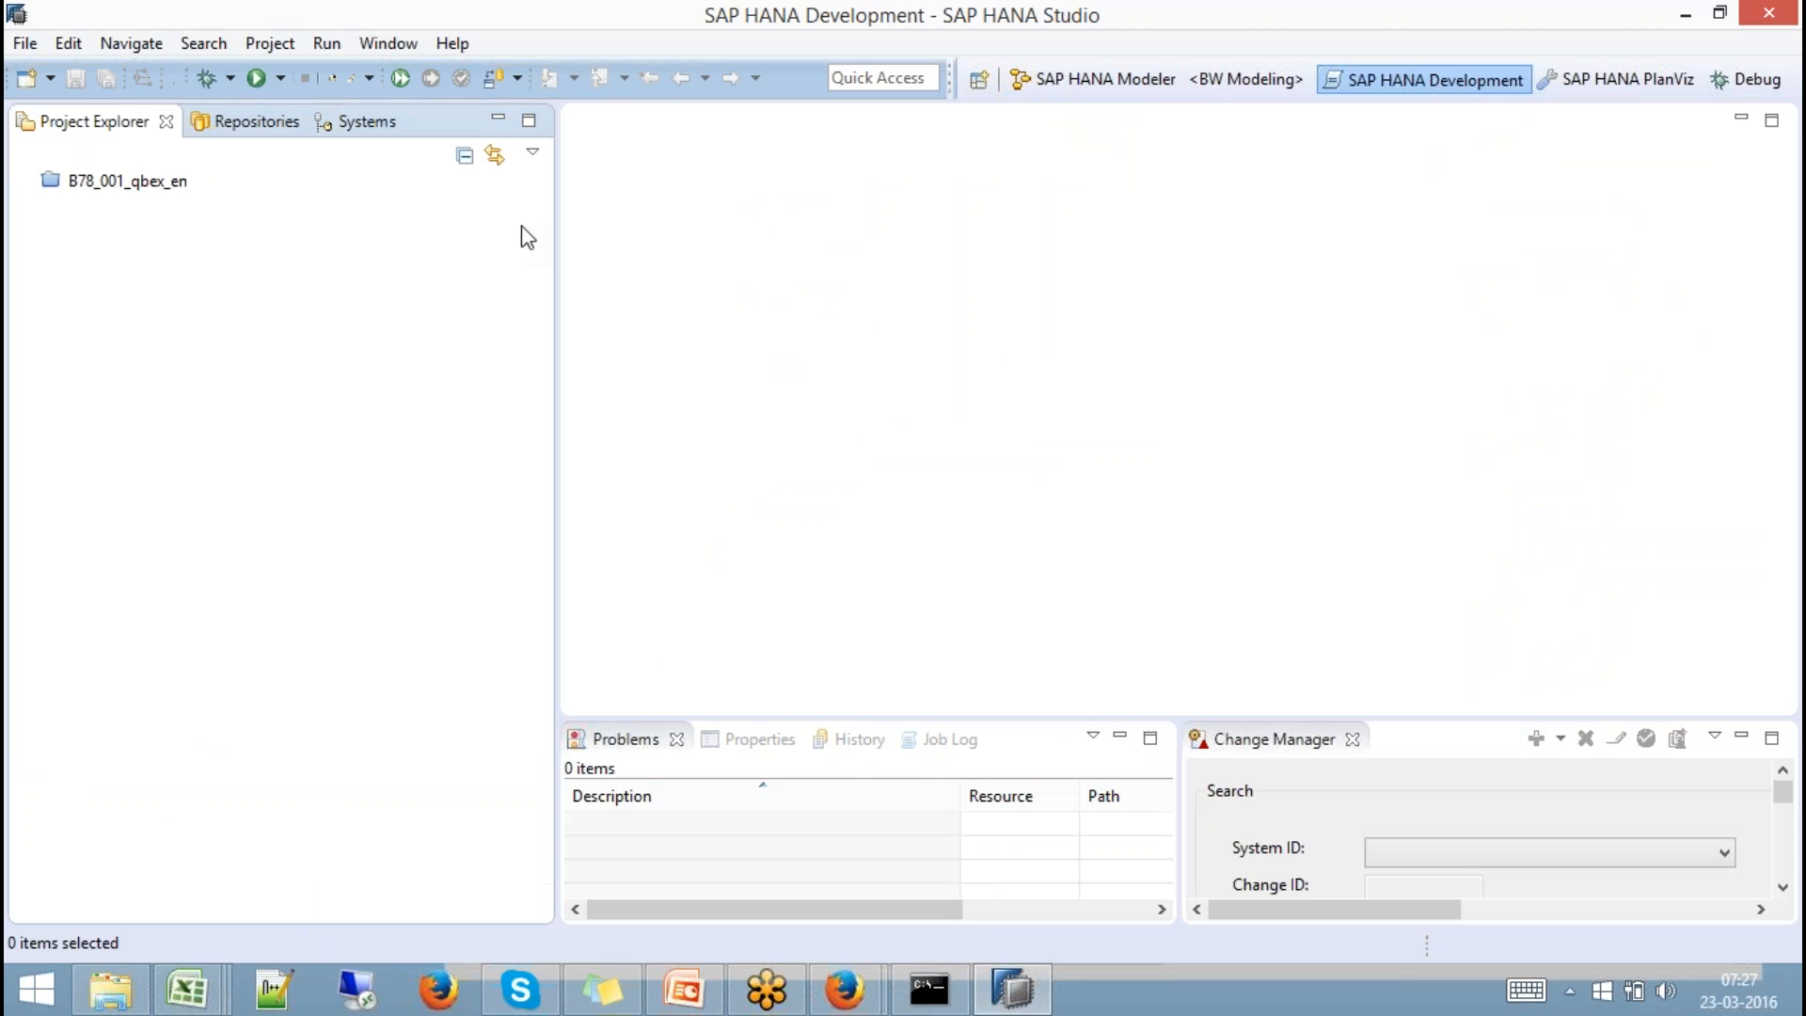
left_click(331, 121)
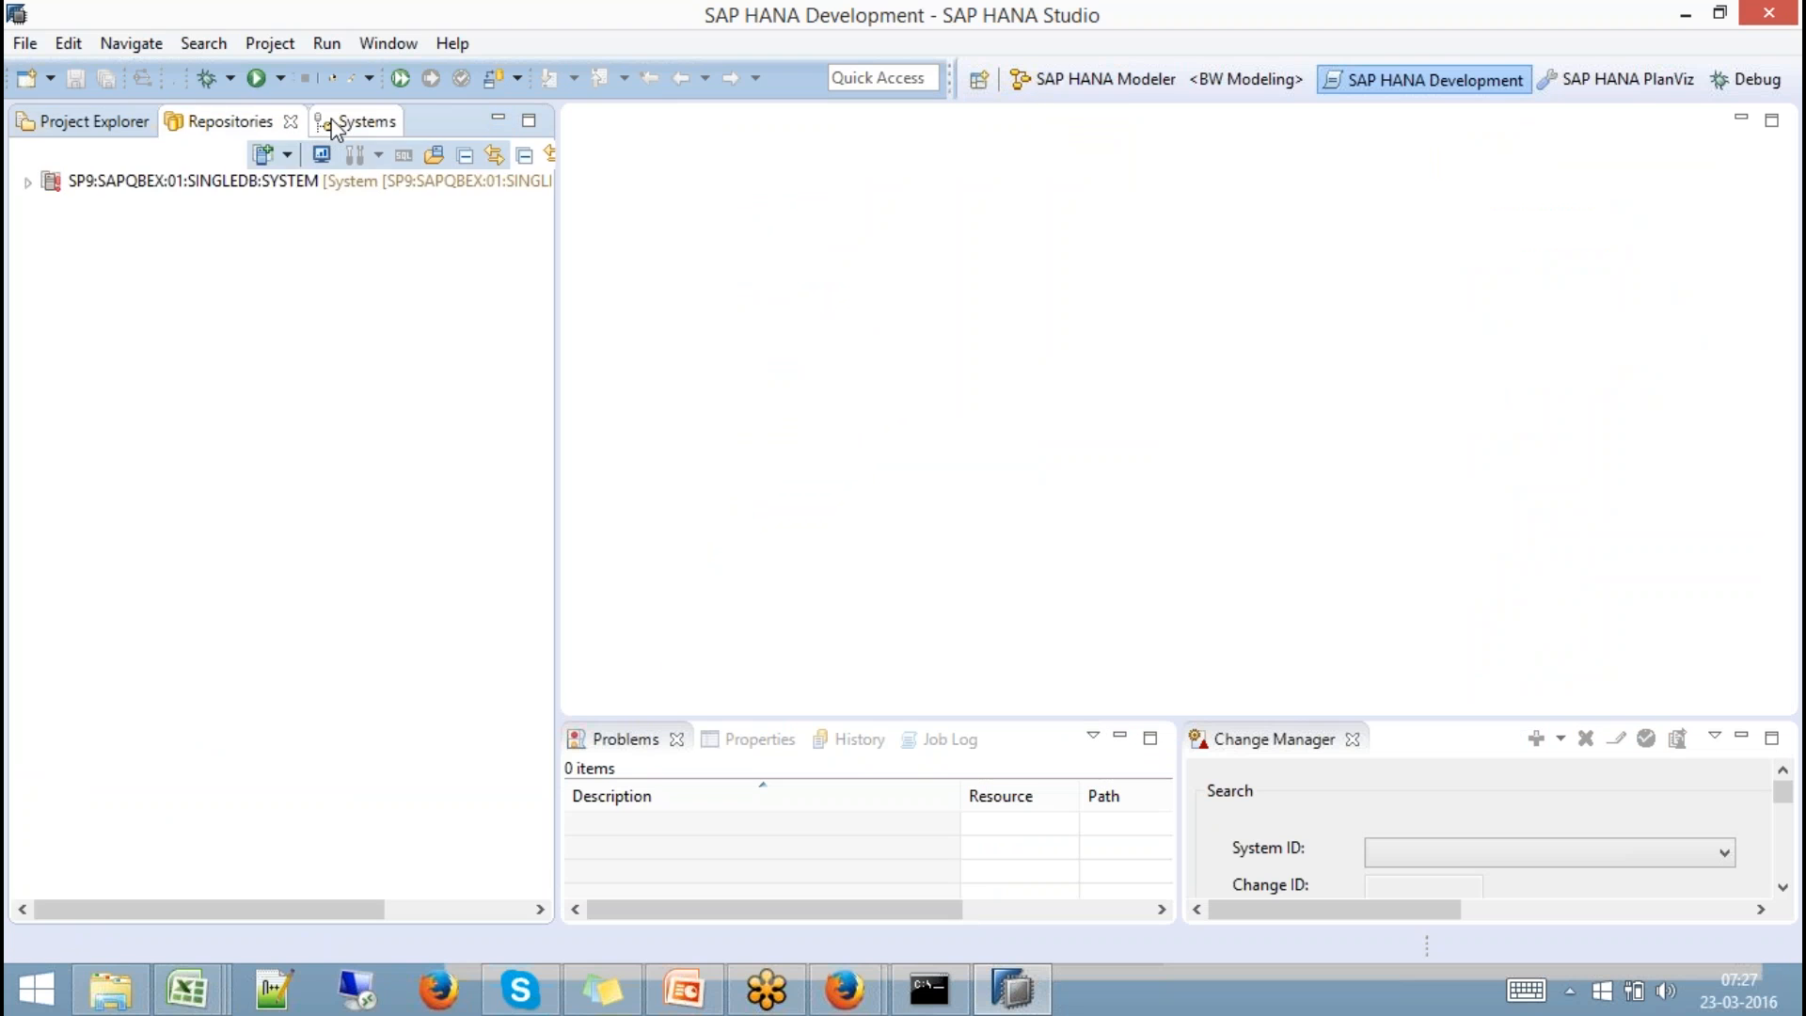
left_click(210, 126)
left_click(90, 127)
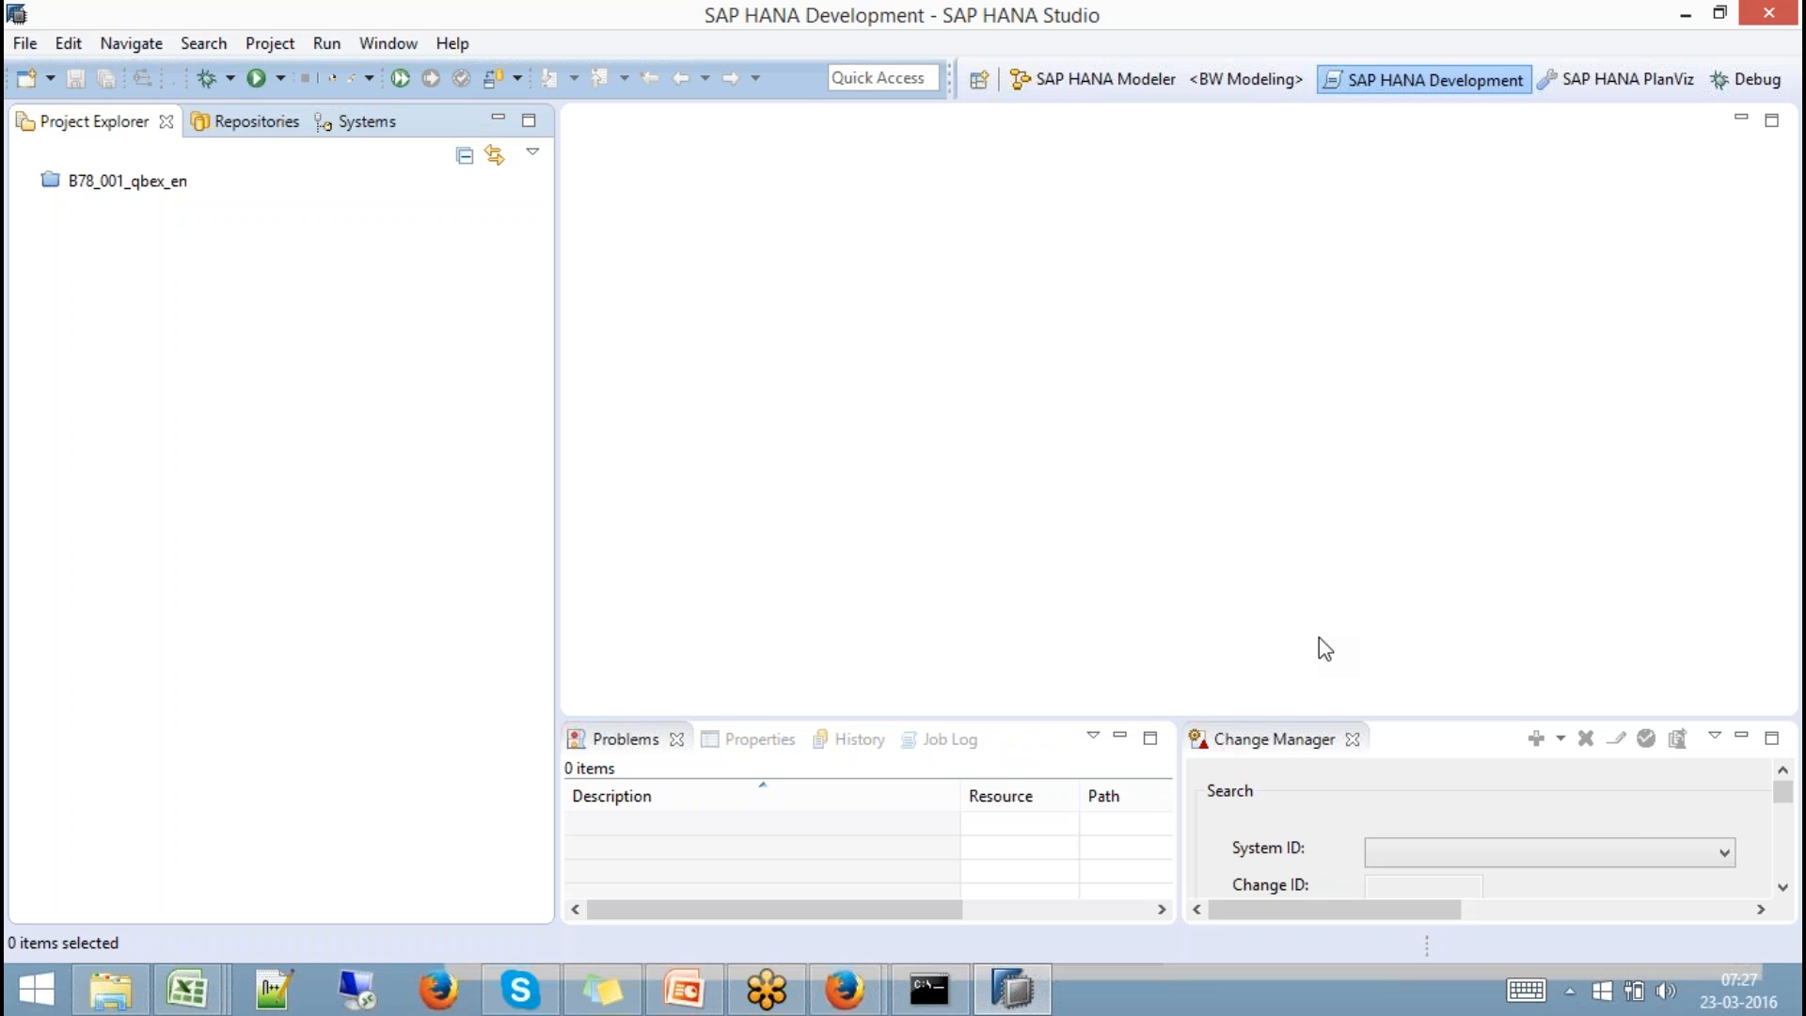
Switch back to the SAP HANA Modeler perspective and widen its Systems view.
left_click(979, 81)
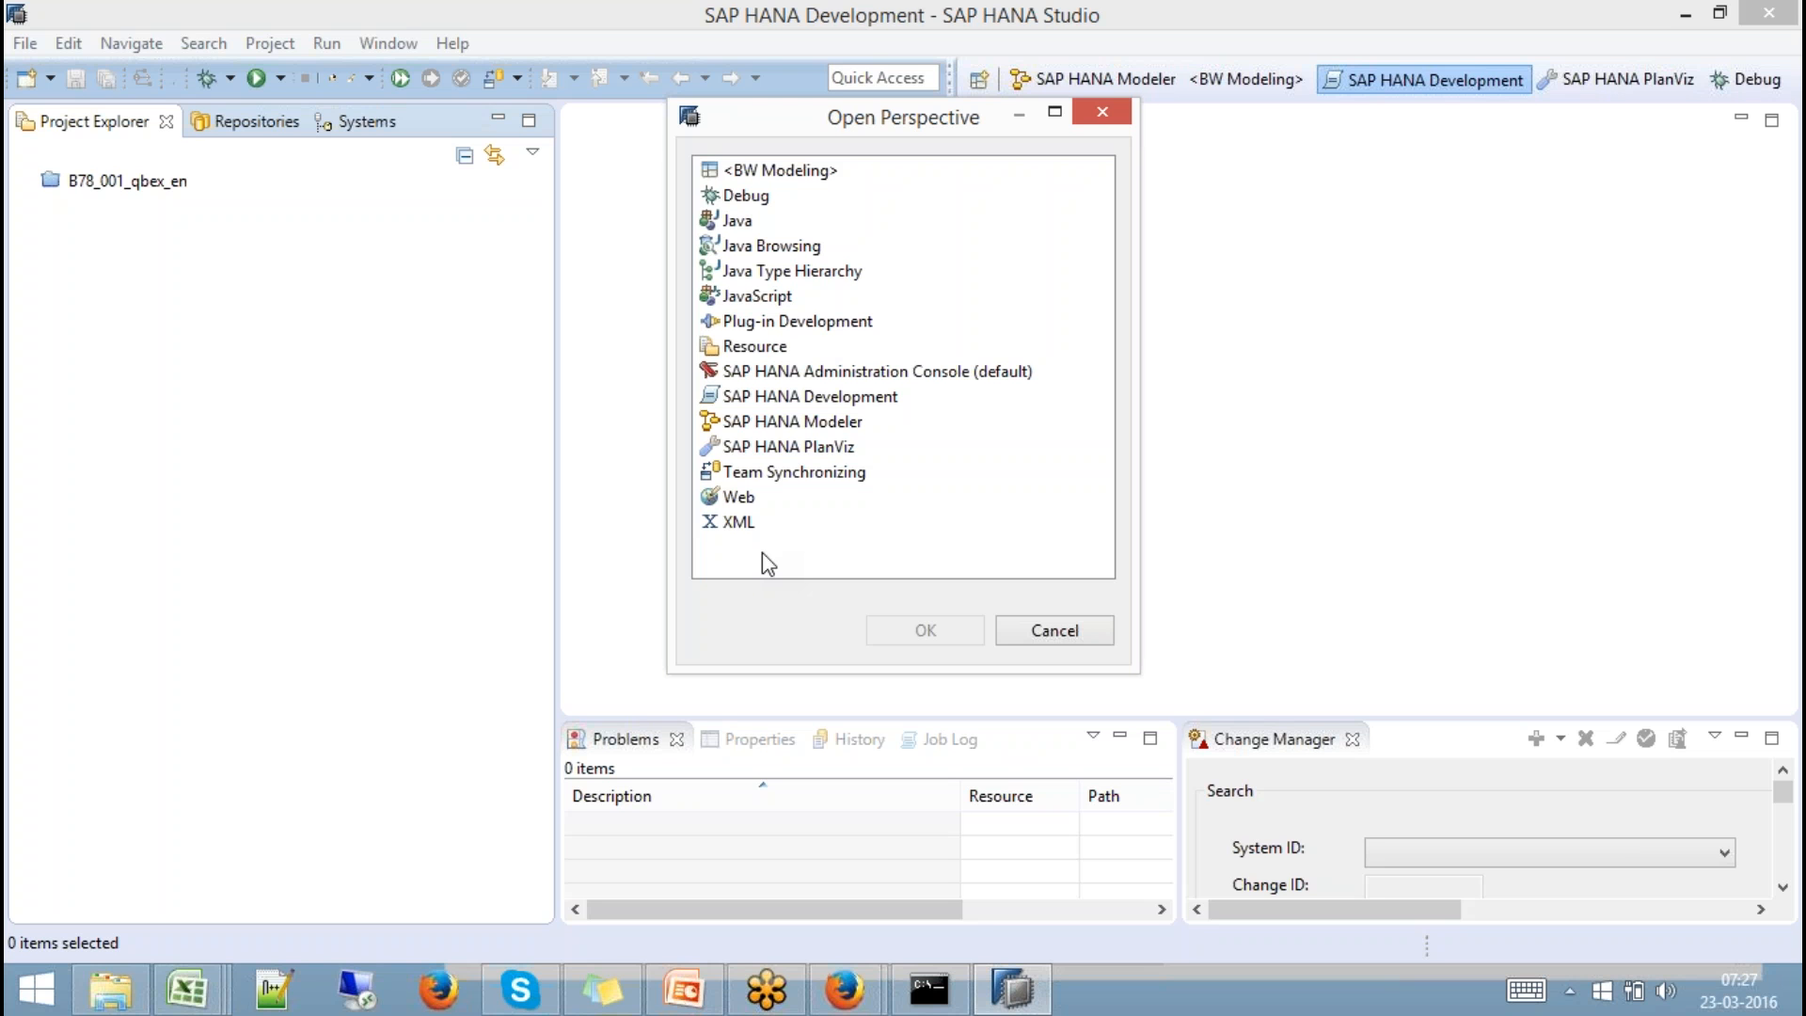
left_click(1092, 636)
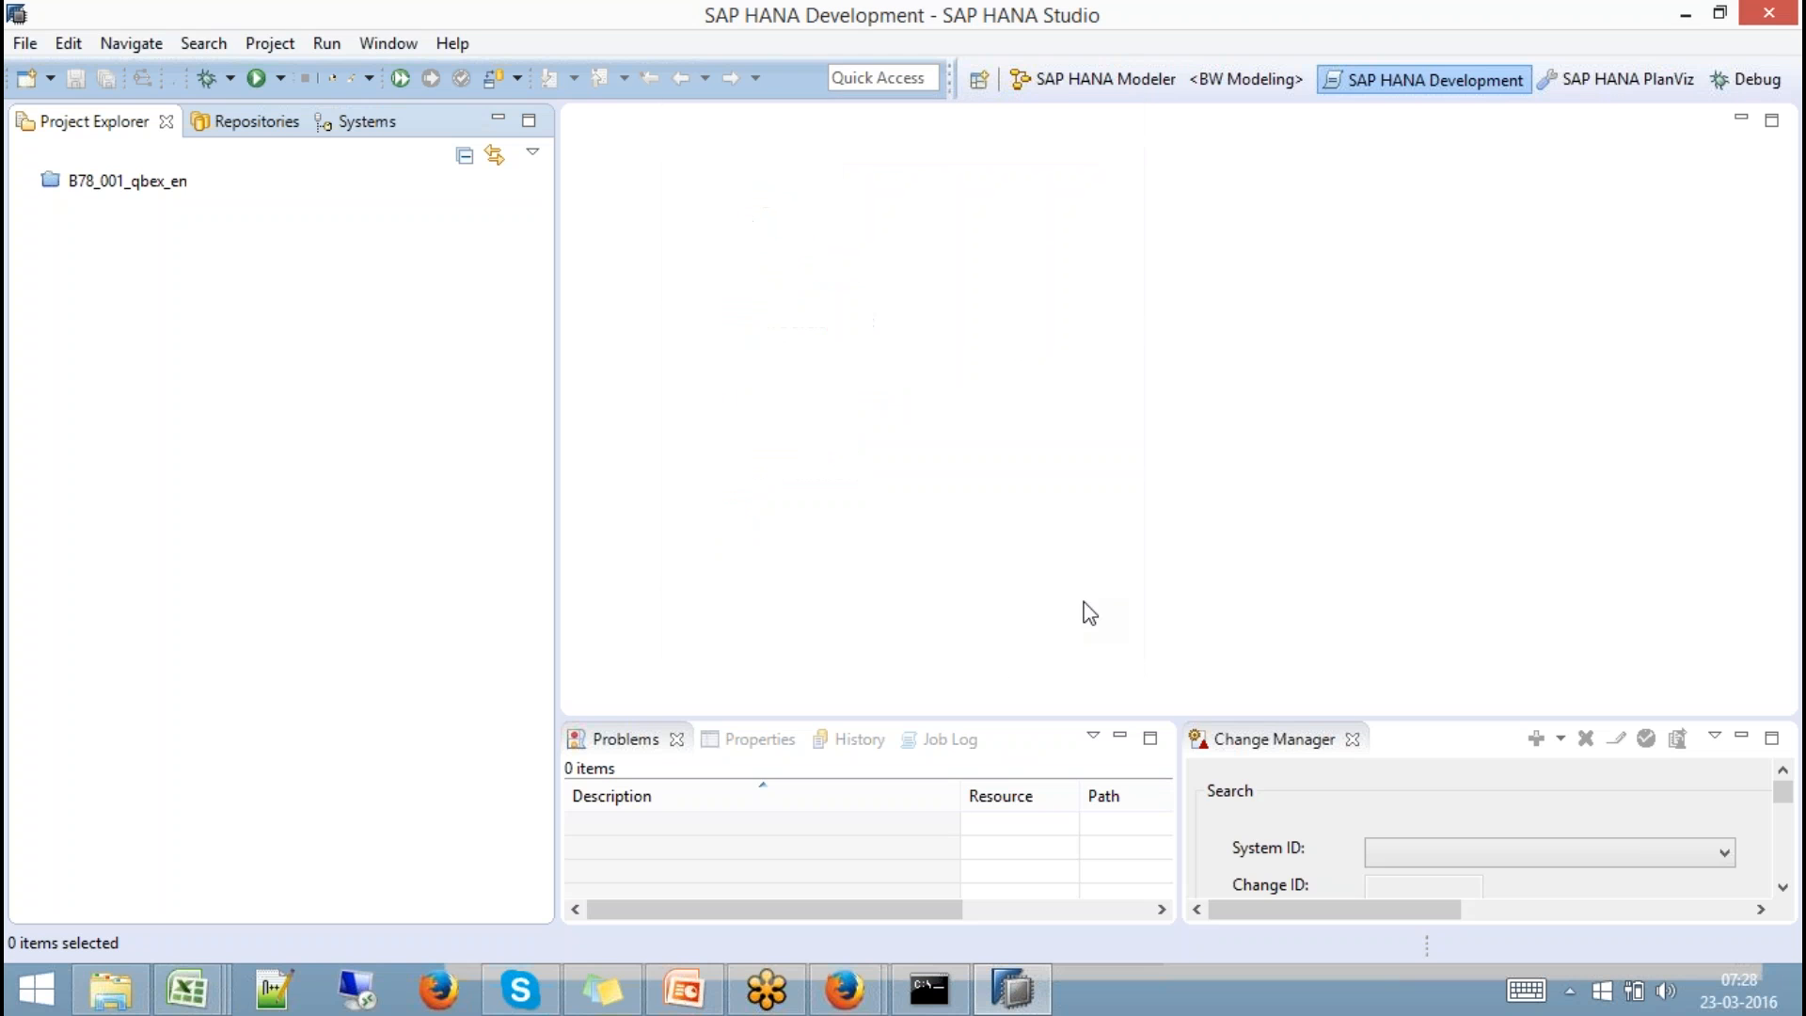
left_click(982, 83)
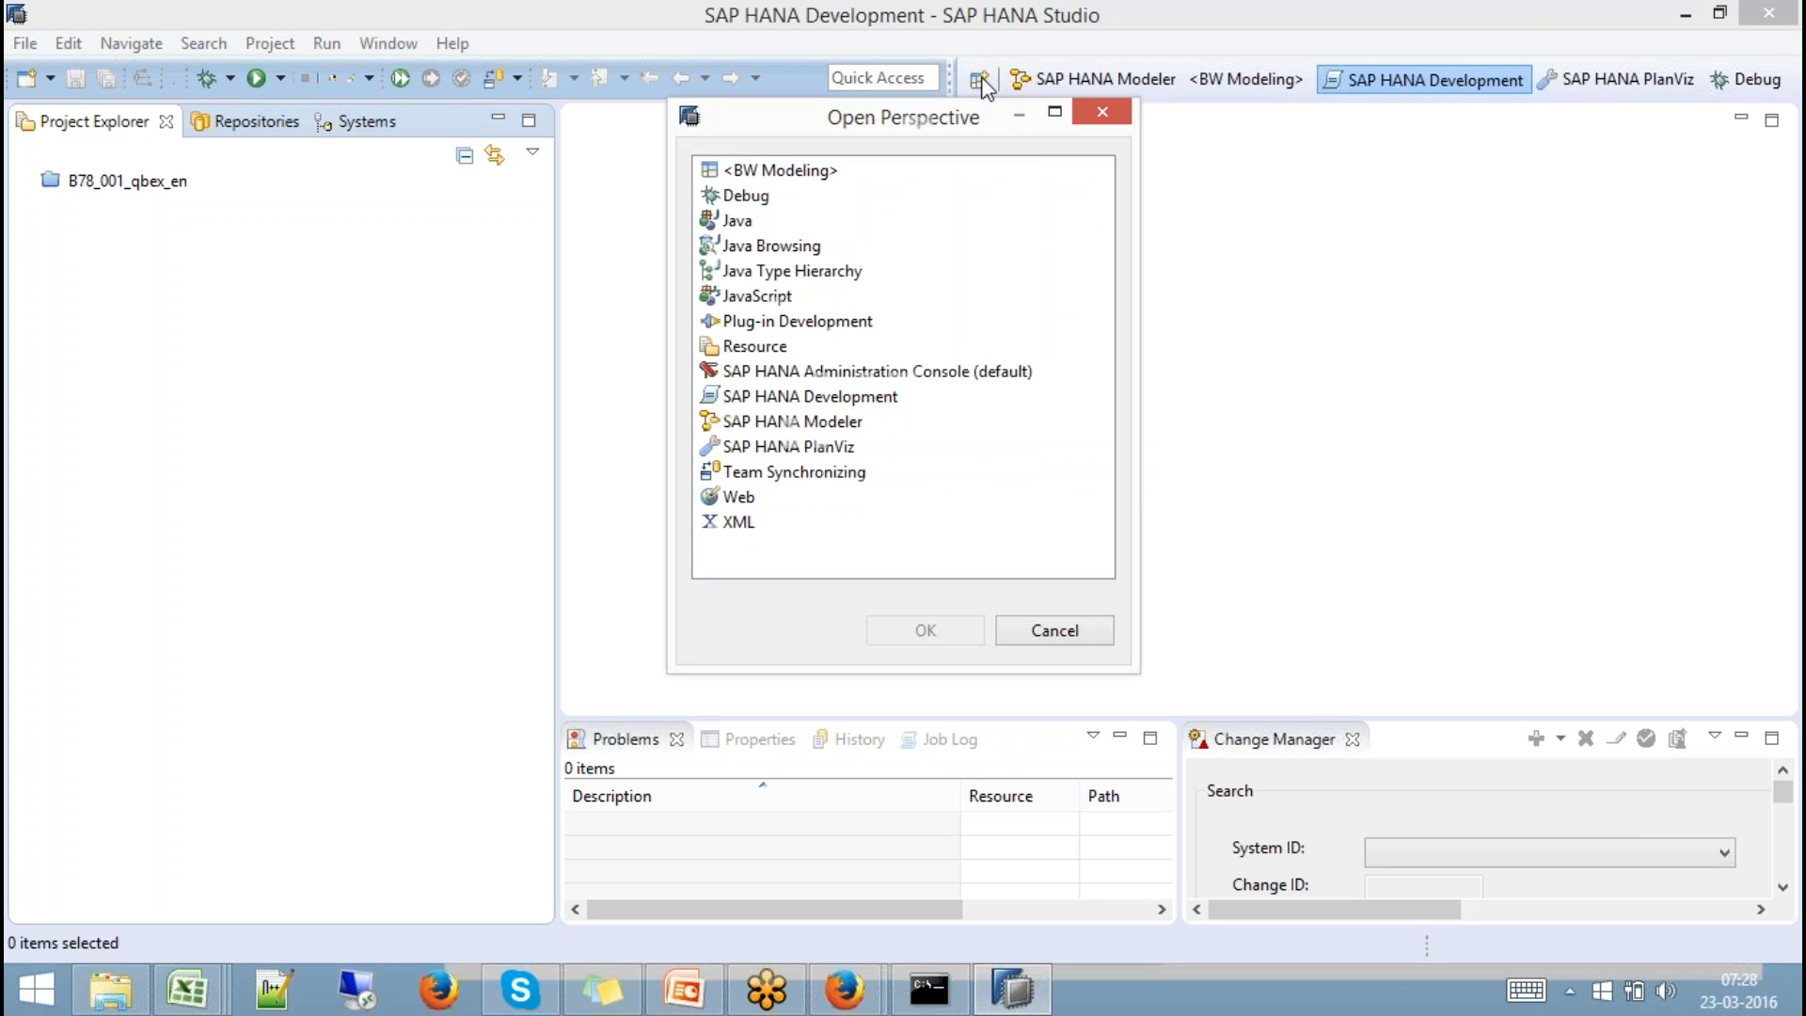
double_click(801, 422)
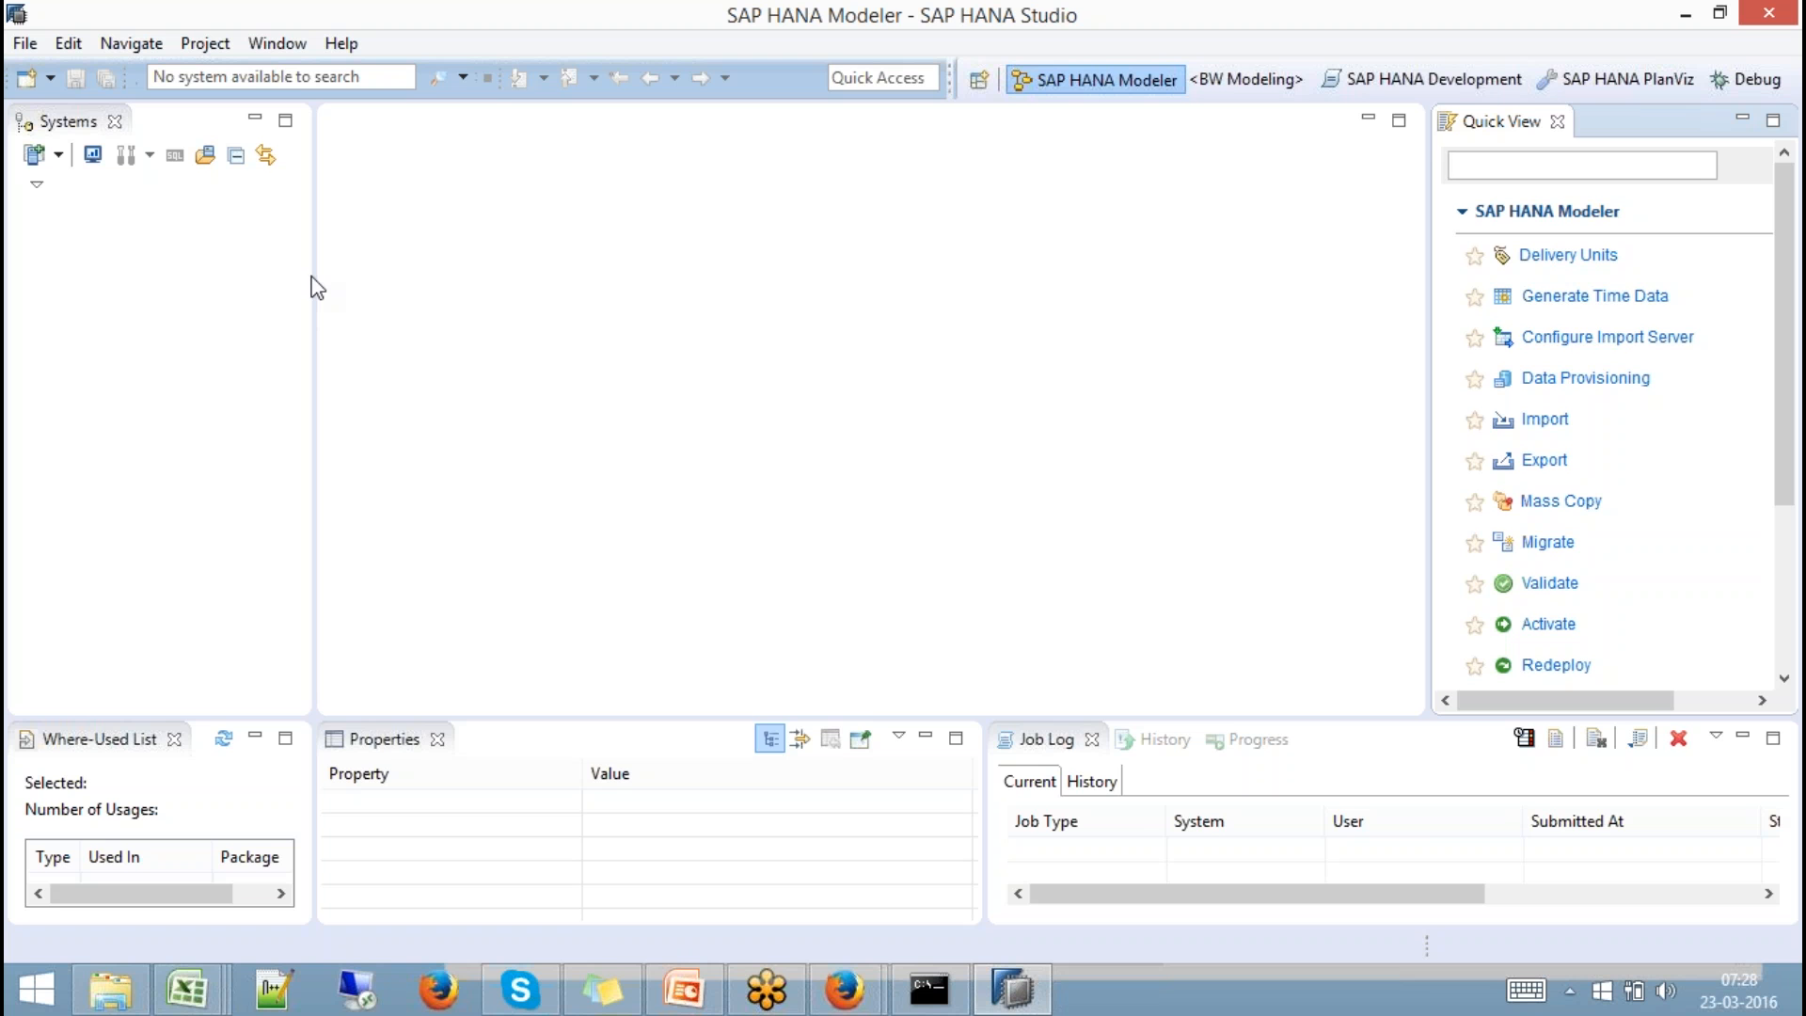
left_click_drag(314, 266, 468, 298)
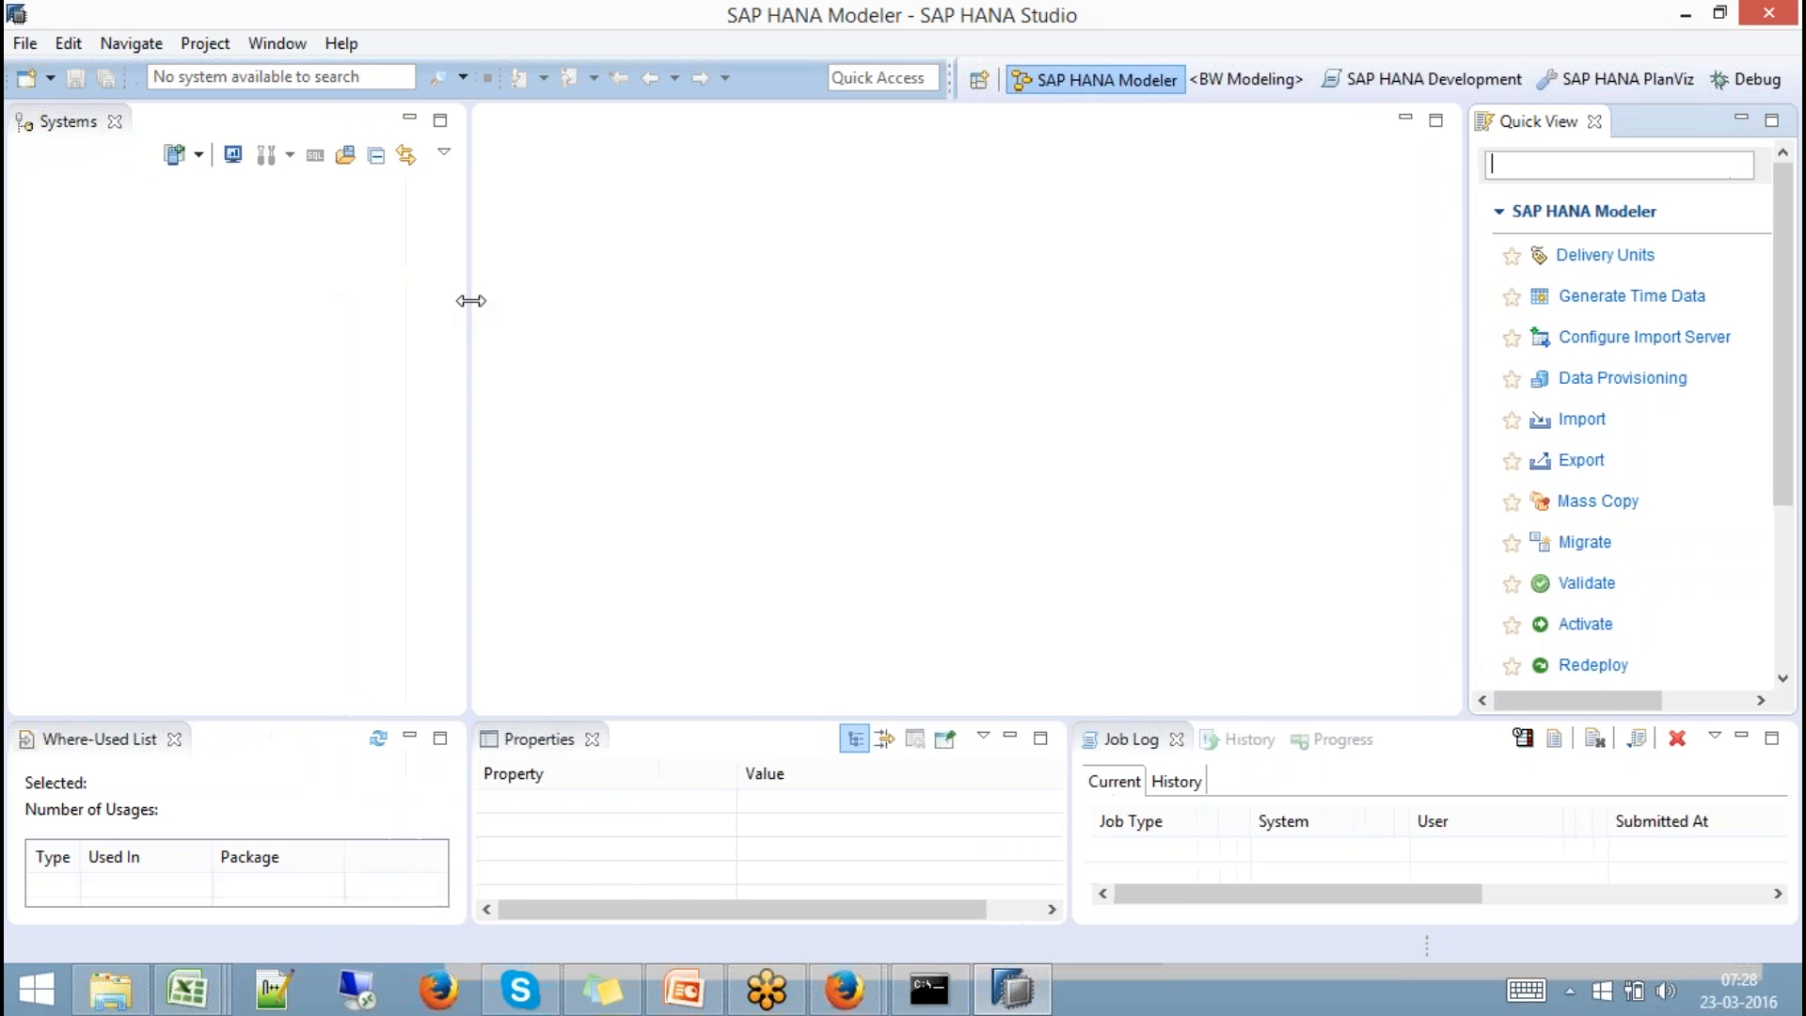
Add a system with host name sapqbex, instance number 01, single container mode and description "Qbex HANA System", continuing to its connection properties.
left_click(258, 294)
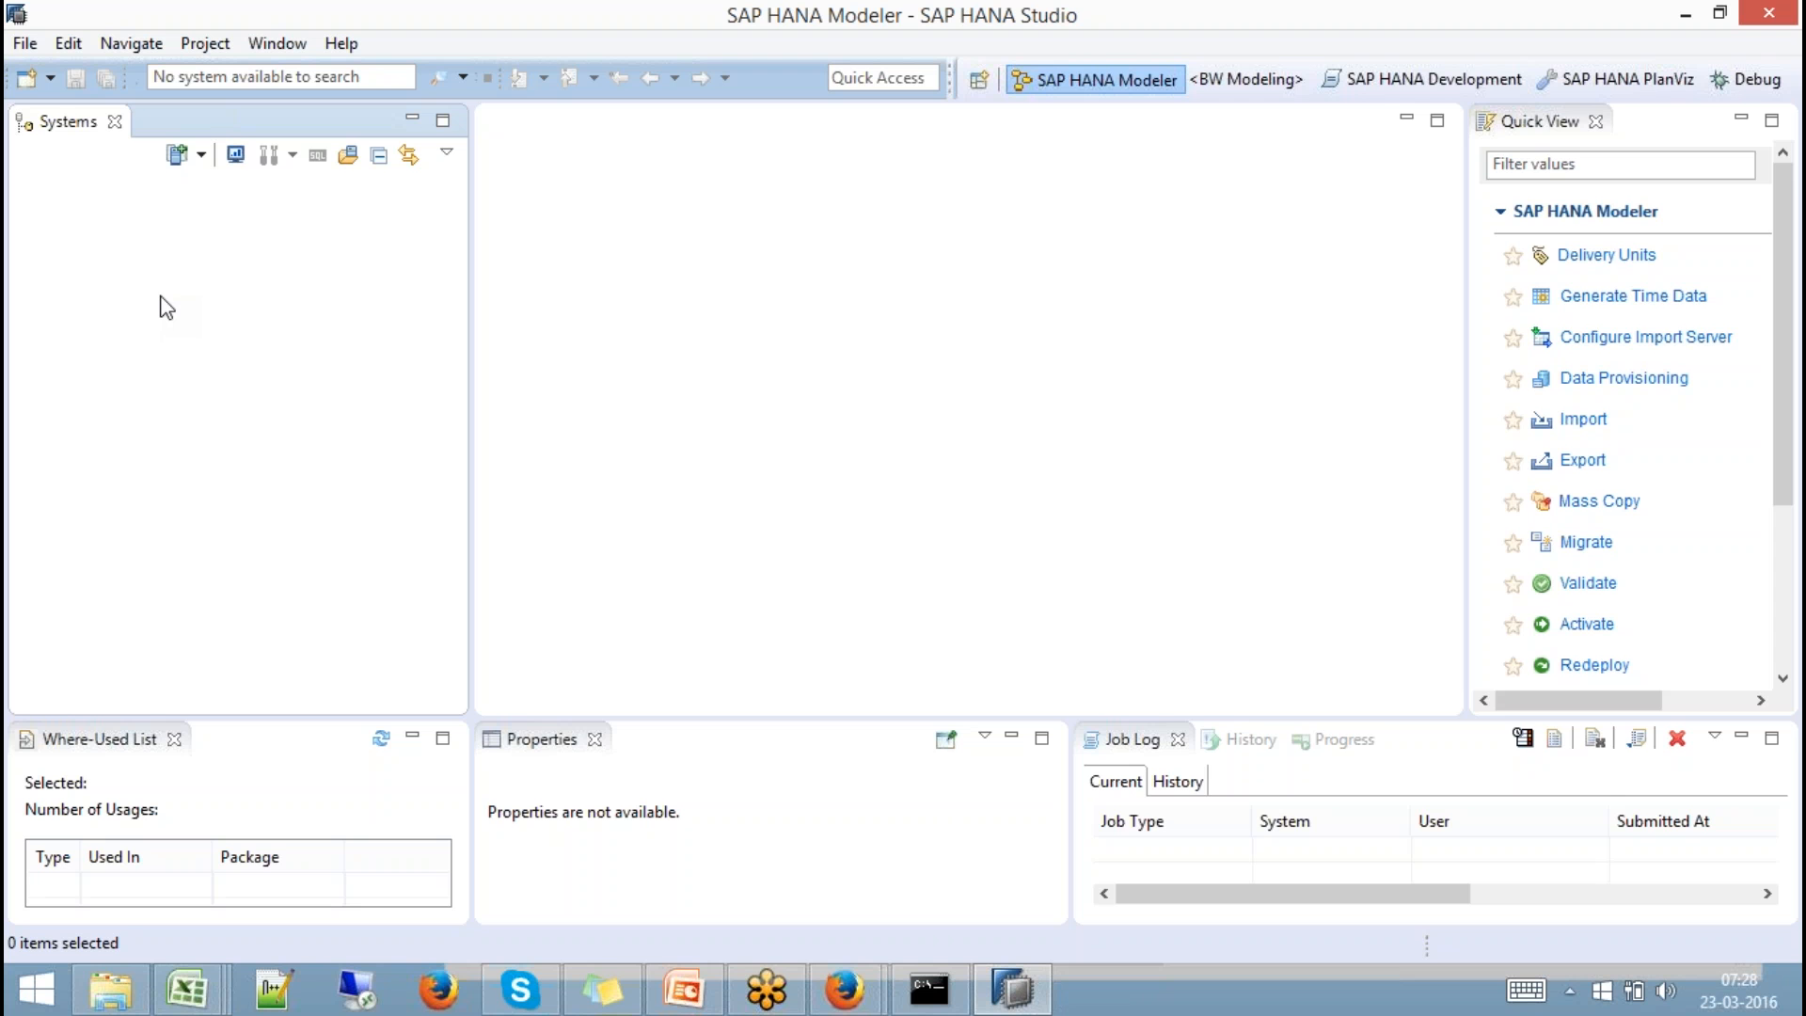
right_click(114, 280)
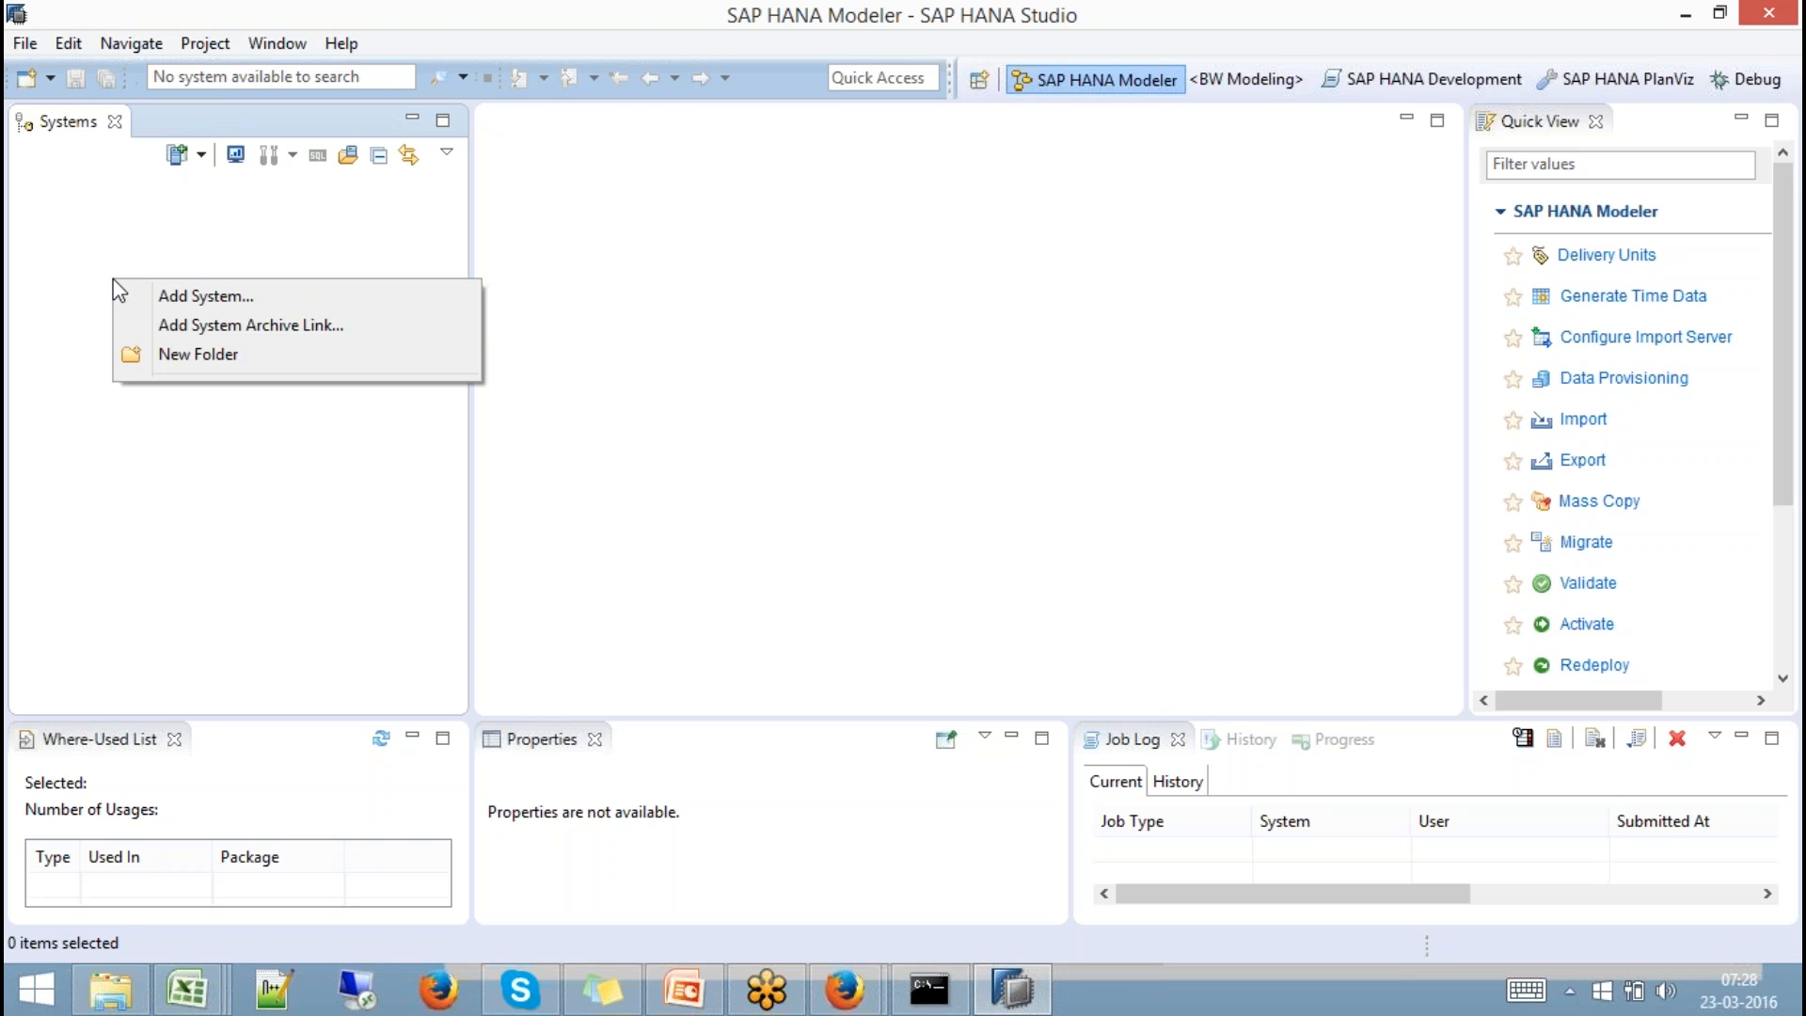
left_click(219, 297)
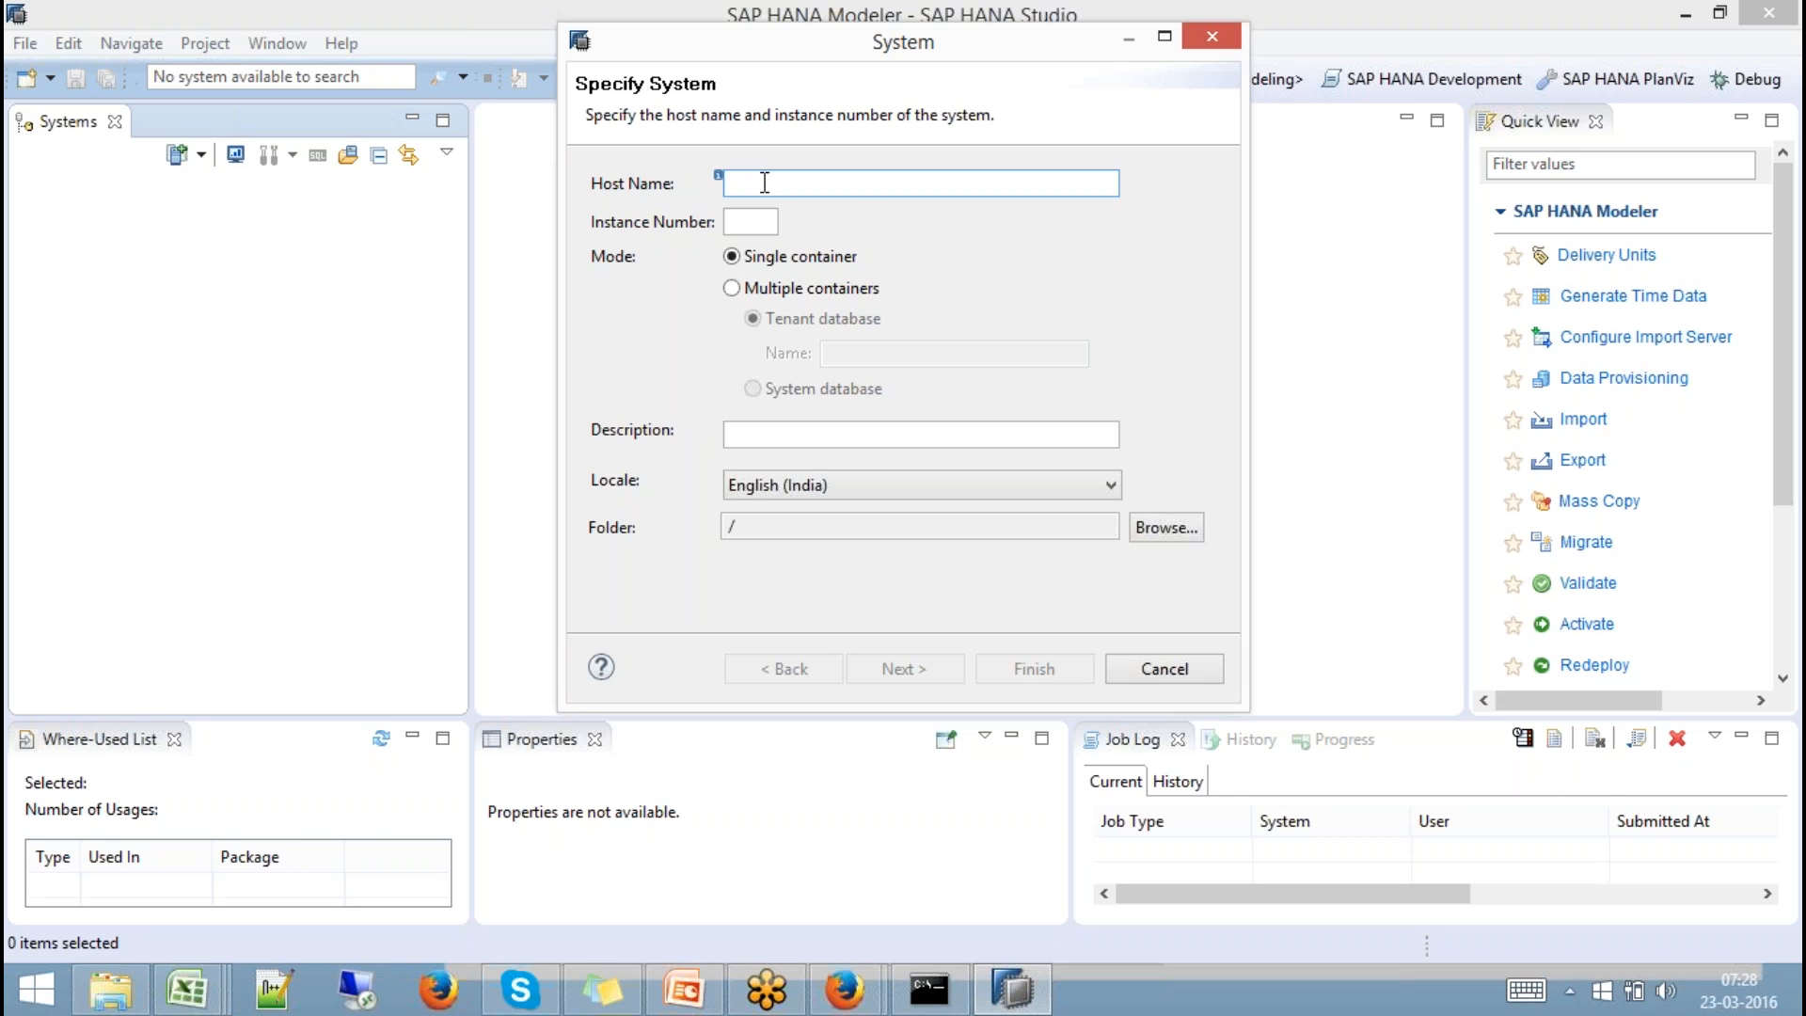
type("sapqbex")
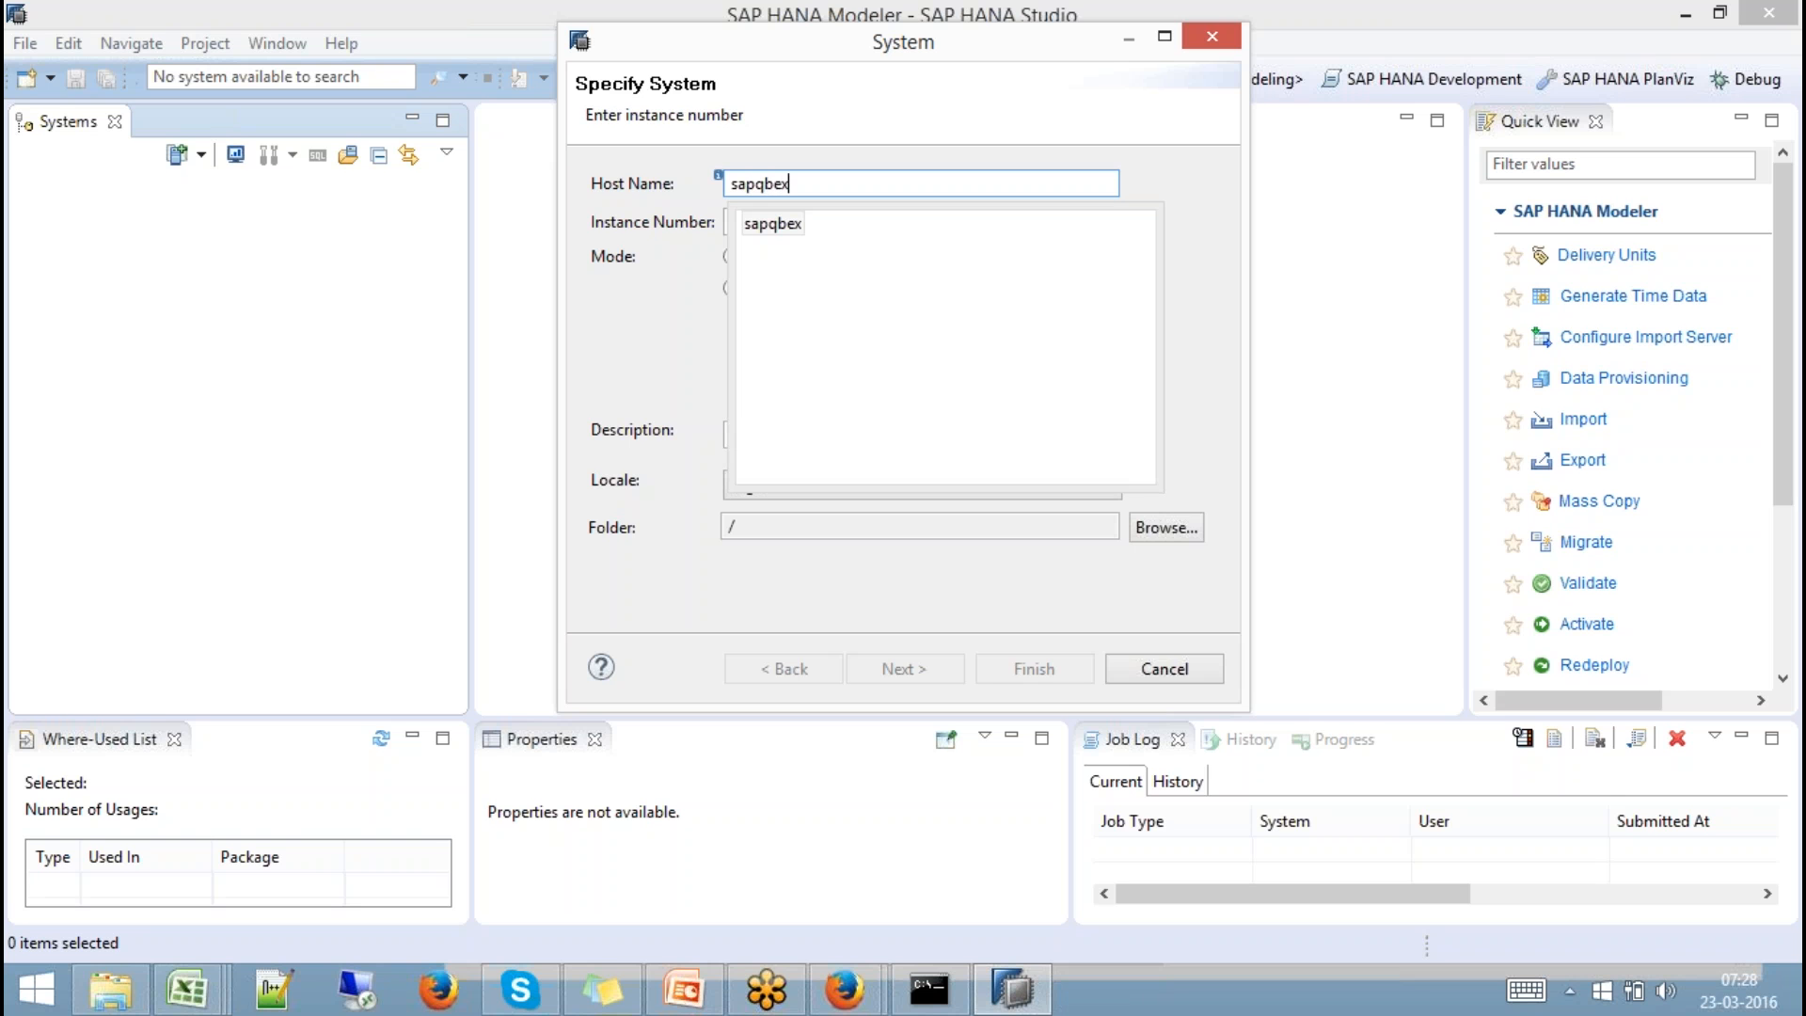
double_click(784, 226)
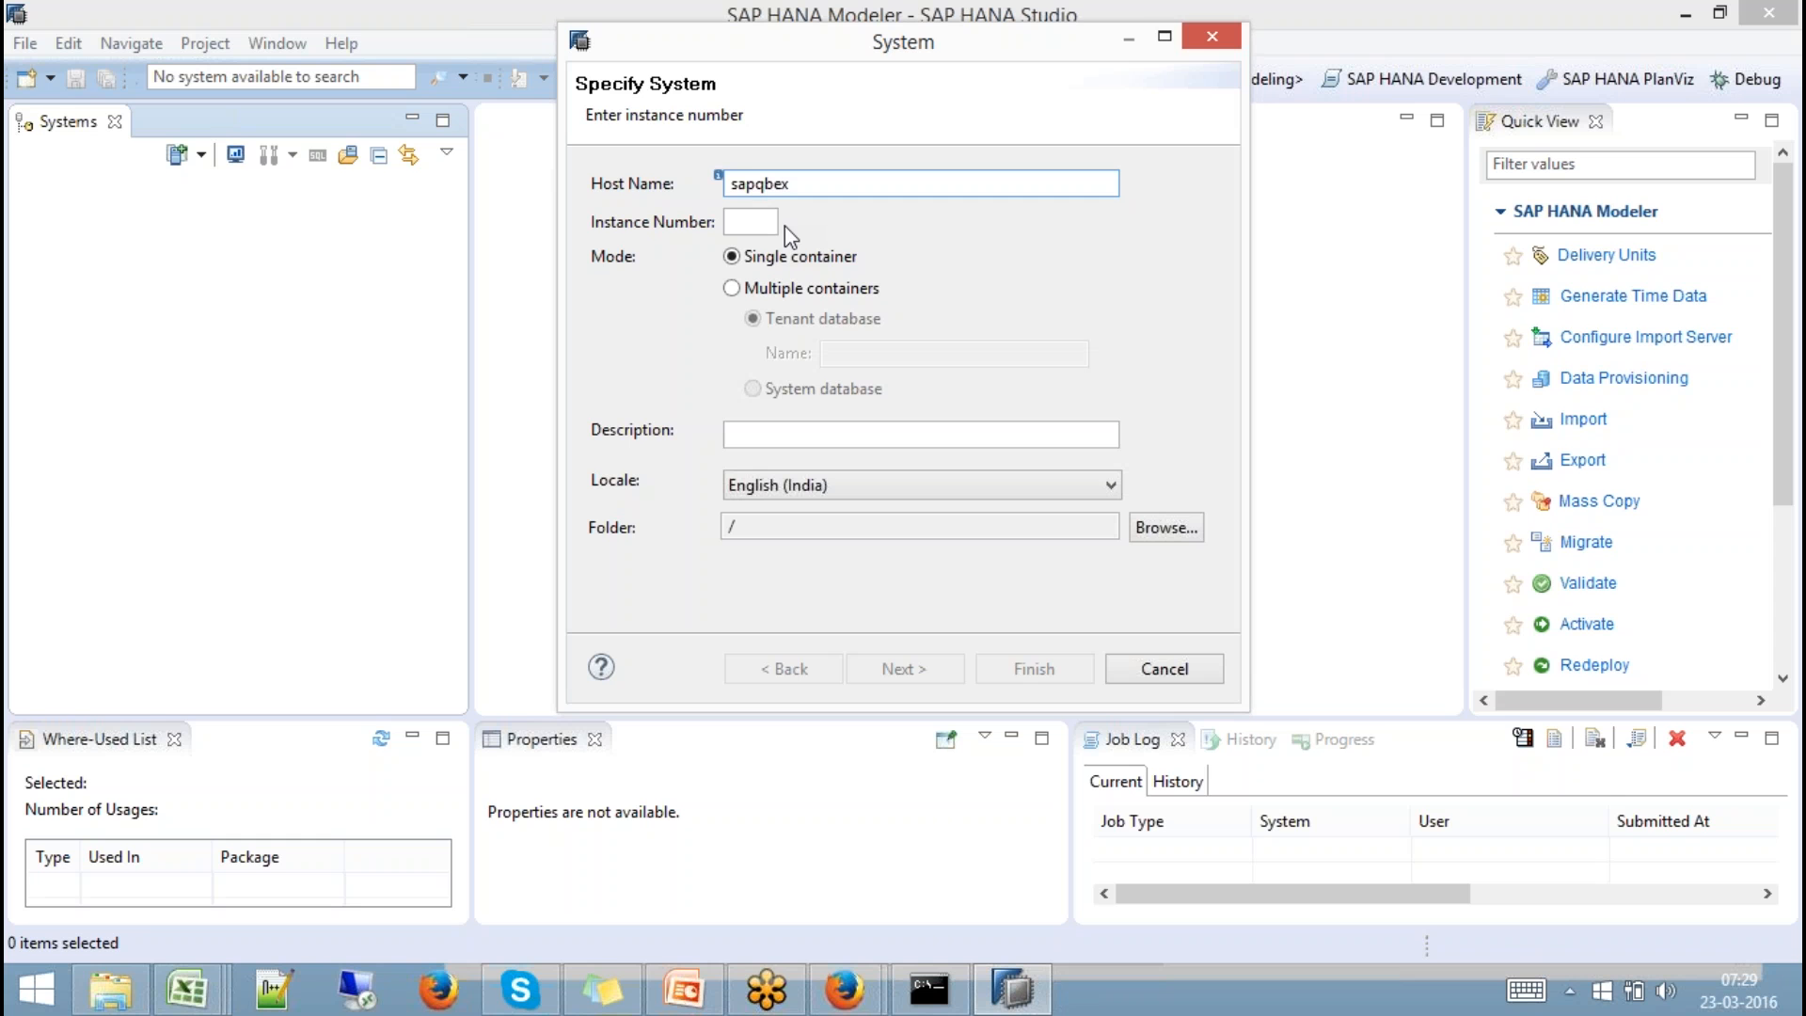
left_click(759, 226)
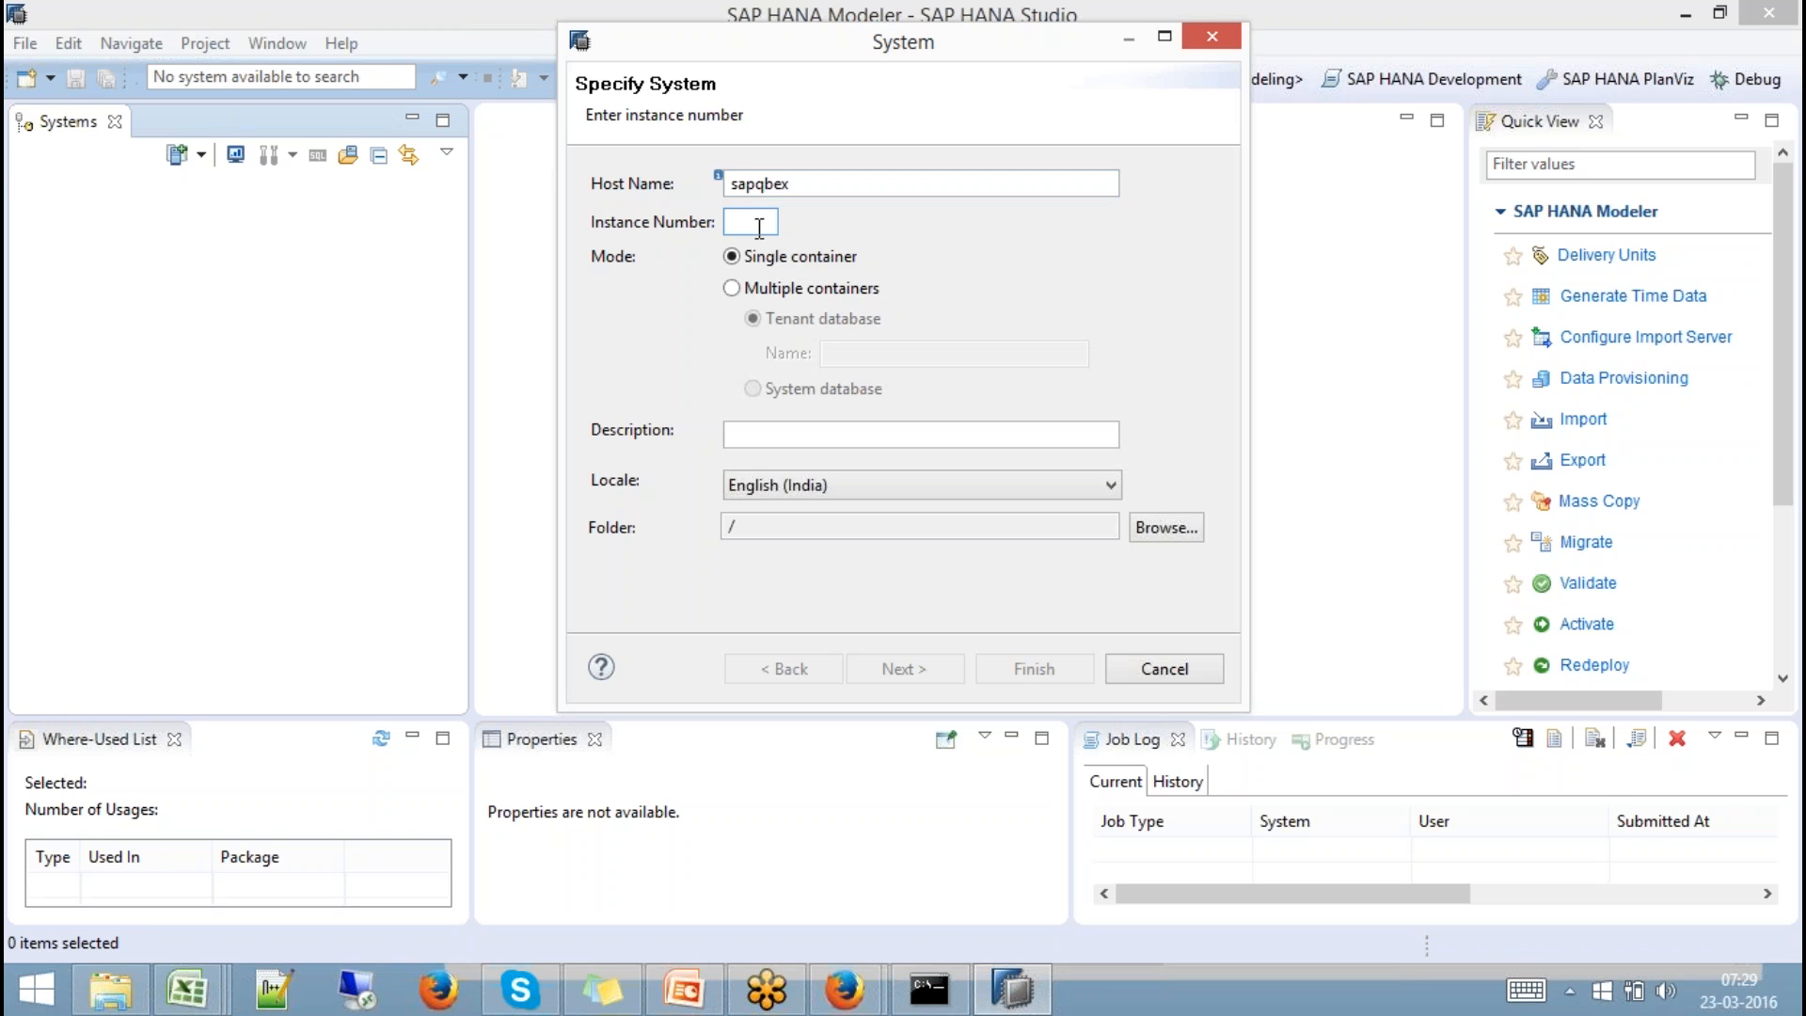
type("00")
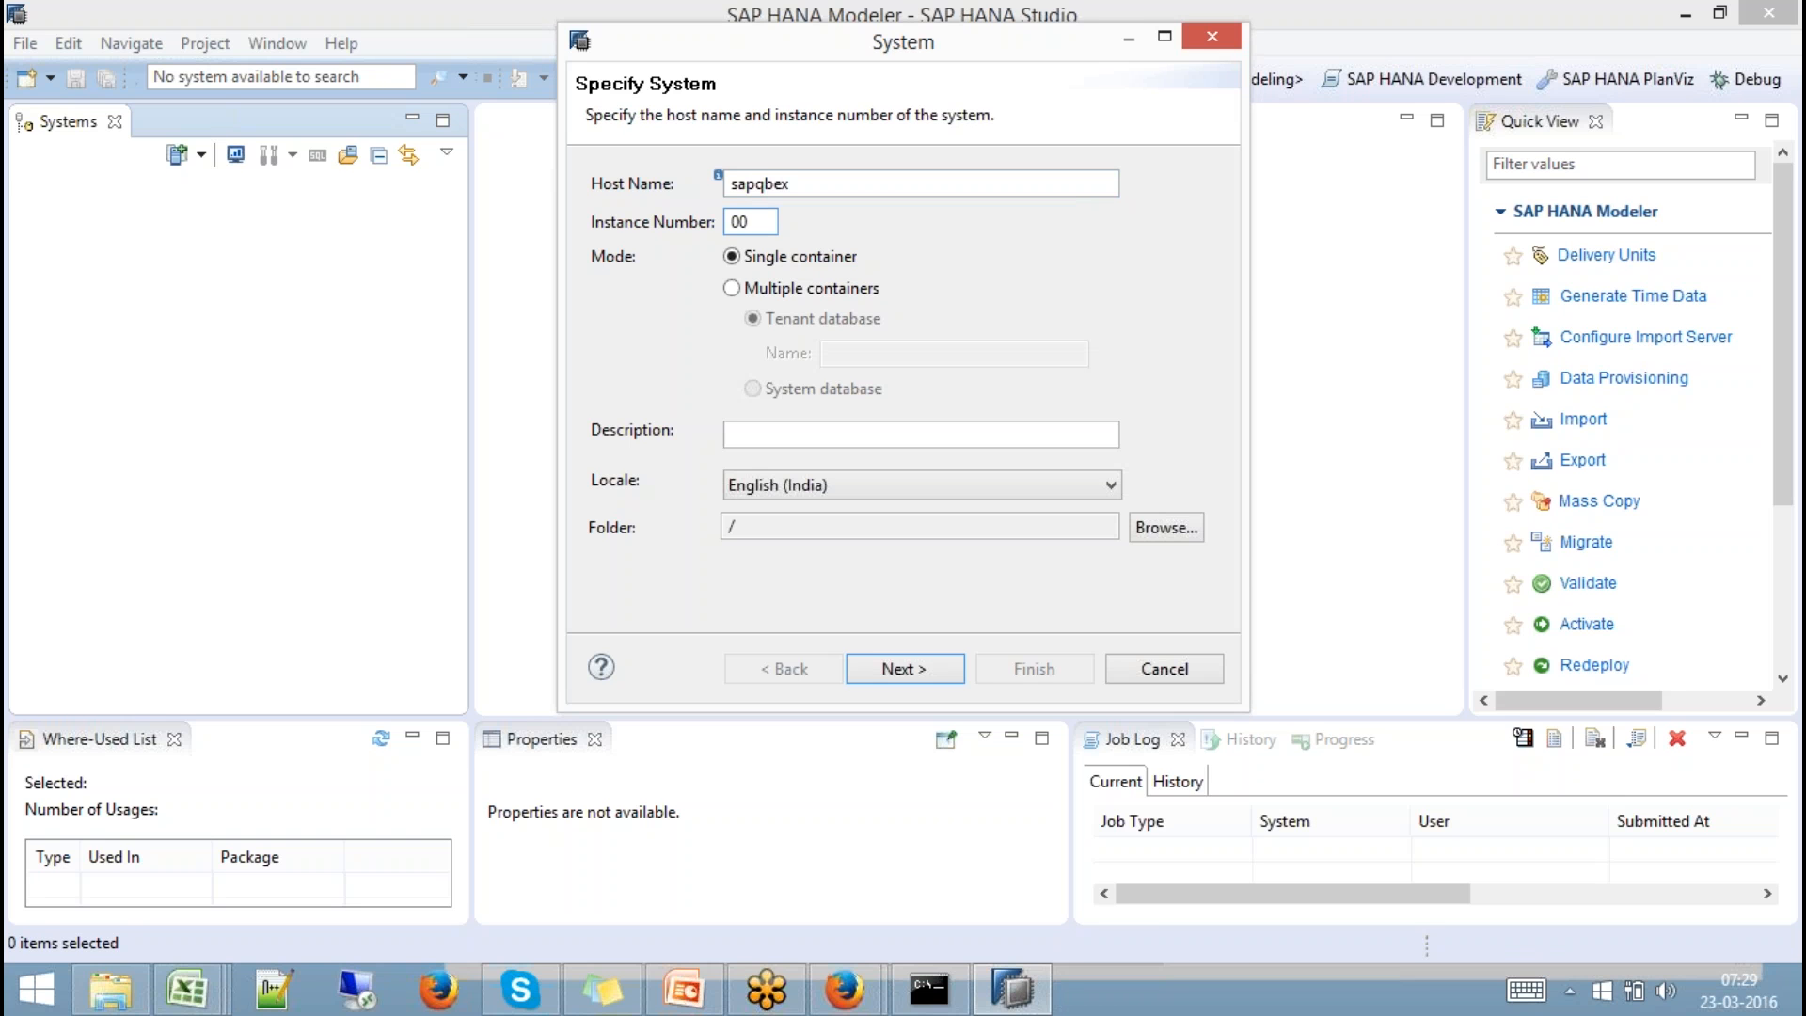
key("BackSpace")
type("1")
left_click(821, 432)
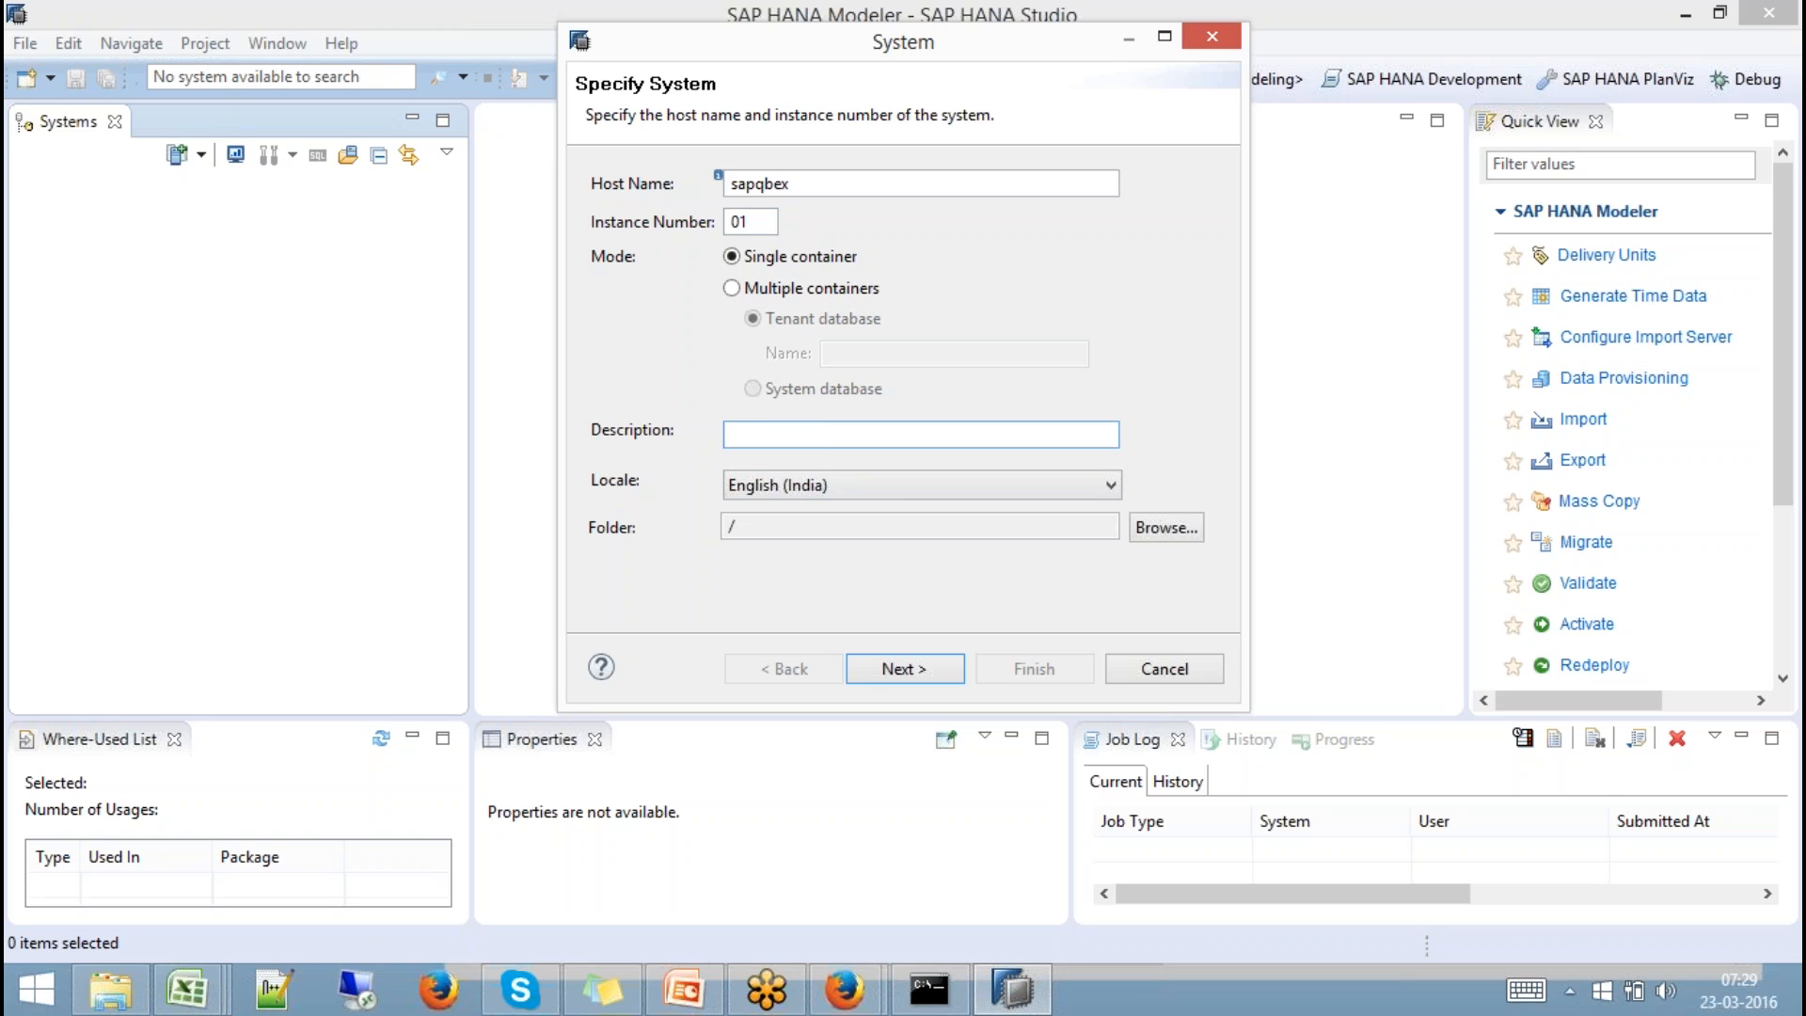
type("Qbex HANA System")
left_click(910, 667)
Authenticate by database user SYSTEM, enter the account password, and finish adding the system.
type("ABH")
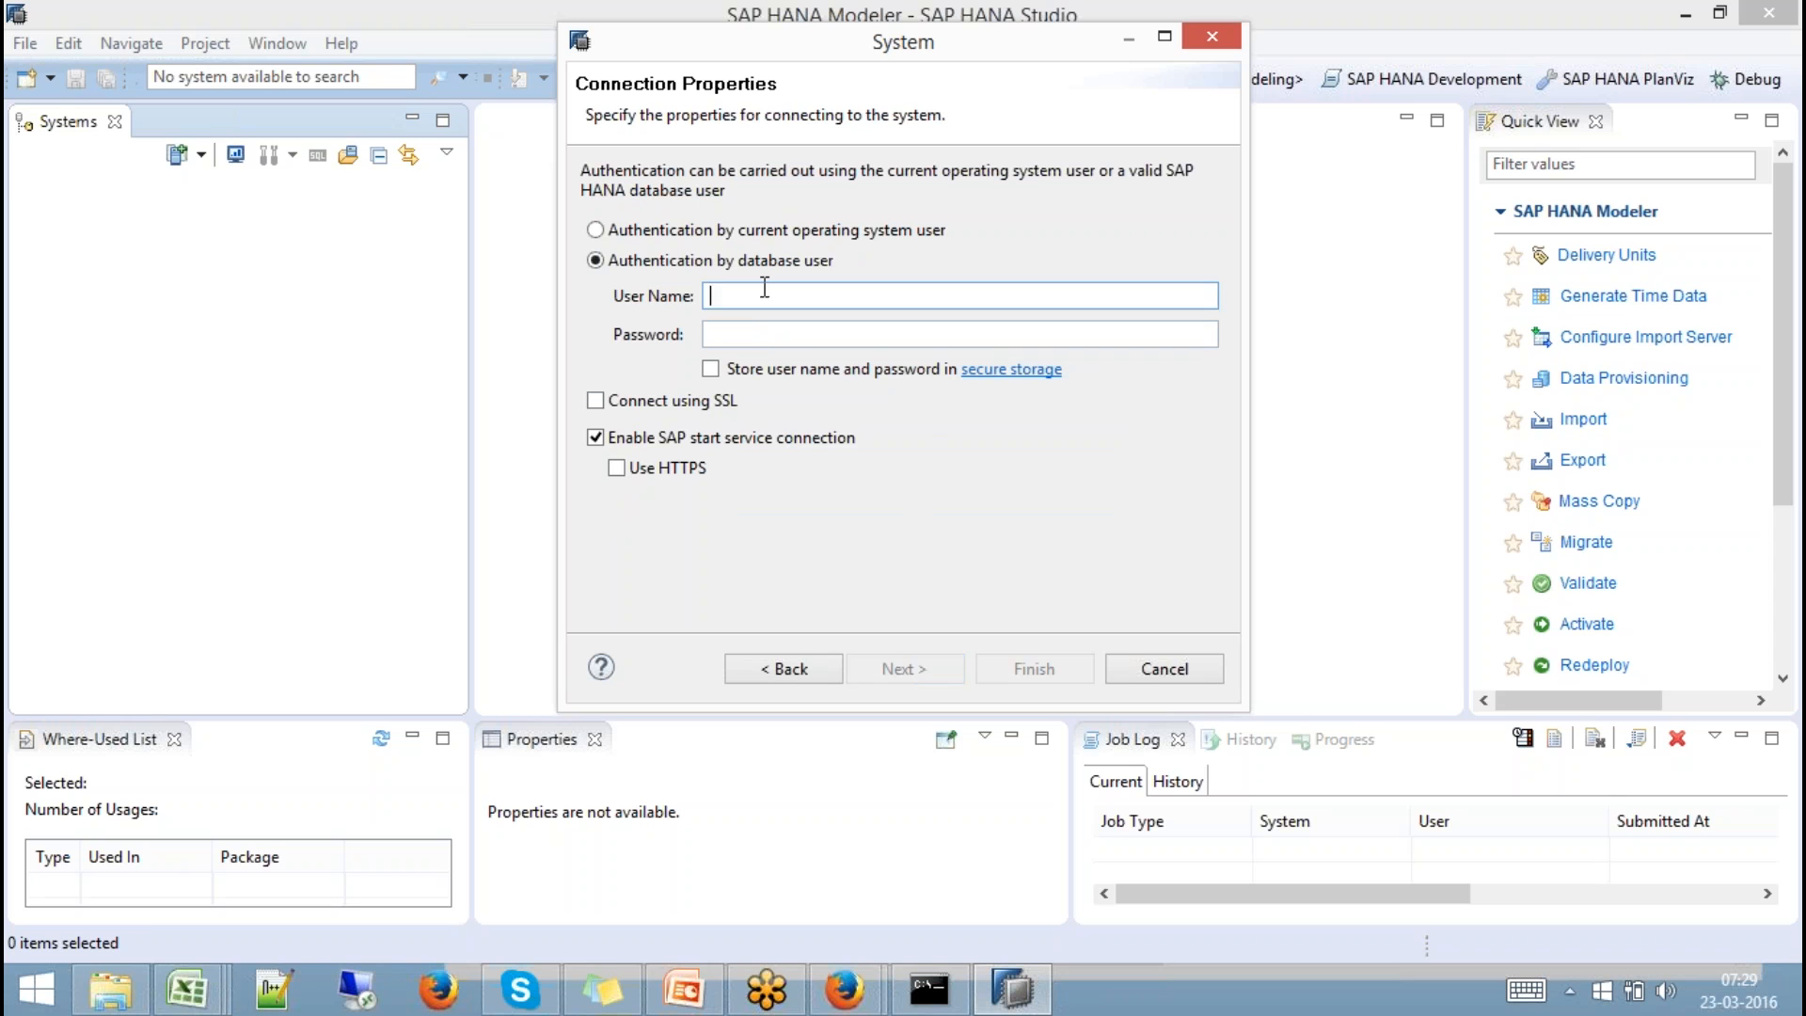
key("BackSpace")
key("BackSpace")
key("BackSpace")
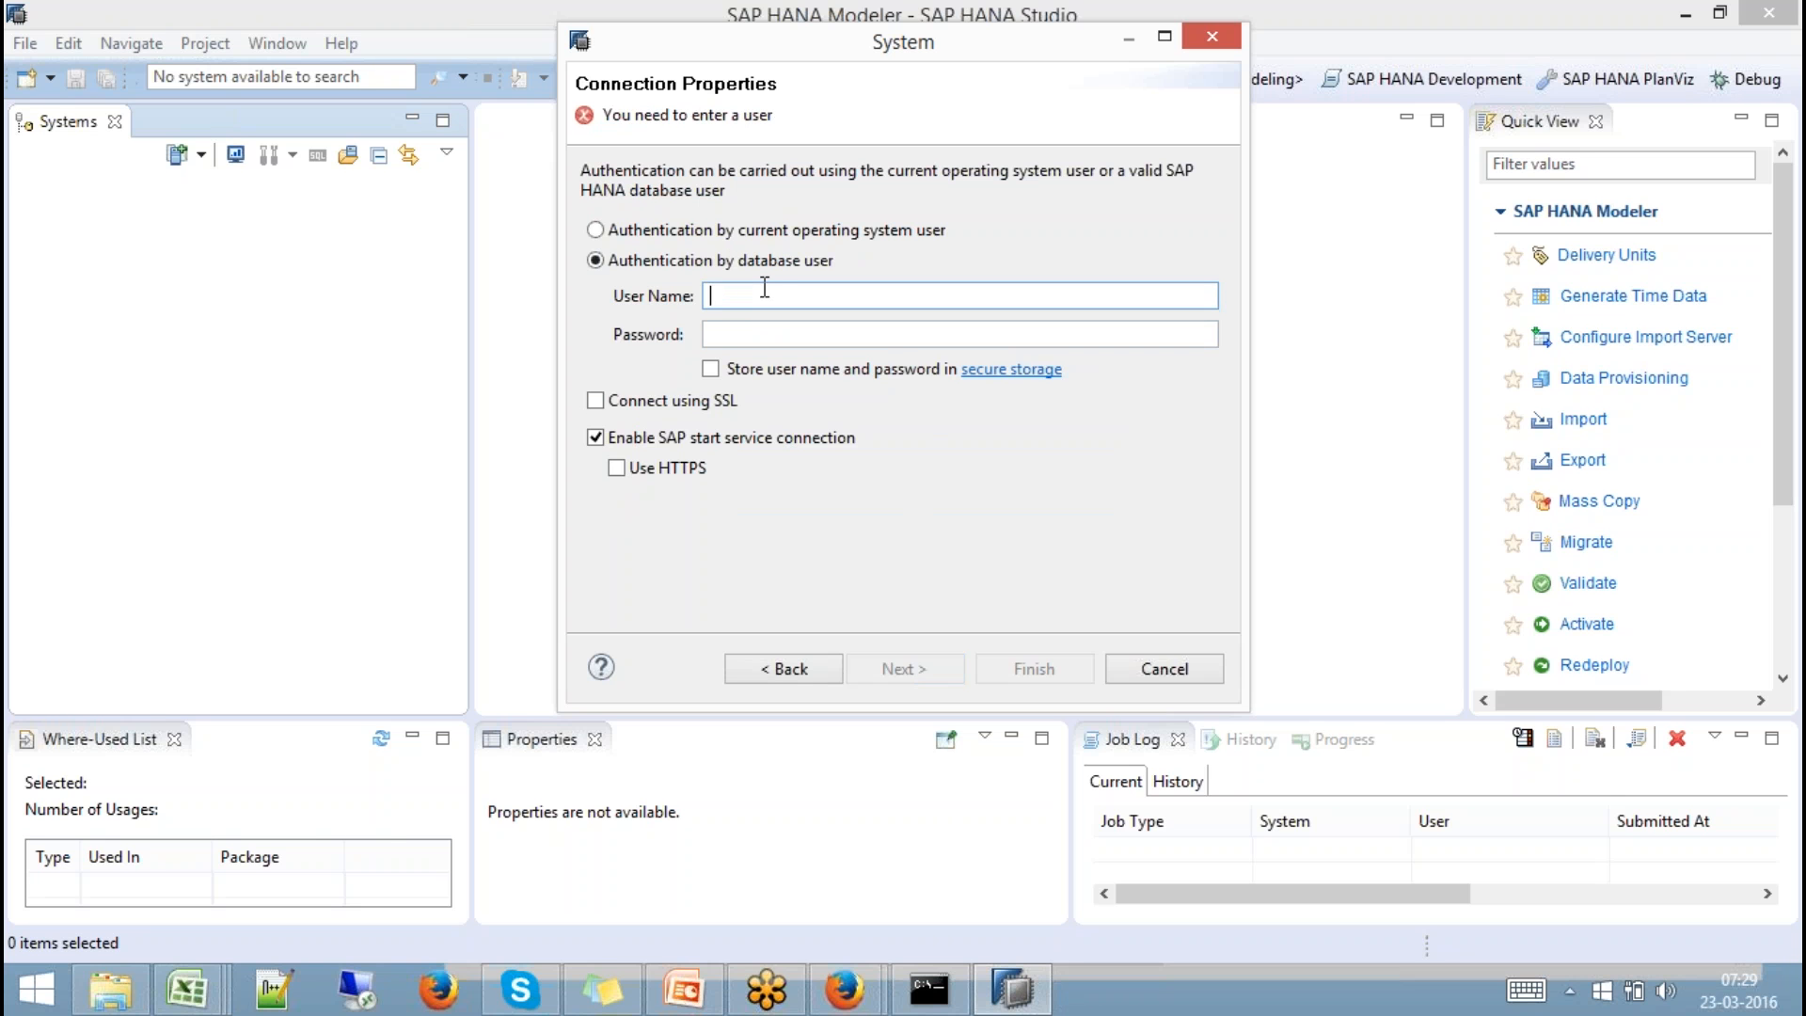
type("SYSTEM")
key("Tab")
type("*********")
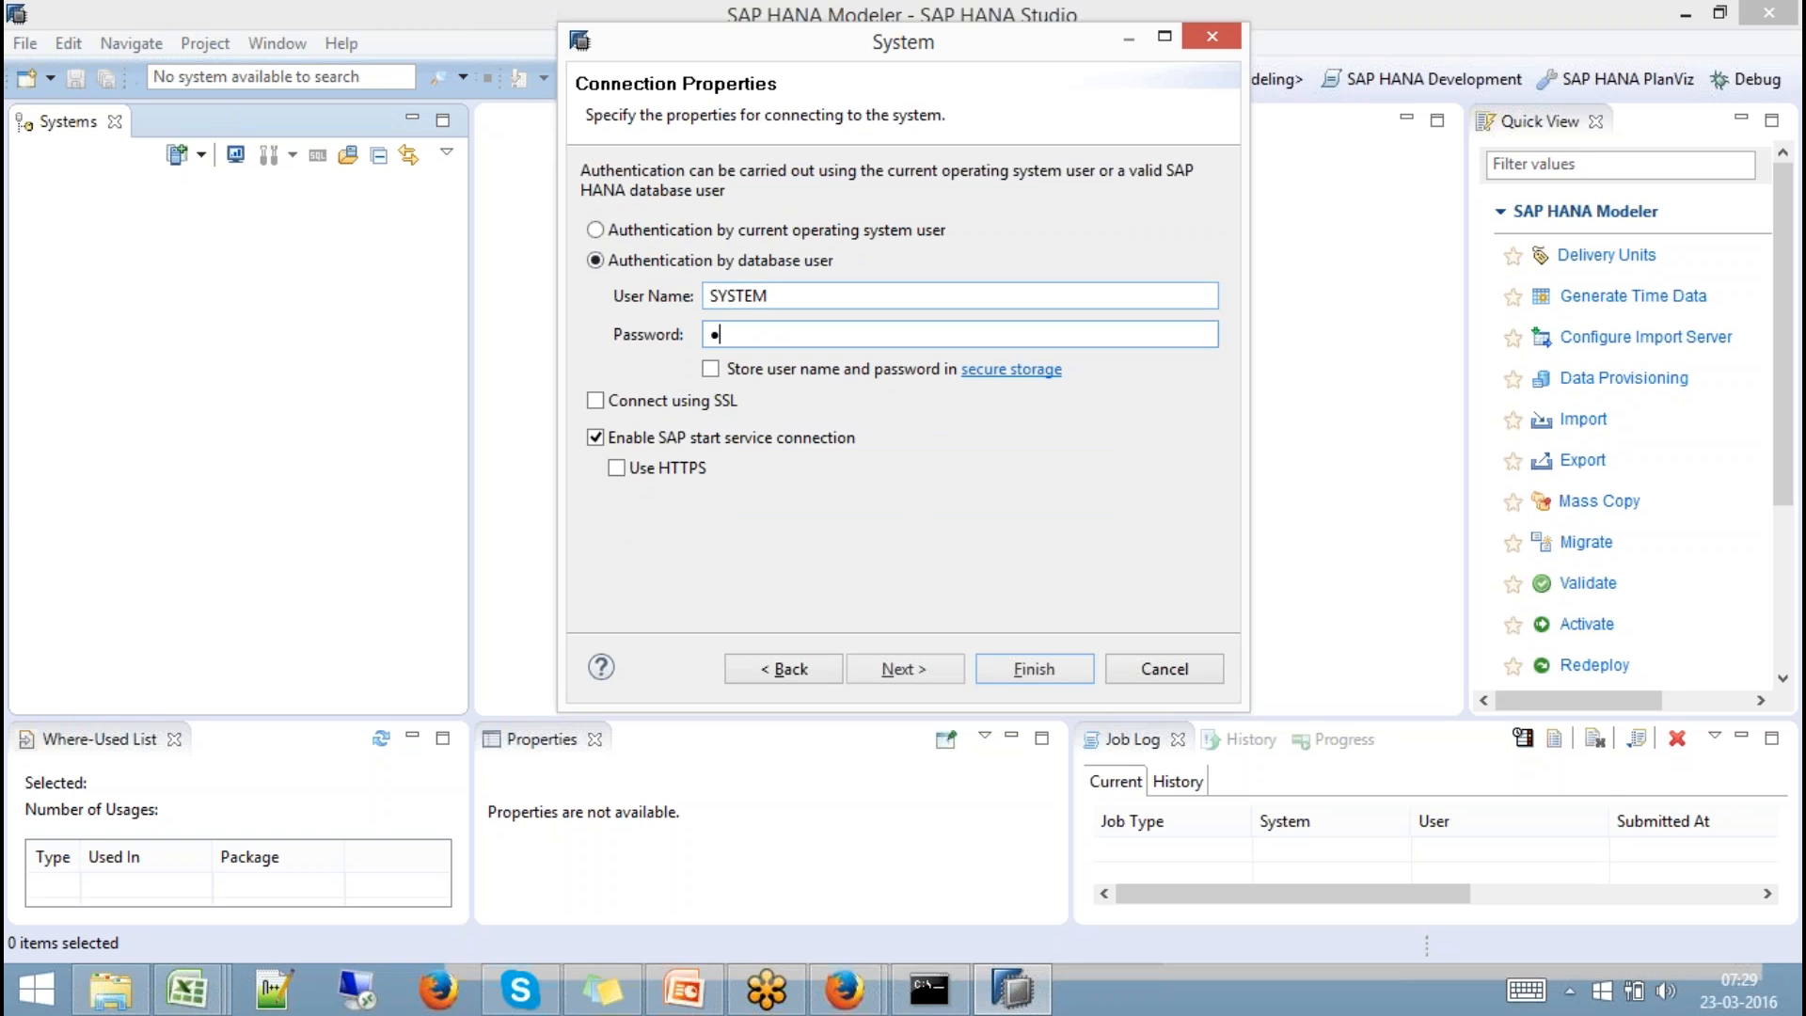
type("*")
key("Return")
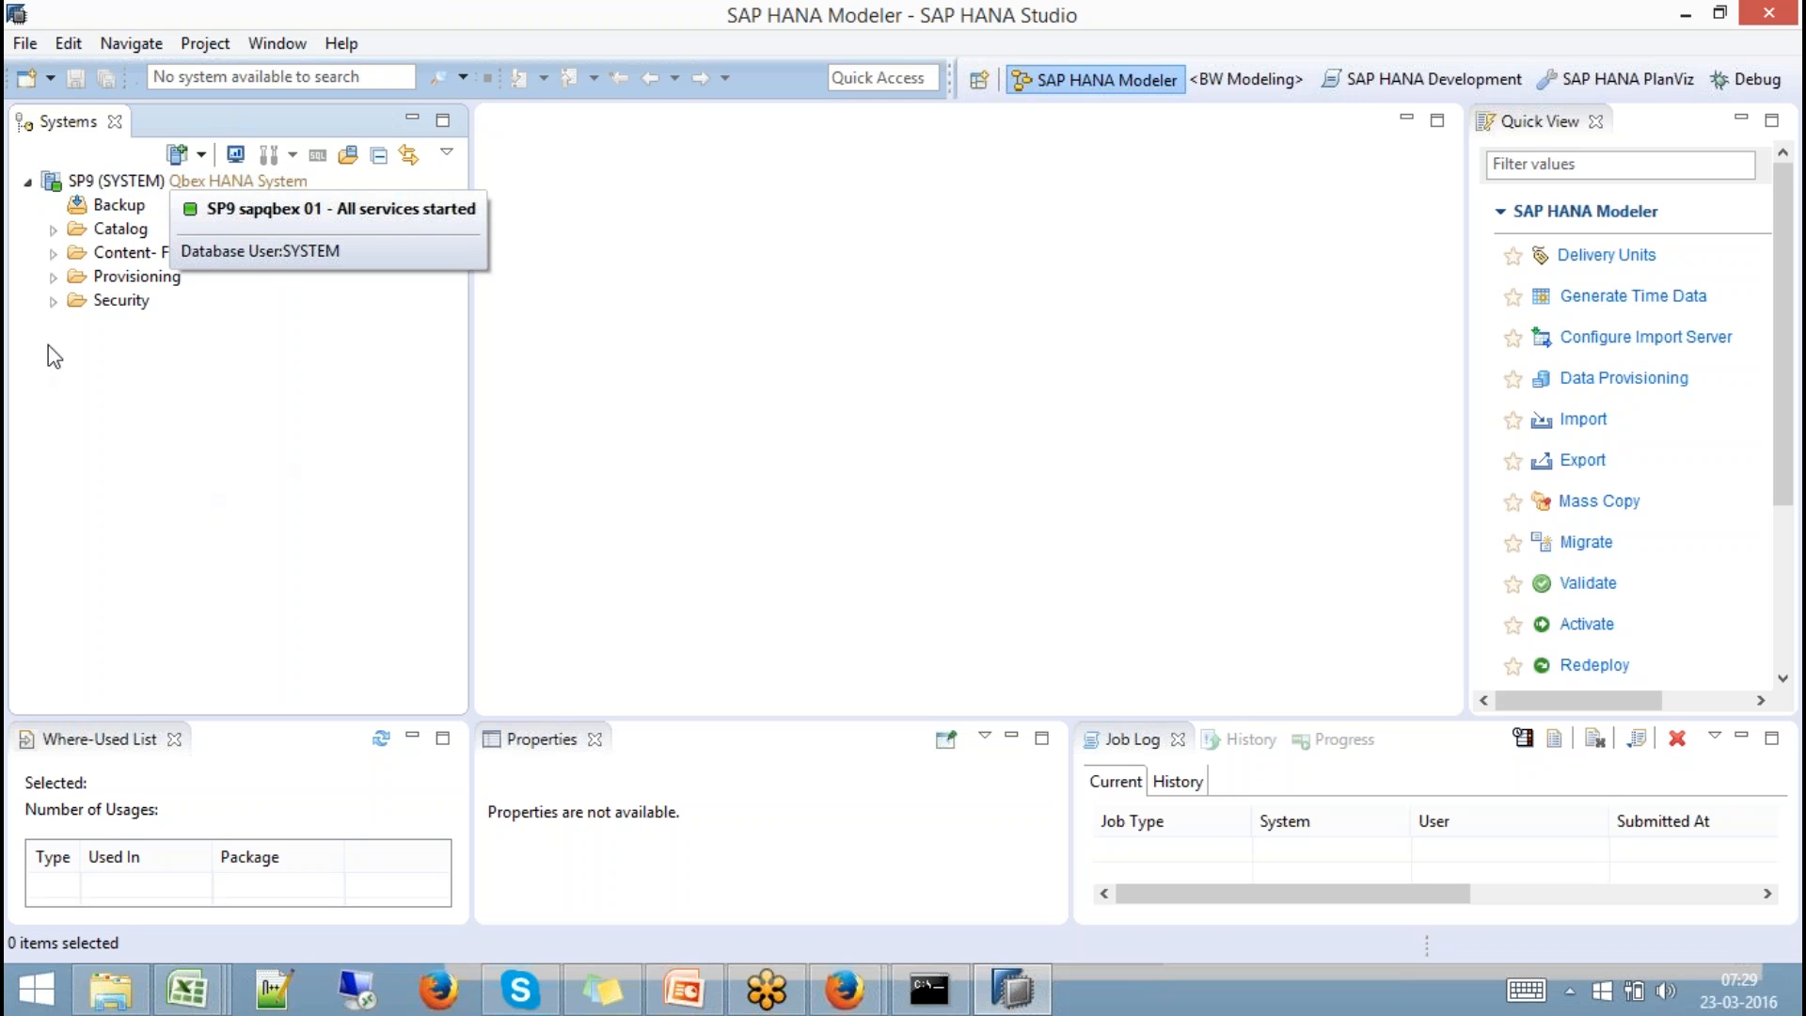
Collapse the SP9 (SYSTEM) entry in the Systems view and log off from it.
left_click(27, 181)
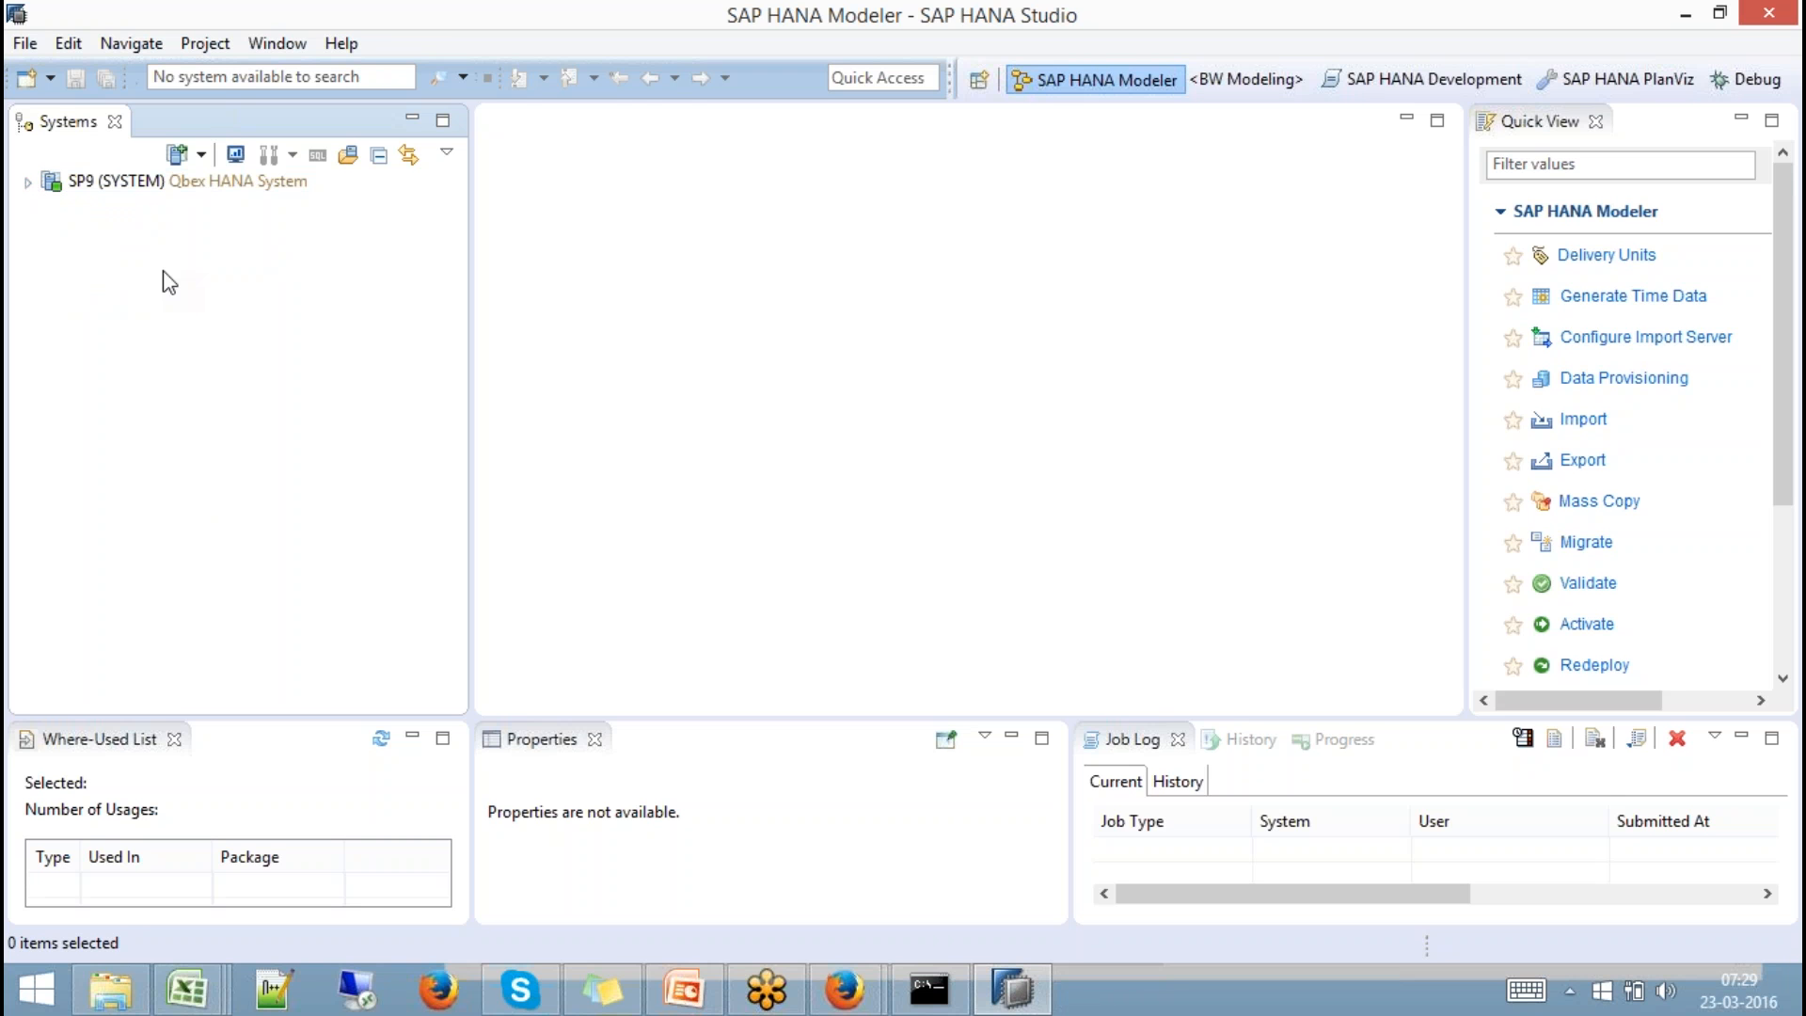
left_click(143, 183)
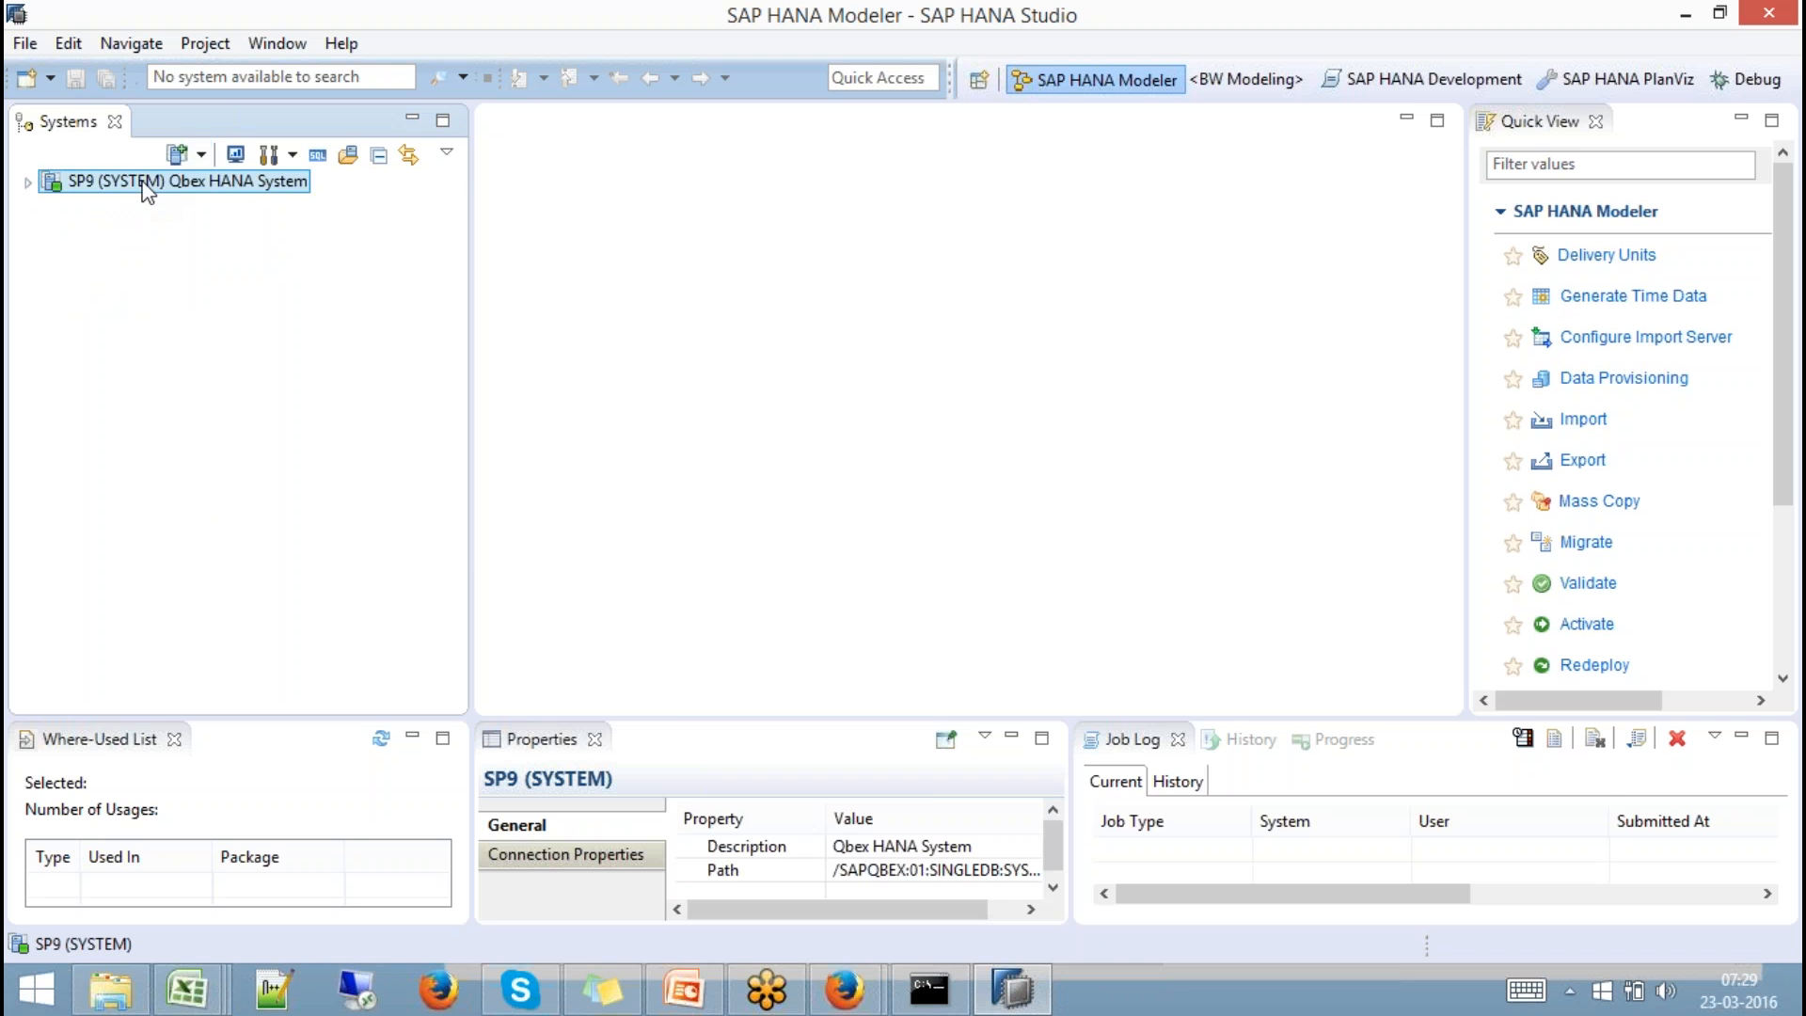
right_click(146, 191)
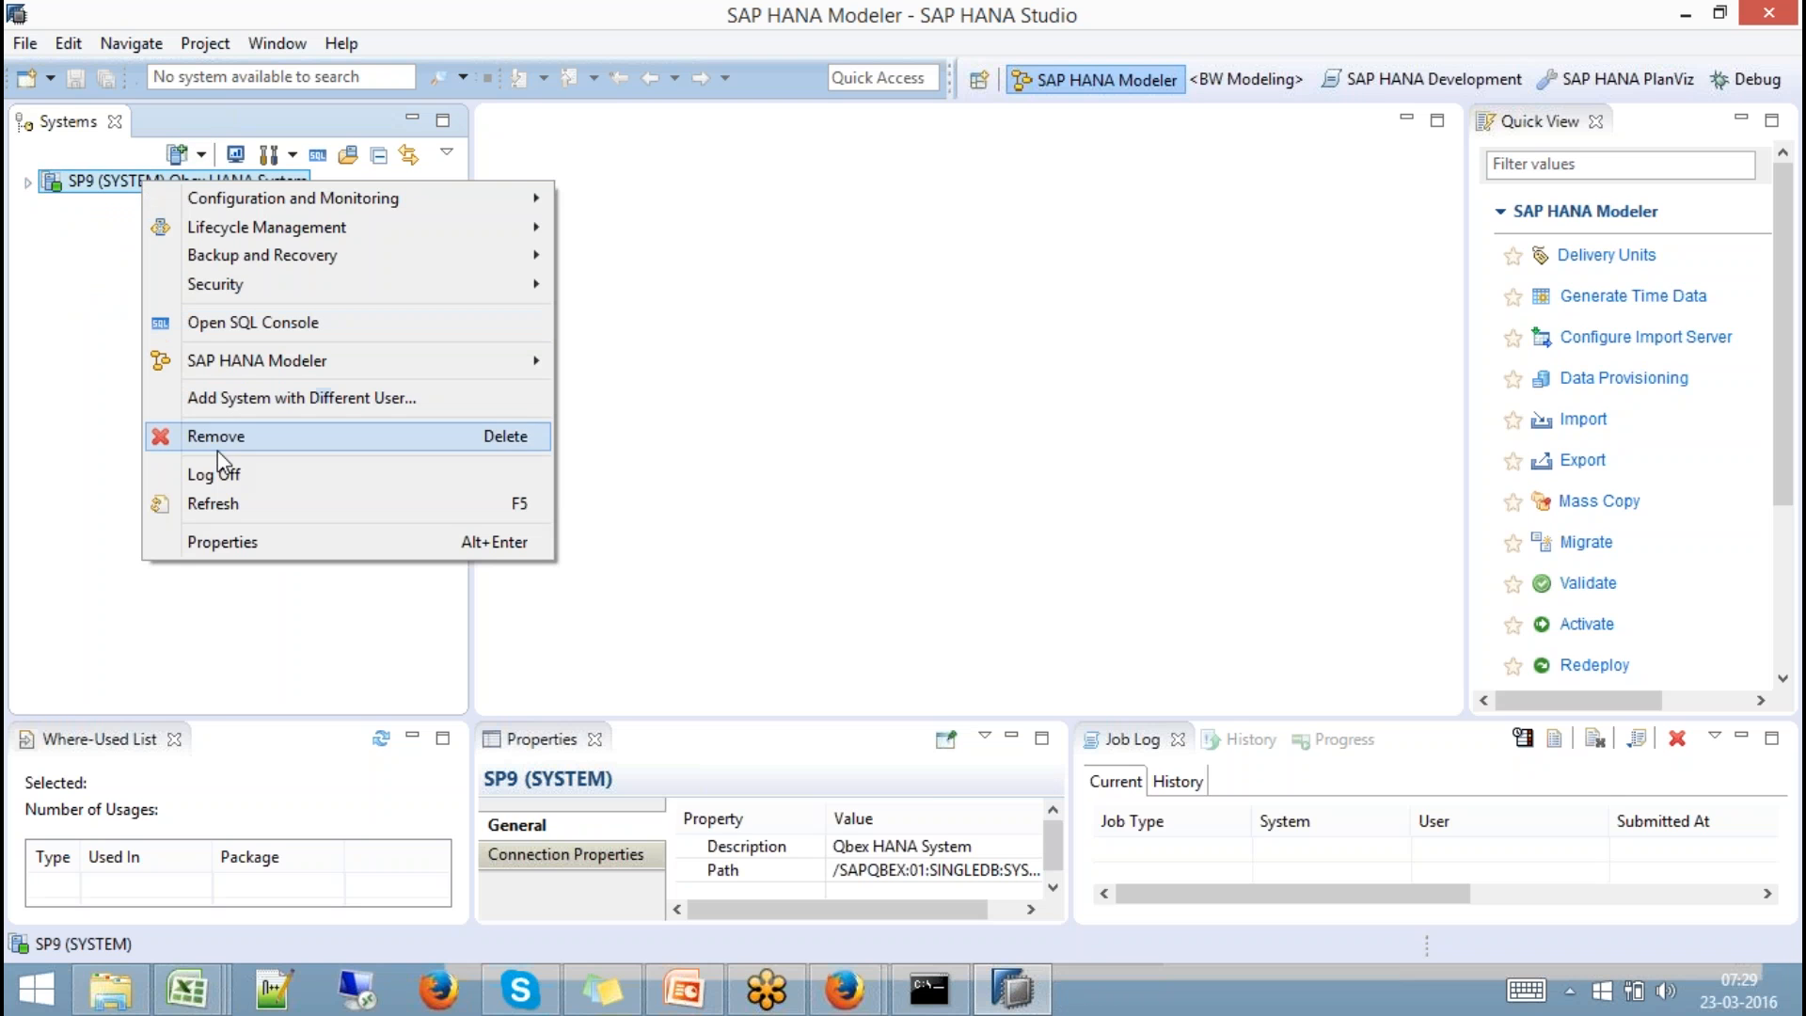
left_click(228, 475)
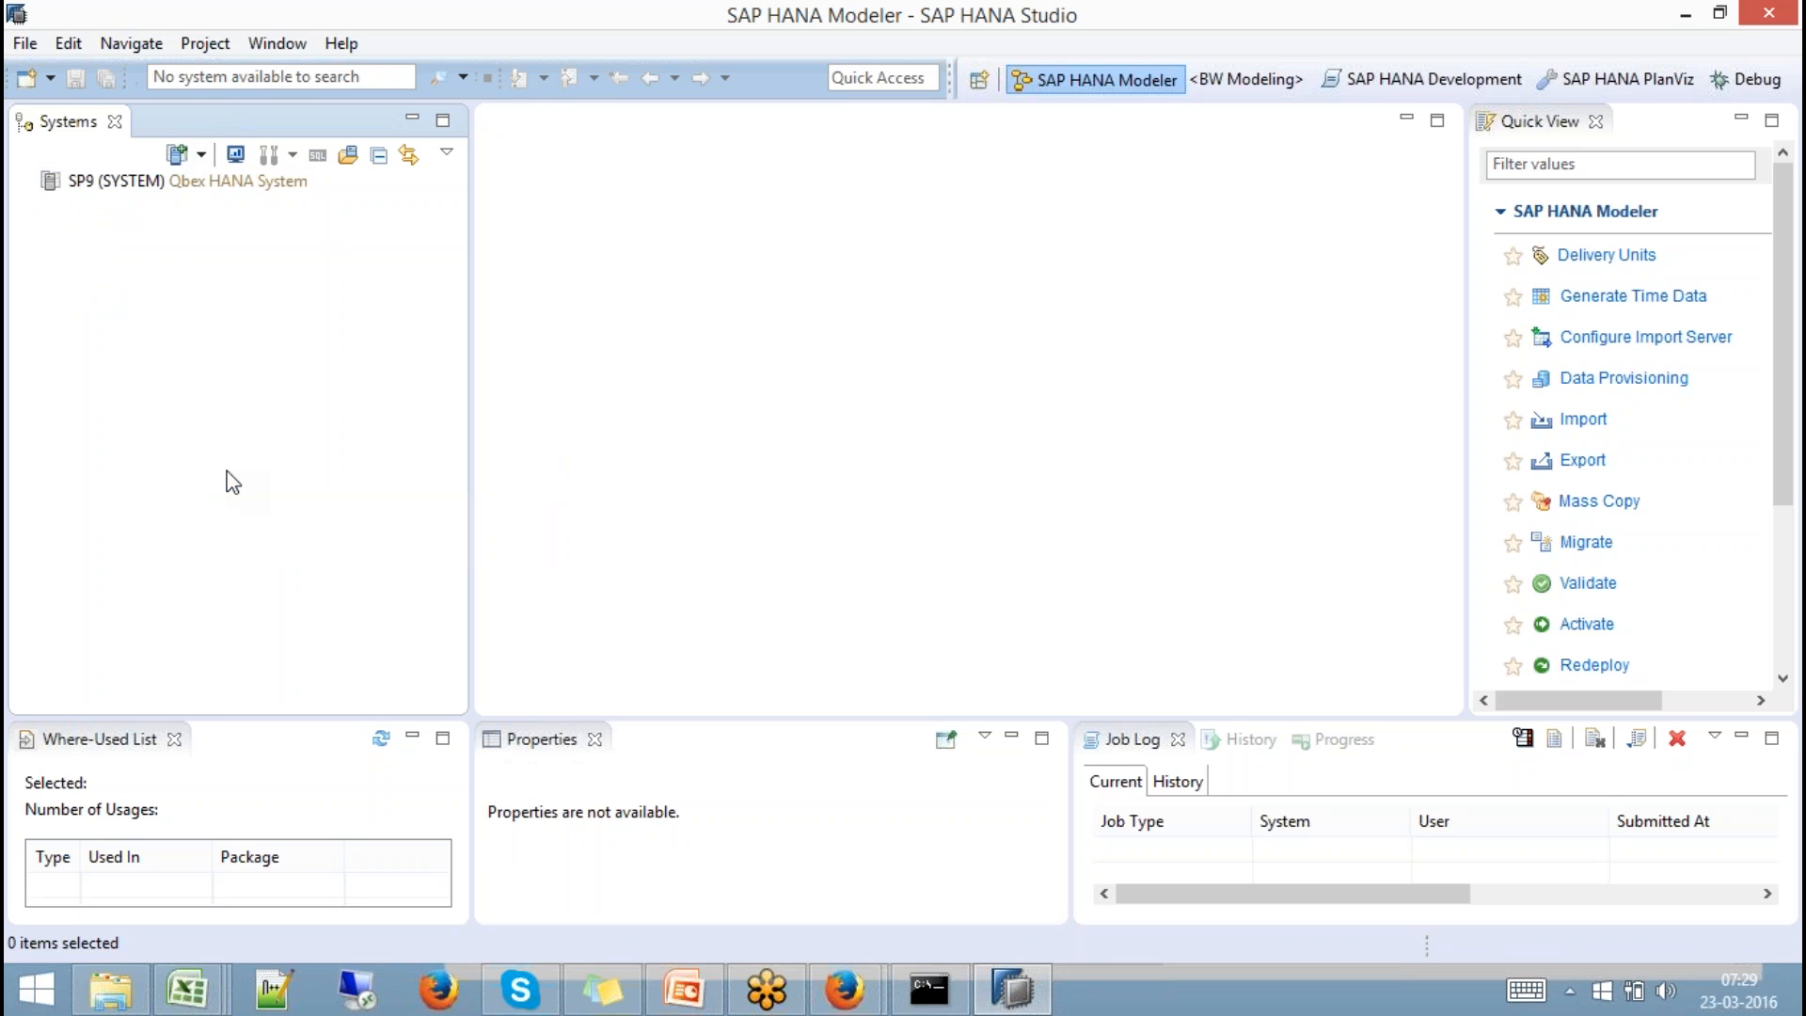
Log on to the SP9 (SYSTEM) entry again by entering the database user's password, and collapse its tree.
left_click(133, 186)
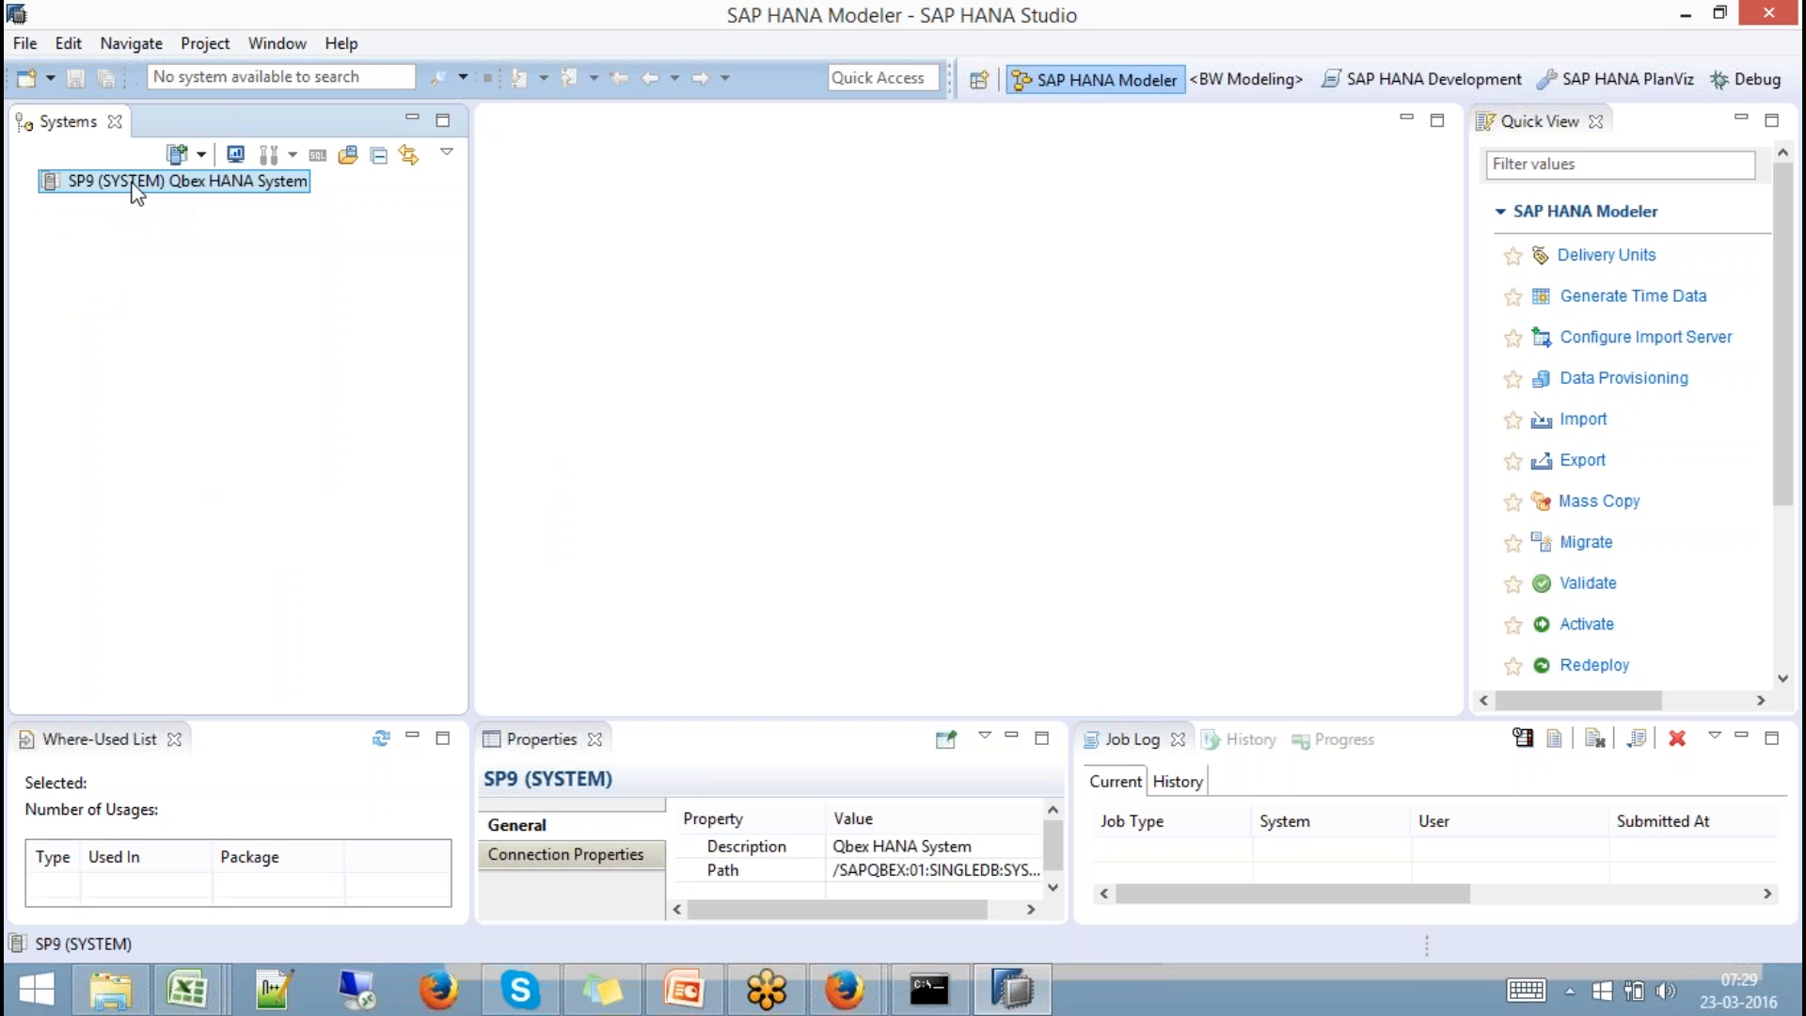
right_click(134, 187)
left_click(203, 200)
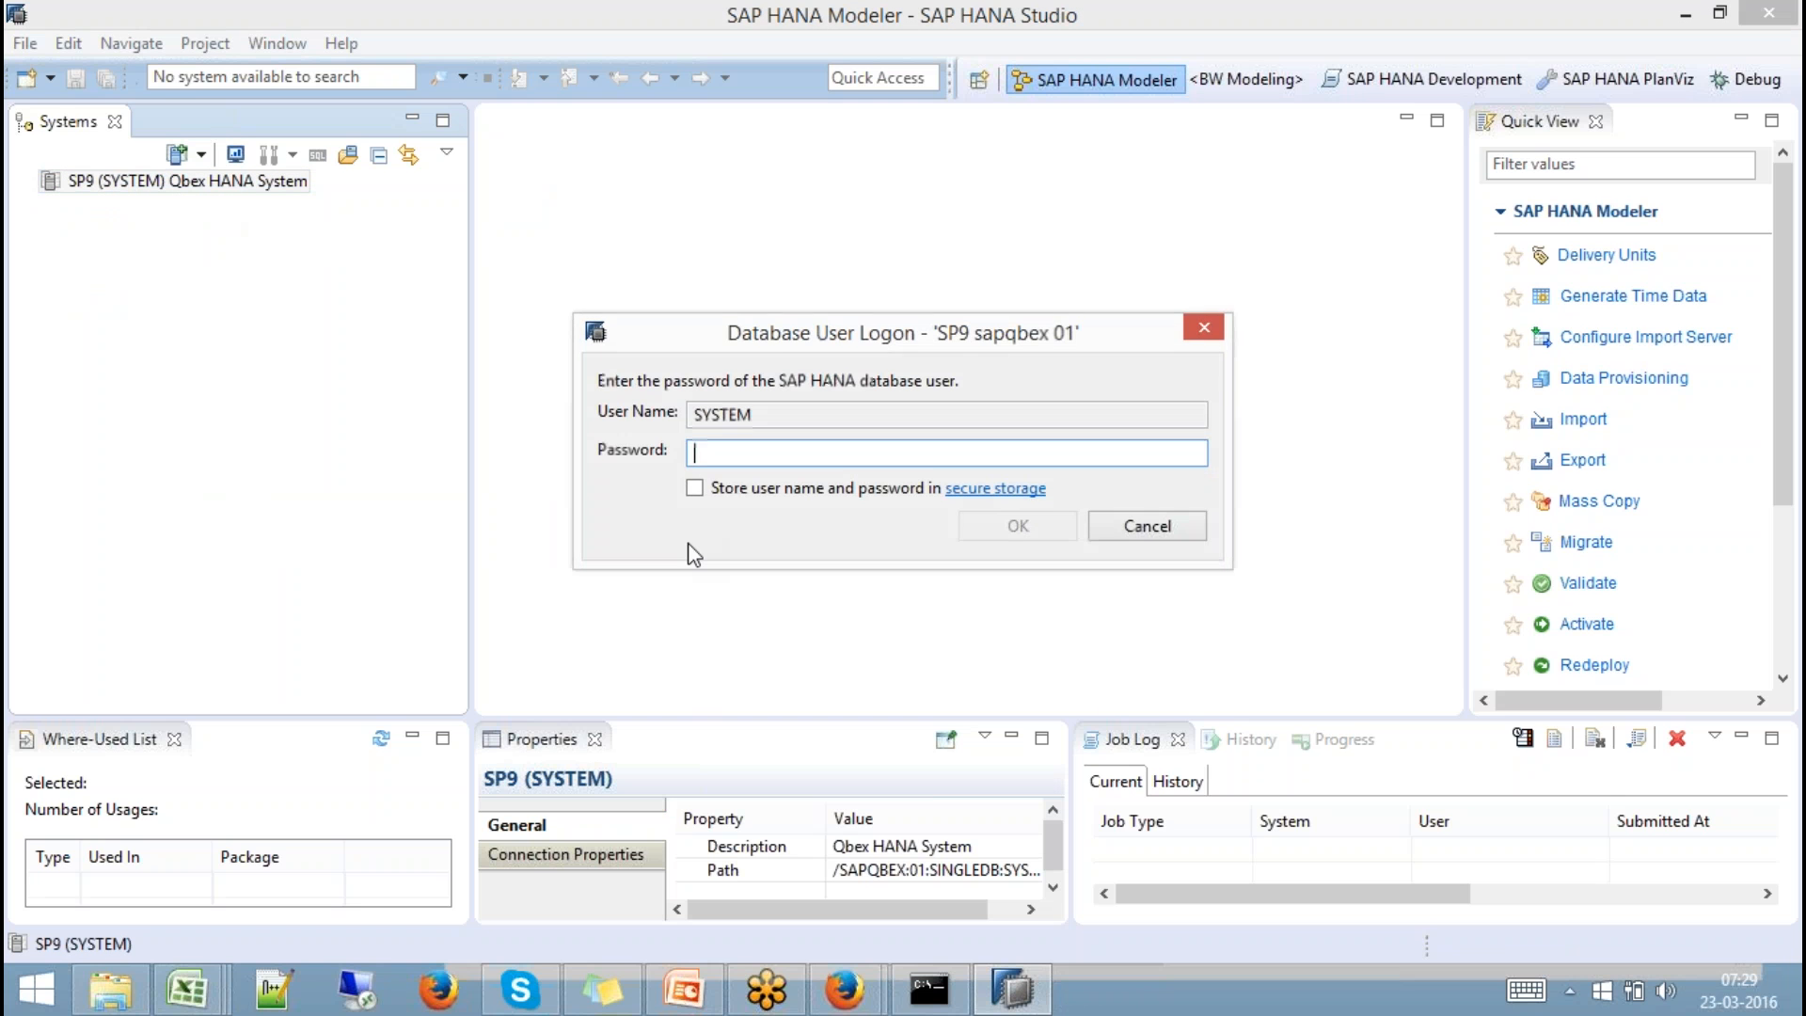
type("*********")
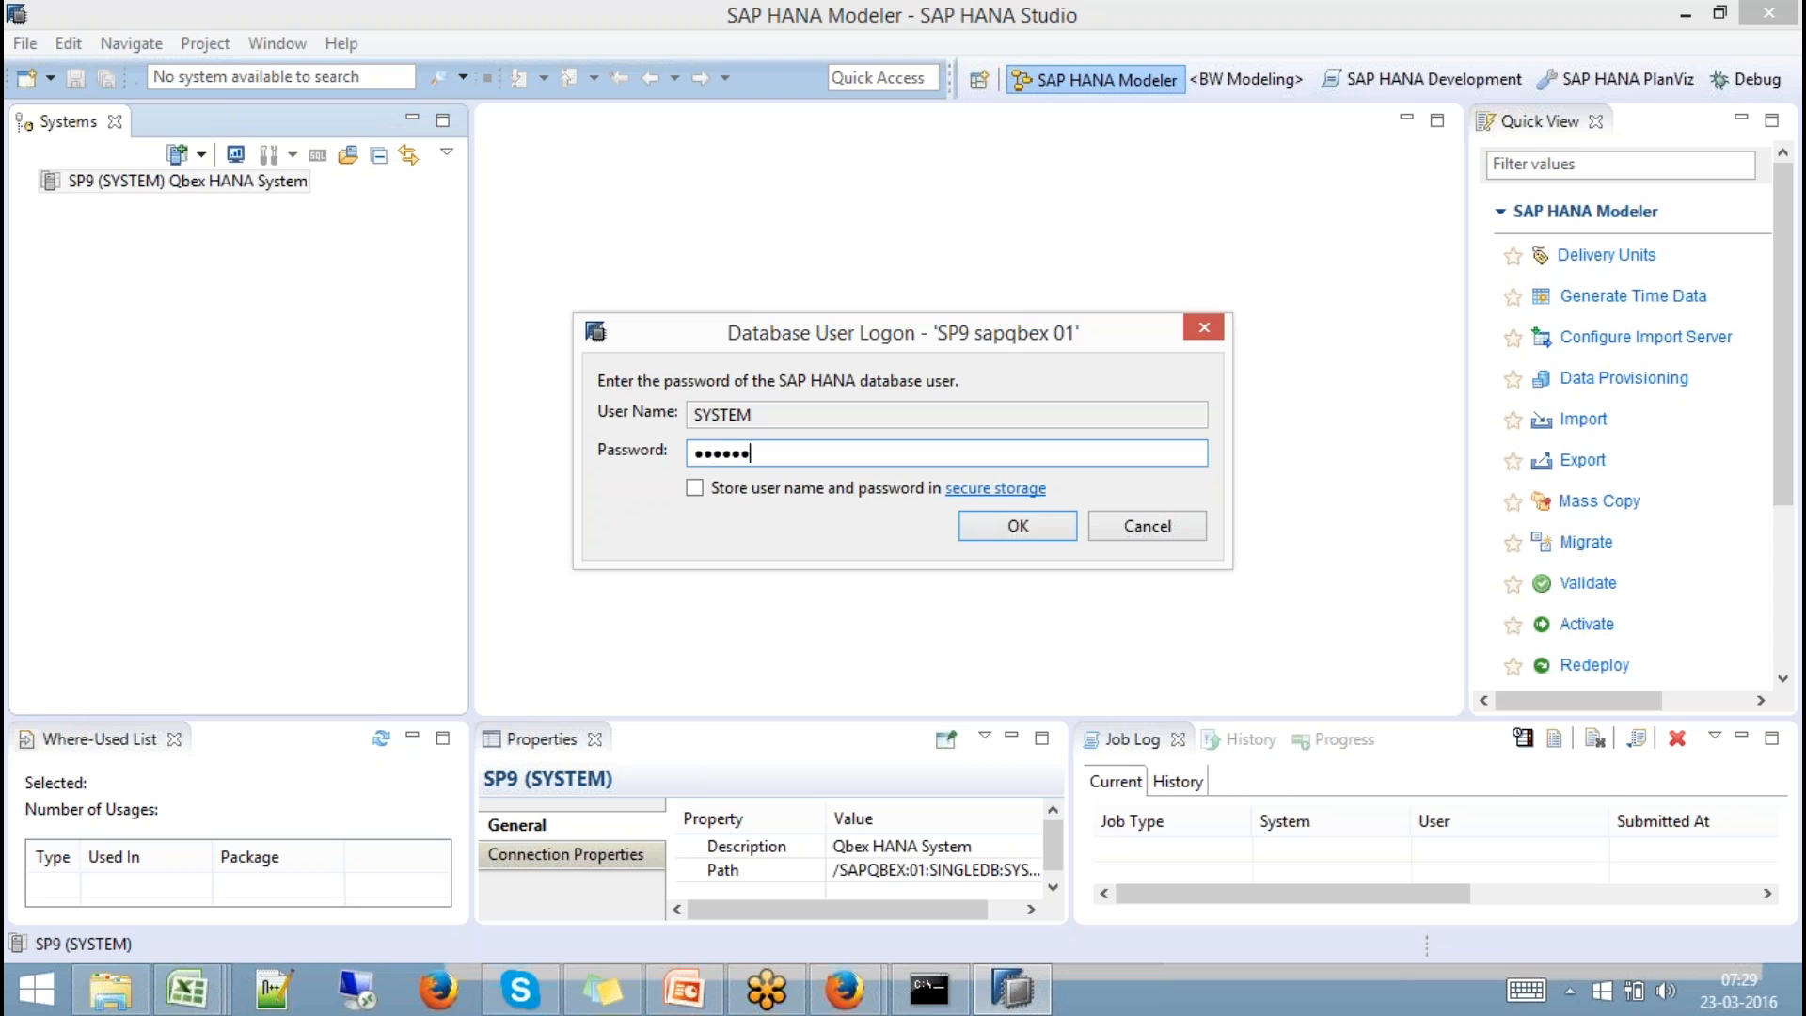
key("Return")
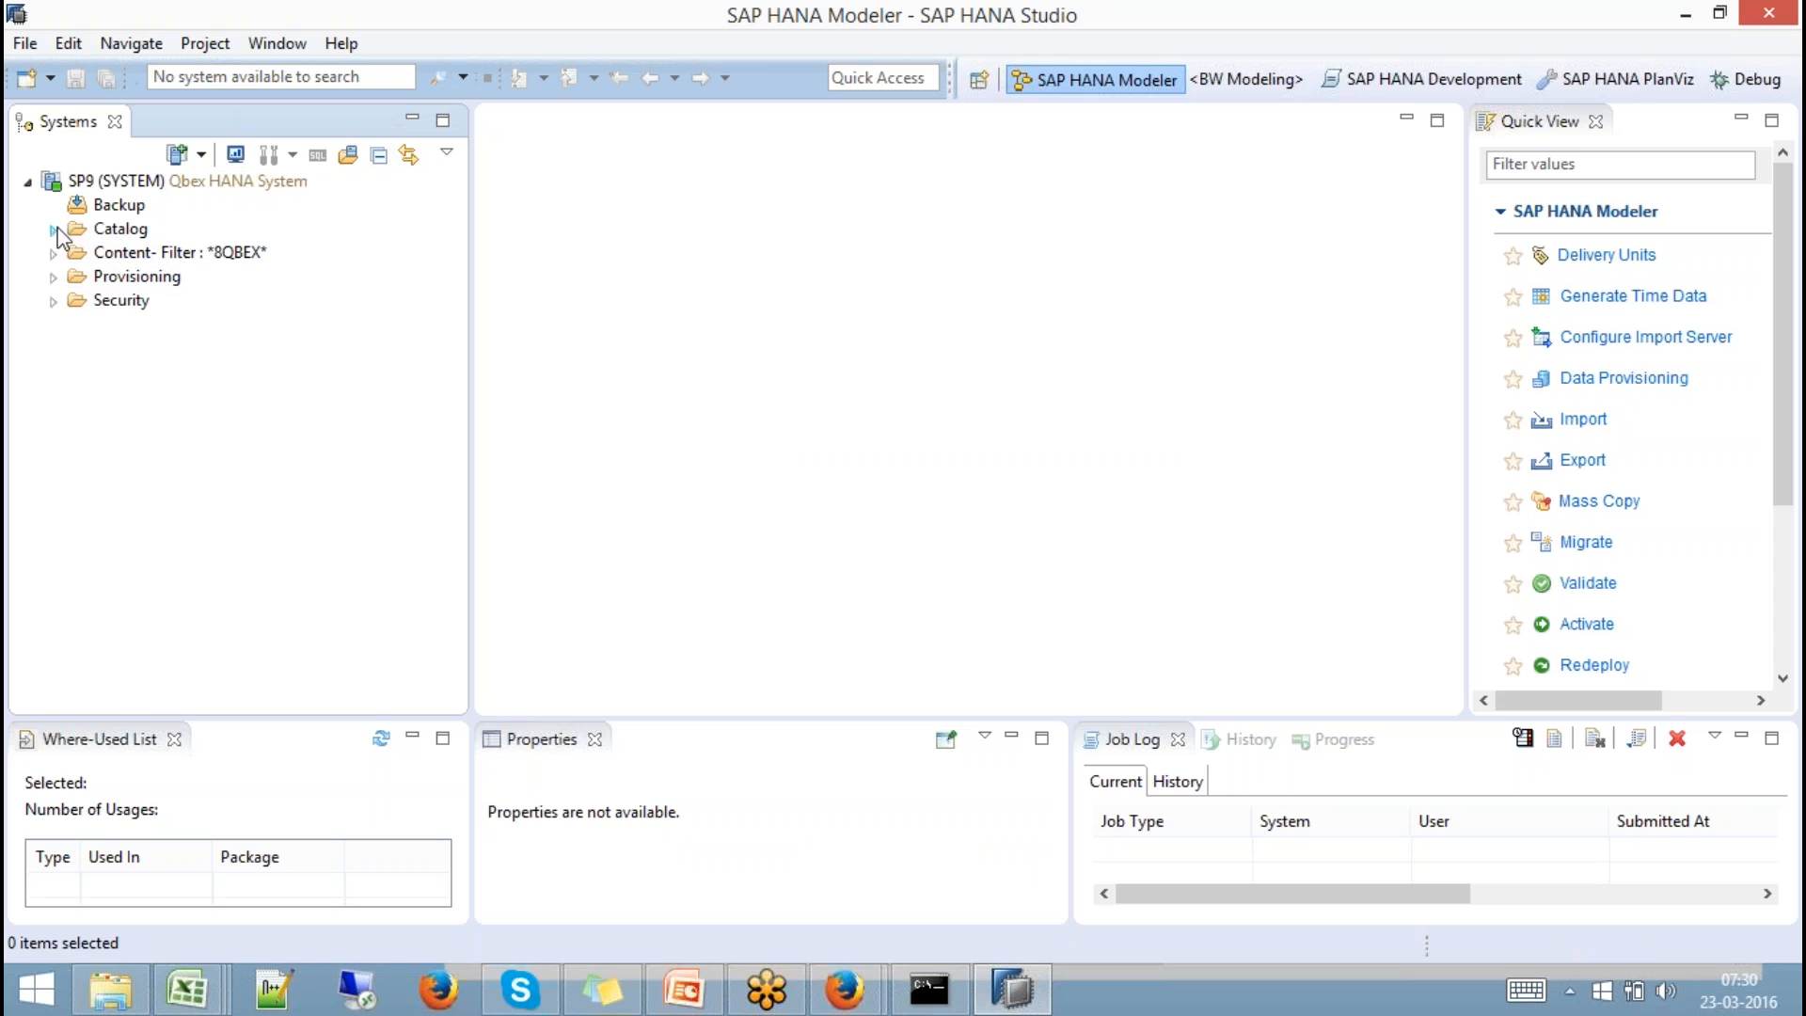
left_click(25, 183)
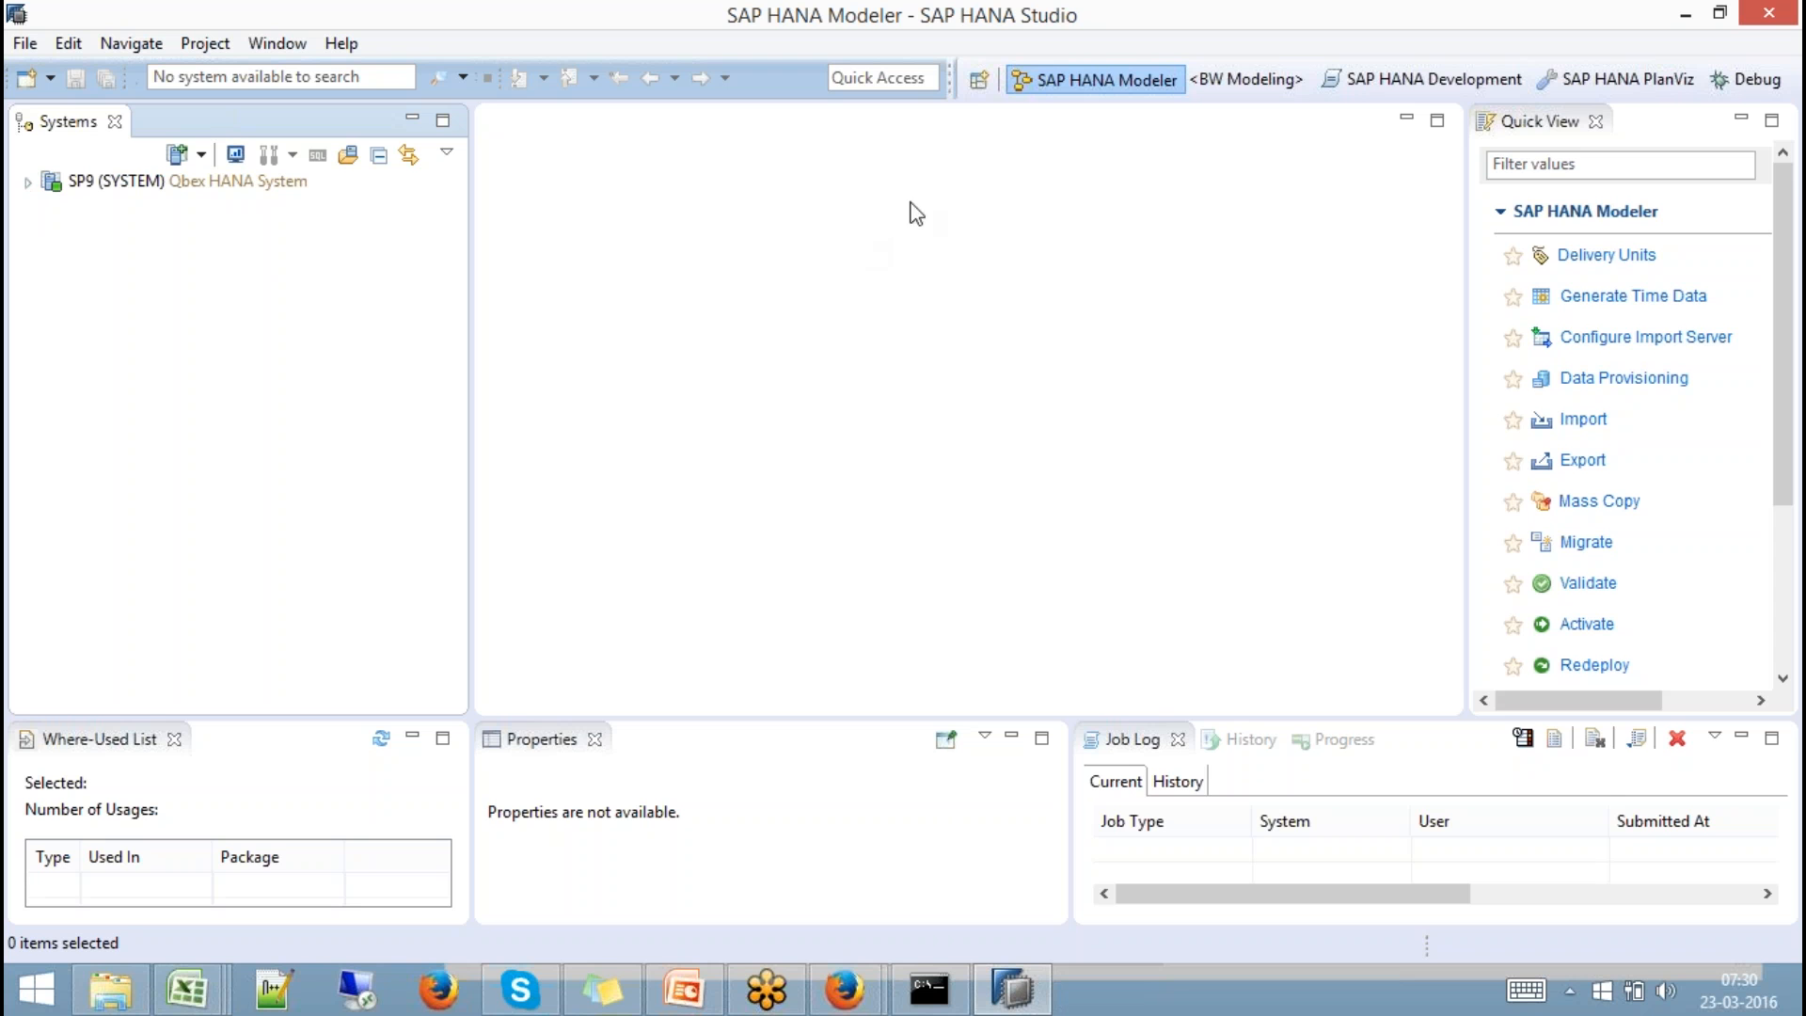
Review the list of available perspectives and switch to the BW Modeling perspective.
left_click(975, 88)
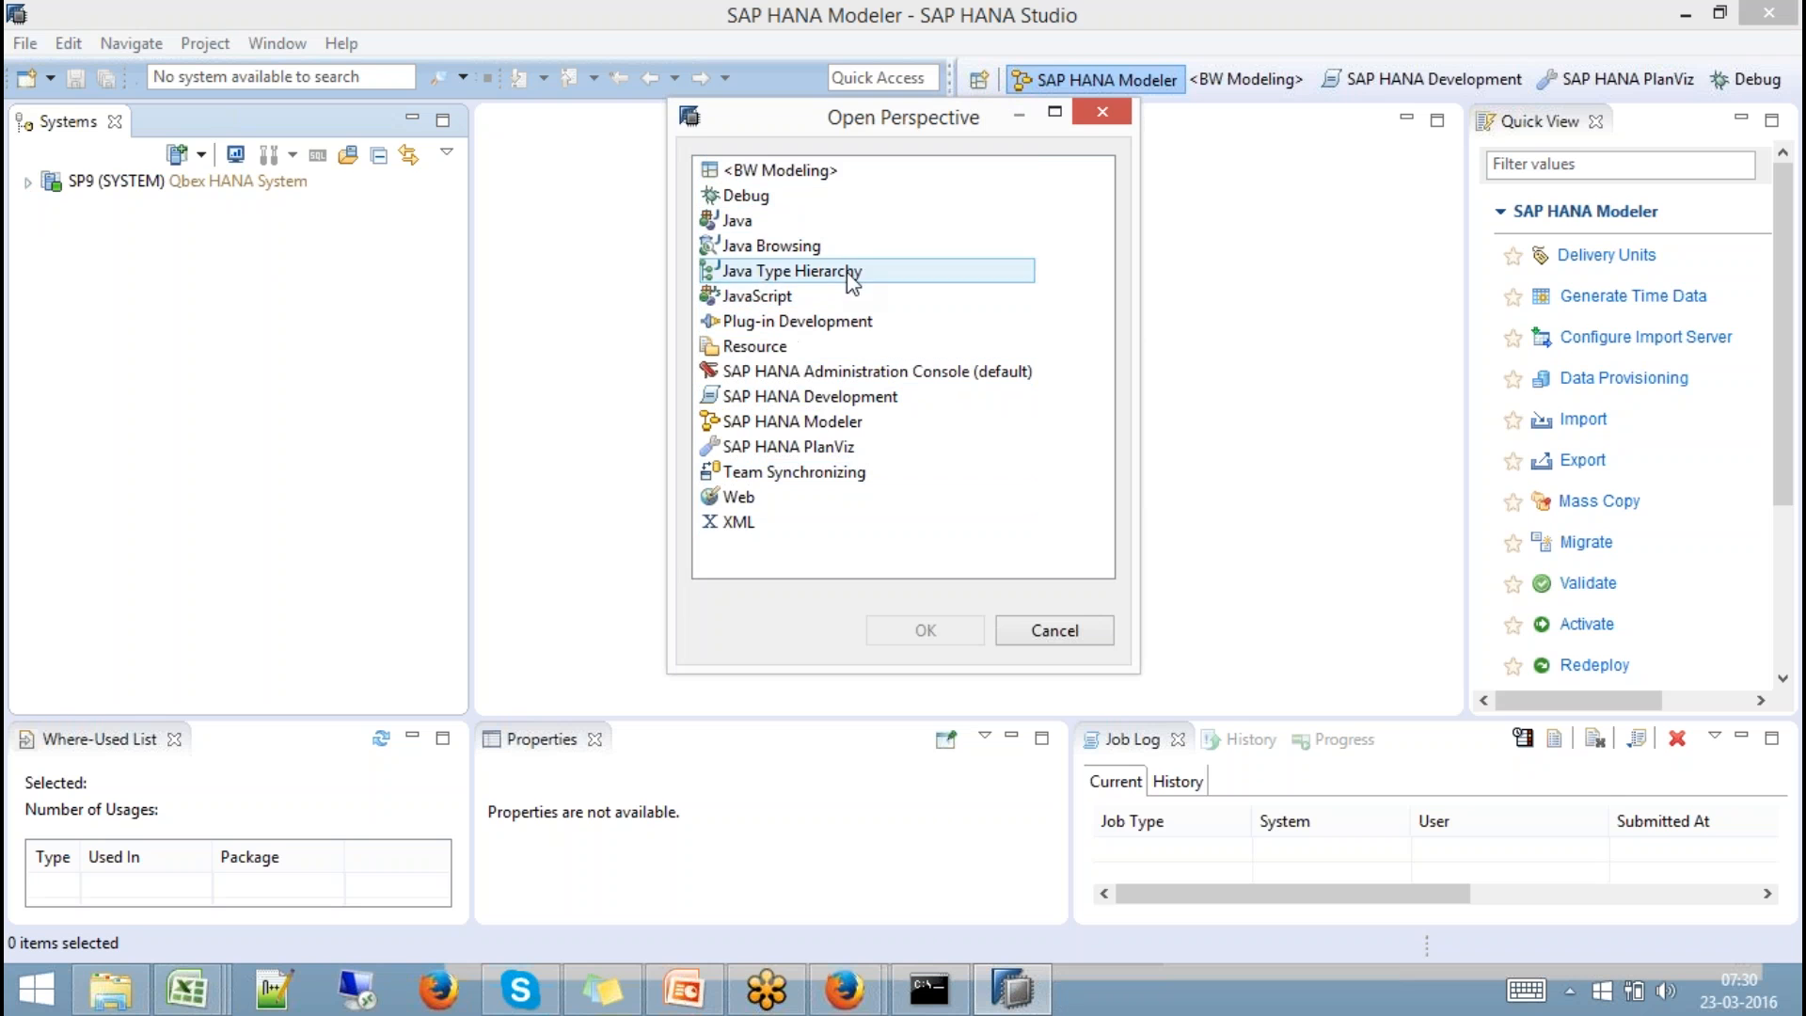
left_click(1053, 631)
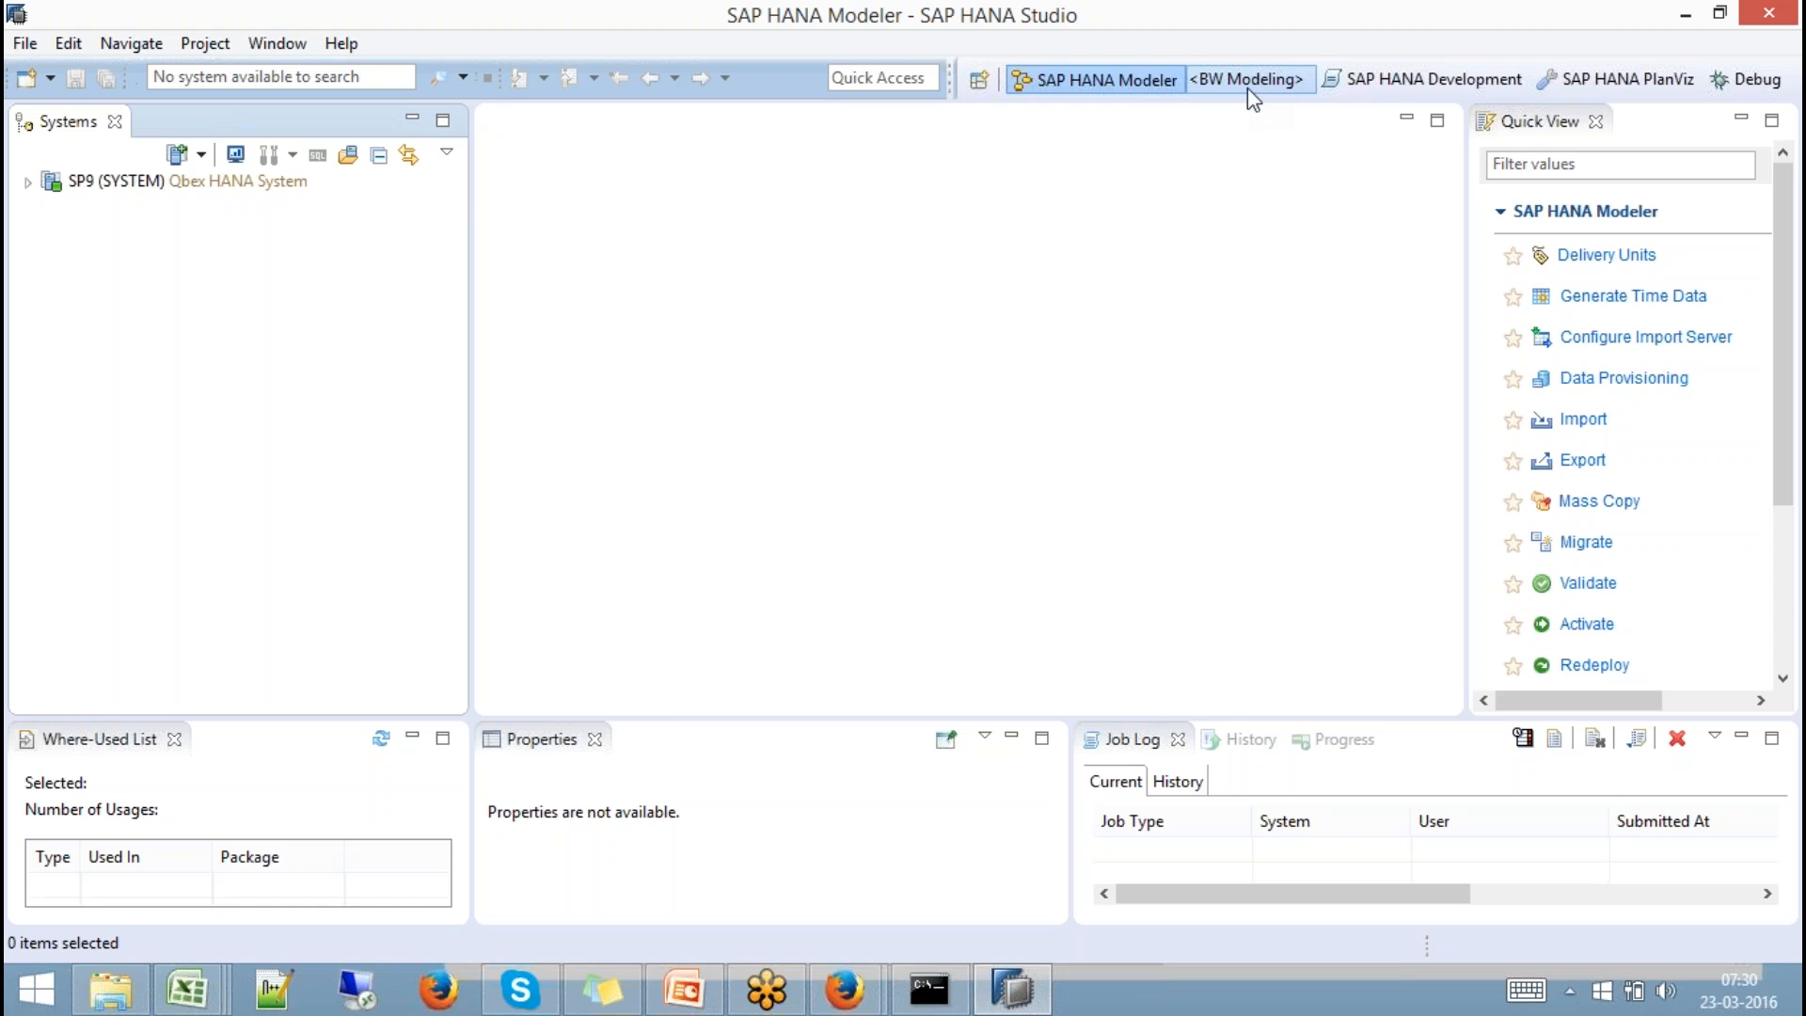
left_click(1281, 86)
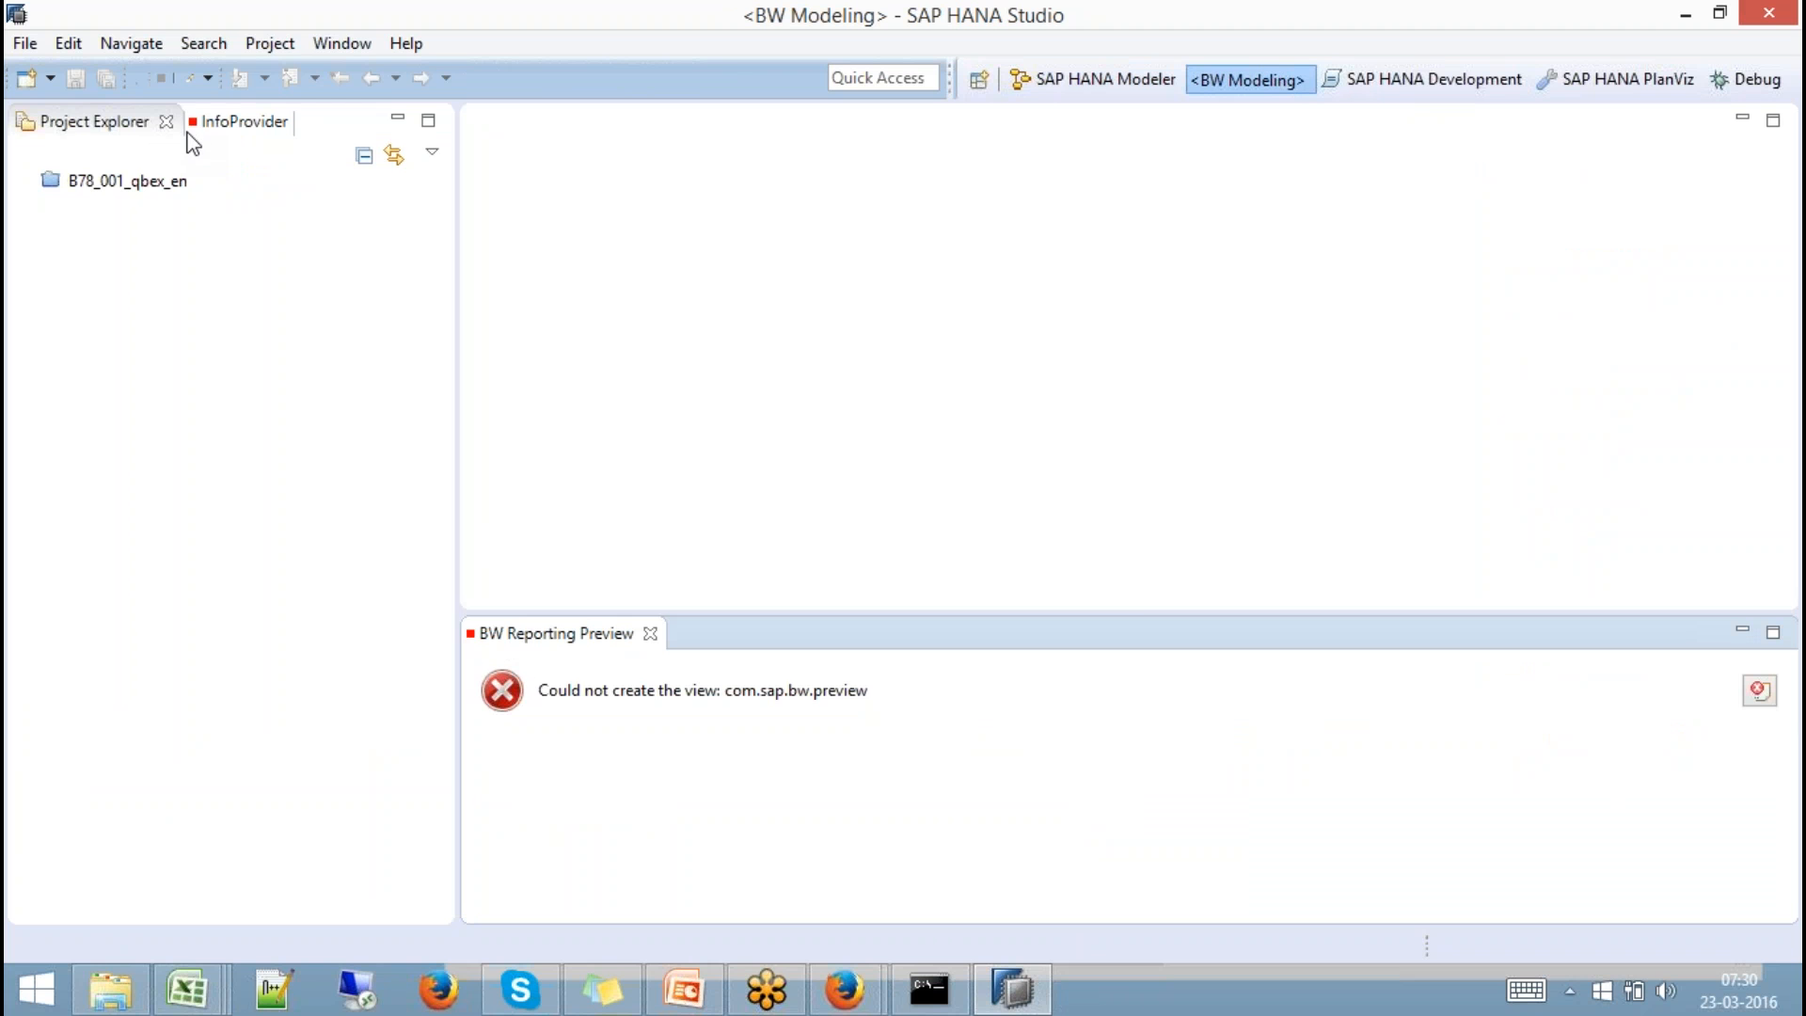
left_click(977, 83)
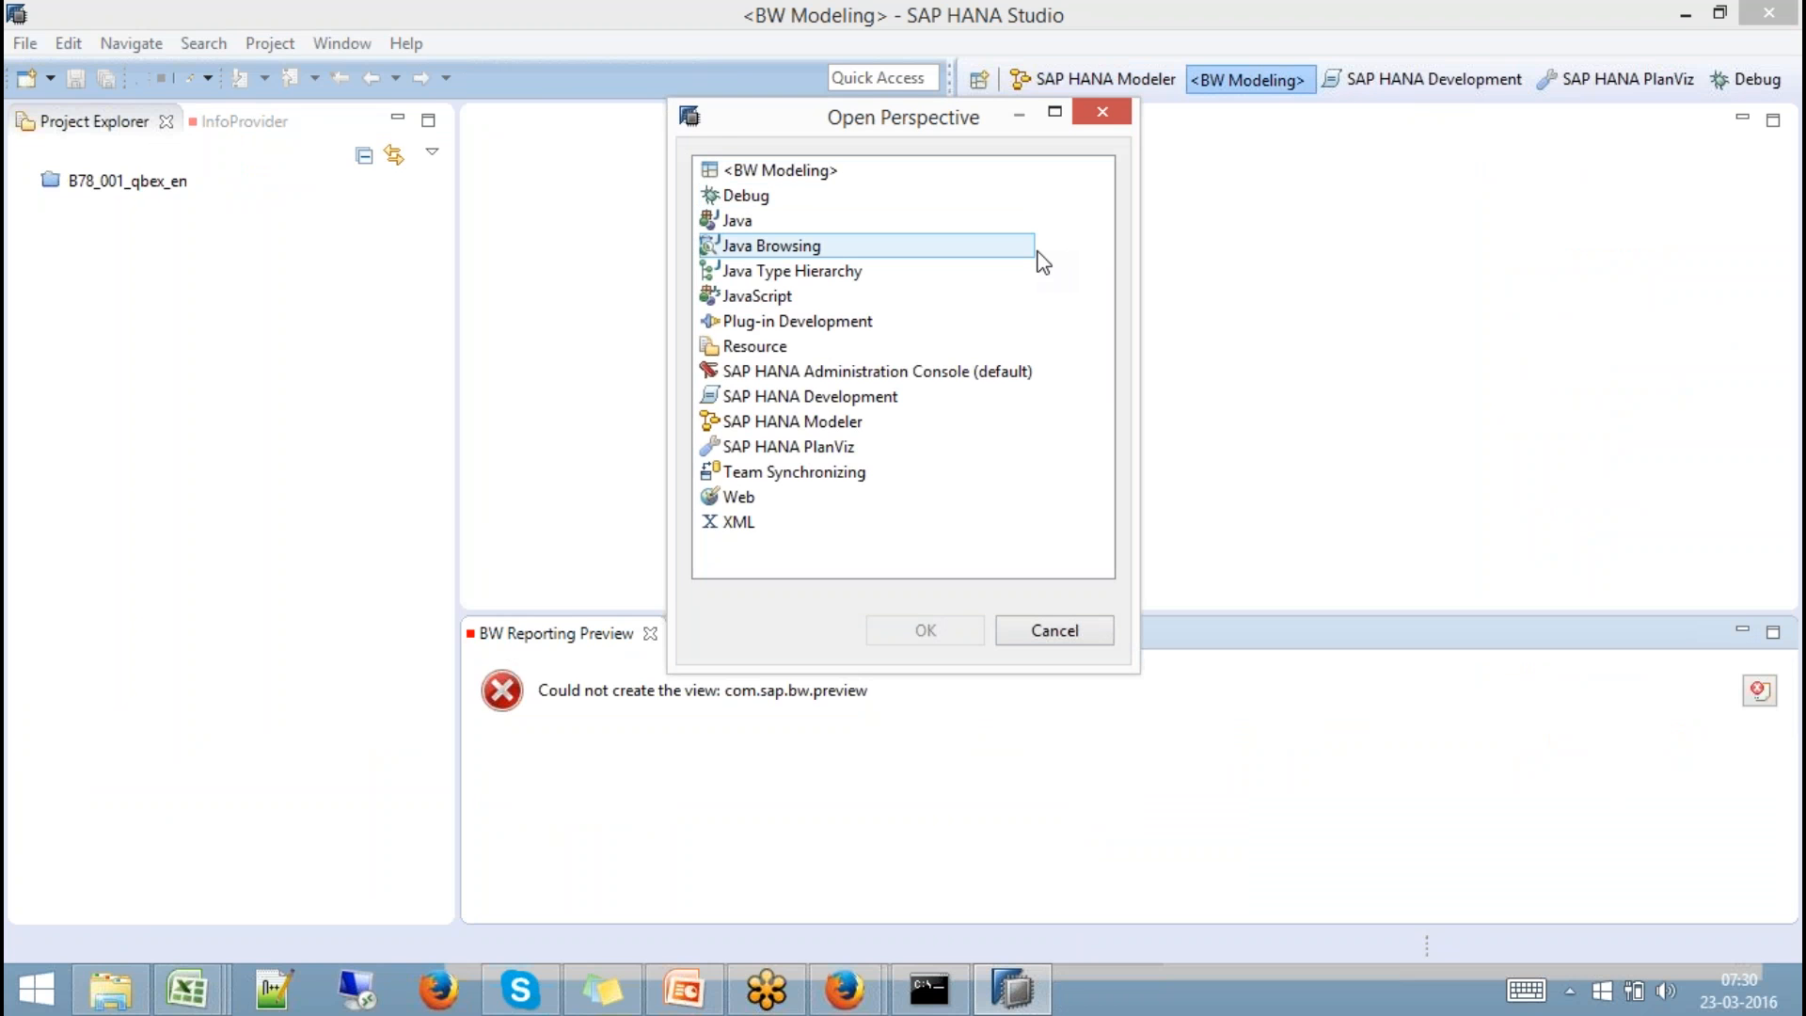
left_click(1062, 639)
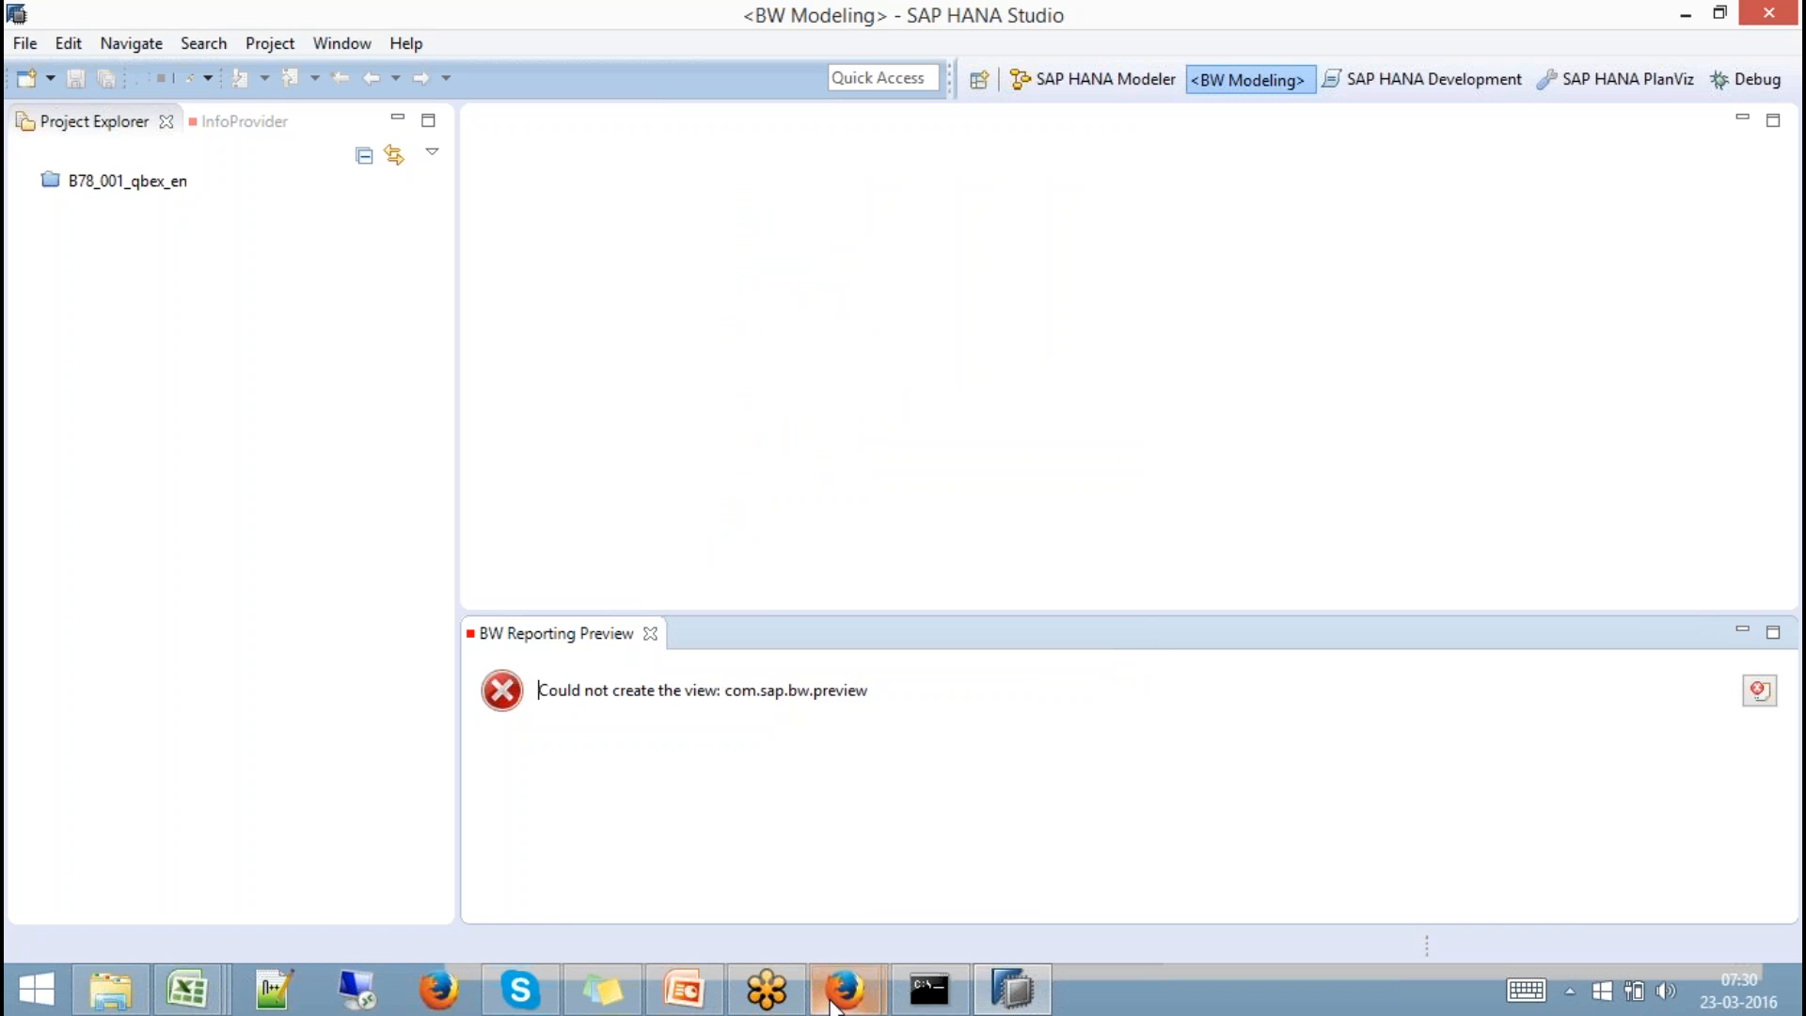
Bring up the SAP Service Marketplace download window in Firefox and close it.
mouse_move(844, 988)
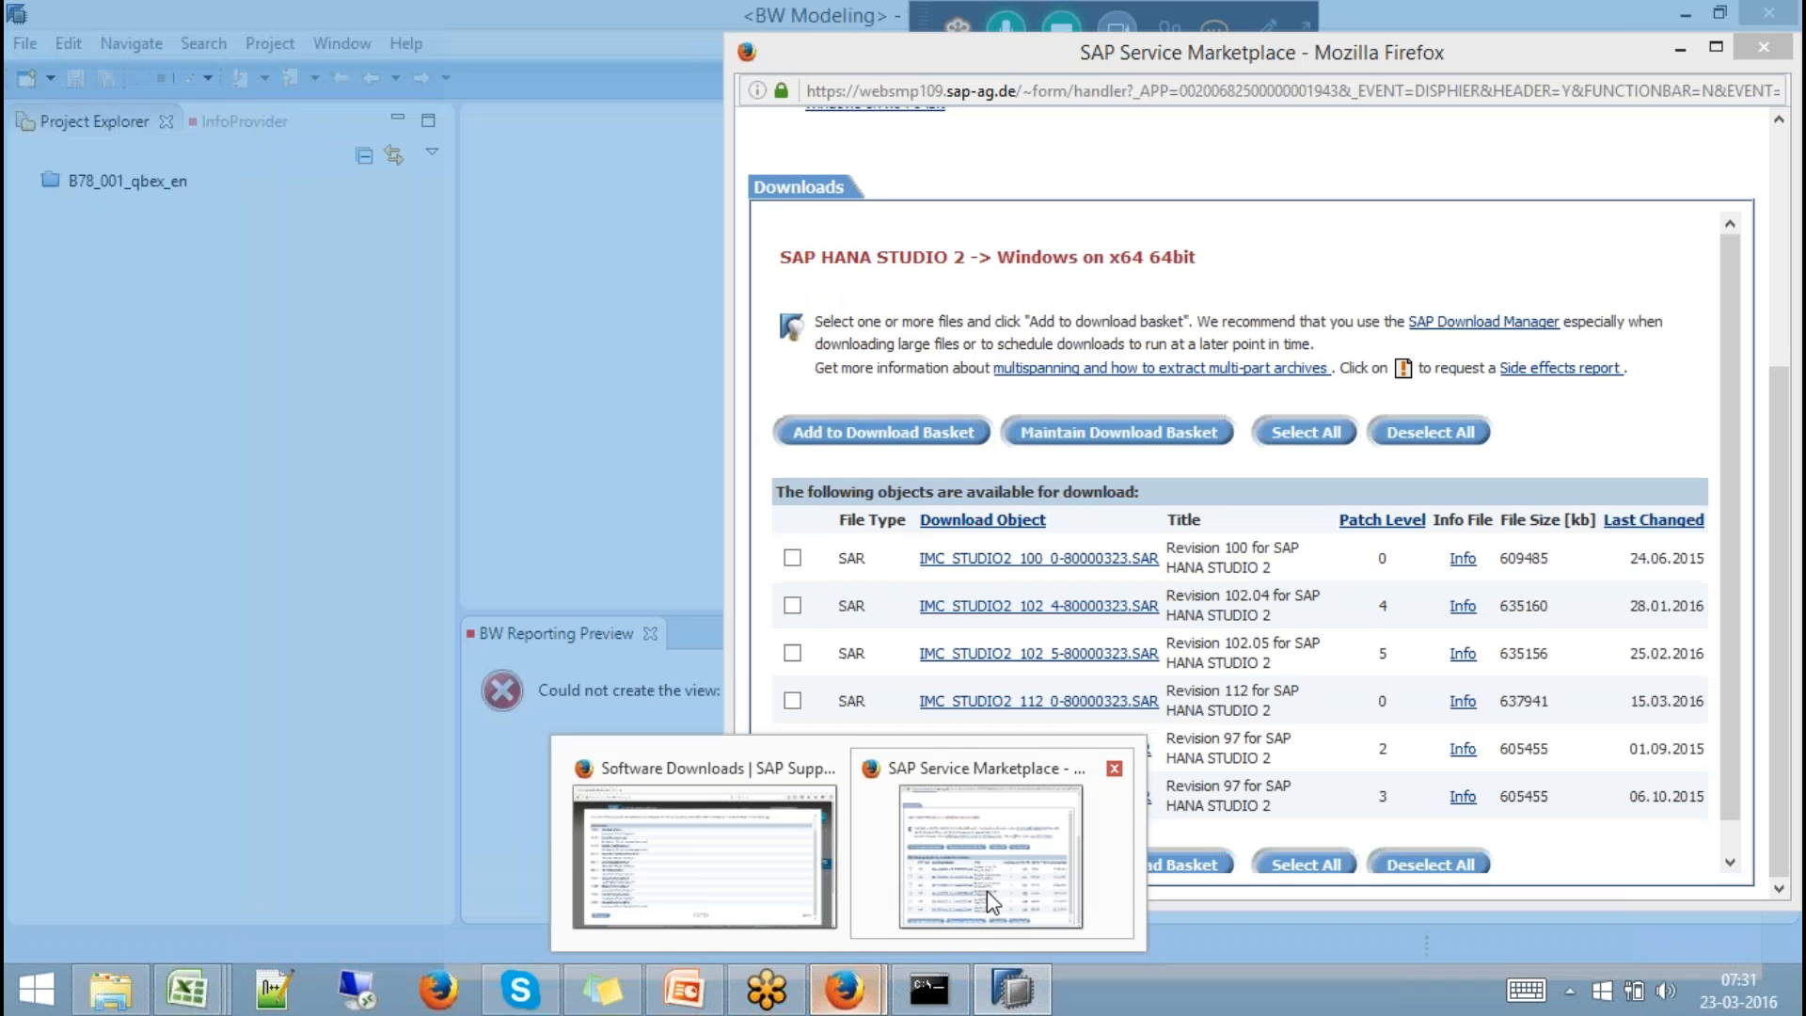
left_click(986, 890)
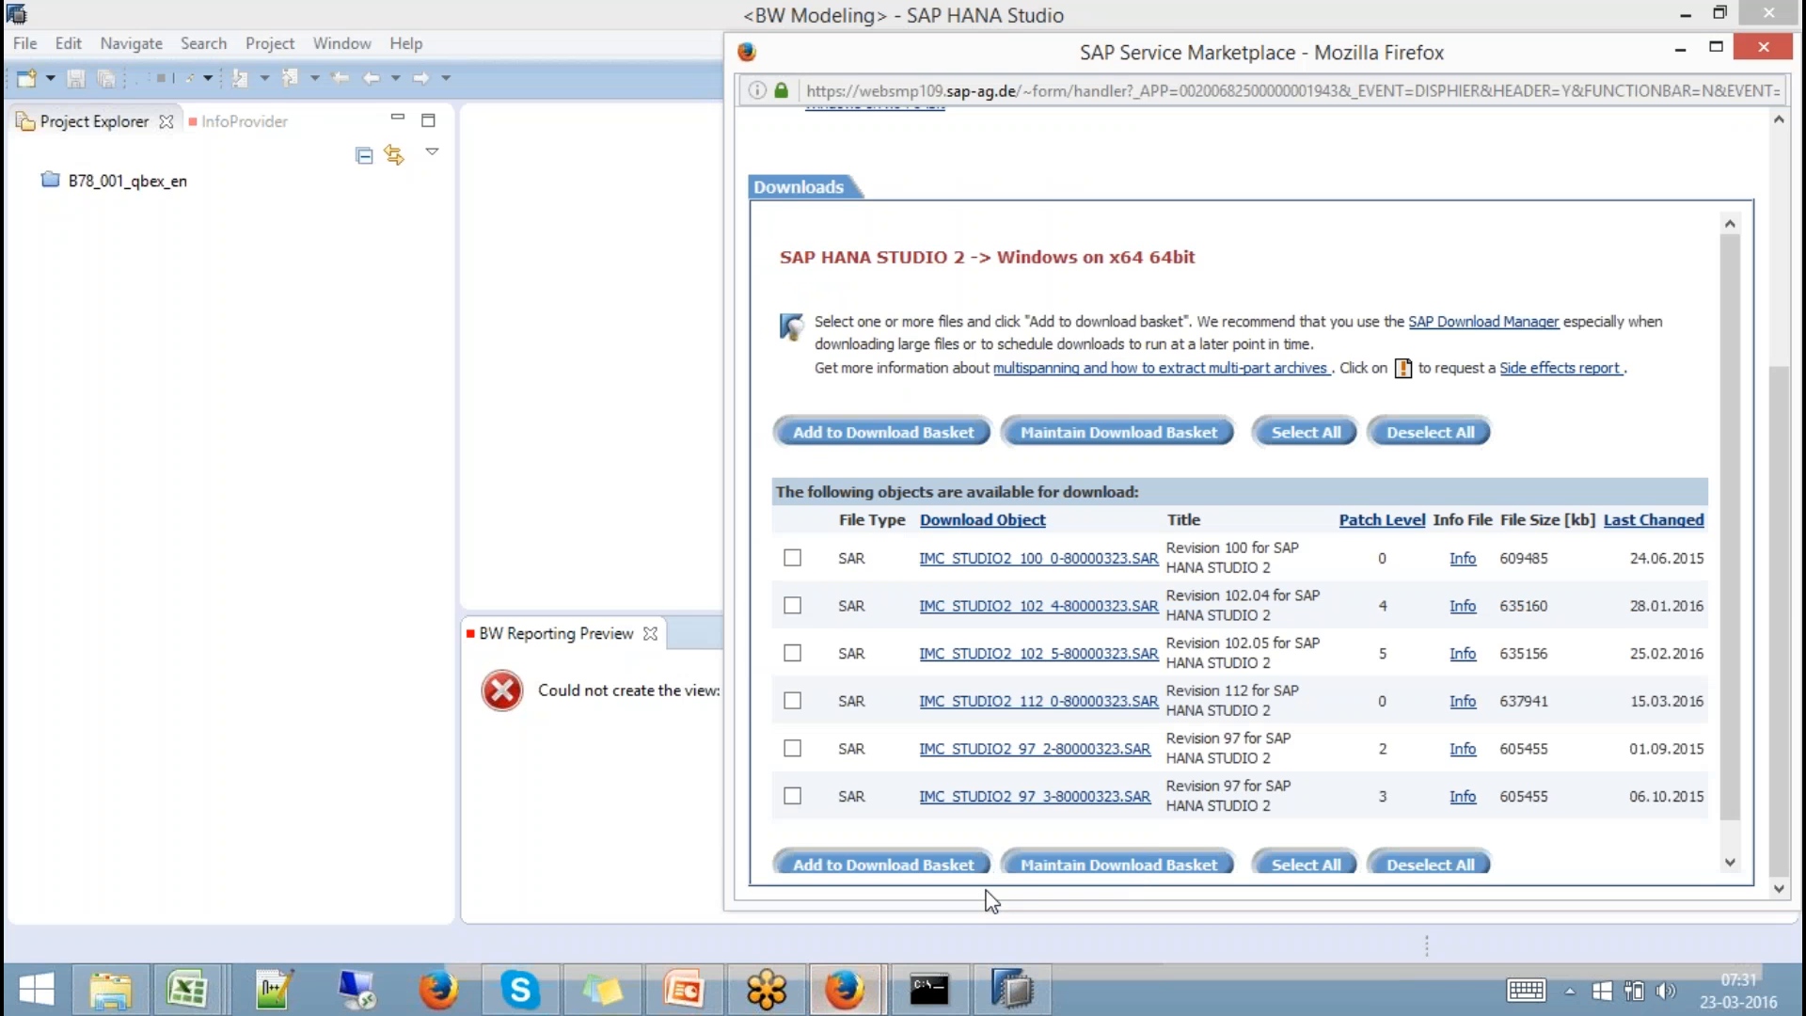
left_click(1763, 47)
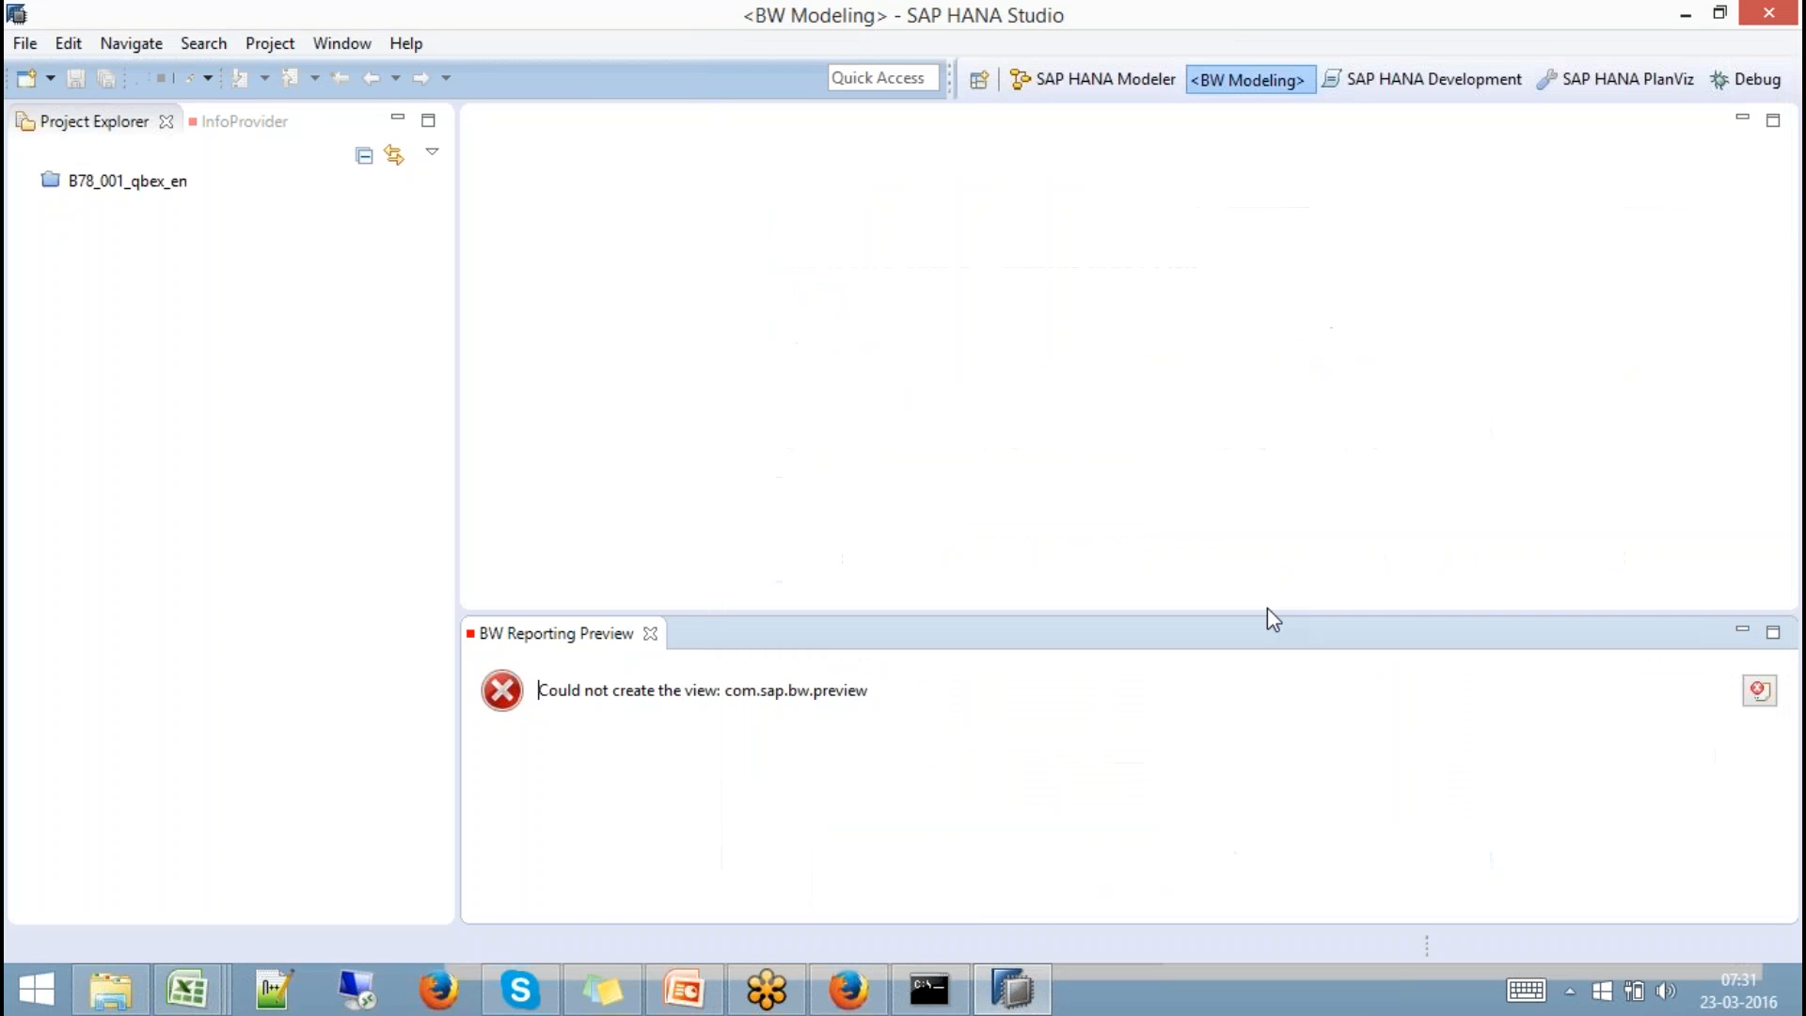
Switch to the Software Downloads page in Firefox, search for "SAP BW Modelling Tools", and return to the search form.
left_click(847, 988)
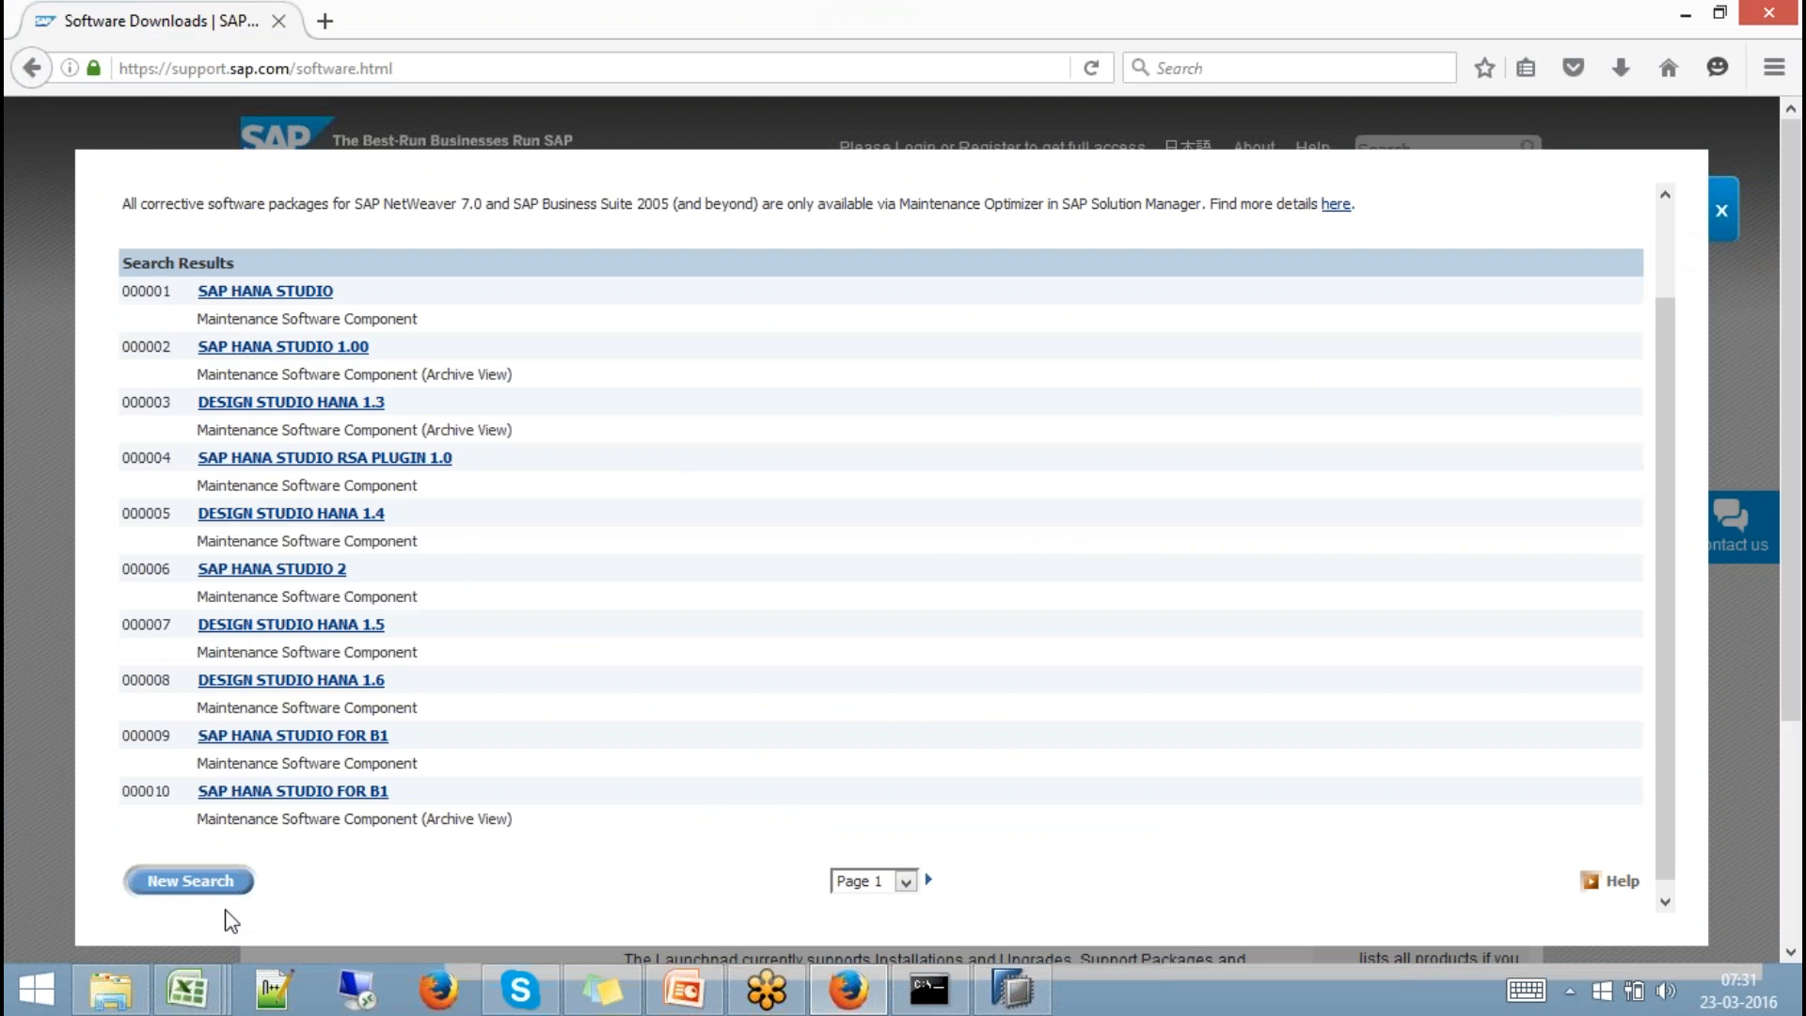
left_click(190, 881)
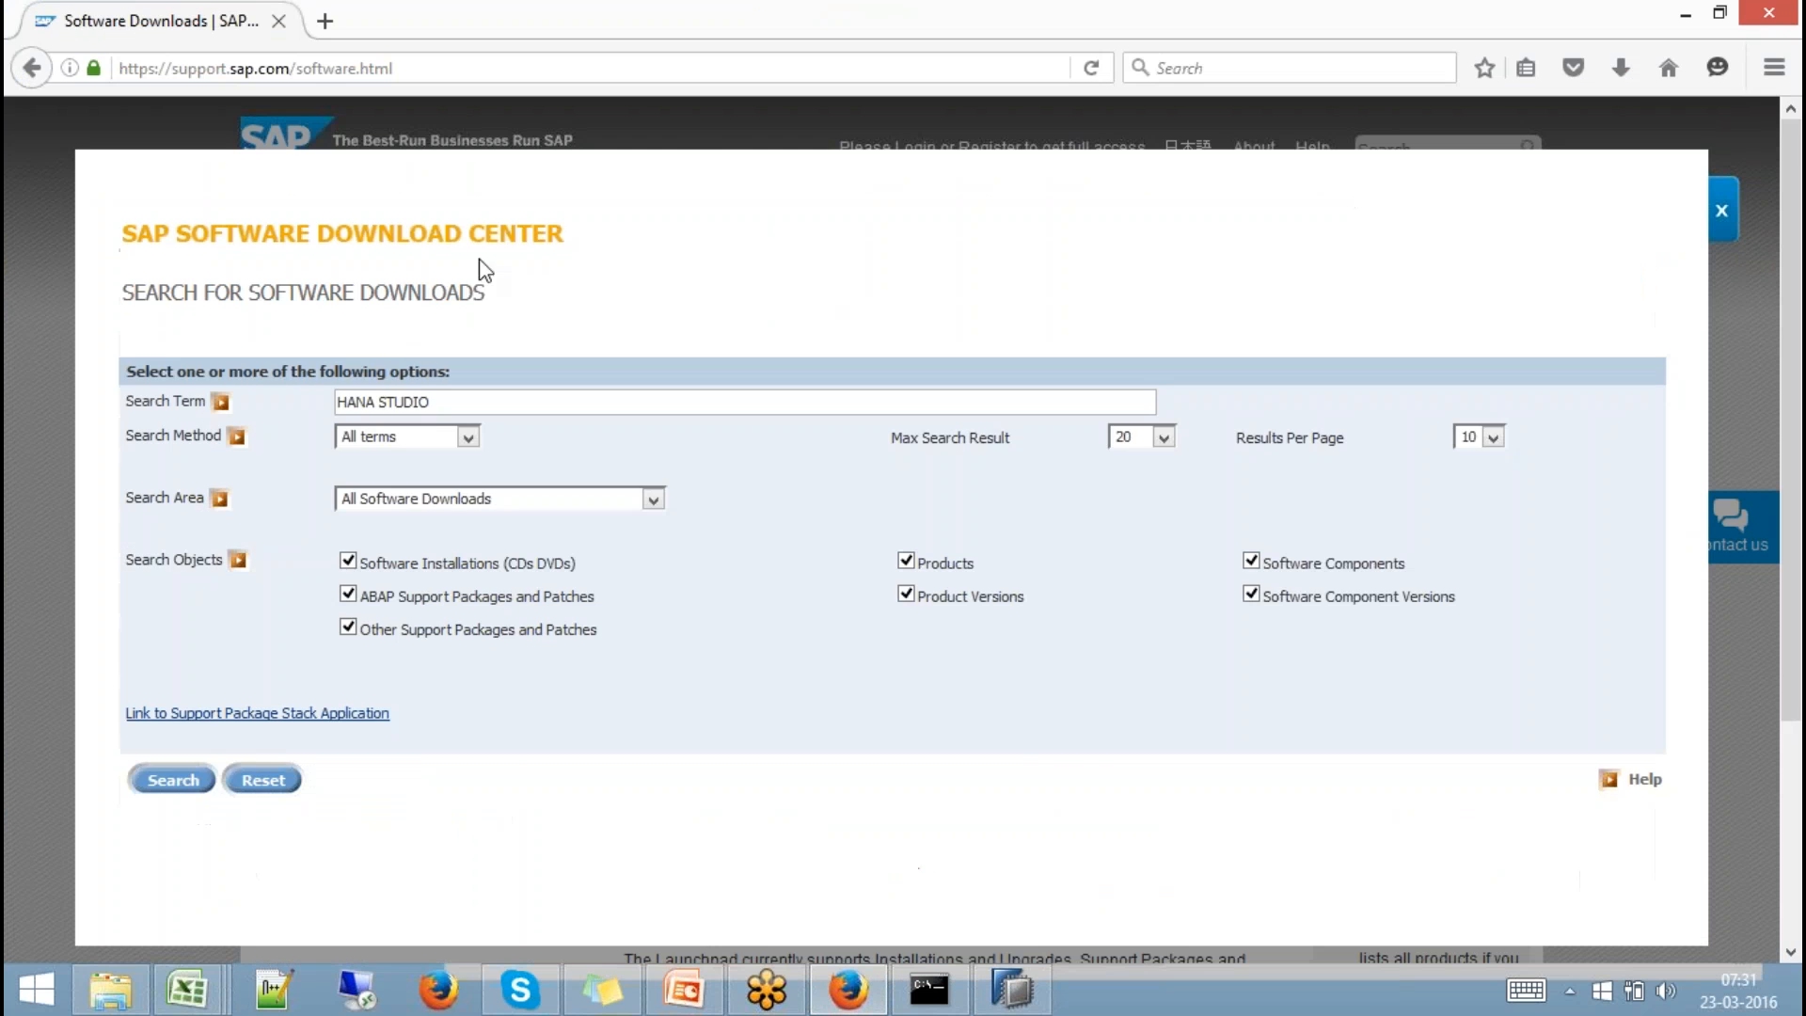
left_click_drag(447, 404, 157, 411)
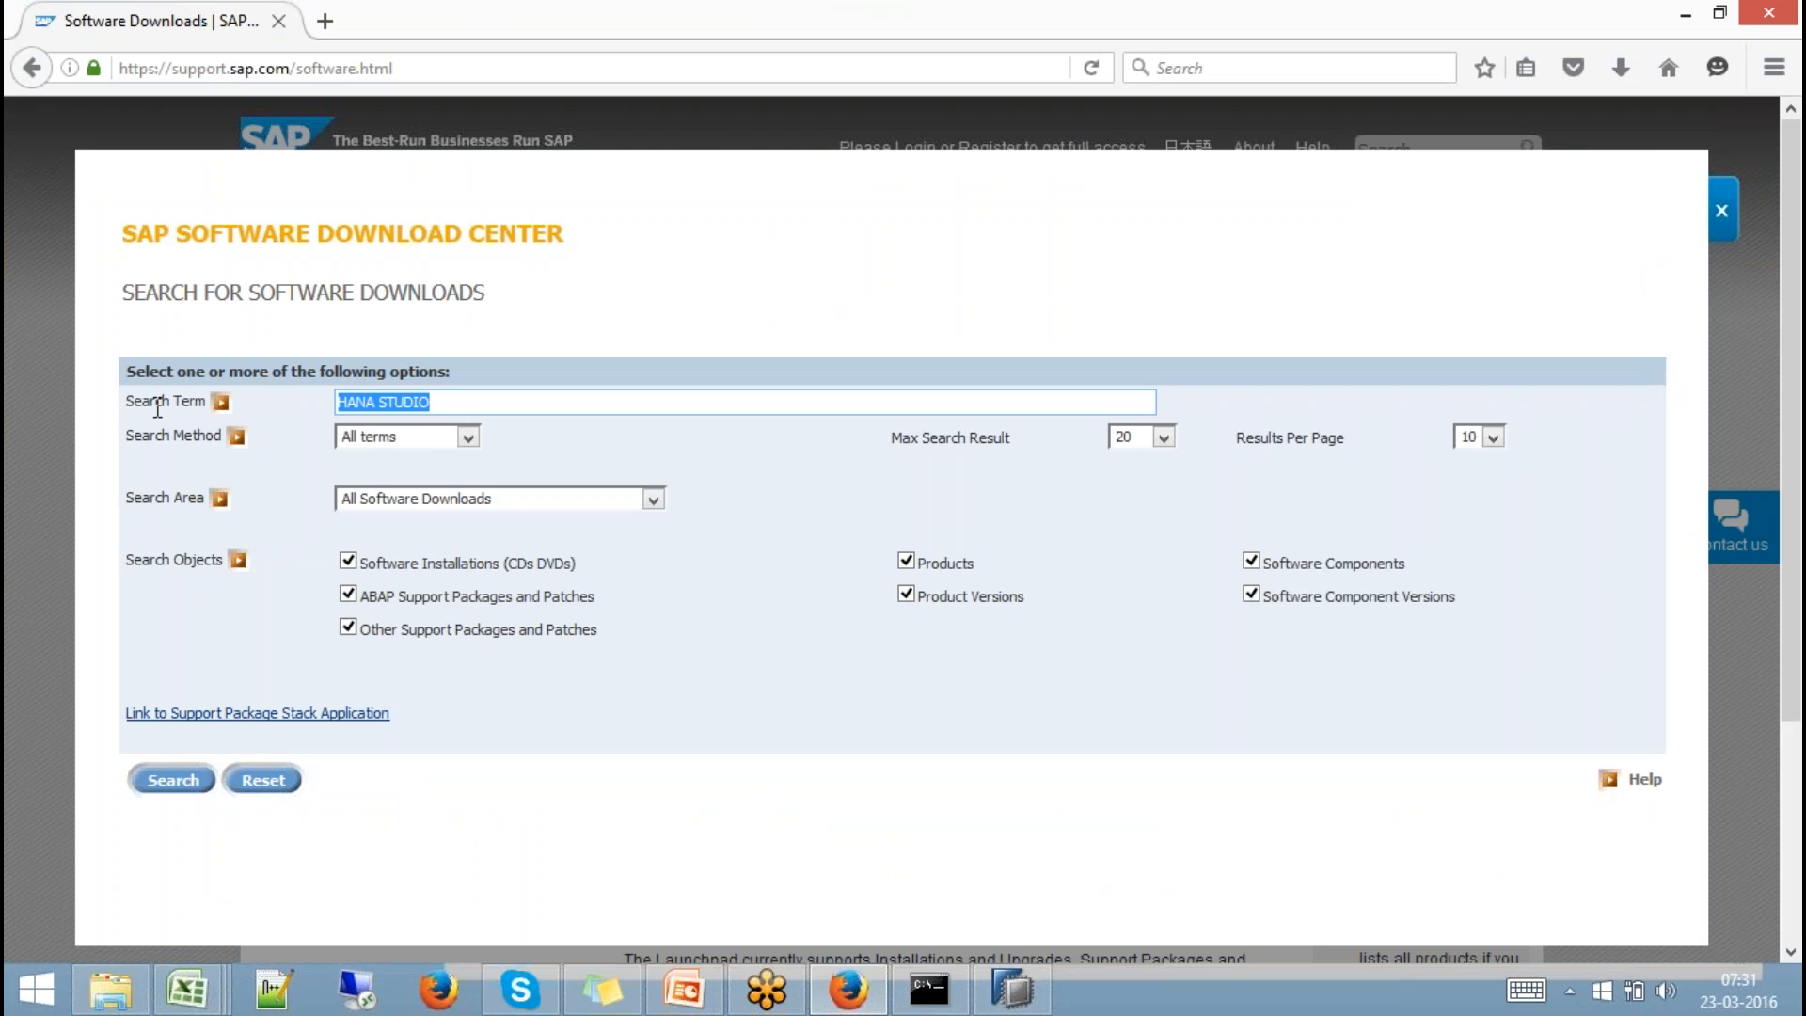
type("SAP BW ")
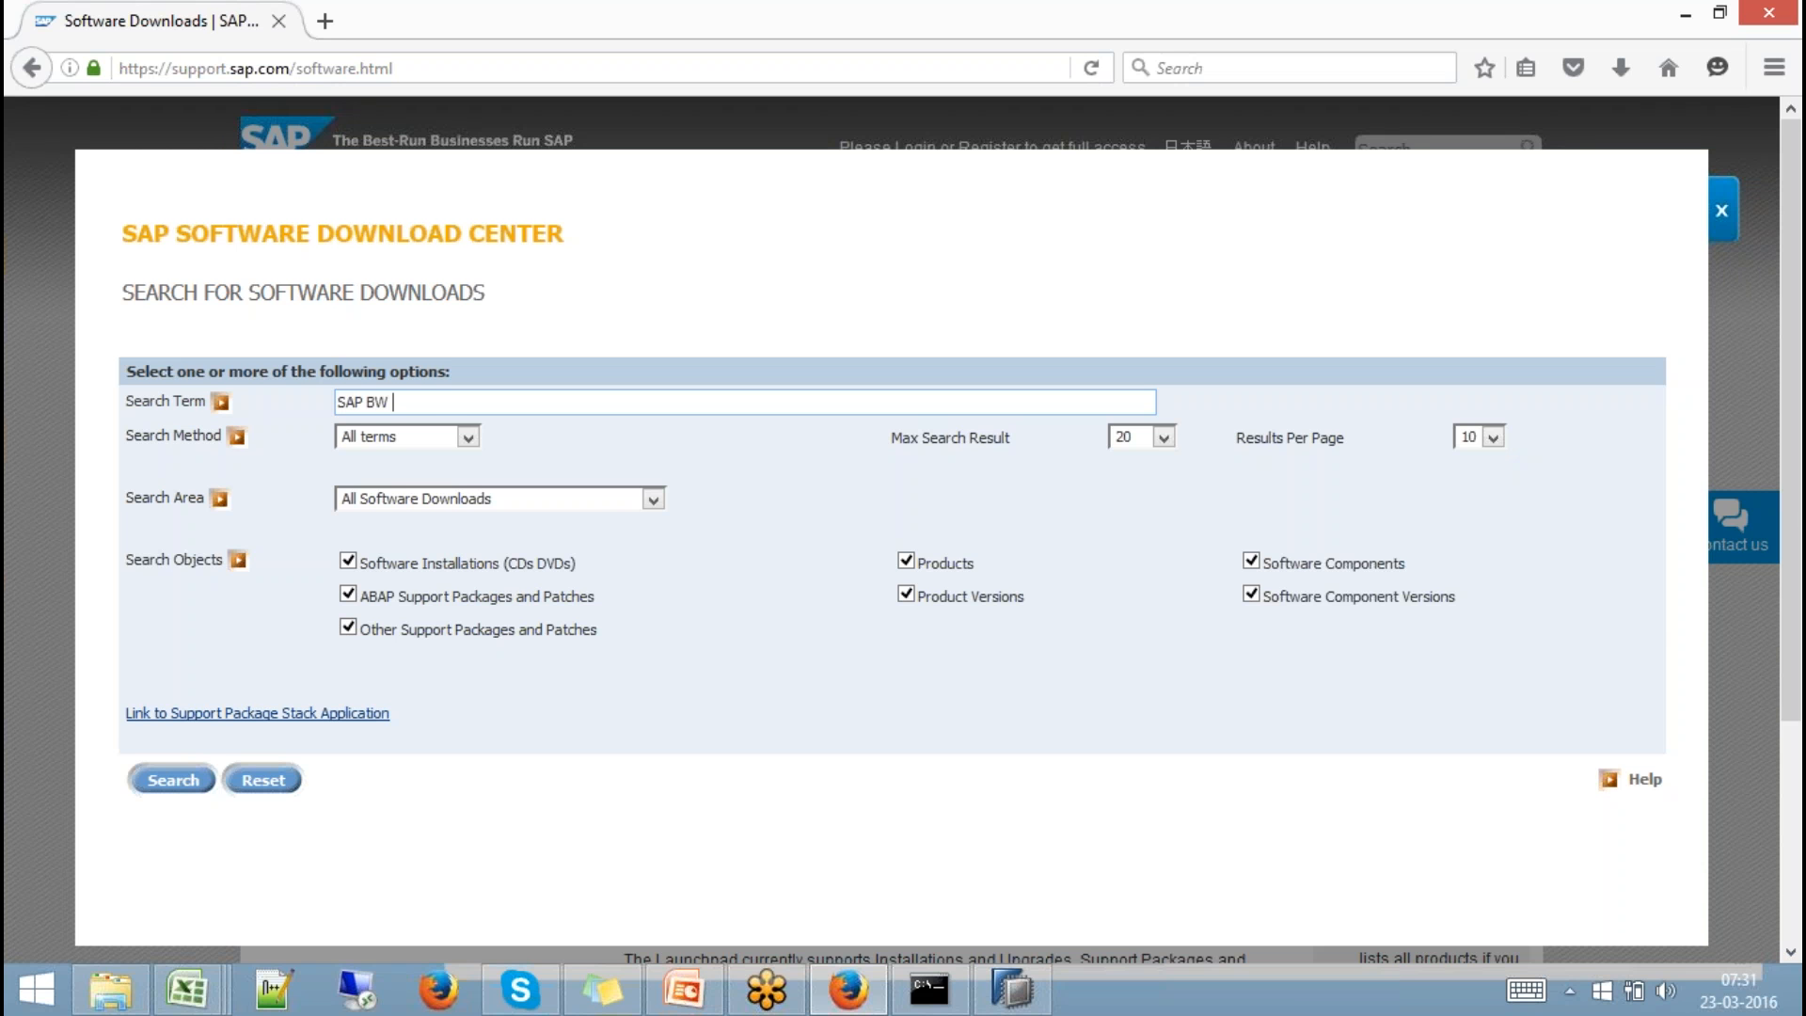
type("Modelling Tools")
left_click(178, 780)
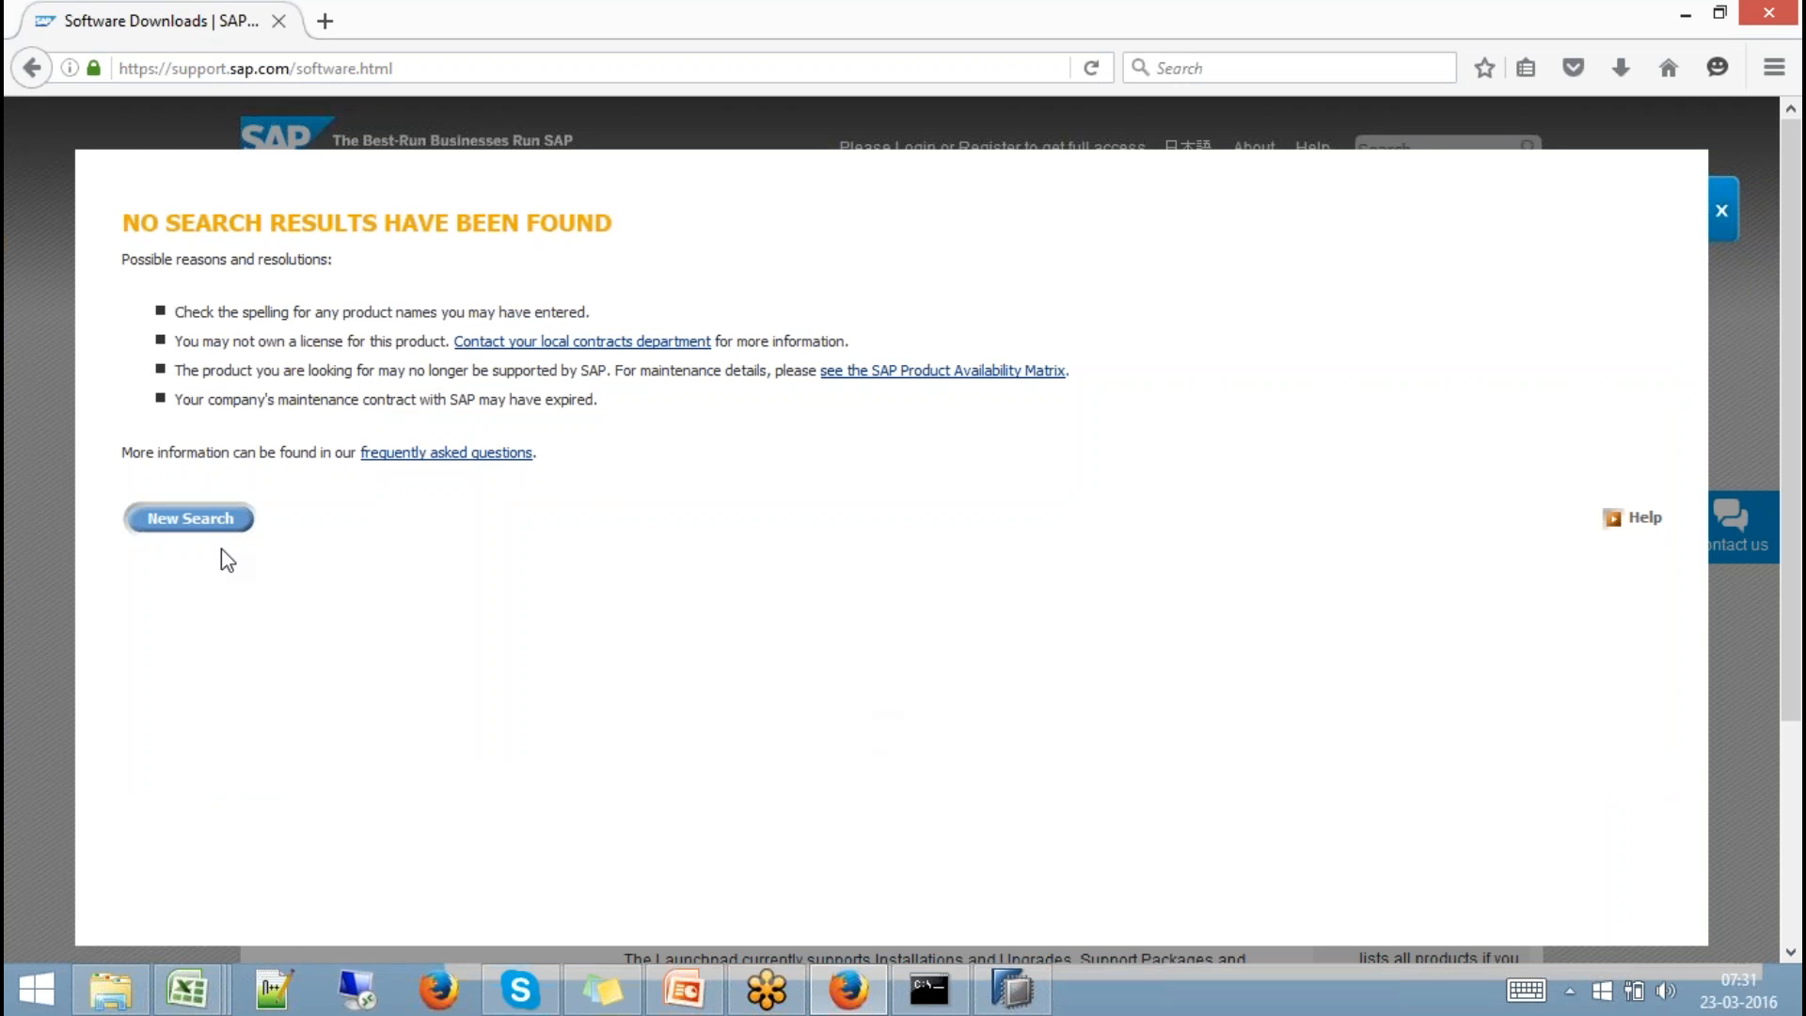
left_click(190, 518)
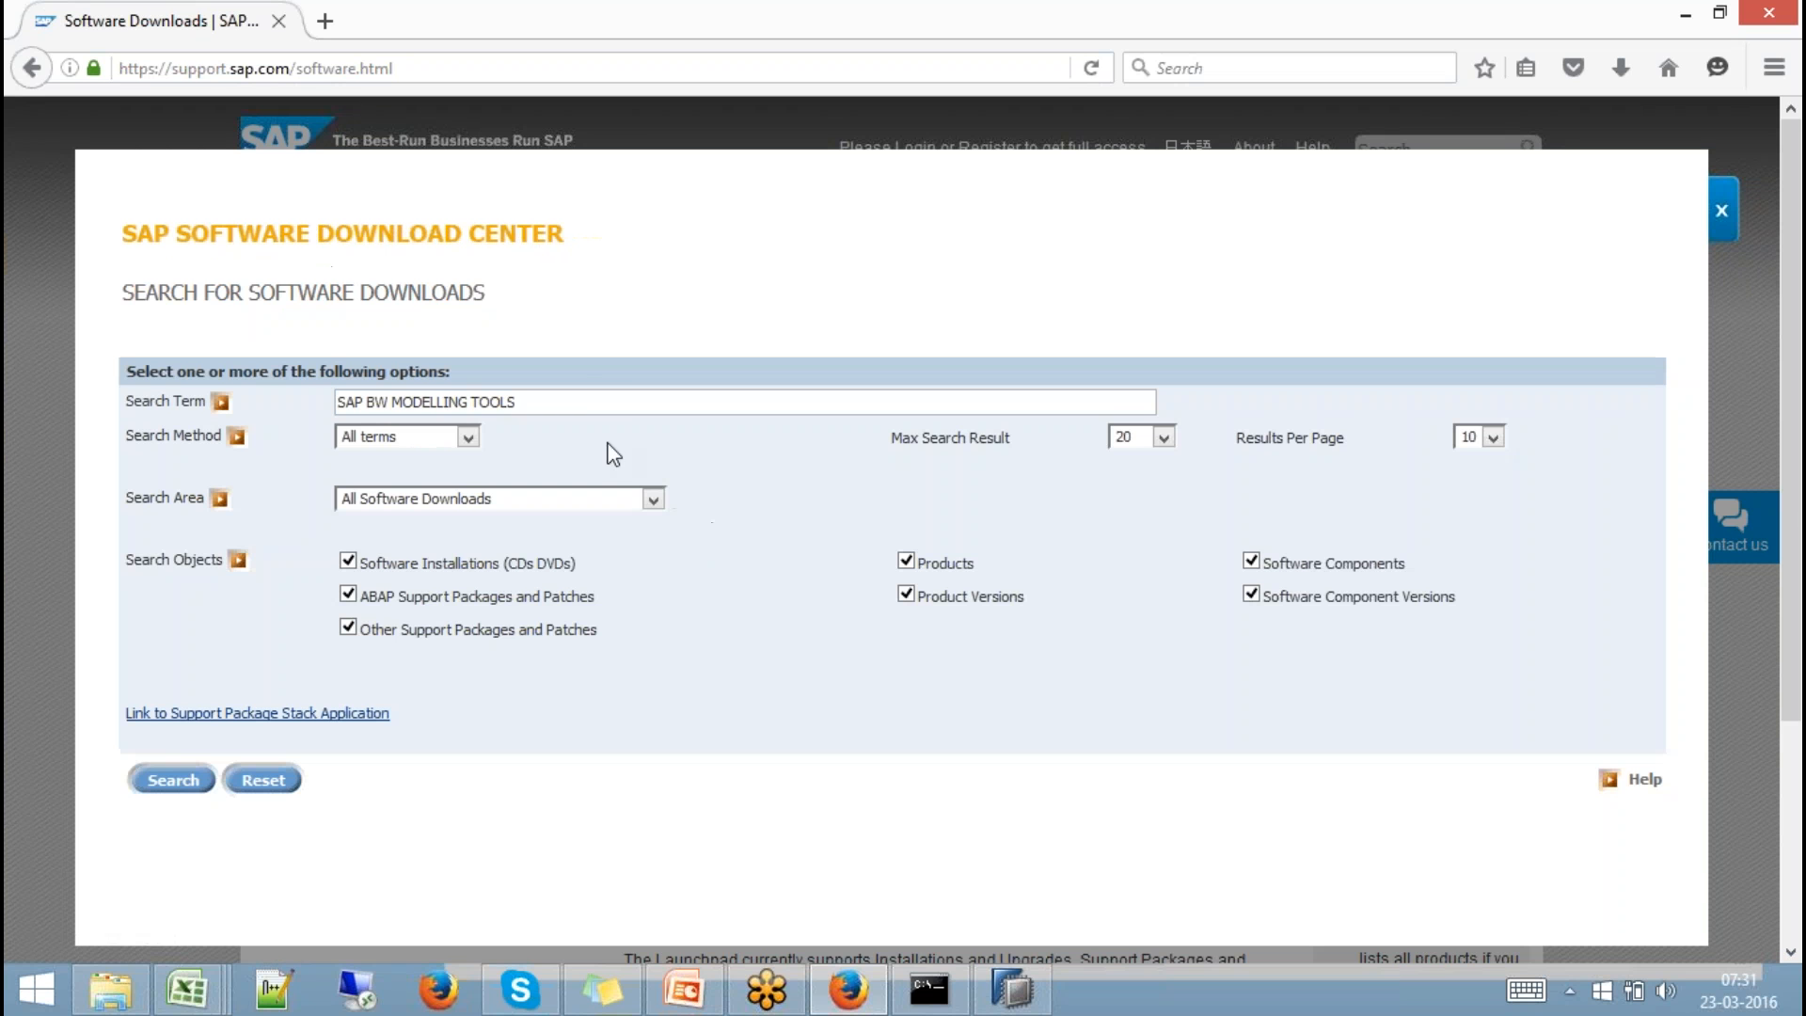
Shorten the search term to "SAP BW MODELLING", run the software search, and return to the search form.
left_click(591, 400)
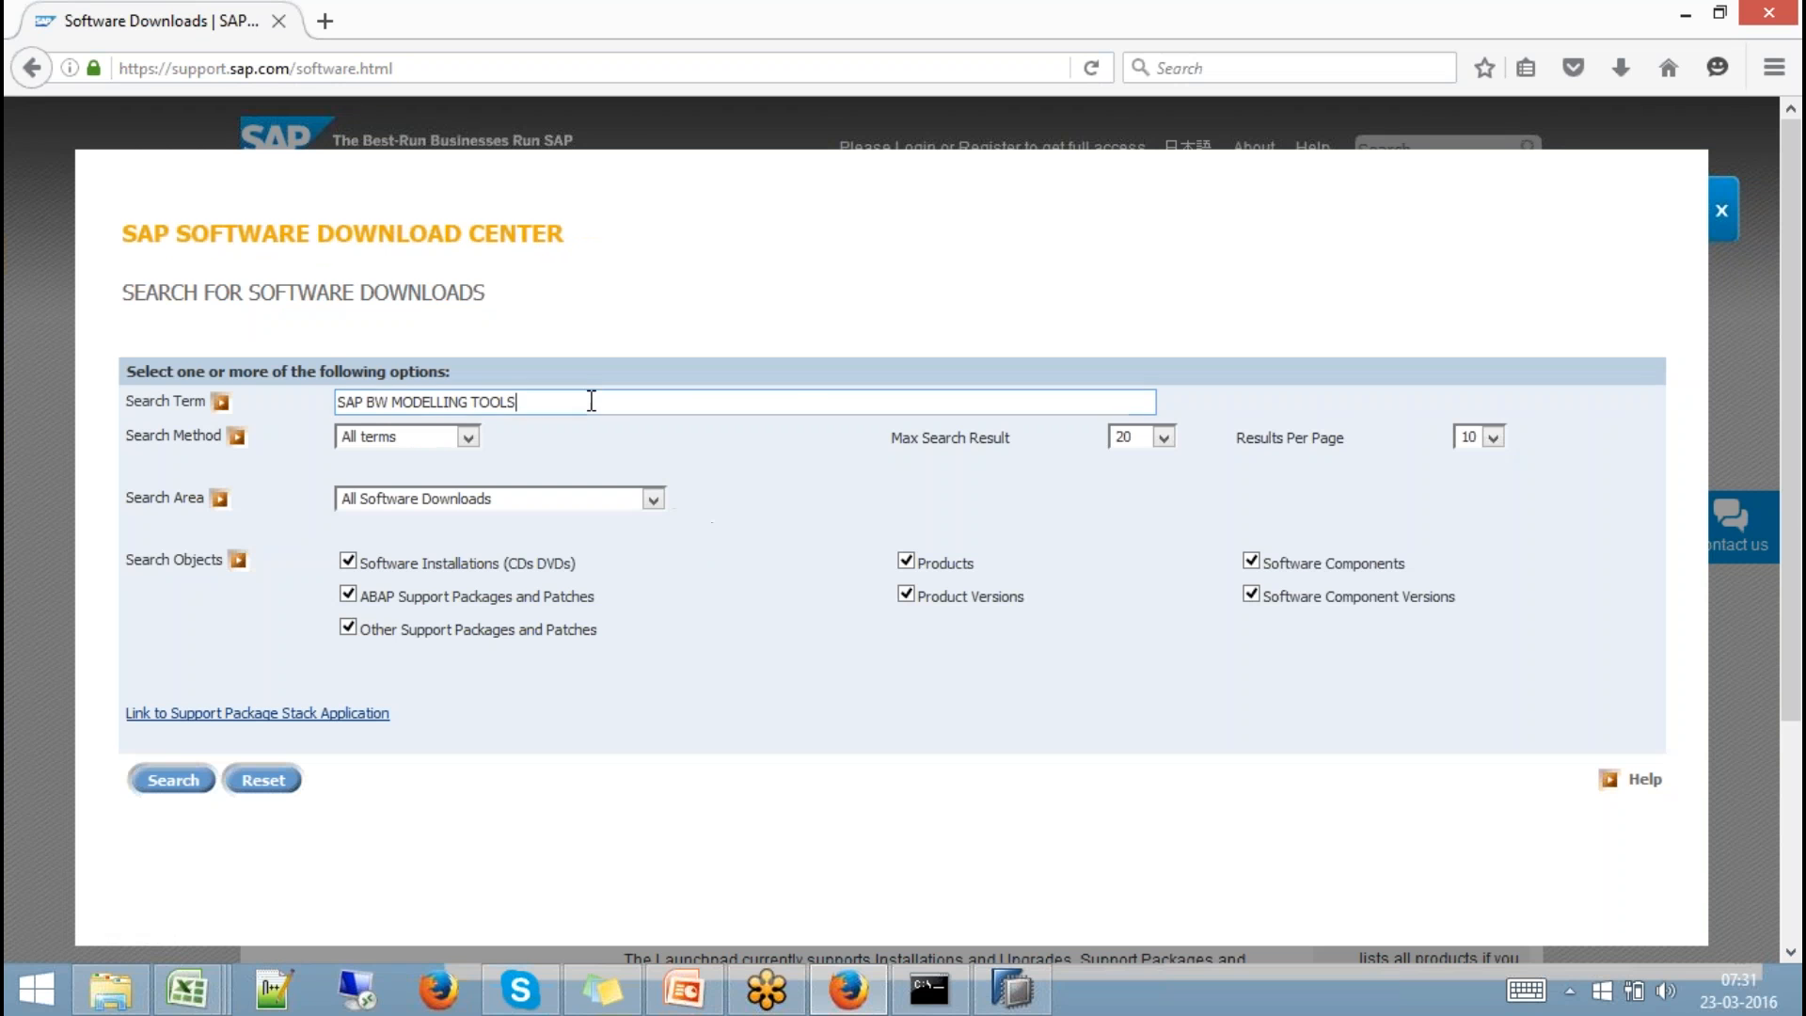
key("BackSpace")
key("BackSpace")
key("BackSpace")
key("BackSpace")
key("BackSpace")
left_click(185, 784)
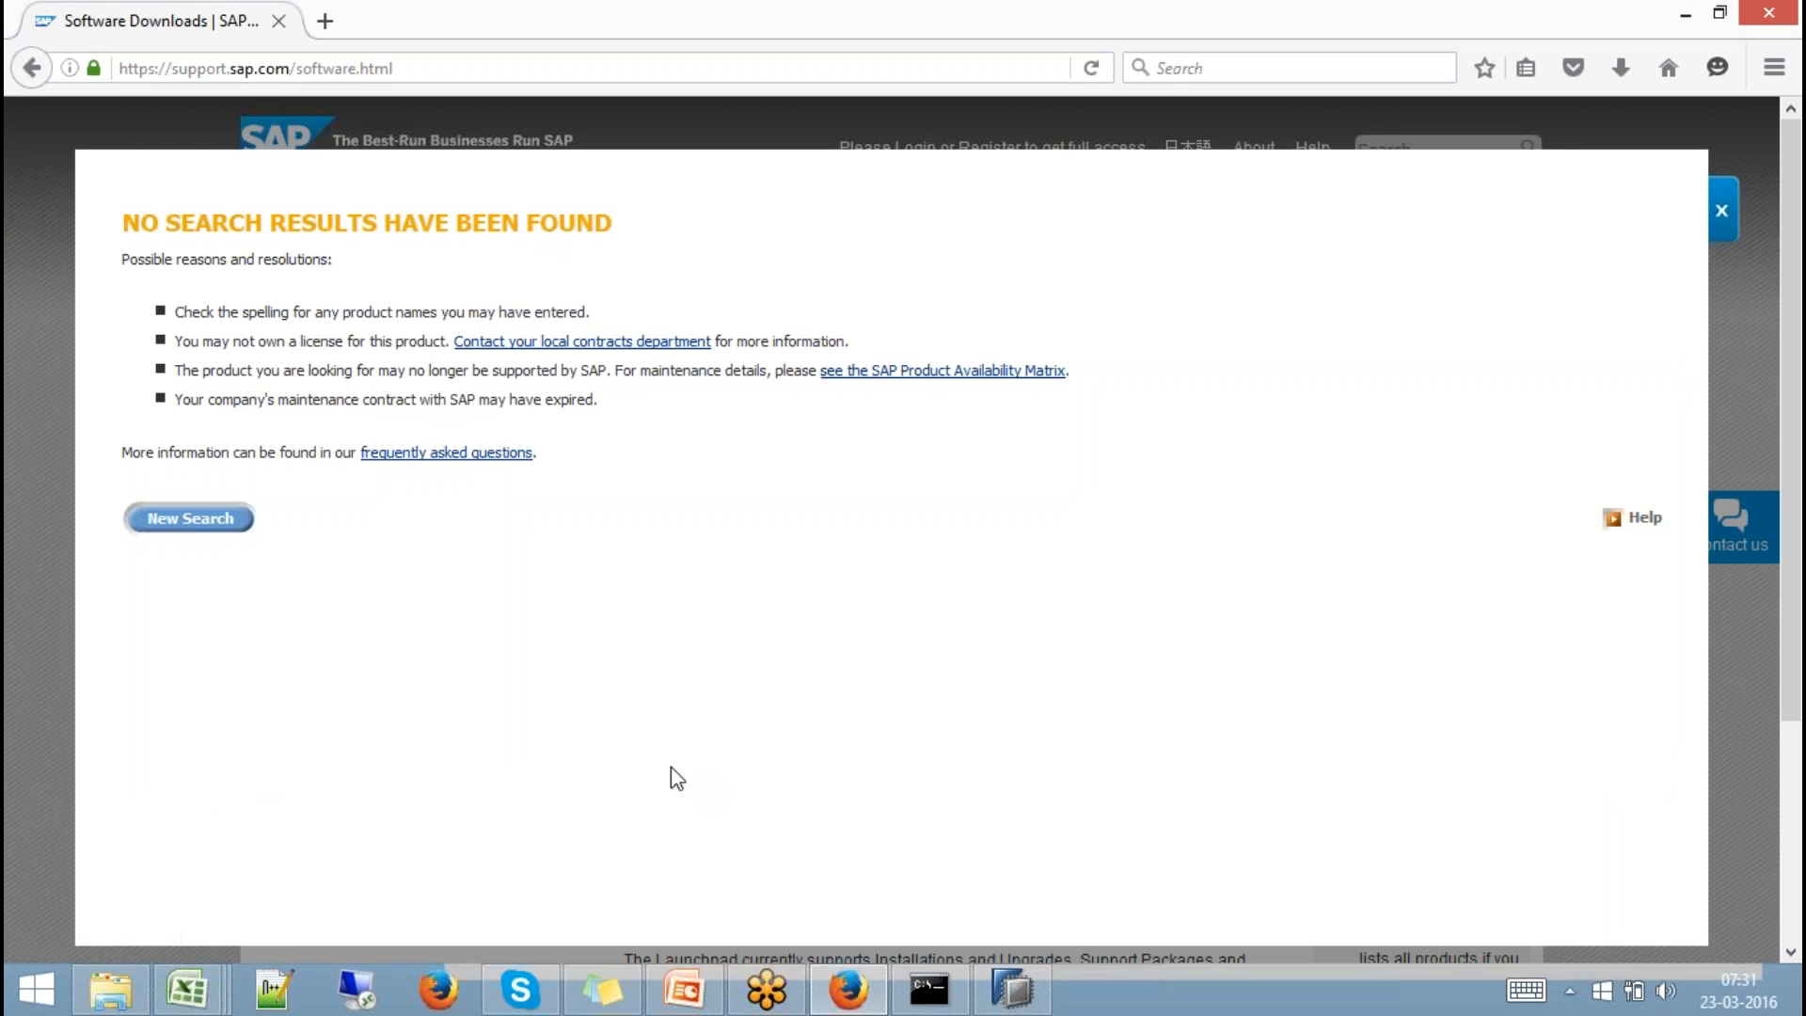
left_click(212, 520)
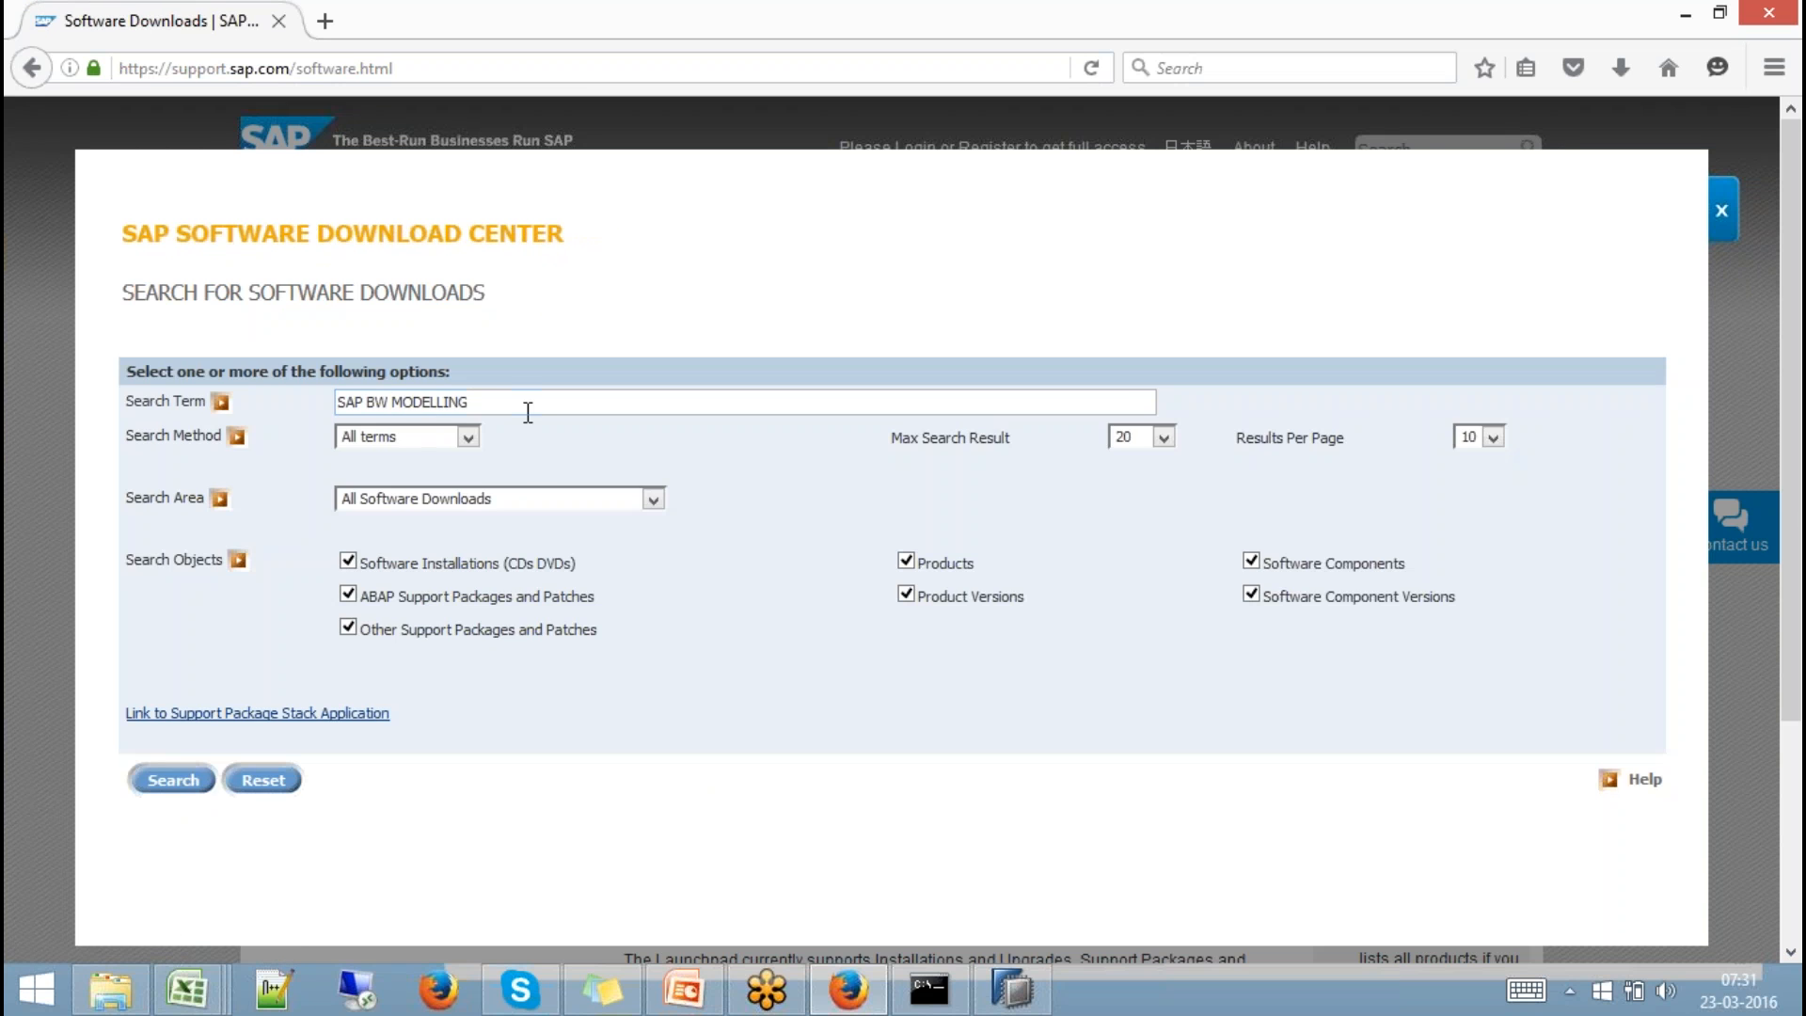
Correct the search term to the spelling "SAP BW MODELING" and run the software search.
type("ecliopse")
key("BackSpace")
key("BackSpace")
key("BackSpace")
key("BackSpace")
type("pse")
key("BackSpace")
key("BackSpace")
key("BackSpace")
key("BackSpace")
key("BackSpace")
key("BackSpace")
key("BackSpace")
key("BackSpace")
key("BackSpace")
key("BackSpace")
key("BackSpace")
key("BackSpace")
type("ing")
left_click(200, 783)
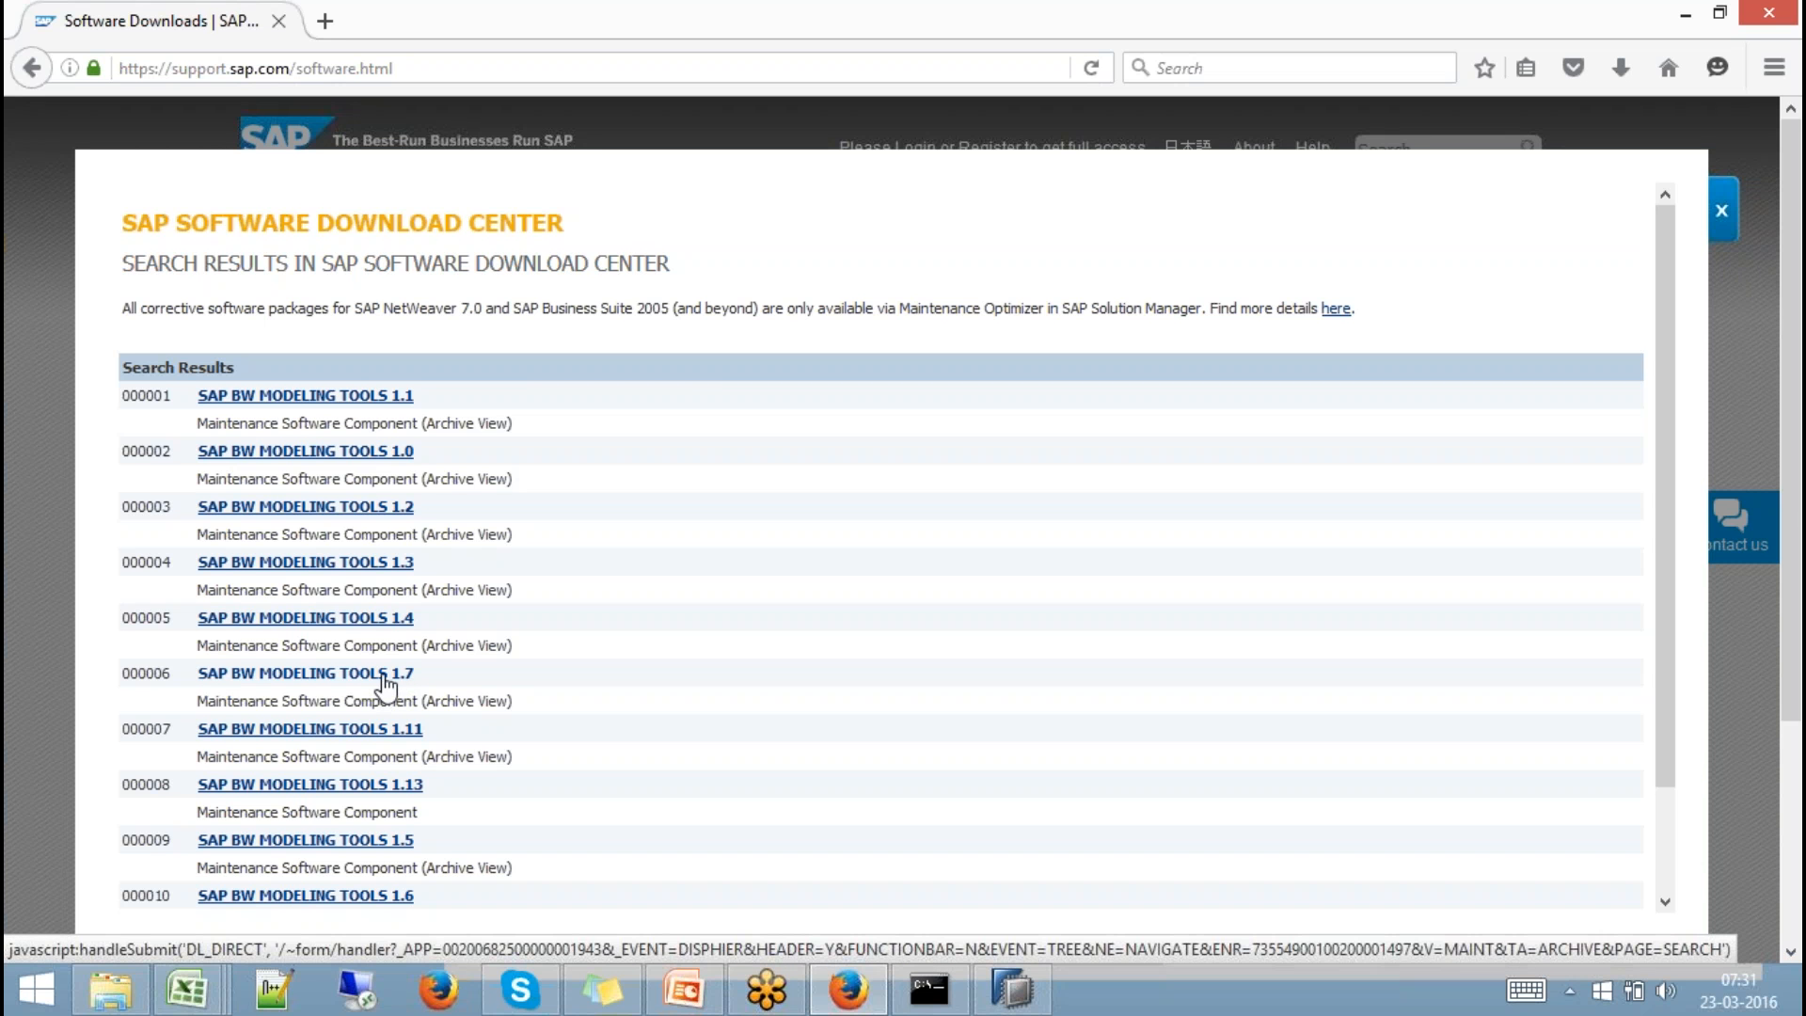
Open the SAP BW Modeling Tools 1.7 result and view its OS independent downloads.
left_click(386, 674)
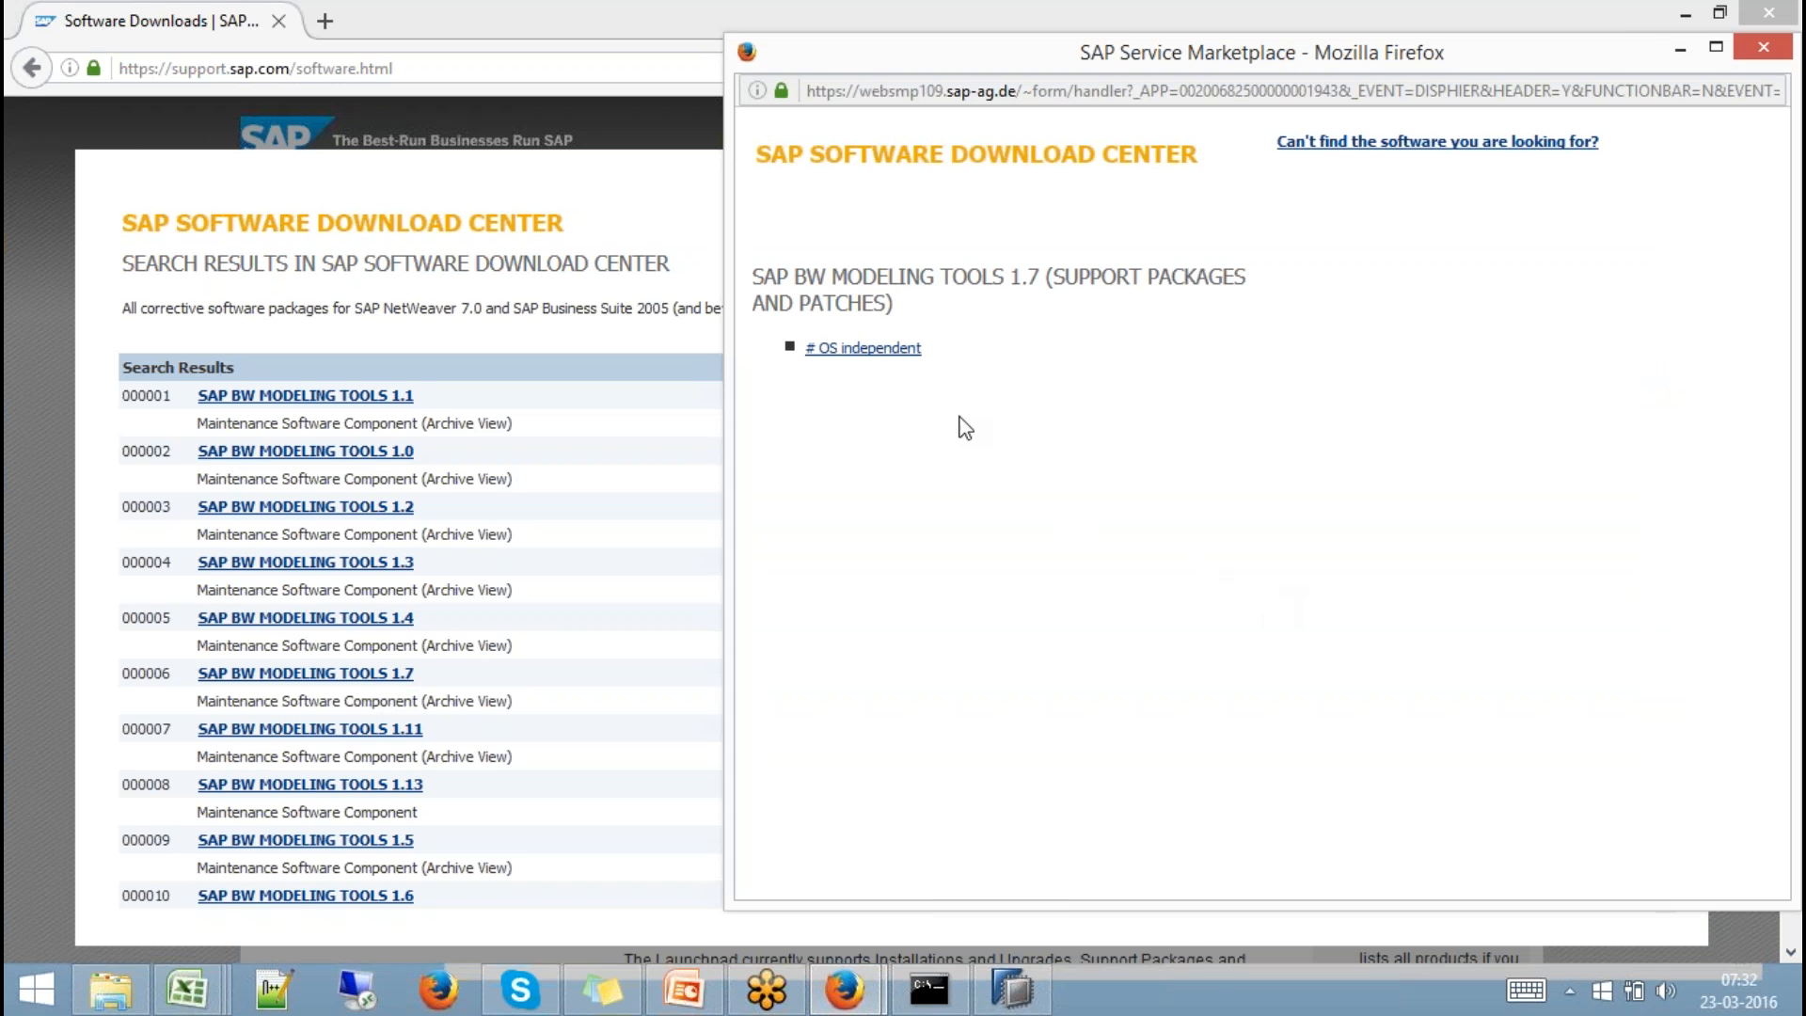
left_click(907, 354)
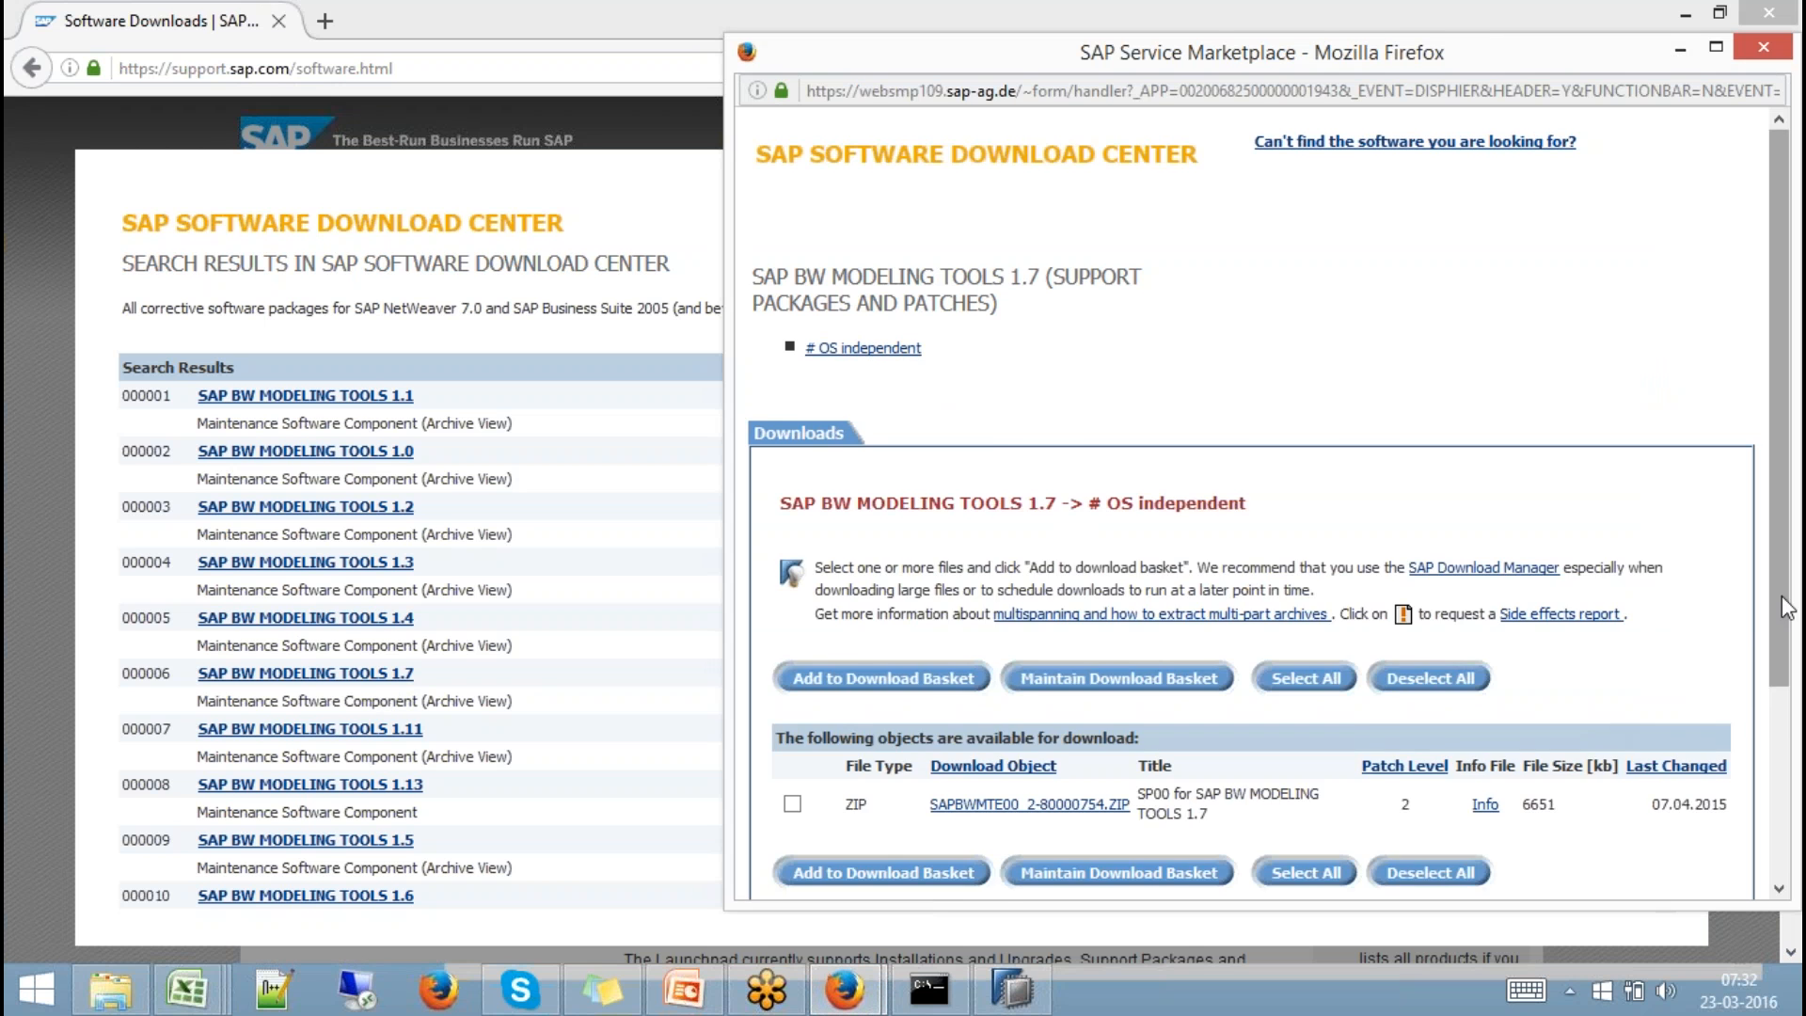
left_click_drag(1781, 595, 1788, 737)
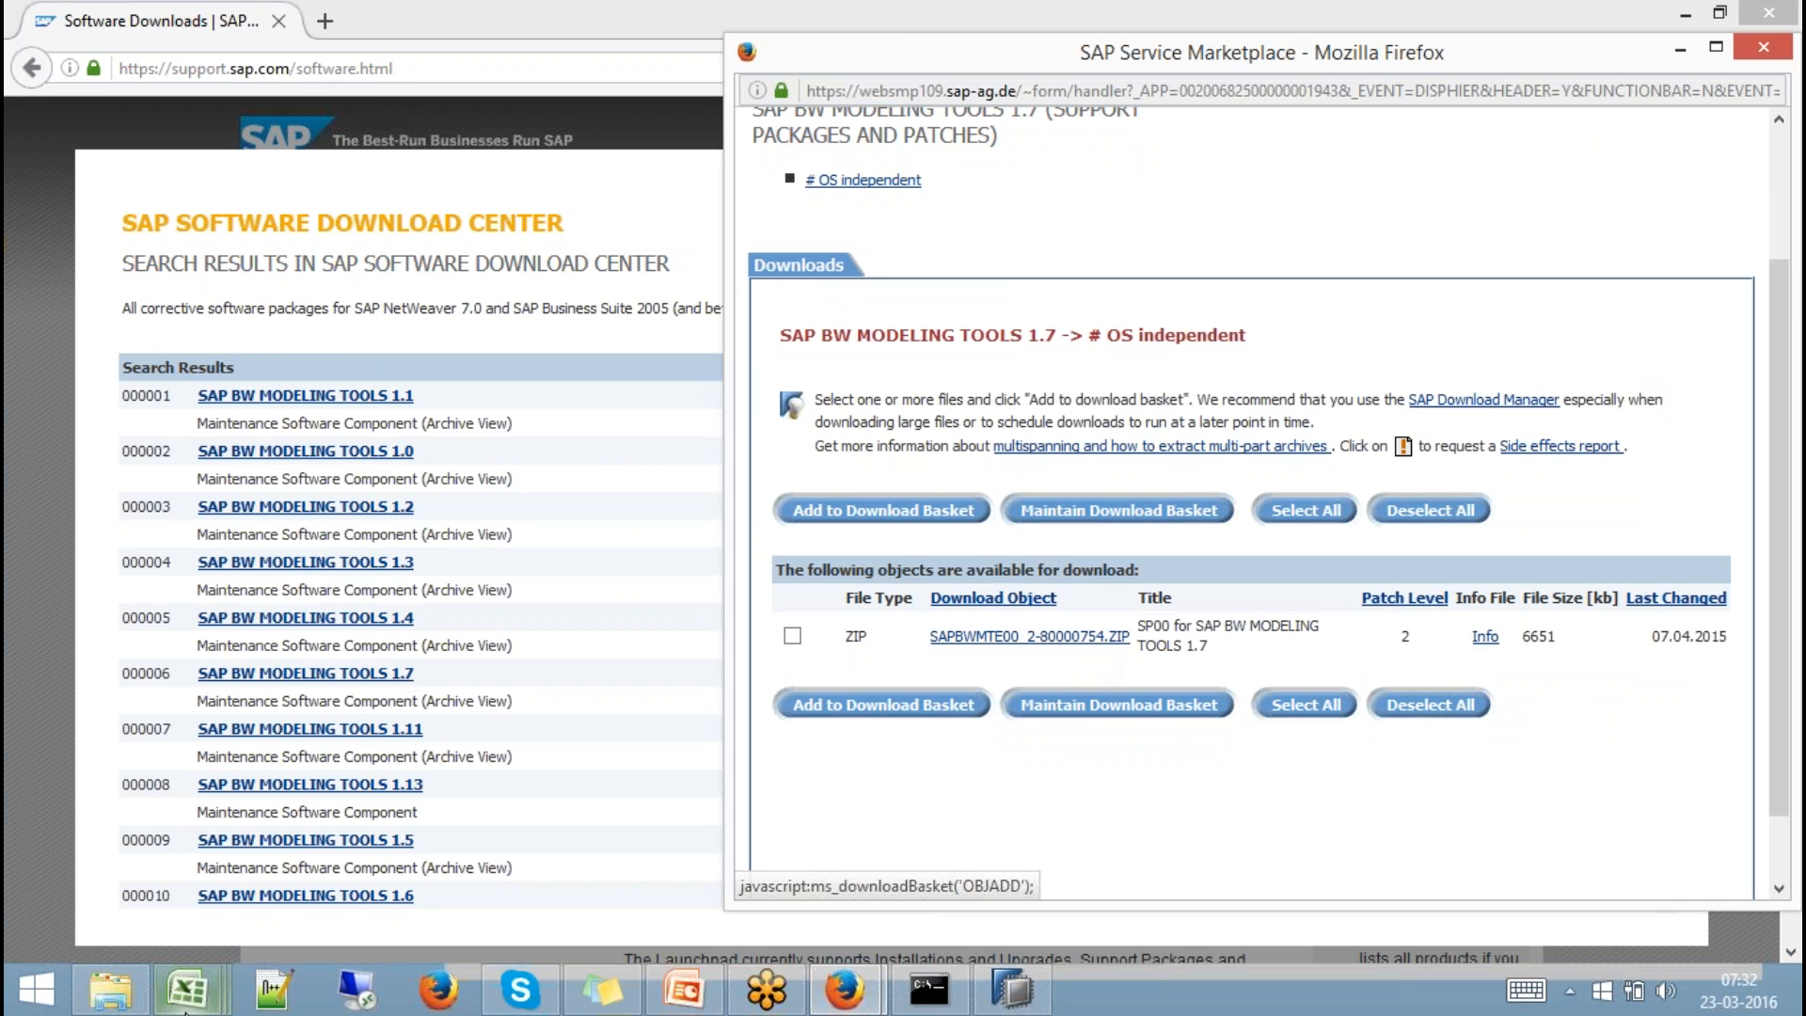
In File Explorer, copy the SAPBWMTE00_2-80000754 archive from F:\Hana Studio into the F:\Batch 9 folder.
left_click(111, 988)
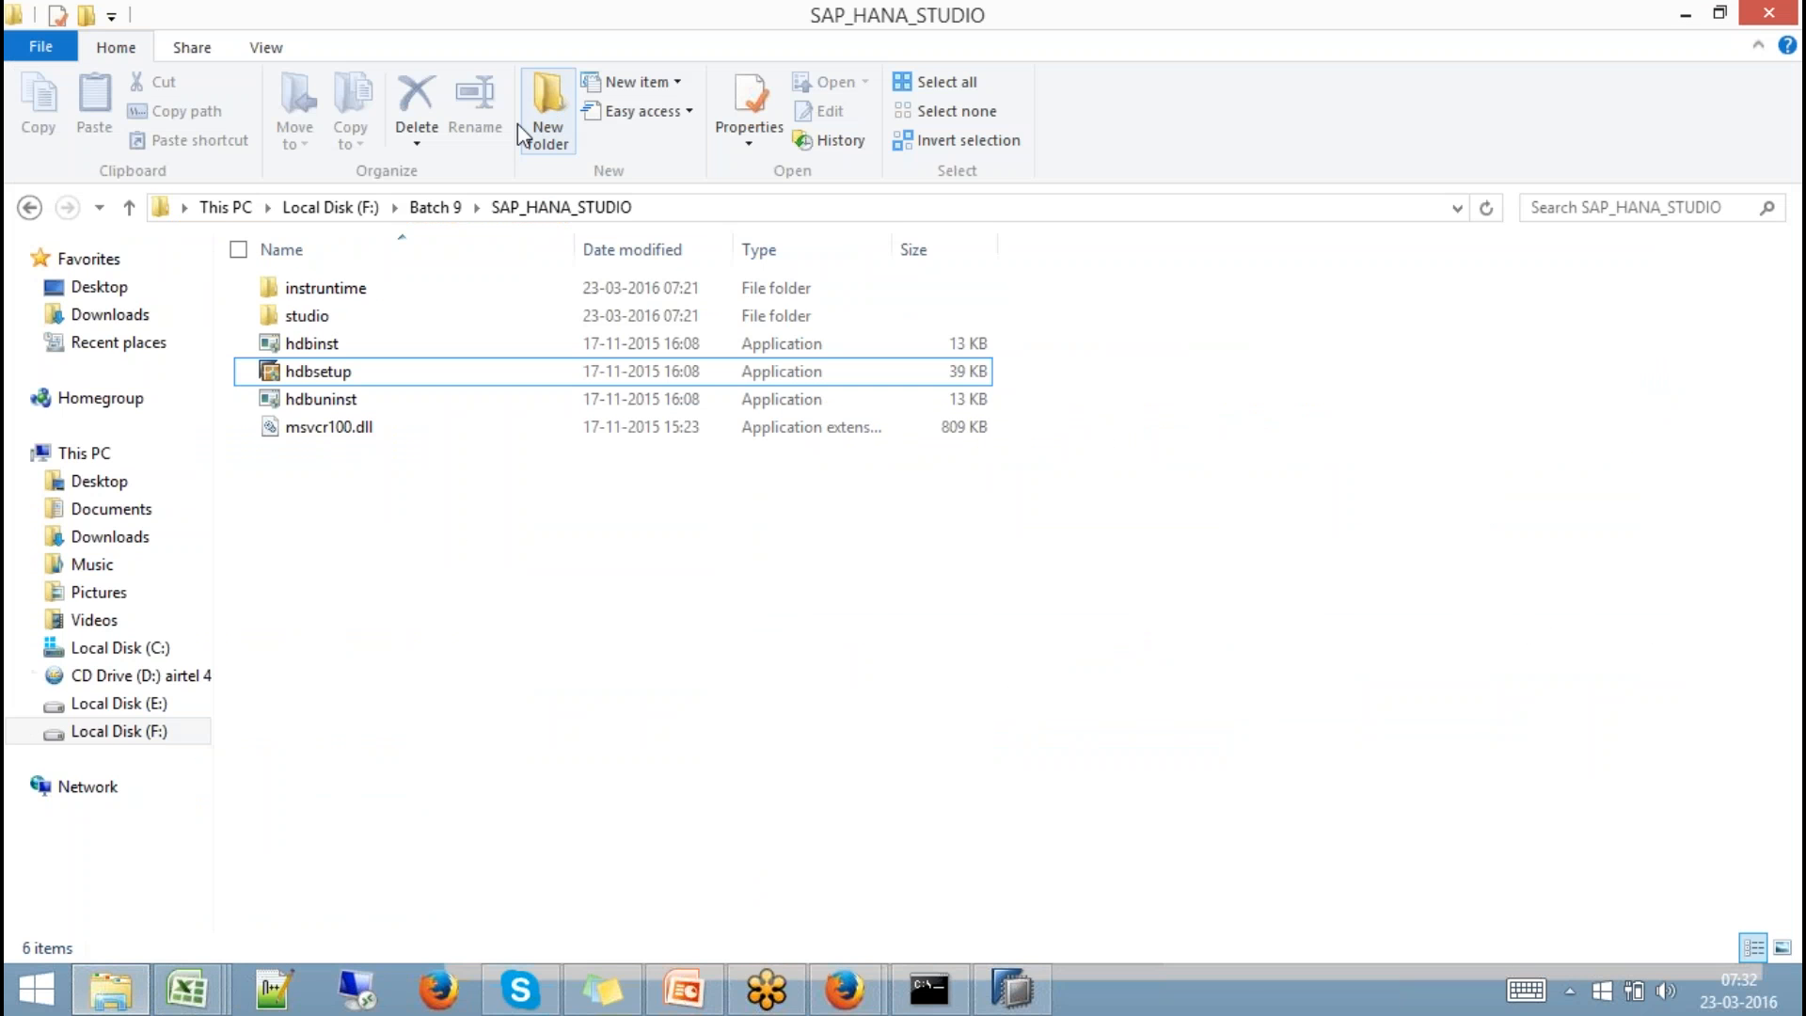
left_click(354, 206)
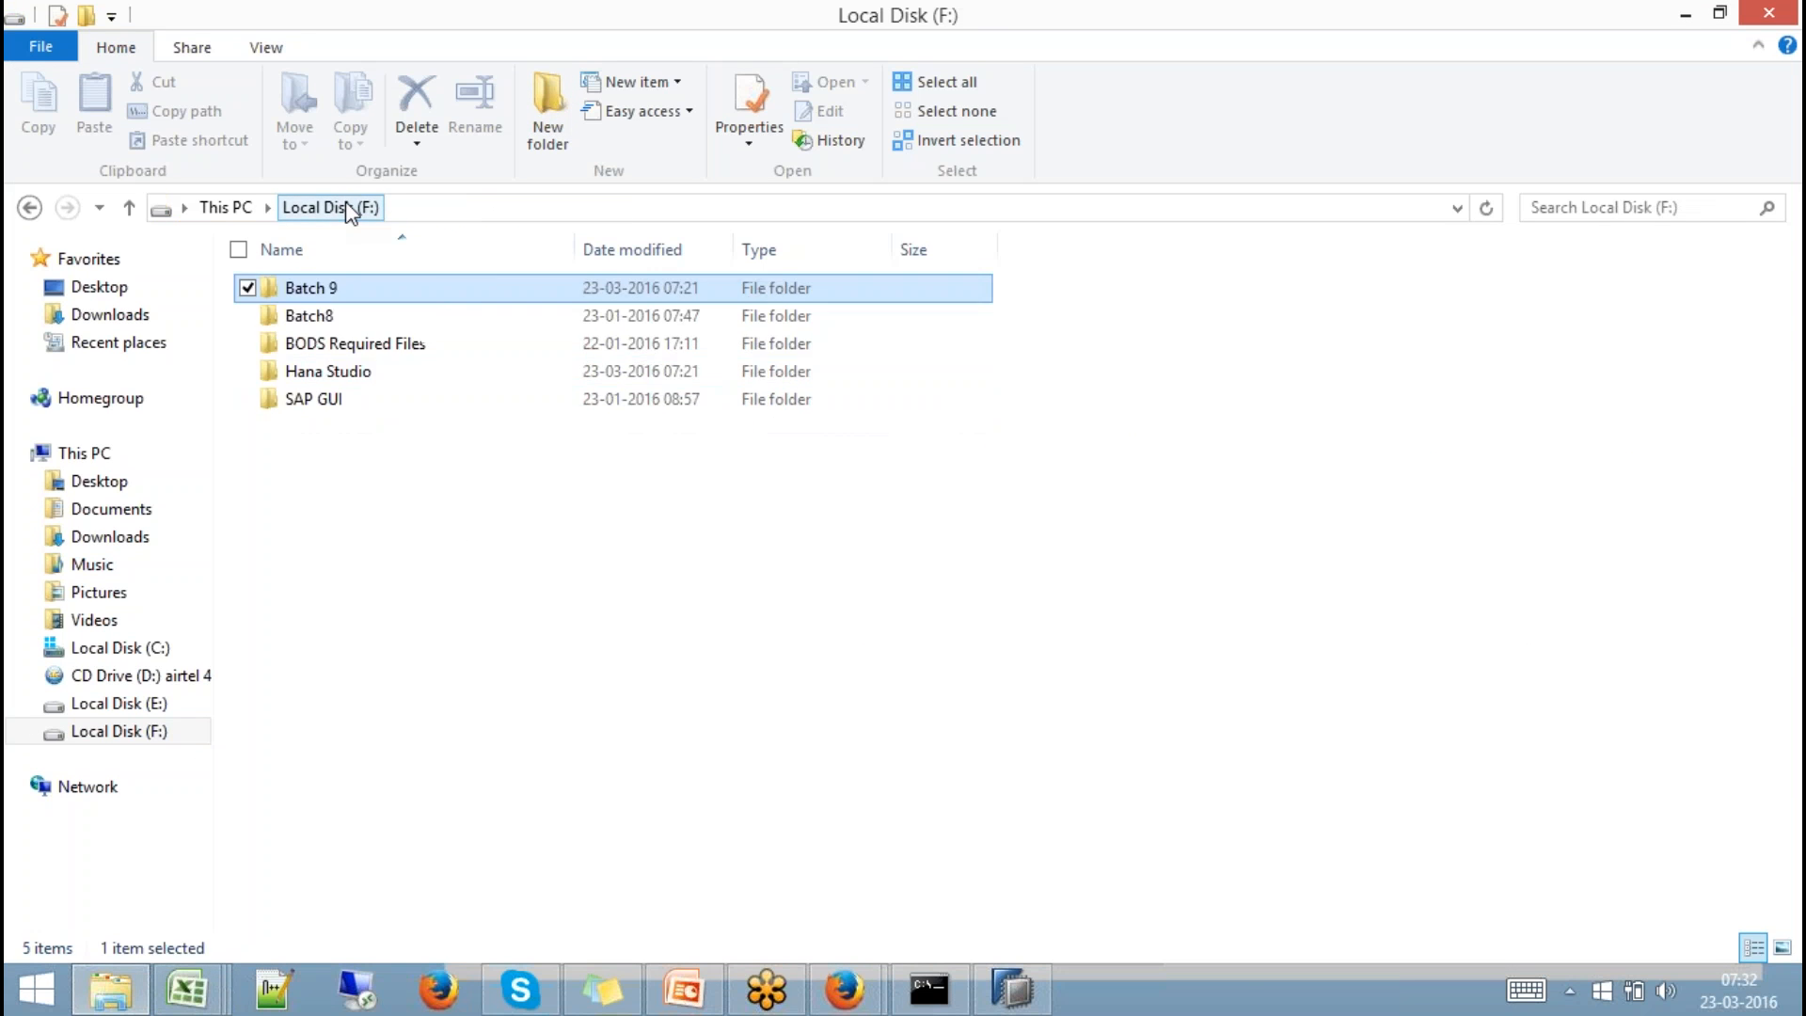
double_click(331, 373)
left_click(440, 371)
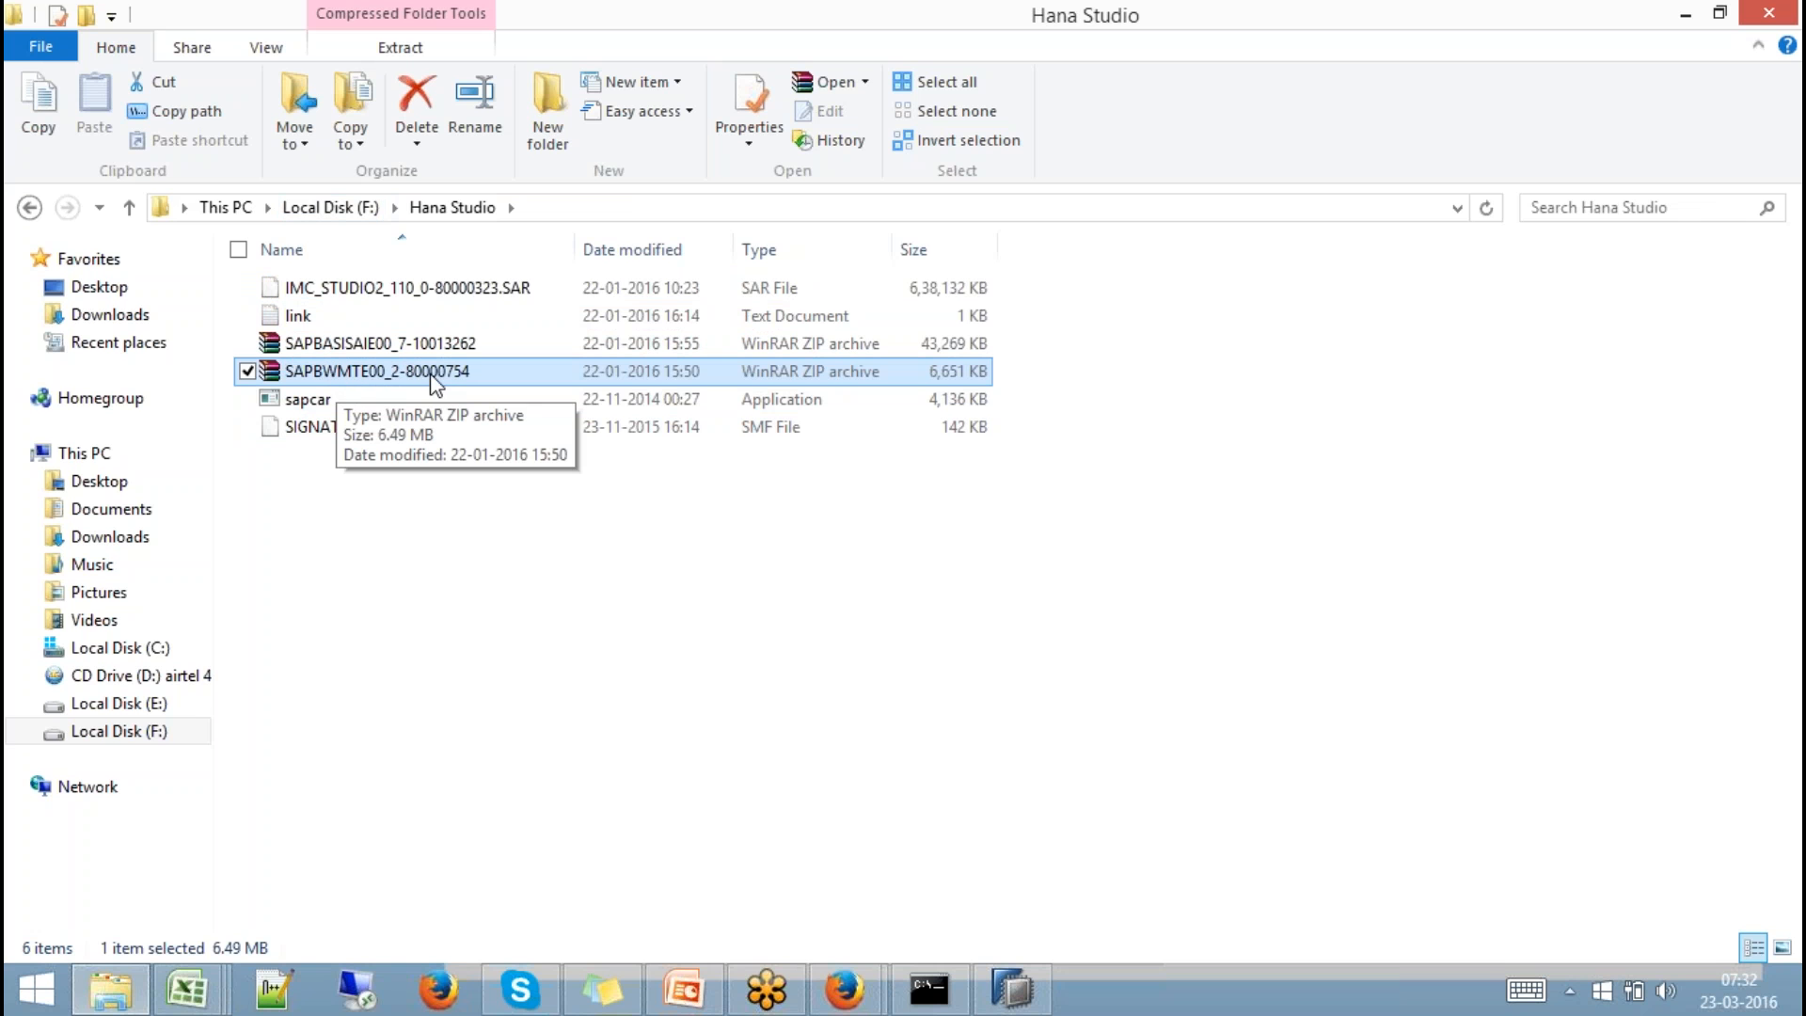
right_click(435, 380)
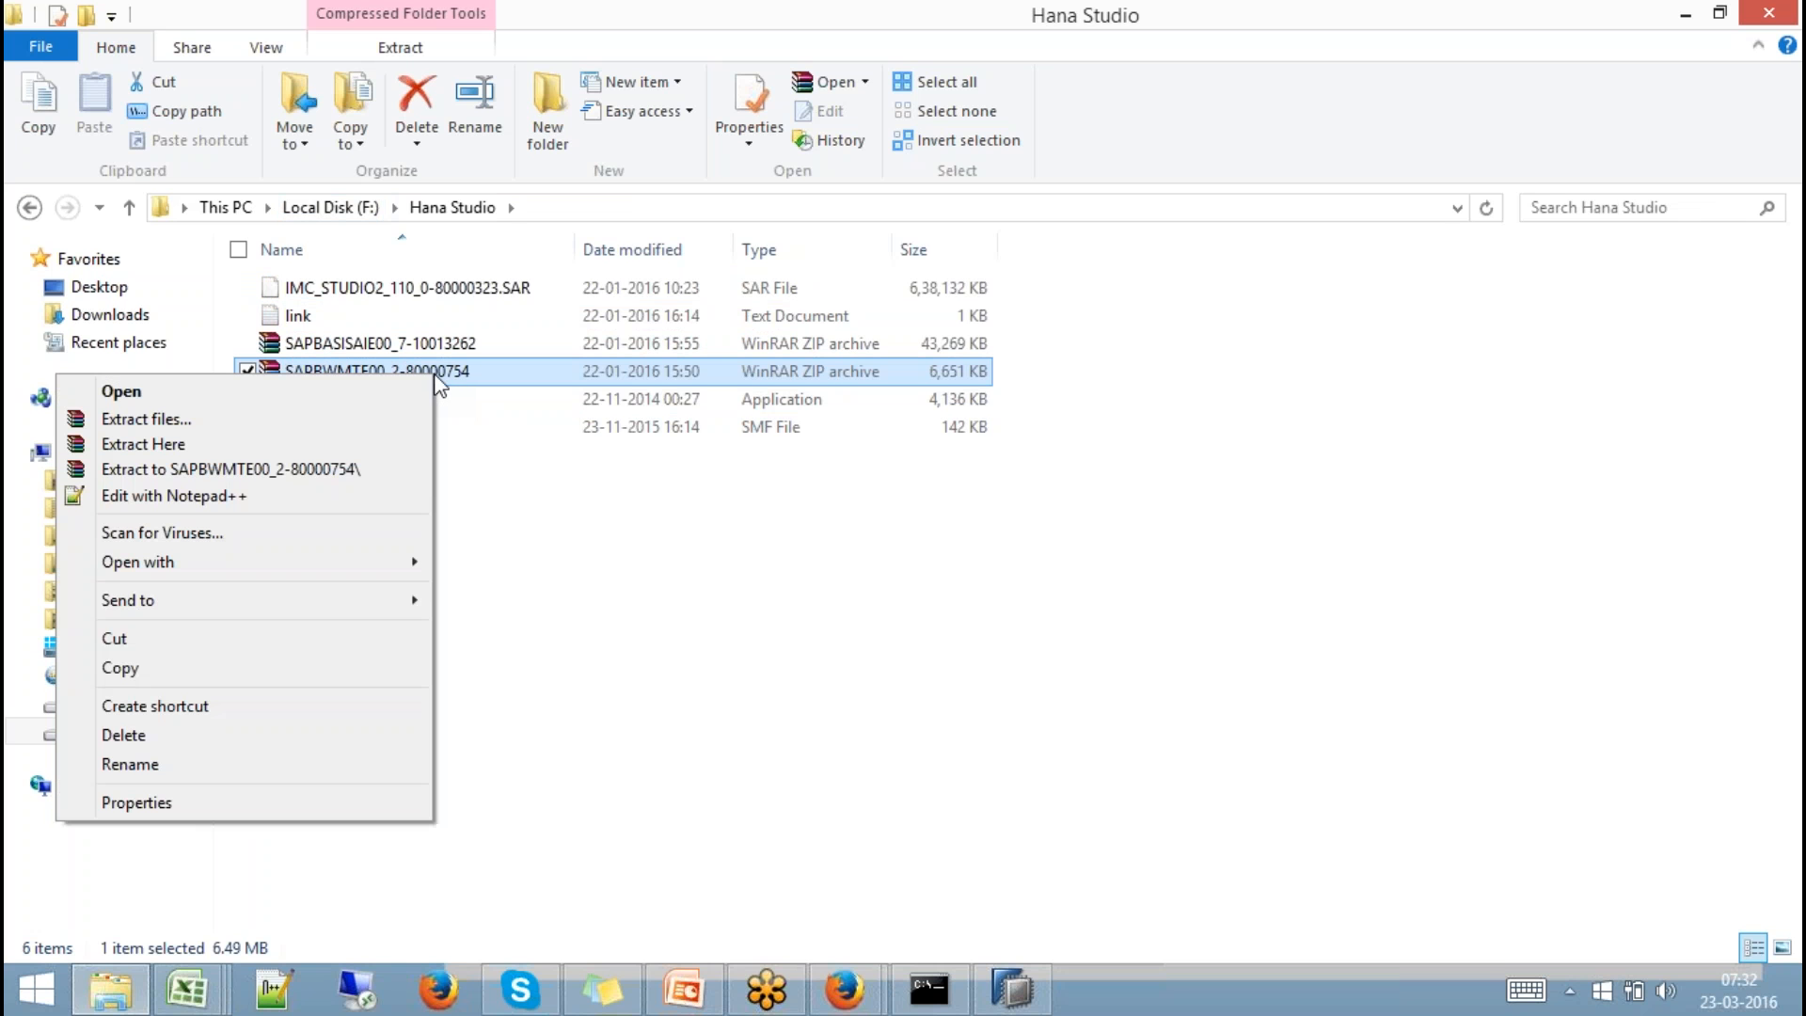
left_click(217, 669)
left_click(329, 207)
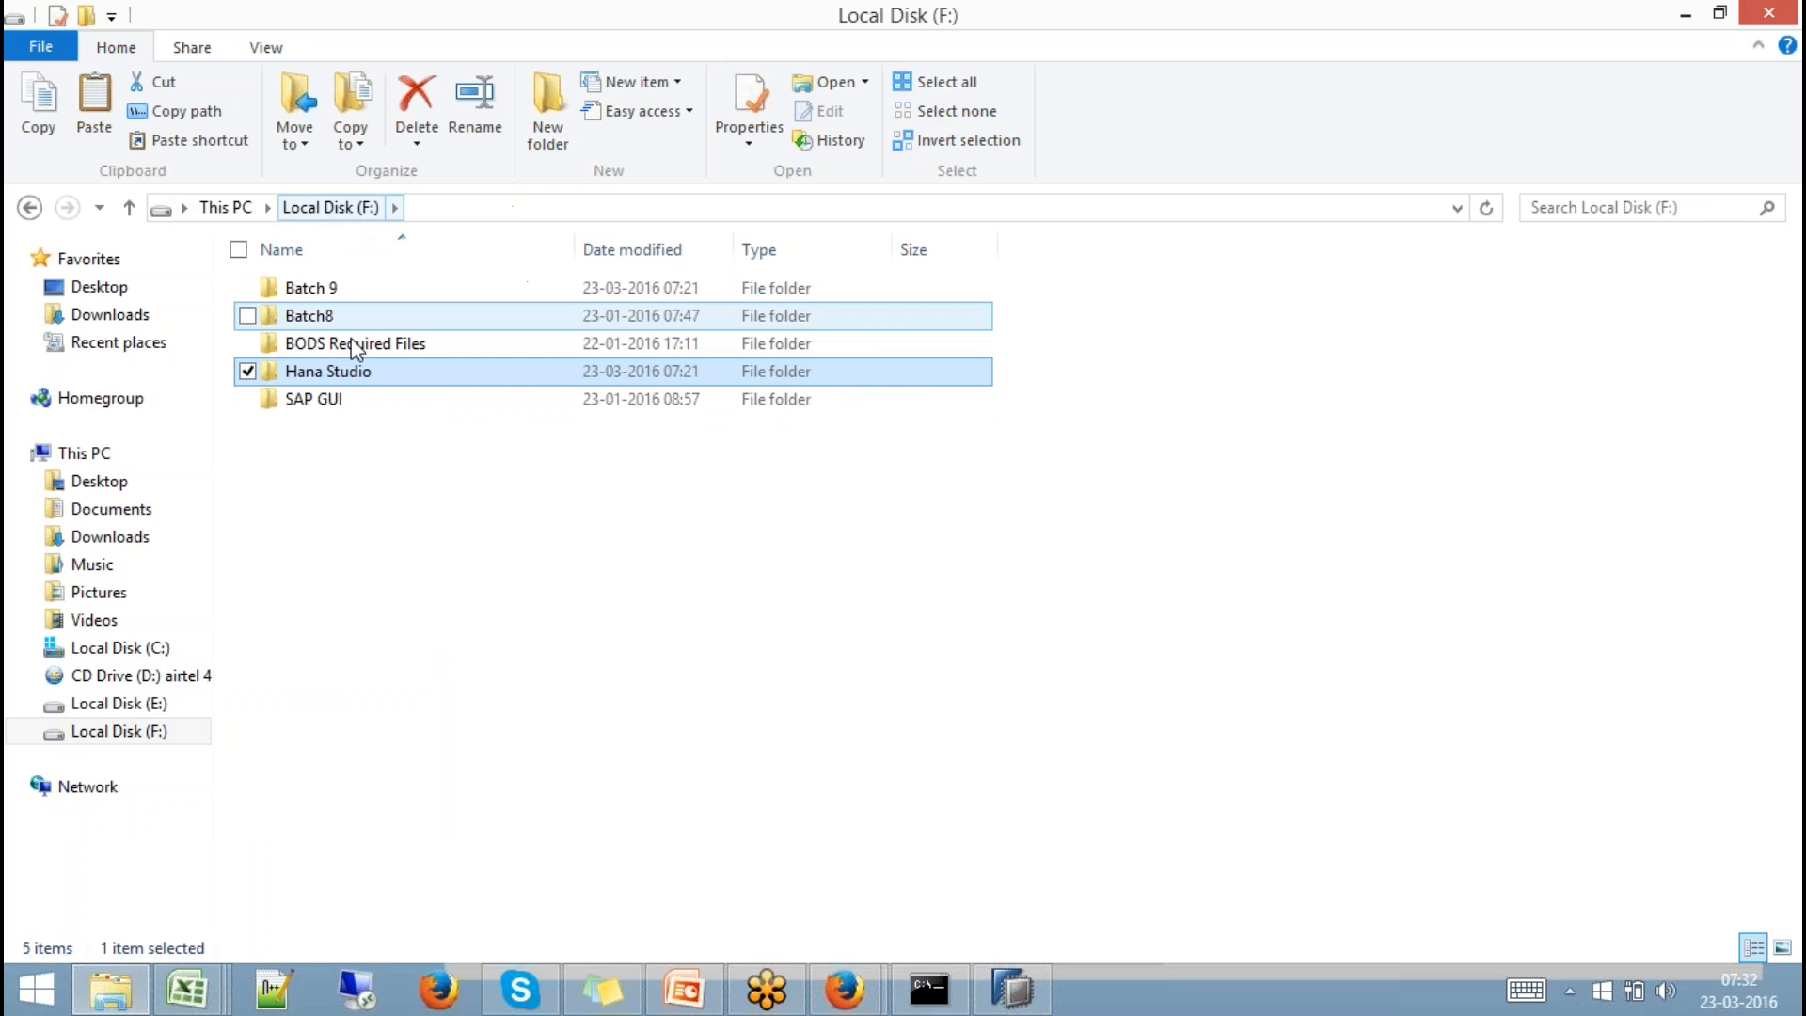
double_click(315, 303)
right_click(346, 408)
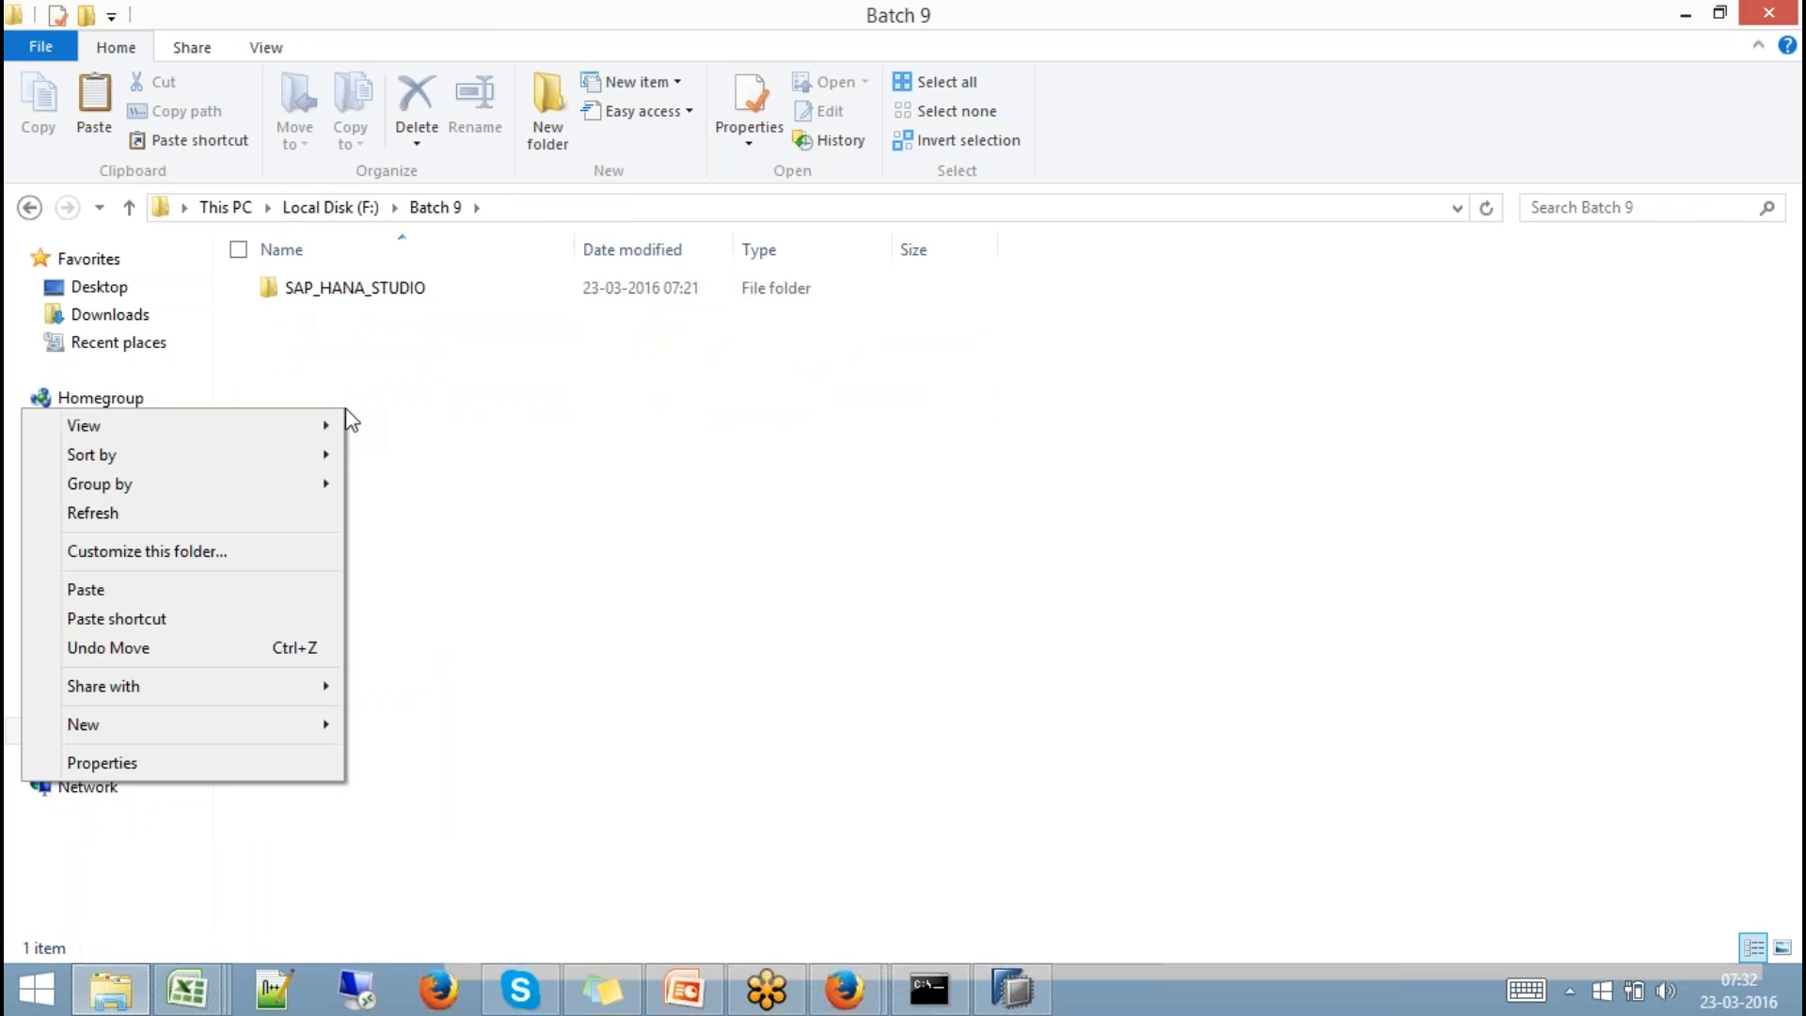
left_click(205, 590)
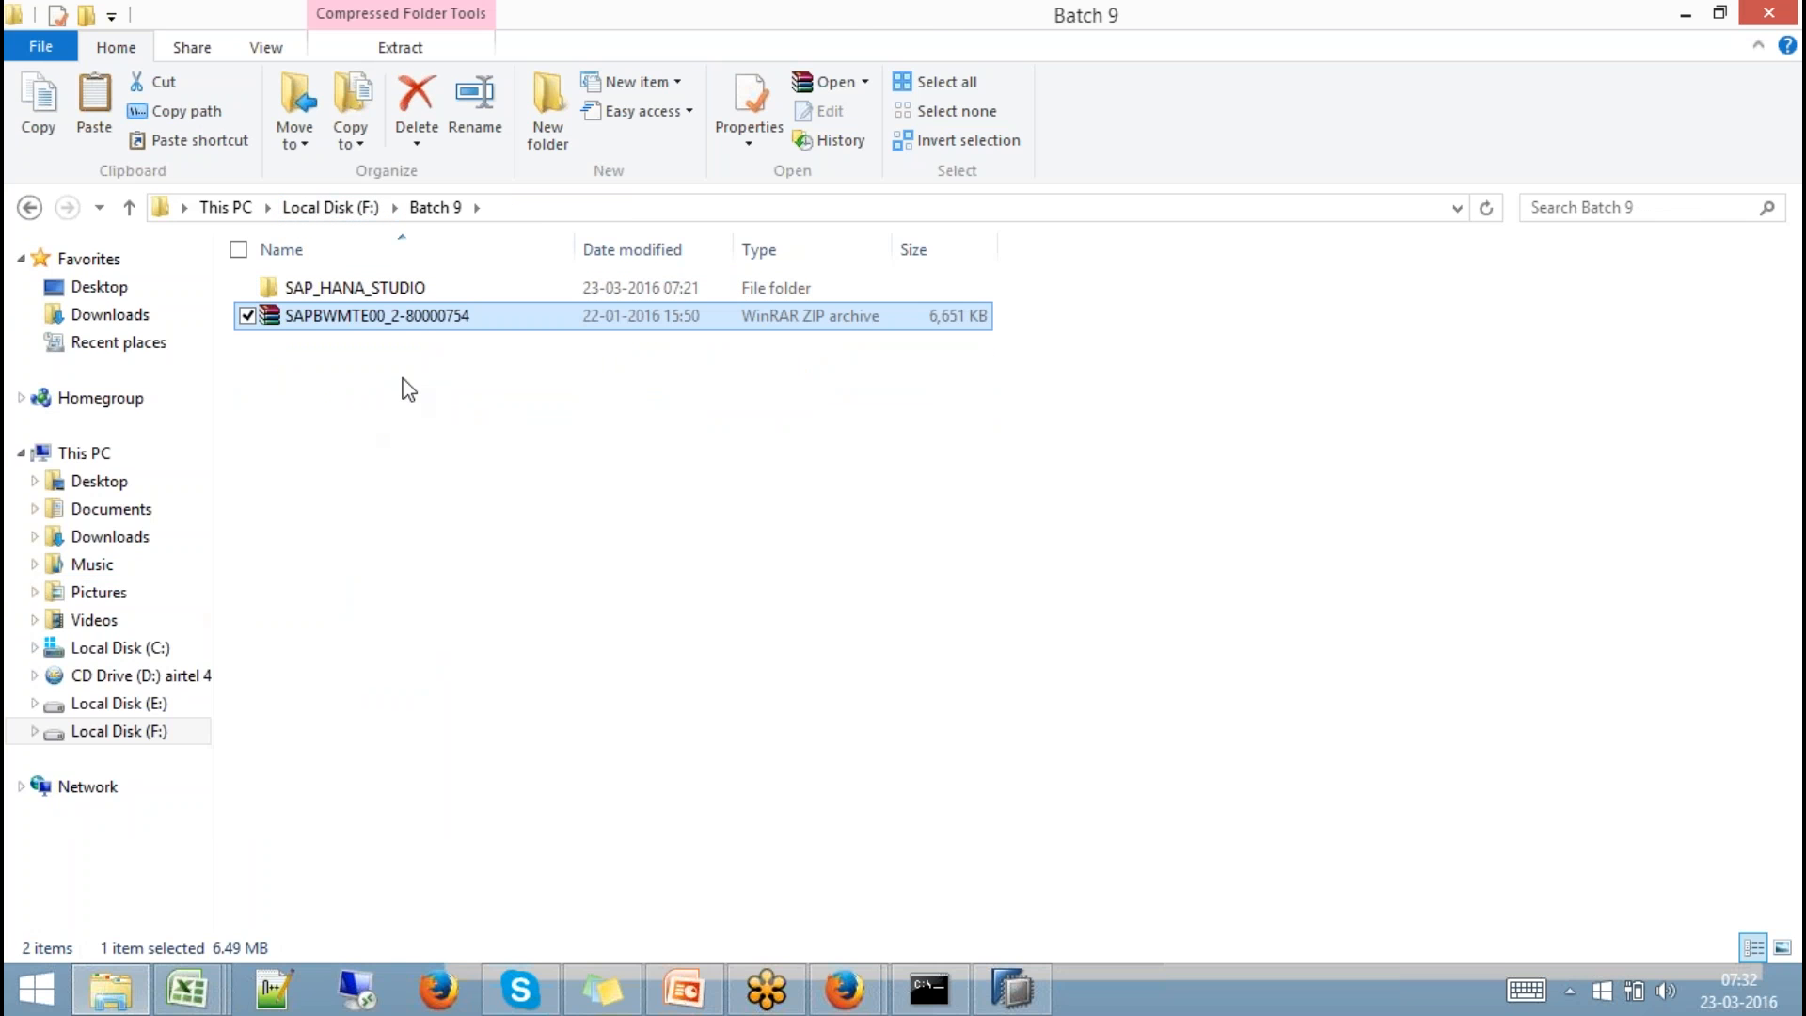
Extract the copied SAPBWMTE00_2-80000754 archive into a folder of the same name within Batch 9.
right_click(414, 322)
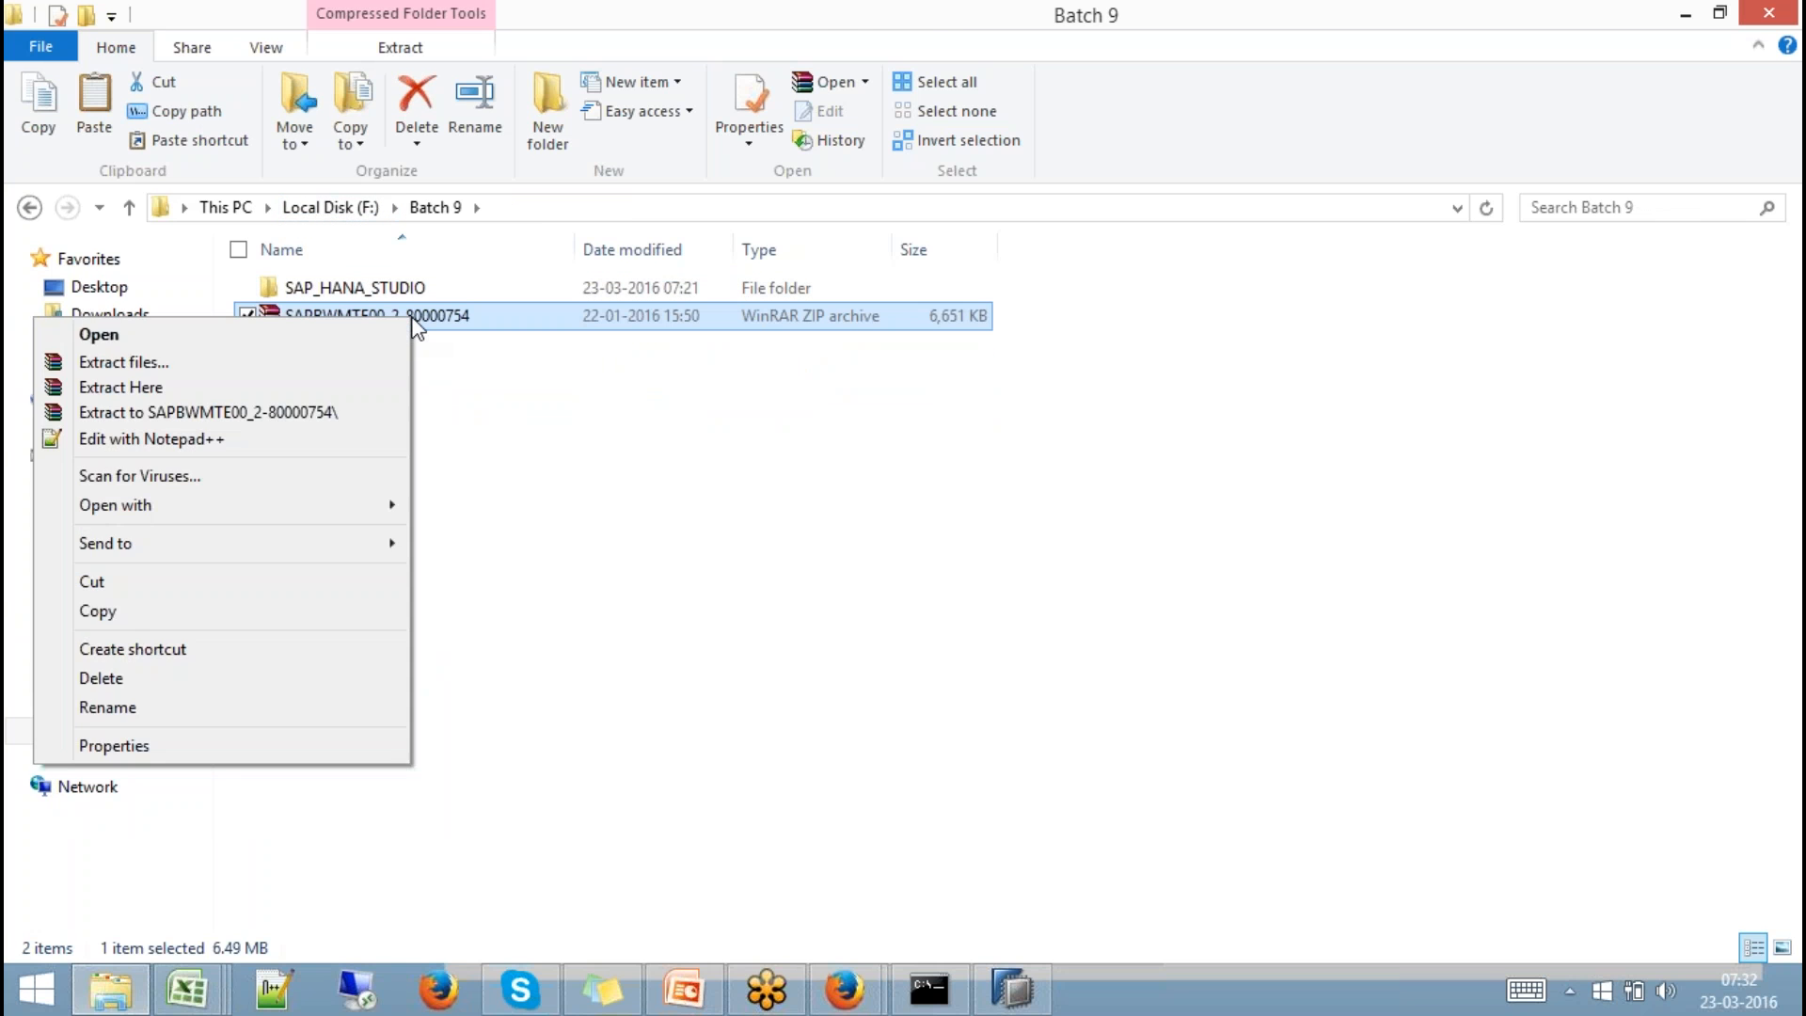
left_click(341, 412)
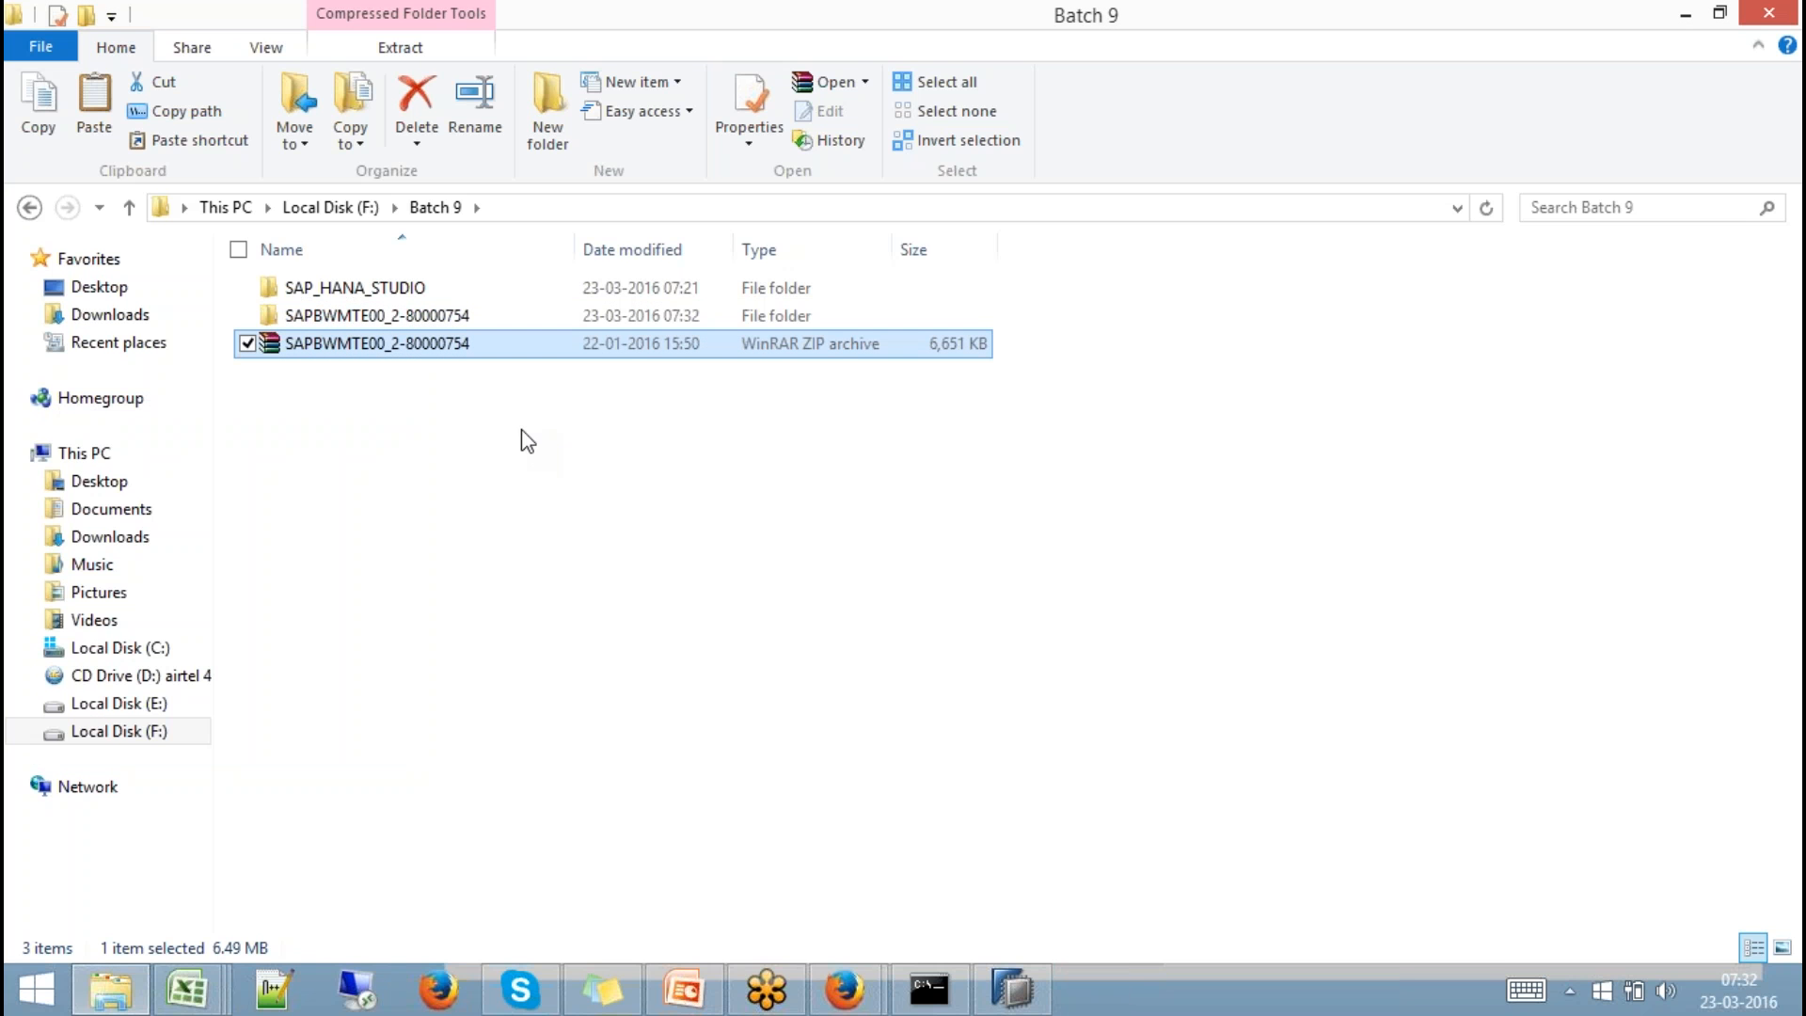
left_click(428, 318)
In SAP HANA Studio, switch to the SAP HANA Modeler perspective and open the wizard for installing new software.
left_click(1013, 987)
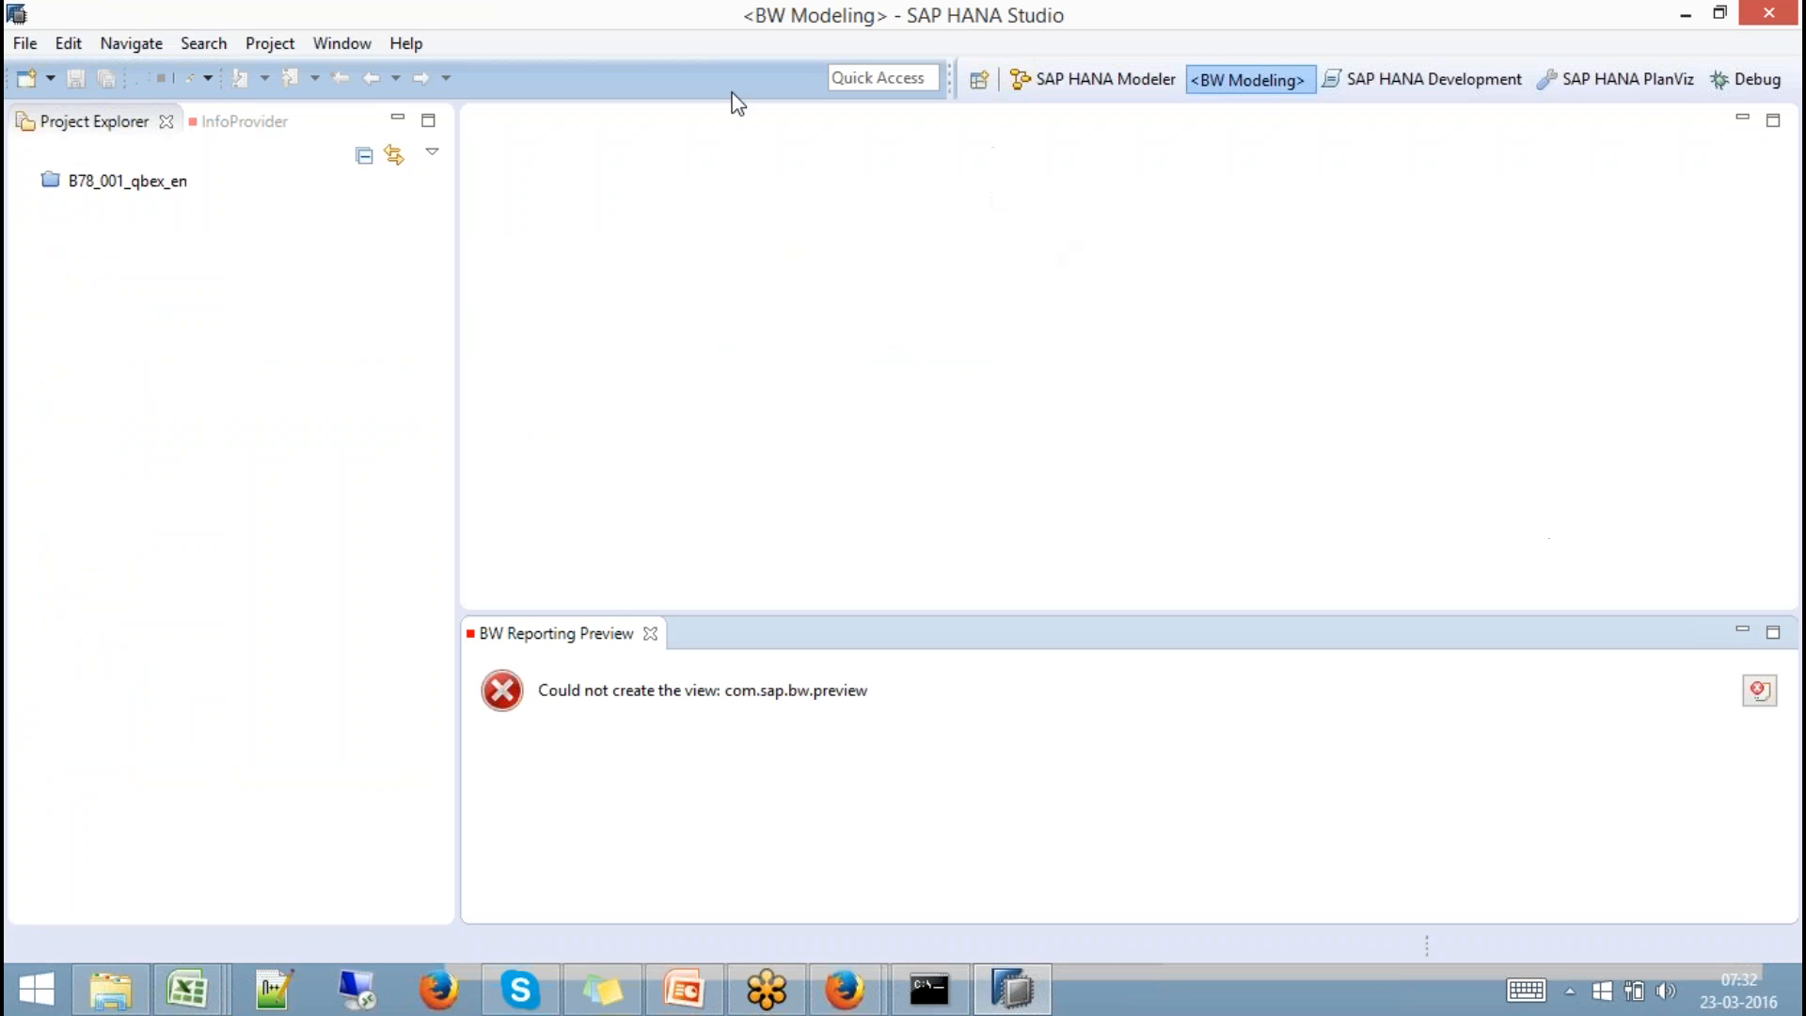
left_click(407, 43)
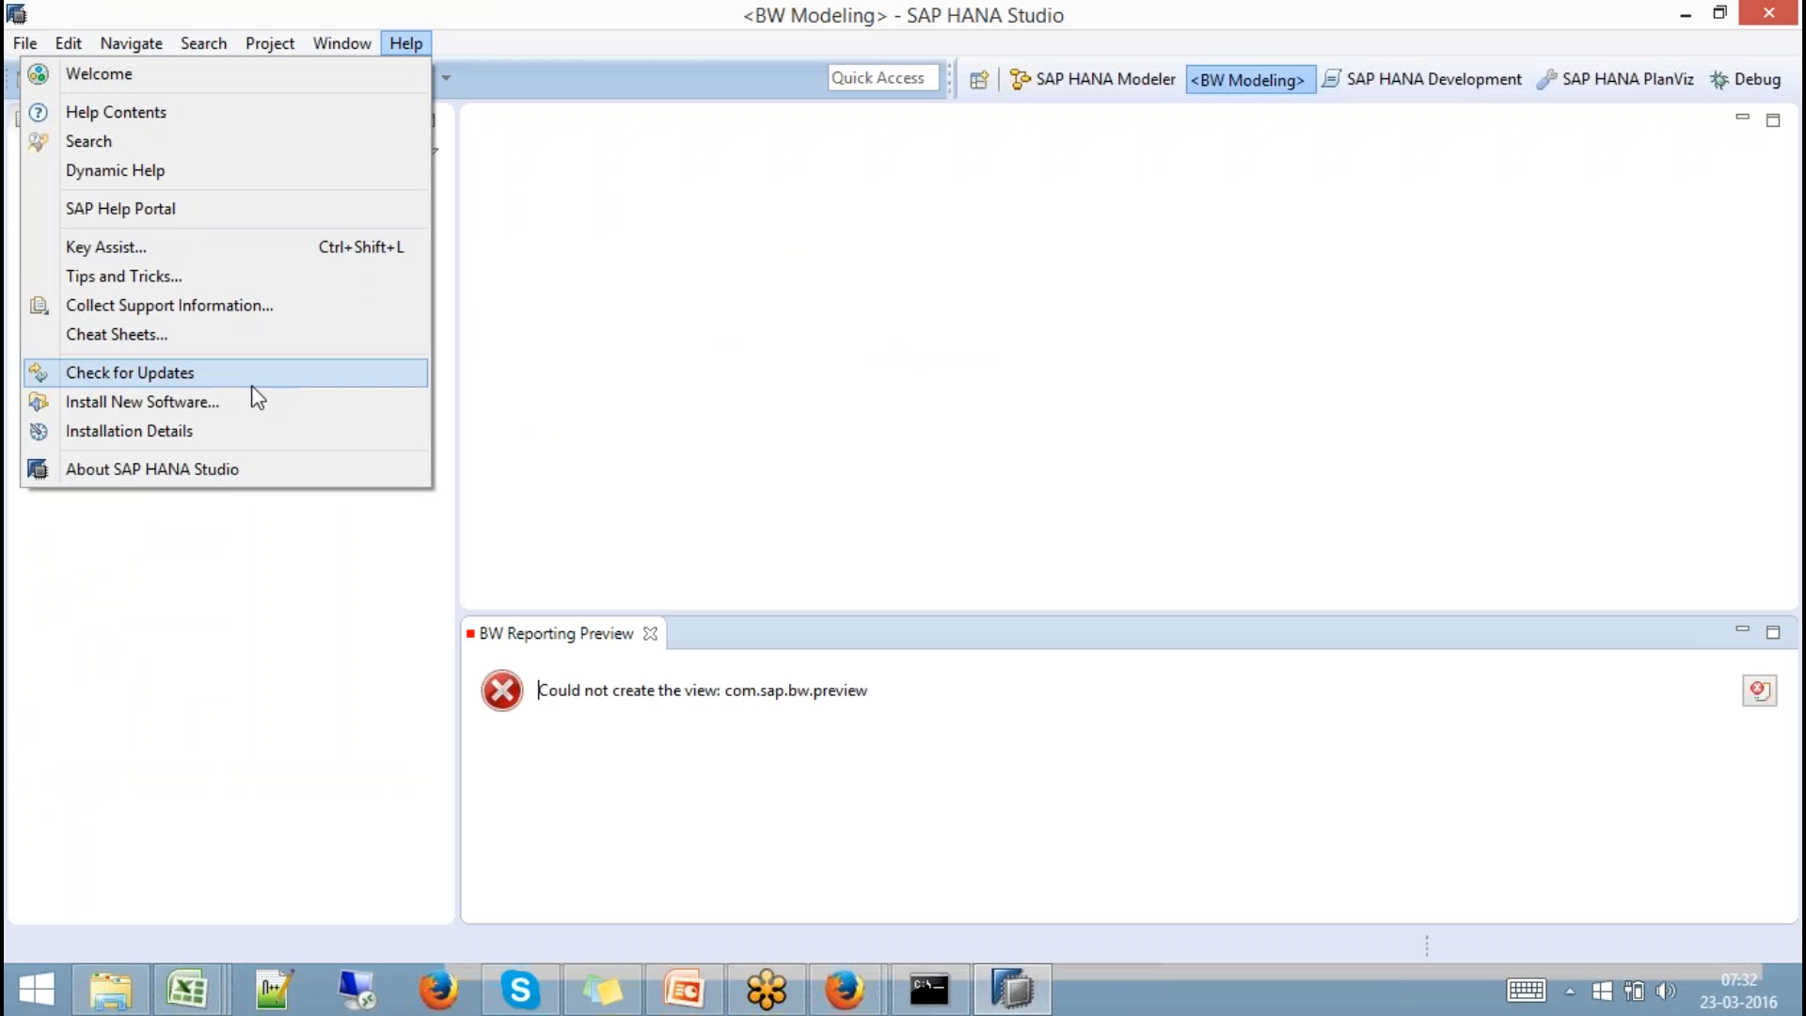
left_click(1022, 145)
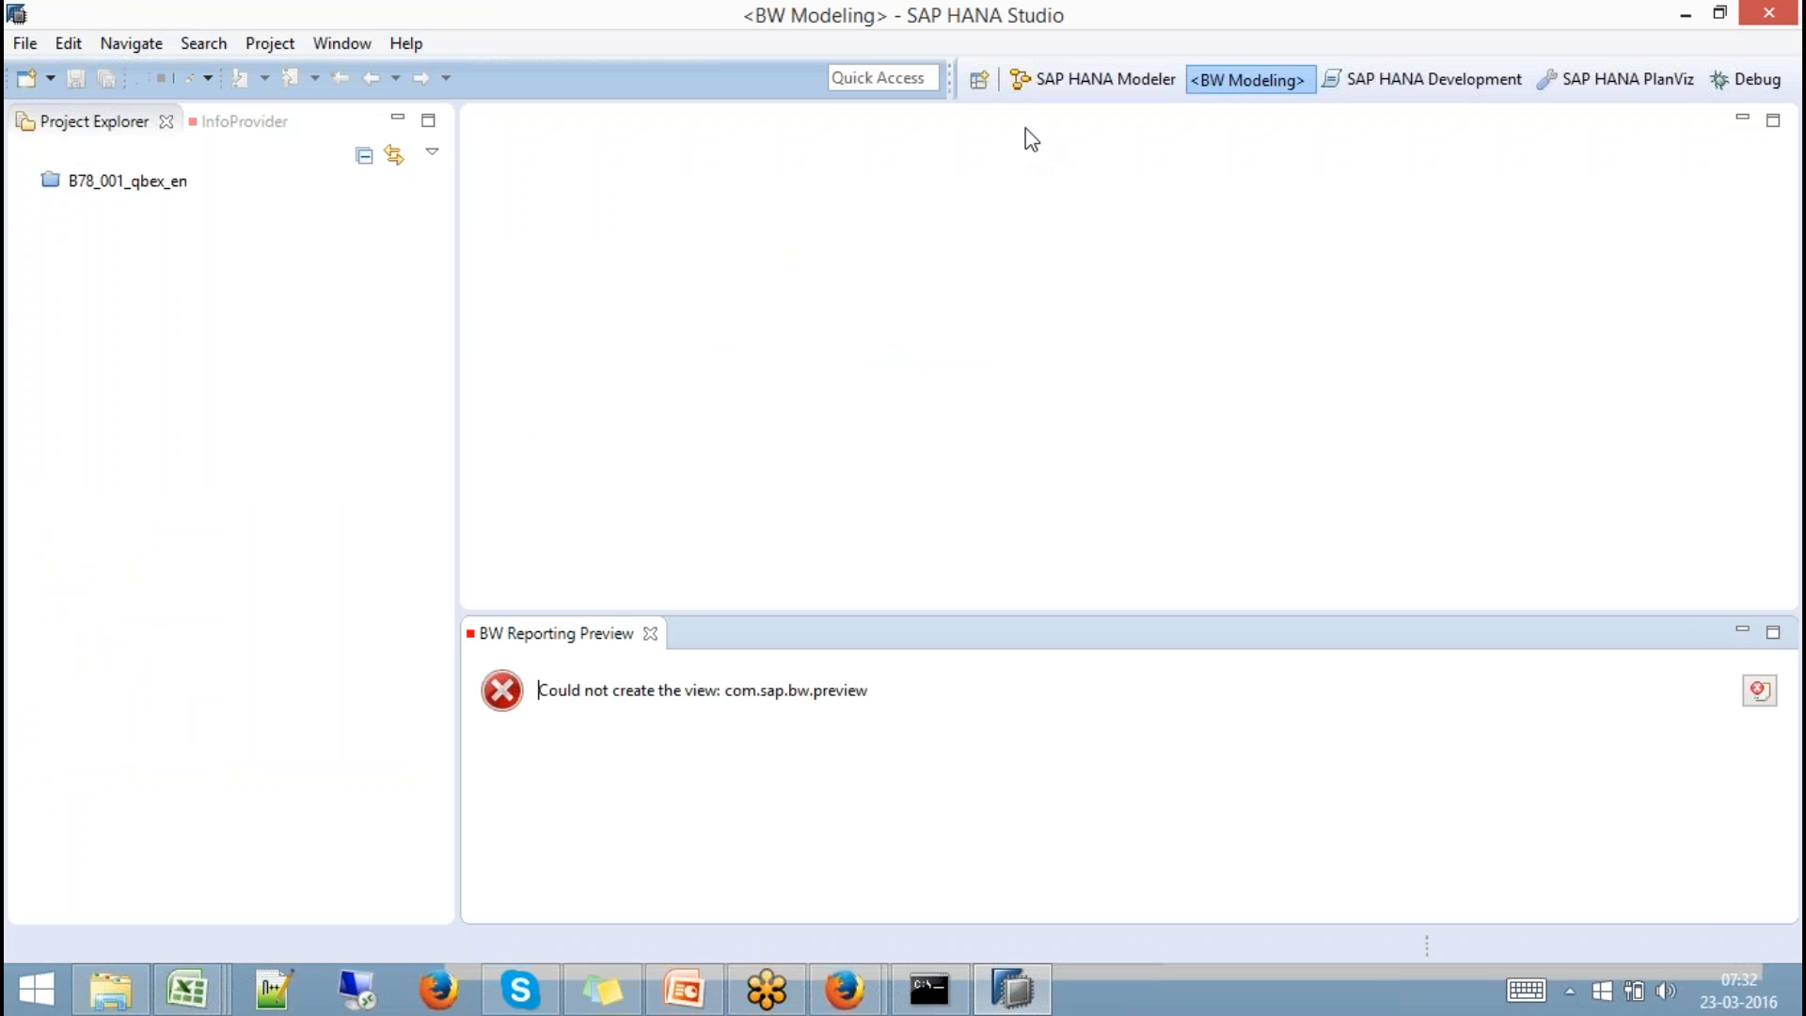
left_click(1054, 83)
left_click(341, 44)
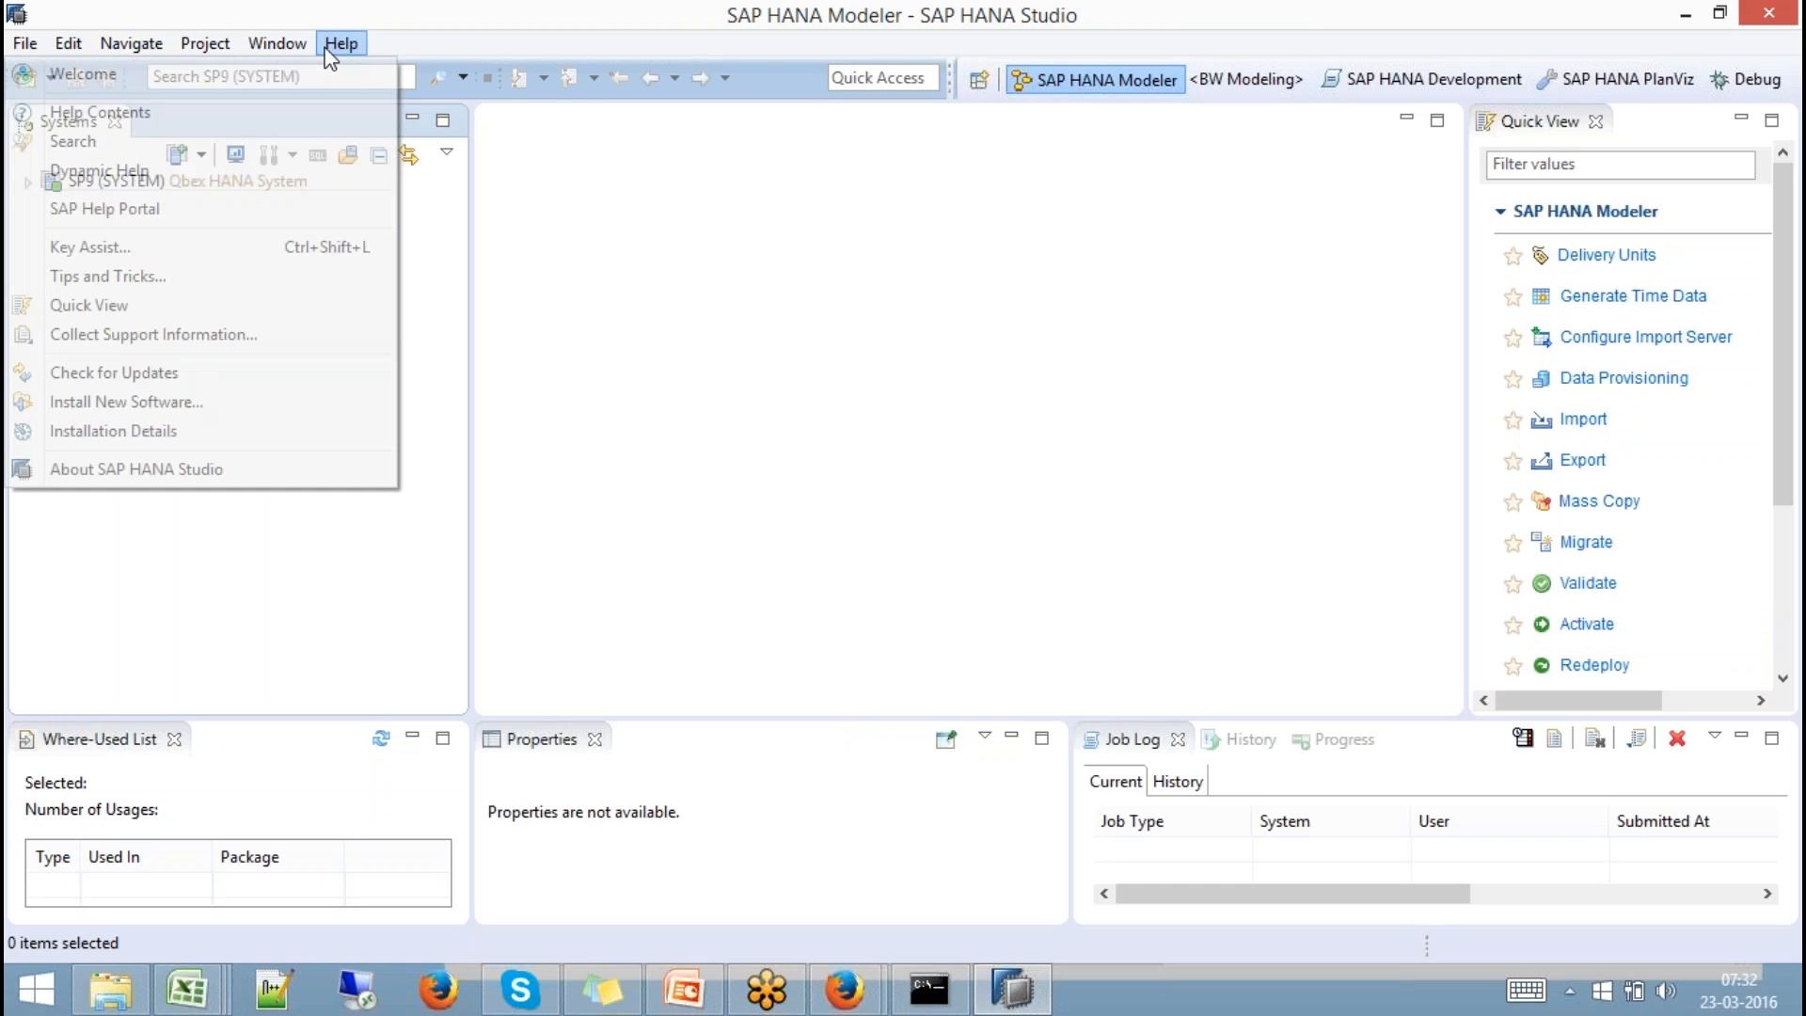
left_click(282, 401)
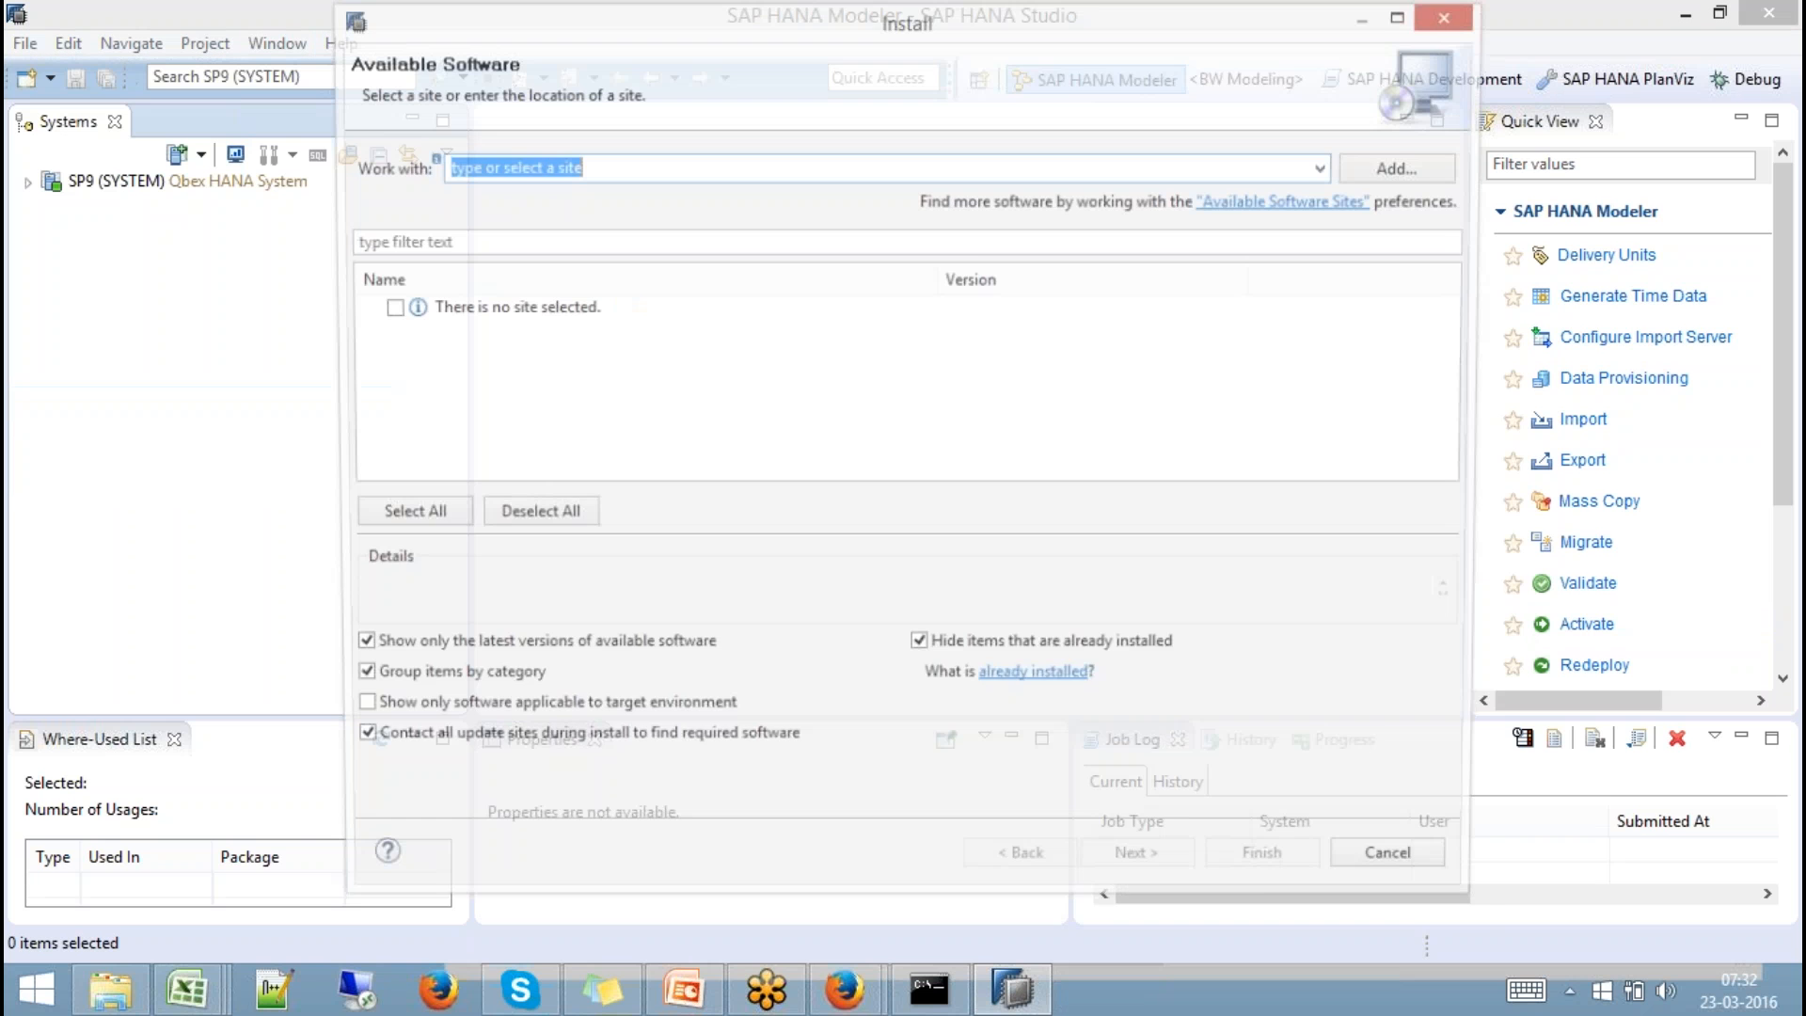
left_click(1330, 168)
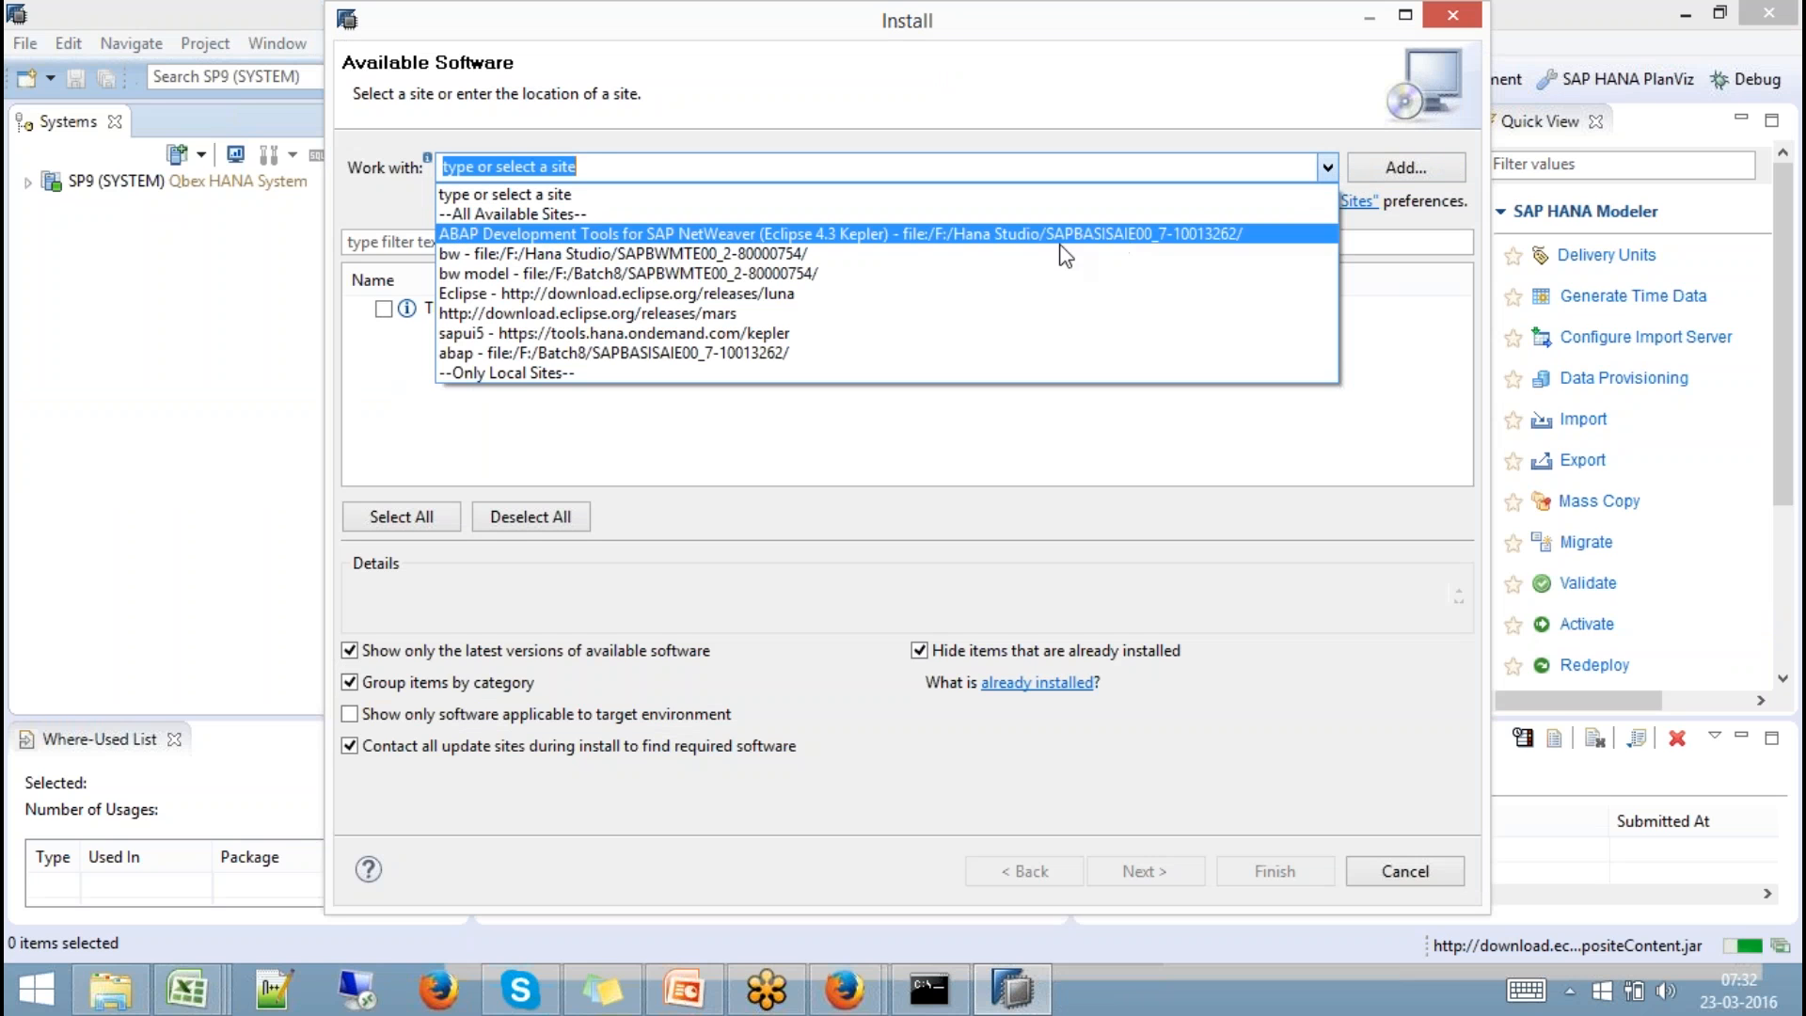
left_click(1404, 167)
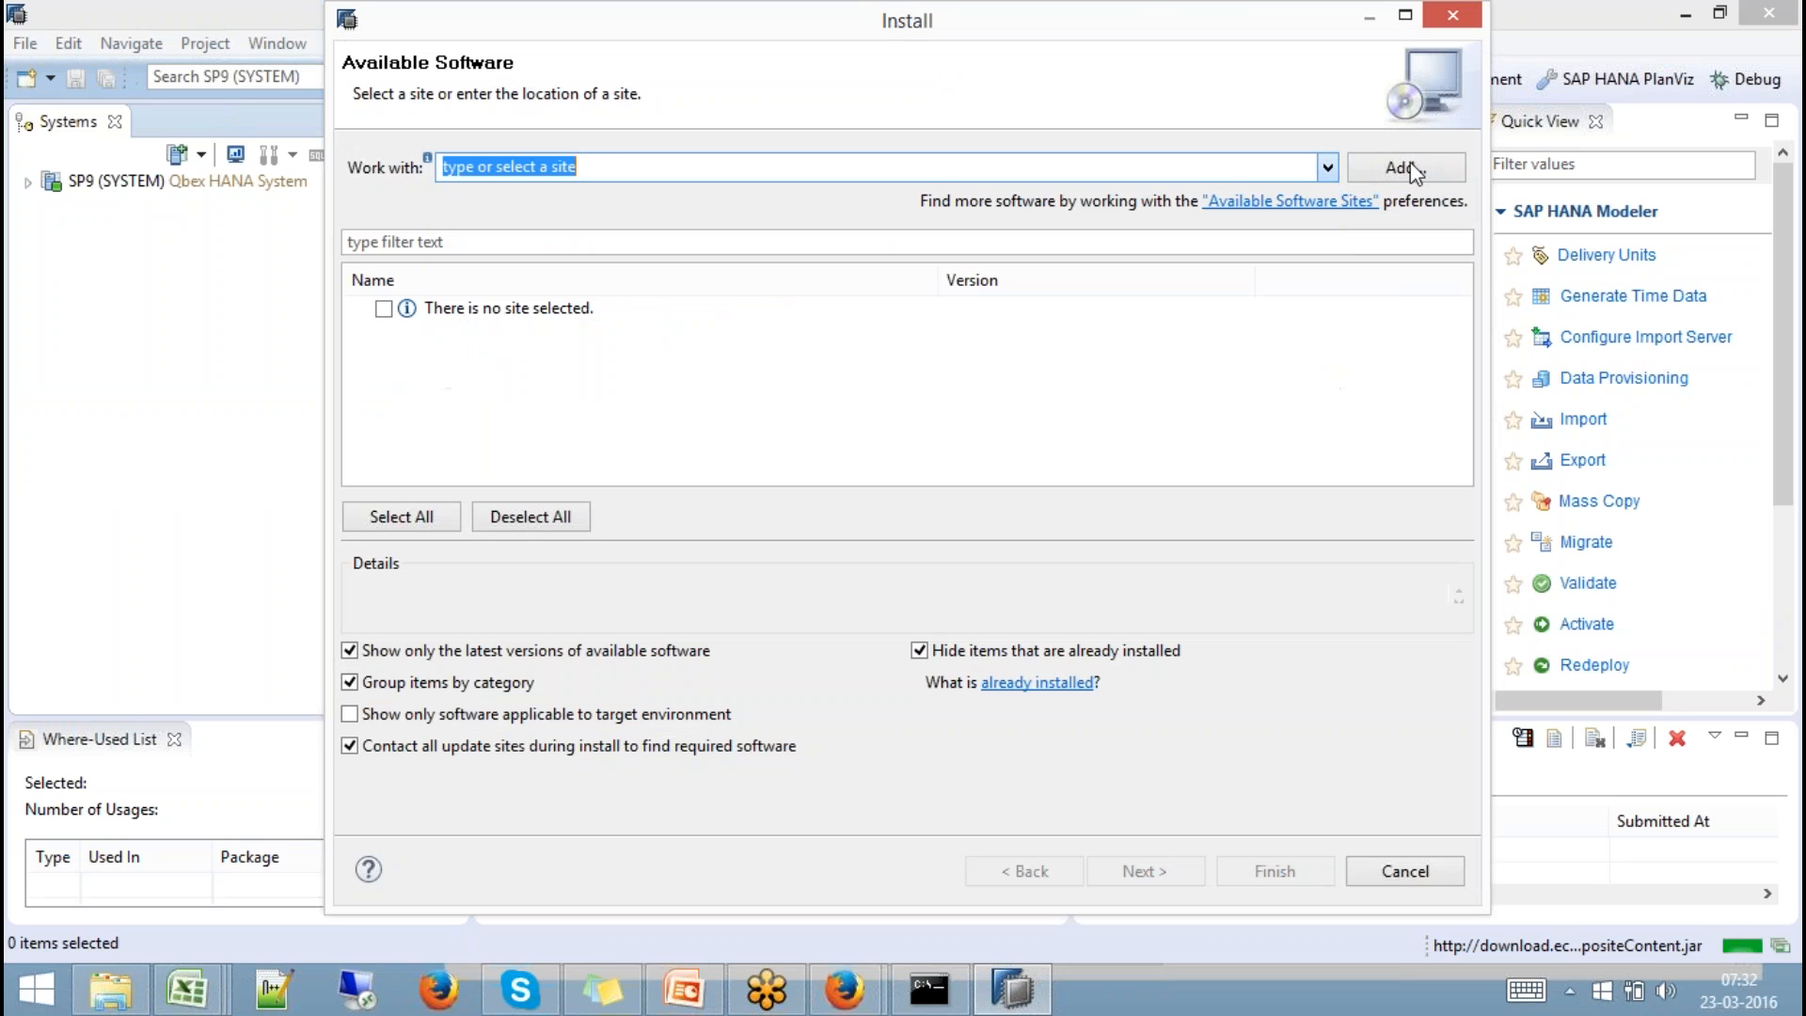
left_click(1403, 167)
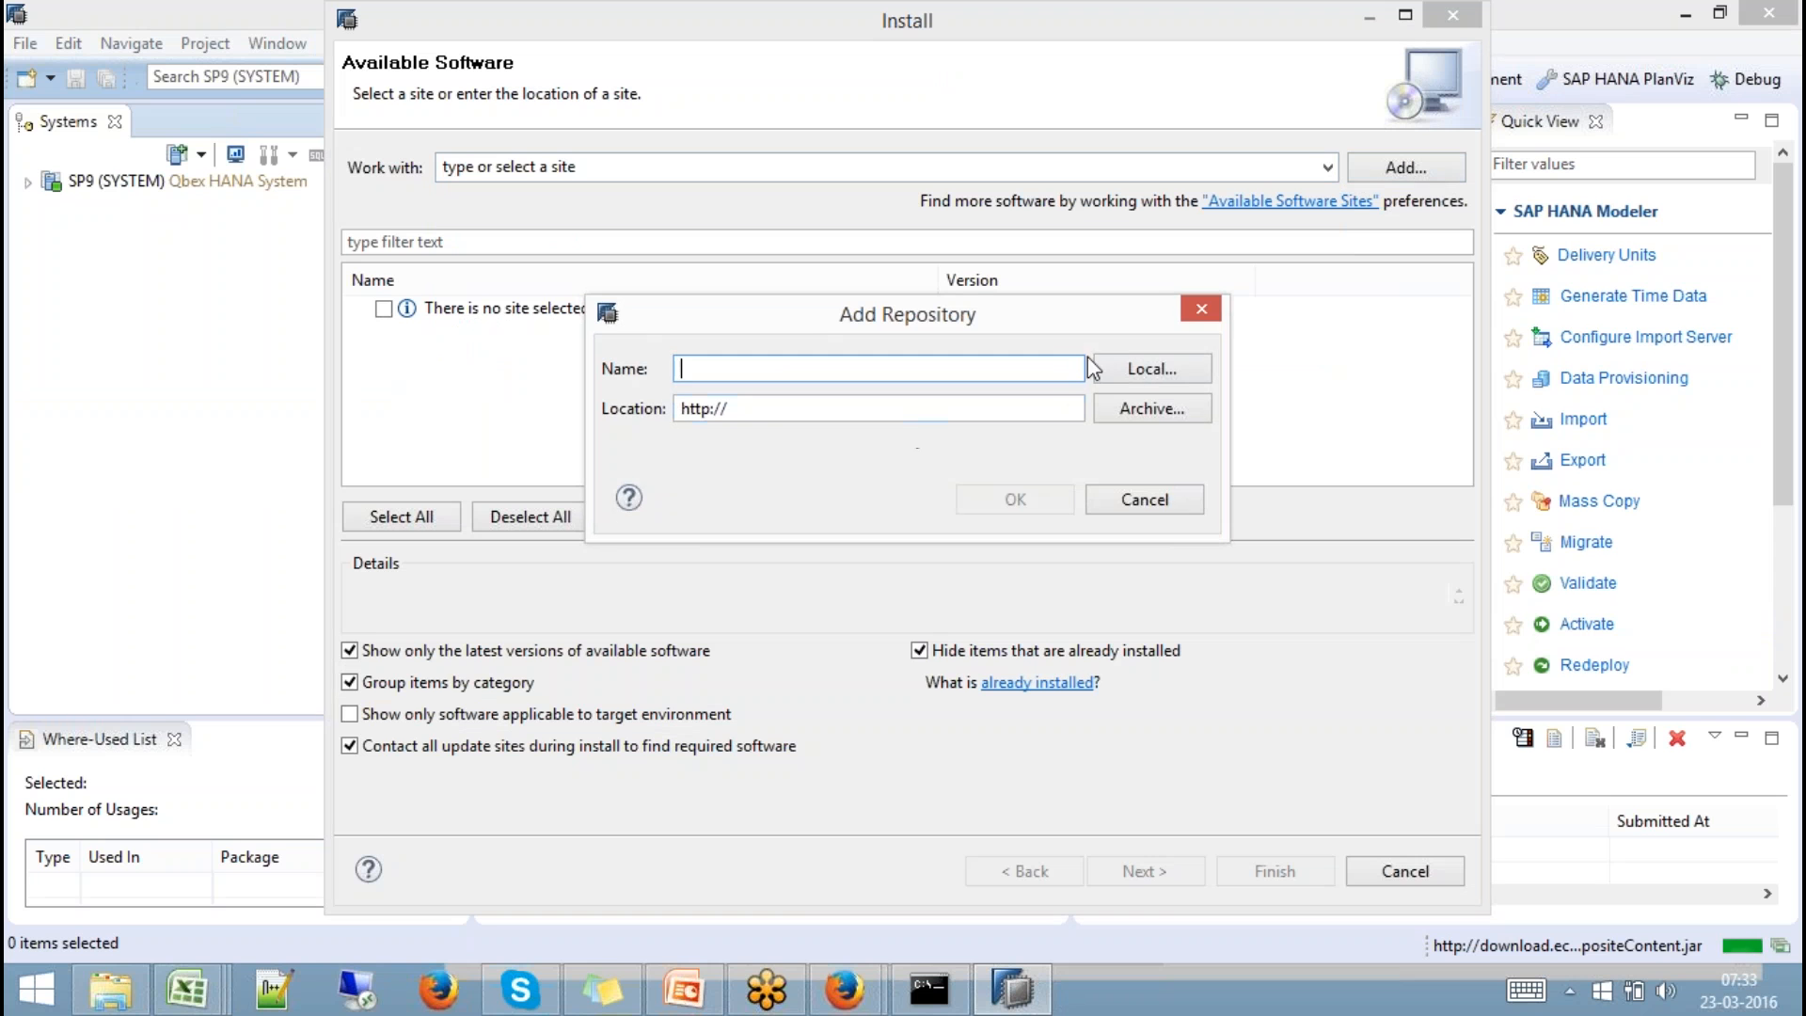
left_click(1174, 504)
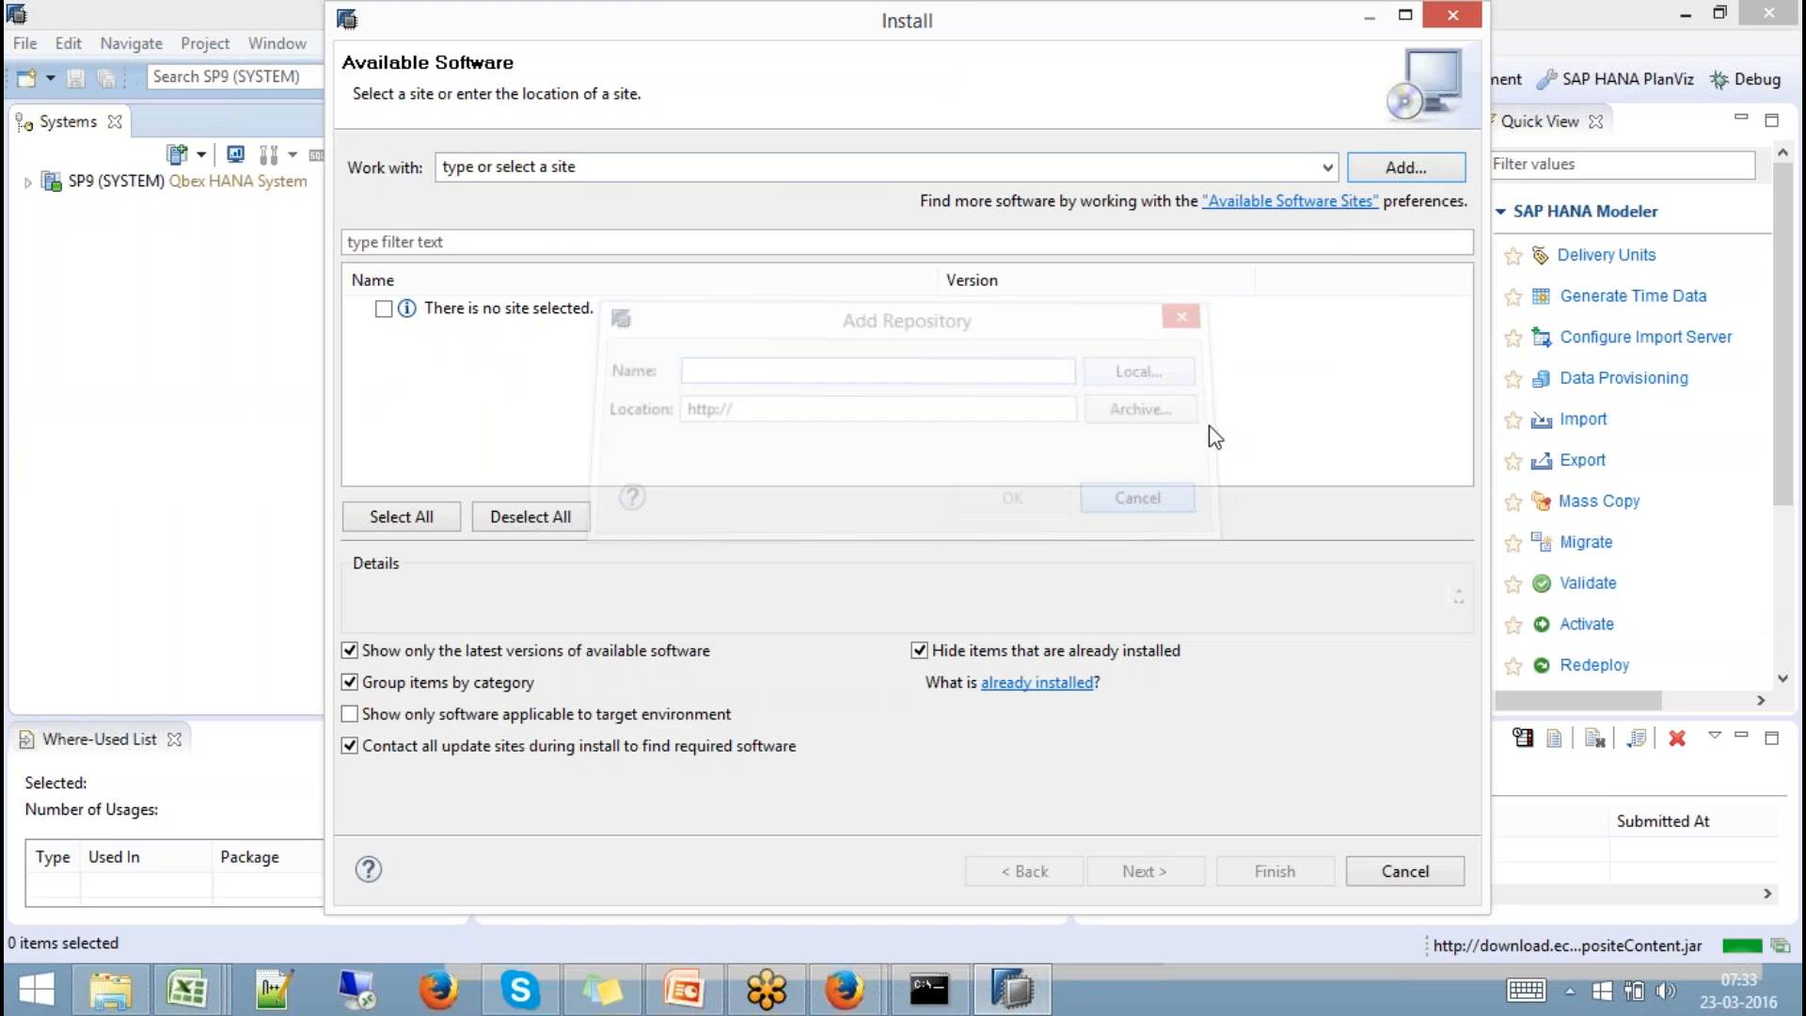
Start adding a new software repository and set its location to the local folder F:/Batch 9/SAPBWMTE00_2-80000754.
left_click(1392, 162)
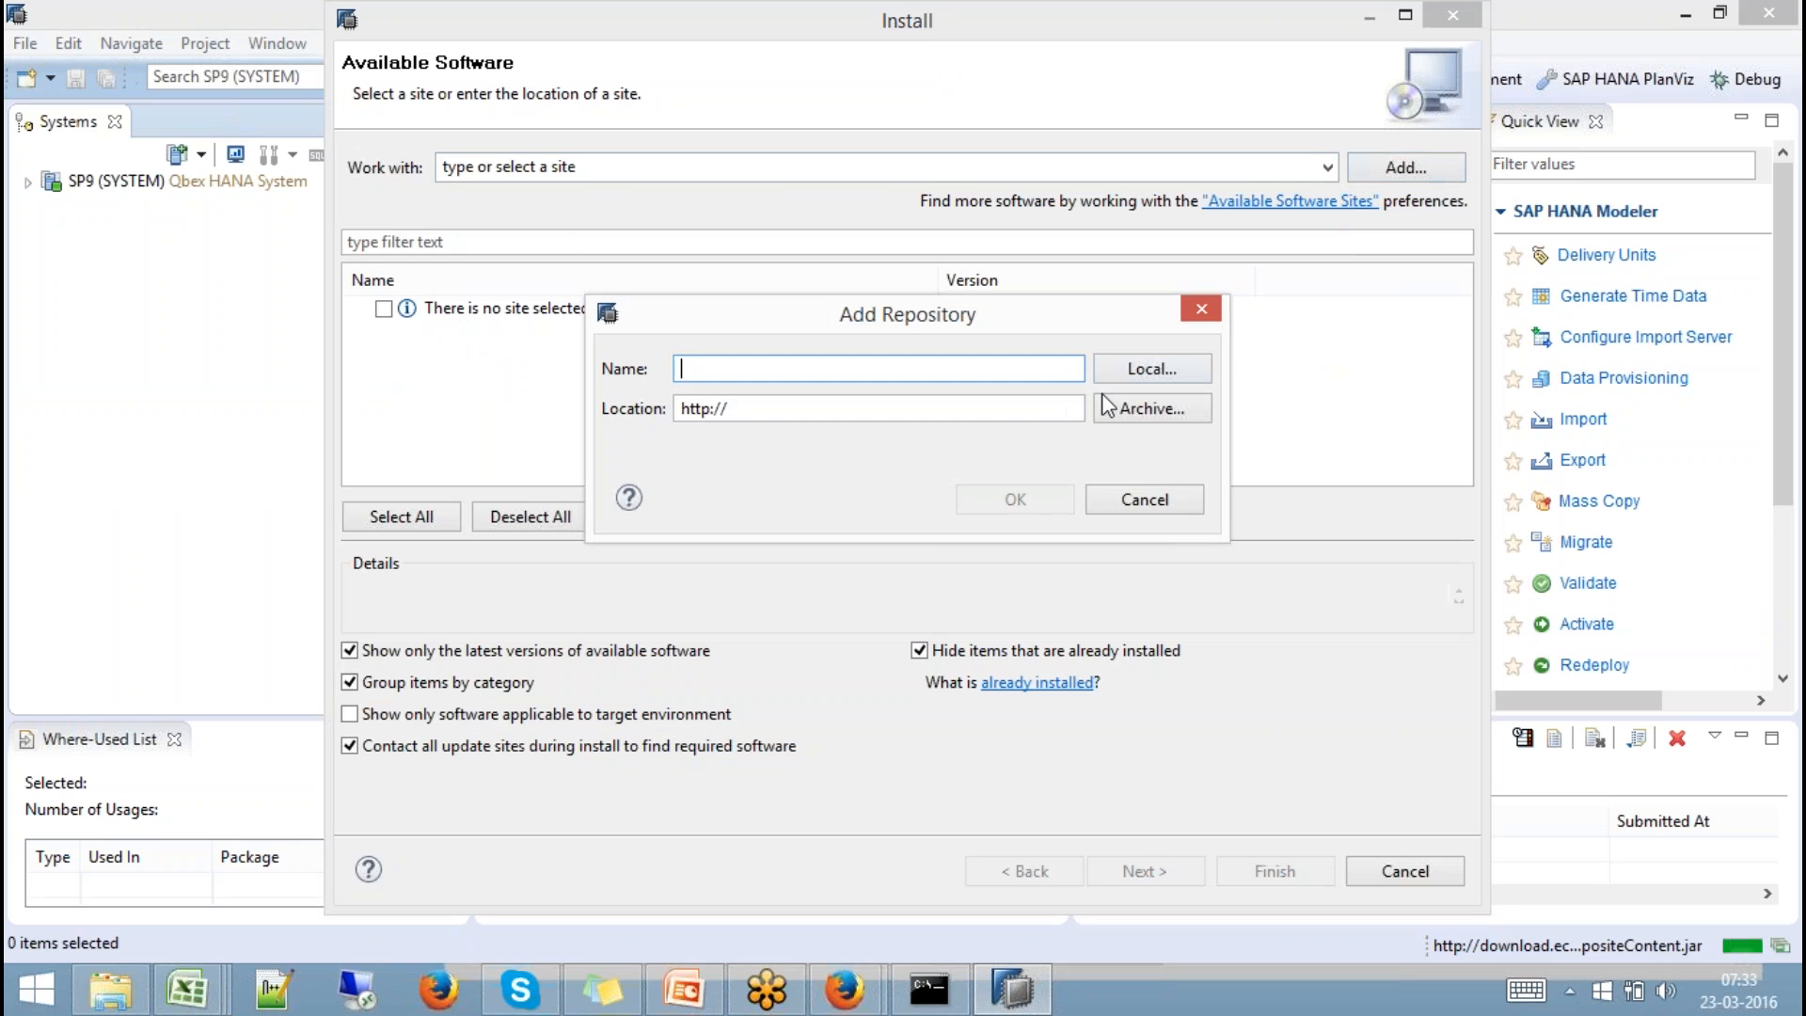
left_click(1149, 366)
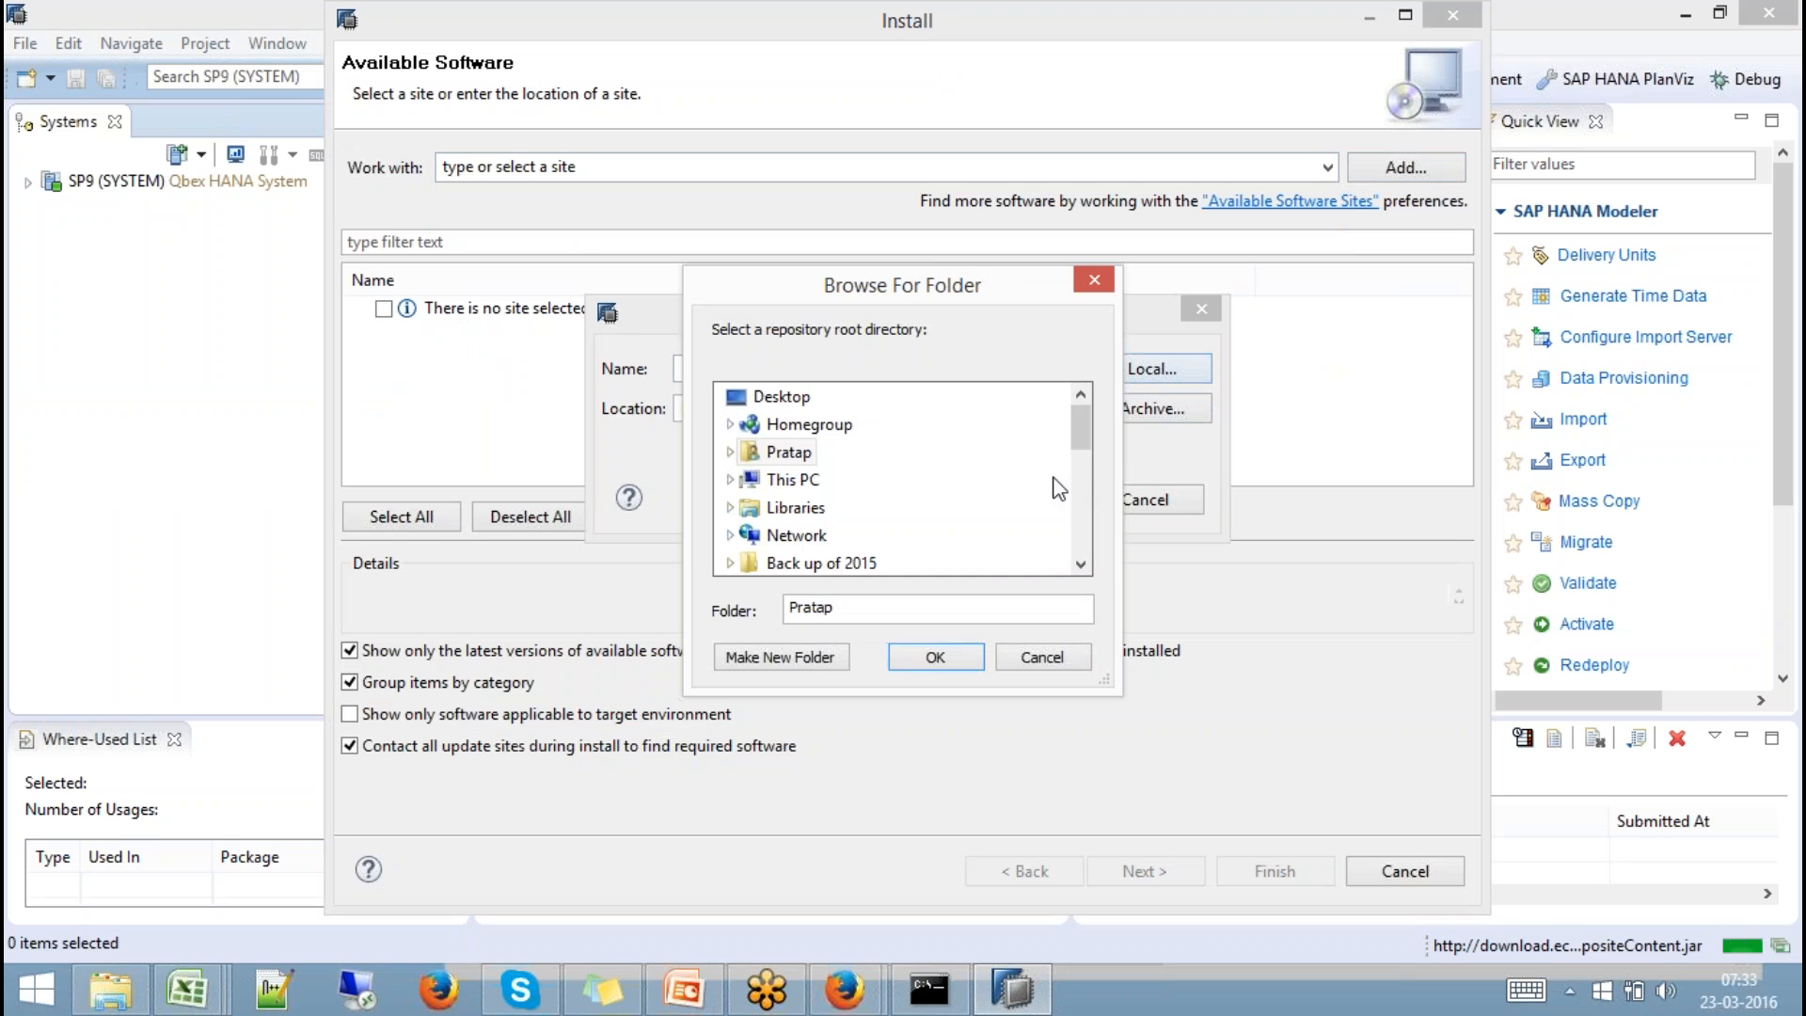
scroll(1089, 499, "down", 2)
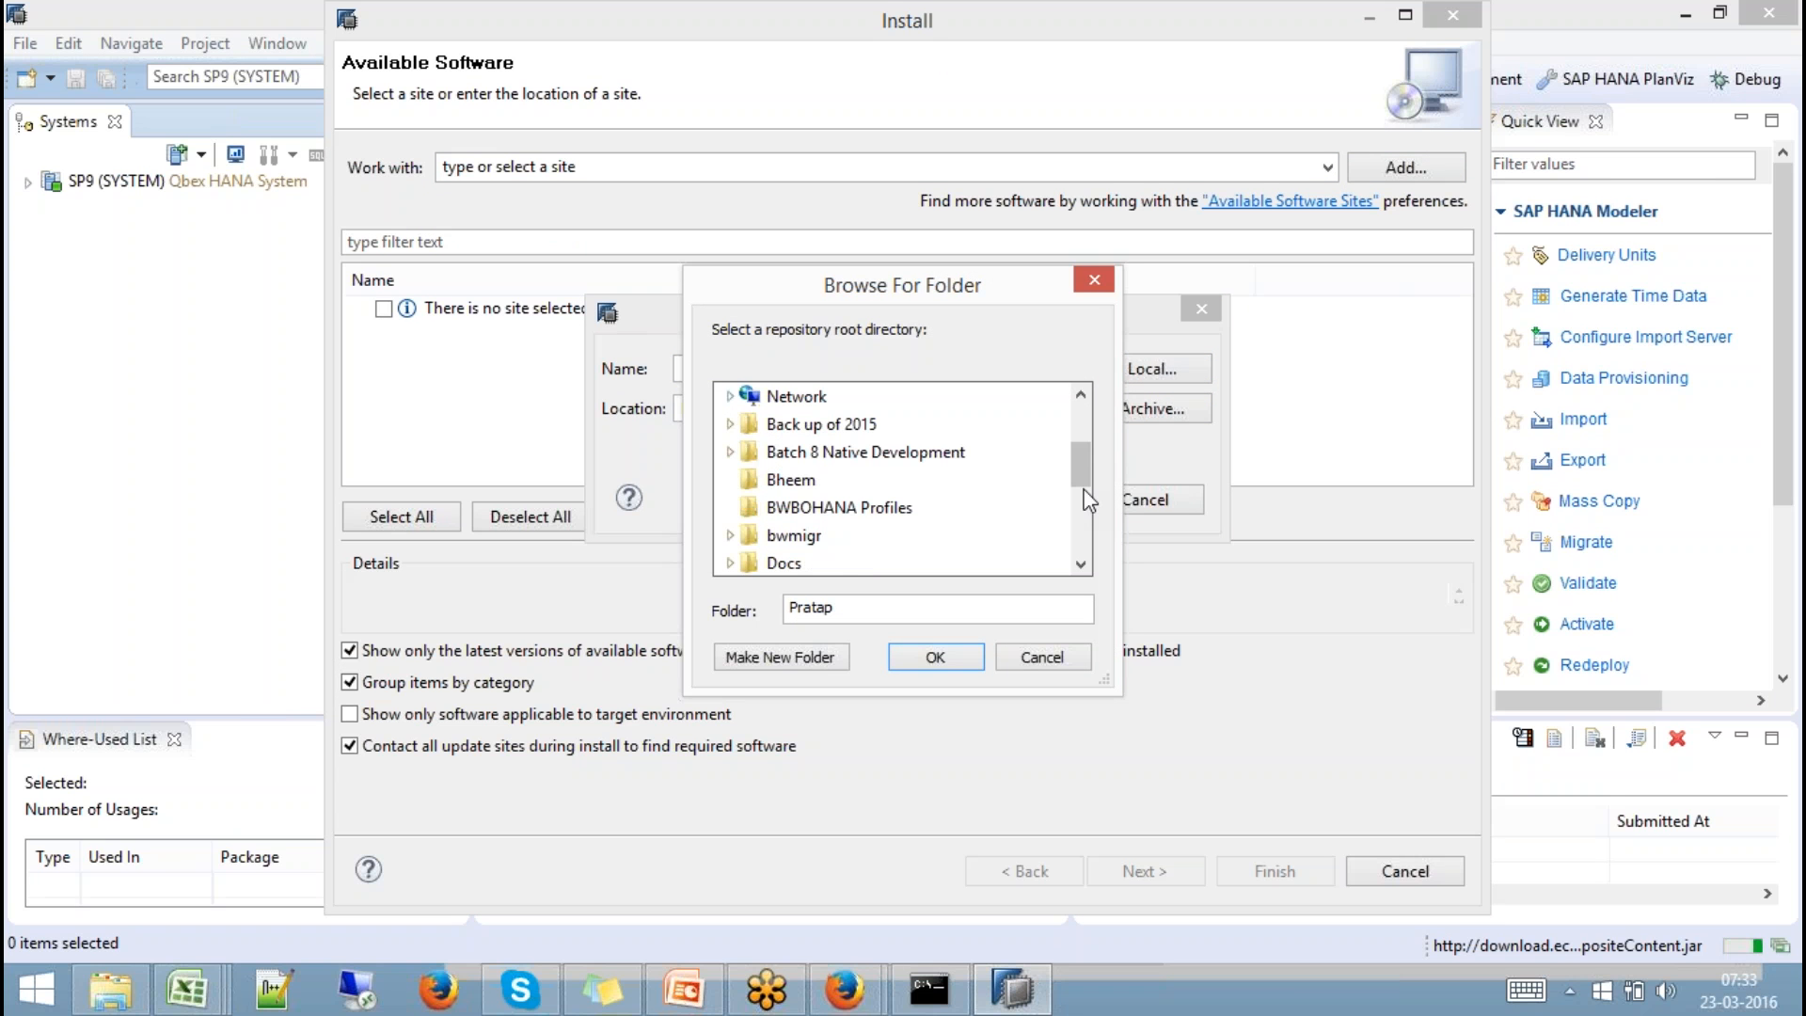
scroll(1078, 420, "up", 2)
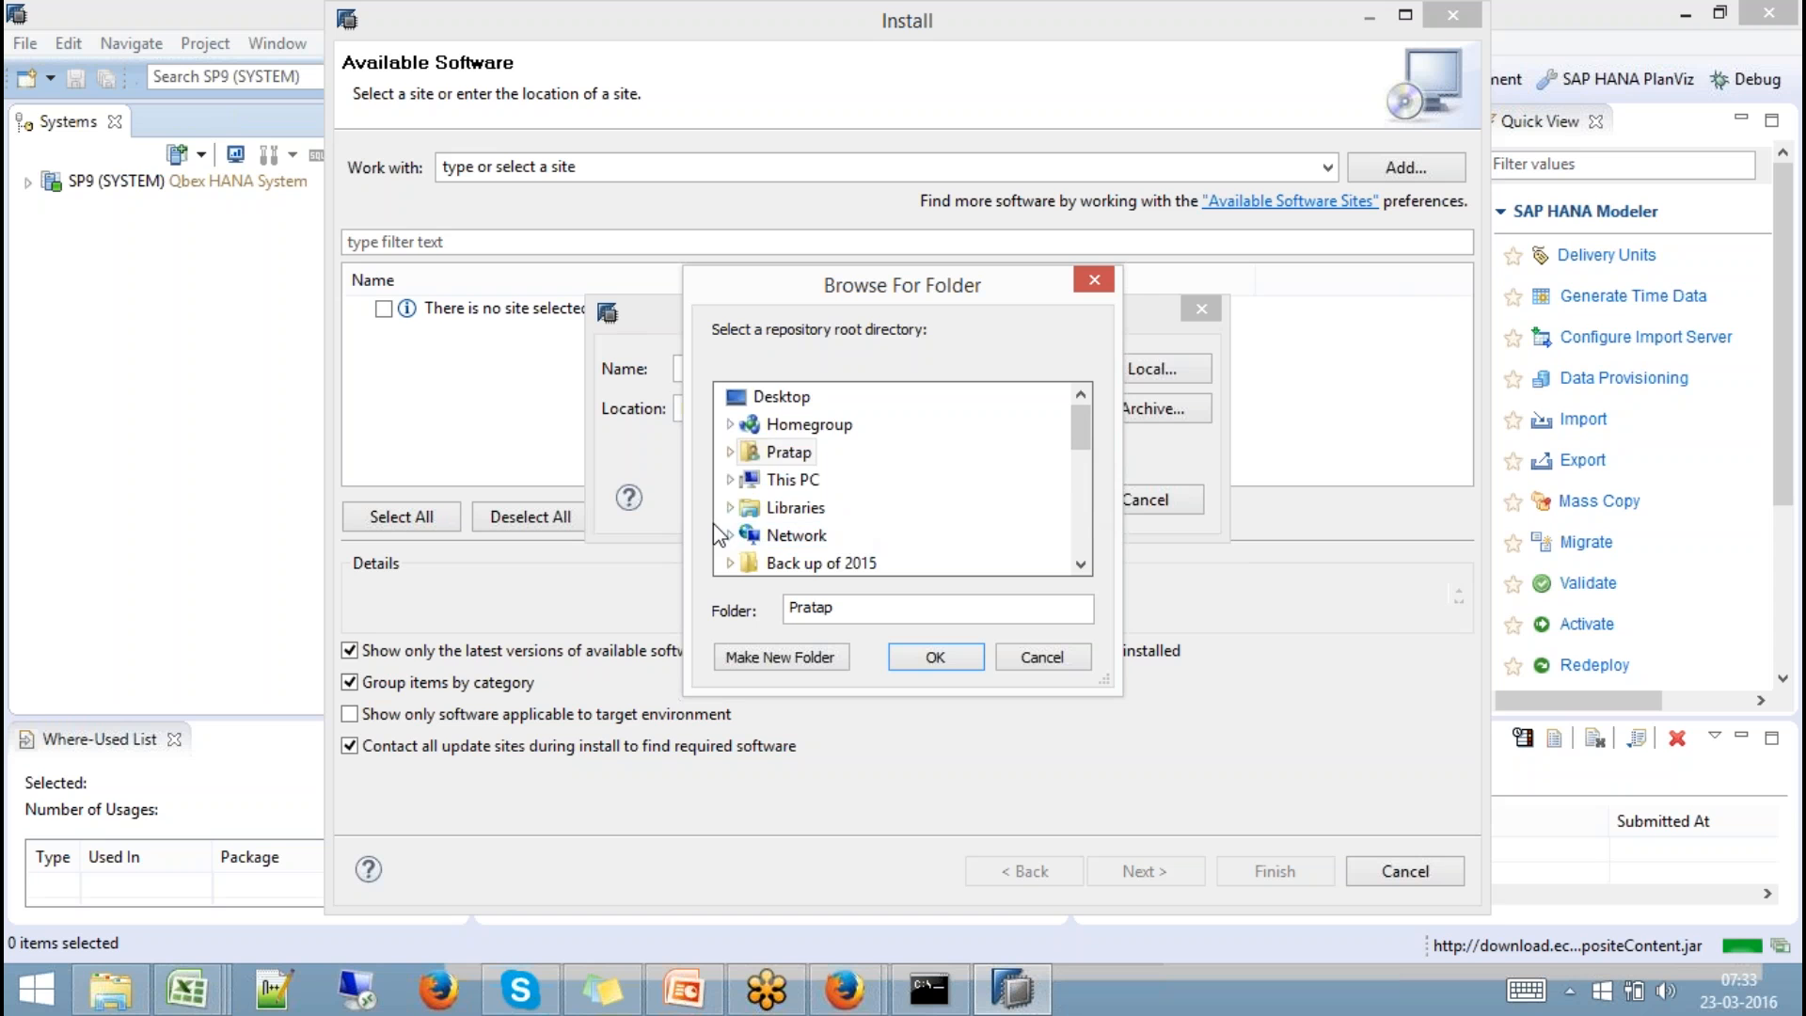
left_click(730, 479)
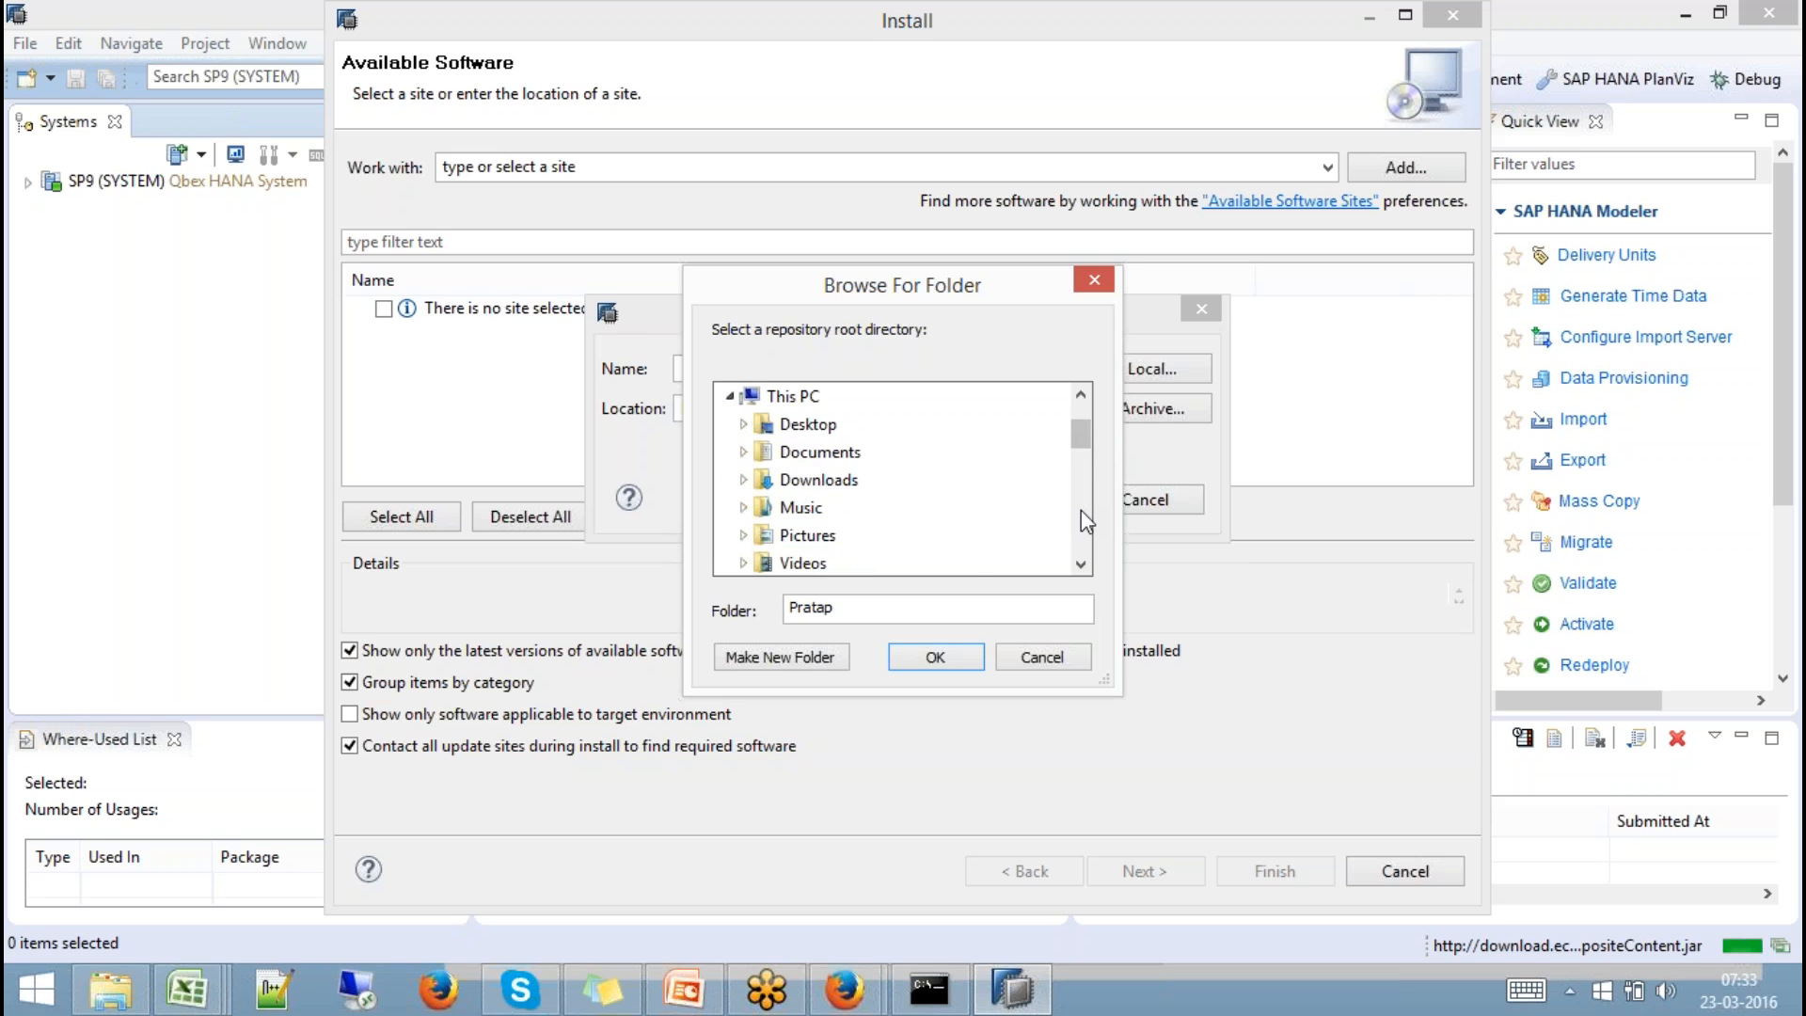
scroll(1081, 510, "down", 2)
left_click(744, 535)
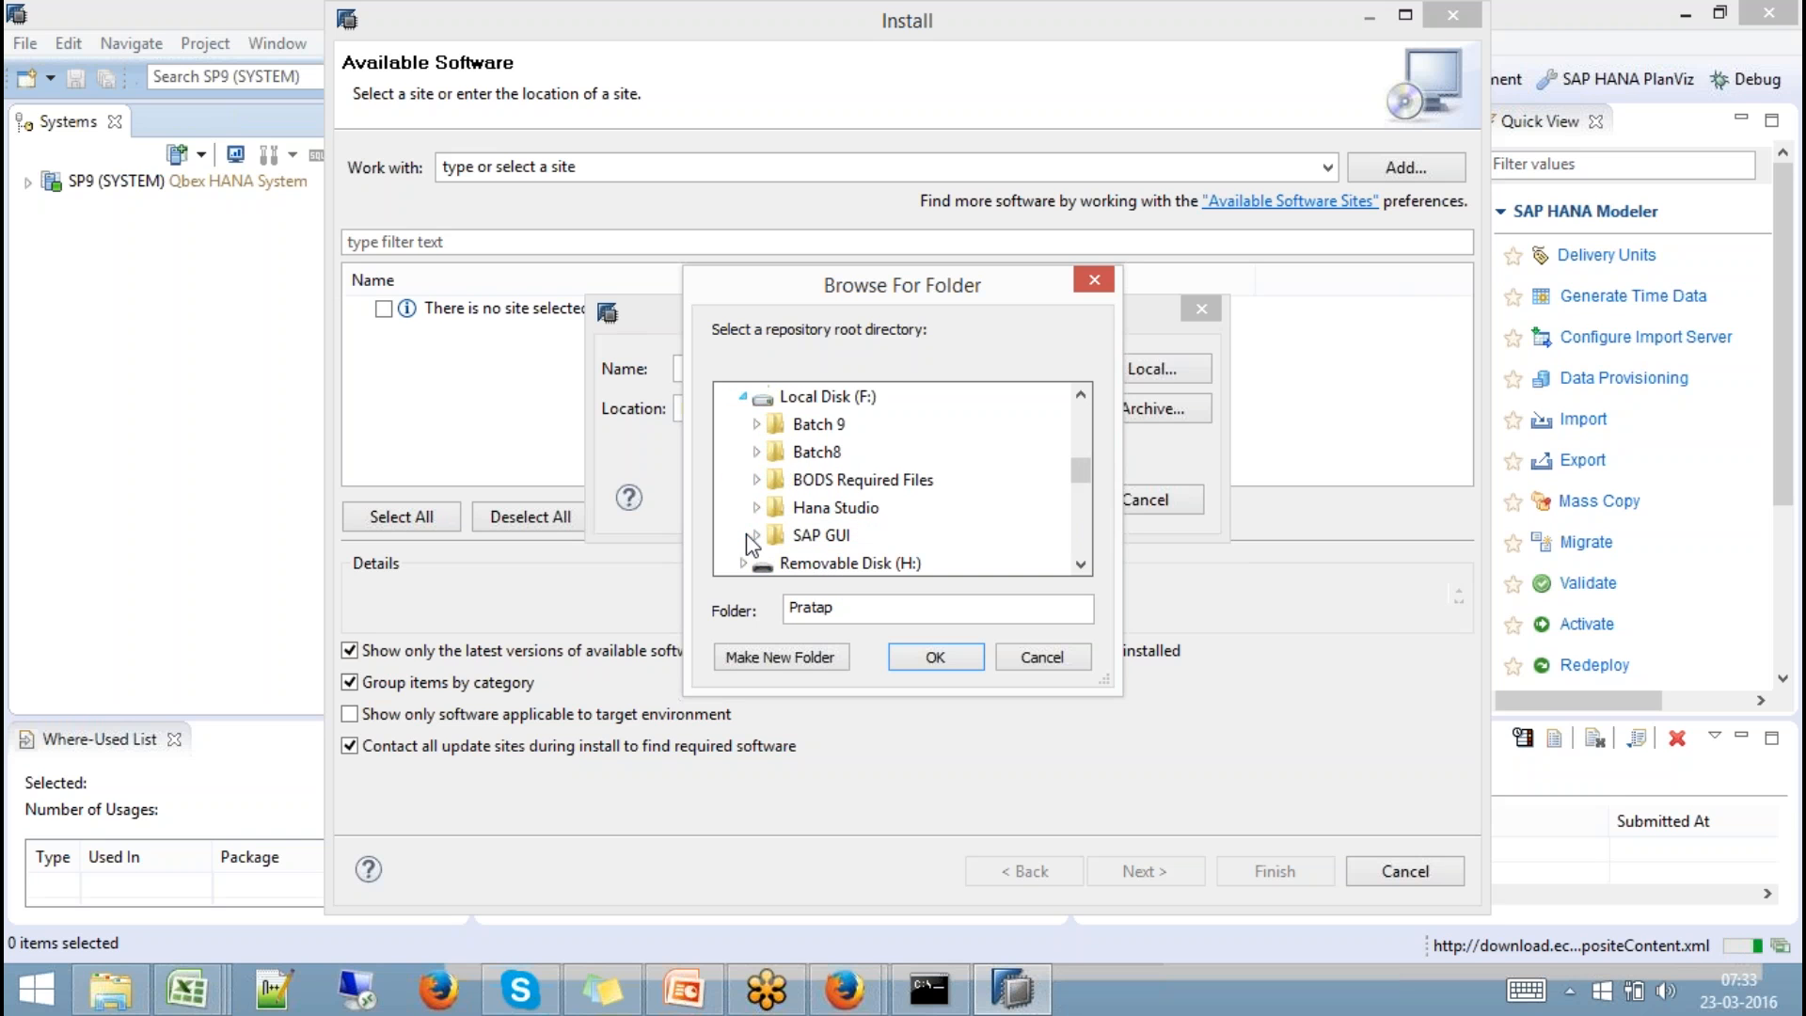
left_click(756, 423)
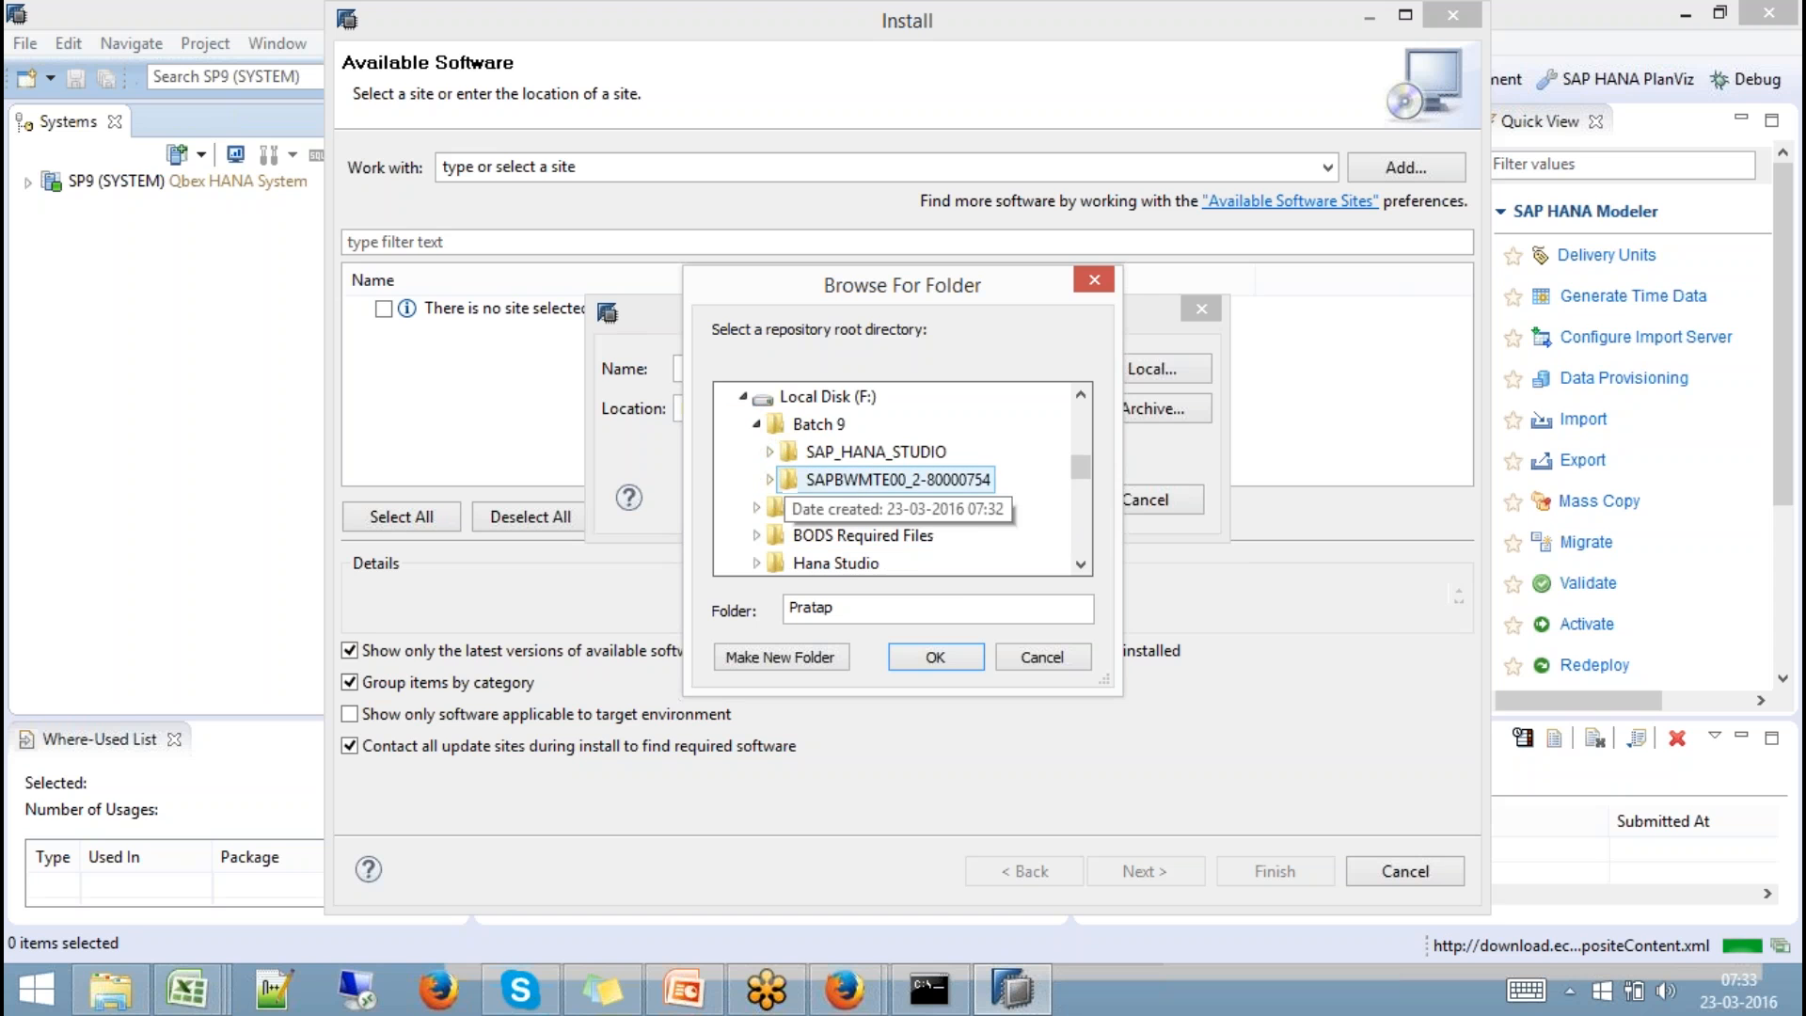
double_click(842, 481)
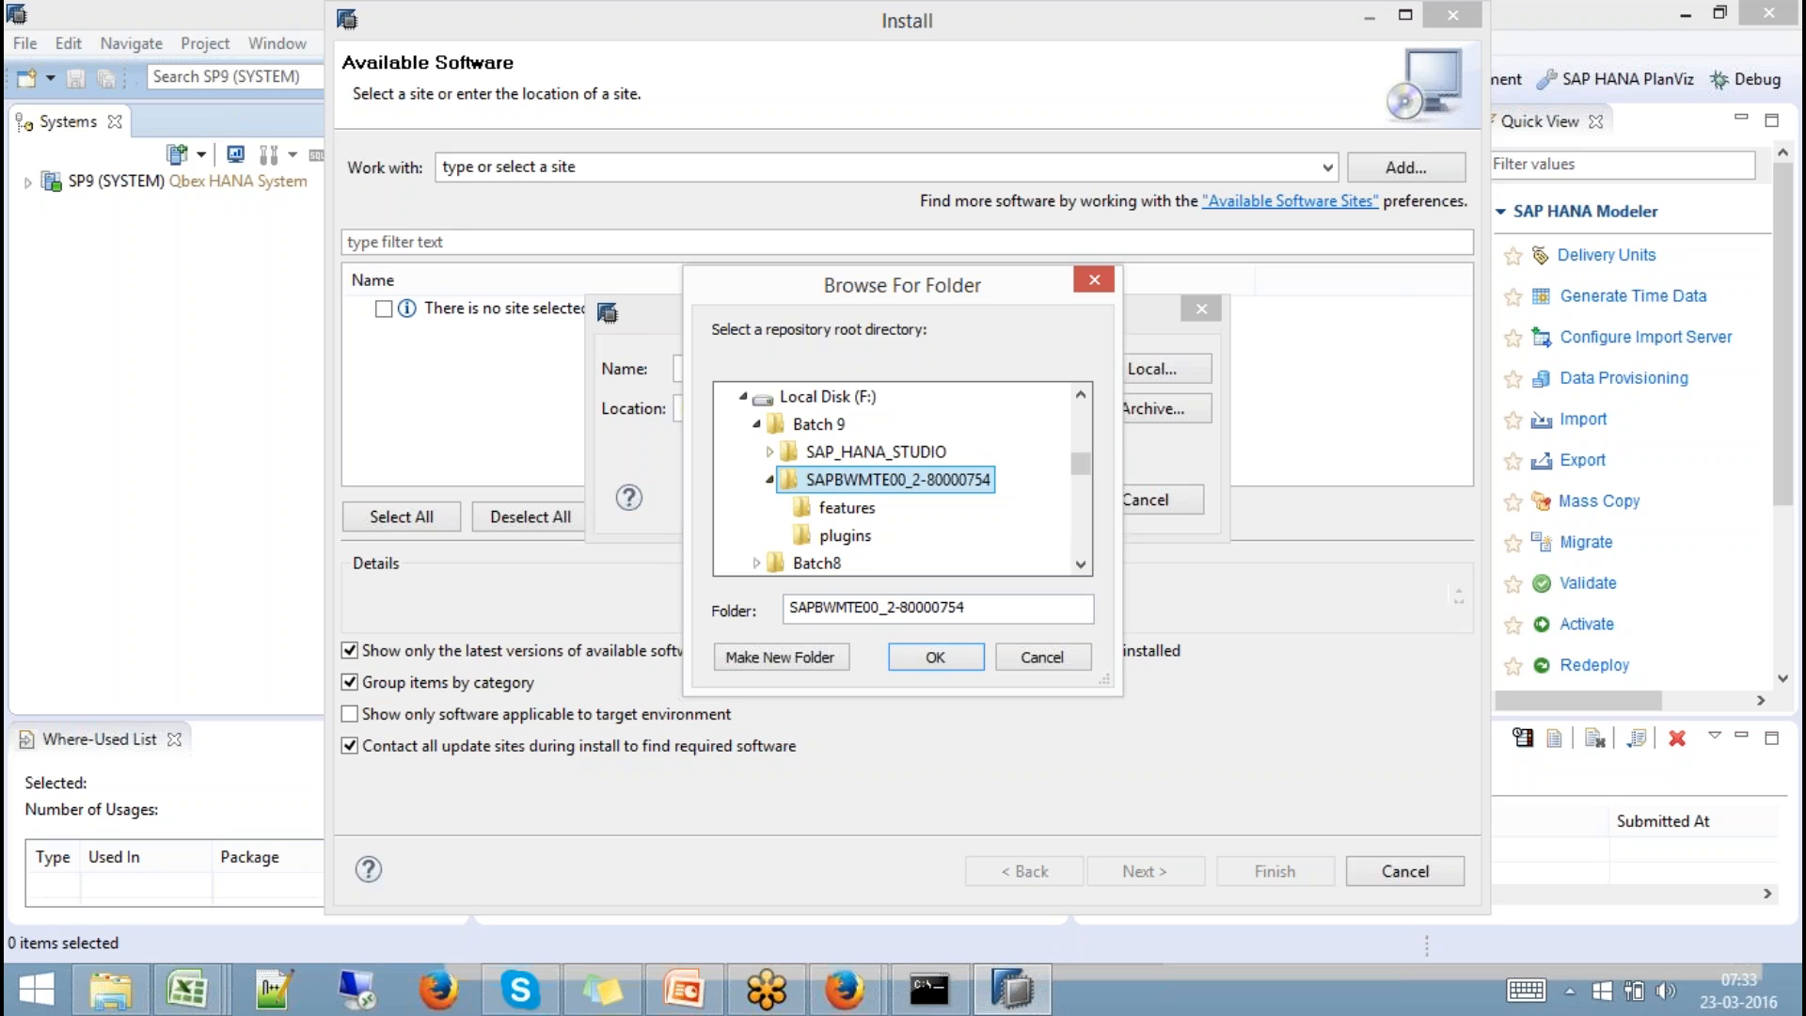
left_click(934, 655)
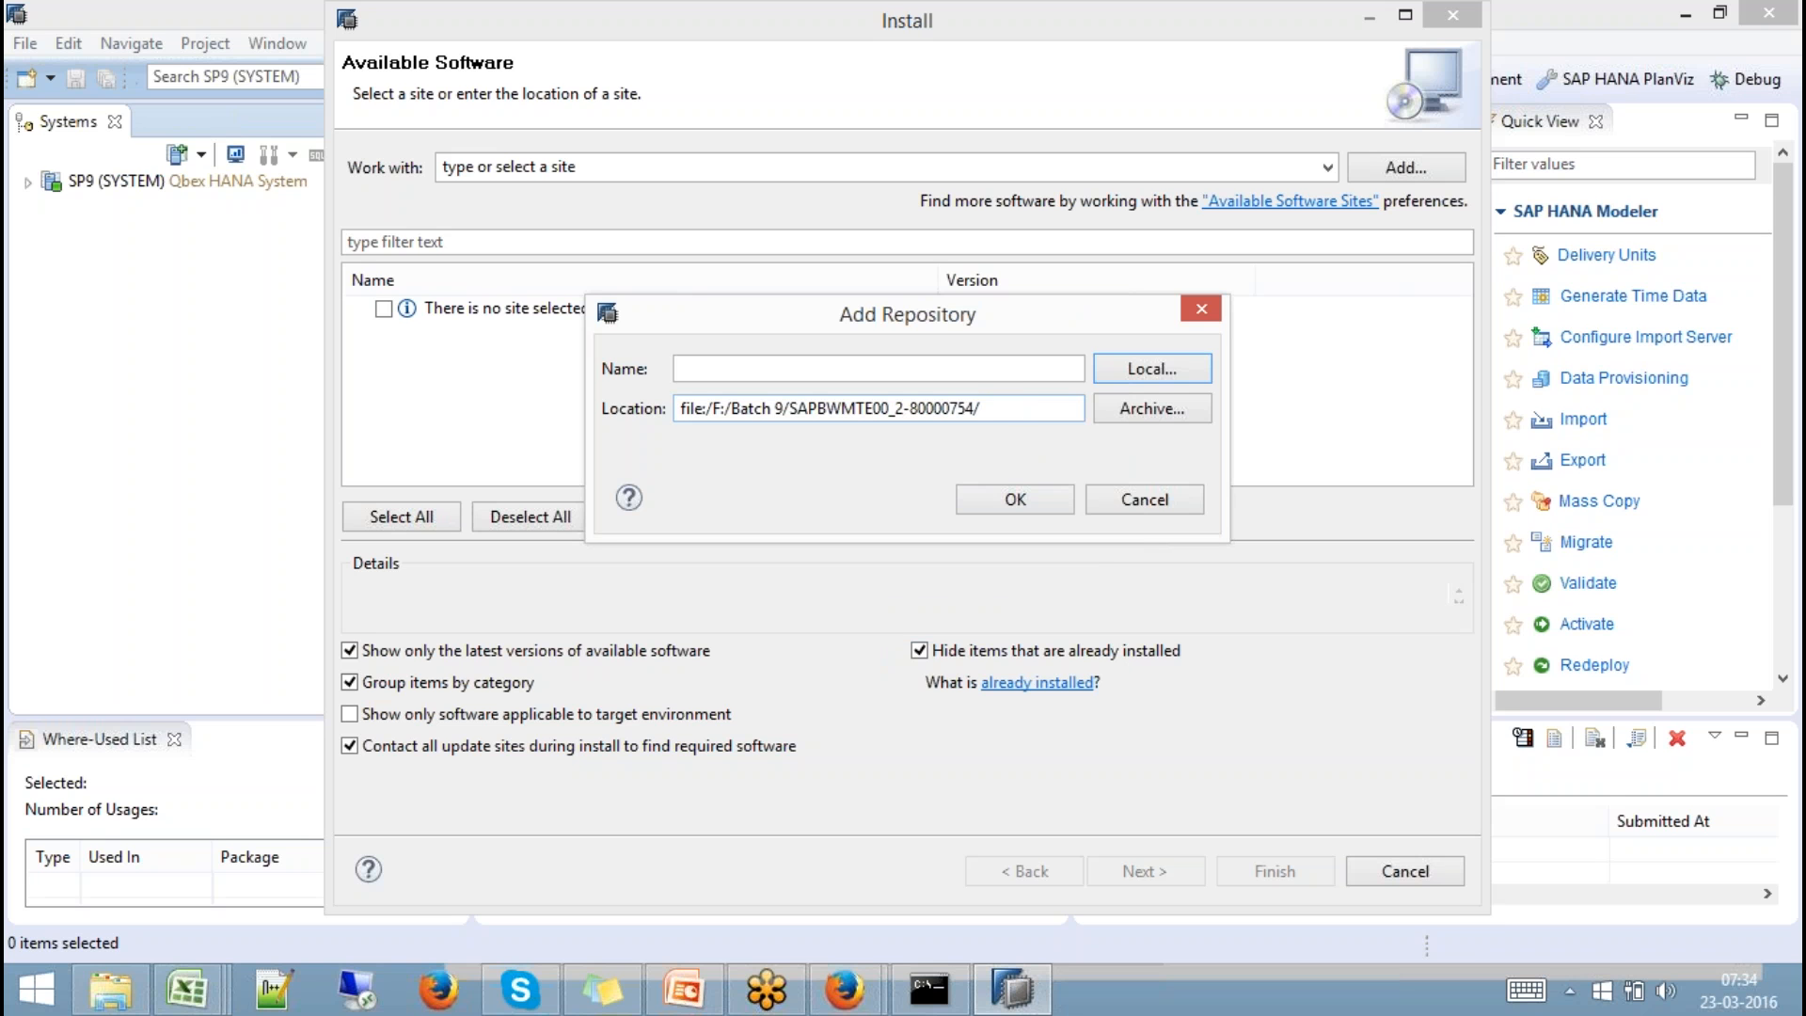
Name the new repository batch9bw and add it as the software site for the installation.
left_click(983, 369)
type("bat")
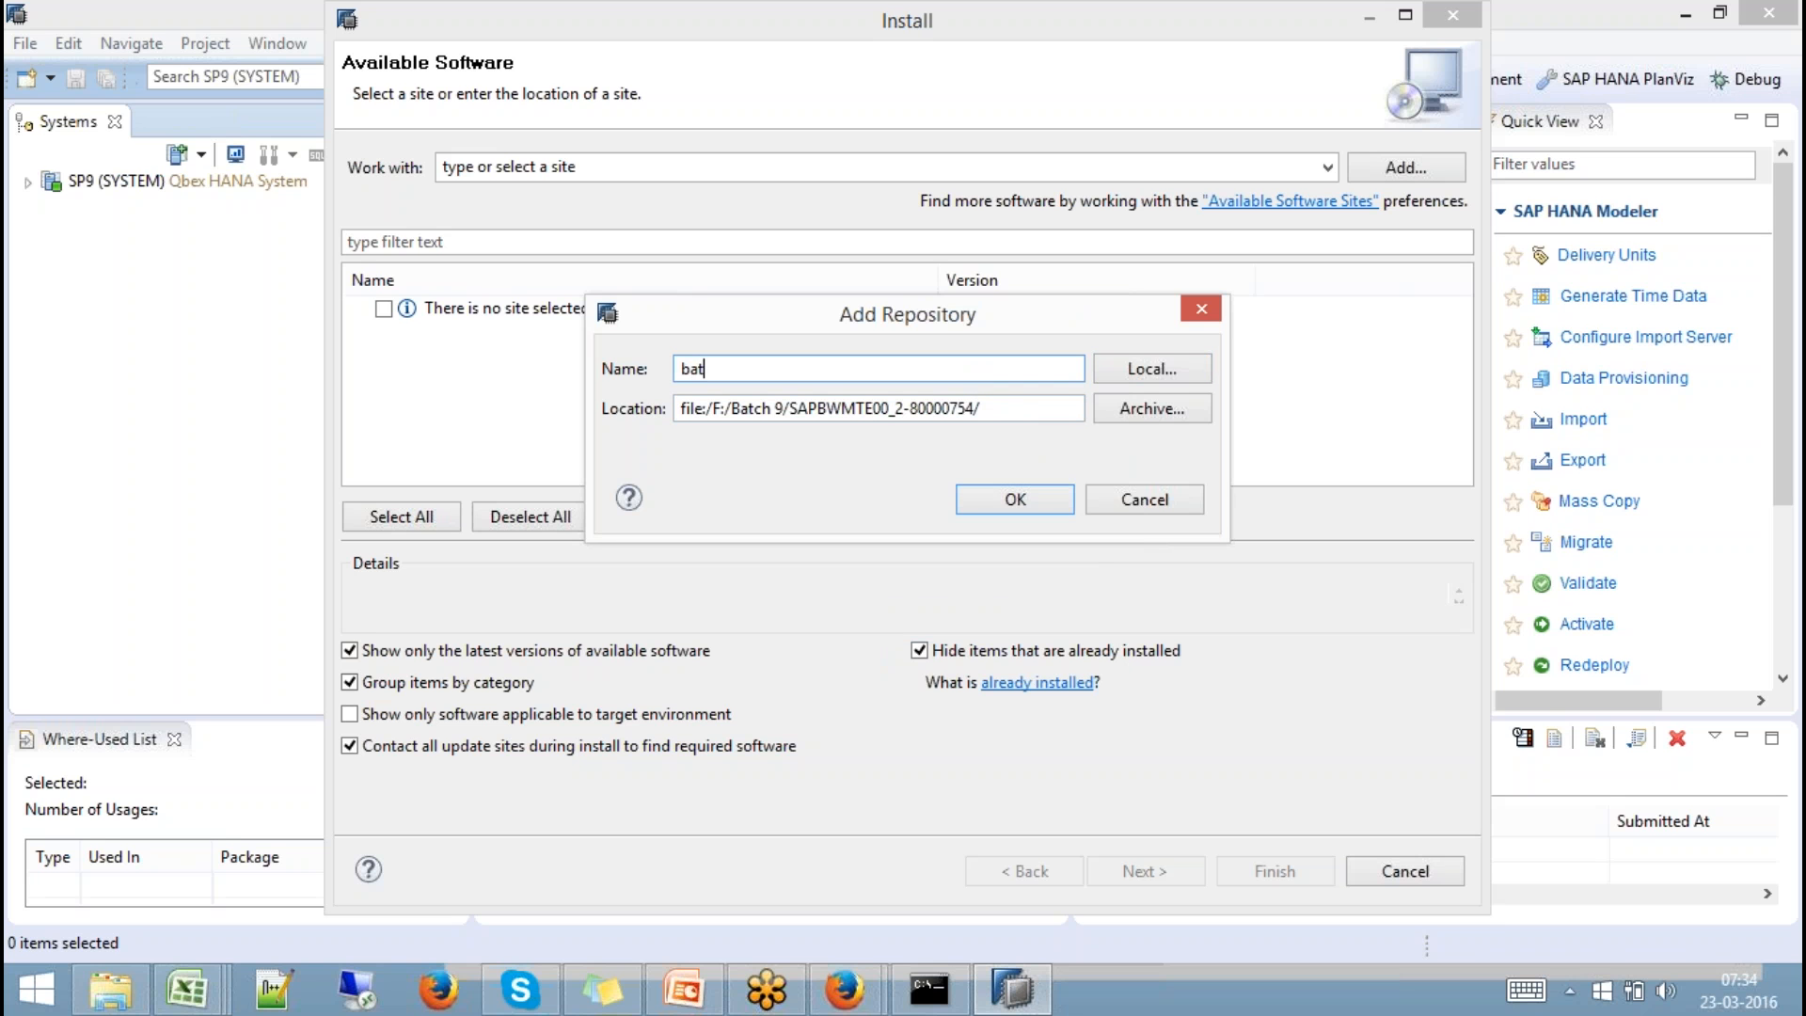
type("ch9bw")
left_click(1031, 497)
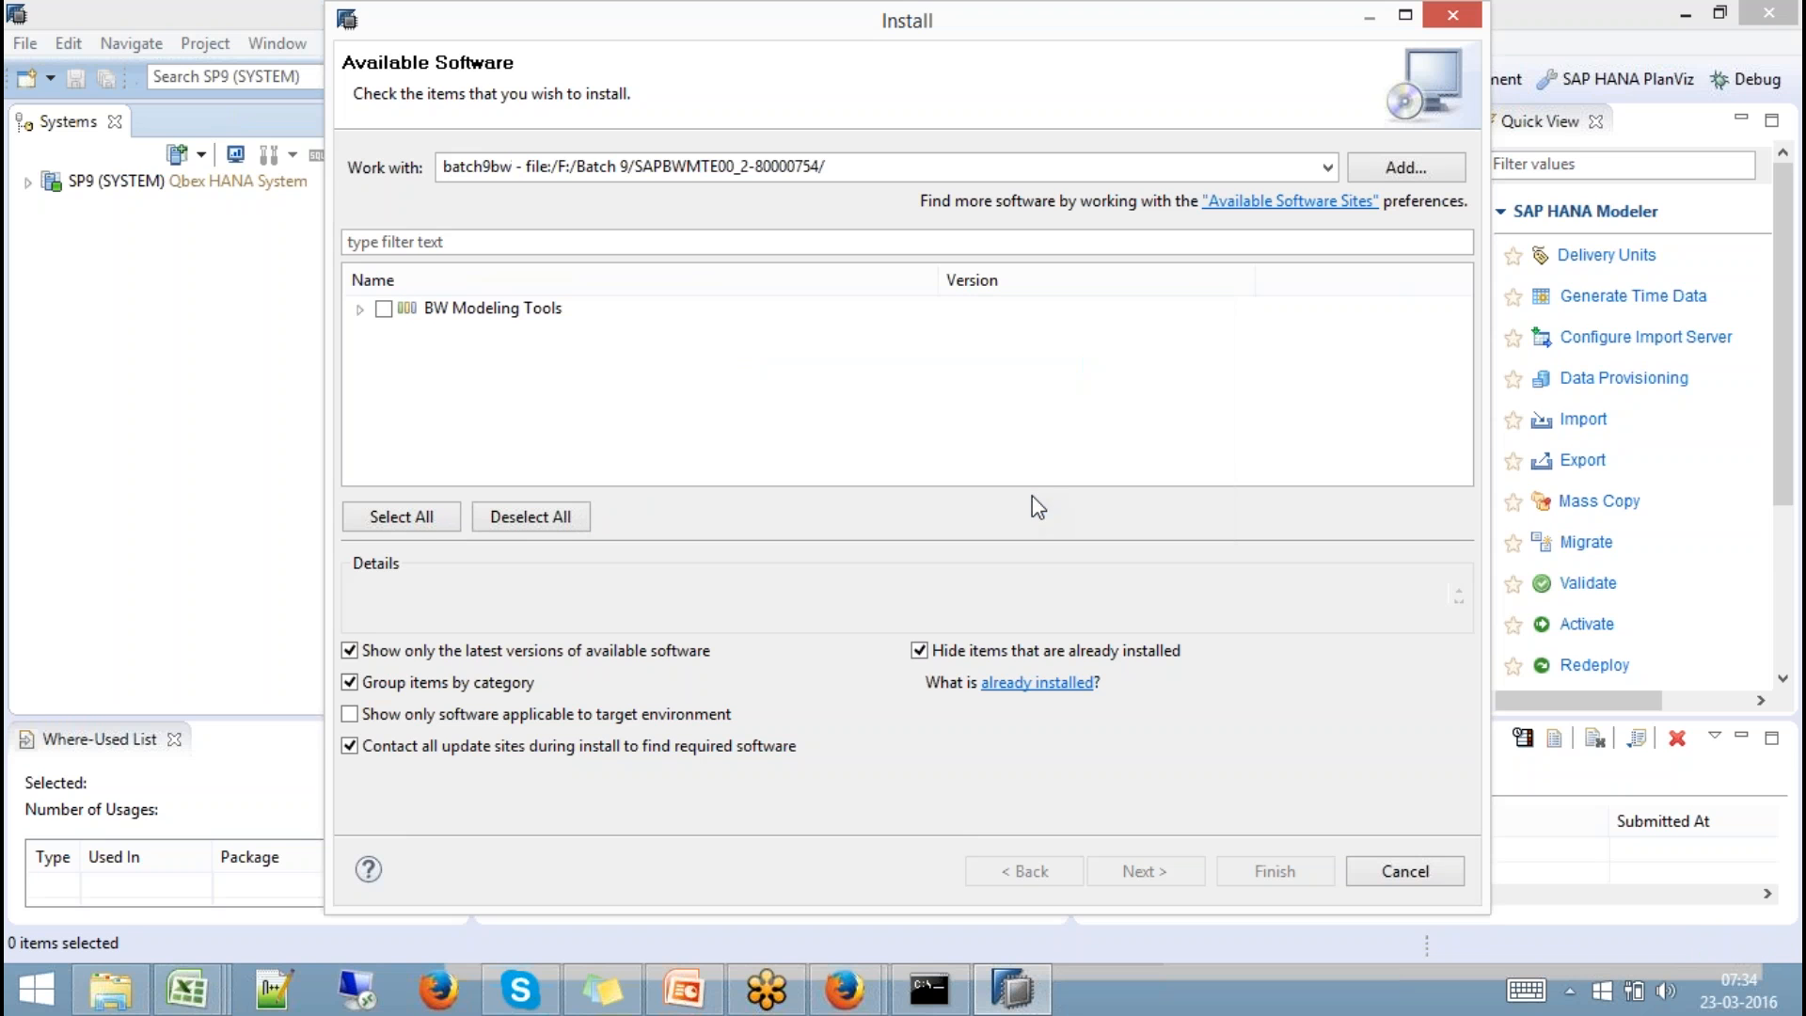
Expand BW Modeling Tools, select it with all its components for installation, and proceed to the dependency calculation.
left_click(359, 310)
left_click(384, 308)
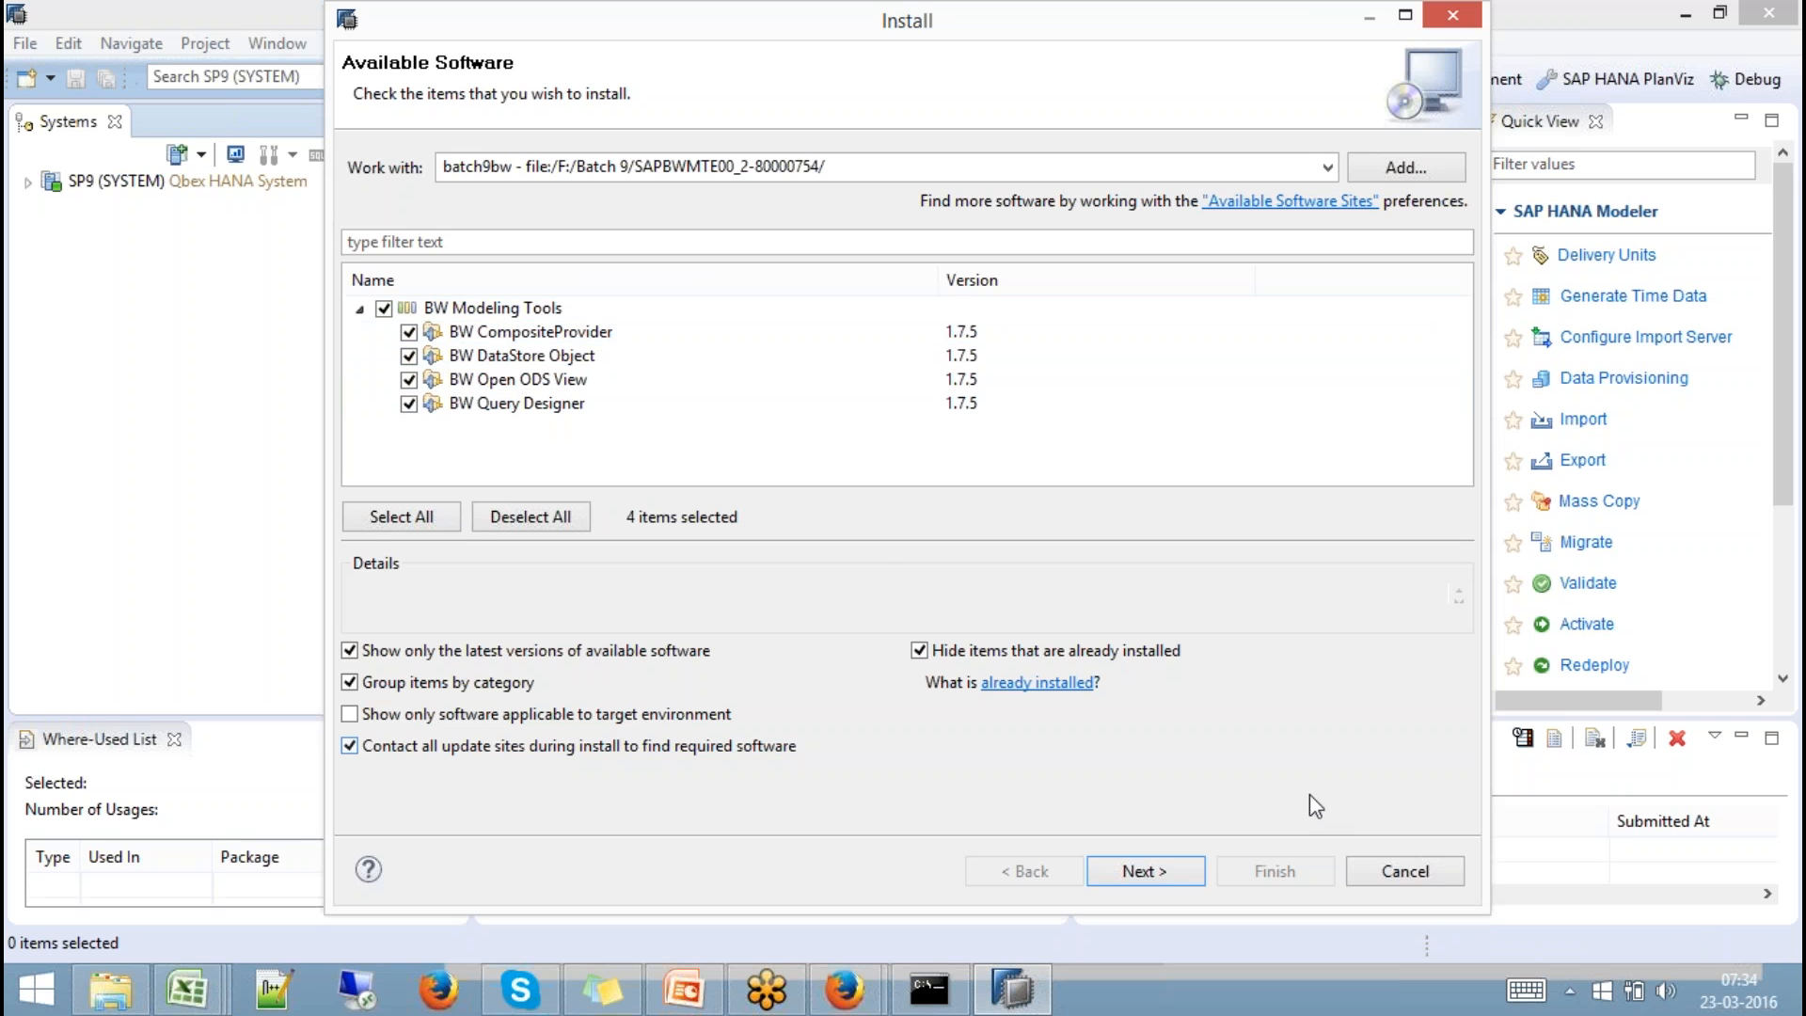
left_click(1154, 875)
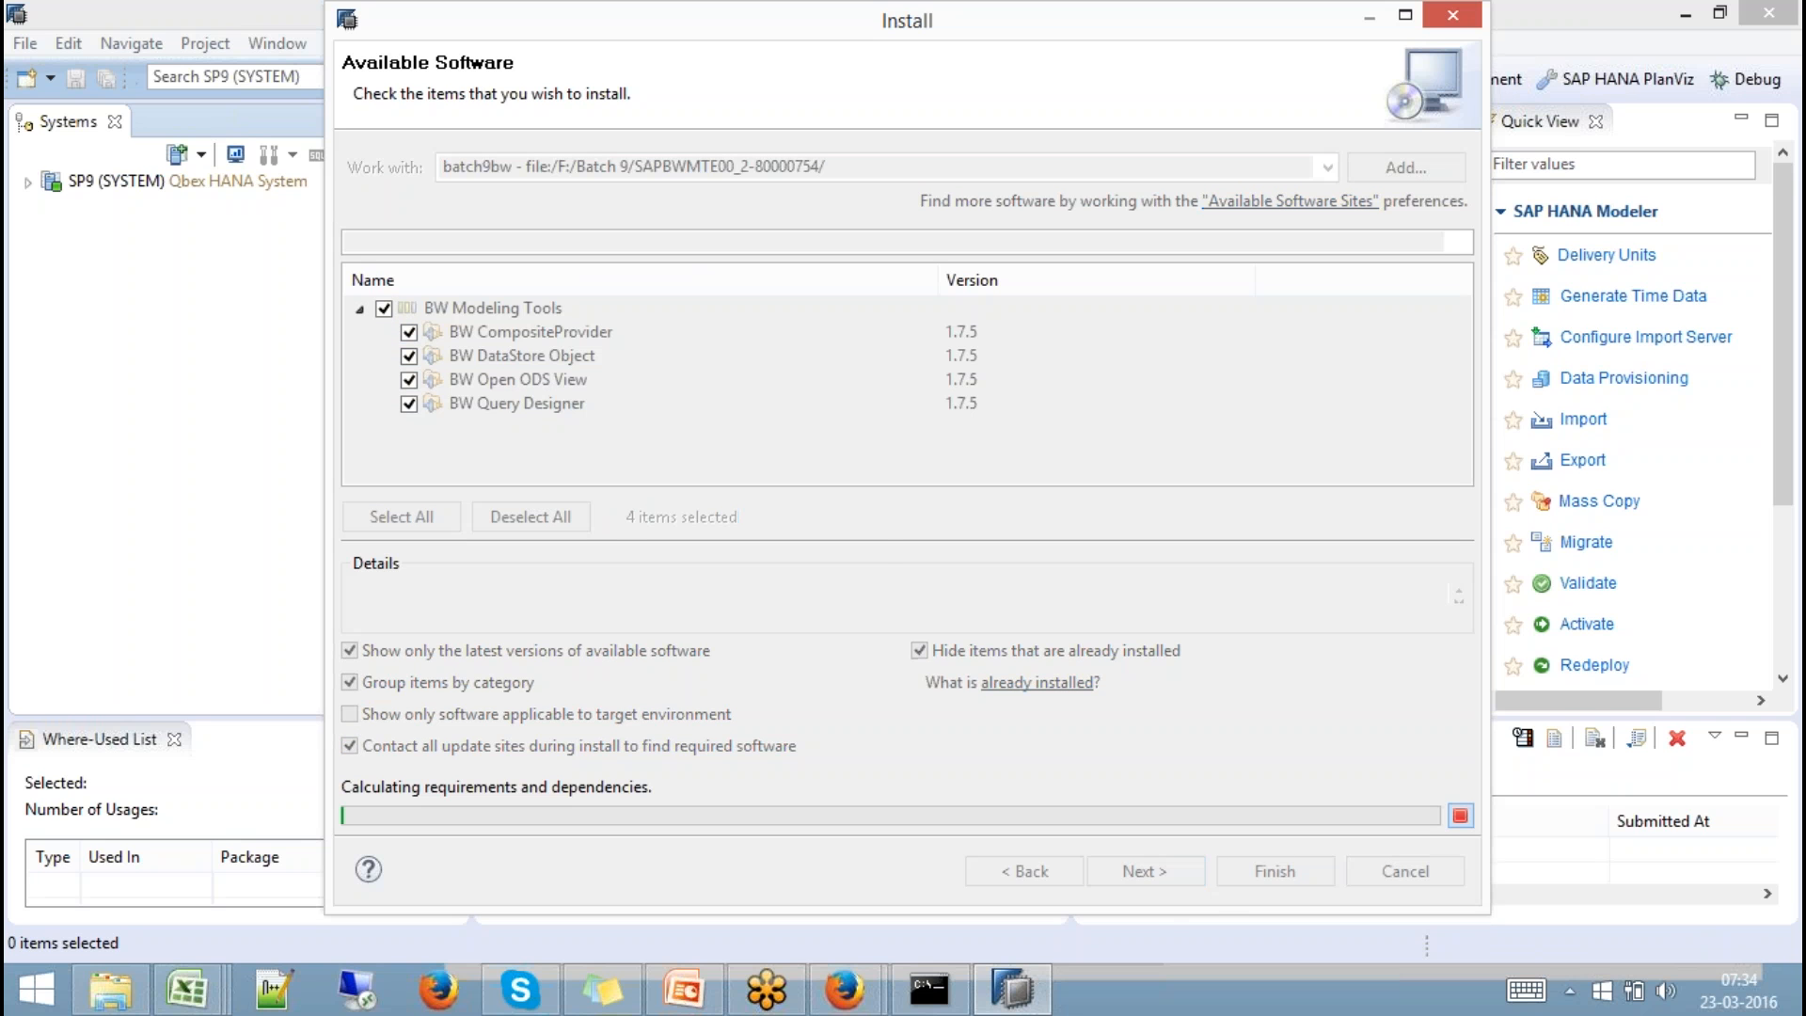
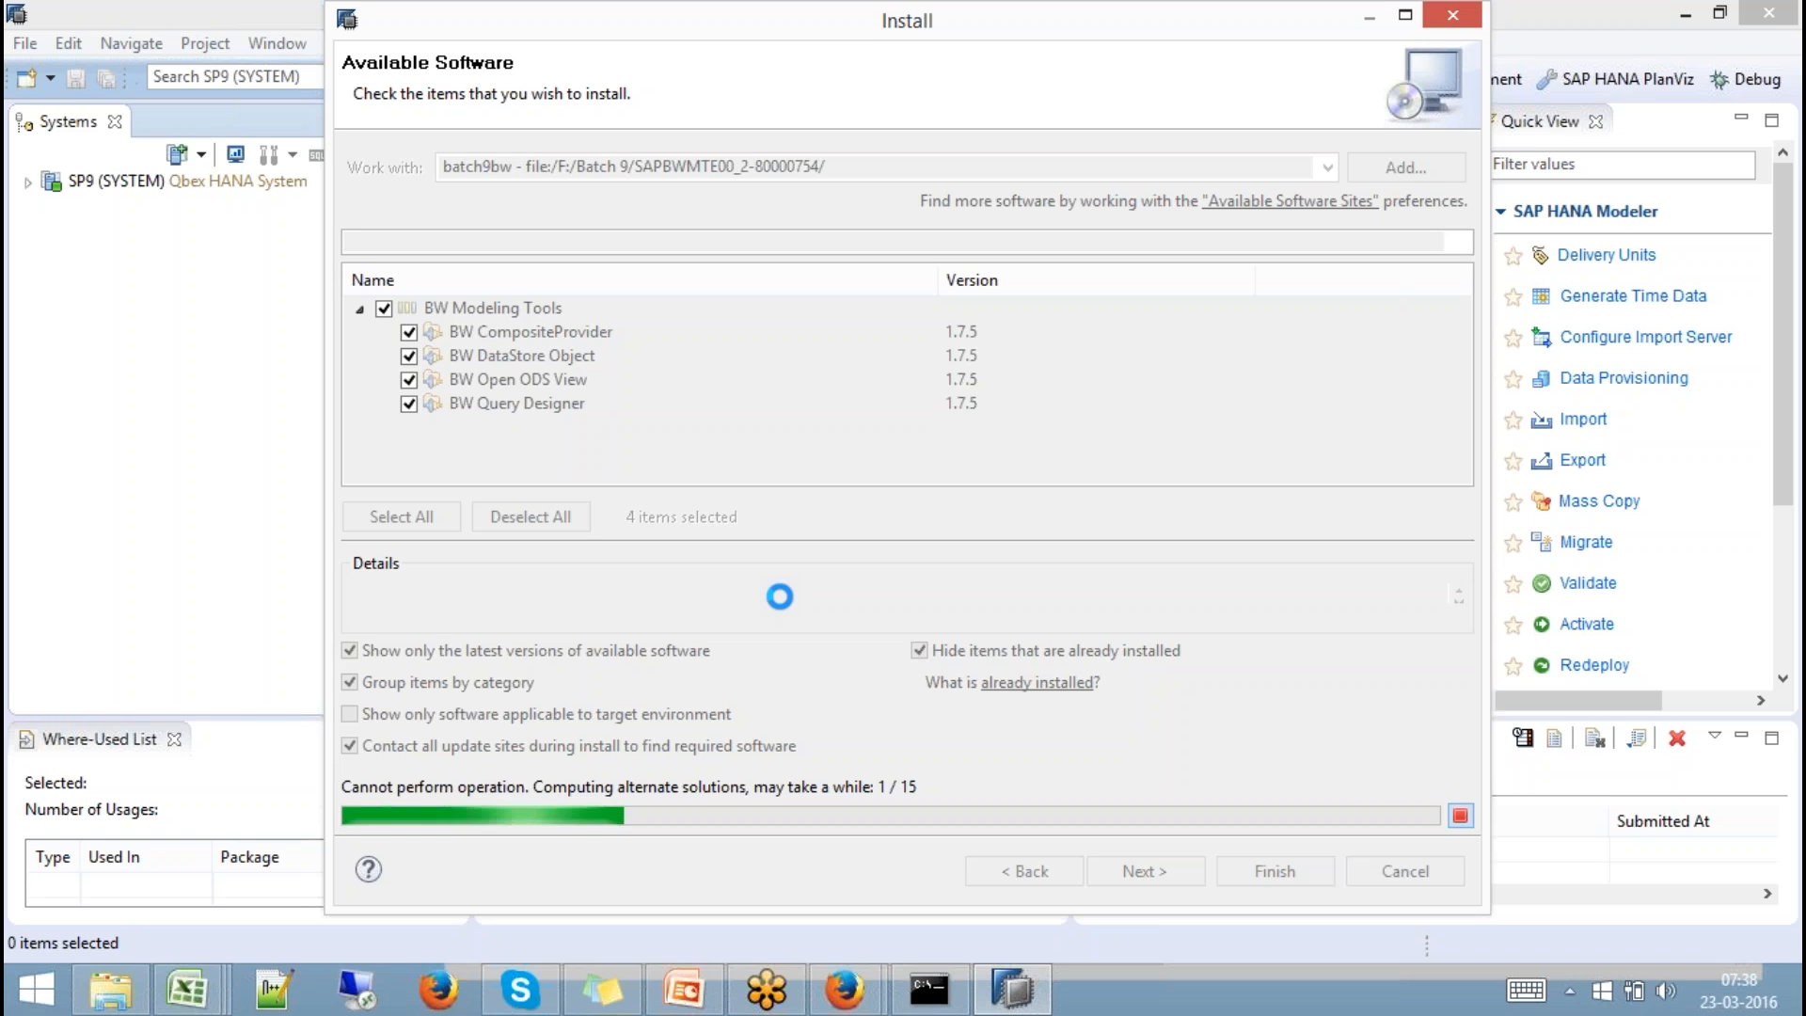
Open a Remote Desktop connection to 192.168.1.65, trust the remote computer, and sign in with the administrator account's password.
left_click(358, 994)
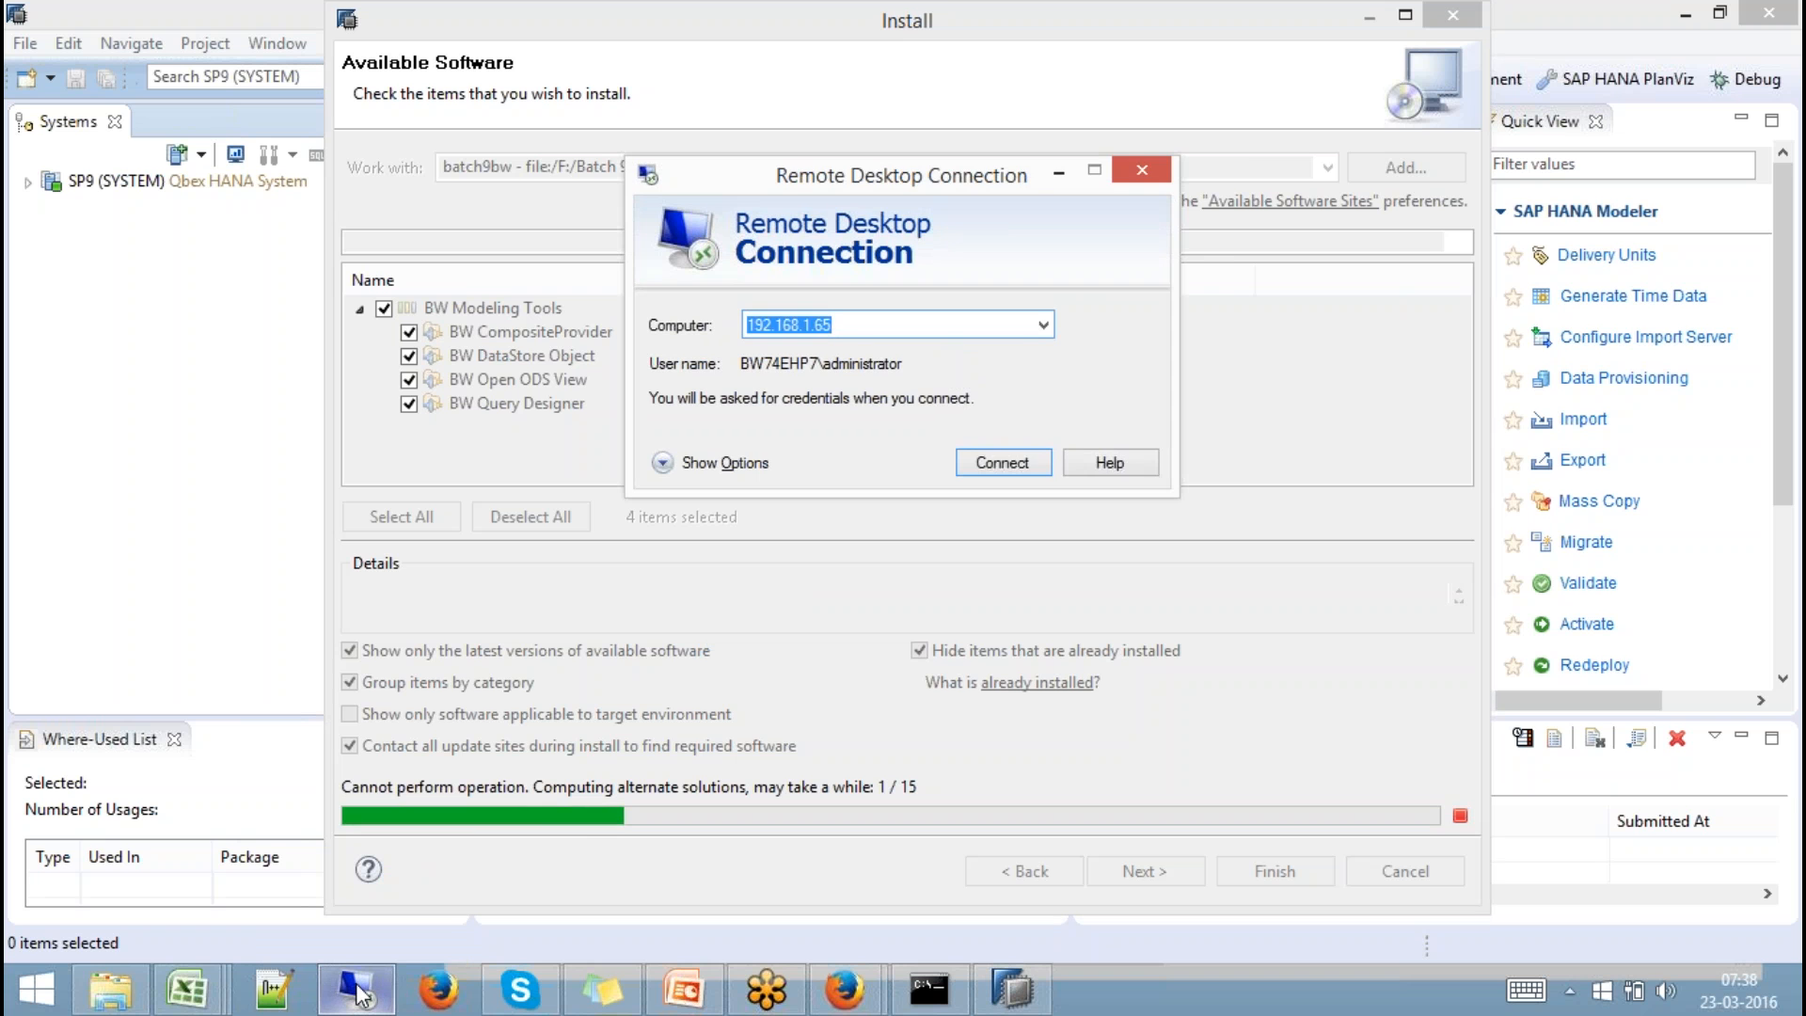
key("Return")
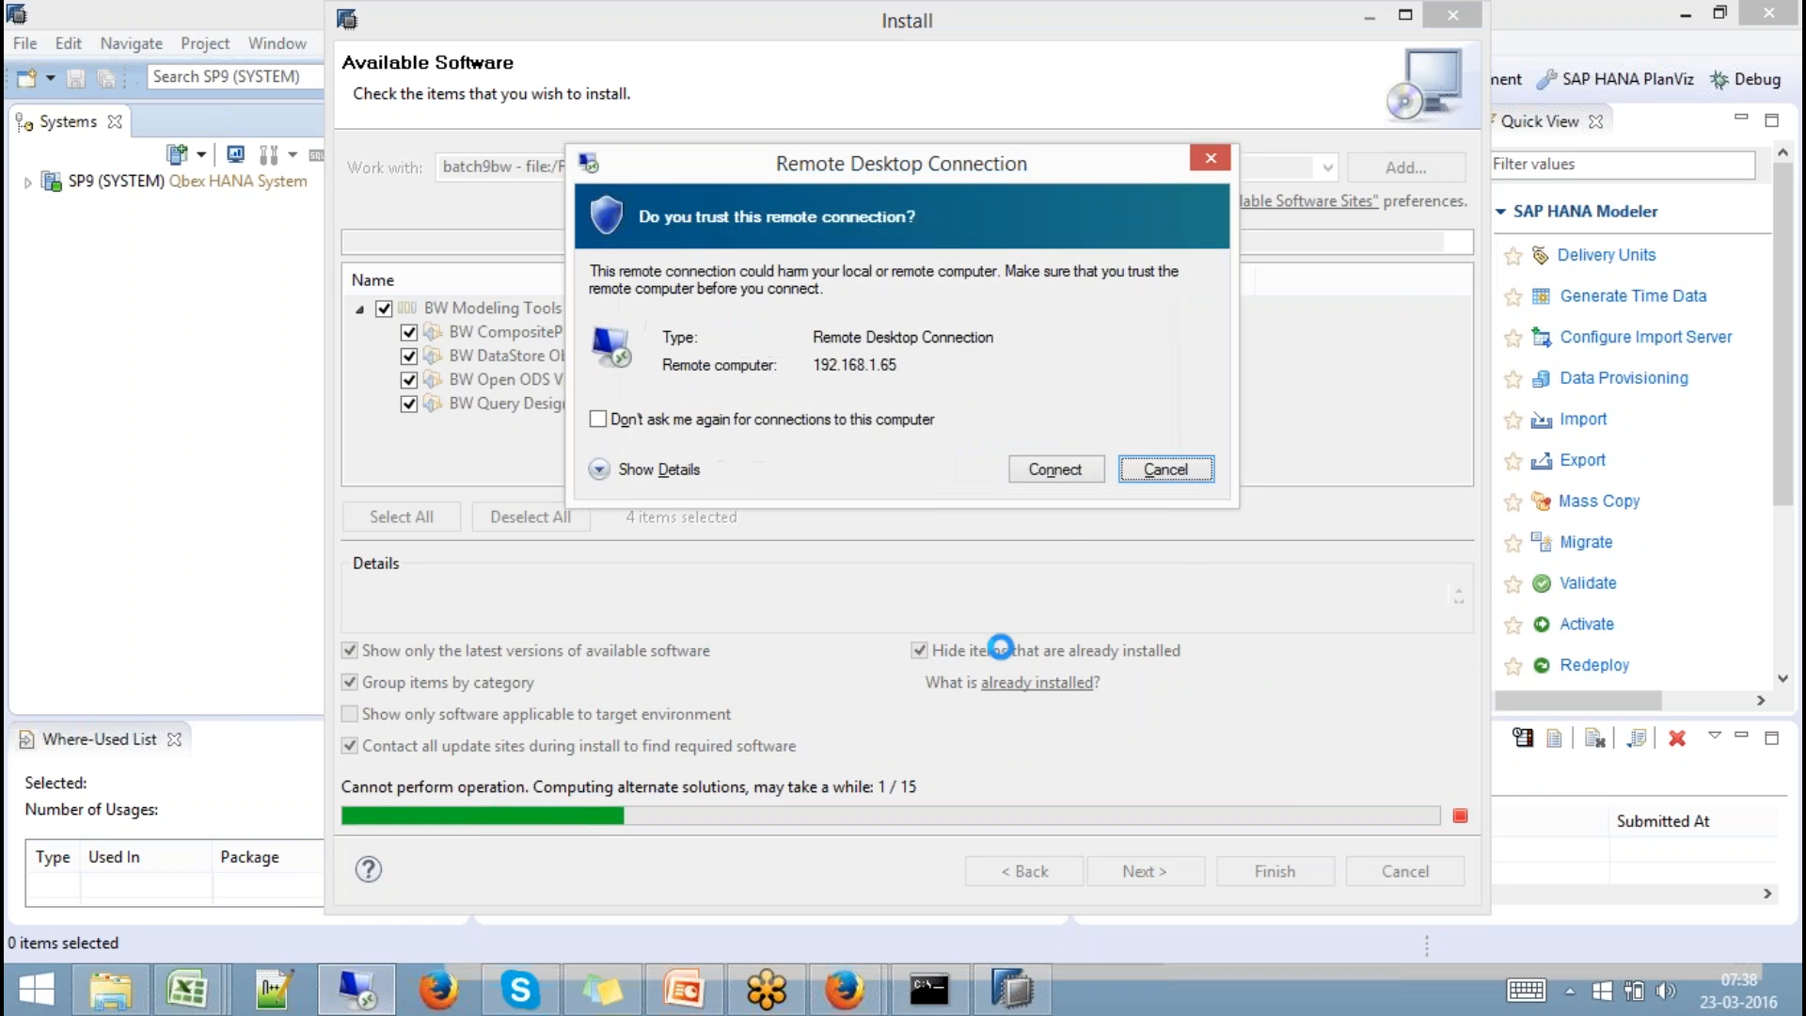
left_click(1058, 471)
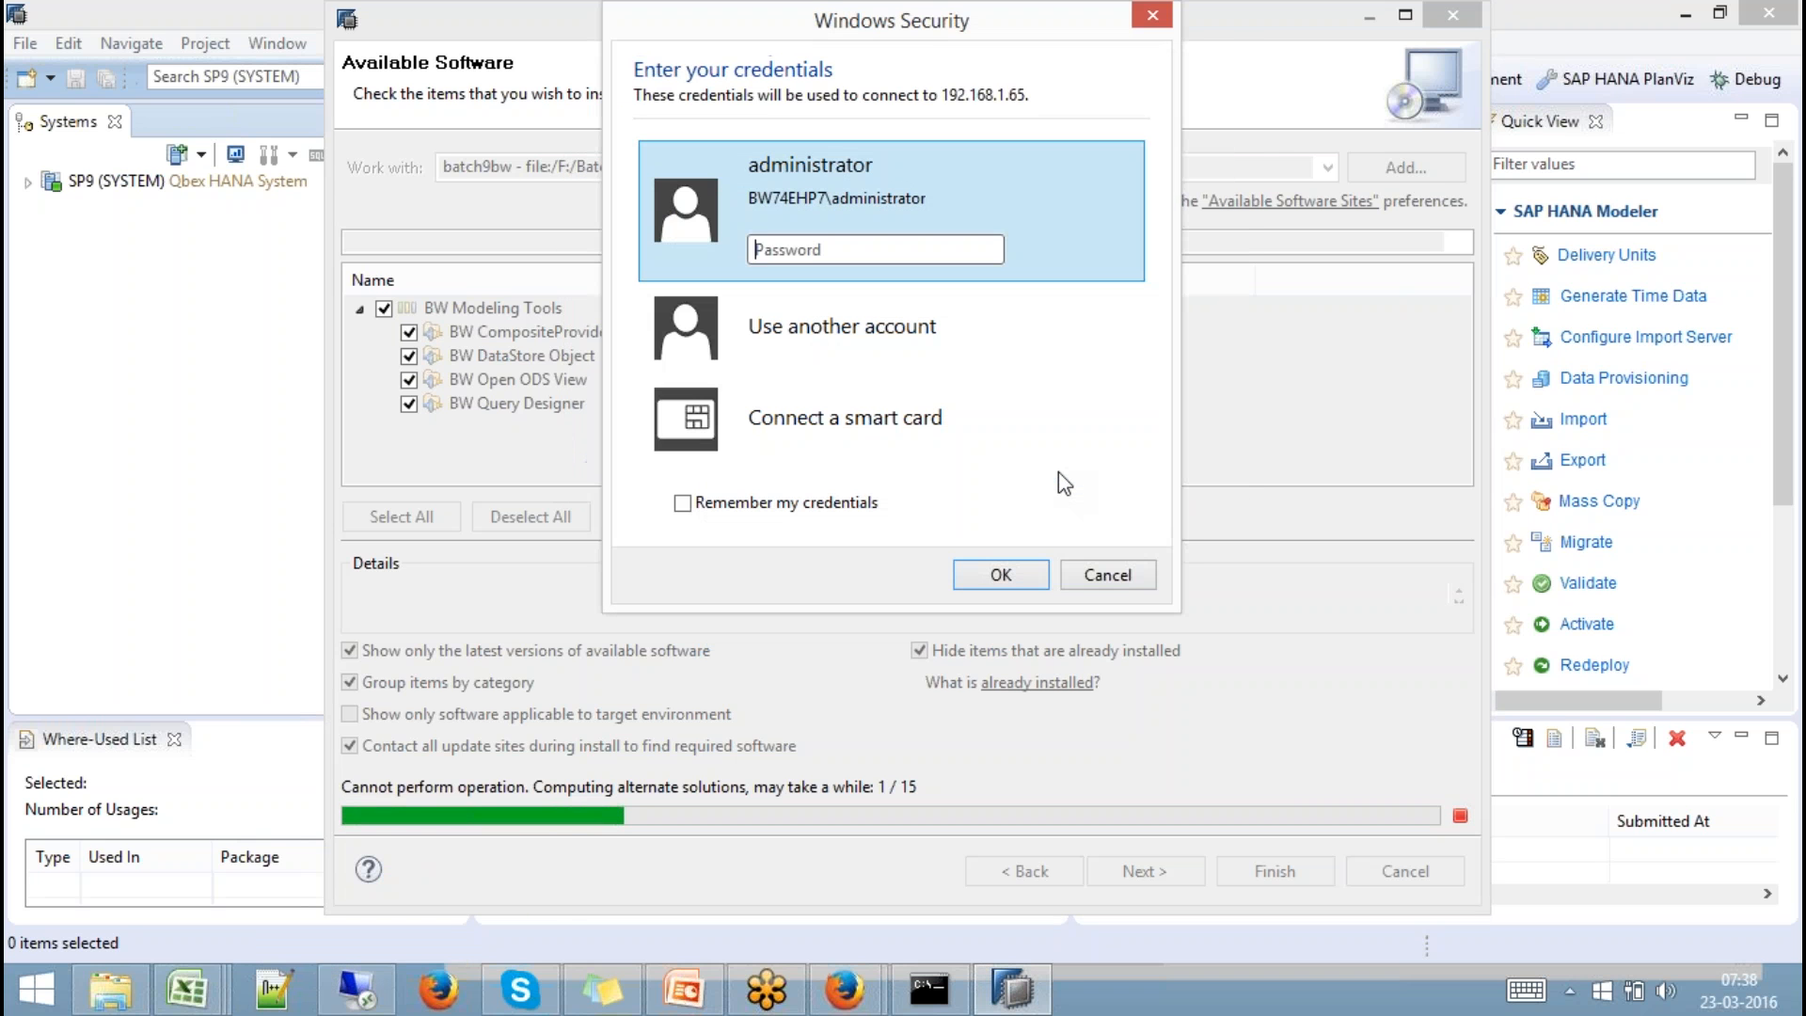
type("*****")
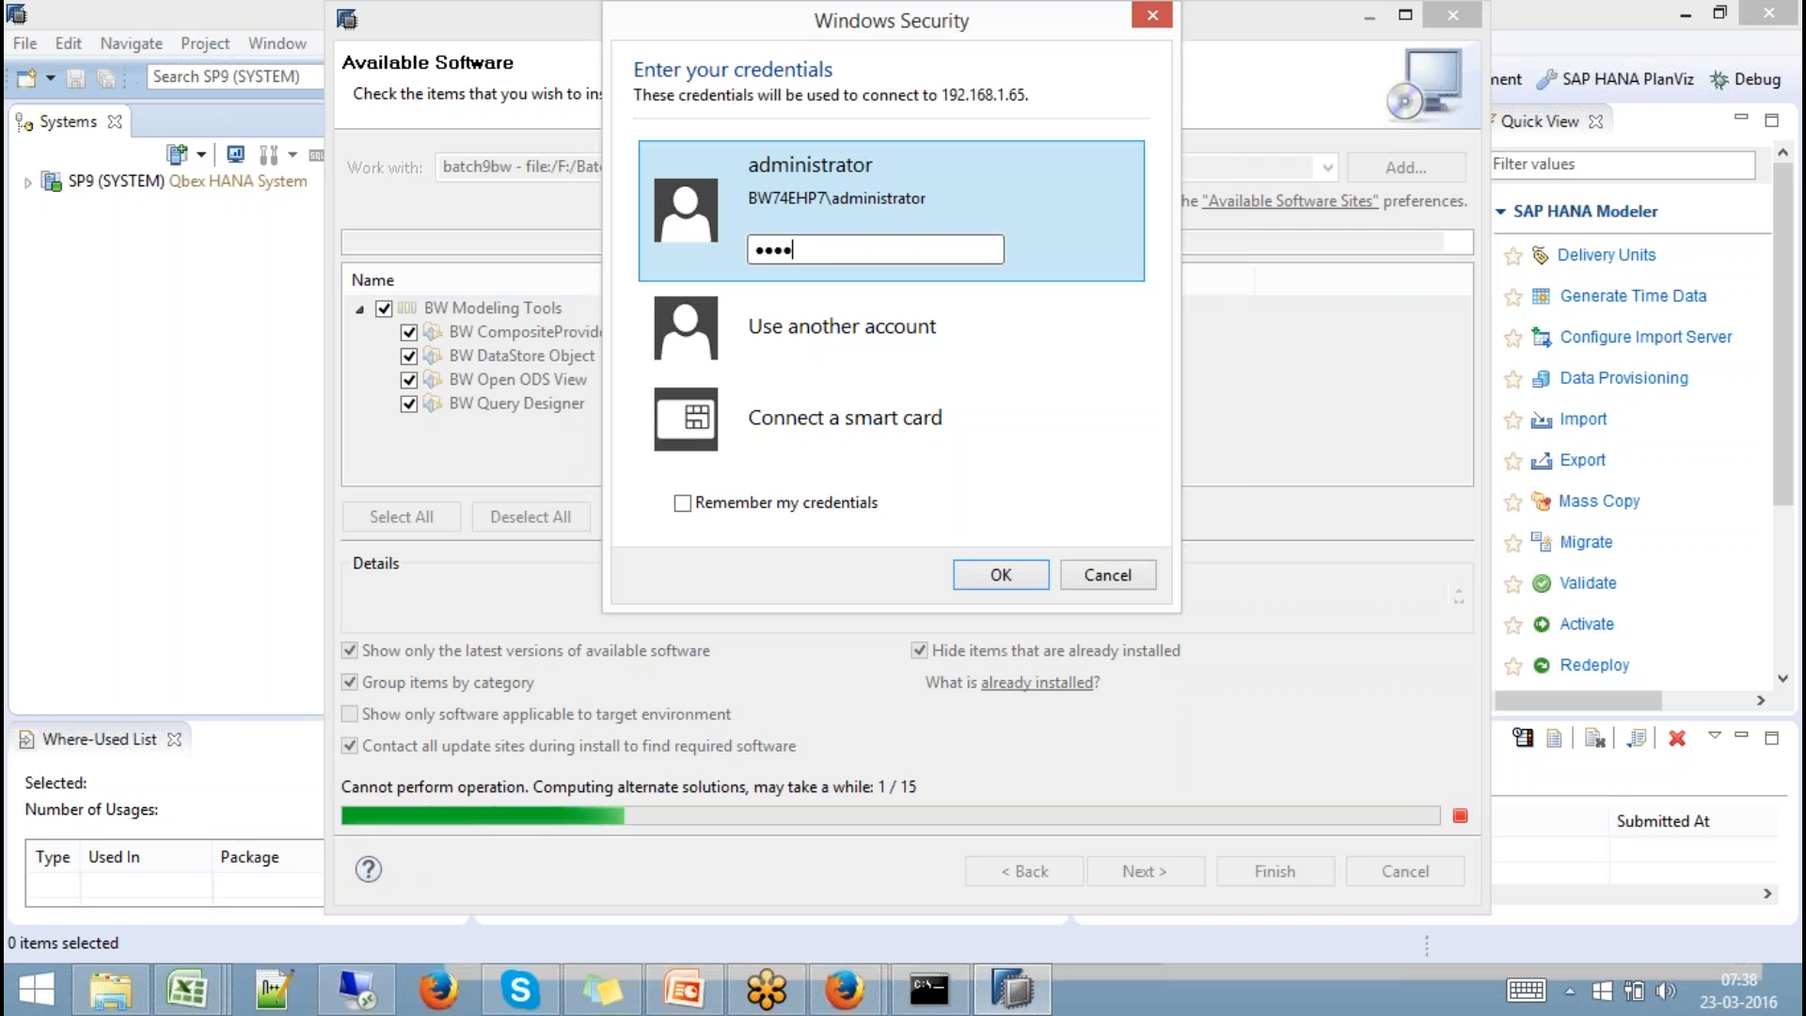
type("******")
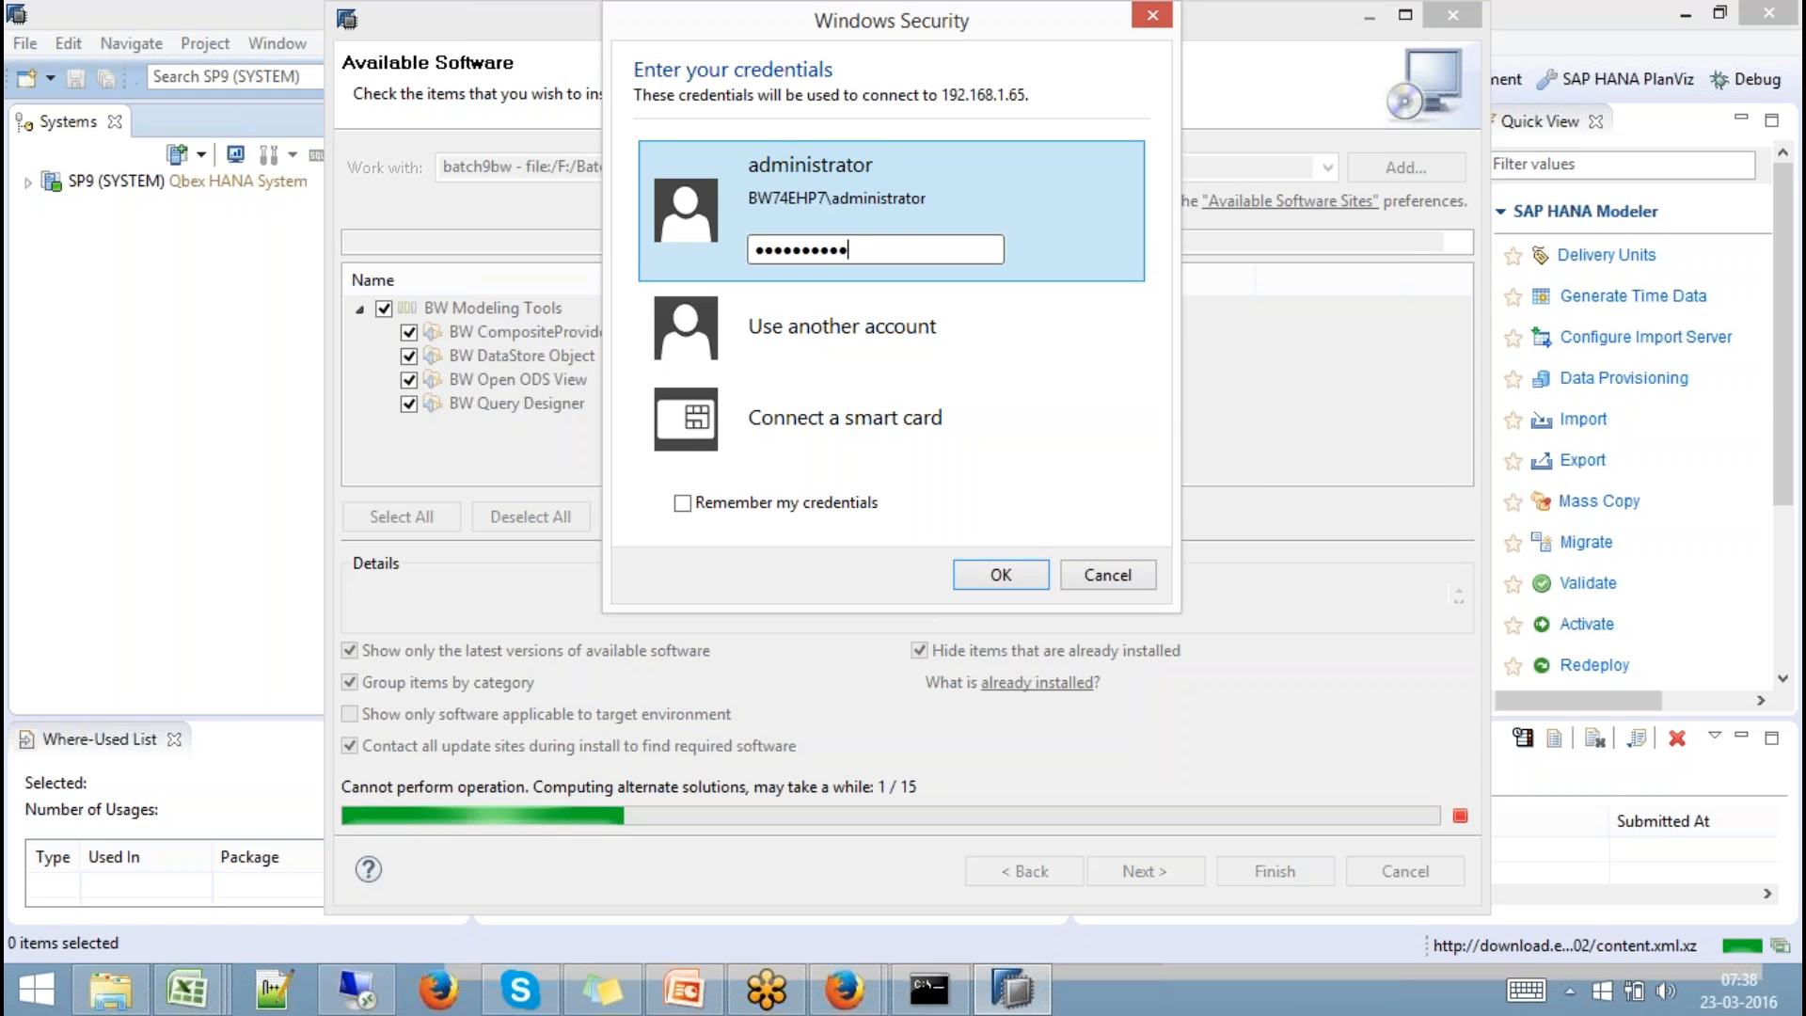
key("Return")
left_click(1006, 556)
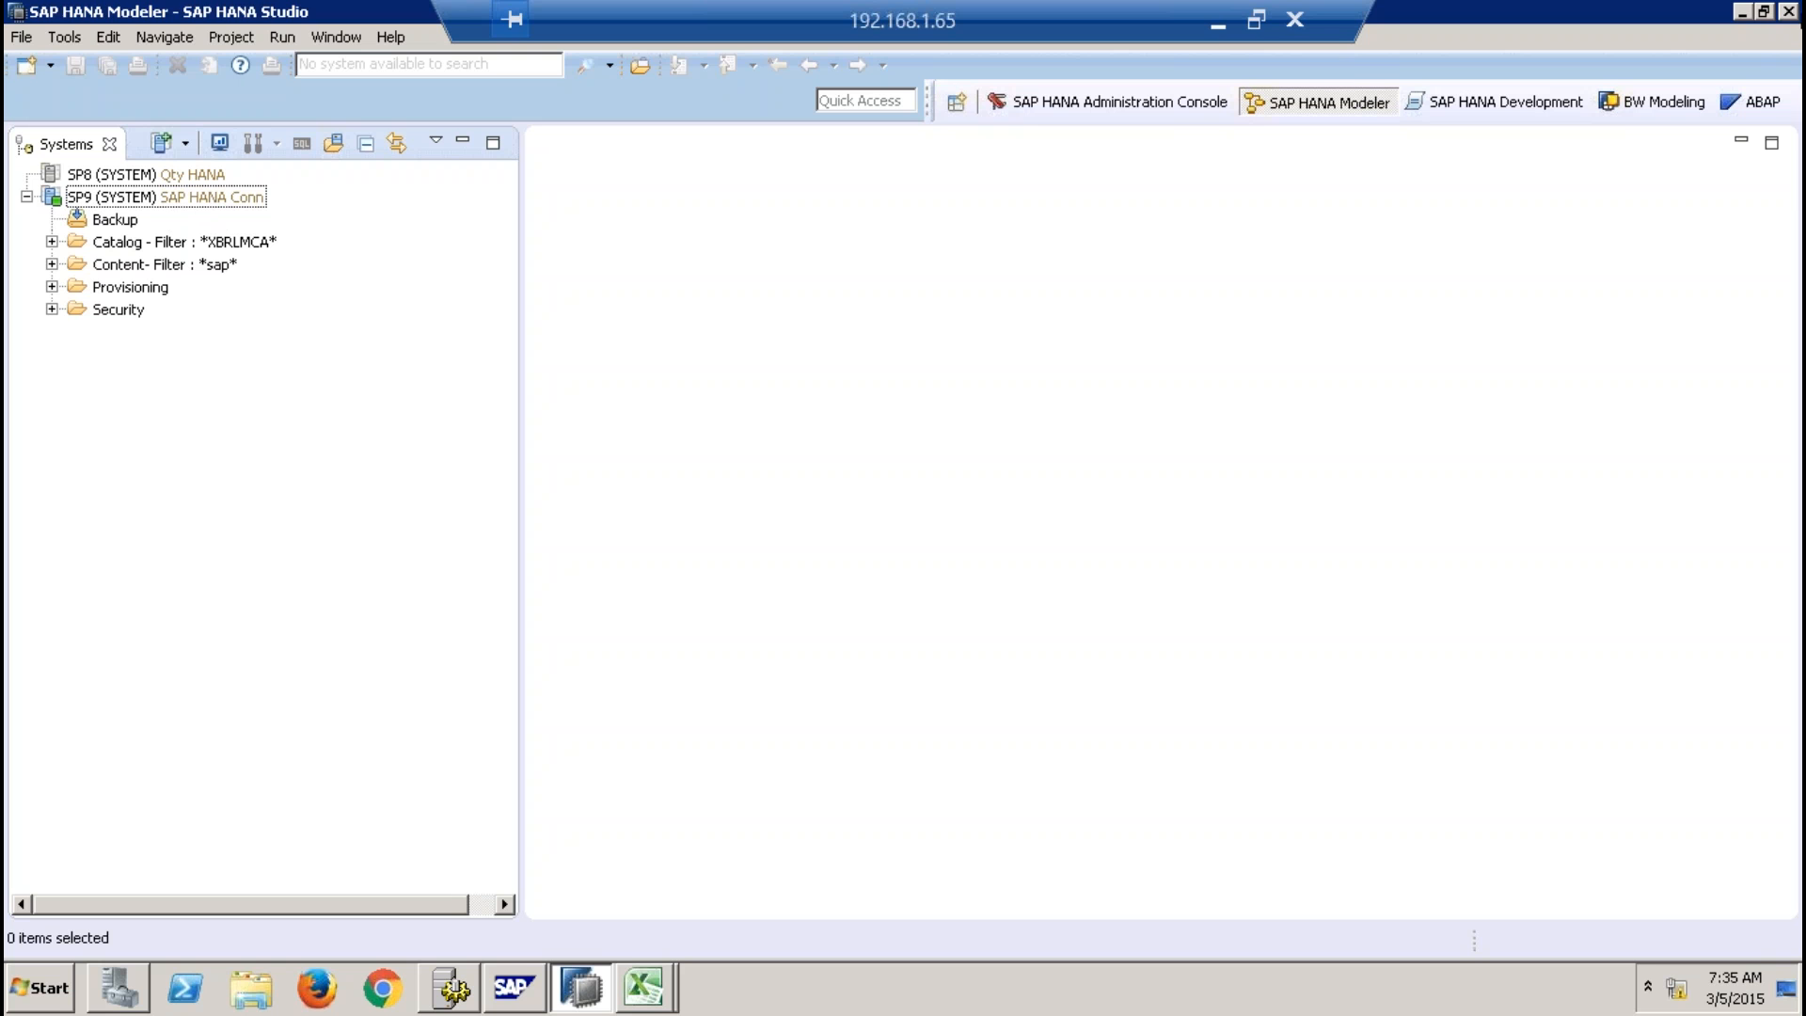
On the remote desktop, exit the running SAP HANA Studio and minimize the Excel workbook.
left_click(1790, 12)
left_click(1021, 512)
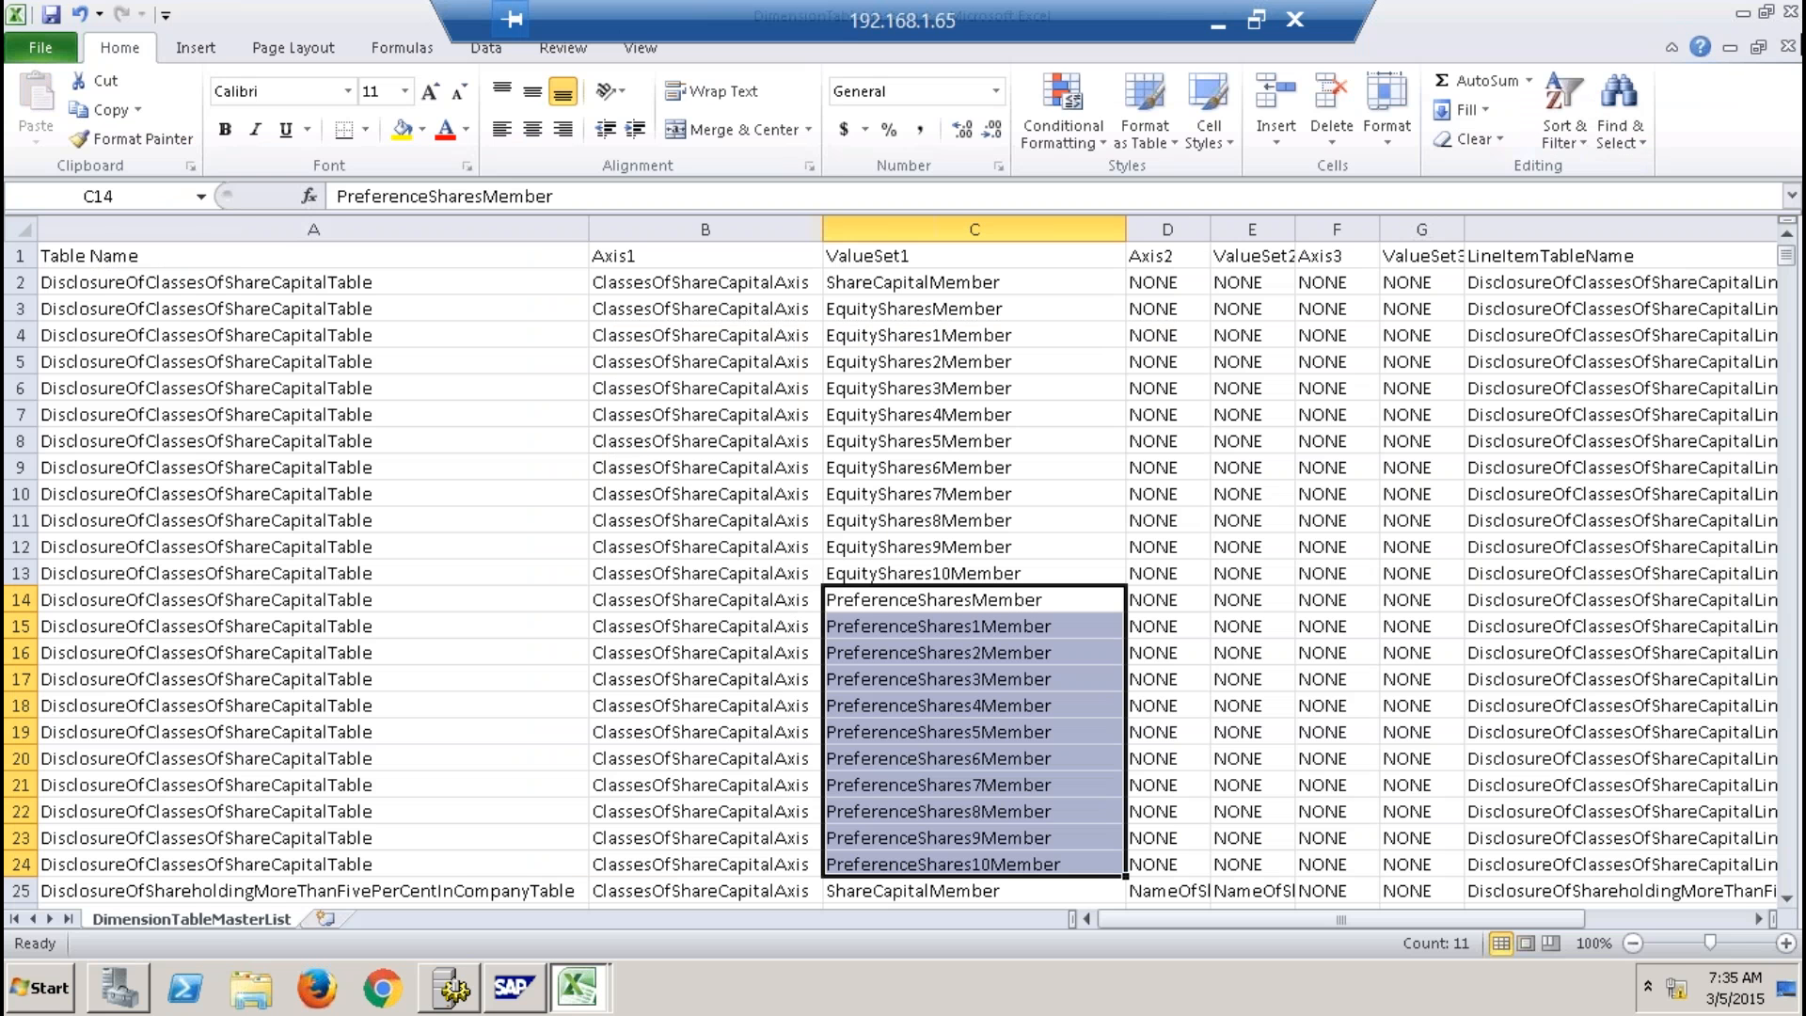
left_click(1741, 14)
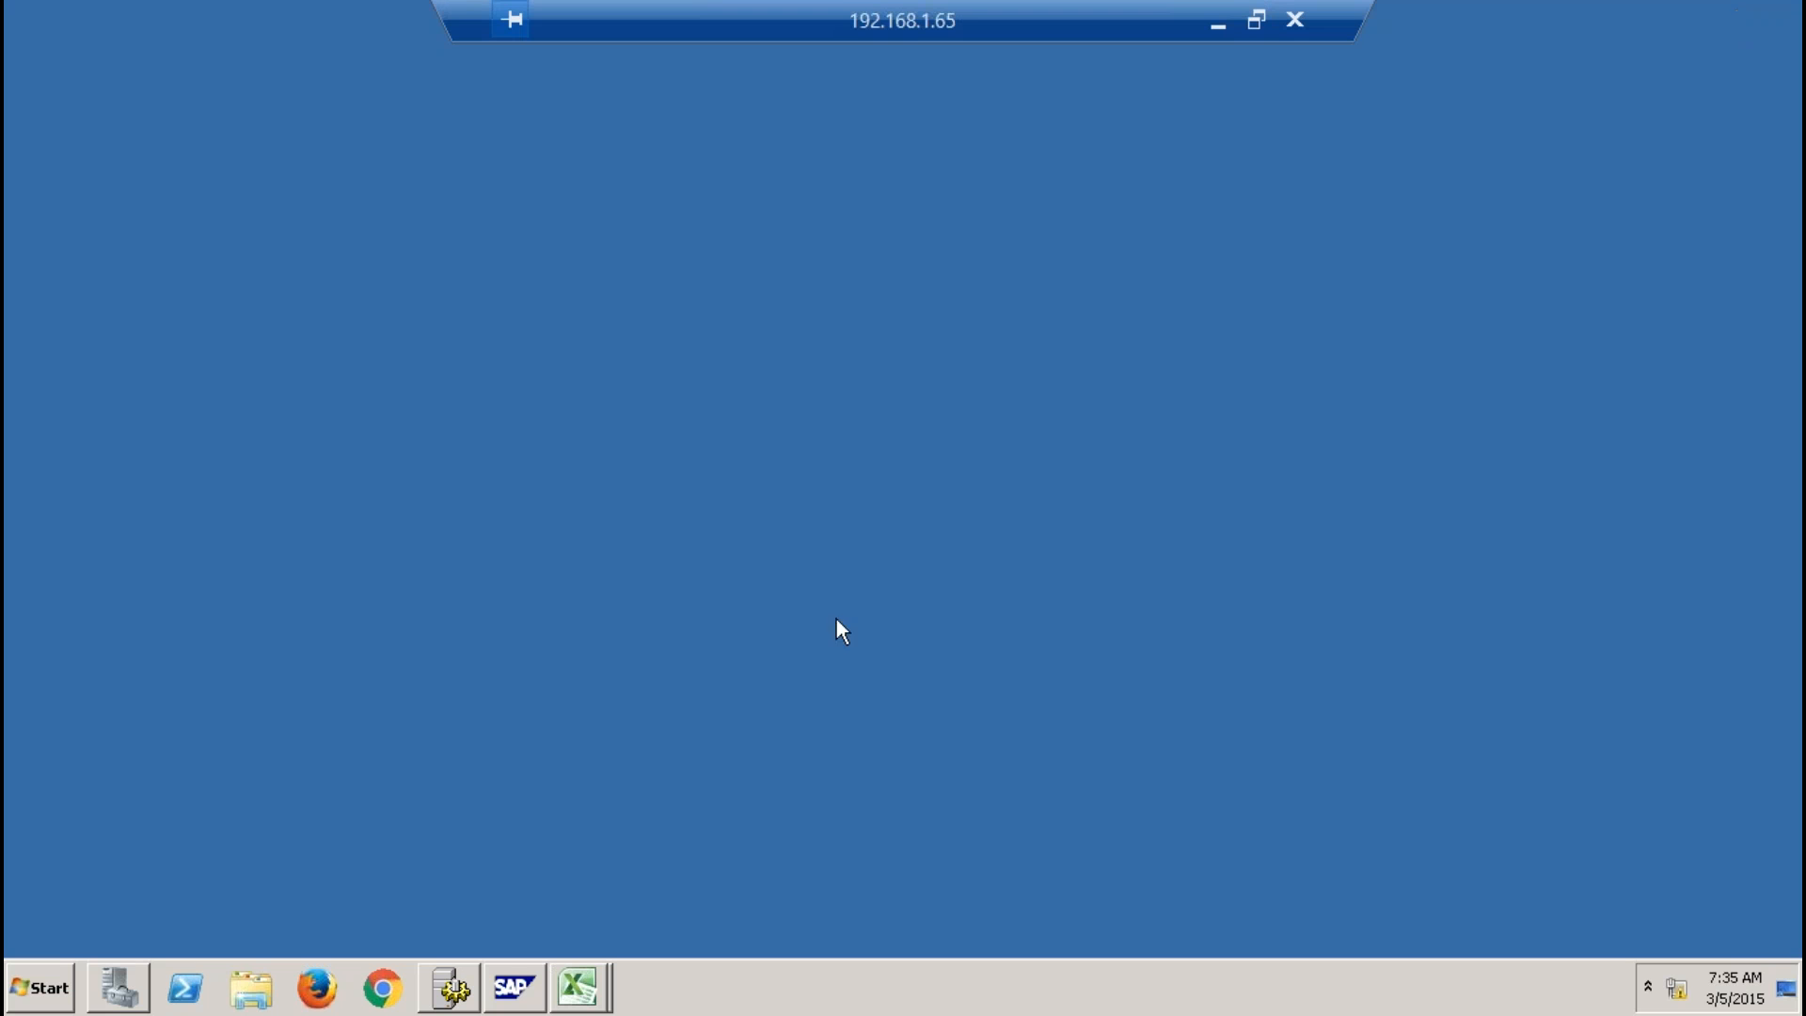
Launch SAP HANA Studio from the remote computer's SAP HANA program group, and exit it again.
left_click(26, 1001)
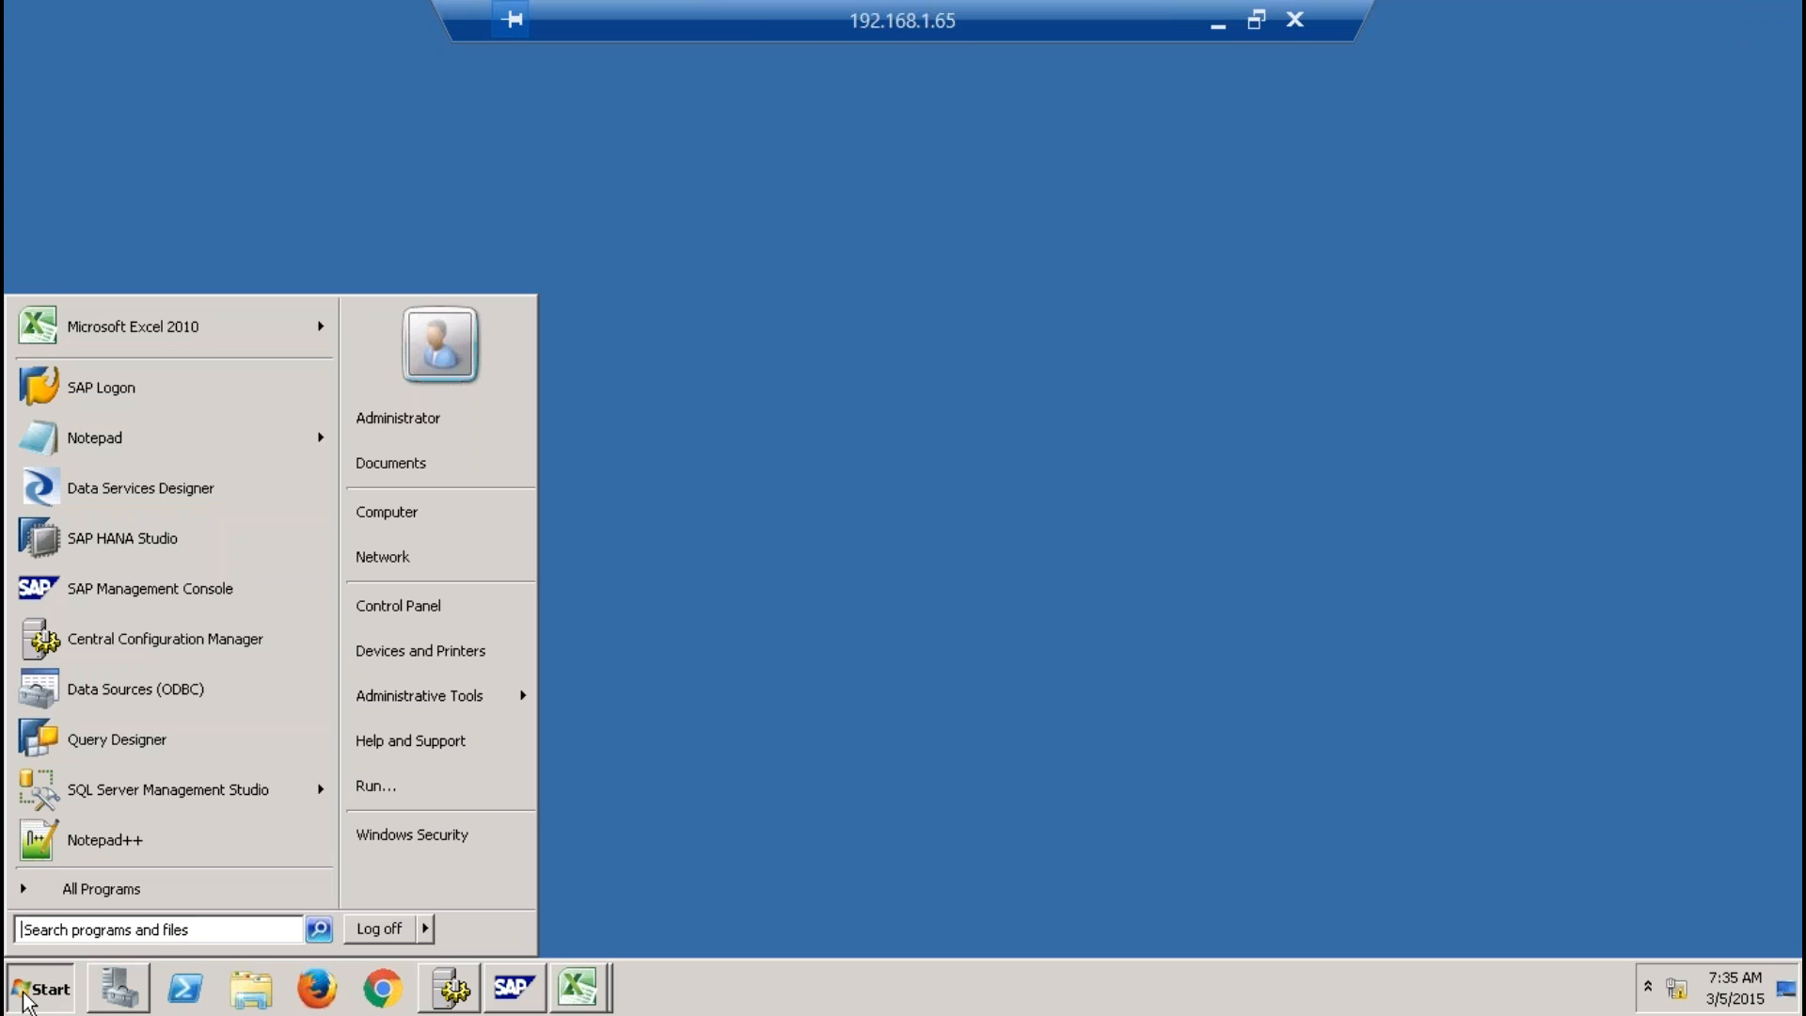
left_click(160, 889)
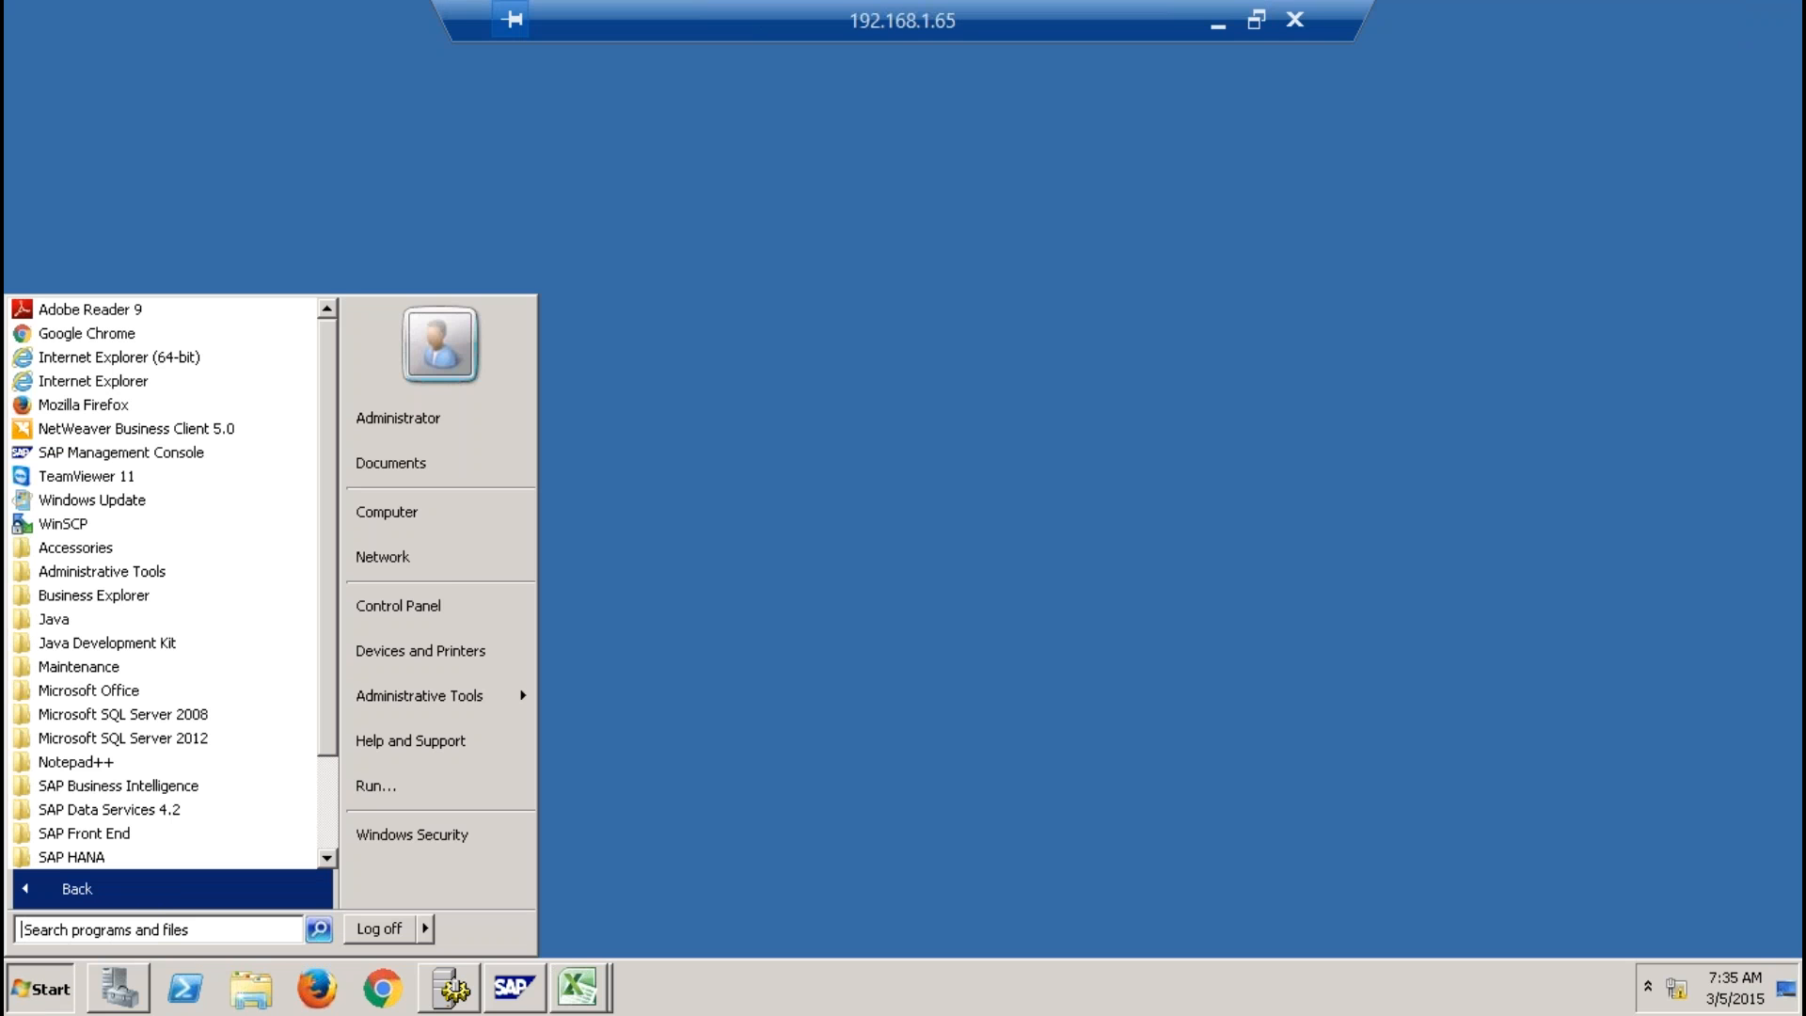
left_click(331, 833)
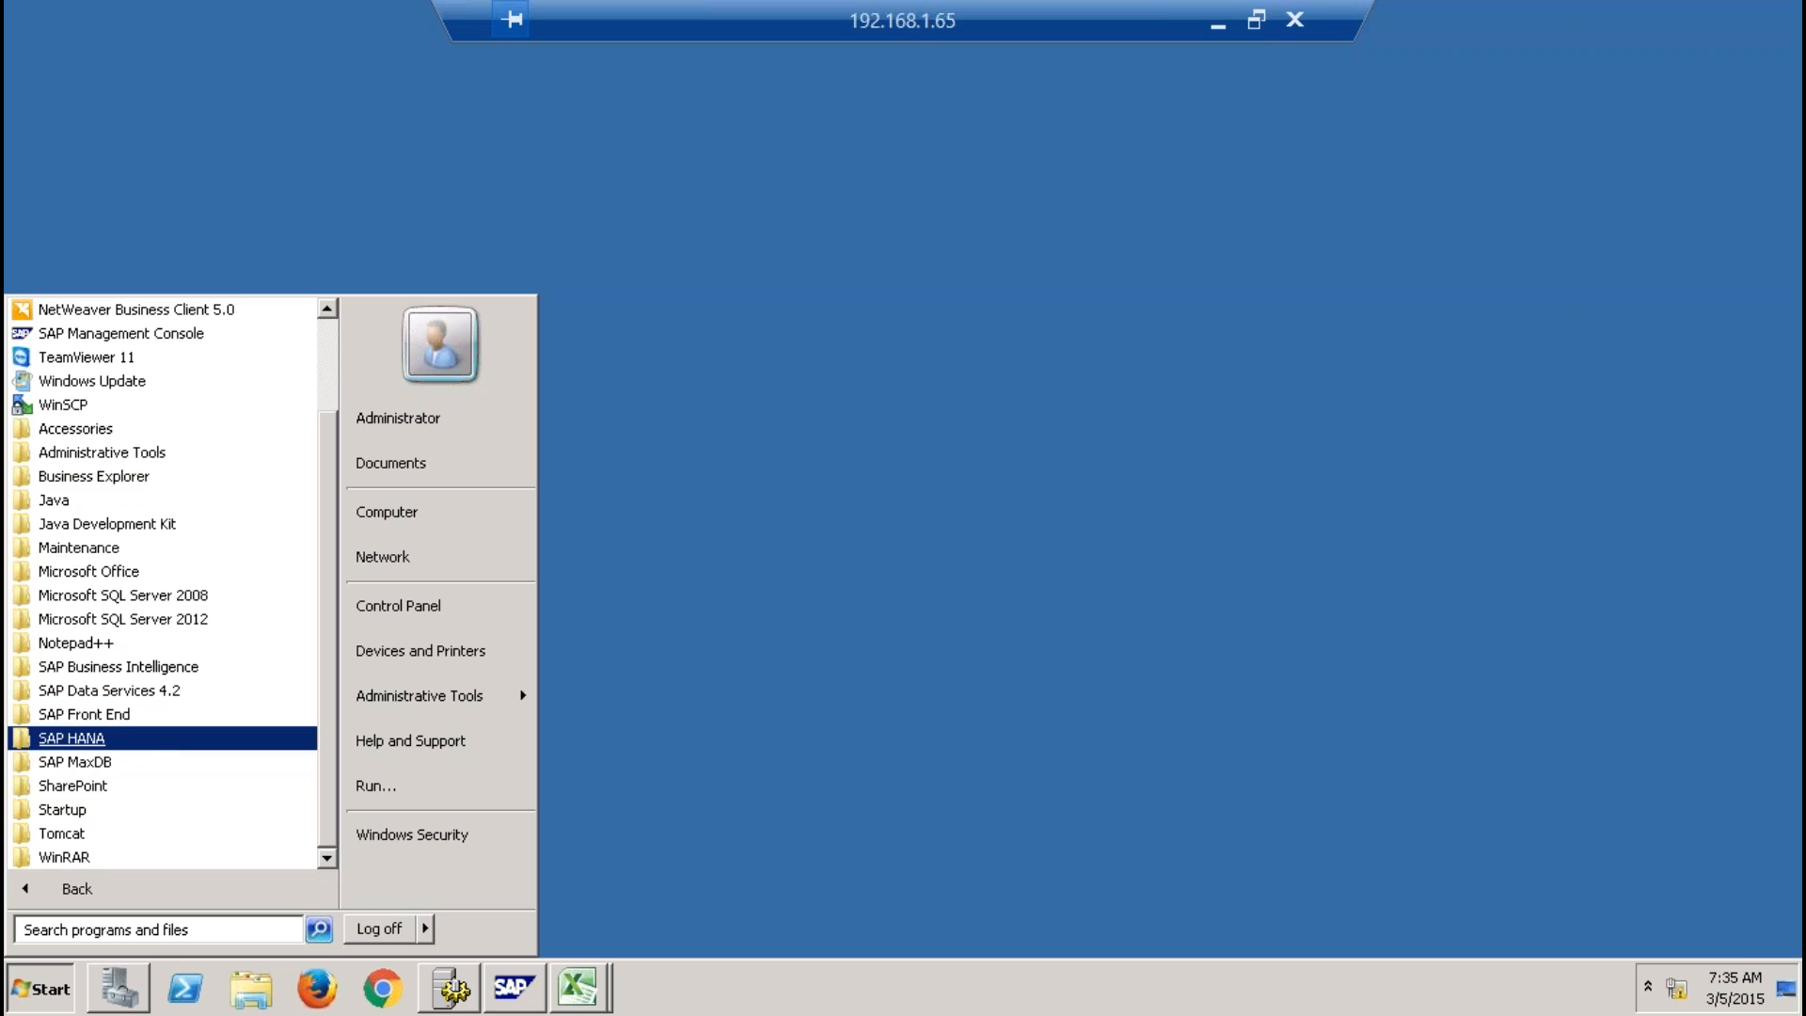
left_click(76, 738)
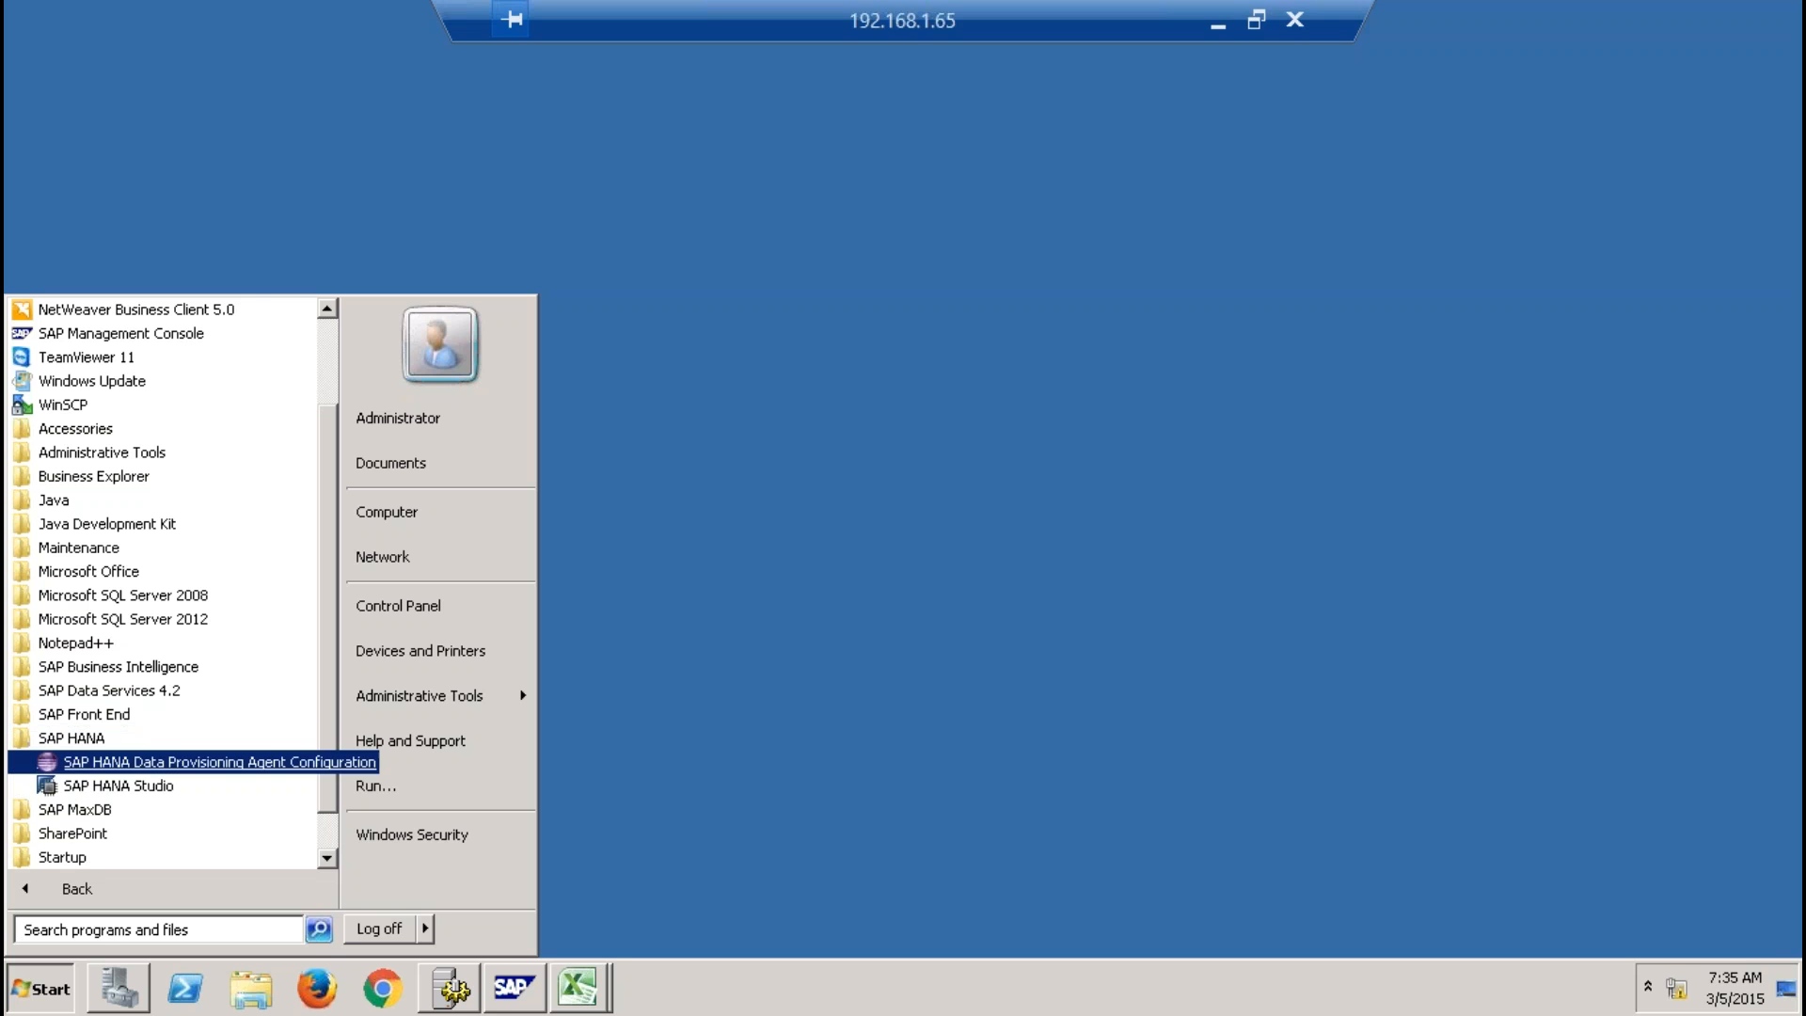
left_click(118, 786)
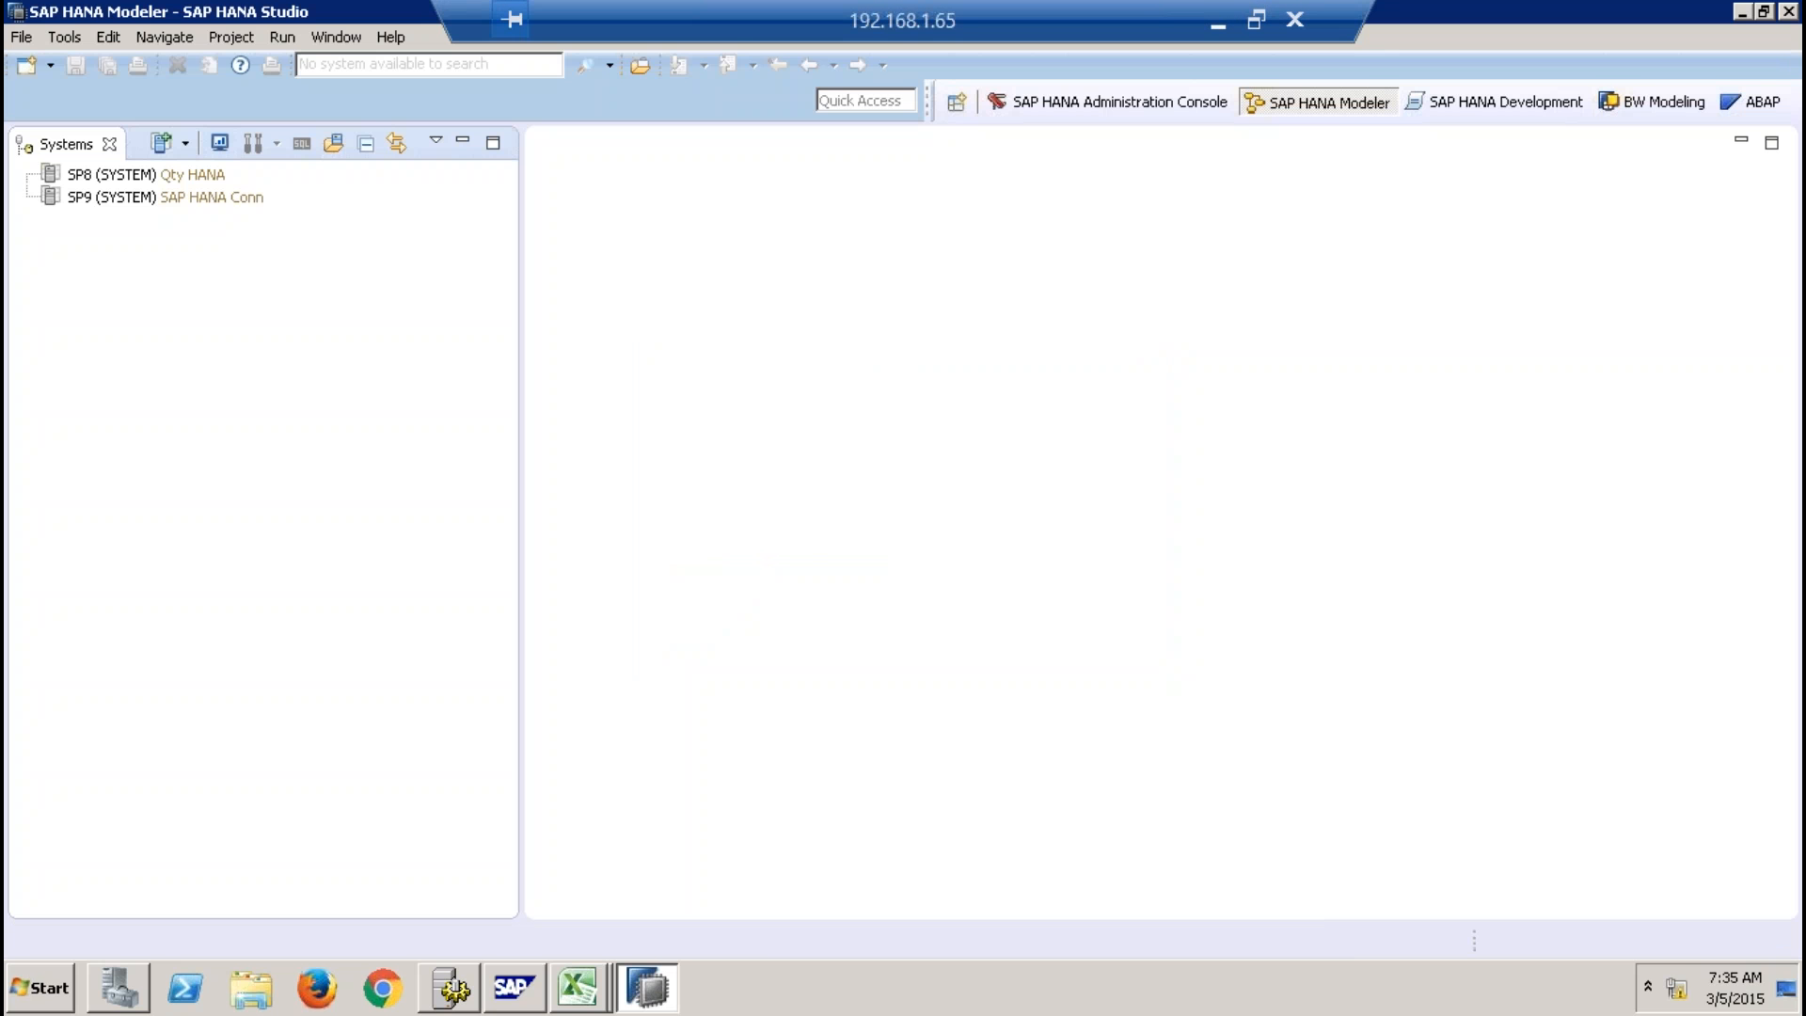
left_click(1790, 13)
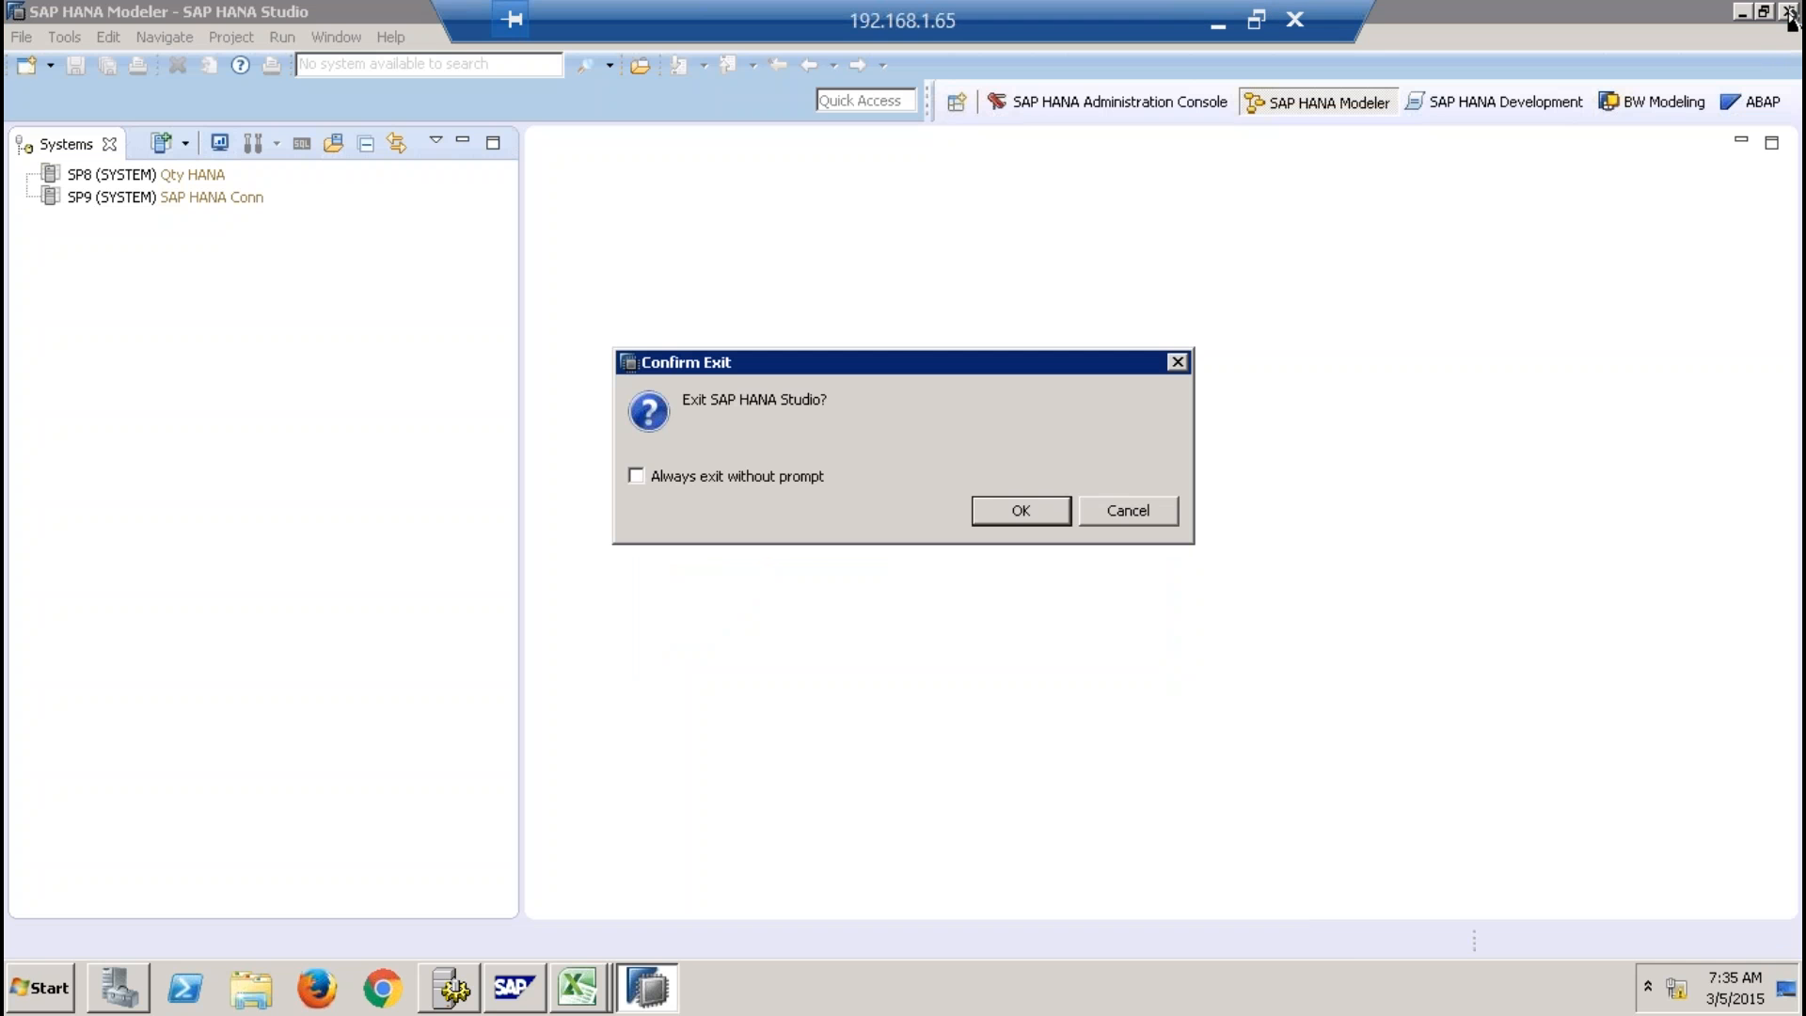
left_click(1020, 511)
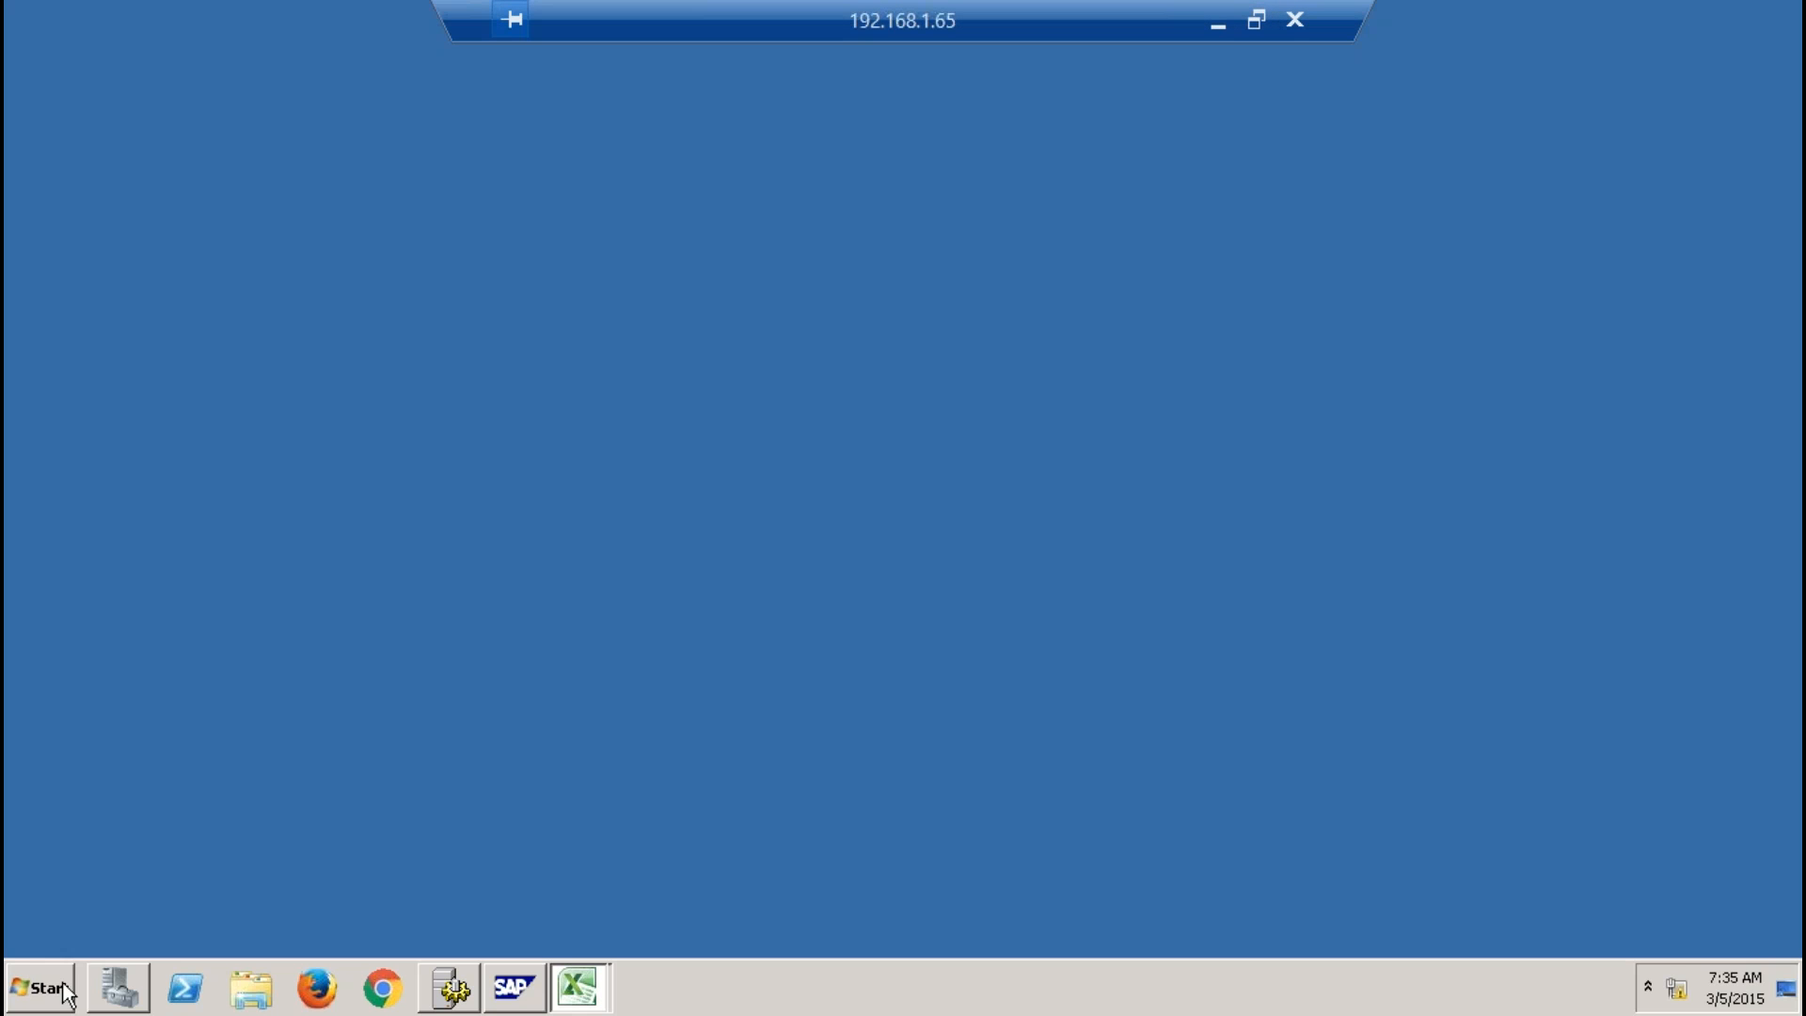
Start SAP HANA Studio from the SAP HANA program group on the remote computer and return to the remote session.
left_click(52, 986)
left_click(152, 886)
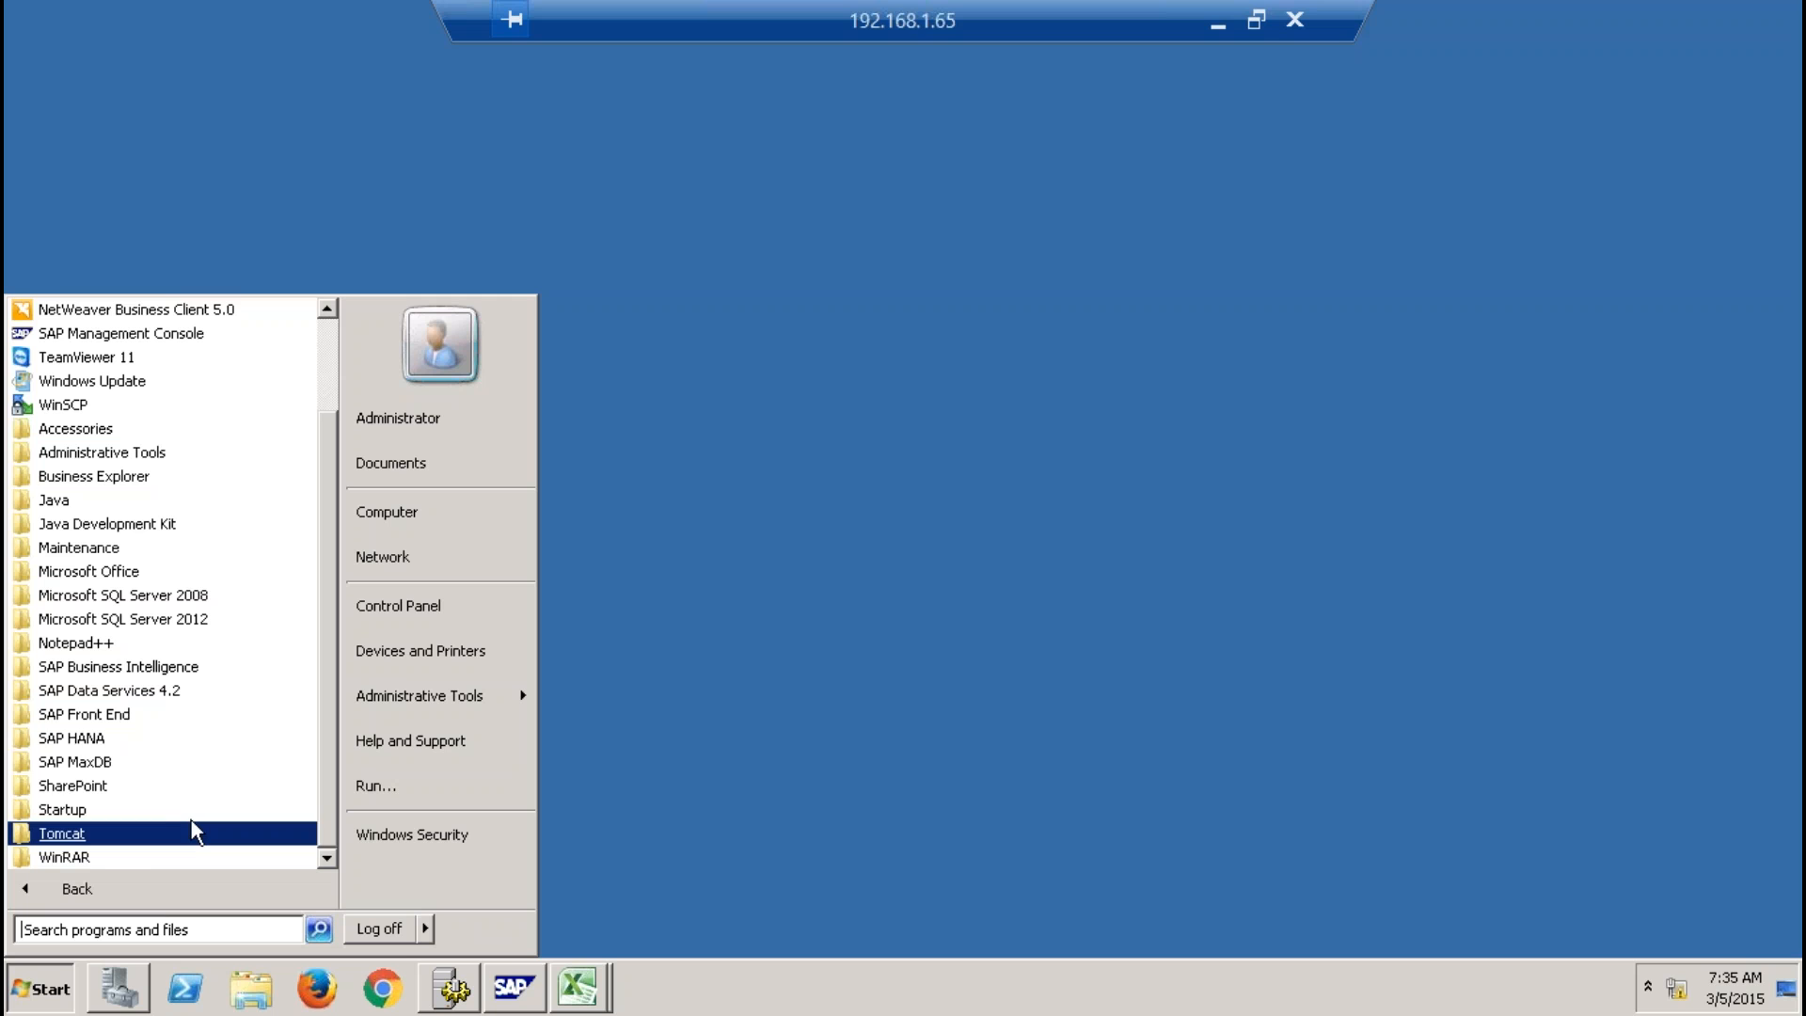
left_click(152, 739)
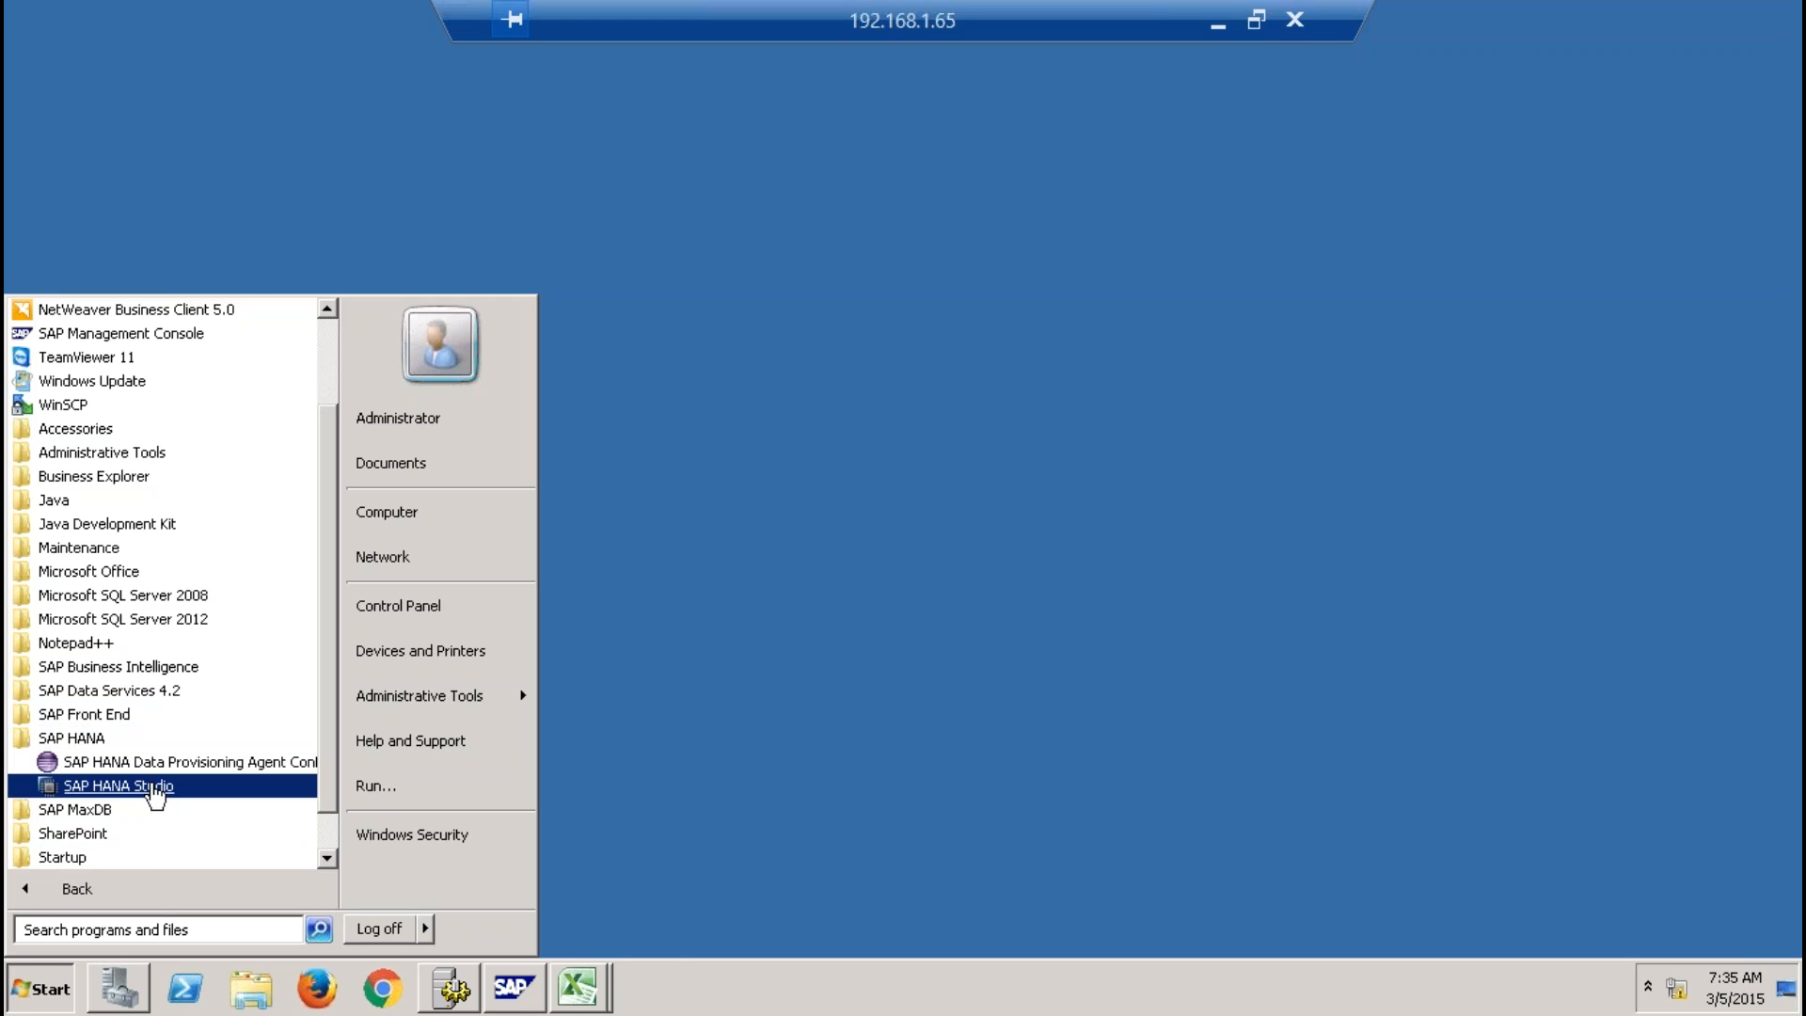
left_click(155, 788)
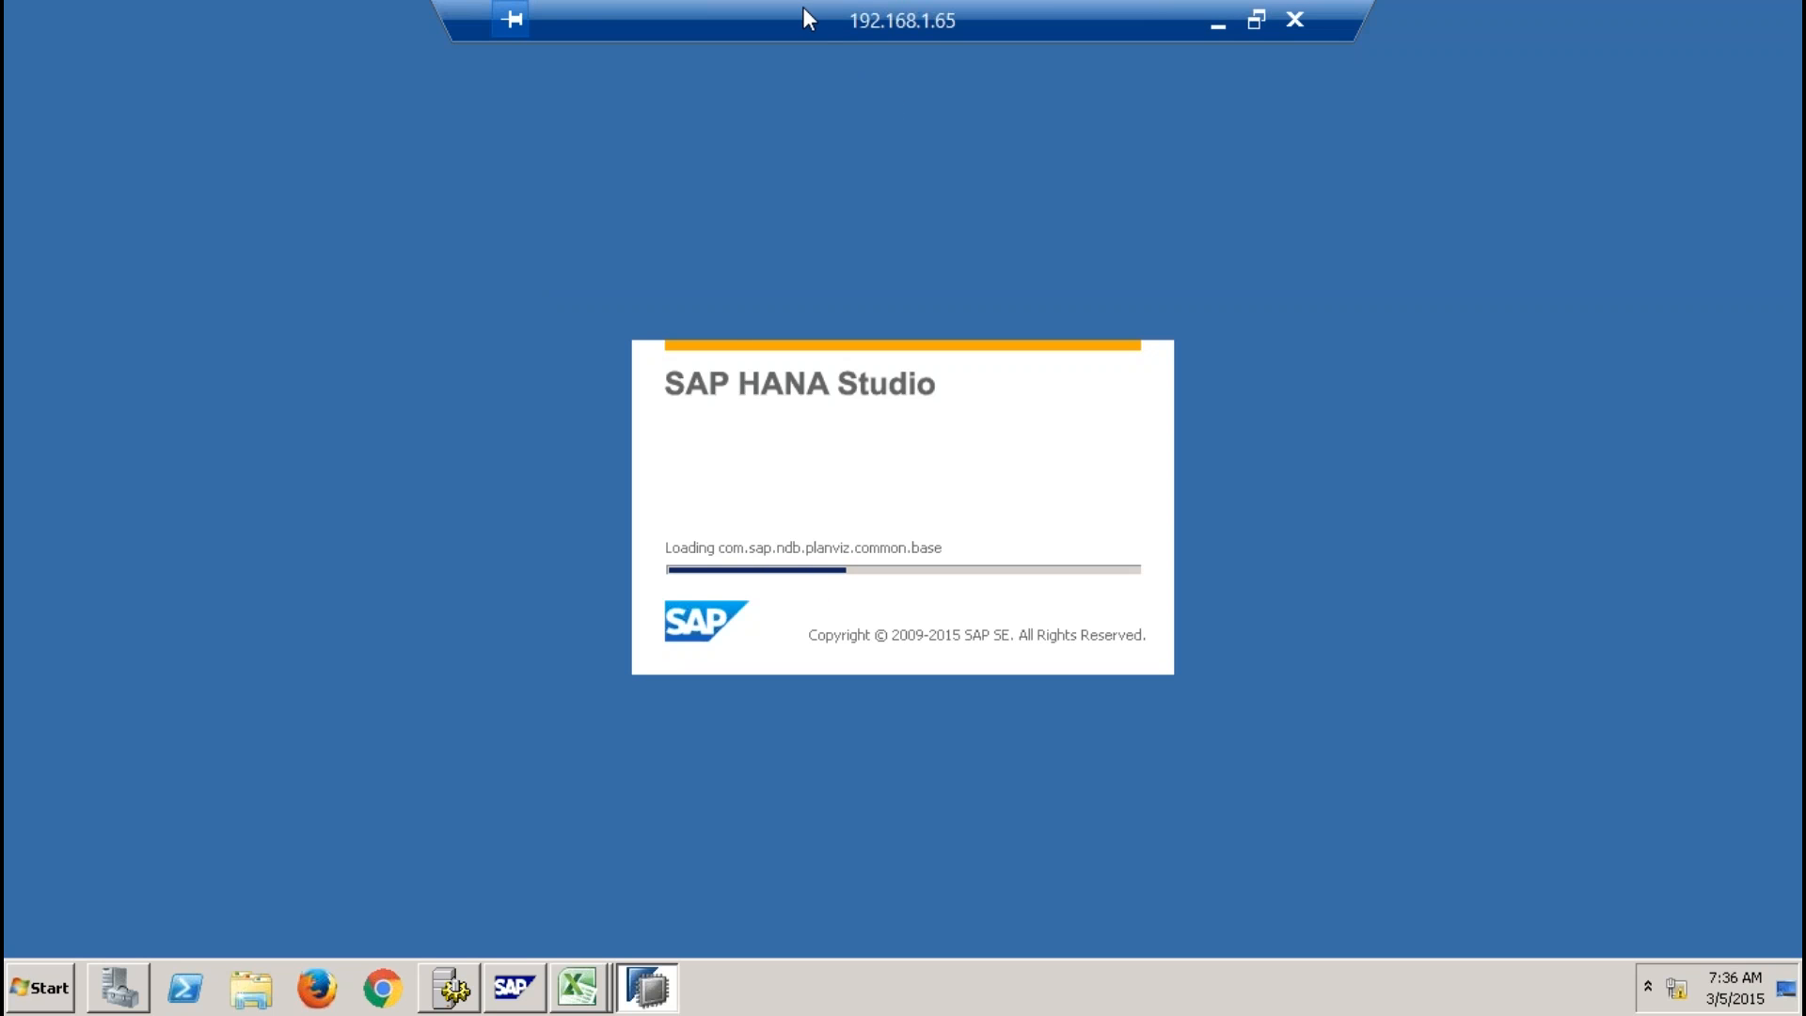
left_click_drag(804, 14, 984, 21)
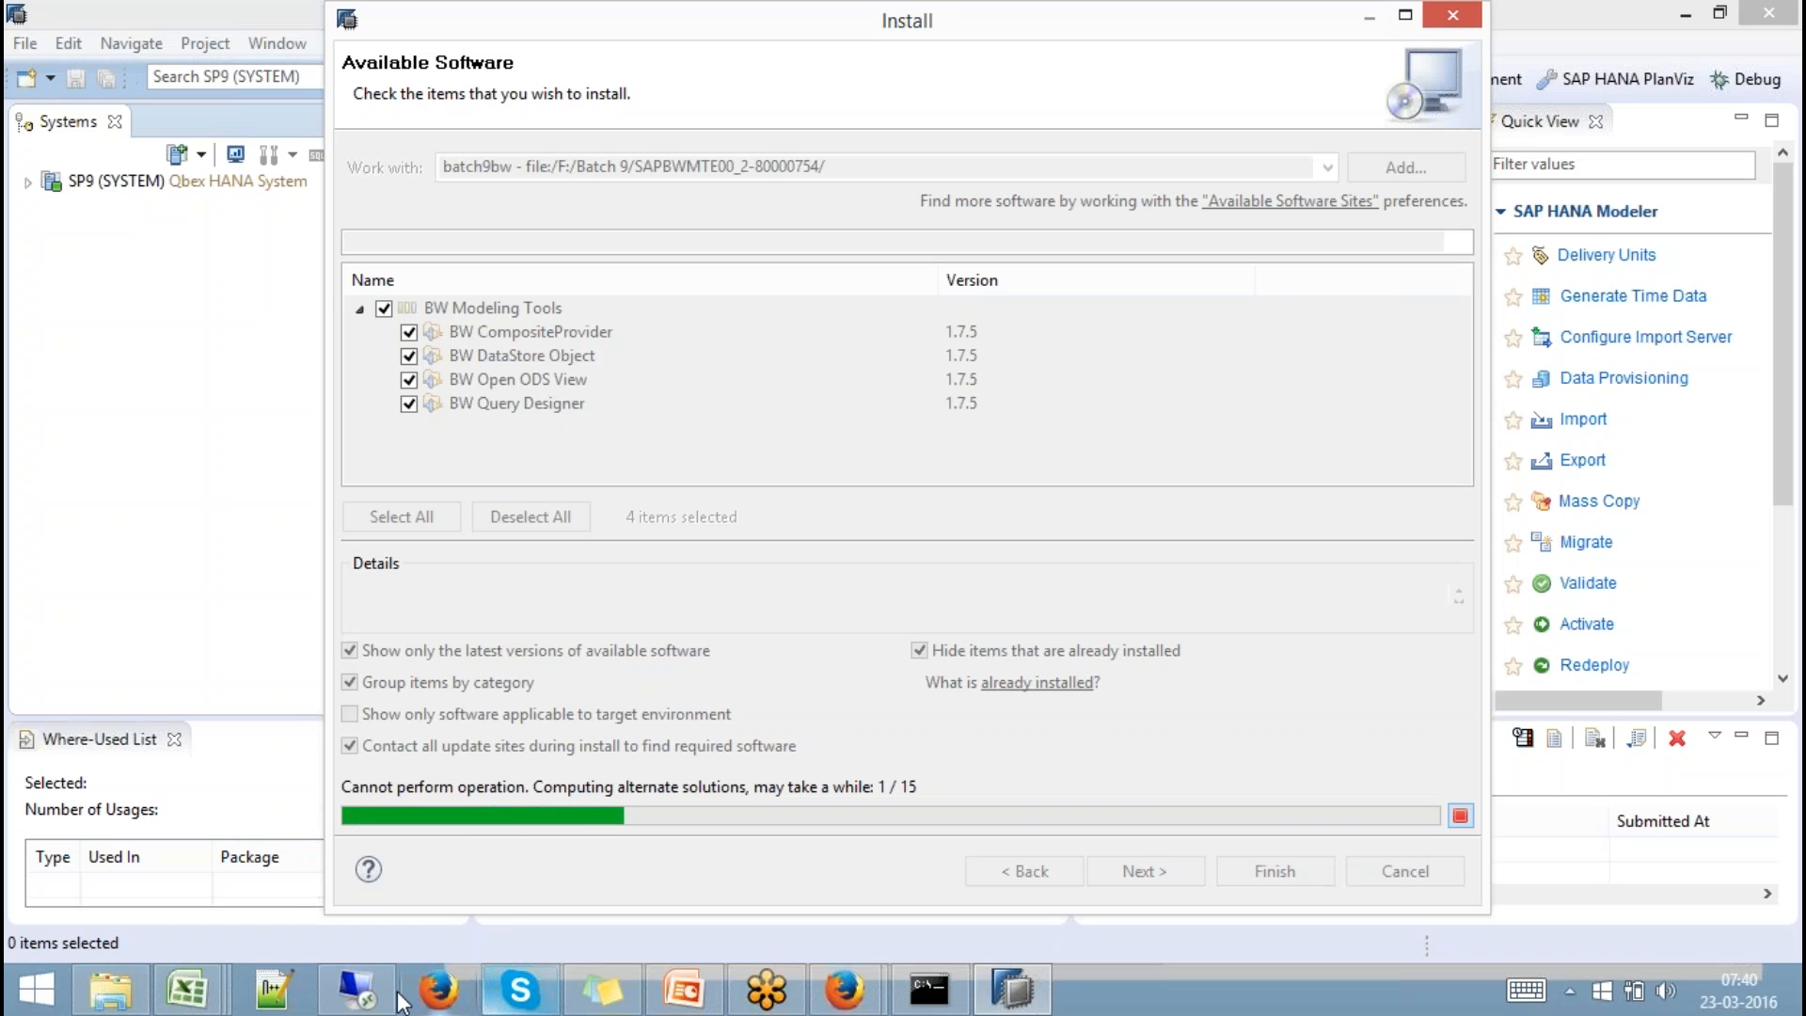
left_click(358, 993)
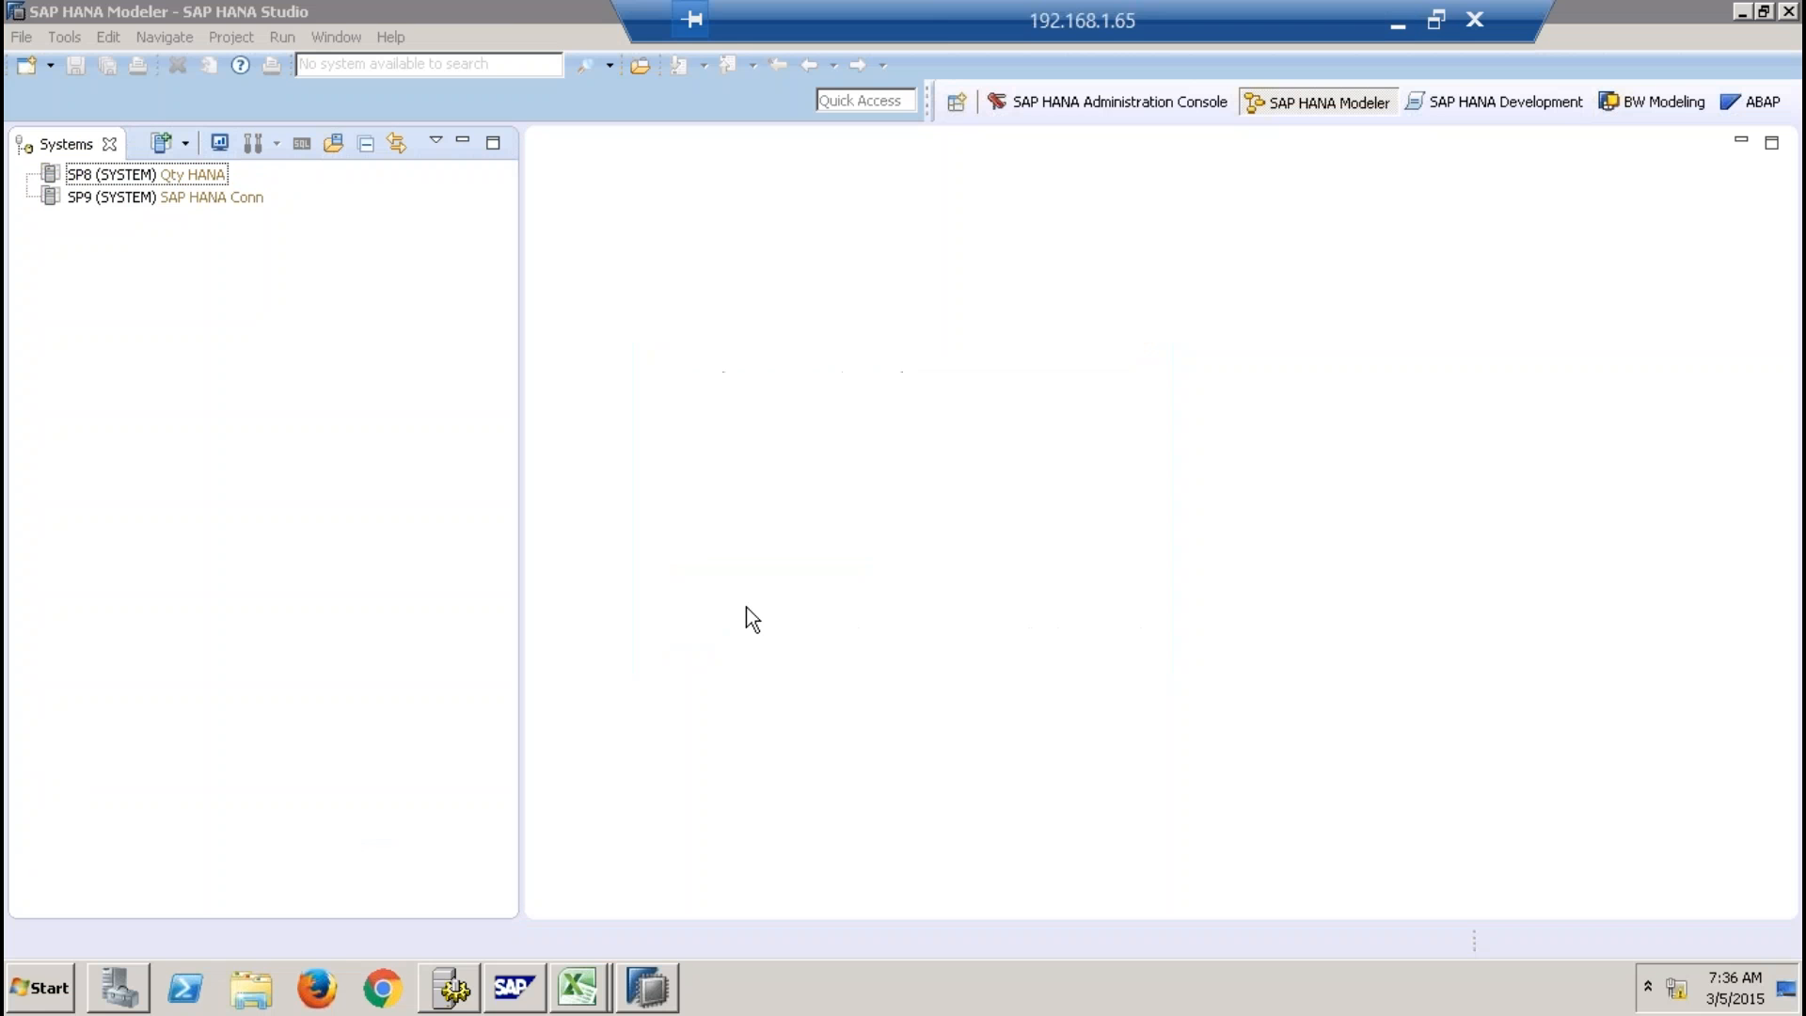
Remove the SP9 (SYSTEM) connection from the list of systems and confirm its deletion.
left_click(162, 200)
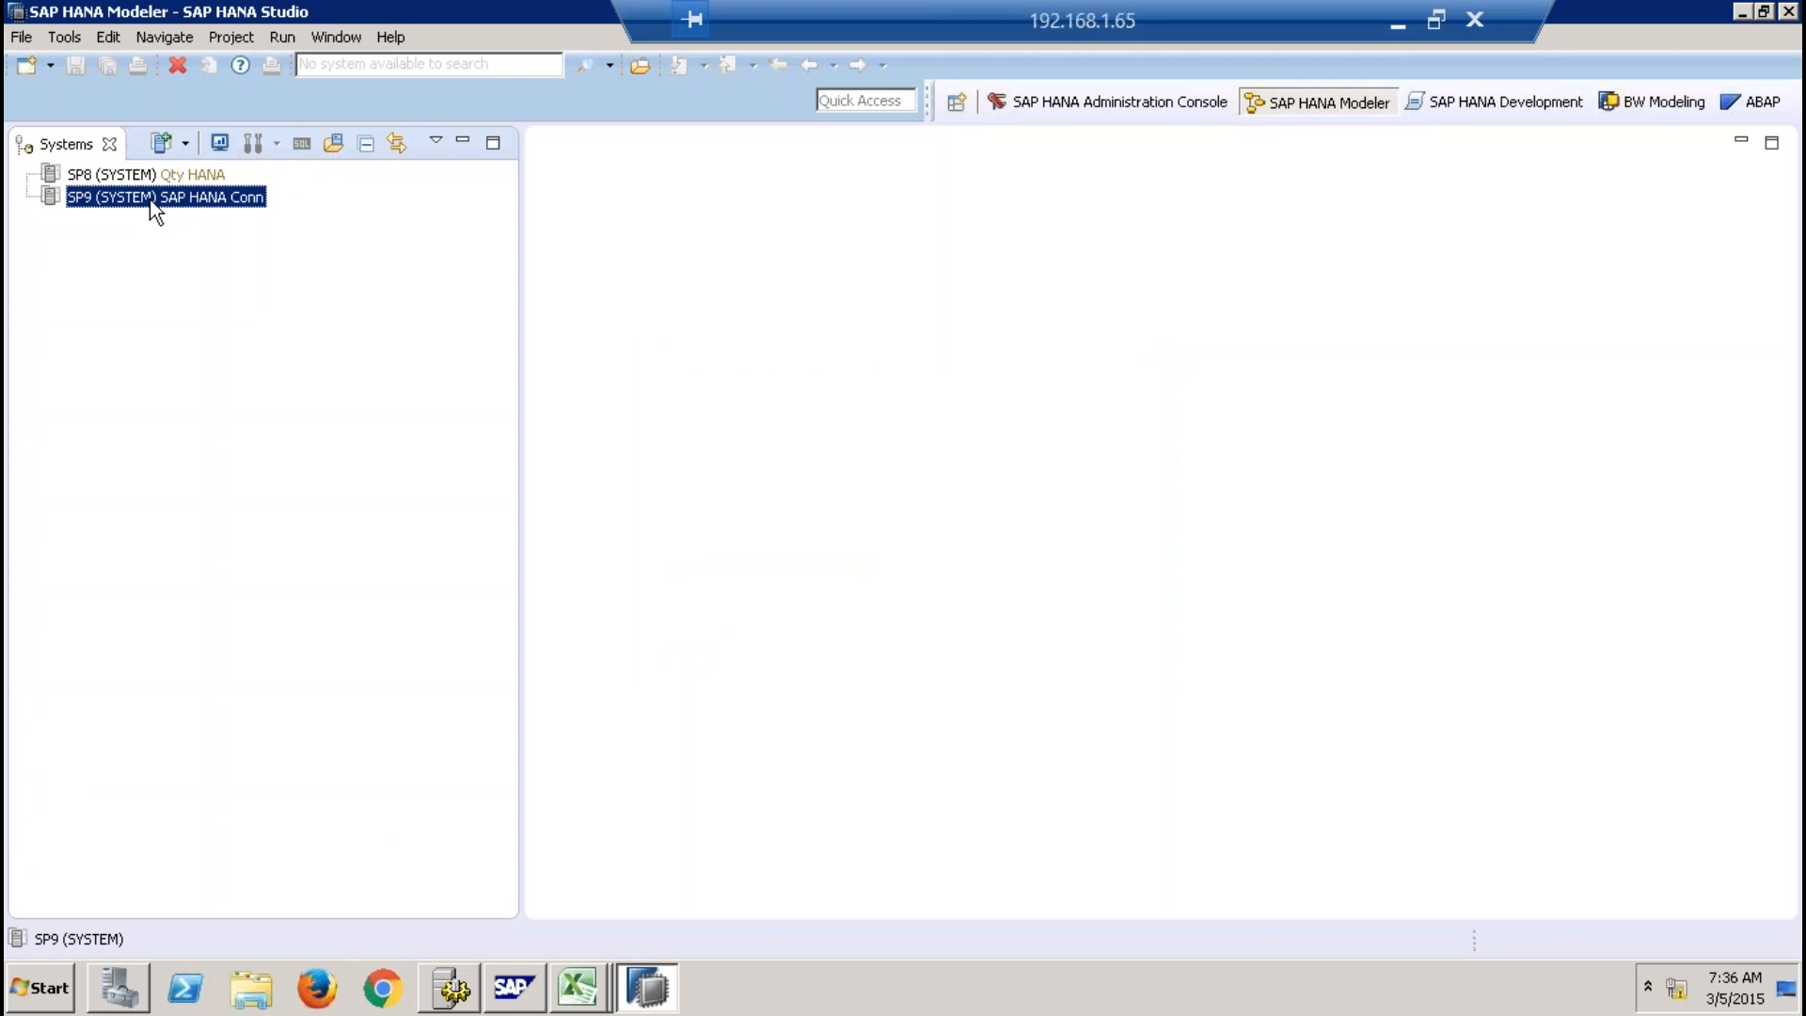
right_click(155, 208)
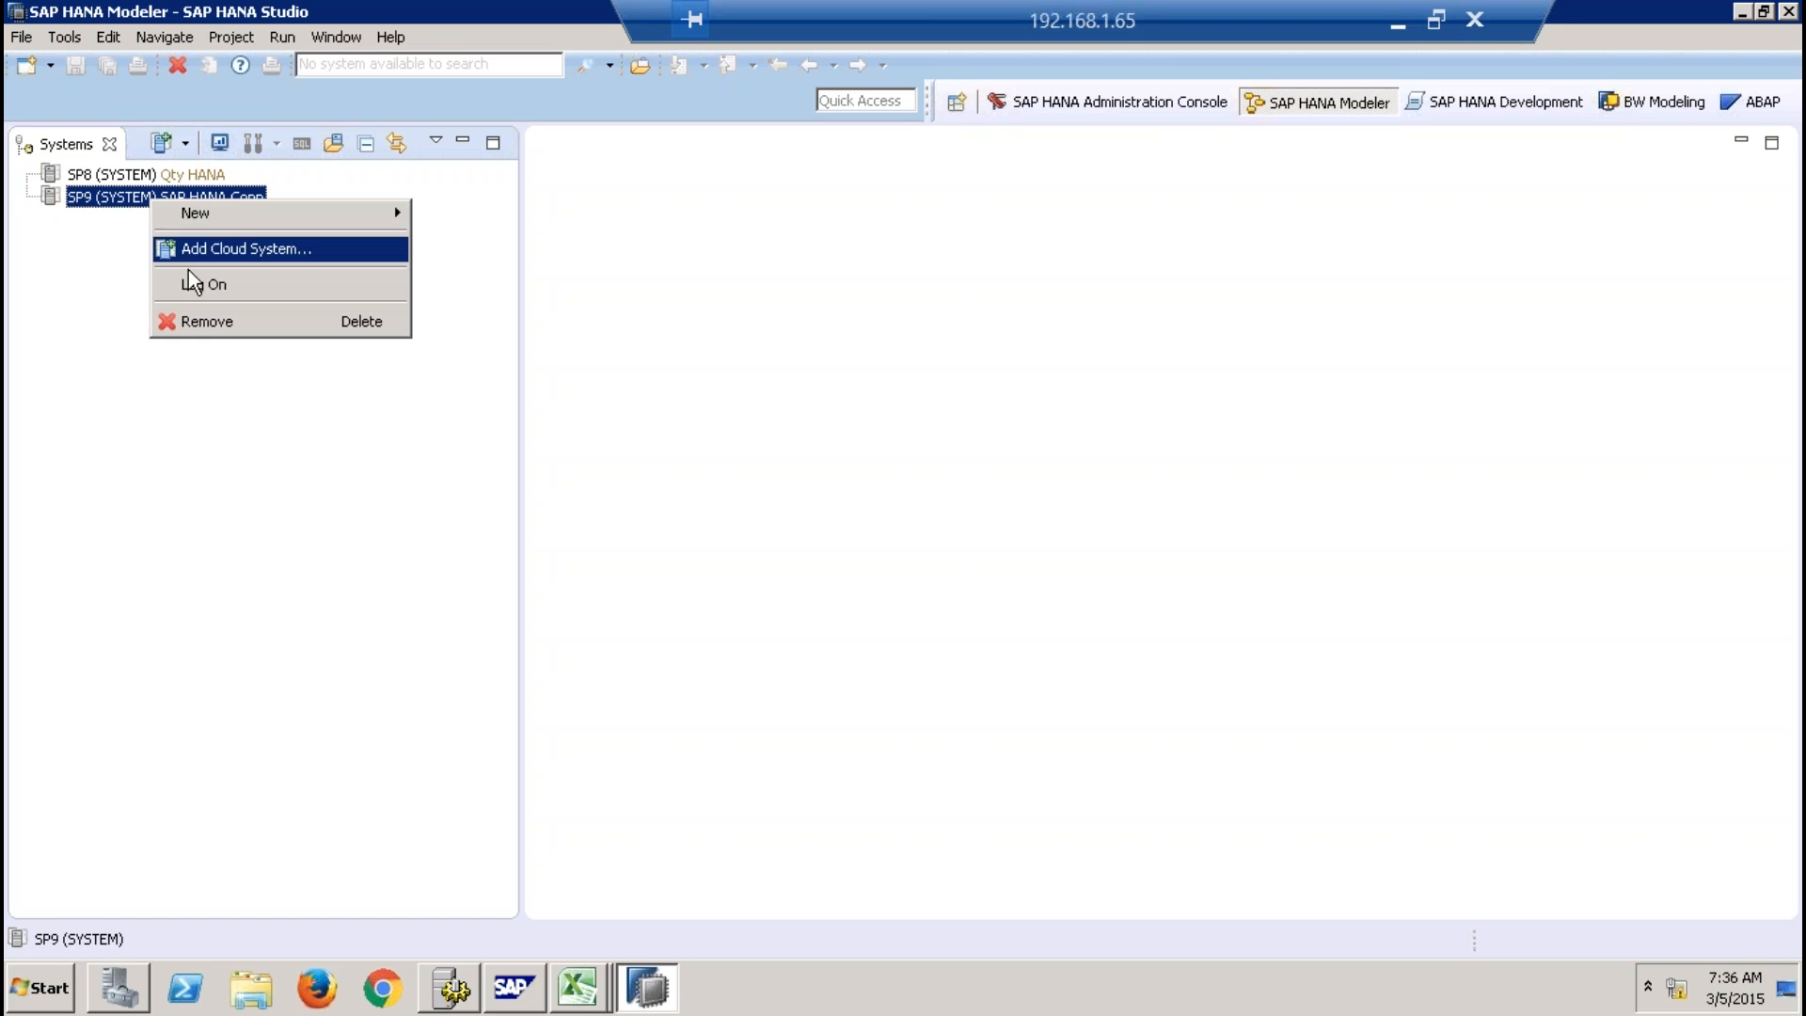
left_click(217, 319)
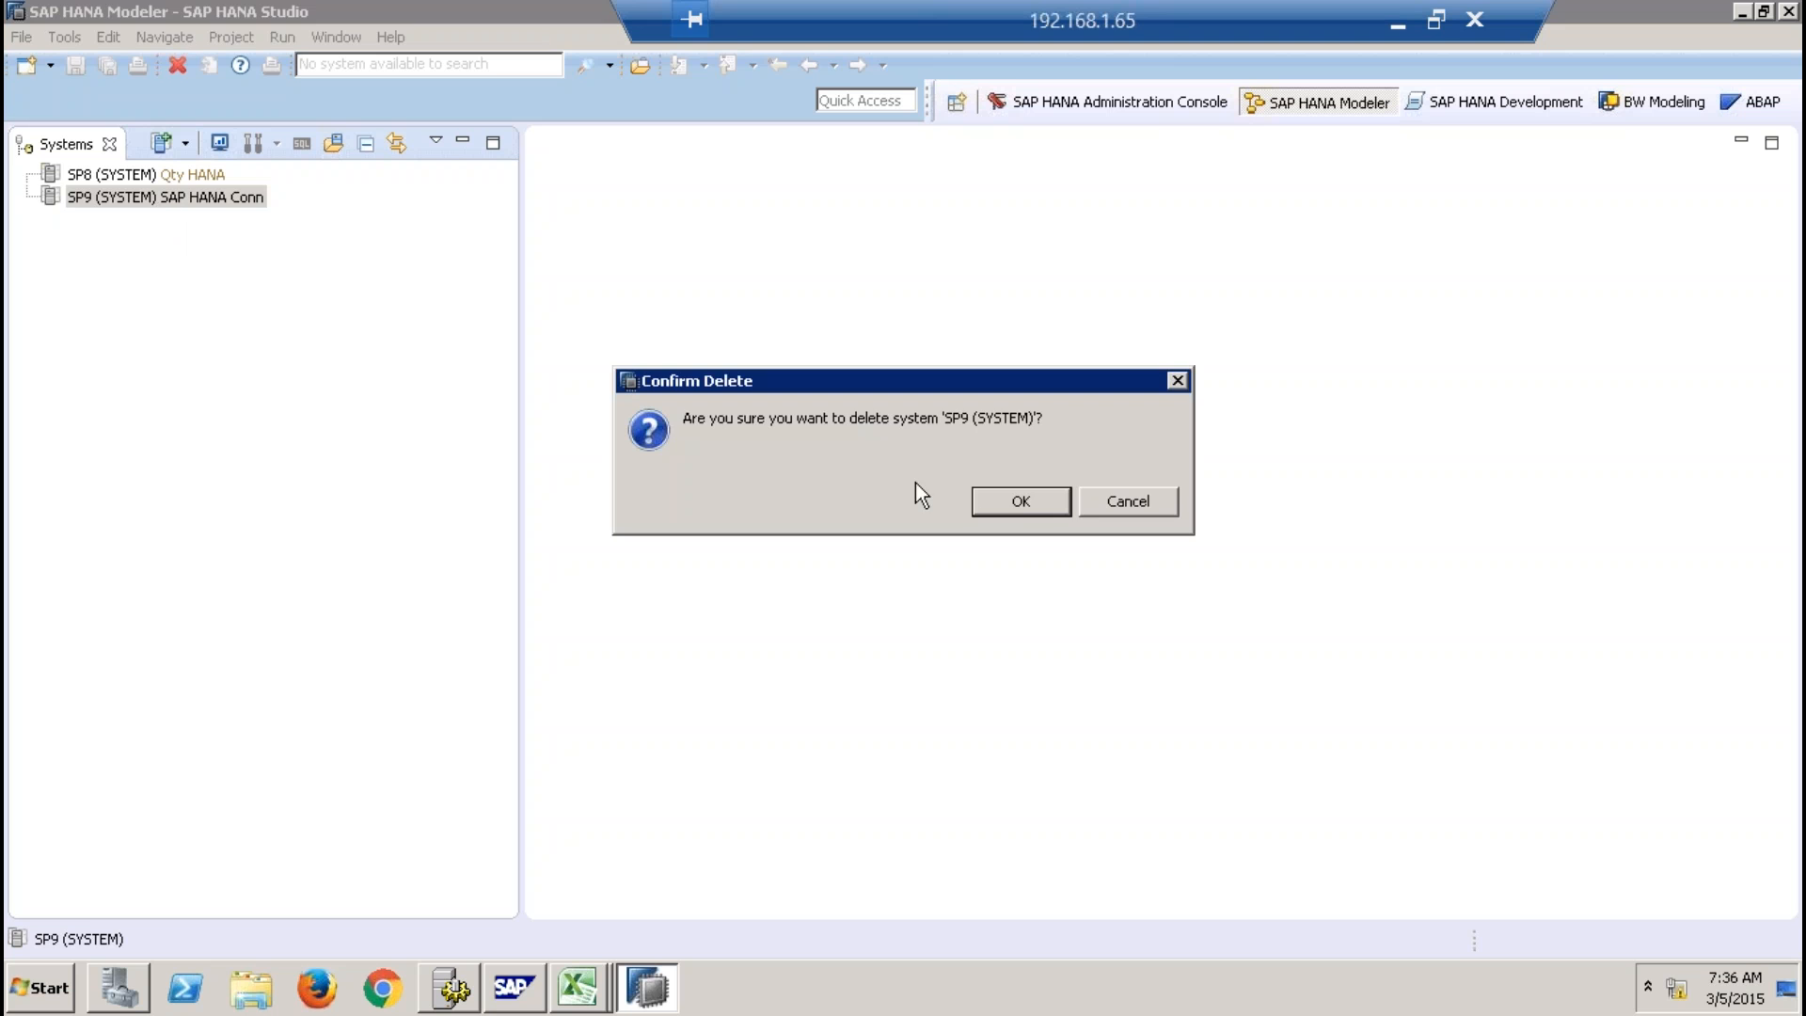
left_click(1014, 500)
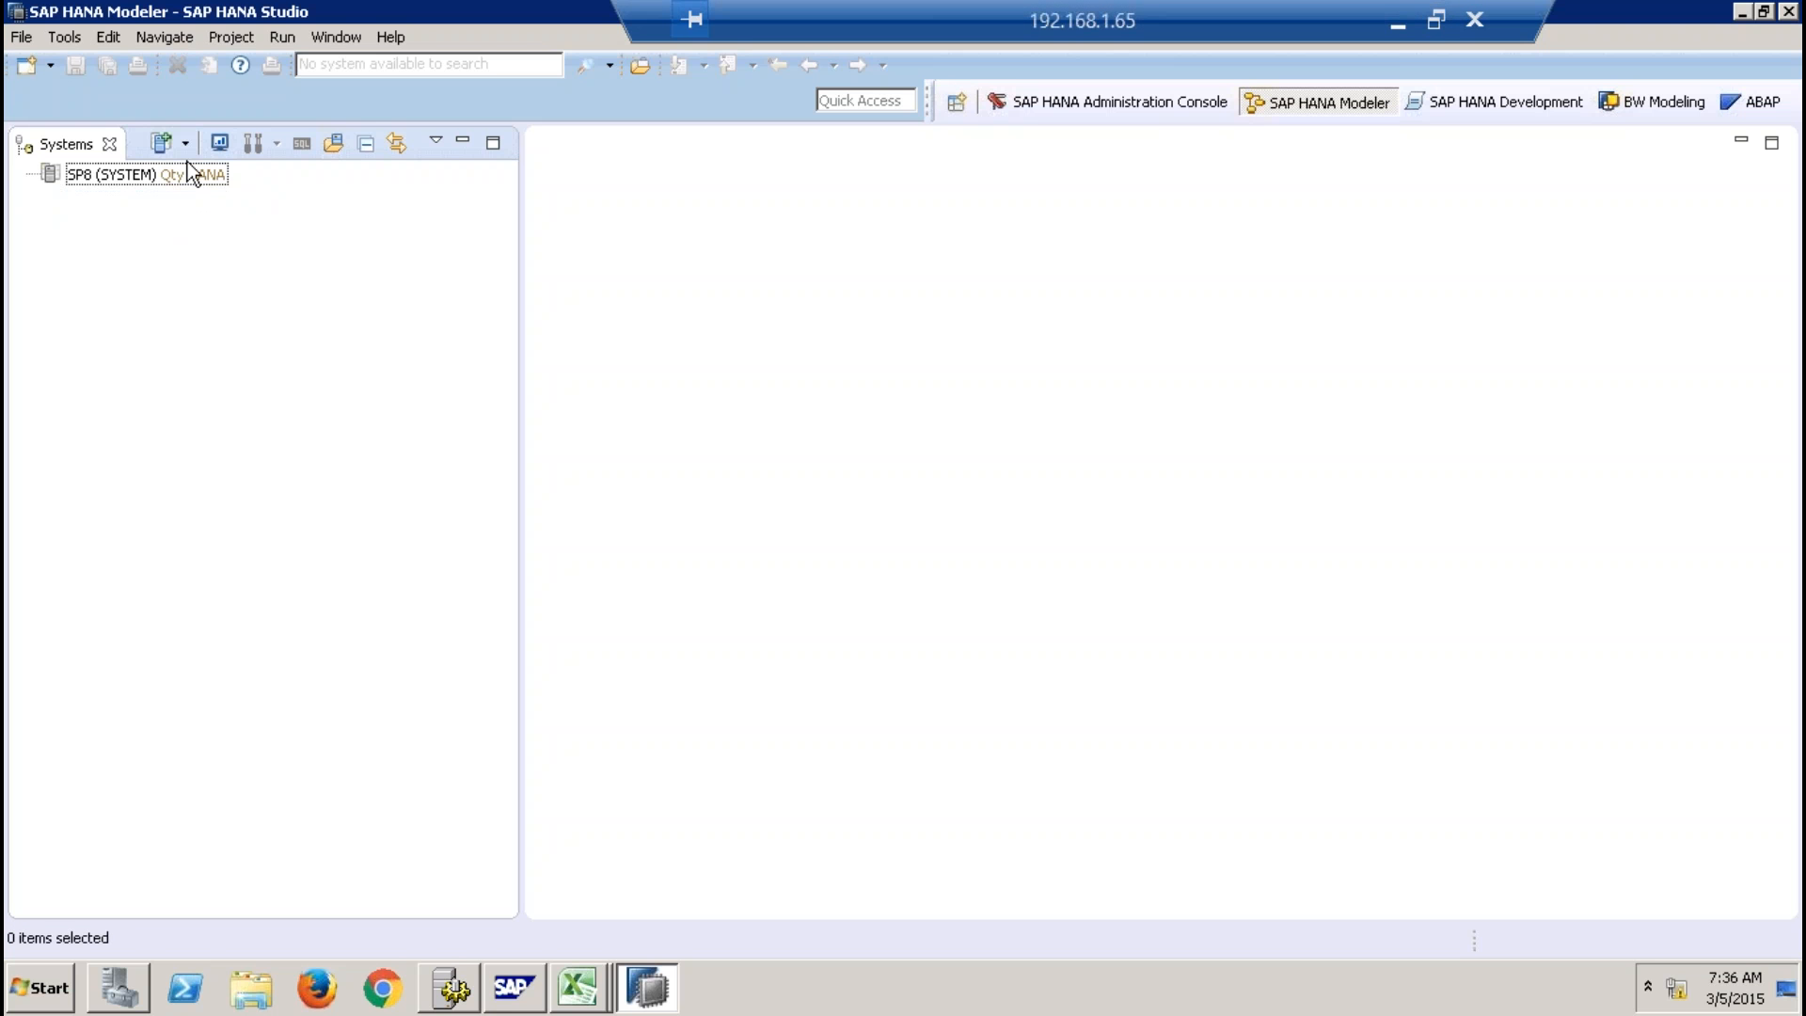
Delete the SP8 (SYSTEM) connection from the remote studio's systems and confirm the removal.
left_click(138, 174)
right_click(138, 178)
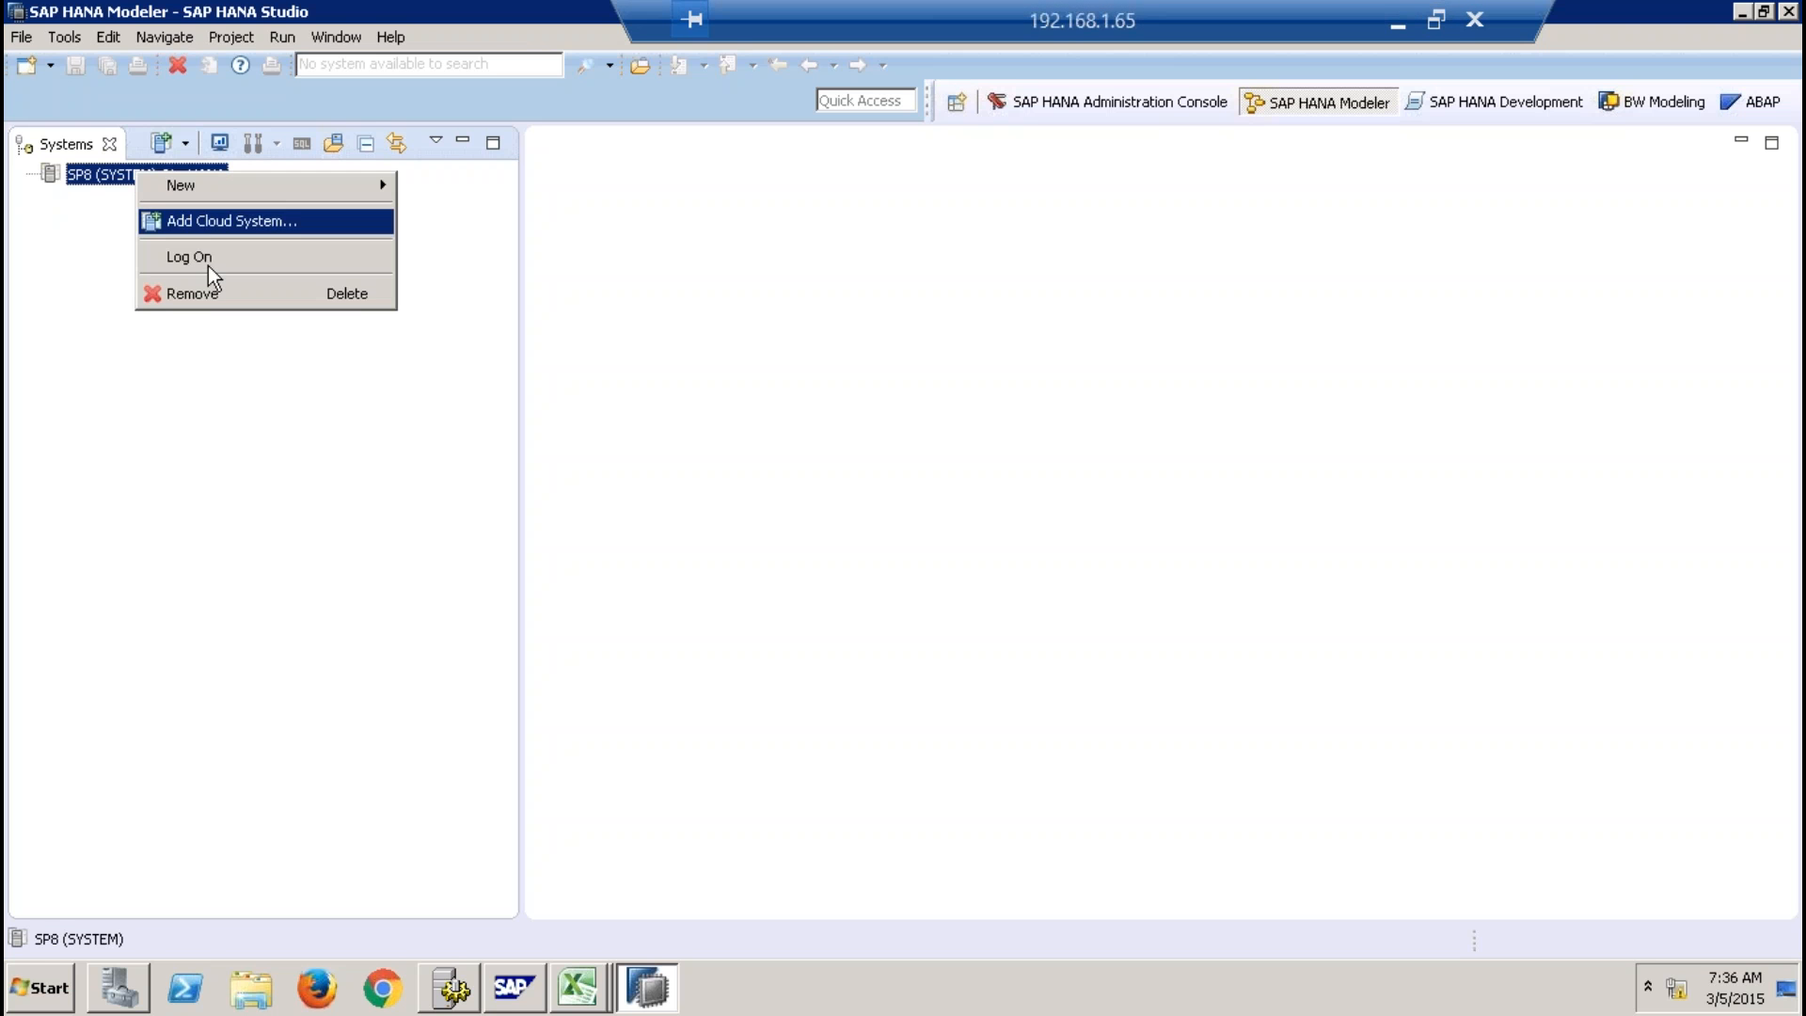
left_click(201, 297)
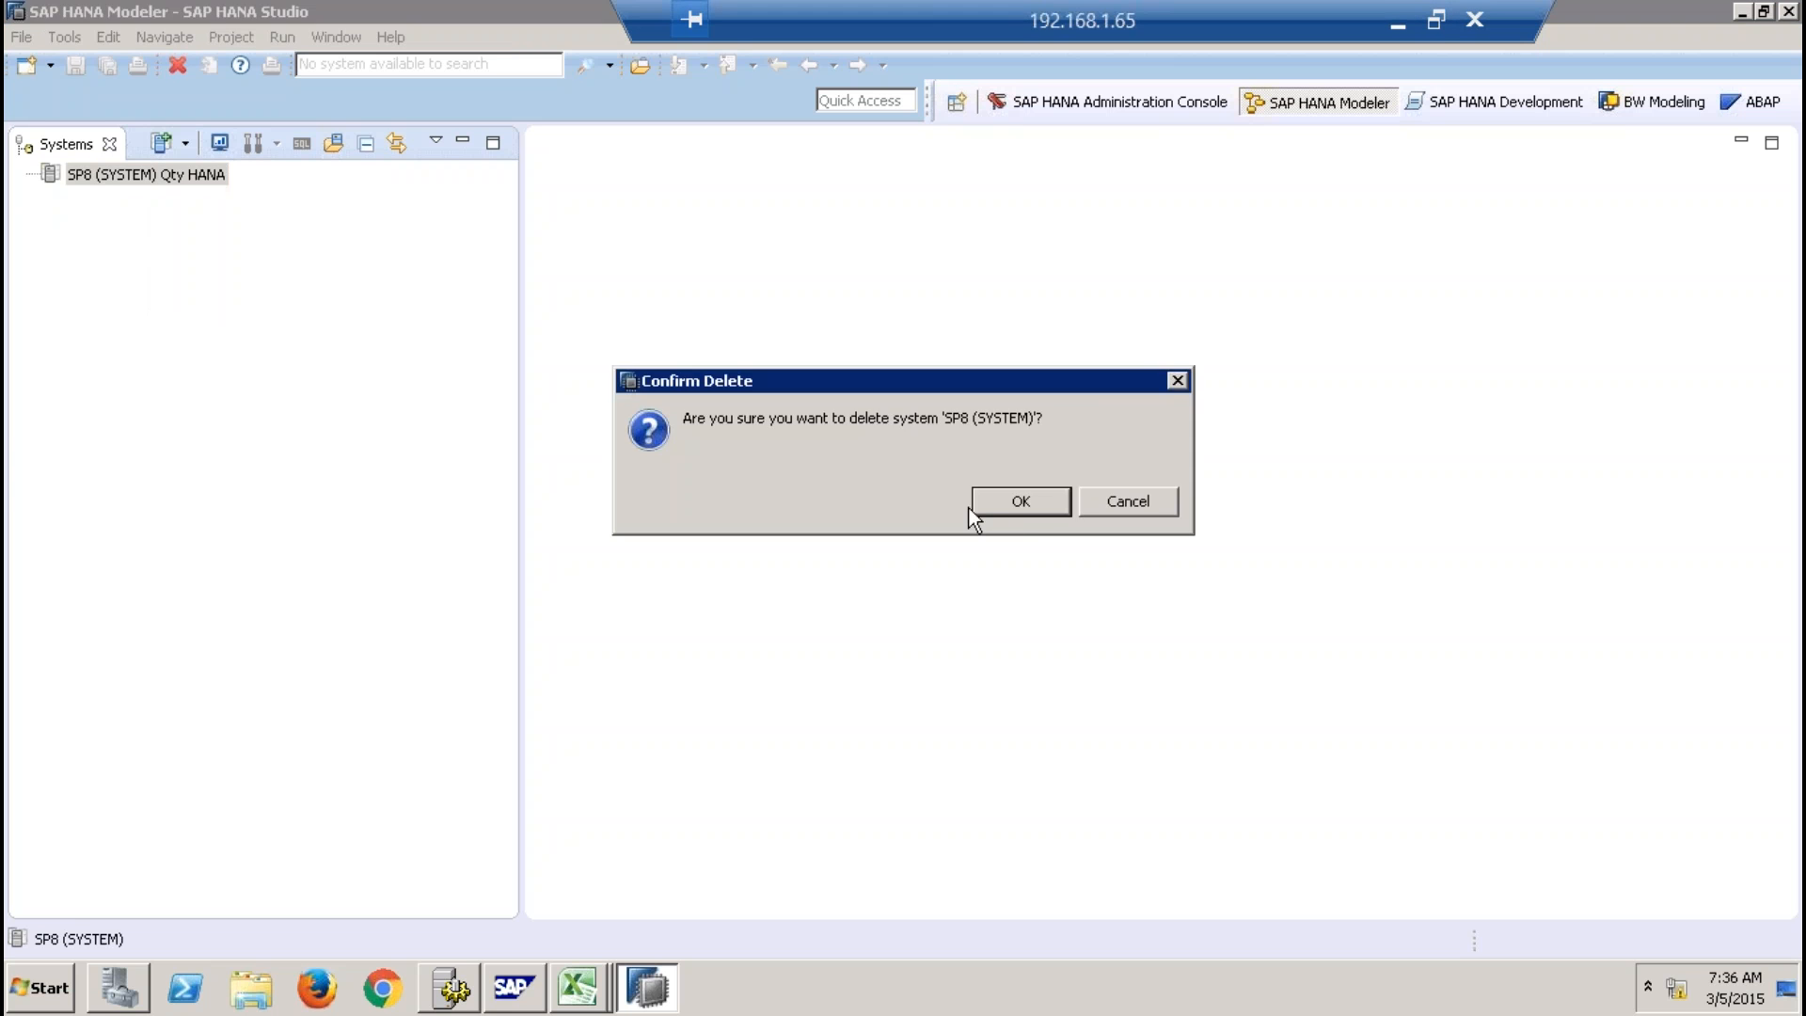
left_click(1014, 501)
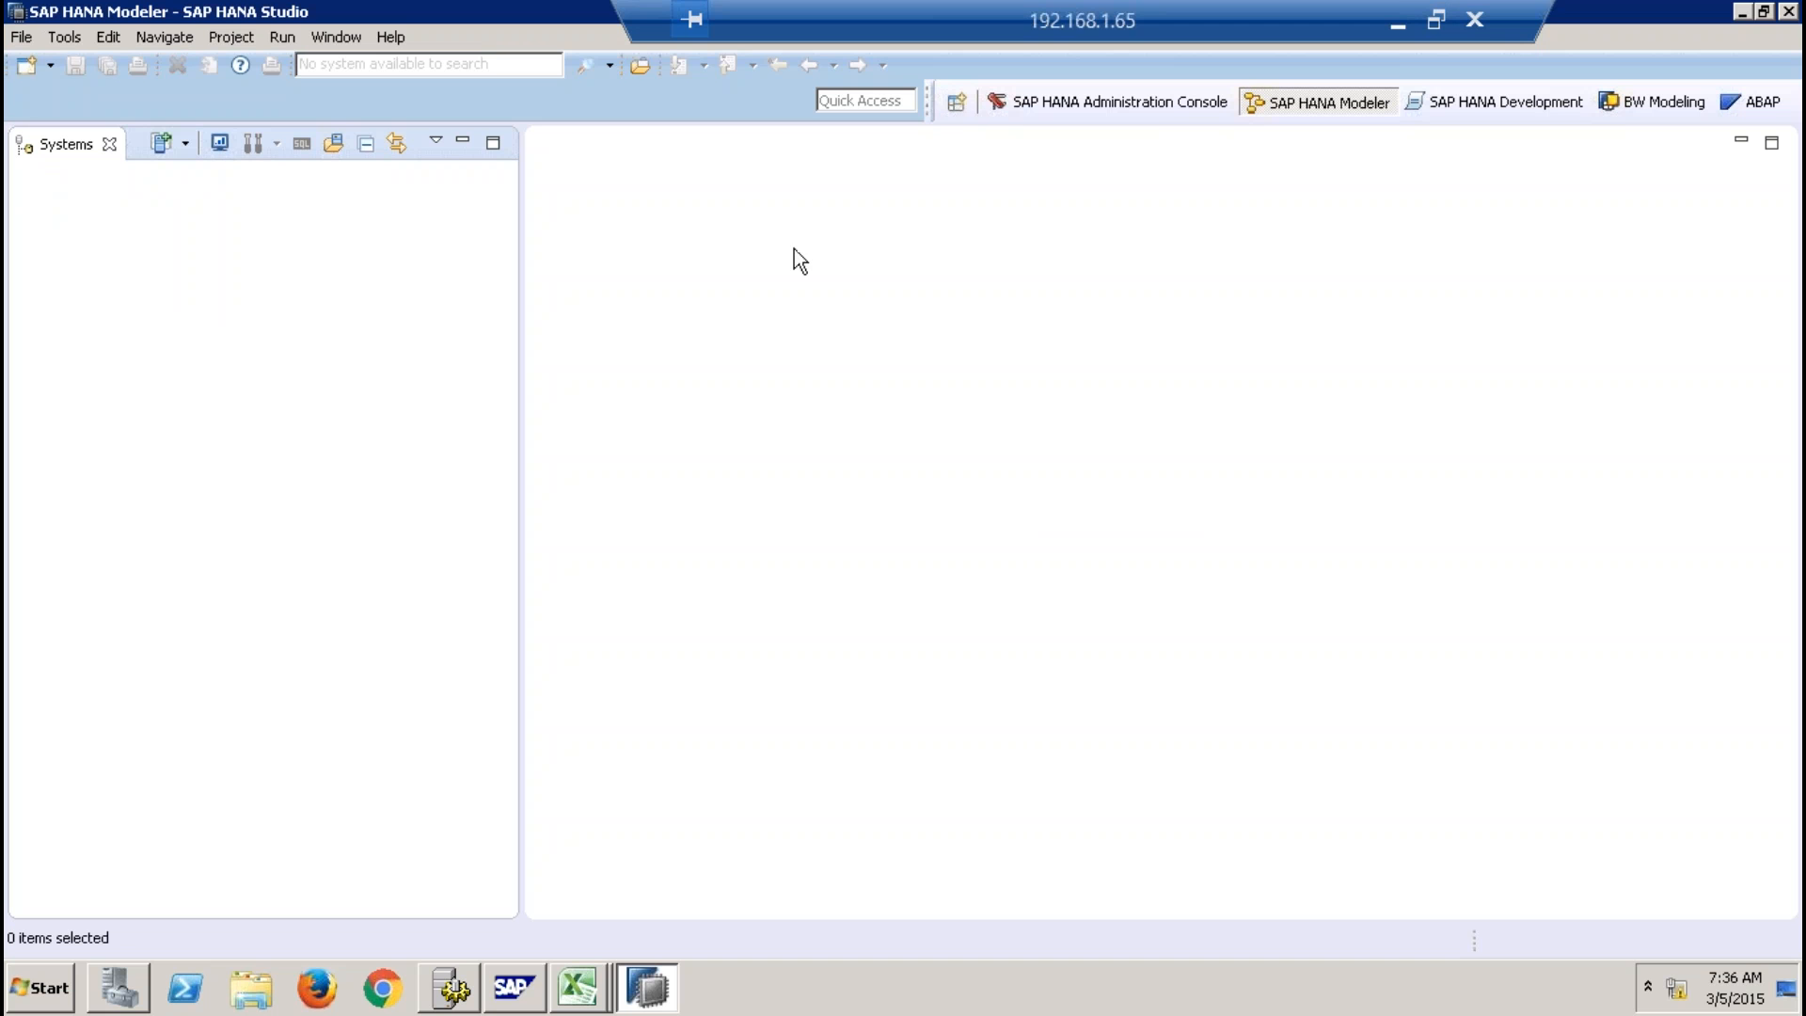
Look through the available perspectives and open the SAP HANA Modeler perspective.
left_click(957, 103)
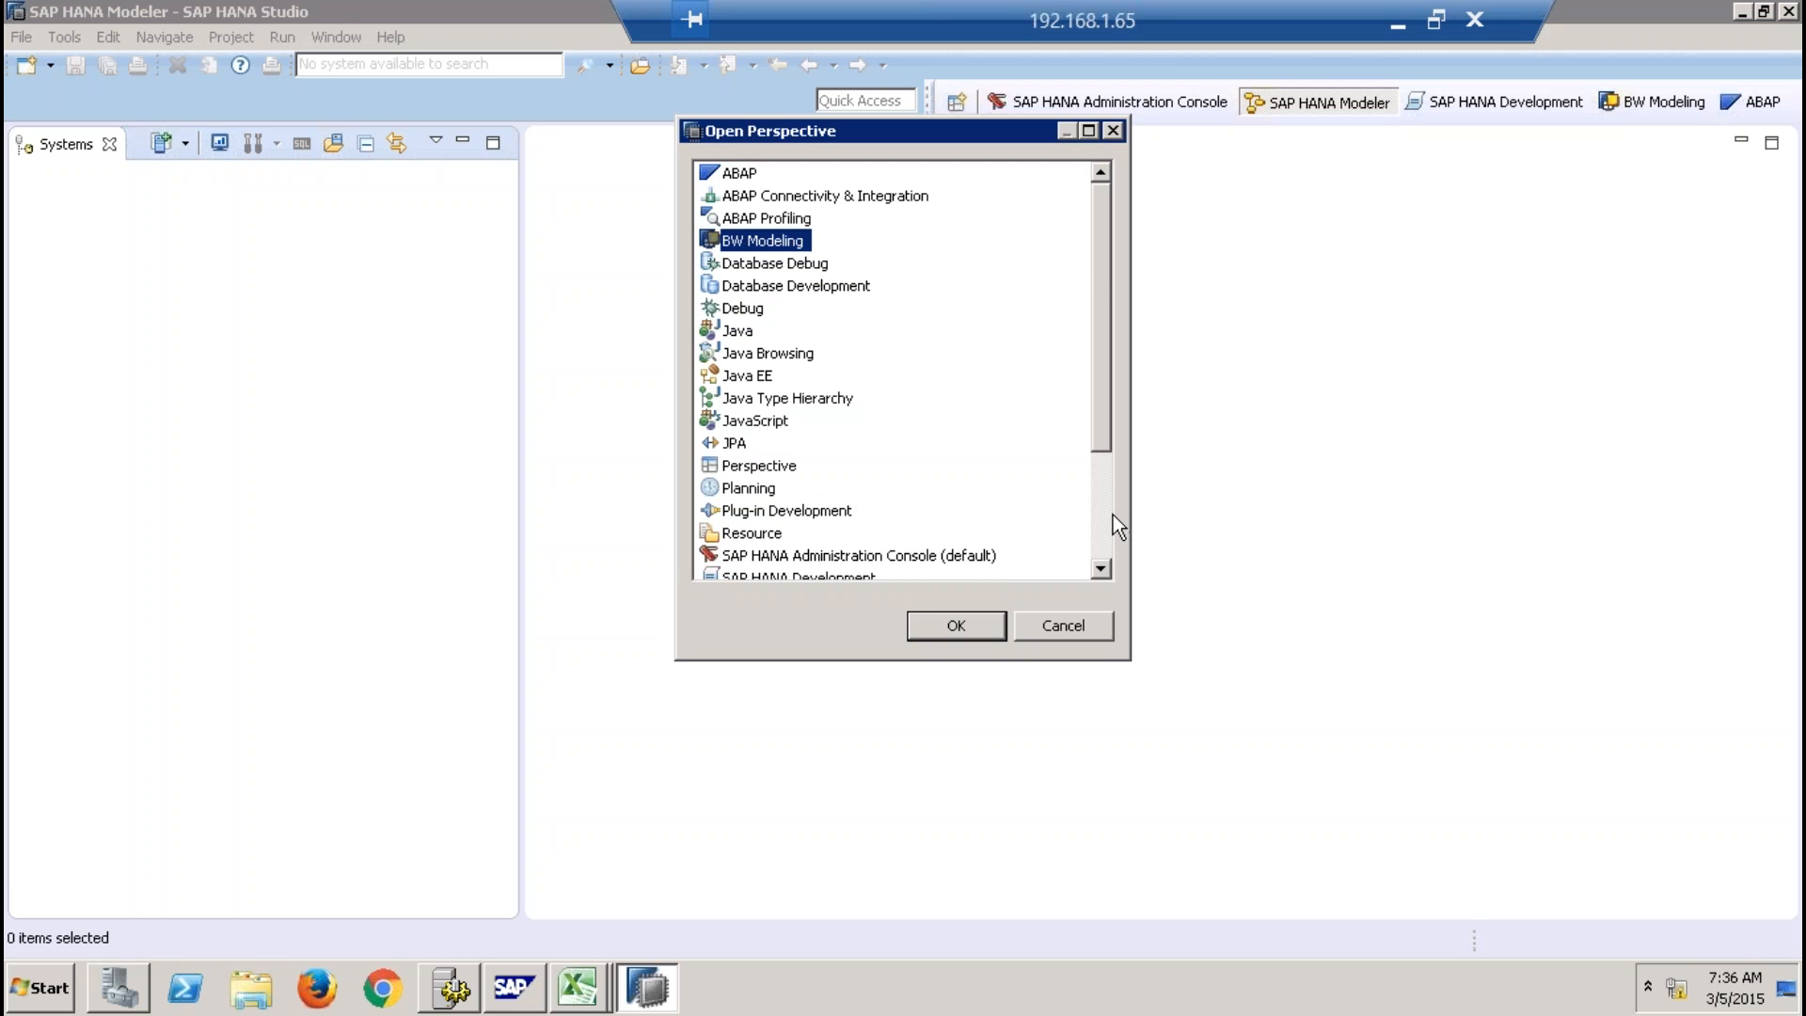
left_click(1106, 511)
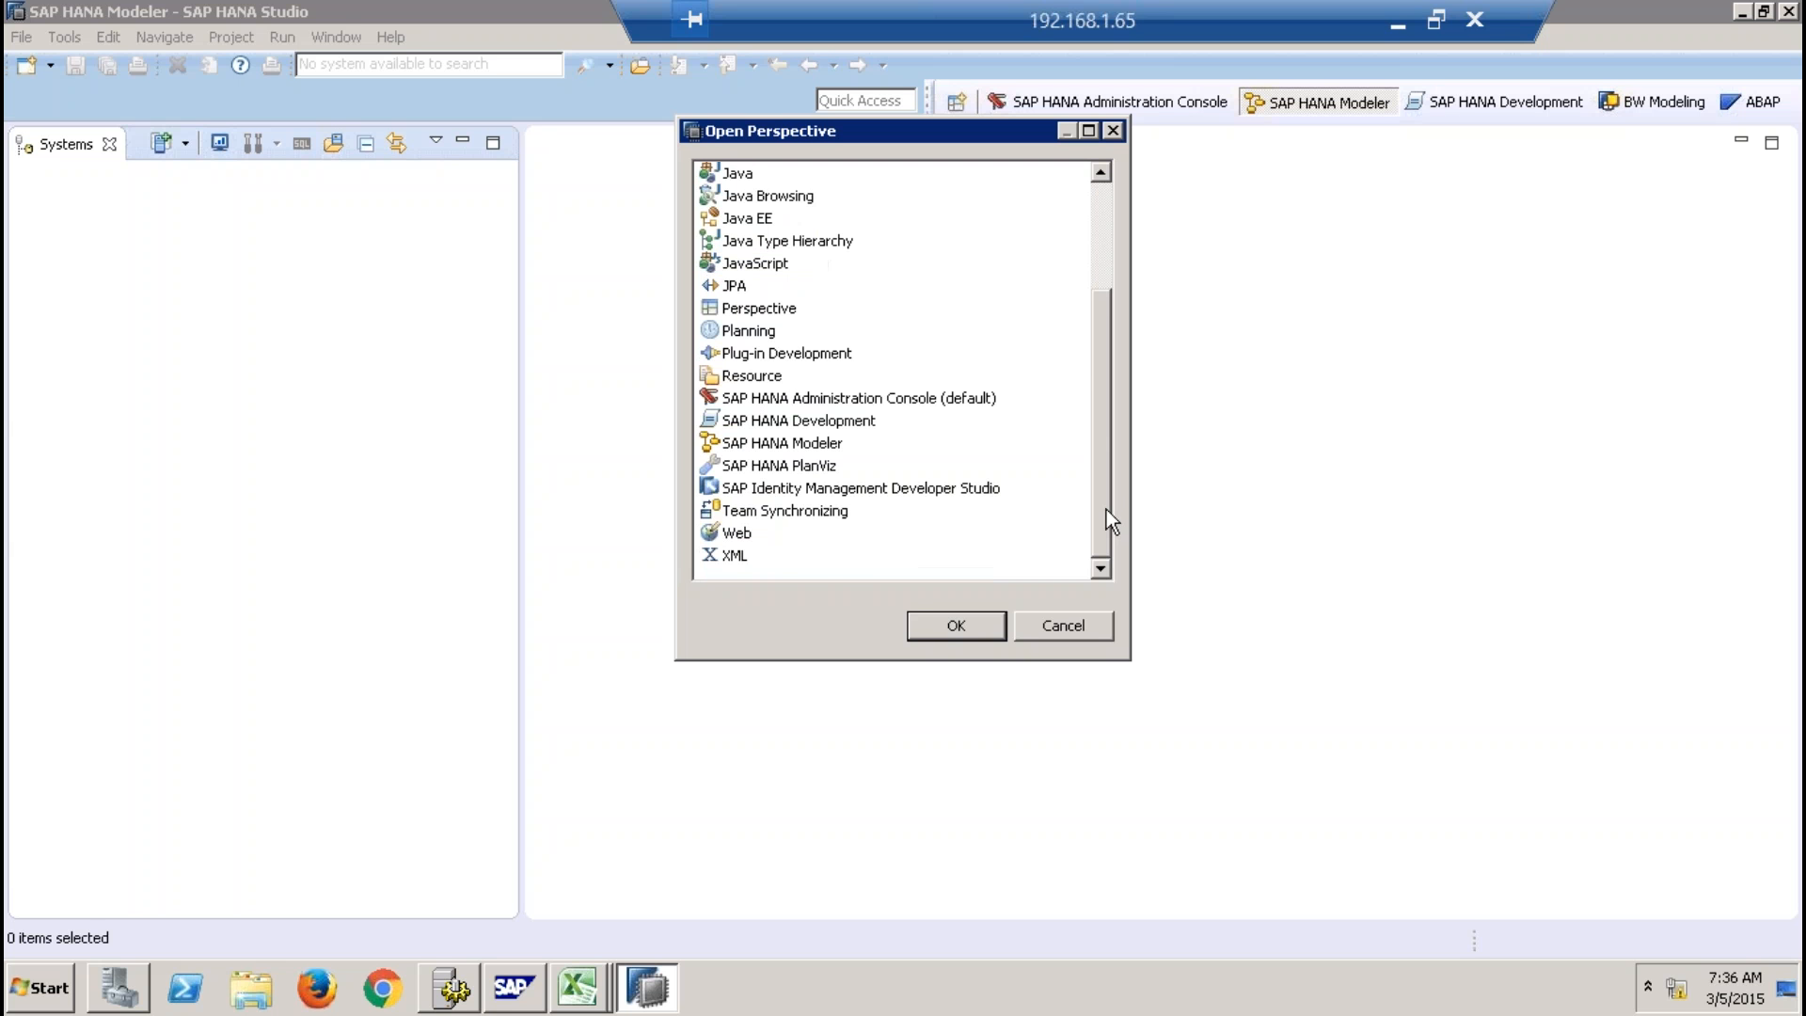
left_click_drag(1106, 510, 1091, 302)
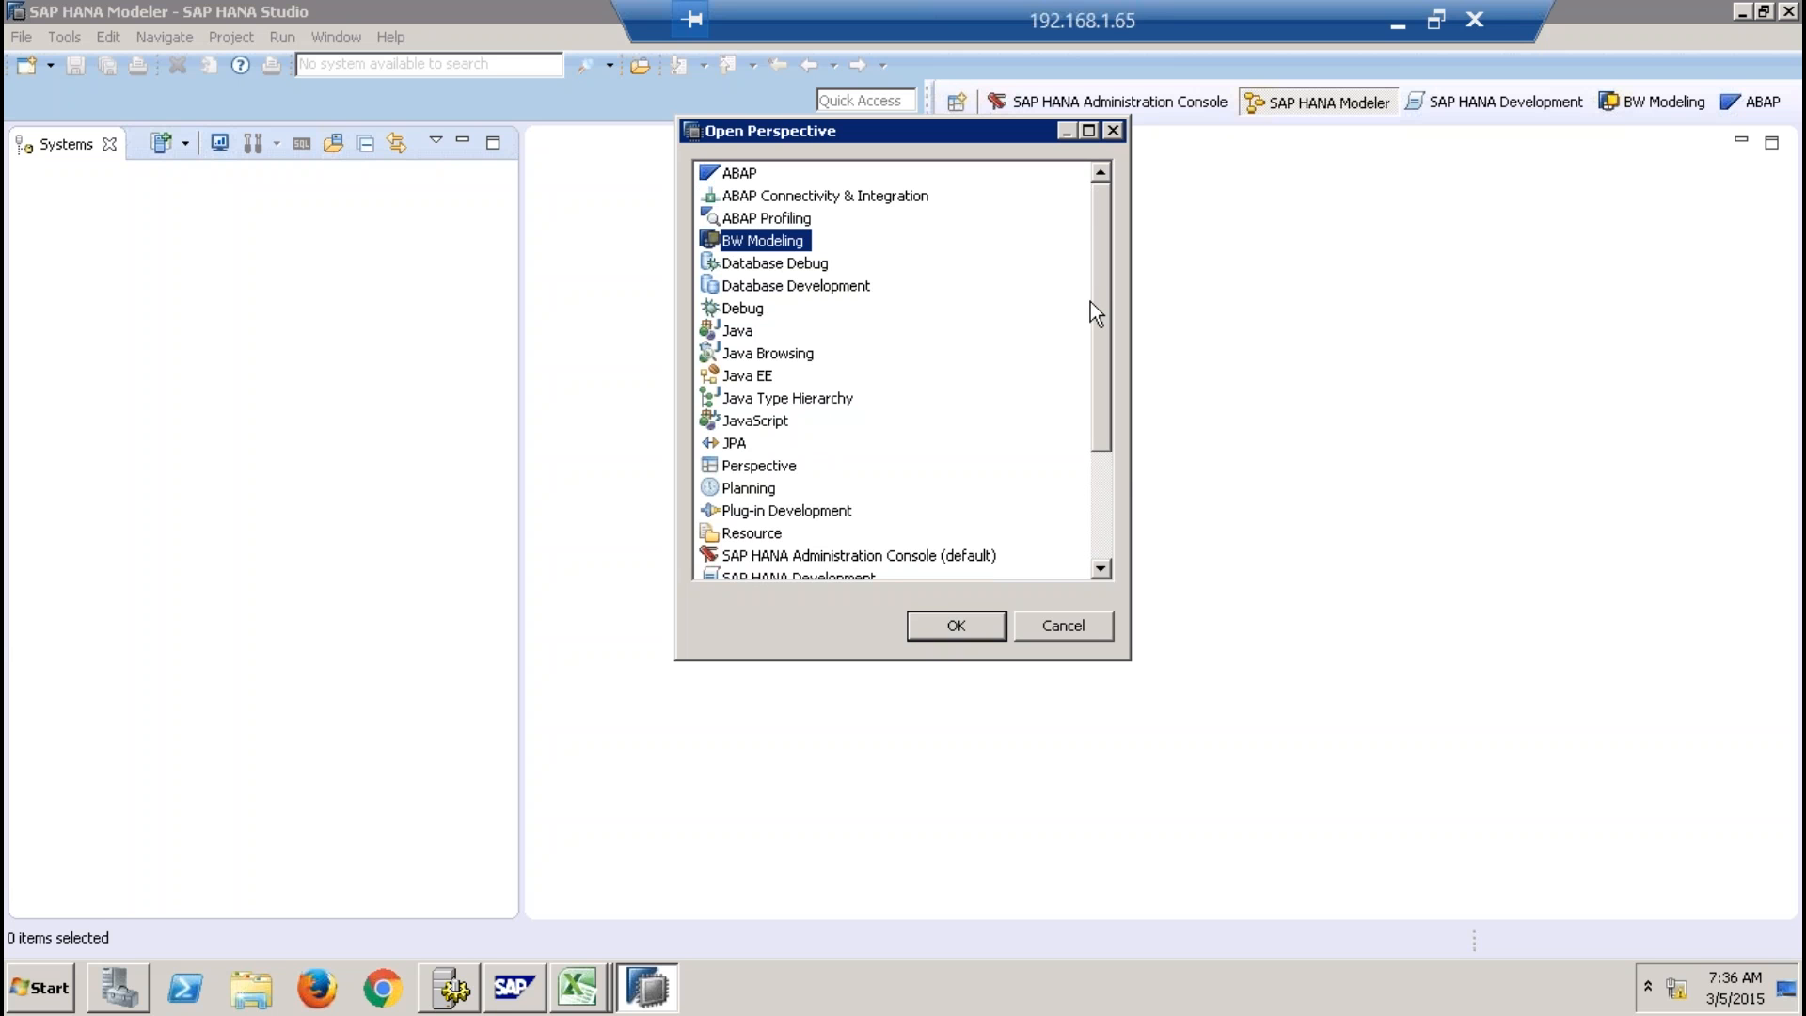
left_click(1101, 502)
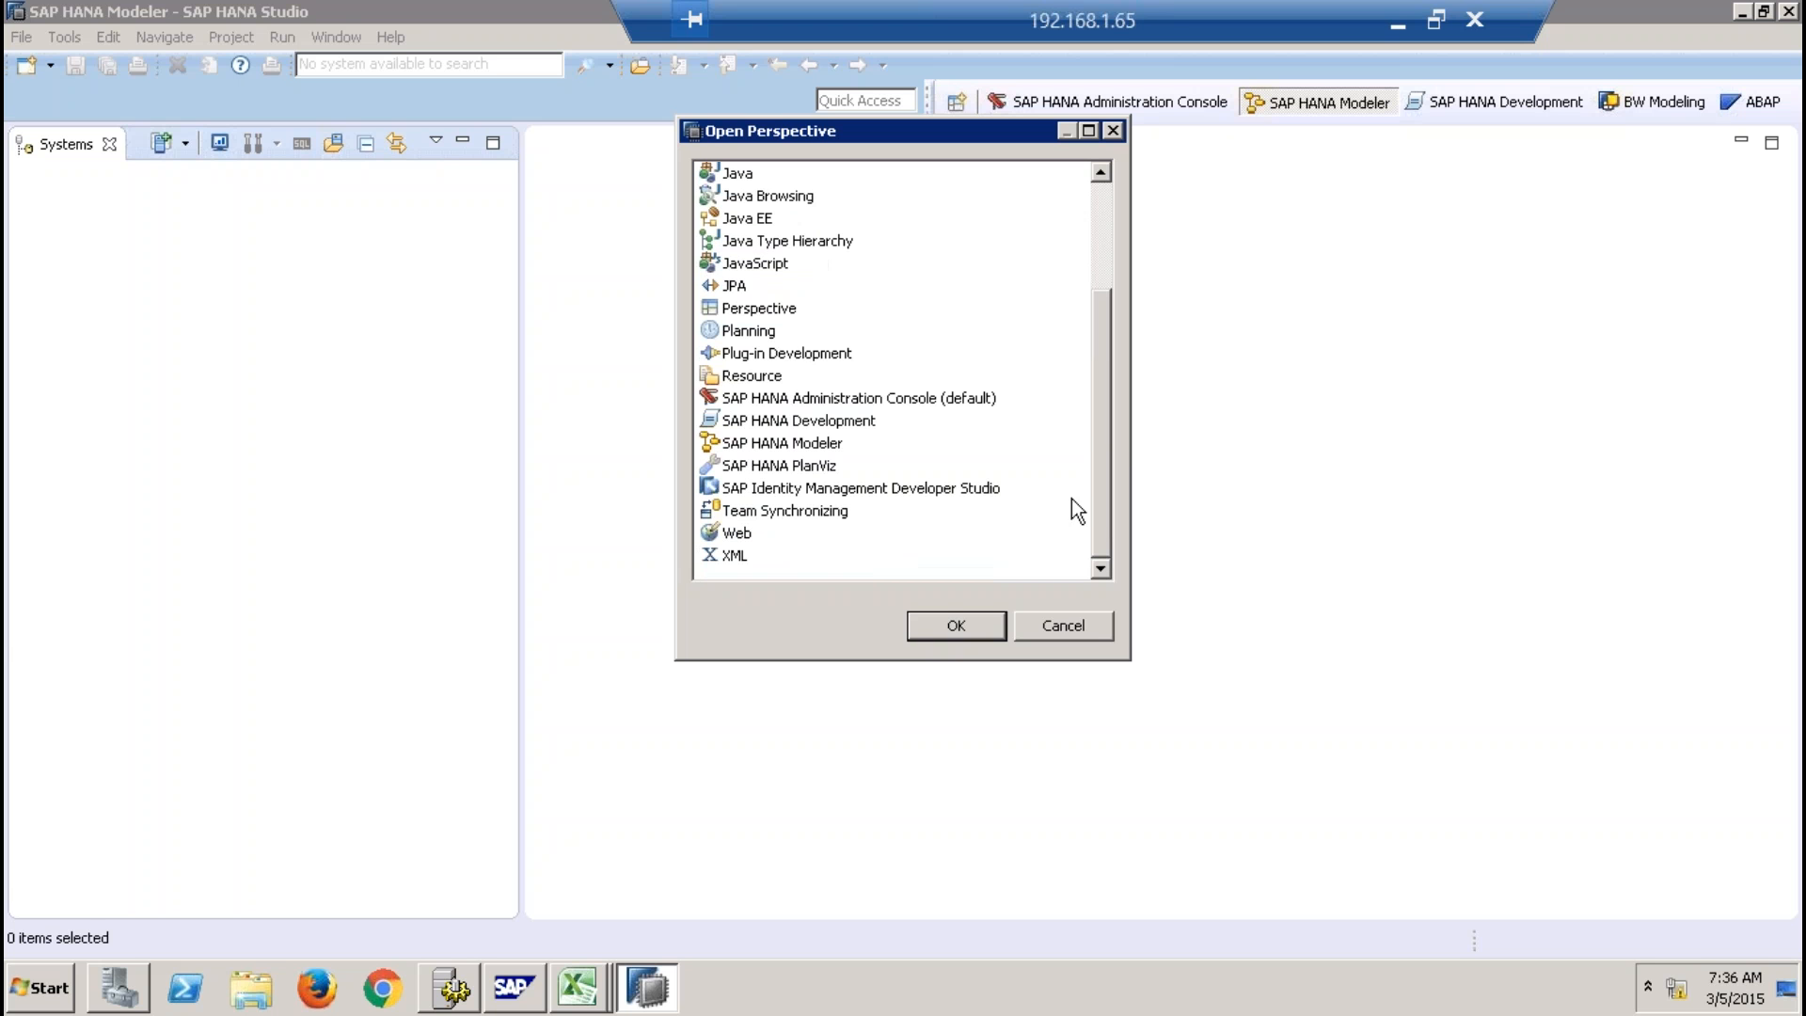
left_click(790, 447)
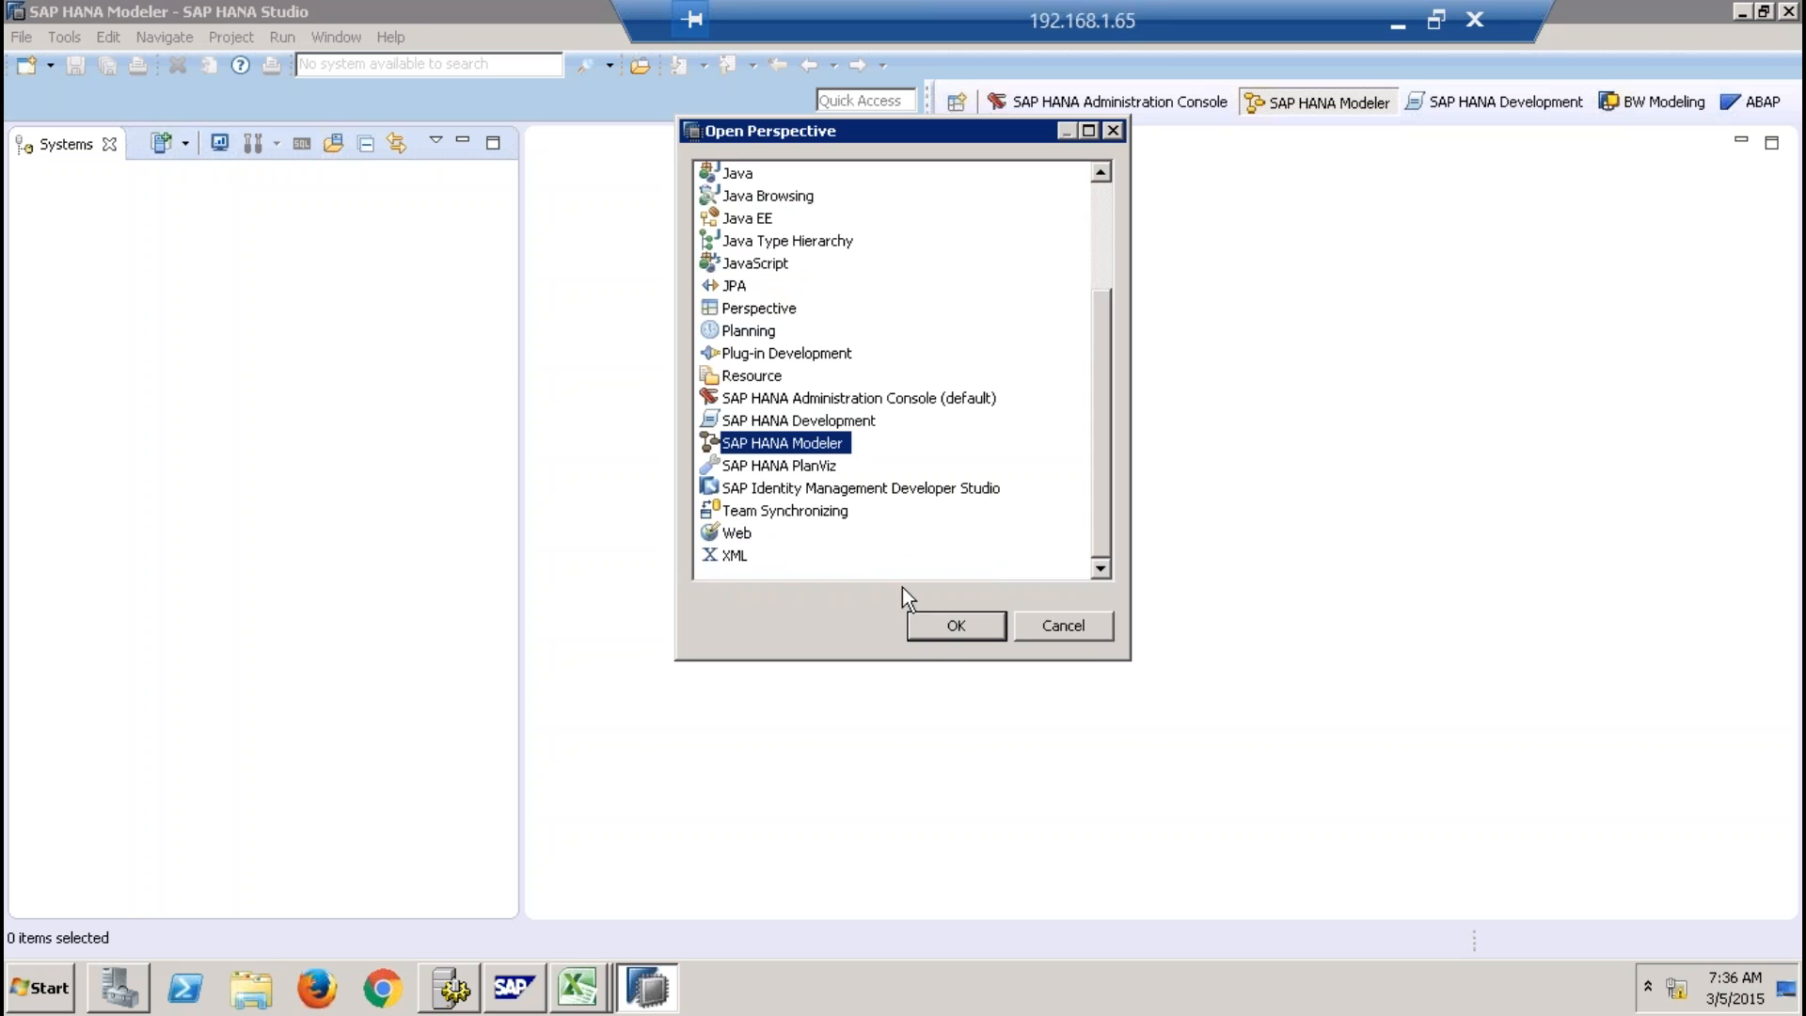
left_click(930, 623)
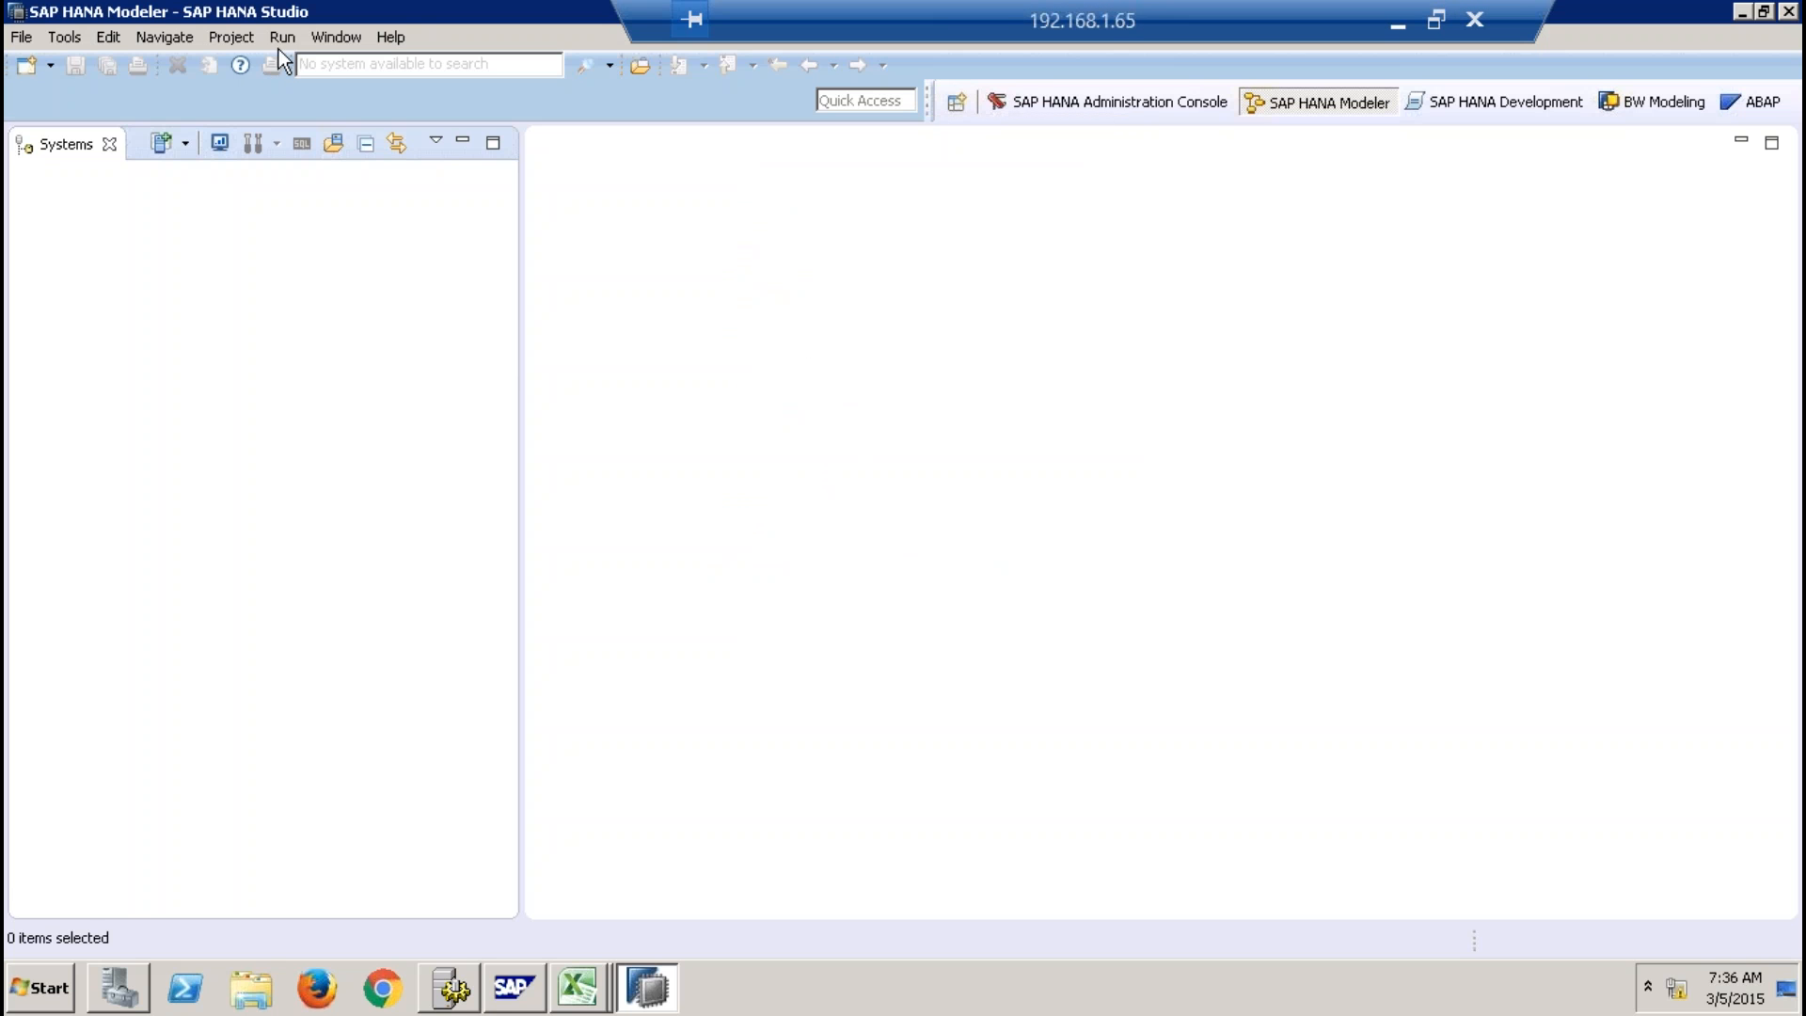
Reset the SAP HANA Modeler perspective to its defaults and widen the Systems view.
left_click(331, 37)
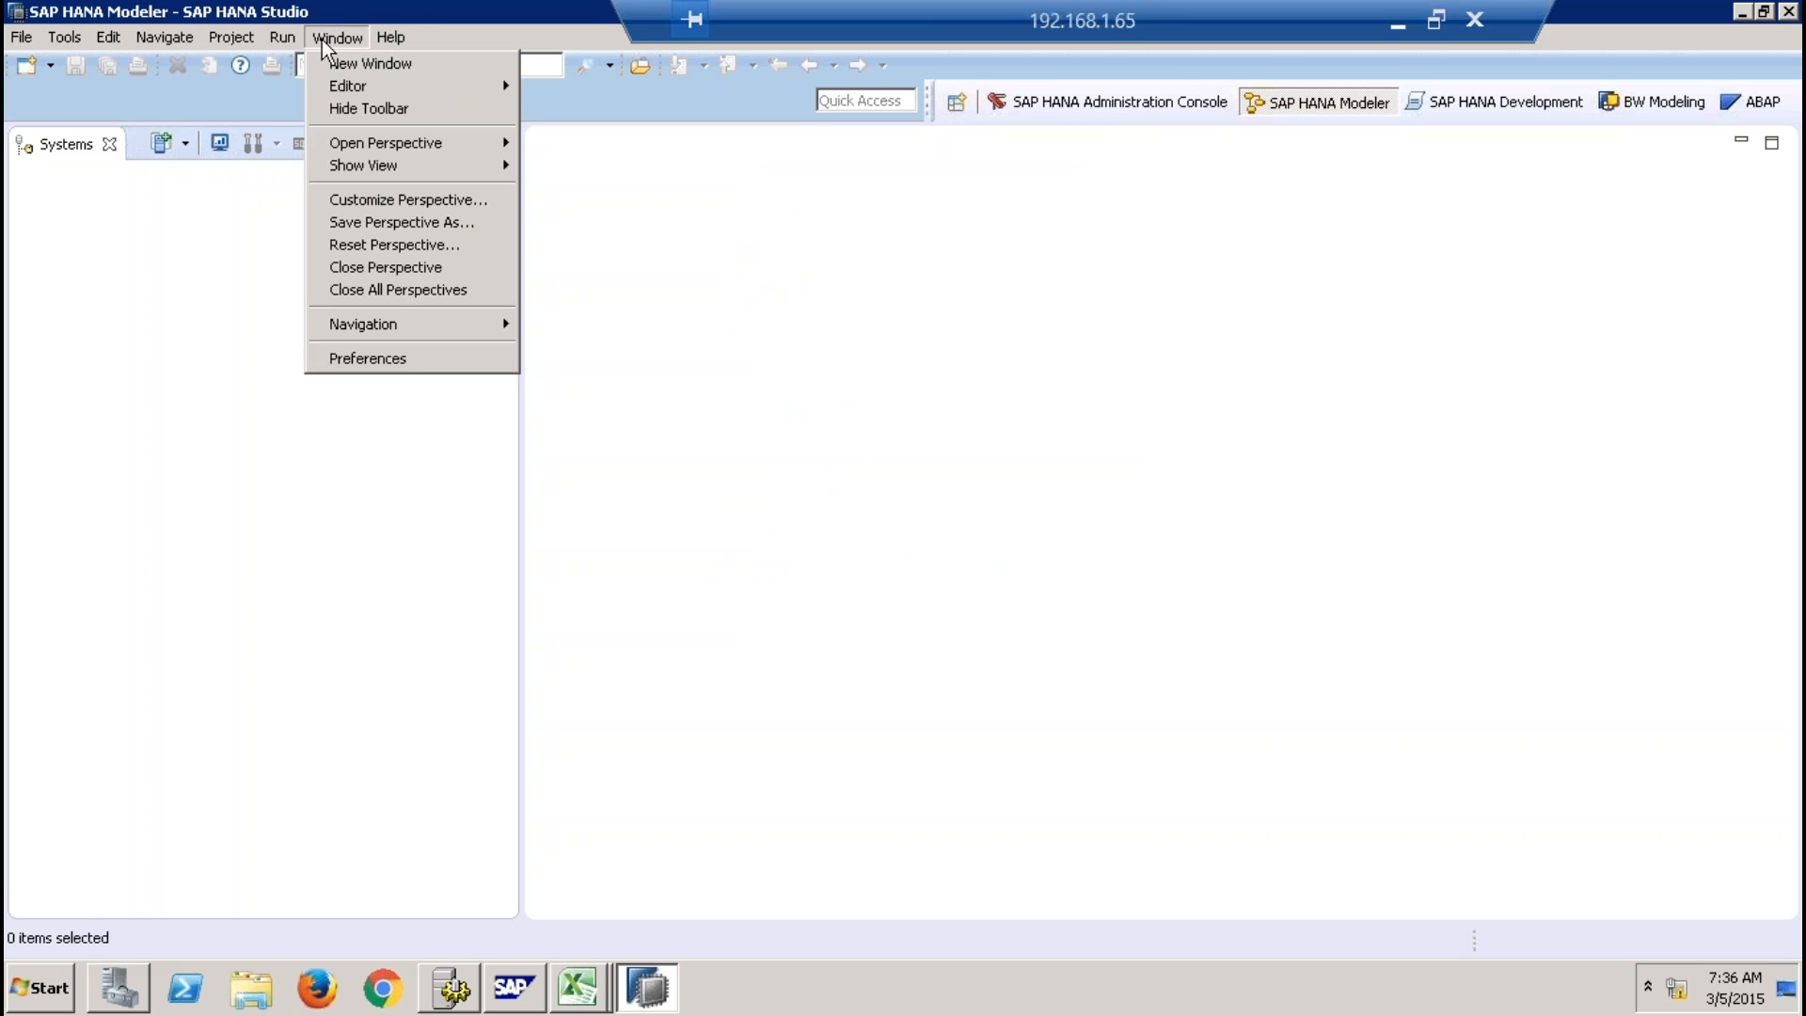
left_click(416, 244)
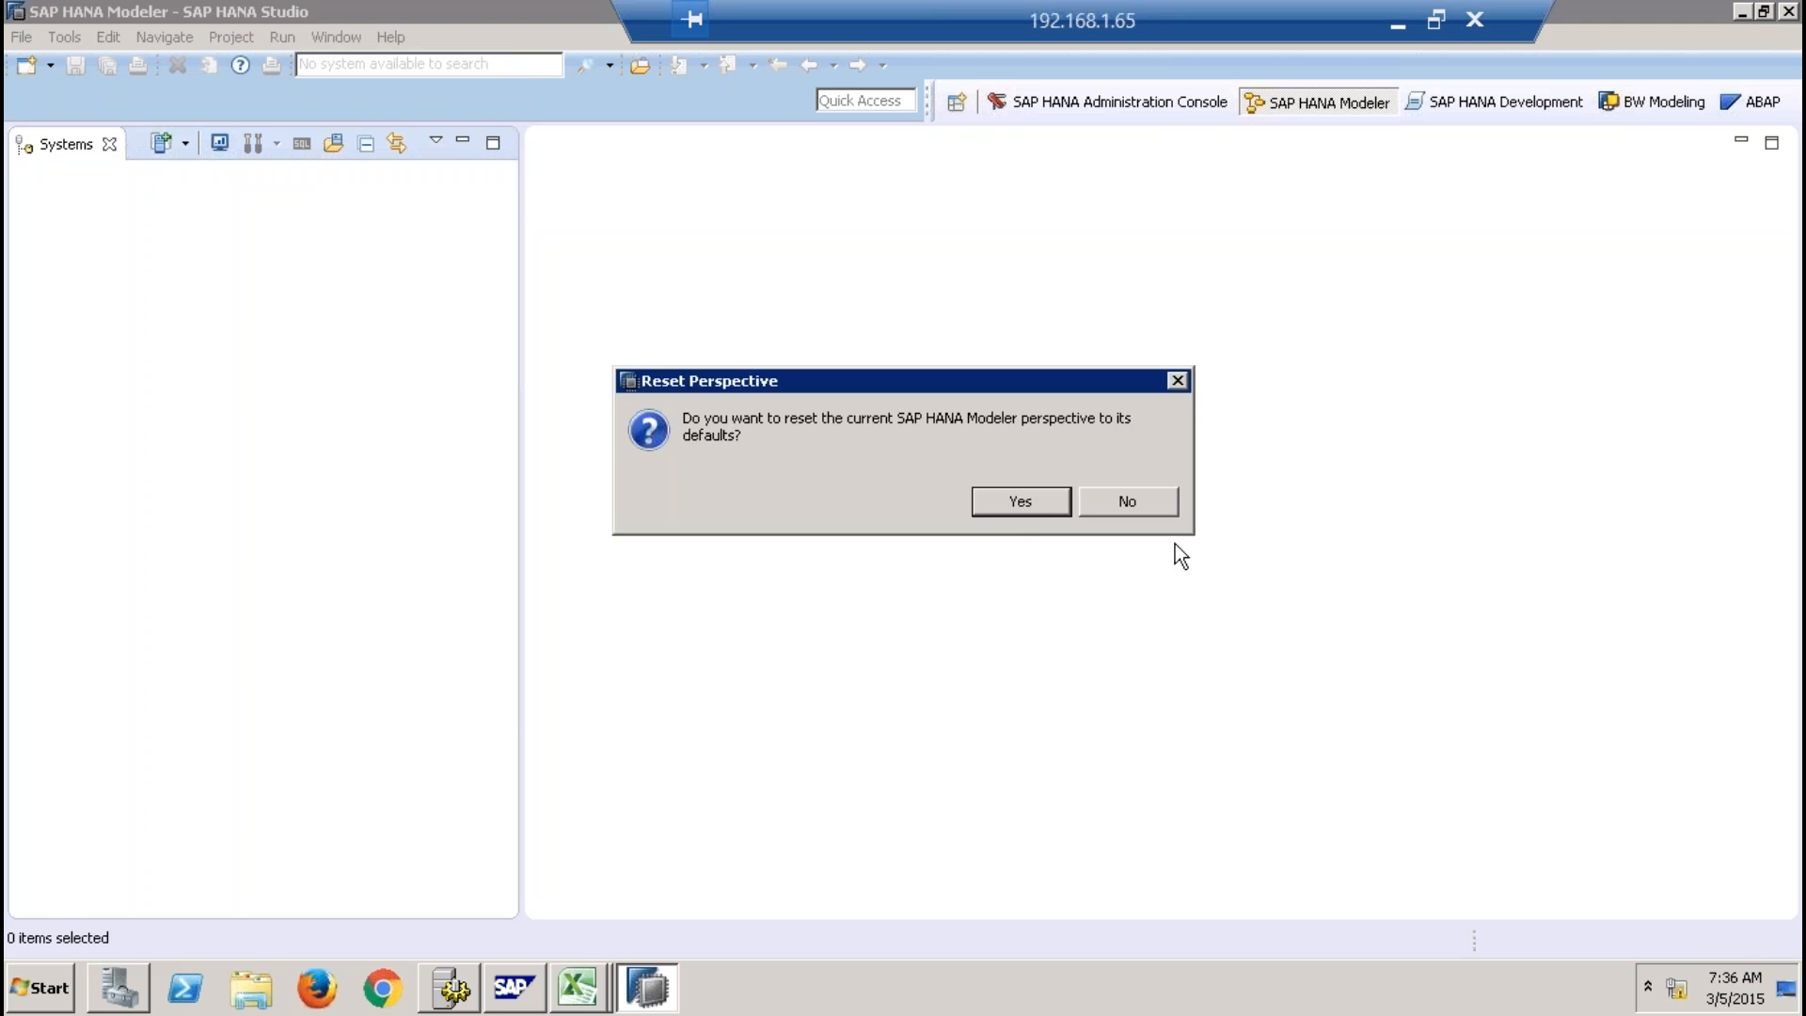
left_click(1026, 506)
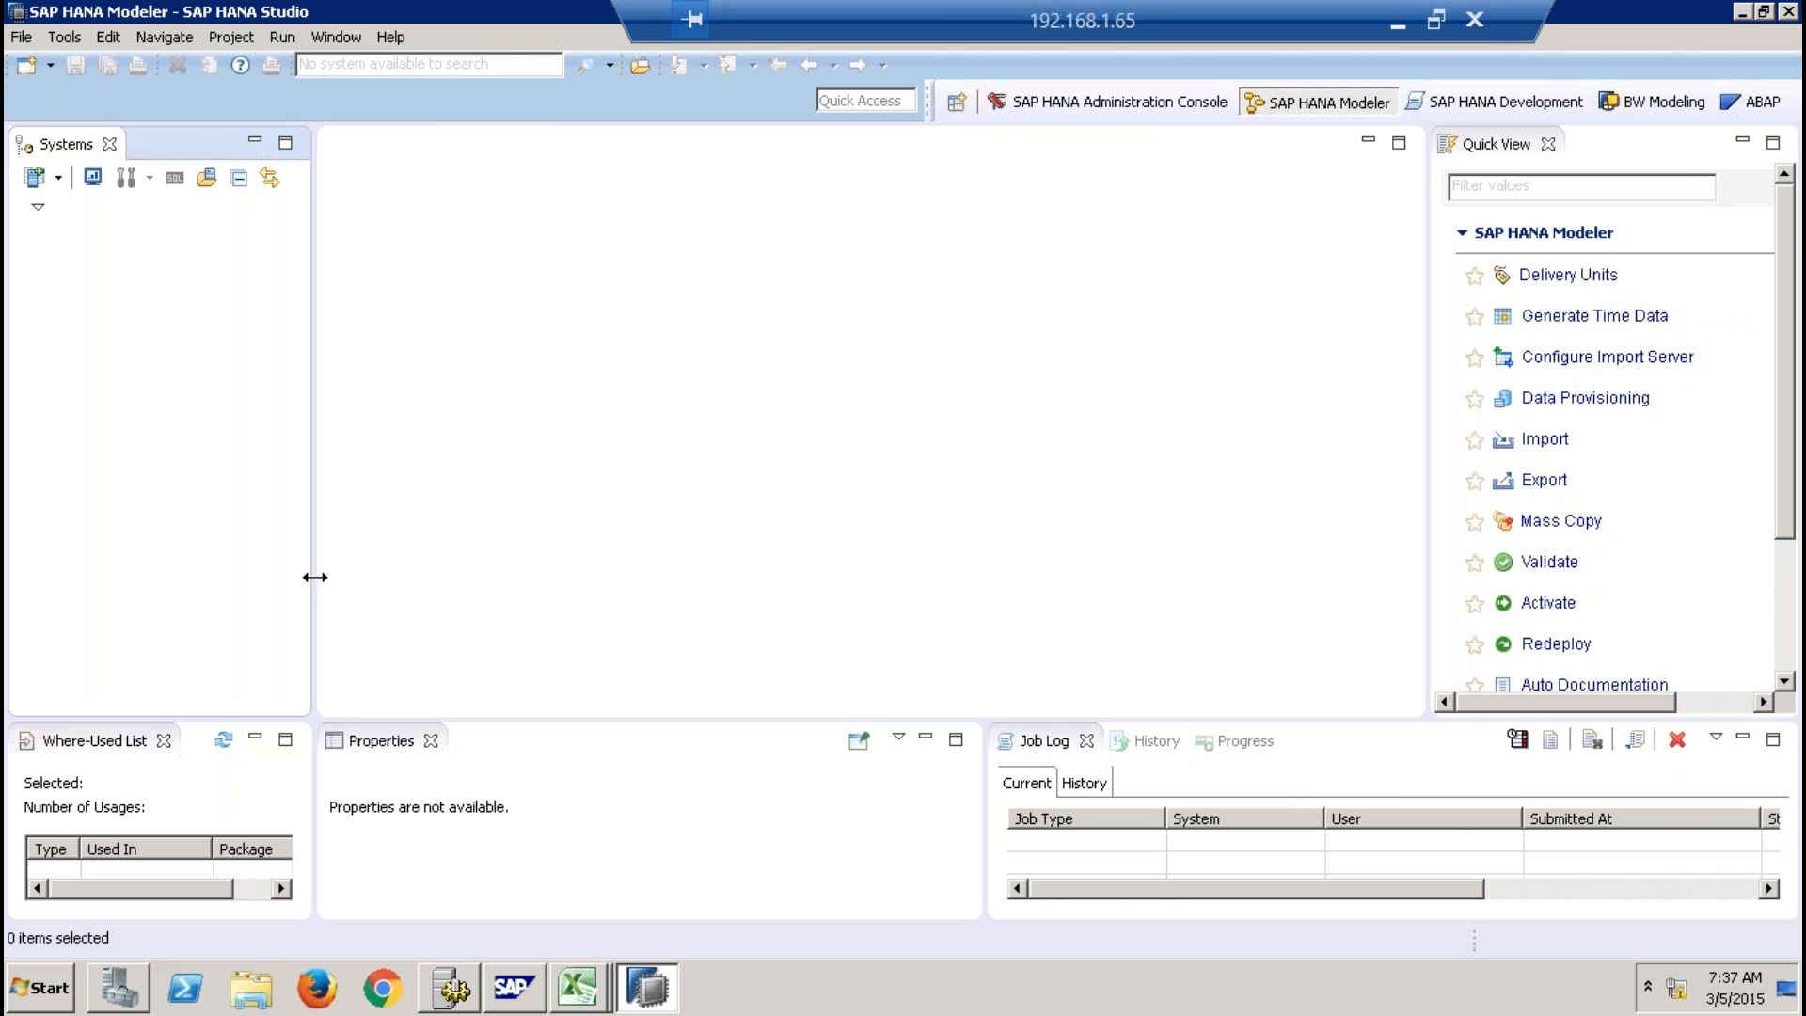
left_click_drag(315, 576, 577, 561)
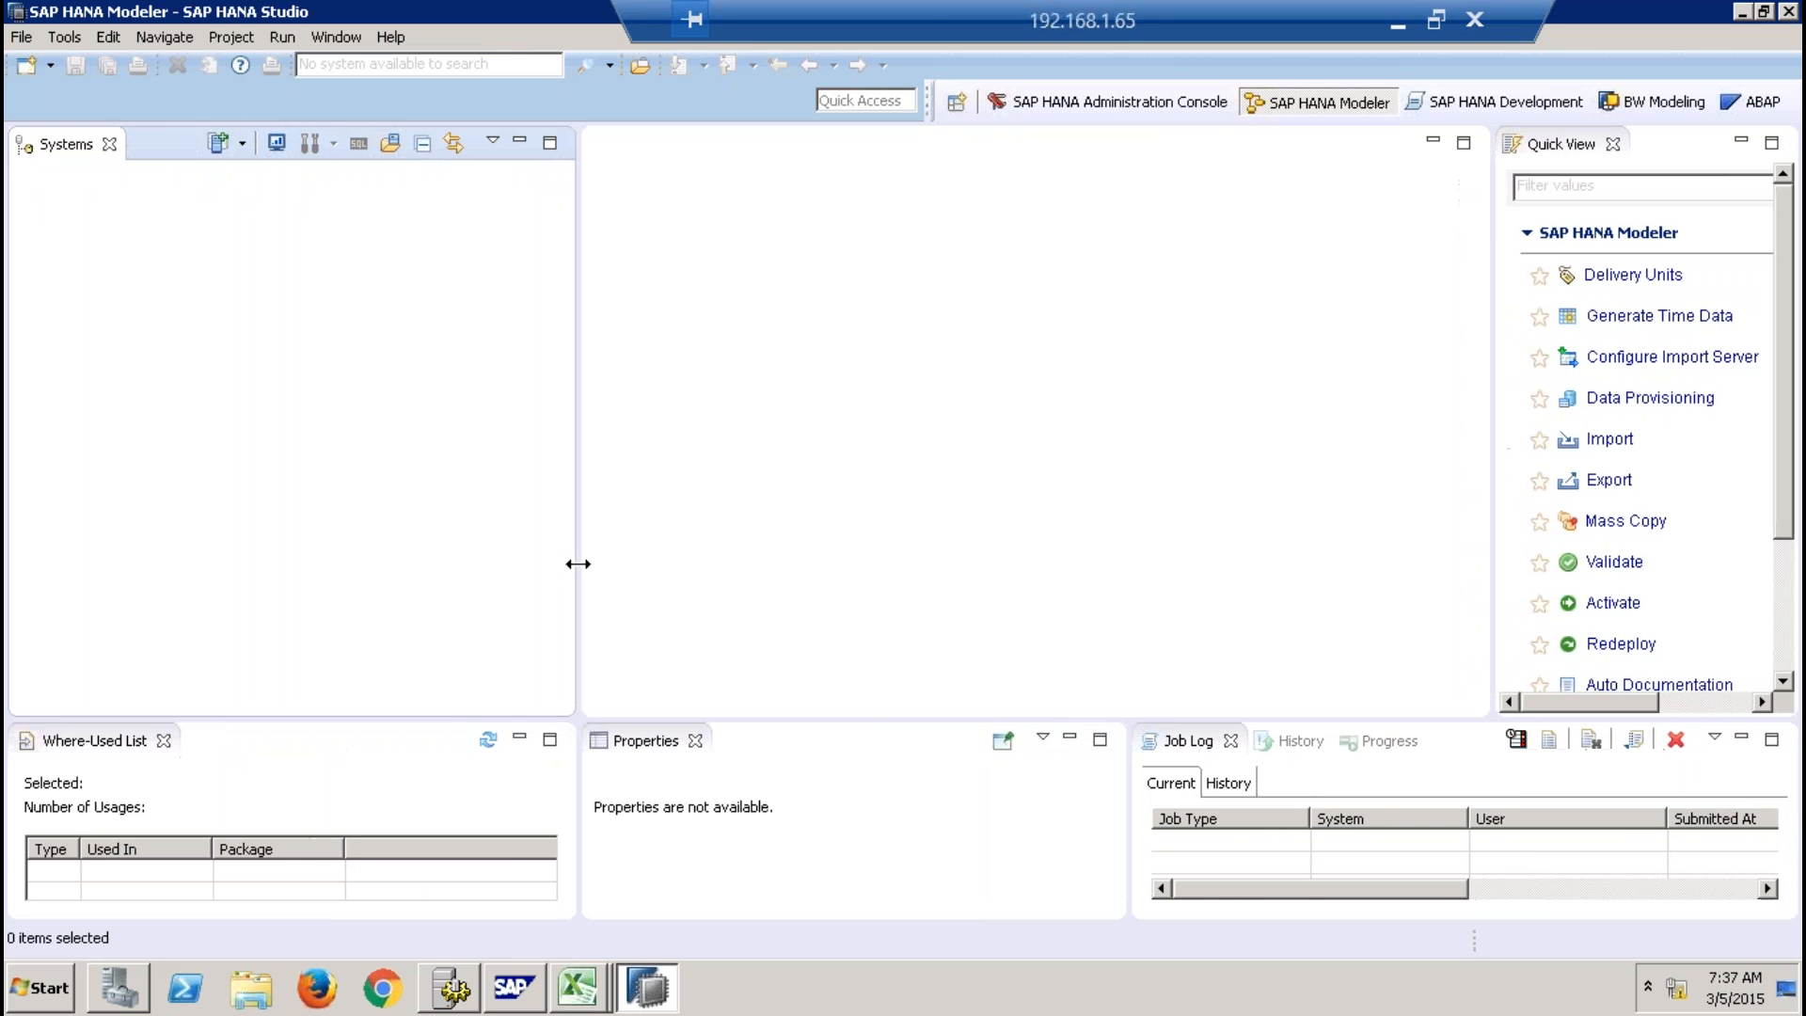
Add a single-container system with host name sapqbex, instance number 01 and description "Qbex HANA Server", and continue to its connection properties.
right_click(101, 254)
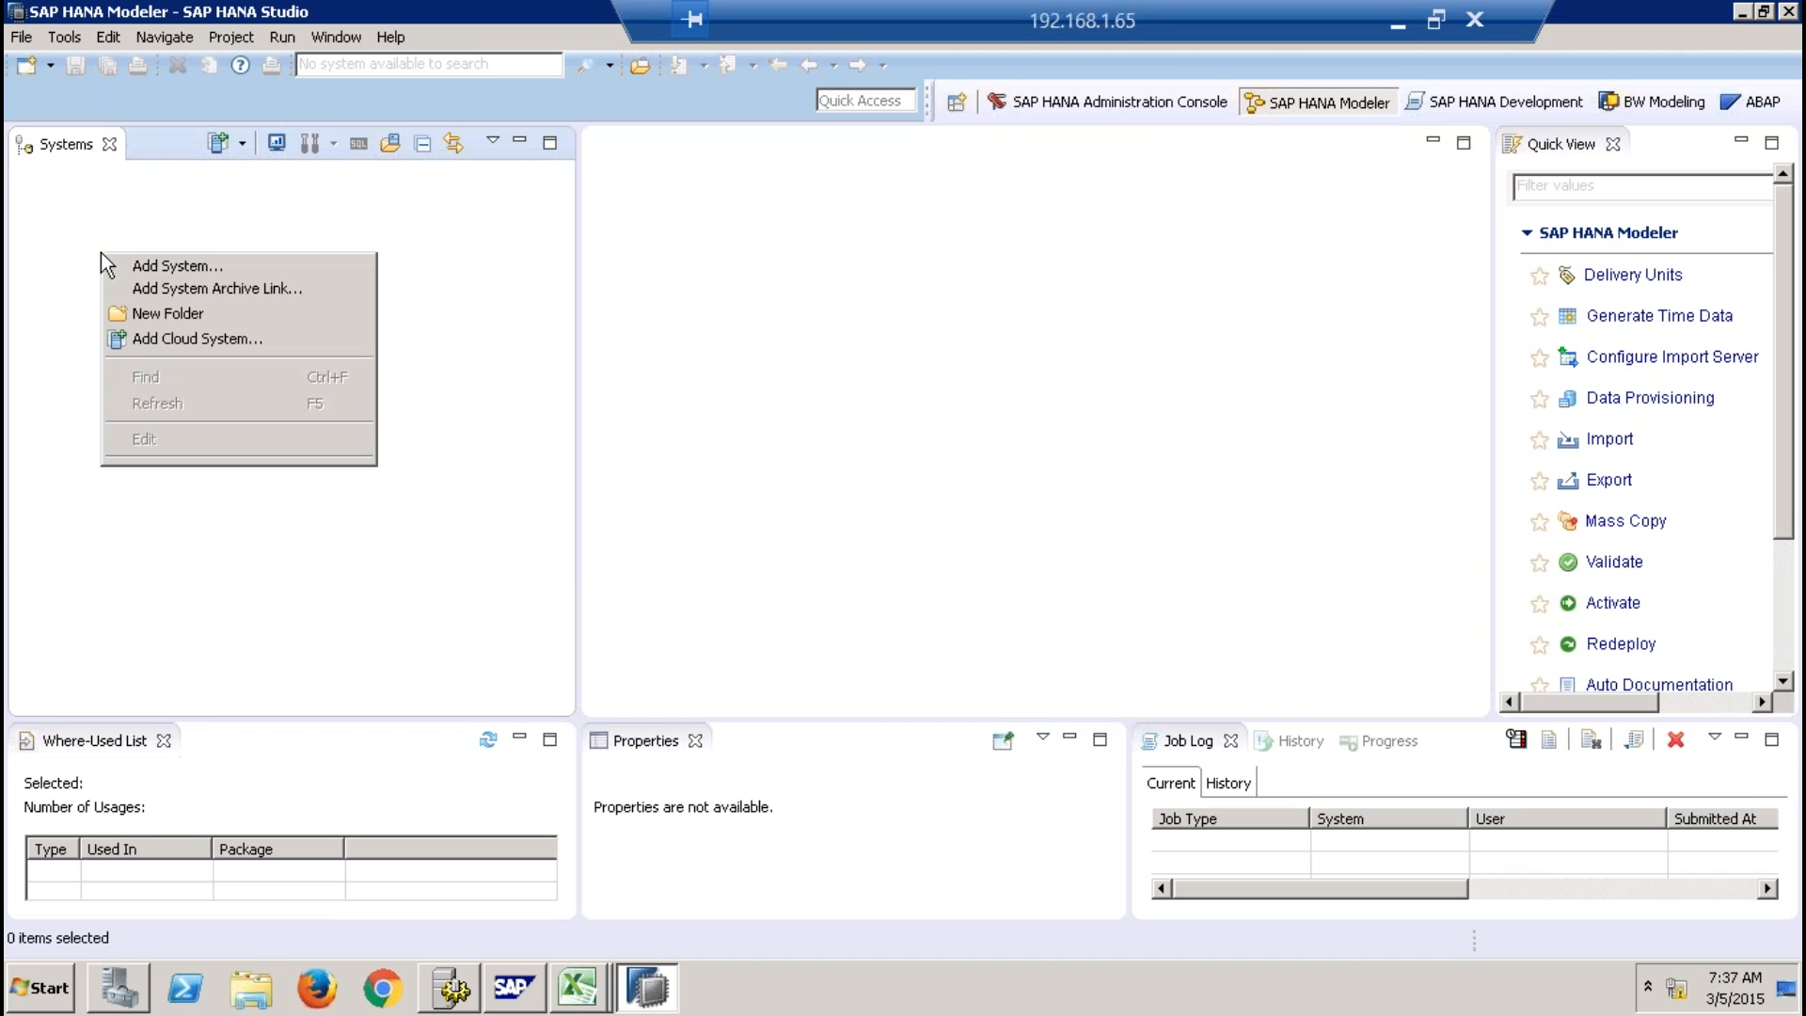
left_click(216, 265)
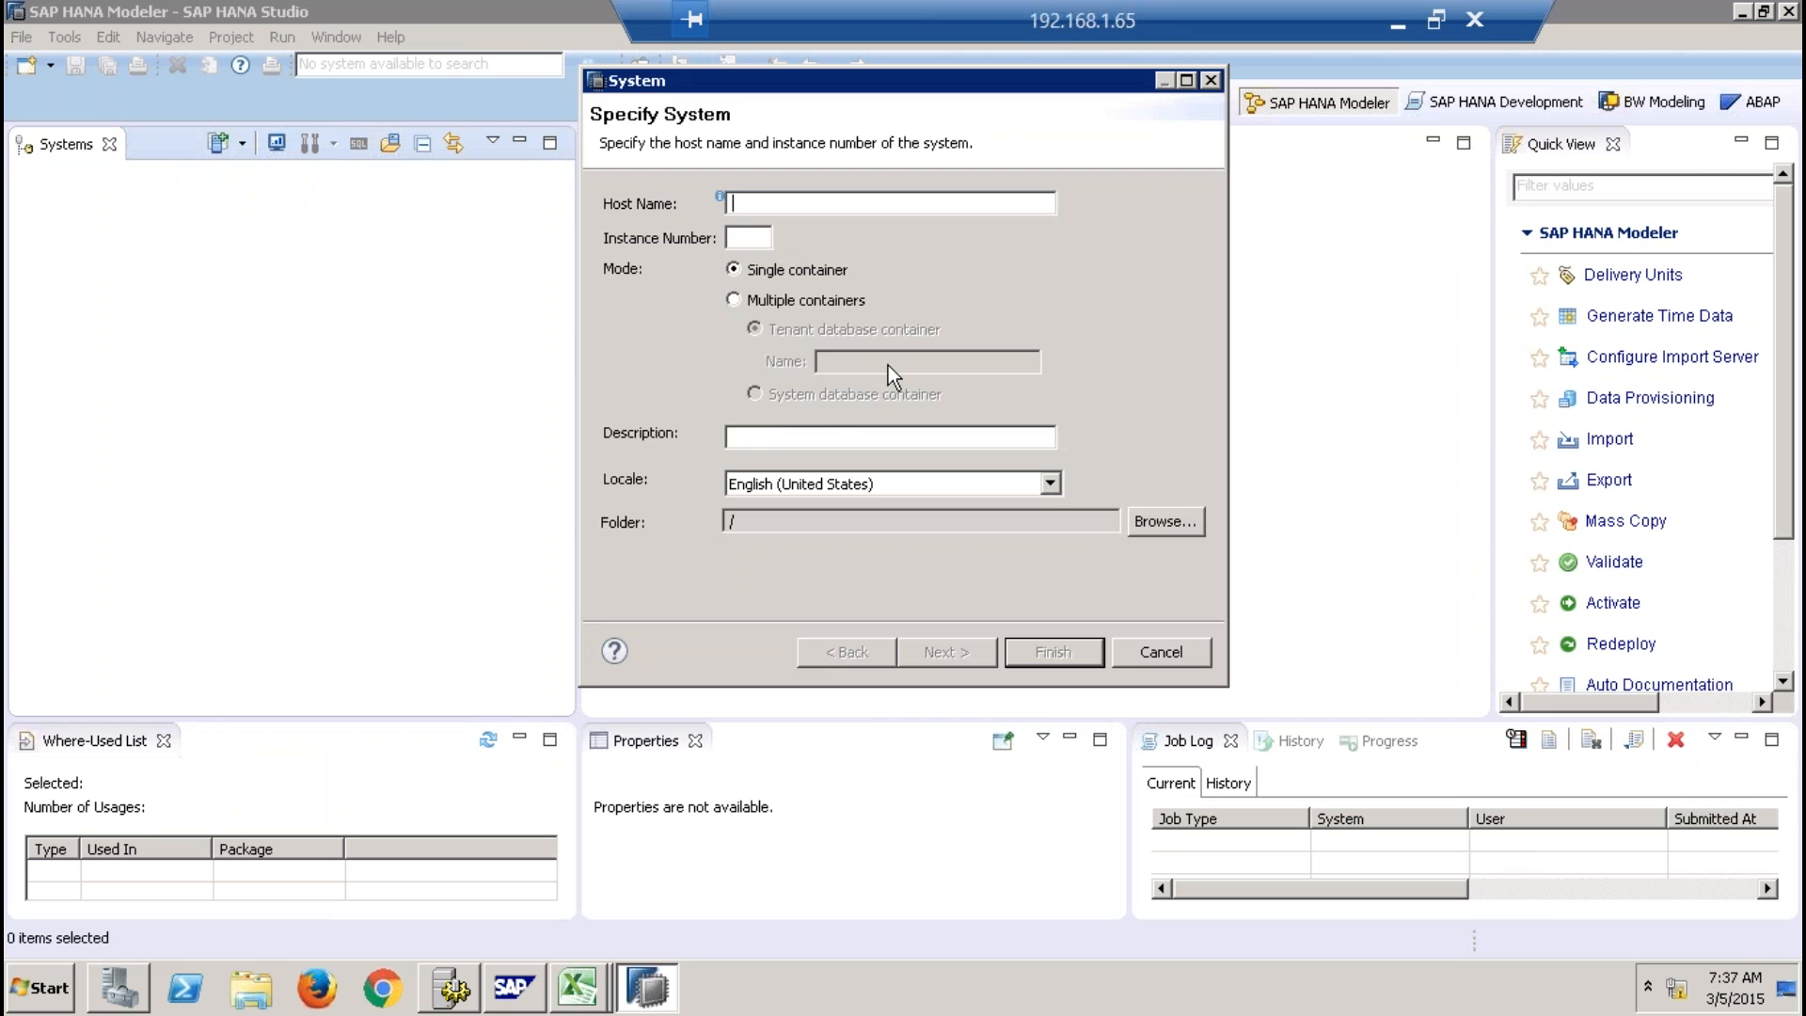
type("sapqbex")
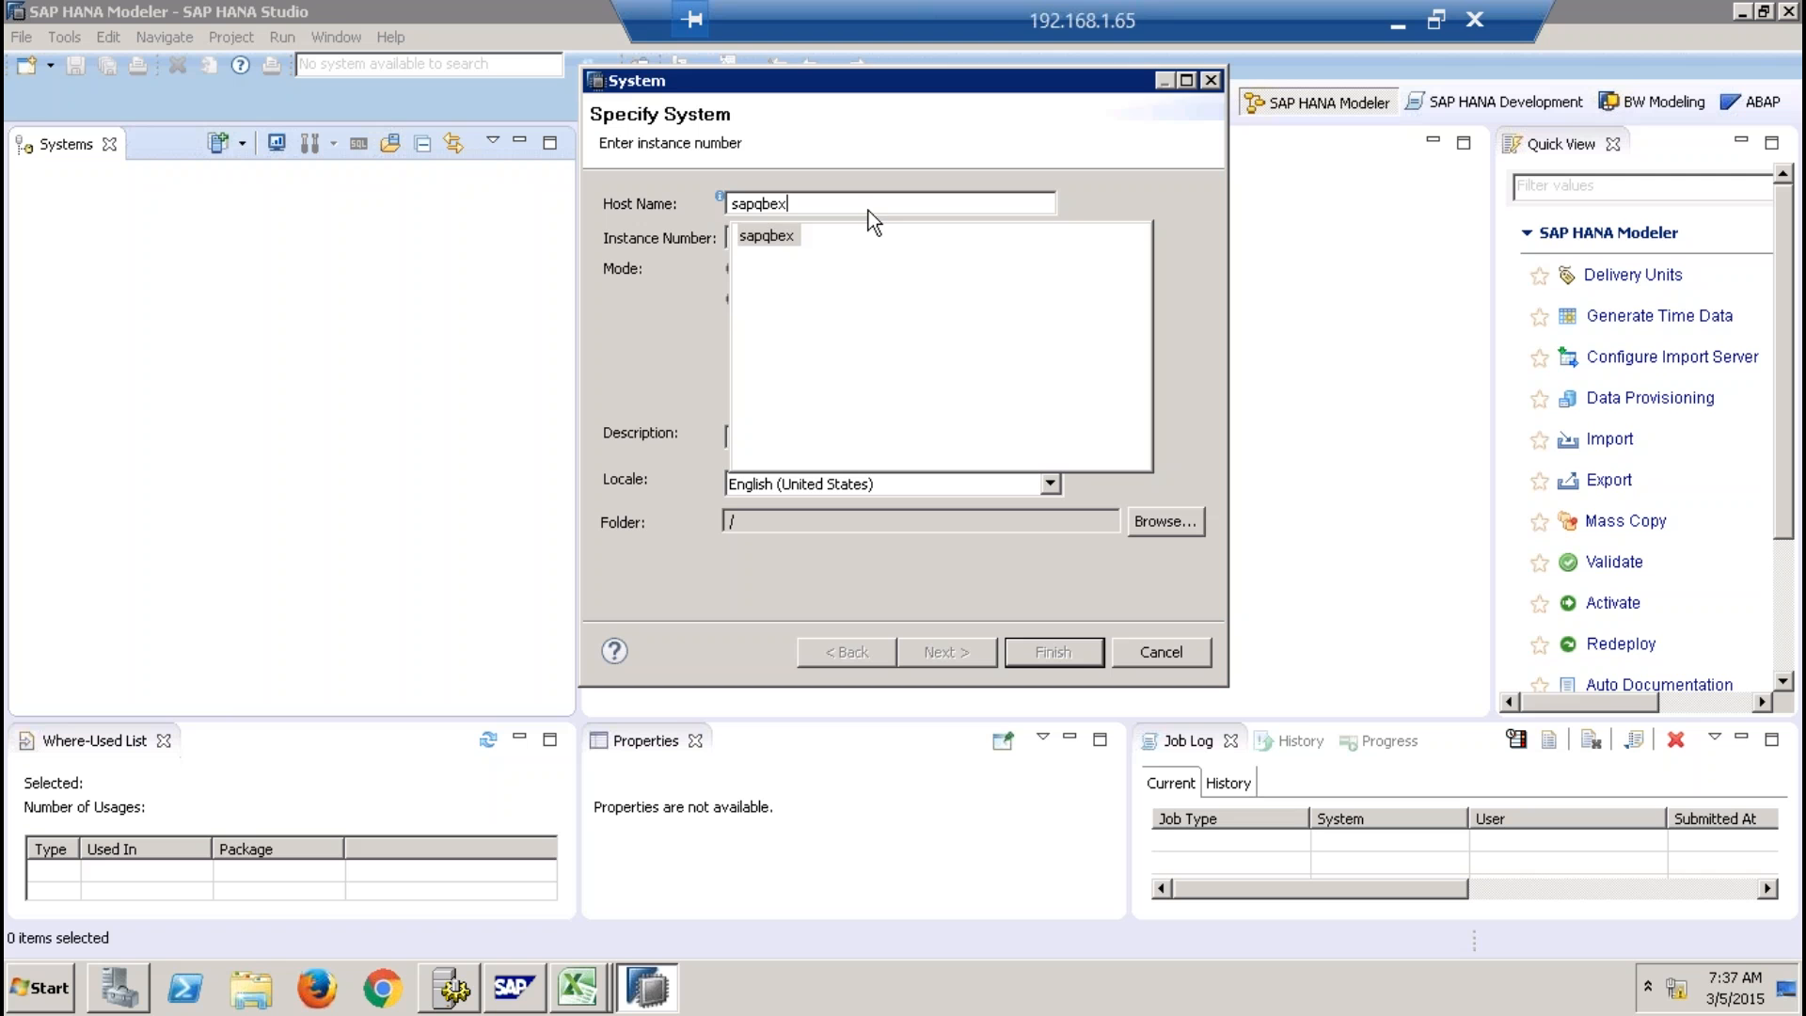
left_click(764, 237)
type("01")
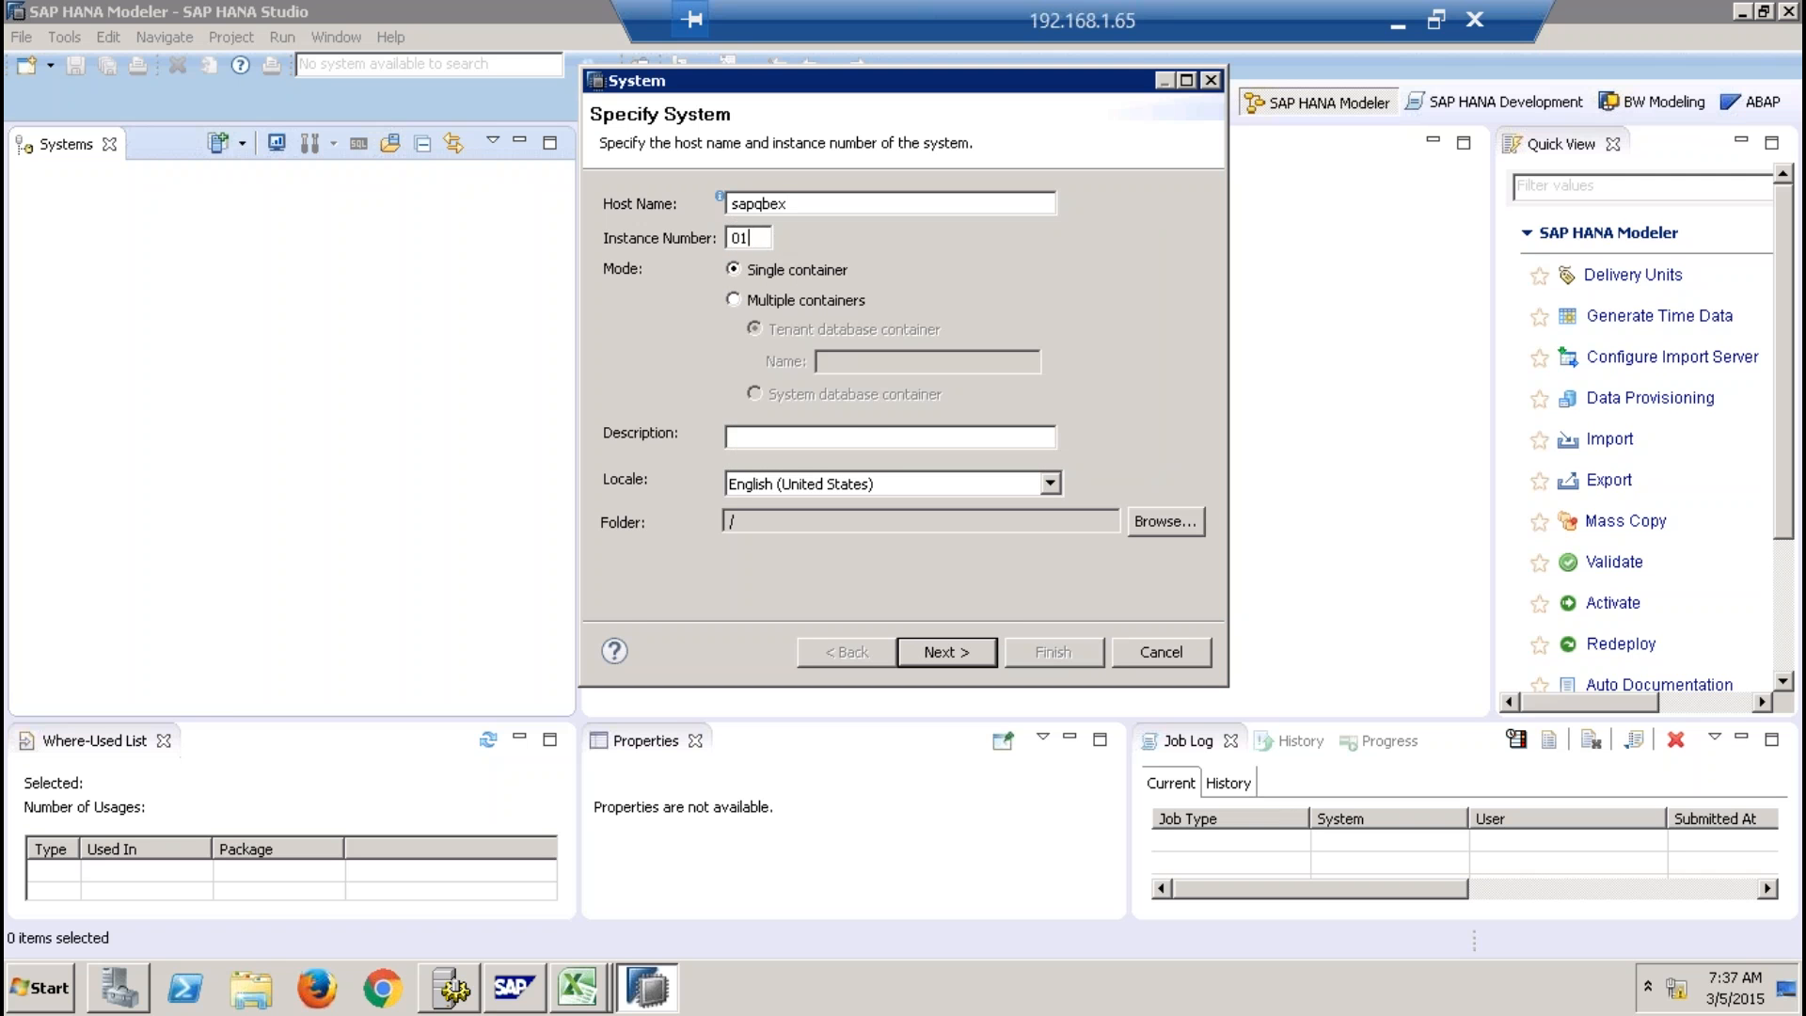
left_click(858, 438)
type("Qbex HANA Server")
left_click(943, 654)
Set database user authentication with user name SYSTEM, enter the account password, and finish adding the system.
type("SYS")
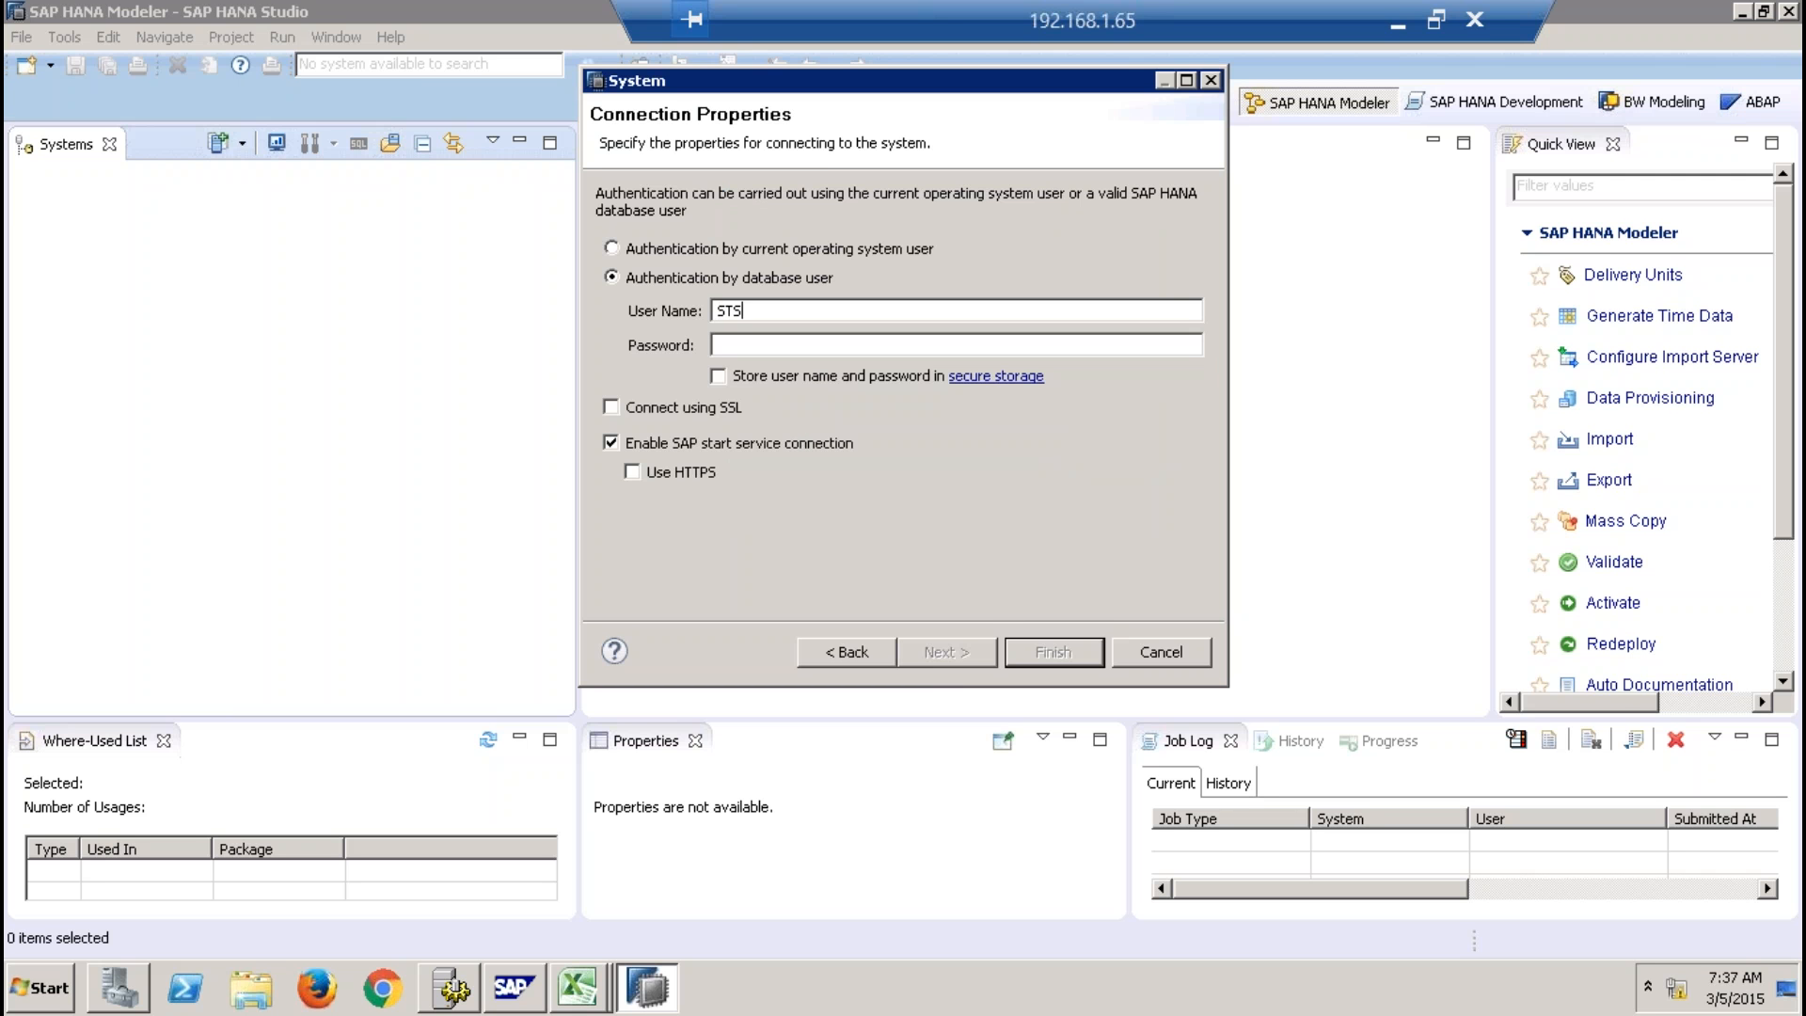
key("BackSpace")
key("BackSpace")
type("YSTEM")
key("Tab")
type("••••••••••")
left_click(962, 651)
left_click(1051, 651)
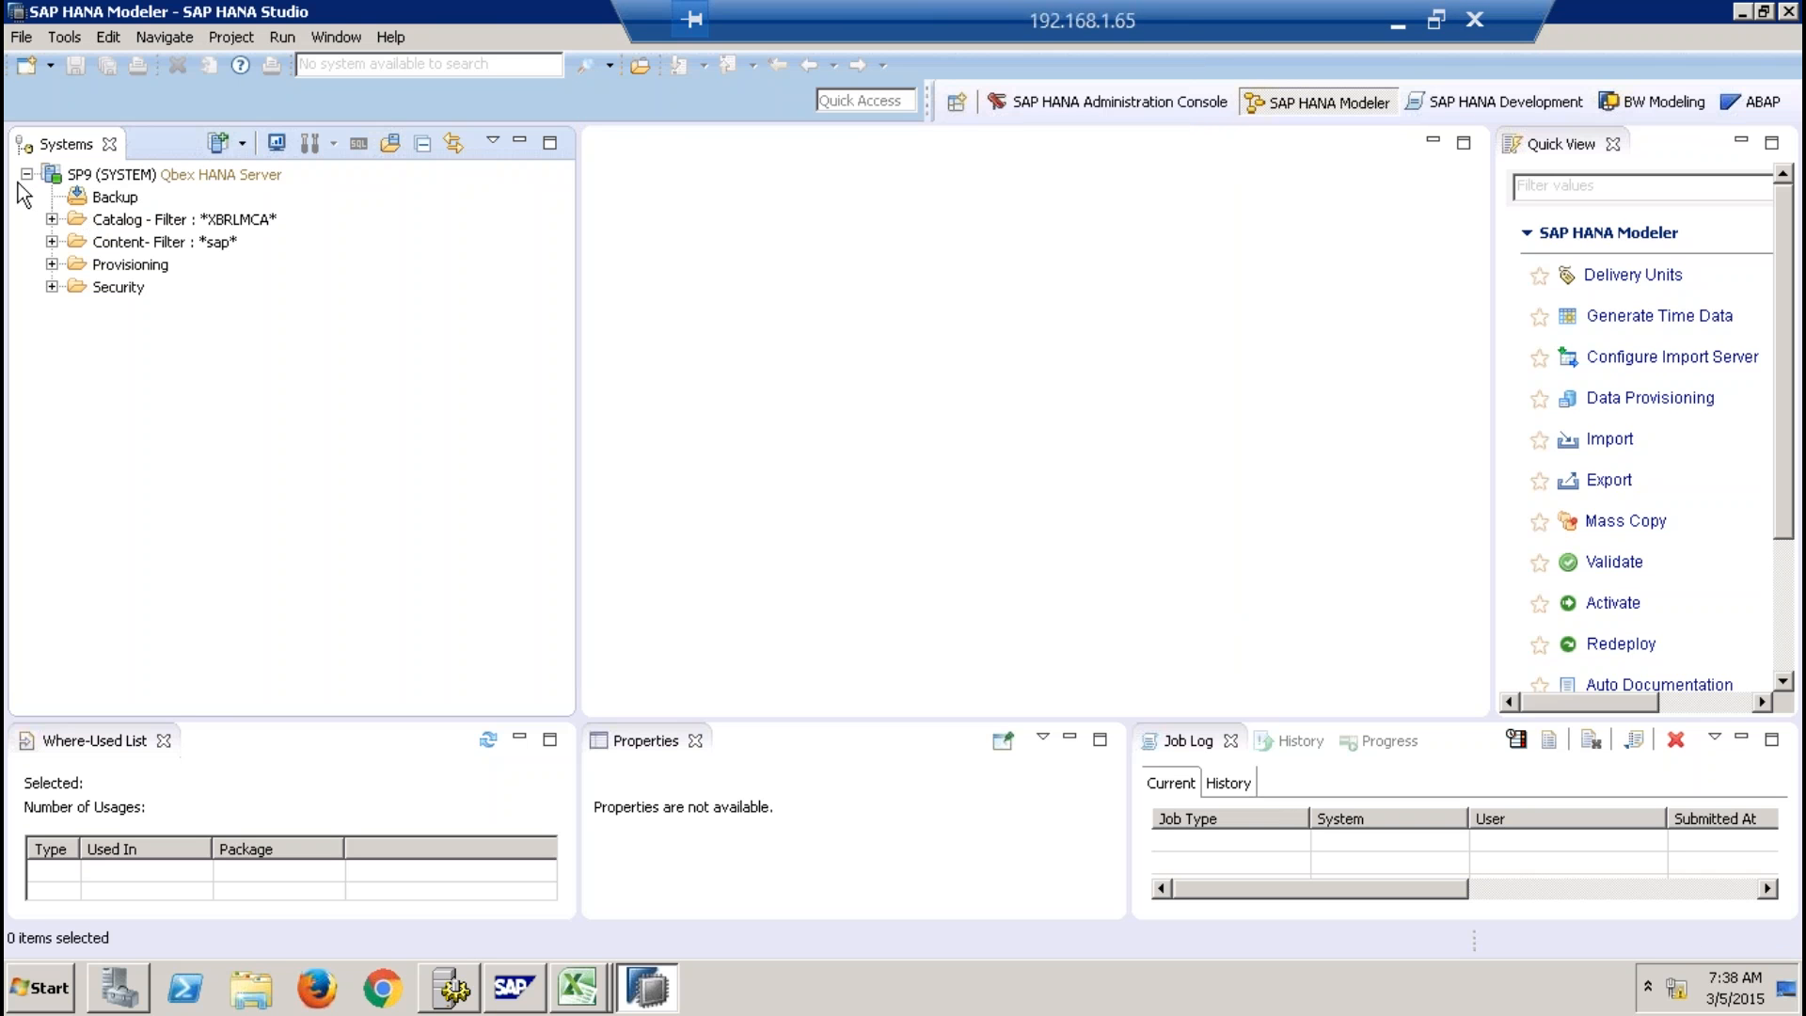
Remove the *XBRLMCA* filter from the SP9 system's Catalog folder and the *sap* filter from its Content folder.
right_click(114, 220)
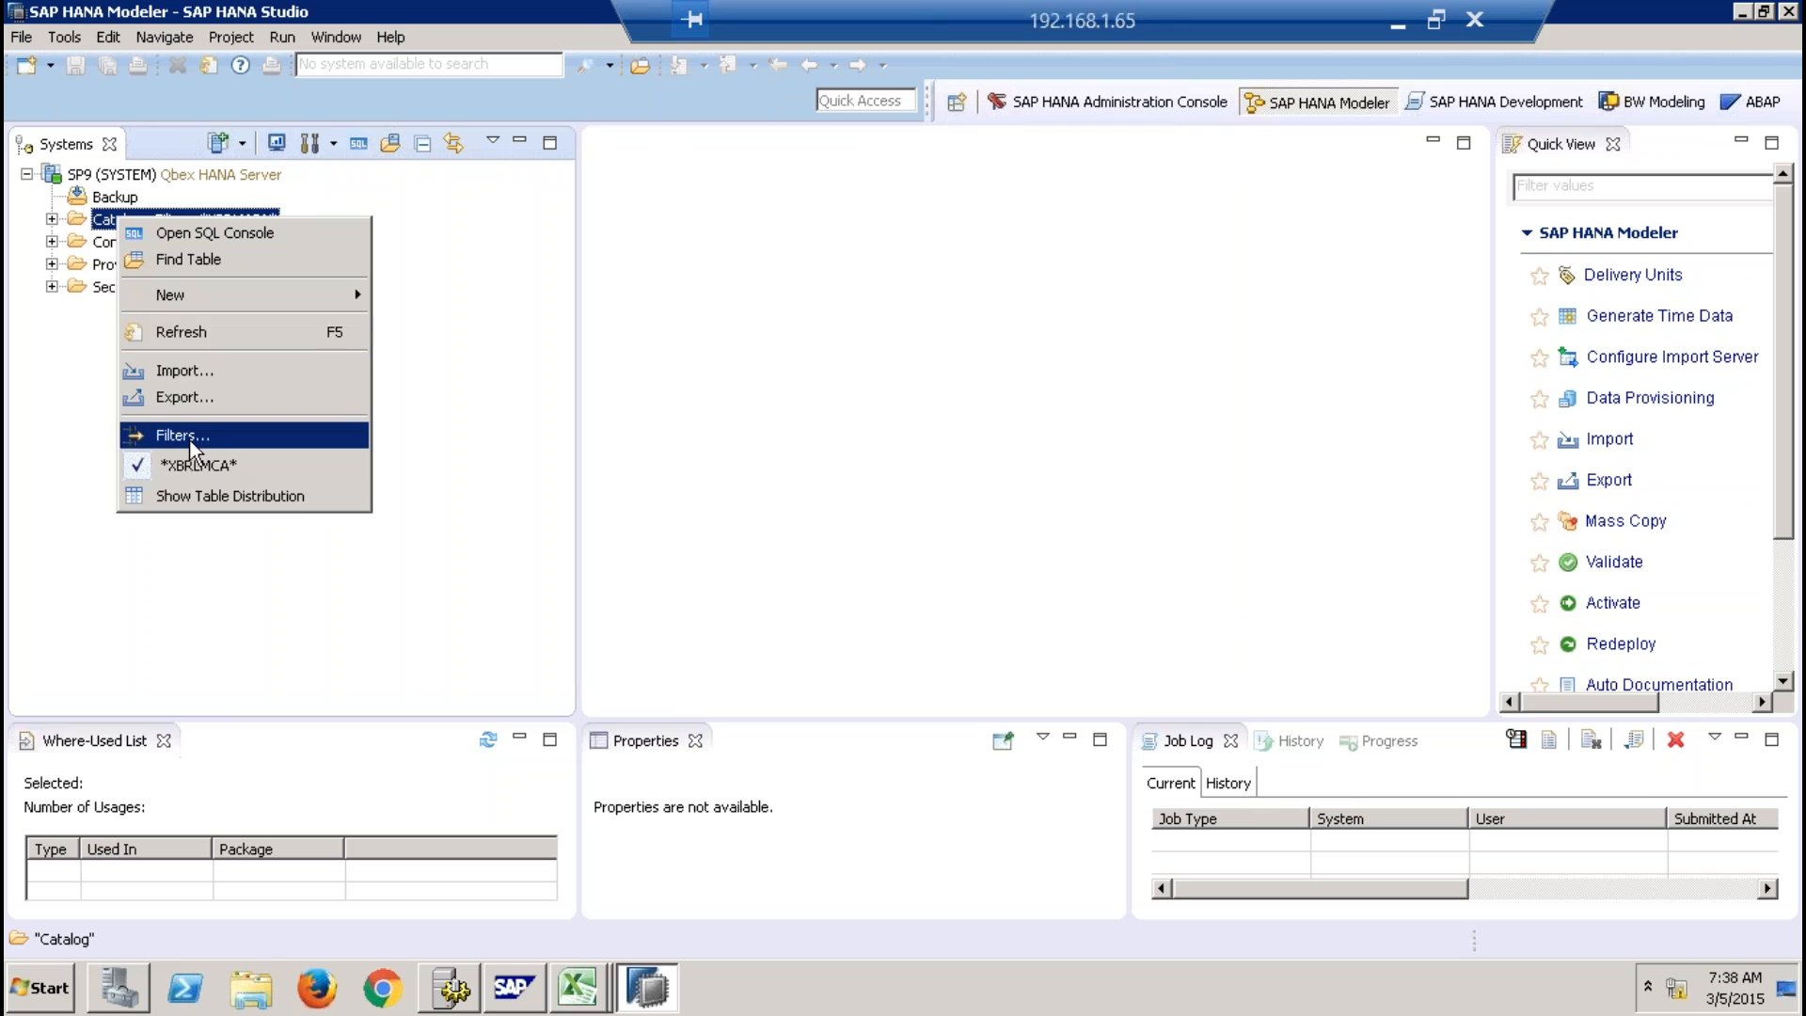
left_click(197, 467)
left_click(113, 243)
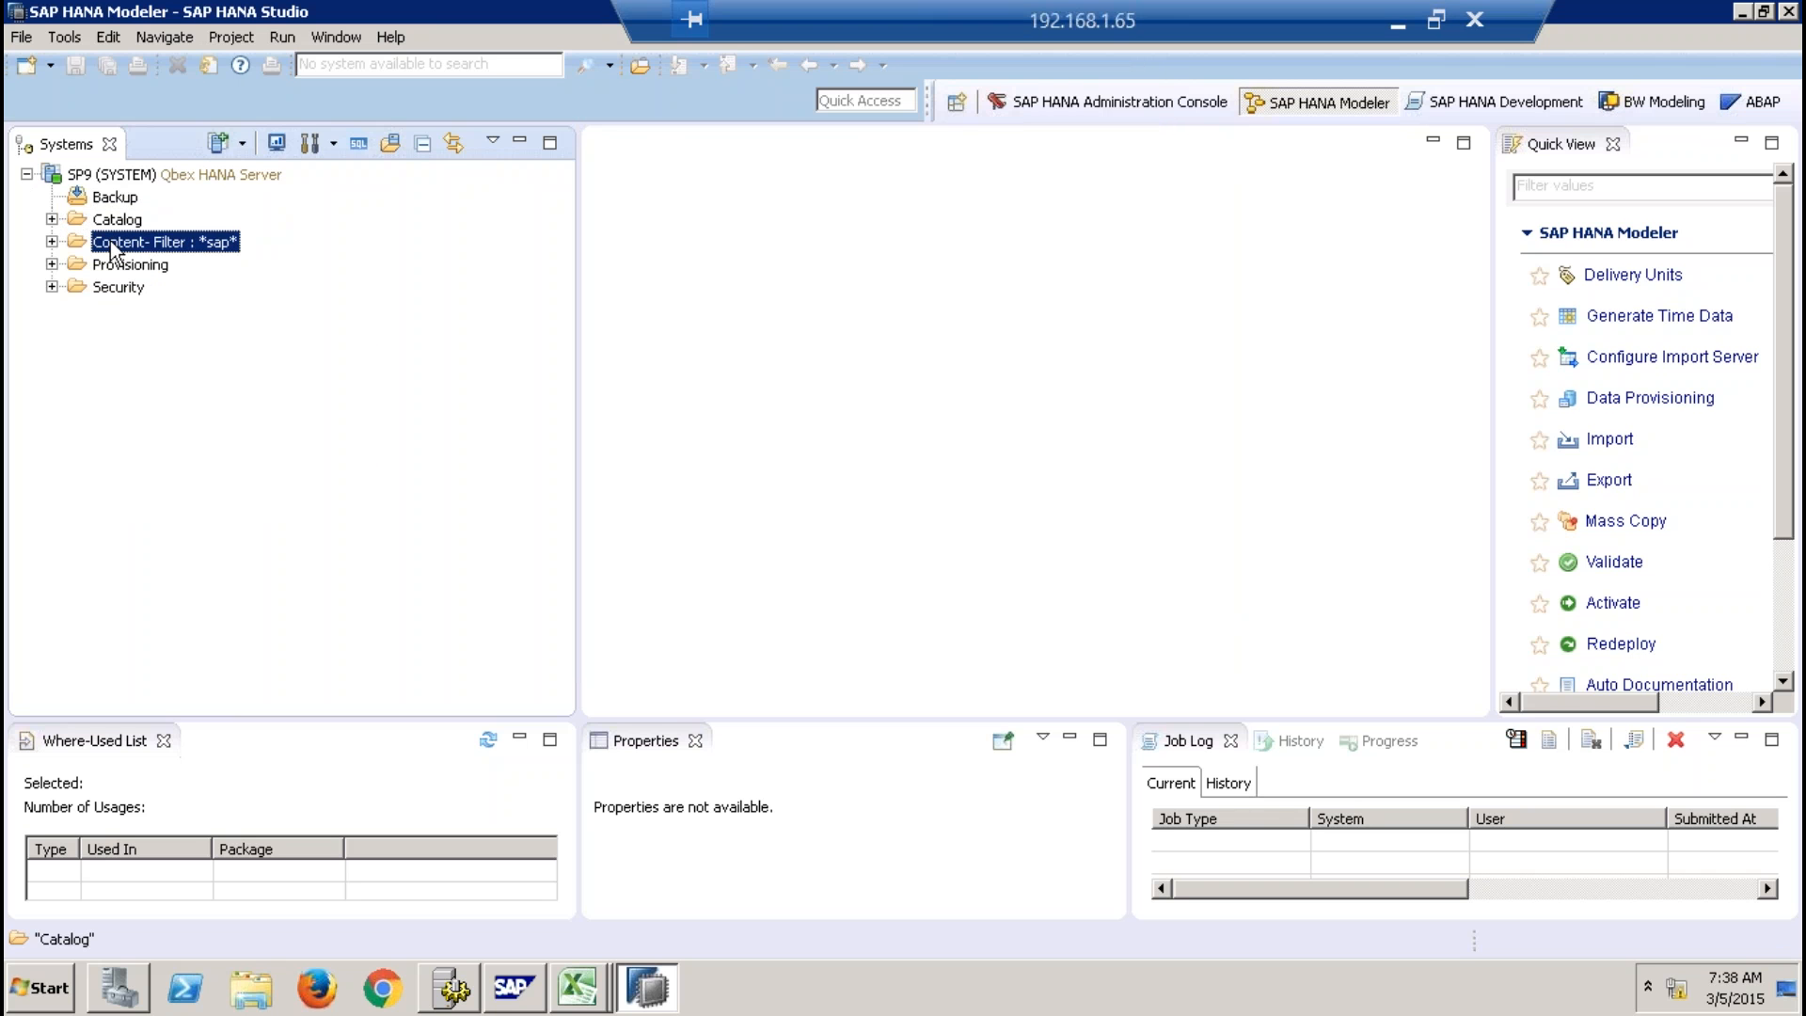
right_click(113, 245)
left_click(186, 487)
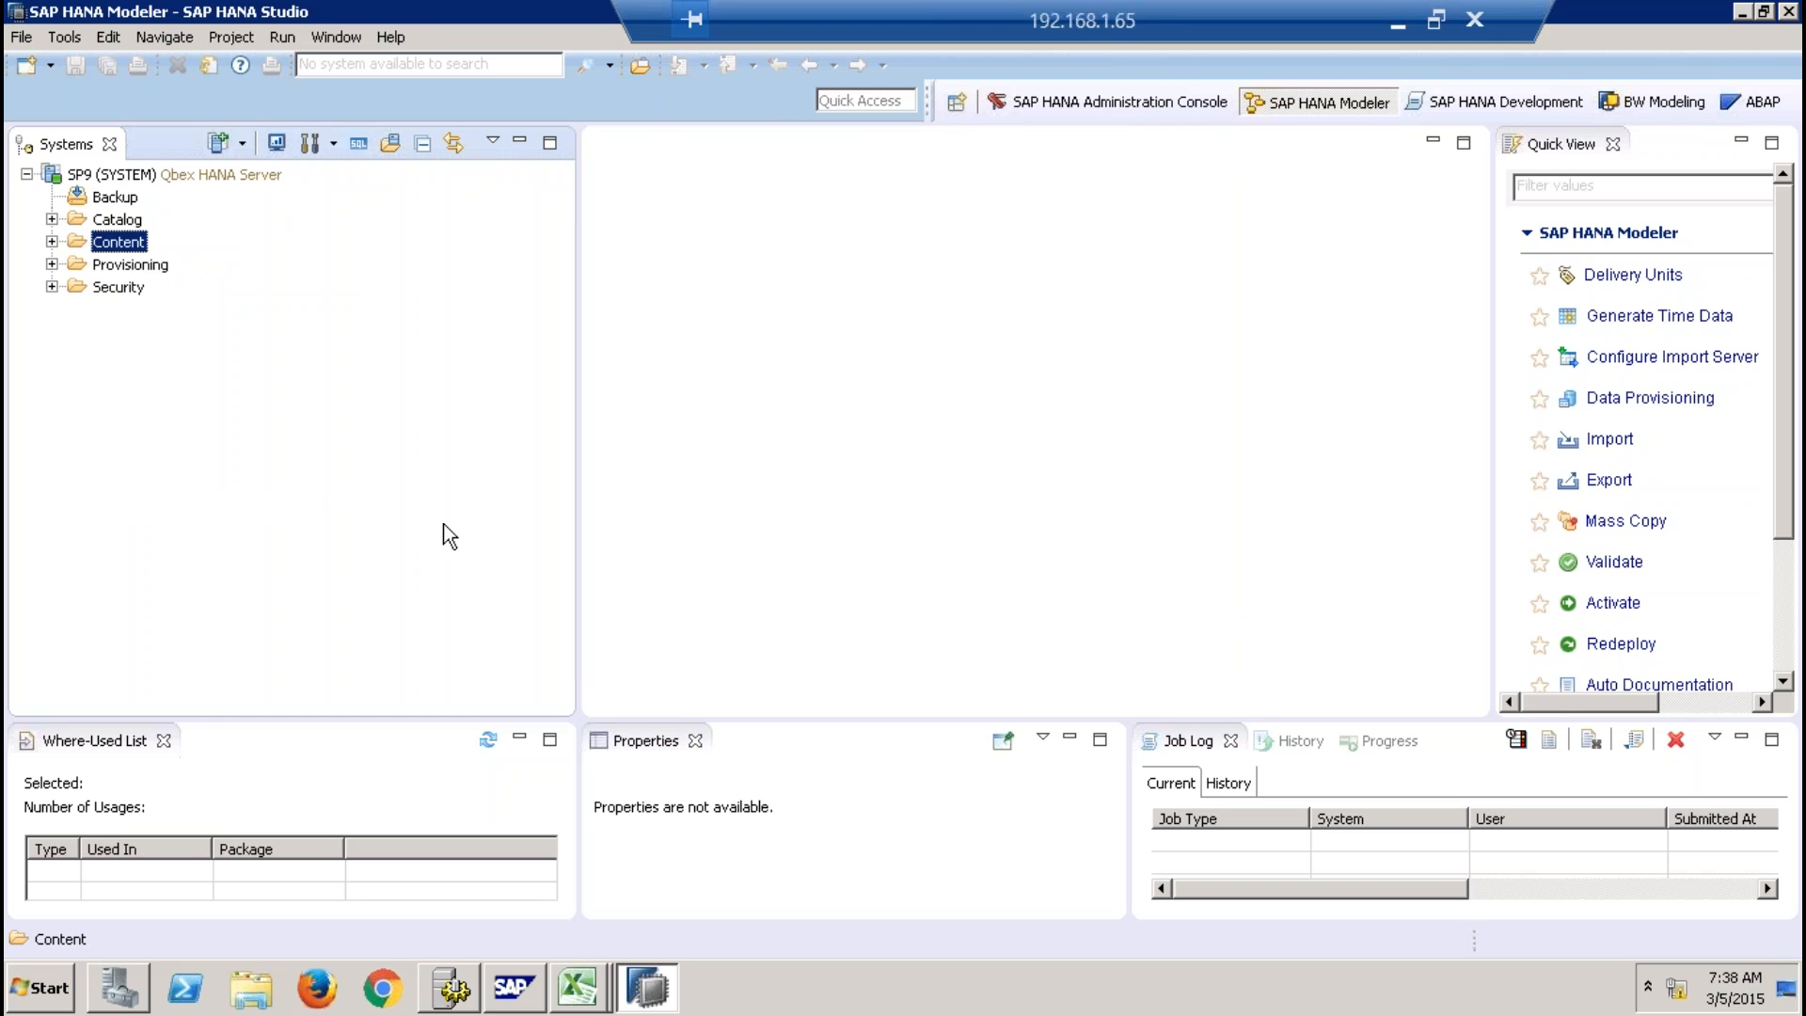
Examine the SP9 system's main folders: Catalog, Content, Provisioning and Security.
left_click(28, 174)
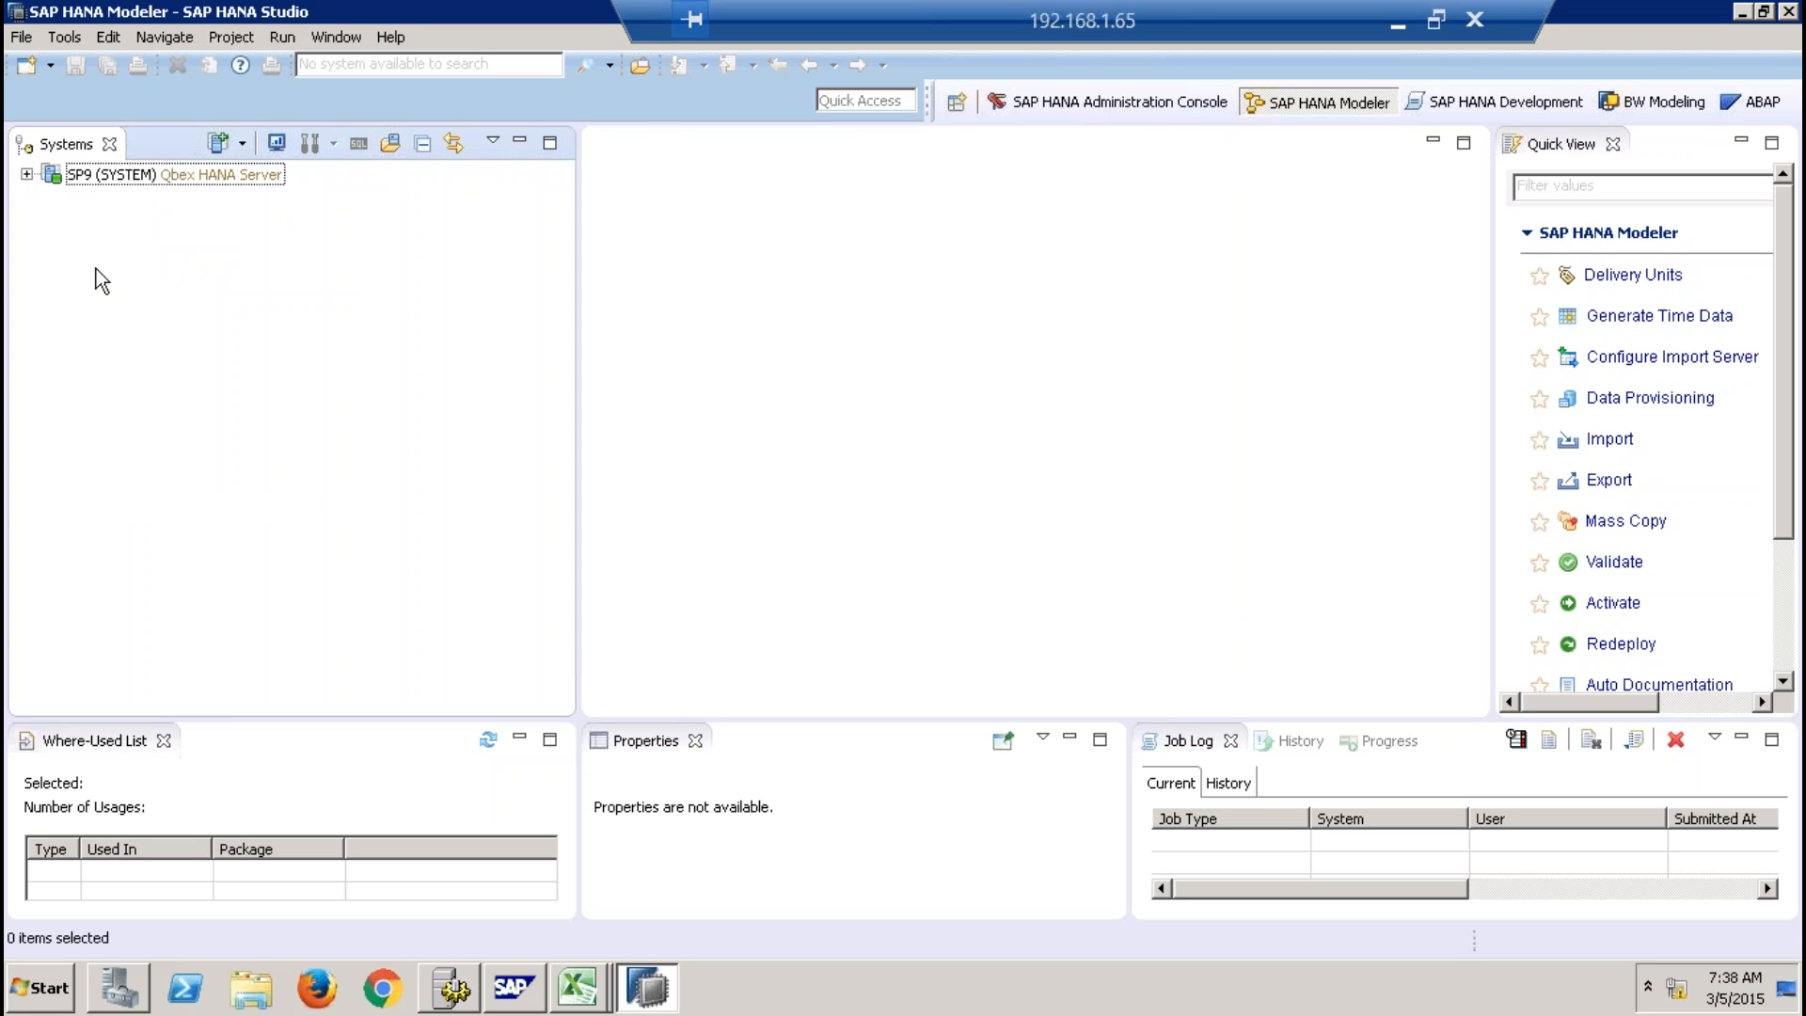
left_click(27, 174)
left_click(106, 222)
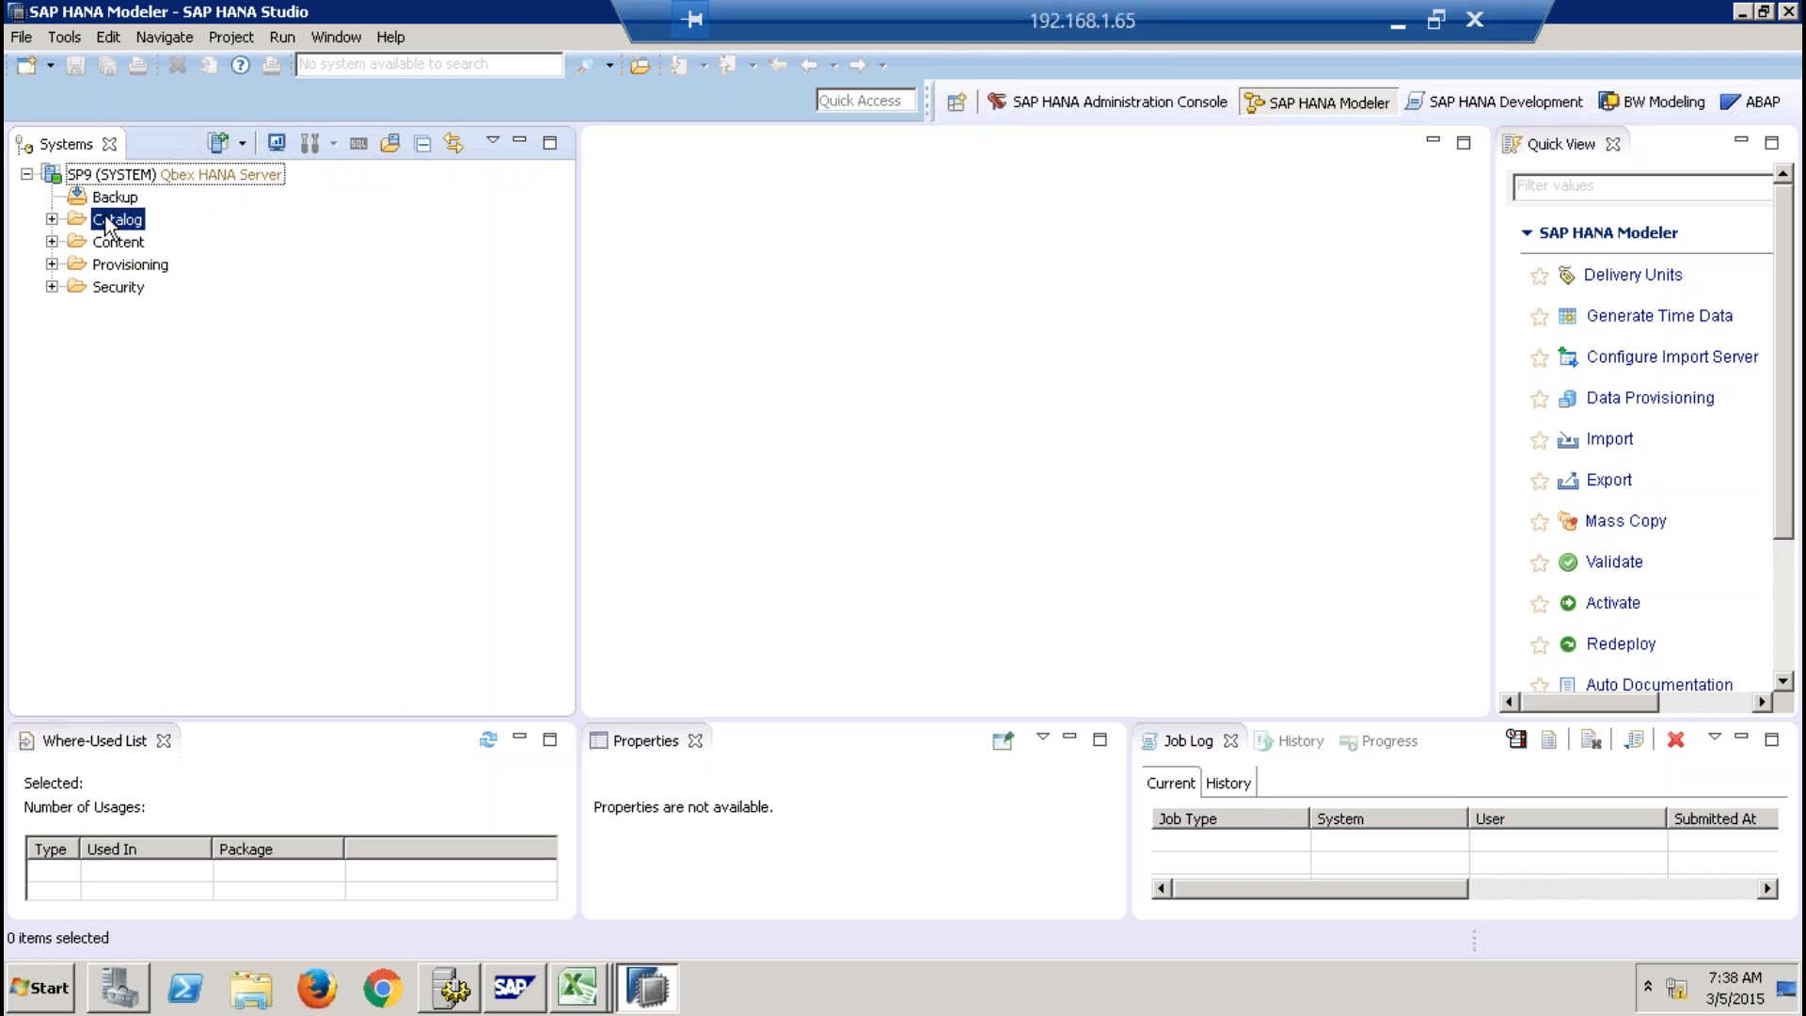
left_click(126, 245)
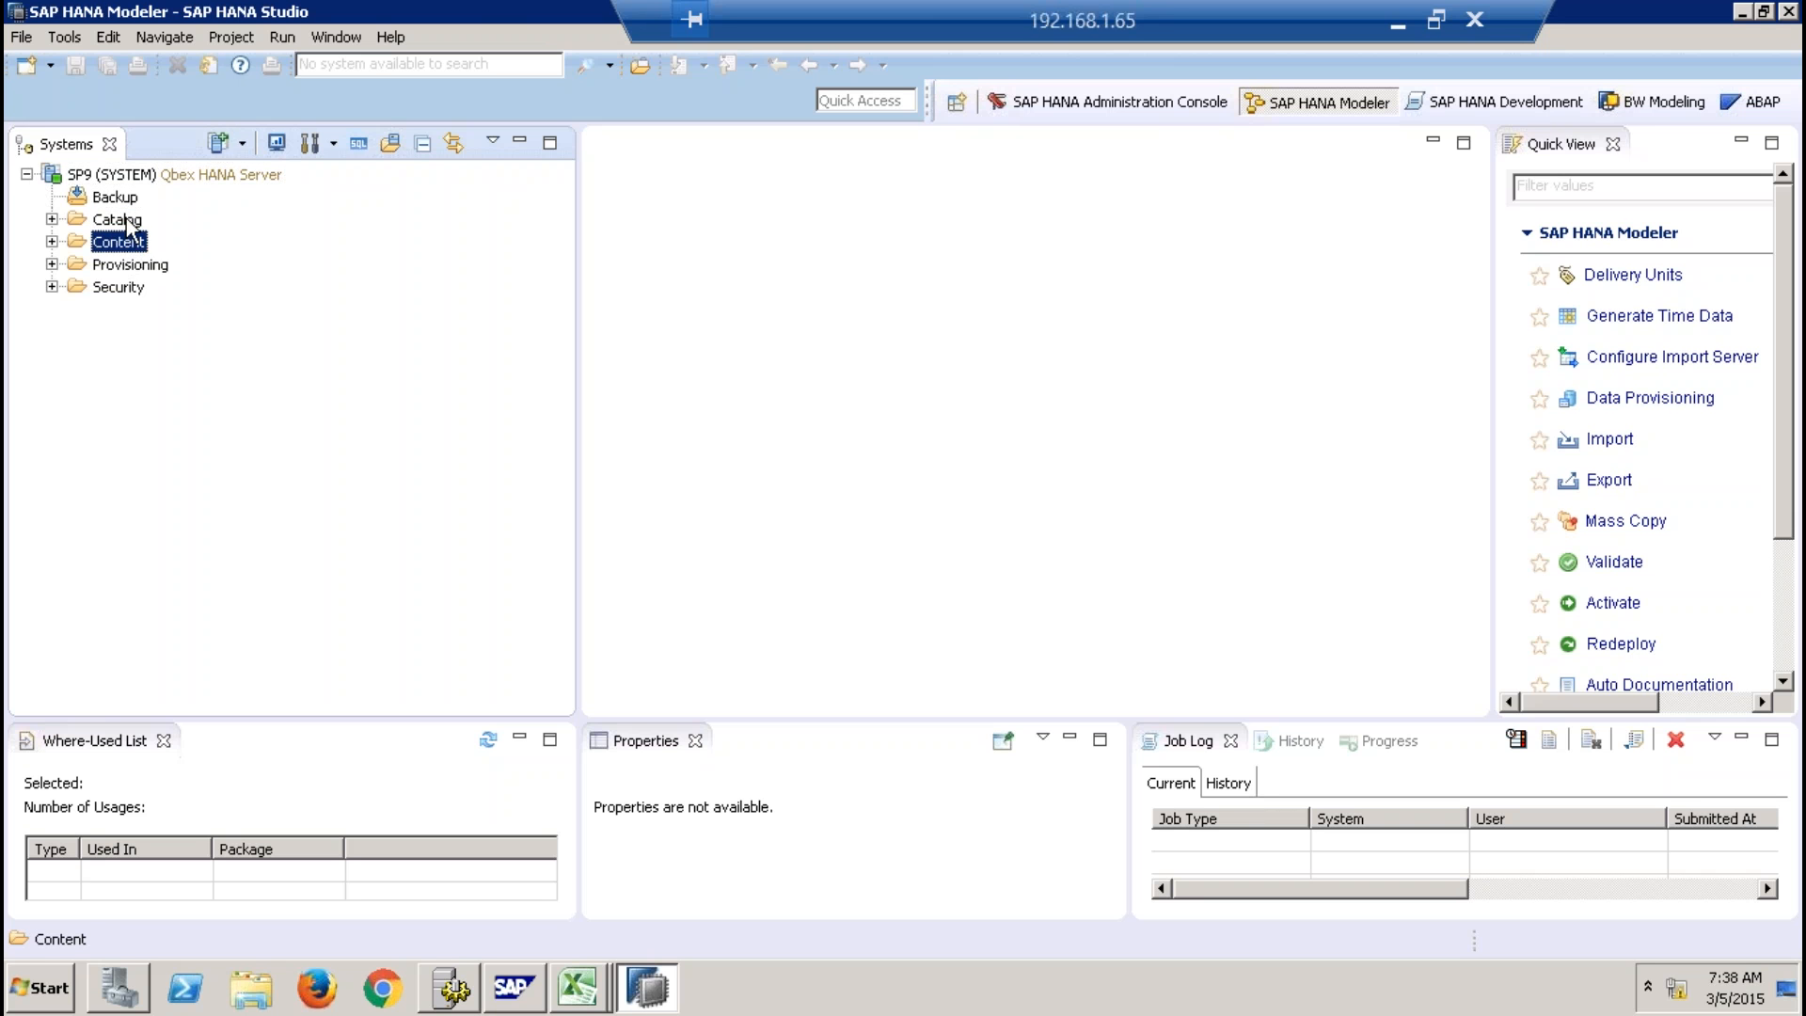
left_click(126, 222)
left_click(130, 242)
left_click(130, 267)
left_click(132, 288)
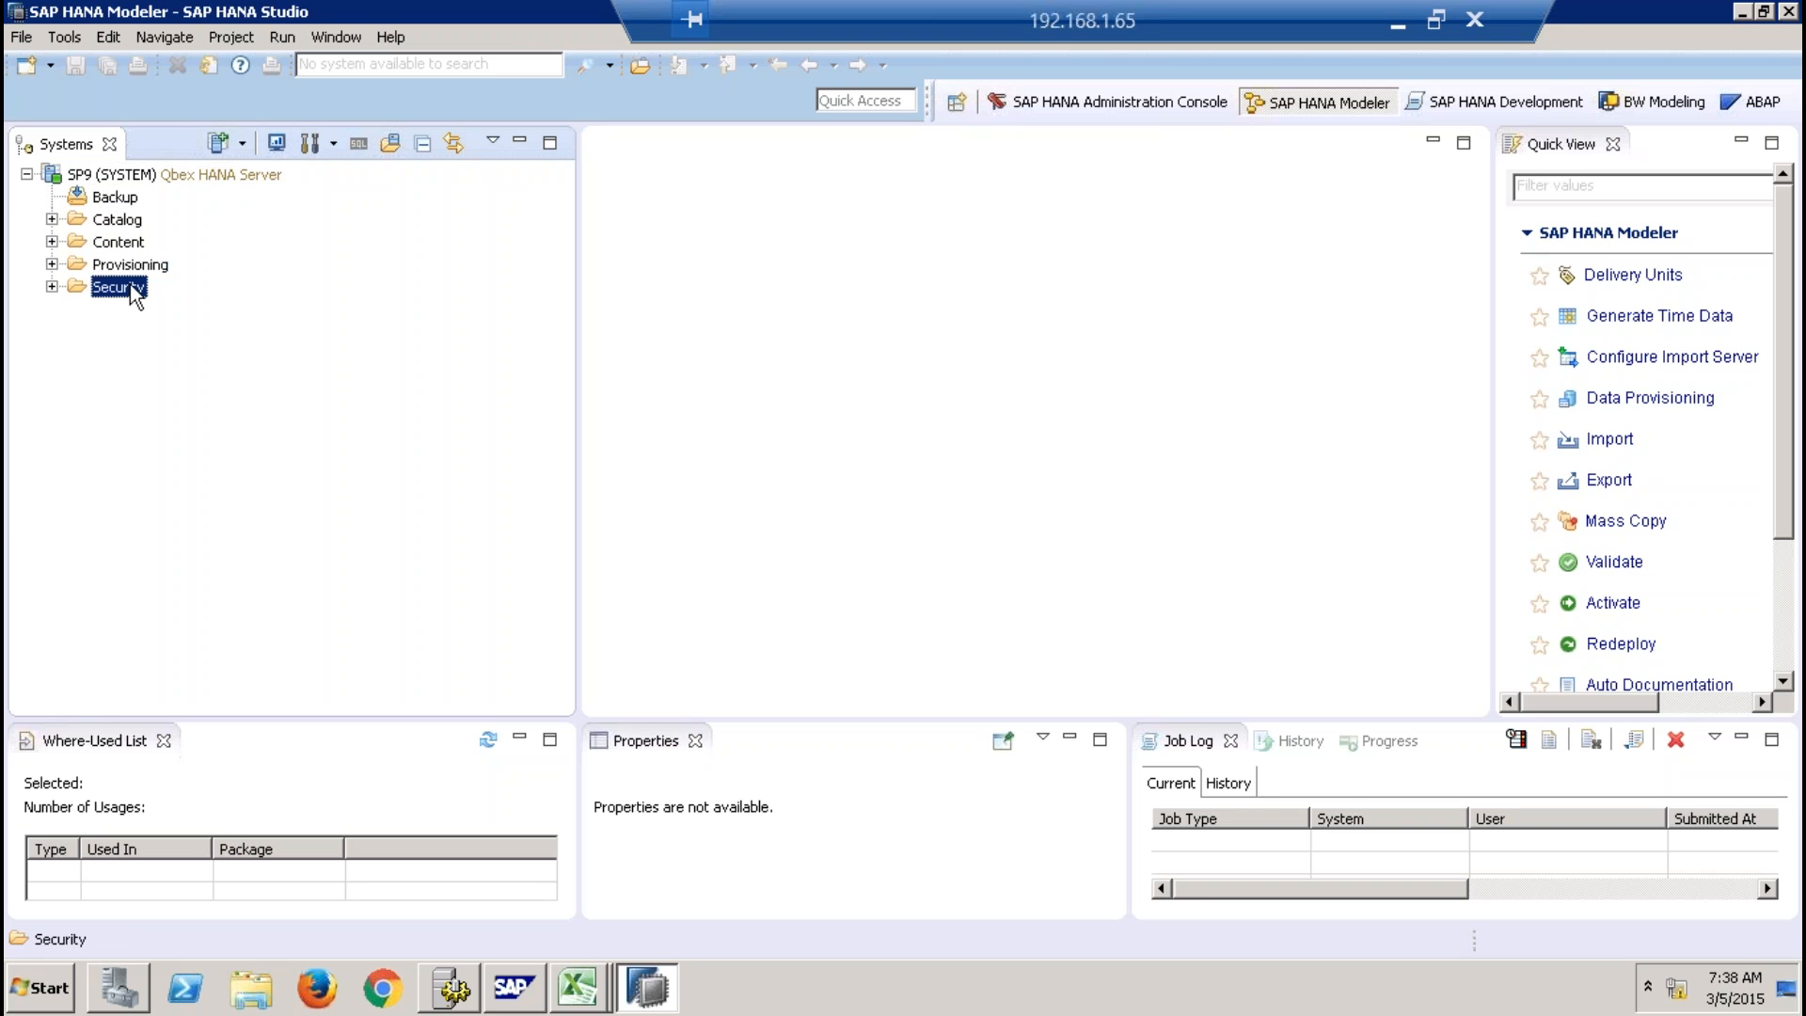
left_click(120, 222)
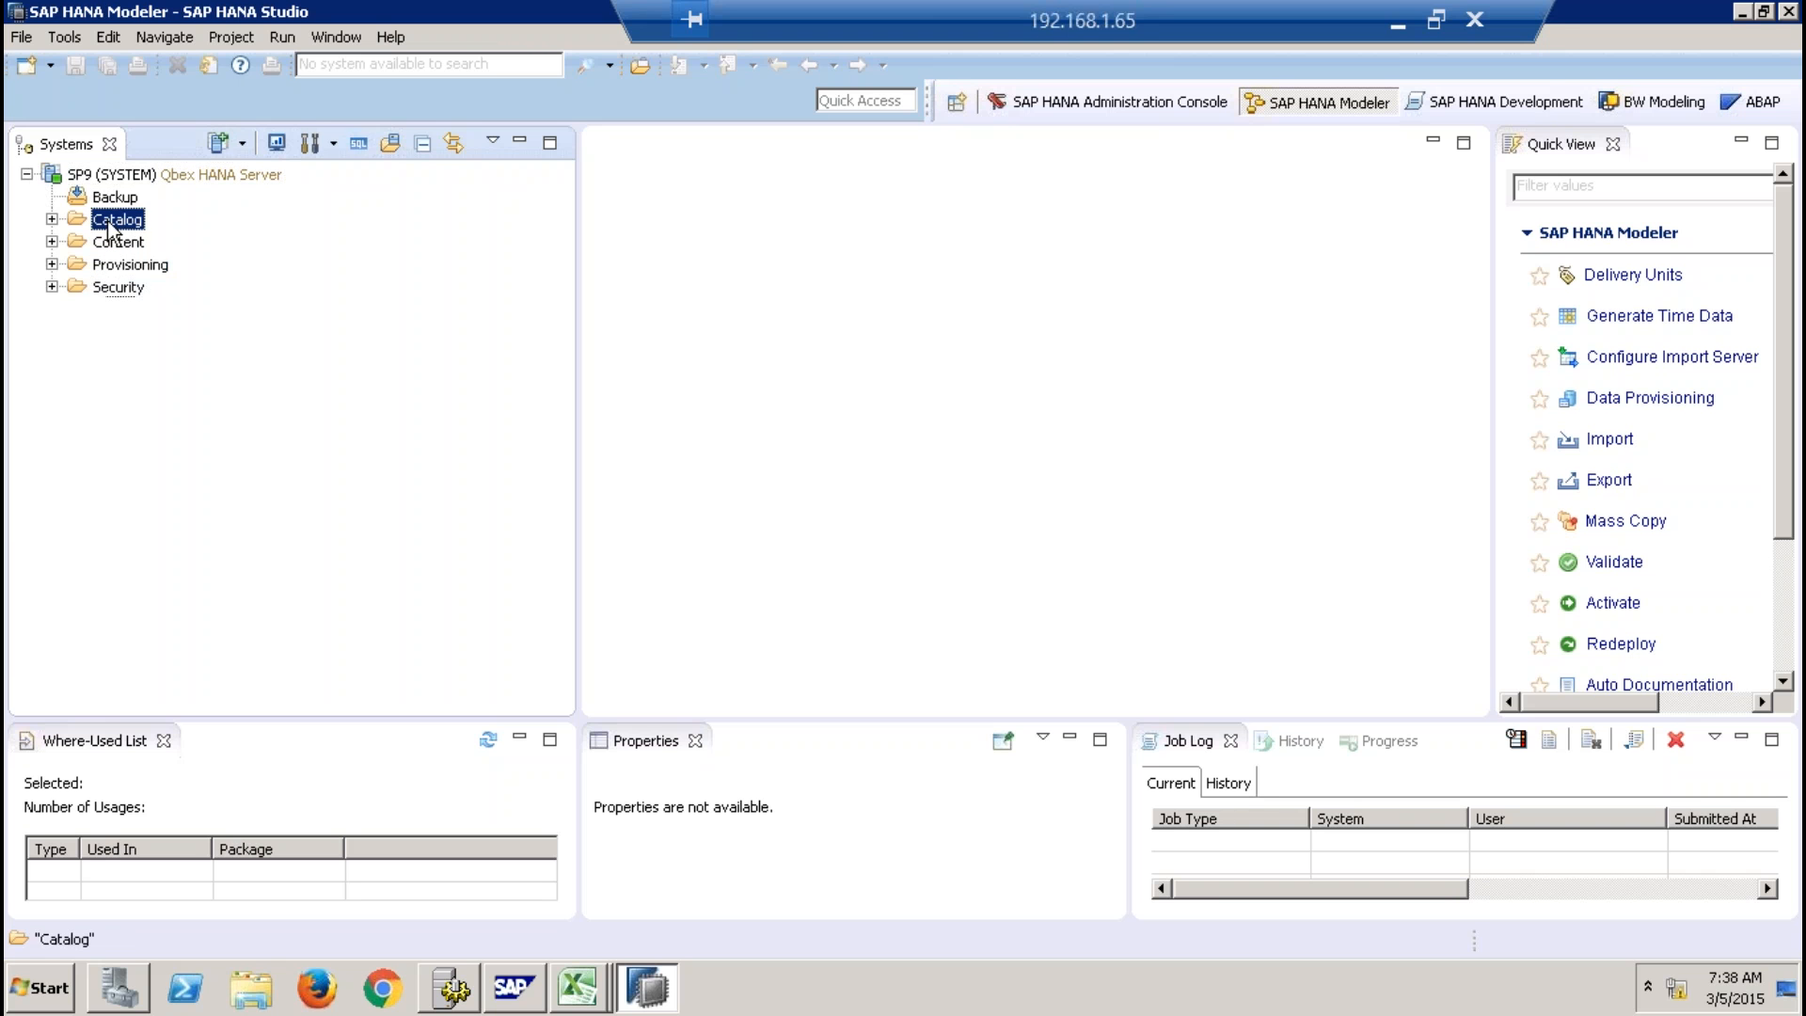
Expand the Catalog folder to view its schemas, and open the 8QBEX schema's contents.
left_click(52, 219)
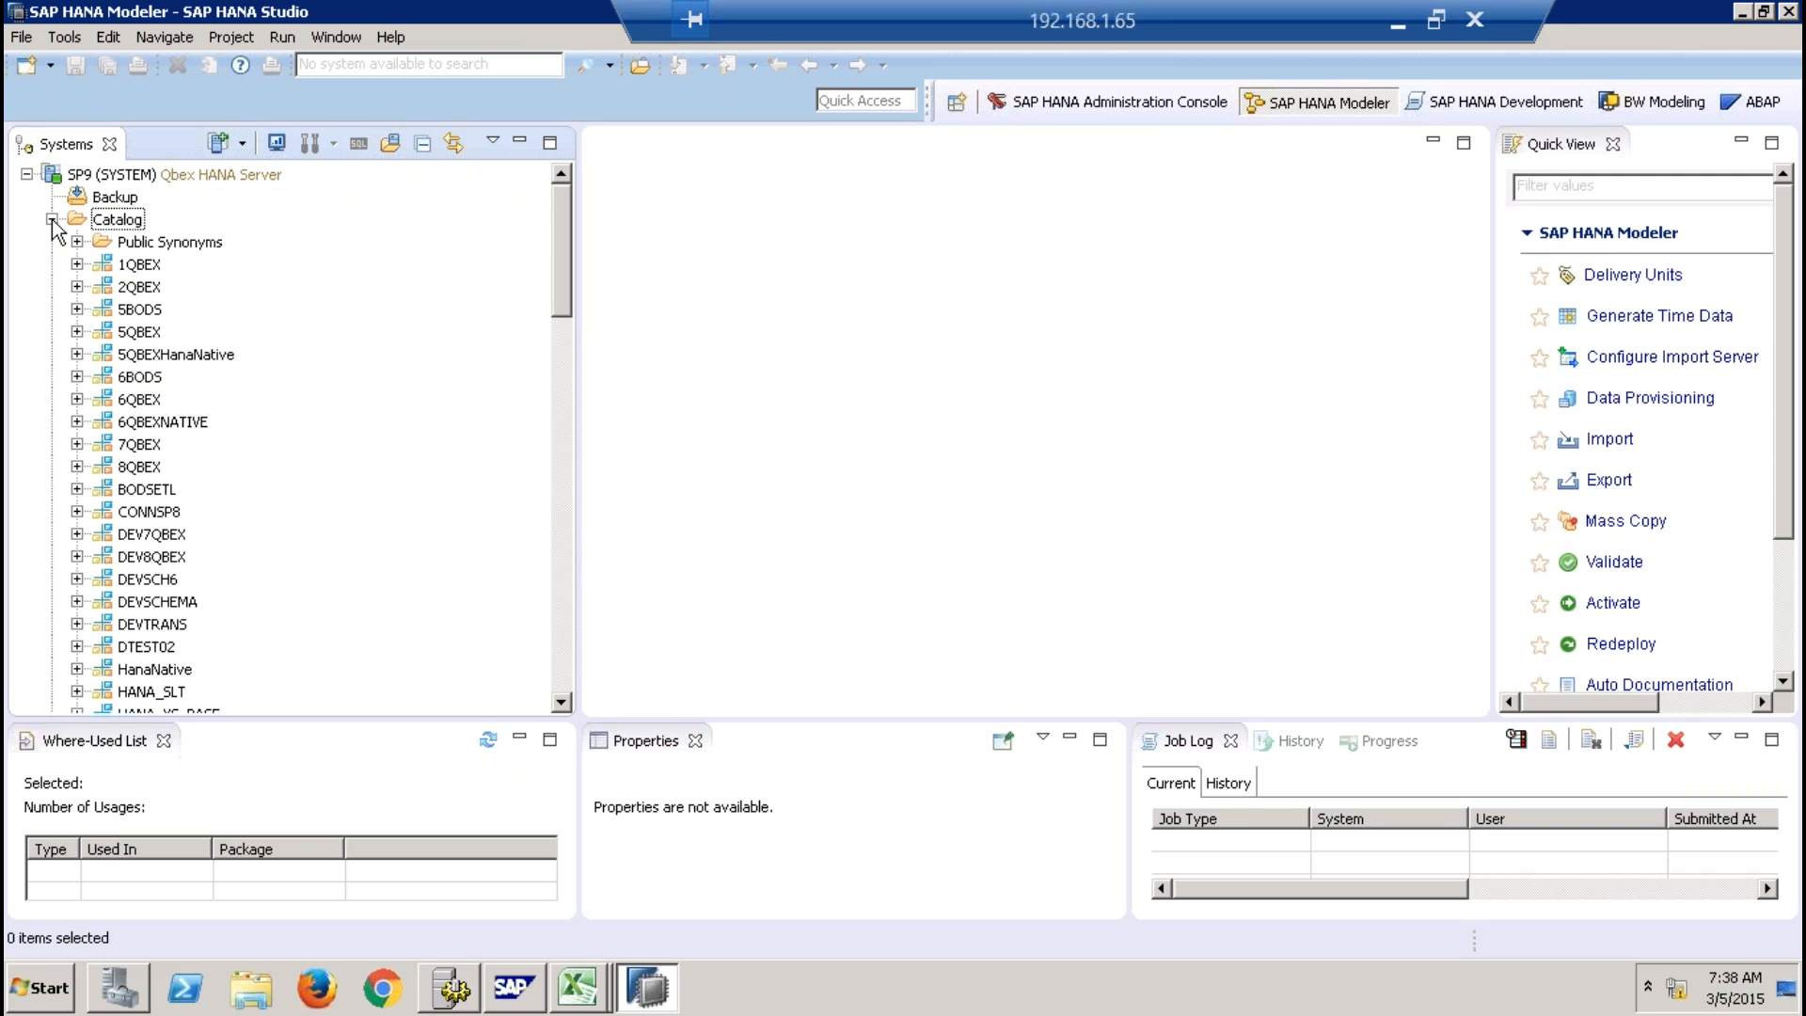
left_click(52, 221)
left_click(52, 220)
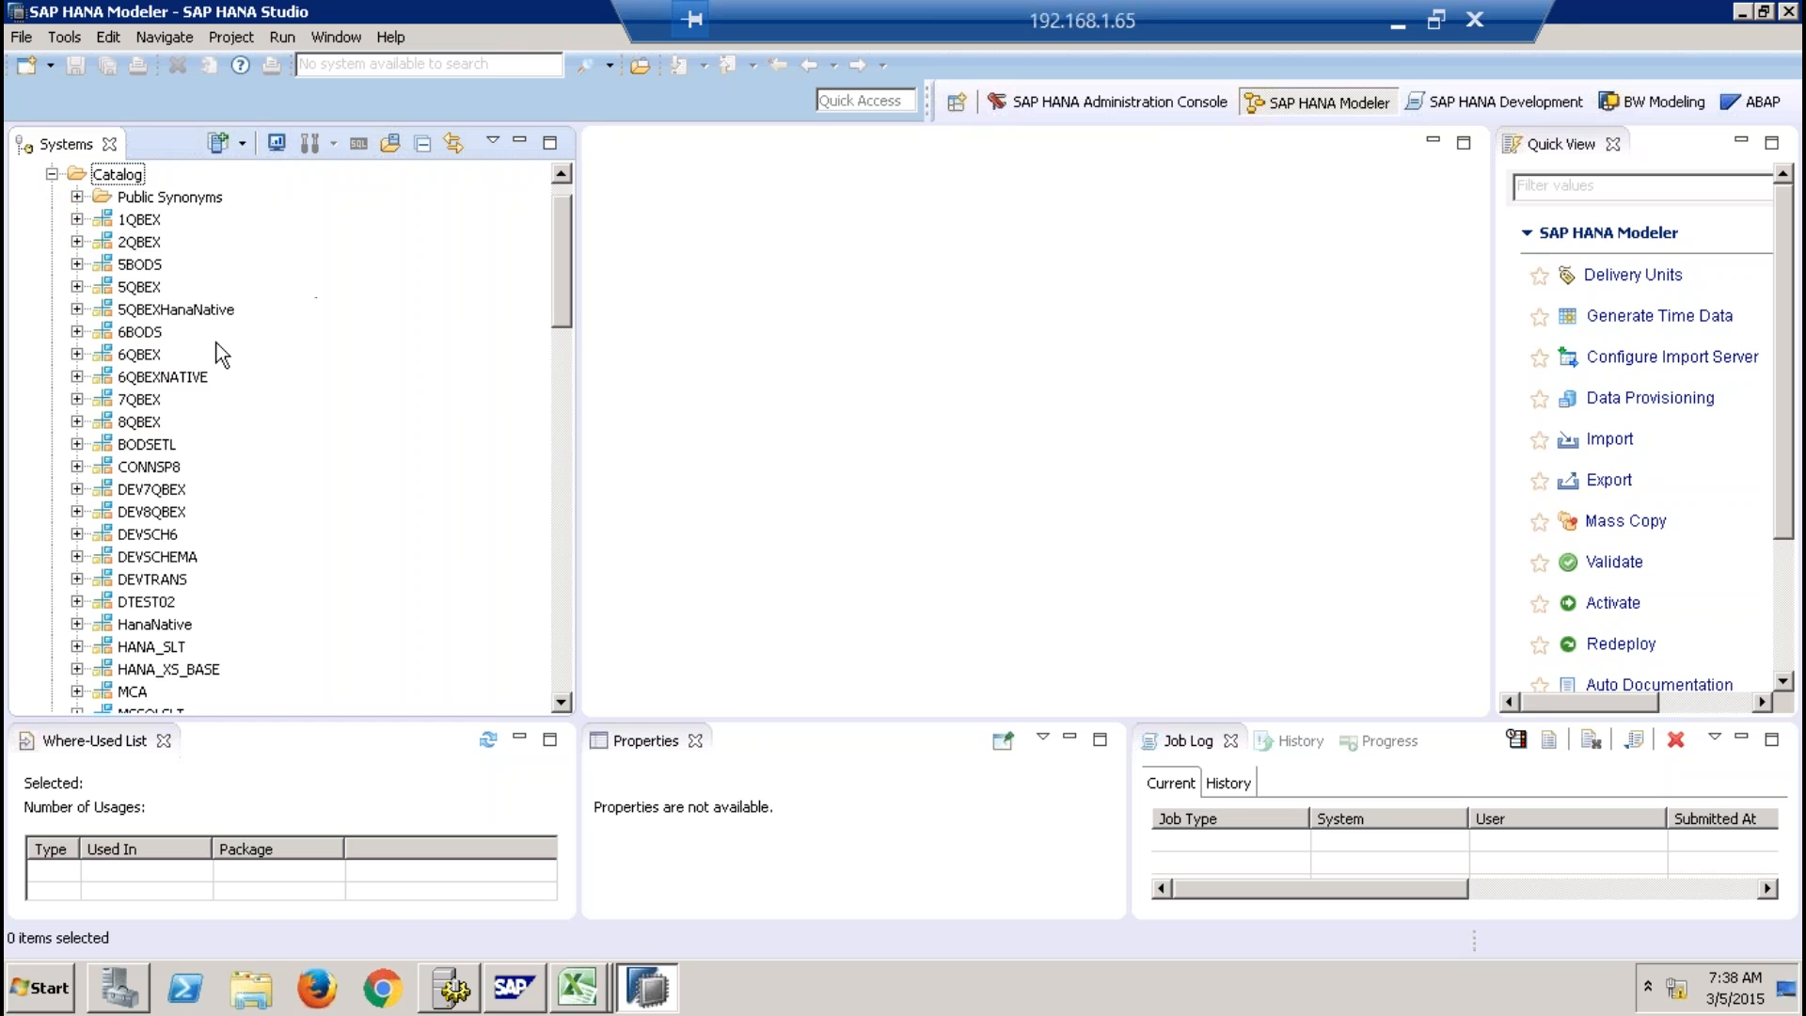
left_click(136, 422)
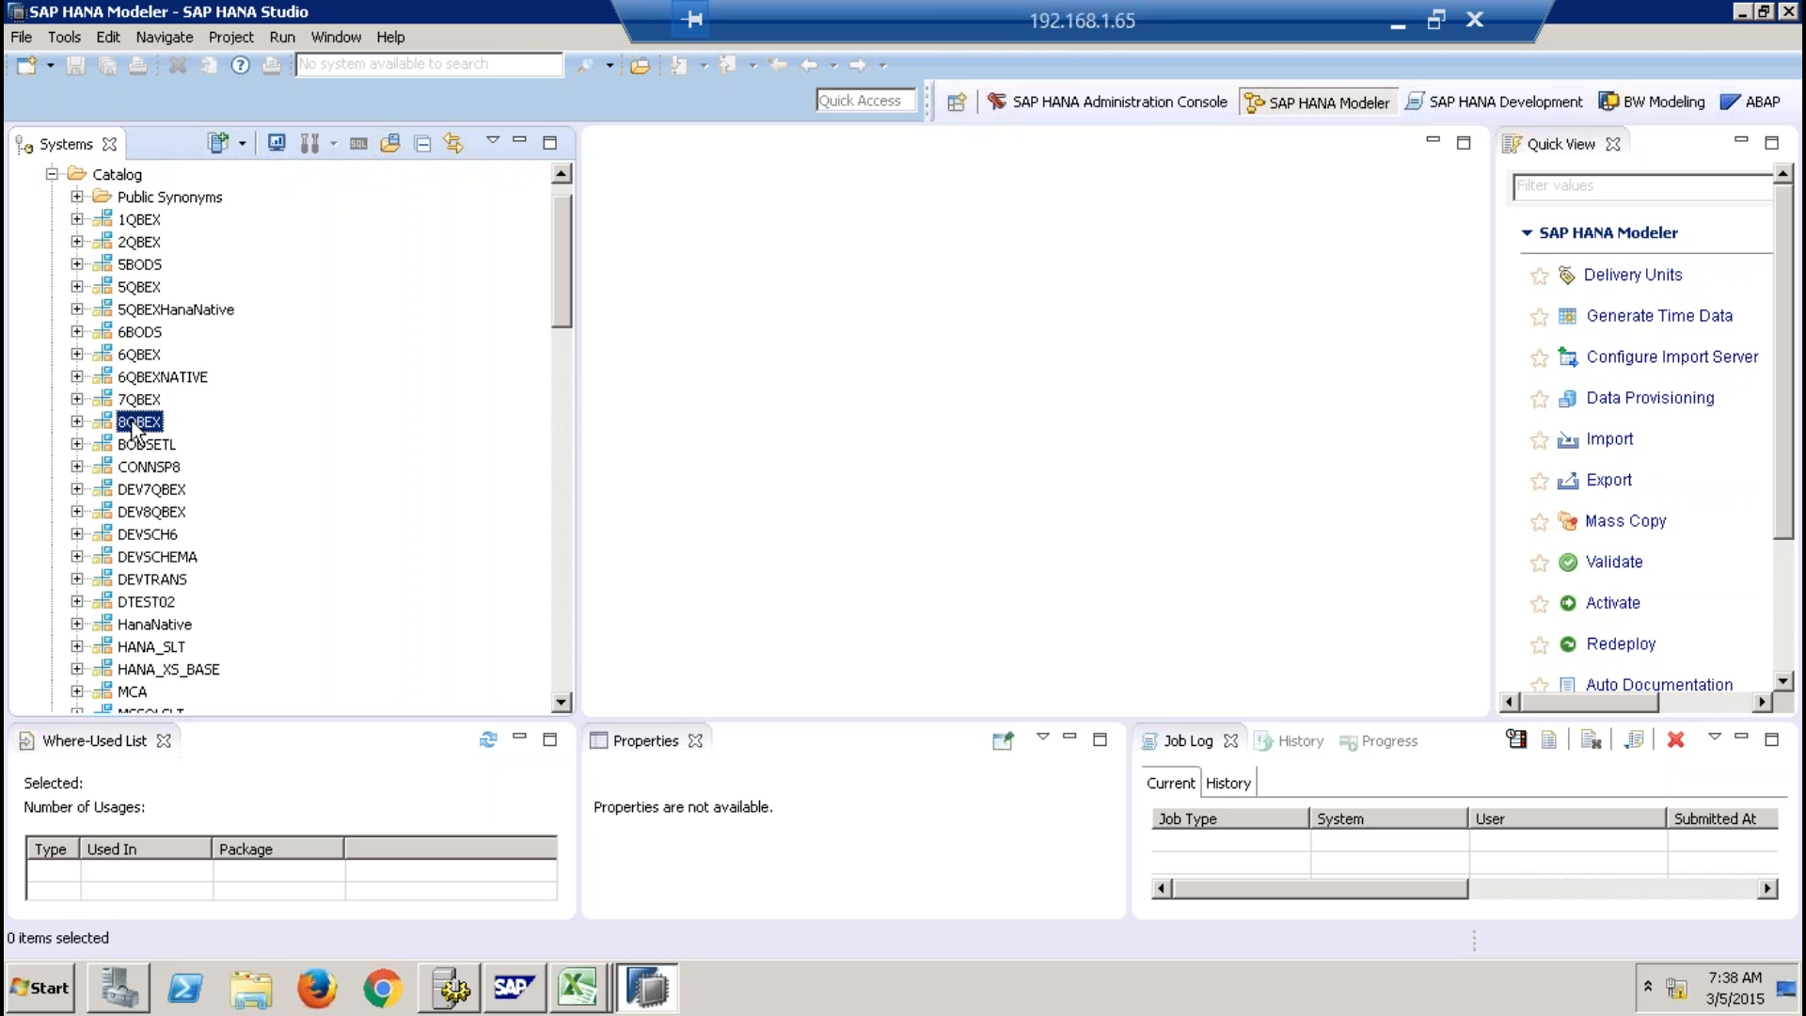
left_click(77, 421)
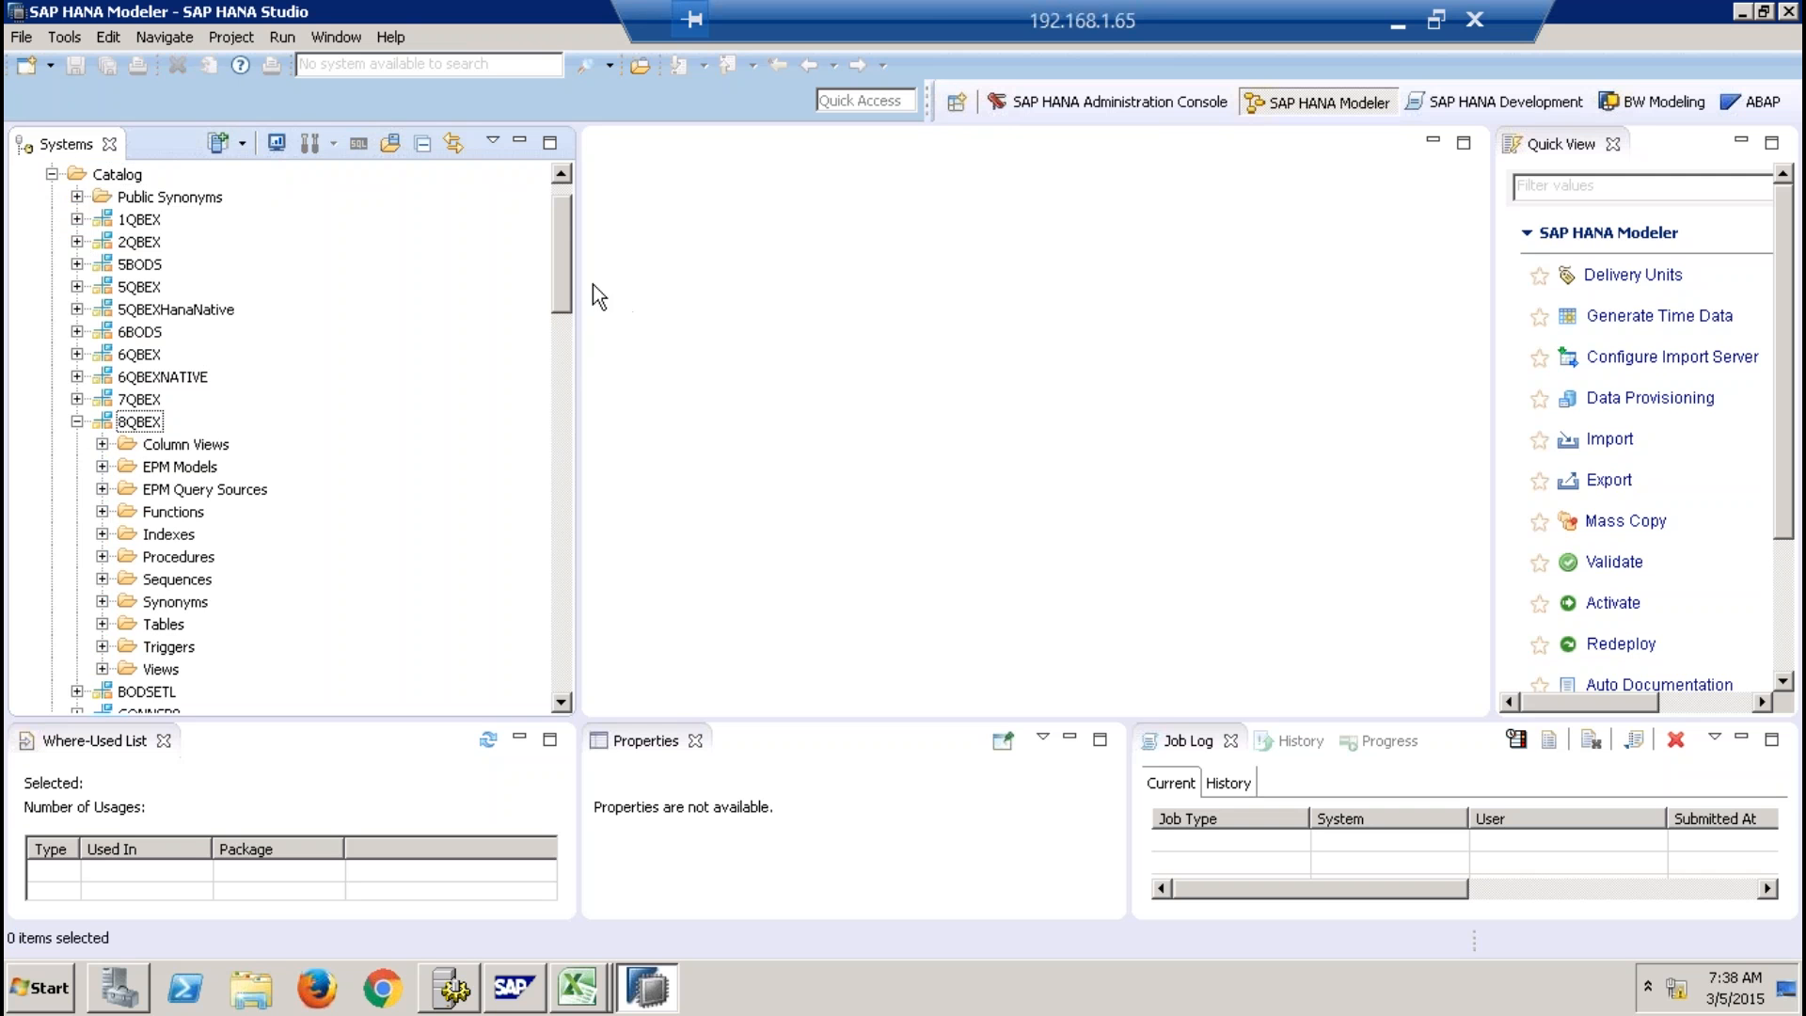
View the tables and the procedures of the 8QBEX schema, collapsing each folder after viewing it.
left_click_drag(564, 273, 561, 311)
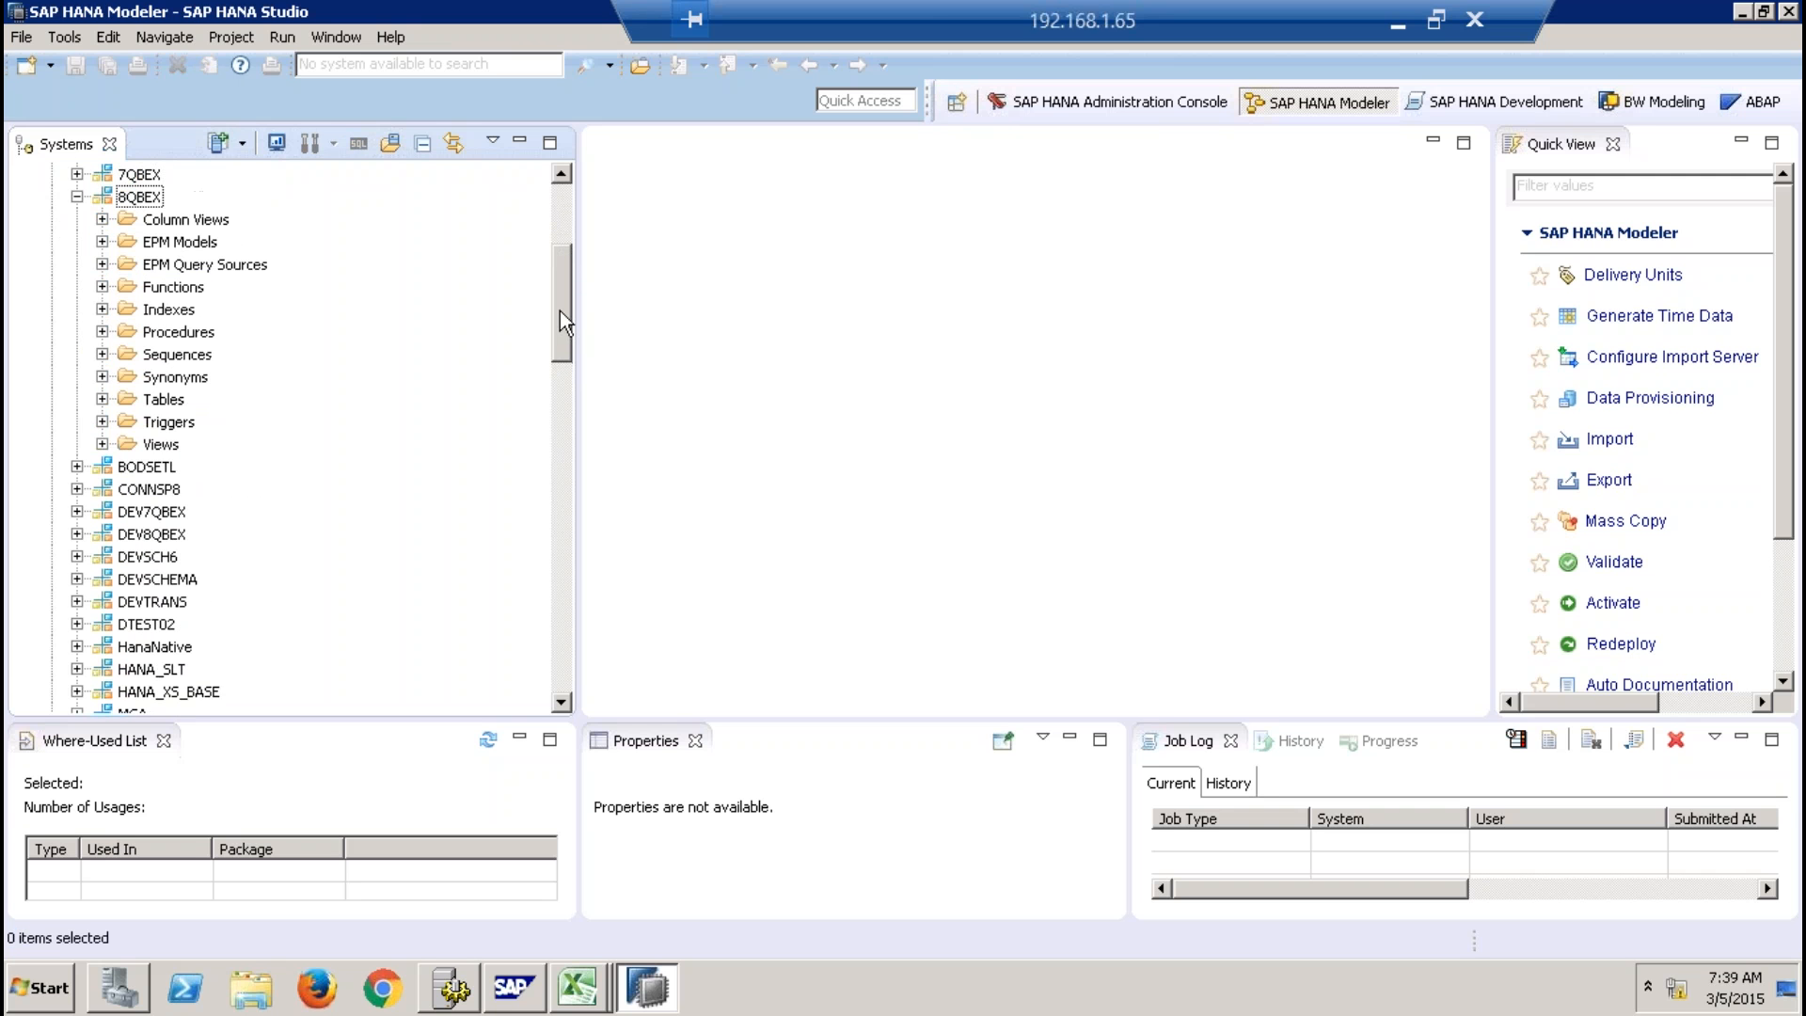
left_click(102, 399)
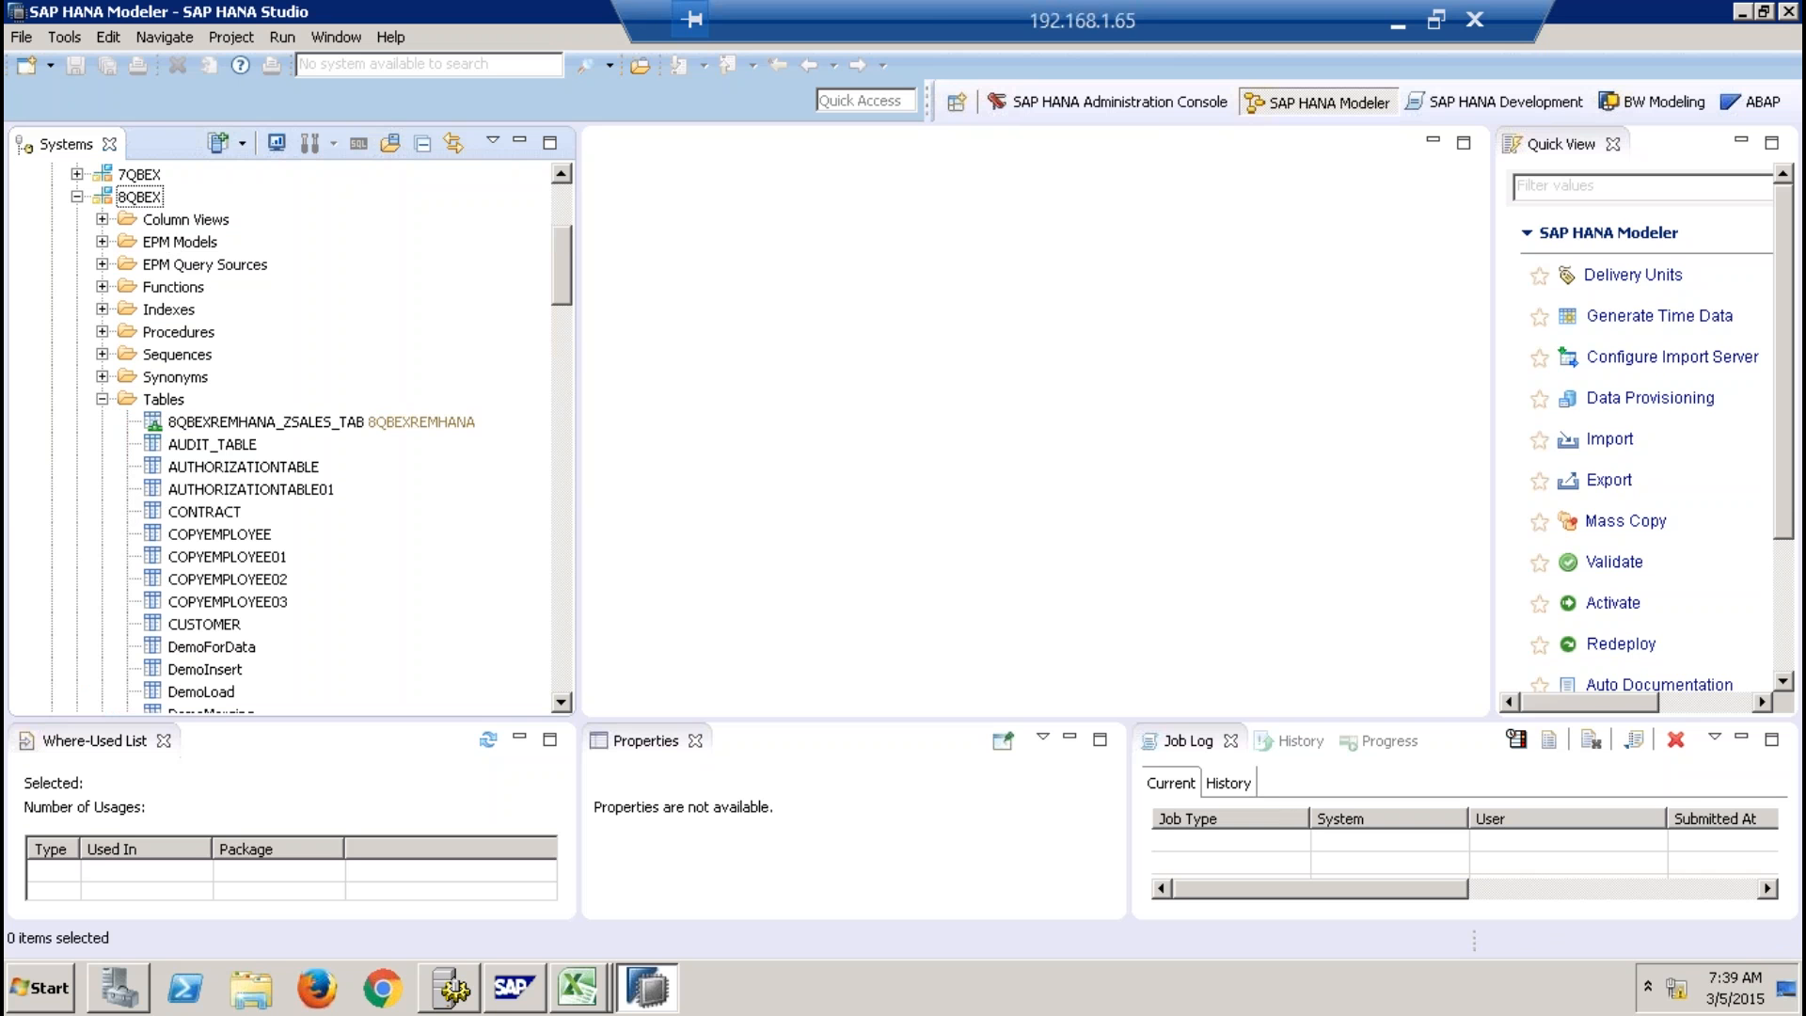
left_click(101, 398)
left_click(102, 331)
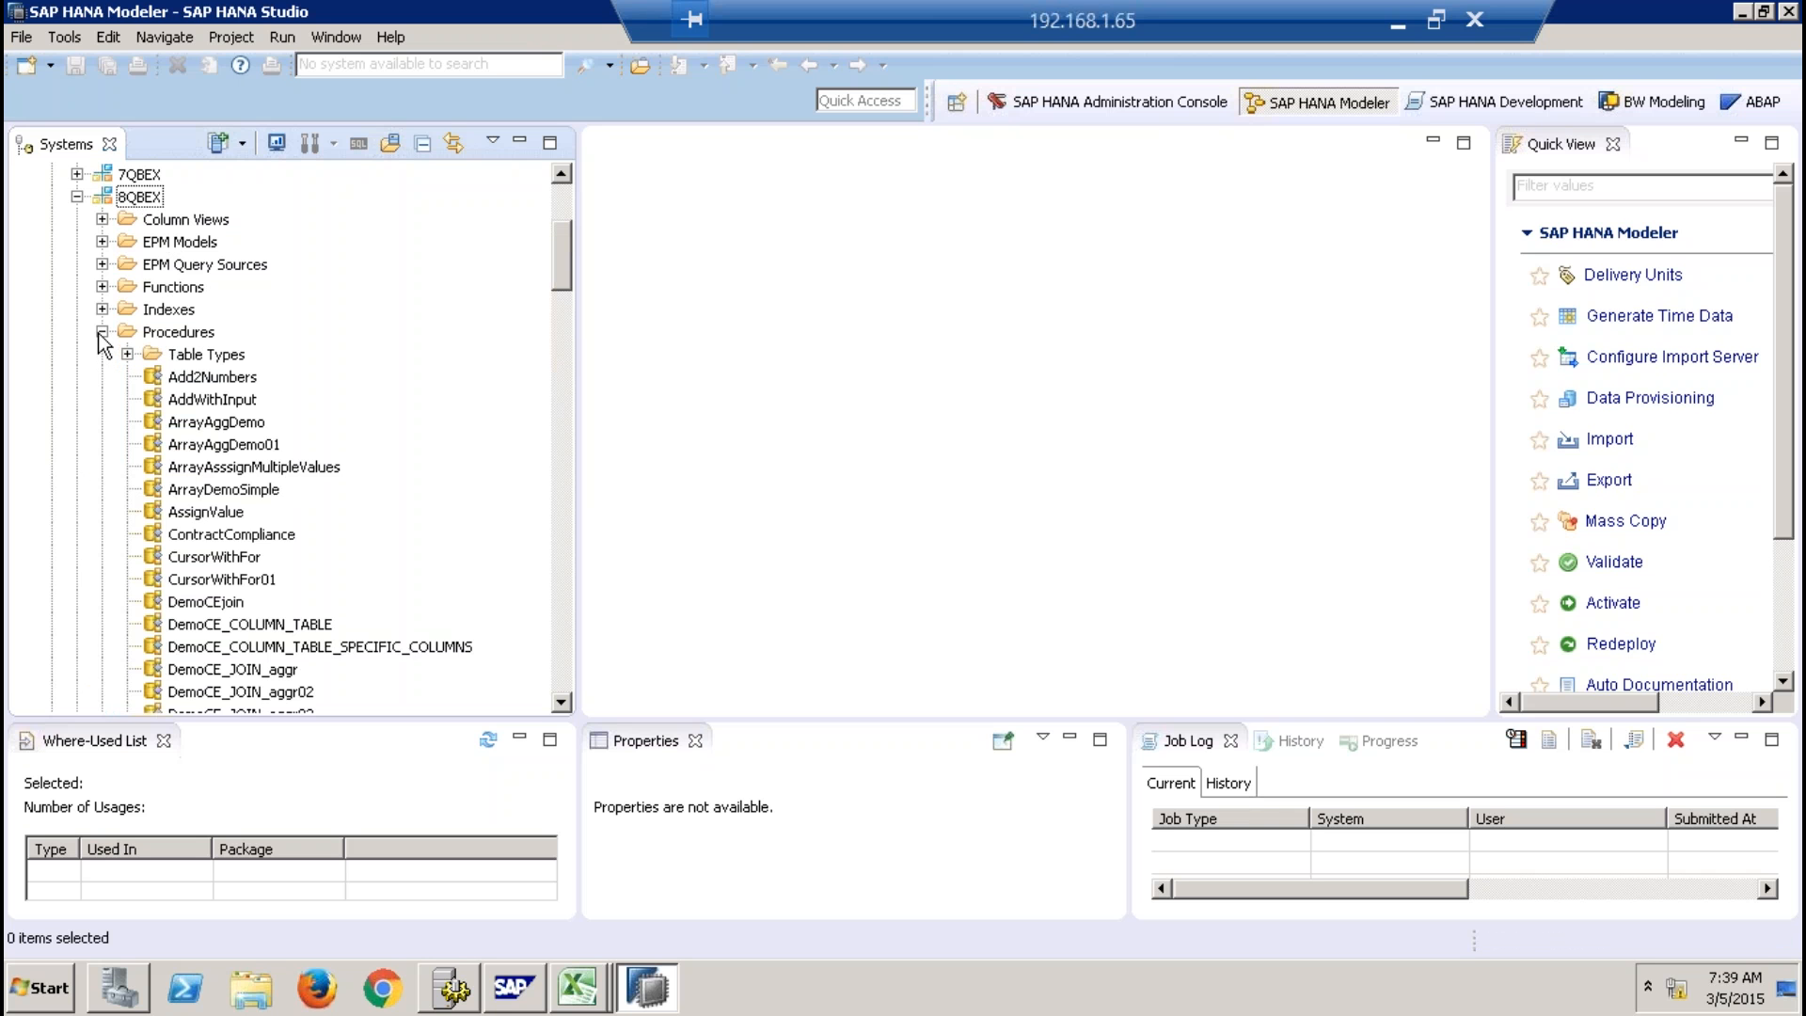
left_click(101, 332)
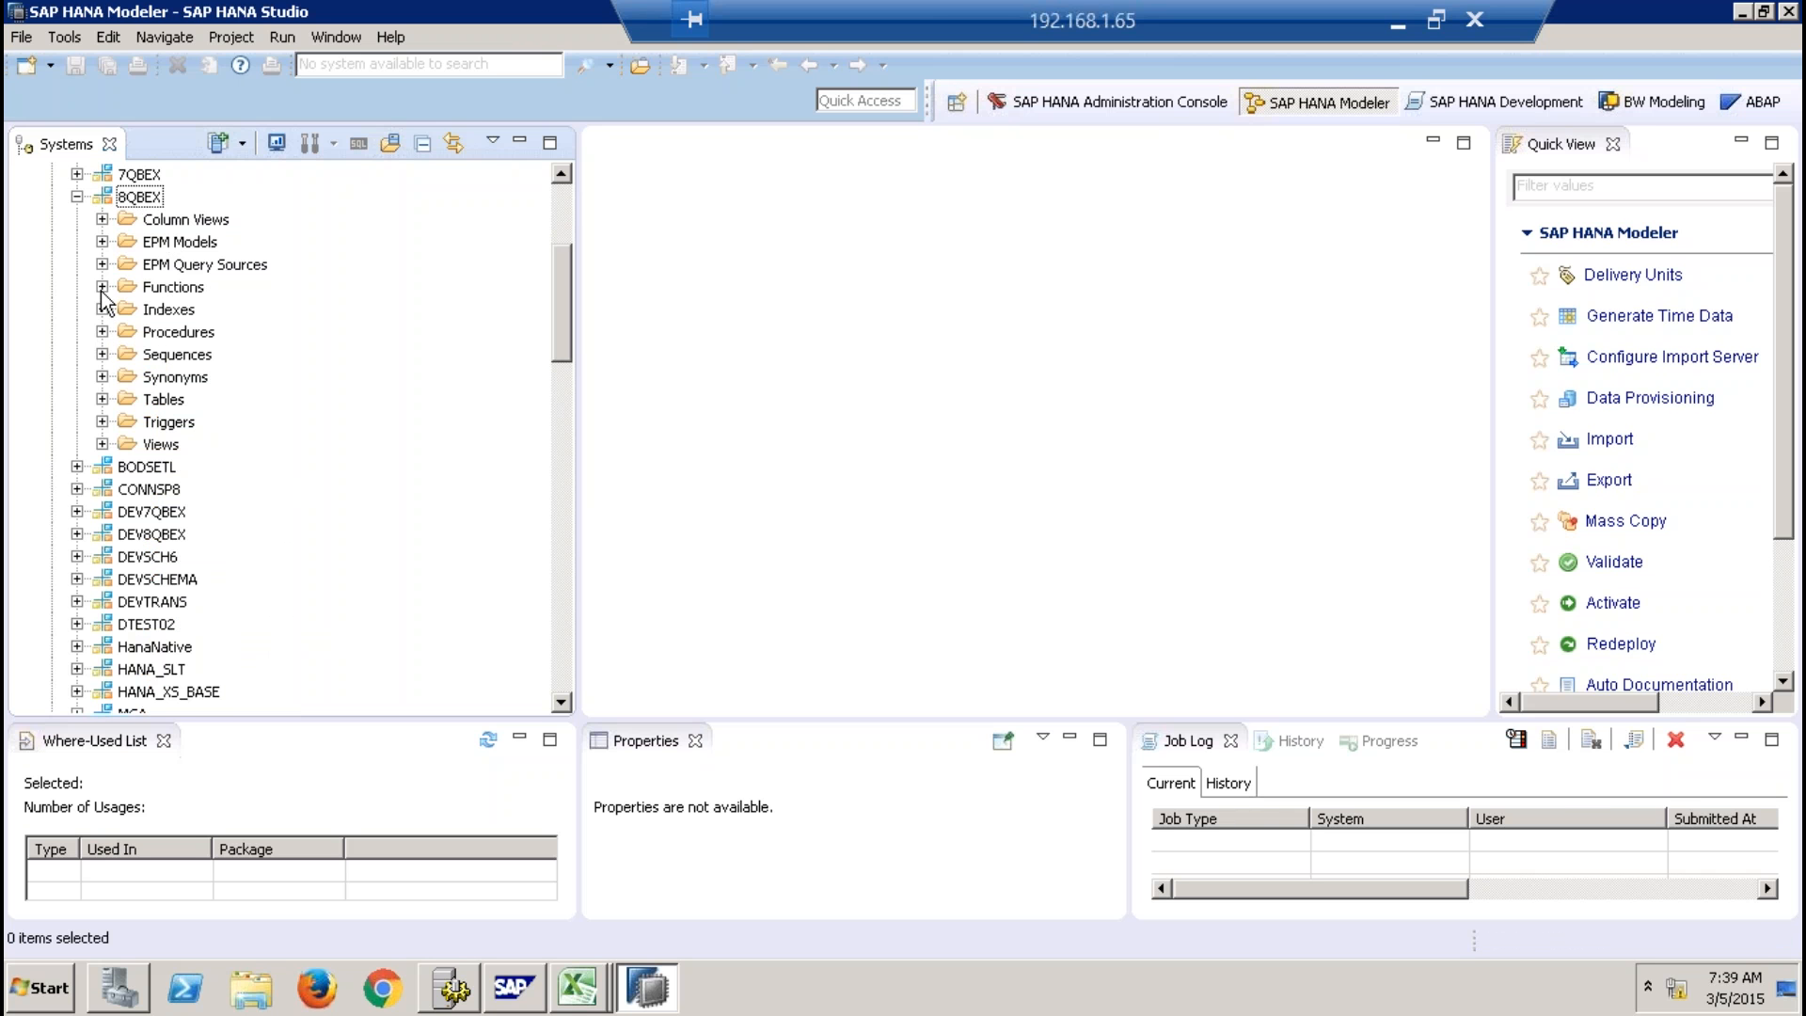
Expand the 8QBEX schema's Functions, Column Views, Synonyms and Sequences folders to view their objects.
left_click(102, 287)
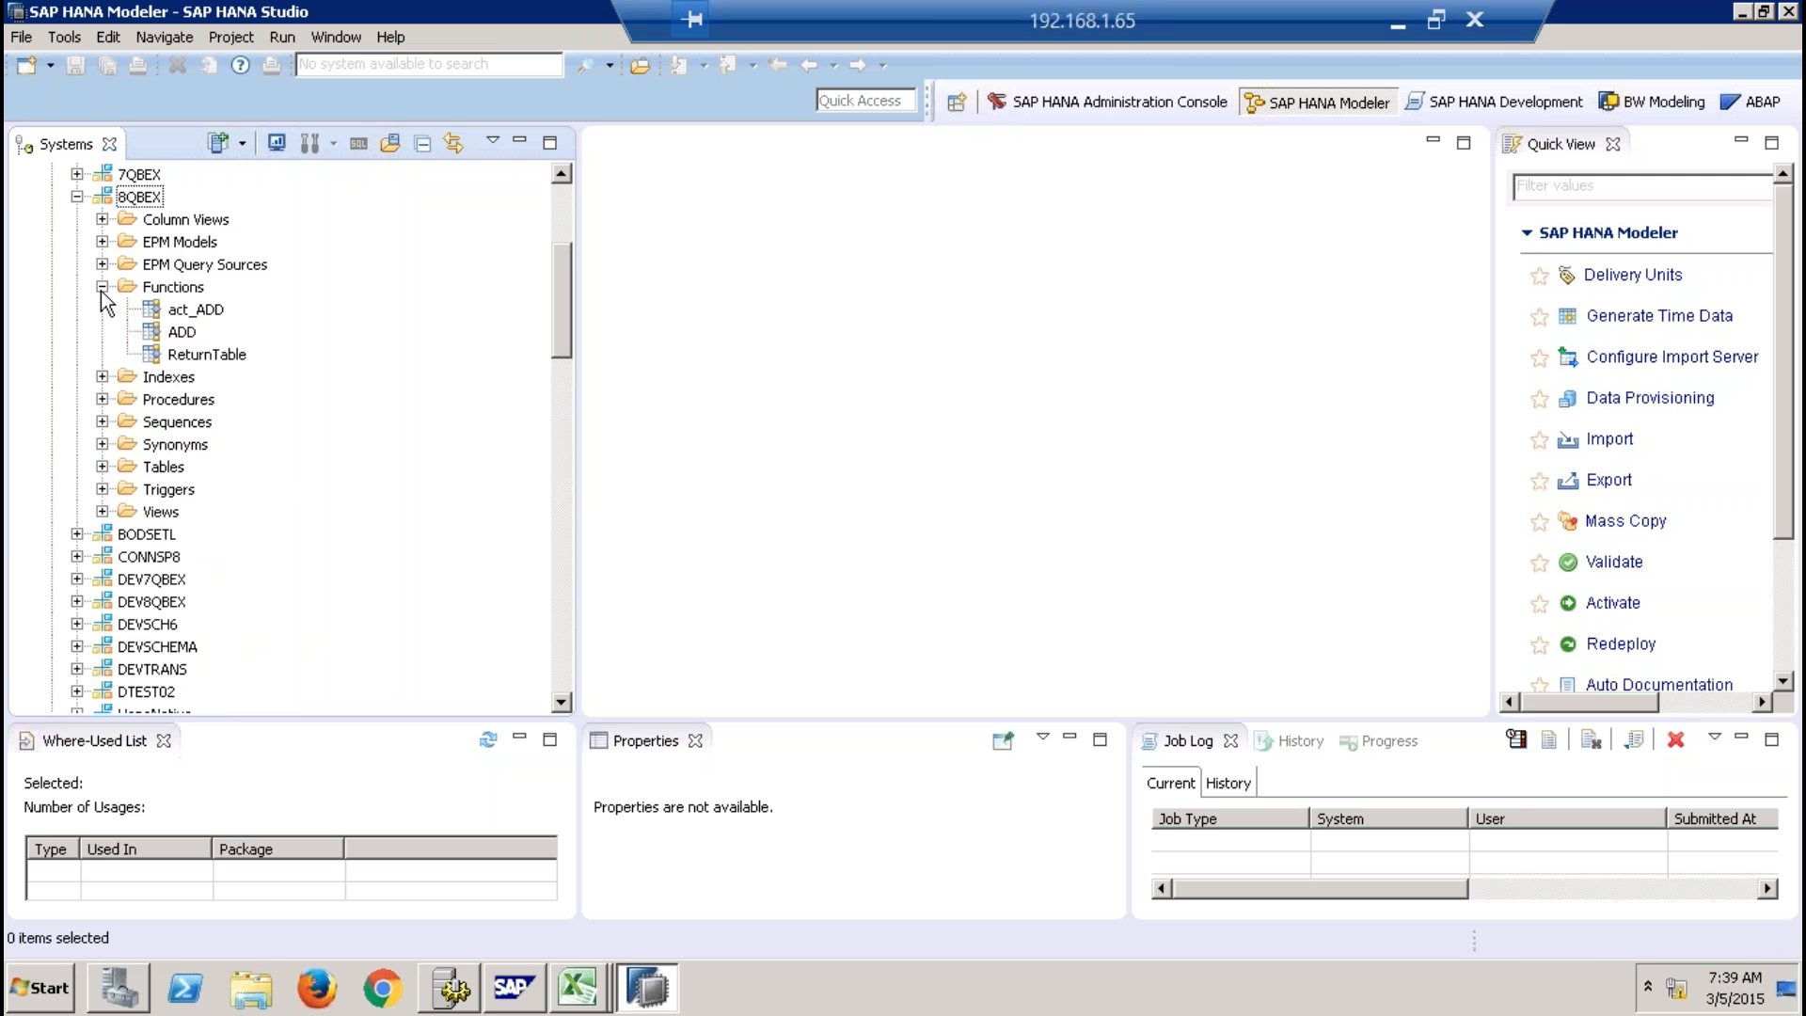
left_click(102, 220)
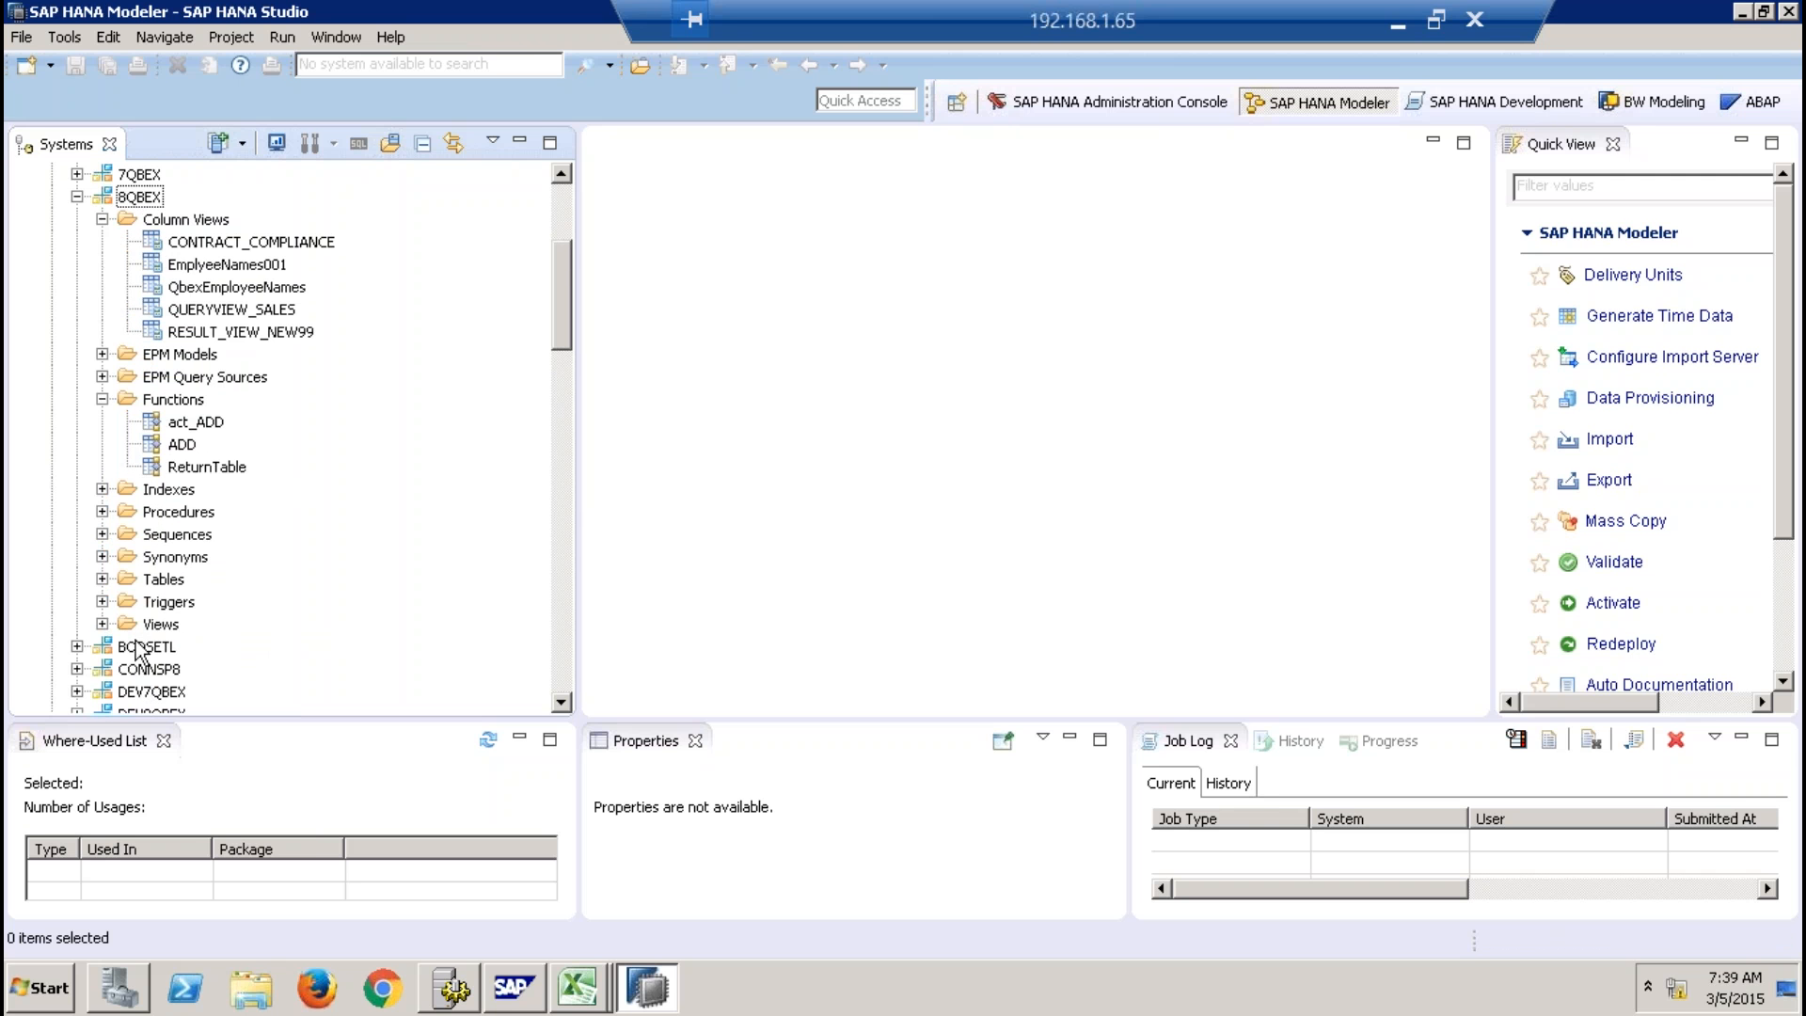
left_click(101, 557)
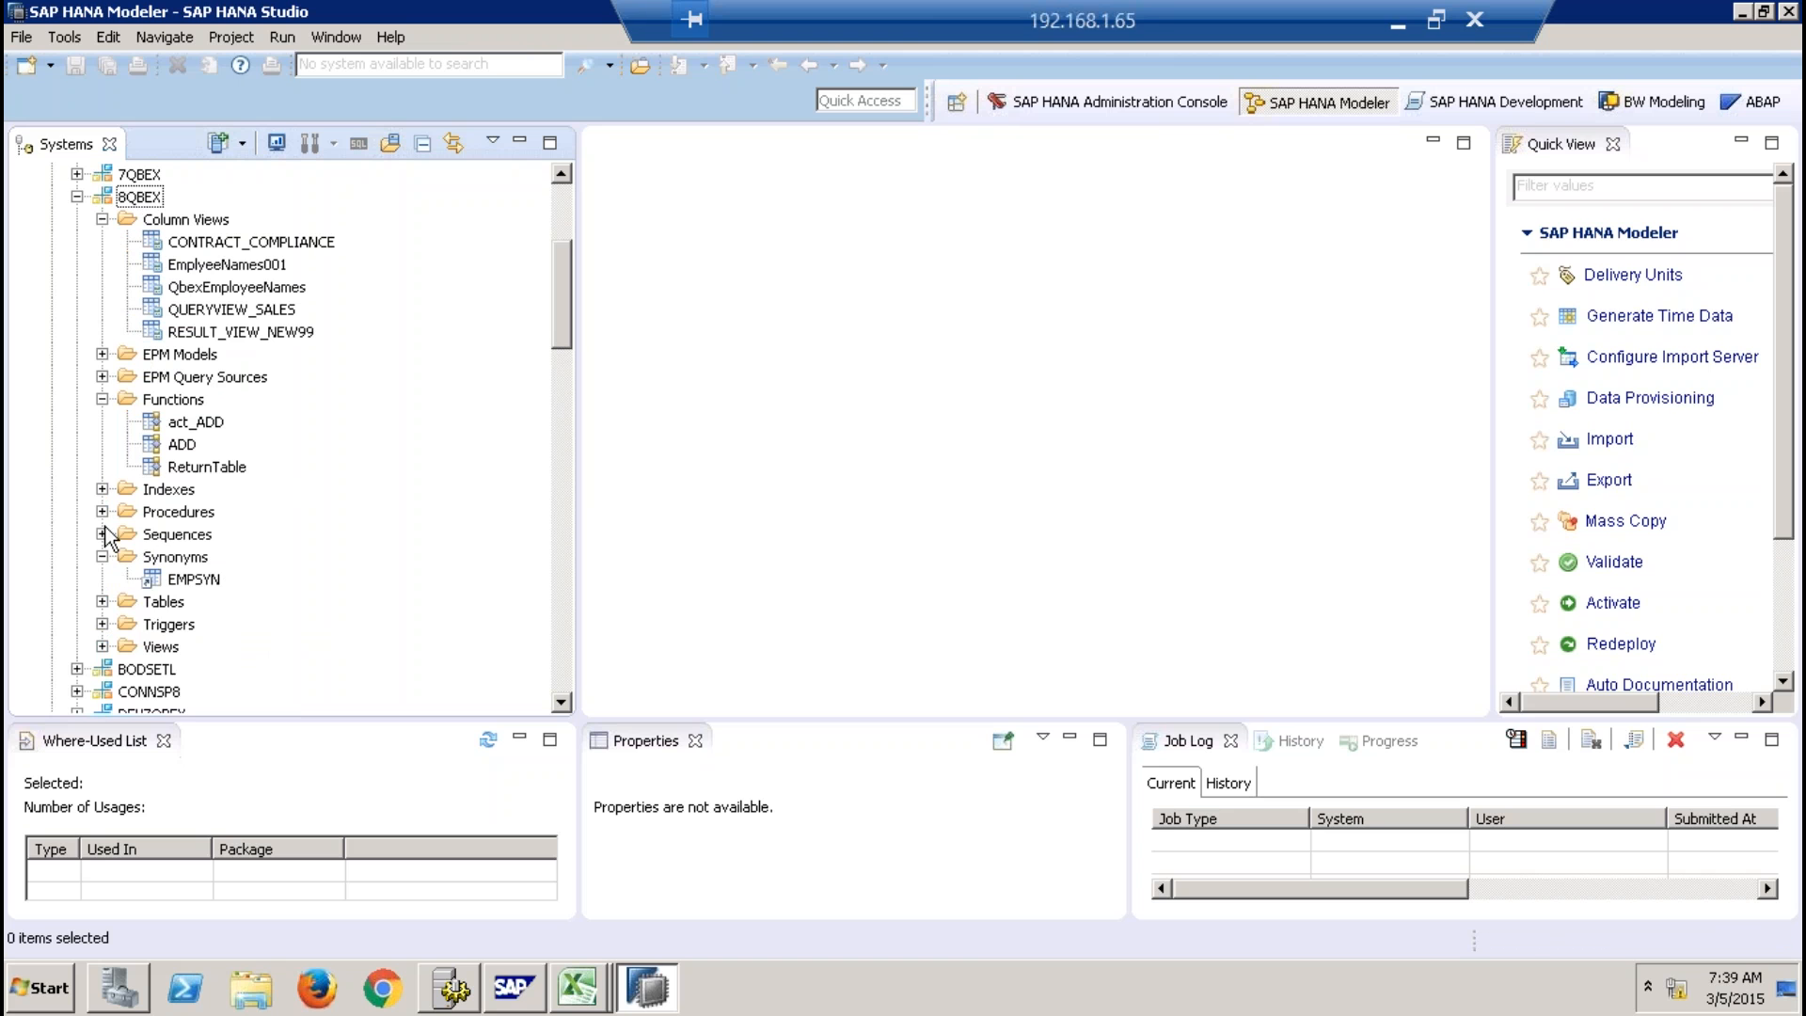
left_click(102, 534)
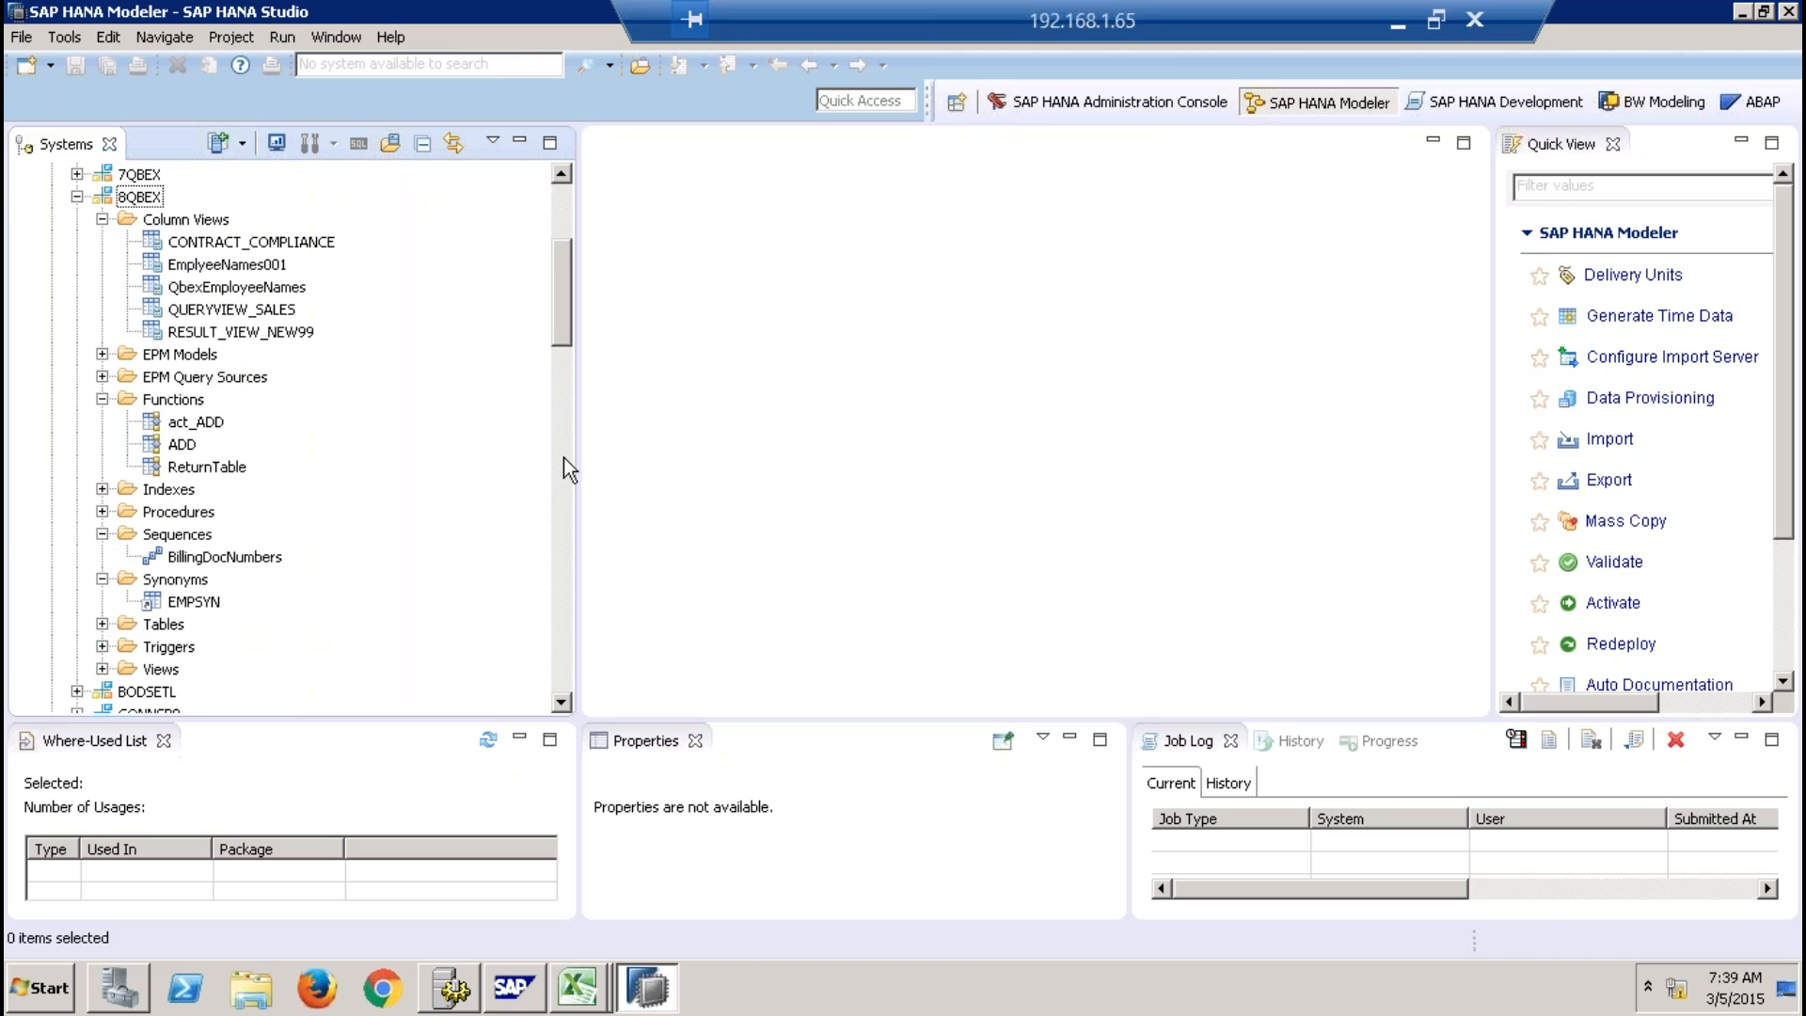
Expand the 8QBEX schema's Triggers, Views and Tables folders to view their objects.
left_click_drag(563, 320, 563, 362)
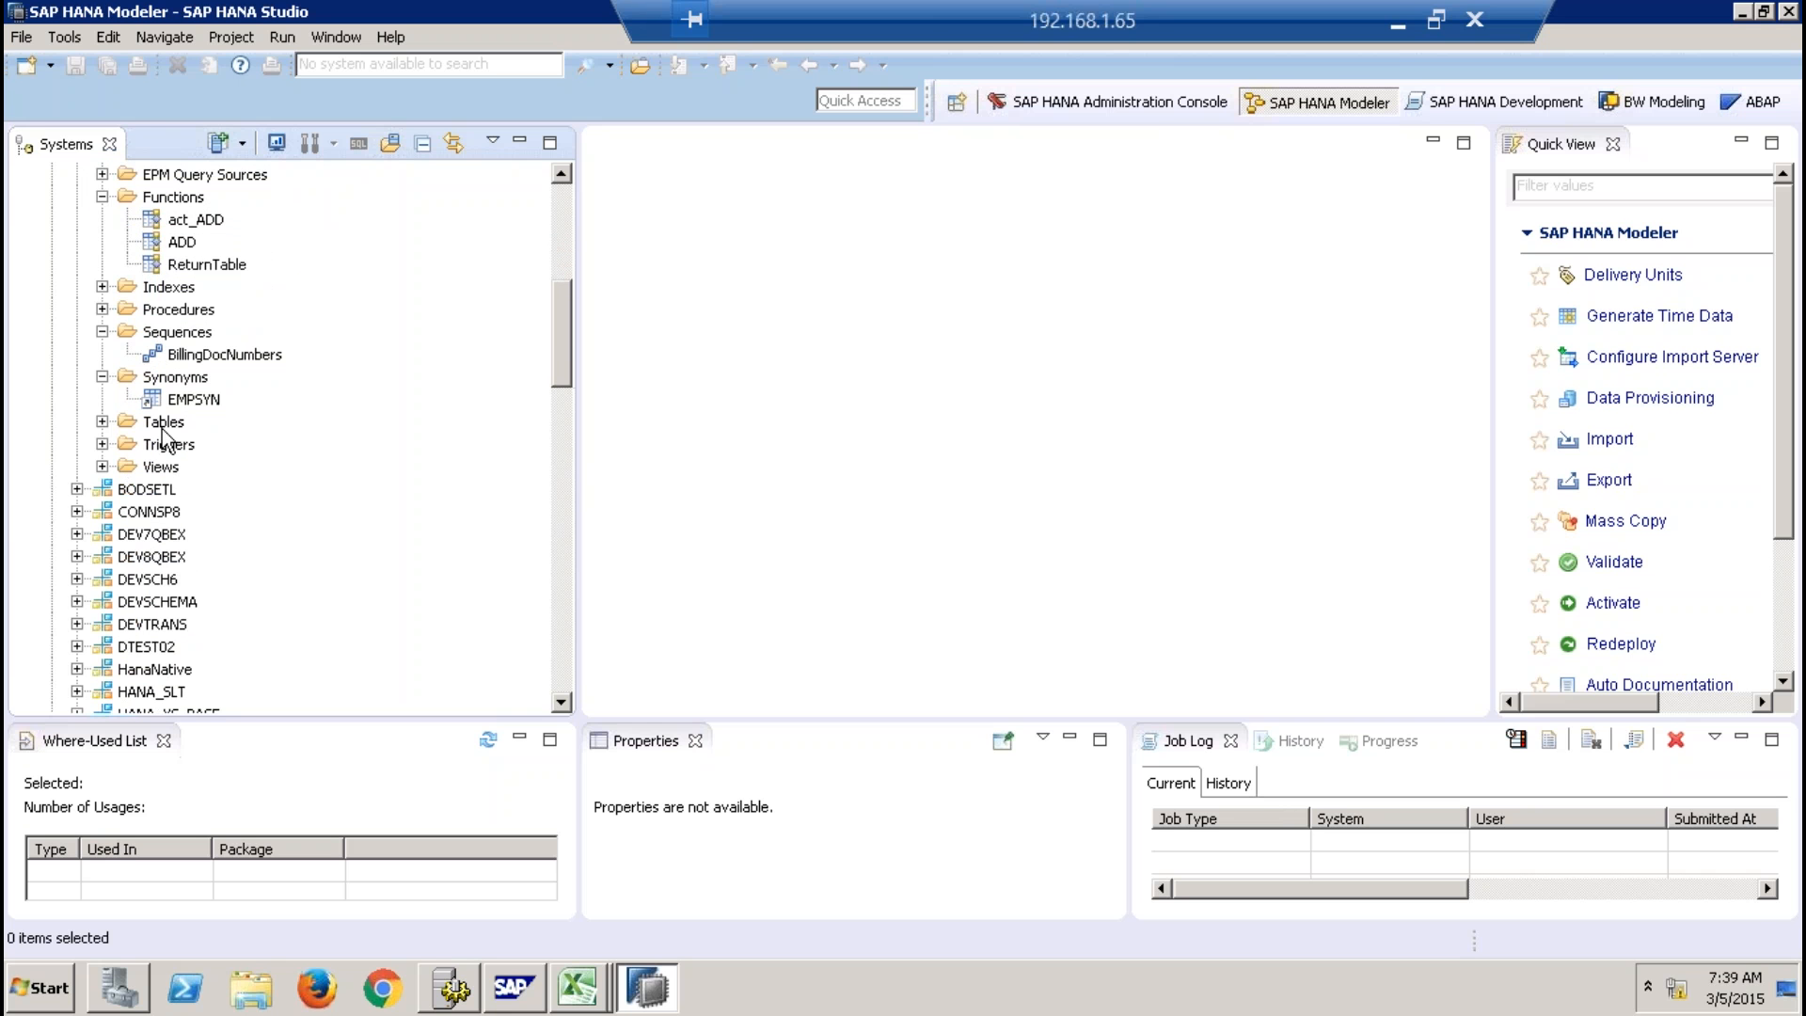
left_click(101, 444)
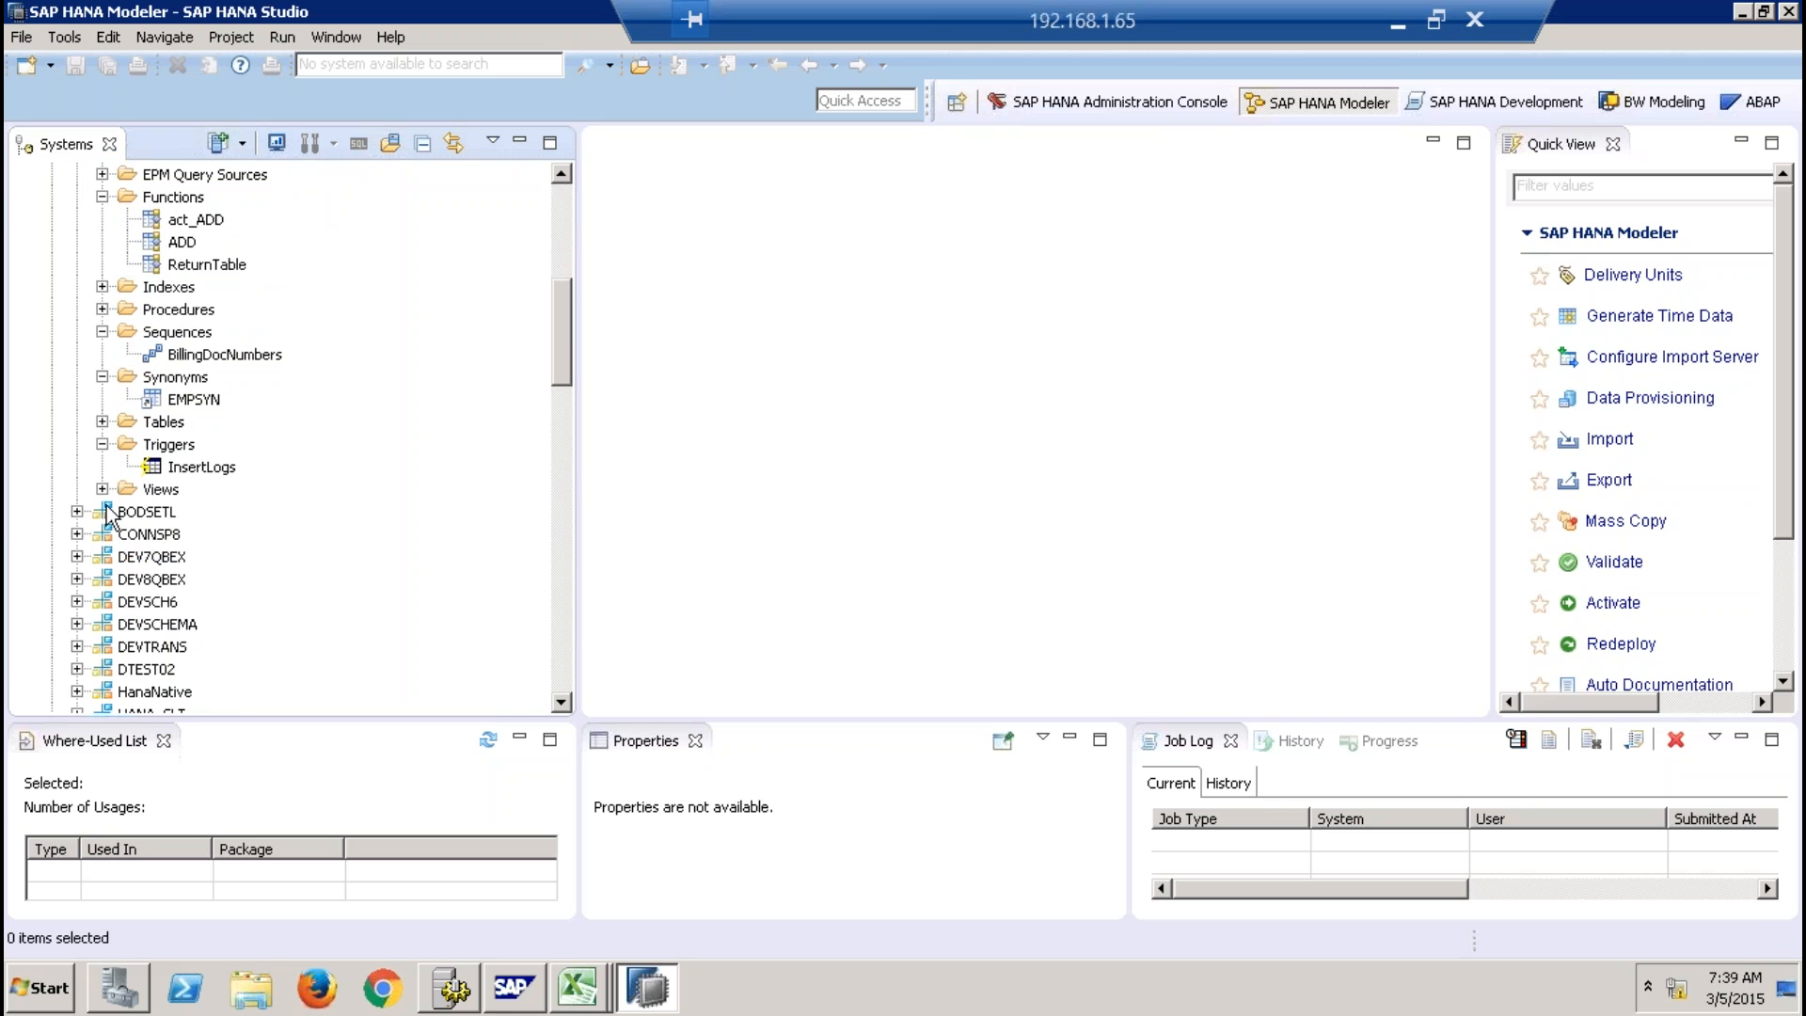
left_click(101, 489)
left_click(101, 421)
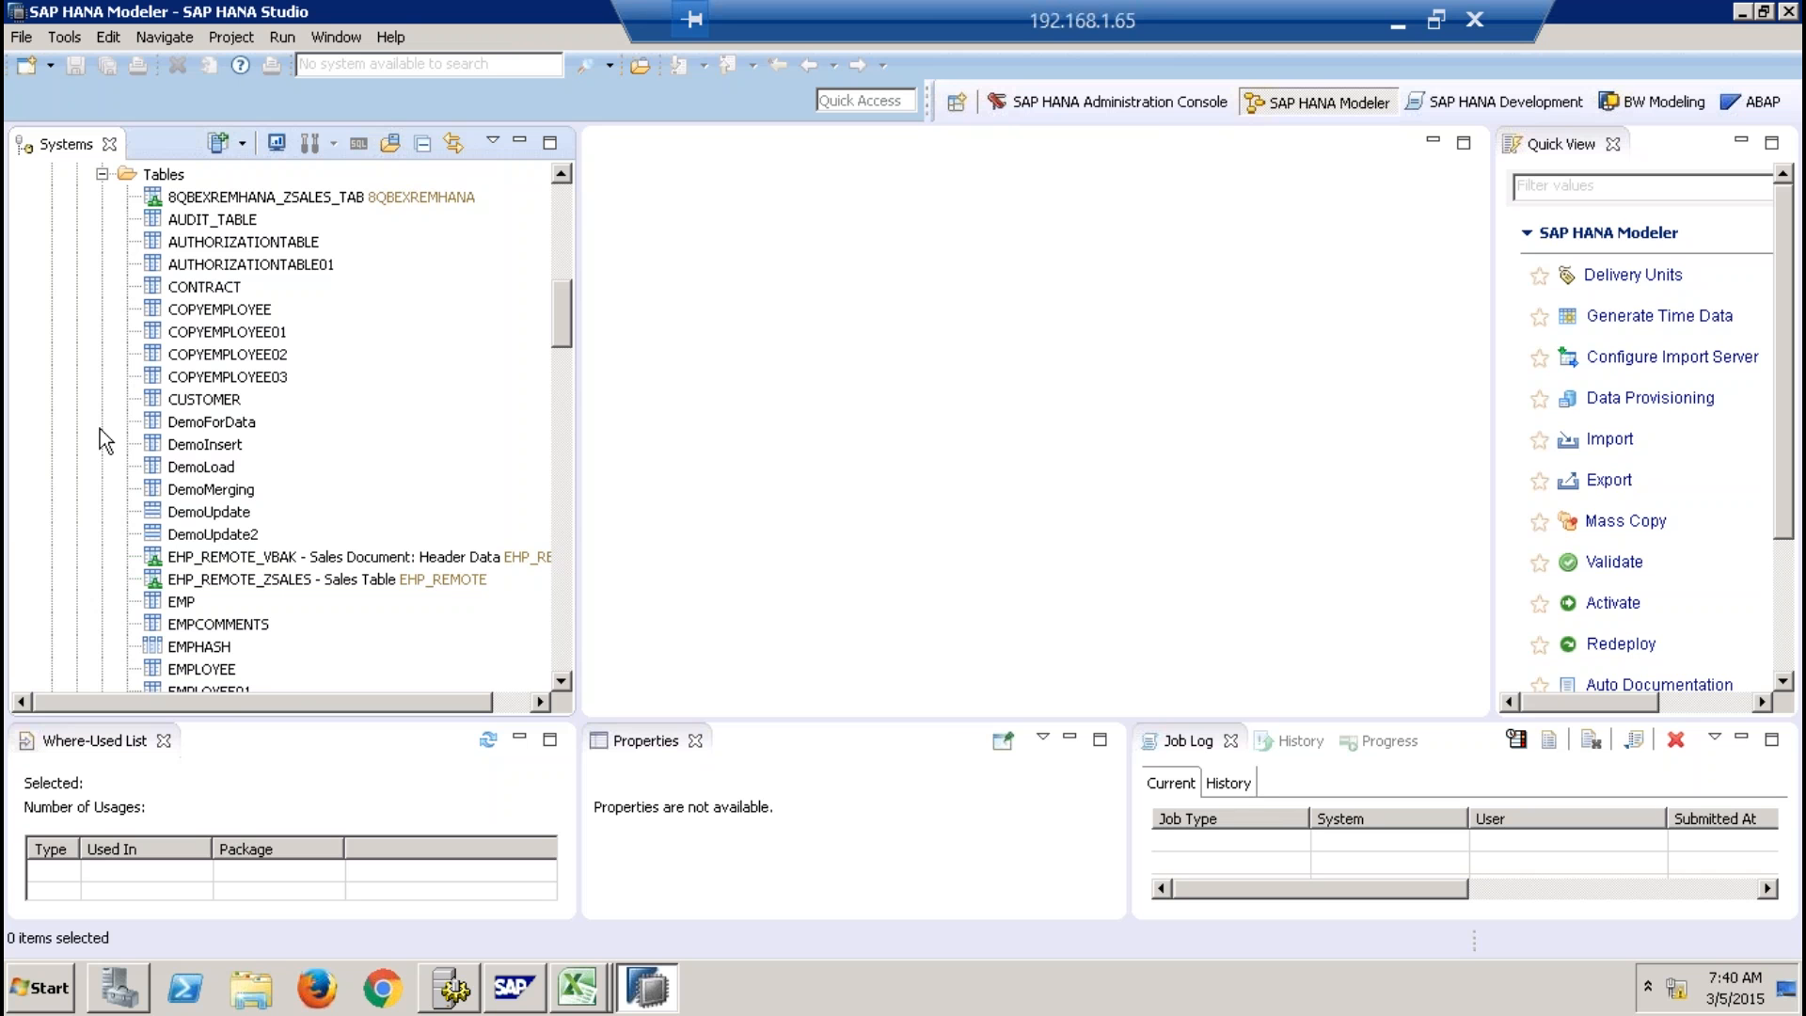
Collapse the 8QBEX schema and the SP9 system's Catalog folder.
left_click(558, 246)
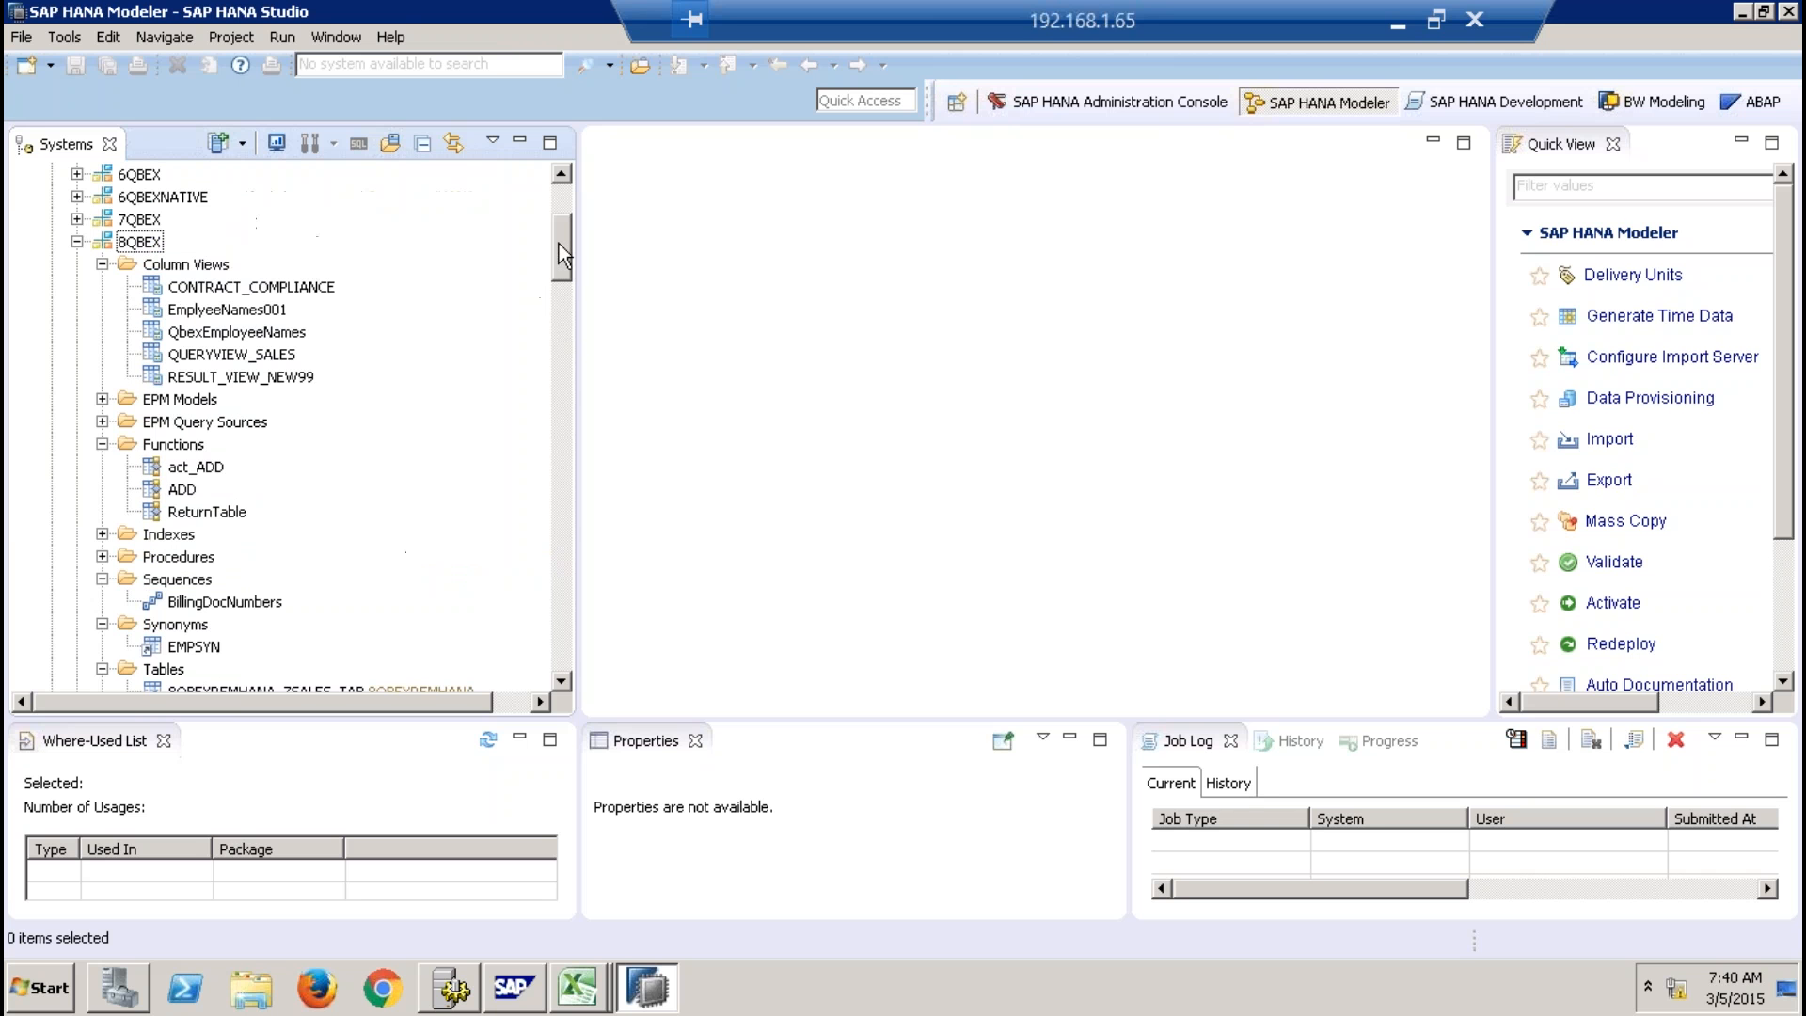
left_click(78, 243)
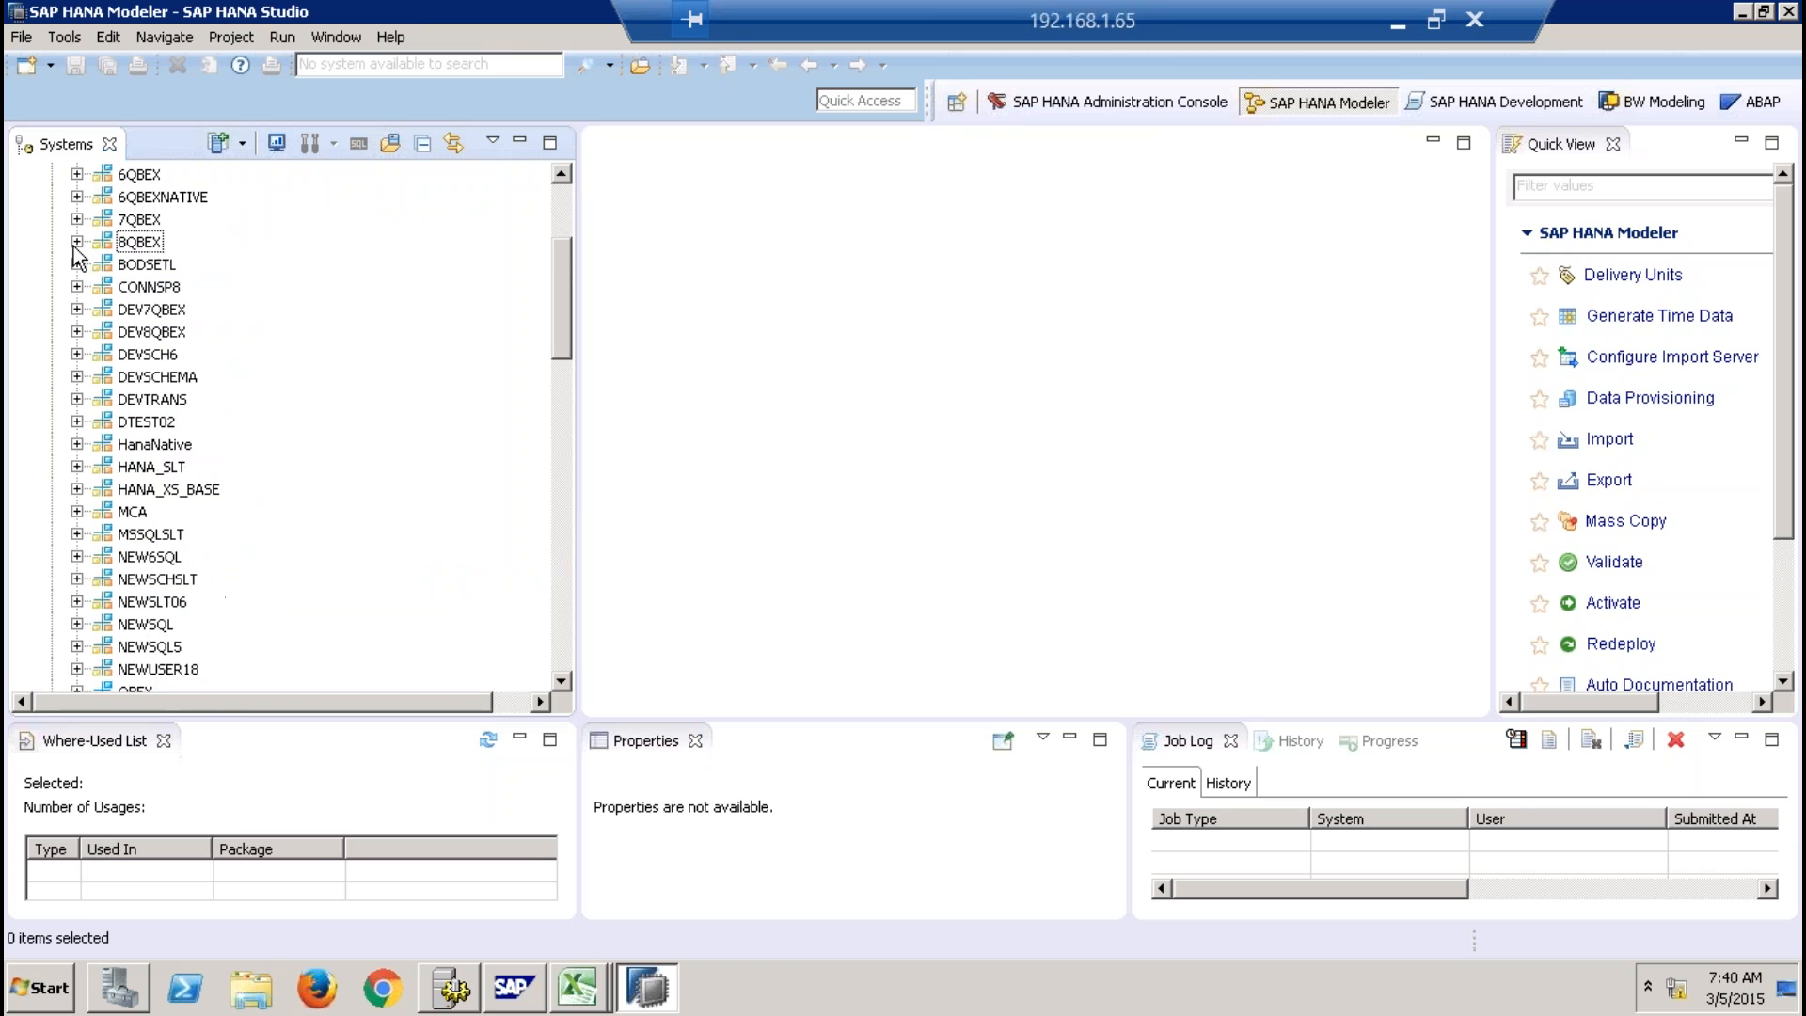
left_click(562, 211)
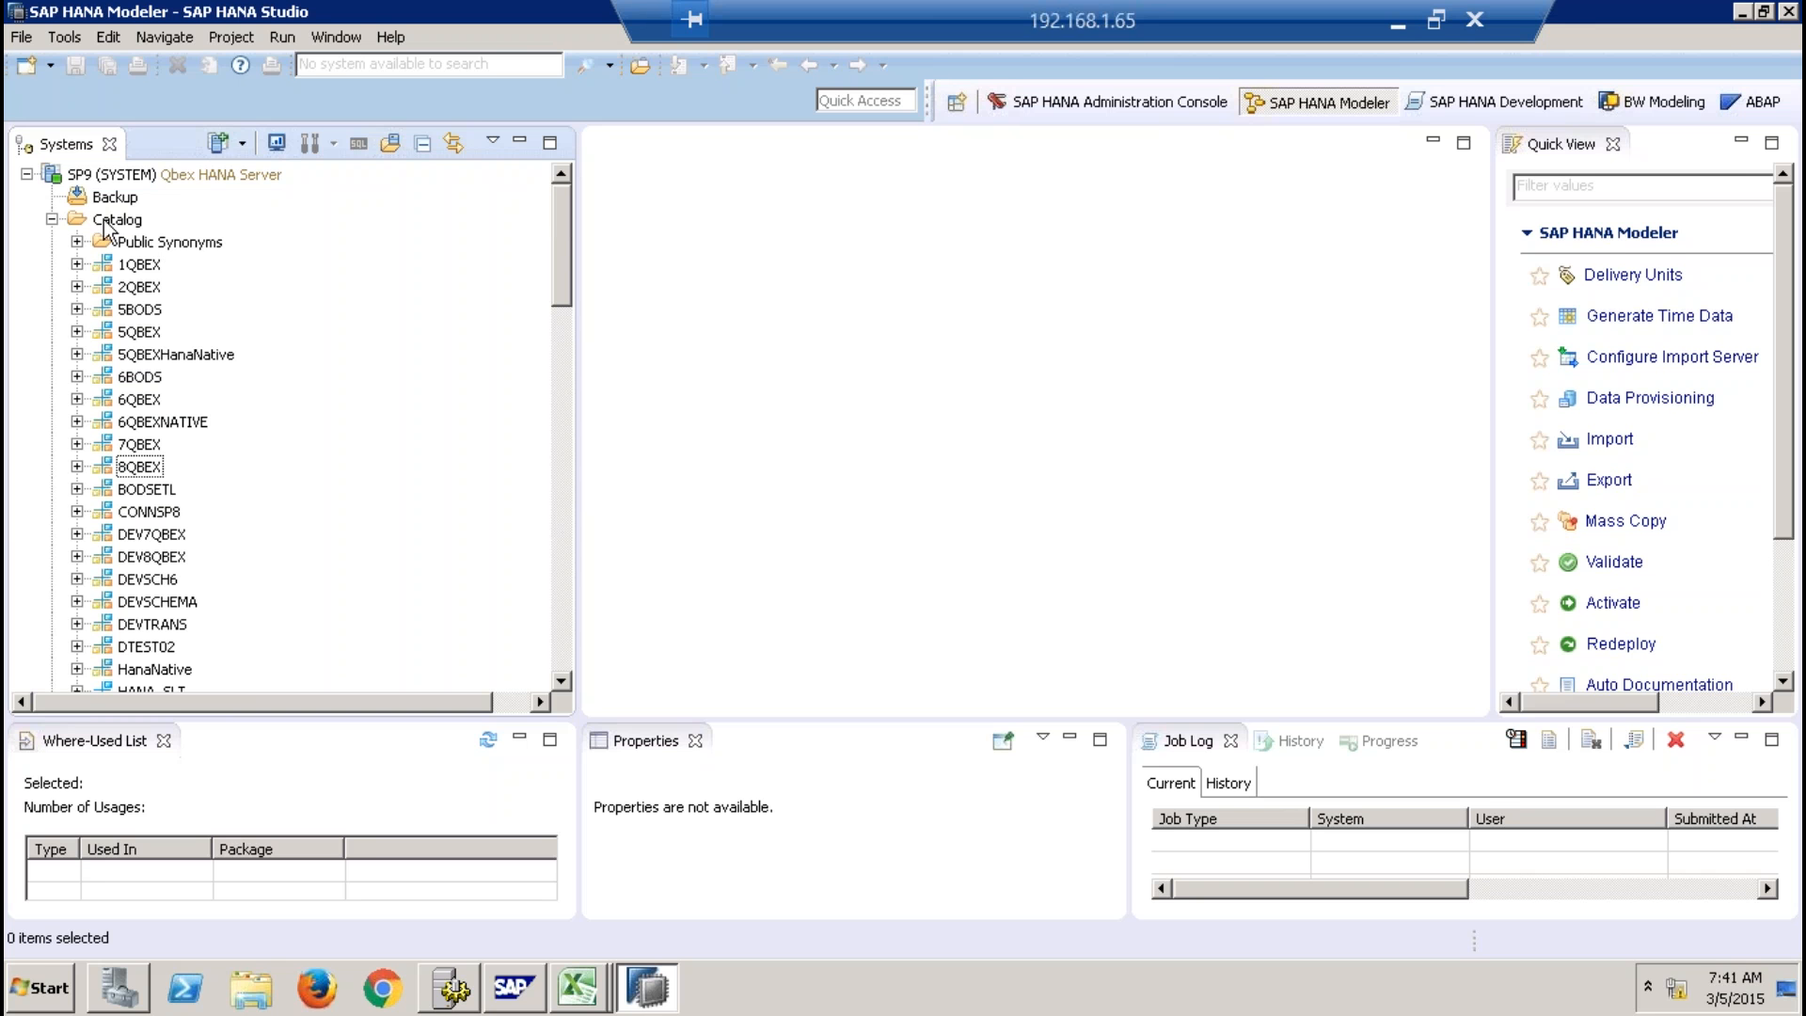
left_click(52, 219)
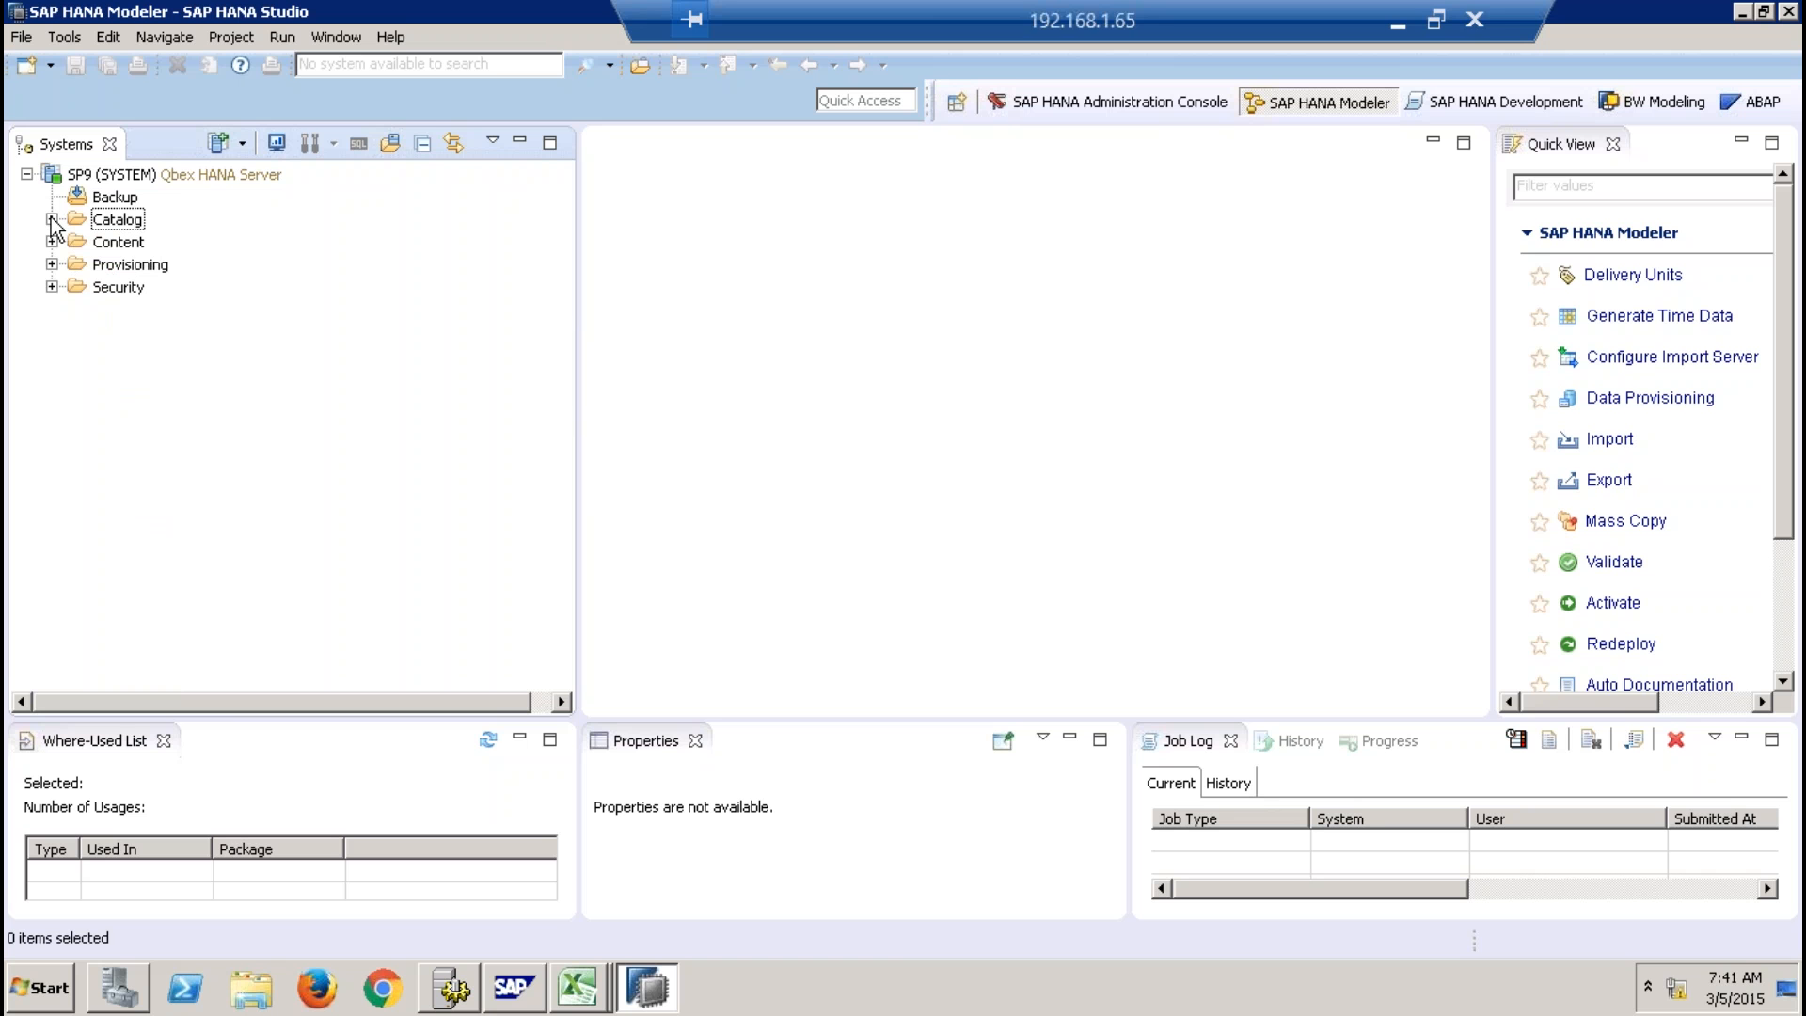
Expand the Content folder, open its 8QBEX package and view the Models sub-package's folders.
left_click(107, 244)
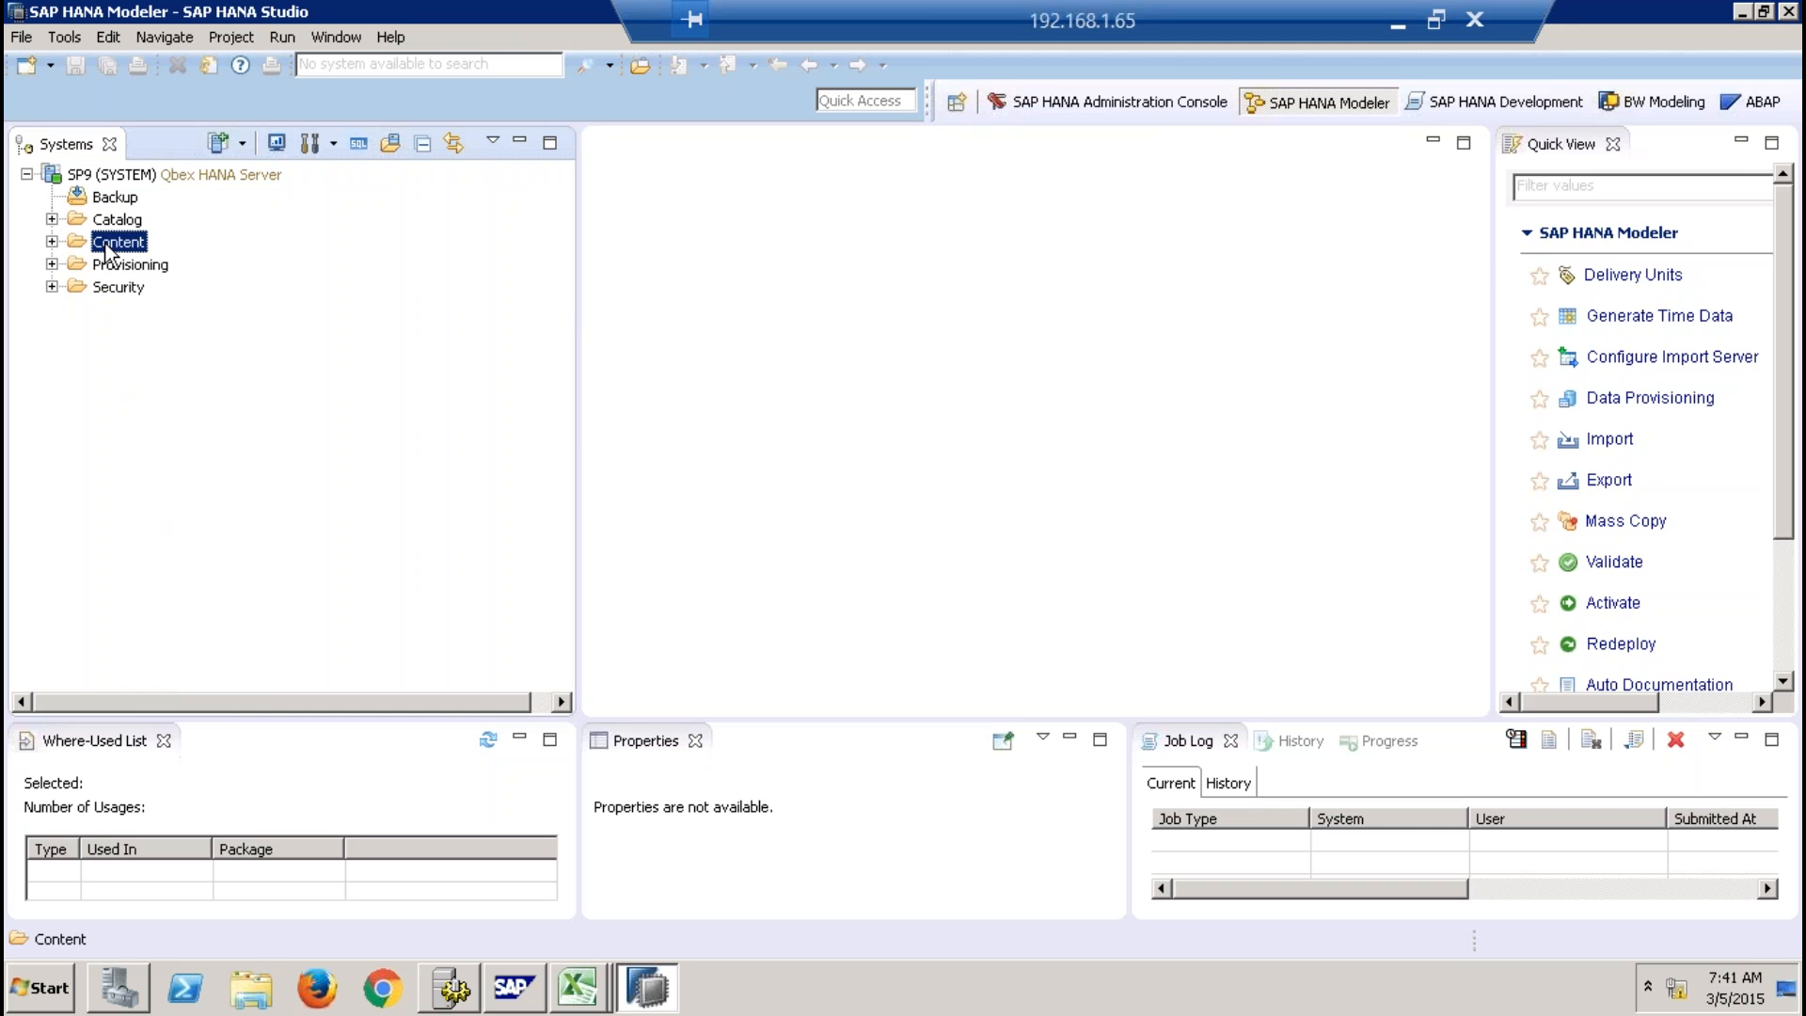
left_click(51, 243)
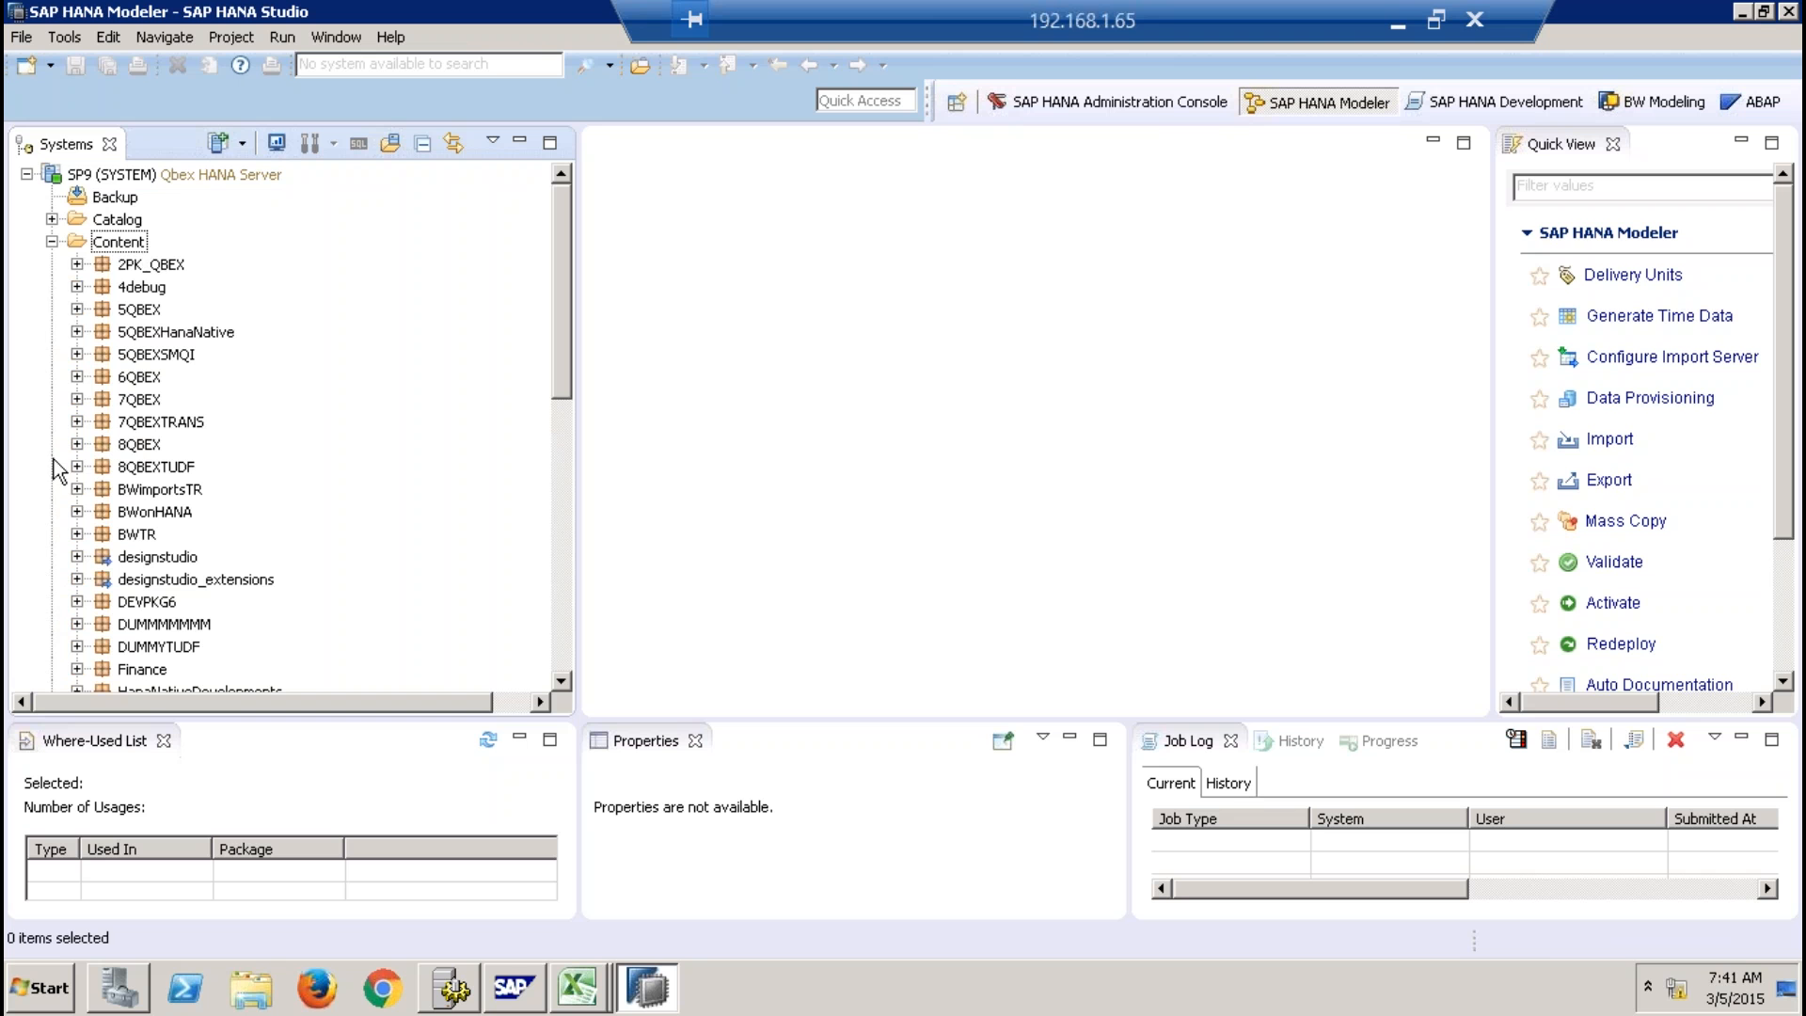
left_click(142, 448)
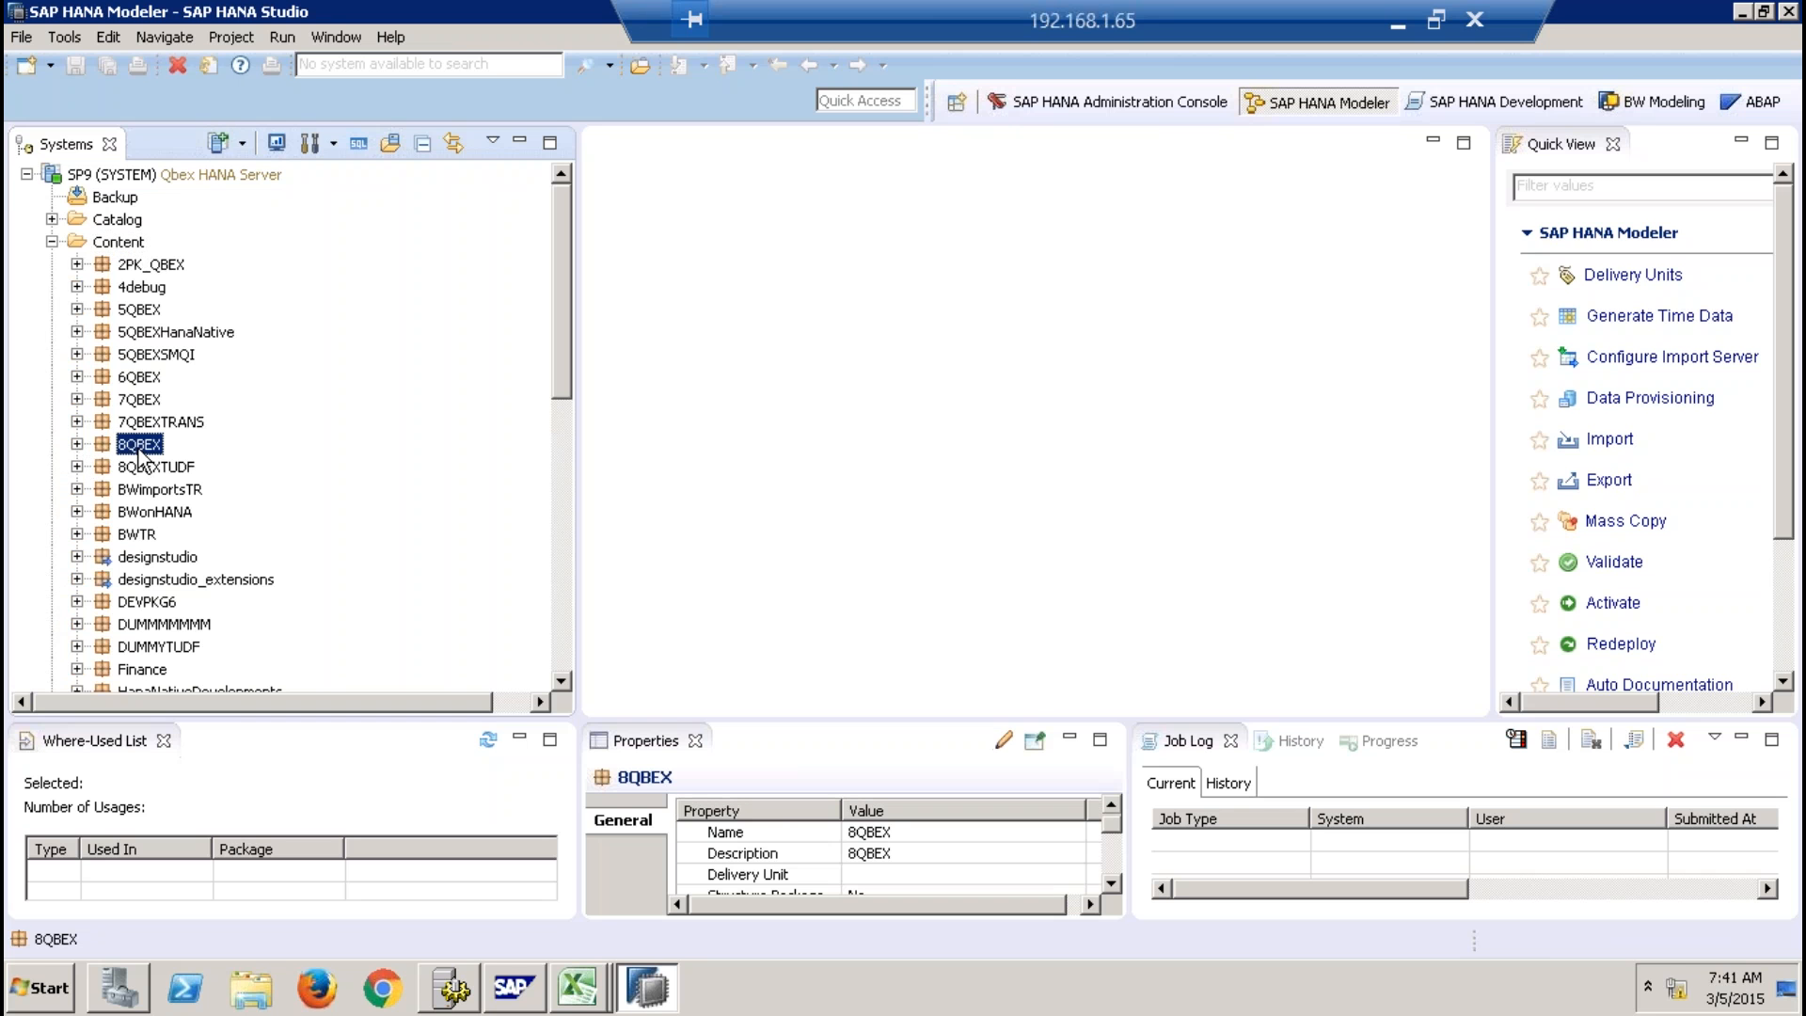
left_click(77, 444)
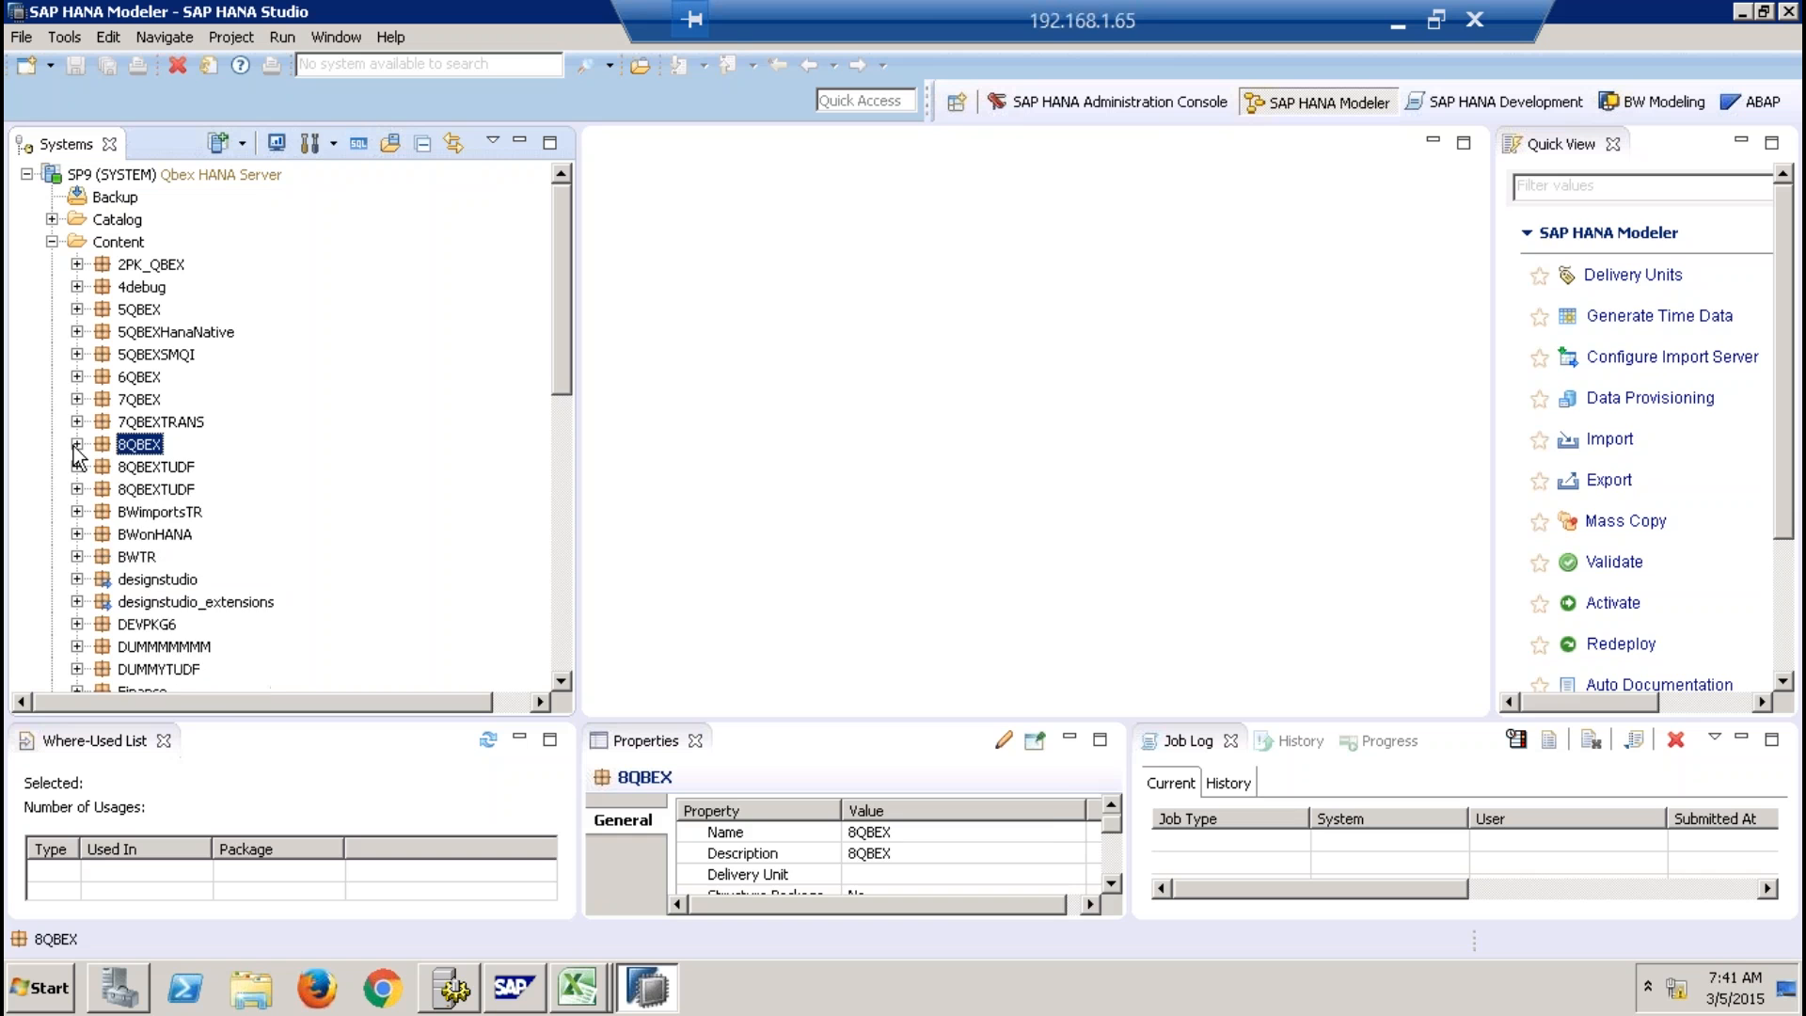
left_click(102, 466)
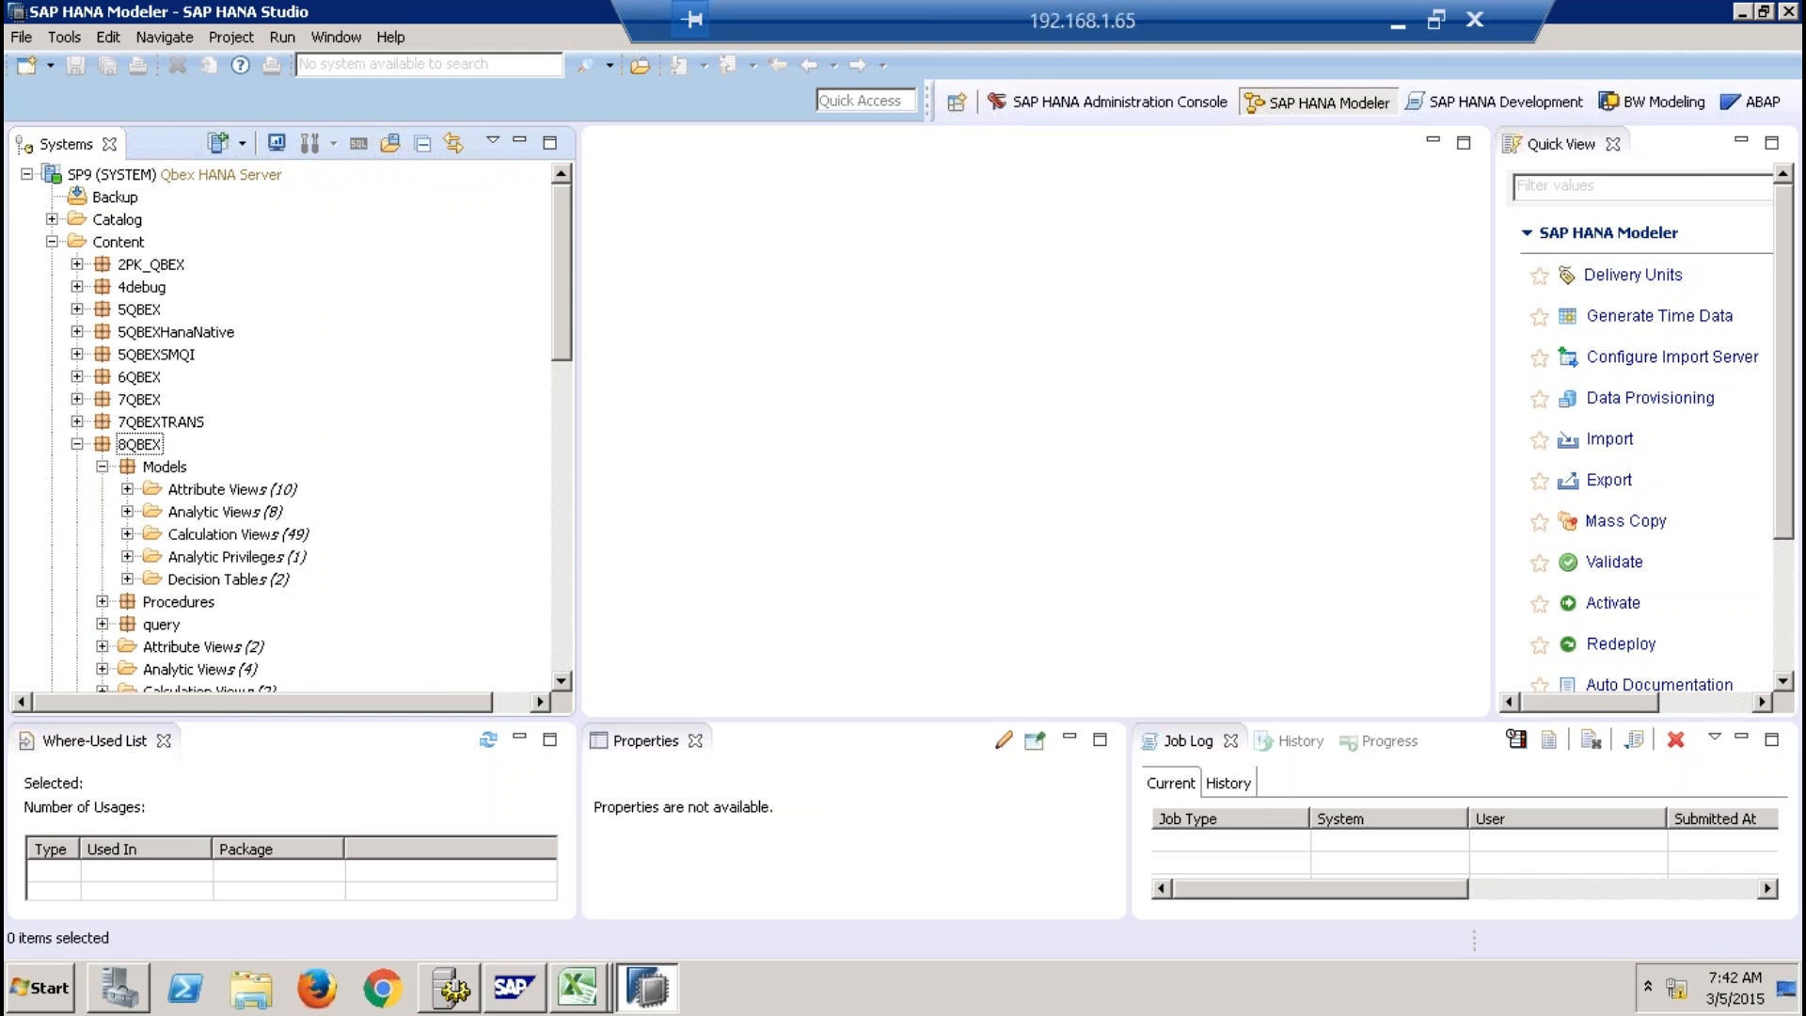
left_click(140, 448)
left_click(162, 470)
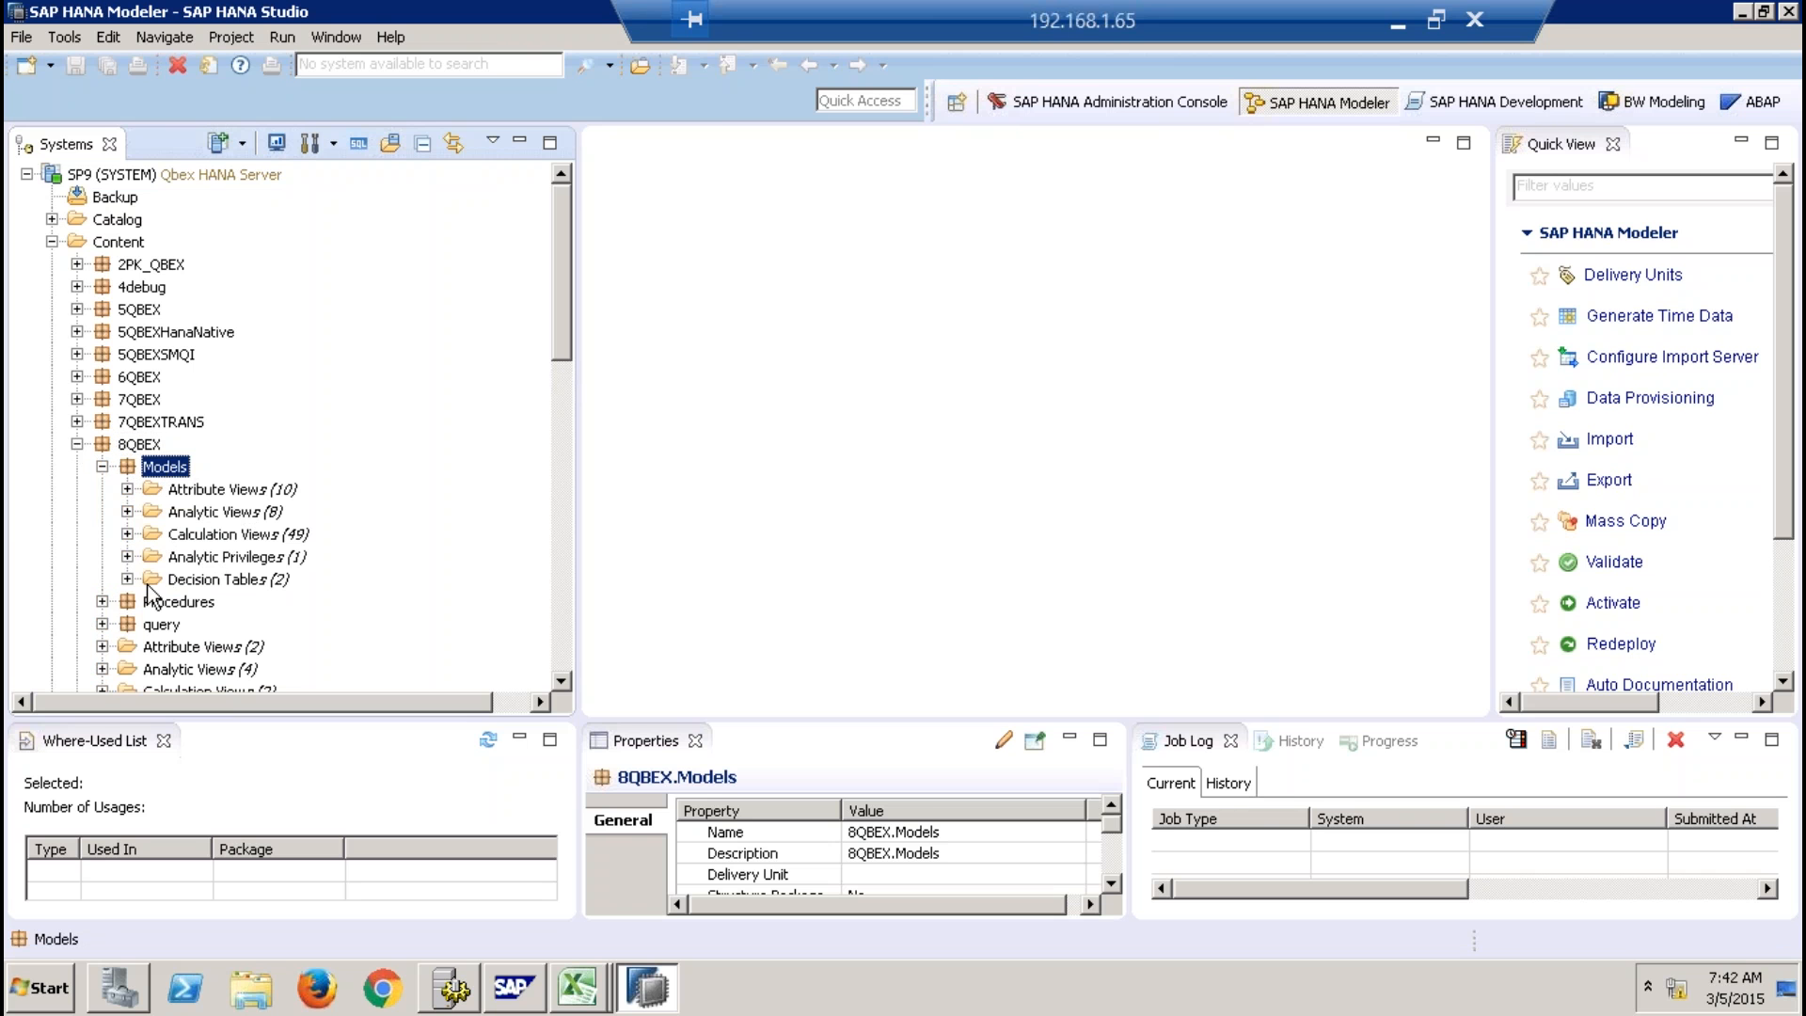
Examine the attribute views, analytic views, calculation views and analytic privileges in the Models package one folder at a time.
left_click(127, 489)
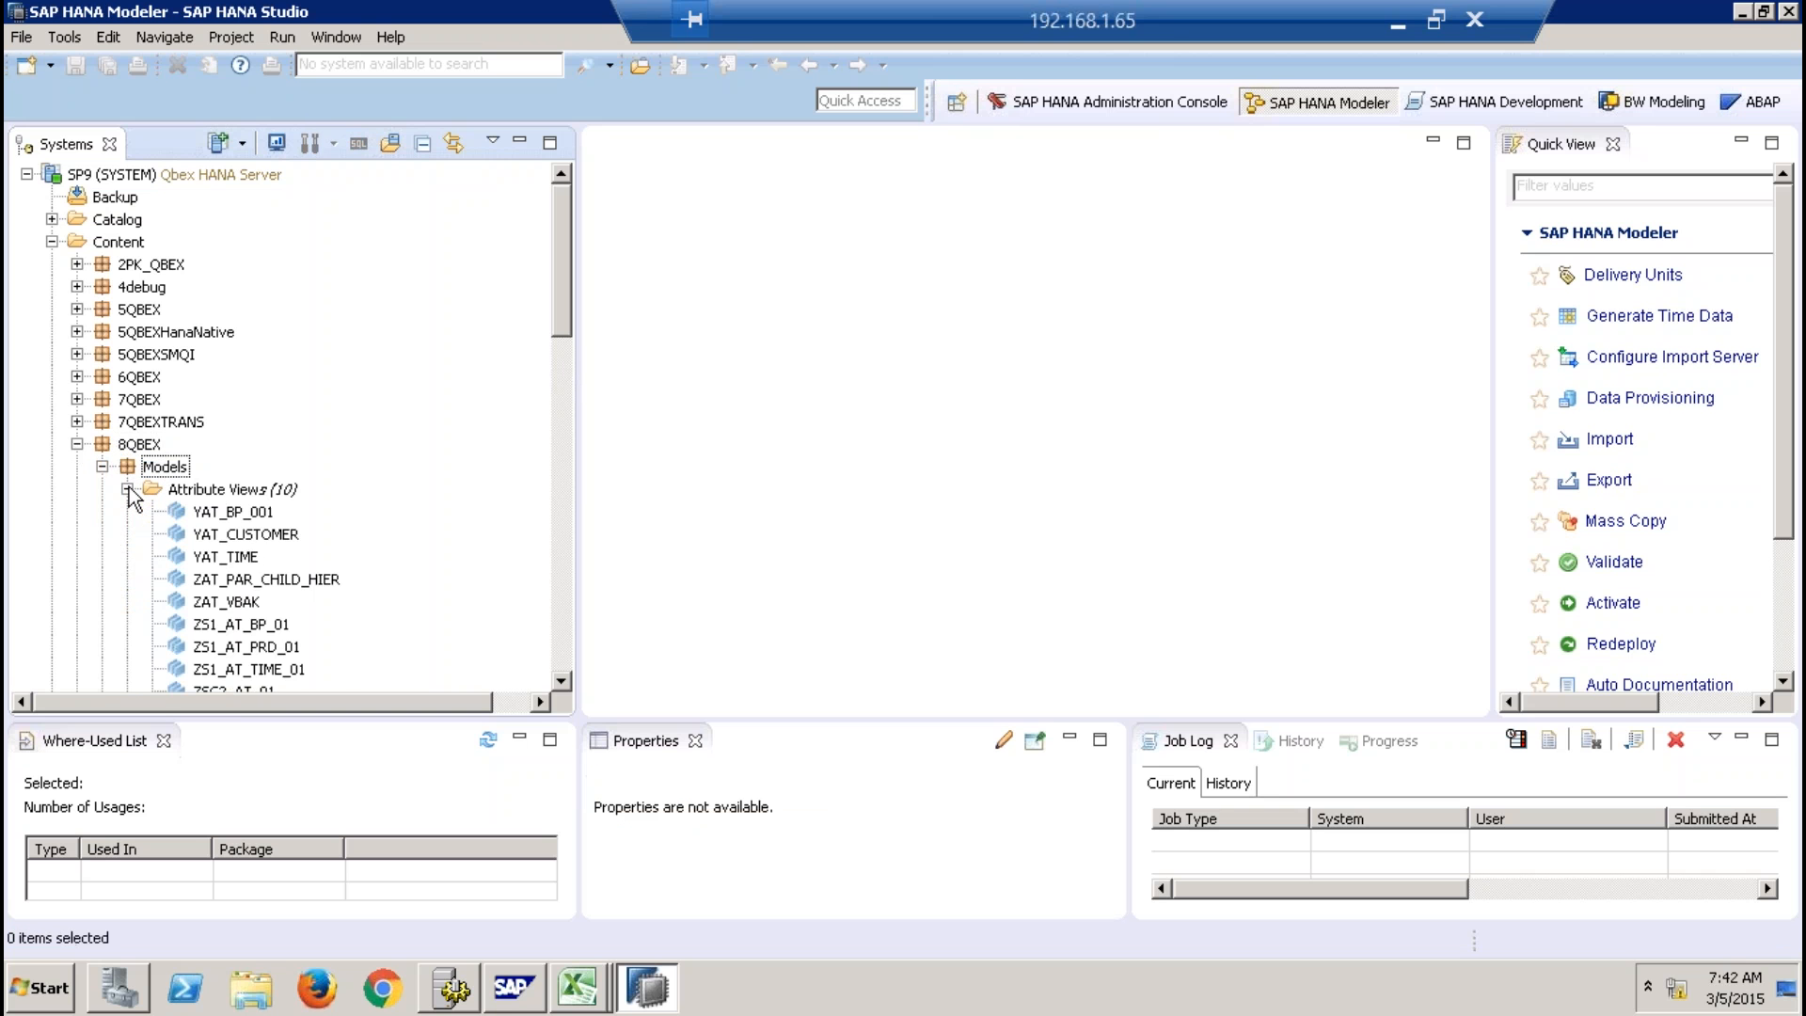
left_click(128, 489)
left_click(128, 512)
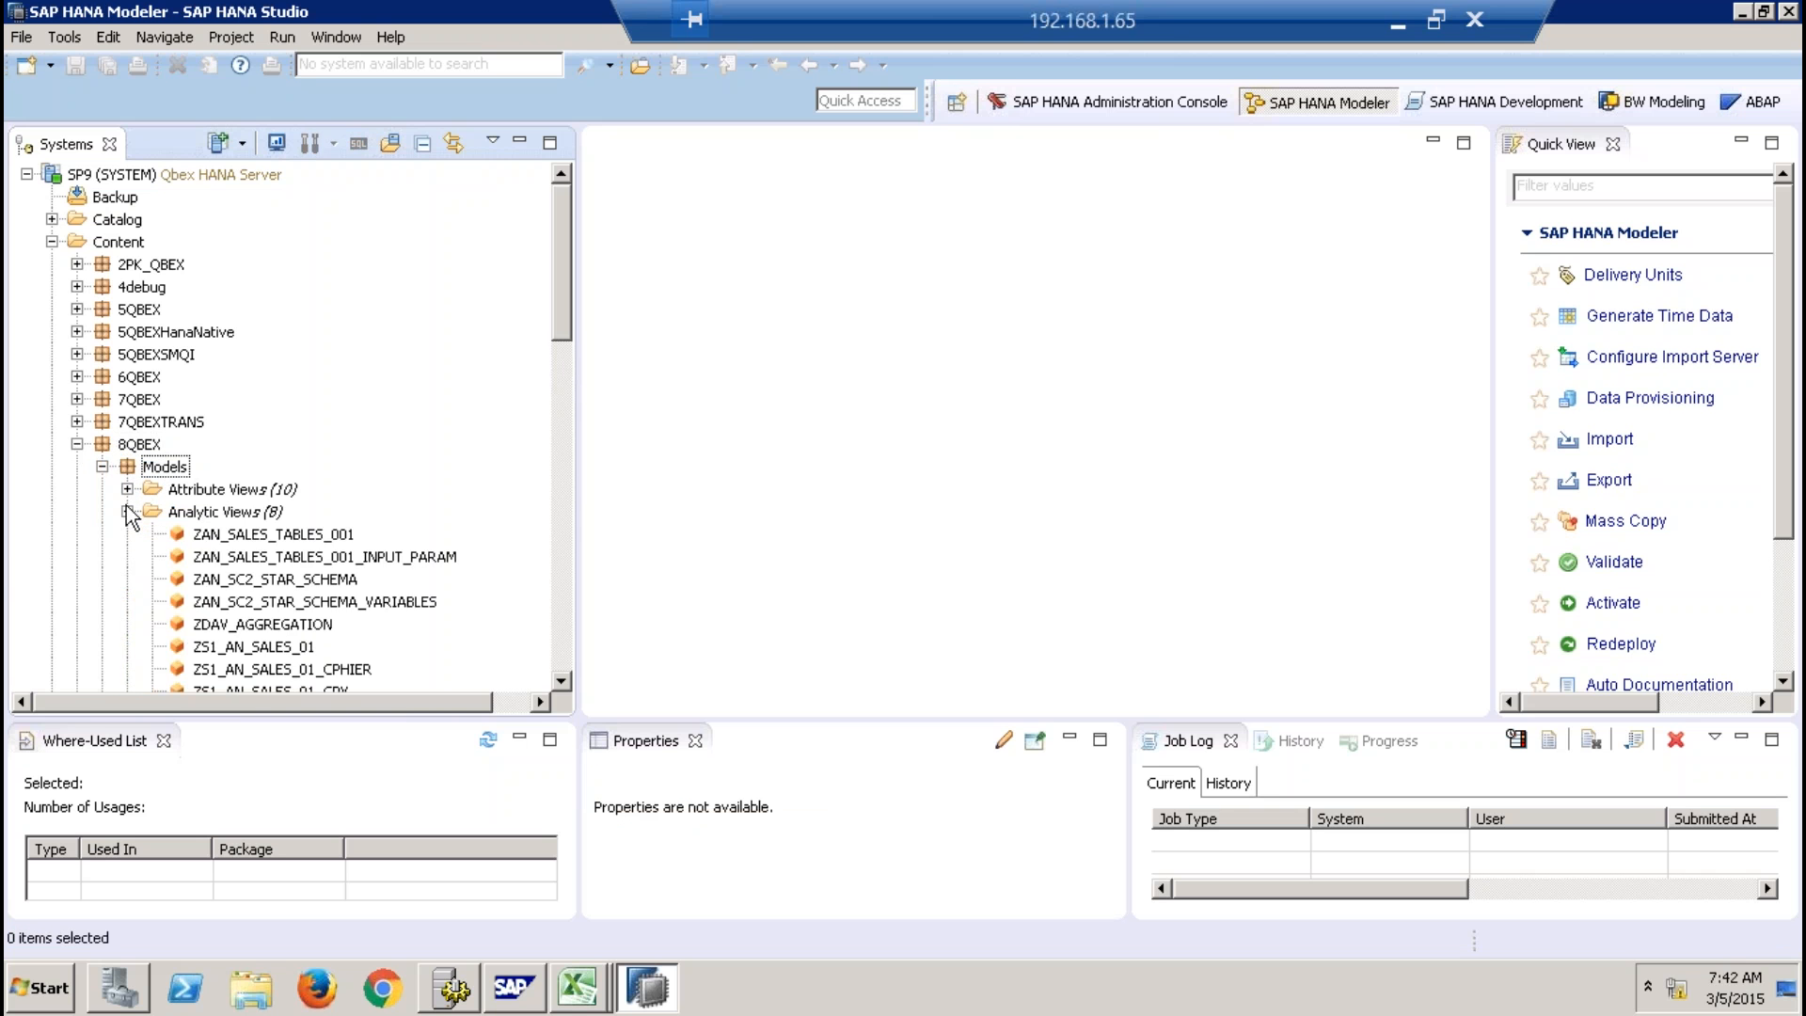
left_click(128, 512)
left_click(128, 535)
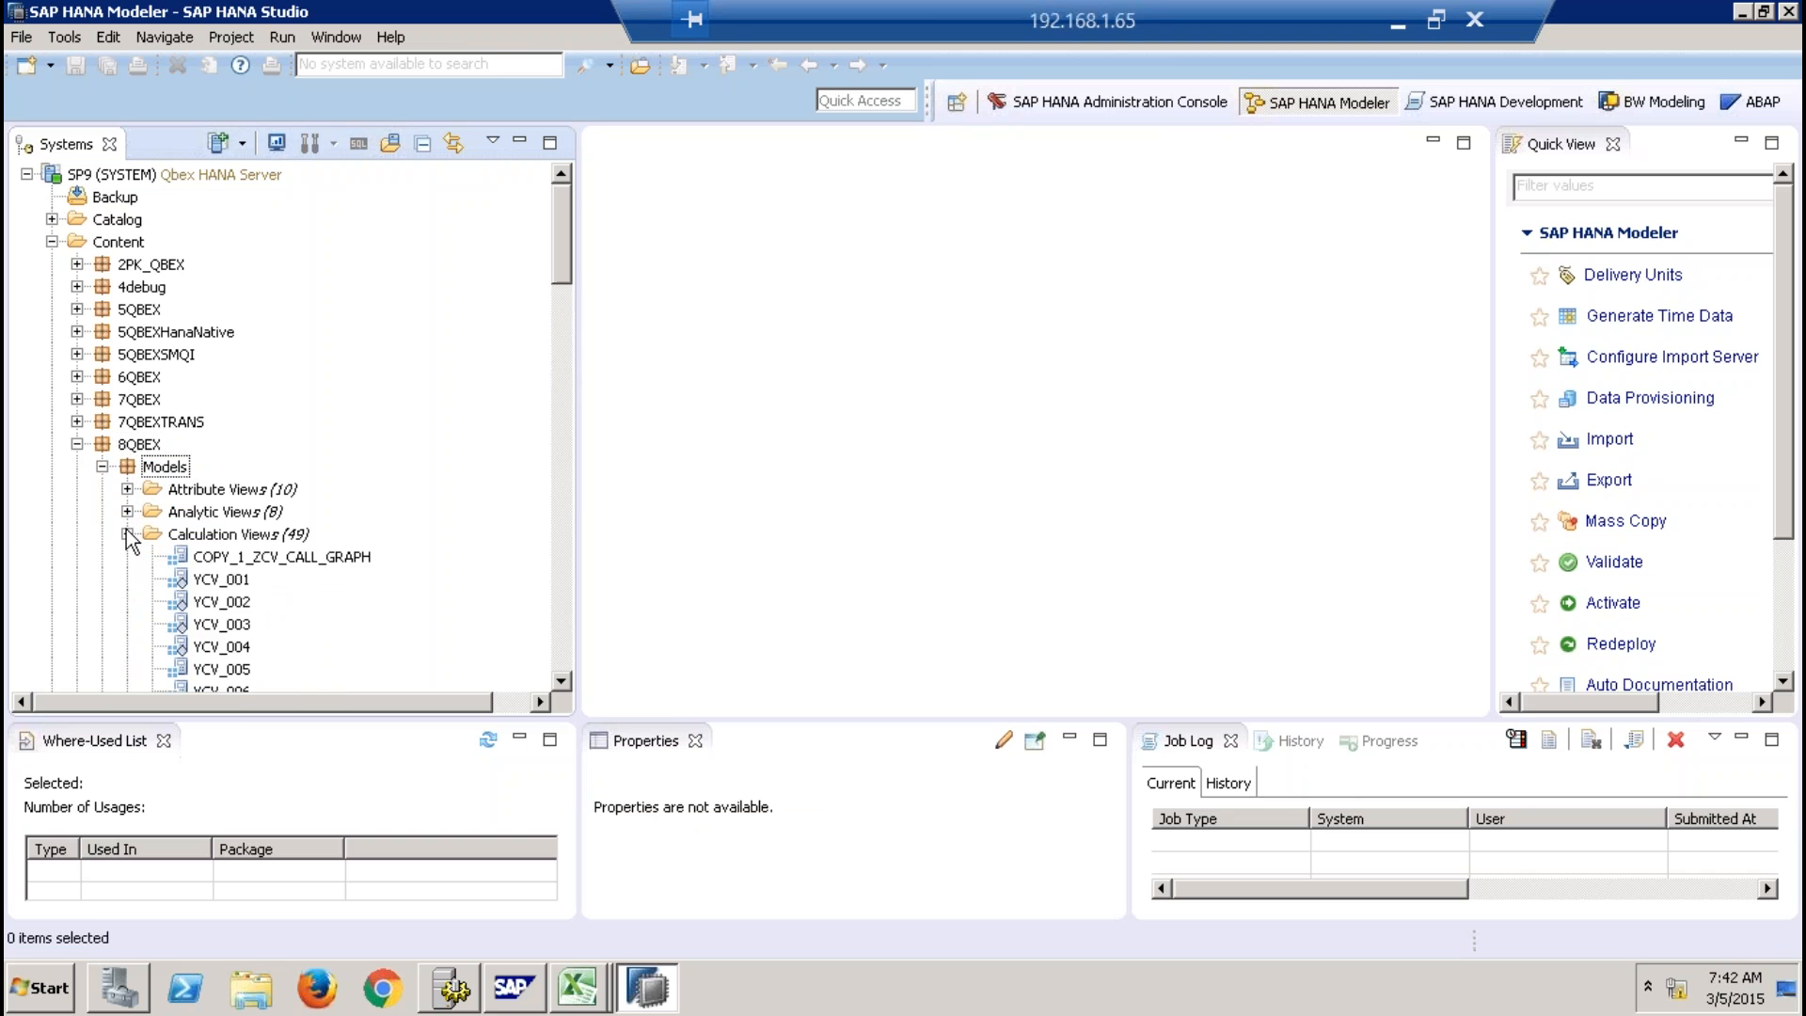
left_click(128, 534)
left_click(128, 557)
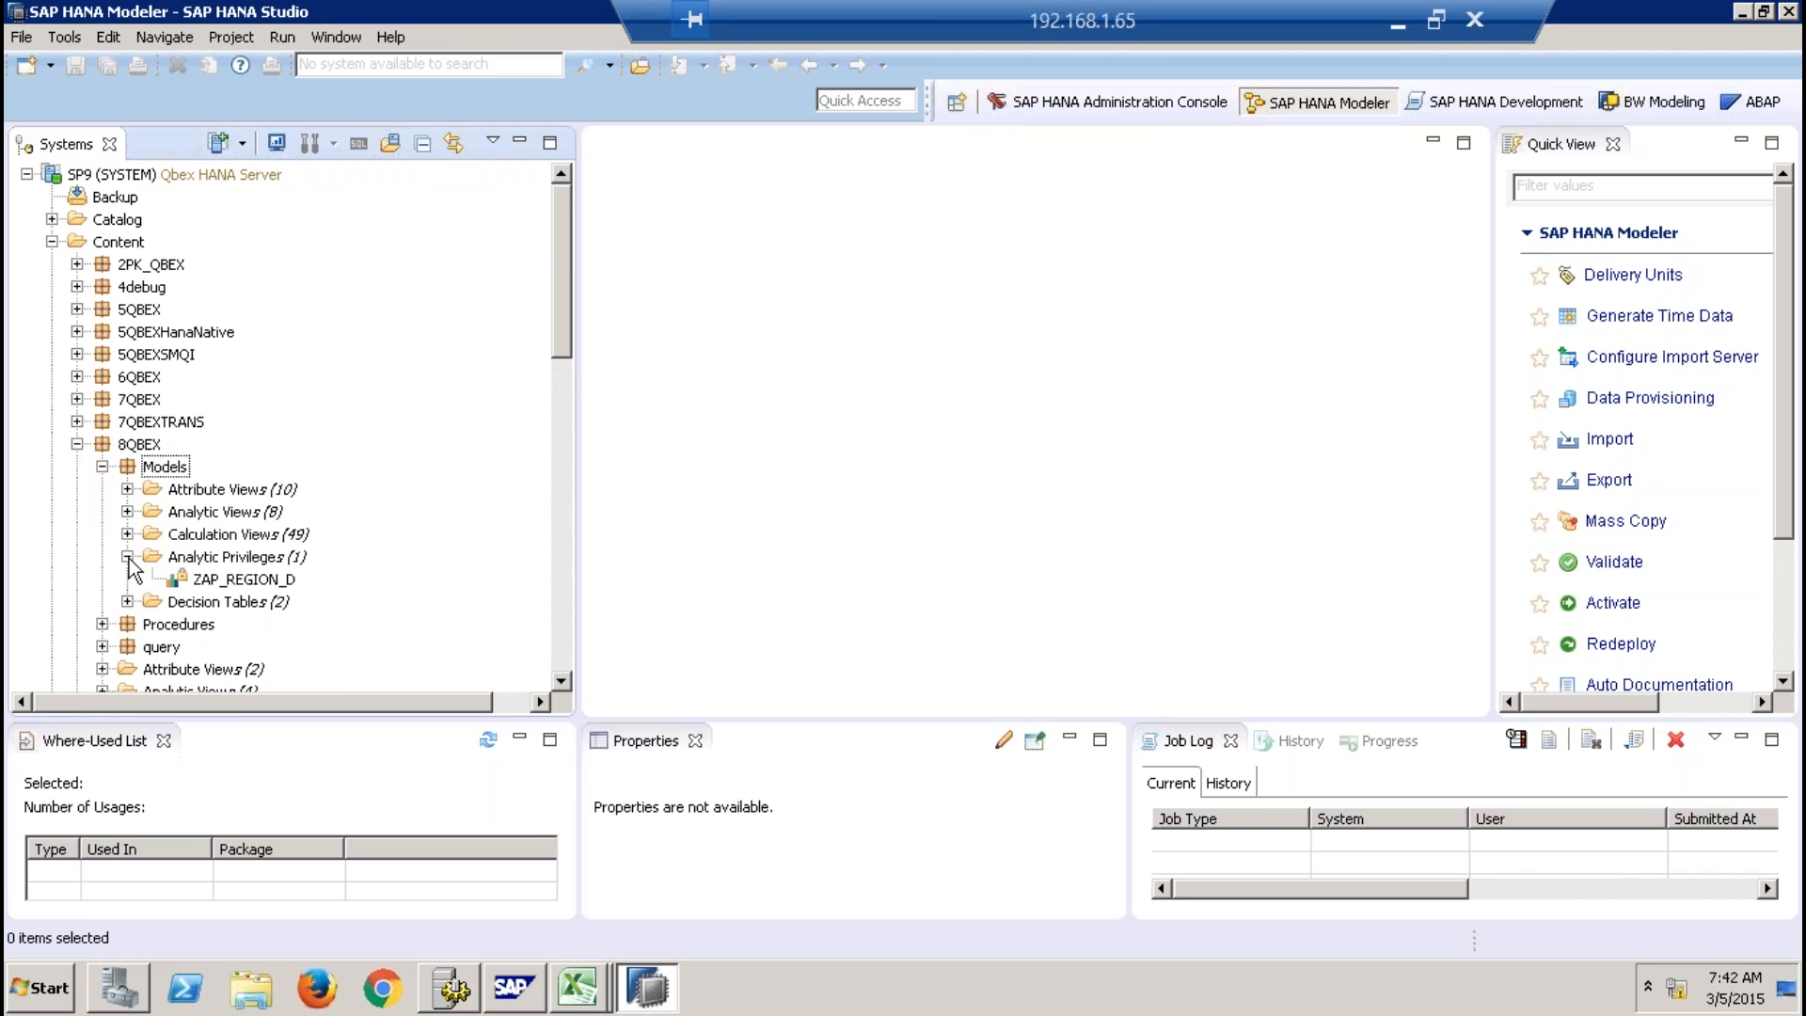
Expand the decision tables in the 8QBEX Models package and review the modeling object types that can be created there.
left_click(128, 602)
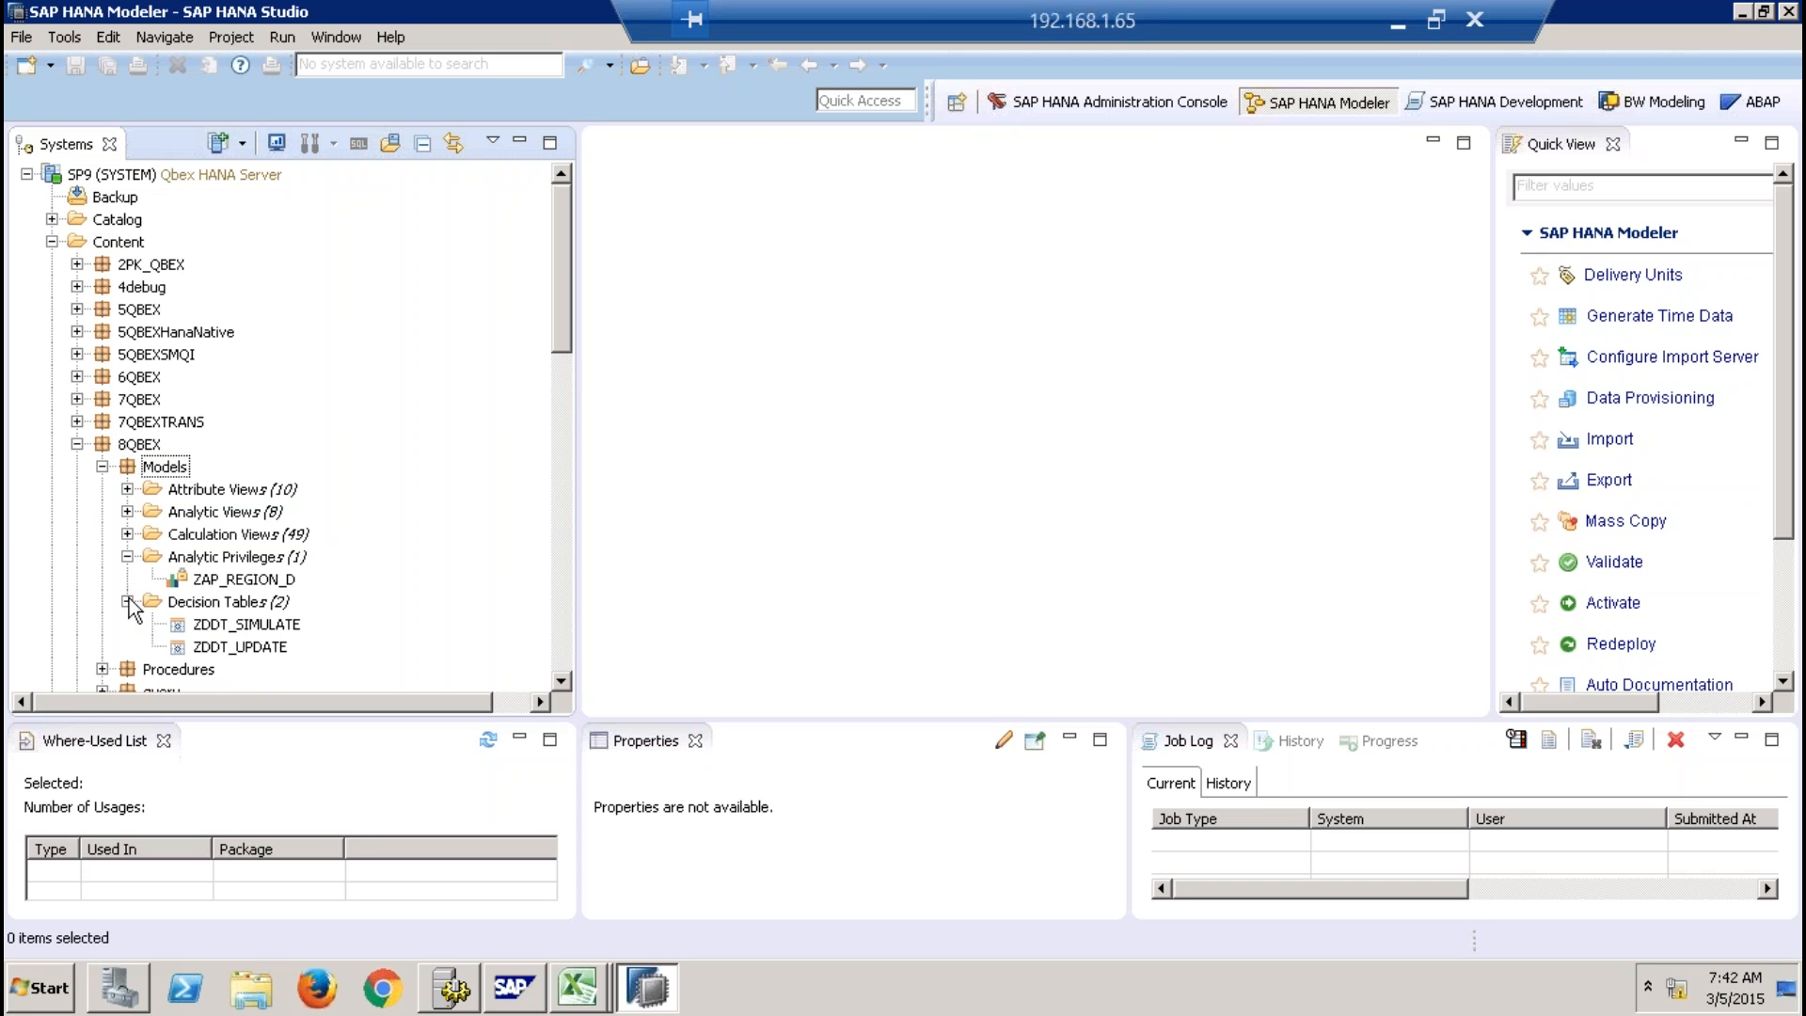
right_click(150, 469)
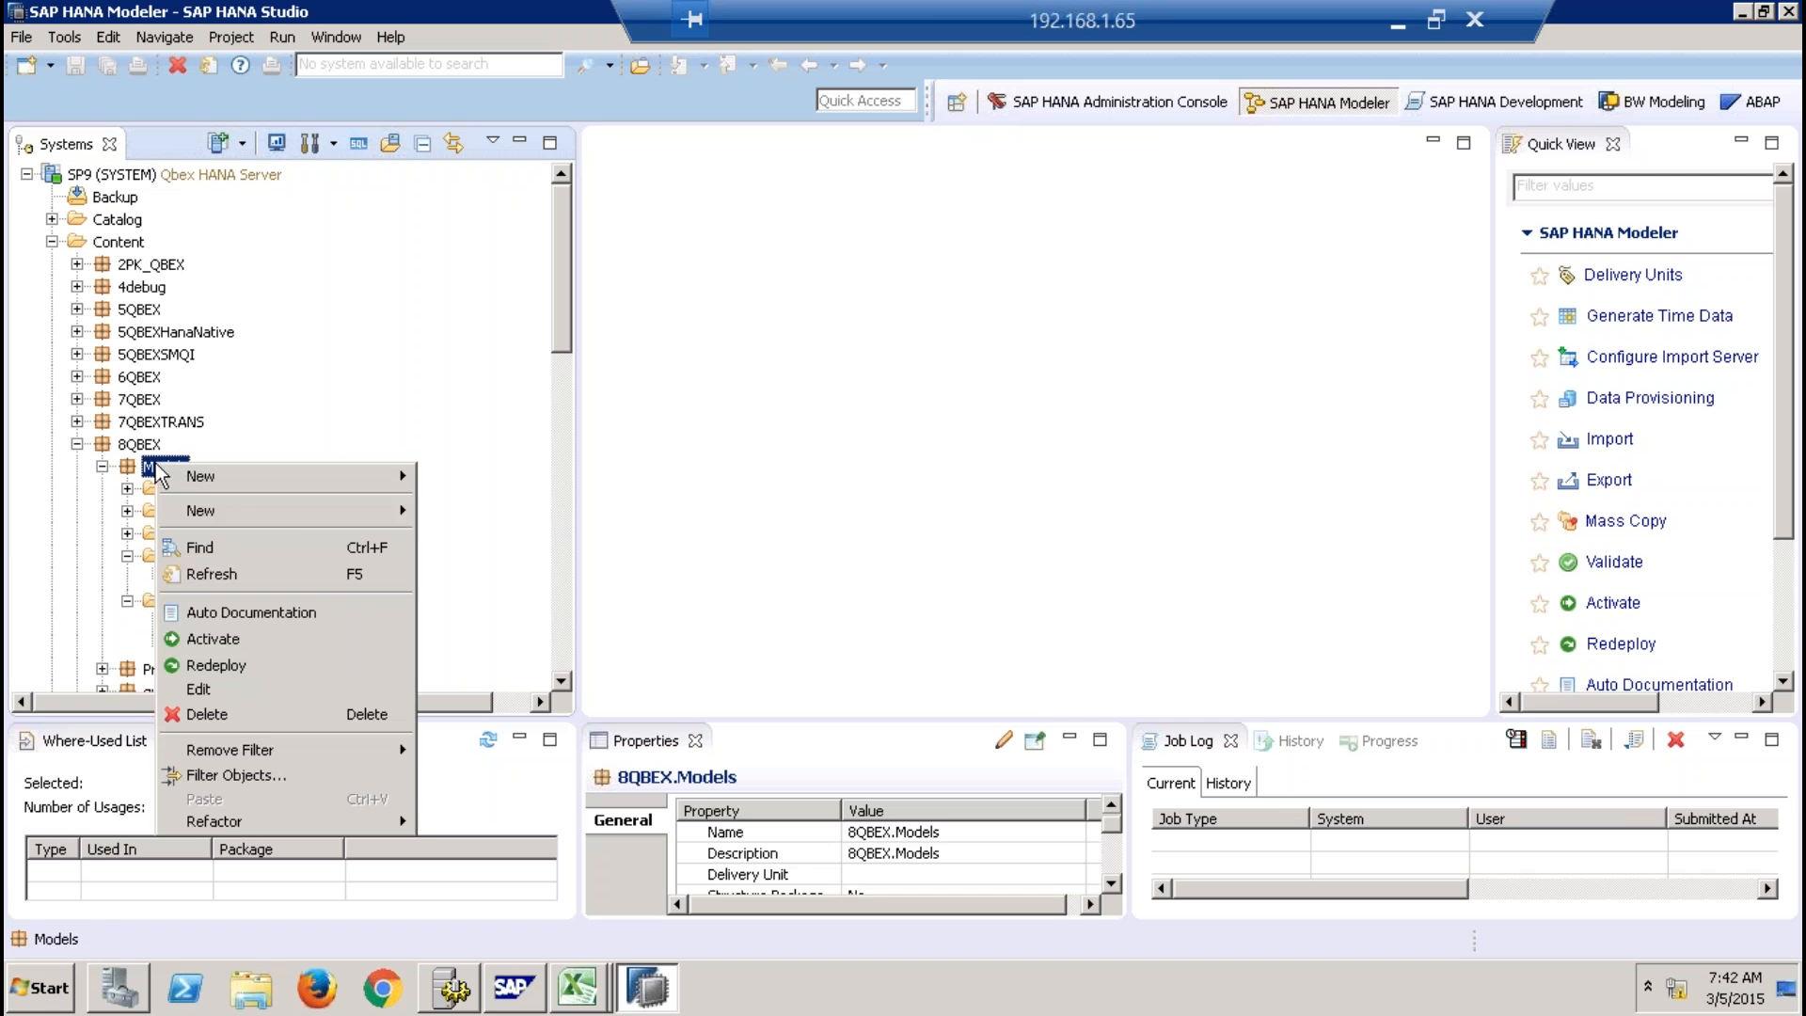
mouse_move(316, 508)
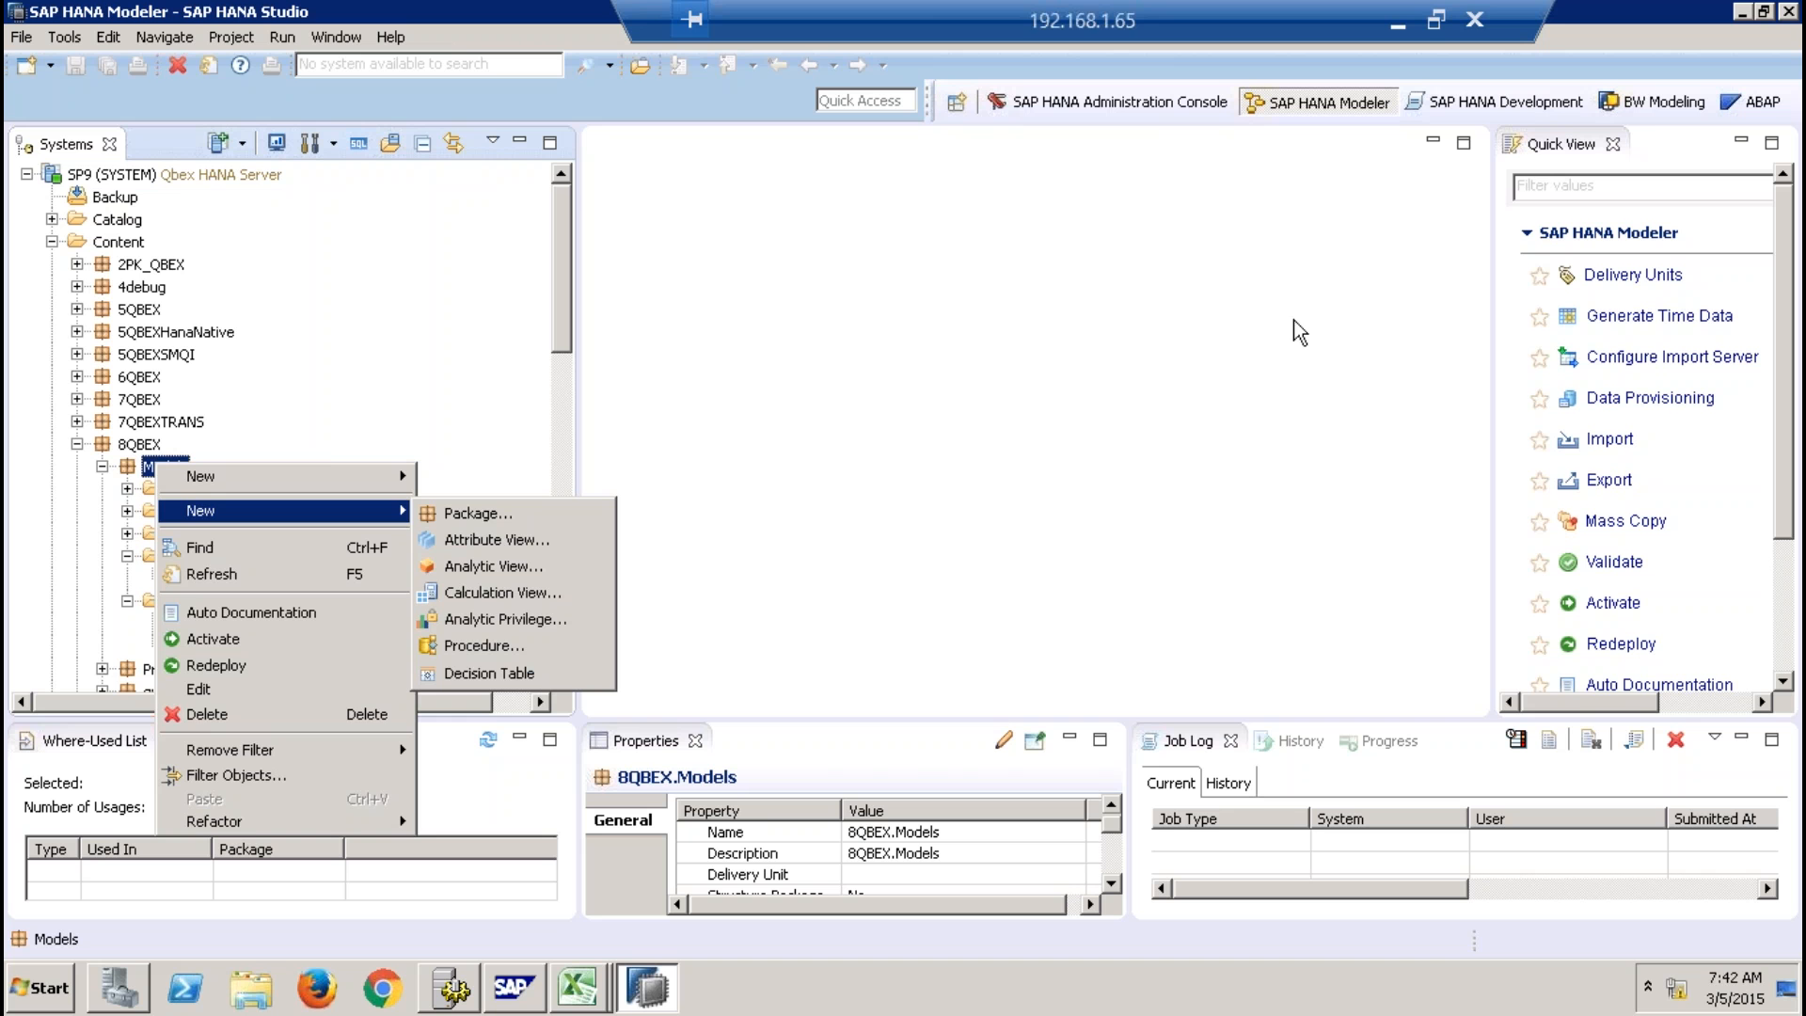
left_click(1648, 111)
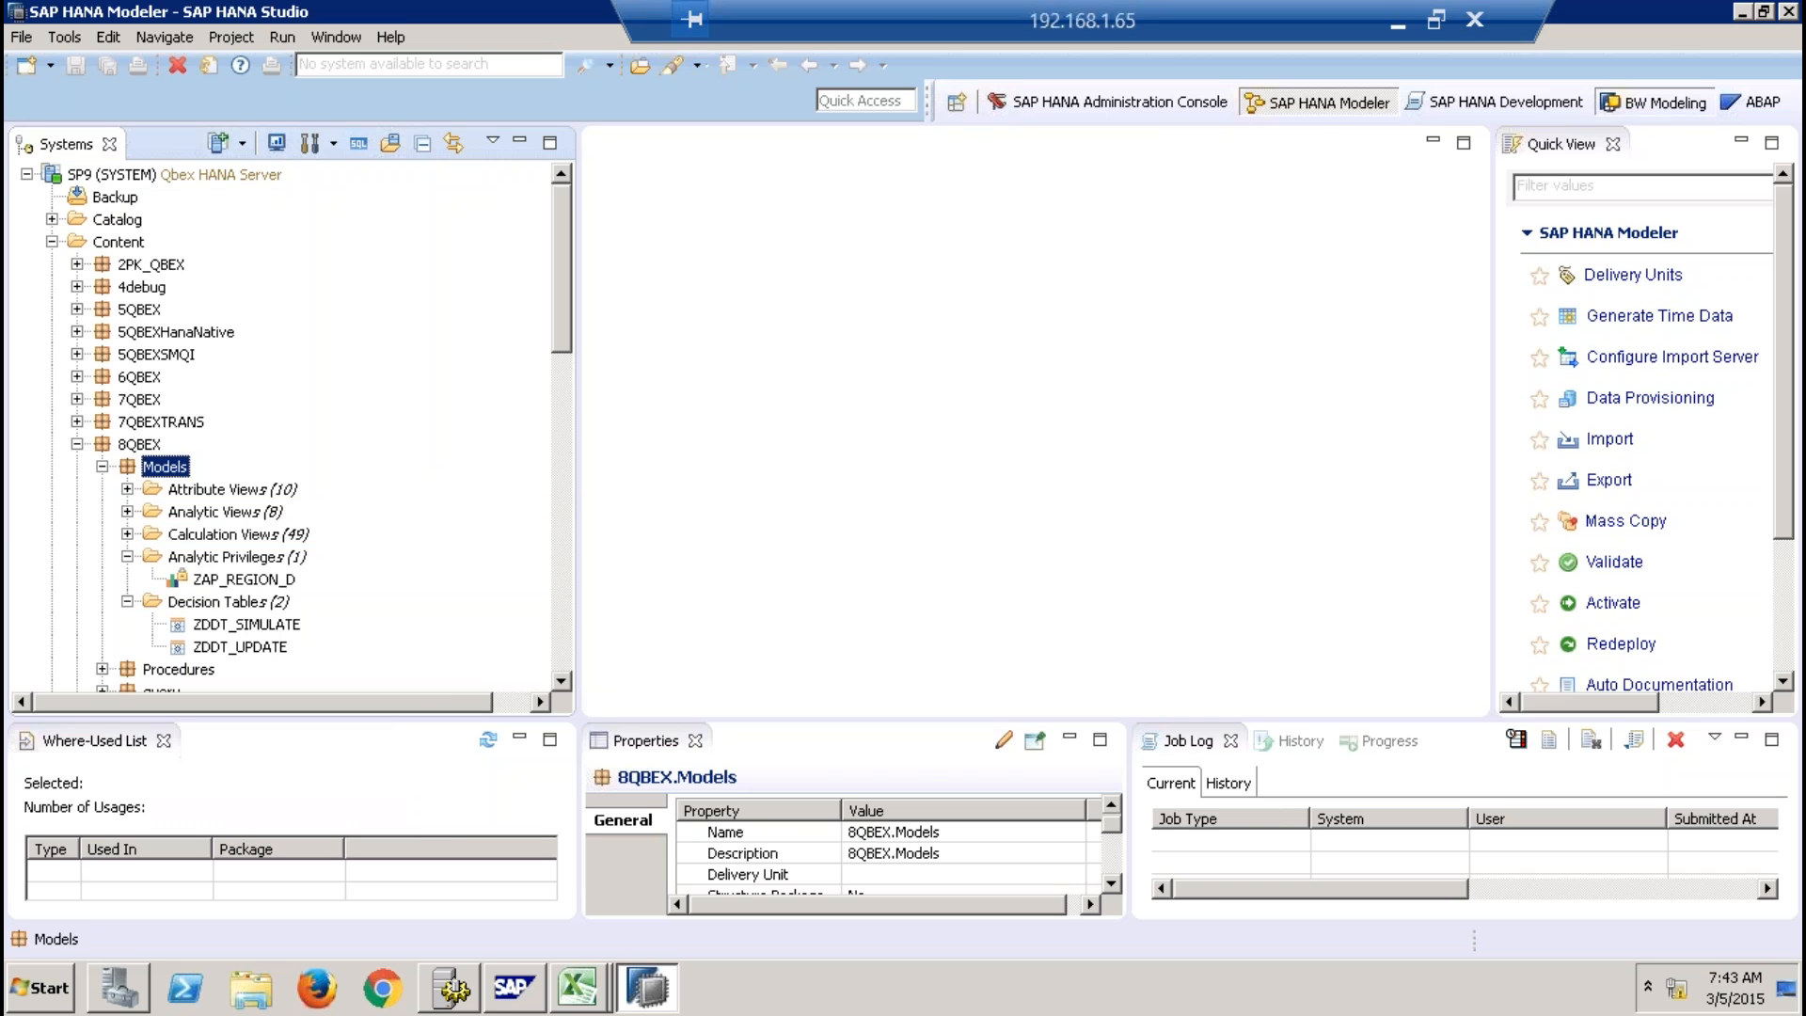
left_click(1312, 73)
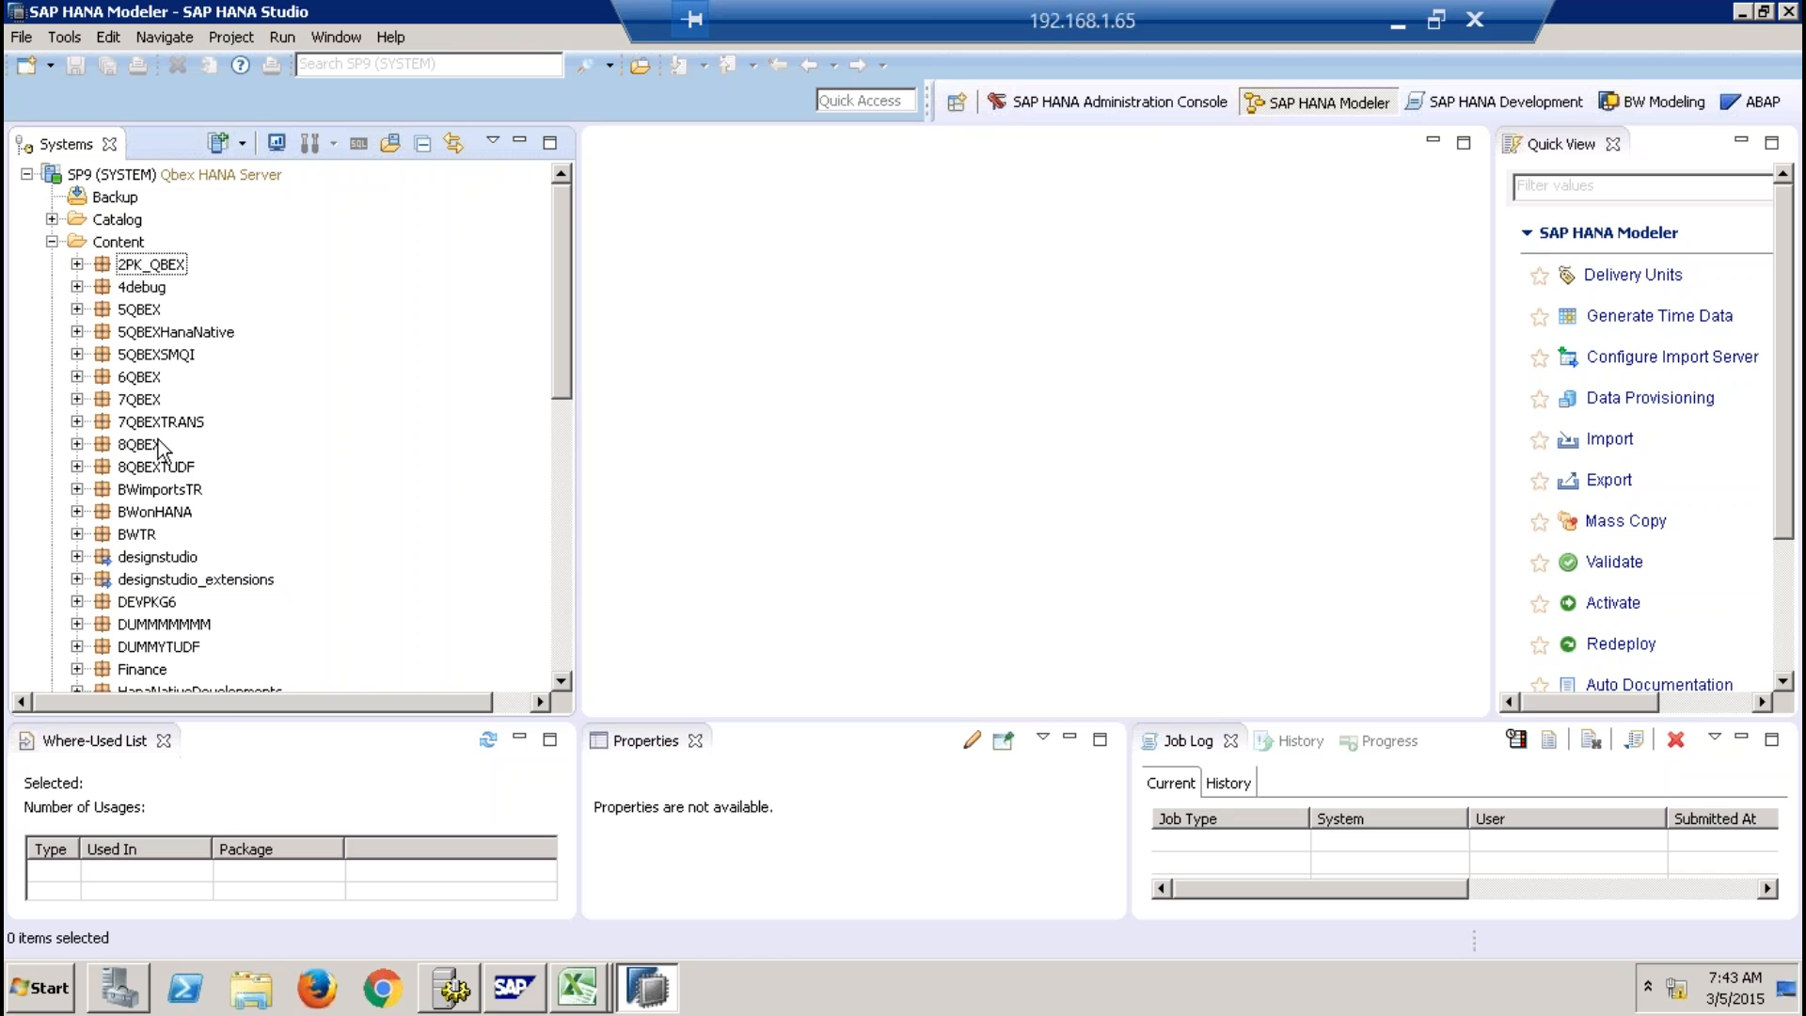
Review what can be created directly under Content, and collapse the Content folder.
right_click(135, 242)
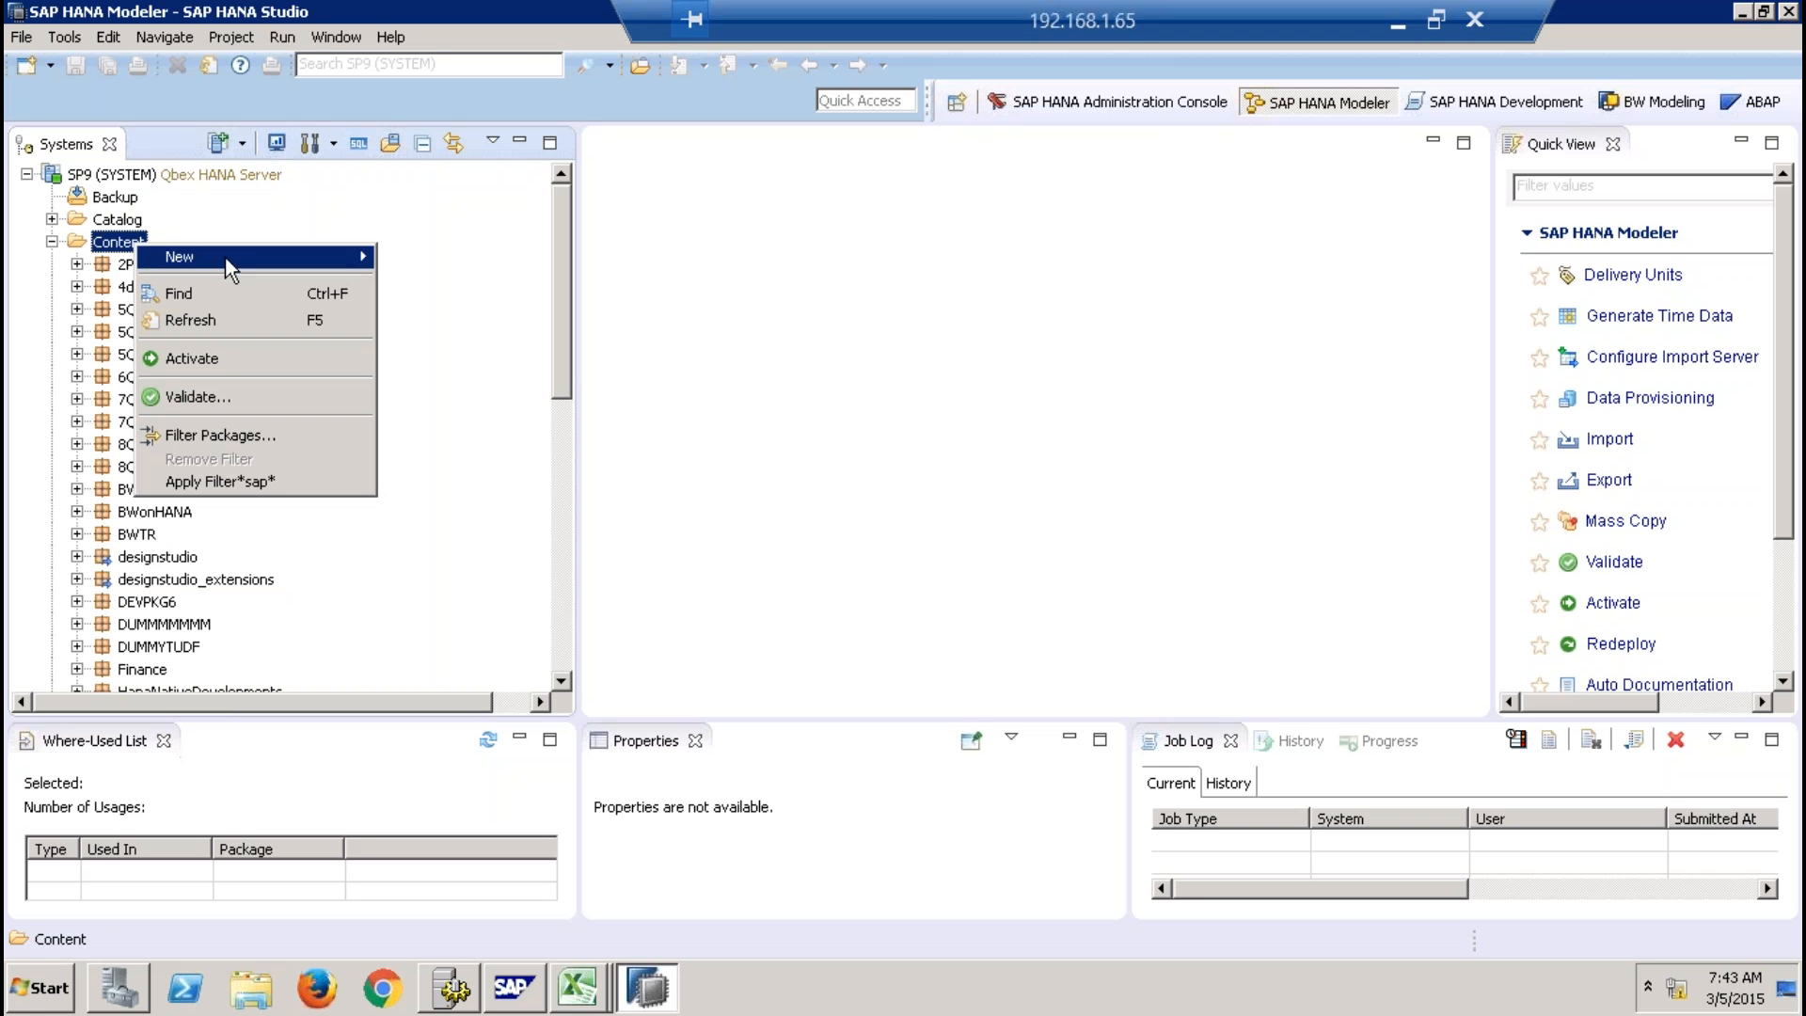
mouse_move(244, 256)
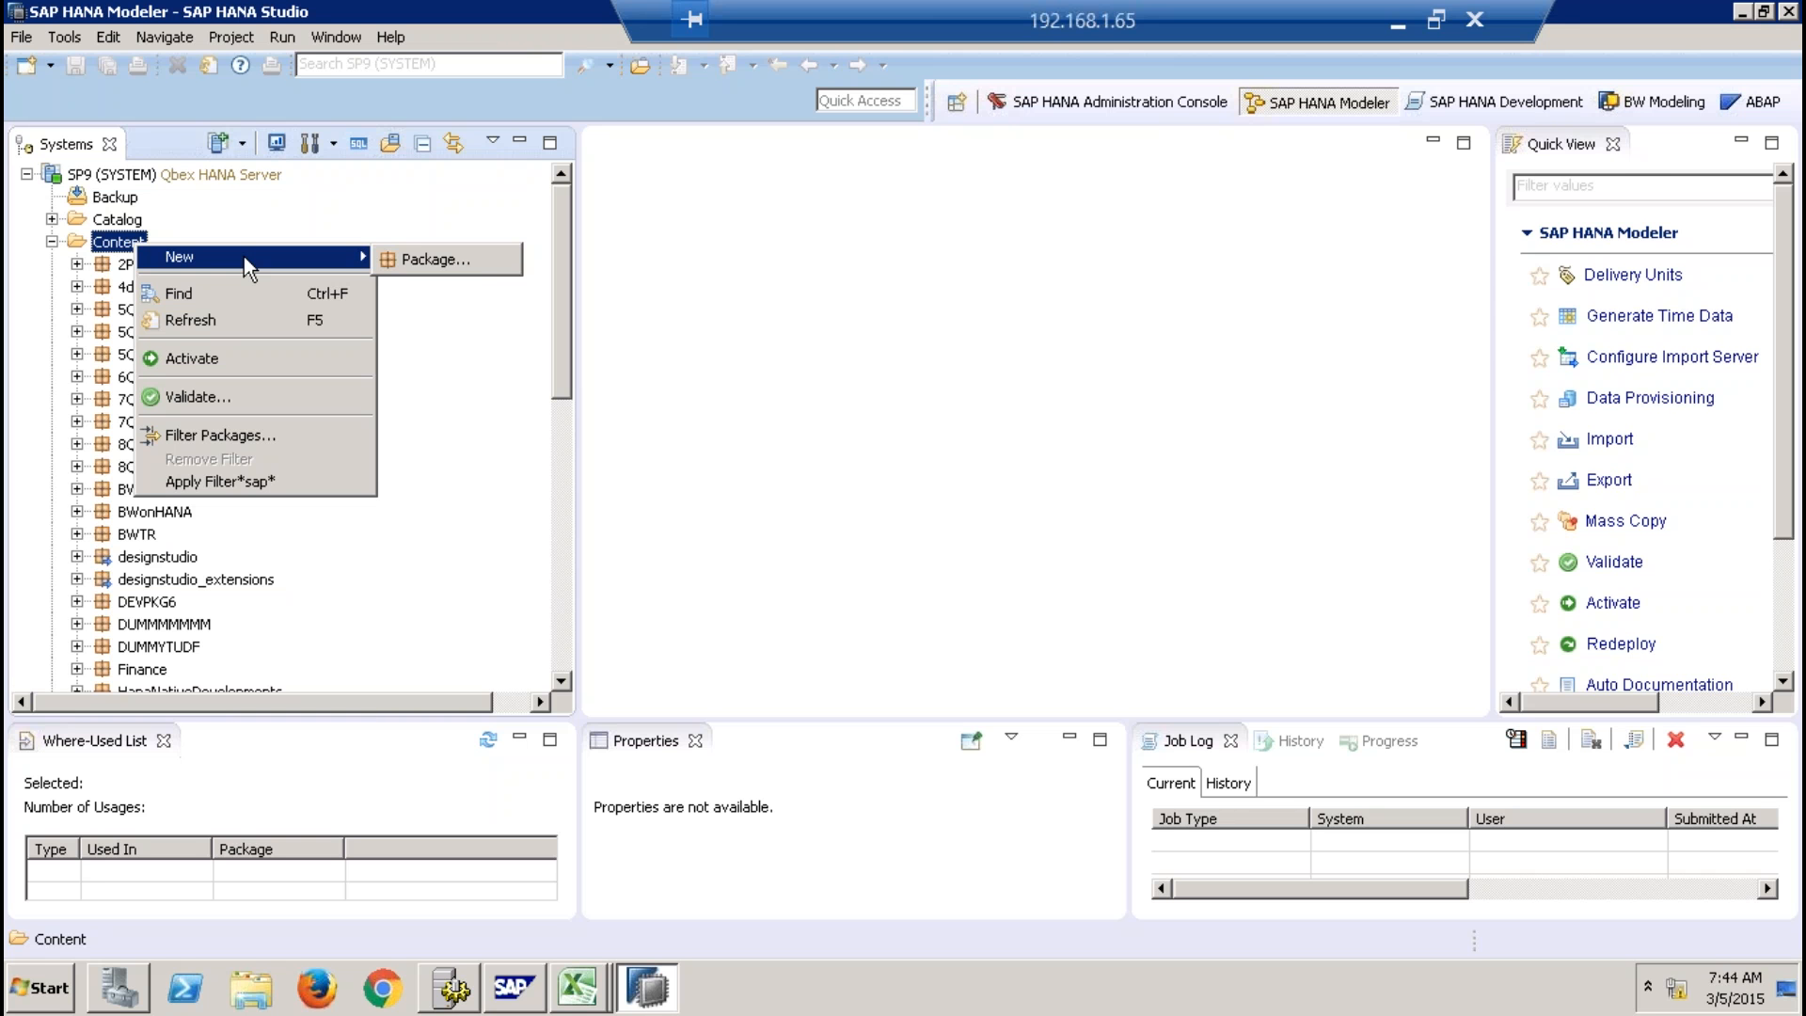
left_click(683, 335)
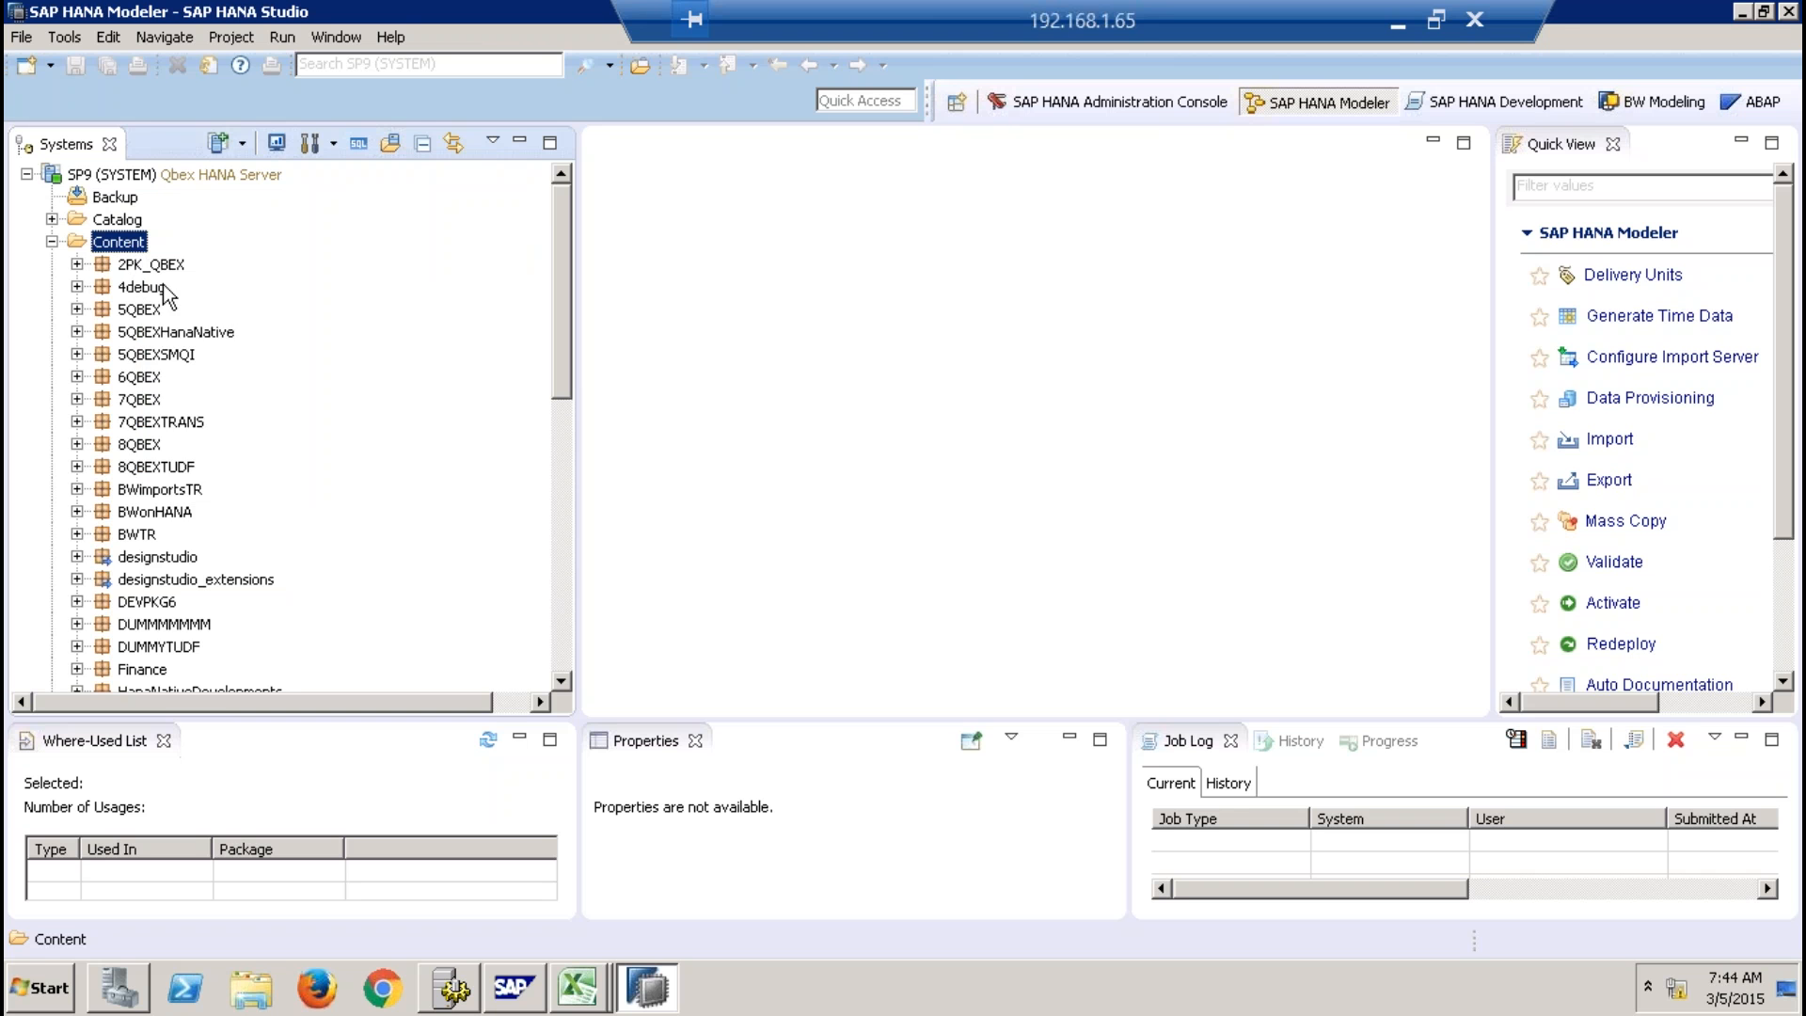
left_click(53, 242)
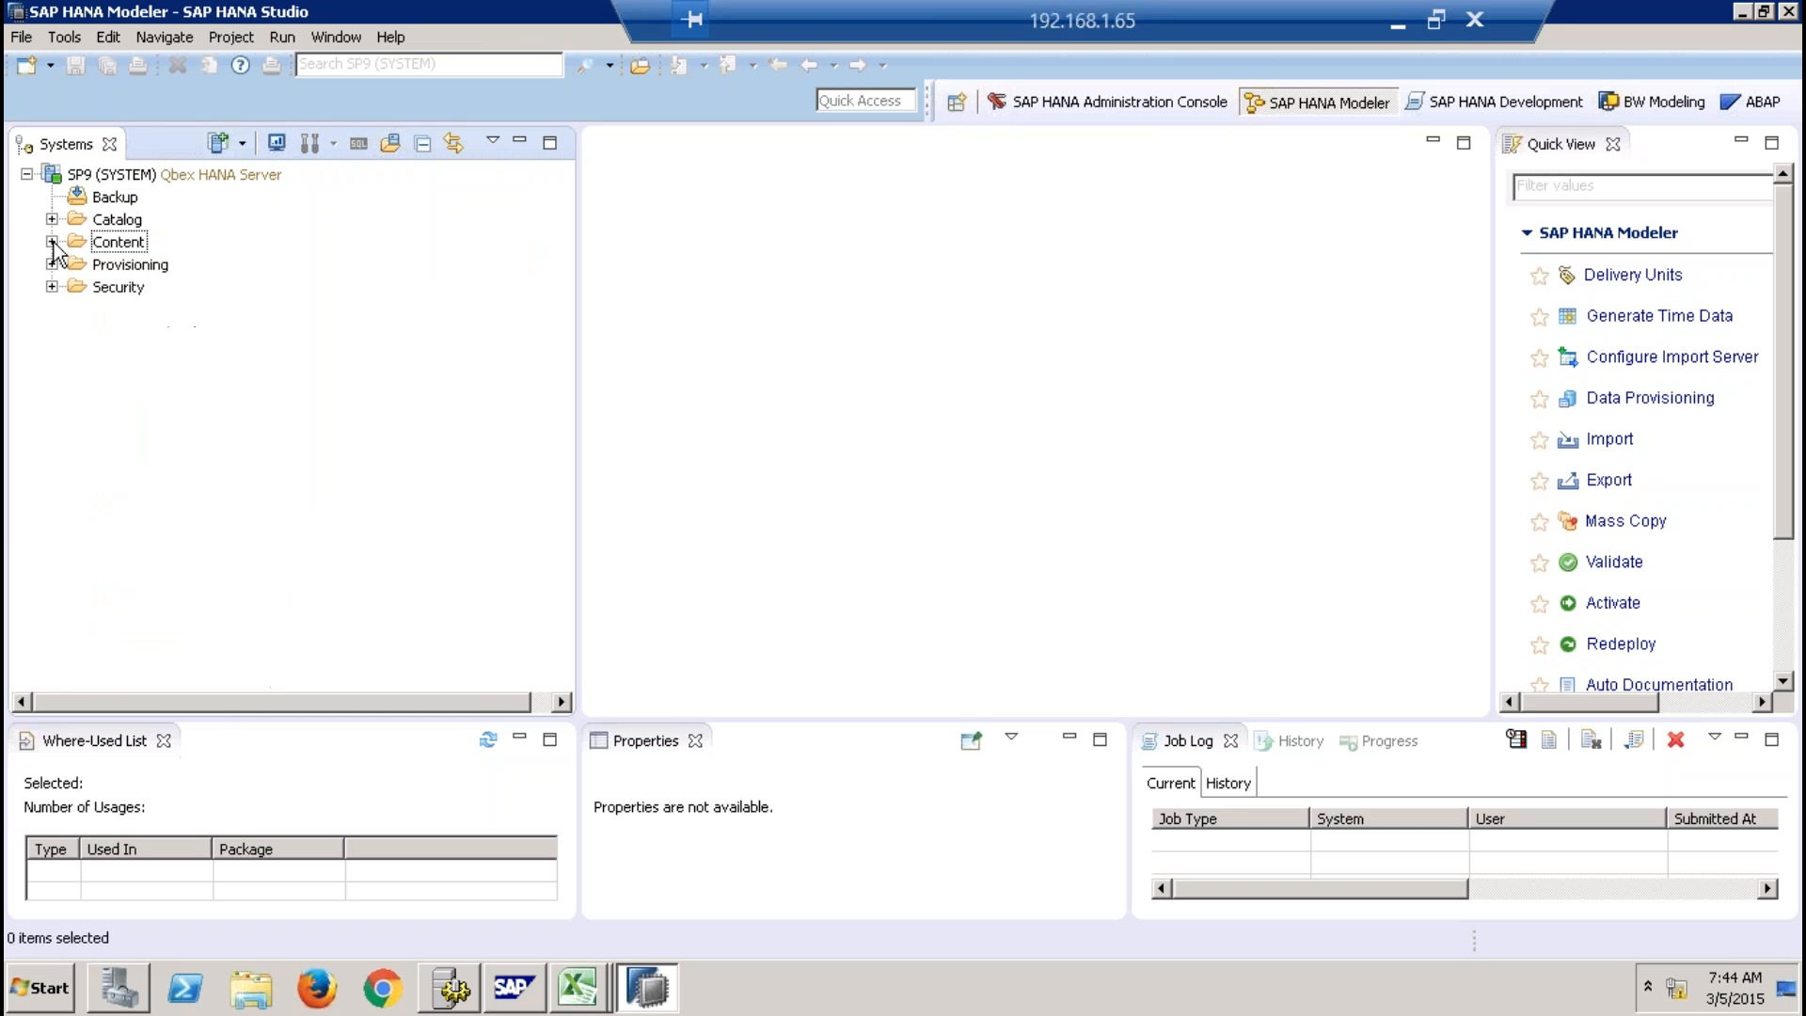
Expand Provisioning and its Remote Sources, and list the contents of the EHP_REMOTE source.
left_click(130, 265)
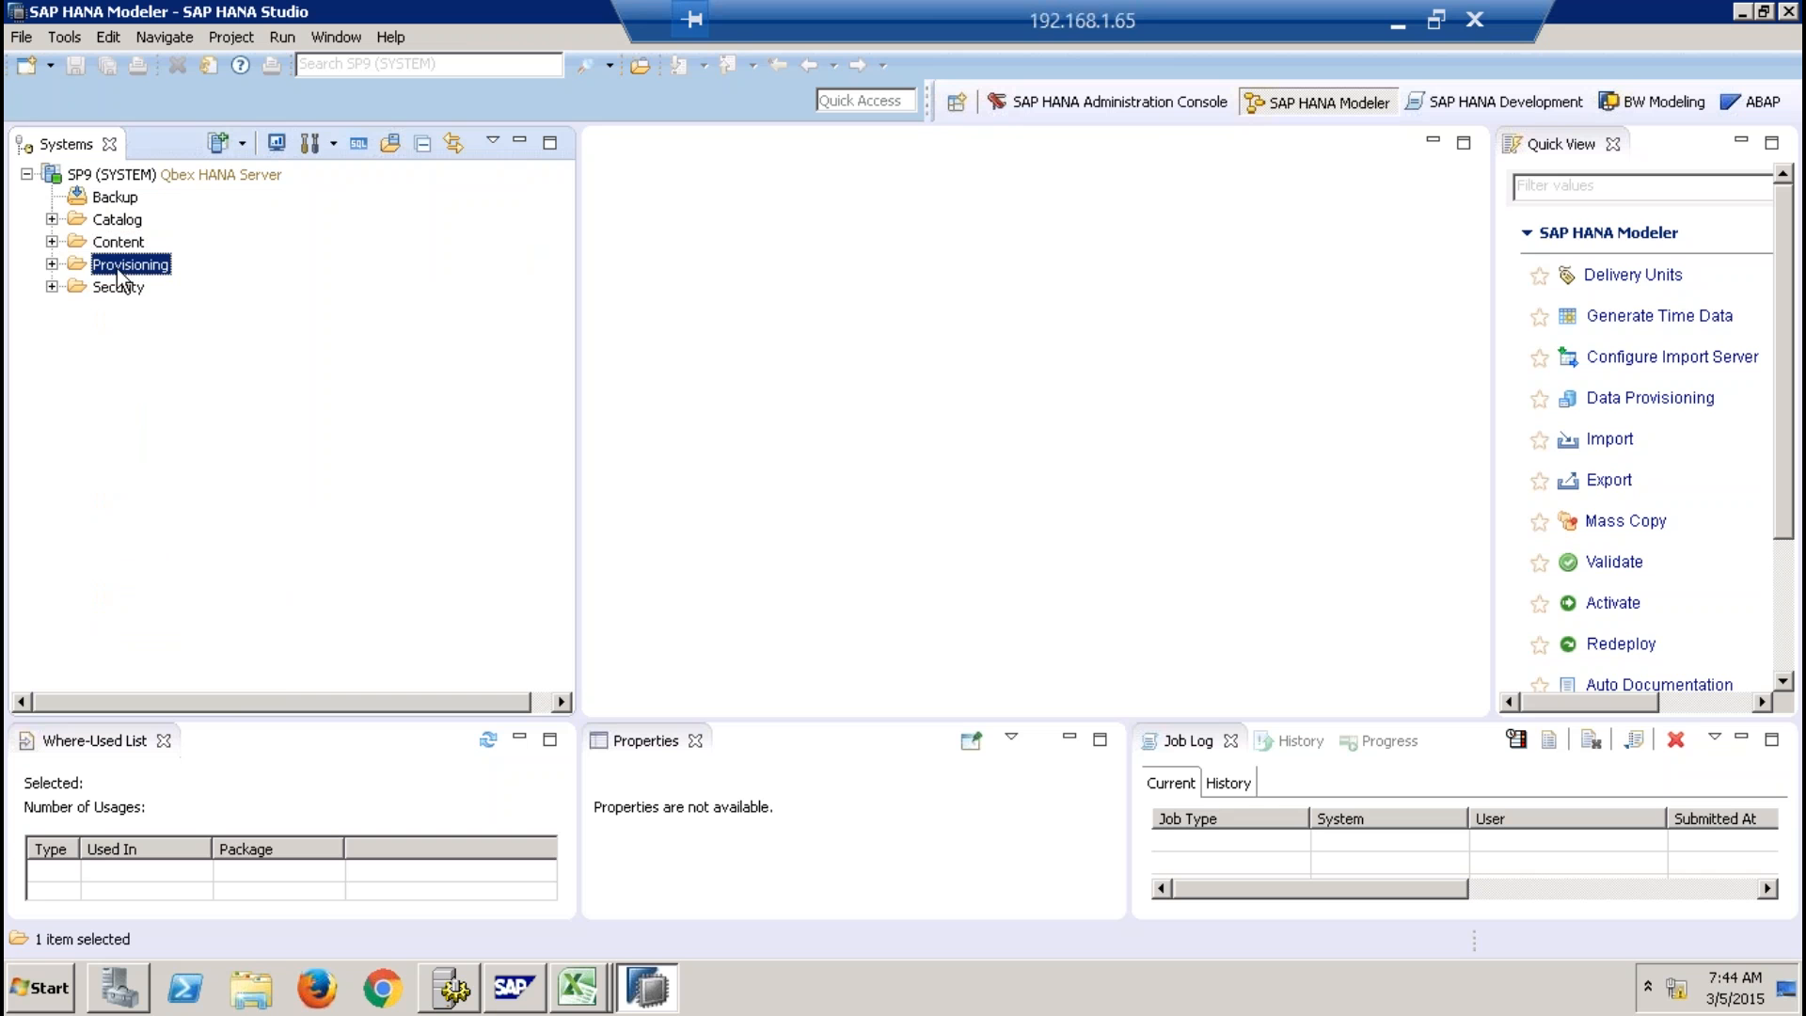
left_click(52, 264)
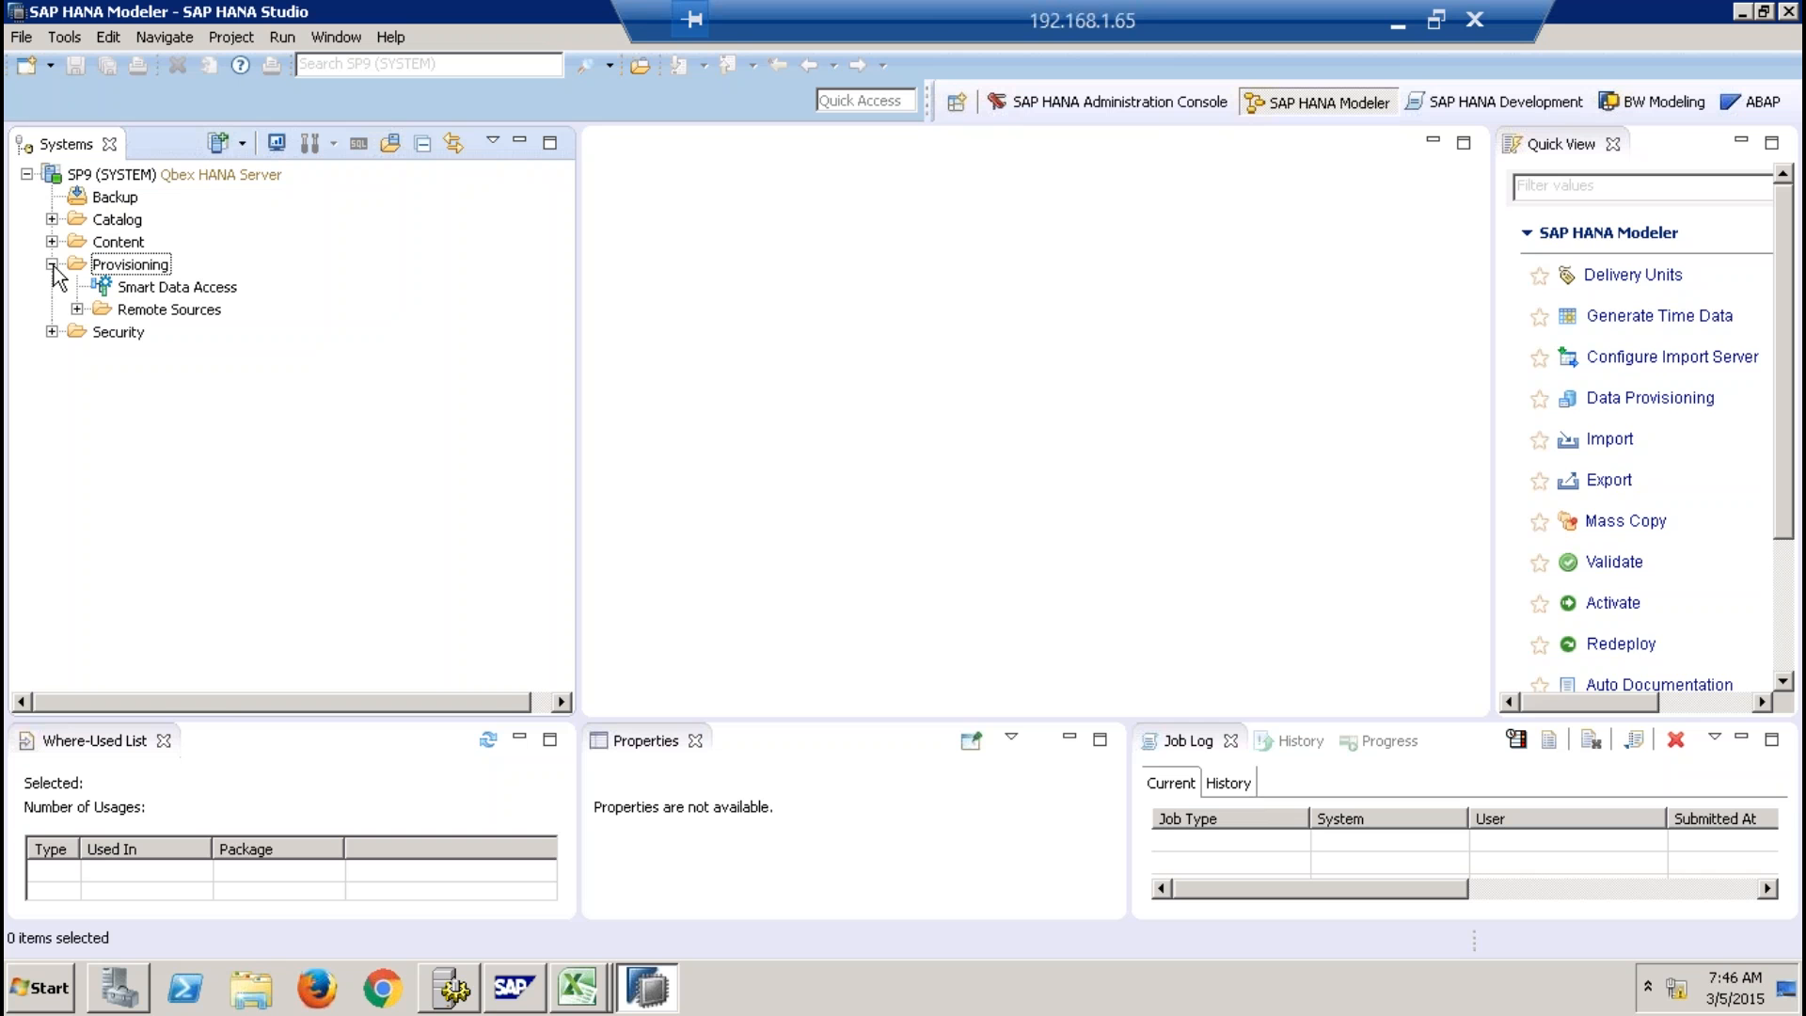
left_click(77, 309)
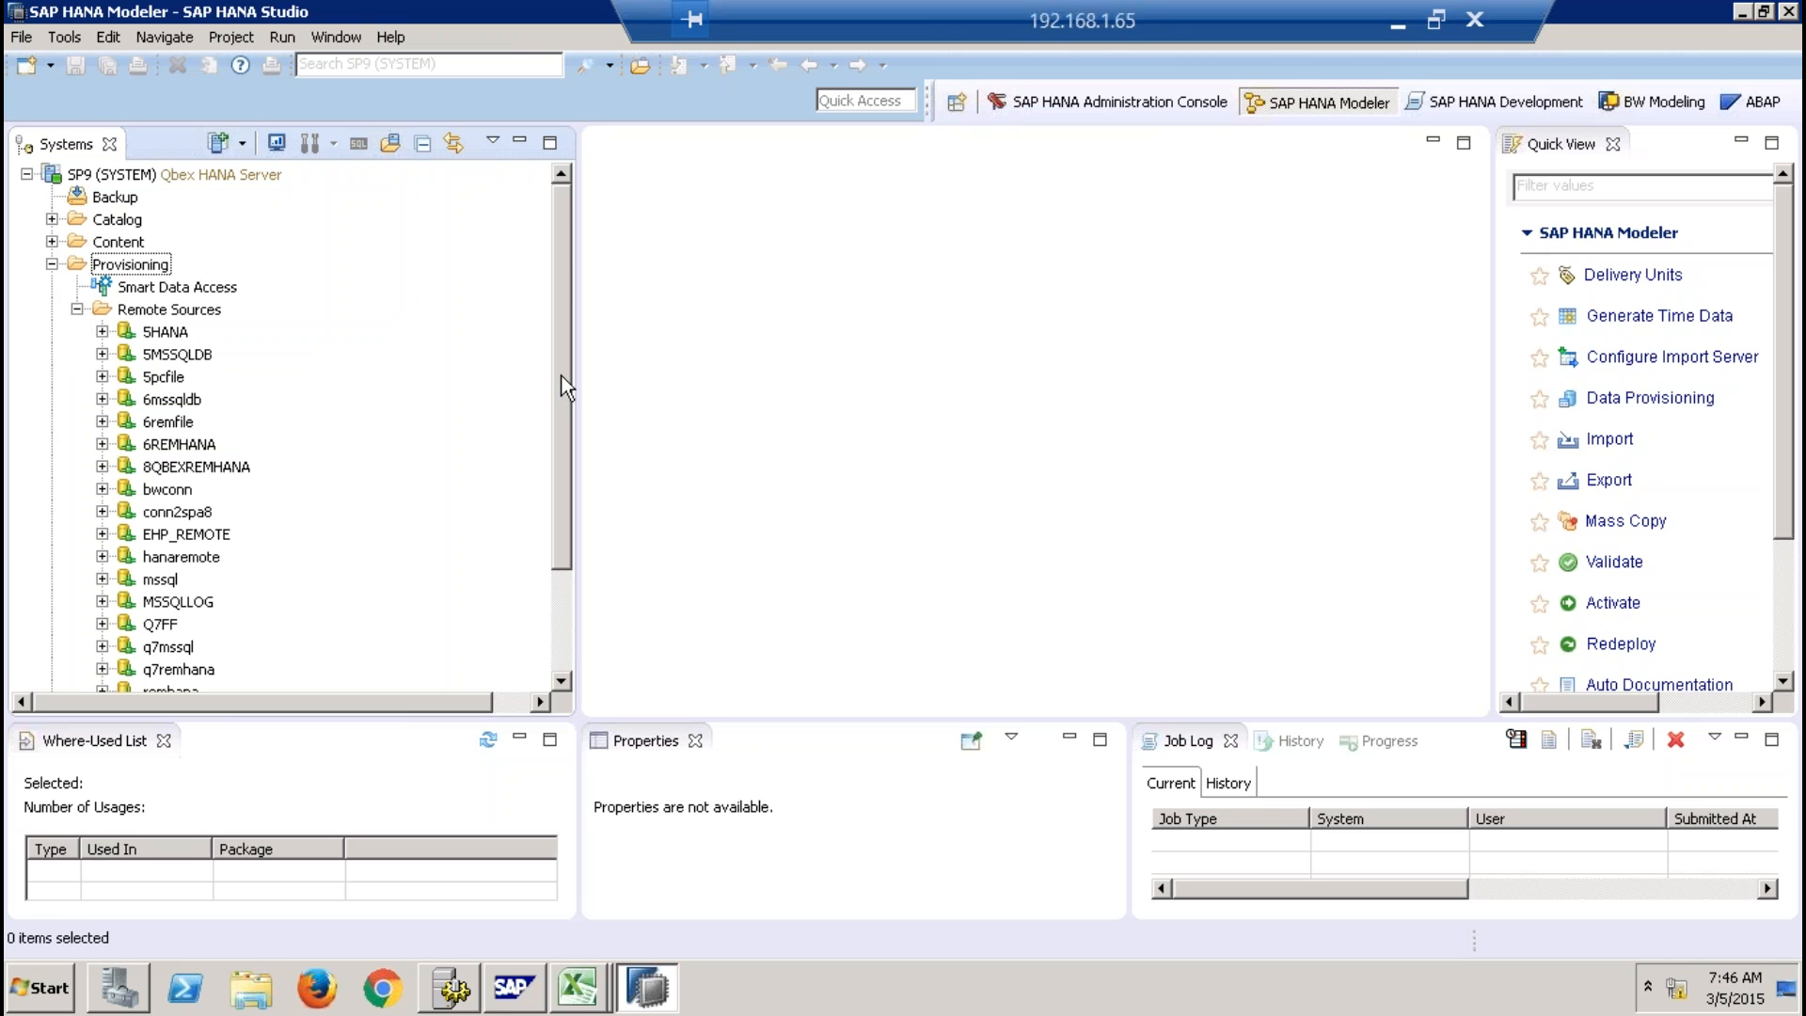
left_click_drag(562, 386, 561, 436)
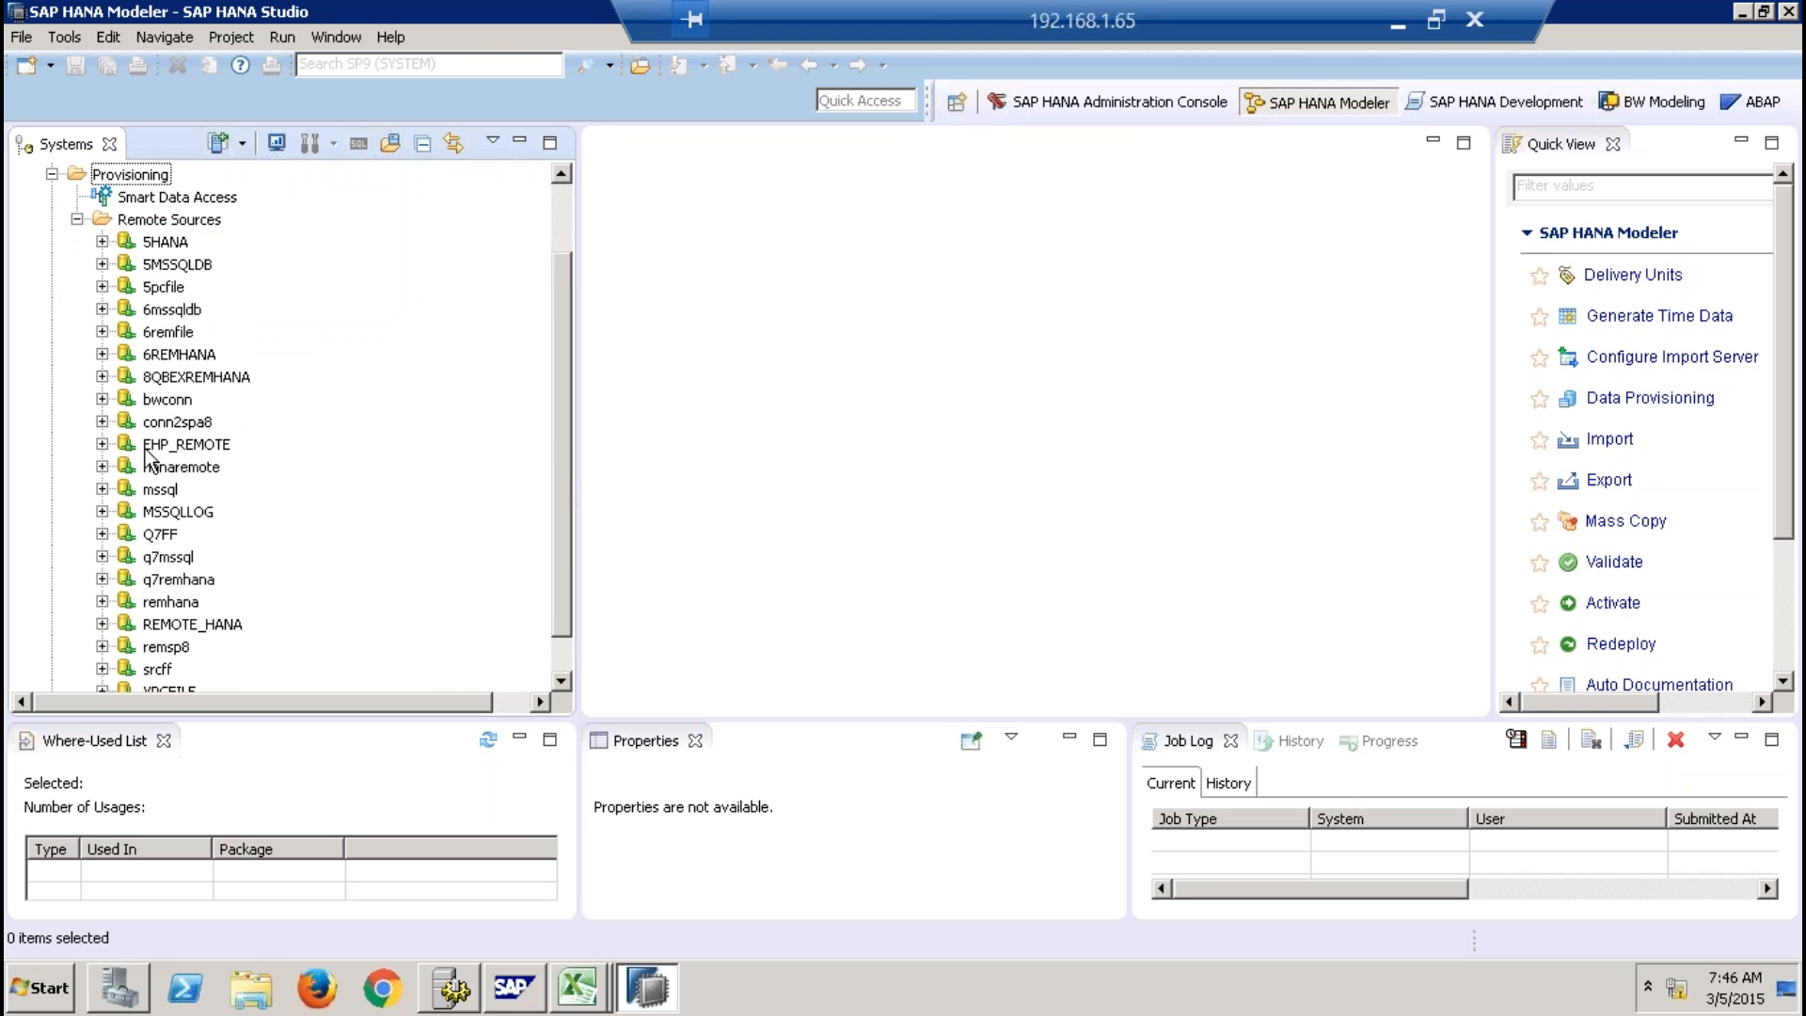
left_click(102, 444)
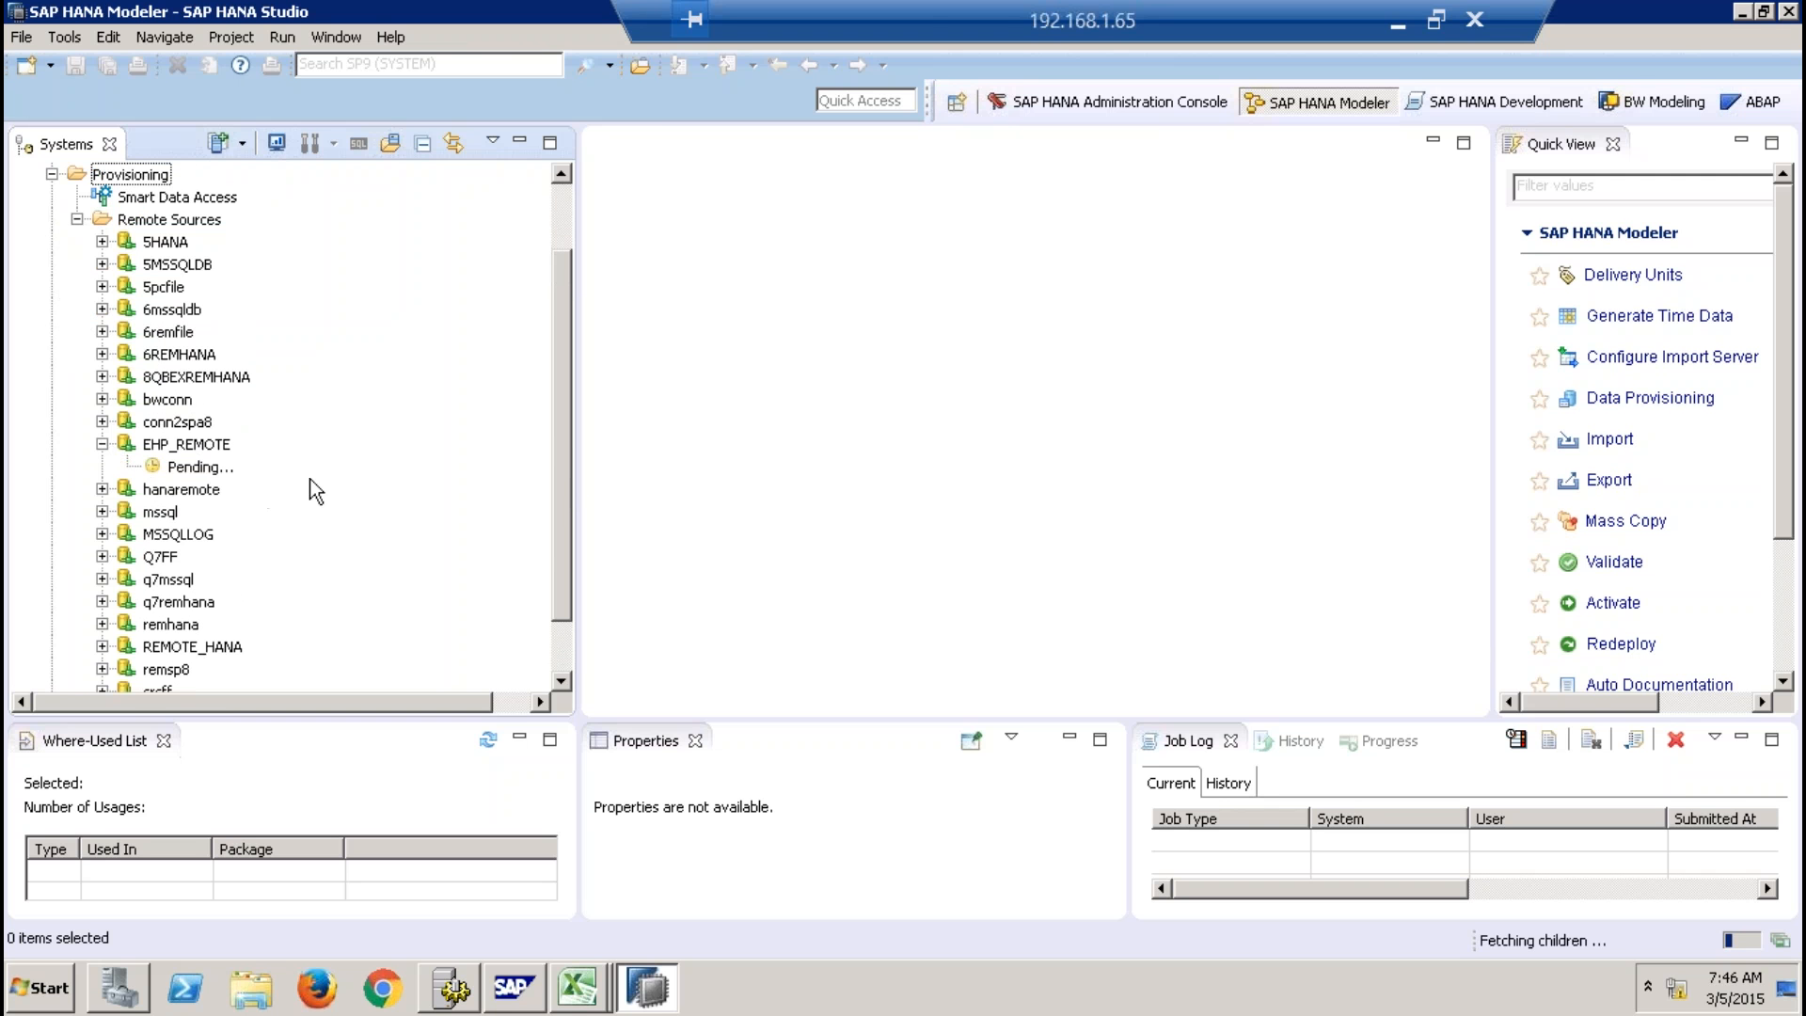
left_click(24, 1005)
left_click(679, 642)
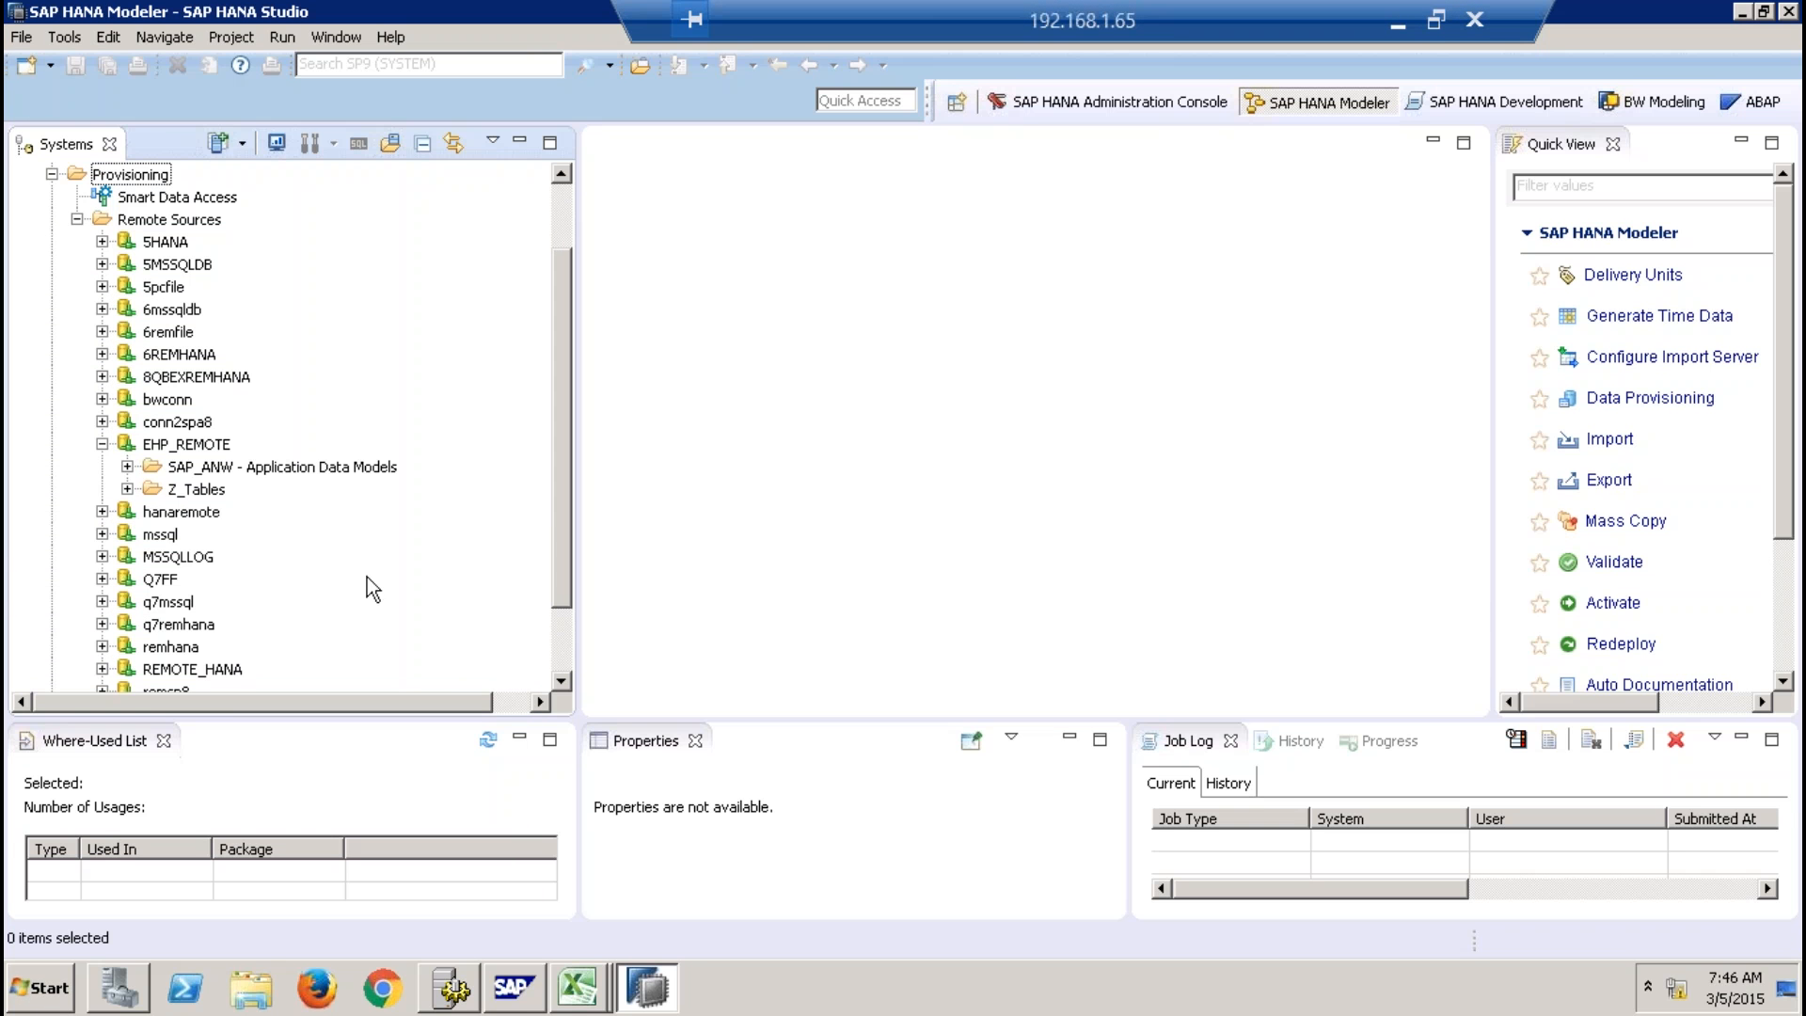
Browse the SAP_ANW application data models of EHP_REMOTE down to Logistics and its SDSLS - AM Sales folder.
left_click(201, 446)
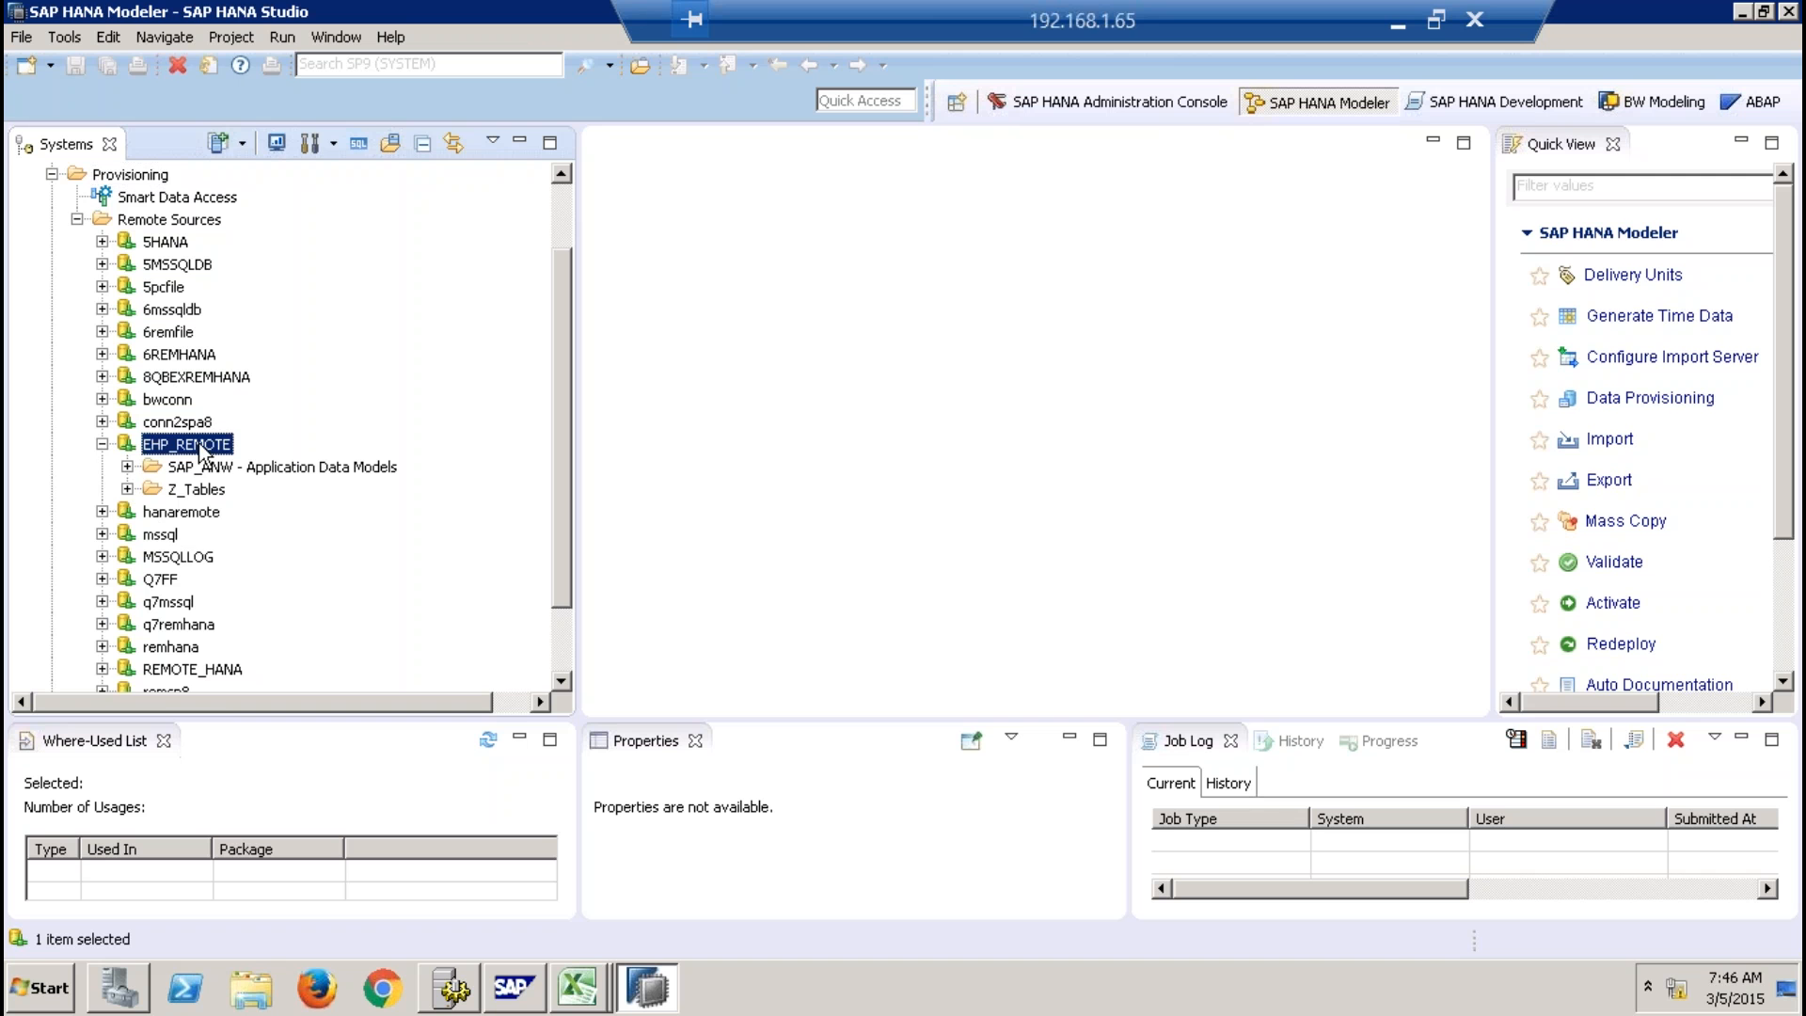
left_click(127, 466)
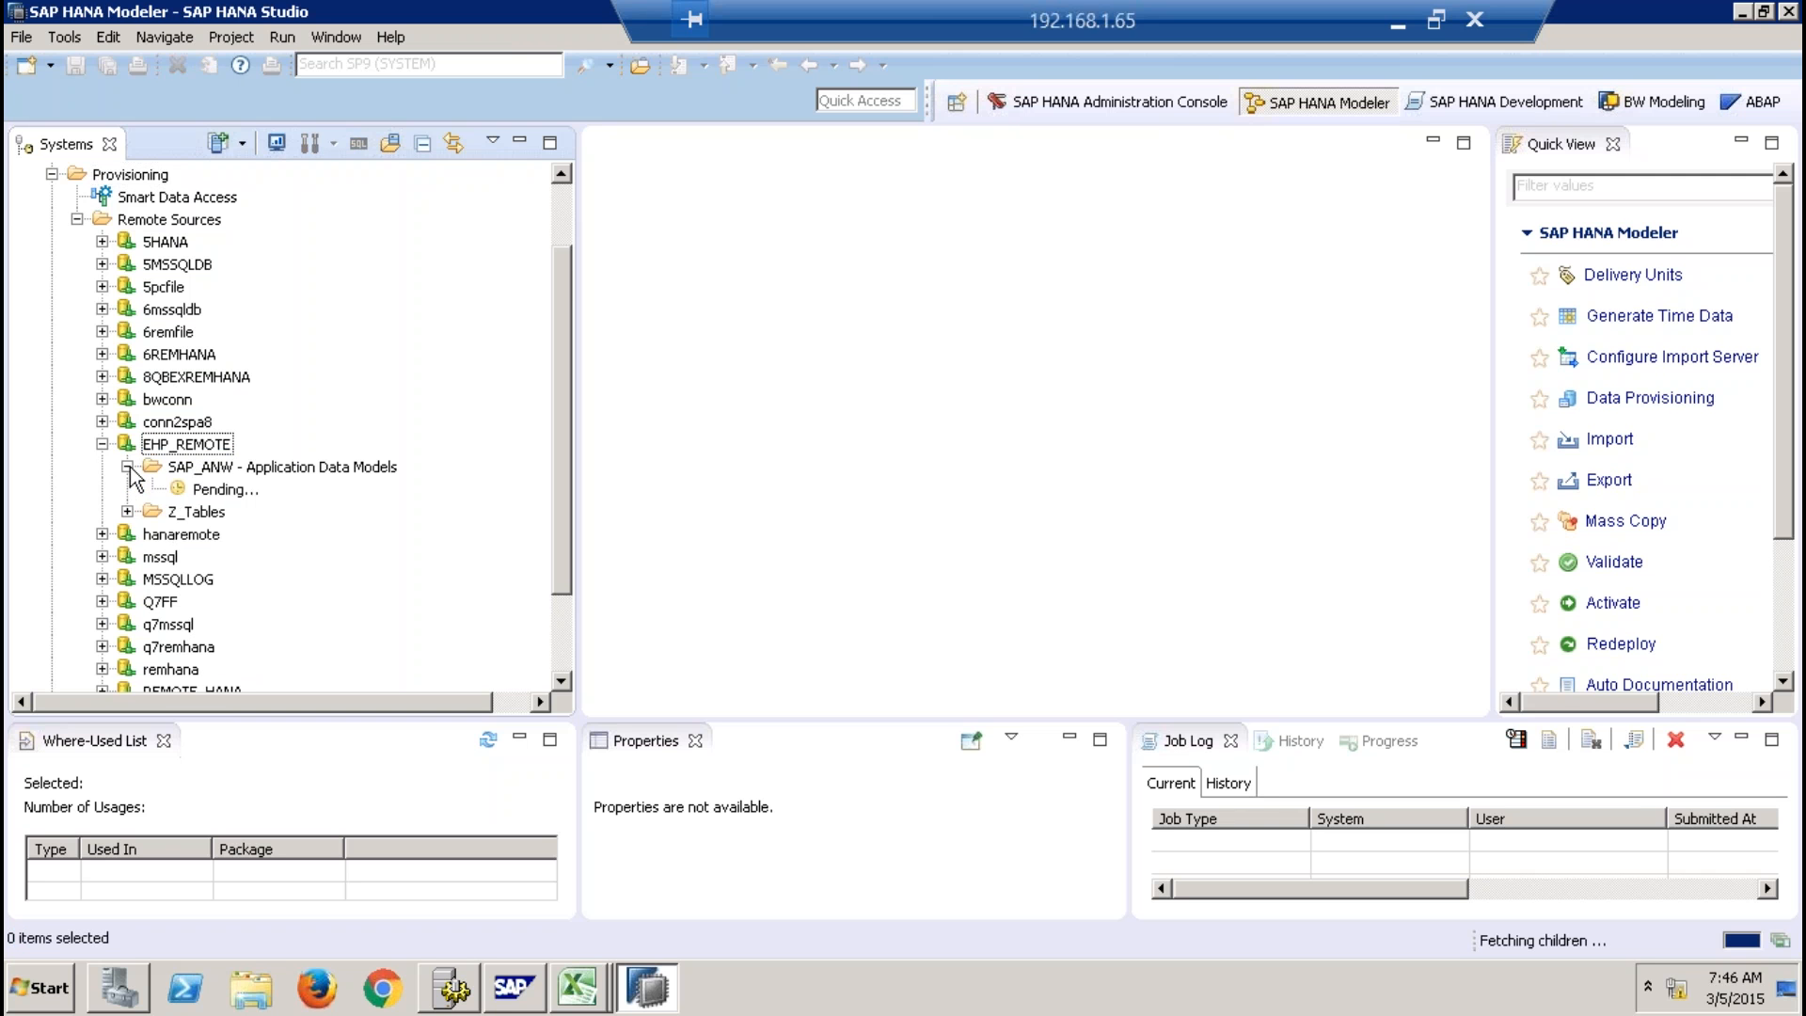
left_click_drag(559, 404, 557, 460)
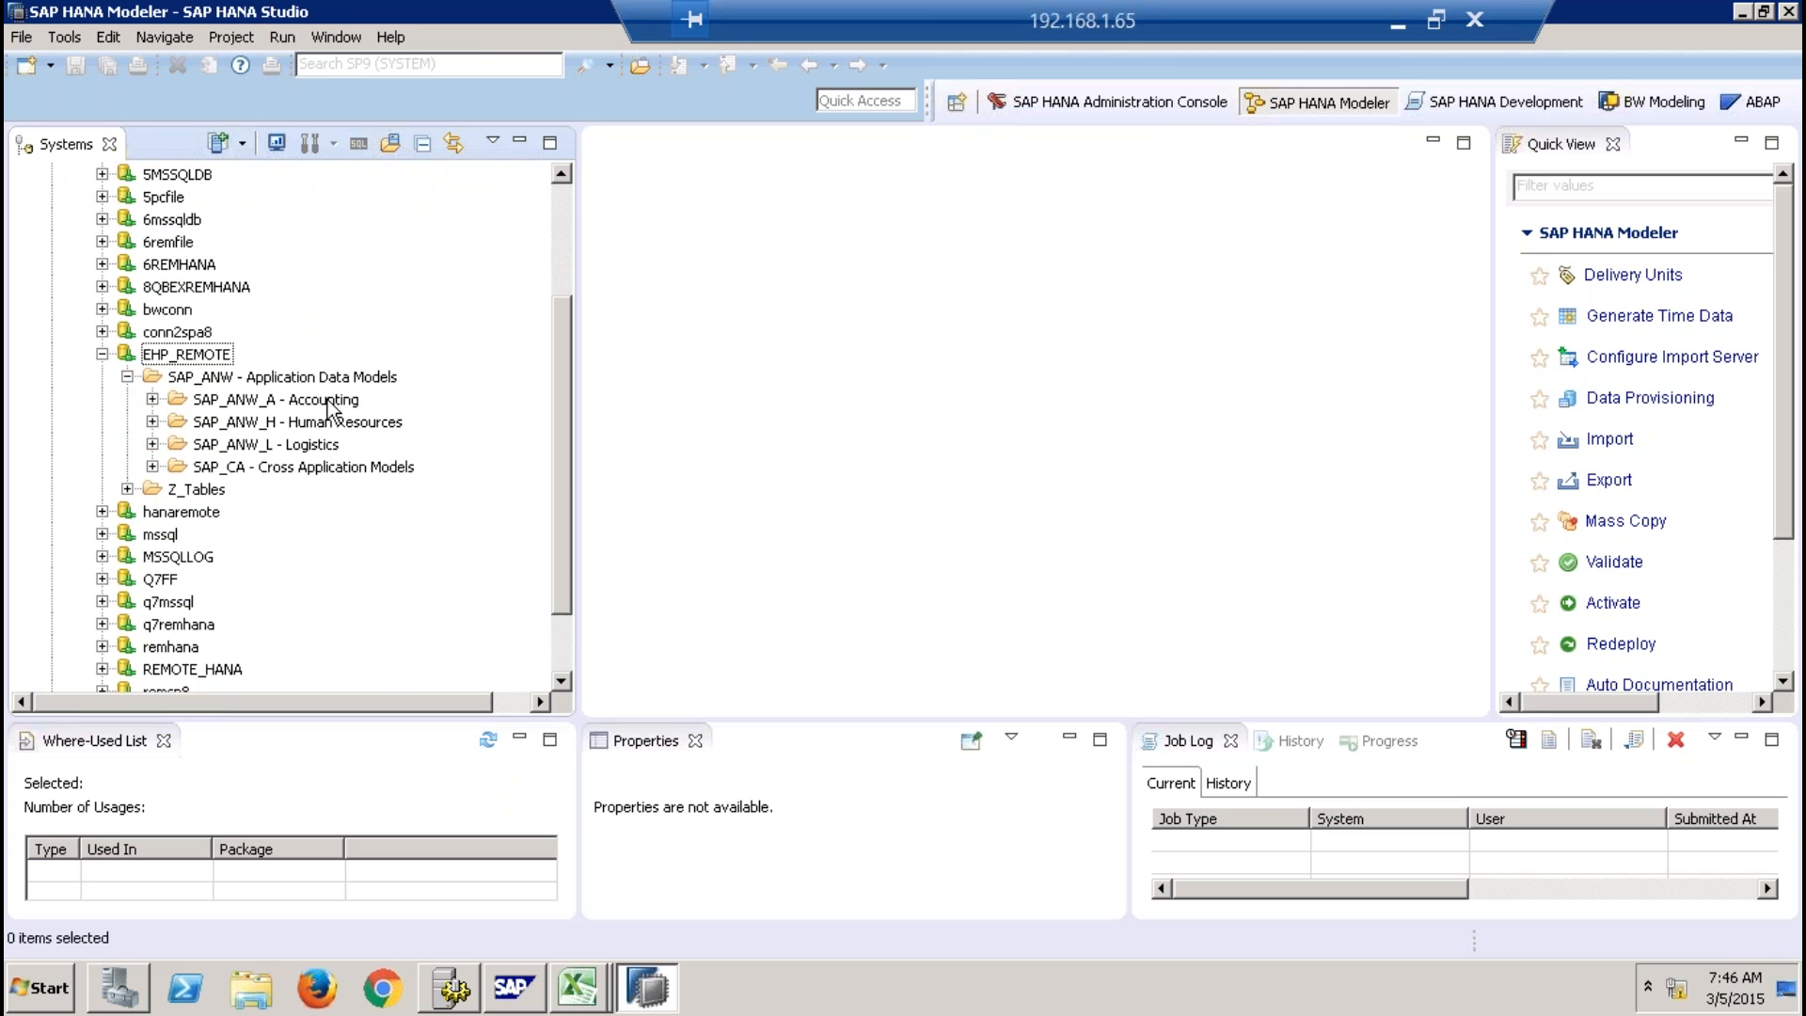
left_click(152, 444)
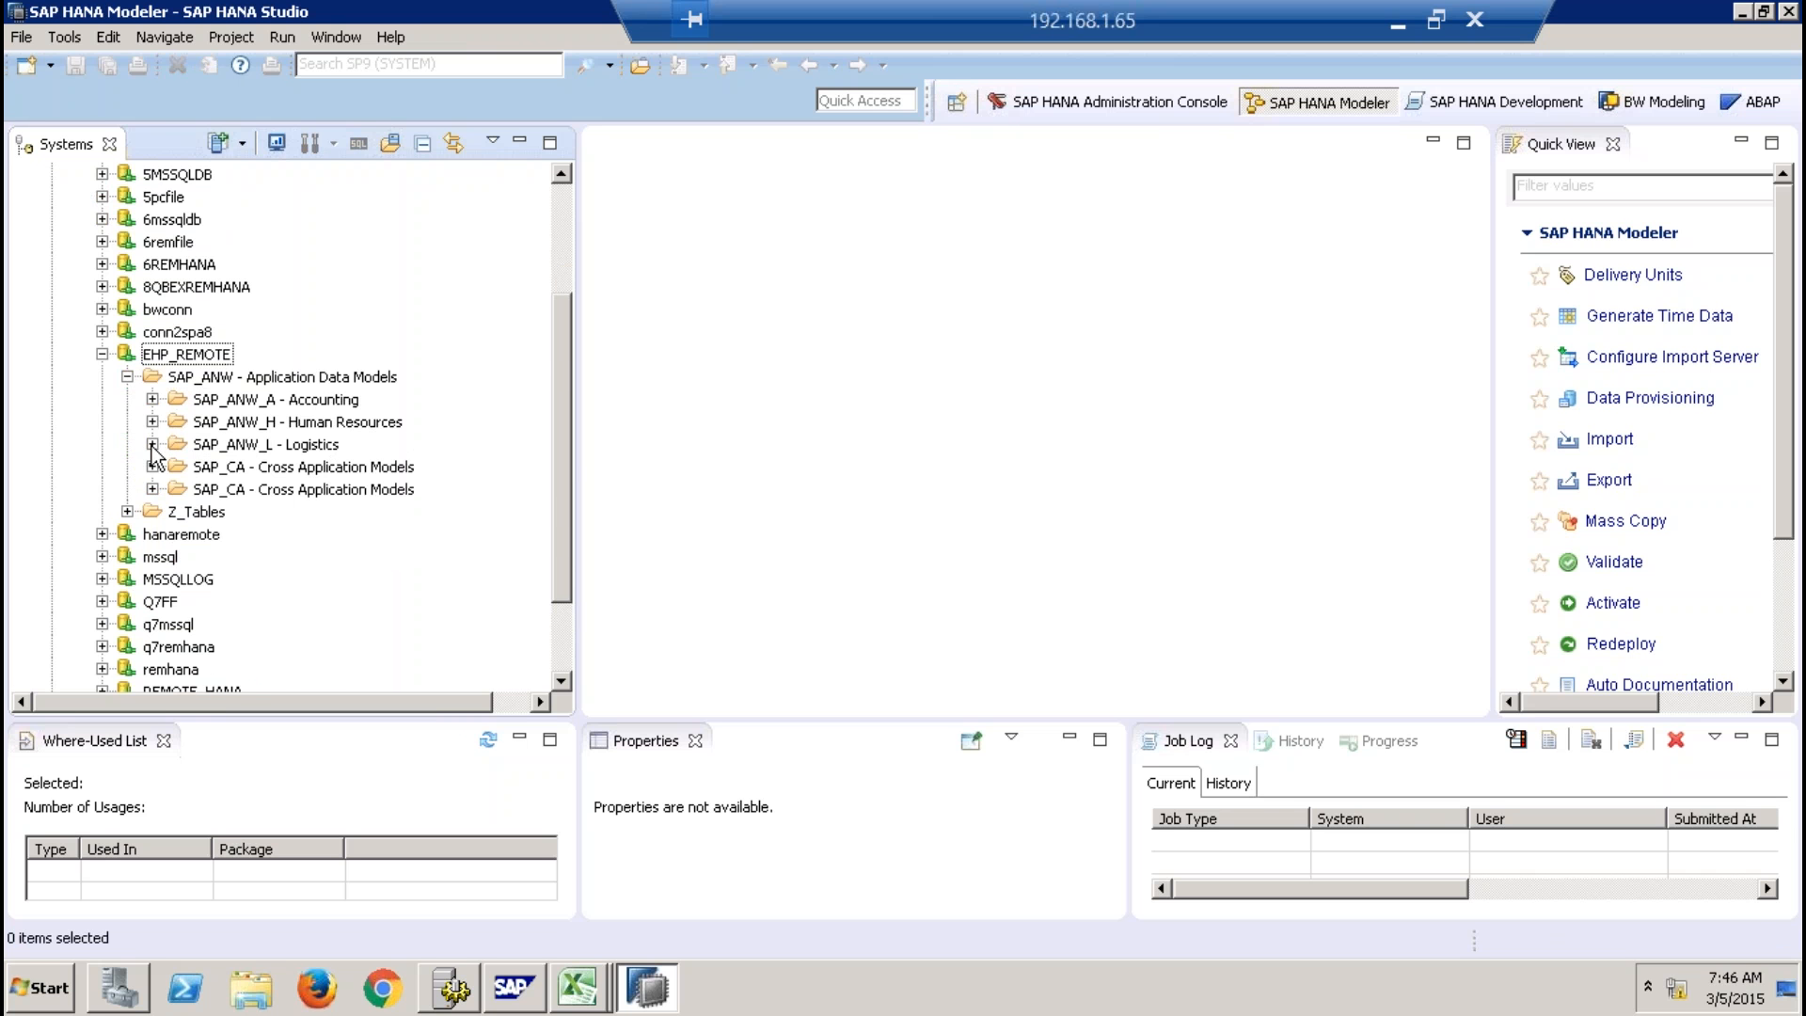
left_click_drag(556, 408, 557, 463)
left_click(177, 579)
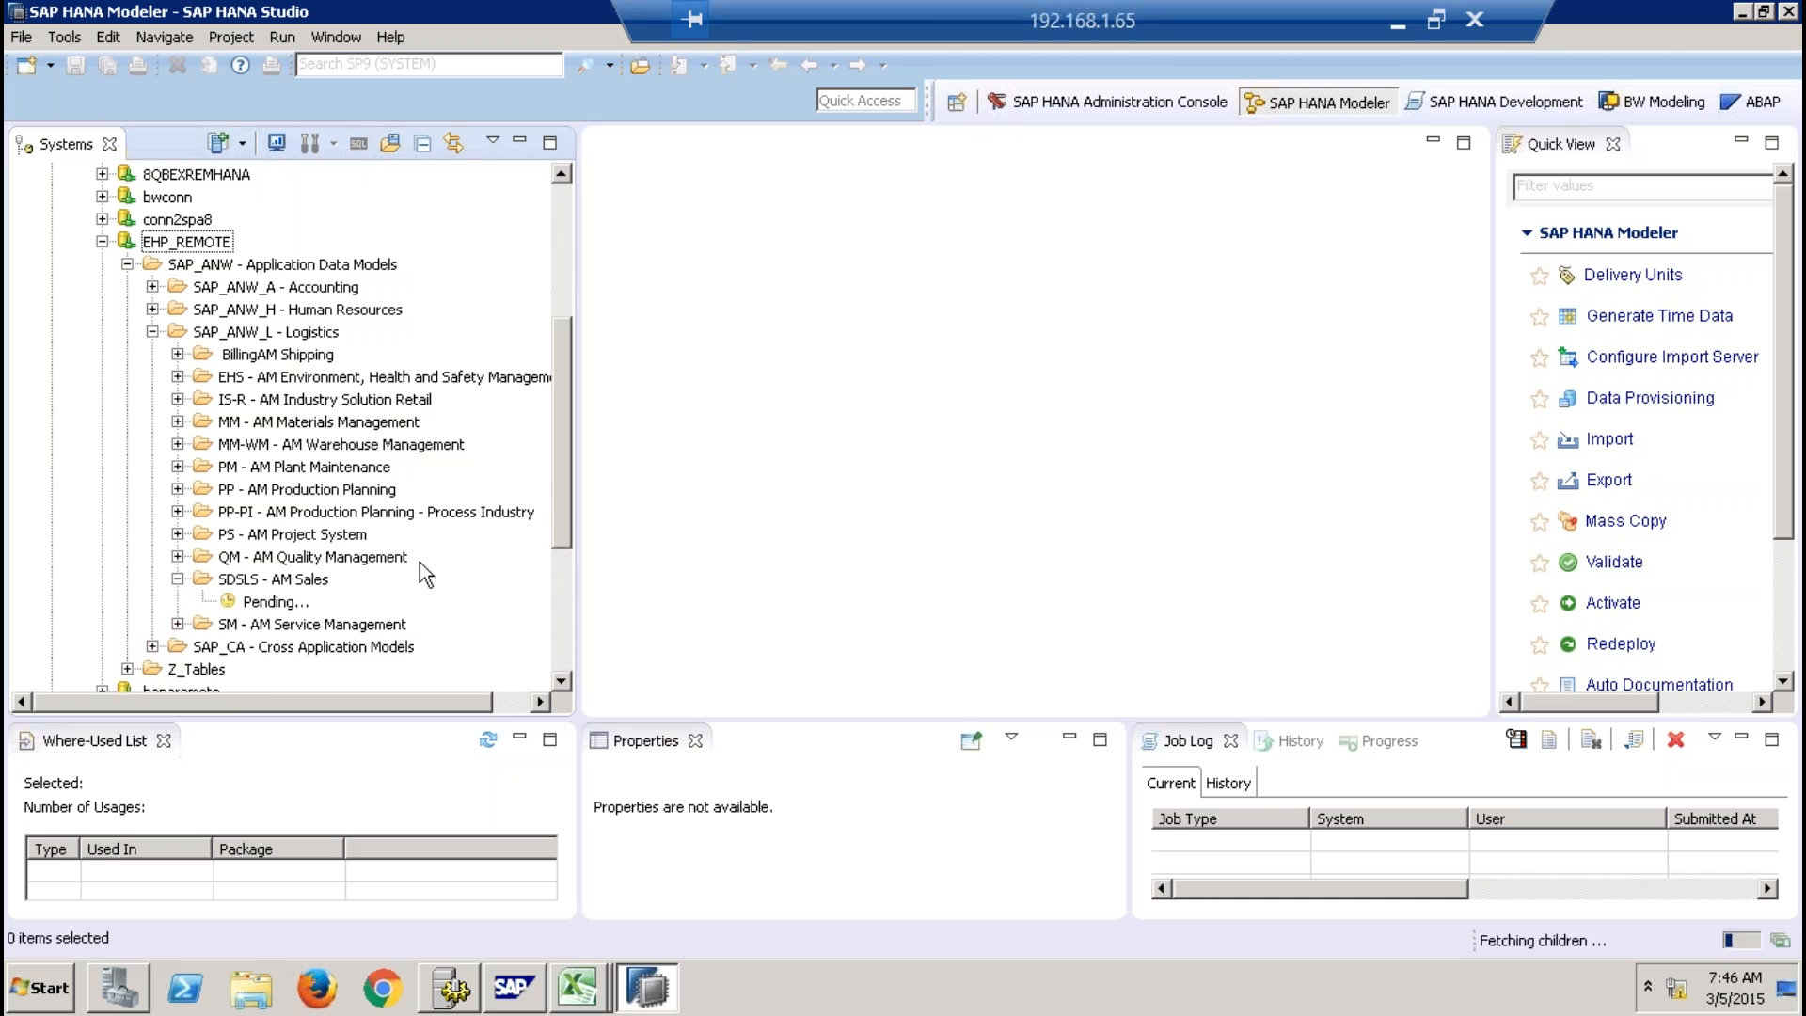
Expand SDSLS_SLS - Sales and its SDSLS30205 - Sales order folder to view the sales order tables.
left_click_drag(557, 459, 558, 553)
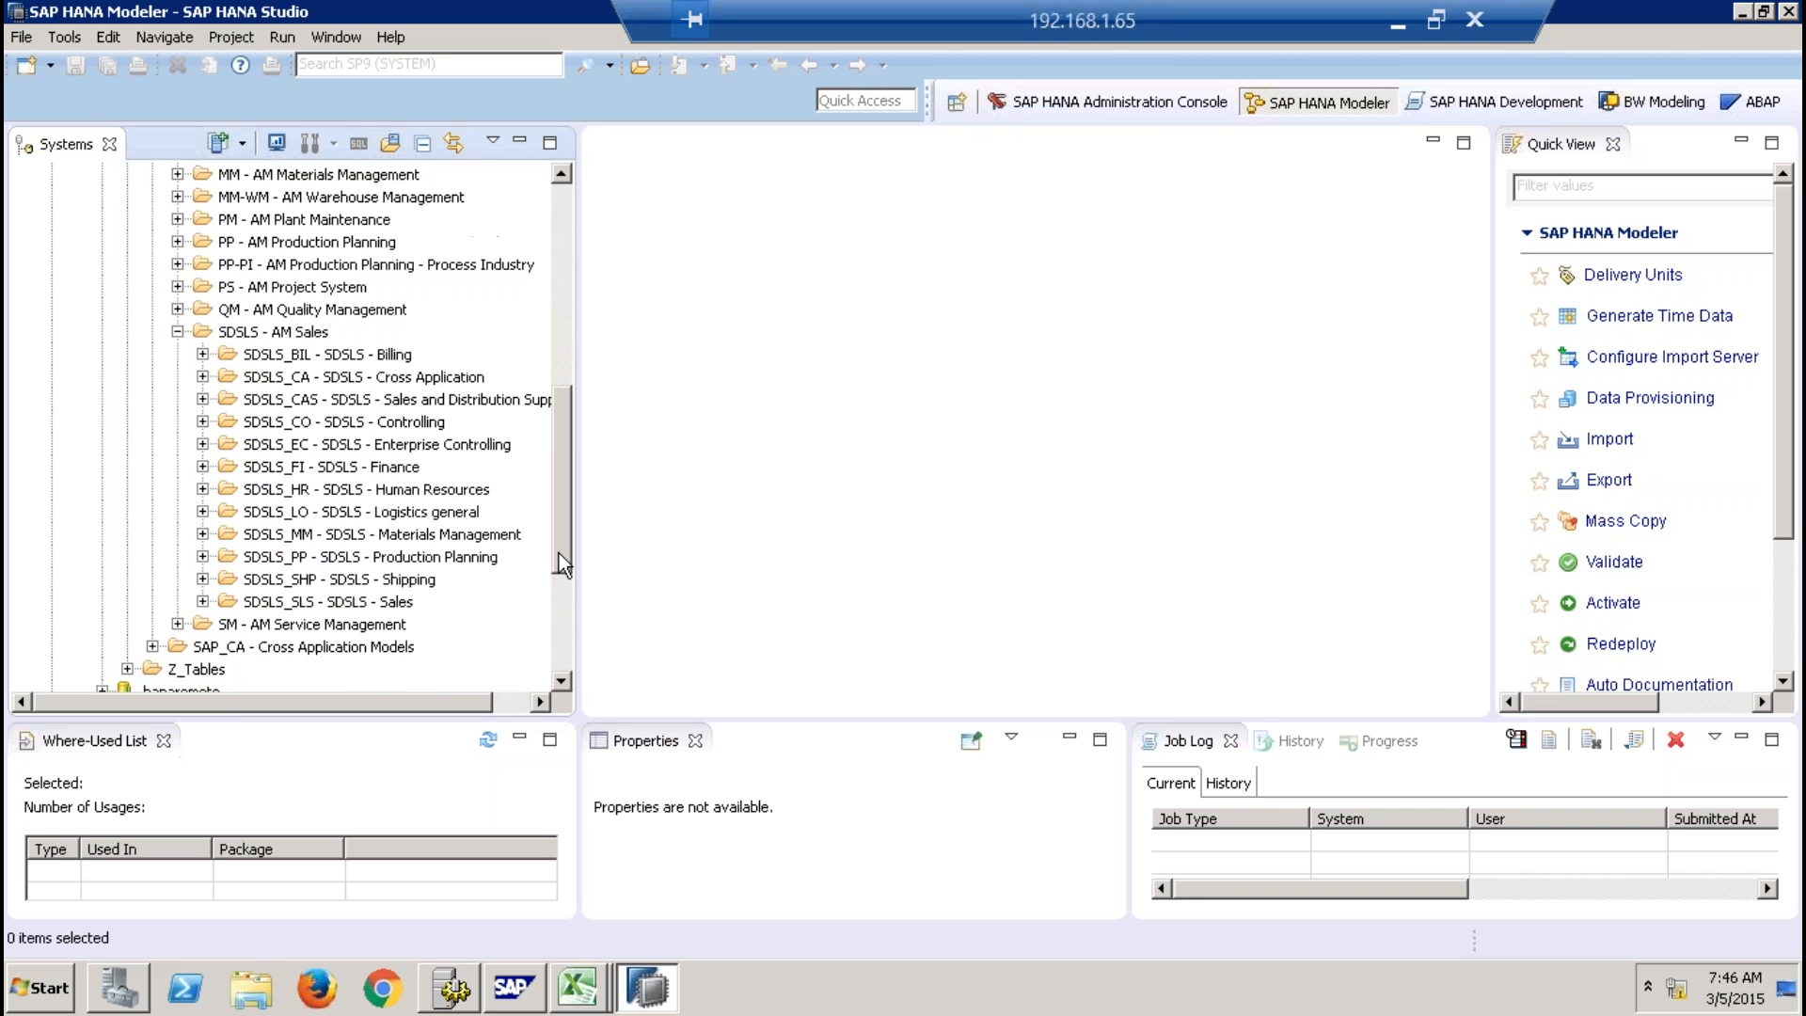
left_click(202, 601)
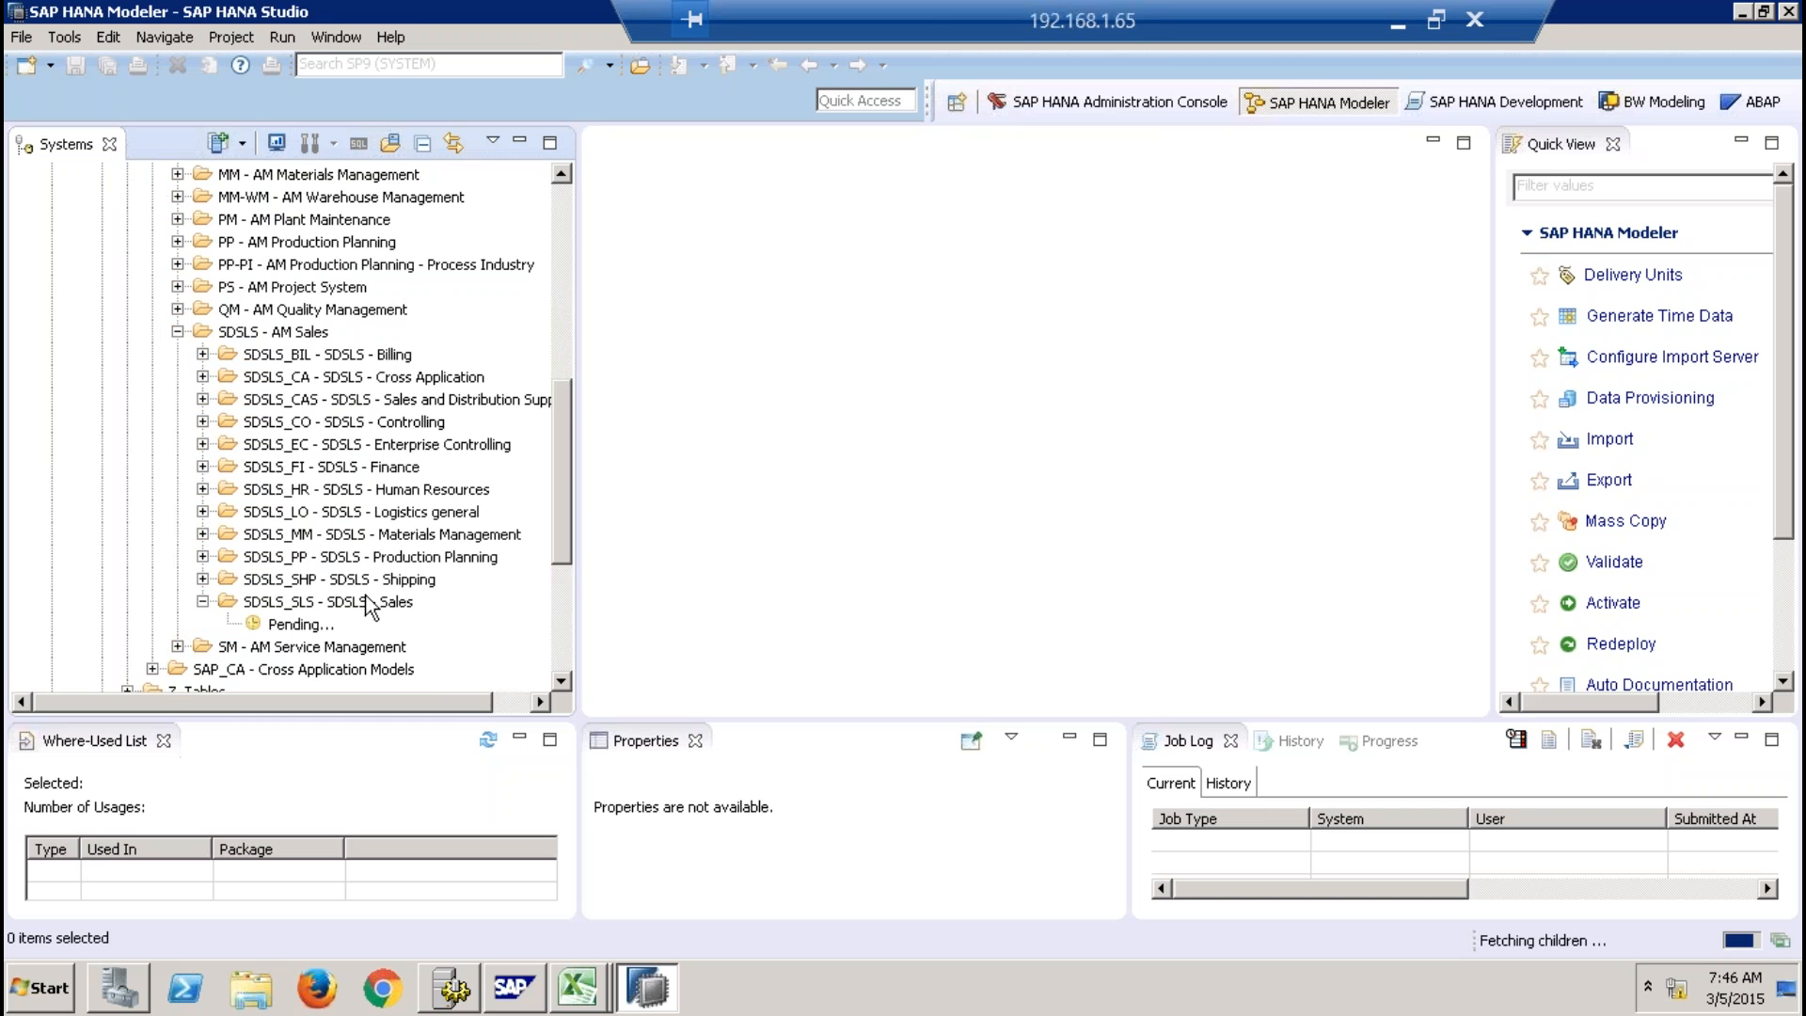
left_click_drag(561, 476, 563, 551)
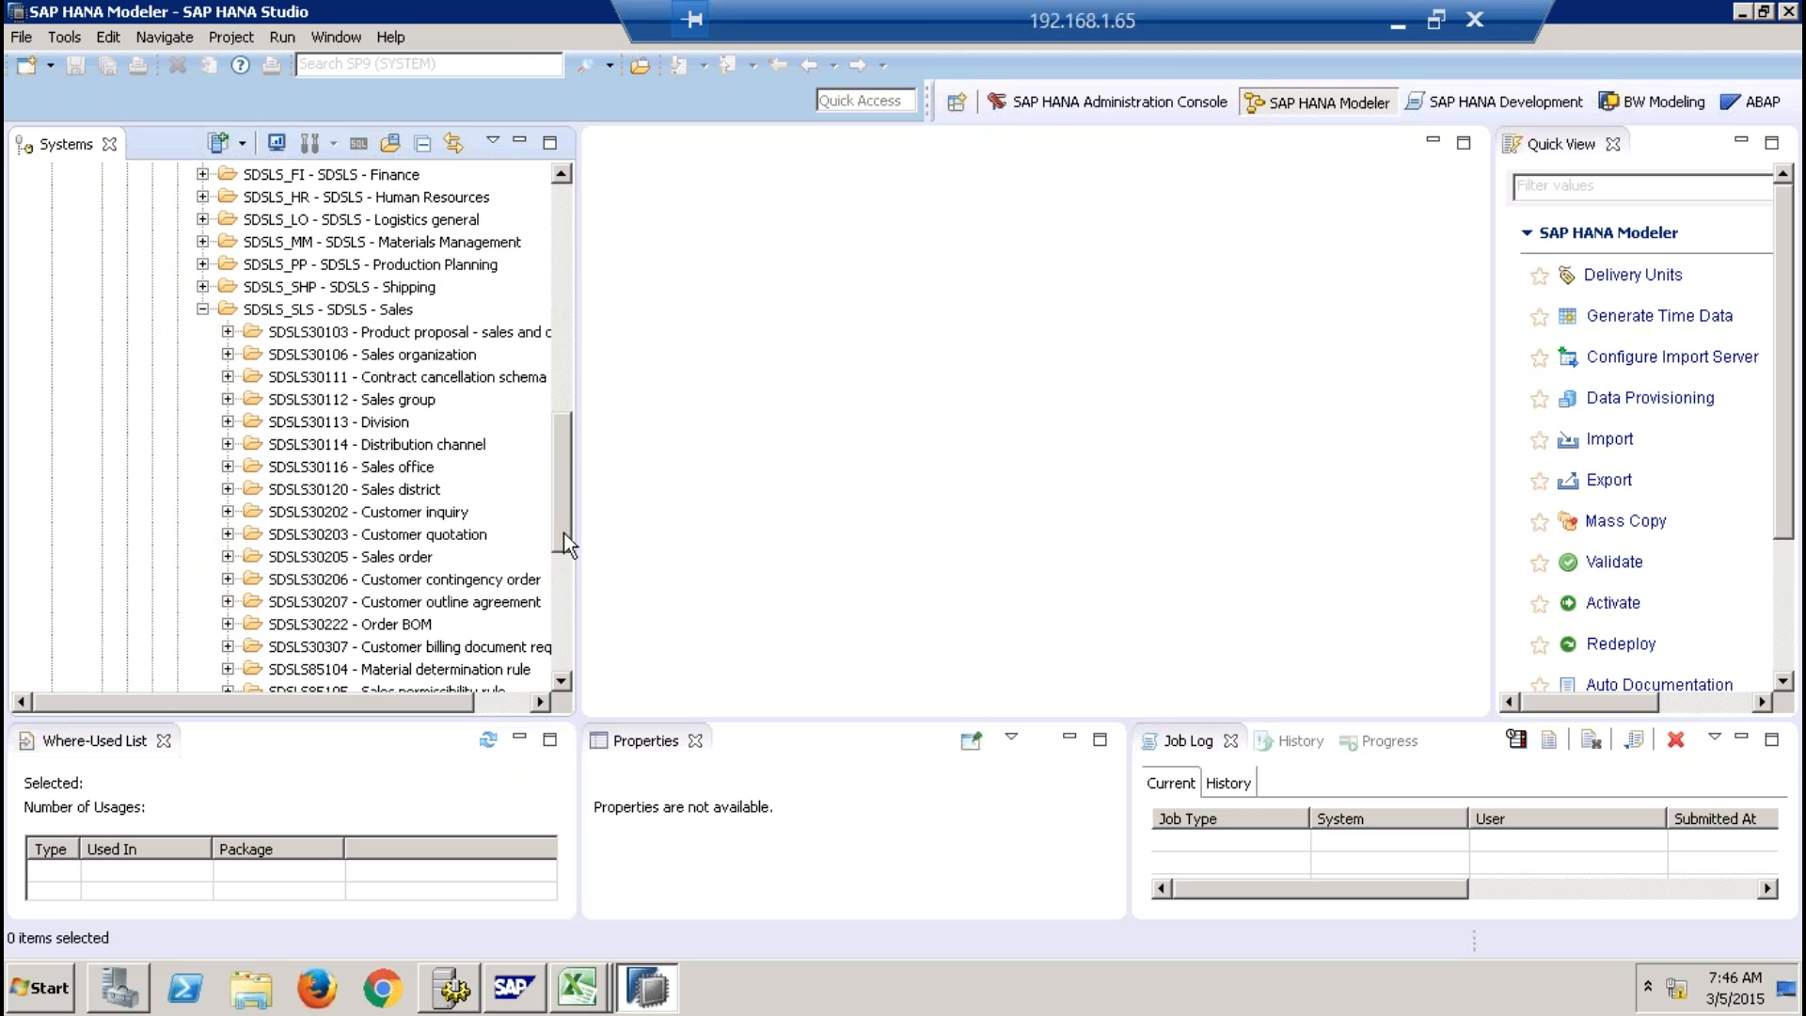
left_click(228, 556)
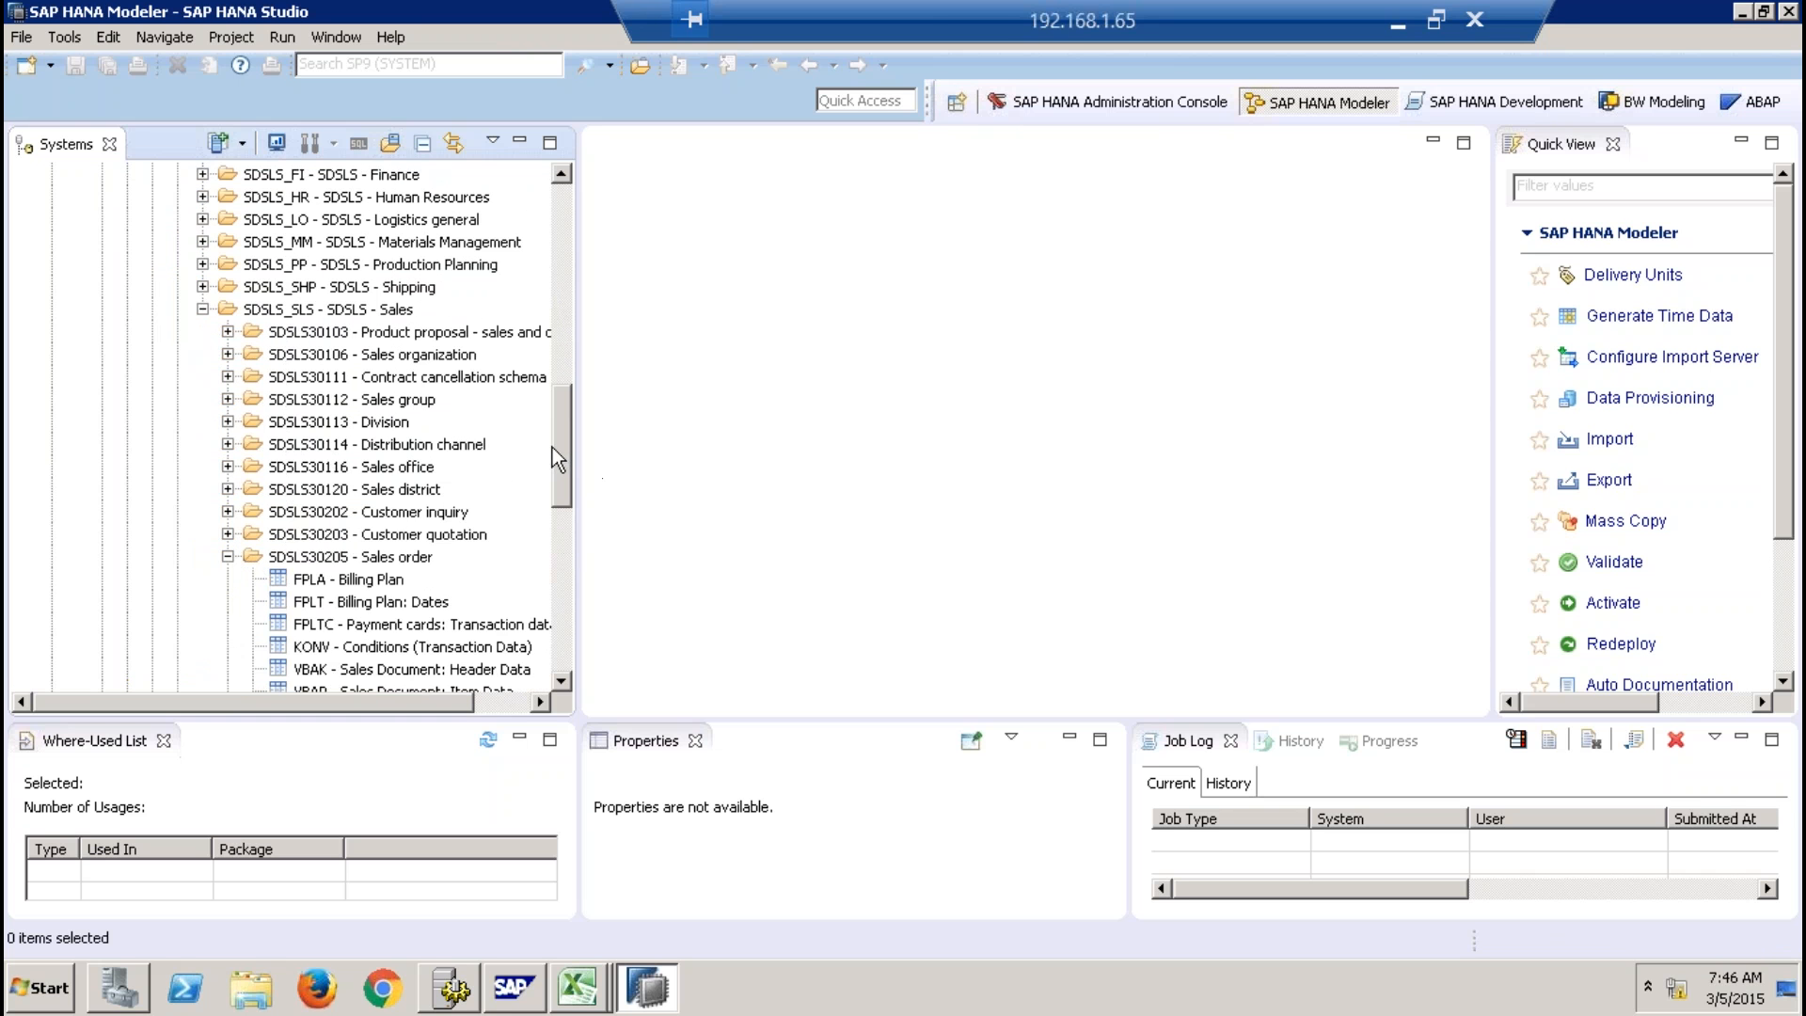
left_click_drag(551, 448, 551, 500)
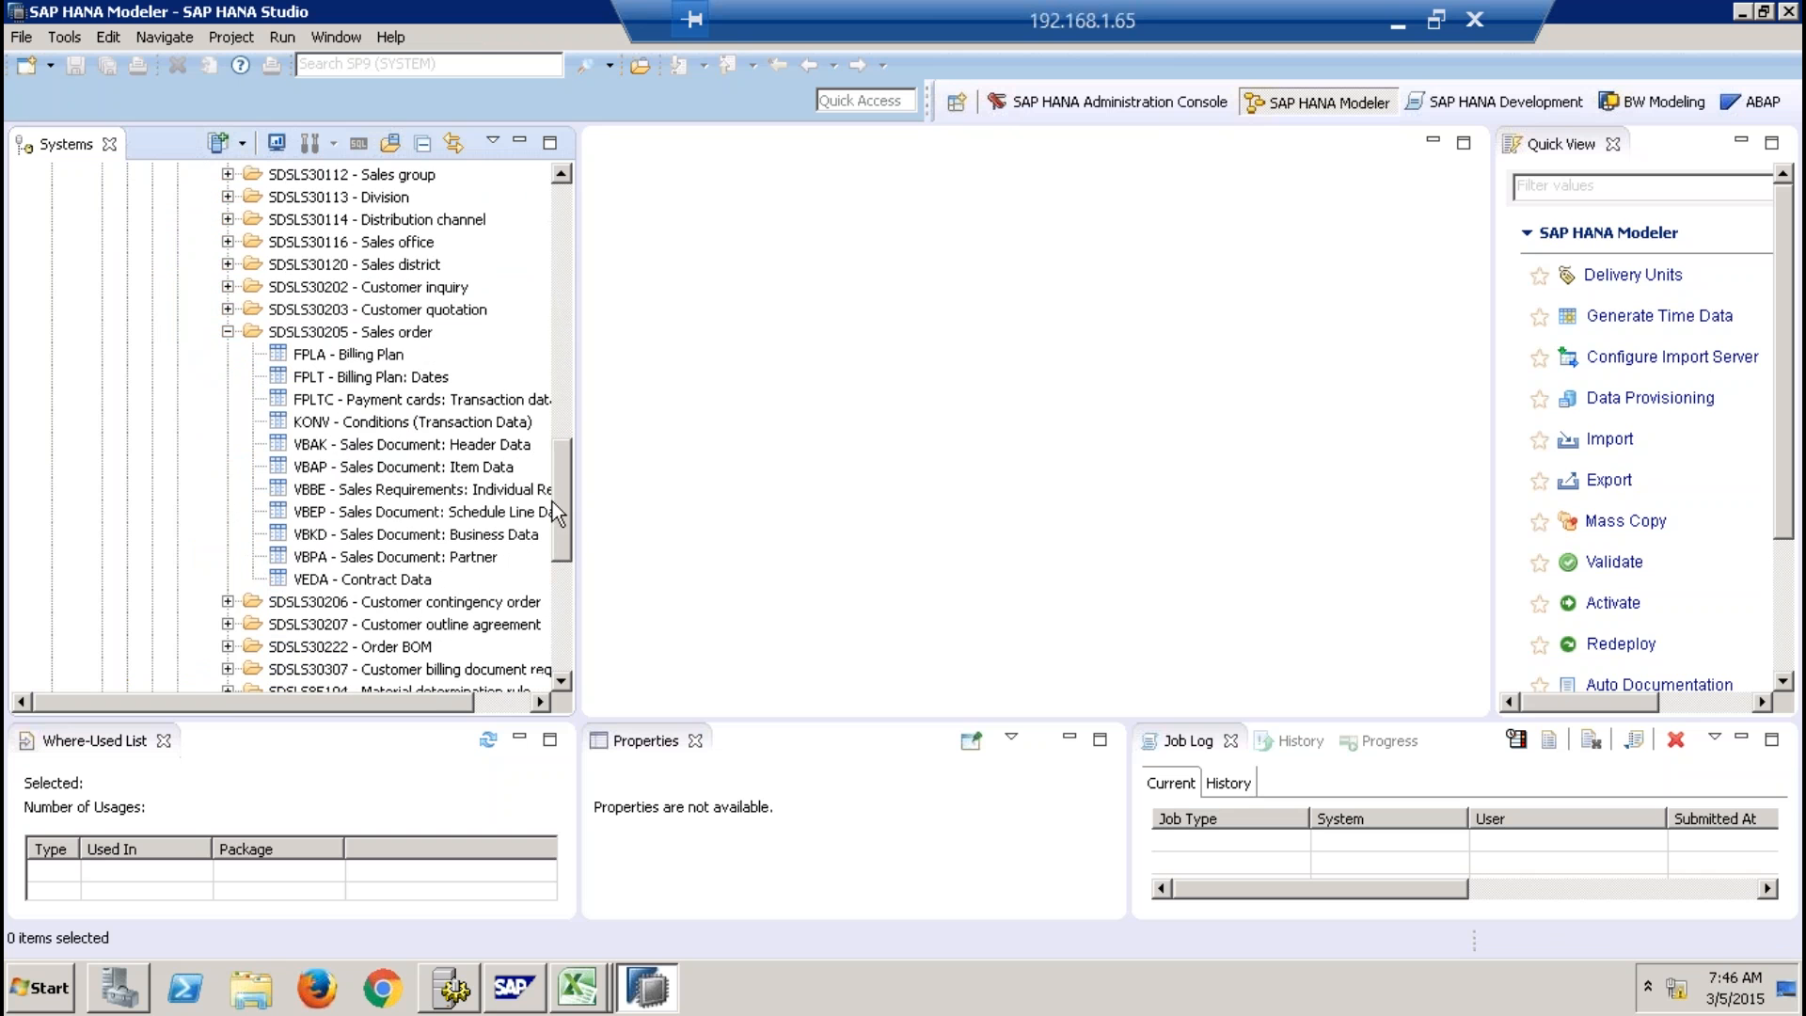
Review the virtual table option for VBAK - Sales Document: Header Data, and collapse the SAP_ANW application data models.
left_click(317, 446)
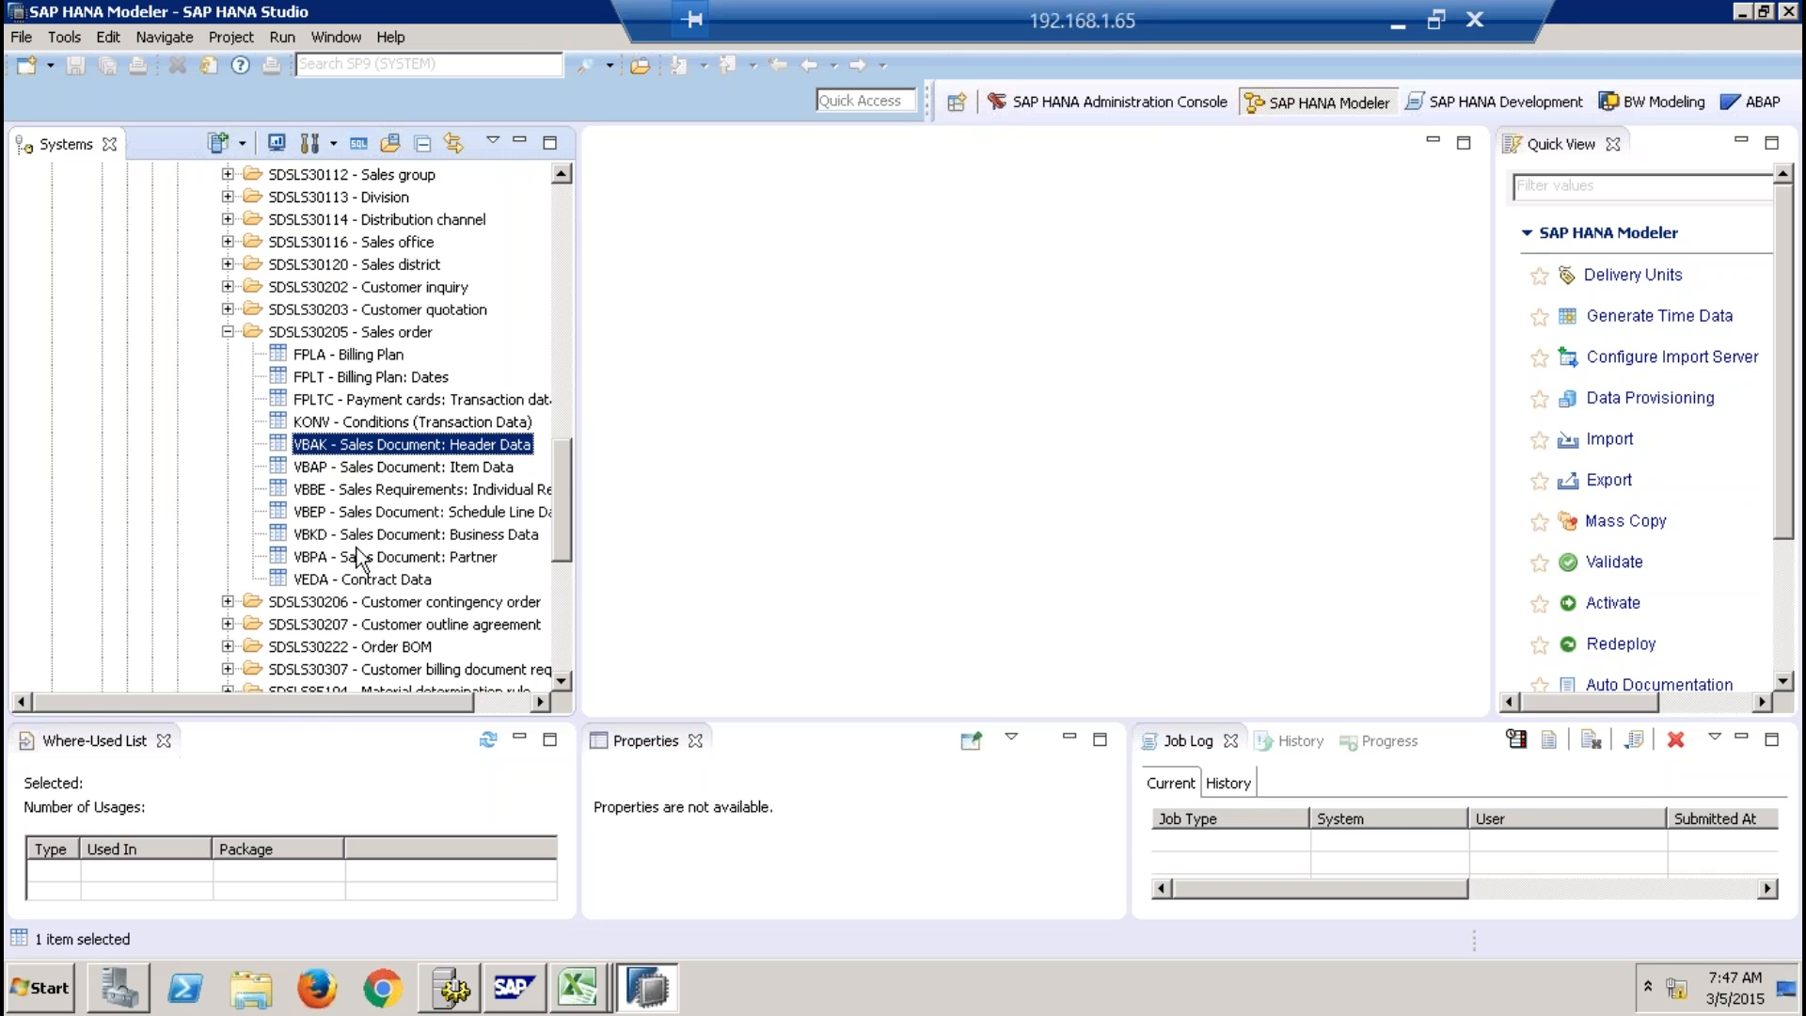
right_click(335, 457)
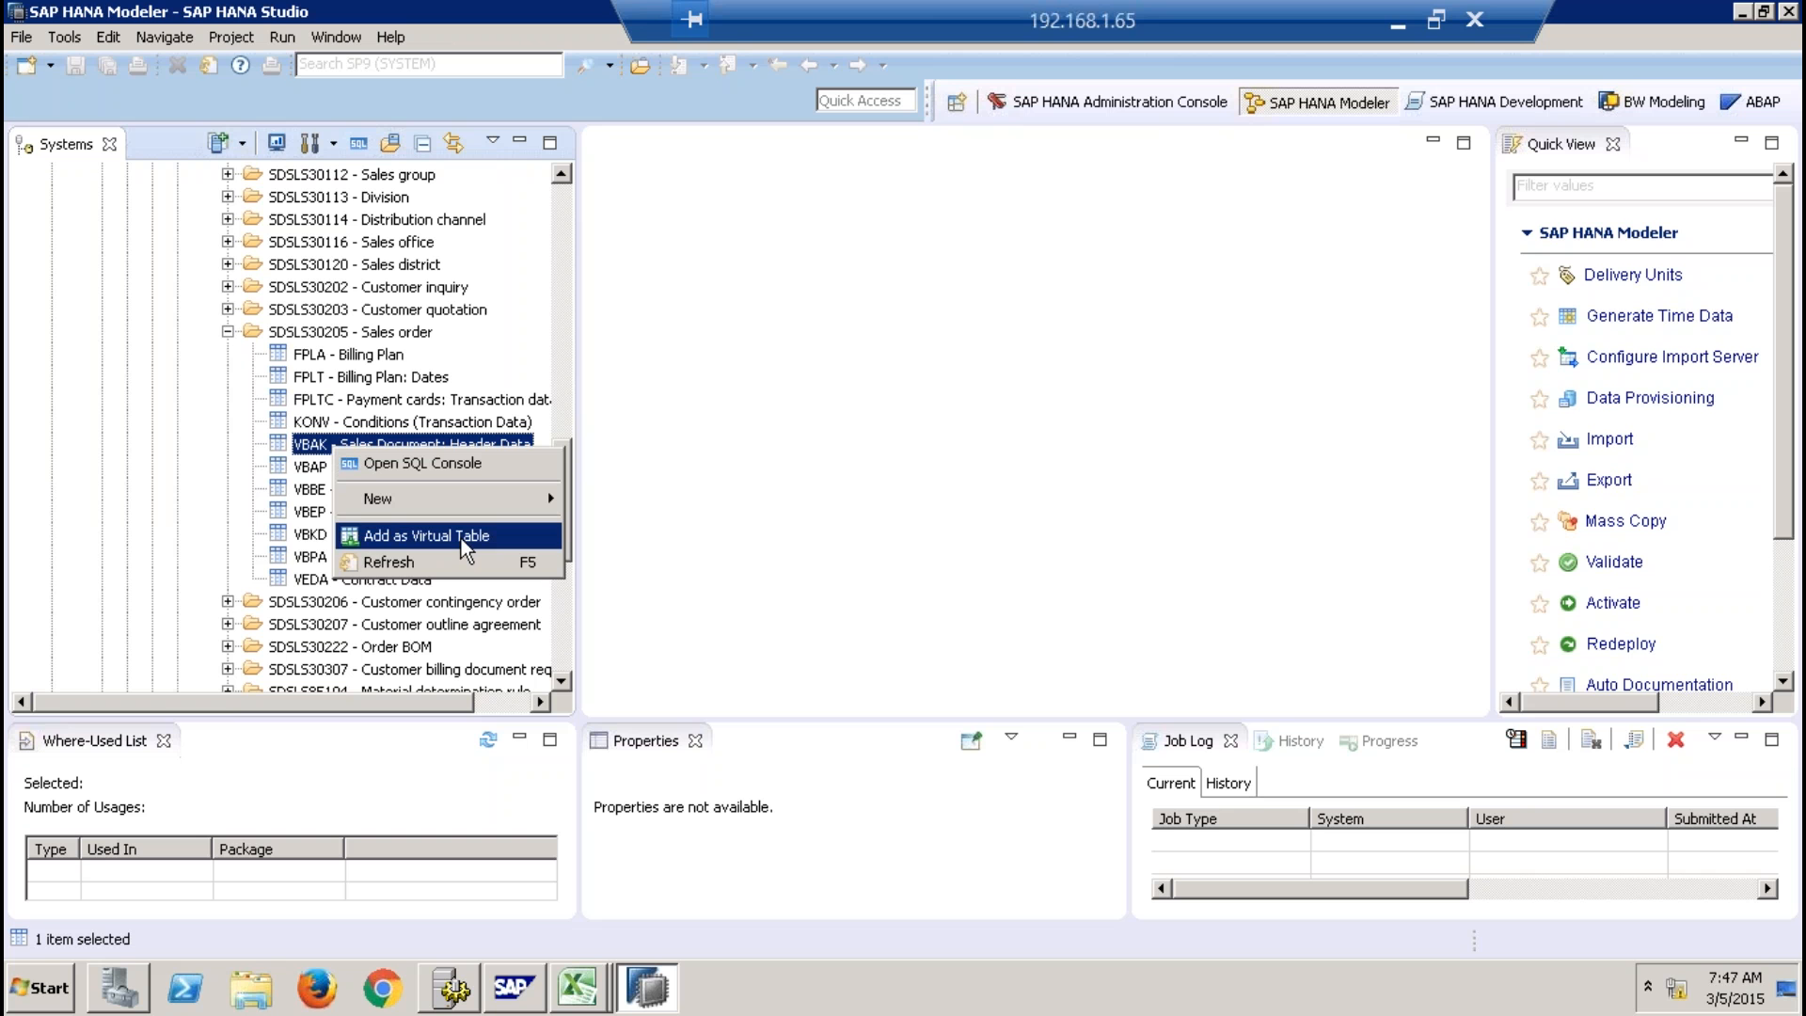
left_click(566, 365)
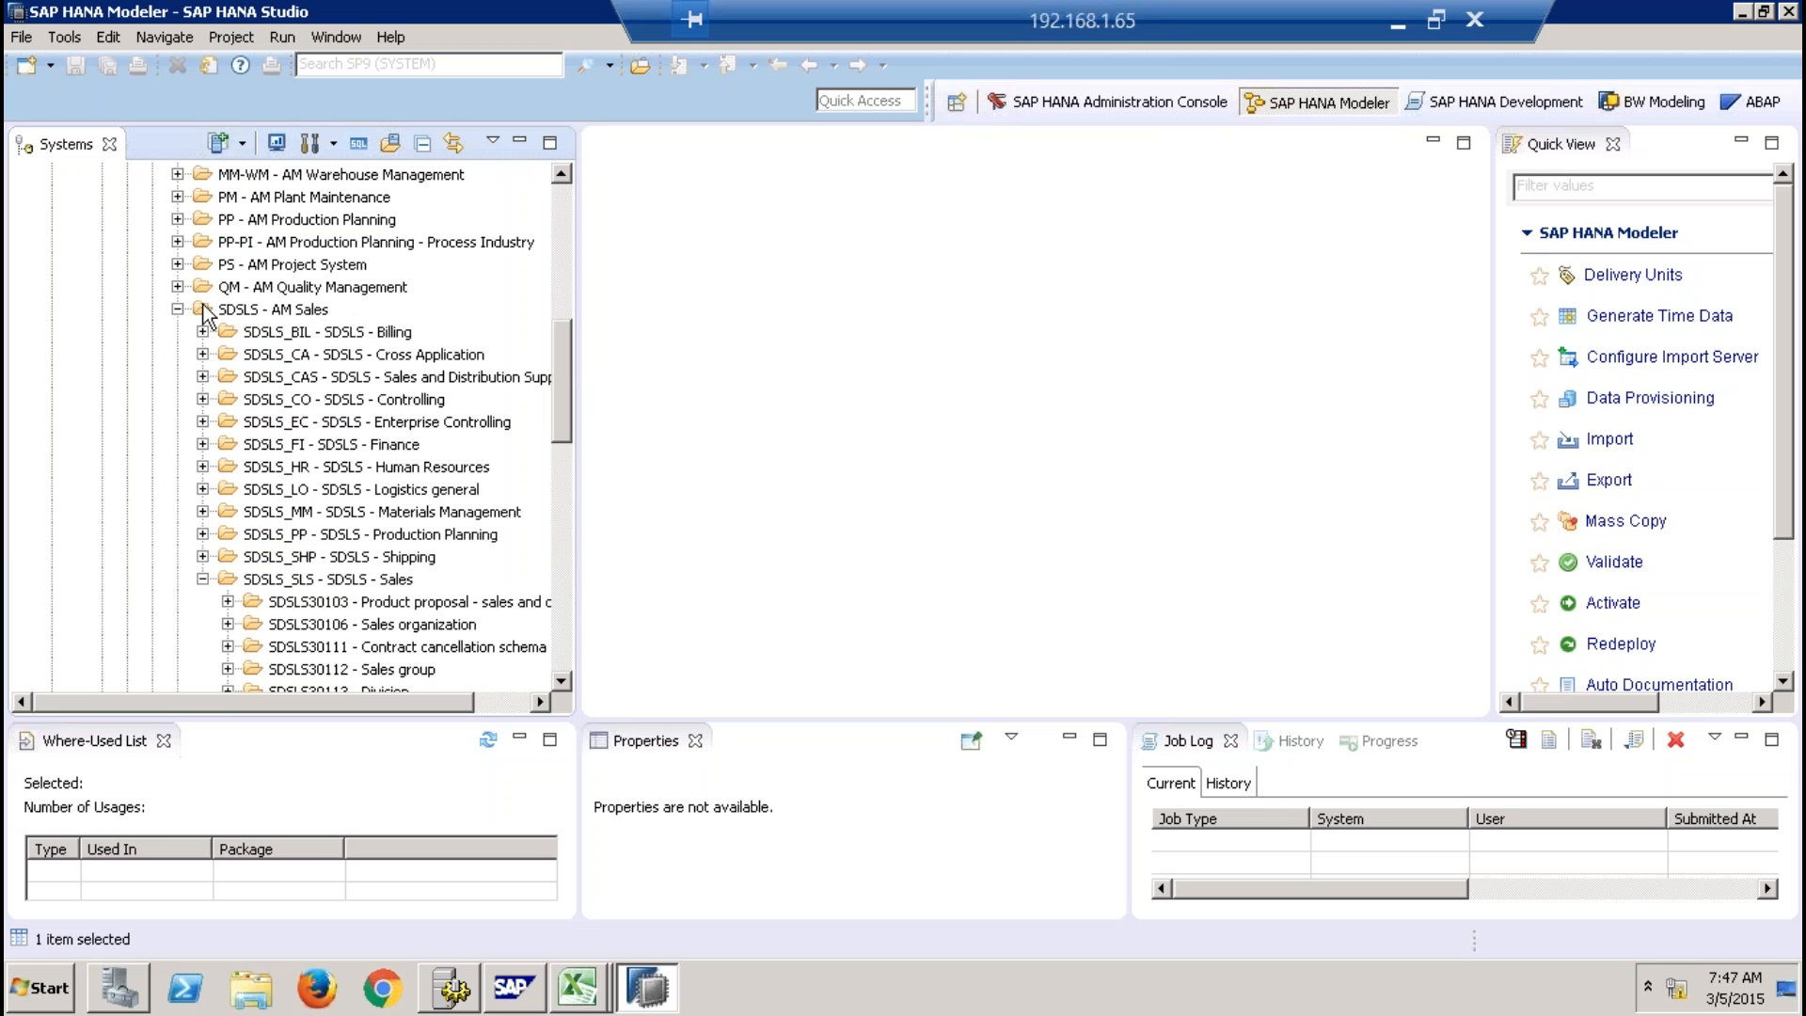
left_click(178, 309)
left_click(562, 201)
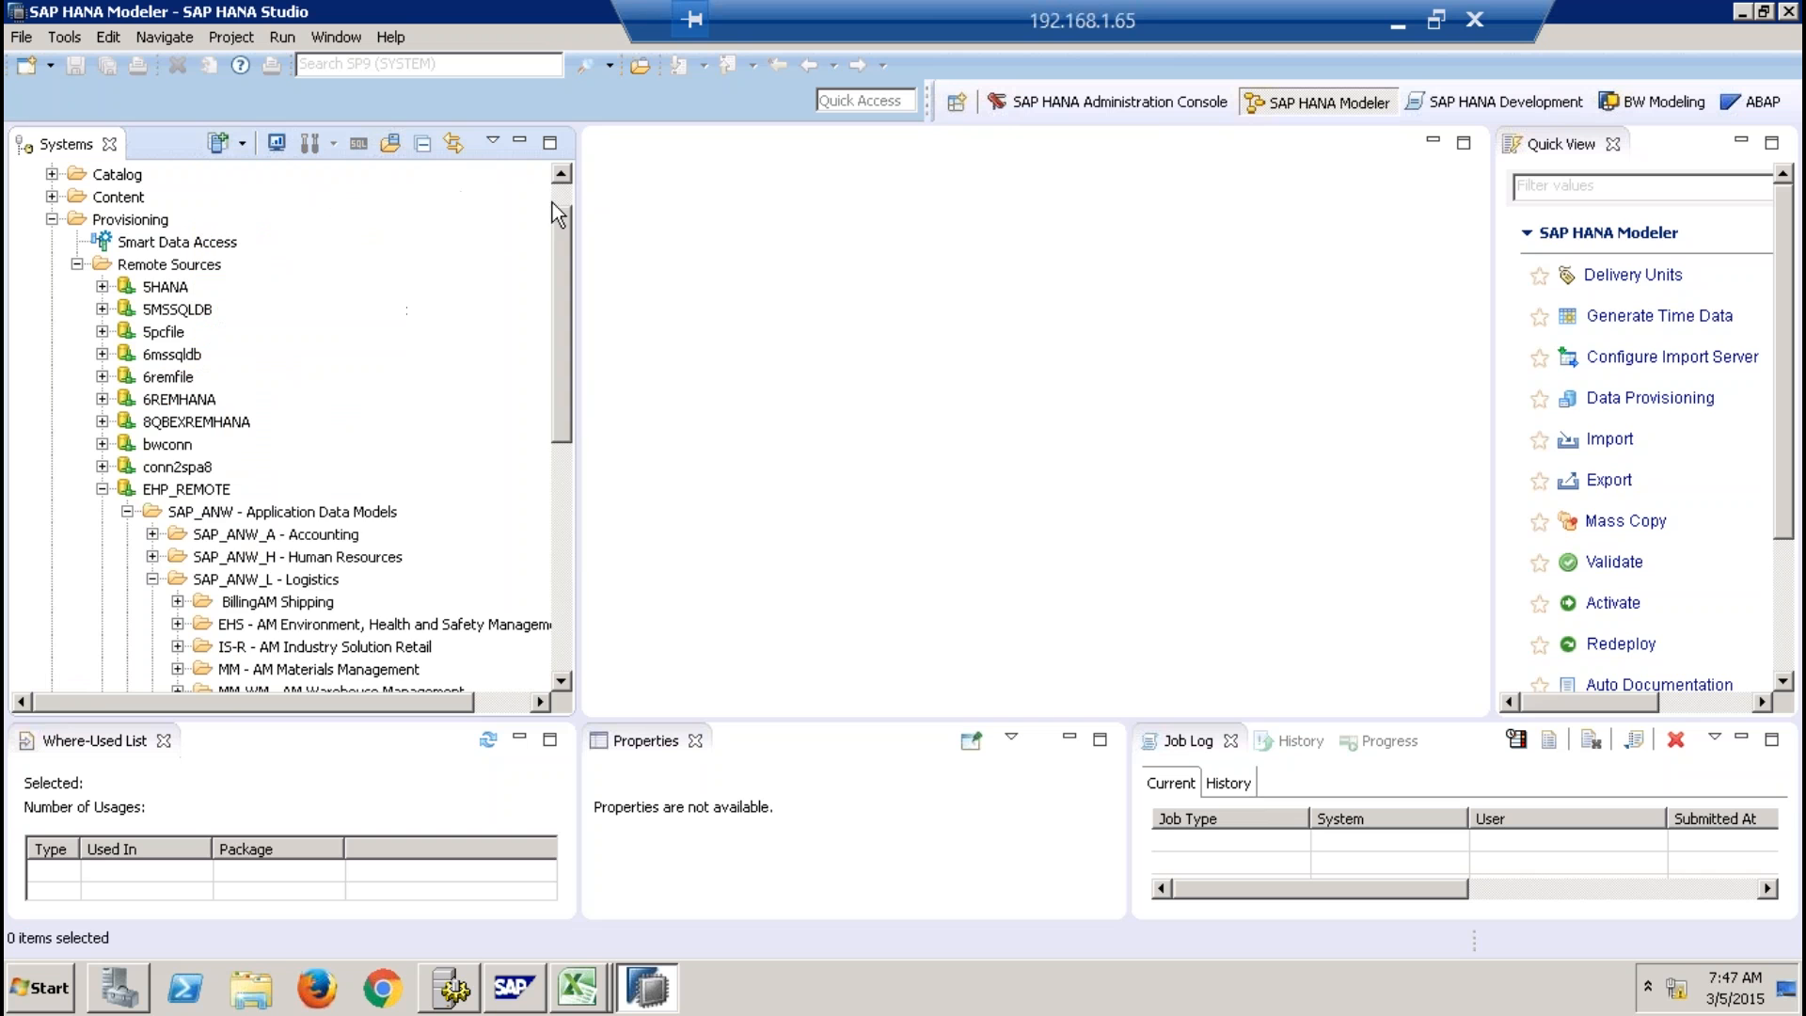
left_click(126, 511)
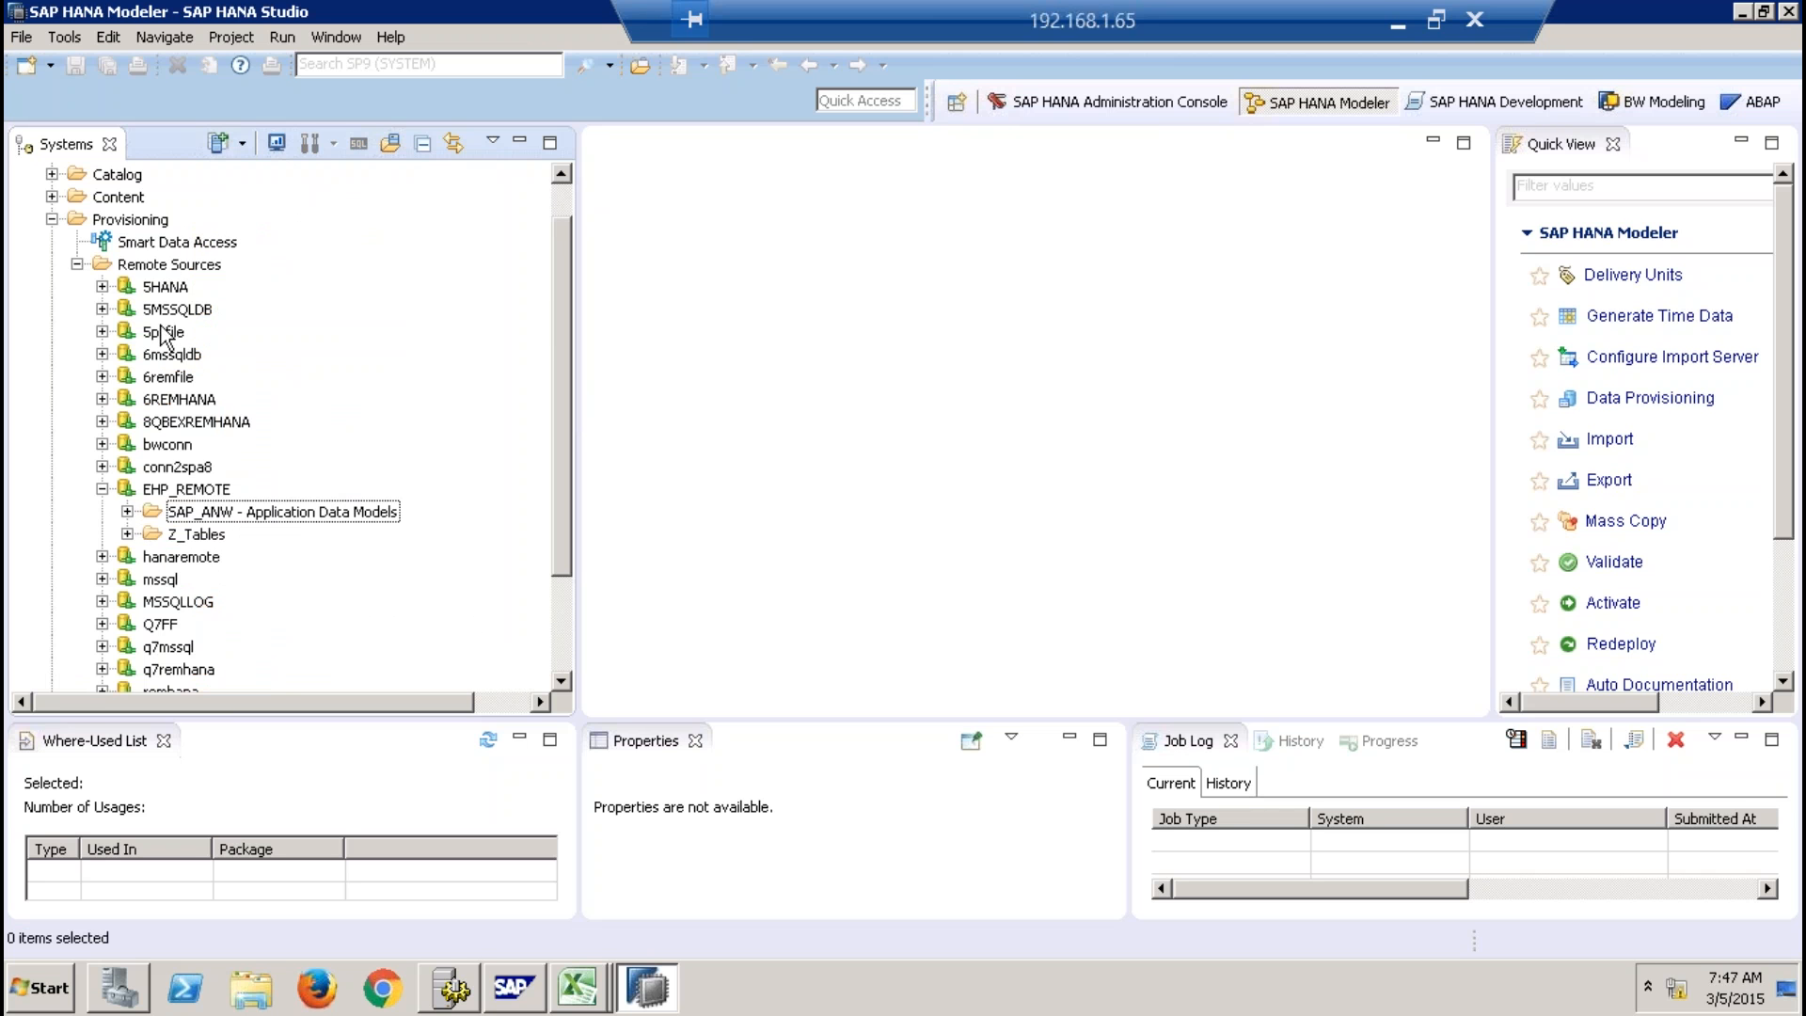
Open a new remote source definition under Remote Sources and review the adapters it offers, leaving ASE (ODBC) selected.
left_click(176, 267)
right_click(175, 266)
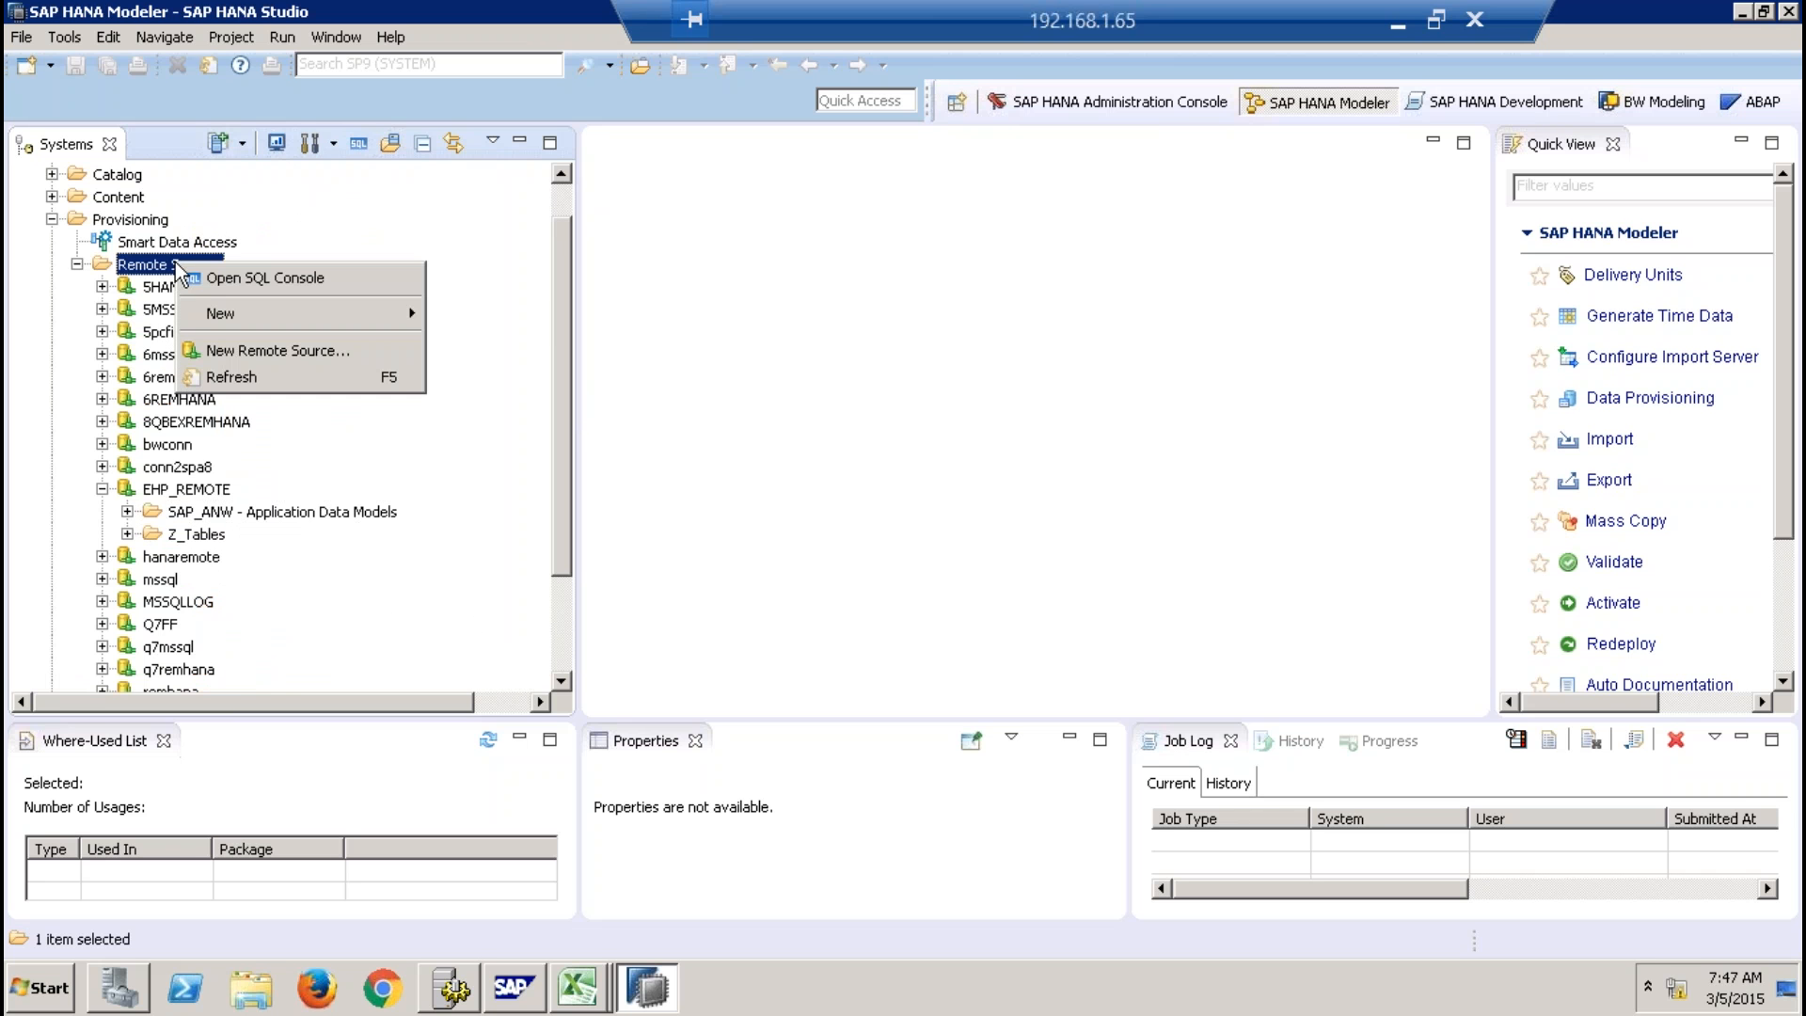
left_click(268, 350)
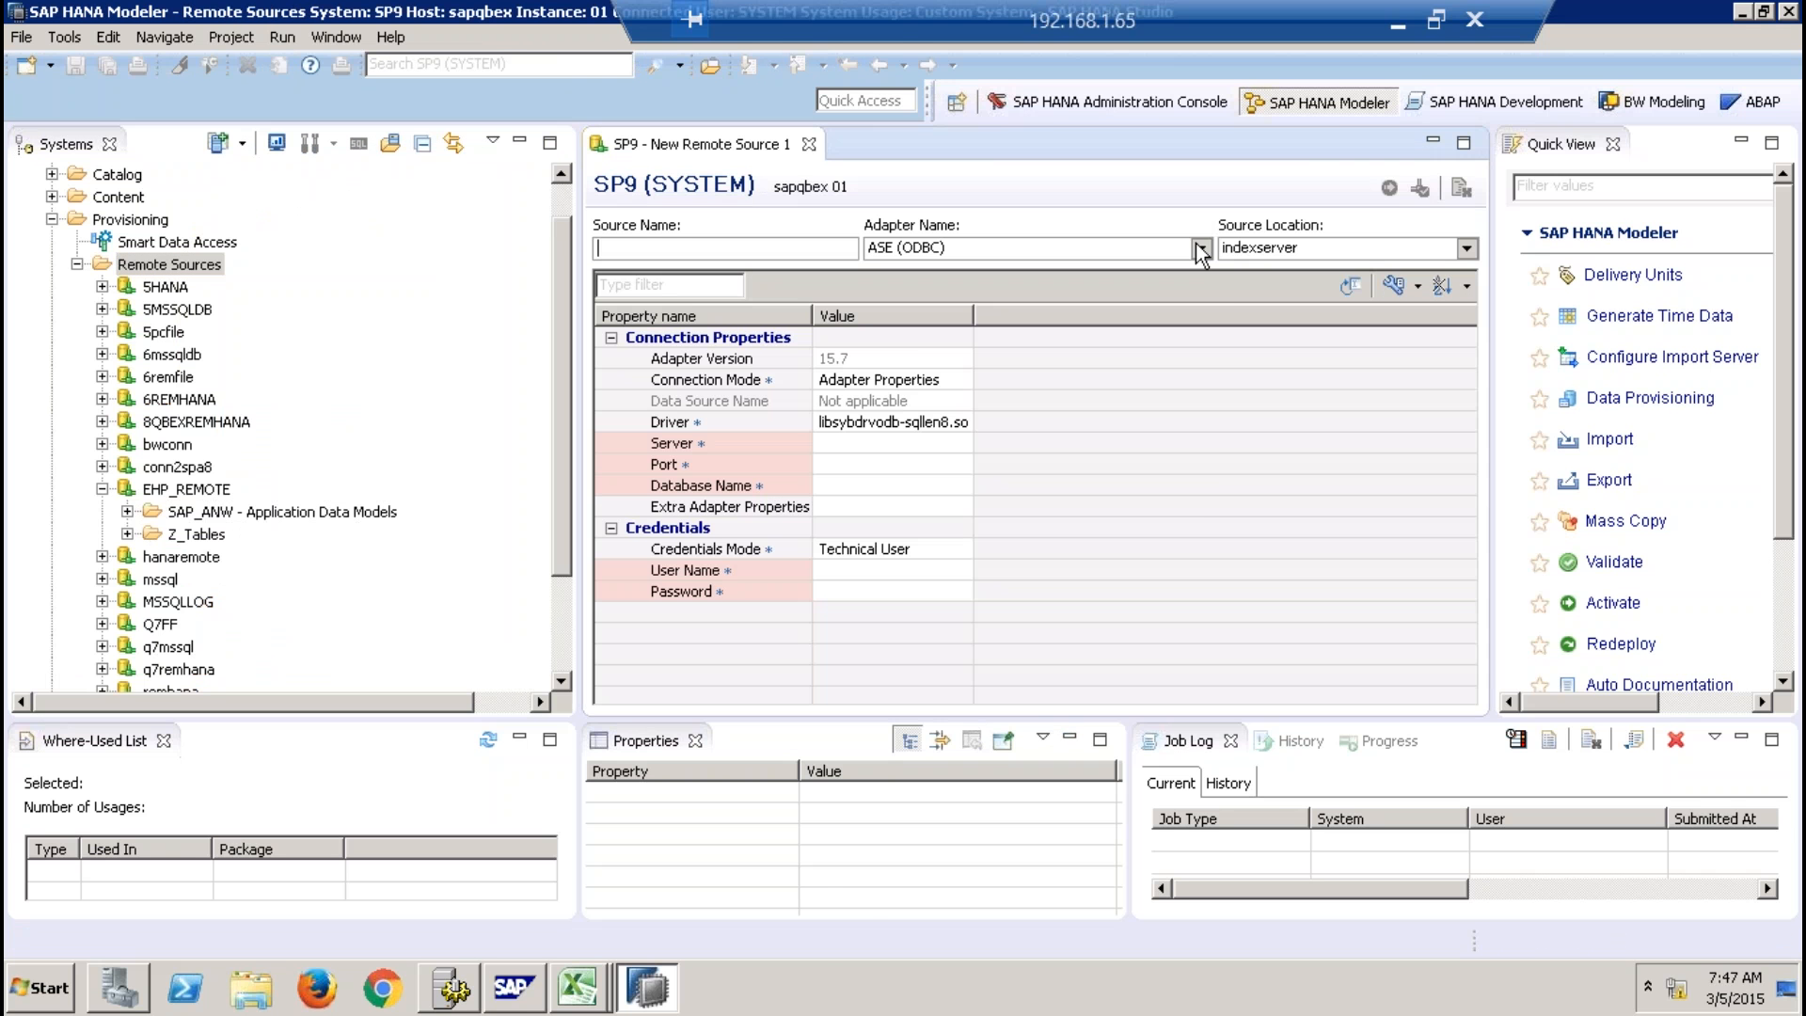
left_click(1200, 248)
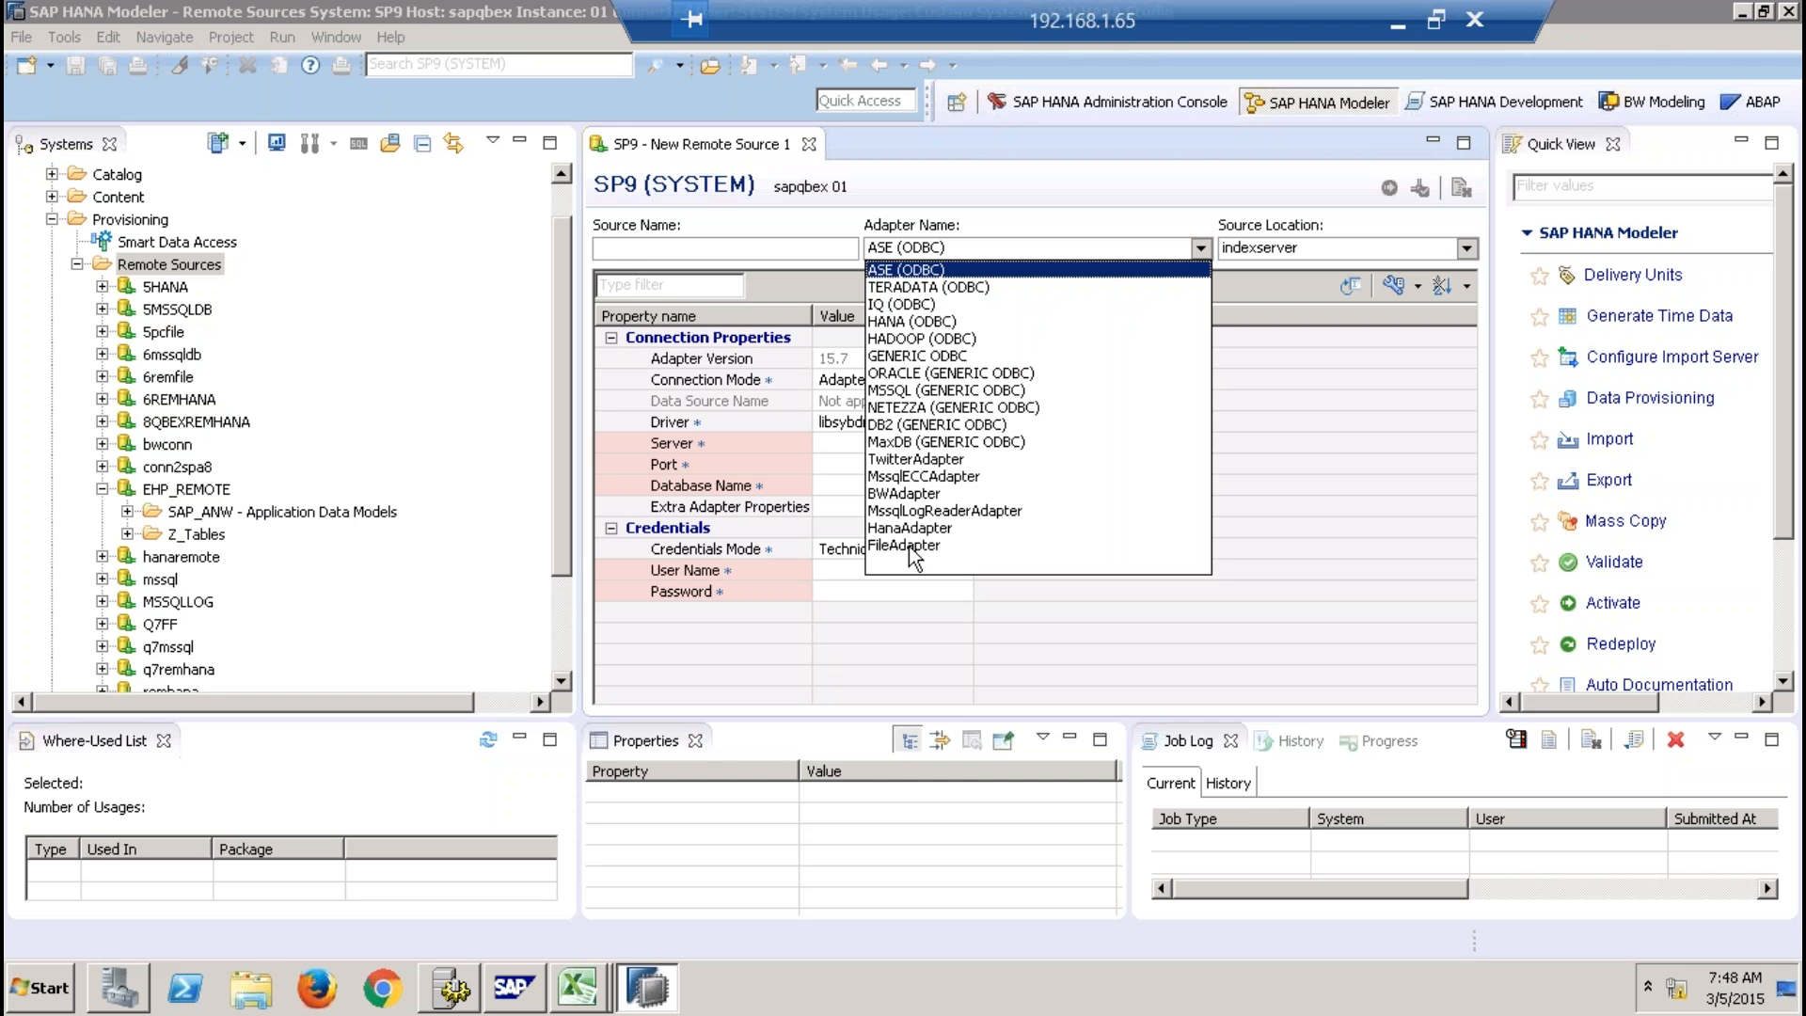
left_click(1016, 200)
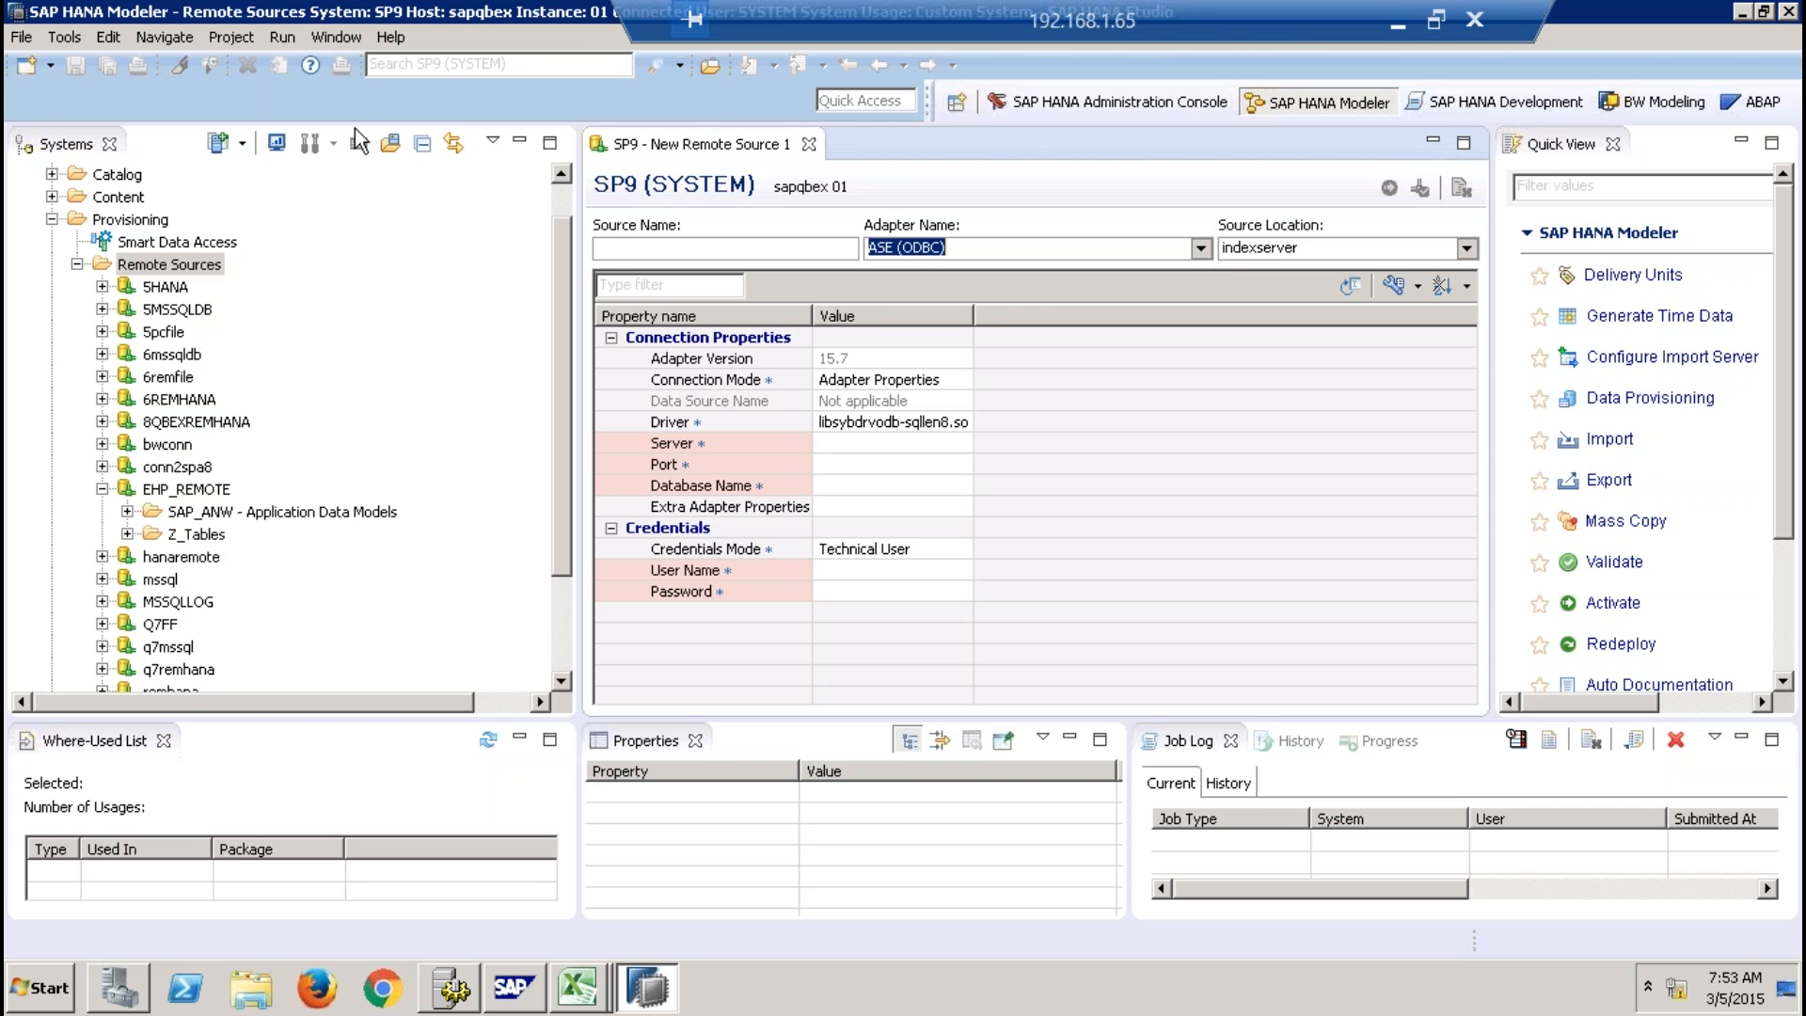
Open the import wizard, examine the SAP NetWeaver BW Models source under SAP HANA Content, and cancel without importing.
left_click(26, 39)
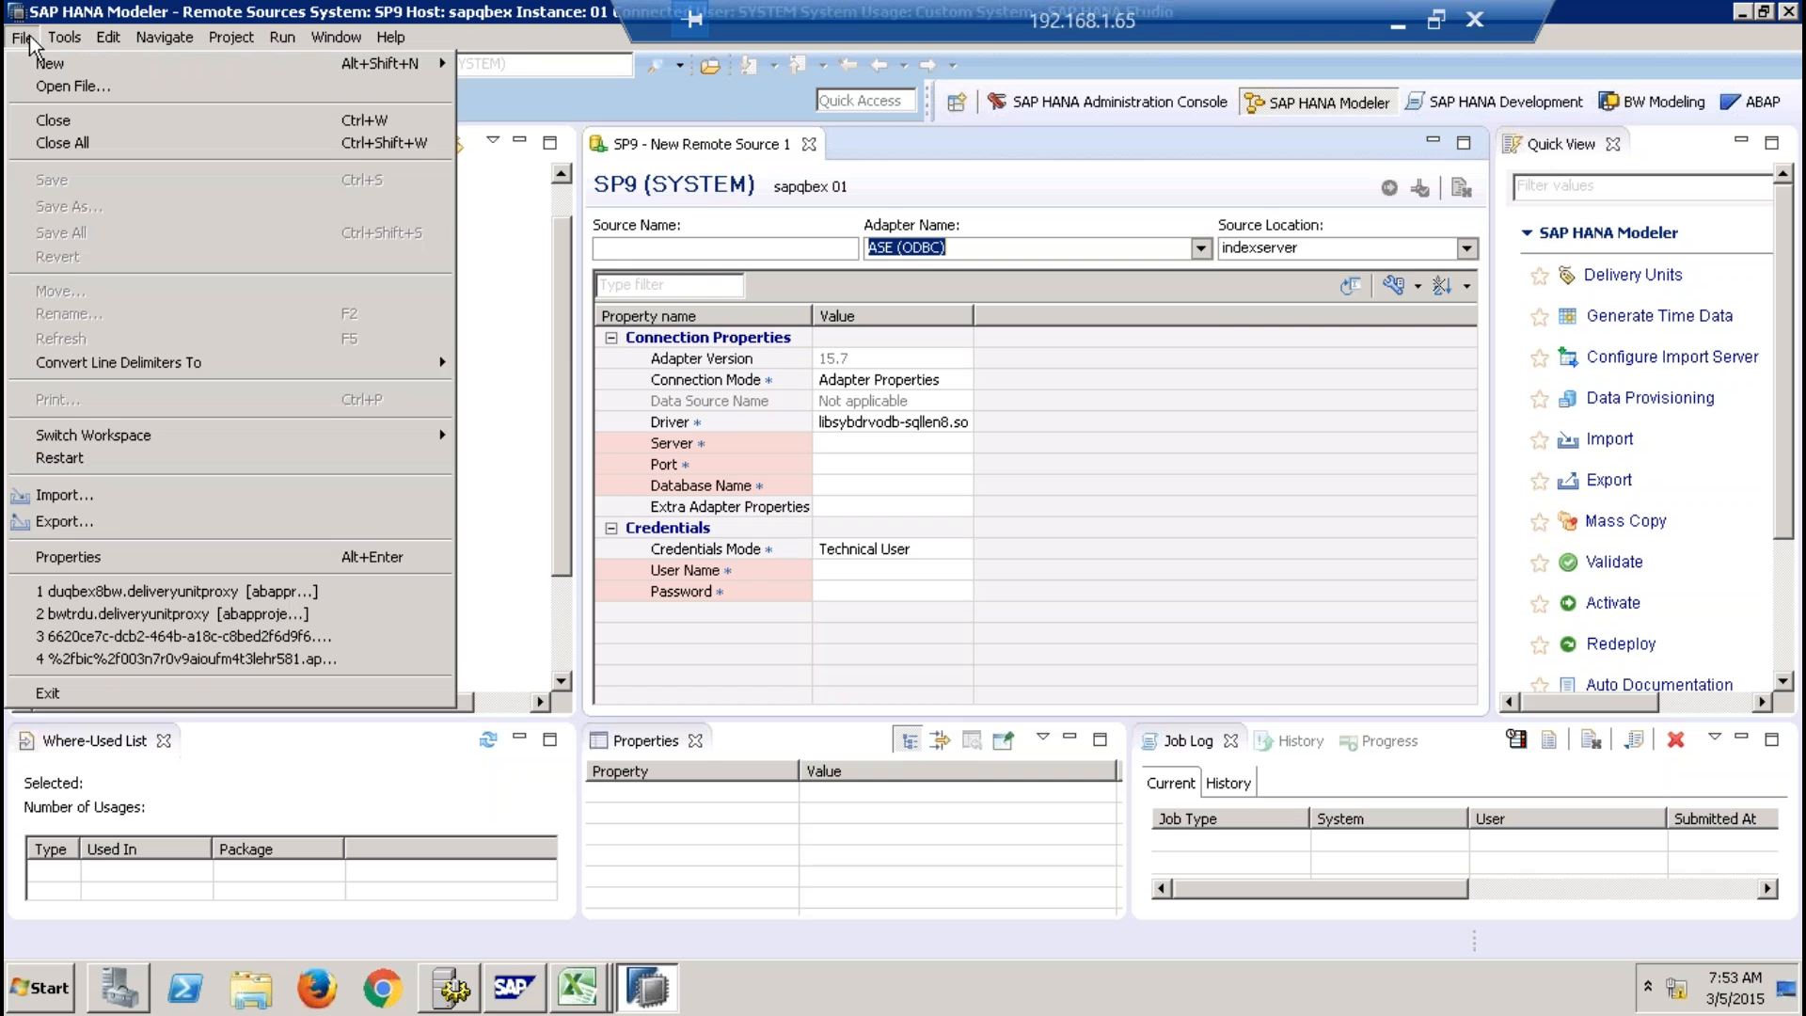
left_click(132, 499)
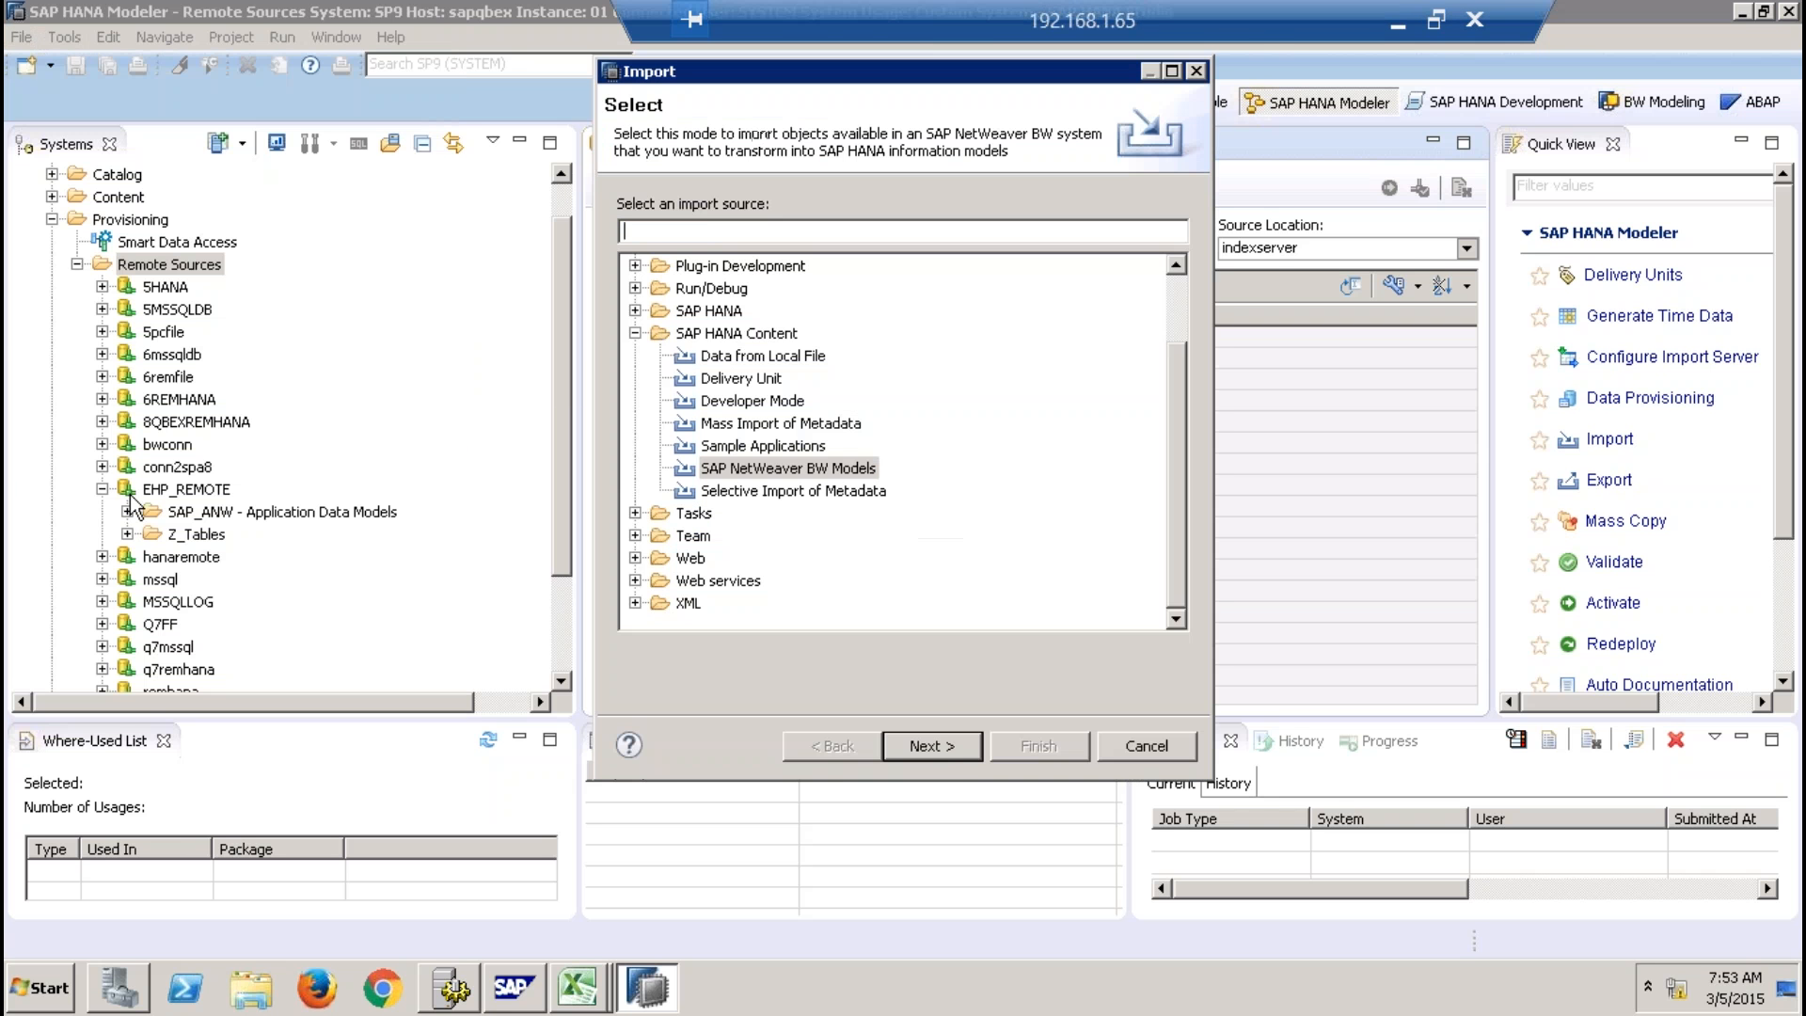
left_click(847, 466)
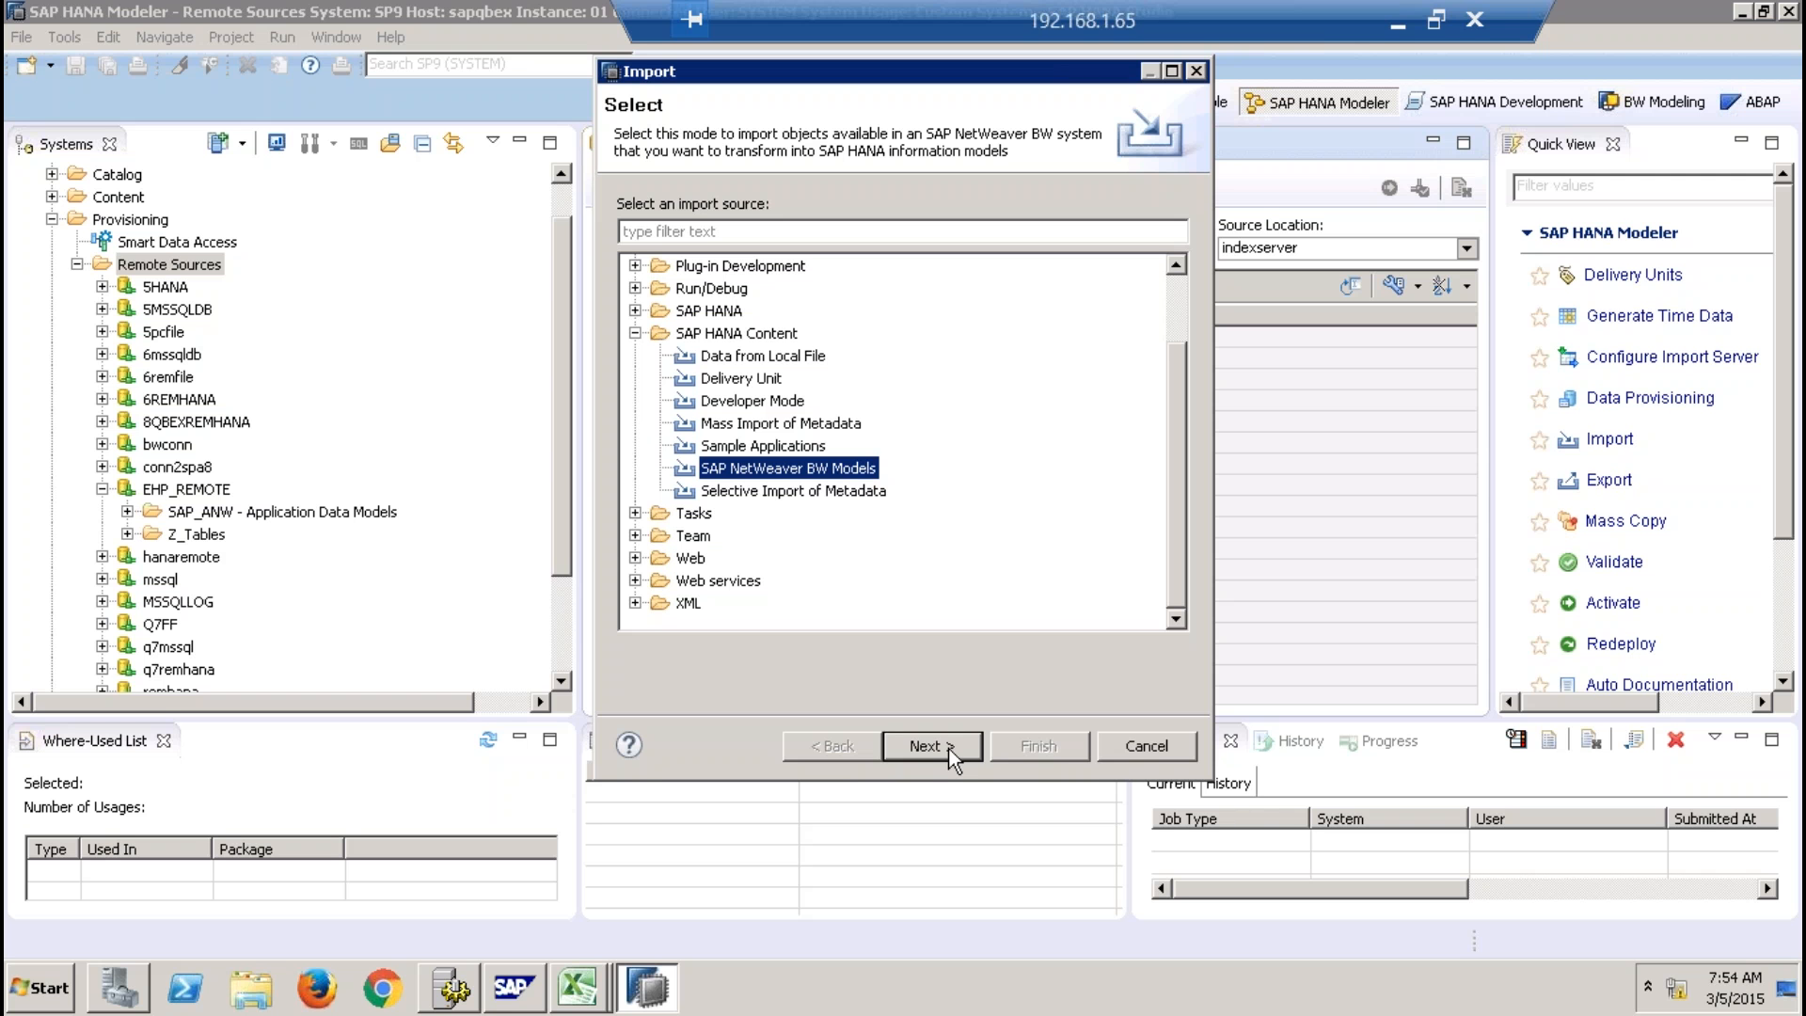
left_click(1116, 746)
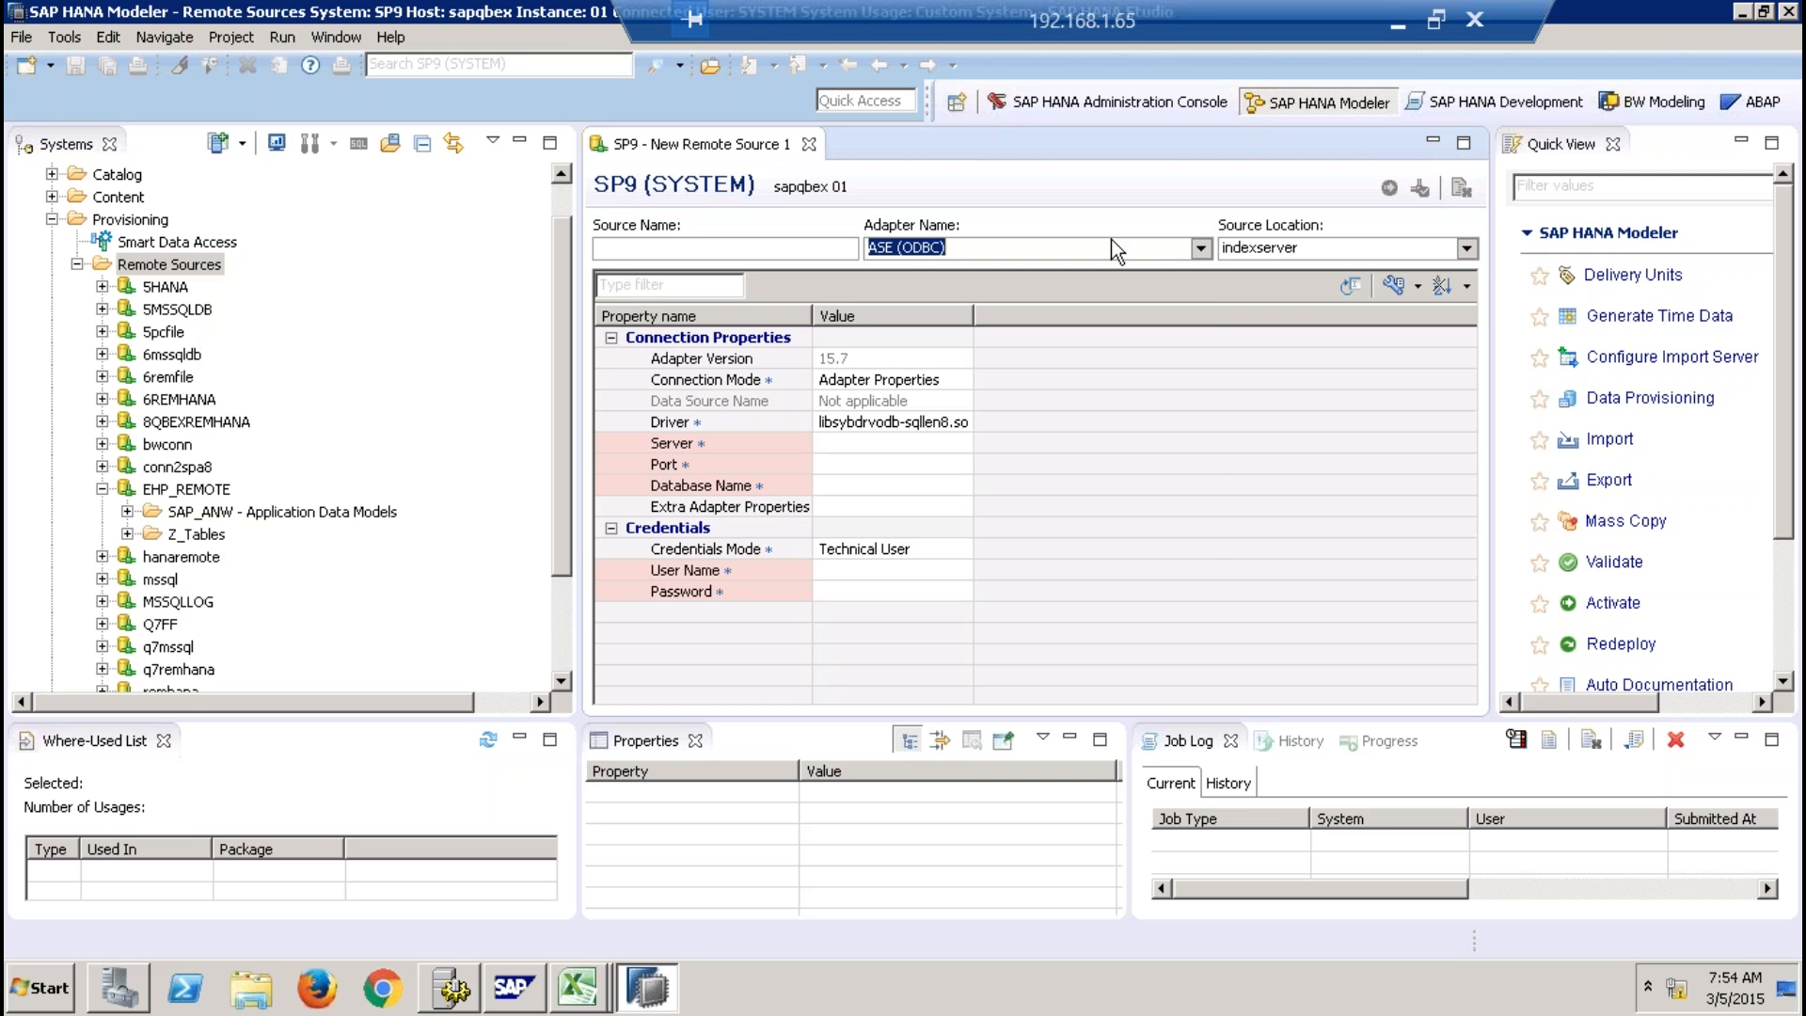
Review the adapters available for the new remote source, including BWAdapter and MssqlLogReaderAdapter, without changing the selection.
left_click(1201, 249)
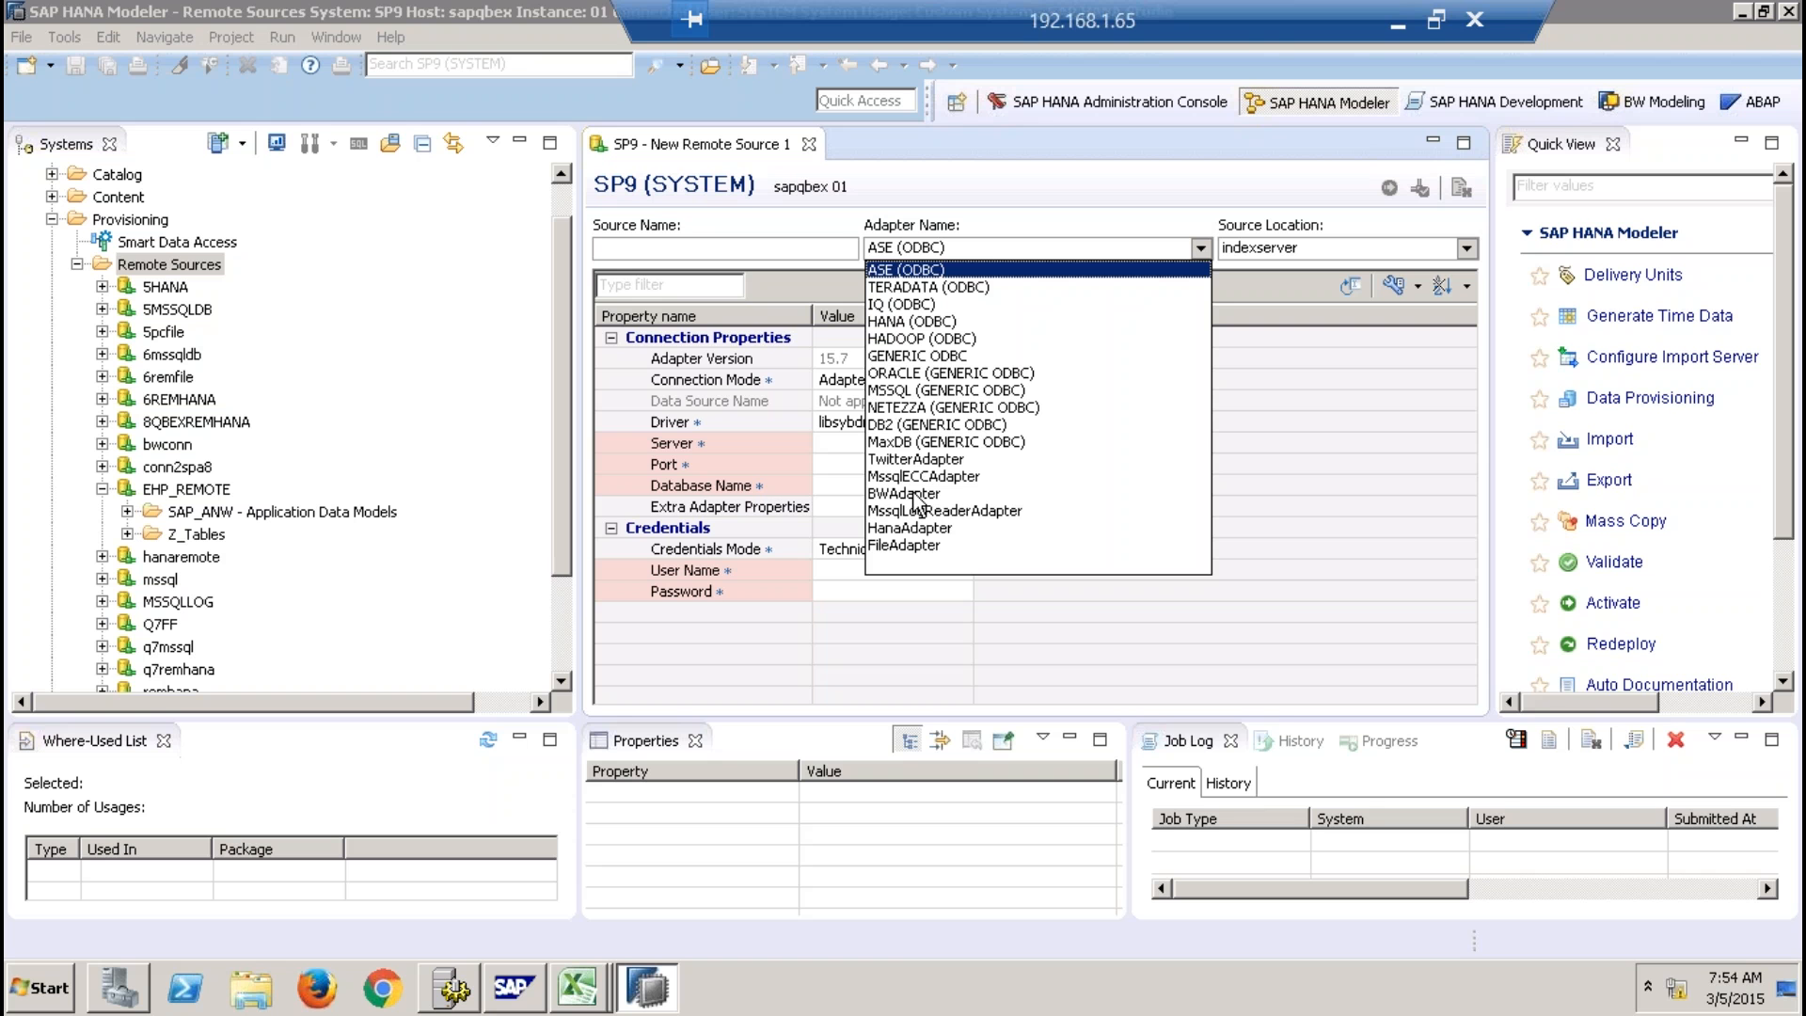
left_click(1048, 183)
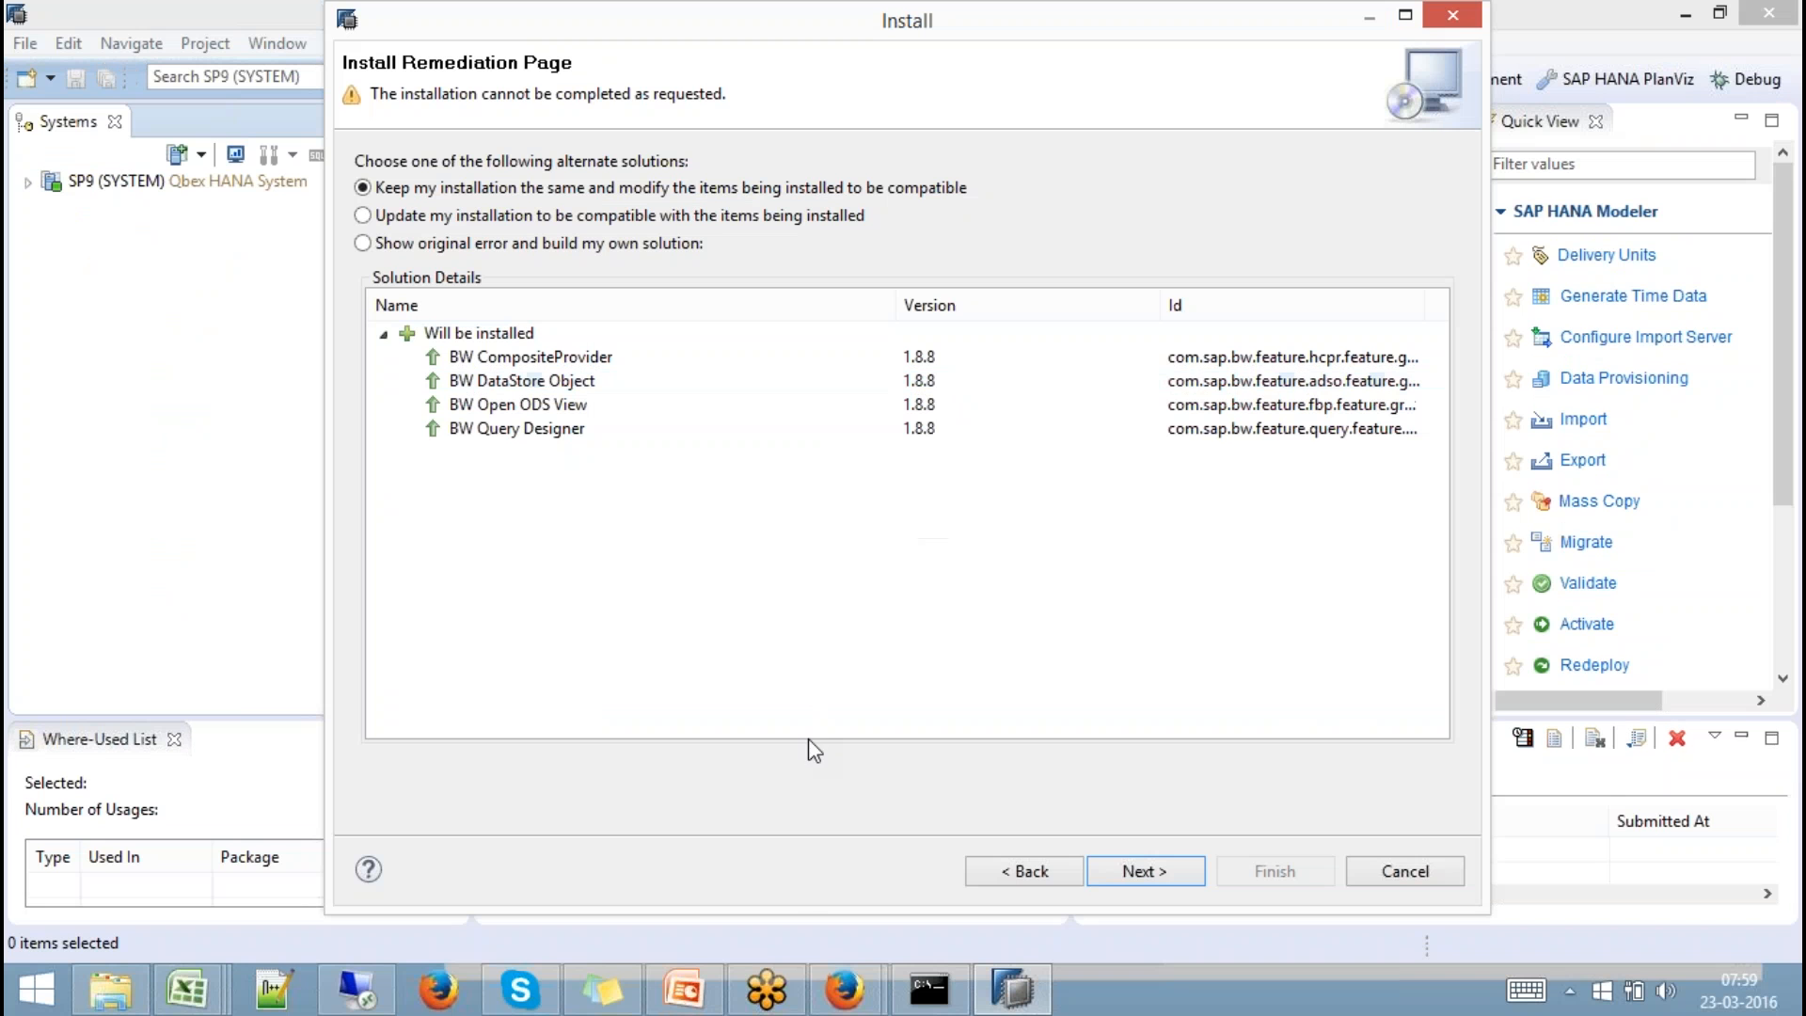
Keep the compatible BW feature selection, accept the license agreements and start installing the BW modeling features.
left_click(1140, 873)
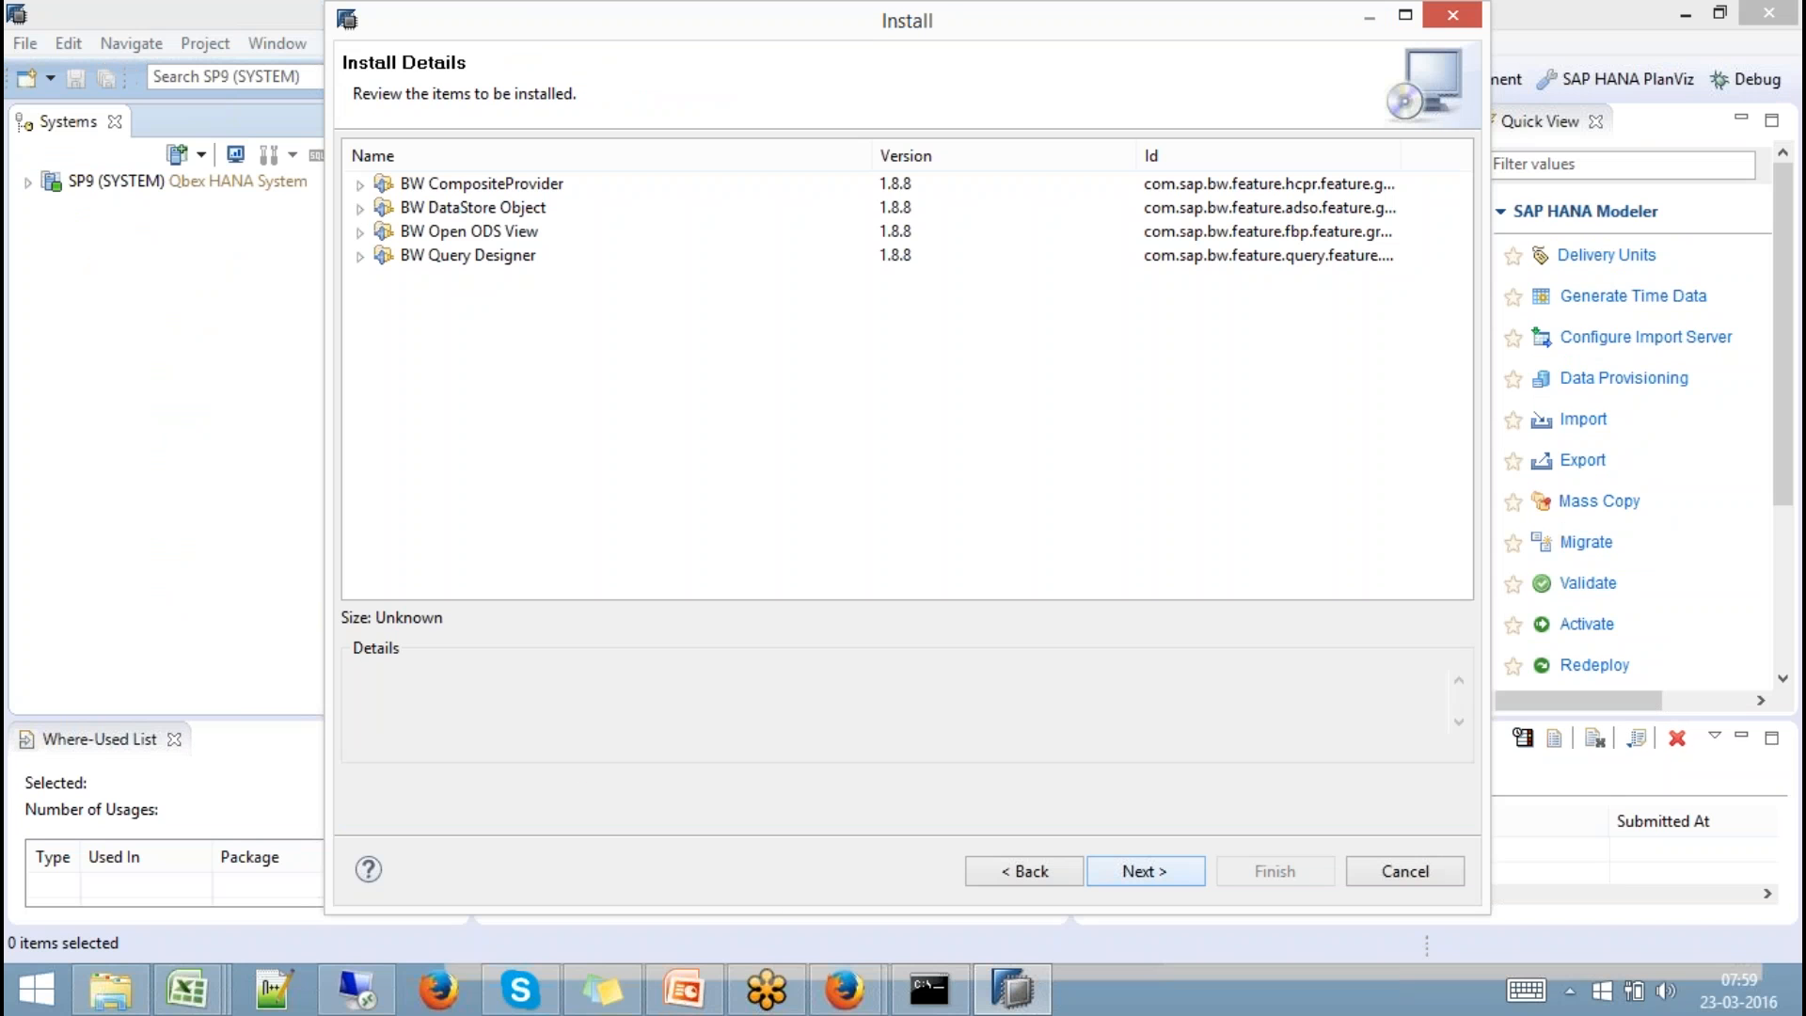
left_click(1140, 871)
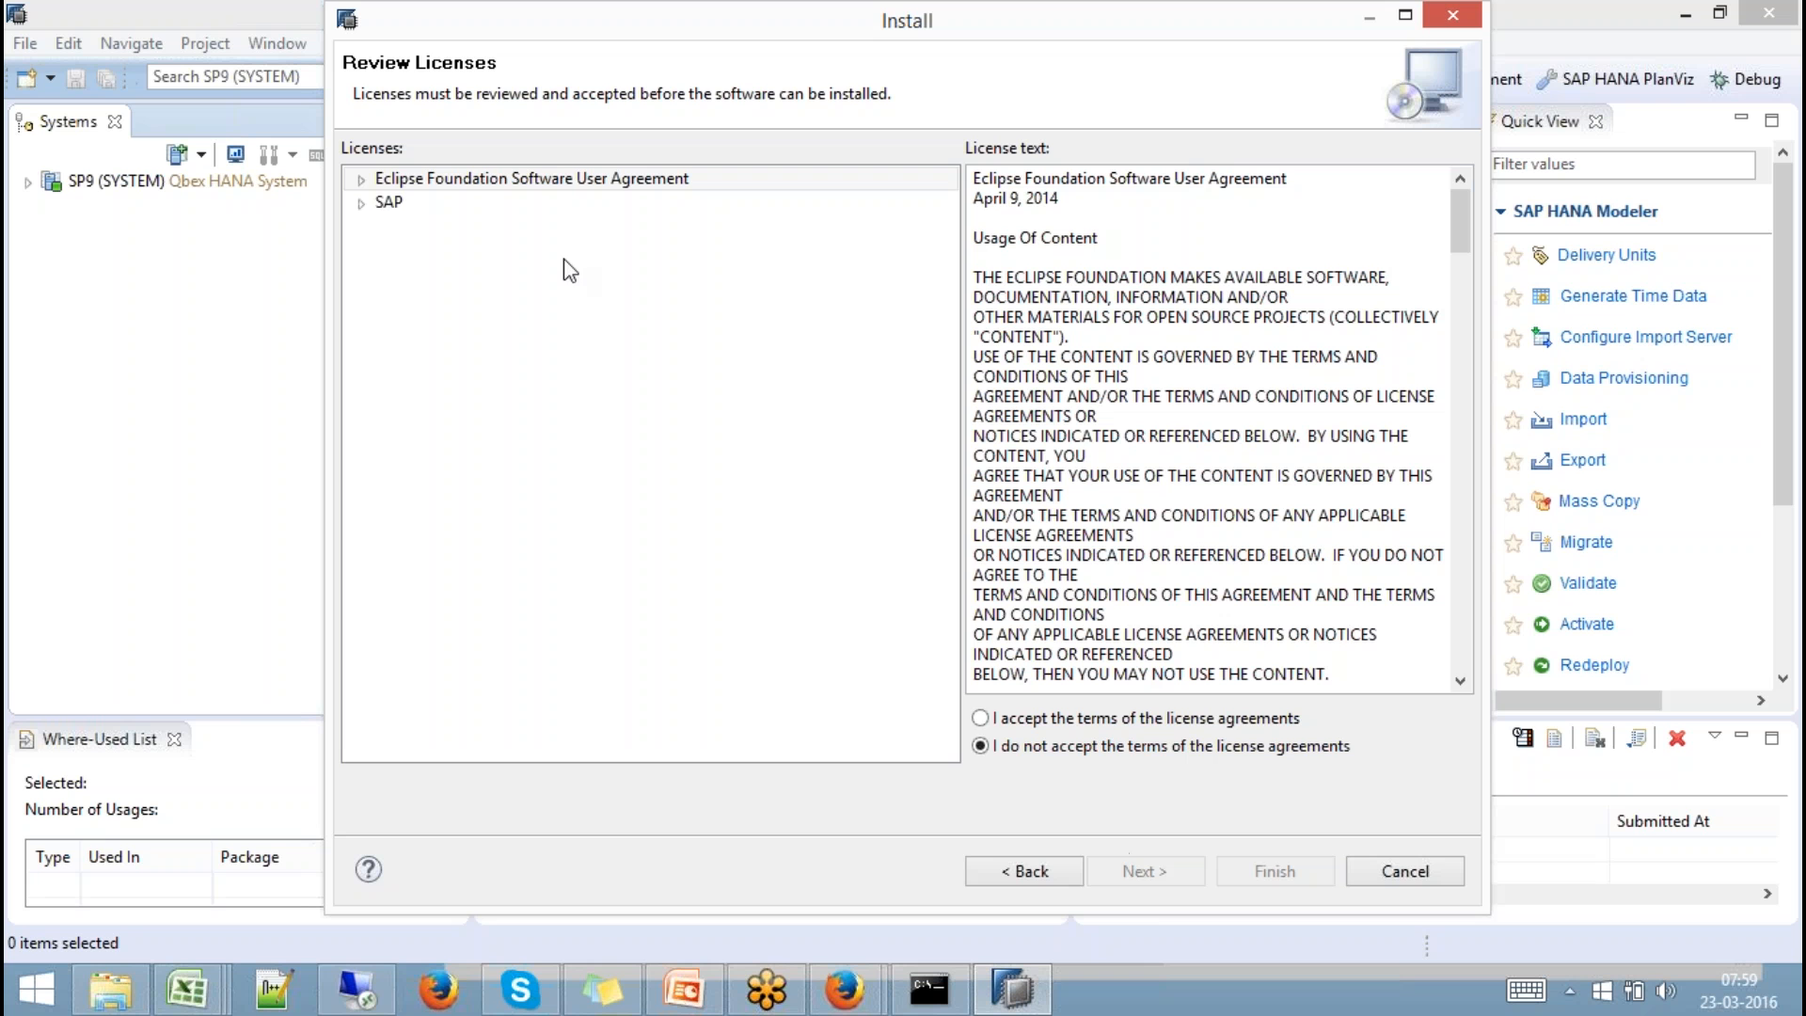
left_click(1061, 720)
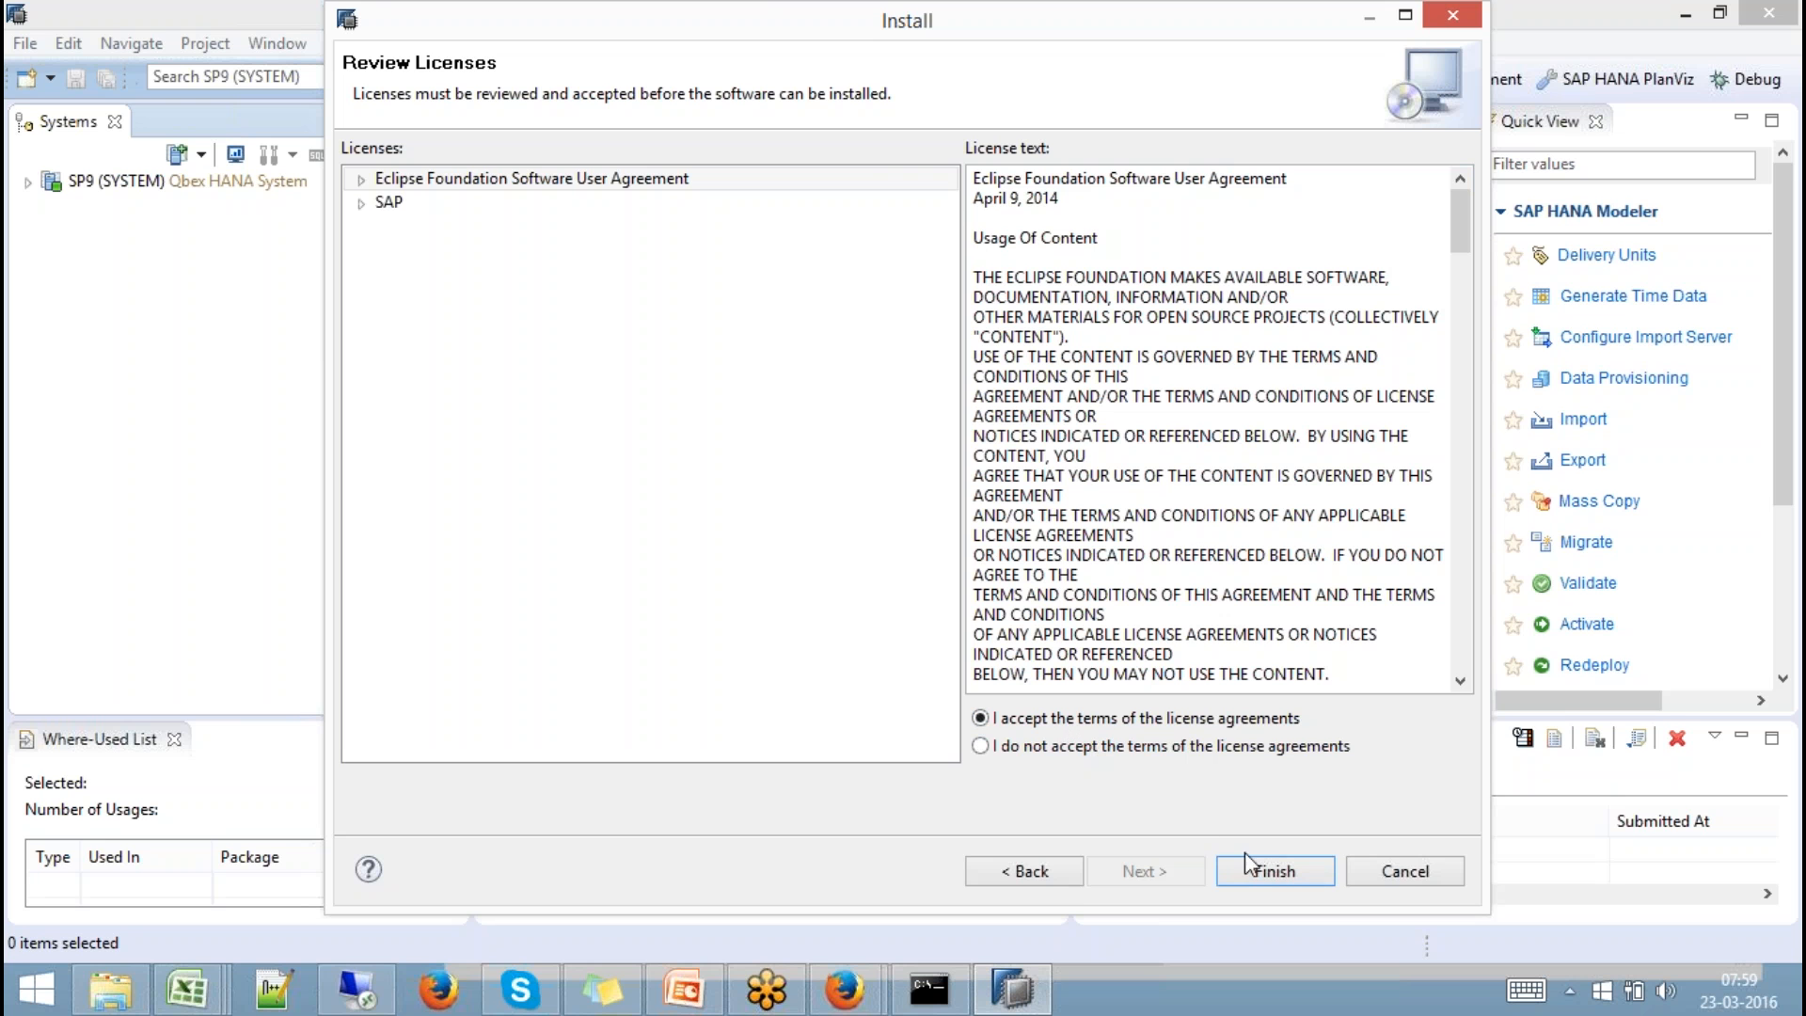
left_click(1272, 873)
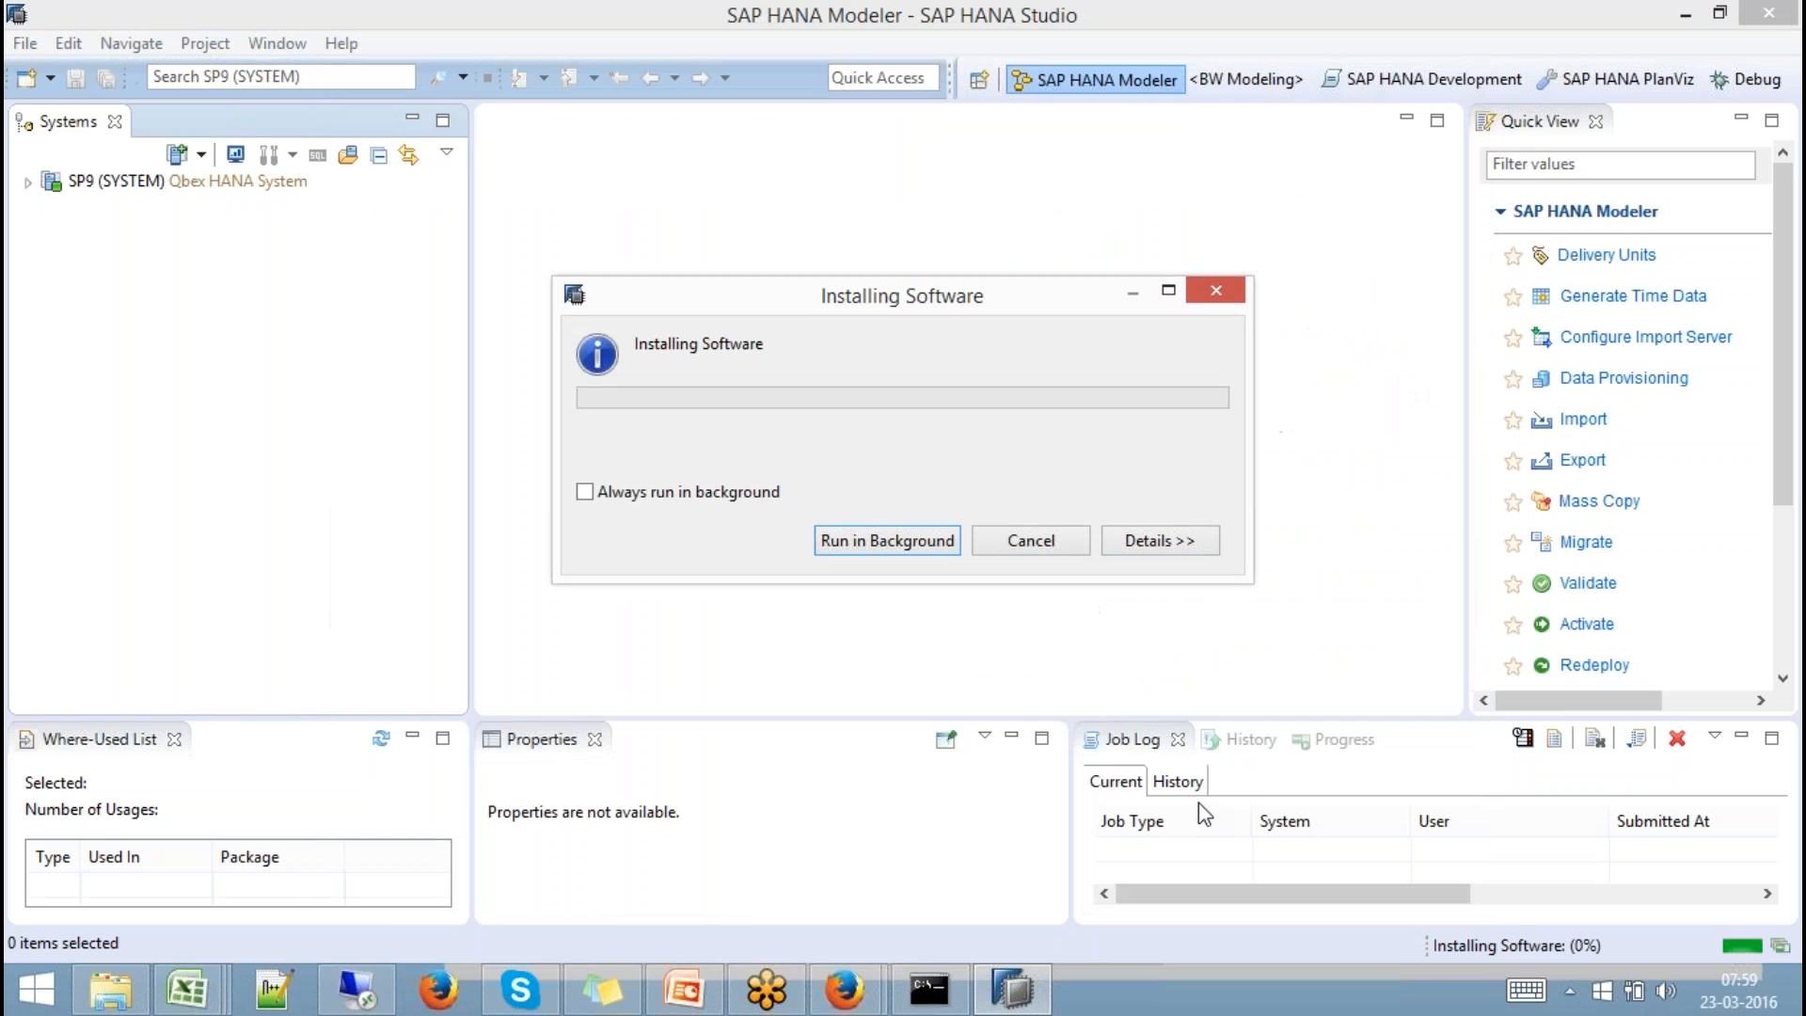
Minimize SAP HANA Studio and switch to the Book3 workbook in Excel.
left_click(1685, 15)
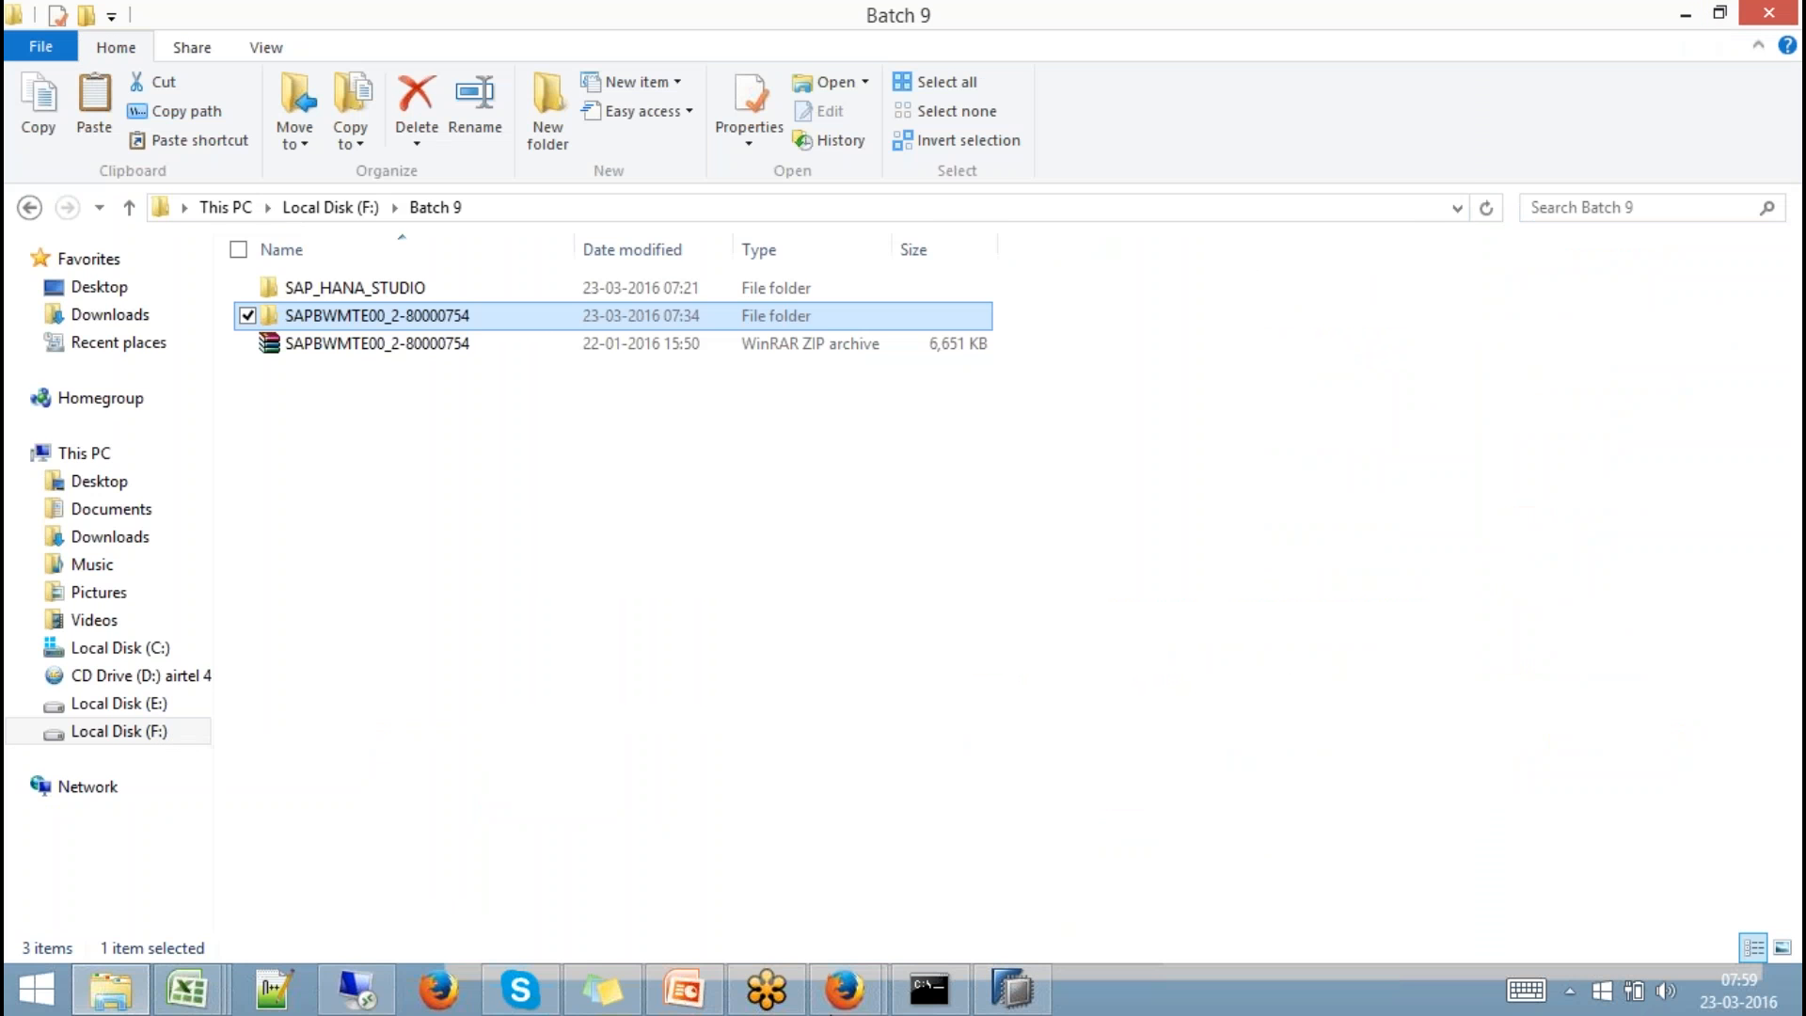
left_click(186, 988)
left_click(694, 892)
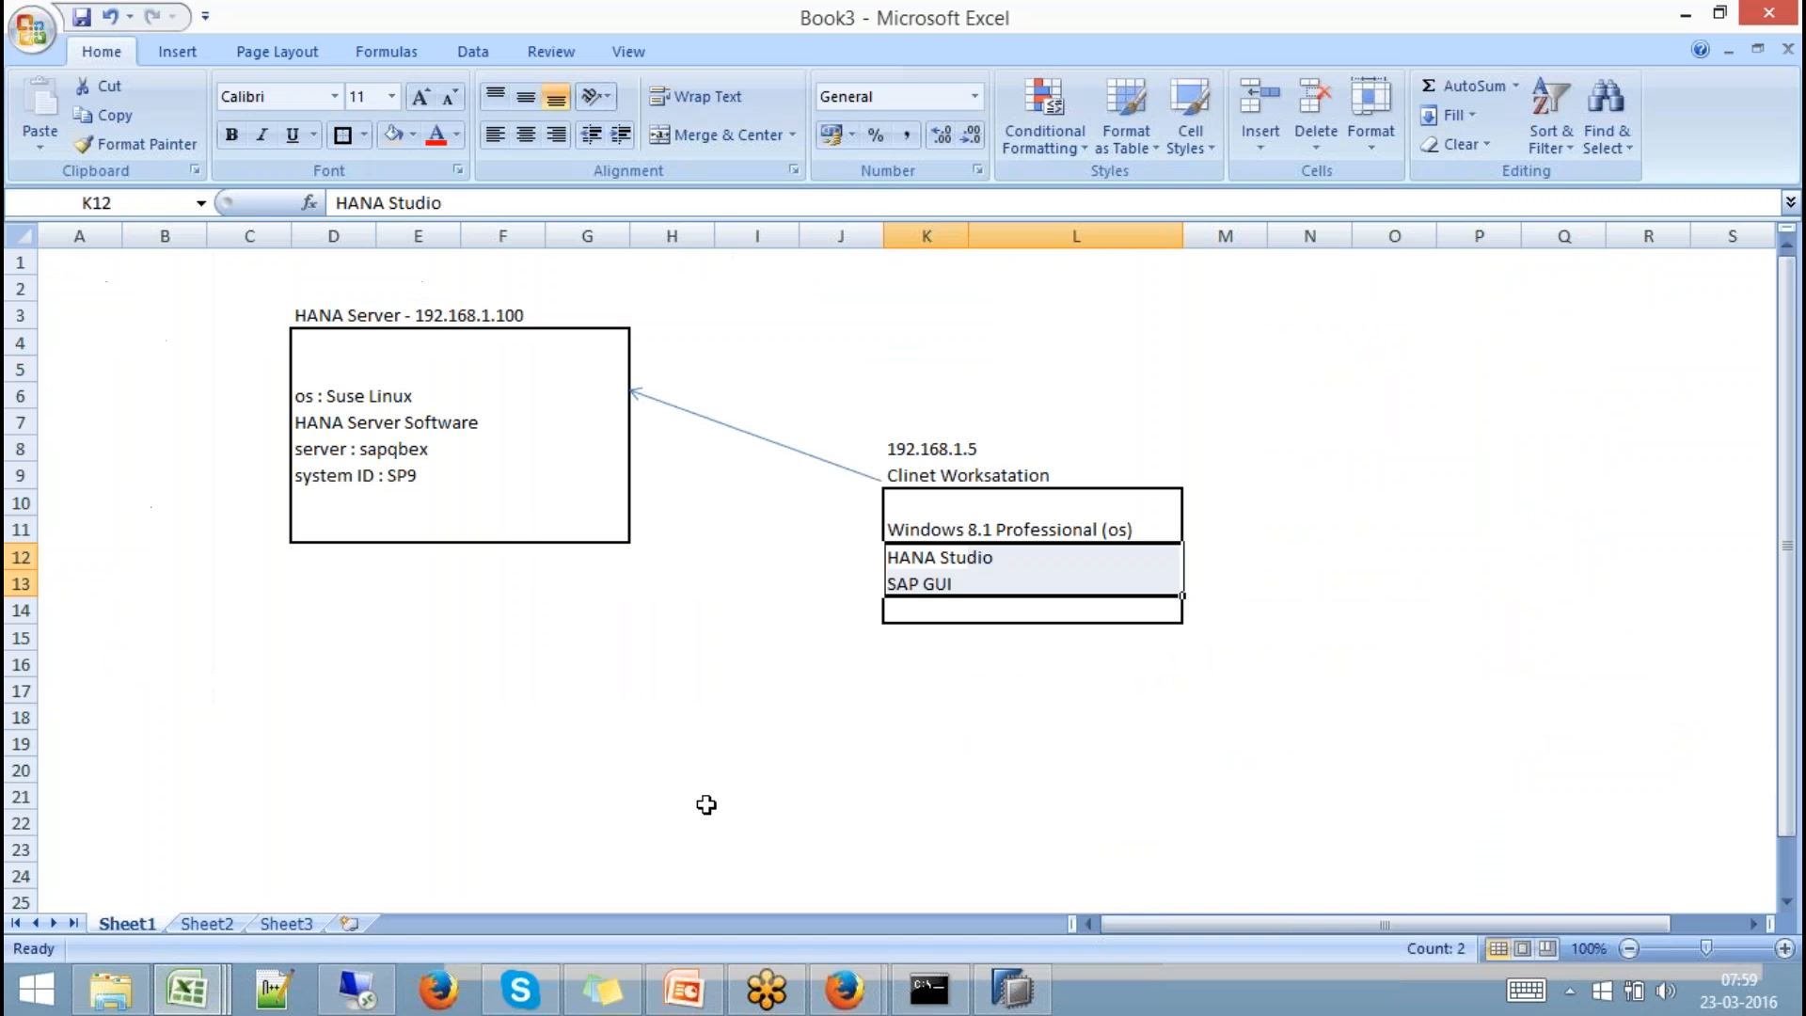
Enter "BW System" in cell D20 and outline the range D20:G26 with a thick box border.
left_click(337, 773)
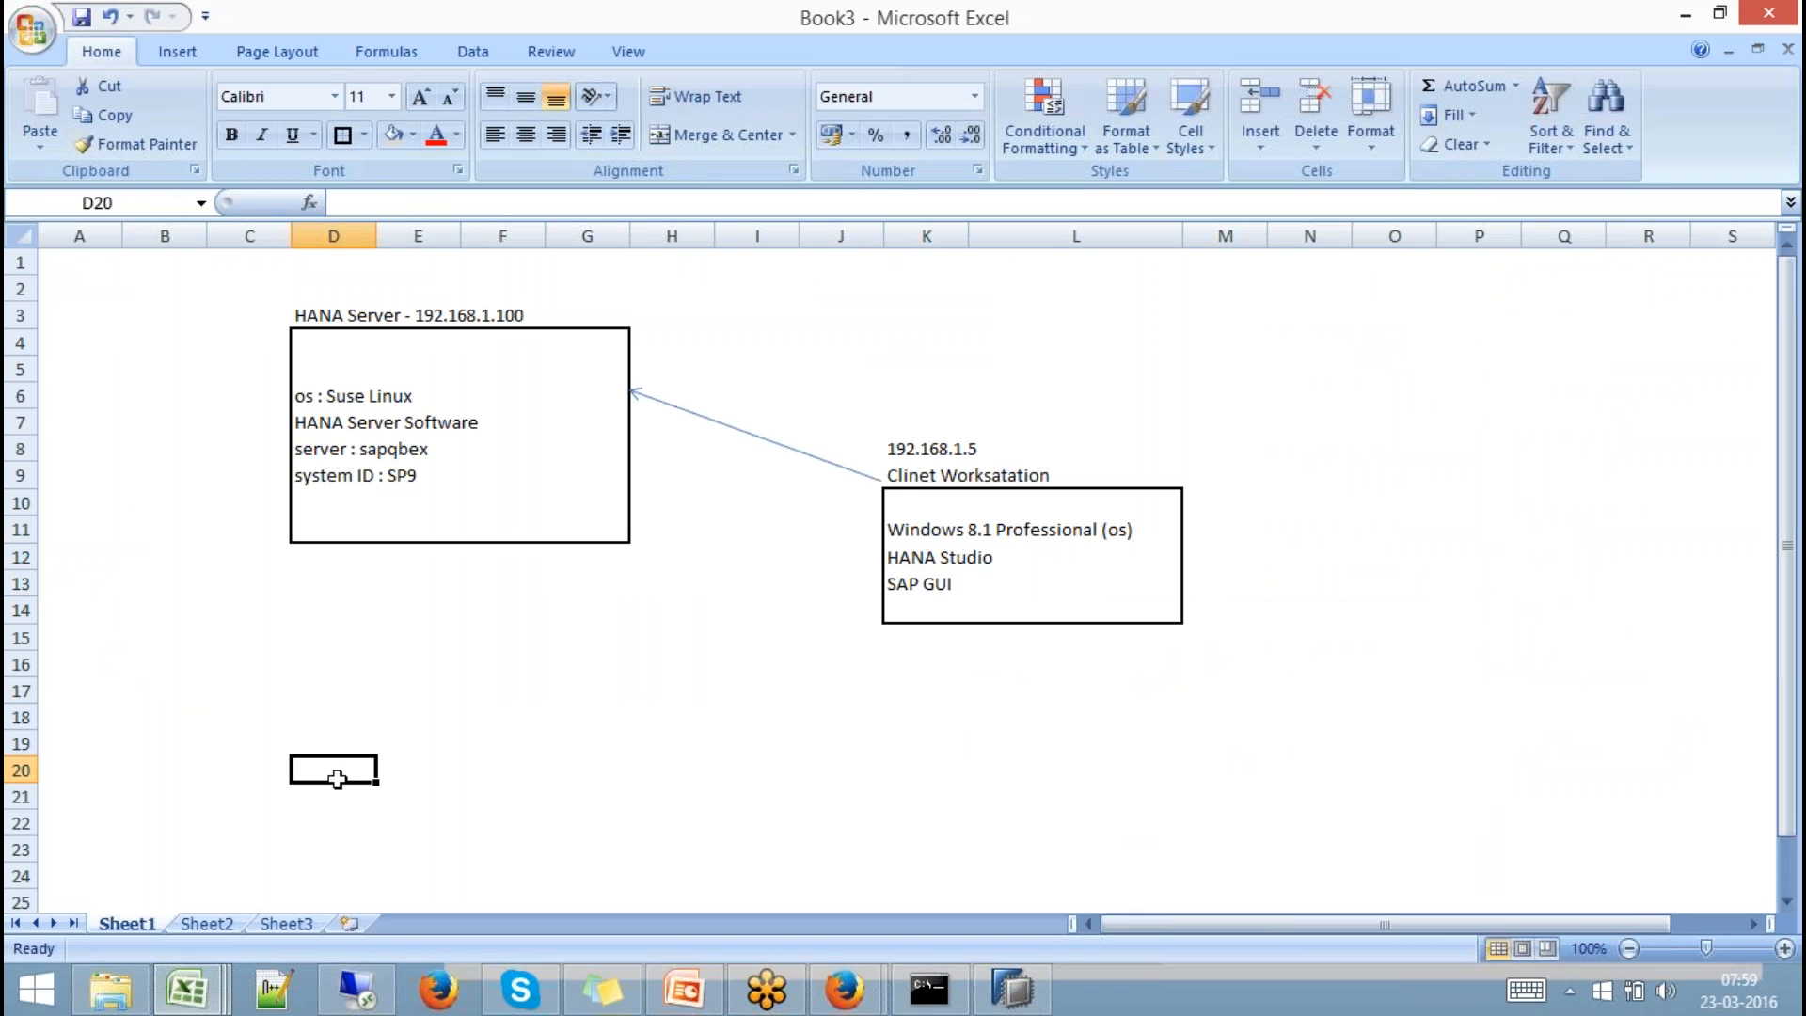
type("BW Sys")
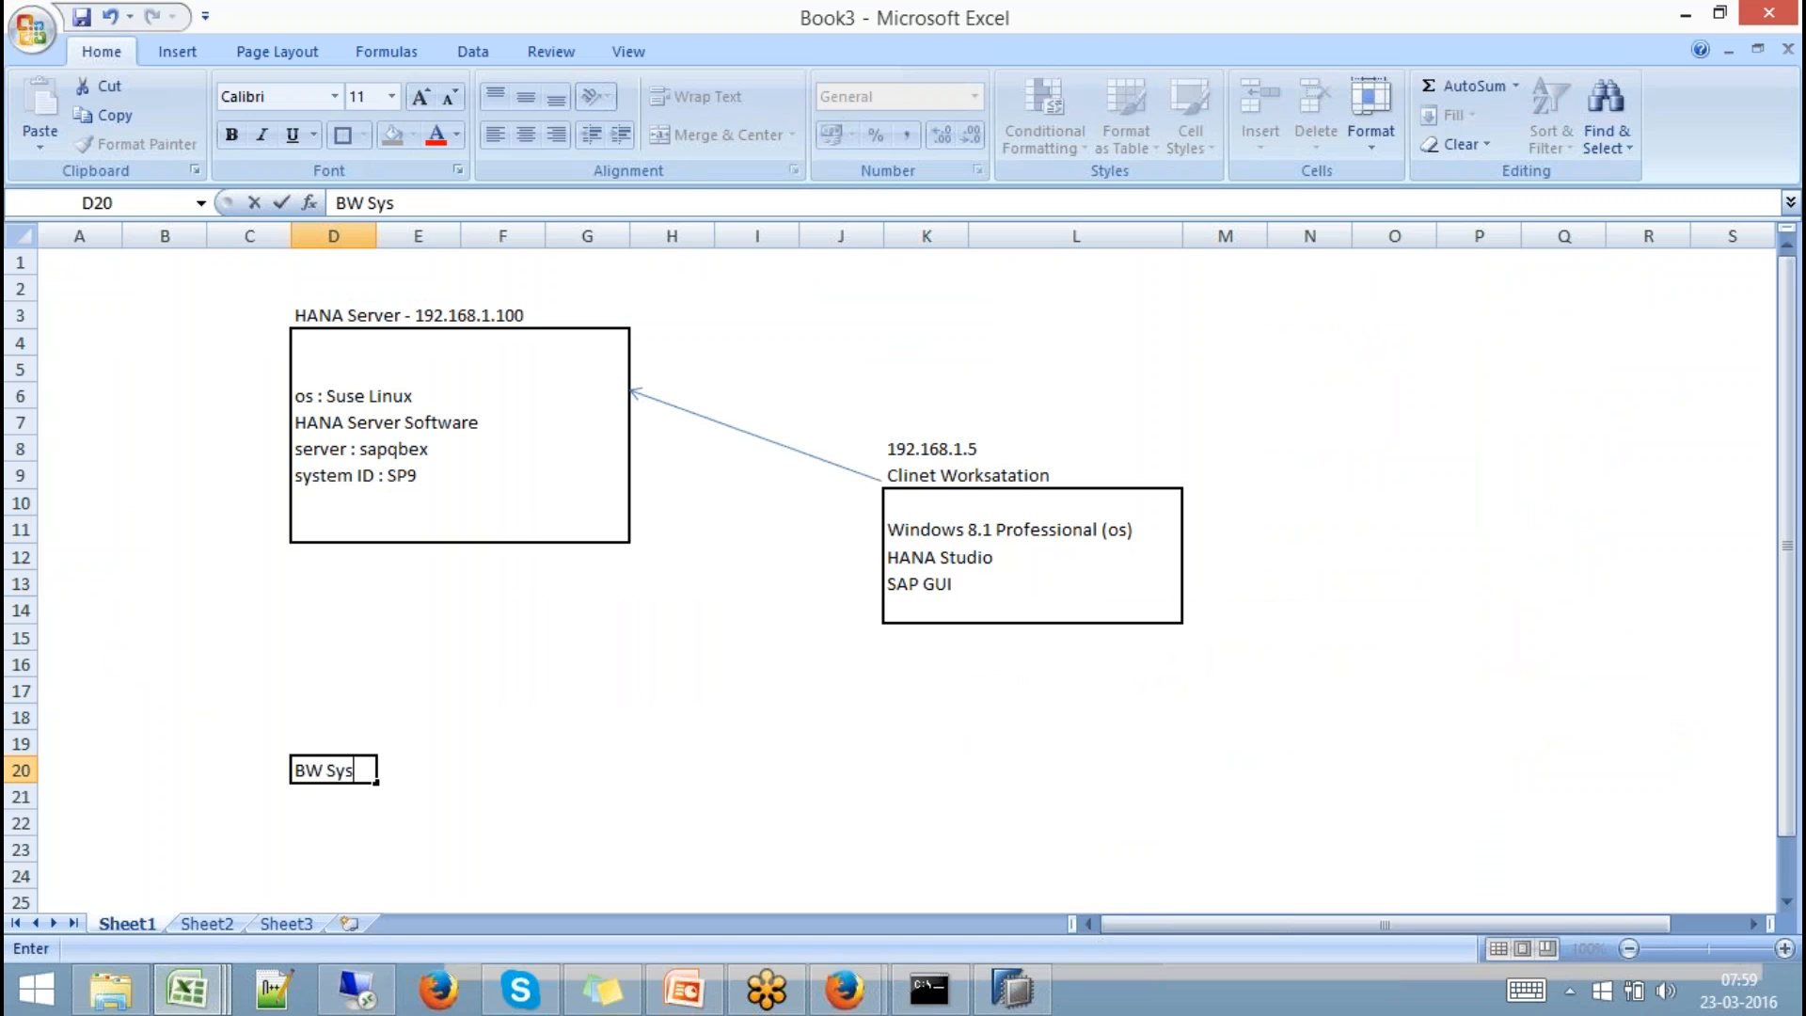
type("tem")
left_click(334, 822)
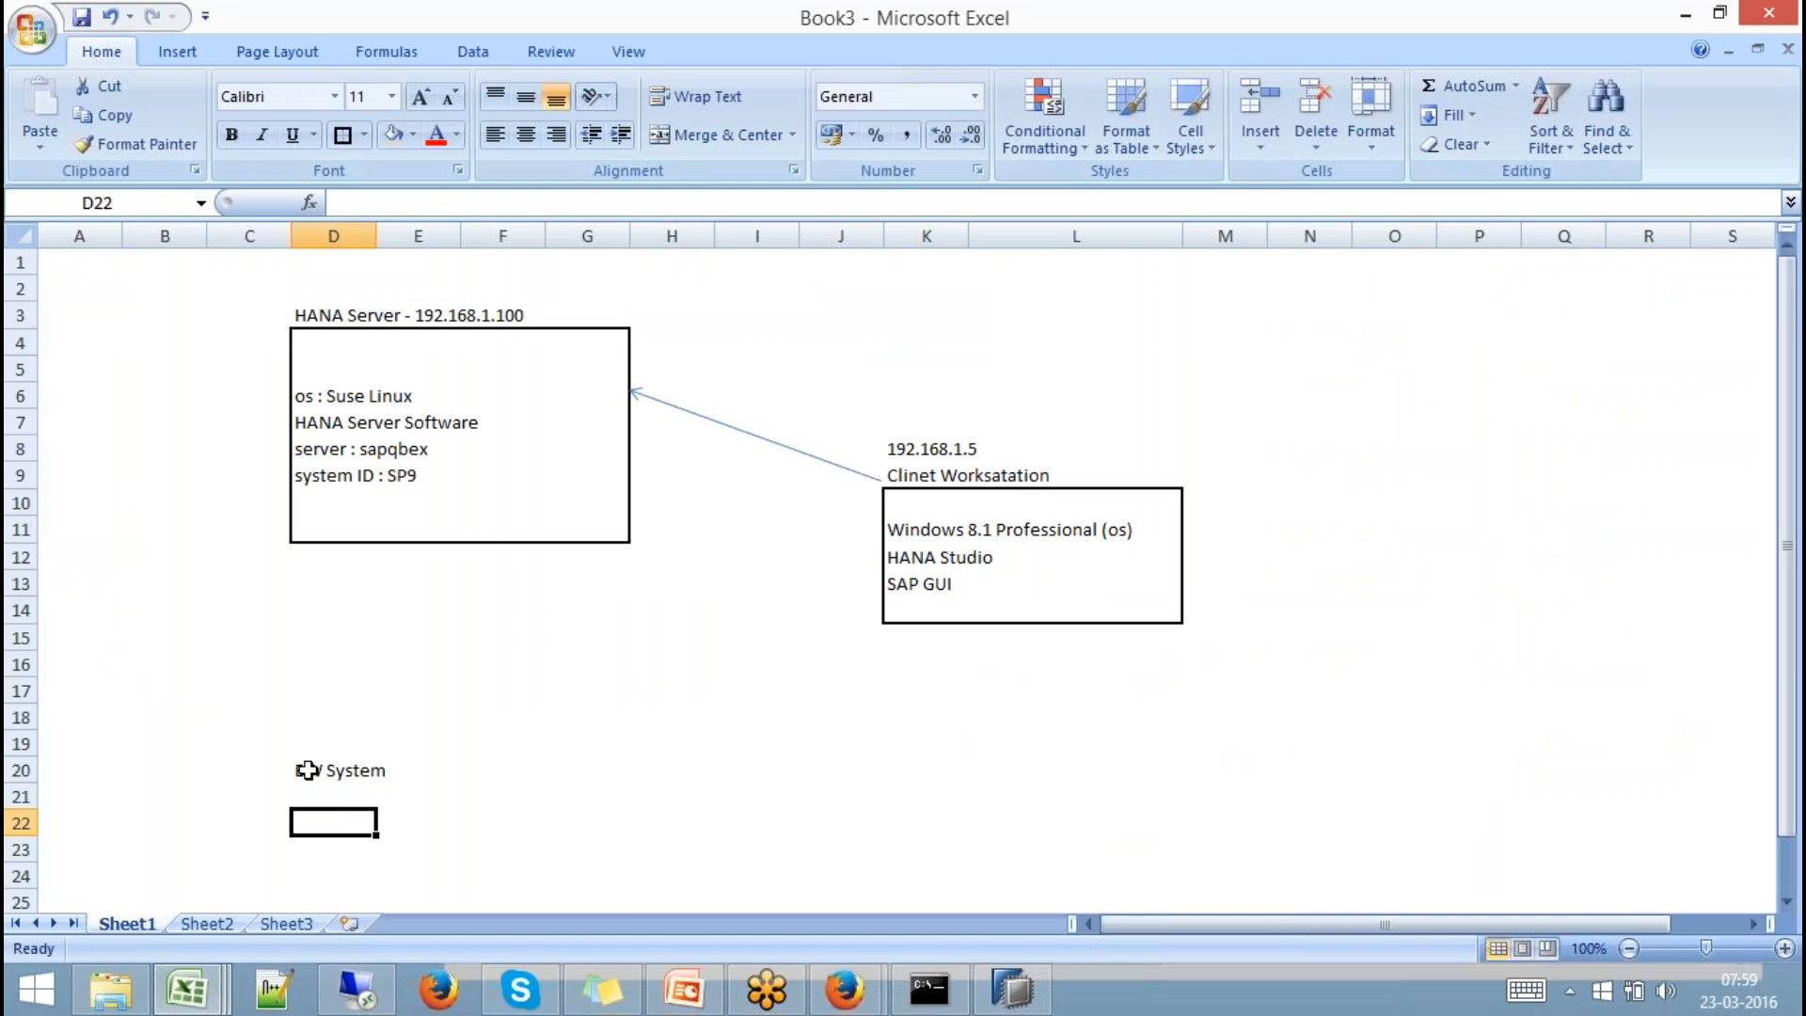
left_click_drag(307, 769, 576, 850)
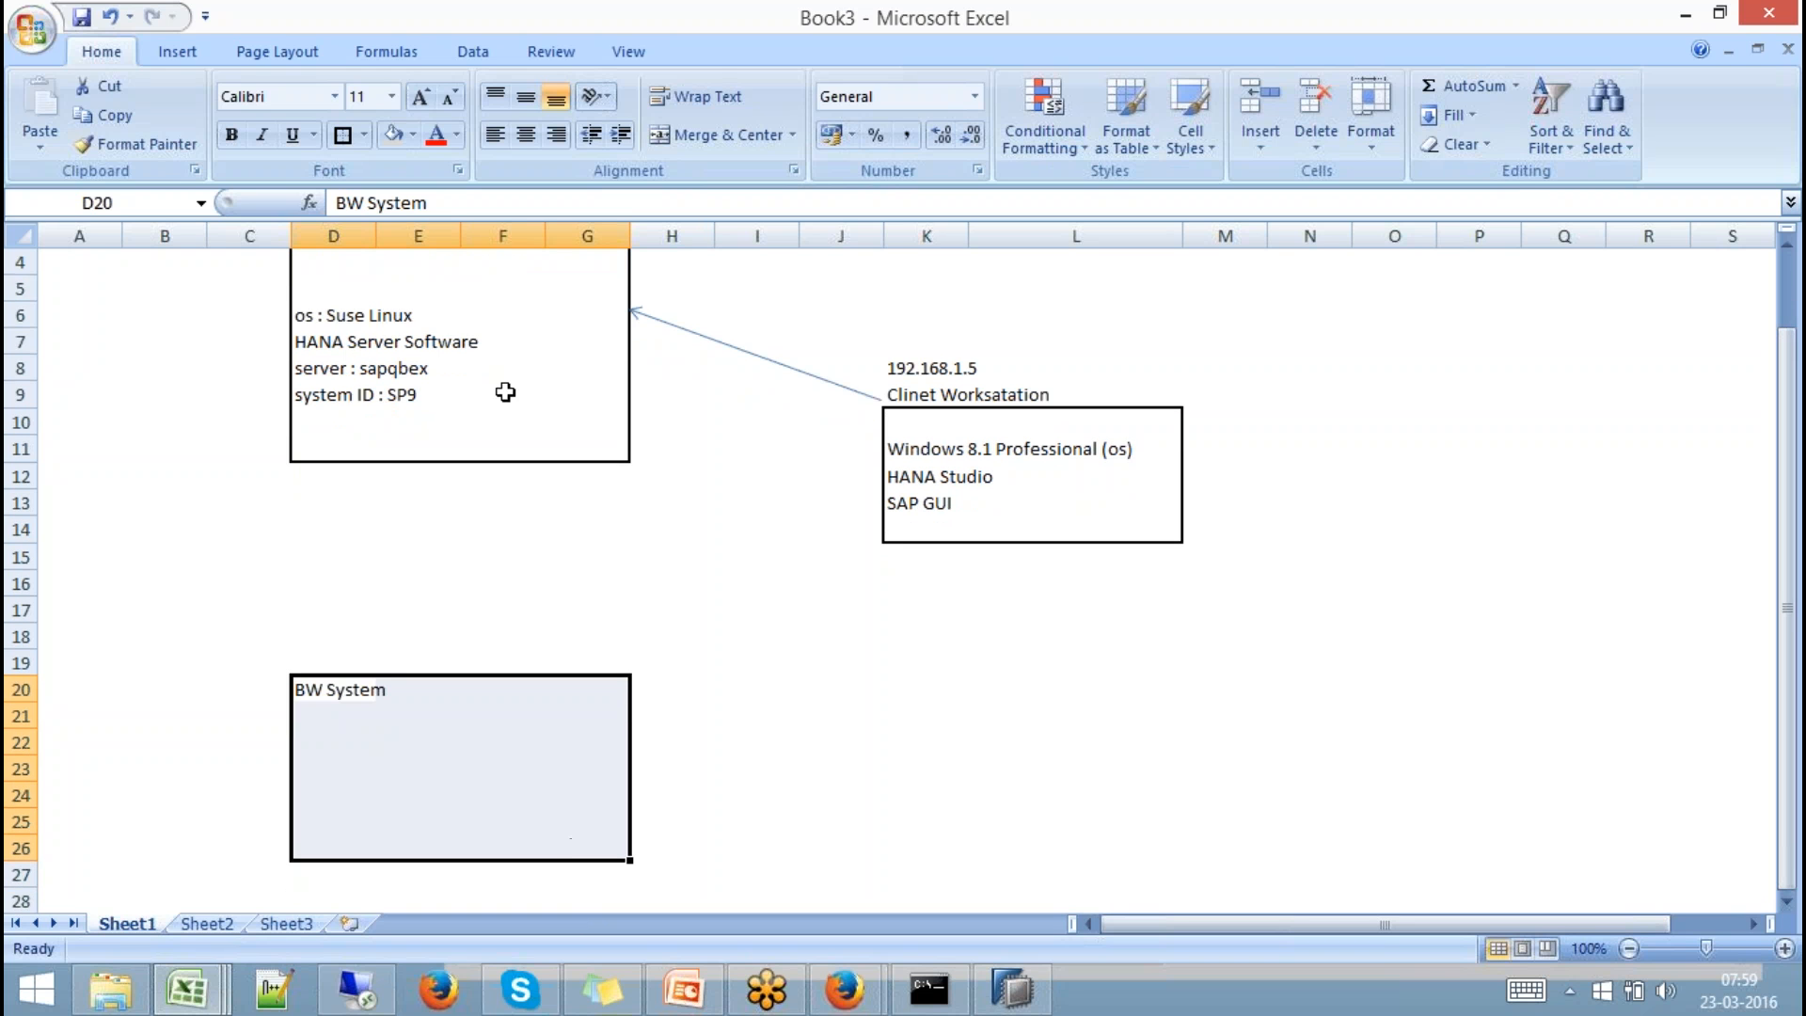
left_click(343, 134)
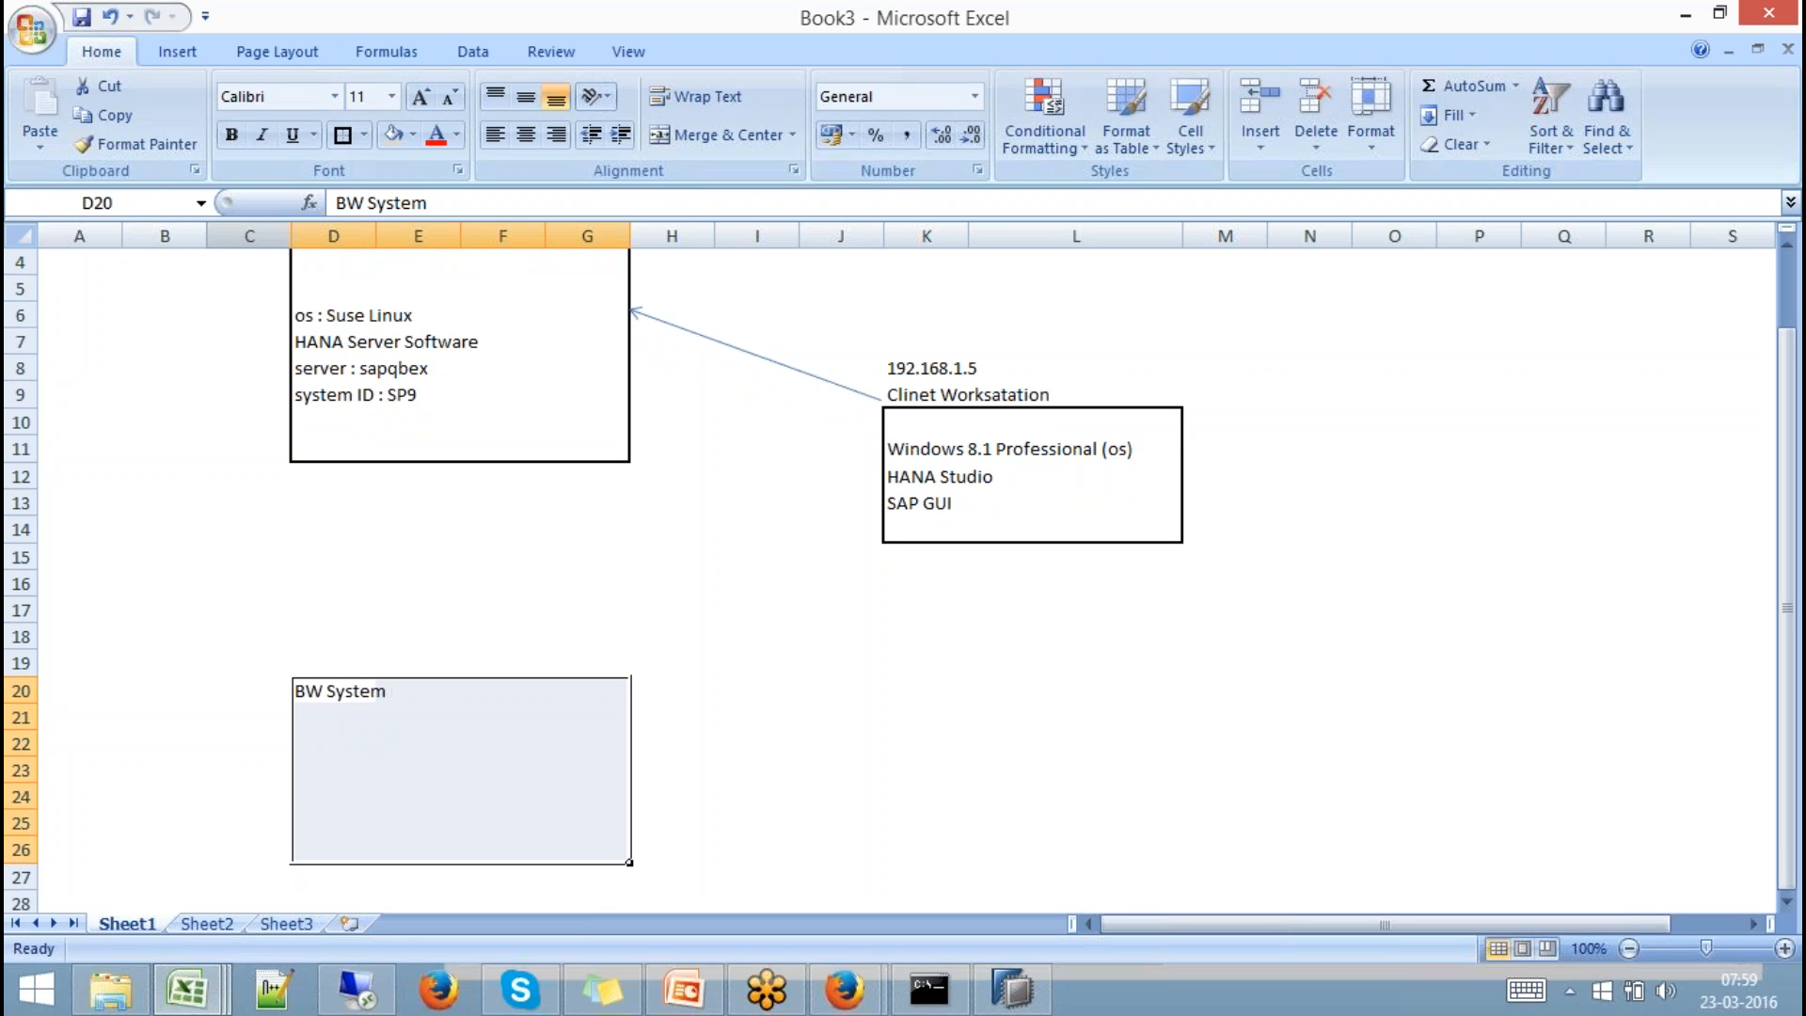
Draw a can shape about 6.9 cm wide and 1.5 cm high directly beneath the BW System box and label it HANA.
left_click(178, 58)
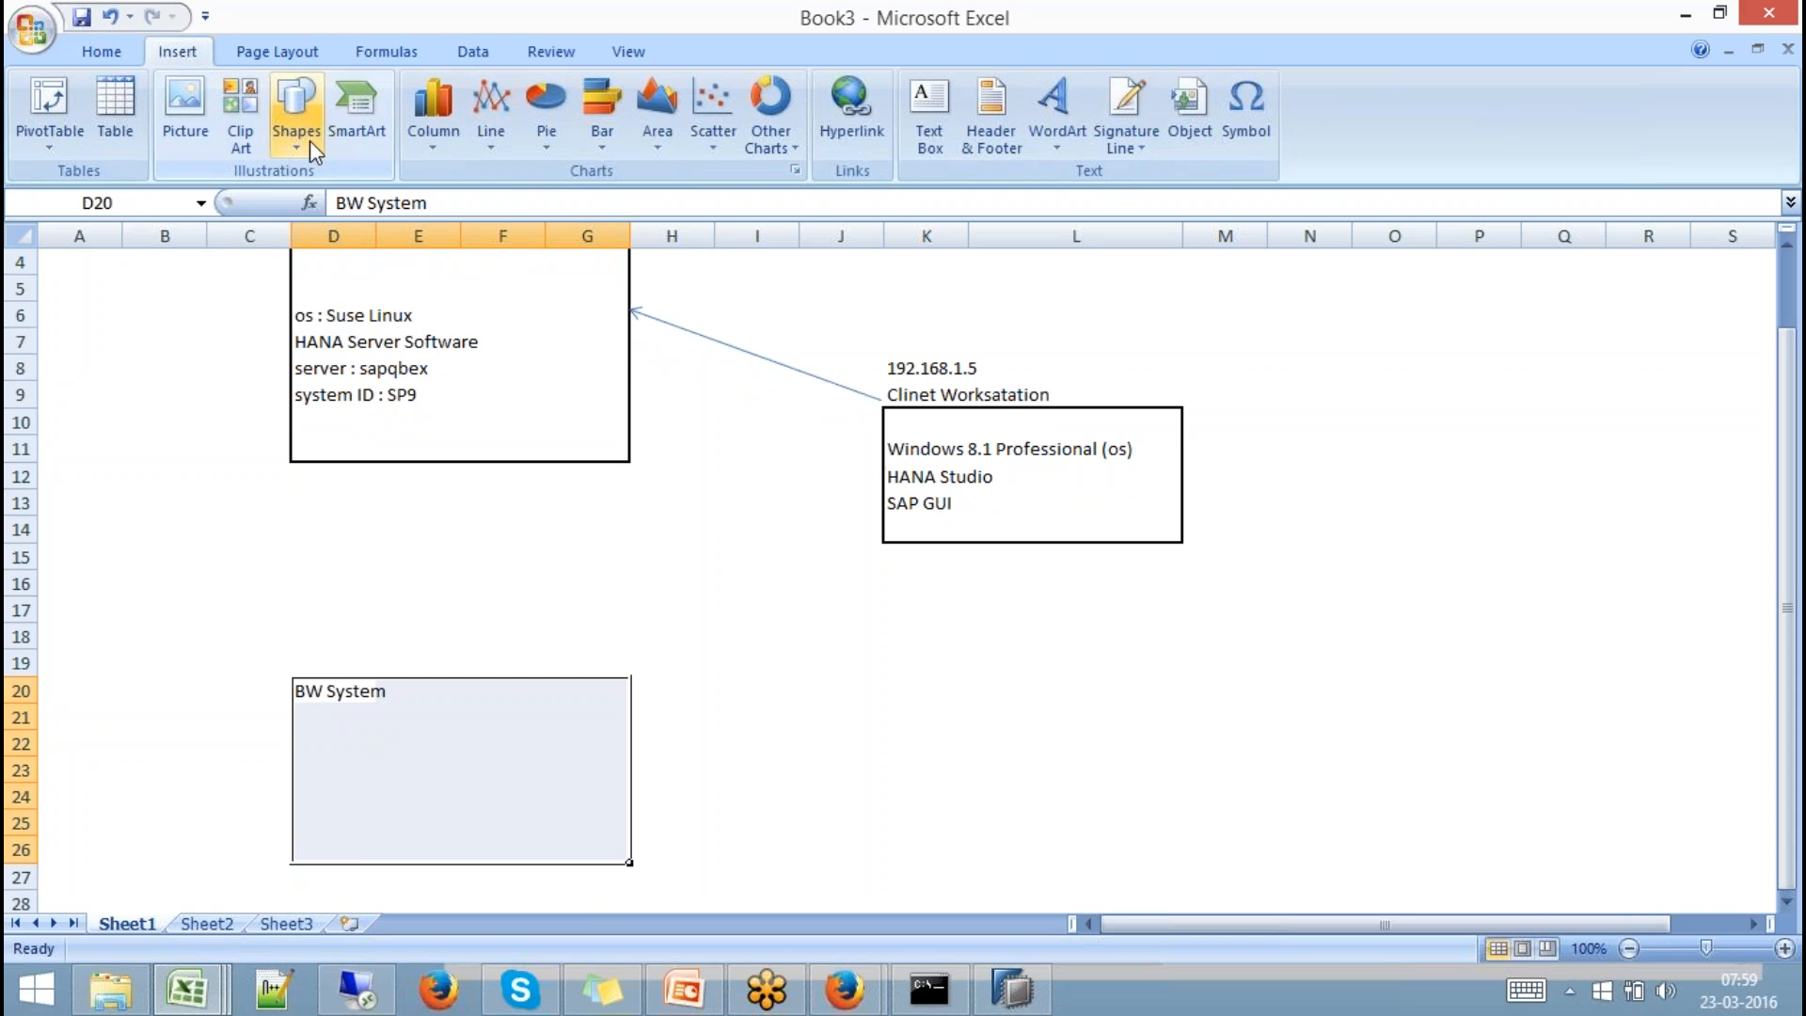
left_click(297, 131)
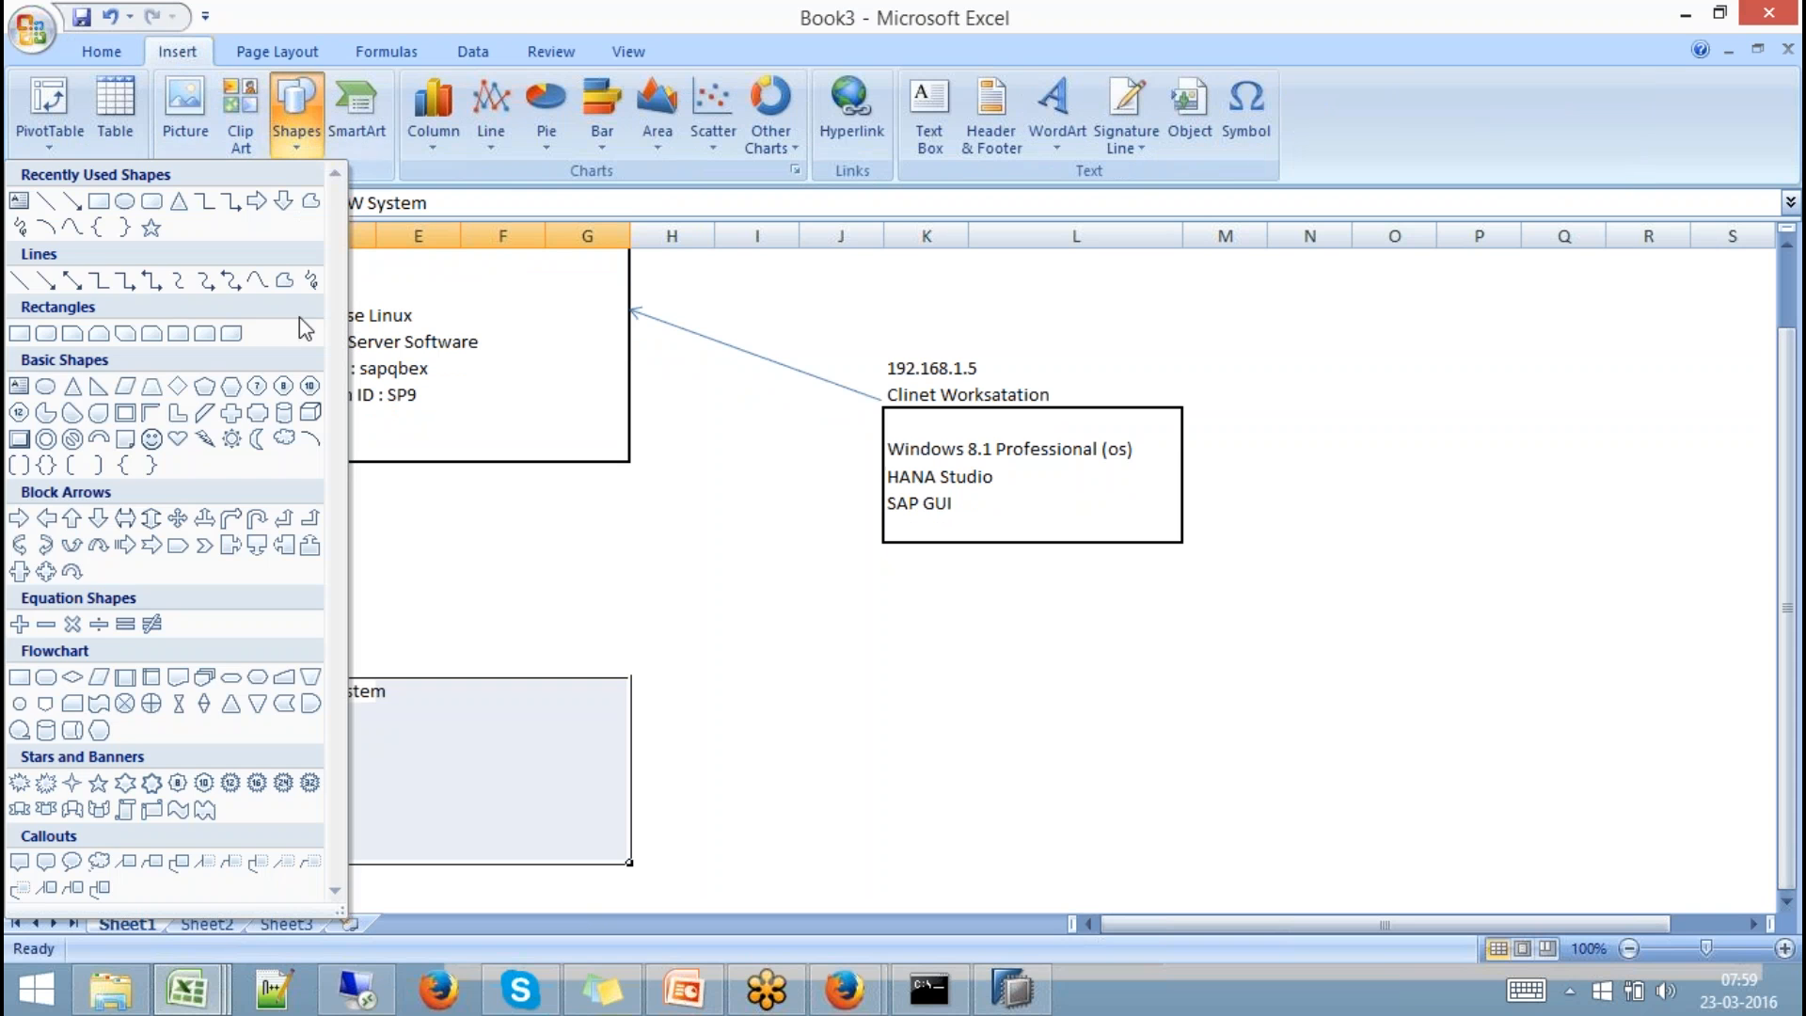
left_click(282, 416)
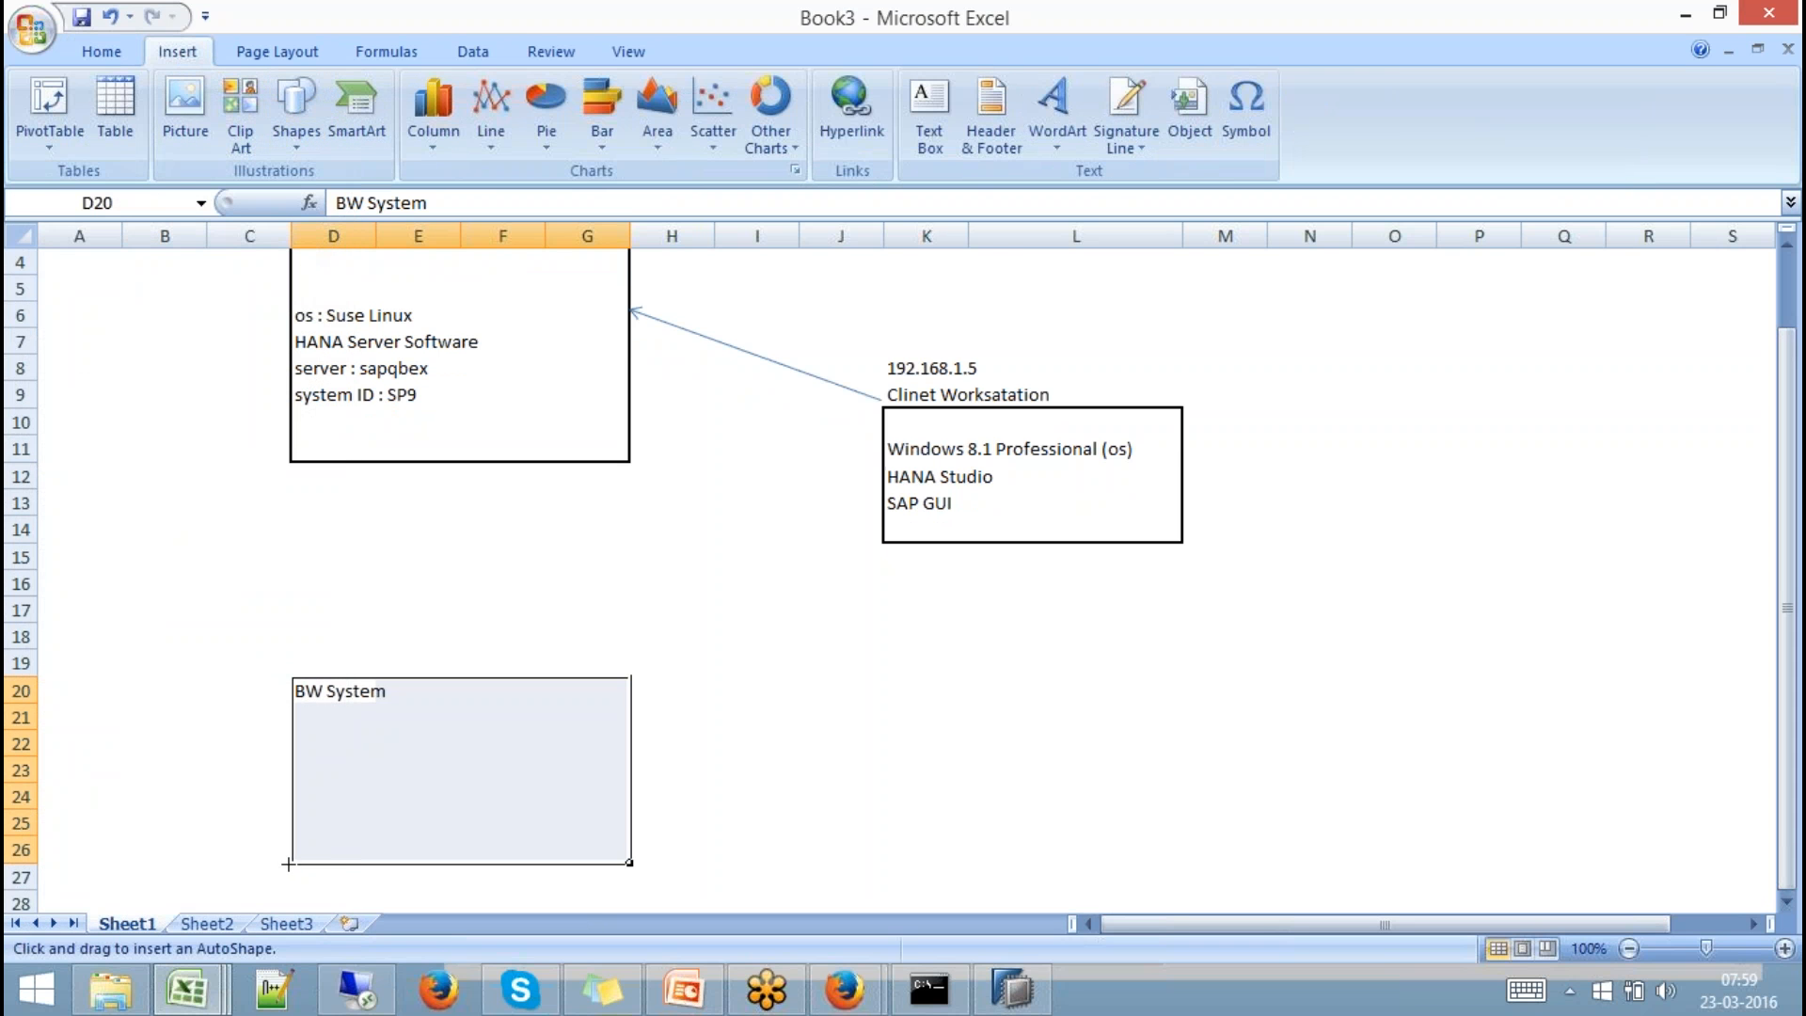
mouse_move(287, 863)
left_mouse_down()
mouse_move(492, 911)
mouse_move(617, 894)
mouse_move(645, 677)
mouse_move(621, 501)
mouse_move(633, 403)
left_mouse_up()
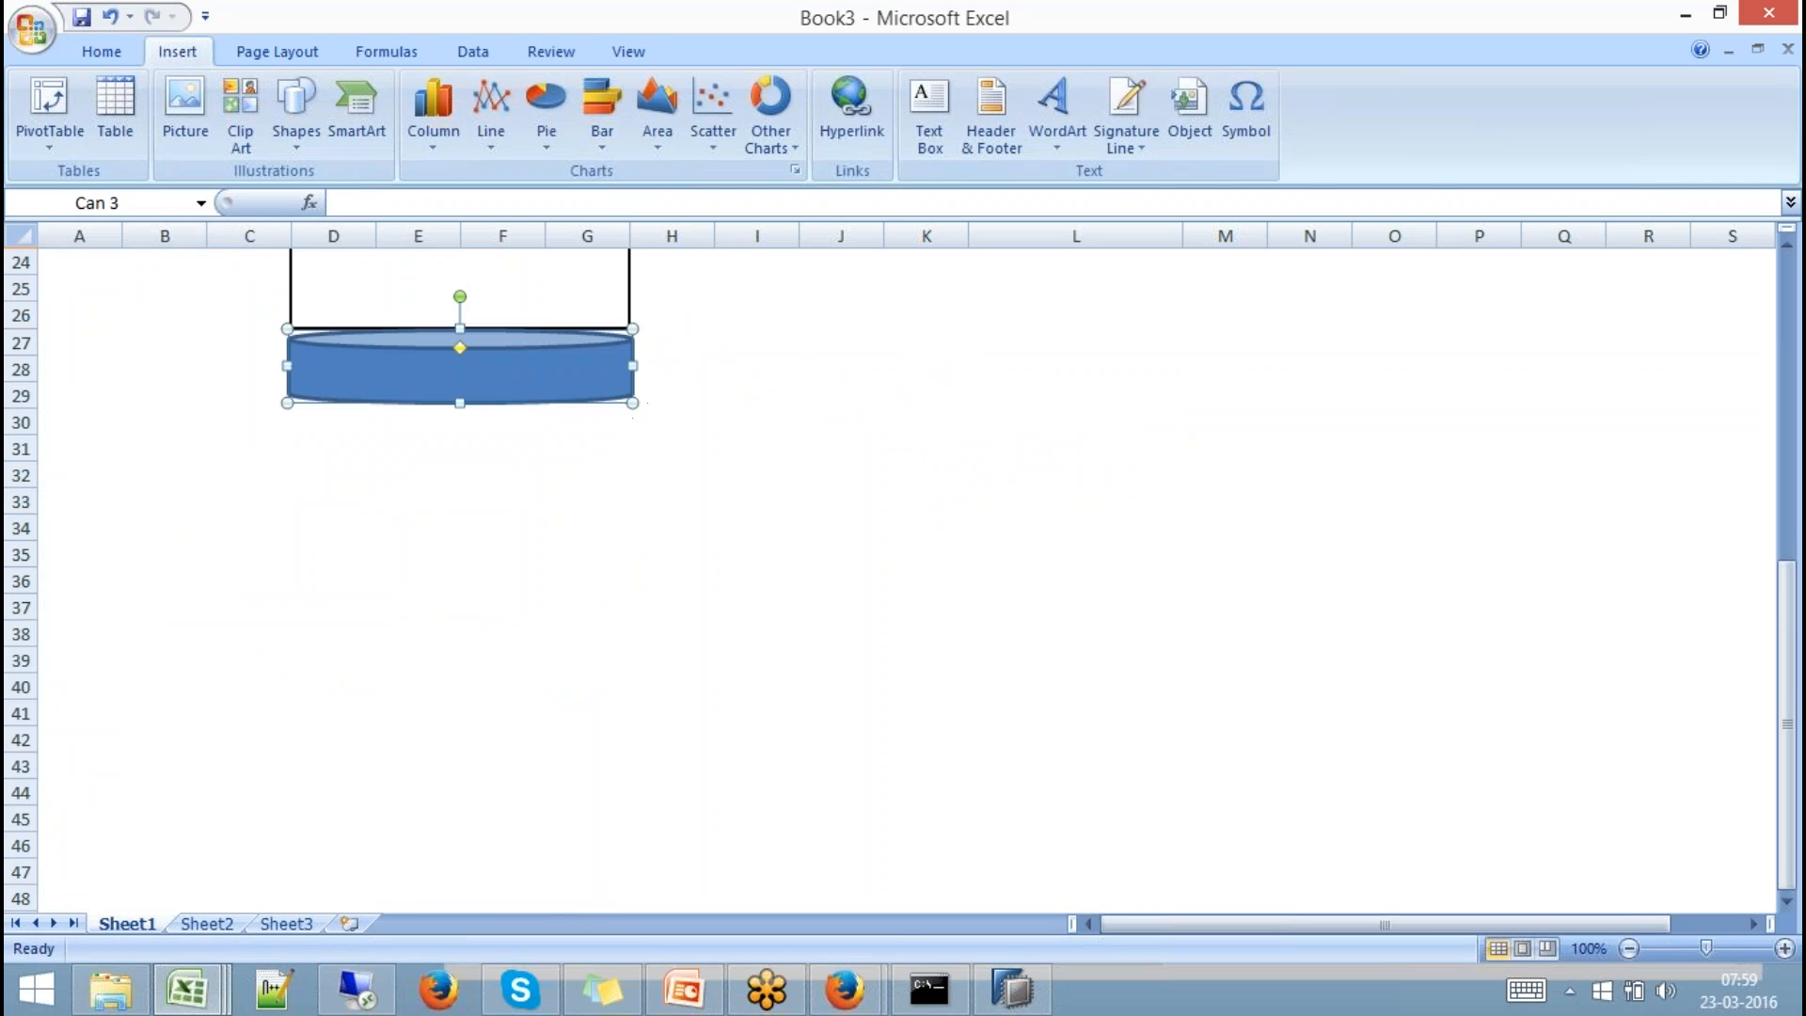
left_click_drag(1786, 616, 1769, 525)
type("HANA")
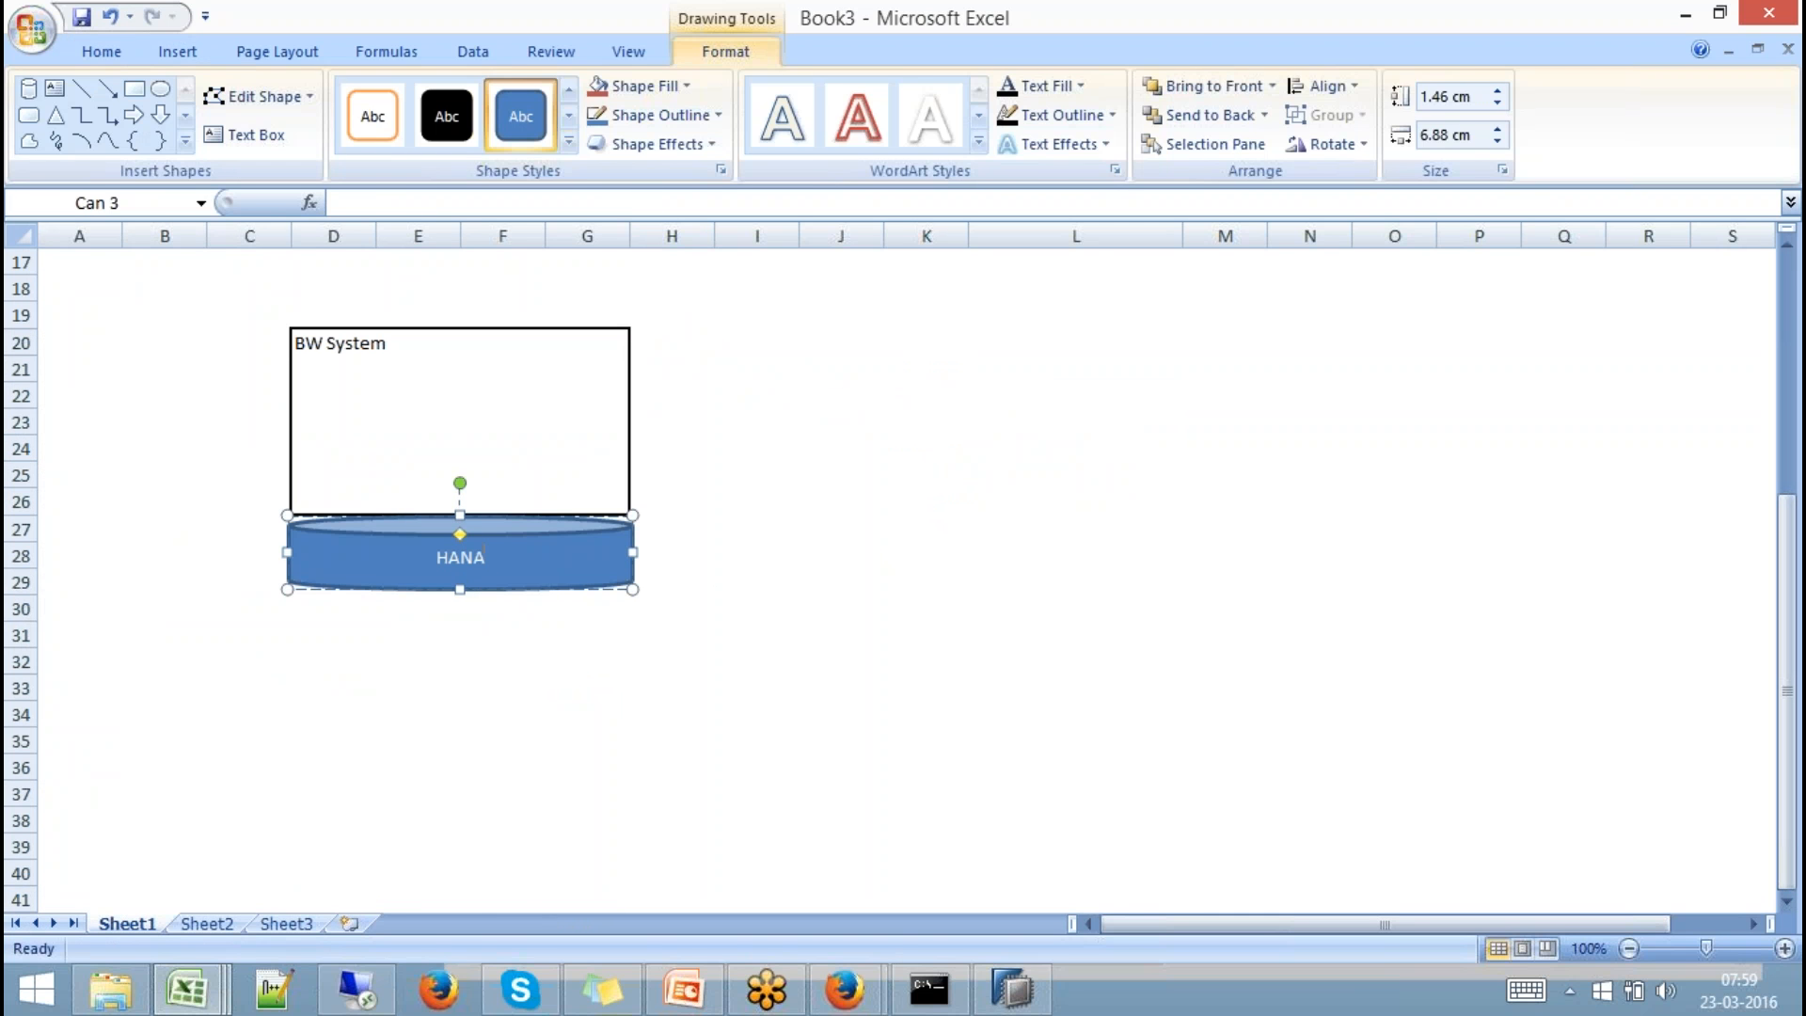
left_click(765, 603)
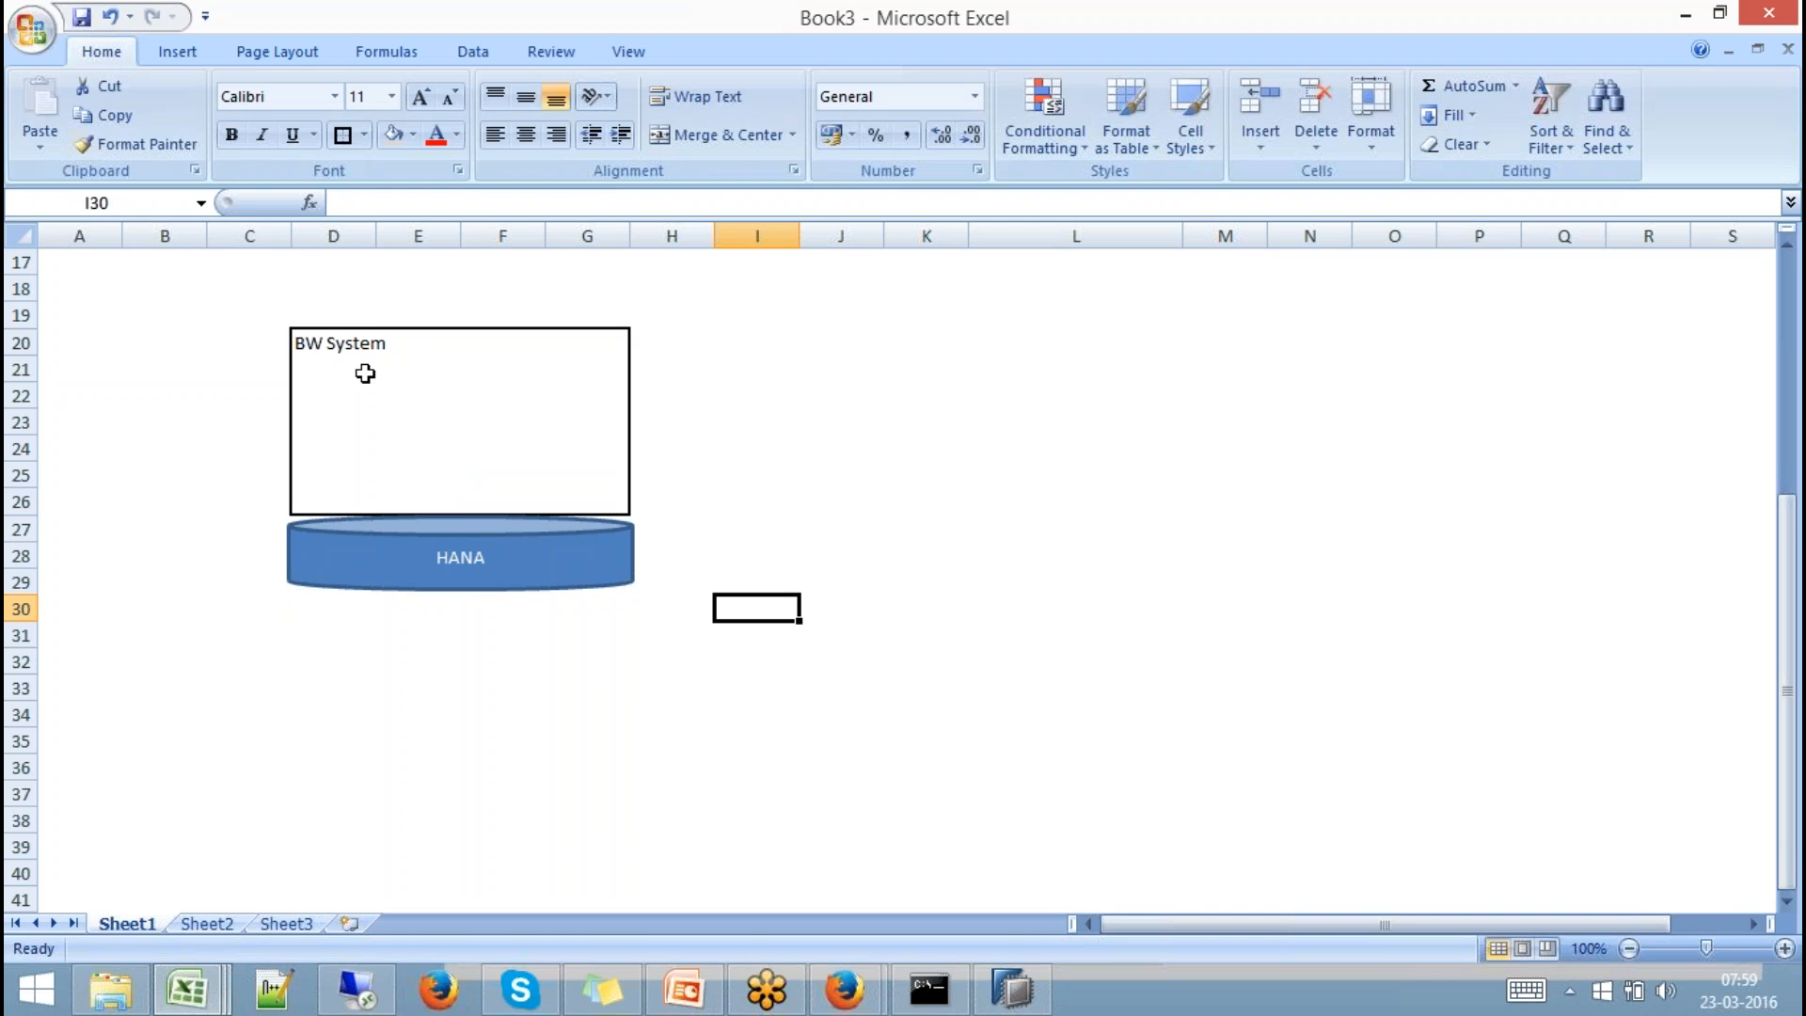
left_click(348, 347)
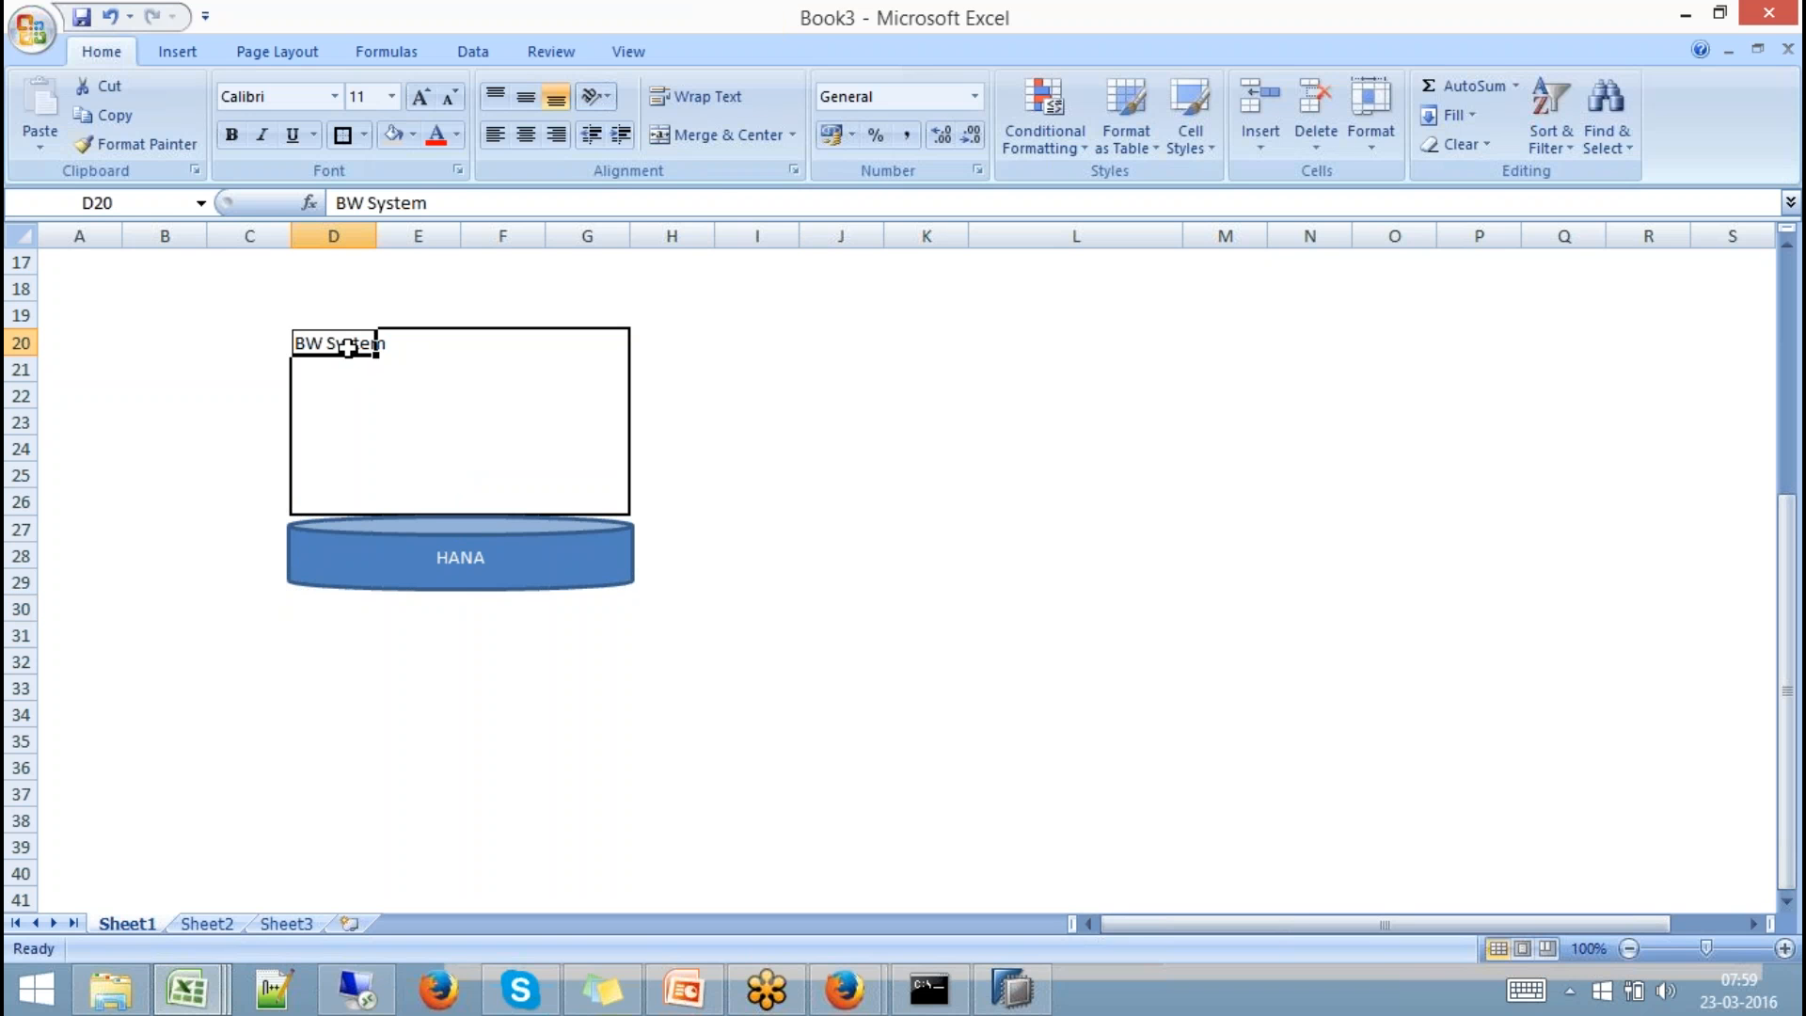
left_click(460, 560)
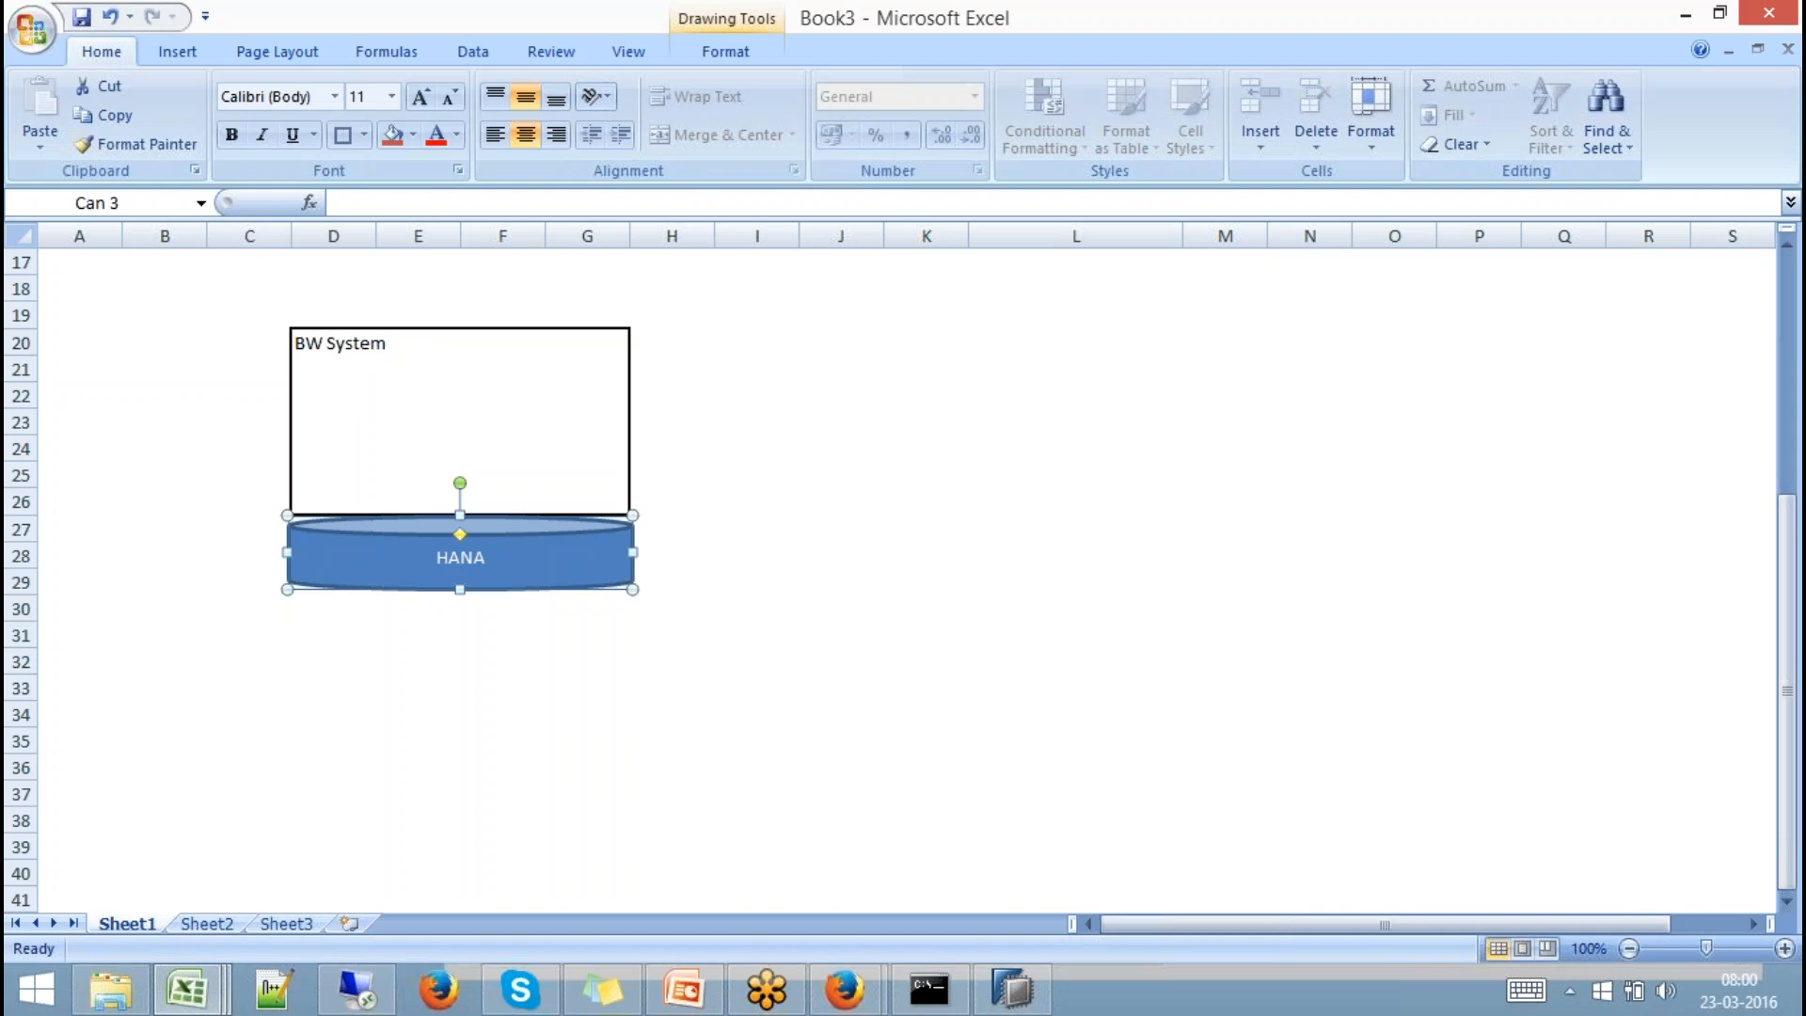
left_click(465, 398)
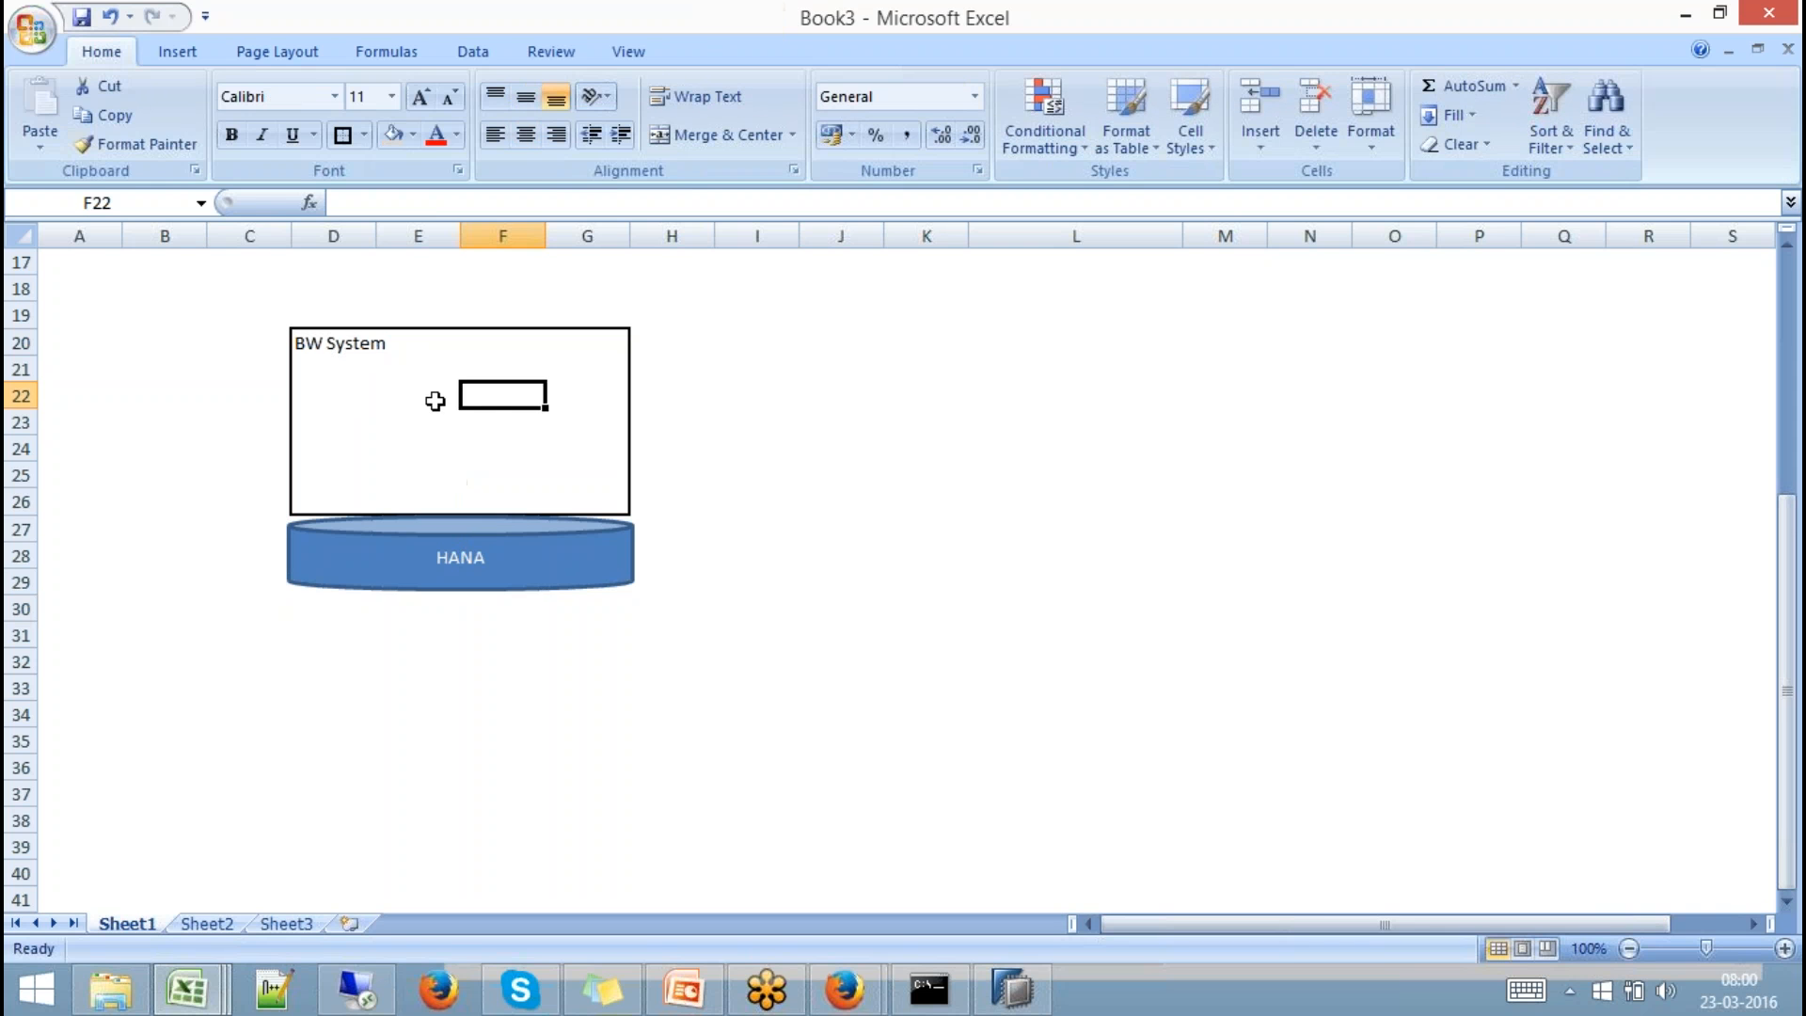
left_click(435, 401)
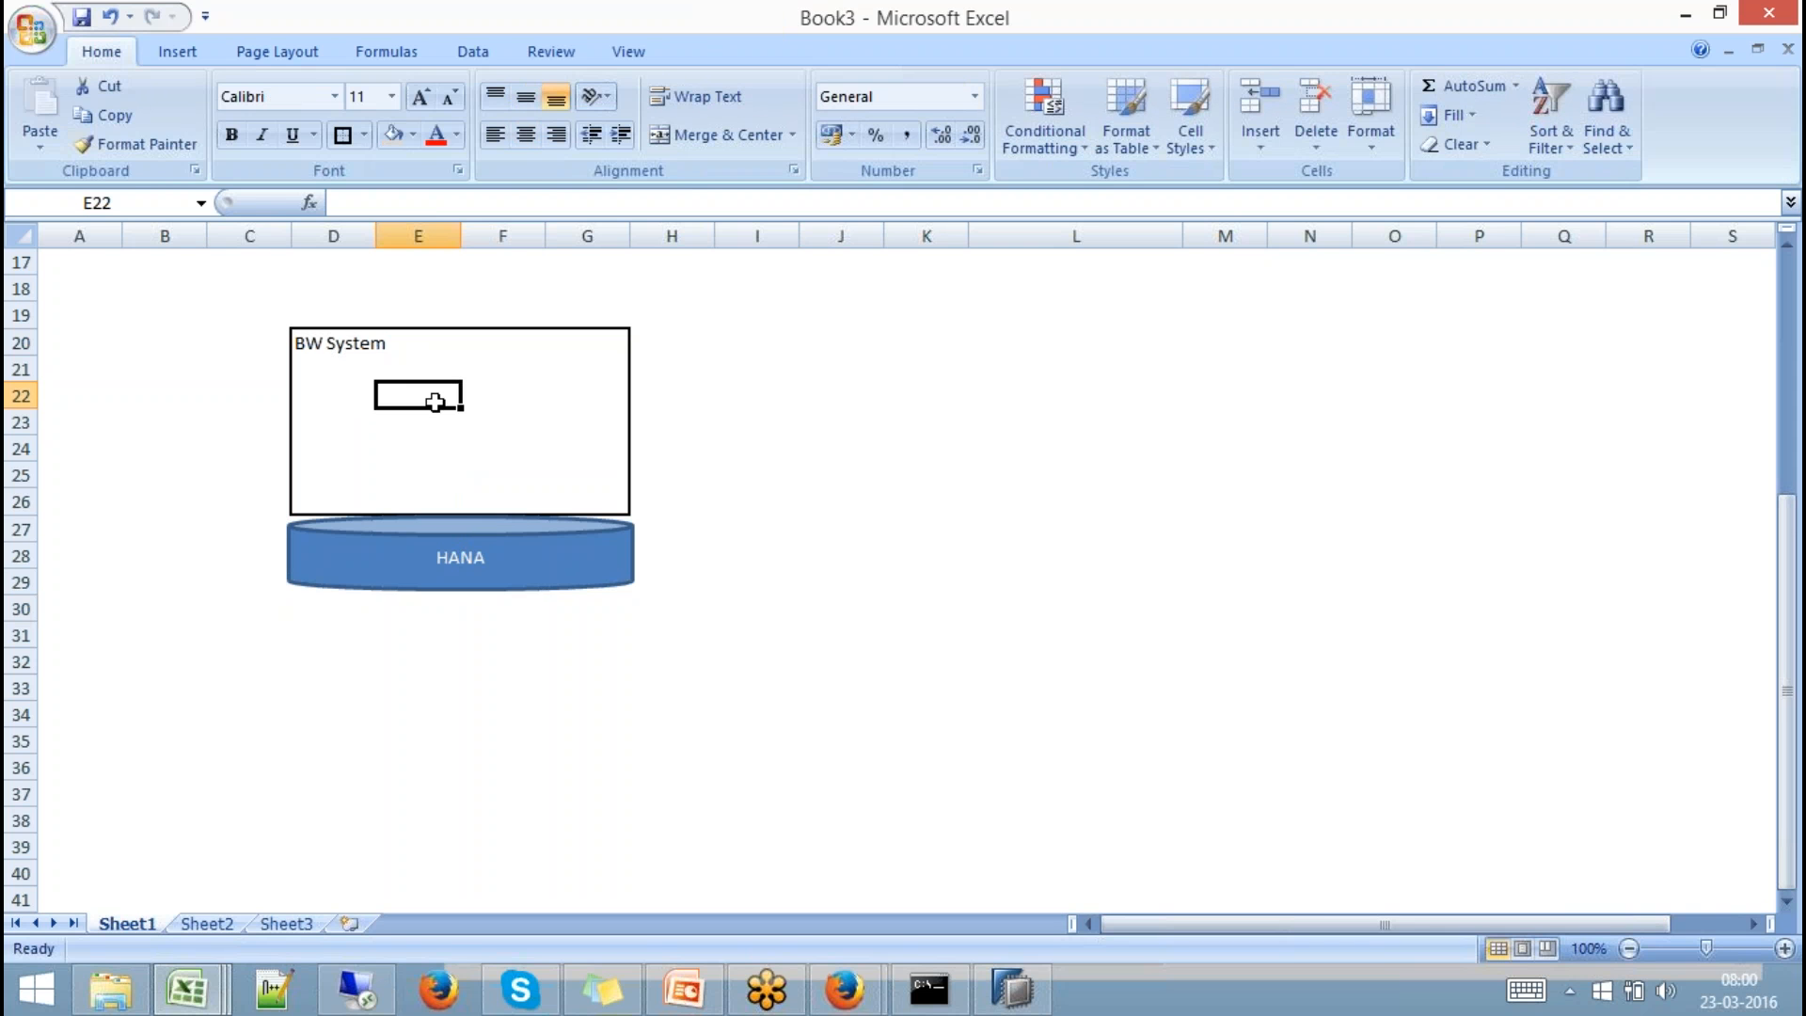
Draw a small cube about 0.6 cm in size inside the BW System box, near its left edge.
left_click(185, 55)
left_click(299, 141)
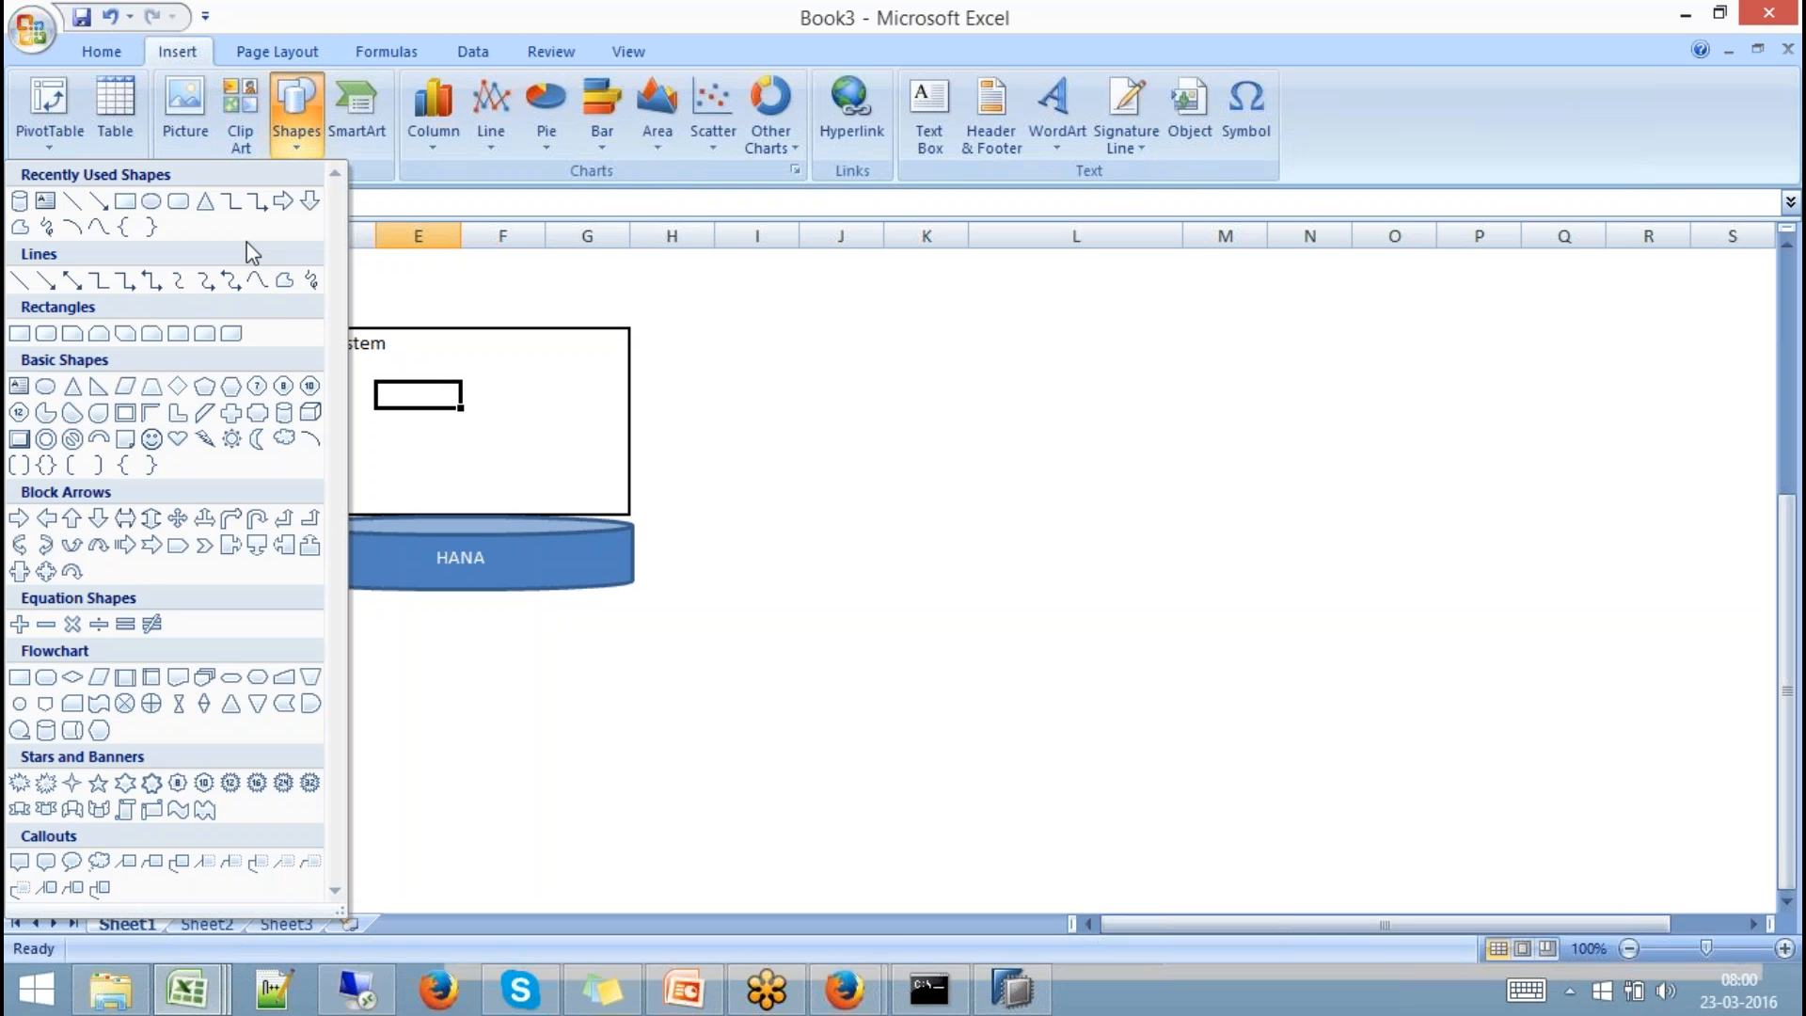
left_click(310, 412)
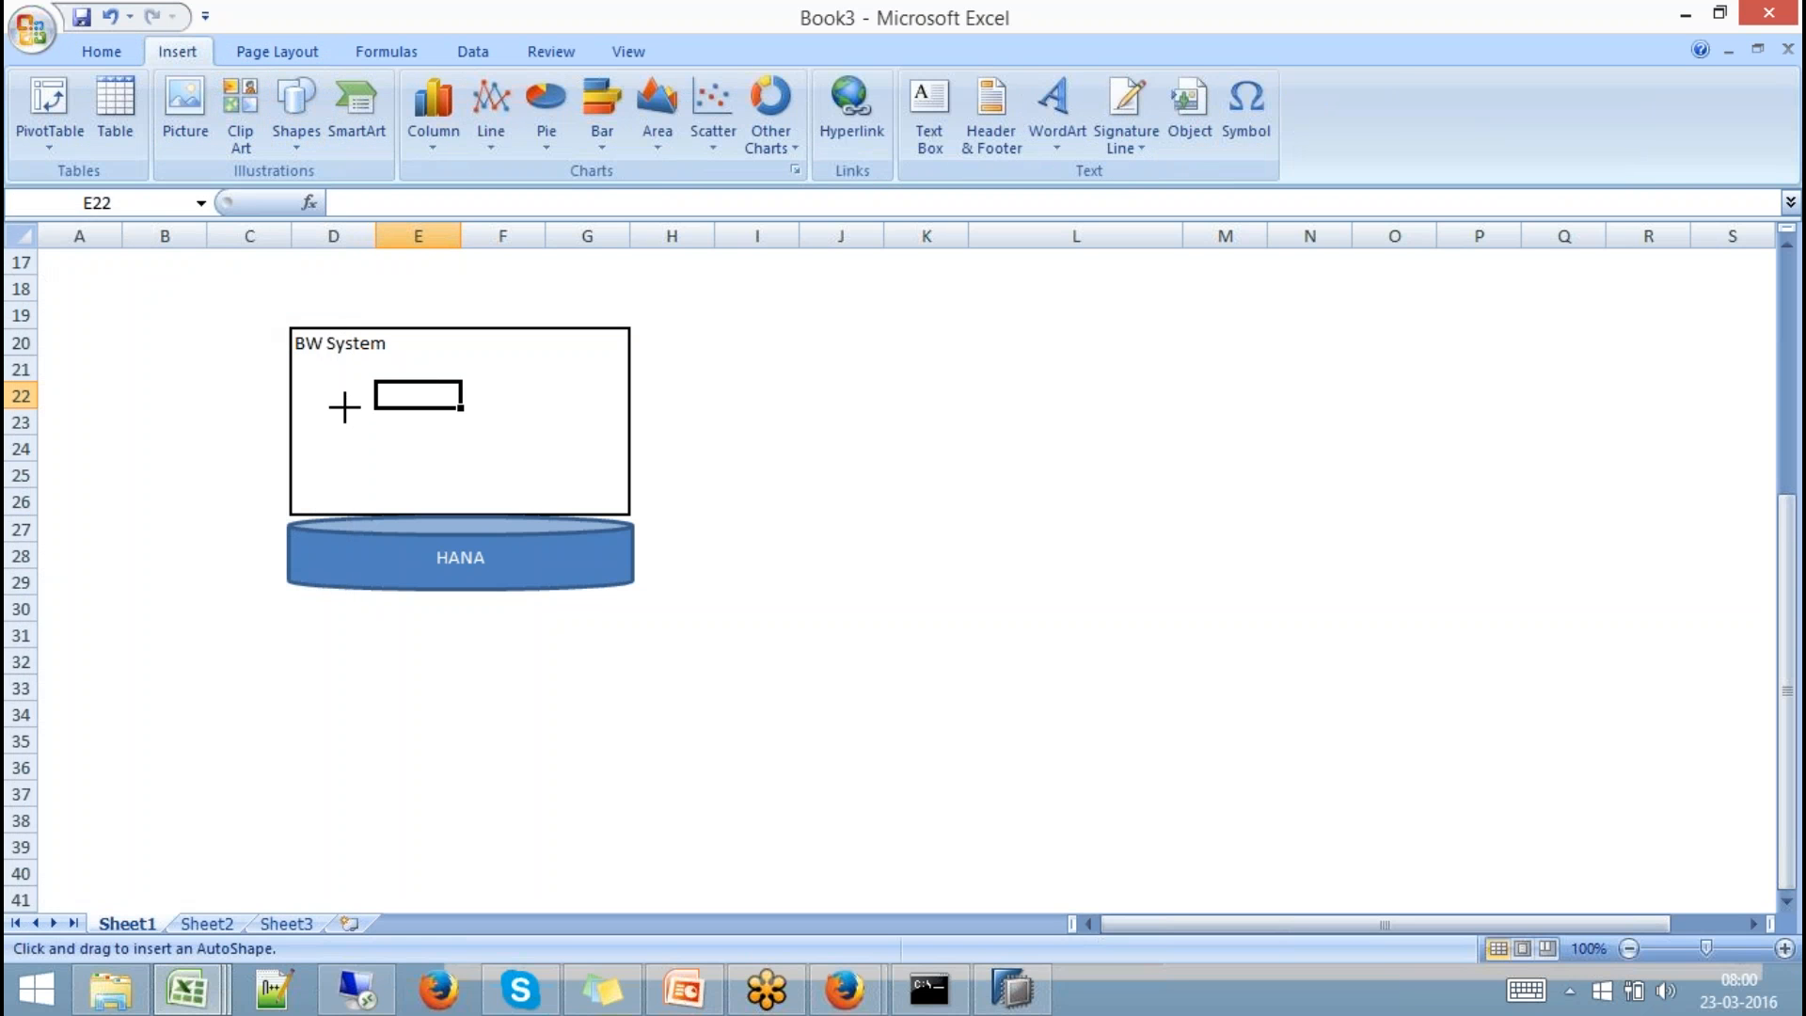
left_click_drag(344, 406, 378, 435)
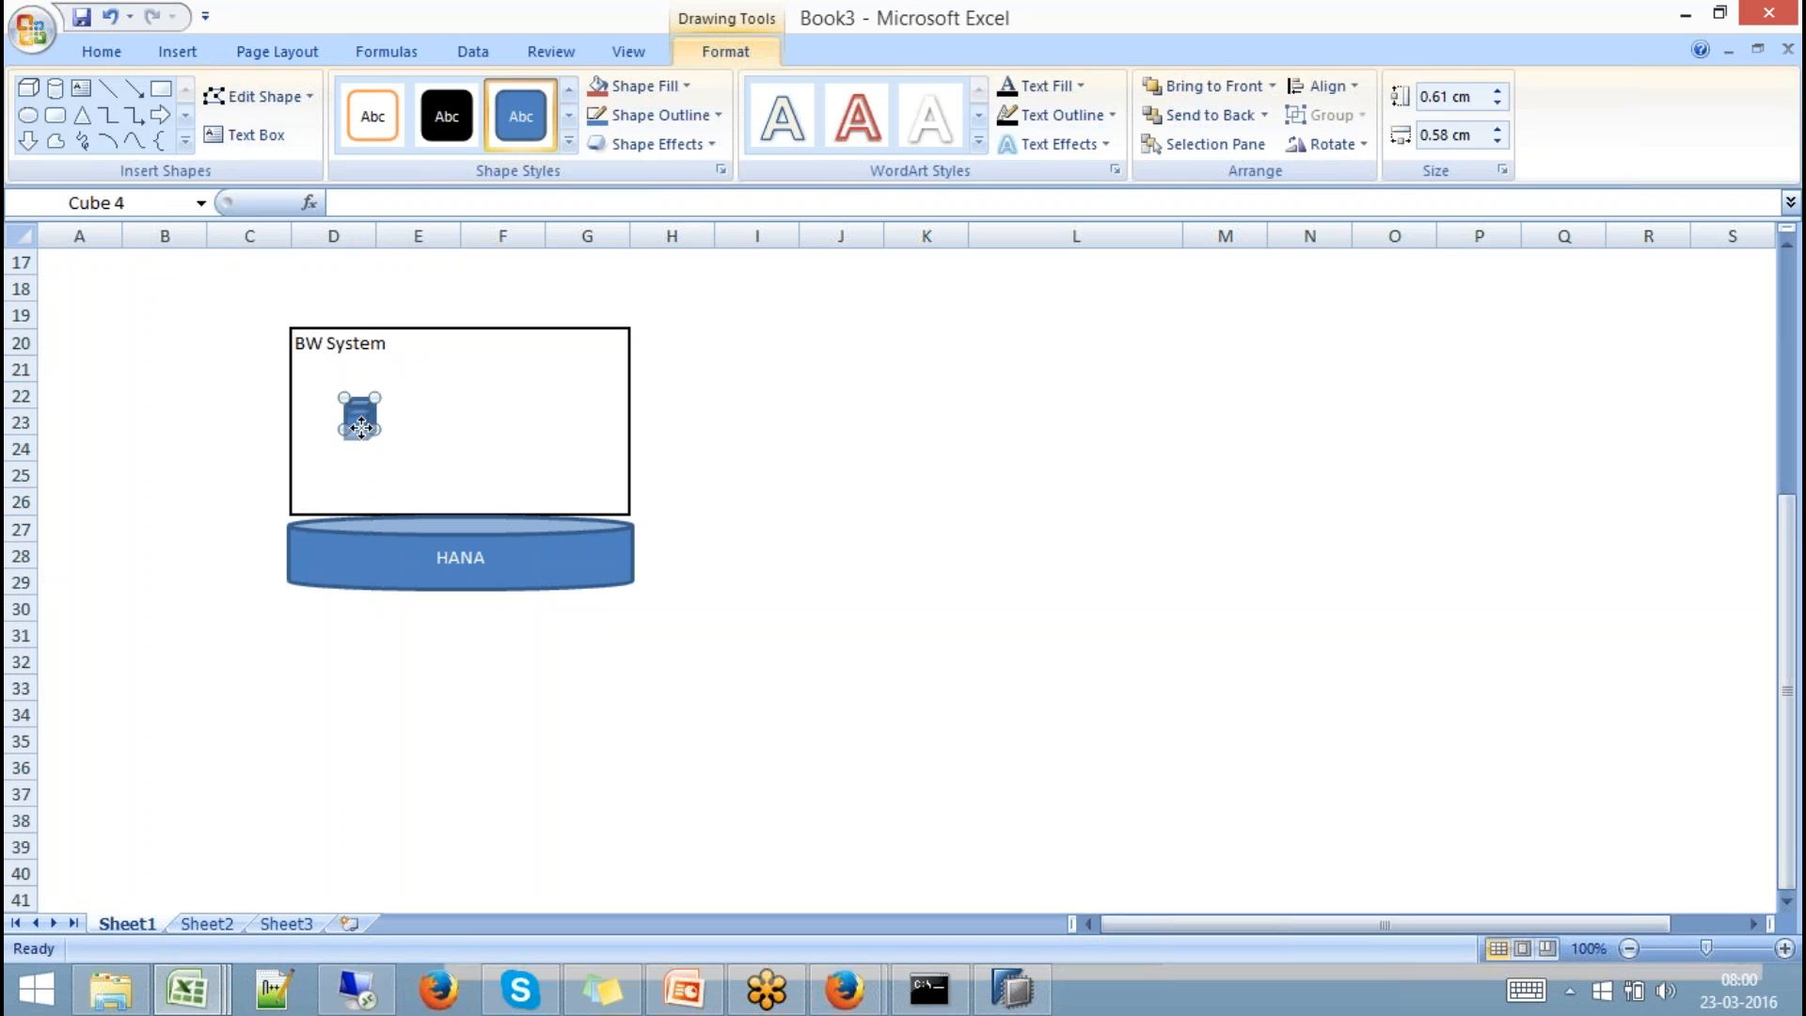
left_click(790, 478)
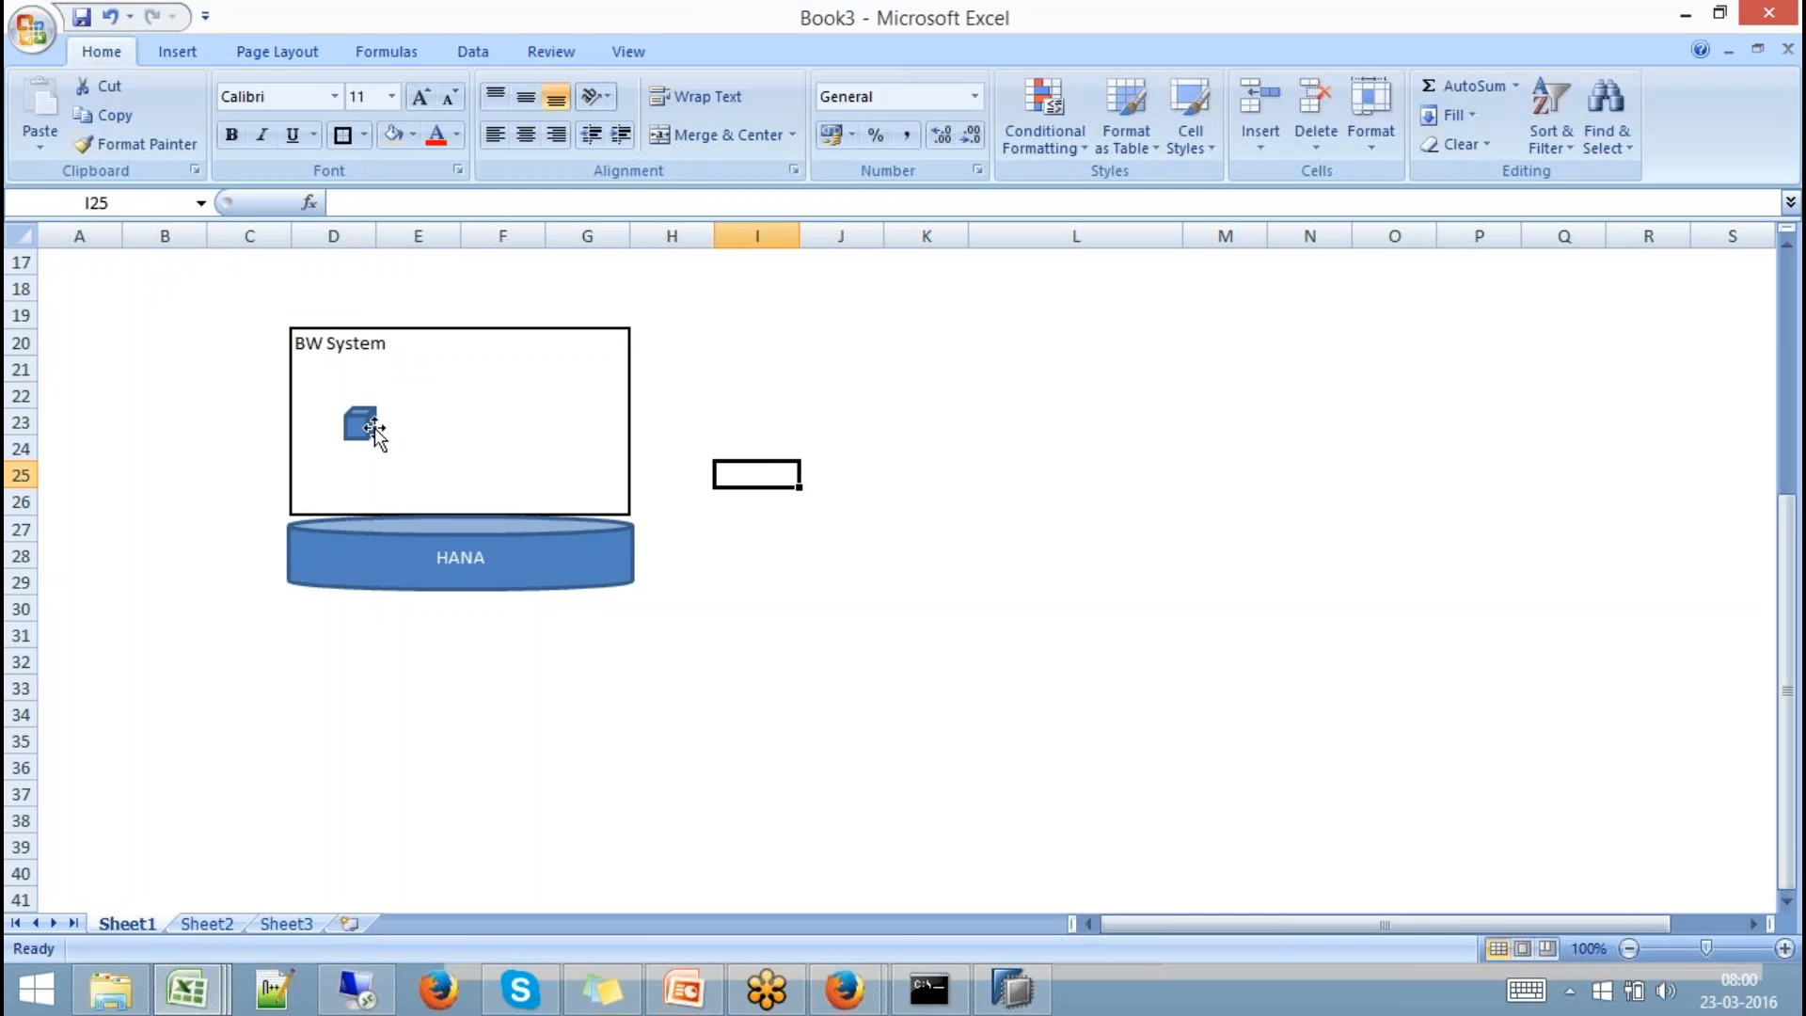
left_click(414, 557)
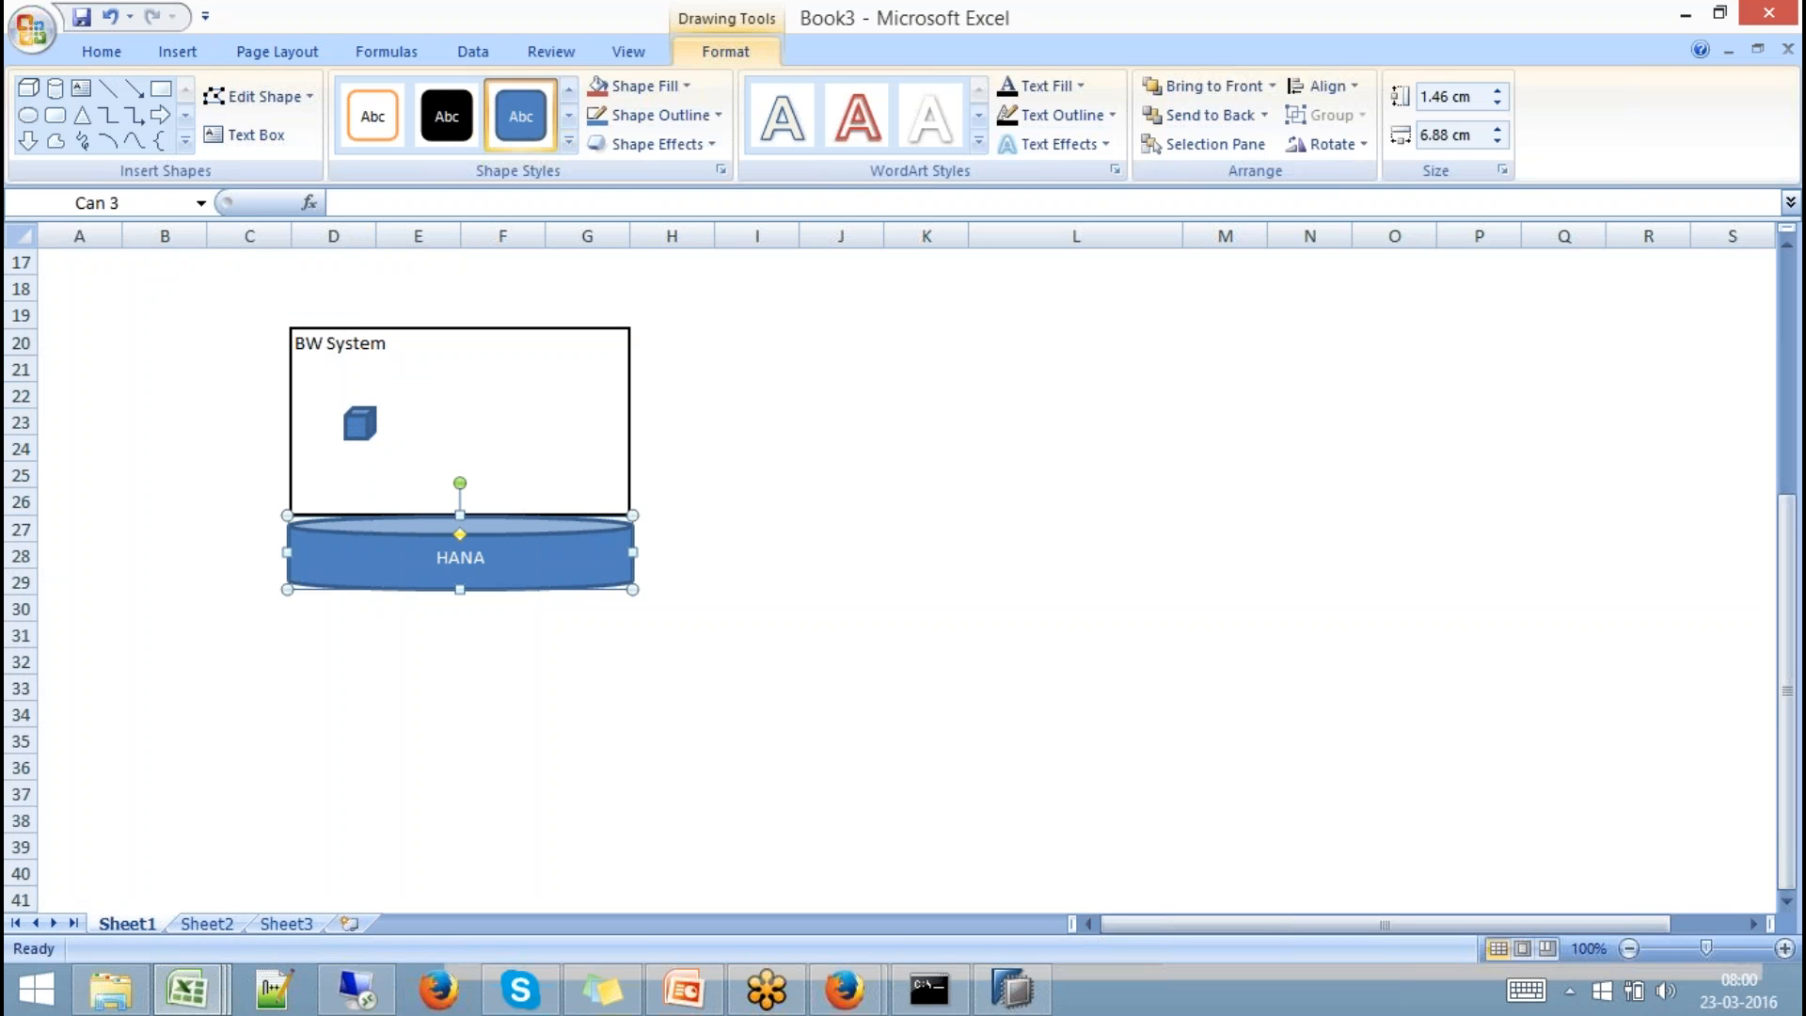
left_click(365, 421)
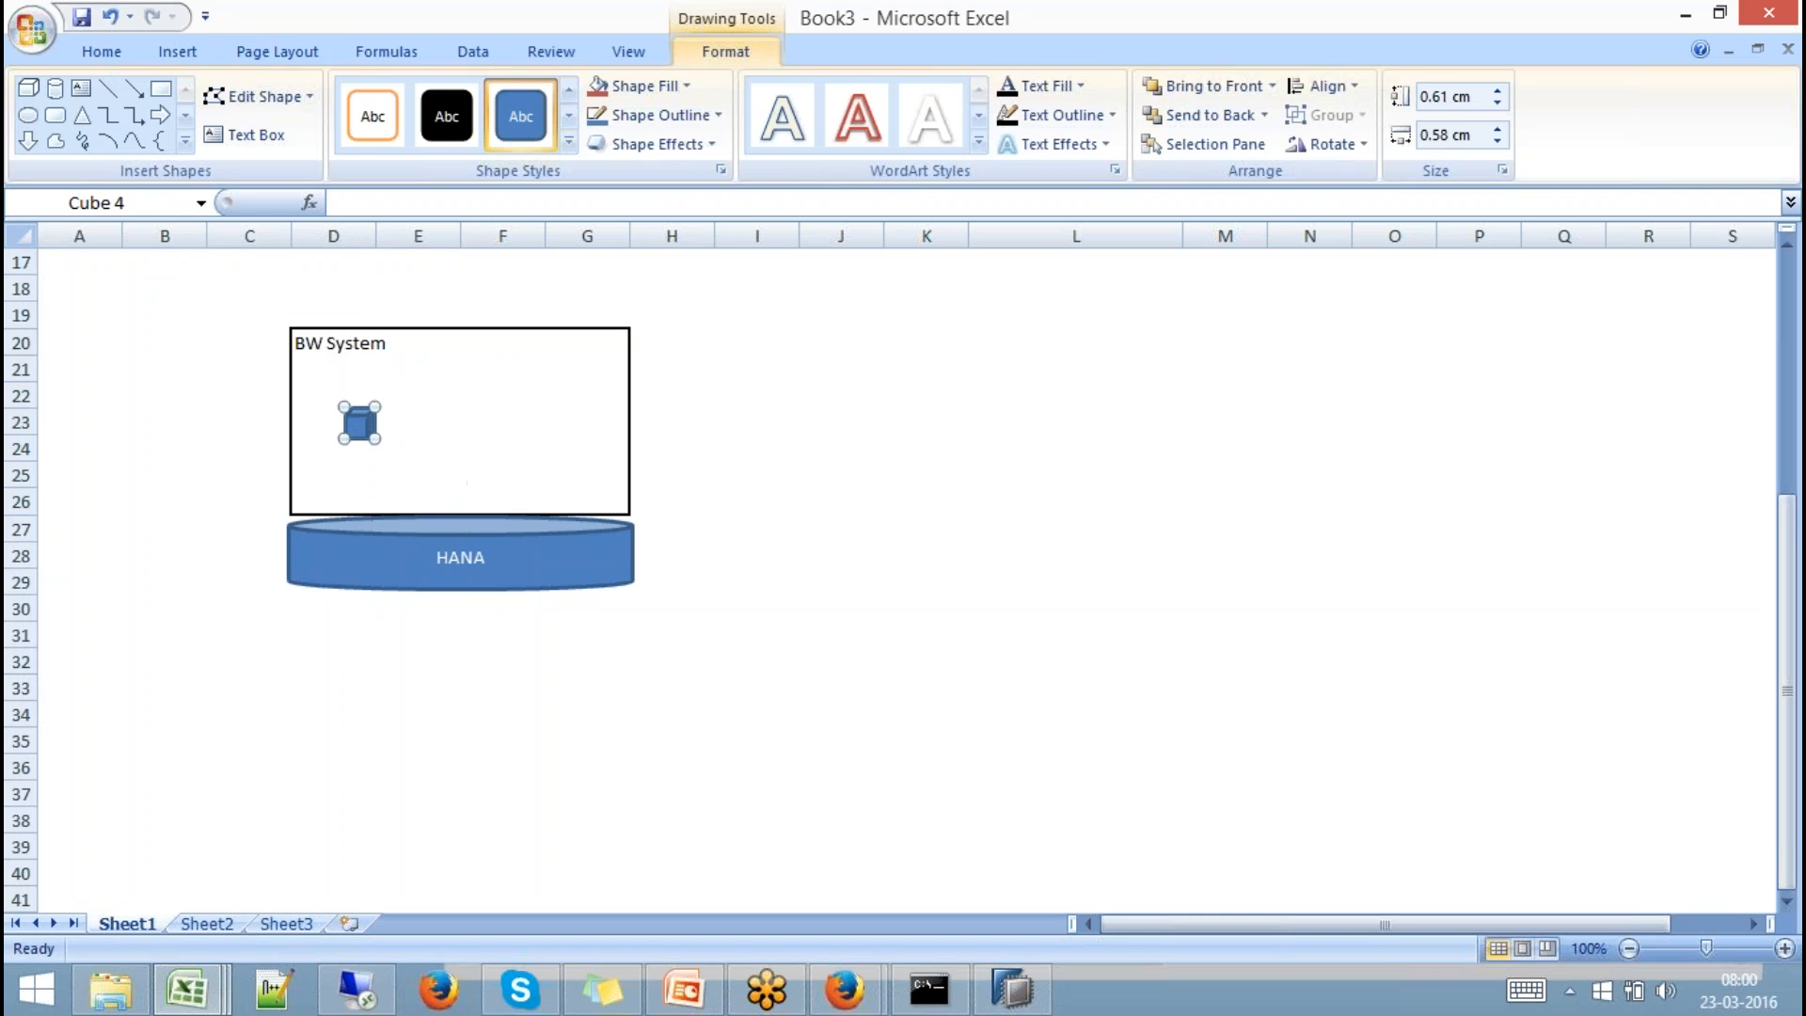
left_click(372, 564)
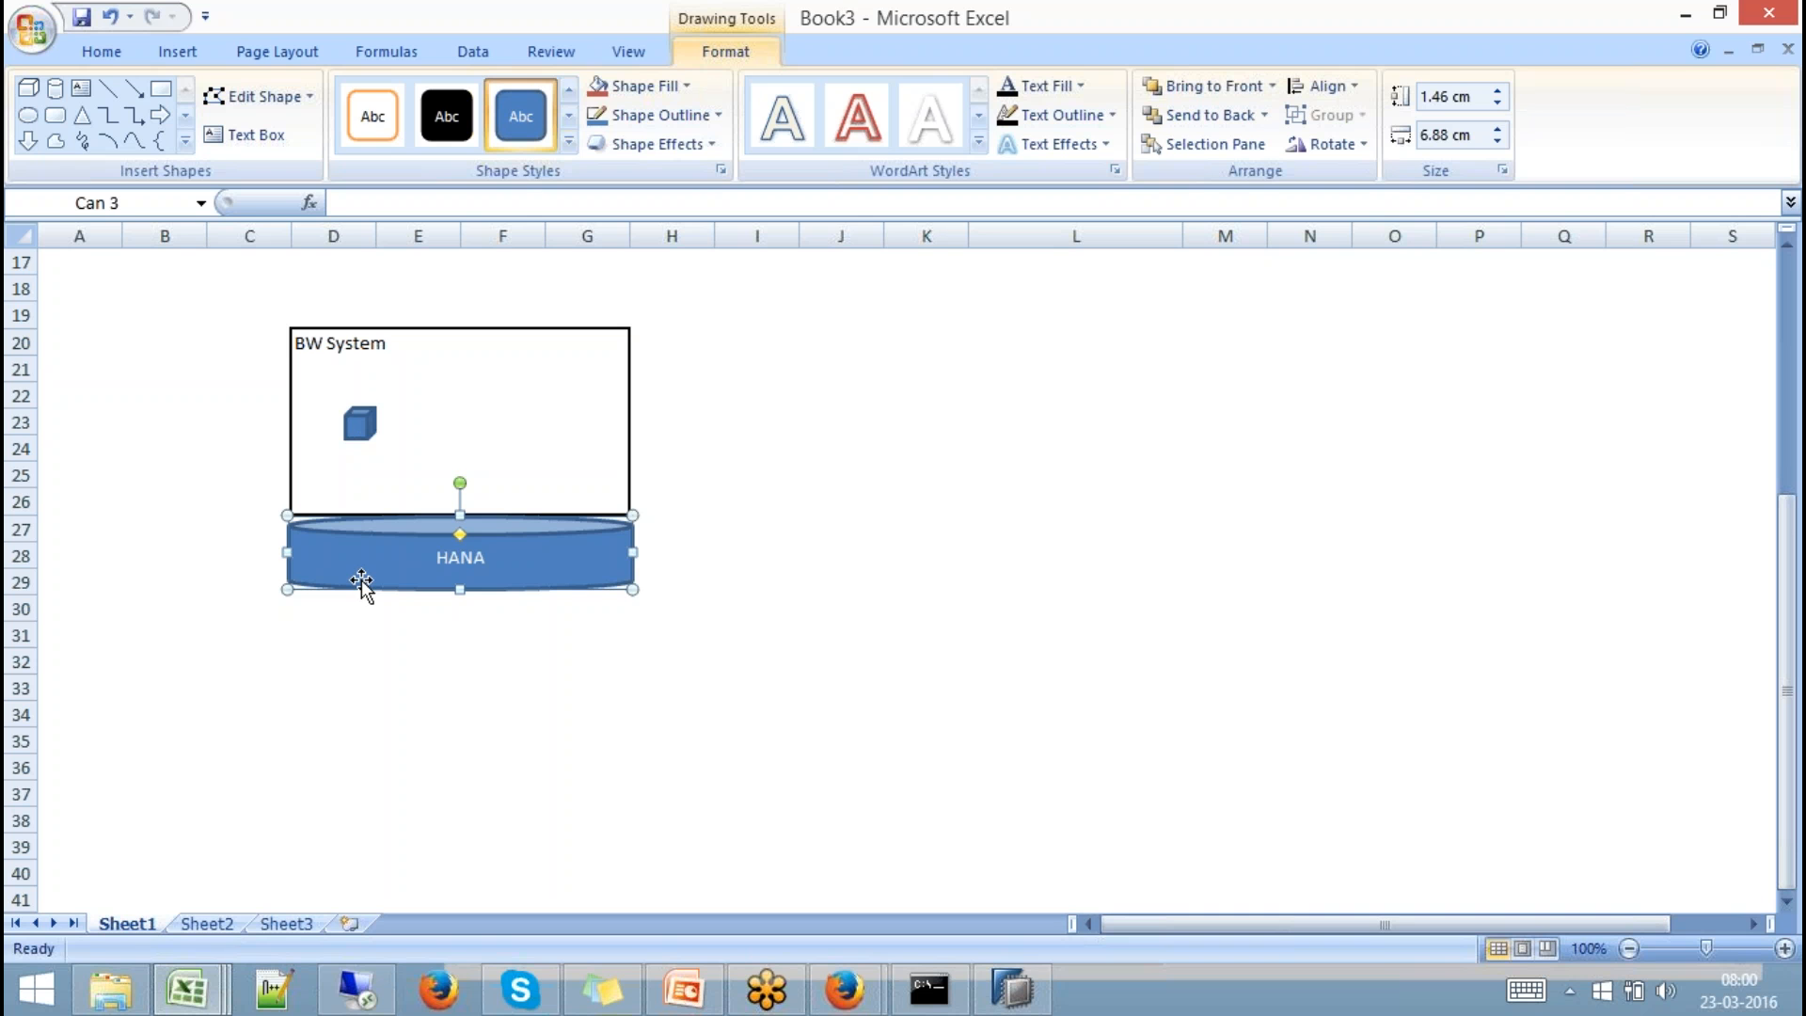
Draw a small can about 0.7 by 0.5 cm and an isosceles triangle about 0.9 by 0.6 cm inside the BW System box.
left_click(55, 87)
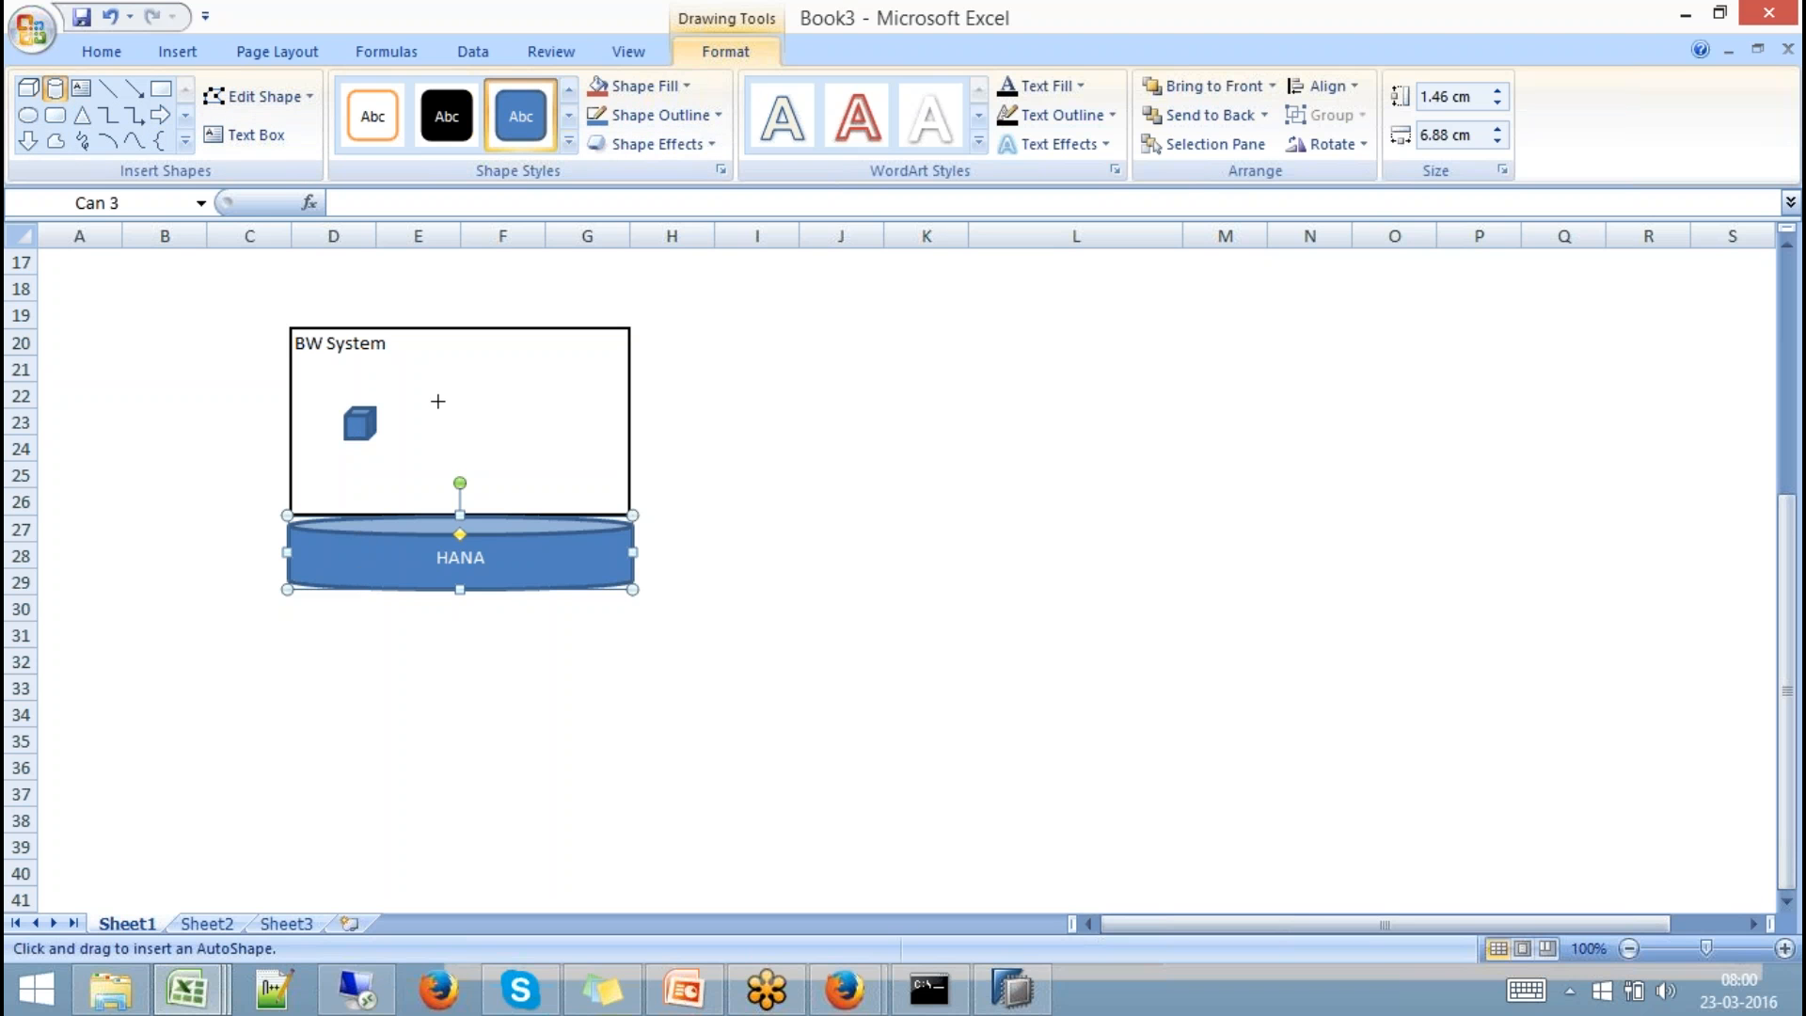
left_click_drag(436, 399, 477, 427)
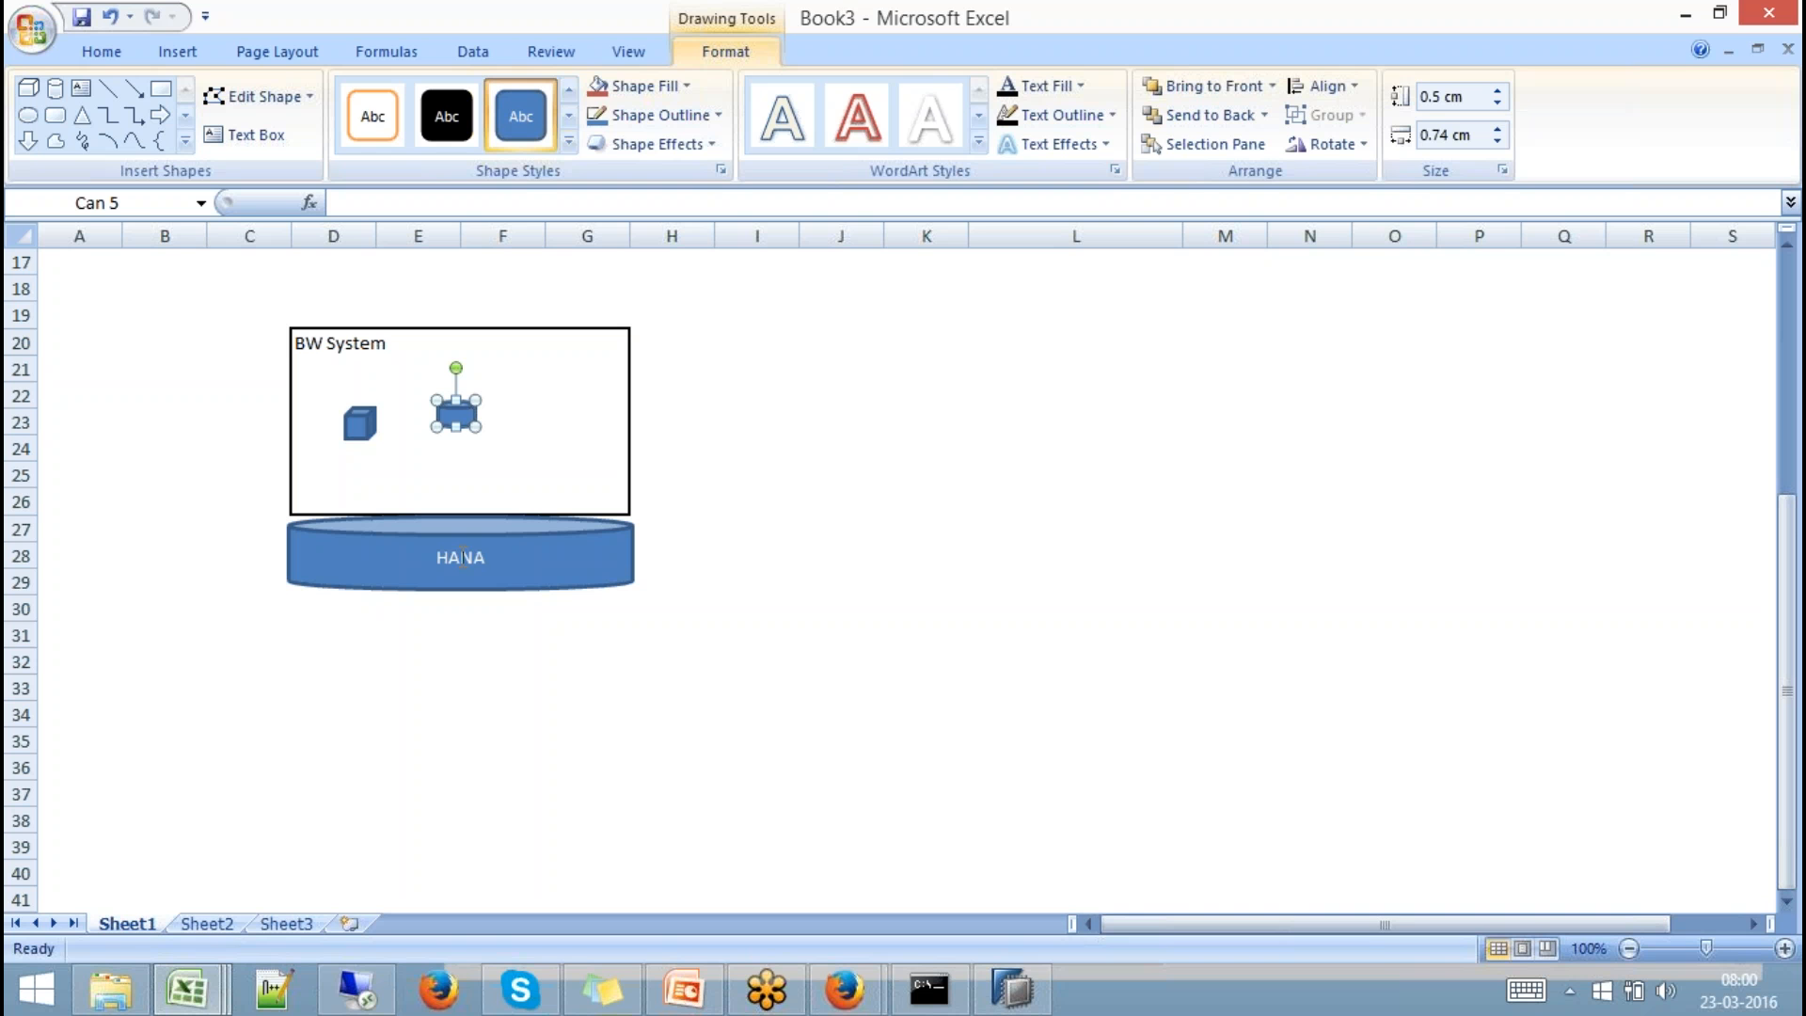
left_click(83, 119)
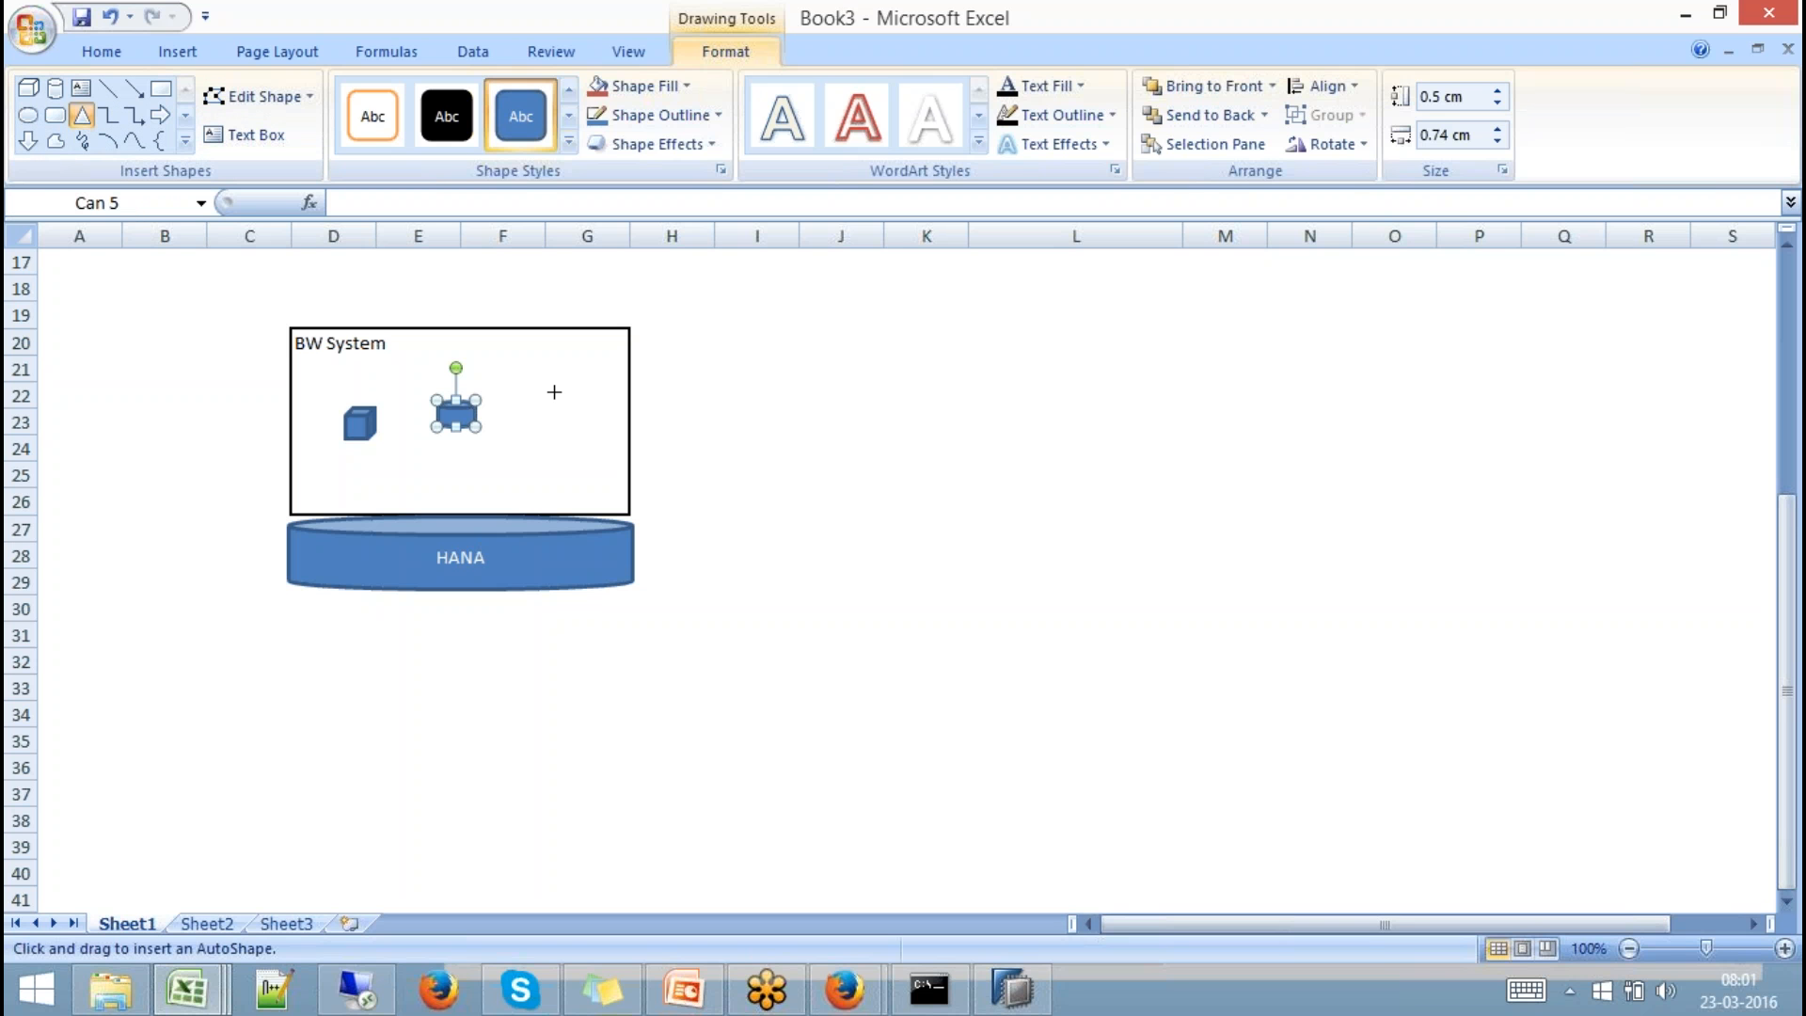
left_click_drag(548, 386, 591, 415)
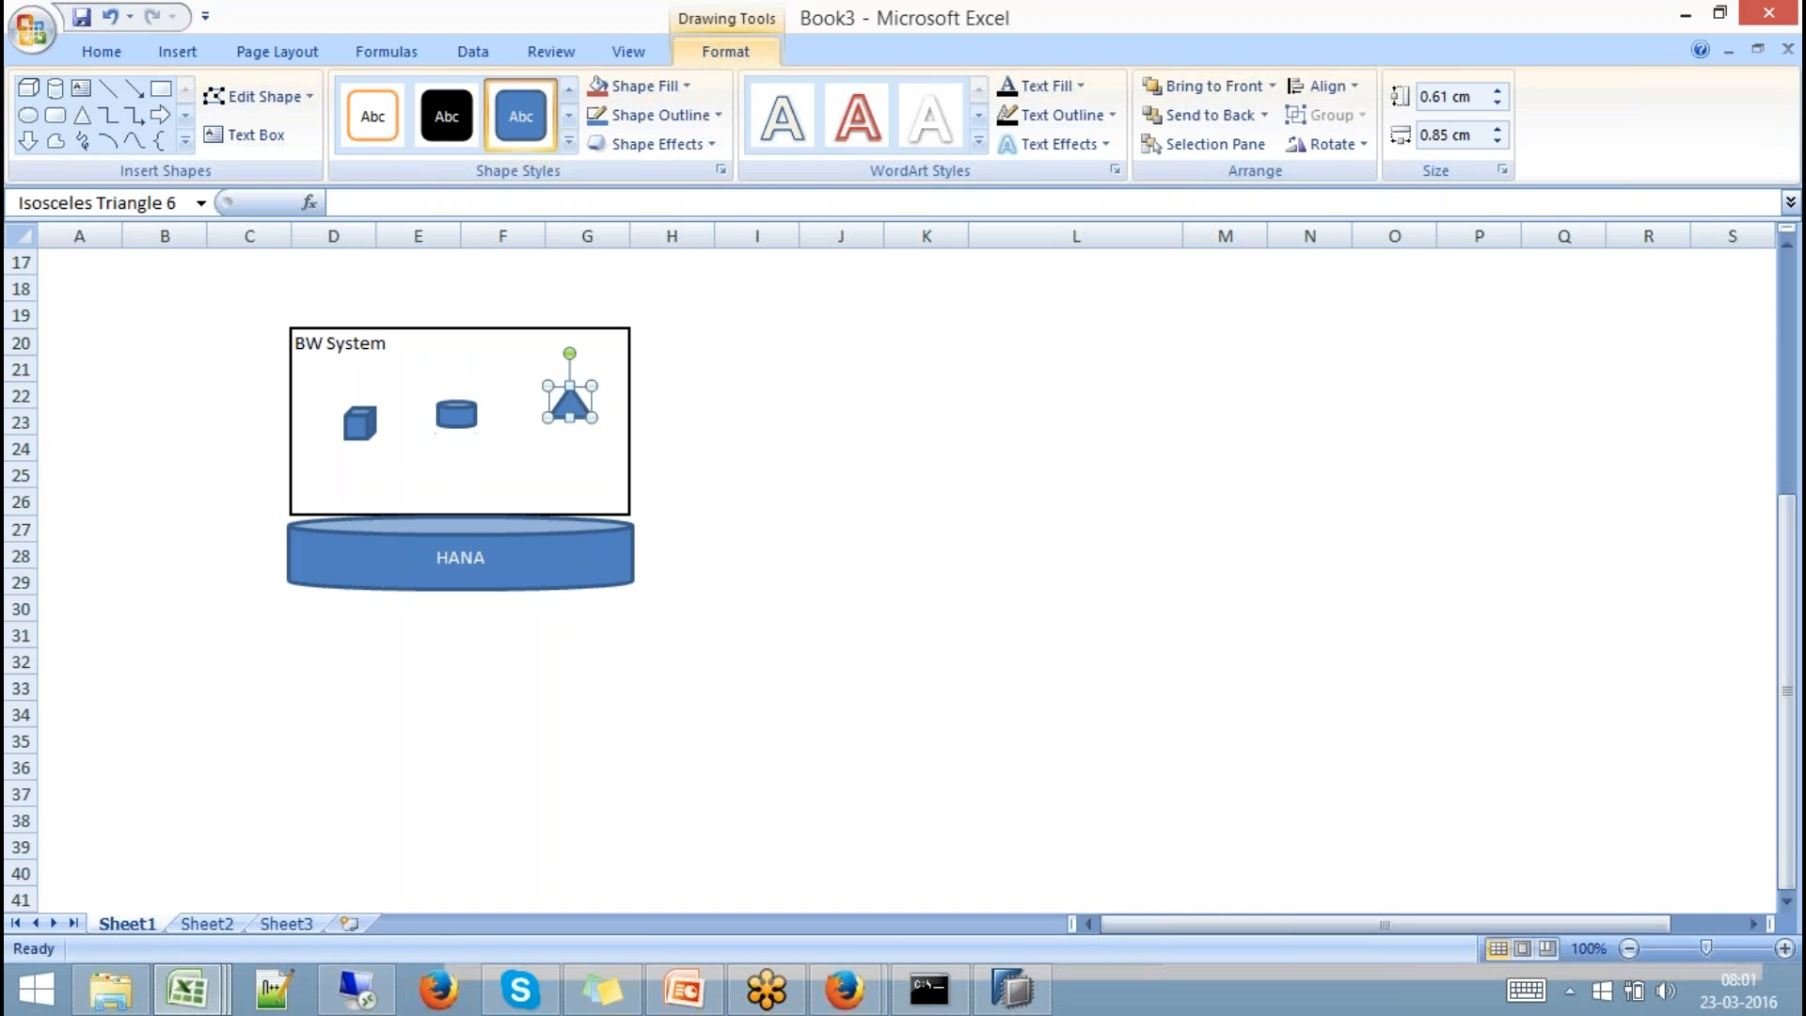
Enter "MP" in cell G23 as the triangle's label and nudge the triangle slightly so it sits just above the text.
left_click(577, 427)
type("MP")
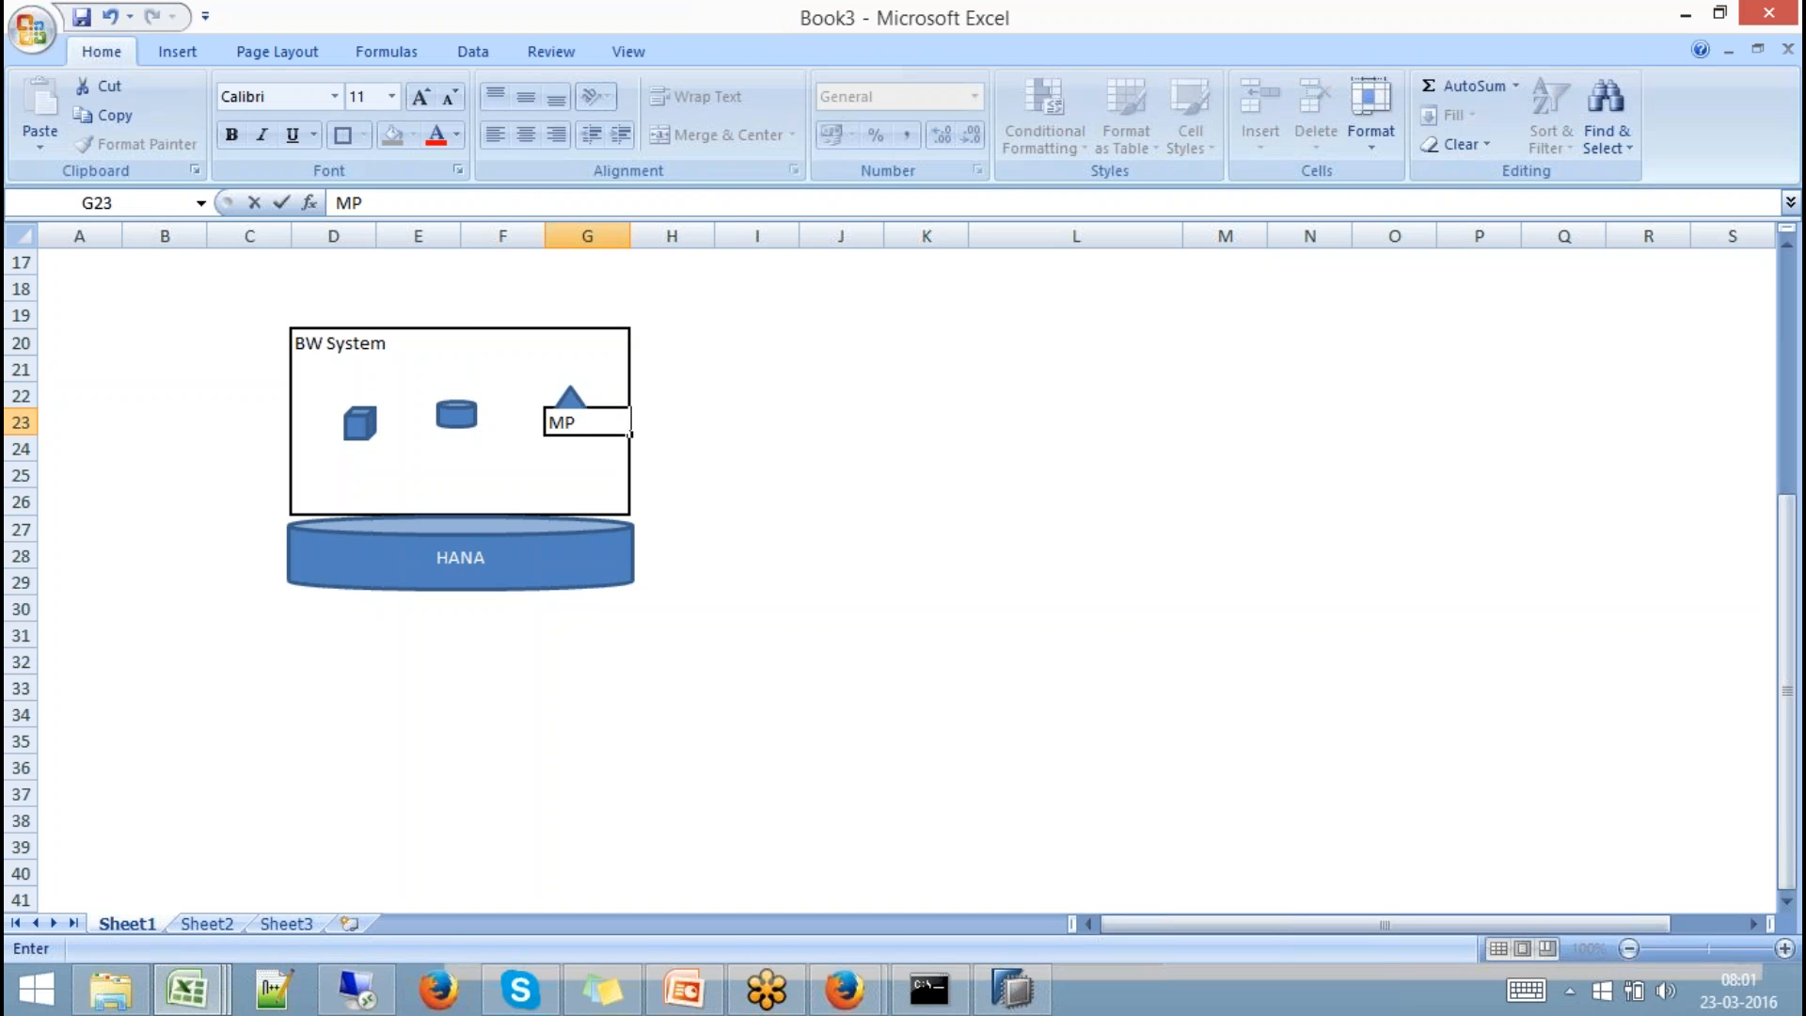
left_click(741, 471)
left_click_drag(571, 406, 565, 402)
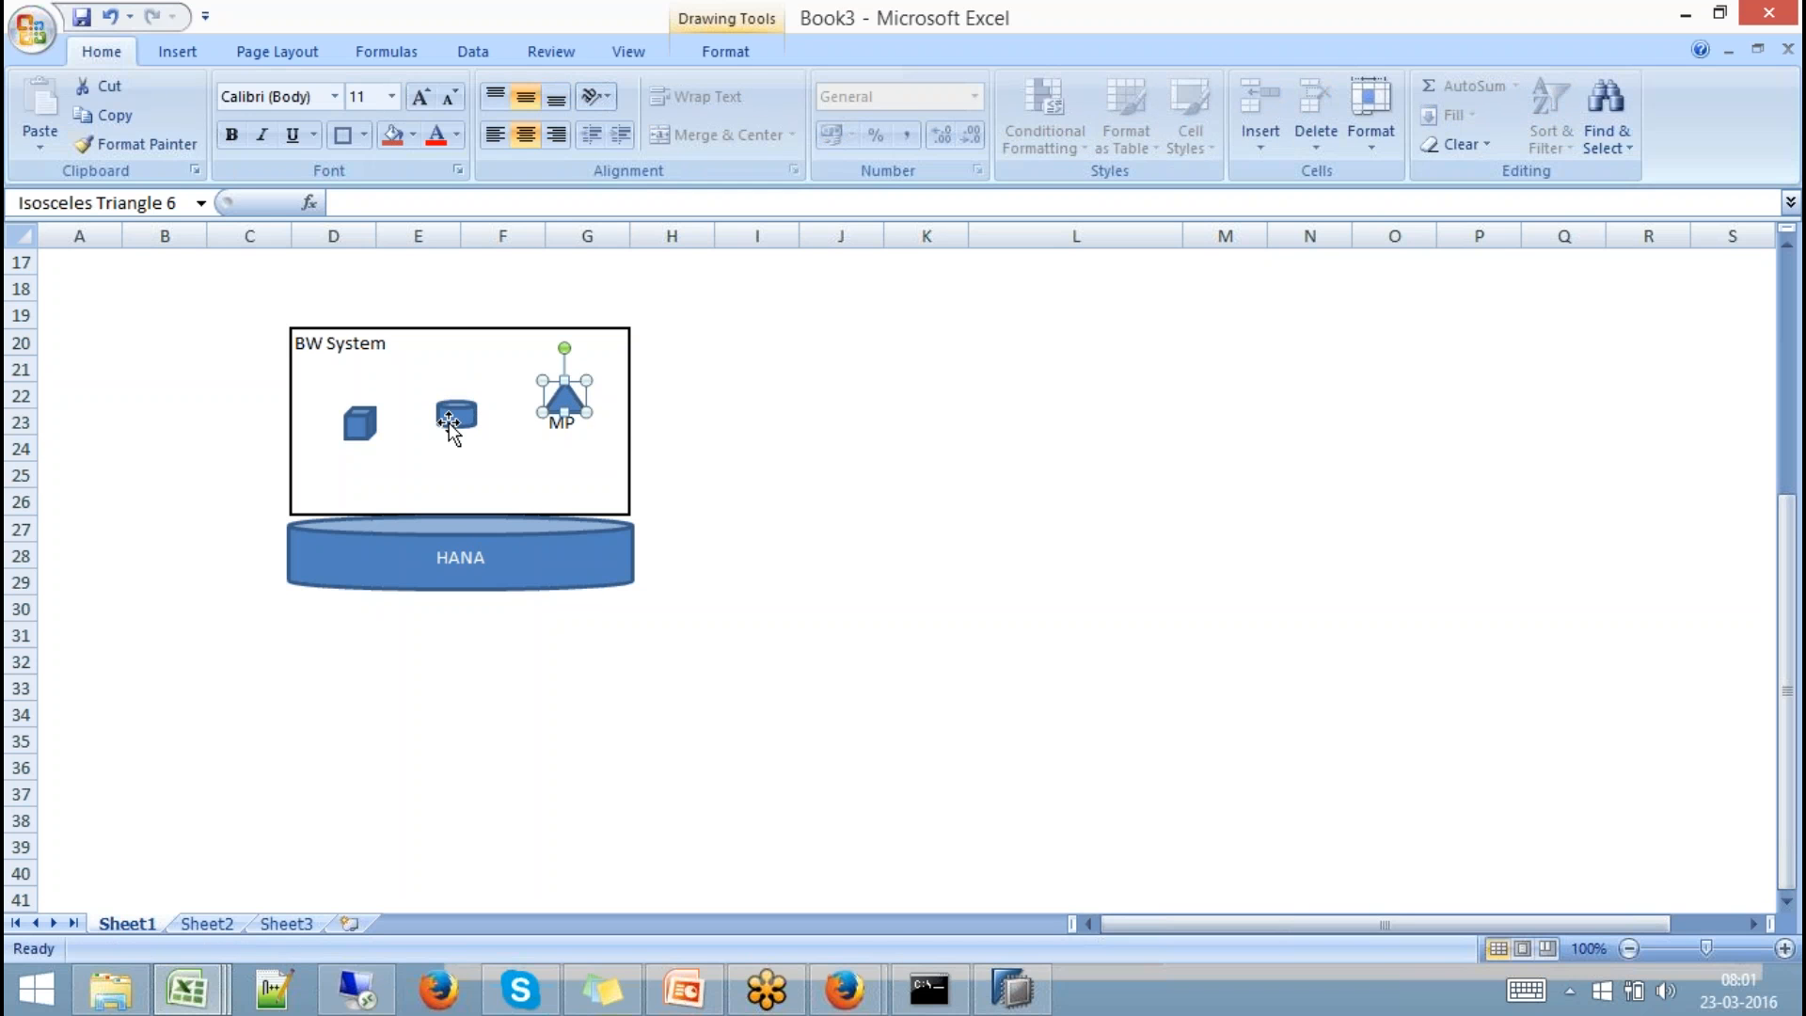
left_click(568, 425)
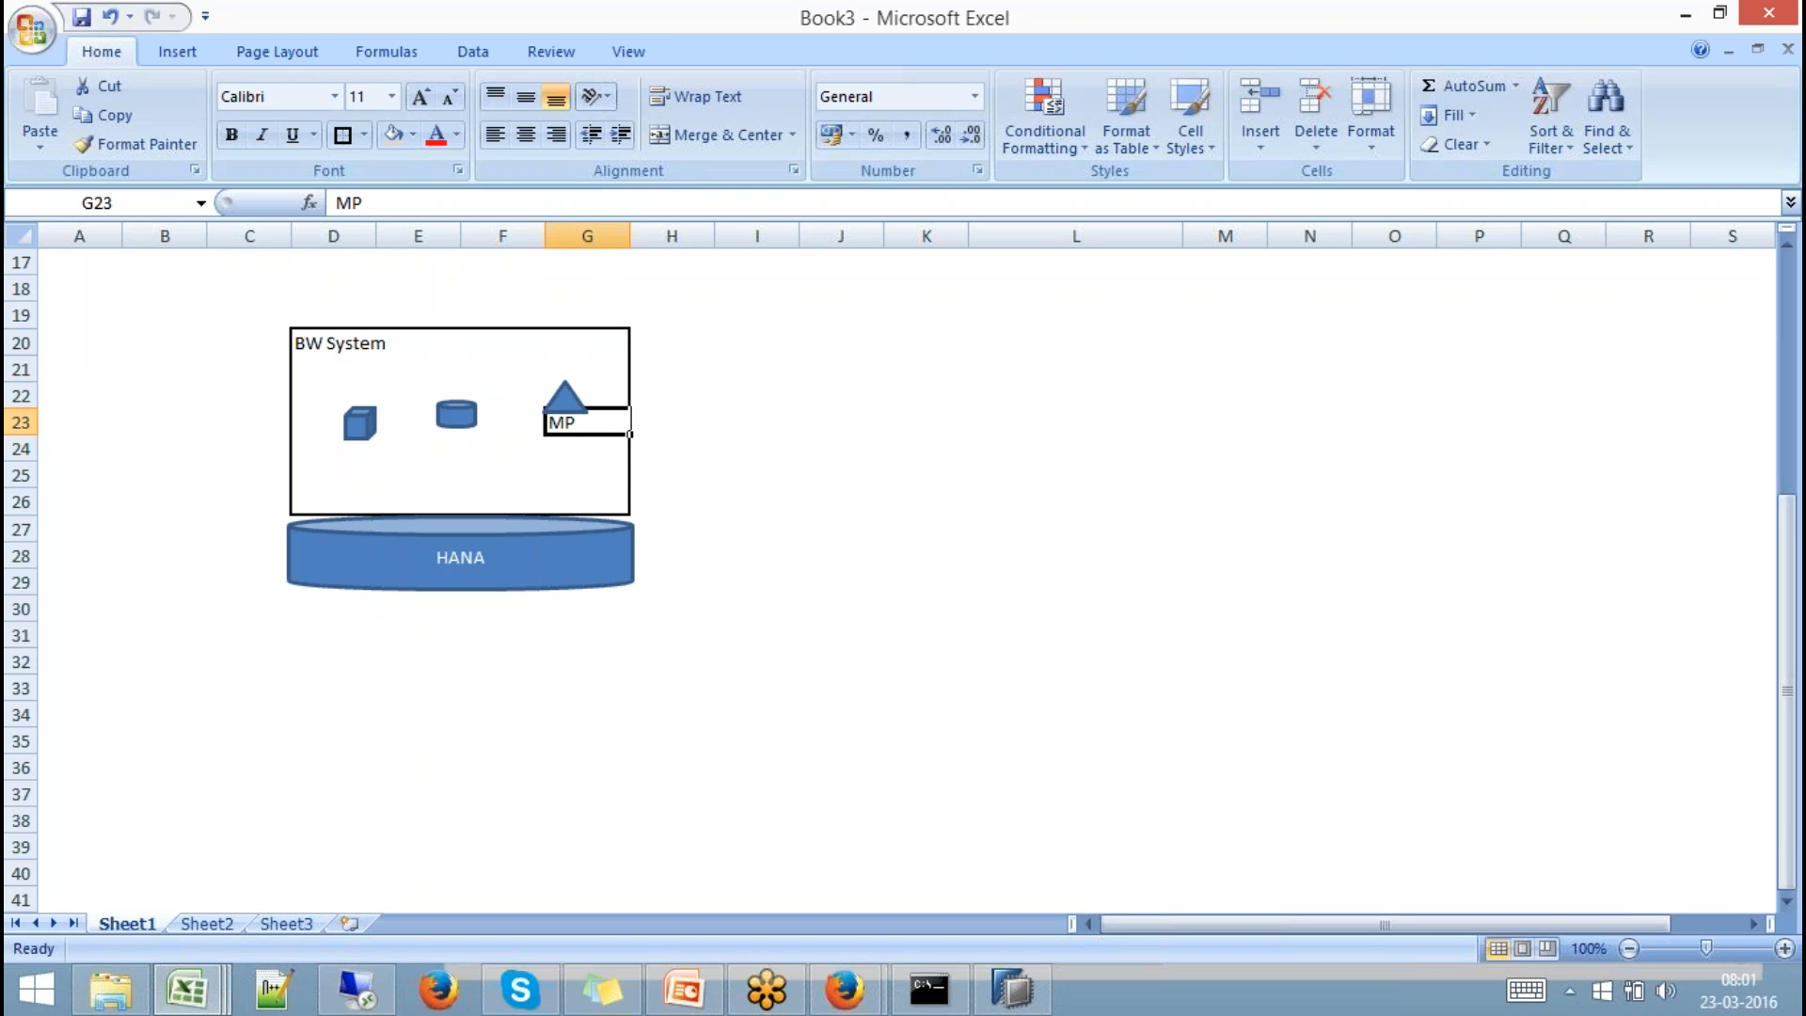
left_click(564, 400)
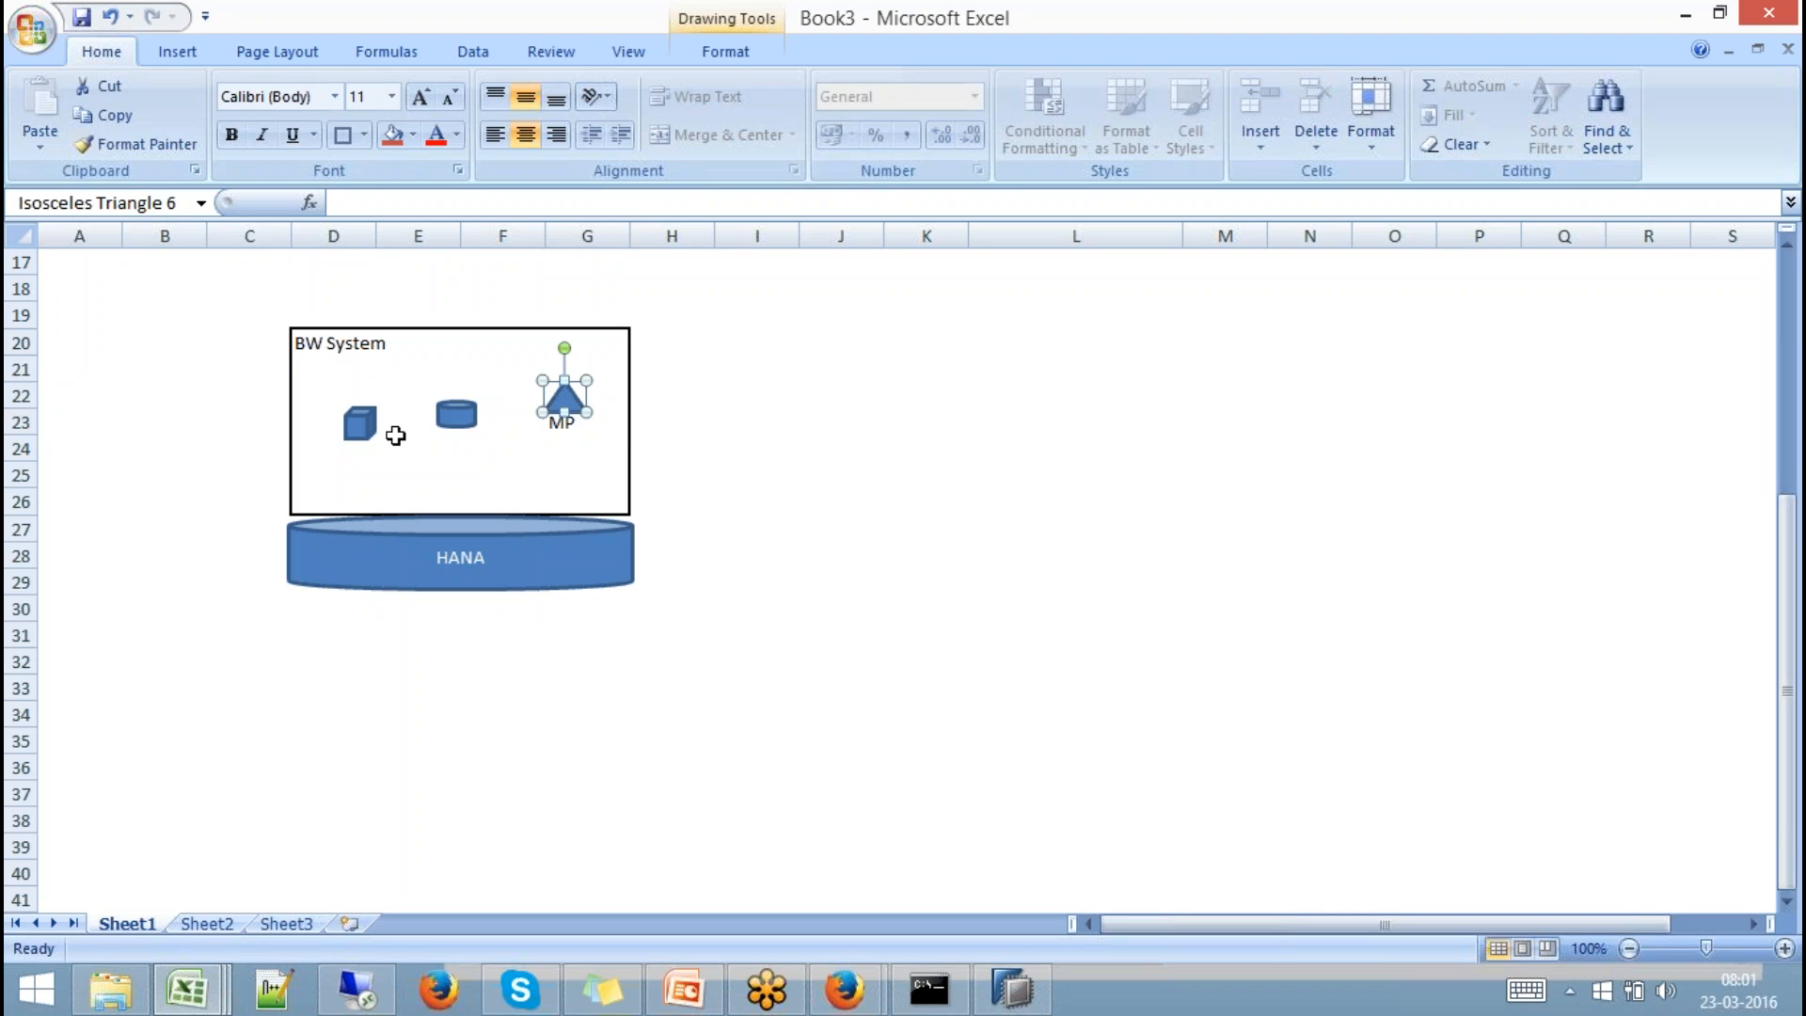
left_click(570, 424)
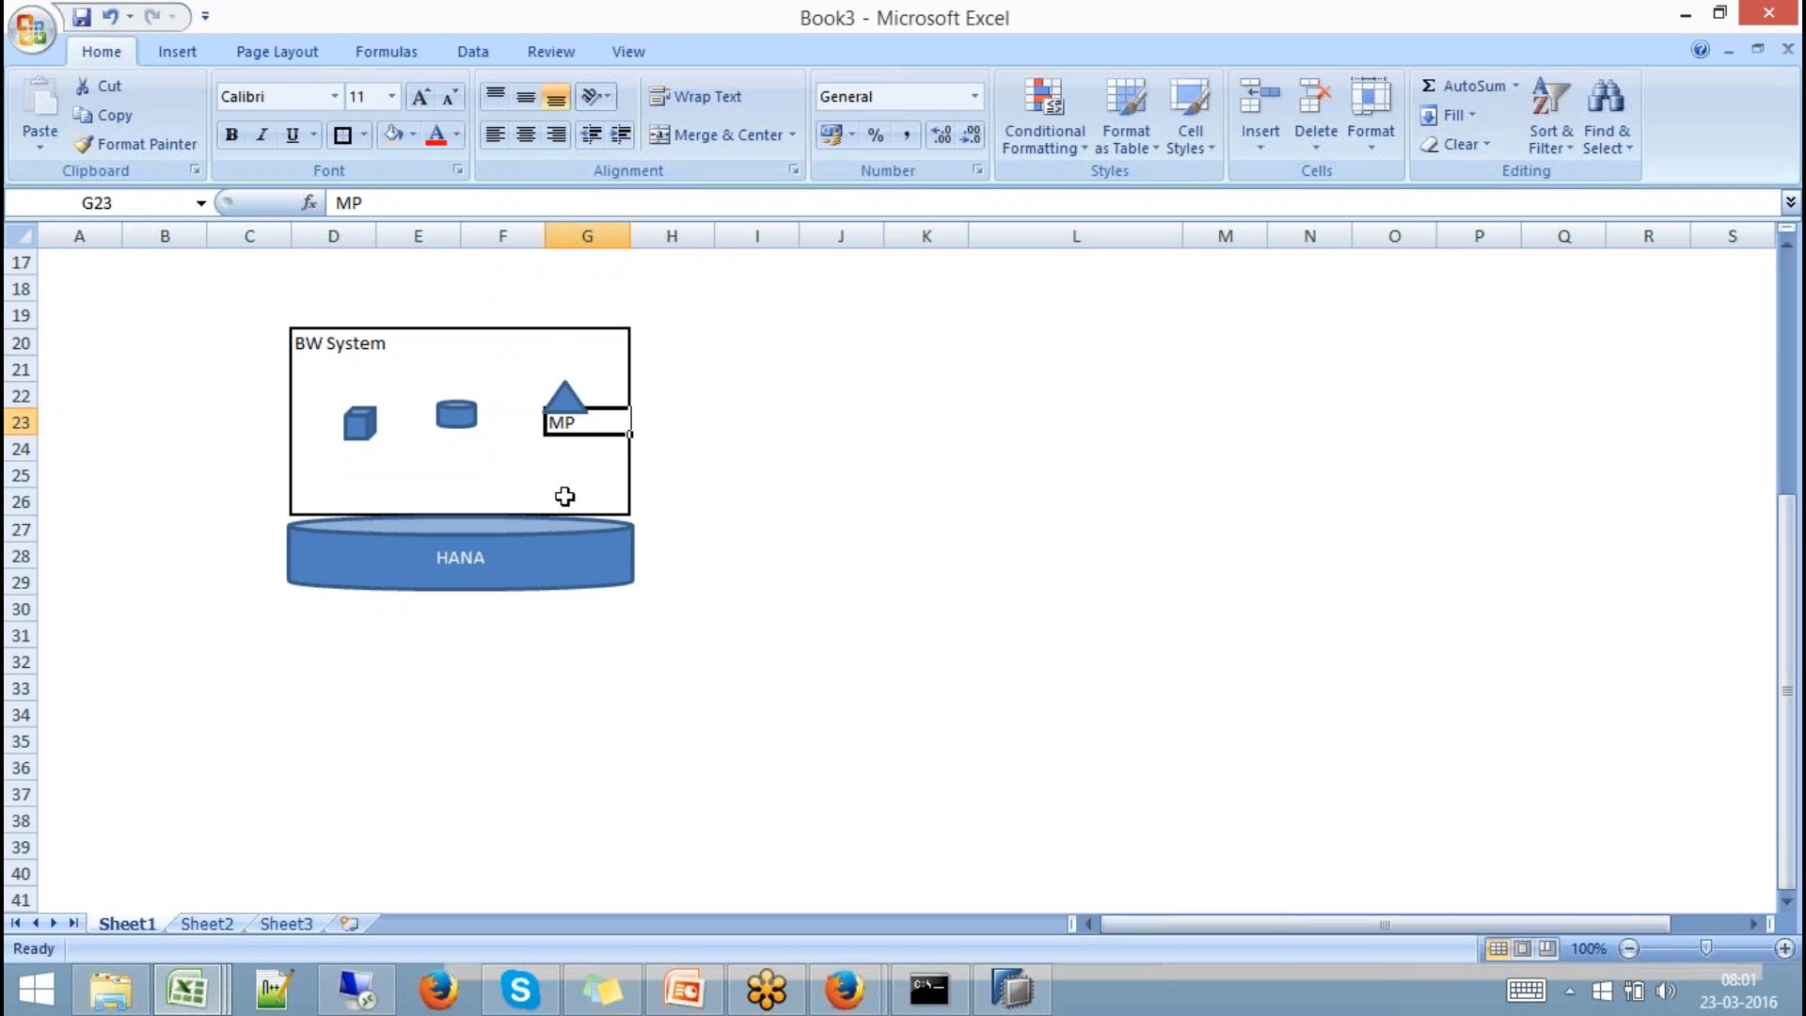
Enter "Bex Query" in cell F21 and shade the cell light grey.
left_click(516, 366)
type("Bex Q")
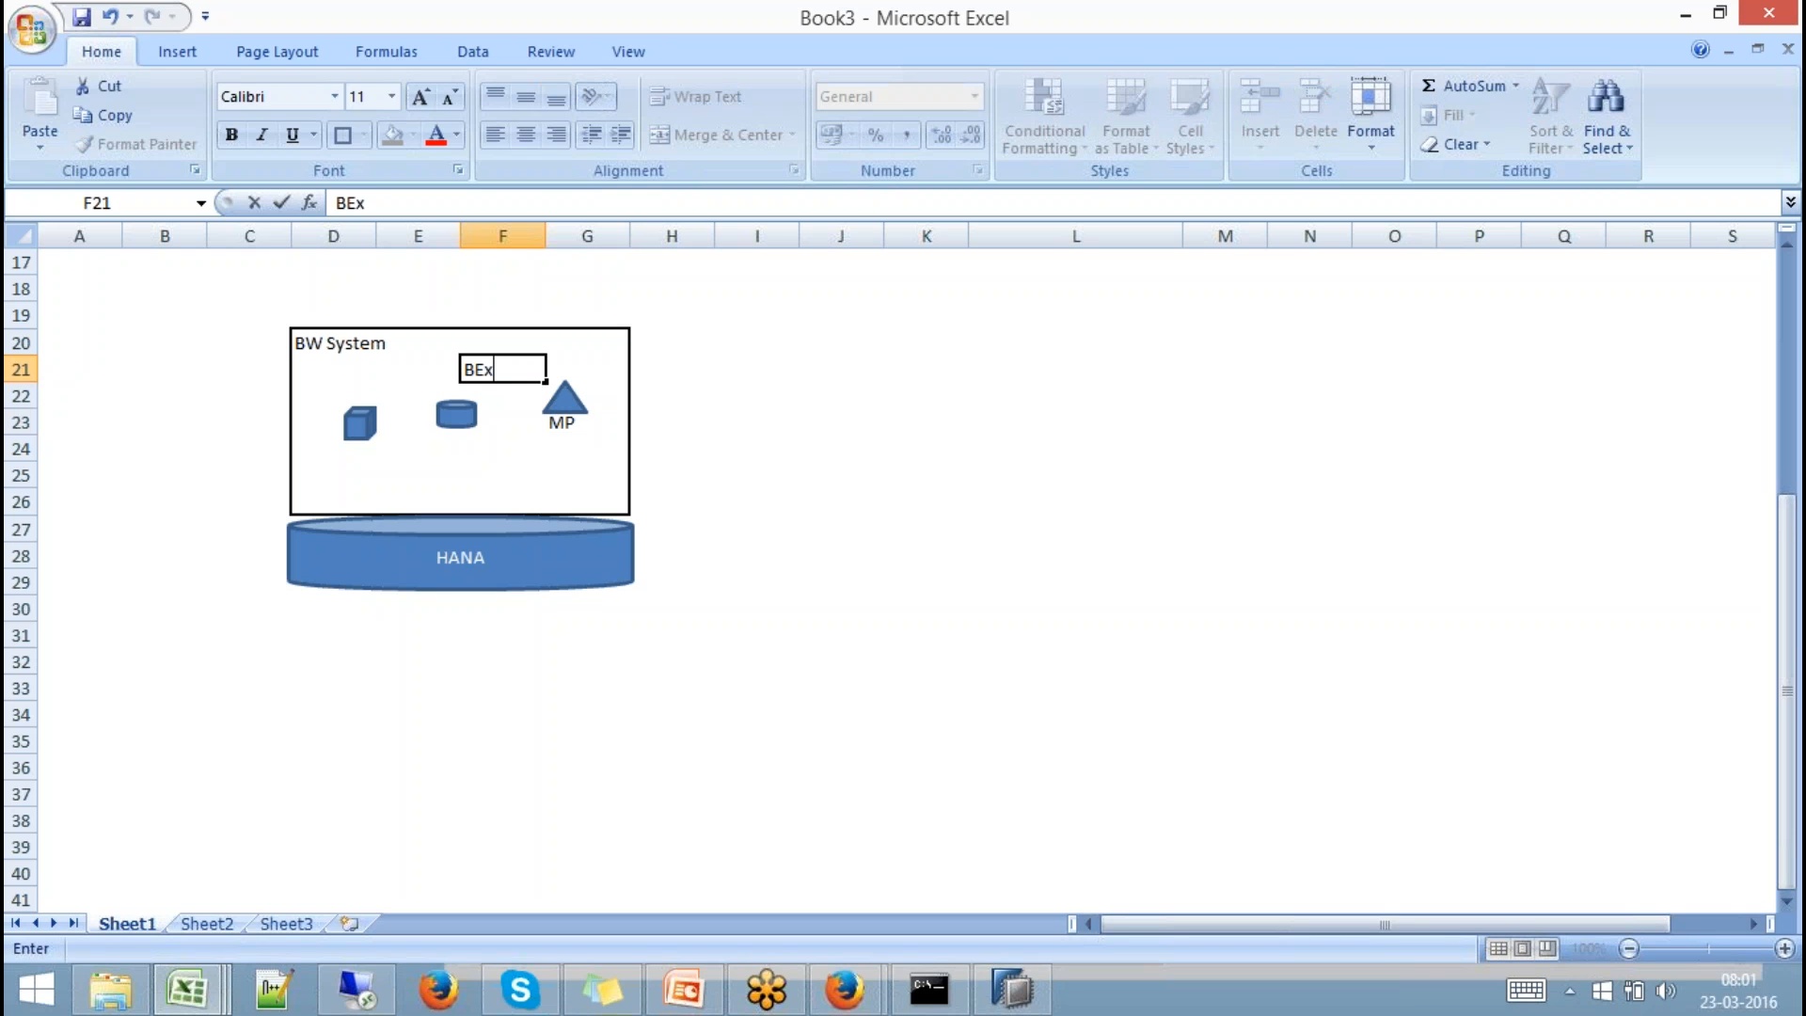
type("uery")
left_click(504, 475)
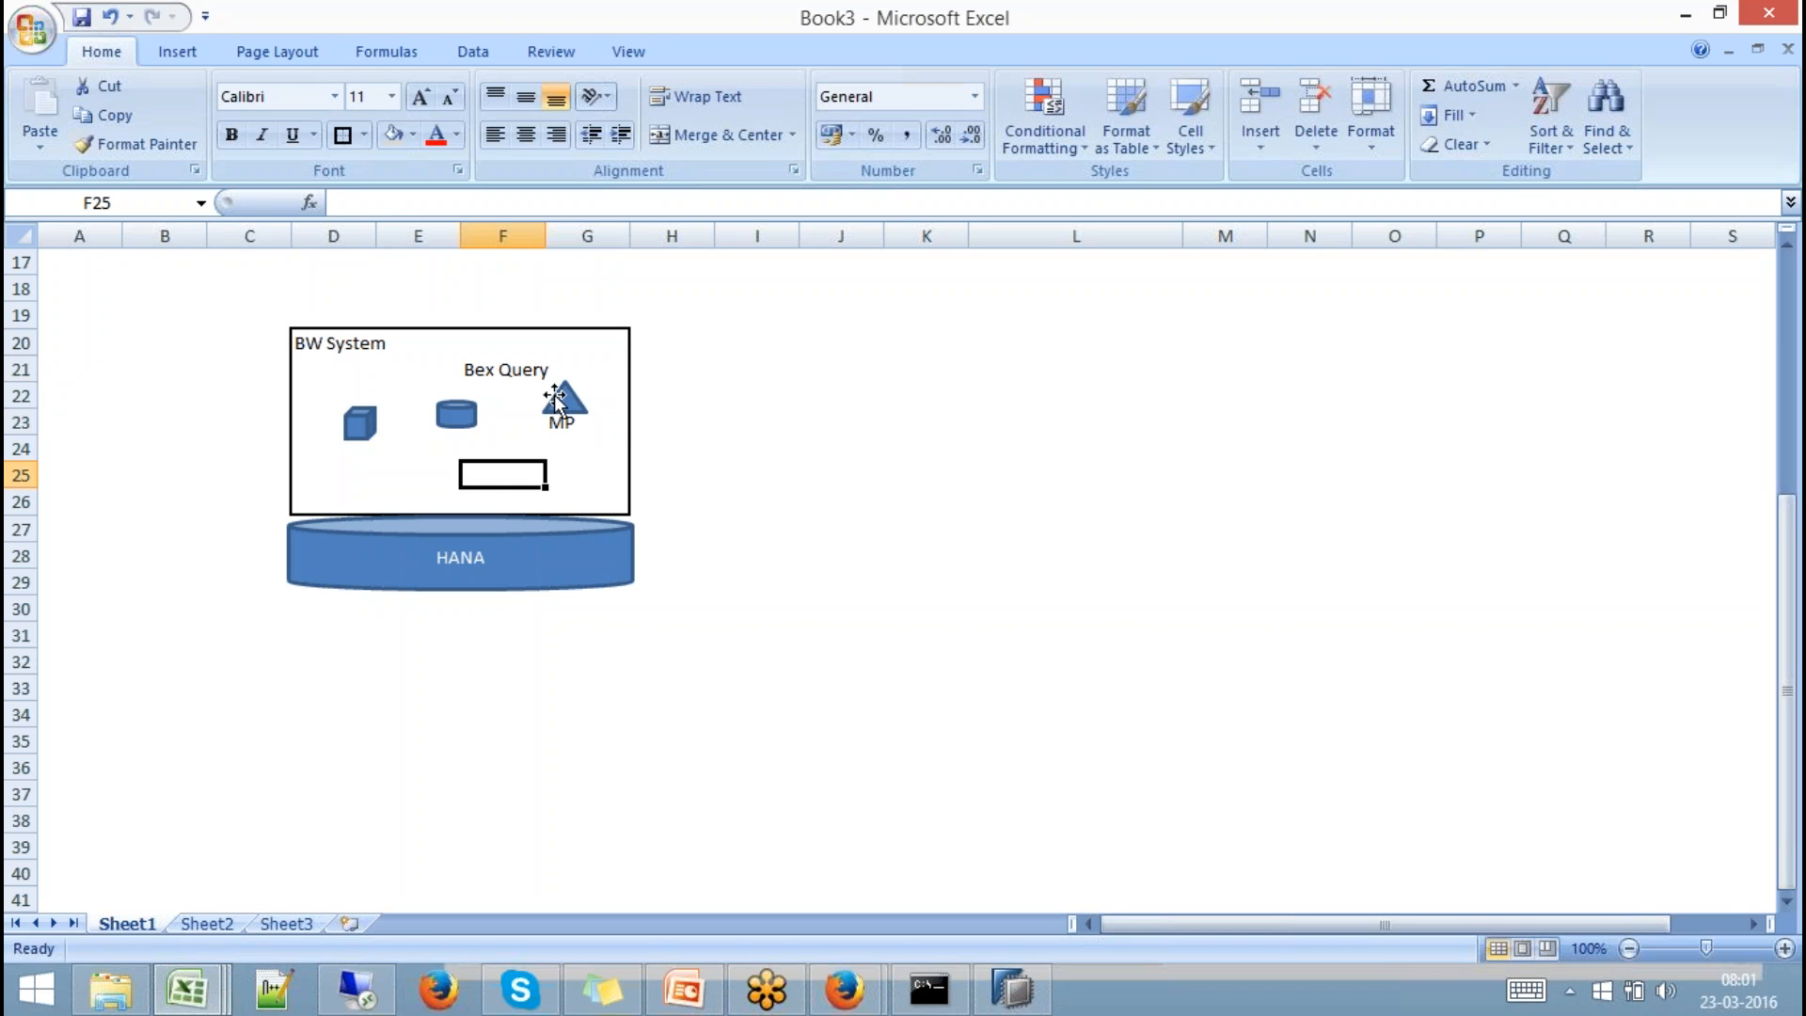
left_click(508, 371)
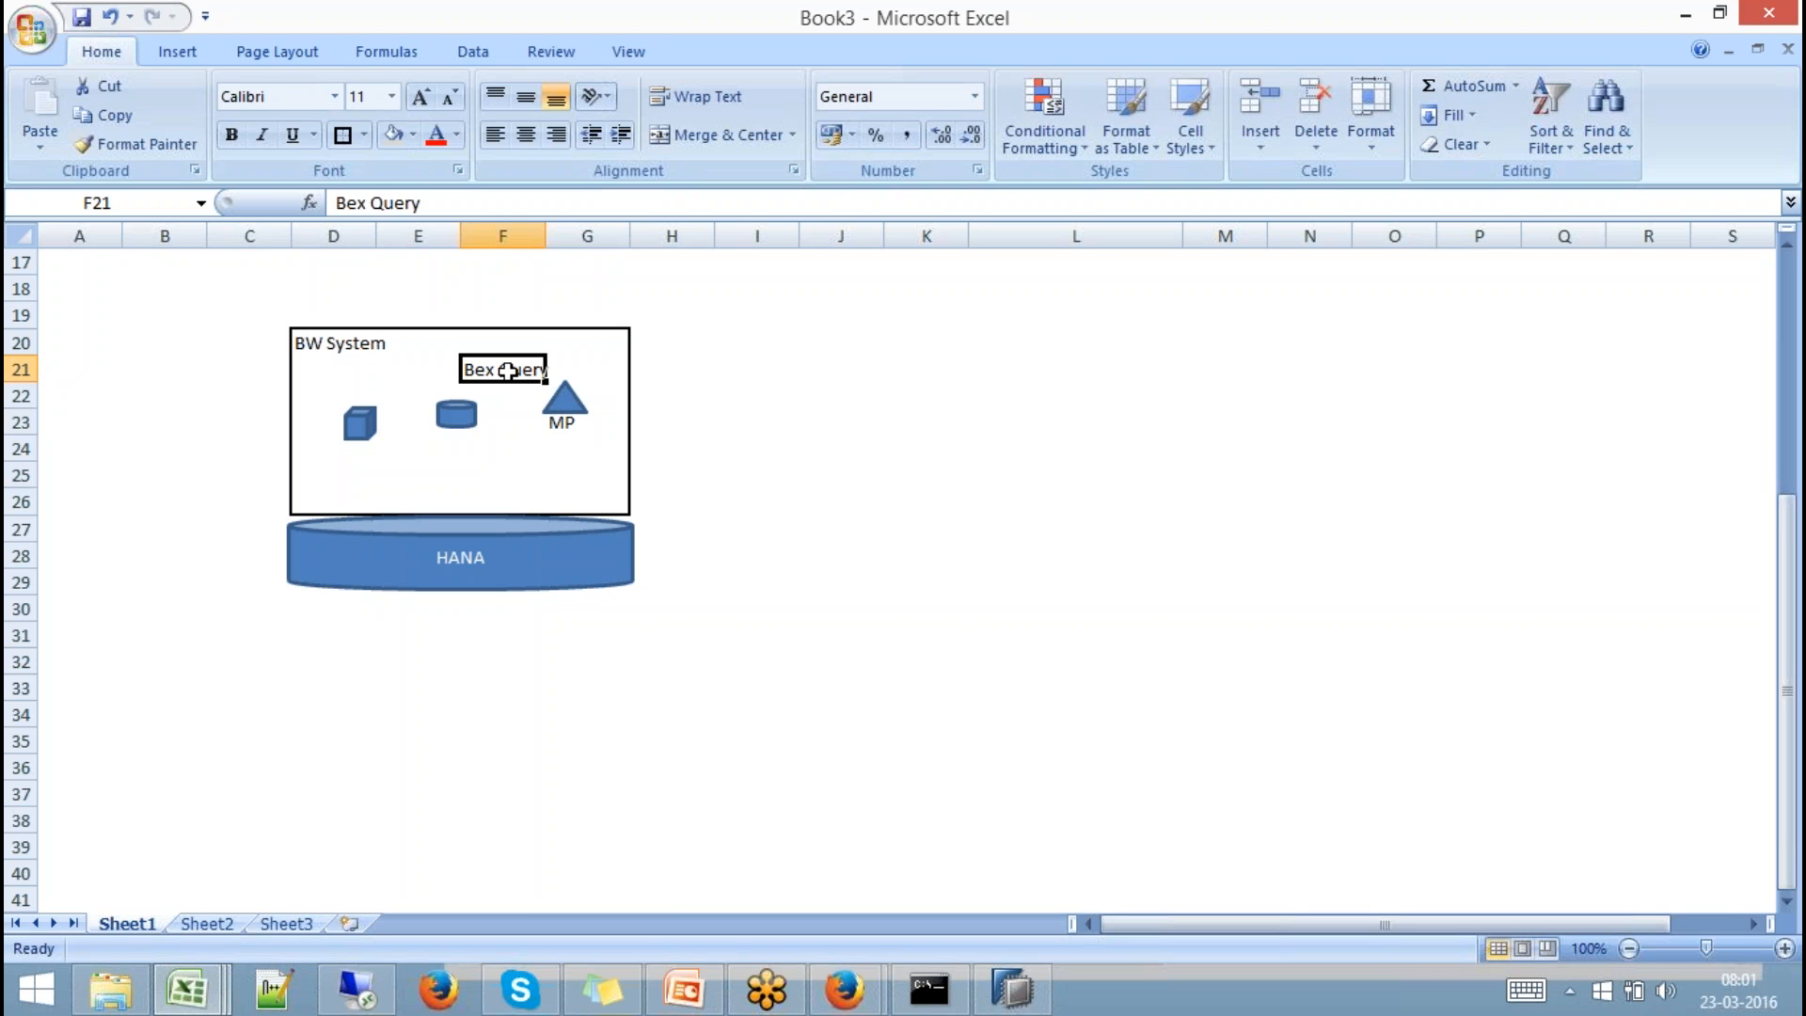
left_click(392, 134)
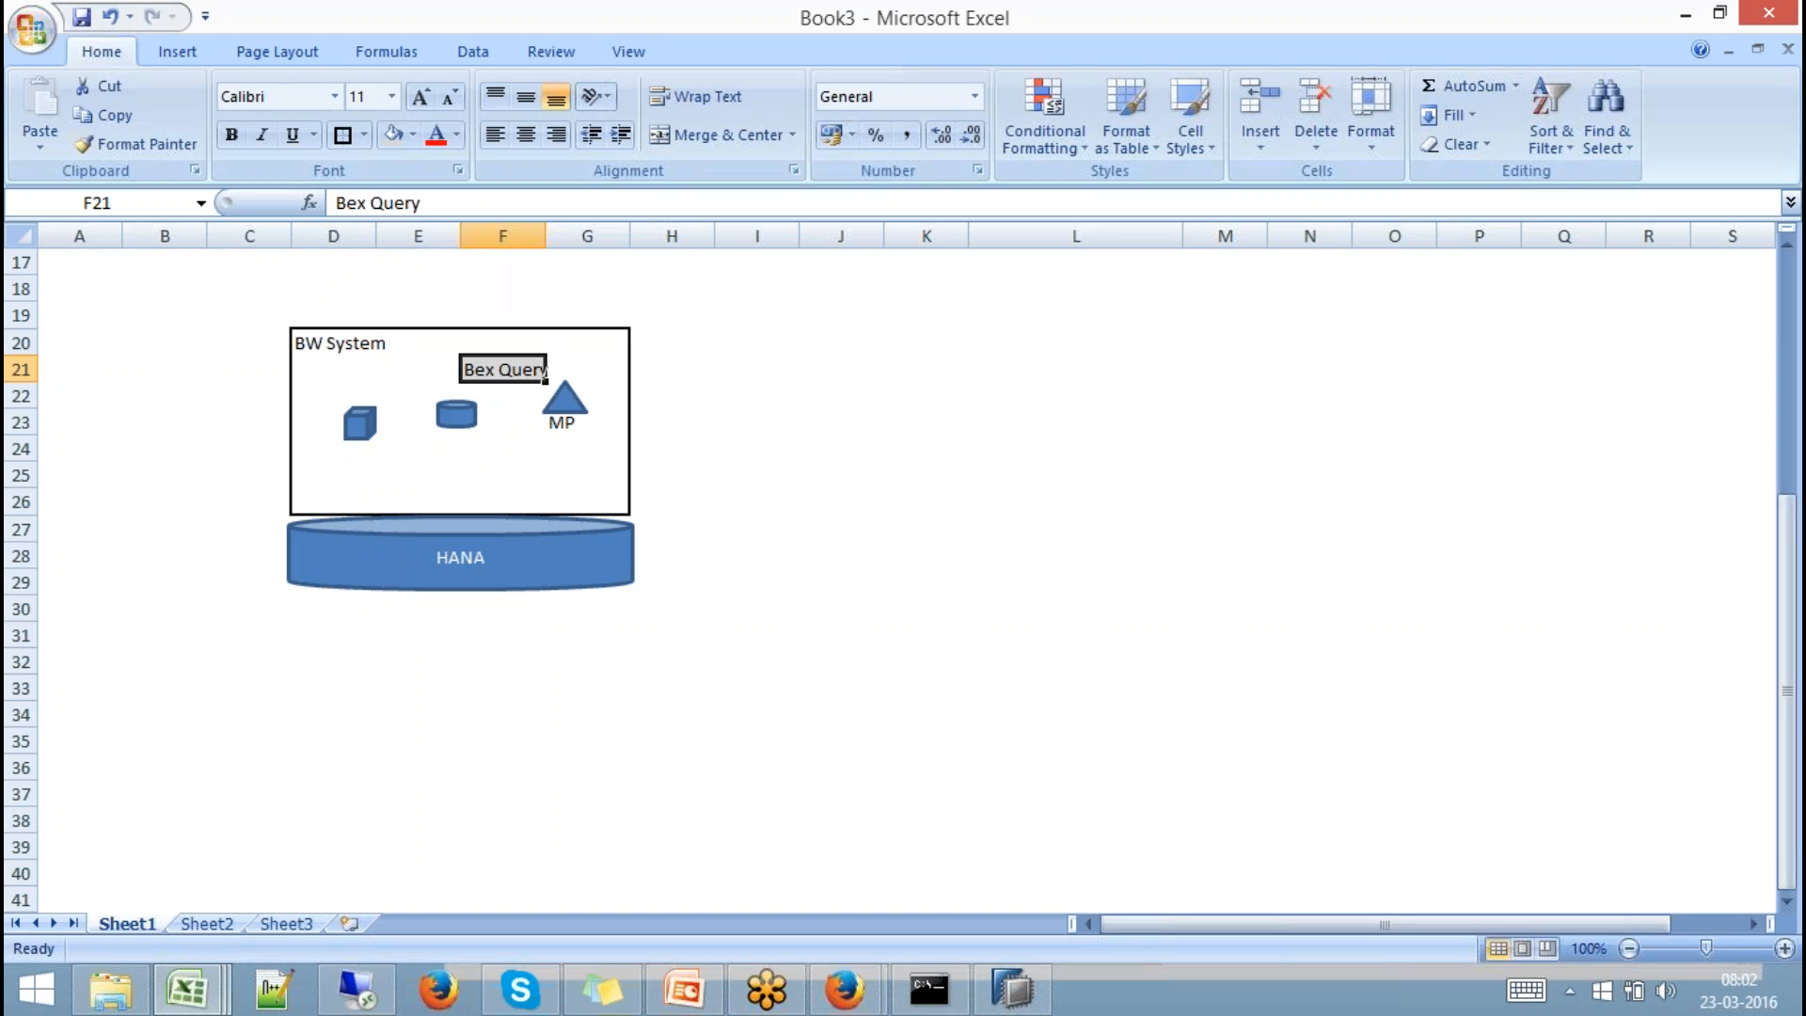
left_click(578, 403)
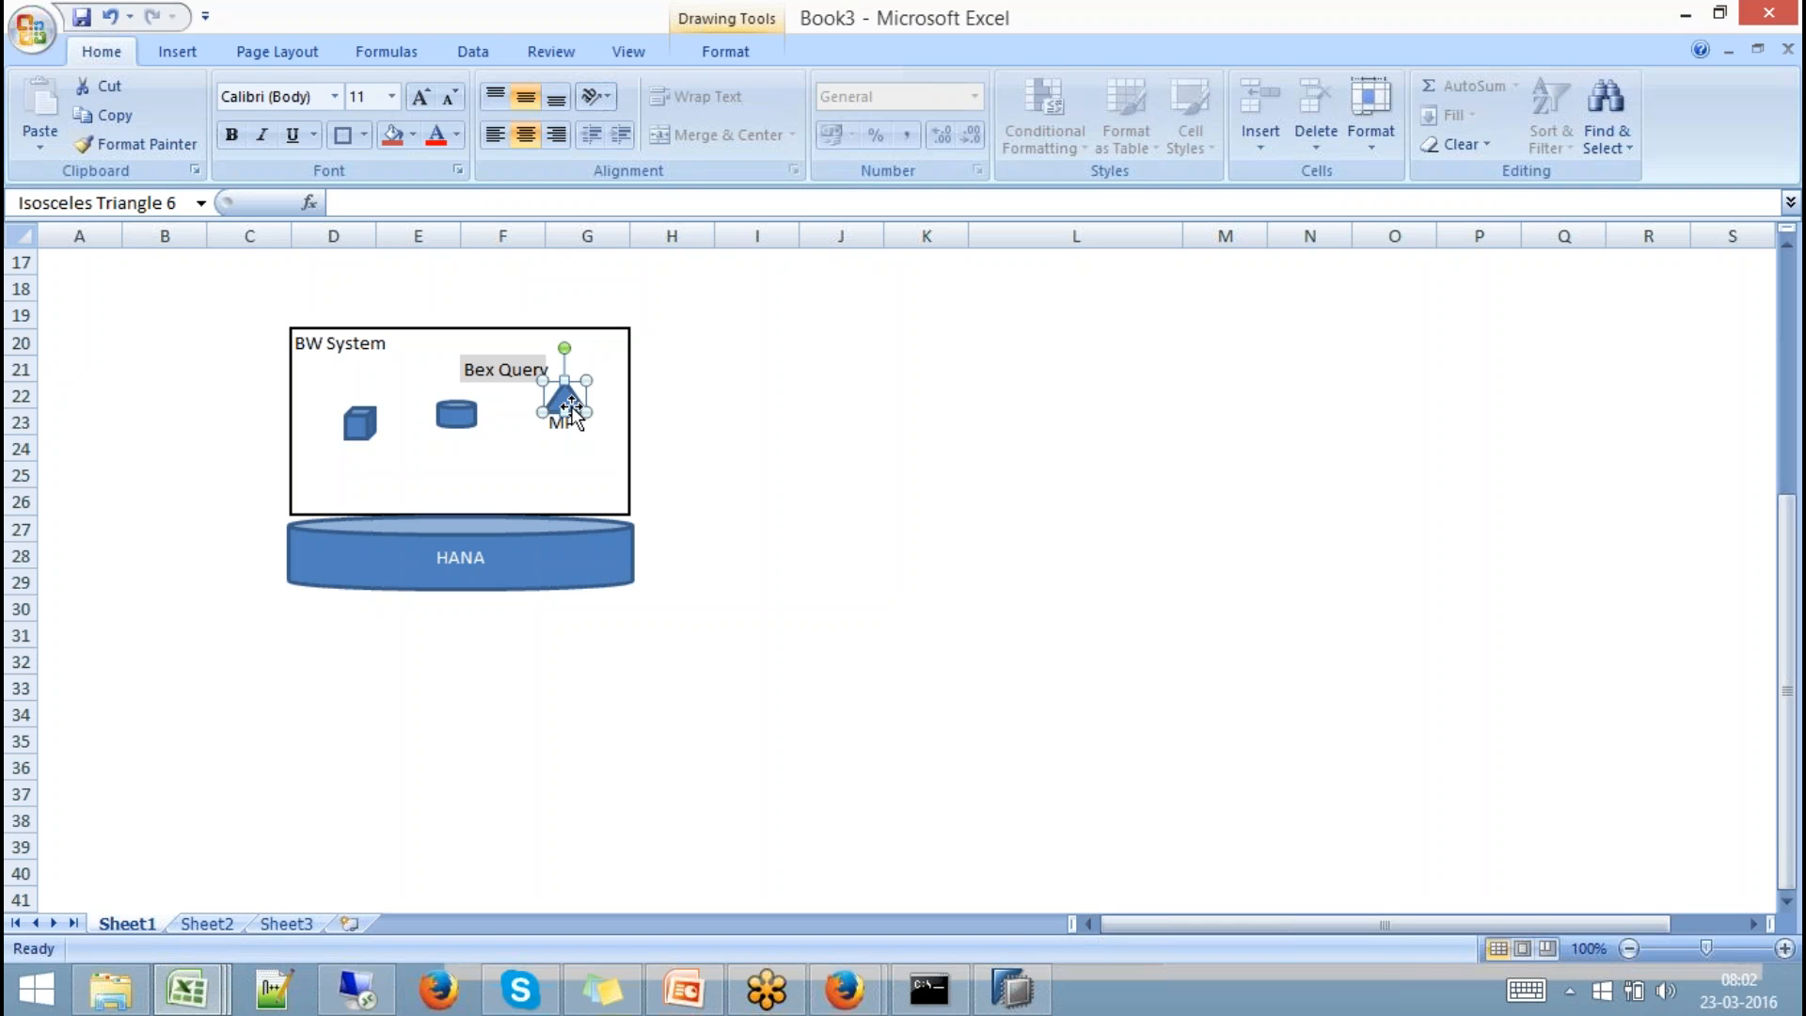
left_click(357, 425)
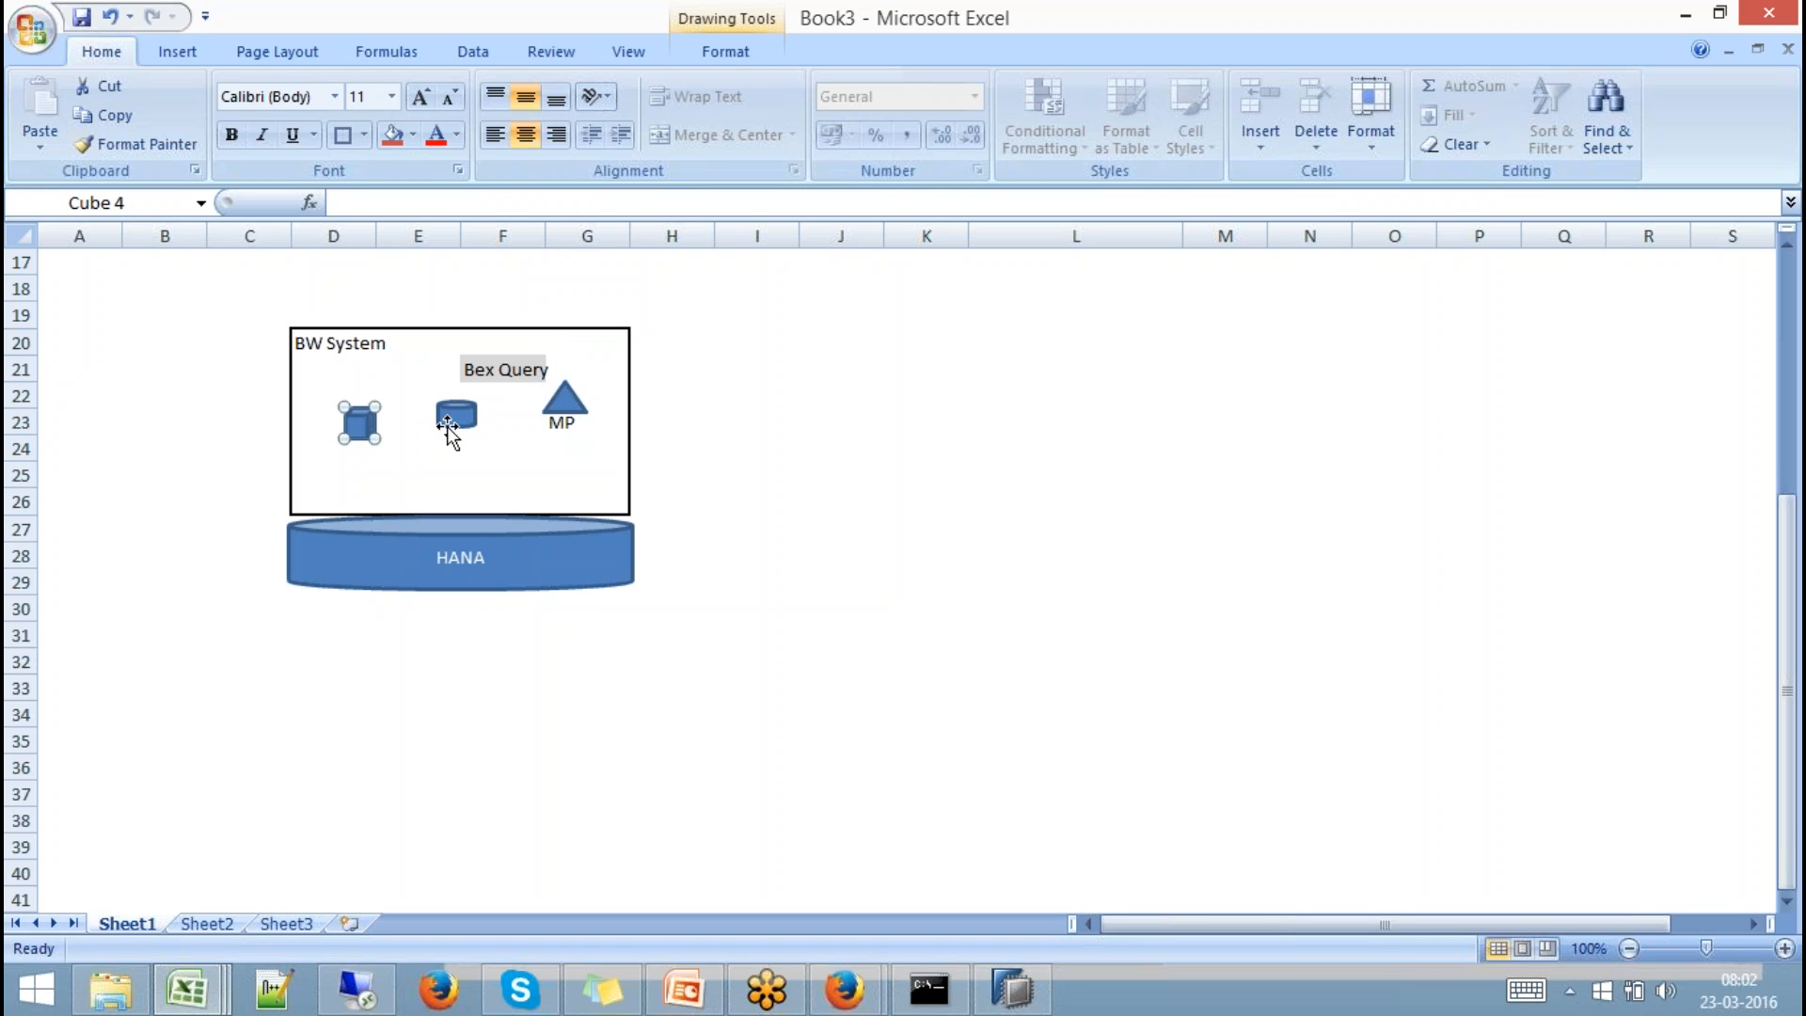
left_click(455, 416)
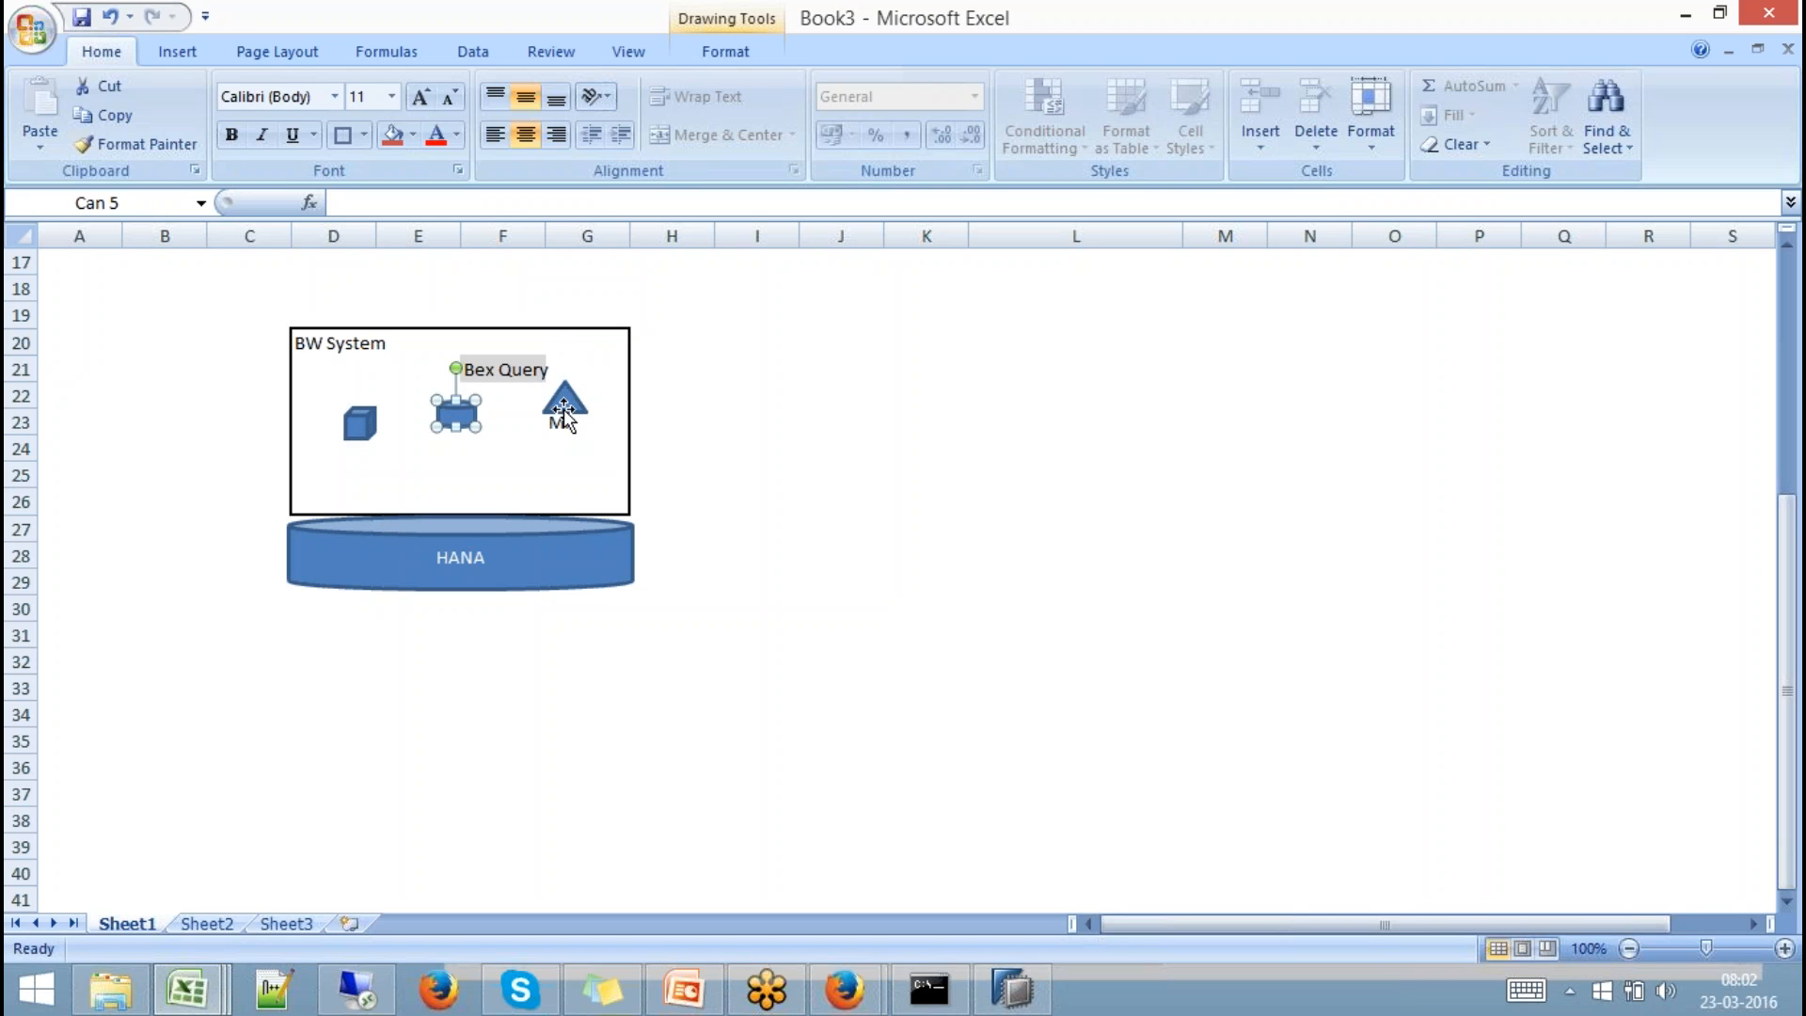
left_click(563, 410)
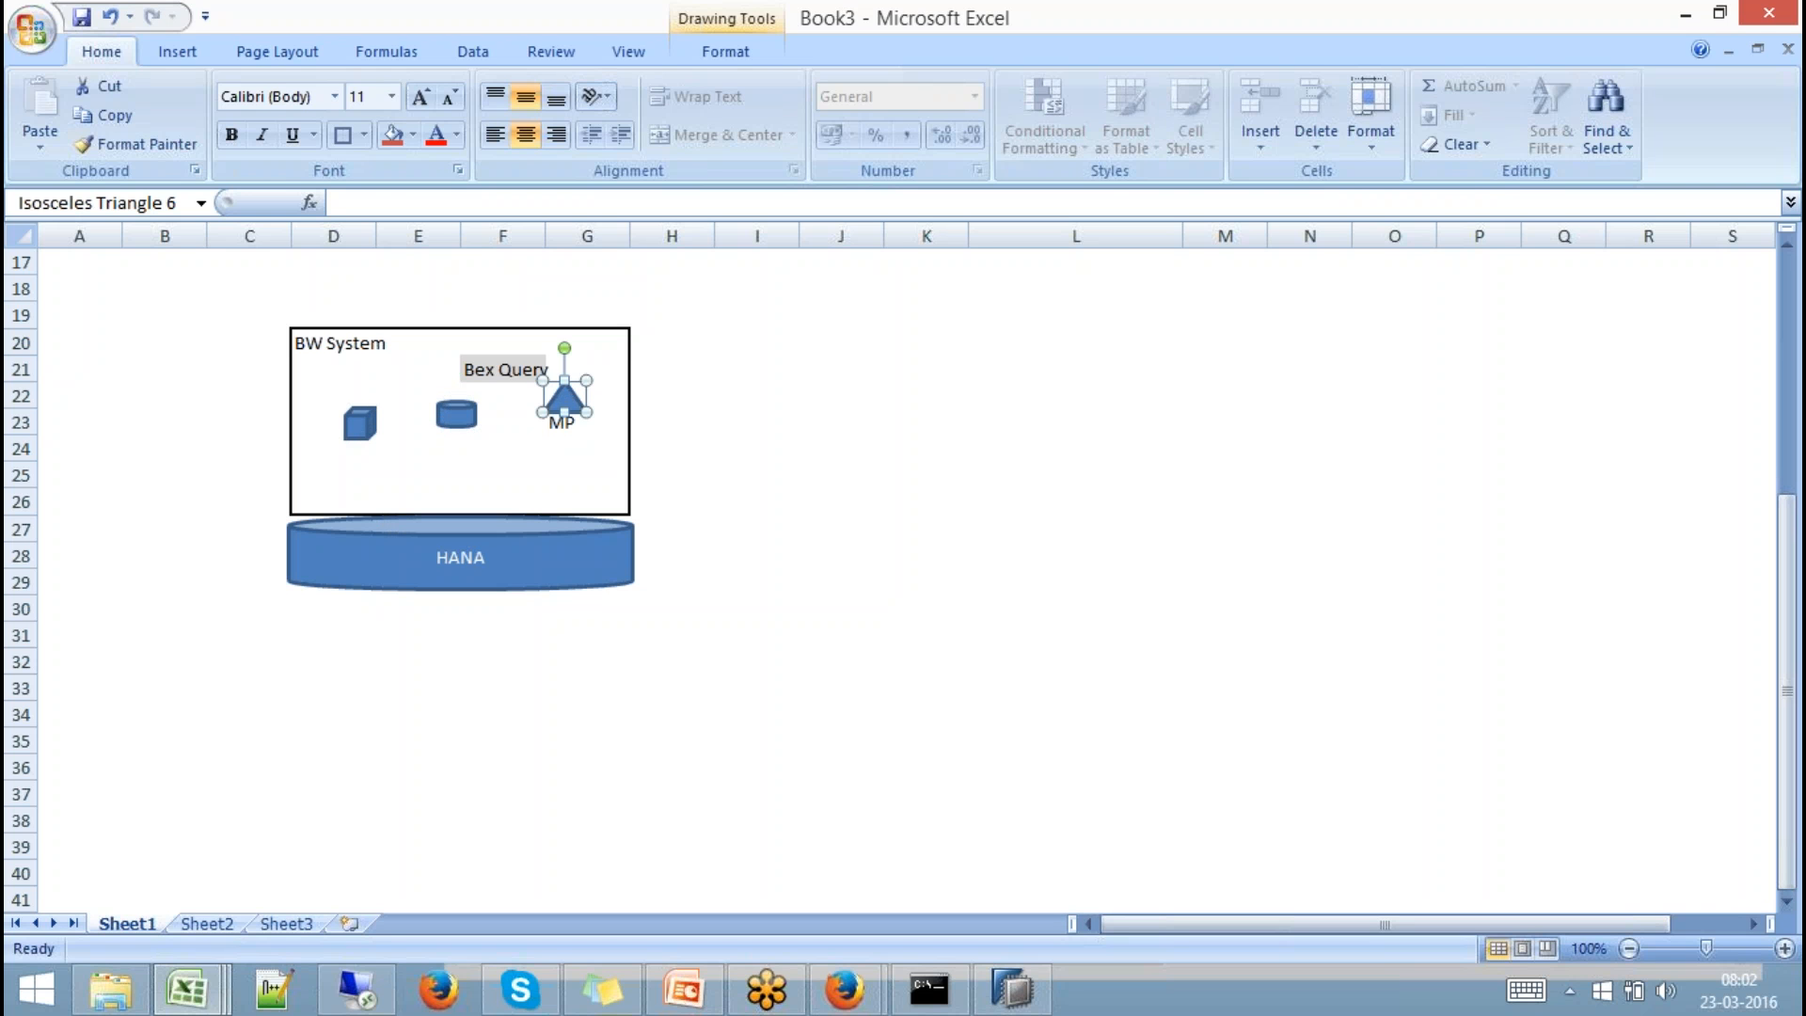
left_click(726, 316)
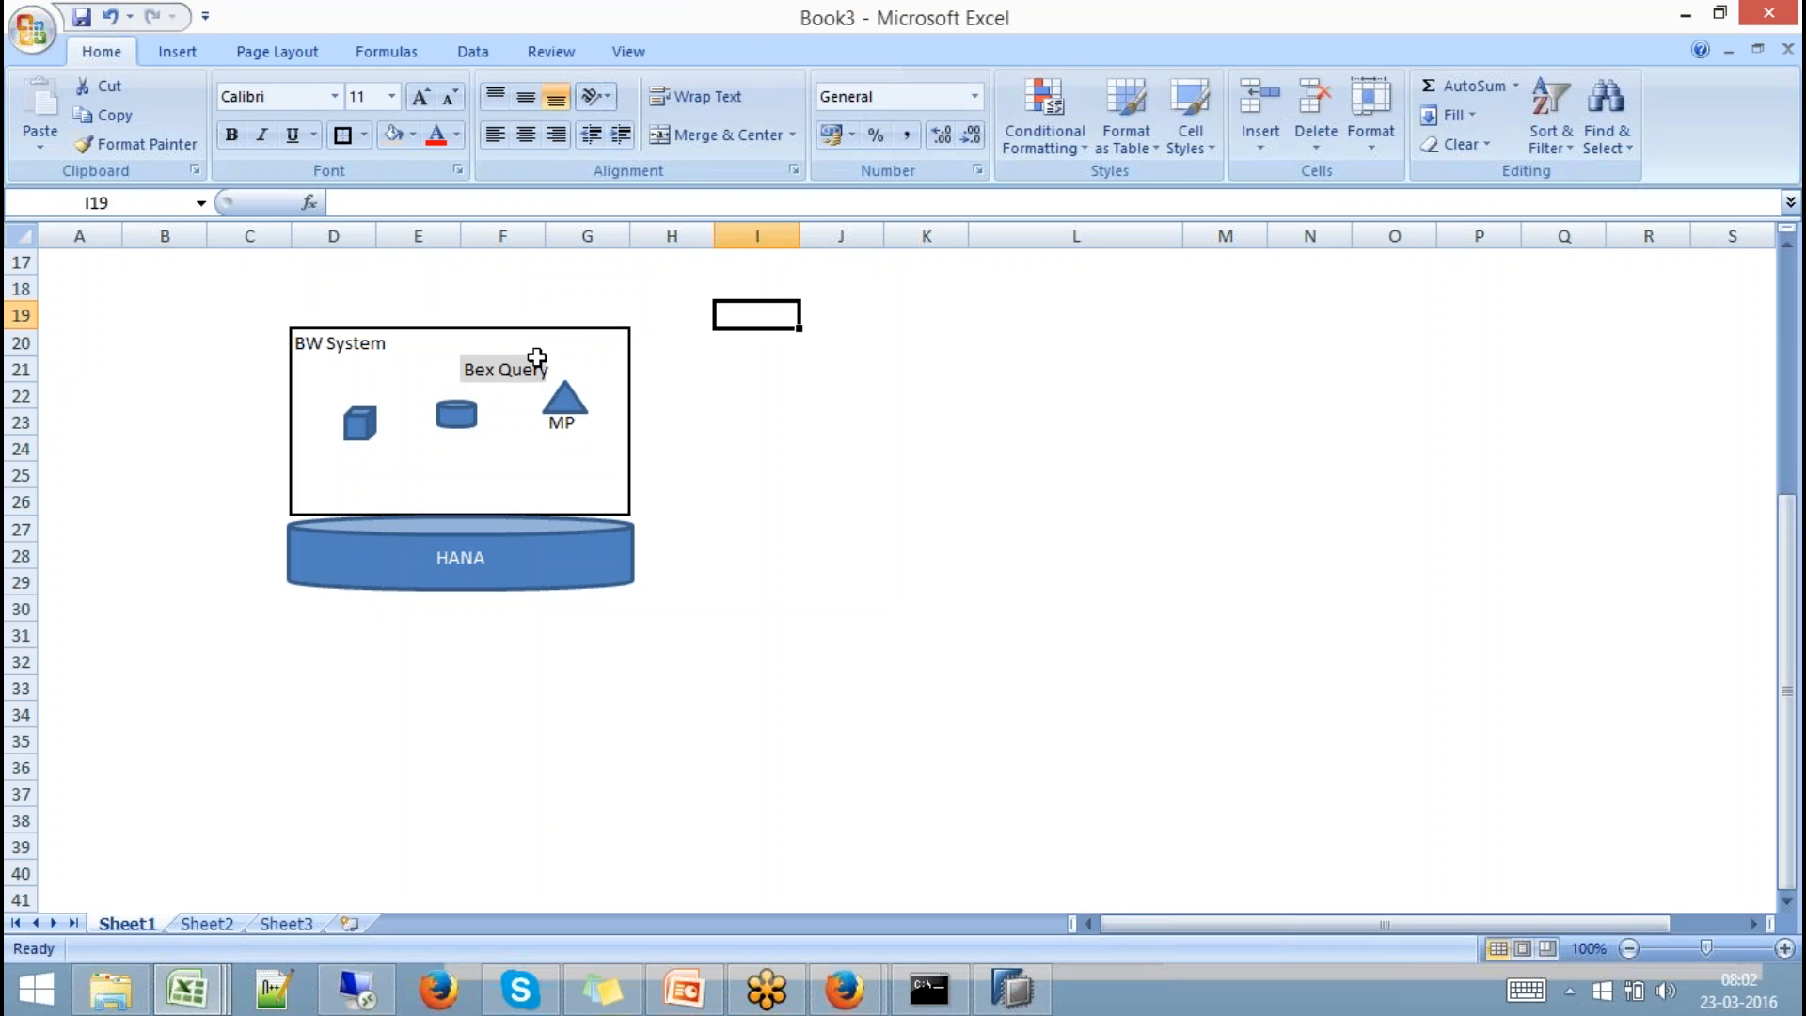
left_click(489, 368)
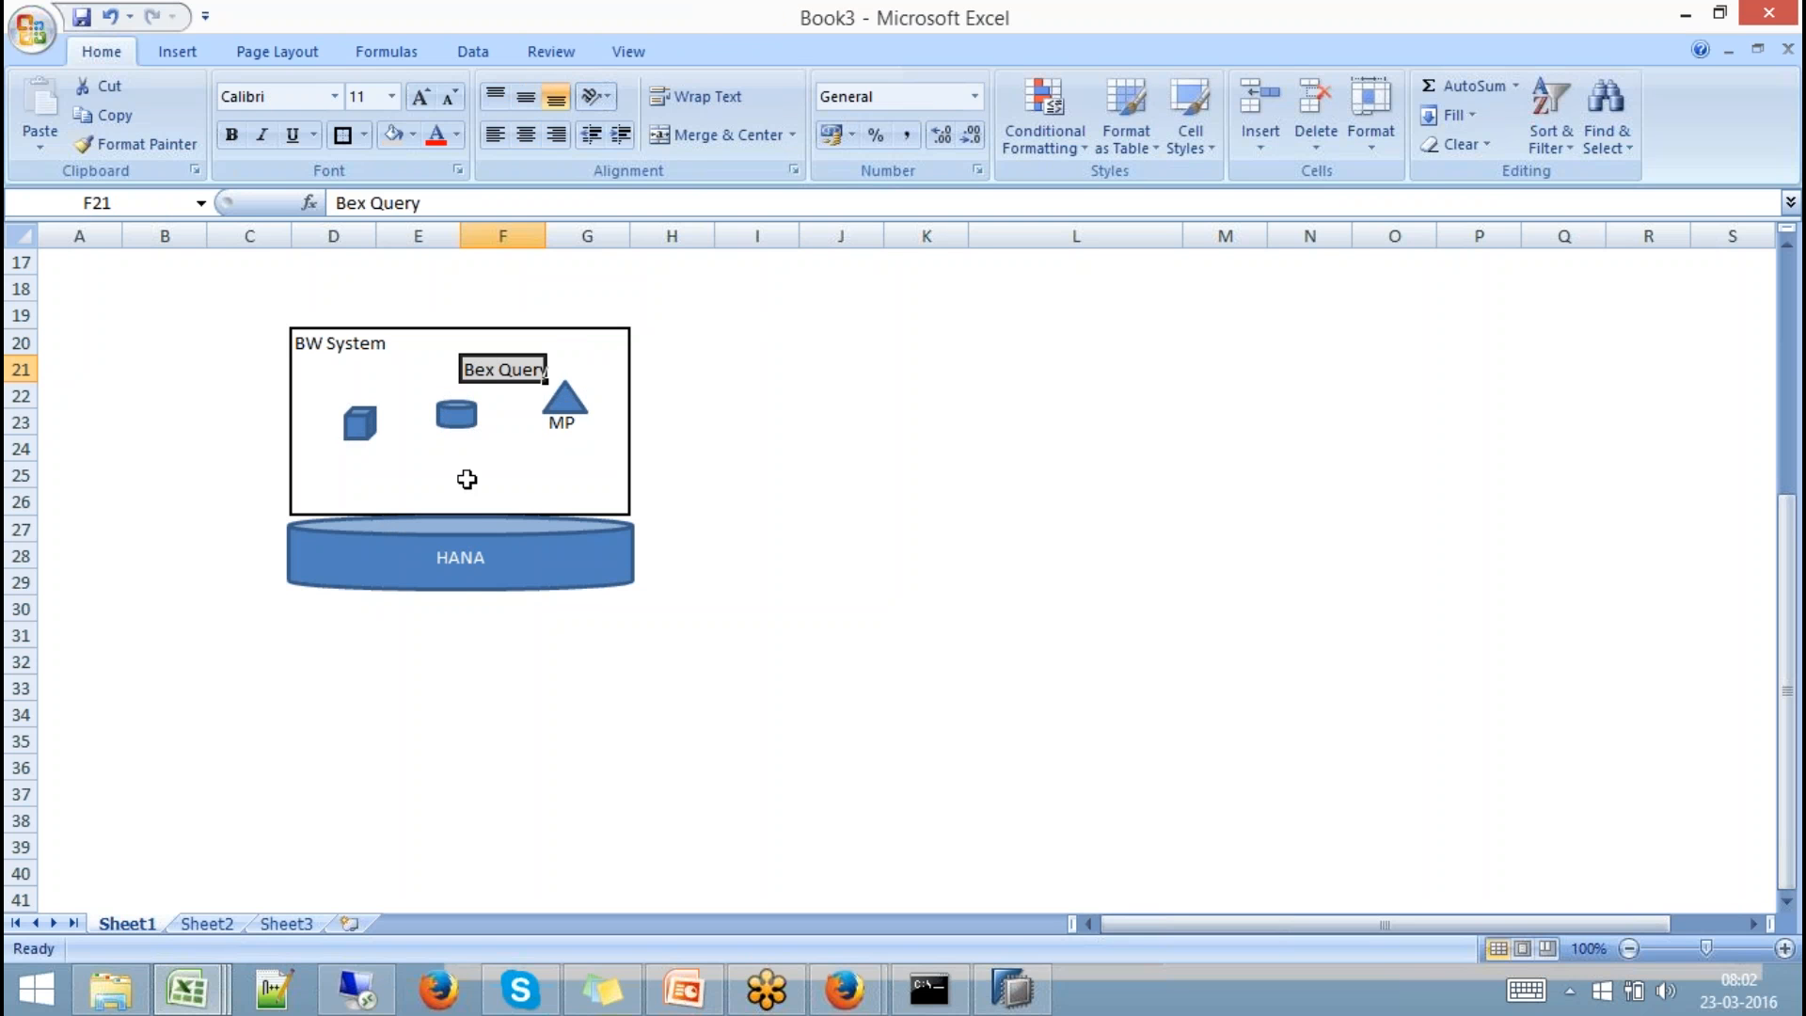
Place a copy of the HANA can across columns J to M at rows 23 to 25, and outline the range P22:R26 with a box border.
left_click(461, 531)
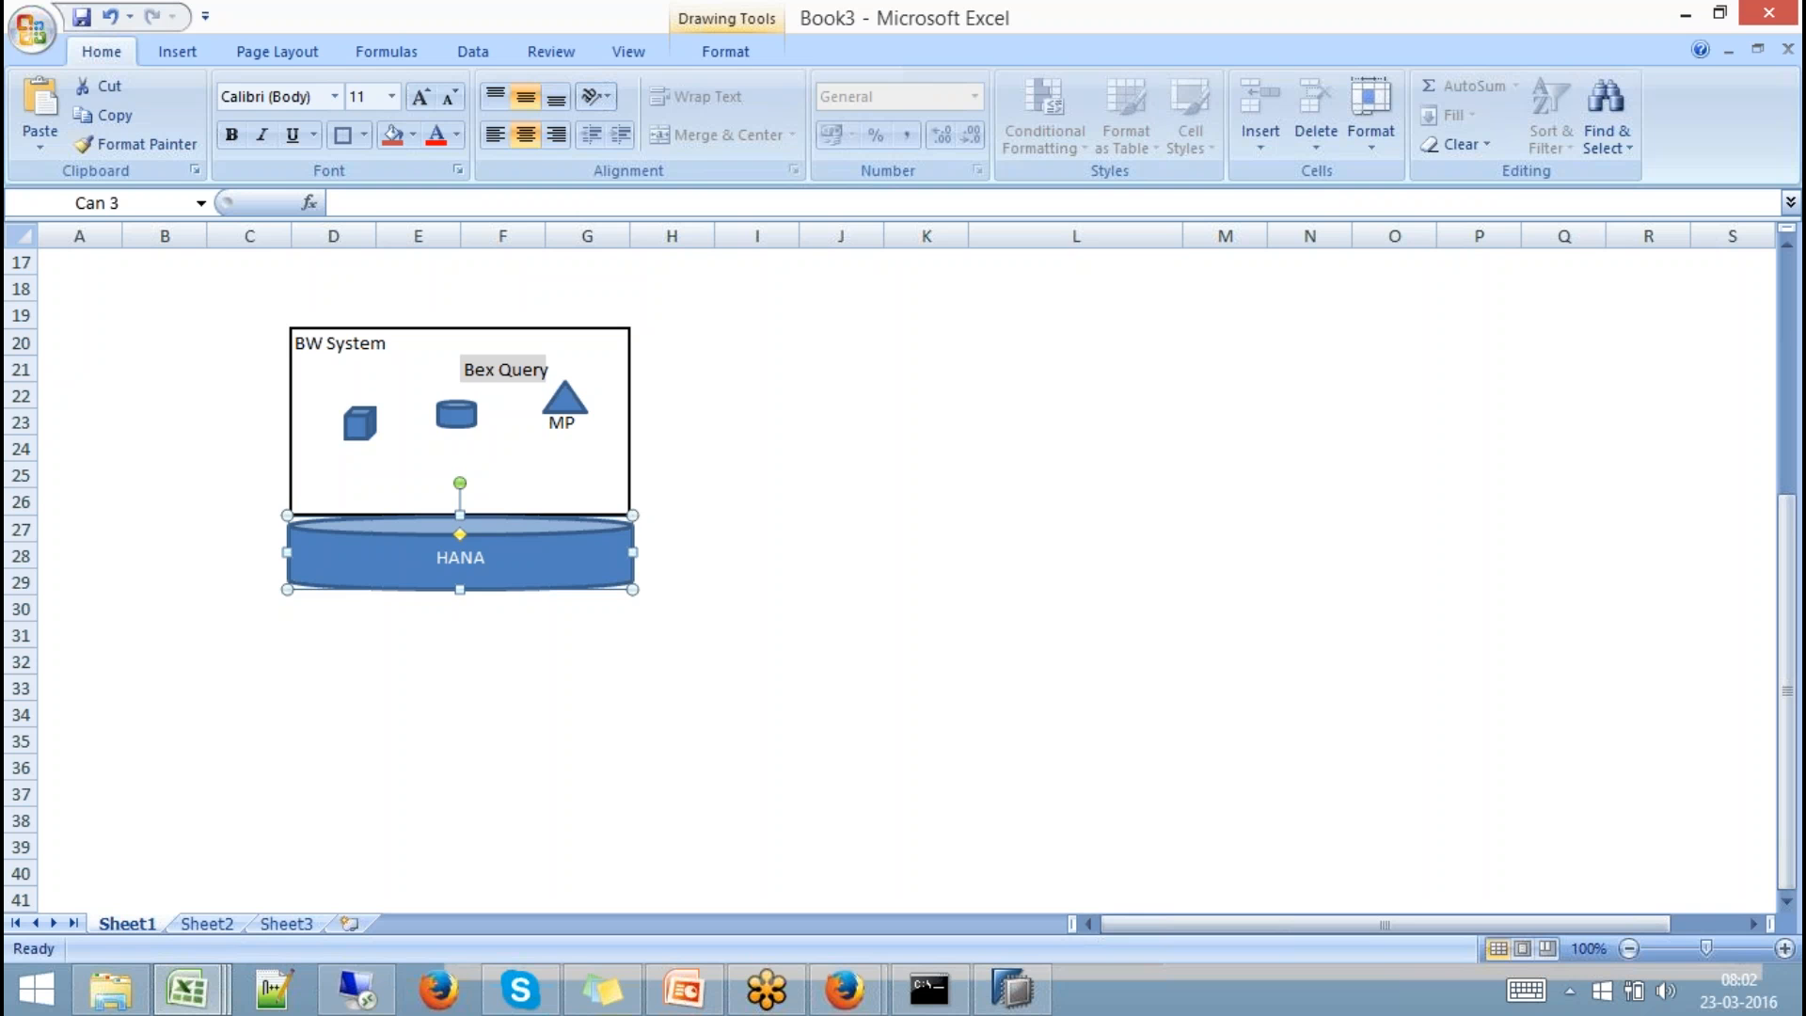
left_click(1002, 427)
key("ctrl+v")
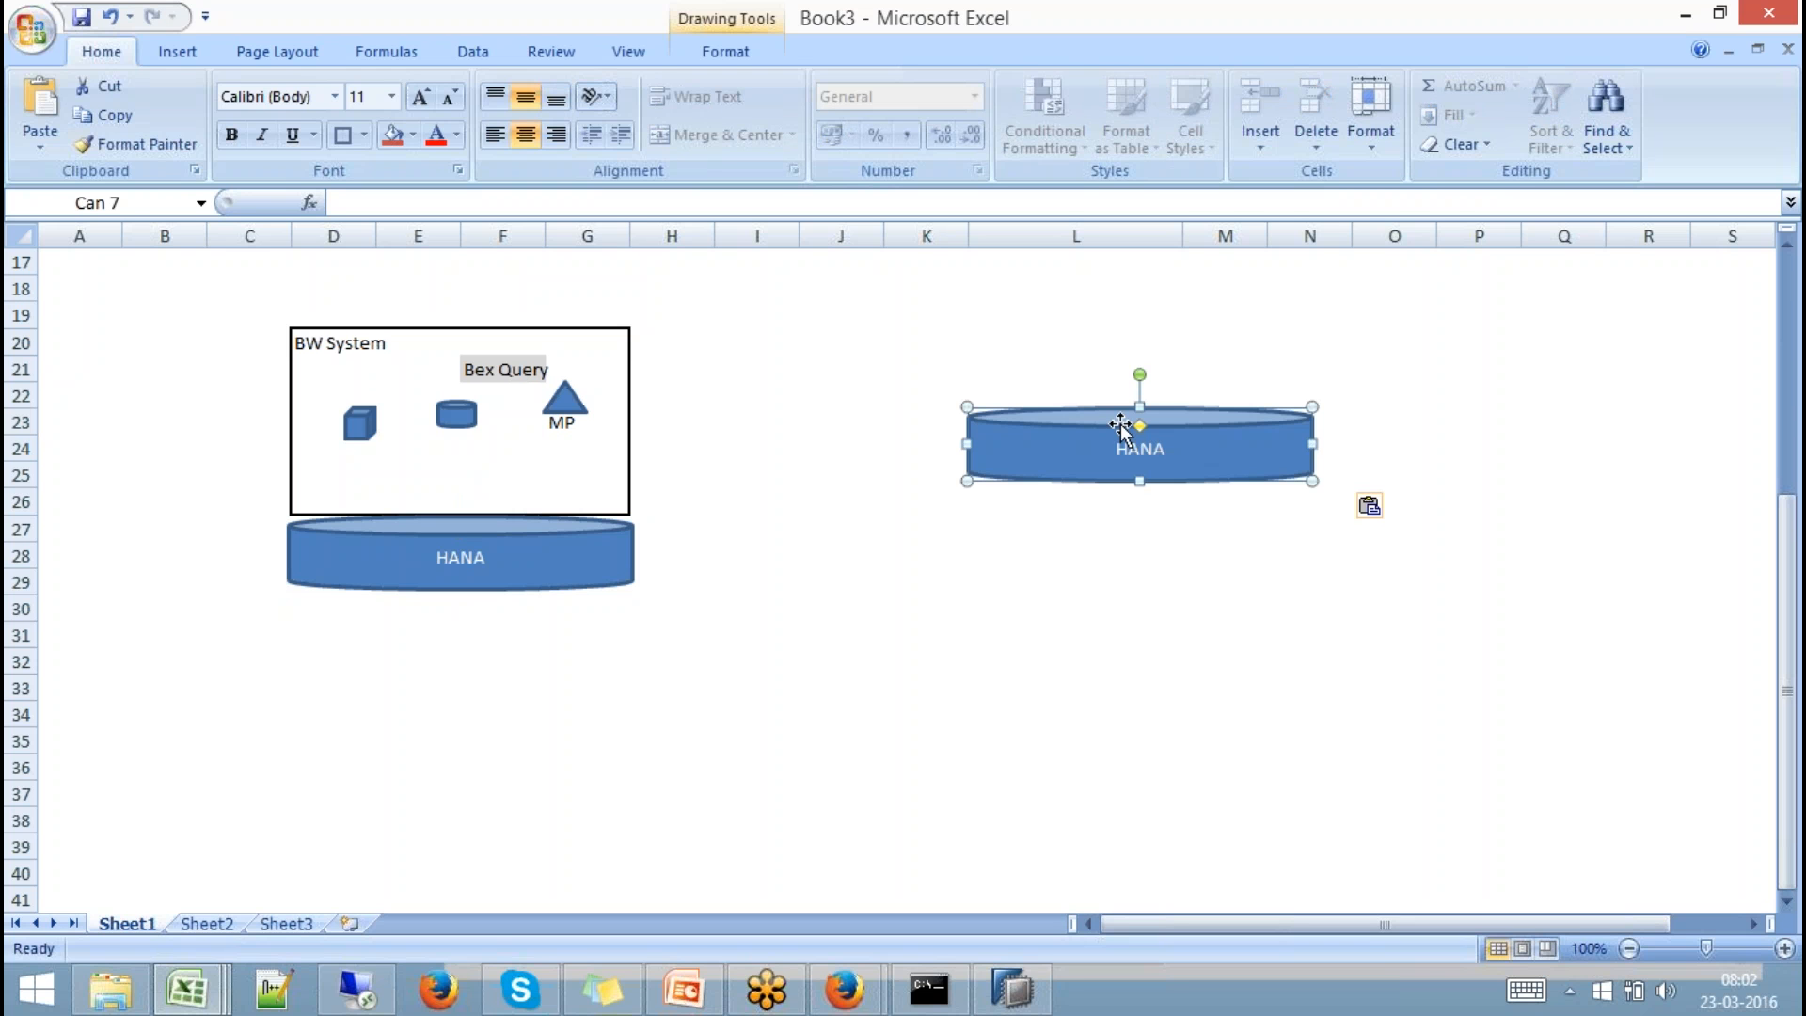
left_click_drag(1120, 425, 1019, 424)
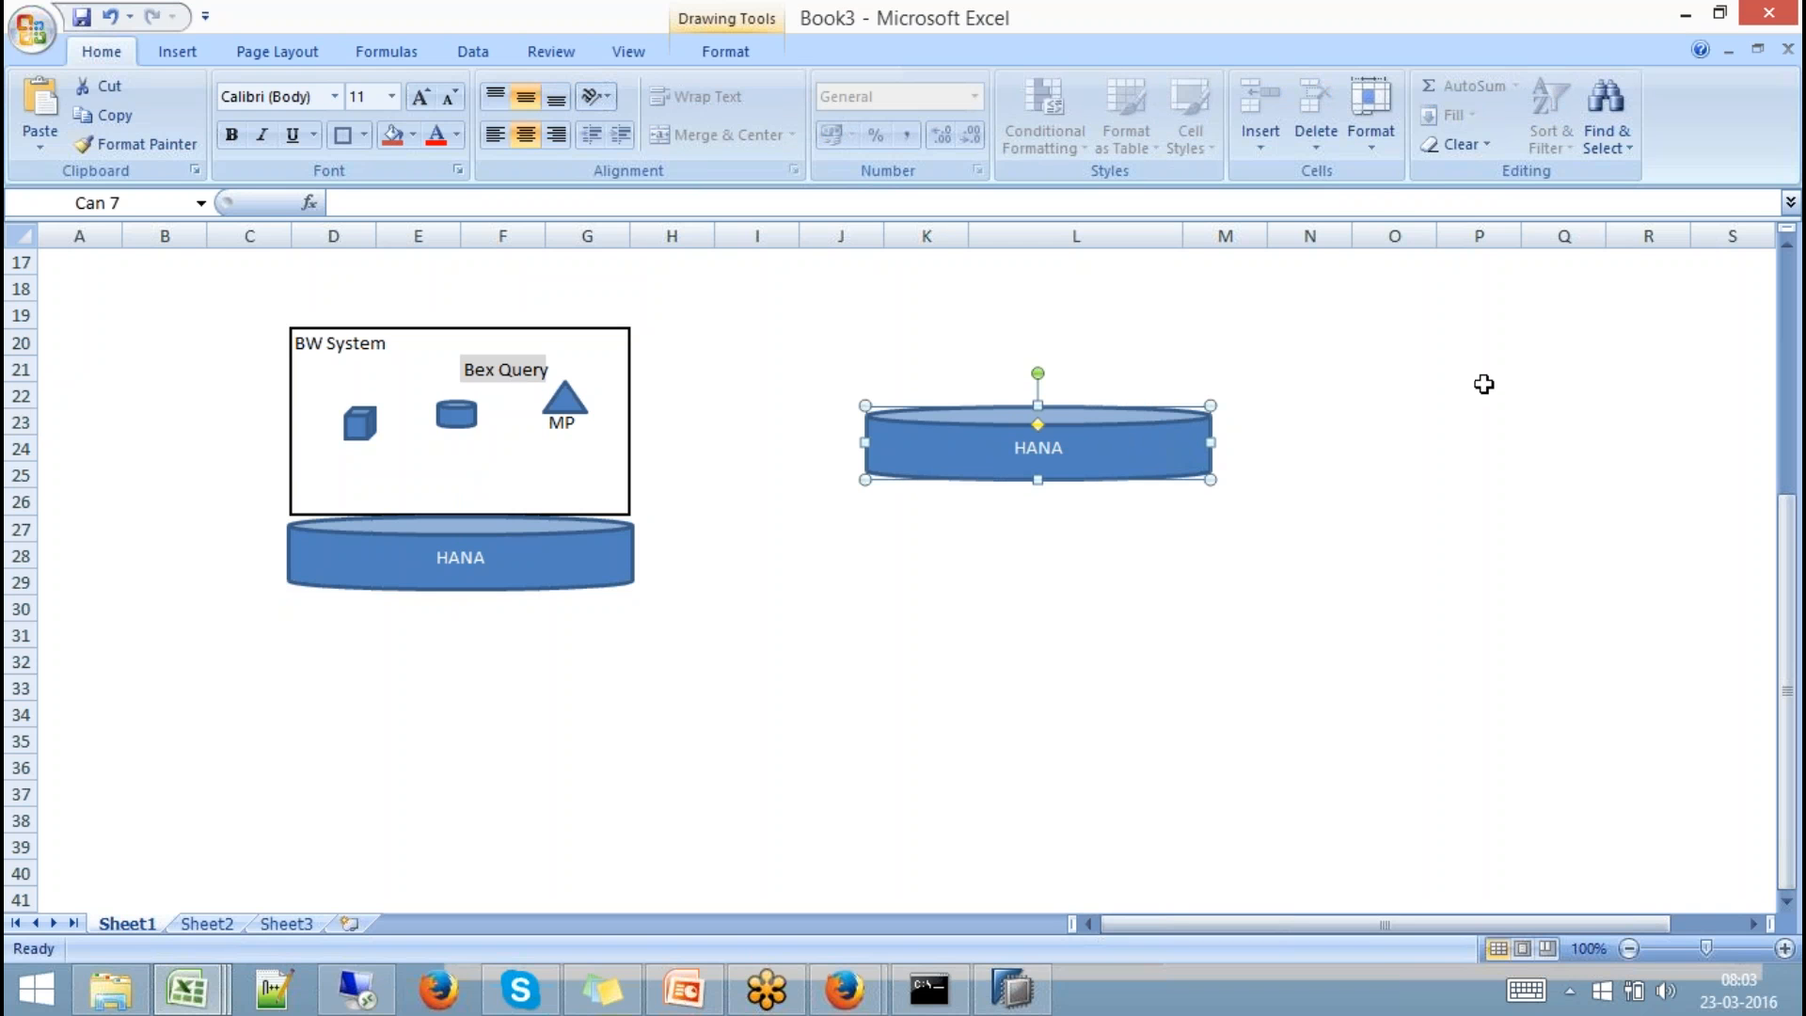
left_click_drag(1483, 386, 1624, 500)
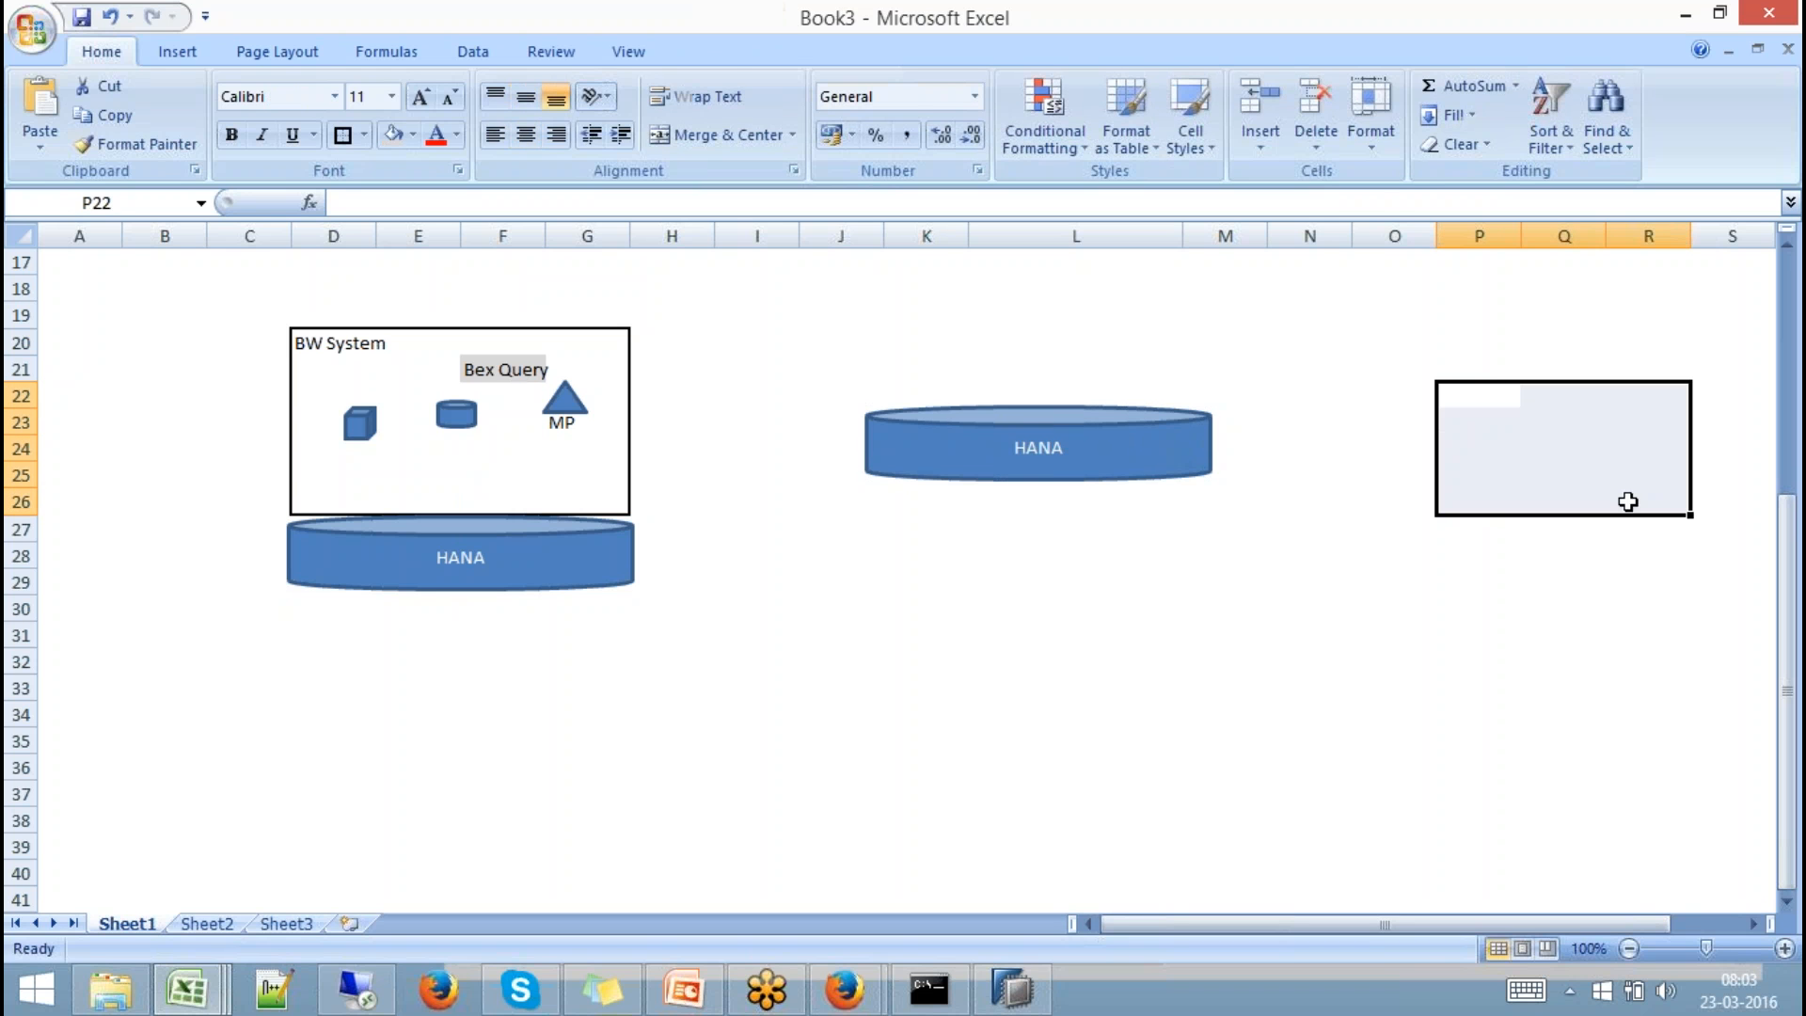
left_click(340, 137)
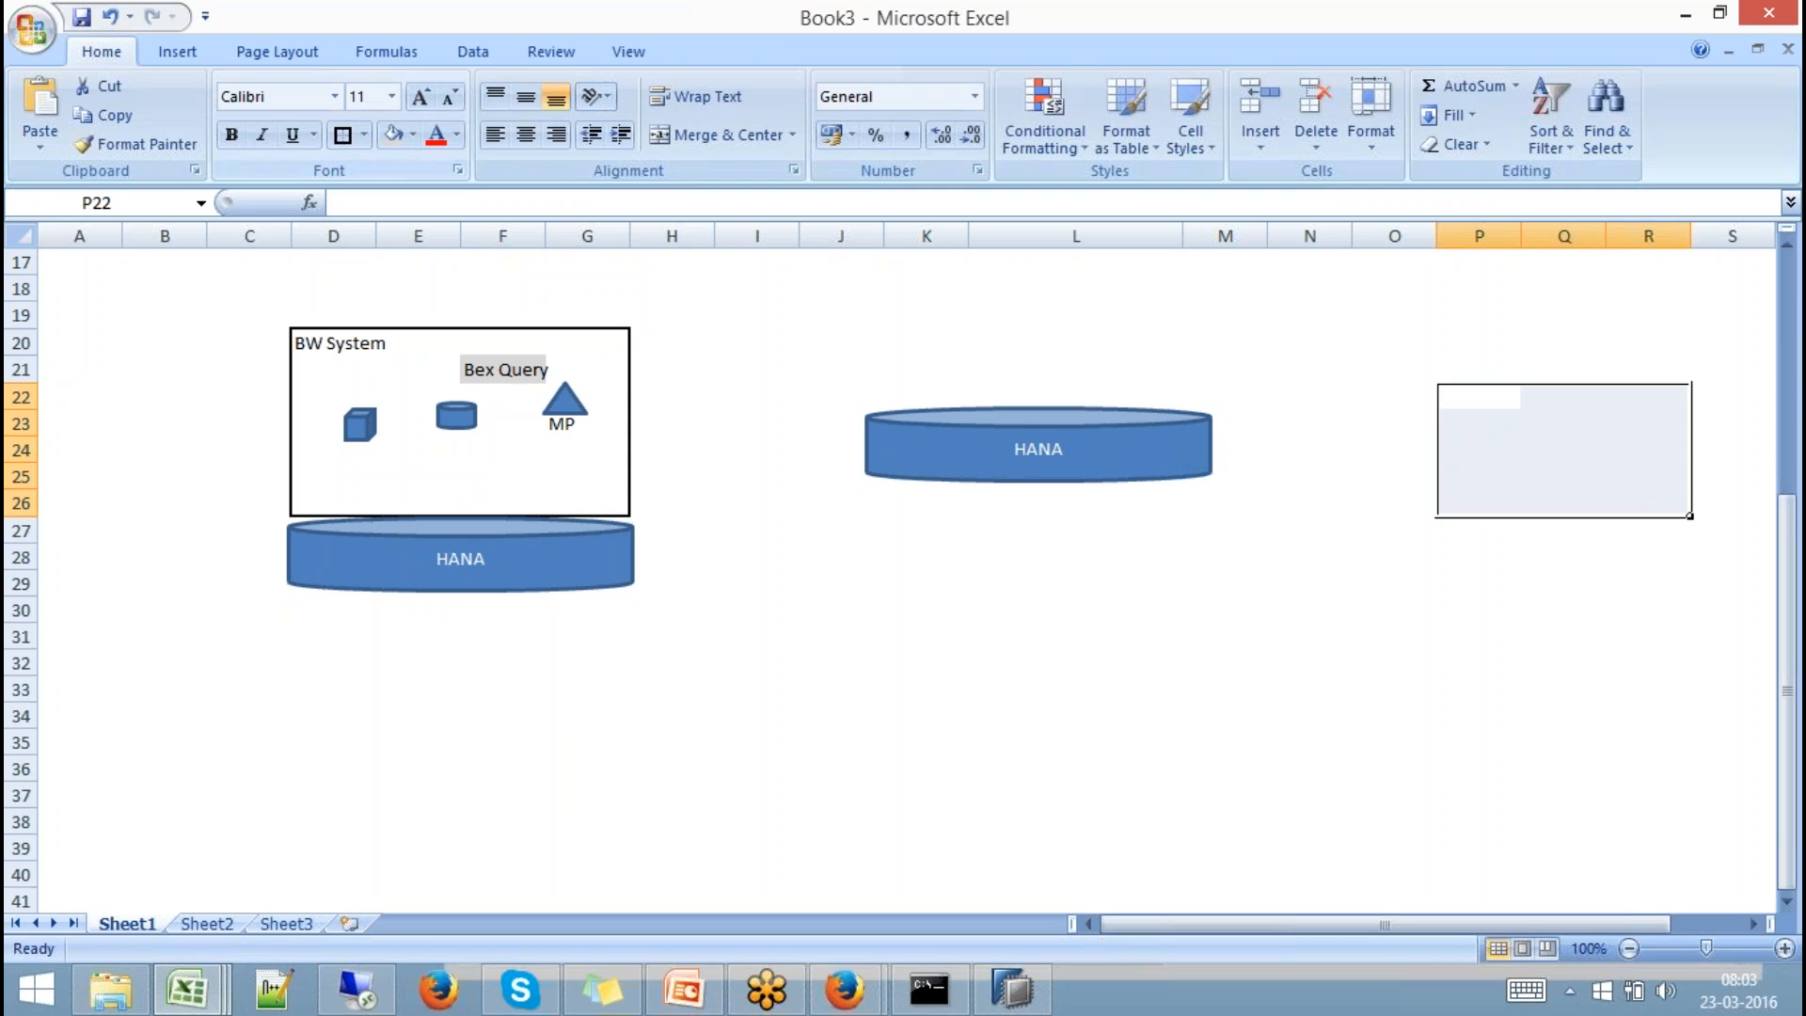
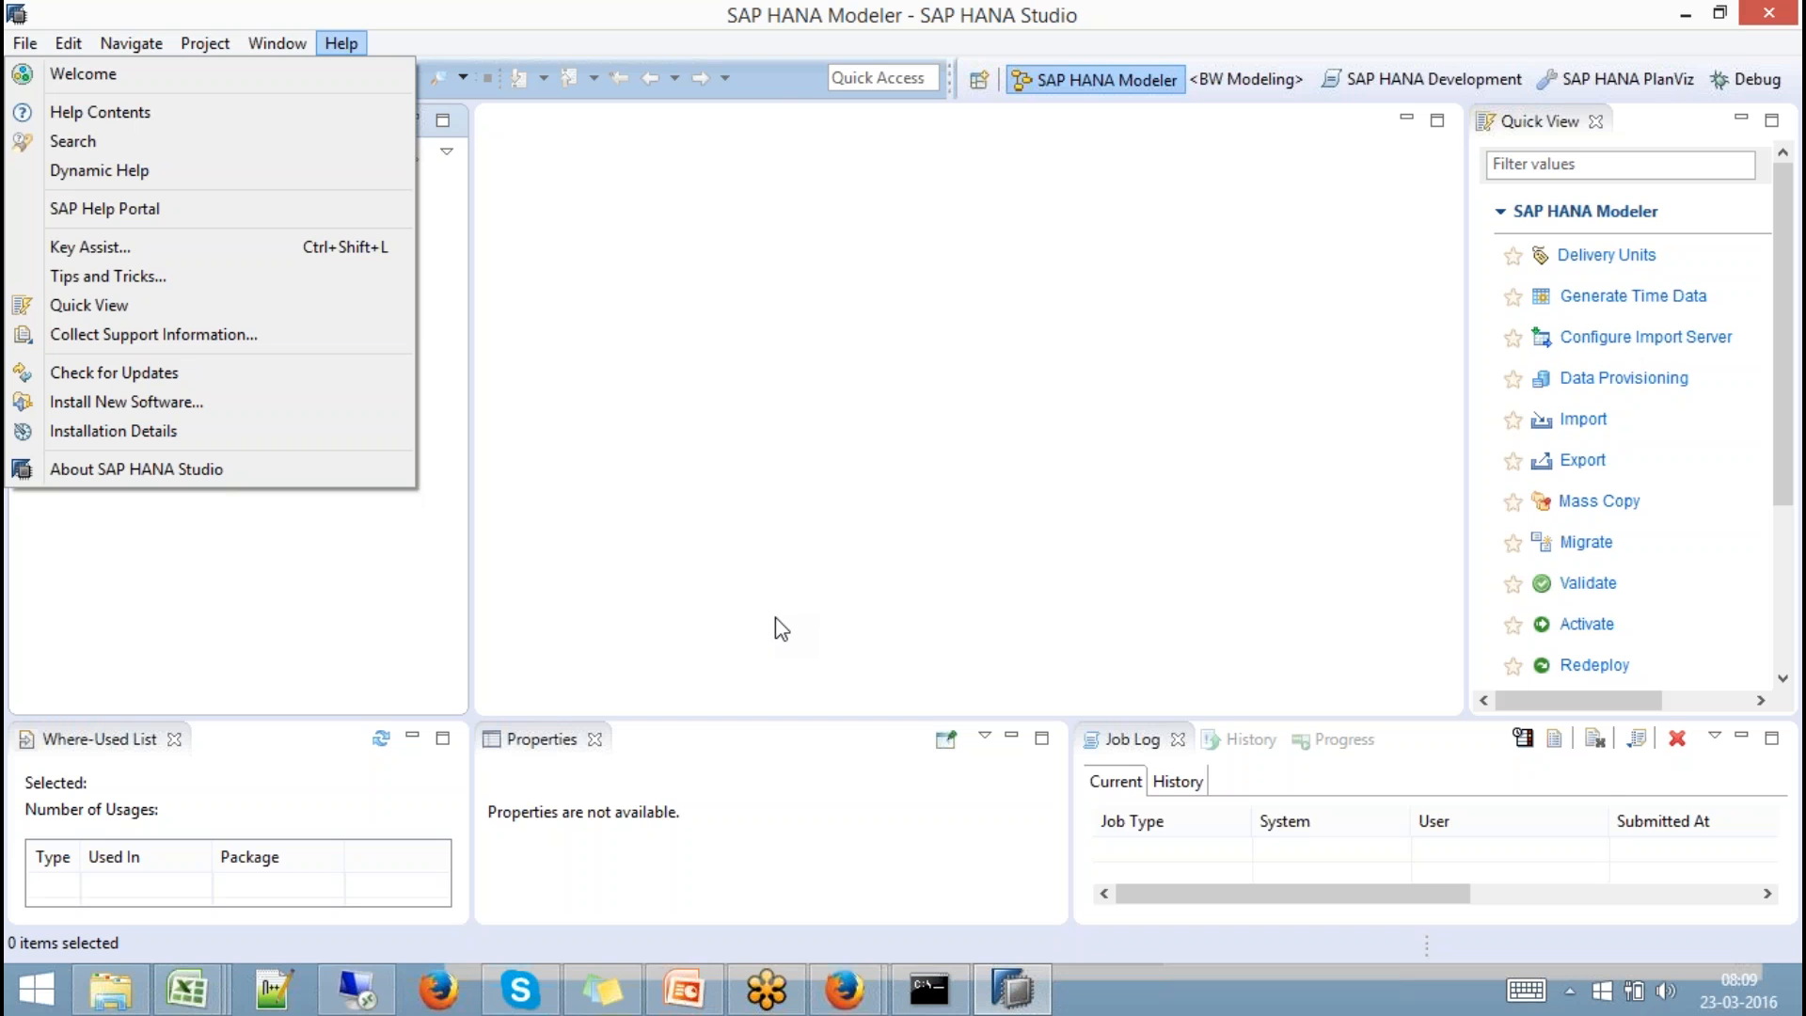
Switch to the remote desktop's SAP HANA Studio, select the EHP_REMOTE remote source, and return to the Excel diagram.
left_click(1013, 985)
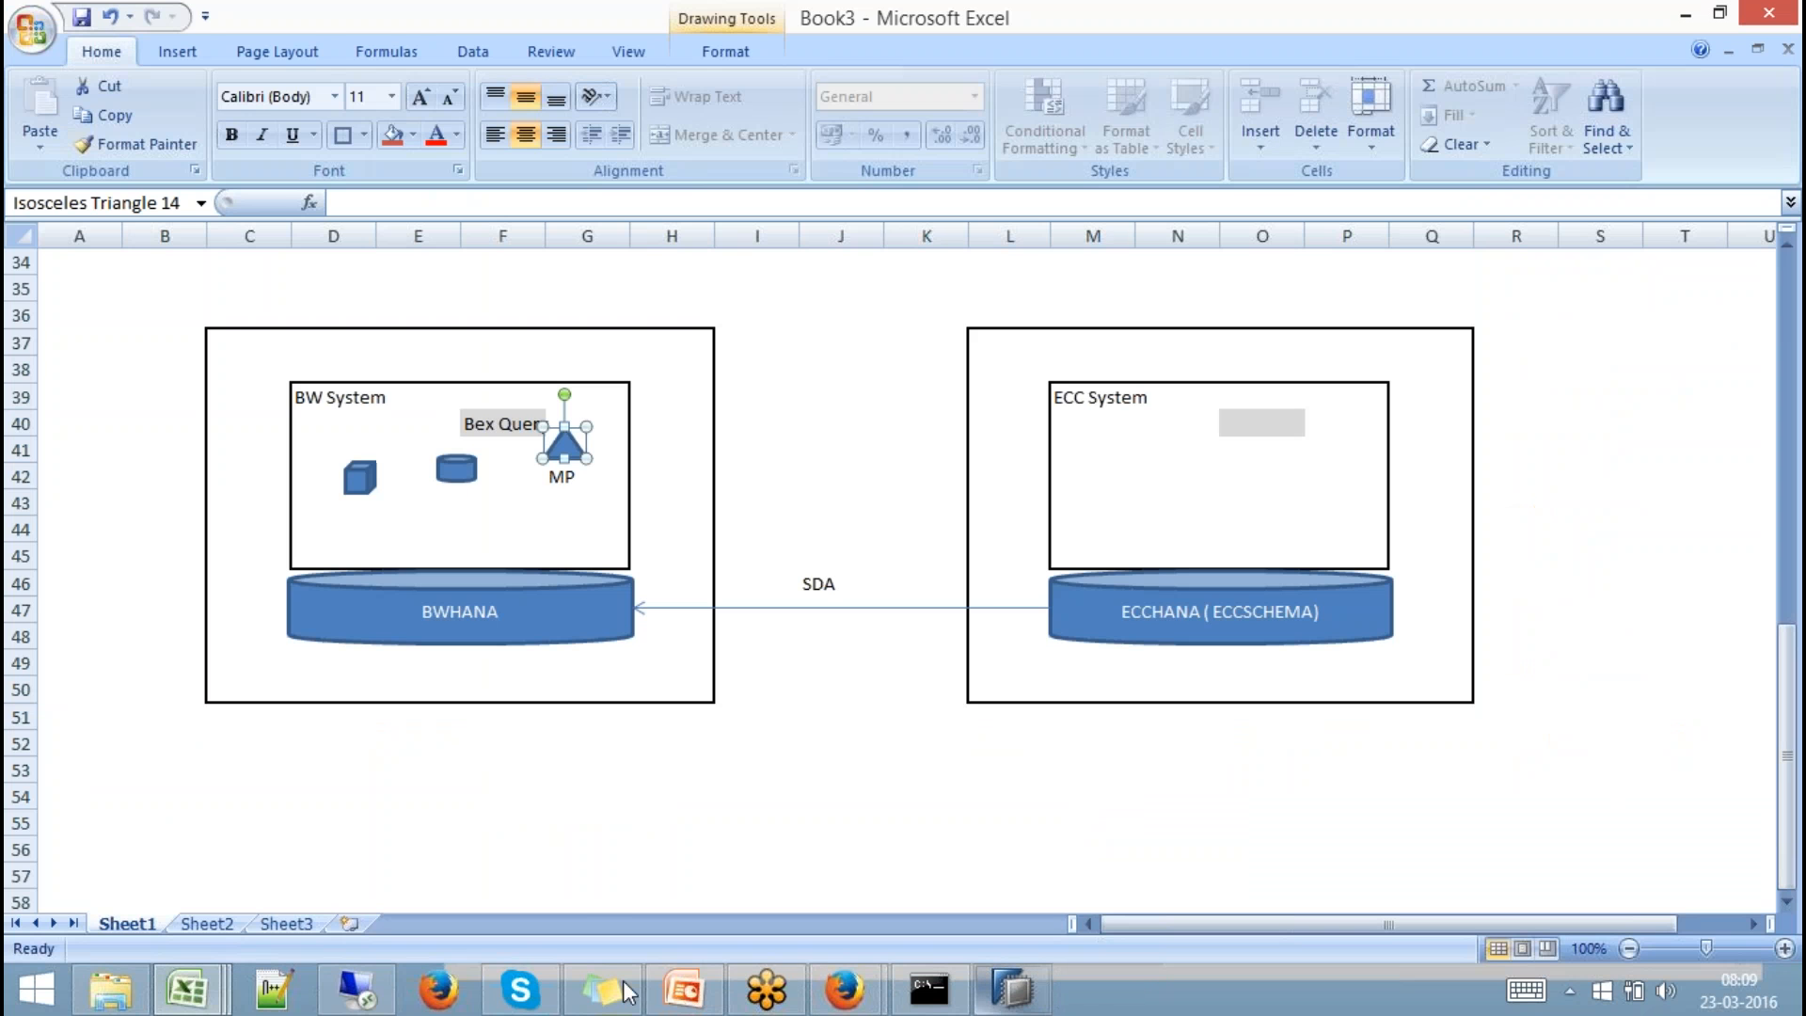
left_click(357, 988)
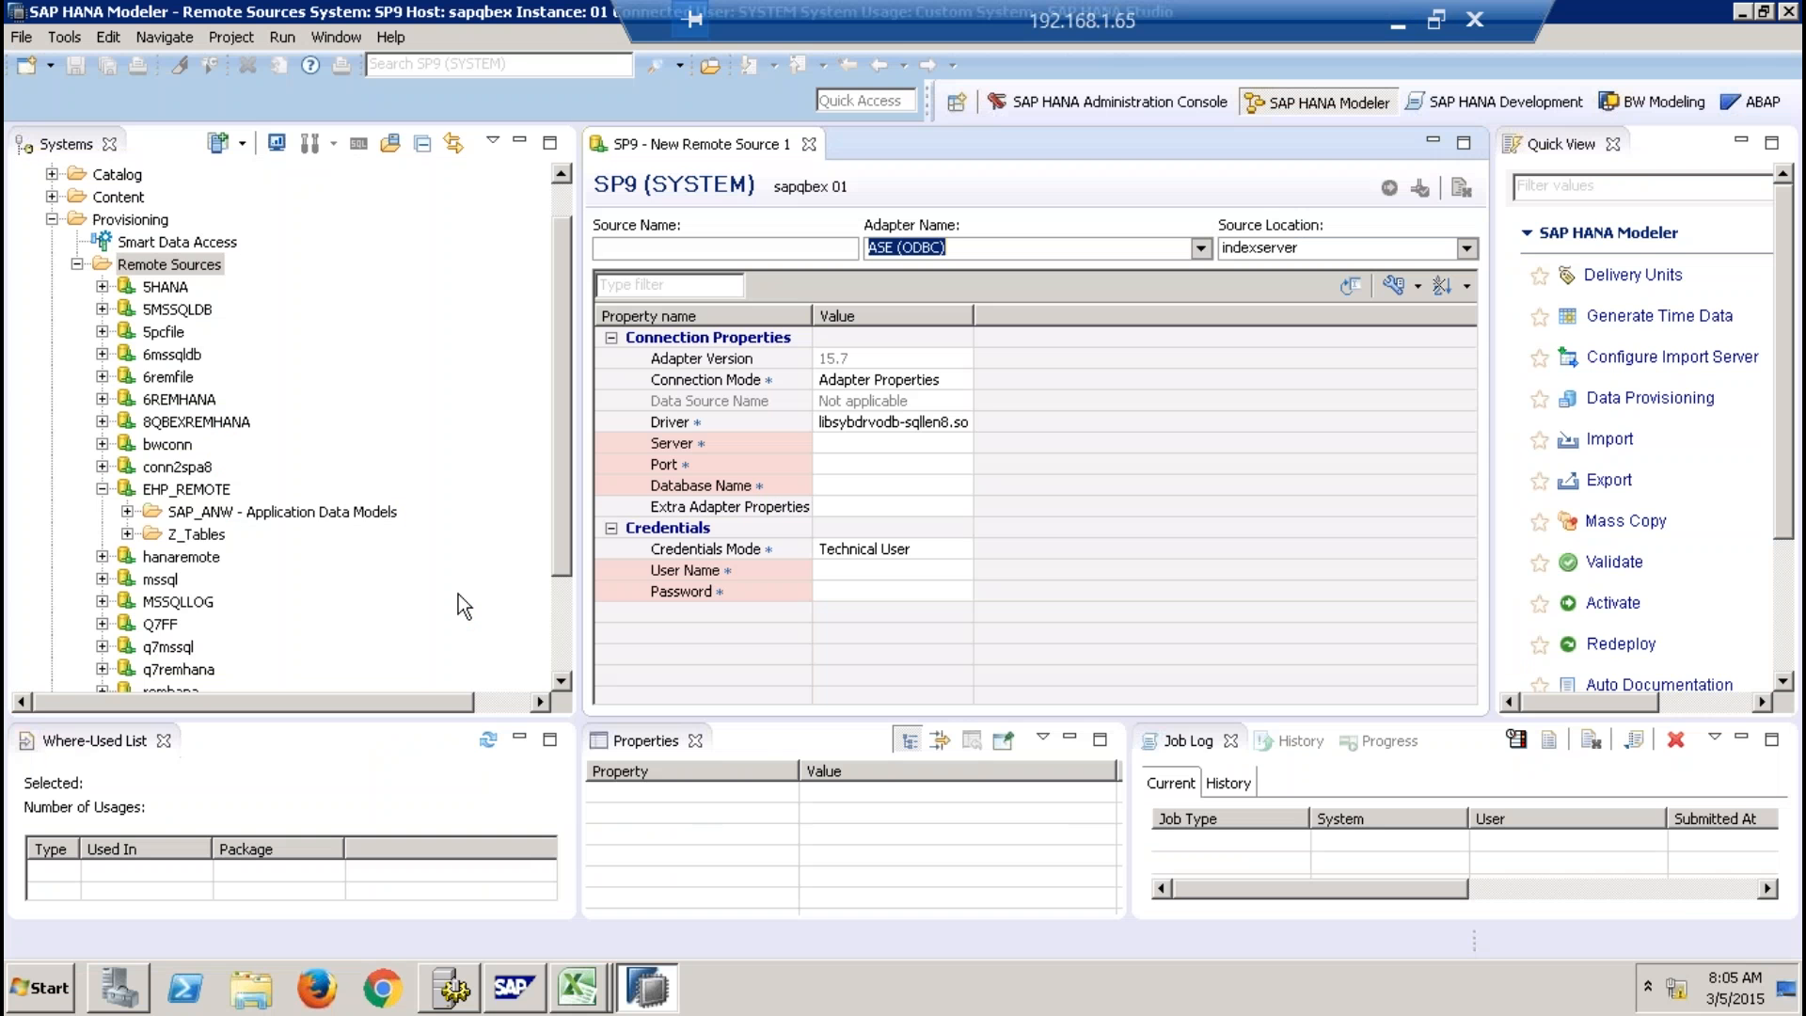
left_click(184, 493)
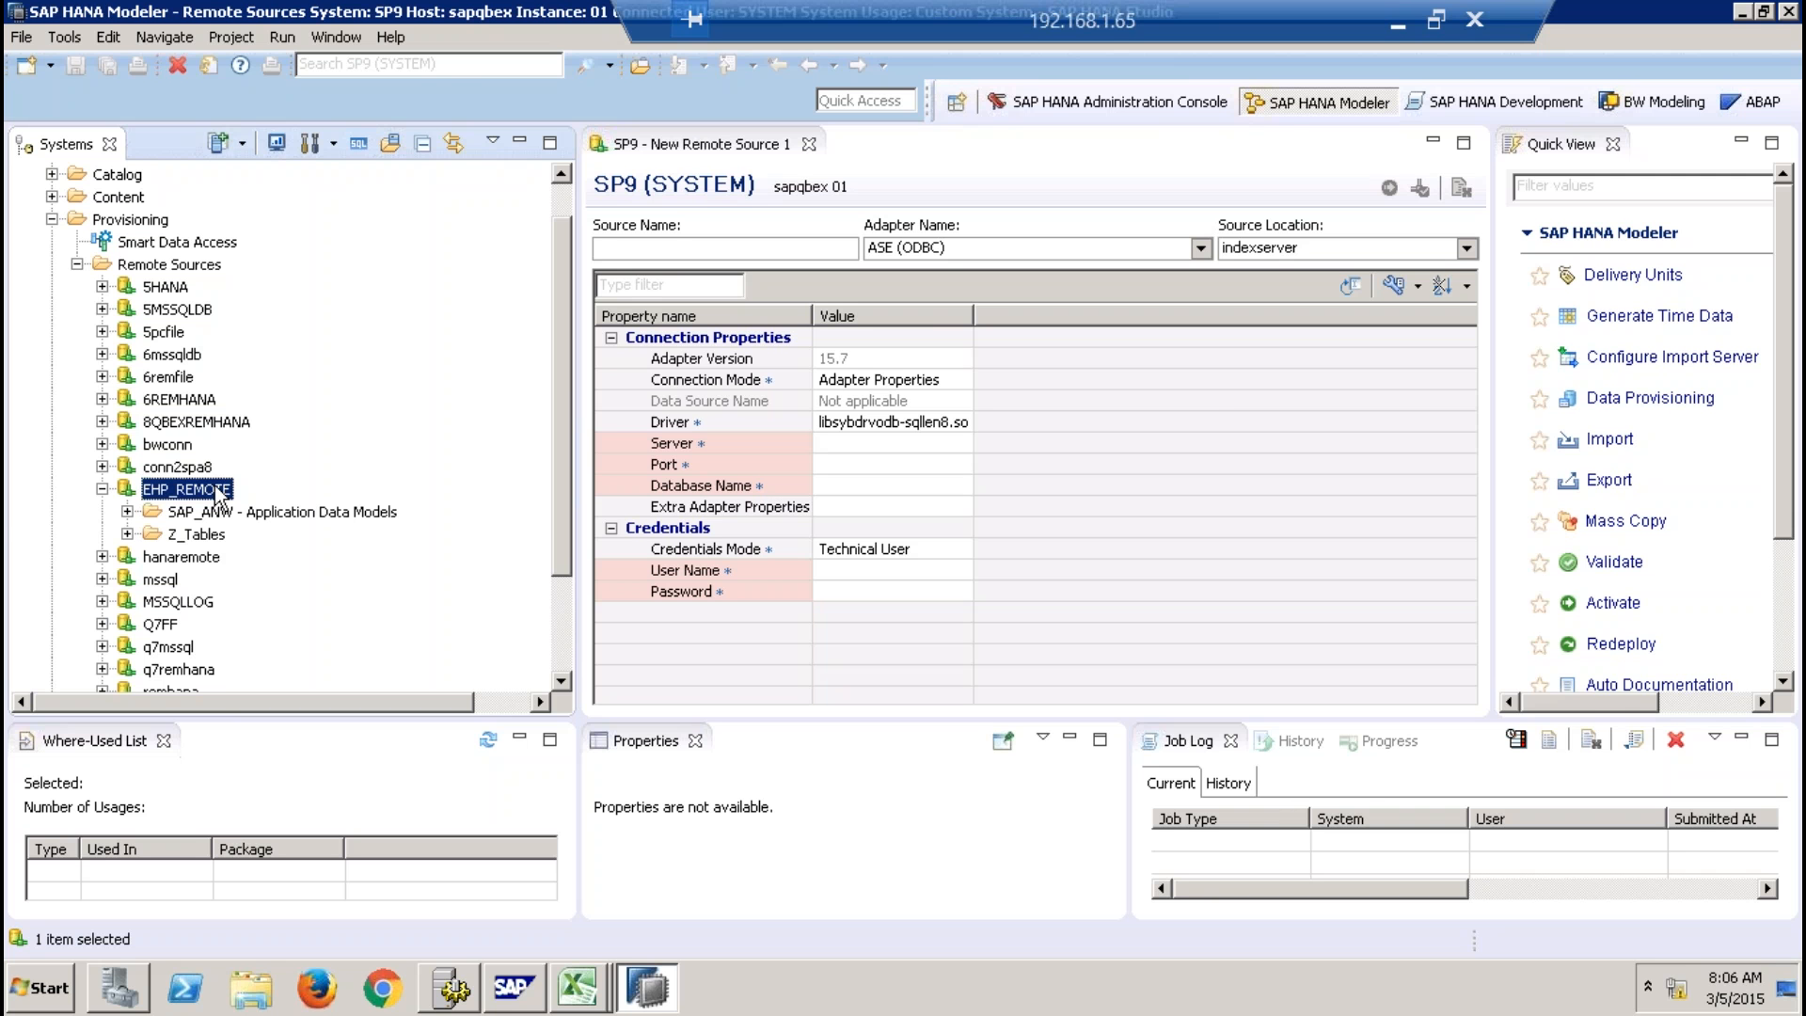
left_click(1398, 22)
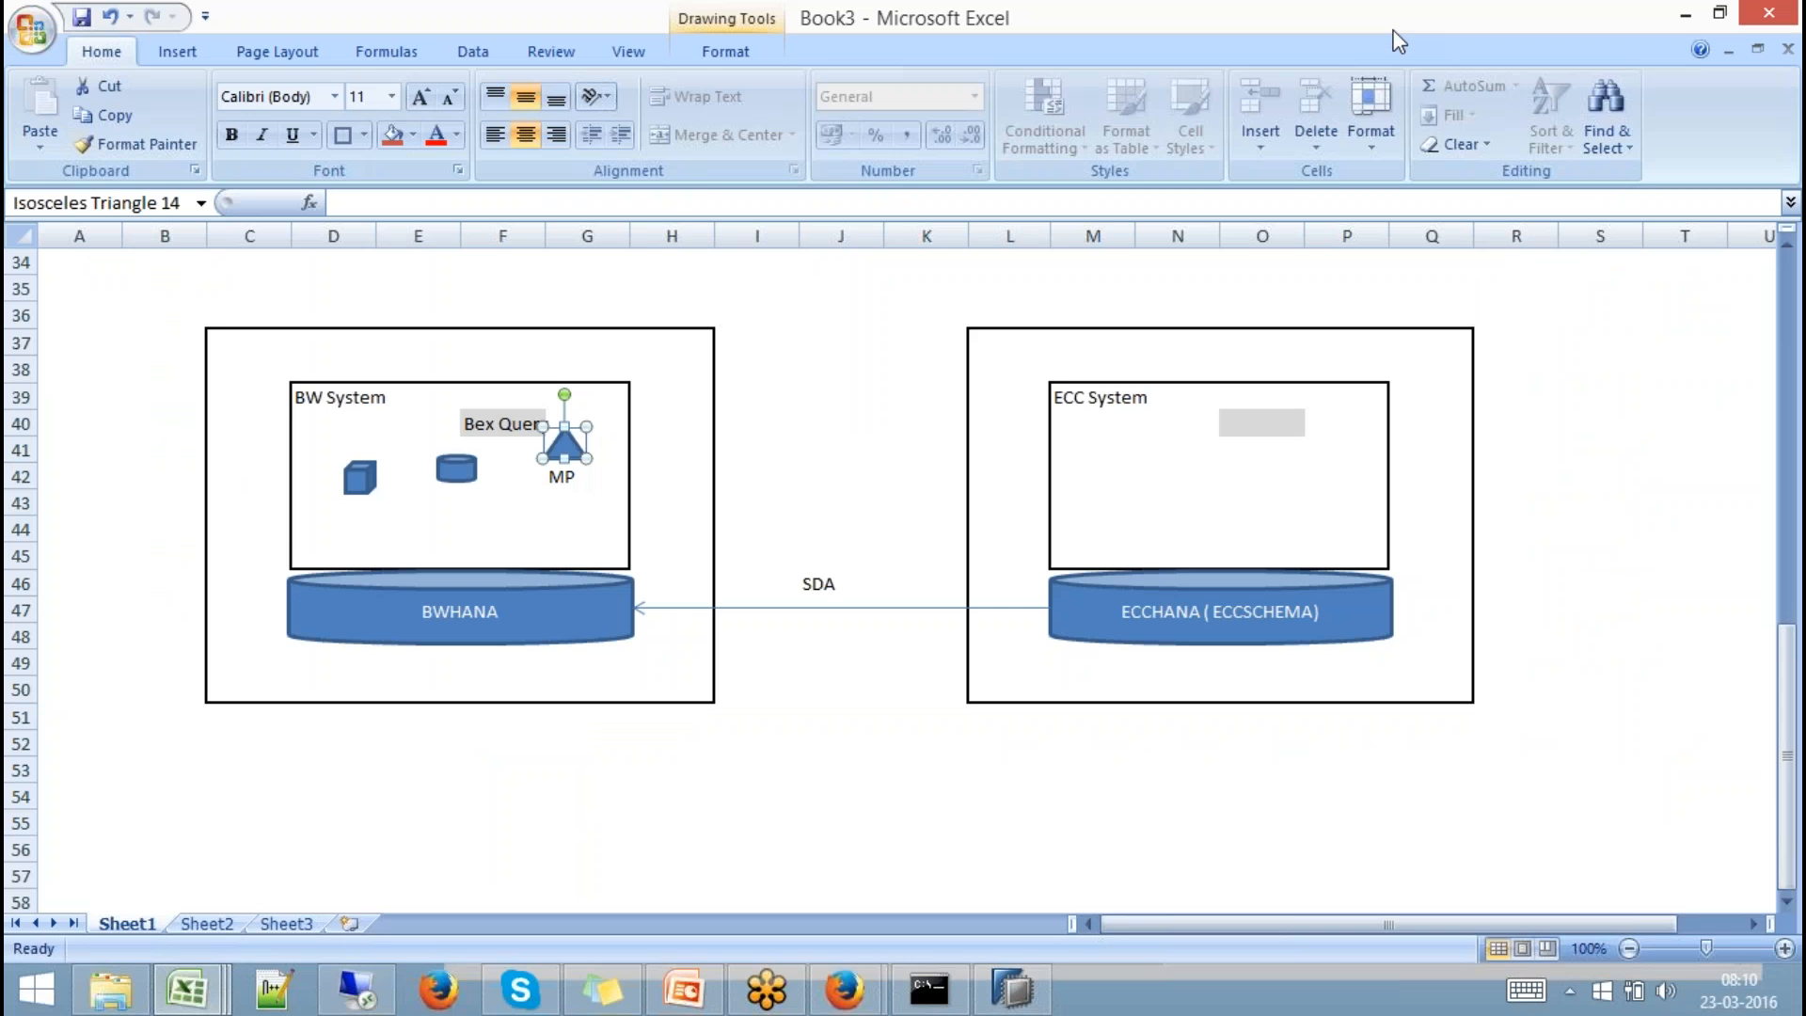
Switch to the local SAP HANA Studio and display its help and software installation commands.
left_click(1011, 988)
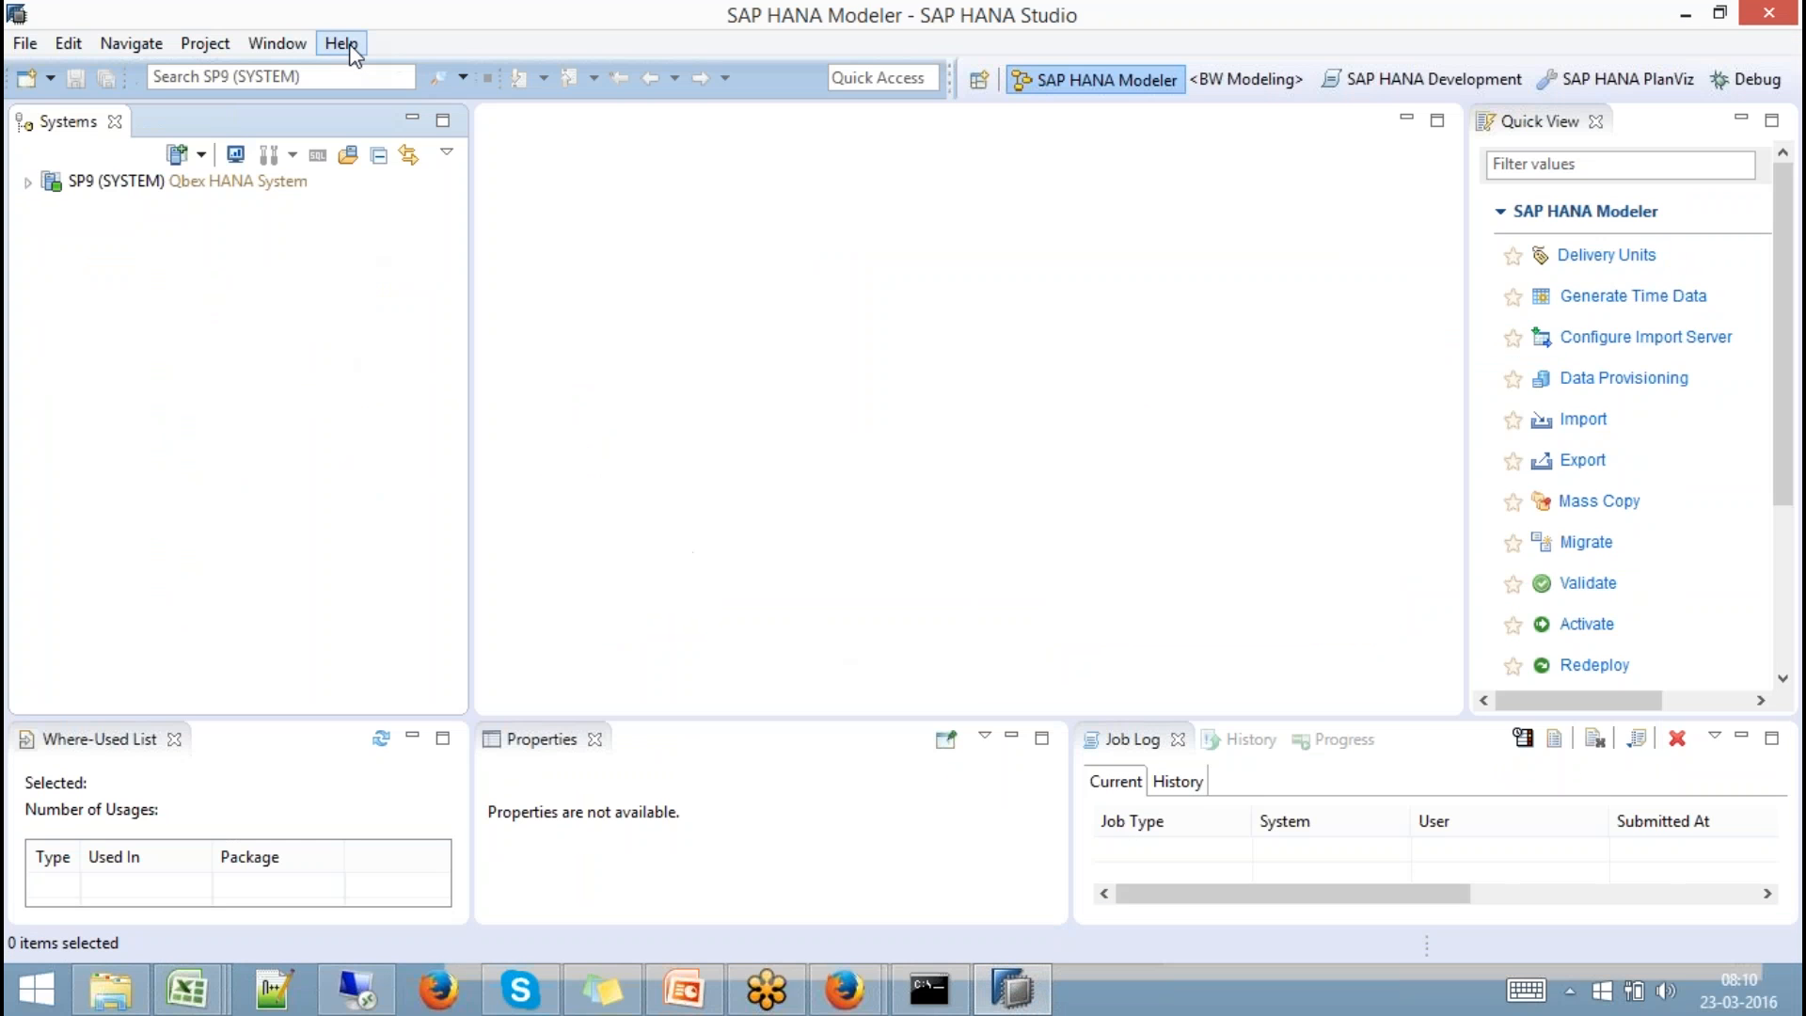
left_click(343, 44)
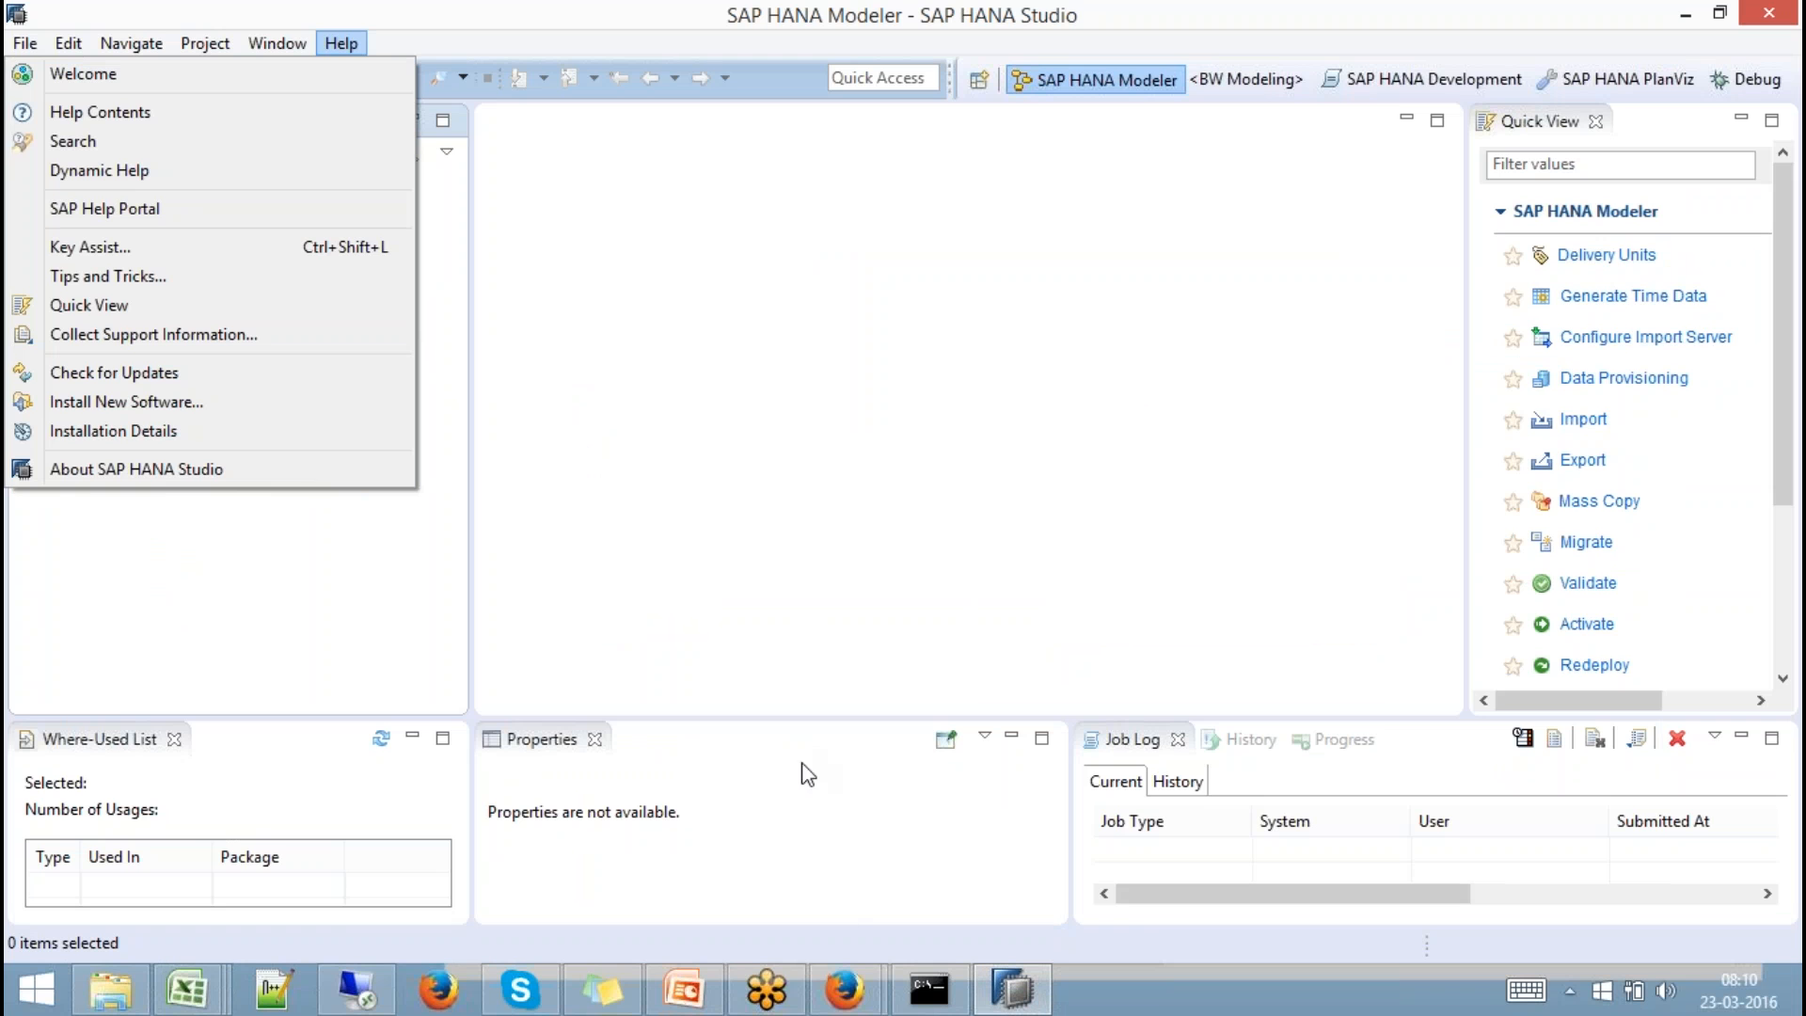
Switch to the Software Downloads window in Firefox, return from the results to the search form, and highlight the search term SAP BW MODELING.
mouse_move(845, 992)
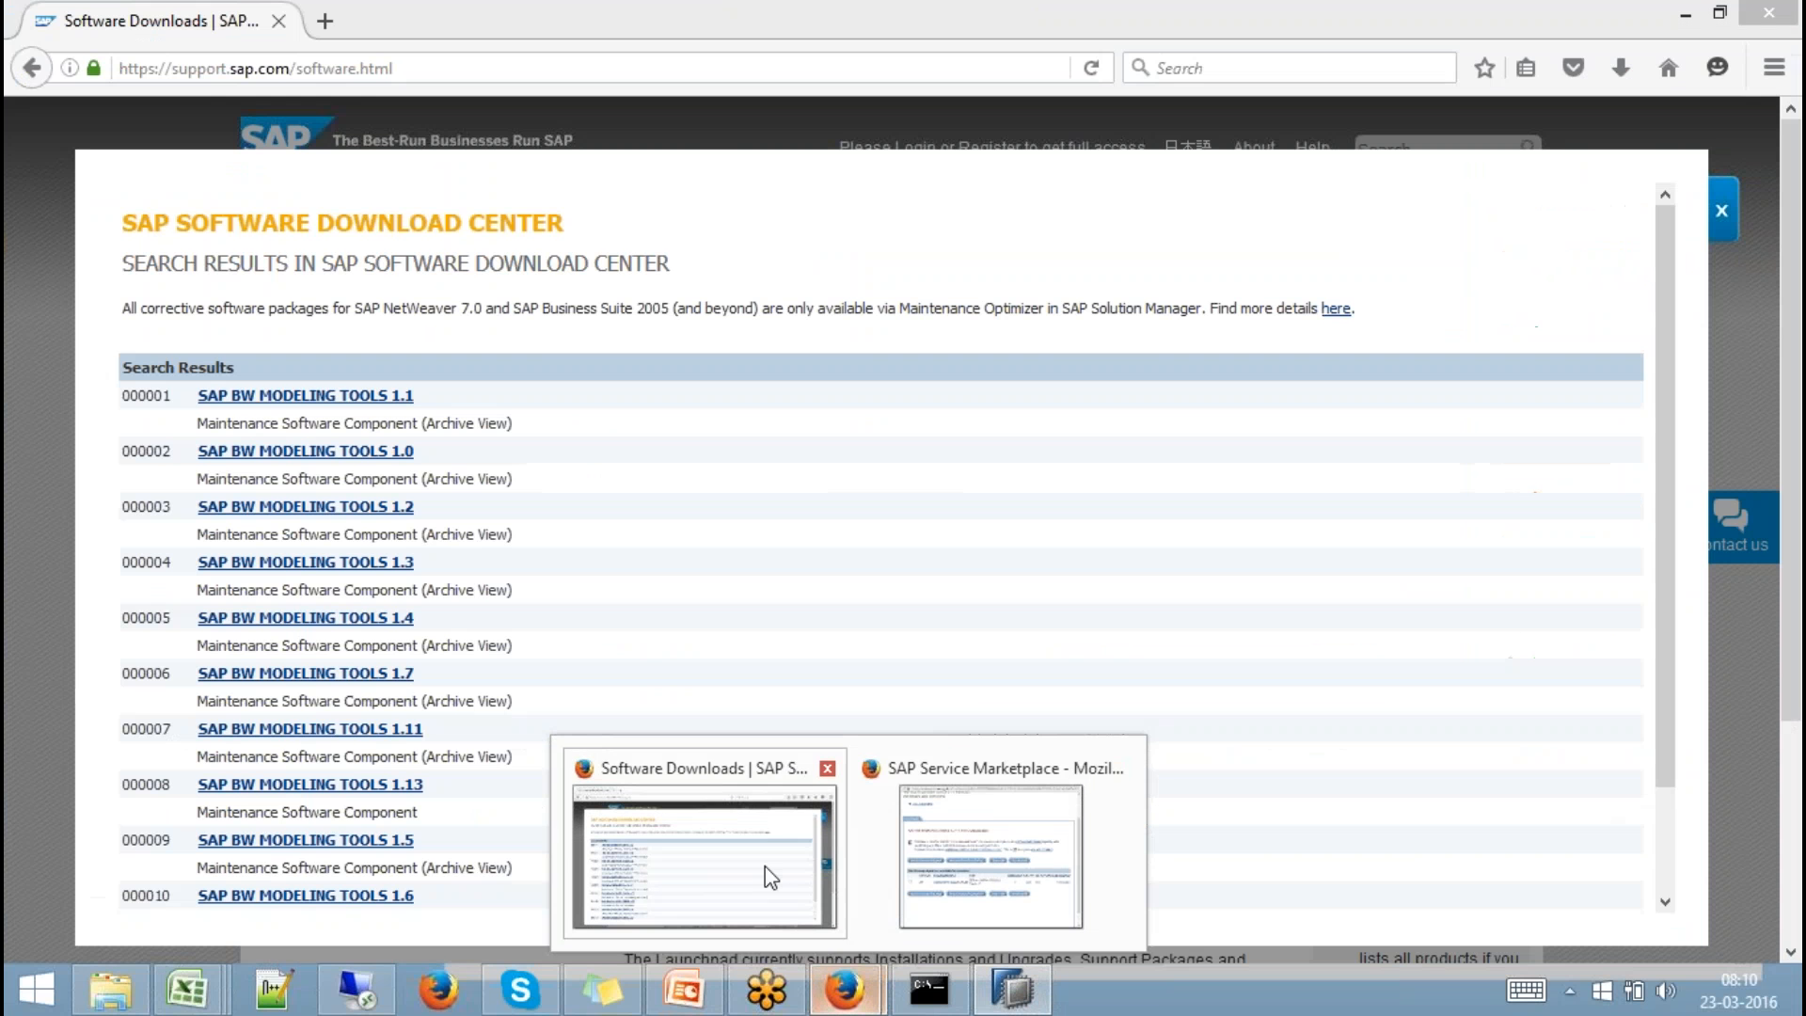
left_click(767, 872)
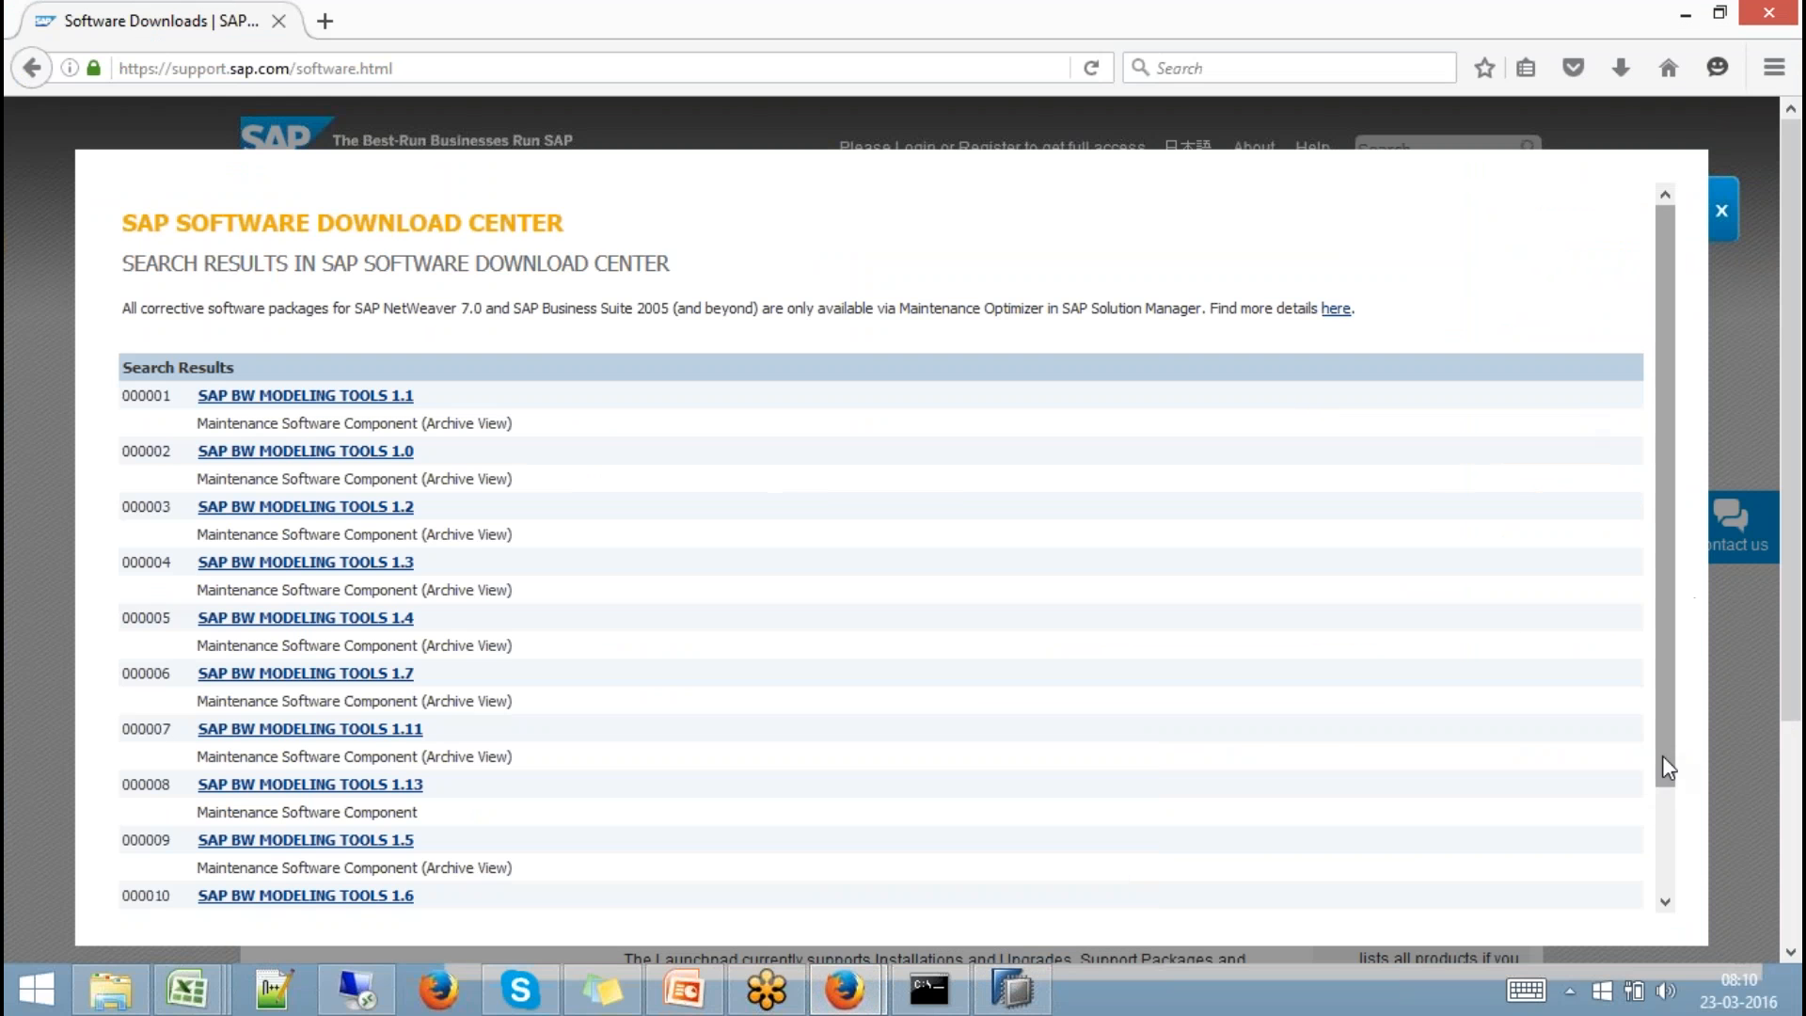
left_click(1659, 813)
left_click(218, 870)
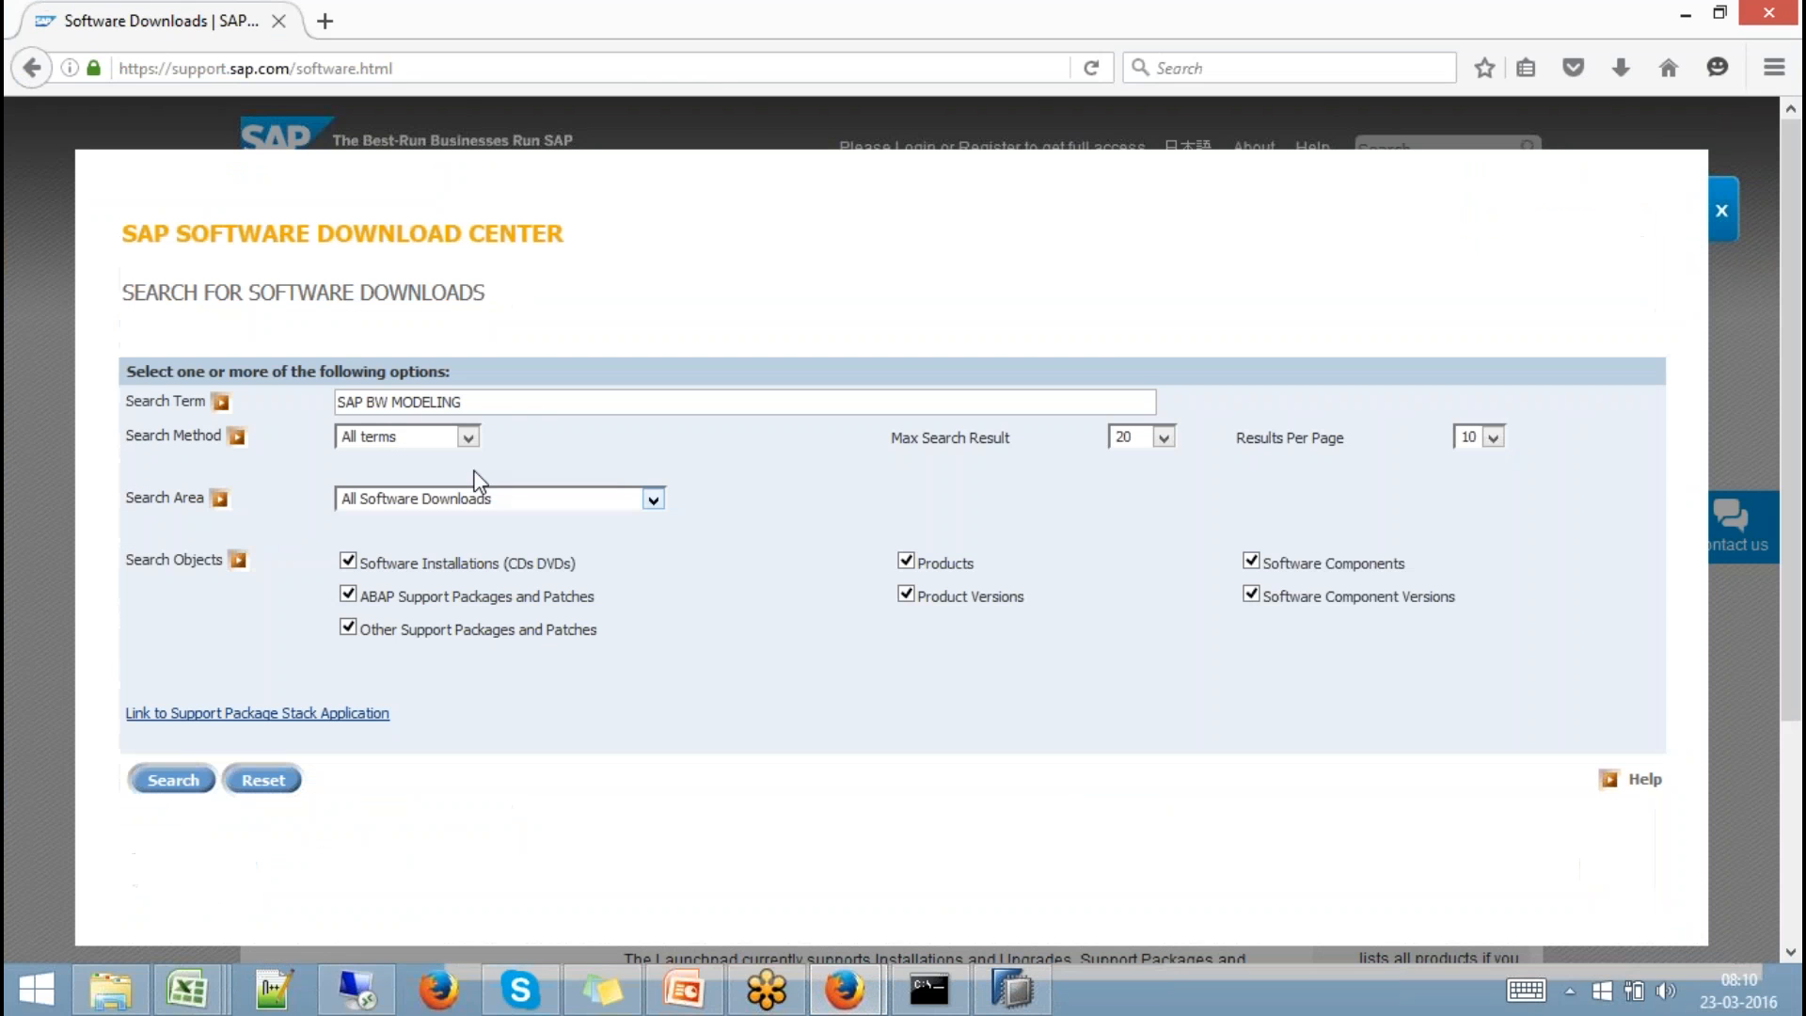
triple_click(475, 402)
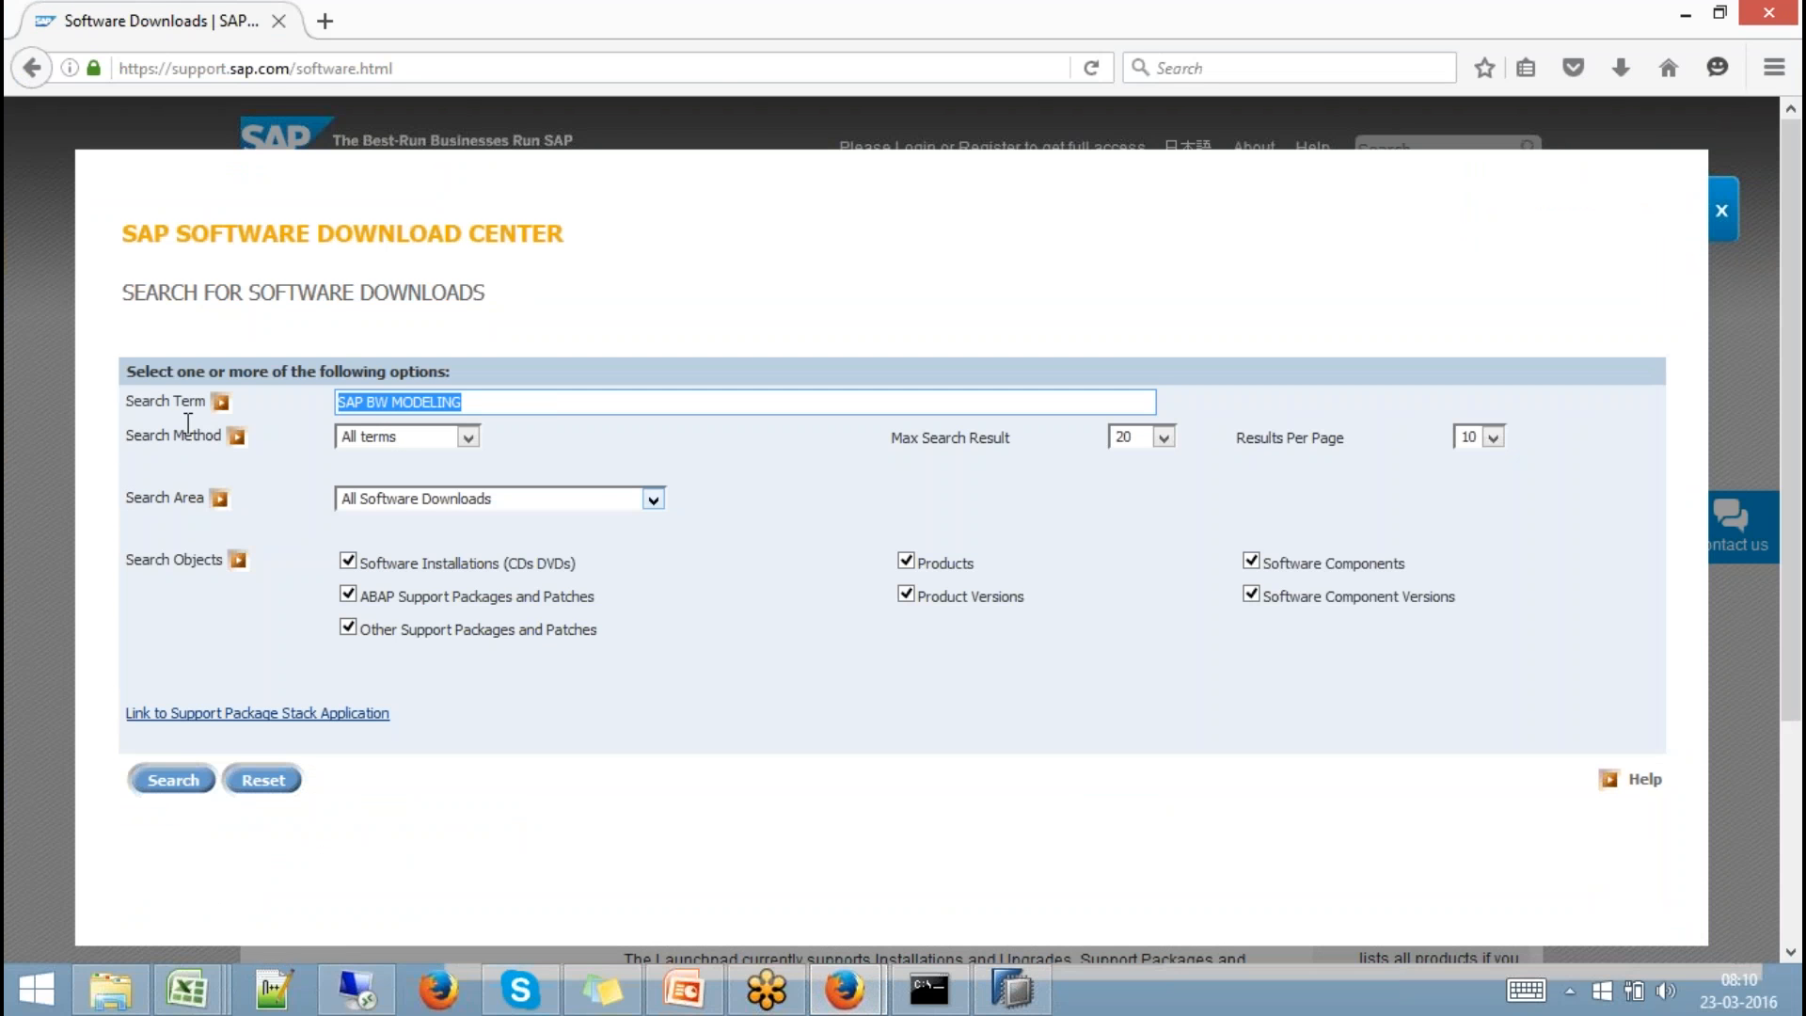
Search the SAP software downloads for ABAP for Eclipse.
type("A")
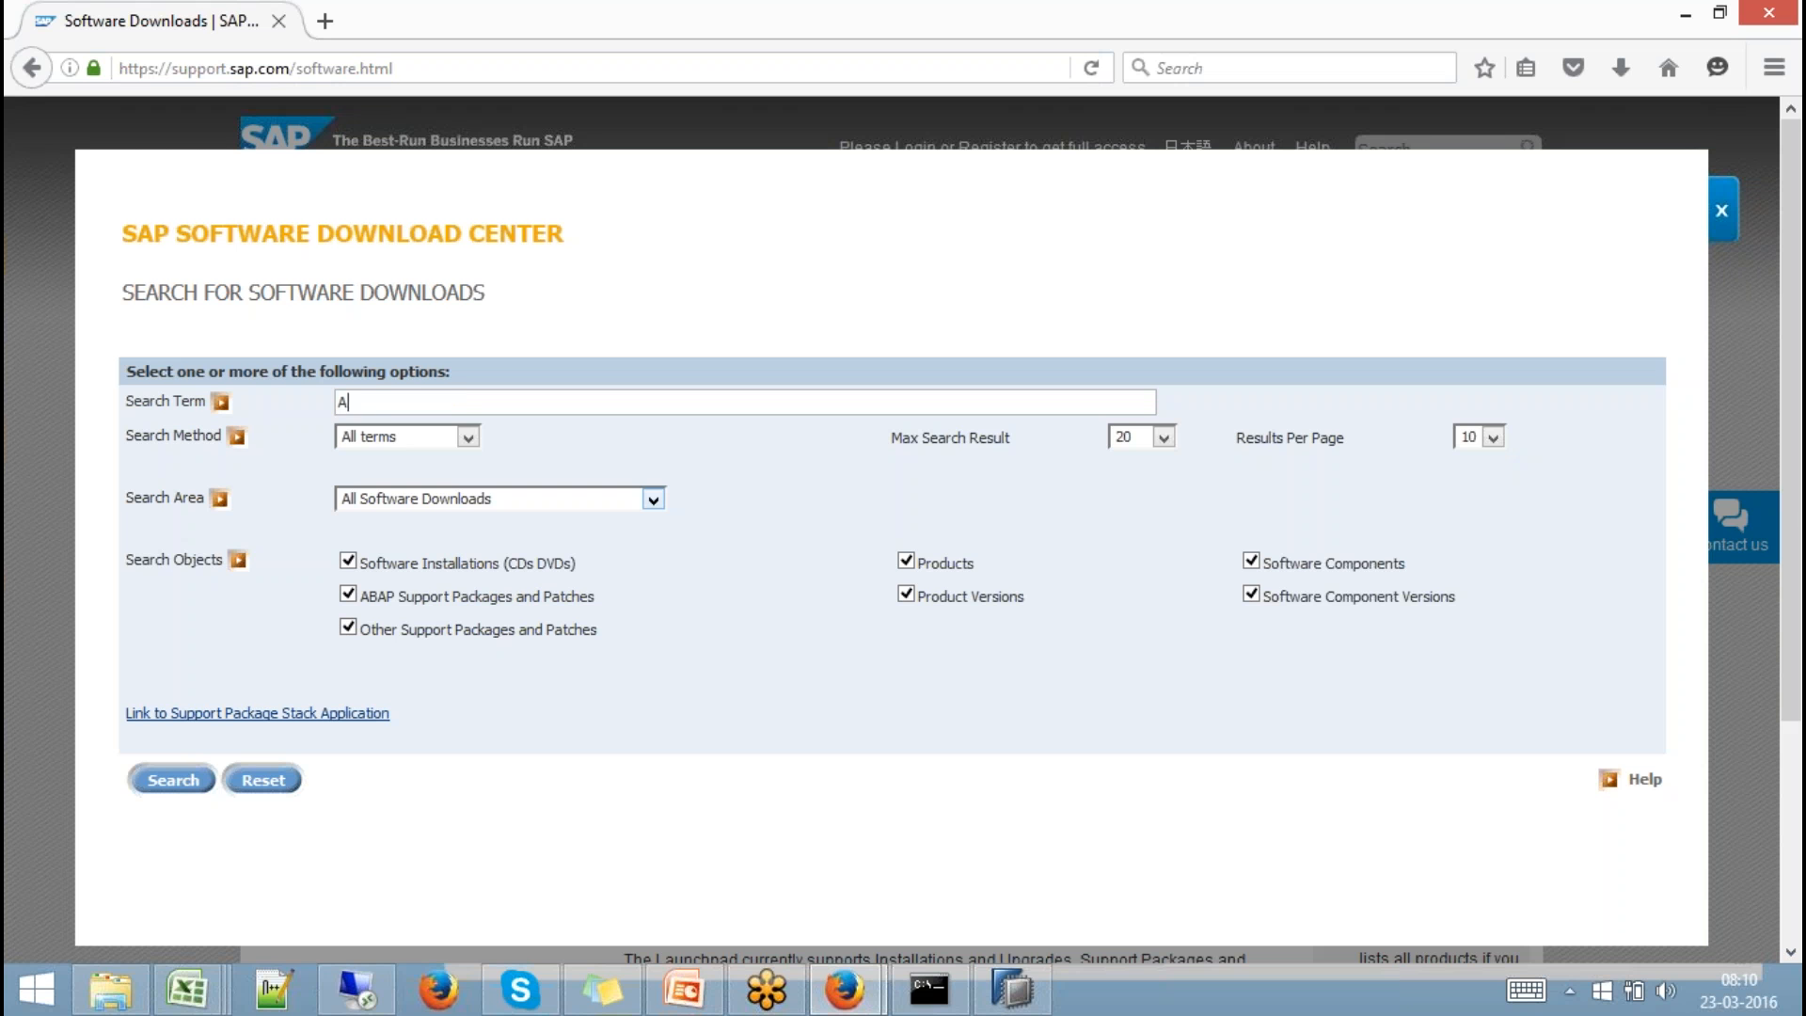
type("BAP for Eclipse")
left_click(171, 779)
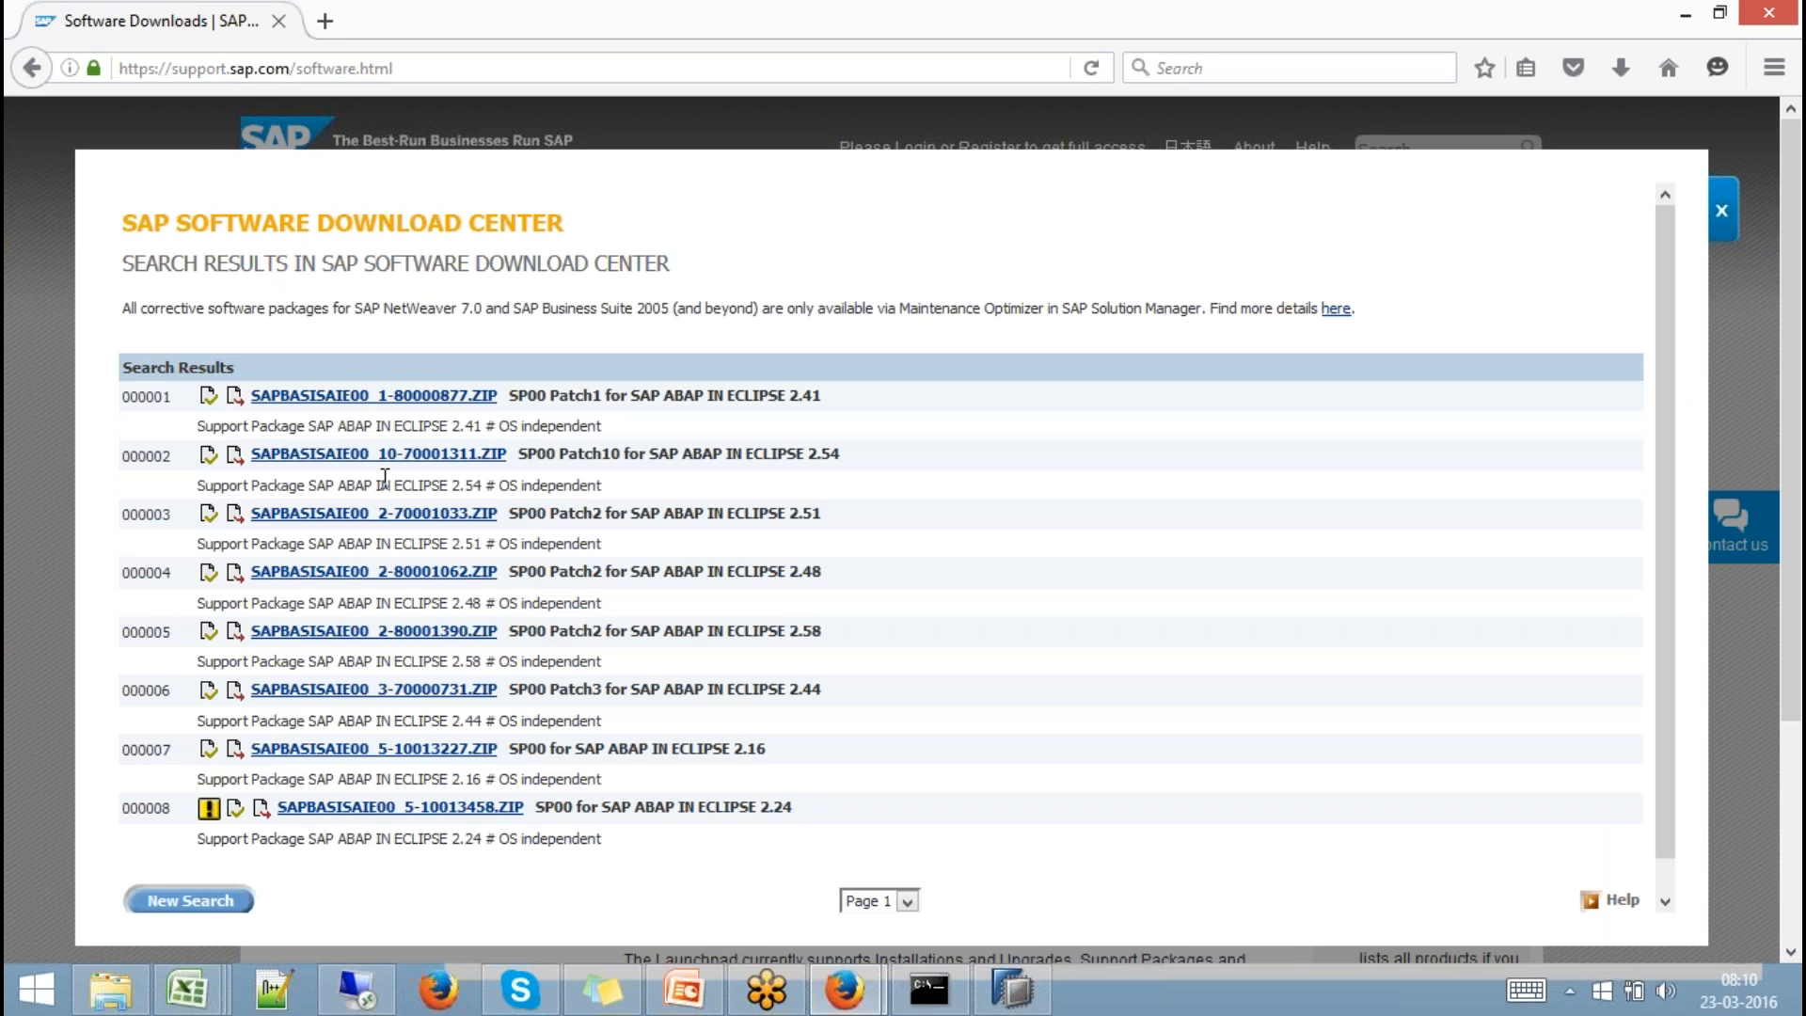
In File Explorer, copy the SAPBASISAIE00_7-10013262 folder from F:\Batch8 into F:\Batch 9.
left_click(113, 995)
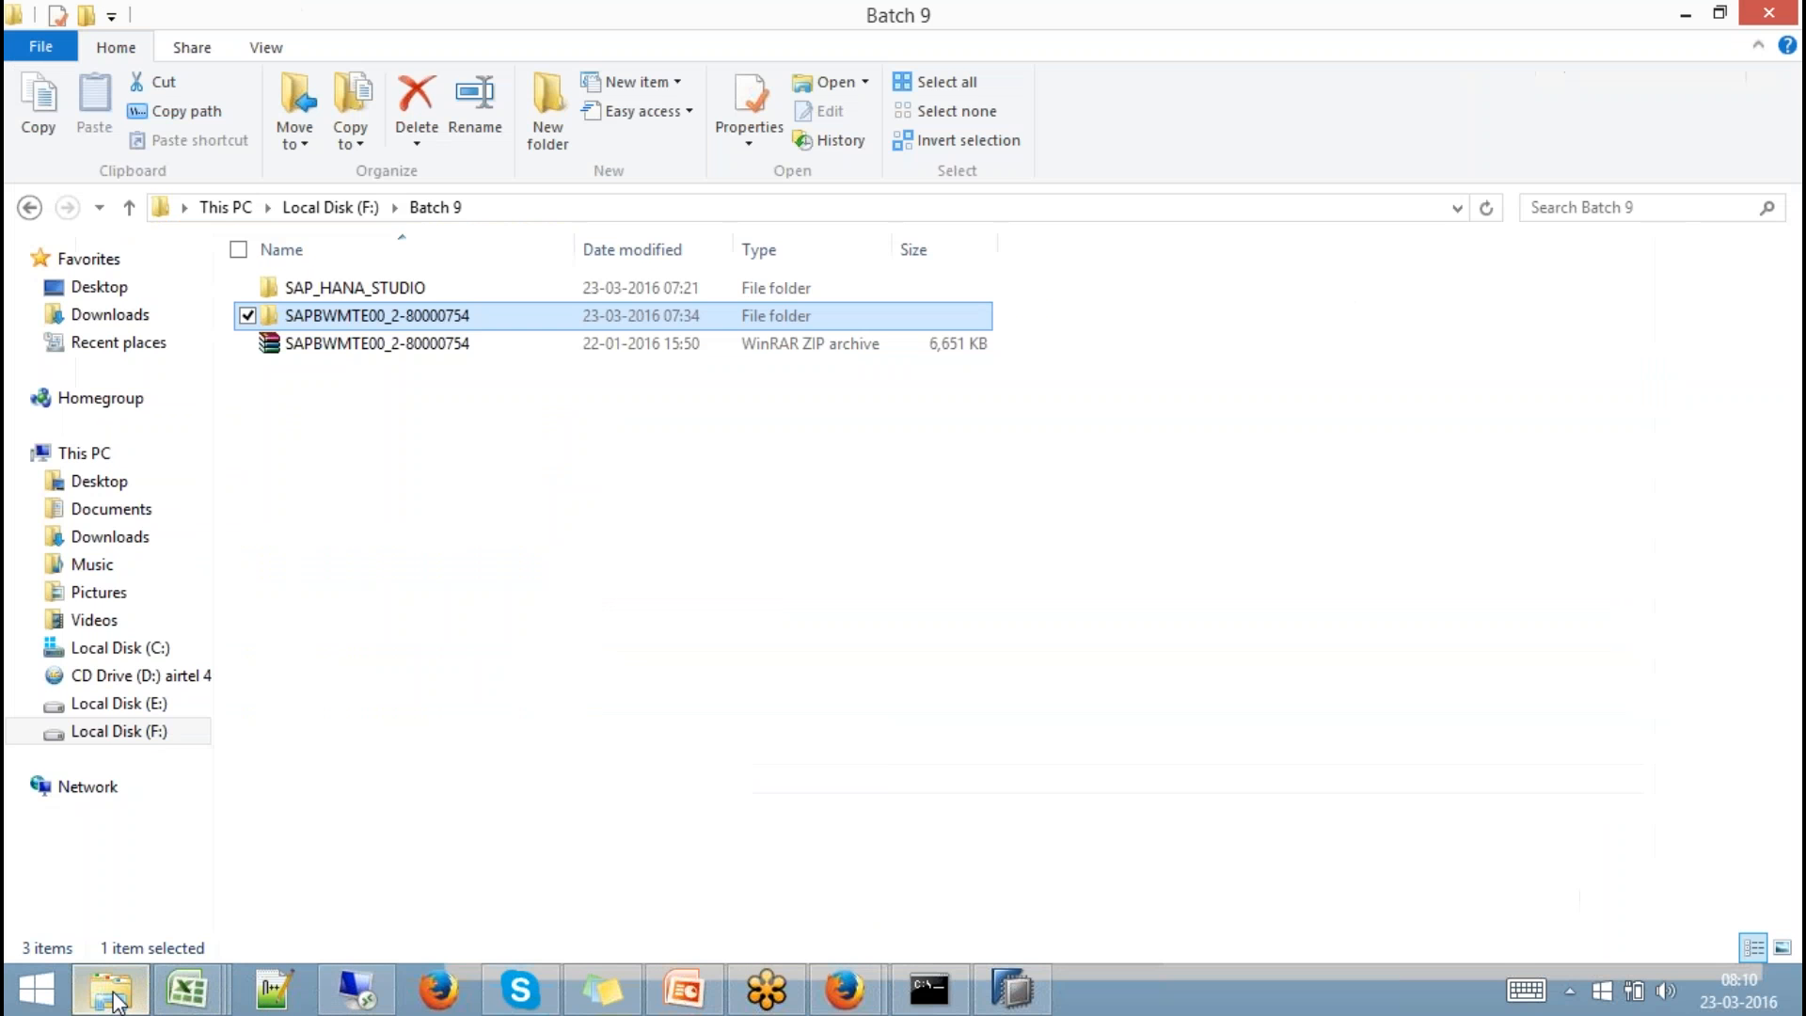
left_click(329, 207)
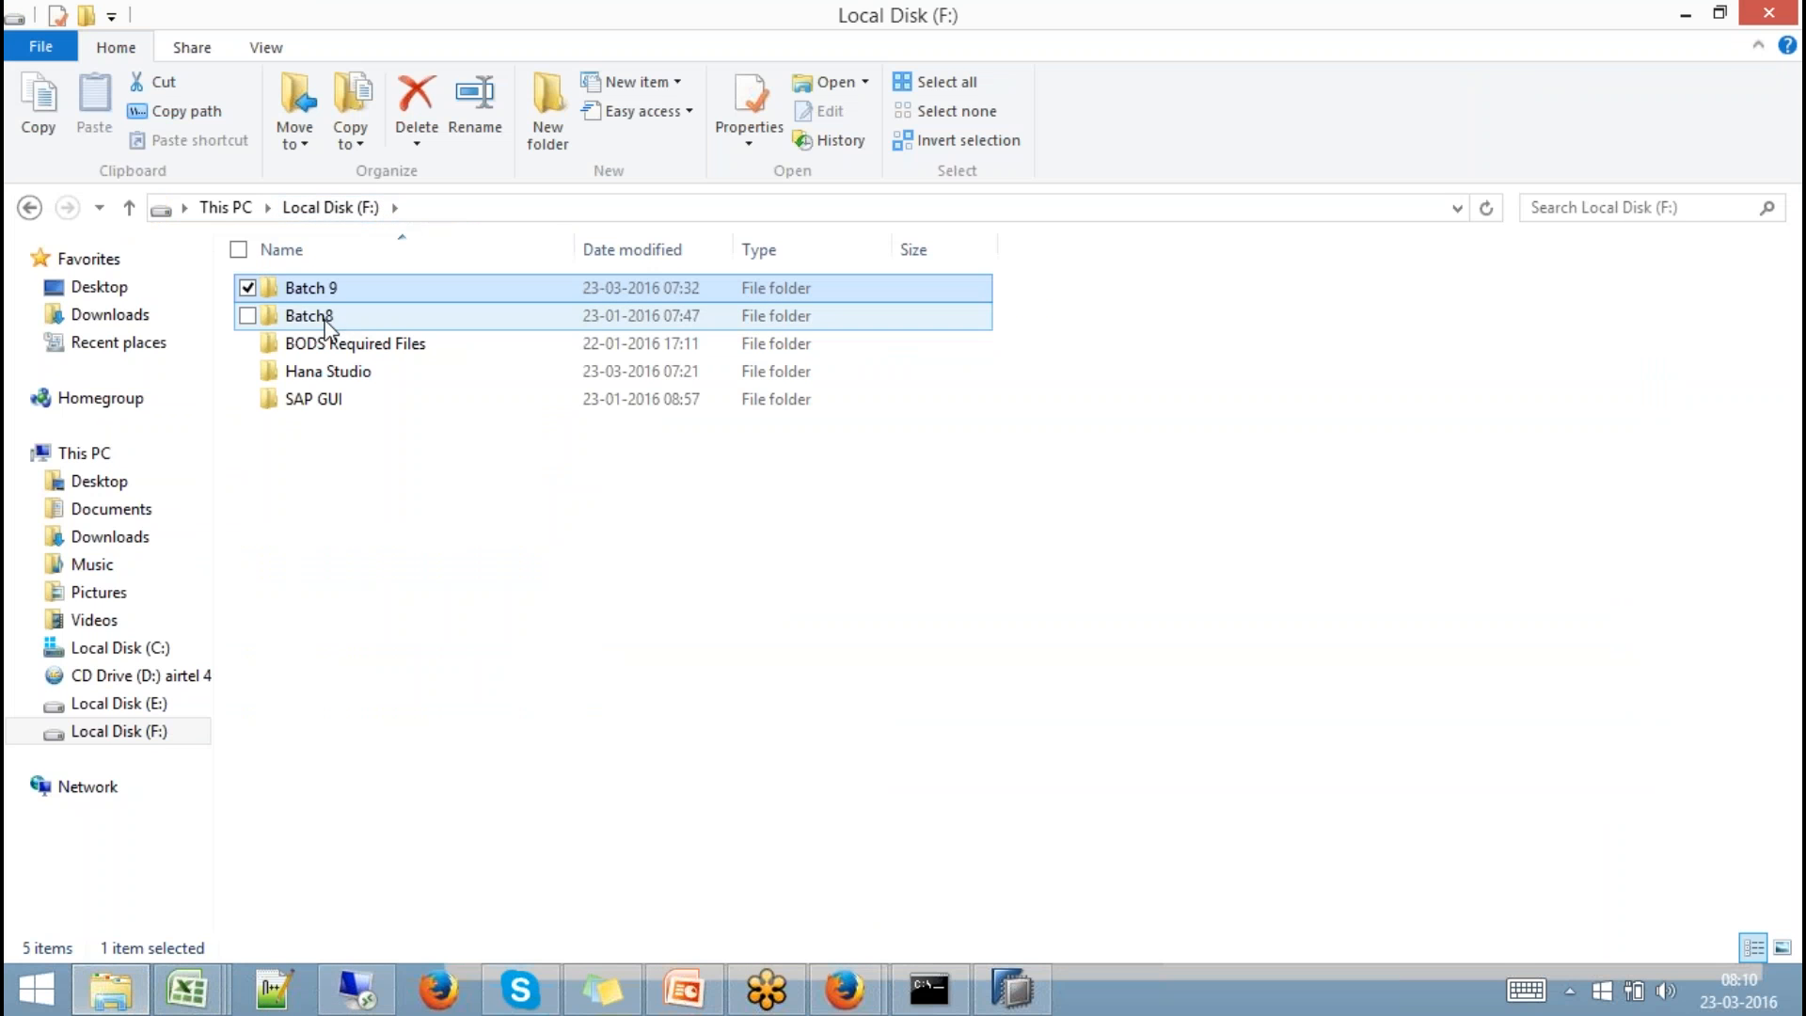
double_click(325, 316)
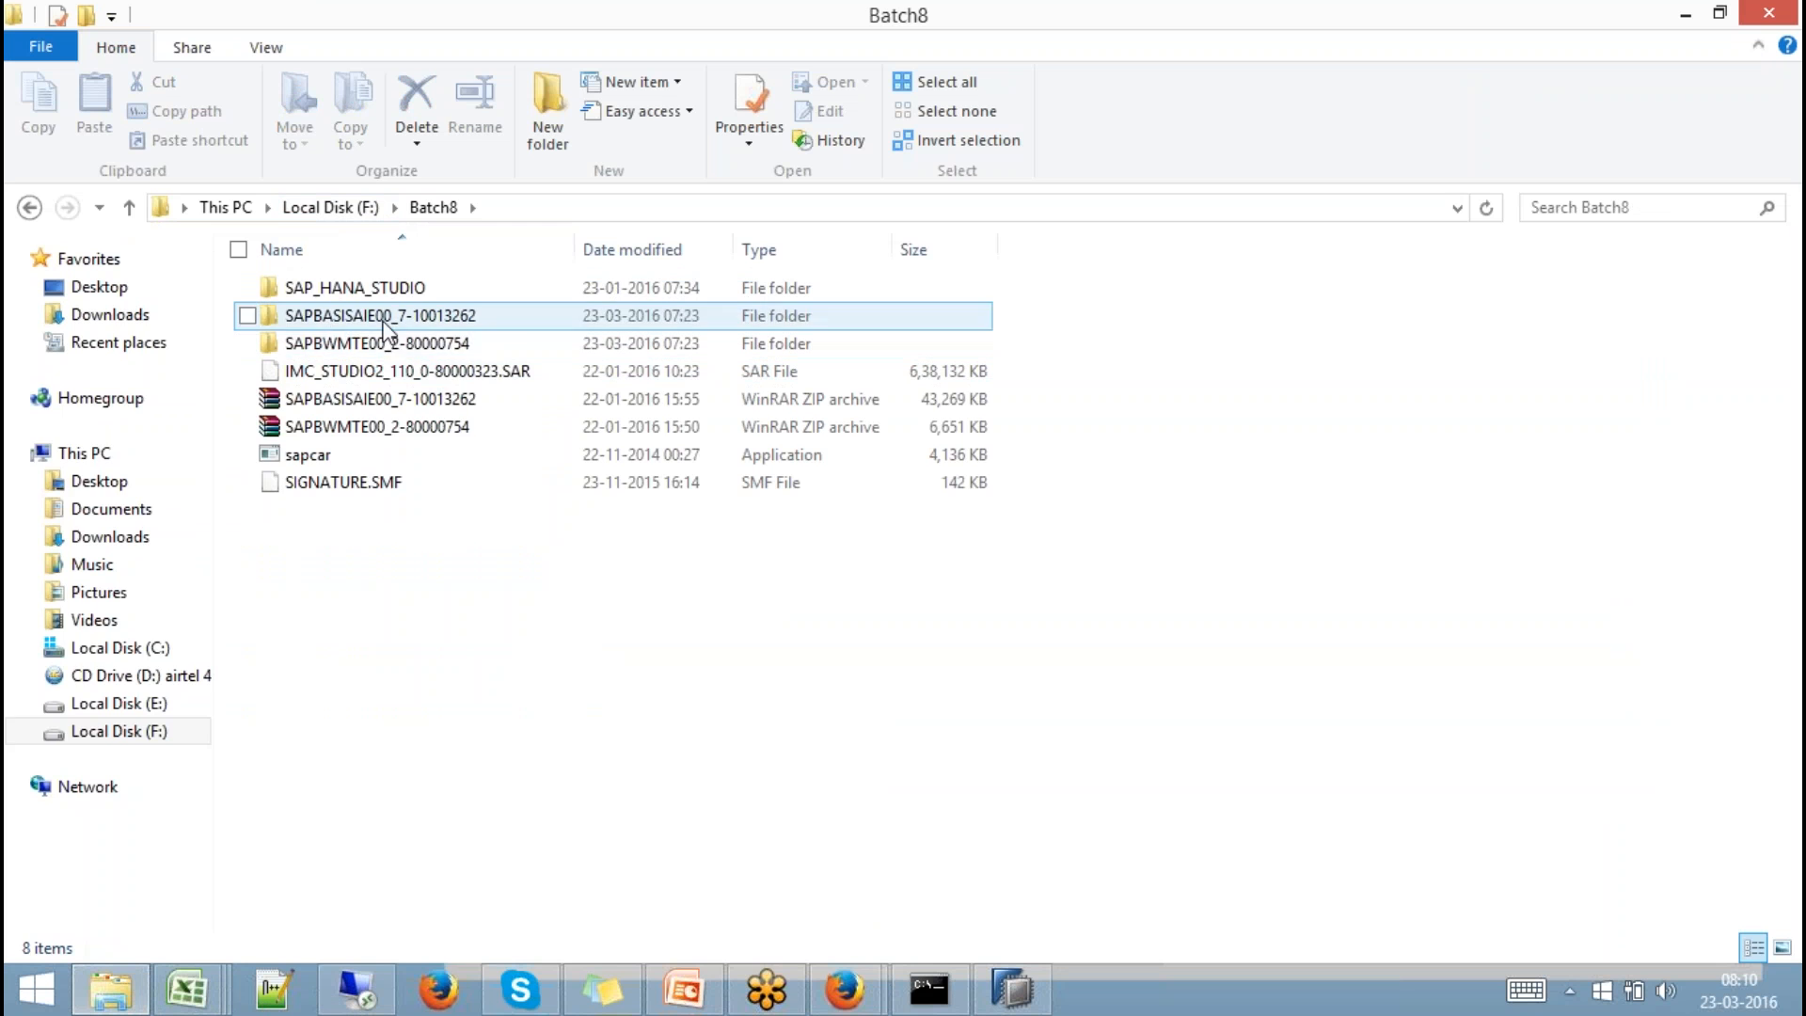
right_click(516, 320)
left_click(128, 801)
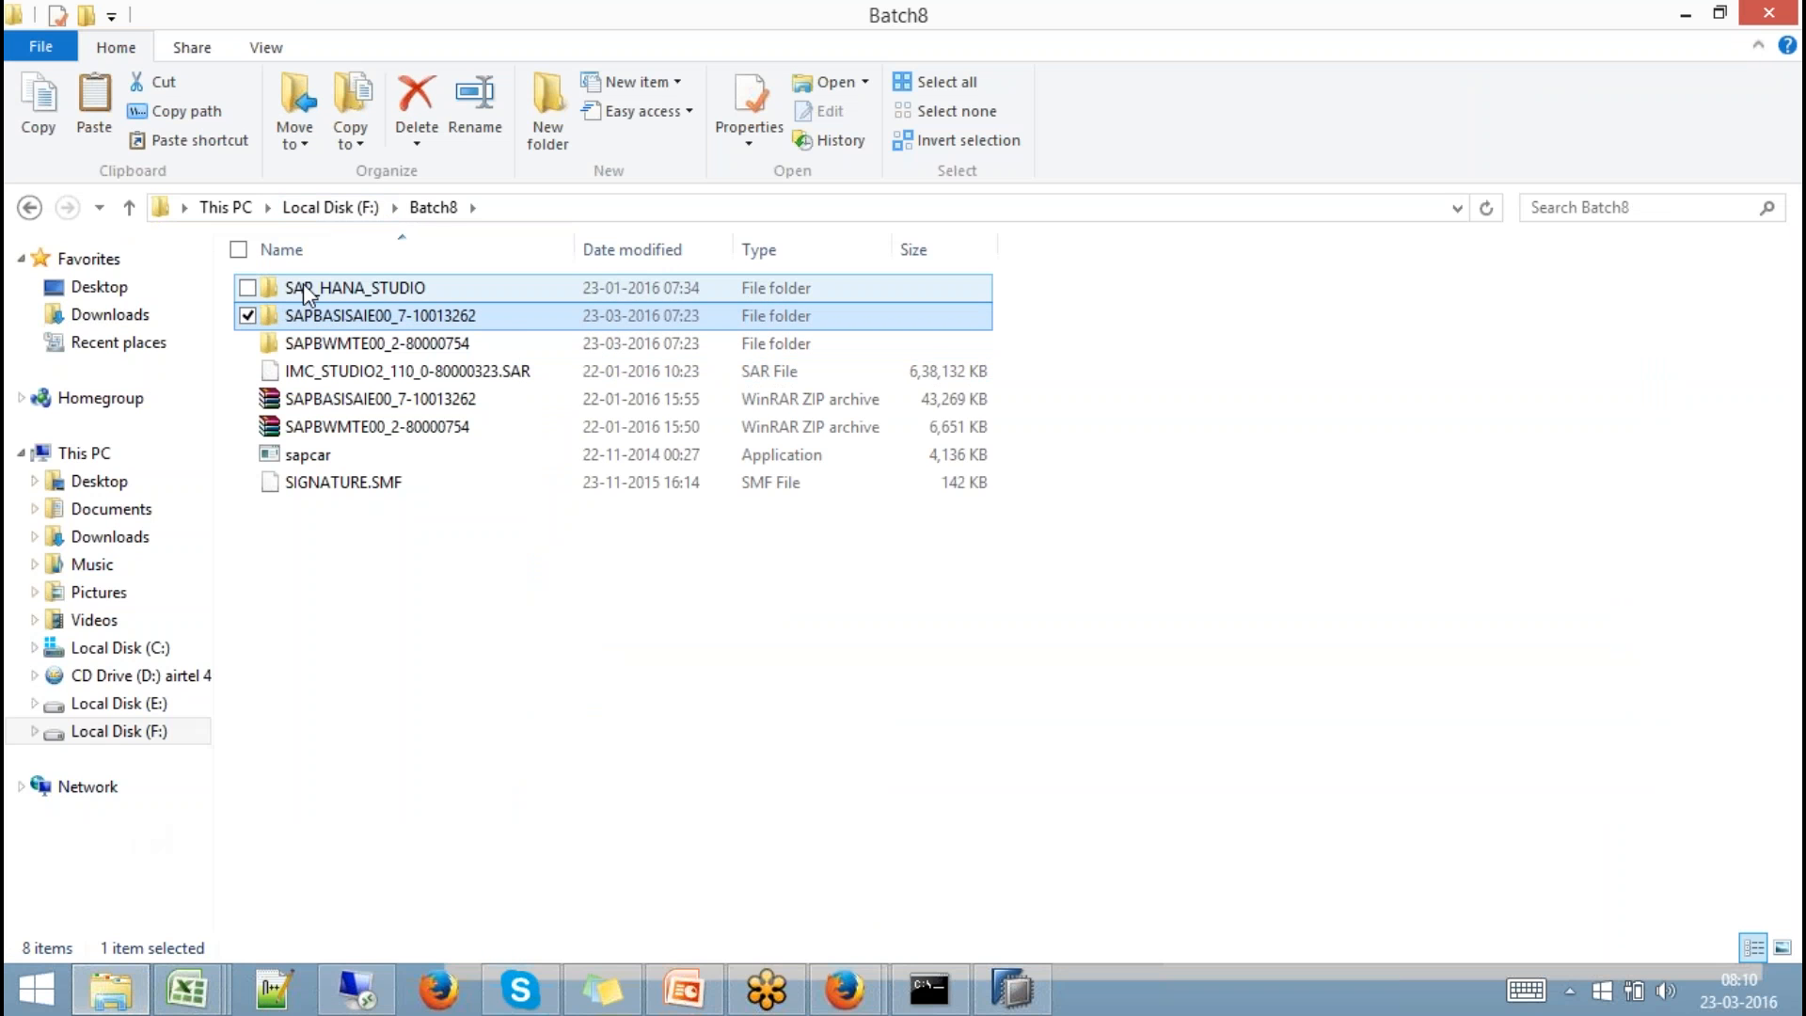
left_click(323, 212)
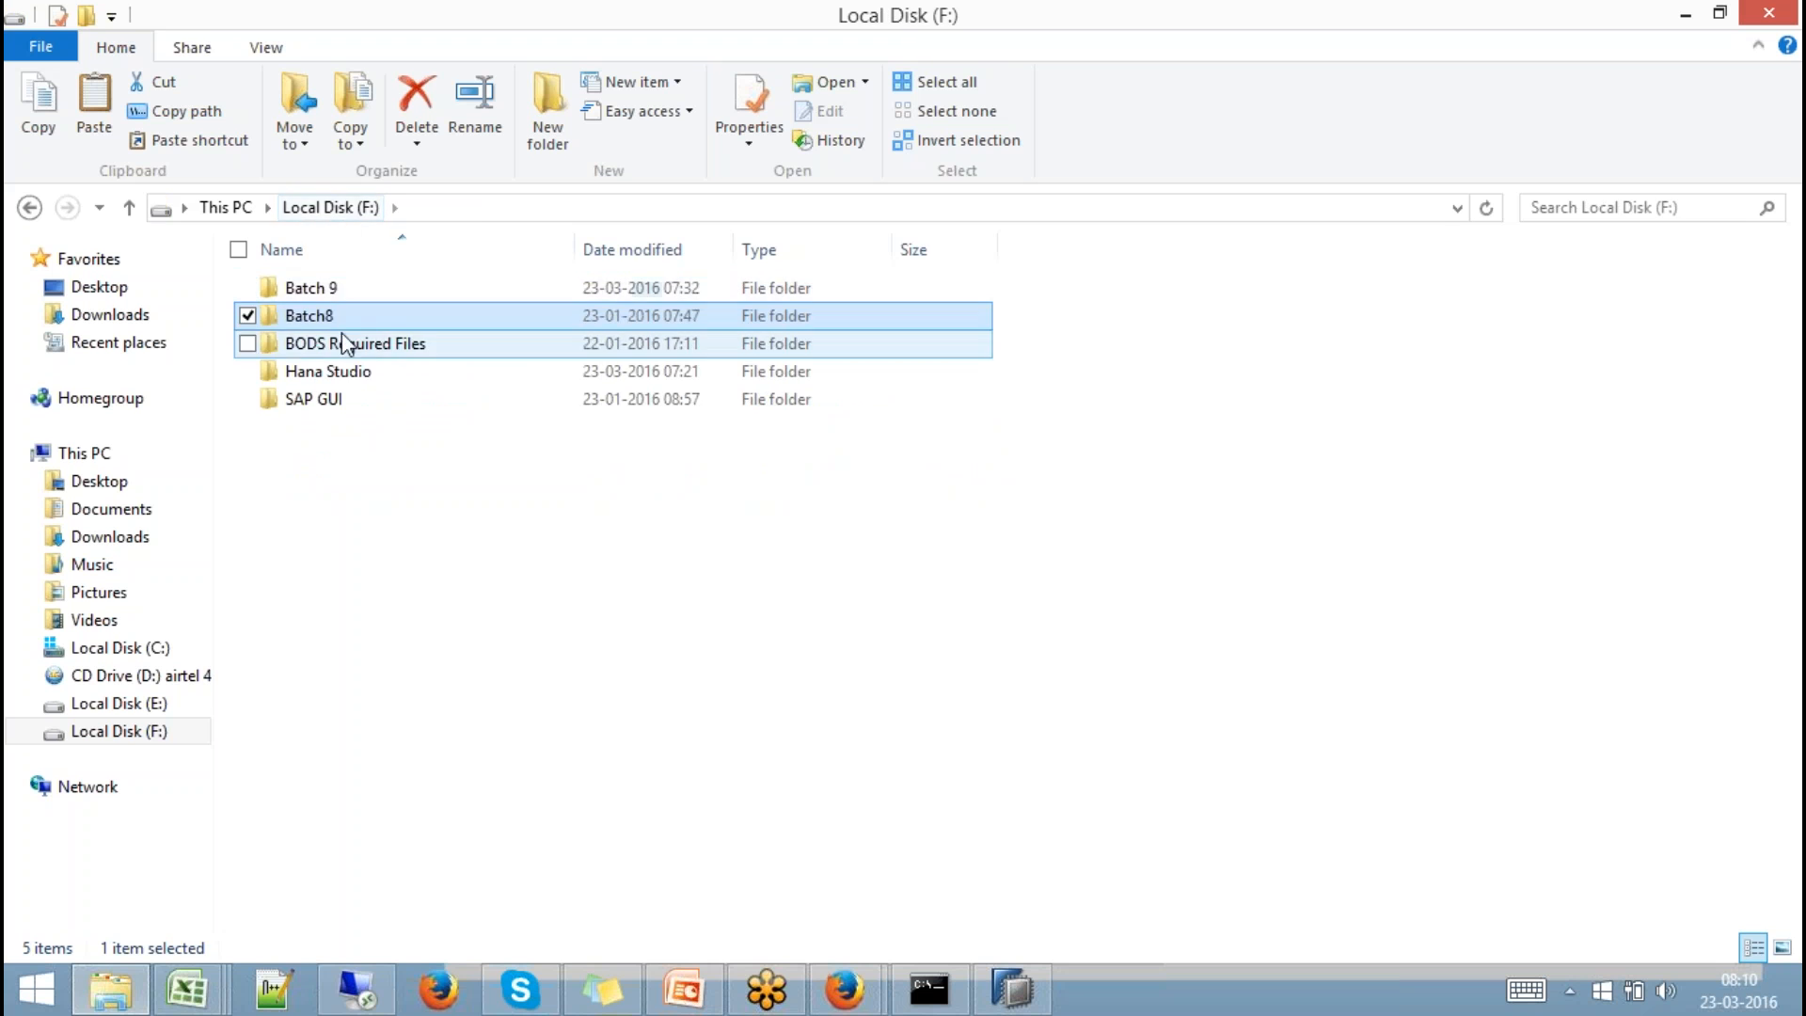
double_click(314, 287)
right_click(319, 397)
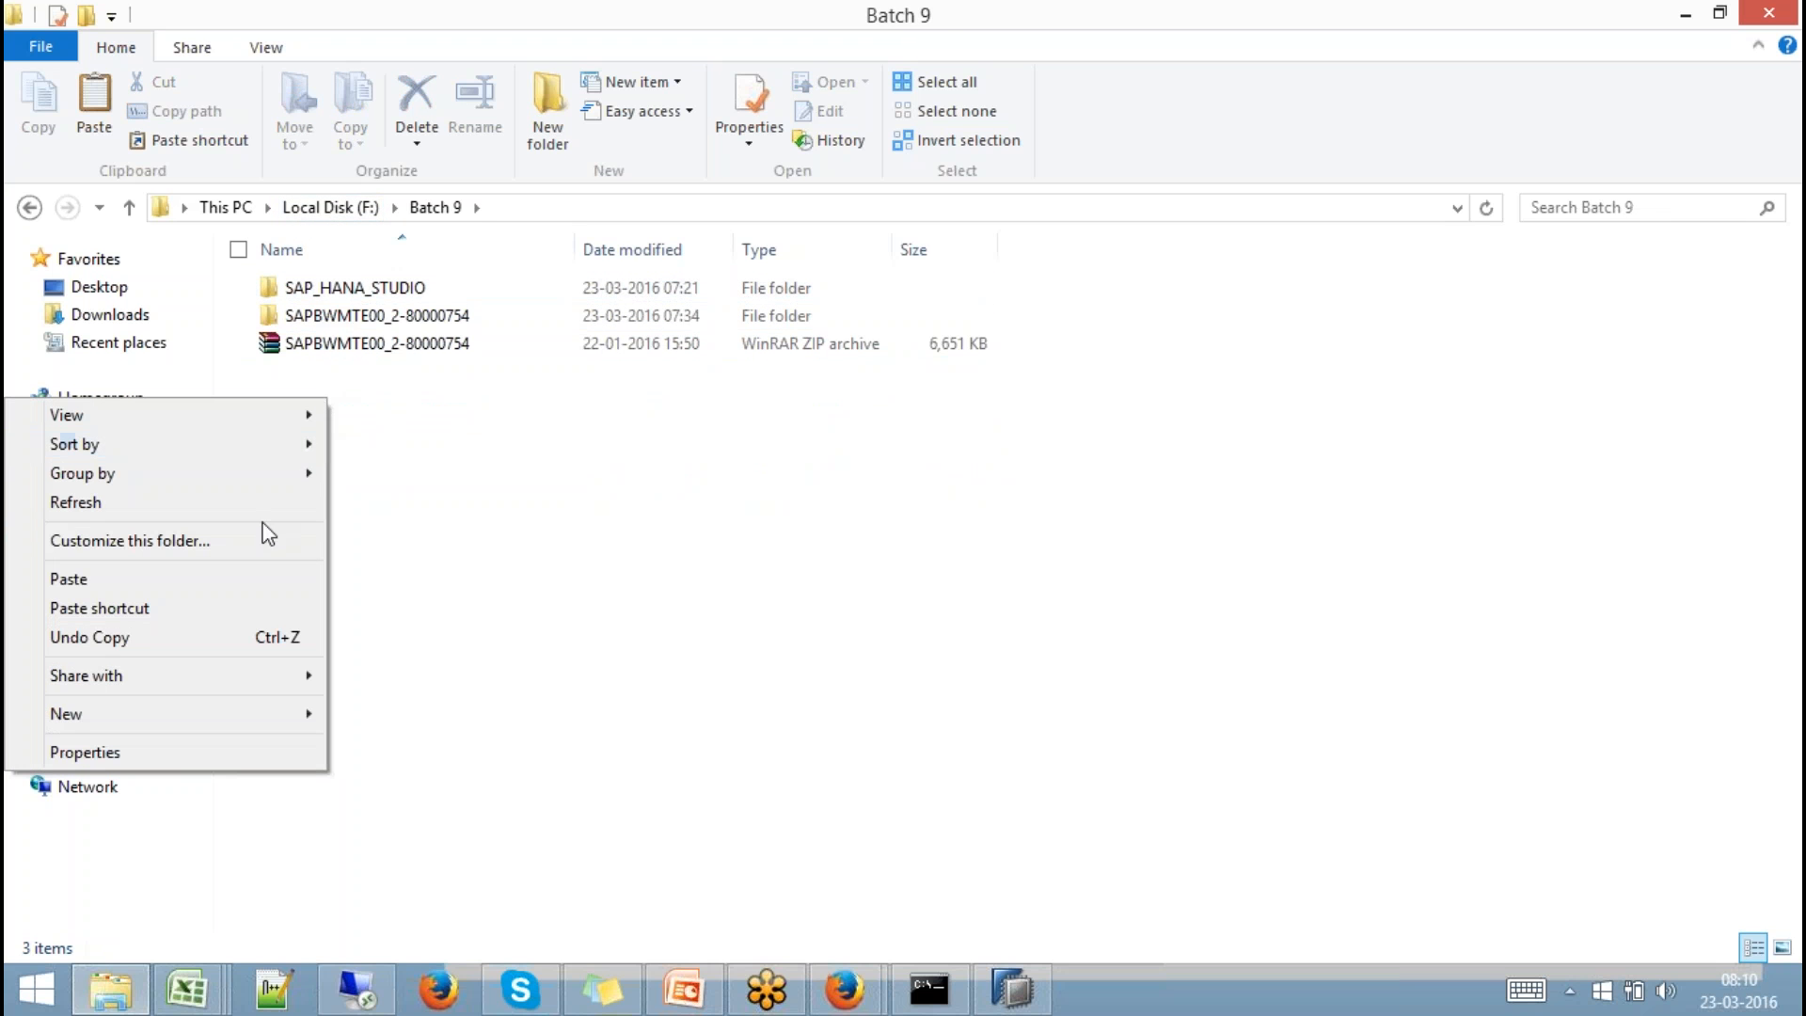
left_click(234, 578)
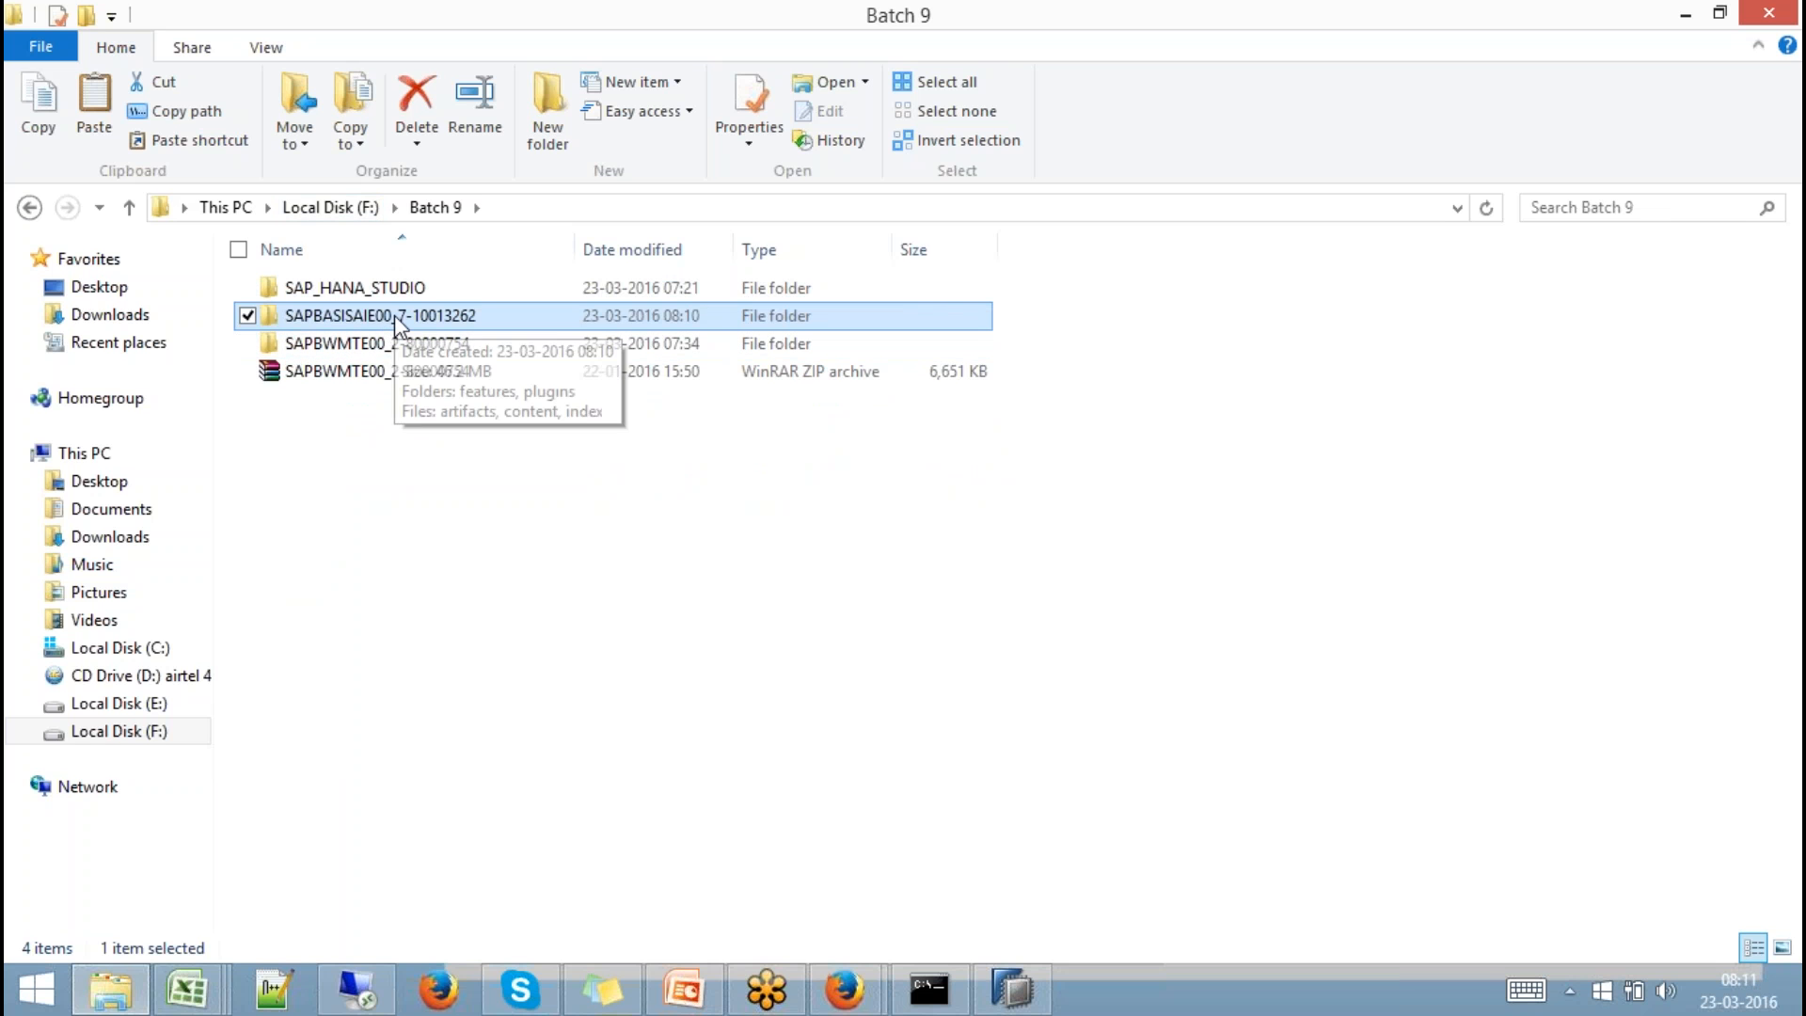
right_click(394, 314)
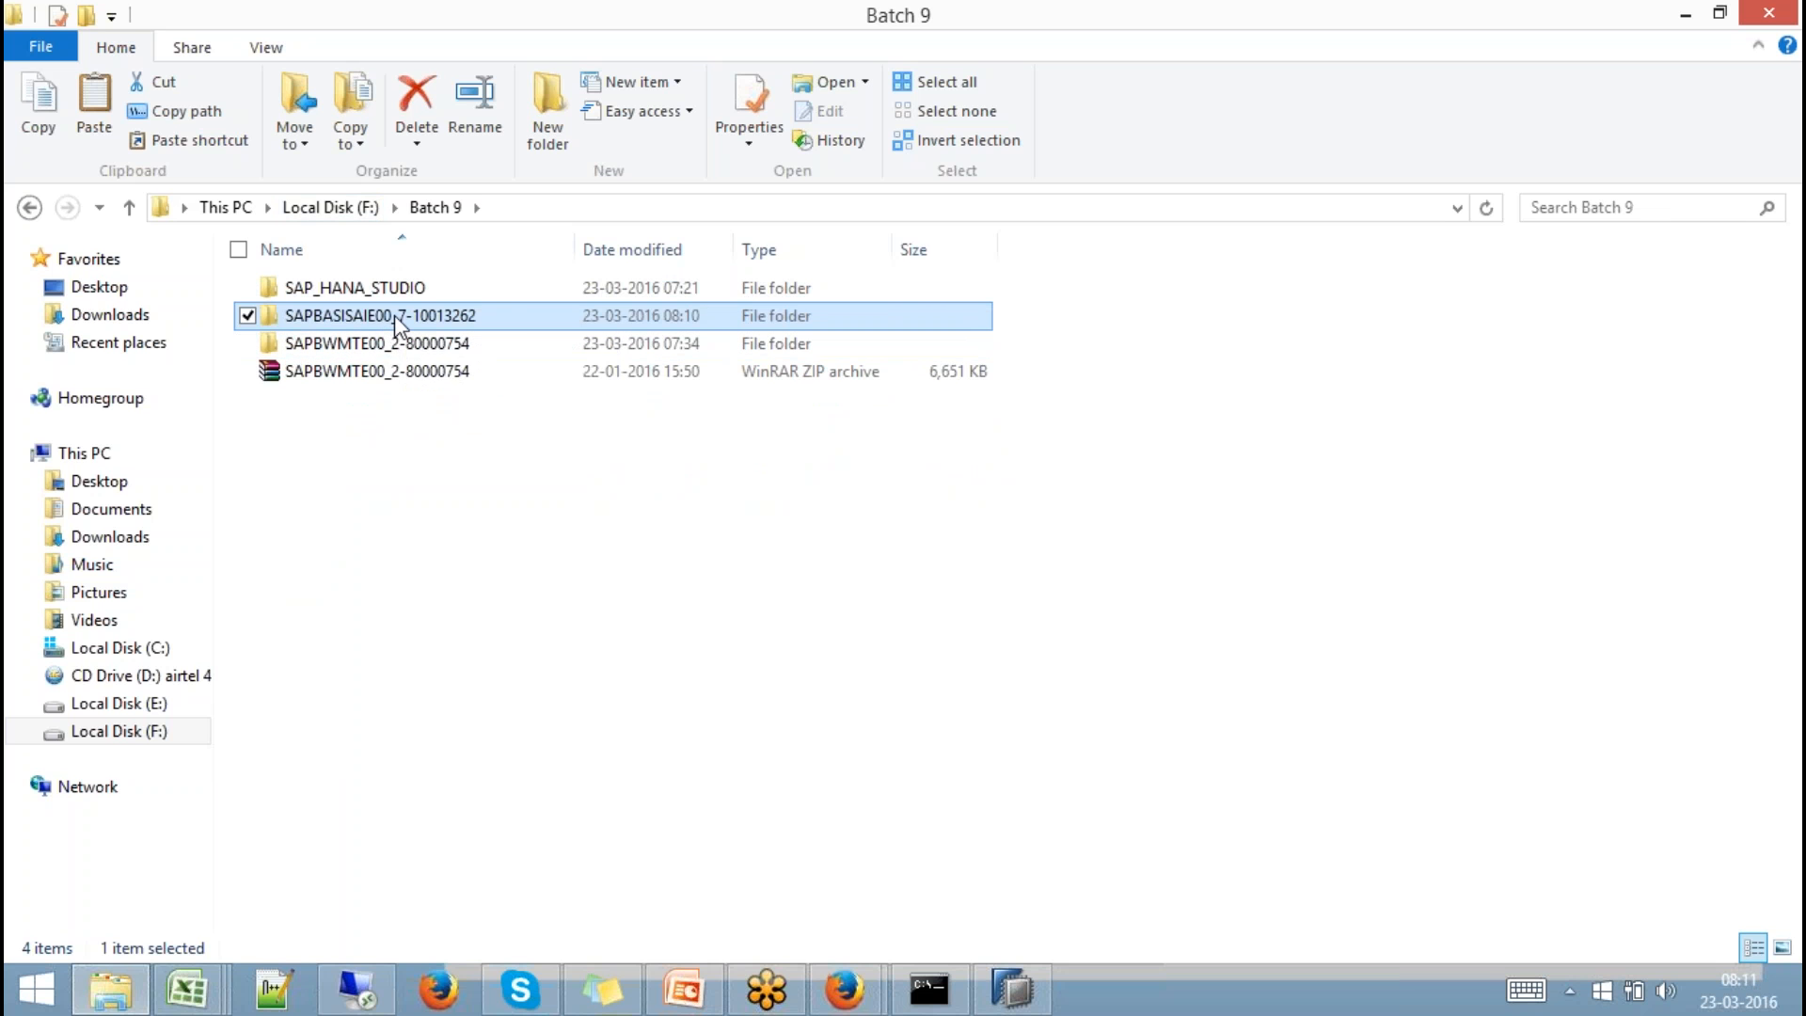
left_click(605, 526)
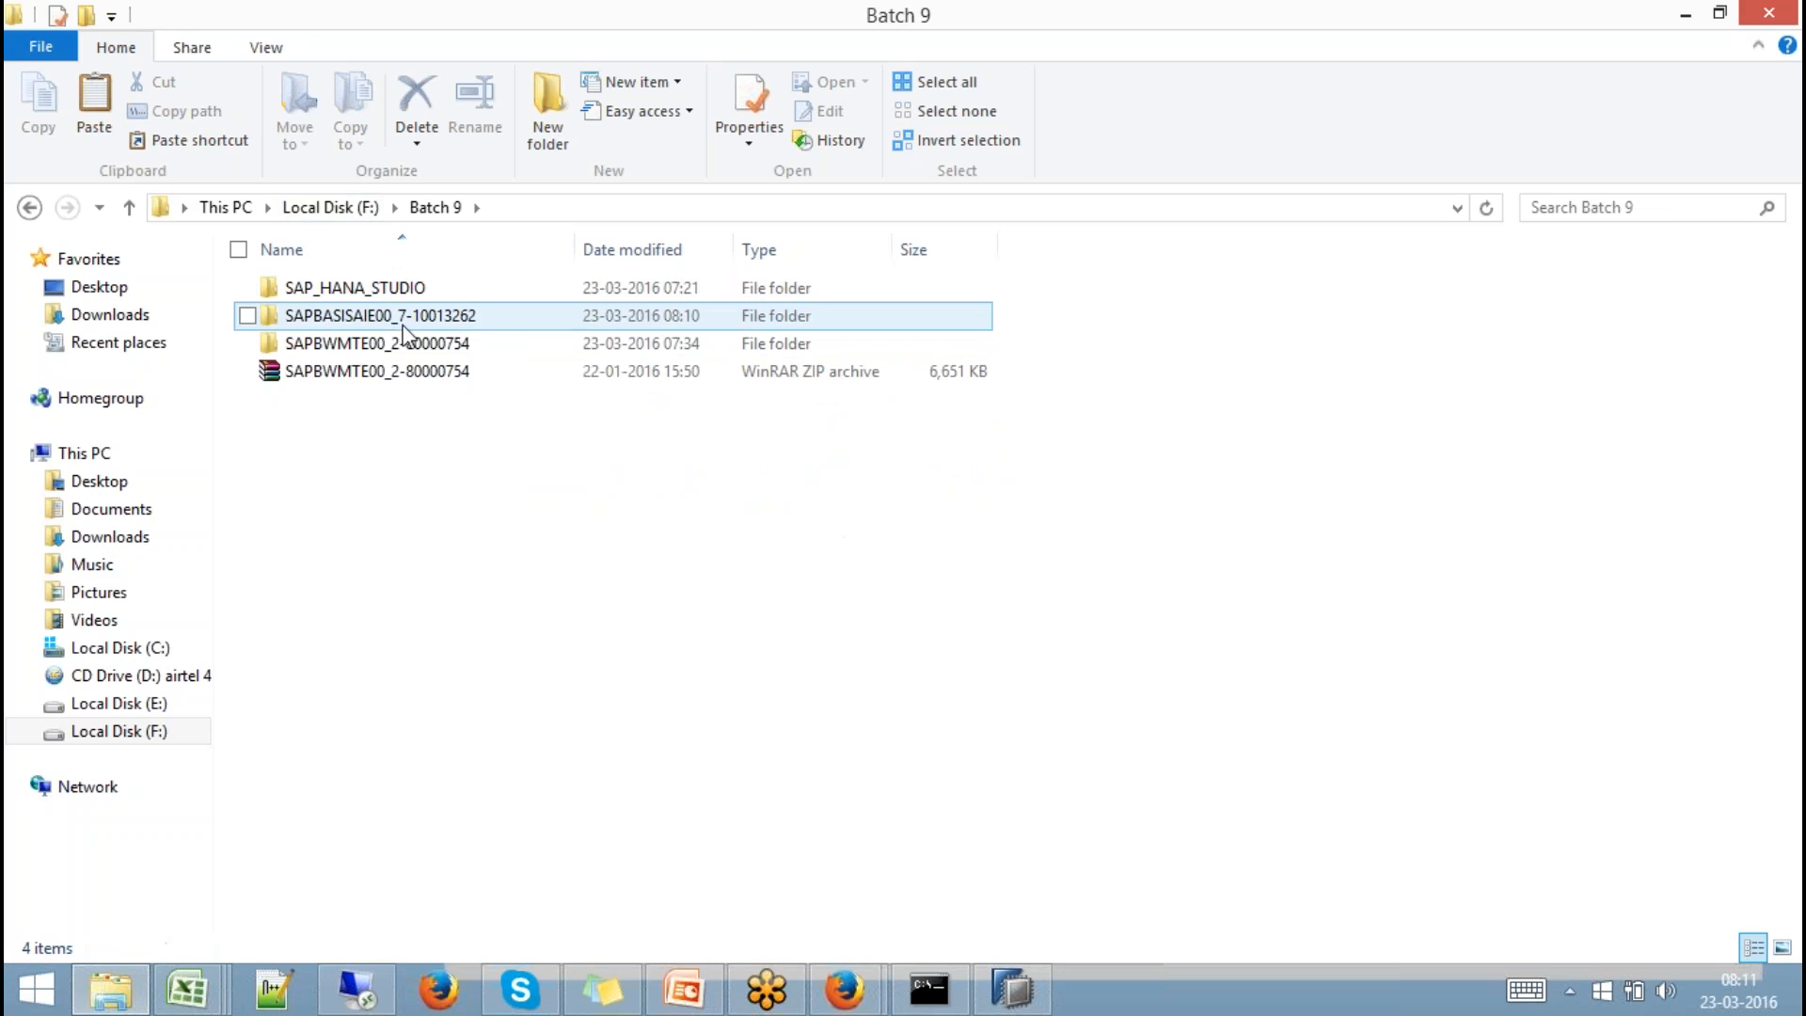
Switch to the local SAP HANA Studio and add a software installation repository named batch9abap from the local folder F:\Batch 9\SAPBASISAIE00_7-10013262.
left_click(1010, 990)
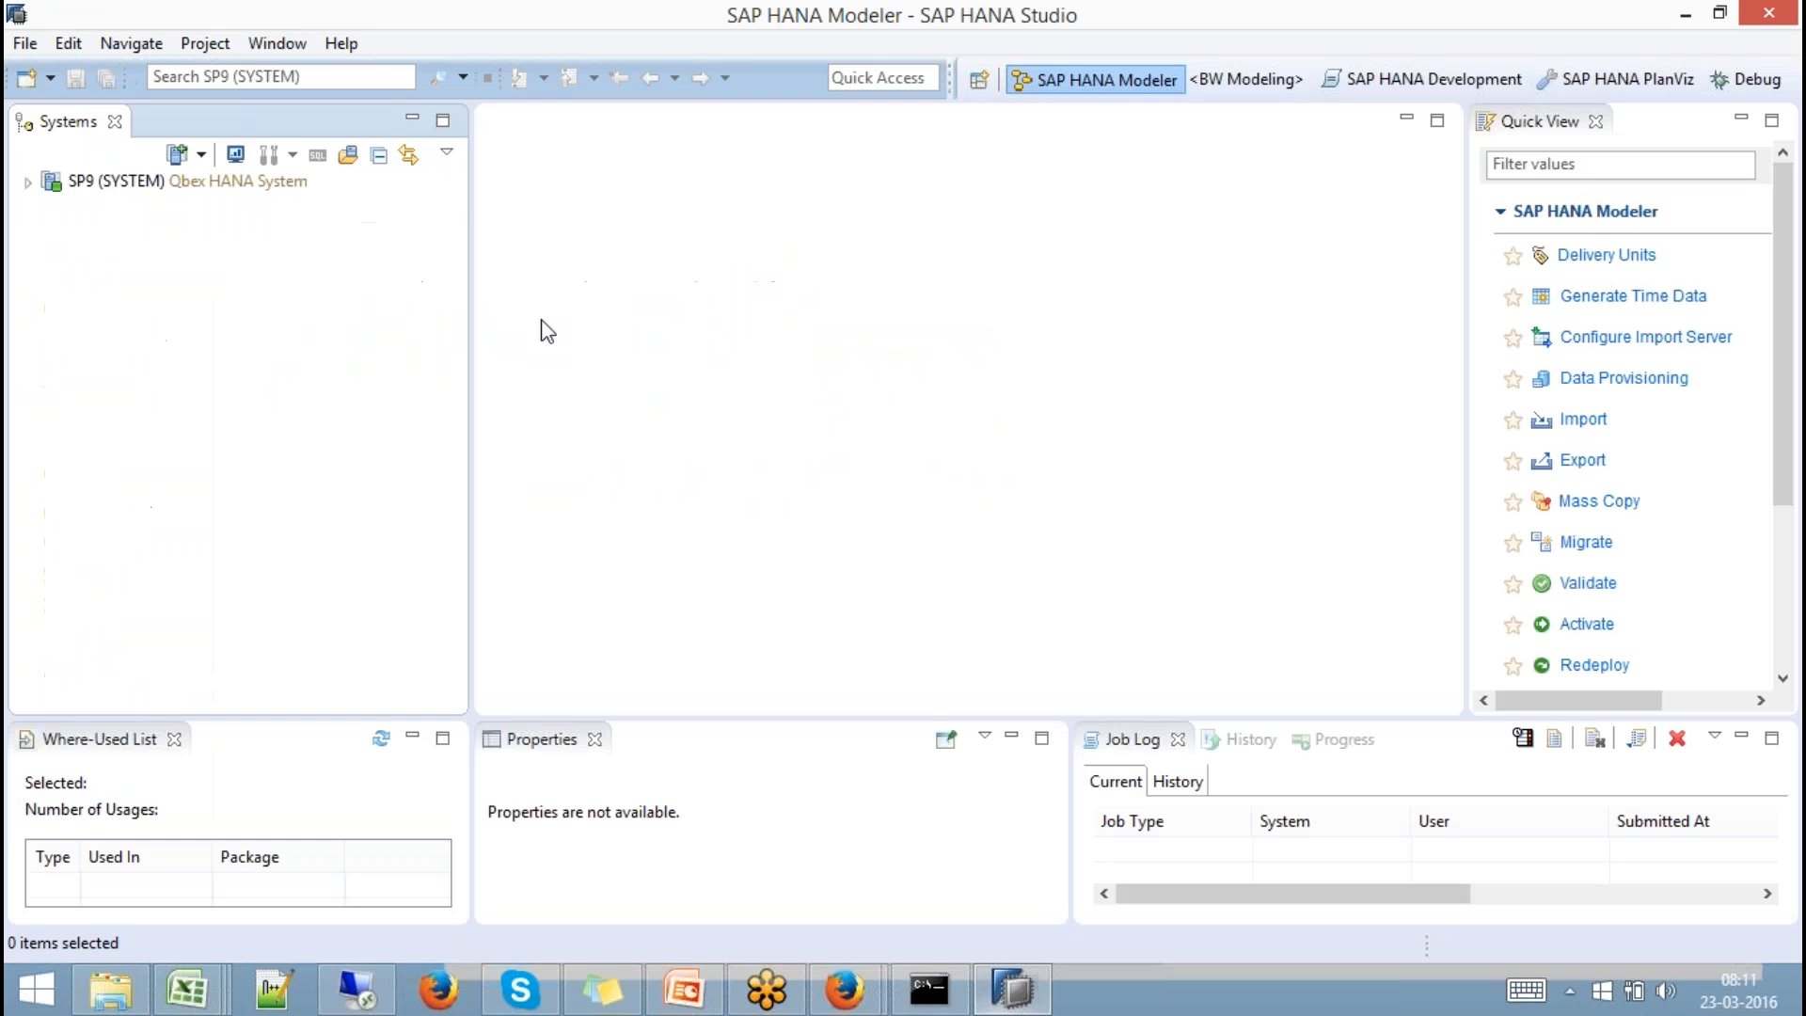
left_click(334, 47)
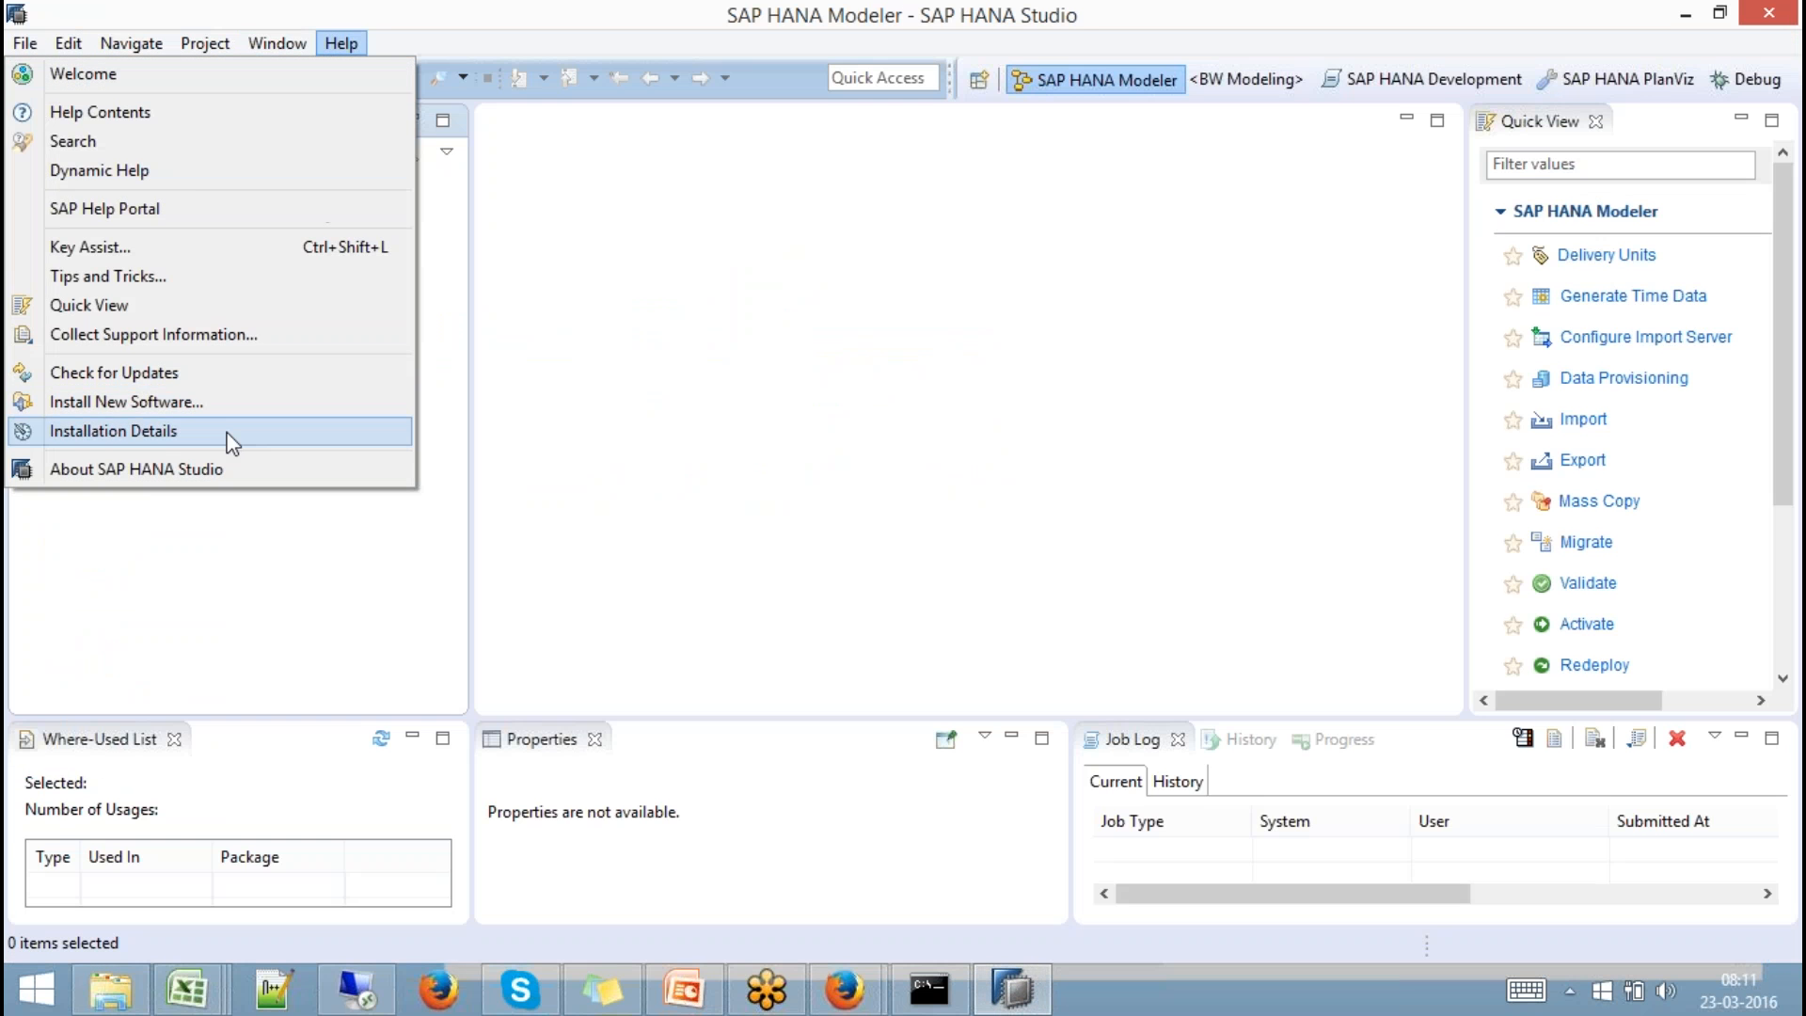
left_click(230, 403)
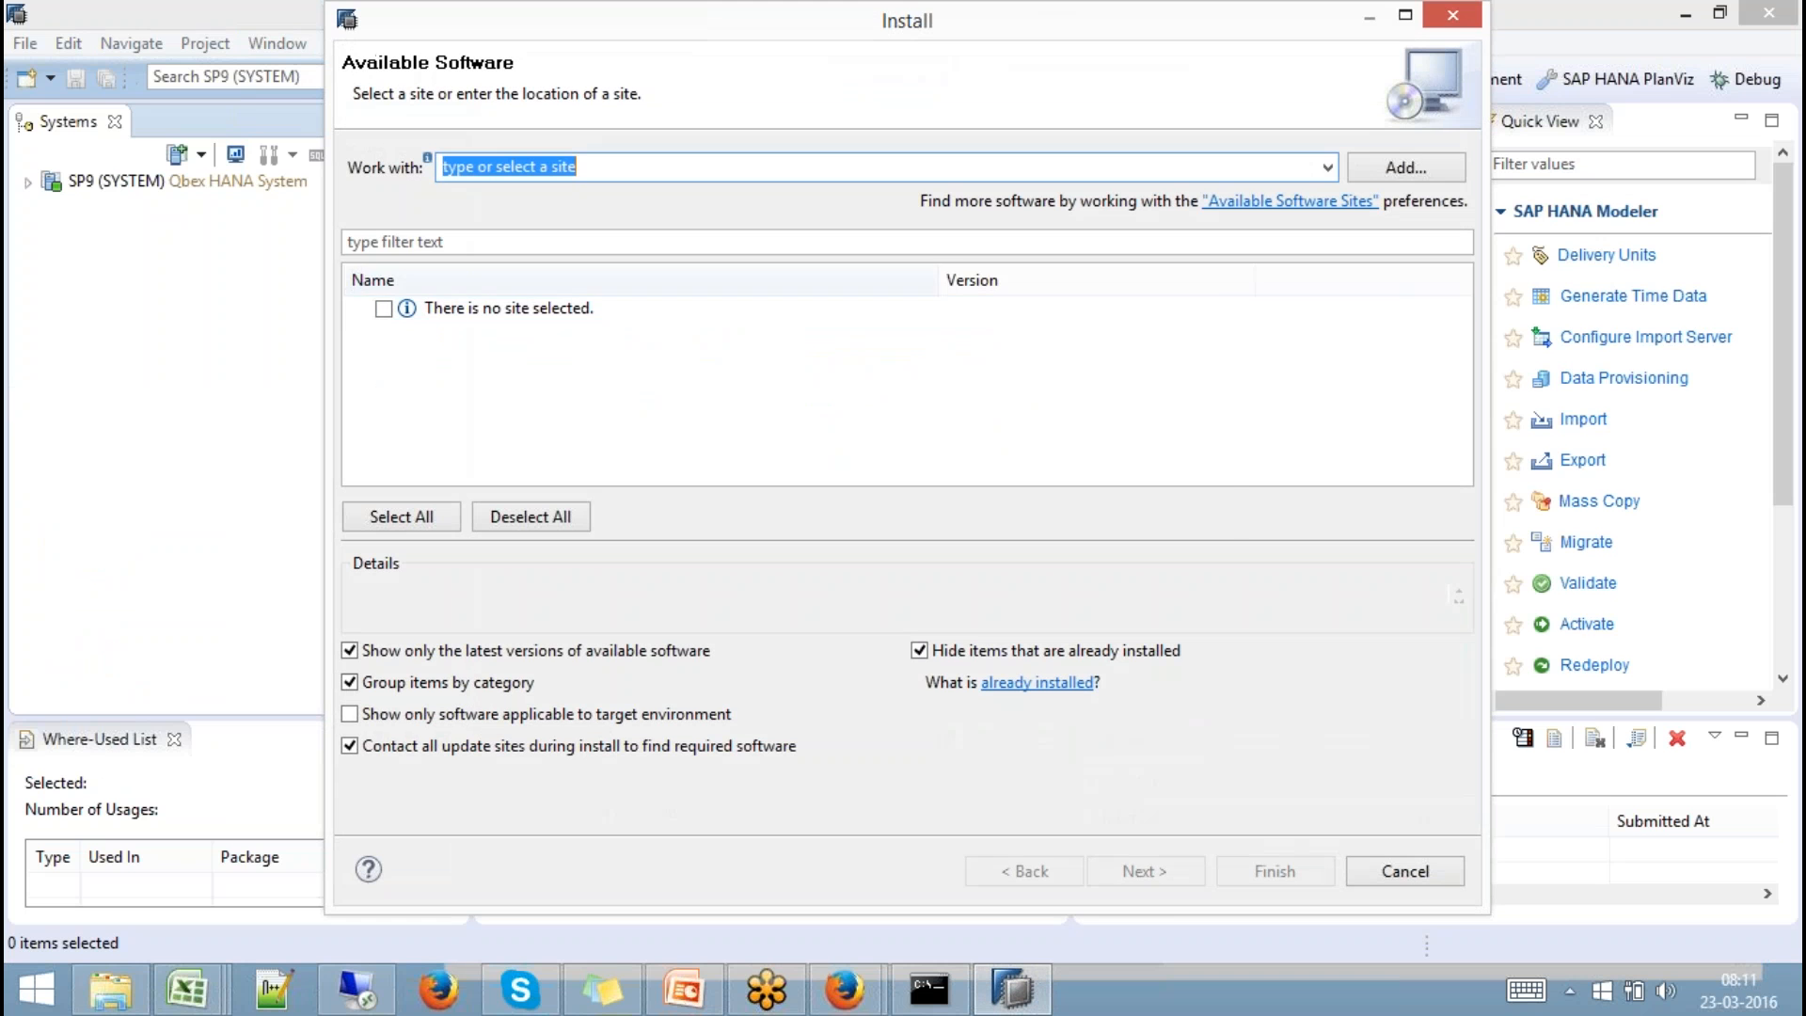
left_click(1425, 167)
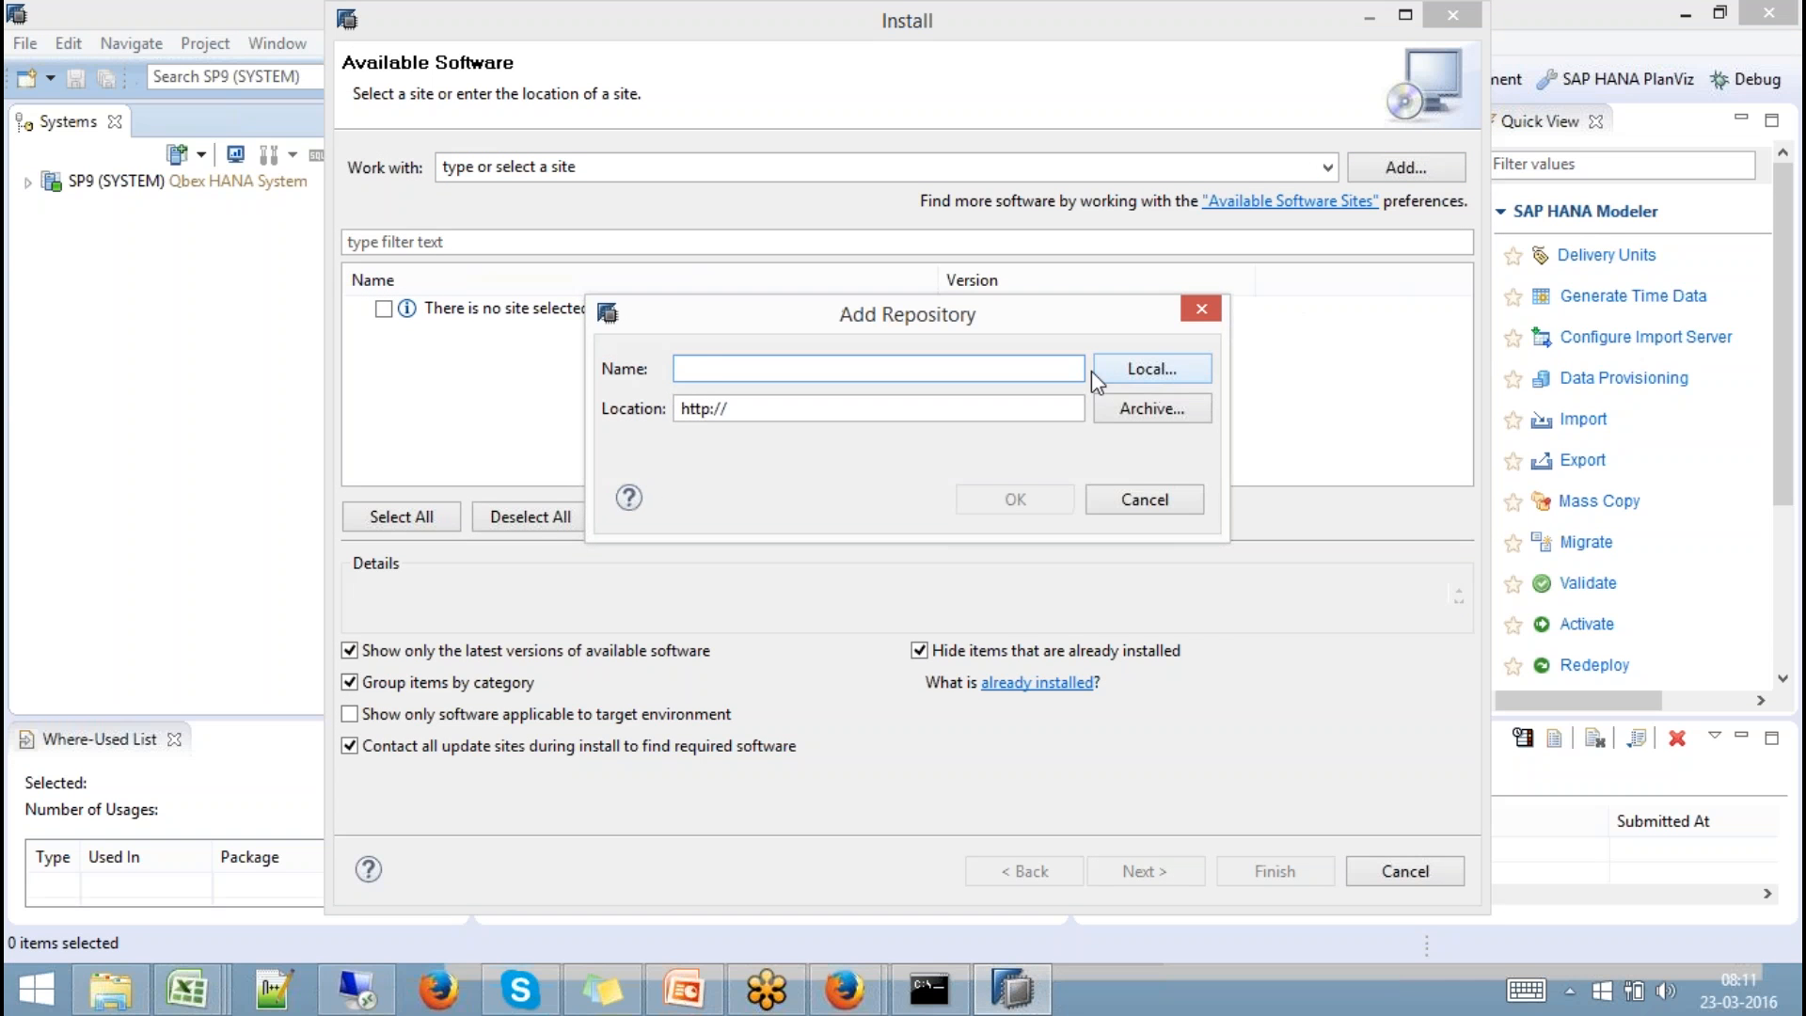
type("batch9abap")
left_click(1166, 370)
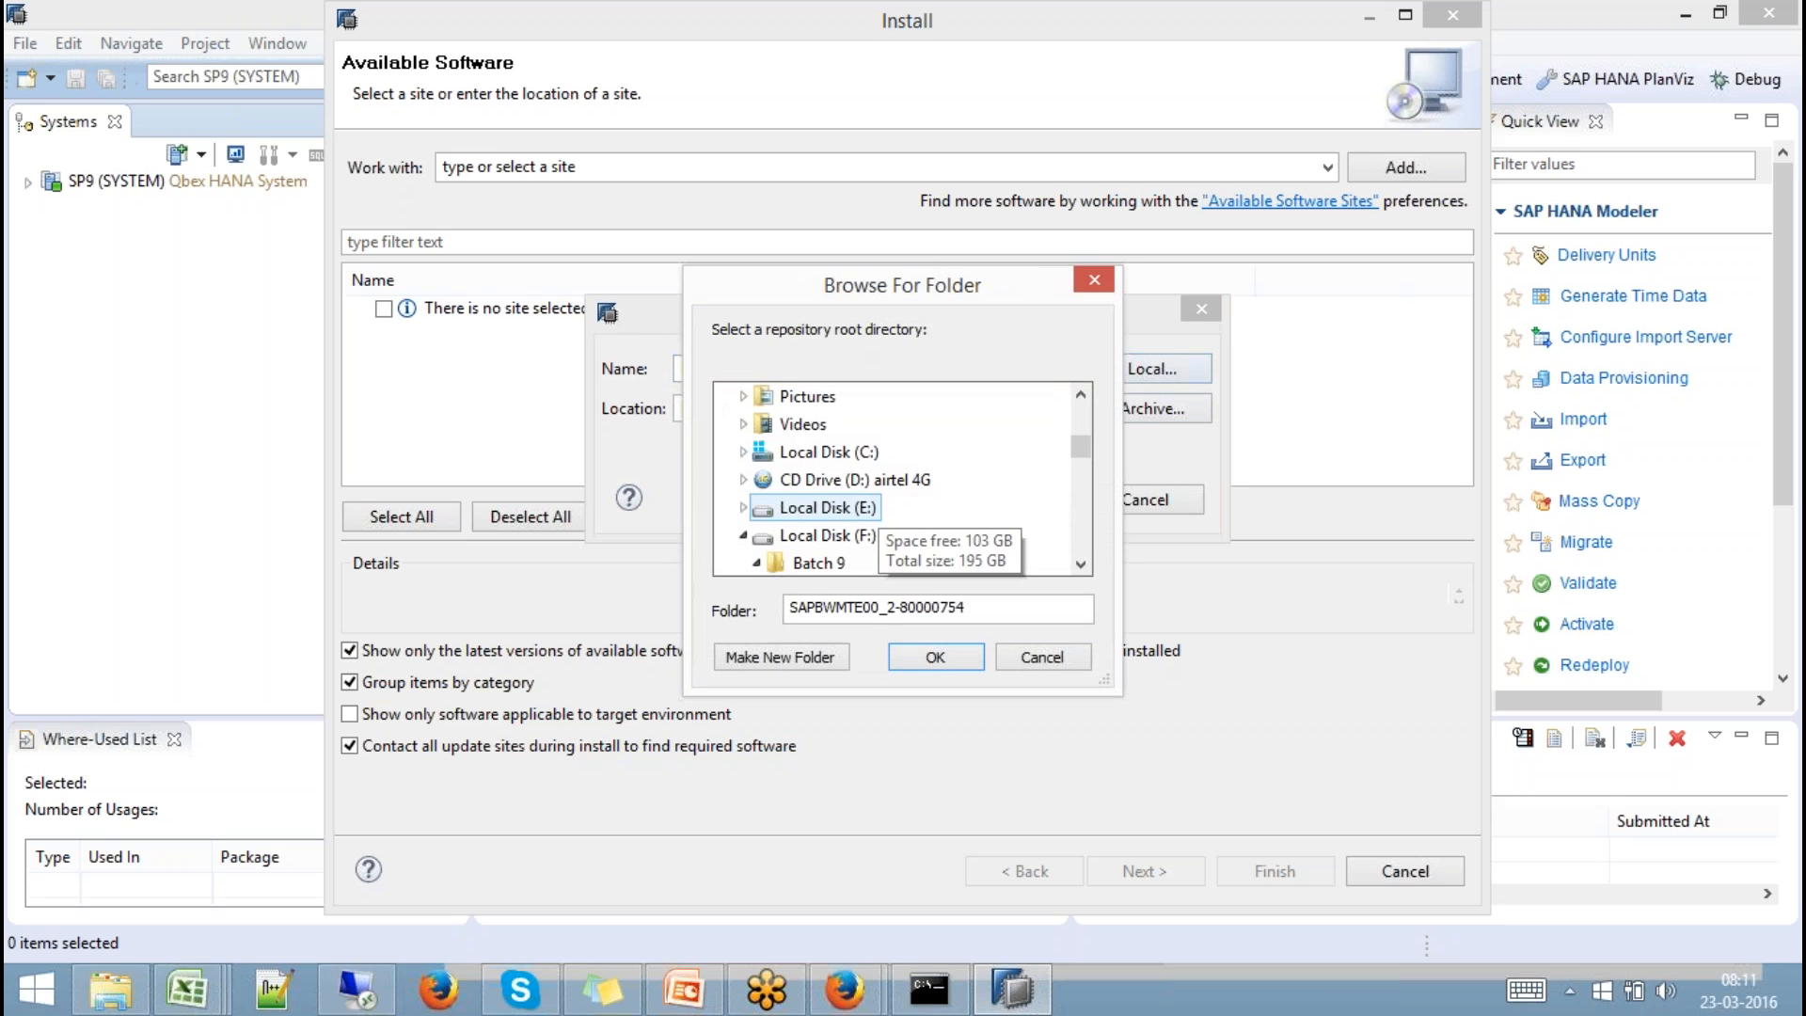
double_click(1081, 565)
left_click(1082, 565)
left_click(898, 507)
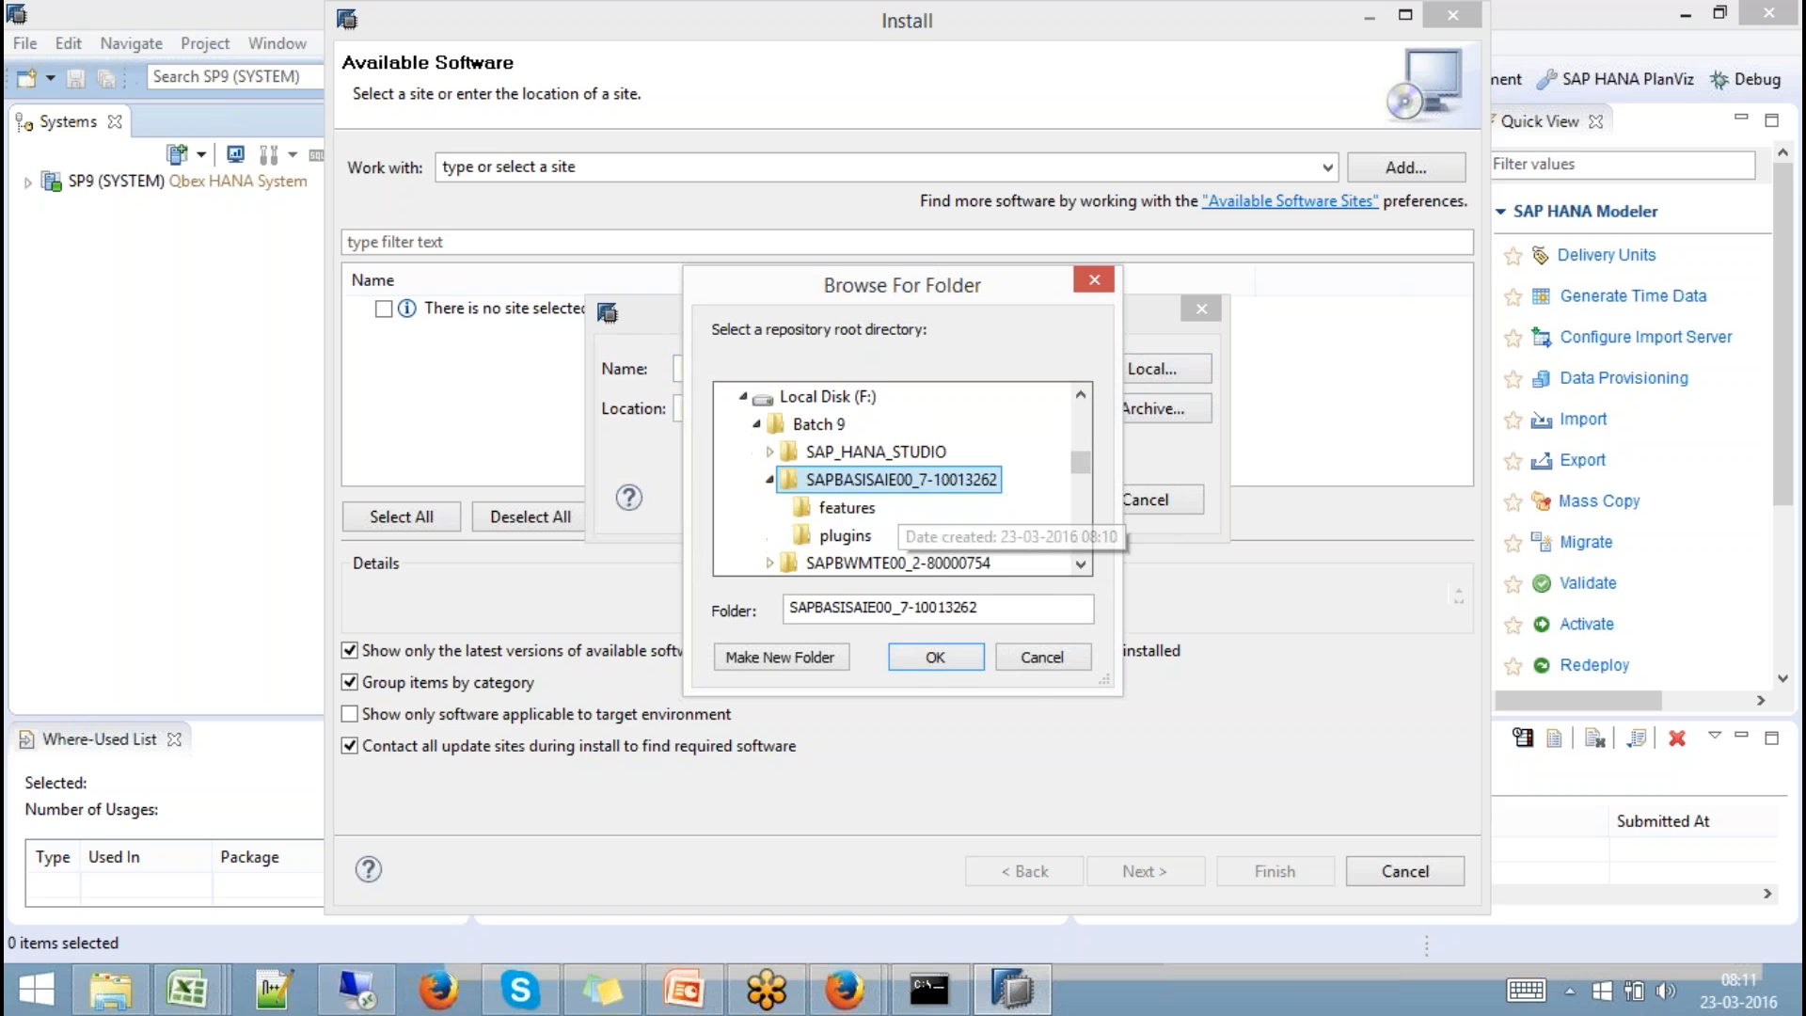
left_click(909, 659)
left_click(1014, 508)
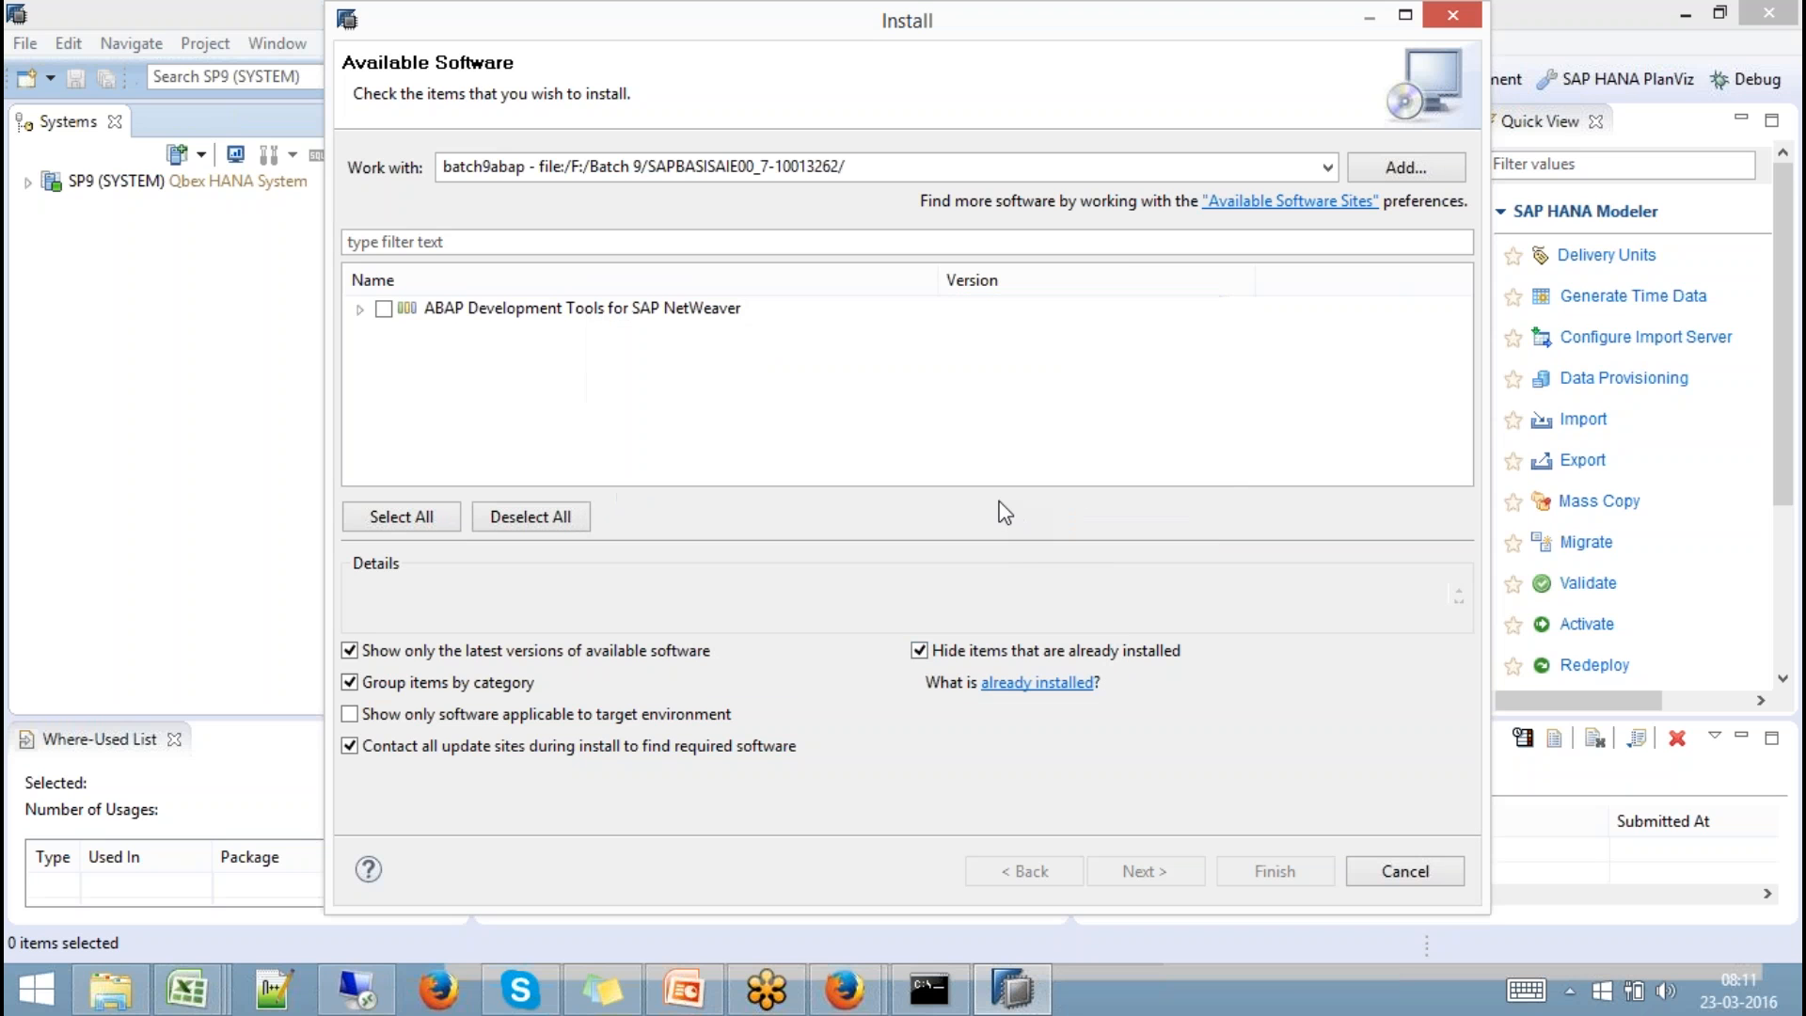
Select the whole ABAP Development Tools for SAP NetWeaver category for installation and proceed with the install wizard.
left_click(359, 311)
left_click(384, 309)
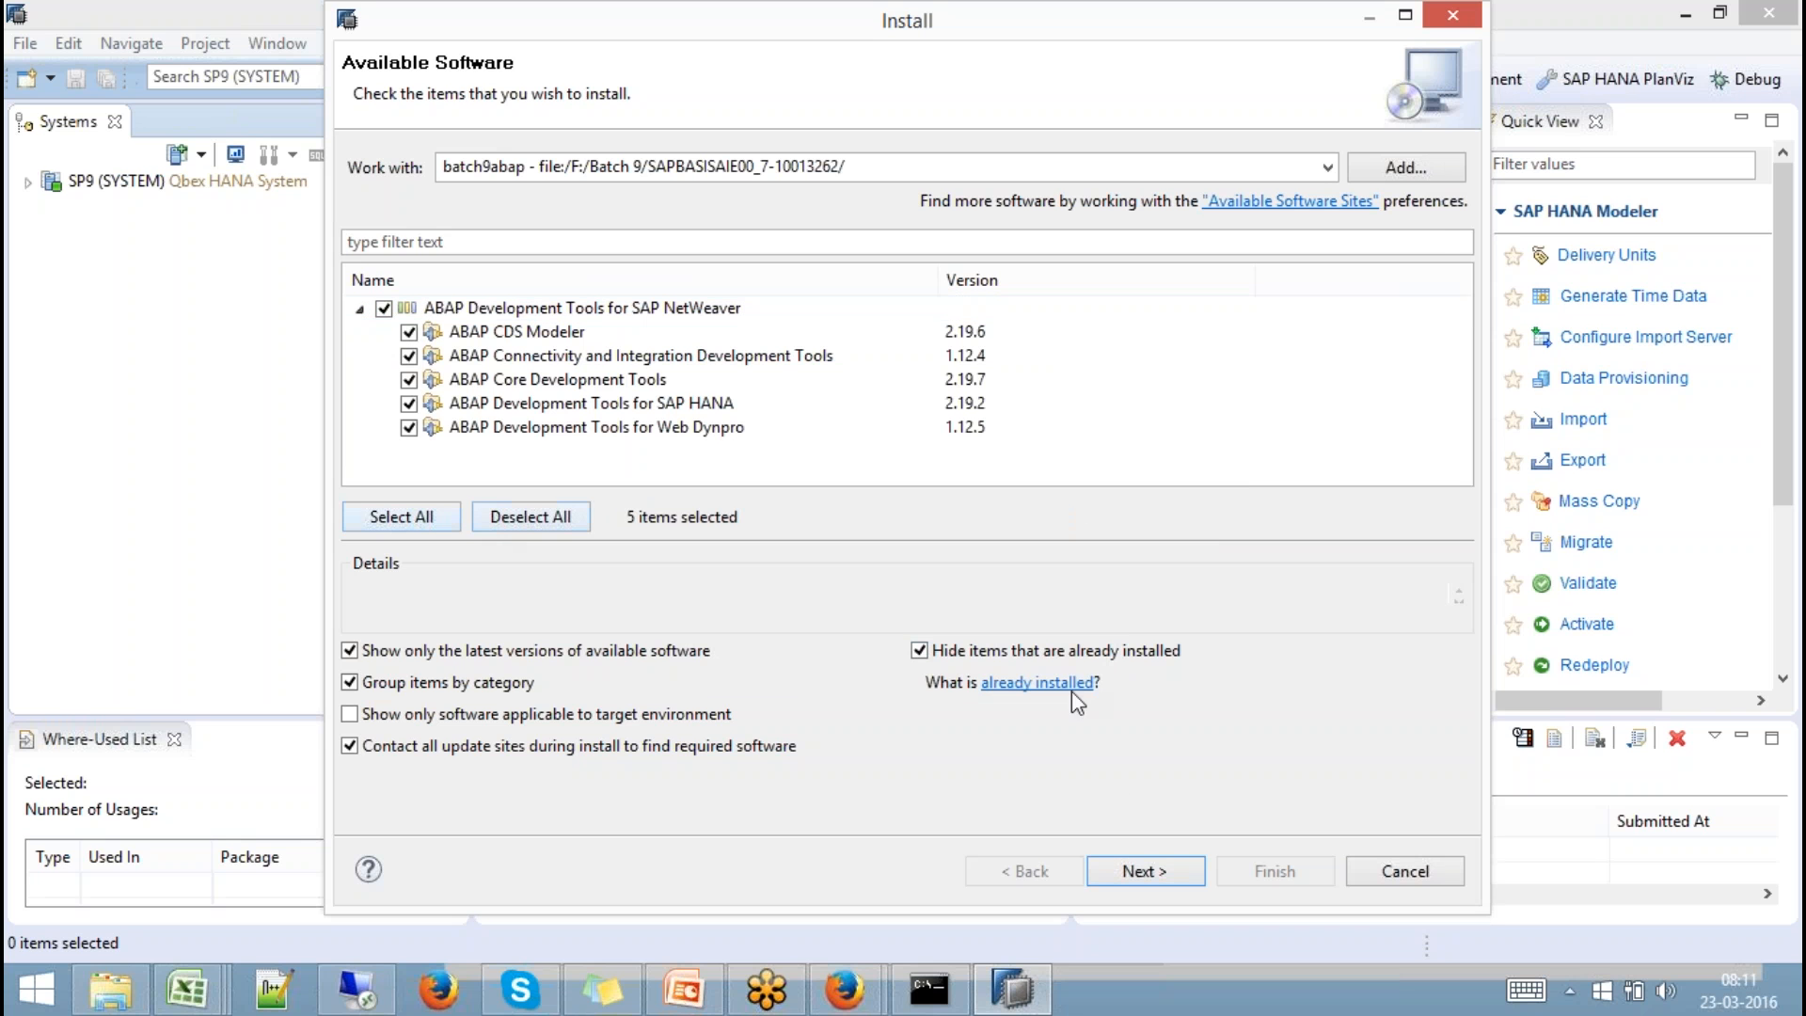
left_click(1148, 874)
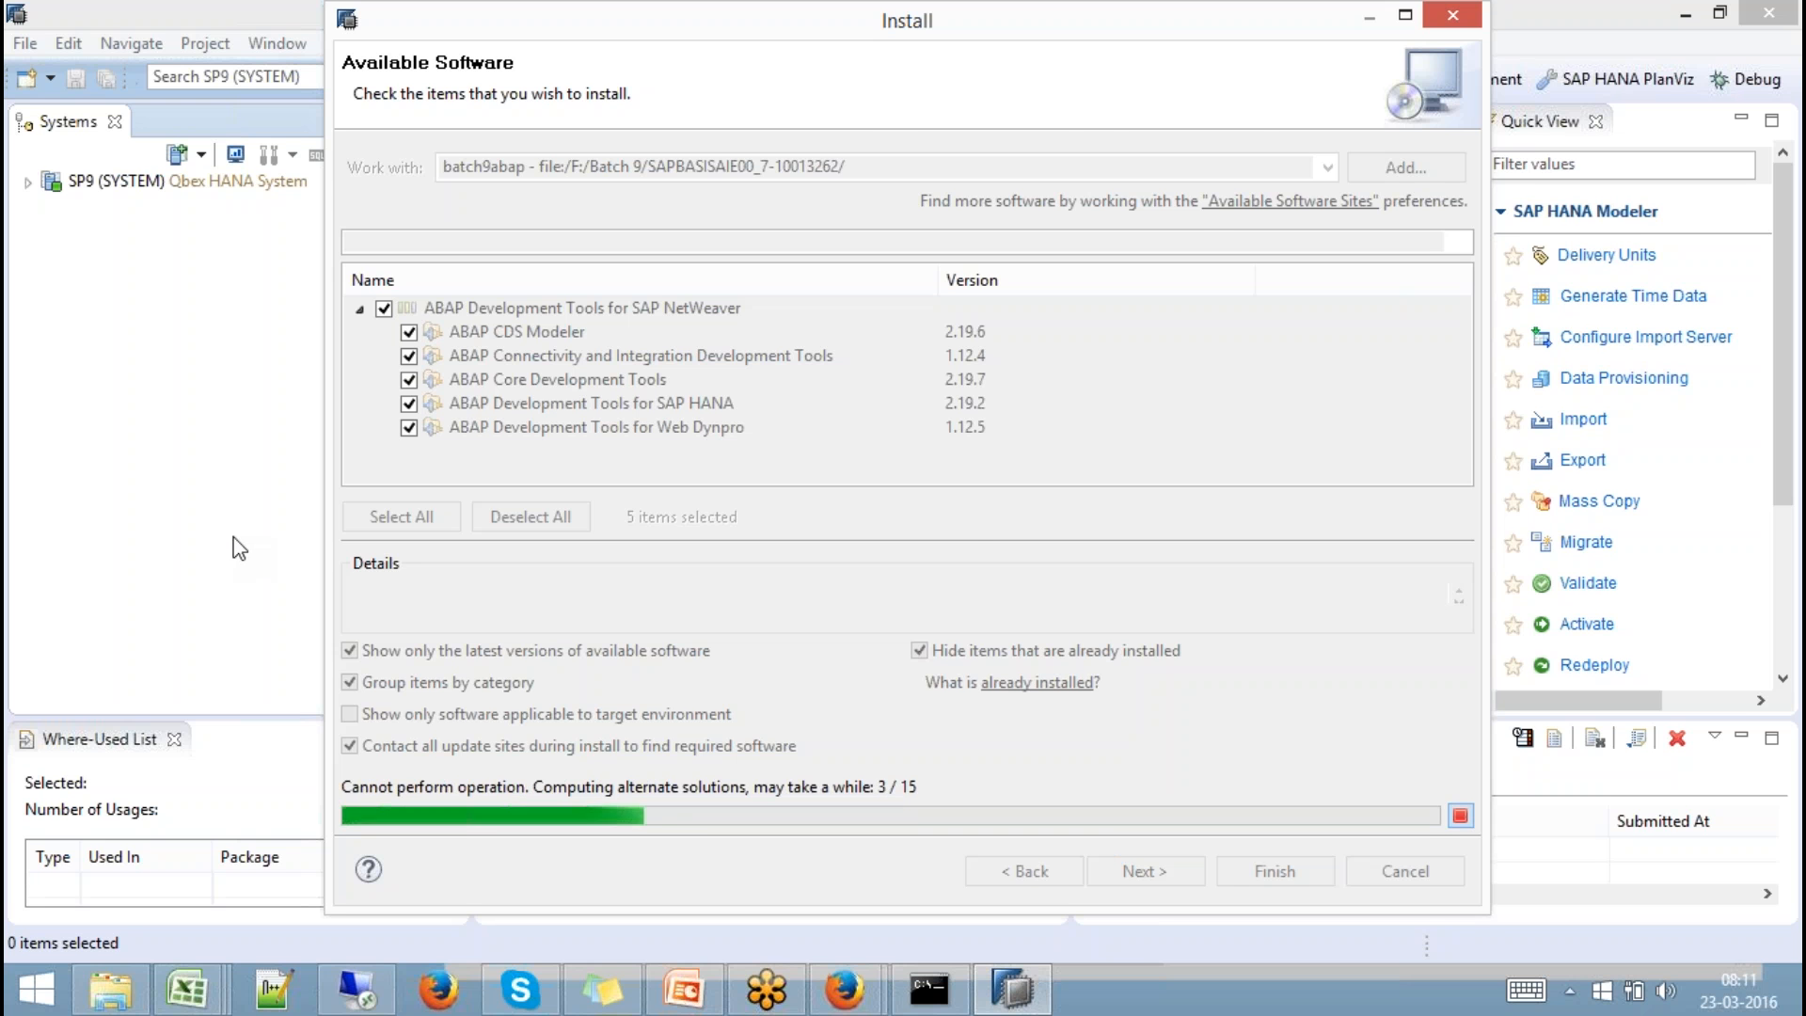
Switch to the remote desktop's SAP HANA Studio and close the new remote source editor and the Where-Used List view.
left_click(370, 997)
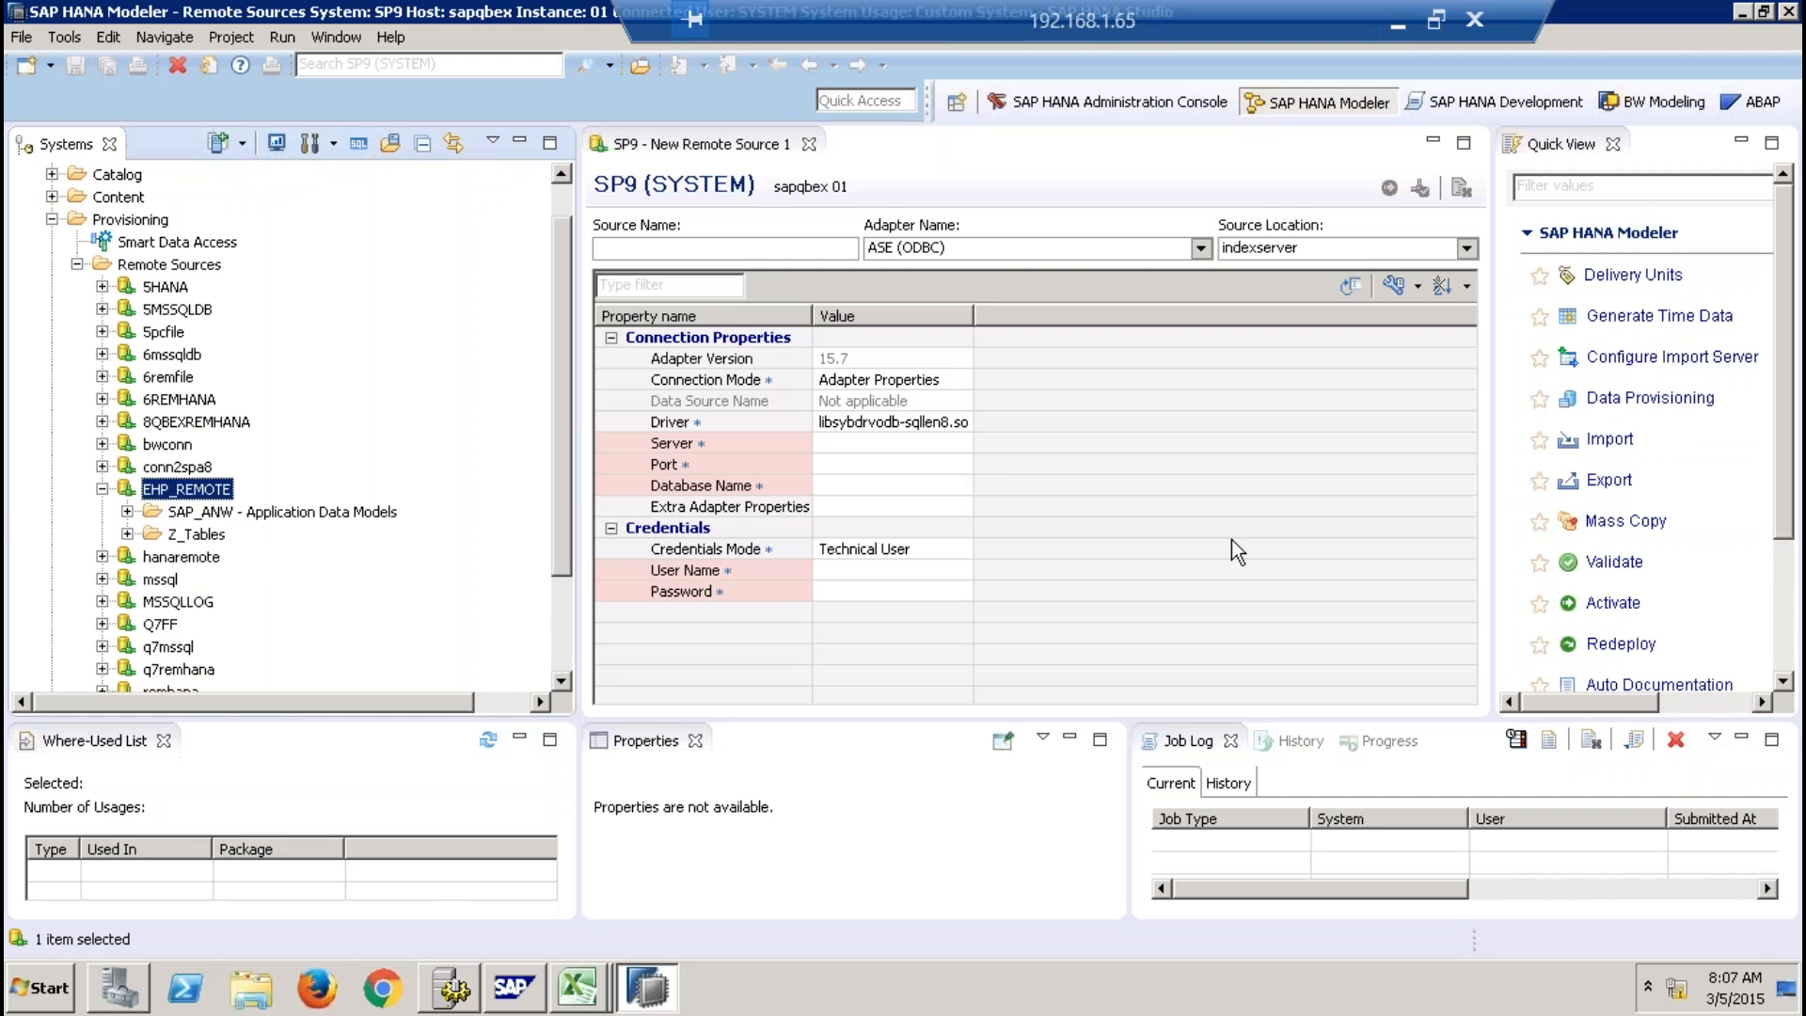
left_click(809, 144)
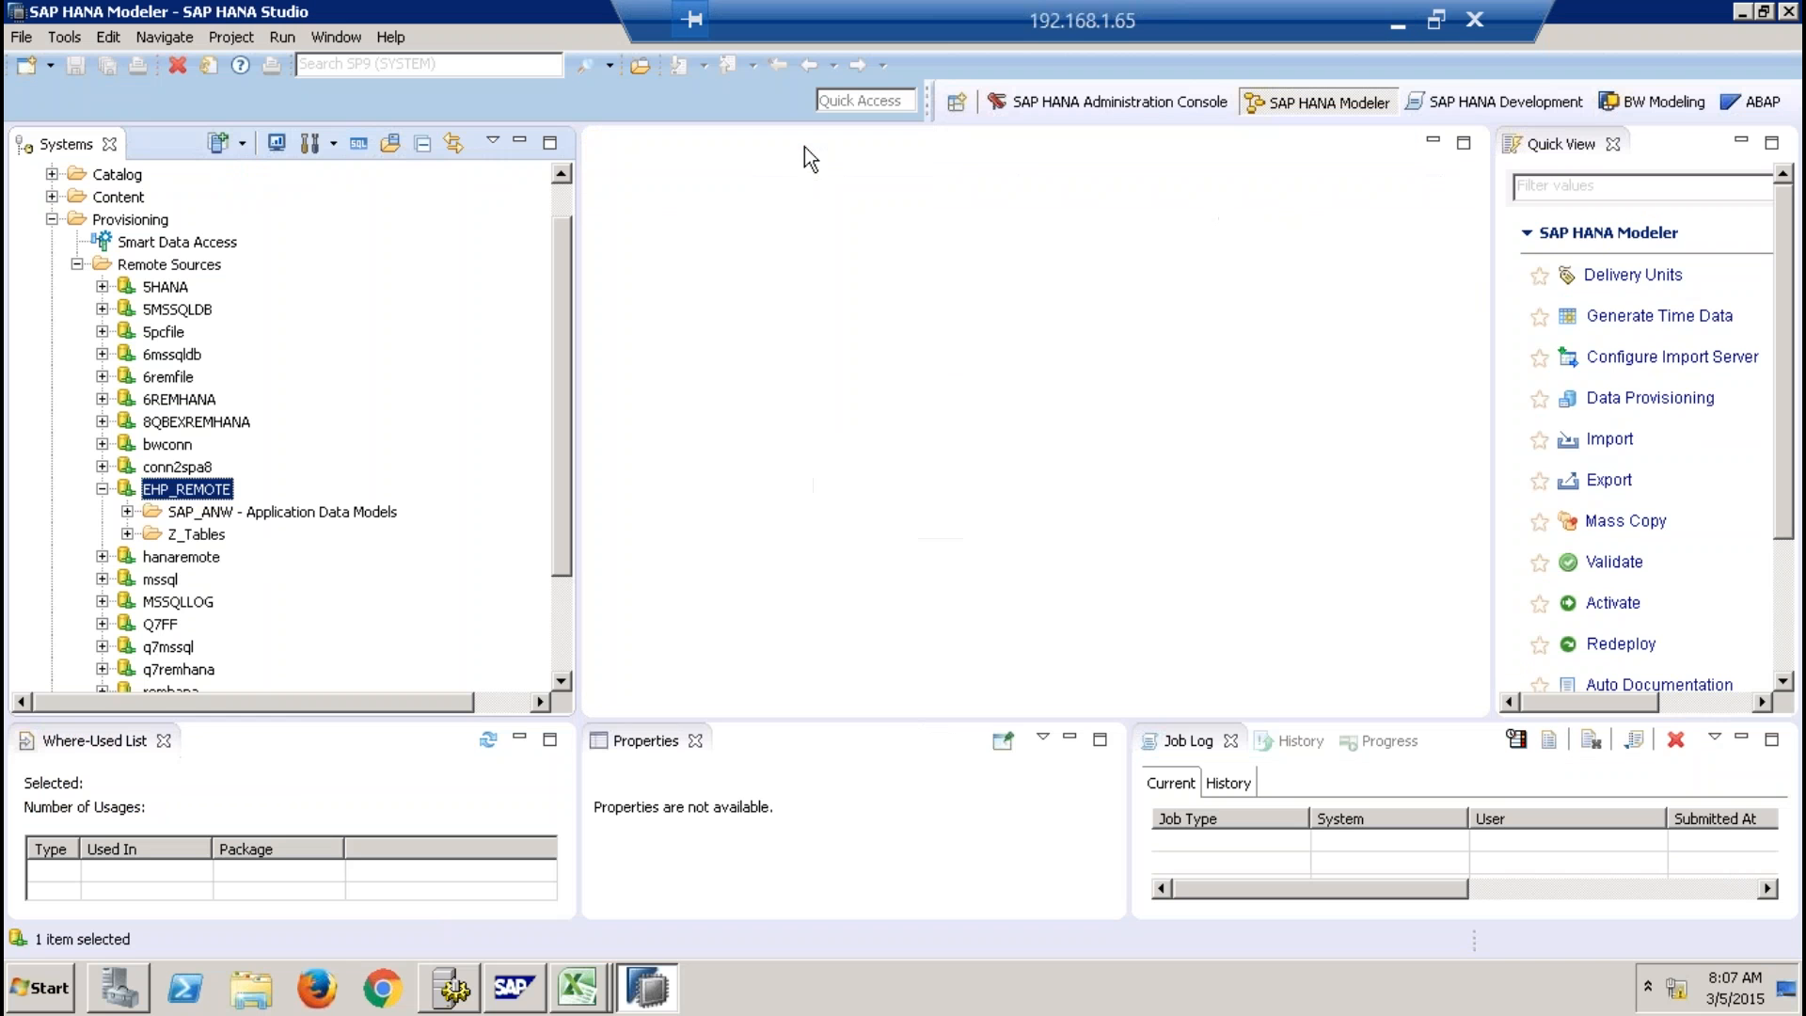
left_click(164, 740)
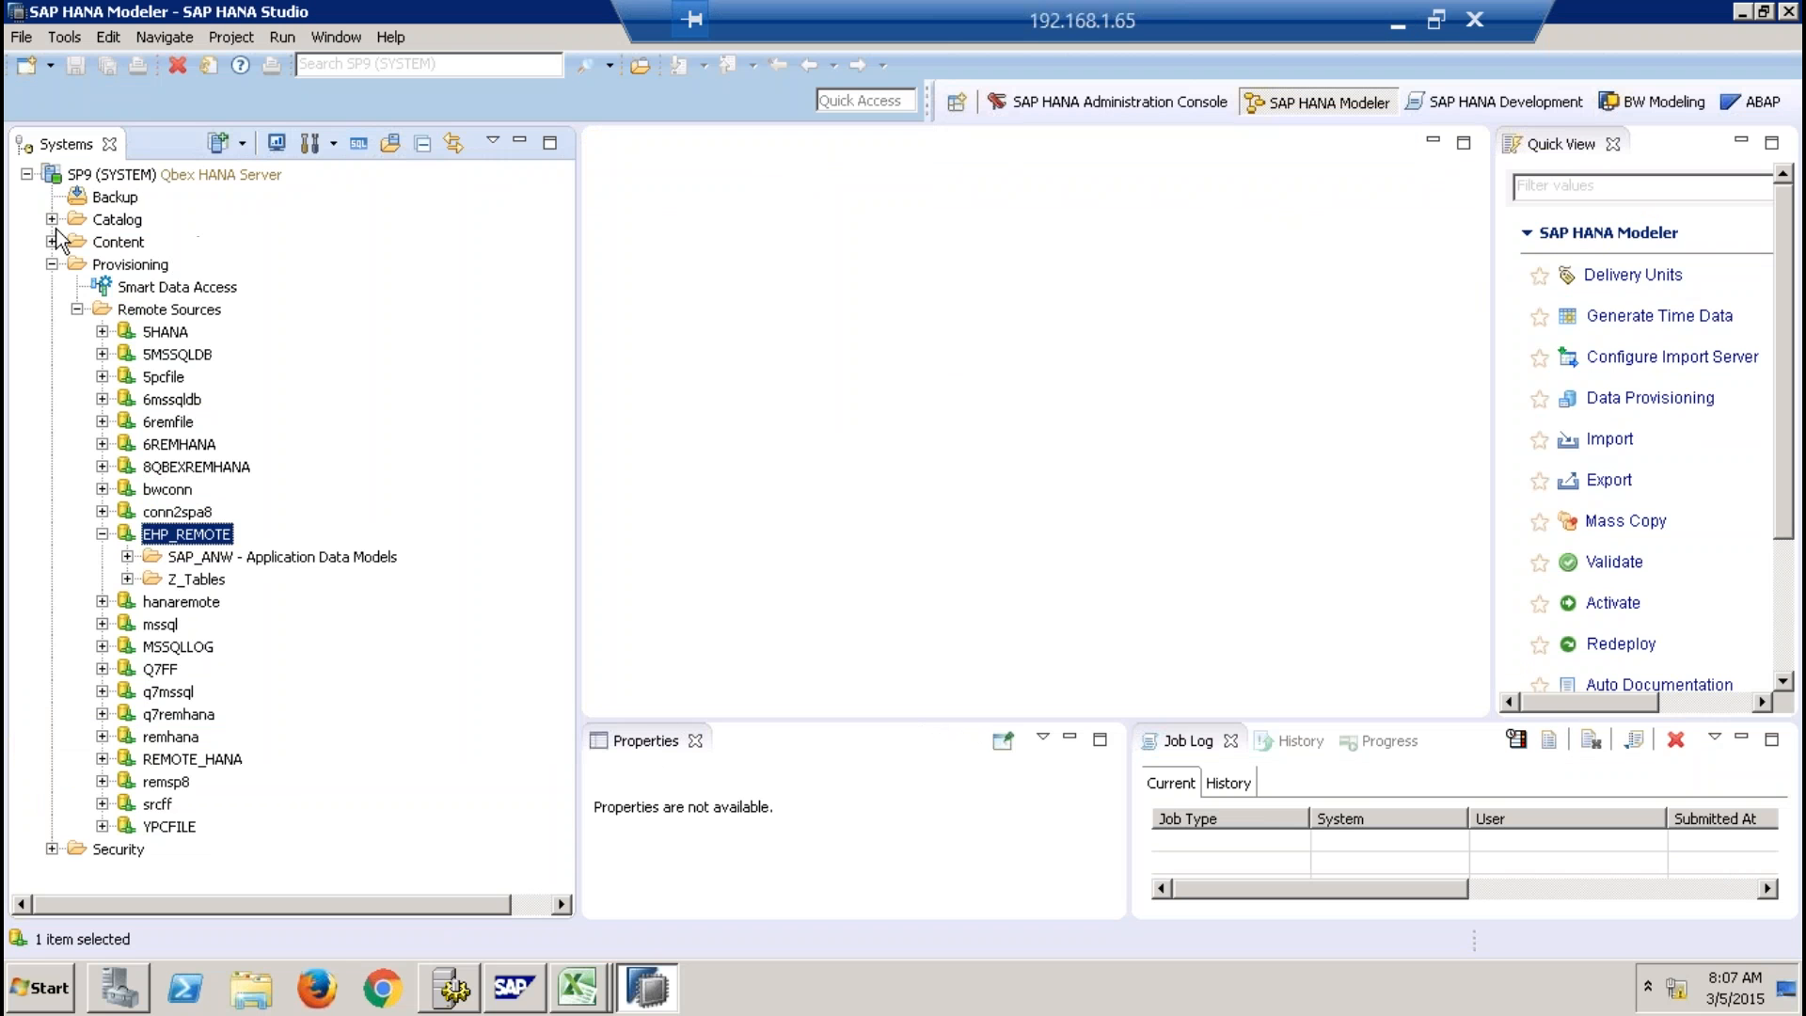
Collapse the Provisioning folder, expand Security, and list the users of the SP9 system.
left_click(53, 265)
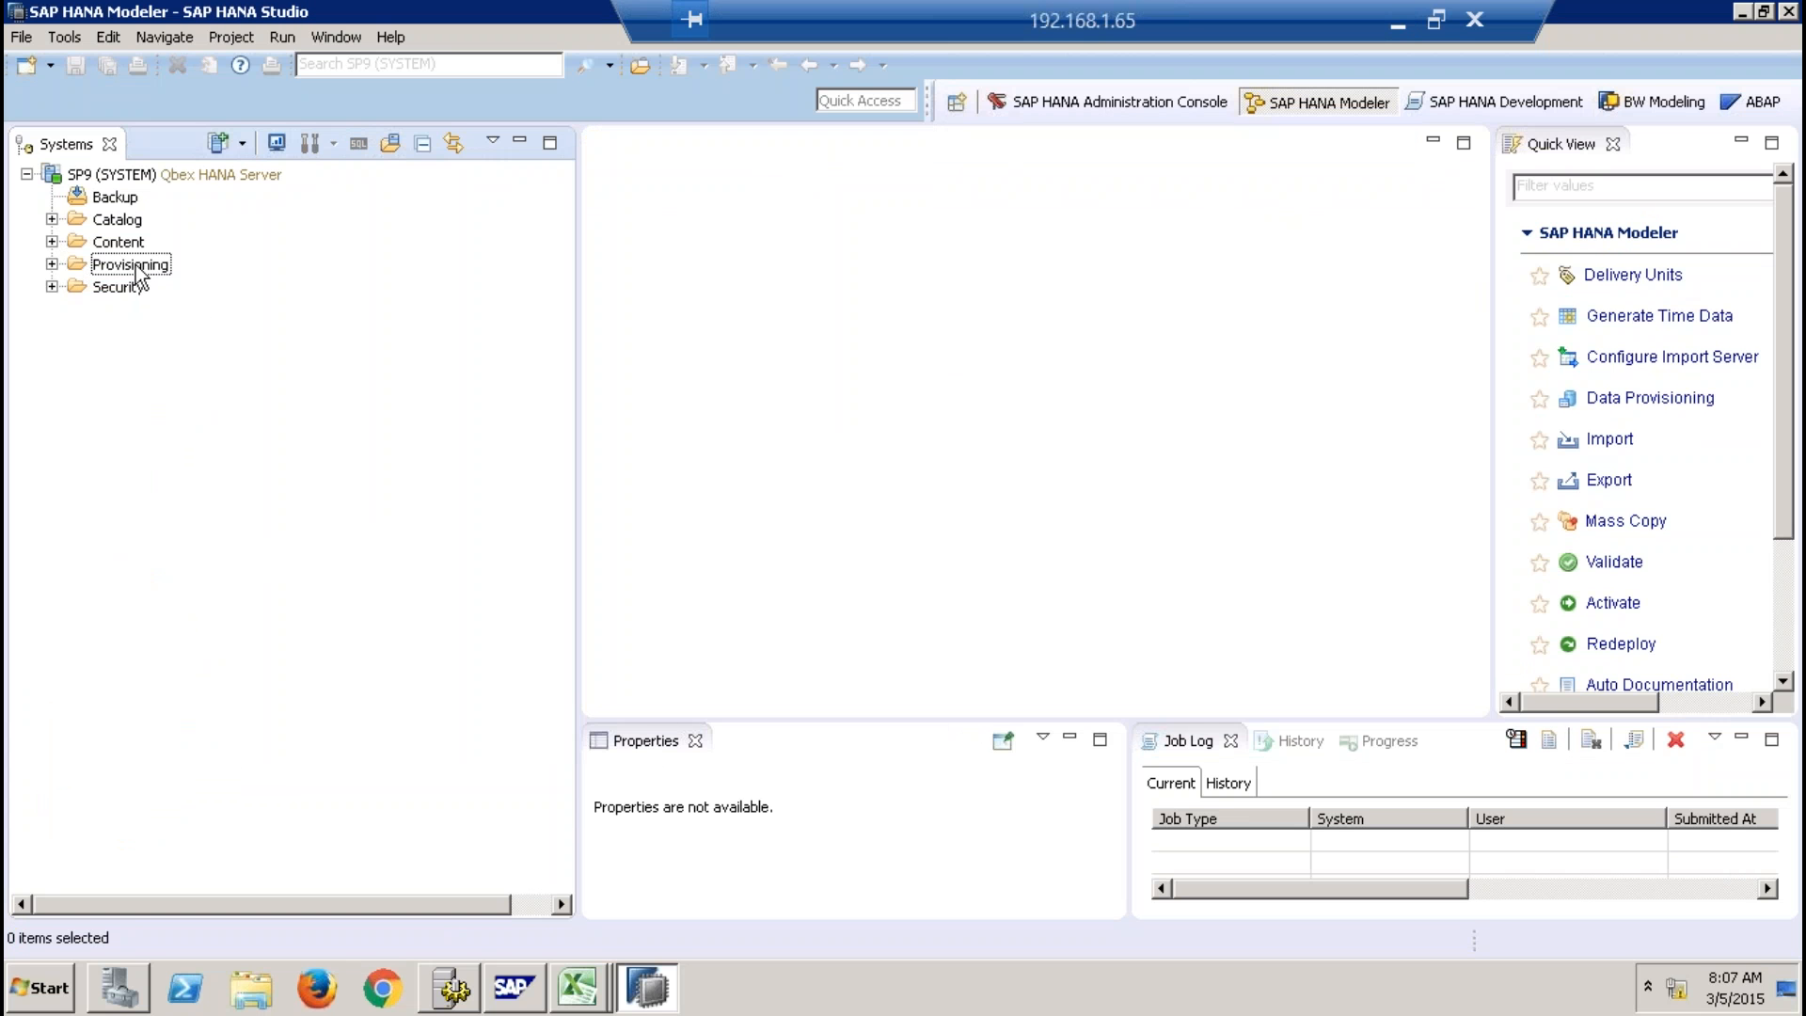
left_click(123, 272)
left_click(115, 288)
left_click(55, 287)
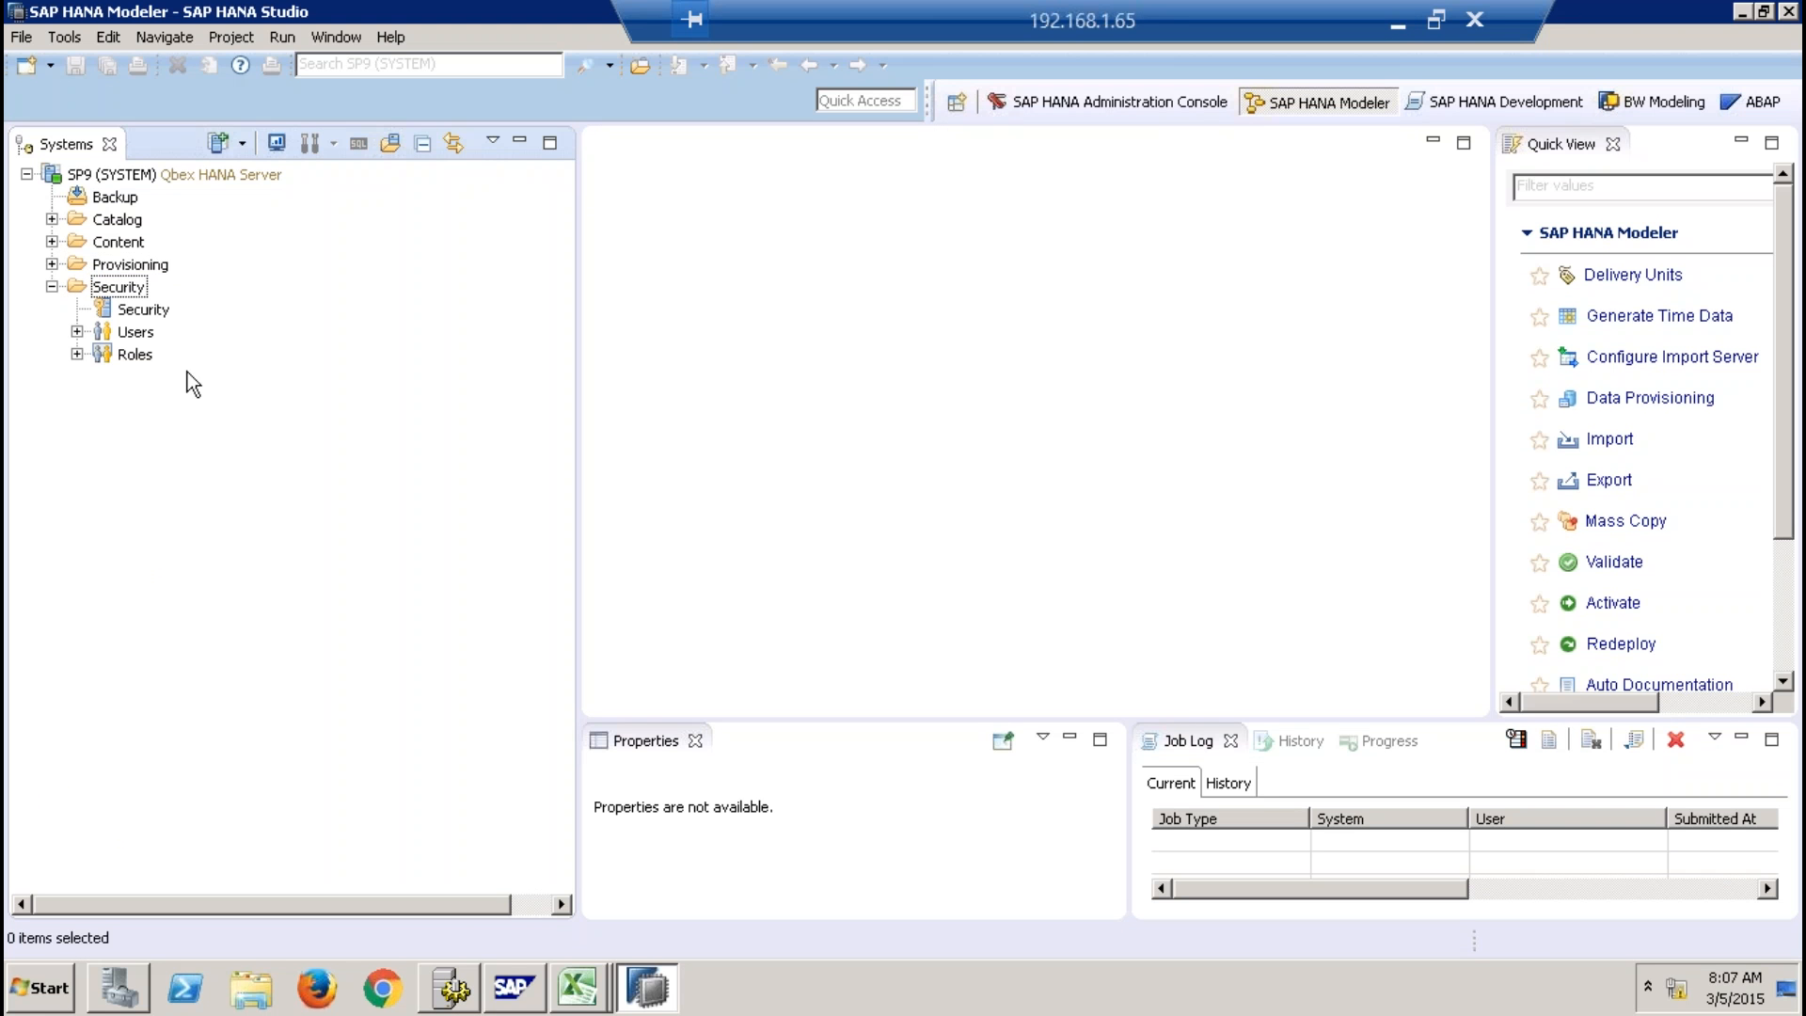
right_click(139, 335)
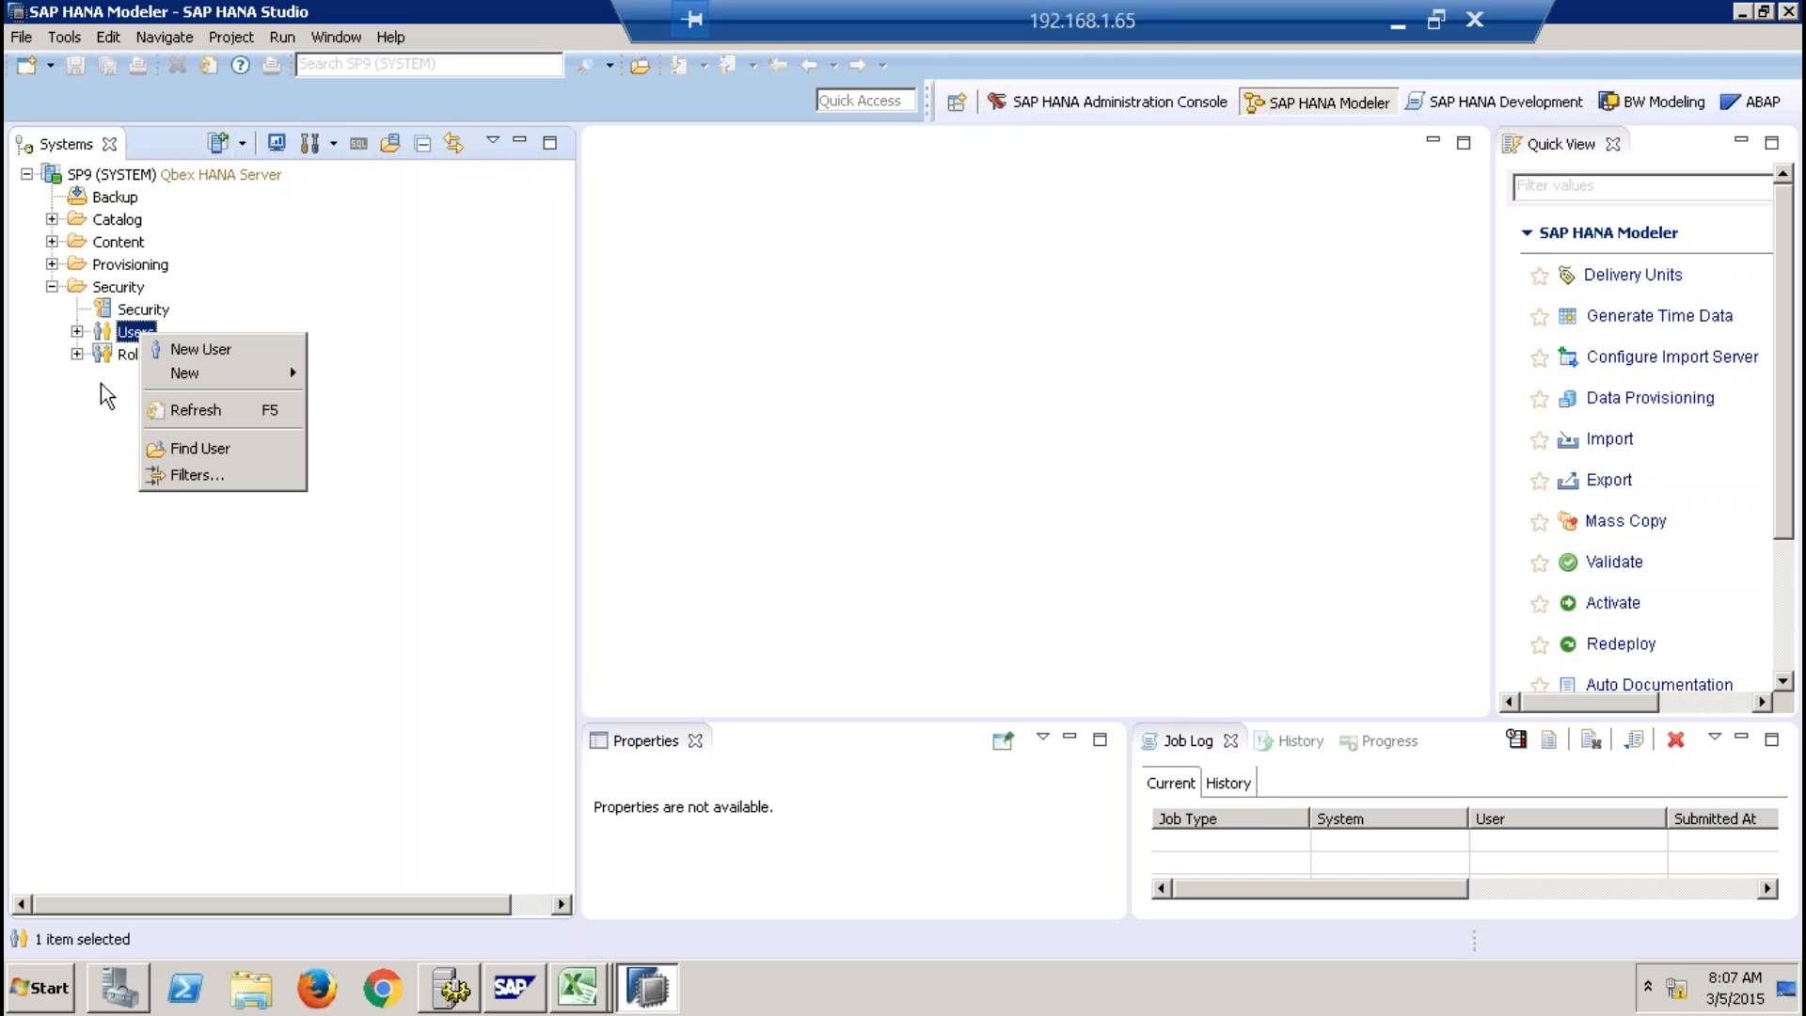
left_click(96, 414)
left_click(77, 331)
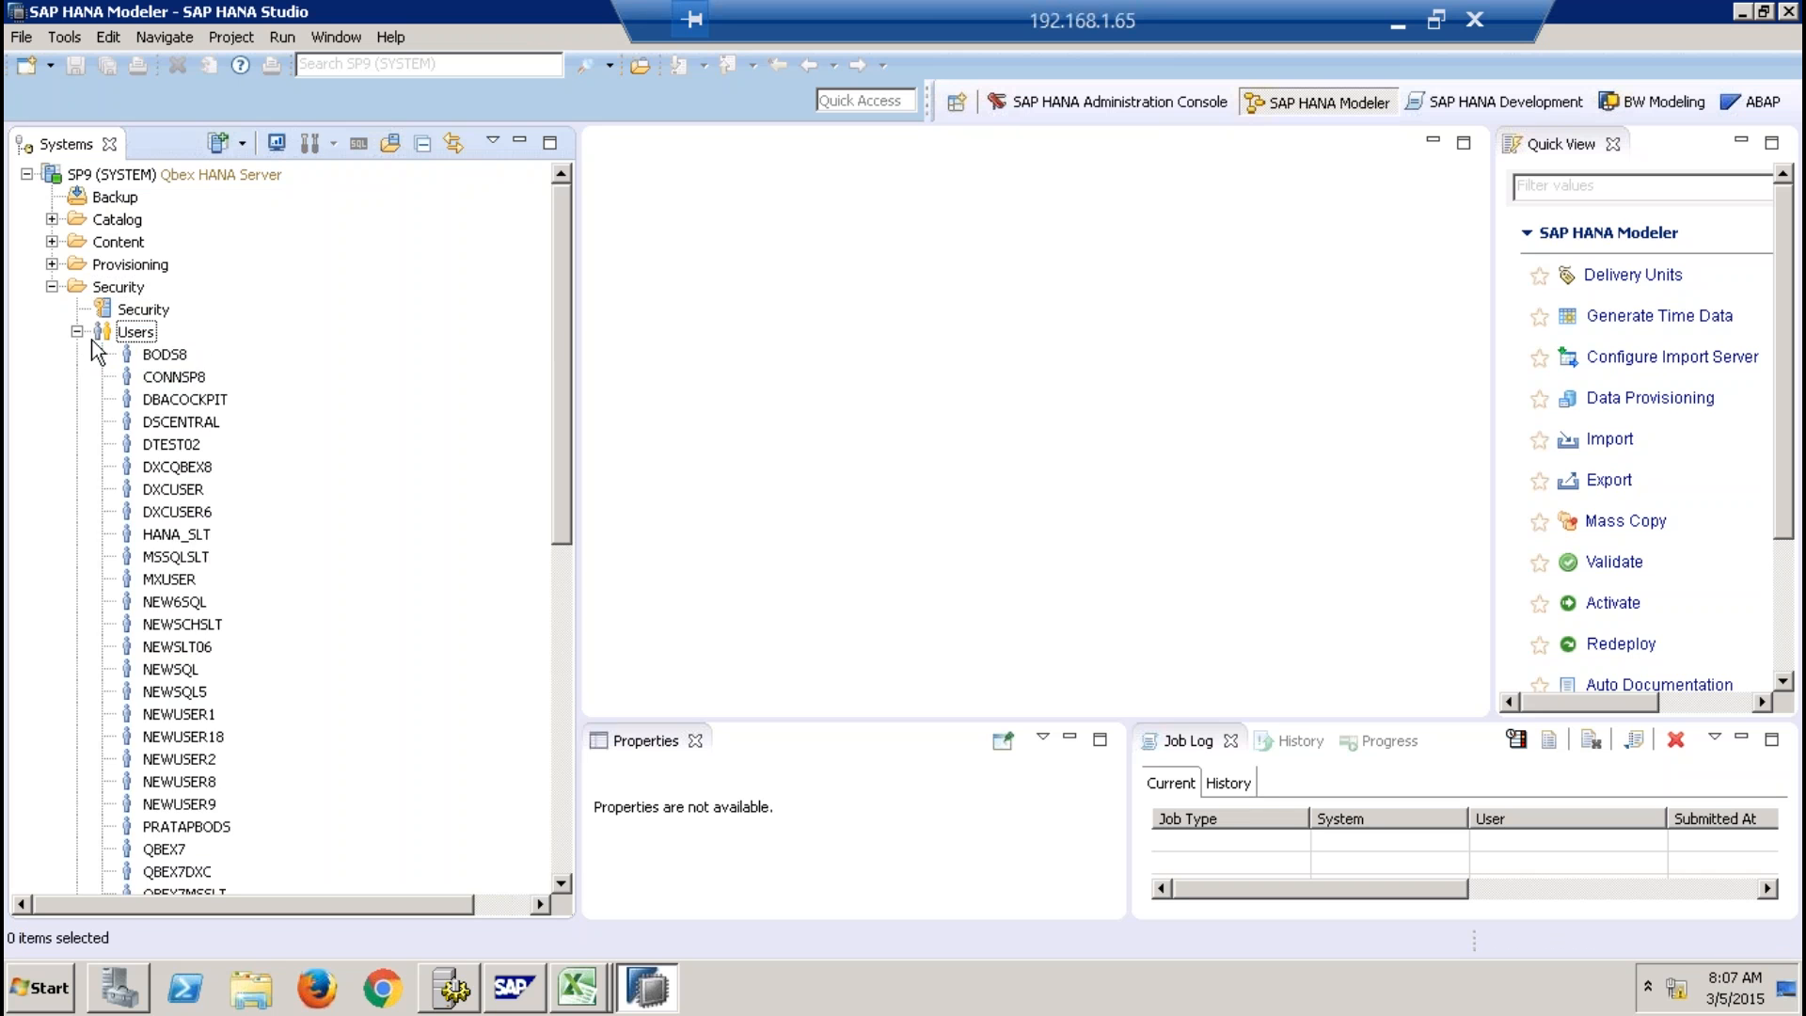
Open the DXCQBEX8 user's details and close the Properties, Job Log, History, Progress and Quick View views.
double_click(175, 470)
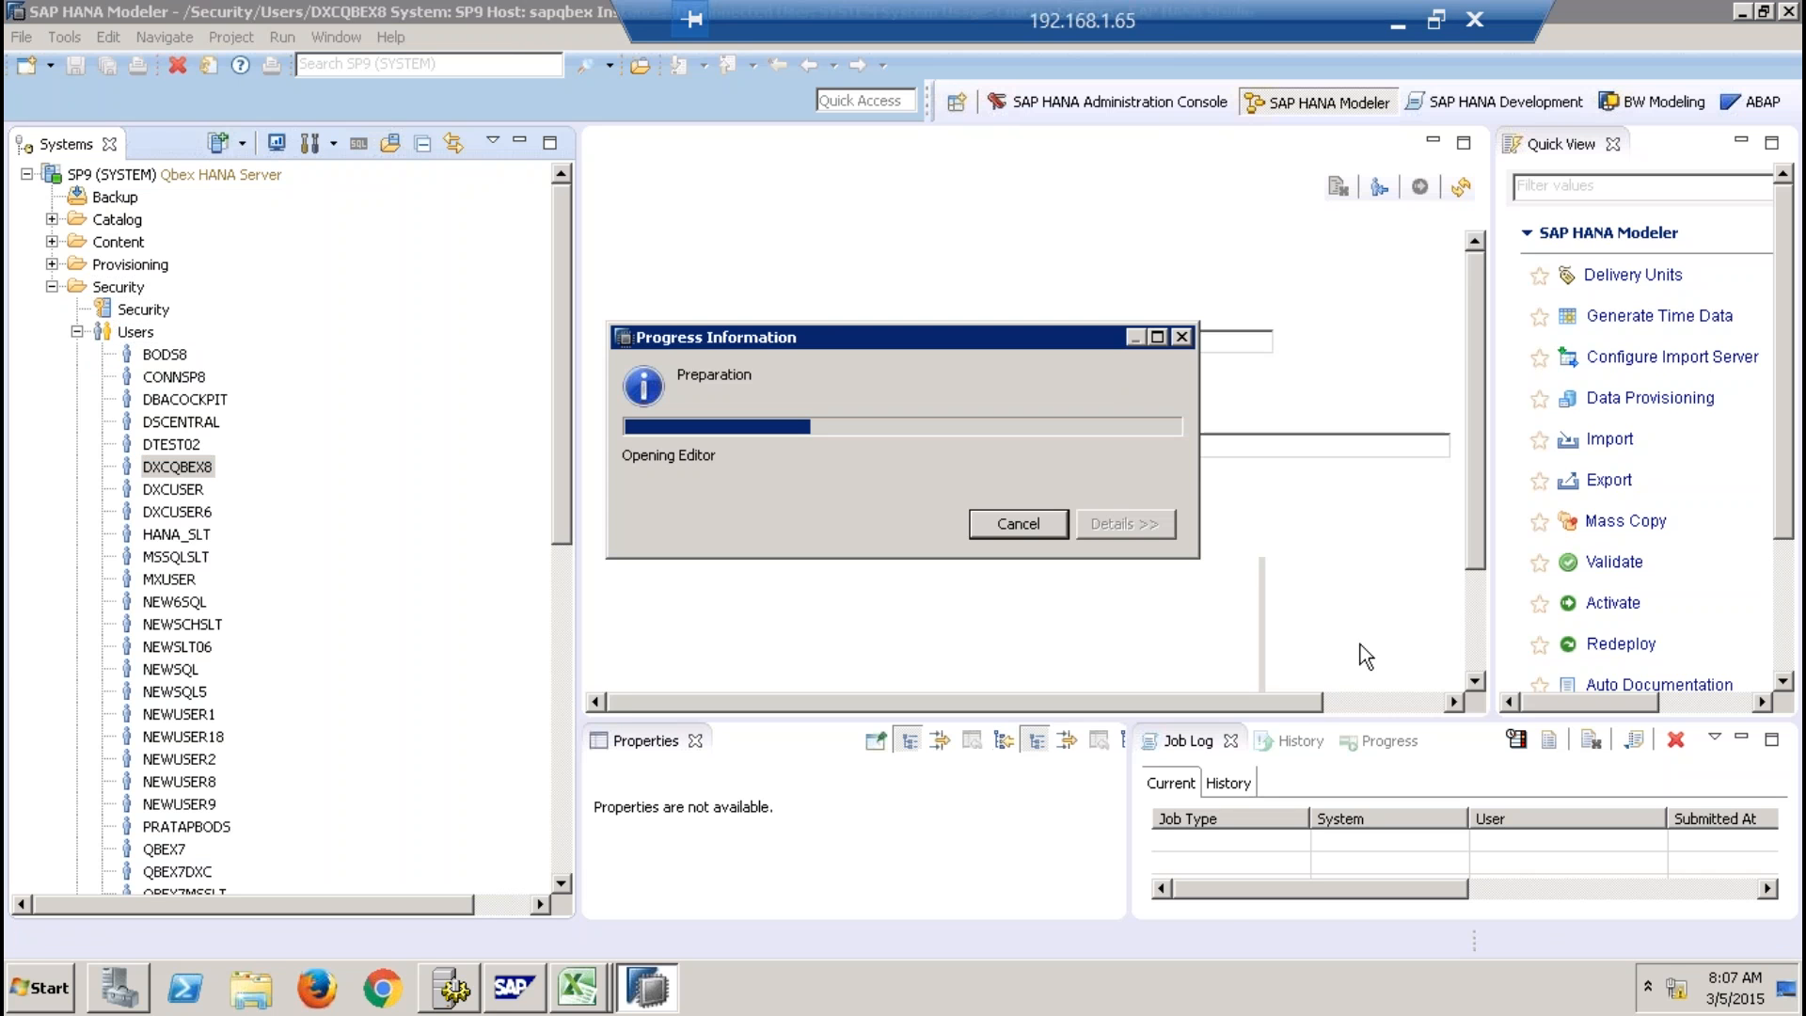
left_click(695, 740)
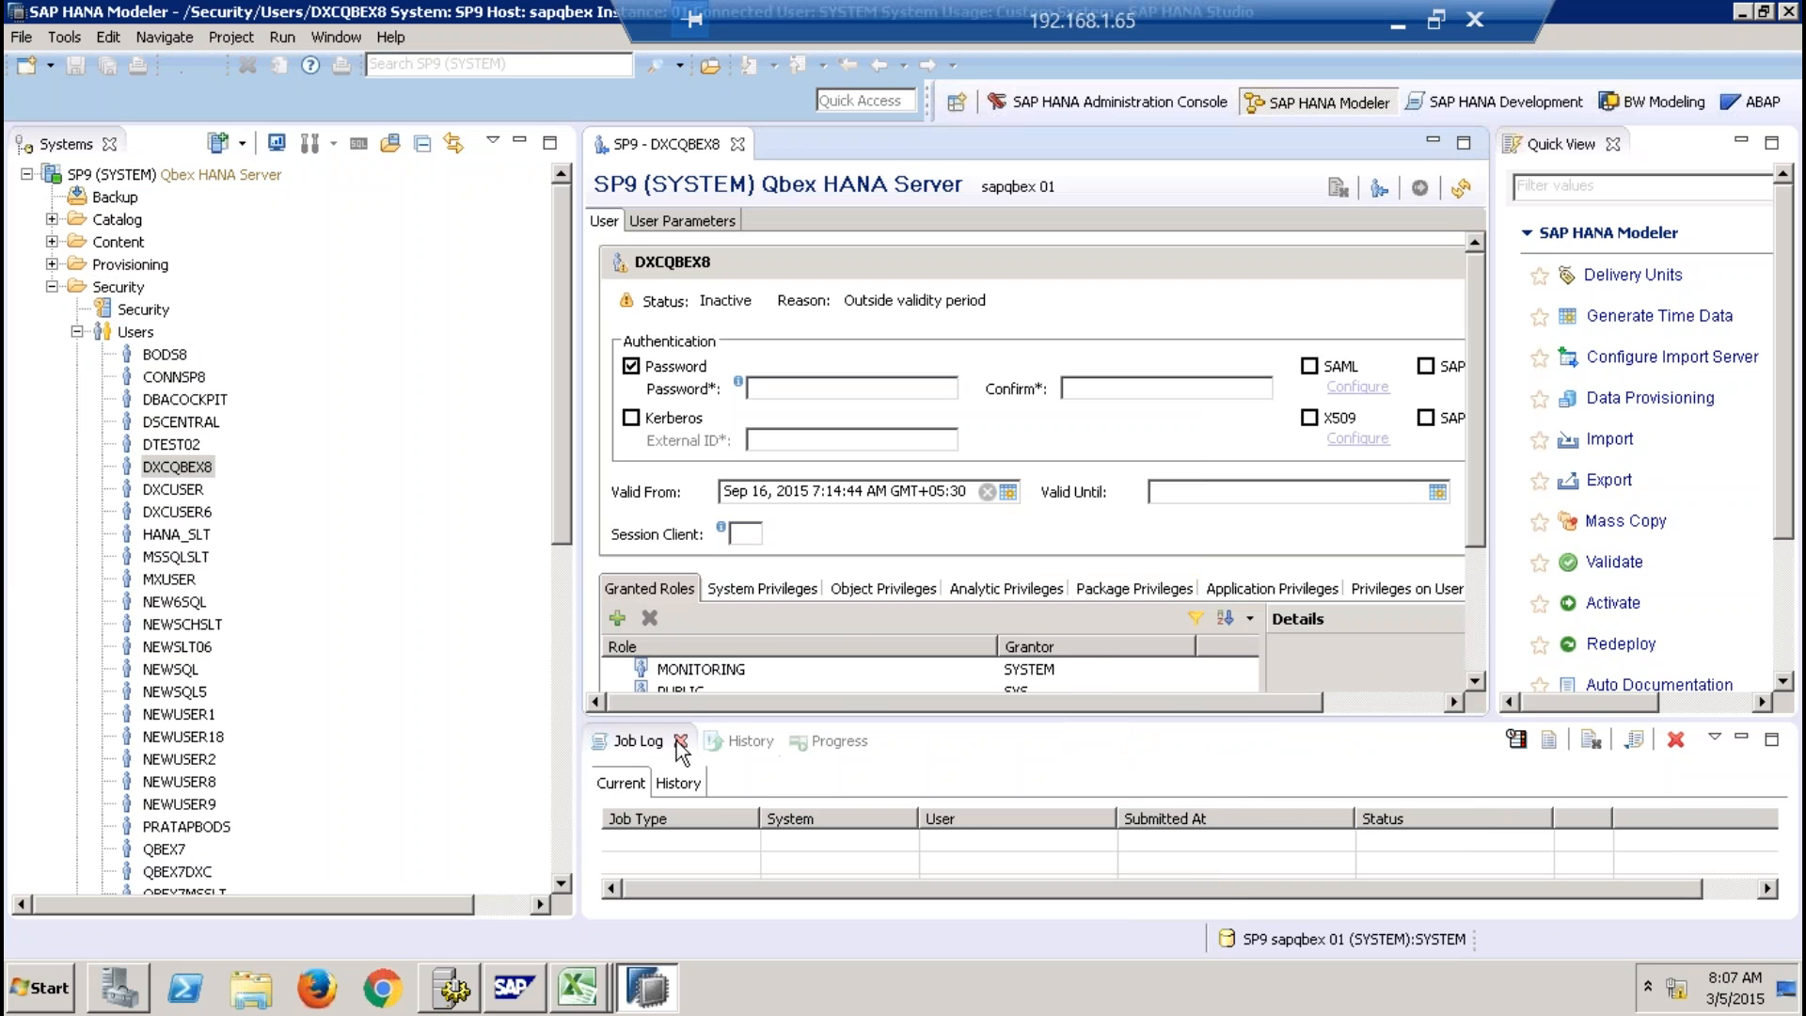
left_click(679, 740)
left_click(676, 740)
left_click(680, 740)
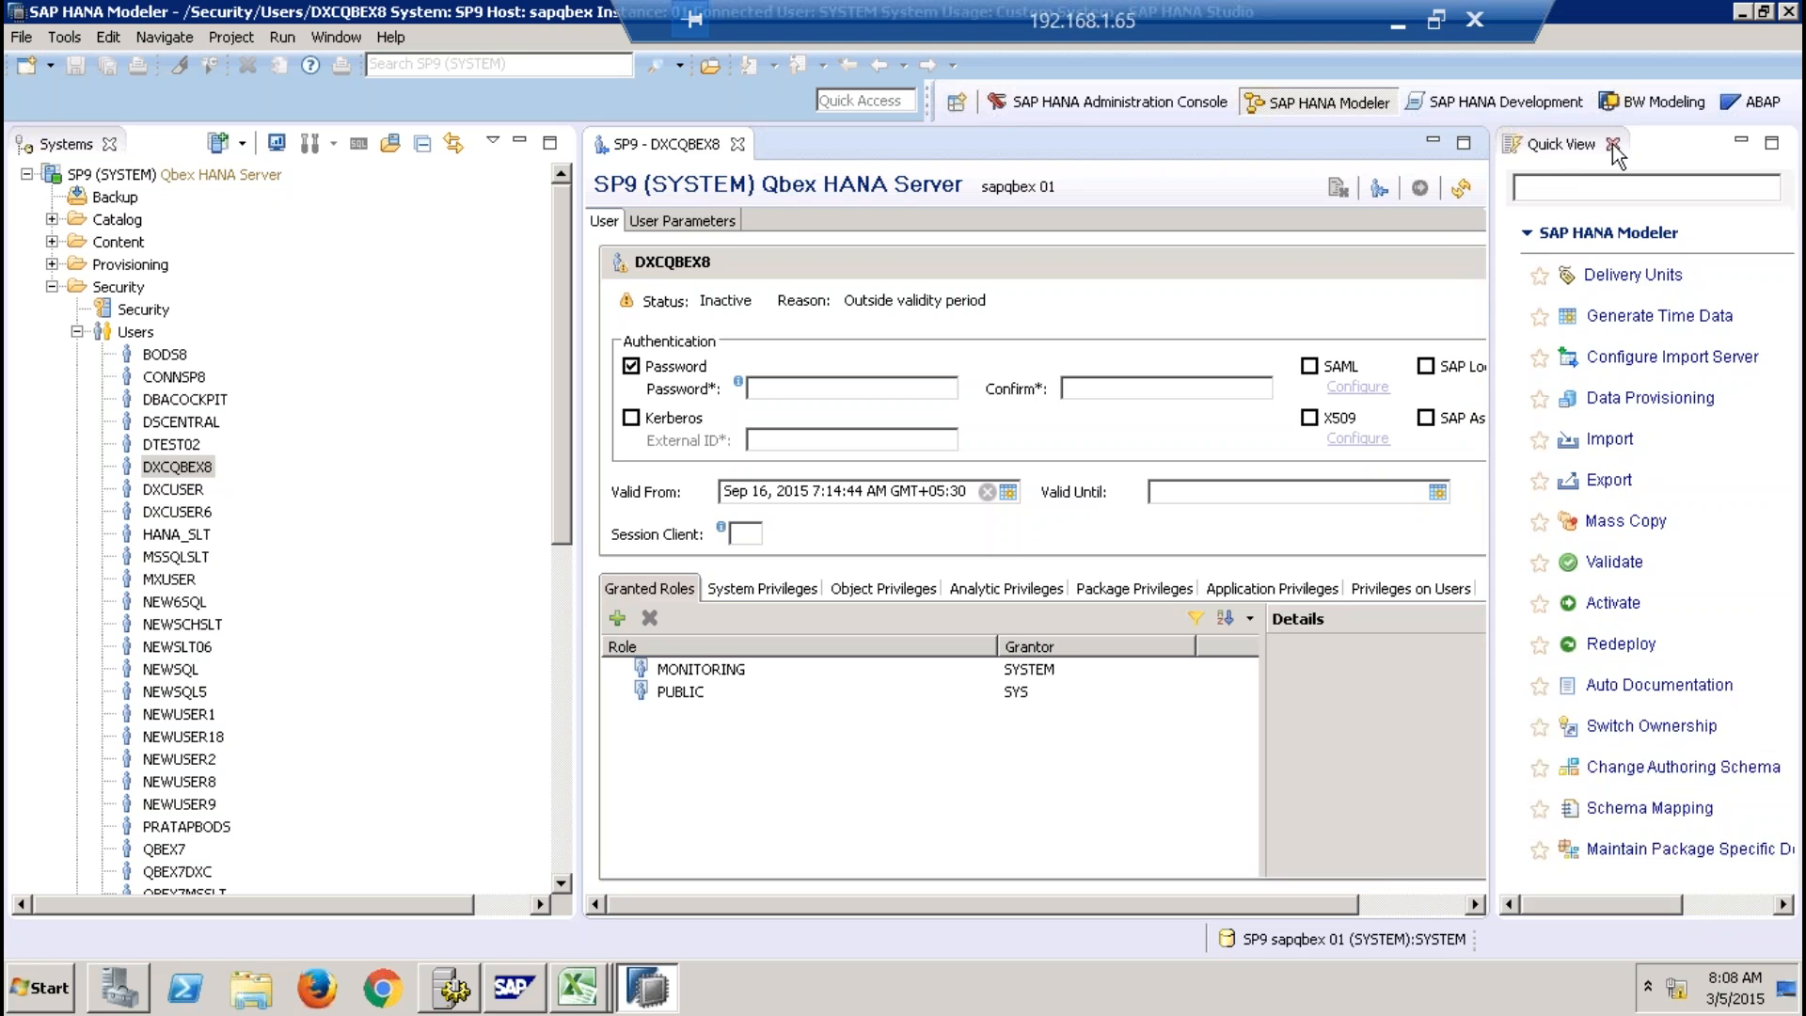
left_click(1613, 144)
Review the DXCQBEX8 user's system, object, analytic and package privileges, and close the user's editor.
left_click(743, 586)
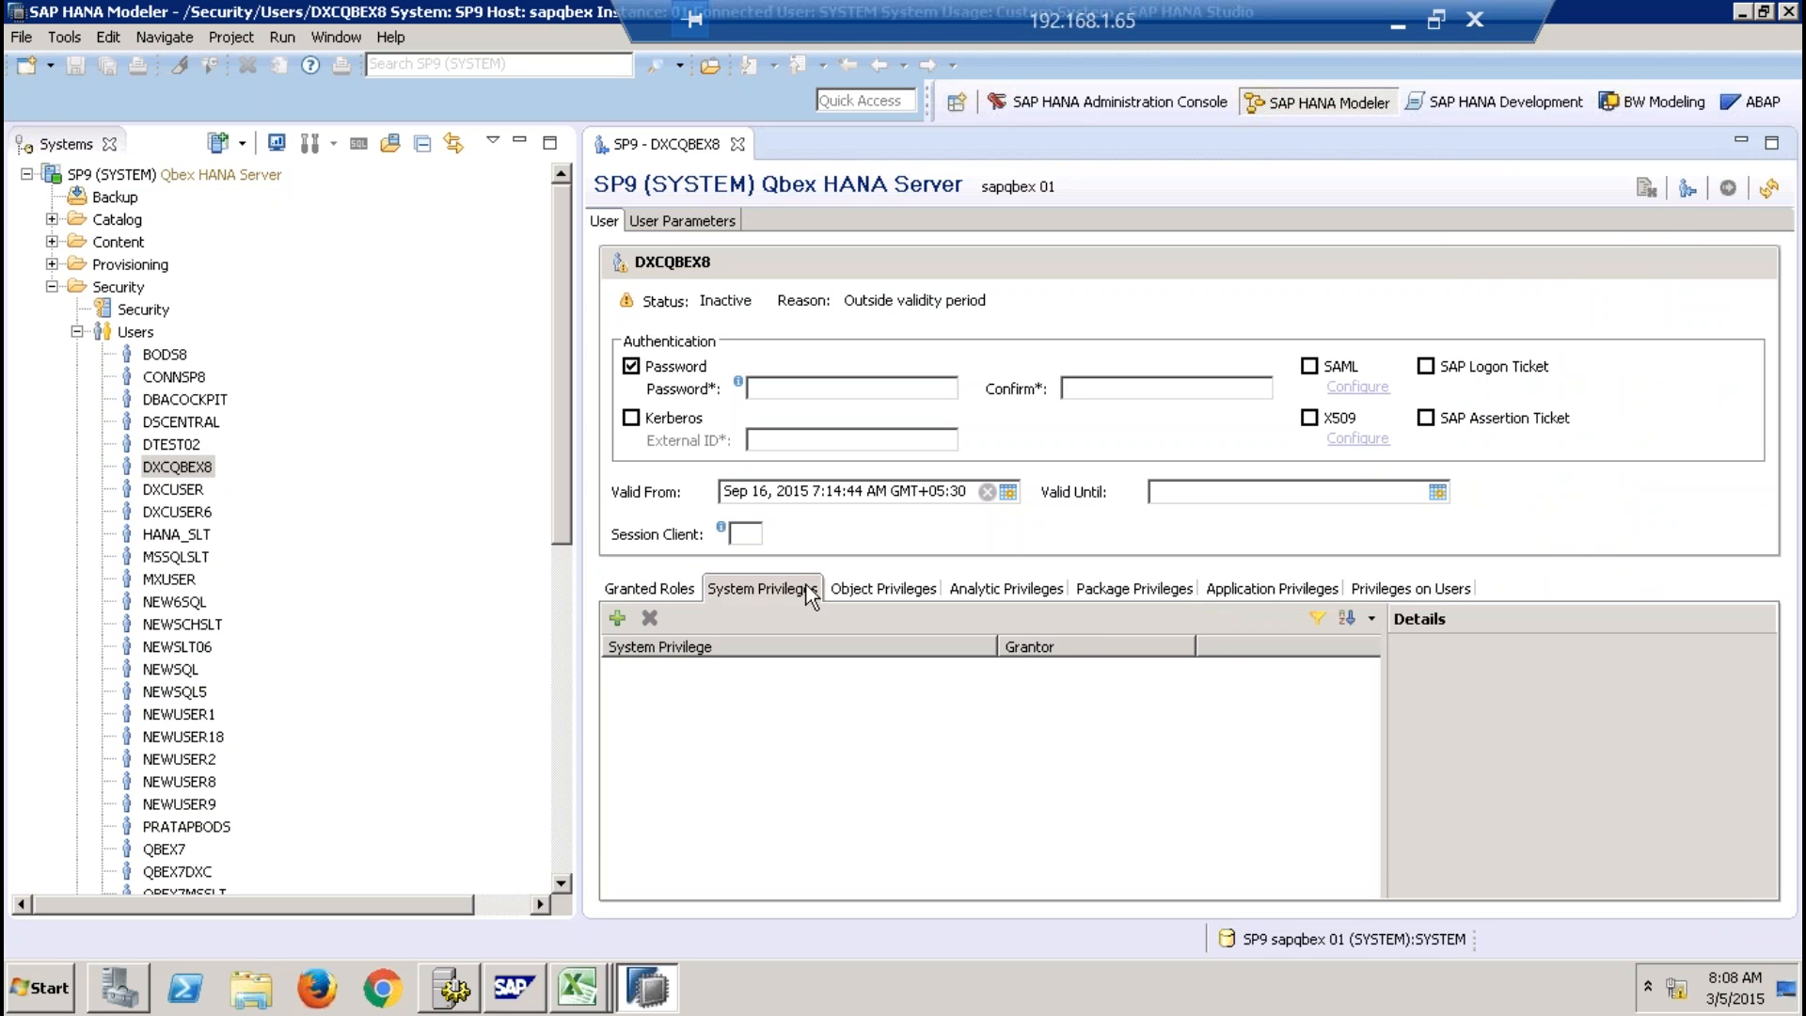
left_click(891, 593)
left_click(1022, 594)
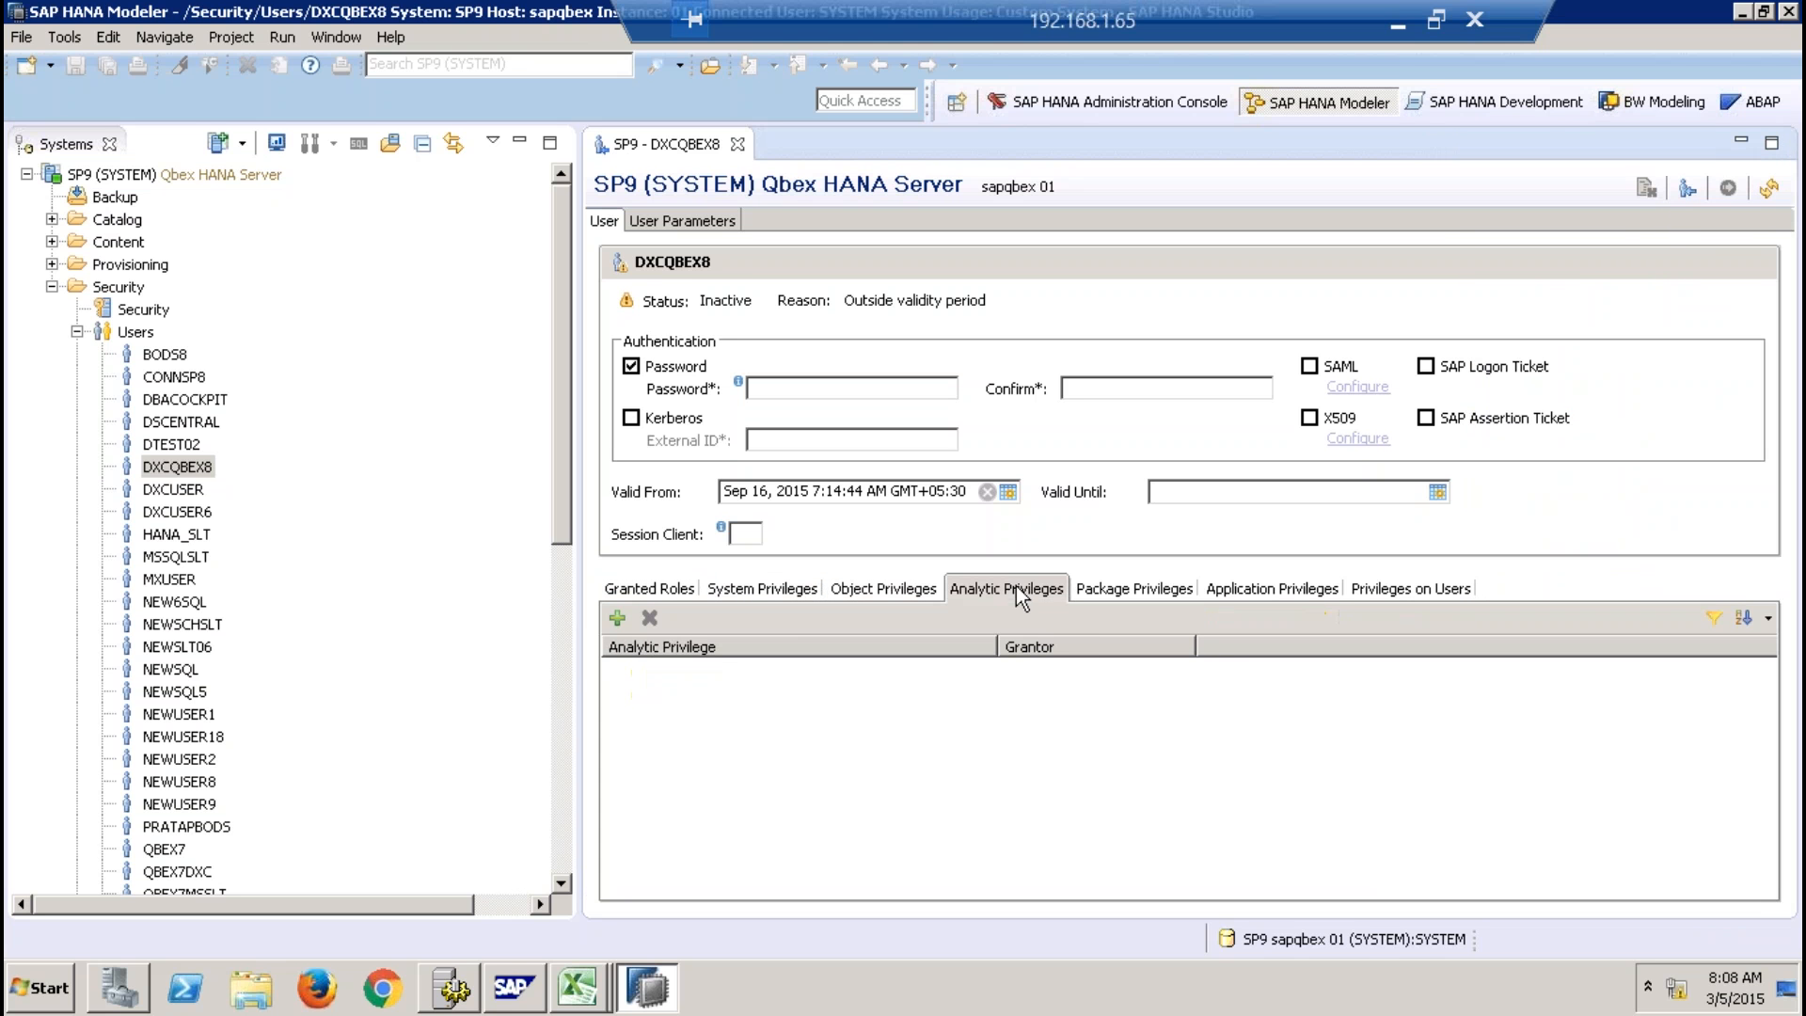
left_click(1155, 593)
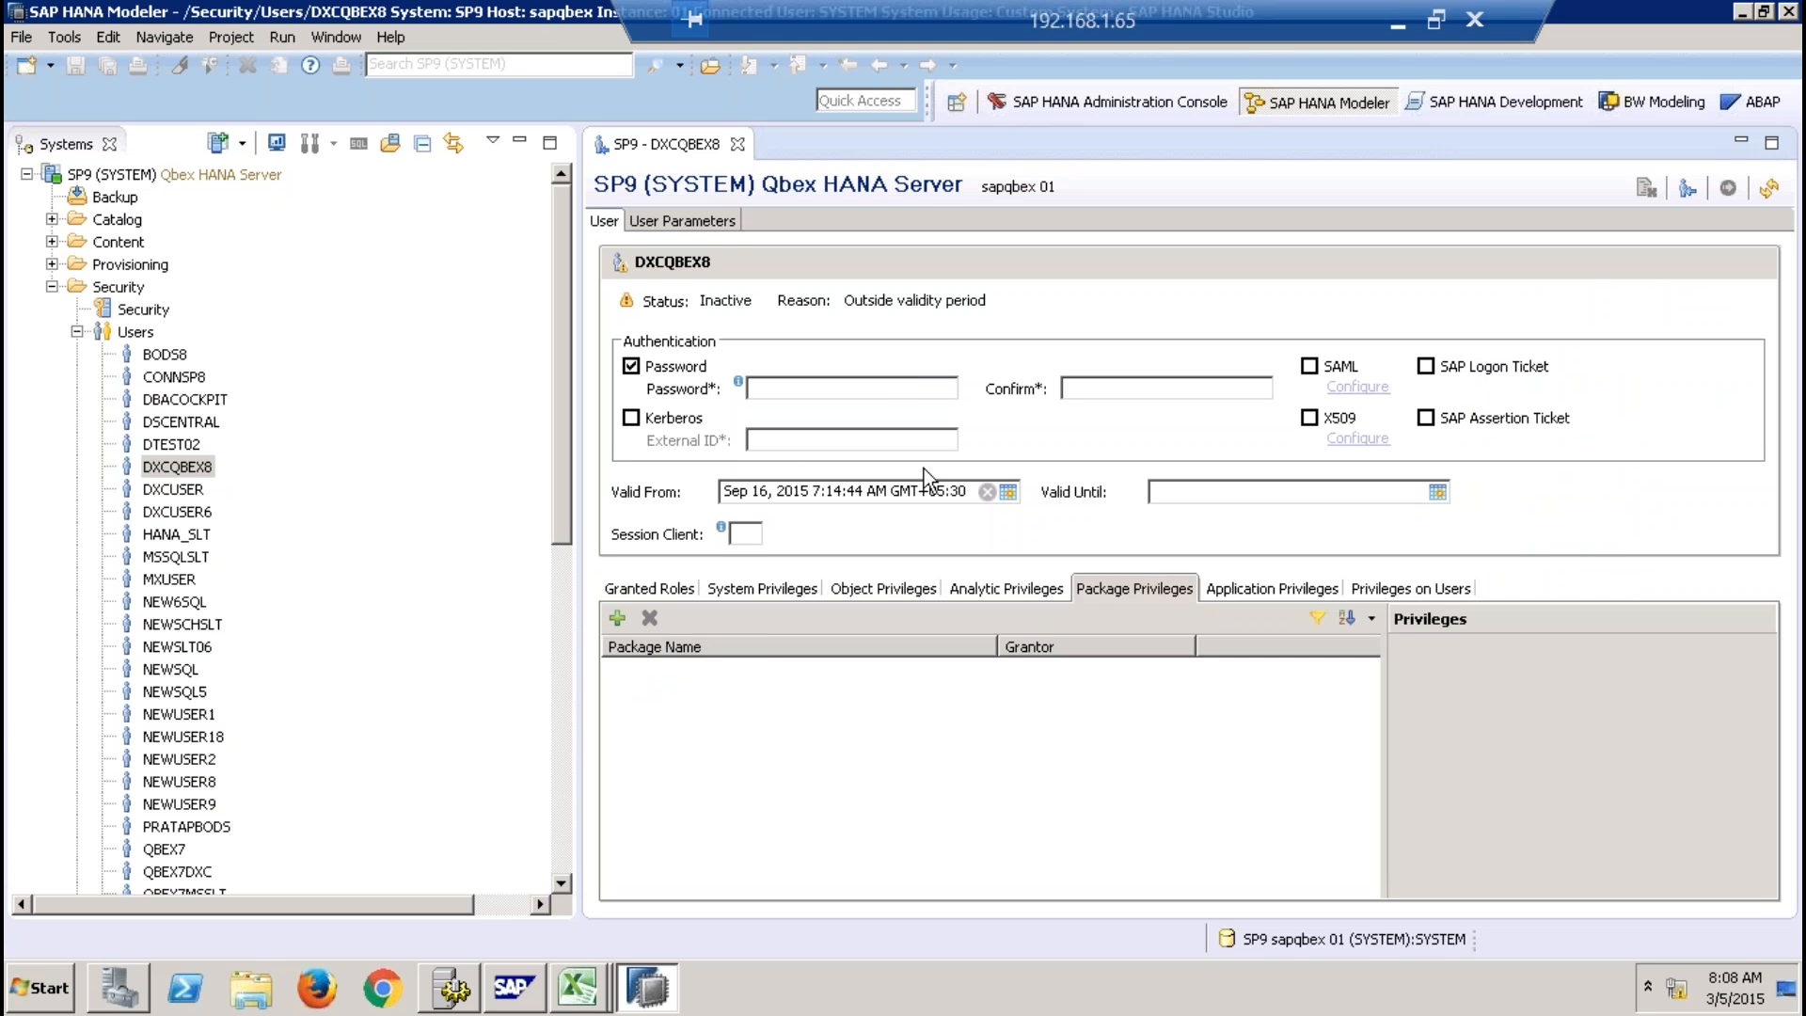
left_click(740, 147)
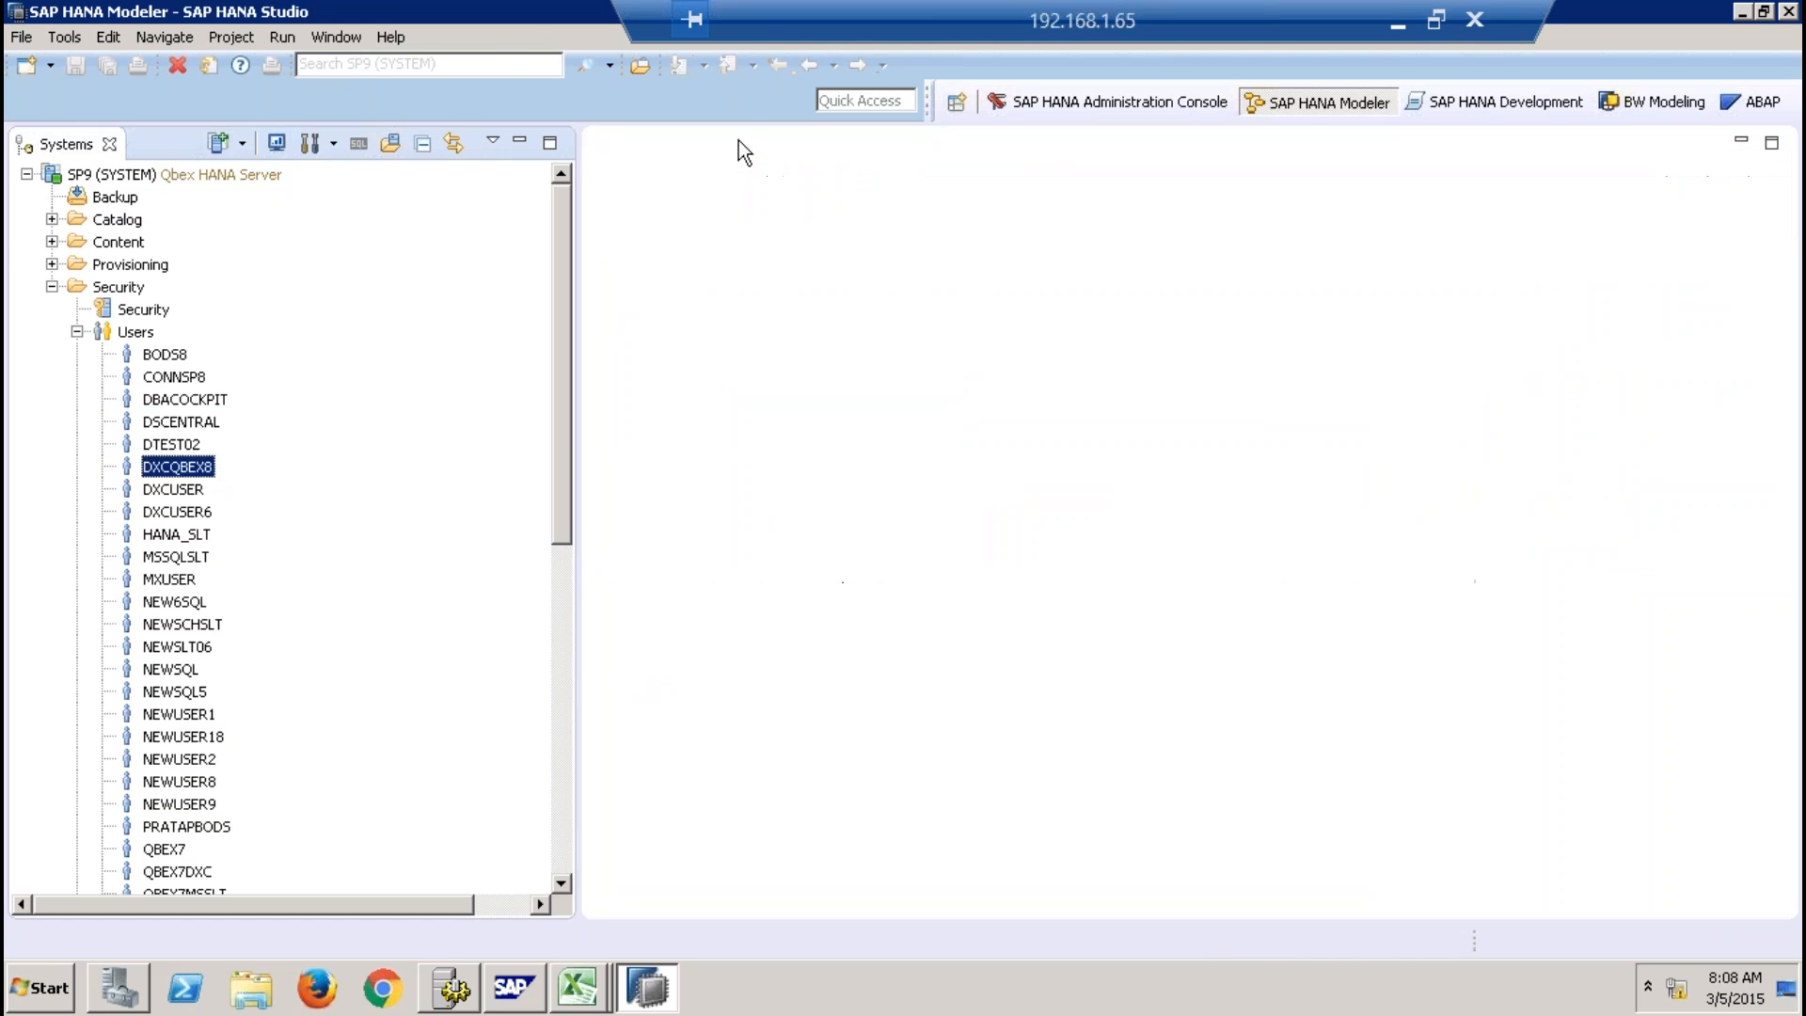
Collapse the Users list, check the actions available for Roles, and collapse the Security folder.
double_click(124, 345)
right_click(126, 356)
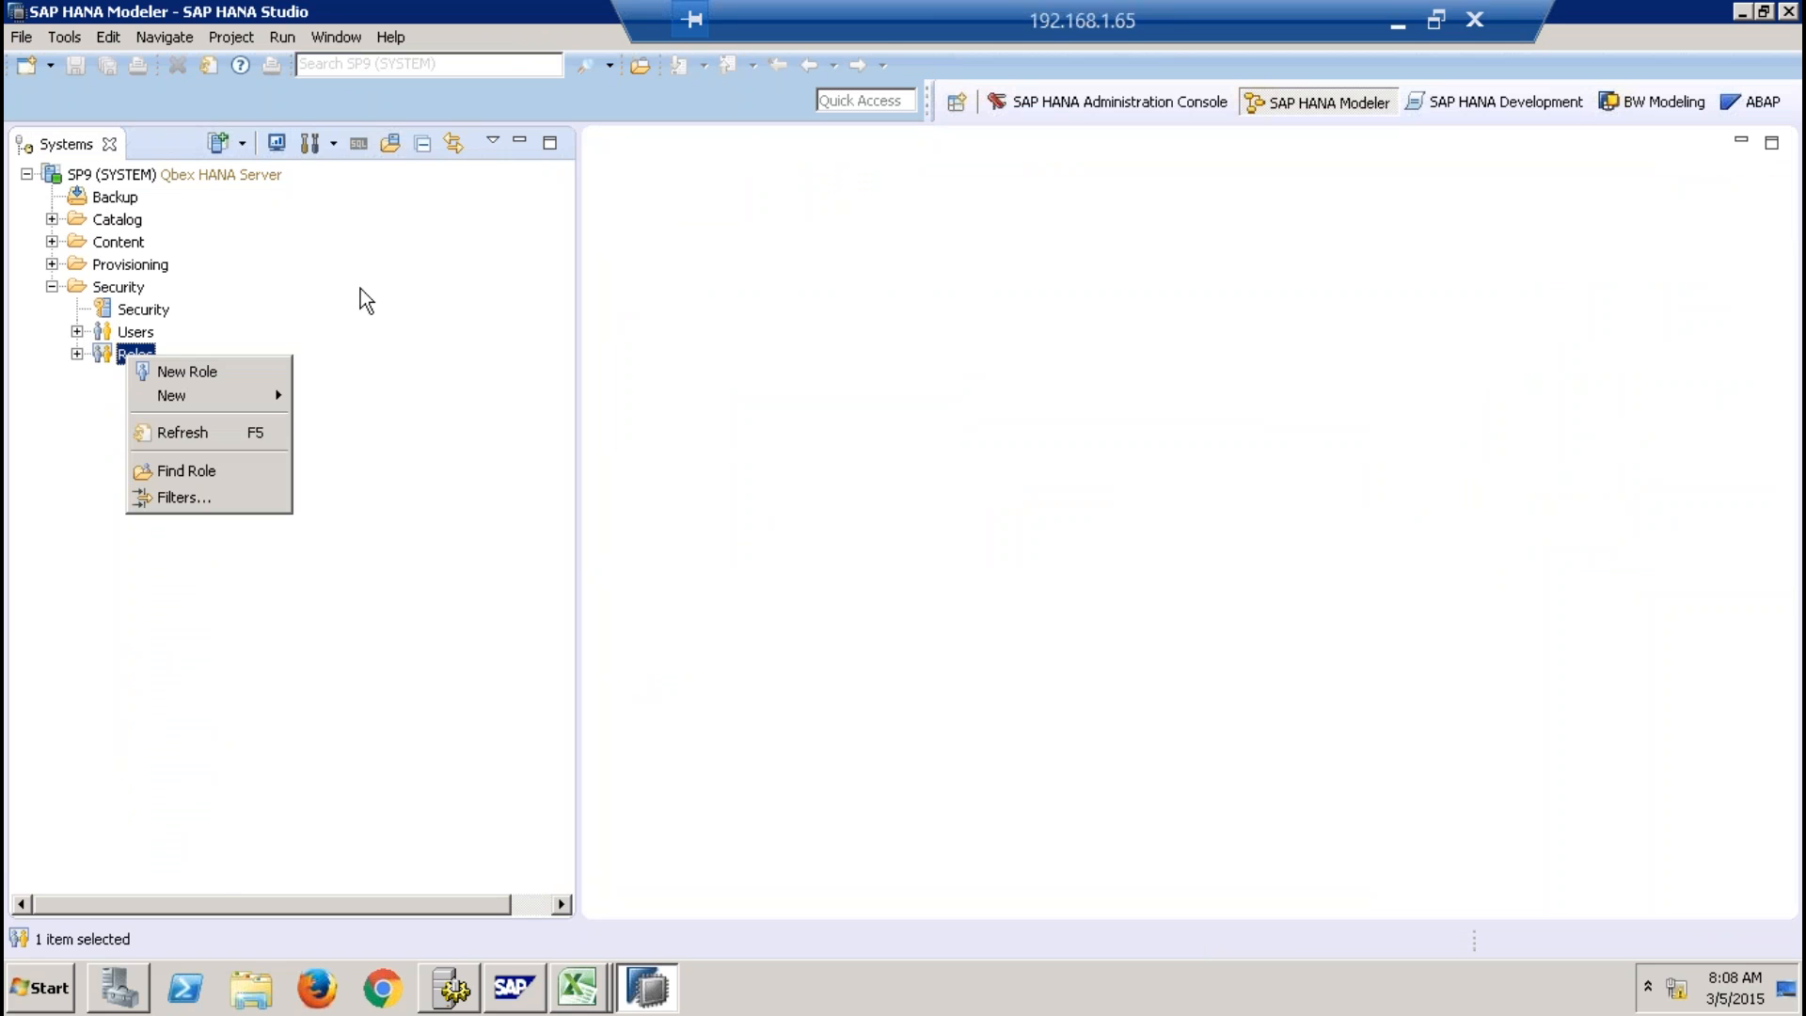
left_click(359, 290)
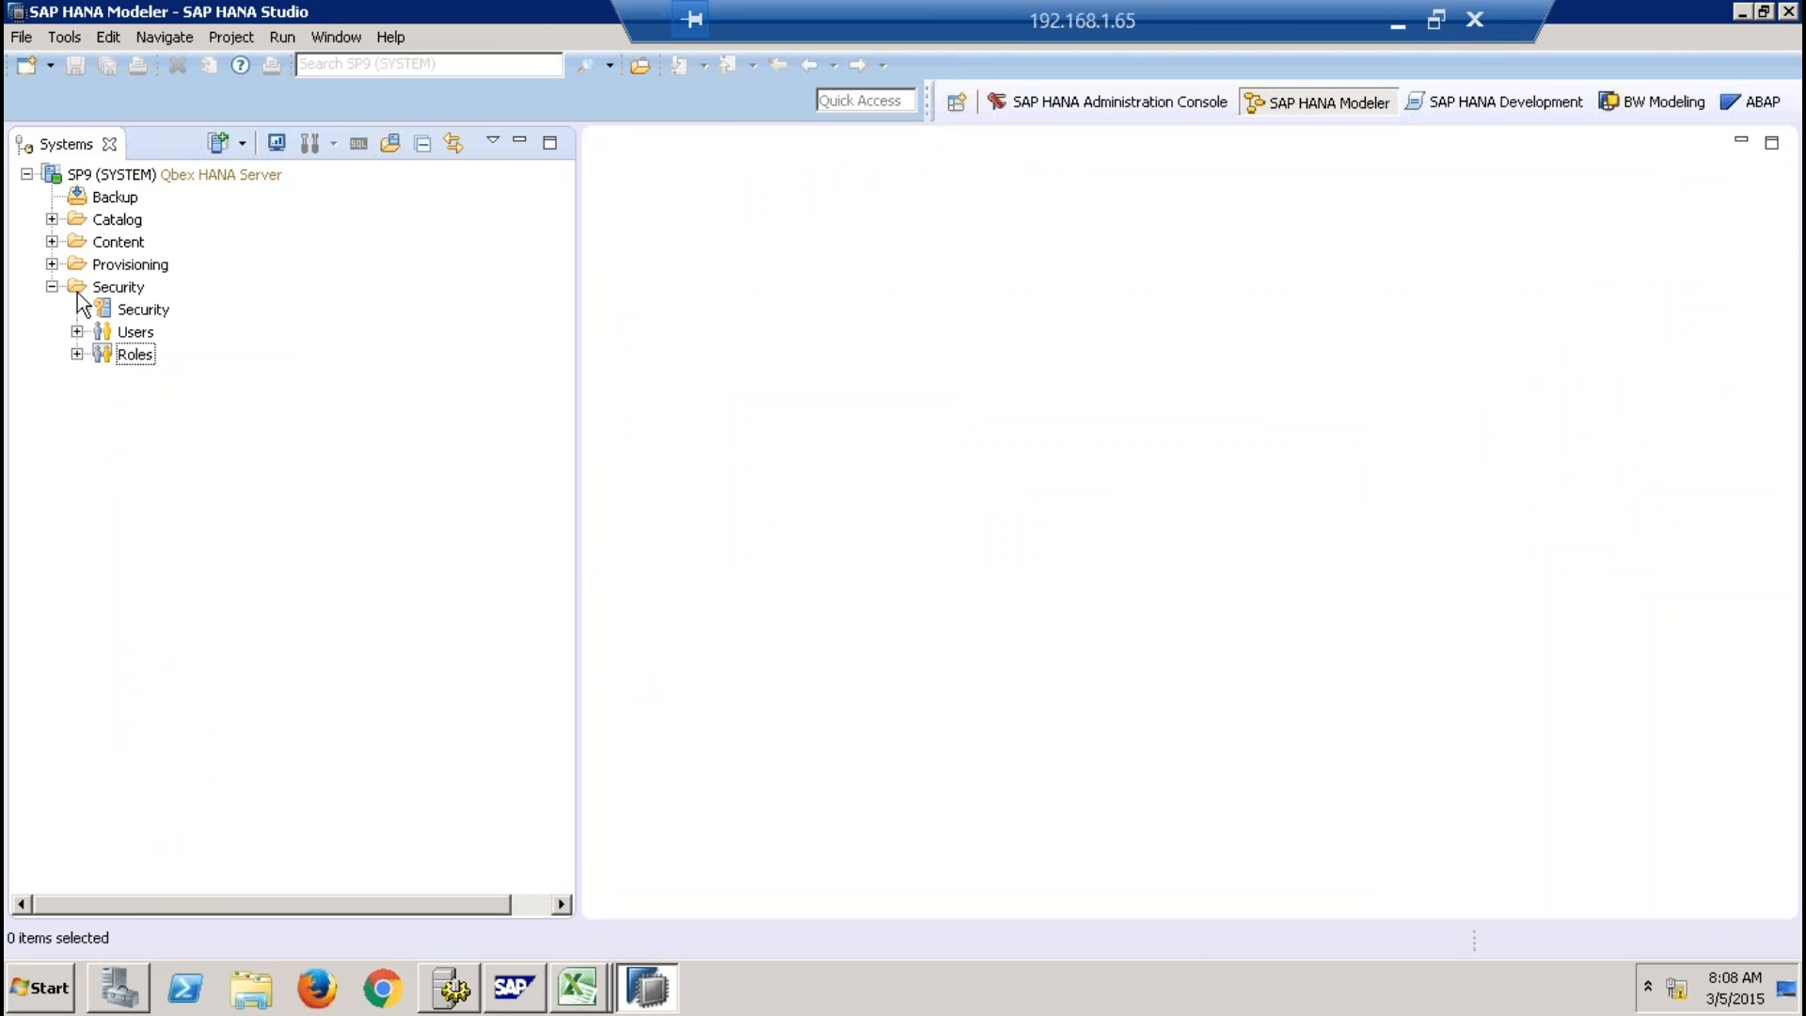
left_click(52, 287)
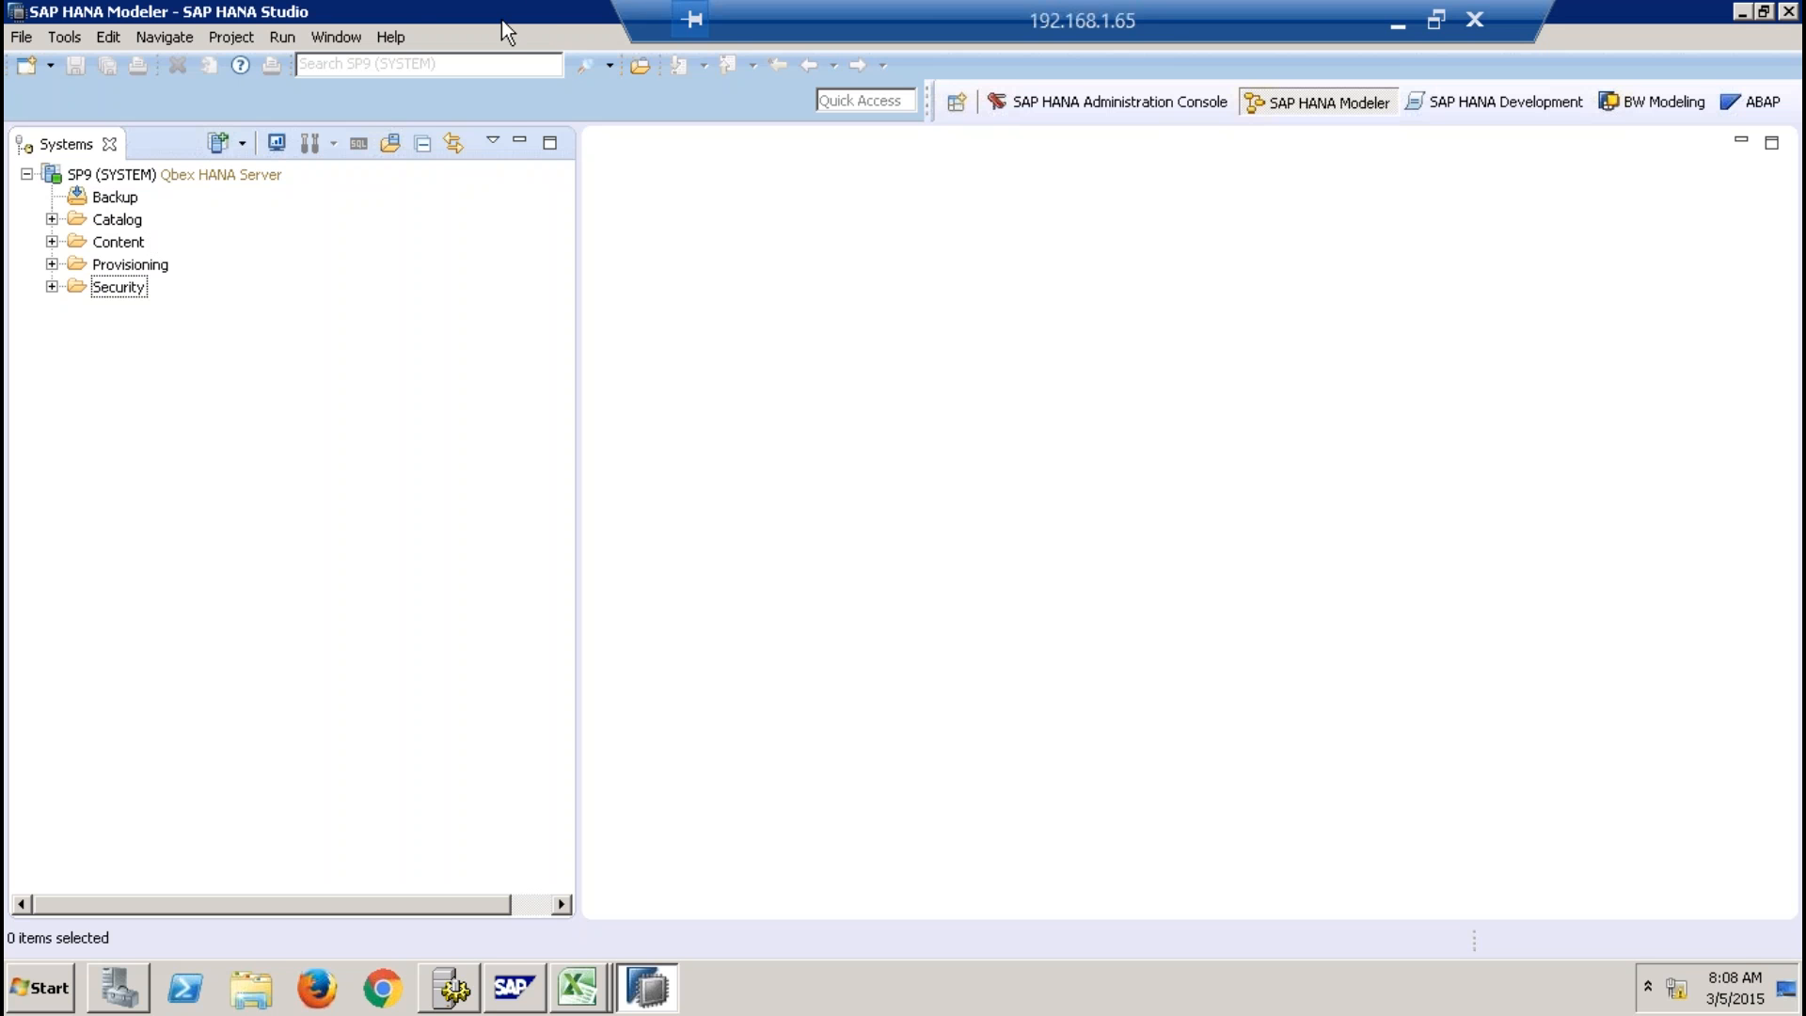
Open the Quick View and widen it so the full names of its modeling tasks fit.
left_click(391, 38)
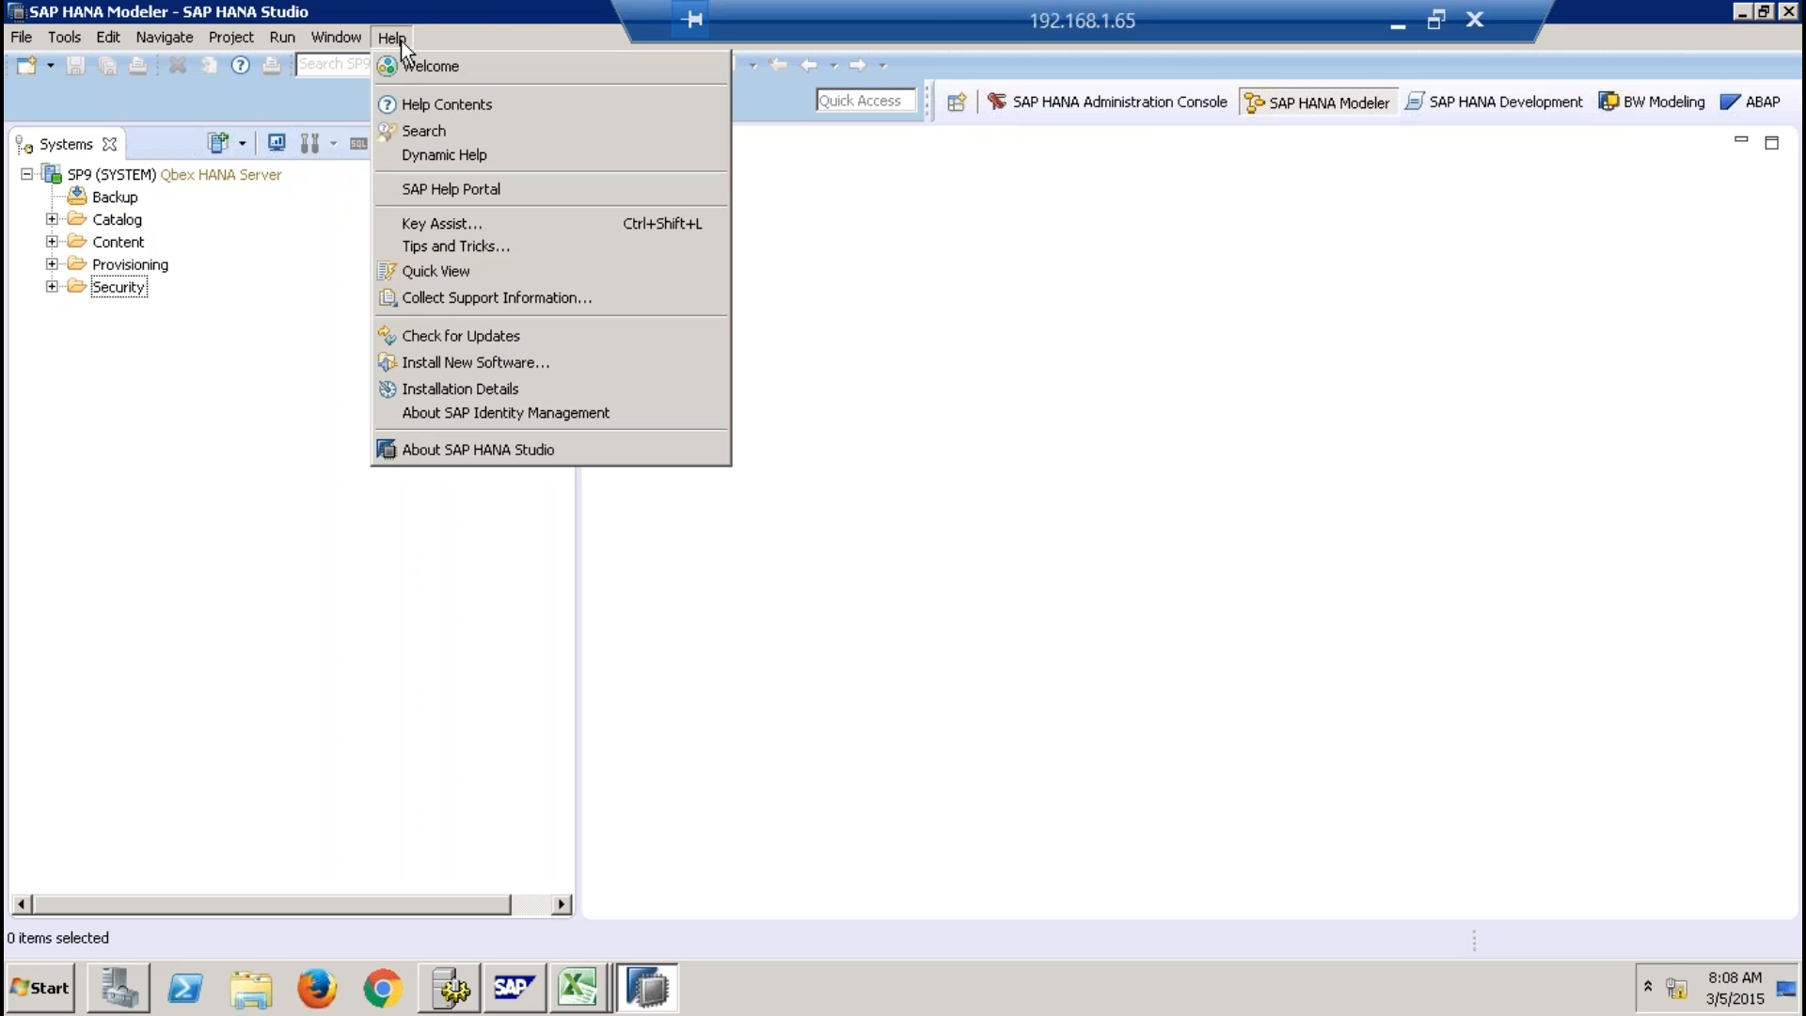
left_click(425, 274)
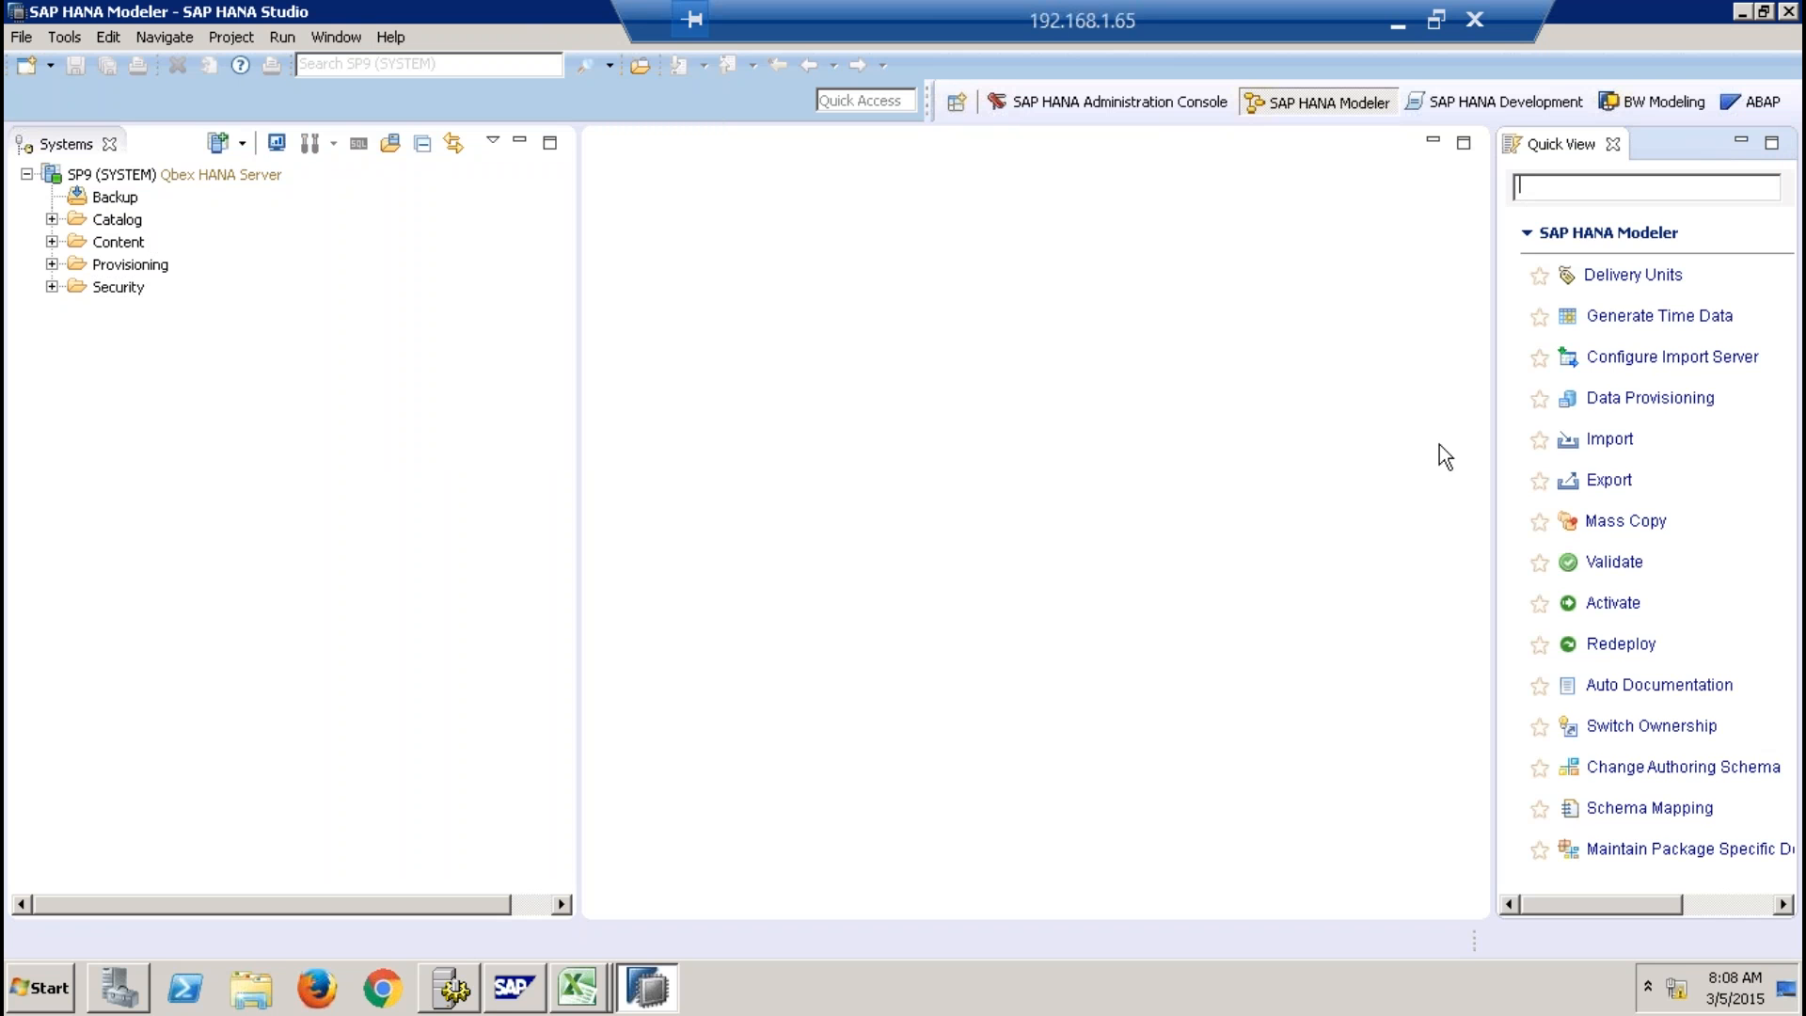
left_click_drag(1495, 406, 1271, 408)
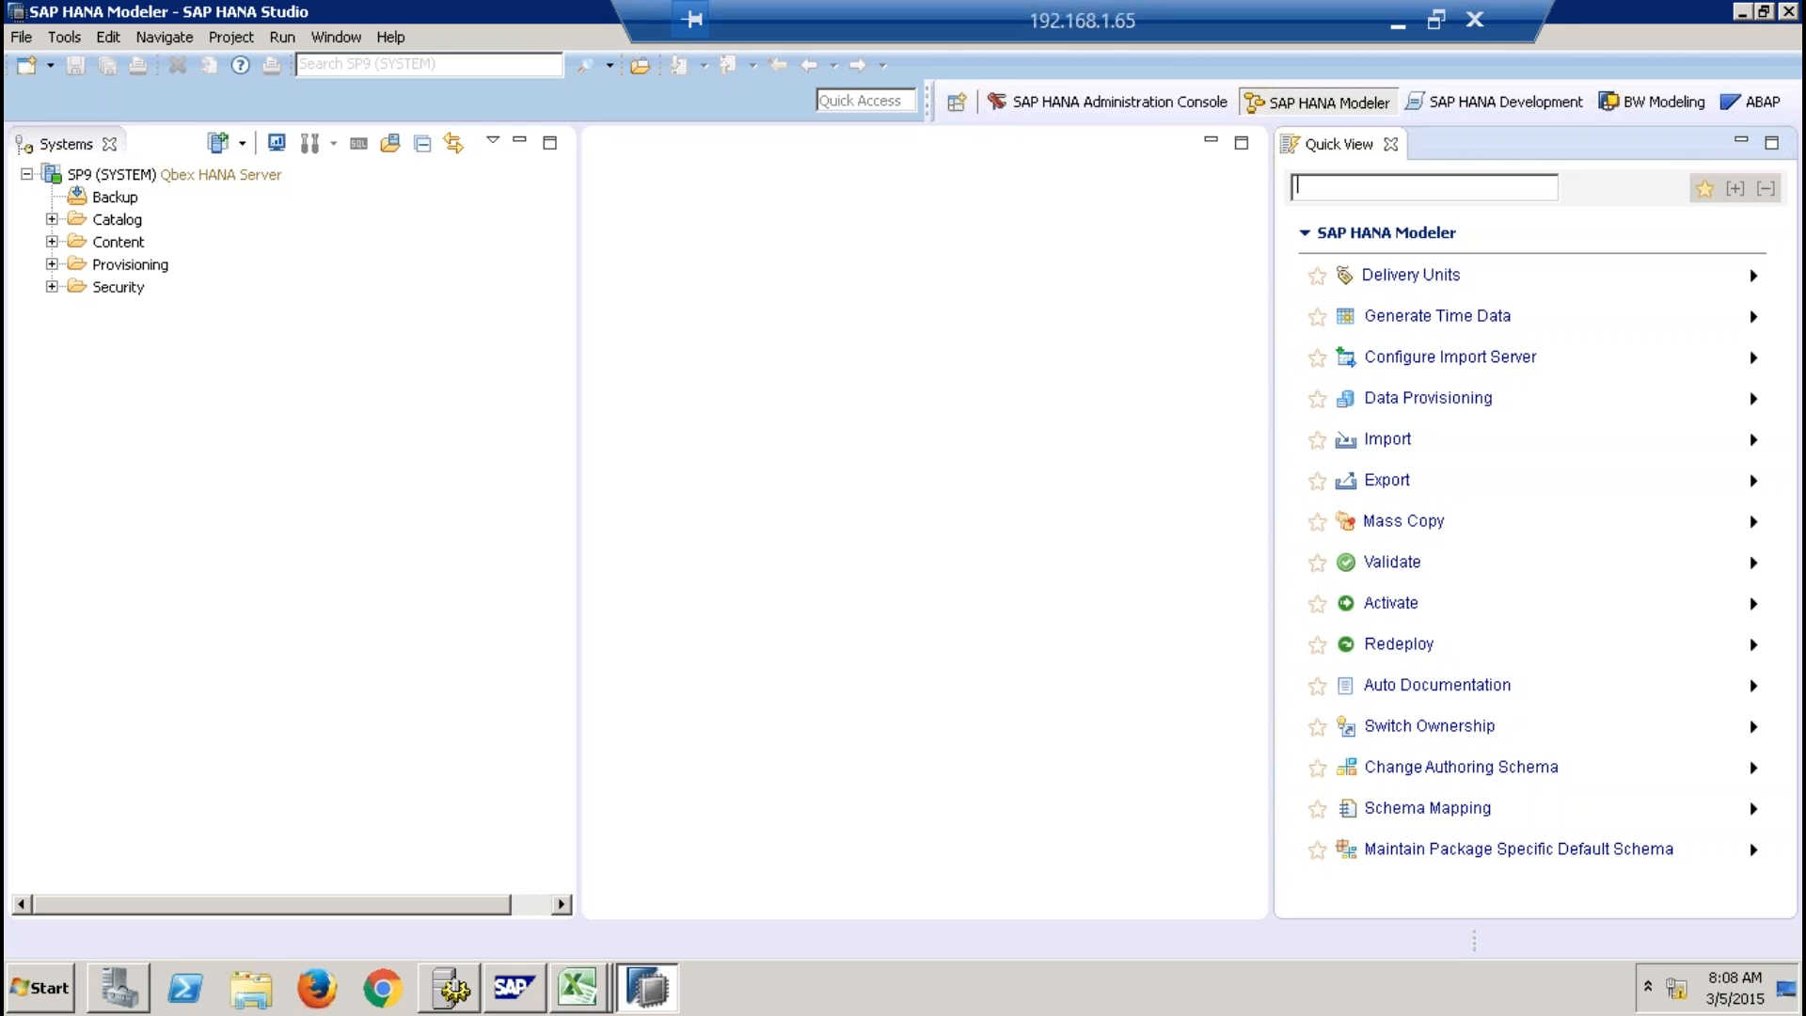
Review the SP9 system's delivery units and their assigned packages, and cancel without changes.
left_click(1427, 277)
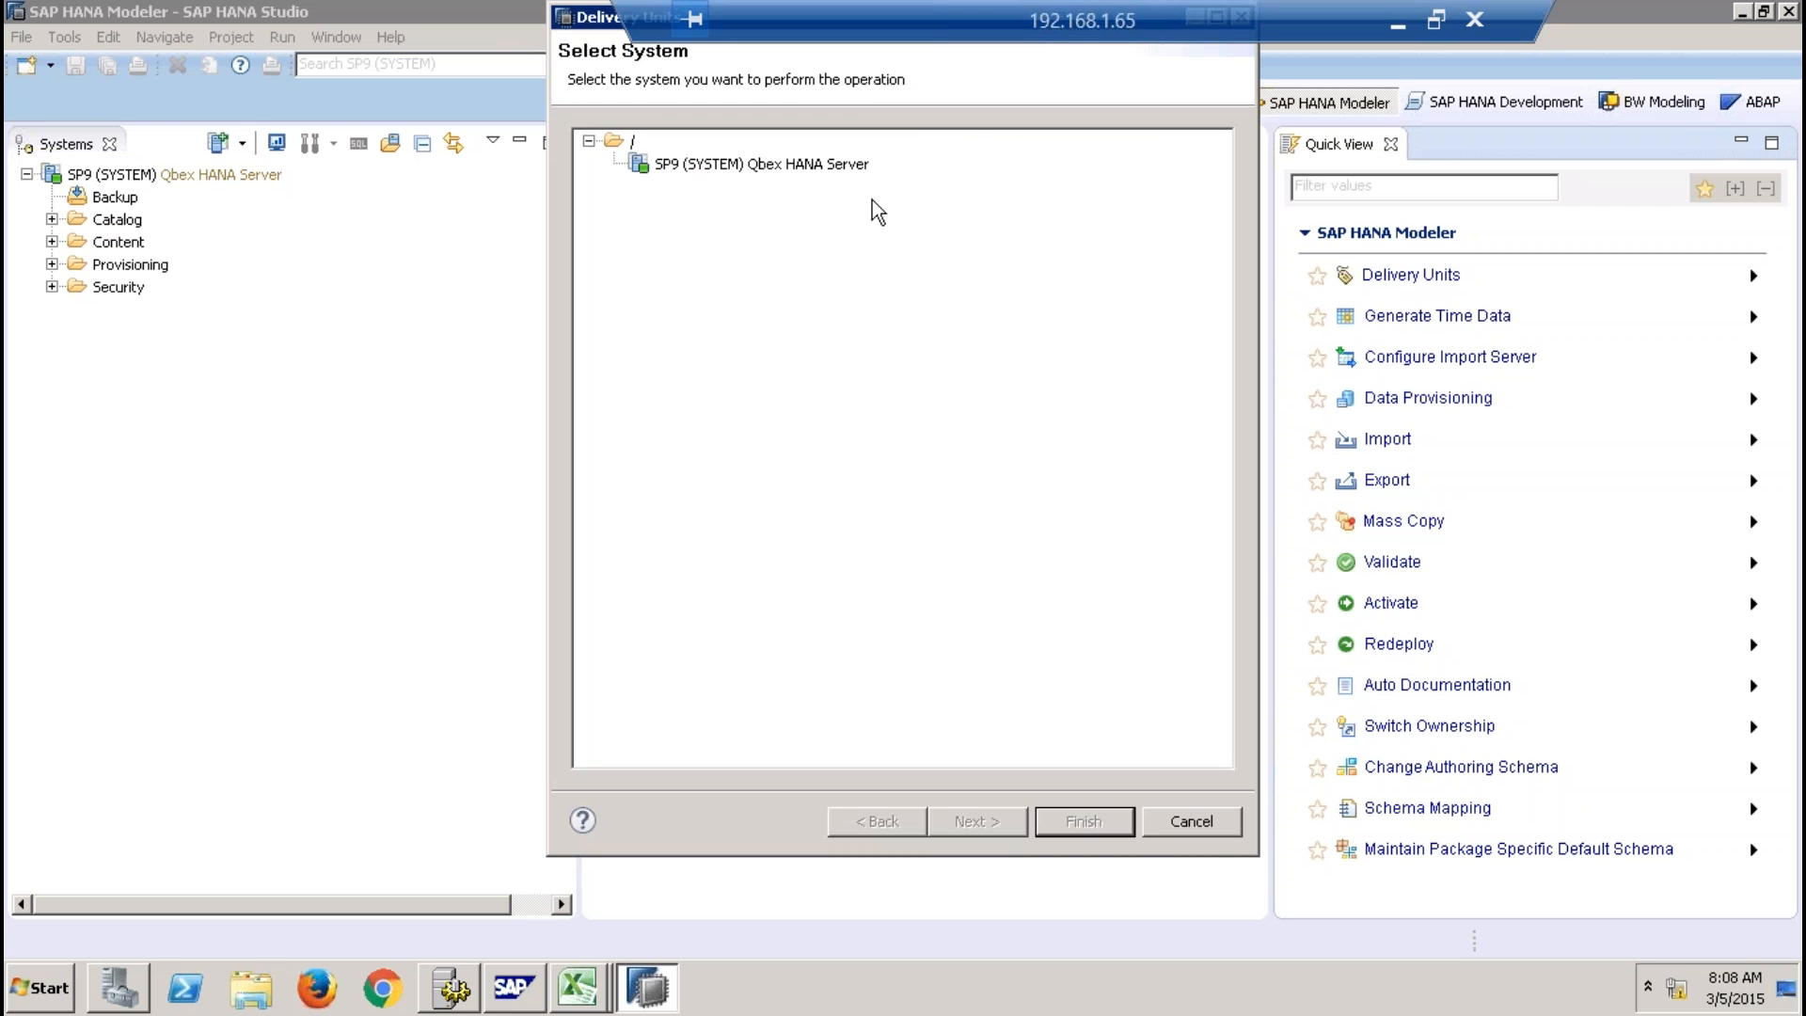
left_click(815, 167)
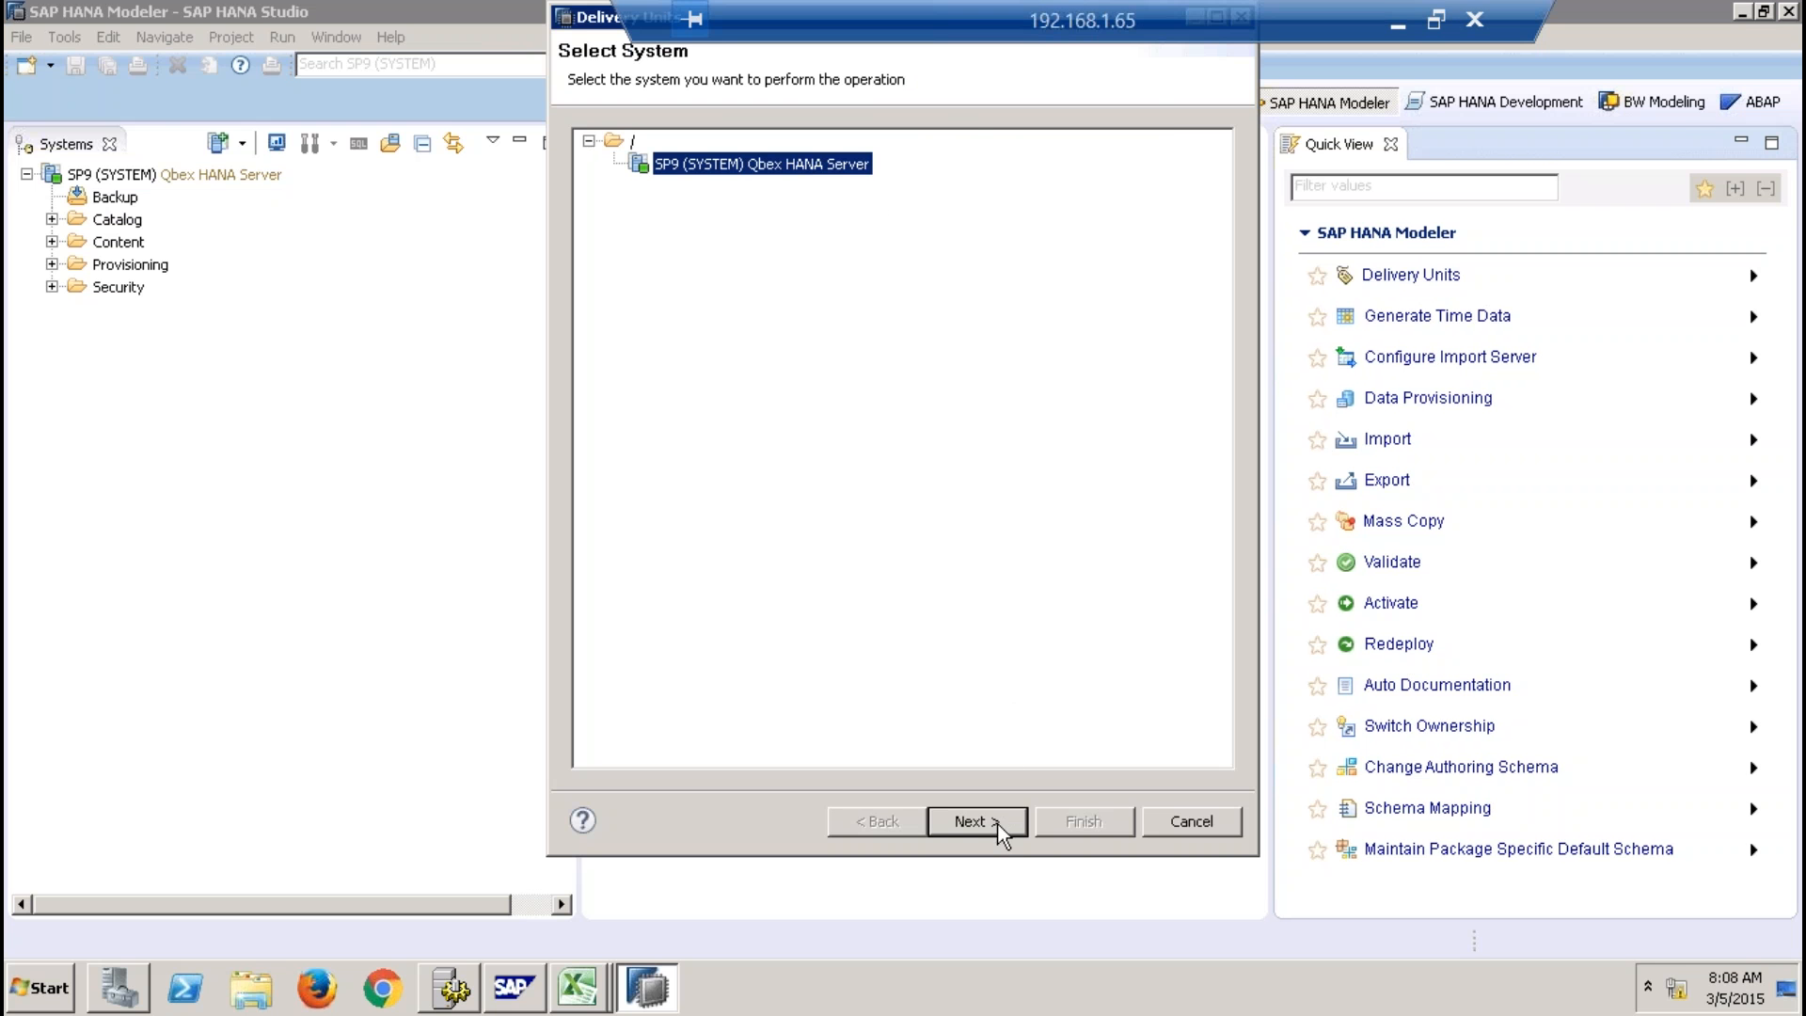
left_click(999, 825)
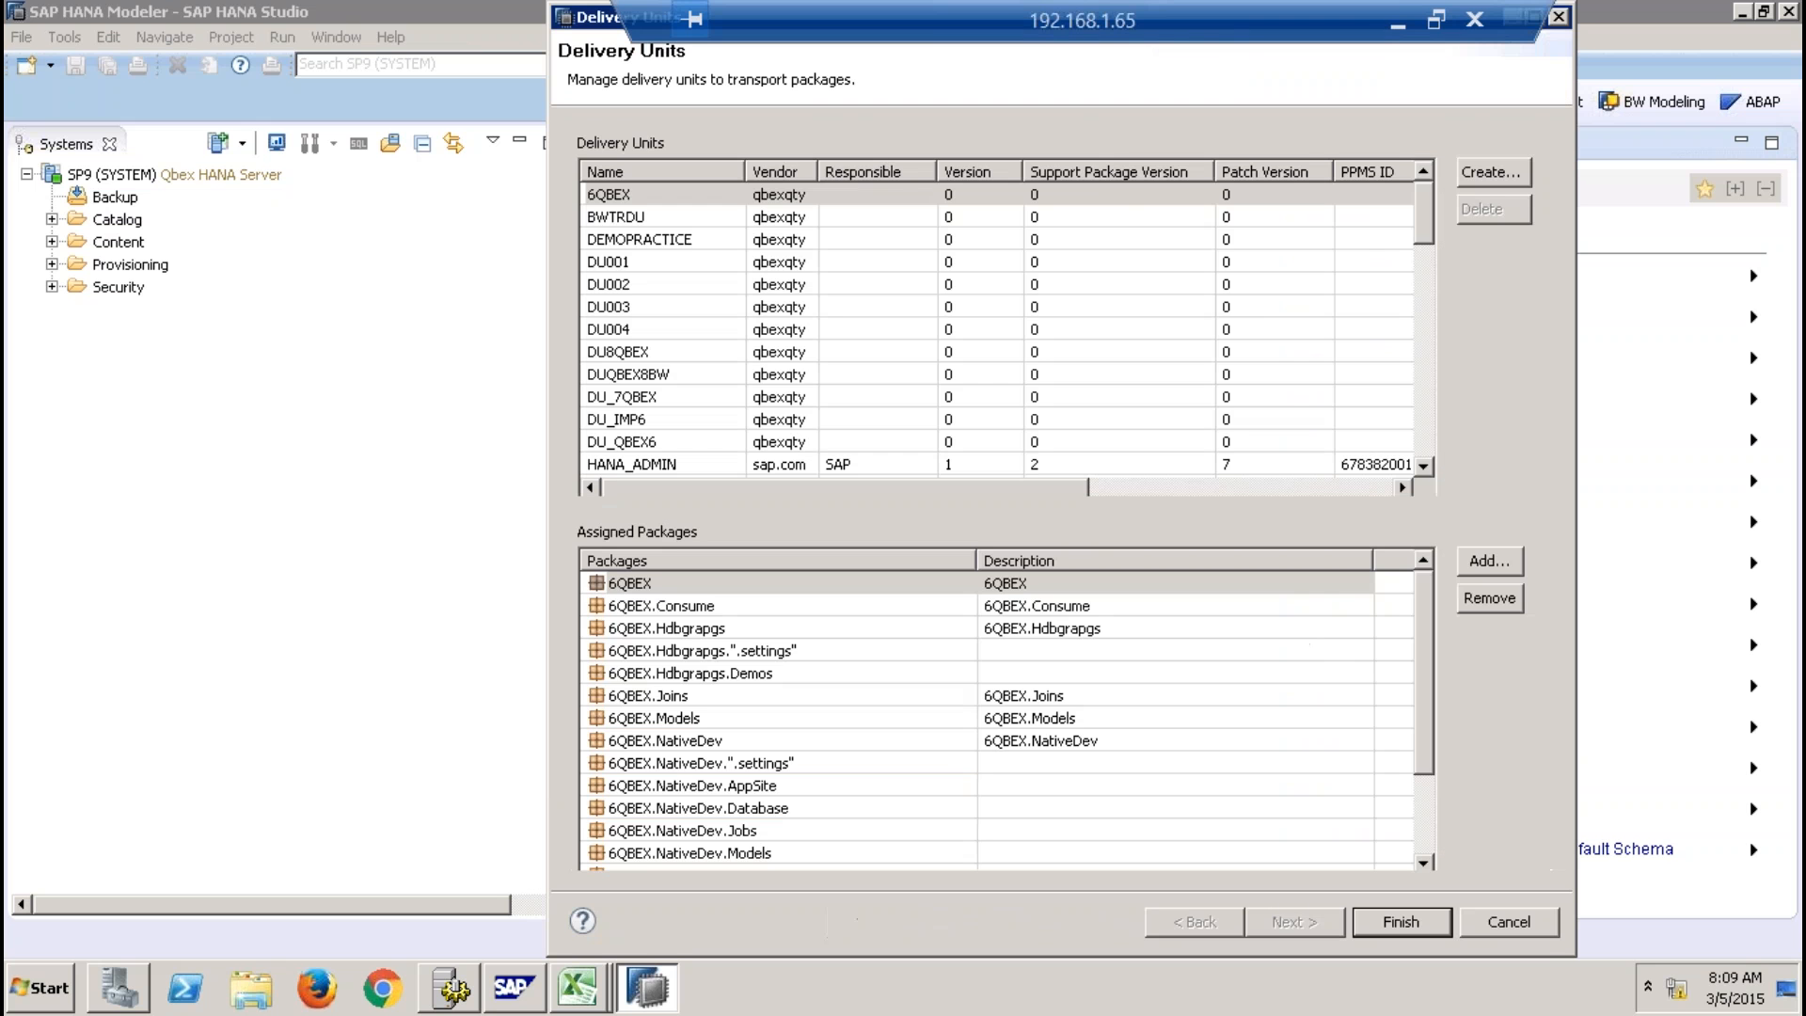
left_click(1533, 925)
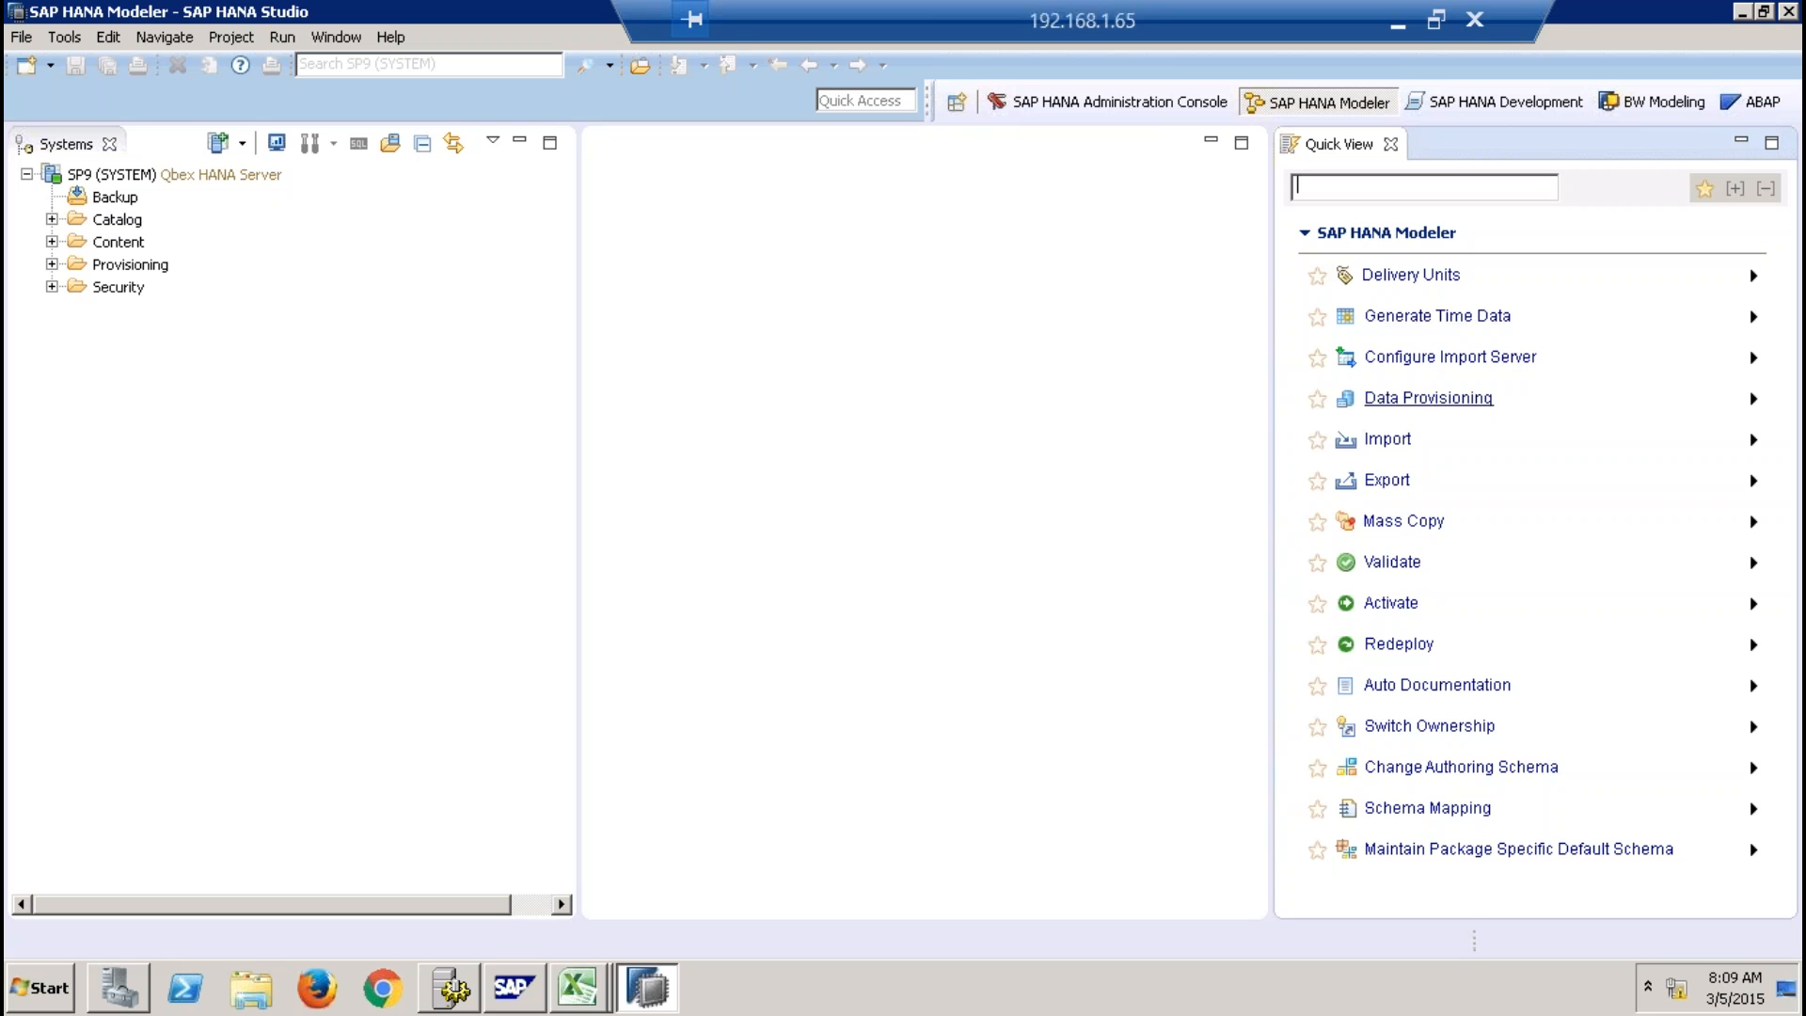
Open the Data Provisioning editor for the SP9 system and close the Quick View.
left_click(1450, 400)
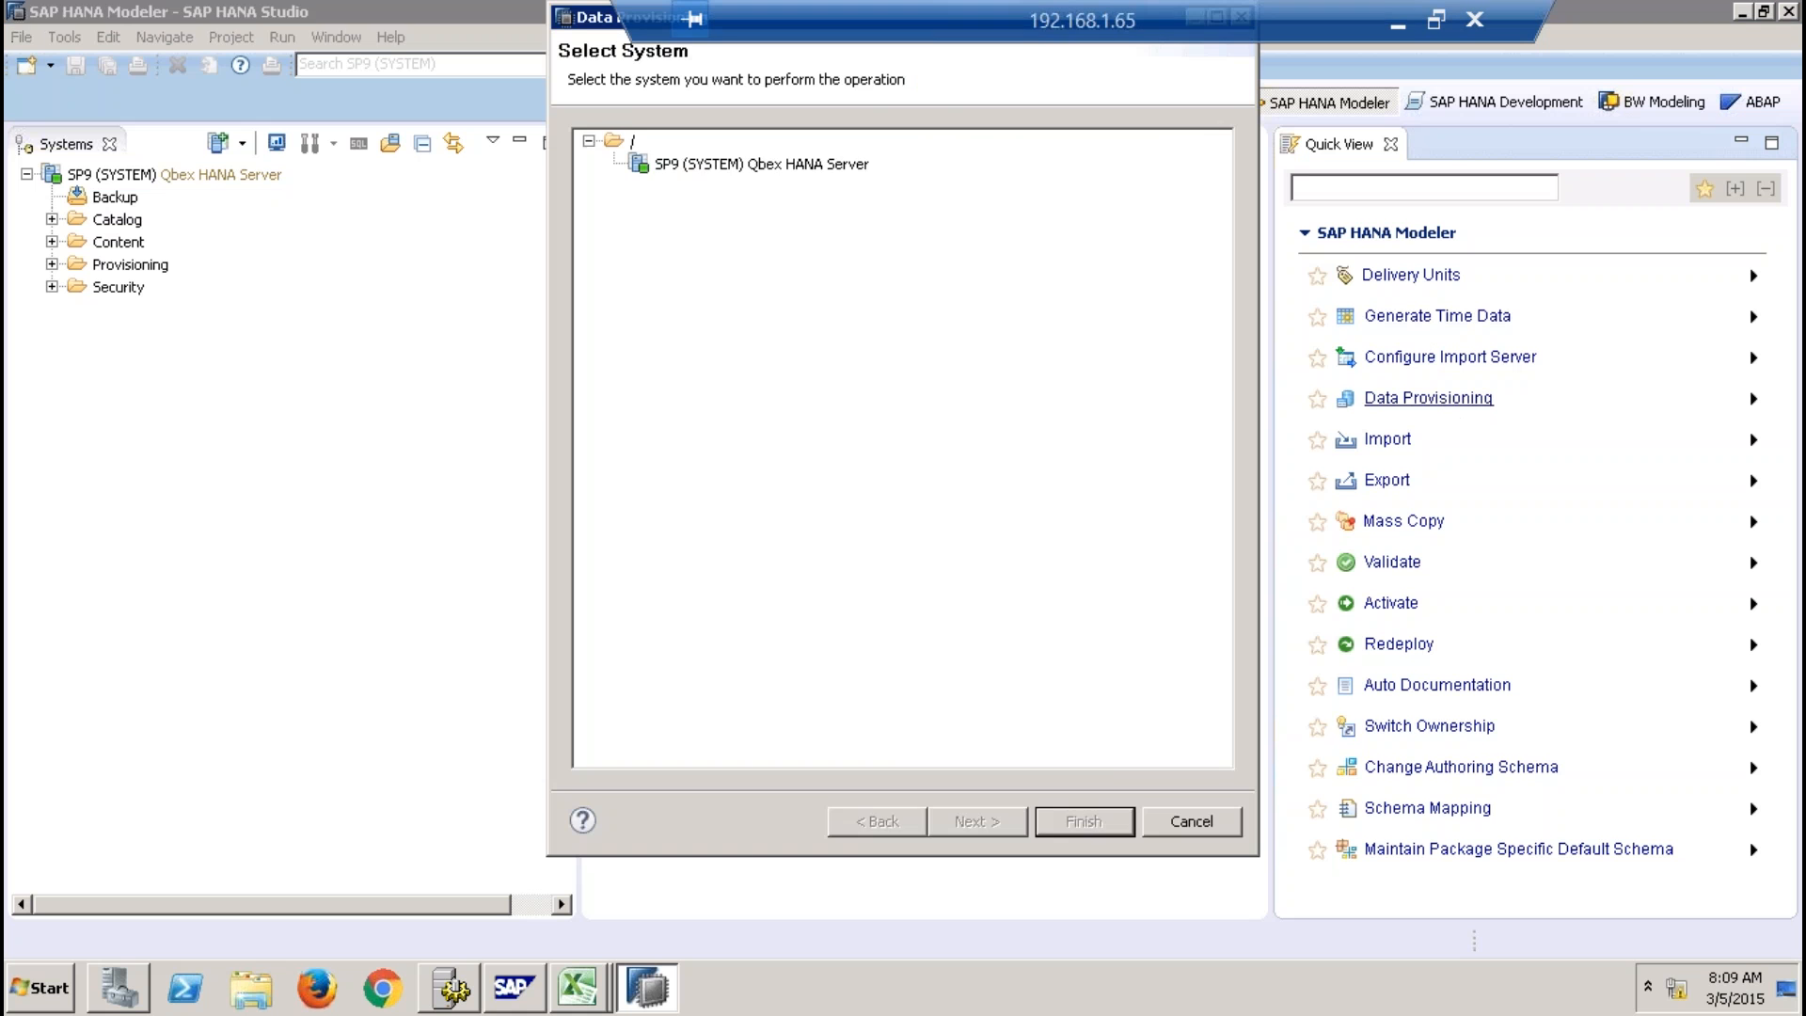
left_click(826, 166)
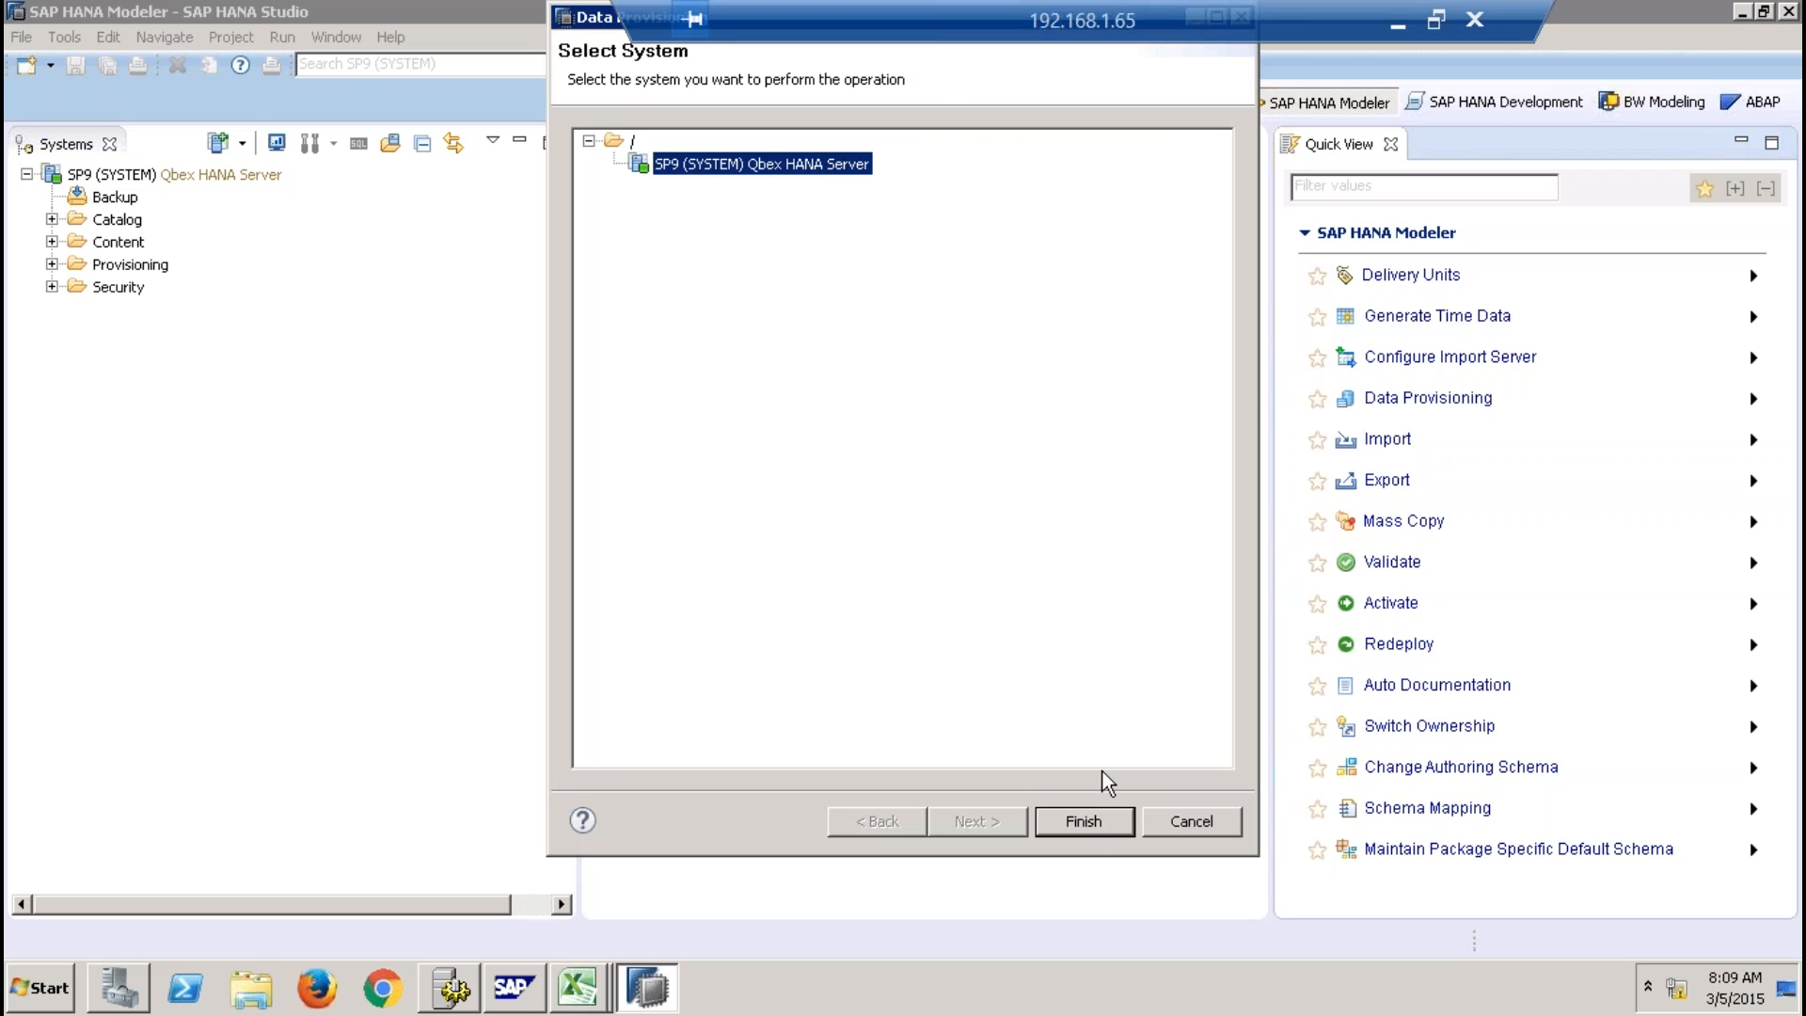
left_click(1082, 822)
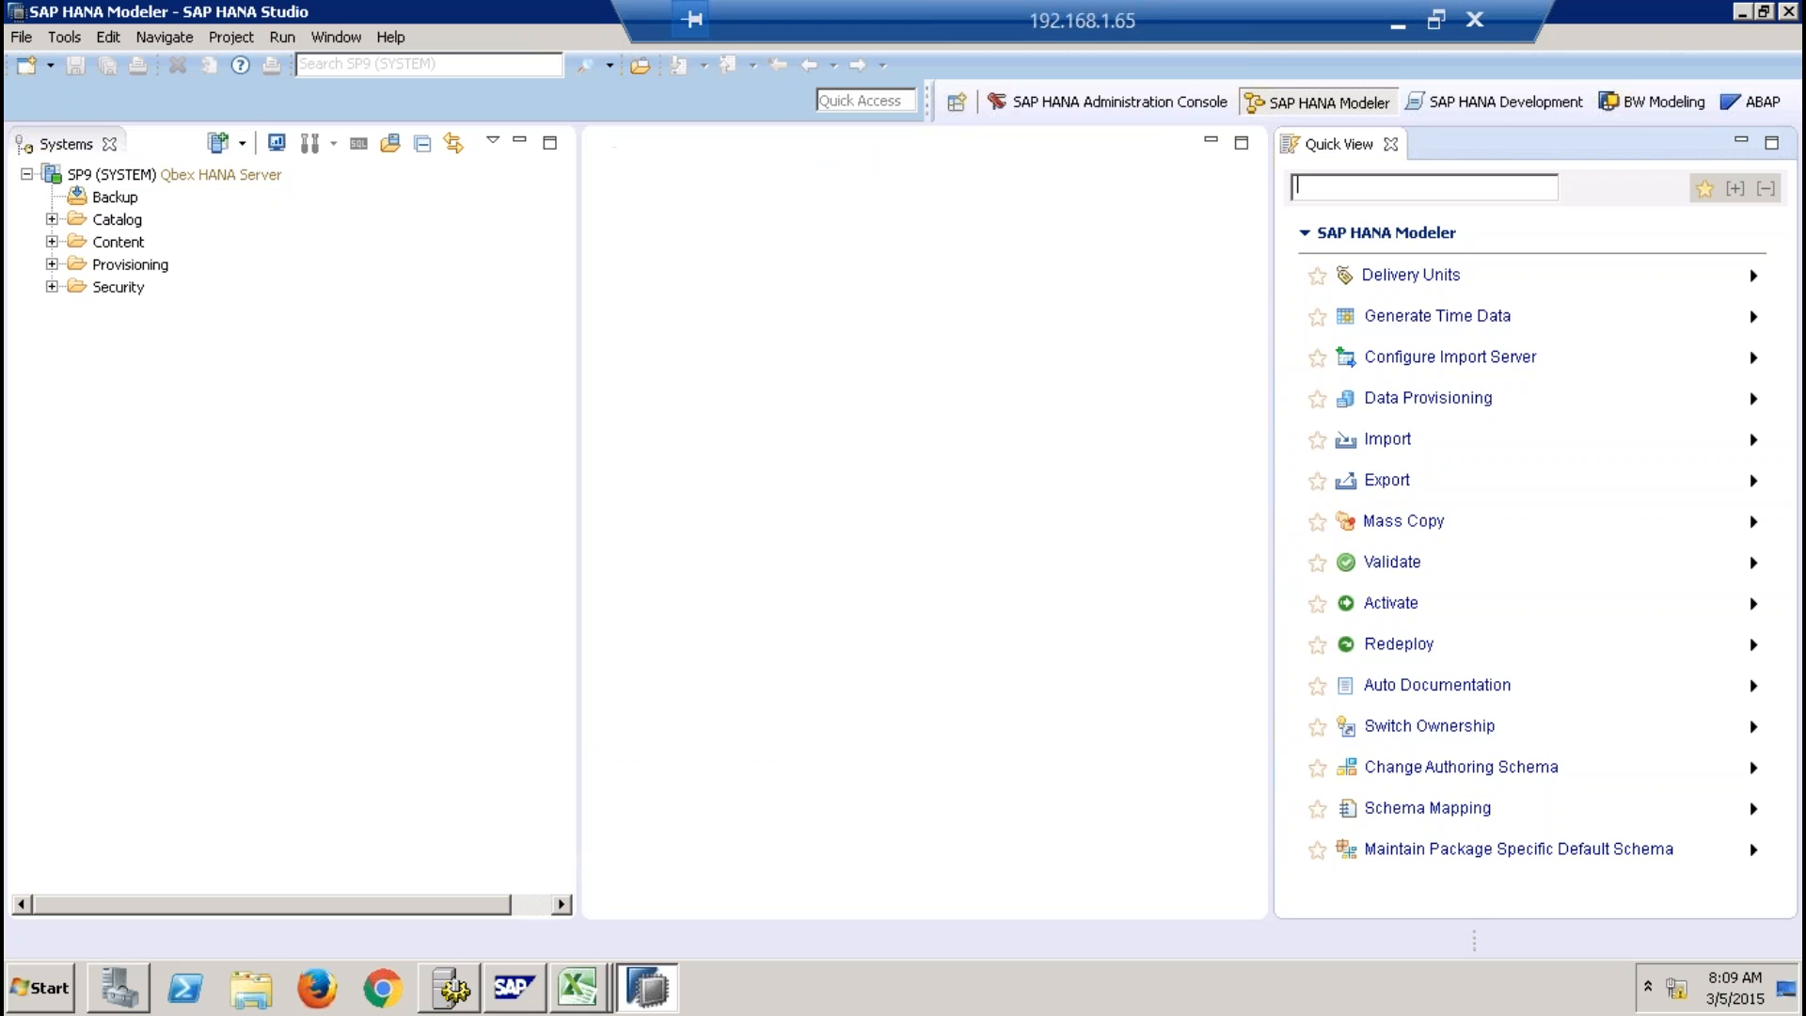
left_click(1390, 144)
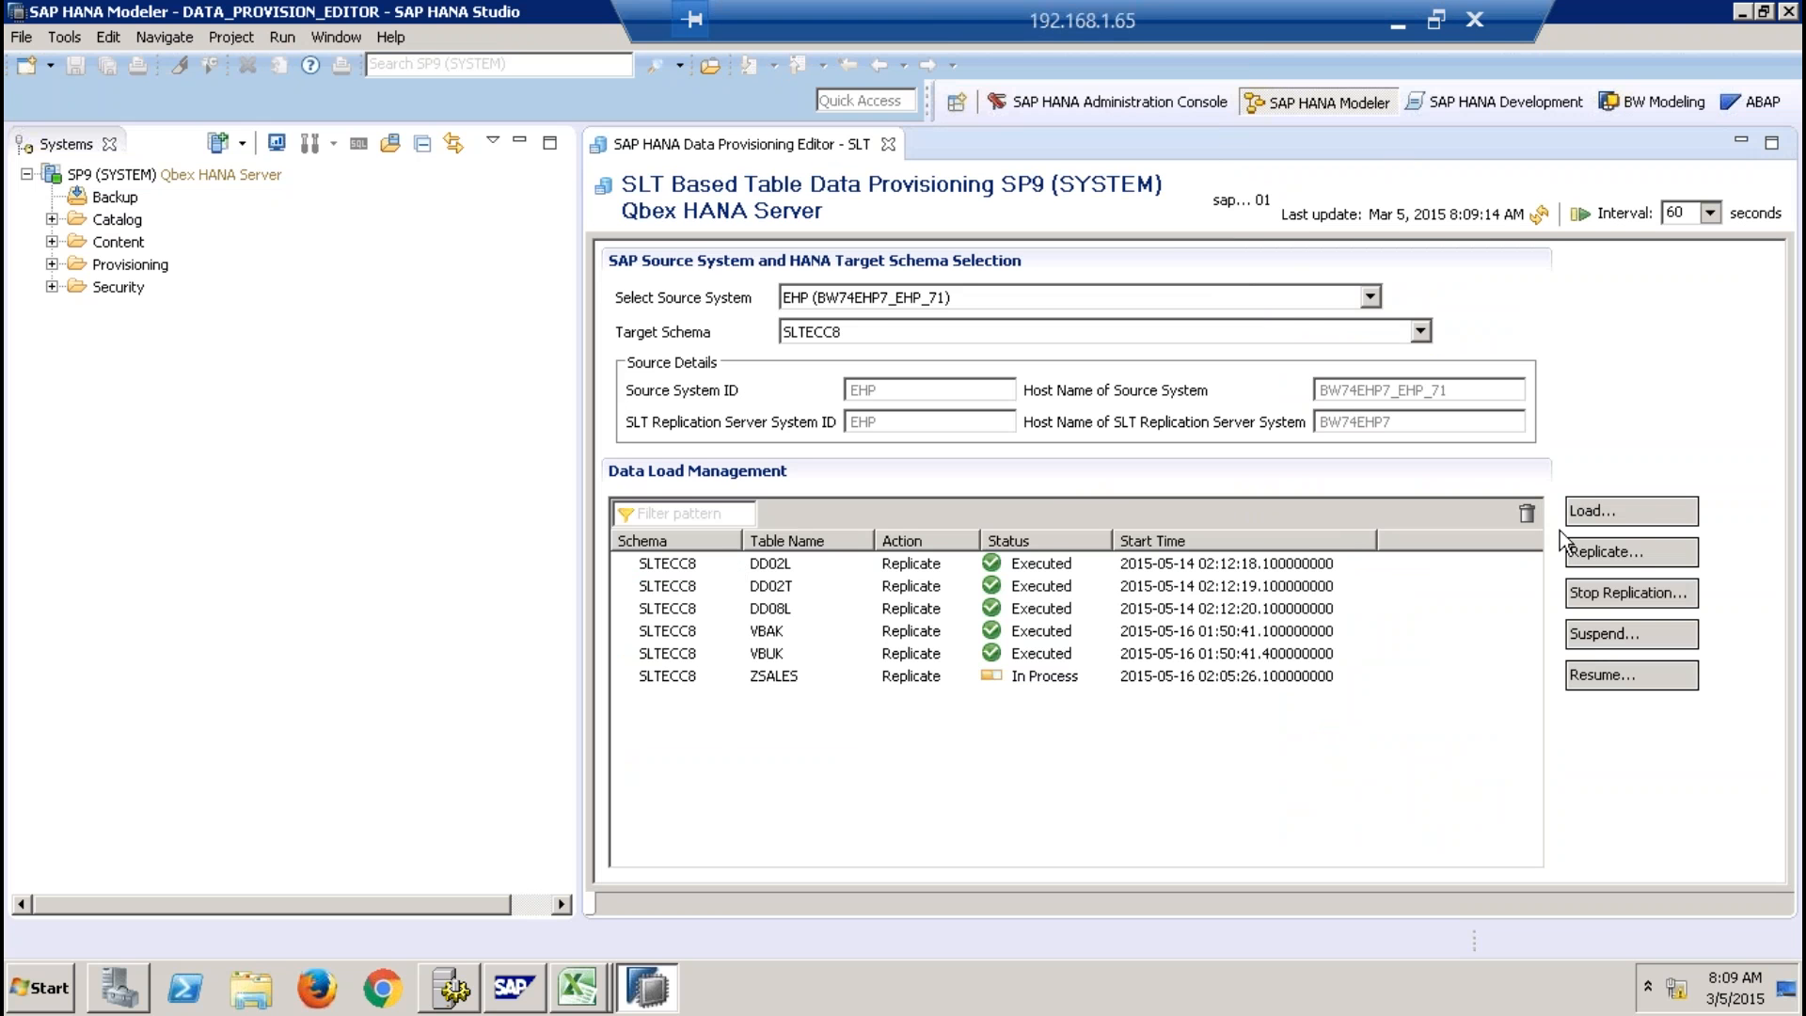
View the source tables offered for replication, cancel the replicate request, and close the data provisioning editor.
left_click(1581, 554)
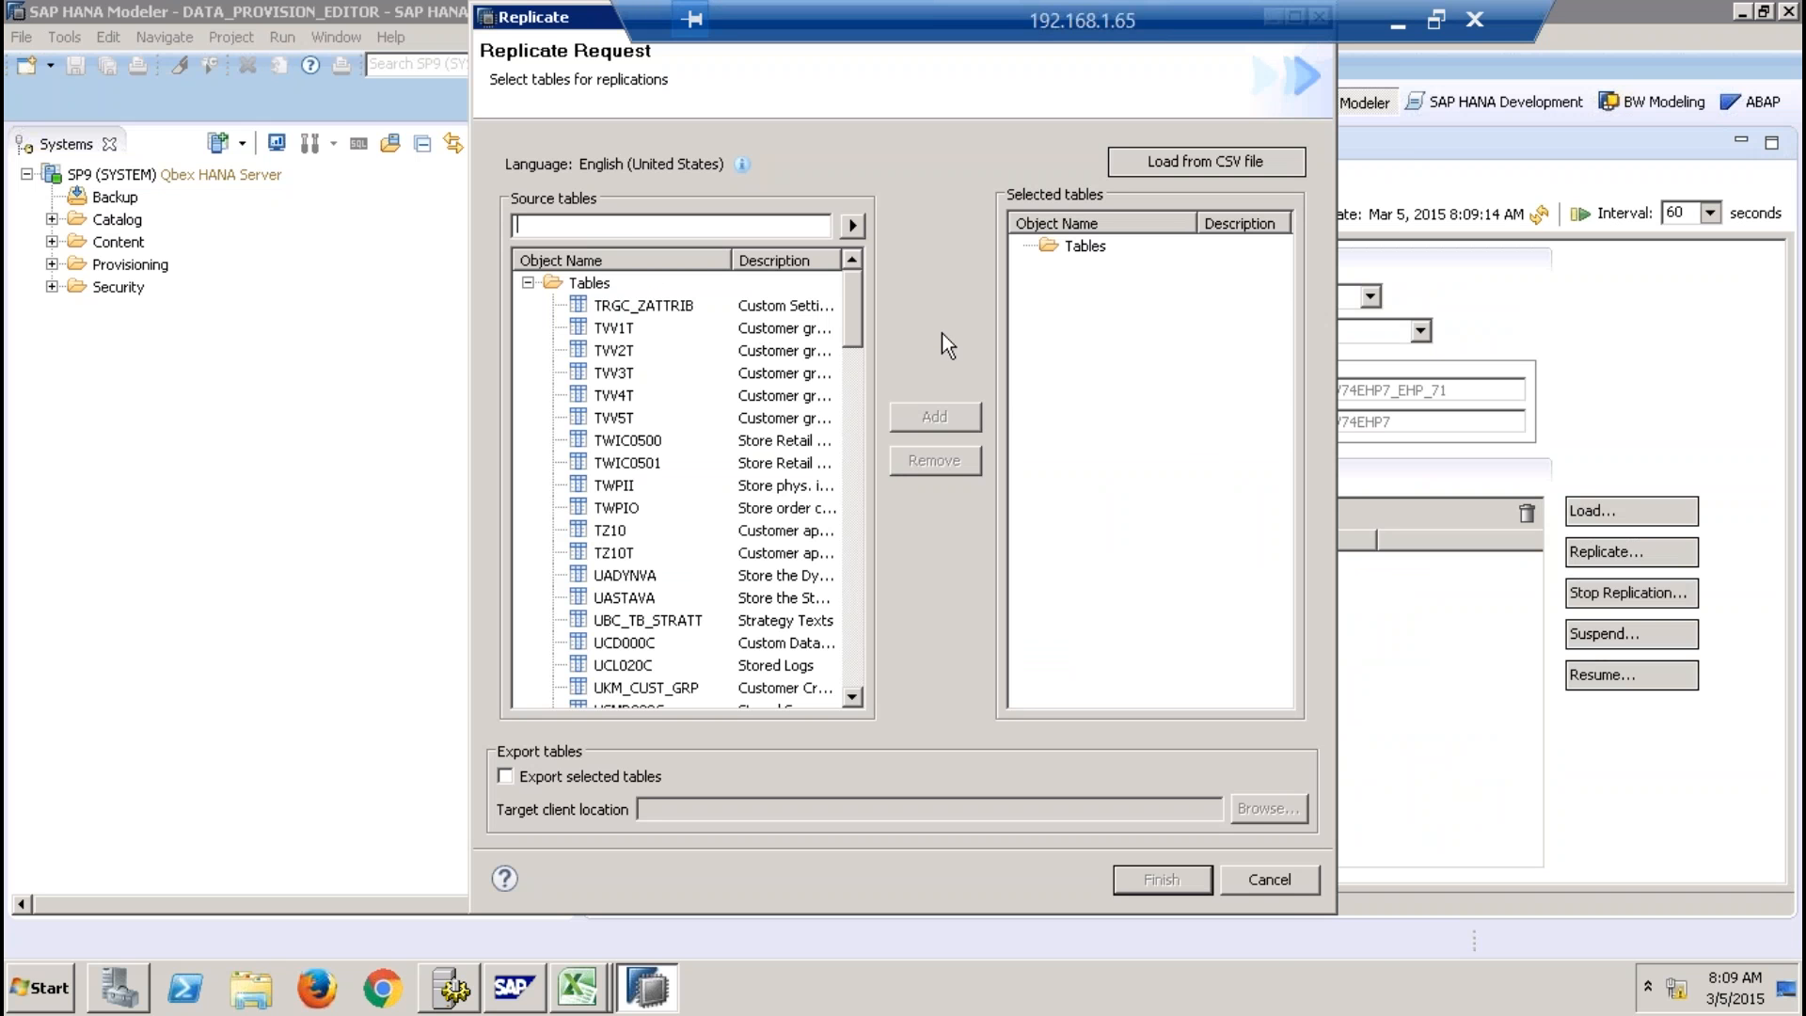
left_click(1283, 888)
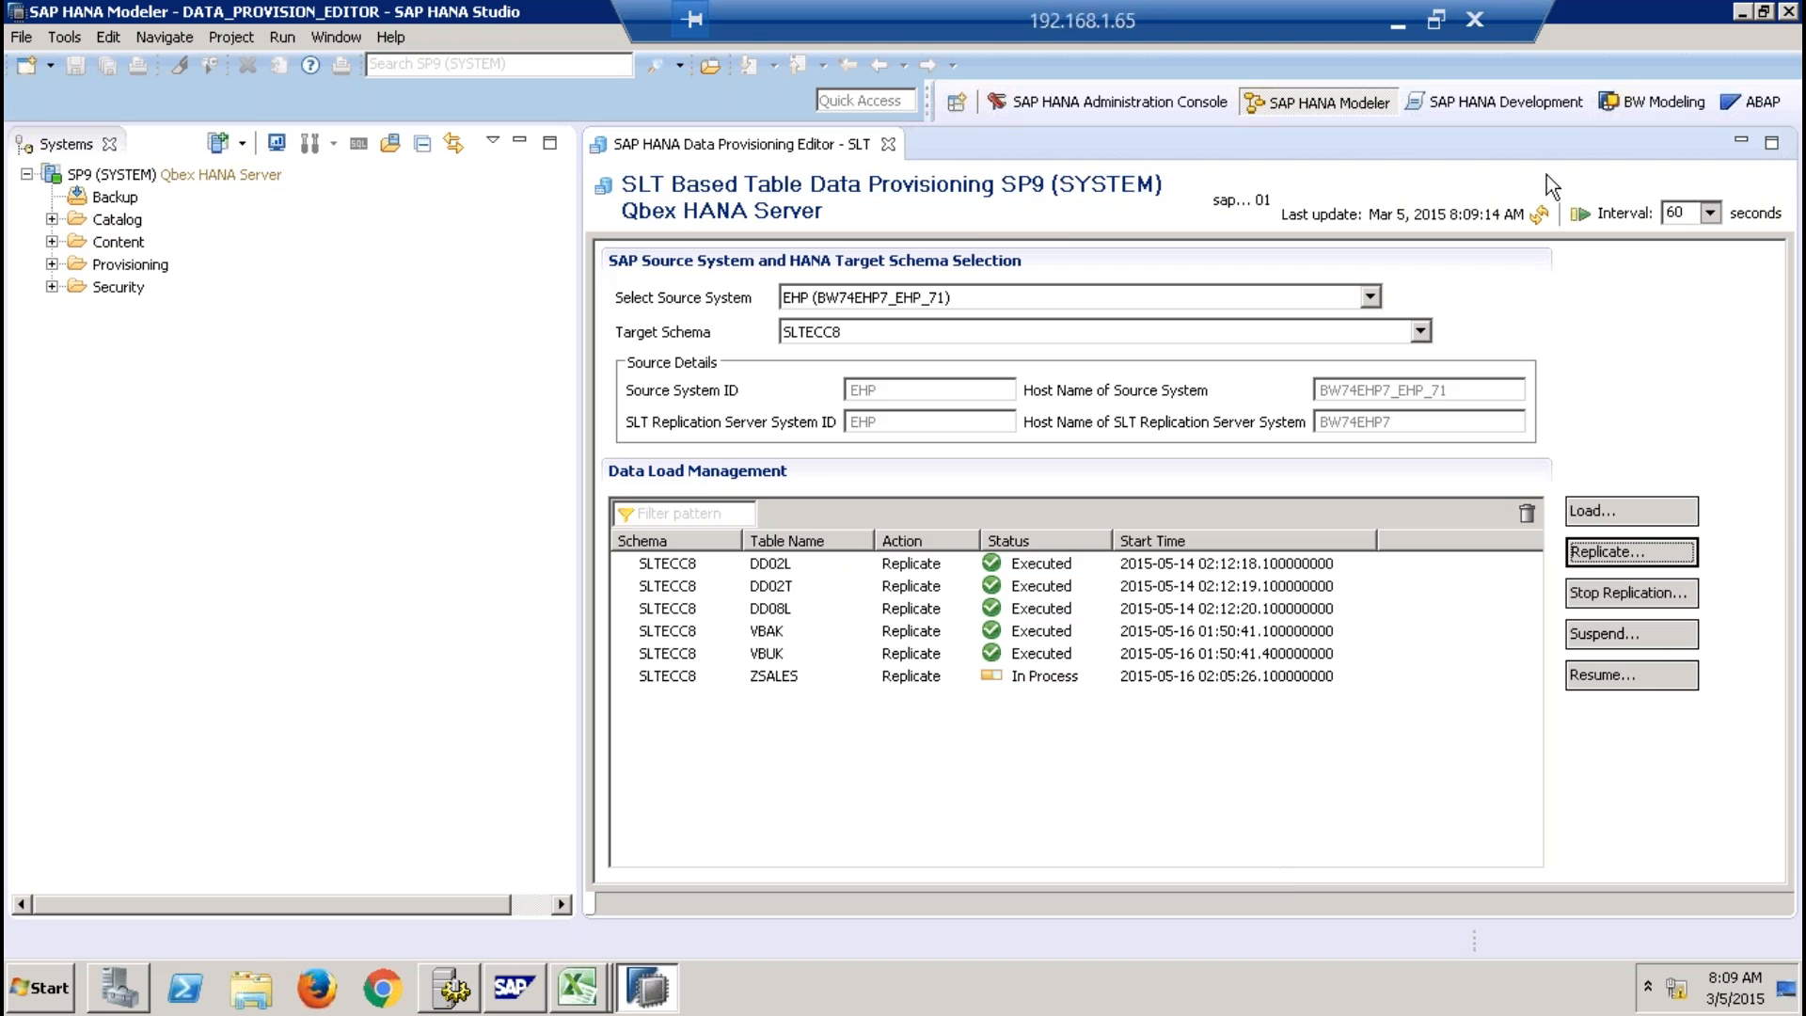
left_click(889, 144)
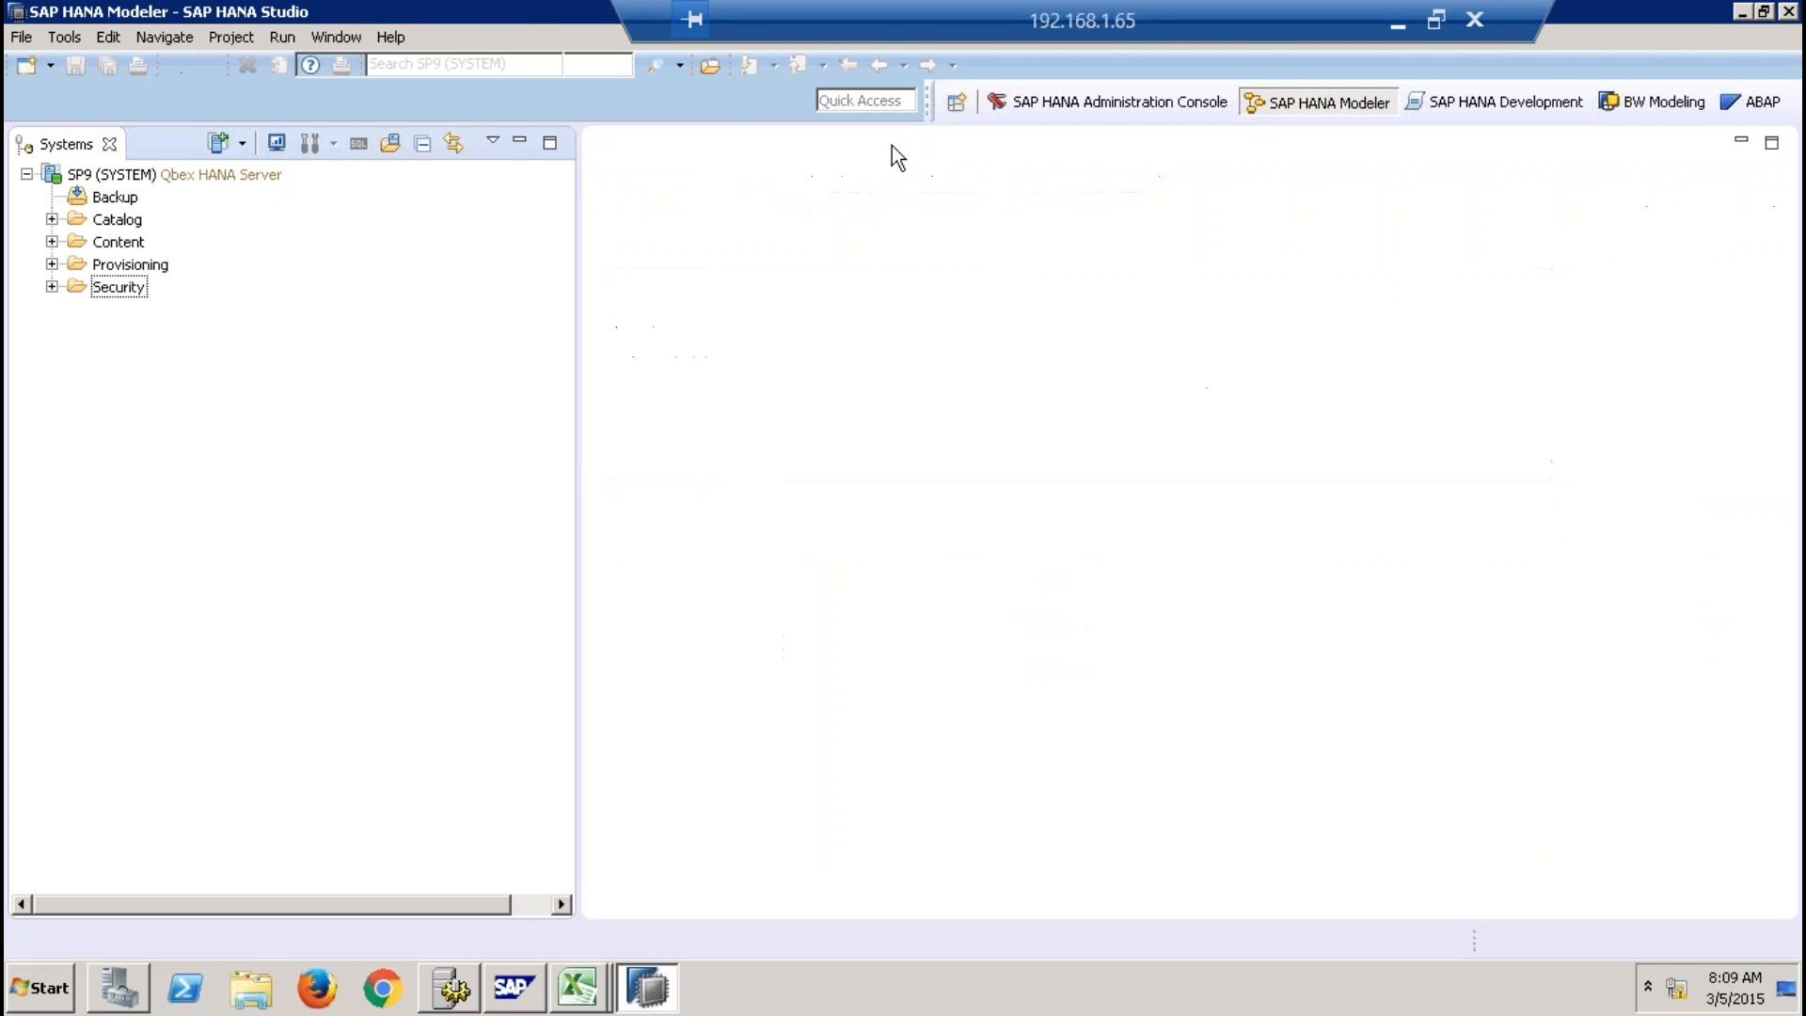
Reopen the Quick View to look over the modeling tasks, and close it.
left_click(394, 43)
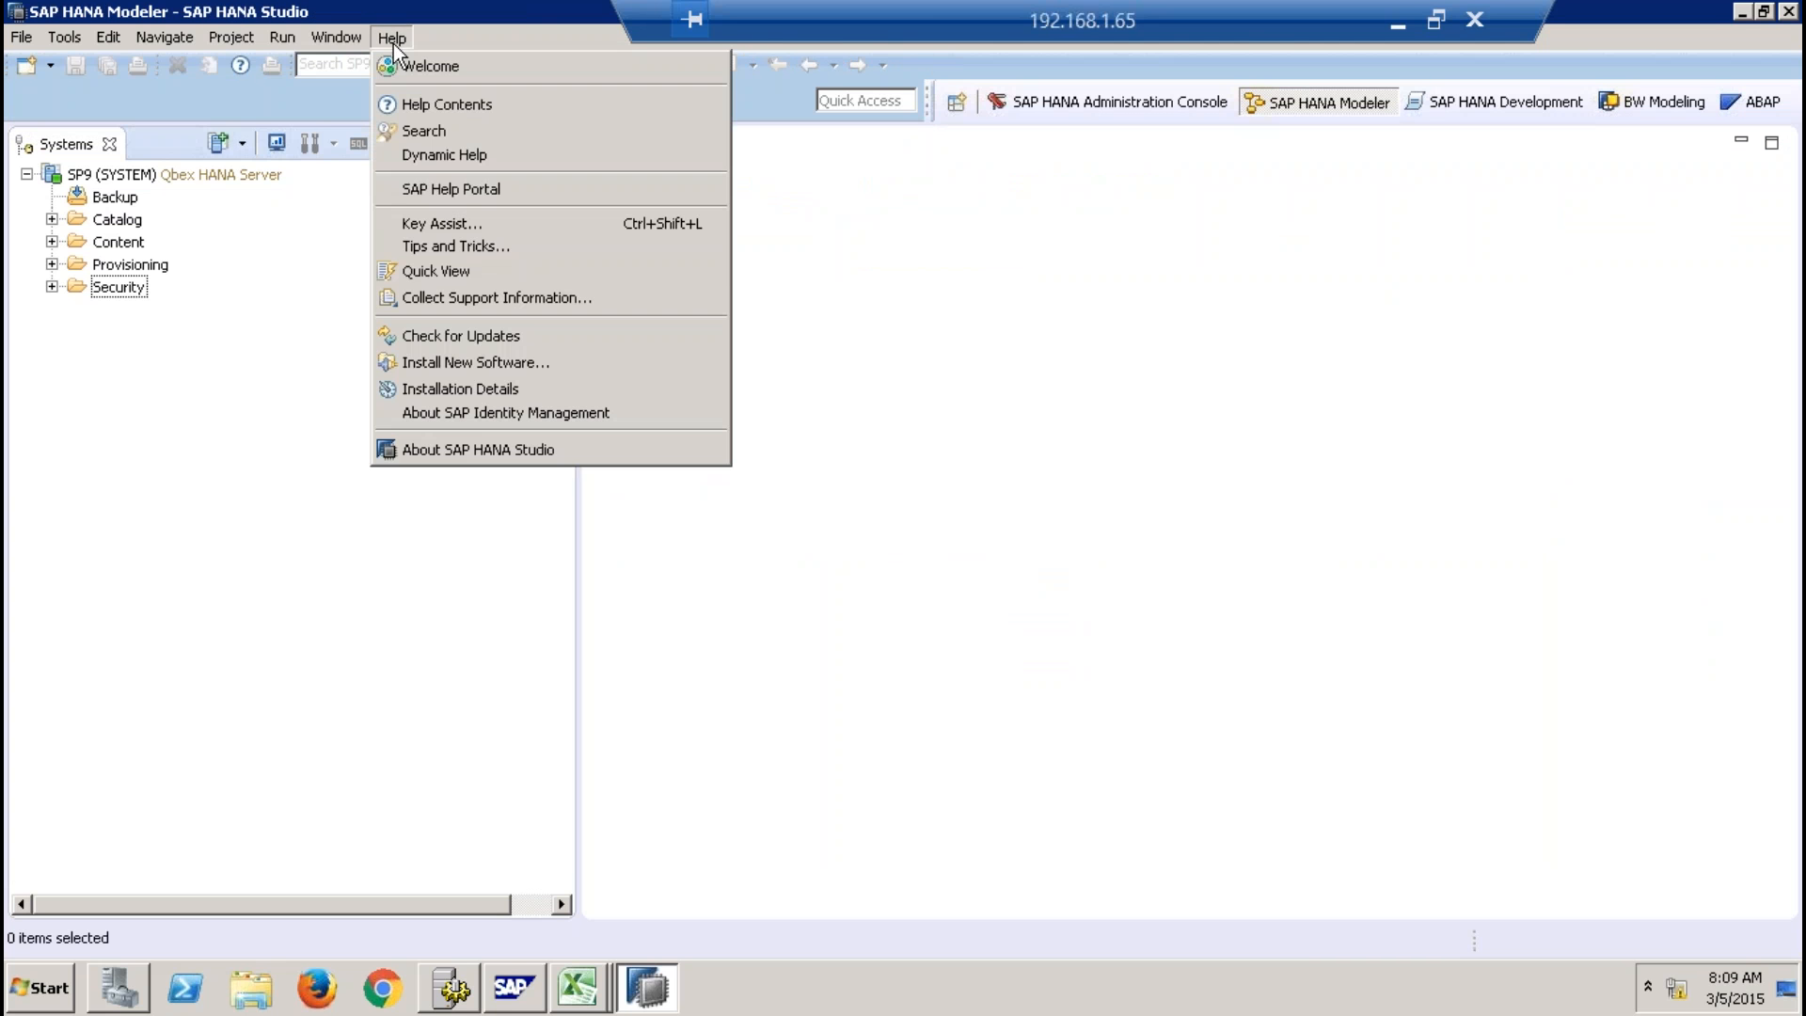
left_click(444, 269)
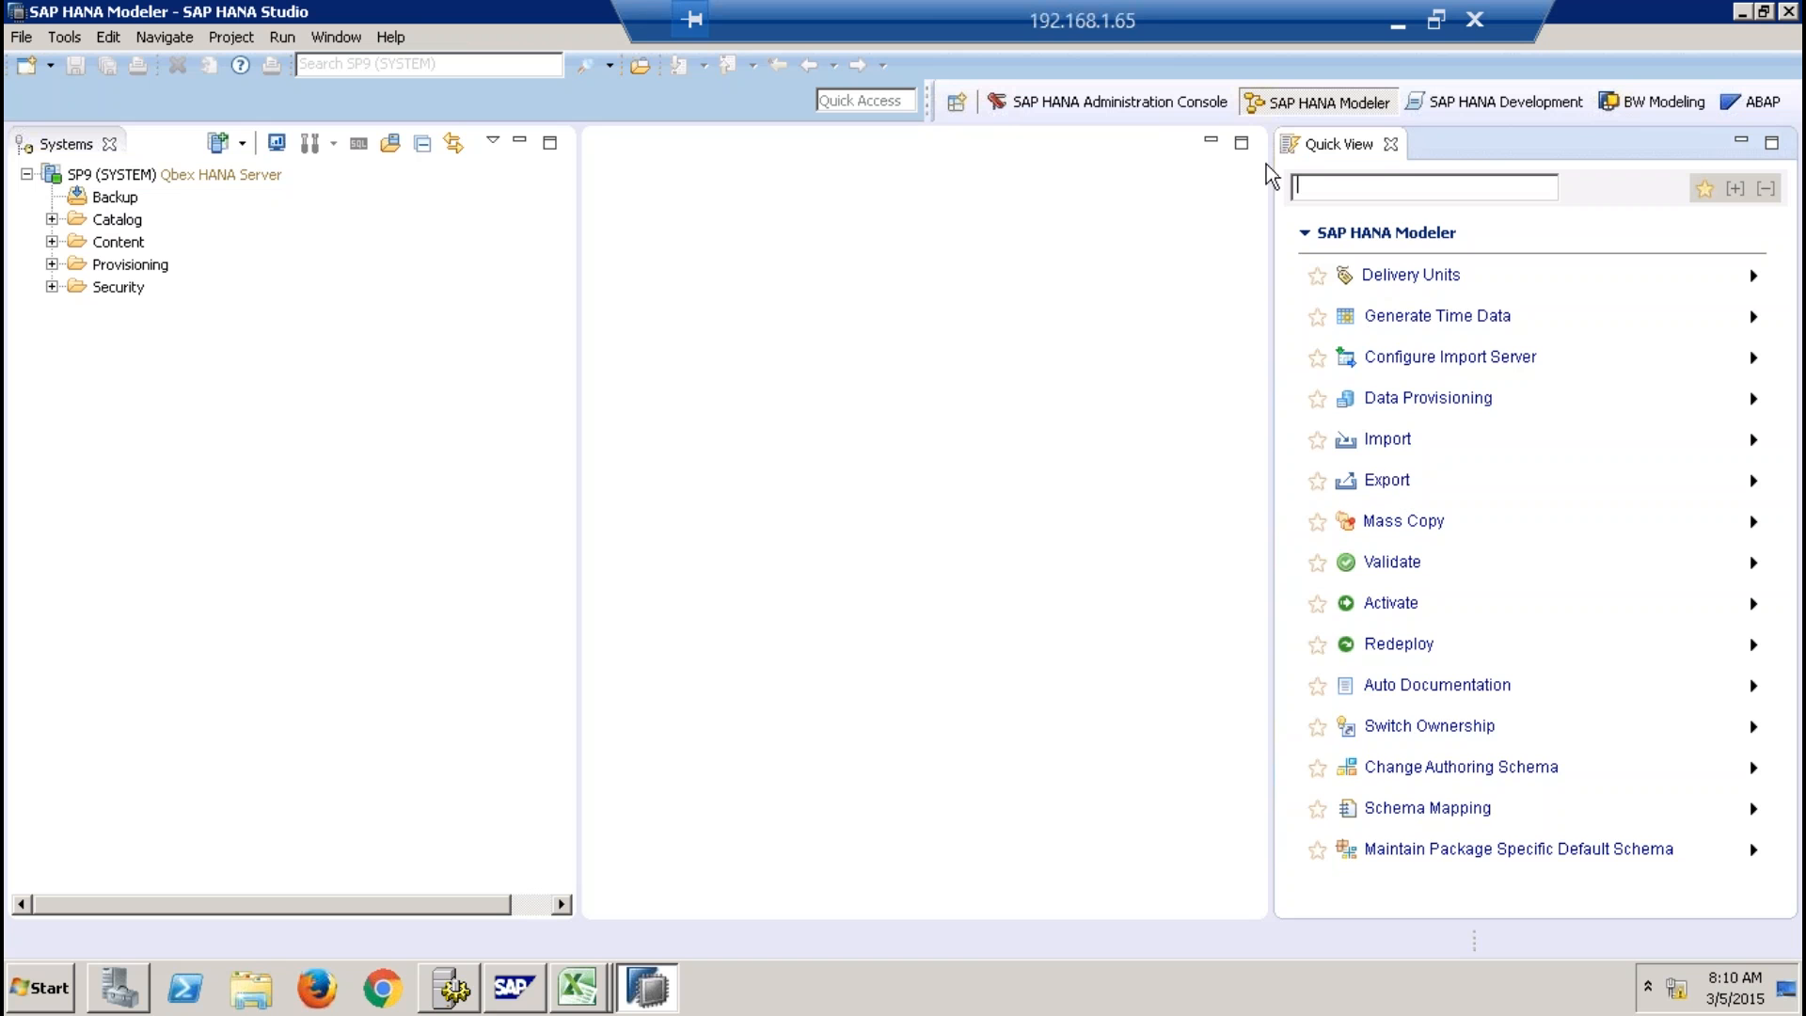
left_click(1391, 144)
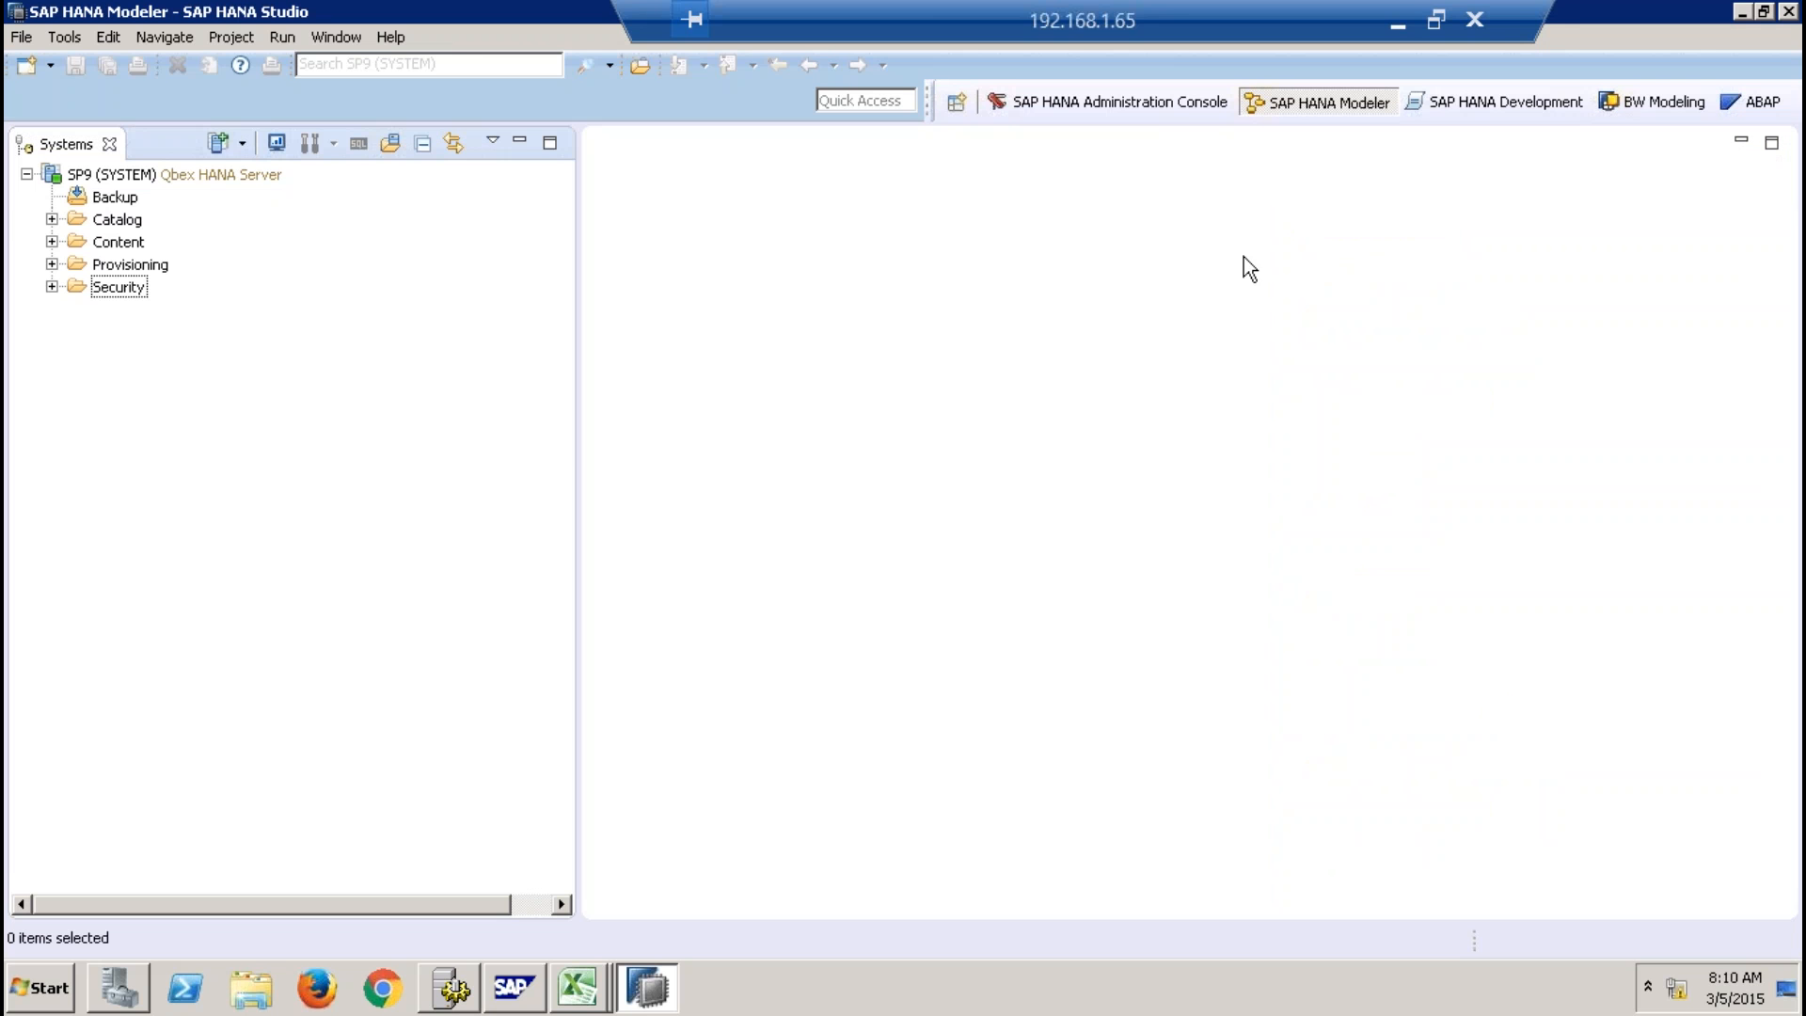
left_click(325, 37)
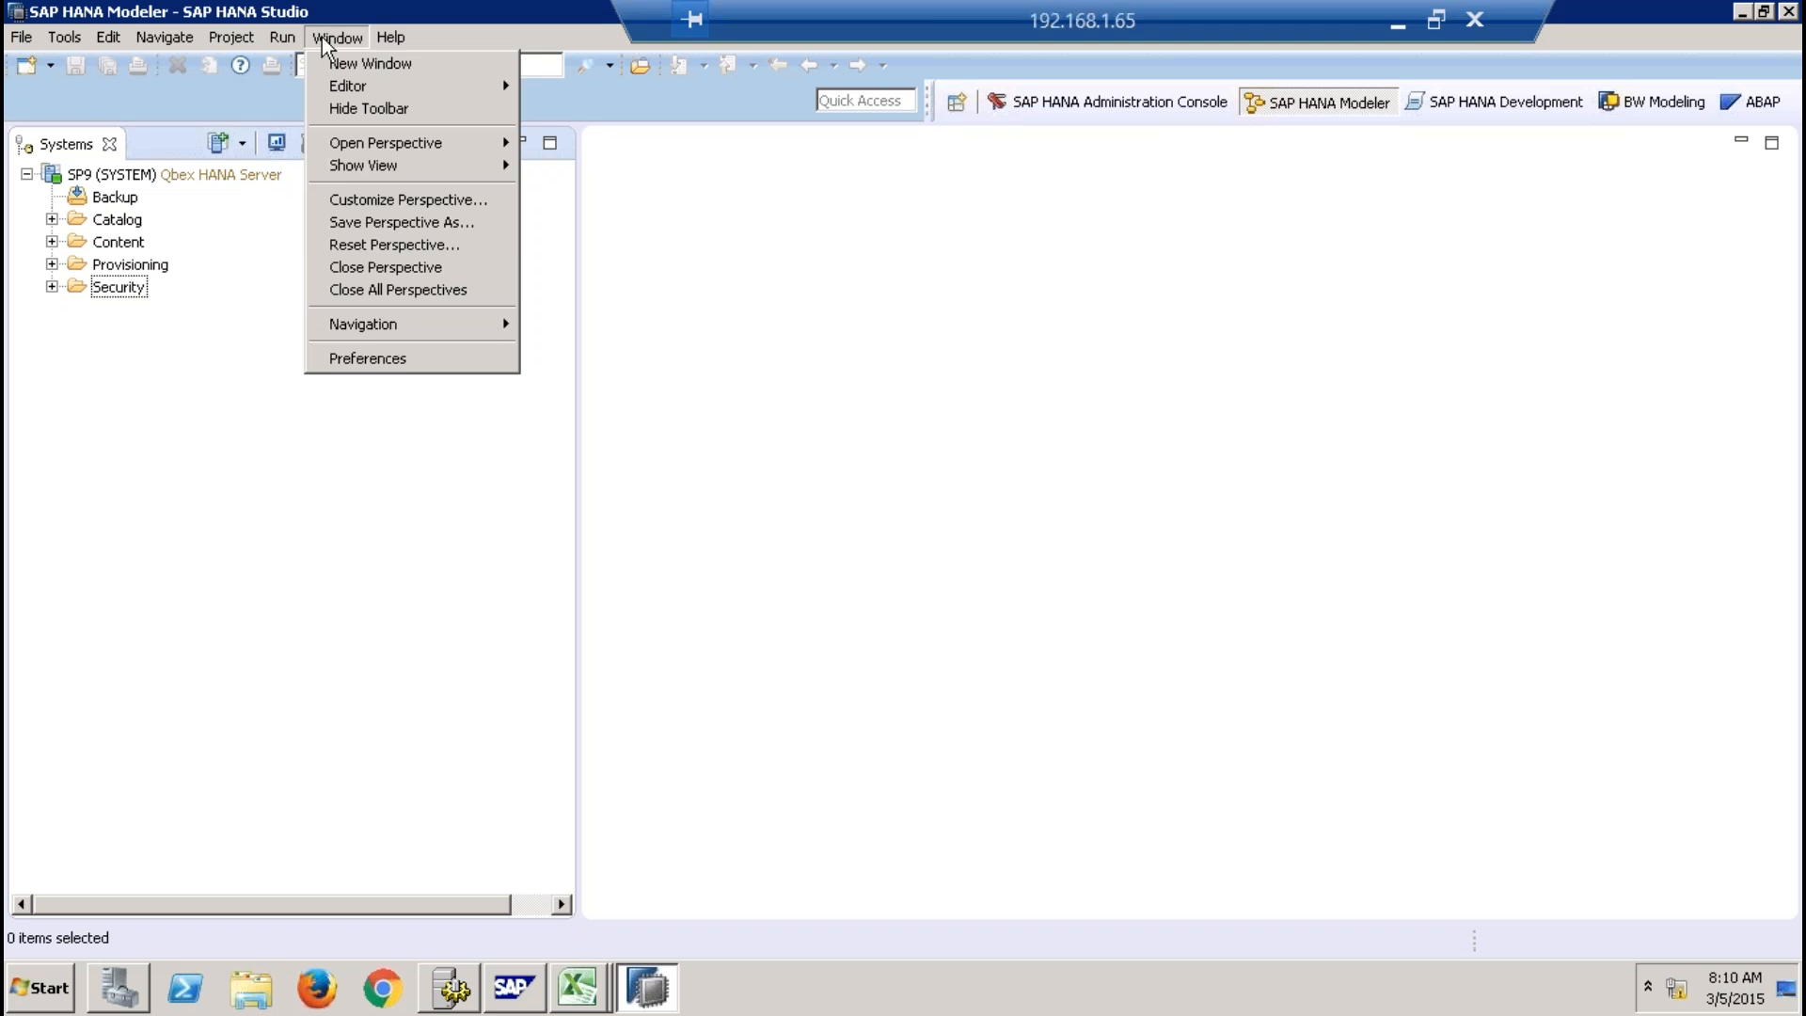
left_click(382, 245)
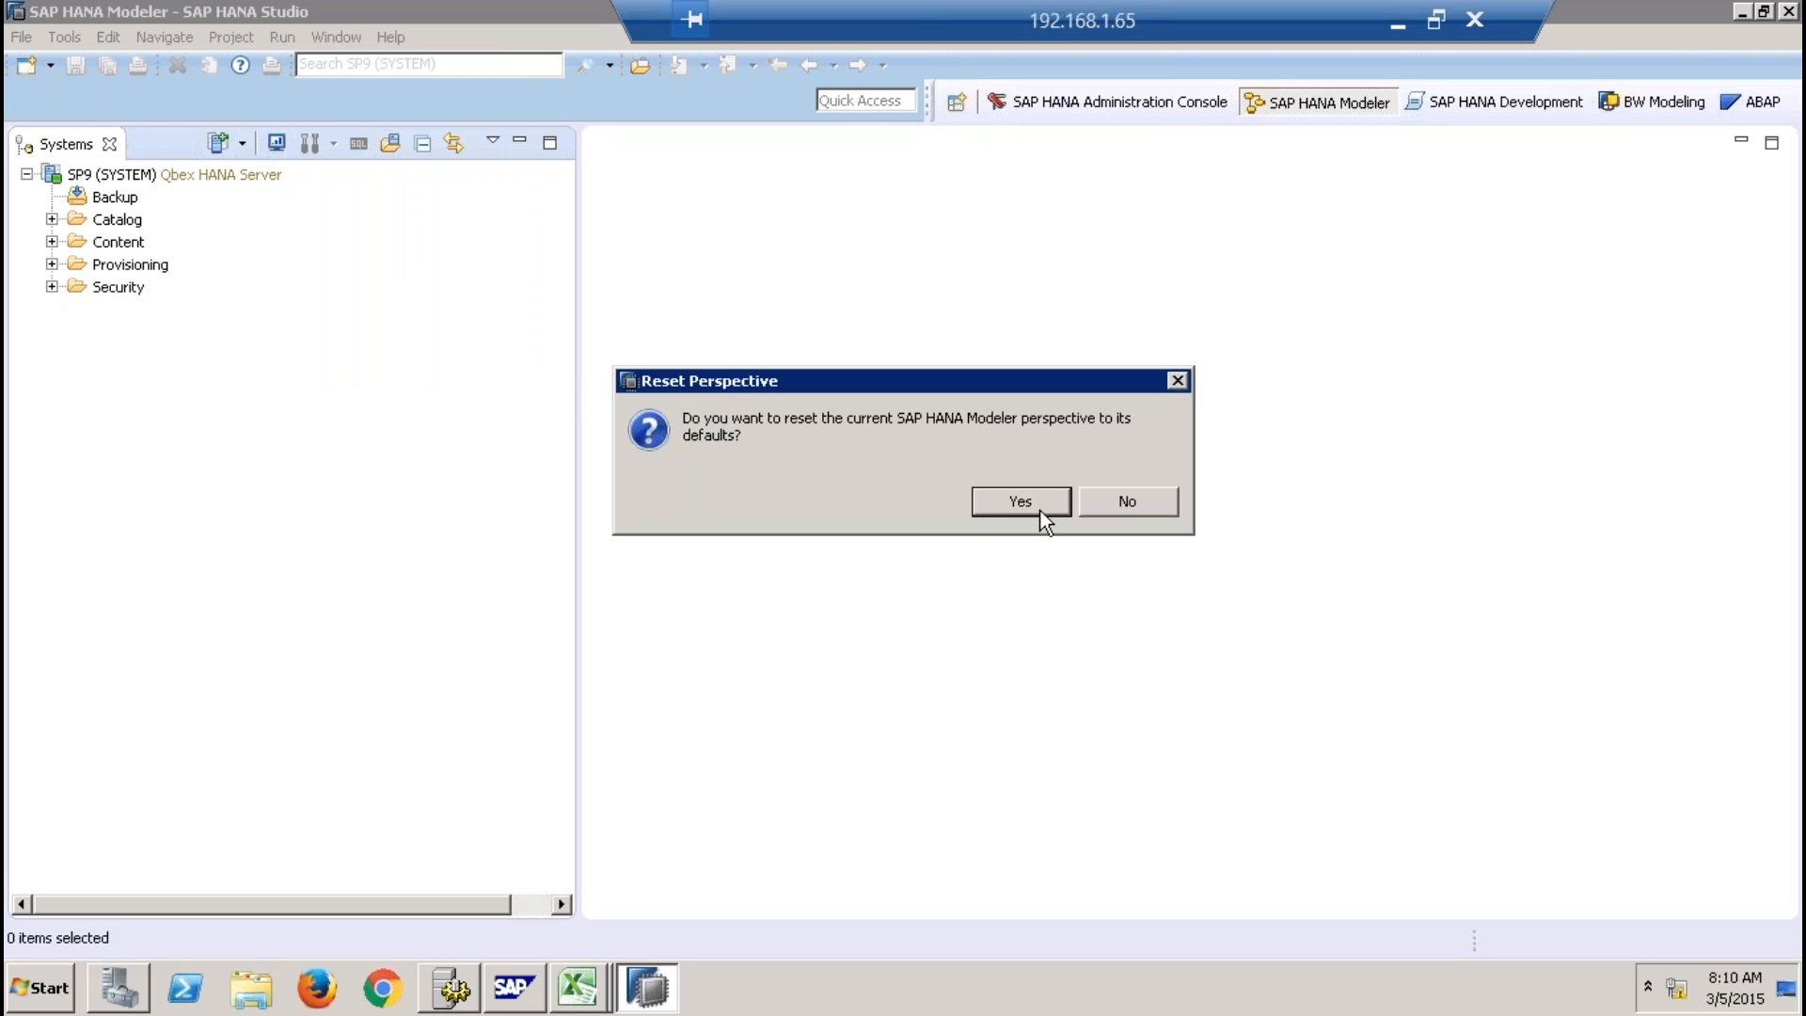
left_click(1093, 508)
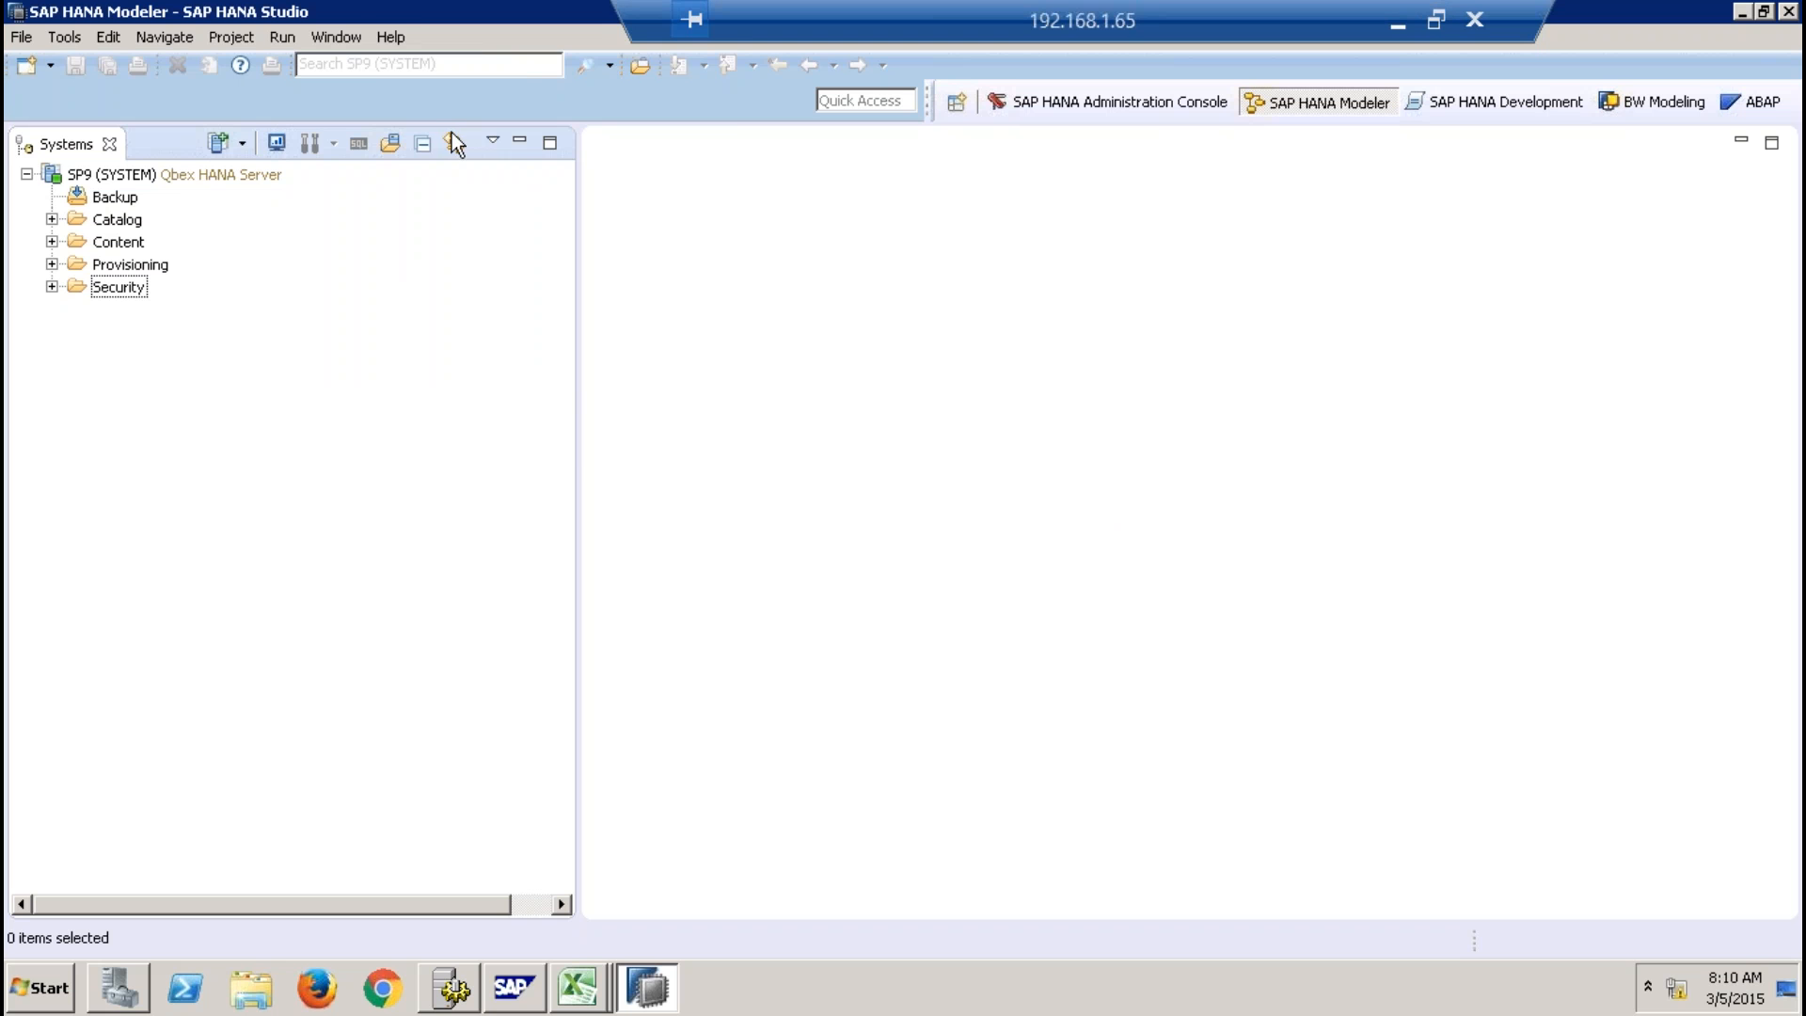
Show the Quick View, read the descriptions of the Redeploy and Activate tasks, and close the view.
left_click(389, 38)
left_click(448, 271)
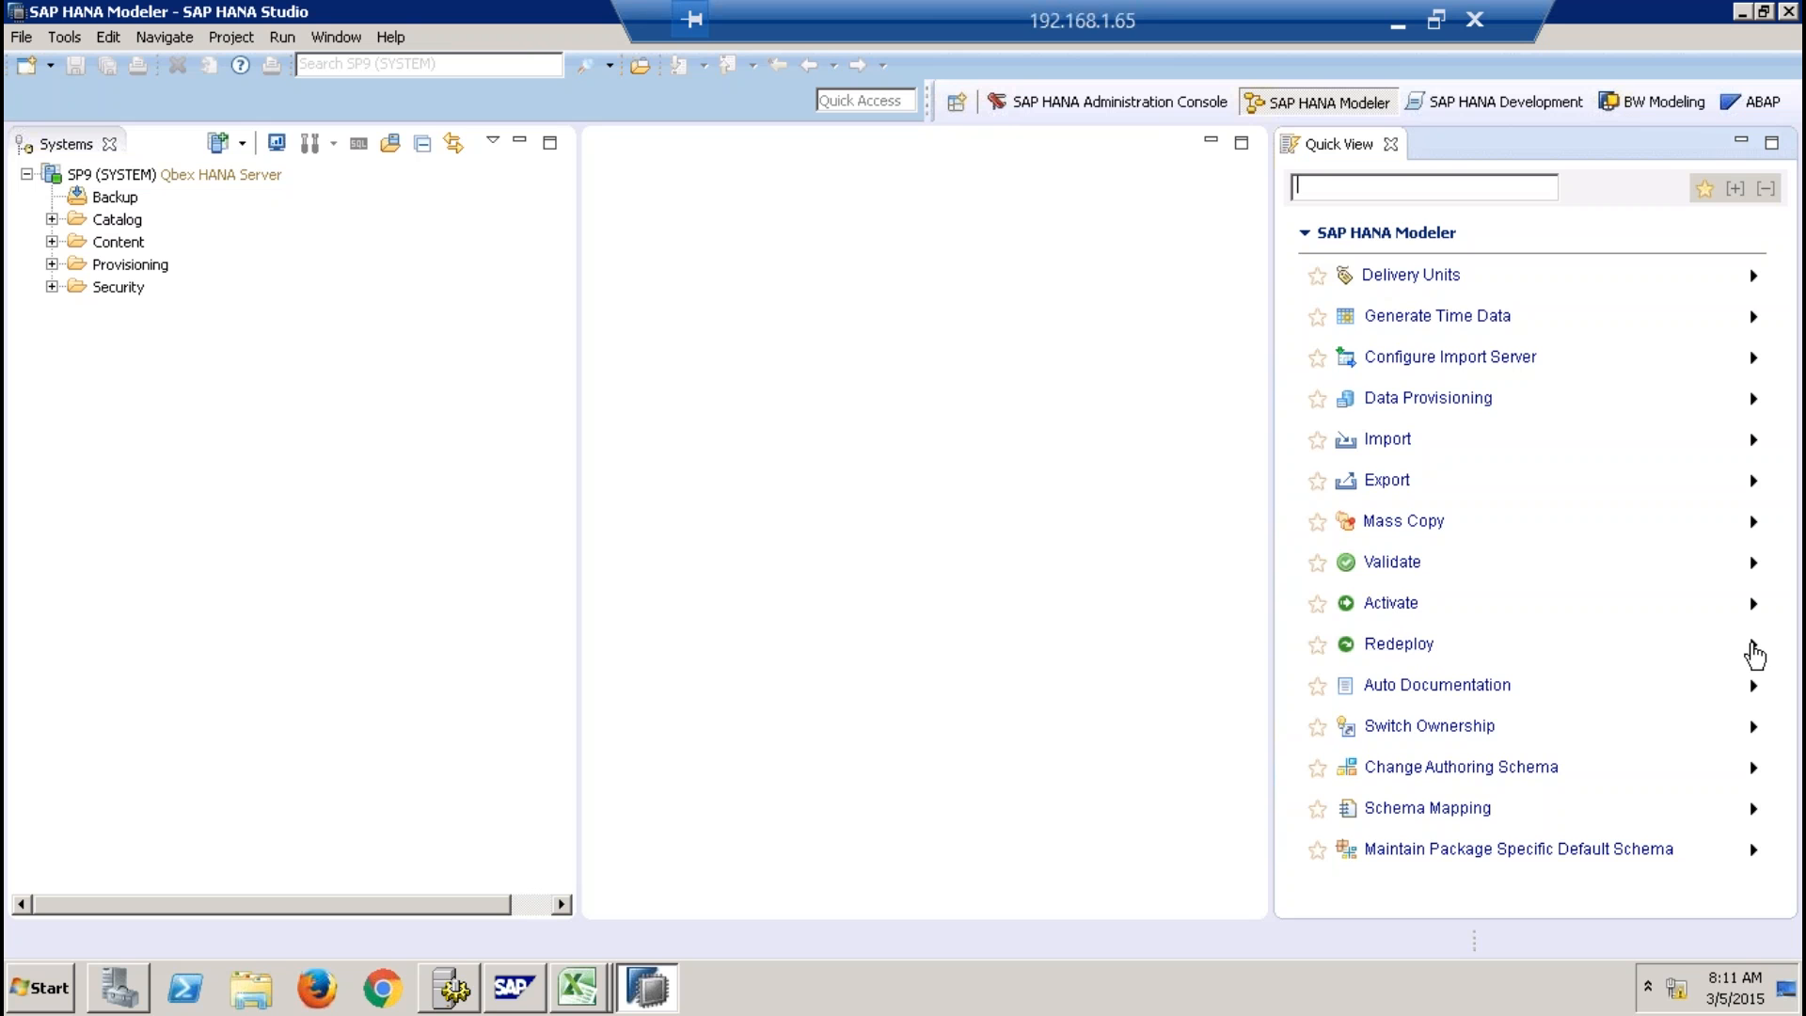
left_click(1754, 646)
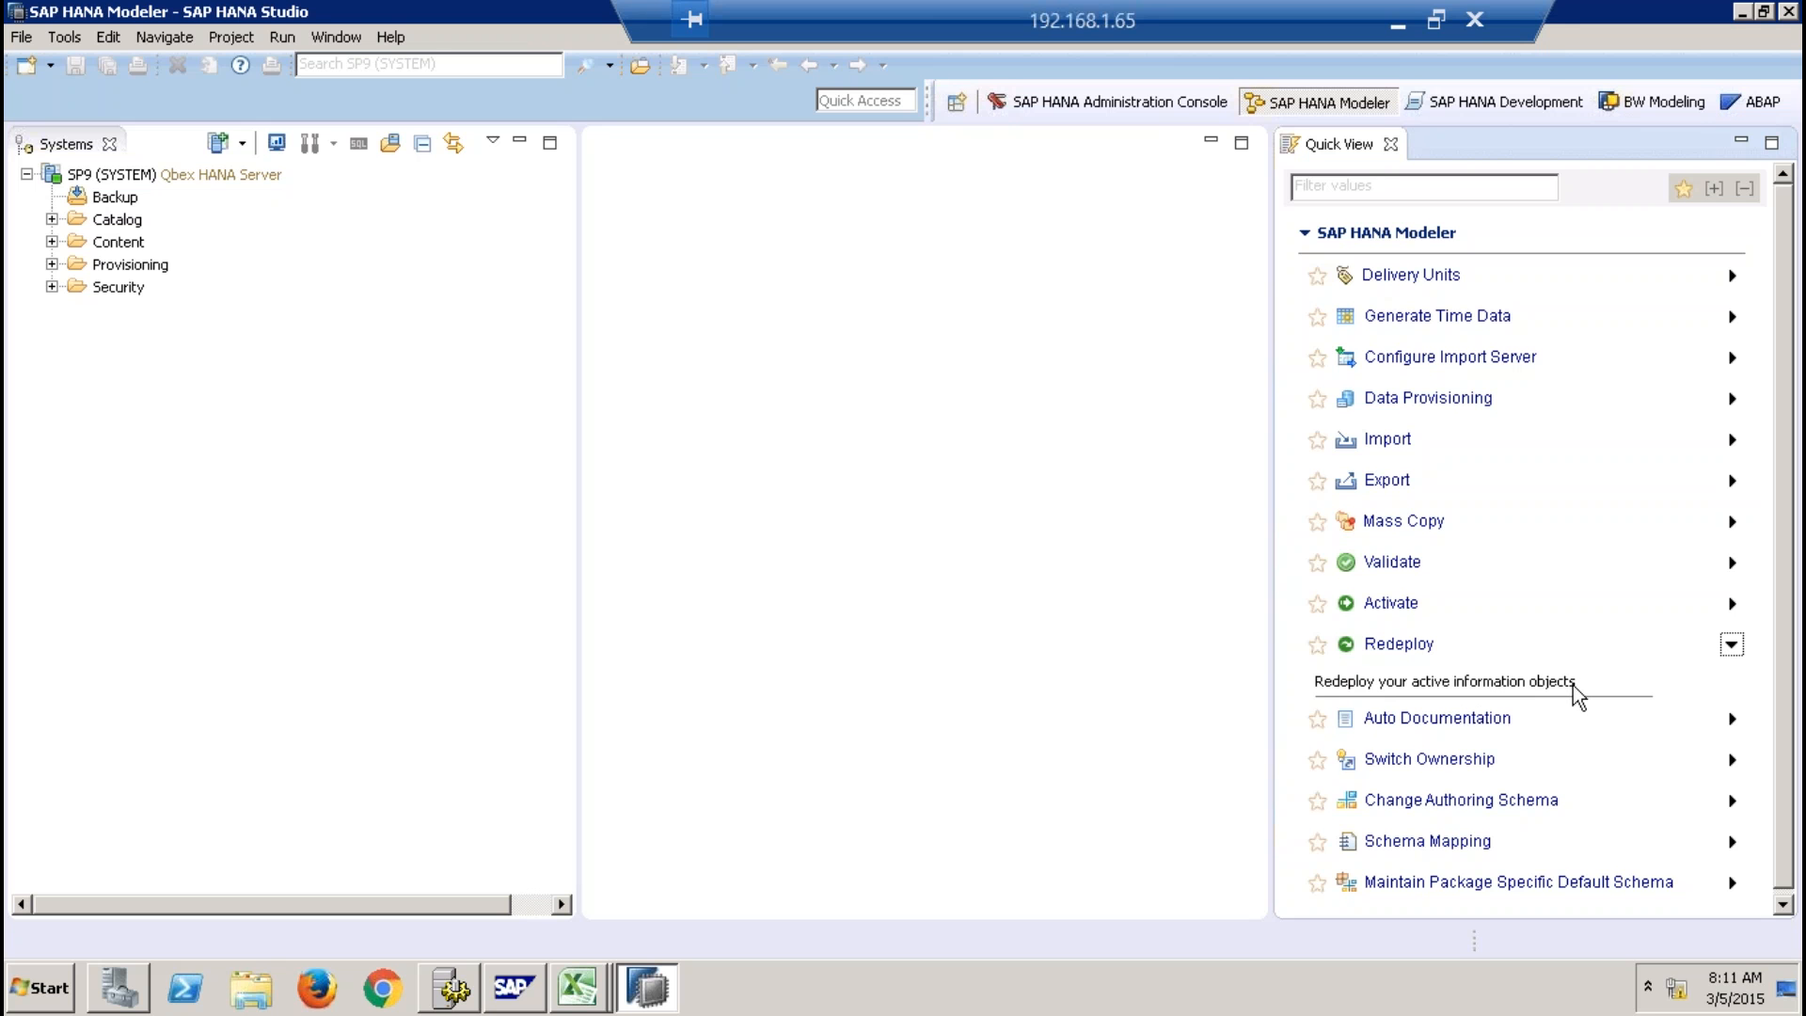
left_click(1734, 605)
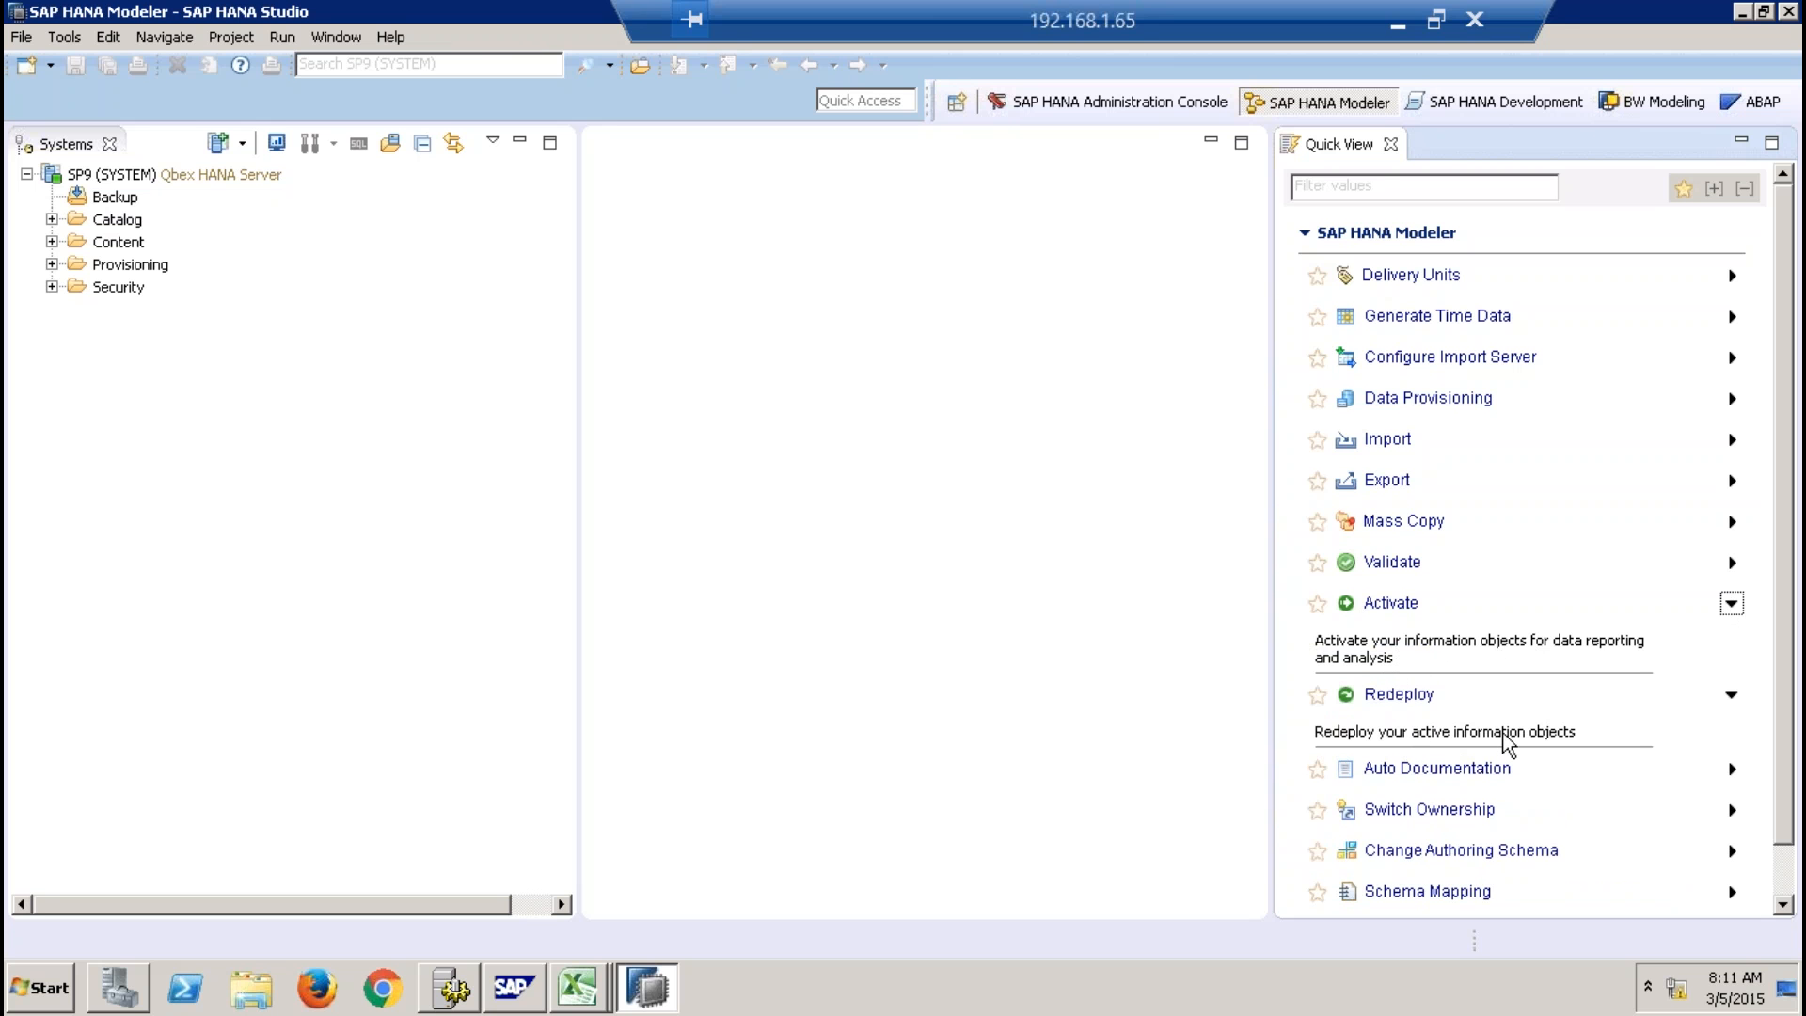
left_click(1390, 146)
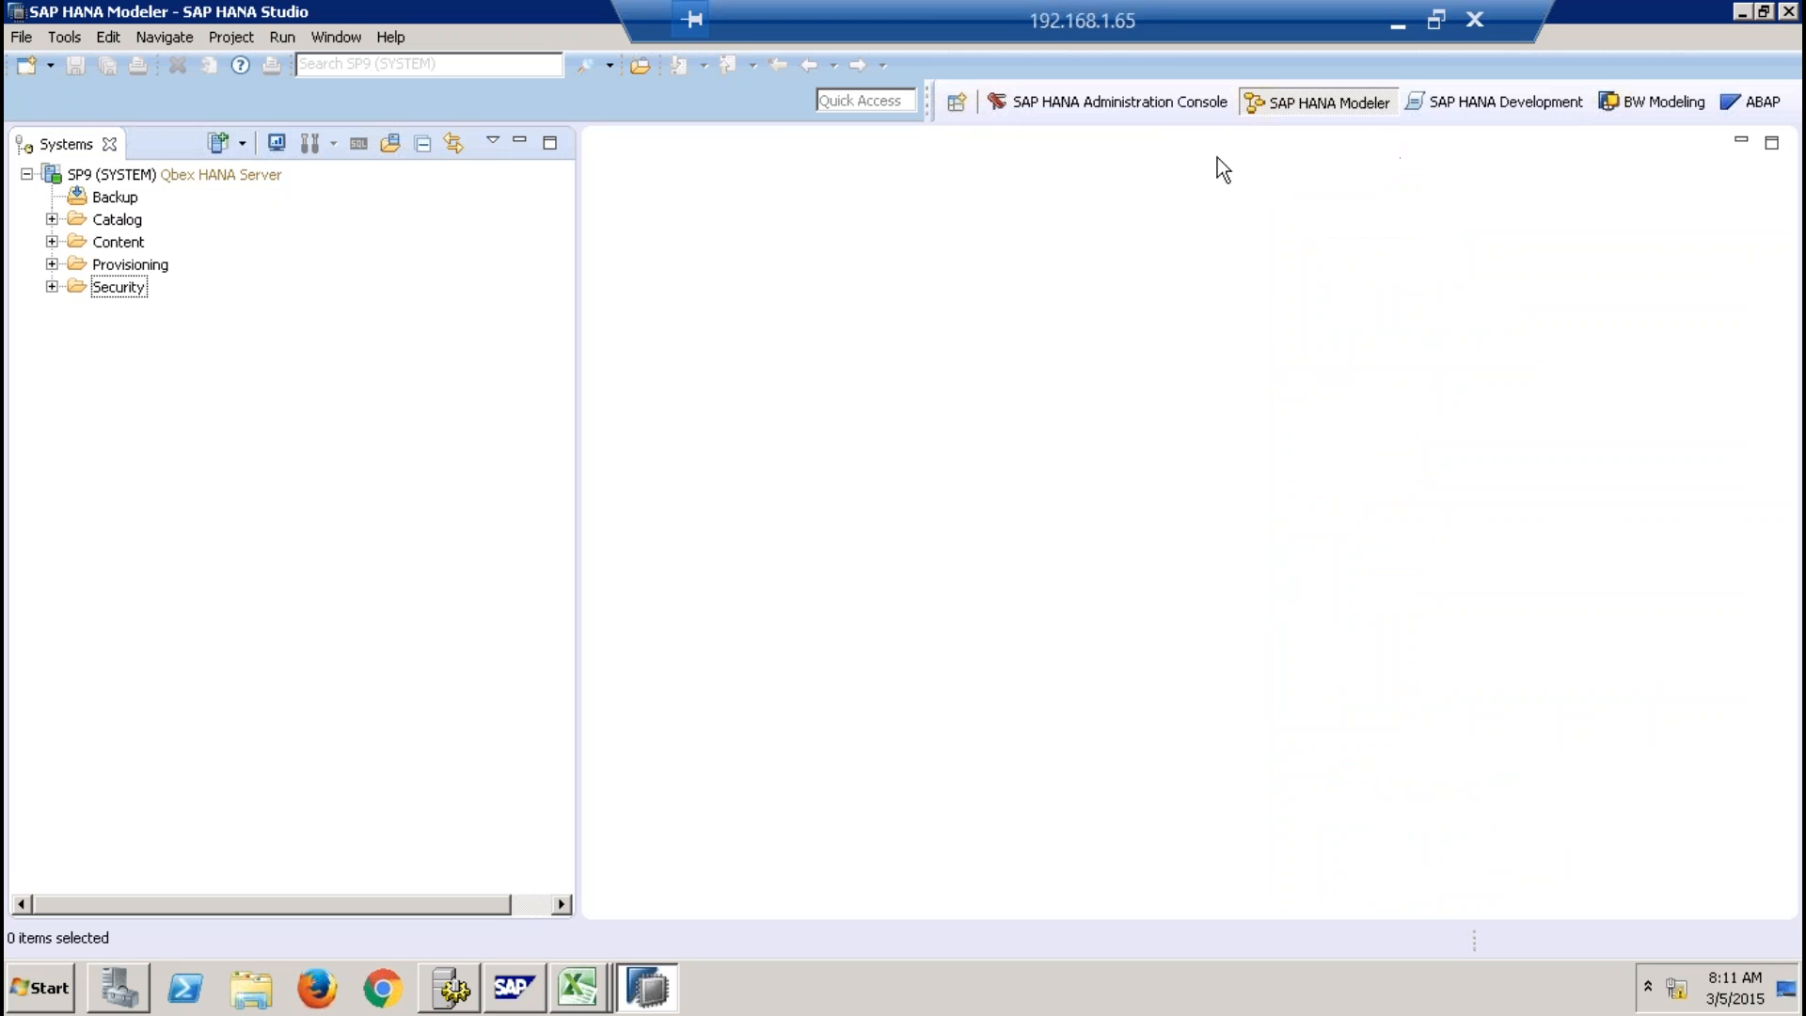
left_click(344, 36)
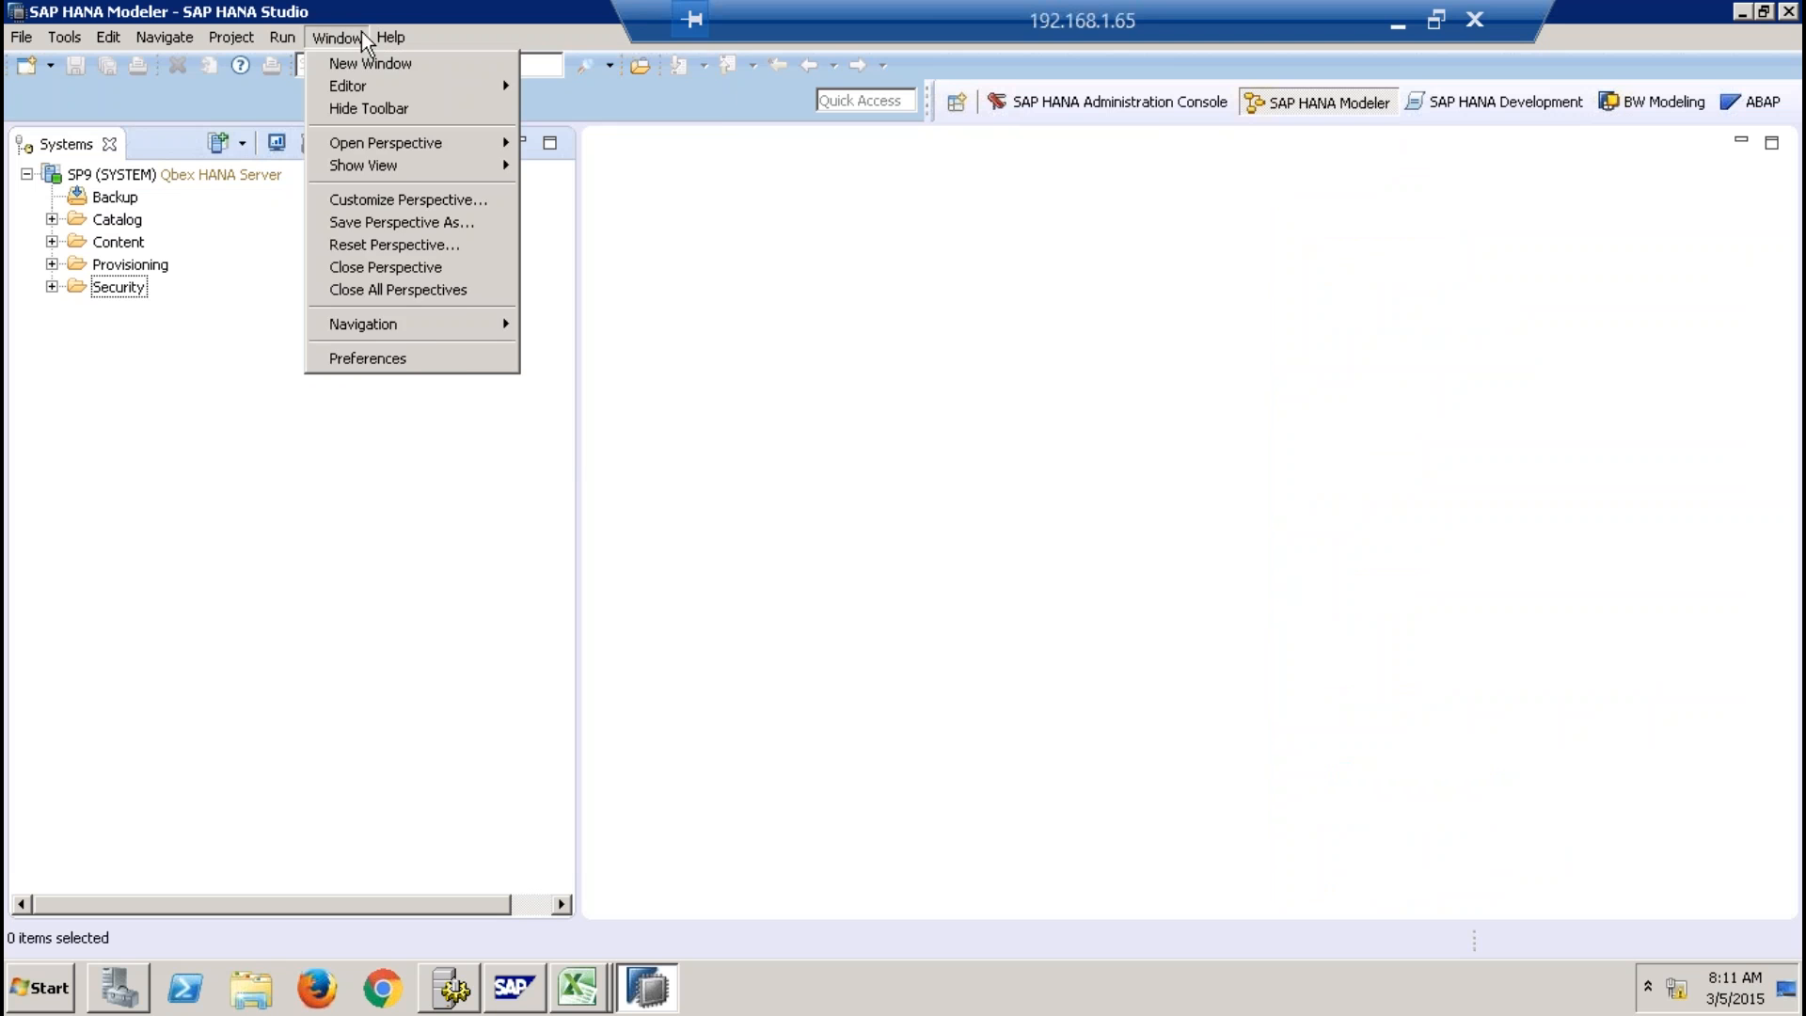
mouse_move(385, 42)
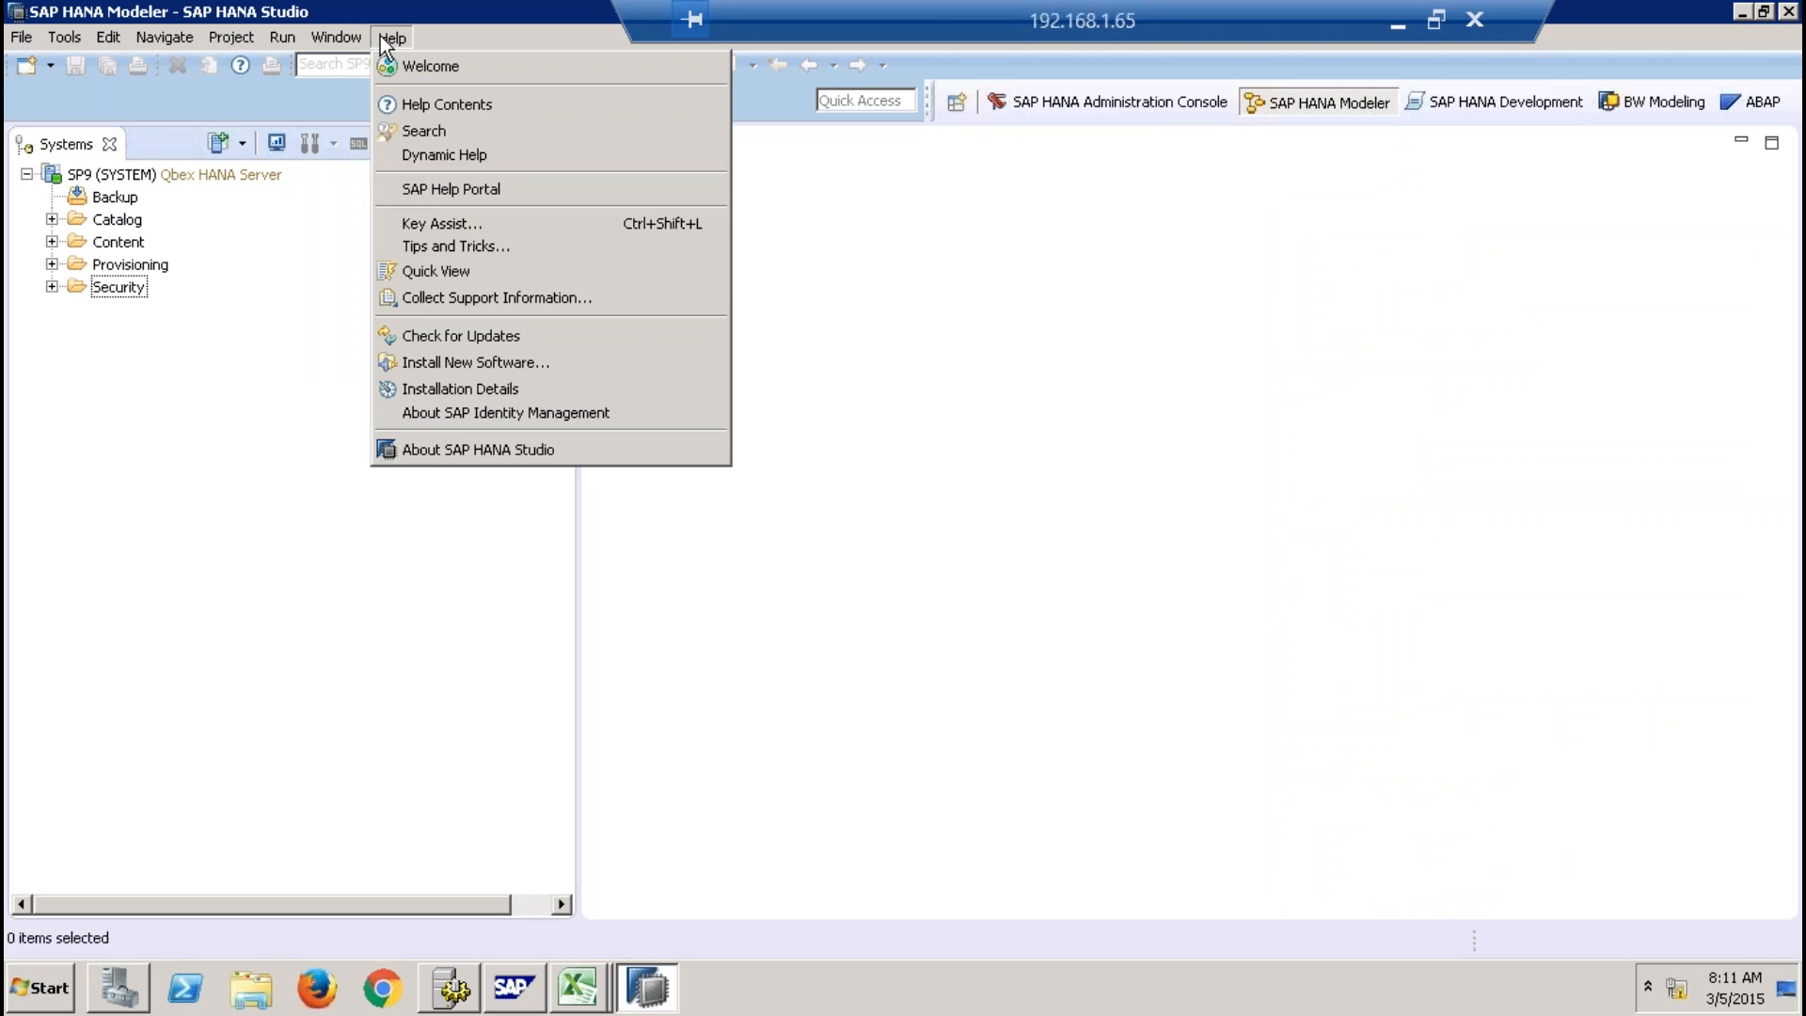
left_click(270, 282)
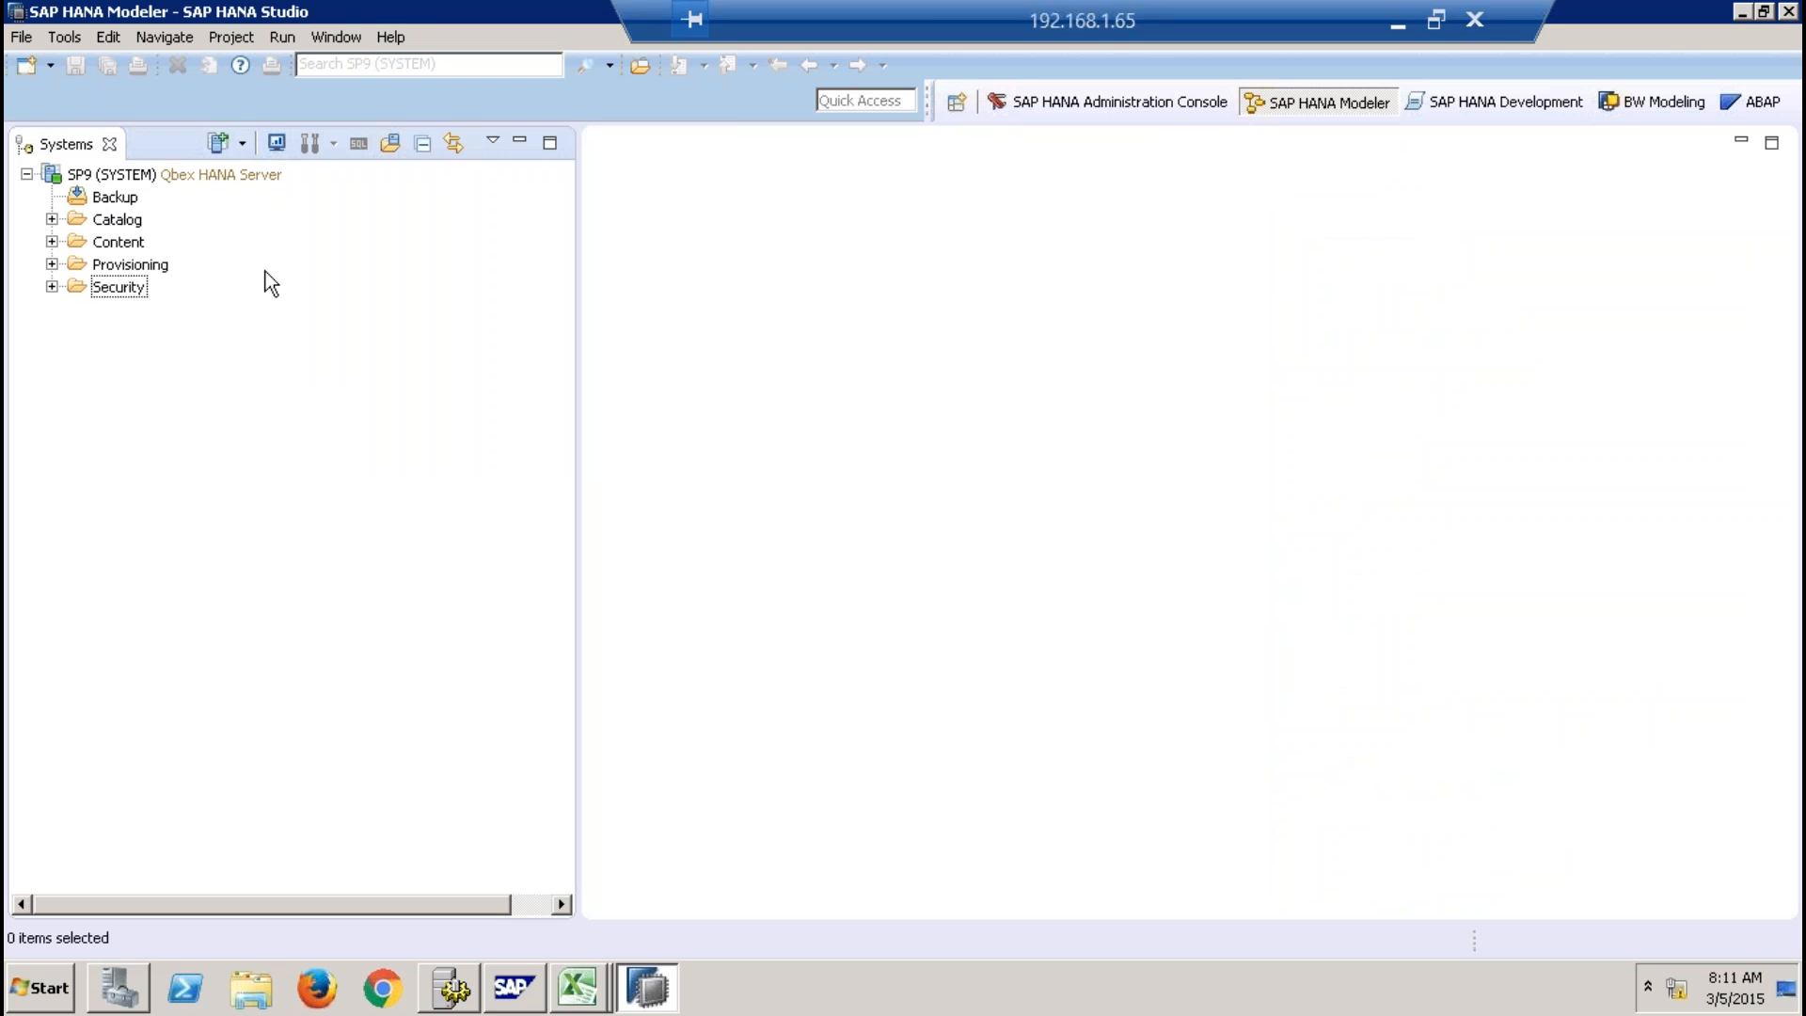
Expand the SP9 system's Catalog down to the Tables folder of the 8QBEX schema.
left_click(121, 222)
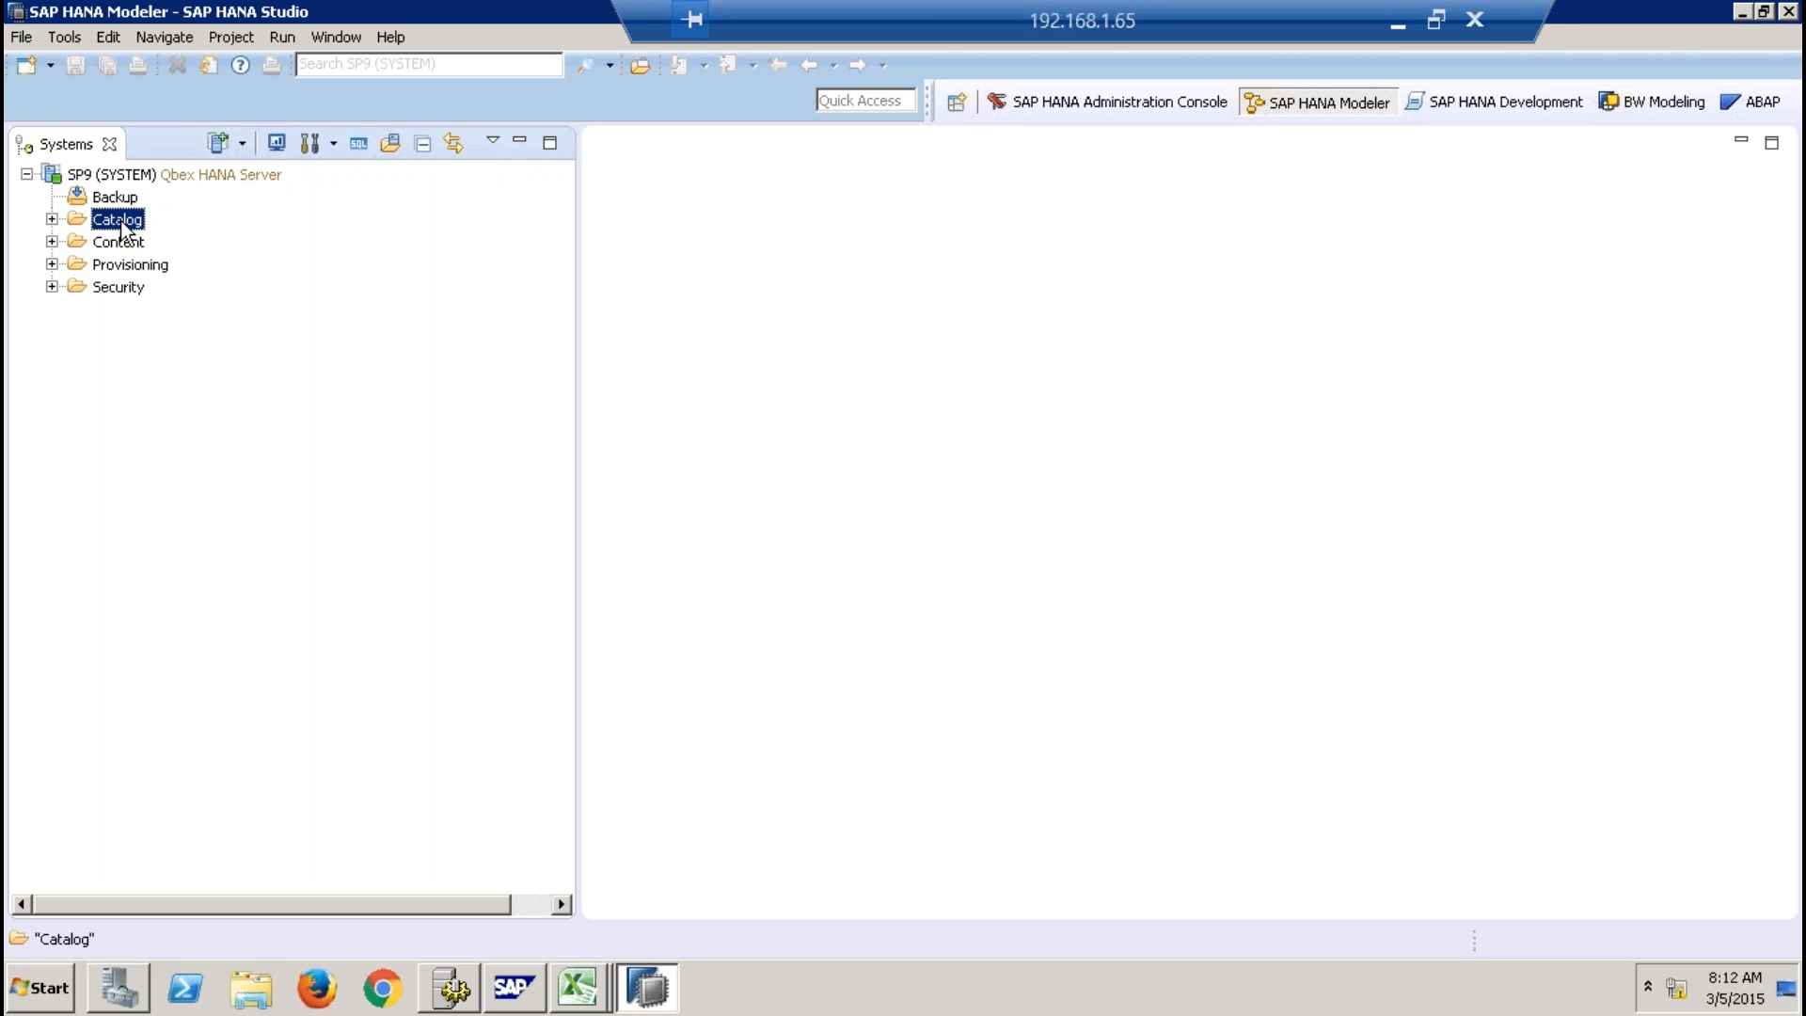
left_click(51, 220)
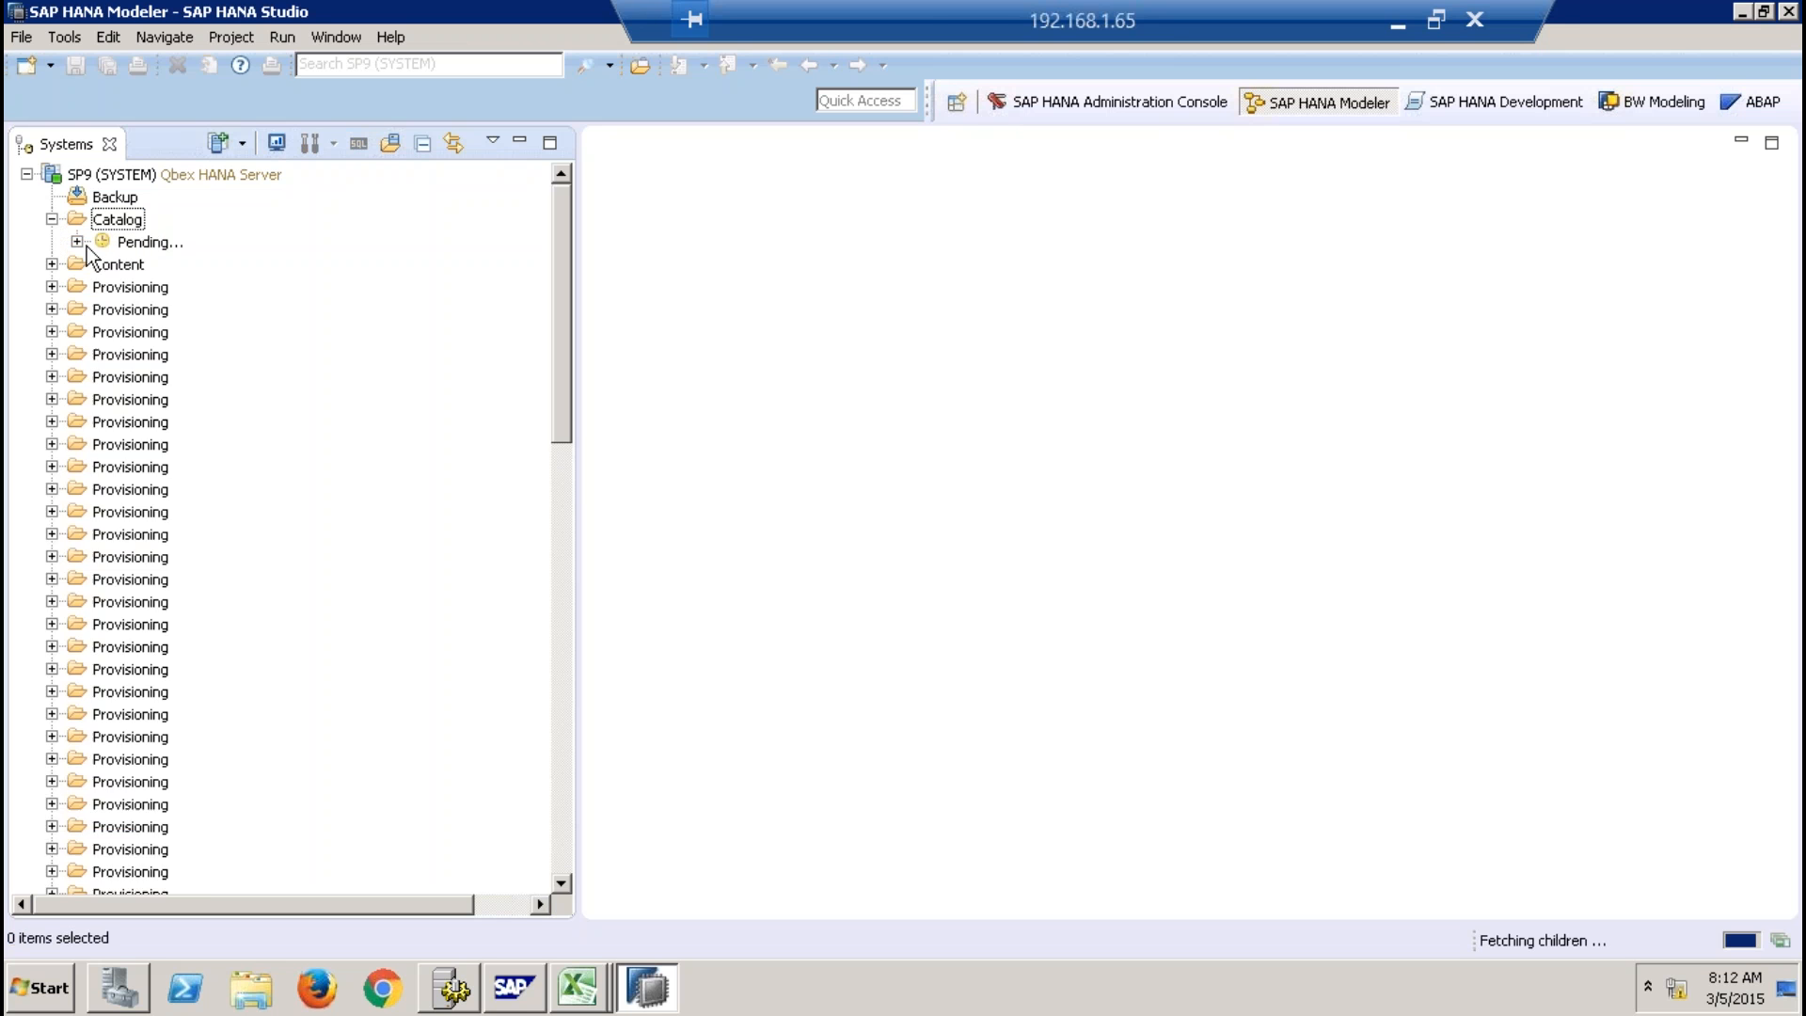
left_click(77, 468)
left_click(102, 669)
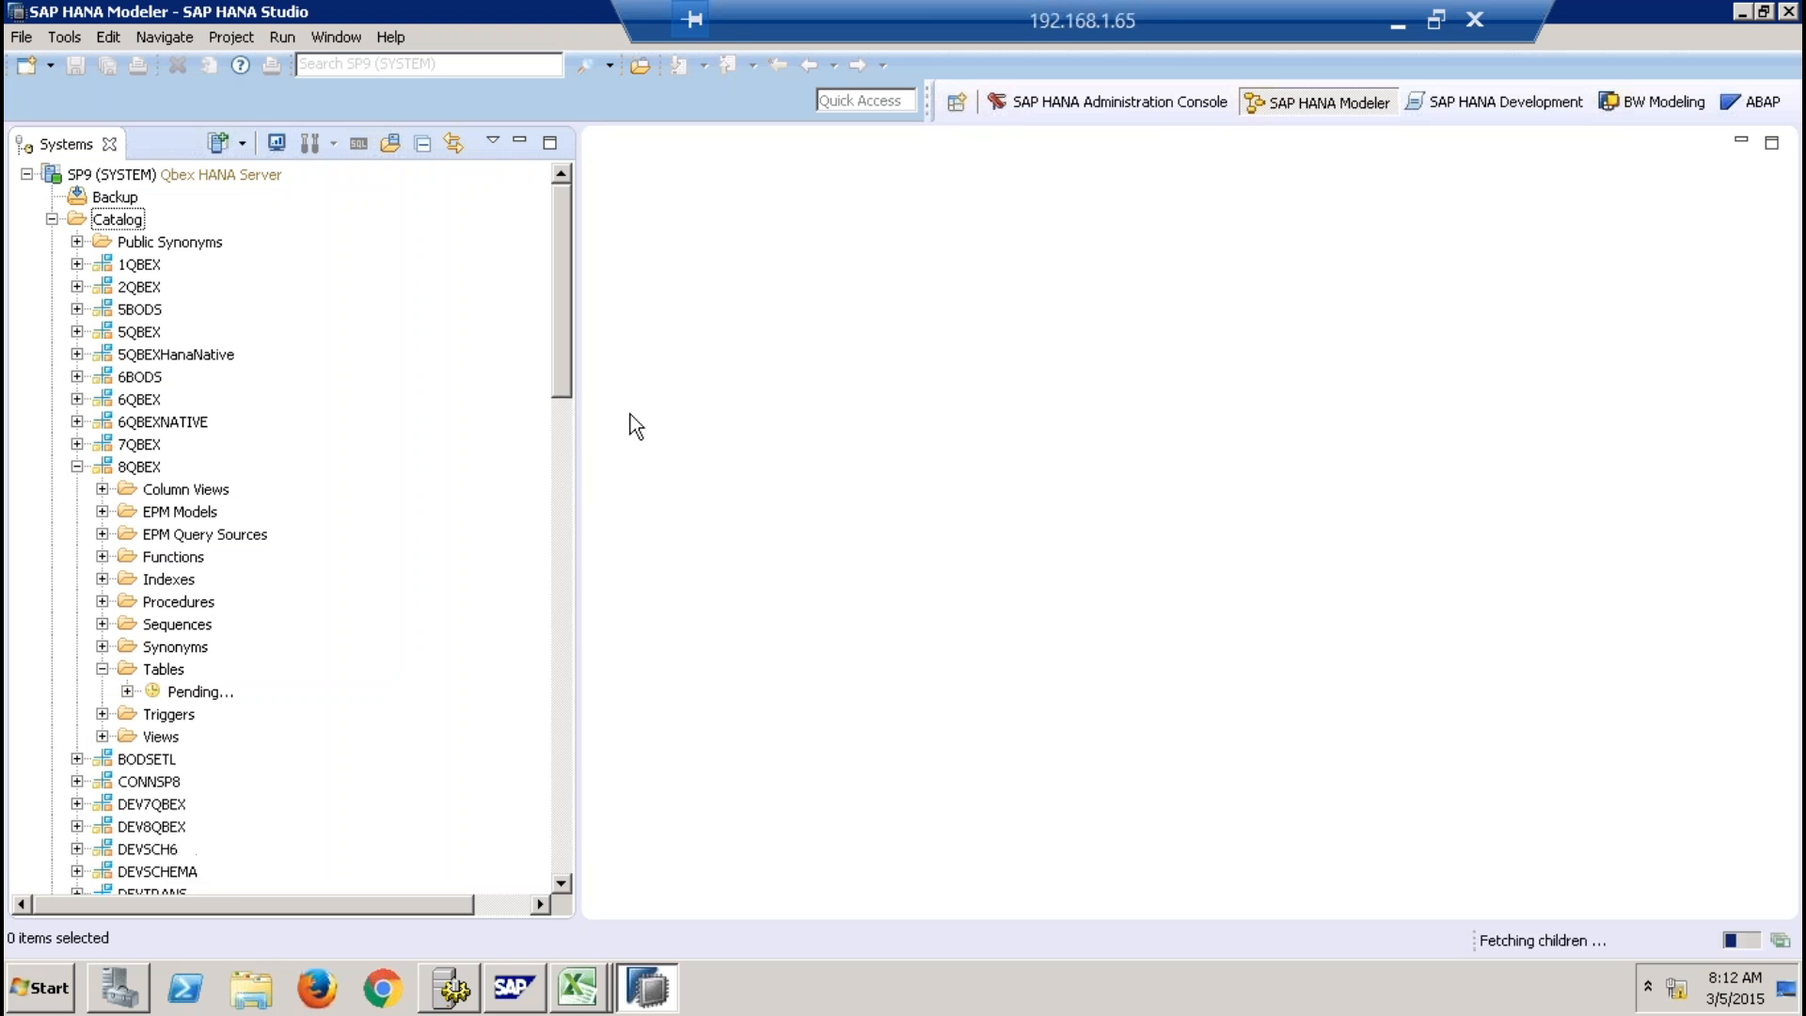
Open a data preview of the EMPLOYEE table in the 8QBEX schema and close it.
left_click_drag(563, 320, 567, 440)
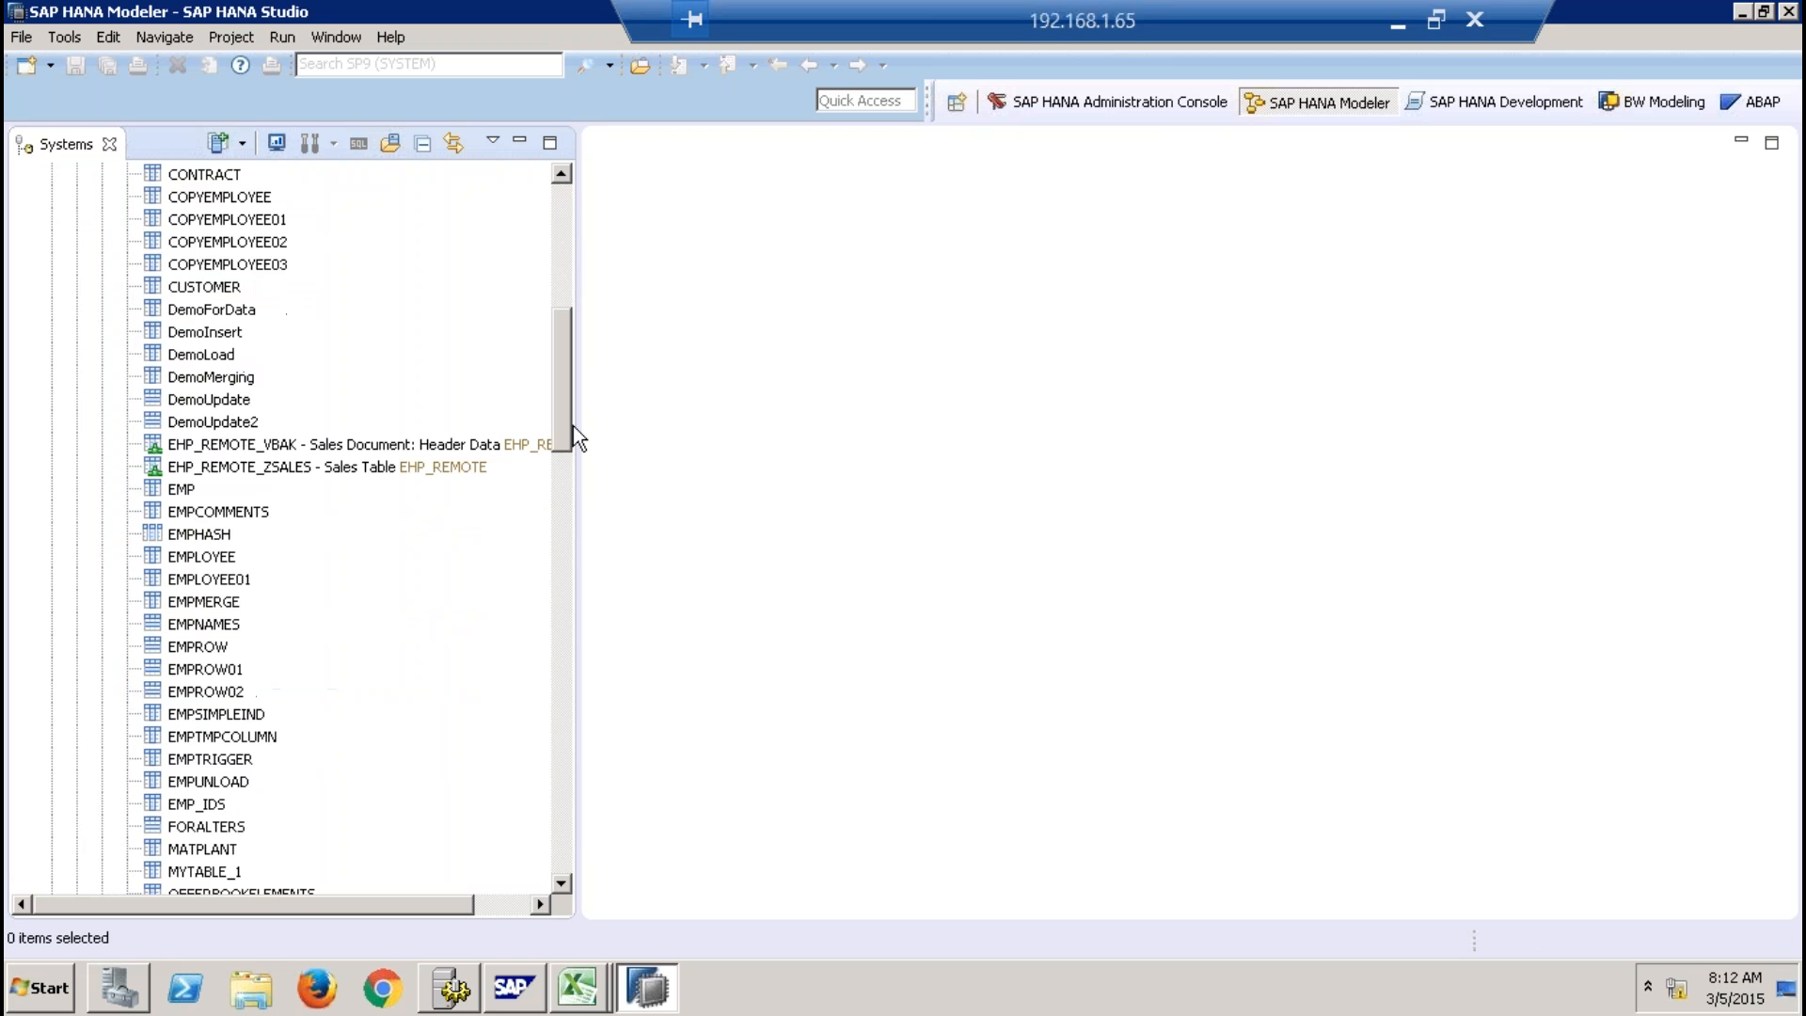
left_click(217, 559)
right_click(214, 559)
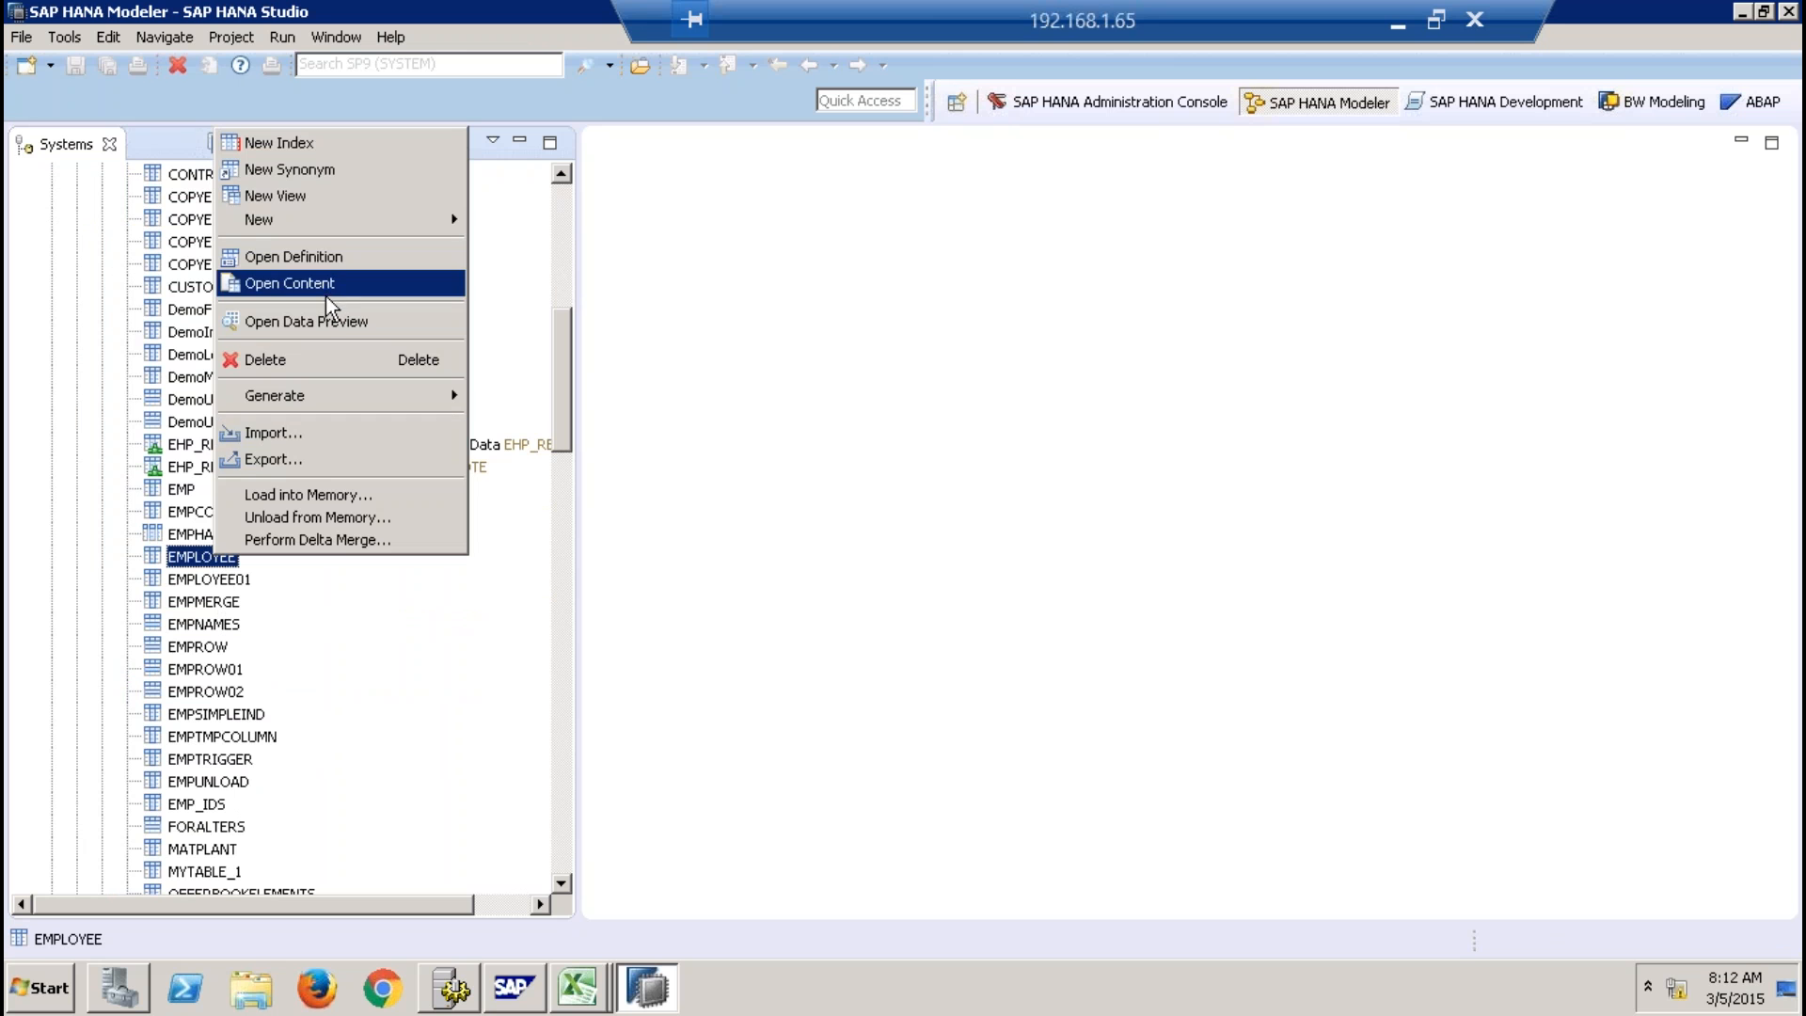
left_click(329, 324)
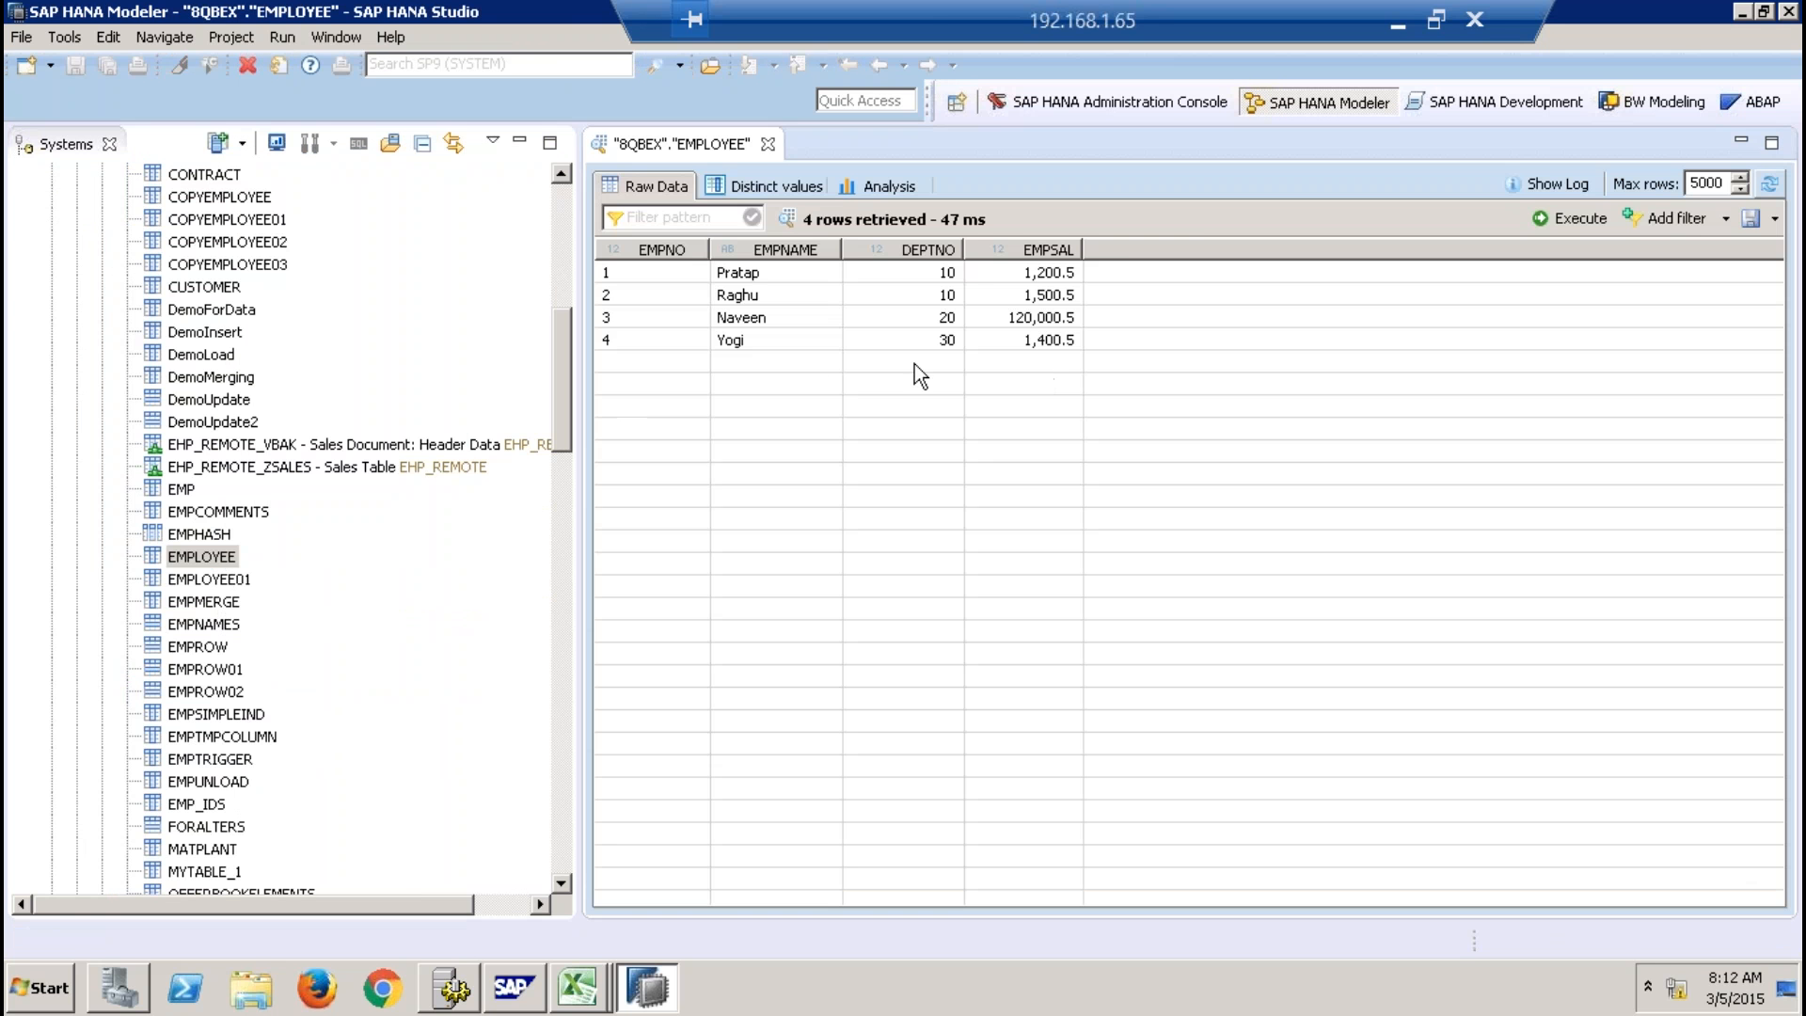
left_click(769, 144)
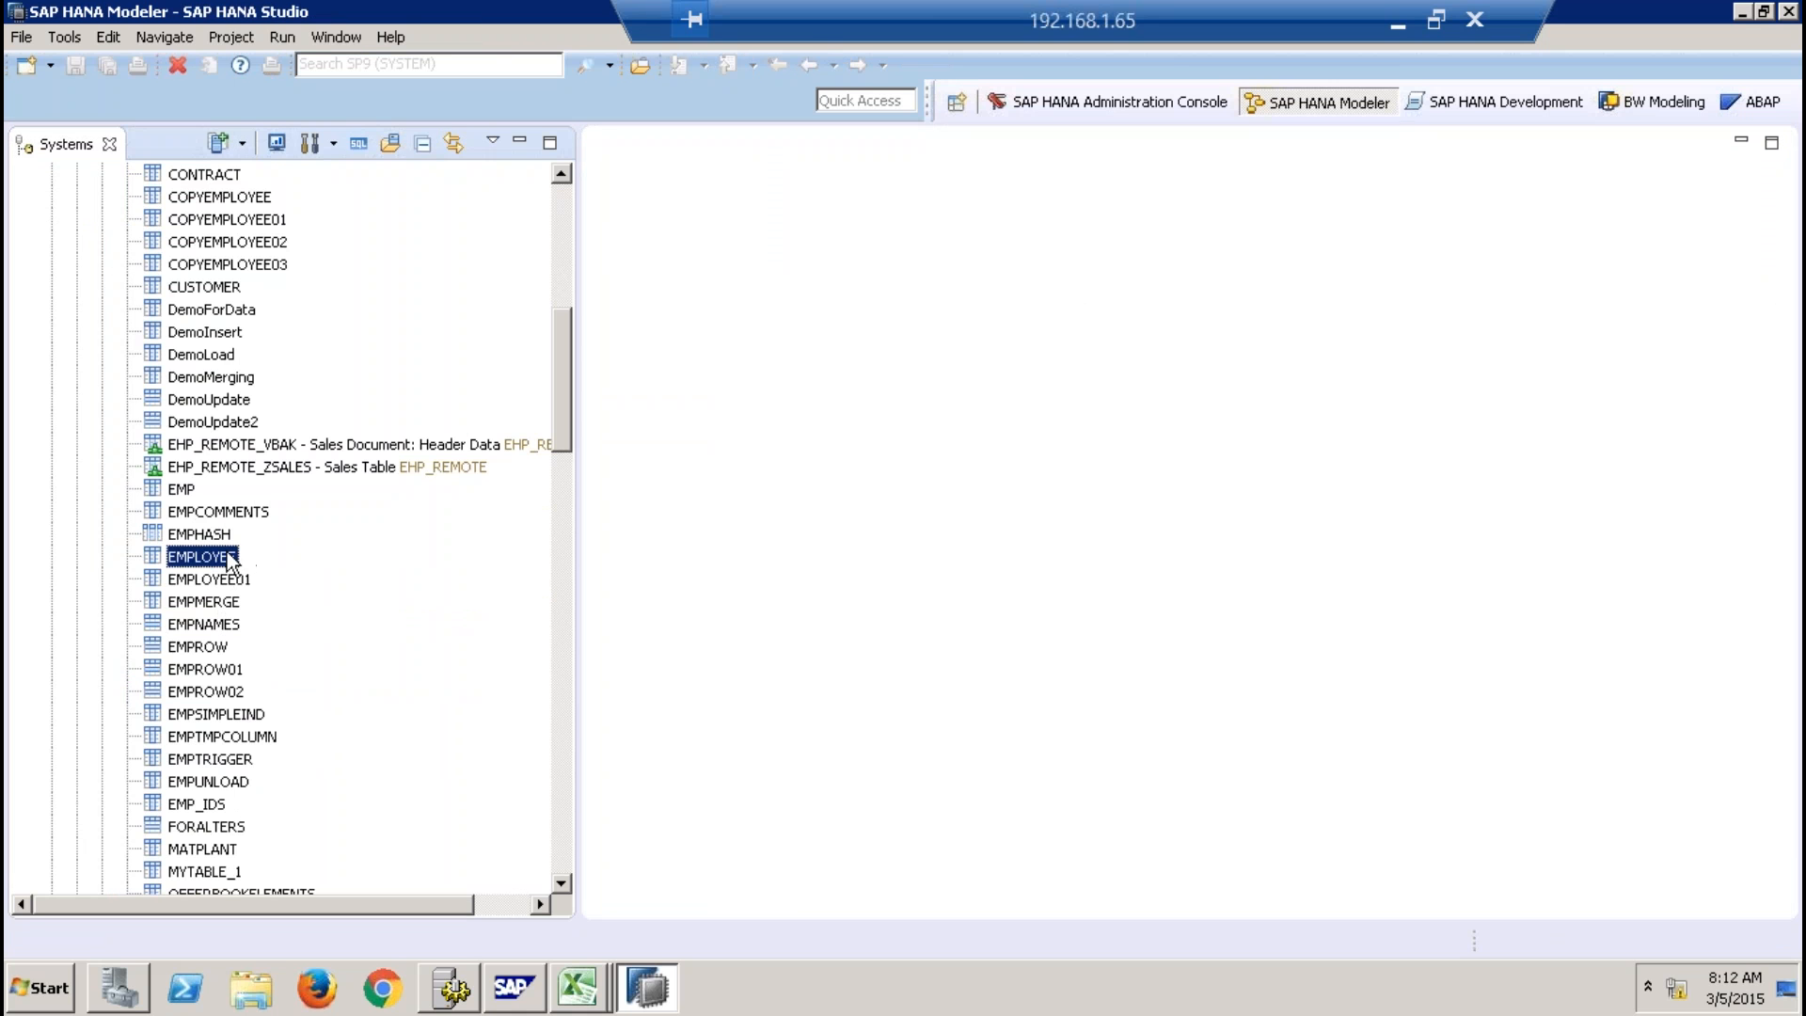
Open an SQL console from the EMPLOYEE table, enter and clear some trial text, and close the console without saving.
left_click(237, 560)
left_click(359, 142)
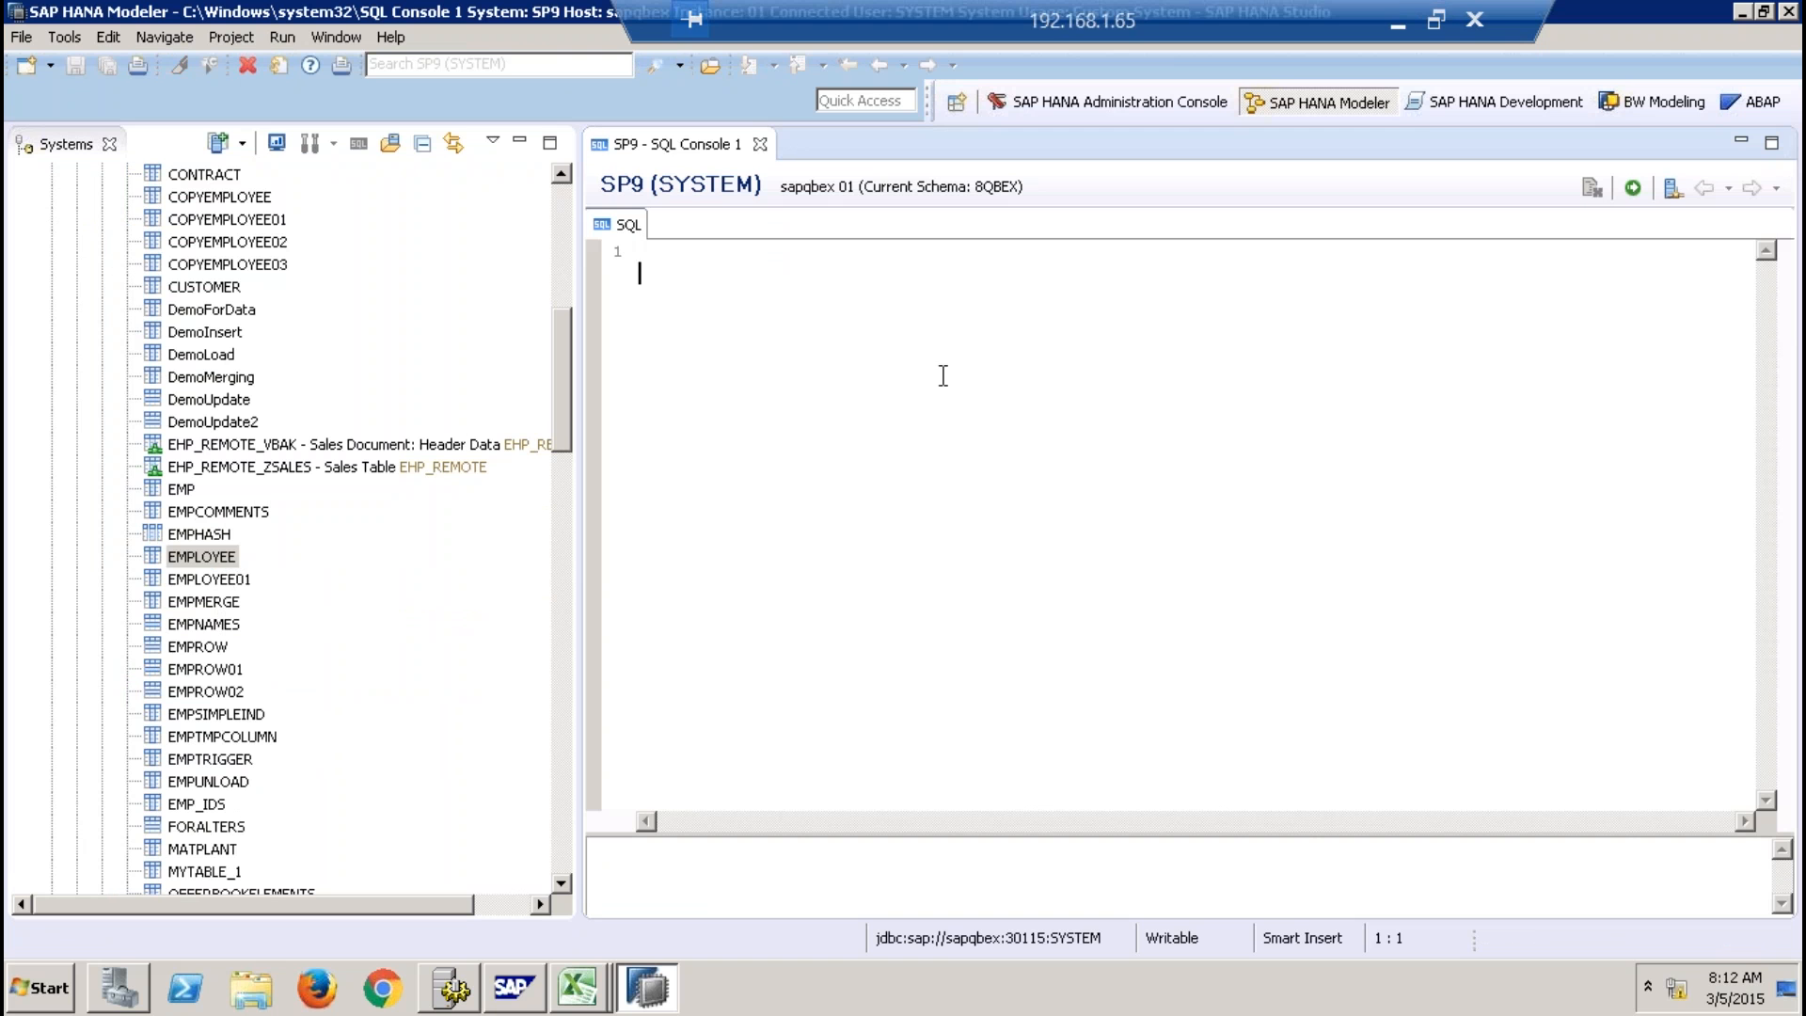
key("Return")
type("anmfbzmmvnx")
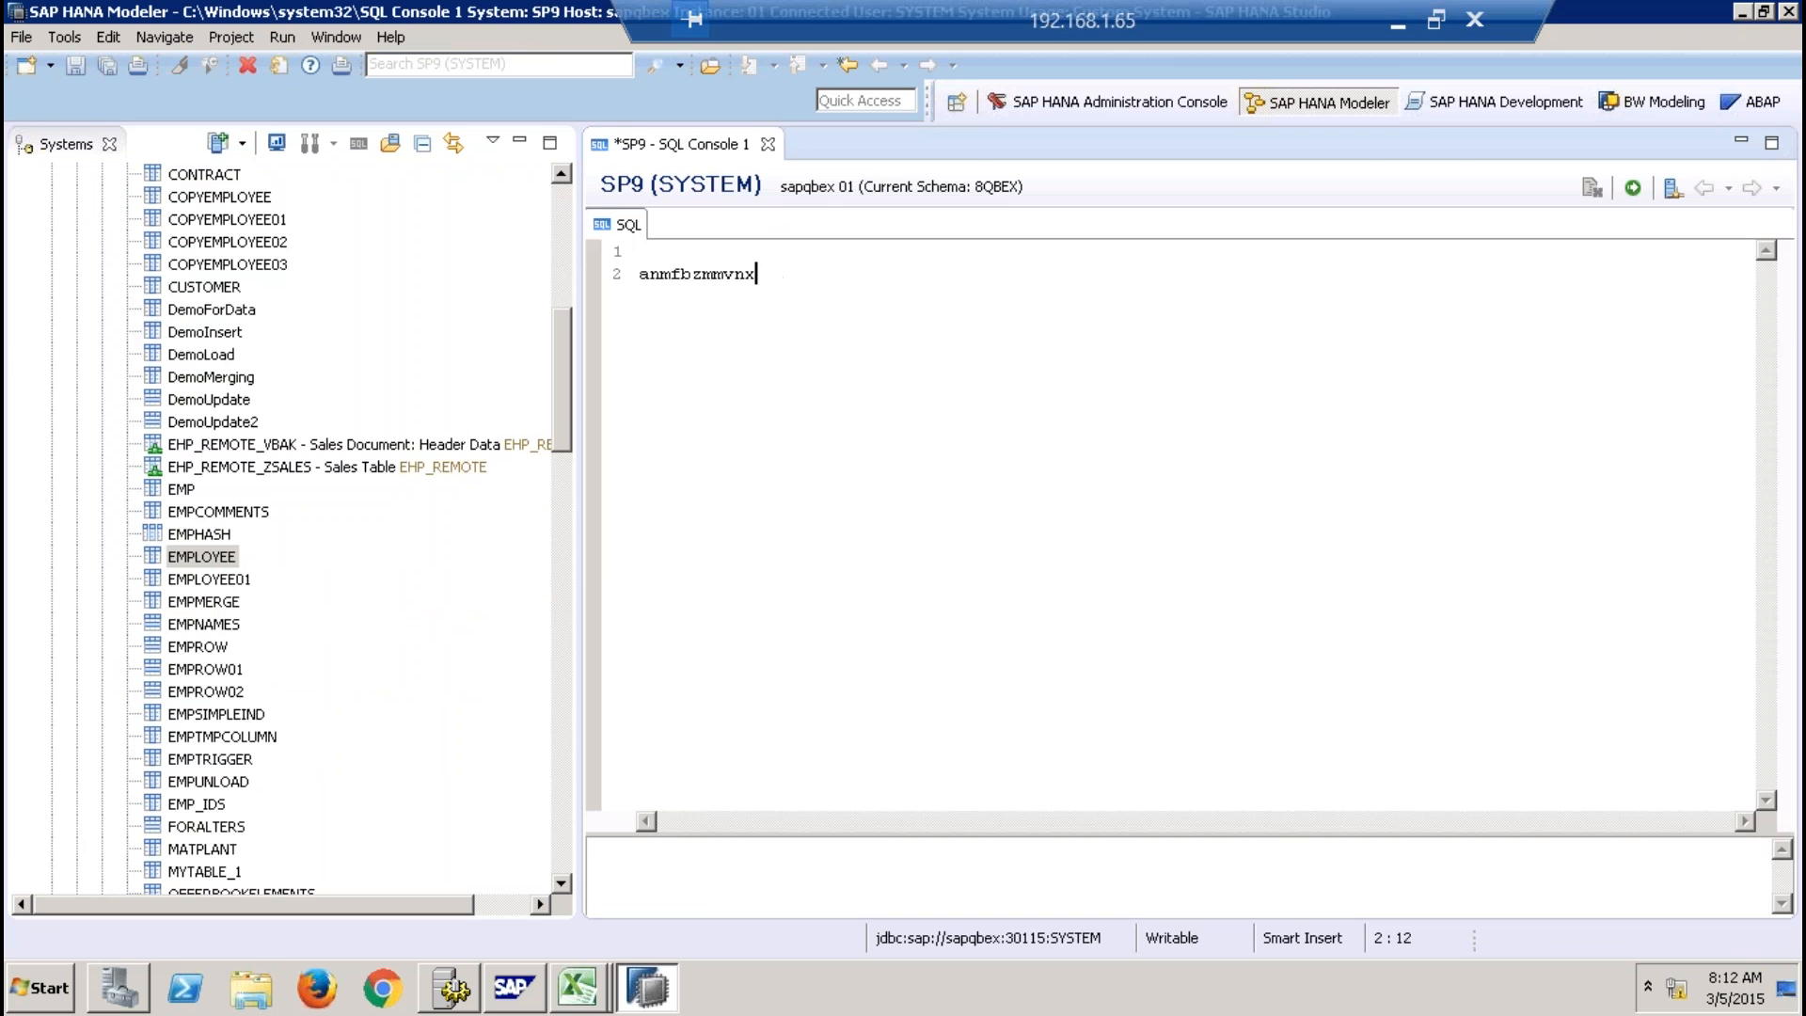
key("BackSpace")
key("BackSpace")
key("BackSpace")
key("BackSpace")
key("BackSpace")
key("BackSpace")
key("BackSpace")
key("BackSpace")
key("BackSpace")
key("BackSpace")
key("BackSpace")
left_click(768, 145)
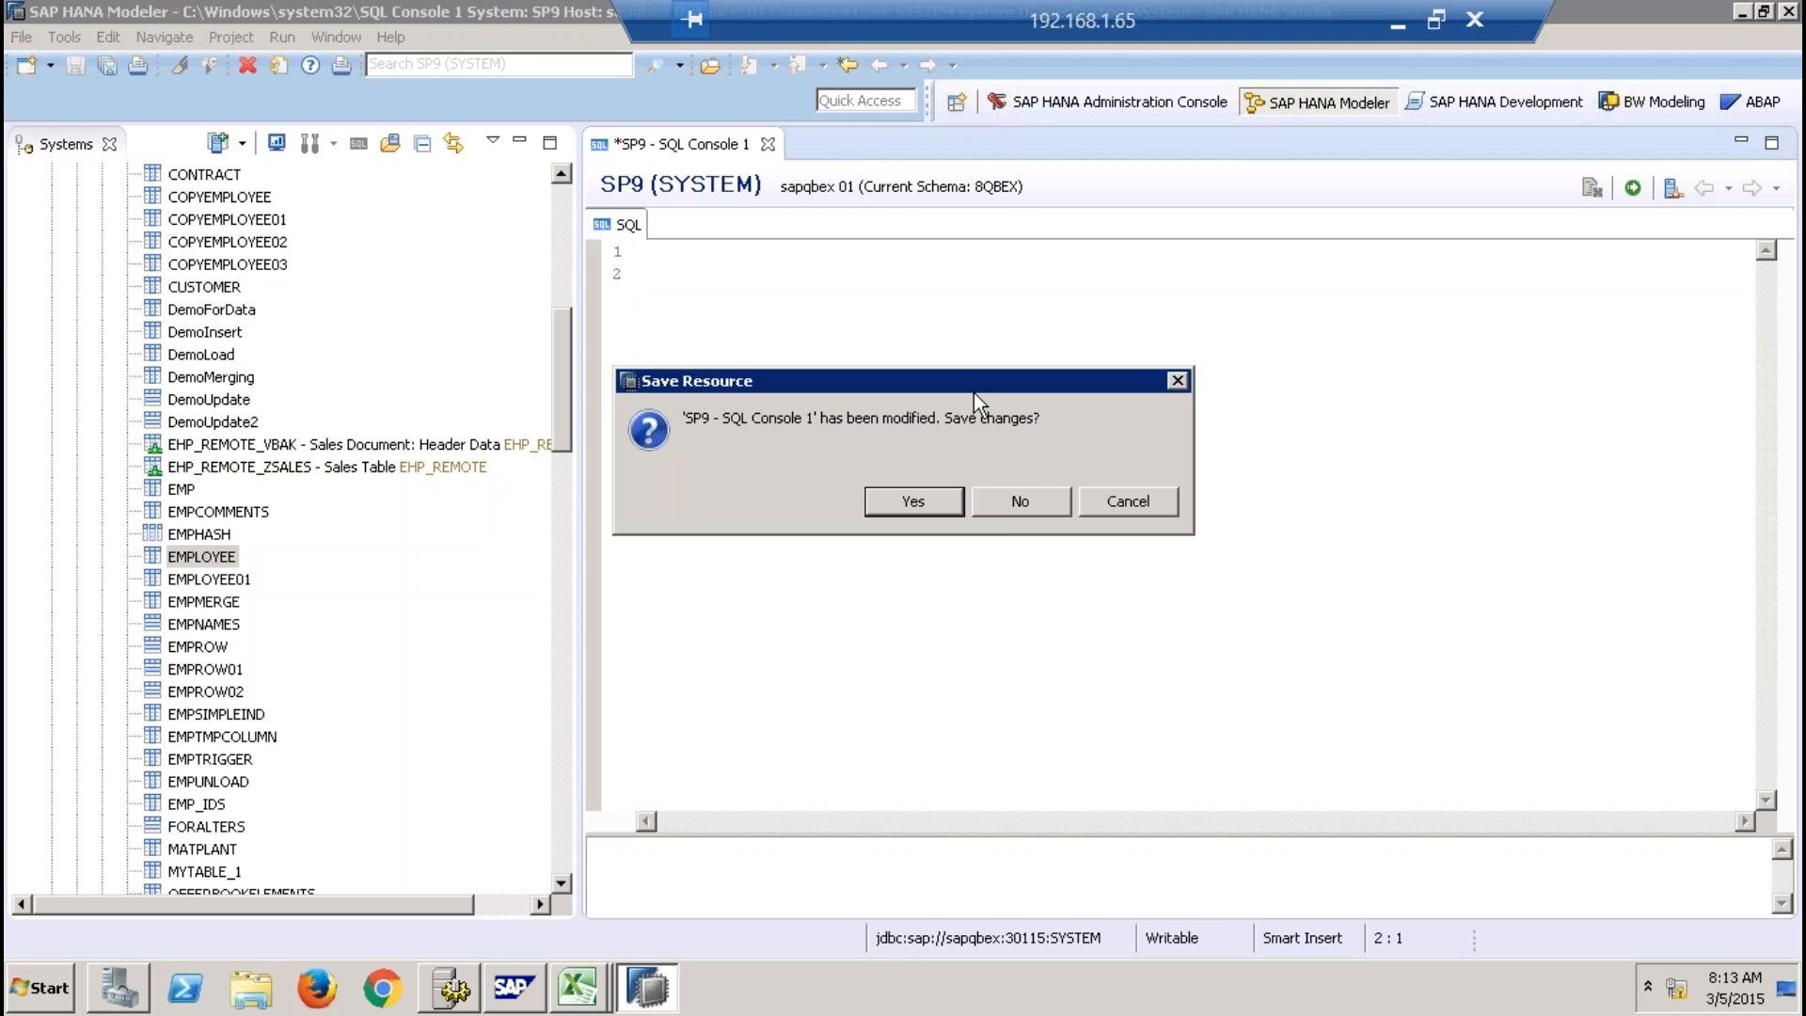
left_click(1001, 506)
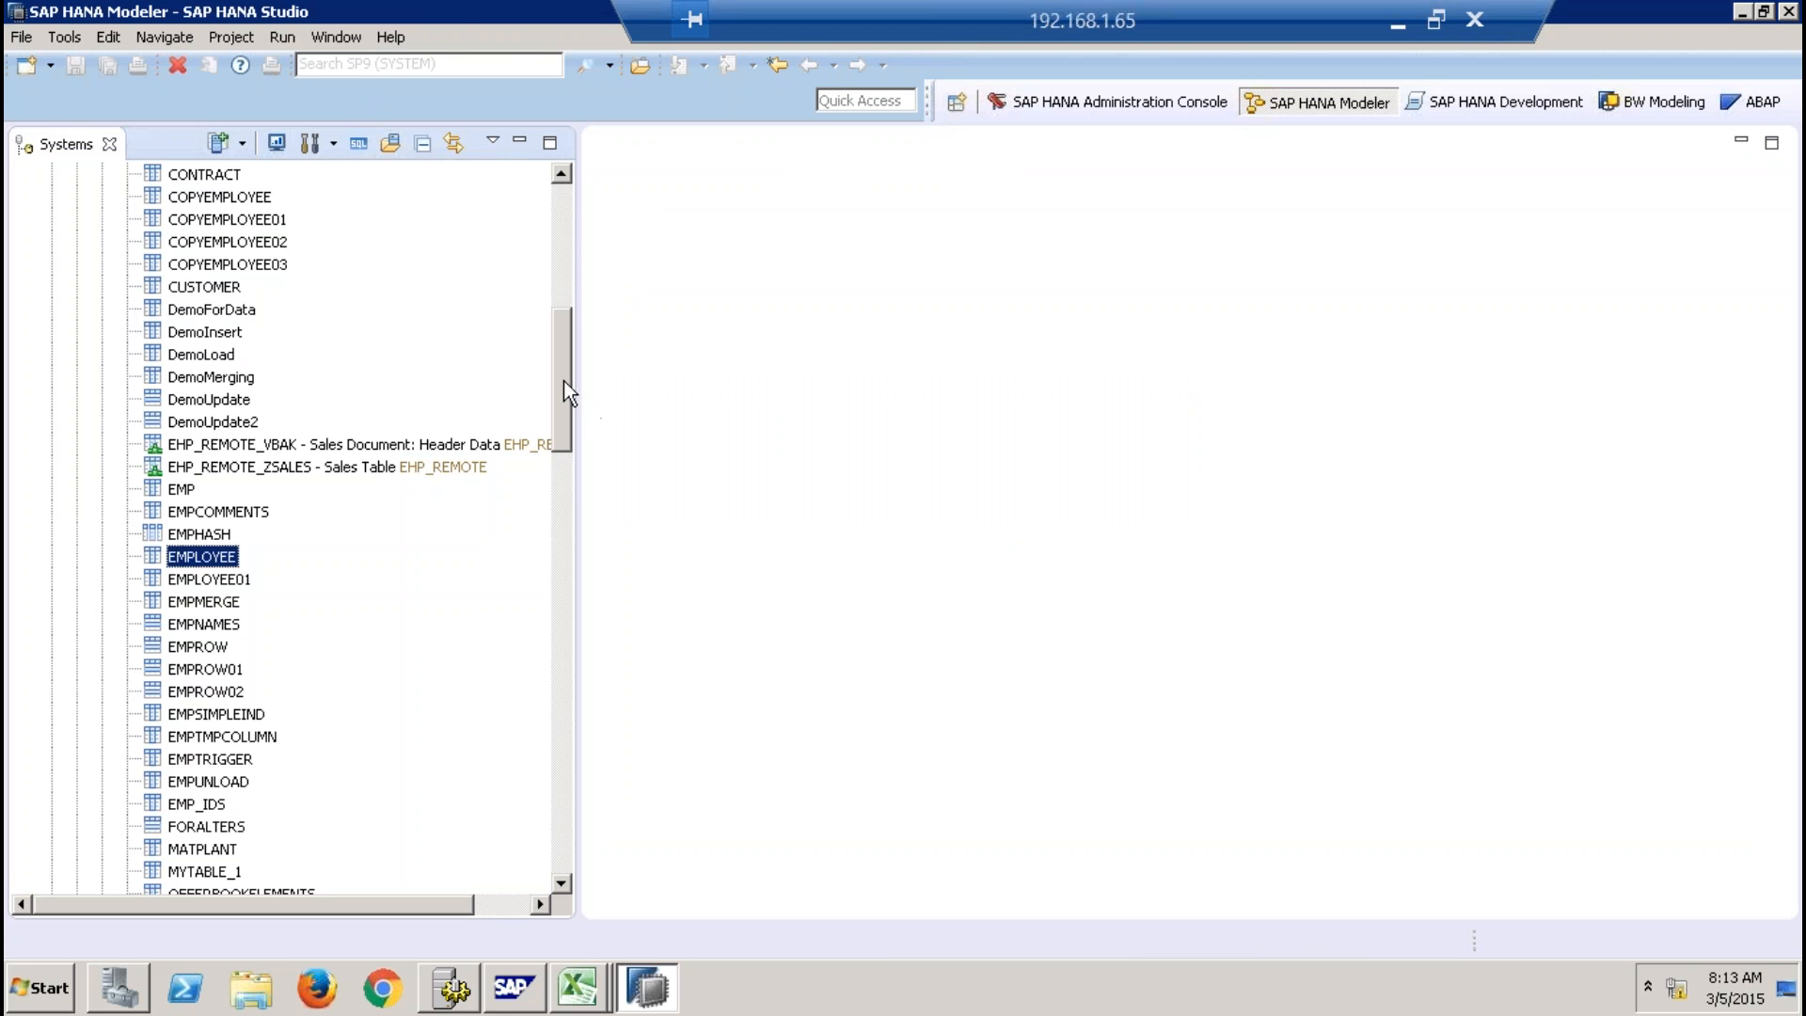
Open the new table editor for the 8QBEX schema and close it without saving.
left_click_drag(562, 381, 533, 311)
left_click(164, 424)
right_click(164, 426)
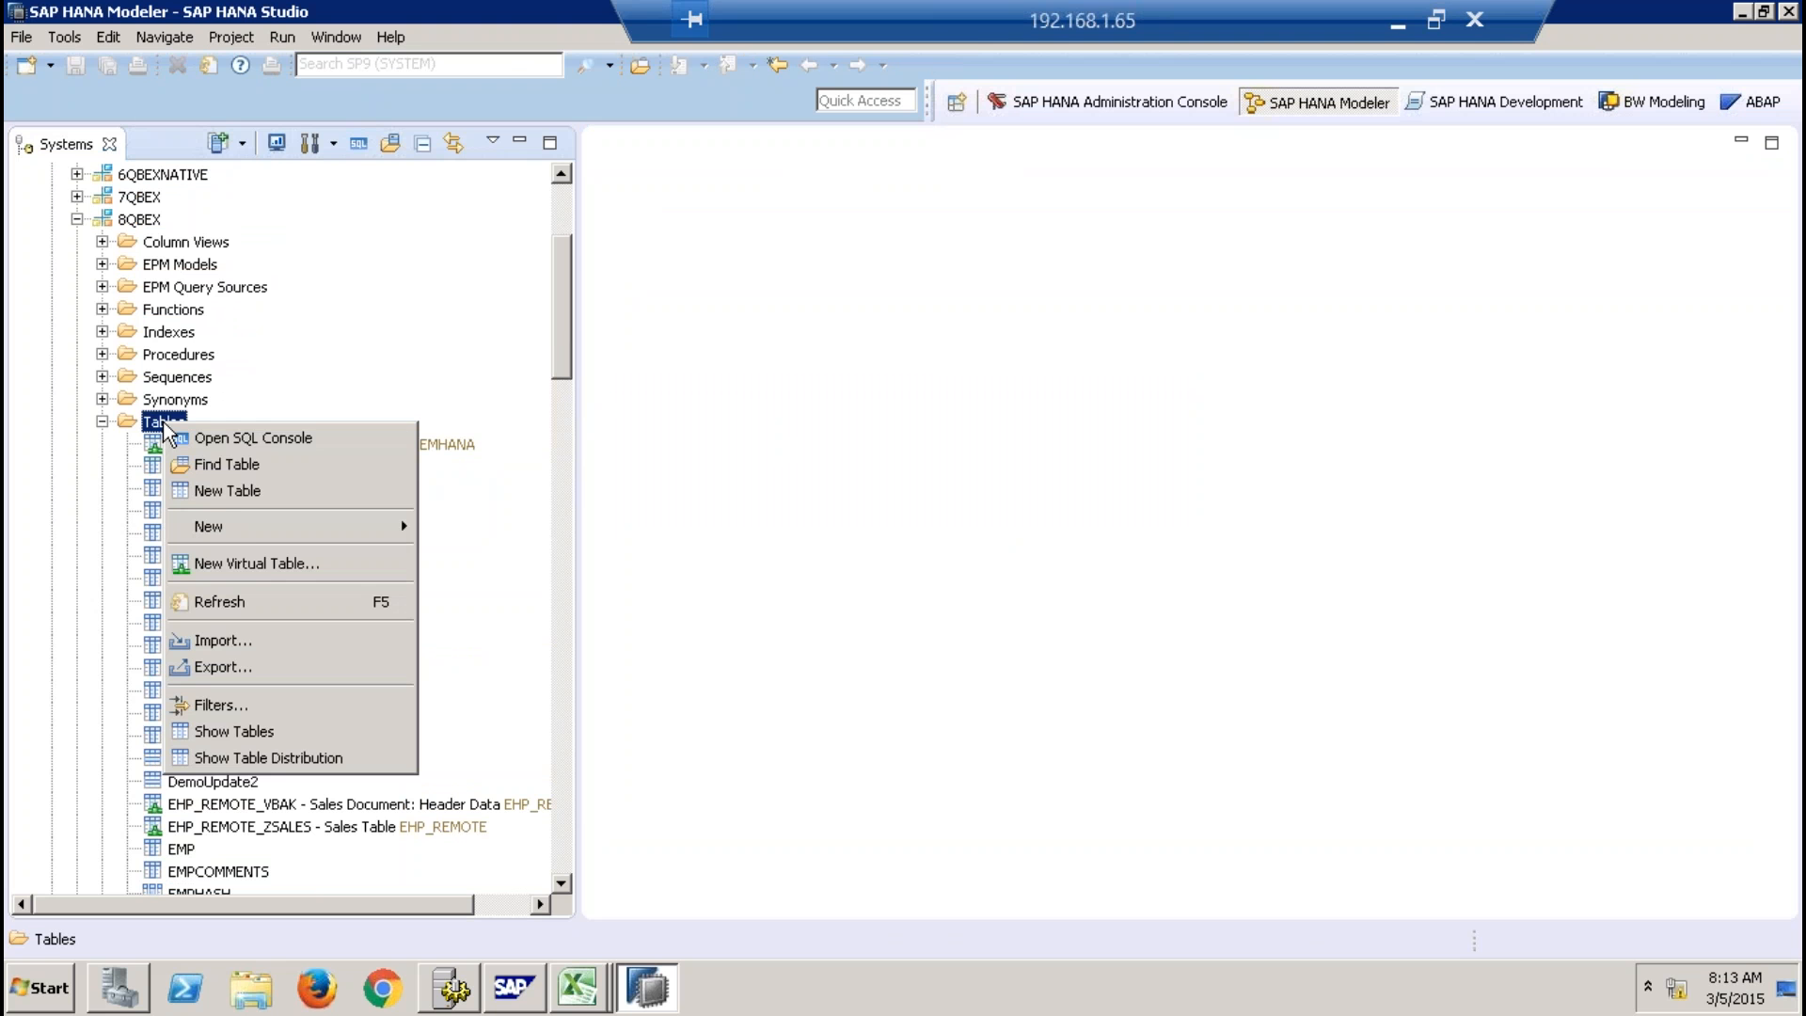
left_click(246, 491)
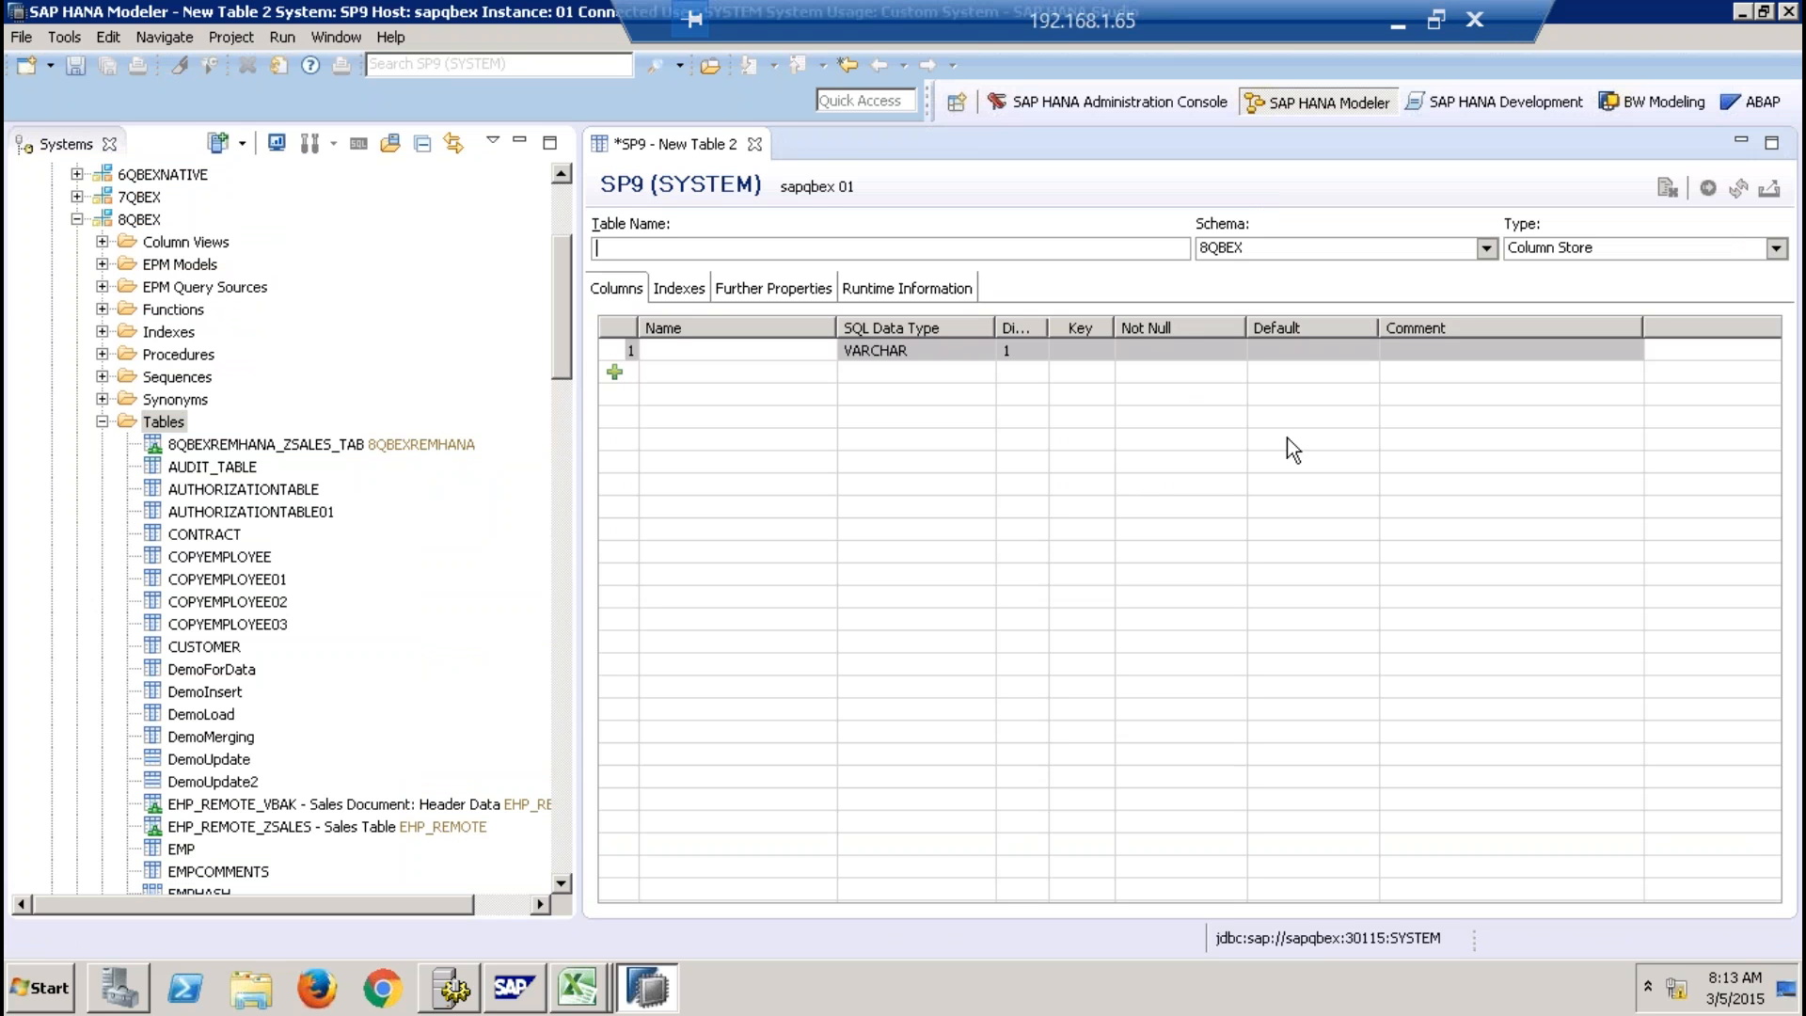
left_click(754, 144)
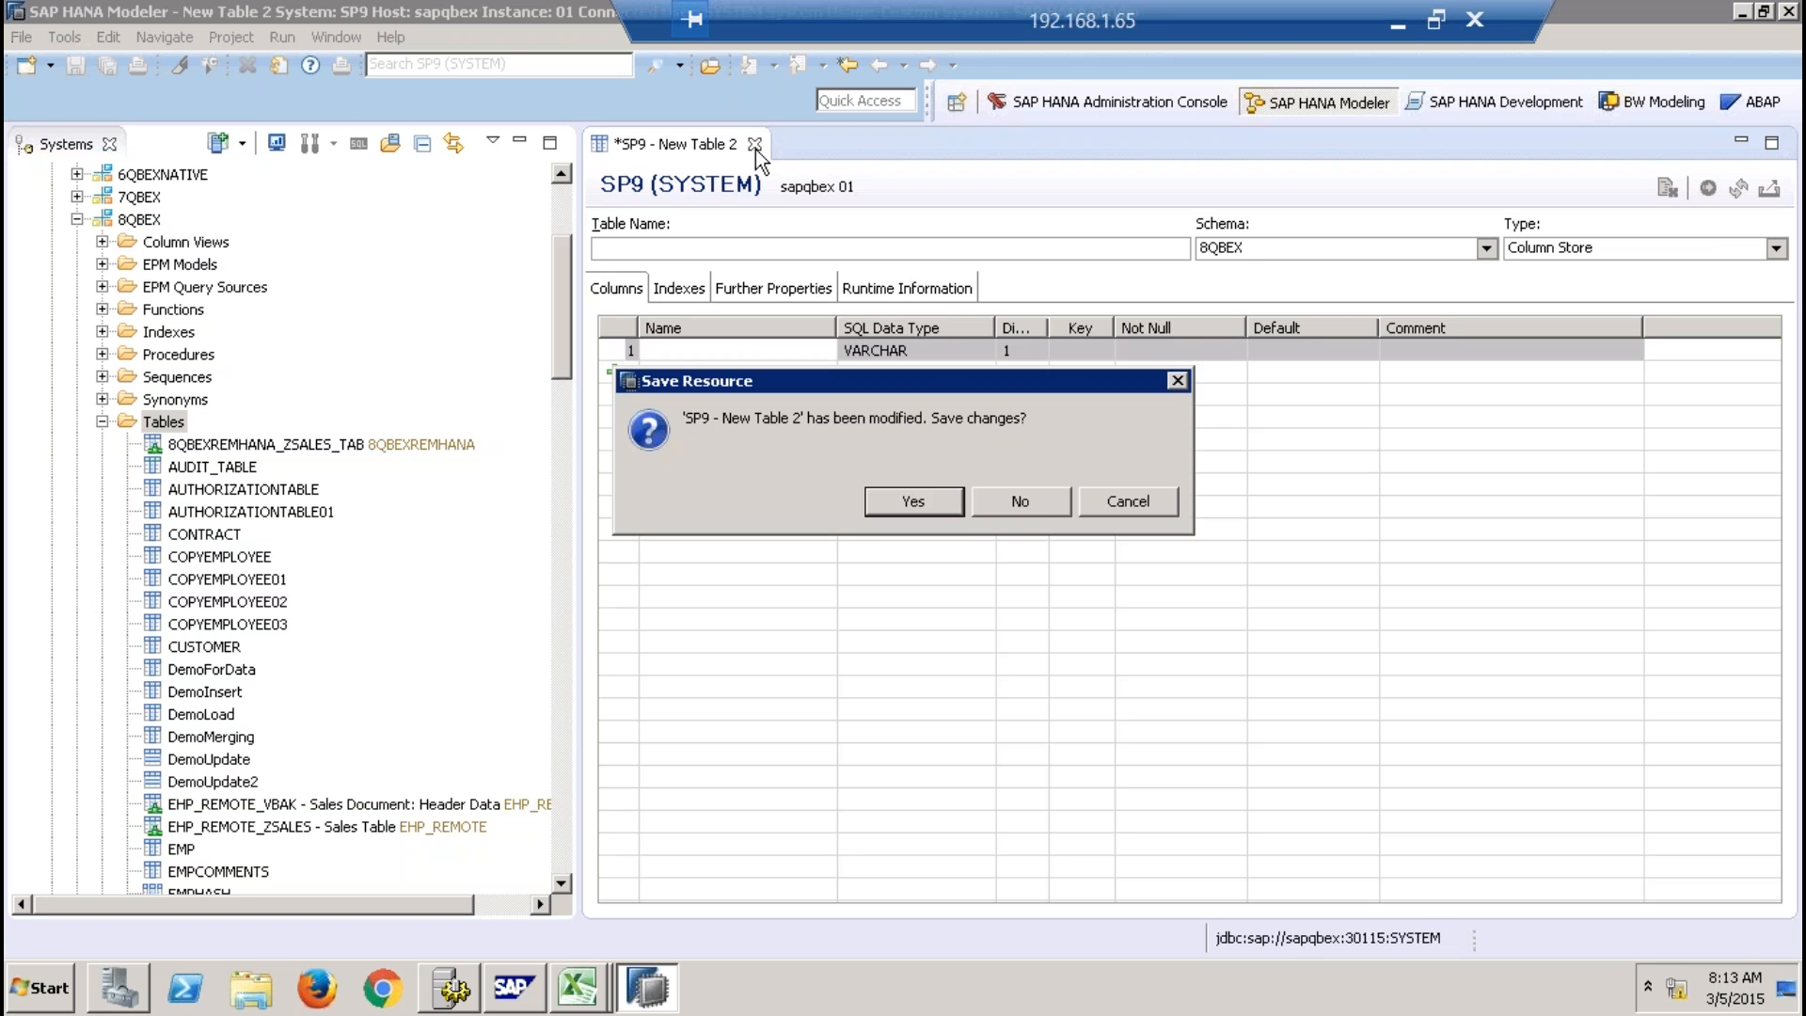
left_click(1020, 501)
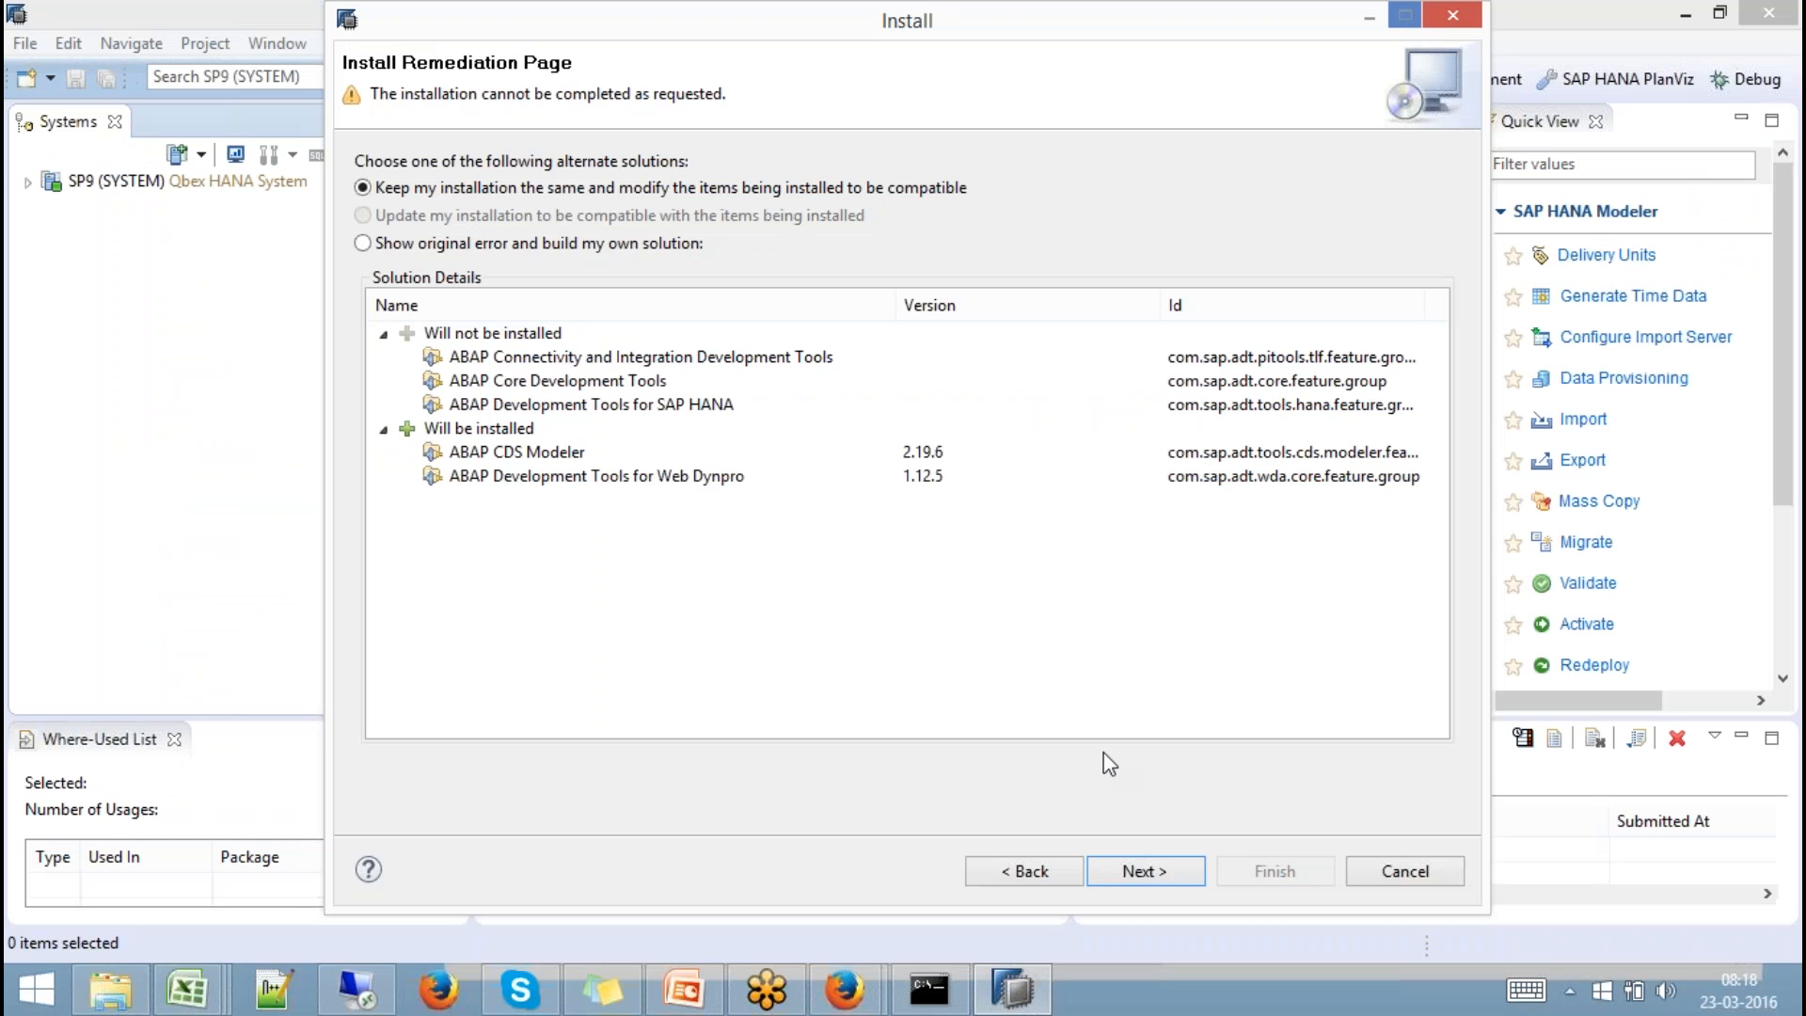
Accept the compatible installation of ABAP CDS Modeler and ABAP Development Tools for Web Dynpro and start installing.
left_click(1178, 869)
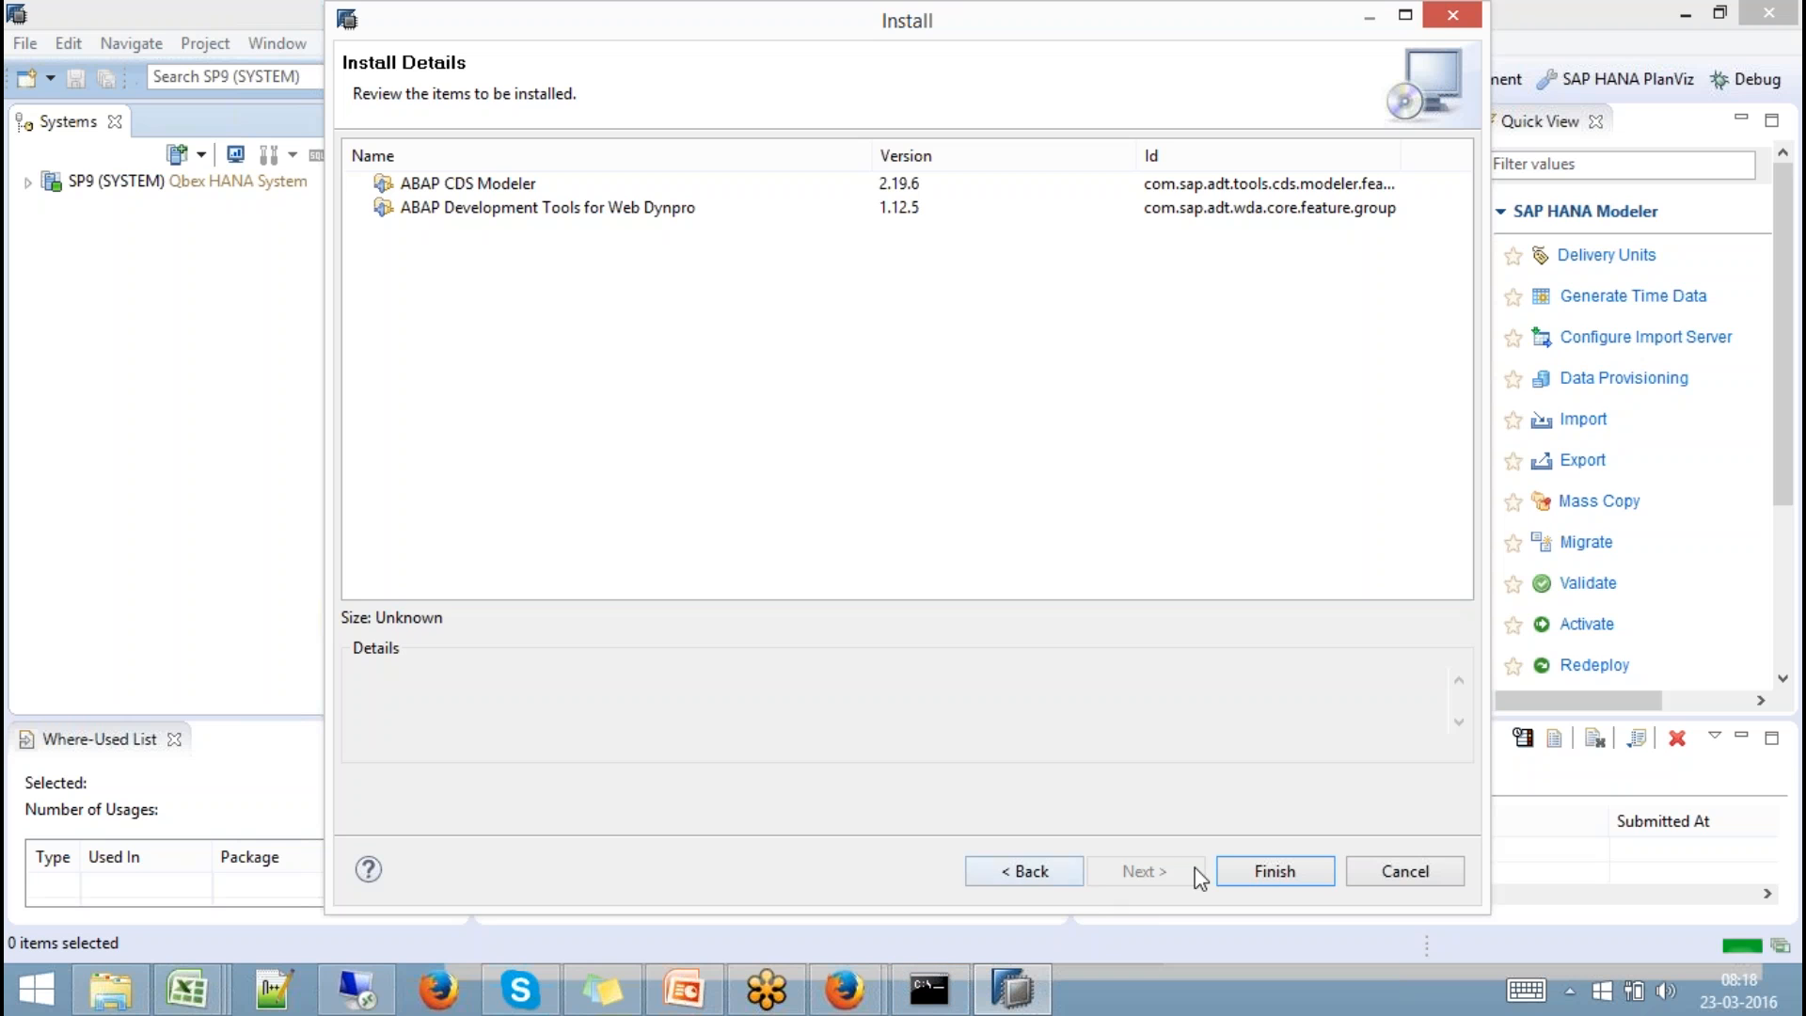
left_click(1262, 871)
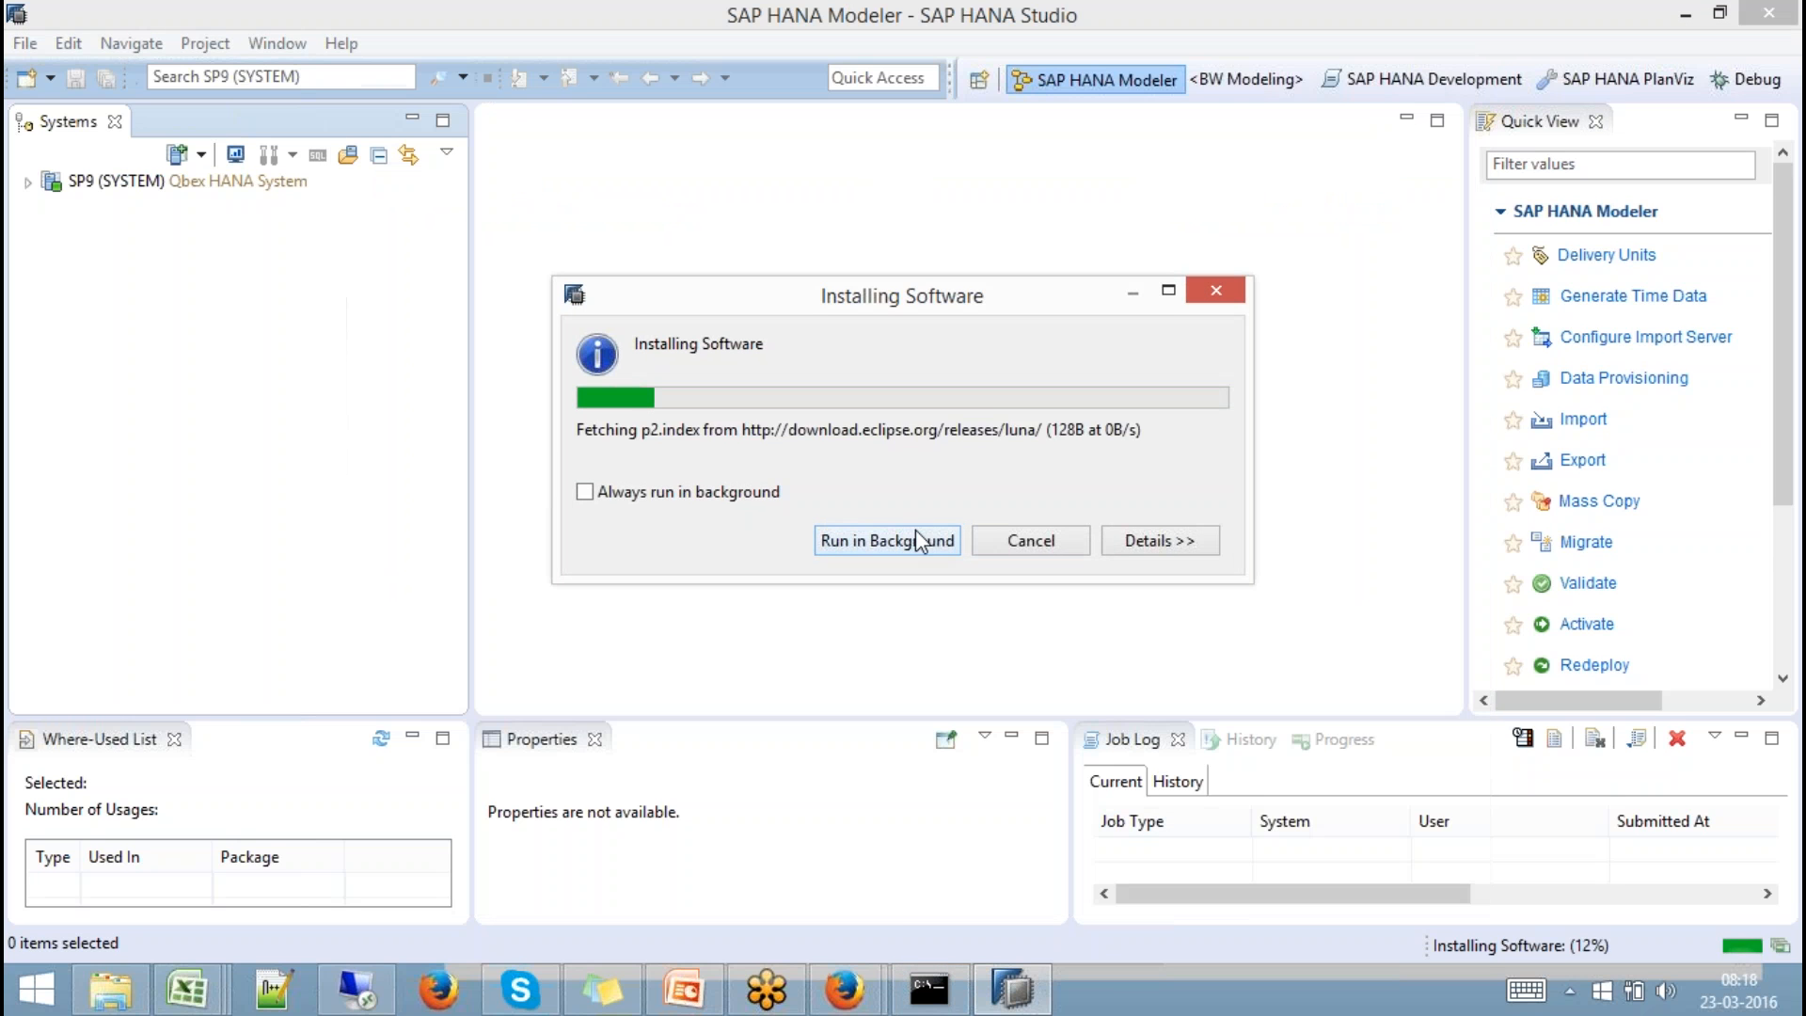
Switch to the Book3 workbook in Excel and enter "HANA as DW, Data Mart, Enterprise , Native" in cell C56 of Sheet1.
mouse_move(188, 992)
left_click(765, 810)
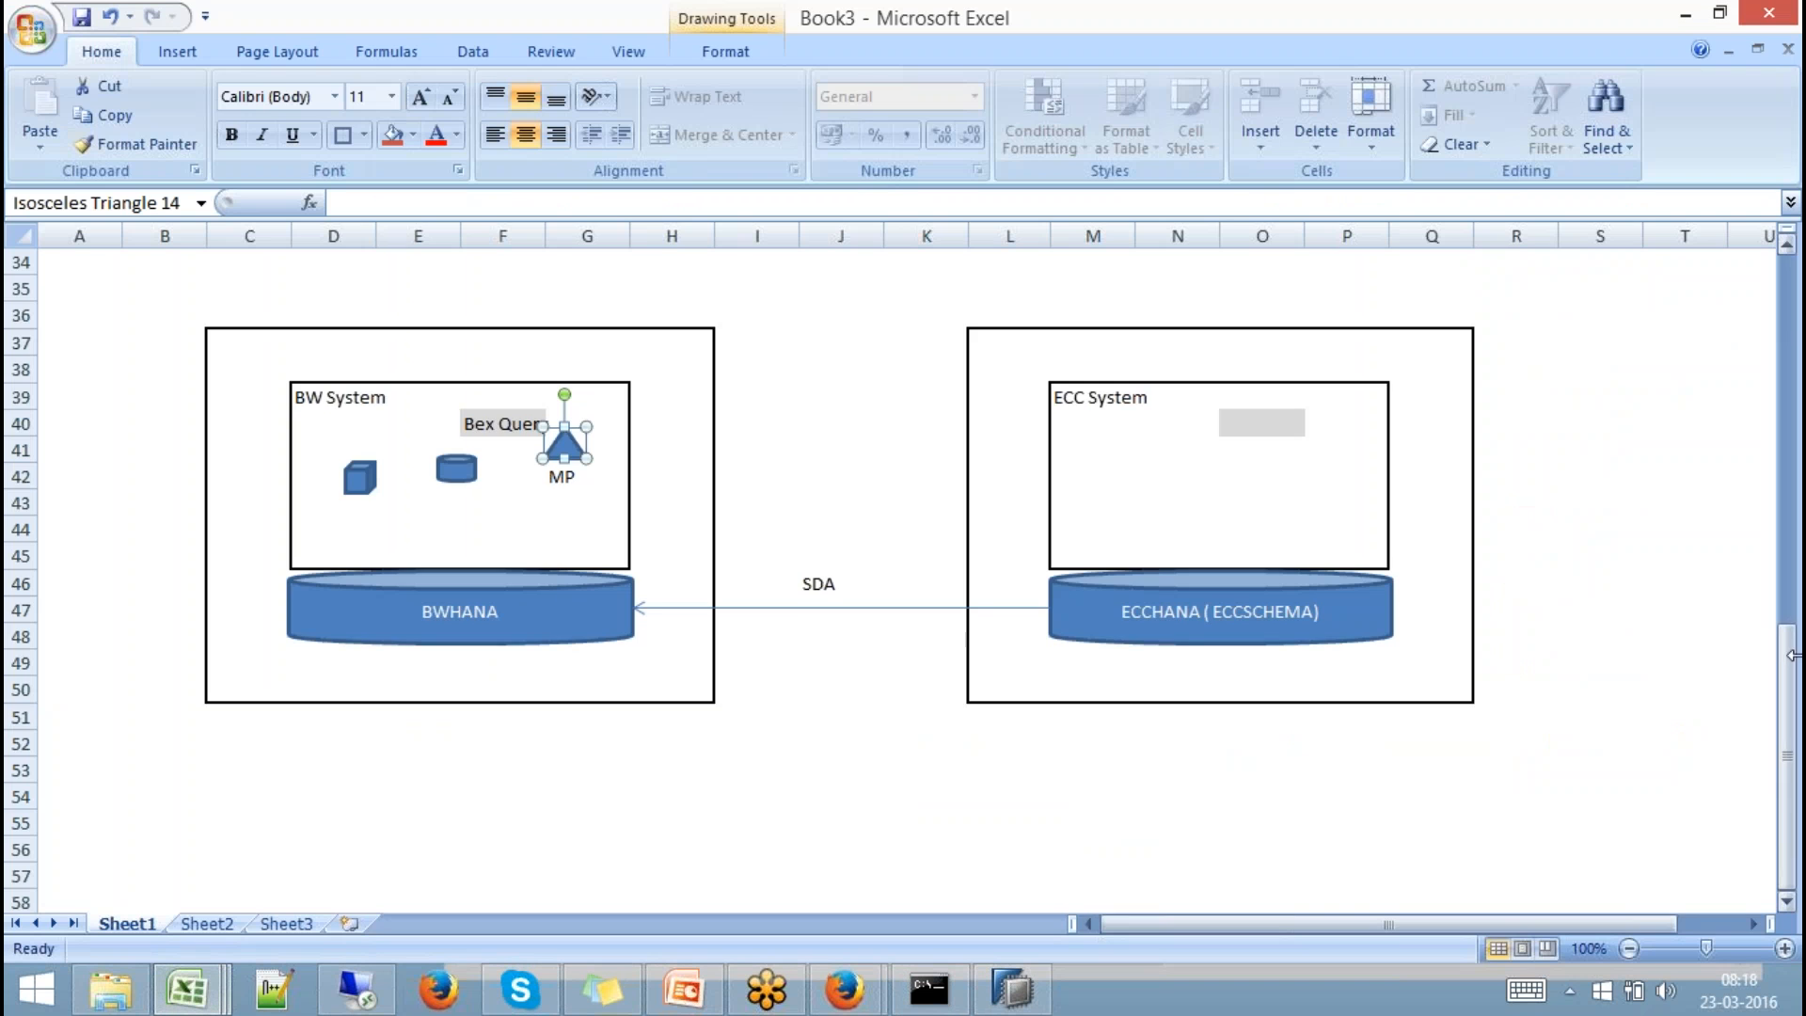
left_click(1788, 901)
left_click(1787, 901)
scroll(1787, 901, "down", 6)
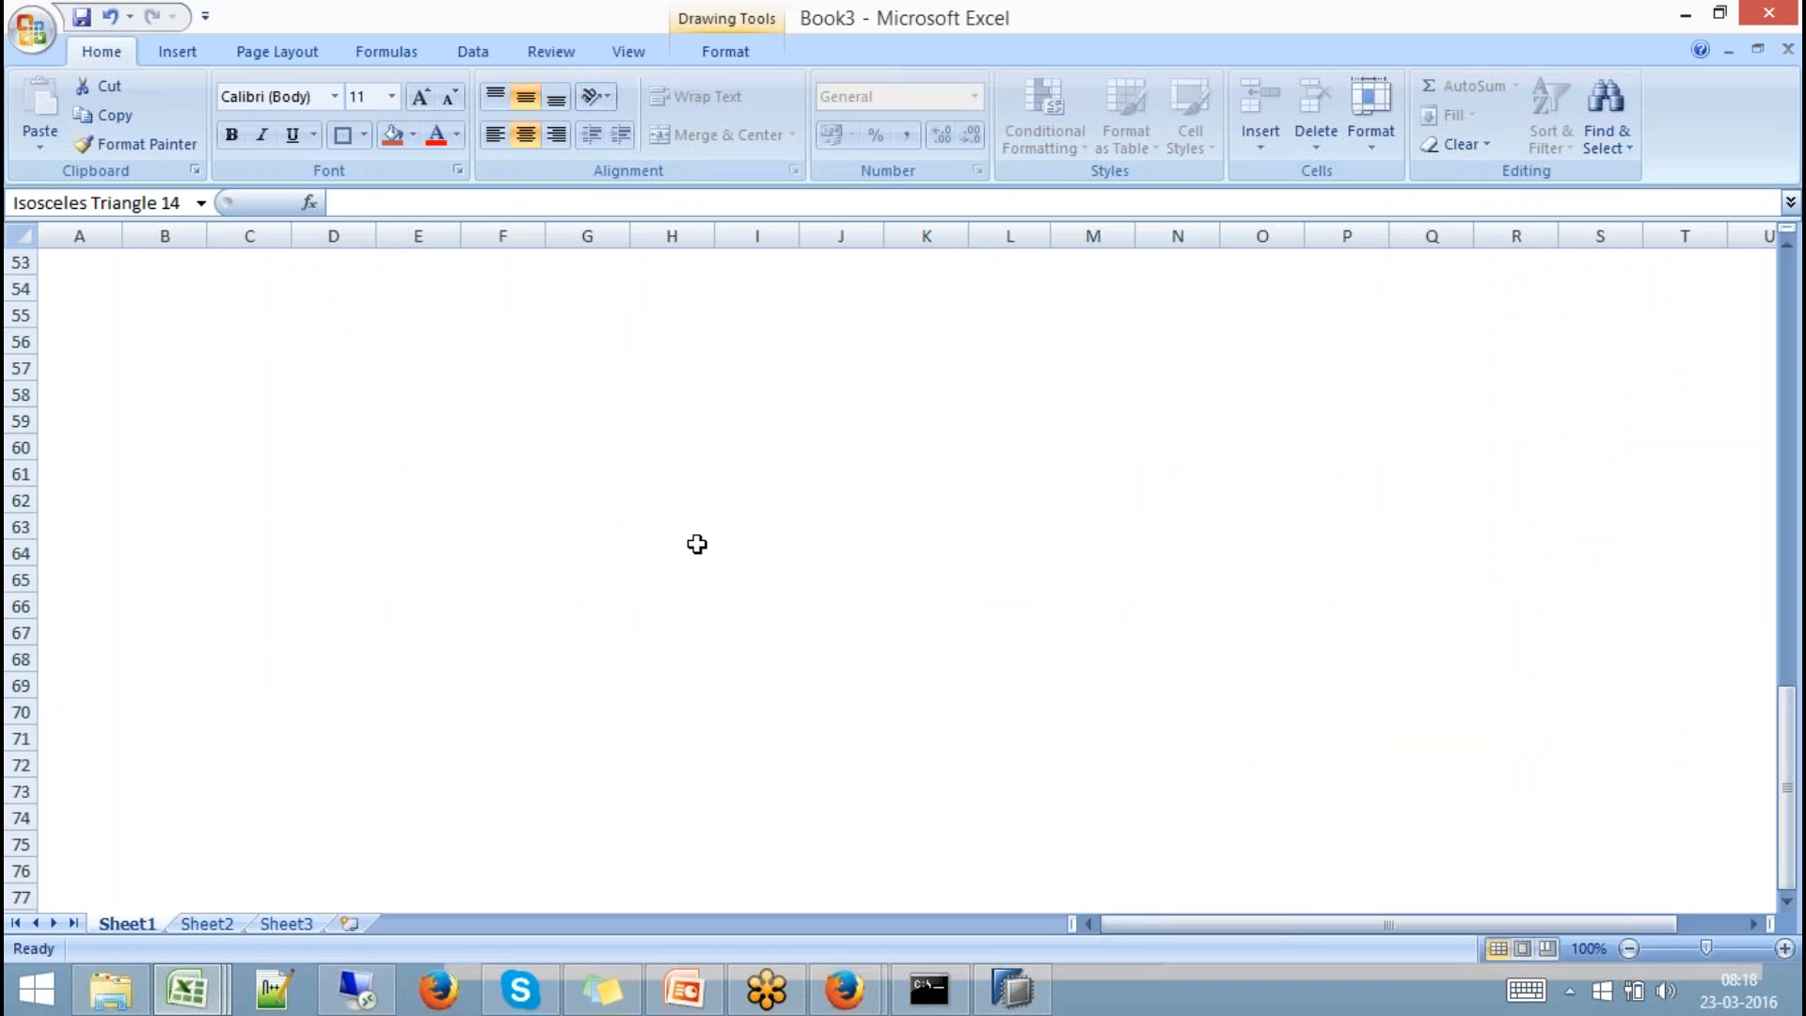
left_click(267, 340)
type("HANA as DW, Datr")
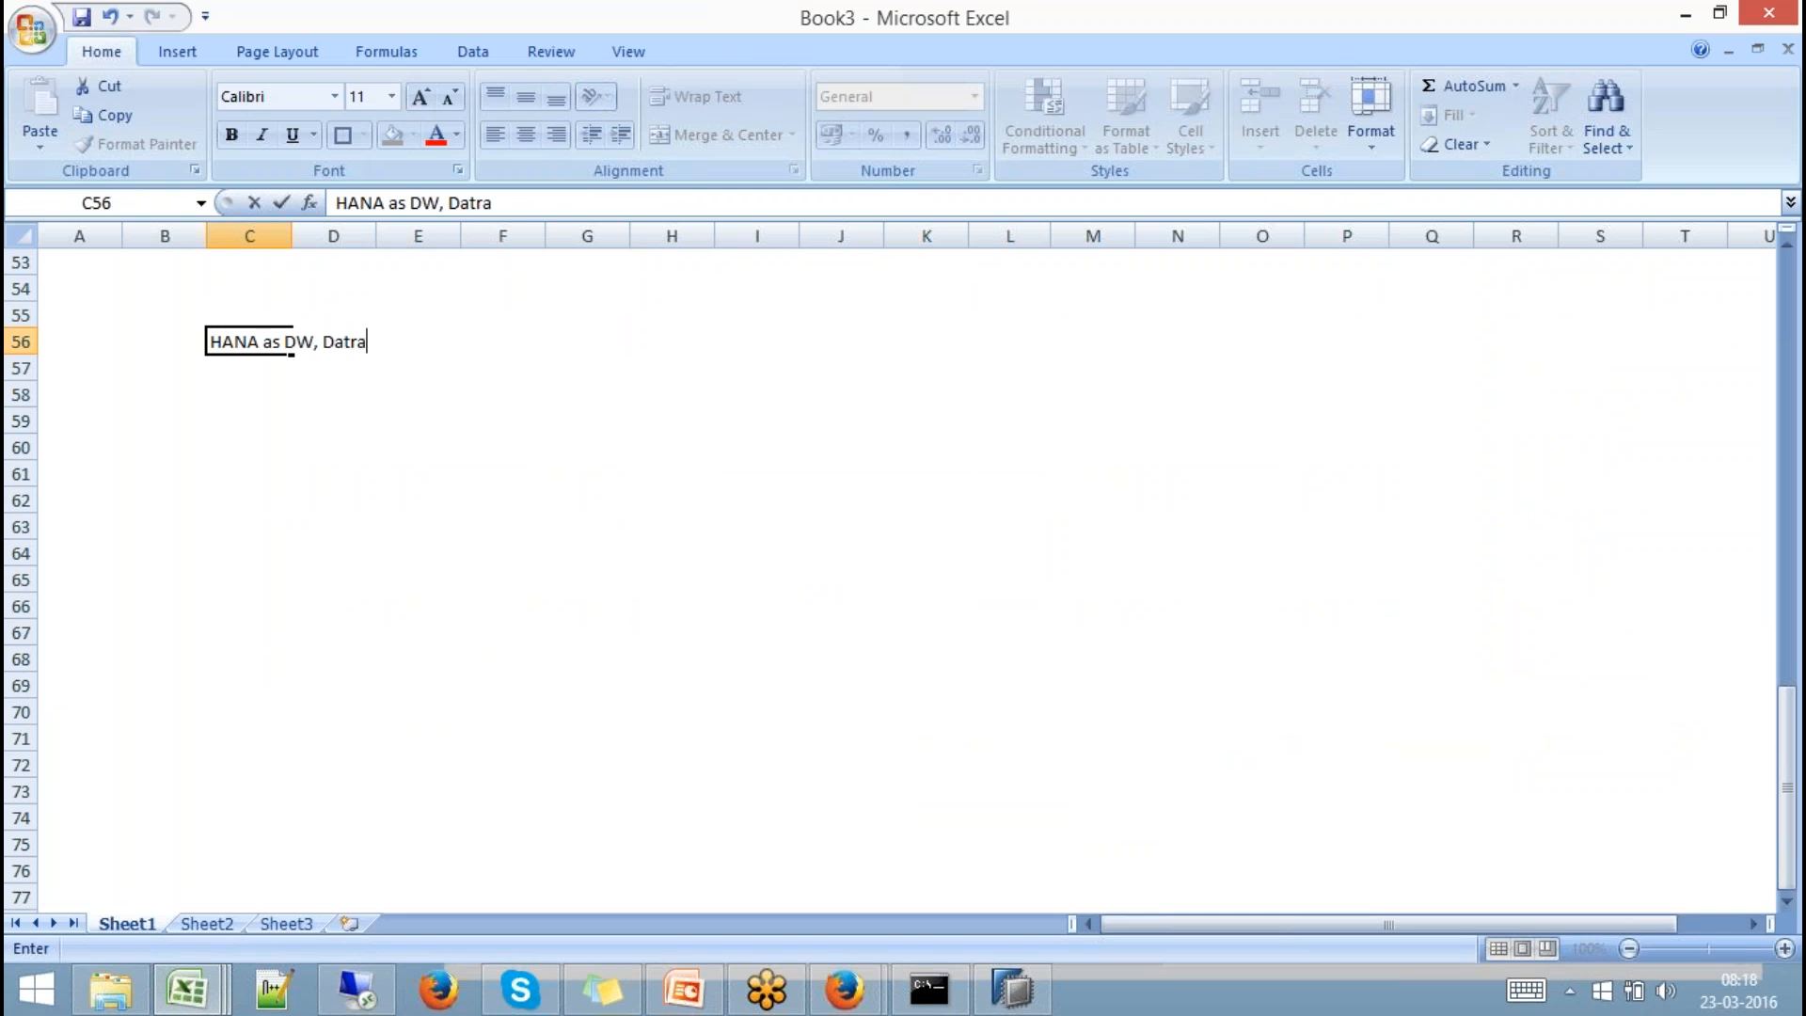
key("BackSpace")
type("a Mart, En")
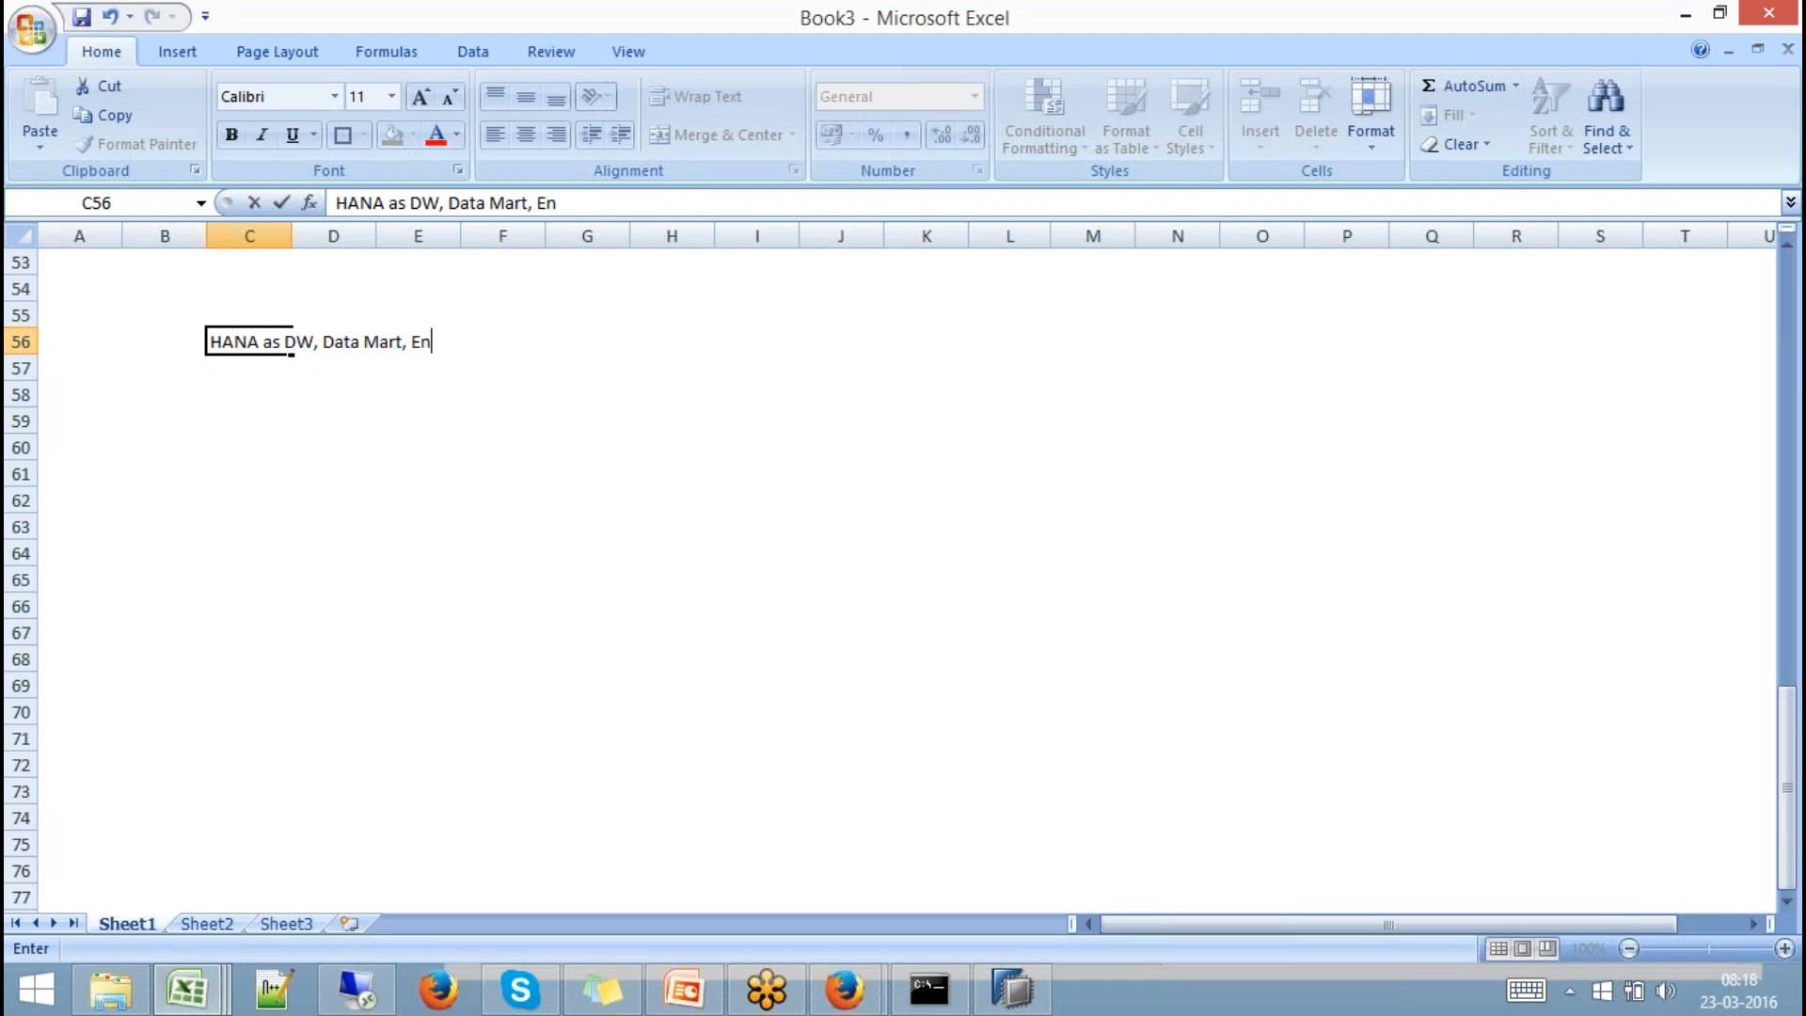
type("terprise , Native")
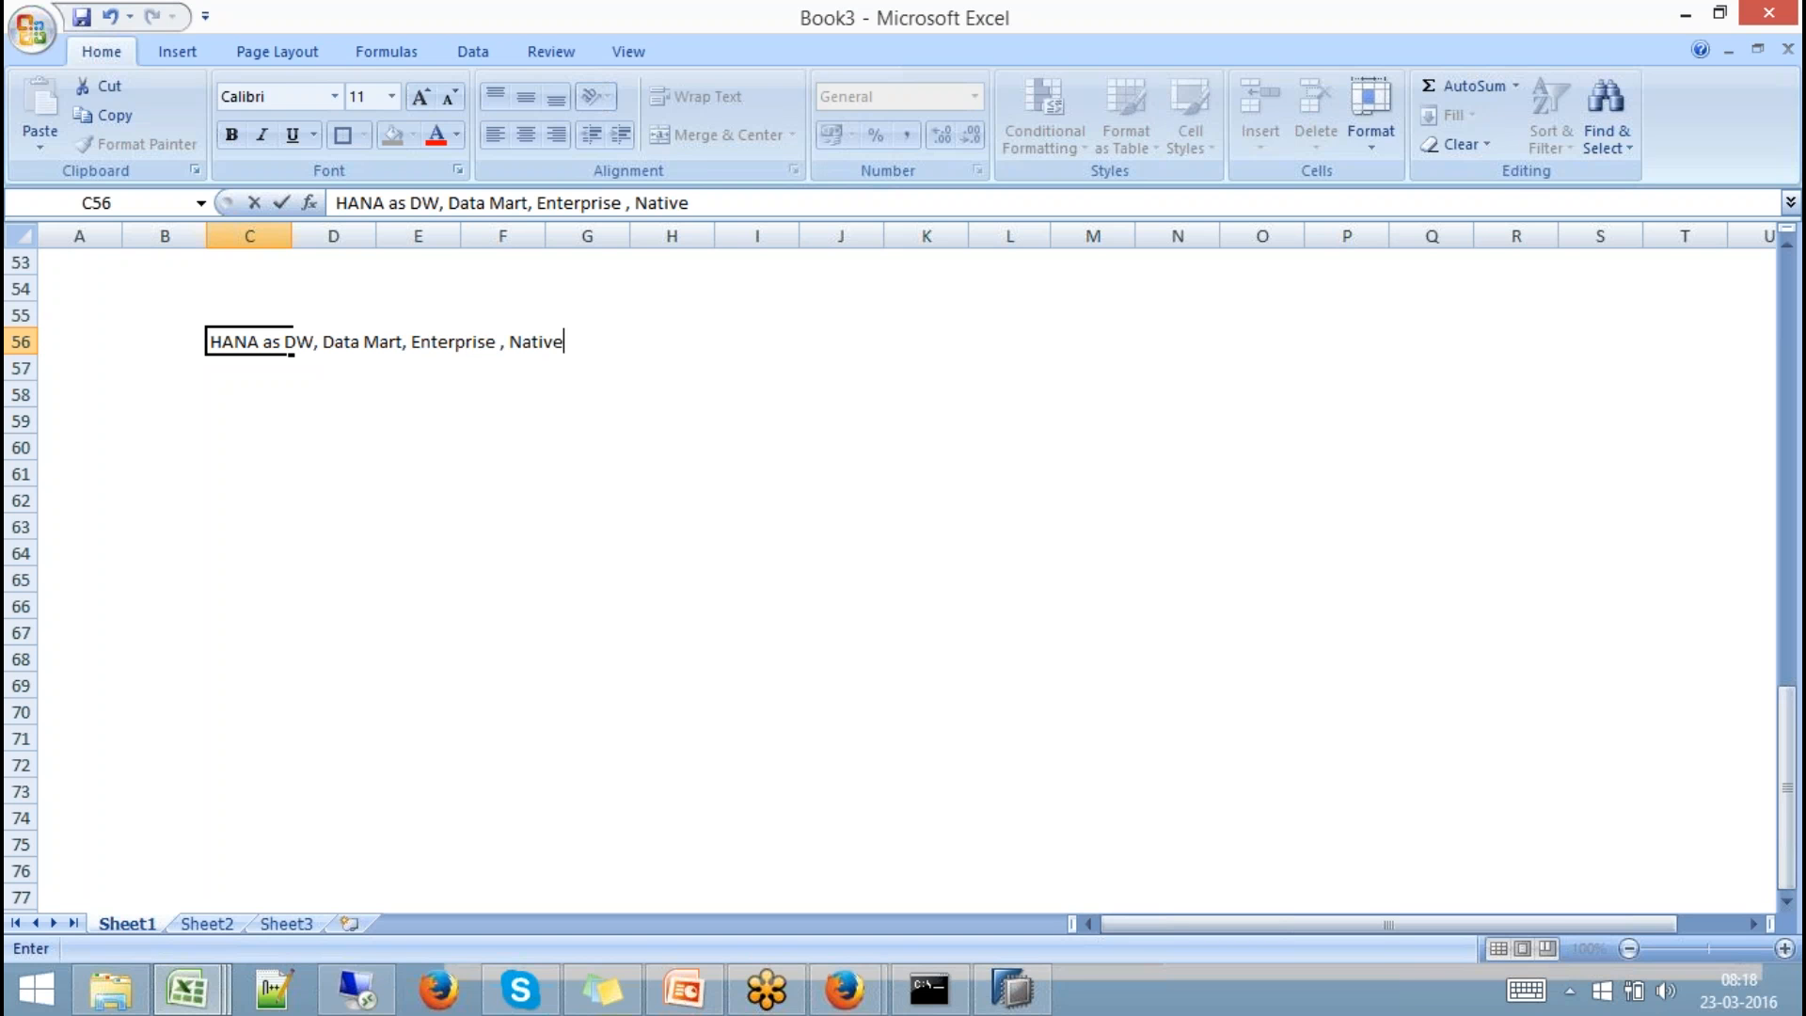
left_click(279, 427)
Draw a cylinder across about columns I to N and rows 62 to 72, and label it "HANA".
left_click(180, 54)
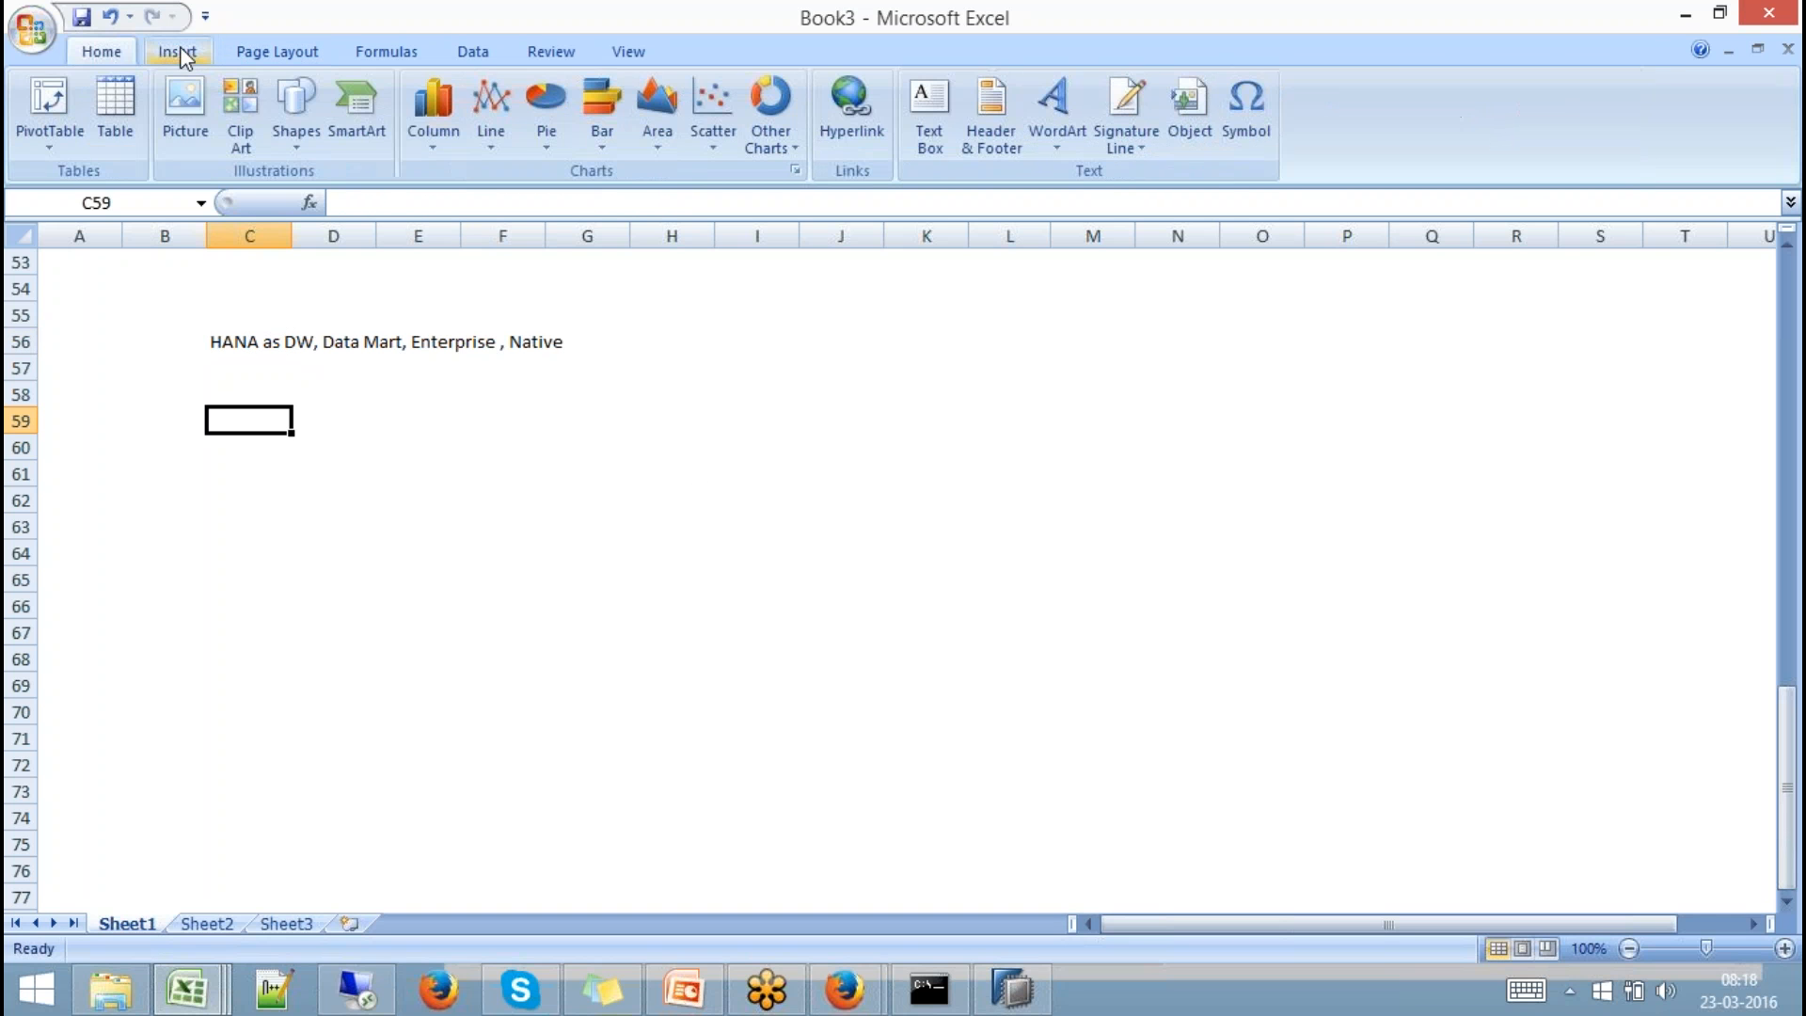
left_click(297, 151)
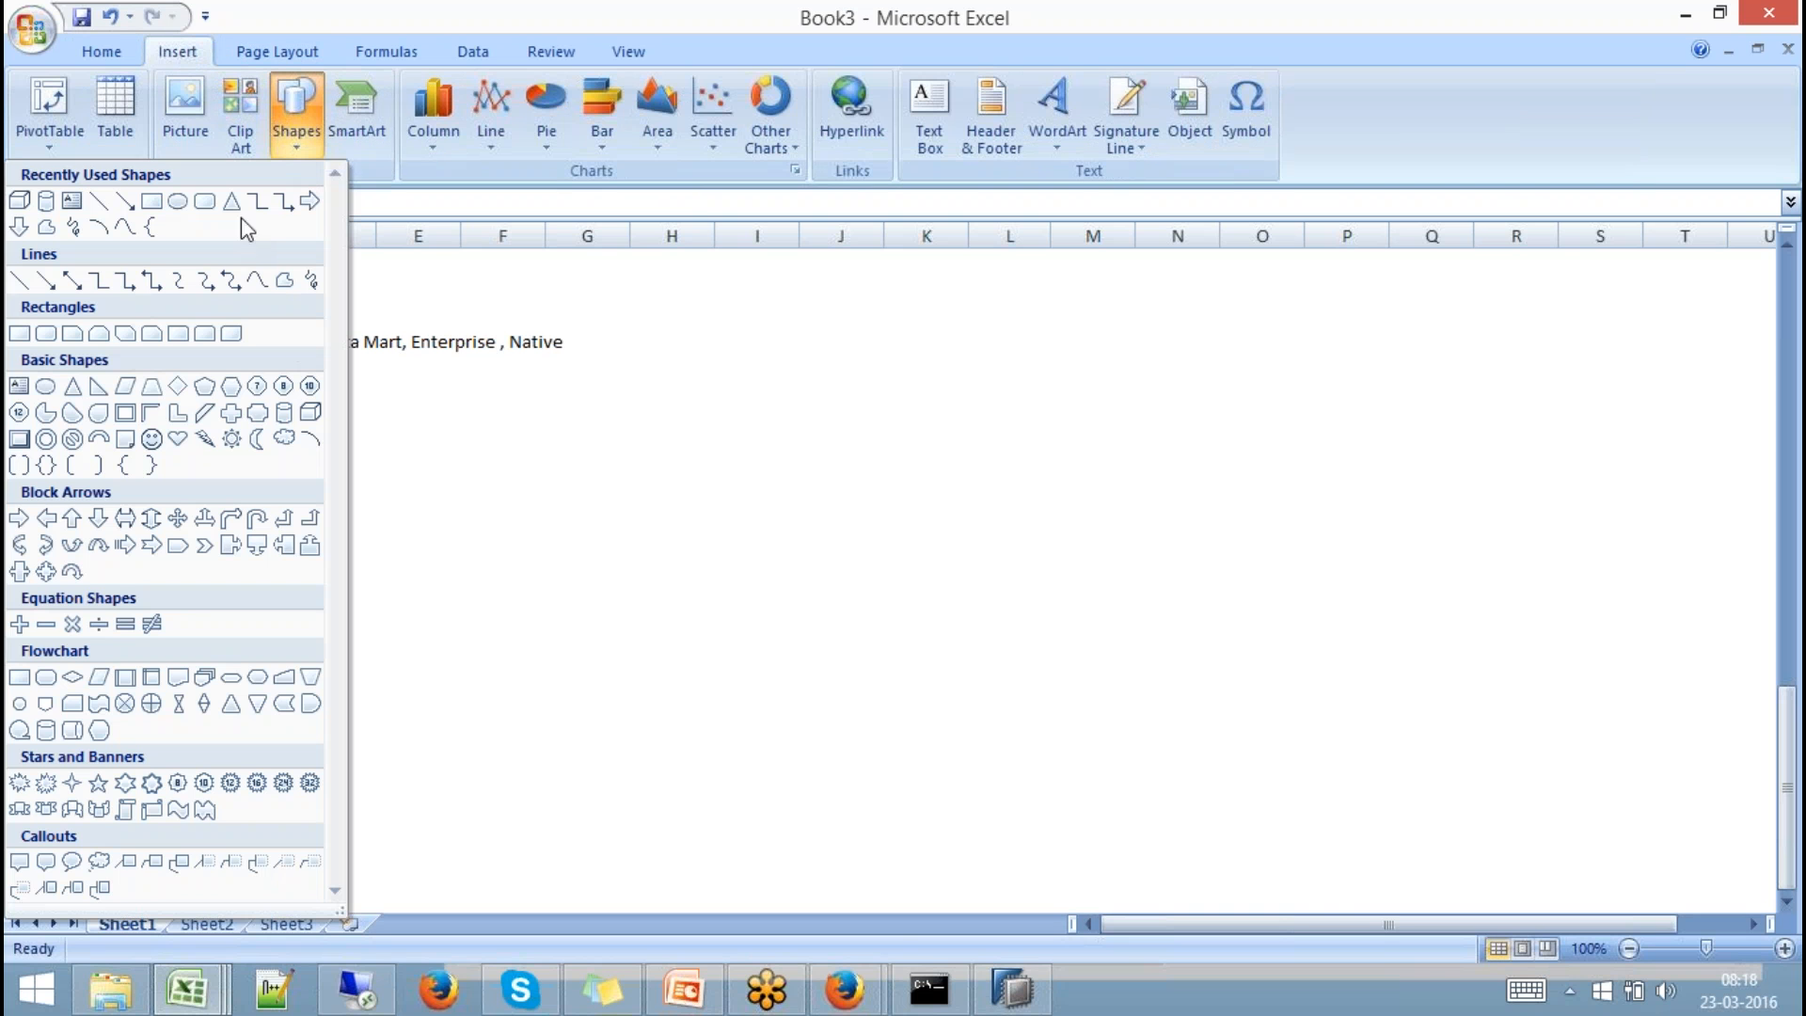
left_click(285, 414)
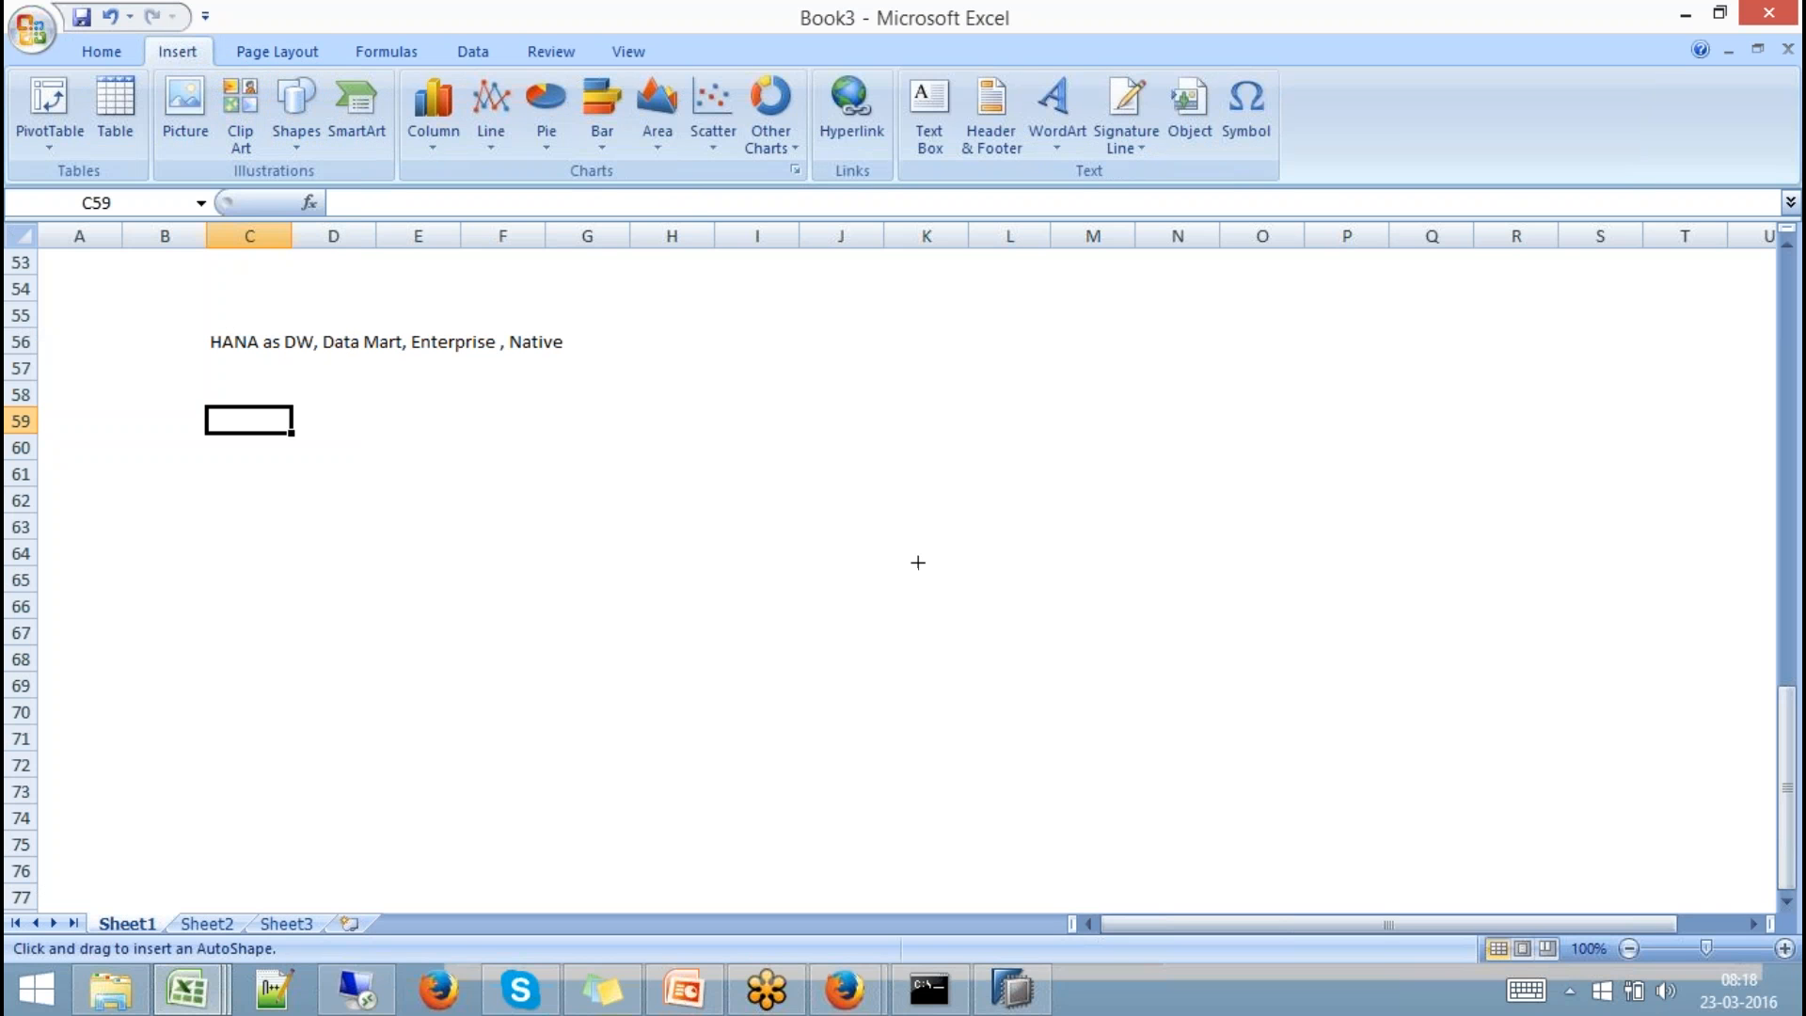
mouse_move(781, 492)
left_mouse_down()
mouse_move(1116, 743)
mouse_move(1220, 756)
left_mouse_up()
type("HANA")
Outline cells C61:C74 with a box border, and enter "SAP" in C61 and "NON-SAP" in C63.
mouse_move(261, 459)
left_mouse_down()
mouse_move(299, 794)
mouse_move(267, 810)
left_mouse_up()
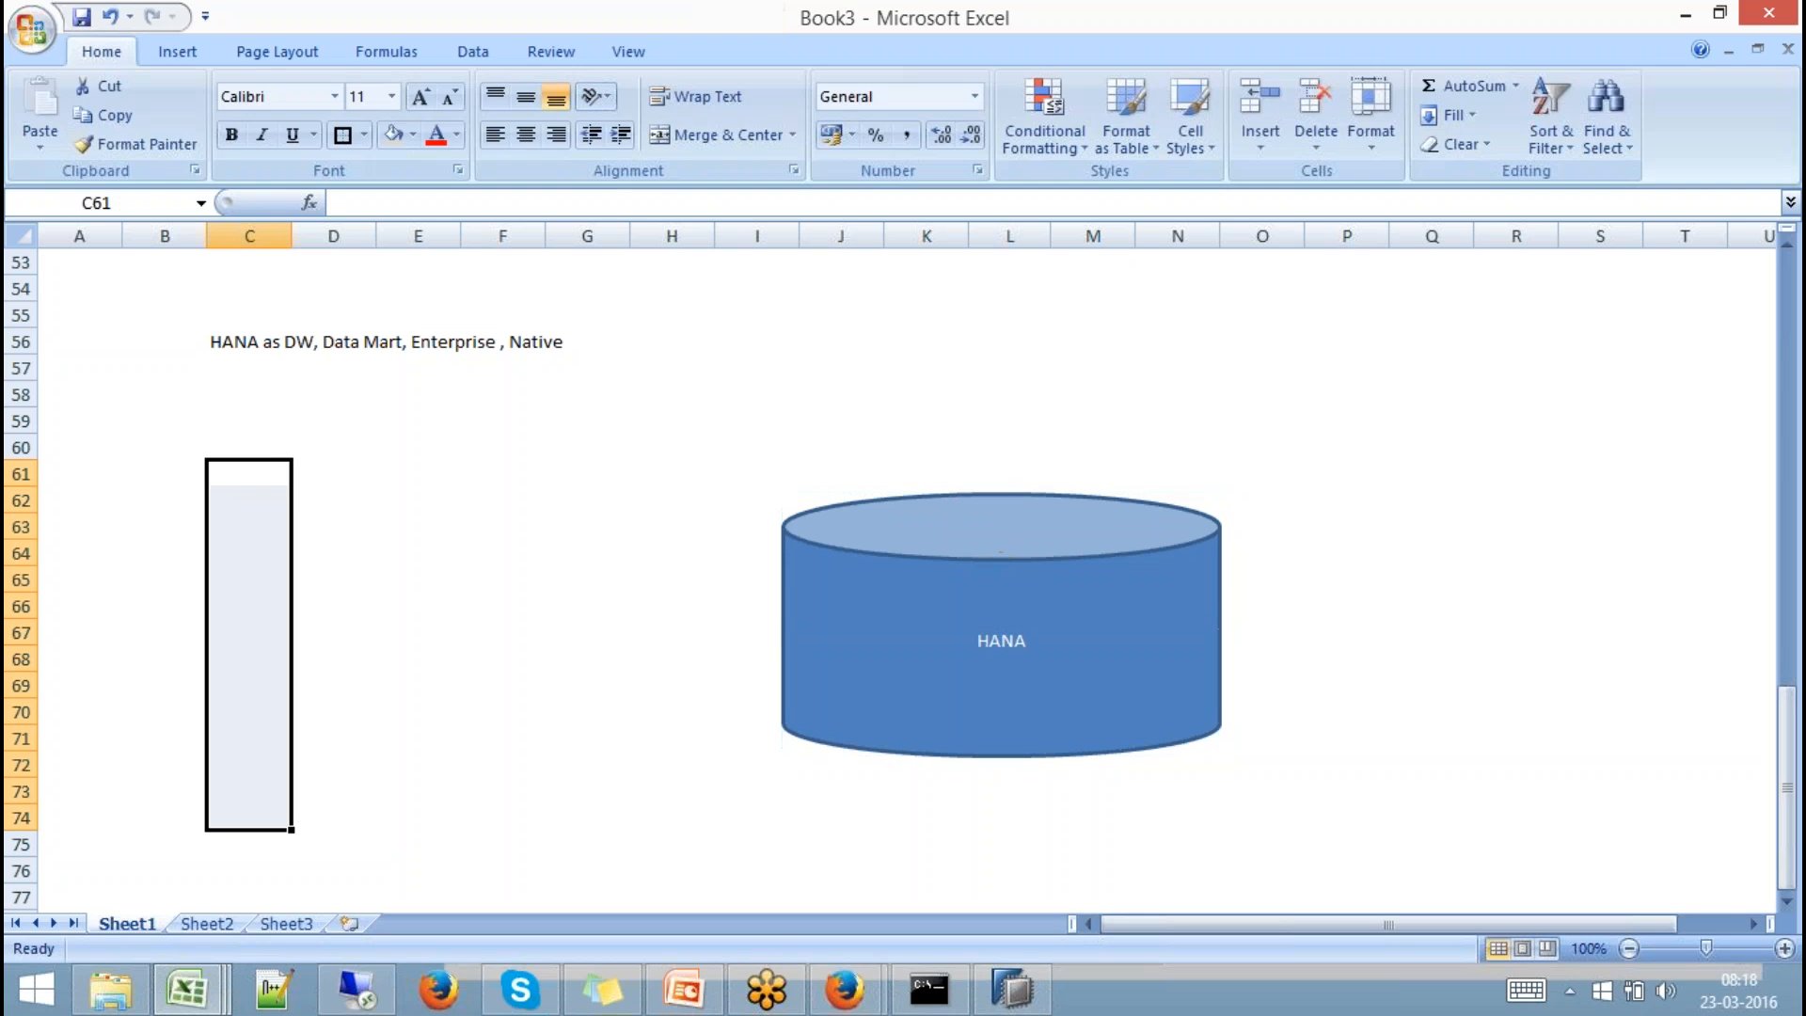
left_click(342, 135)
left_click(249, 472)
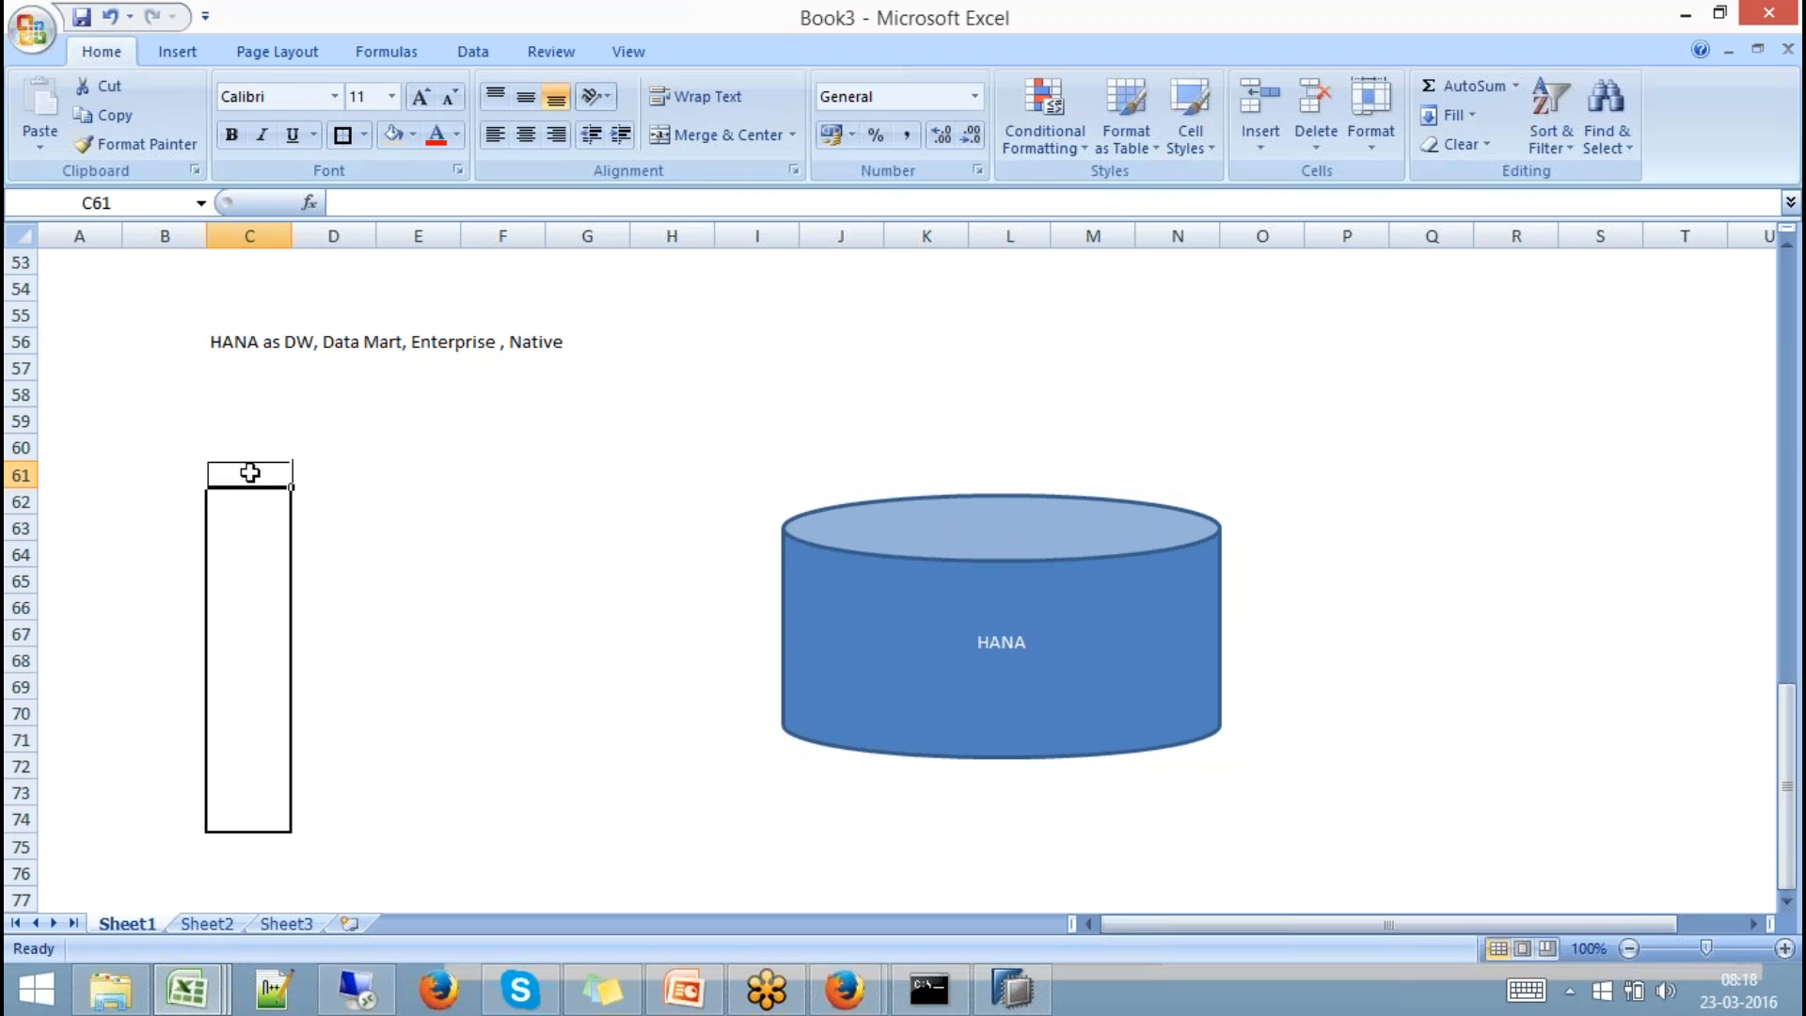
type("SAP")
key("Return")
key("Return")
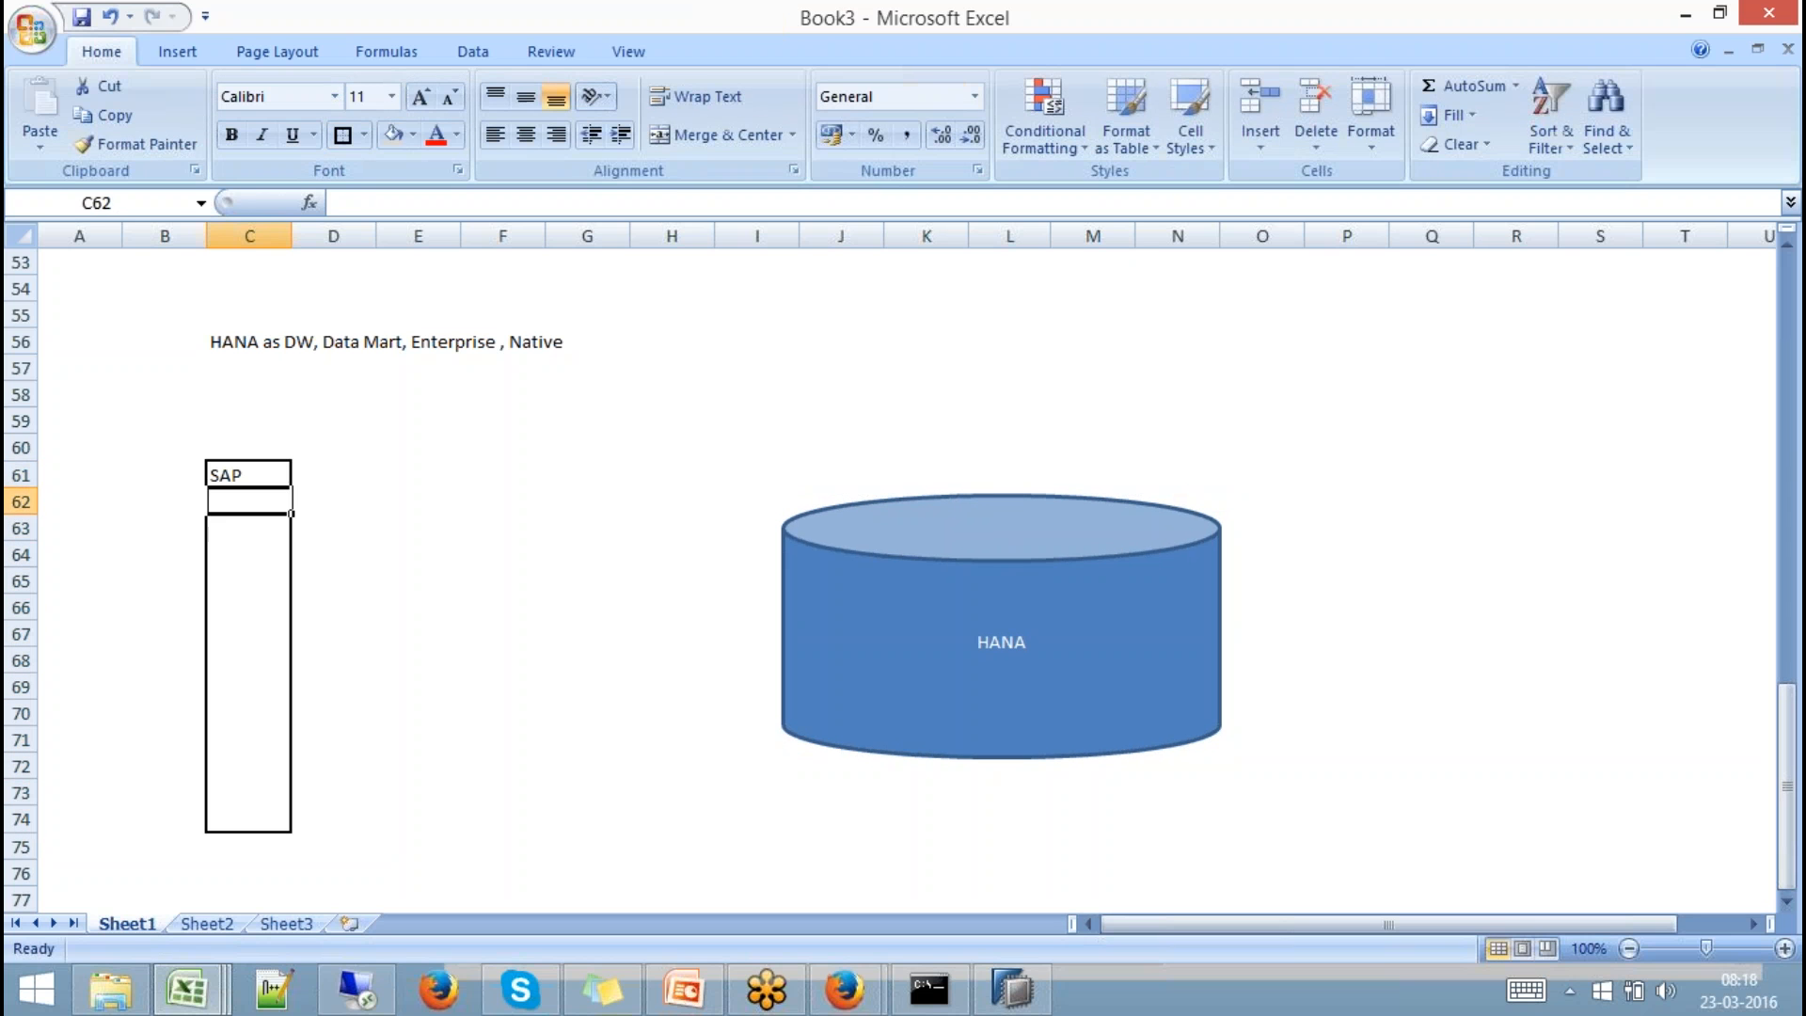
type("NON-SAP")
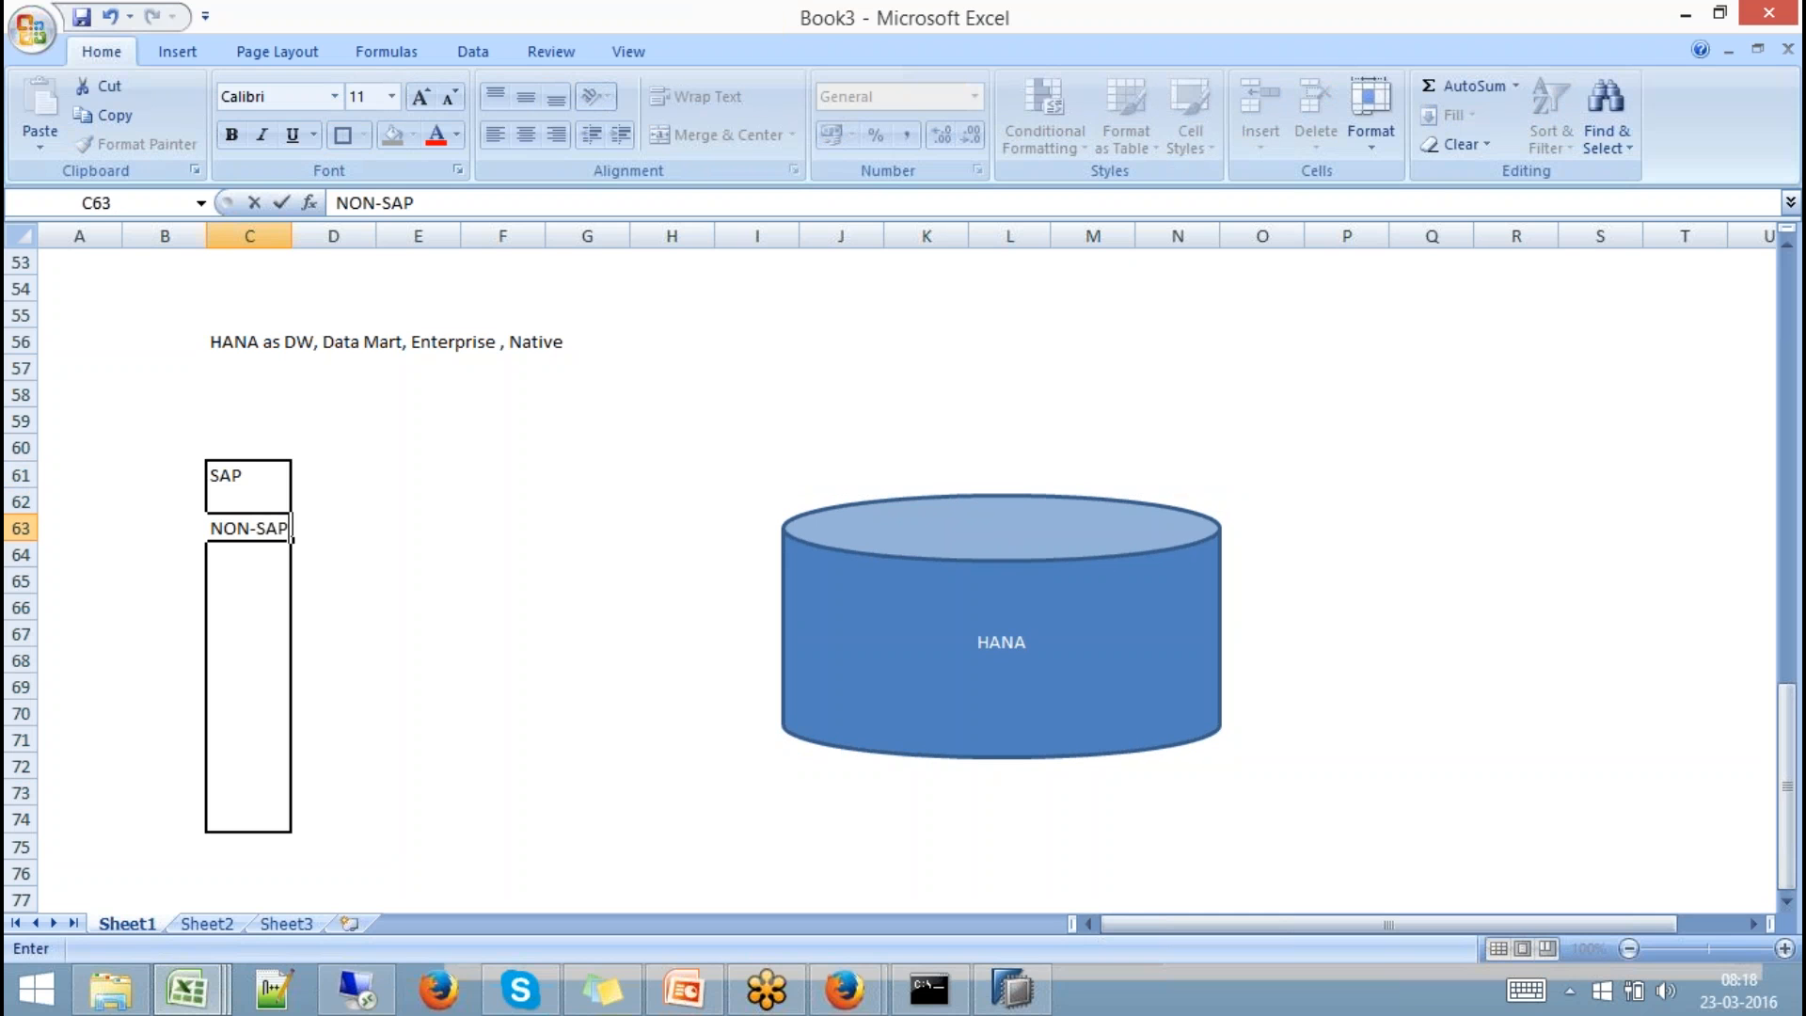
left_click(363, 550)
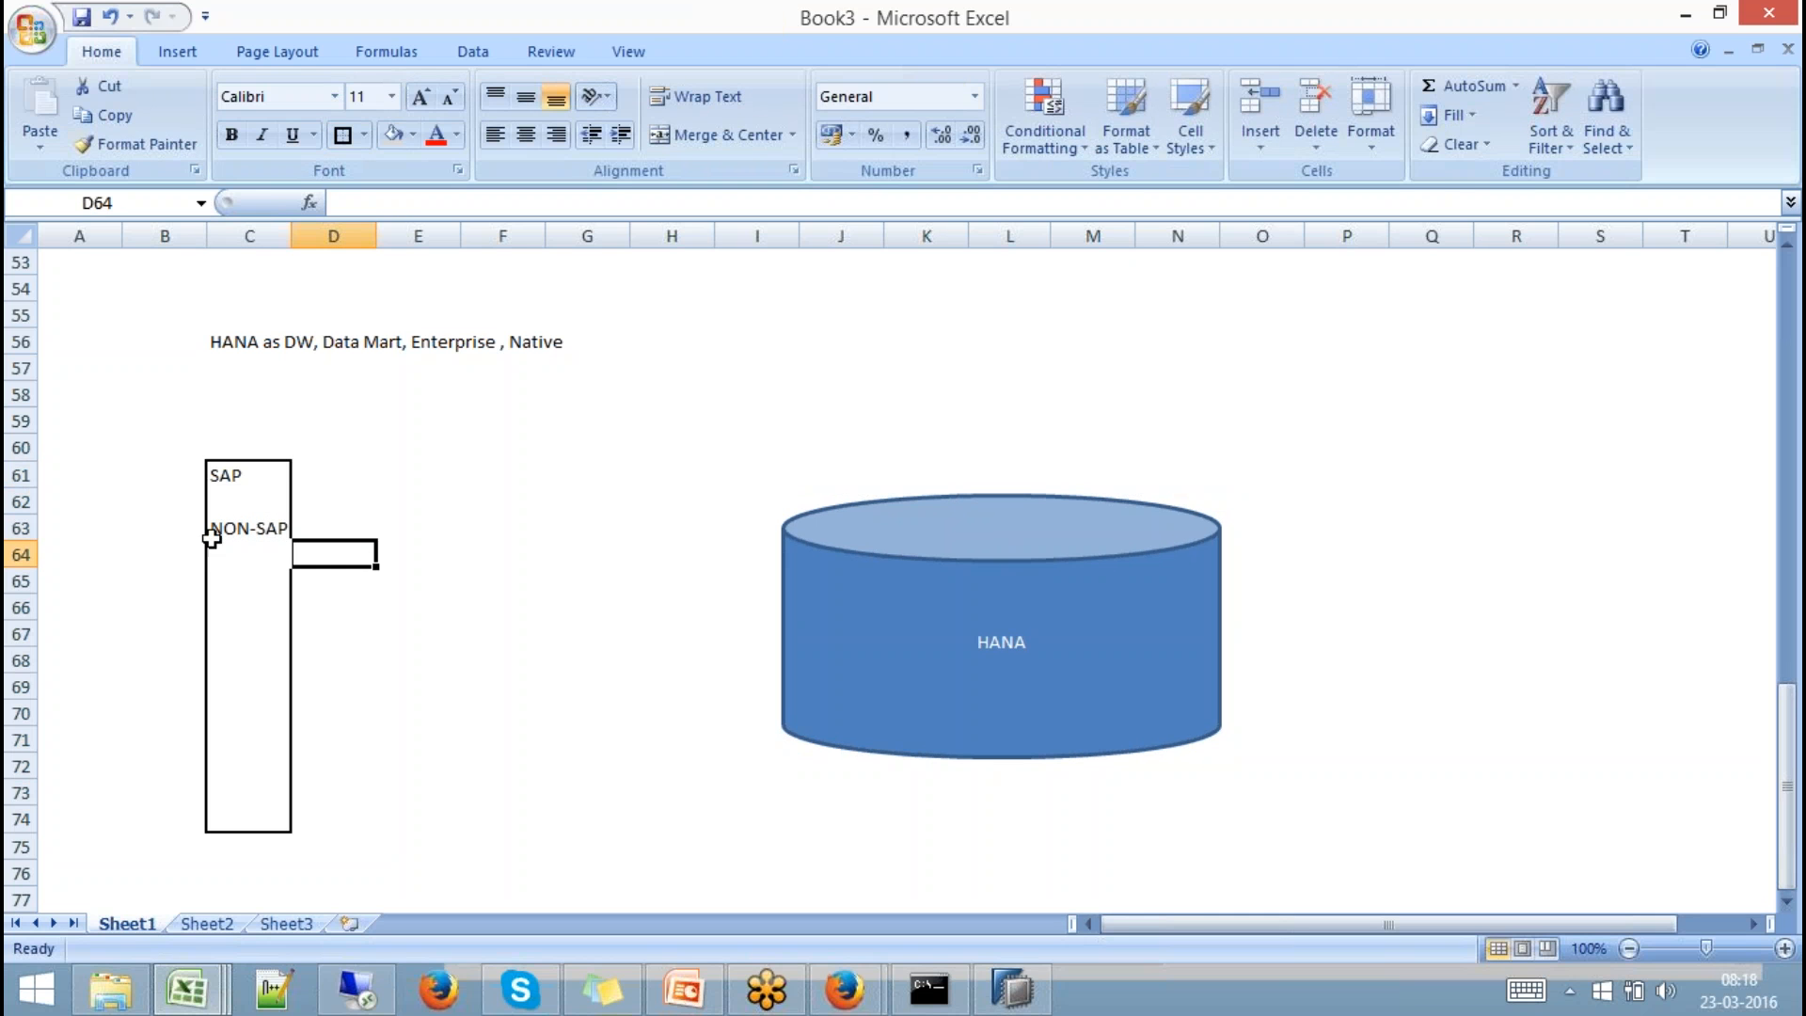
Enter the heading "Source Systems" in cell C60 above the bordered box.
left_click(221, 443)
type("Sourc")
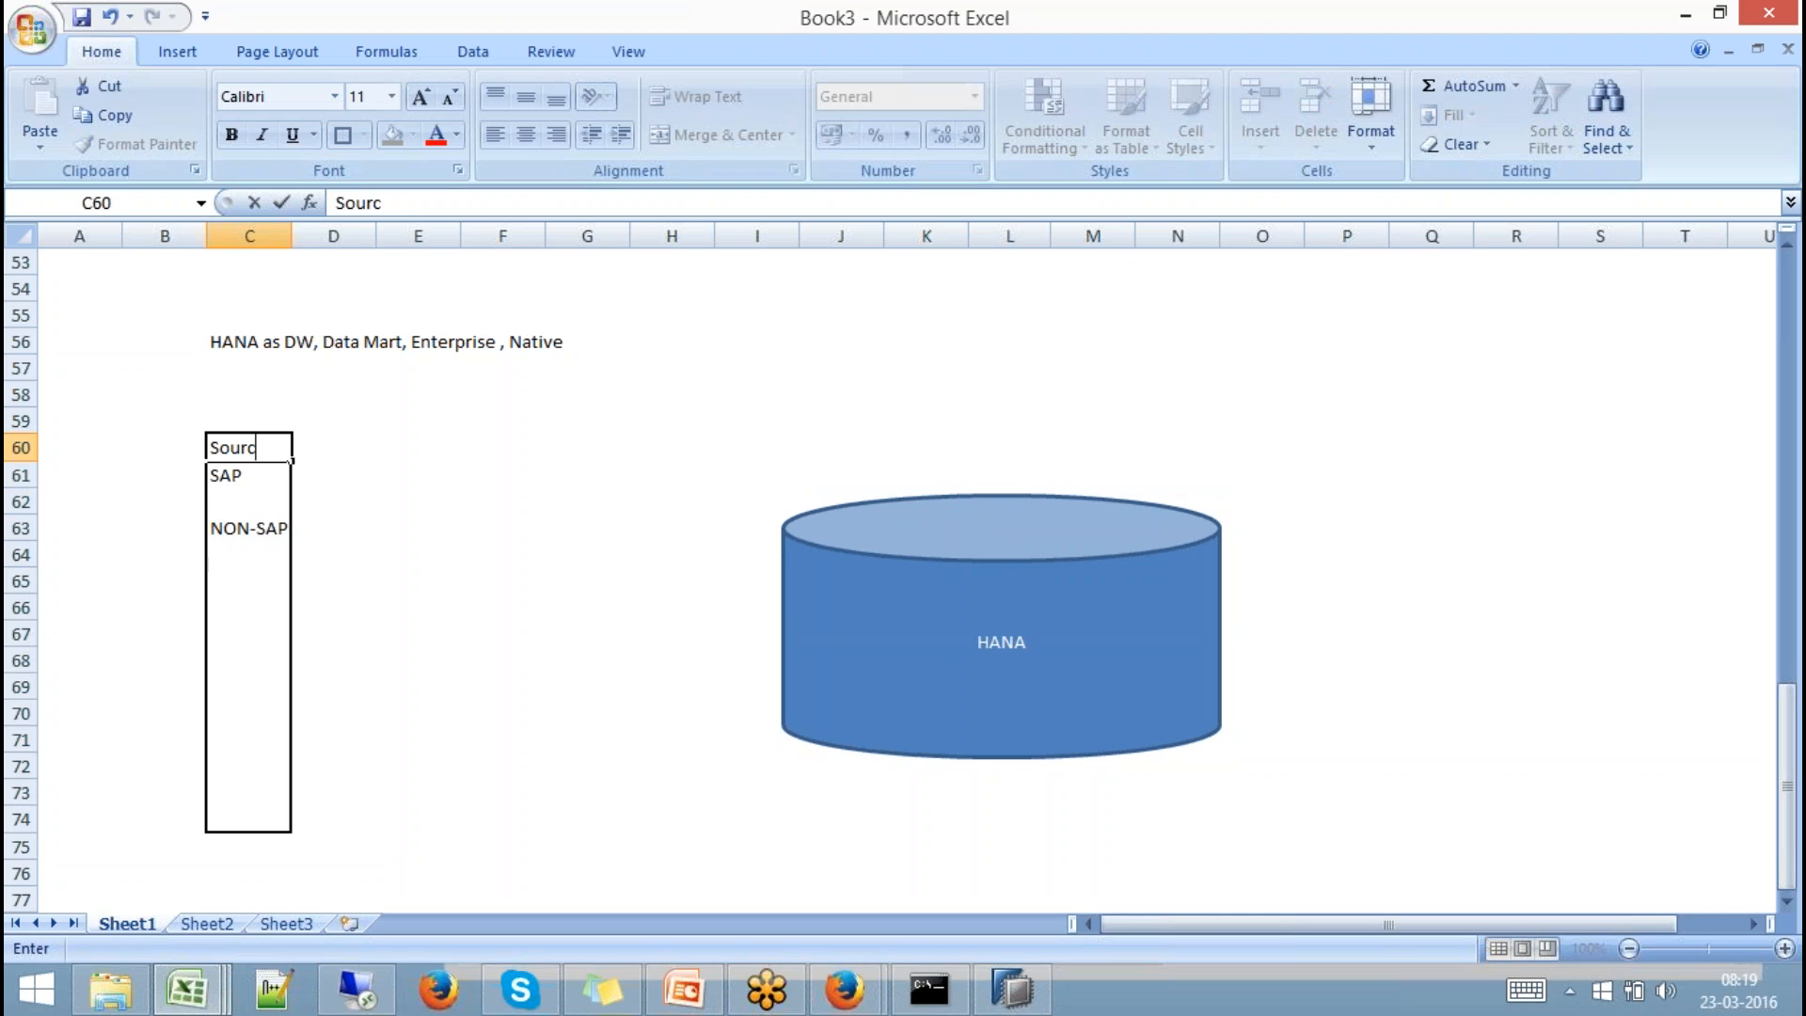
type("e Systems")
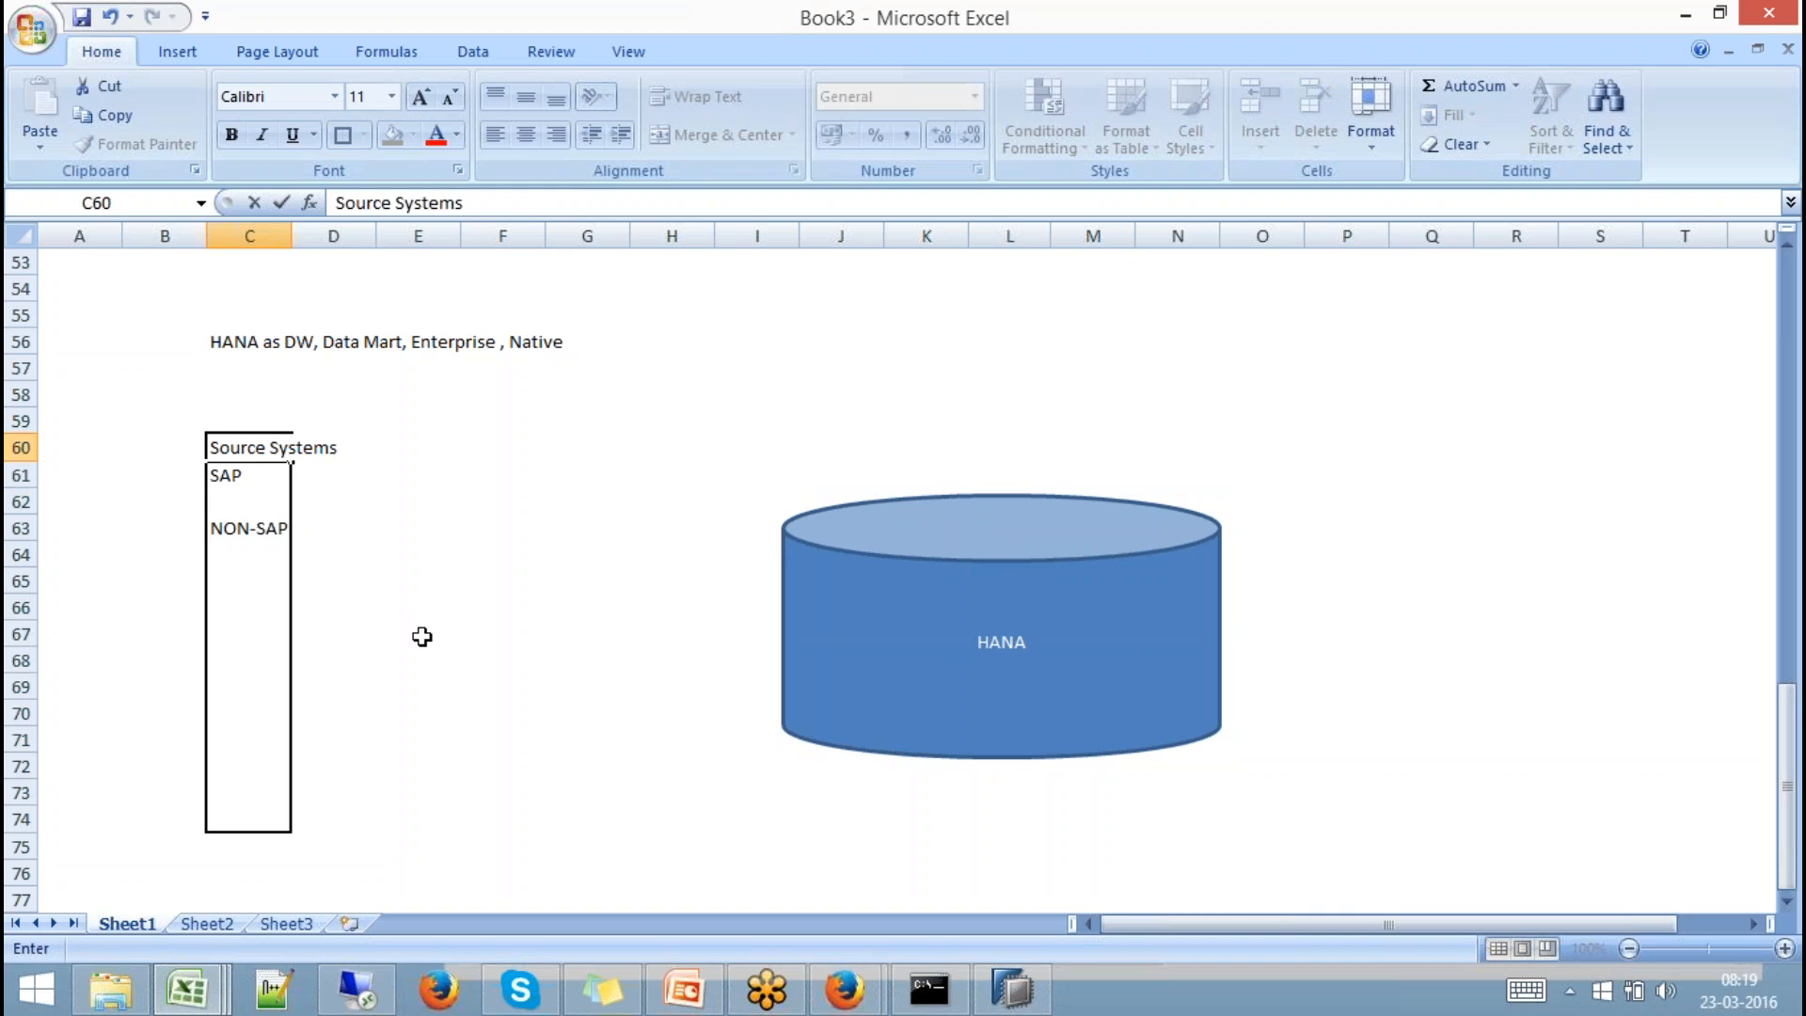
left_click(413, 630)
Start inserting a shape from the Shapes gallery next to the Source Systems box.
left_click(177, 51)
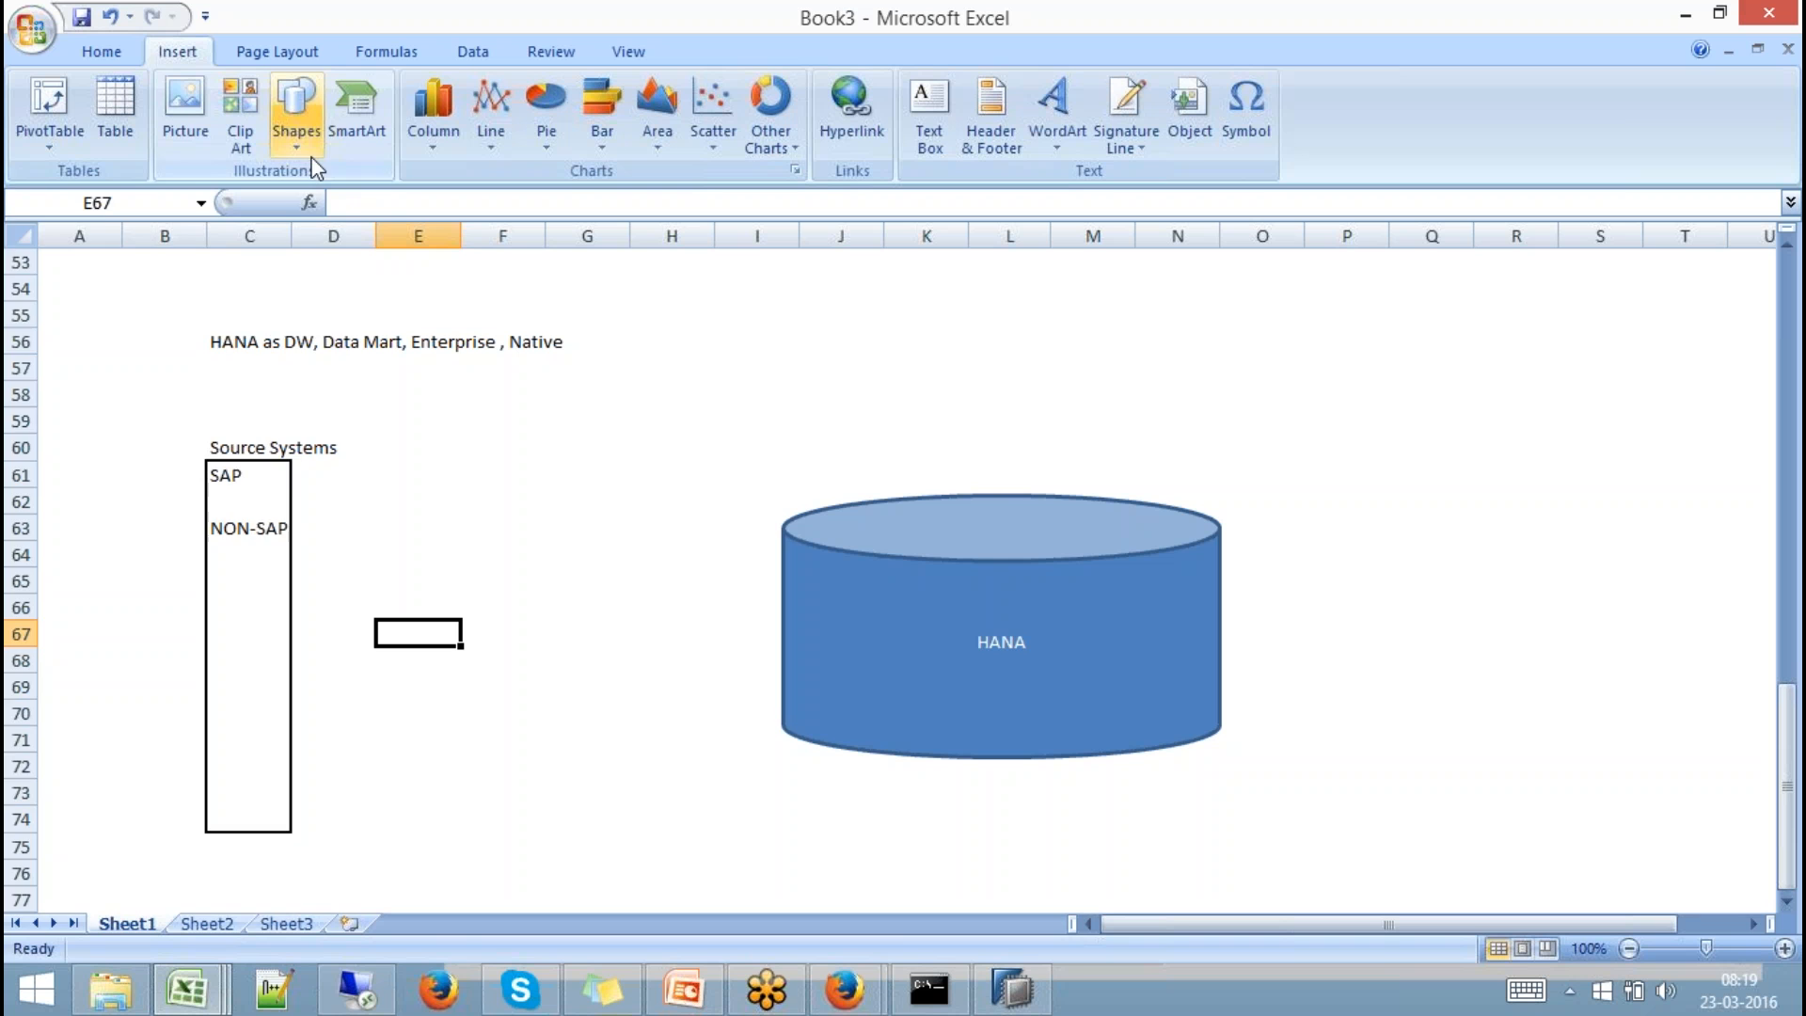
left_click(296, 111)
left_click(123, 203)
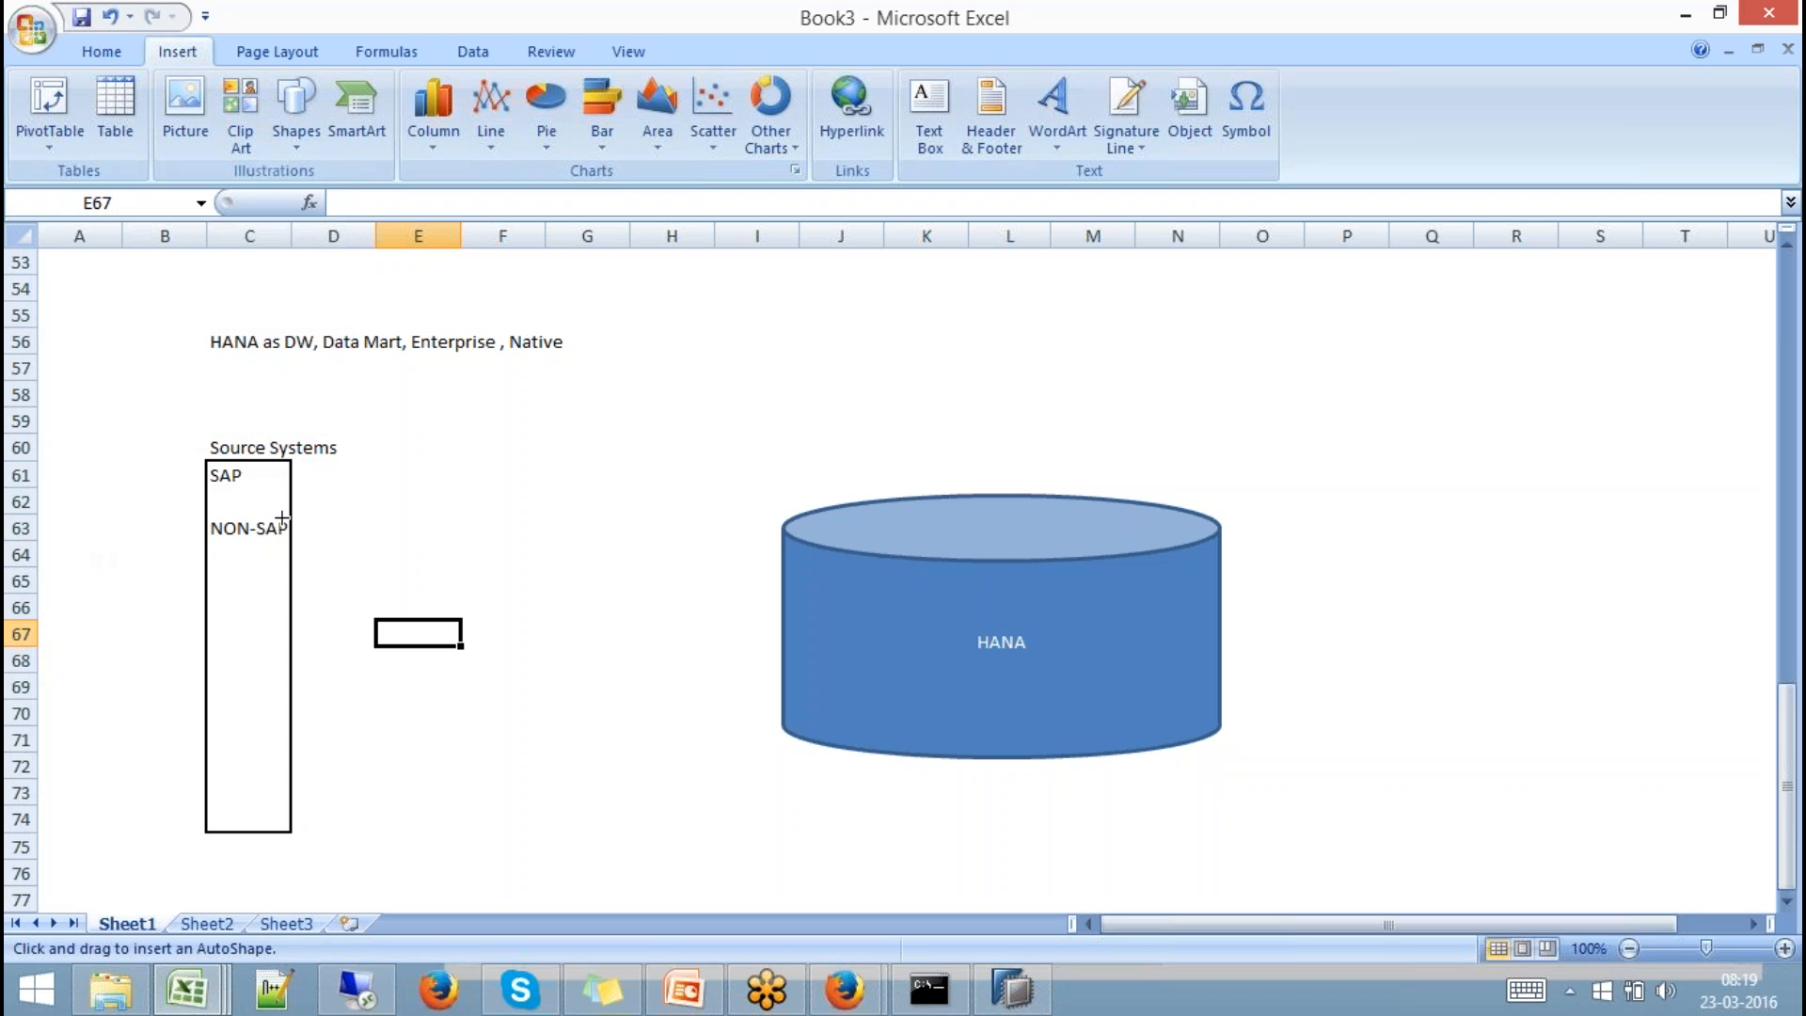
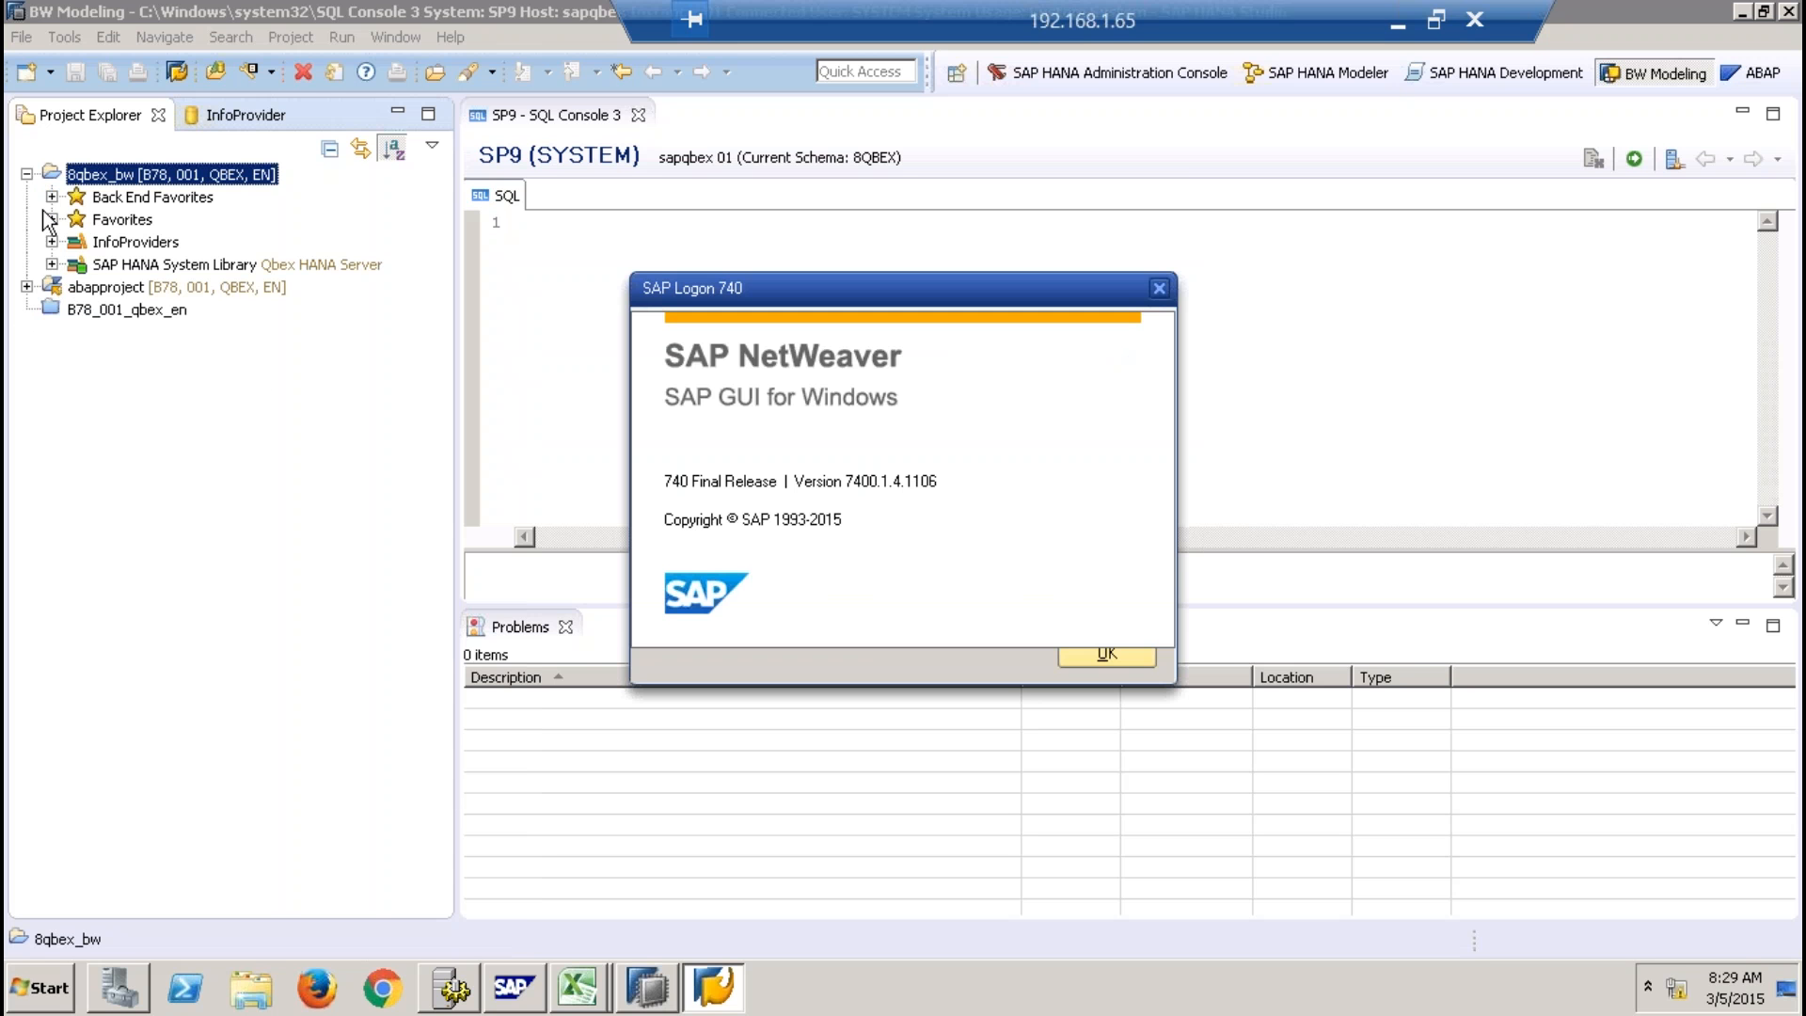
Dismiss the SAP GUI dialog in SAP HANA Studio, open the ABAP perspective, and log on to abapproject with the account password.
left_click(1121, 655)
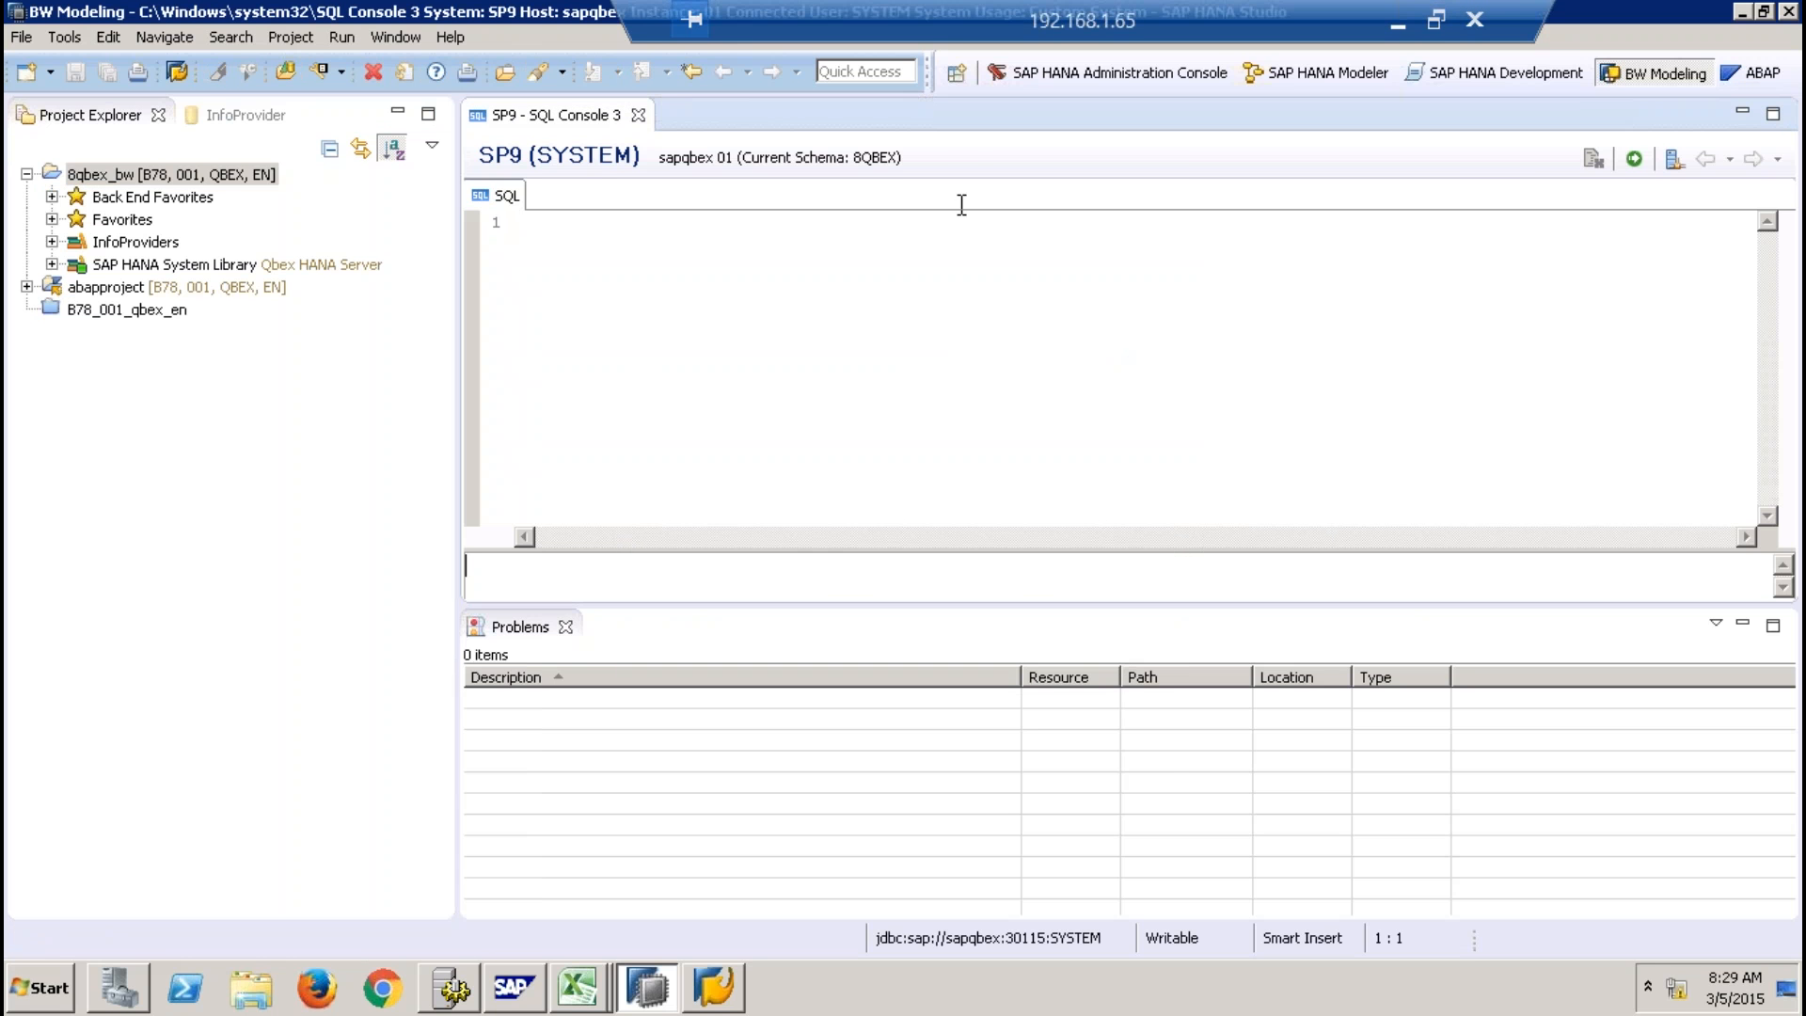
left_click(1761, 75)
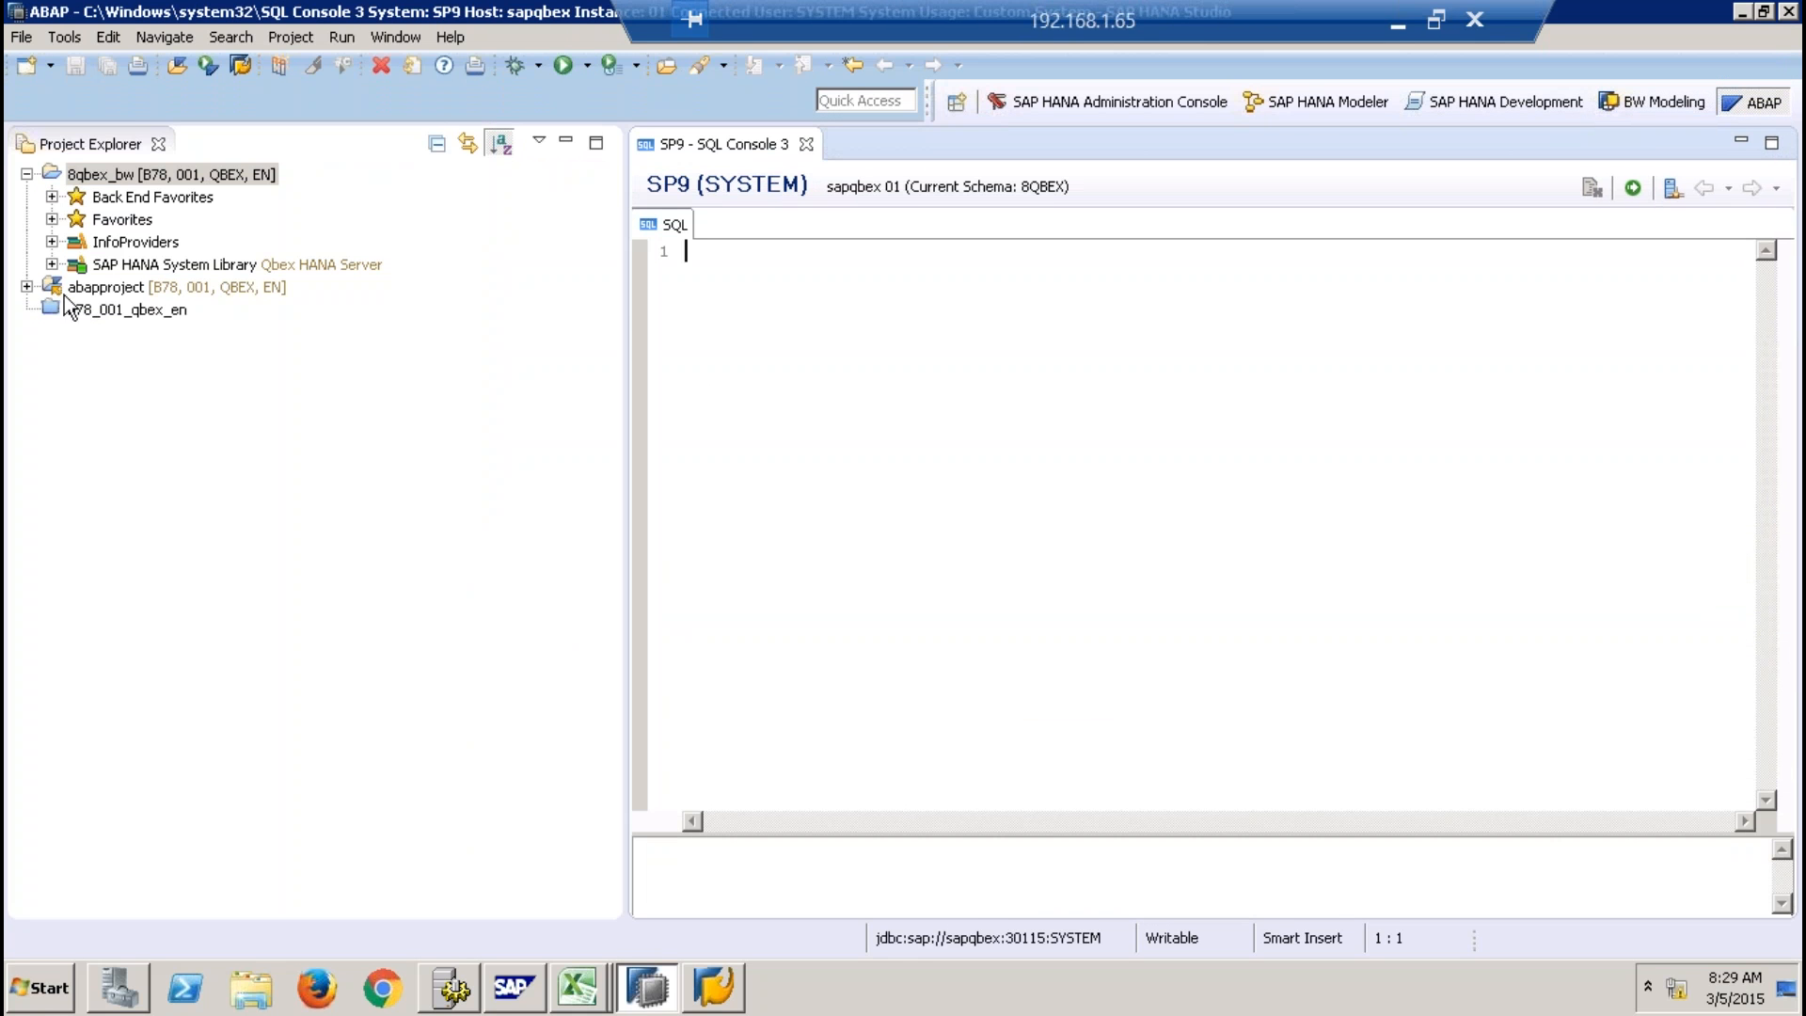
left_click(27, 287)
type("••")
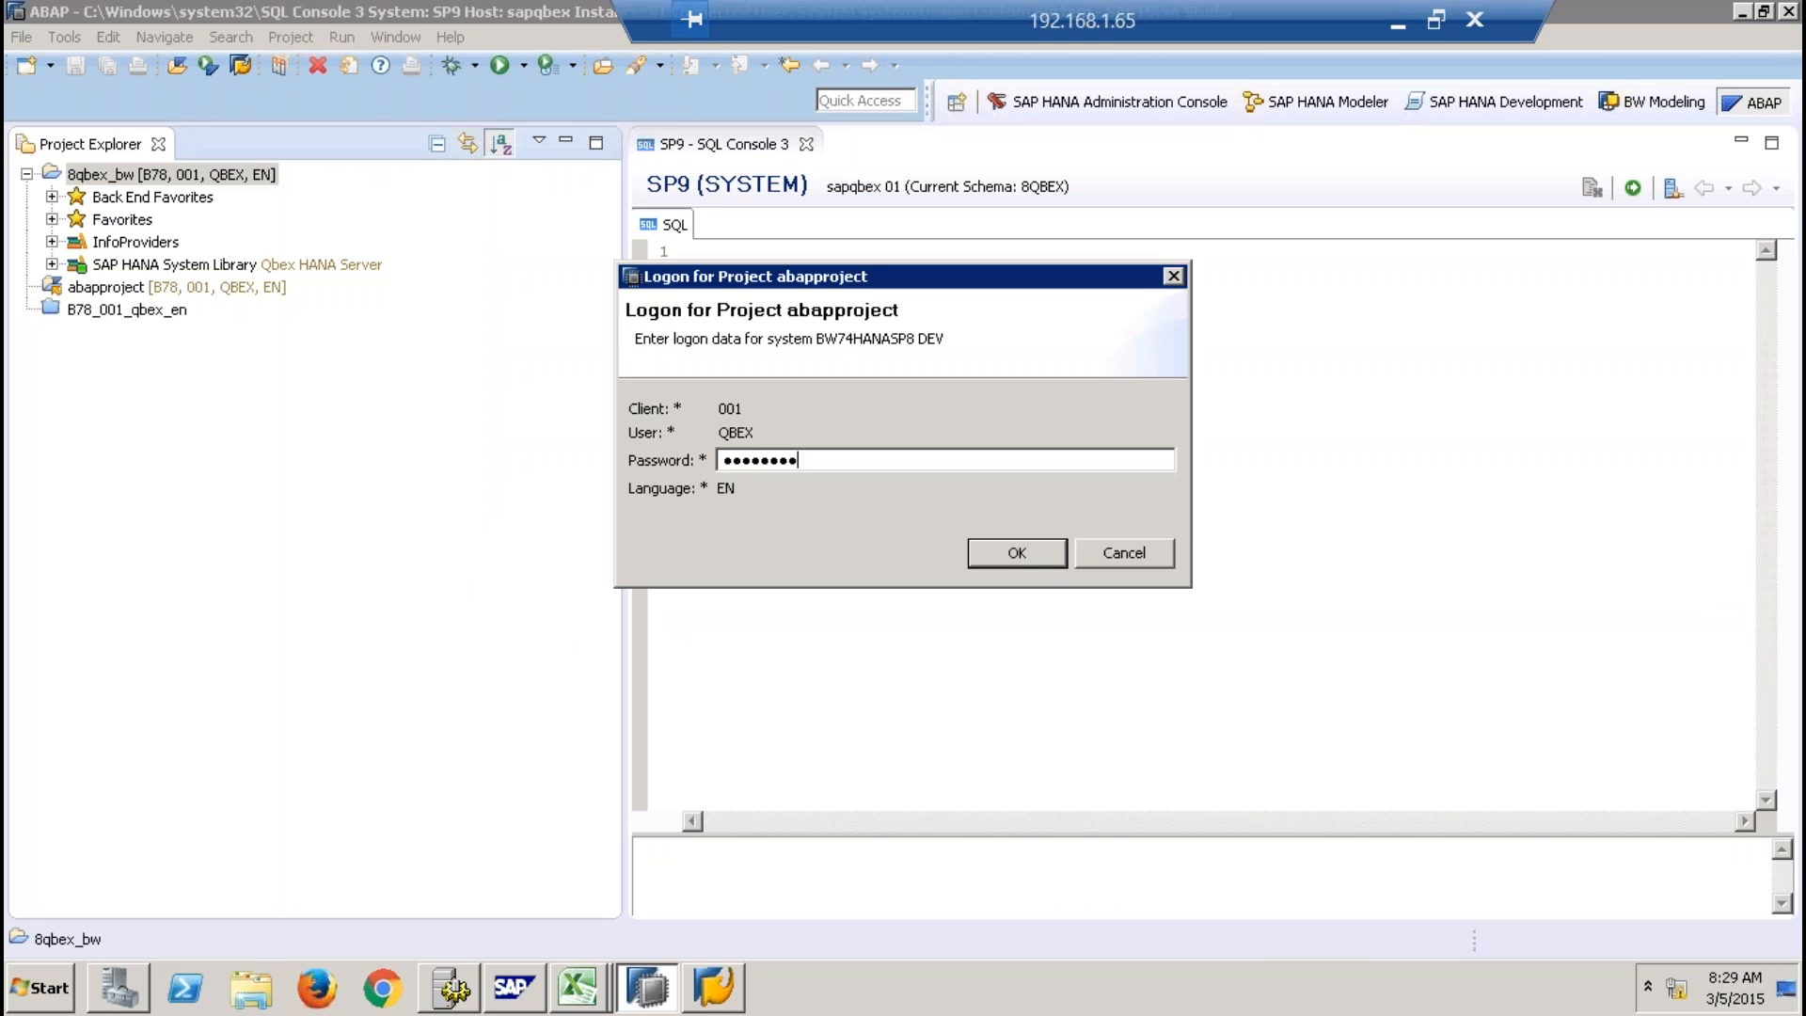
type("•••••••••")
key("Return")
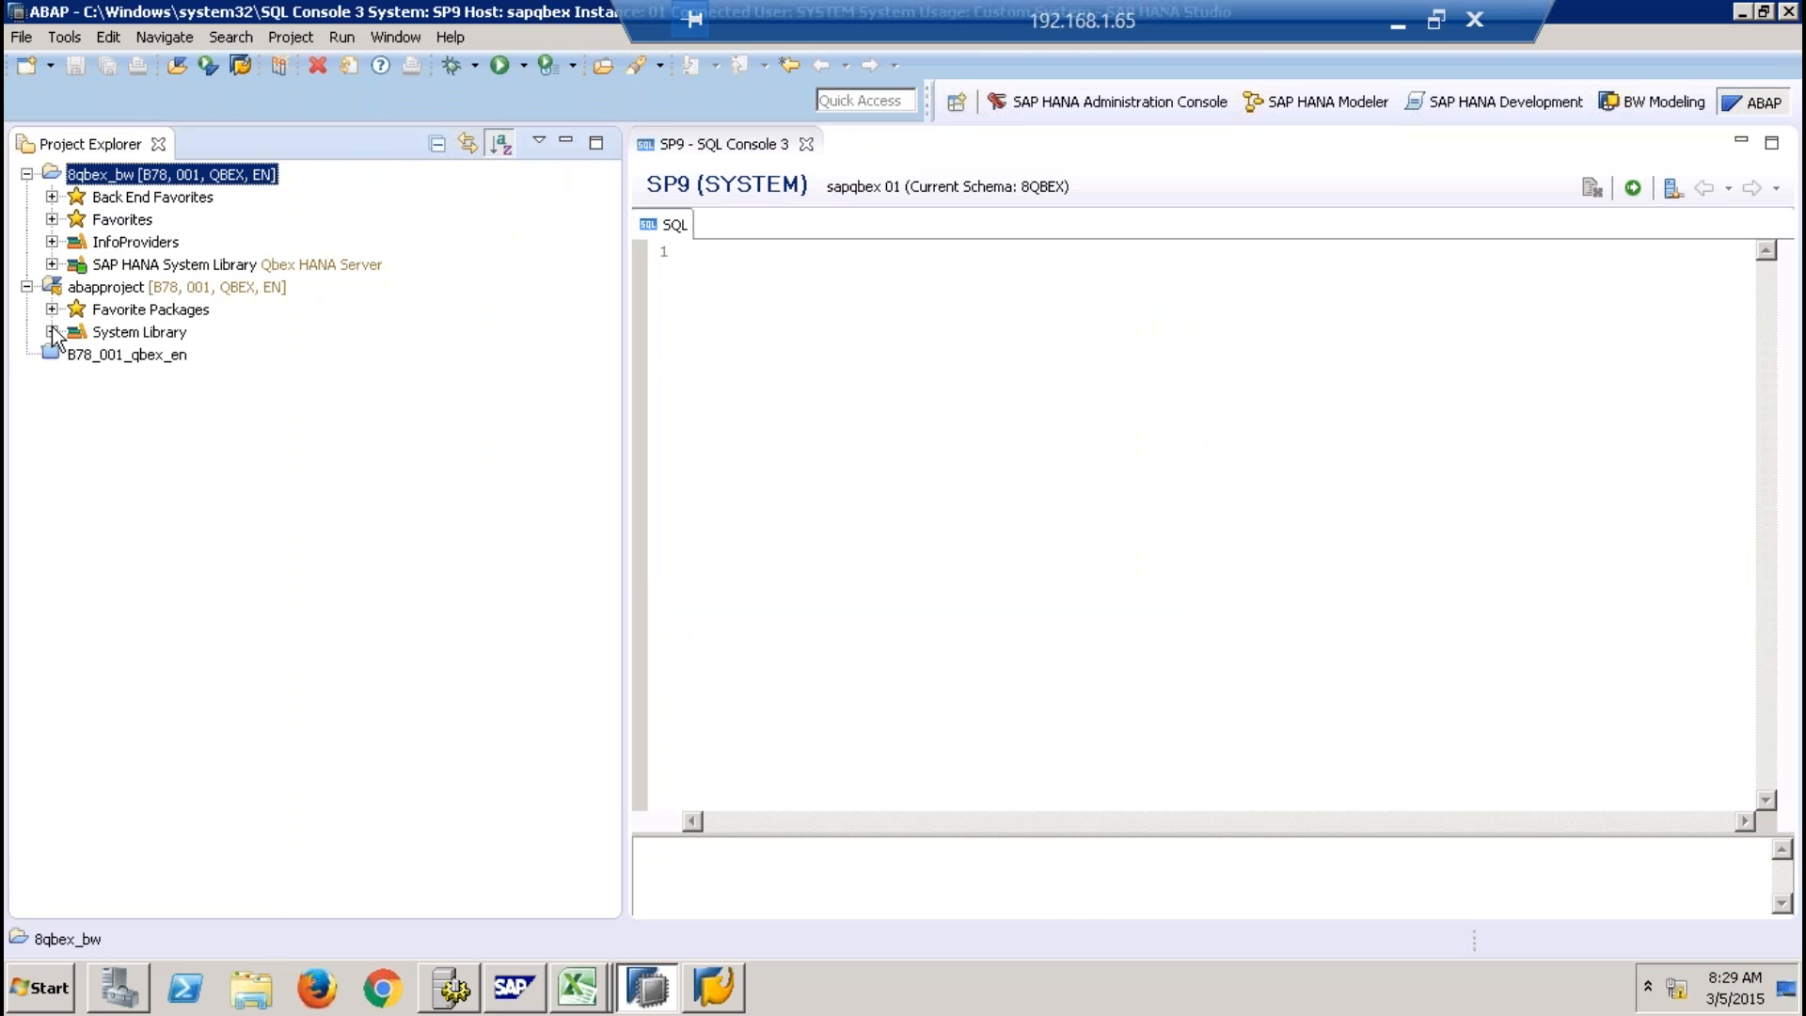
Expand Favorite Packages down to the Source Library classes of $TMP - QBEX and open class /BIC/O2MLYIFXHKL40G3A5AUJ8EG2W.
left_click(51, 309)
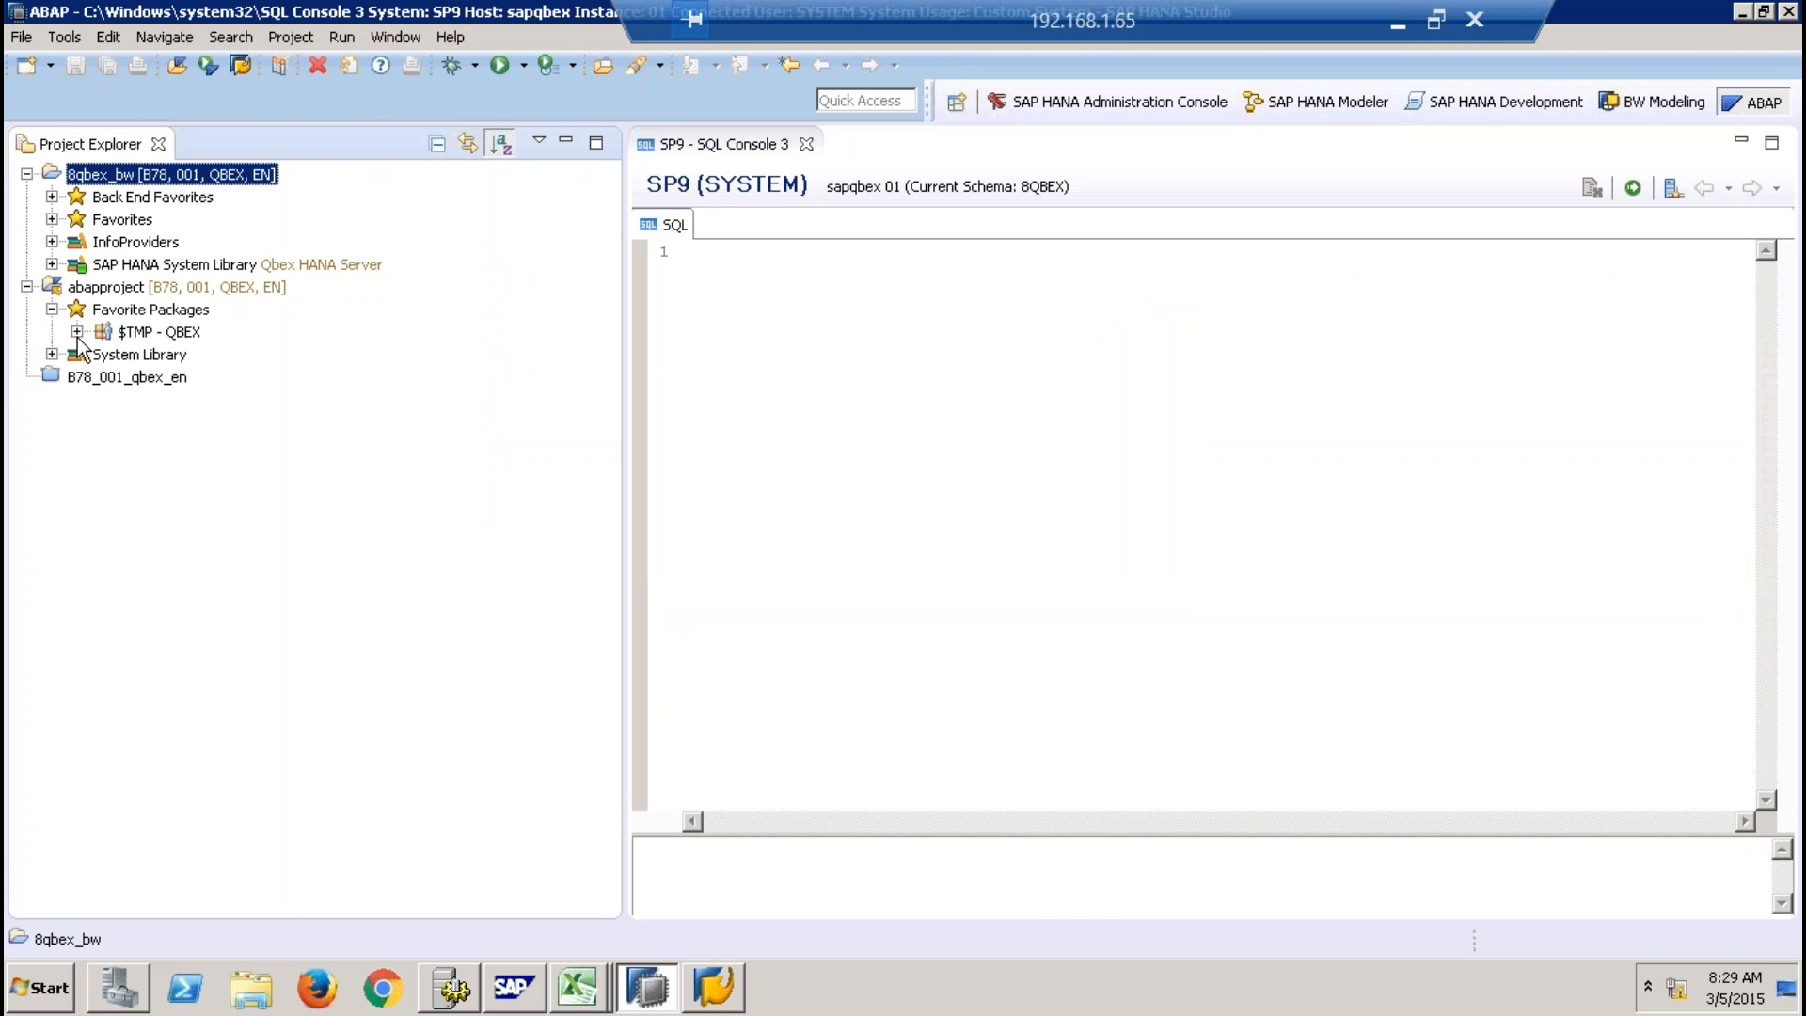
left_click(77, 332)
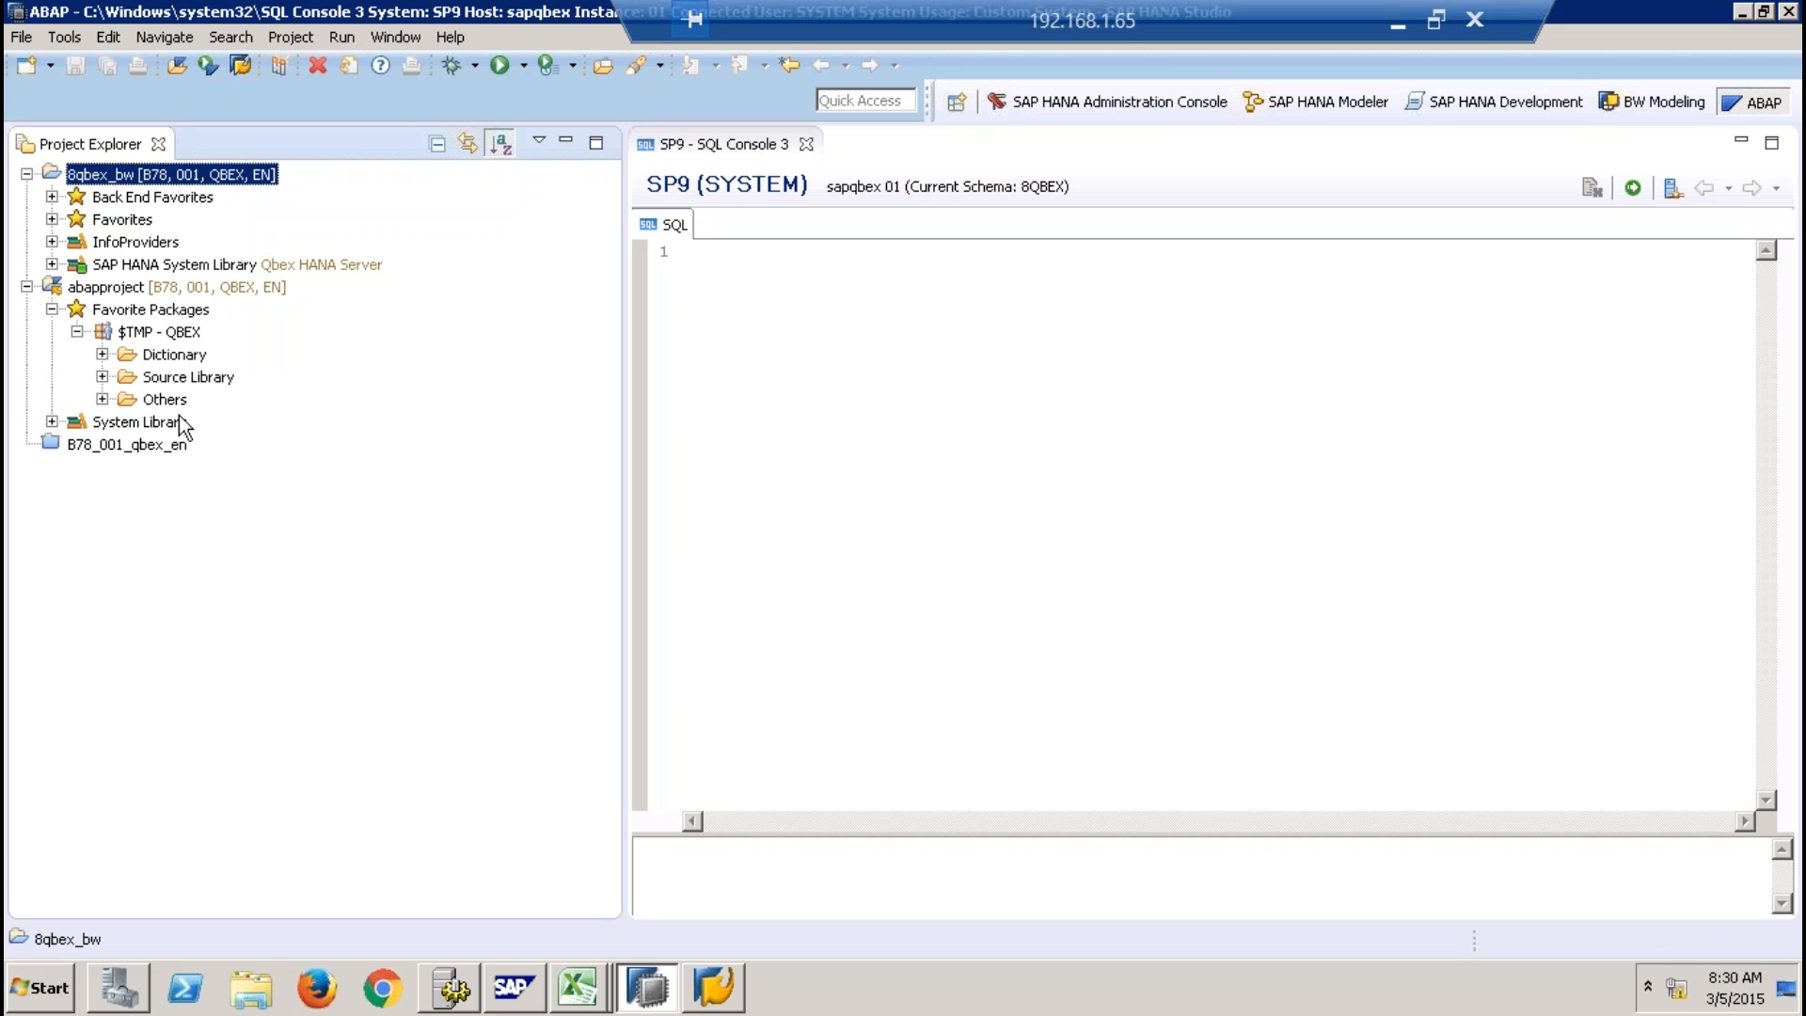
left_click(102, 378)
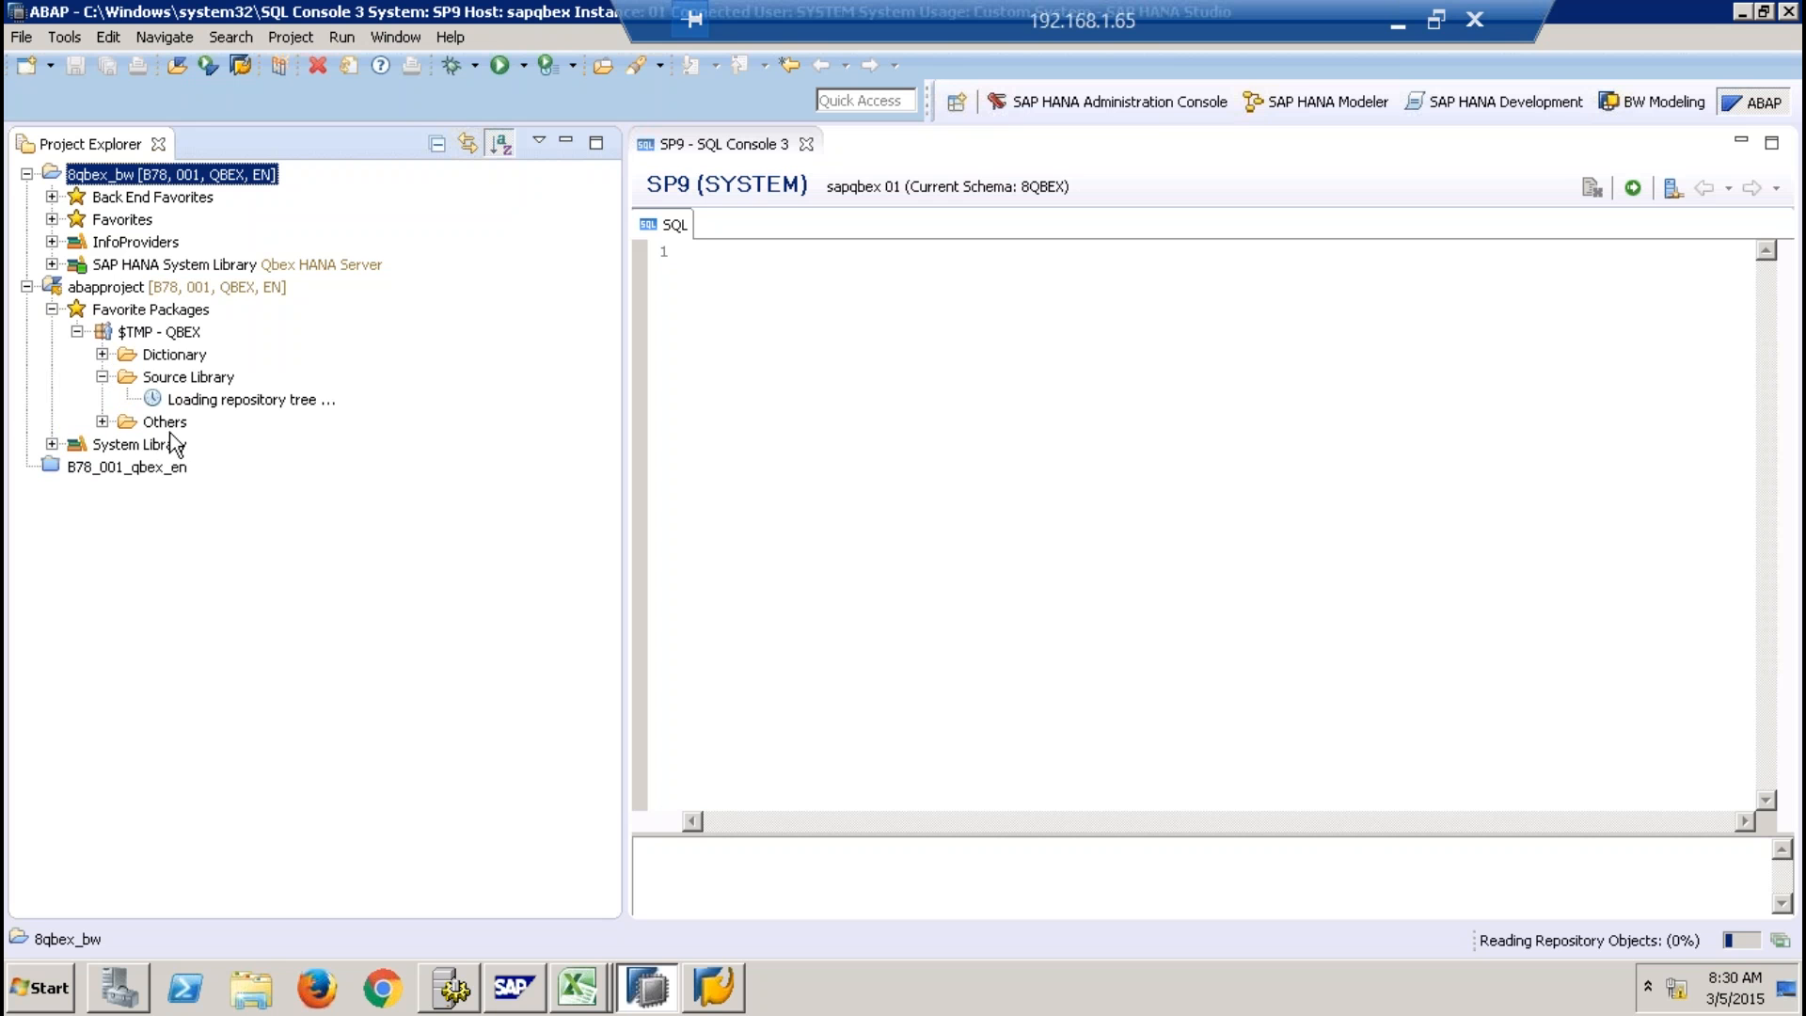
left_click(127, 400)
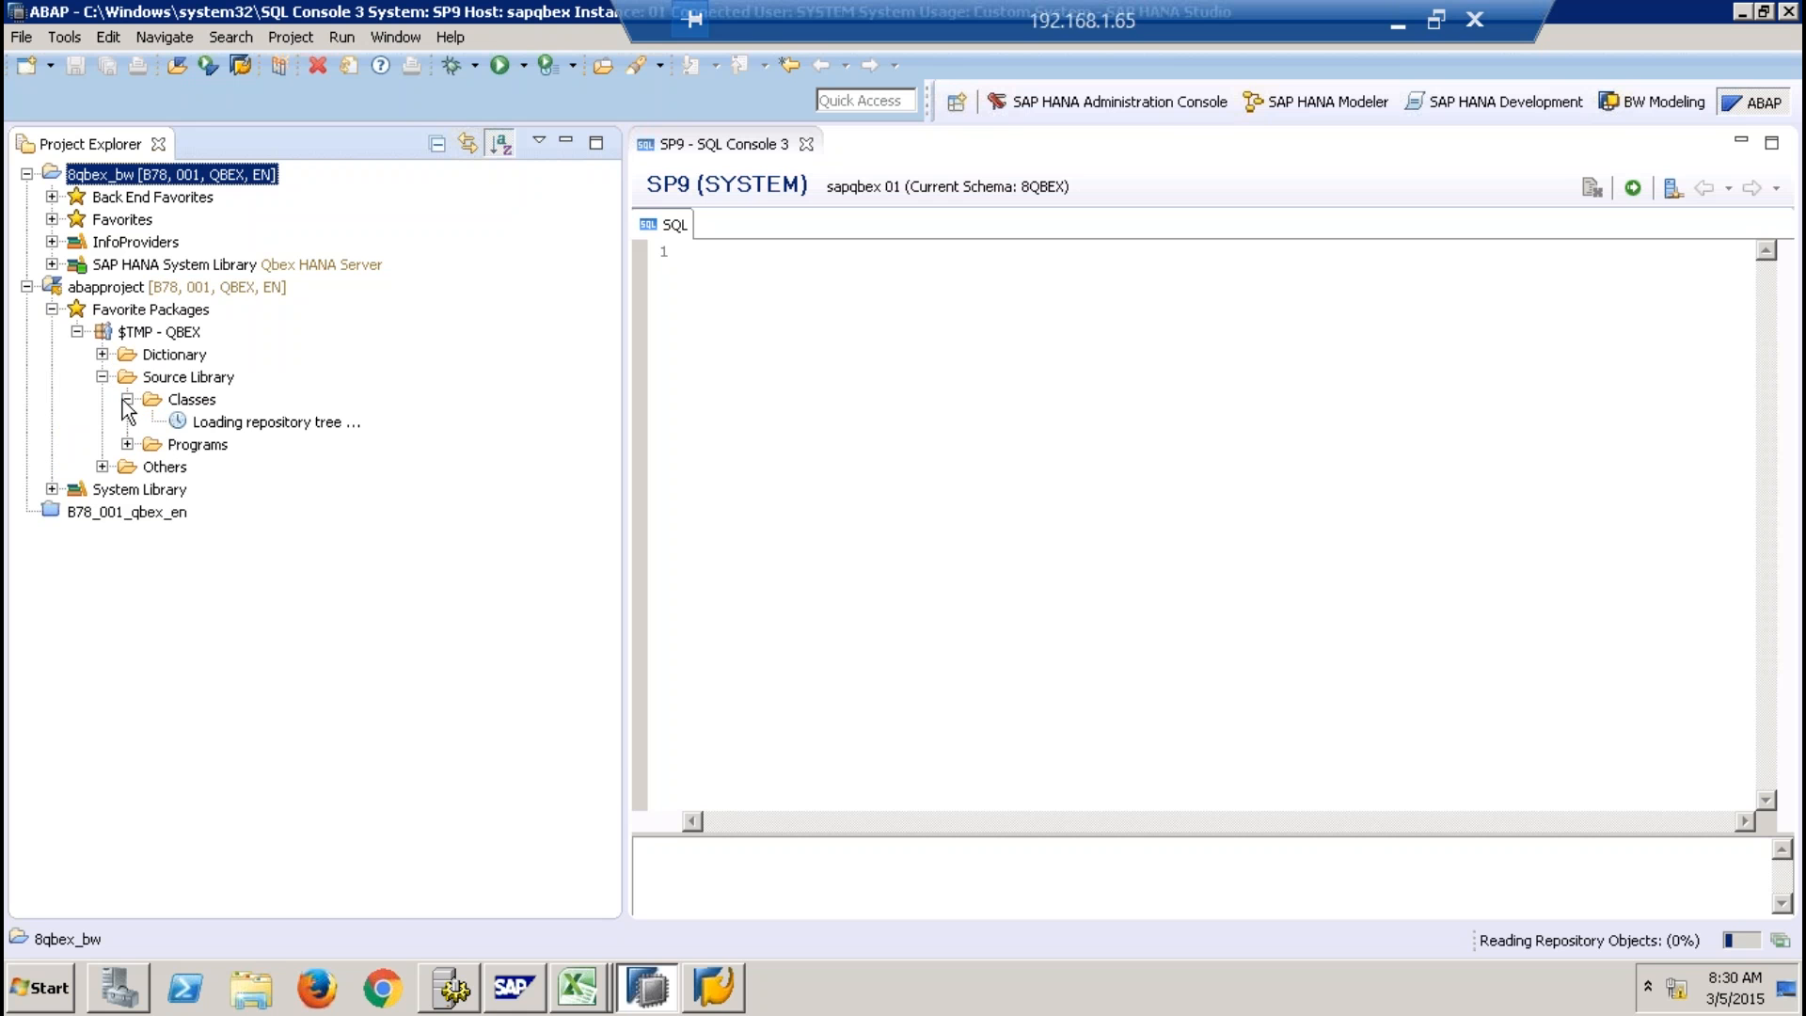
left_click(615, 849)
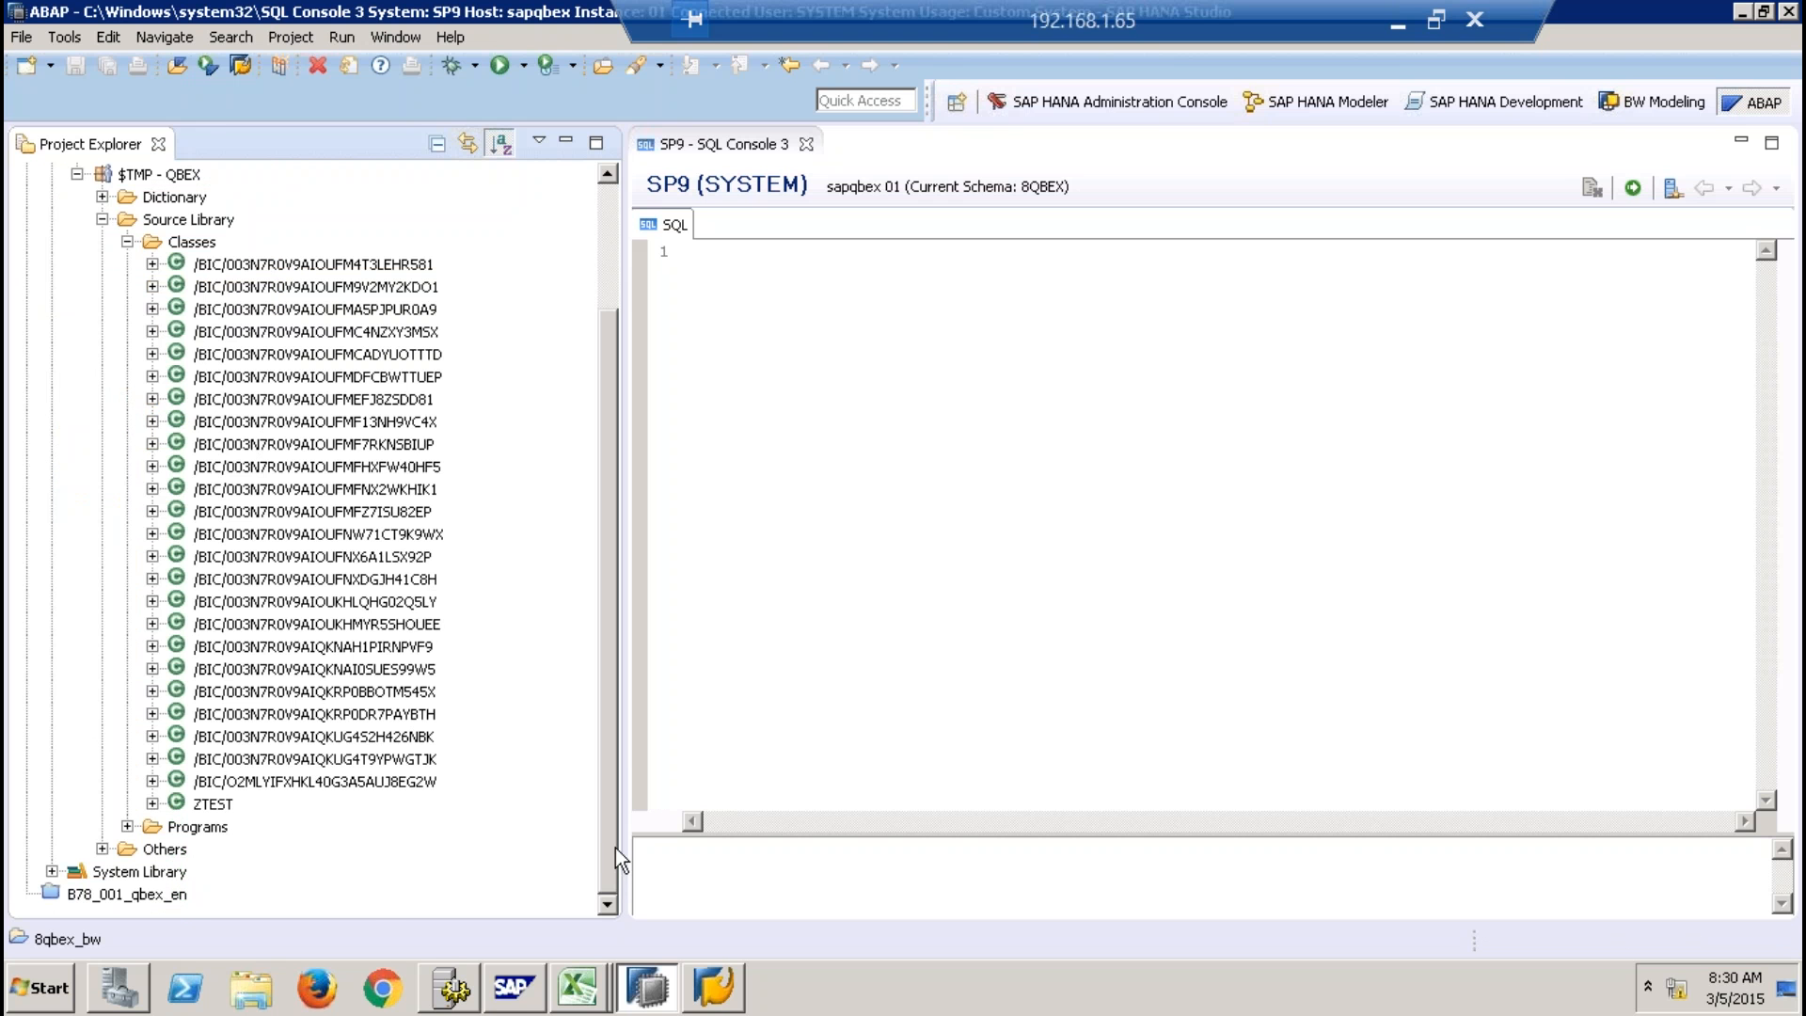
left_click(347, 781)
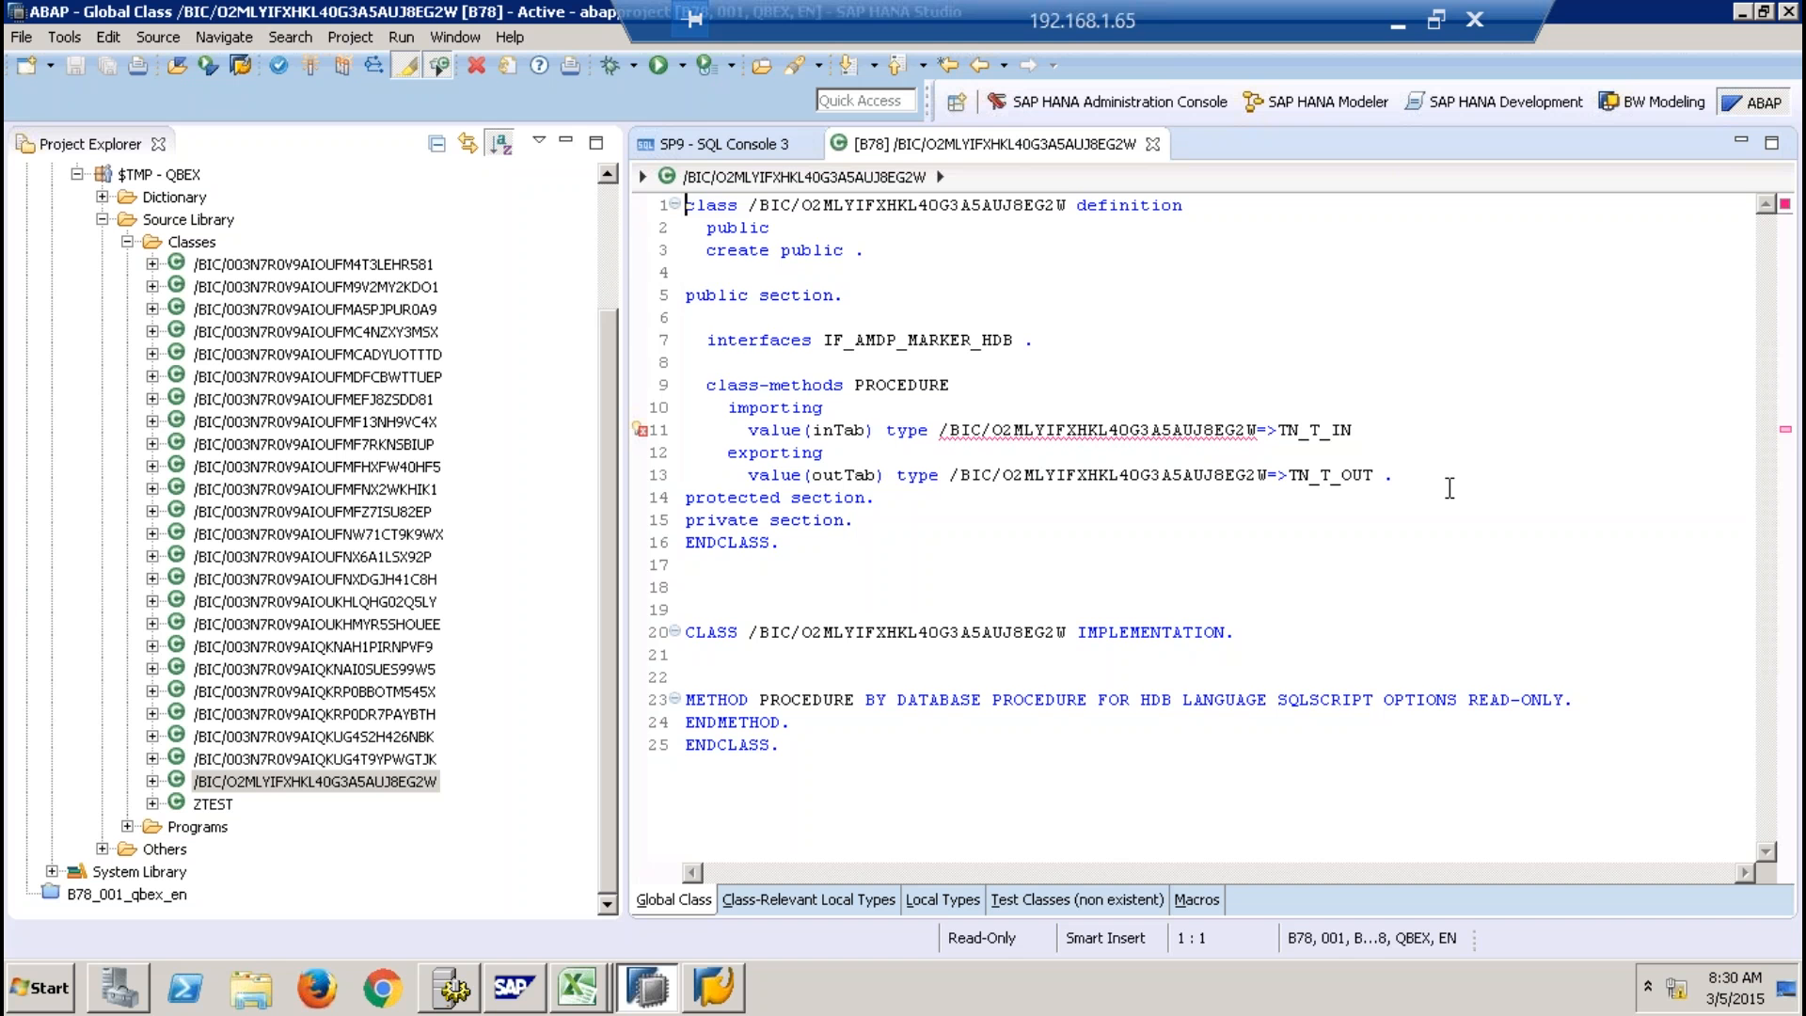
Open class /BIC/003N7R0V9AIQKUG4T9YPWGTJK and highlight the outTab SELECT statement in lines 115 to 133.
left_click(404, 760)
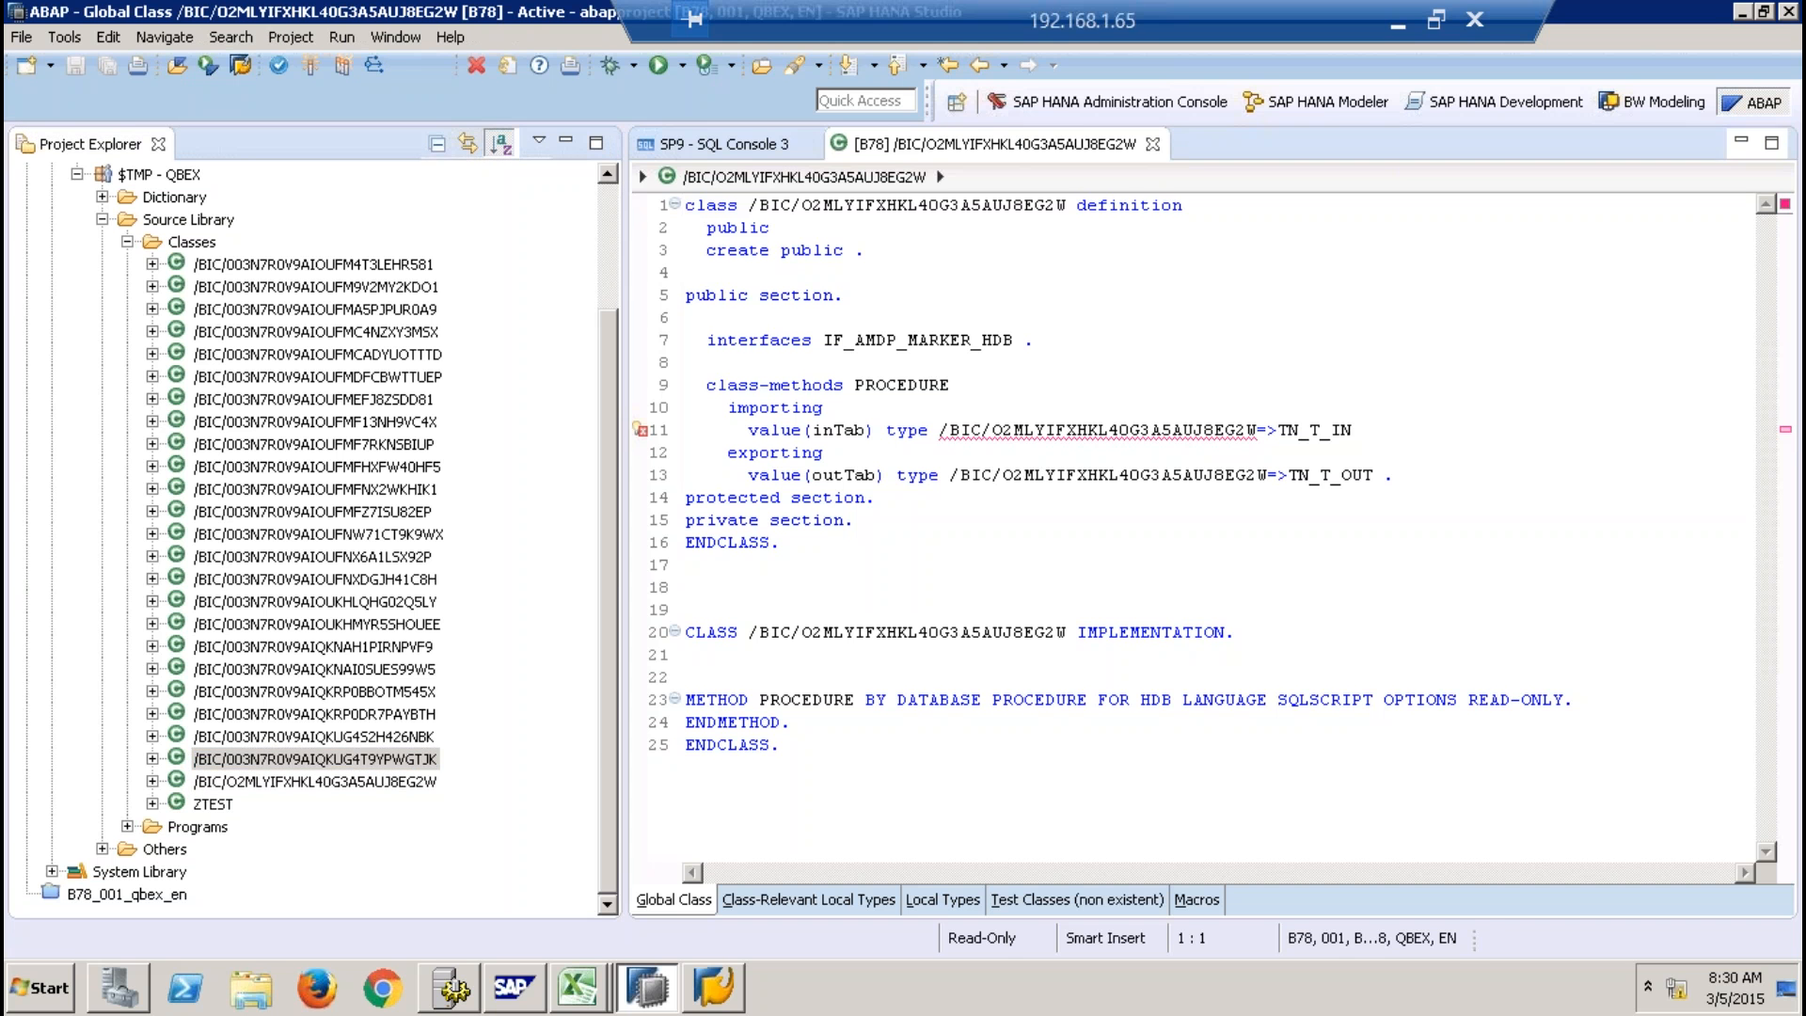
double_click(405, 759)
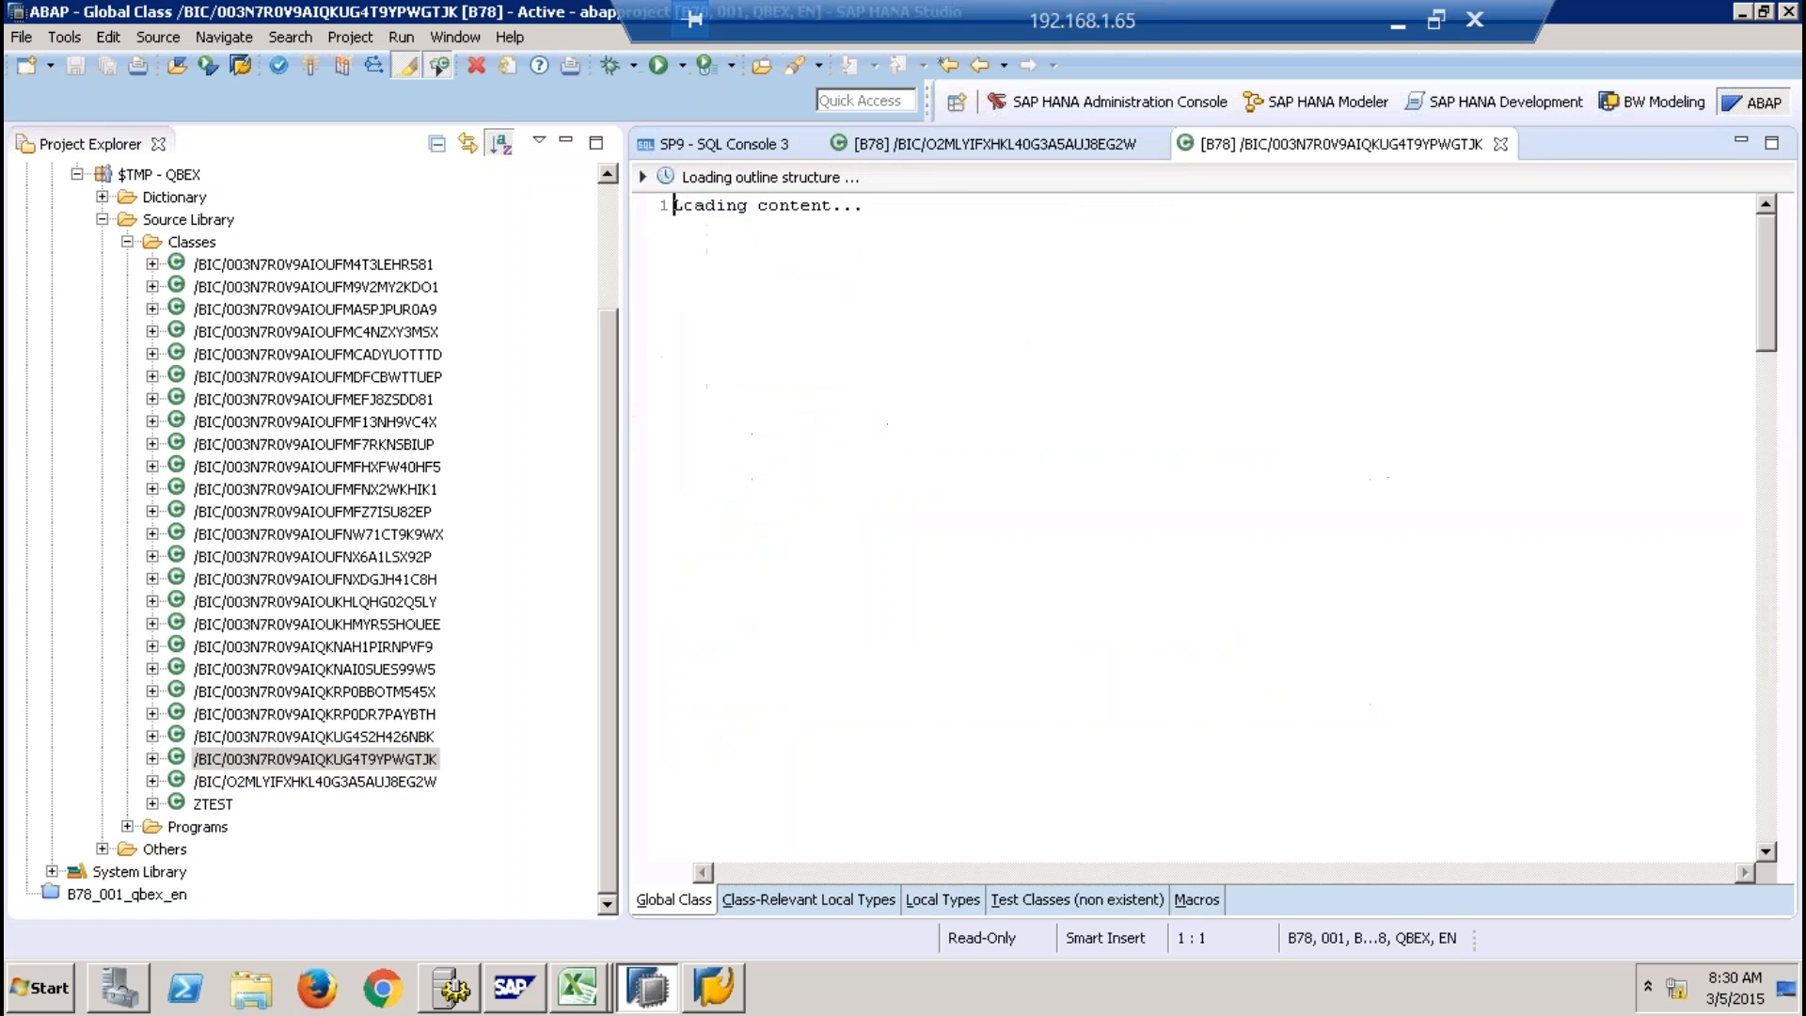
left_click_drag(1772, 325, 1792, 685)
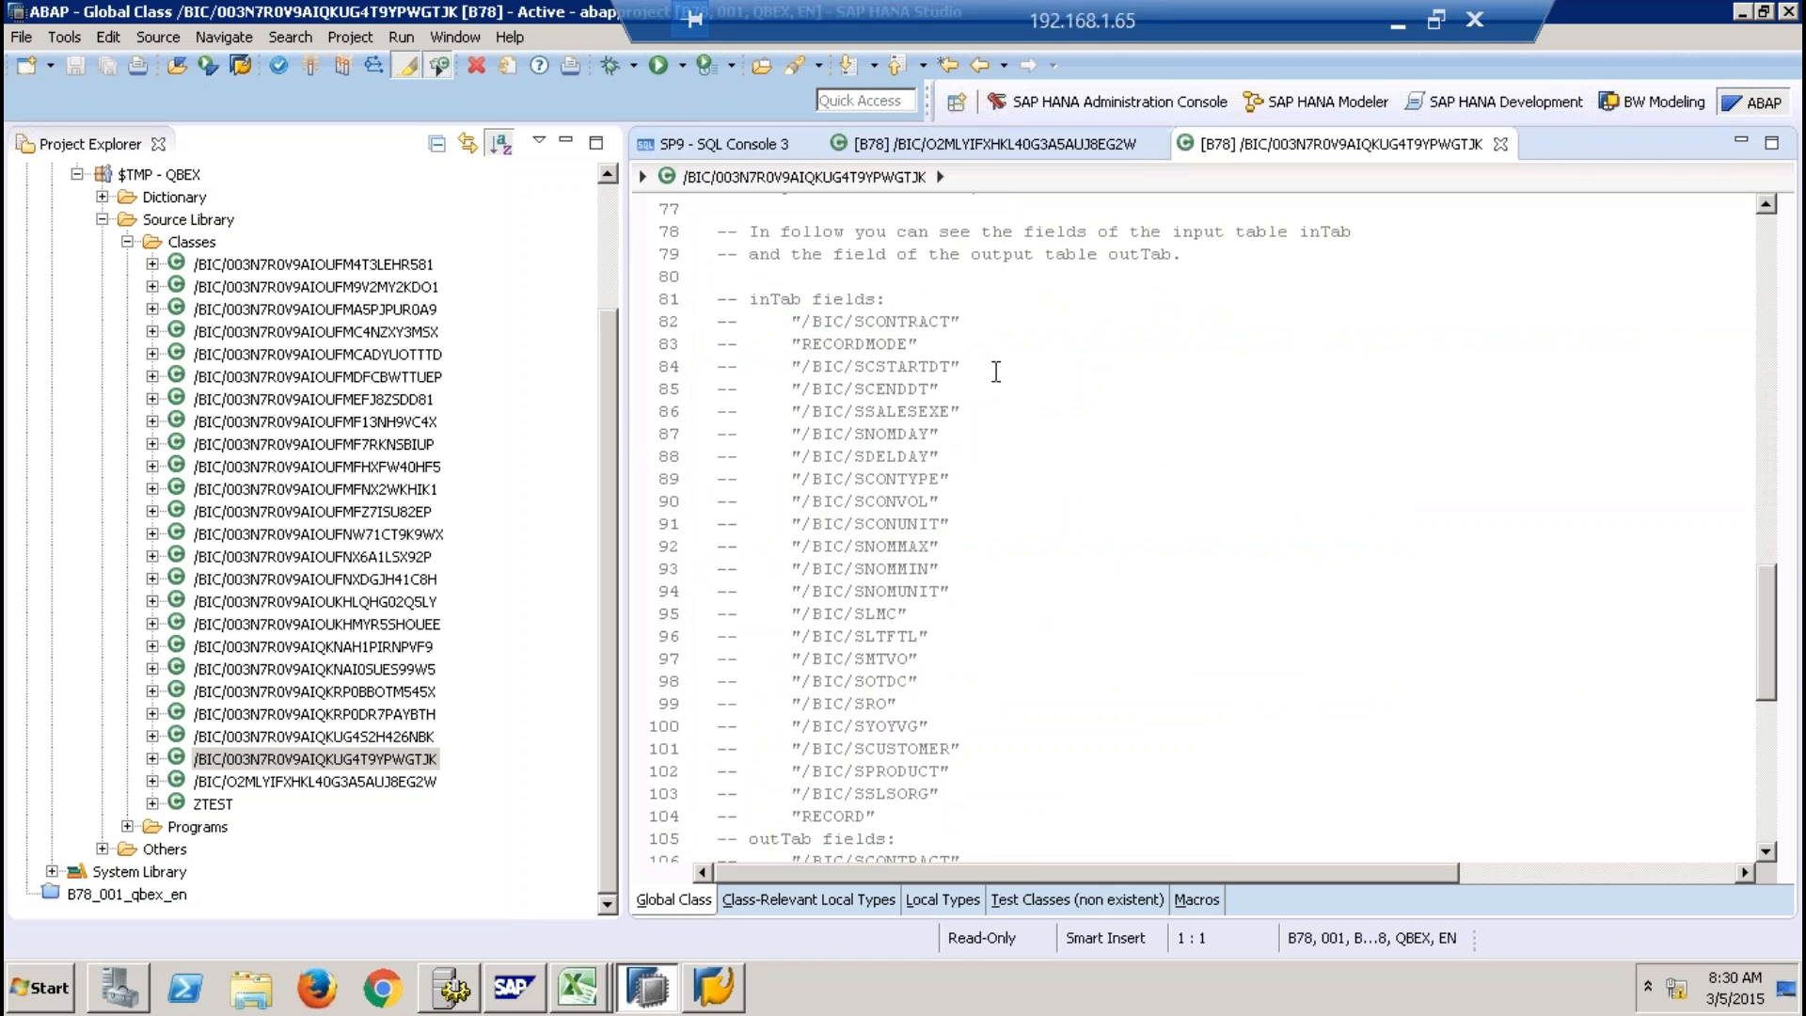
left_click_drag(1762, 611, 1761, 748)
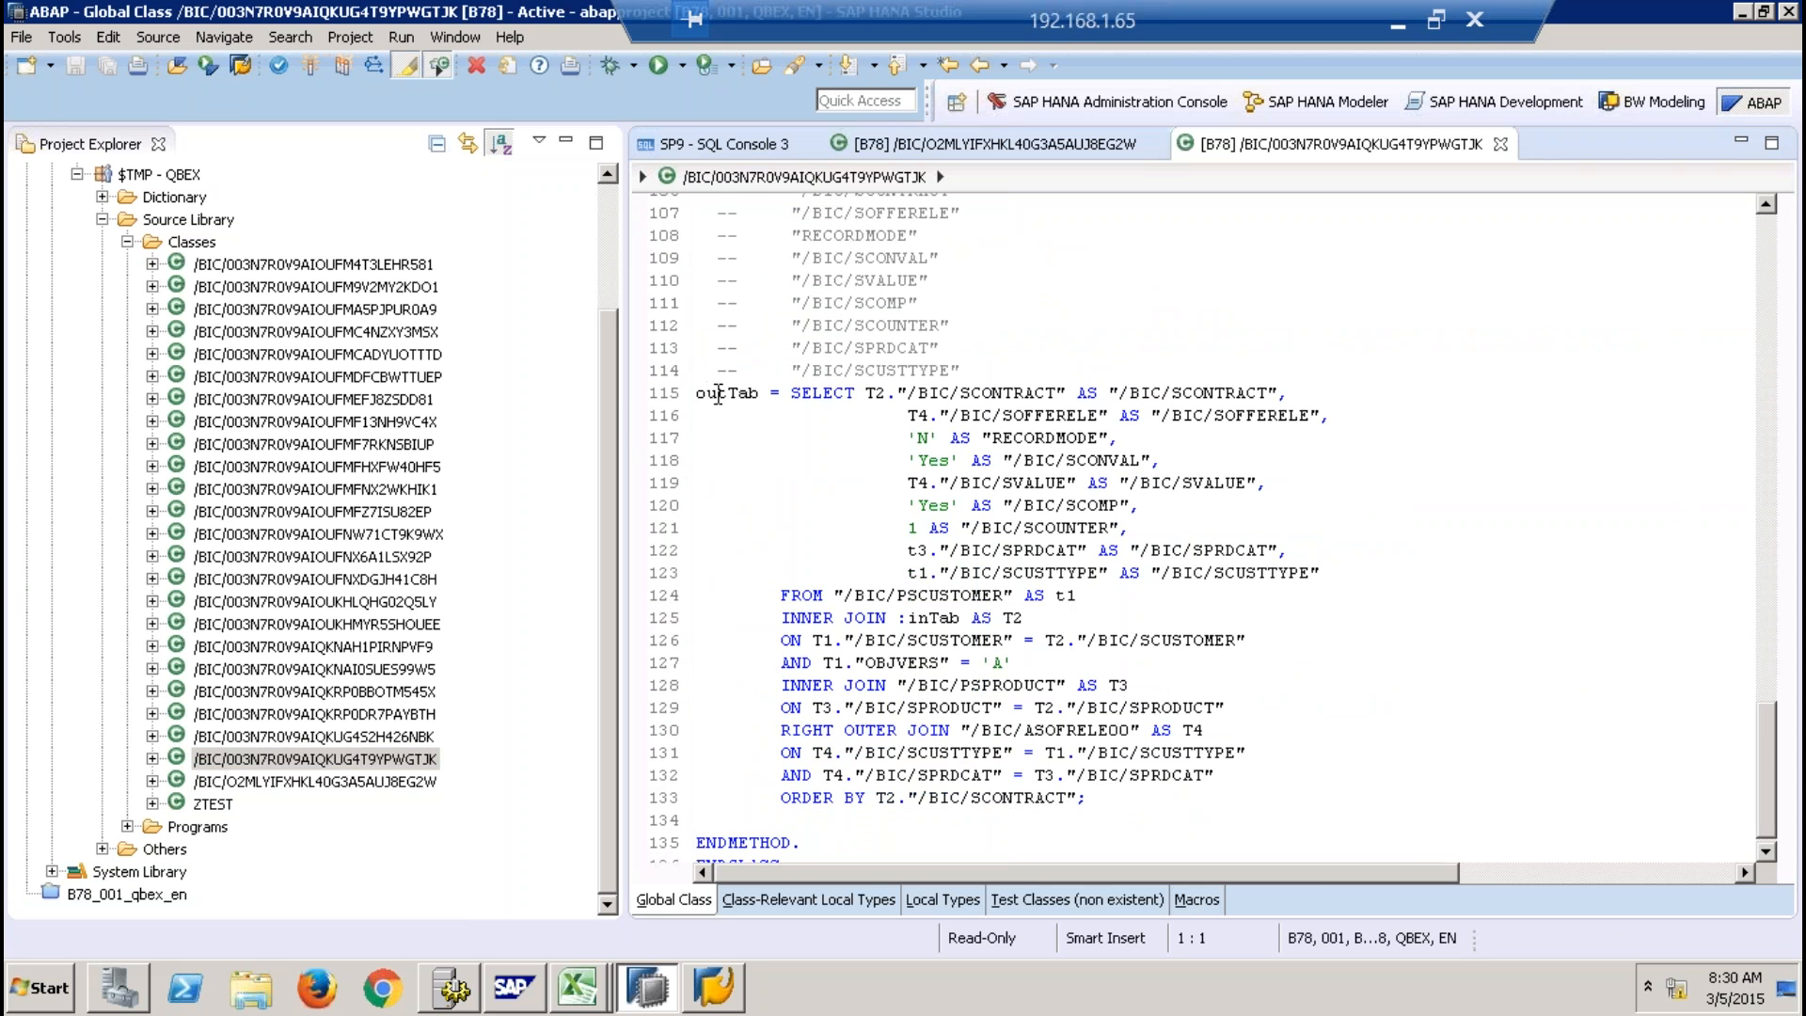
left_click_drag(1133, 801, 679, 400)
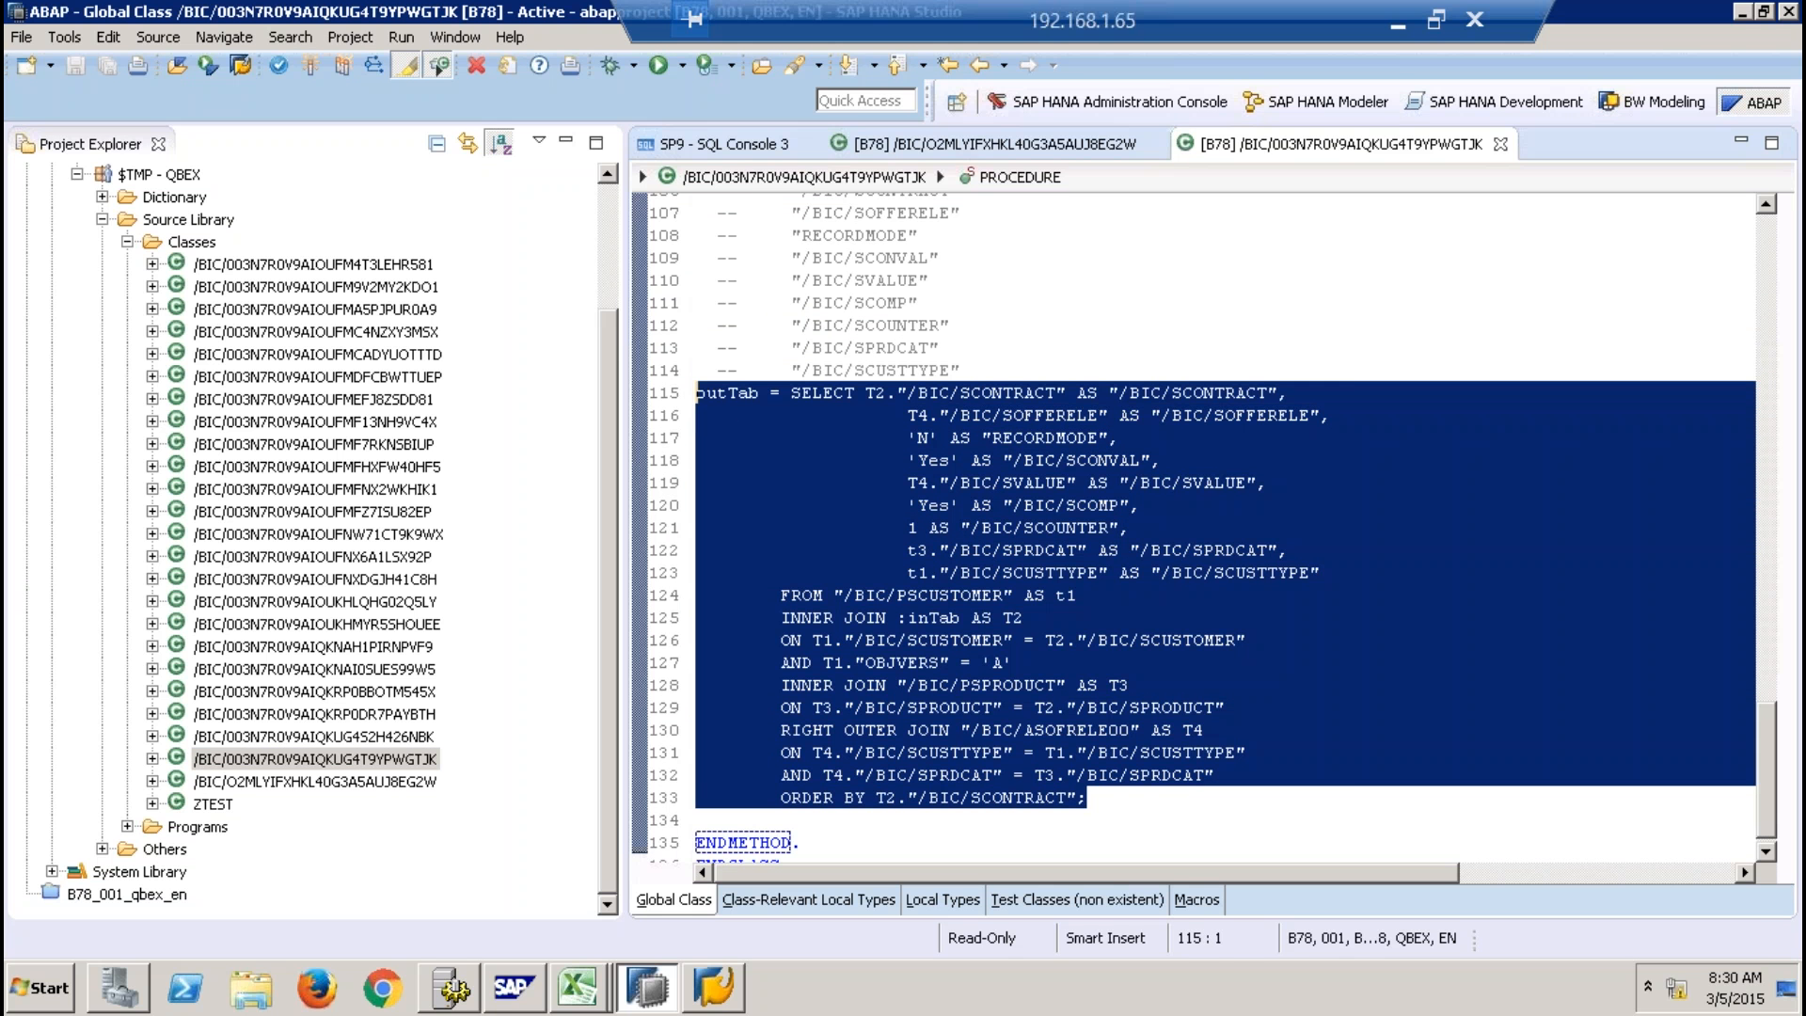
Switch to SAP Logon 740, open BW74HANASP8 DEV, and log on with the user name and password.
key("alt+Tab")
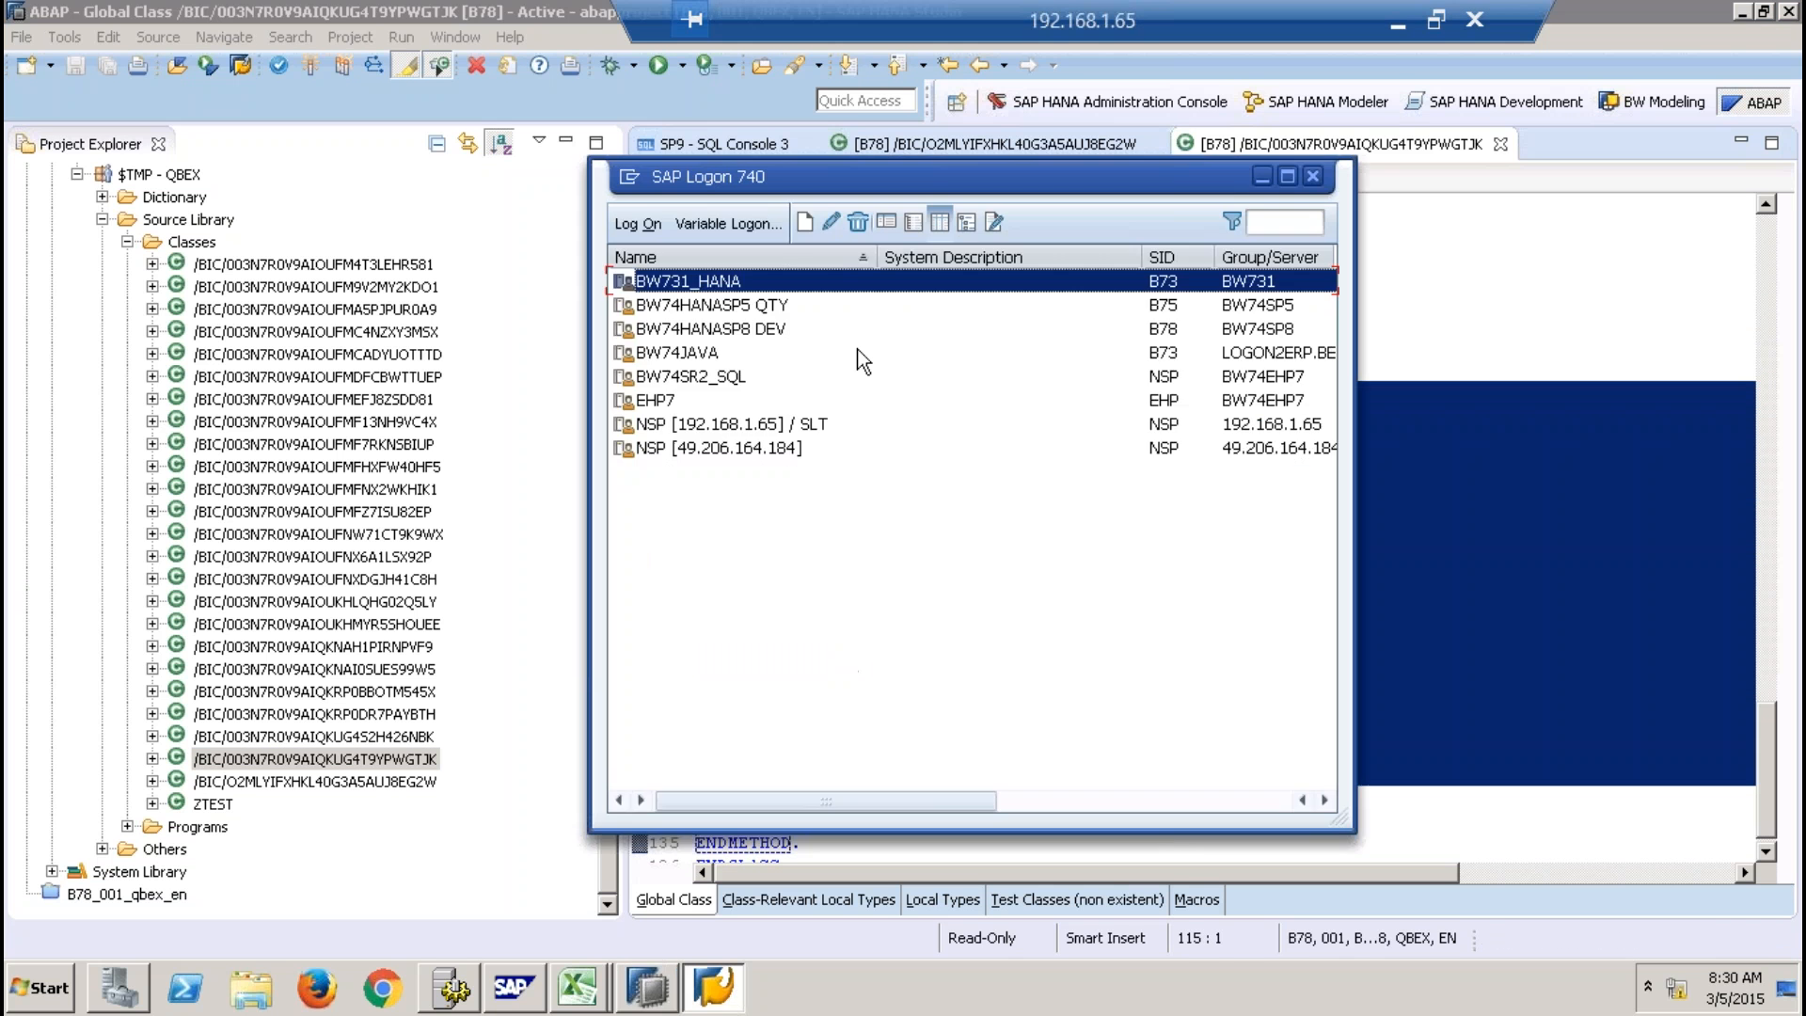
left_click(735, 329)
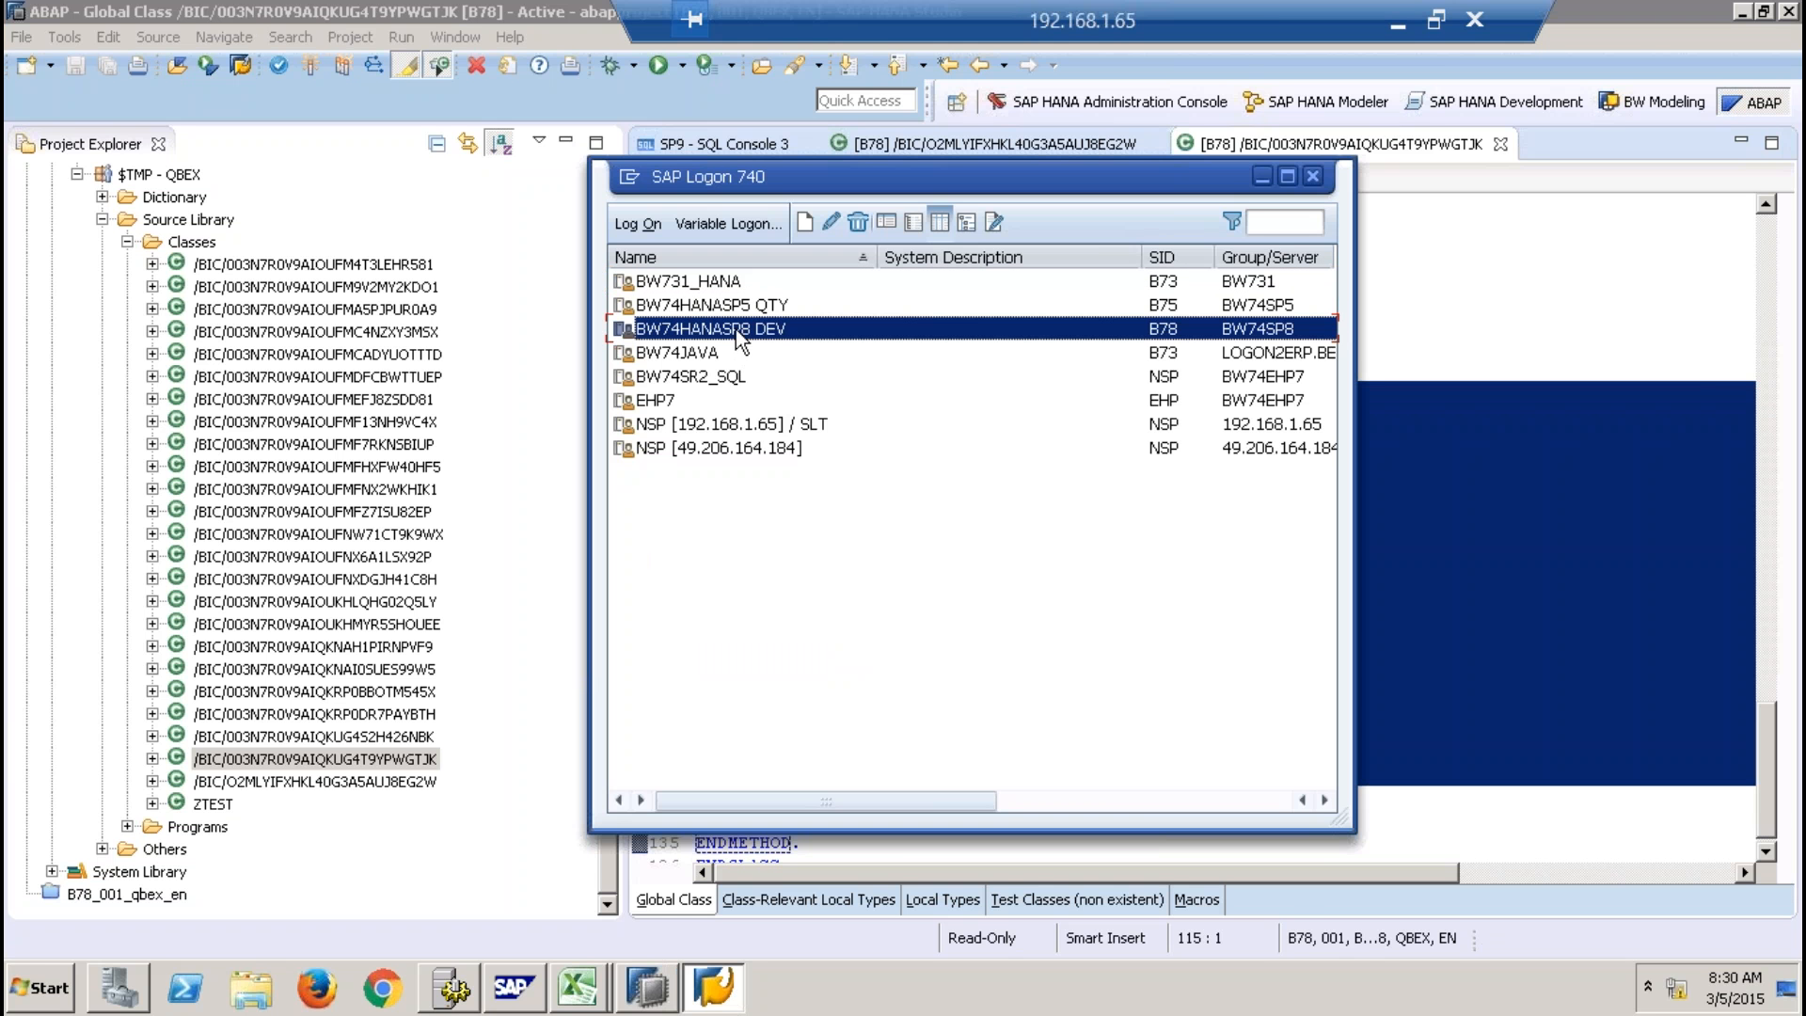
double_click(735, 329)
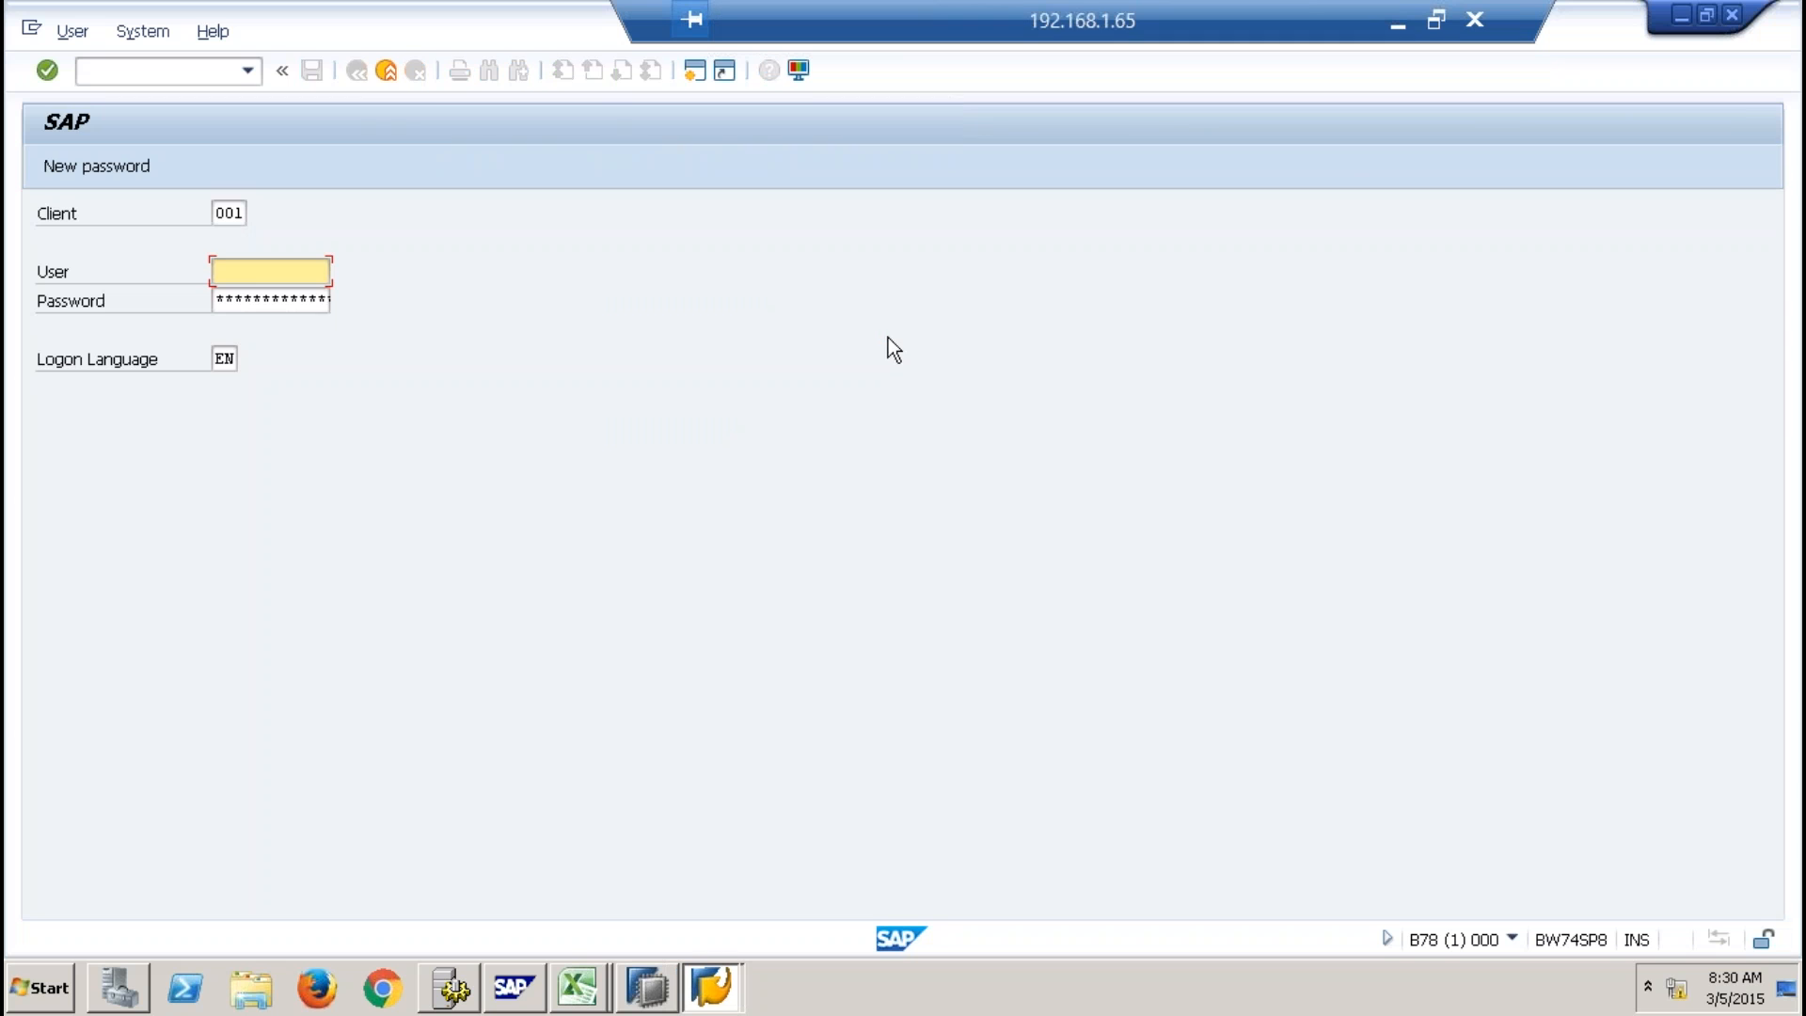
type("qbex")
key("Tab")
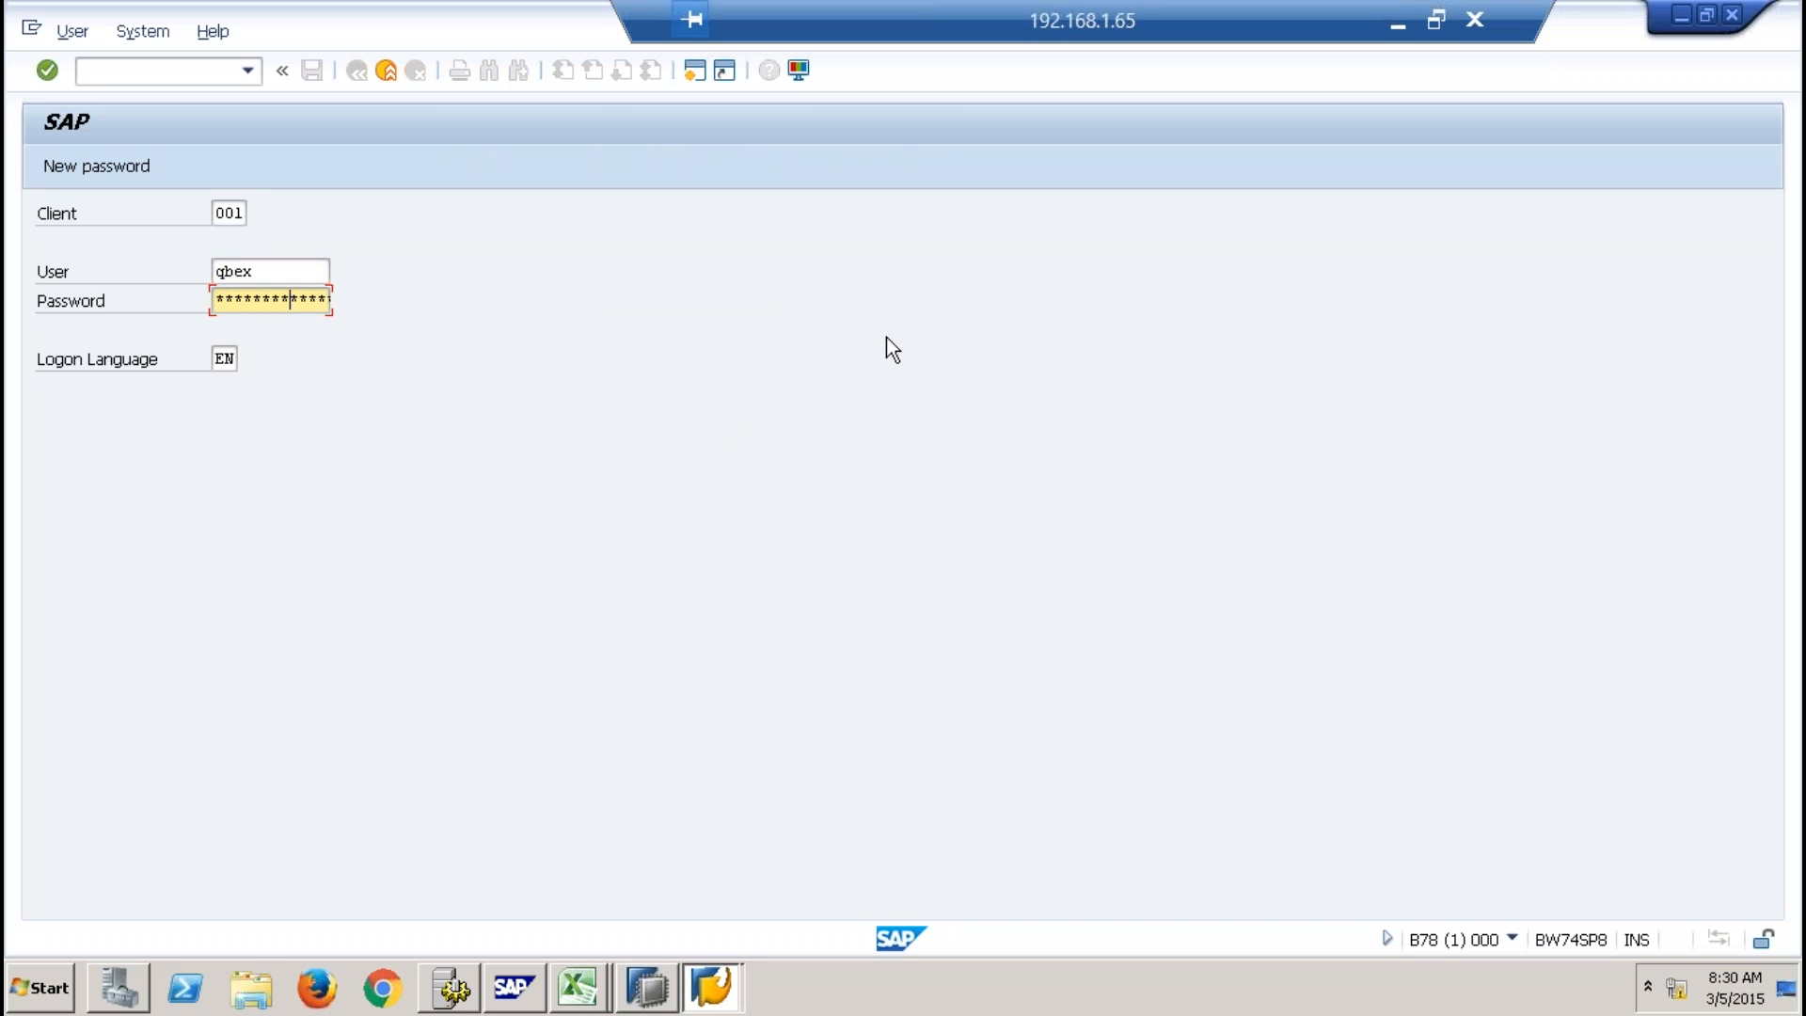
key("Return")
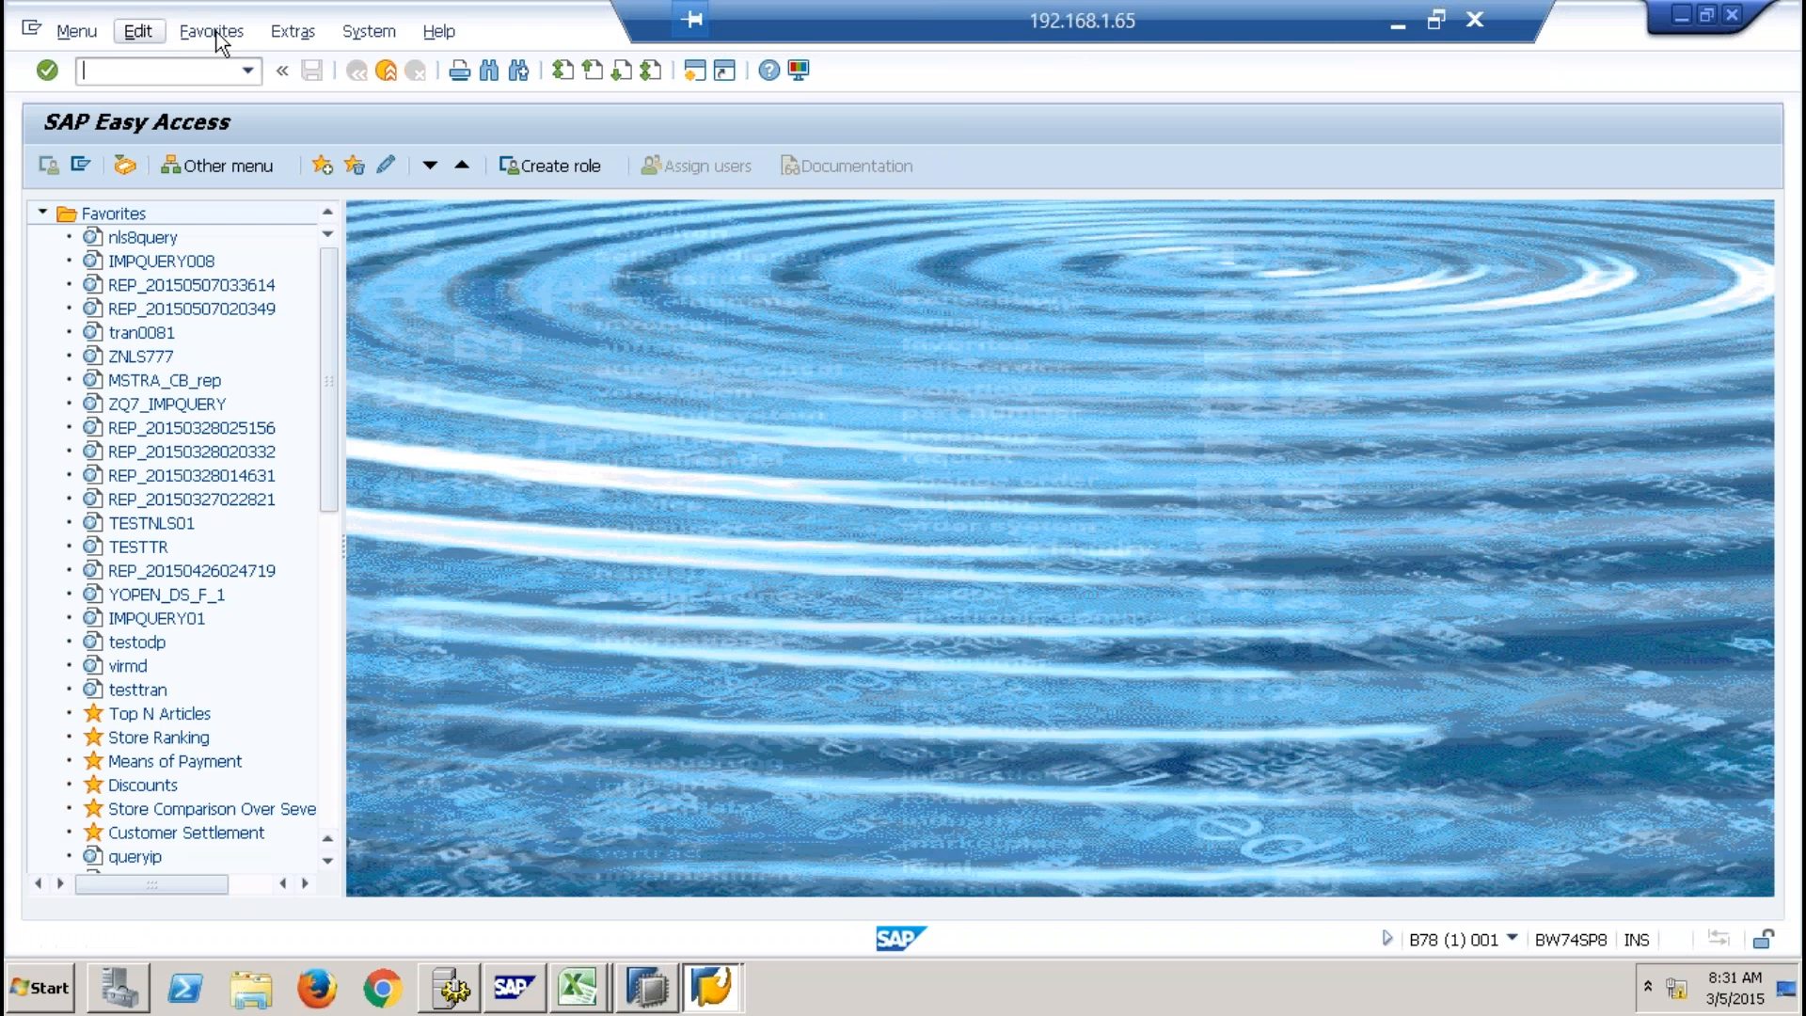
Check the database system entry in the system status information, and close the status dialog.
left_click(369, 31)
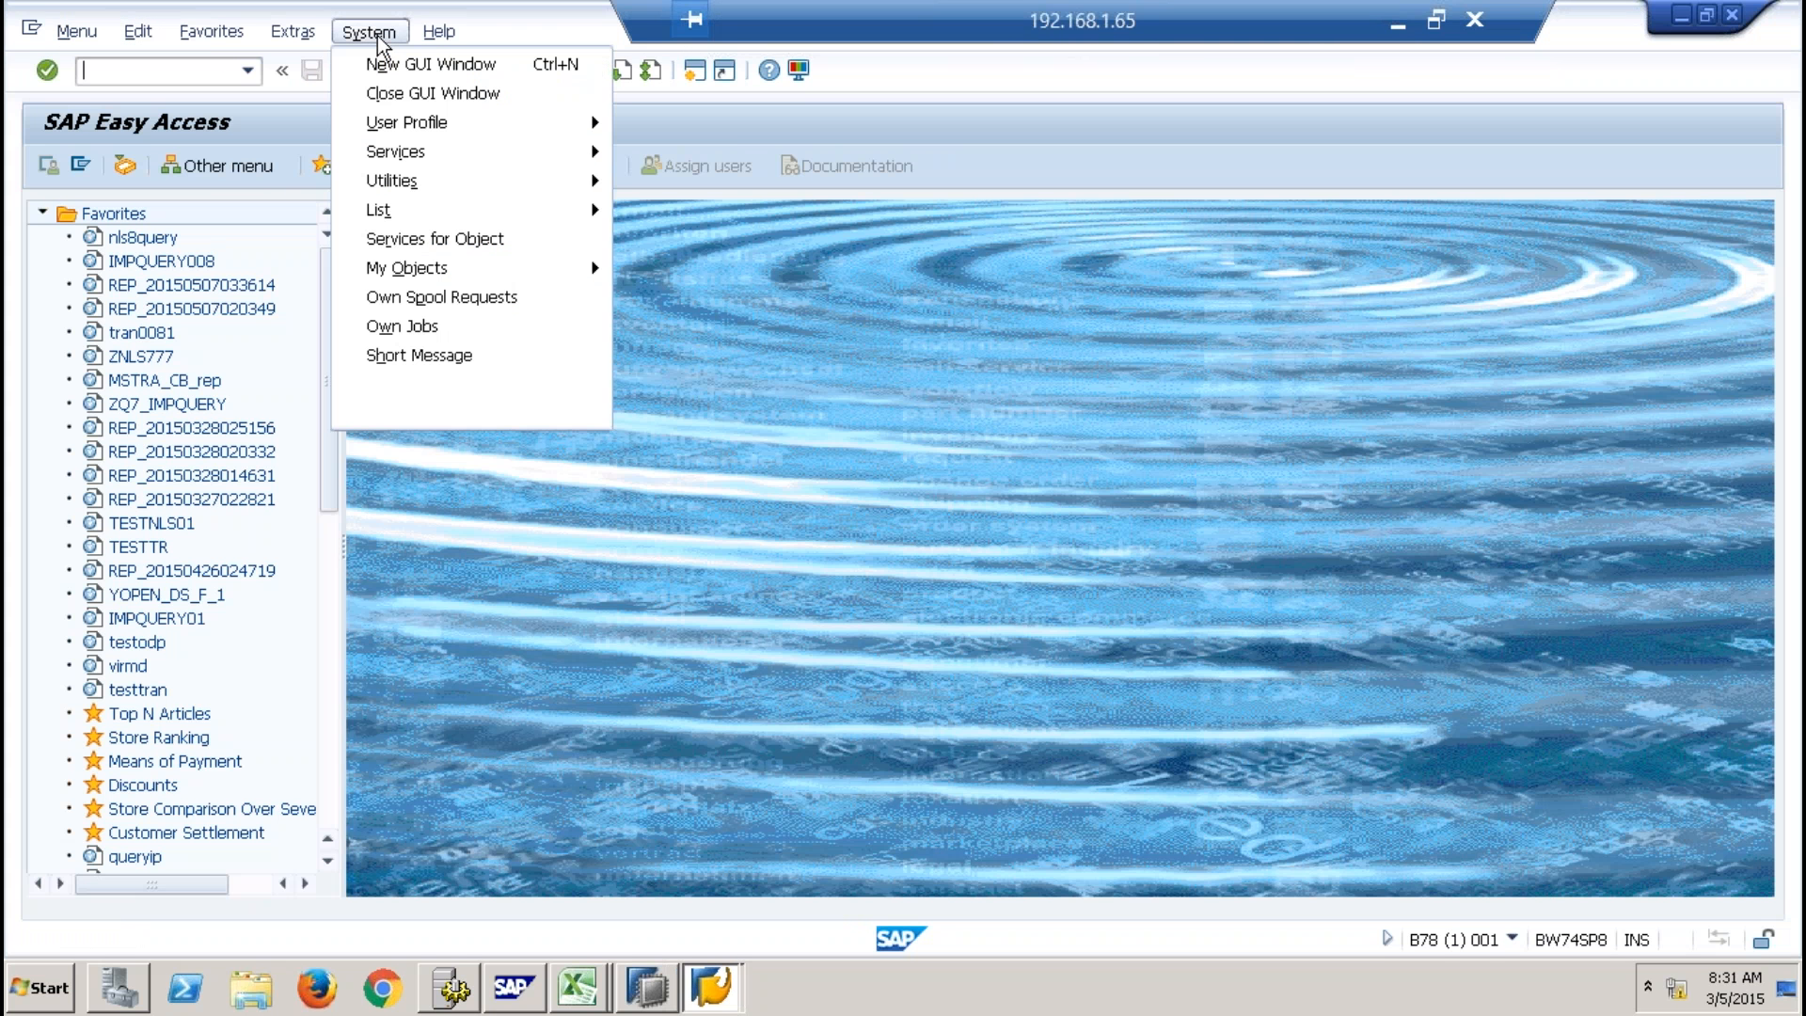
left_click(449, 382)
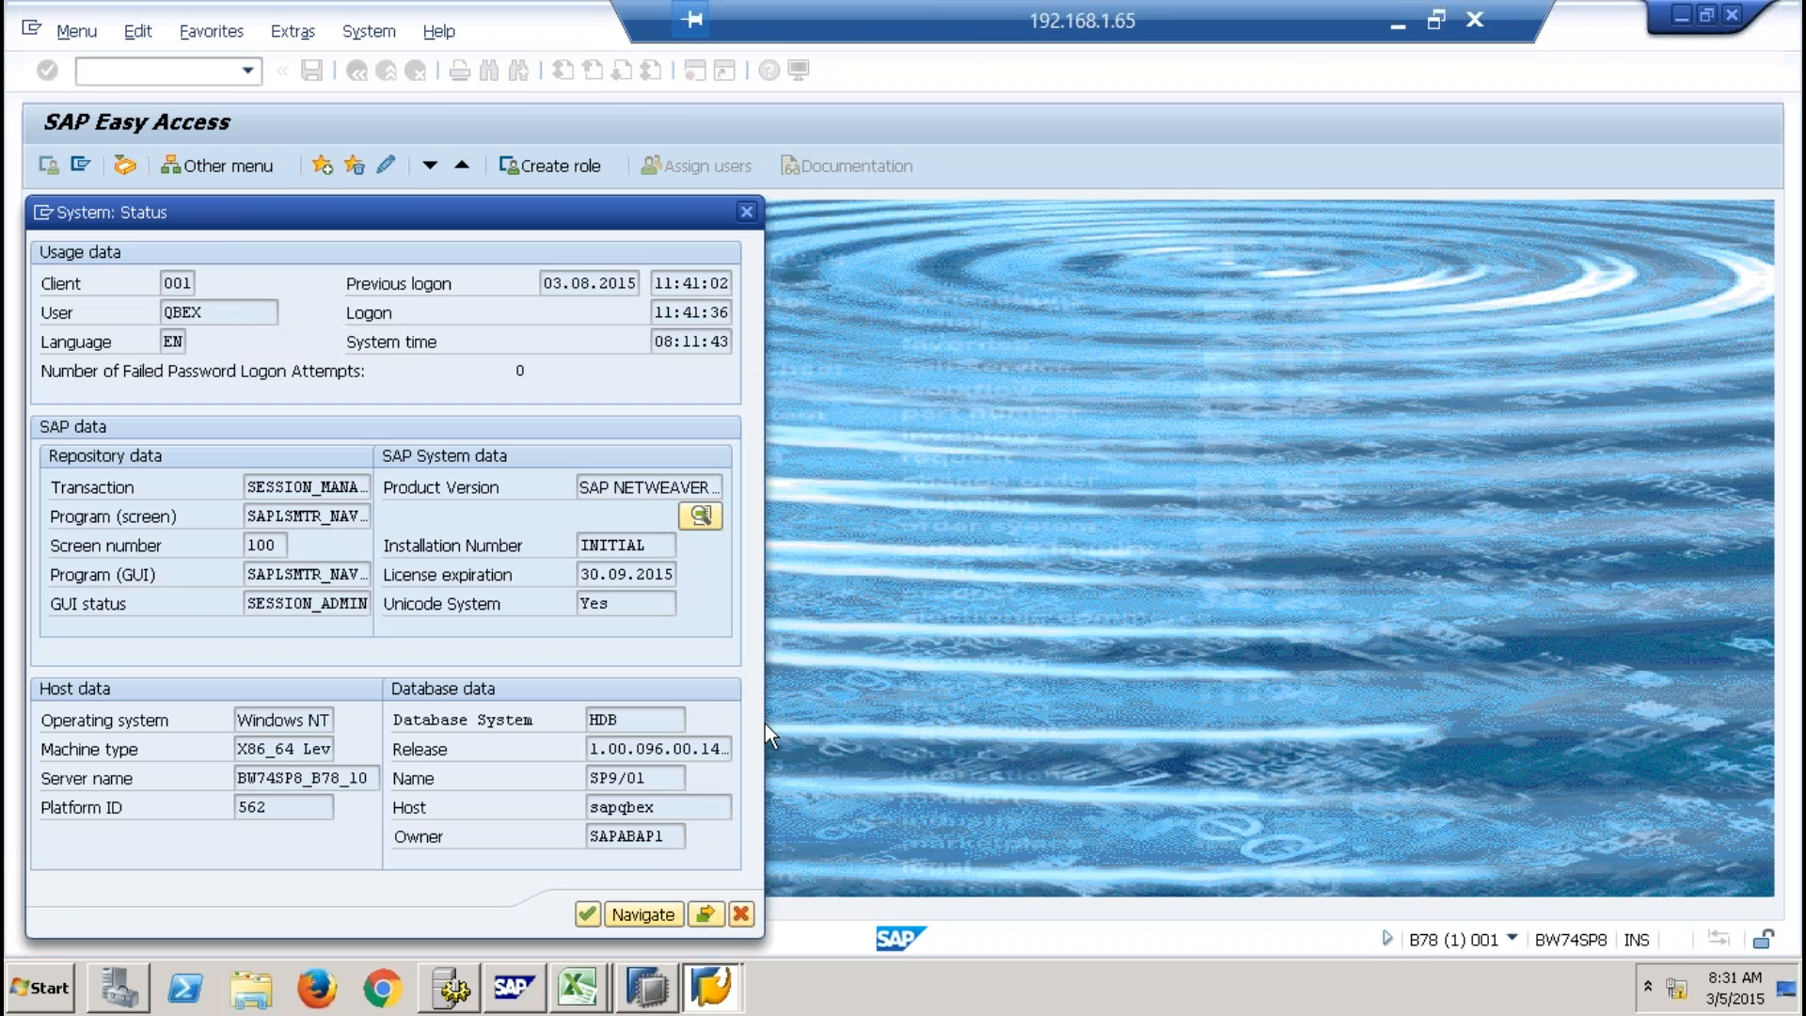
double_click(665, 724)
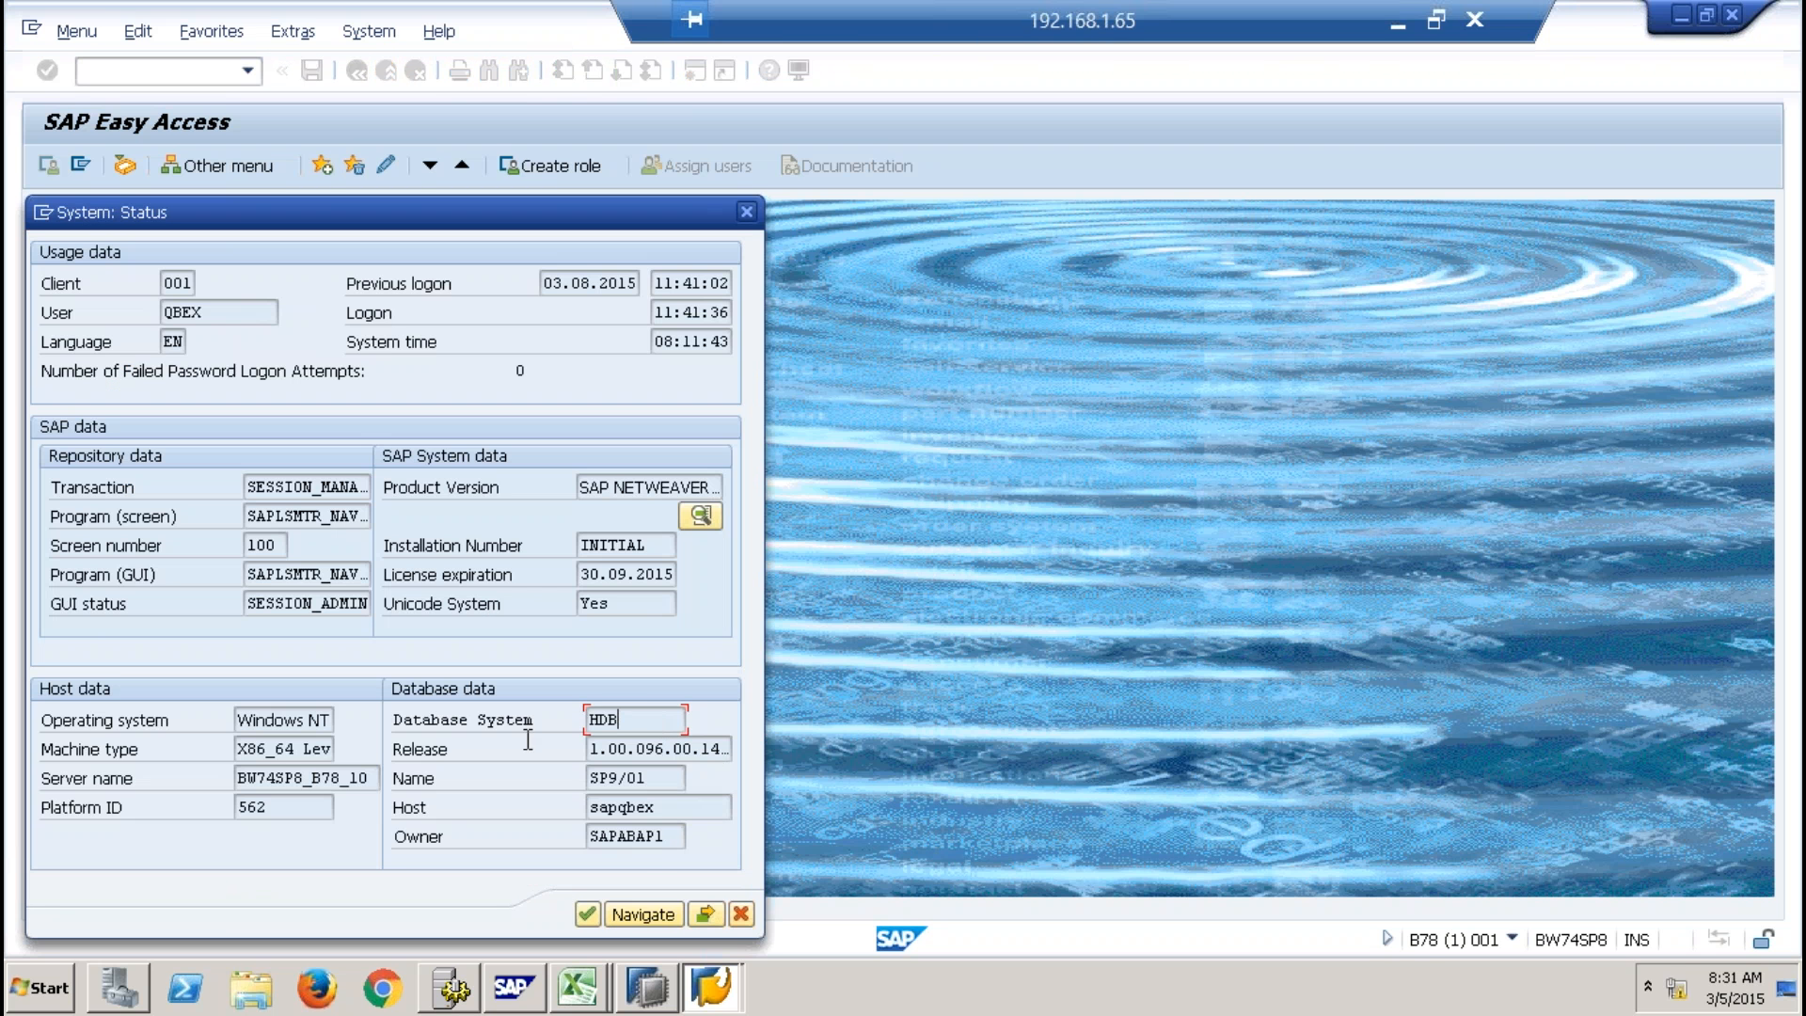
left_click(740, 915)
Run transaction rsa1 and show the Favorites in the Data Warehousing Workbench.
type("rsa1")
key("Return")
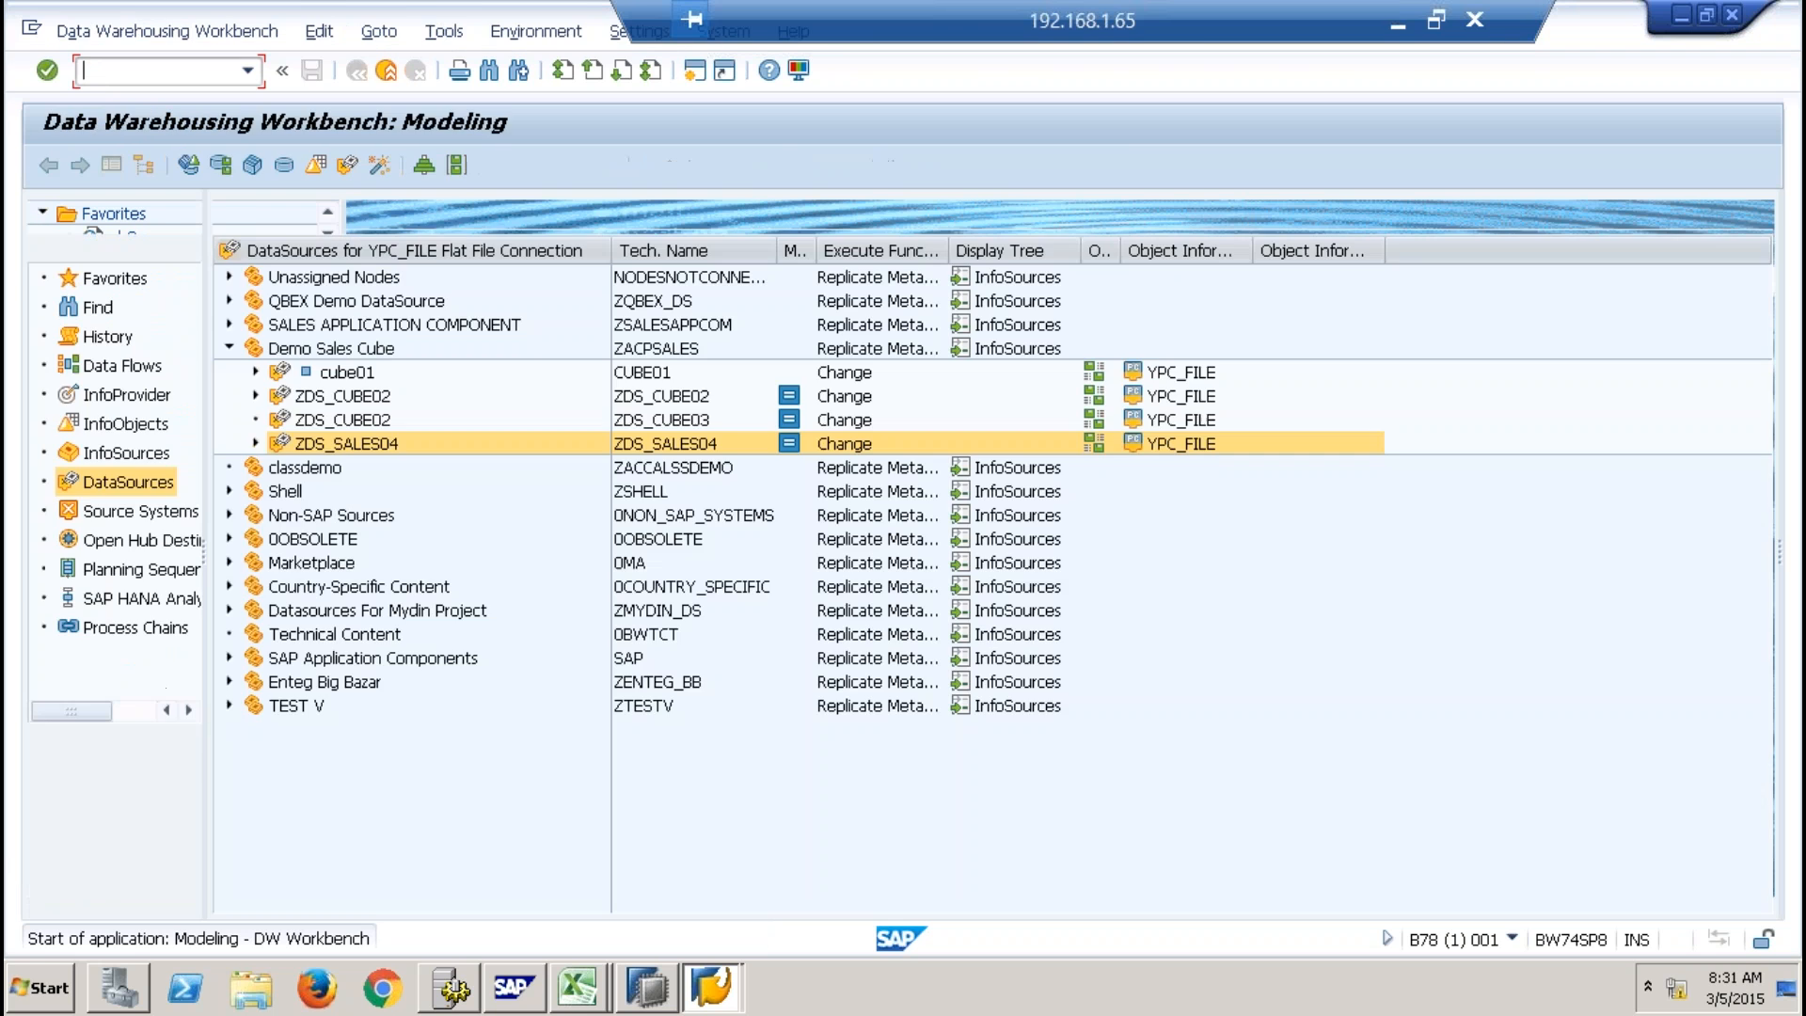
left_click(111, 278)
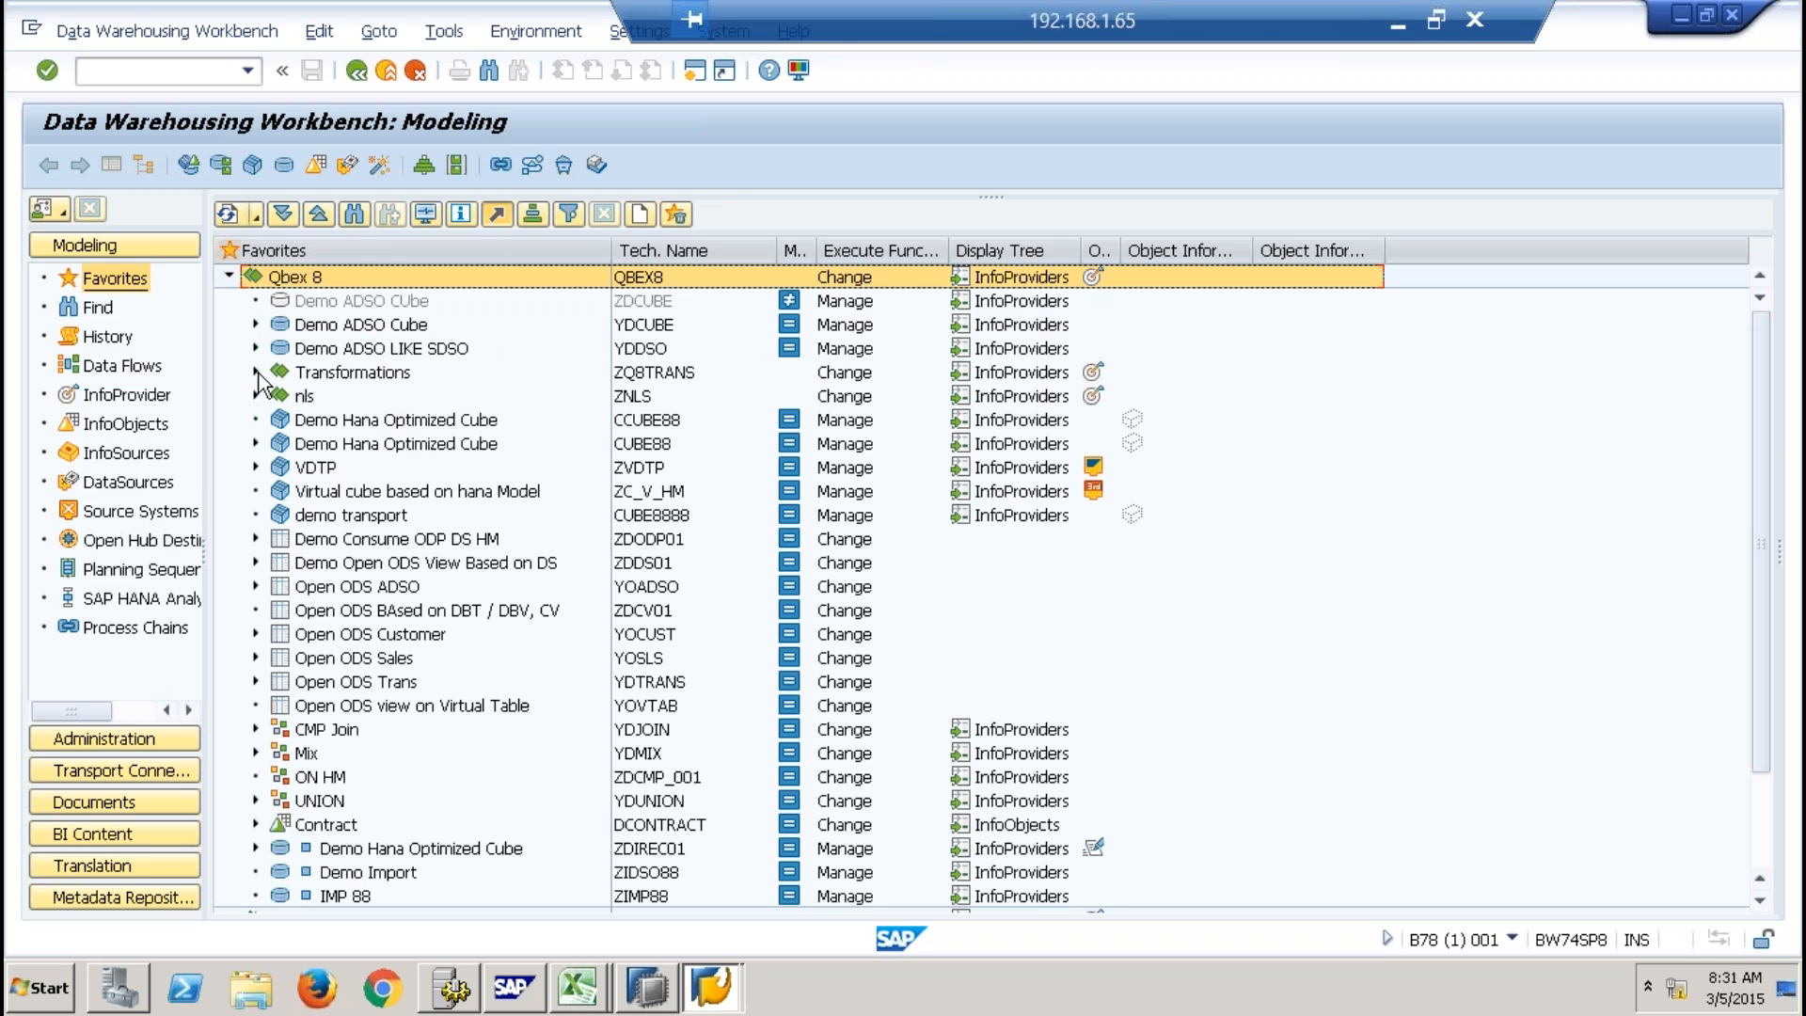
Open the ODSO SWDSCON -> ODSO ZTRANS28 transformation of Demo lookup under Transformations, shown without the navigation tree.
left_click(257, 373)
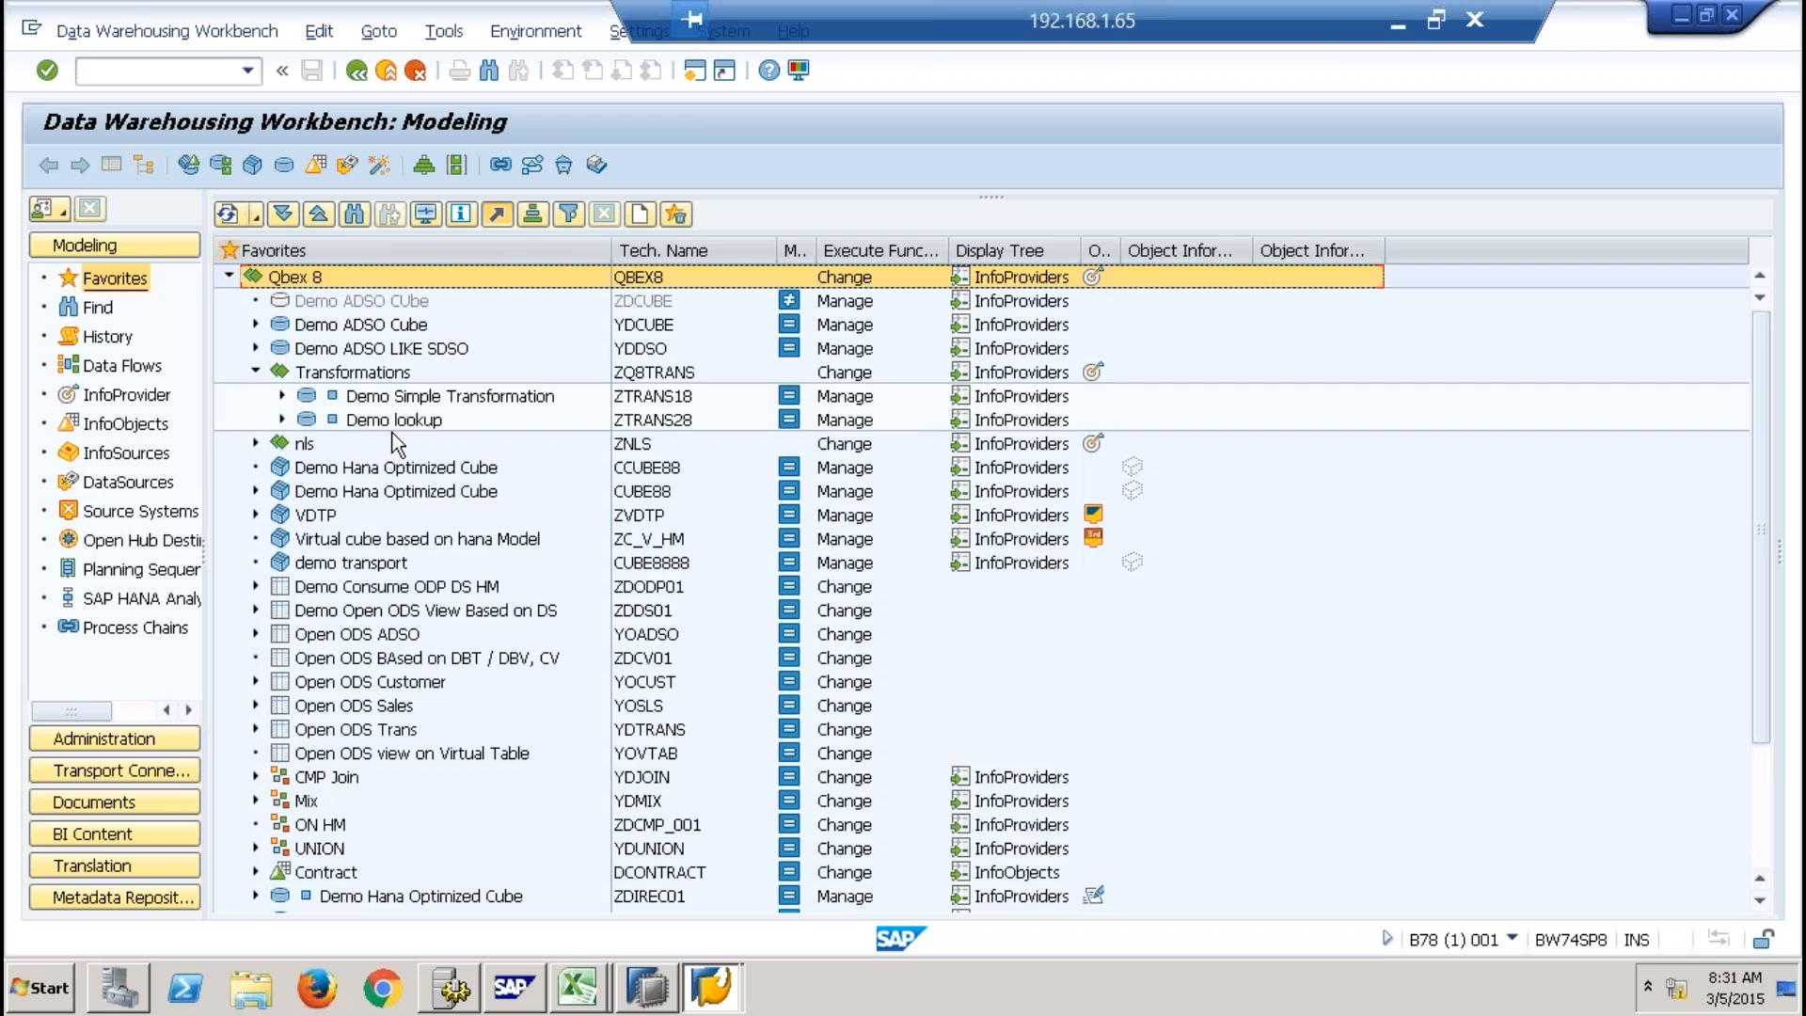
left_click(282, 396)
left_click(282, 420)
double_click(414, 443)
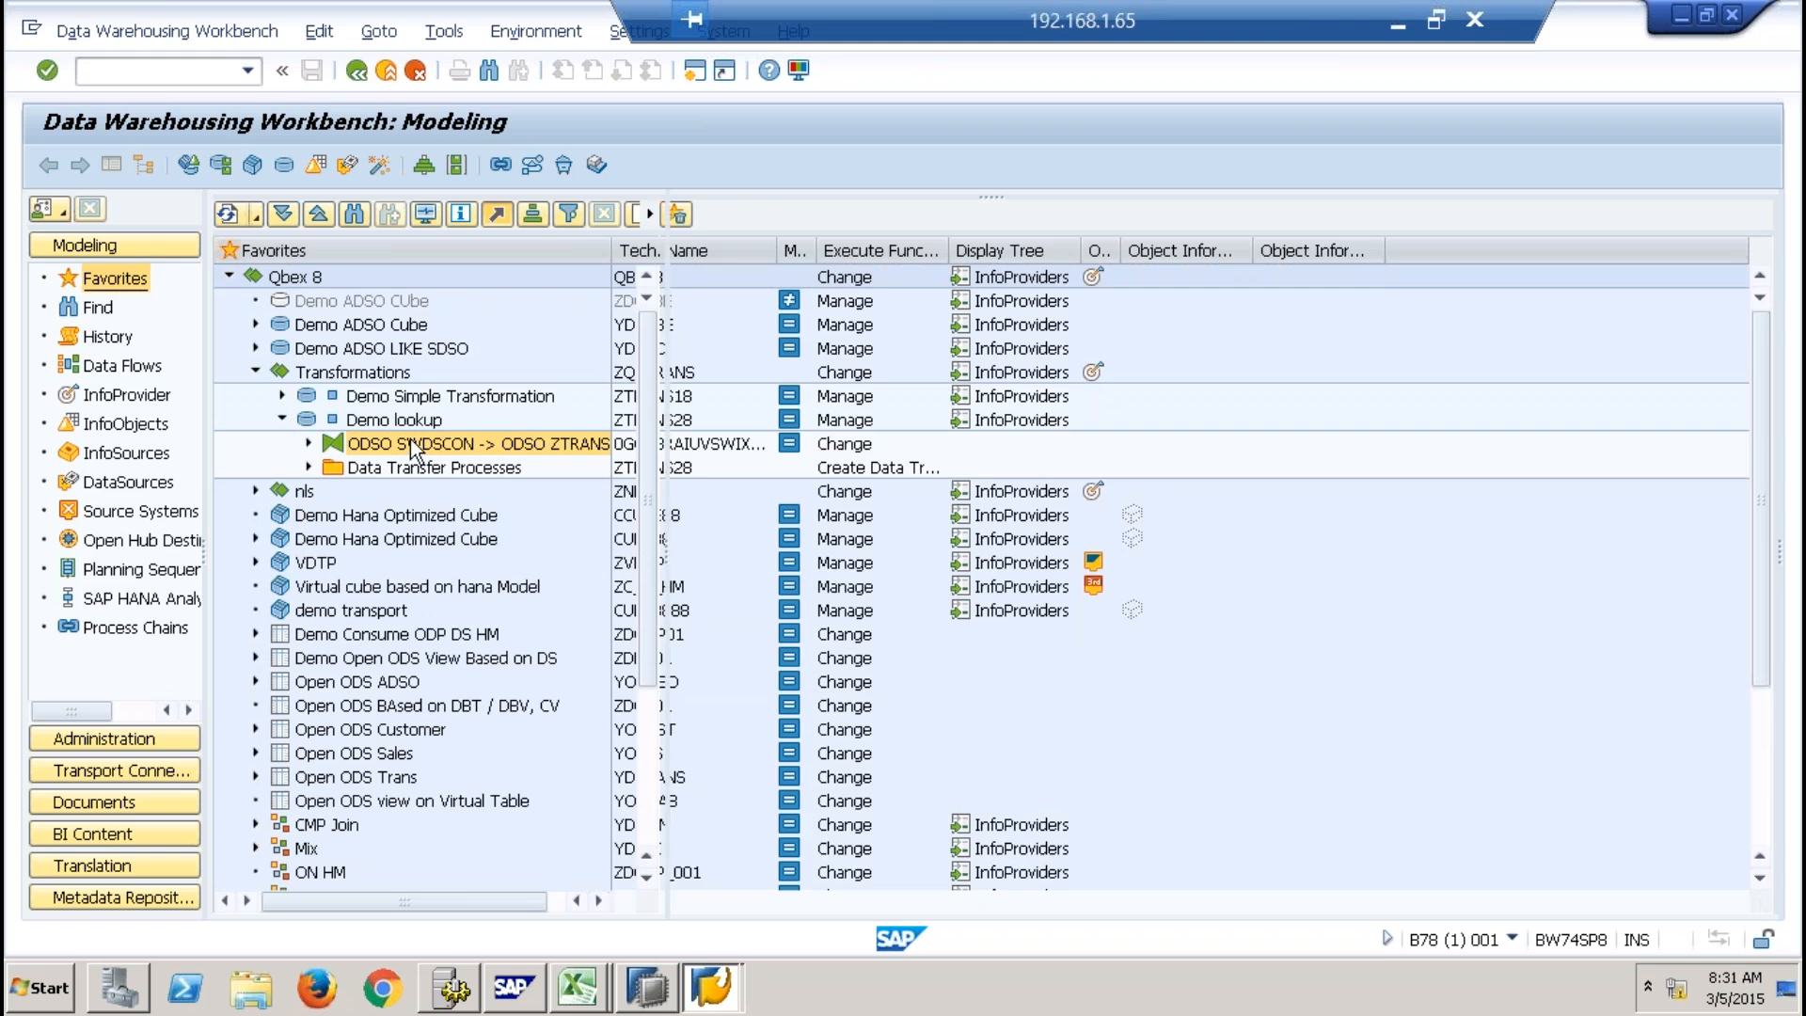
left_click(107, 166)
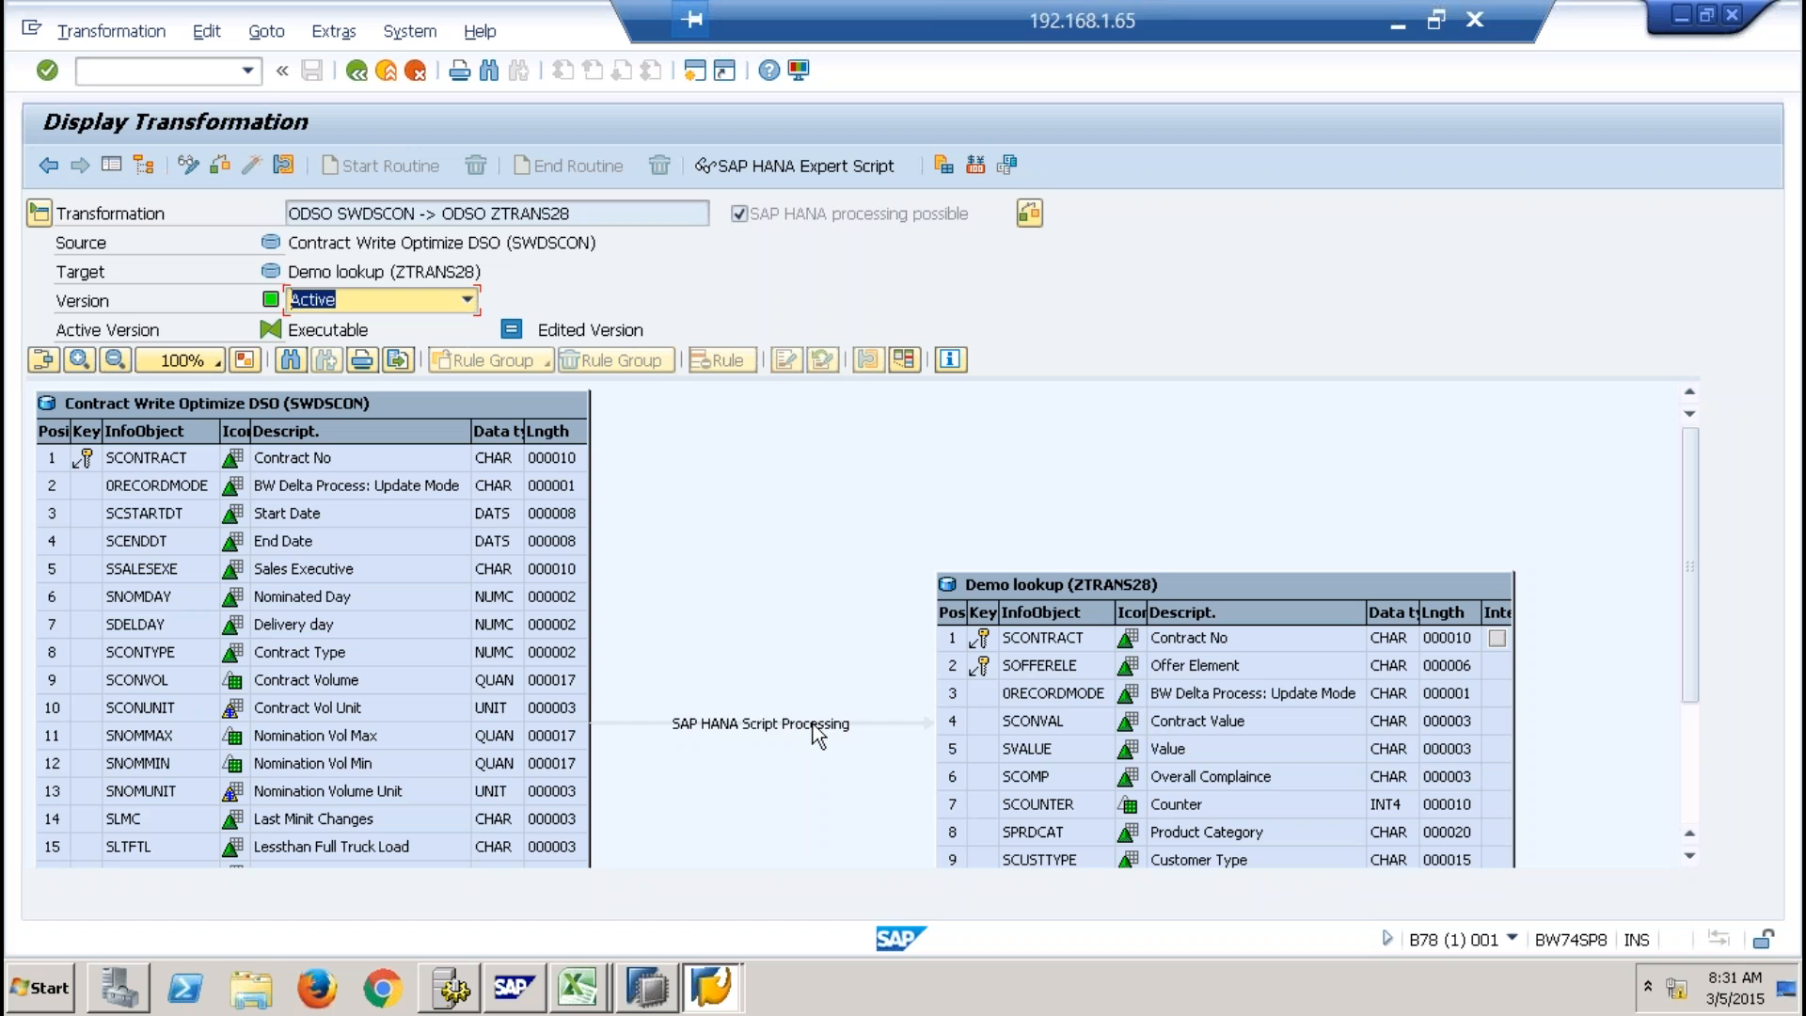
Display the transformation's SAP HANA expert script, highlight the end of its class name, and switch back to the class in SAP HANA Studio.
left_click(211, 33)
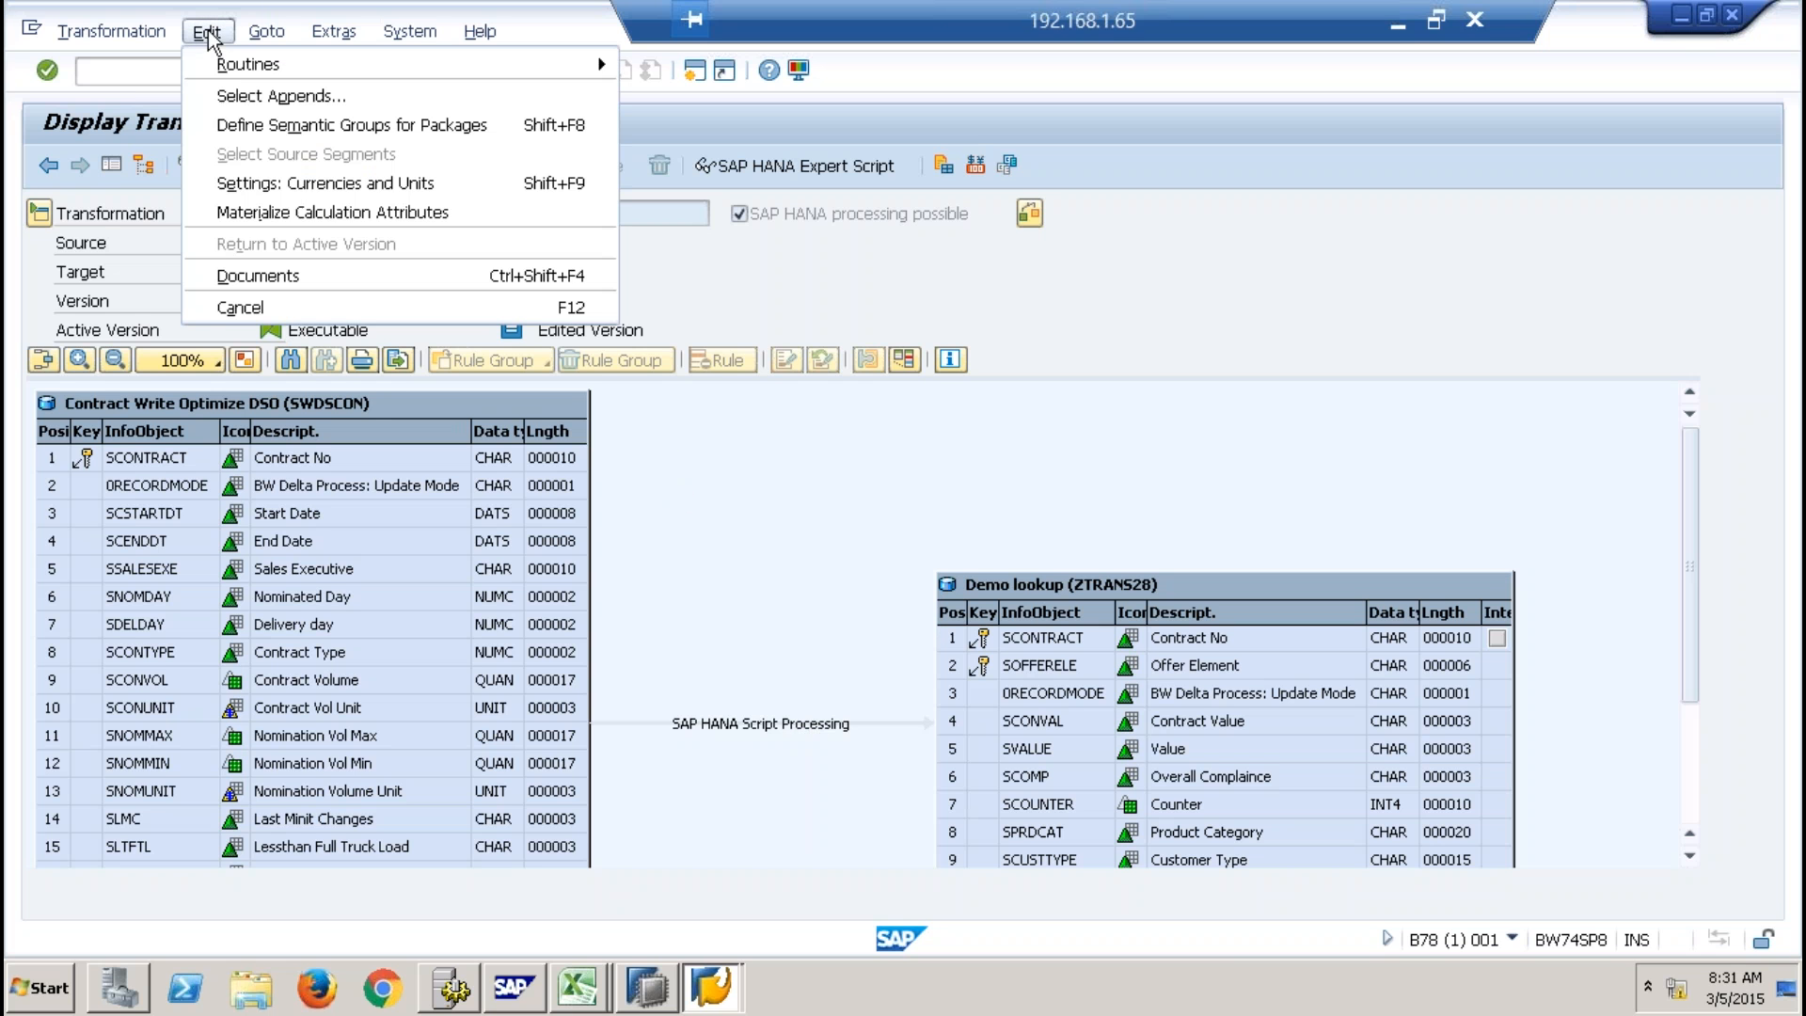
mouse_move(262, 34)
mouse_move(207, 32)
mouse_move(346, 69)
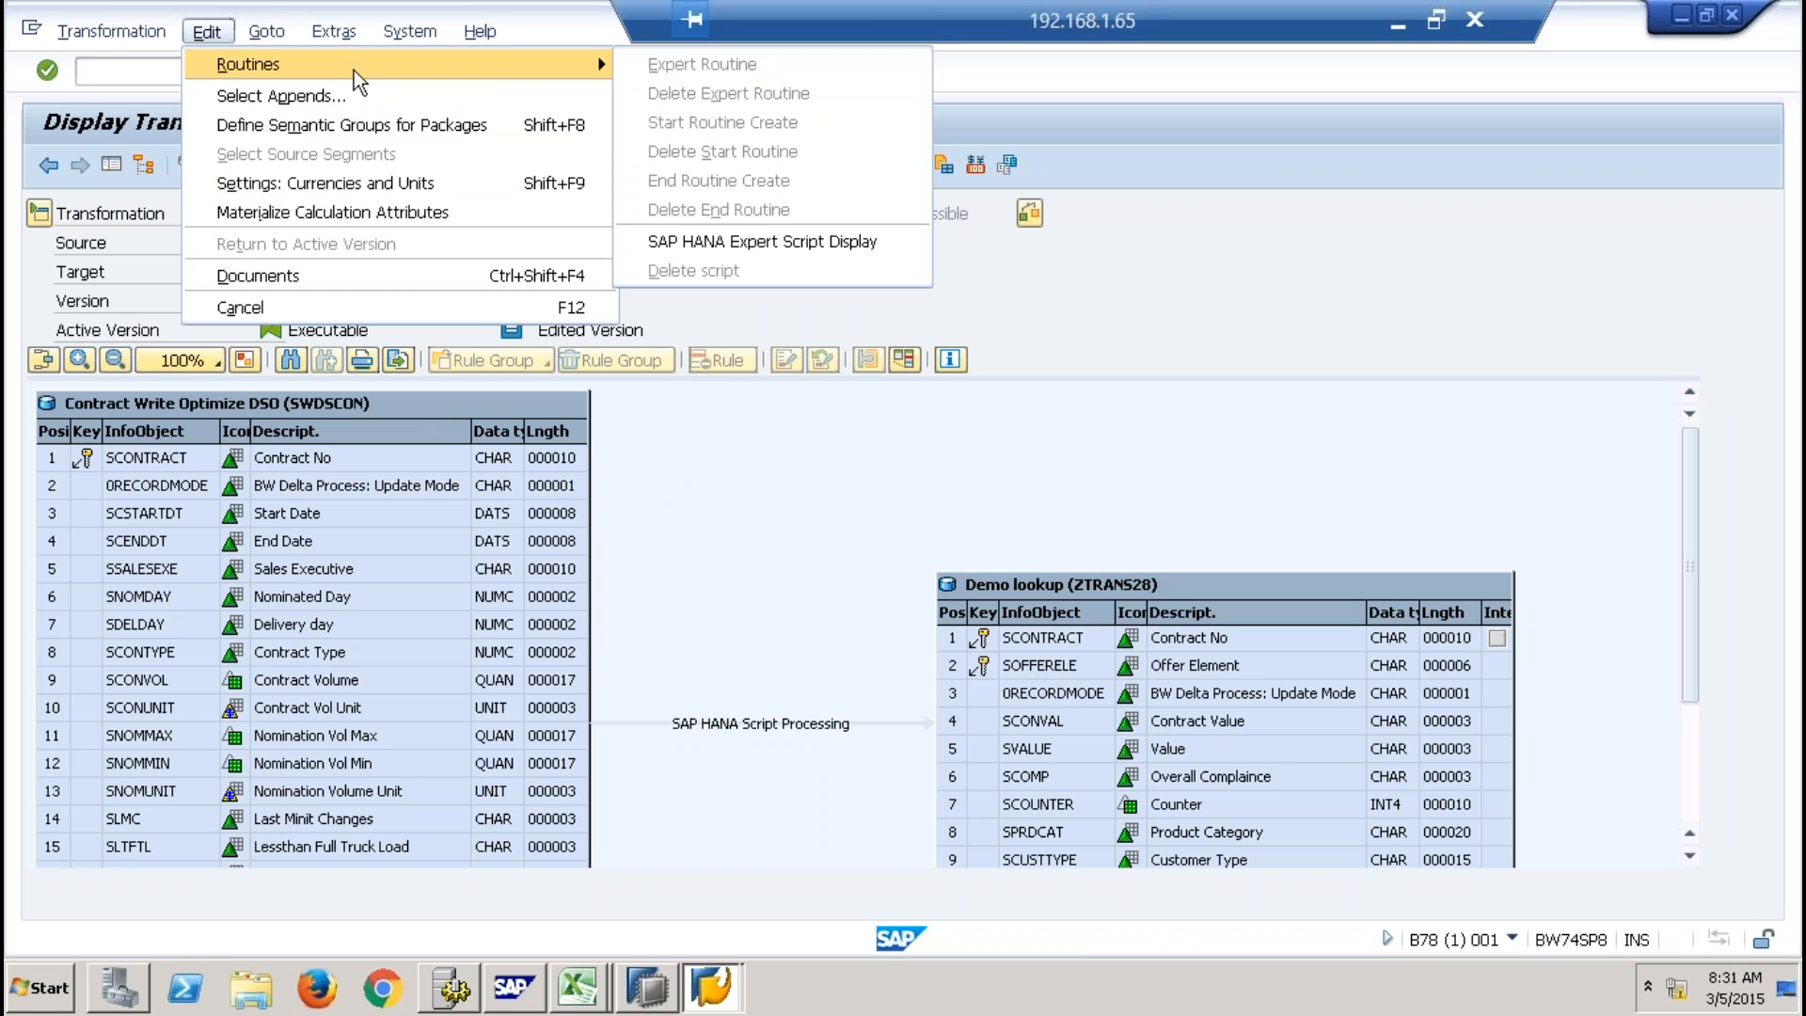
left_click(744, 250)
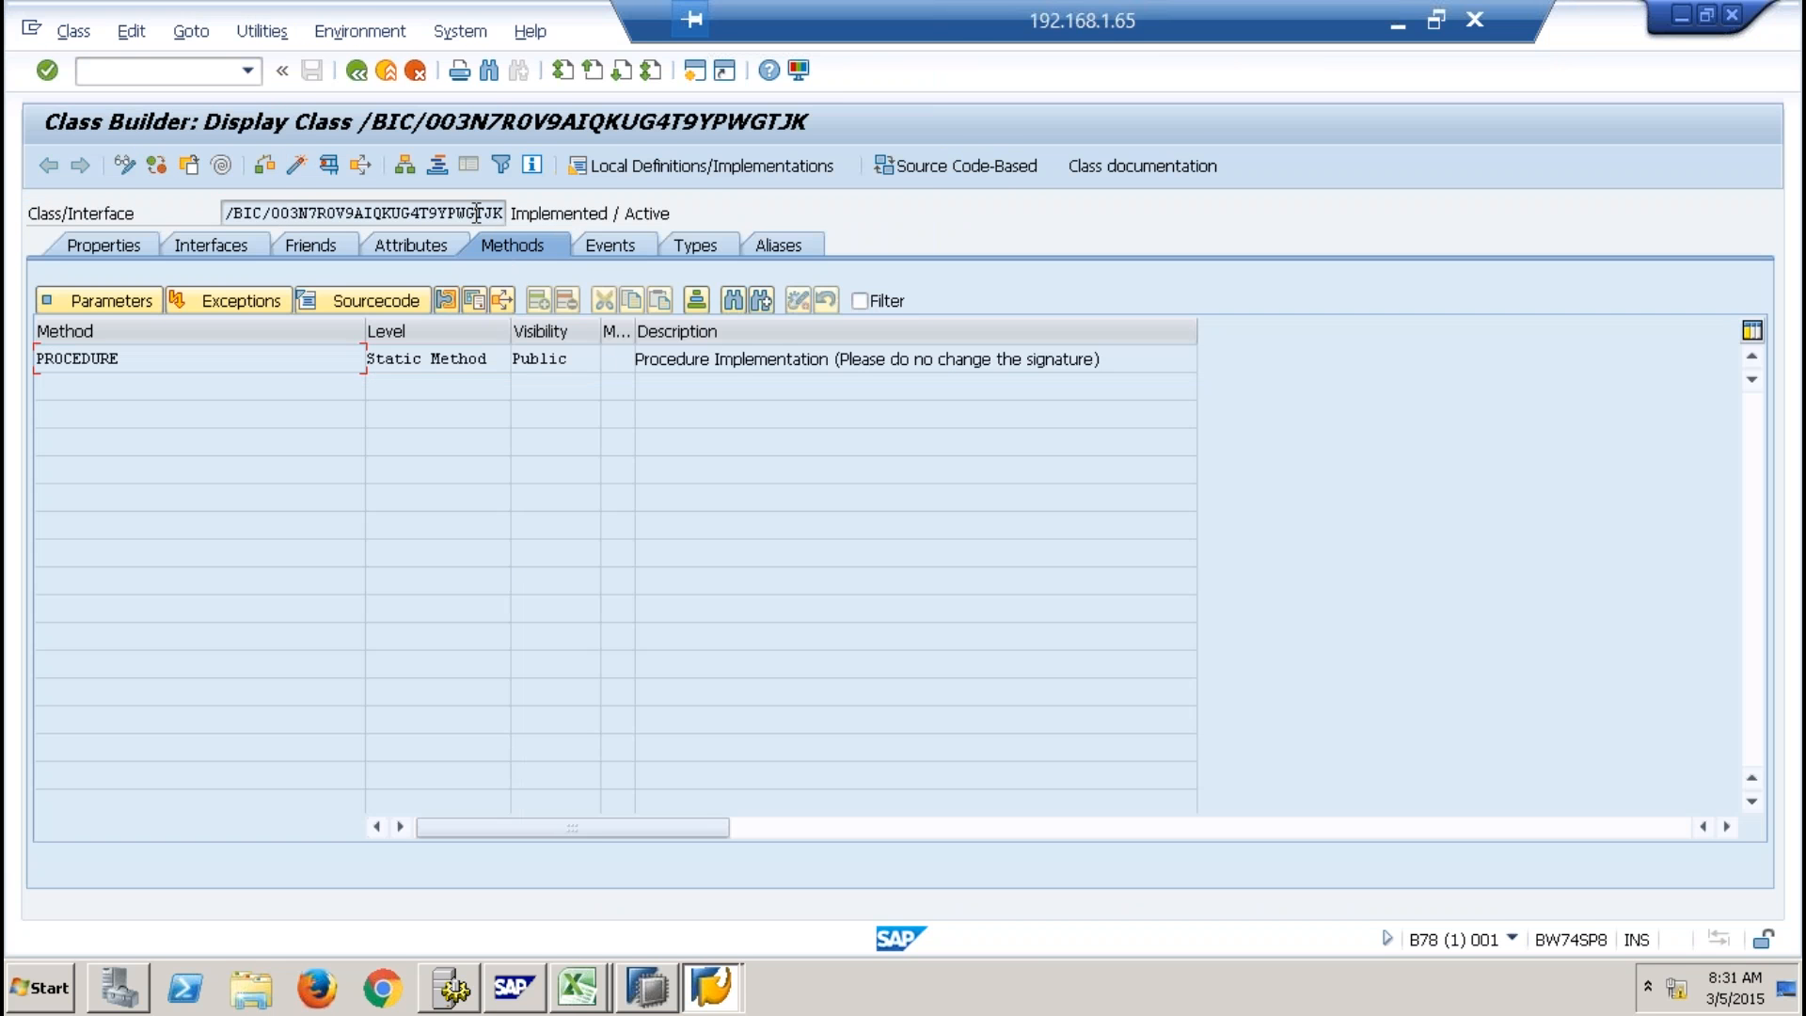
left_click_drag(476, 214, 499, 214)
left_click(648, 988)
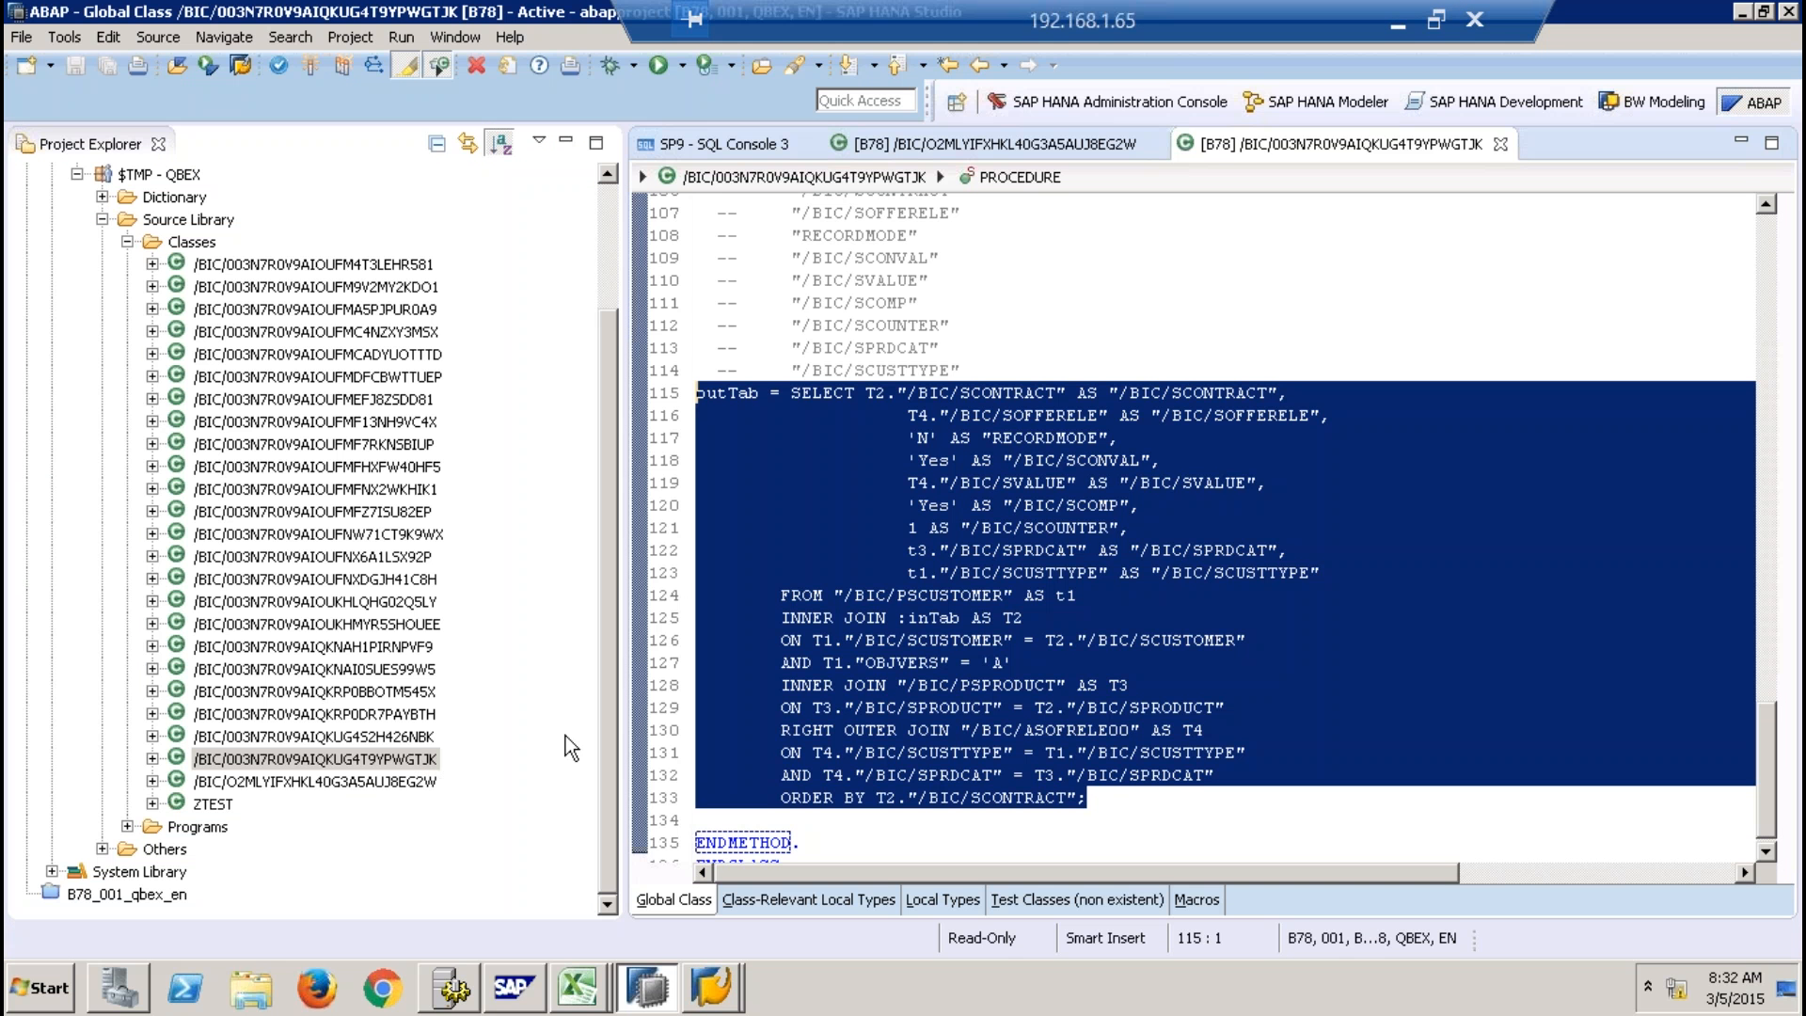
Display the PROCEDURE method's source in the SAP GUI Class Builder, examine its outTab SELECT statement, and switch back to SAP HANA Studio.
left_click(1015, 679)
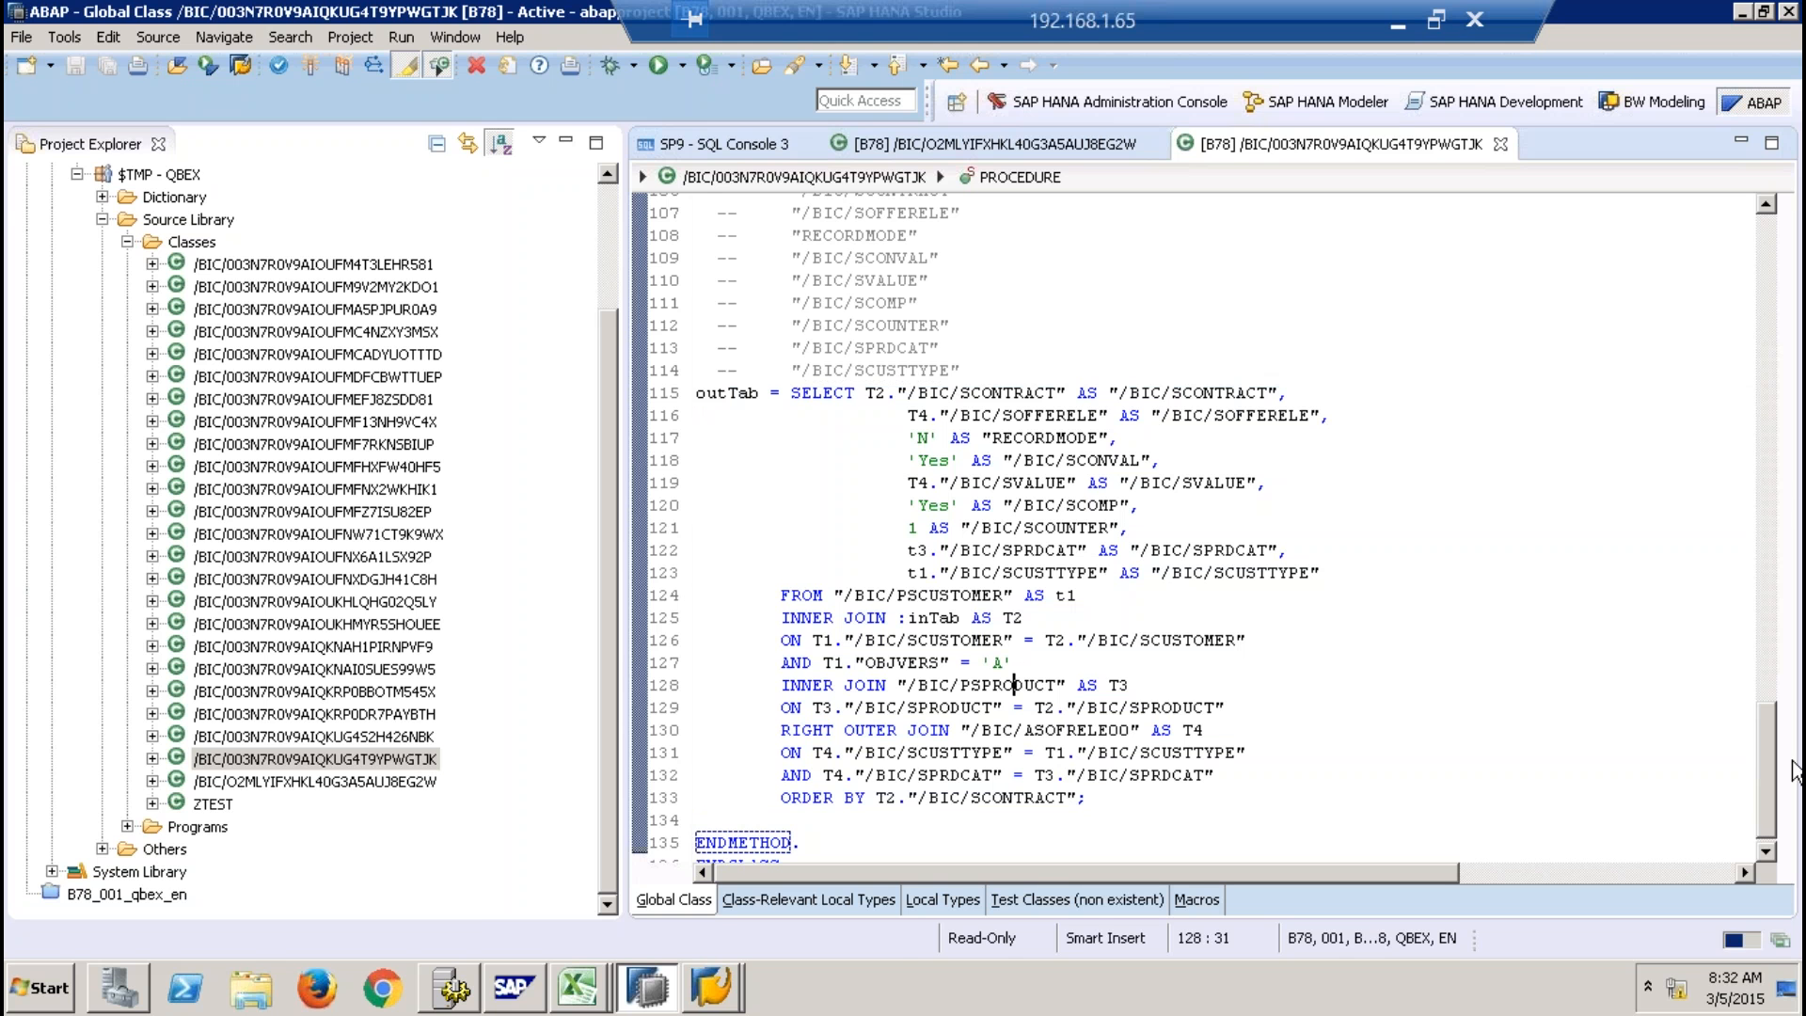
key("alt+Tab")
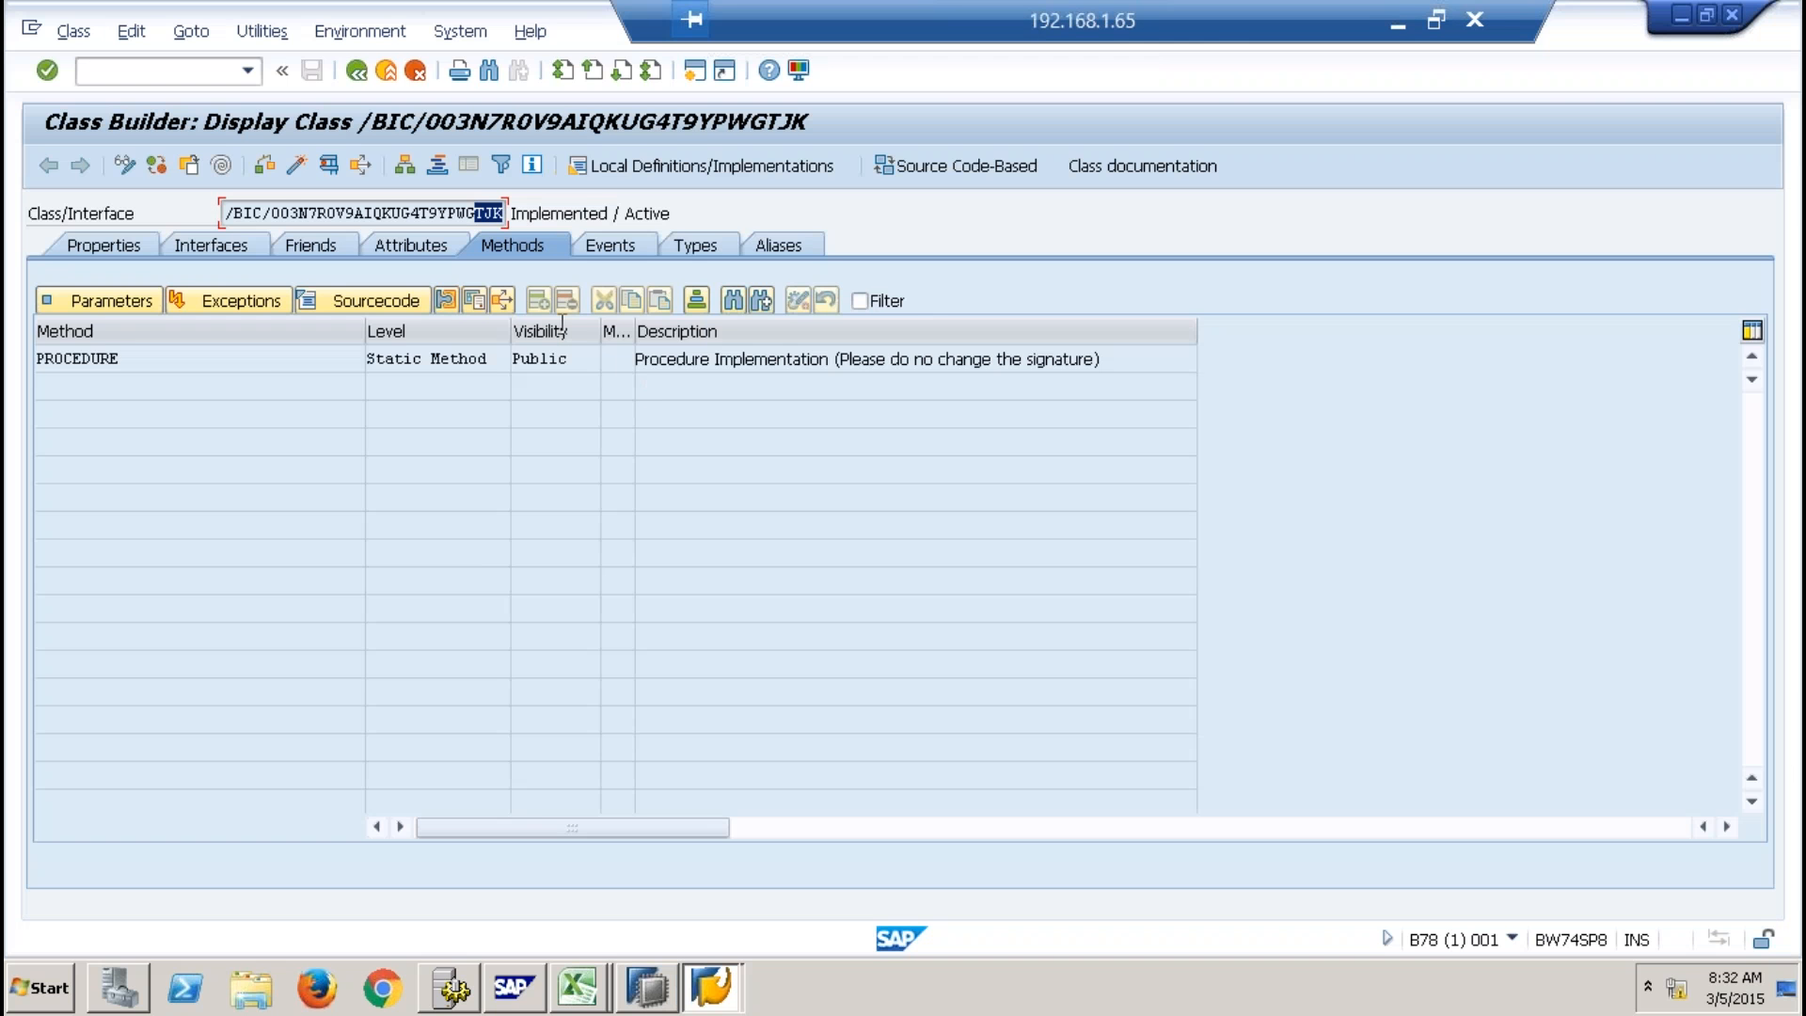
left_click(267, 355)
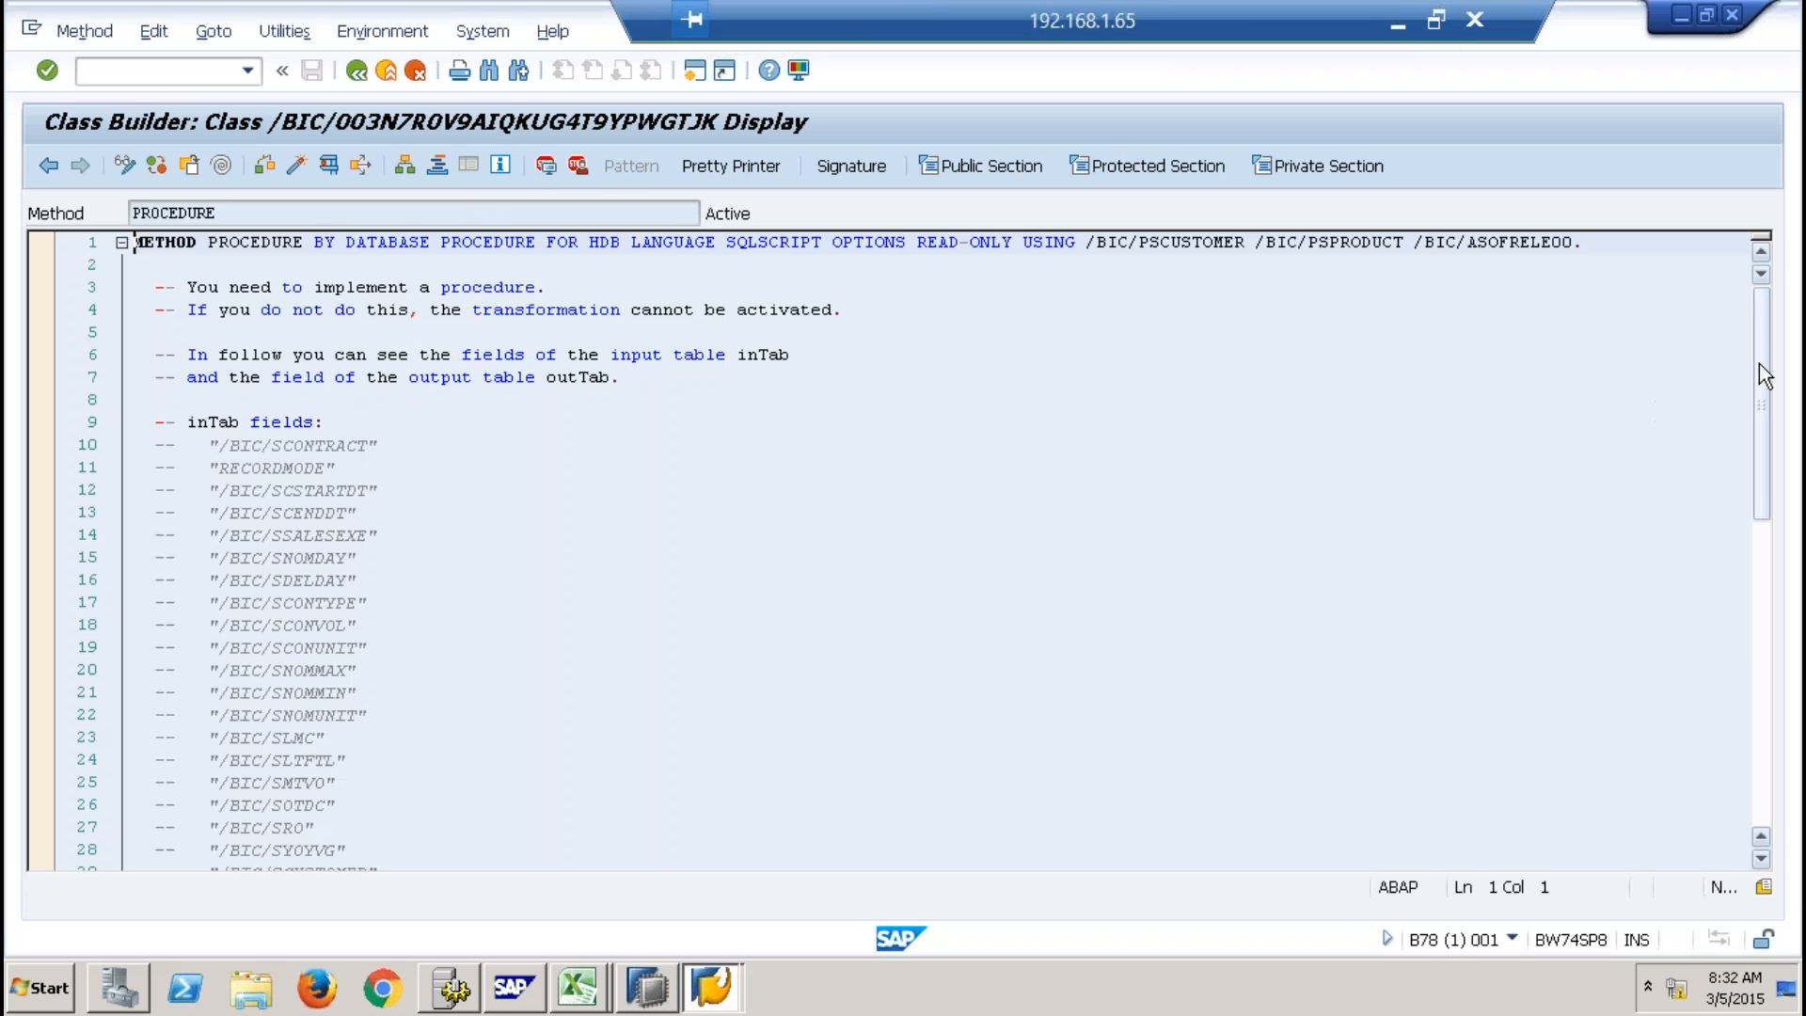
left_click_drag(1762, 379, 1753, 743)
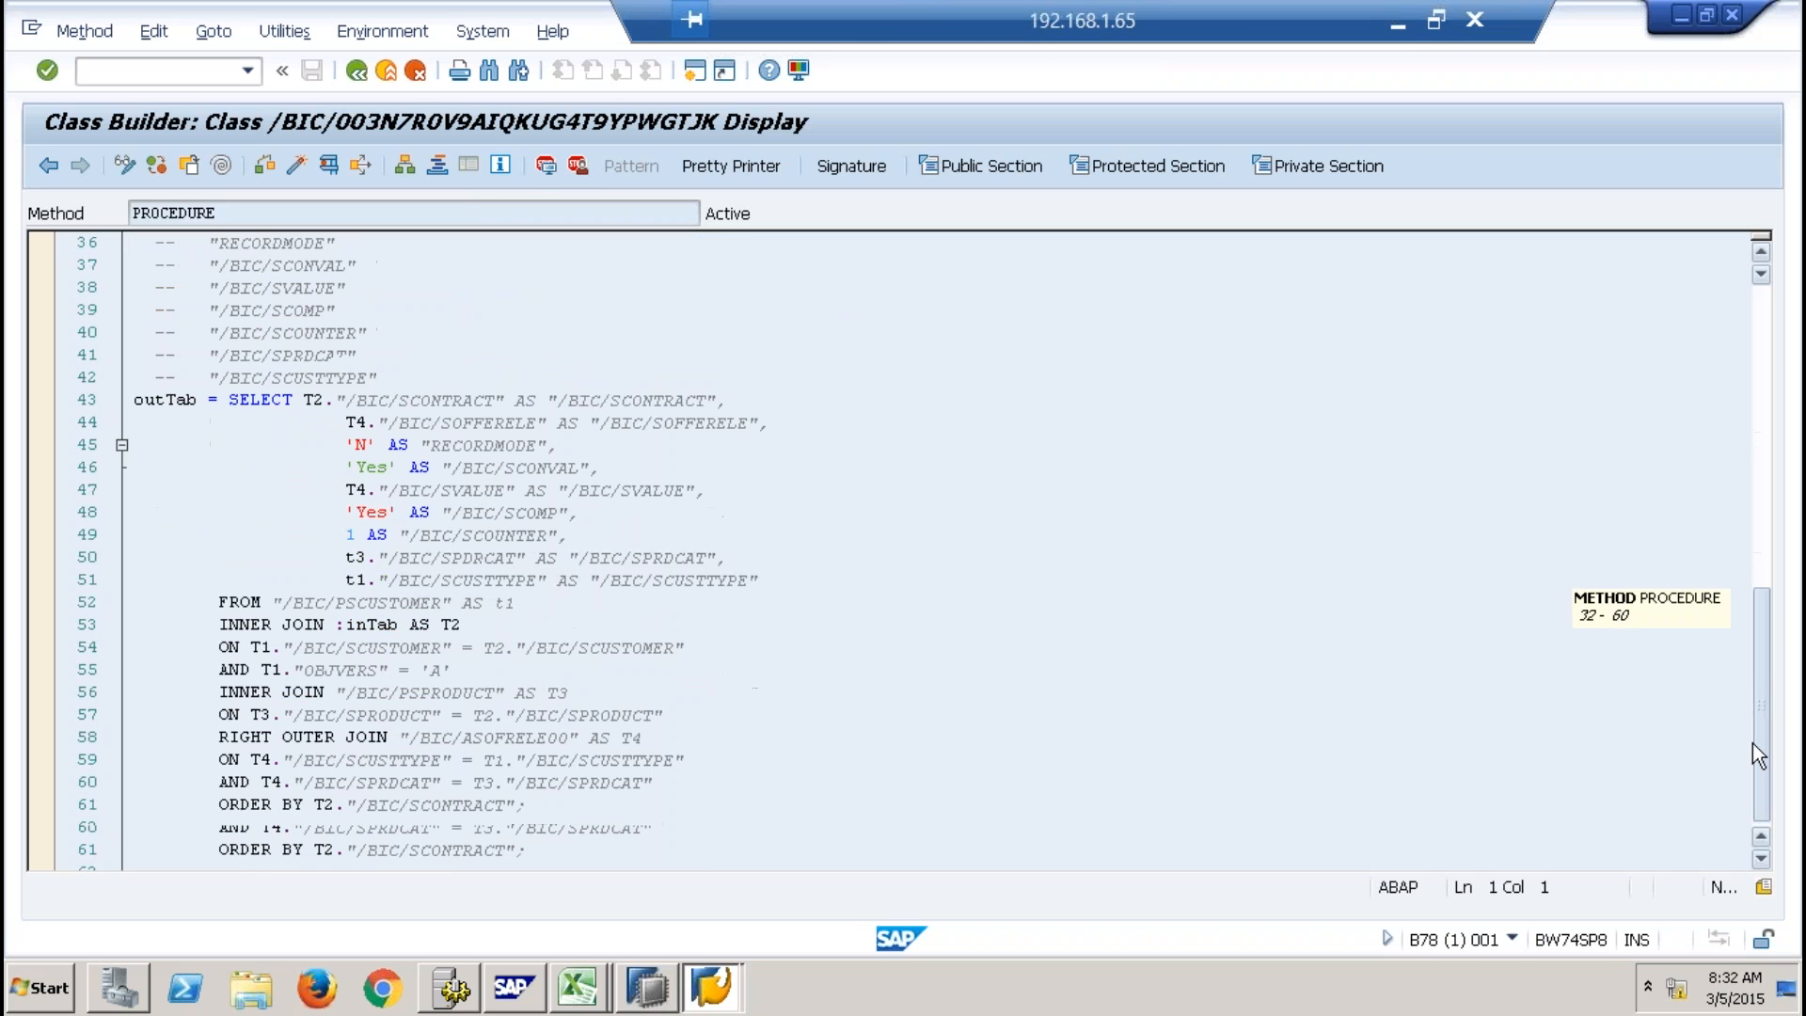
left_click(452, 647)
left_click(645, 999)
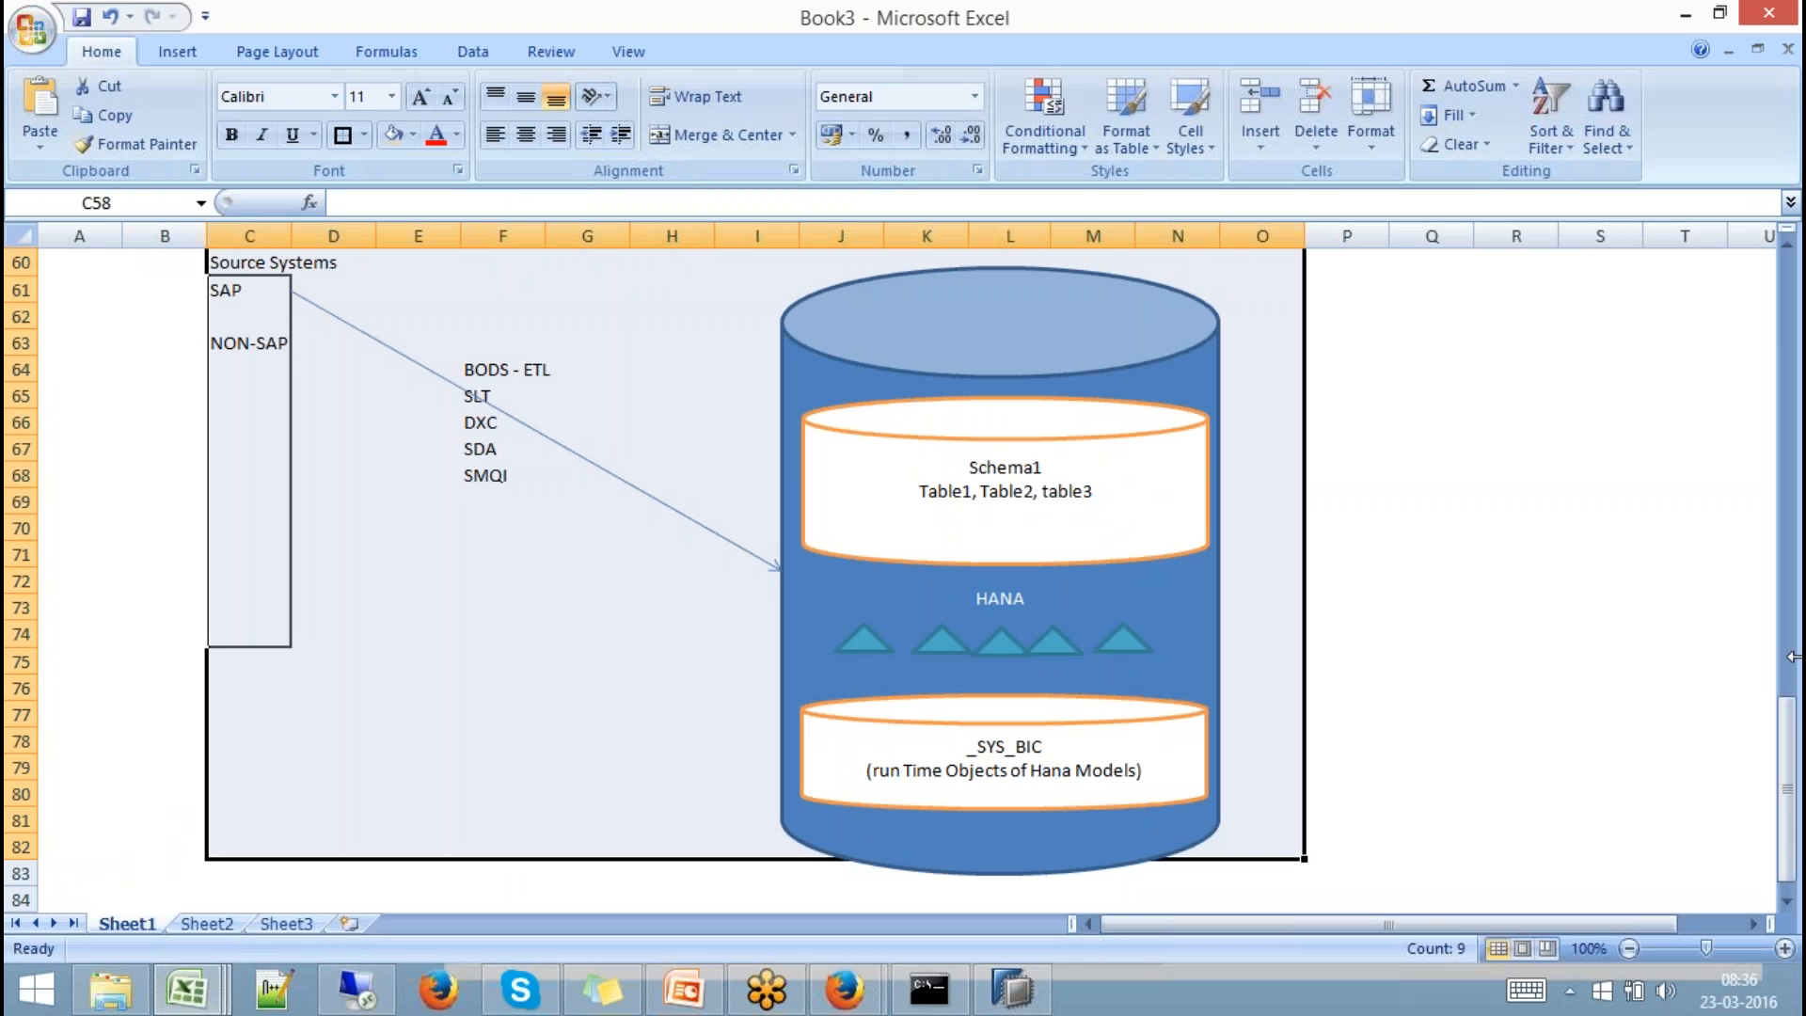
Switch to the local SAP HANA Studio, trust the Eclipse Foundation certificate for the software installation, and decline the restart.
left_click(1039, 983)
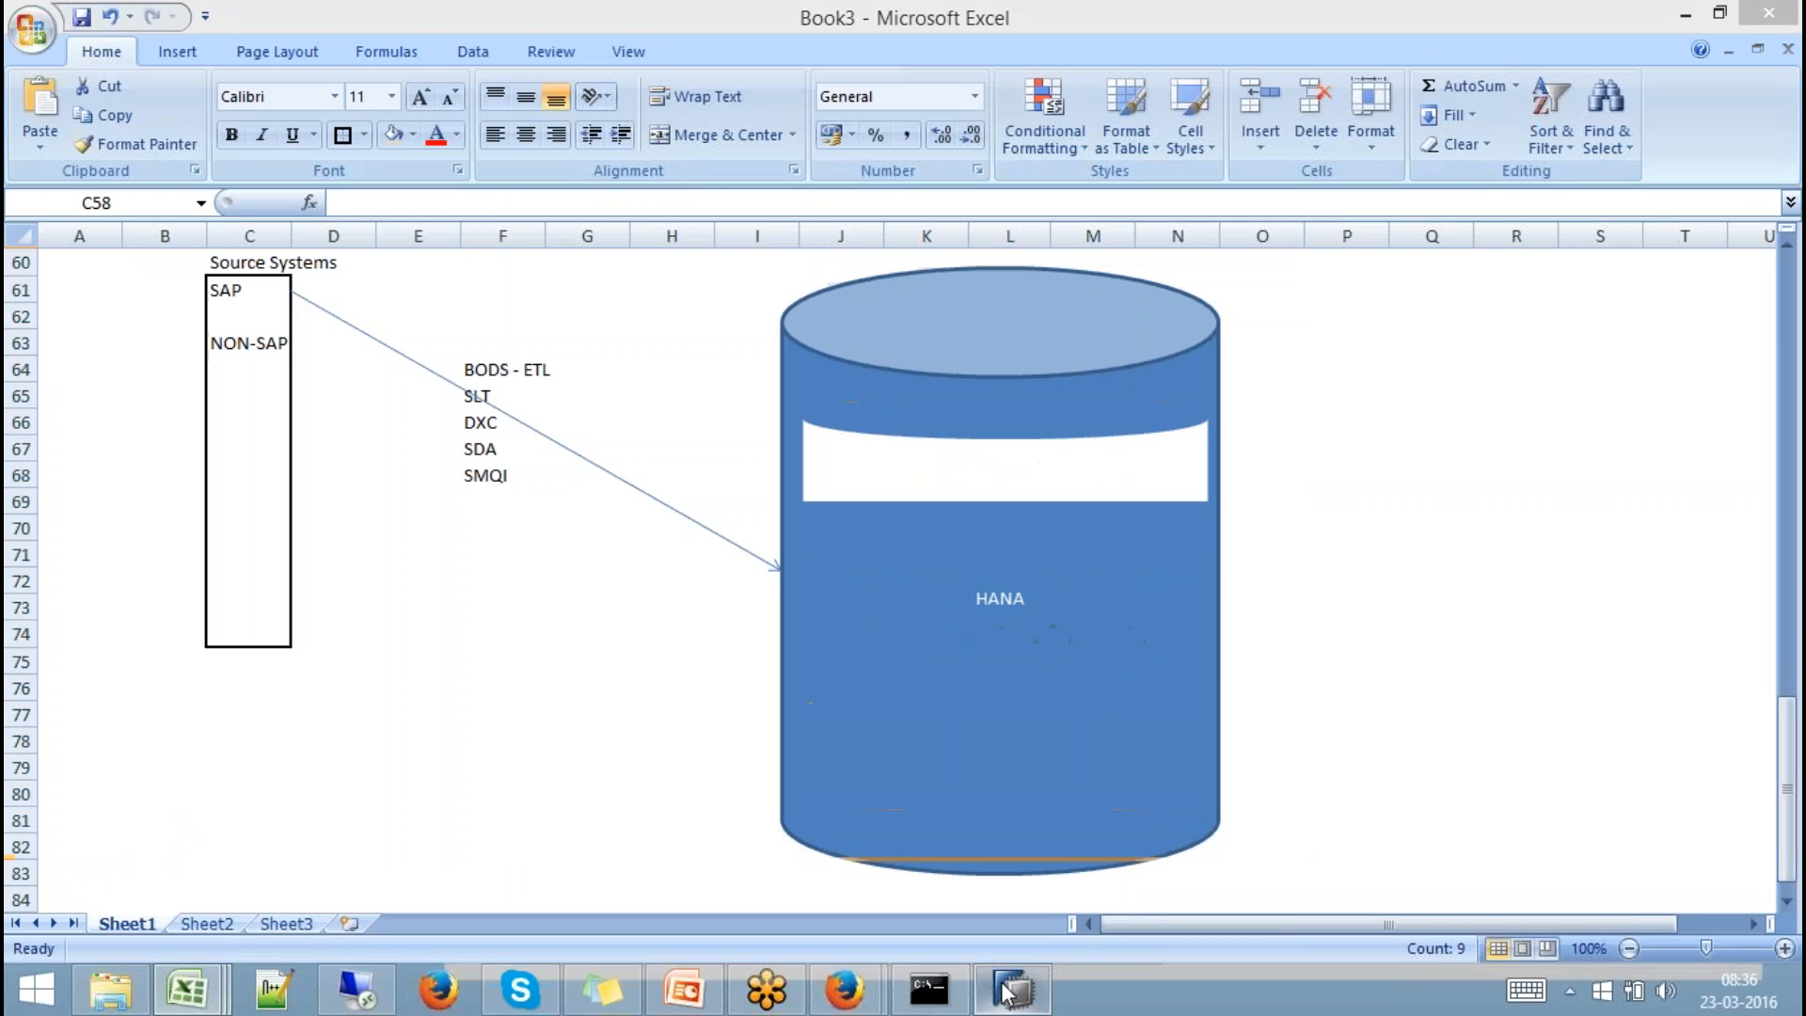
left_click(929, 555)
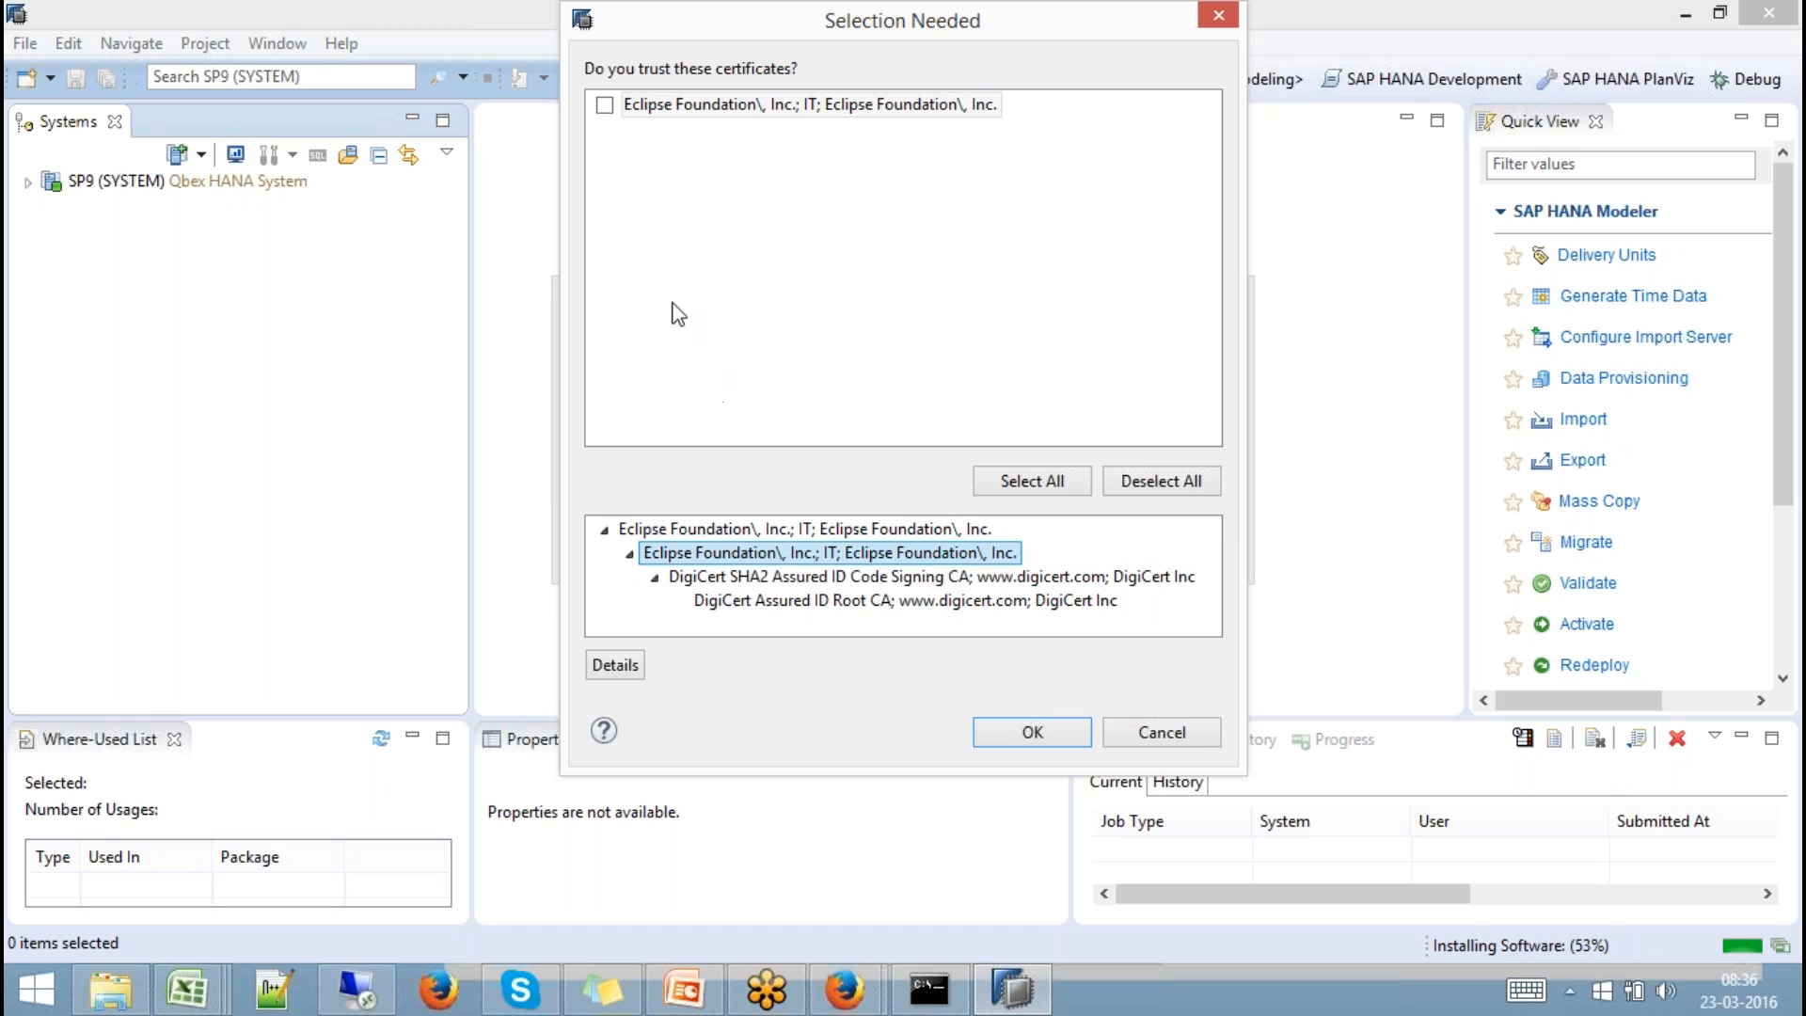
left_click(605, 104)
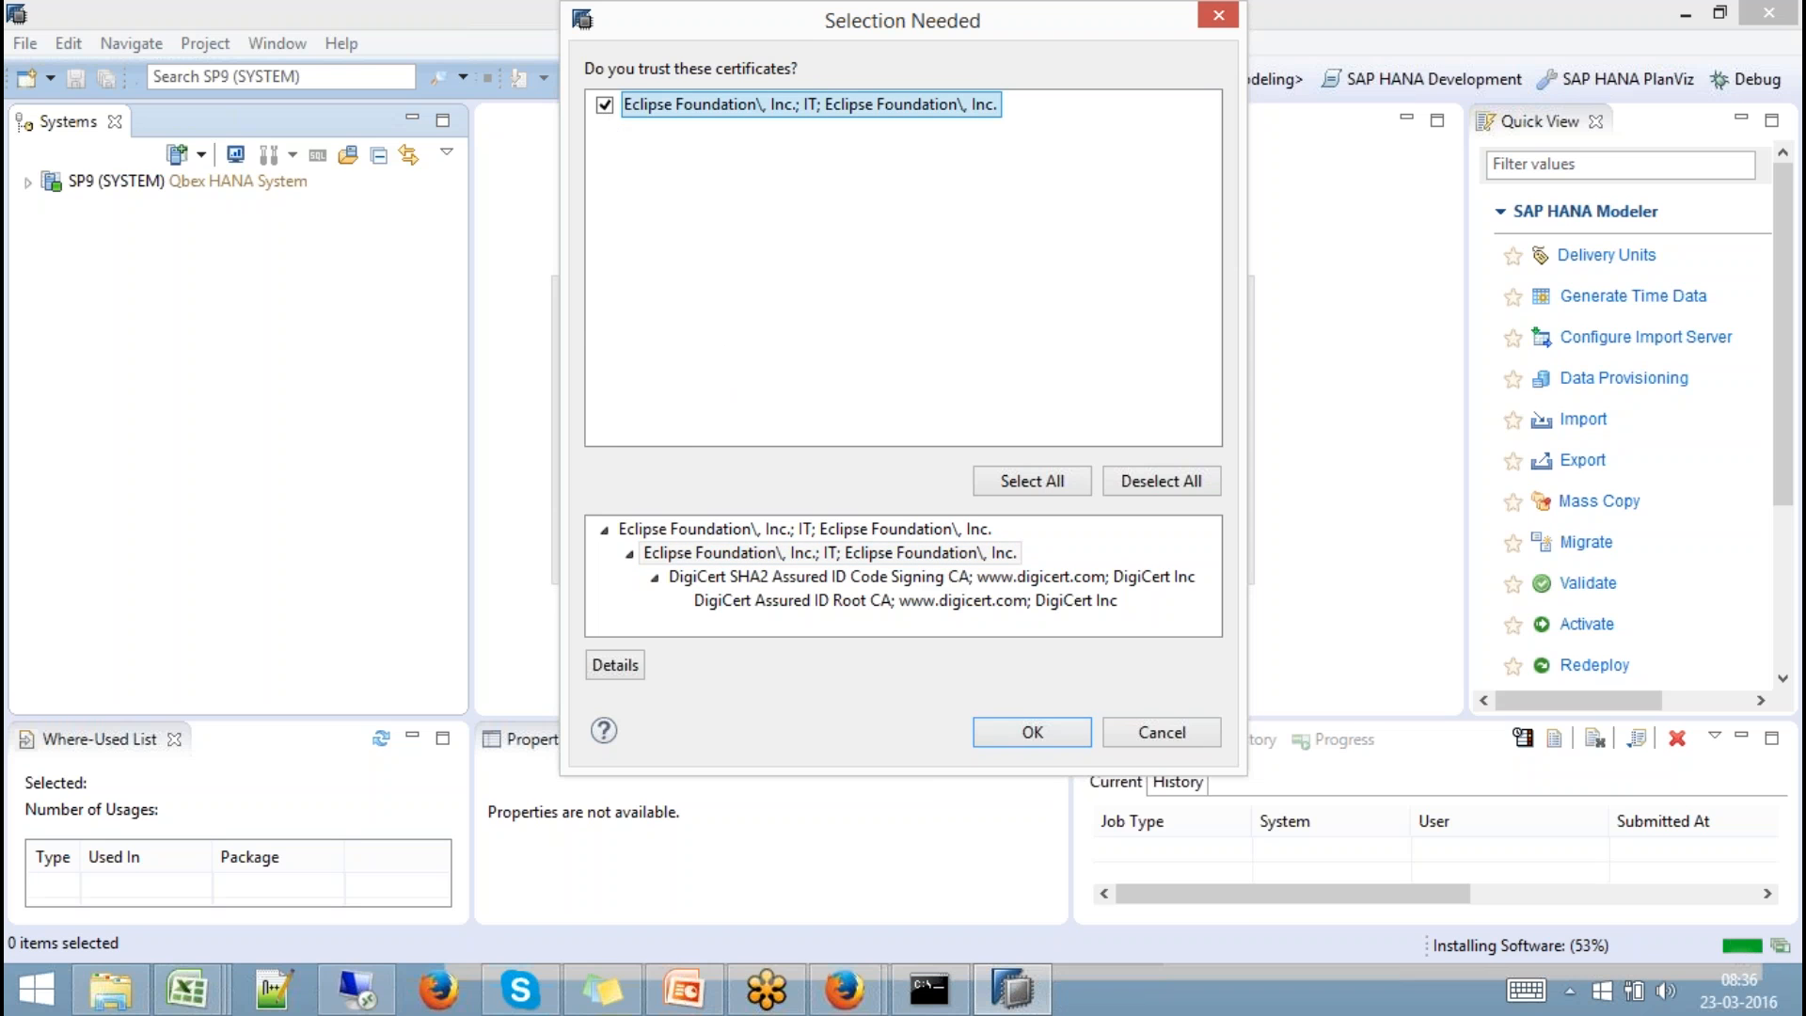
left_click(1046, 737)
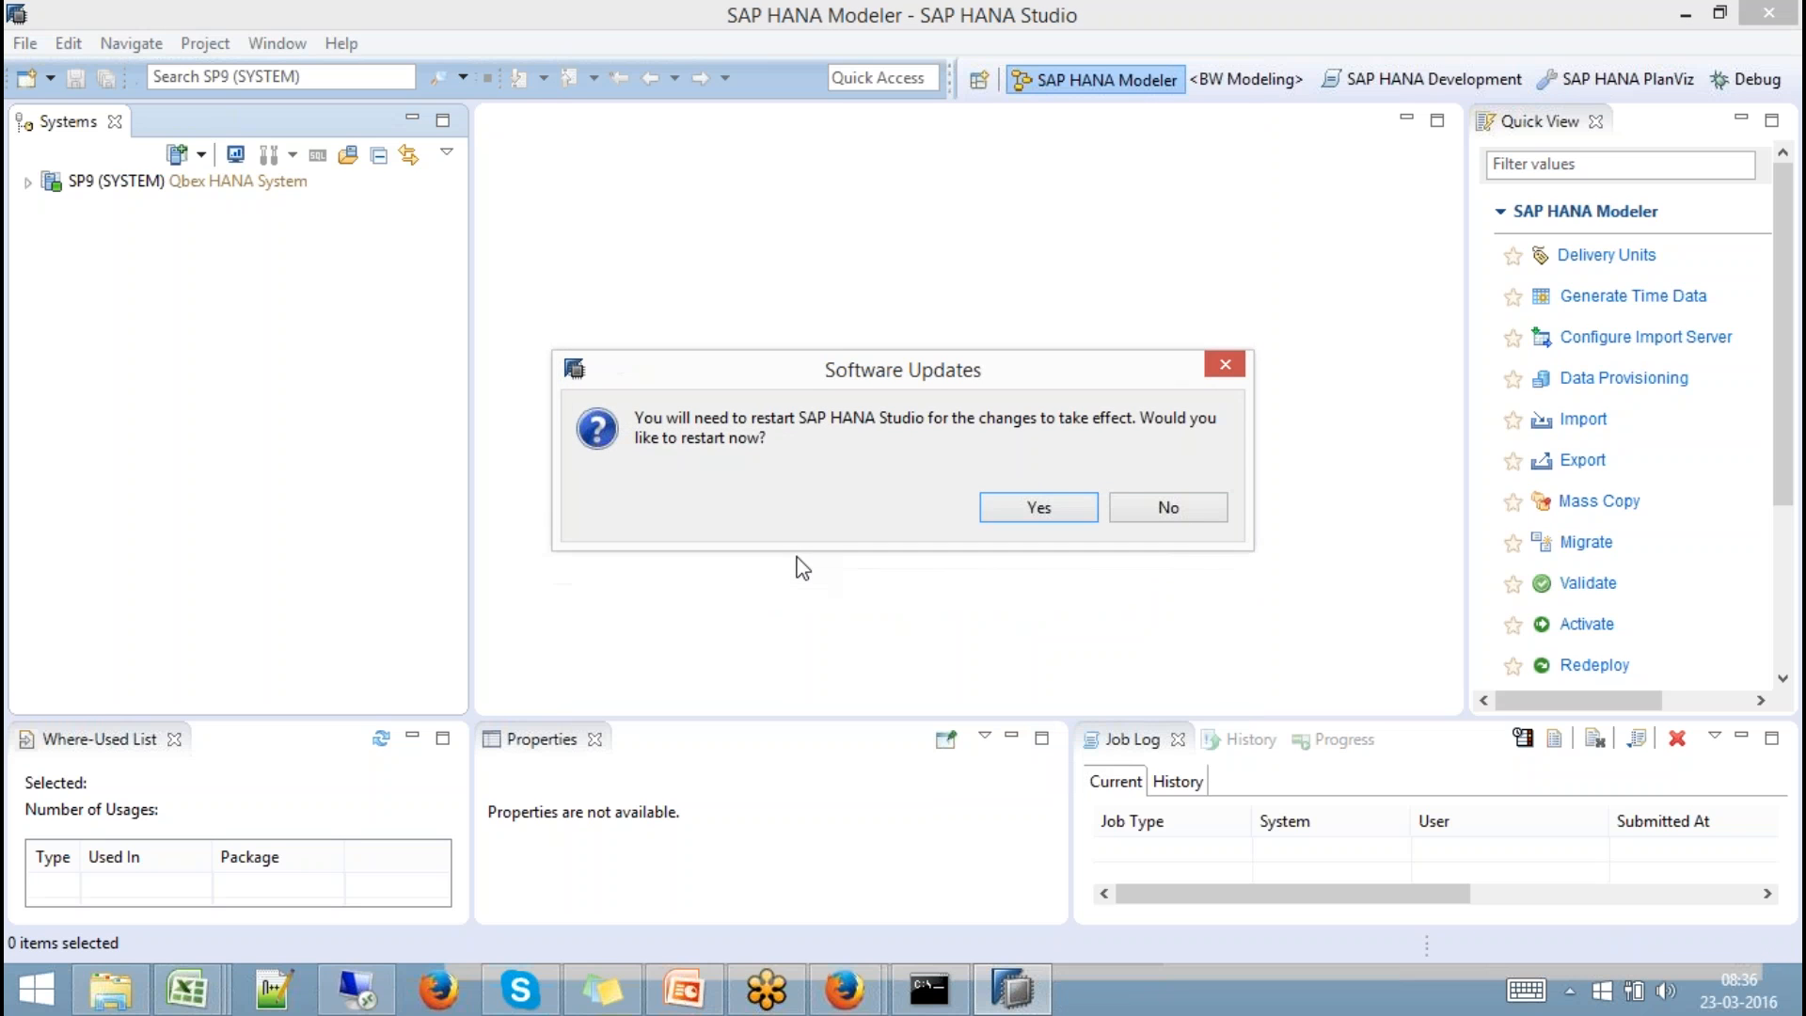
left_click(1144, 501)
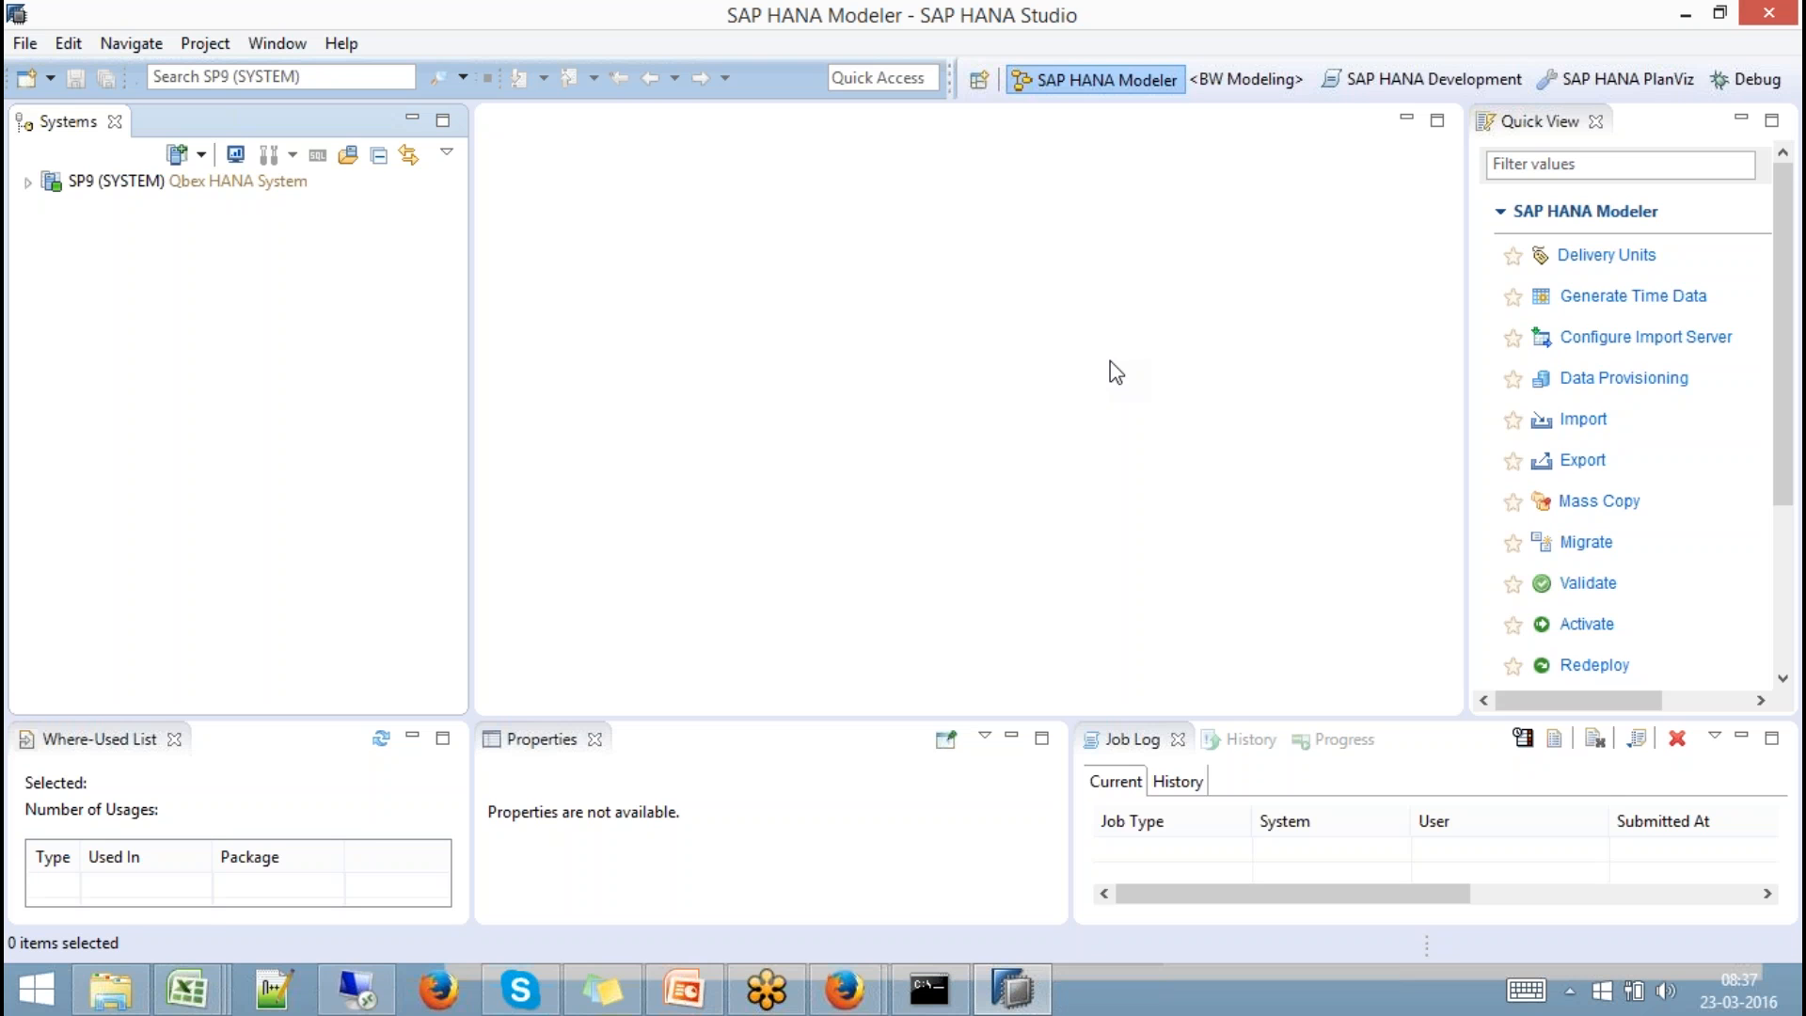
Switch to File Explorer and open F:\SAP GUI\50131526_6\BD_NW_7.0_Presentation_7.40_Comp._2_\PRES1.
left_click(110, 988)
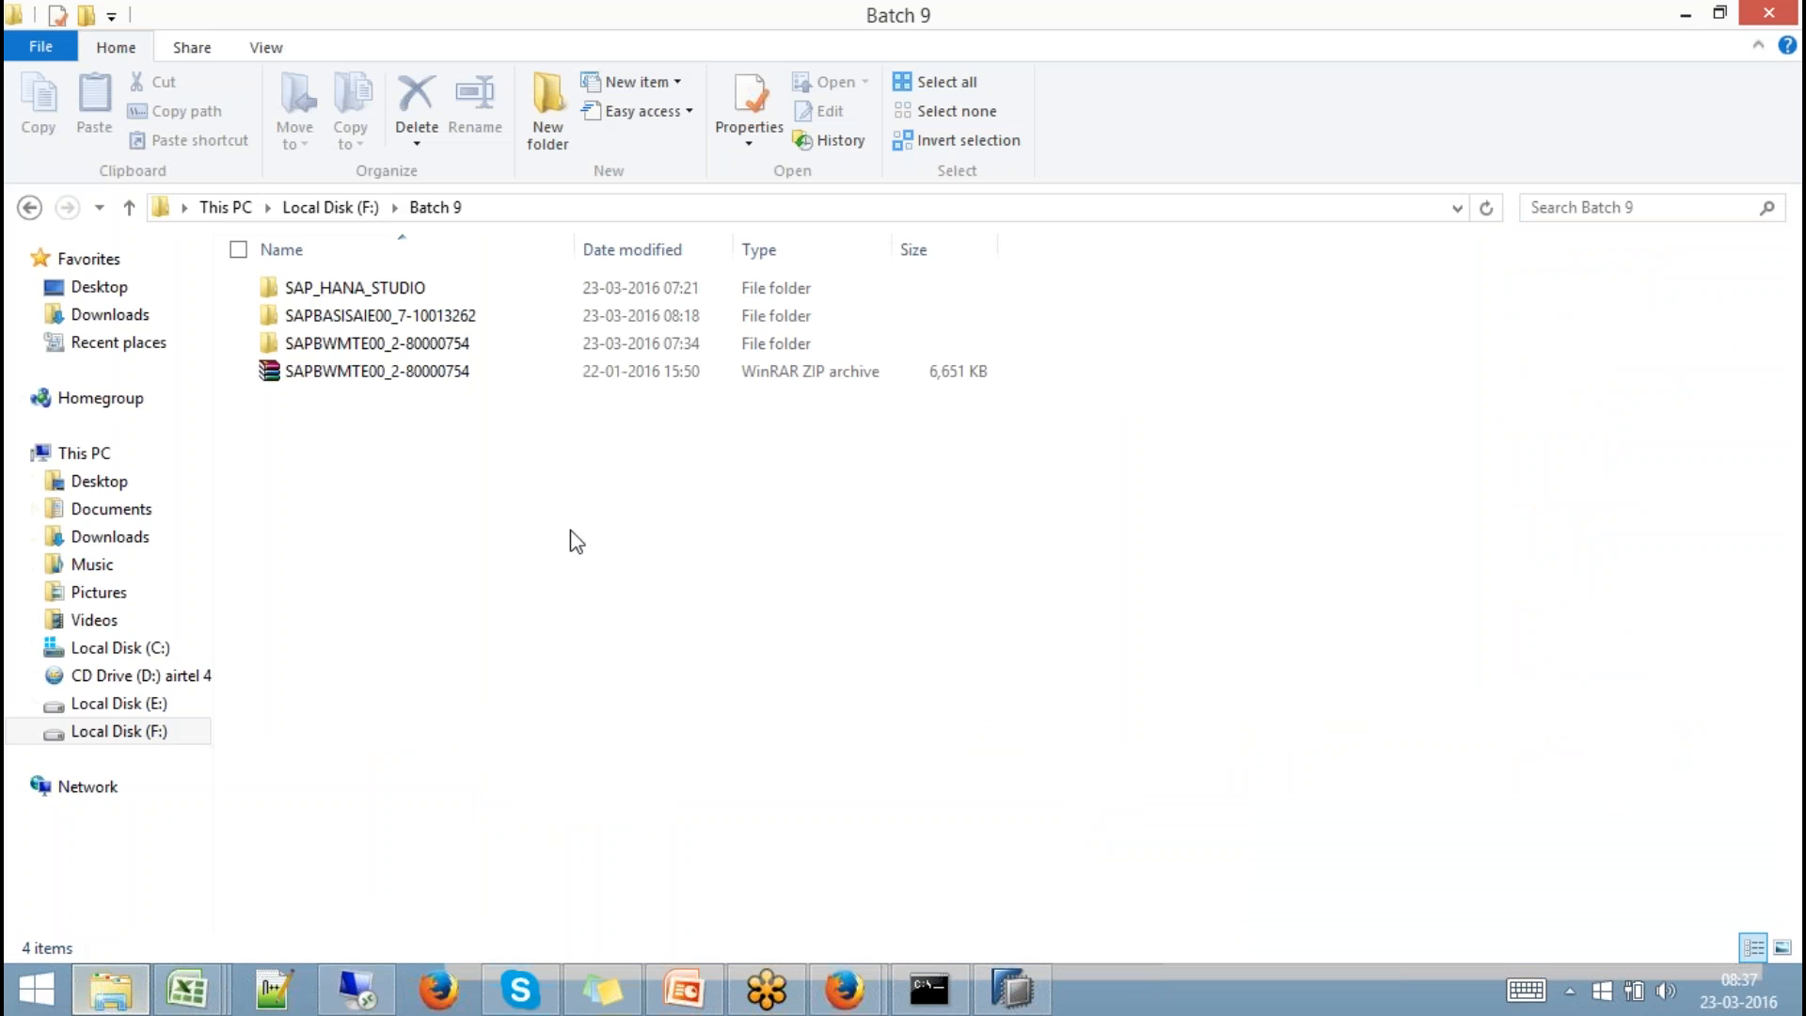
left_click(350, 205)
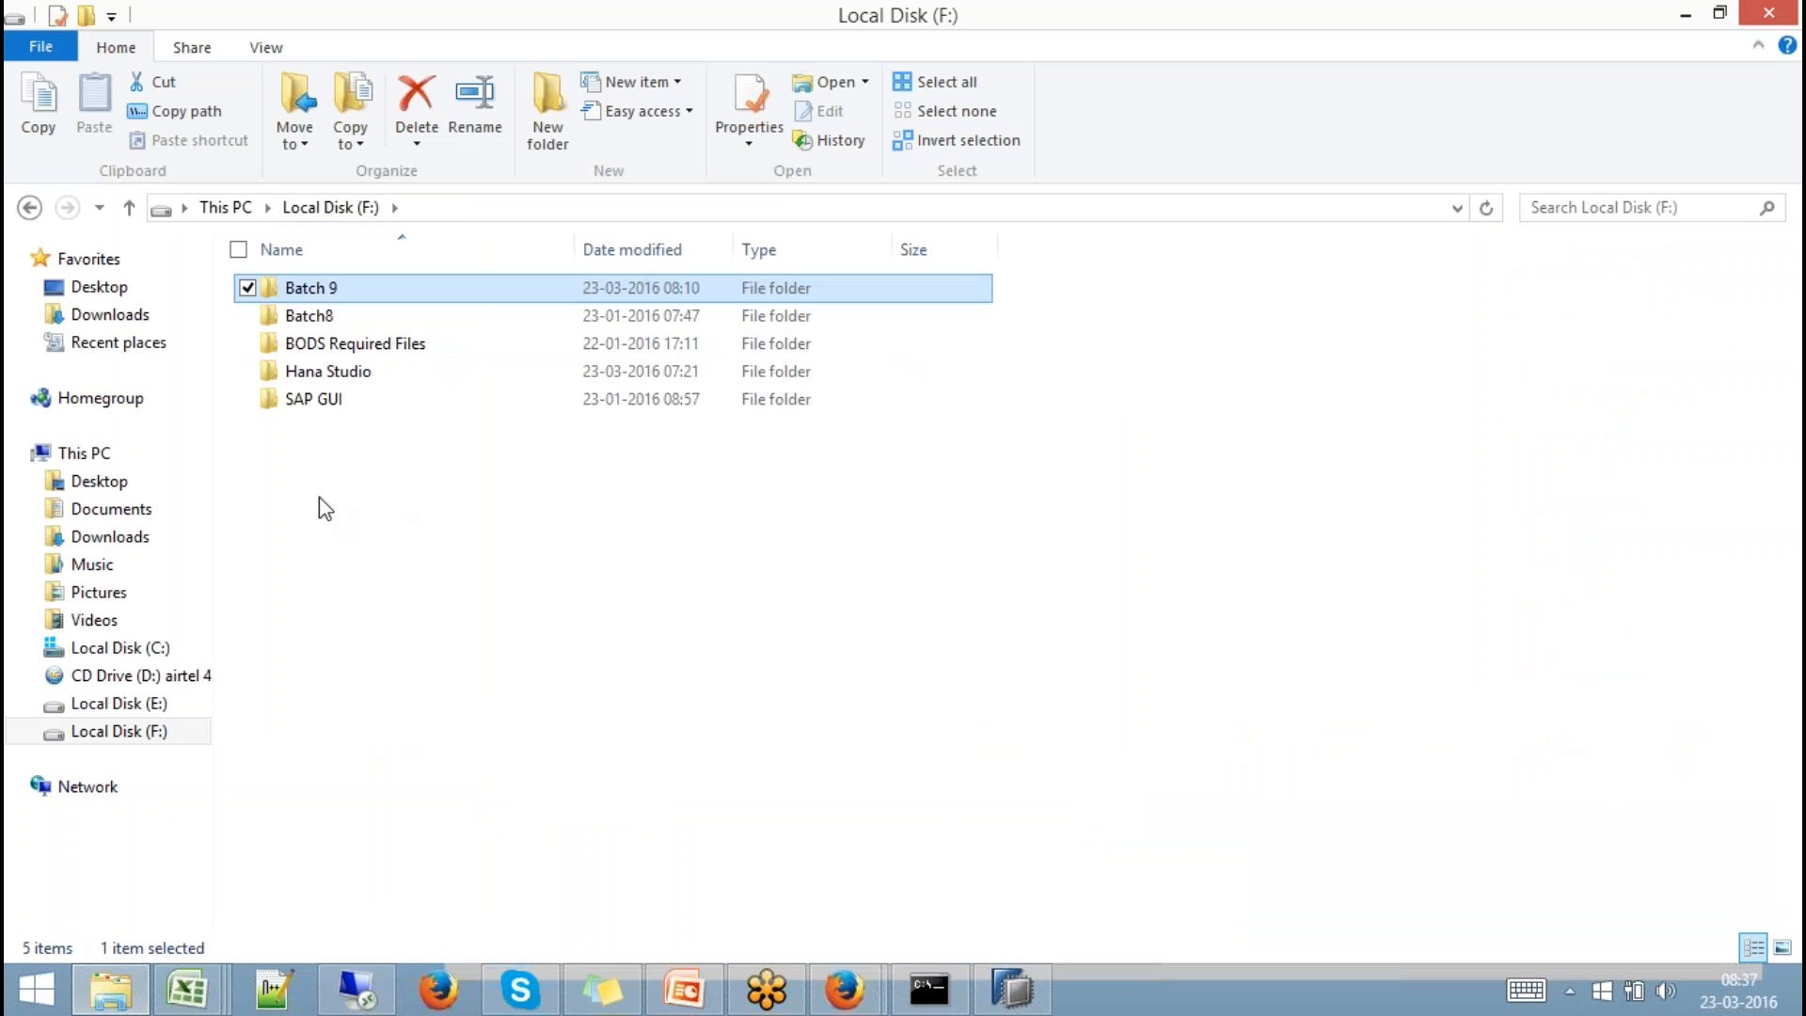
double_click(311, 400)
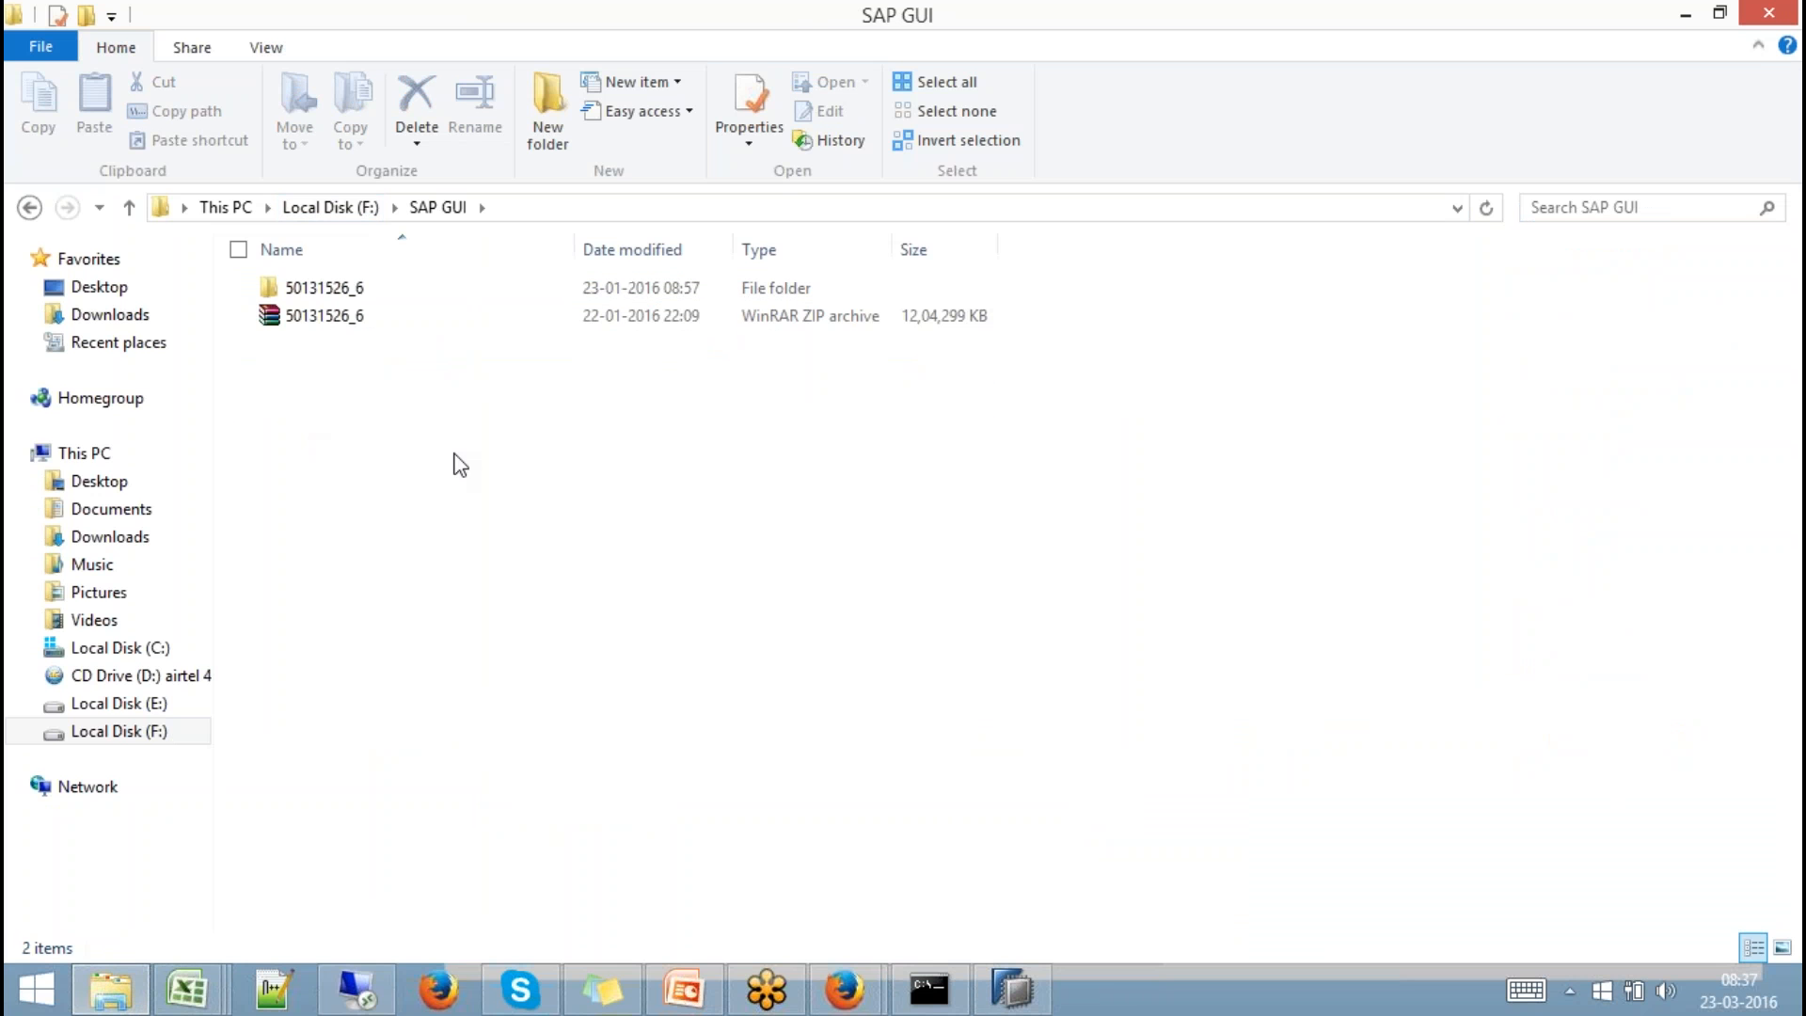
double_click(324, 287)
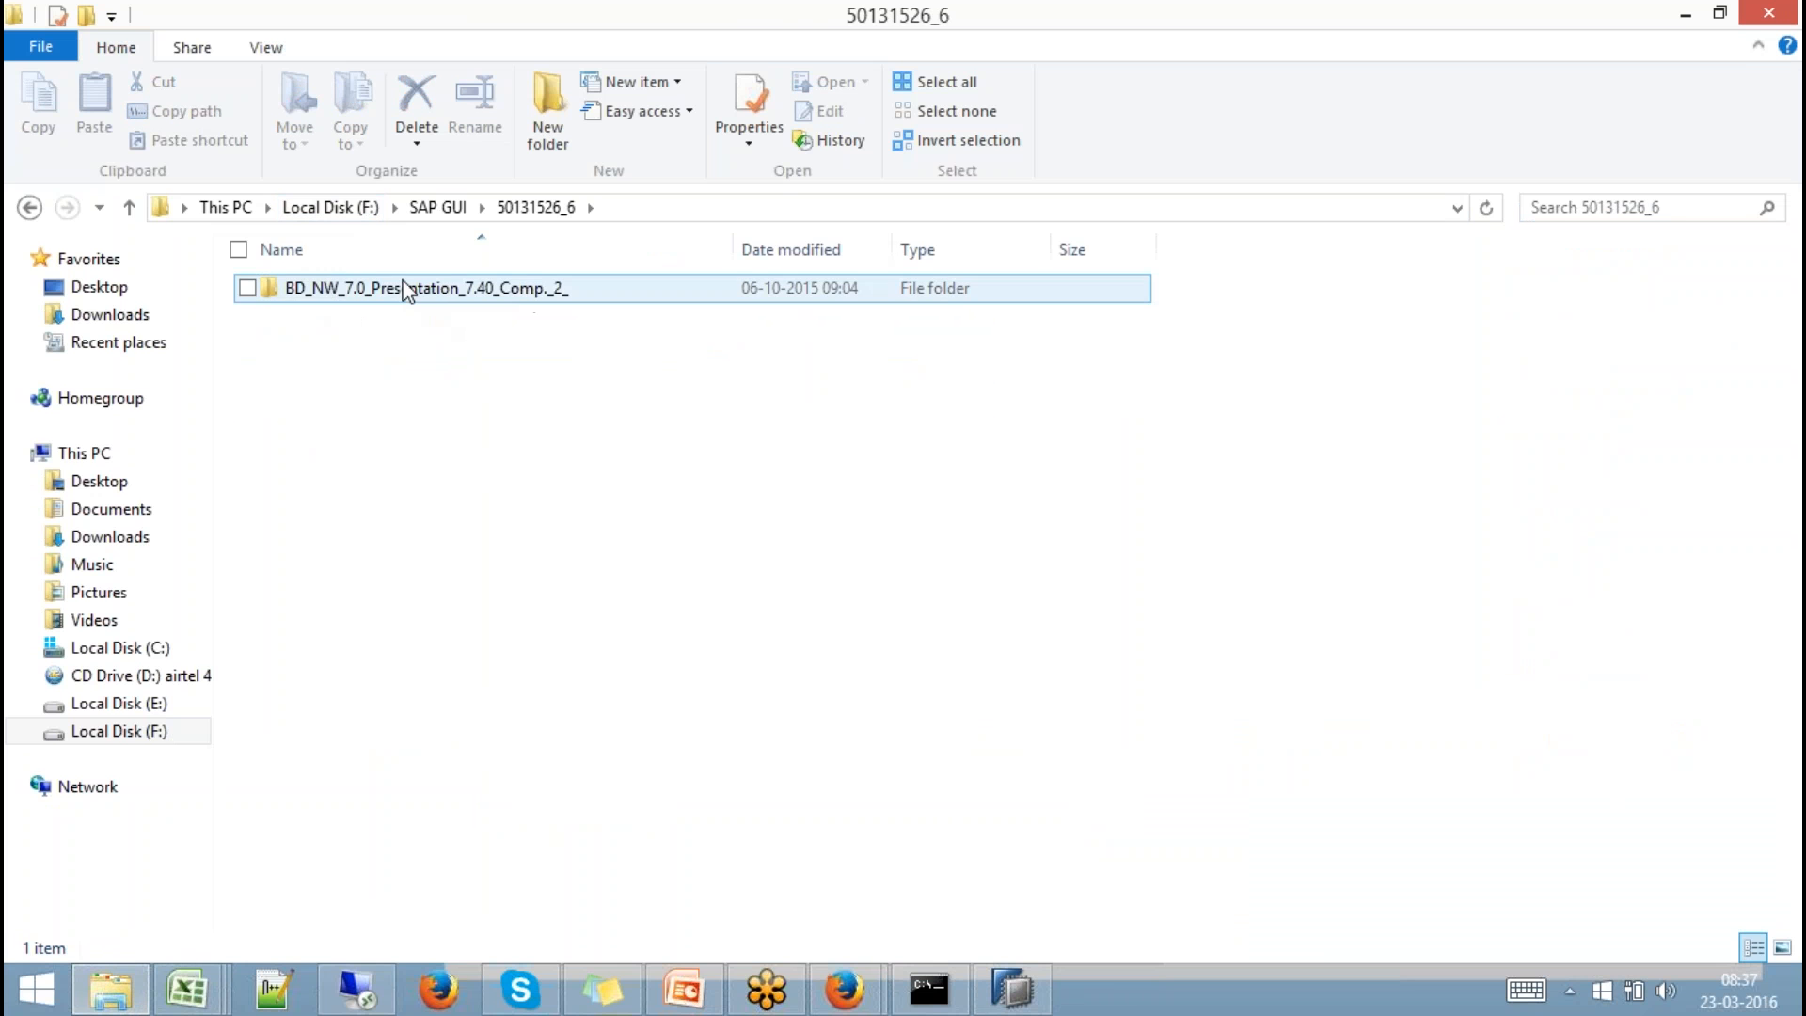
double_click(404, 287)
double_click(303, 288)
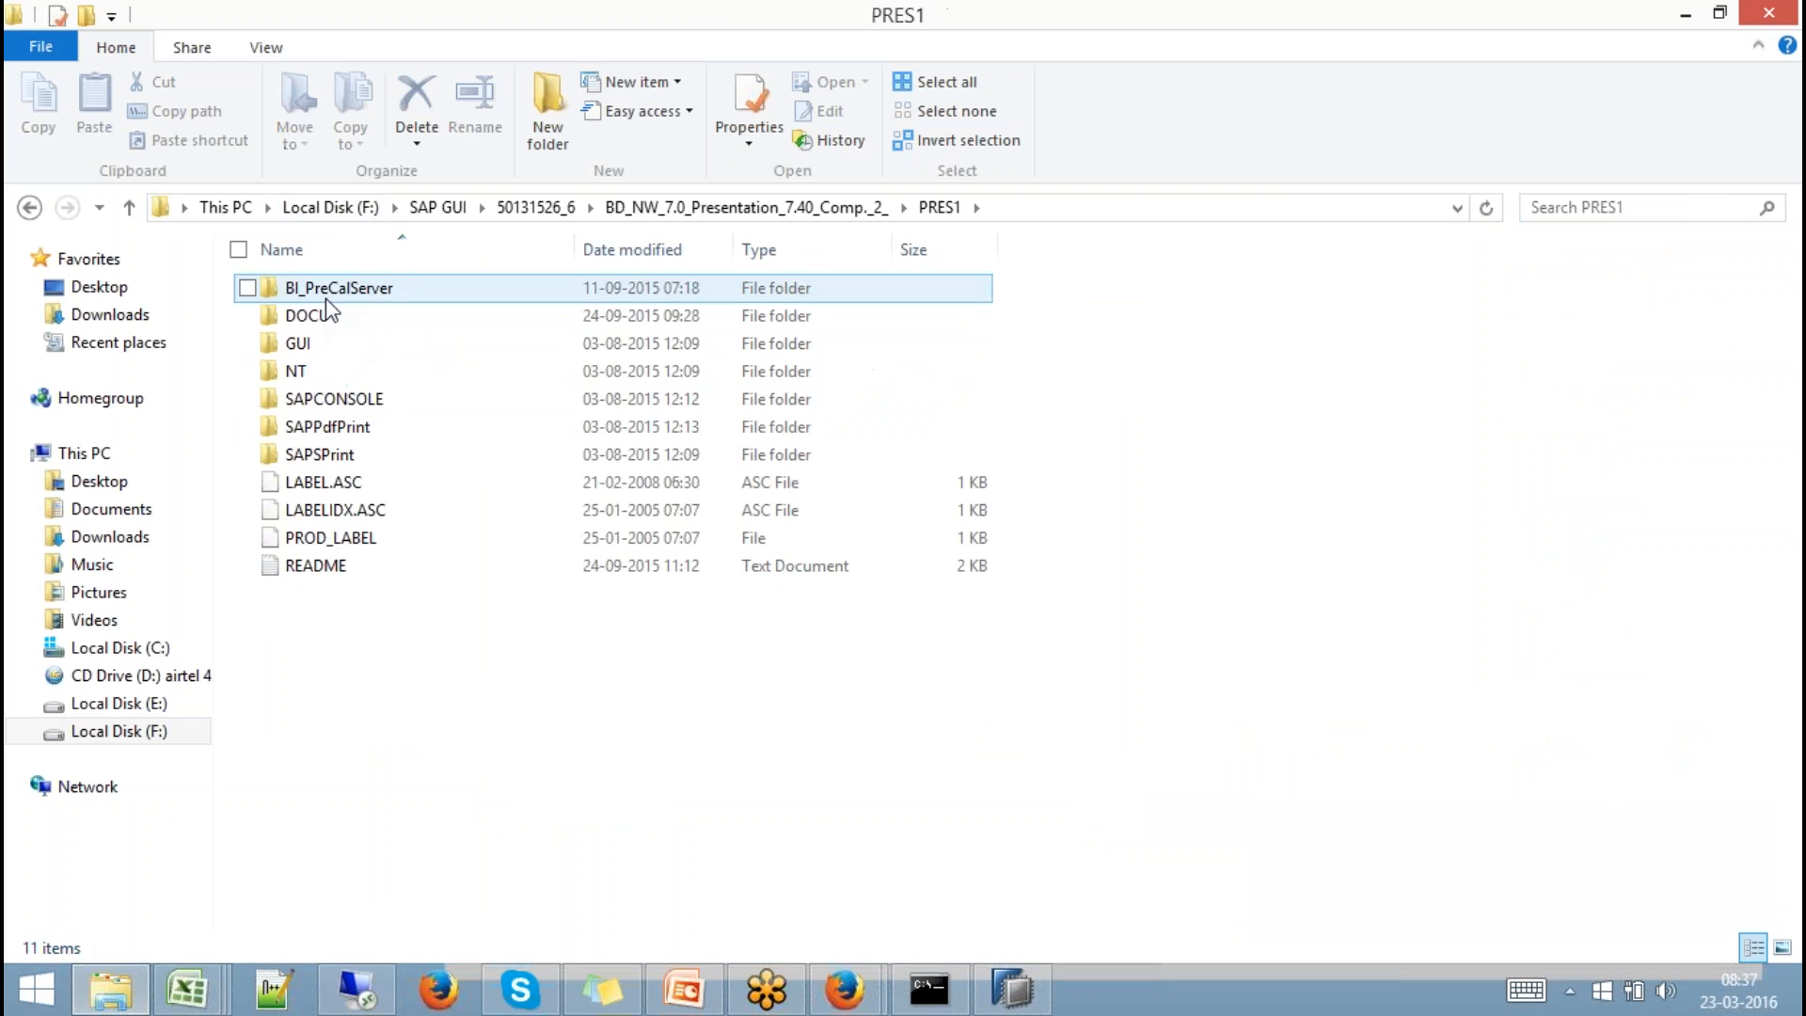
Look into the NT folder, return to PRES1, and open its GUI\WINDOWS\WIN32 subfolder.
double_click(317, 372)
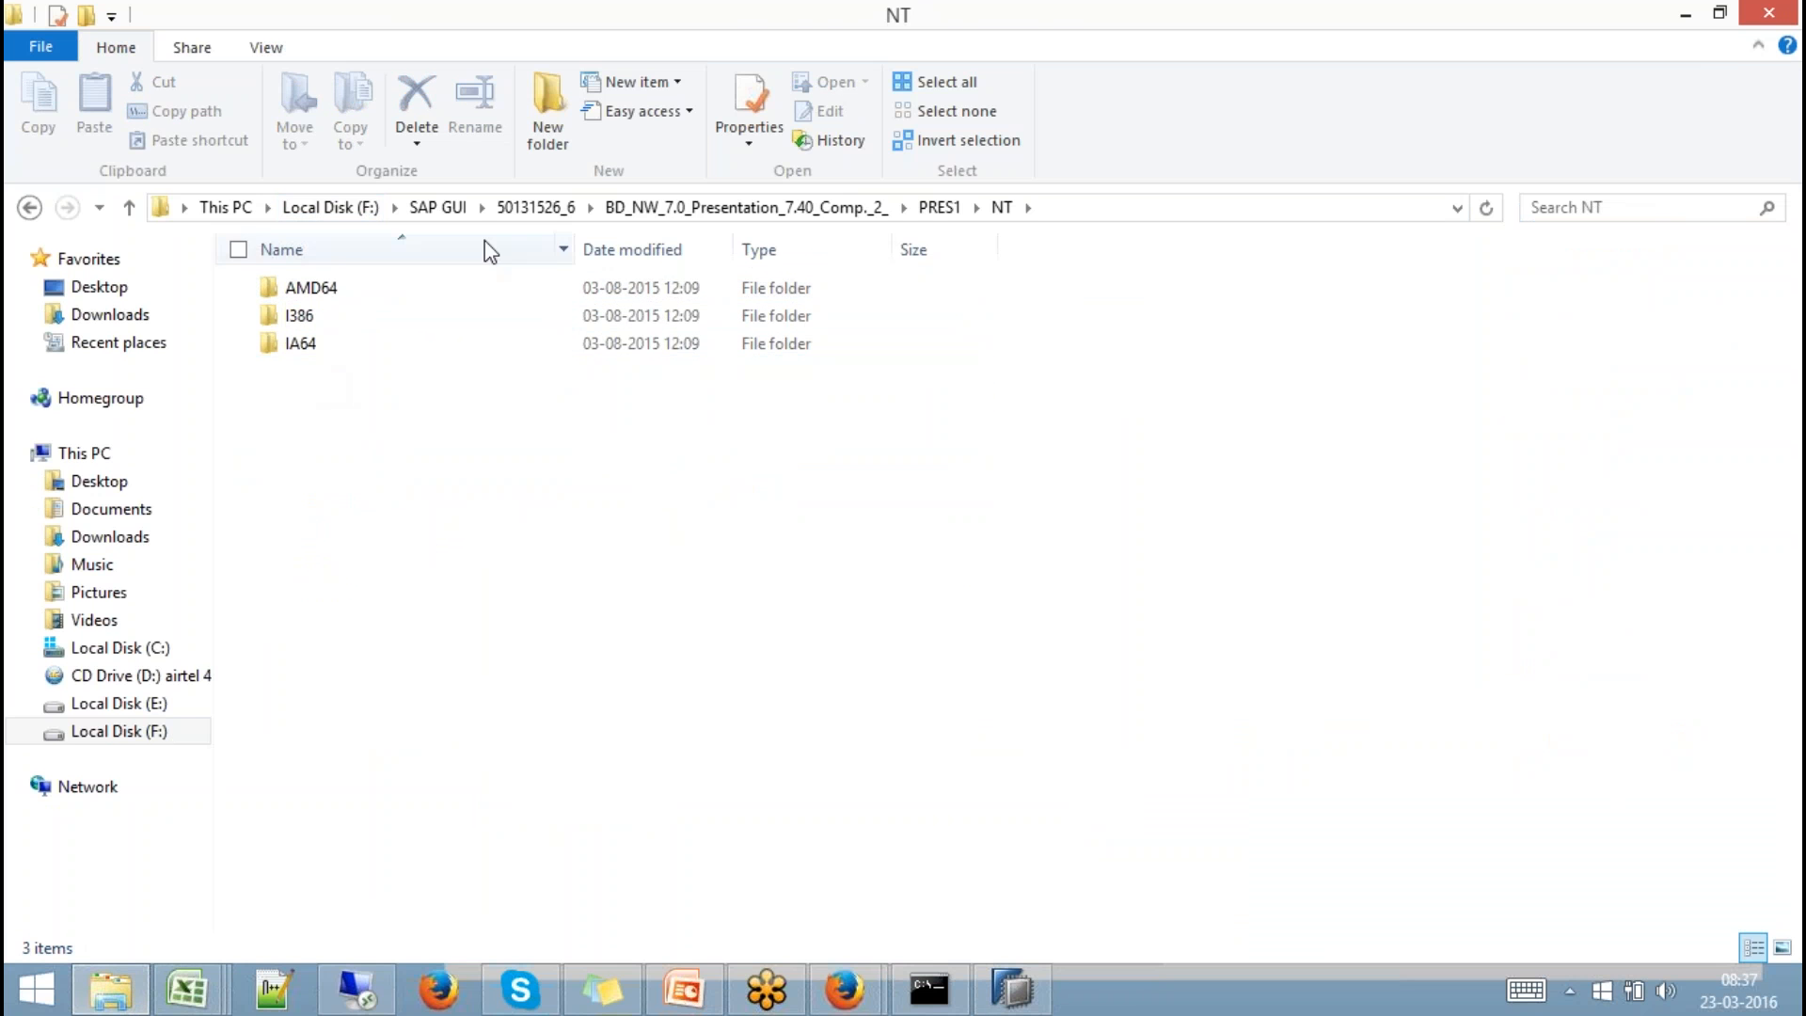
left_click(716, 209)
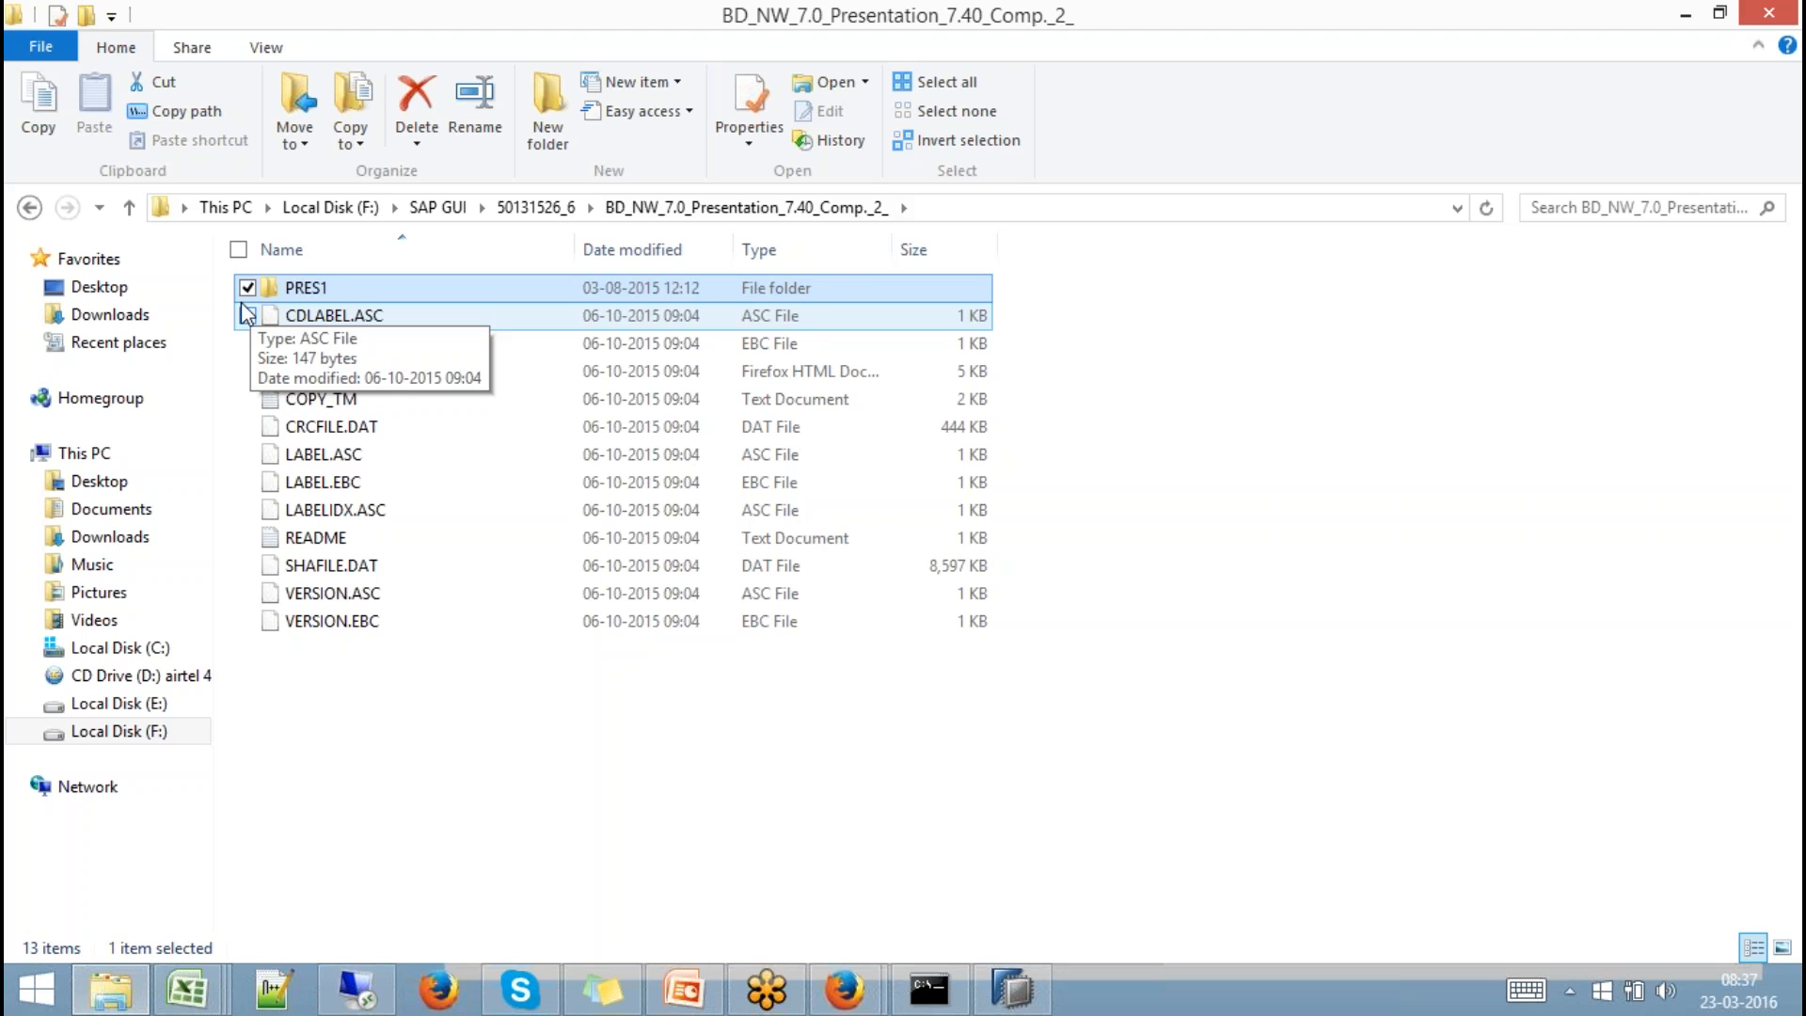
double_click(289, 294)
double_click(336, 347)
double_click(344, 291)
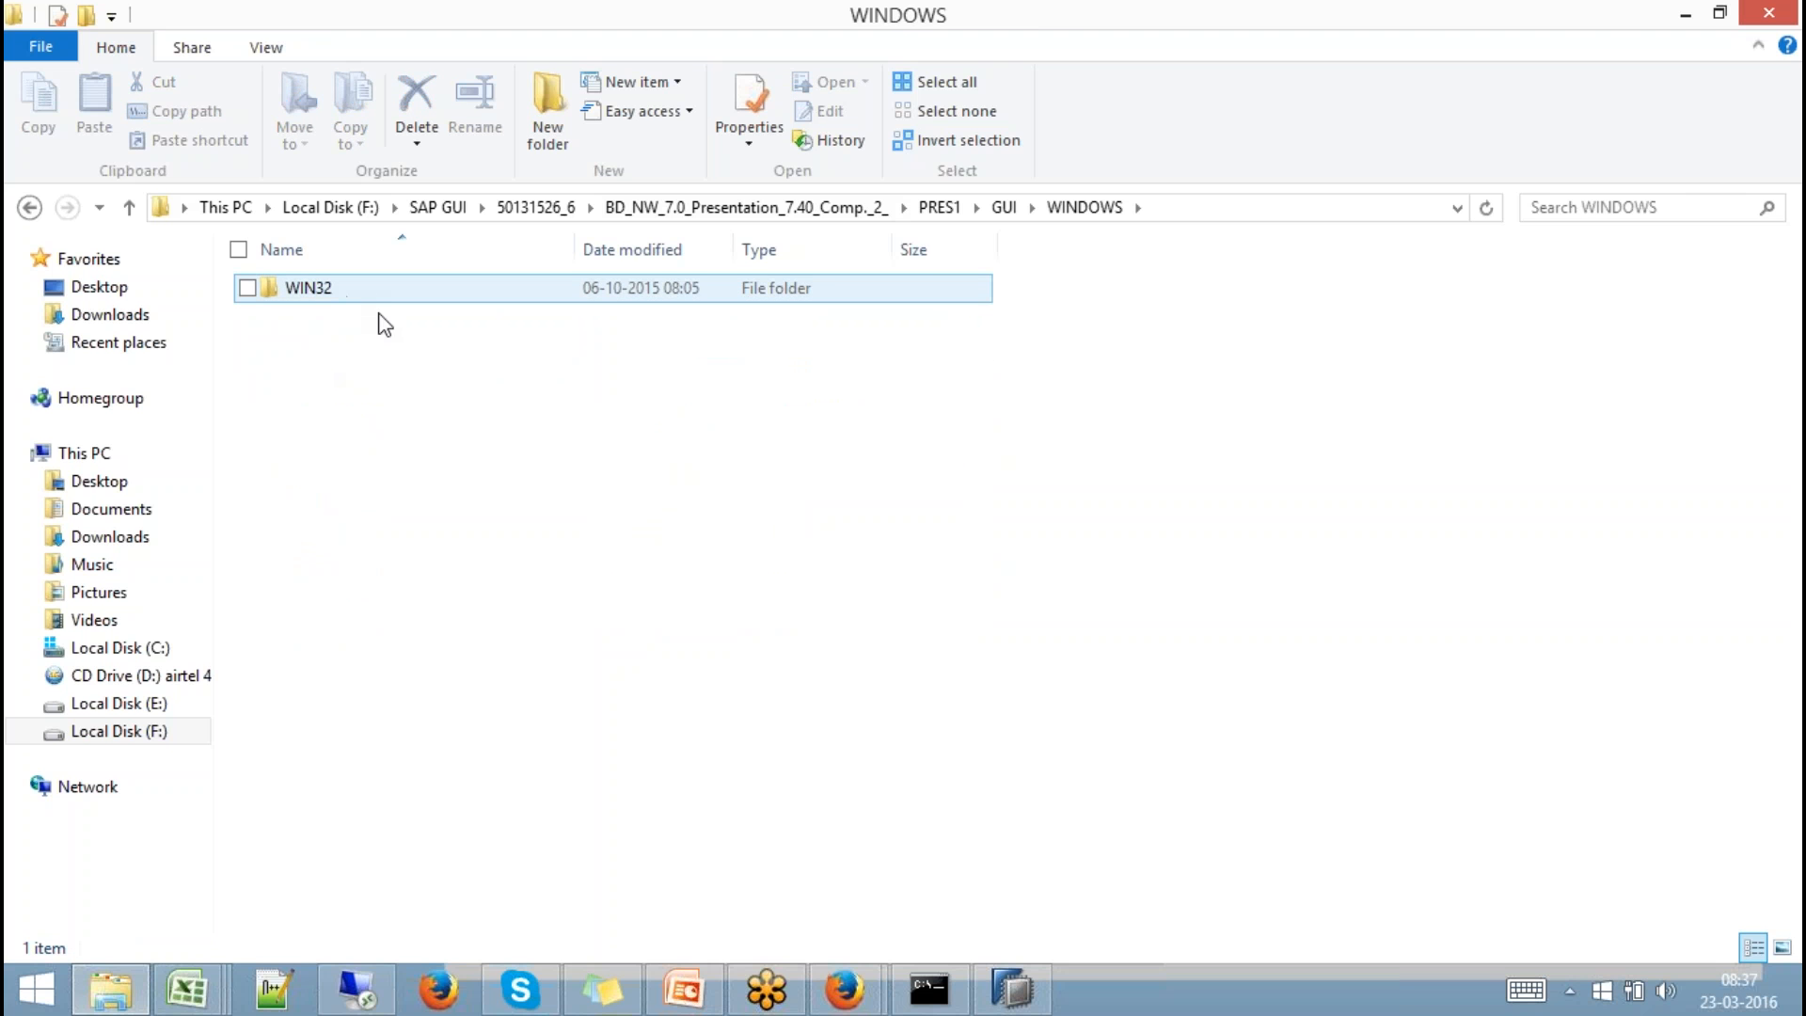
double_click(321, 293)
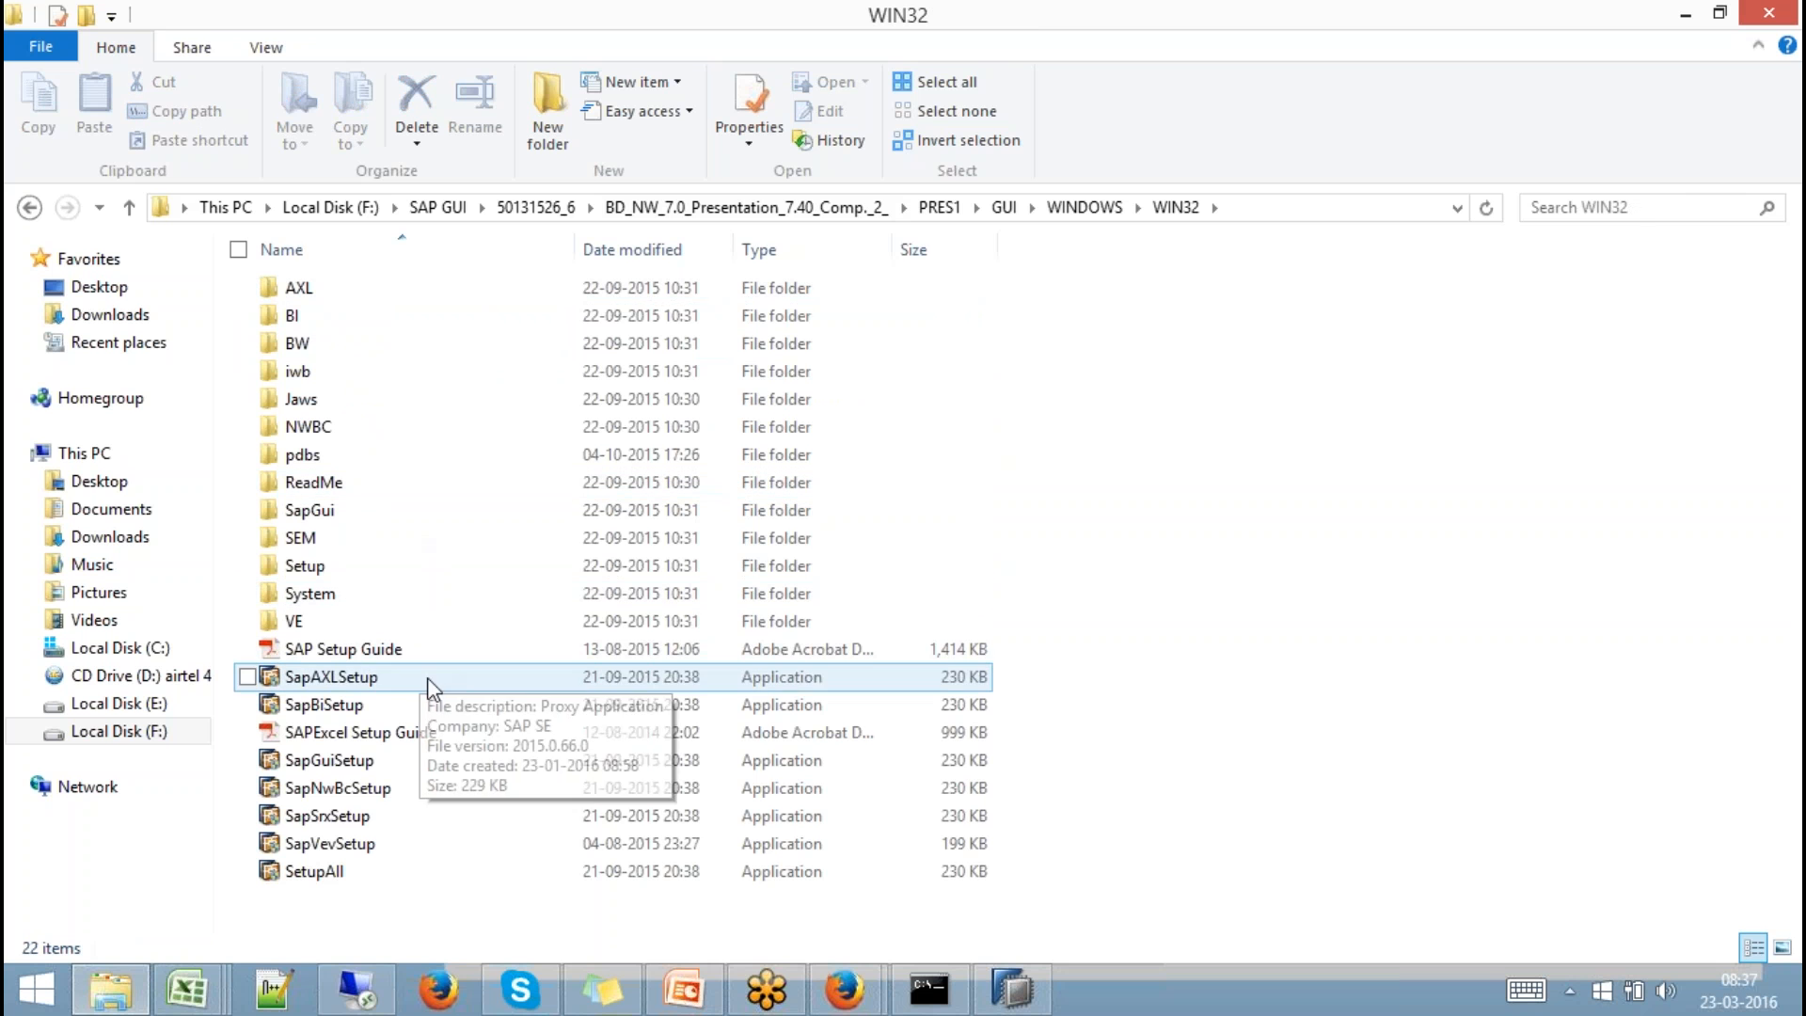
Run SetupAll and select all available components in the SAP Front End Installer.
left_click(320, 872)
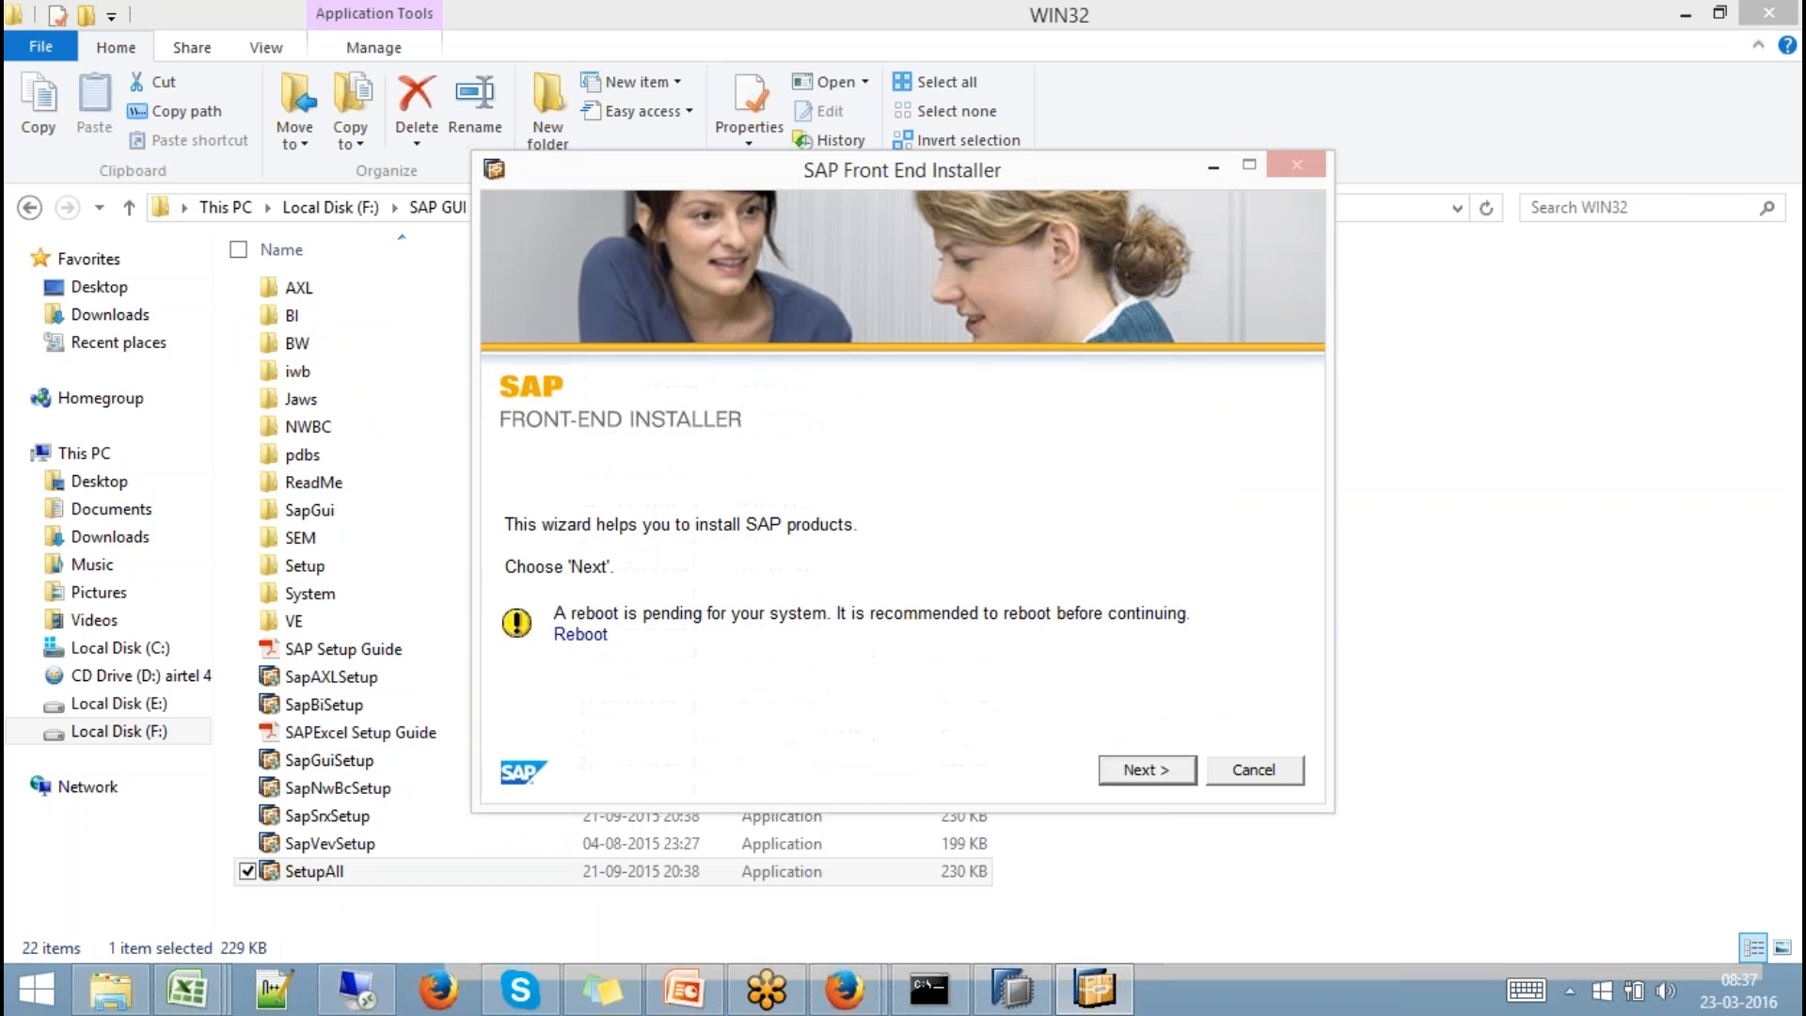
left_click(1143, 773)
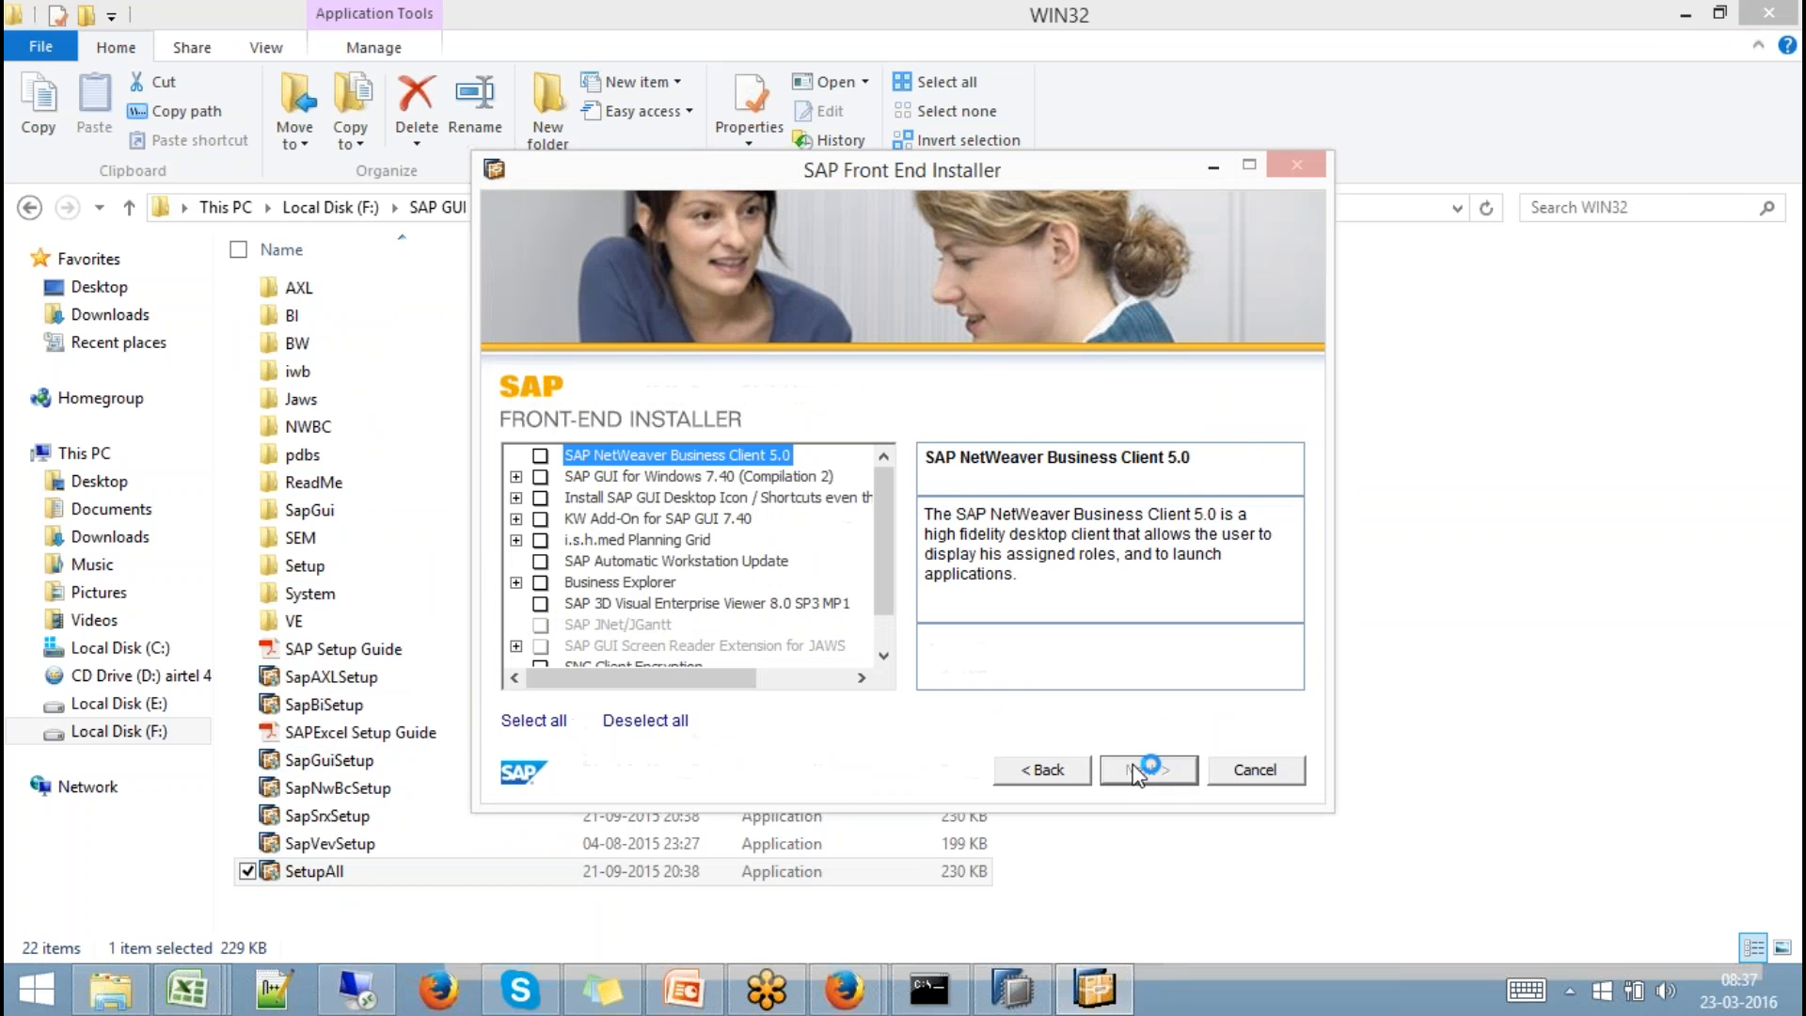
left_click(540, 455)
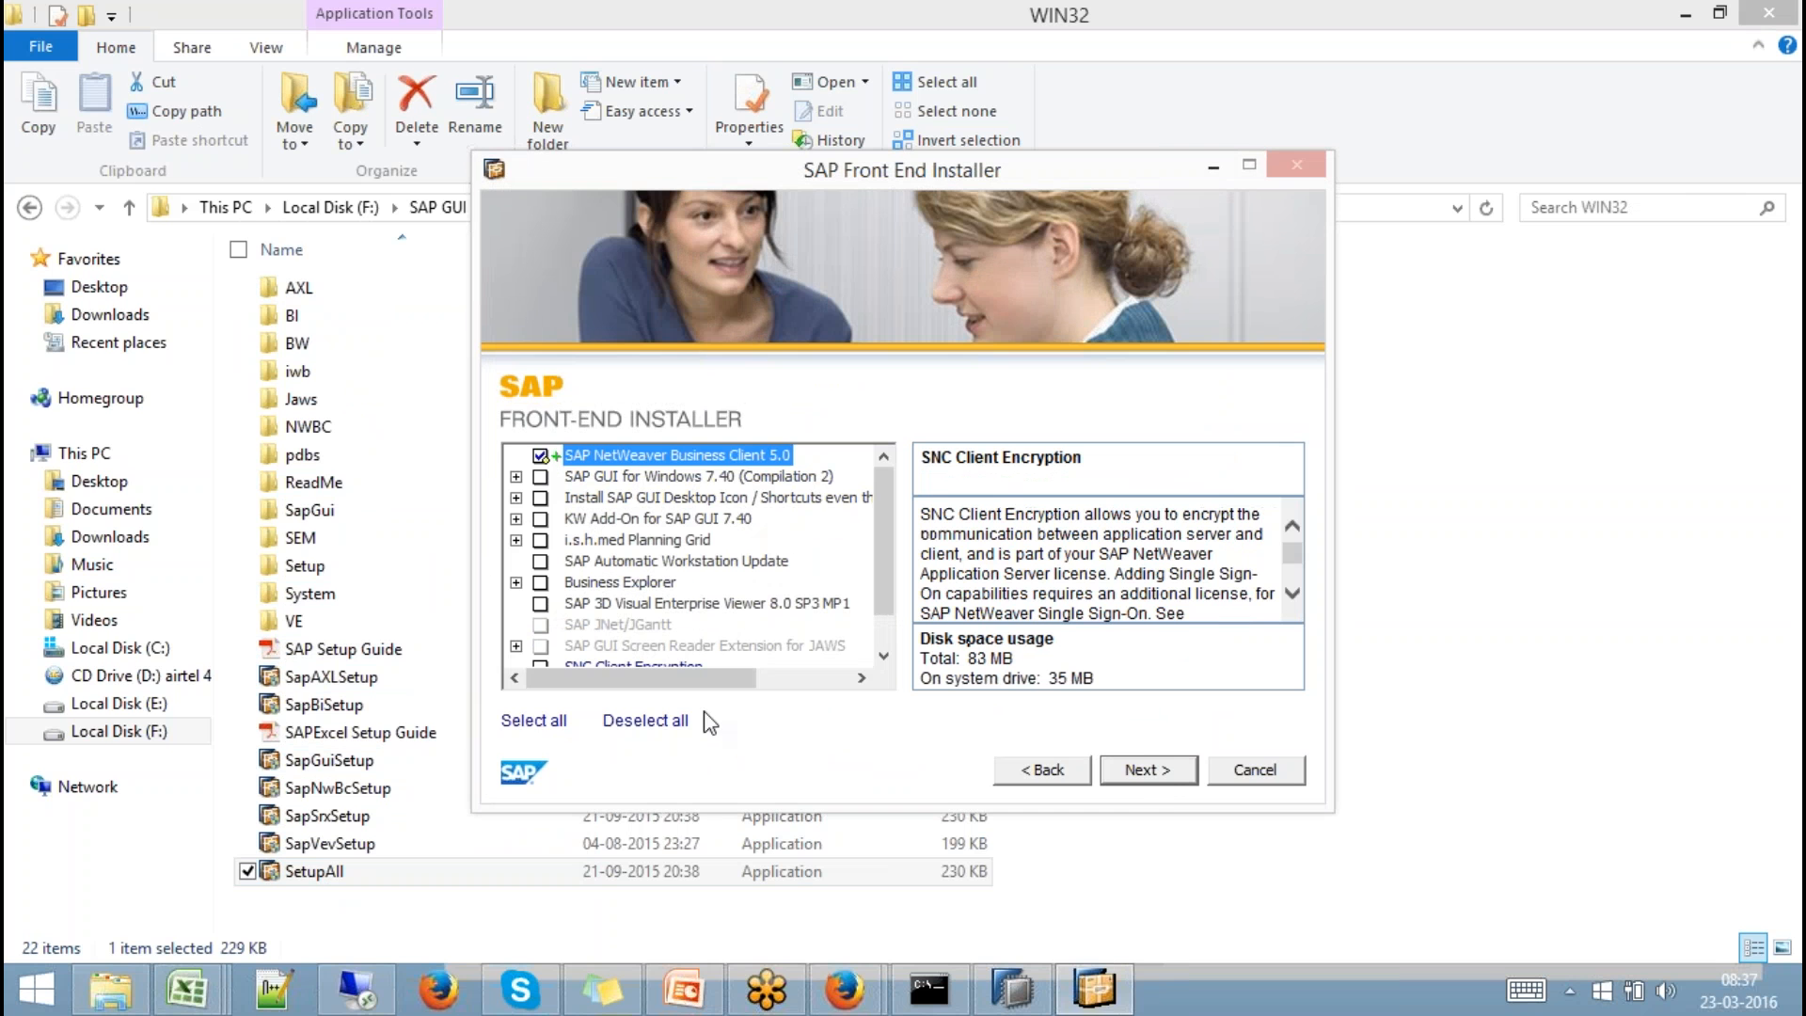
left_click(533, 722)
left_click(1143, 769)
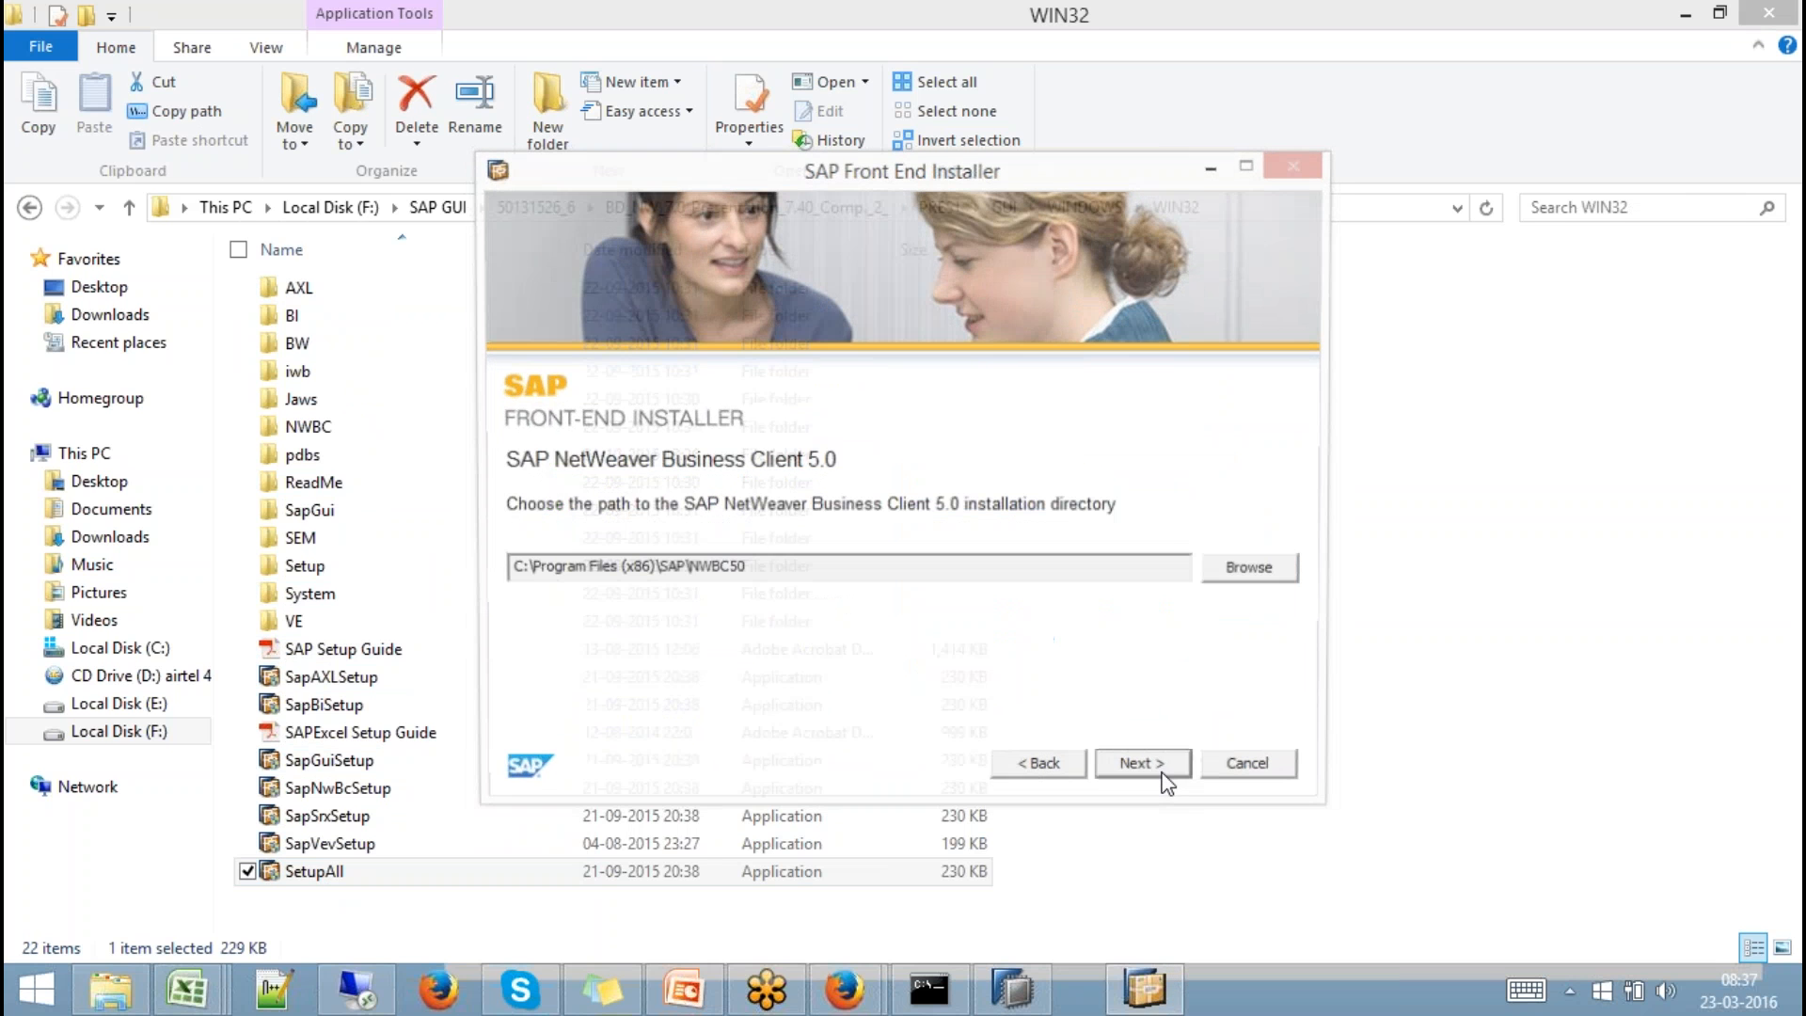
Accept the default target directories, including Business Explorer and SAP 3D Visual Enterprise Viewer, and start the installation.
left_click(1143, 769)
left_click(1143, 769)
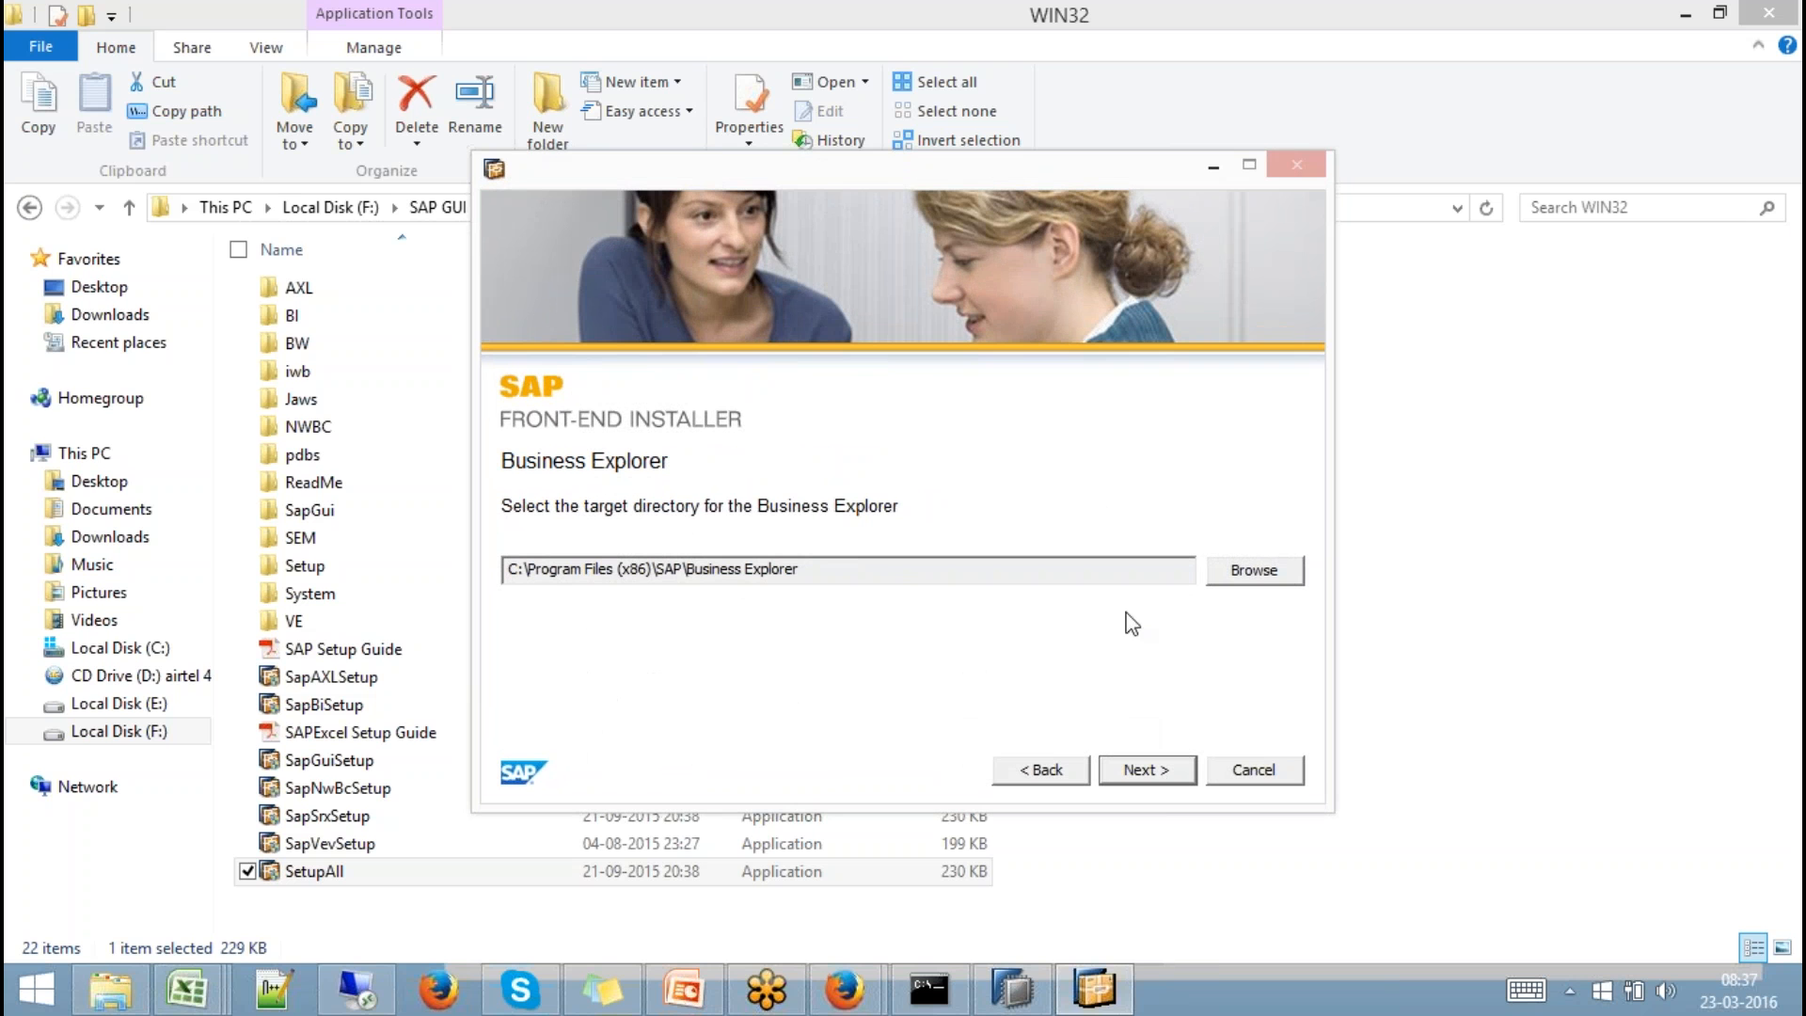
left_click(1150, 768)
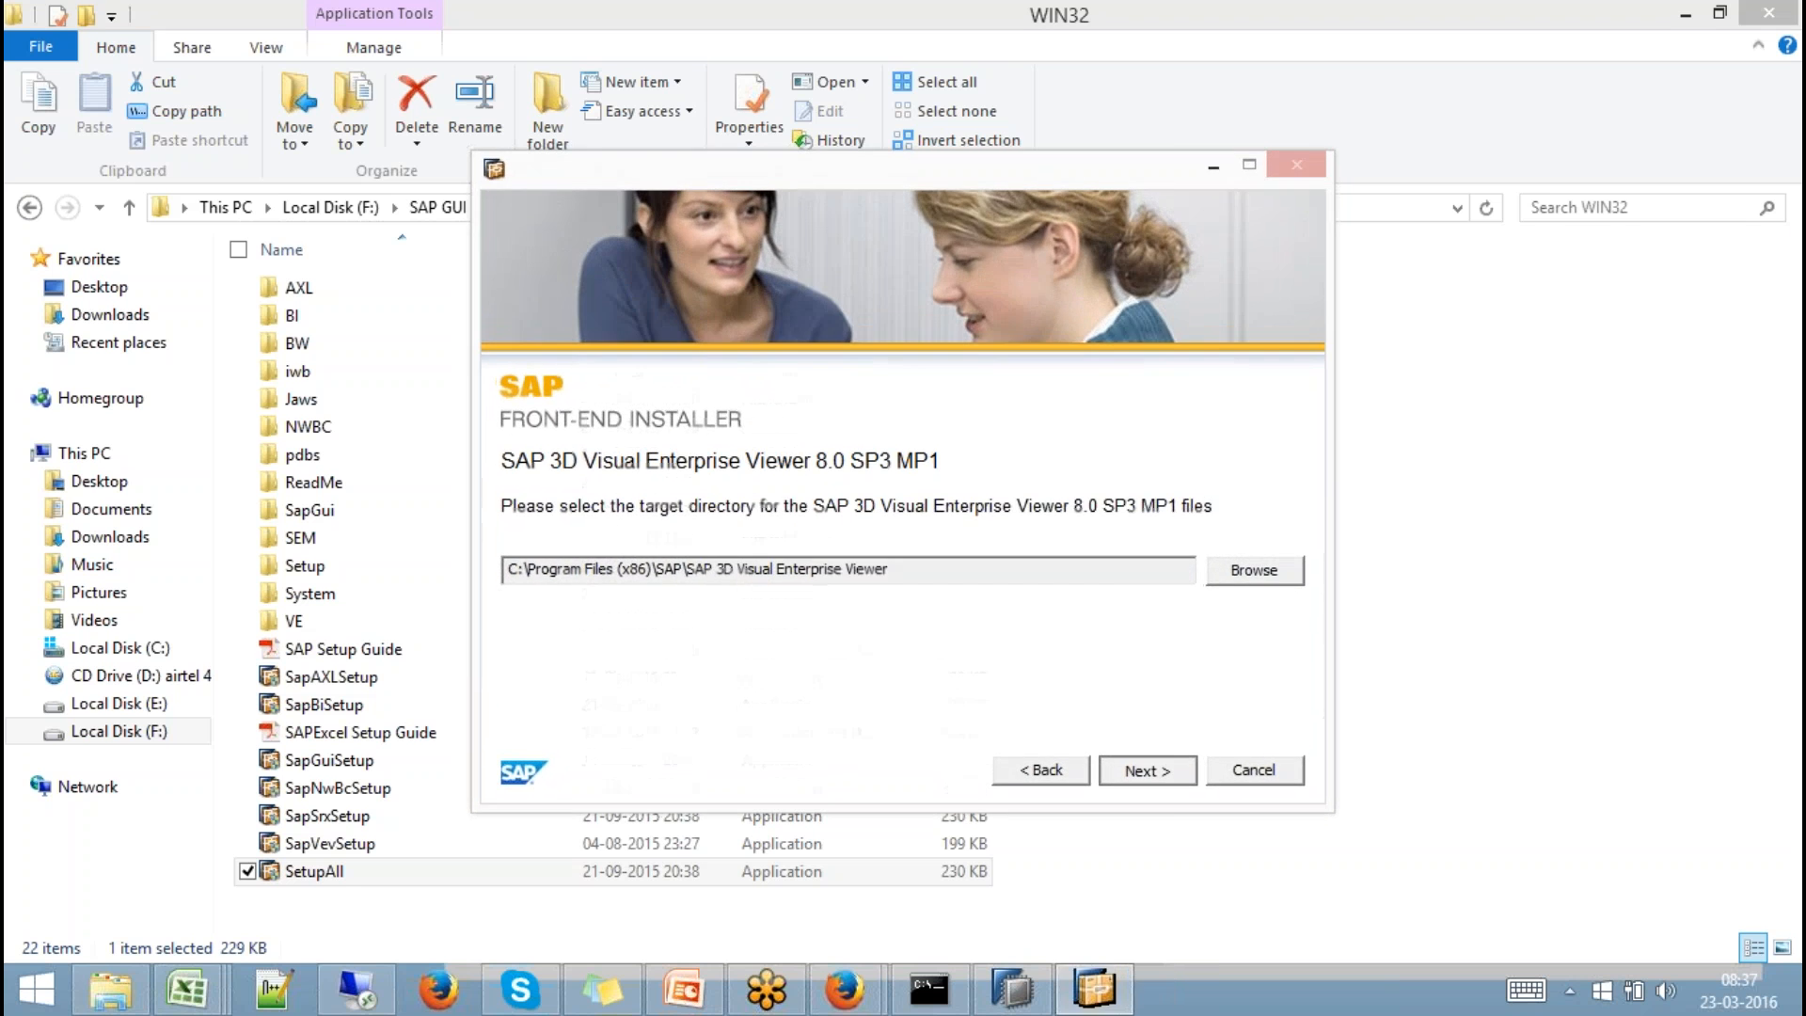
left_click(1146, 767)
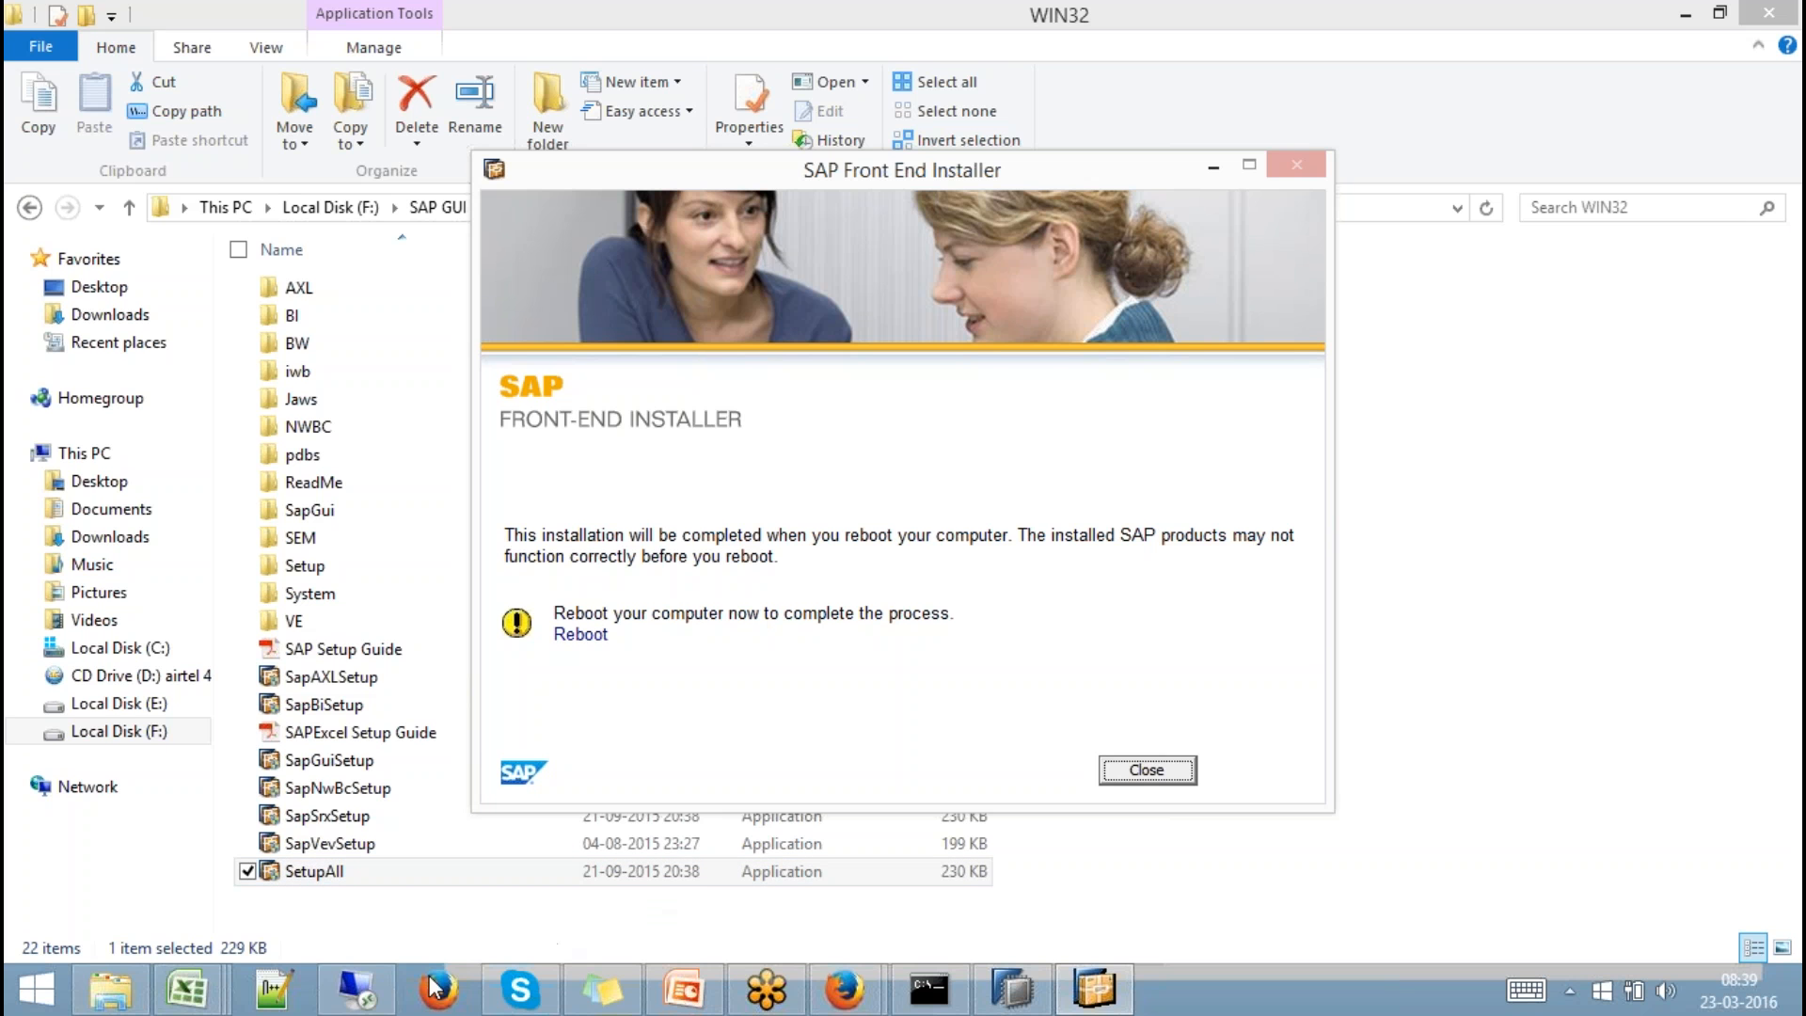
Return to SAP GUI in the remote desktop session and run transaction /nrsa1.
left_click(350, 990)
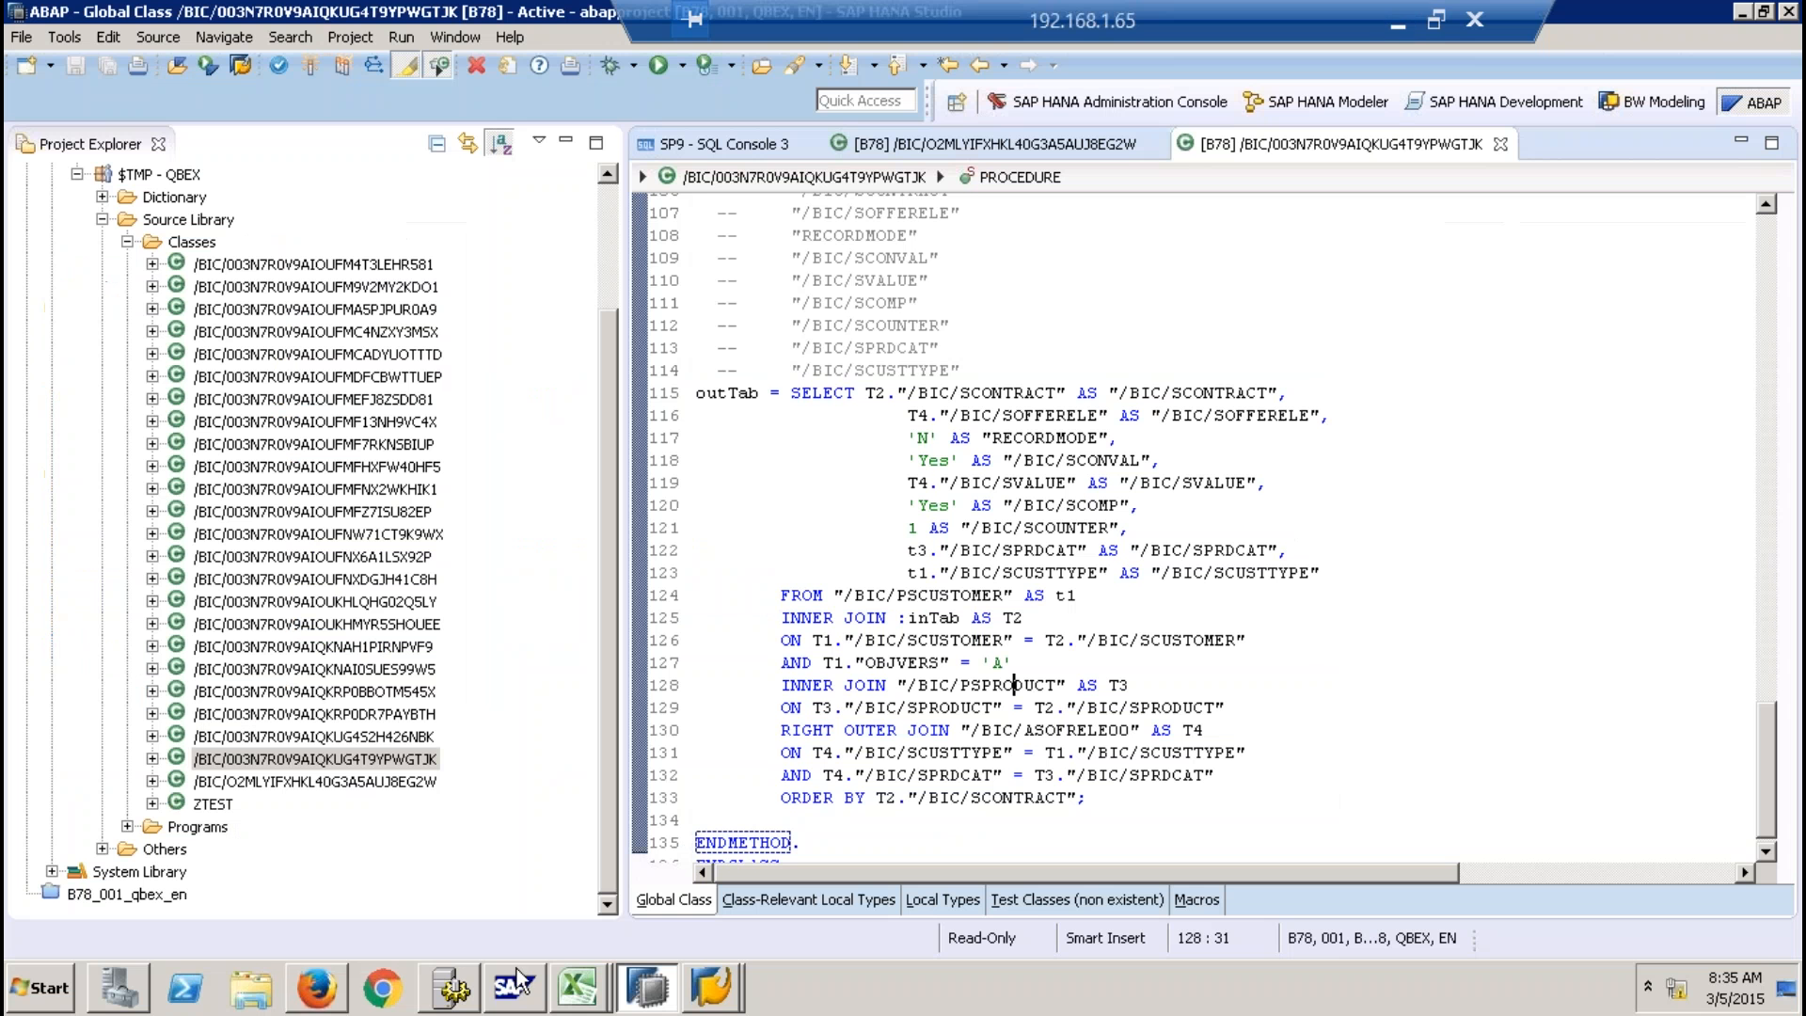
left_click(706, 993)
left_click(738, 939)
left_click(186, 70)
type("/nrsa1")
key("Return")
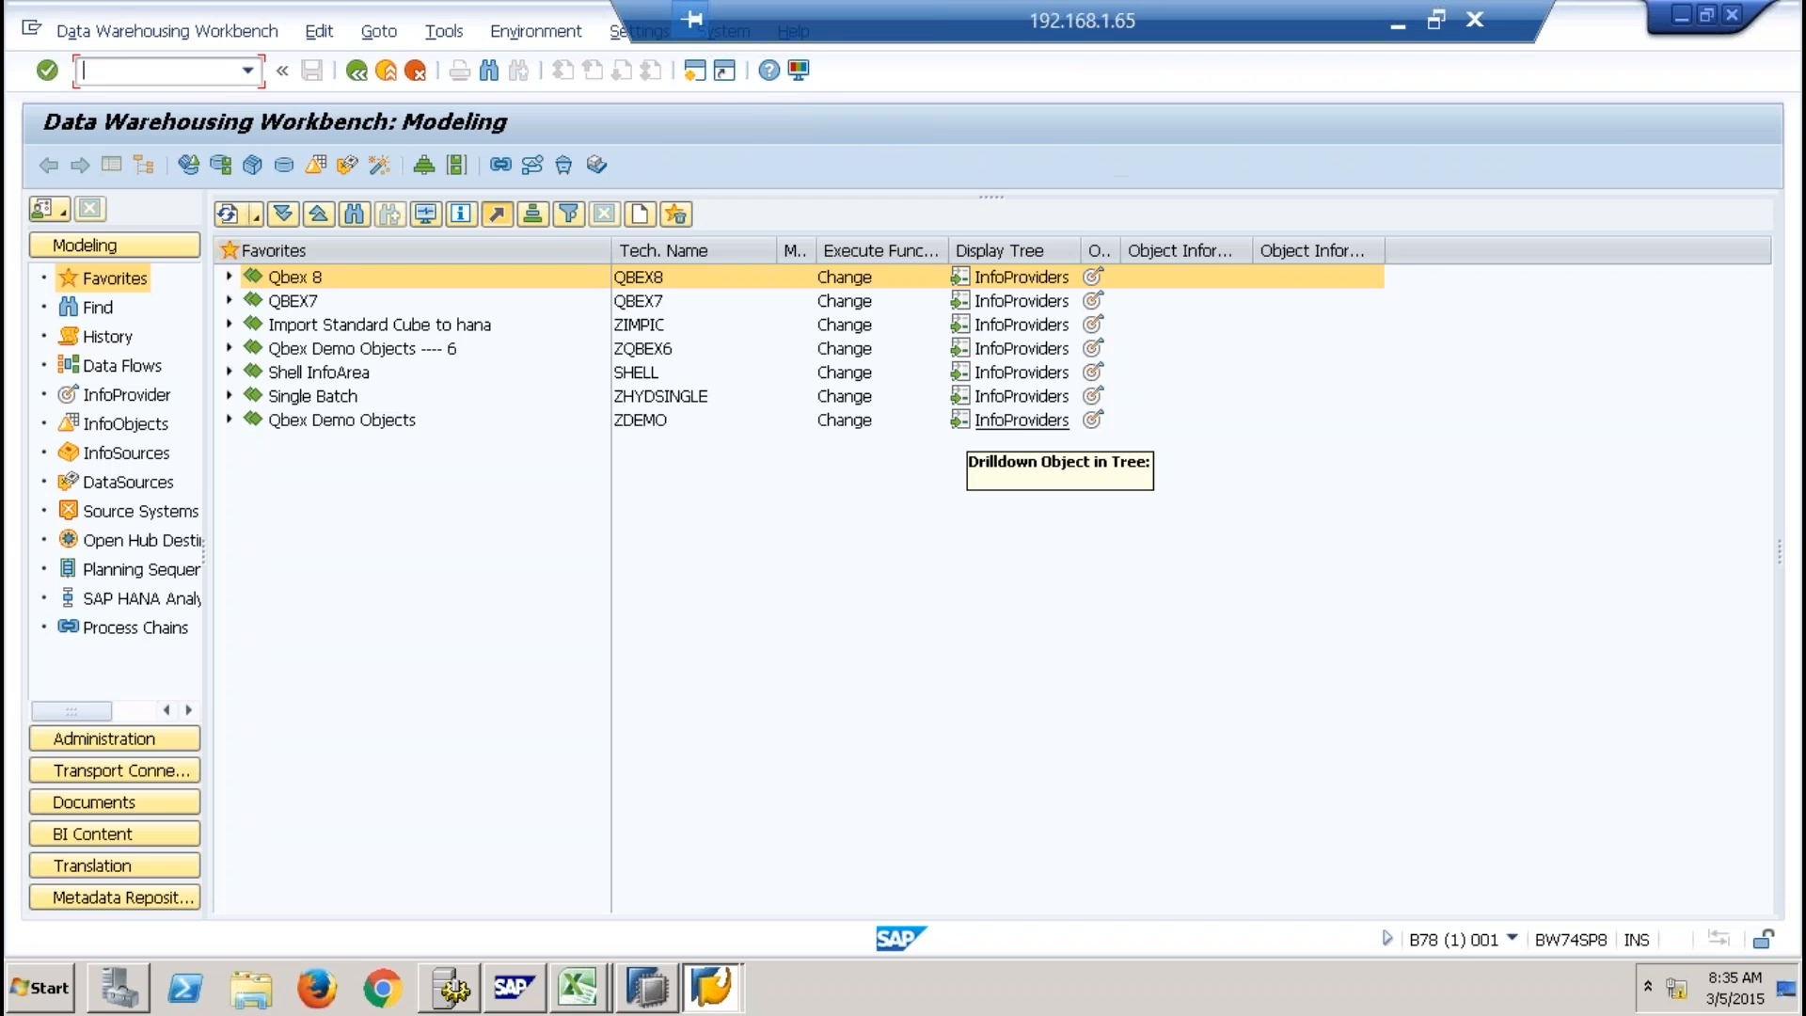
Expand the Virtual Layer under Shell InfoArea and point out the providers SISDSCOMP, SMPDSCOMP and PPPPPPP.
left_click(230, 373)
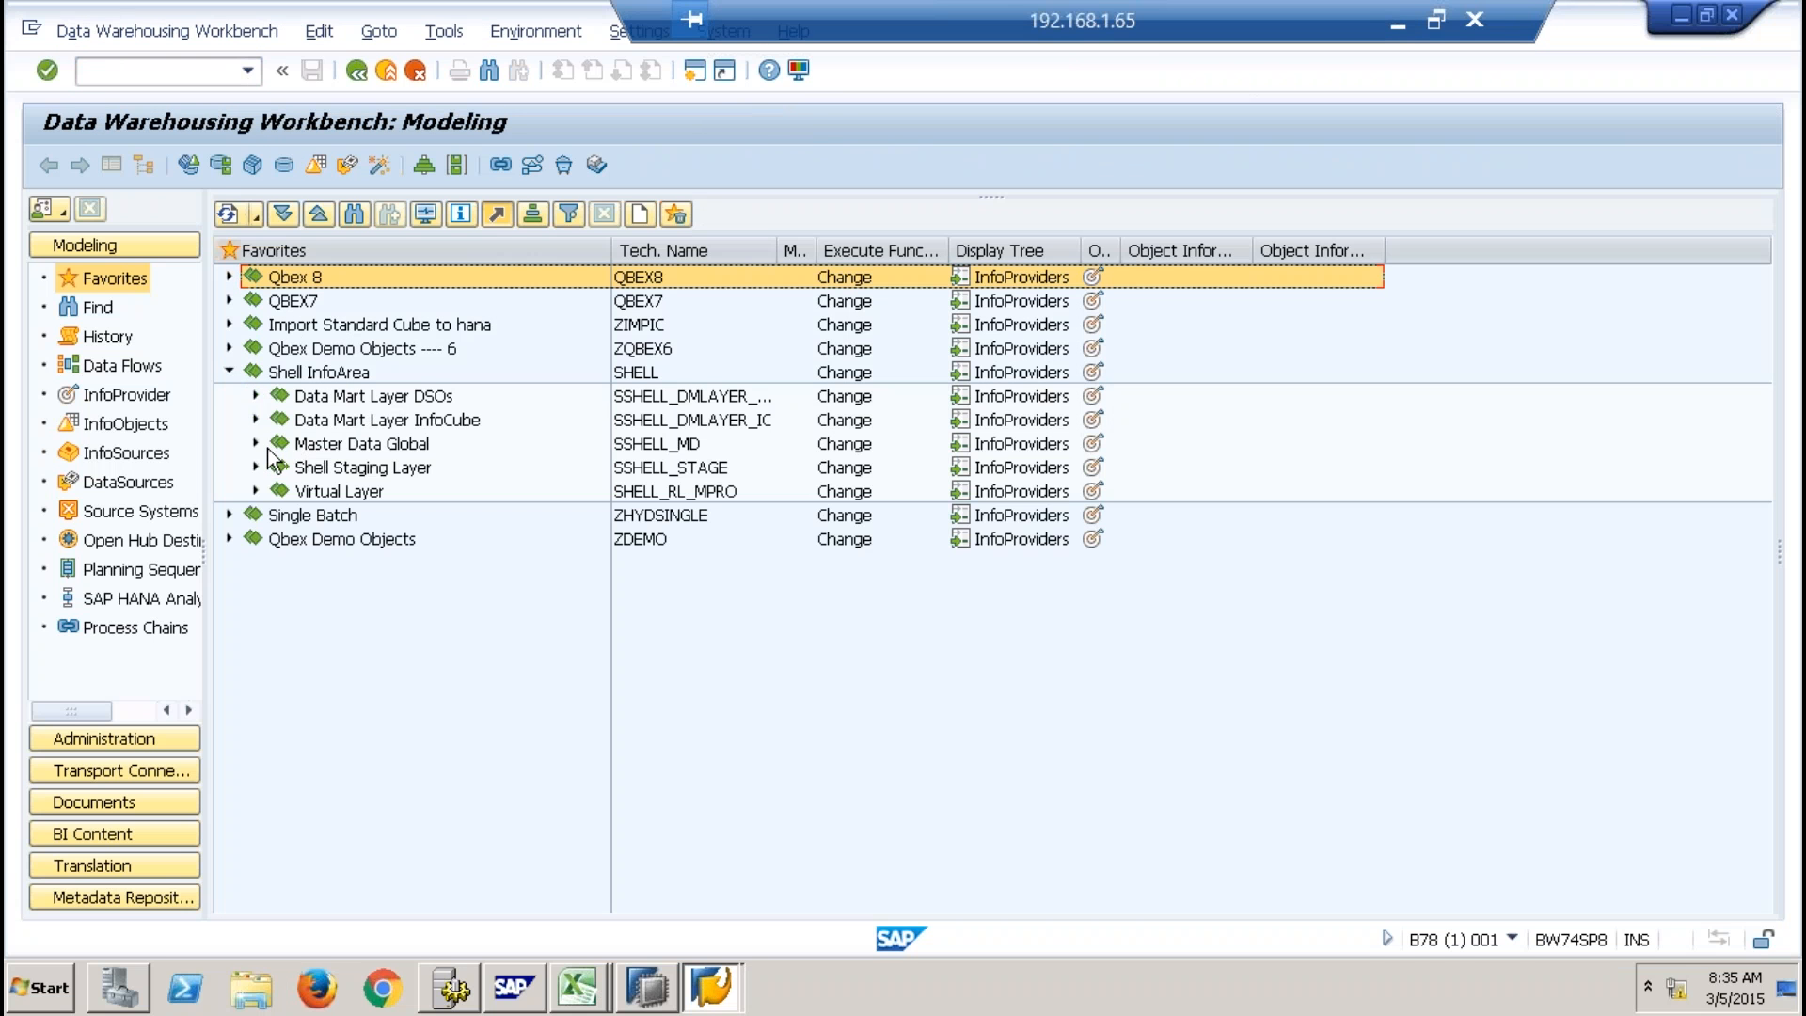
left_click(256, 491)
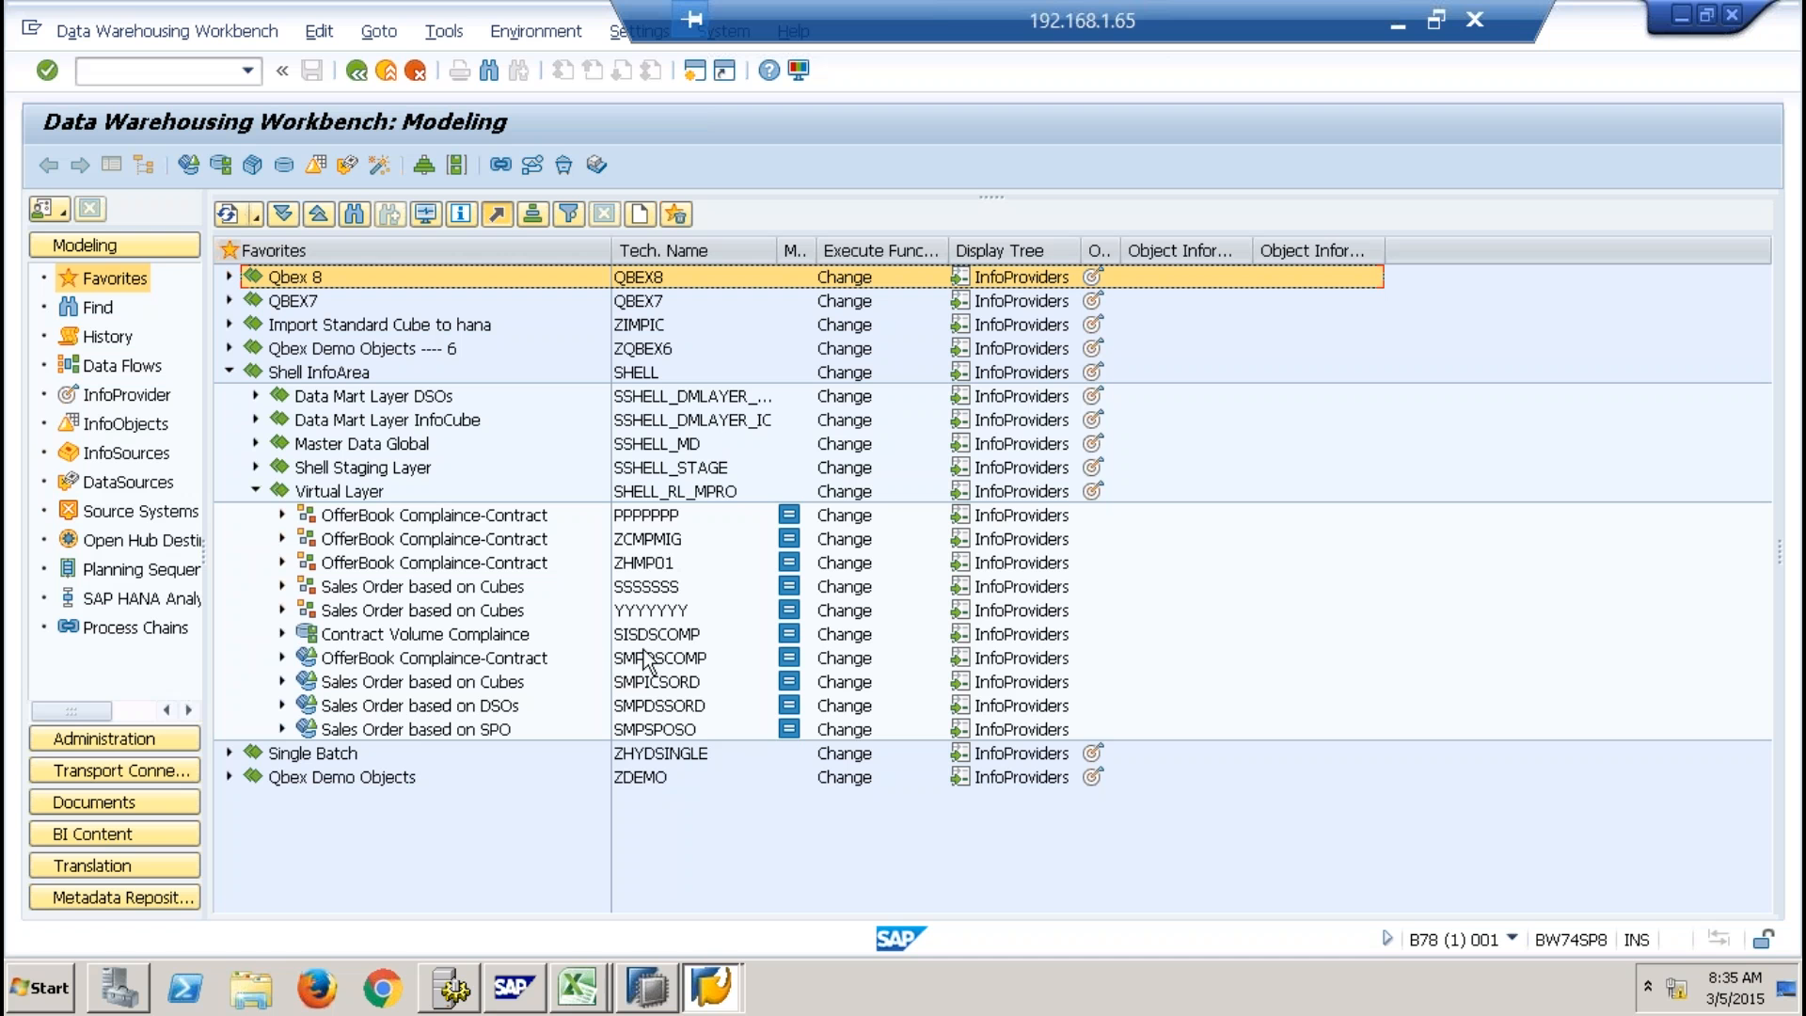
left_click(655, 637)
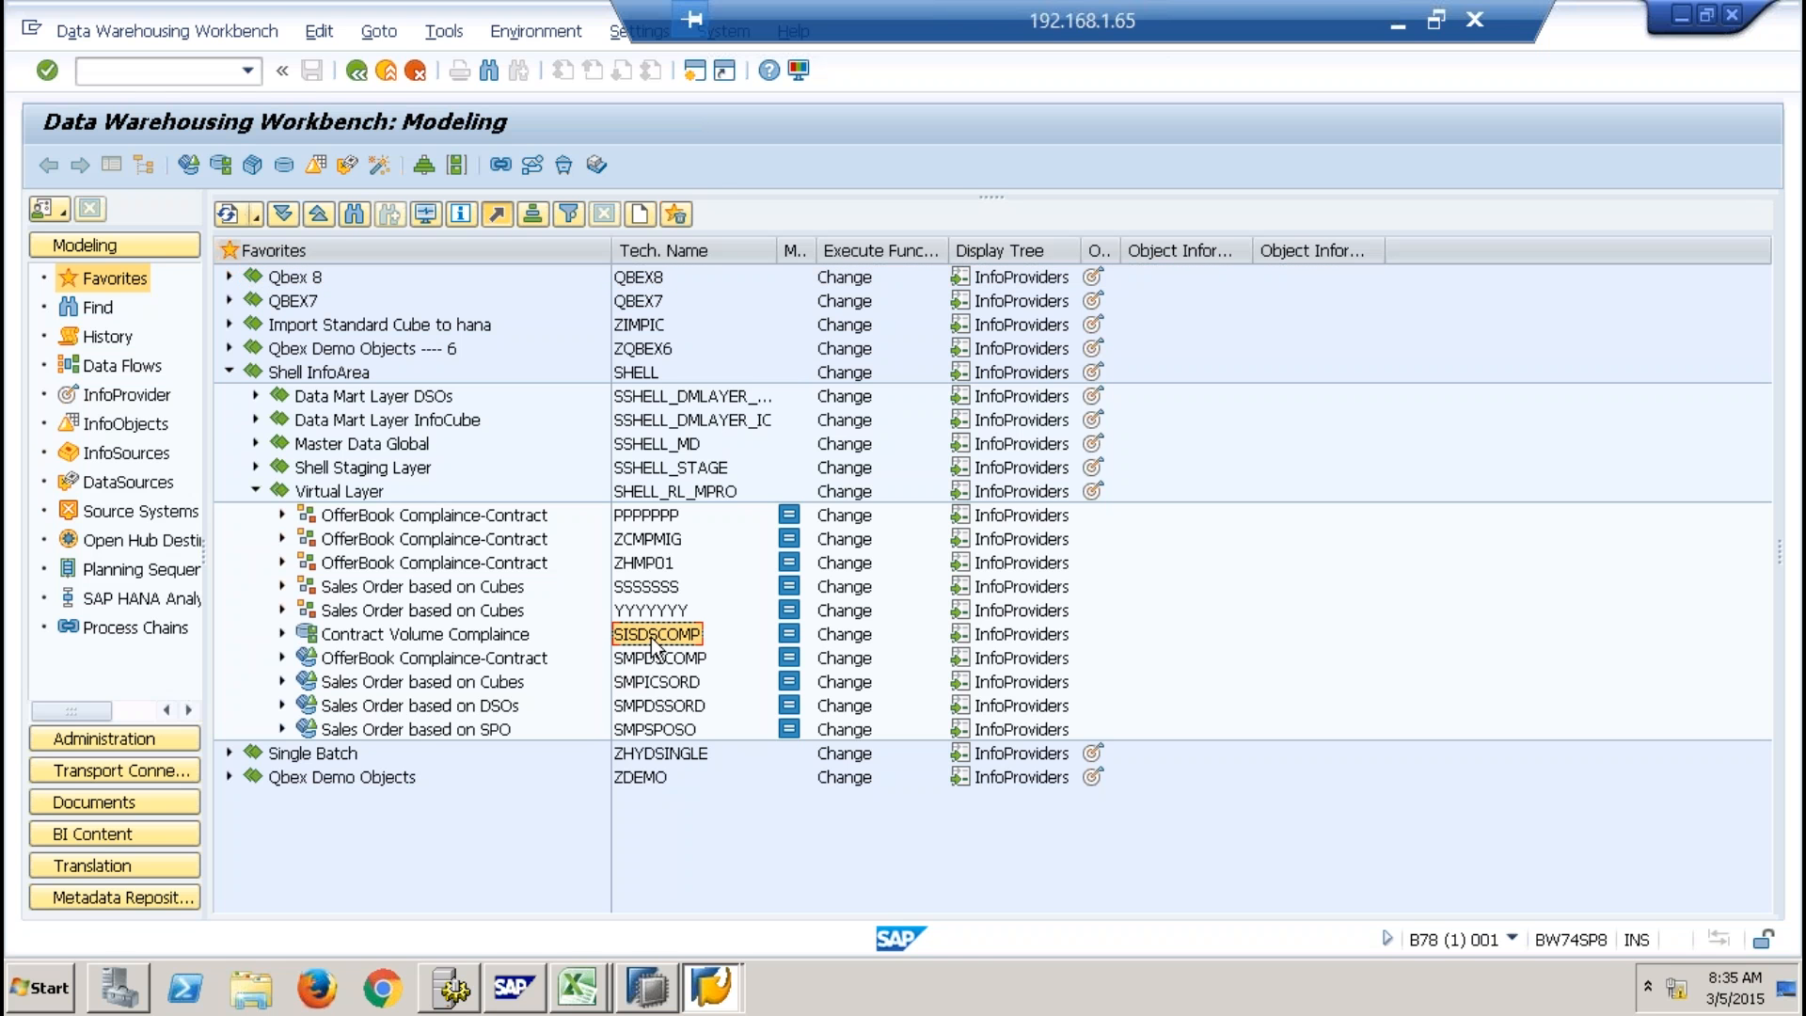
left_click(659, 659)
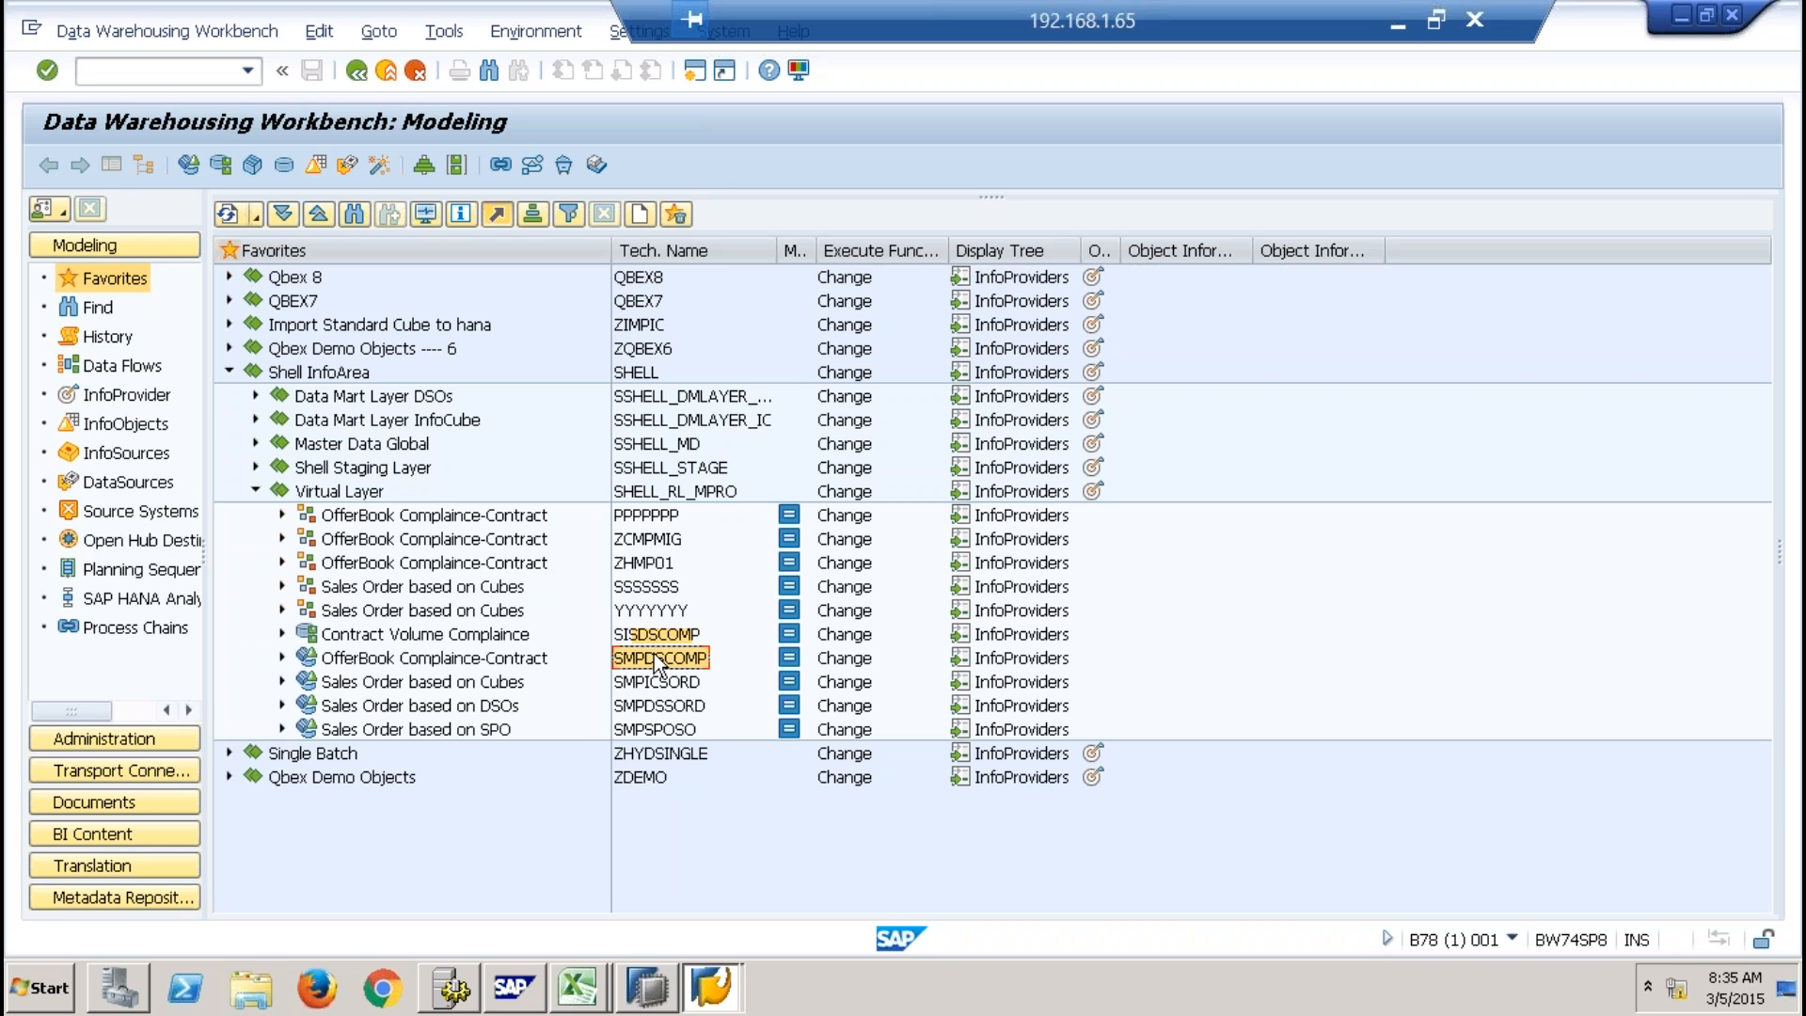
left_click(646, 517)
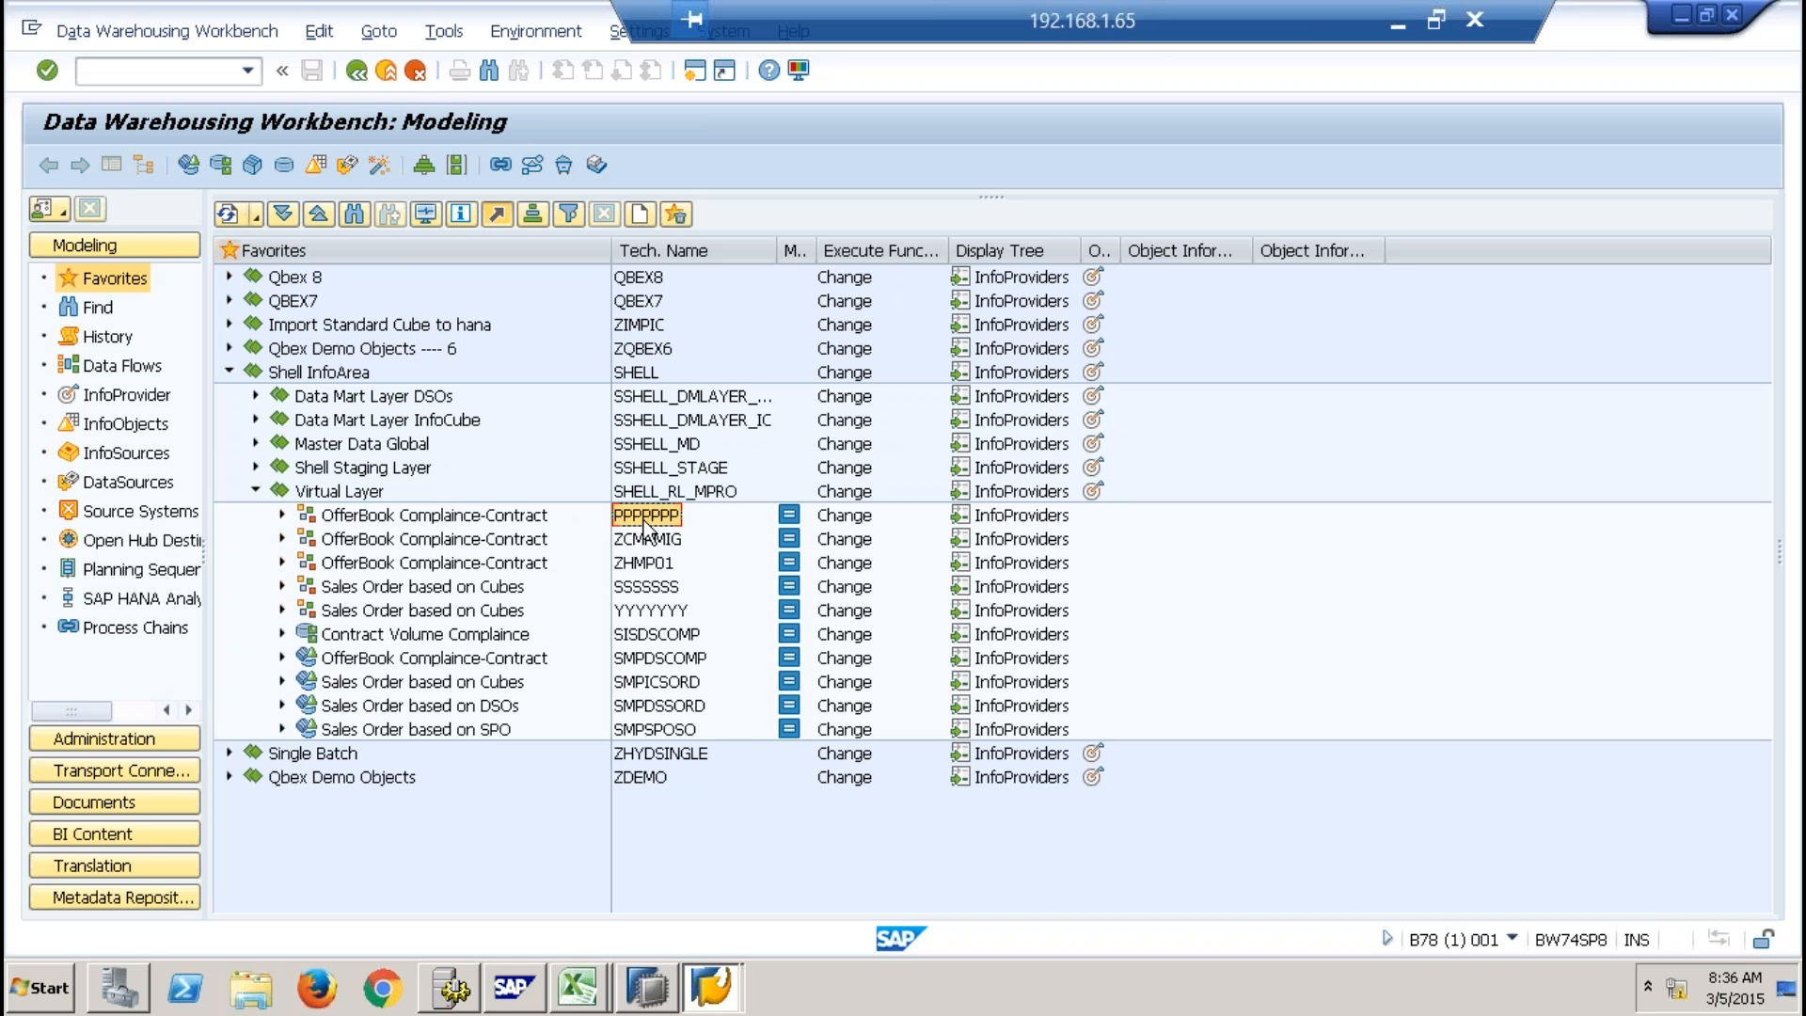
Open the ABAP Editor with transaction SE38 and enter rs as the start of the program name.
left_click(196, 74)
type("/")
type("e38")
key("Return")
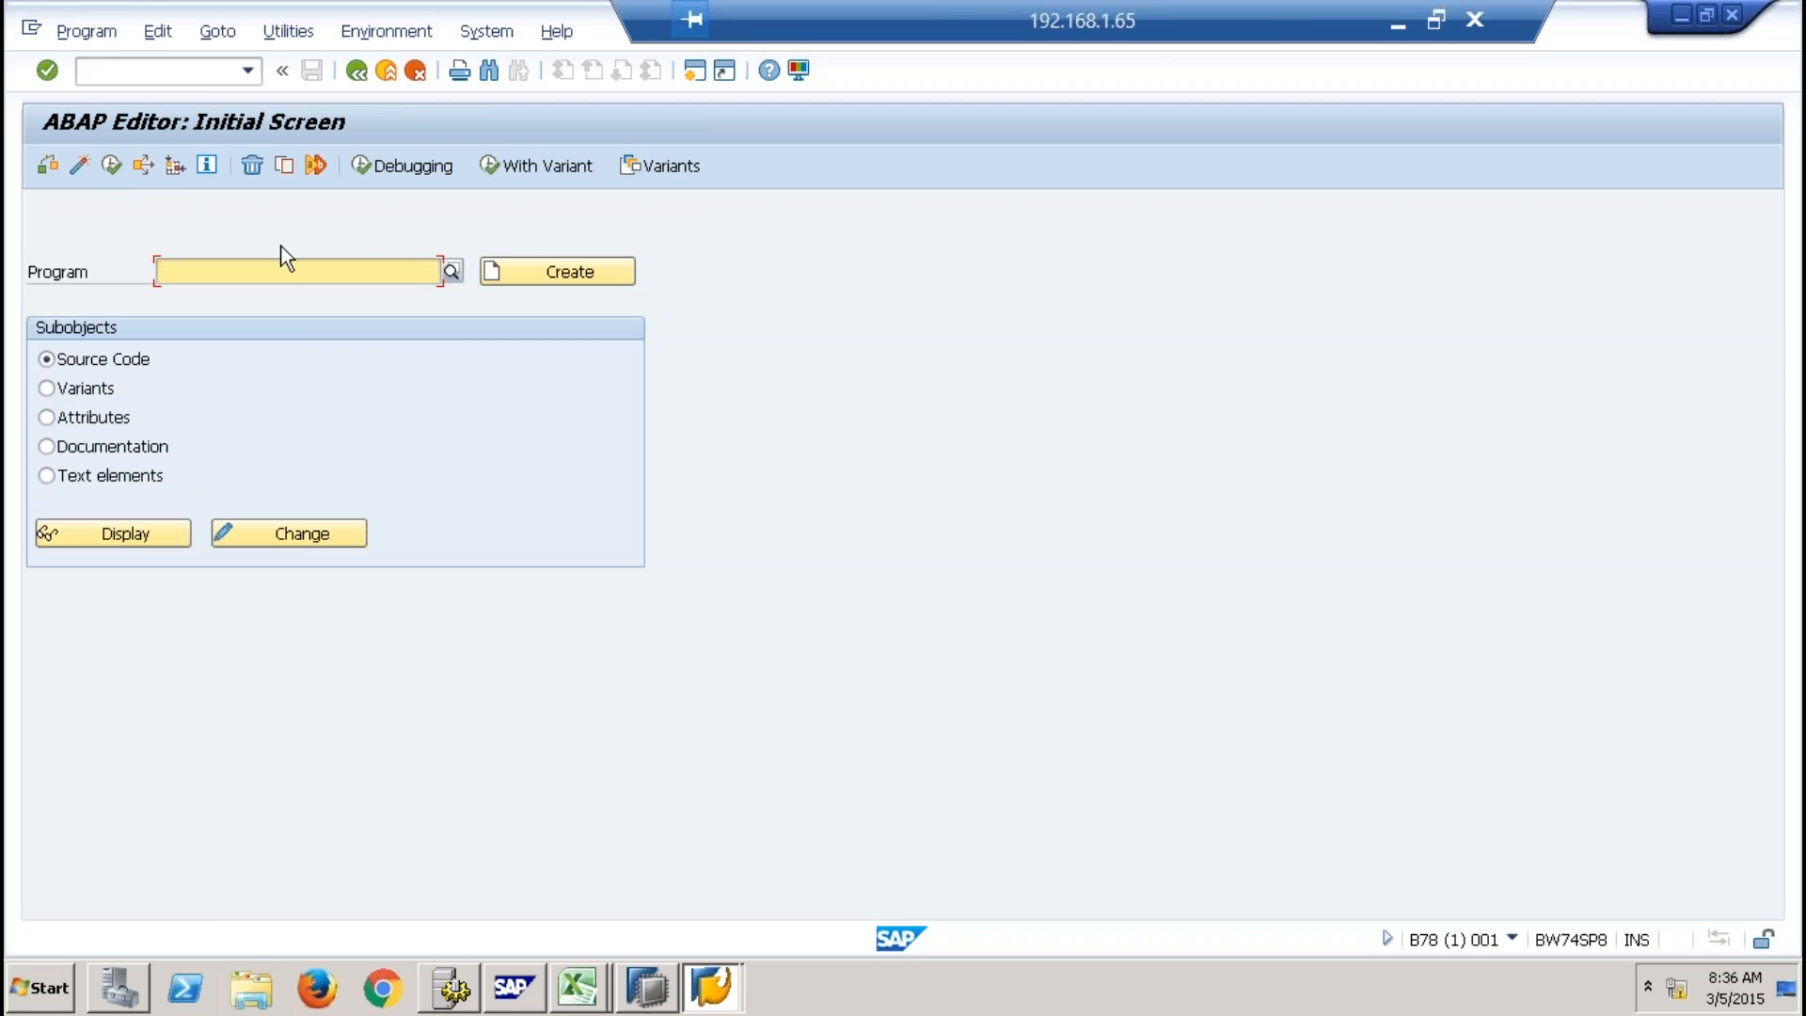
left_click(284, 261)
type("rs")
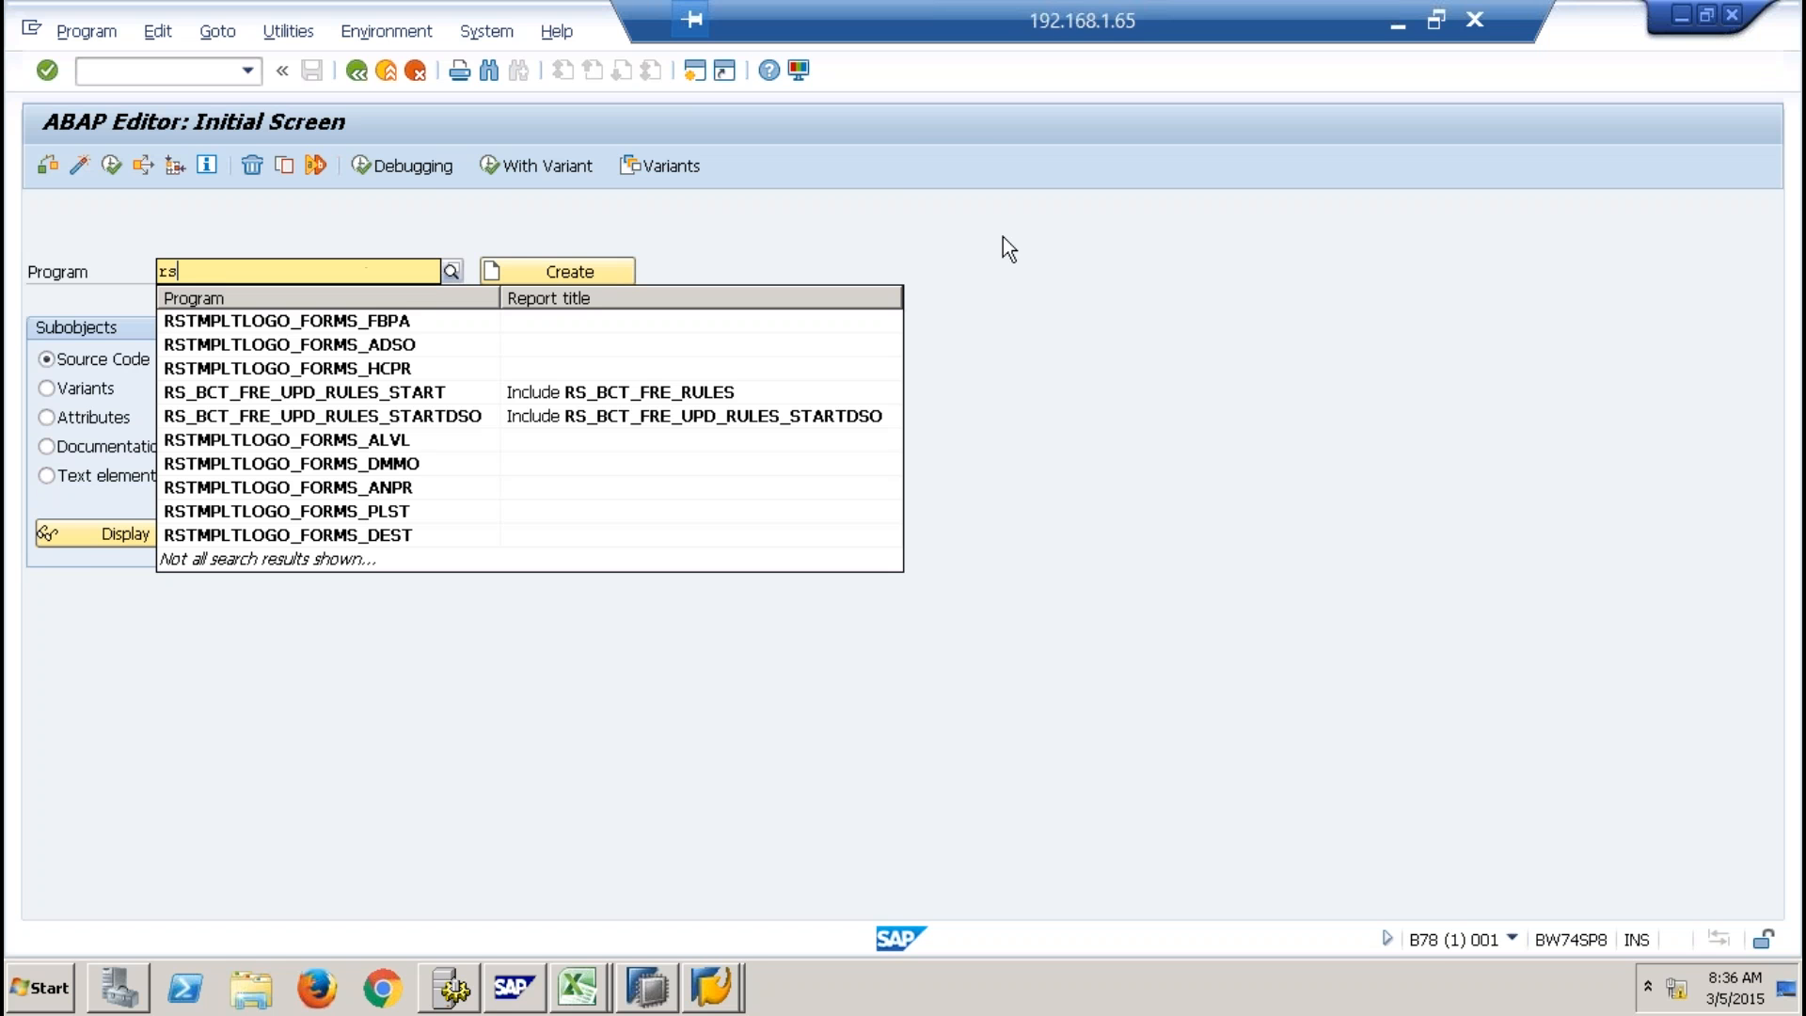
left_click(1076, 215)
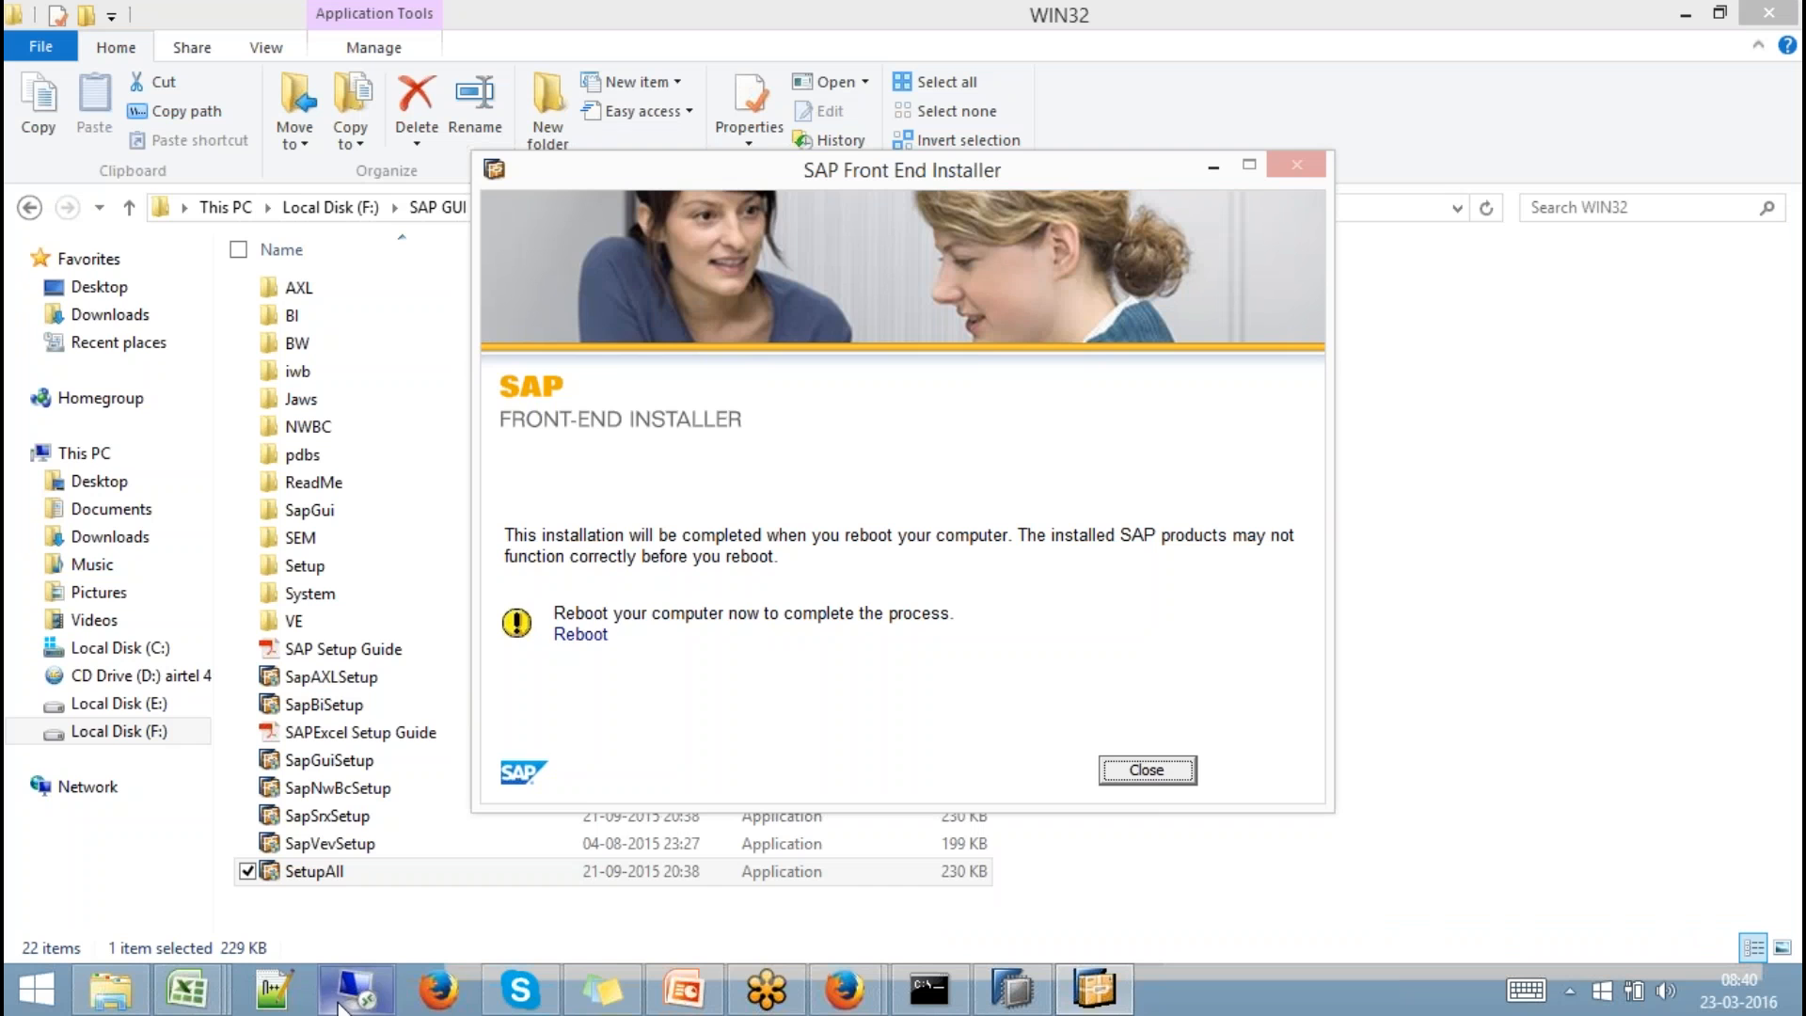
Switch to File Explorer and browse drive E to the BW Powered by HANA folder within Hana Class Decks.
left_click(123, 990)
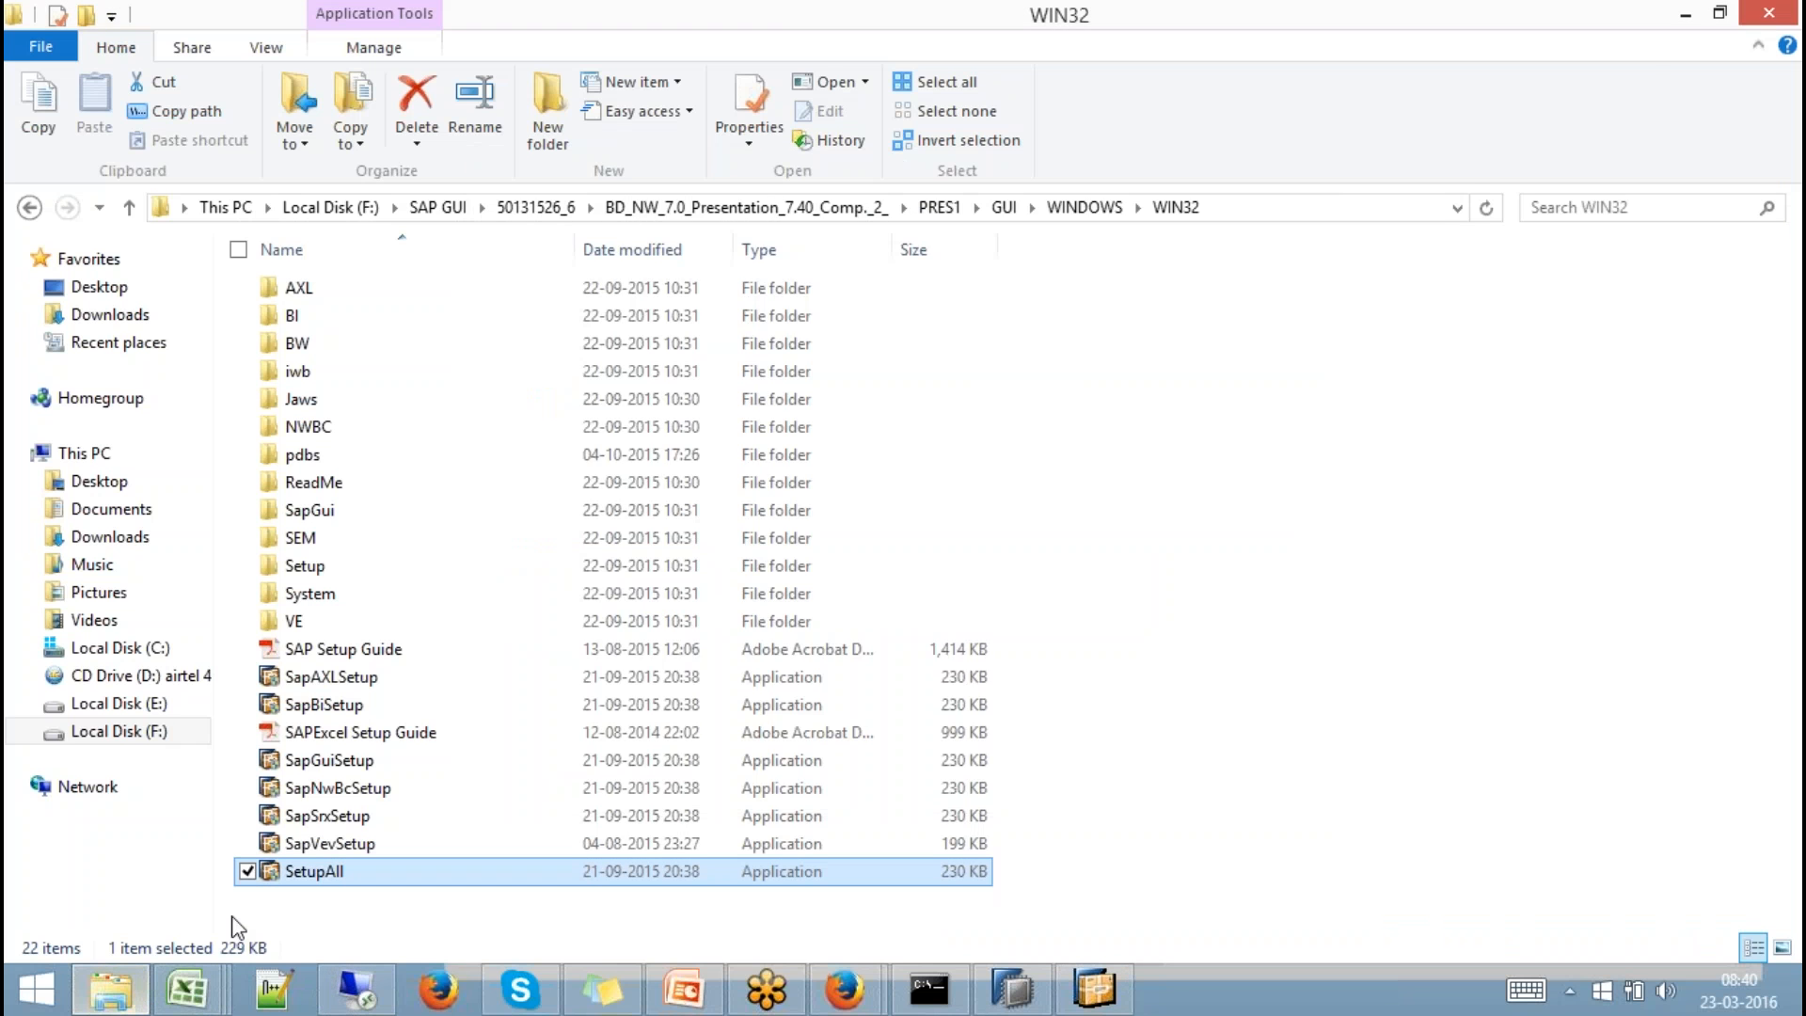
left_click(118, 988)
left_click(130, 976)
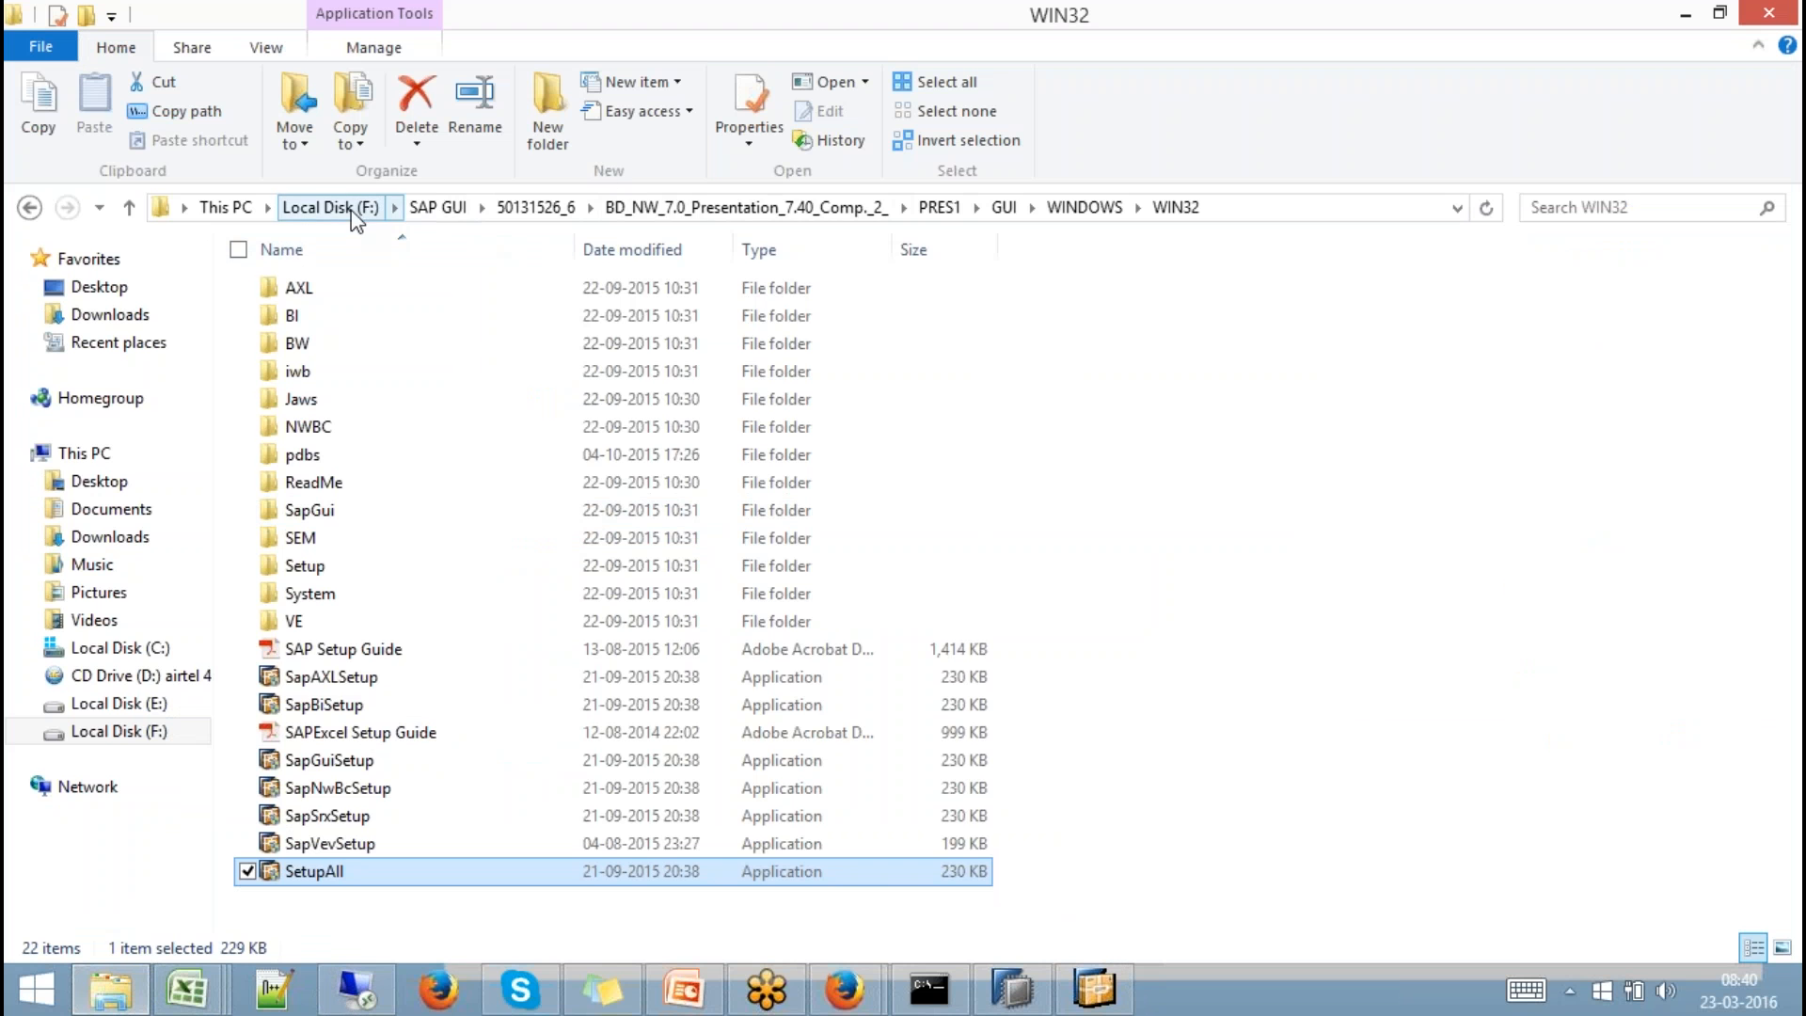
left_click(131, 704)
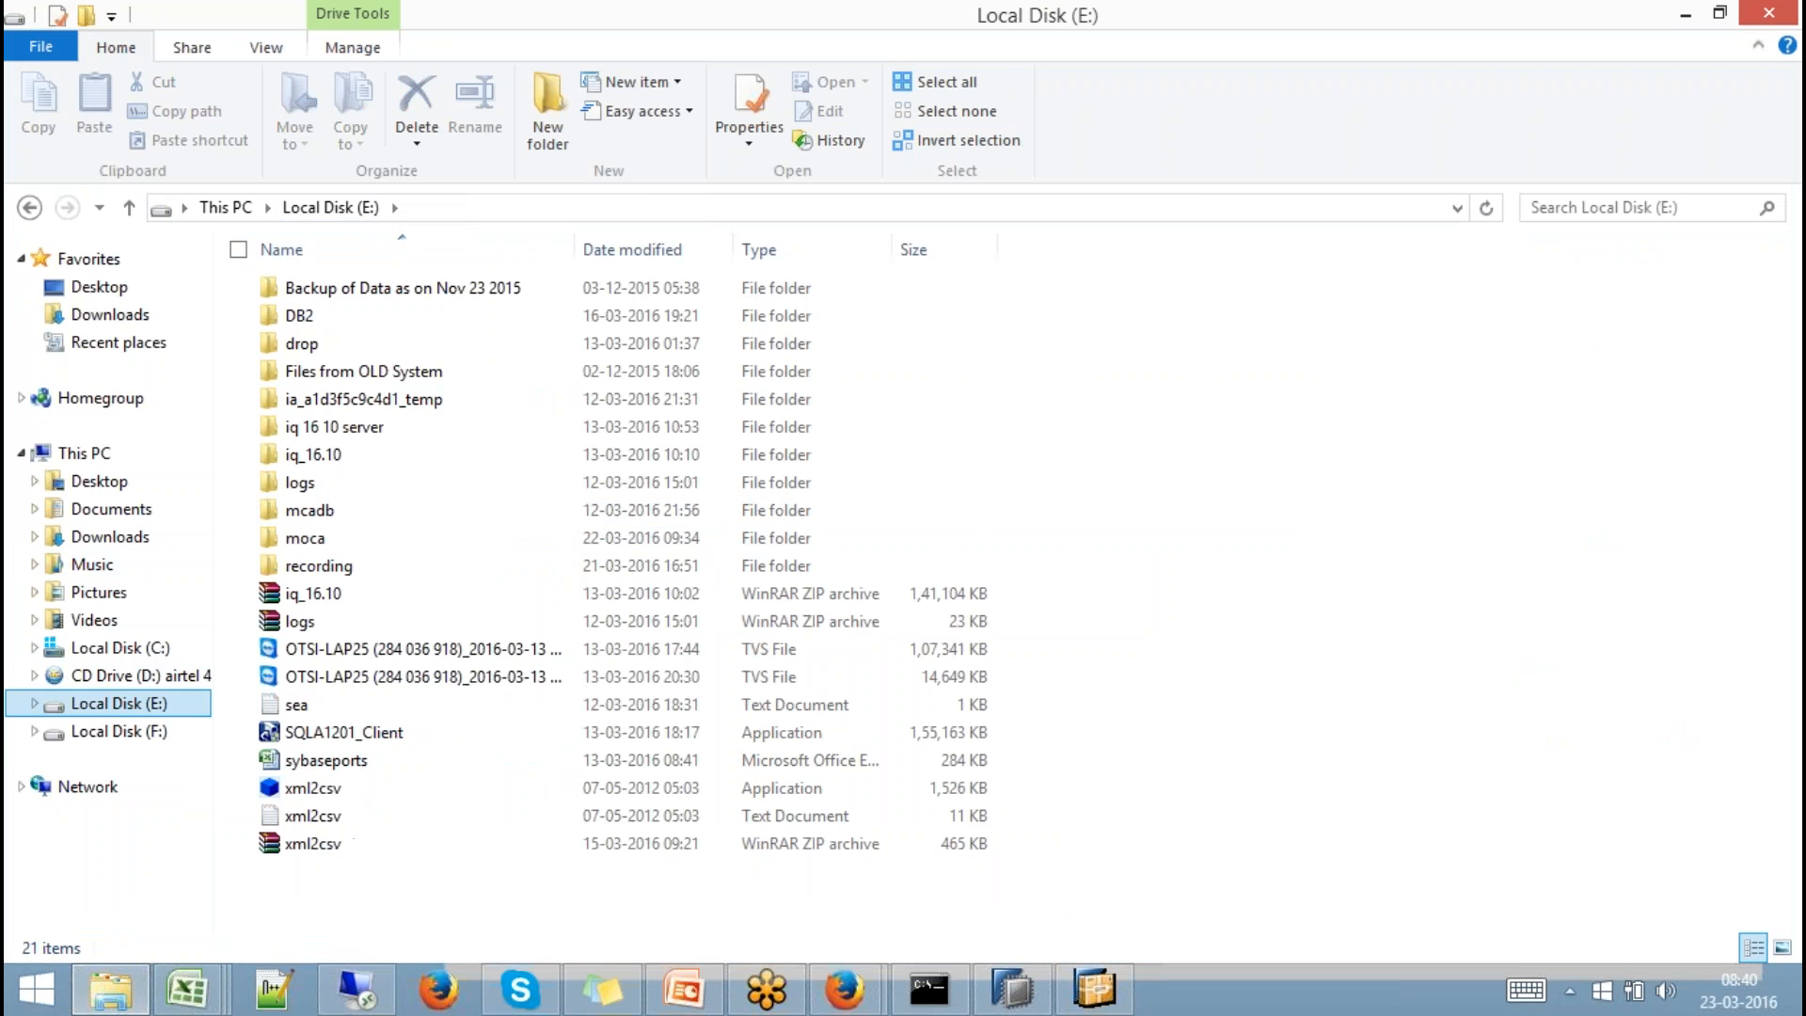
double_click(381, 372)
double_click(355, 290)
double_click(339, 329)
double_click(334, 316)
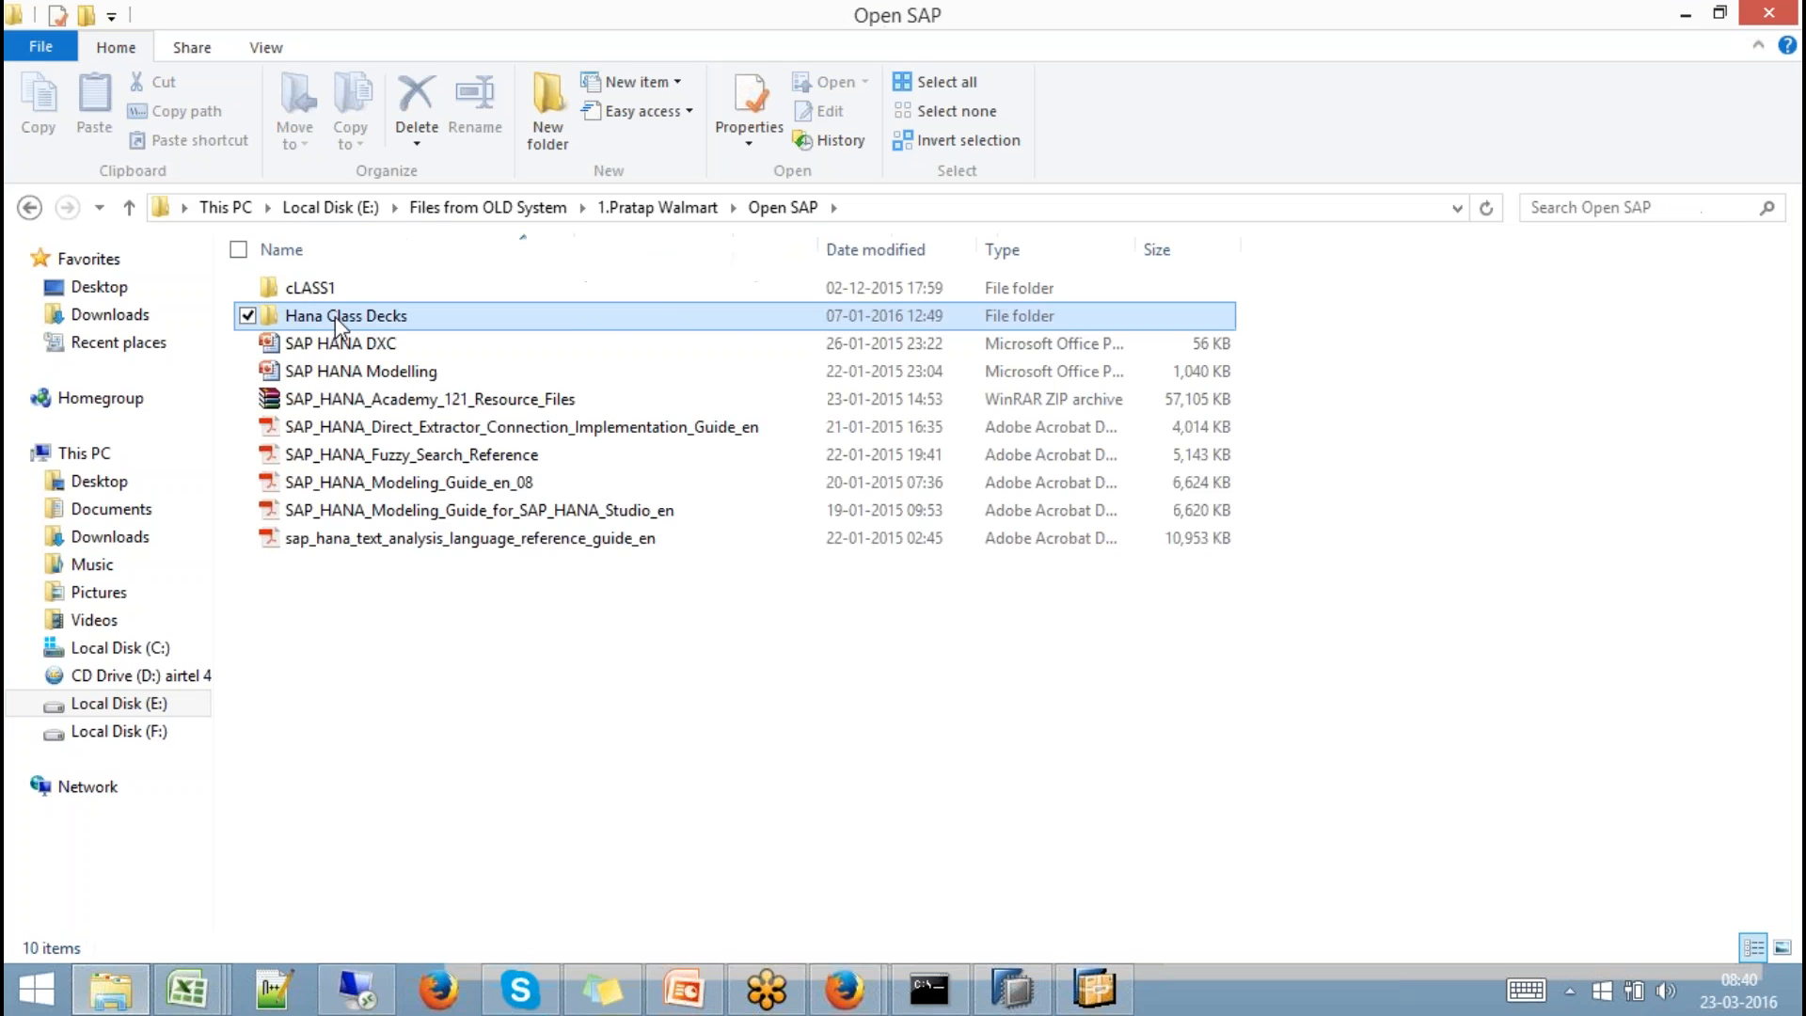
double_click(378, 289)
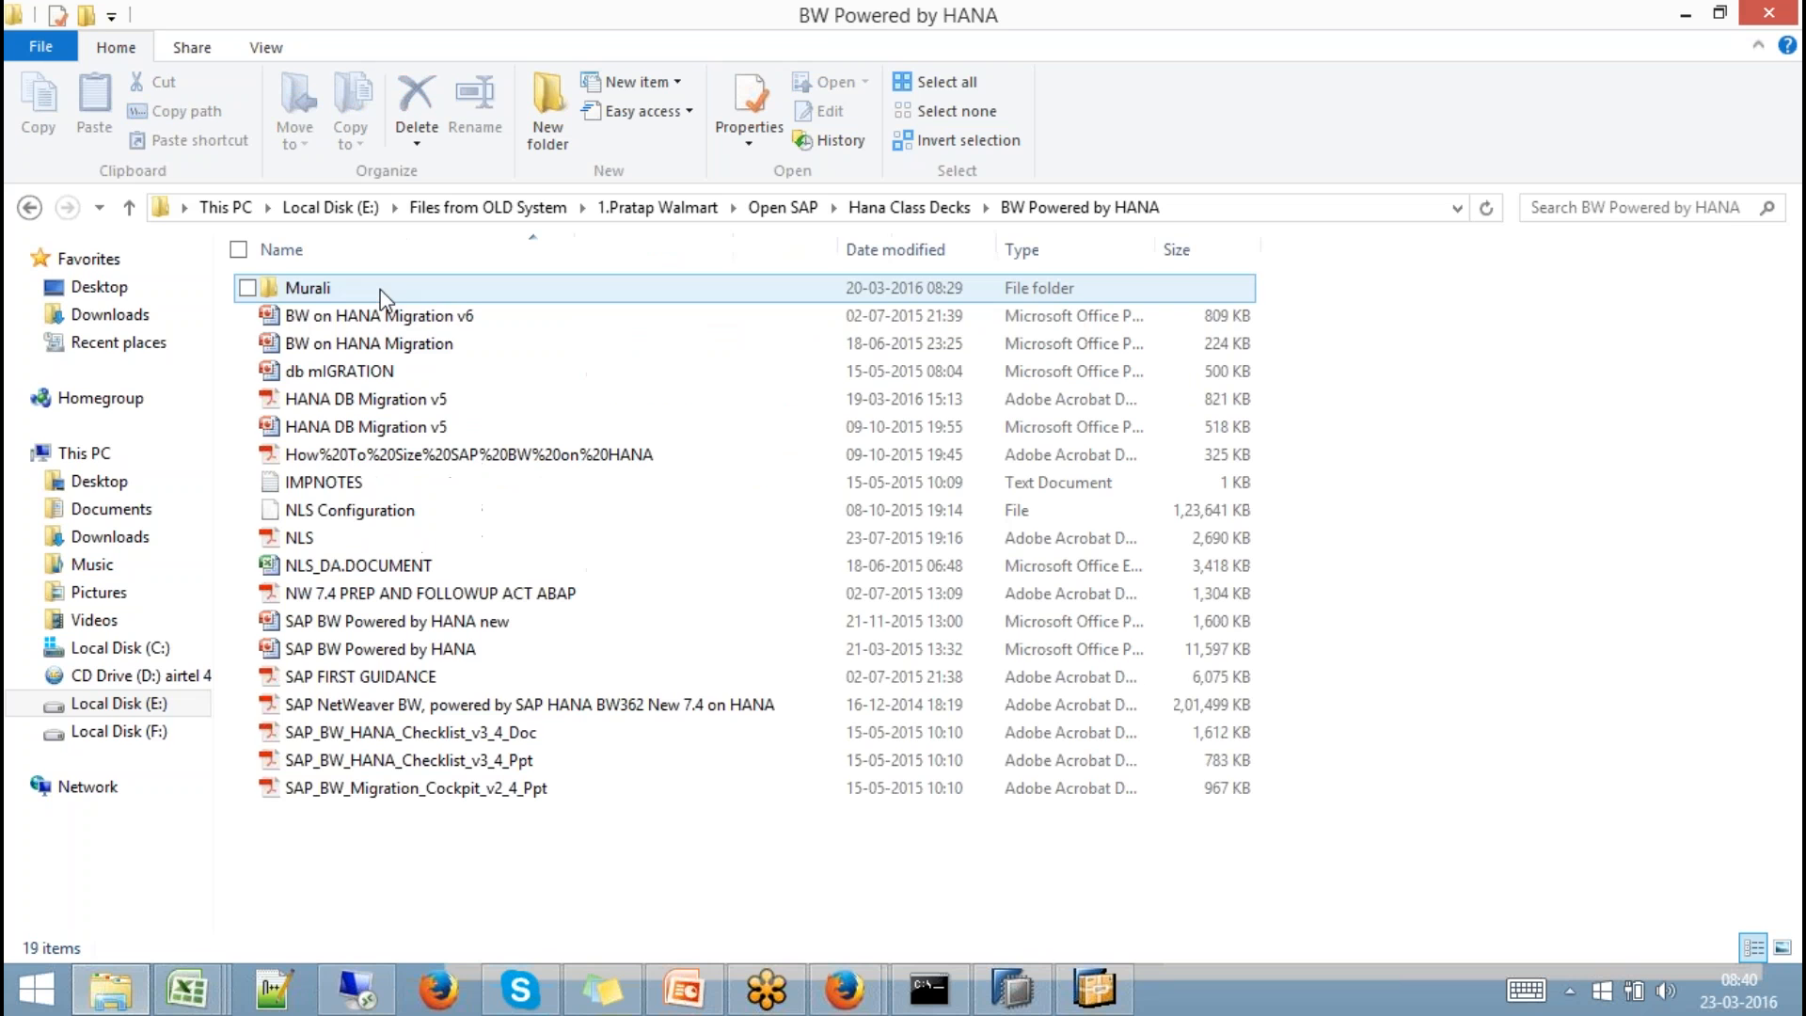
Open the PDF version of HANA DB Migration v5.
left_click(438, 318)
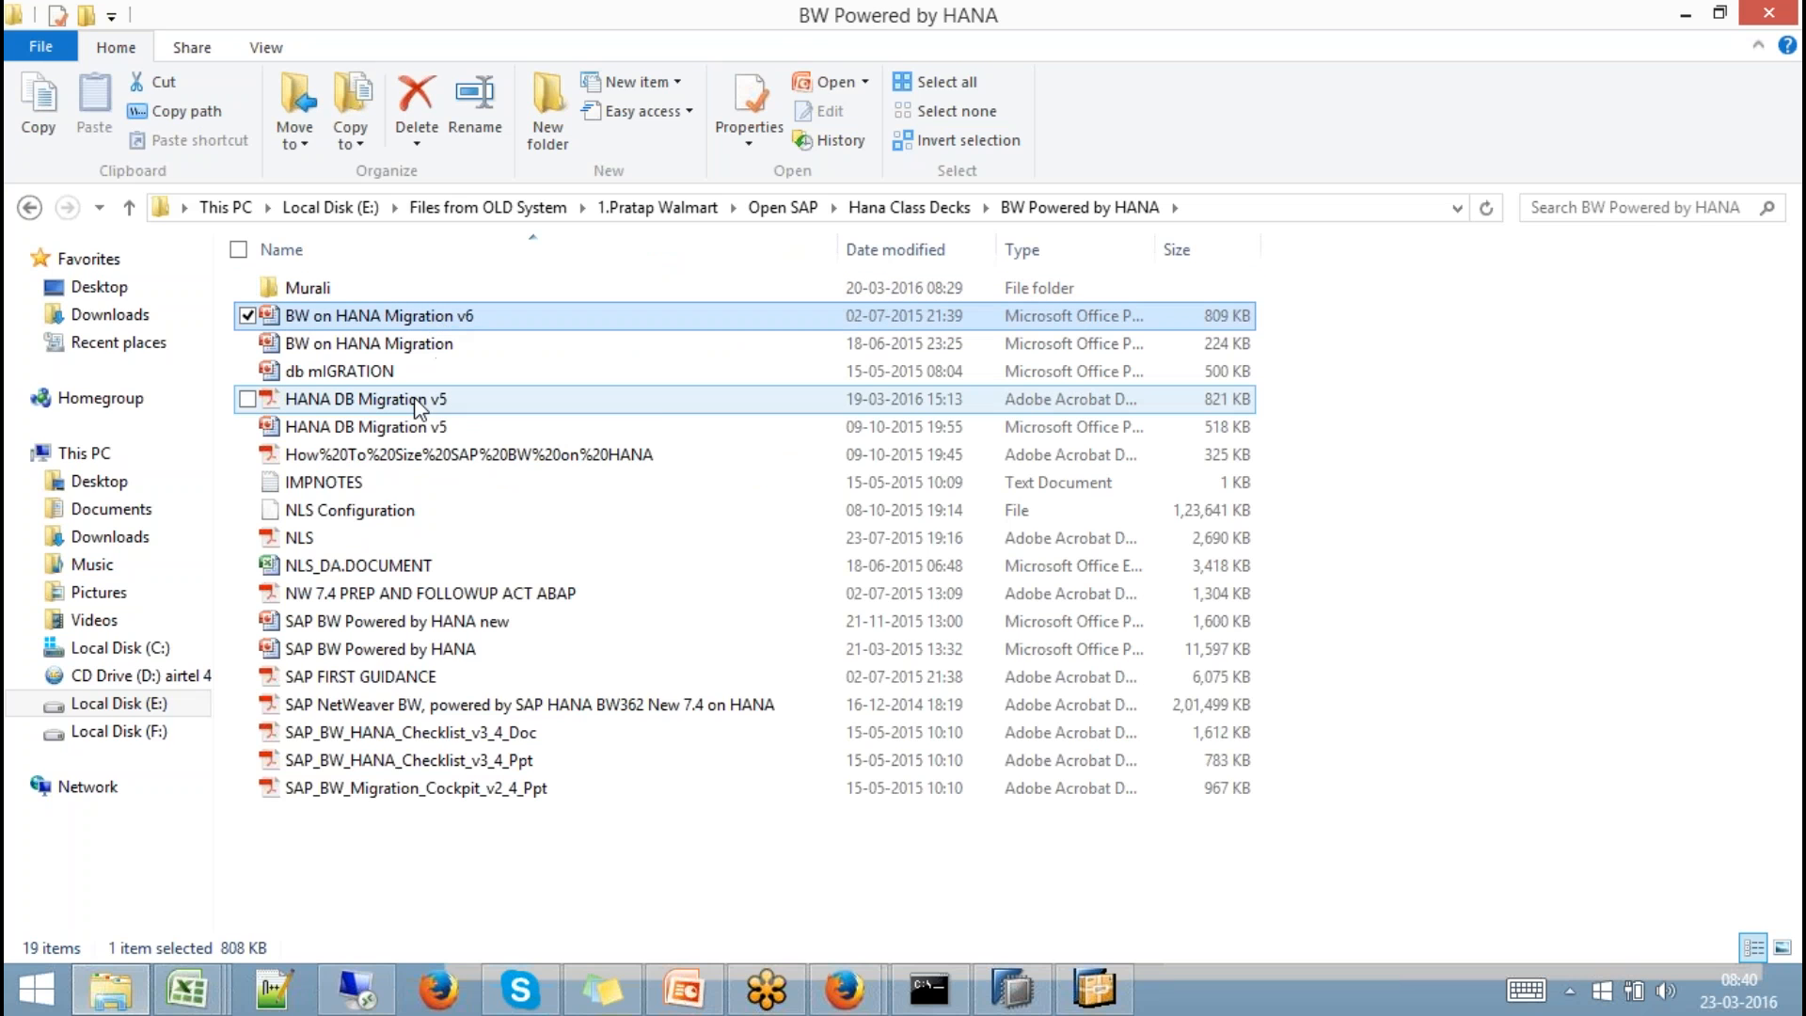
left_click(414, 402)
double_click(414, 402)
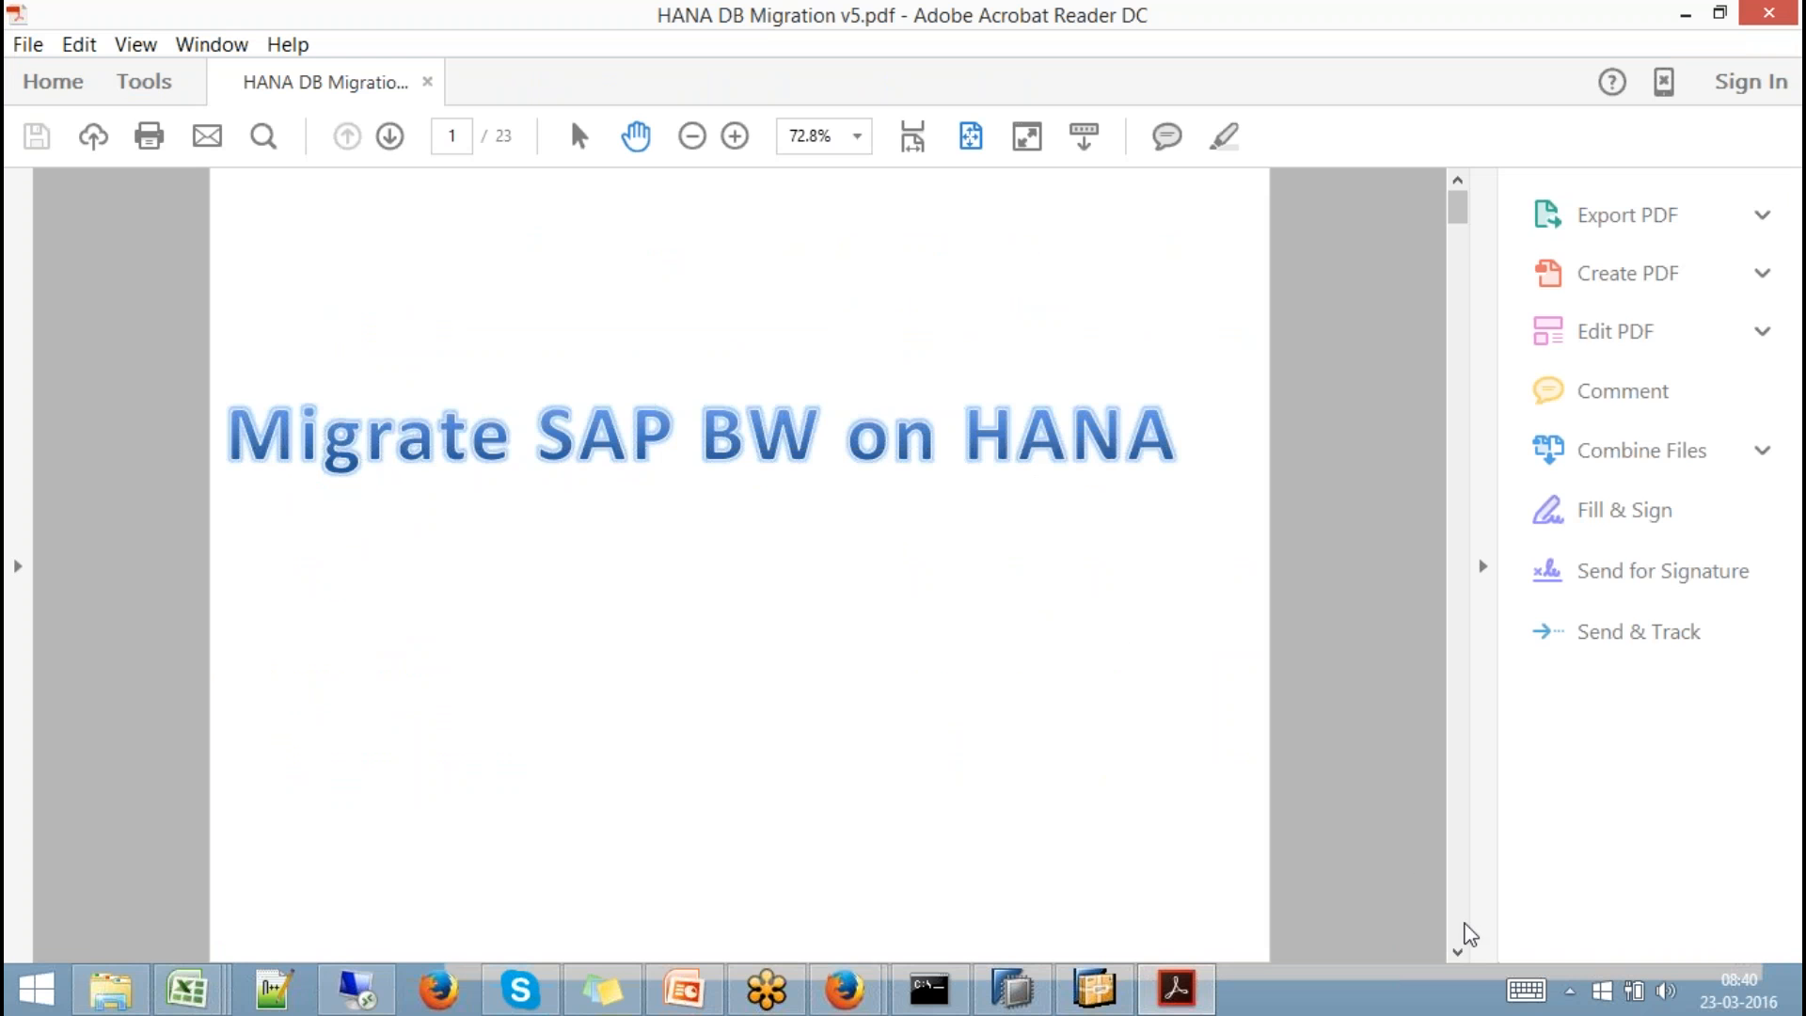
Go to page 22 of the migration PDF and copy the program name RSO_CONVERT_IPRO_TO_HCPR.
scroll(1465, 934, "down", 5)
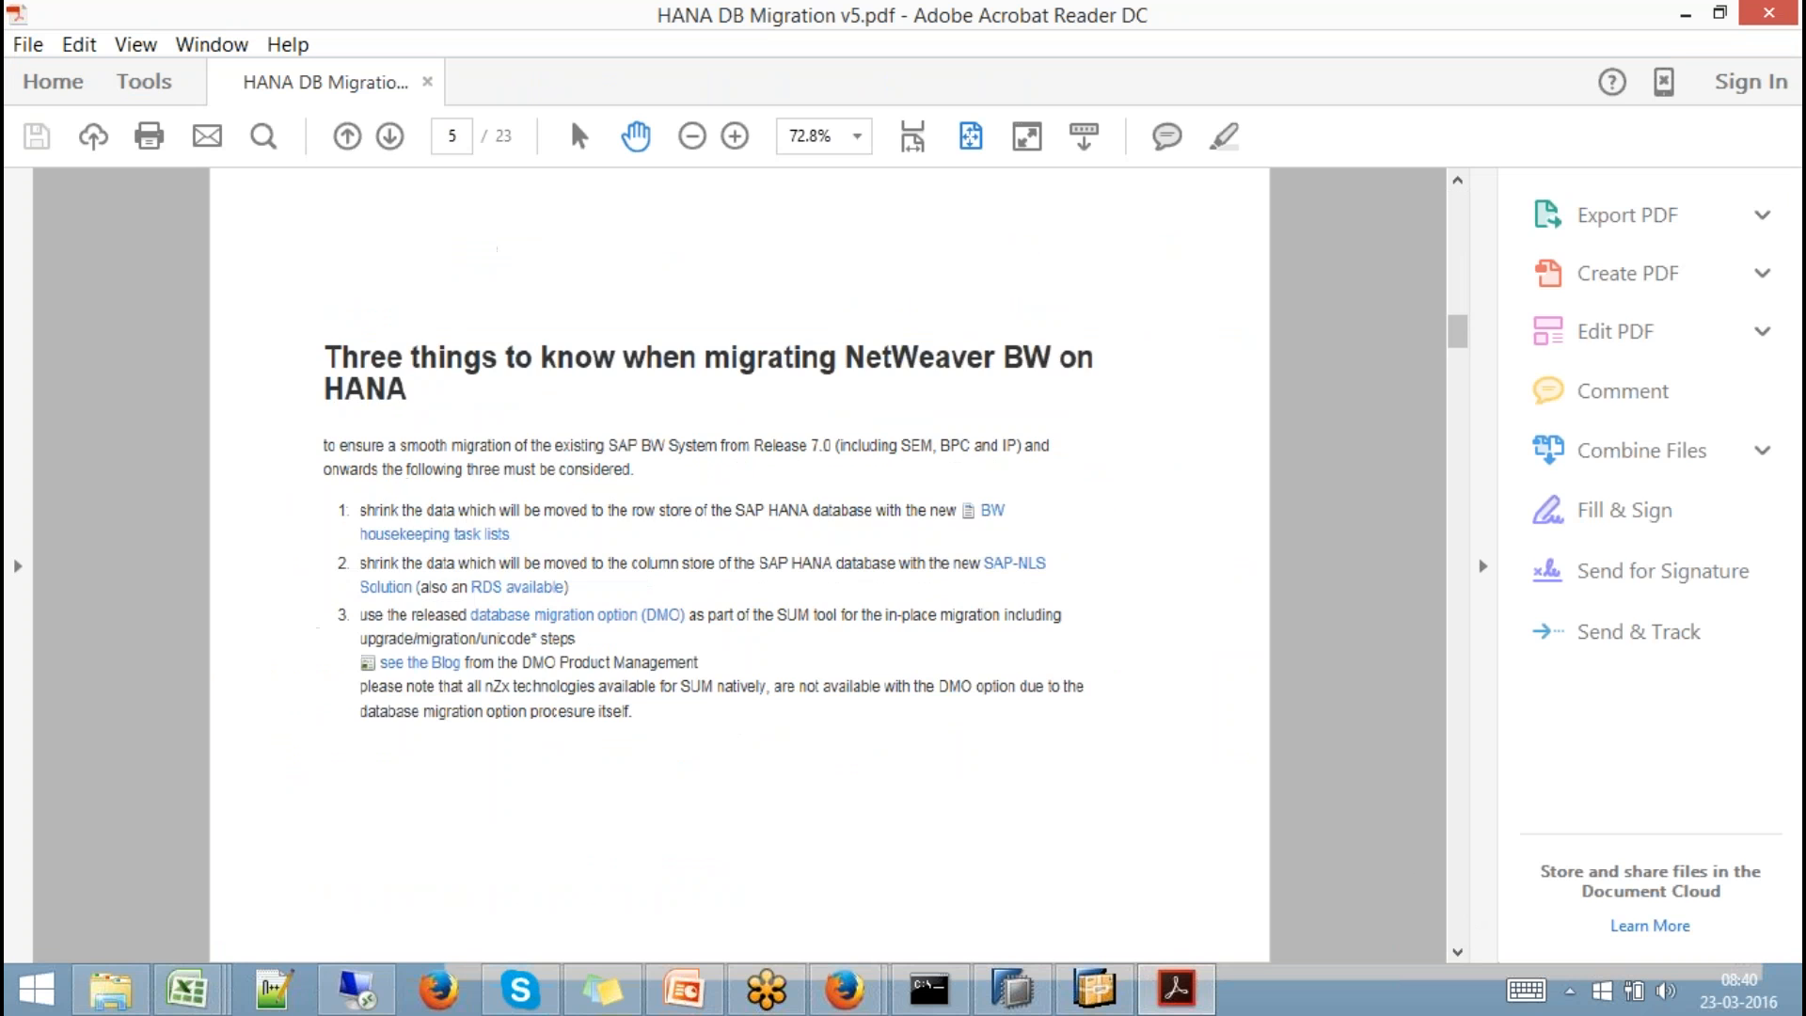
scroll(740, 565, "down", 5)
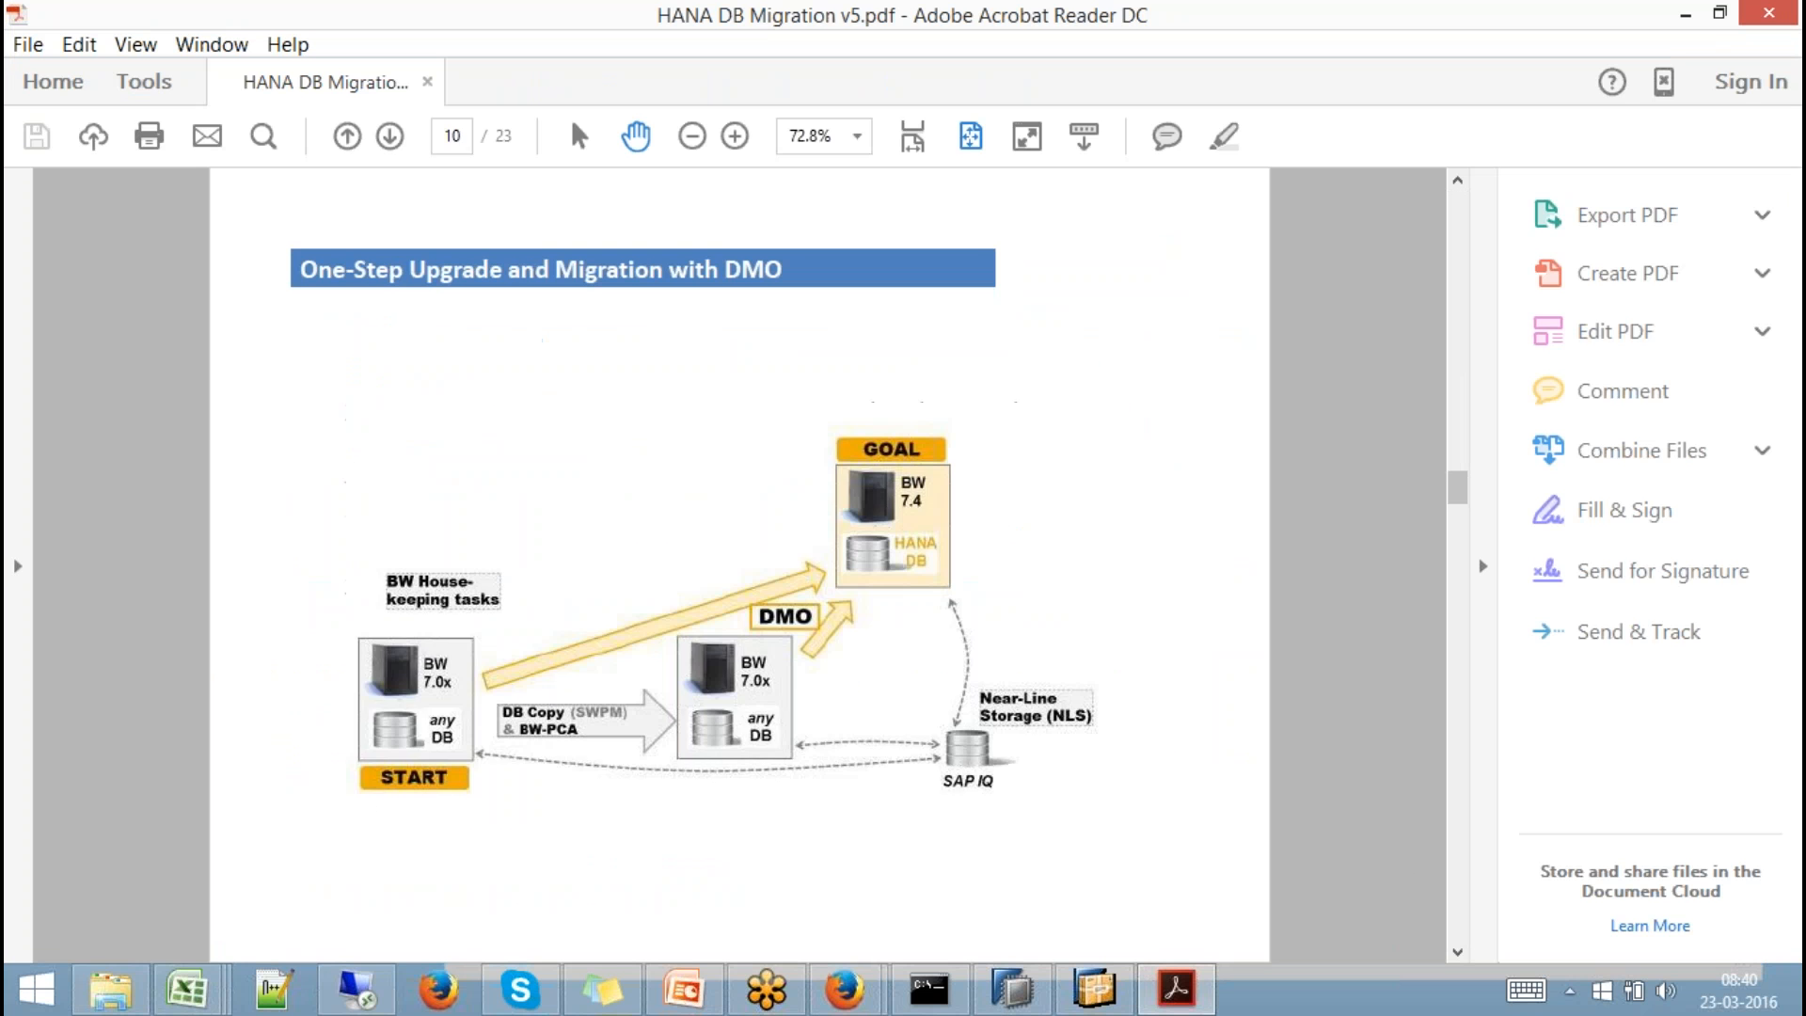
scroll(1458, 447, "down", 4)
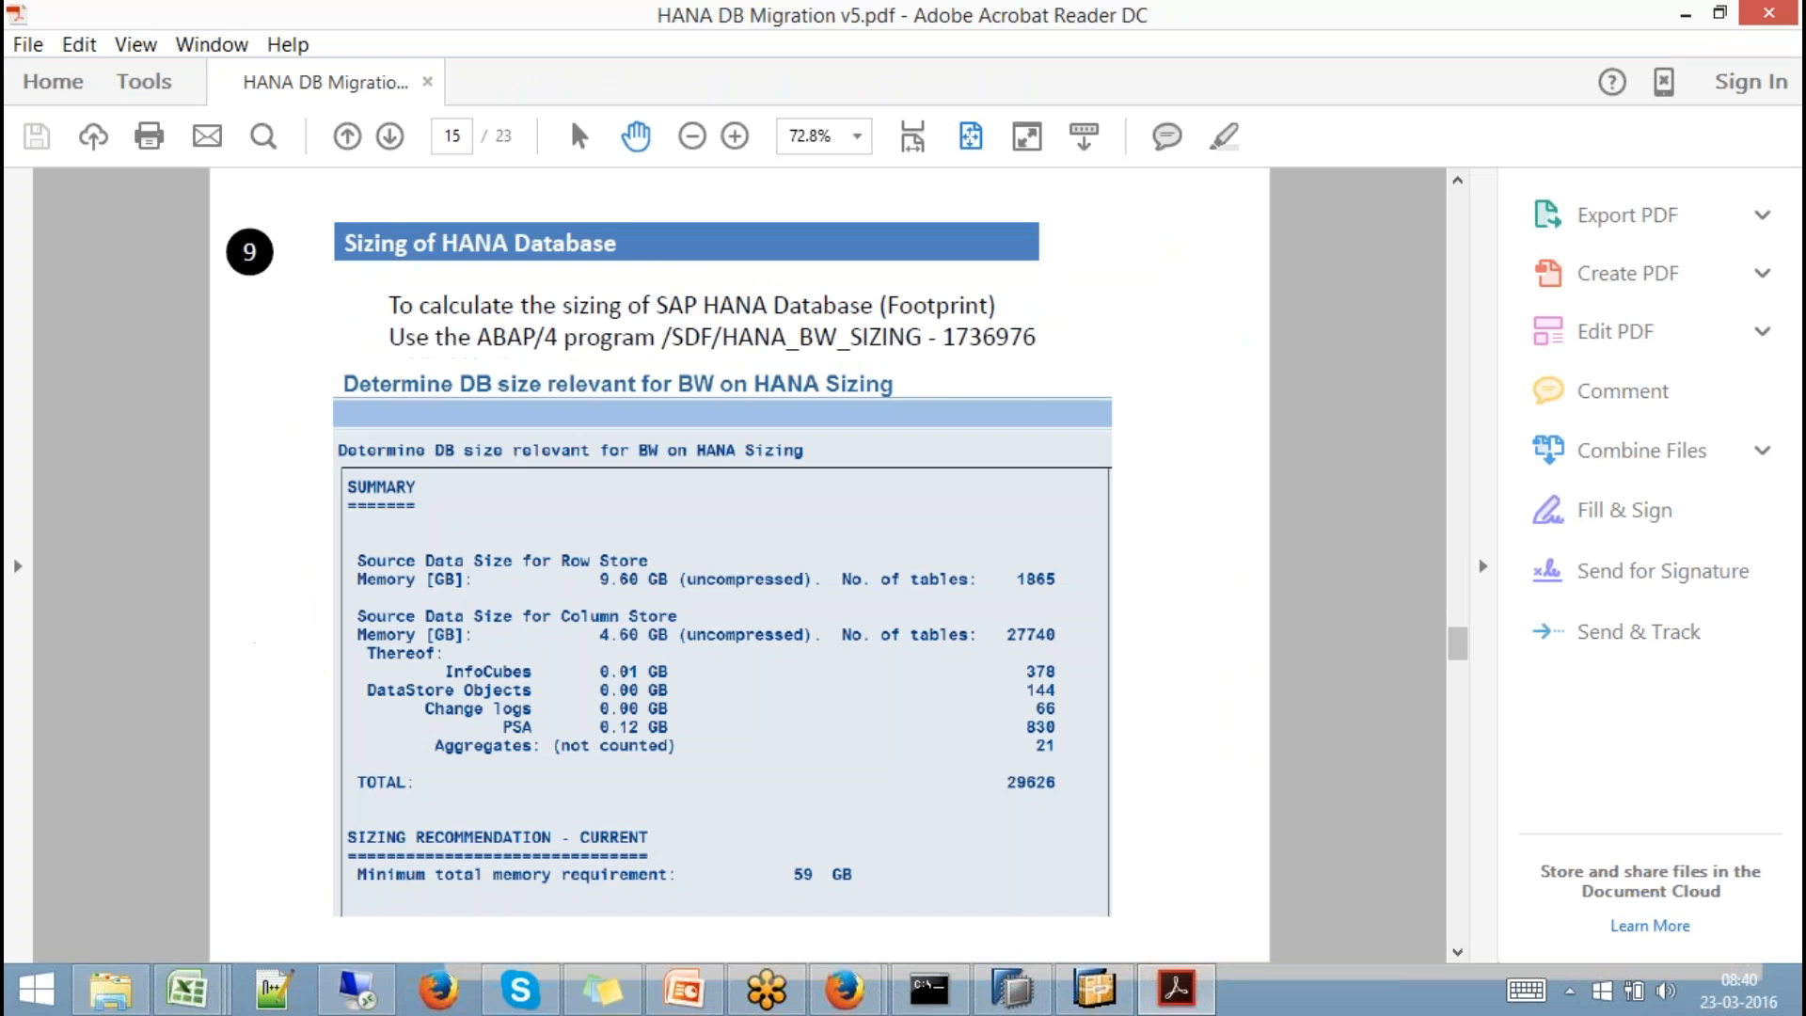
scroll(1459, 448, "up", 1)
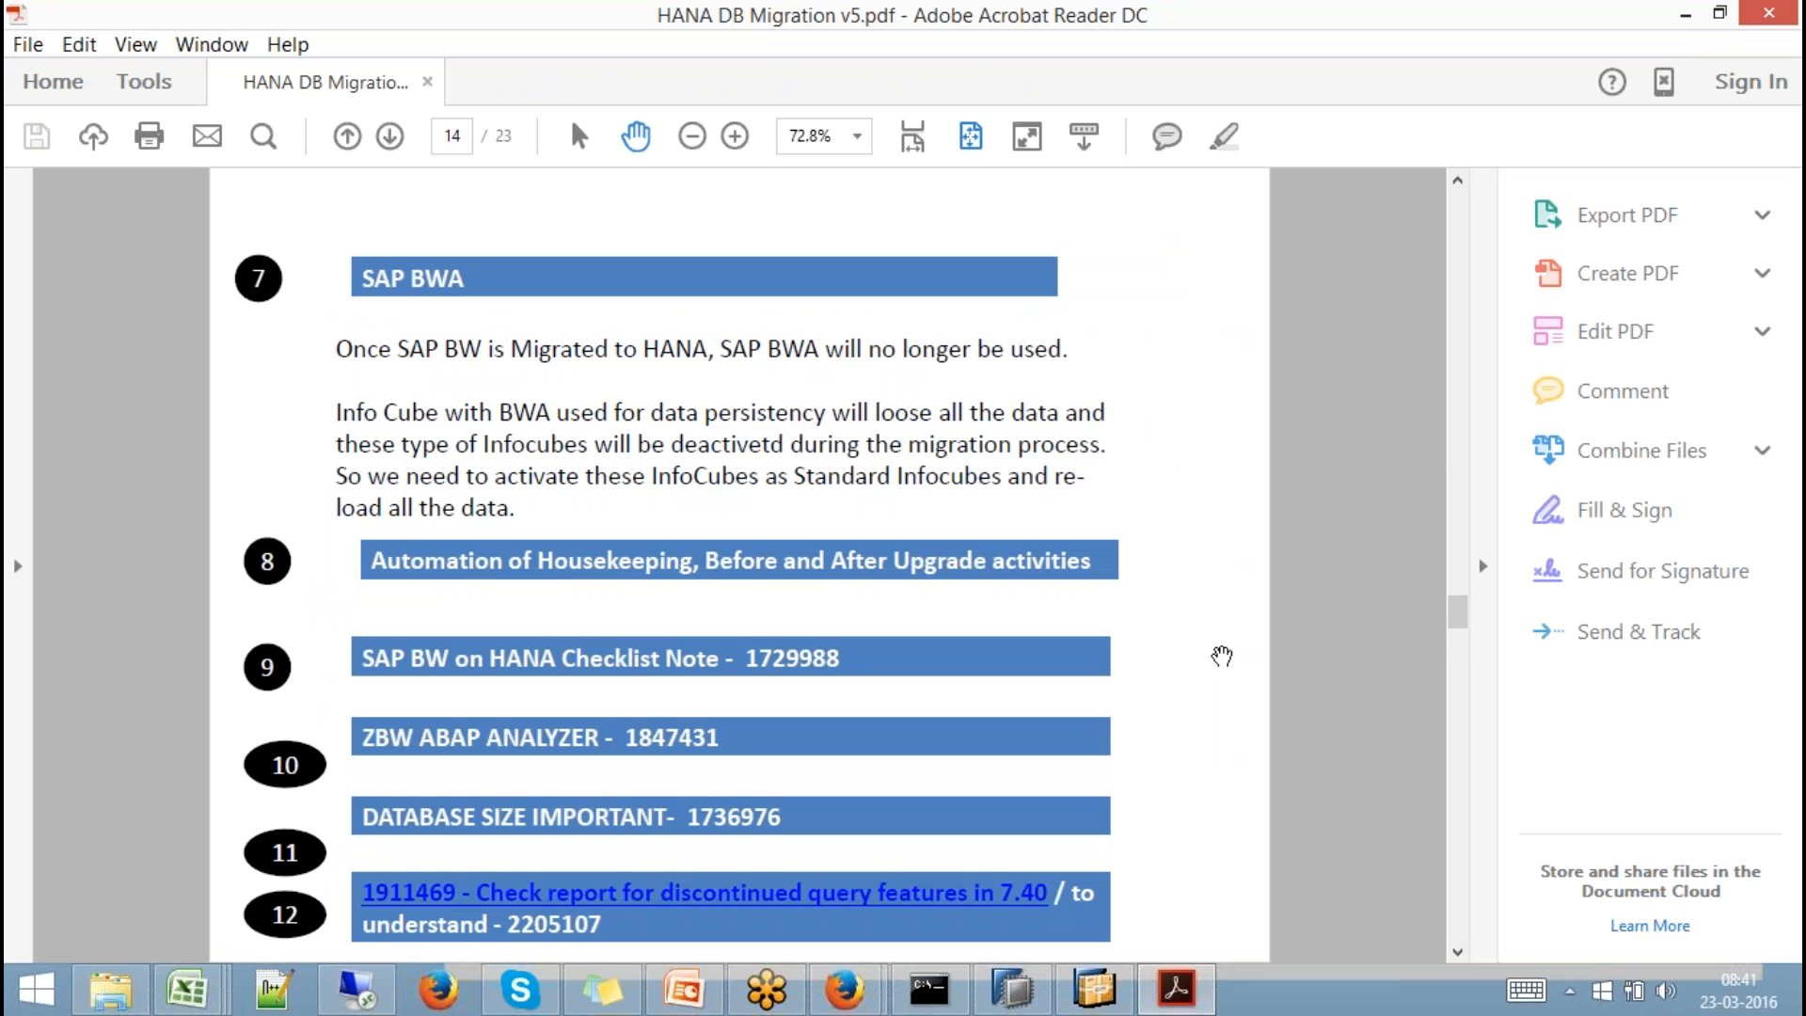
scroll(1419, 875, "down", 3)
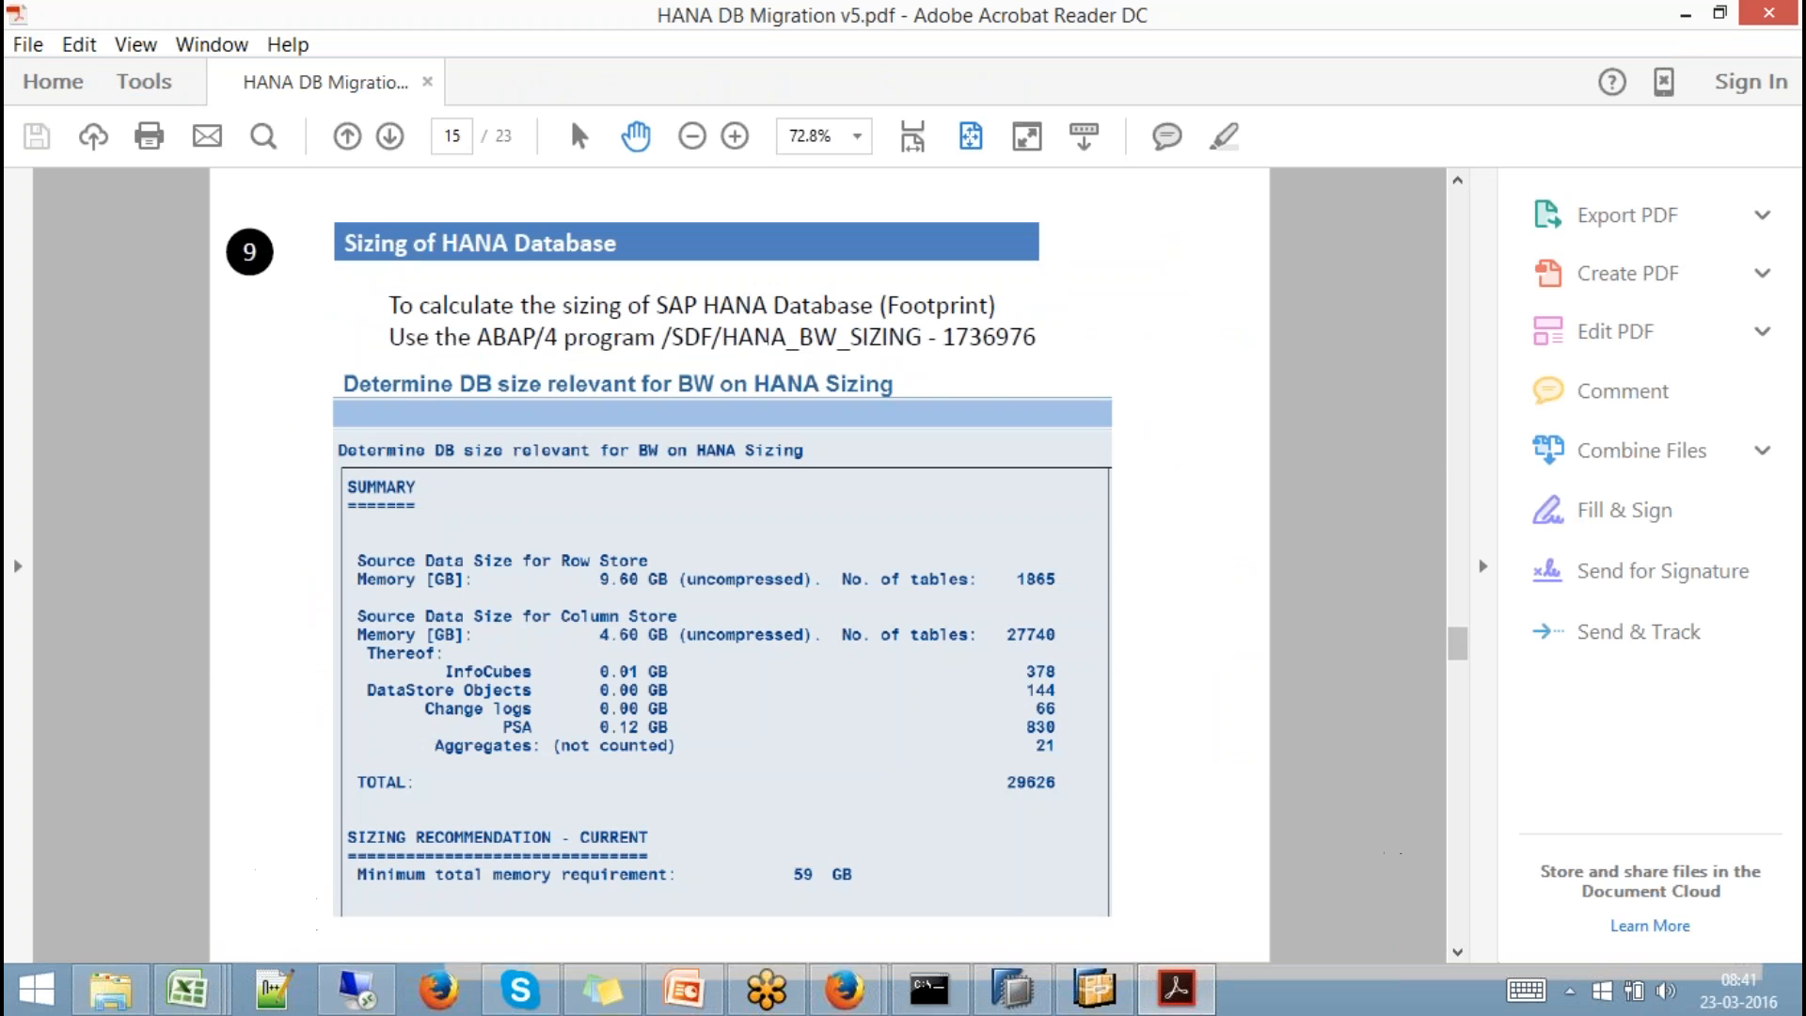
scroll(740, 564, "down", 4)
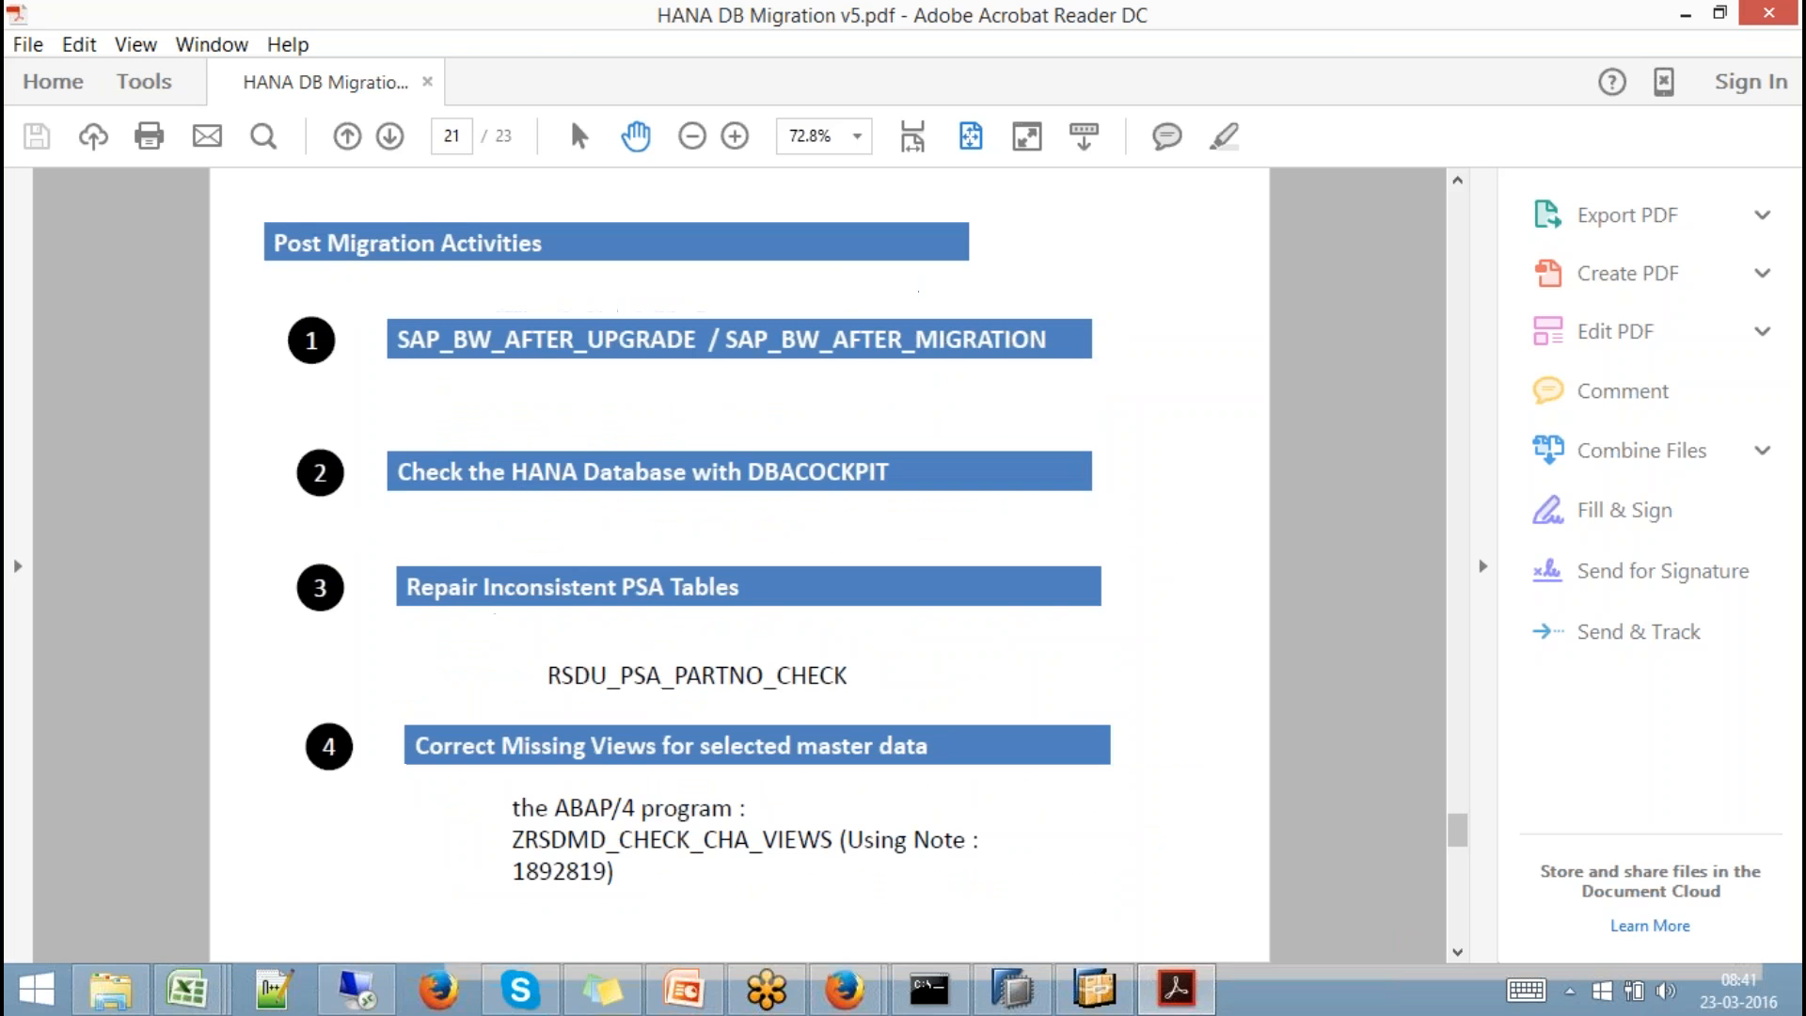
scroll(739, 565, "down", 1)
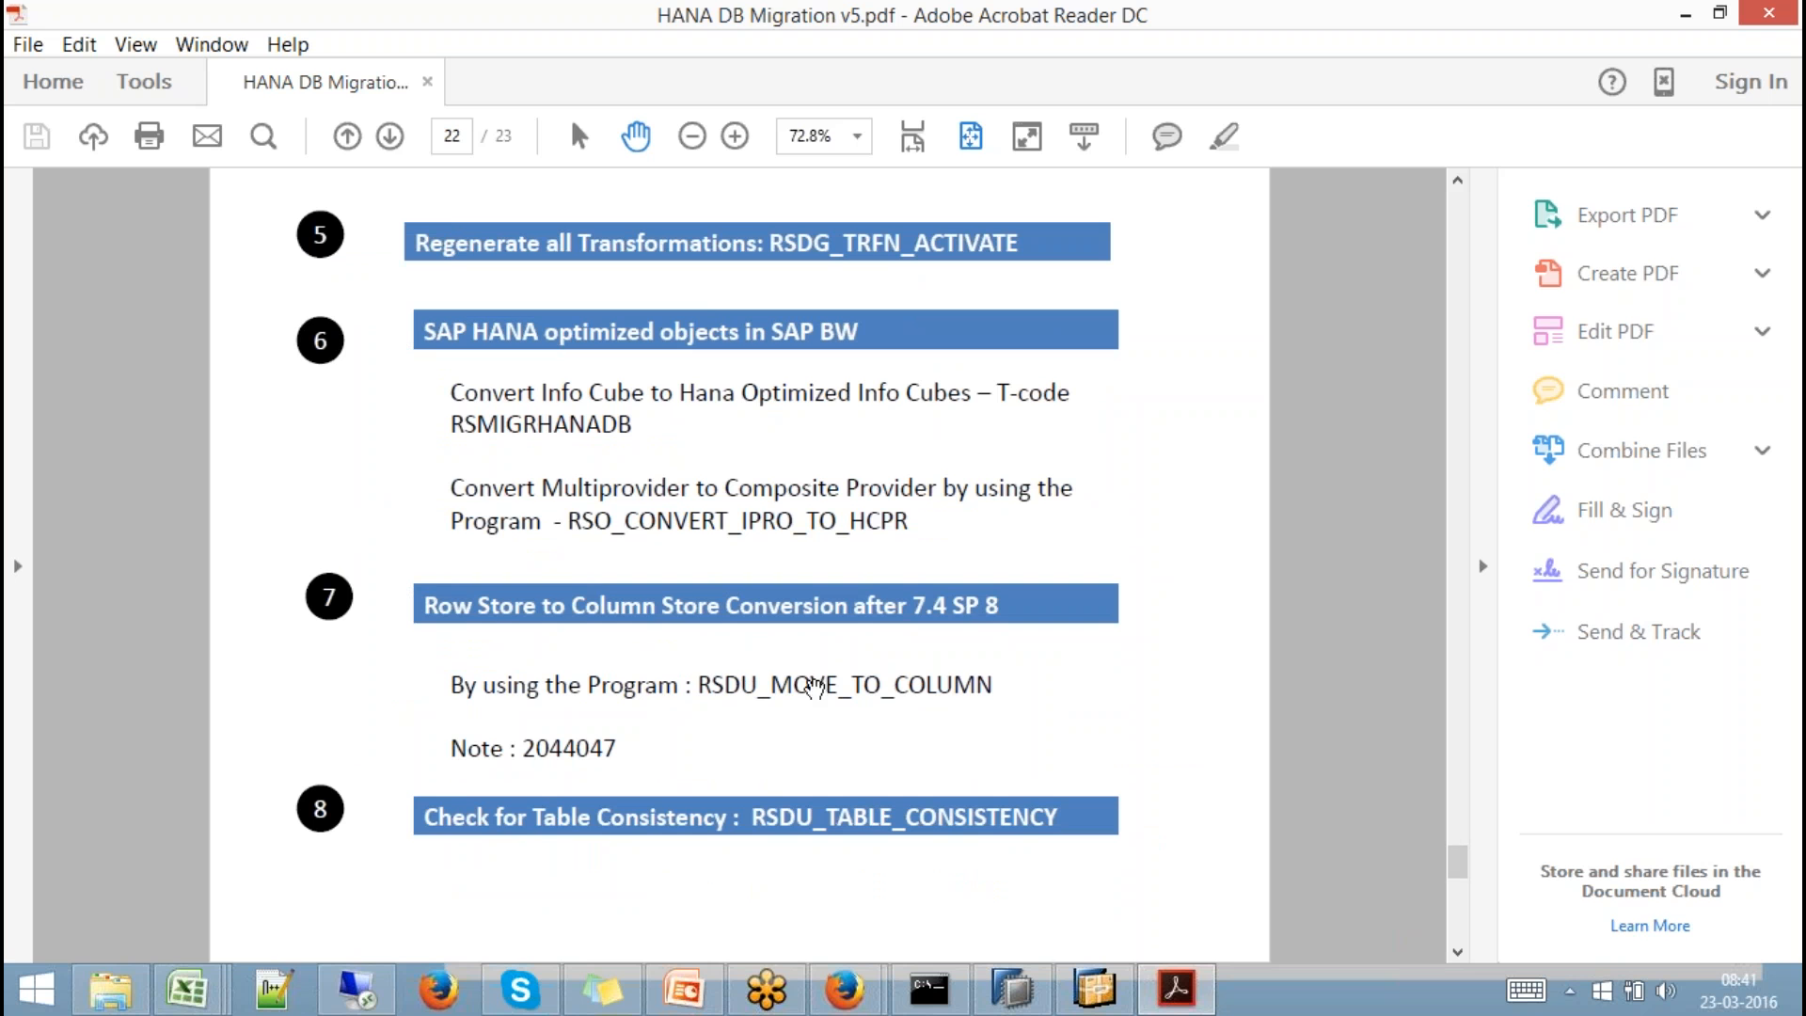
left_click_drag(568, 520, 911, 516)
key("ctrl+c")
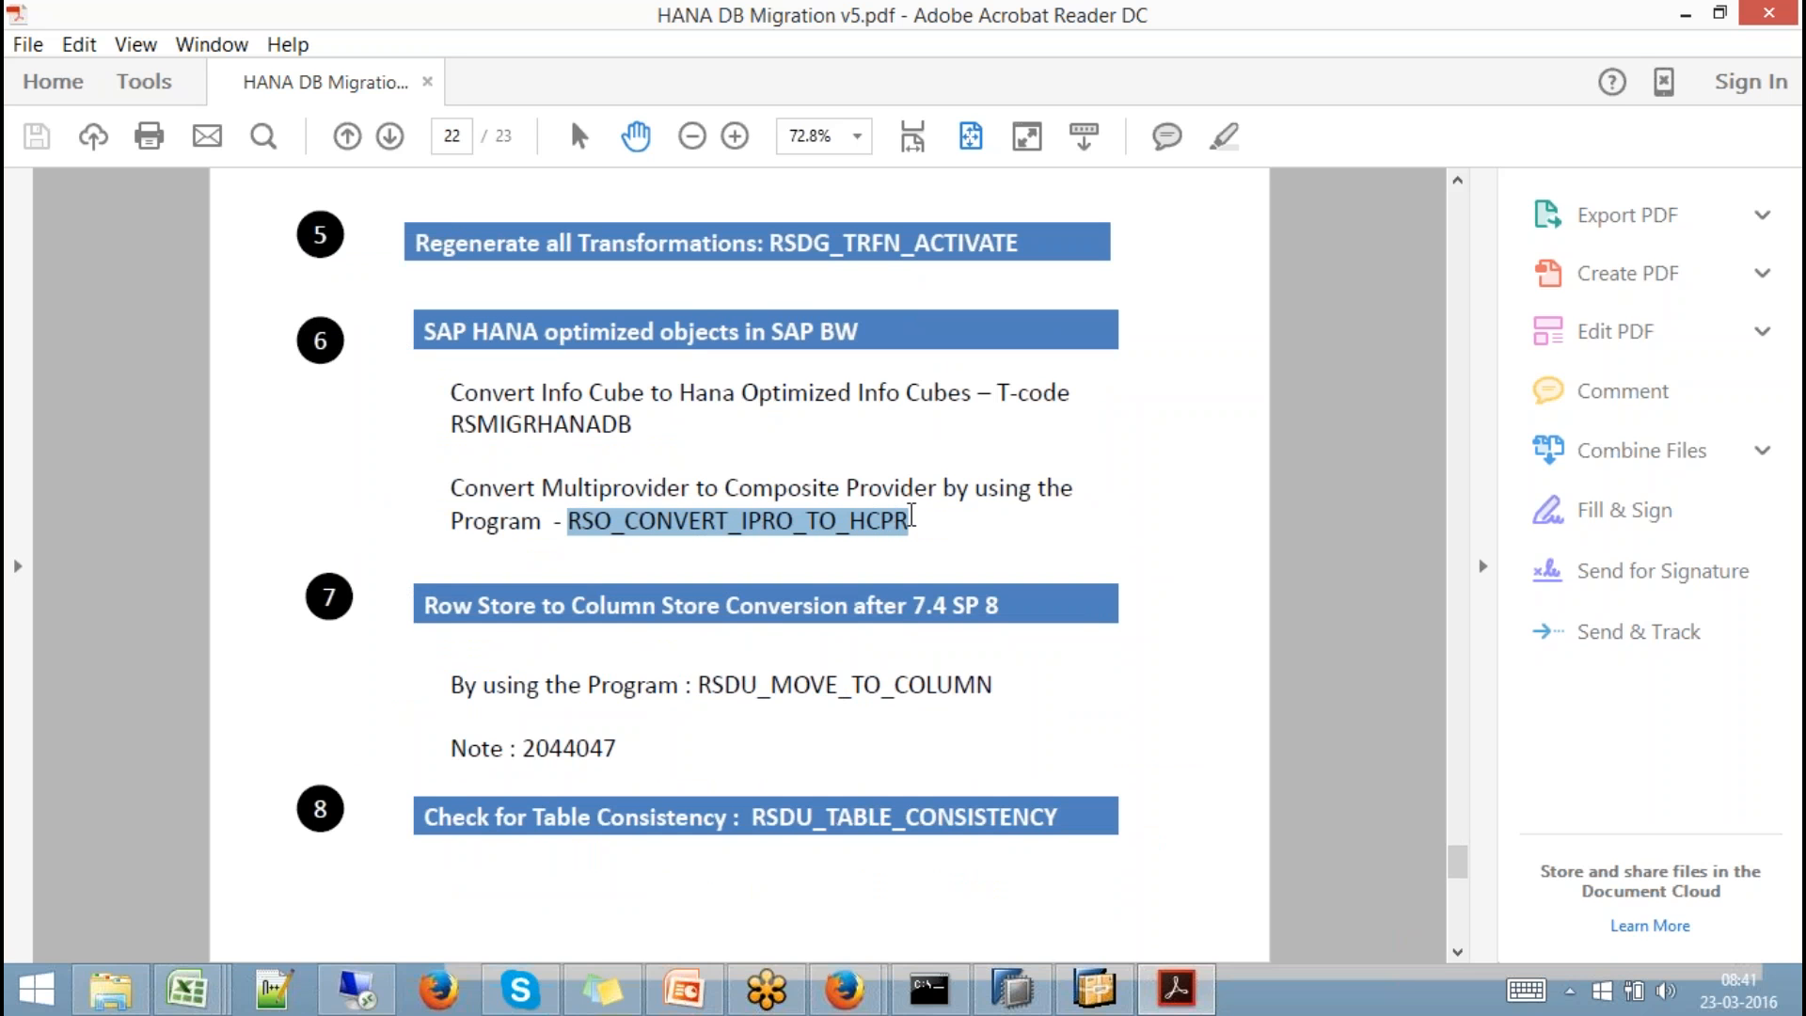
Return to SAP GUI in the remote desktop session and execute program RSO_CONVERT_IPRO_TO_HCPR, dismissing the InfoProvider value help.
left_click(359, 991)
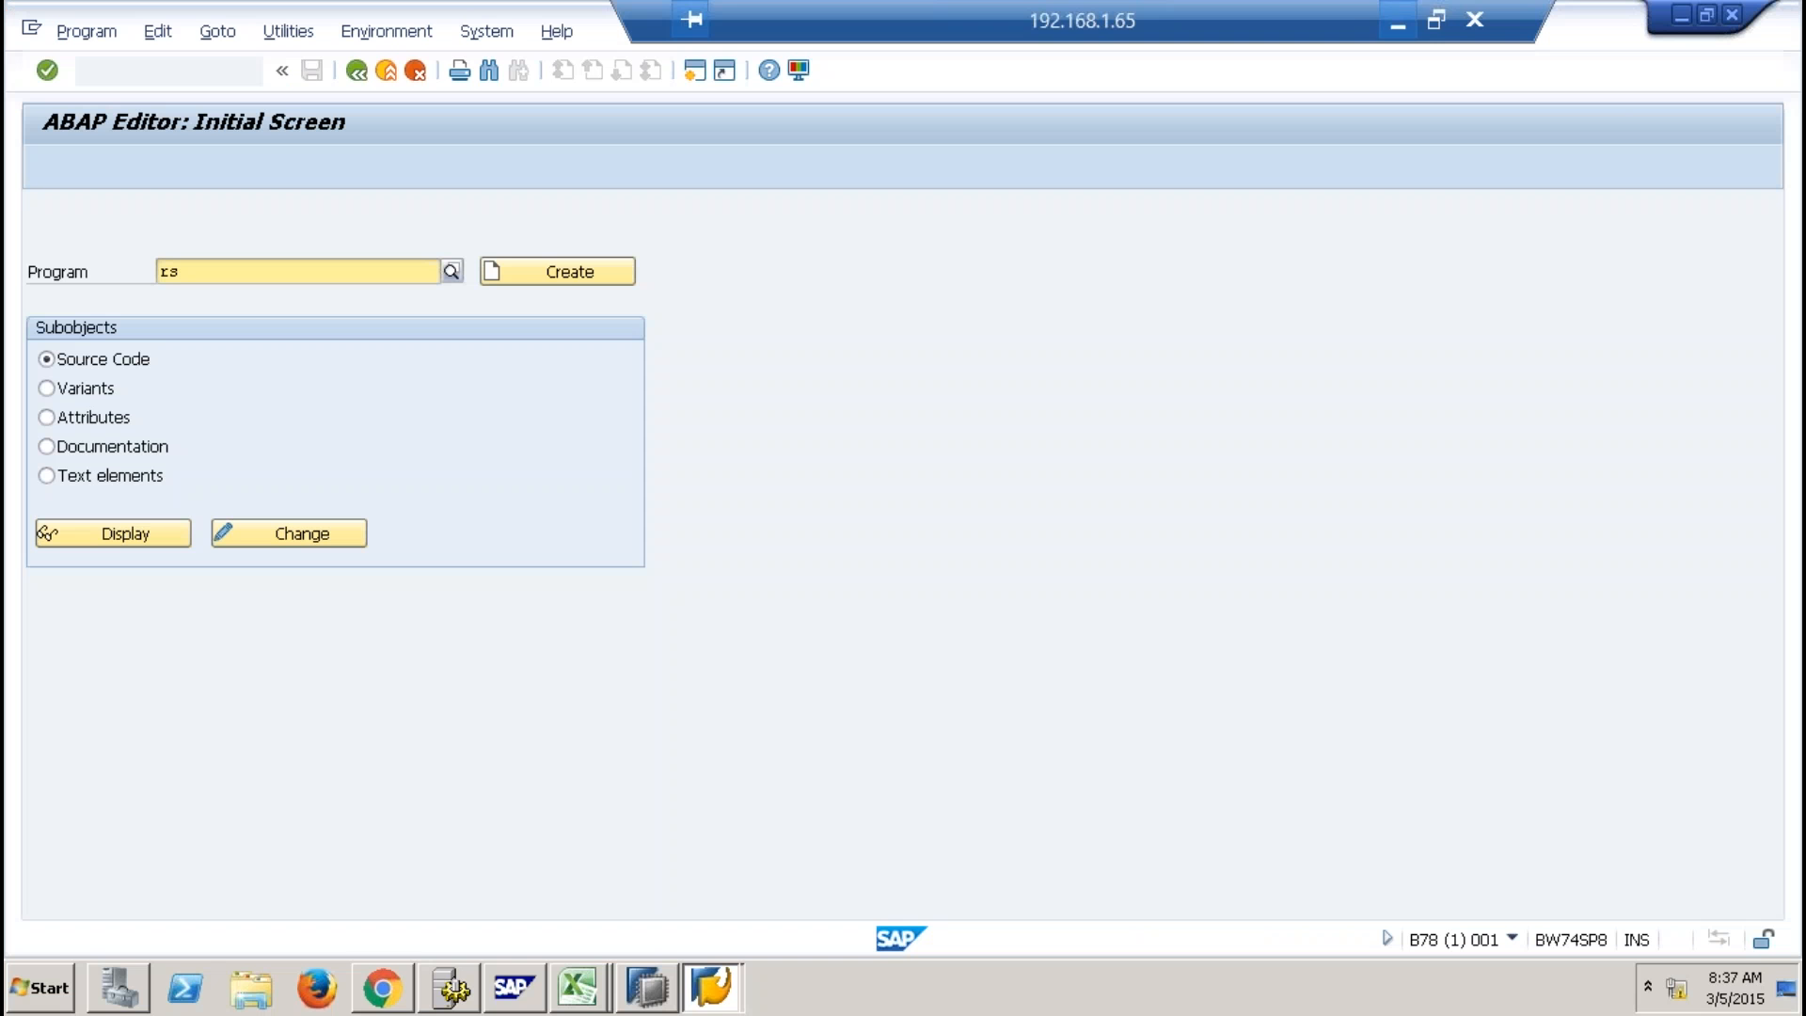
left_click_drag(144, 273, 177, 271)
key("ctrl+v")
left_click(111, 166)
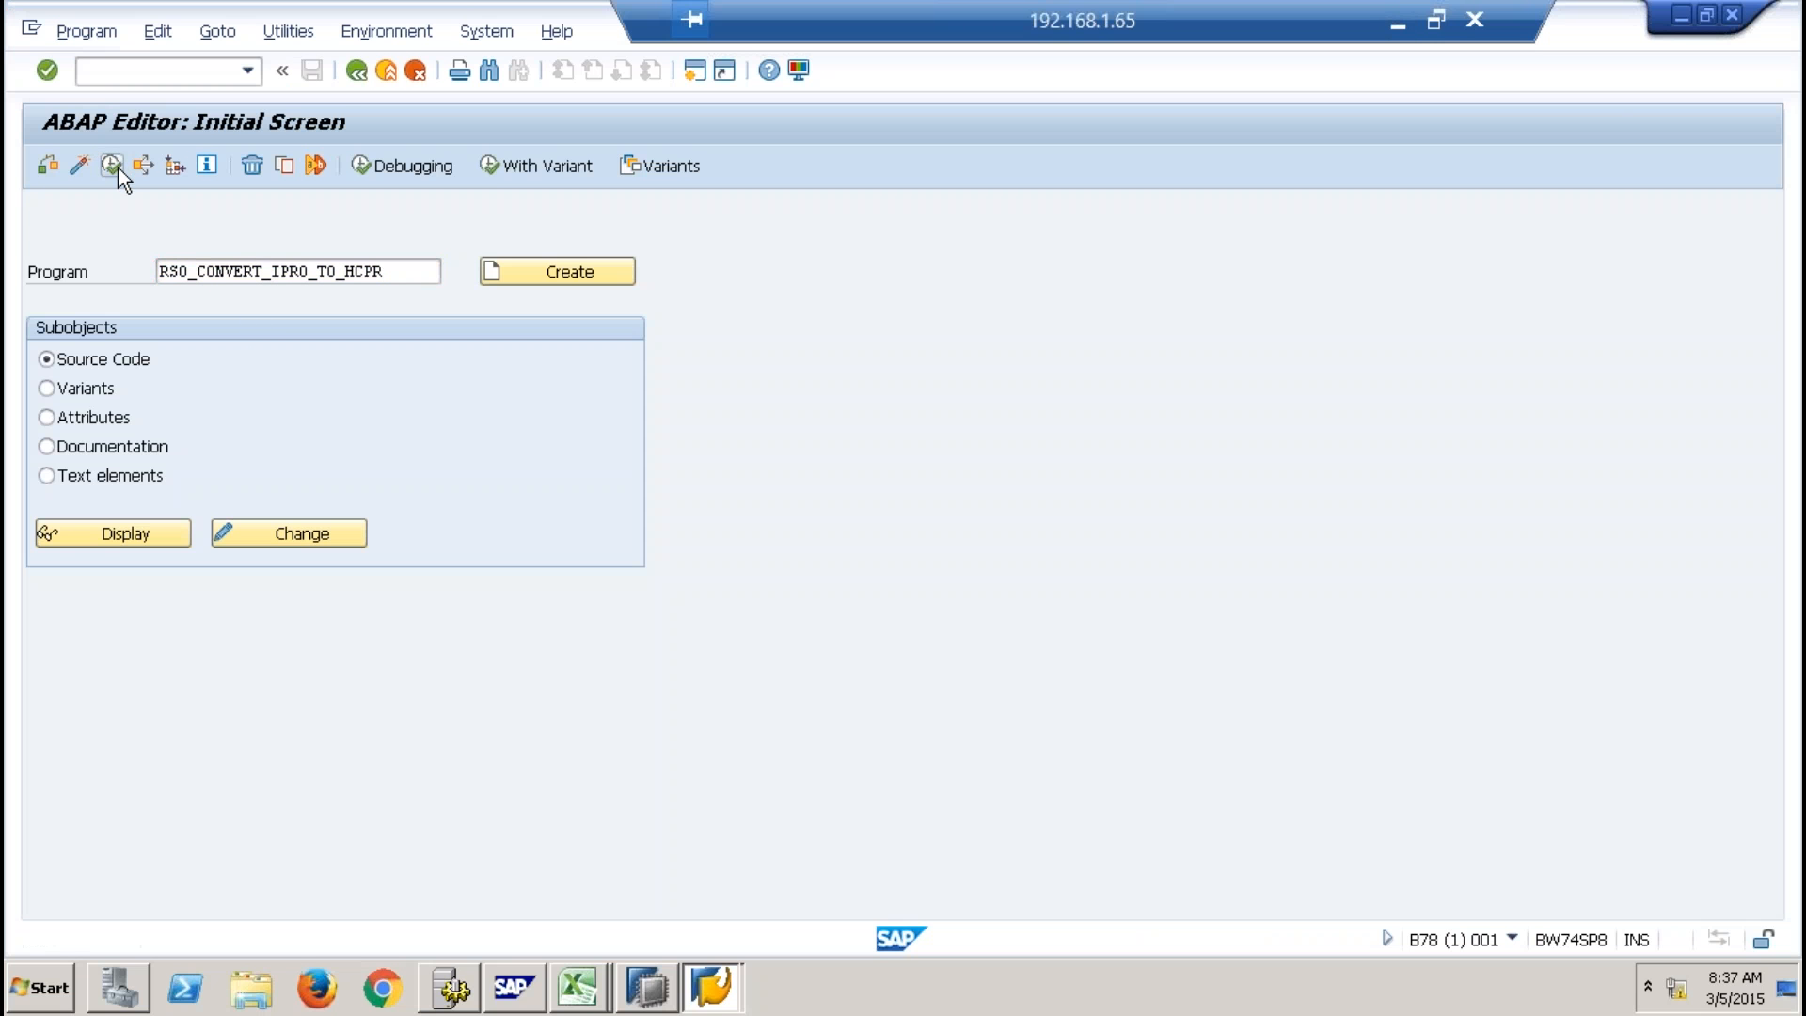
left_click(637, 212)
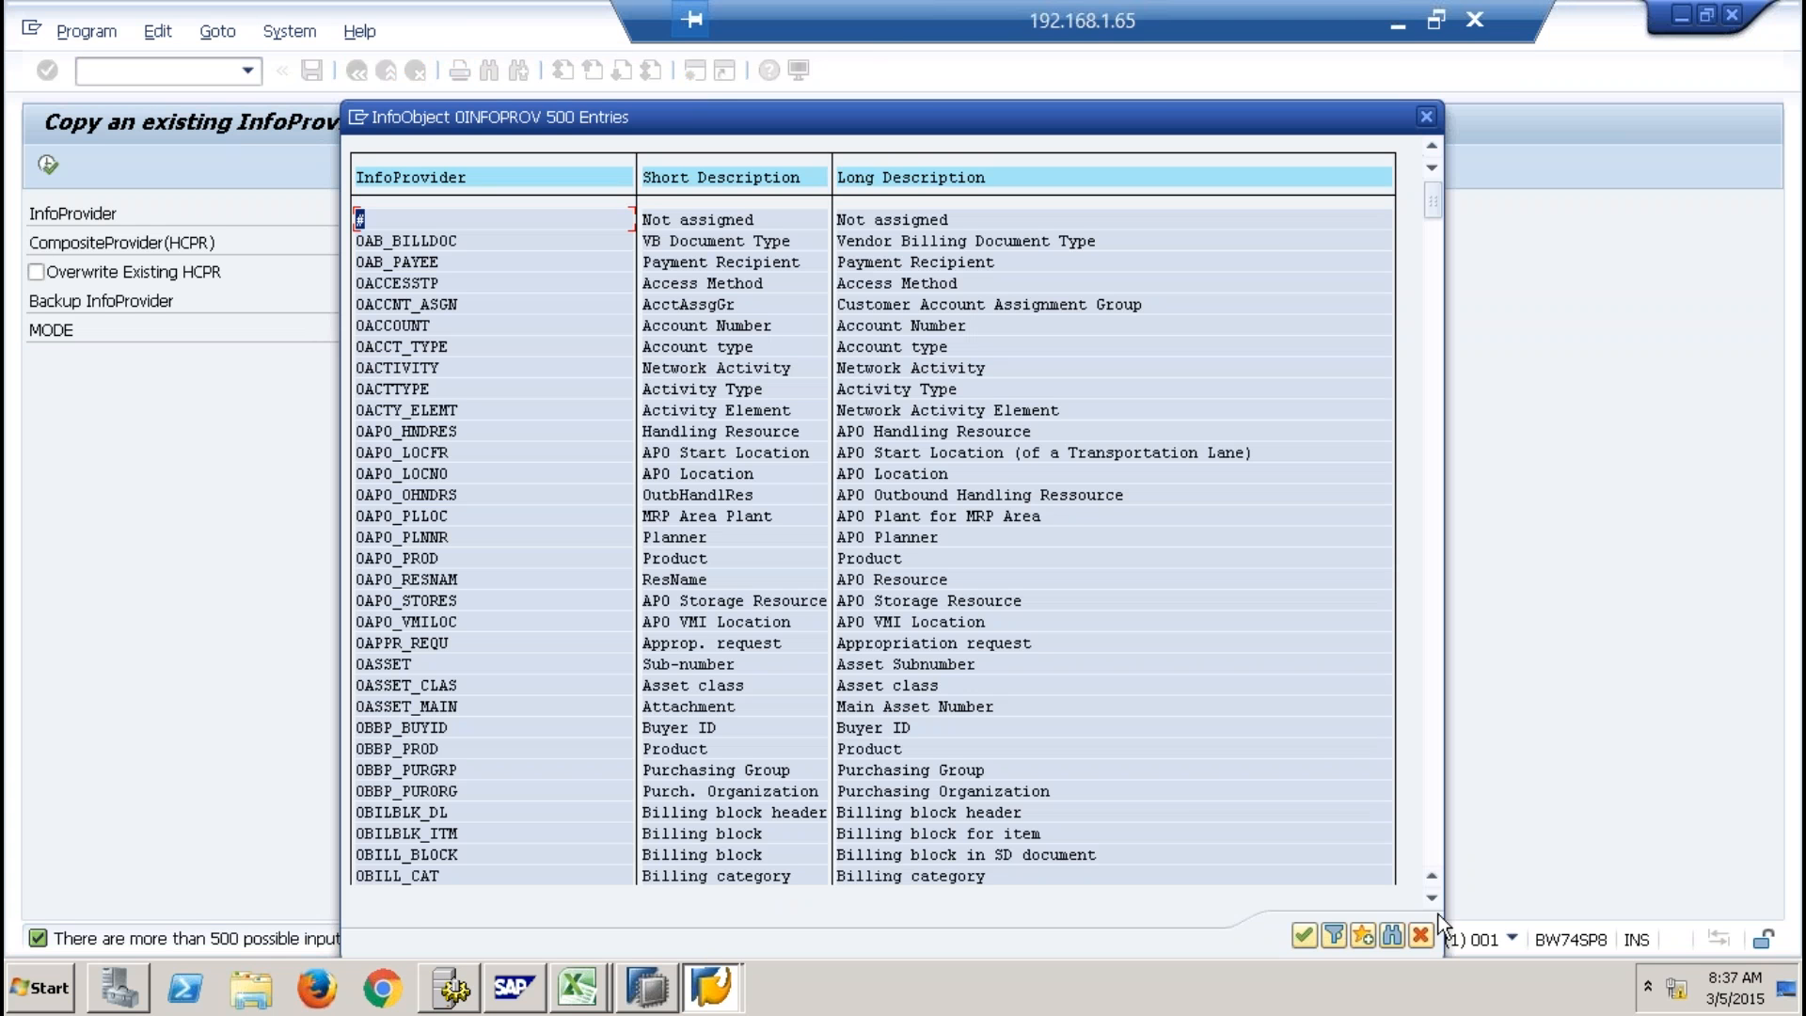
left_click(1420, 935)
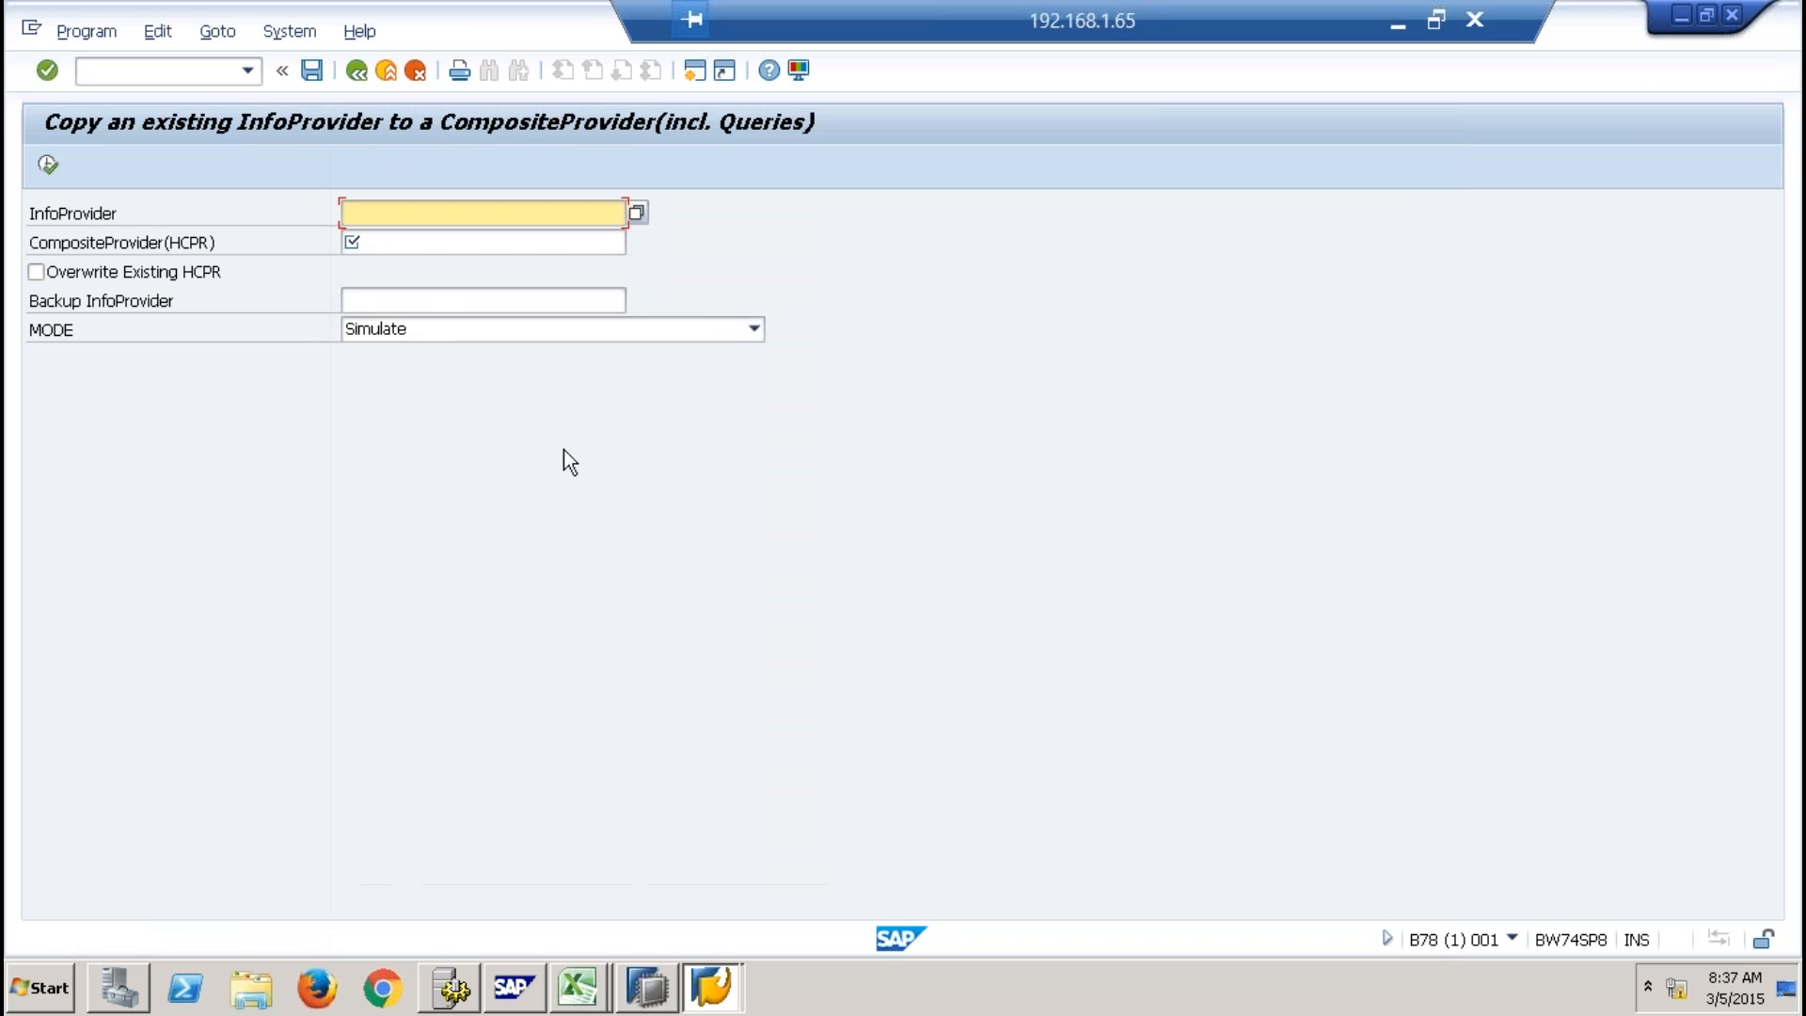
Run transaction /orsa1 in a new session and select the technical name SMPDSCOMP in the Virtual Layer of Shell InfoArea.
left_click(203, 70)
type("/orsa1")
key("Return")
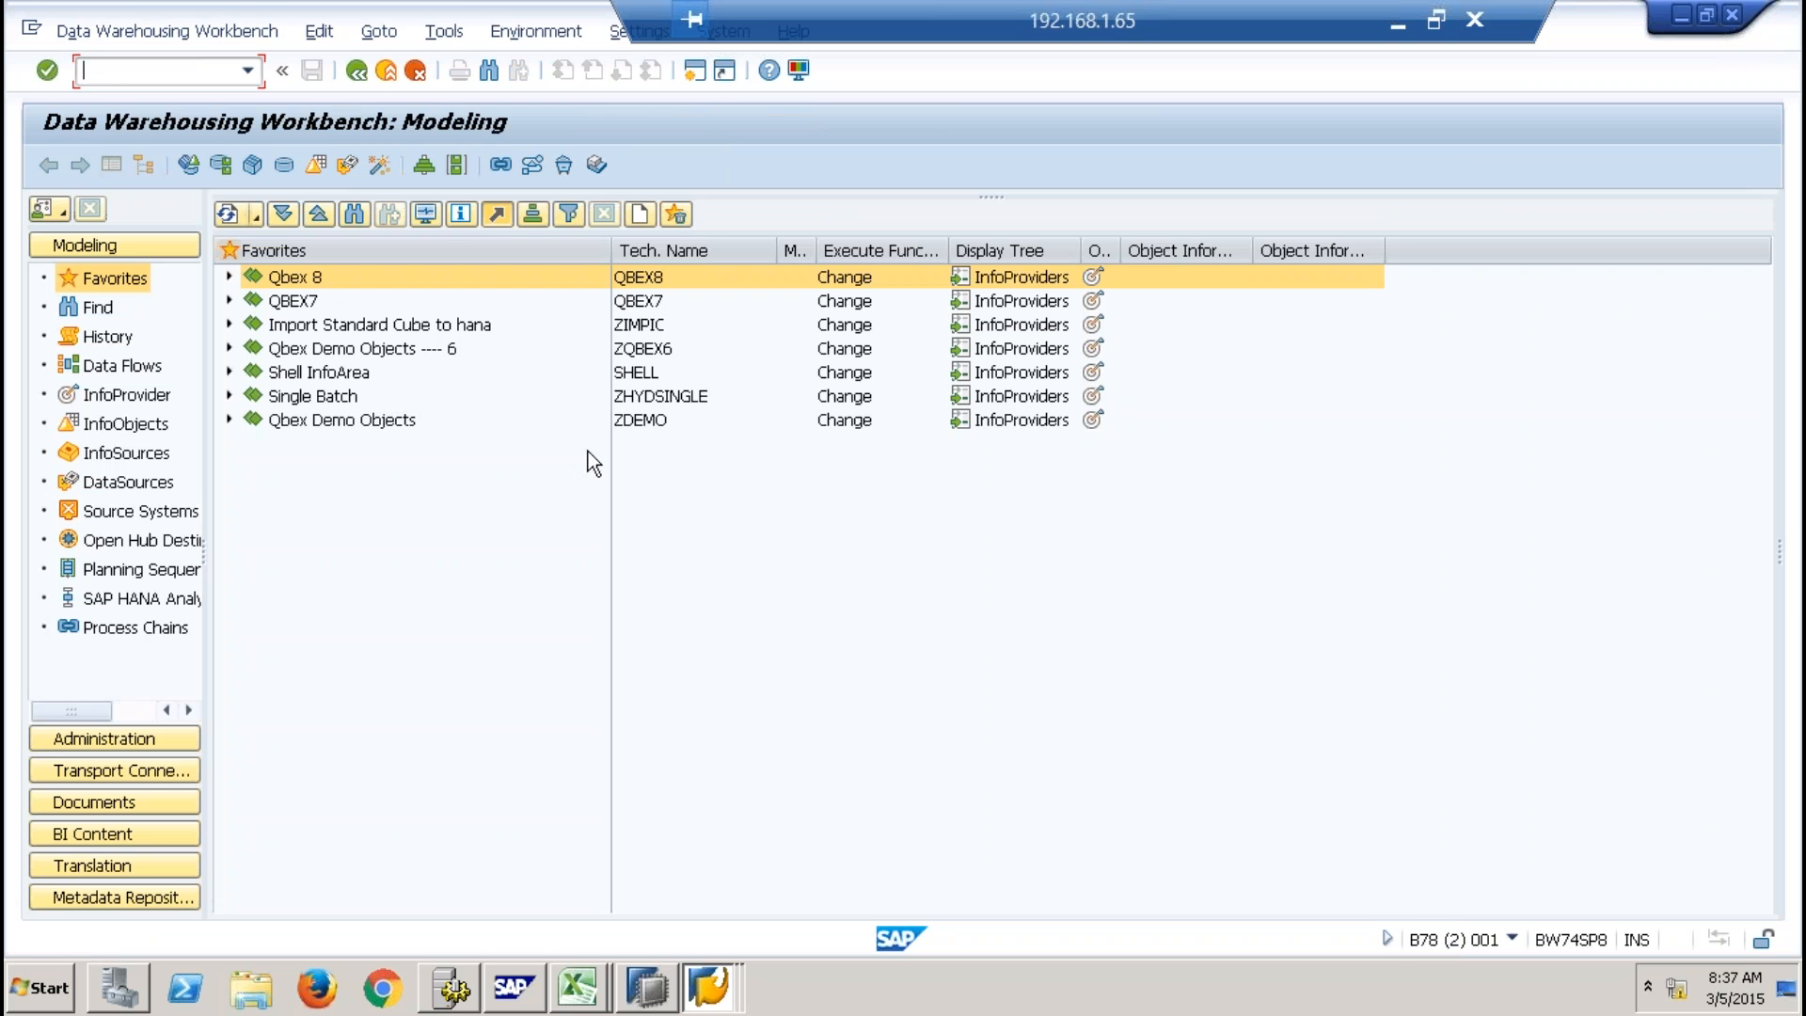
left_click(229, 372)
left_click(255, 490)
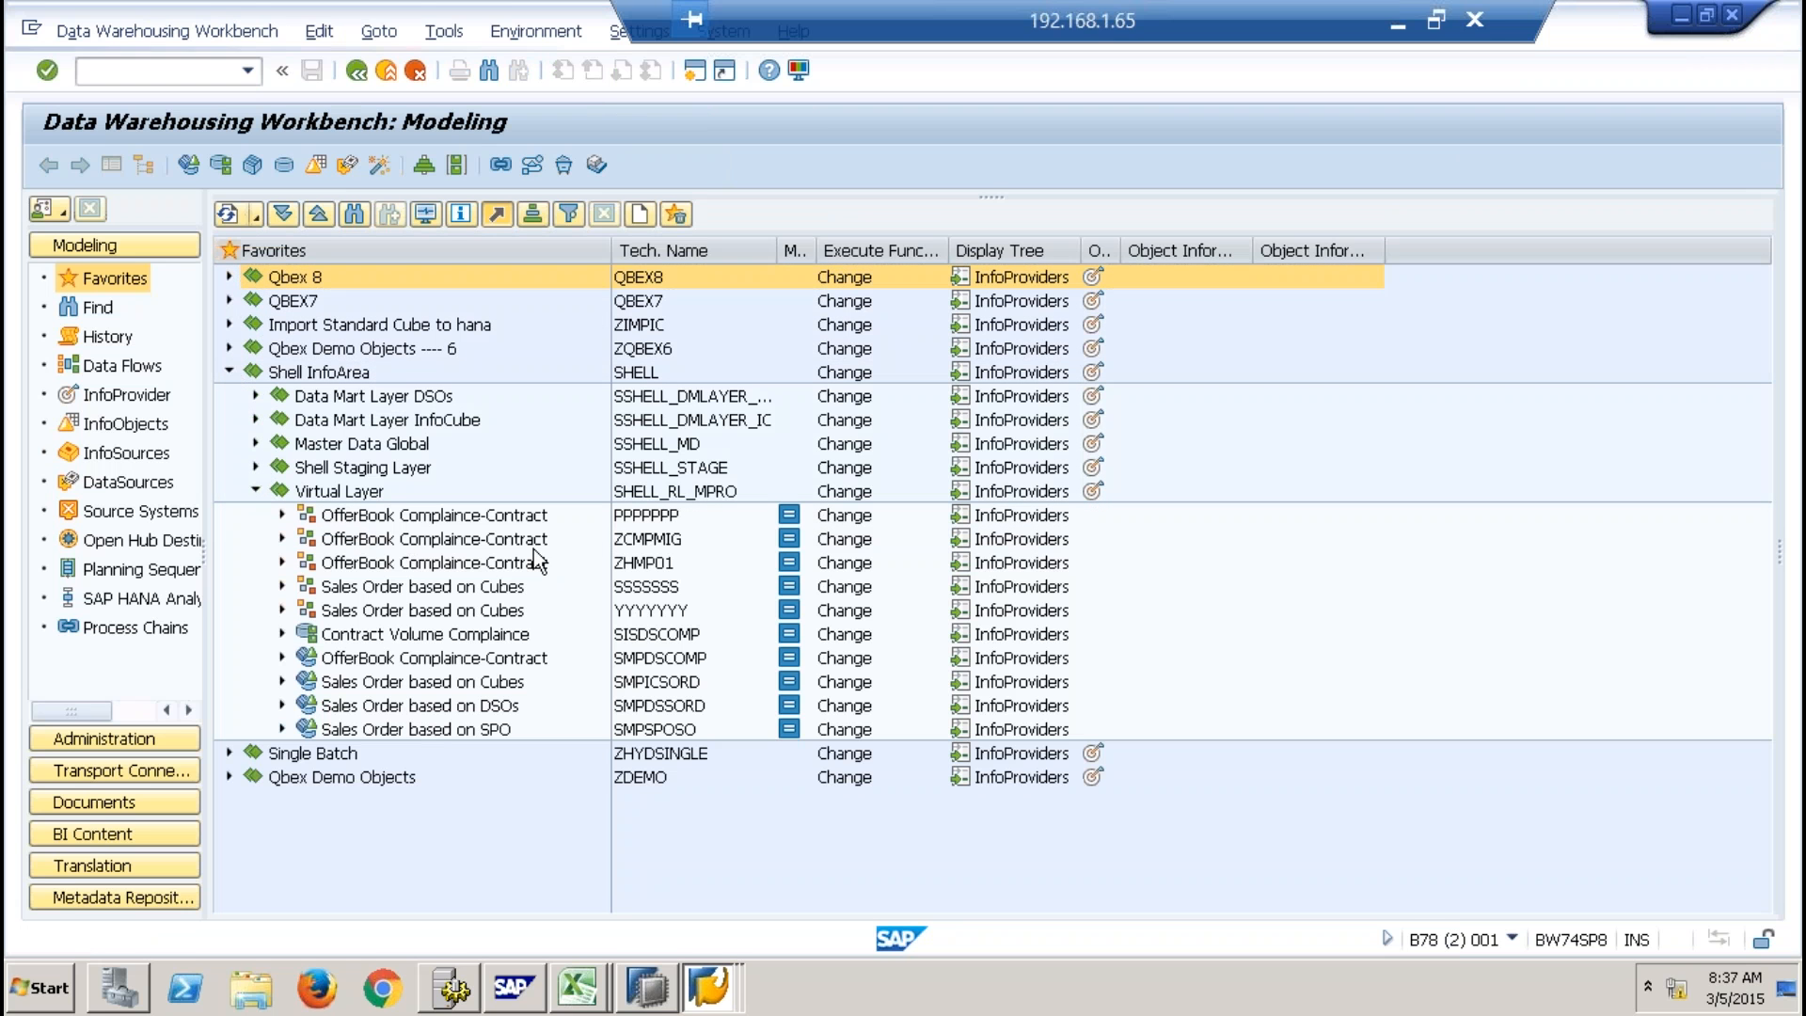
left_click(665, 658)
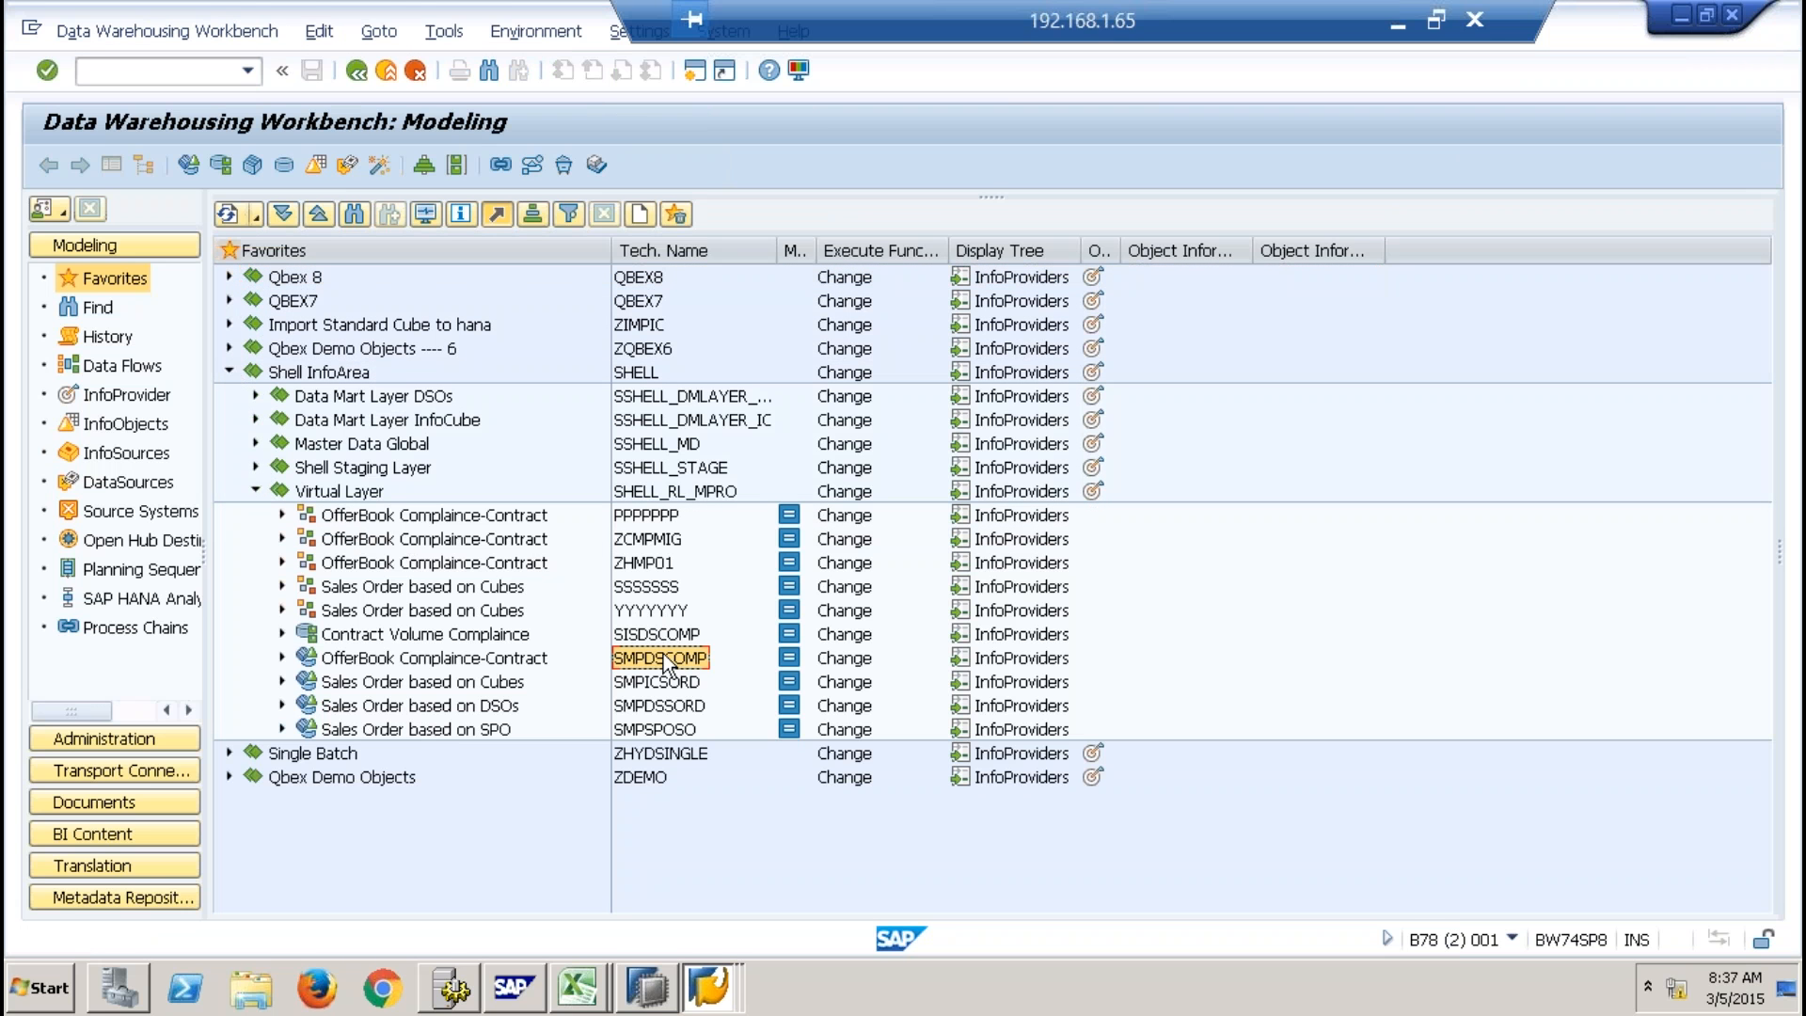
Back in the conversion program, simulate copying InfoProvider SMPDSCOMP to CompositeProvider BATCH9TE.
key("alt+Tab")
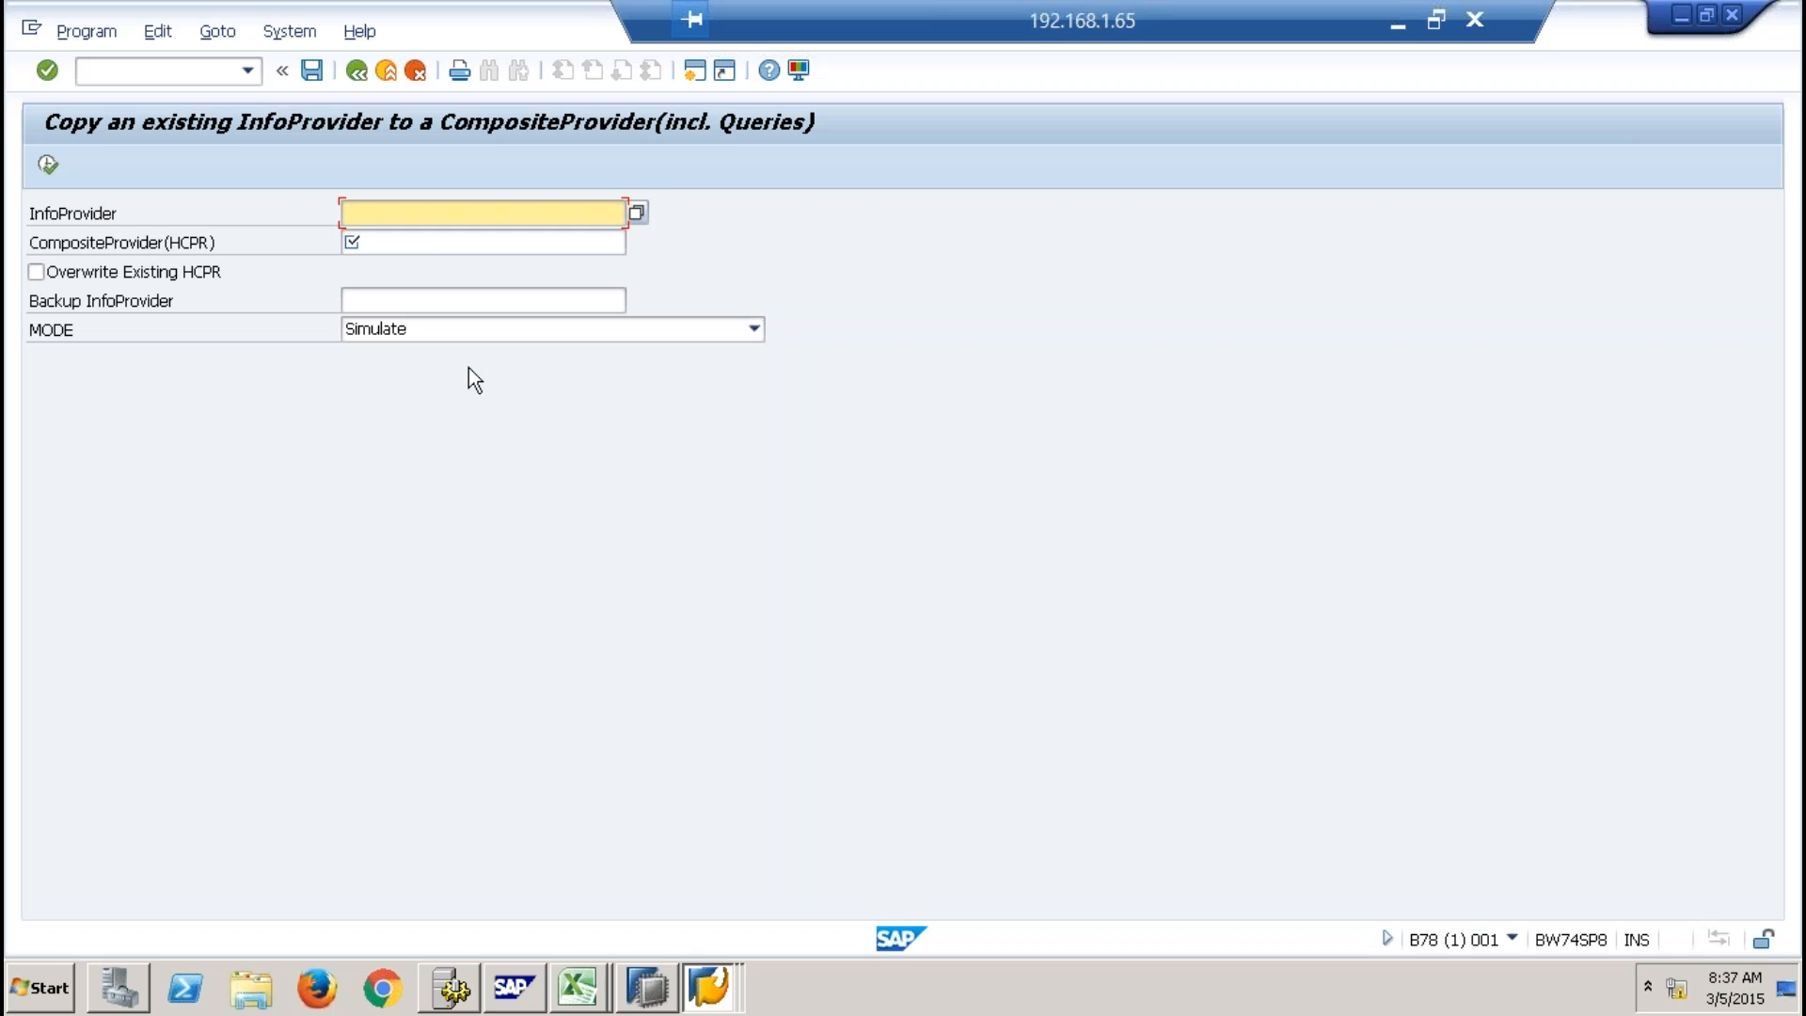
type("SMPDSCOMP")
left_click(431, 246)
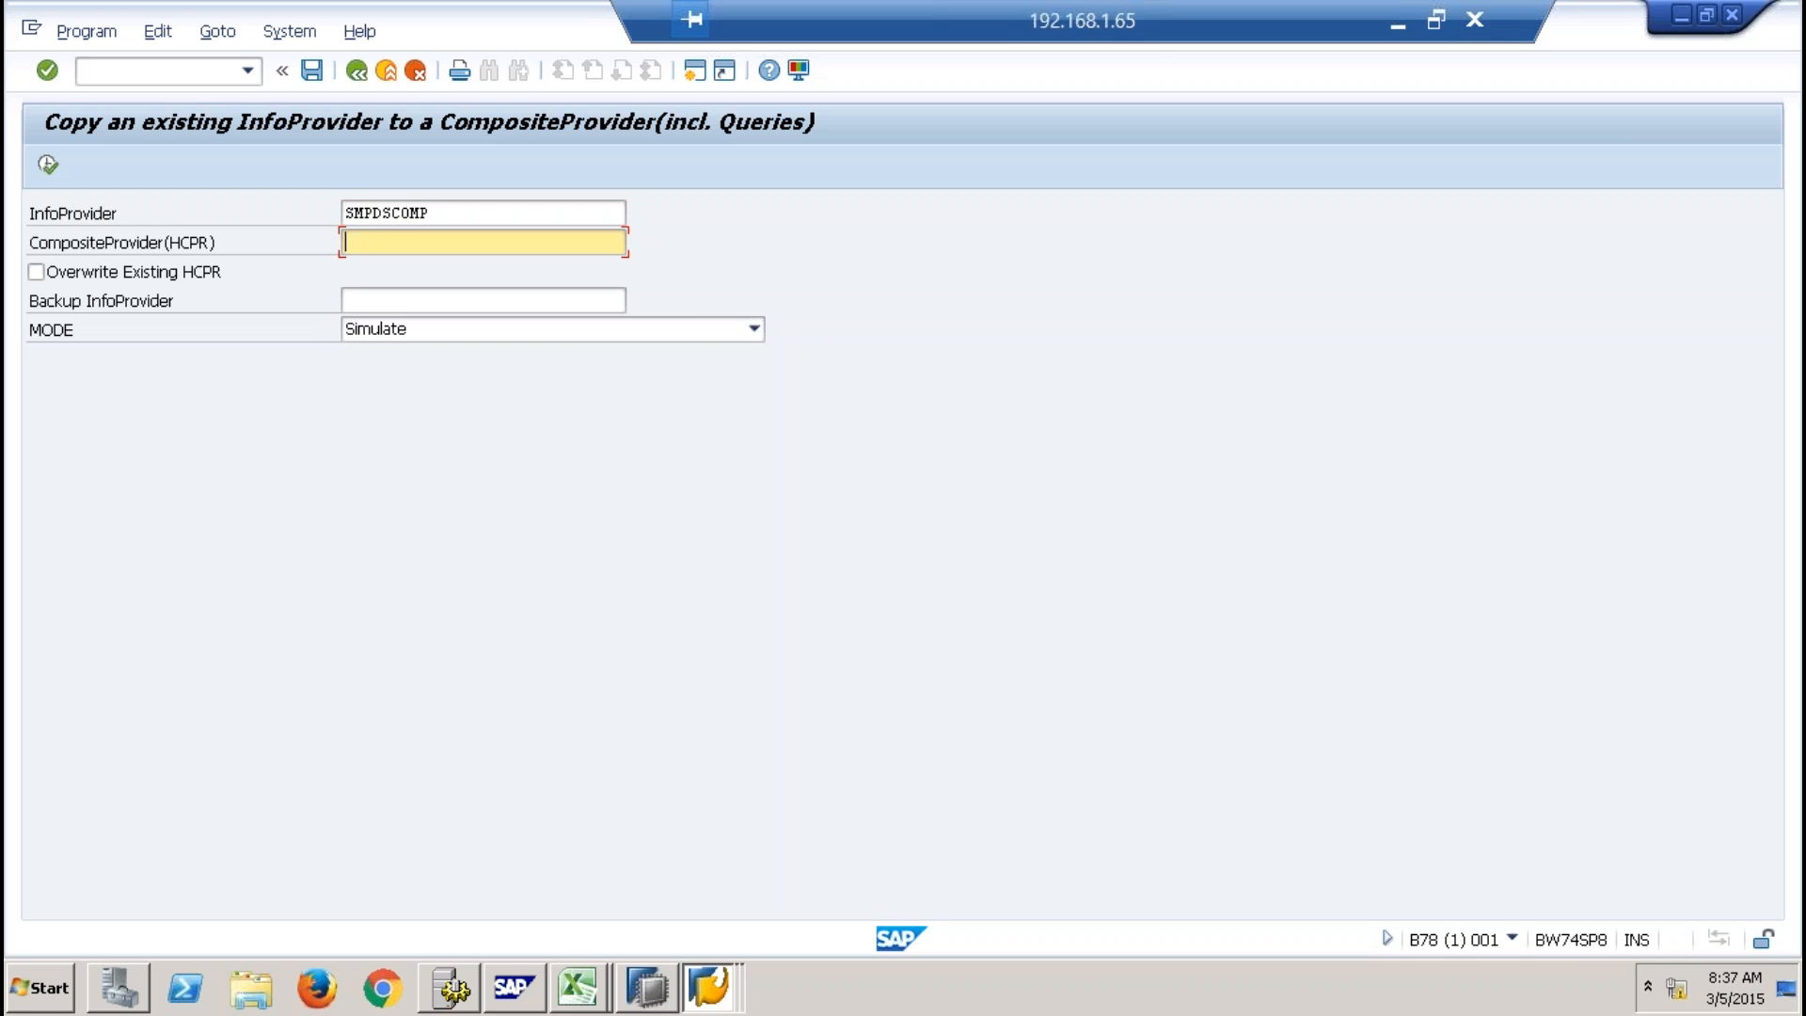
type("batch9te")
left_click(47, 163)
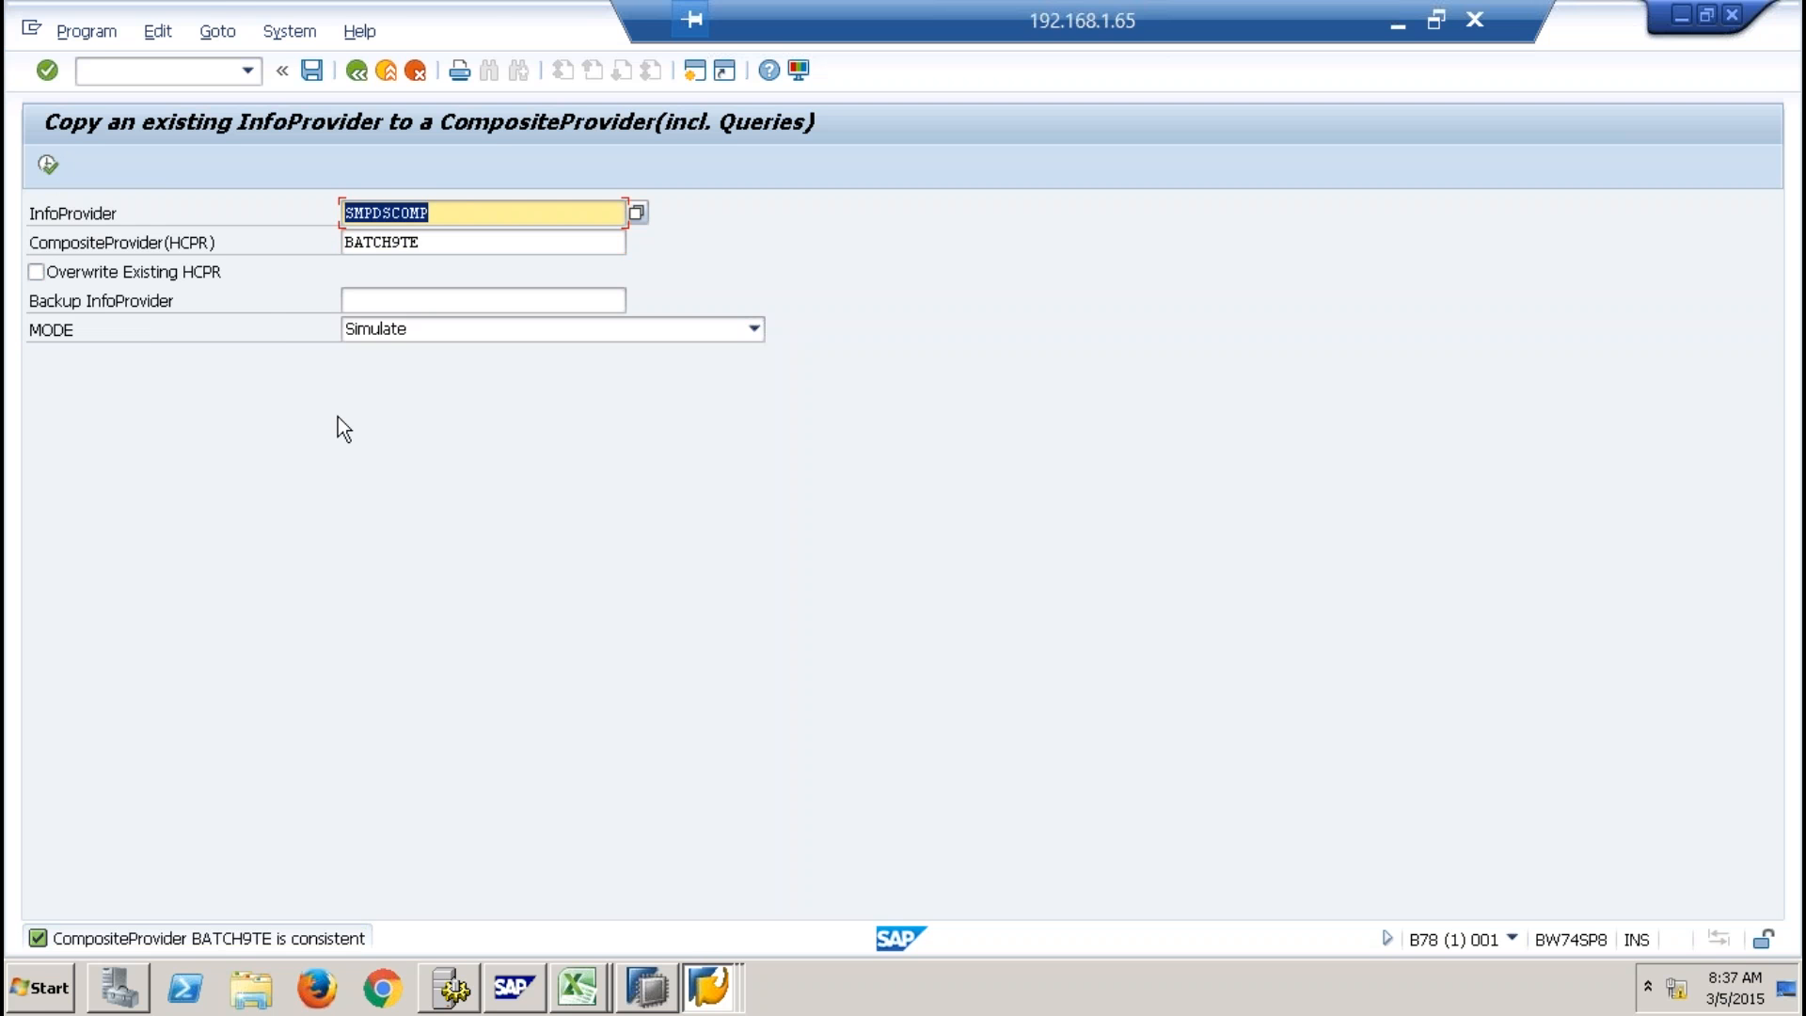
Return to the Data Warehousing Workbench session and reload it with transaction /nrsa1.
key("alt+Tab")
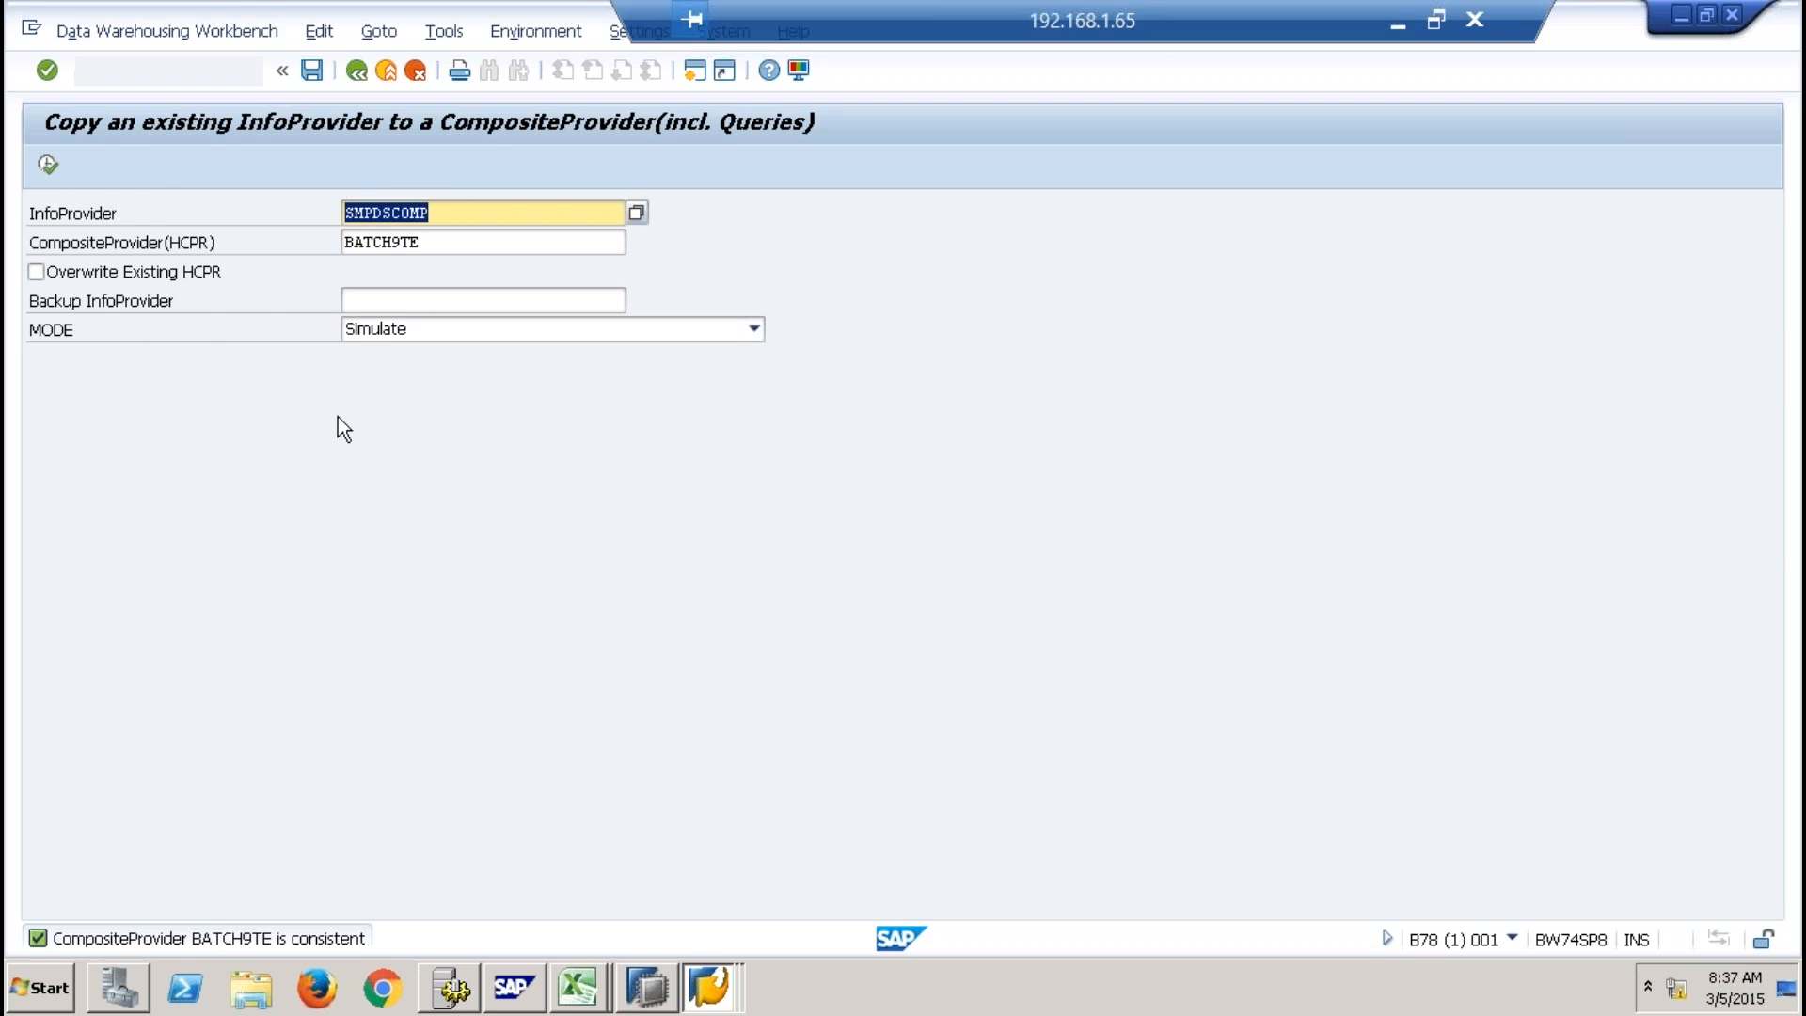
left_click(232, 213)
left_click(174, 71)
type("/nrsa1")
key("Return")
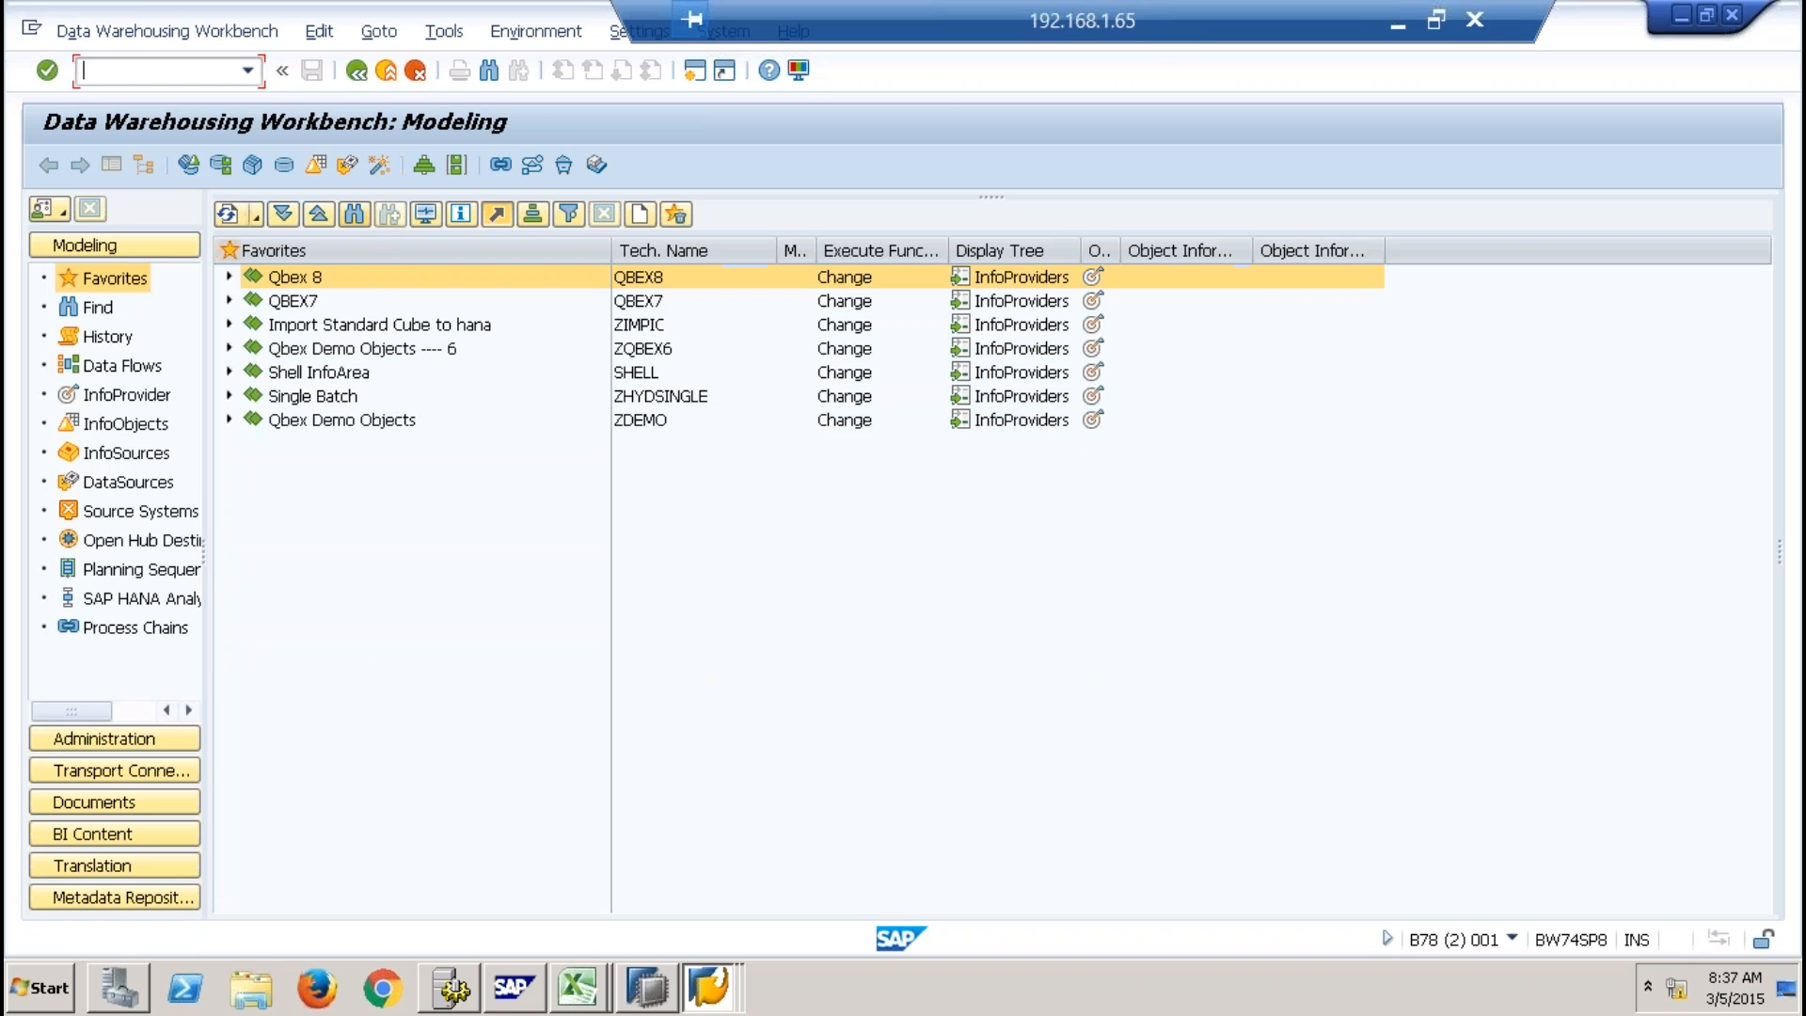
Search for batch9te by technical name and description, and look for it in the Virtual Layer of Shell InfoArea.
left_click(355, 216)
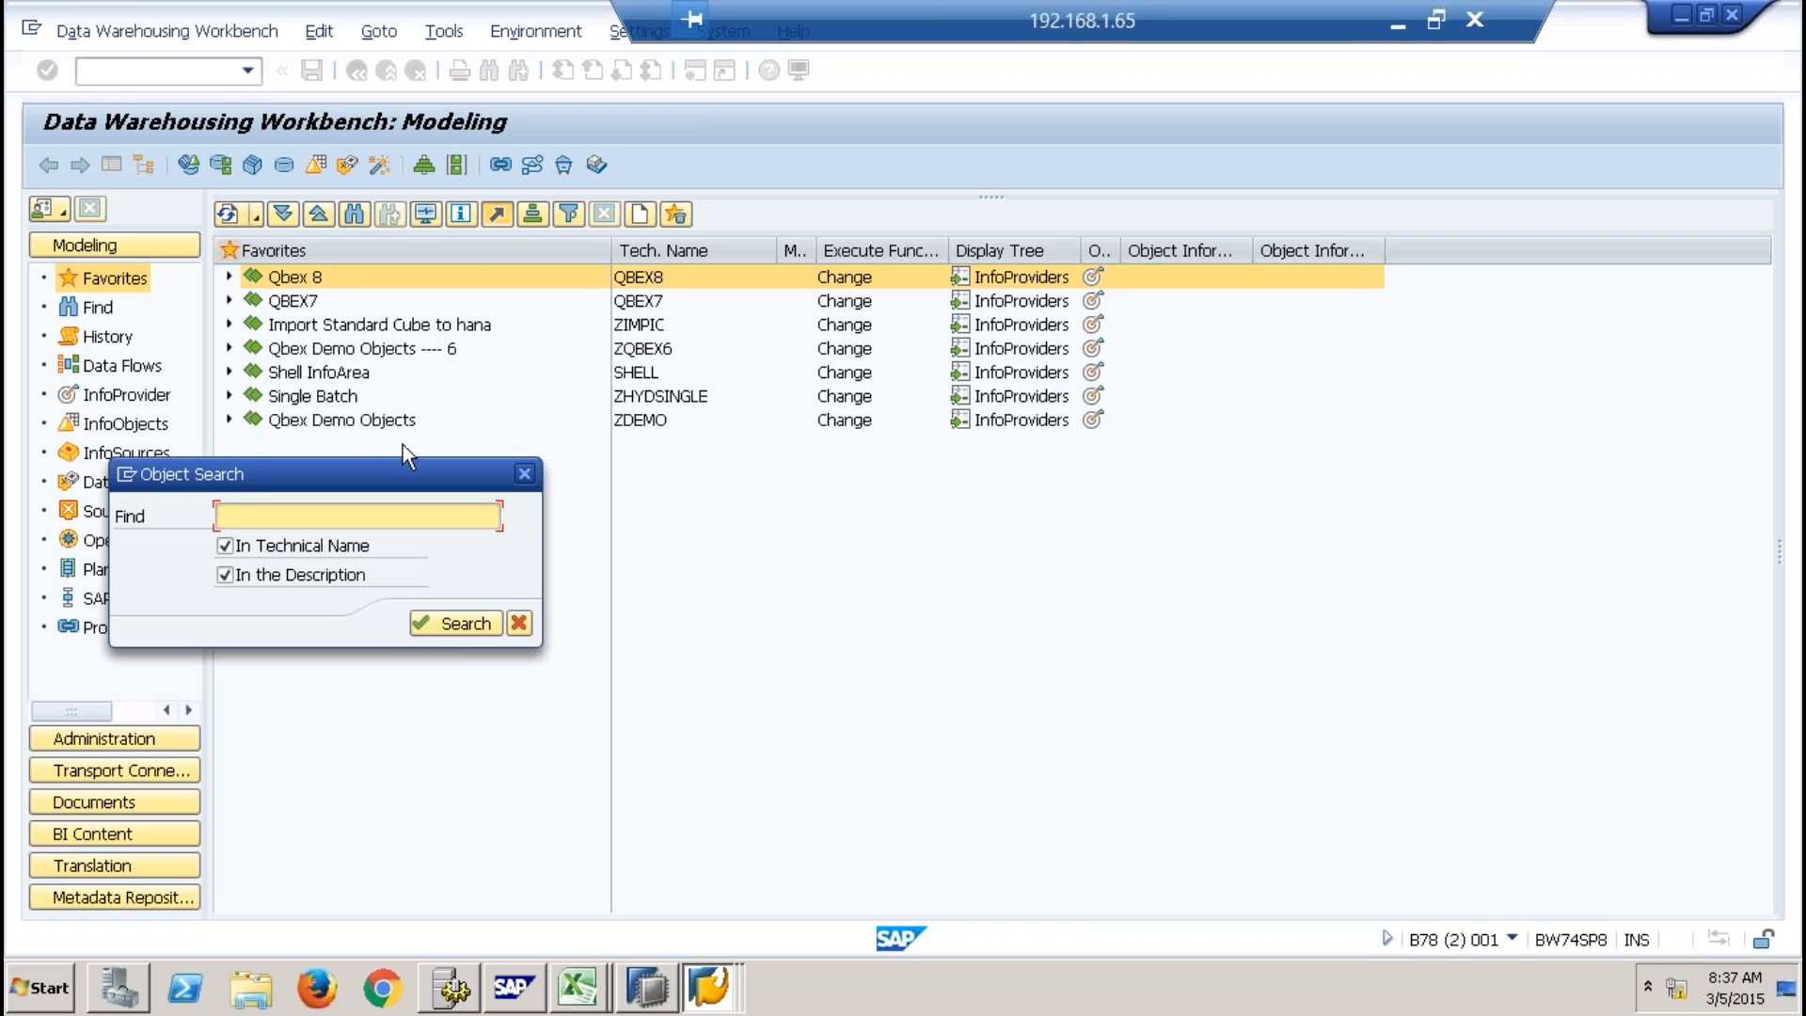
type("batch9te")
key("Return")
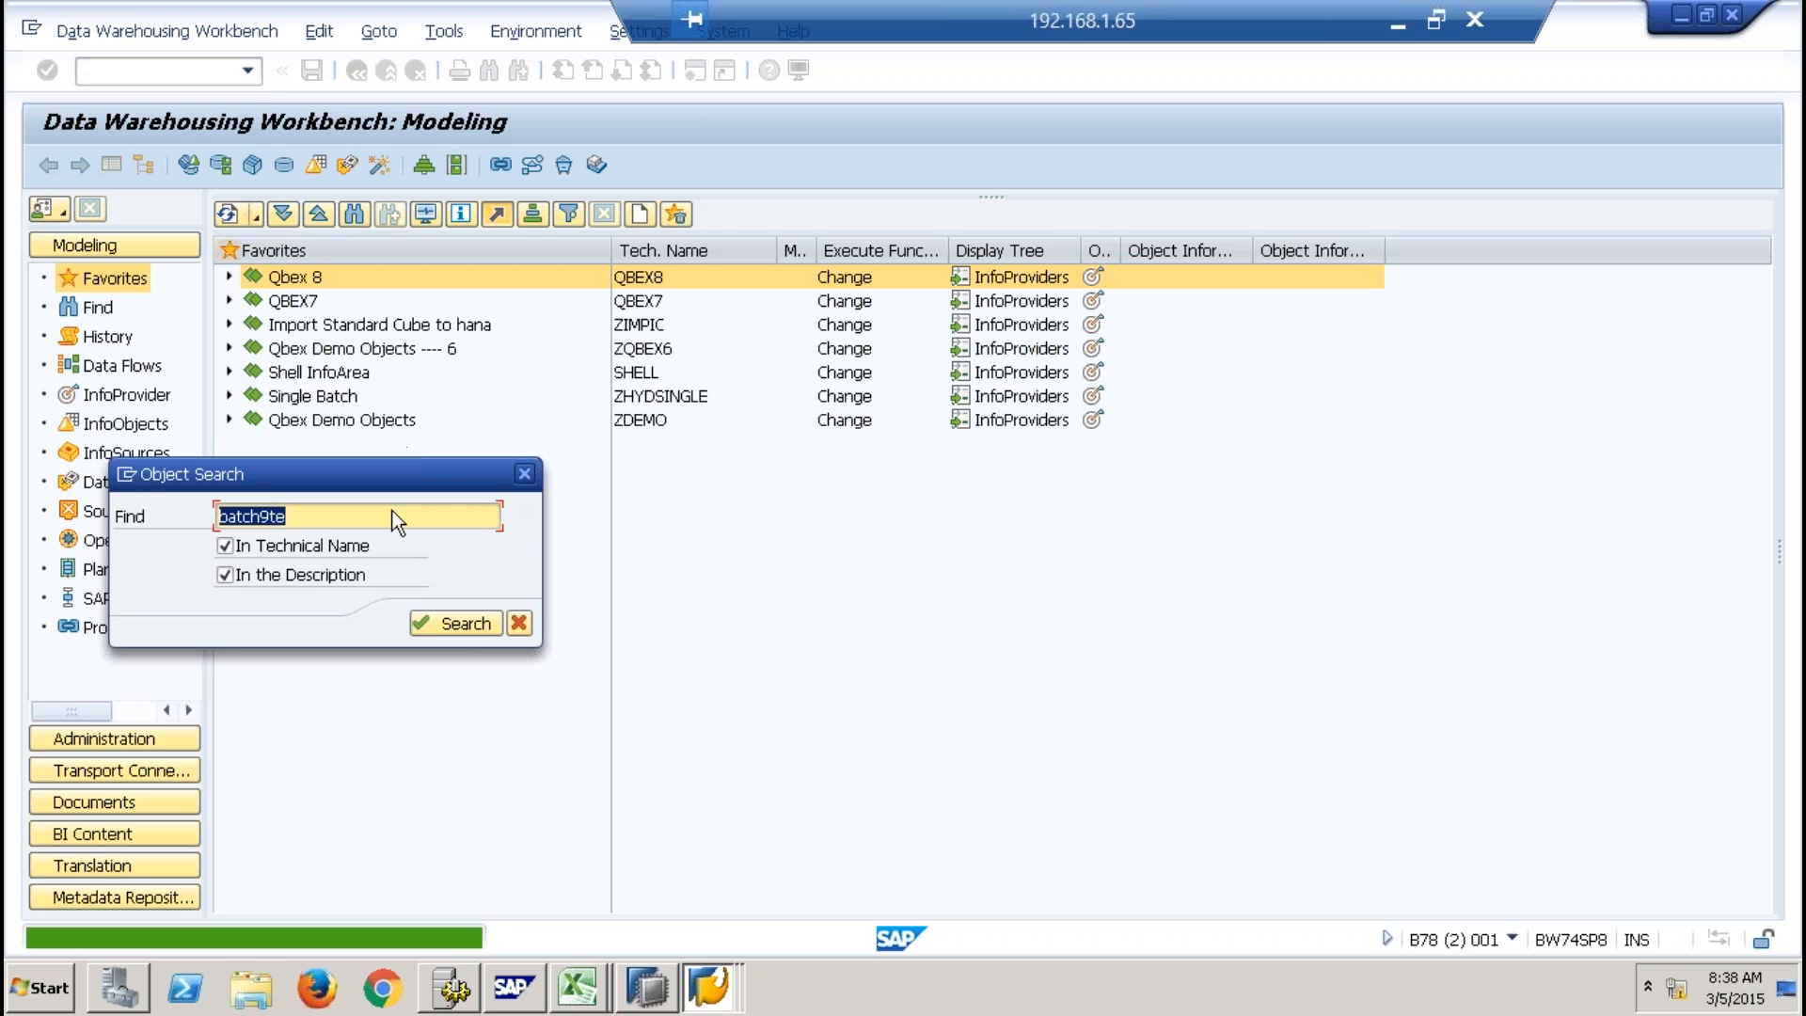
left_click(514, 622)
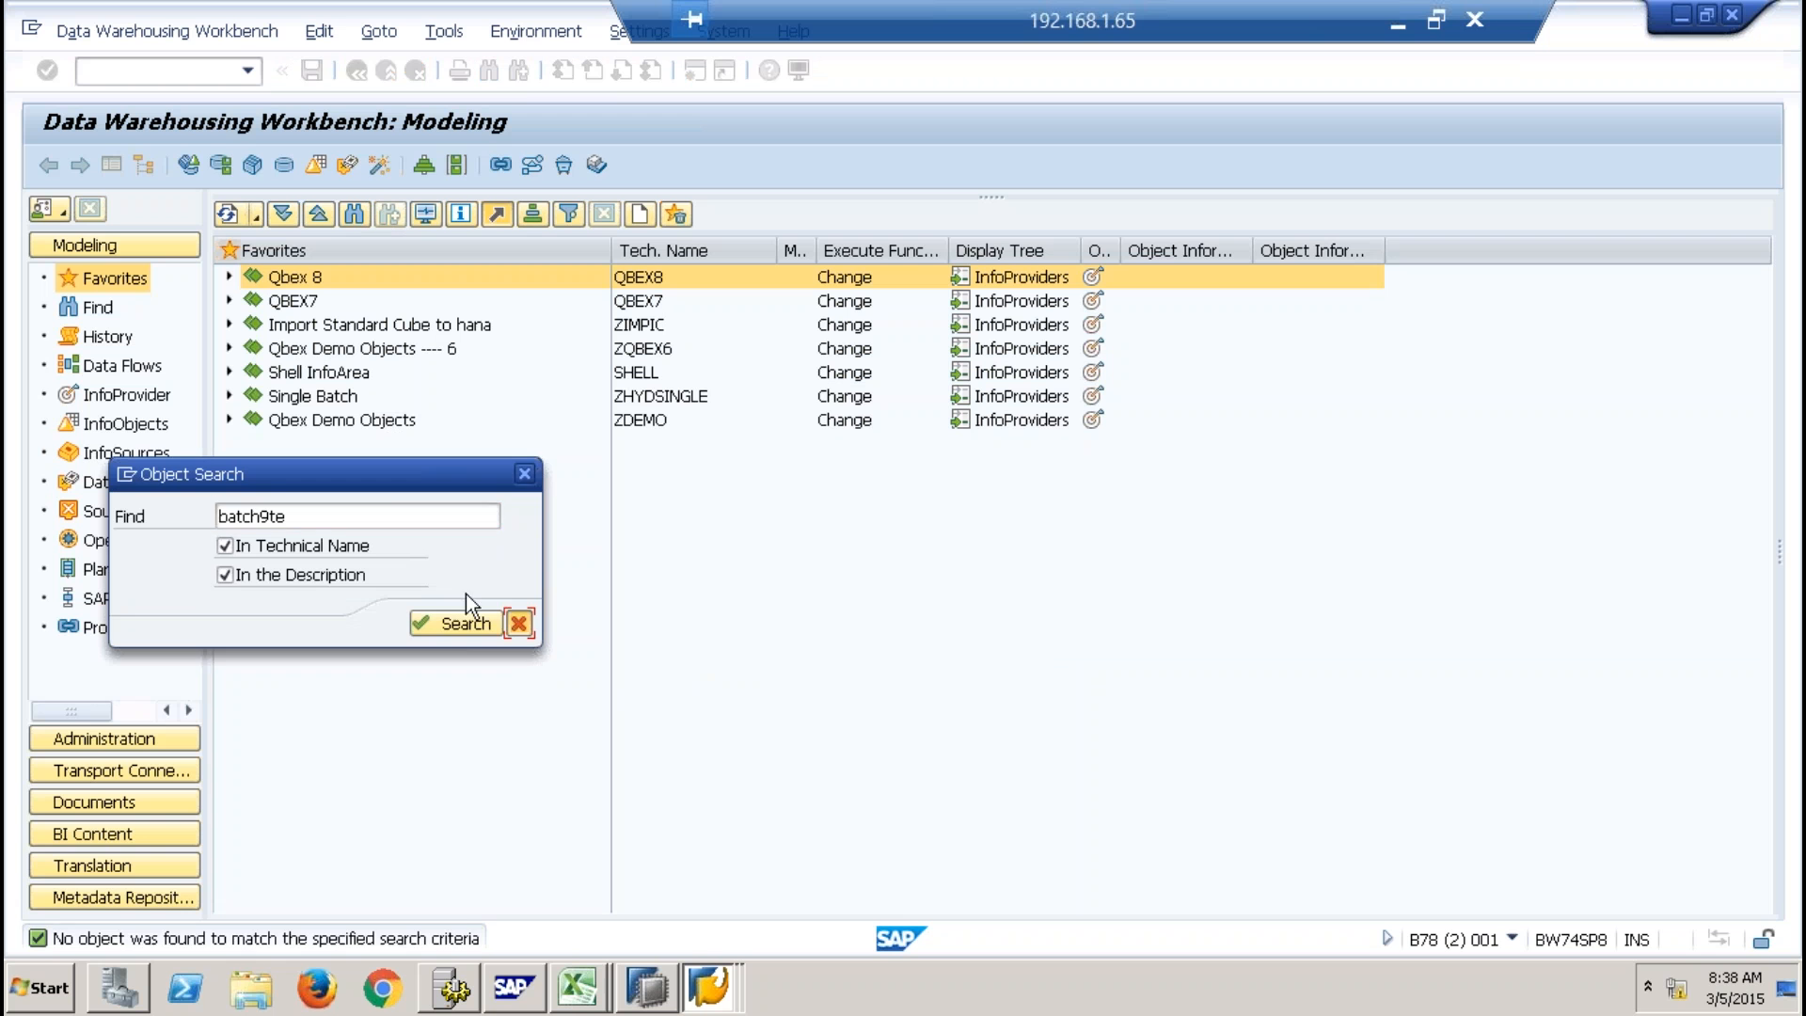
left_click(228, 371)
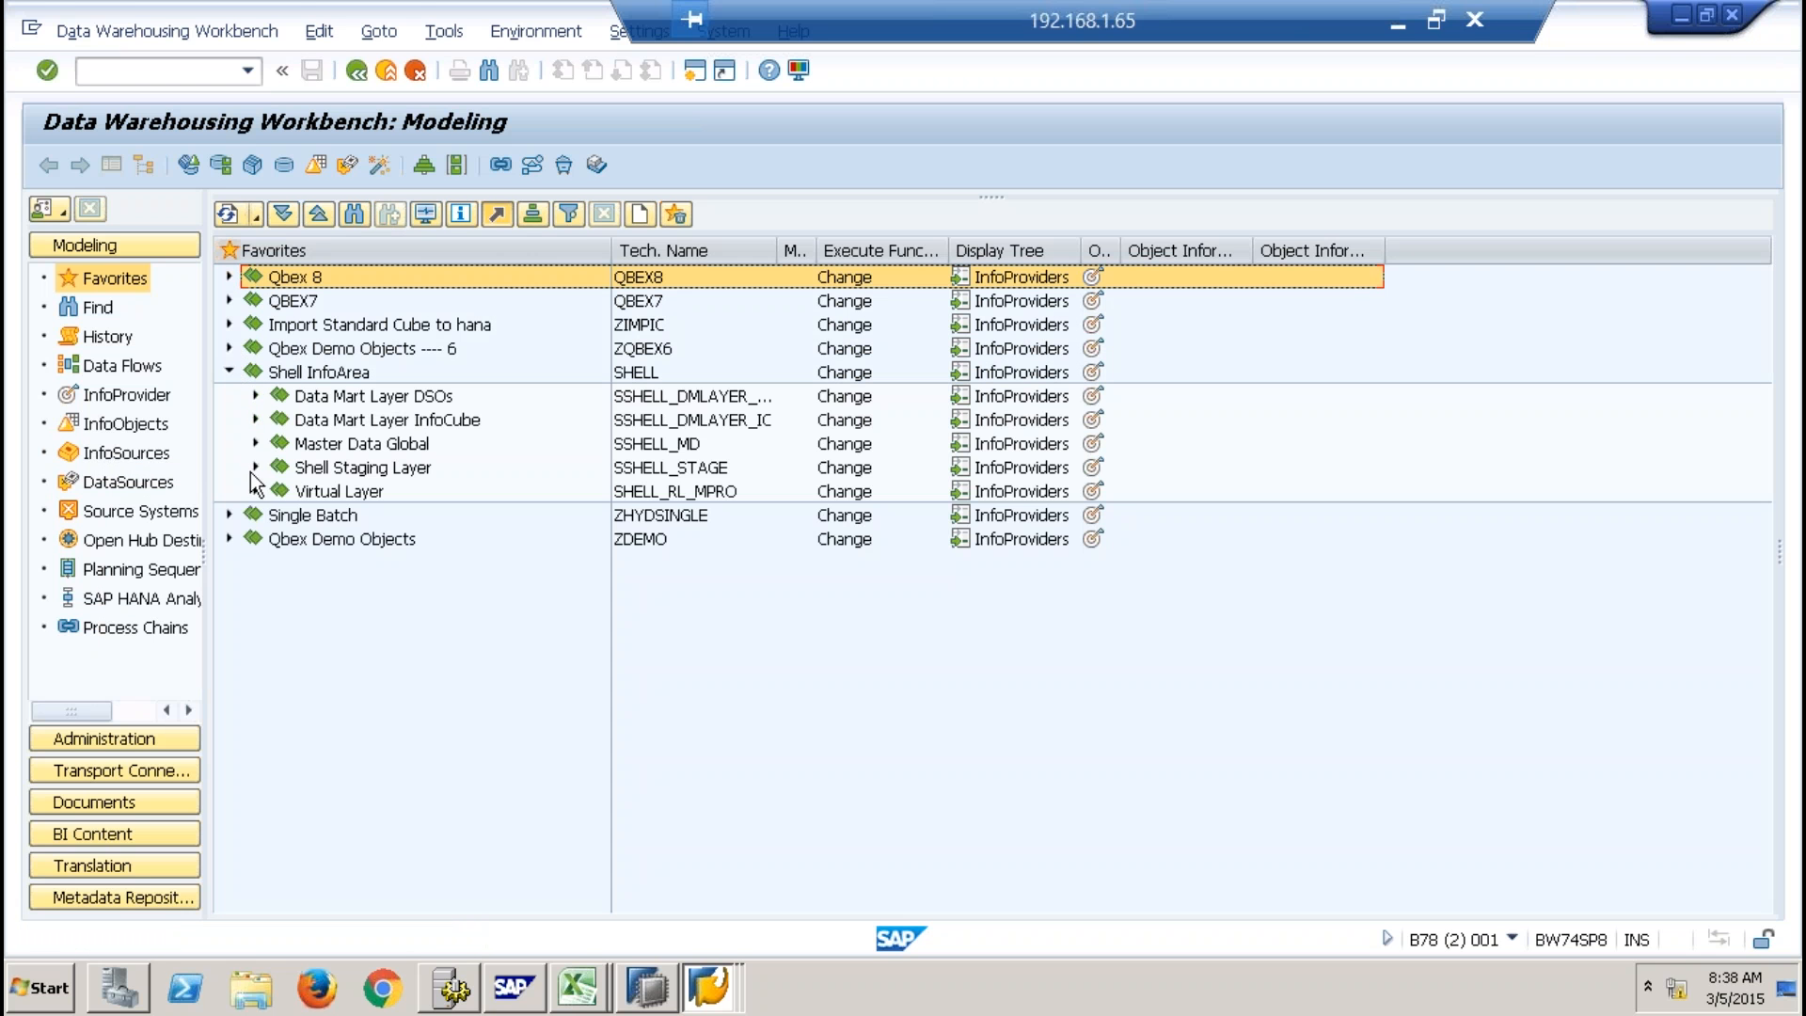
left_click(254, 489)
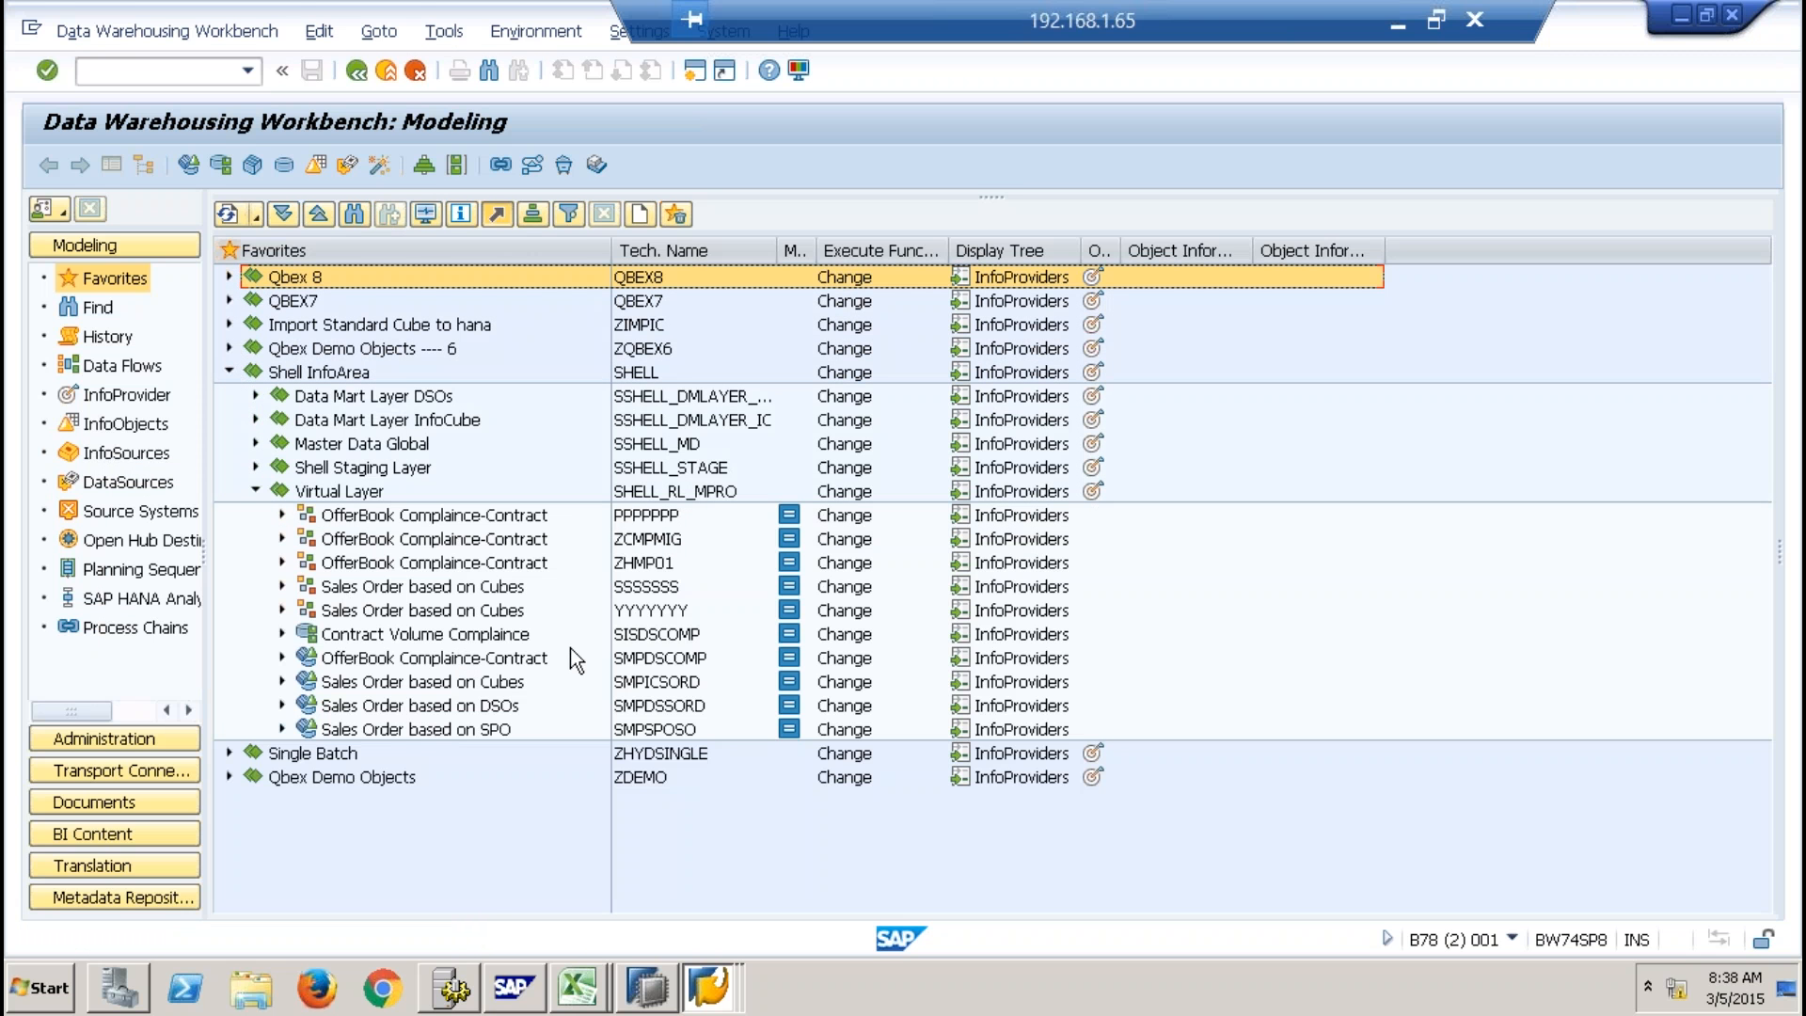
In the conversion program, enable overwriting the existing HCPR and set the mode to Convert InfoProvider and copy Queries.
key("alt+Tab")
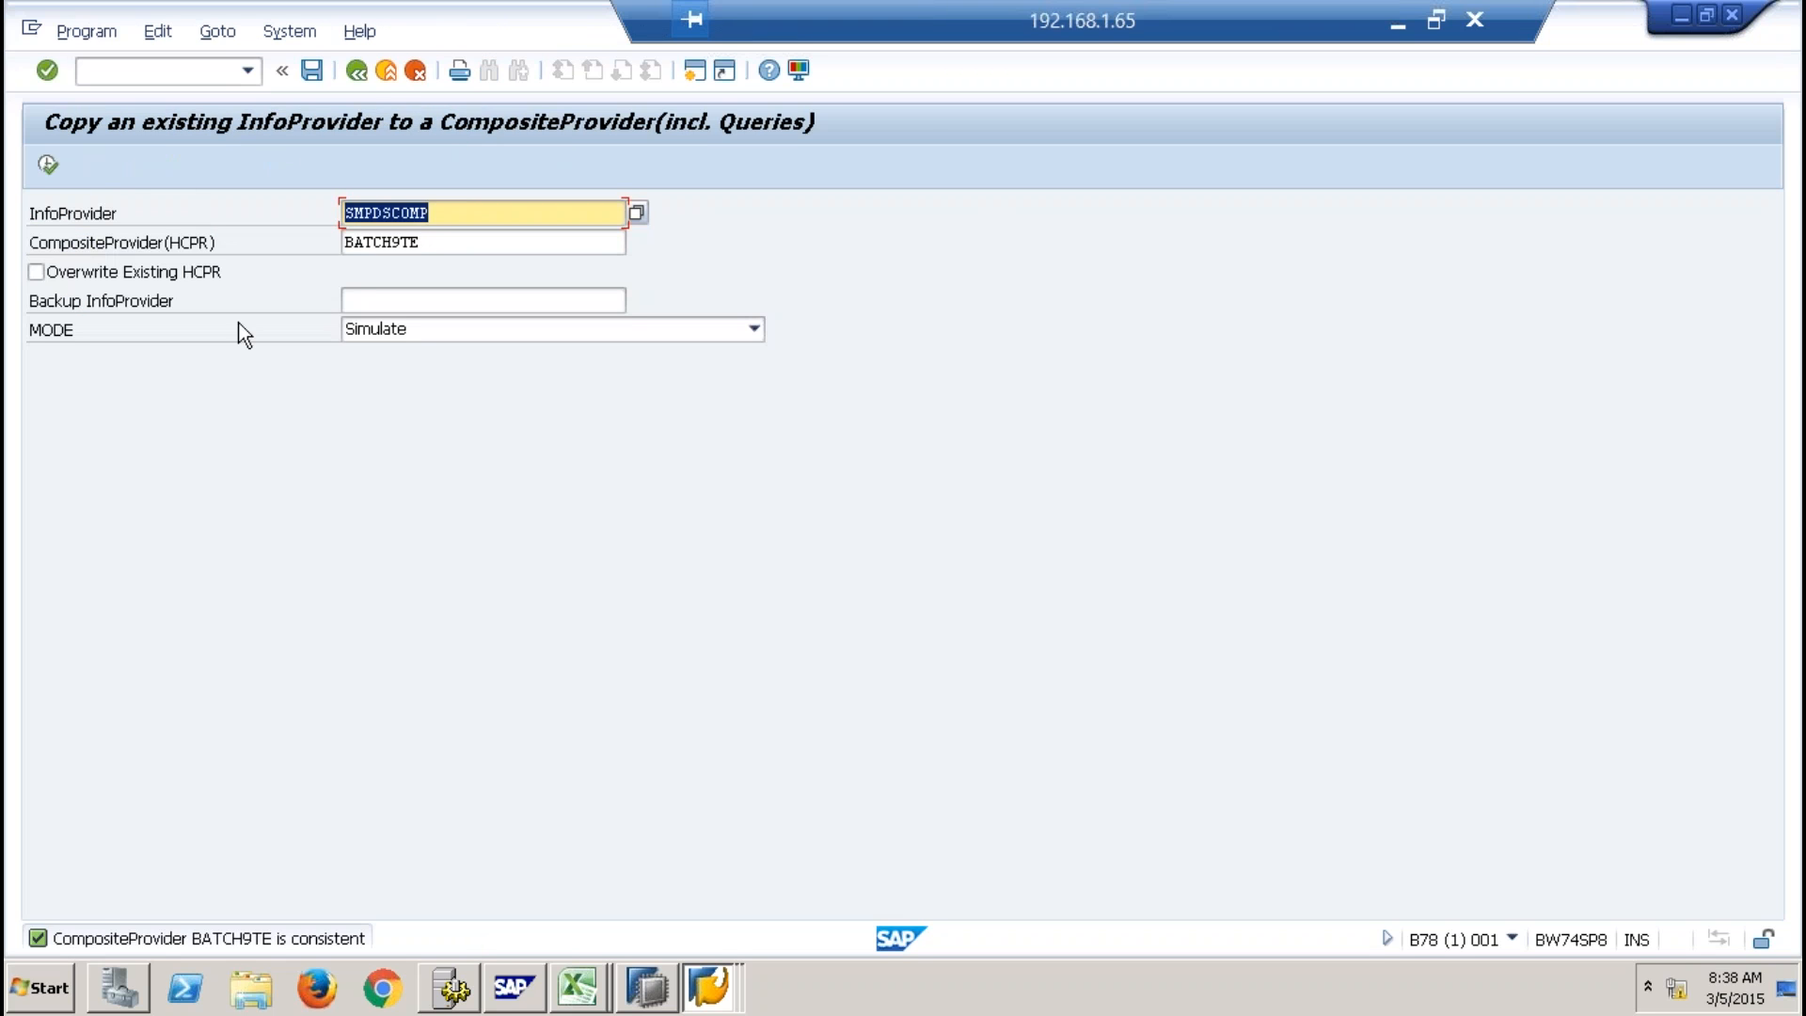
left_click(114, 274)
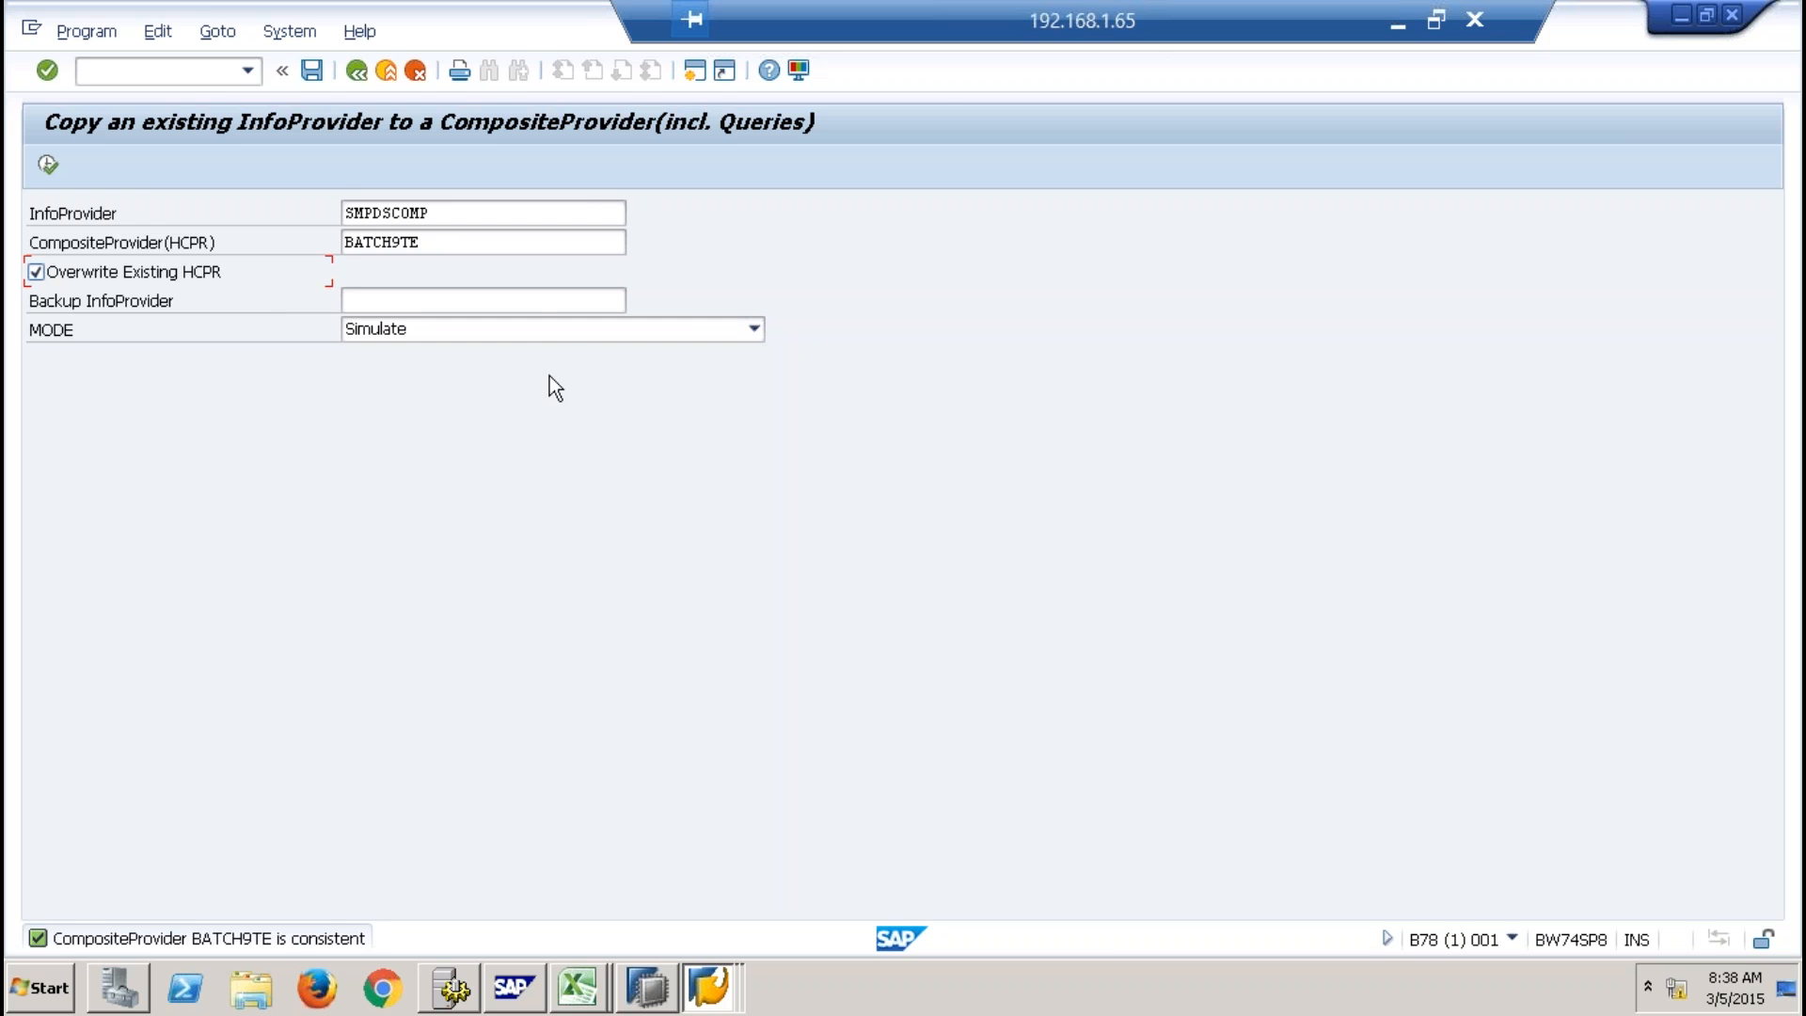
left_click(544, 333)
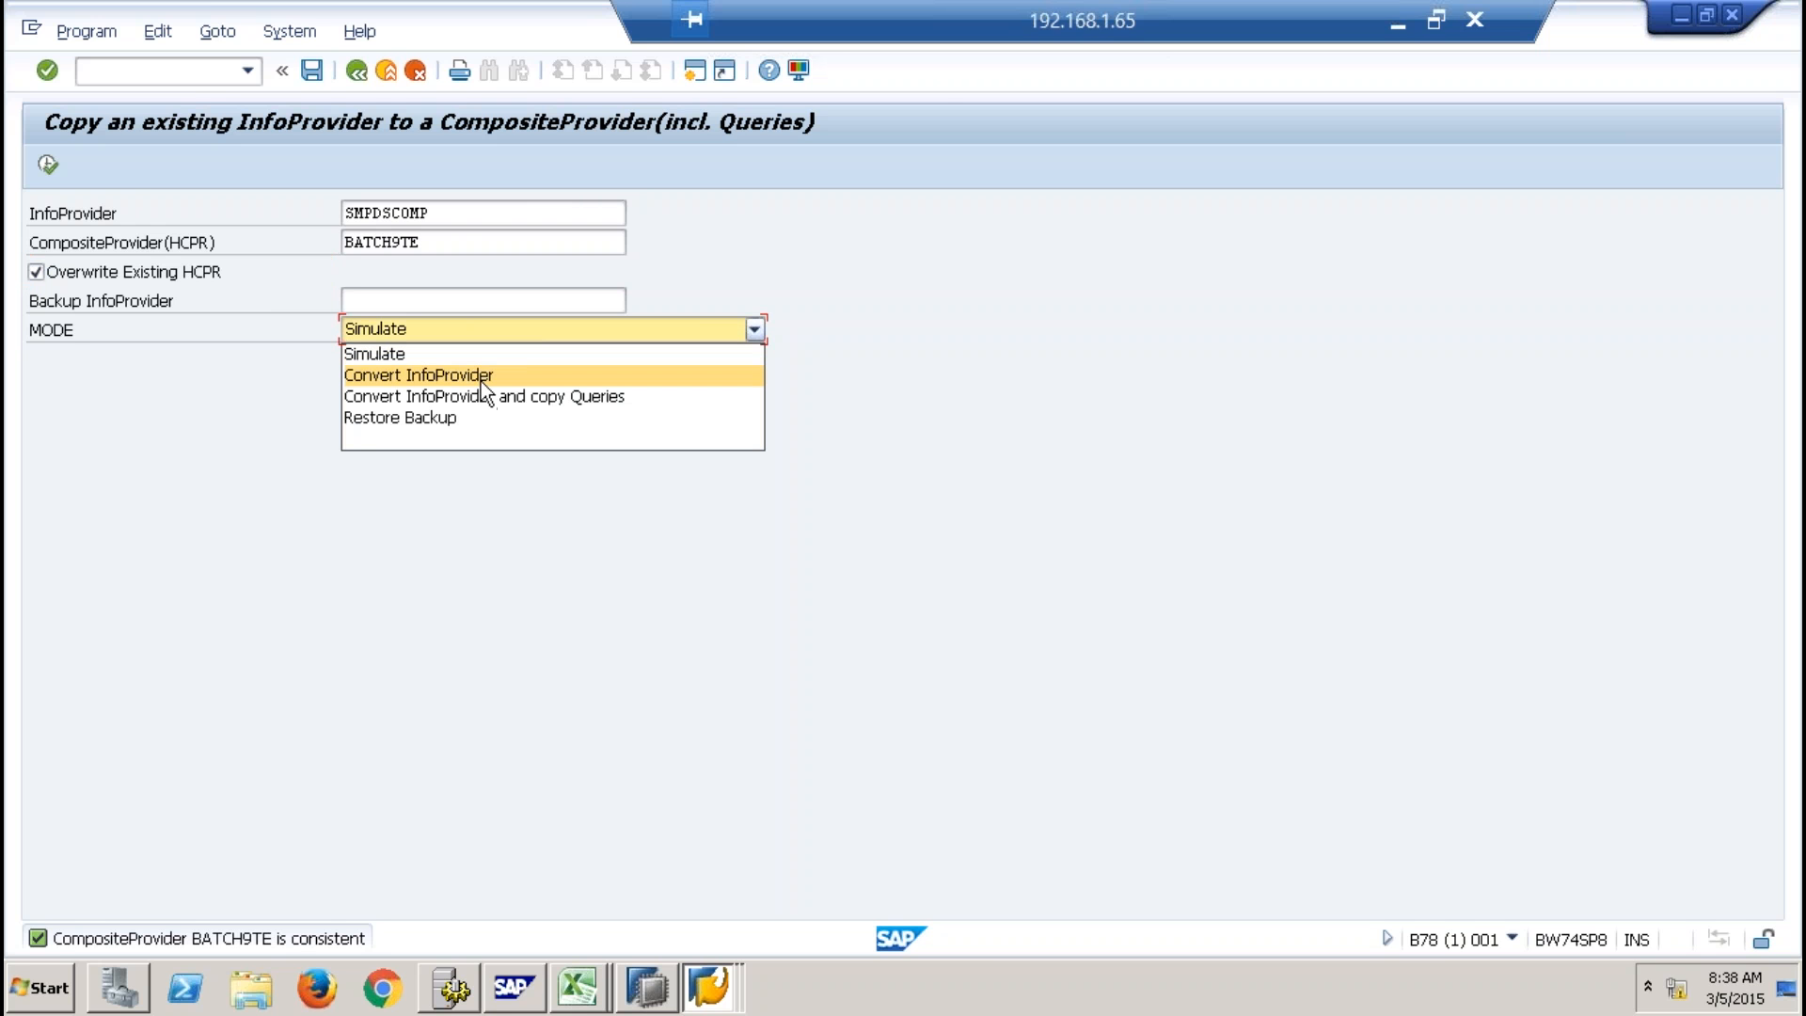
left_click(482, 376)
left_click(516, 341)
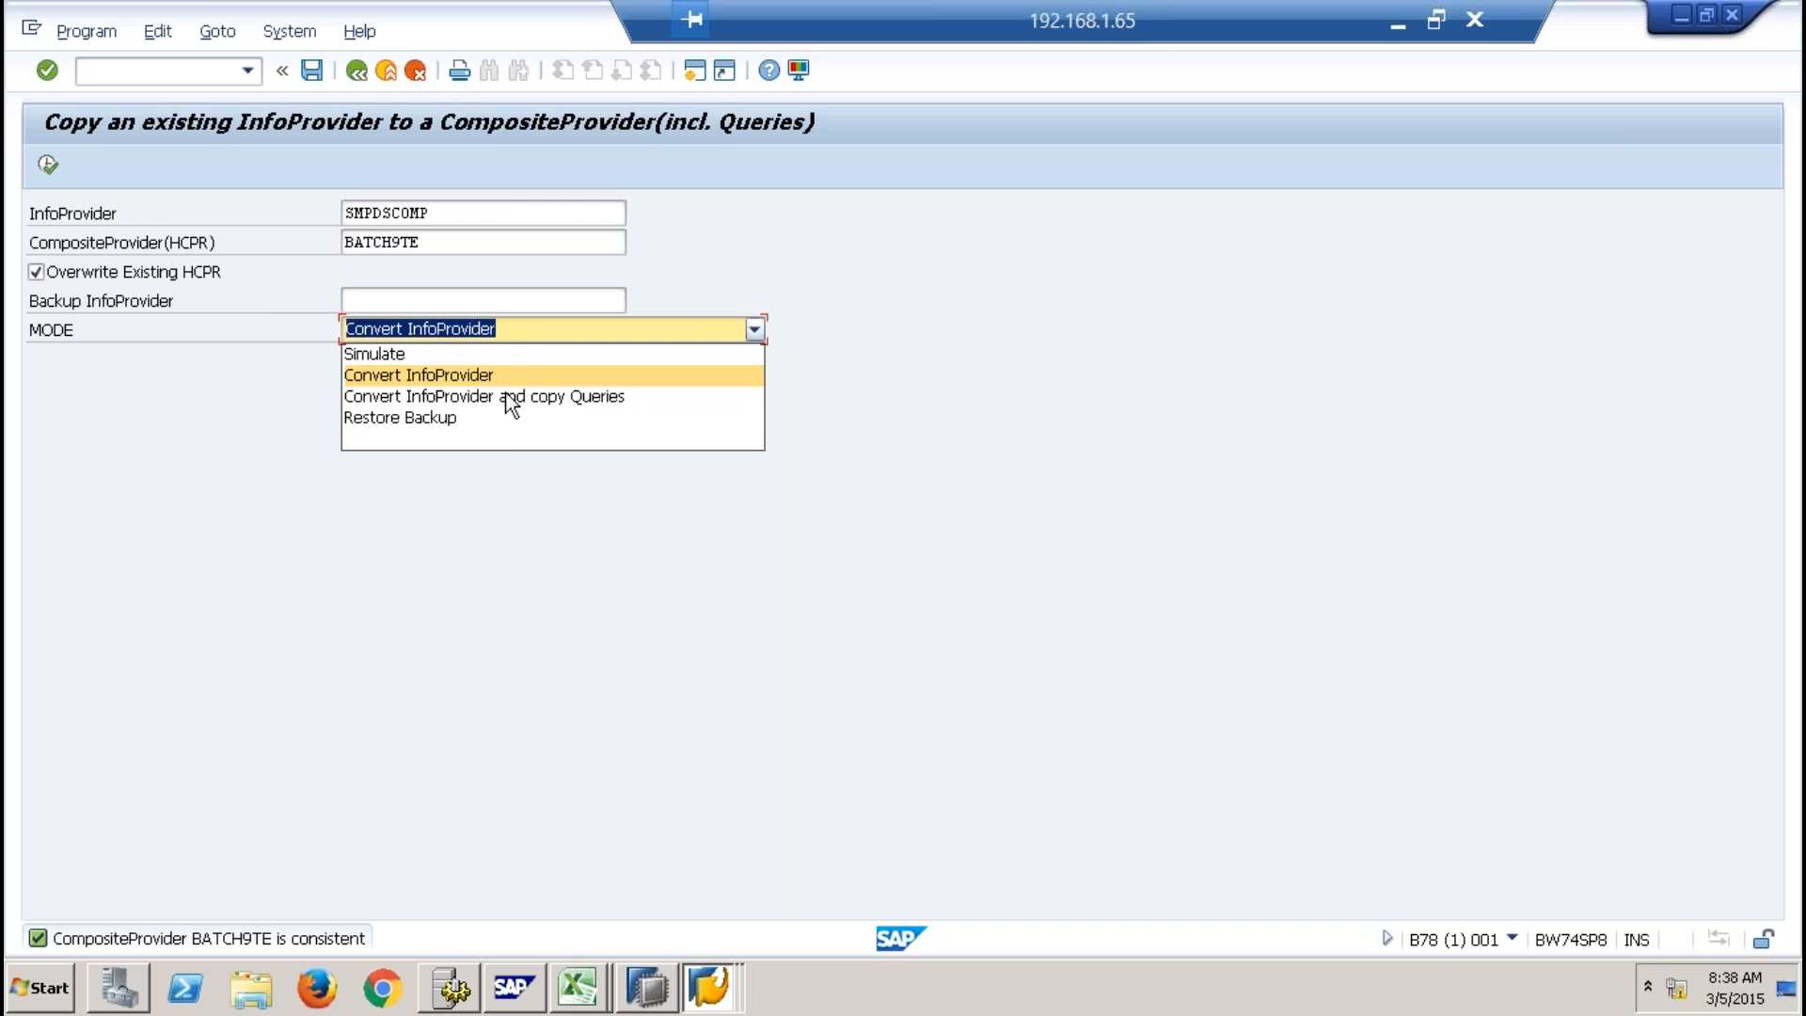
left_click(501, 397)
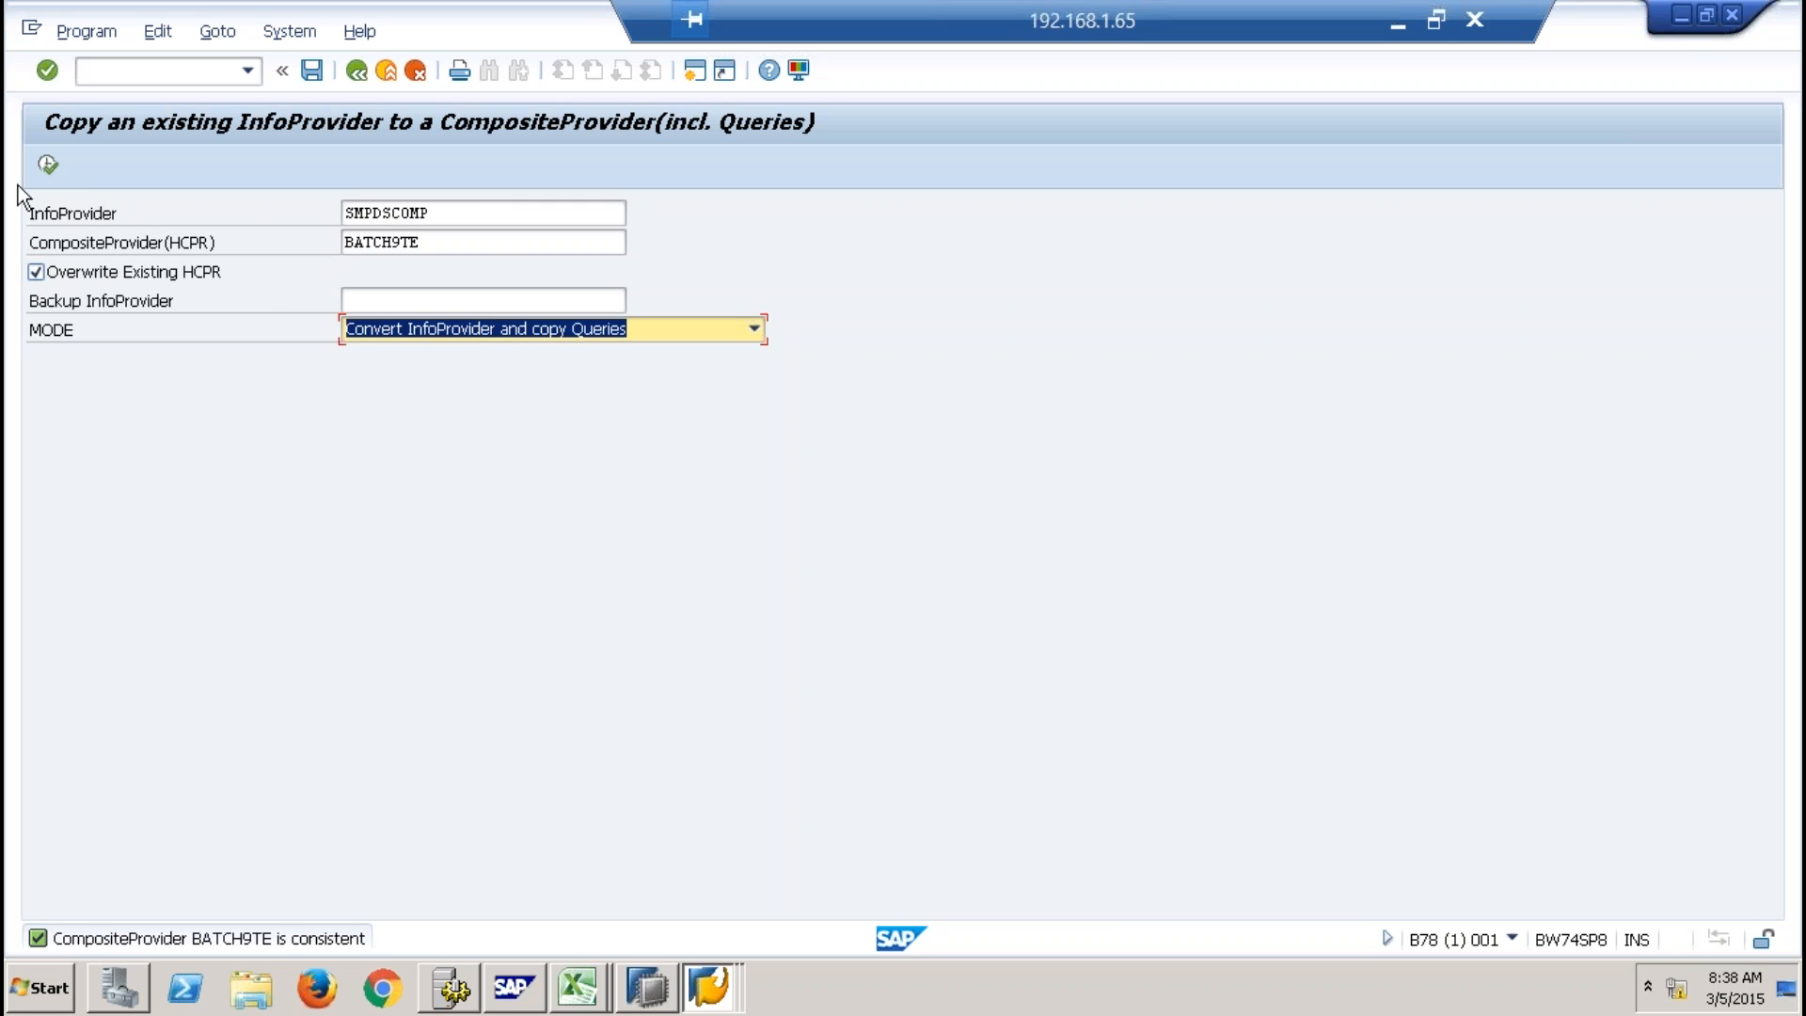
Execute the conversion of SMPDSCOMP to BATCH9TE, transferring the query component selection and closing the resulting log.
left_click(48, 164)
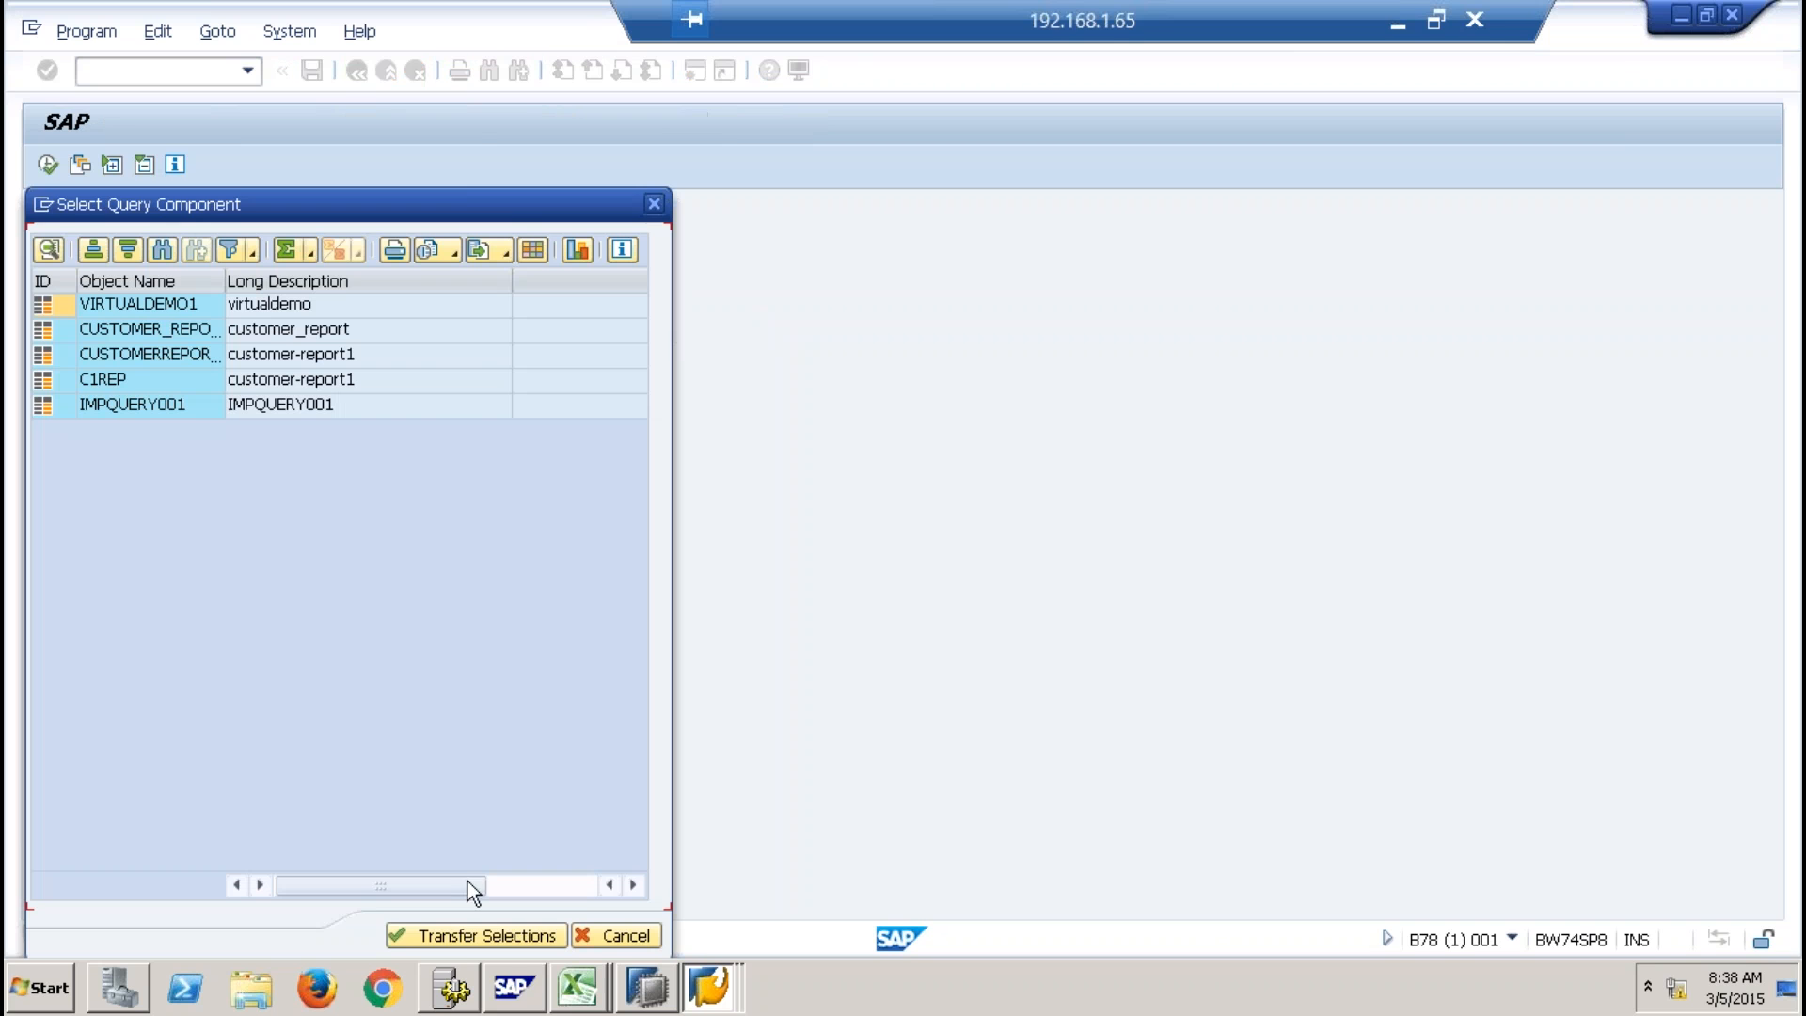
left_click(454, 937)
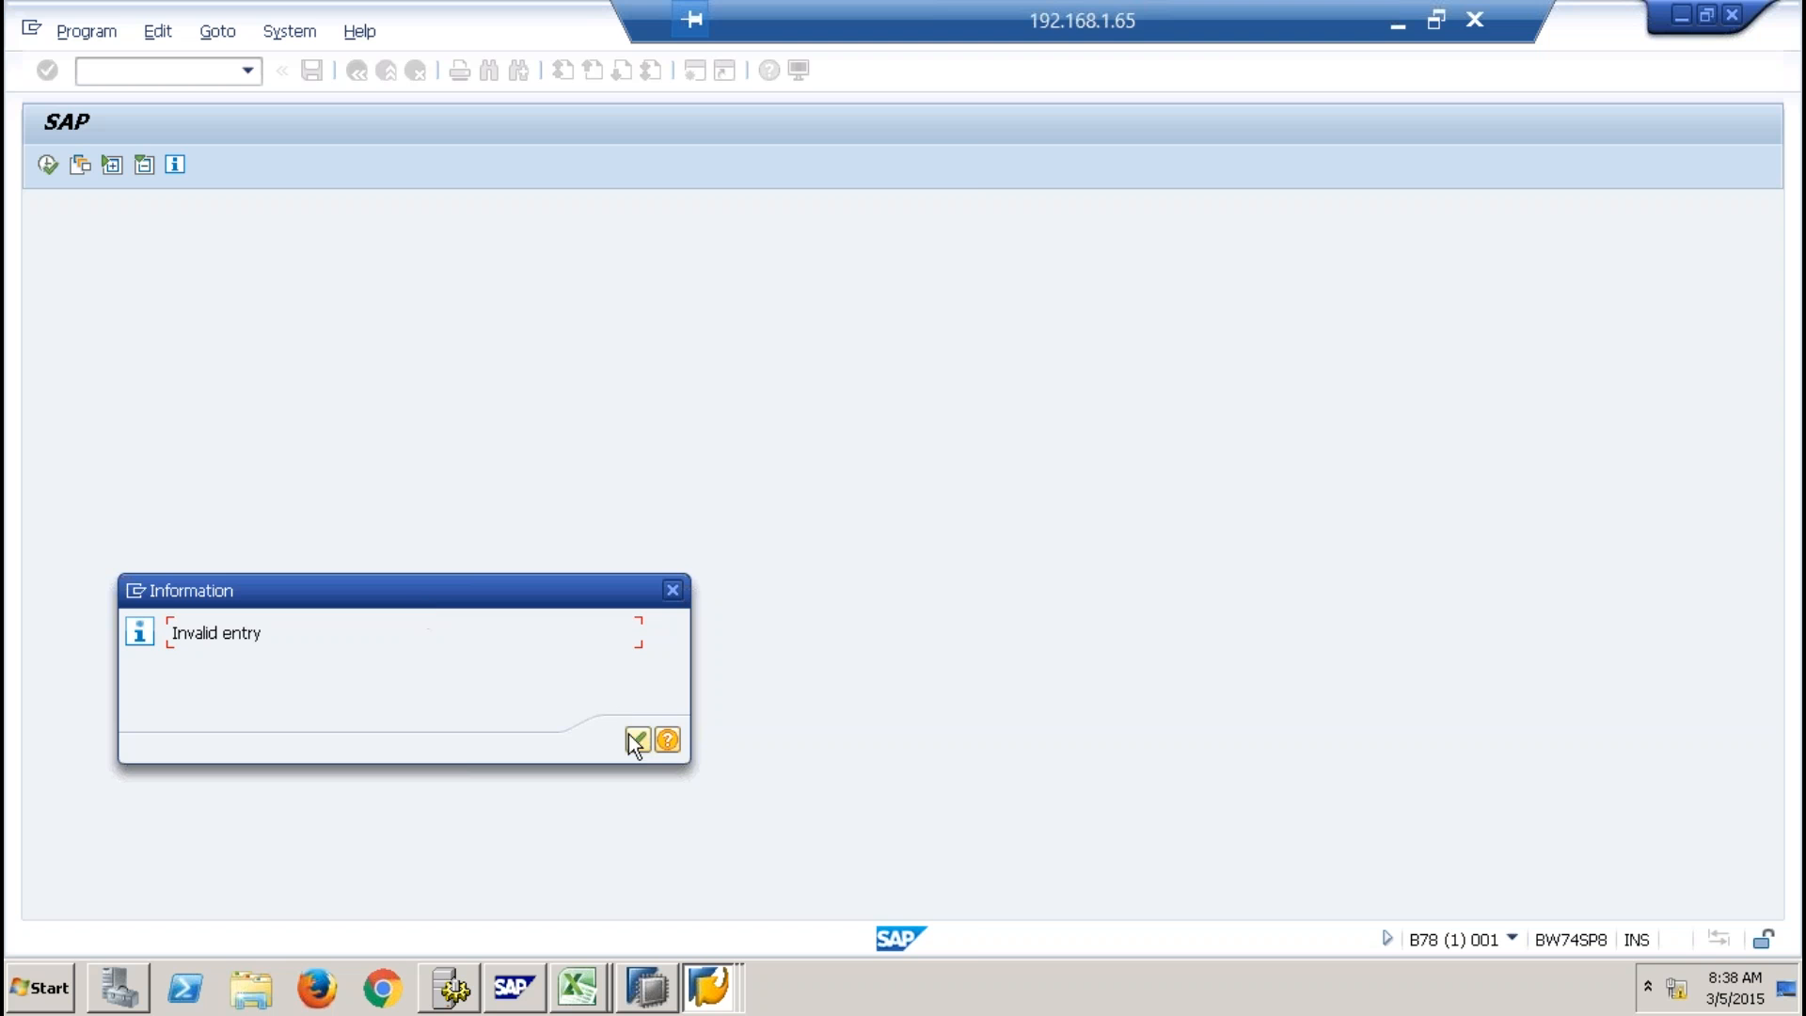
left_click(636, 739)
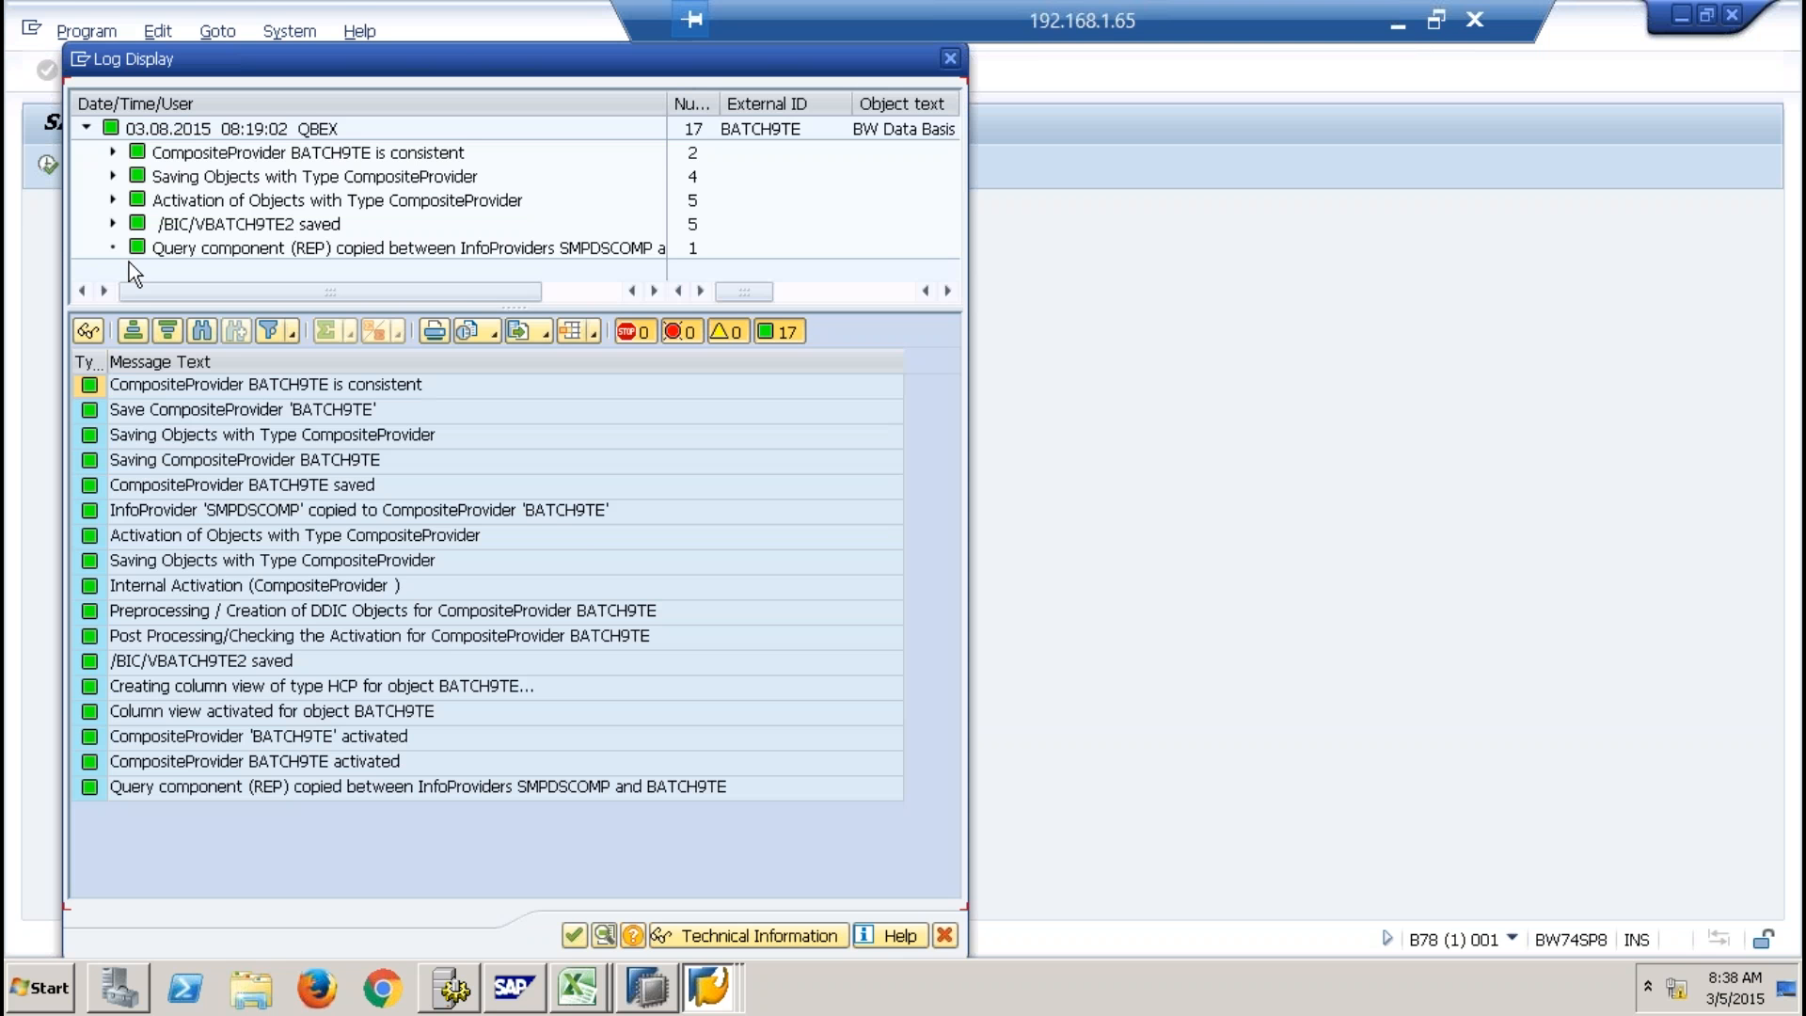
left_click(574, 935)
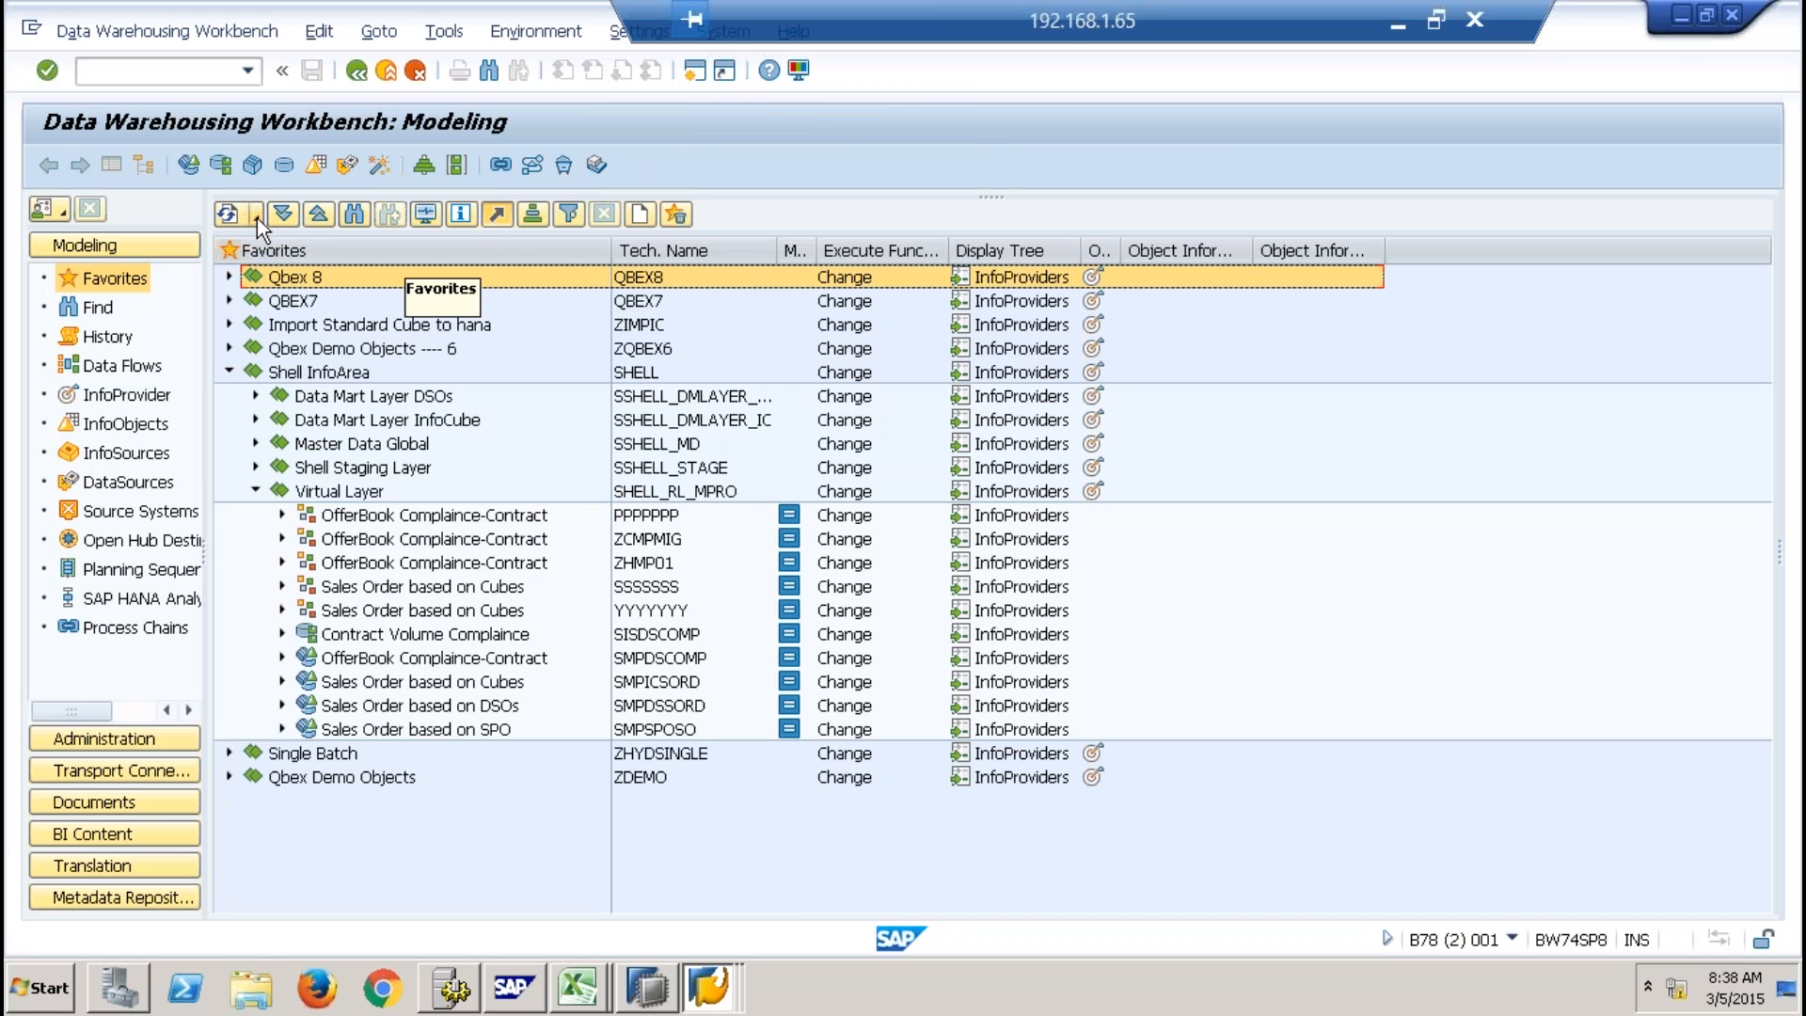
In the Data Warehousing Workbench session, expand Qbex 8 and reload the workbench with transaction /nrsa1.
double_click(305, 279)
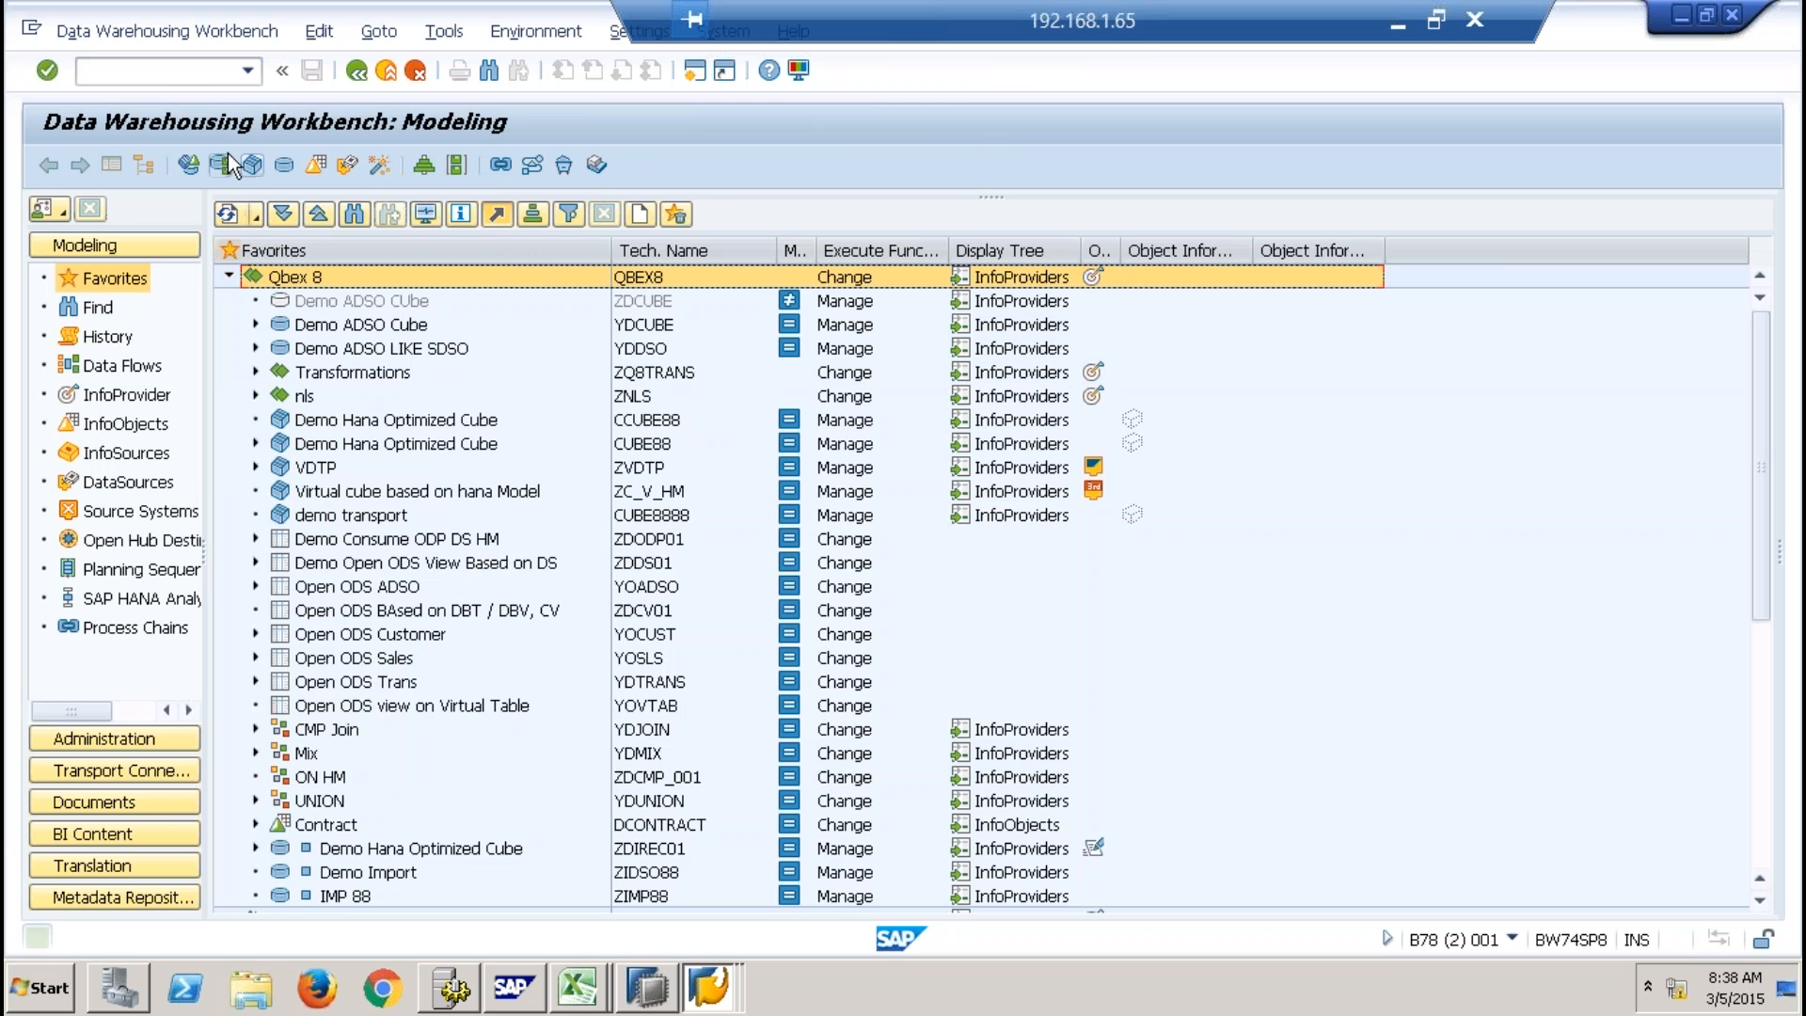
left_click(167, 67)
type("/nrsa1")
key("Return")
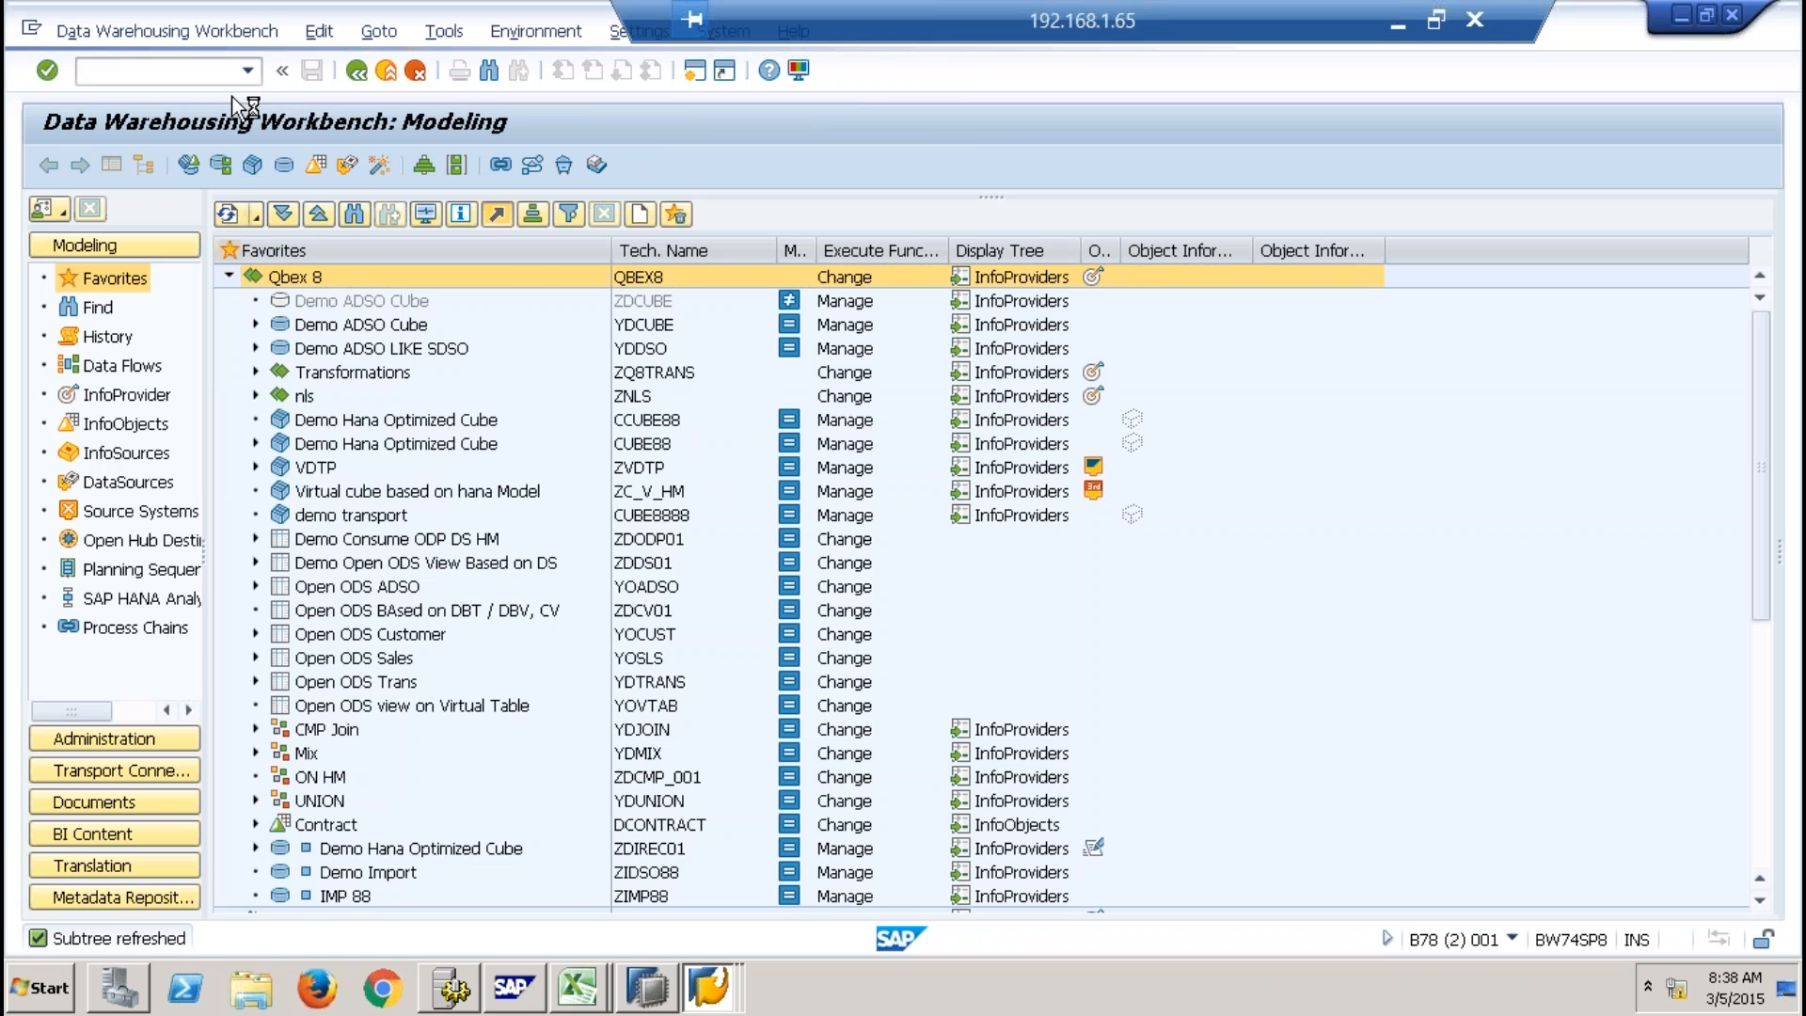
Search the favorites for SMPDSCOMP and batchte by technical name and description, and close the search.
left_click(353, 213)
key("ctrl+v")
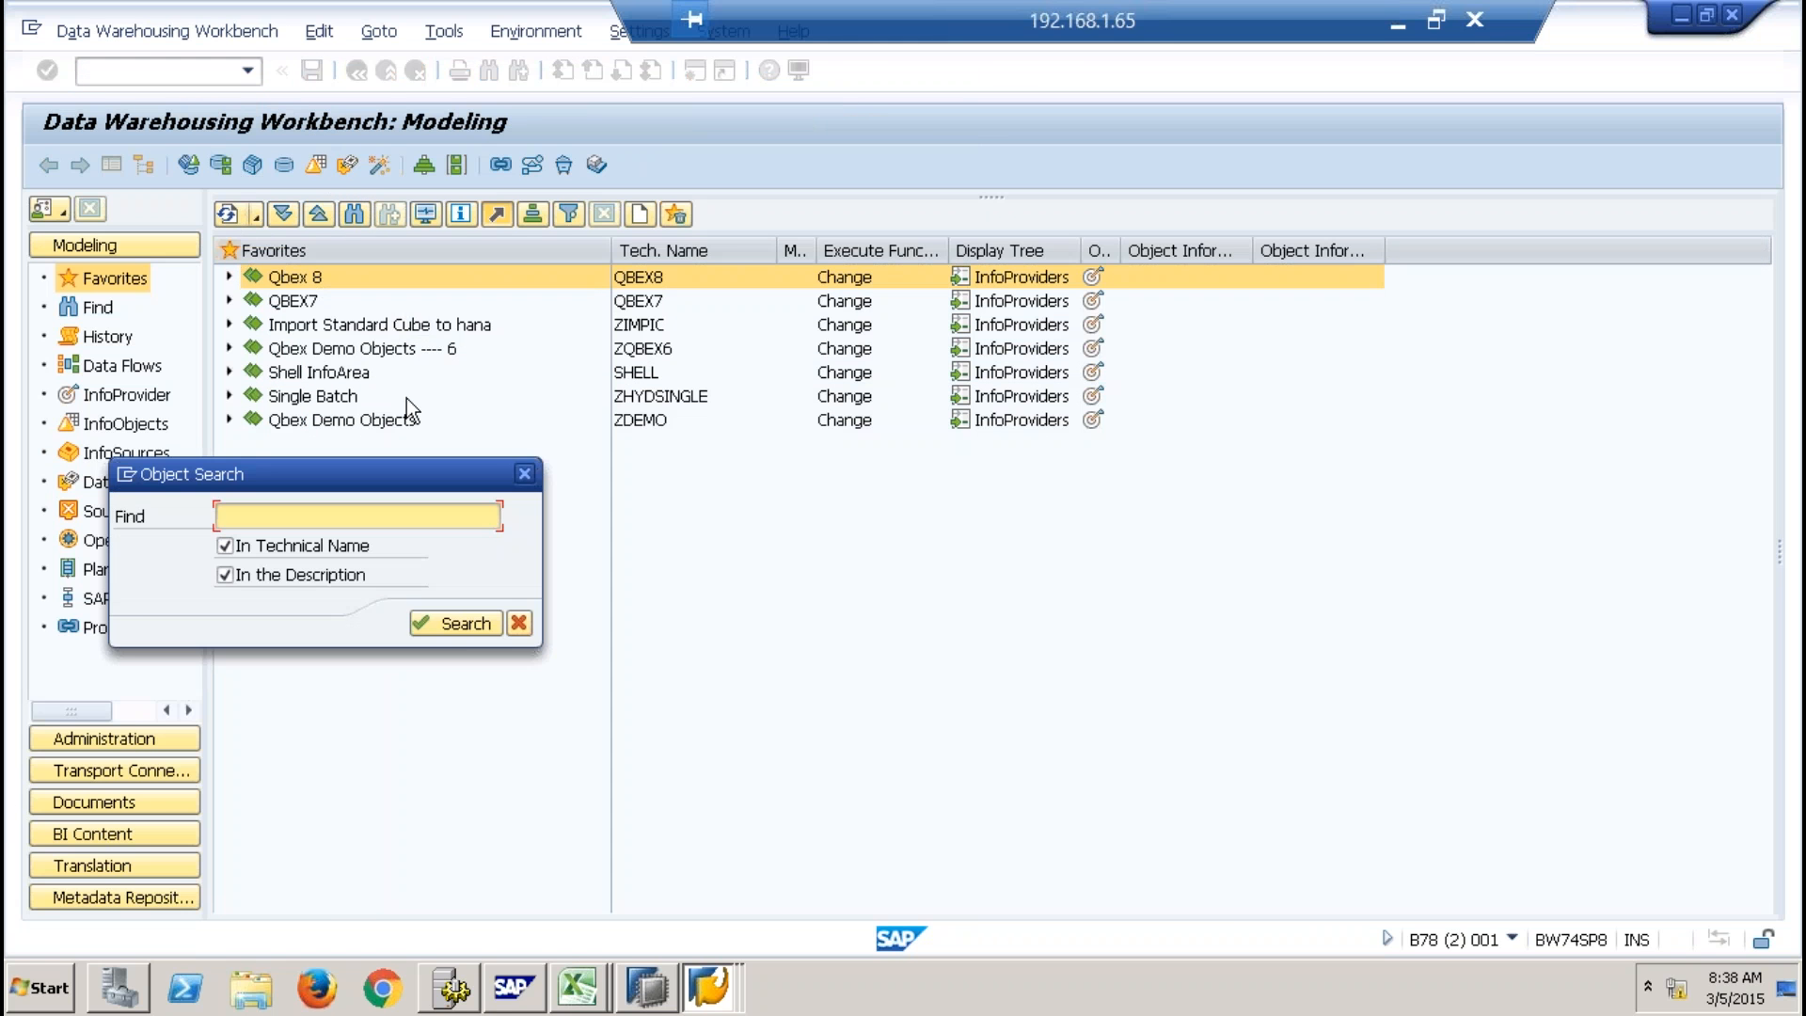
key("Return")
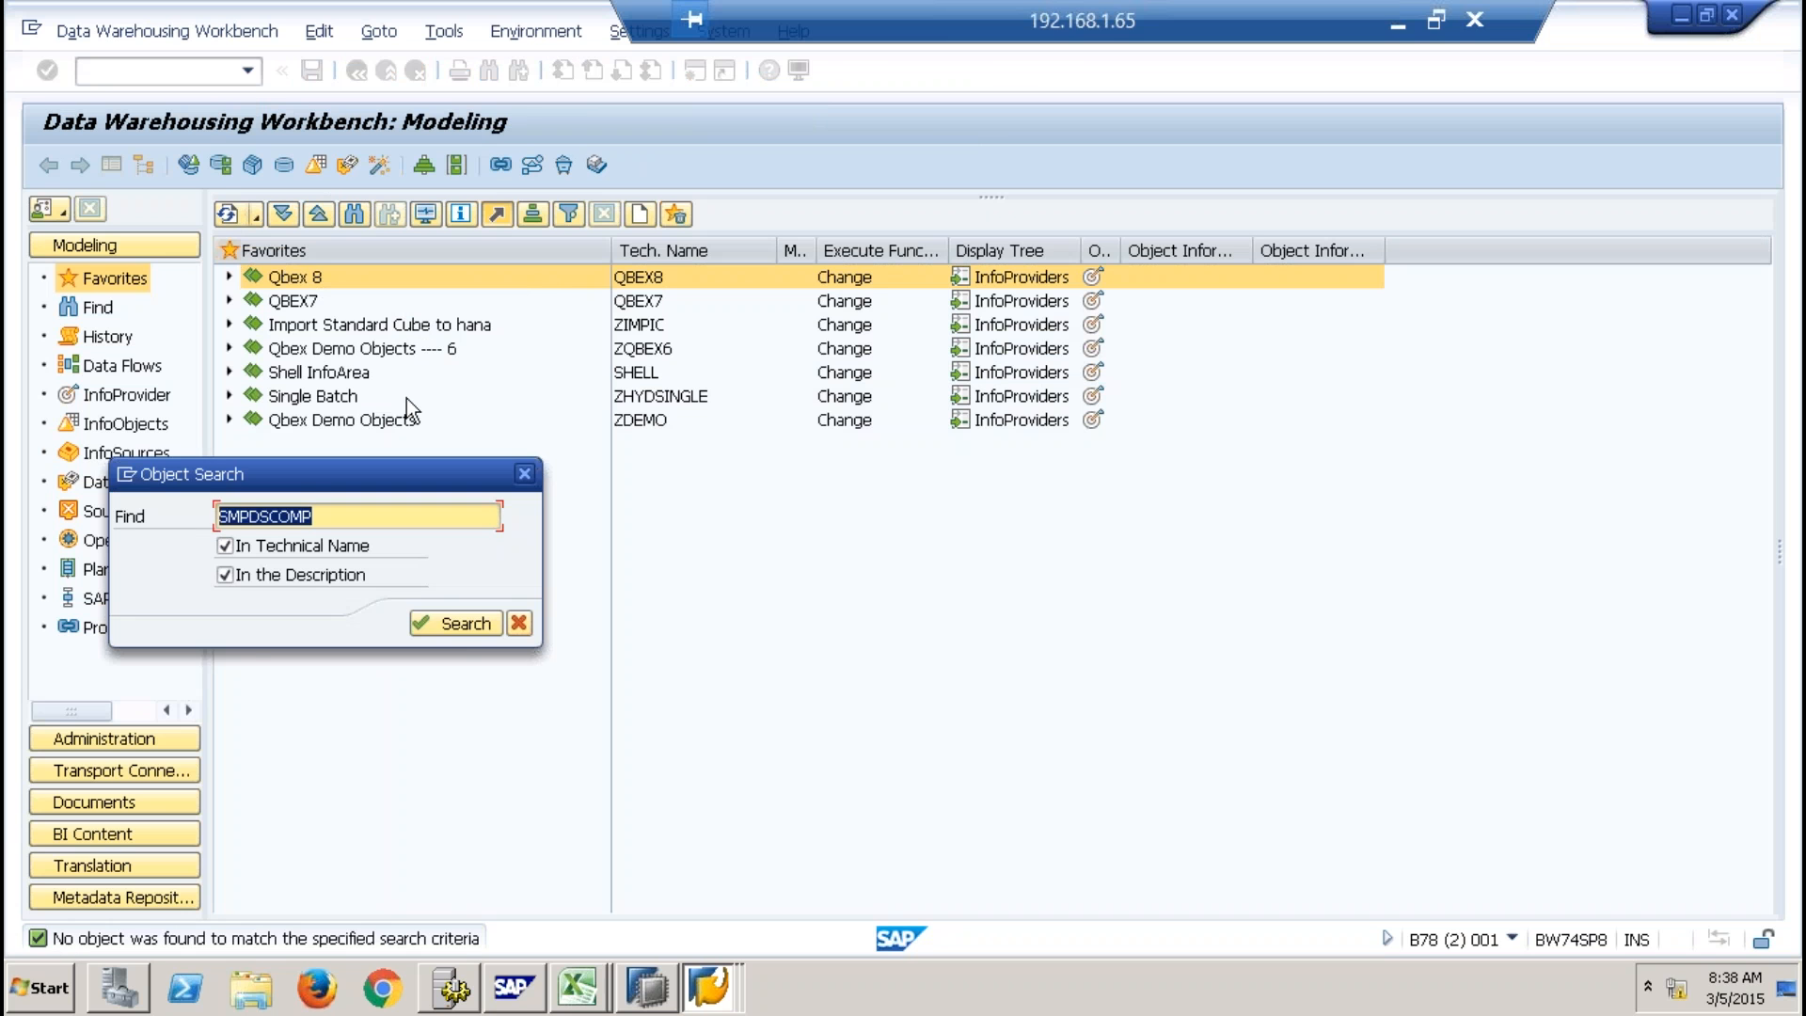
type("batchte")
key("Return")
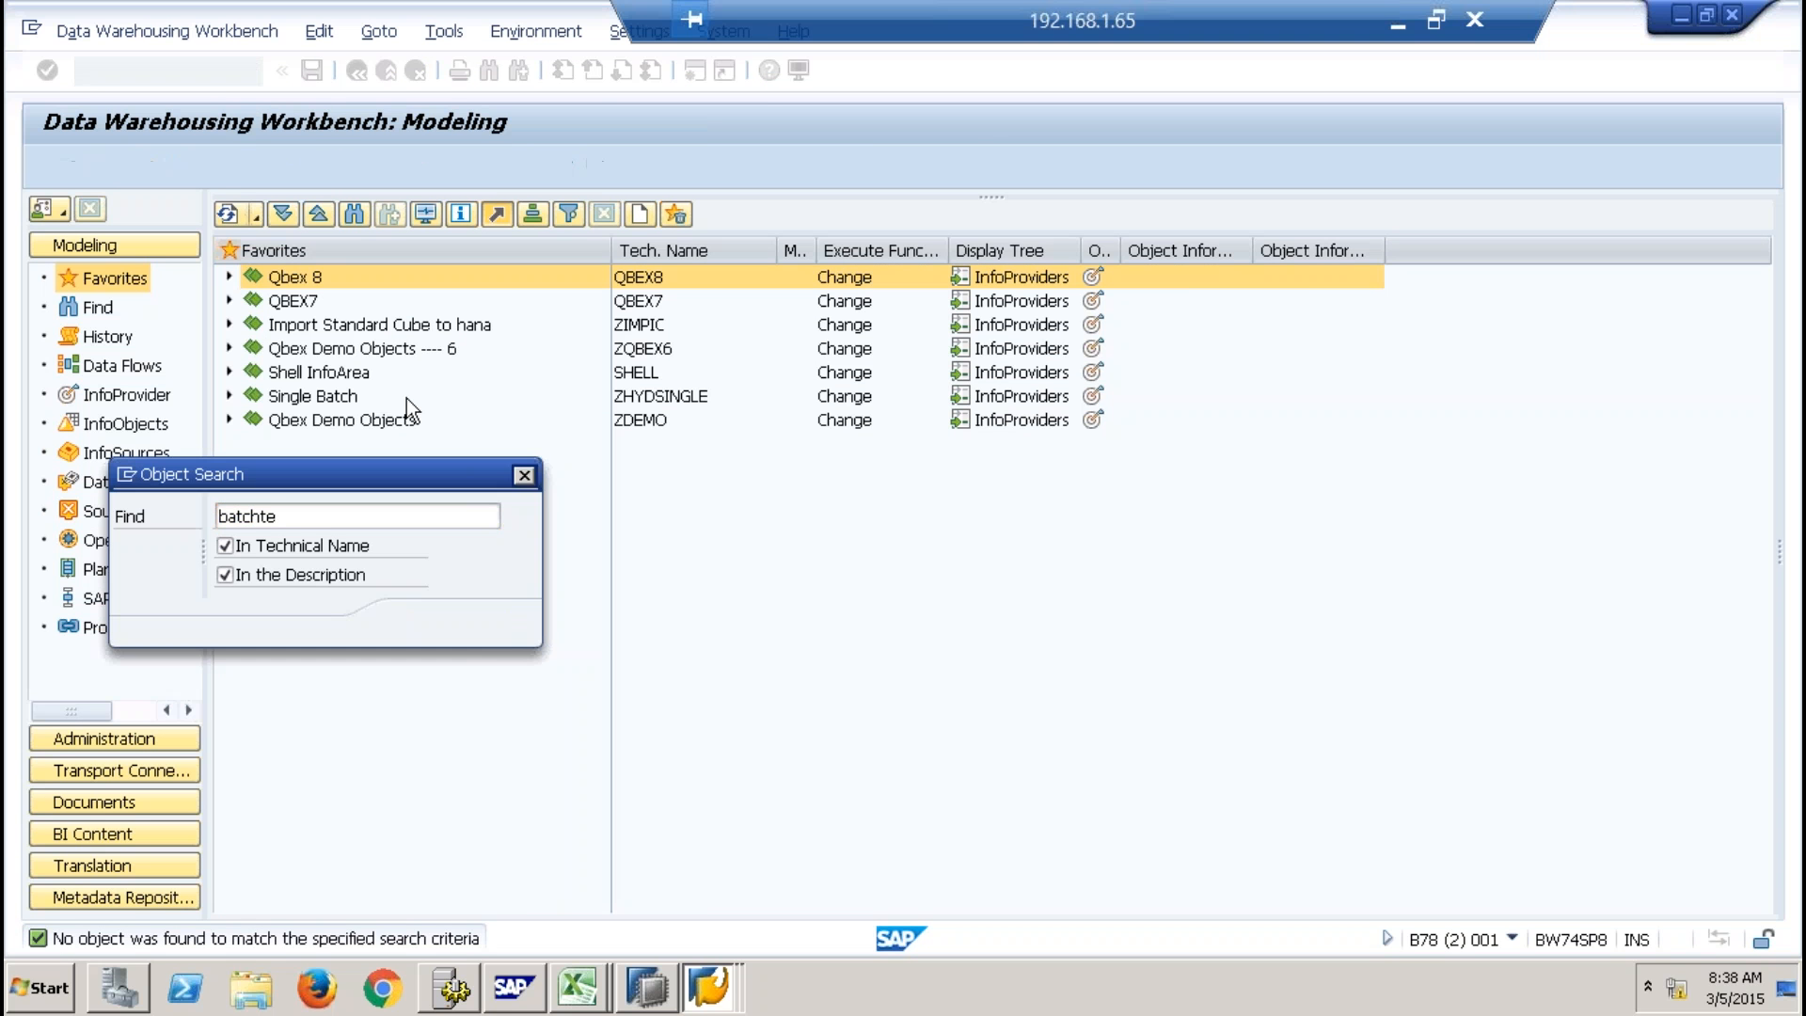
left_click(520, 625)
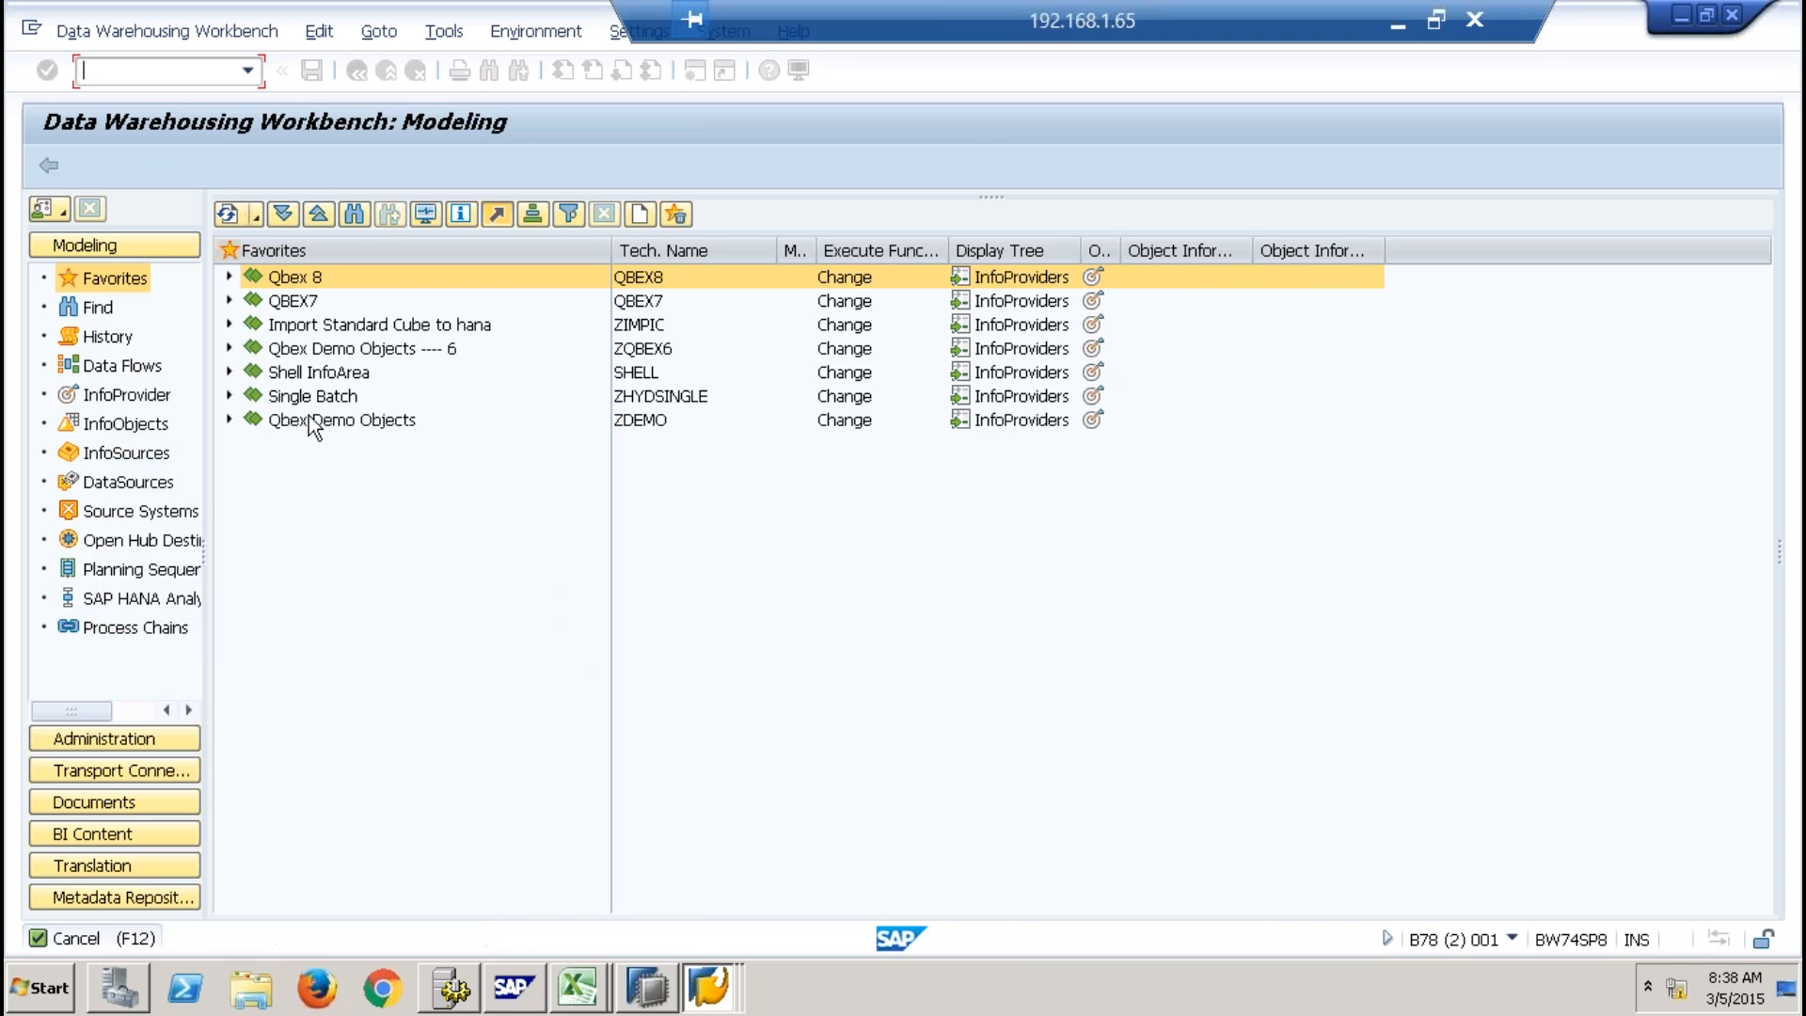
Expand the Virtual Layer under Shell InfoArea and select the OfferBook Complaince-Contract CompositeProvider BATCH9TE.
left_click(228, 371)
left_click(255, 490)
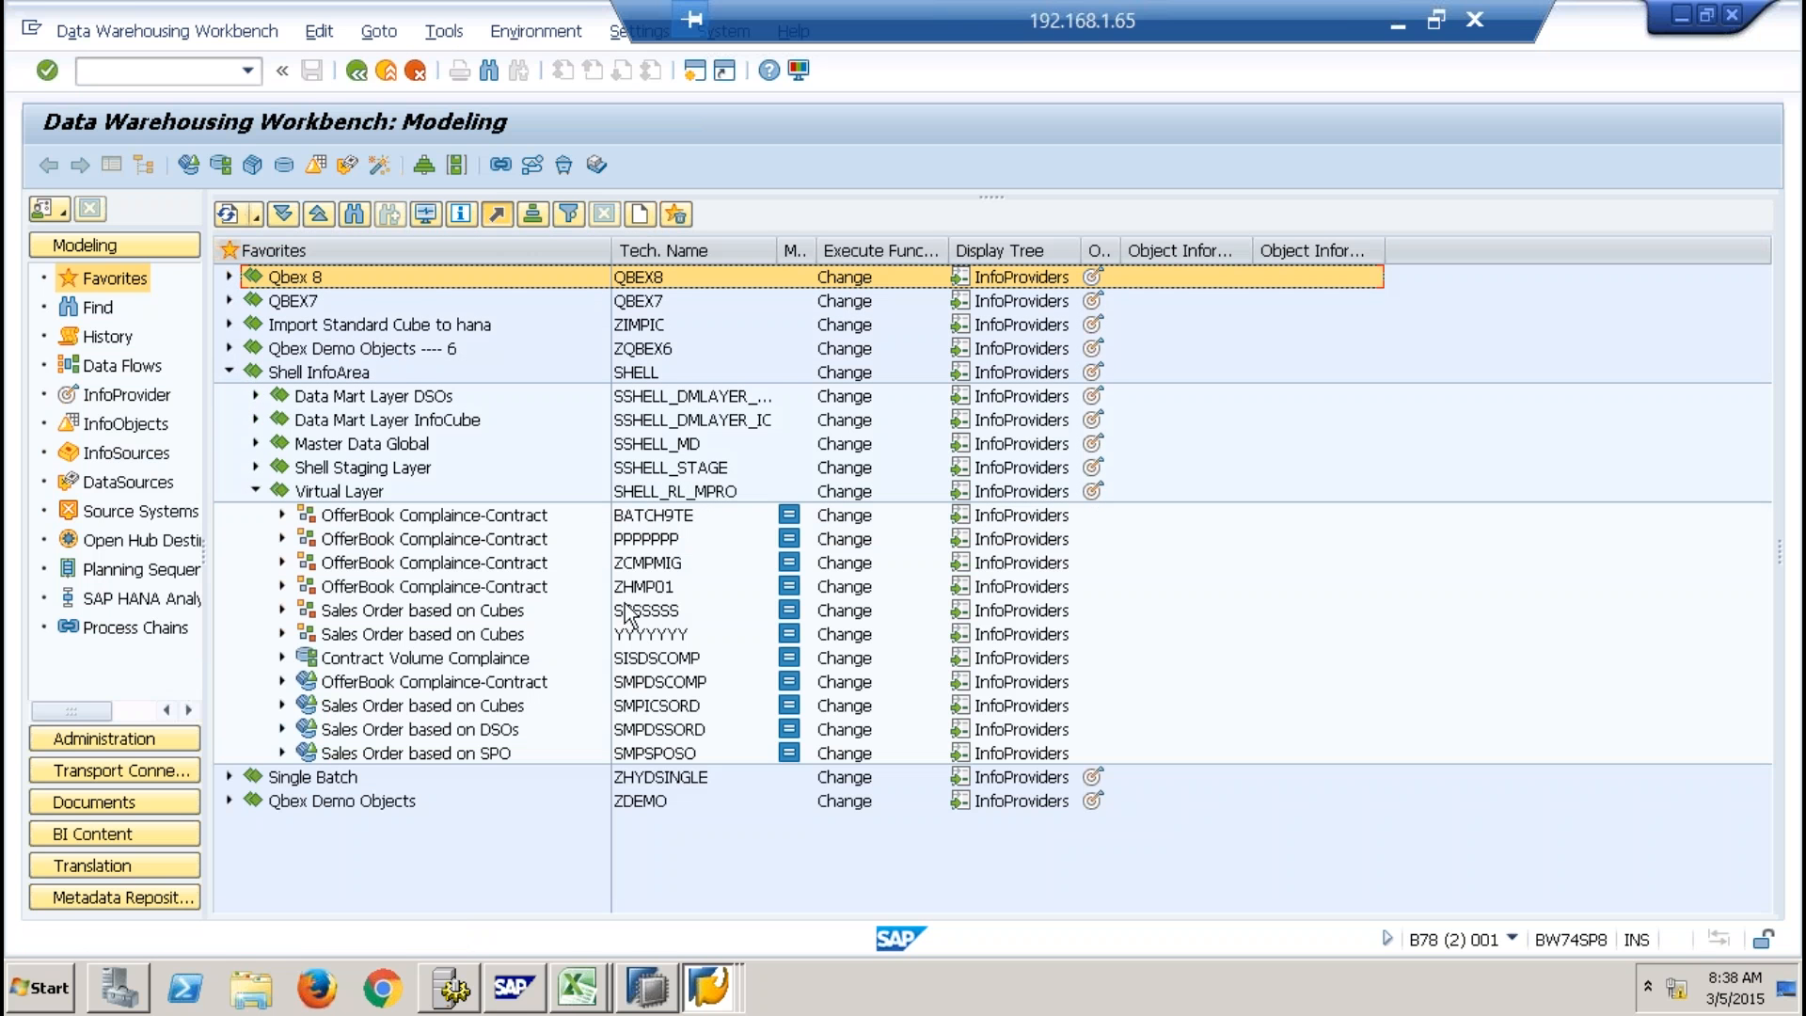
left_click(659, 516)
left_click(511, 520)
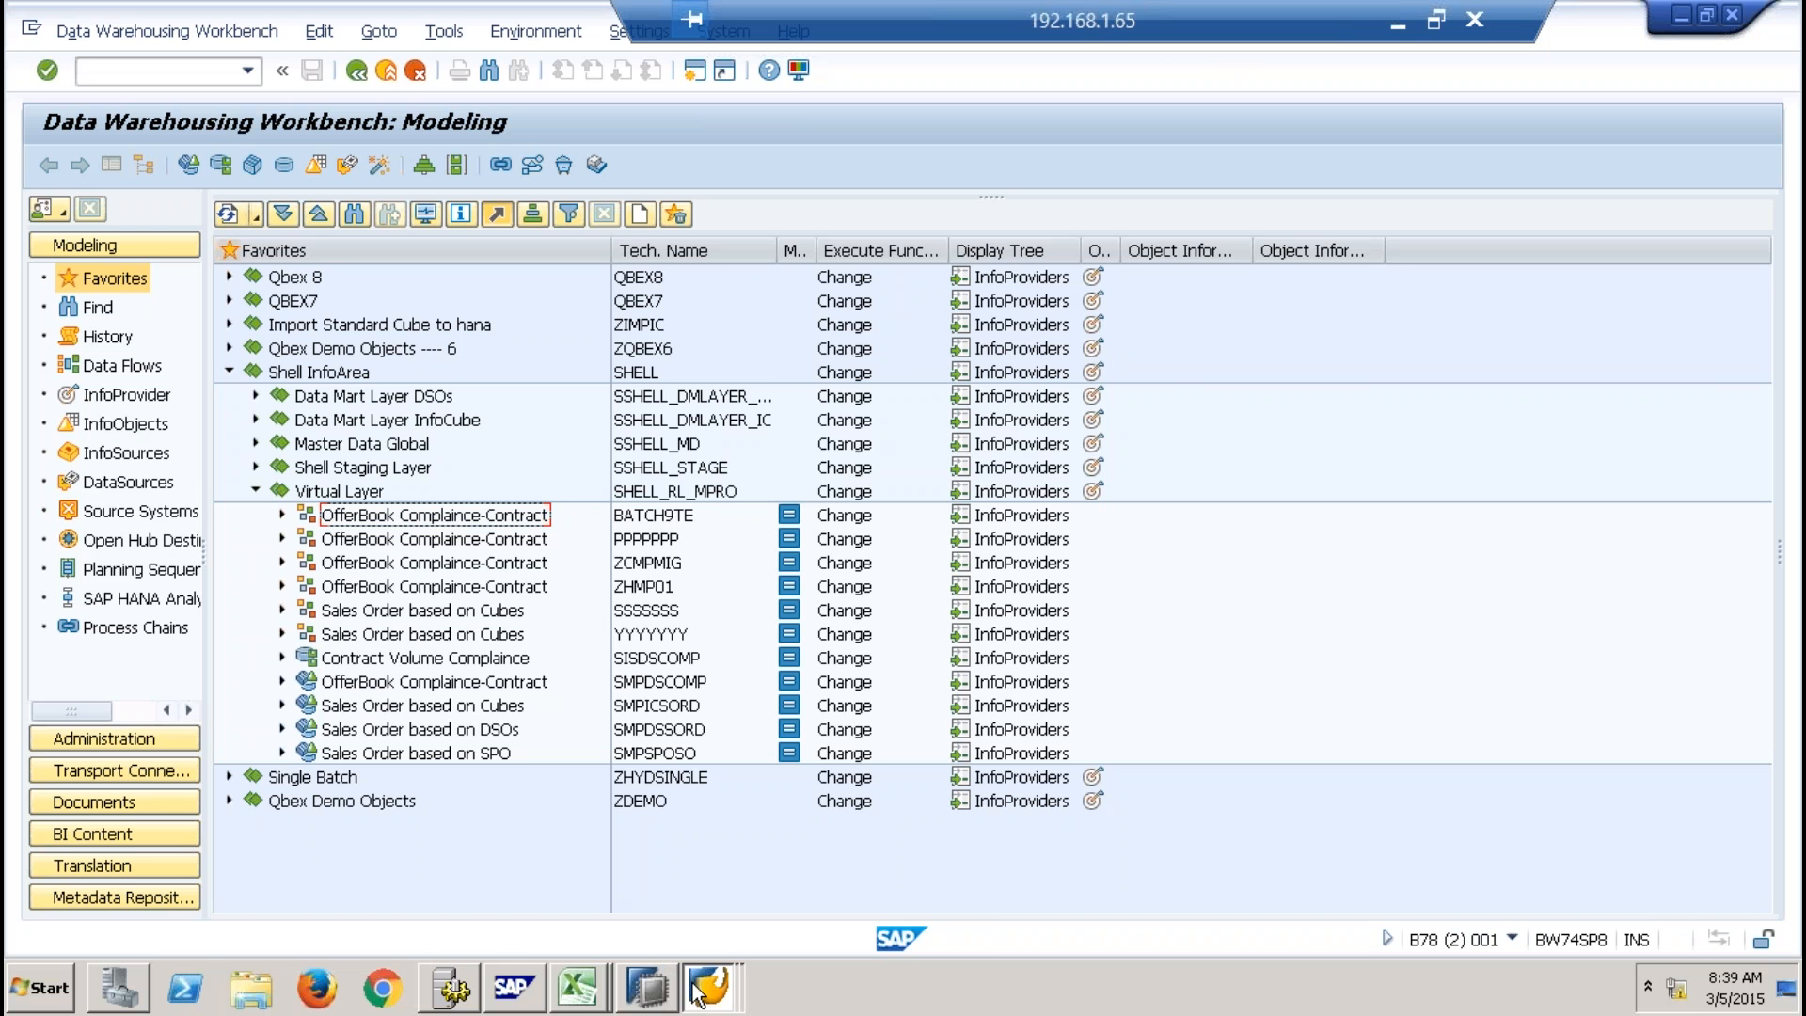
Switch to the conversion program session and go back to the ABAP Editor initial screen showing RSO_CONVERT_IPRO_TO_HCPR.
left_click(709, 986)
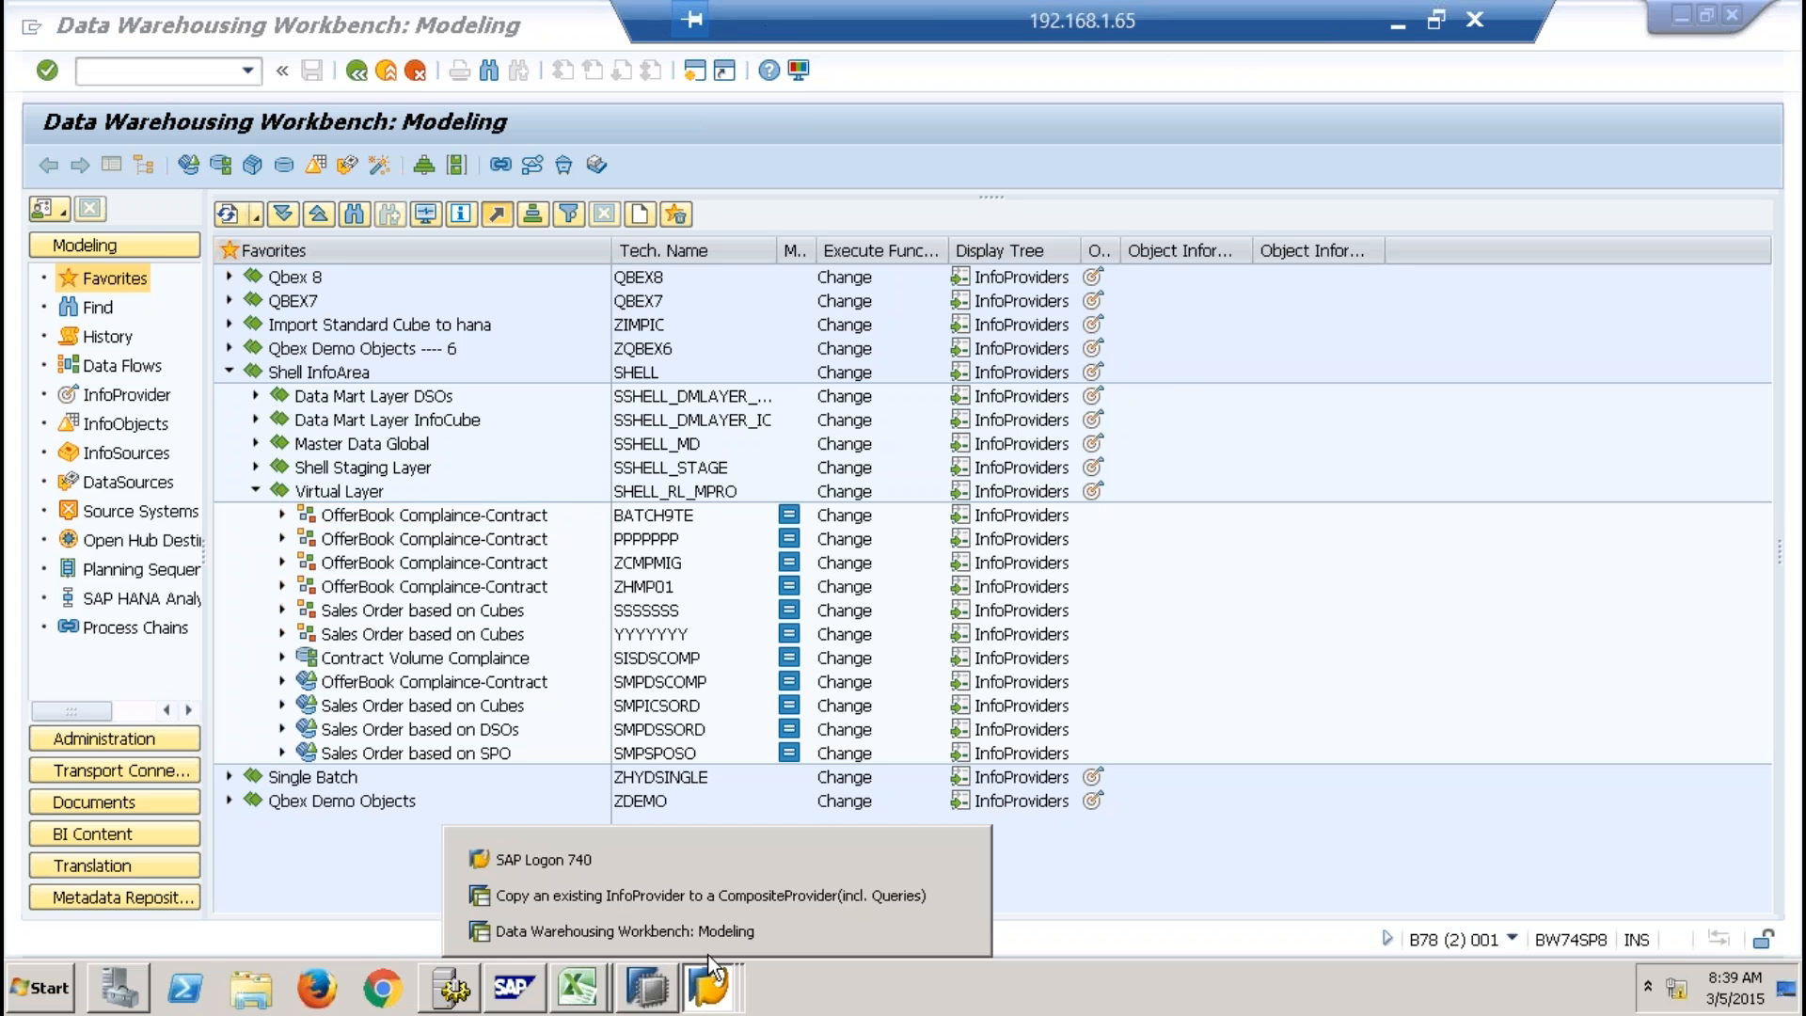
left_click(691, 898)
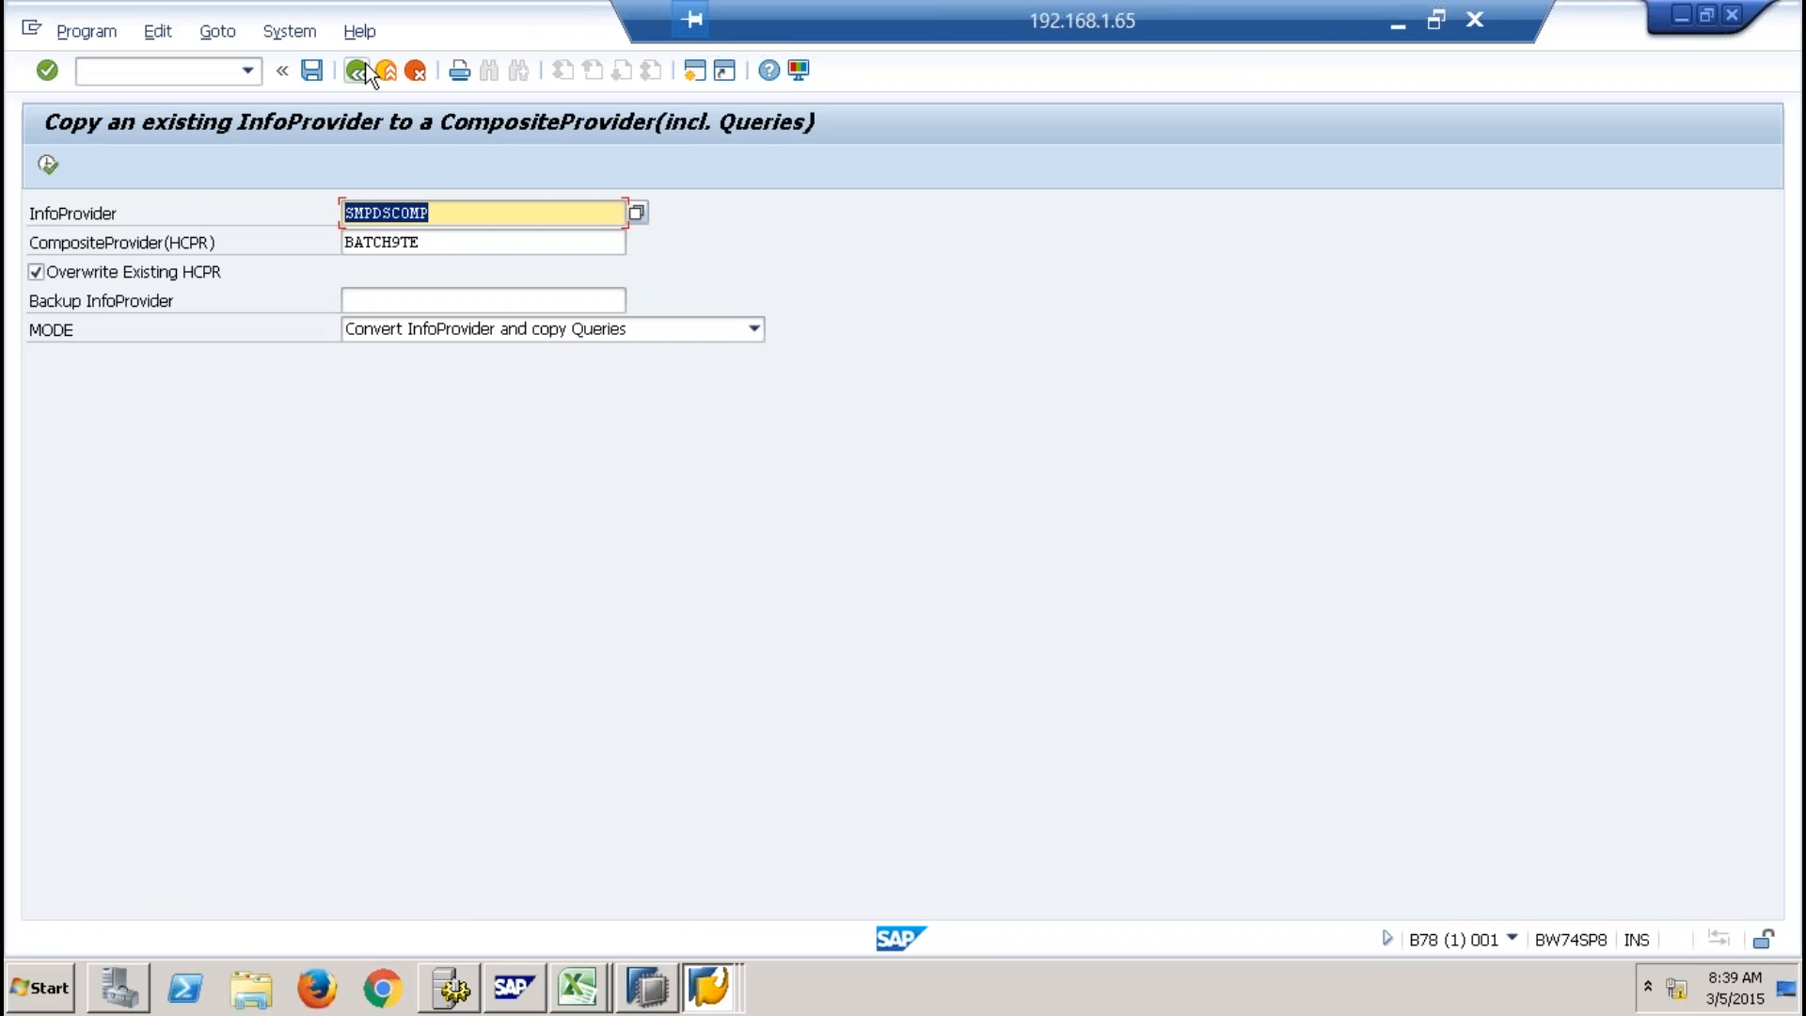
left_click(357, 71)
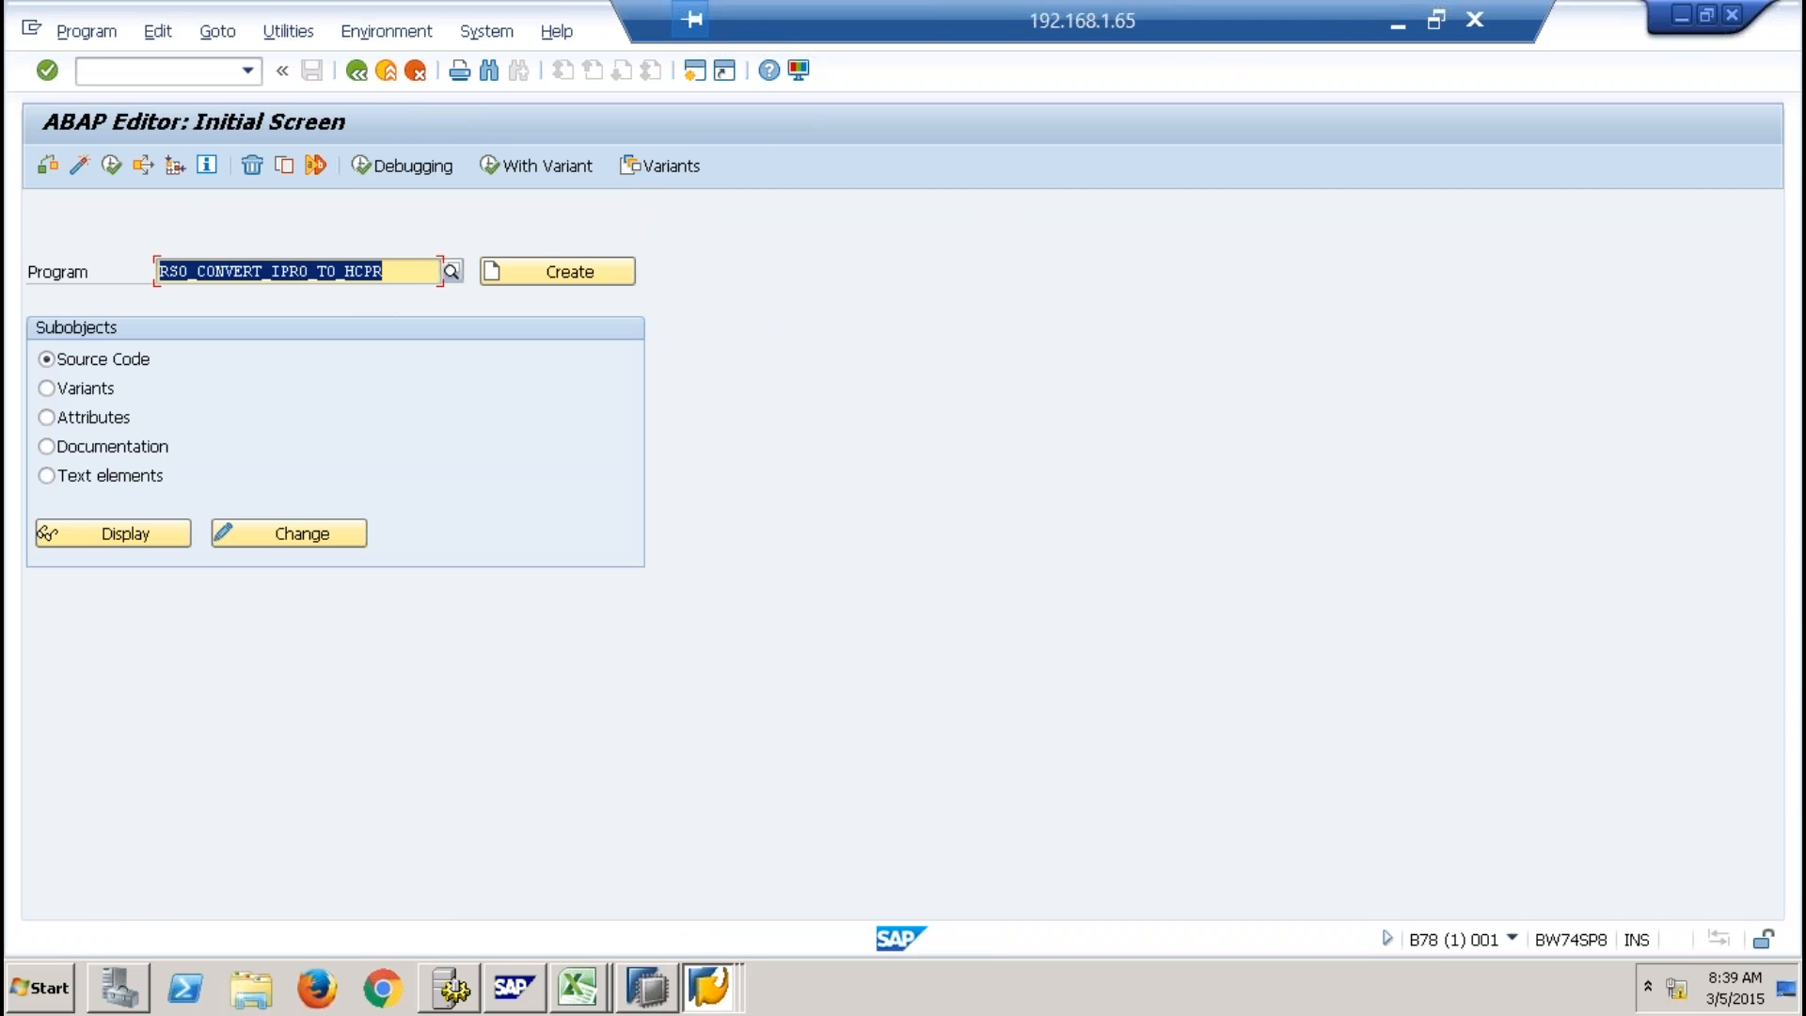
key("End")
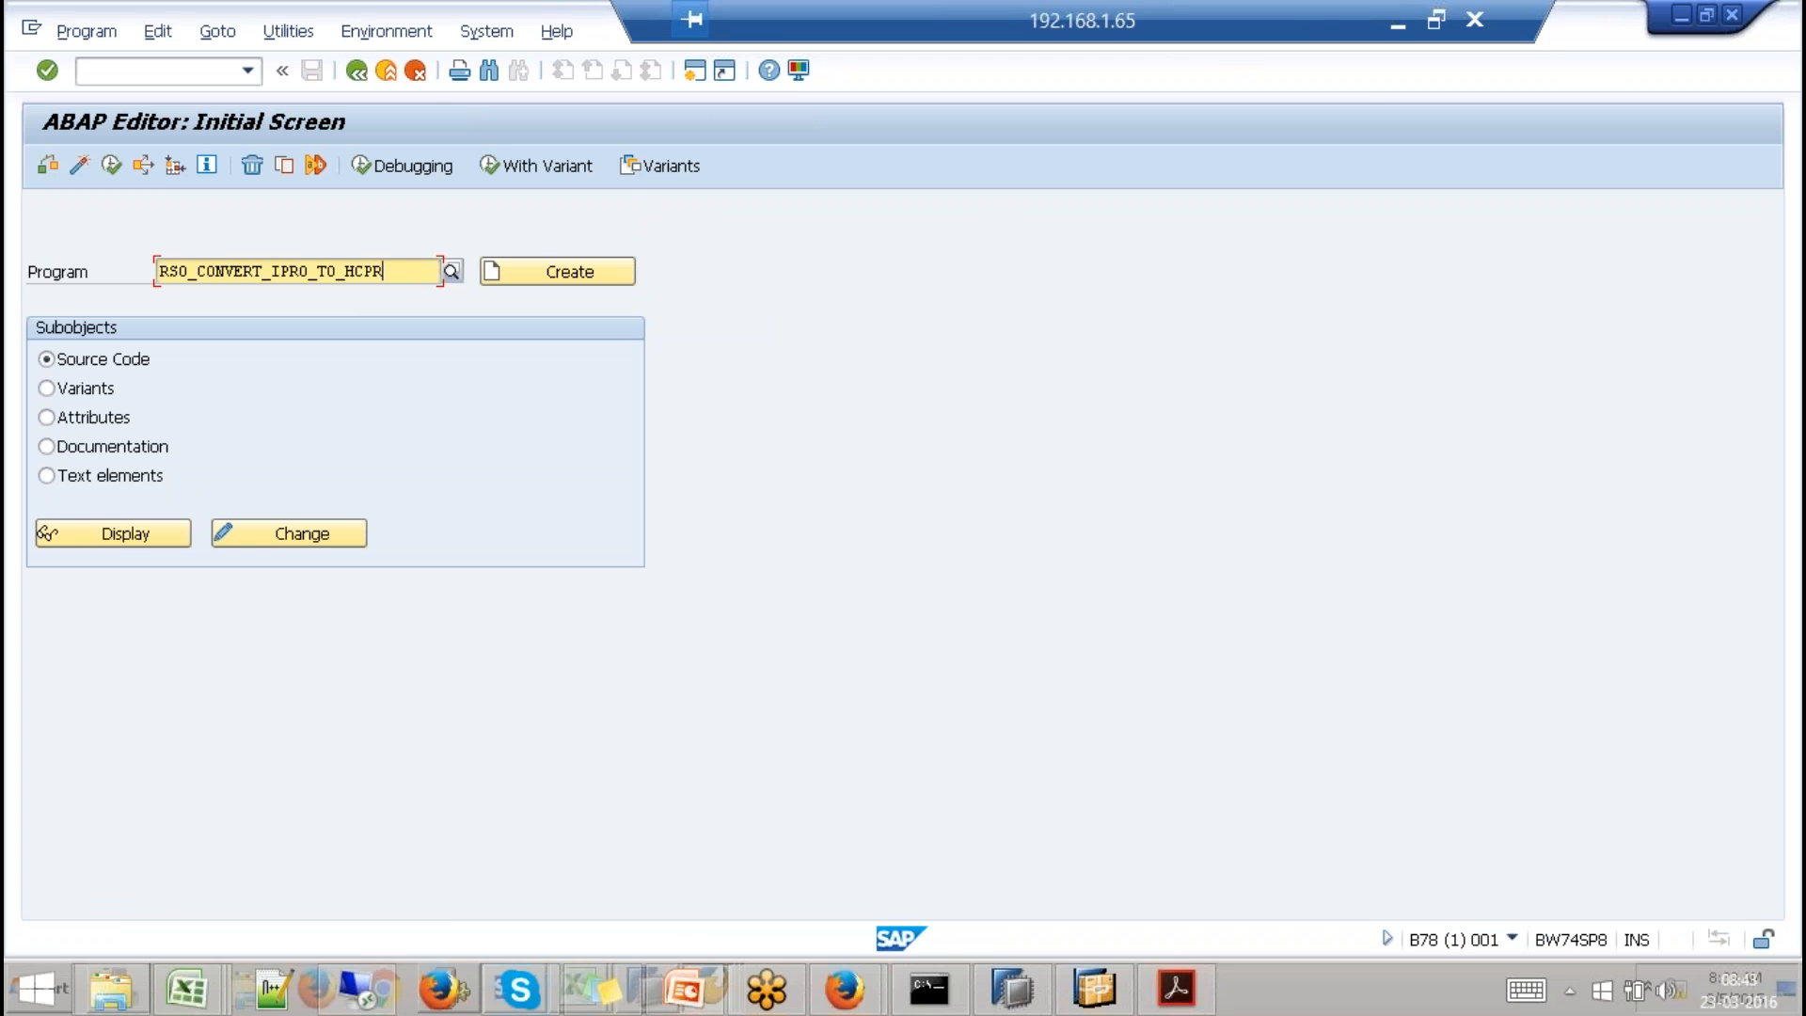